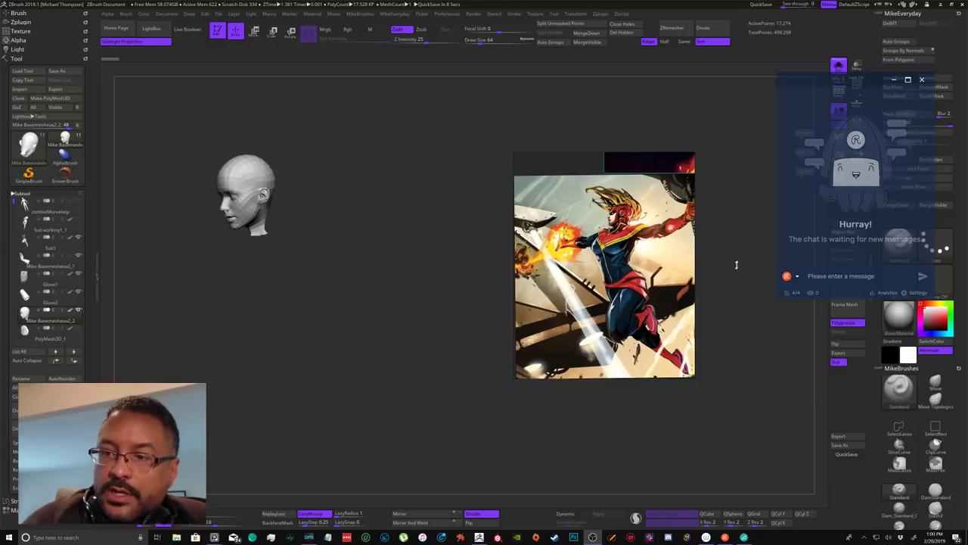
Step: Send the message "Hey guys" in the stream chat
click(841, 276)
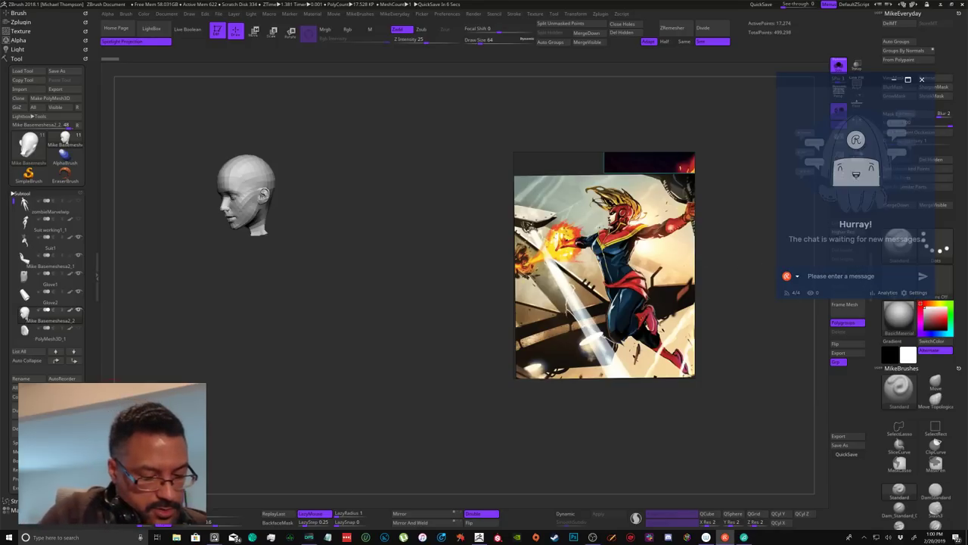
text(Hey guy)
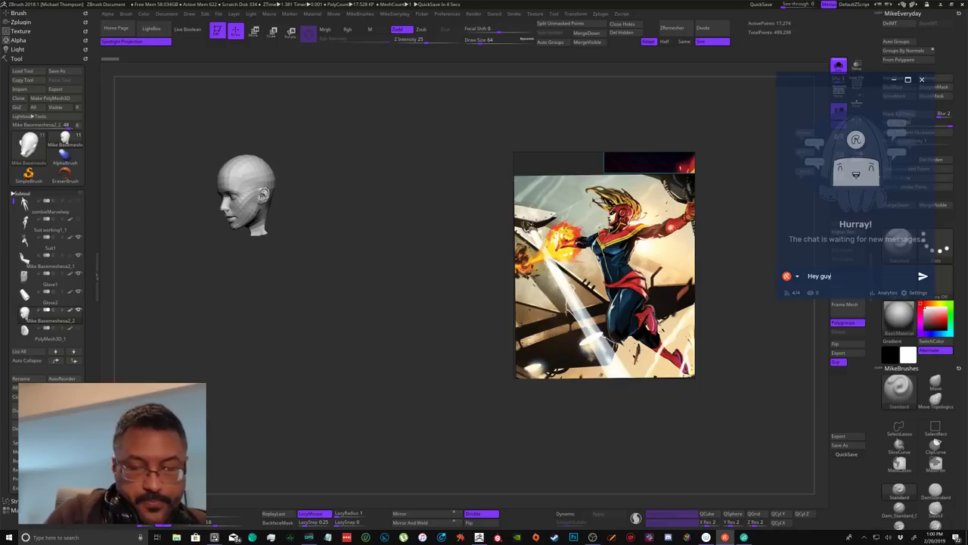
text(s)
key(Return)
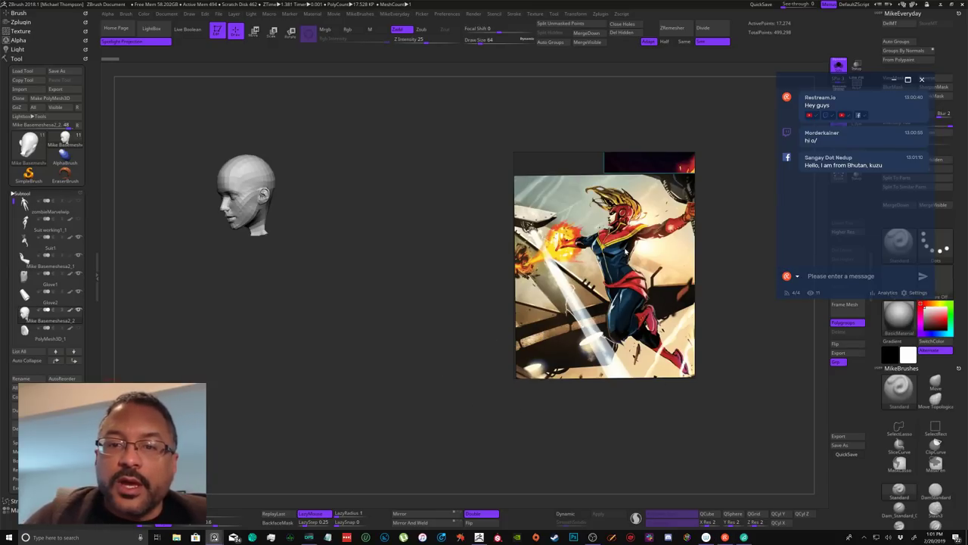
Step: Move the reference board window lower in the viewport and extend its height upward to give the images more room
right_drag(626, 252, 669, 333)
drag(670, 333, 654, 332)
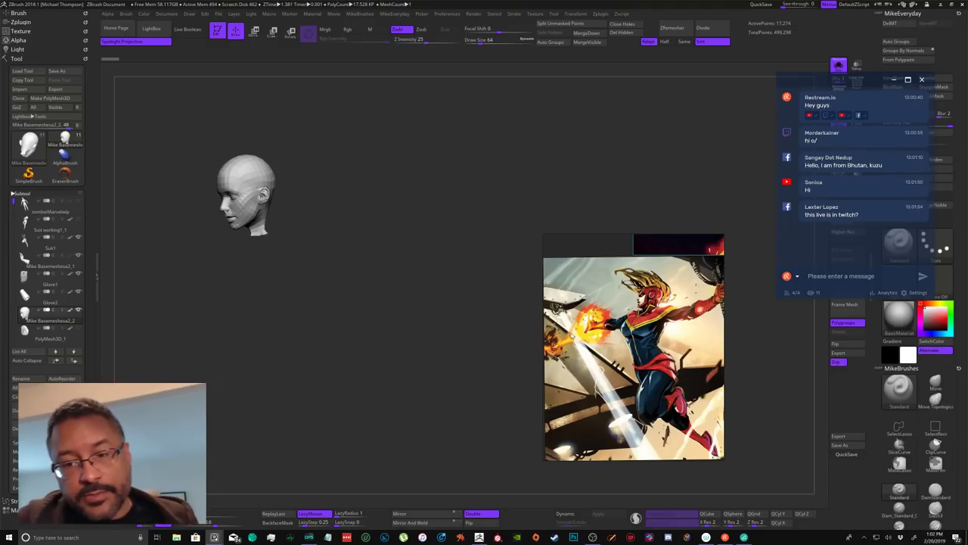
middle_drag(700, 409, 625, 376)
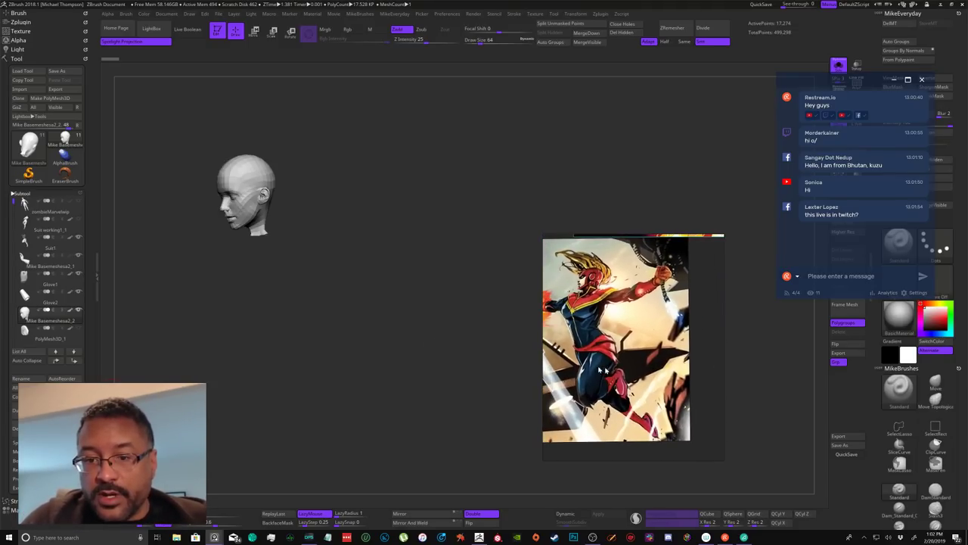
scroll(625, 379, down, 5)
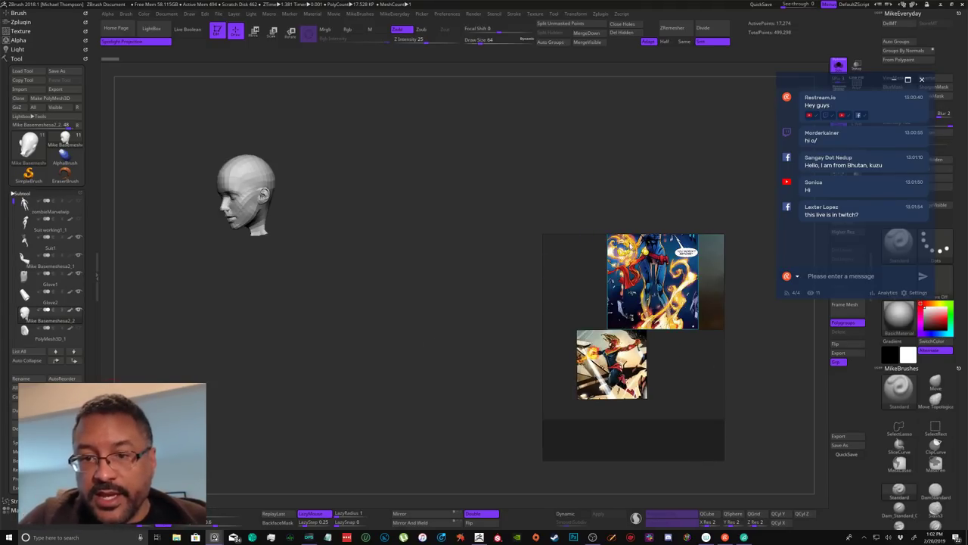
drag(620, 234, 643, 58)
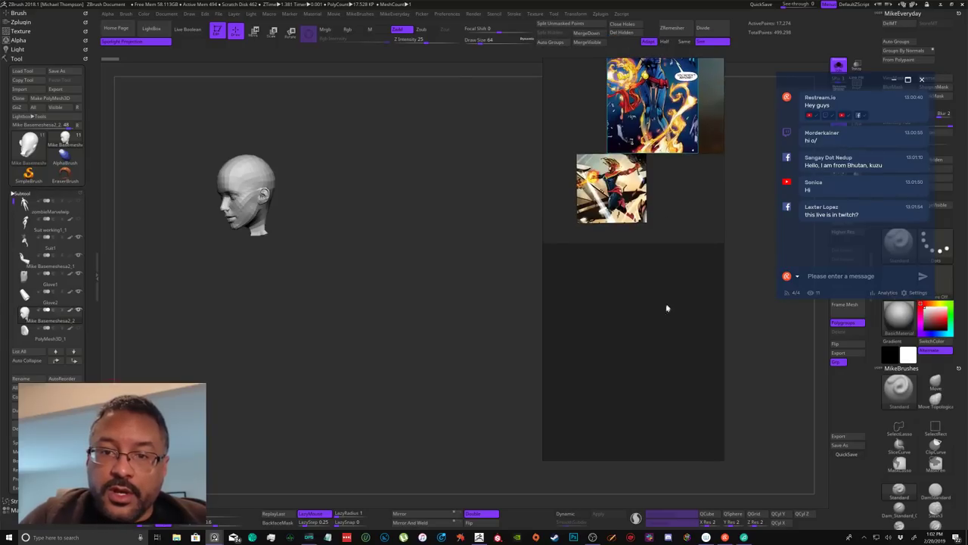
Step: Browse the zombie and Captain Marvel references on the board, finishing focused on the image of her flying with a fireball
middle_drag(667, 307, 642, 522)
middle_drag(667, 331, 597, 464)
middle_drag(666, 400, 568, 380)
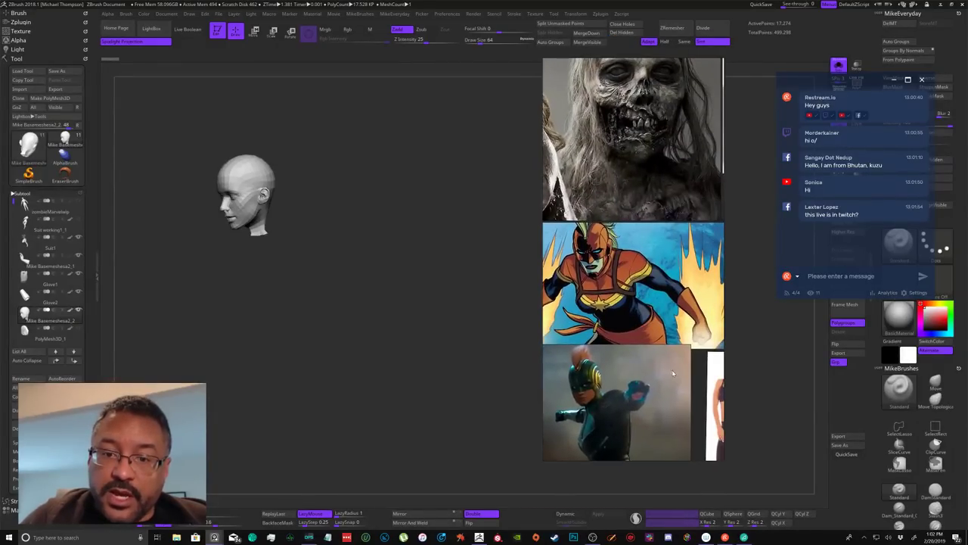
middle_drag(670, 372, 570, 336)
middle_drag(641, 340, 540, 347)
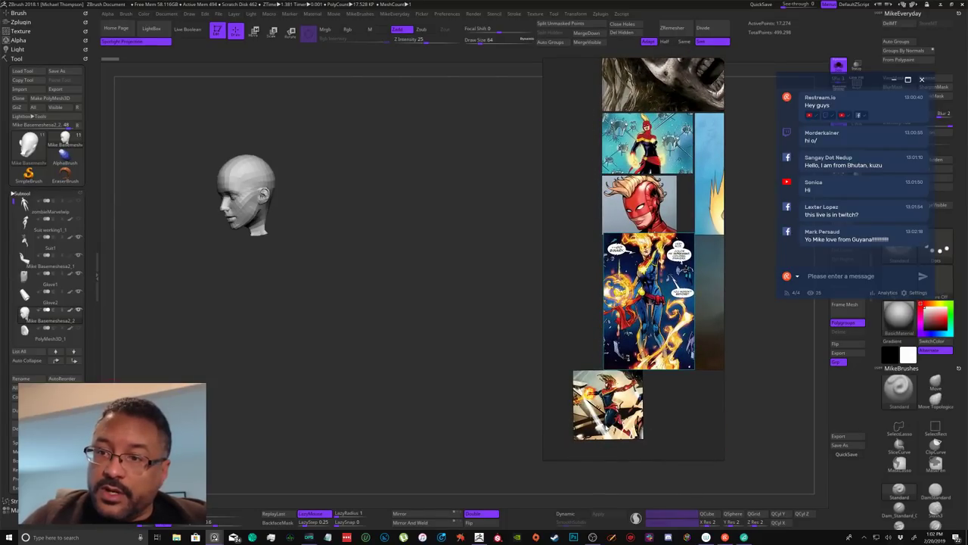
double_click(606, 428)
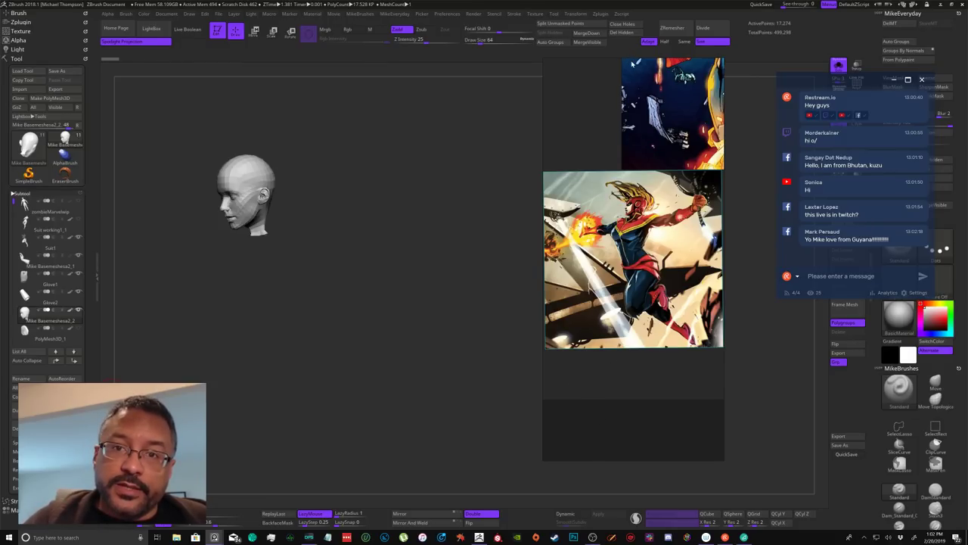
Step: Shrink the reference window around the flying Captain Marvel image and move it farther from the head model
drag(632, 59, 639, 191)
mouse_move(614, 421)
mouse_down()
mouse_move(633, 328)
mouse_move(626, 417)
mouse_up()
right_drag(627, 372, 664, 369)
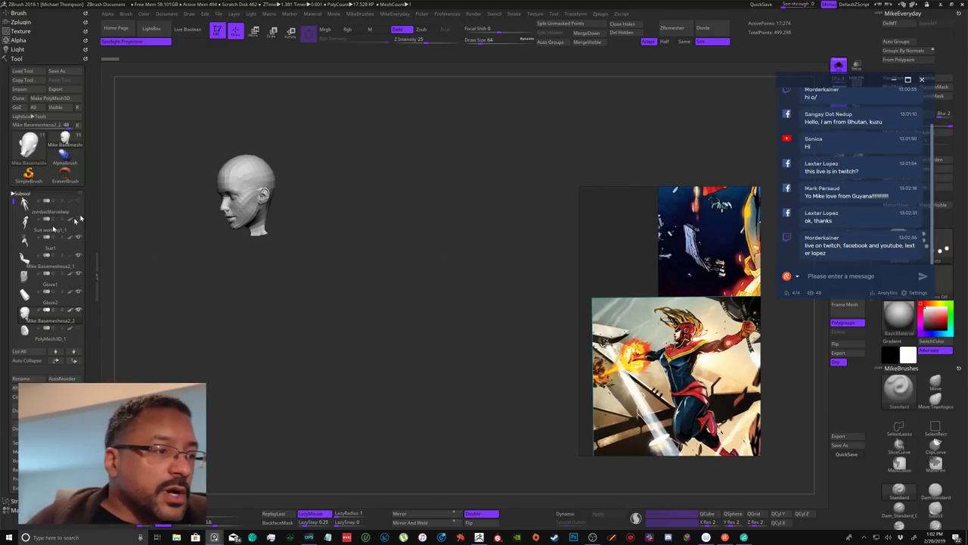
Step: Lower the chat window, then shorten and reposition the reference window beneath it so the flying image fills the frame
click(843, 83)
drag(842, 77, 821, 125)
right_drag(694, 213, 640, 275)
drag(620, 250, 630, 318)
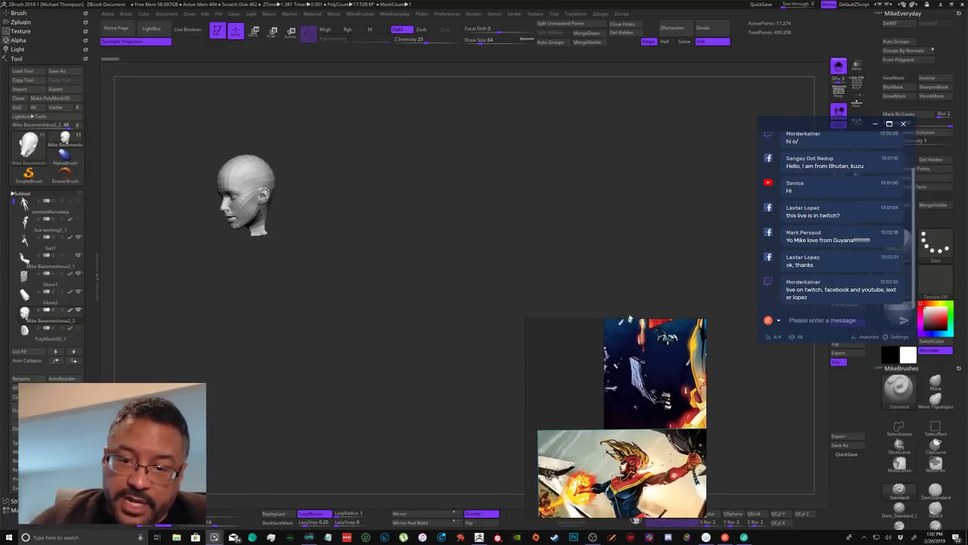
middle_drag(647, 483, 649, 381)
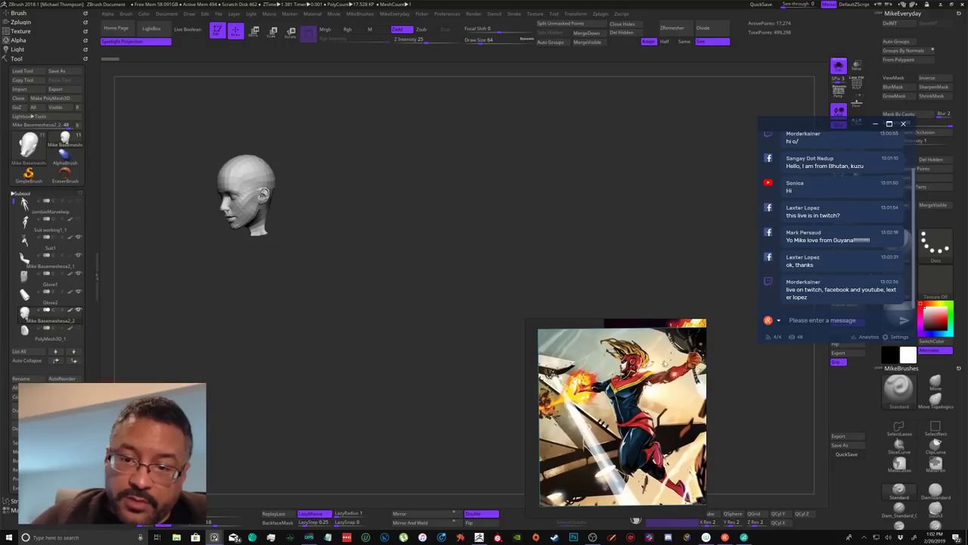
mouse_move(664, 363)
right_down()
mouse_move(653, 385)
mouse_move(665, 374)
right_up()
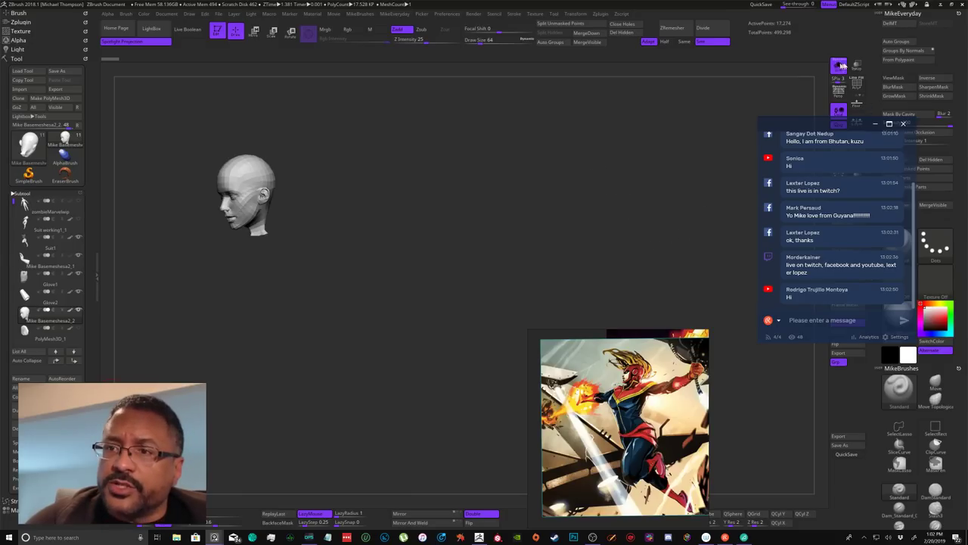
Step: Turn off Solo mode to display the complete figure together with its billowing base
click(840, 69)
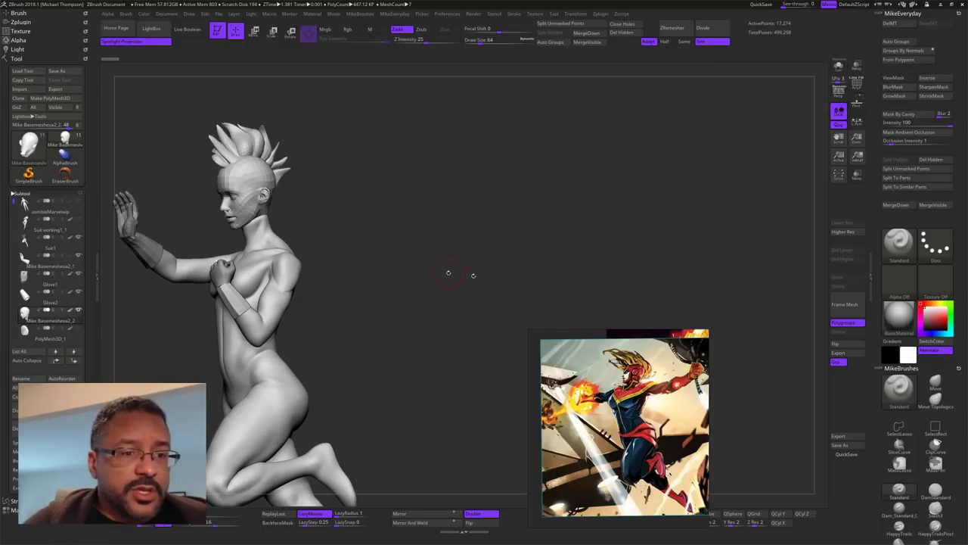
alt+drag(386, 365, 581, 236)
mouse_move(505, 228)
mouse_down()
mouse_move(543, 225)
mouse_move(560, 209)
mouse_move(580, 236)
mouse_move(525, 250)
mouse_move(440, 214)
mouse_move(178, 302)
mouse_up()
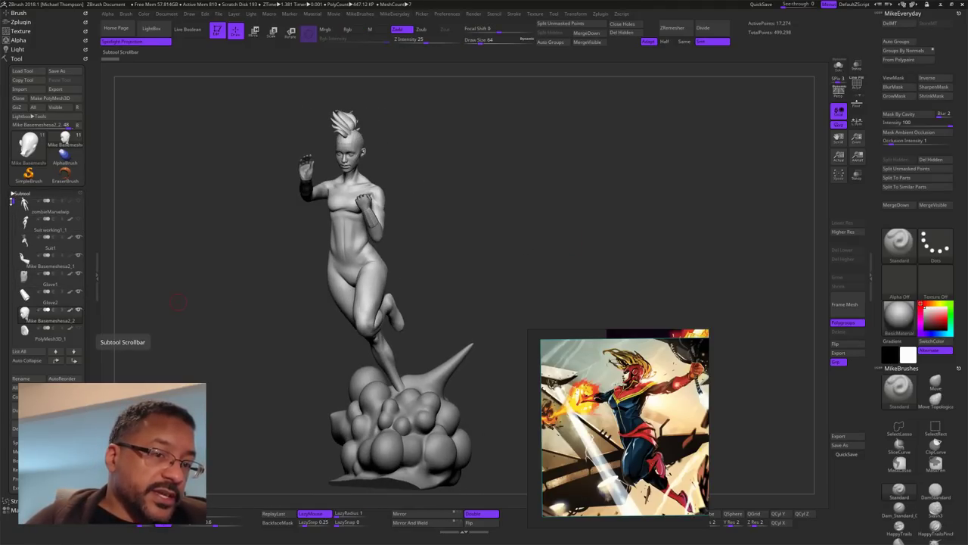
mouse_move(531, 264)
mouse_down()
mouse_move(486, 255)
mouse_move(511, 246)
mouse_move(484, 246)
mouse_move(516, 264)
mouse_move(487, 259)
mouse_move(497, 277)
mouse_move(527, 275)
mouse_move(531, 266)
mouse_move(519, 265)
mouse_up()
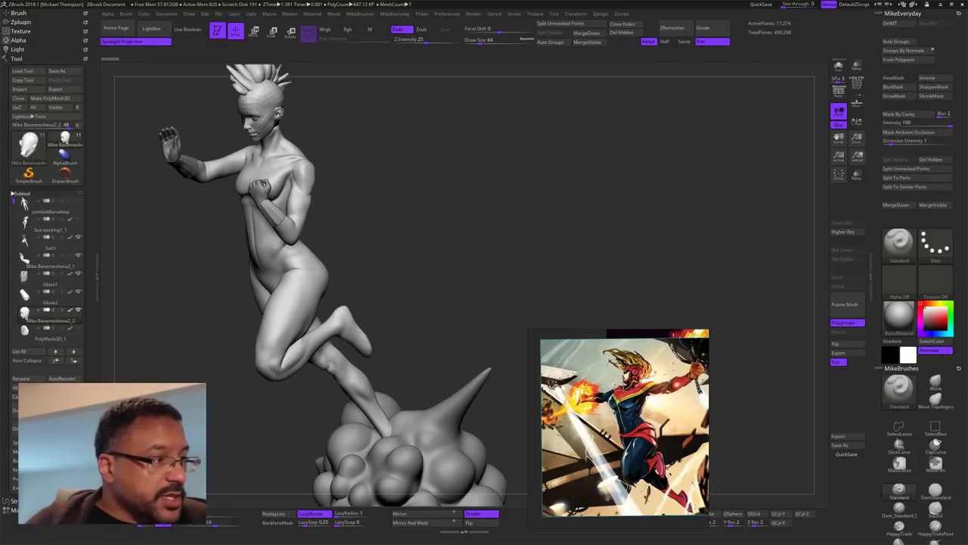
Step: Switch to the Restream chat, enable Window Always On Top in its settings, and return to the messages
key(alt+Tab)
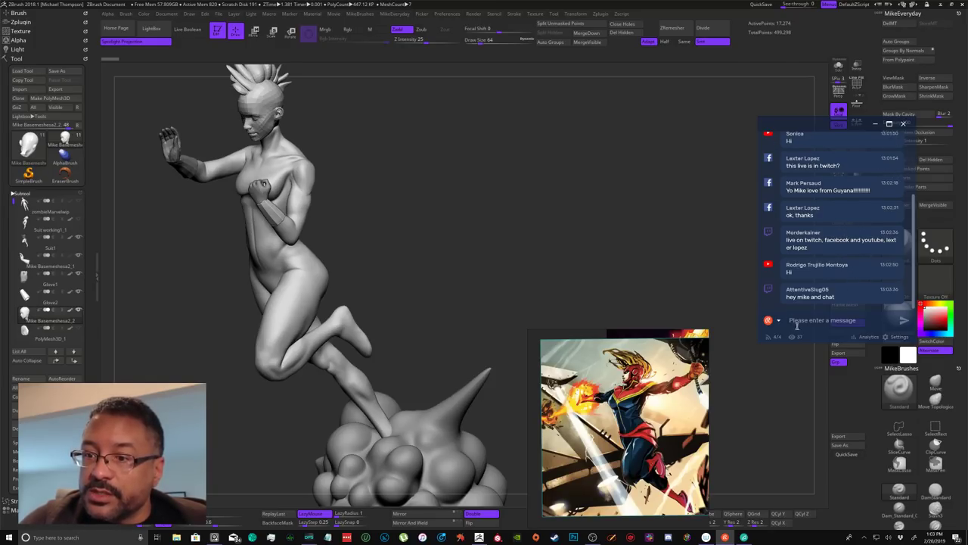
click(891, 337)
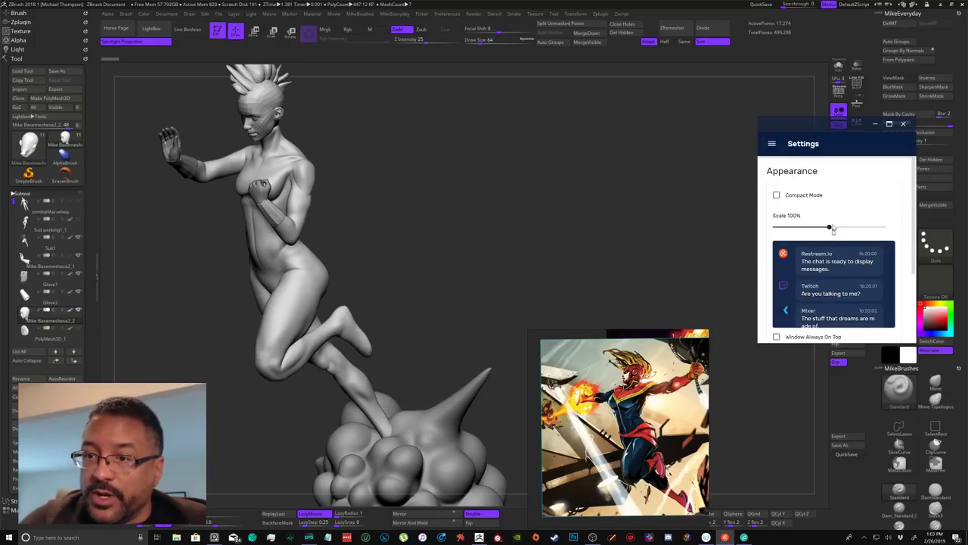
scroll(852, 314, down, 1)
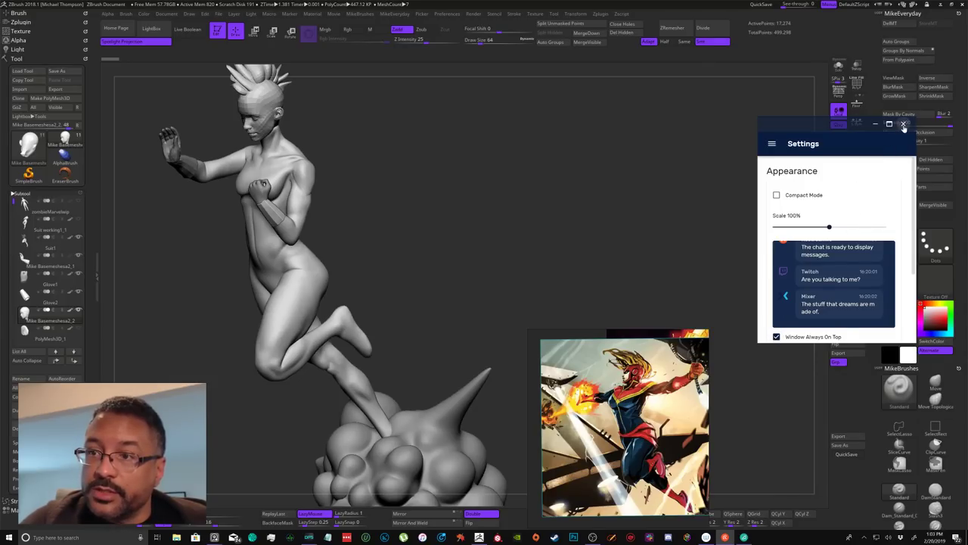
click(772, 143)
click(777, 145)
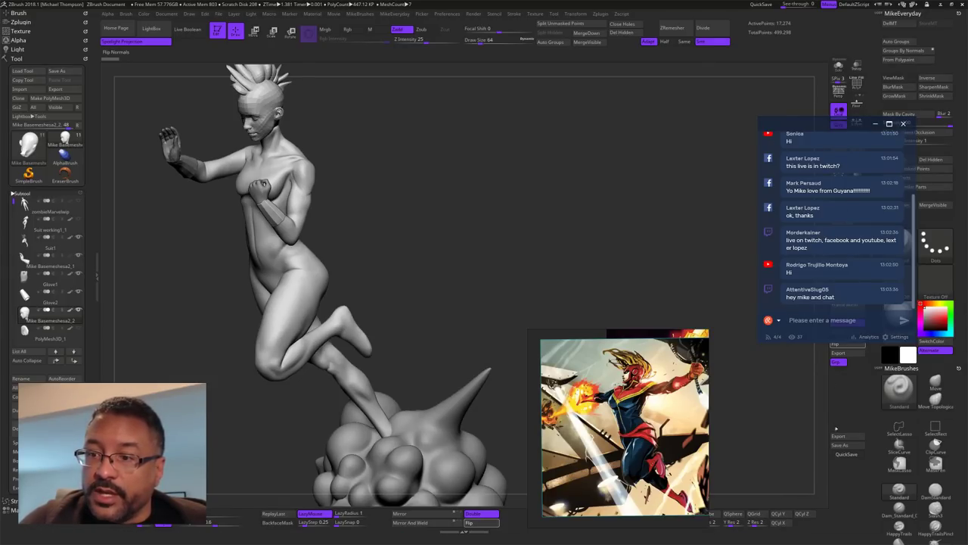
Step: Lengthen the chat window, move it closer to the figure, and shift the reference window clear of it
drag(840, 344, 843, 460)
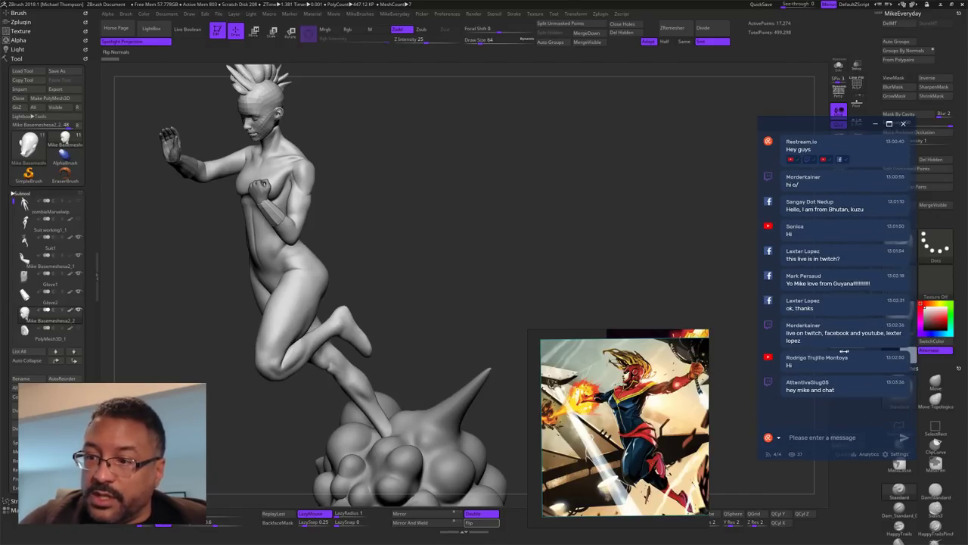
drag(808, 133, 719, 156)
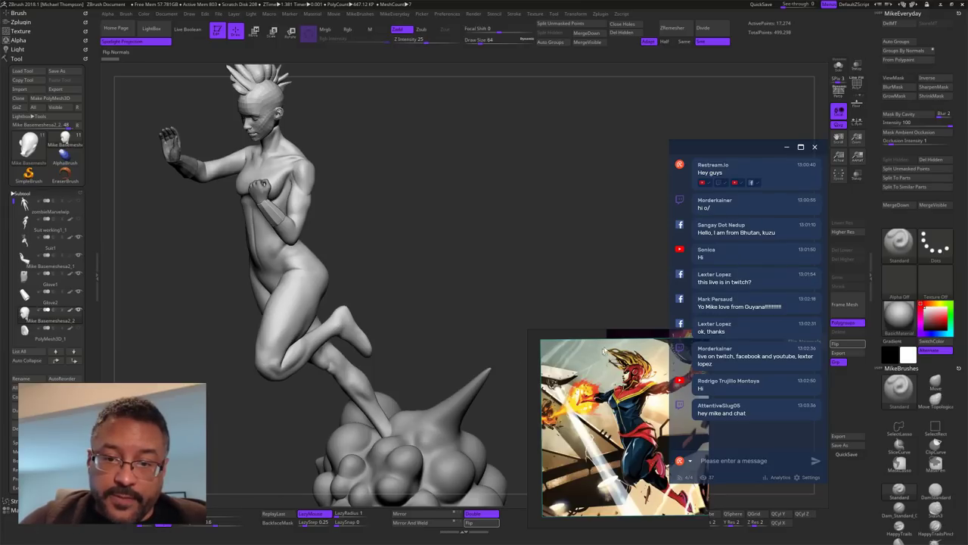
drag(617, 357, 563, 330)
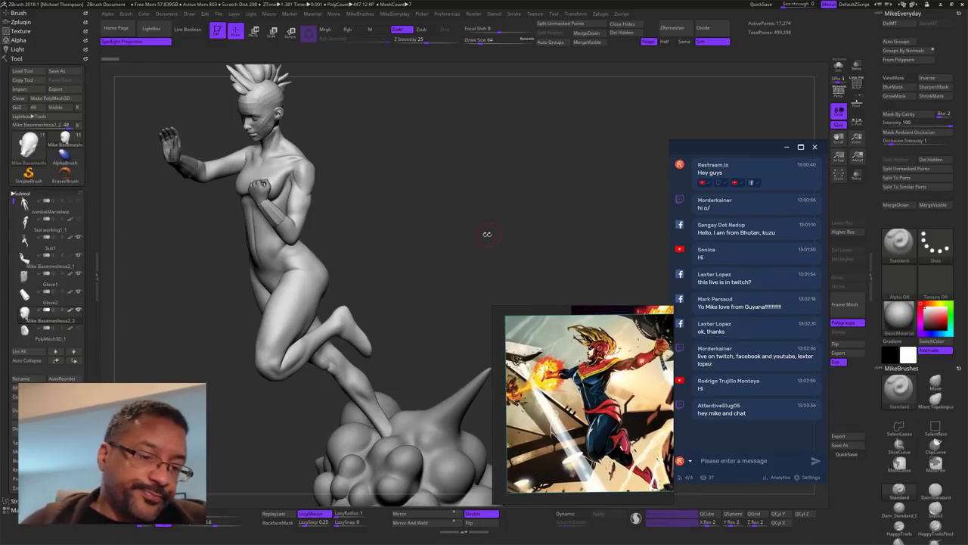
Step: Examine the figure's pose, proportions, mohawk and gloves from the front, both sides and closer up
mouse_move(487, 234)
mouse_down()
mouse_move(459, 221)
mouse_move(477, 225)
mouse_move(457, 199)
mouse_move(421, 204)
mouse_move(467, 244)
mouse_up()
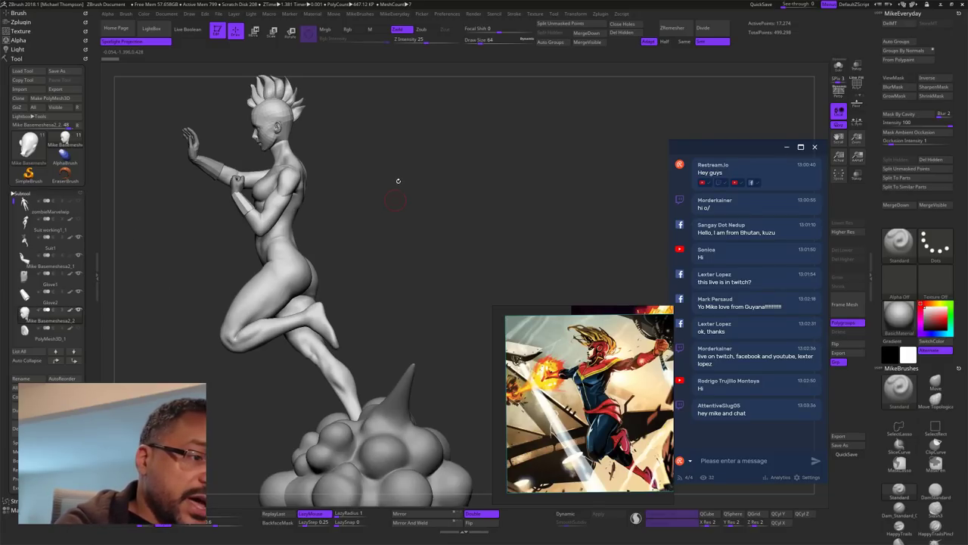
mouse_move(425, 273)
mouse_down()
mouse_move(505, 254)
mouse_move(237, 248)
mouse_up()
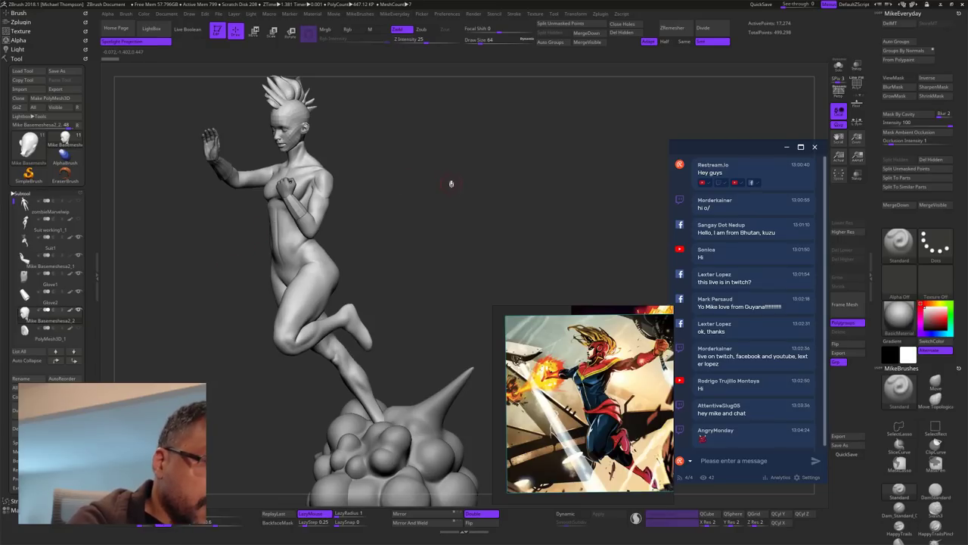
mouse_move(452, 183)
mouse_down()
mouse_move(478, 185)
mouse_move(470, 187)
mouse_up()
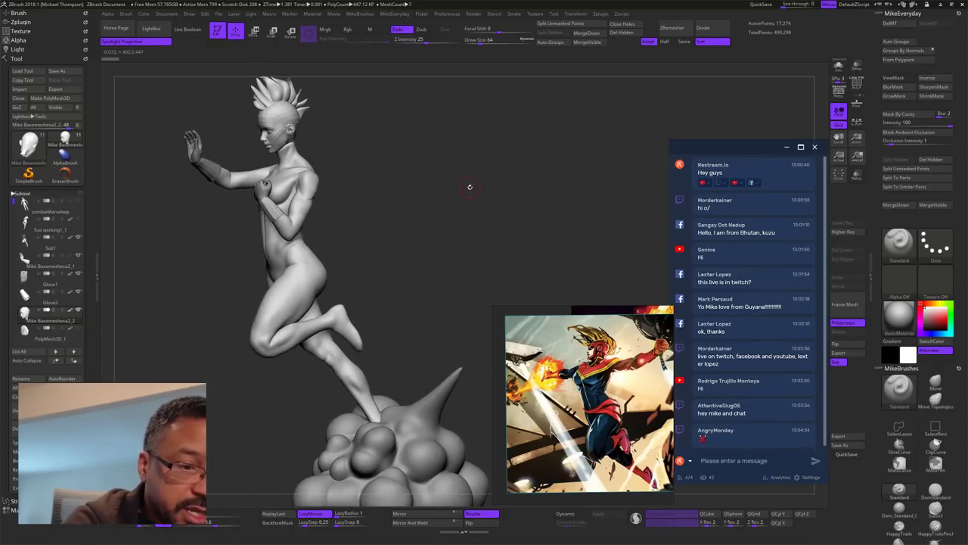
mouse_move(362, 189)
mouse_down()
mouse_move(434, 185)
mouse_move(407, 182)
mouse_up()
mouse_move(481, 180)
mouse_down()
mouse_move(429, 183)
mouse_move(465, 194)
mouse_move(448, 206)
mouse_move(467, 210)
mouse_move(457, 201)
mouse_move(464, 220)
mouse_move(451, 175)
mouse_move(492, 264)
mouse_move(455, 266)
mouse_move(475, 274)
mouse_move(476, 240)
mouse_up()
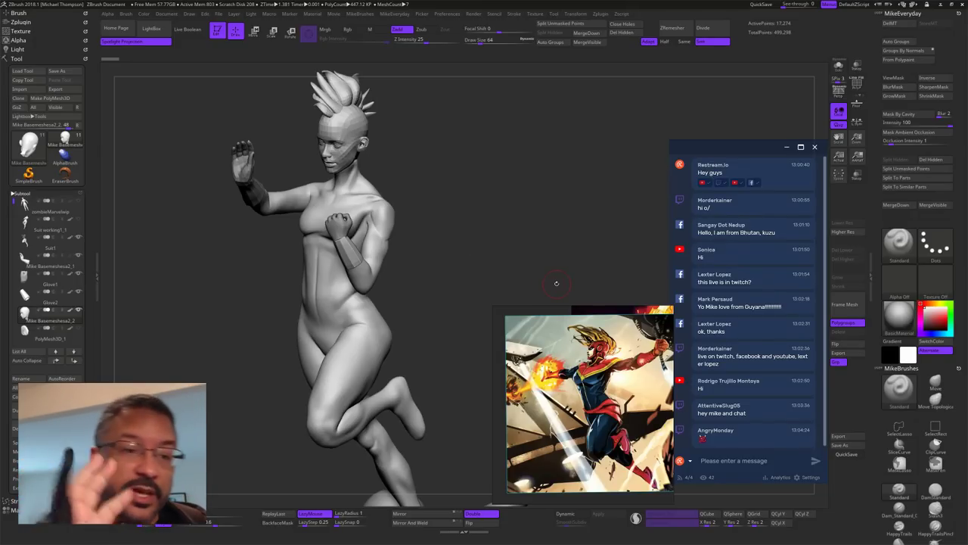
alt+right_drag(602, 351, 533, 241)
mouse_move(534, 241)
mouse_down()
mouse_move(506, 241)
mouse_move(552, 221)
mouse_move(568, 232)
mouse_move(590, 174)
mouse_move(561, 273)
mouse_up()
mouse_move(577, 231)
alt+mouse_down()
mouse_move(544, 274)
mouse_move(577, 230)
mouse_move(538, 219)
mouse_move(572, 210)
mouse_move(559, 213)
mouse_move(556, 199)
mouse_move(579, 207)
alt+mouse_up()
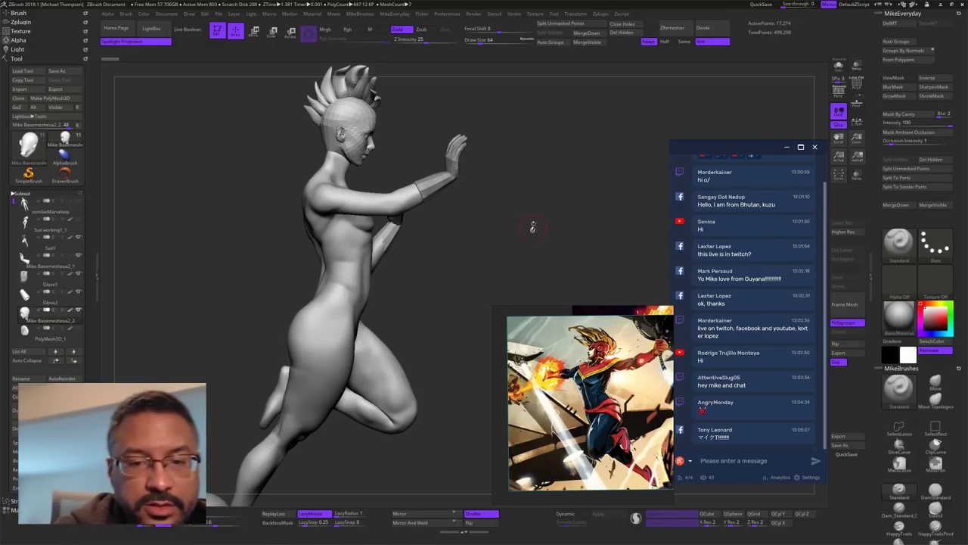
drag(559, 224, 579, 209)
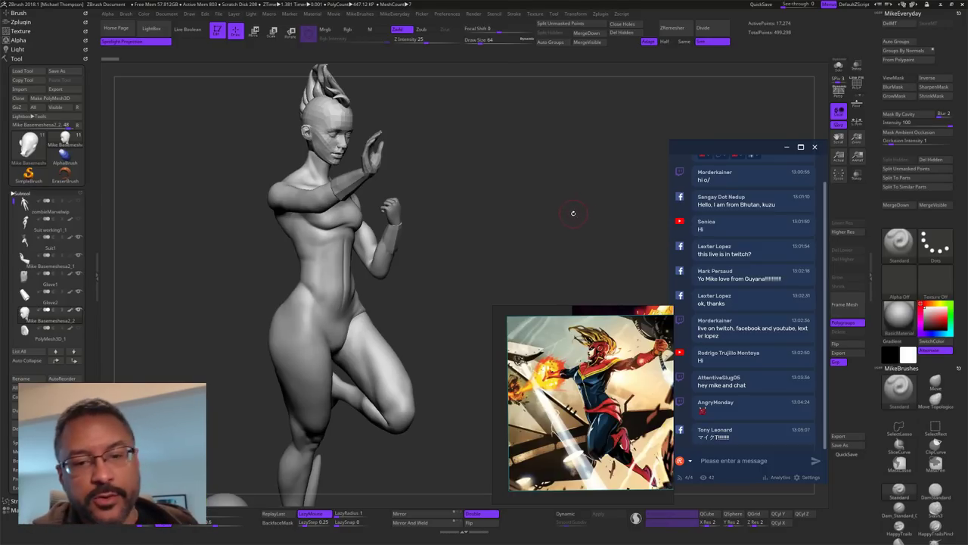
drag(584, 192, 579, 213)
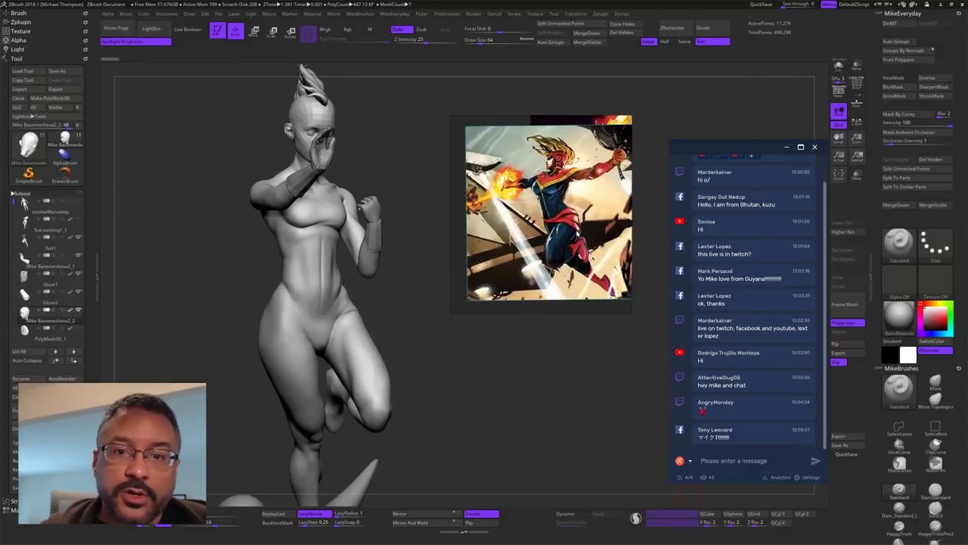
Step: Enlarge the reference window beside the figure and display the full-body "GO BINARY" comic image in it
drag(617, 312, 604, 422)
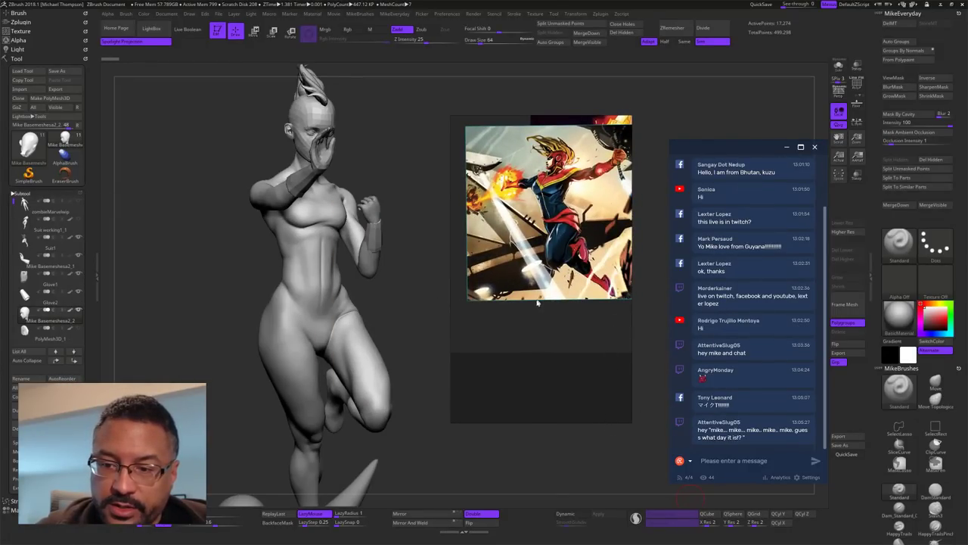
middle_drag(537, 303, 523, 391)
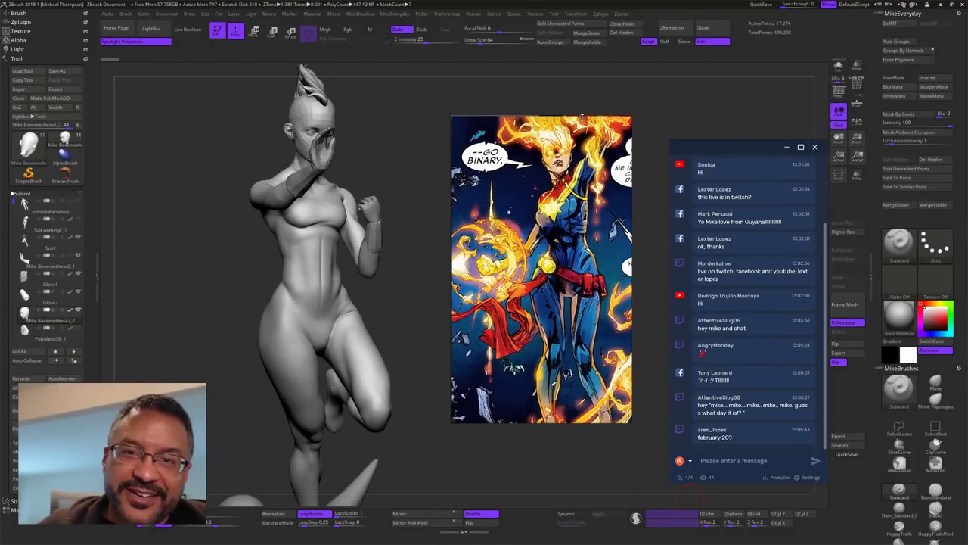
drag(581, 117, 582, 78)
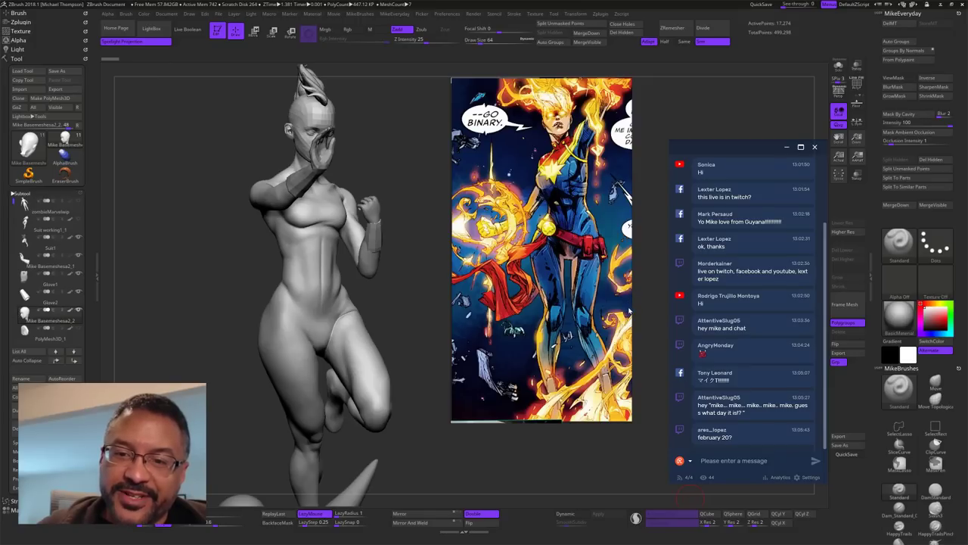
drag(631, 307, 656, 308)
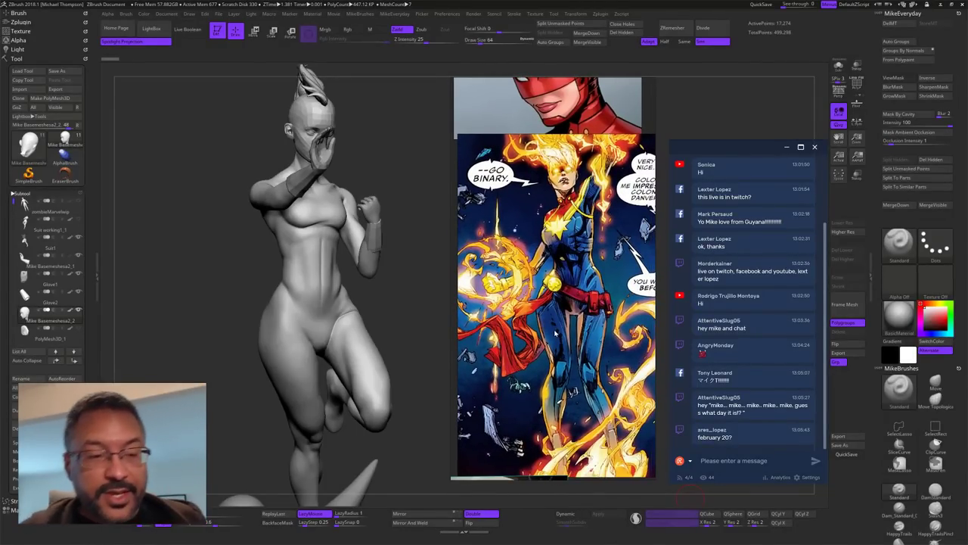
Step: Make the Suit1 body the active subtool and check the figure from the front and three-quarter angles
drag(410, 337, 409, 375)
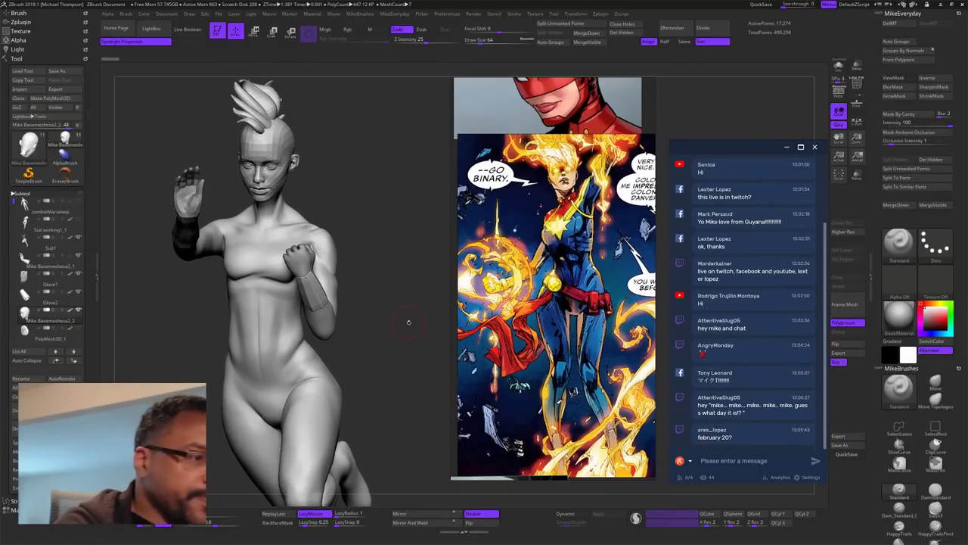
alt+click(323, 235)
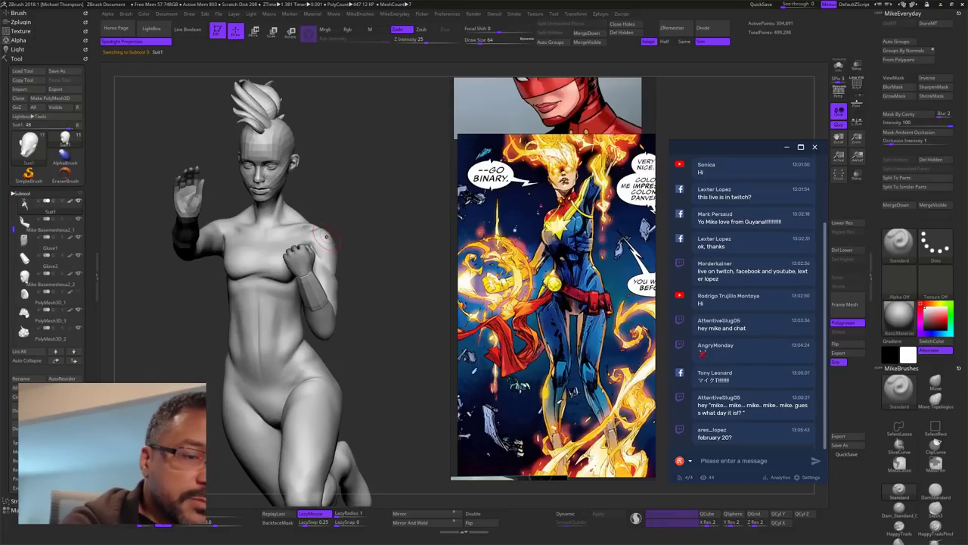
drag(416, 357, 399, 288)
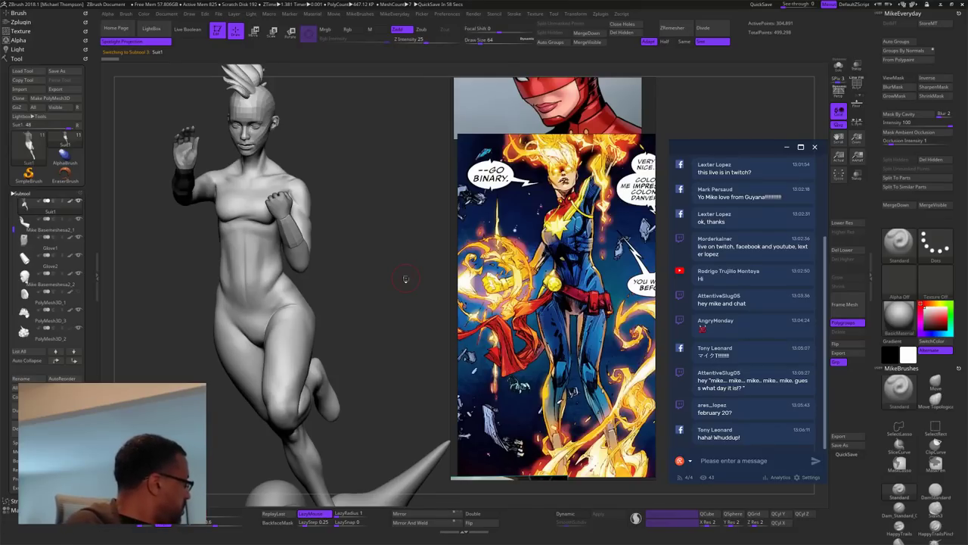
mouse_move(421, 316)
mouse_down()
mouse_move(408, 315)
mouse_move(404, 294)
mouse_move(439, 276)
mouse_up()
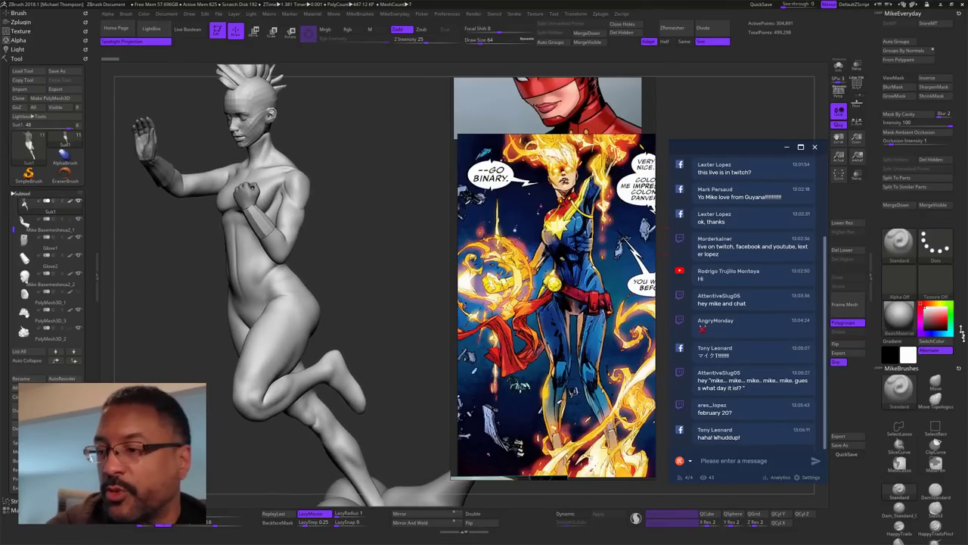
drag(375, 315, 407, 312)
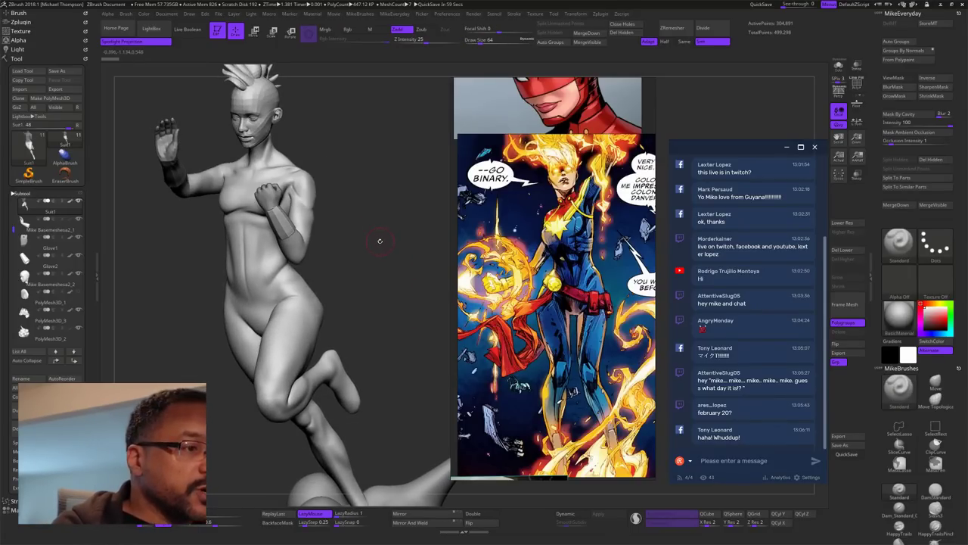
Step: Isolate the Suit1 body with Solo and frame its headless torso and legs
click(839, 67)
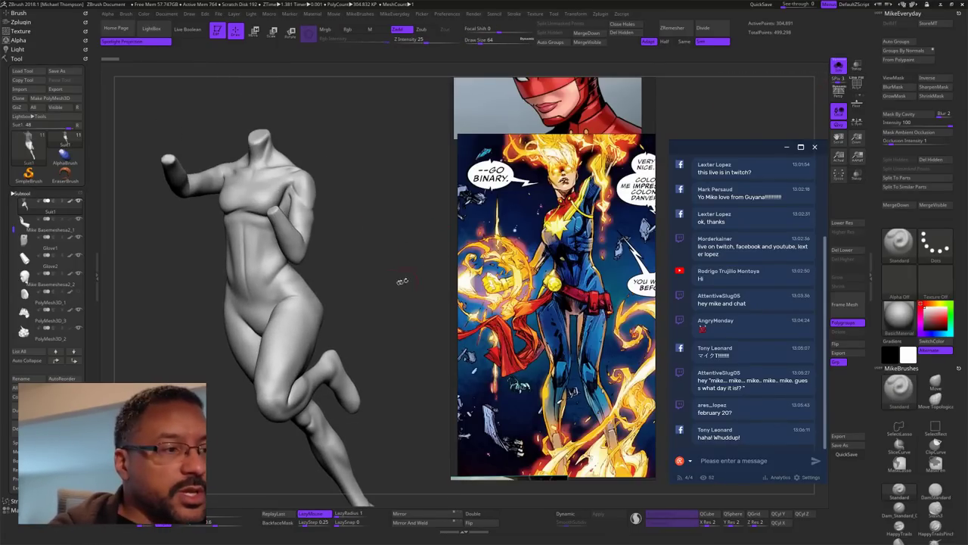
mouse_move(402, 281)
mouse_down()
mouse_move(378, 273)
mouse_move(408, 270)
mouse_up()
mouse_move(385, 229)
alt+mouse_down()
mouse_move(389, 340)
mouse_move(408, 303)
alt+mouse_up()
shift+click(315, 330)
alt+drag(408, 303, 411, 178)
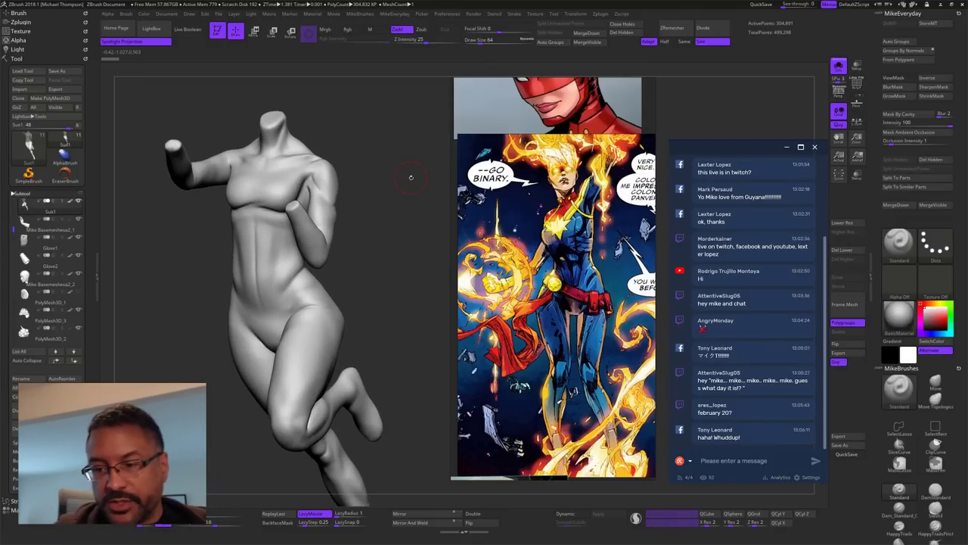
Step: Open the suit body's layers and toggle the untitled layer's visibility to compare the shape from the front, side and back
click(24, 193)
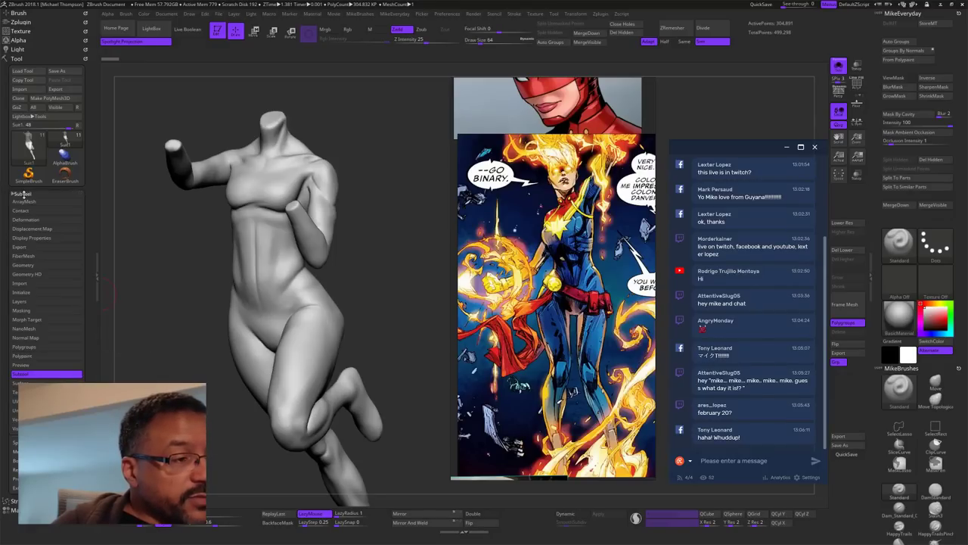
click(19, 301)
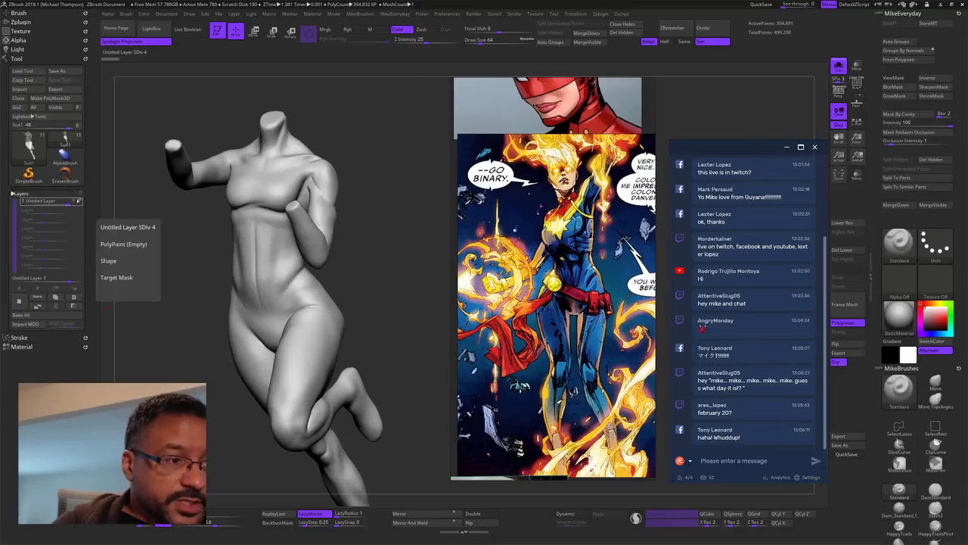
click(81, 201)
click(81, 201)
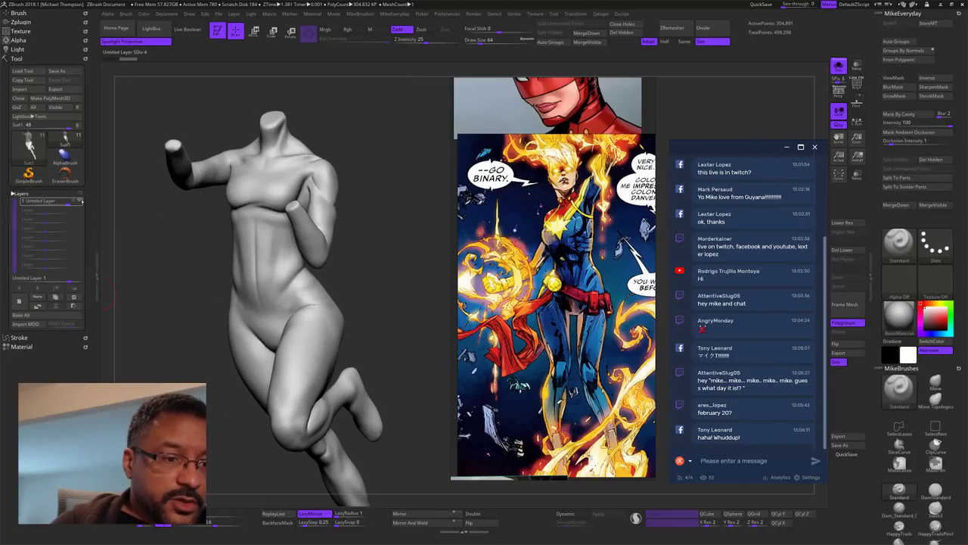
alt+drag(384, 250, 435, 246)
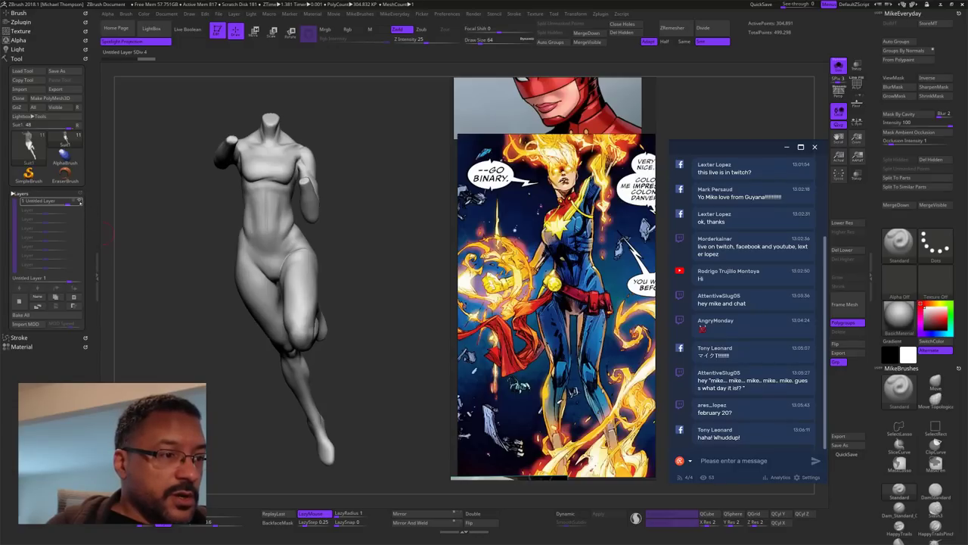
click(80, 202)
click(80, 202)
drag(383, 317, 332, 311)
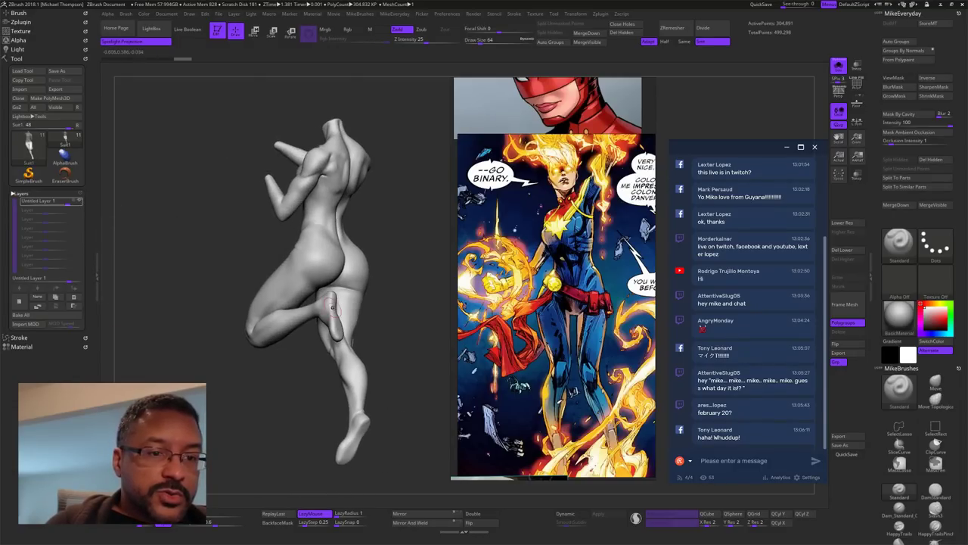
mouse_move(412, 310)
mouse_down()
mouse_move(375, 320)
mouse_move(432, 297)
mouse_move(375, 256)
mouse_up()
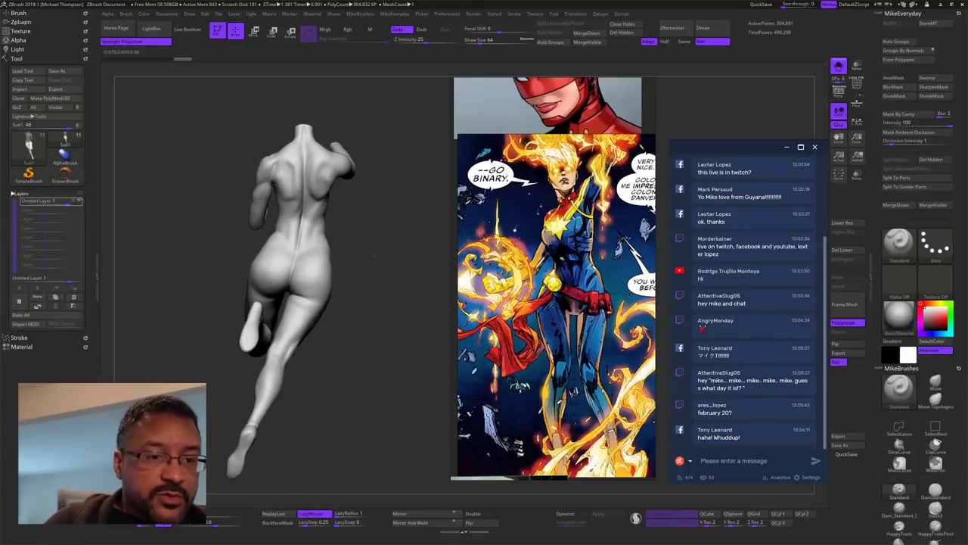
key(l)
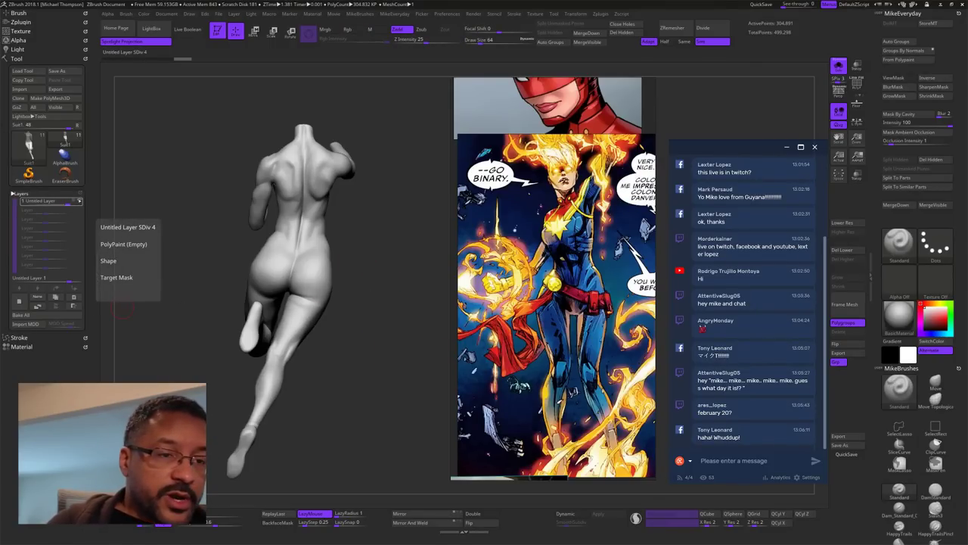
drag(361, 343, 424, 328)
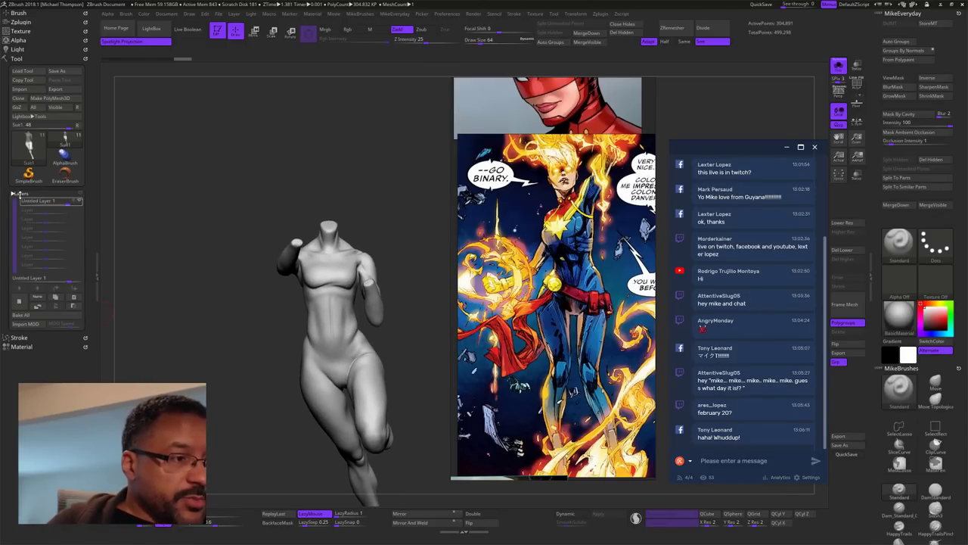
Step: Return to the subtool list and turn off Solo to show the complete figure
click(20, 195)
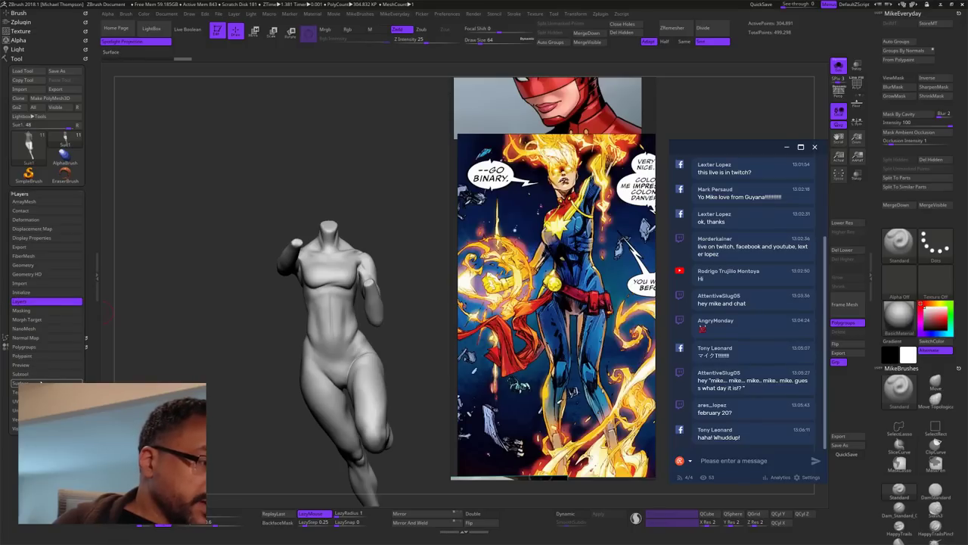
click(22, 374)
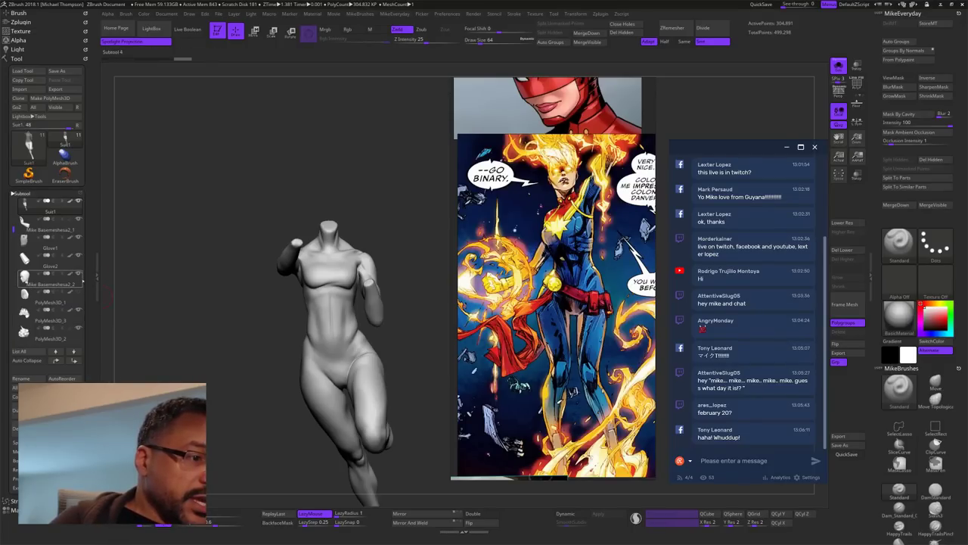
click(838, 67)
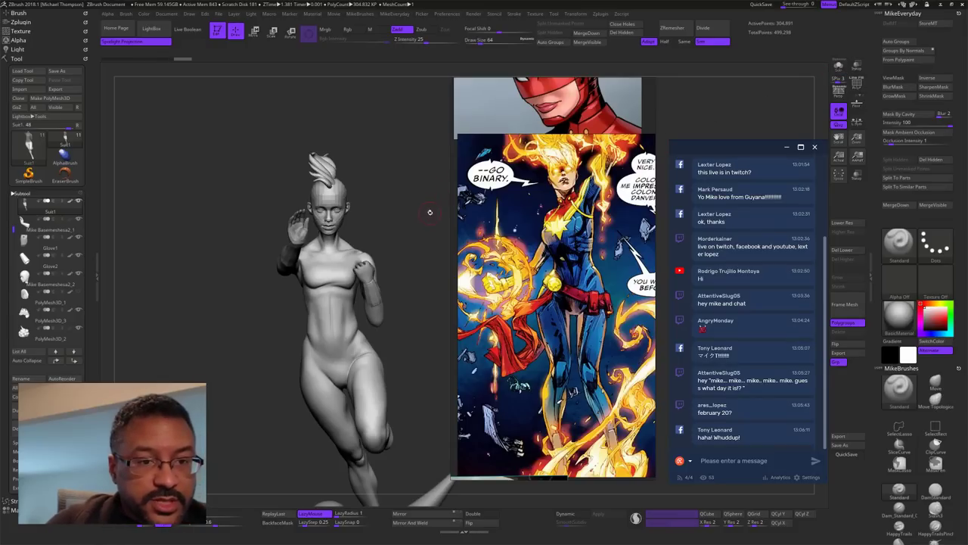
Step: Examine the head, hair, hands and torso up close, and the whole figure on its smoke base from several sides
drag(430, 213, 437, 233)
alt+drag(437, 233, 428, 279)
alt+drag(416, 173, 447, 371)
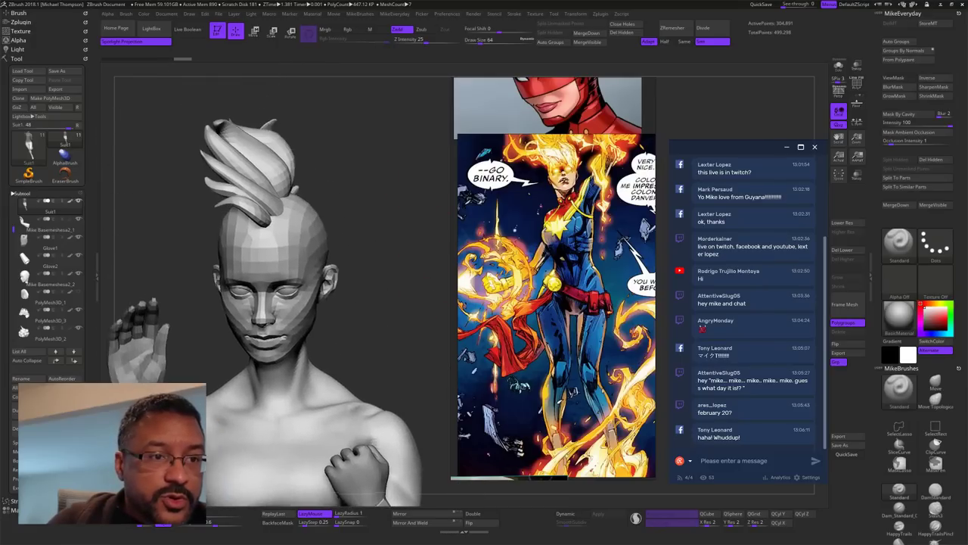
mouse_move(412, 333)
mouse_down()
mouse_move(431, 356)
mouse_move(403, 344)
mouse_up()
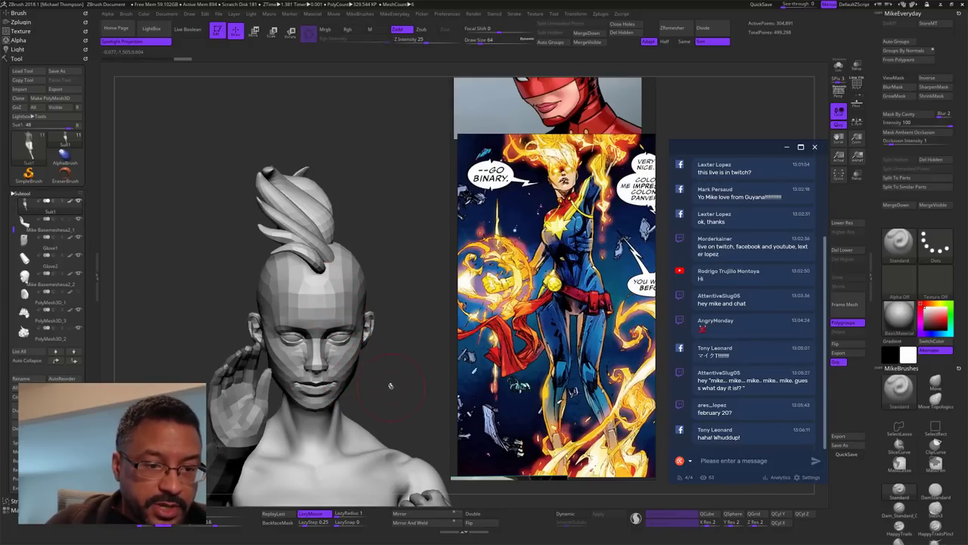
mouse_move(438, 395)
alt+mouse_down()
mouse_move(444, 288)
mouse_move(413, 280)
mouse_move(439, 331)
mouse_move(384, 211)
mouse_move(385, 193)
alt+mouse_up()
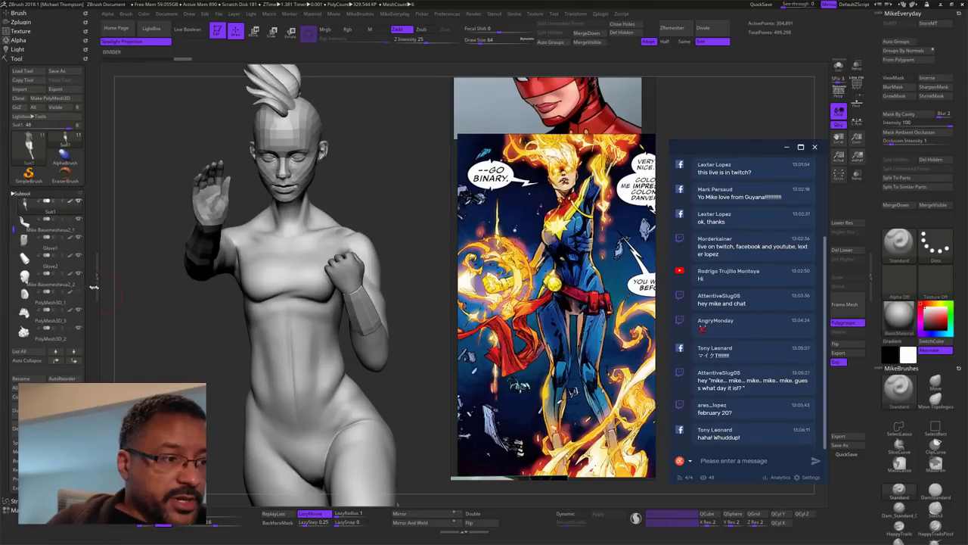
mouse_move(79, 285)
alt+drag(432, 391, 371, 291)
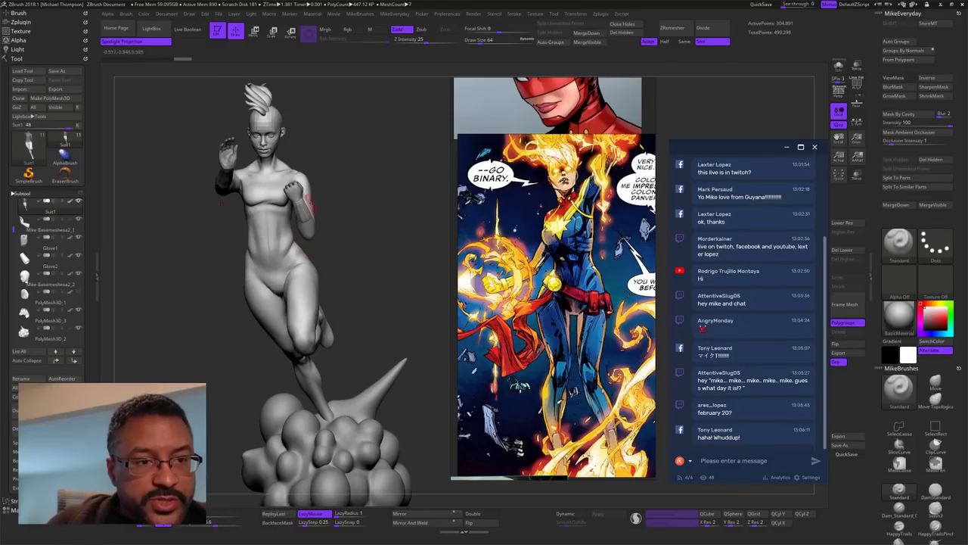
drag(394, 276, 261, 306)
drag(429, 343, 293, 339)
alt+drag(389, 310, 442, 287)
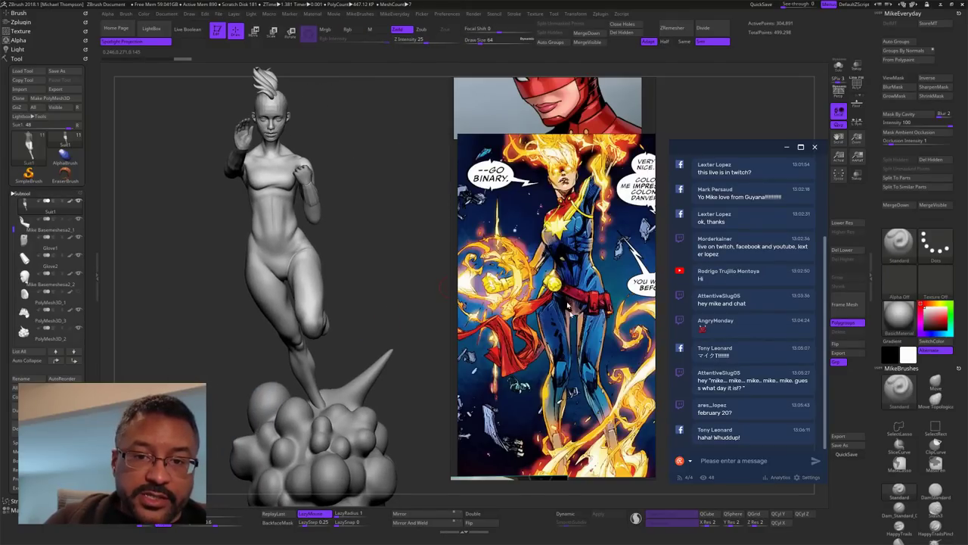
Step: Bring the zombie skull photo and the red-masked Captain Marvel images into view in the reference window
middle_drag(568, 304, 530, 163)
middle_drag(468, 460, 579, 304)
middle_drag(589, 163, 584, 366)
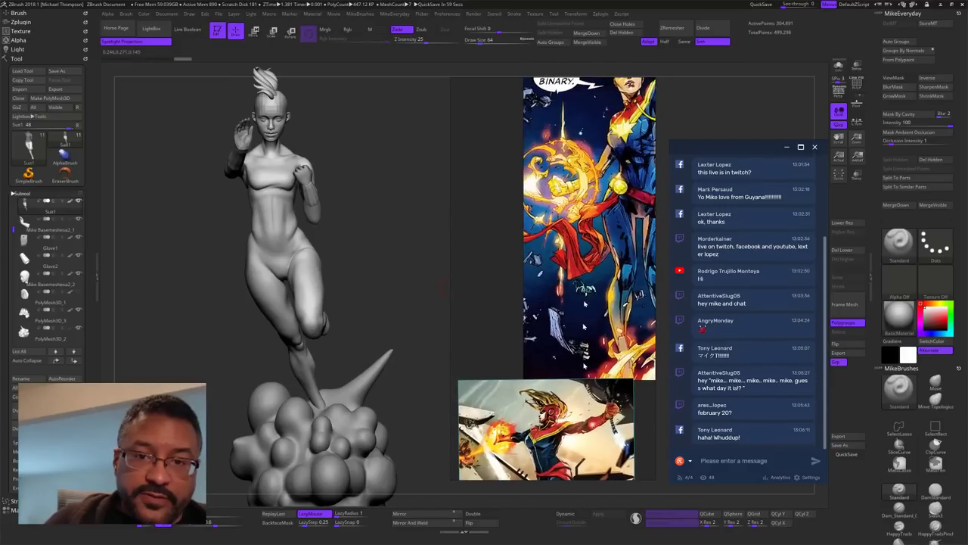
middle_drag(583, 181, 503, 371)
middle_drag(584, 227, 577, 362)
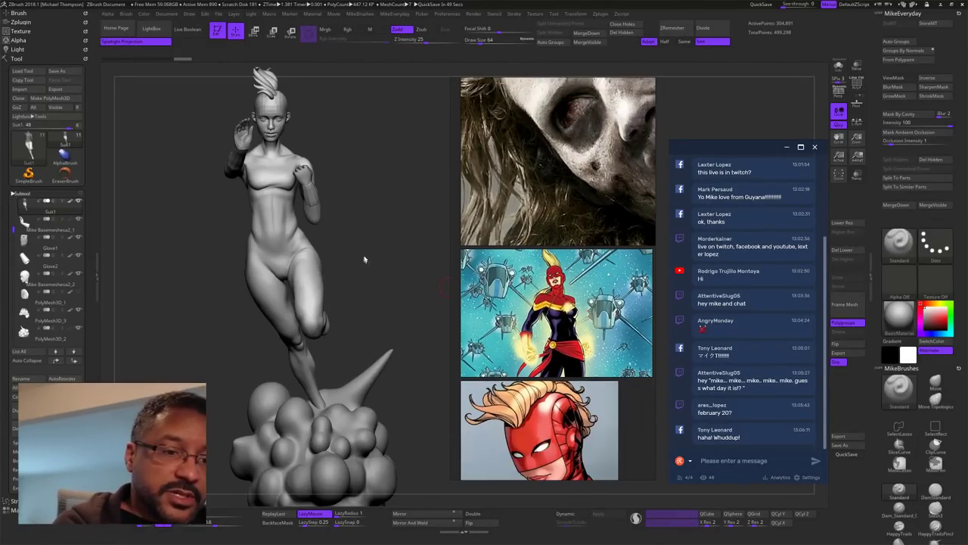
Step: Activate recording on the suit body's untitled layer and smooth a small area of the abdomen
alt+drag(370, 244, 431, 329)
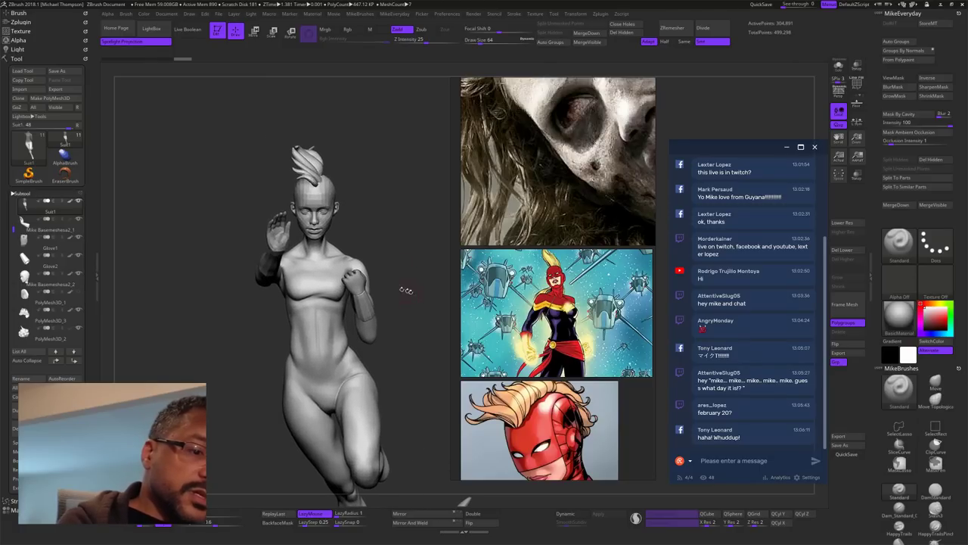
click(332, 340)
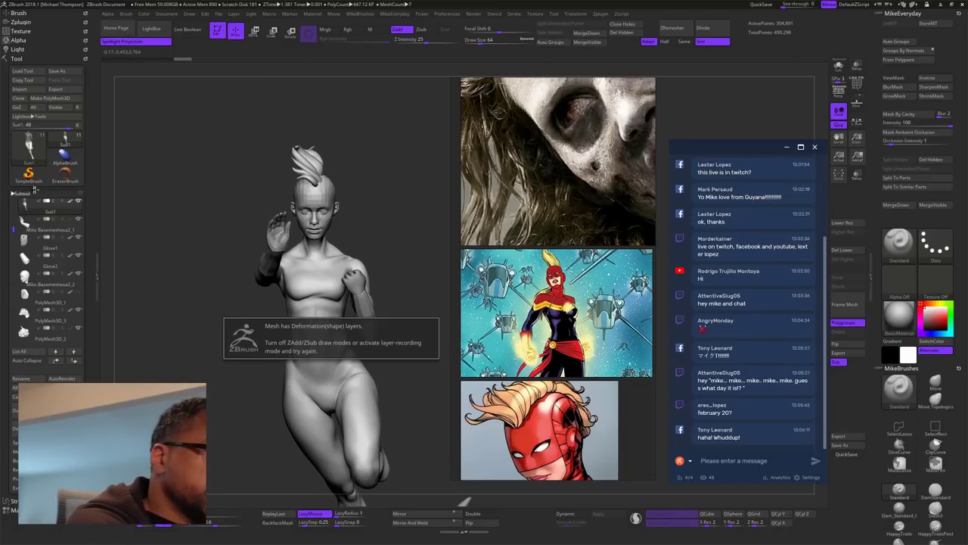
click(27, 192)
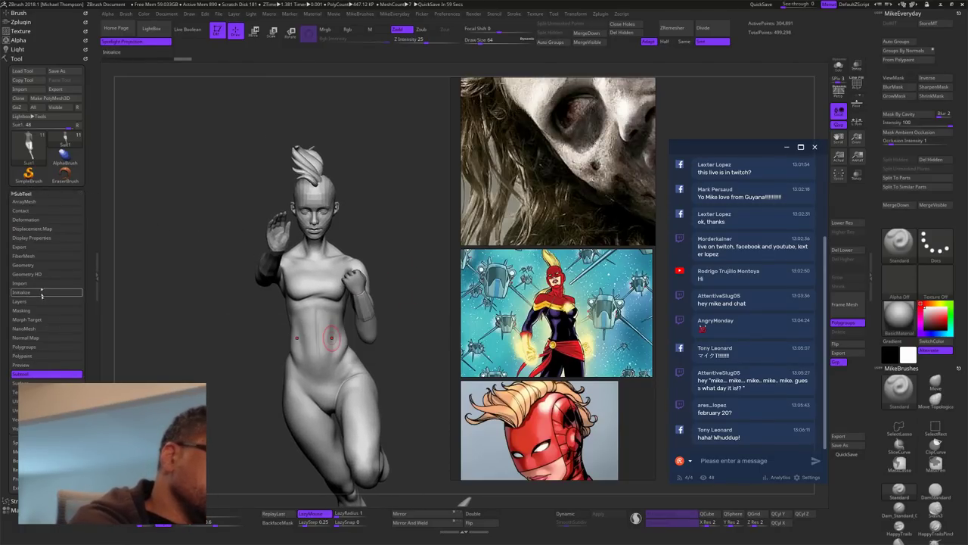
click(40, 300)
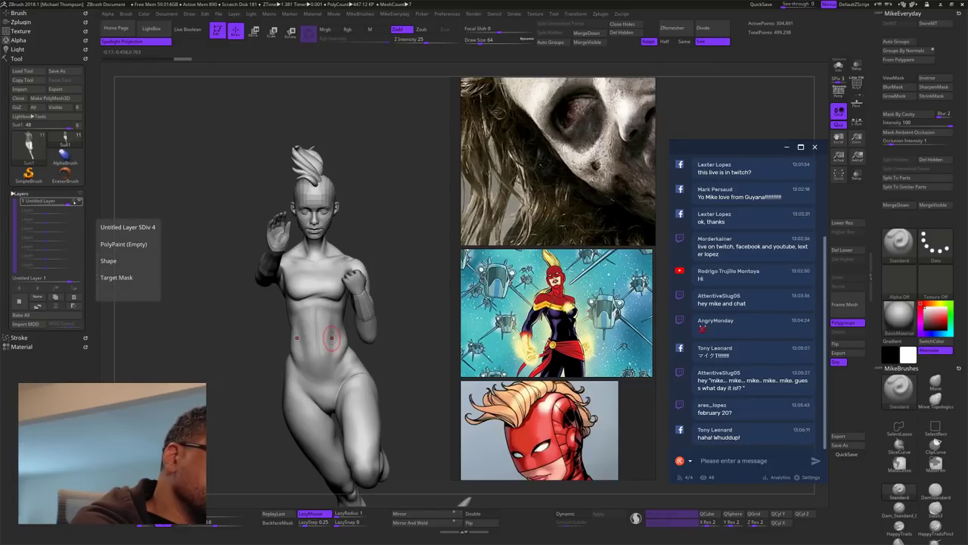
click(74, 202)
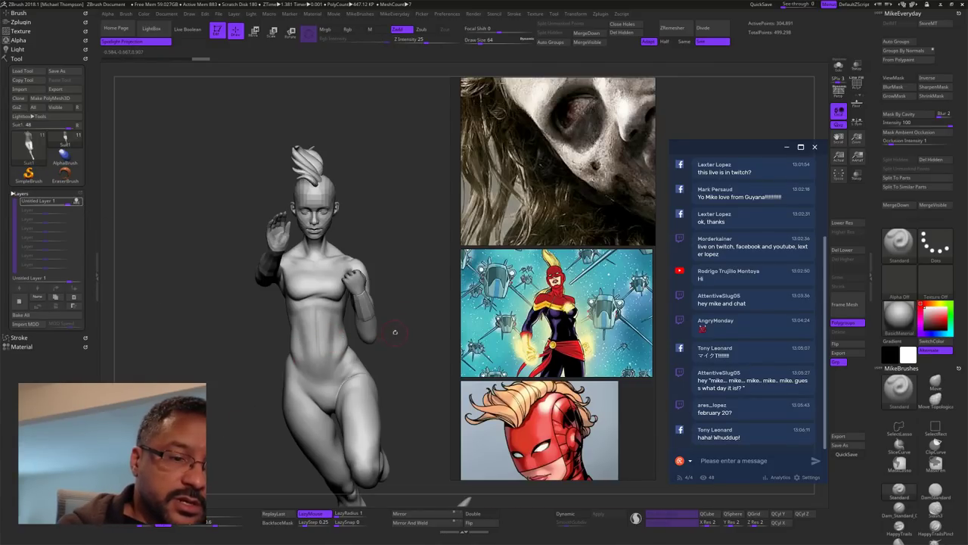
drag(394, 331, 405, 308)
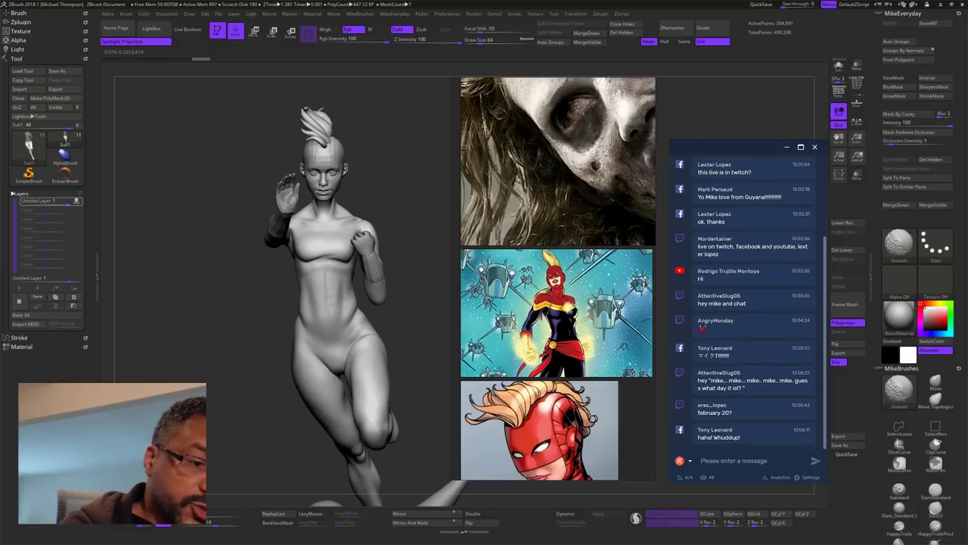
mouse_move(334, 302)
shift+mouse_down()
mouse_move(331, 290)
mouse_move(329, 304)
shift+mouse_up()
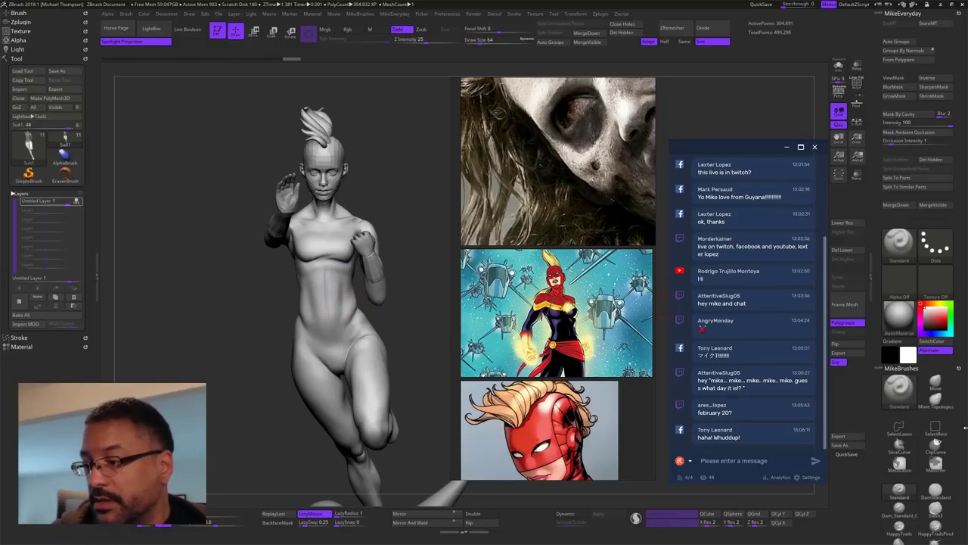
Step: Reveal the rest of the MikeBrushes collection and choose the ClaySpin brush
click(876, 456)
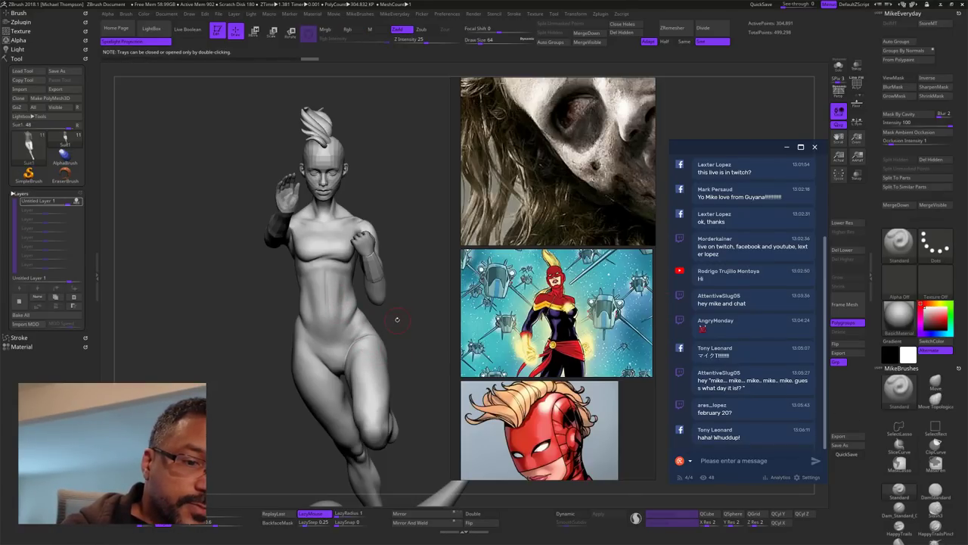
drag(875, 496, 875, 204)
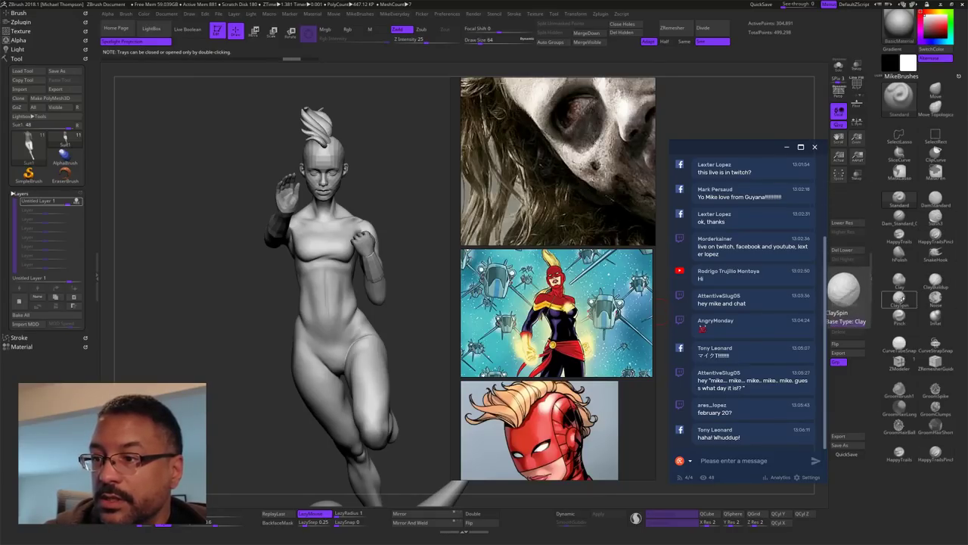
click(936, 284)
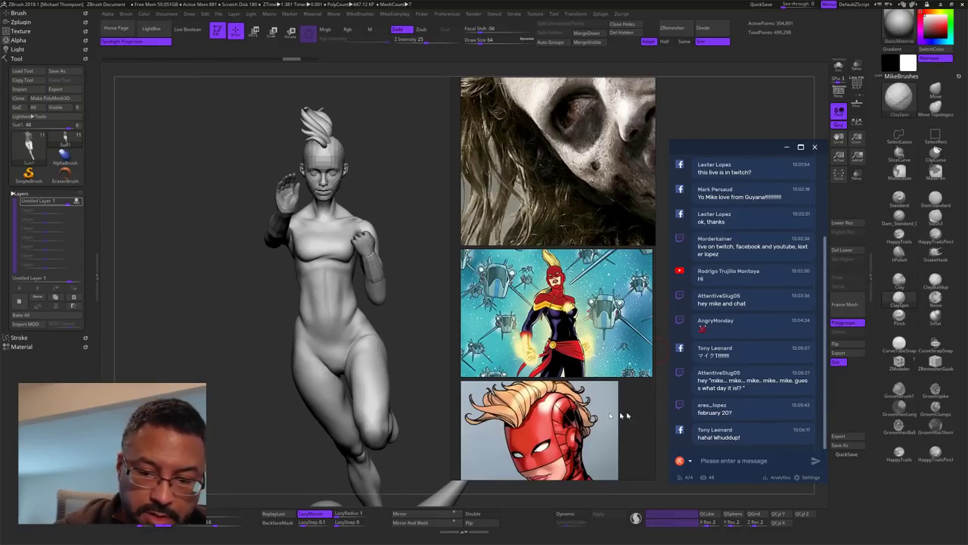
Step: Isolate the suit body from the other subtools and set the brush's draw size to 39
drag(422, 323, 444, 296)
drag(427, 260, 408, 374)
drag(409, 318, 335, 308)
mouse_move(388, 272)
alt+mouse_down()
mouse_move(390, 302)
mouse_move(357, 304)
mouse_move(412, 301)
mouse_move(391, 307)
mouse_move(370, 336)
mouse_move(356, 290)
alt+mouse_up()
click(839, 66)
key(s)
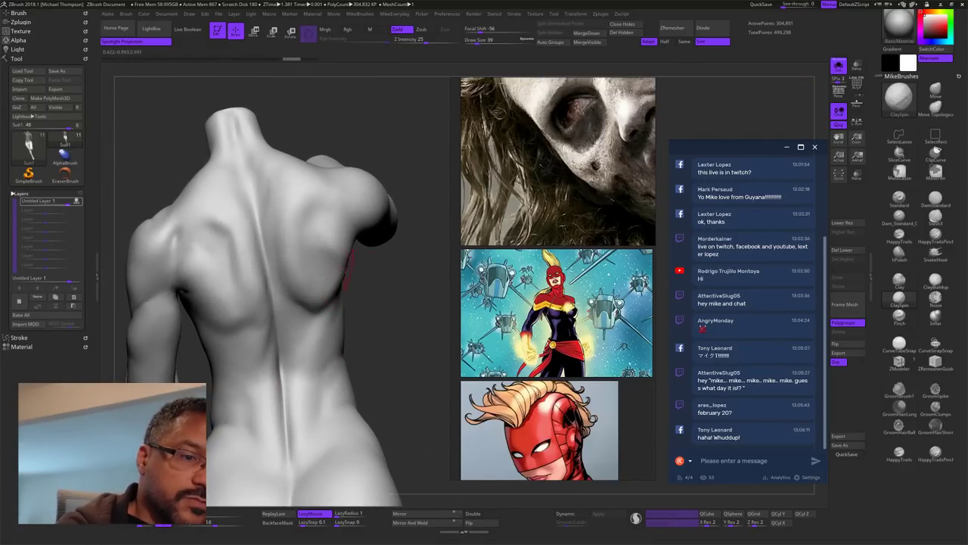
mouse_move(415, 344)
mouse_down()
mouse_move(397, 350)
mouse_move(406, 356)
mouse_move(419, 342)
mouse_move(393, 320)
mouse_up()
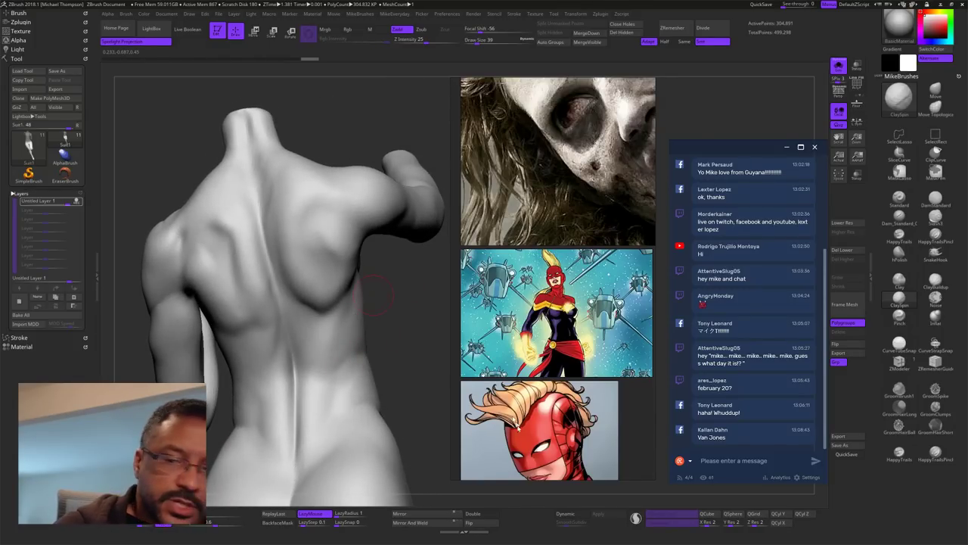
Step: Try a short ClaySpin stroke on the lower back above the left hip, and undo it
mouse_move(420, 307)
mouse_down()
mouse_move(389, 255)
mouse_move(395, 245)
mouse_move(395, 297)
mouse_move(413, 241)
mouse_up()
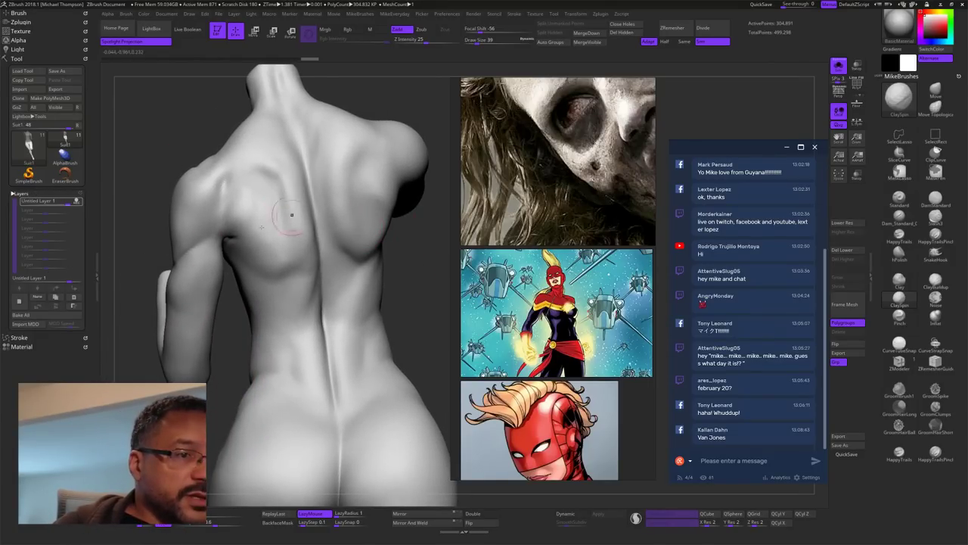
mouse_move(428, 301)
alt+mouse_down()
mouse_move(391, 284)
mouse_move(364, 193)
alt+mouse_up()
ctrl+drag(410, 273, 391, 356)
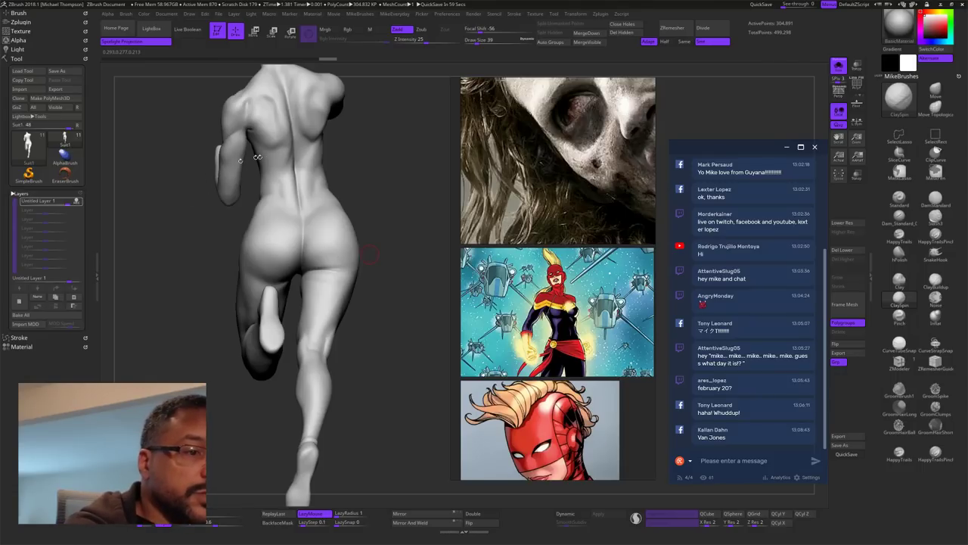
drag(365, 181, 409, 179)
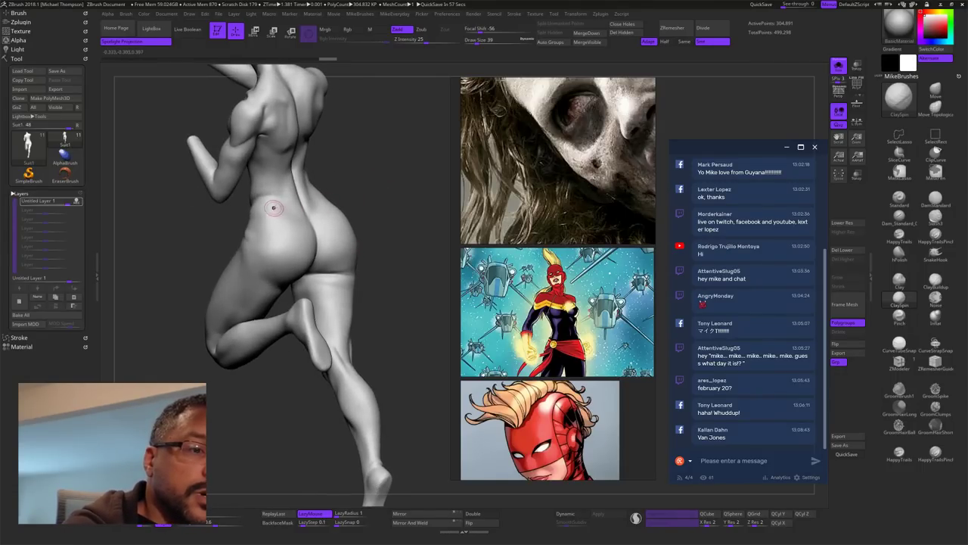
mouse_move(286, 212)
mouse_down()
mouse_move(286, 229)
mouse_move(293, 223)
mouse_up()
key(ctrl+z)
Step: Build up the muscle between the spine and the right shoulder blade with ClaySpin strokes and smooth it
mouse_move(387, 159)
mouse_down()
mouse_move(357, 157)
mouse_move(330, 291)
mouse_move(300, 282)
mouse_up()
drag(362, 237, 393, 236)
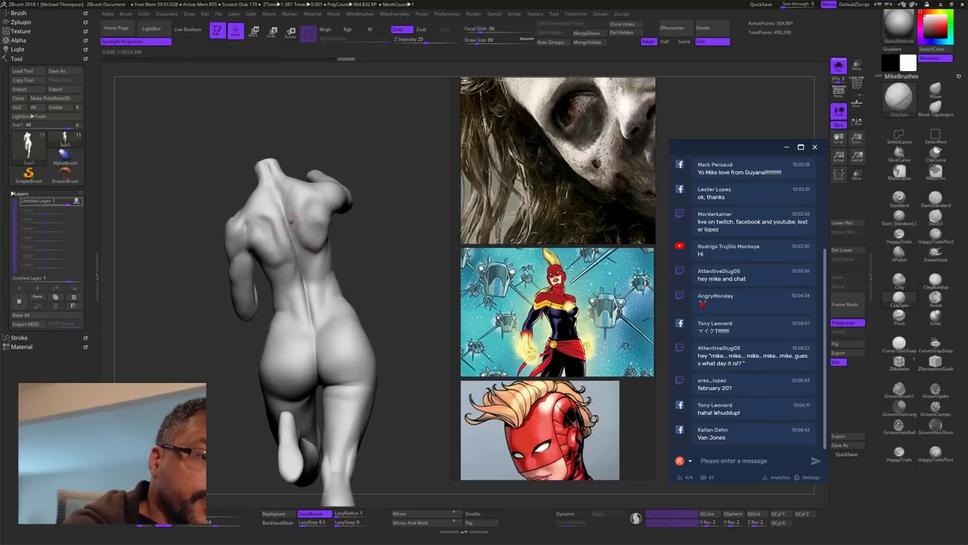
drag(292, 222, 310, 255)
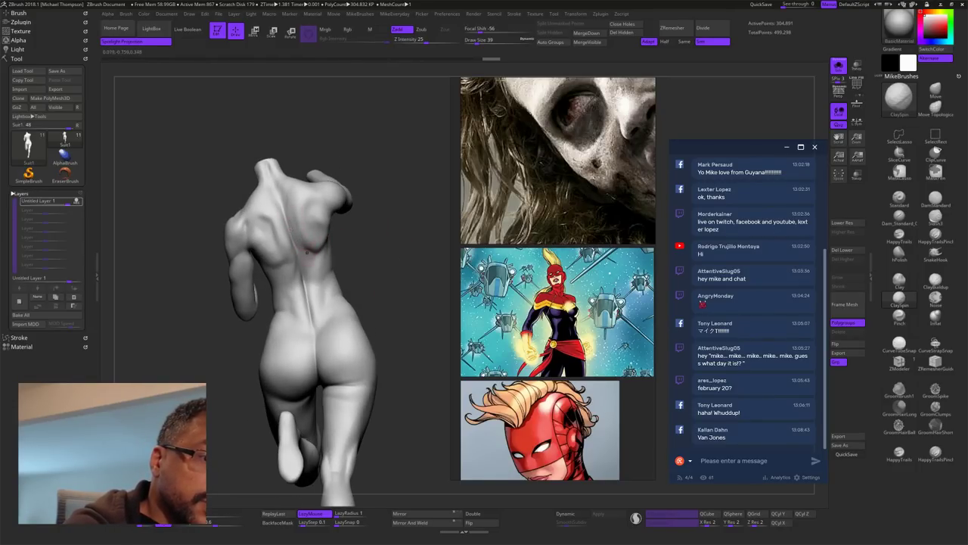
drag(297, 192, 295, 206)
mouse_move(337, 240)
mouse_down()
mouse_move(346, 263)
mouse_move(300, 246)
mouse_move(328, 285)
mouse_up()
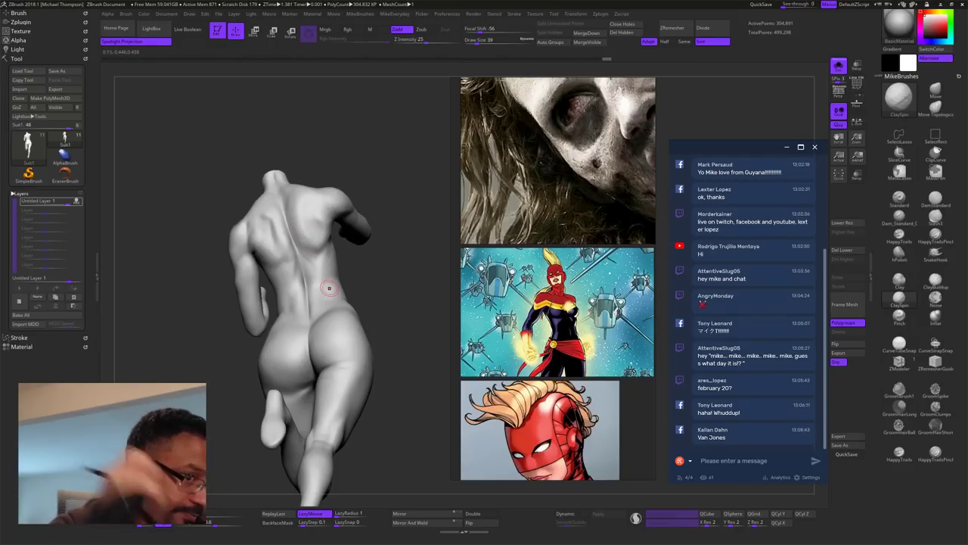
mouse_move(357, 255)
alt+mouse_down()
mouse_move(371, 302)
mouse_move(407, 304)
alt+mouse_up()
shift+drag(322, 290, 316, 298)
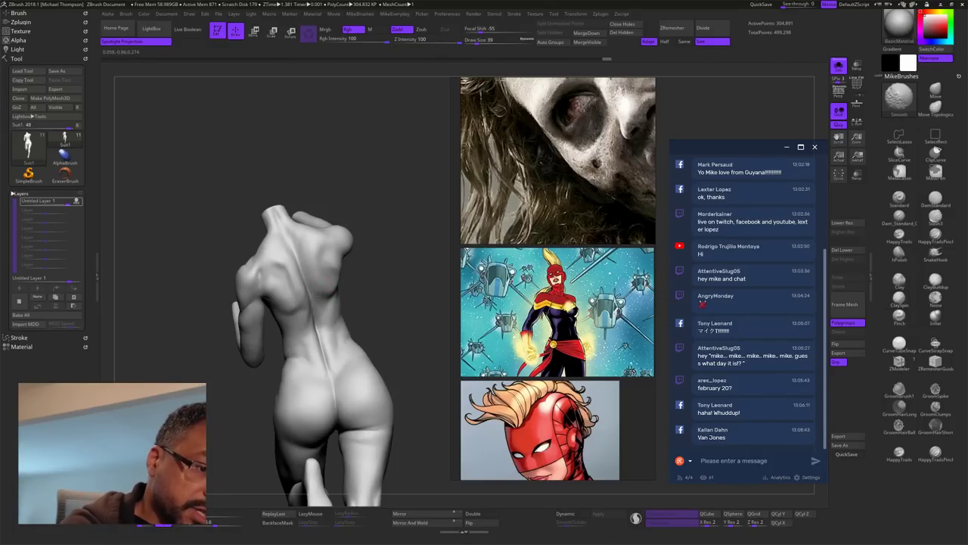
shift+drag(315, 284, 321, 290)
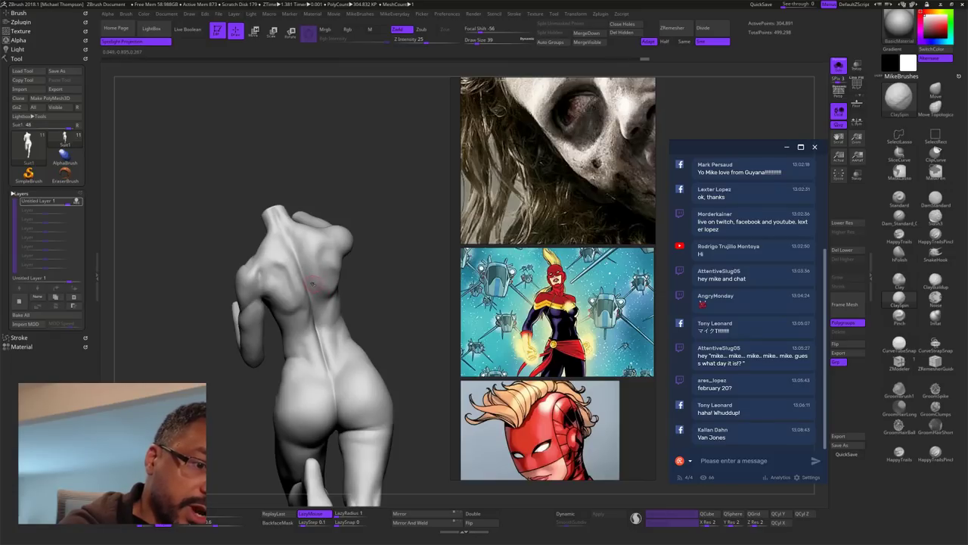
key(shift)
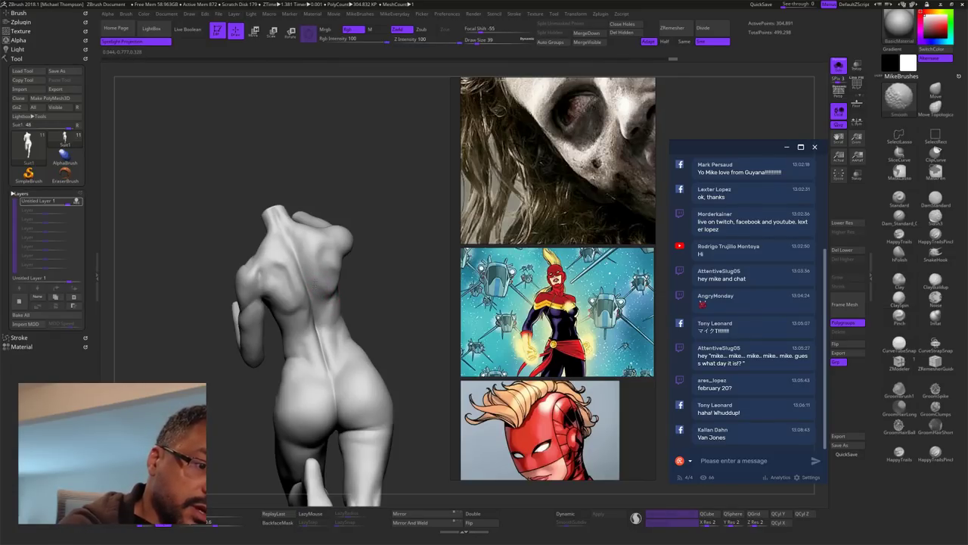
Step: Add a ClaySpin stroke down the right shoulder blade and smooth it into the back
drag(381, 265, 421, 303)
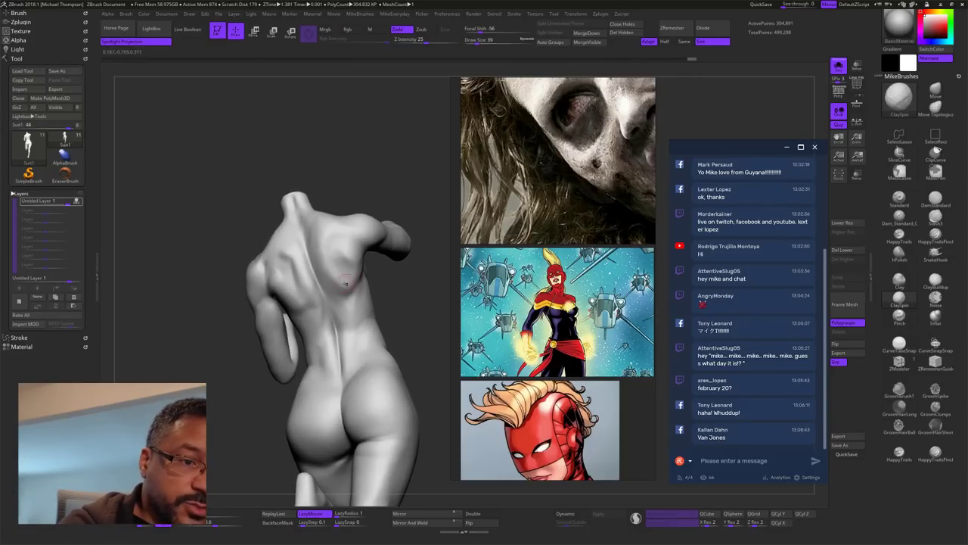
drag(323, 233, 337, 276)
drag(379, 164, 400, 203)
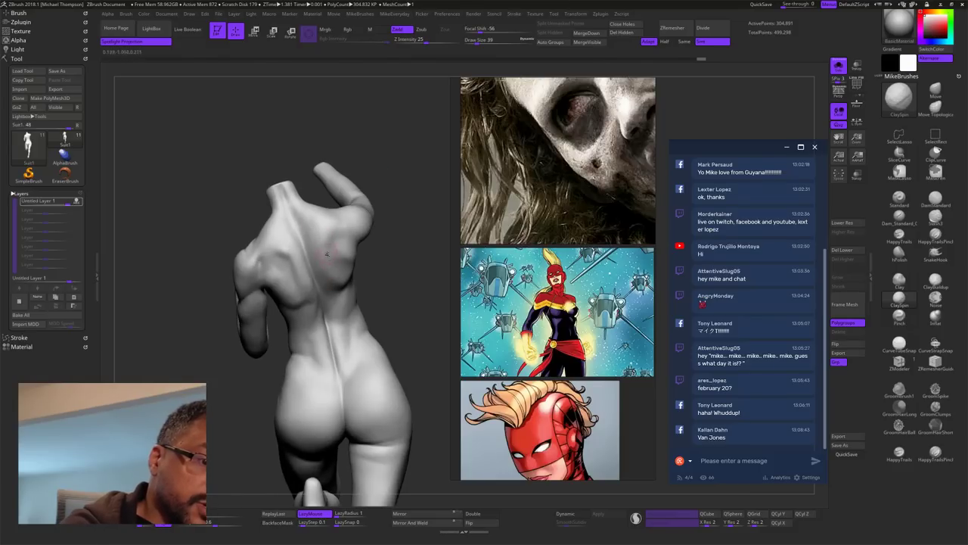
key(shift)
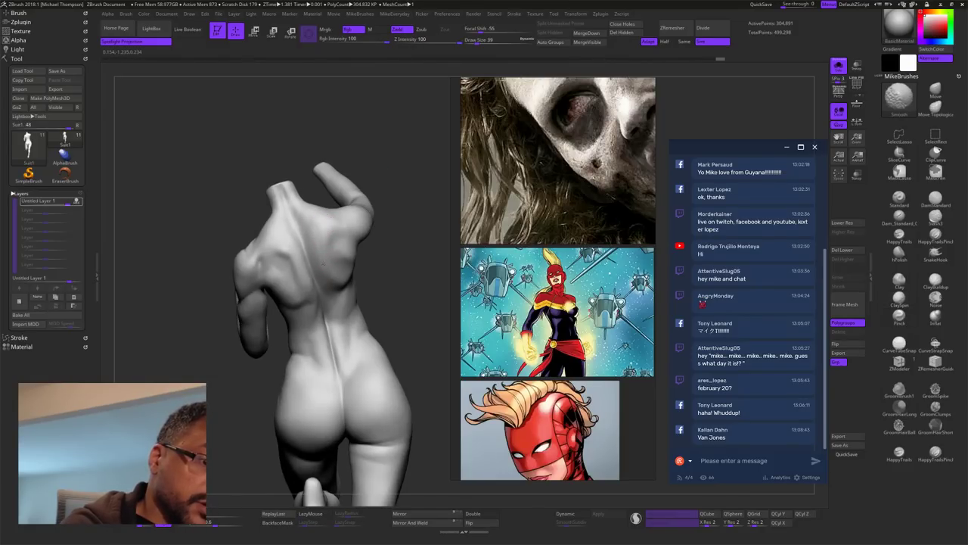
mouse_move(384, 159)
mouse_down()
mouse_move(397, 233)
mouse_move(381, 205)
mouse_move(384, 182)
mouse_up()
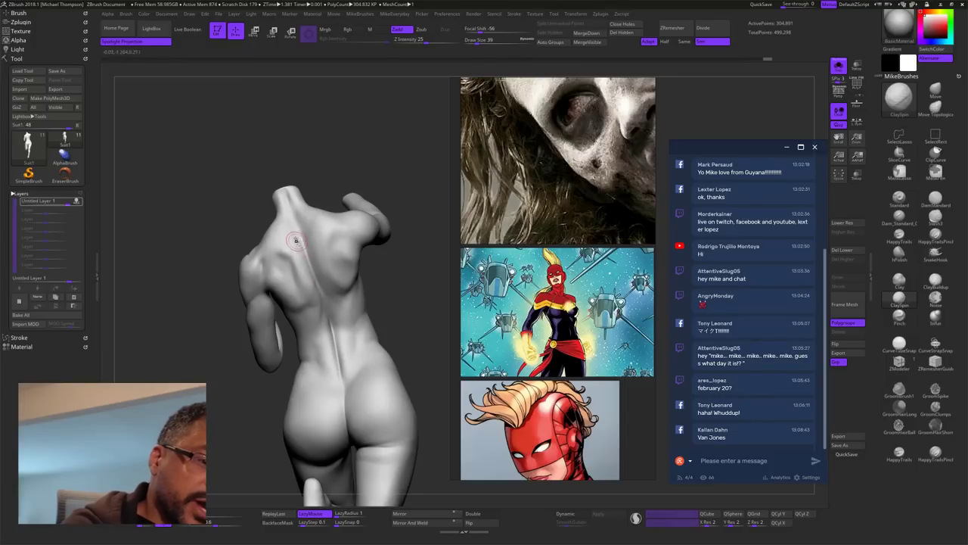
Step: Strengthen the muscle forms along the upper spine with repeated ClaySpin strokes and smooth them
drag(296, 241, 315, 286)
drag(299, 239, 321, 299)
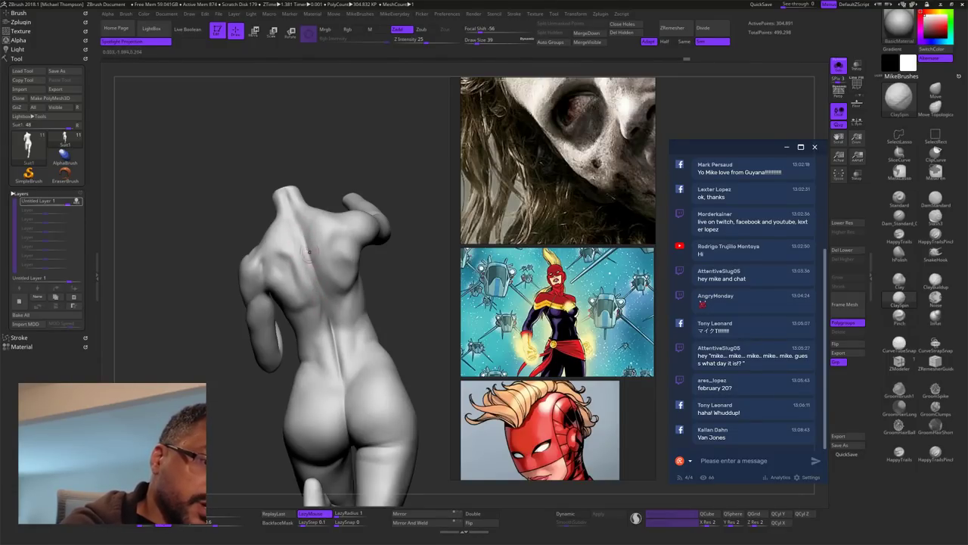
key(shift)
drag(396, 205, 429, 211)
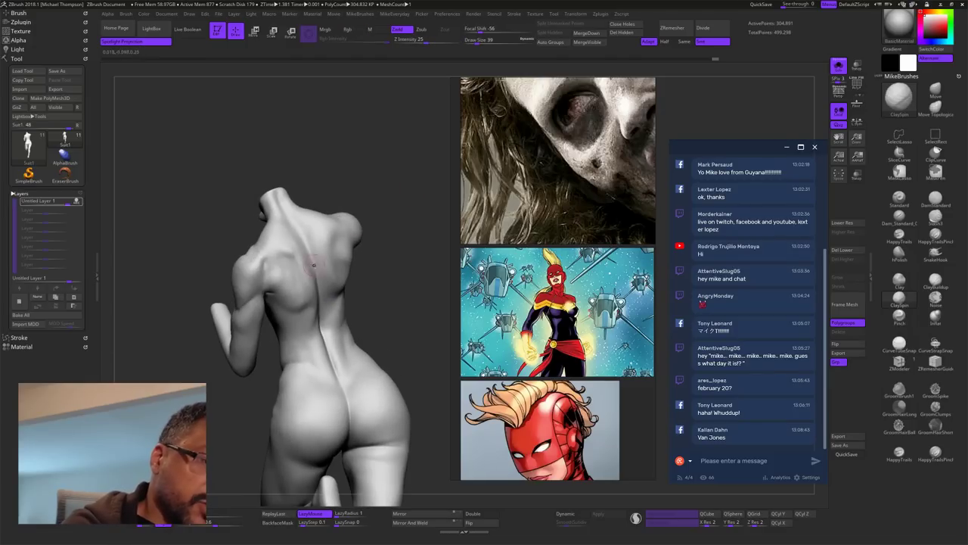
drag(313, 264, 322, 290)
drag(305, 227, 325, 287)
key(shift)
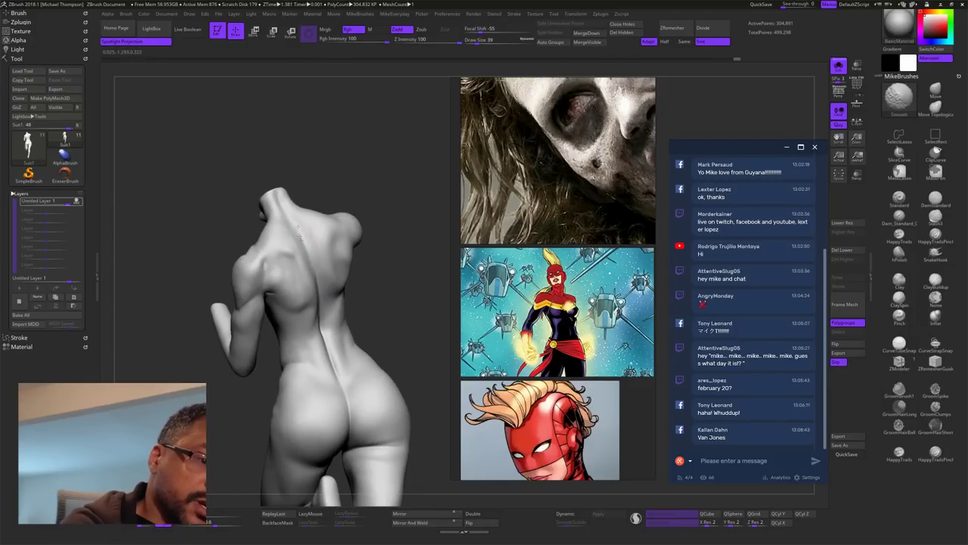
shift+drag(298, 234, 305, 224)
drag(408, 174, 384, 168)
drag(295, 238, 309, 261)
key(shift)
Step: Sculpt the left shoulder blade, smooth it, and add a short clay stroke to the back of the left shoulder
drag(396, 243, 401, 233)
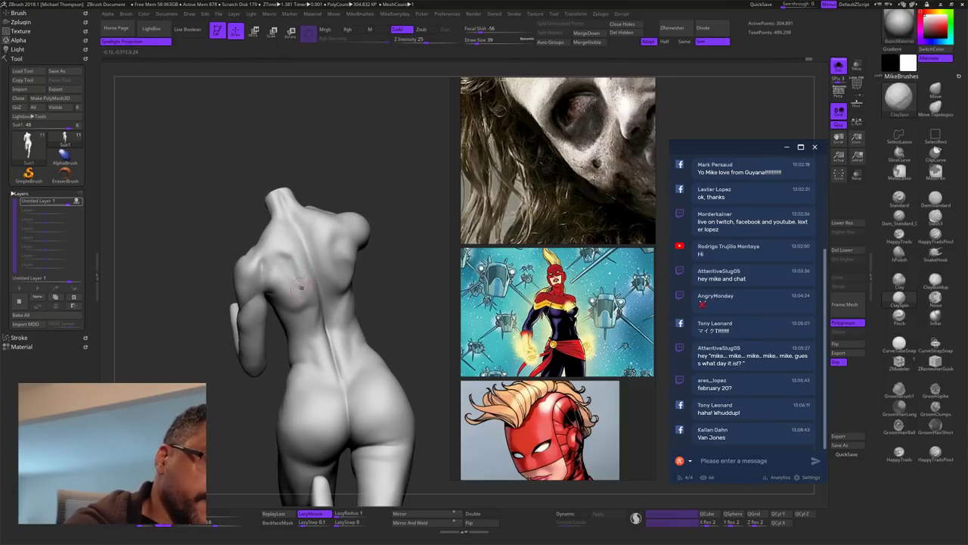
drag(301, 287, 293, 274)
key(shift)
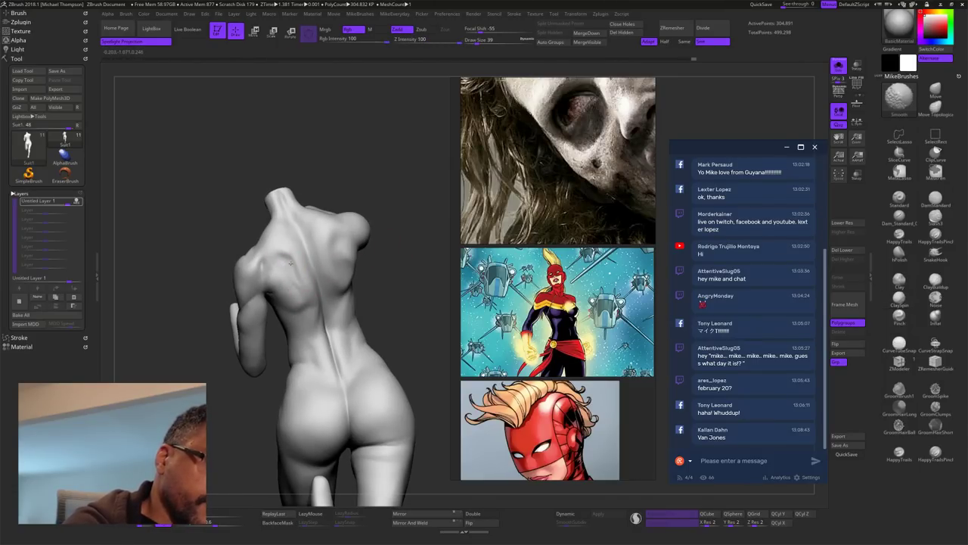
drag(387, 217, 389, 233)
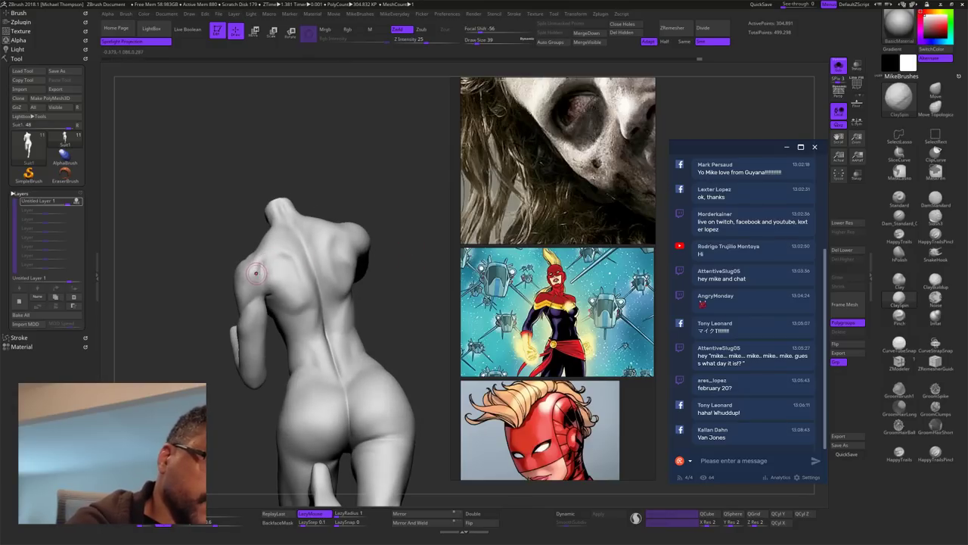
mouse_move(257, 273)
mouse_down()
mouse_move(247, 293)
mouse_move(271, 256)
mouse_move(257, 267)
mouse_up()
Step: Build up the lower back to the right of the spine with ClaySpin strokes and smooth it
drag(415, 281, 405, 299)
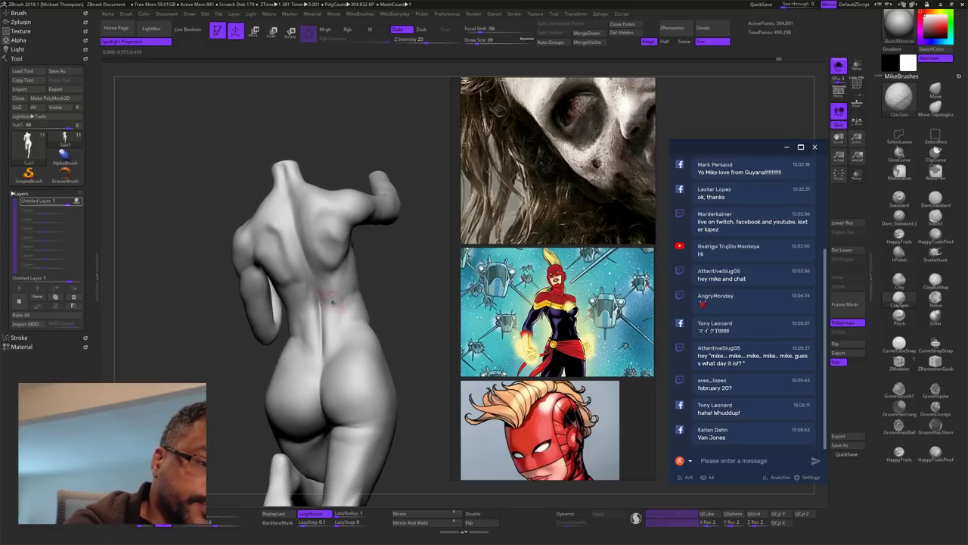
mouse_move(333, 303)
mouse_down()
mouse_move(340, 313)
mouse_move(312, 276)
mouse_up()
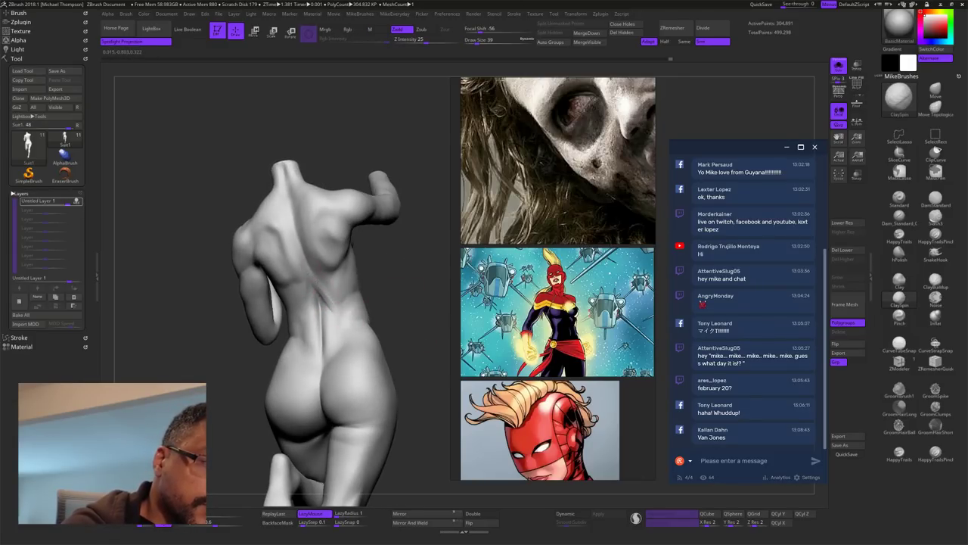
drag(337, 311, 330, 284)
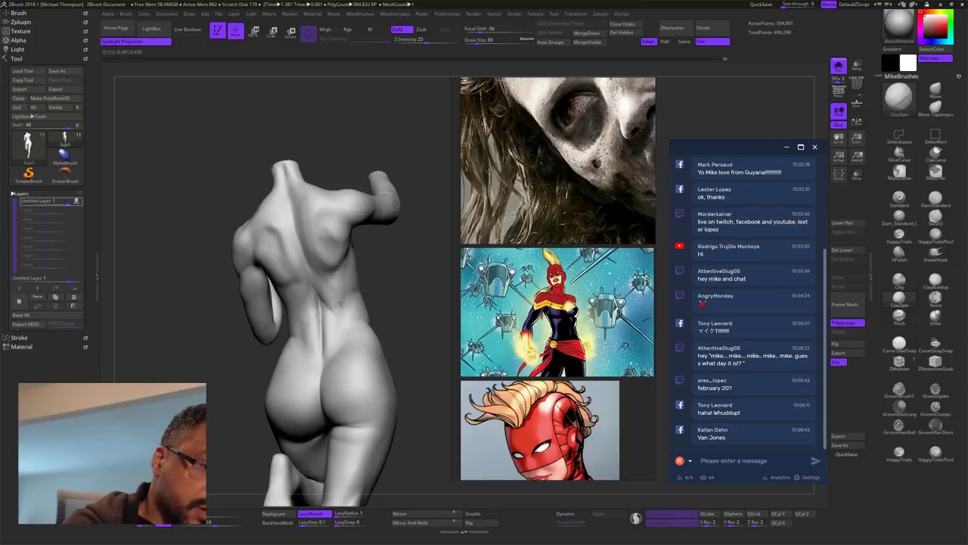
key(shift)
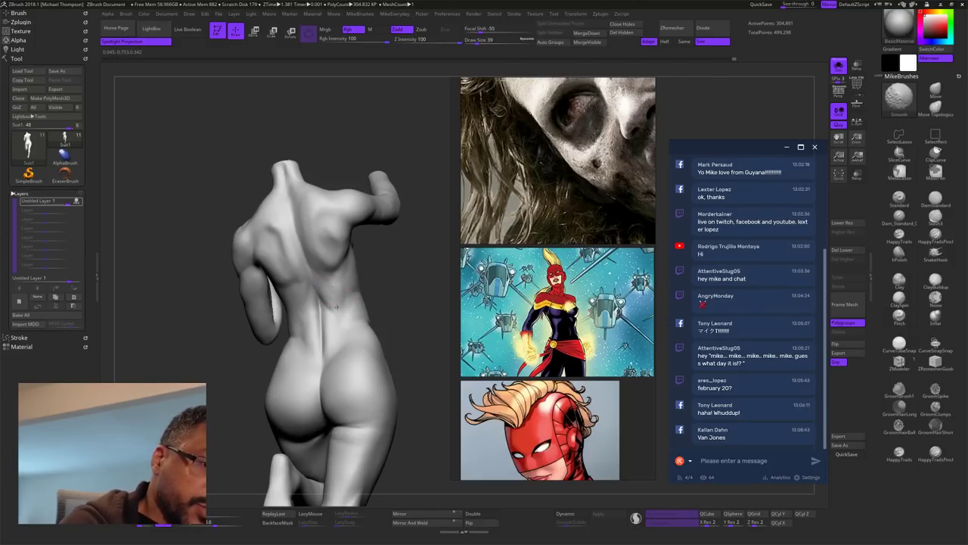
Step: Add volume to the right flank below the ribs and smooth the right side of the torso
drag(381, 325, 393, 293)
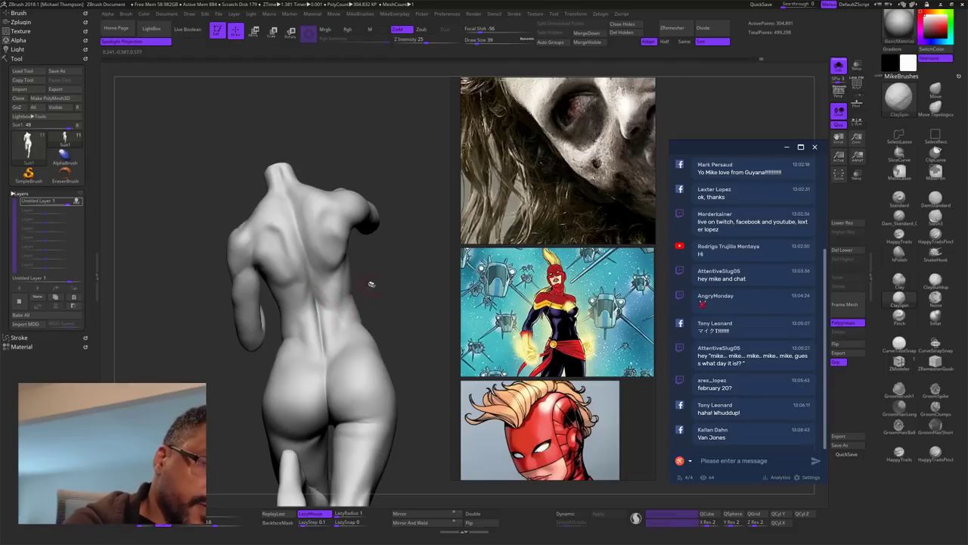
drag(371, 284, 355, 290)
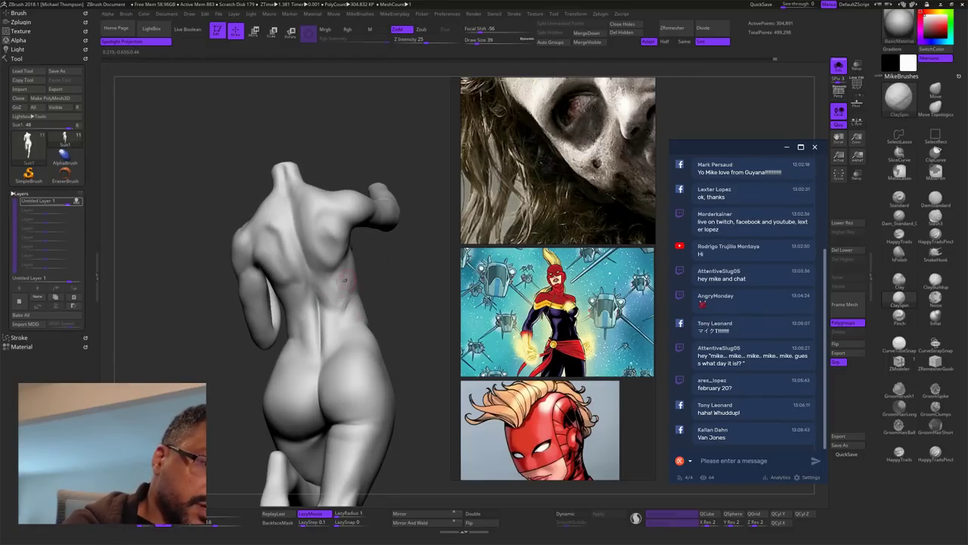
key(shift)
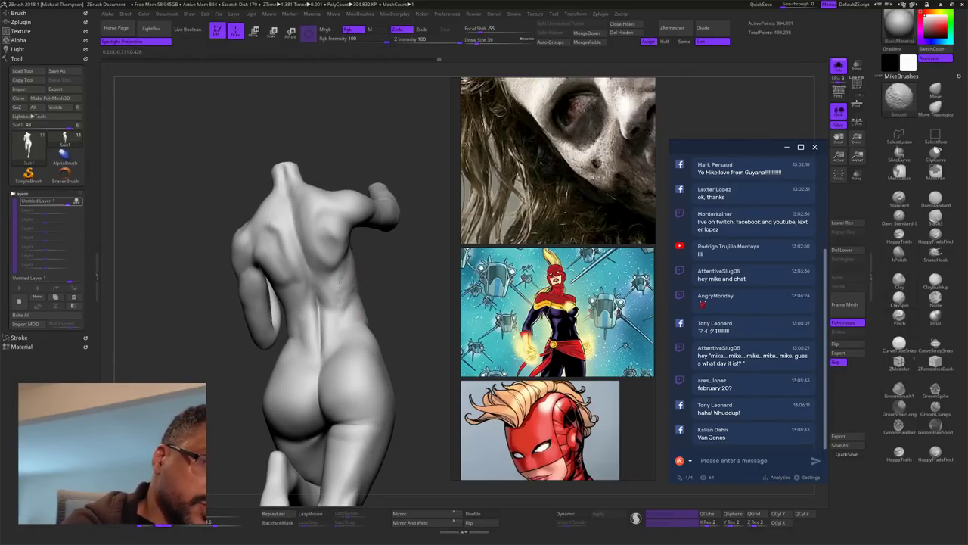
mouse_move(432, 303)
mouse_down()
mouse_move(387, 281)
mouse_move(363, 291)
mouse_move(378, 275)
mouse_move(357, 287)
mouse_move(432, 271)
mouse_up()
key(shift)
key(shift)
key(shift)
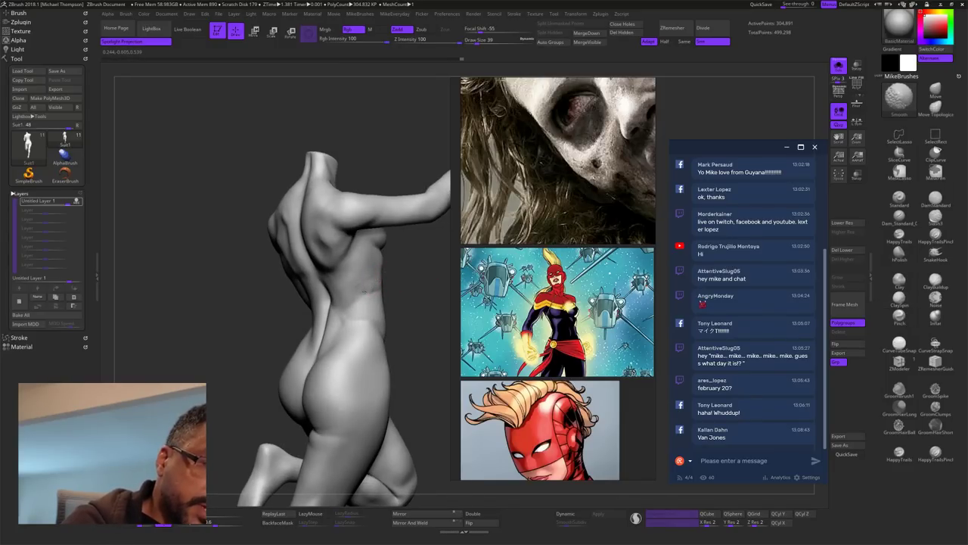
shift+drag(392, 258, 404, 253)
Step: Enlarge the brush to a draw size of 90, add clay to the side of the right hip and smooth it
drag(436, 402, 418, 400)
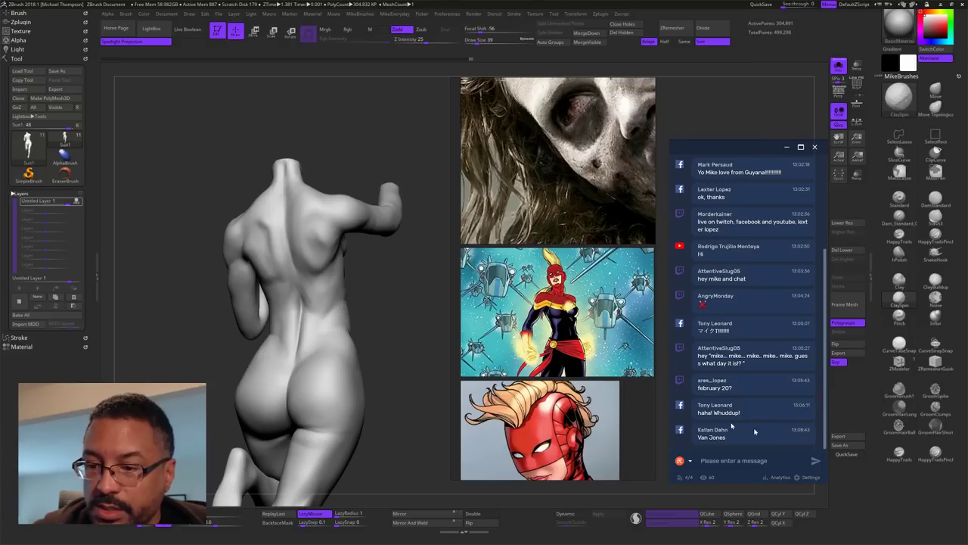
drag(396, 348, 393, 315)
key(s)
drag(407, 352, 412, 335)
key(s)
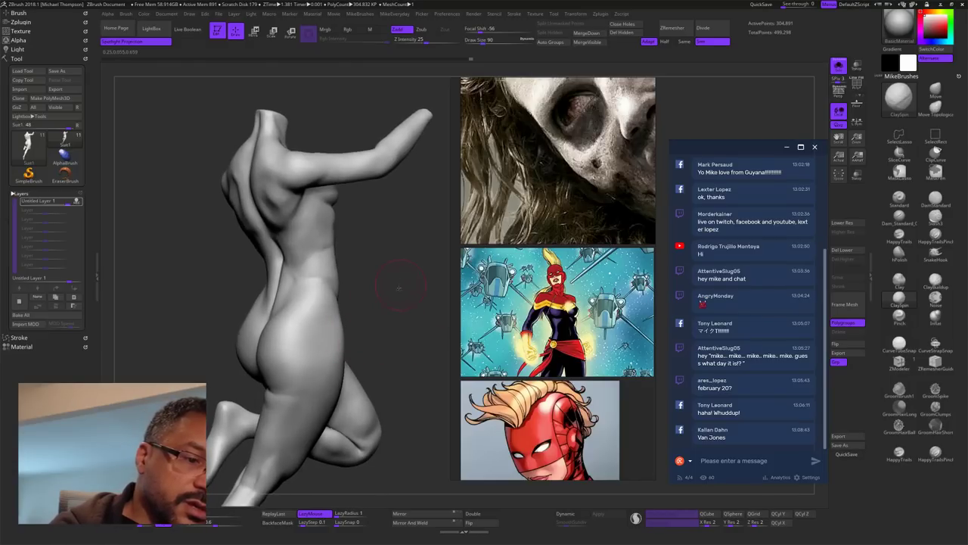
drag(389, 280, 392, 295)
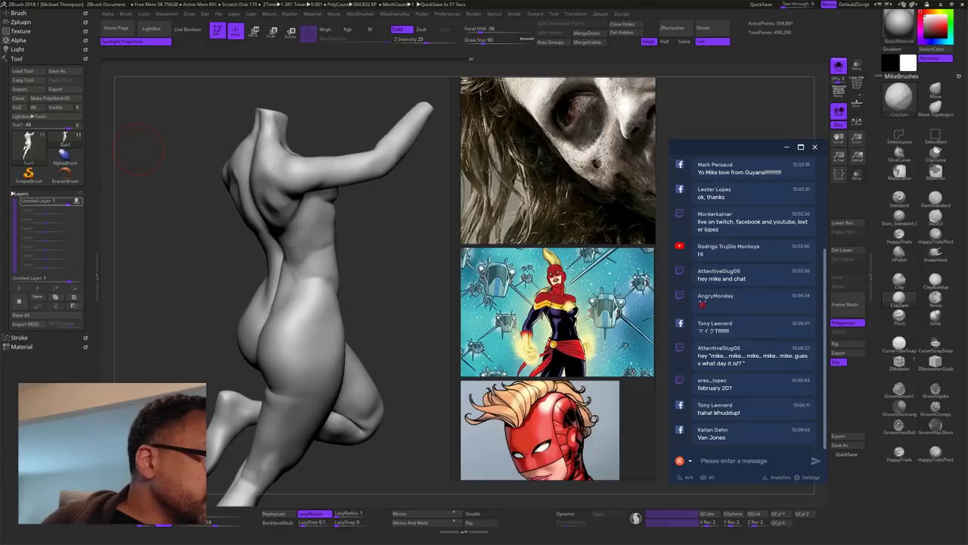
drag(411, 315, 386, 277)
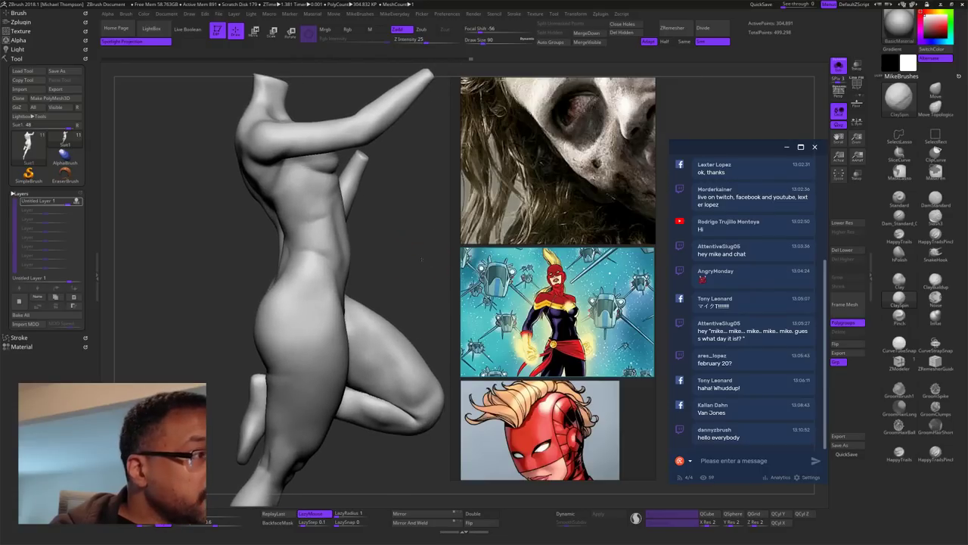
drag(301, 304, 305, 289)
drag(371, 272, 392, 245)
shift+drag(309, 301, 311, 292)
Step: Set the brush draw size to 40, sculpt the back of the right thigh below the buttock and smooth it
mouse_move(382, 268)
mouse_down()
mouse_move(389, 266)
mouse_move(387, 286)
mouse_up()
key(s)
mouse_move(387, 285)
alt+mouse_down()
mouse_move(386, 254)
mouse_move(423, 249)
mouse_move(393, 274)
mouse_move(402, 255)
mouse_move(442, 236)
alt+mouse_up()
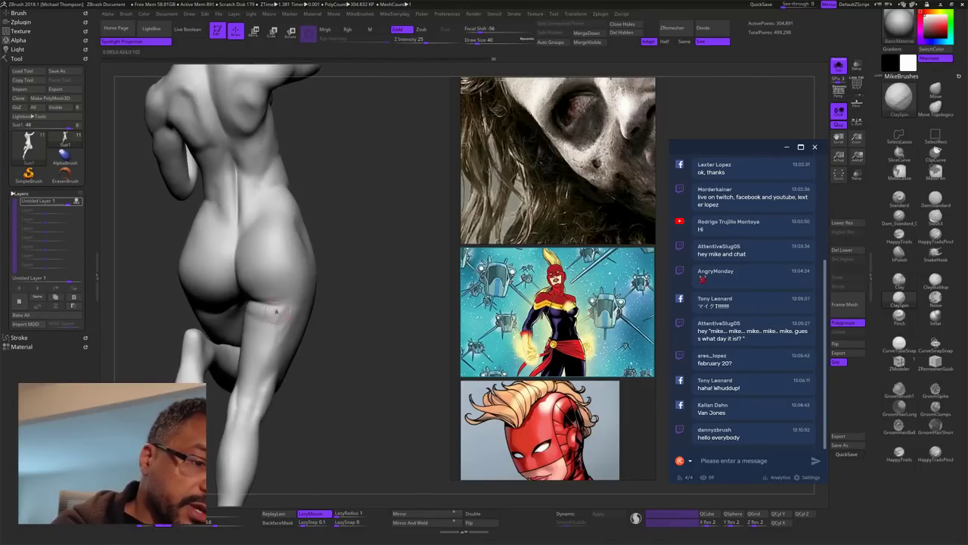
key(shift)
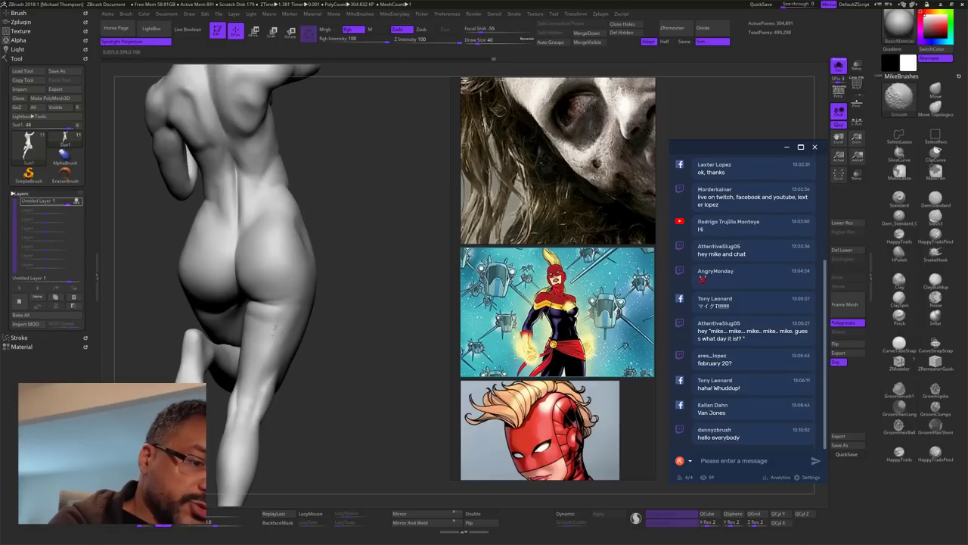
mouse_move(401, 260)
mouse_down()
mouse_move(355, 257)
mouse_move(378, 325)
mouse_move(391, 299)
mouse_move(415, 289)
mouse_move(433, 263)
mouse_move(404, 274)
mouse_move(314, 358)
mouse_move(275, 349)
mouse_up()
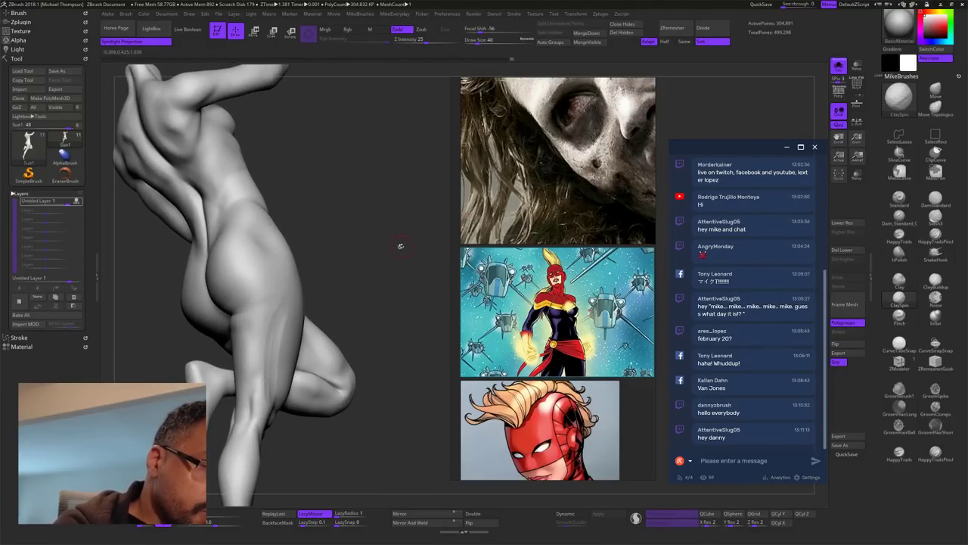
Step: Build up the outer side of the right thigh with ClaySpin and smooth it at draw size 94
drag(401, 245, 279, 376)
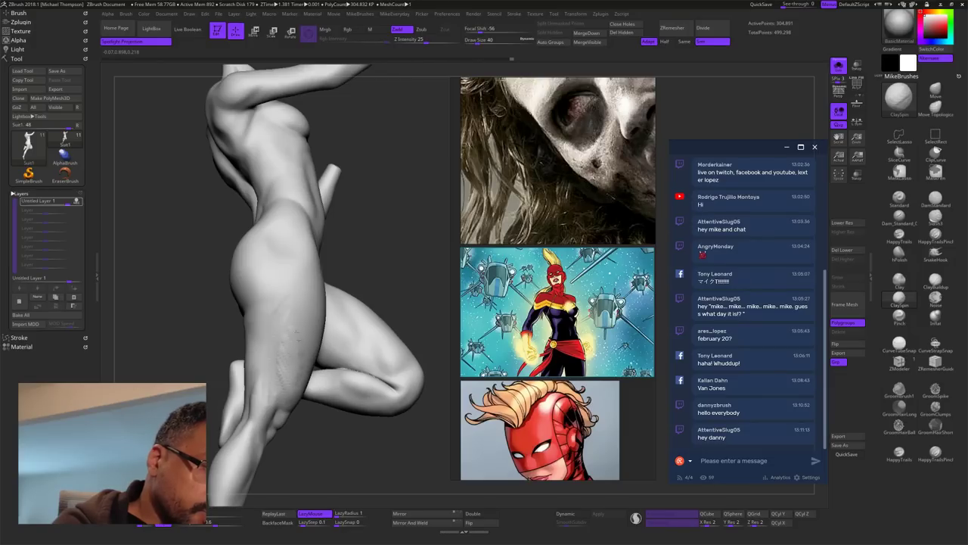
key(s)
drag(407, 258, 421, 258)
key(s)
drag(282, 345, 287, 386)
key(shift)
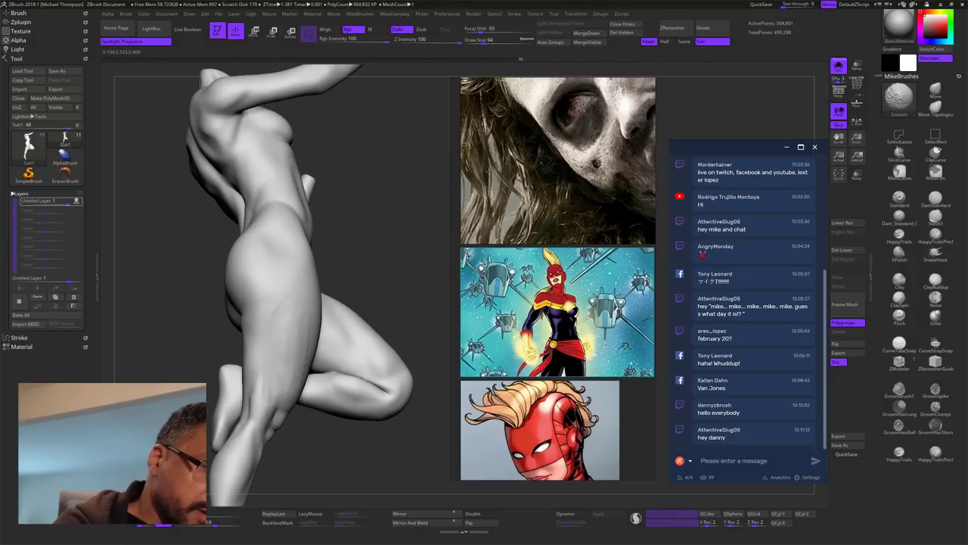
Step: Reduce the draw size to 40, define the hamstring on the back of the right thigh and smooth it
mouse_move(354, 256)
mouse_down()
mouse_move(371, 262)
mouse_move(366, 274)
mouse_up()
key(s)
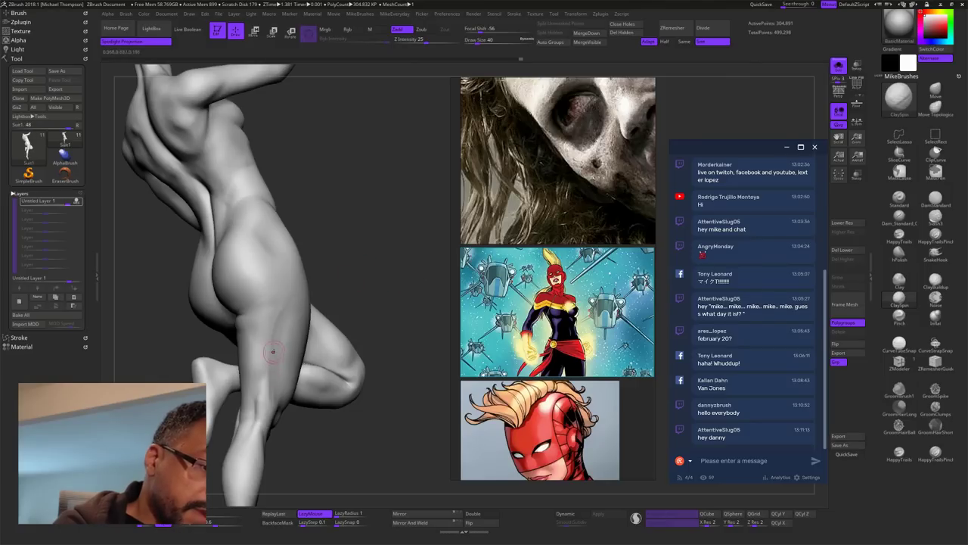
key(shift)
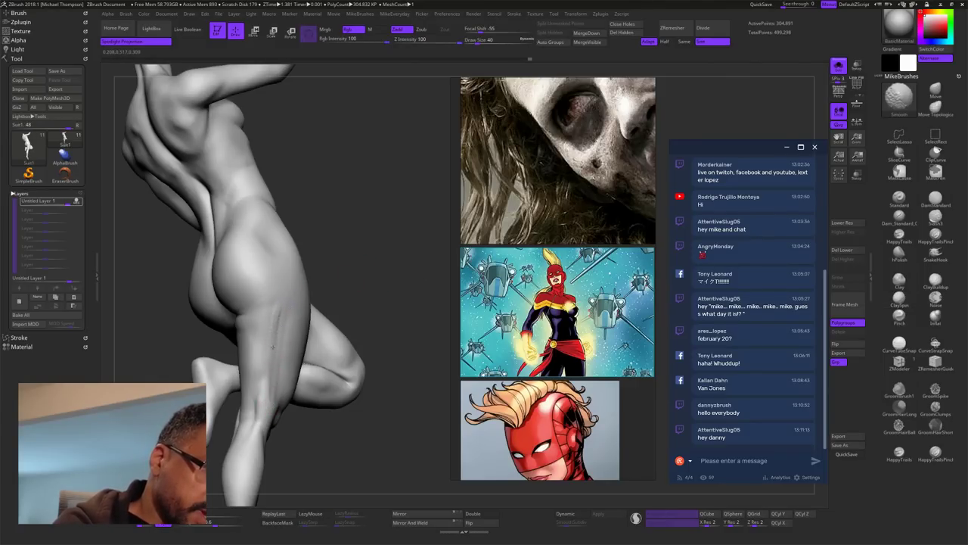
mouse_move(364, 256)
mouse_down()
mouse_move(393, 255)
mouse_move(360, 259)
mouse_move(406, 230)
mouse_move(368, 269)
mouse_move(371, 287)
mouse_move(371, 270)
mouse_move(413, 315)
mouse_up()
key(shift)
Step: Smooth the front of the ribcage and abdomen, and refine the left side of the stomach with clay
drag(412, 393, 332, 330)
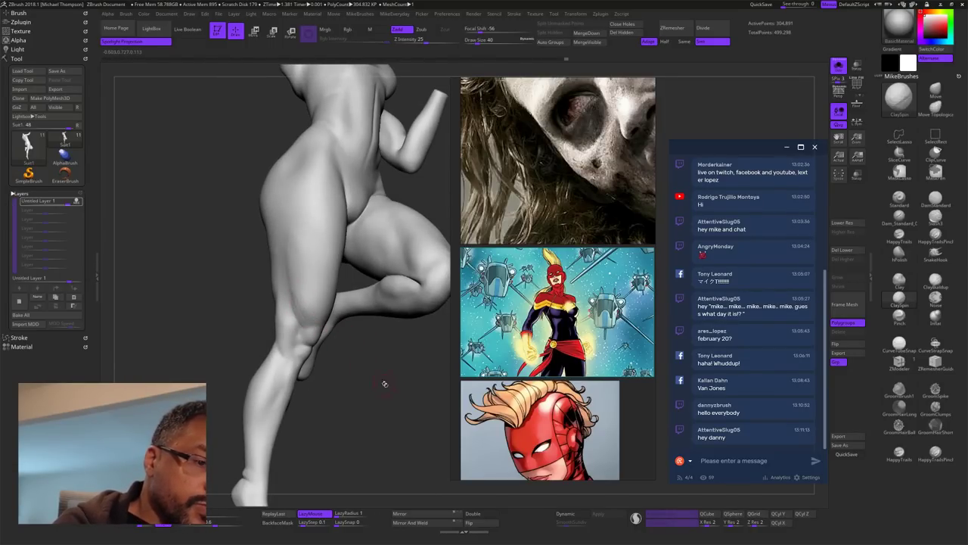
drag(384, 383, 361, 356)
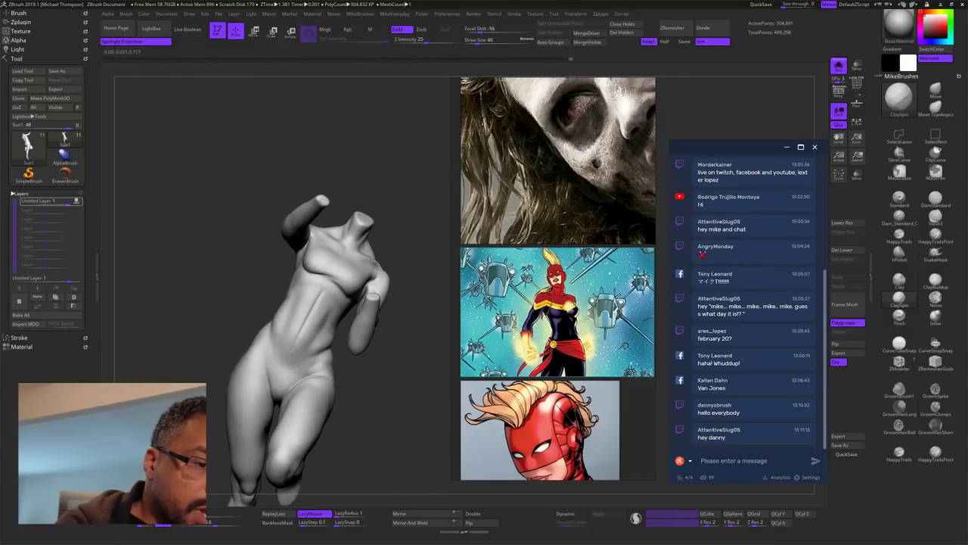
shift+drag(320, 292, 324, 284)
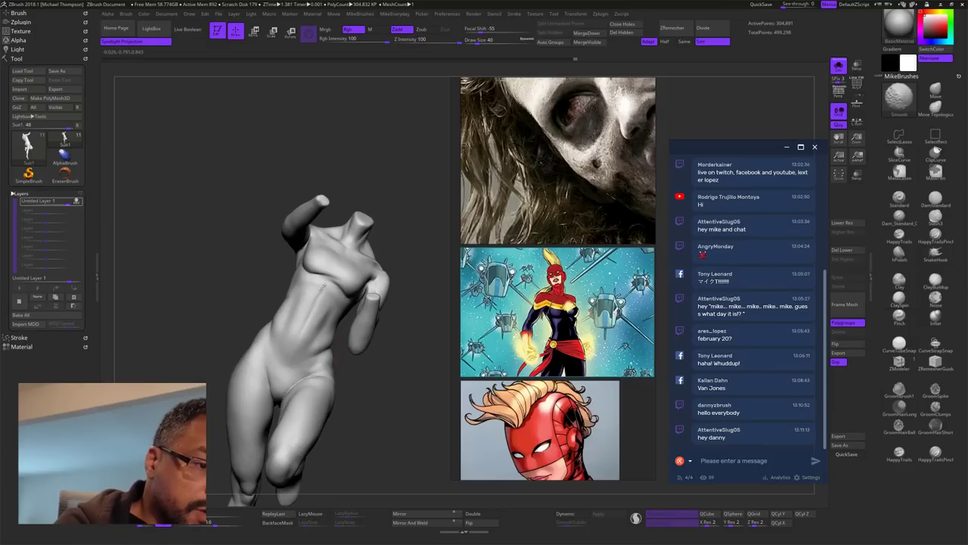
shift+drag(298, 334, 291, 351)
mouse_move(379, 394)
alt+mouse_down()
mouse_move(414, 352)
mouse_move(411, 404)
mouse_move(424, 392)
mouse_move(364, 357)
alt+mouse_up()
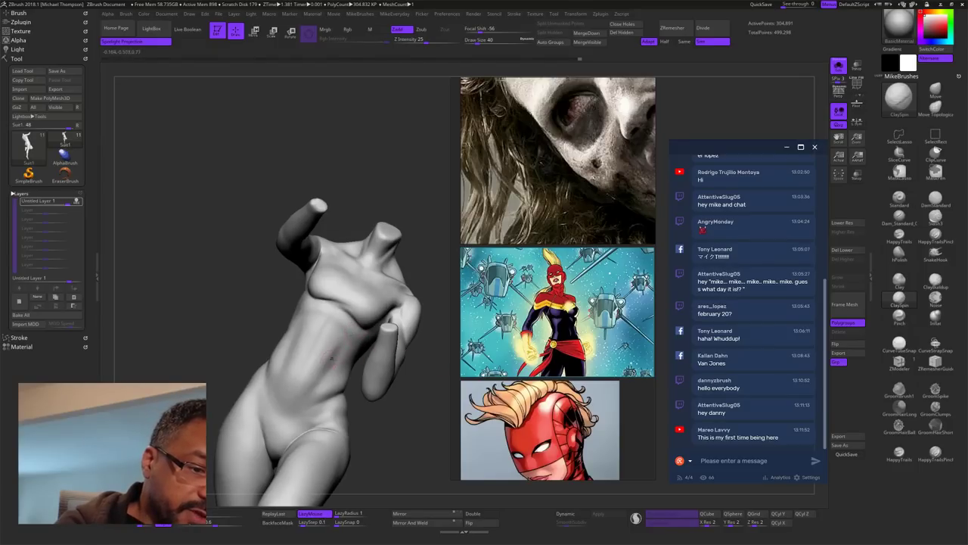
key(shift)
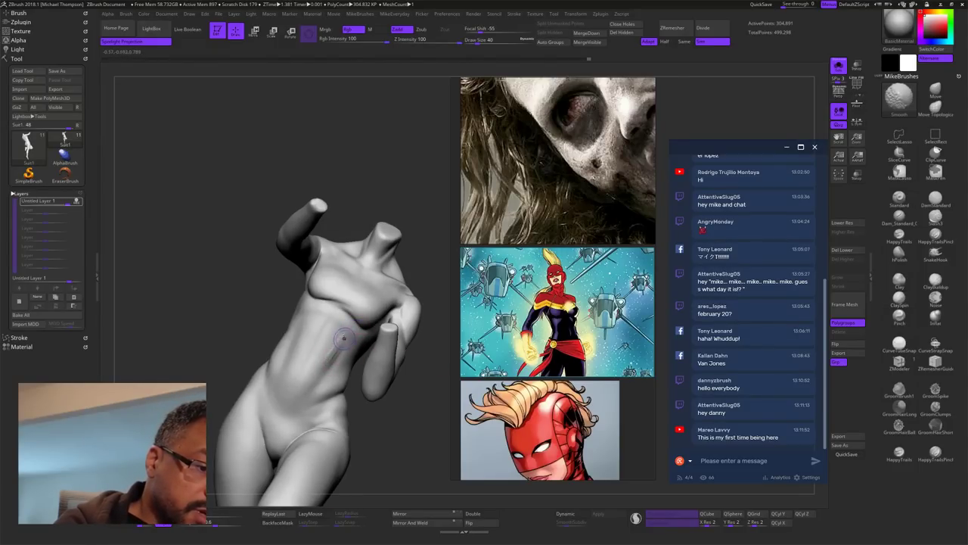
Step: Sculpt the figure's left waist and side of the abdomen above the hip with ClaySpin strokes and smooth them
mouse_move(417, 393)
mouse_down()
mouse_move(407, 436)
mouse_move(424, 400)
mouse_up()
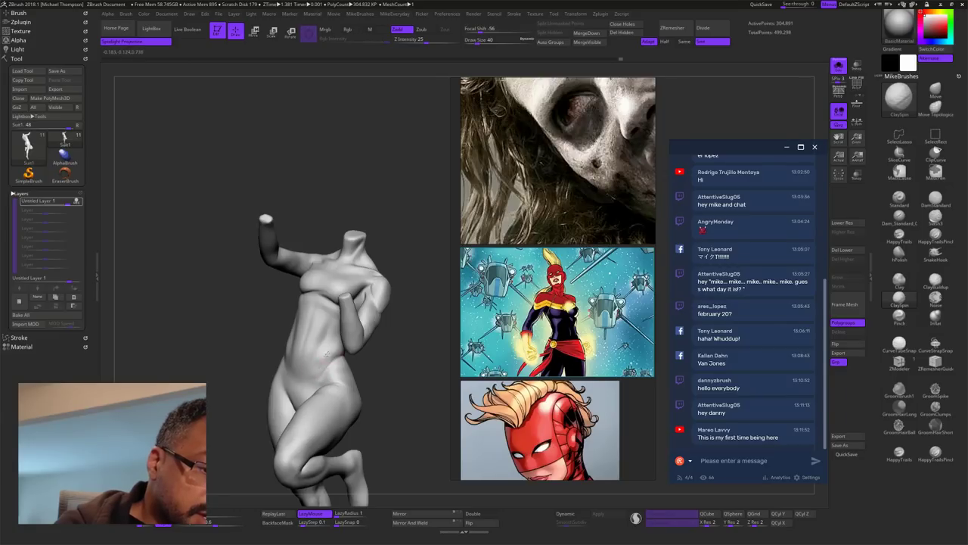
key(shift)
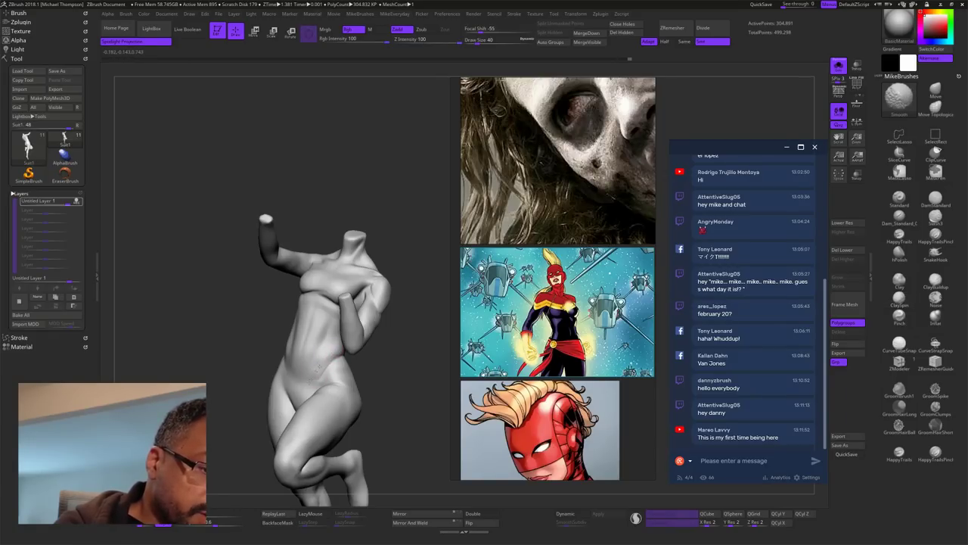
drag(400, 393, 388, 409)
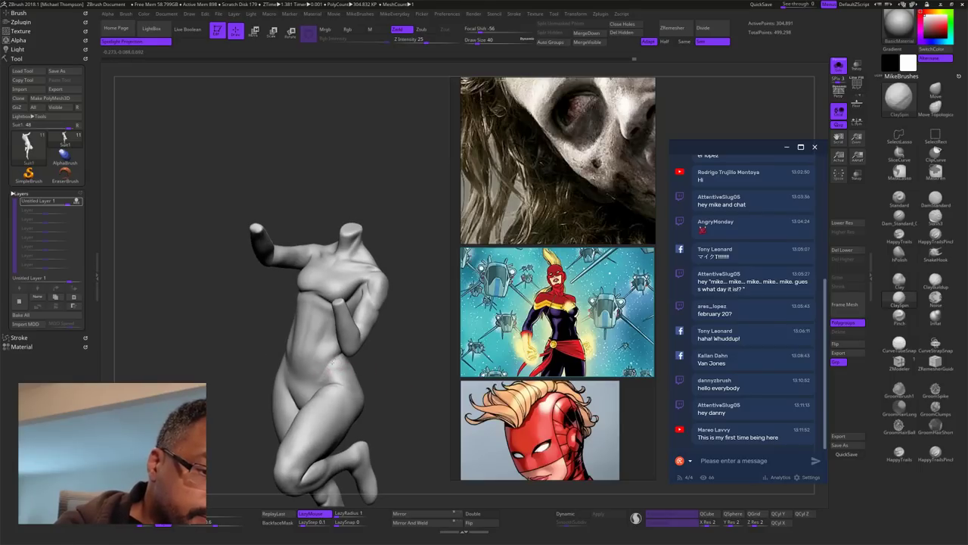
drag(377, 369, 340, 363)
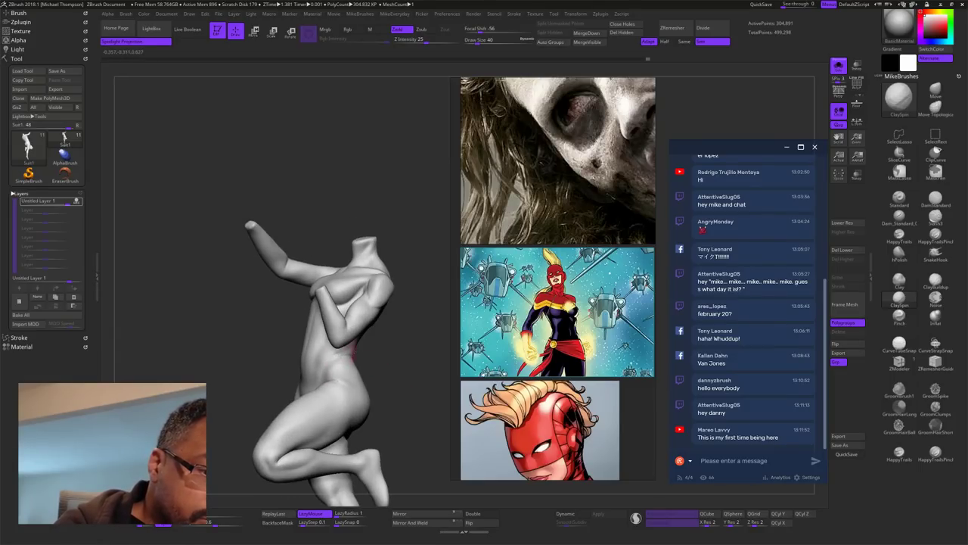
mouse_move(373, 360)
mouse_down()
mouse_move(395, 376)
mouse_move(378, 359)
mouse_up()
drag(460, 353, 344, 348)
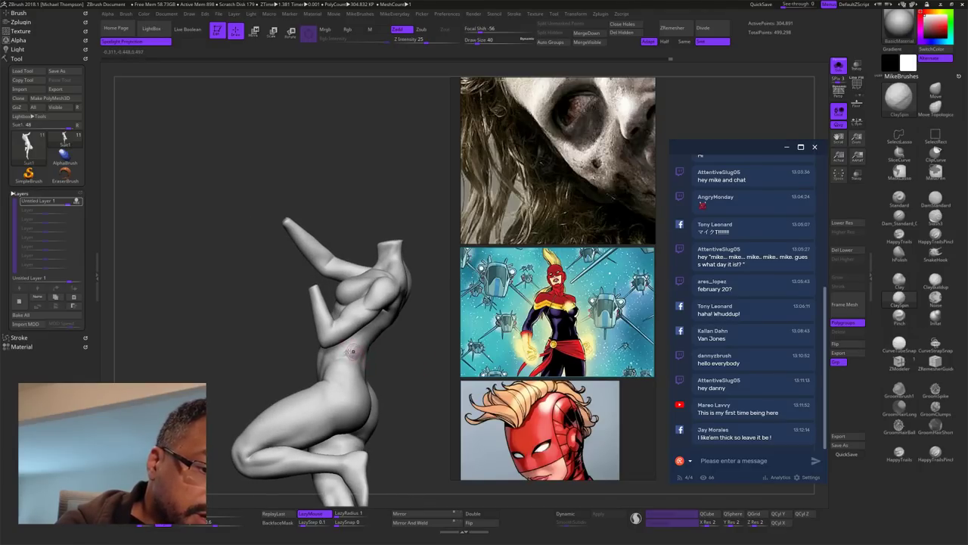
key(shift)
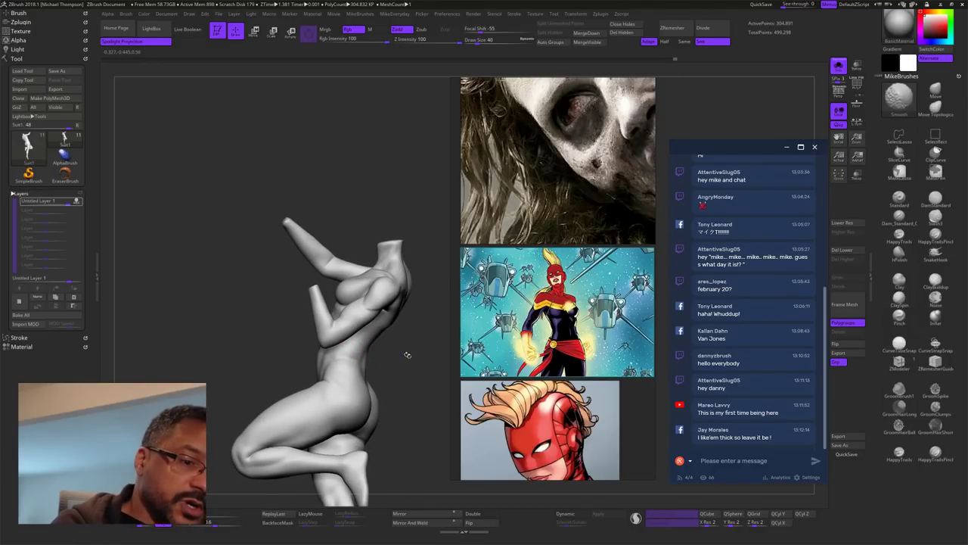
Step: Add clay strokes across the front of the lower abdomen and blend them by smoothing
mouse_move(407, 354)
mouse_down()
mouse_move(431, 392)
mouse_move(410, 384)
mouse_move(434, 350)
mouse_move(406, 383)
mouse_move(420, 408)
mouse_move(394, 391)
mouse_move(402, 404)
mouse_move(381, 397)
mouse_up()
key(shift)
key(shift)
drag(320, 361, 312, 369)
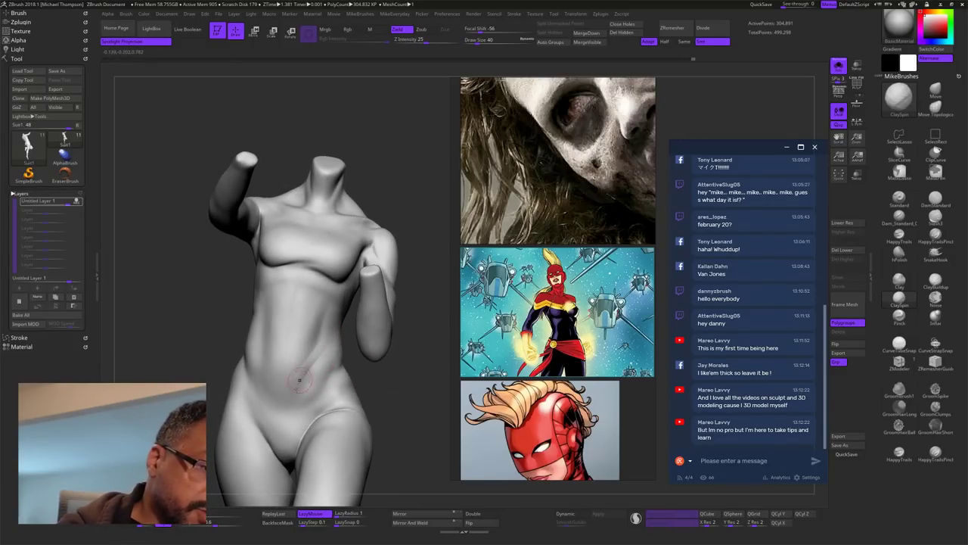
key(shift)
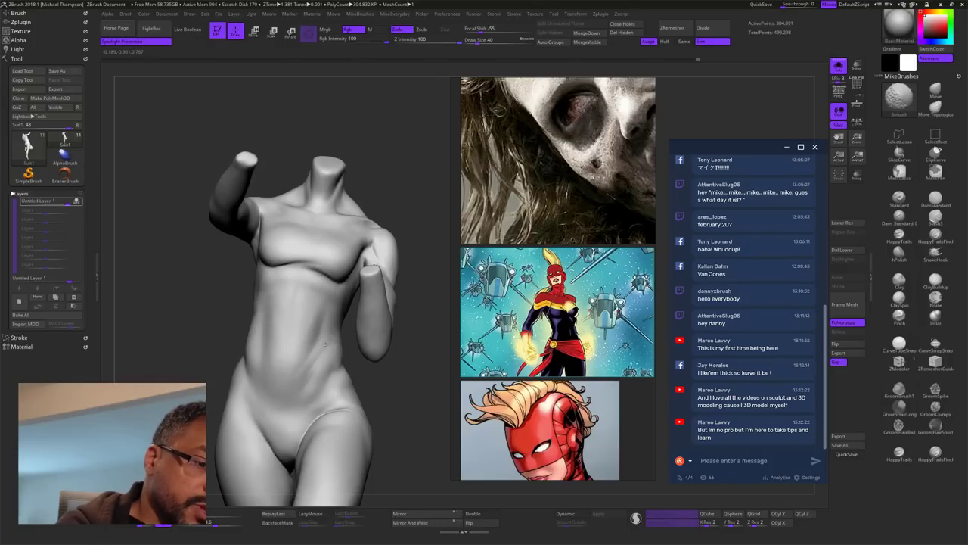
Step: Define the right hip crest where it meets the lower abdomen with ClaySpin and smooth the transition
mouse_move(382, 389)
mouse_down()
mouse_move(399, 397)
mouse_move(411, 356)
mouse_move(418, 370)
mouse_move(418, 361)
mouse_move(293, 349)
mouse_up()
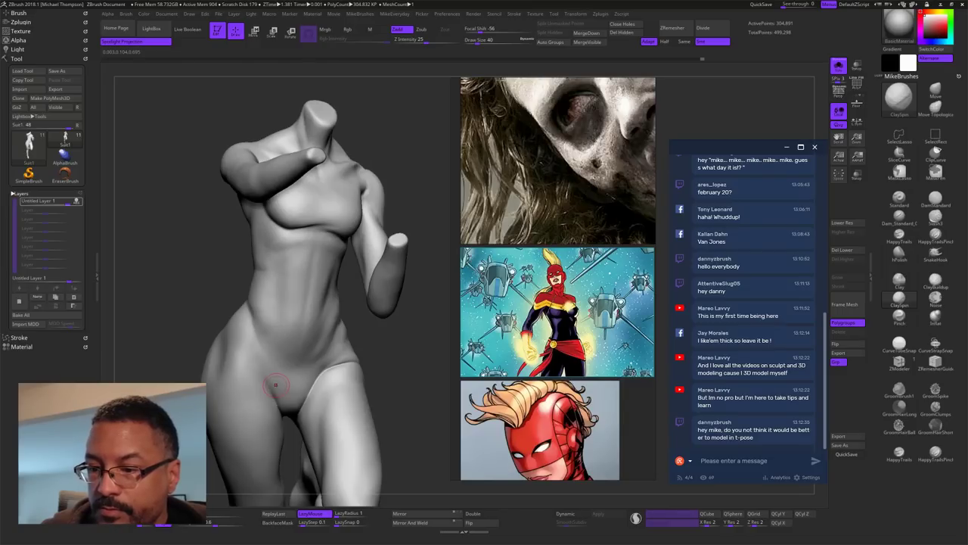
drag(411, 358, 401, 321)
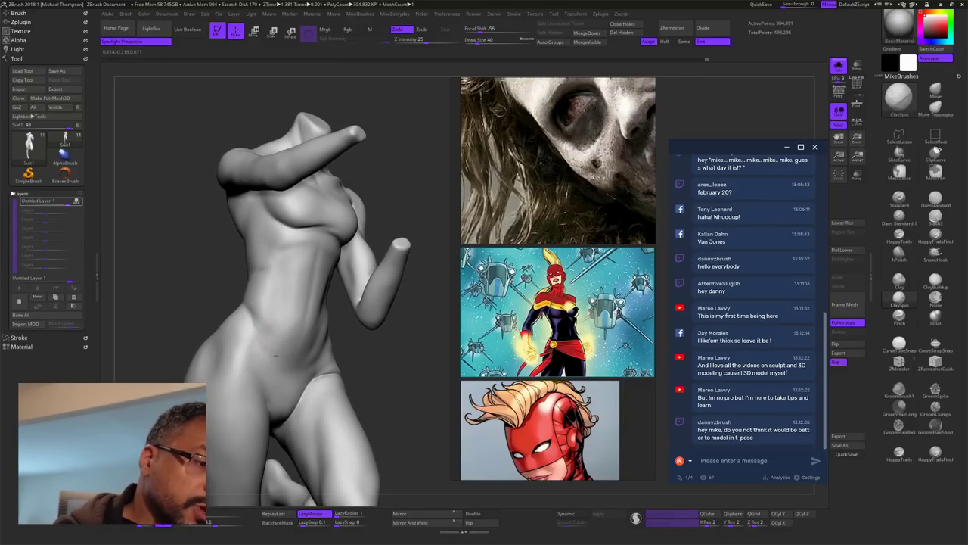
drag(263, 341, 254, 326)
drag(391, 376, 414, 371)
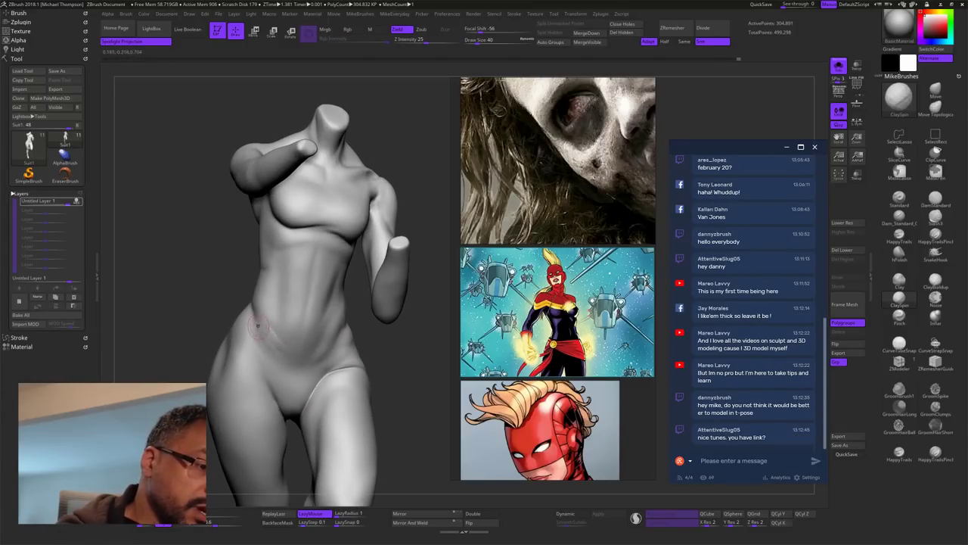
key(shift)
shift+drag(276, 327, 277, 334)
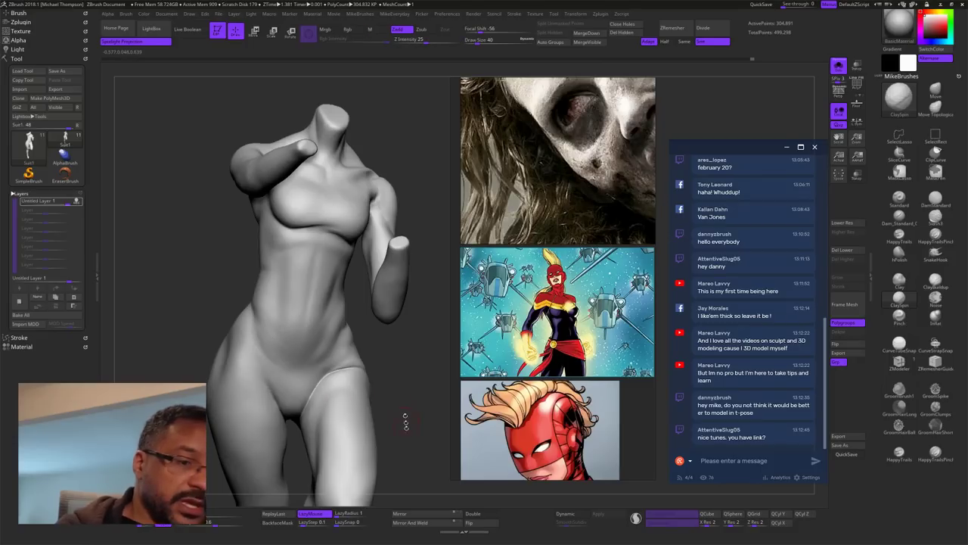
Step: Add clay to the right flank between the hip and ribs and smooth the strokes
mouse_move(406, 446)
mouse_down()
mouse_move(398, 360)
mouse_move(407, 418)
mouse_move(418, 395)
mouse_up()
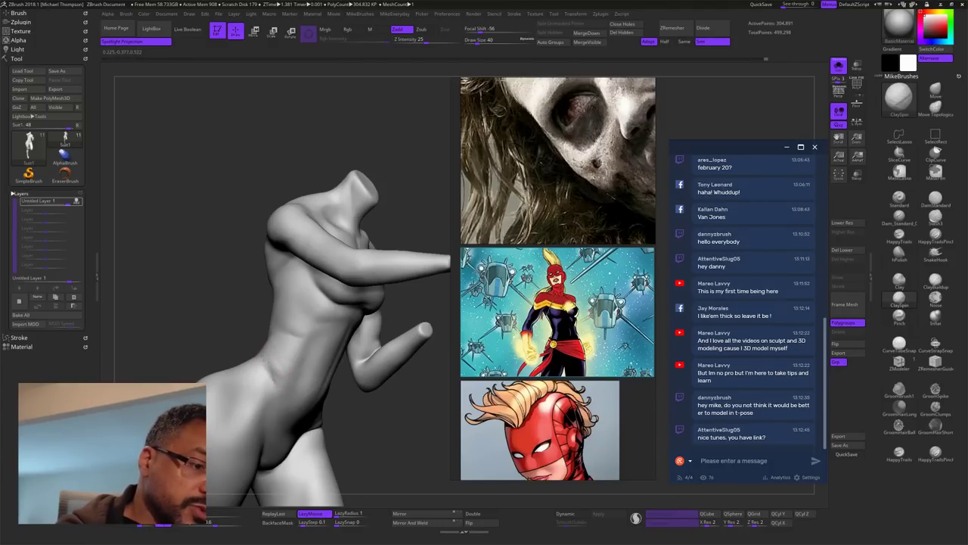
mouse_move(395, 429)
mouse_down()
mouse_move(414, 426)
mouse_move(381, 414)
mouse_up()
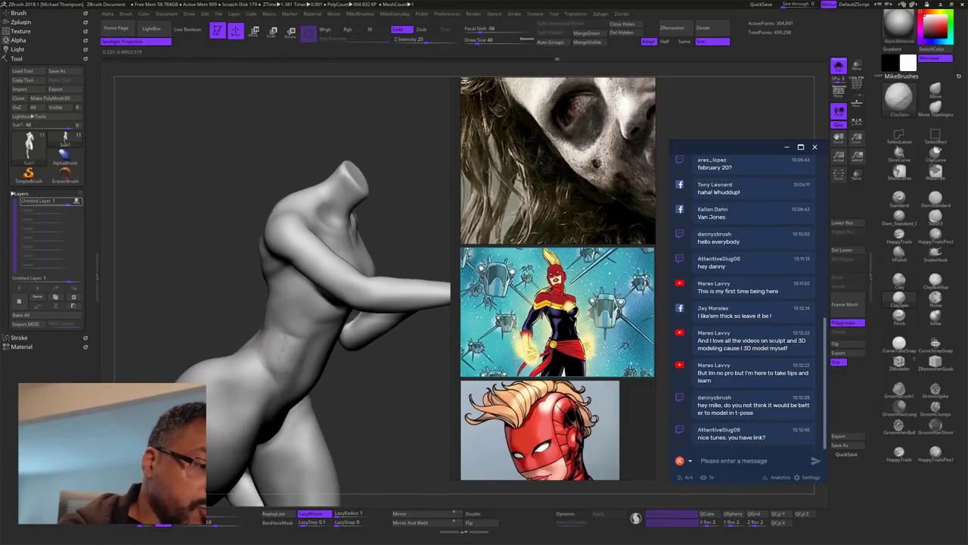
shift+drag(277, 348, 274, 359)
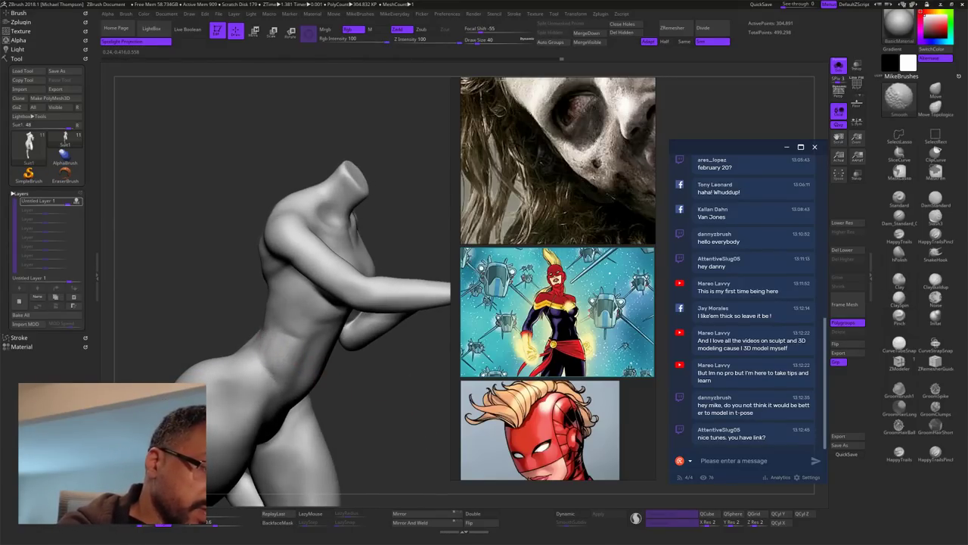
Step: Refine the right side of the waist below the ribcage with further ClaySpin strokes and smoothing
drag(332, 404, 383, 402)
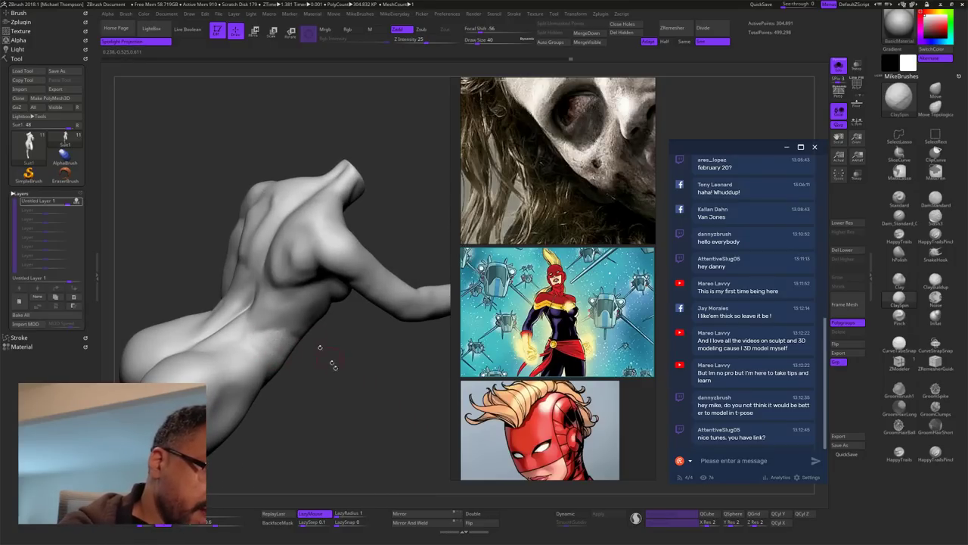
drag(333, 364, 283, 357)
key(shift)
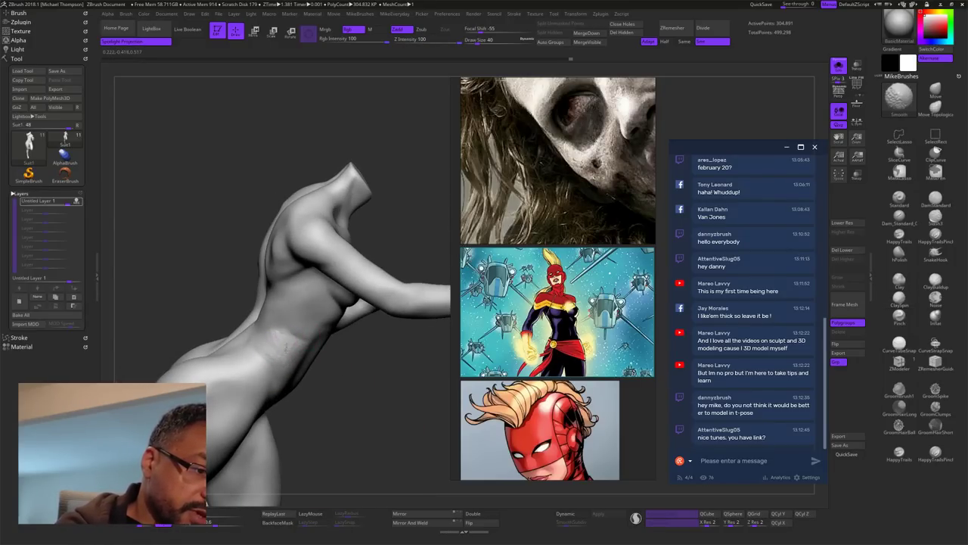
drag(353, 368, 407, 400)
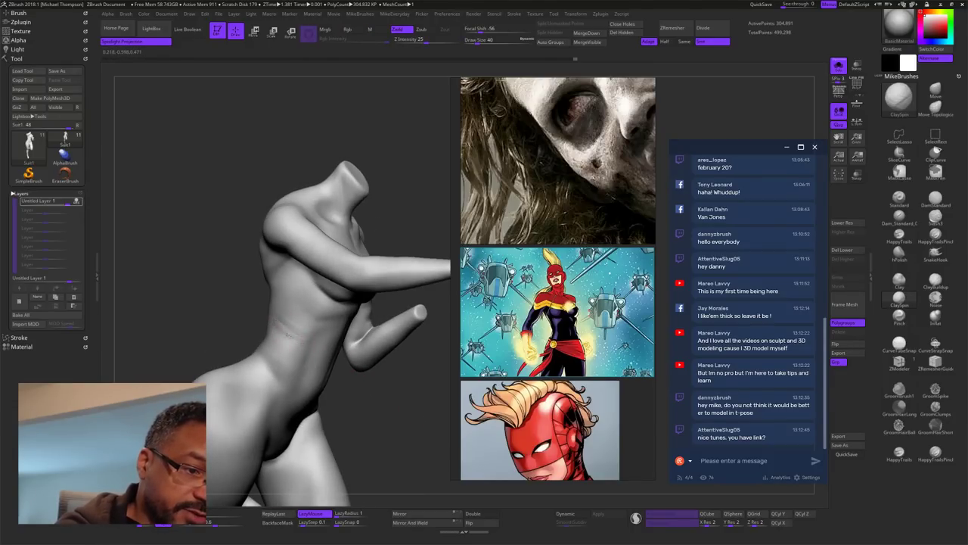
key(shift)
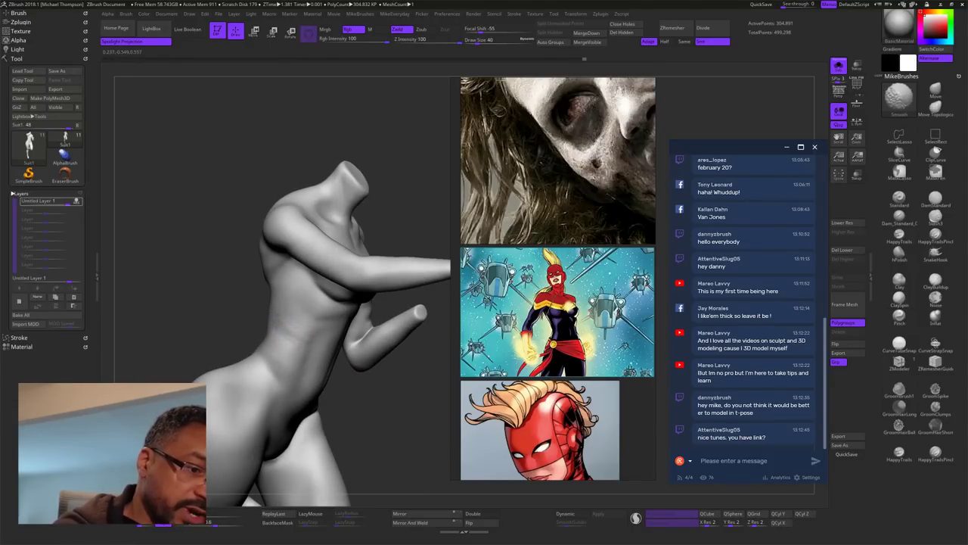
Step: Sculpt the rib muscles on the right side of the chest below the armpit and soften them
mouse_move(382, 370)
mouse_down()
mouse_move(425, 405)
mouse_move(419, 348)
mouse_move(435, 396)
mouse_up()
mouse_move(418, 325)
mouse_down()
mouse_move(391, 326)
mouse_move(400, 431)
mouse_move(410, 412)
mouse_up()
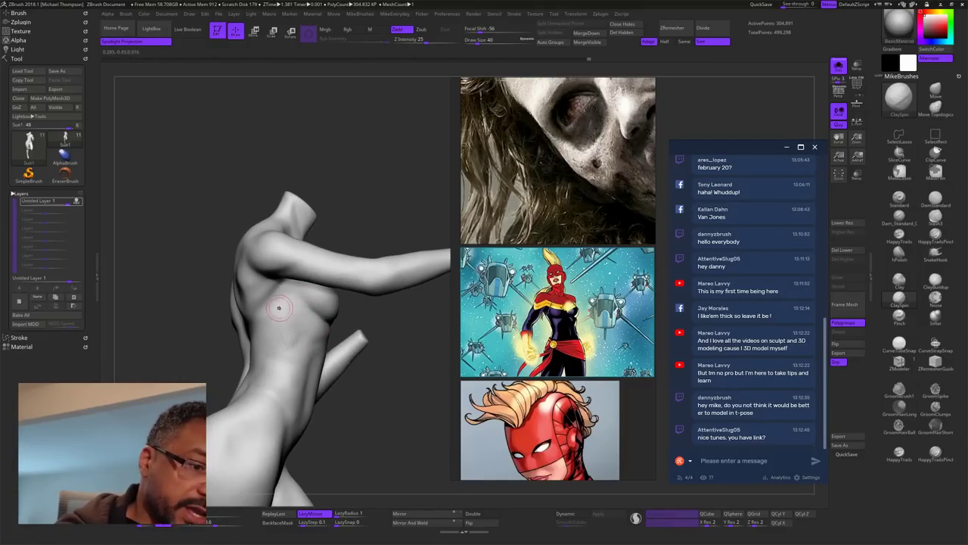
mouse_move(272, 306)
mouse_down()
mouse_move(284, 321)
mouse_move(304, 306)
mouse_move(287, 304)
mouse_up()
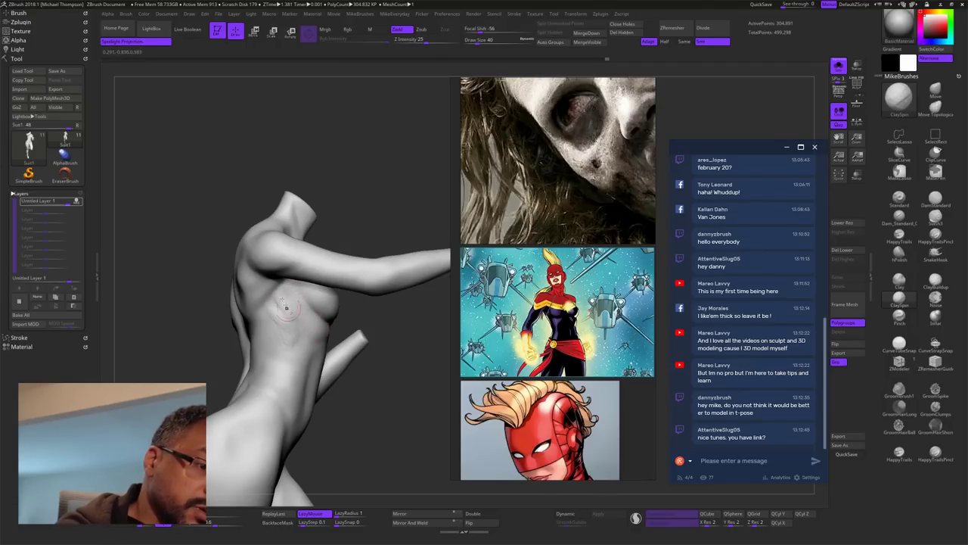
key(shift)
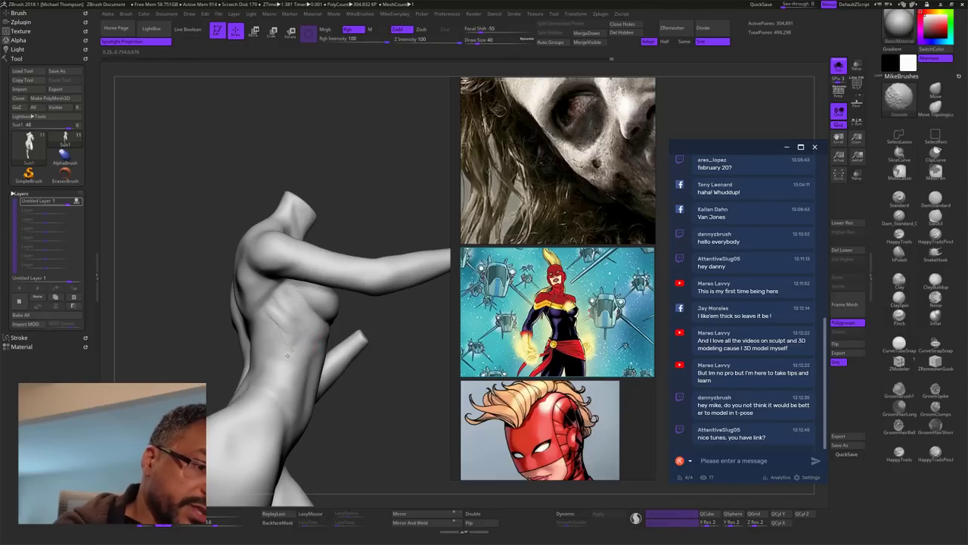
shift+drag(301, 324, 295, 310)
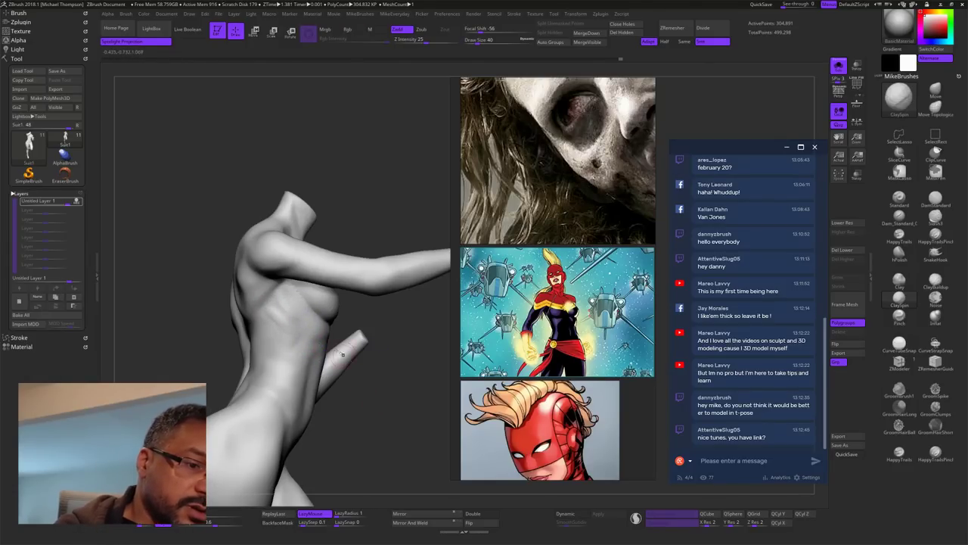
Step: Smooth the right ribs and refine the right side of the abdomen below the ribcage with ClaySpin and Smooth
key(shift)
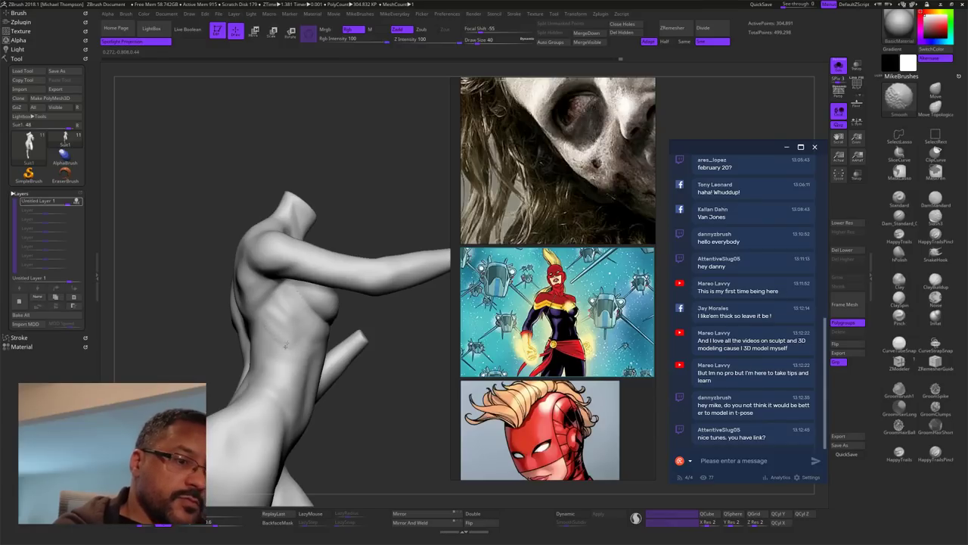
drag(391, 428, 326, 407)
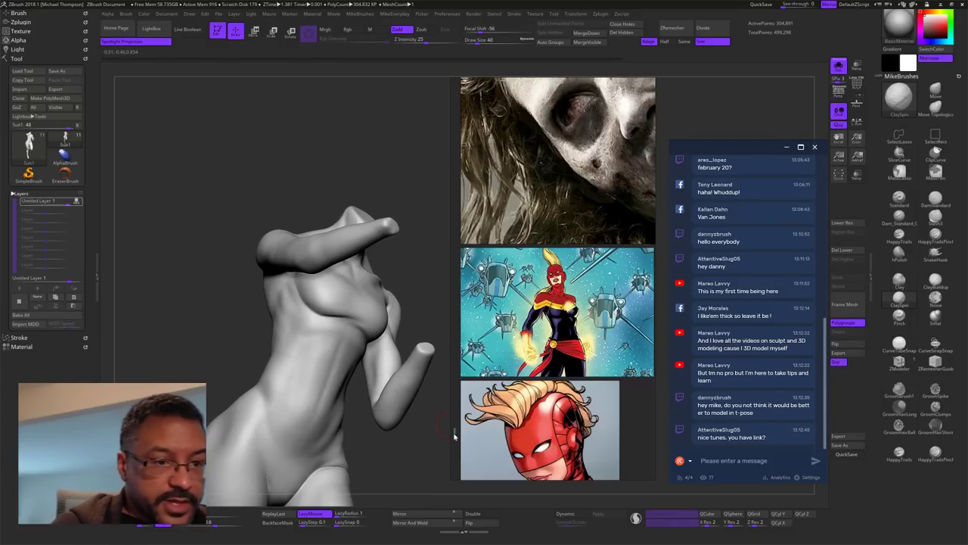
mouse_move(433, 456)
mouse_down()
mouse_move(428, 410)
mouse_move(428, 470)
mouse_move(419, 362)
mouse_move(435, 366)
mouse_move(421, 384)
mouse_up()
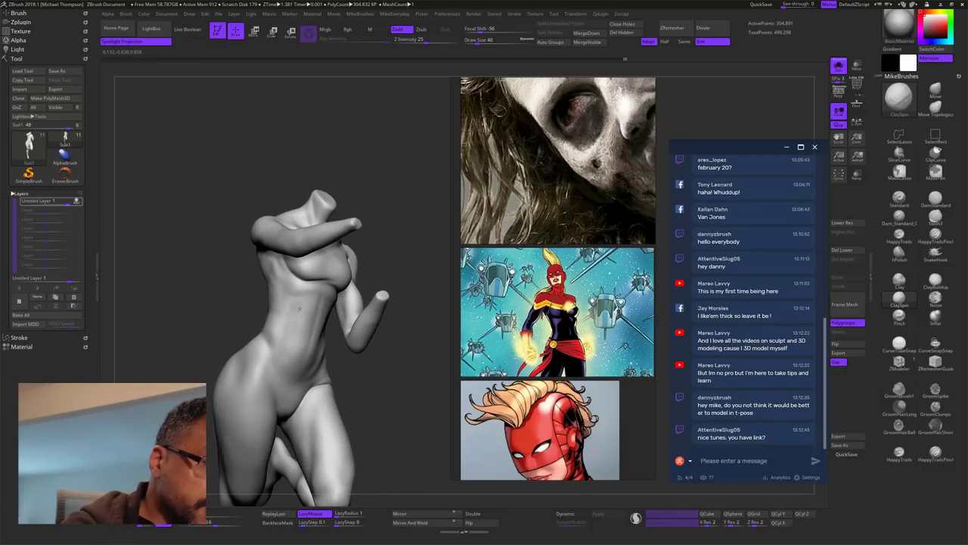
key(shift)
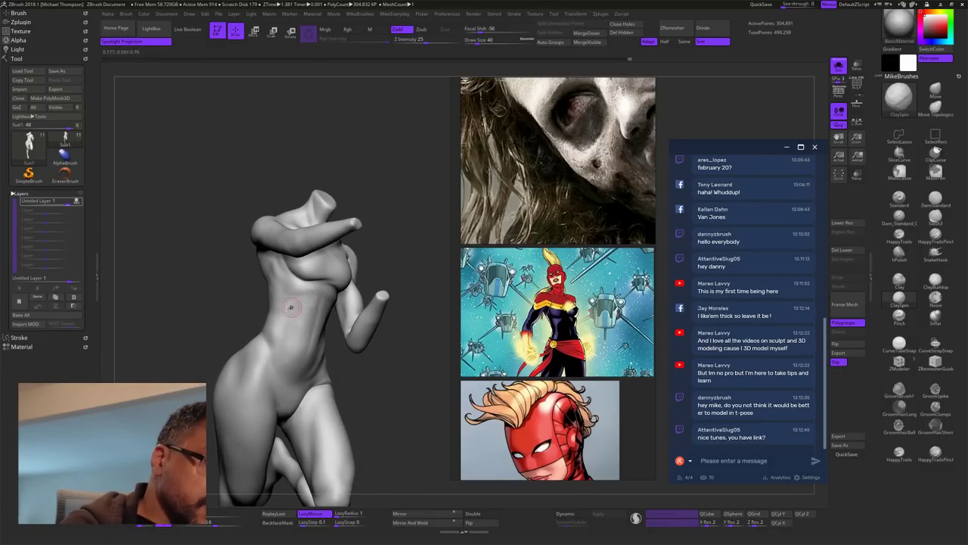
mouse_move(292, 307)
mouse_down()
mouse_move(288, 318)
mouse_move(295, 309)
mouse_up()
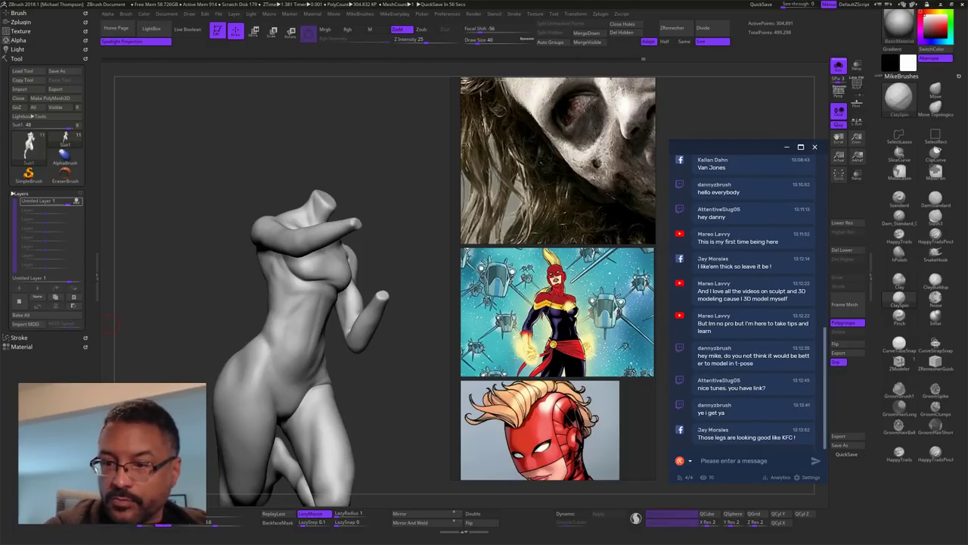
Step: Shape the left hip crest where it meets the waist and upper thigh with ClaySpin and smooth the strokes
drag(398, 387, 312, 391)
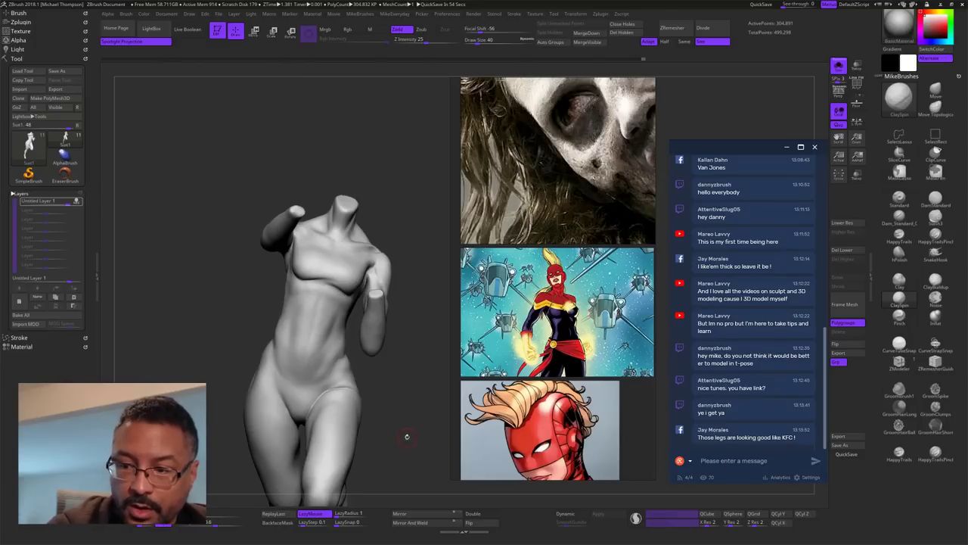
mouse_move(407, 436)
mouse_down()
mouse_move(431, 356)
mouse_move(424, 340)
mouse_move(425, 378)
mouse_move(407, 389)
mouse_move(422, 348)
mouse_move(410, 382)
mouse_move(432, 367)
mouse_move(416, 363)
mouse_up()
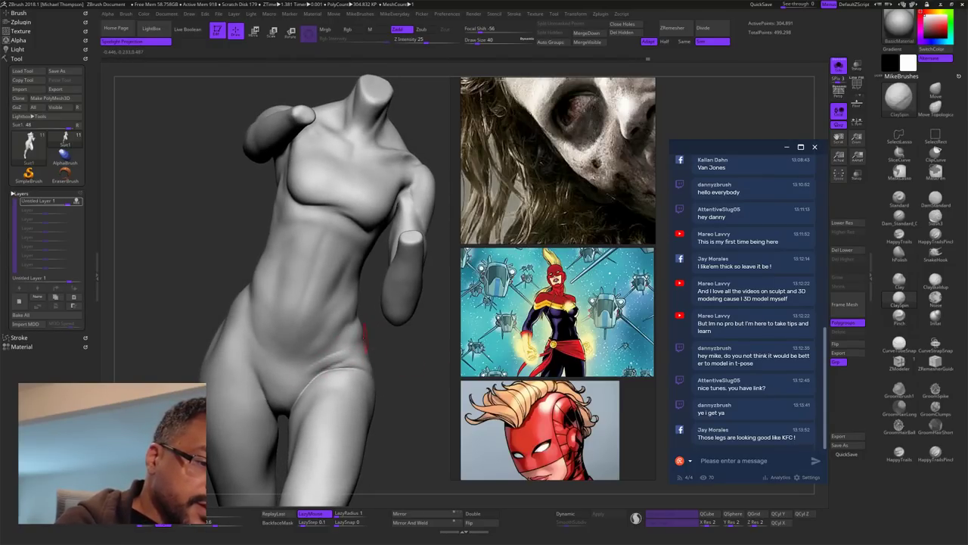
key(shift)
mouse_move(386, 332)
alt+mouse_down()
mouse_move(398, 391)
mouse_move(396, 361)
mouse_move(406, 355)
mouse_move(416, 392)
mouse_move(417, 340)
mouse_move(435, 363)
alt+mouse_up()
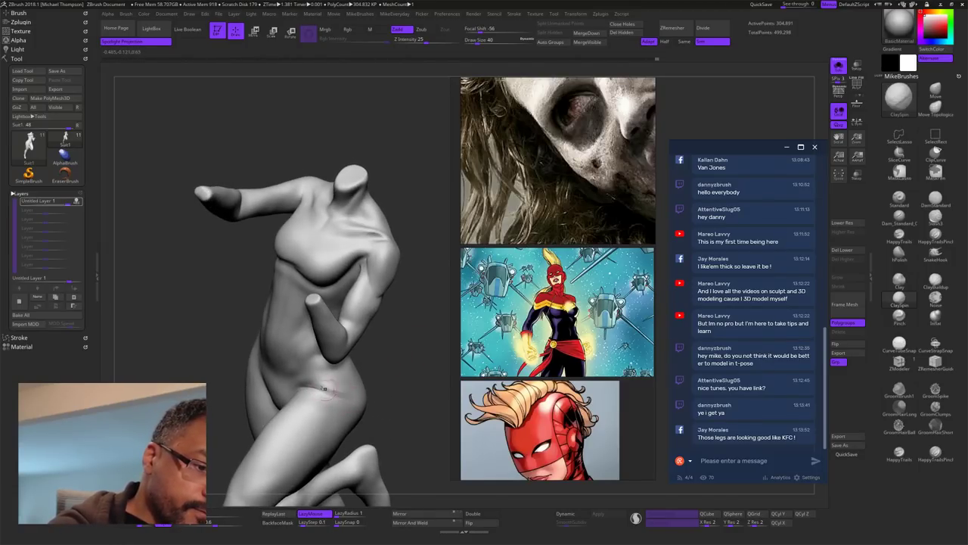
key(shift)
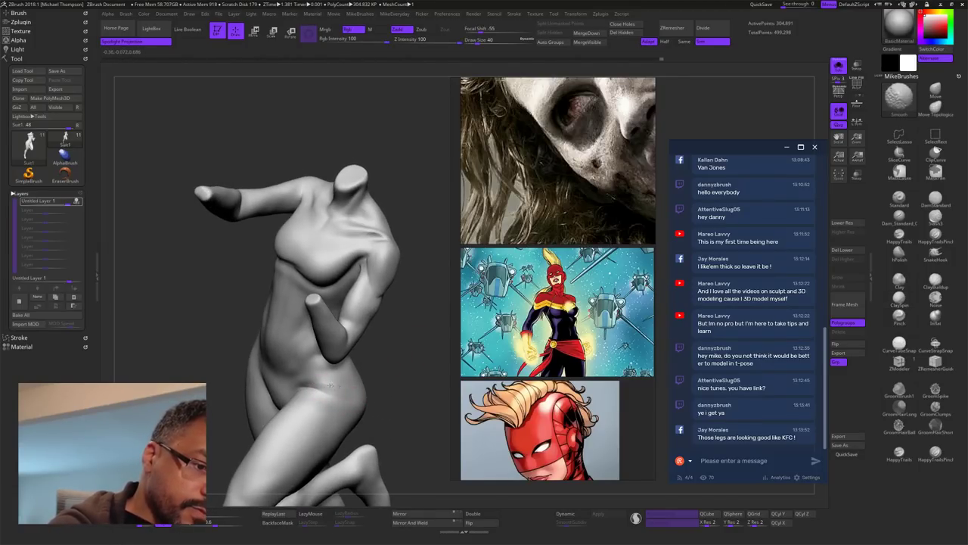
drag(335, 389, 325, 387)
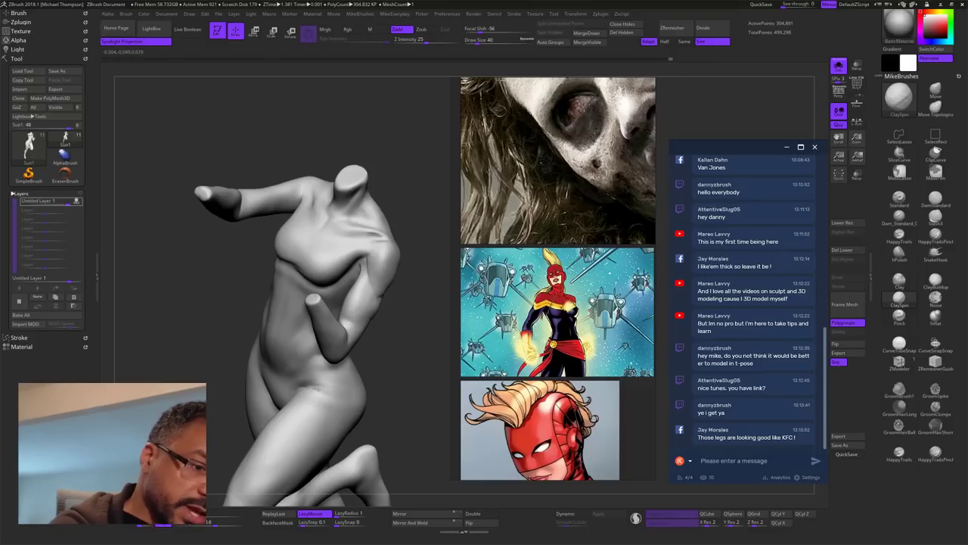
key(shift)
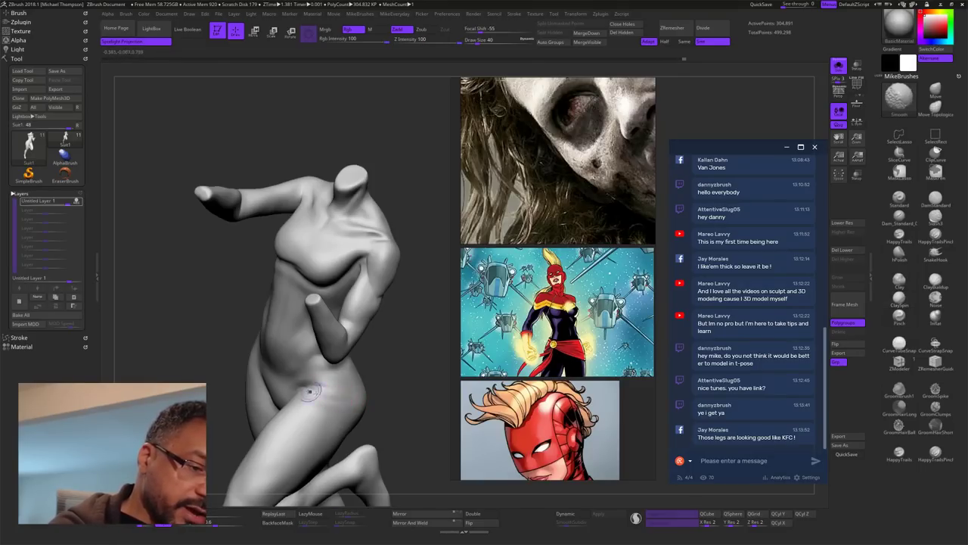
Step: Build up the lower back muscles above the pelvis on either side of the spine and smooth them
mouse_move(397, 406)
mouse_down()
mouse_move(404, 371)
mouse_move(424, 368)
mouse_move(425, 310)
mouse_move(428, 350)
mouse_up()
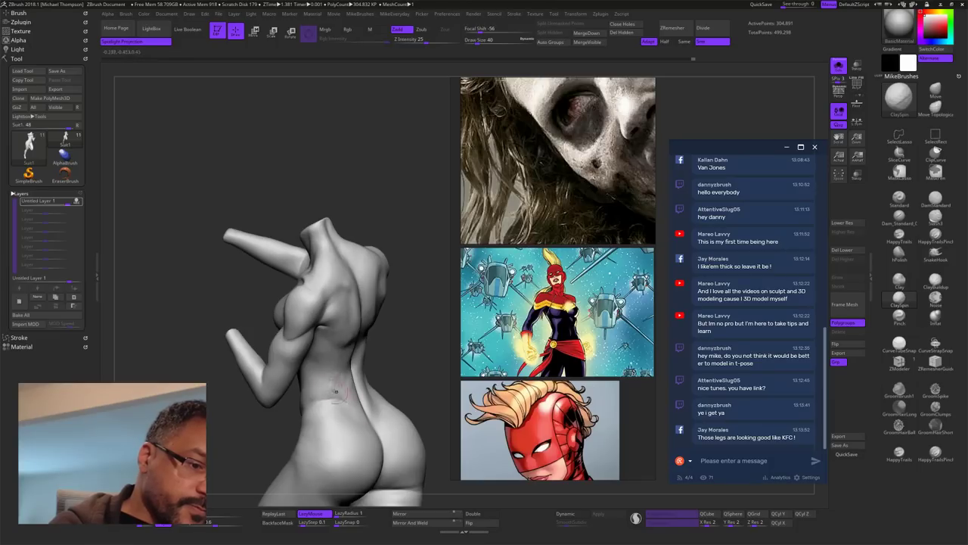
key(shift)
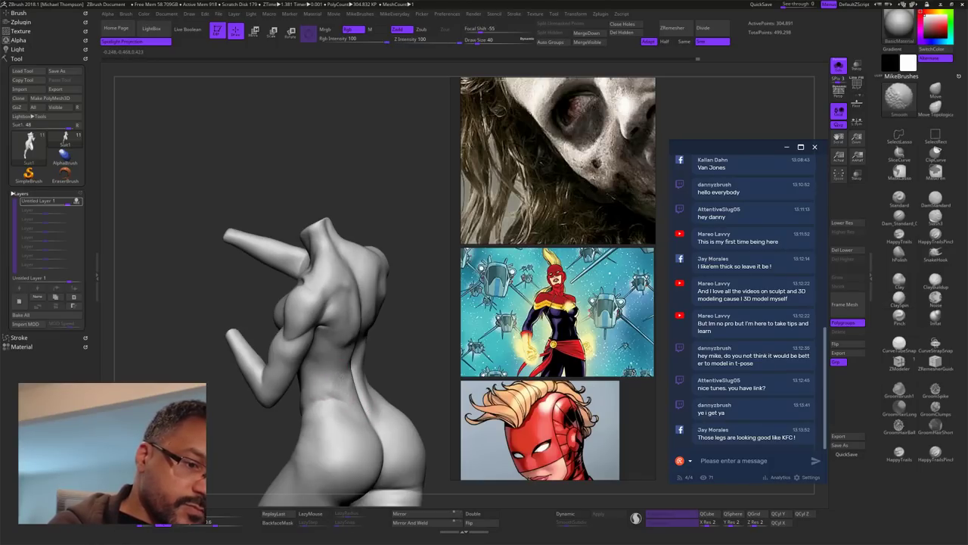
mouse_move(447, 368)
mouse_down()
mouse_move(413, 294)
mouse_move(424, 302)
mouse_move(408, 318)
mouse_up()
mouse_move(360, 340)
mouse_down()
mouse_move(342, 360)
mouse_move(360, 328)
mouse_move(343, 354)
mouse_up()
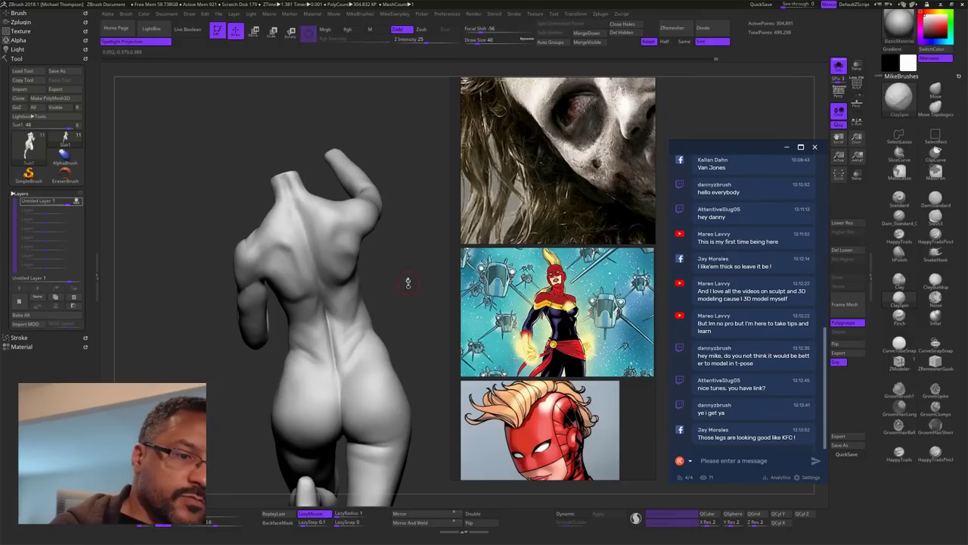
Step: Sculpt the muscles around the left shoulder blade with ClaySpin and soften the strokes
mouse_move(407, 283)
alt+mouse_down()
mouse_move(413, 337)
mouse_move(422, 311)
mouse_move(423, 341)
mouse_move(417, 334)
alt+mouse_up()
drag(379, 230, 387, 225)
mouse_move(304, 345)
mouse_down()
mouse_move(295, 352)
mouse_move(292, 337)
mouse_up()
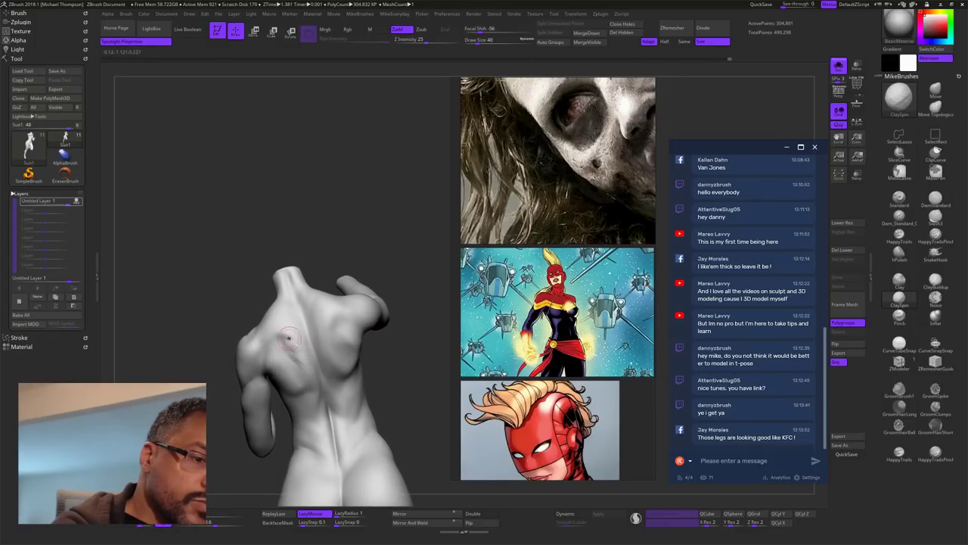
drag(422, 328, 418, 309)
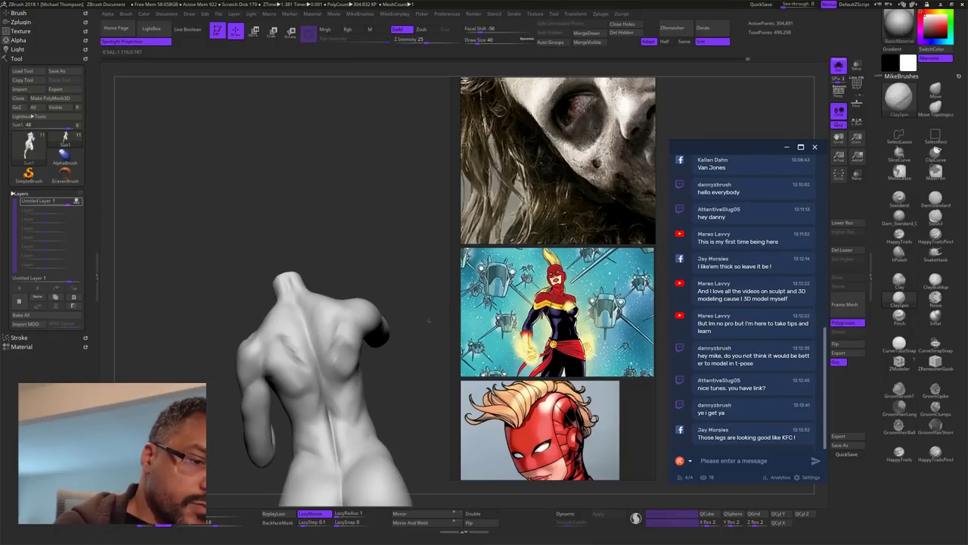
drag(428, 319, 423, 337)
mouse_move(290, 341)
mouse_down()
mouse_move(305, 356)
mouse_move(274, 333)
mouse_up()
key(shift)
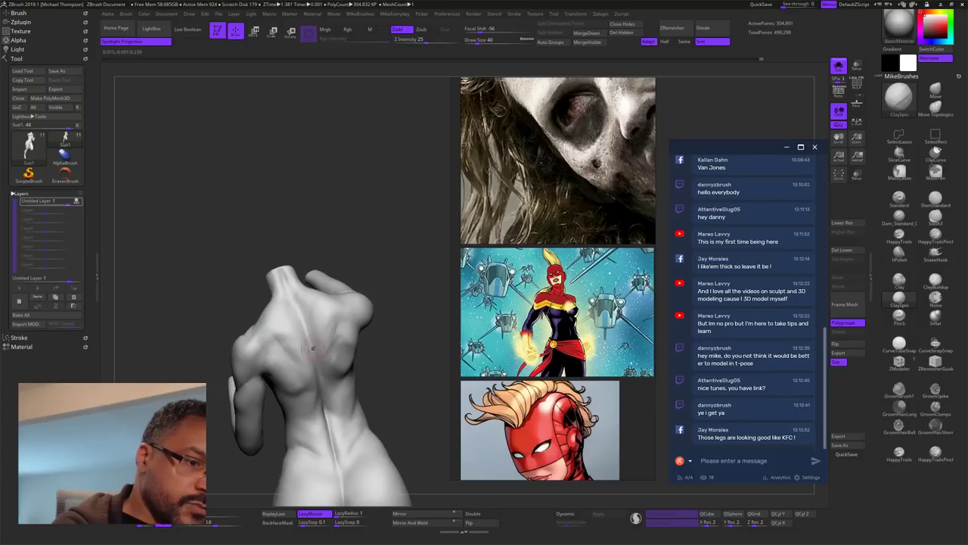
Step: Refine the lower and inner edge of the right shoulder blade and smooth it into the back
alt+drag(408, 356, 428, 293)
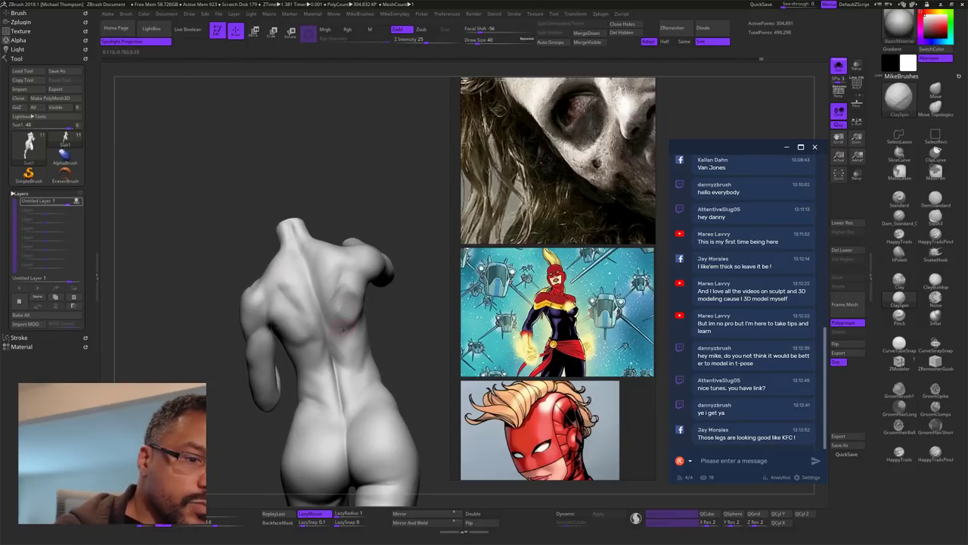
key(shift)
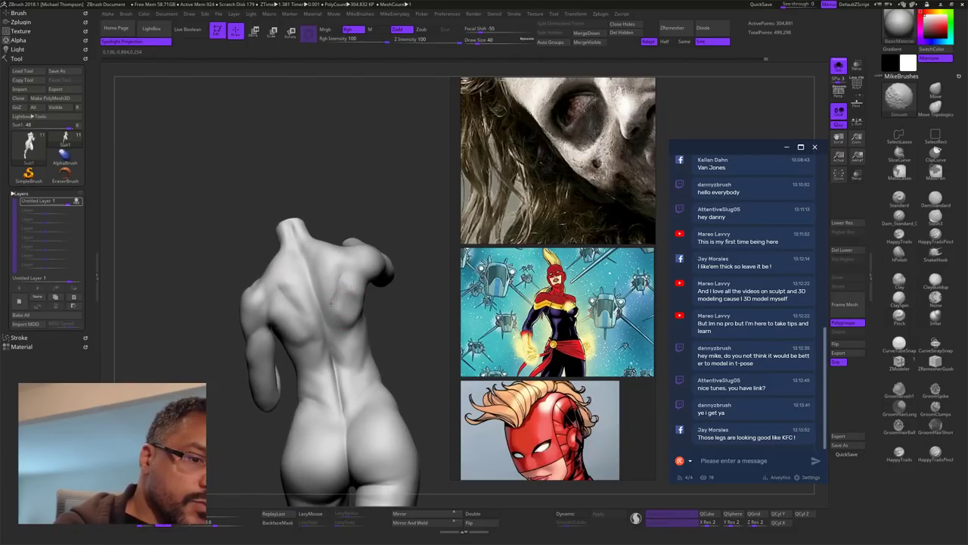
mouse_move(400, 305)
mouse_down()
mouse_move(428, 301)
mouse_move(413, 299)
mouse_move(422, 348)
mouse_move(428, 339)
mouse_move(403, 367)
mouse_up()
Step: Define the inner edge of the left shoulder blade and the back muscles below the left armpit, smoothing the strokes
alt+drag(404, 368, 426, 327)
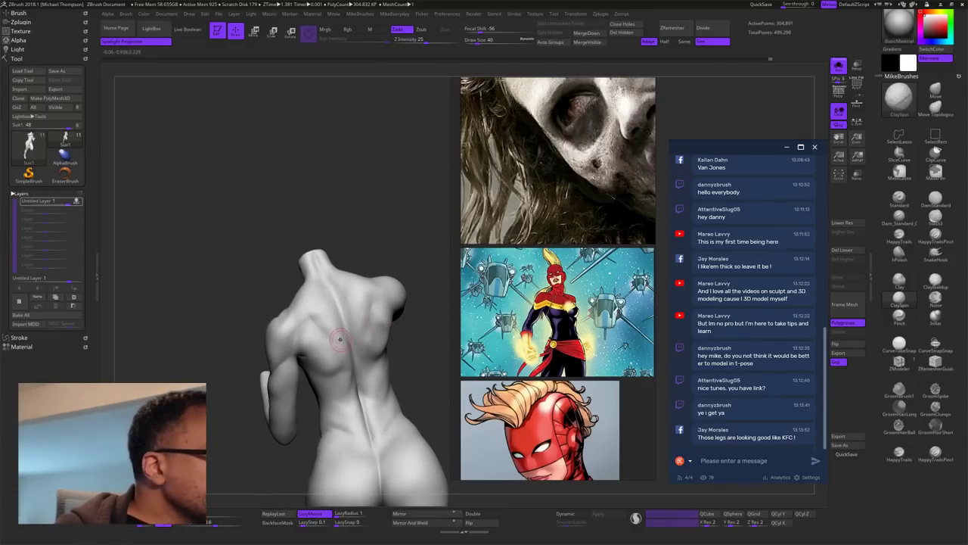
drag(425, 362, 441, 359)
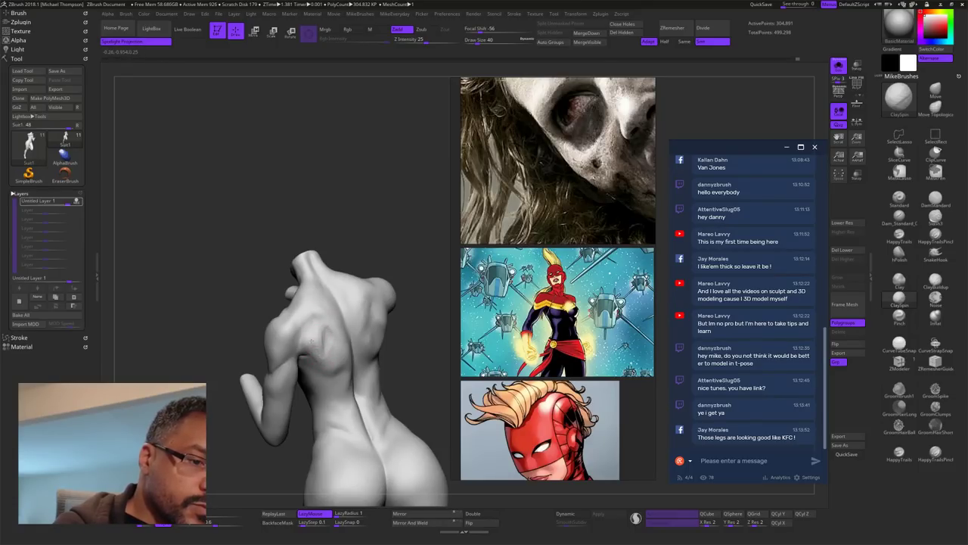
key(shift)
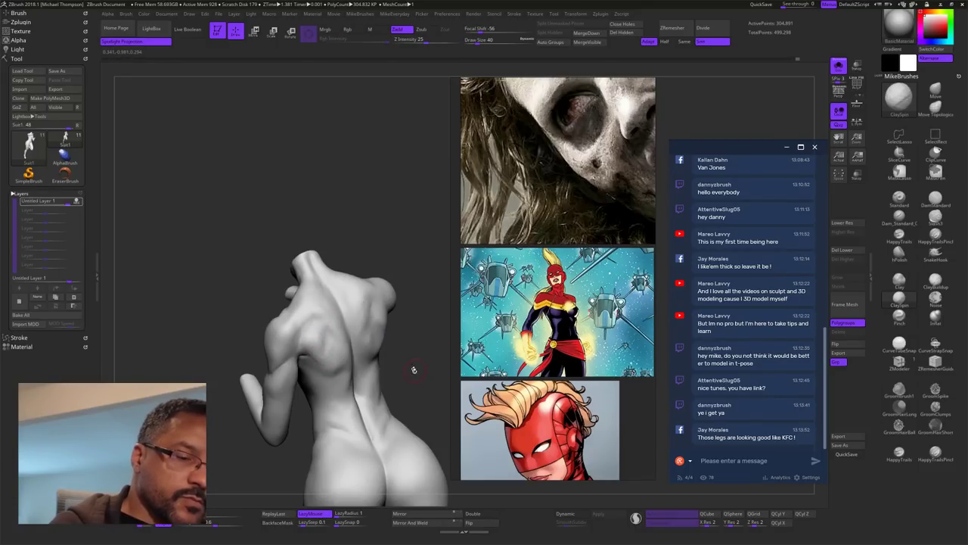
mouse_move(415, 367)
mouse_down()
mouse_move(428, 345)
mouse_move(437, 355)
mouse_move(424, 357)
mouse_move(421, 339)
mouse_up()
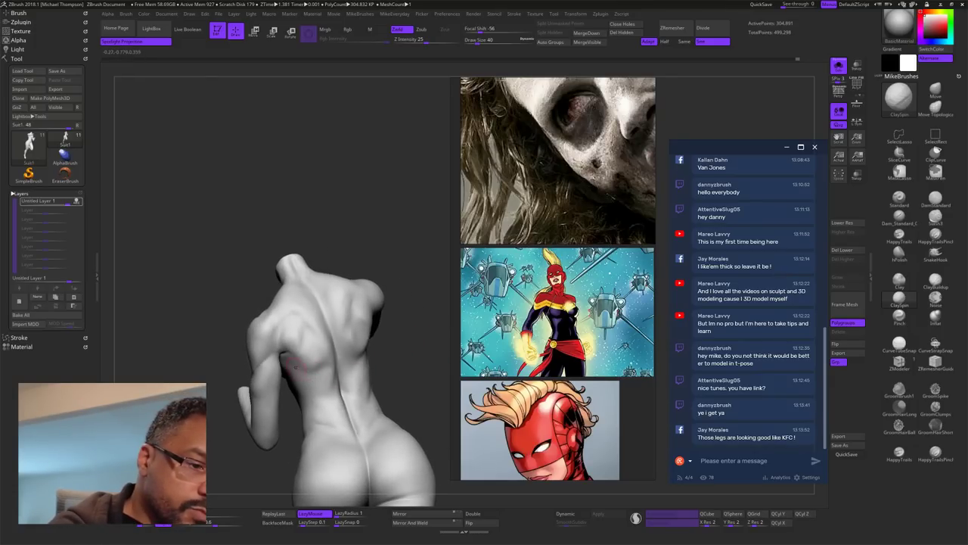
mouse_move(315, 376)
mouse_down()
mouse_move(327, 353)
mouse_move(313, 358)
mouse_up()
Step: Add clay to the right shoulder blade and the mid back beneath it, and blend the forms with smoothing
mouse_move(395, 322)
mouse_down()
mouse_move(432, 361)
mouse_move(416, 357)
mouse_up()
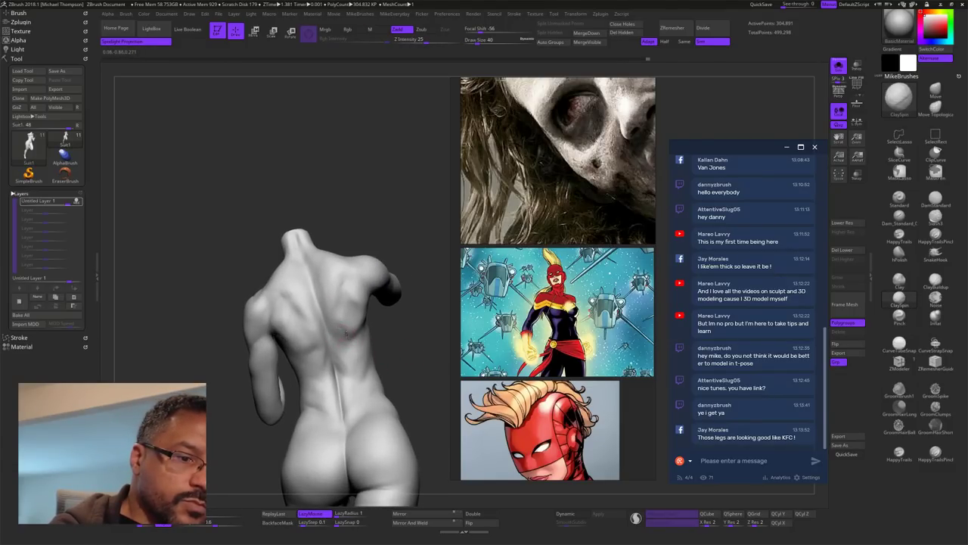
mouse_move(385, 338)
mouse_down()
mouse_move(410, 351)
mouse_move(396, 330)
mouse_move(353, 348)
mouse_up()
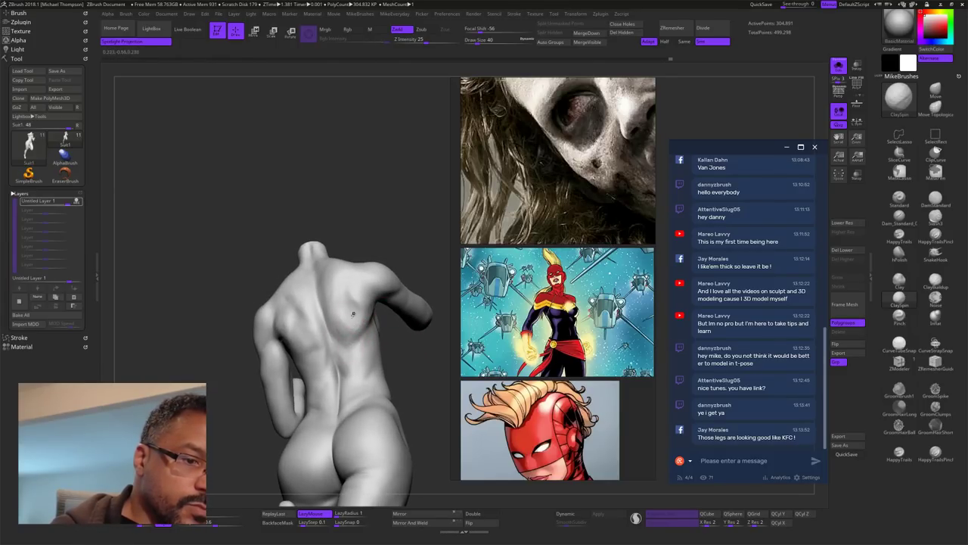
mouse_move(355, 294)
mouse_down()
mouse_move(331, 323)
mouse_move(348, 323)
mouse_up()
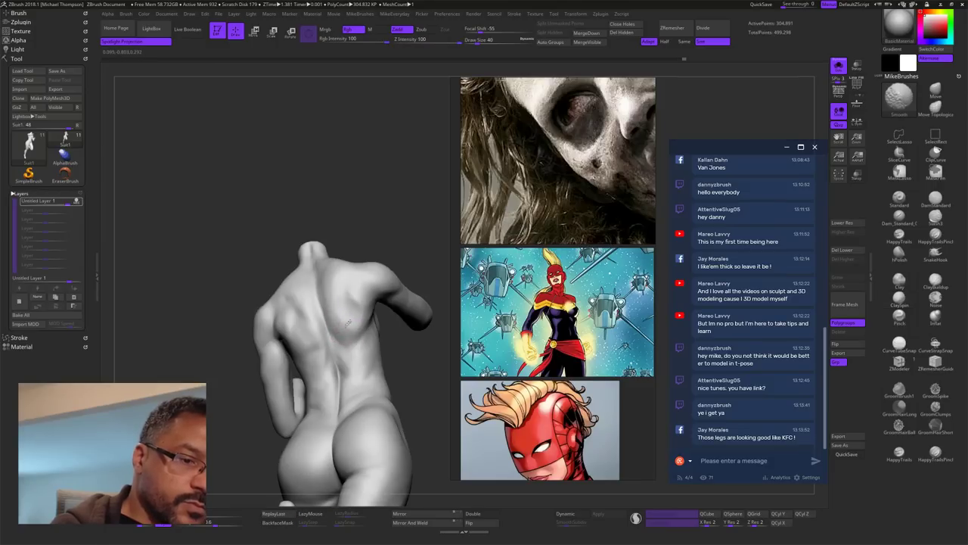
shift+drag(360, 413, 367, 408)
Step: Build up the trapezius along the upper spine between the shoulder blades with ClaySpin and smooth it
mouse_move(427, 385)
mouse_down()
mouse_move(417, 356)
mouse_move(423, 407)
mouse_move(429, 339)
mouse_up()
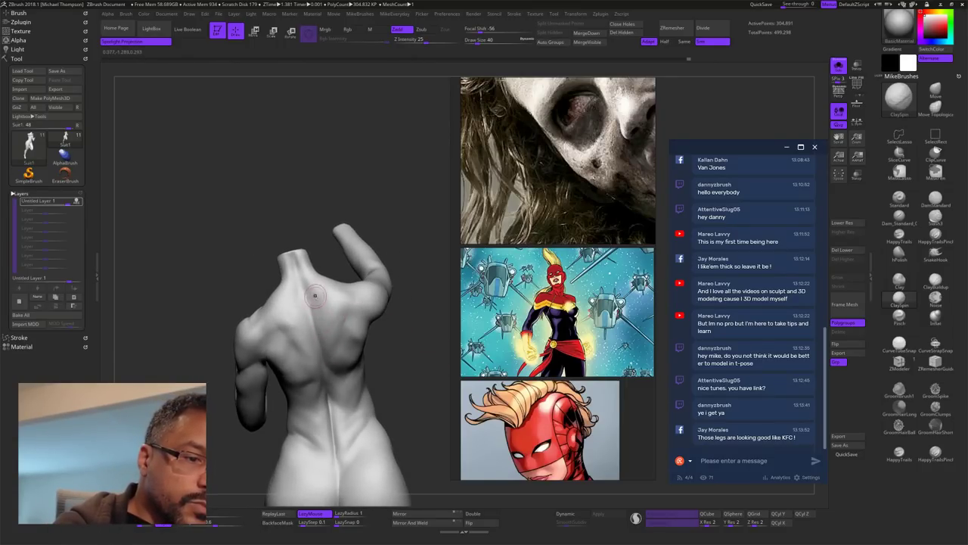
drag(402, 359, 387, 338)
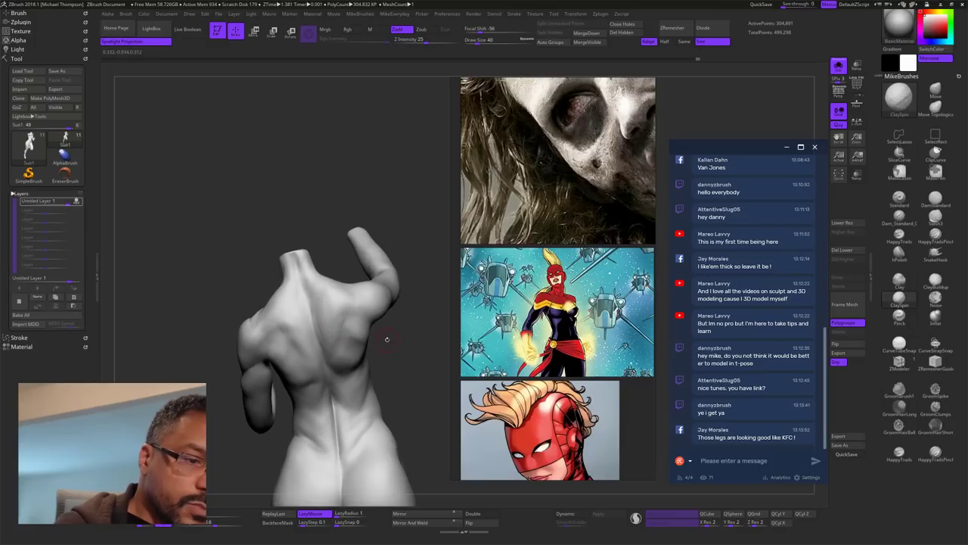
drag(299, 300, 299, 309)
drag(404, 380, 391, 369)
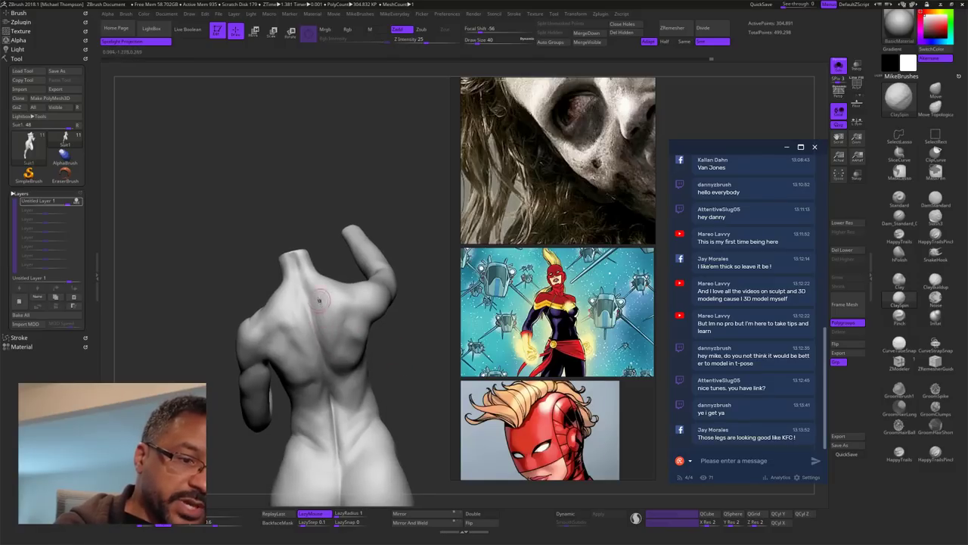
shift+drag(328, 328, 327, 295)
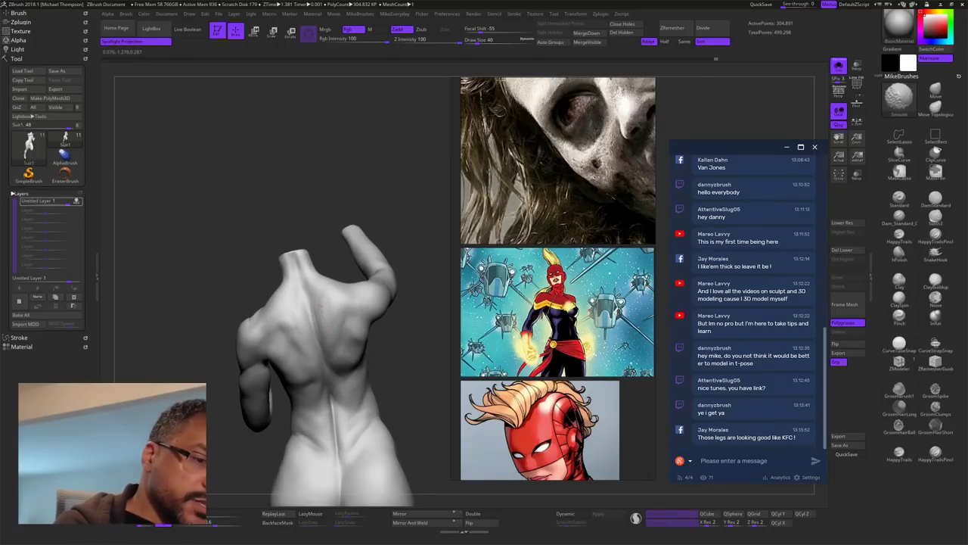
Step: Sculpt the back of the right shoulder above the shoulder blade and smooth the transition
mouse_move(379, 353)
mouse_down()
mouse_move(413, 355)
mouse_move(433, 412)
mouse_up()
mouse_move(433, 331)
mouse_down()
mouse_move(415, 356)
mouse_move(424, 333)
mouse_move(410, 372)
mouse_move(411, 344)
mouse_move(391, 371)
mouse_up()
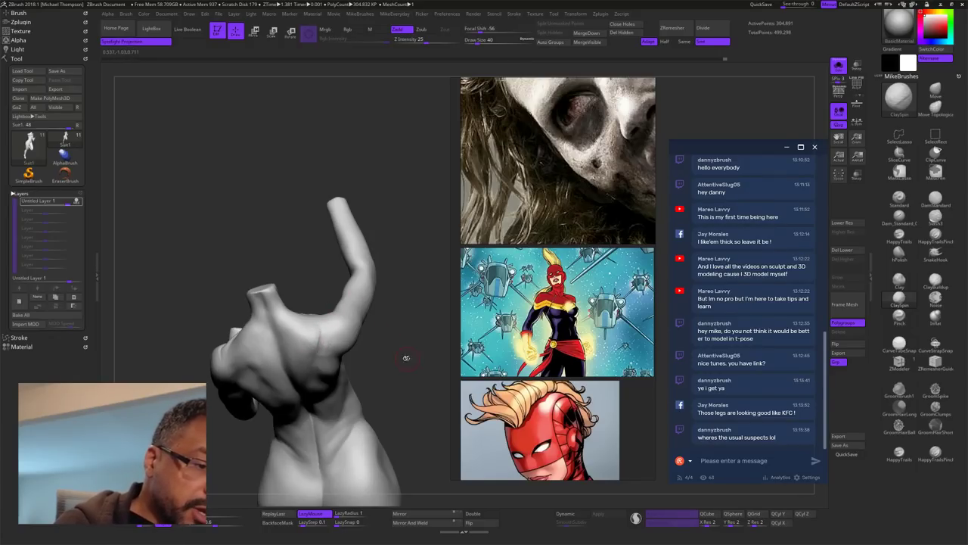
drag(406, 358, 404, 350)
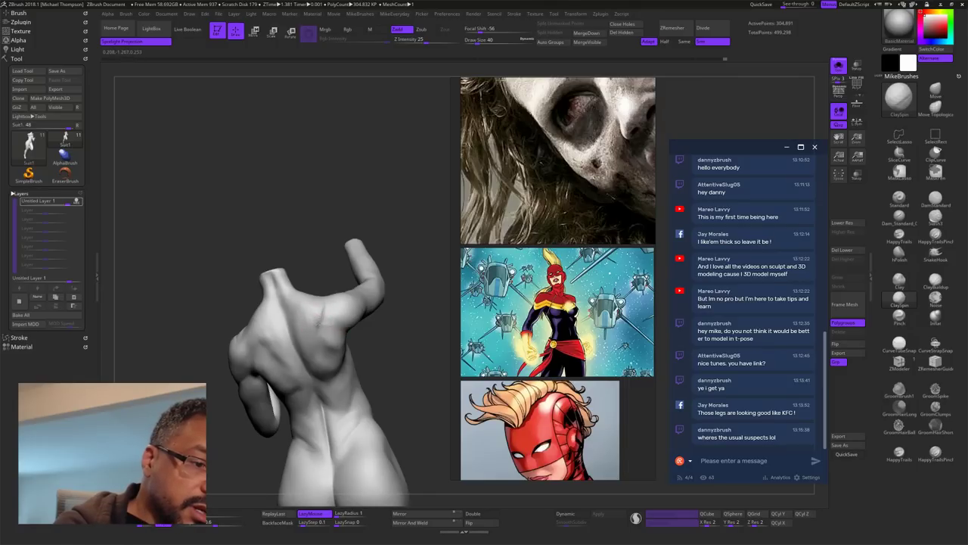
key(shift)
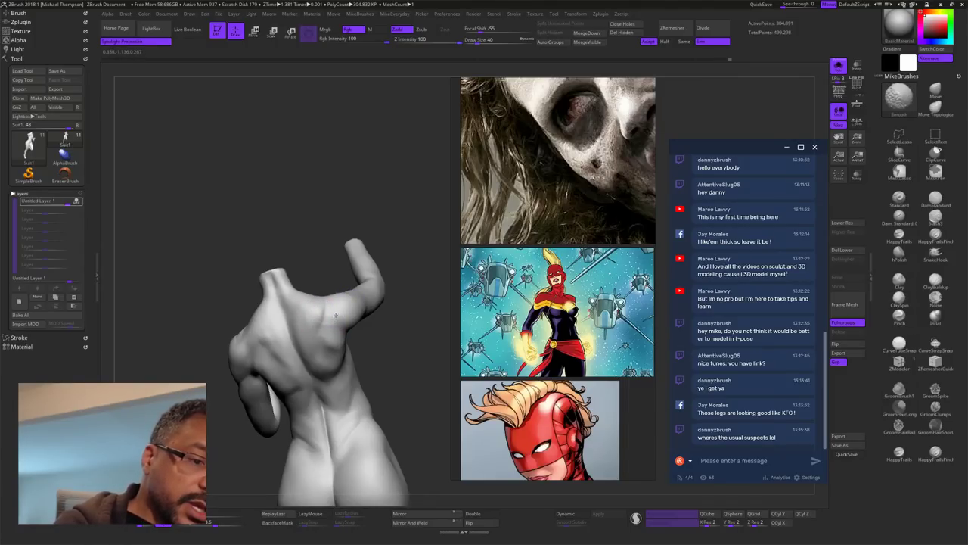
Step: Refine the top of the right shoulder and its transition into the base of the neck with ClaySpin
drag(410, 294, 417, 345)
mouse_move(415, 311)
mouse_down()
mouse_move(413, 442)
mouse_move(415, 393)
mouse_move(406, 404)
mouse_move(321, 335)
mouse_up()
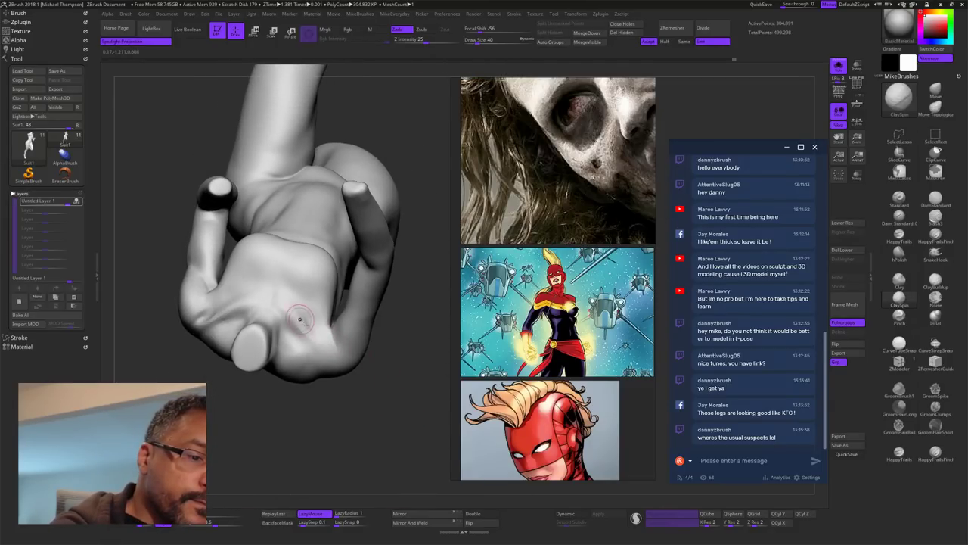
drag(368, 385, 394, 427)
mouse_move(422, 301)
mouse_down()
mouse_move(419, 326)
mouse_move(416, 289)
mouse_move(330, 210)
mouse_up()
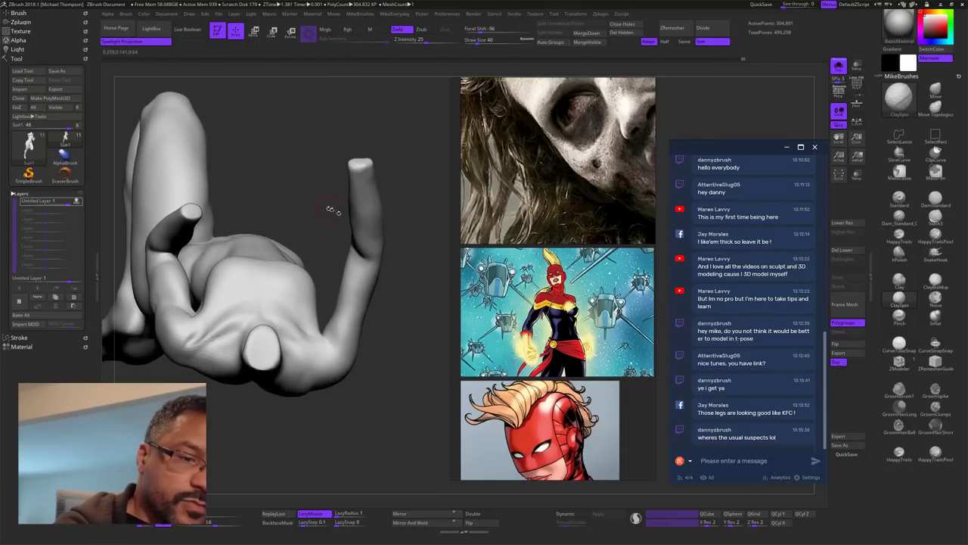
Step: Build up the upper edge of the right shoulder blade where the trapezius meets the shoulder
drag(412, 322, 393, 327)
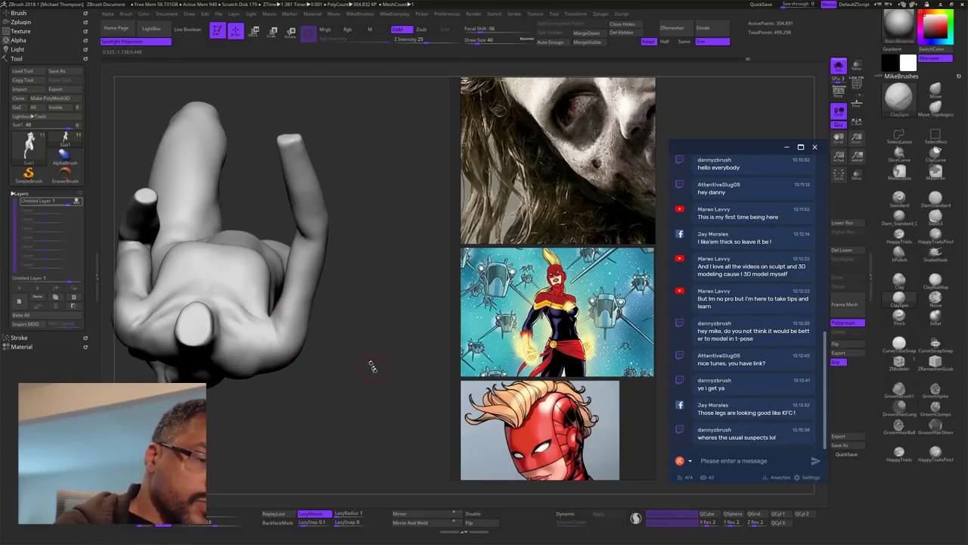
mouse_move(372, 366)
mouse_down()
mouse_move(393, 299)
mouse_move(410, 358)
mouse_move(370, 359)
mouse_move(391, 363)
mouse_up()
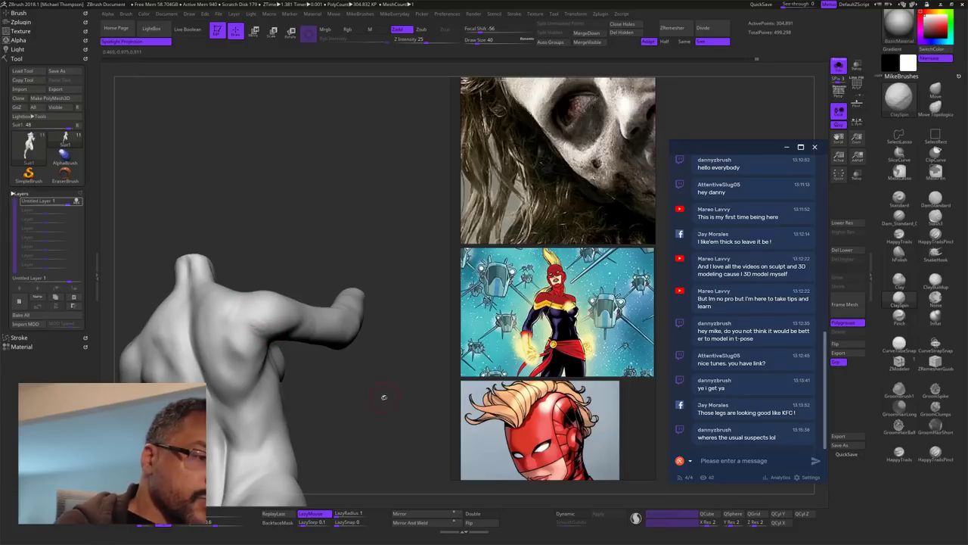
mouse_move(383, 396)
mouse_down()
mouse_move(354, 389)
mouse_move(404, 378)
mouse_move(387, 366)
mouse_move(408, 356)
mouse_move(397, 366)
mouse_up()
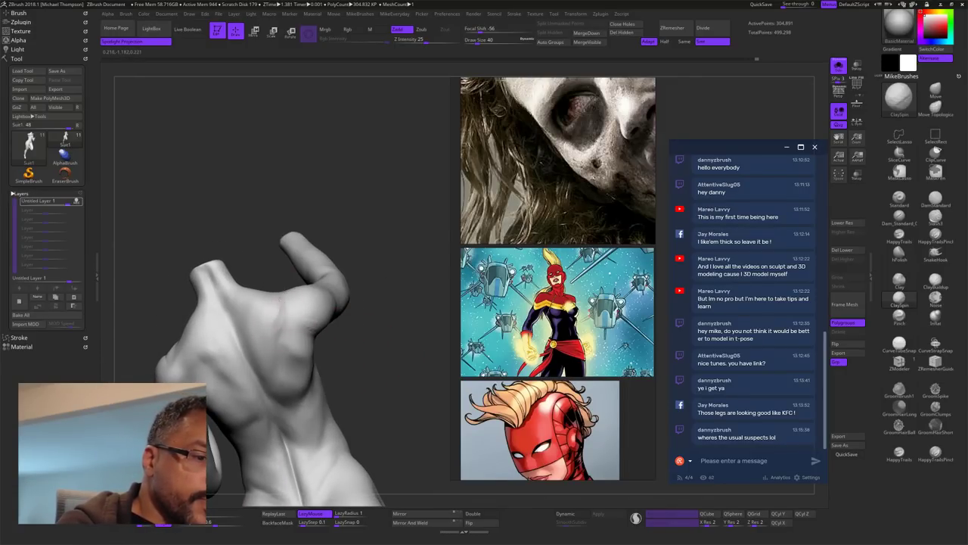
mouse_move(352, 322)
mouse_down()
mouse_move(395, 364)
mouse_move(376, 352)
mouse_move(404, 326)
mouse_move(394, 326)
mouse_move(404, 339)
mouse_move(422, 329)
mouse_move(402, 373)
mouse_move(412, 349)
mouse_up()
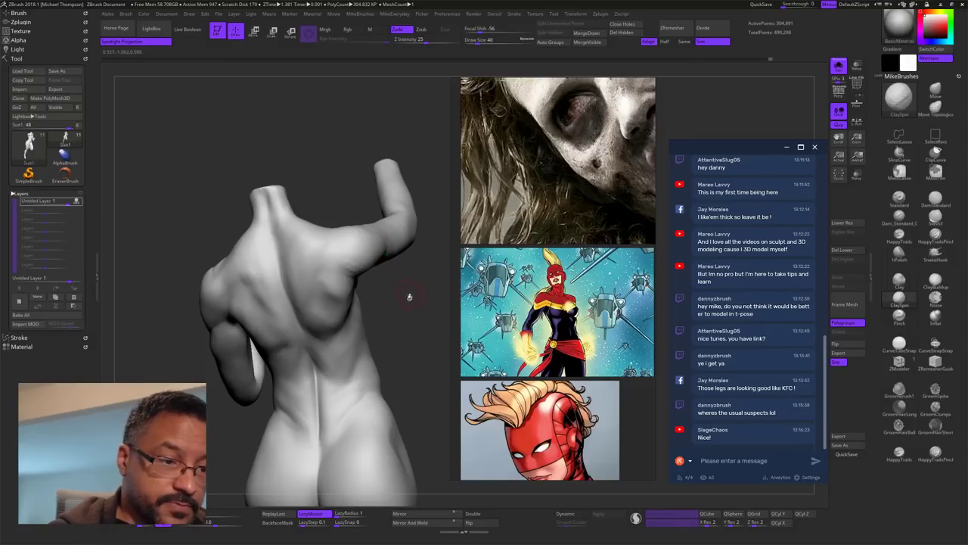
Step: Add clay to the upper part of the left shoulder blade and smooth it toward the spine
mouse_move(409, 297)
mouse_down()
mouse_move(401, 312)
mouse_move(348, 313)
mouse_up()
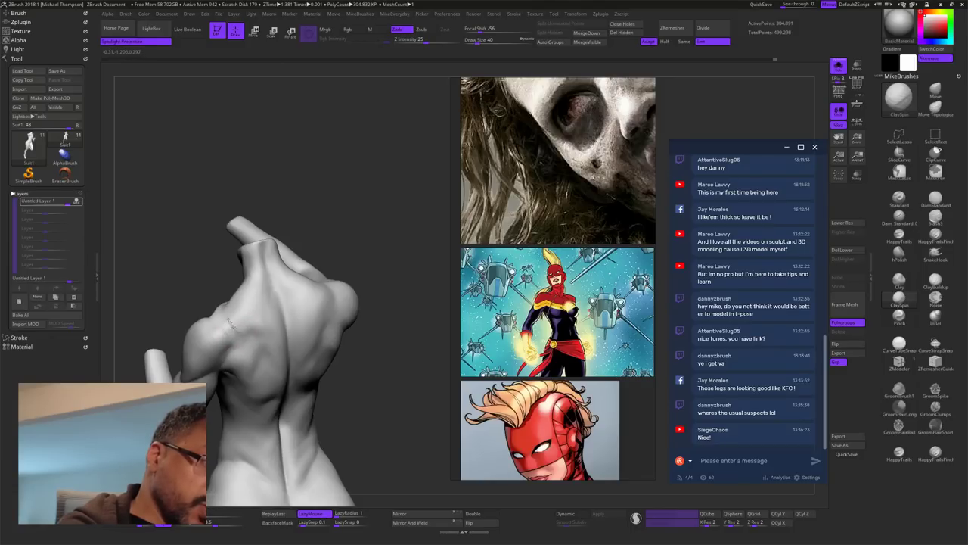
drag(415, 328, 338, 191)
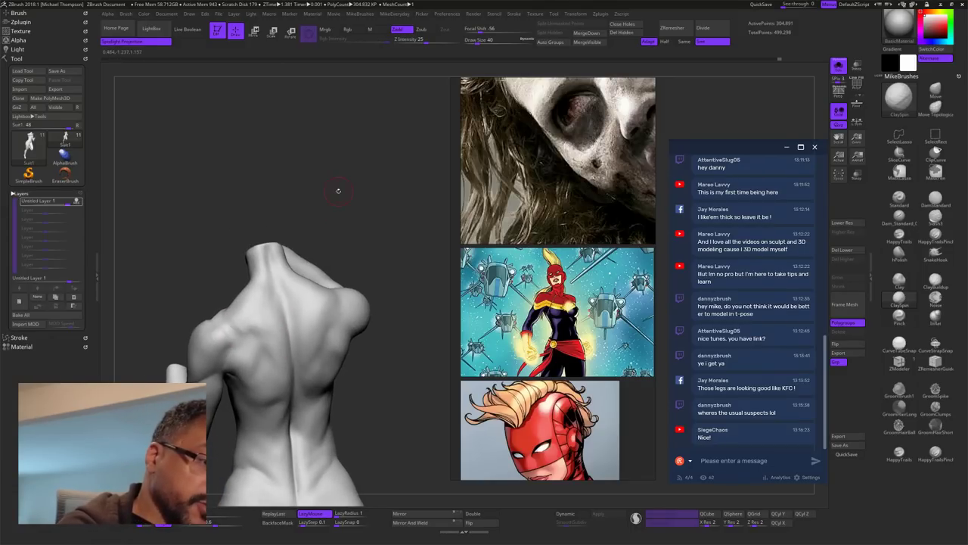
drag(391, 214, 388, 198)
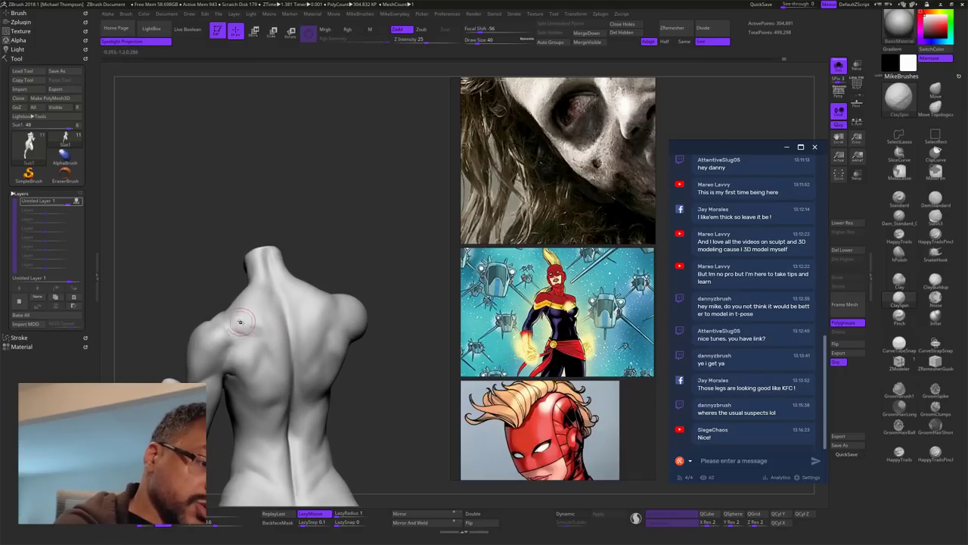
drag(242, 322, 254, 311)
key(shift)
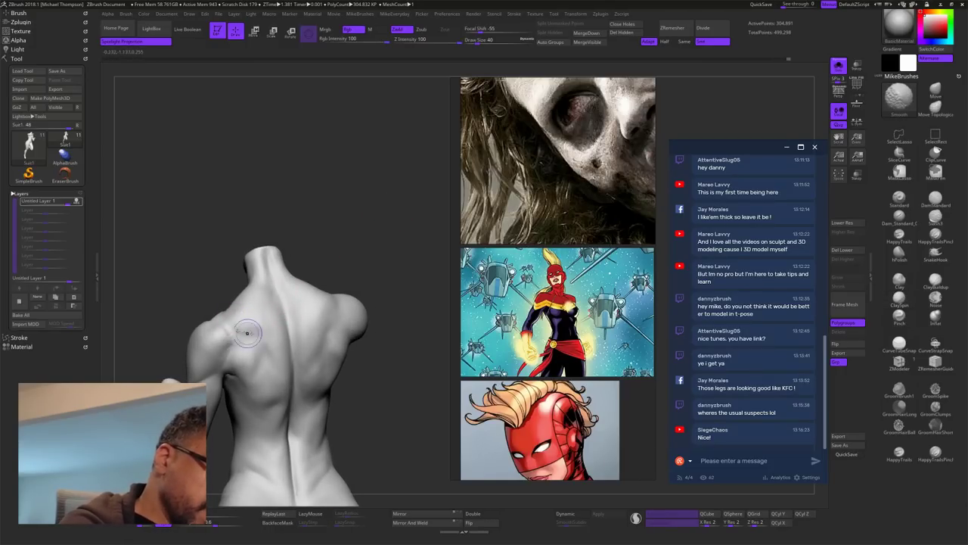
shift+drag(283, 325, 259, 325)
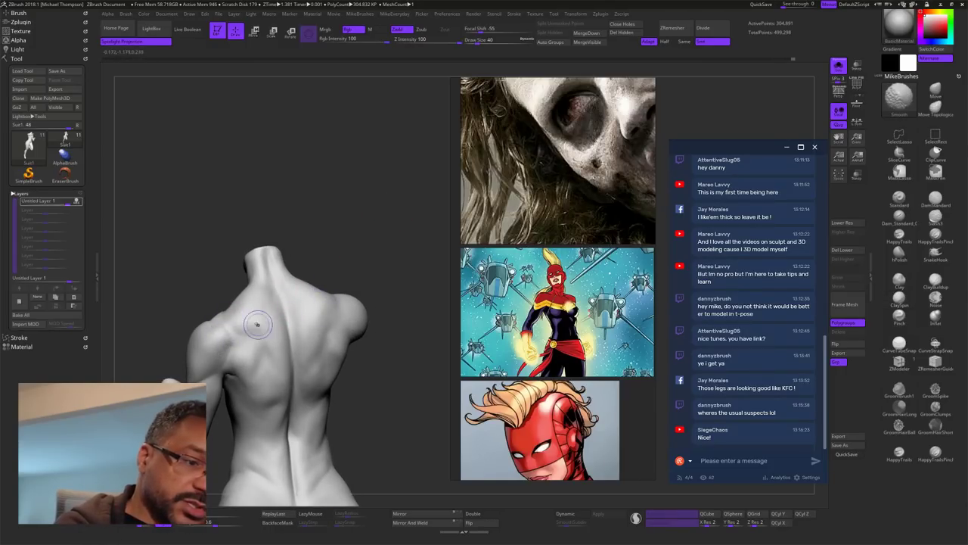
Step: Sculpt the ridge across the top of the right shoulder blade and the trapezius slope above it
drag(397, 347, 412, 353)
drag(326, 319, 326, 297)
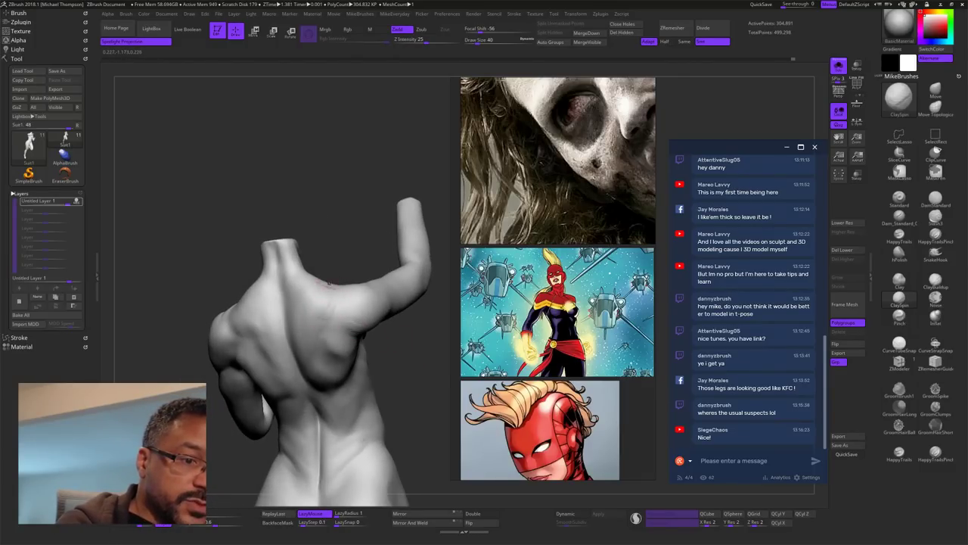
drag(412, 386, 417, 351)
drag(349, 259, 382, 236)
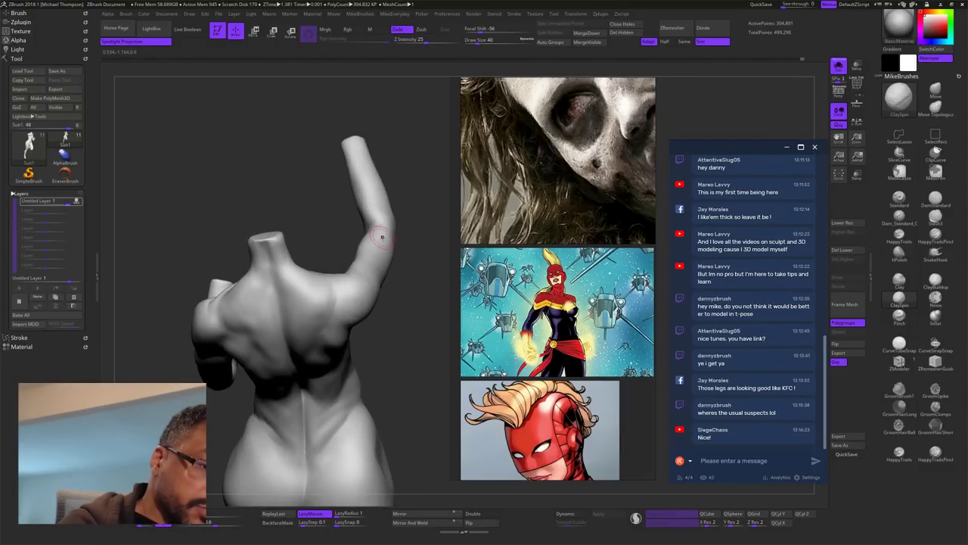
drag(346, 292, 337, 305)
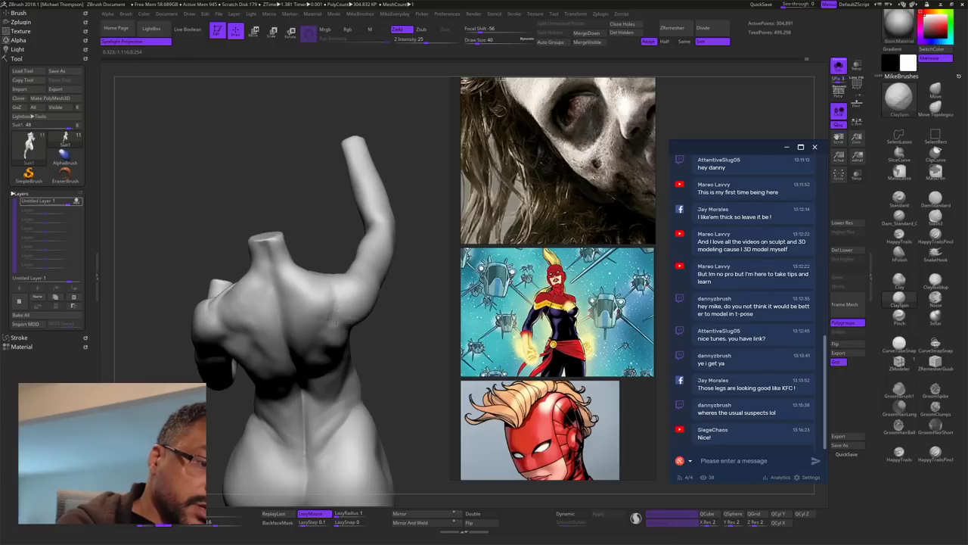
Step: Shape the back of the right deltoid where it meets the shoulder blade and smooth the transition
drag(393, 349, 384, 330)
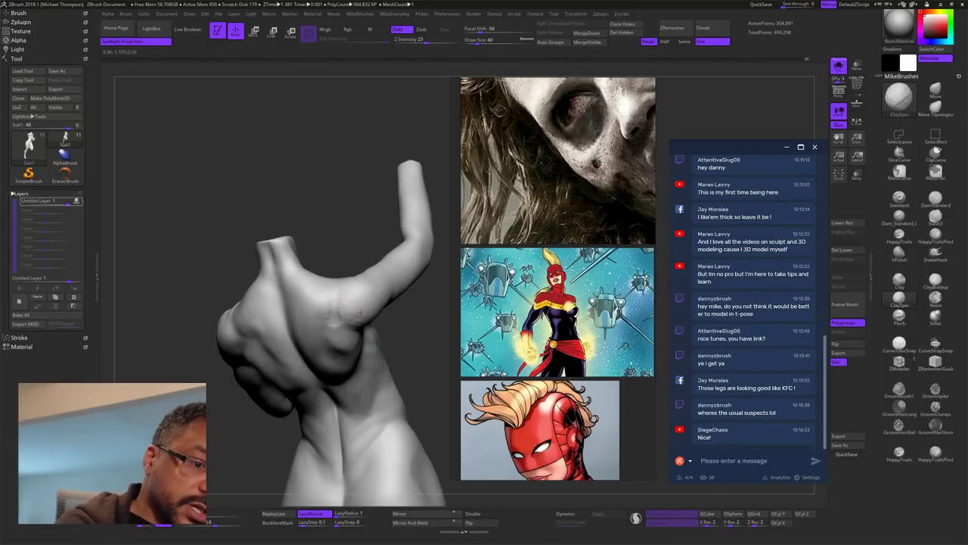
drag(346, 297, 343, 304)
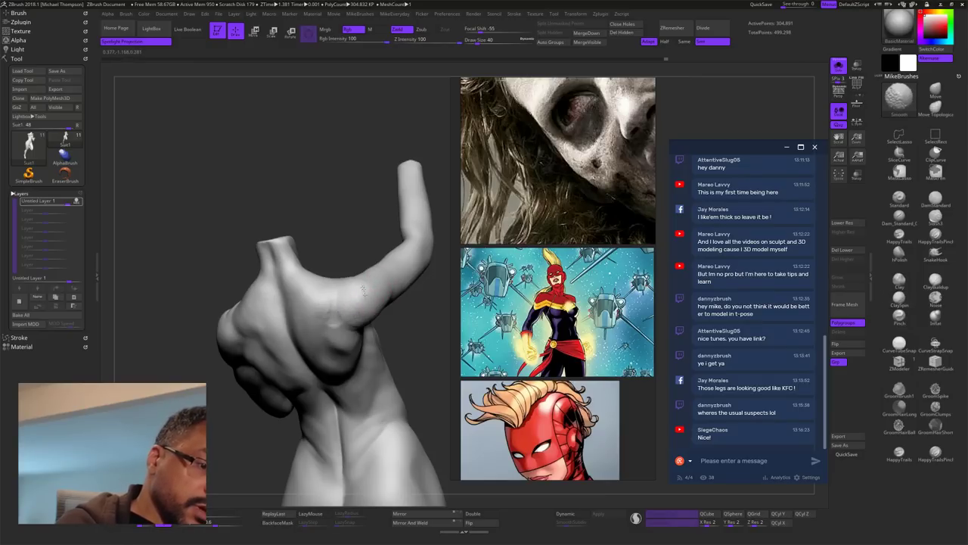
alt+drag(430, 397, 419, 354)
mouse_move(419, 354)
mouse_down()
mouse_move(431, 369)
mouse_move(419, 338)
mouse_move(422, 371)
mouse_move(405, 364)
mouse_up()
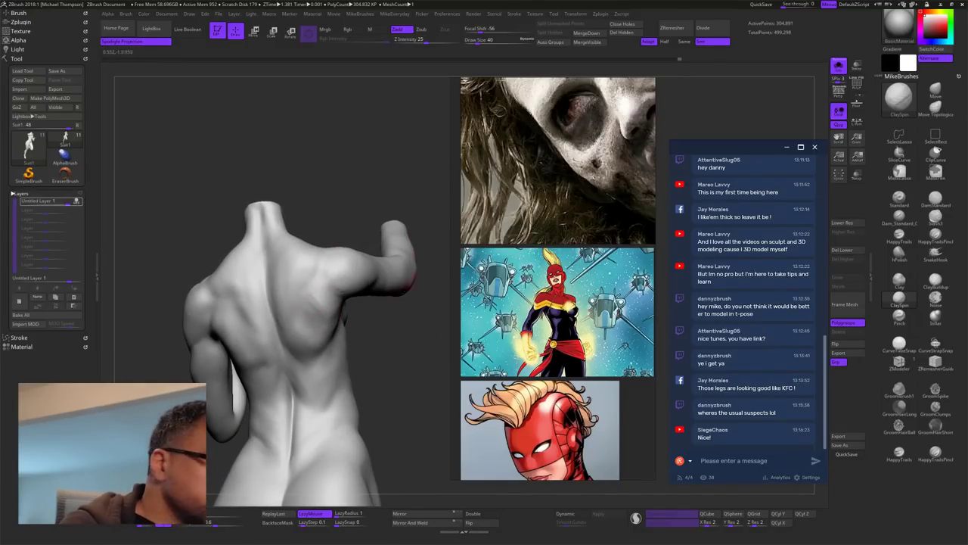
drag(405, 350, 353, 326)
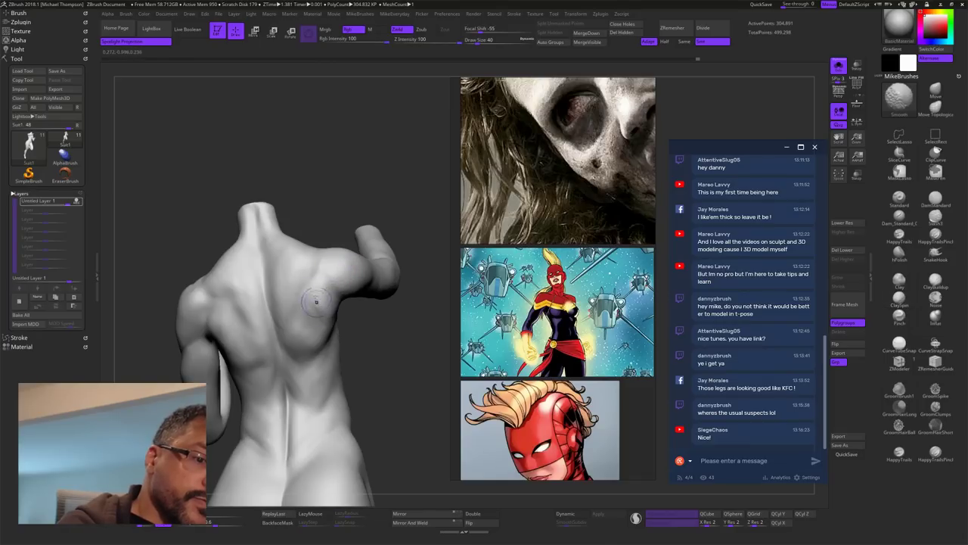
shift+drag(314, 303, 348, 334)
Step: Build up the lower back muscles on both sides of the spine above the buttocks and smooth them
drag(413, 407, 378, 338)
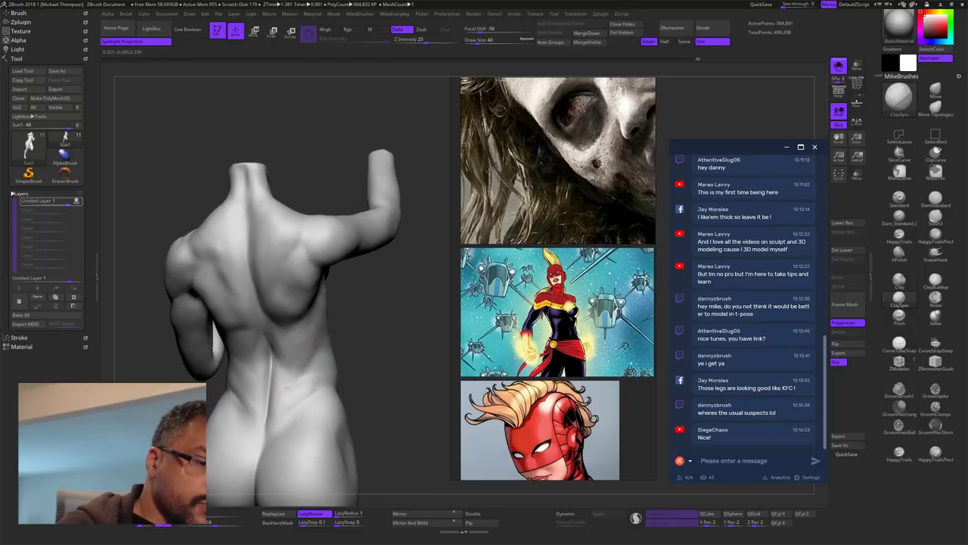
mouse_move(287, 386)
mouse_down()
mouse_move(281, 409)
mouse_move(290, 384)
mouse_up()
mouse_move(292, 380)
mouse_down()
mouse_move(281, 402)
mouse_move(287, 373)
mouse_up()
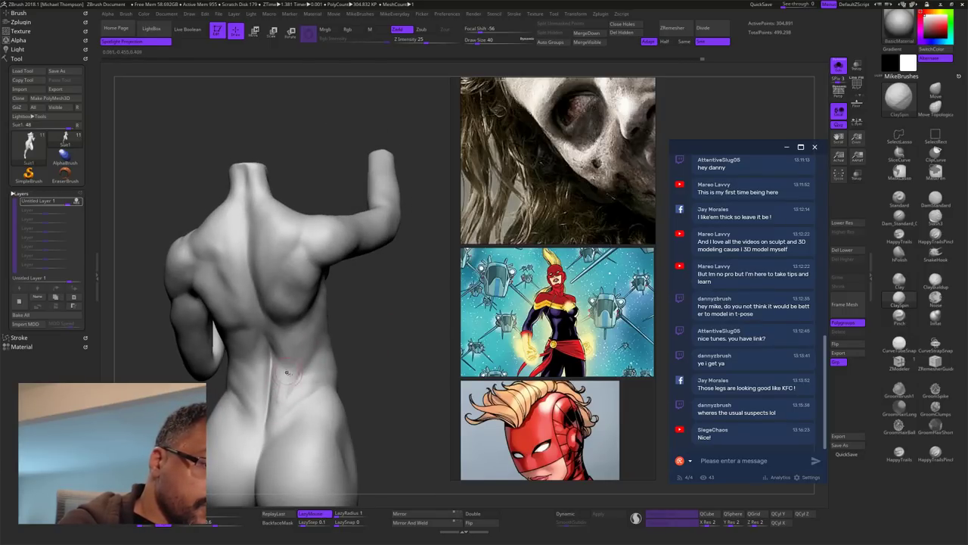
drag(379, 370, 381, 360)
mouse_move(289, 376)
shift+mouse_down()
mouse_move(281, 396)
mouse_move(251, 390)
shift+mouse_up()
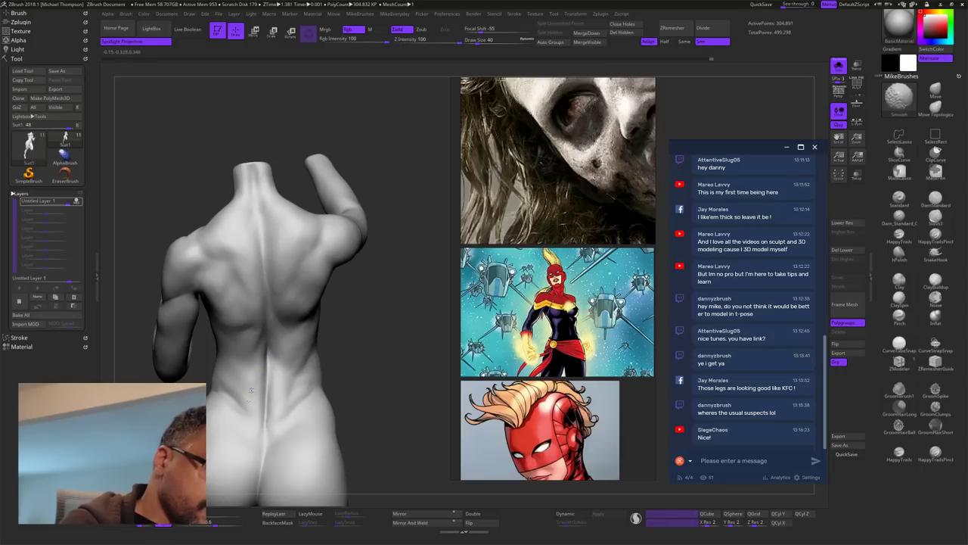
drag(367, 358, 372, 314)
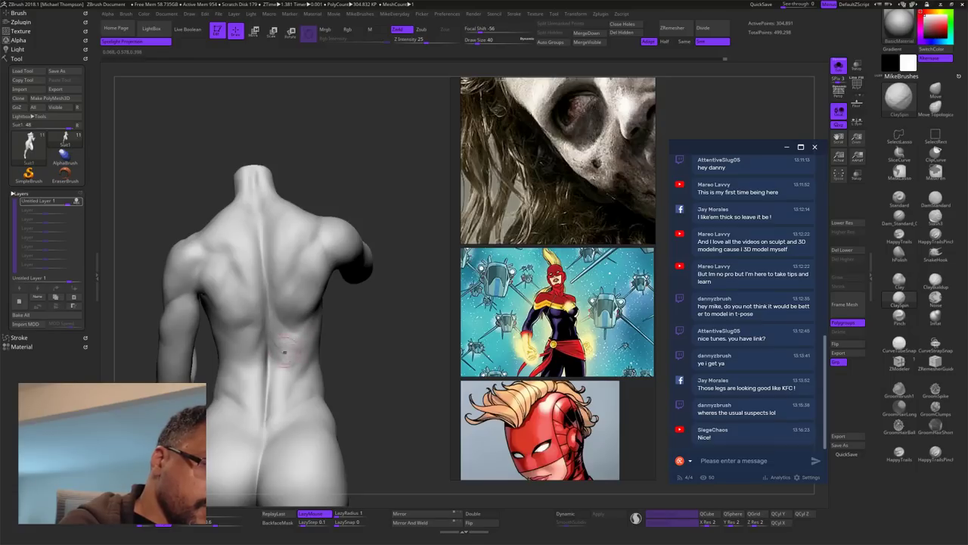
key(shift)
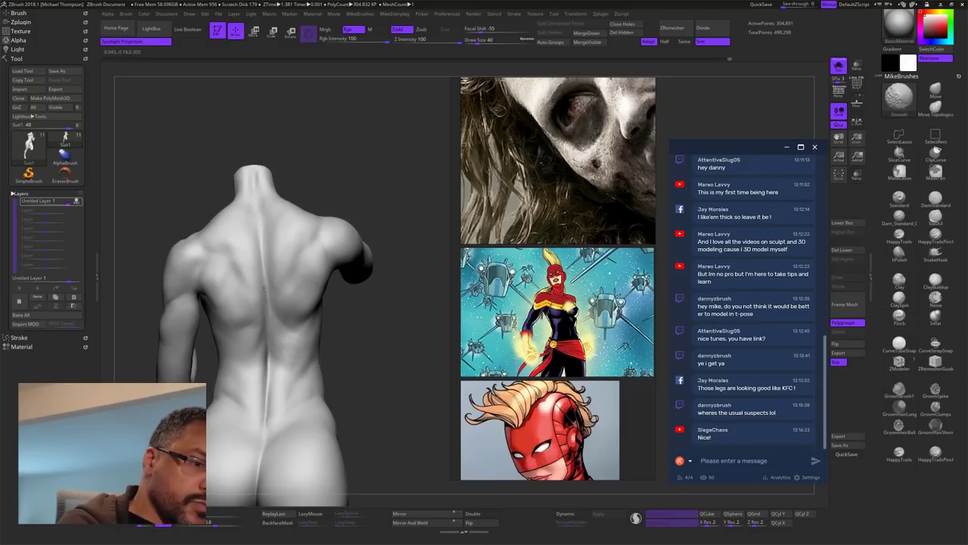
Step: Sculpt the lower rib cage arch on the front of the torso, beneath the figure's right breast
mouse_move(391, 378)
mouse_down()
mouse_move(426, 389)
mouse_move(406, 421)
mouse_move(404, 408)
mouse_up()
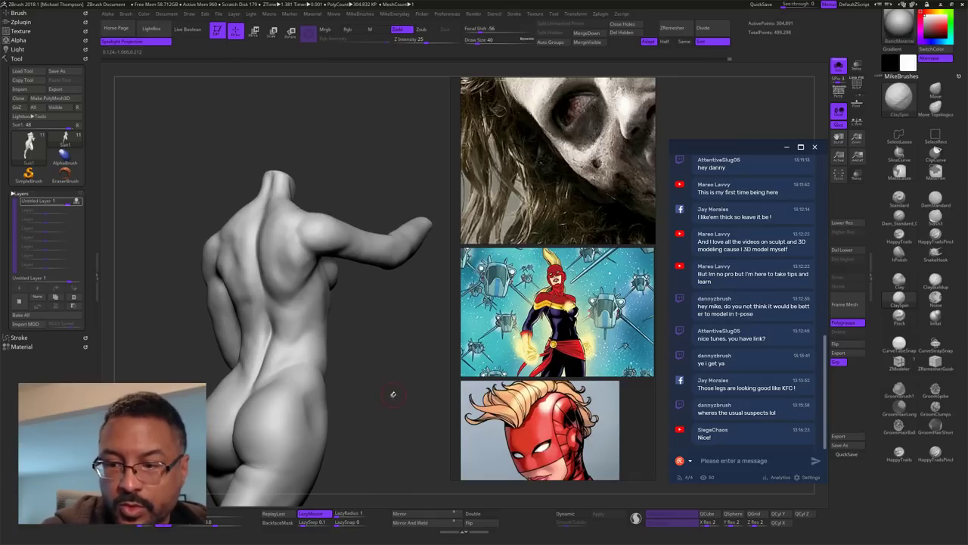
mouse_move(387, 382)
mouse_down()
mouse_move(397, 399)
mouse_move(389, 394)
mouse_up()
mouse_move(389, 395)
alt+mouse_down()
mouse_move(421, 366)
mouse_move(415, 352)
mouse_move(429, 379)
mouse_move(426, 363)
alt+mouse_up()
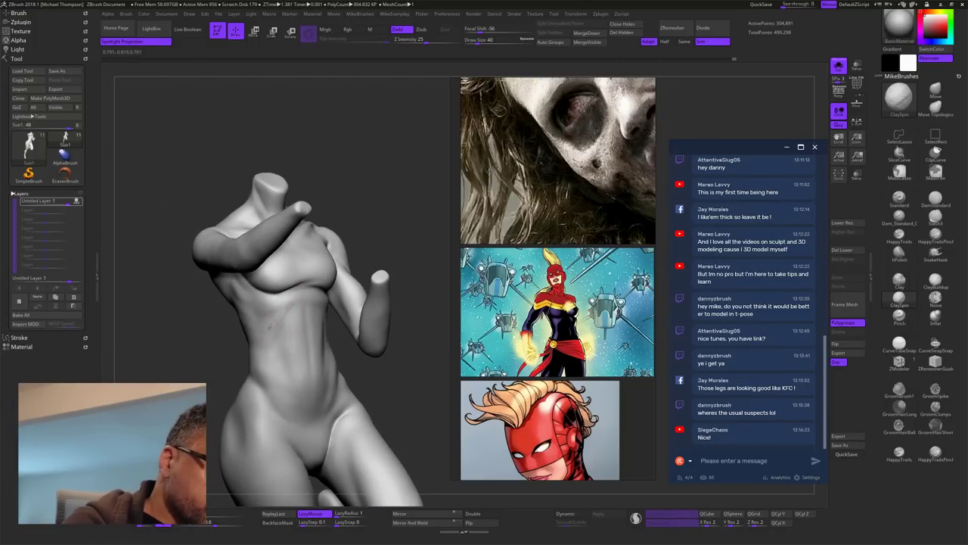
drag(437, 219, 430, 210)
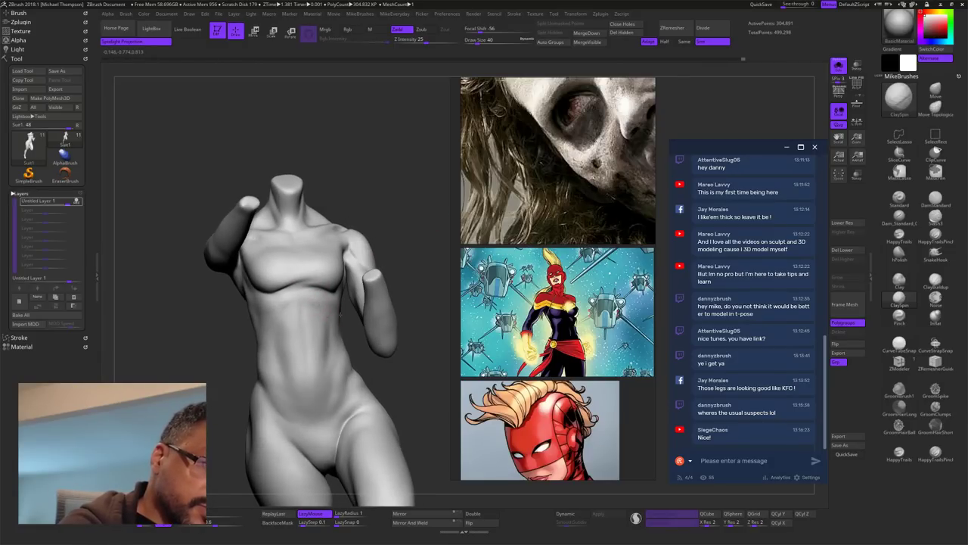
drag(428, 376, 419, 319)
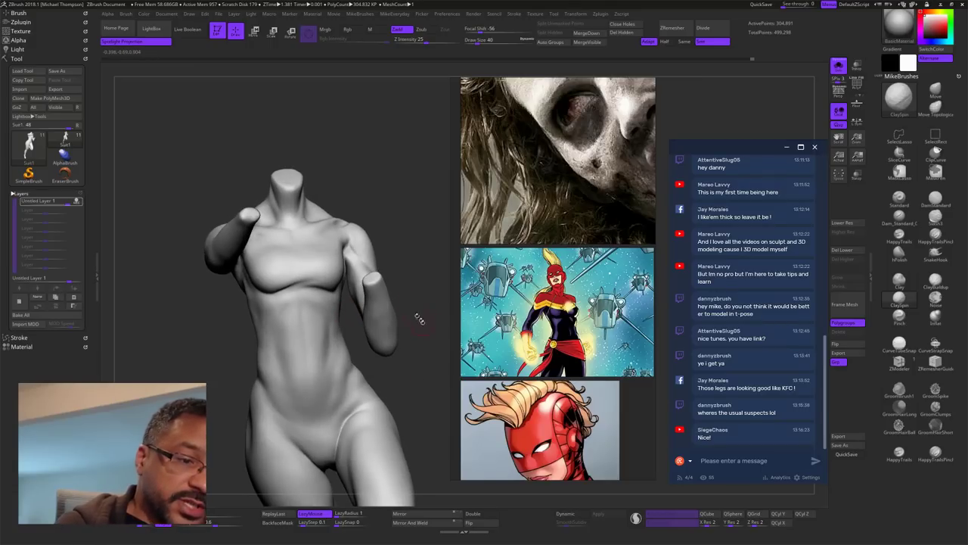
drag(408, 237, 415, 223)
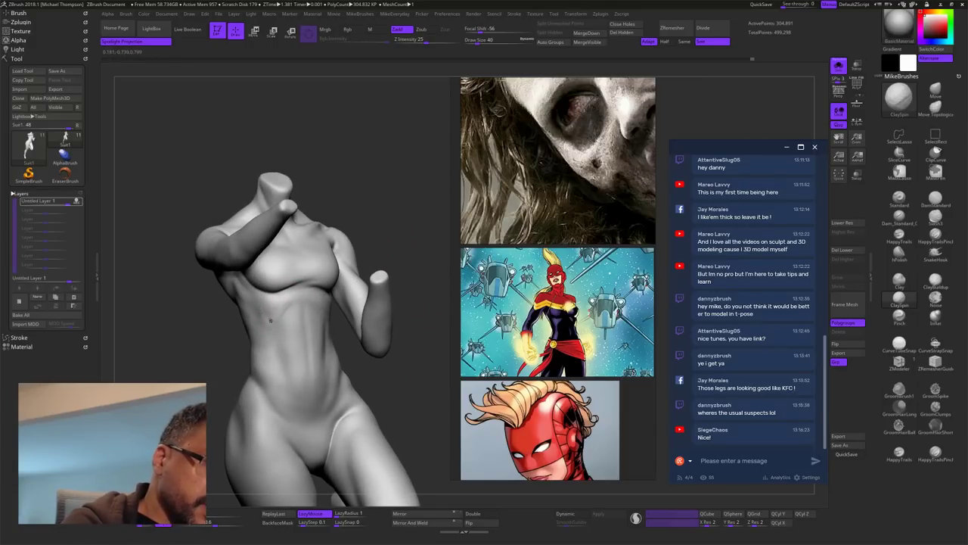
drag(271, 321, 279, 315)
Step: Define the ribs along the figure's right side and where they meet the upper abdomen
drag(402, 171, 431, 174)
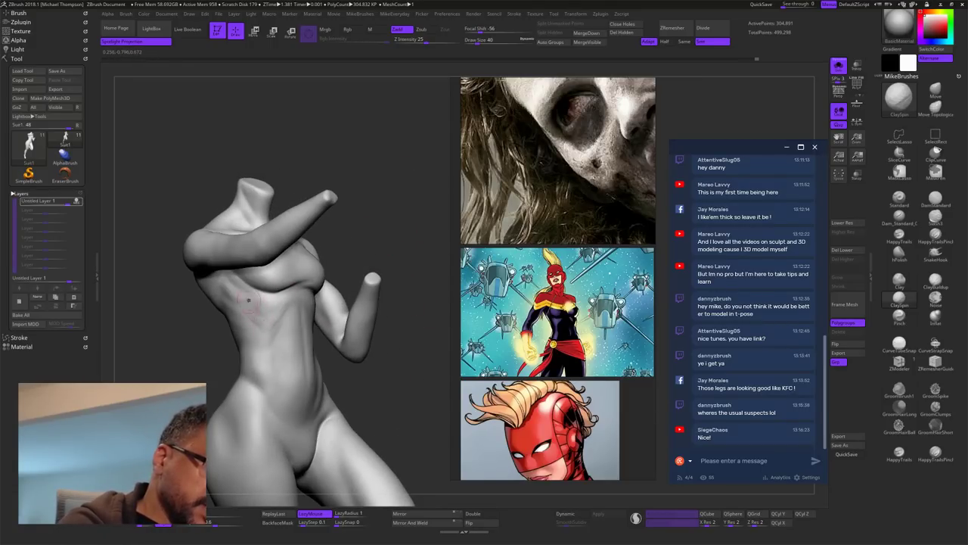
drag(395, 219, 384, 214)
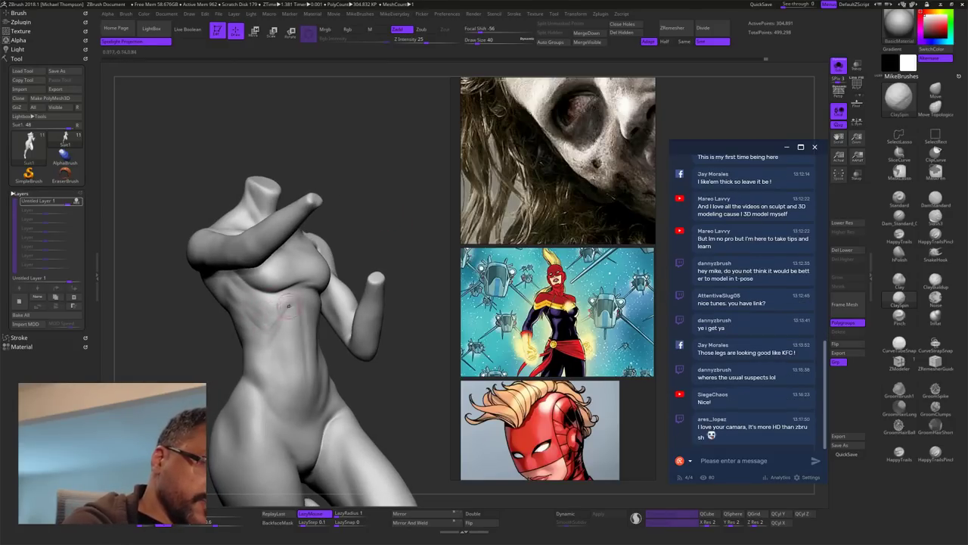
drag(411, 298, 393, 300)
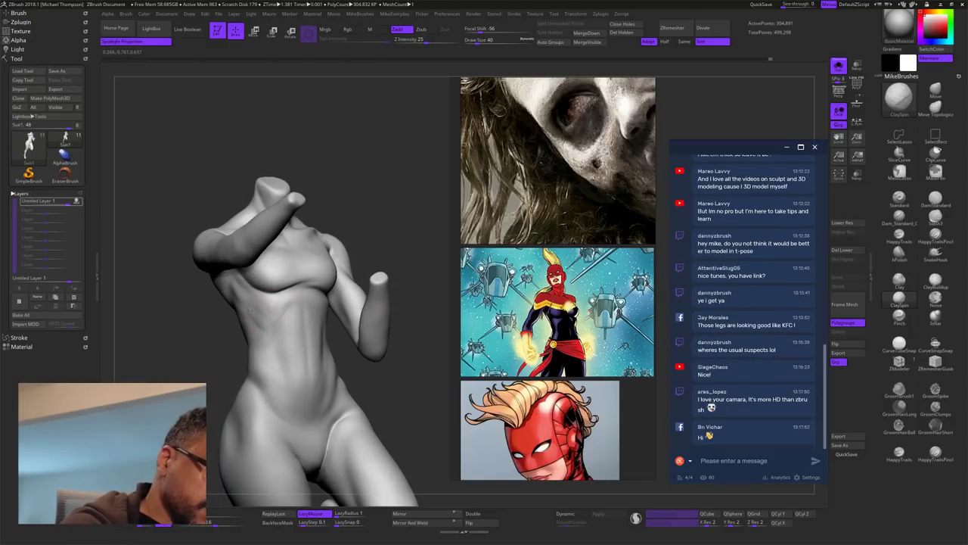
mouse_move(439, 190)
mouse_down()
mouse_move(406, 198)
mouse_move(428, 200)
mouse_up()
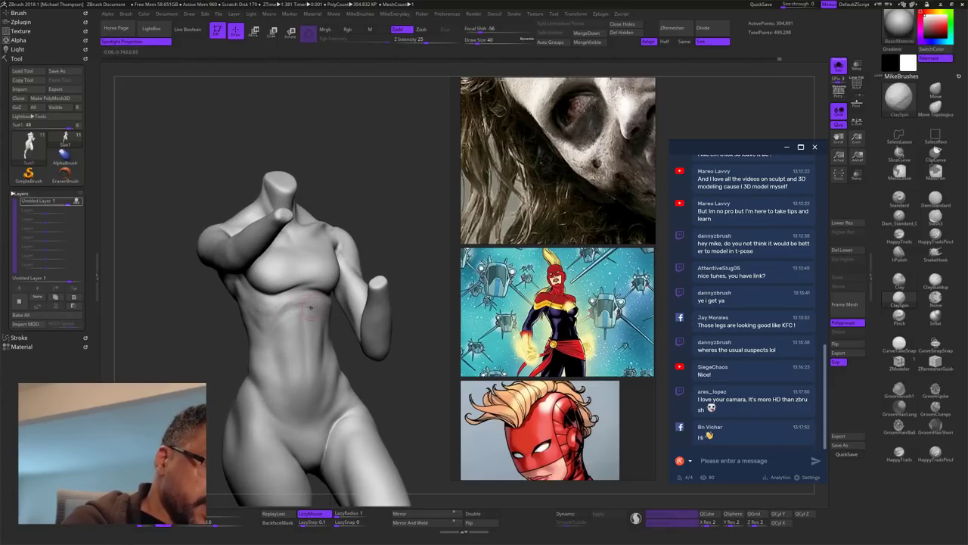
Step: Shape the figure's left rib cage edge beside the abdomen and smooth the upper abdomen below the breasts
drag(386, 261, 397, 245)
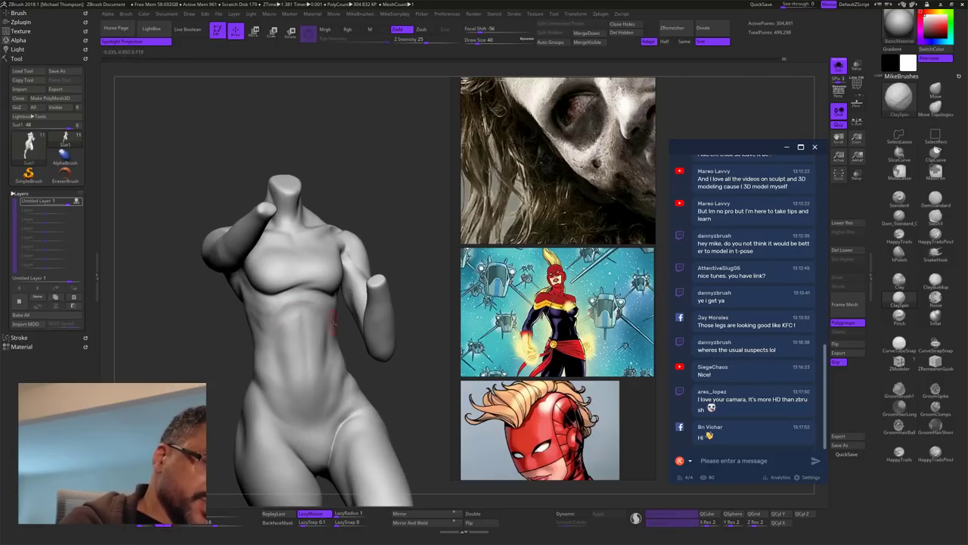
shift+drag(286, 309, 308, 312)
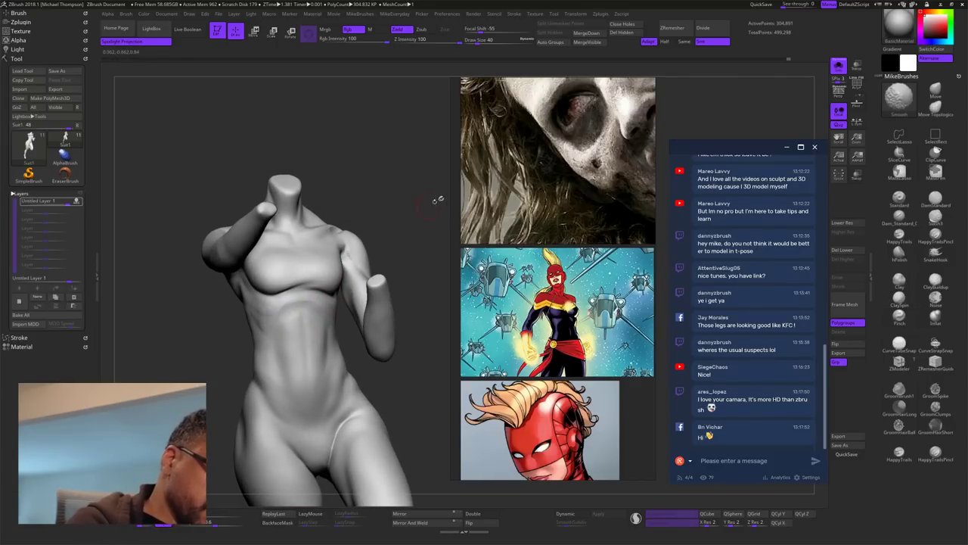
drag(435, 202, 470, 211)
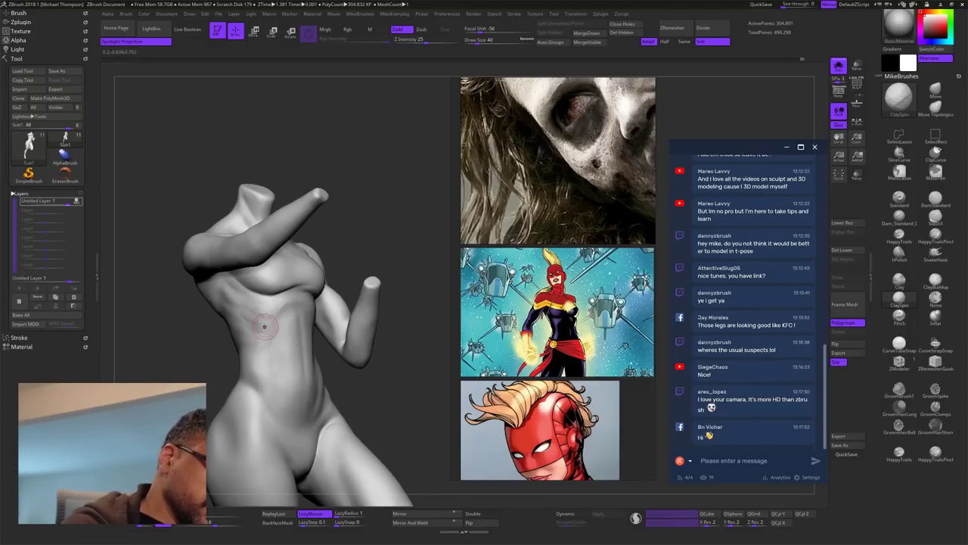
Step: Smooth the ribs on the figure's right side and touch up the opposite rib cage edge beside the abdomen
key(shift)
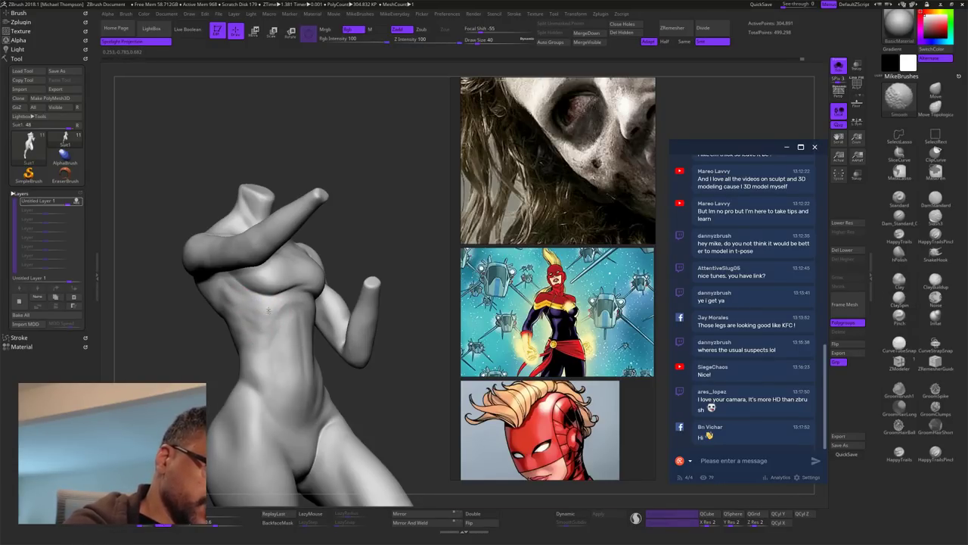
drag(438, 299, 430, 323)
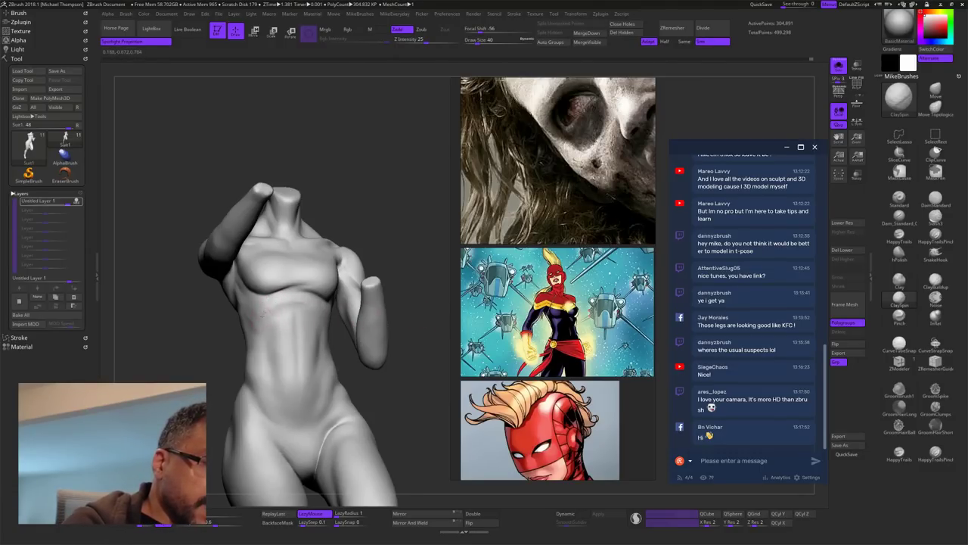
drag(429, 258, 420, 261)
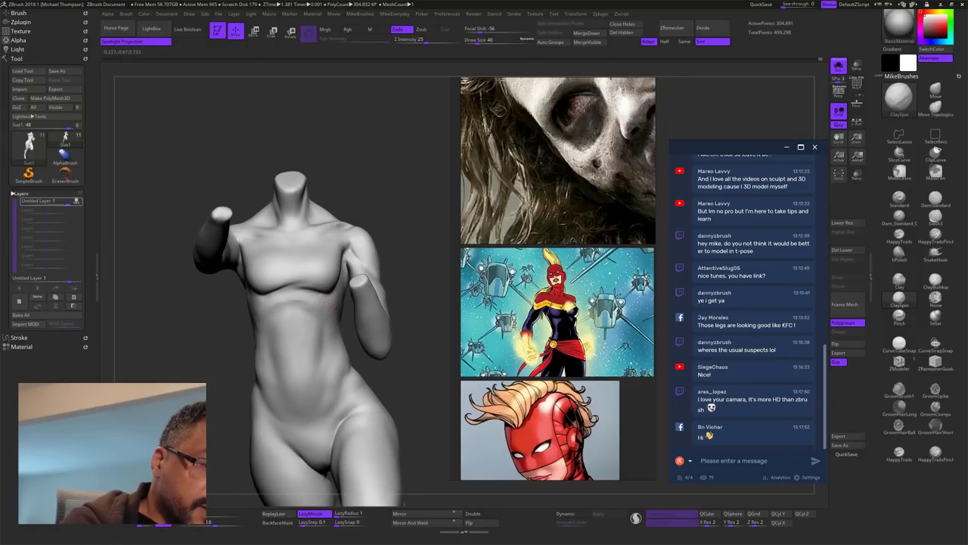
mouse_move(448, 208)
mouse_down()
mouse_move(413, 219)
mouse_move(418, 208)
mouse_up()
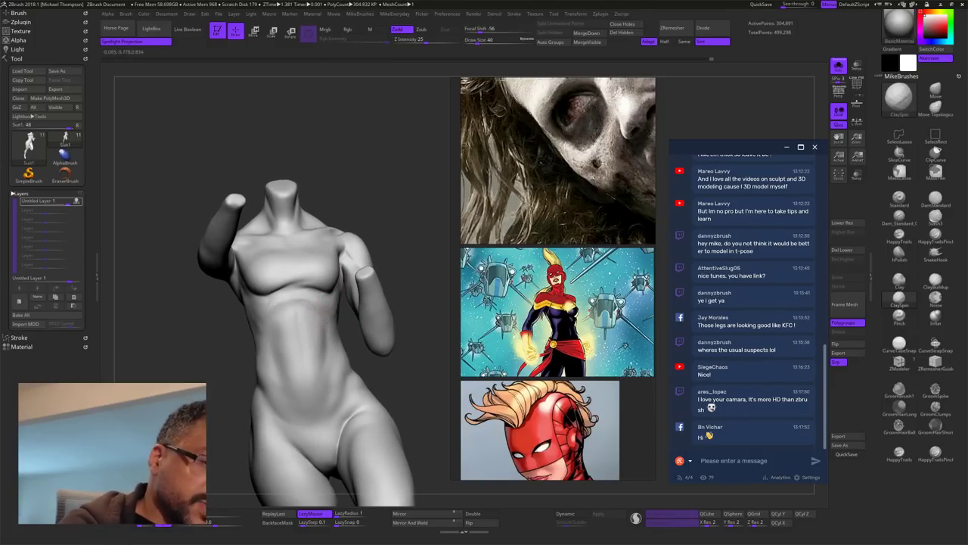
Step: Sculpt the rib cage edge below the figure's right breast and smooth it into the upper abdomen
drag(409, 225, 387, 238)
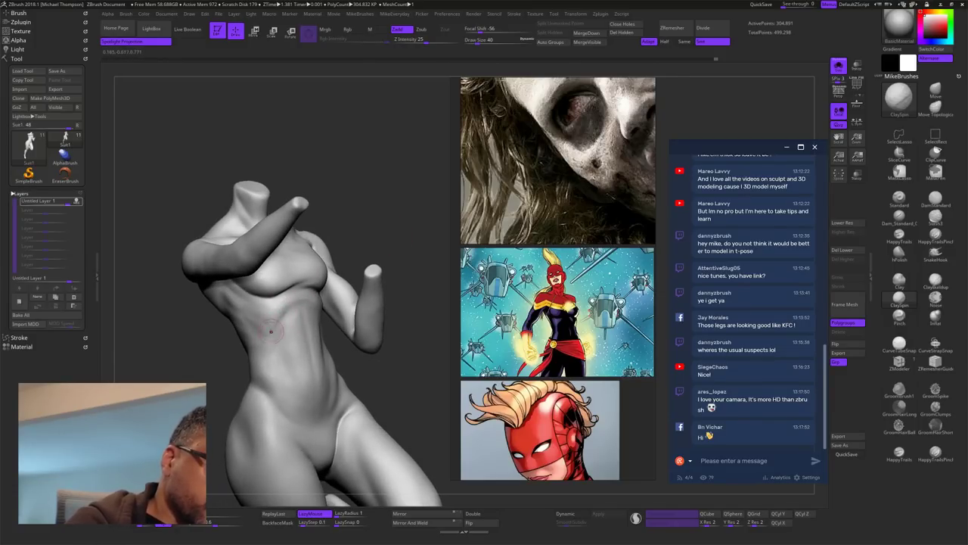
drag(384, 220, 377, 216)
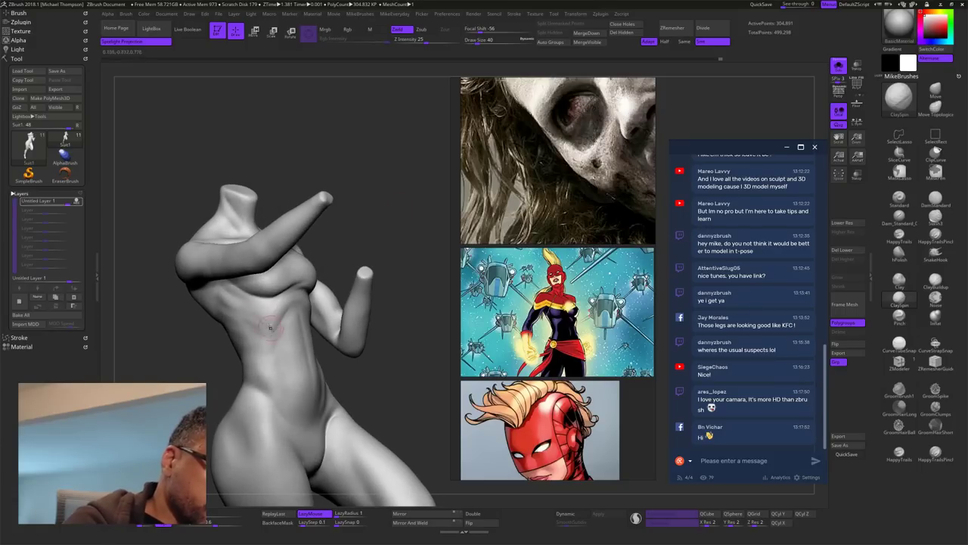
drag(268, 307, 264, 316)
drag(386, 254, 379, 250)
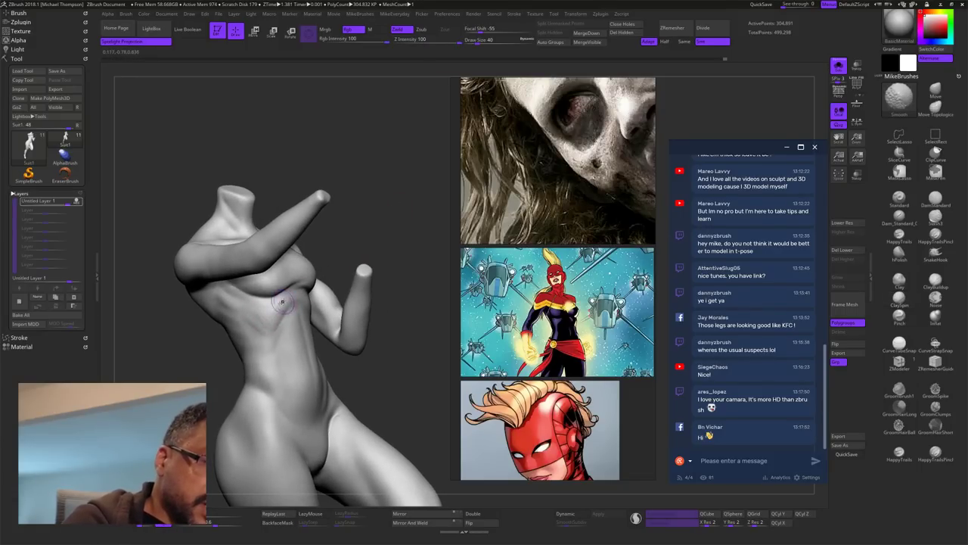
shift+drag(280, 302, 271, 313)
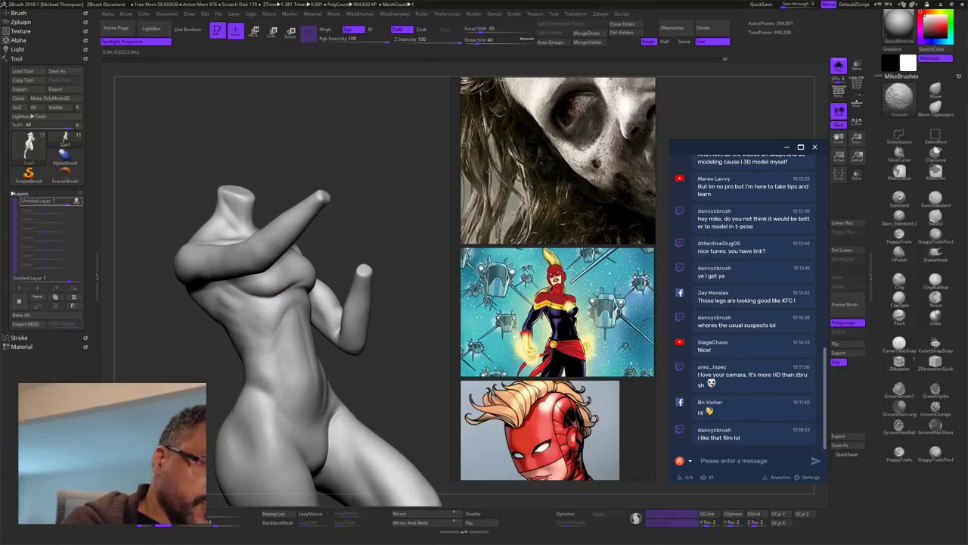
Step: Shape the central upper abdomen where the rib cage arch meets the abdominal muscles
drag(448, 262, 417, 259)
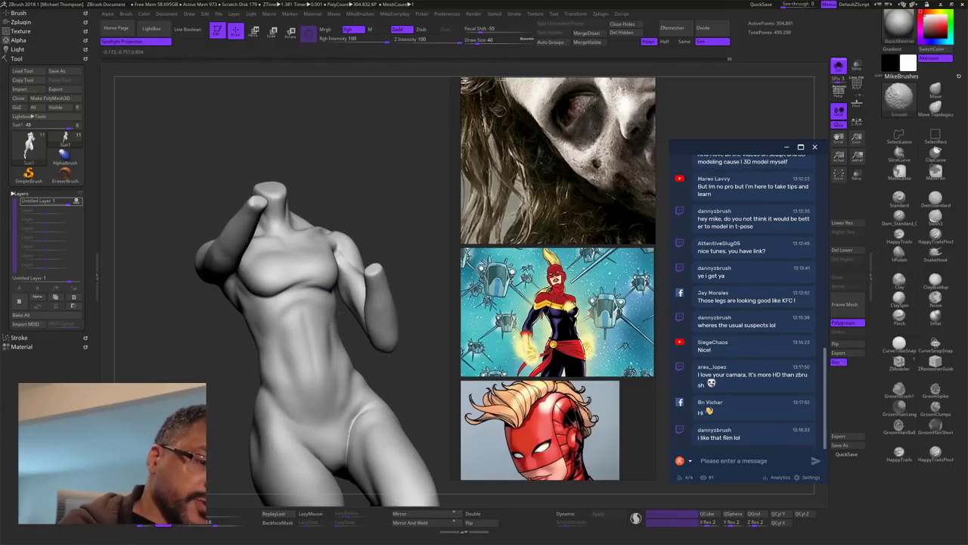
drag(430, 246, 425, 223)
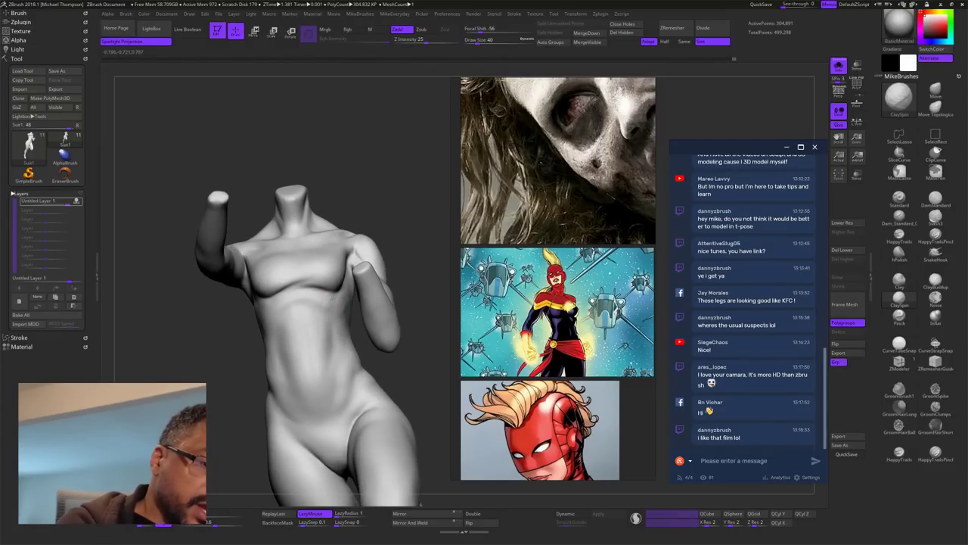
mouse_move(430, 234)
mouse_down()
mouse_move(412, 236)
mouse_move(429, 196)
mouse_up()
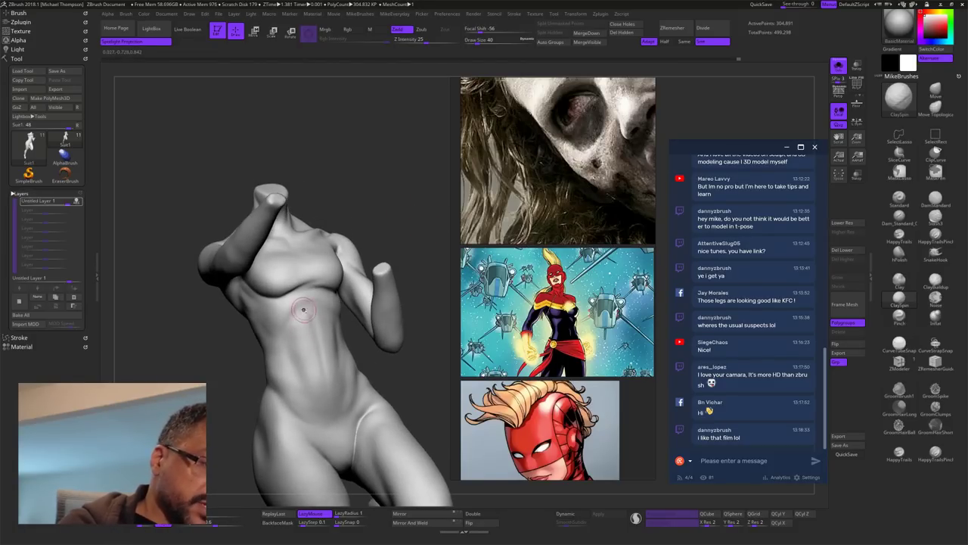
mouse_move(303, 322)
mouse_down()
mouse_move(309, 297)
mouse_move(301, 330)
mouse_move(313, 341)
mouse_up()
drag(409, 236, 388, 233)
mouse_move(295, 313)
mouse_down()
mouse_move(285, 328)
mouse_move(301, 305)
mouse_up()
Step: Build up the rib cage arch below the breasts and out along the figure's left side
mouse_move(430, 216)
mouse_down()
mouse_move(431, 232)
mouse_move(421, 227)
mouse_up()
drag(313, 292, 309, 301)
mouse_move(429, 214)
mouse_down()
mouse_move(430, 227)
mouse_move(431, 206)
mouse_up()
drag(324, 318, 332, 306)
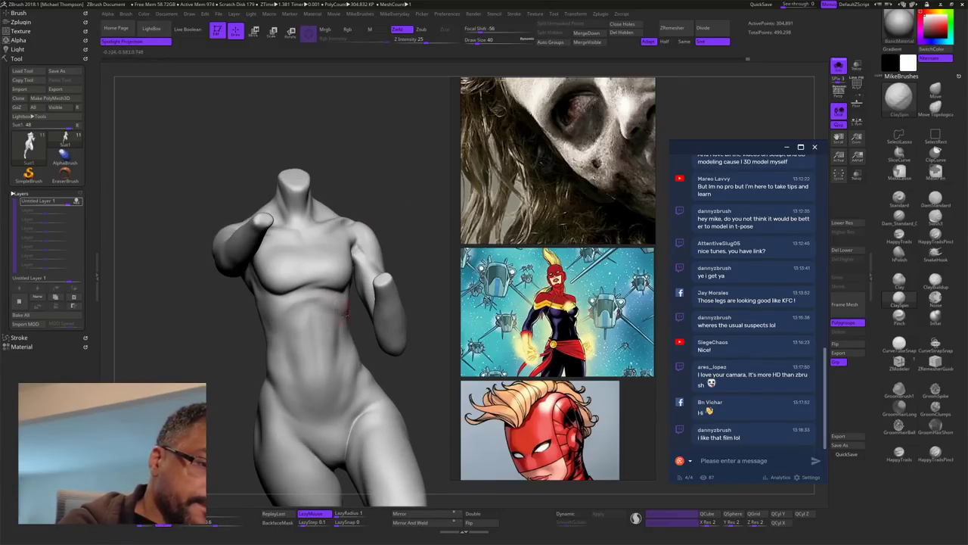
Step: Sculpt the ribs on the figure's left flank below the breast and smooth that side of the torso
mouse_move(412, 212)
mouse_down()
mouse_move(405, 230)
mouse_move(429, 218)
mouse_up()
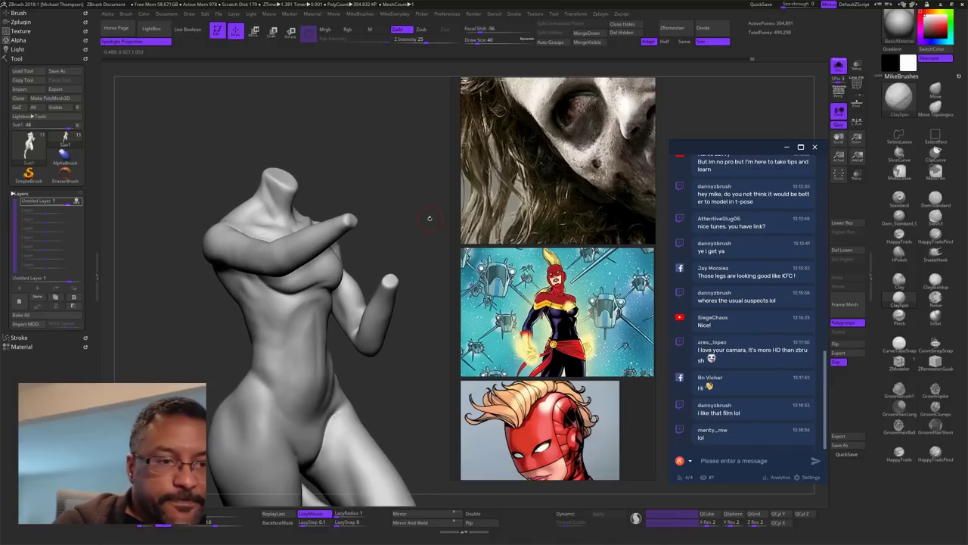
drag(405, 380, 394, 321)
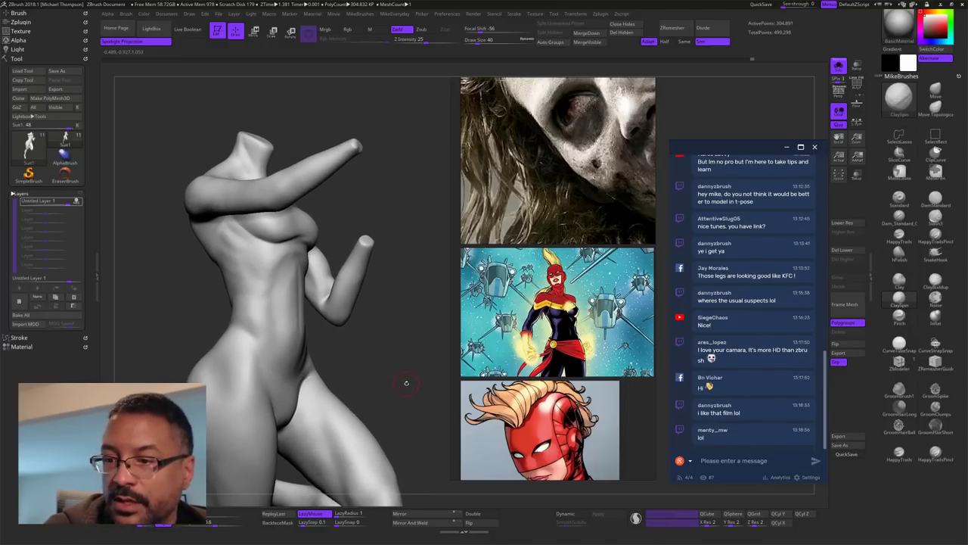
mouse_move(406, 383)
mouse_down()
mouse_move(439, 372)
mouse_move(416, 349)
mouse_move(413, 293)
mouse_up()
mouse_move(422, 254)
mouse_down()
mouse_move(349, 258)
mouse_move(335, 272)
mouse_up()
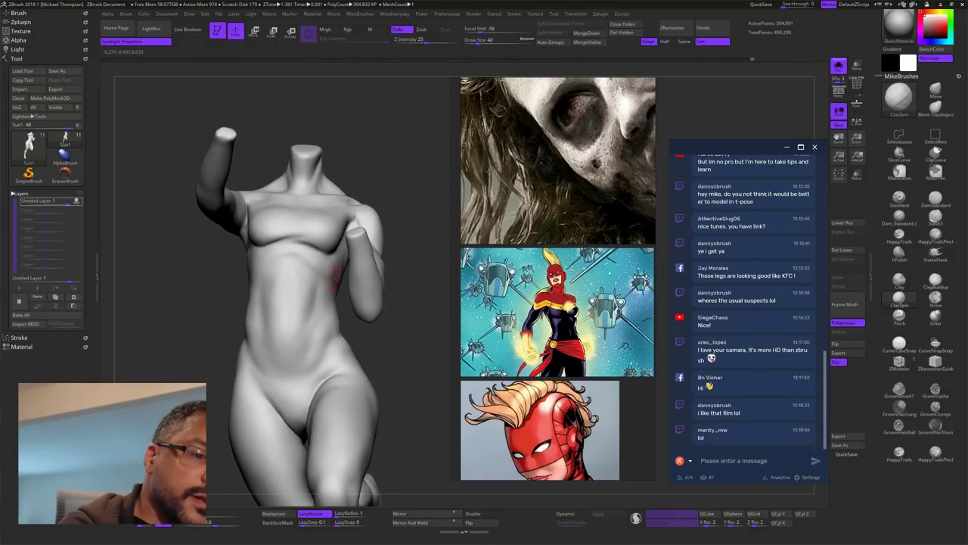
key(shift)
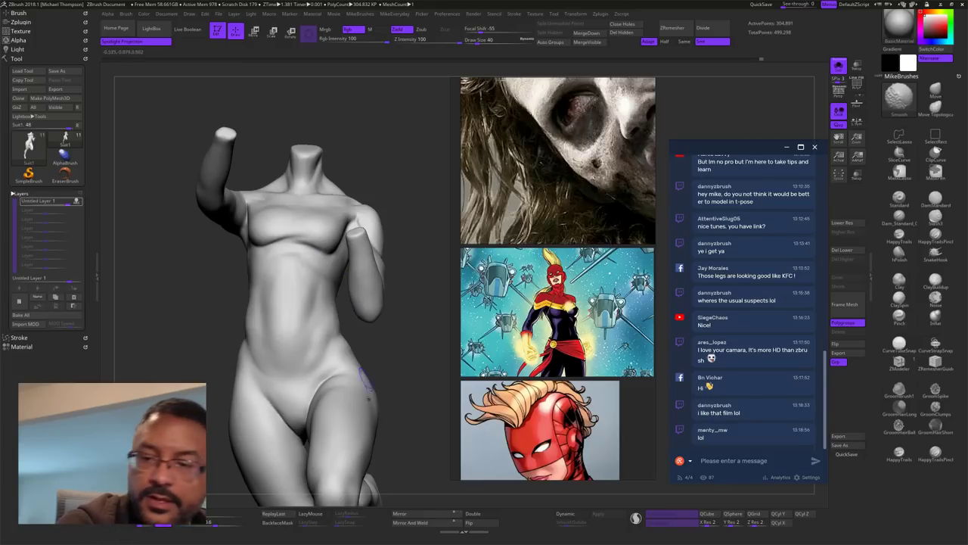
Step: Shape the oblique muscles at the figure's left waist and smooth them up into the lower ribs
drag(394, 445, 392, 442)
mouse_move(407, 404)
mouse_down()
mouse_move(406, 413)
mouse_move(382, 386)
mouse_move(398, 387)
mouse_move(410, 321)
mouse_up()
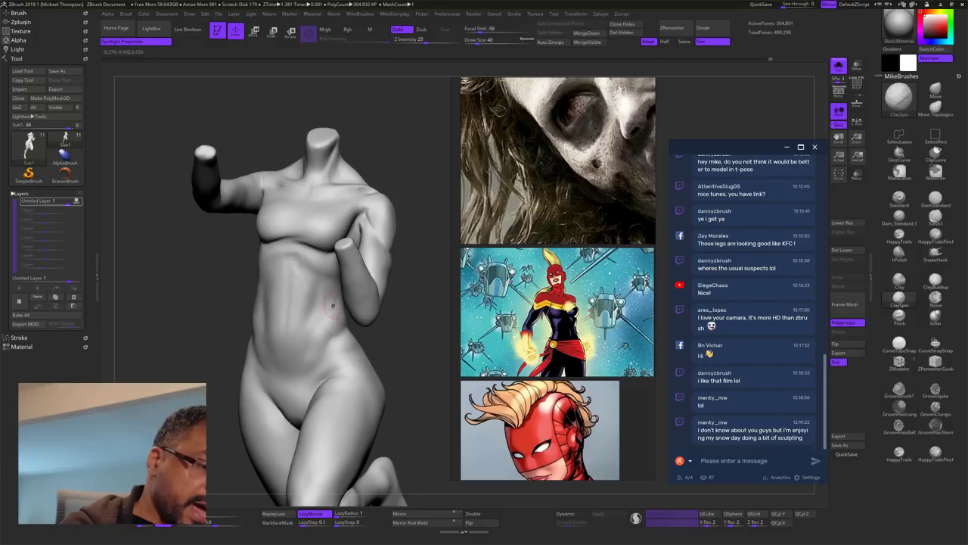
drag(400, 326, 361, 320)
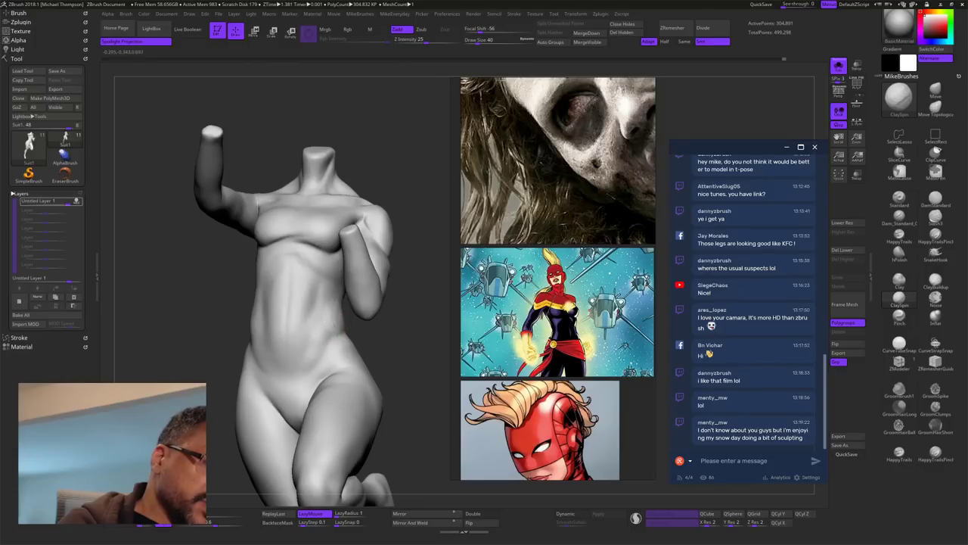
mouse_move(323, 323)
mouse_down()
mouse_move(320, 331)
mouse_move(328, 305)
mouse_up()
key(shift)
drag(384, 332, 413, 339)
key(shift)
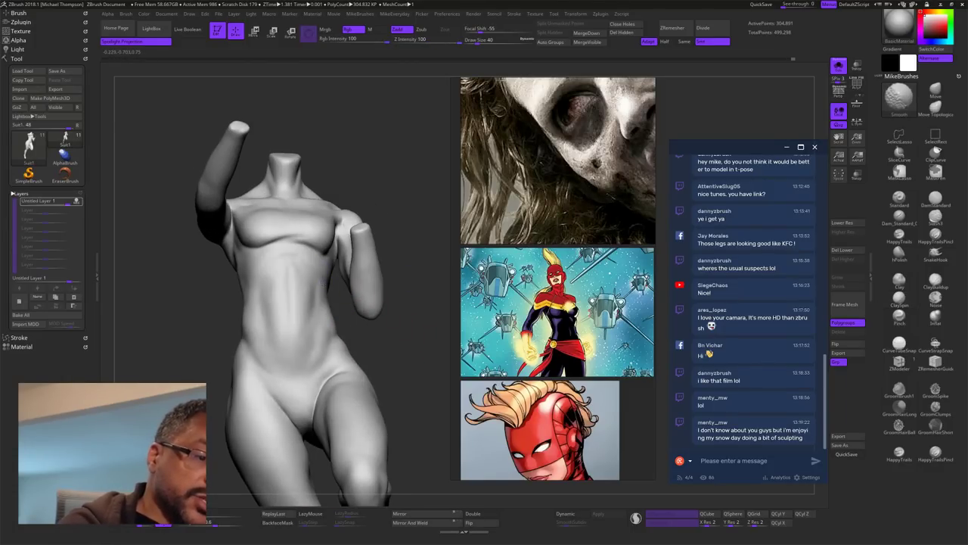
shift+drag(324, 281, 312, 292)
Step: Refine the centre of the upper abdomen just below the breasts and smooth it
drag(396, 274, 399, 306)
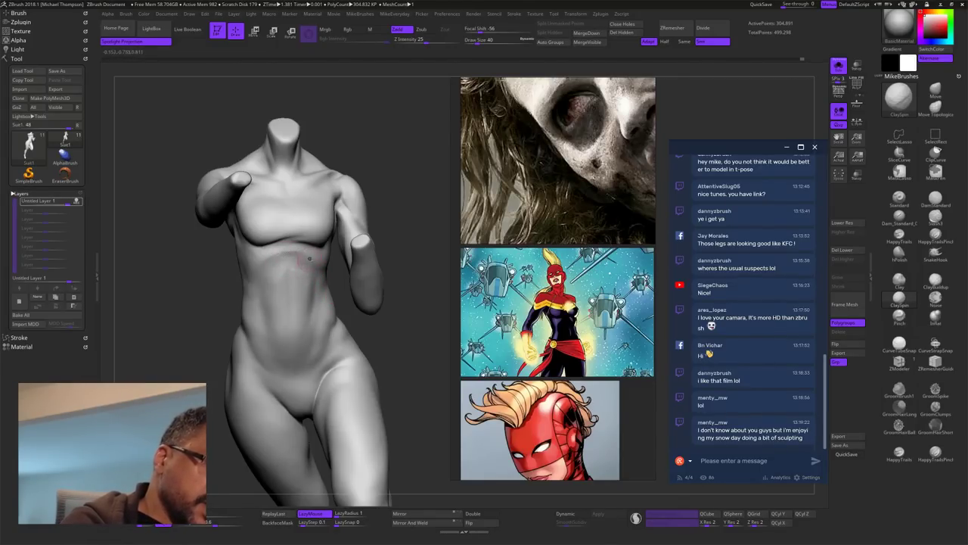
drag(379, 204, 389, 190)
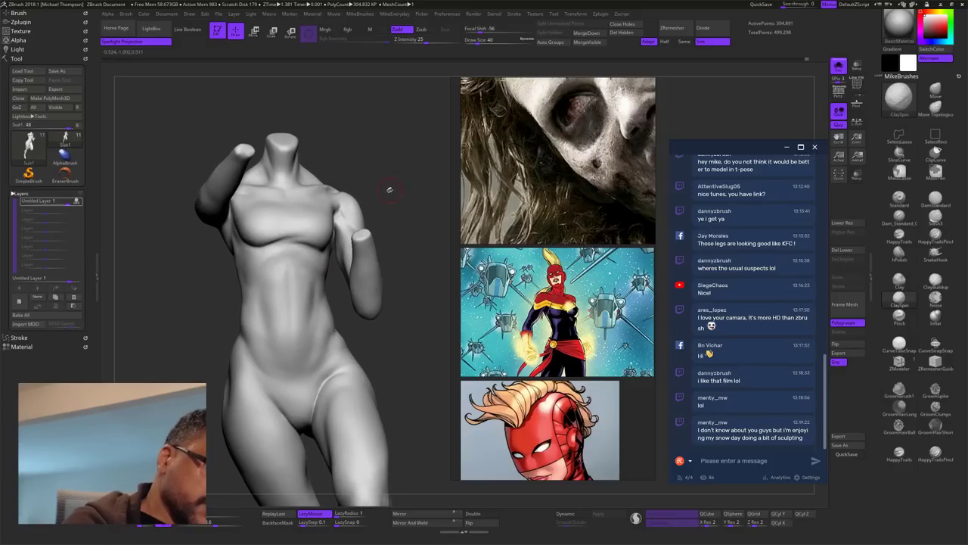
shift+drag(292, 262, 286, 259)
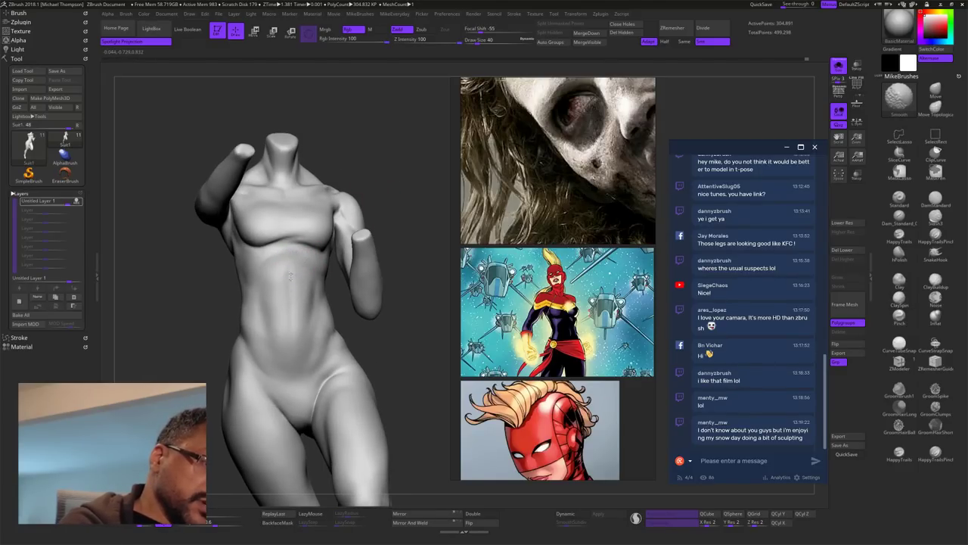
Step: Sculpt the oblique muscle at the figure's right waist just above the hip
mouse_move(398, 232)
mouse_down()
mouse_move(408, 220)
mouse_move(422, 264)
mouse_move(429, 259)
mouse_up()
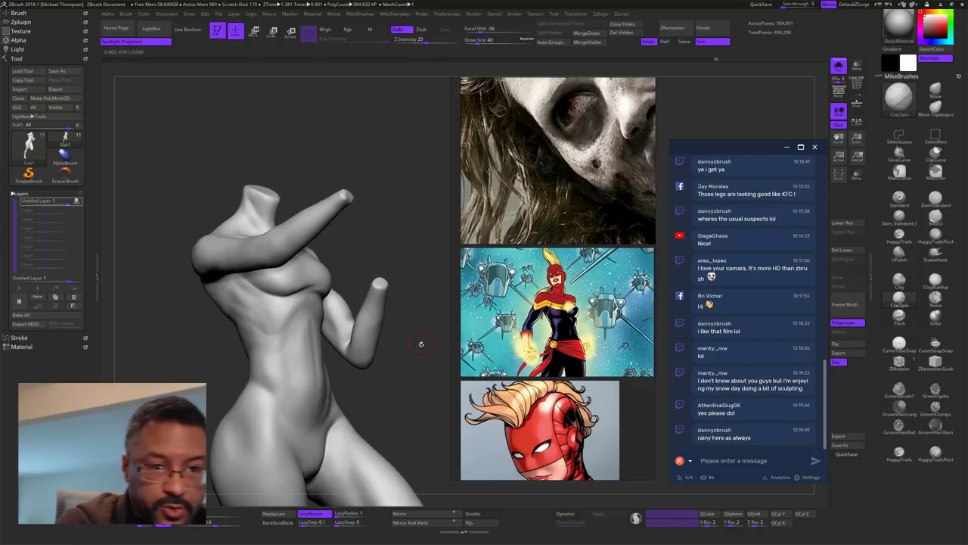
mouse_move(422, 344)
mouse_down()
mouse_move(424, 370)
mouse_move(399, 342)
mouse_up()
mouse_move(269, 363)
mouse_down()
mouse_move(260, 373)
mouse_move(270, 374)
mouse_up()
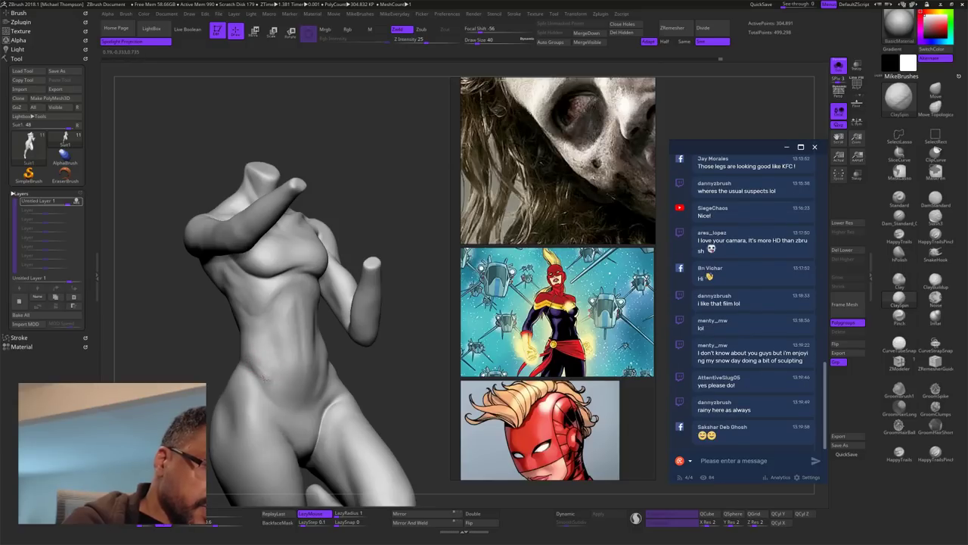
drag(423, 295, 420, 317)
Step: Refine and smooth the front of the figure's left shoulder where it meets the chest above the armpit
mouse_move(417, 375)
mouse_down()
mouse_move(414, 267)
mouse_move(424, 302)
mouse_move(413, 285)
mouse_move(397, 291)
mouse_move(408, 294)
mouse_move(398, 270)
mouse_move(413, 292)
mouse_move(410, 310)
mouse_move(401, 301)
mouse_move(409, 378)
mouse_move(400, 359)
mouse_up()
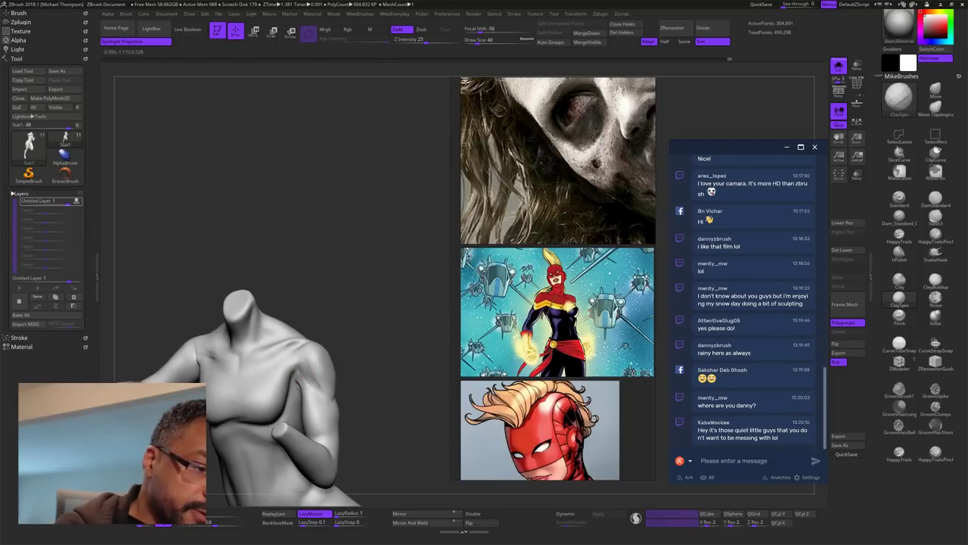
key(shift)
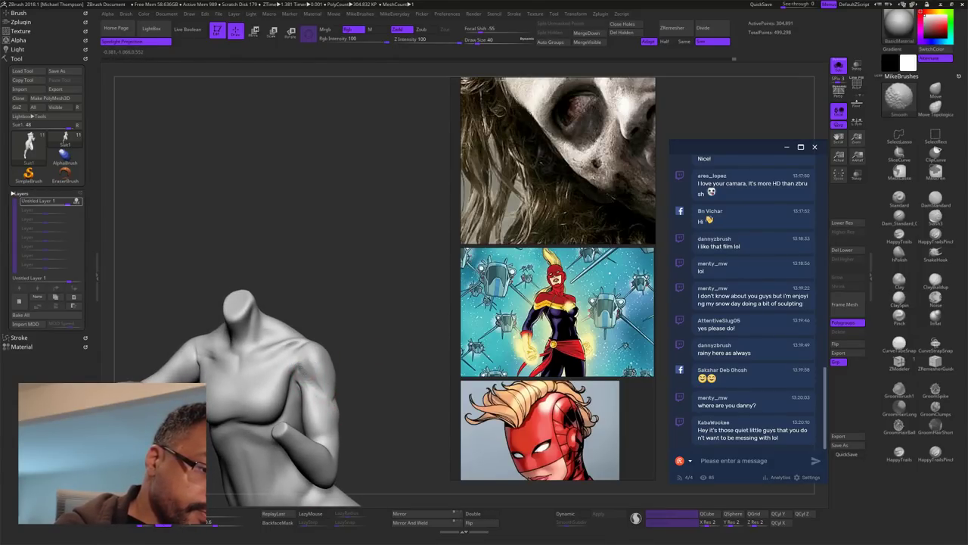
shift+drag(296, 360, 292, 366)
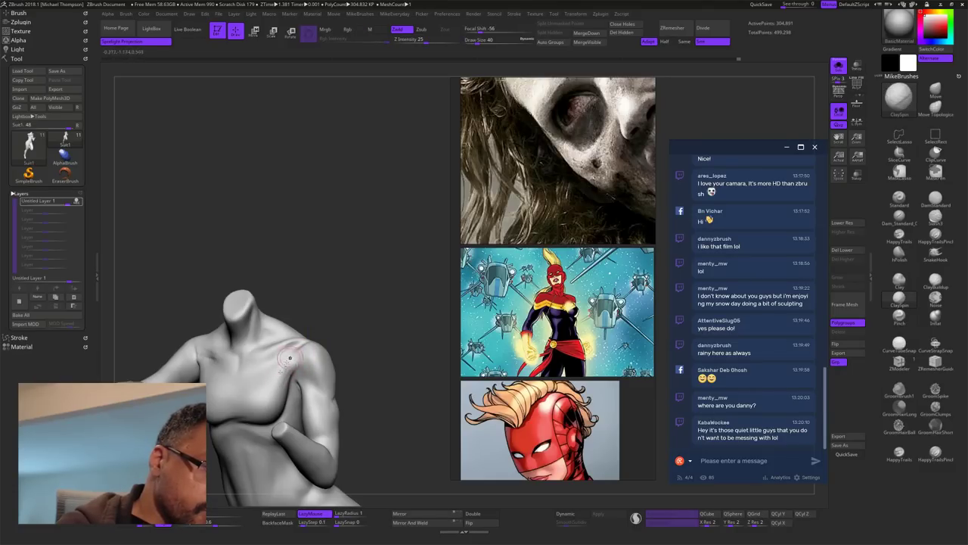
key(shift)
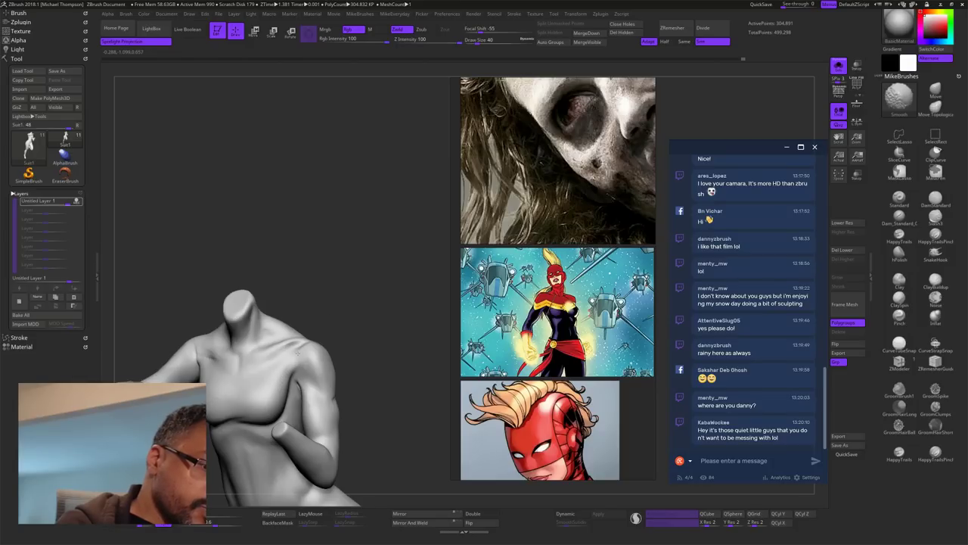
Step: Define the figure's left collarbone from the shoulder inward and smooth the upper chest beneath it
mouse_move(359, 347)
mouse_down()
mouse_move(405, 344)
mouse_move(381, 352)
mouse_move(388, 322)
mouse_move(410, 313)
mouse_move(315, 356)
mouse_up()
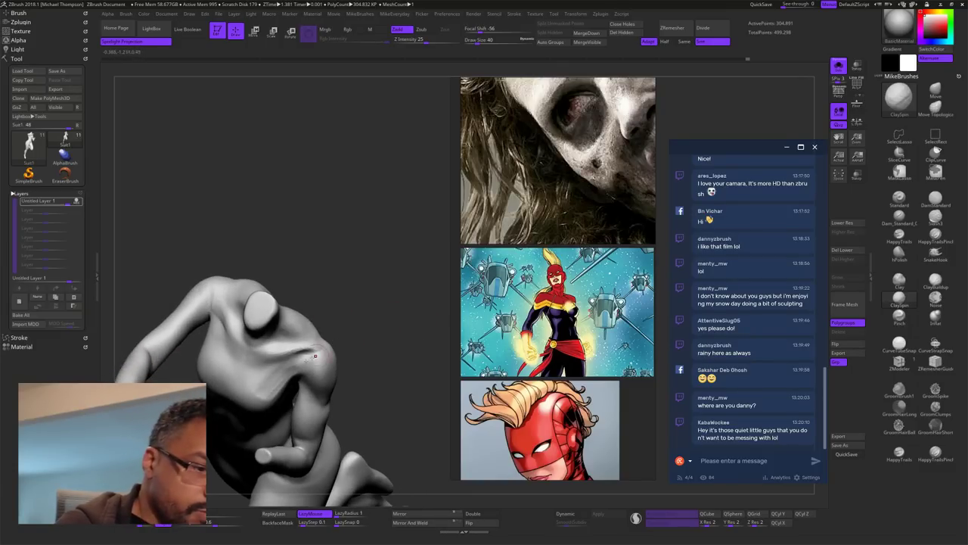
mouse_move(365, 319)
mouse_down()
mouse_move(409, 290)
mouse_move(398, 285)
mouse_up()
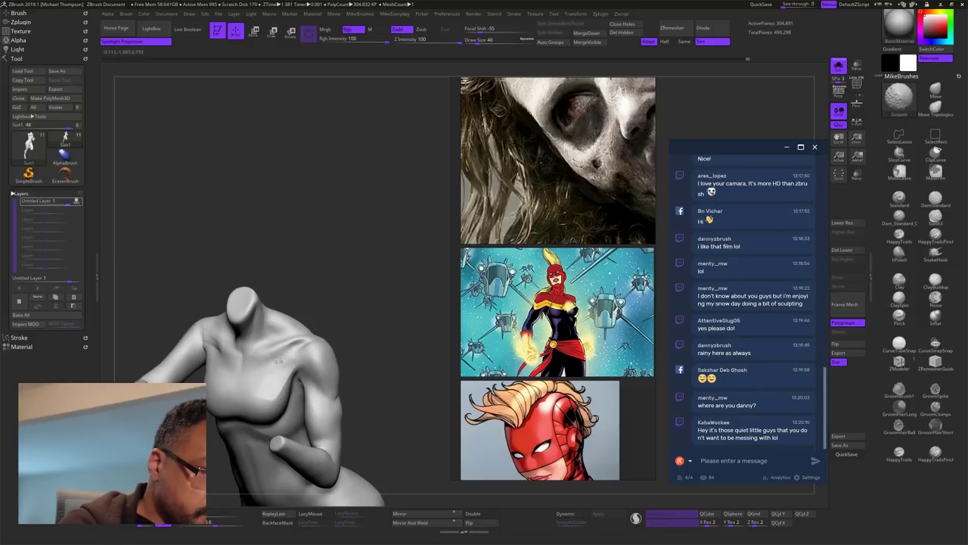
drag(360, 325, 372, 307)
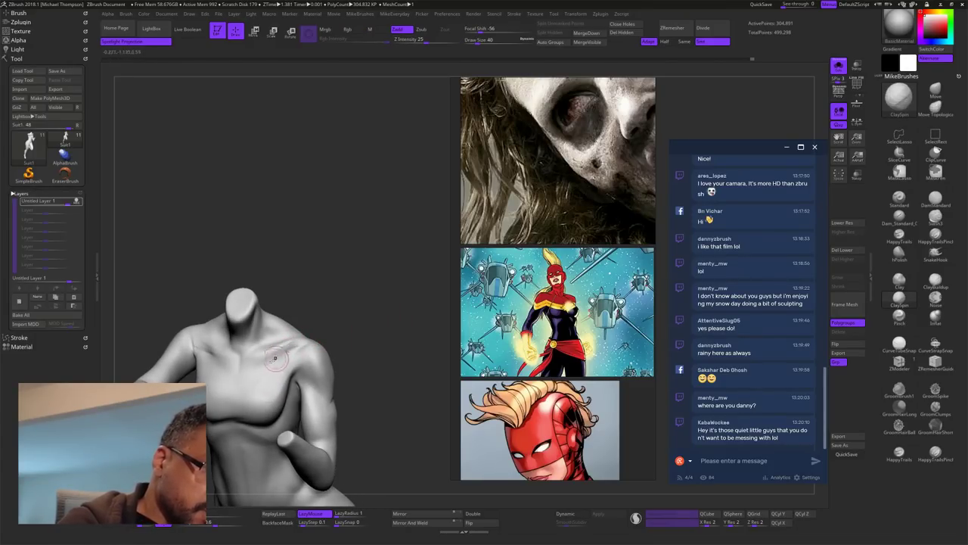
mouse_move(347, 336)
mouse_down()
mouse_move(406, 328)
mouse_move(393, 320)
mouse_up()
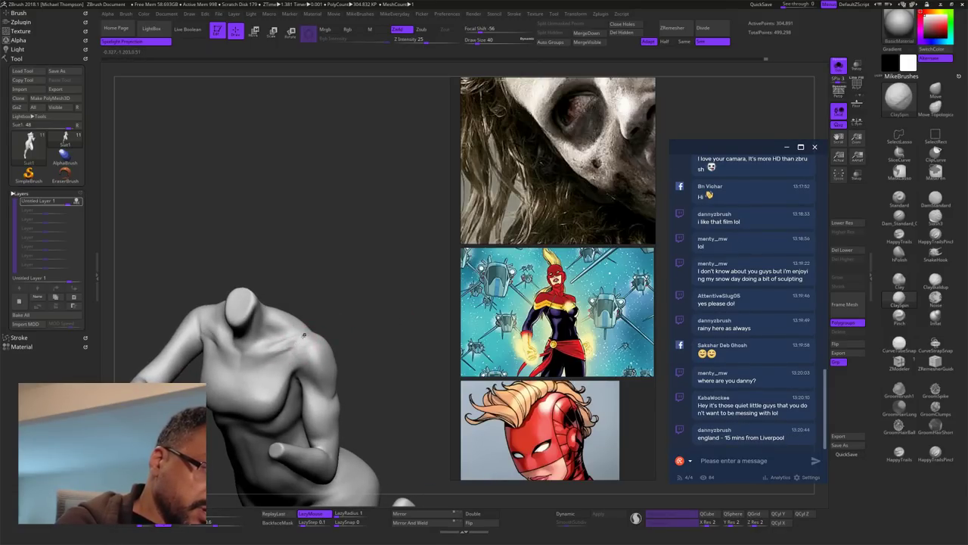
Step: Sculpt and smooth the front of the figure's left deltoid below the outer end of the collarbone
mouse_move(344, 348)
mouse_down()
mouse_move(396, 330)
mouse_move(335, 361)
mouse_up()
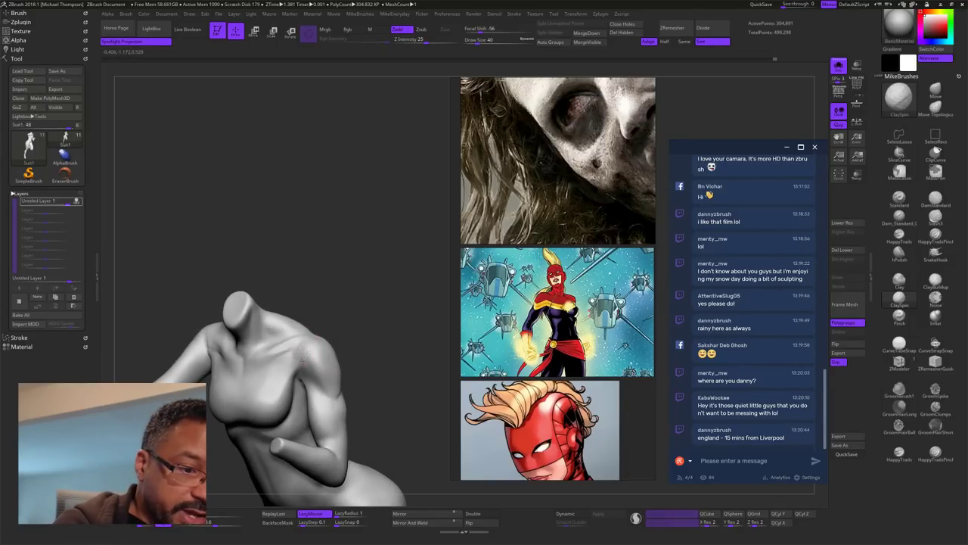
shift+drag(314, 341, 304, 351)
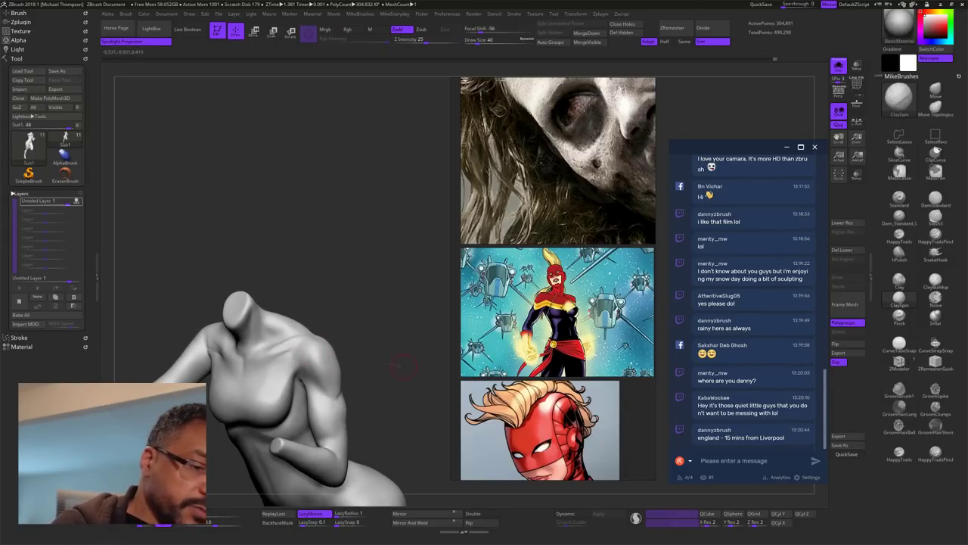
mouse_move(398, 366)
mouse_down()
mouse_move(391, 331)
mouse_move(395, 348)
mouse_up()
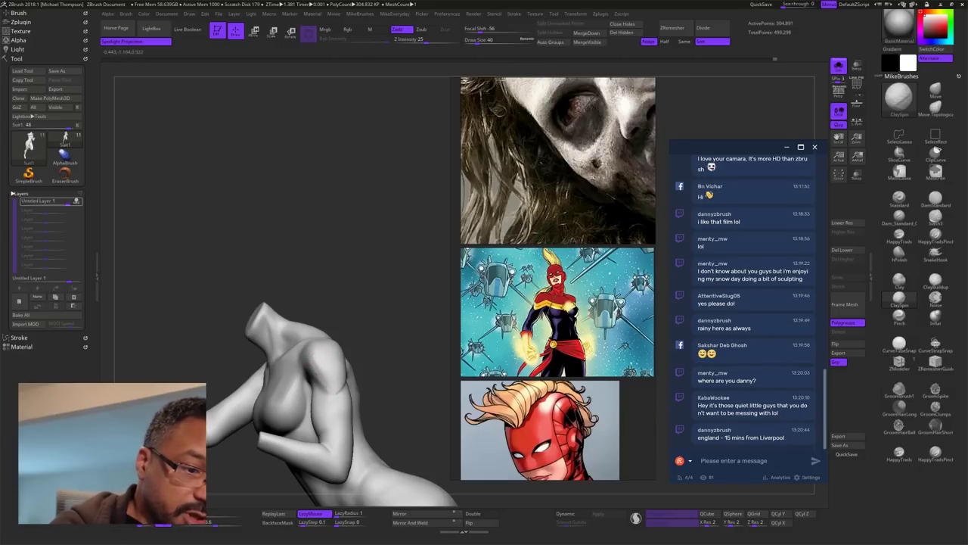
drag(327, 388, 324, 357)
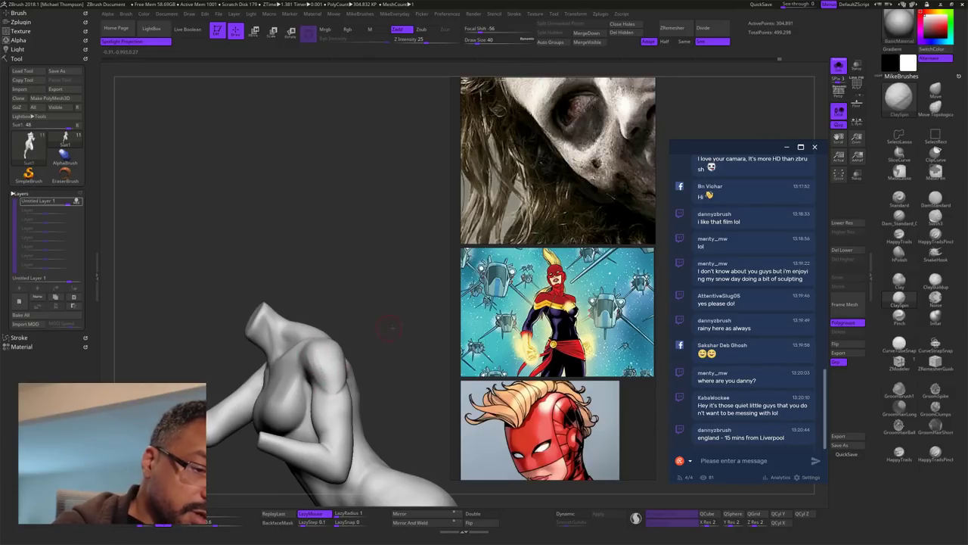
drag(385, 300, 413, 304)
drag(358, 339, 345, 344)
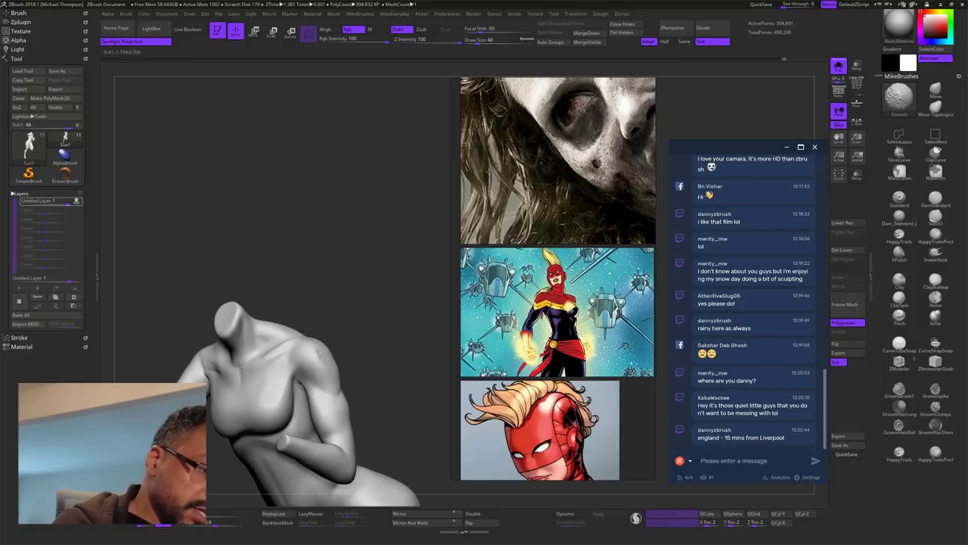
Step: Smooth the inner side of the figure's left upper arm just below the armpit
mouse_move(387, 345)
mouse_down()
mouse_move(392, 292)
mouse_move(396, 308)
mouse_up()
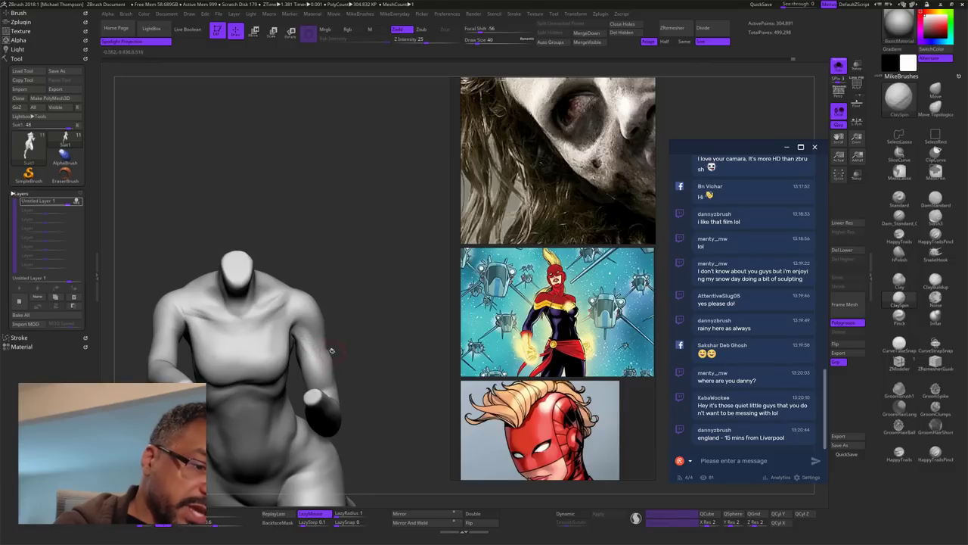
shift+drag(305, 349, 303, 333)
drag(423, 351, 391, 356)
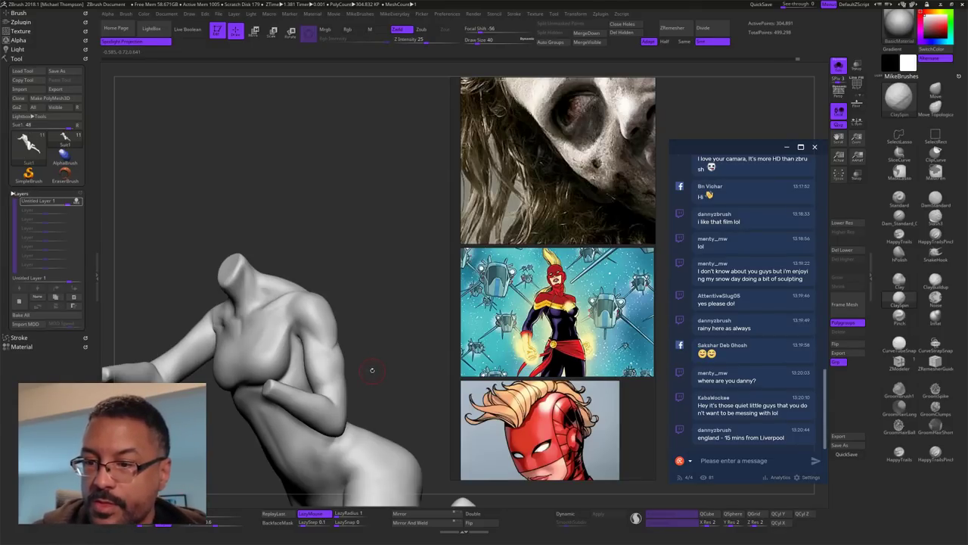
mouse_move(401, 315)
mouse_down()
mouse_move(388, 338)
mouse_move(404, 333)
mouse_move(410, 358)
mouse_move(310, 357)
mouse_up()
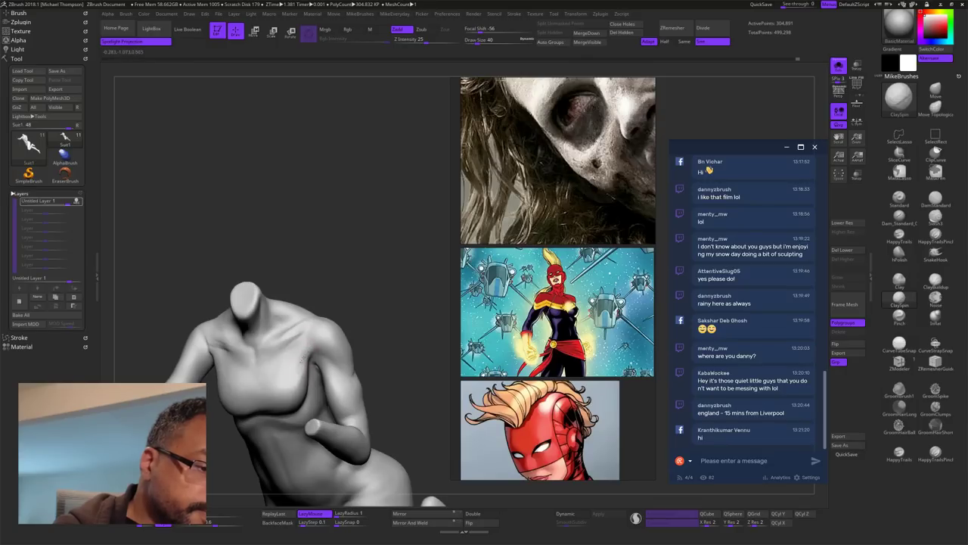
Step: Refine and smooth the upper chest around the collarbones and the base of the neck
drag(364, 303, 386, 305)
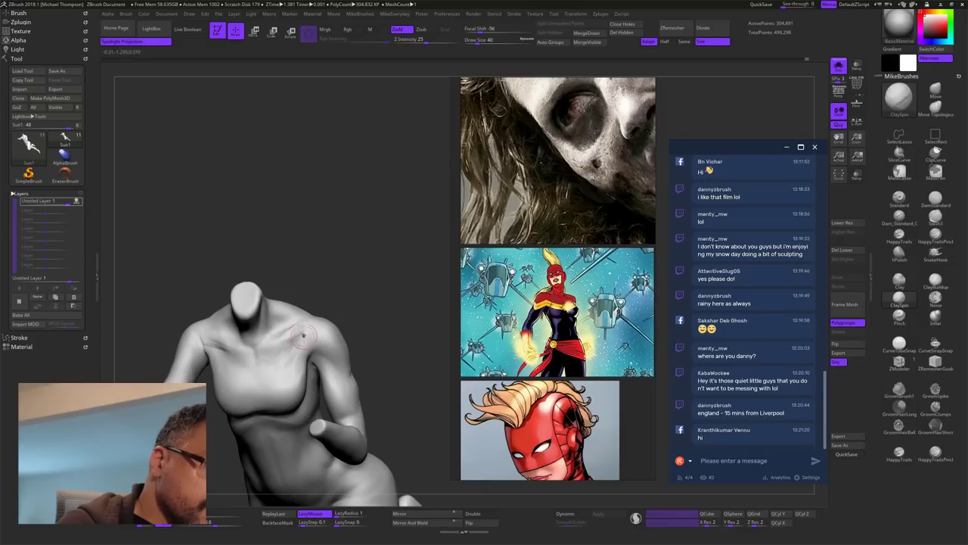
key(shift)
drag(338, 290, 364, 285)
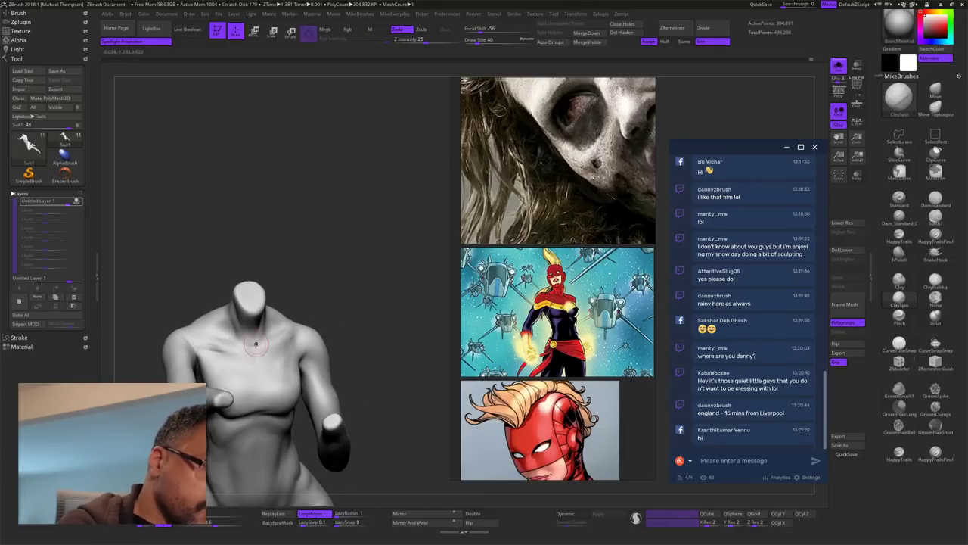
key(shift)
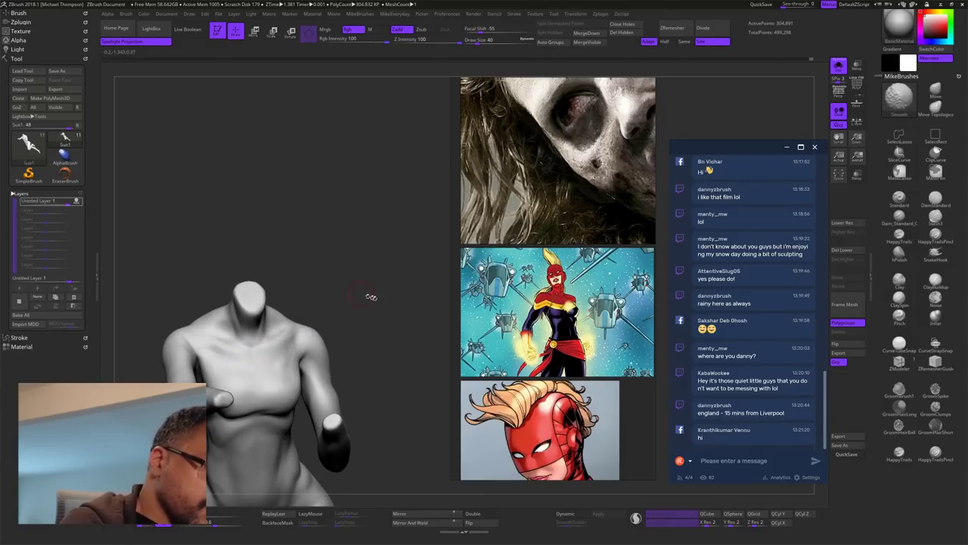
Step: Turn off Solo mode to show the complete figure and examine the torso and left arm from several sides
mouse_move(370, 297)
mouse_down()
mouse_move(388, 292)
mouse_move(398, 208)
mouse_move(416, 276)
mouse_move(413, 302)
mouse_move(408, 260)
mouse_move(421, 246)
mouse_move(428, 264)
mouse_move(428, 252)
mouse_move(446, 251)
mouse_up()
click(835, 70)
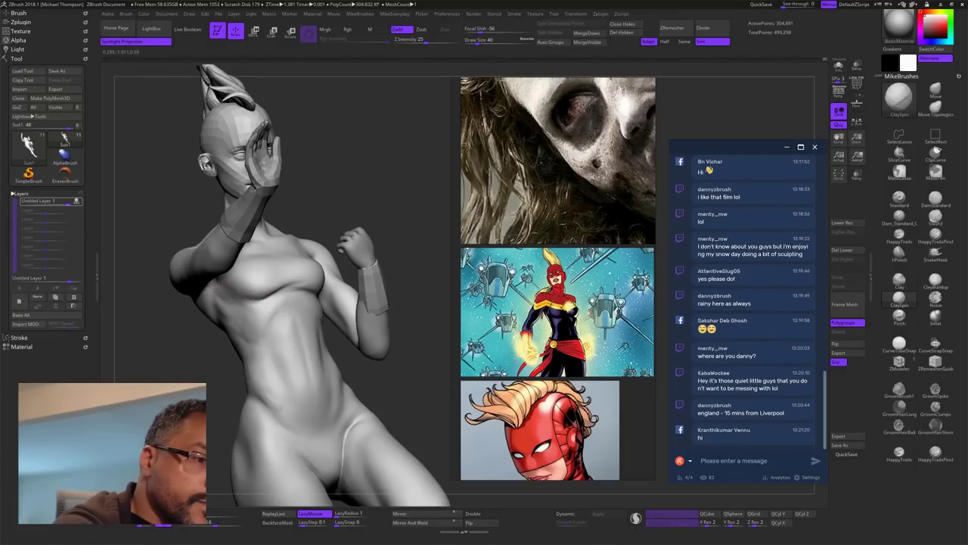
mouse_move(418, 261)
mouse_down()
mouse_move(431, 302)
mouse_move(434, 268)
mouse_move(421, 266)
mouse_up()
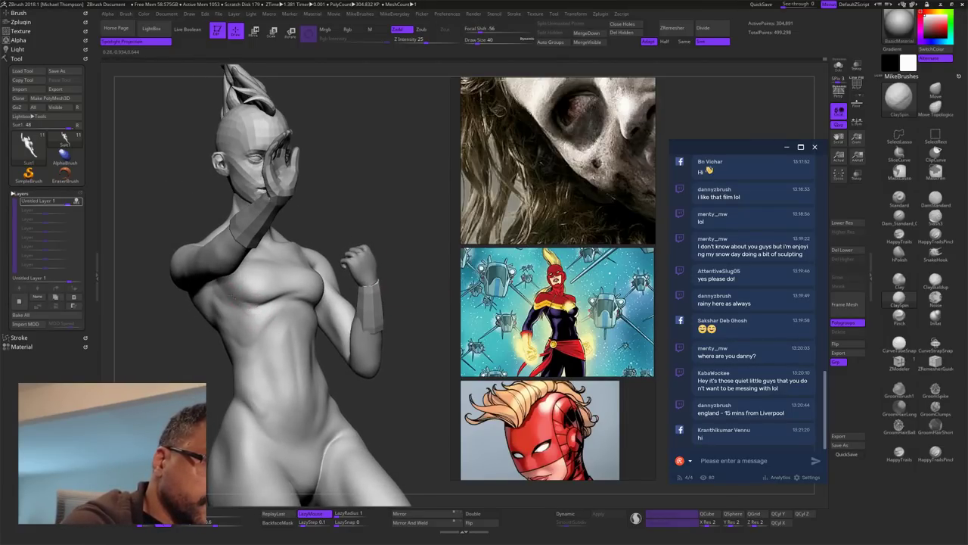
mouse_move(421, 214)
mouse_down()
mouse_move(432, 217)
mouse_move(426, 229)
mouse_move(421, 216)
mouse_up()
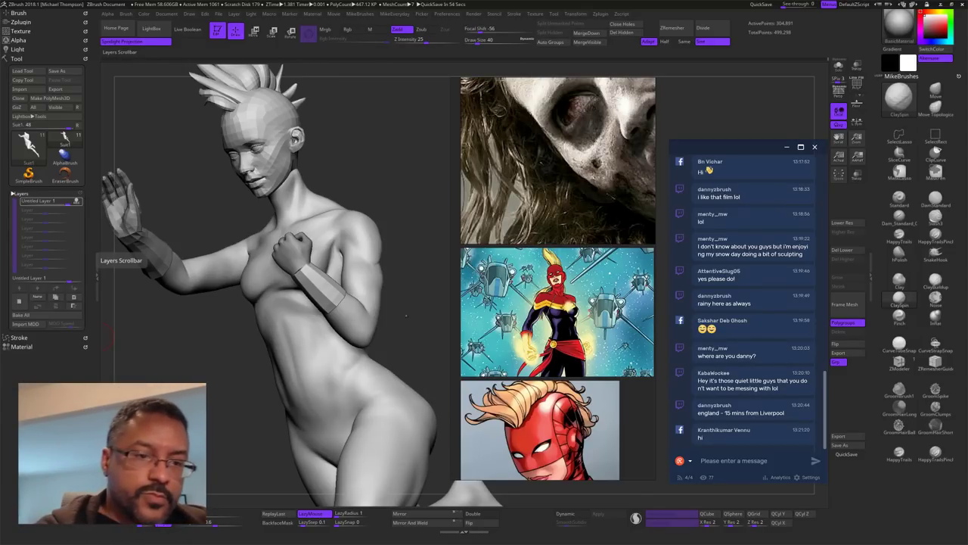
drag(413, 304, 408, 363)
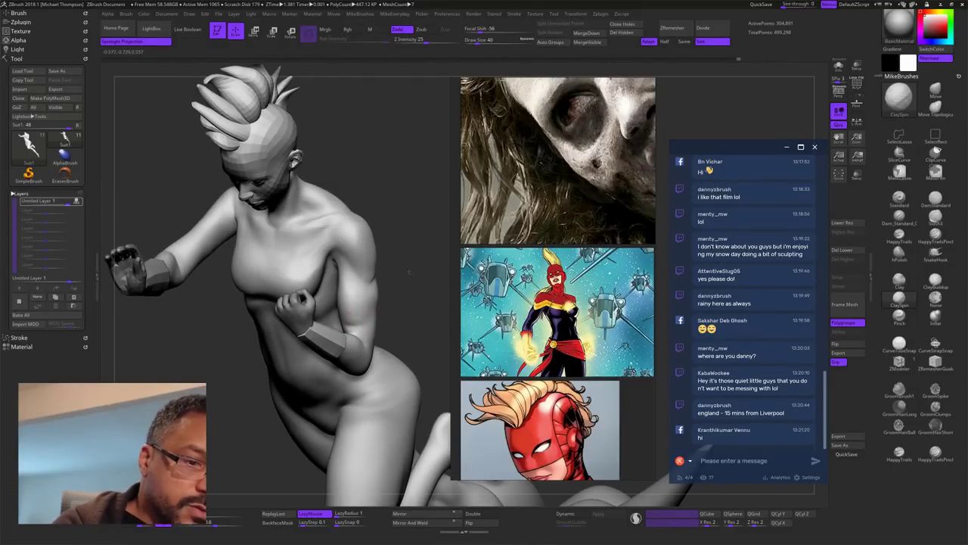
drag(419, 274, 386, 238)
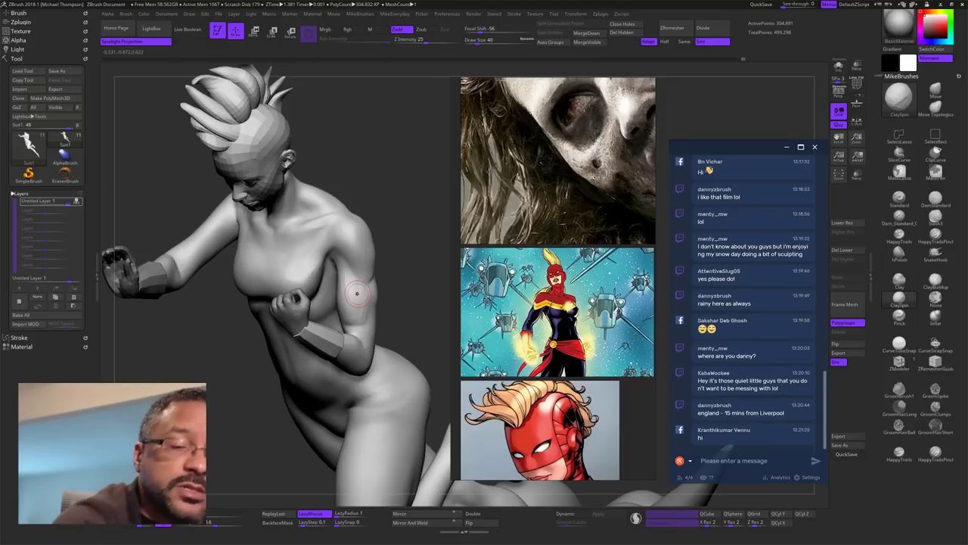
drag(385, 285, 361, 272)
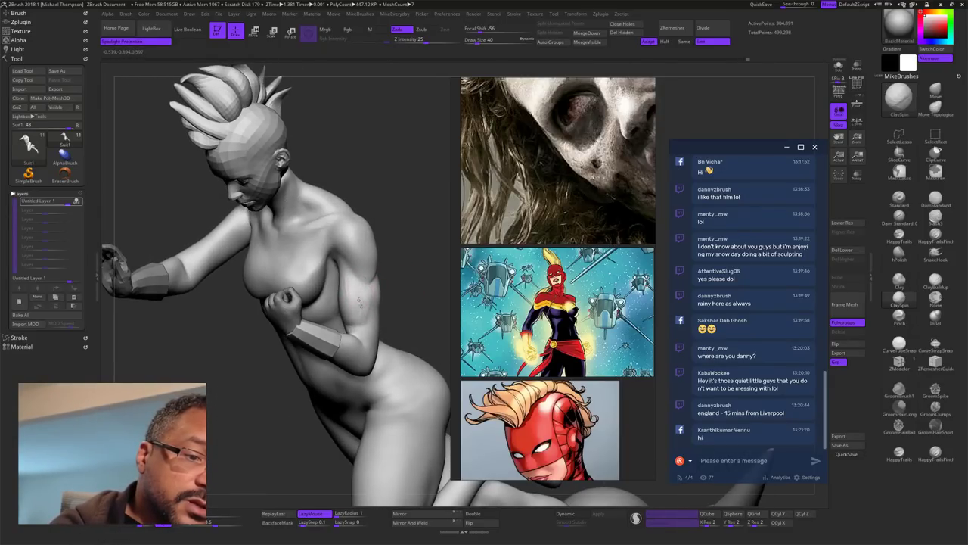
mouse_move(416, 245)
mouse_down()
mouse_move(387, 259)
mouse_move(399, 238)
mouse_move(368, 251)
mouse_up()
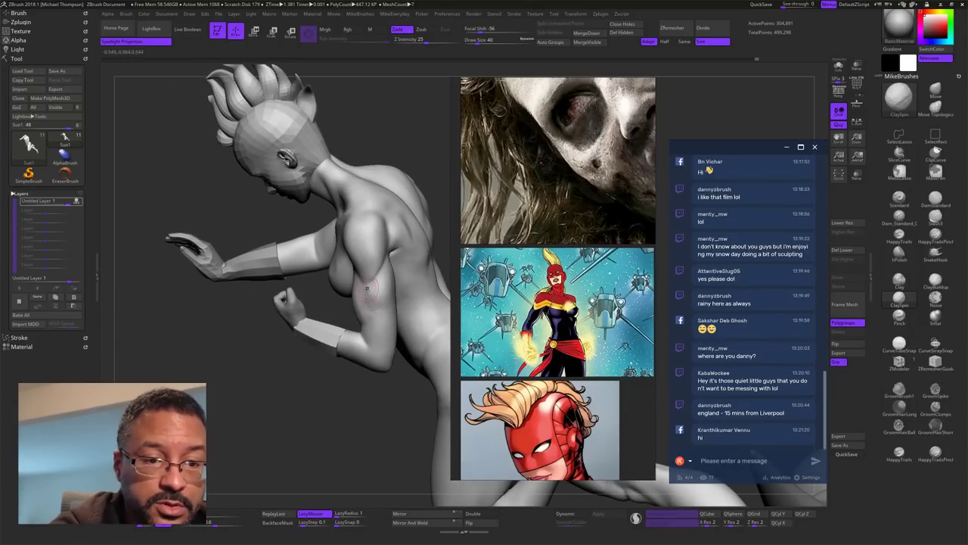
Step: Adjust the shape of the figure's left upper arm near the armpit with an enlarged Move brush
mouse_move(421, 151)
mouse_down()
mouse_move(429, 130)
mouse_move(388, 160)
mouse_up()
click(936, 91)
key(s)
drag(341, 412, 344, 412)
drag(413, 189, 406, 183)
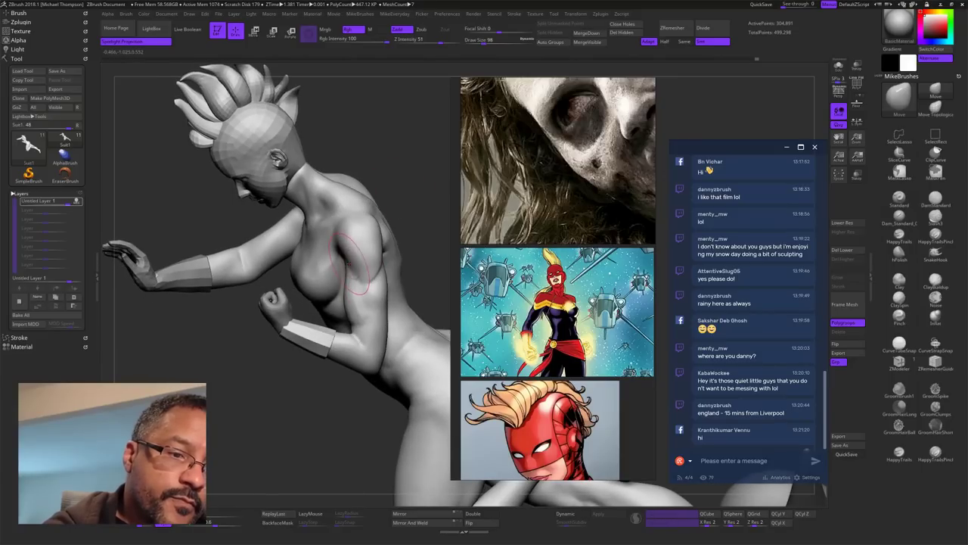
drag(348, 264, 343, 261)
mouse_move(410, 186)
mouse_down()
mouse_move(437, 188)
mouse_move(398, 158)
mouse_move(357, 153)
mouse_up()
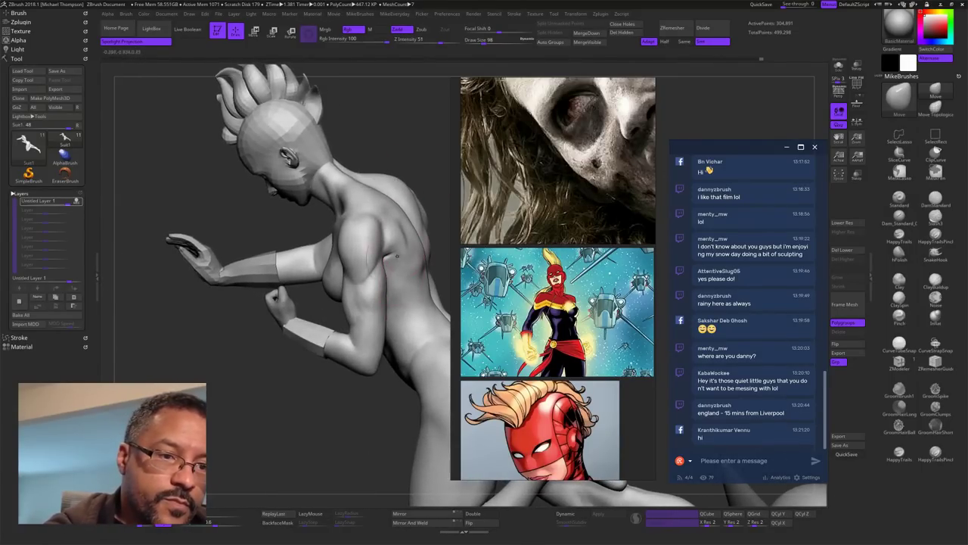
Step: Examine the figure's back, raised right arm and overall silhouette from behind
drag(423, 139, 353, 138)
drag(386, 179, 374, 217)
right_drag(373, 217, 407, 223)
mouse_move(407, 224)
mouse_down()
mouse_move(409, 217)
mouse_move(408, 229)
mouse_up()
right_drag(323, 225, 370, 217)
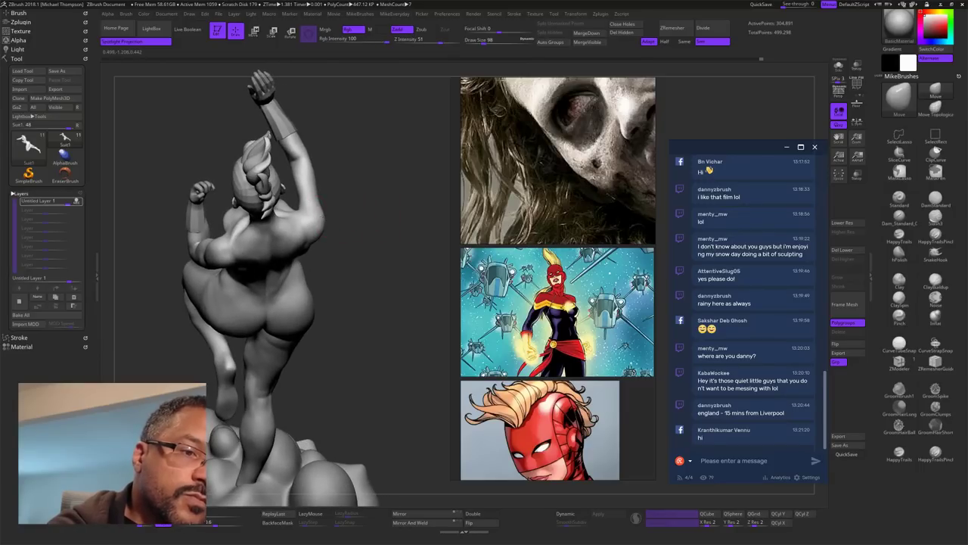
mouse_move(384, 219)
mouse_down()
mouse_move(405, 227)
mouse_move(394, 187)
mouse_move(407, 251)
mouse_move(399, 237)
mouse_up()
drag(365, 185, 332, 177)
drag(378, 203, 365, 195)
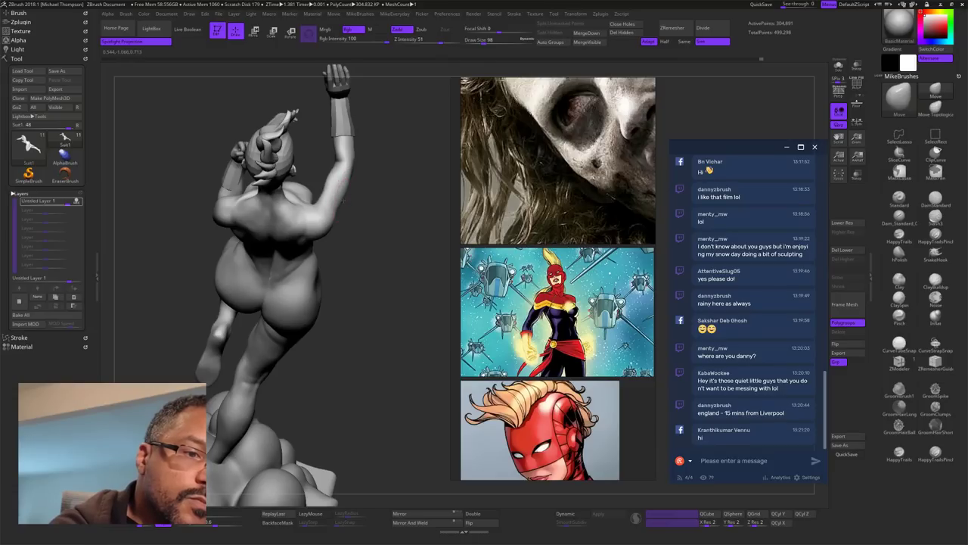
Step: Set the Move brush's draw size to 45 and adjust the chest edge at the figure's left armpit
mouse_move(392, 236)
right_down()
mouse_move(413, 238)
mouse_move(399, 279)
mouse_move(409, 266)
mouse_move(393, 383)
right_up()
key(s)
drag(391, 386, 384, 387)
drag(366, 237, 377, 262)
mouse_move(379, 220)
alt+mouse_down()
mouse_move(395, 278)
mouse_move(389, 271)
alt+mouse_up()
key(s)
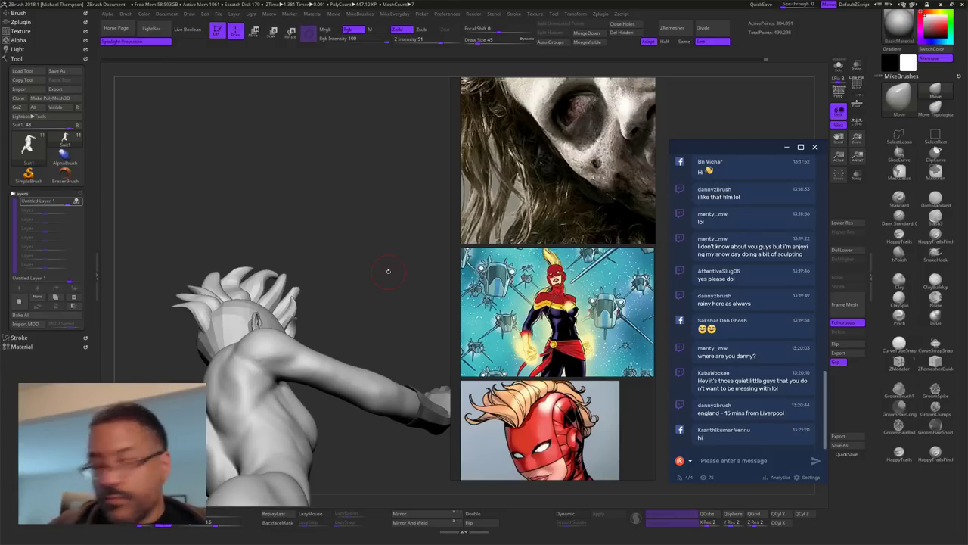
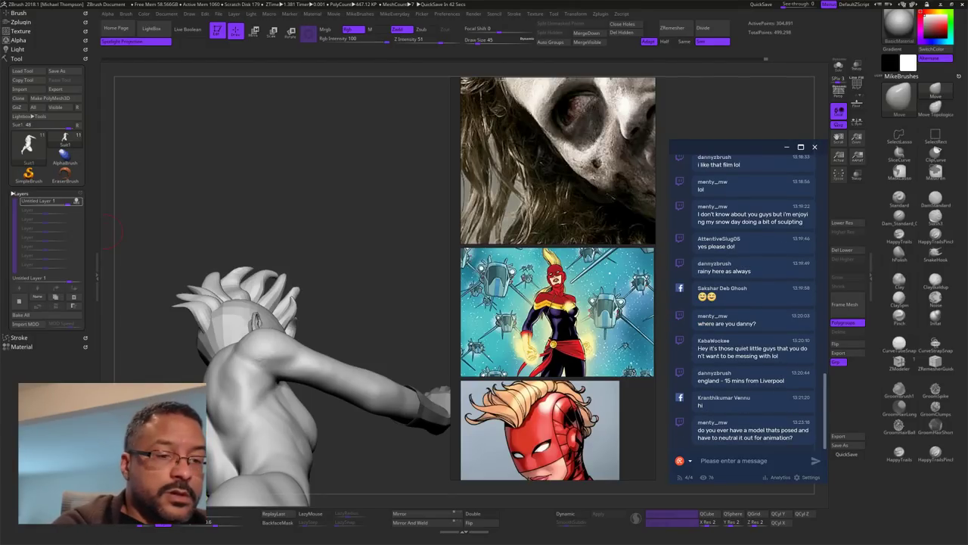
drag(404, 290, 393, 329)
mouse_move(406, 390)
mouse_down()
mouse_move(417, 434)
mouse_move(322, 442)
mouse_up()
mouse_move(425, 176)
mouse_down()
mouse_move(405, 183)
mouse_move(402, 245)
mouse_move(378, 231)
mouse_move(424, 240)
mouse_move(416, 255)
mouse_move(425, 260)
mouse_up()
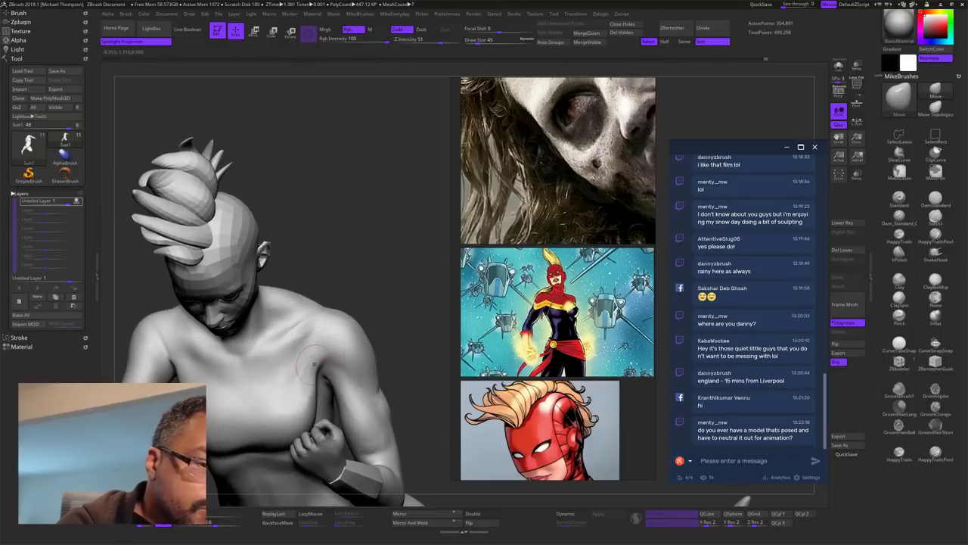
drag(308, 378, 320, 364)
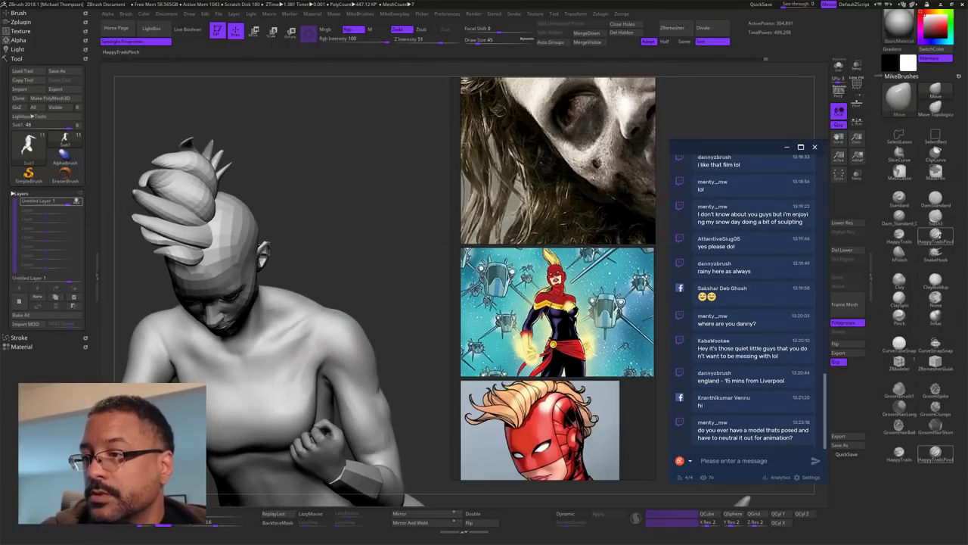
Step: Build up the area between the upper chest and the figure's left shoulder with the ClayBuildup brush
click(936, 284)
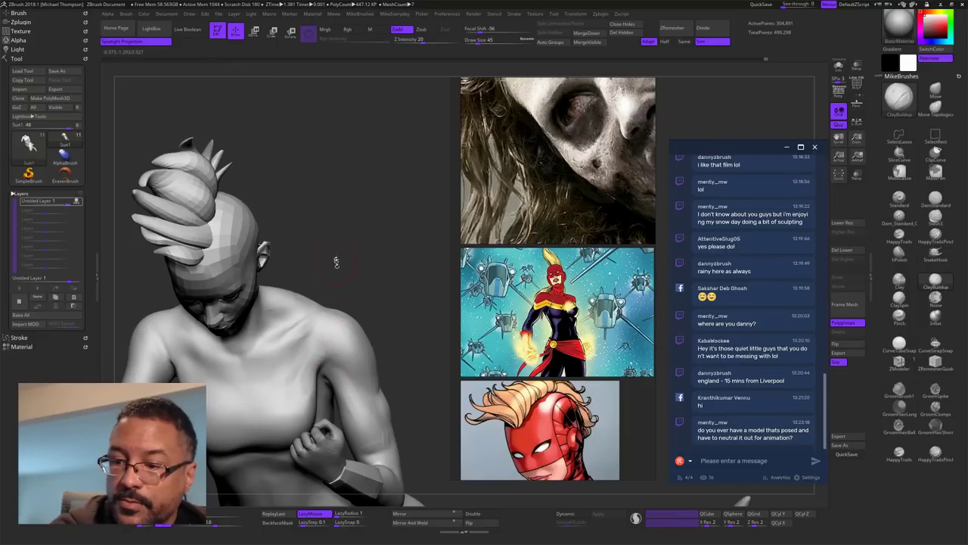
mouse_move(338, 215)
mouse_down()
mouse_move(323, 214)
mouse_move(337, 215)
mouse_up()
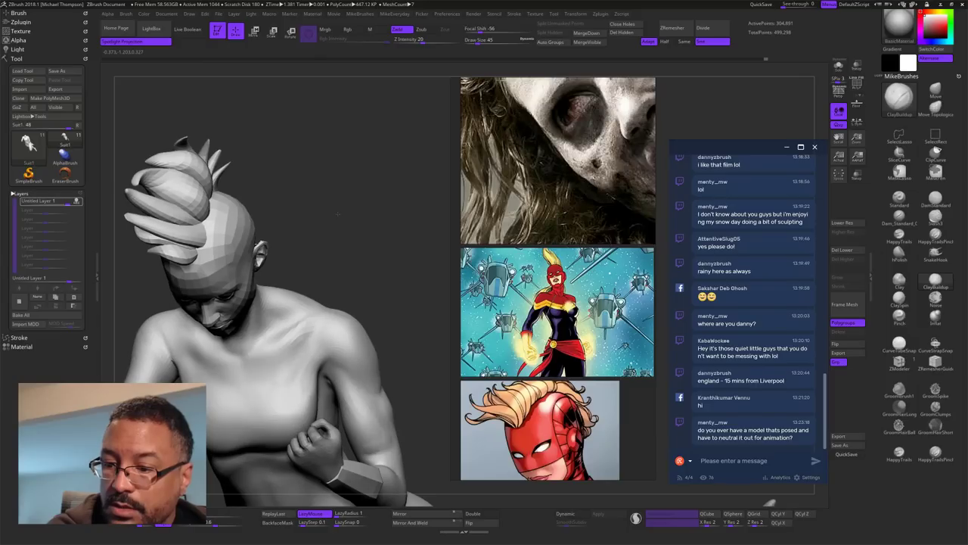
drag(337, 214, 383, 269)
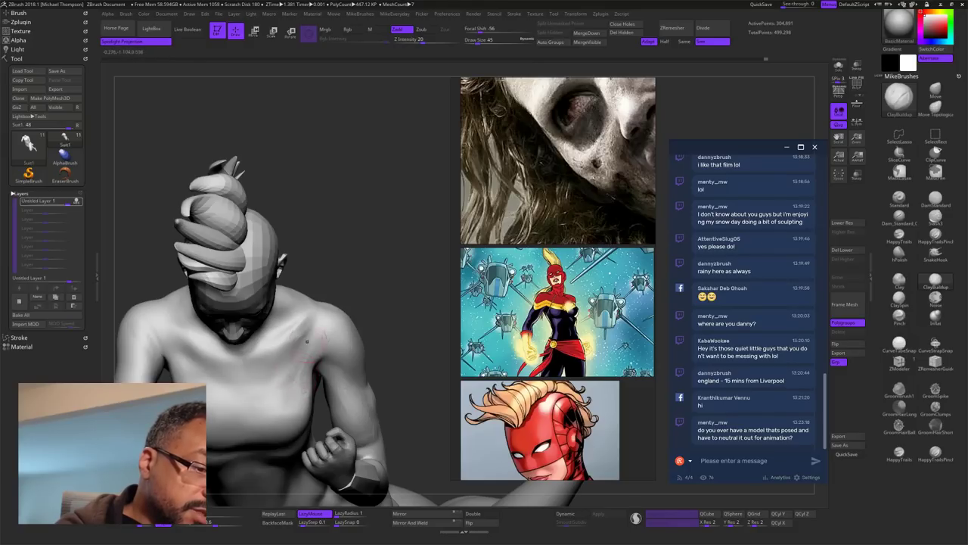
drag(385, 309, 346, 260)
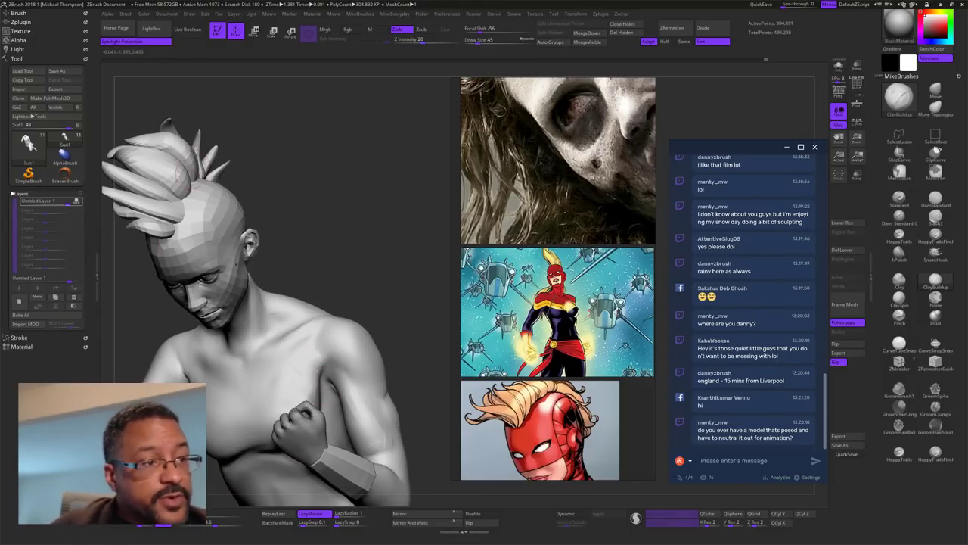
Step: Make the unposed zombieMarvelwip body the active subtool so it shows together with the posed figure
click(22, 194)
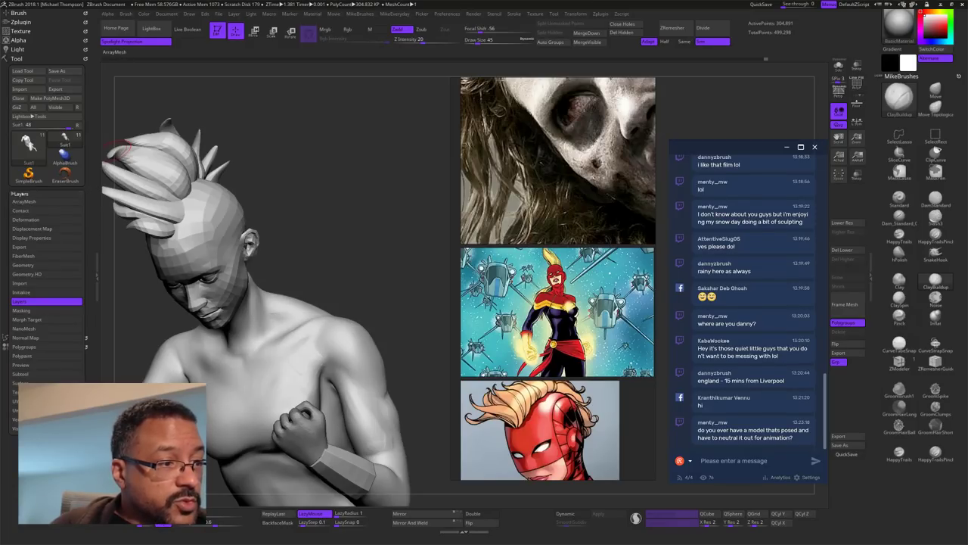
click(20, 374)
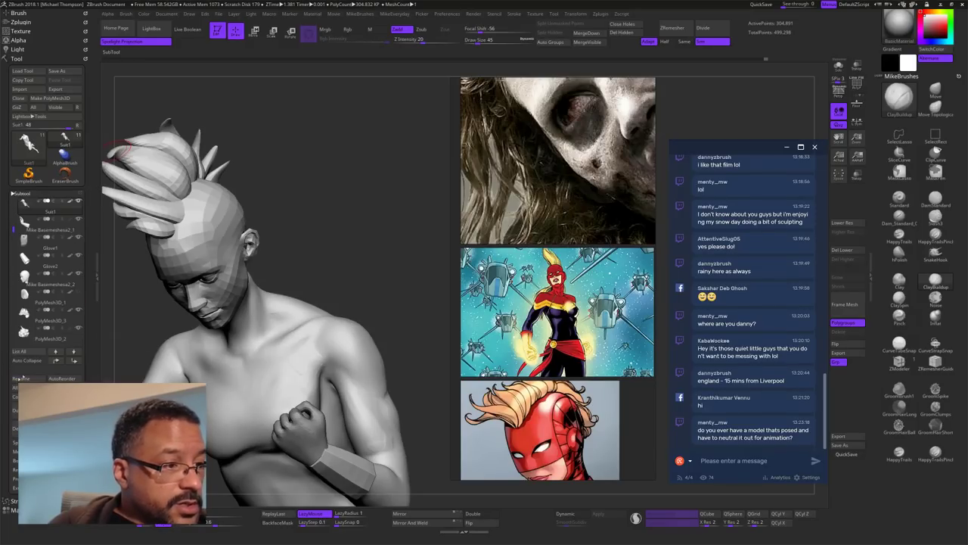
drag(14, 232, 13, 196)
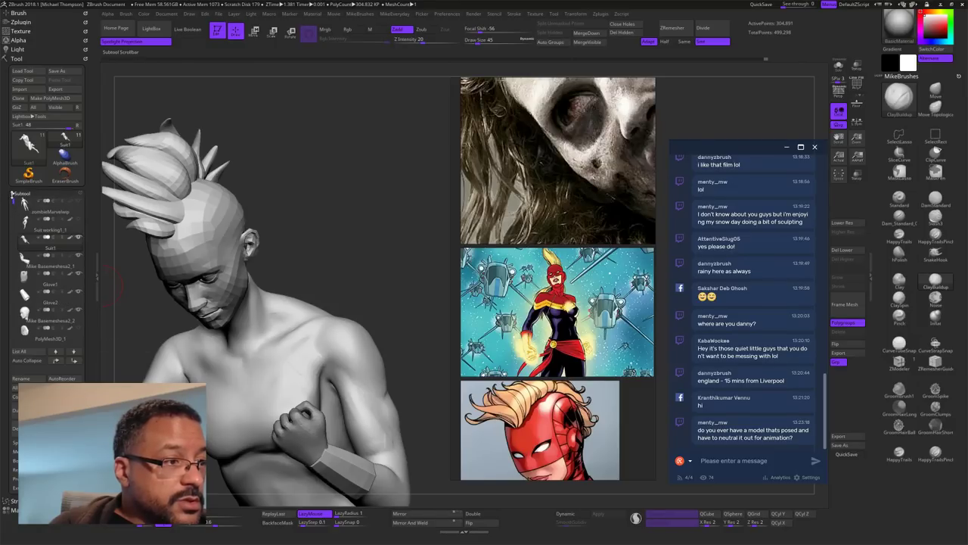
click(49, 211)
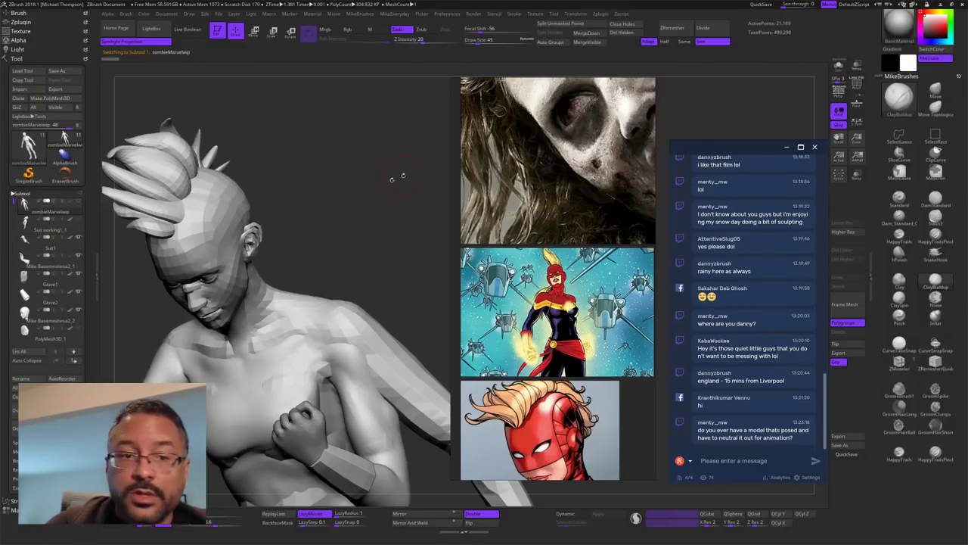
alt+drag(390, 204, 421, 163)
alt+drag(432, 276, 445, 154)
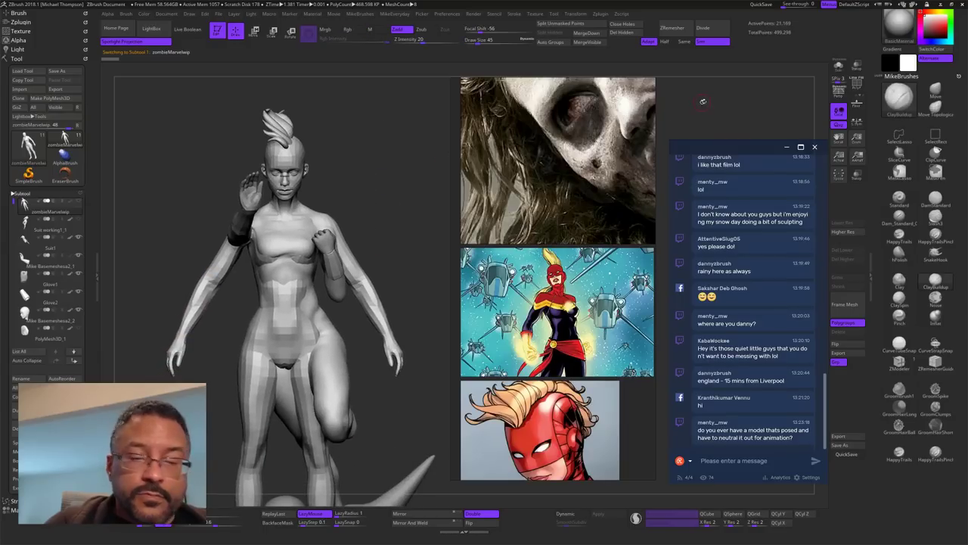
Step: Isolate the unposed zombieMarvelwip body in Solo mode and view it from the front and at an angle
click(839, 68)
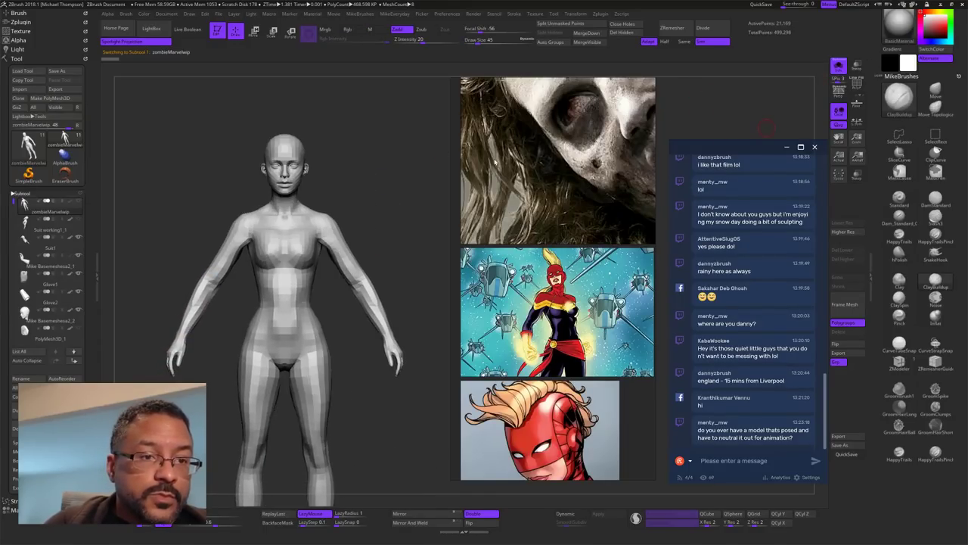
alt+drag(439, 188, 435, 211)
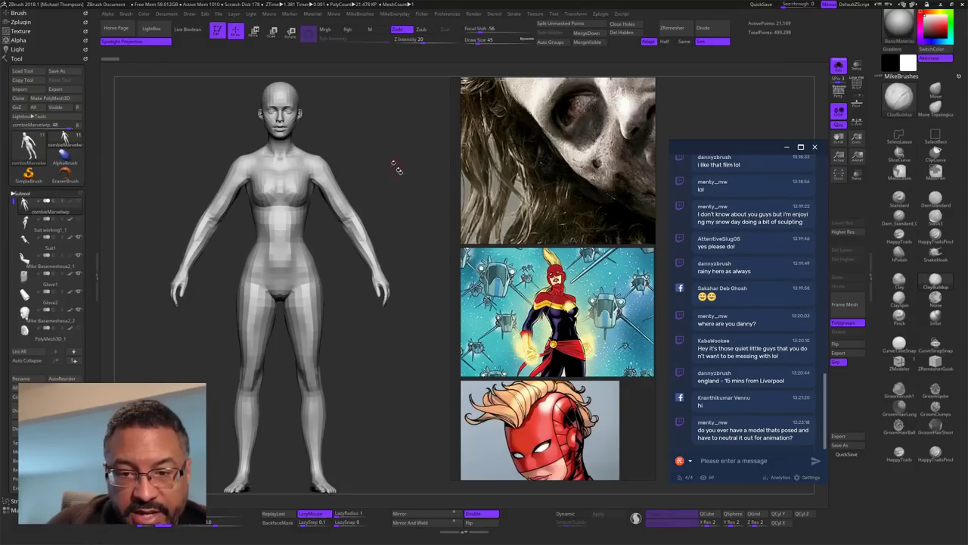
mouse_move(412, 181)
alt+mouse_down()
mouse_move(419, 236)
mouse_move(399, 177)
alt+mouse_up()
drag(419, 195, 348, 203)
Step: Check the Layers settings of the unposed base body
click(23, 194)
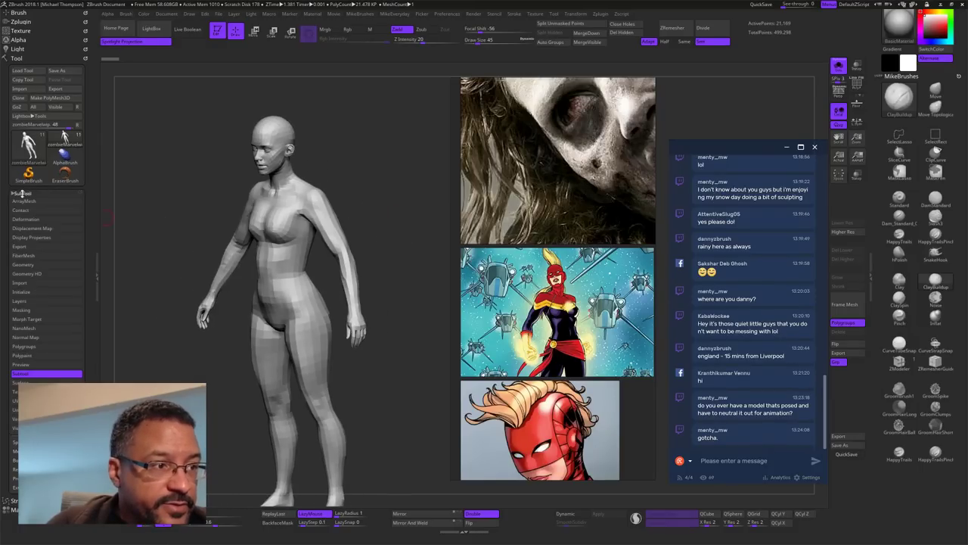
click(25, 302)
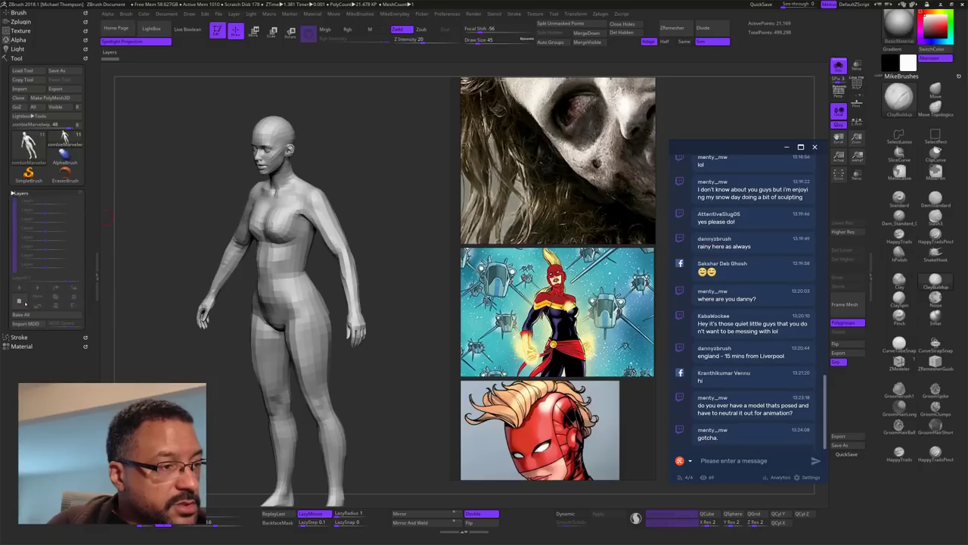
click(19, 195)
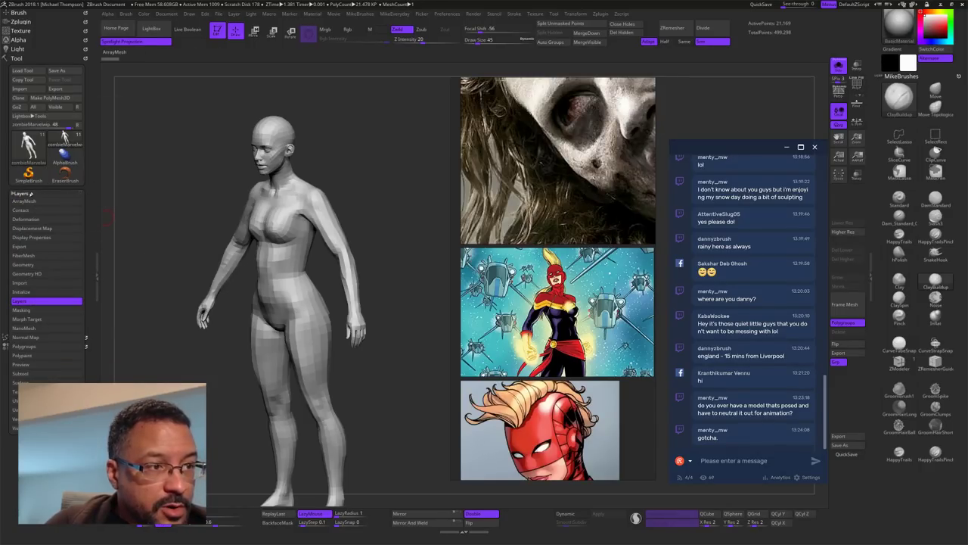
click(20, 194)
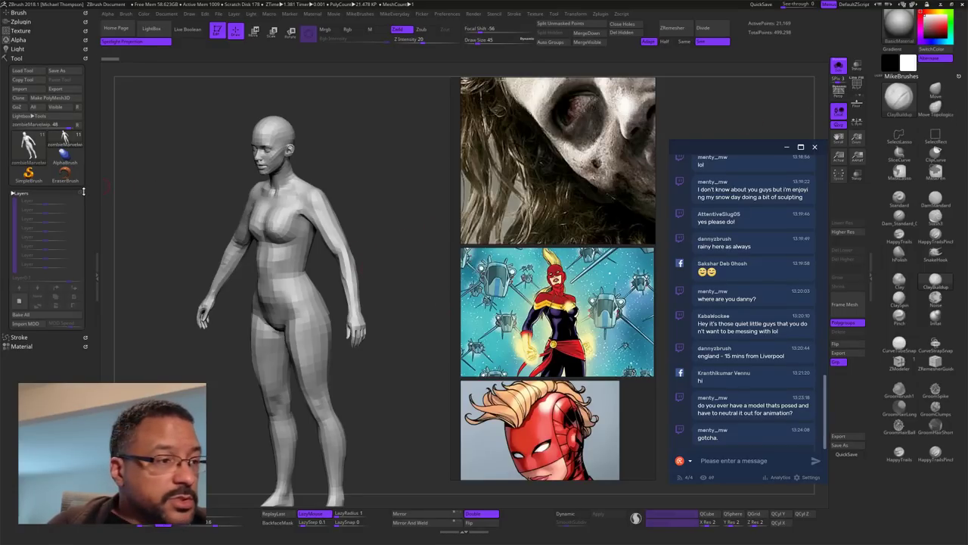
click(30, 193)
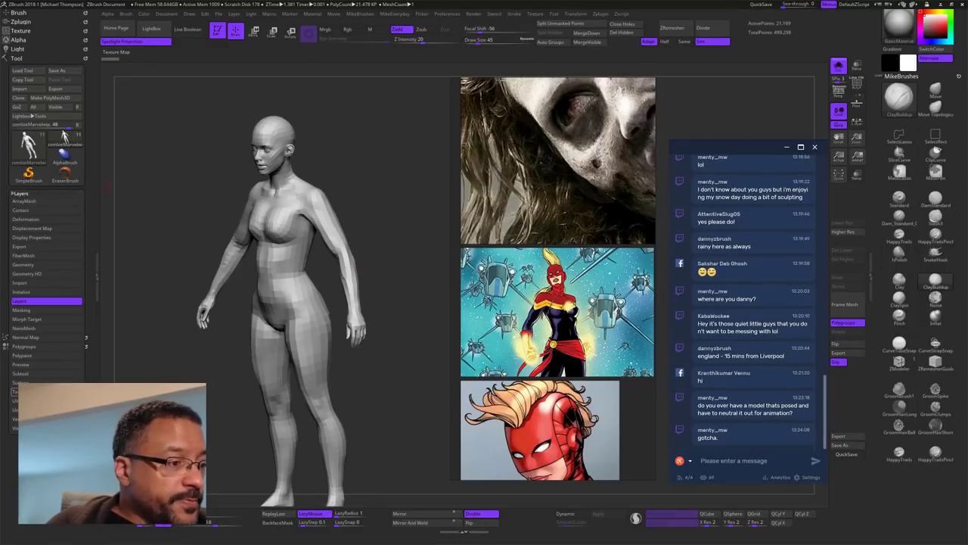
Step: Return to the subtool list and make the posed Suit1 body the active subtool
click(21, 373)
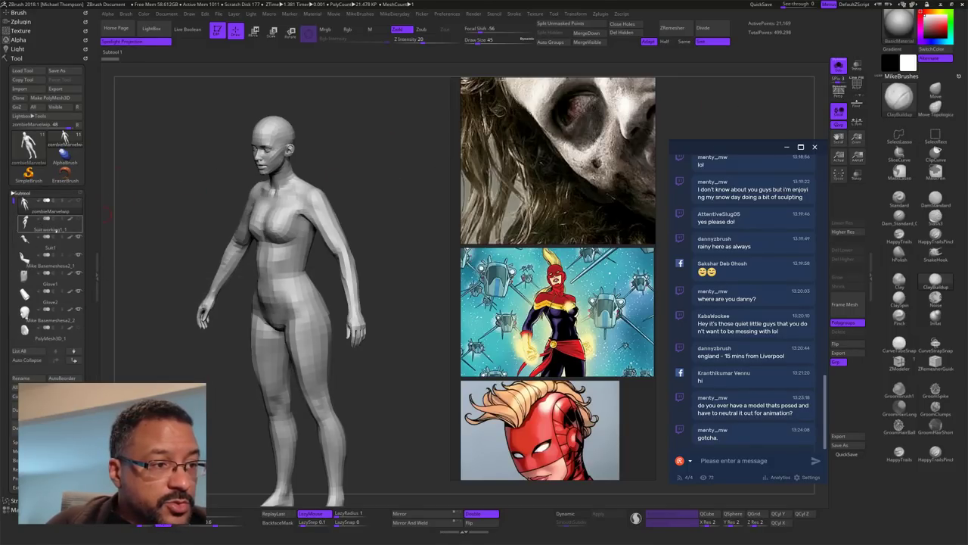
click(38, 251)
click(50, 248)
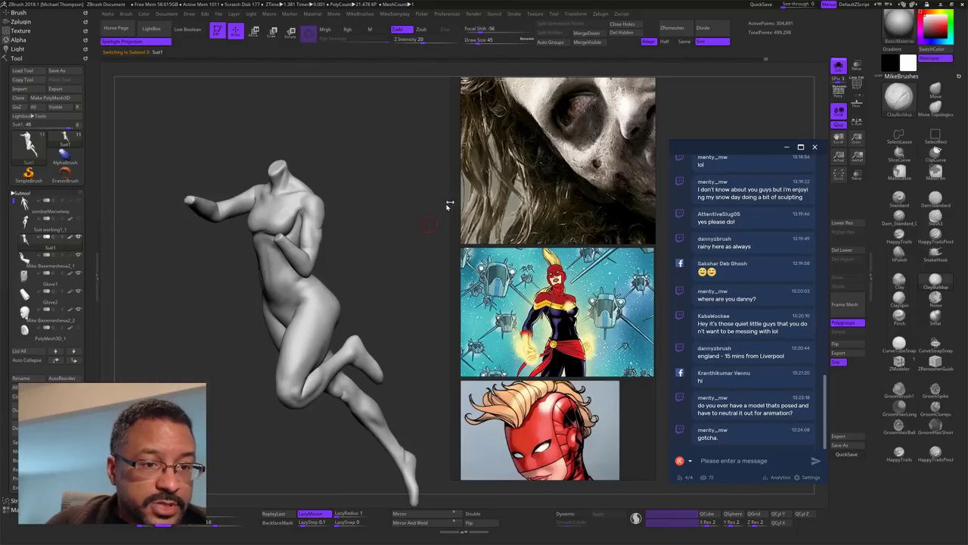
Step: Build up and smooth the side of the posed figure's chest near the left armpit
drag(447, 206, 367, 216)
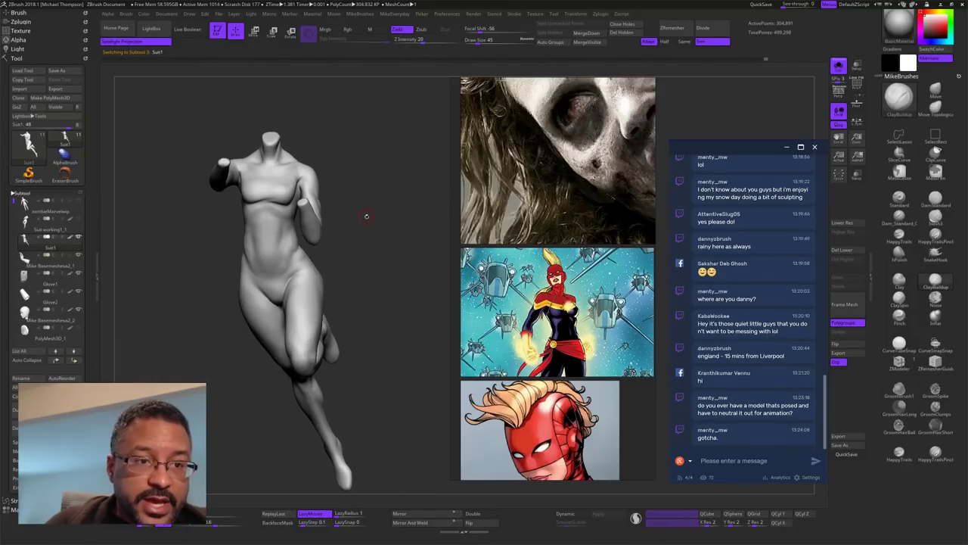
drag(413, 268, 420, 358)
drag(420, 310, 423, 388)
drag(422, 338, 421, 355)
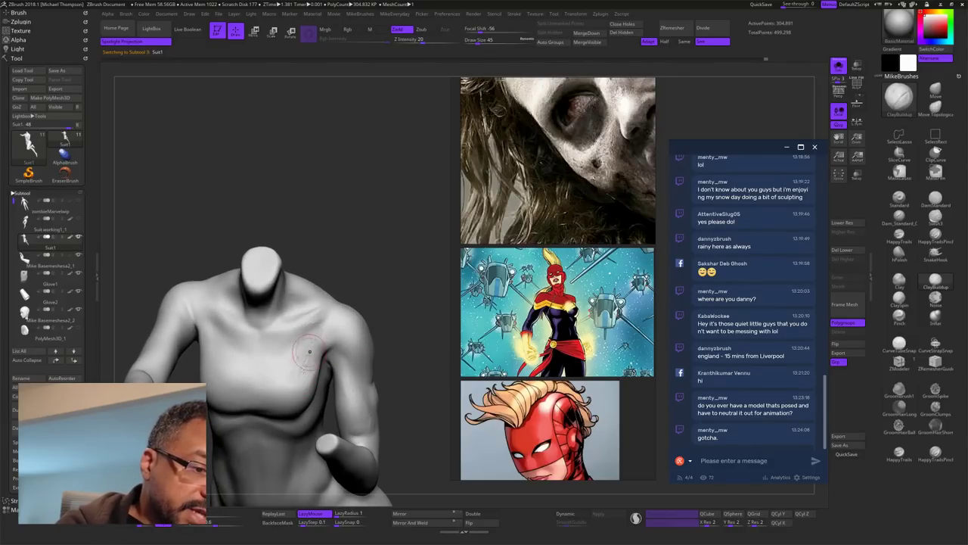
drag(307, 376, 297, 344)
drag(403, 304, 367, 300)
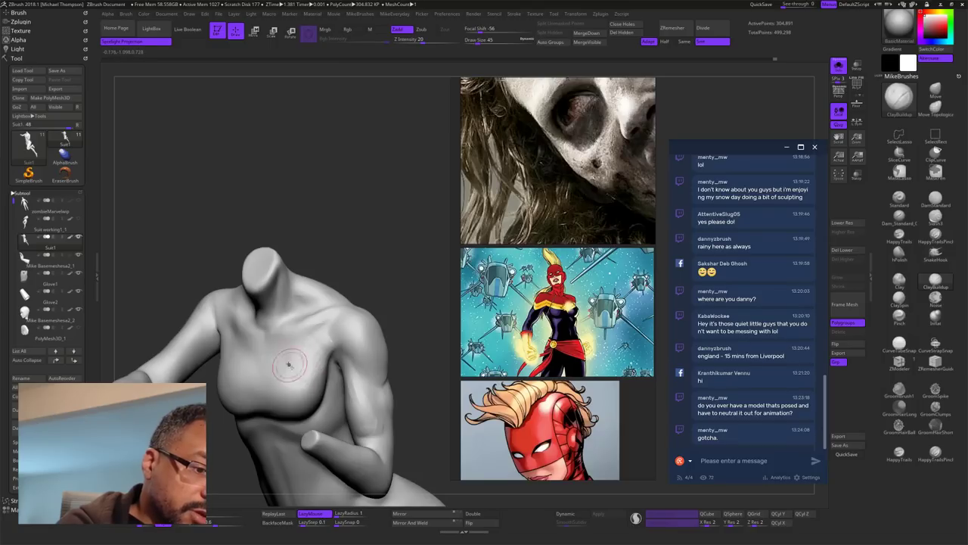
drag(396, 298, 432, 301)
shift+drag(301, 351, 298, 370)
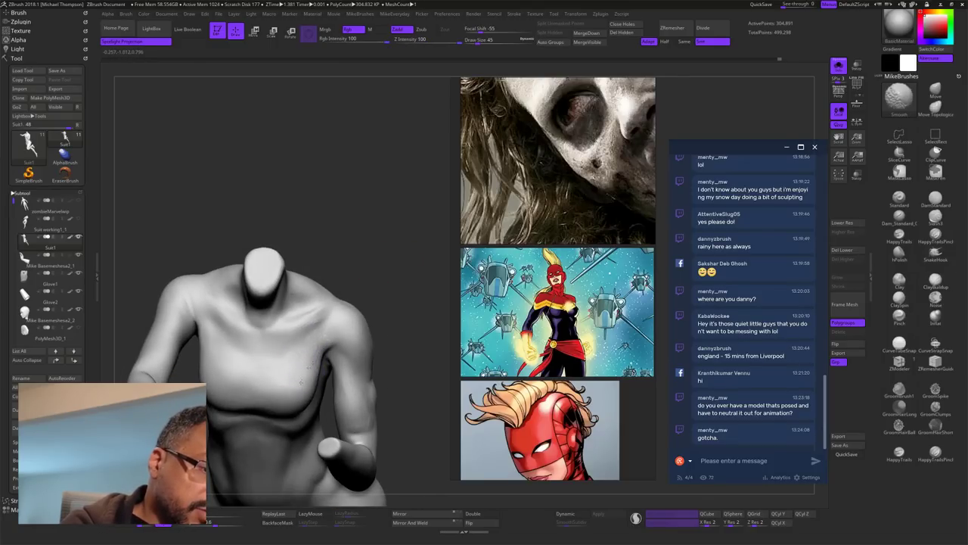
Step: Add volume along the lower edge of the chest with the ClayBuildup brush
mouse_move(418, 294)
mouse_down()
mouse_move(442, 288)
mouse_move(426, 308)
mouse_move(426, 251)
mouse_move(410, 258)
mouse_up()
drag(320, 202, 323, 236)
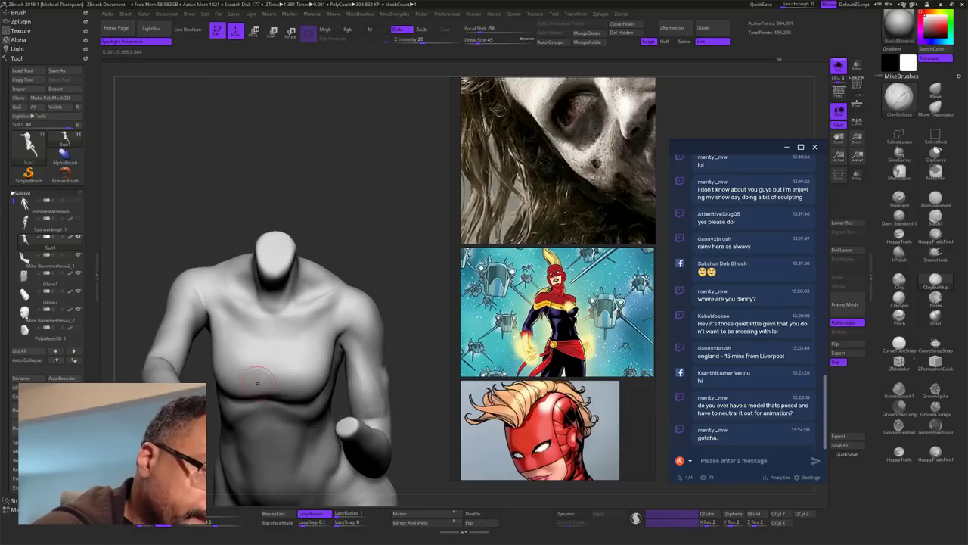
drag(227, 380, 259, 386)
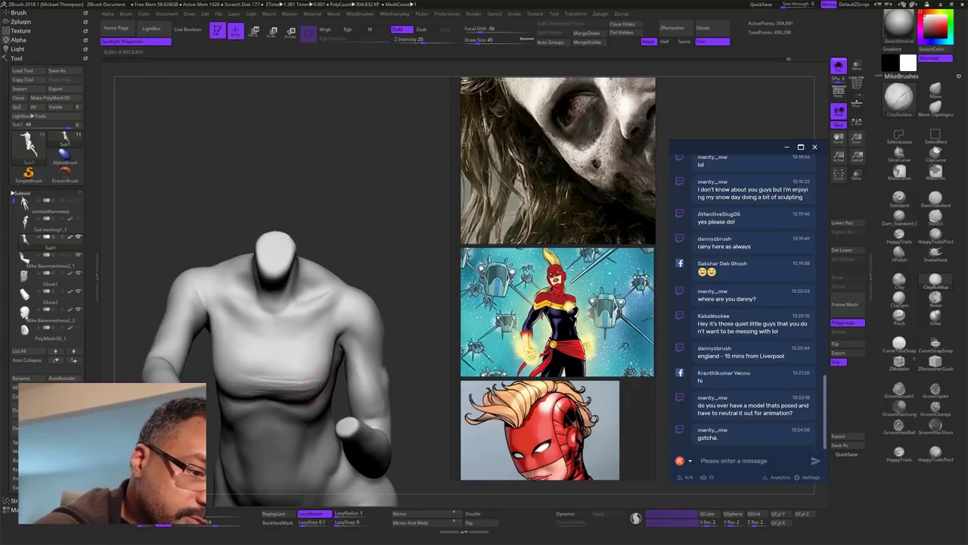
mouse_move(393, 261)
mouse_down()
mouse_move(419, 231)
mouse_move(389, 227)
mouse_move(378, 254)
mouse_up()
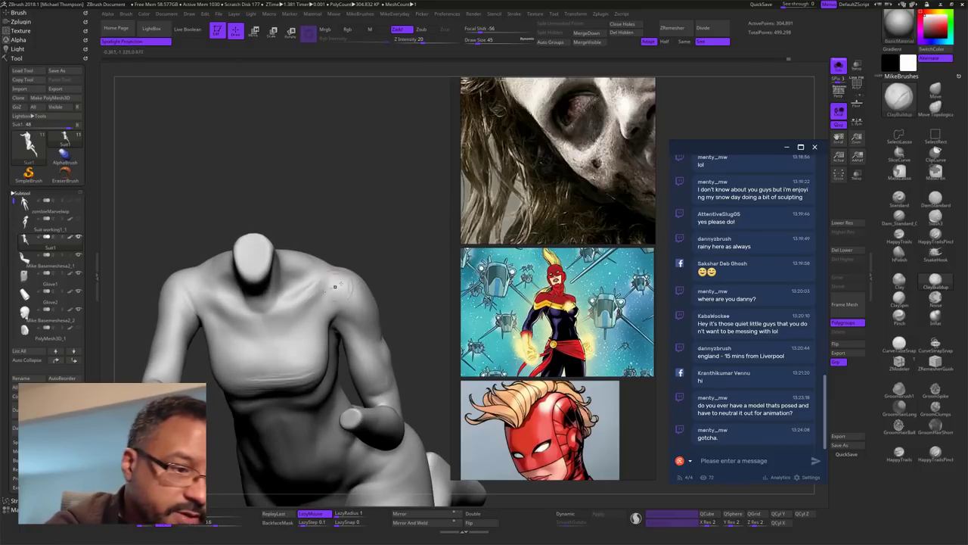
drag(242, 375, 292, 370)
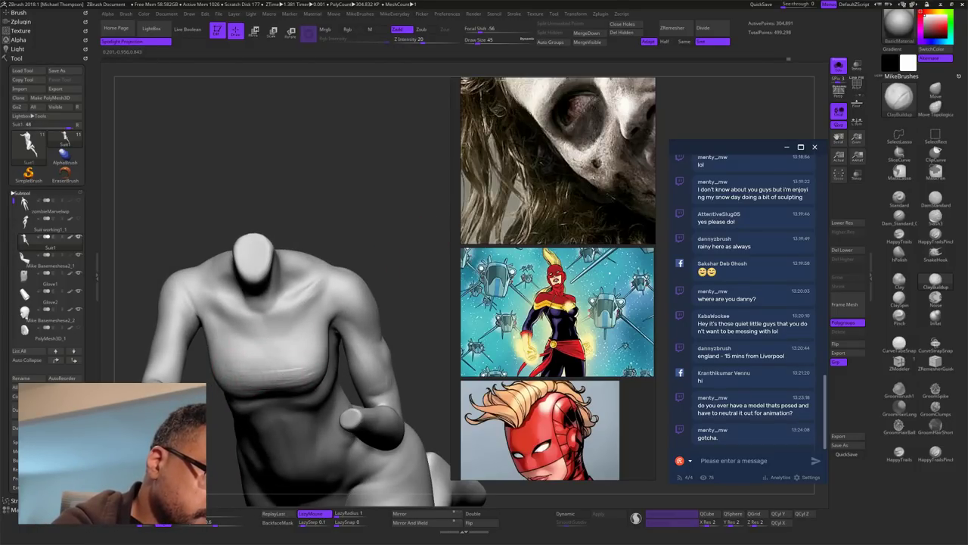
mouse_move(408, 227)
mouse_down()
mouse_move(363, 224)
mouse_move(425, 231)
mouse_move(368, 243)
mouse_move(406, 250)
mouse_up()
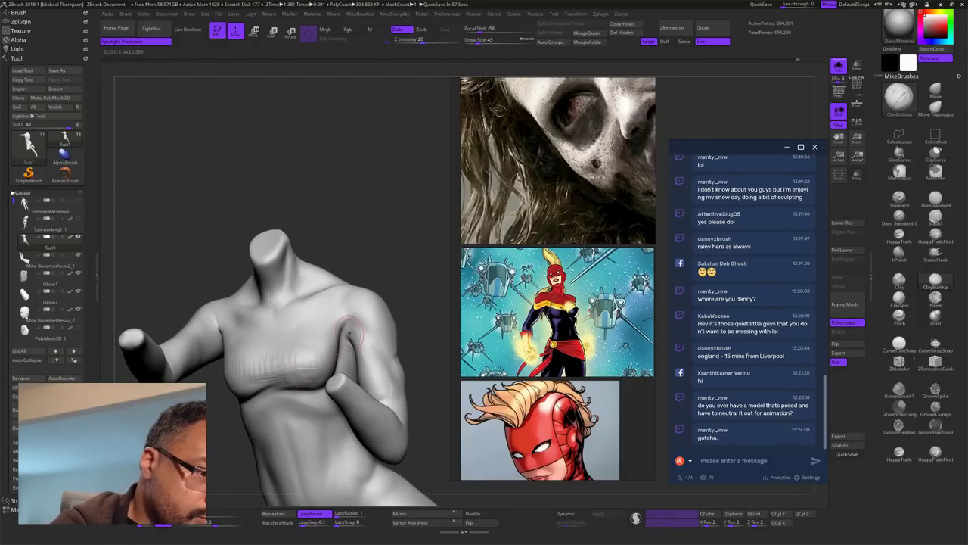
Step: Build up the muscle between the neck and the figure's left shoulder with the ClayBuildup brush
drag(390, 246, 327, 289)
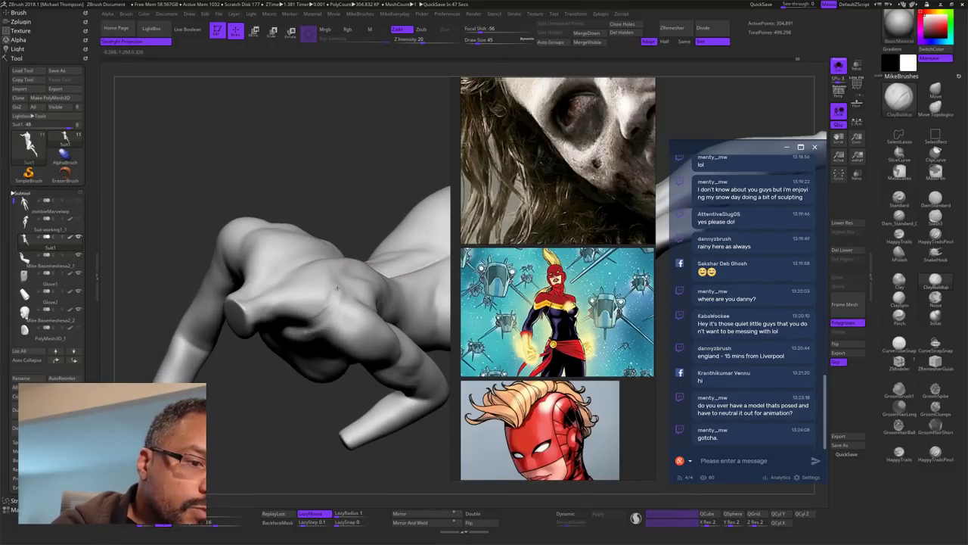
drag(395, 190, 320, 305)
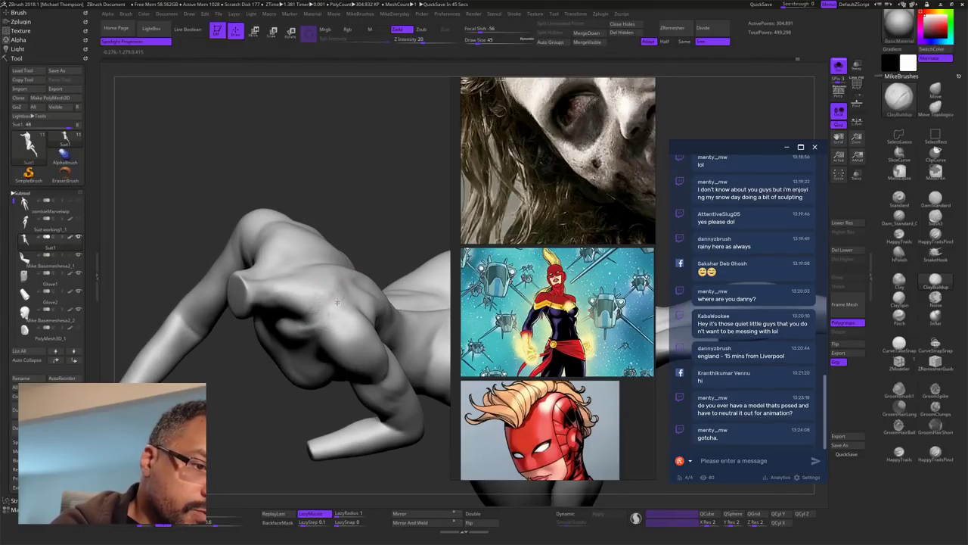
drag(397, 214, 330, 280)
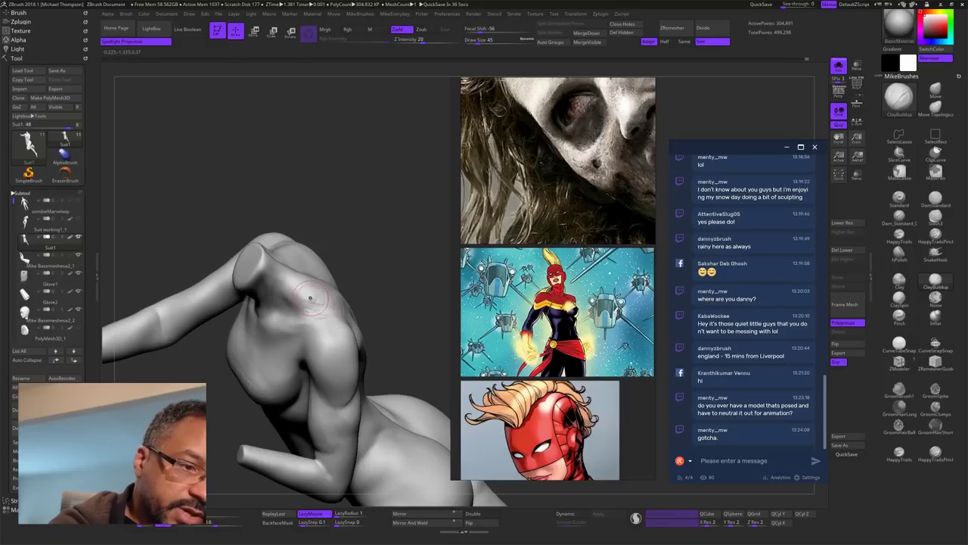
drag(360, 244, 333, 266)
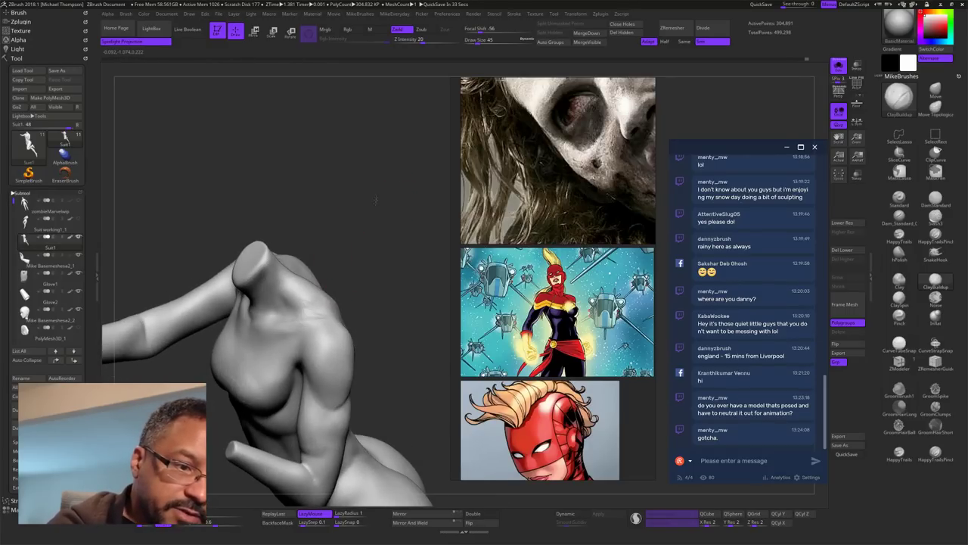
Step: Build up the trapezius and upper shoulder on the figure's right side with the ClayBuildup brush
drag(375, 200, 301, 298)
drag(383, 220, 313, 262)
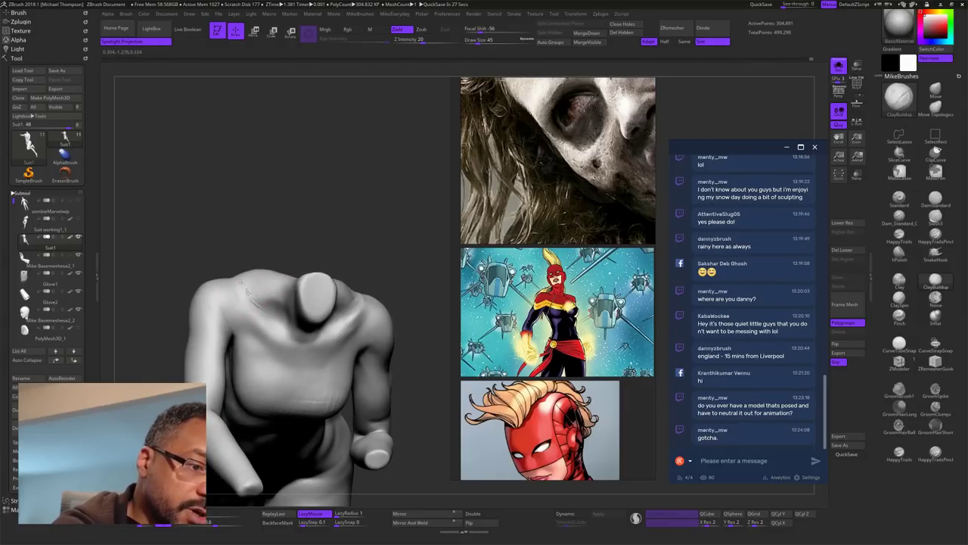
drag(340, 268, 449, 327)
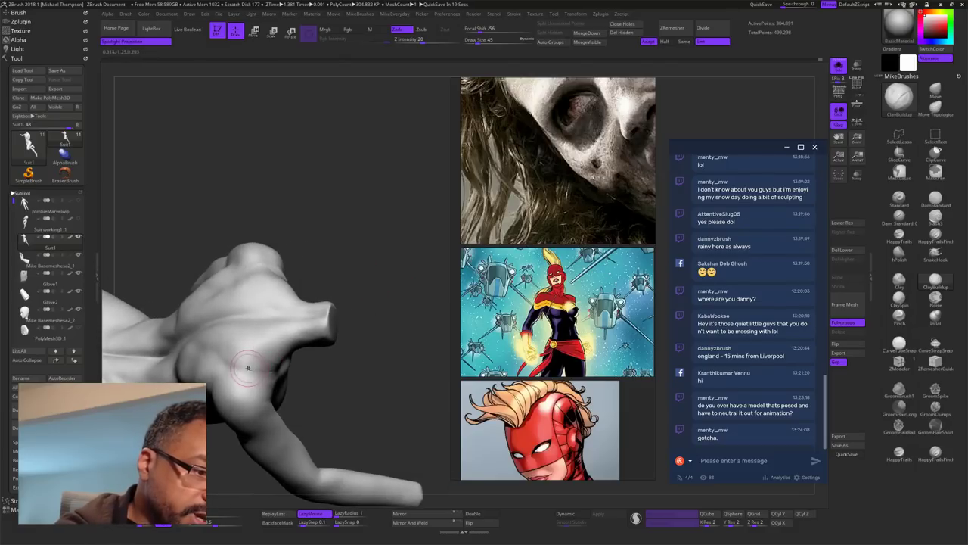
mouse_move(394, 236)
mouse_down()
mouse_move(385, 217)
mouse_move(394, 235)
mouse_up()
mouse_move(354, 266)
mouse_down()
mouse_move(366, 231)
mouse_move(370, 248)
mouse_up()
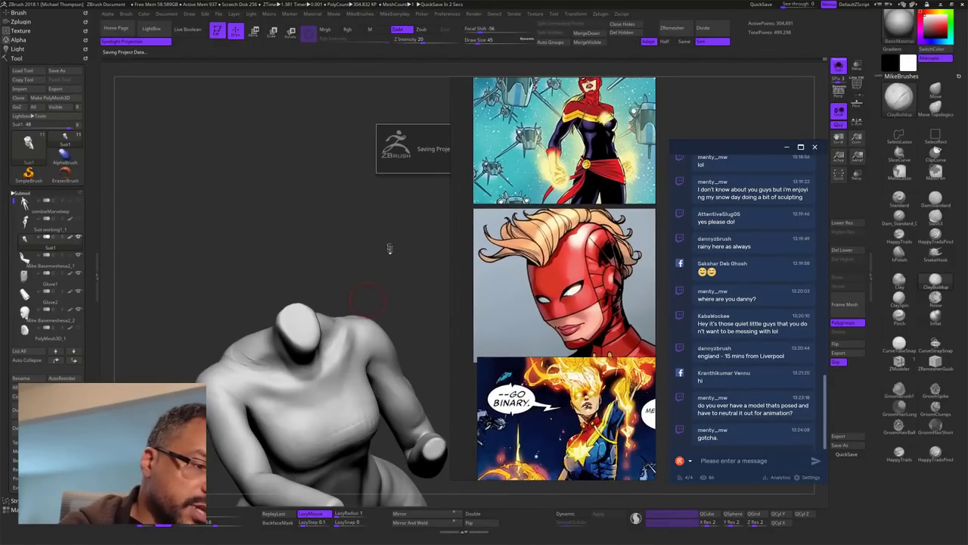
drag(392, 262, 315, 294)
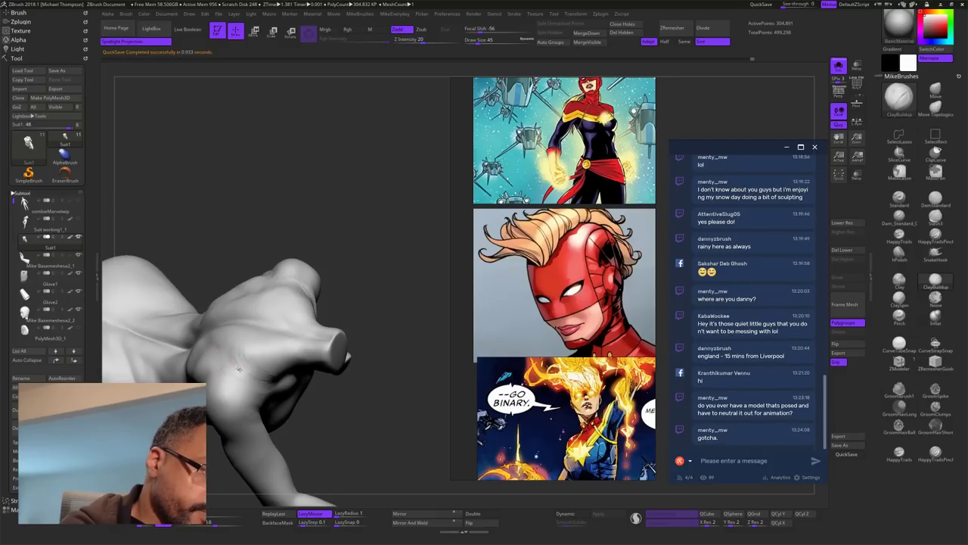
mouse_move(380, 236)
mouse_down()
mouse_move(413, 218)
mouse_move(412, 239)
mouse_move(431, 259)
mouse_up()
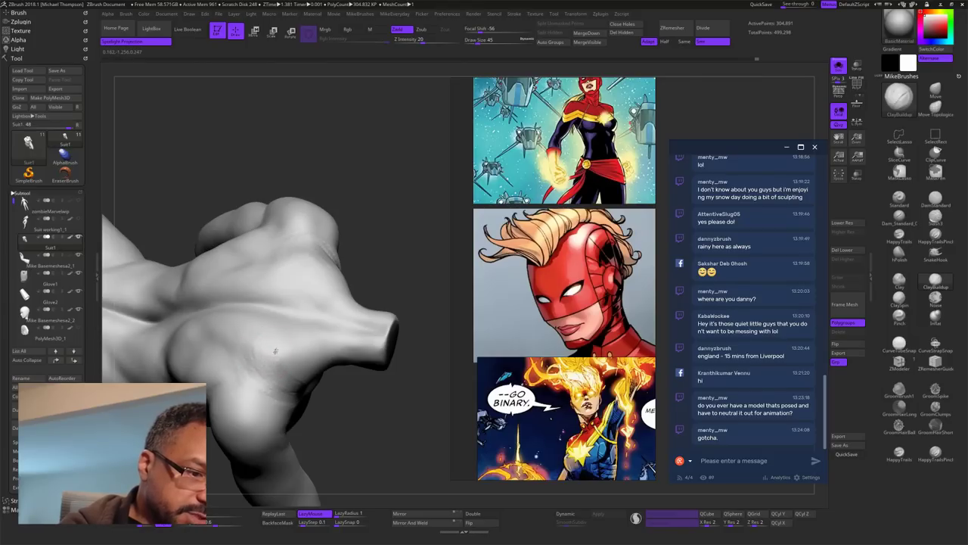
Step: Smooth the surface over the back and top of the figure's right shoulder
mouse_move(366, 260)
mouse_down()
mouse_move(398, 228)
mouse_move(394, 246)
mouse_up()
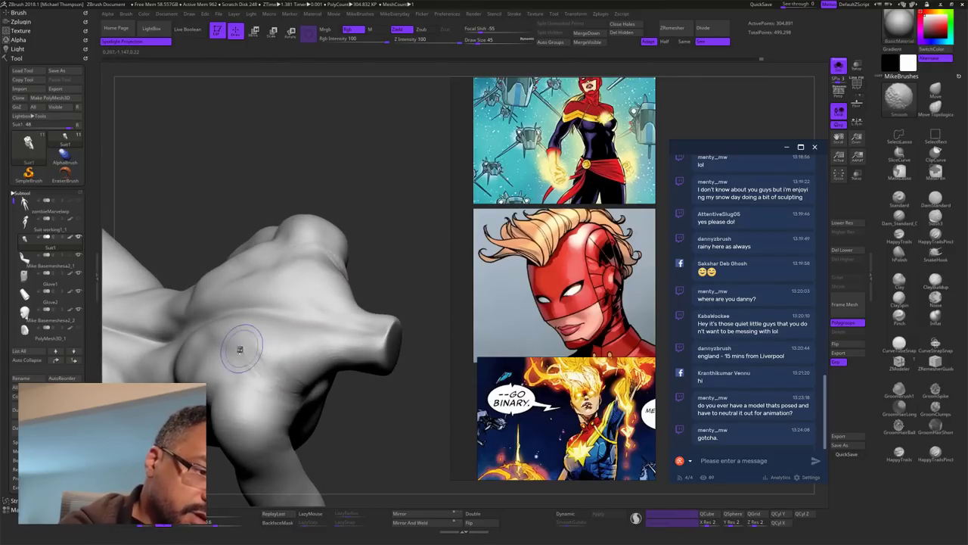
shift+drag(267, 365, 262, 383)
mouse_move(425, 261)
mouse_down()
mouse_move(435, 245)
mouse_move(416, 226)
mouse_move(423, 234)
mouse_move(371, 261)
mouse_move(413, 209)
mouse_move(423, 231)
mouse_move(404, 249)
mouse_up()
shift+drag(297, 361, 300, 366)
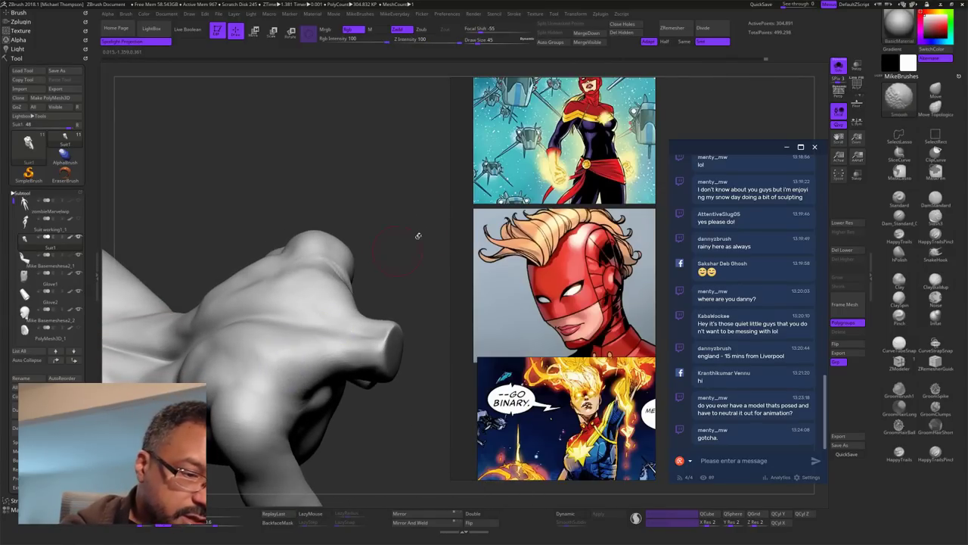
Step: Add volume to the figure's right deltoid with the ClayBuildup brush and smooth out the strokes
mouse_move(418, 236)
mouse_down()
mouse_move(430, 223)
mouse_move(390, 269)
mouse_up()
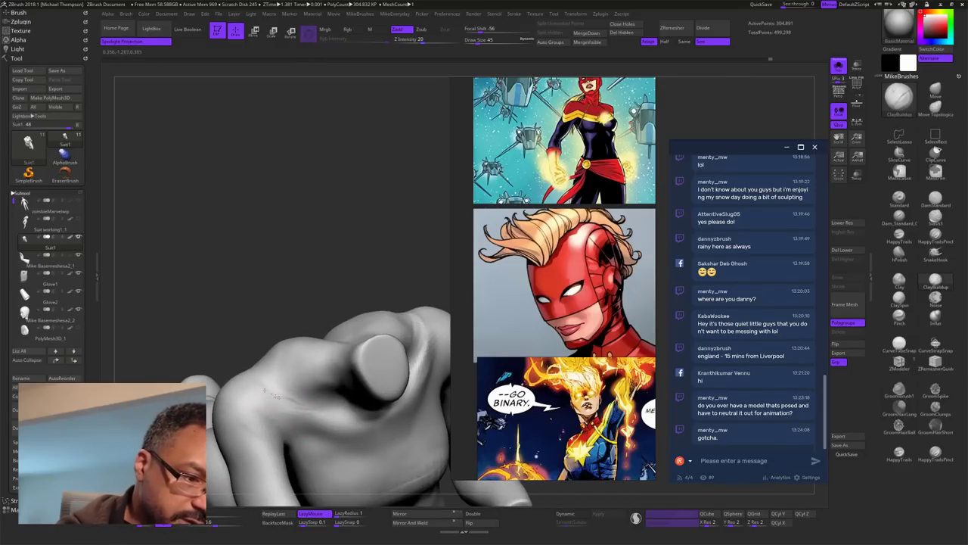
drag(331, 297, 401, 303)
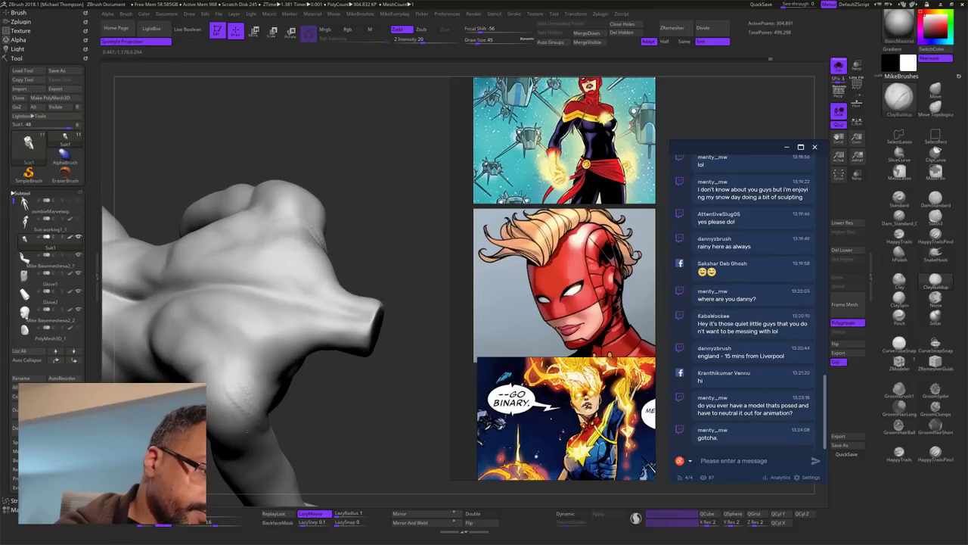
drag(374, 418, 349, 413)
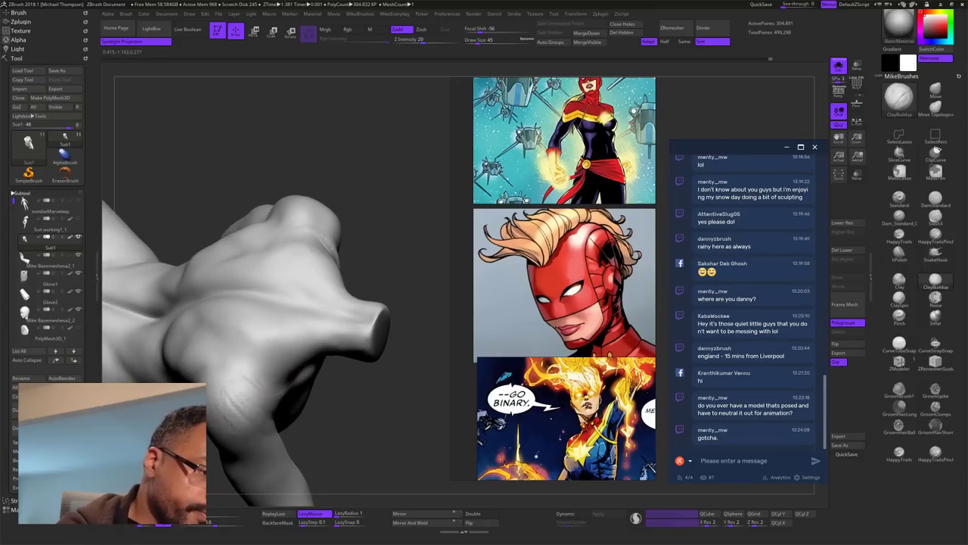
key(shift)
key(l)
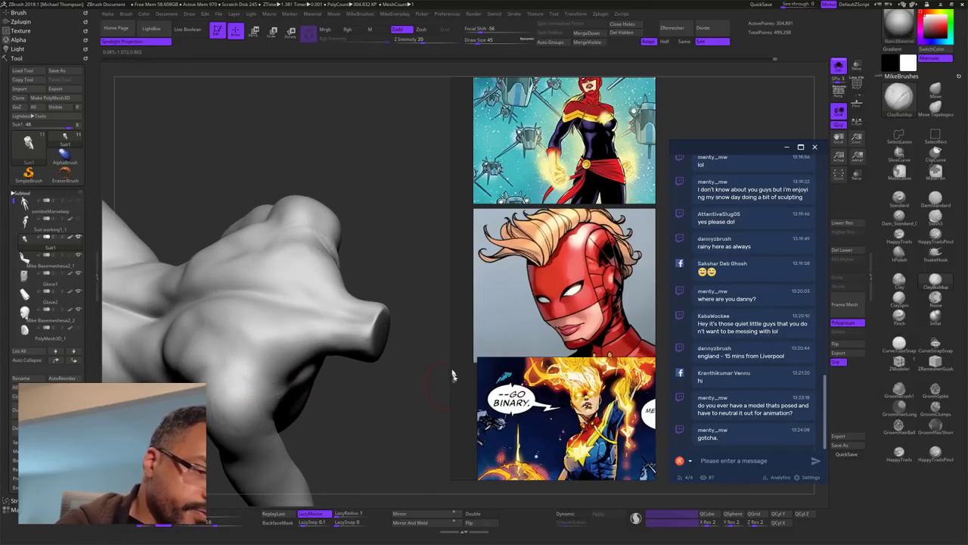
Step: Refine the surface around the figure's shoulders and upper back with the ClayBuildup brush at draw size 57
mouse_move(421, 268)
mouse_down()
mouse_move(399, 232)
mouse_move(379, 231)
mouse_move(406, 244)
mouse_move(427, 203)
mouse_move(413, 203)
mouse_move(393, 153)
mouse_move(404, 185)
mouse_up()
key(s)
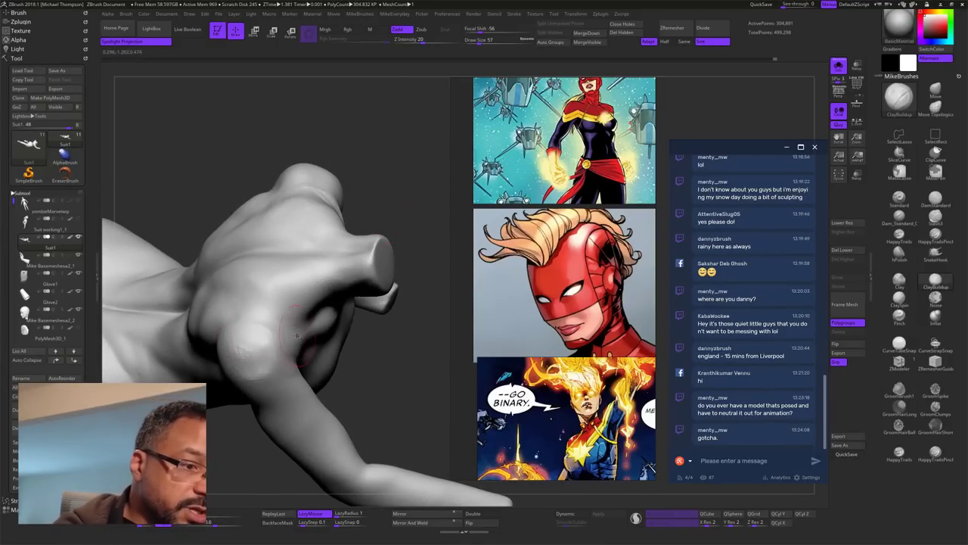
mouse_move(407, 351)
mouse_down()
mouse_move(372, 357)
mouse_move(401, 344)
mouse_up()
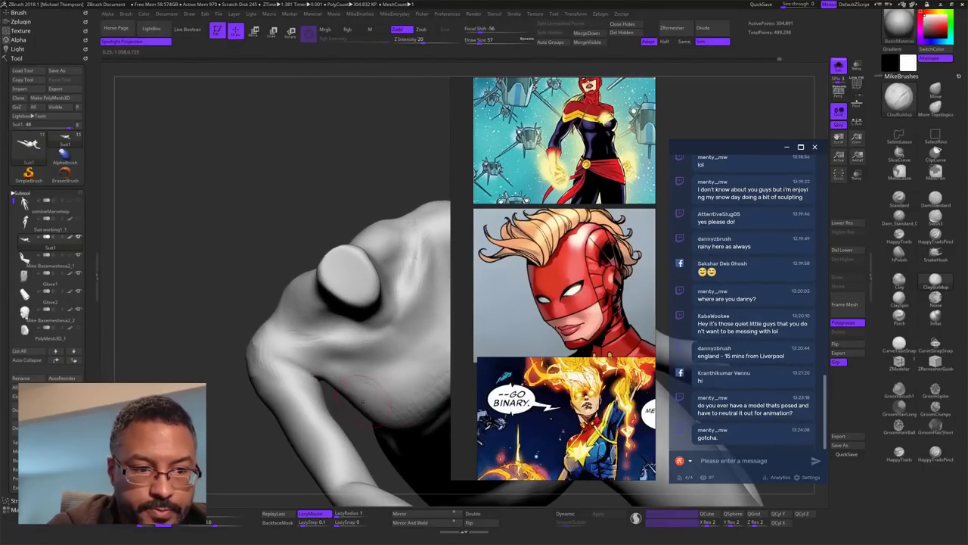
drag(325, 170, 416, 193)
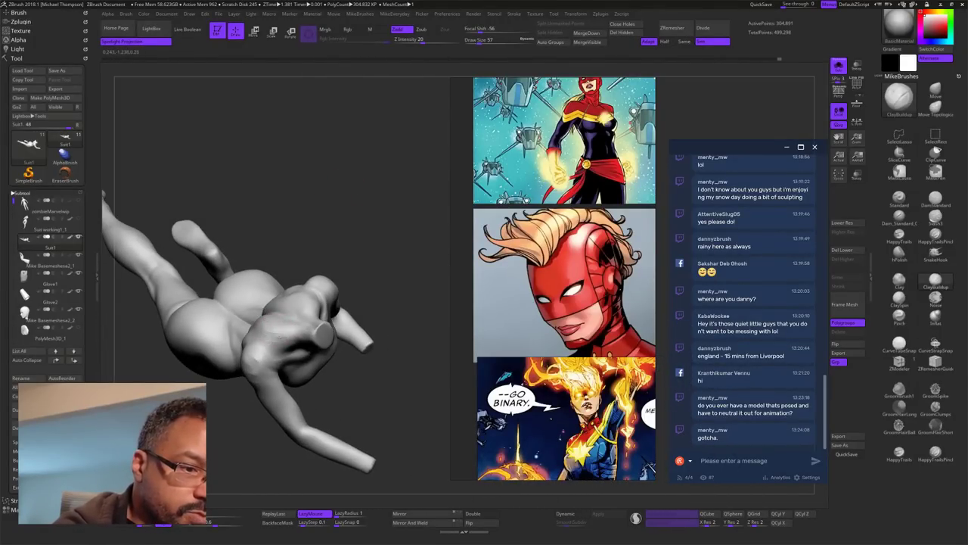
mouse_move(341, 258)
mouse_down()
mouse_move(357, 189)
mouse_move(318, 227)
mouse_move(371, 238)
mouse_move(404, 205)
mouse_move(384, 217)
mouse_move(417, 258)
mouse_move(412, 346)
mouse_move(380, 354)
mouse_up()
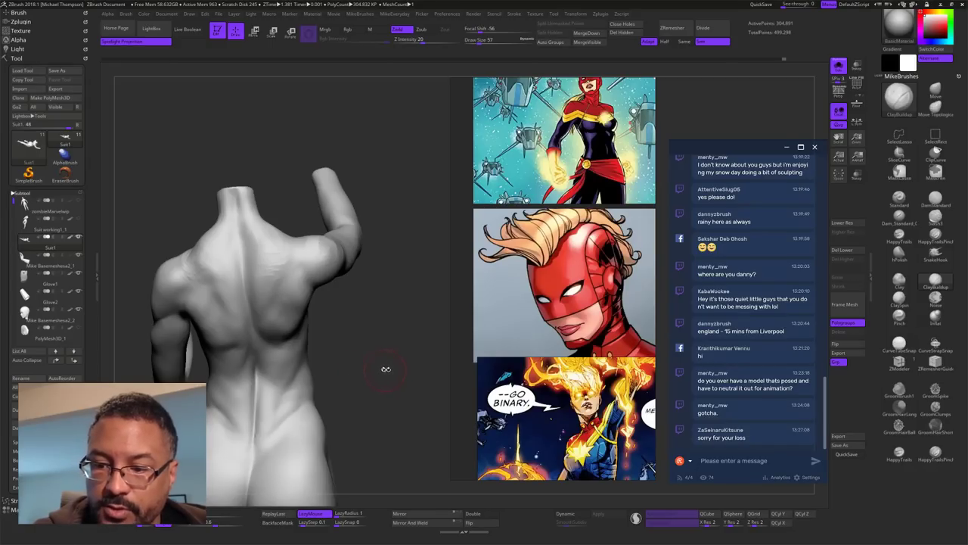
Step: Bring the figure's other parts back into view, then blend and smooth the area between neck and shoulder on the back
mouse_move(406, 360)
mouse_down()
mouse_move(399, 352)
mouse_move(437, 353)
mouse_move(423, 382)
mouse_move(421, 340)
mouse_move(423, 396)
mouse_move(403, 391)
mouse_move(421, 389)
mouse_move(432, 415)
mouse_move(438, 389)
mouse_move(413, 366)
mouse_move(440, 375)
mouse_up()
click(838, 66)
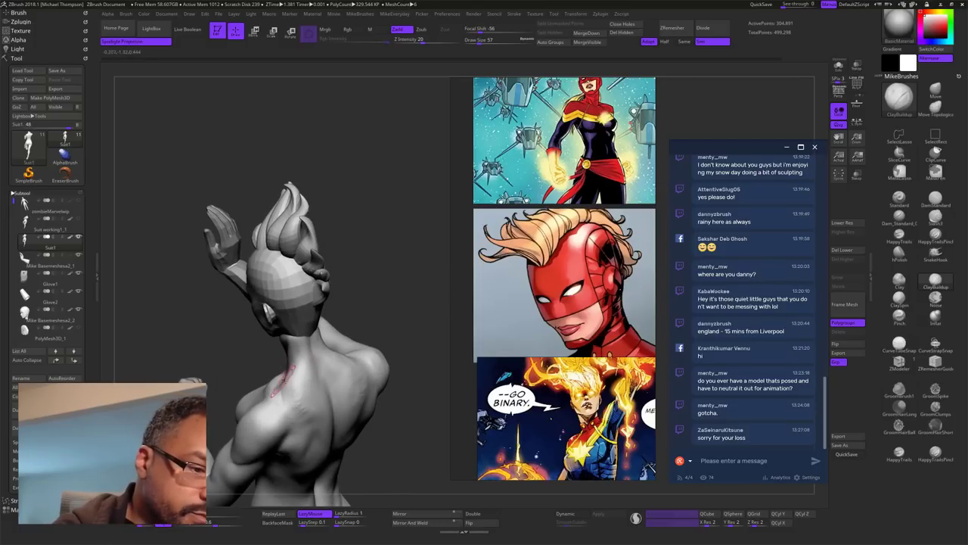
mouse_move(316, 351)
mouse_down()
mouse_move(432, 282)
mouse_move(442, 265)
mouse_move(293, 383)
mouse_up()
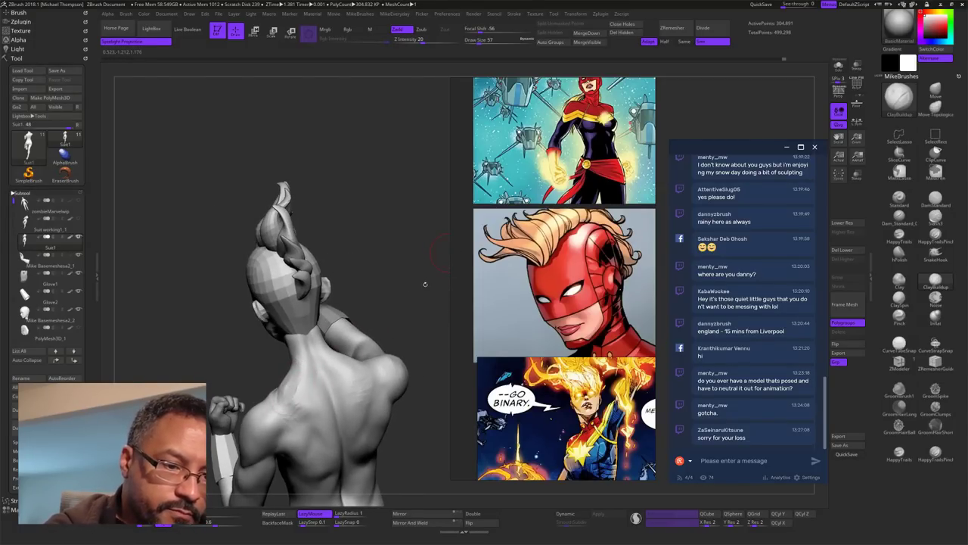
drag(425, 283, 372, 319)
drag(424, 180, 448, 159)
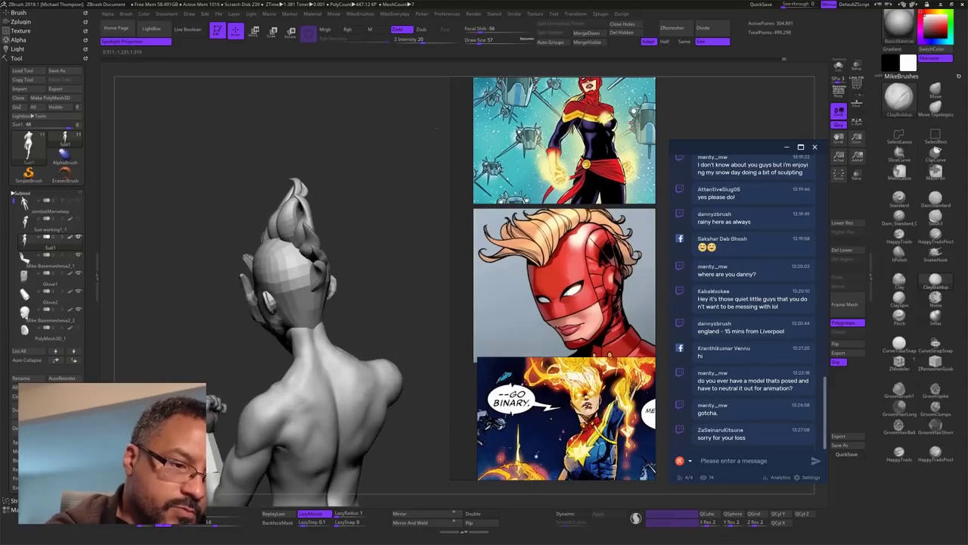
mouse_move(425, 274)
alt+mouse_down()
mouse_move(417, 232)
mouse_move(419, 254)
alt+mouse_up()
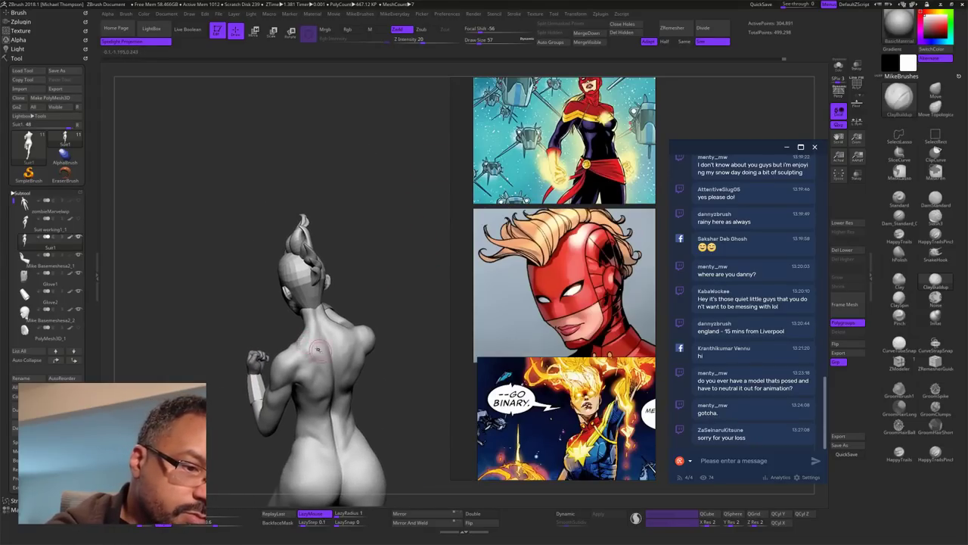
shift+drag(319, 318, 301, 335)
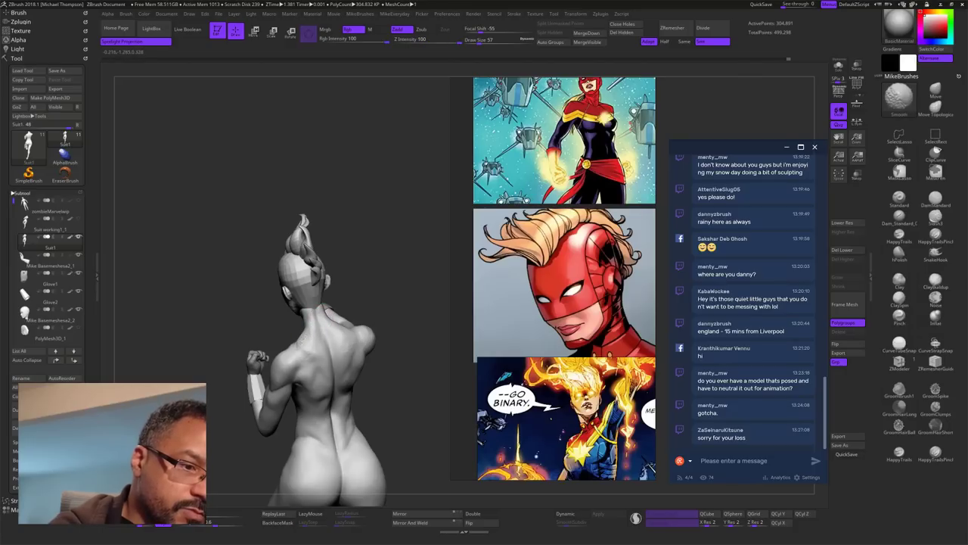
Step: Smooth the surface of the figure's chest from the front
drag(433, 310, 391, 327)
mouse_move(434, 361)
alt+mouse_down()
mouse_move(411, 319)
mouse_move(419, 351)
mouse_move(427, 287)
alt+mouse_up()
mouse_move(450, 345)
mouse_down()
mouse_move(401, 348)
mouse_move(435, 305)
mouse_move(428, 311)
mouse_move(440, 368)
mouse_move(416, 265)
mouse_move(444, 368)
mouse_move(450, 341)
mouse_up()
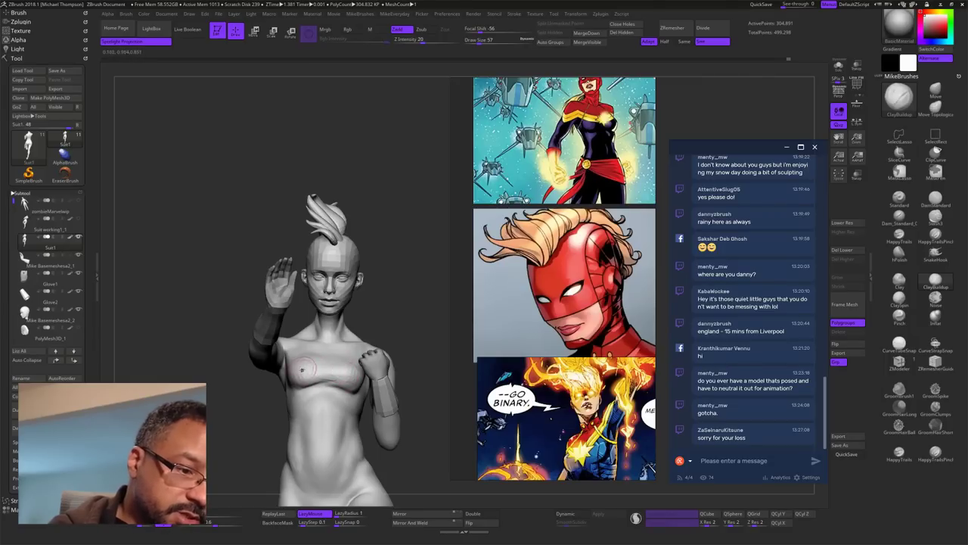
shift+drag(318, 361, 308, 365)
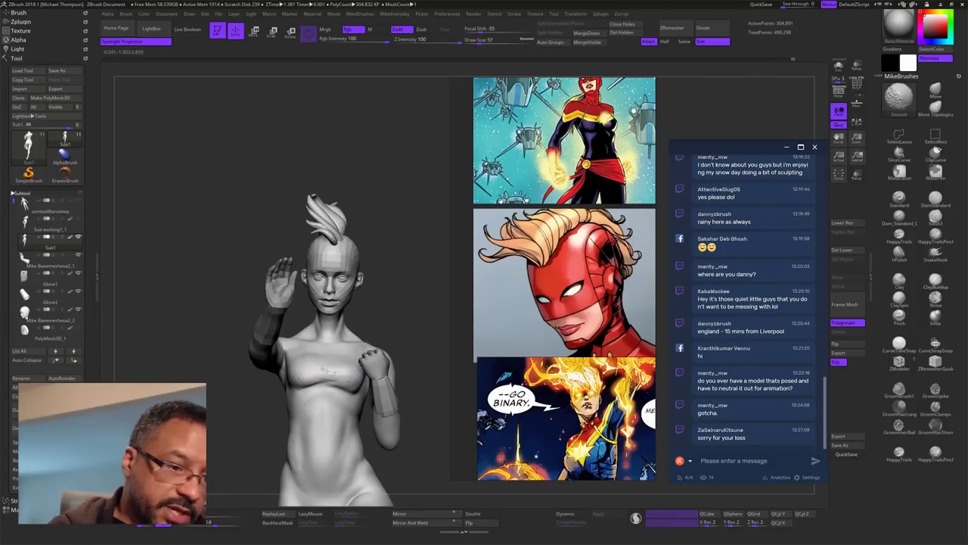
Step: Adjust the form of the upper back and the back of the raised arm's shoulder with the Move brush at draw size 145
drag(423, 320, 404, 325)
alt+drag(468, 418, 447, 359)
mouse_move(447, 358)
mouse_down()
mouse_move(409, 357)
mouse_move(447, 358)
mouse_up()
alt+drag(440, 371, 426, 304)
mouse_move(427, 304)
mouse_down()
mouse_move(431, 375)
mouse_move(424, 302)
mouse_move(387, 308)
mouse_move(435, 300)
mouse_move(439, 284)
mouse_move(437, 321)
mouse_move(423, 278)
mouse_move(364, 282)
mouse_move(446, 270)
mouse_move(397, 282)
mouse_move(442, 285)
mouse_move(425, 283)
mouse_move(414, 296)
mouse_move(411, 288)
mouse_move(418, 295)
mouse_up()
click(936, 92)
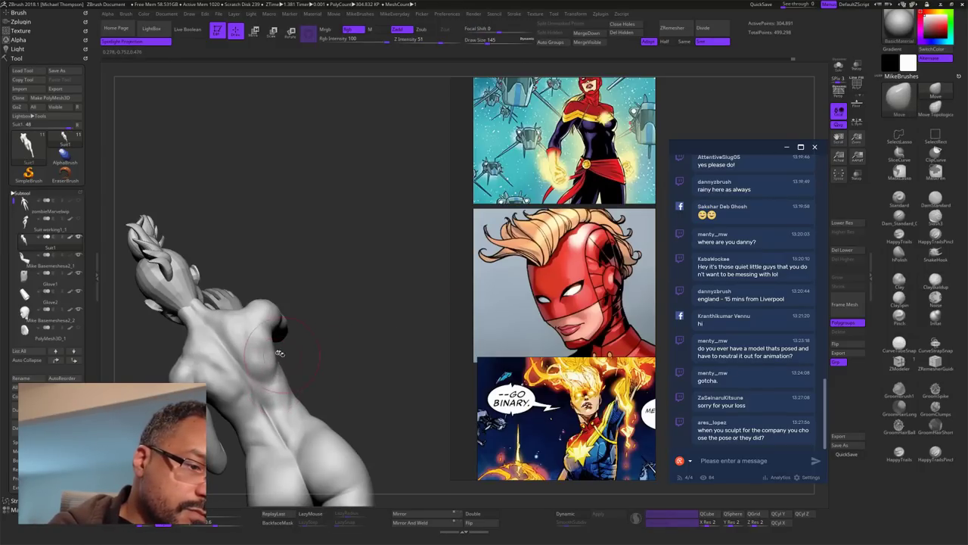
drag(393, 314, 418, 301)
drag(374, 381, 368, 343)
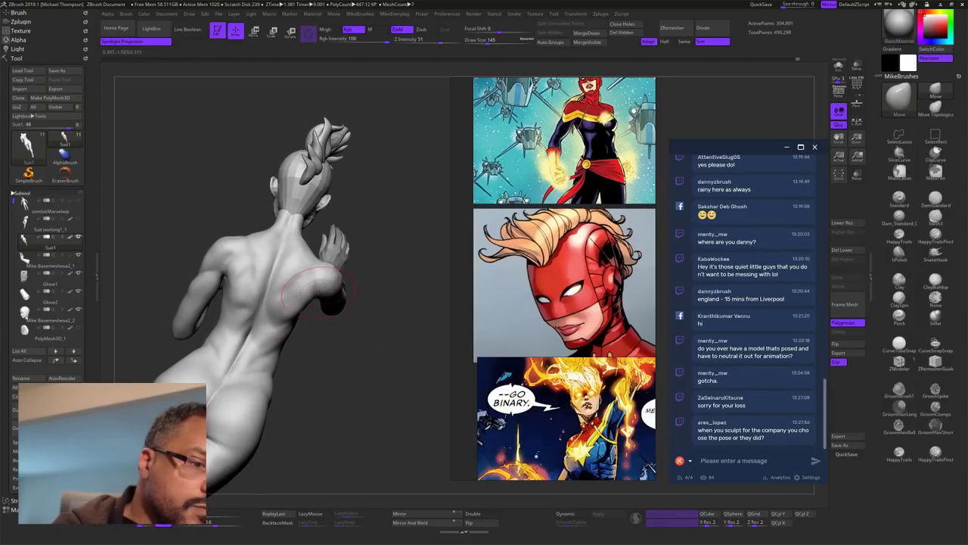
mouse_move(318, 345)
mouse_down()
mouse_move(363, 371)
mouse_move(382, 303)
mouse_move(376, 218)
mouse_move(382, 237)
mouse_move(292, 287)
mouse_up()
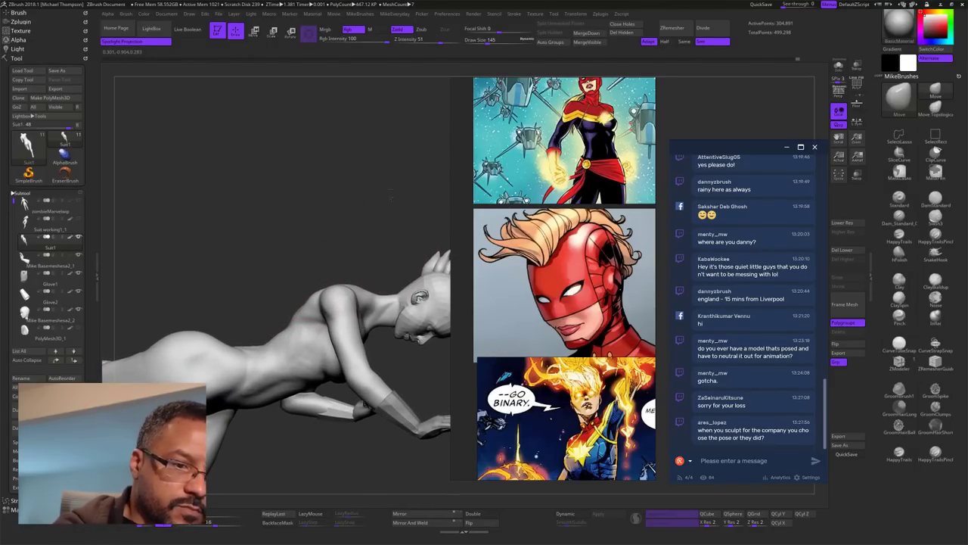
alt+drag(378, 462, 408, 359)
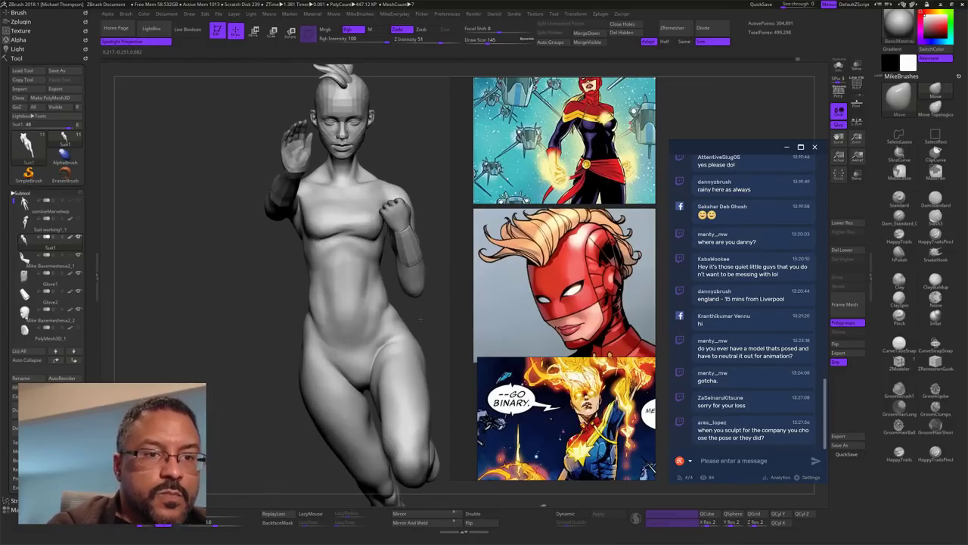
Step: Make the mohawk hair piece the active subtool and adjust its shape with the Move brush
drag(424, 249, 402, 397)
alt+drag(401, 136, 408, 330)
alt+click(359, 330)
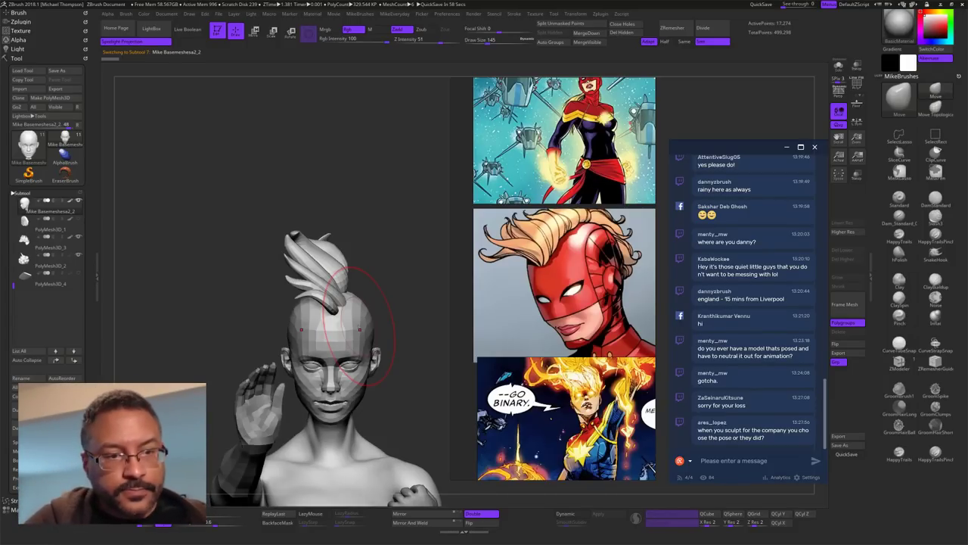
mouse_move(413, 356)
mouse_down()
mouse_move(327, 351)
mouse_move(421, 350)
mouse_move(430, 333)
mouse_move(425, 341)
mouse_up()
mouse_move(426, 337)
mouse_down()
mouse_move(458, 307)
mouse_move(486, 305)
mouse_move(433, 302)
mouse_move(417, 325)
mouse_move(428, 307)
mouse_move(409, 251)
mouse_move(419, 242)
mouse_move(419, 215)
mouse_move(433, 206)
mouse_move(437, 222)
mouse_move(423, 205)
mouse_up()
alt+click(382, 265)
drag(380, 259, 387, 255)
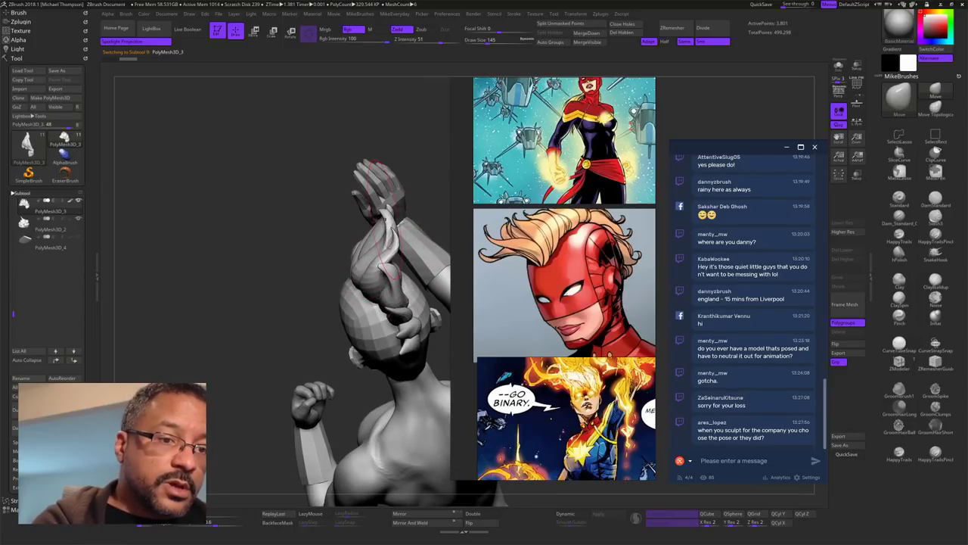
alt+drag(425, 135, 332, 140)
drag(382, 175, 362, 98)
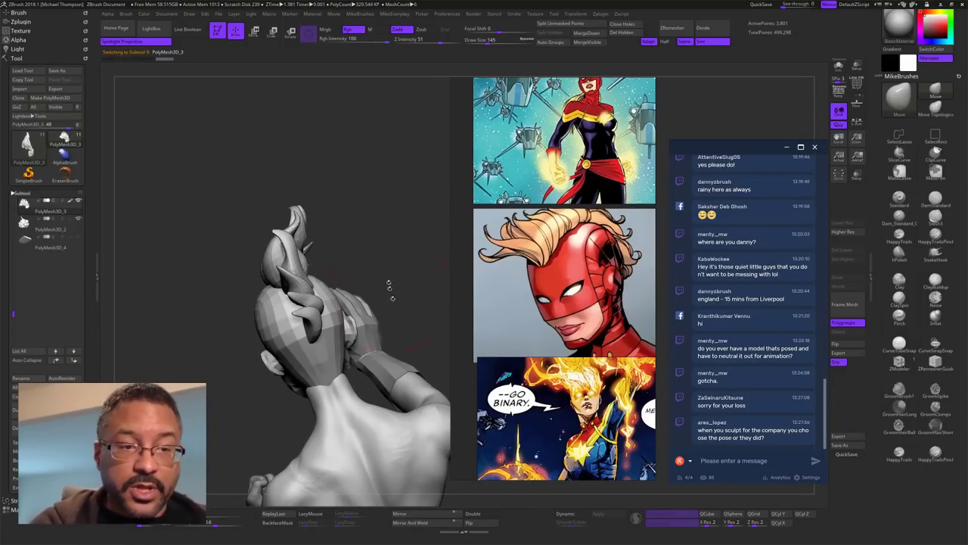
drag(390, 287, 370, 303)
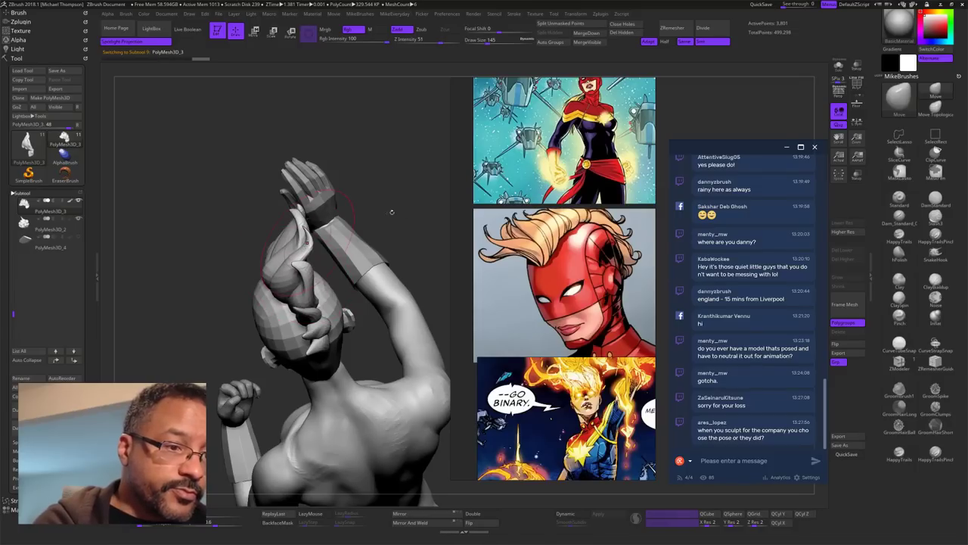
mouse_move(392, 212)
mouse_down()
mouse_move(410, 161)
mouse_move(403, 203)
mouse_move(393, 198)
mouse_up()
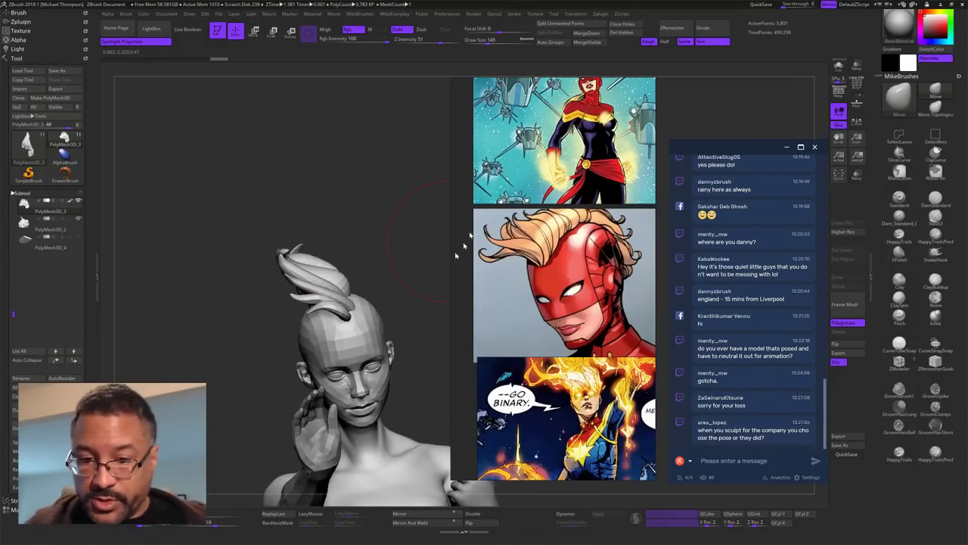
Step: Reshape the mohawk strands with the Move brush at draw size 86, using the leaping heroine's windblown hair as reference
scroll(640, 334, down, 5)
middle_drag(522, 376, 512, 182)
scroll(540, 296, up, 9)
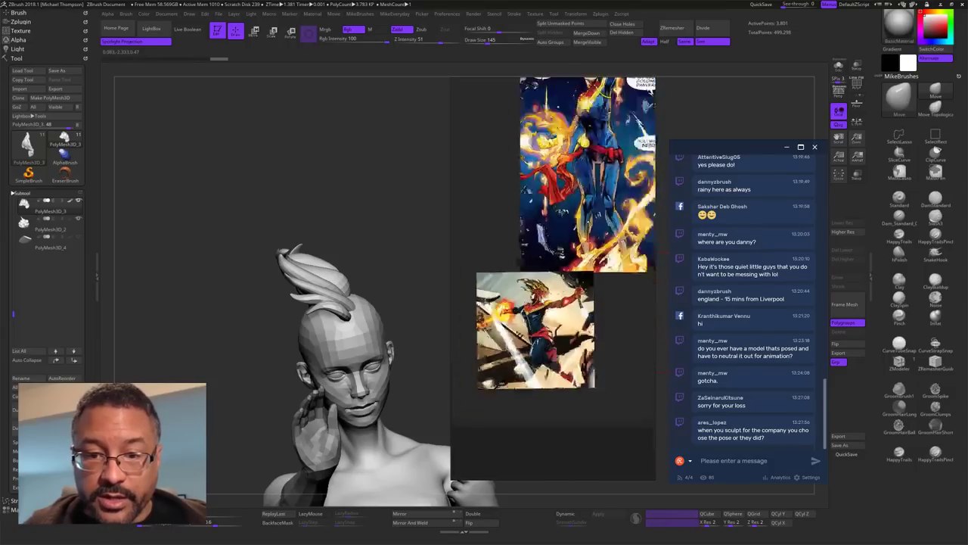
scroll(540, 310, down, 1)
mouse_move(404, 267)
mouse_down()
mouse_move(379, 261)
mouse_move(391, 222)
mouse_move(384, 227)
mouse_up()
mouse_move(374, 193)
mouse_down()
mouse_move(375, 171)
mouse_move(391, 186)
mouse_move(372, 227)
mouse_move(415, 225)
mouse_move(374, 225)
mouse_move(386, 239)
mouse_move(371, 241)
mouse_up()
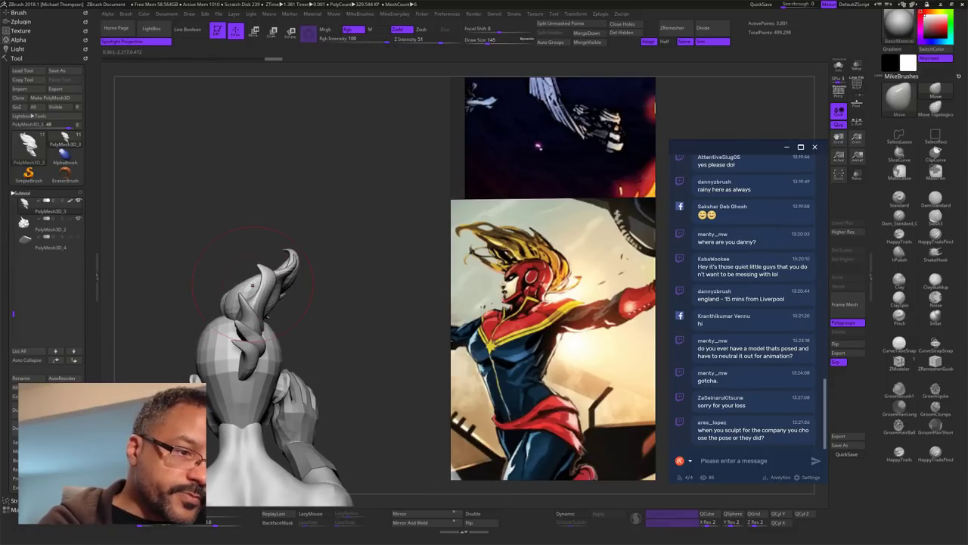
mouse_move(359, 297)
mouse_down()
mouse_move(363, 319)
mouse_move(347, 312)
mouse_move(360, 301)
mouse_move(354, 307)
mouse_move(378, 330)
mouse_move(388, 226)
mouse_up()
mouse_move(344, 296)
mouse_down()
mouse_move(359, 291)
mouse_move(350, 293)
mouse_move(384, 305)
mouse_move(325, 320)
mouse_move(349, 315)
mouse_up()
key(s)
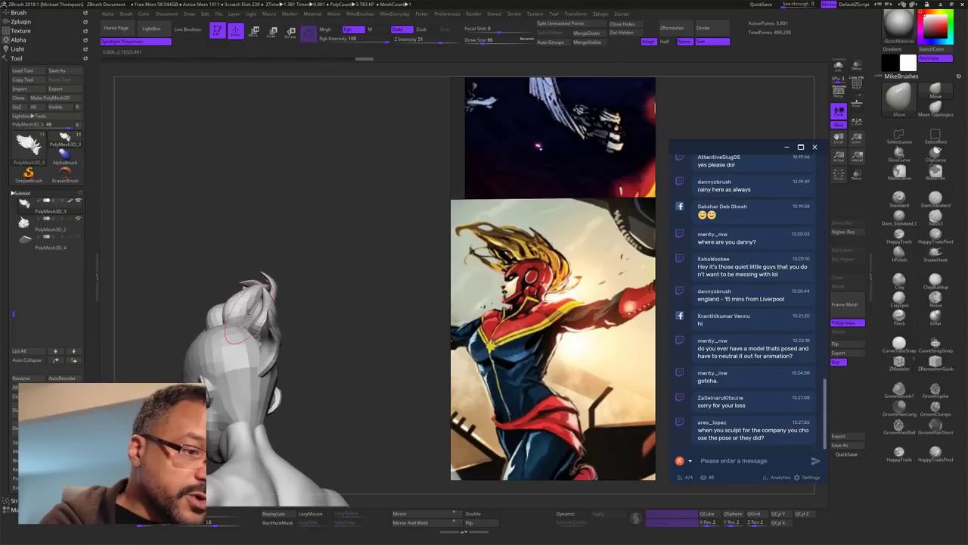
mouse_move(287, 287)
mouse_down()
mouse_move(416, 293)
mouse_move(376, 295)
mouse_move(369, 266)
mouse_move(338, 254)
mouse_move(367, 249)
mouse_move(386, 283)
mouse_move(396, 276)
mouse_move(371, 270)
mouse_move(384, 265)
mouse_up()
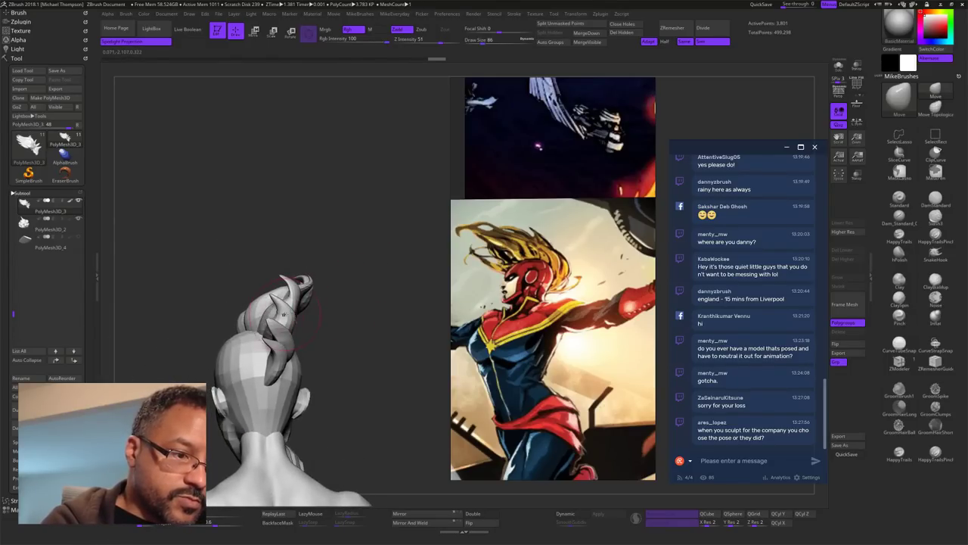
Step: Pull the hair locks at the back of the head into shape, reducing the Move brush to draw size 51
mouse_move(388, 307)
mouse_down()
mouse_move(385, 319)
mouse_move(400, 320)
mouse_move(364, 320)
mouse_move(403, 309)
mouse_move(404, 280)
mouse_move(417, 274)
mouse_move(374, 312)
mouse_move(284, 361)
mouse_up()
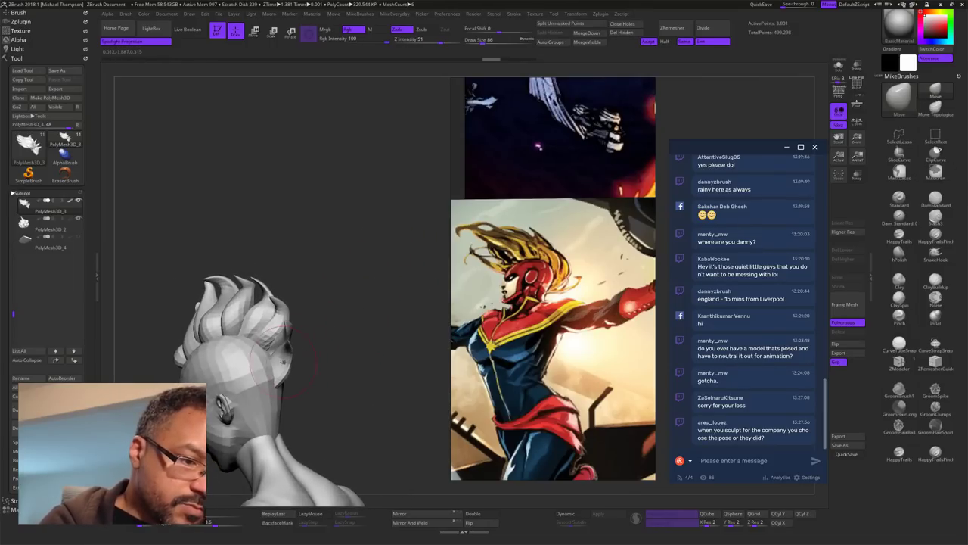
drag(358, 320, 376, 267)
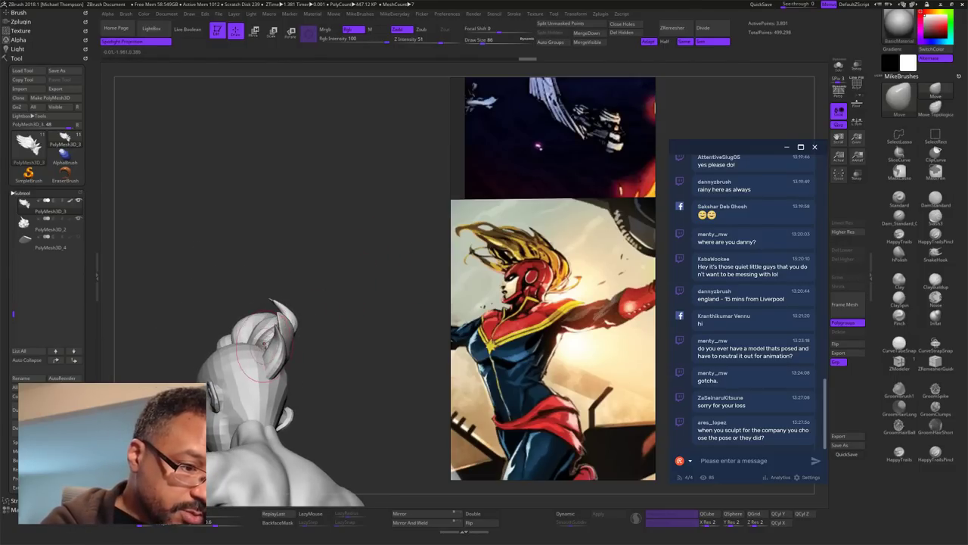
drag(362, 319, 377, 307)
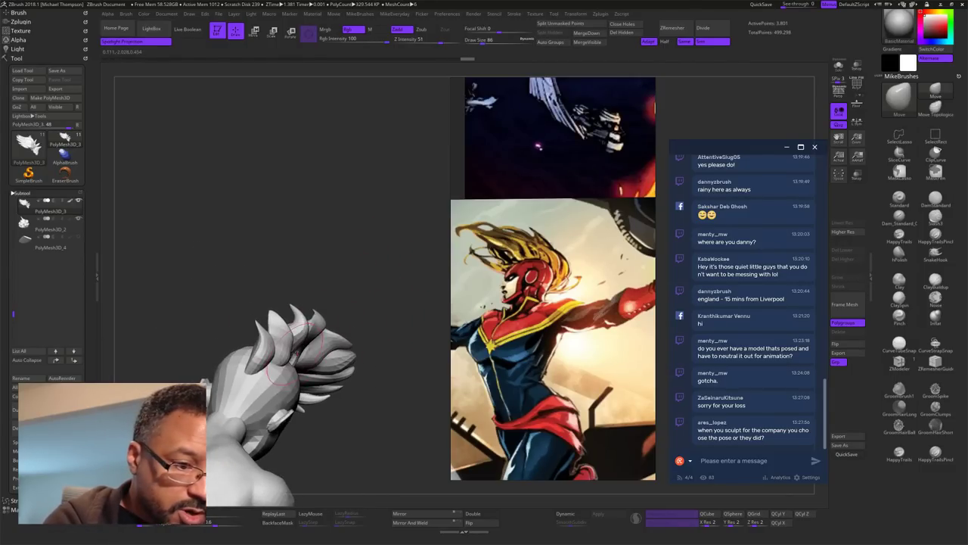
mouse_move(390, 259)
mouse_down()
mouse_move(380, 244)
mouse_move(401, 250)
mouse_move(393, 213)
mouse_move(406, 251)
mouse_move(396, 225)
mouse_move(395, 254)
mouse_move(413, 278)
mouse_move(390, 300)
mouse_up()
key(s)
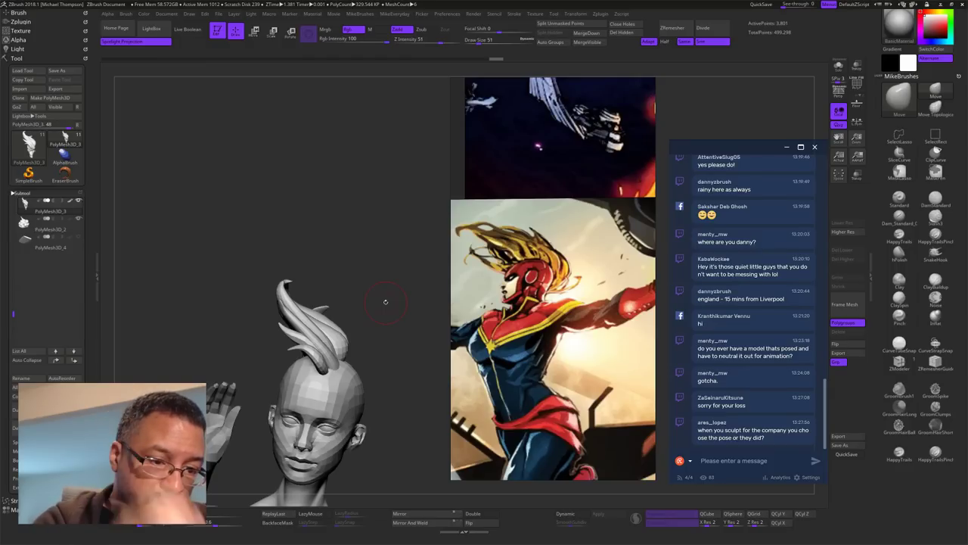
drag(382, 320, 385, 340)
mouse_move(363, 293)
mouse_down()
mouse_move(404, 313)
mouse_move(385, 273)
mouse_move(379, 315)
mouse_up()
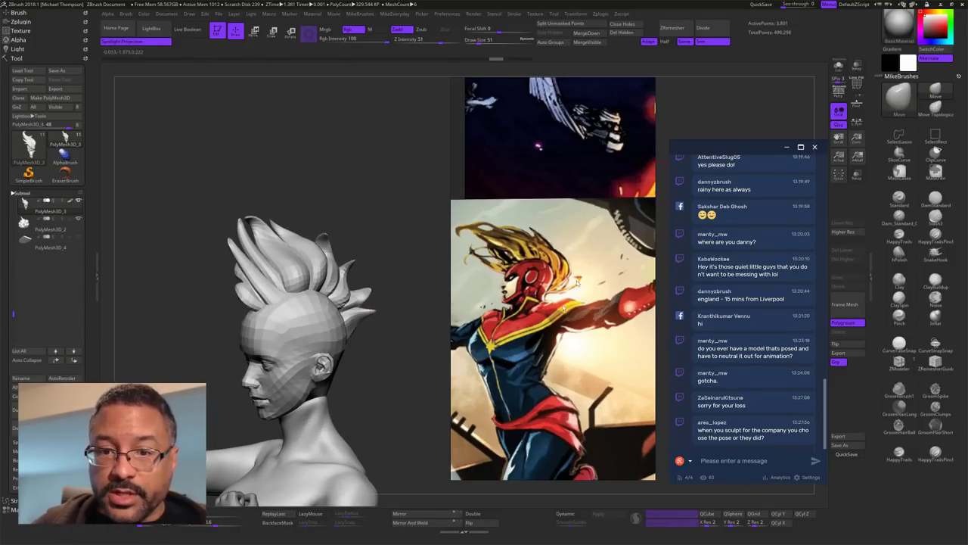
Step: Enlarge the red-masked face on the reference board and make the head the active subtool
scroll(577, 282, down, 10)
middle_drag(589, 337, 634, 417)
scroll(519, 323, up, 8)
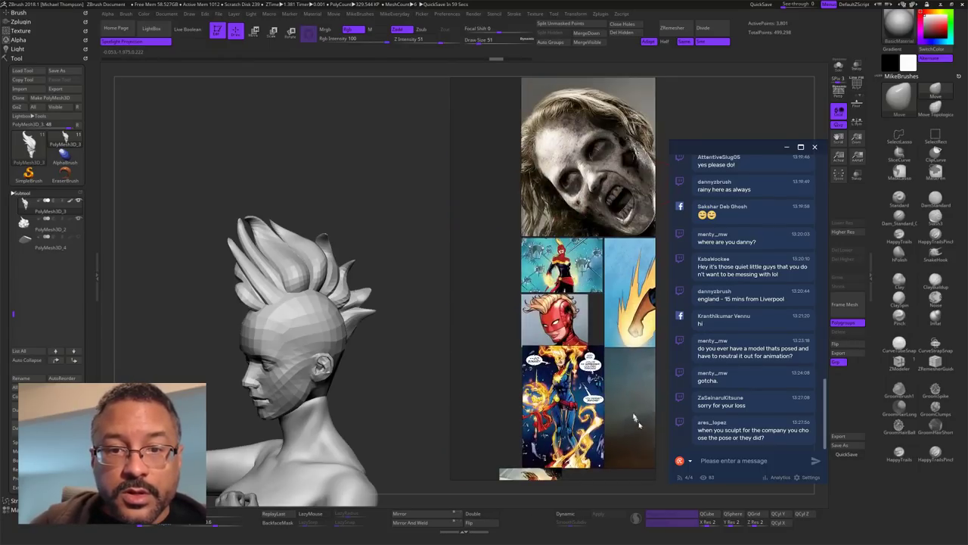
scroll(636, 420, up, 5)
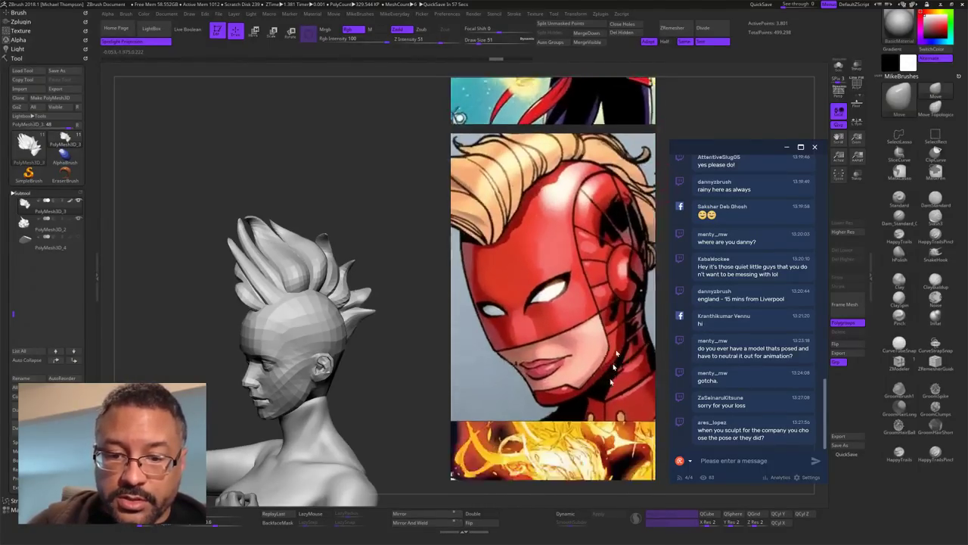
middle_drag(611, 368, 616, 317)
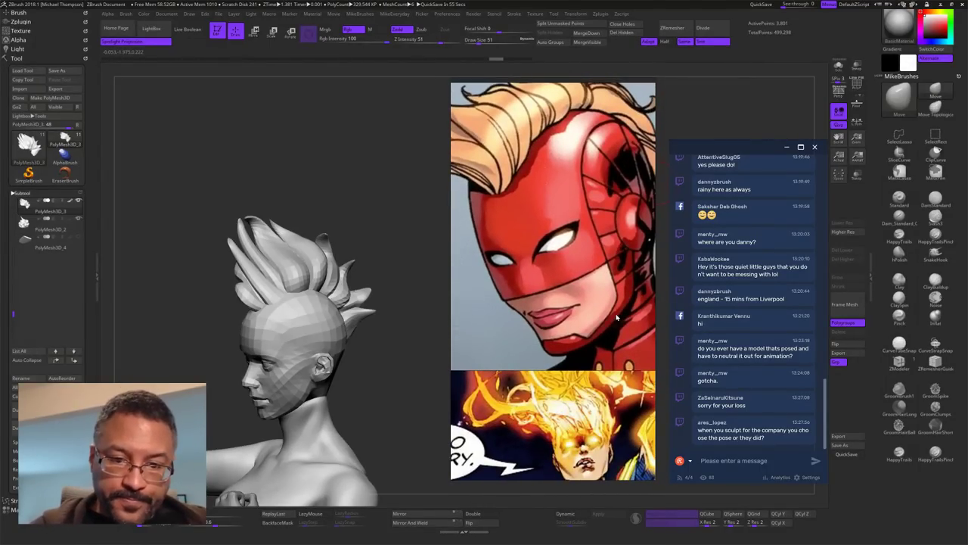
drag(375, 361, 389, 345)
alt+click(342, 281)
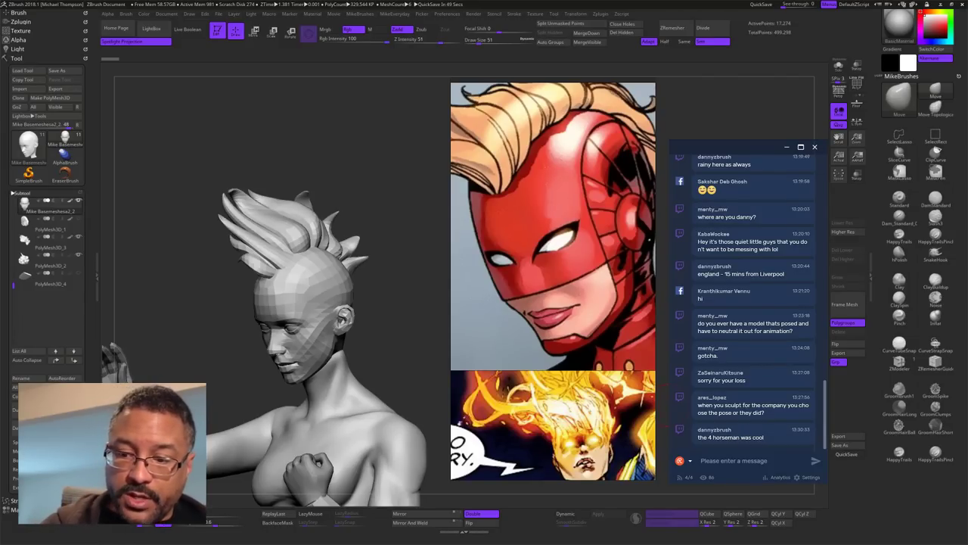
Step: Make the mohawk hair piece the active subtool and adjust its upper strands with the Move brush
mouse_move(400, 342)
mouse_down()
mouse_move(424, 320)
mouse_move(405, 335)
mouse_move(417, 333)
mouse_move(412, 306)
mouse_move(417, 333)
mouse_move(413, 298)
mouse_move(360, 212)
mouse_up()
mouse_move(161, 156)
mouse_down()
mouse_move(235, 153)
mouse_move(192, 145)
mouse_move(216, 148)
mouse_up()
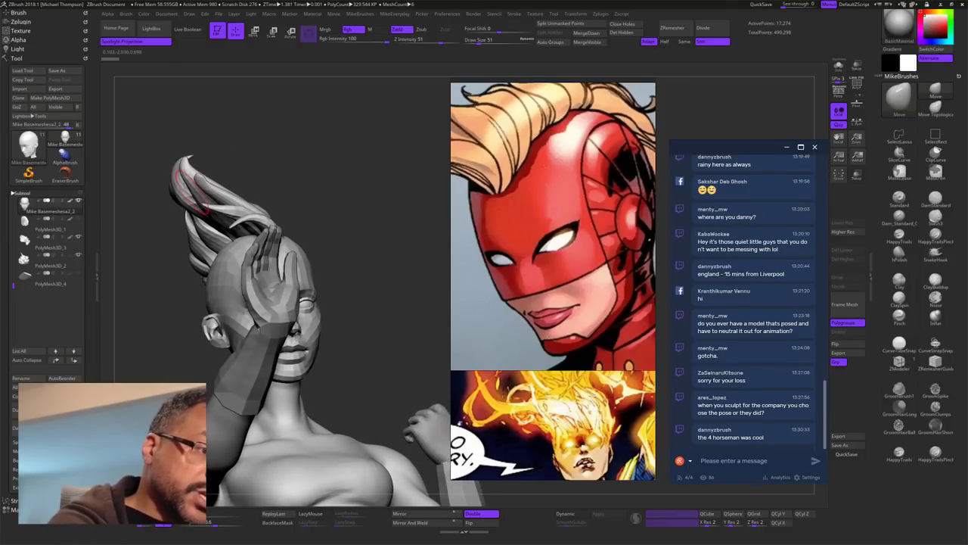
click(929, 98)
alt+click(226, 207)
drag(293, 154, 254, 153)
mouse_move(323, 140)
mouse_down()
mouse_move(422, 142)
mouse_move(374, 122)
mouse_move(409, 148)
mouse_move(378, 185)
mouse_move(401, 172)
mouse_up()
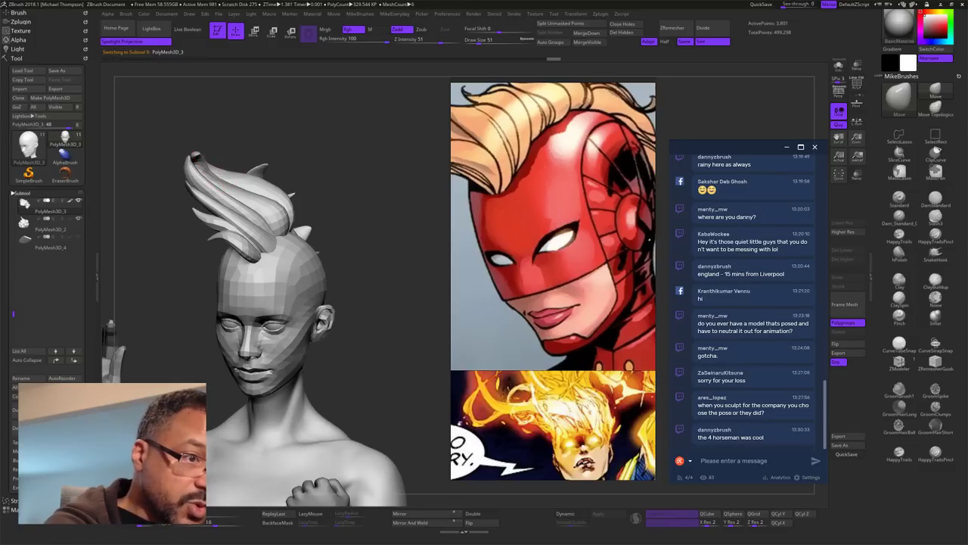
drag(347, 122, 252, 138)
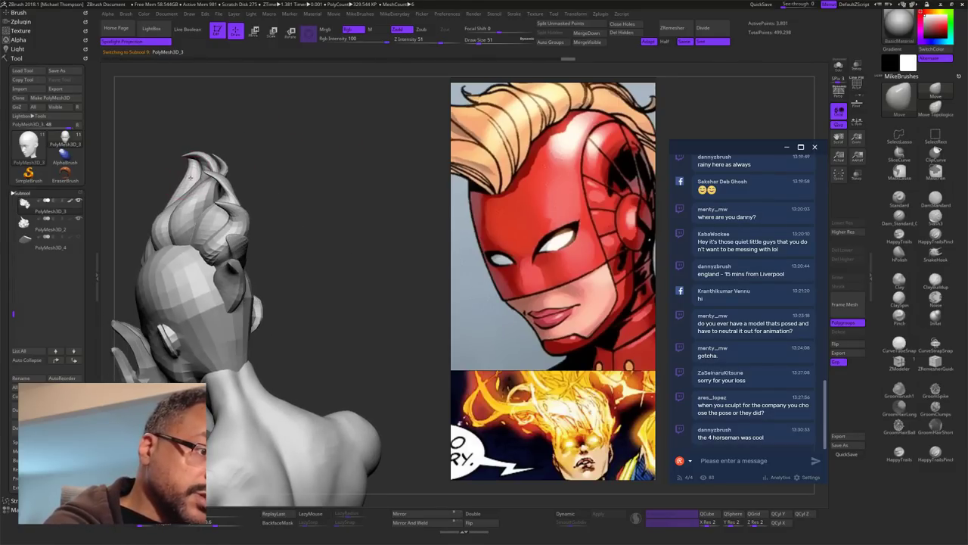
mouse_move(194, 171)
mouse_down()
mouse_move(340, 205)
mouse_move(359, 184)
mouse_move(316, 162)
mouse_move(326, 167)
mouse_move(312, 170)
mouse_up()
Step: Reshape the mohawk's overall silhouette with the Move brush at draw size 120, judging it against the full figure from several angles
mouse_move(371, 214)
alt+mouse_down()
mouse_move(393, 233)
mouse_move(399, 271)
mouse_move(378, 288)
mouse_move(394, 281)
alt+mouse_up()
key(s)
click(397, 281)
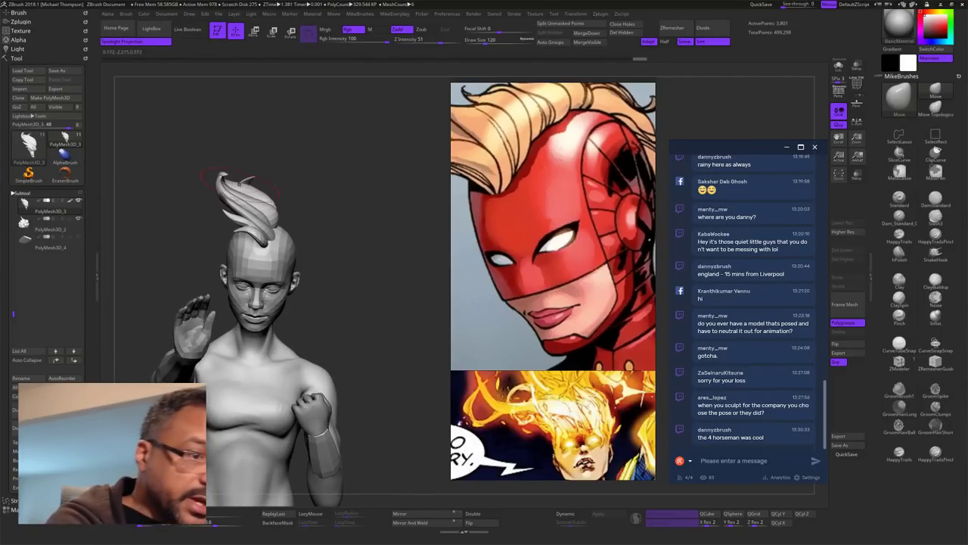
drag(266, 167, 326, 162)
drag(254, 176, 258, 150)
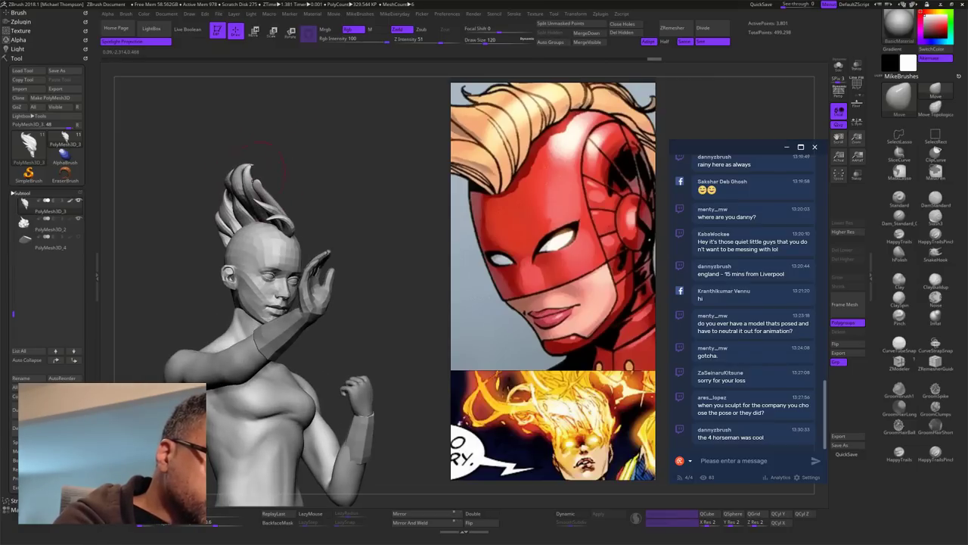
mouse_move(332, 167)
mouse_down()
mouse_move(302, 198)
mouse_move(332, 169)
mouse_move(396, 260)
mouse_move(376, 236)
mouse_move(418, 240)
mouse_move(407, 252)
mouse_up()
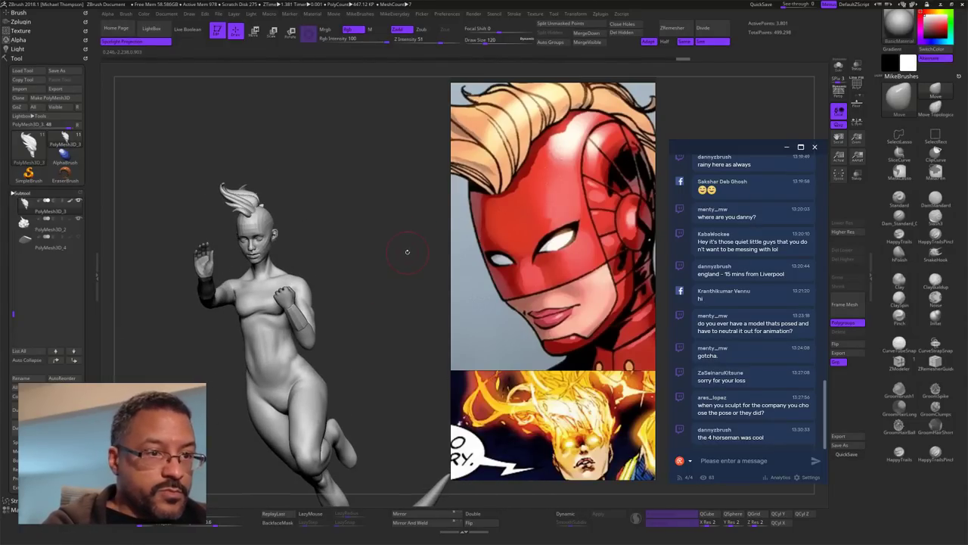
mouse_move(304, 189)
mouse_down()
mouse_move(288, 184)
mouse_move(373, 198)
mouse_move(356, 233)
mouse_move(401, 263)
mouse_move(411, 292)
mouse_move(405, 338)
mouse_move(372, 285)
mouse_move(296, 283)
mouse_up()
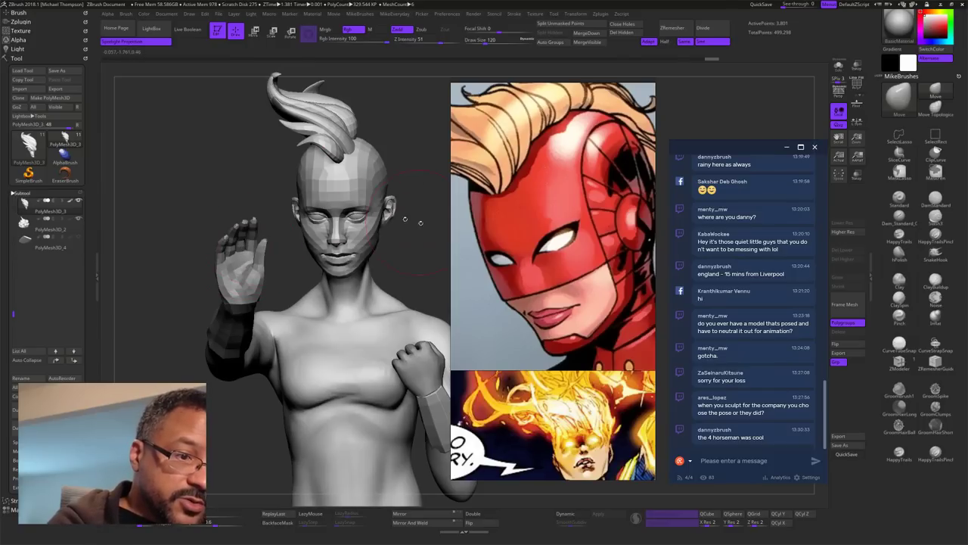
drag(421, 251, 491, 265)
mouse_move(444, 347)
mouse_down()
mouse_move(458, 326)
mouse_move(428, 341)
mouse_move(394, 298)
mouse_up()
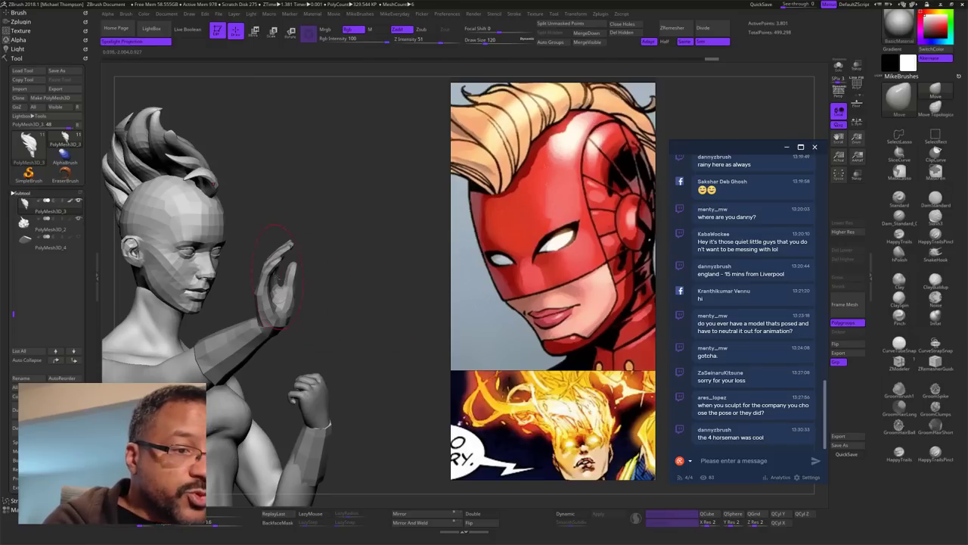
Step: Make the raised open hand the active subtool, isolate it in Solo mode and set the brush draw size to 63
alt+click(276, 276)
click(838, 67)
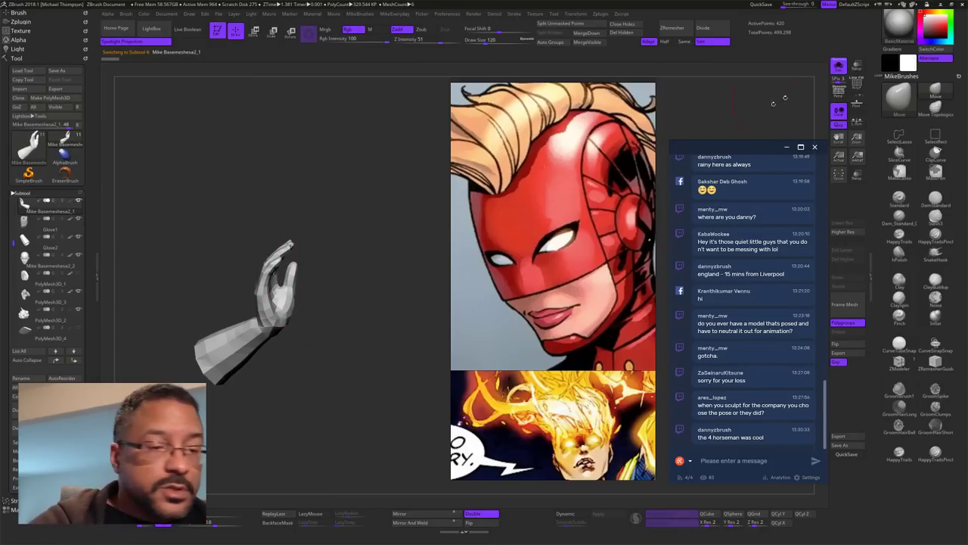
alt+drag(371, 330, 402, 266)
key(s)
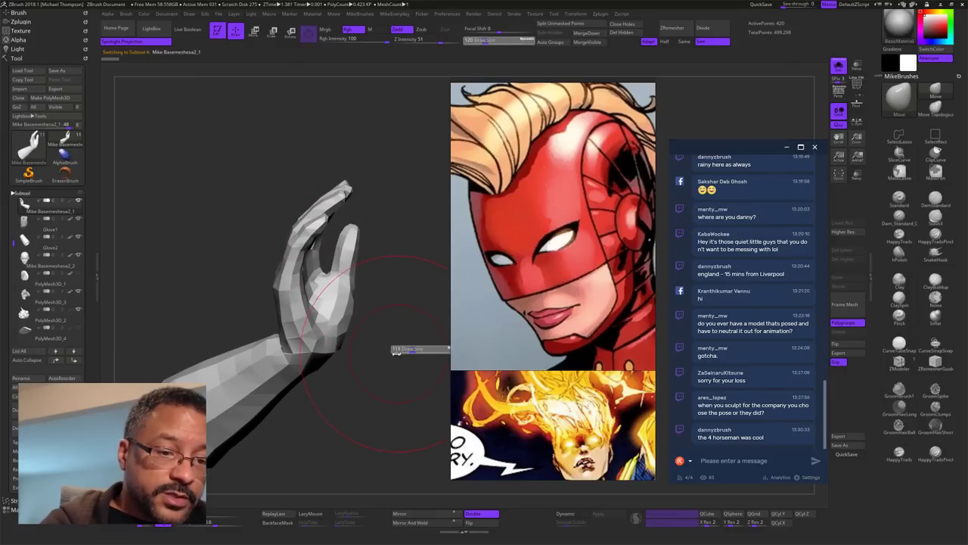
drag(389, 378, 381, 401)
alt+drag(290, 369, 514, 339)
drag(395, 272, 421, 292)
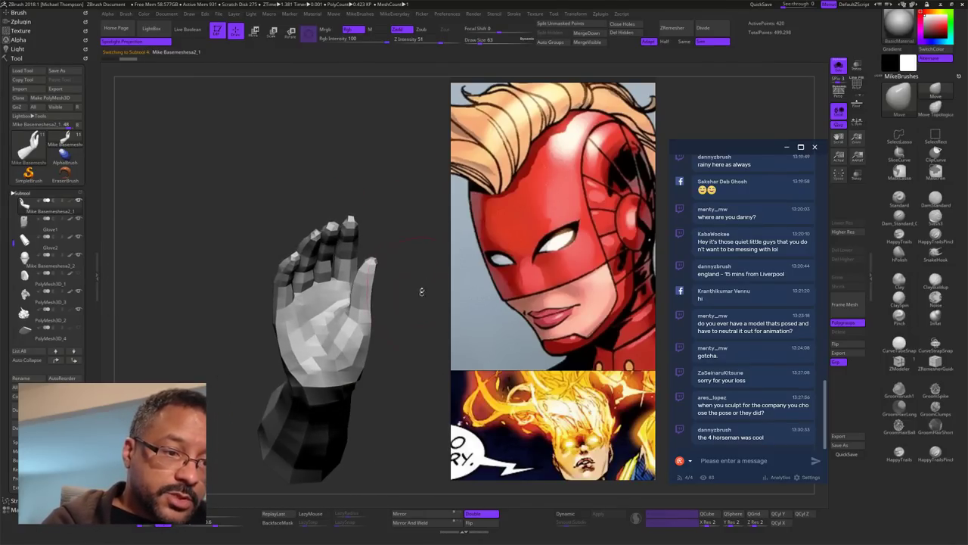
Step: Turn on the polyframe display for the hand and select the MaskLasso brush for masking
key(space)
key(shift+f)
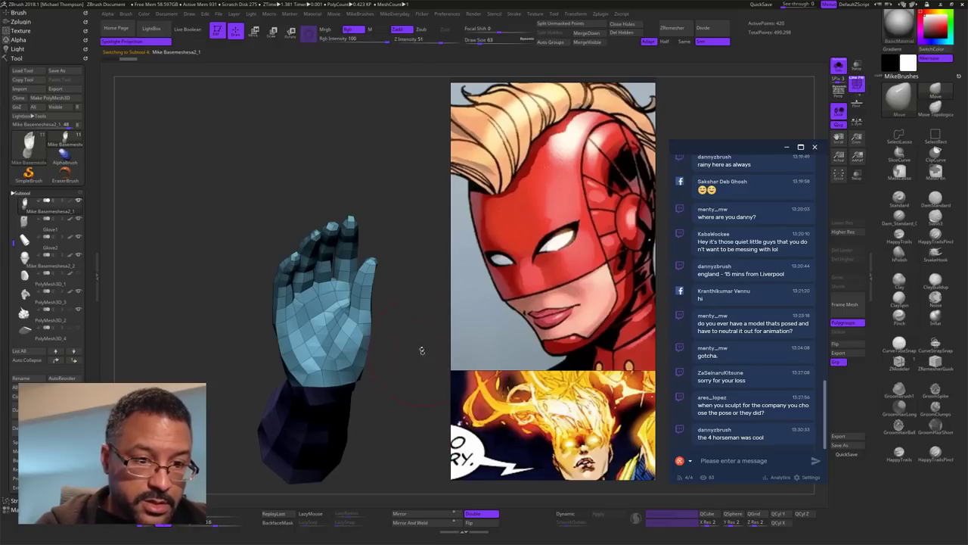
drag(422, 350, 417, 282)
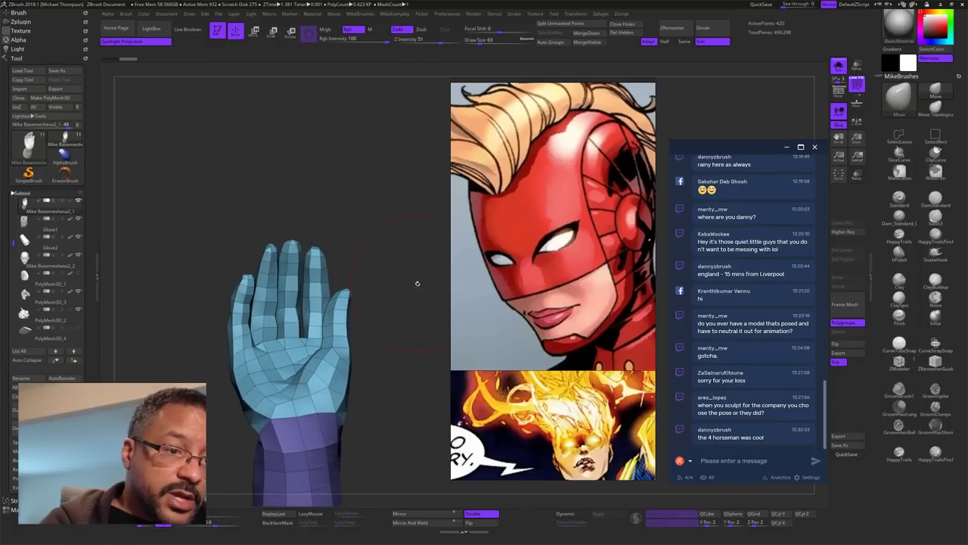
drag(378, 255, 407, 275)
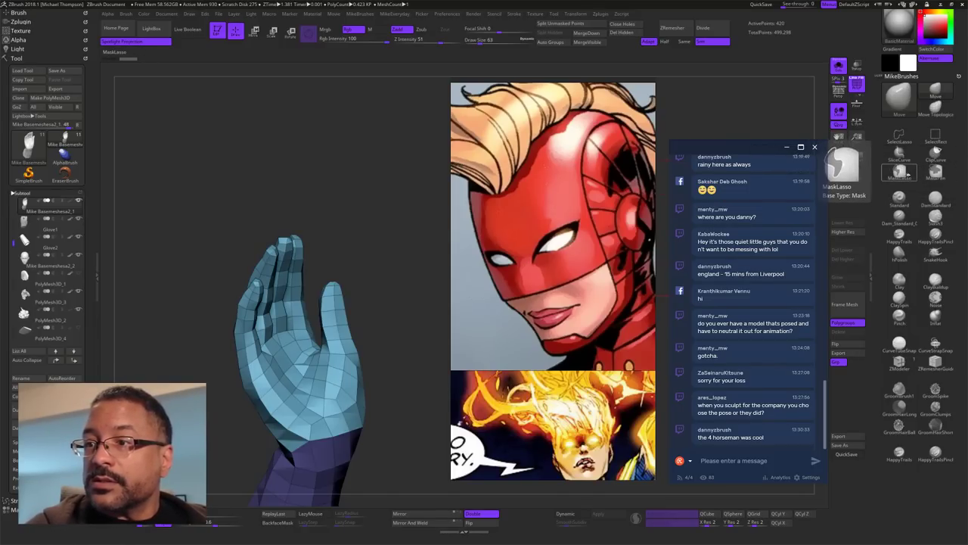
click(904, 174)
click(836, 187)
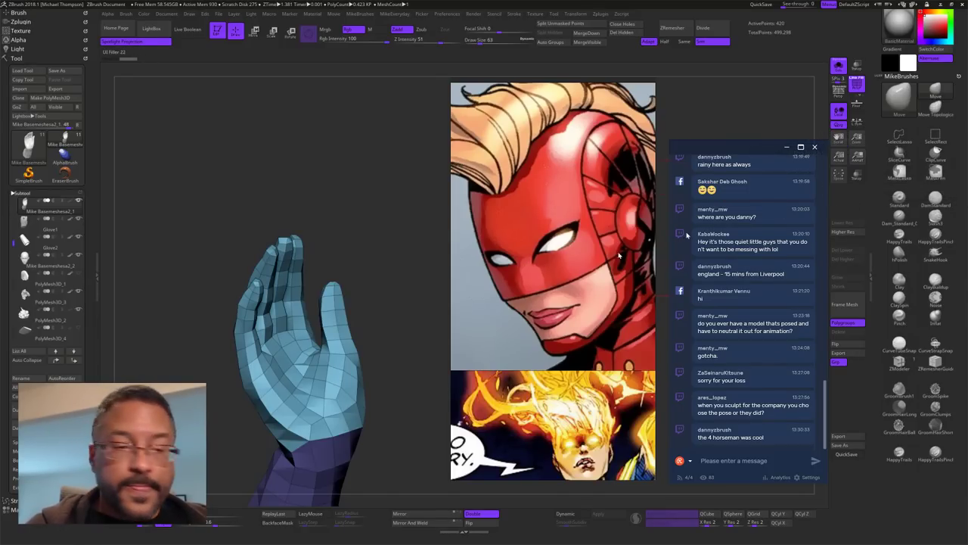
drag(382, 294, 393, 267)
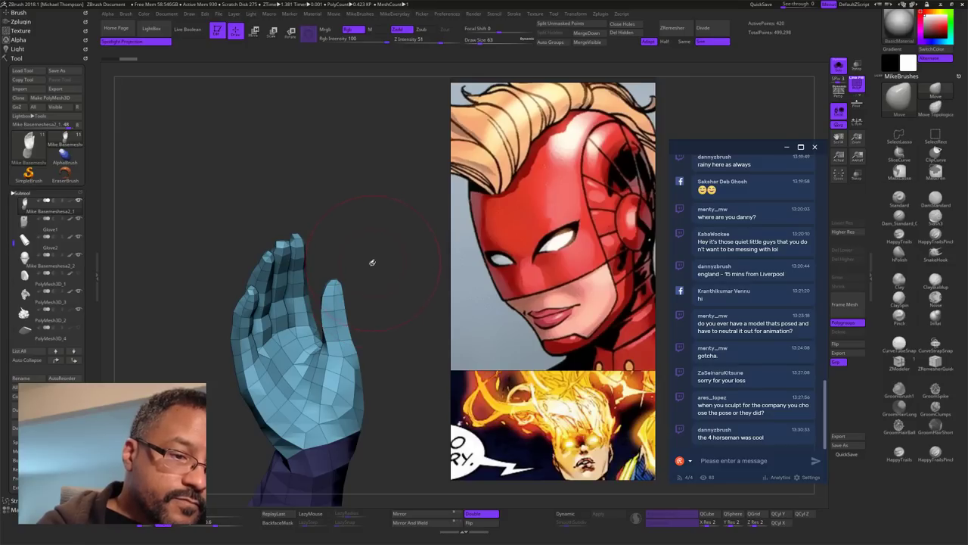
Step: Isolate the tip of the thumb with a rectangular selection and grow the visible area four times to include the whole thumb
ctrl+drag(353, 310, 352, 312)
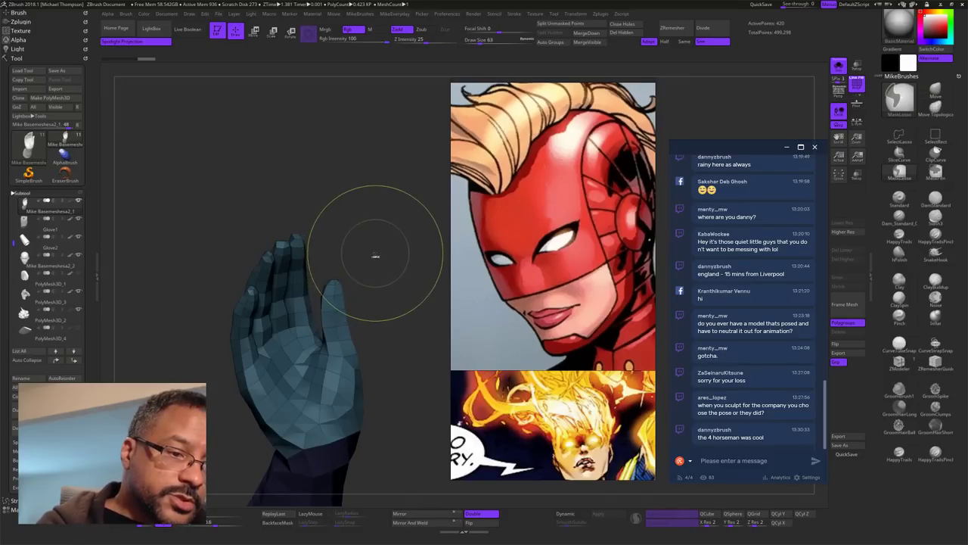
ctrl+click(374, 257)
mouse_move(365, 240)
ctrl+shift+mouse_down()
mouse_move(362, 311)
mouse_move(318, 317)
ctrl+shift+mouse_up()
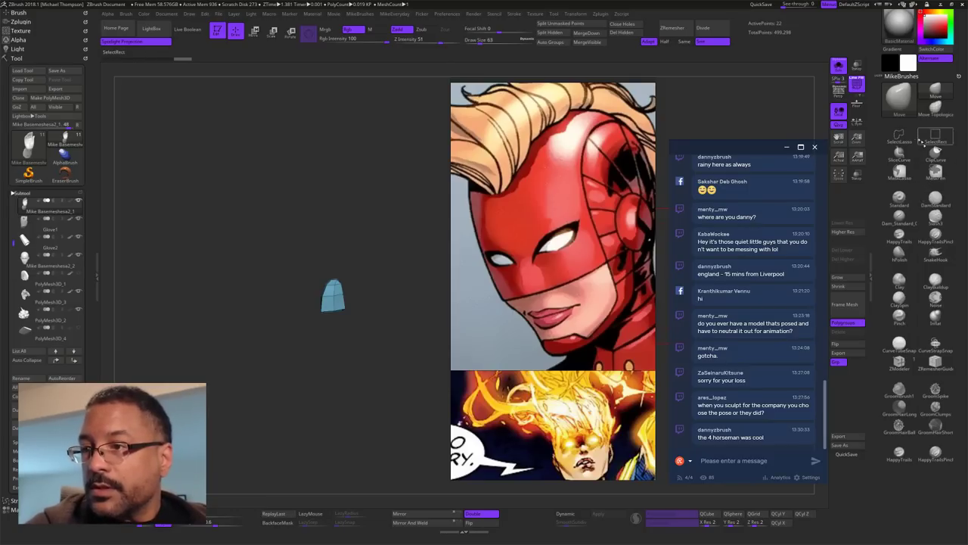
click(921, 141)
mouse_move(413, 366)
mouse_down()
mouse_move(418, 328)
mouse_move(378, 330)
mouse_move(390, 325)
mouse_up()
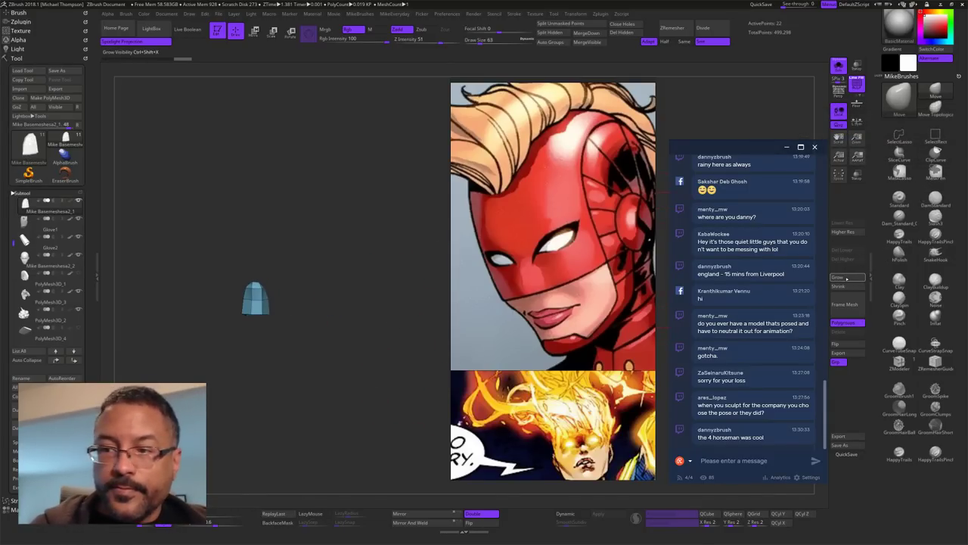
click(847, 279)
click(847, 278)
click(847, 278)
click(847, 279)
Step: Hide the stray palm polygons at the base of the thumb and assign the visible thumb its own polygroup
mouse_move(413, 393)
mouse_down()
mouse_move(352, 413)
mouse_move(395, 391)
mouse_move(358, 347)
mouse_up()
ctrl+shift+click(366, 396)
key(ctrl+z)
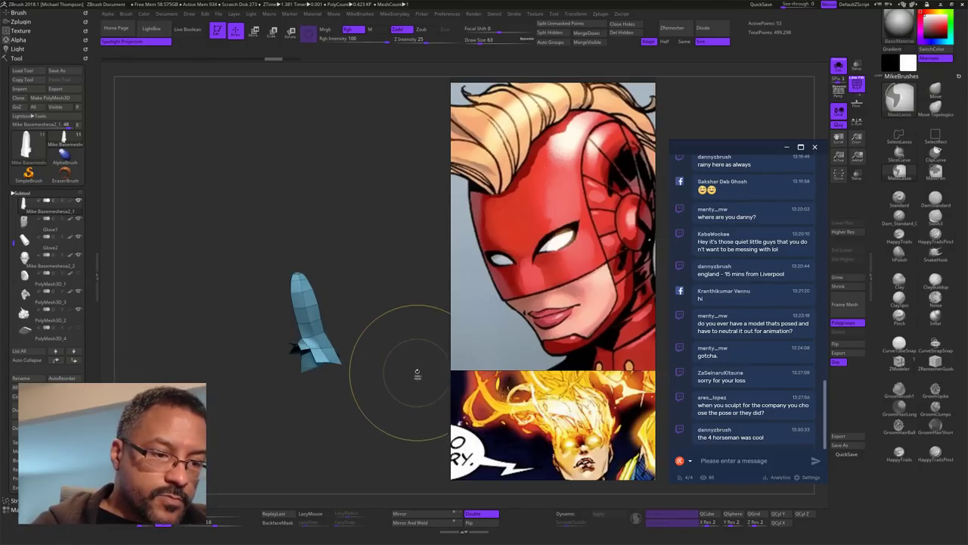
drag(417, 372, 408, 371)
mouse_move(378, 400)
ctrl+alt+shift+mouse_down()
mouse_move(370, 334)
mouse_move(334, 338)
mouse_move(295, 407)
ctrl+alt+shift+mouse_up()
mouse_move(388, 372)
mouse_down()
mouse_move(399, 386)
mouse_move(372, 400)
mouse_move(389, 399)
mouse_move(392, 374)
mouse_move(361, 401)
mouse_move(425, 346)
mouse_move(384, 346)
mouse_move(397, 331)
mouse_up()
key(ctrl+w)
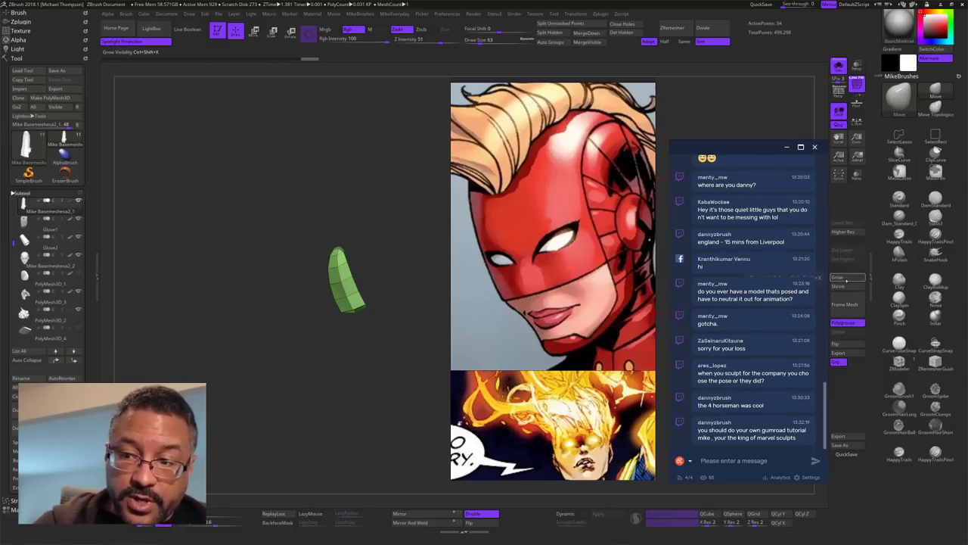
Step: Shrink the visible area twice to the thumb's end segment, give it a separate polygroup and show the whole hand again
click(852, 288)
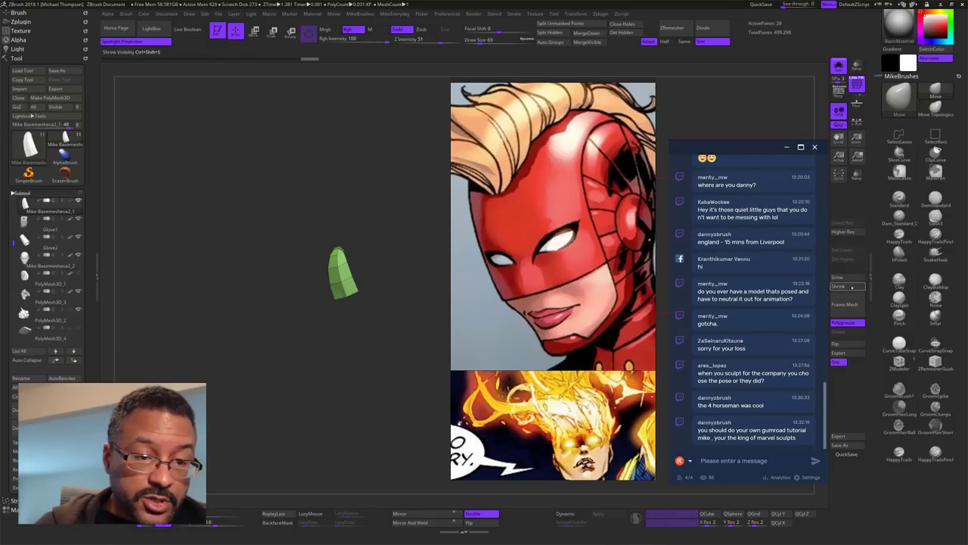
click(849, 286)
drag(390, 319, 394, 338)
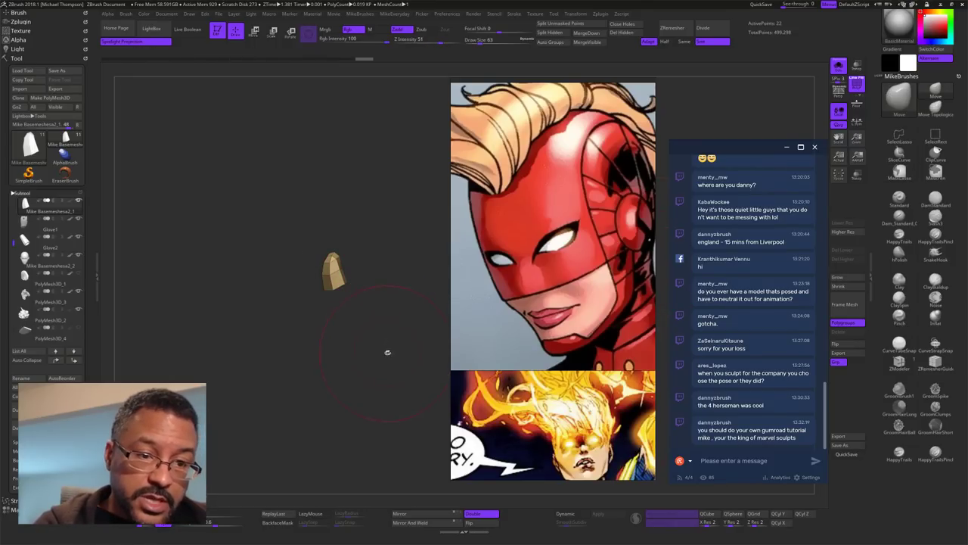
ctrl+shift+click(402, 353)
Step: Isolate the index finger with lasso selections, hiding the other fingers and the excess palm polygons
mouse_move(404, 295)
mouse_down()
mouse_move(372, 304)
mouse_move(405, 296)
mouse_move(389, 317)
mouse_move(428, 294)
mouse_move(400, 291)
mouse_up()
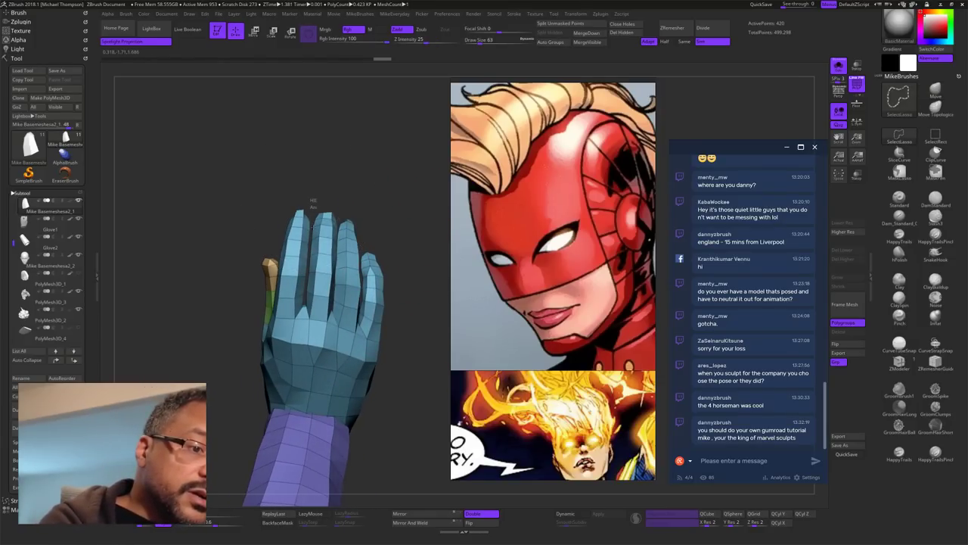
mouse_move(284, 327)
ctrl+alt+shift+mouse_down()
mouse_move(292, 173)
mouse_move(301, 180)
ctrl+alt+shift+mouse_up()
mouse_move(333, 198)
mouse_down()
mouse_move(413, 208)
mouse_move(314, 209)
mouse_move(332, 257)
mouse_up()
mouse_move(332, 342)
ctrl+alt+shift+mouse_down()
mouse_move(288, 349)
mouse_move(370, 367)
ctrl+alt+shift+mouse_up()
drag(361, 330, 342, 346)
mouse_move(383, 308)
ctrl+alt+shift+mouse_down()
mouse_move(285, 248)
mouse_move(293, 306)
mouse_move(368, 370)
ctrl+alt+shift+mouse_up()
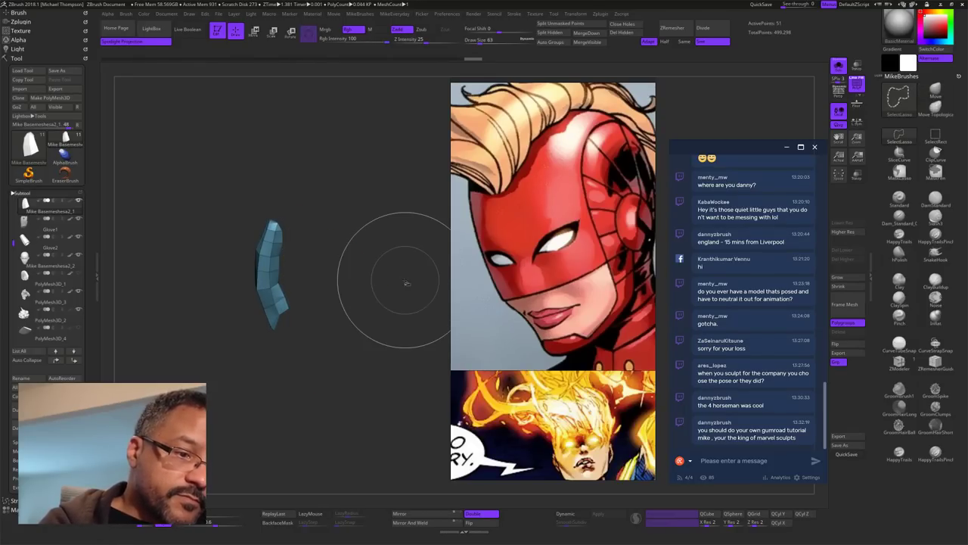
mouse_move(378, 336)
mouse_down()
mouse_move(357, 334)
mouse_move(352, 351)
mouse_move(326, 357)
mouse_move(391, 341)
mouse_move(415, 368)
mouse_move(402, 392)
mouse_up()
Step: Assign the isolated index finger a polygroup, and shrink the visible area to its upper segments to give them a separate one
key(ctrl+w)
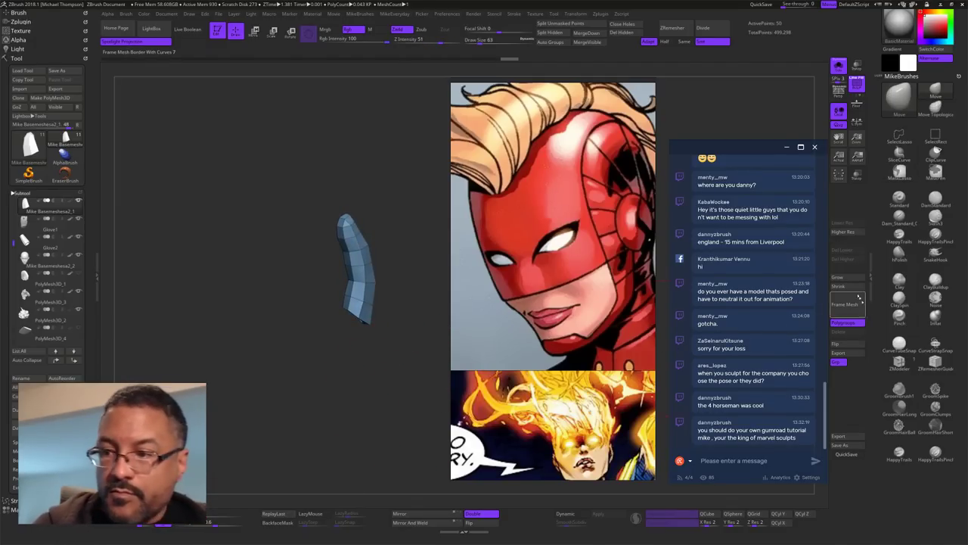
click(846, 288)
key(ctrl+w)
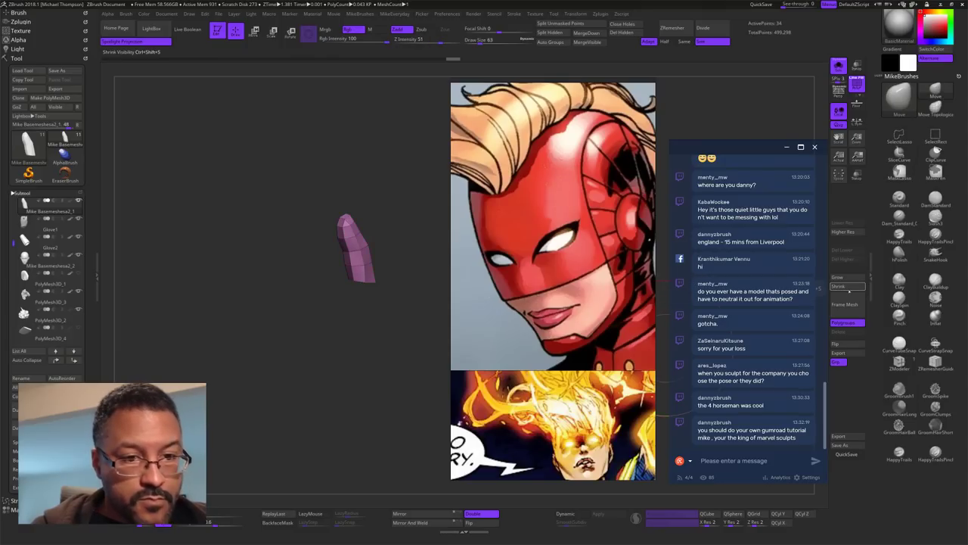
Step: Shrink the visible part of the index finger to its tip, assign the tip its own polygroup and unhide the whole hand
click(848, 288)
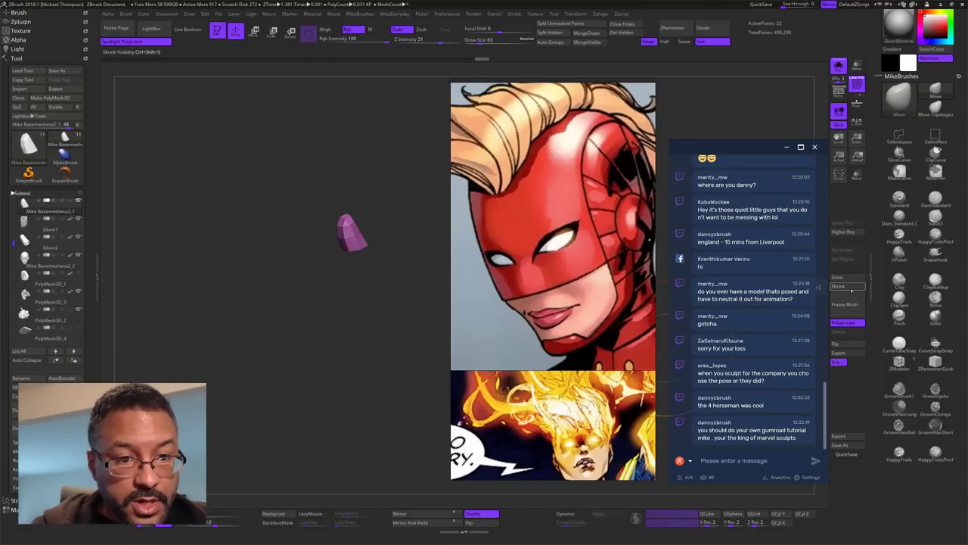
ctrl+shift+click(401, 361)
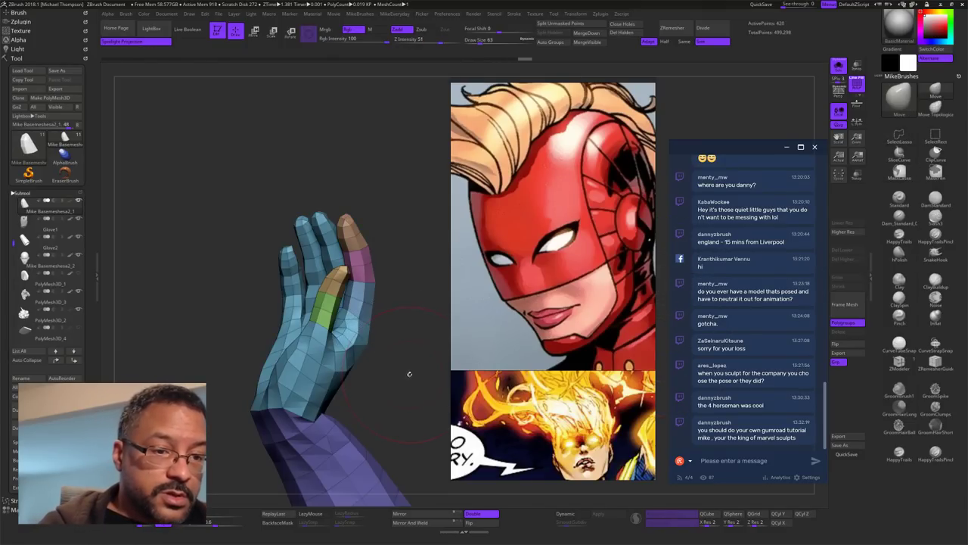
Step: Isolate the middle fingertip with lasso selections, hiding the rest of the hand
drag(406, 386, 338, 373)
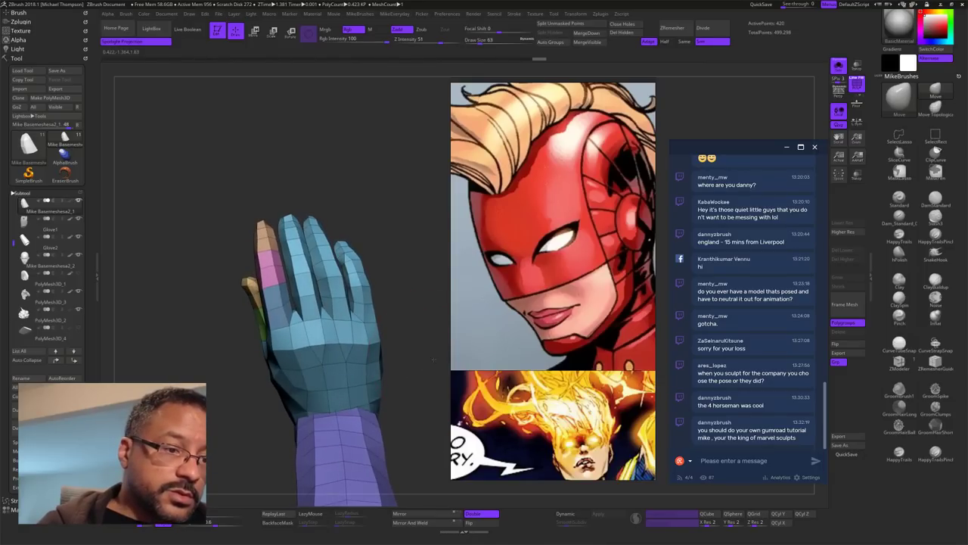
drag(371, 219, 380, 198)
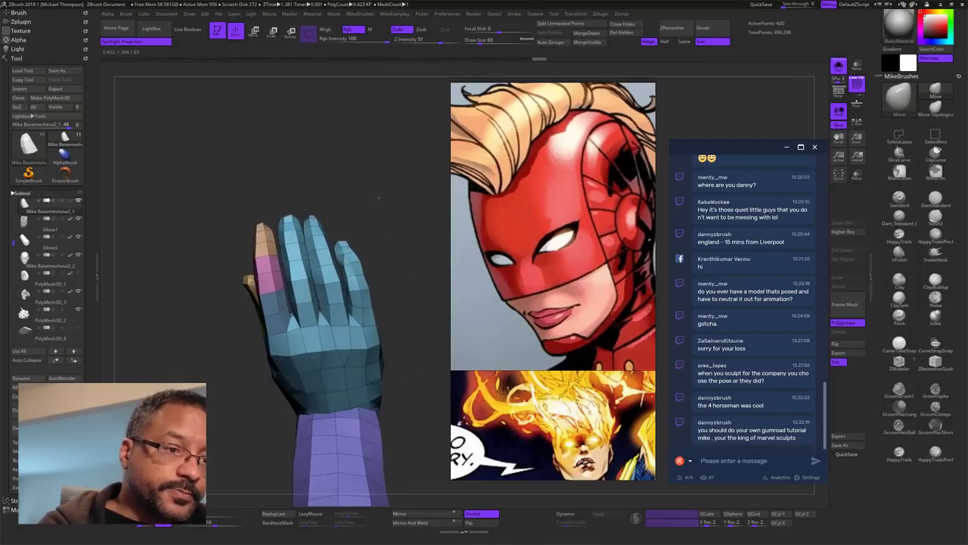
ctrl+shift+drag(275, 202, 298, 176)
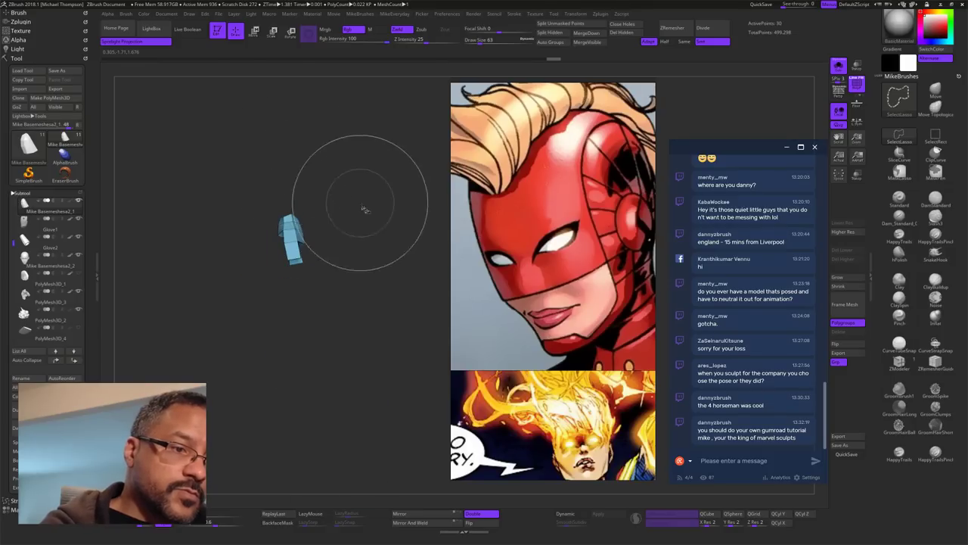
mouse_move(339, 262)
mouse_down()
mouse_move(306, 280)
mouse_move(335, 285)
mouse_move(293, 253)
mouse_move(303, 313)
mouse_up()
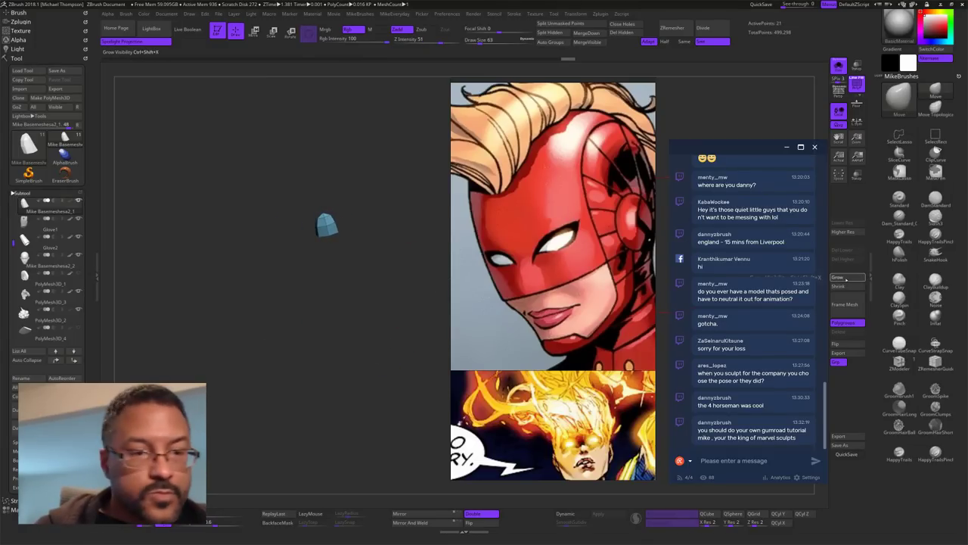
Step: Grow the visible area down the middle finger to its knuckle and assign the whole finger its own polygroup
click(845, 278)
click(846, 278)
click(846, 279)
mouse_move(407, 402)
mouse_down()
mouse_move(393, 402)
mouse_move(433, 376)
mouse_move(430, 389)
mouse_up()
ctrl+shift+click(399, 405)
key(ctrl+shift+z)
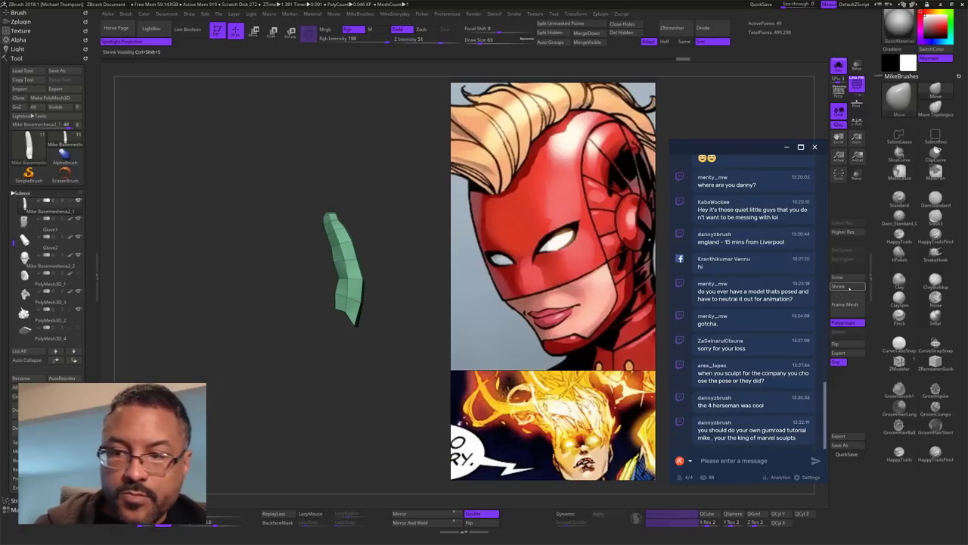
Step: Shrink the visible middle finger joint by joint, give its upper segments separate polygroups, and unhide the hand
click(849, 287)
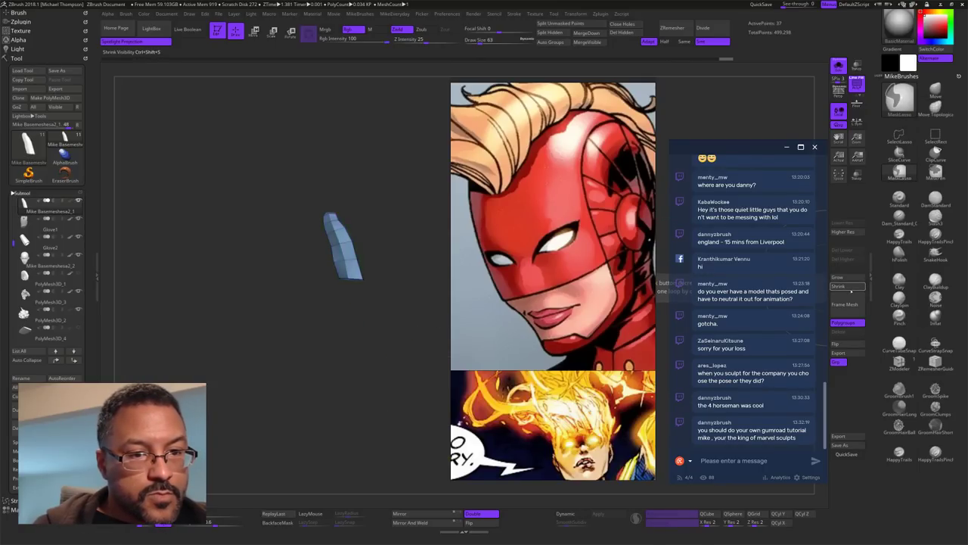
key(ctrl+w)
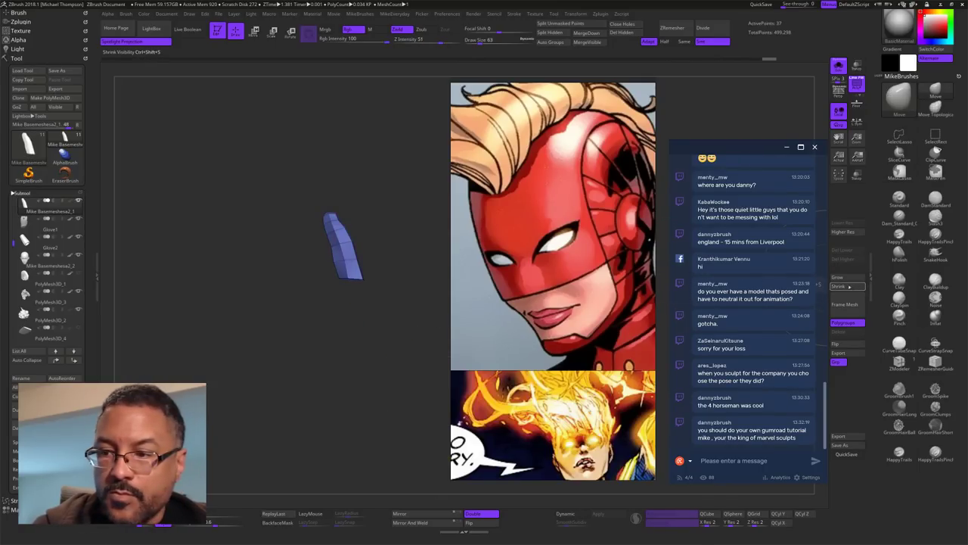
key(ctrl+w)
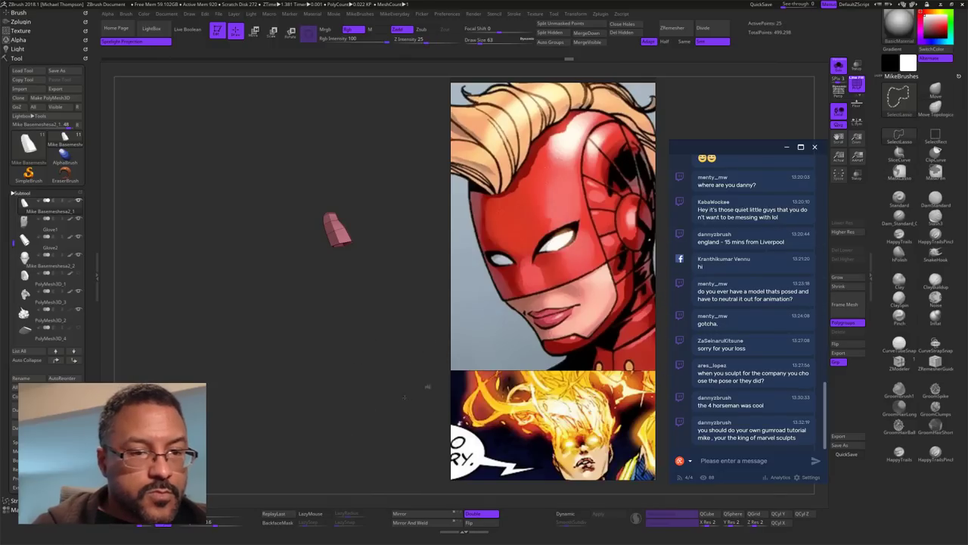
ctrl+shift+click(422, 422)
Step: Isolate the ring fingertip with a lasso selection, hiding the rest of the hand
drag(420, 425, 431, 325)
drag(365, 202, 345, 201)
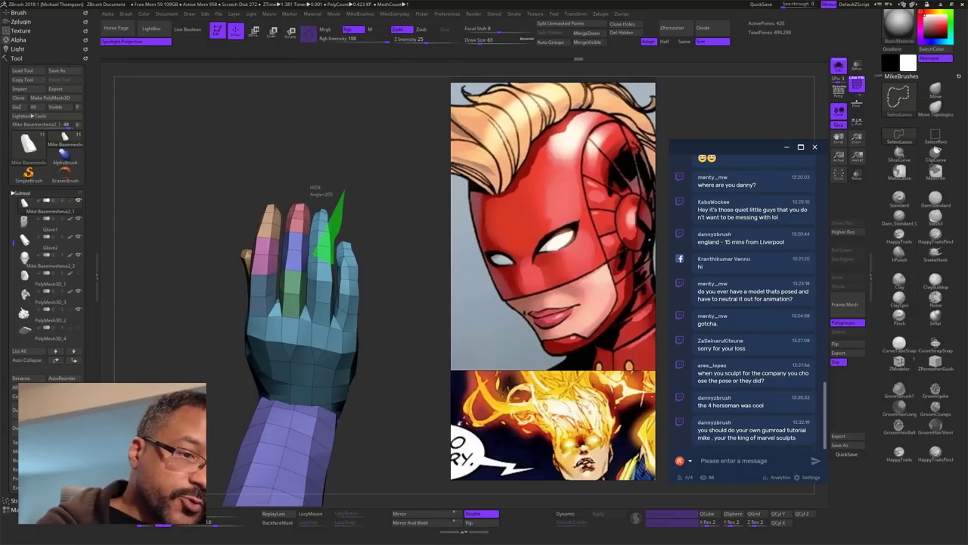
ctrl+shift+drag(312, 254, 326, 194)
drag(408, 235, 342, 251)
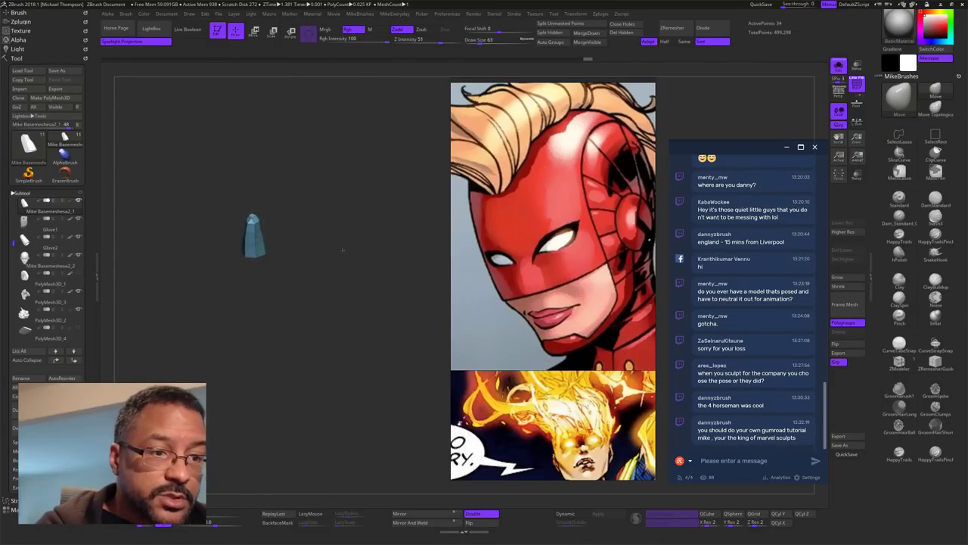
Step: Grow the visible area down the ring finger to its knuckle and assign the finger its own polygroup
click(854, 279)
click(855, 279)
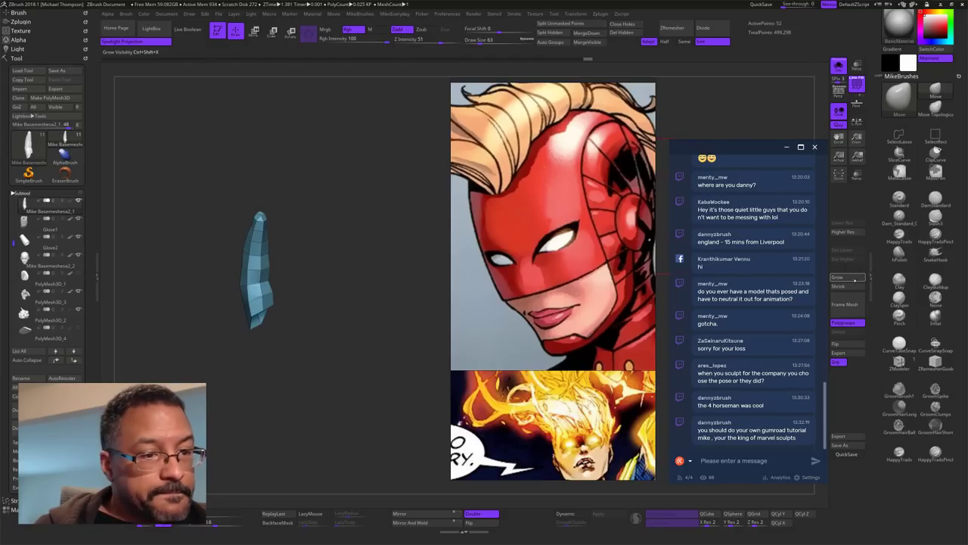
drag(445, 386, 372, 393)
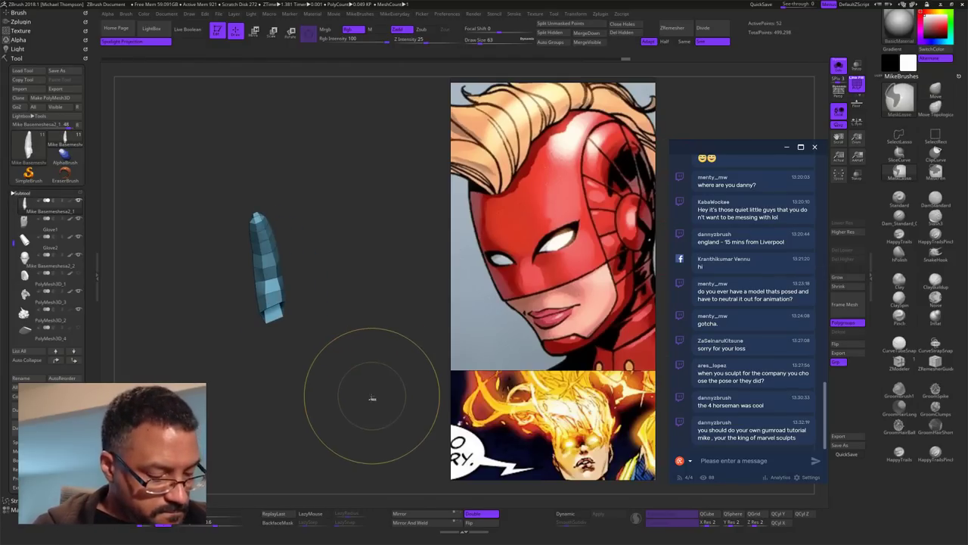
key(ctrl+w)
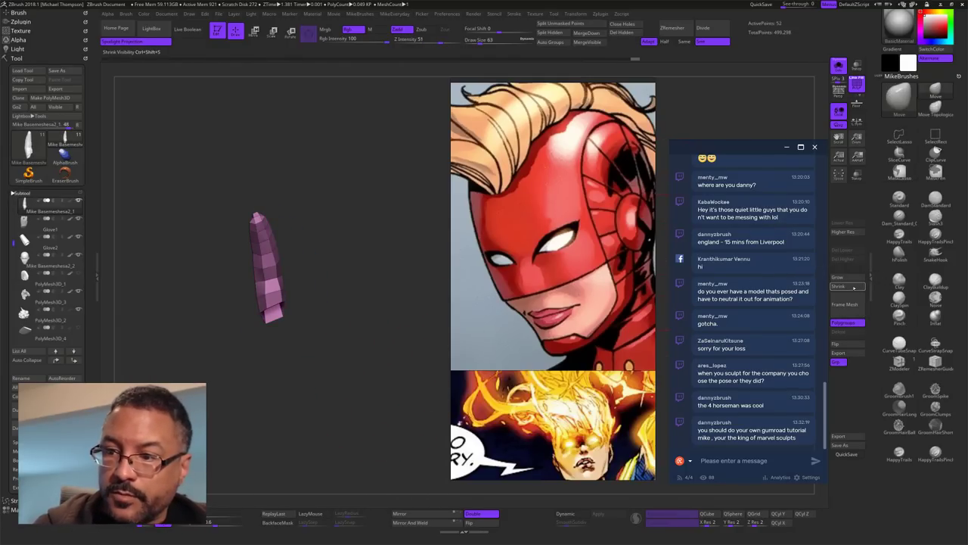
Step: Shrink the visible ring finger joint by joint, assign separate polygroups to its middle segment and tip, and unhide the hand
click(854, 287)
click(854, 289)
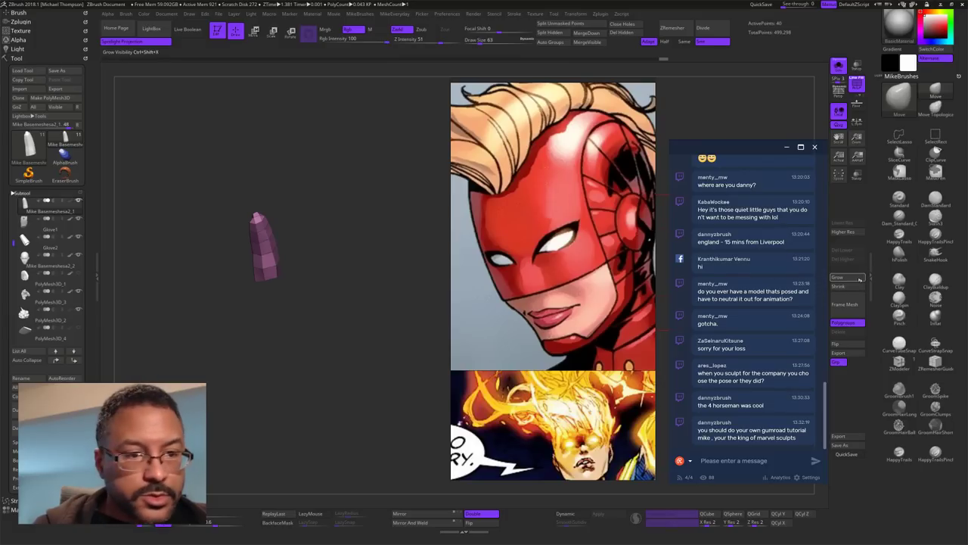
key(ctrl+w)
drag(401, 408, 342, 420)
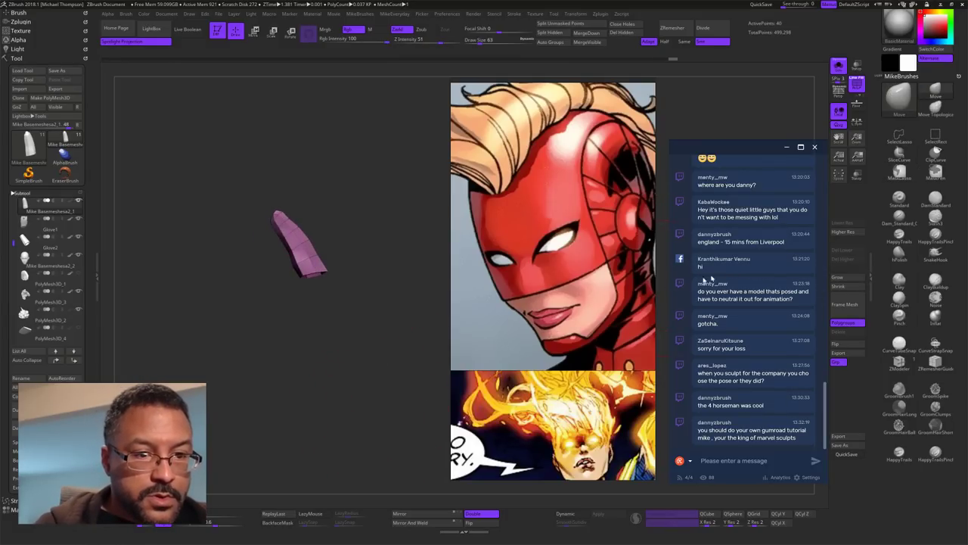
key(ctrl+w)
click(846, 287)
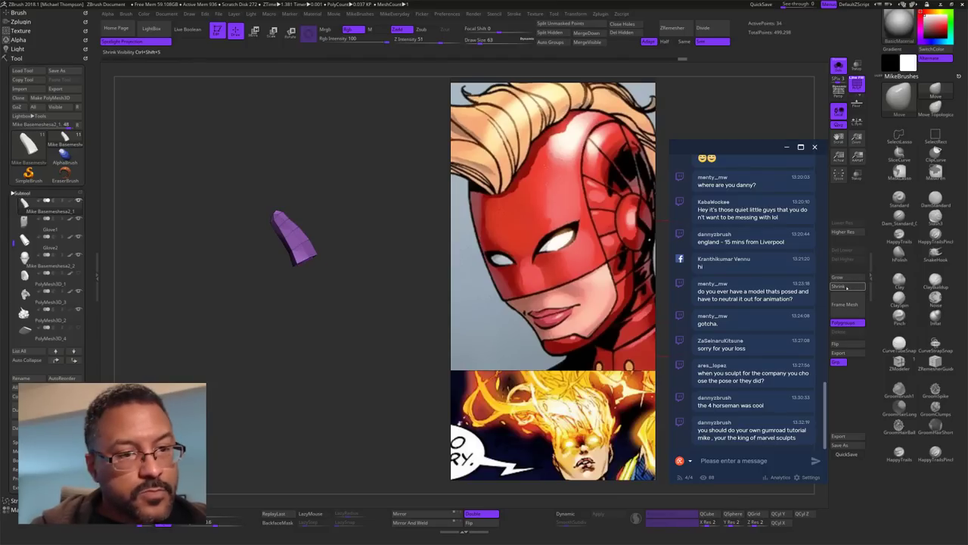
key(ctrl+w)
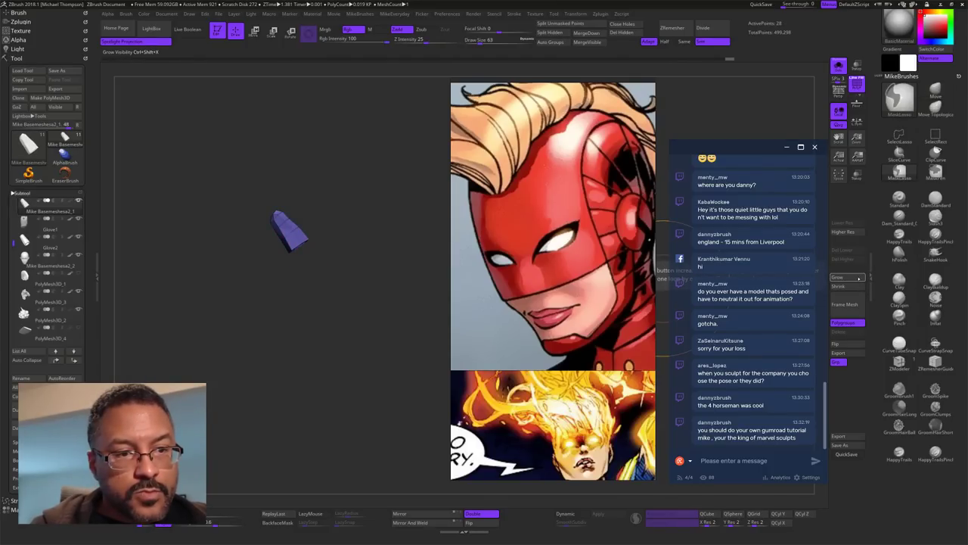
ctrl+shift+click(402, 393)
Step: Isolate the little finger with a lasso selection and assign it its own polygroup
mouse_move(415, 390)
mouse_down()
mouse_move(382, 396)
mouse_move(425, 376)
mouse_move(380, 390)
mouse_move(387, 383)
mouse_up()
mouse_move(371, 221)
ctrl+shift+mouse_down()
mouse_move(364, 328)
mouse_move(331, 315)
mouse_move(321, 248)
mouse_move(360, 189)
ctrl+shift+mouse_up()
mouse_move(400, 289)
mouse_down()
mouse_move(366, 342)
mouse_move(334, 328)
mouse_move(347, 335)
mouse_move(268, 383)
mouse_move(393, 359)
mouse_up()
key(ctrl+w)
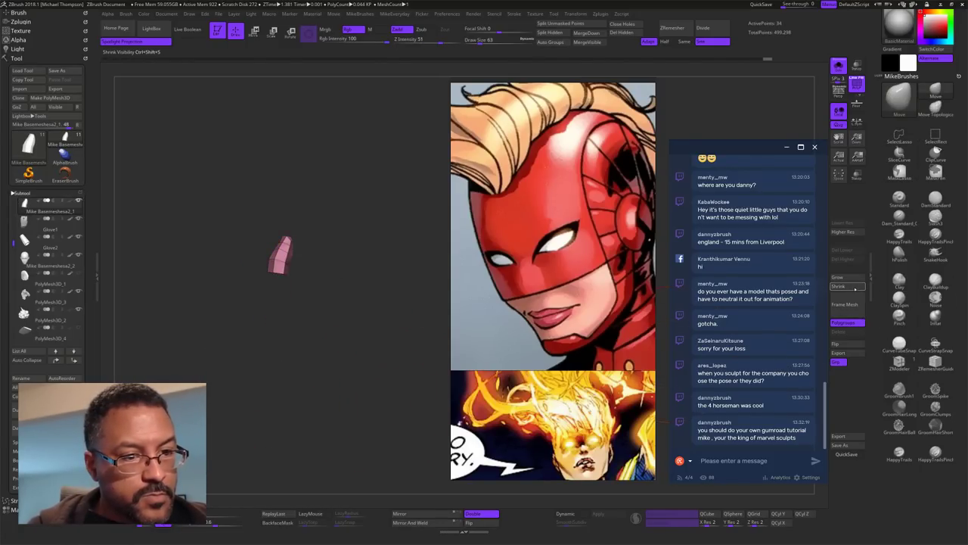
Step: Adjust the visible area along the little finger, assign its middle segment and tip separate polygroups, and unhide the hand
click(847, 277)
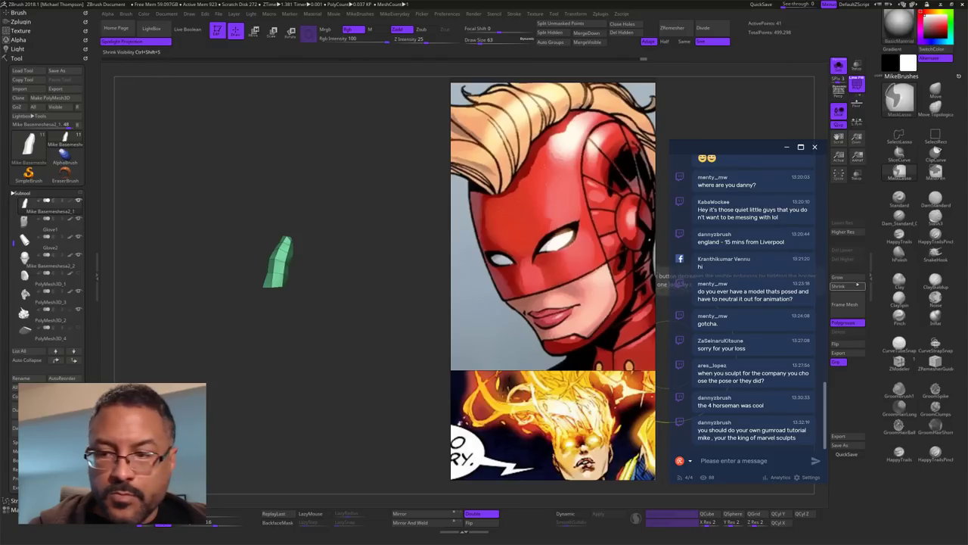
click(848, 287)
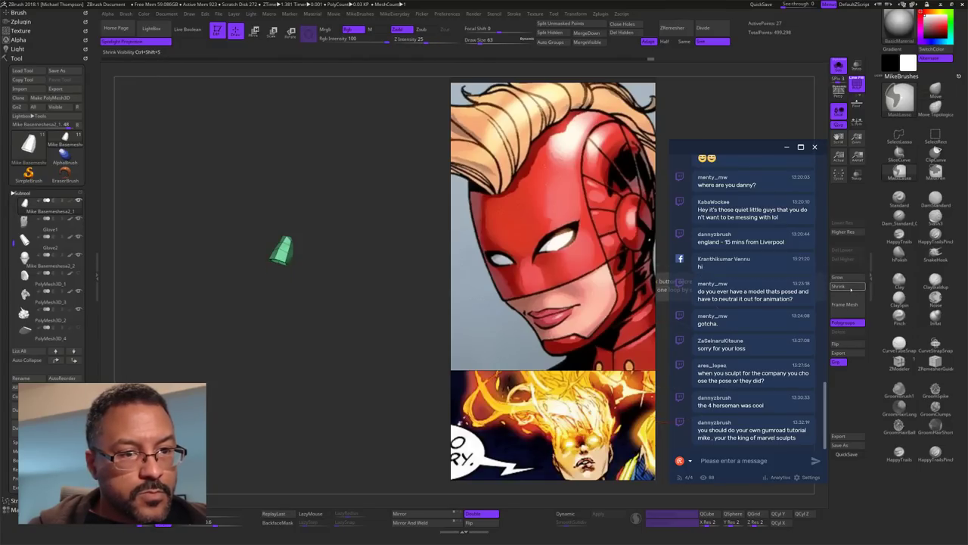
ctrl+shift+click(403, 400)
Step: Review the finger polygroups and bring up the reference image of the costumed heroine firing a blast from her hand
drag(411, 409, 423, 364)
drag(395, 403, 417, 368)
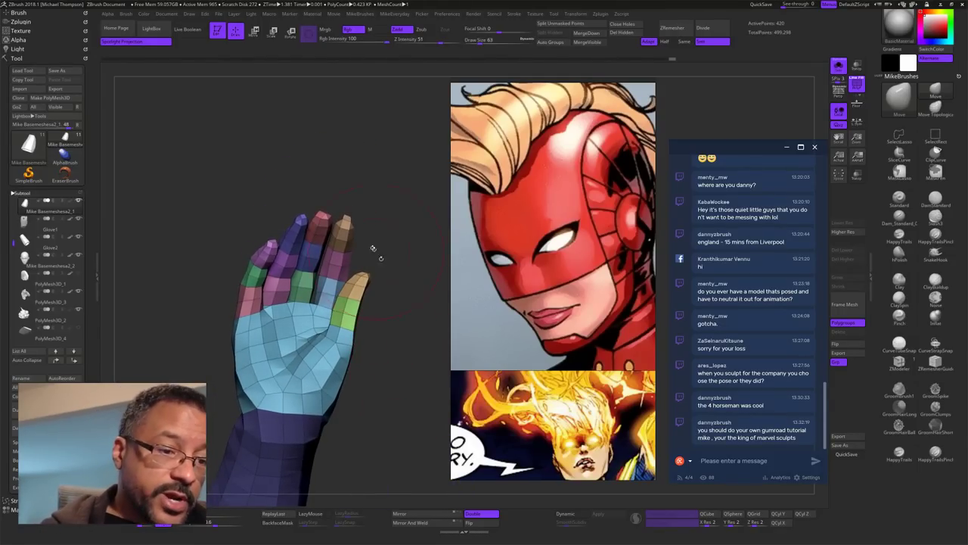
drag(395, 245, 371, 270)
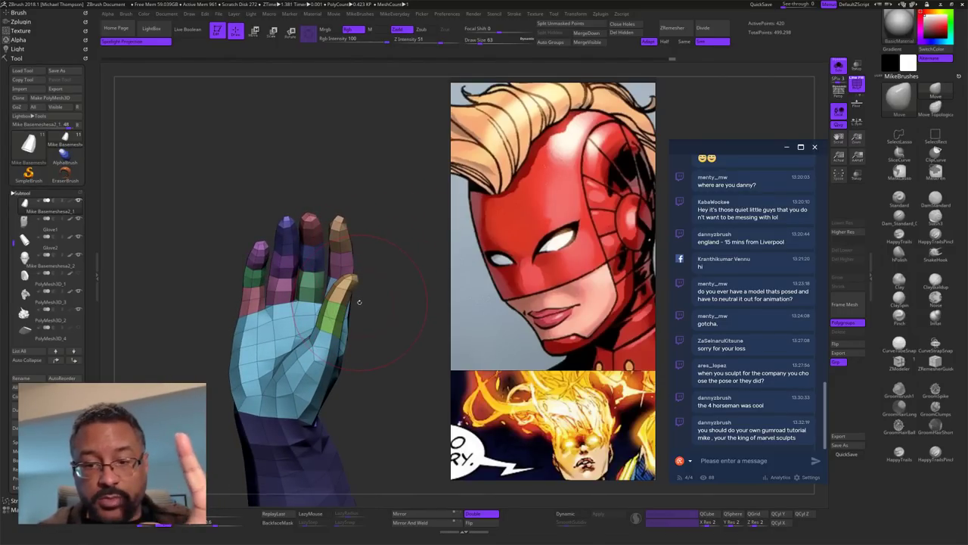
scroll(545, 347, down, 6)
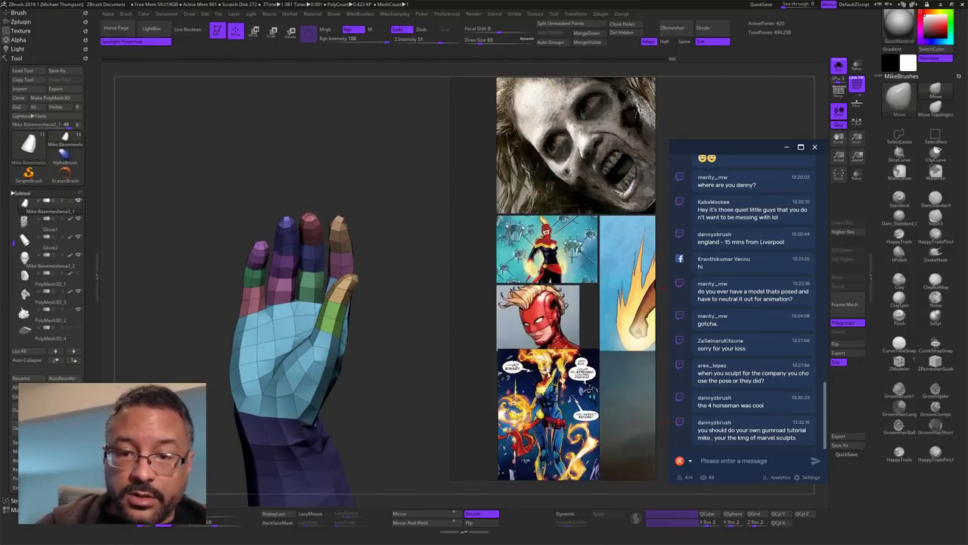
middle_drag(575, 458, 604, 271)
scroll(533, 321, up, 5)
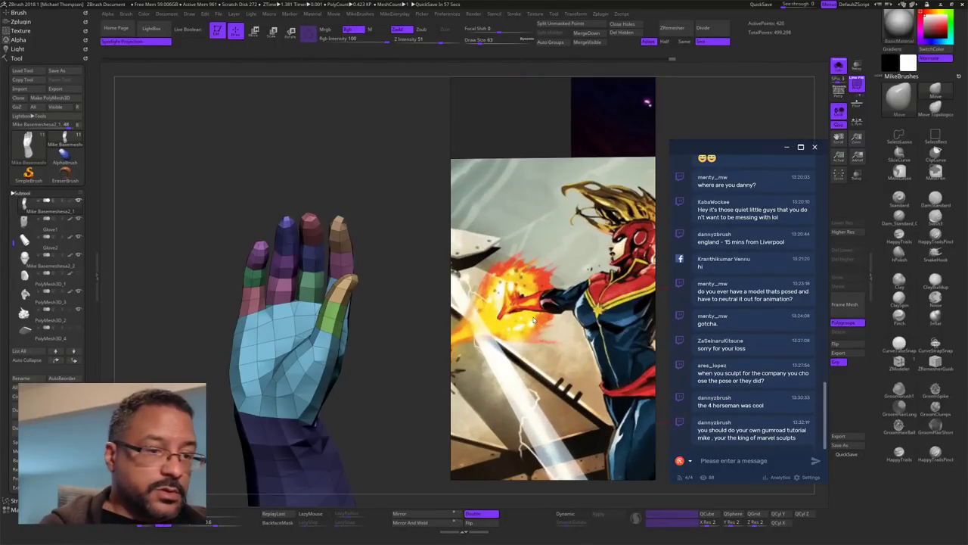
Step: Mask the whole hand and forearm except the thumb and its base in the palm
mouse_move(384, 358)
mouse_down()
mouse_move(376, 370)
mouse_move(409, 387)
mouse_move(398, 324)
mouse_move(391, 340)
mouse_move(391, 279)
mouse_up()
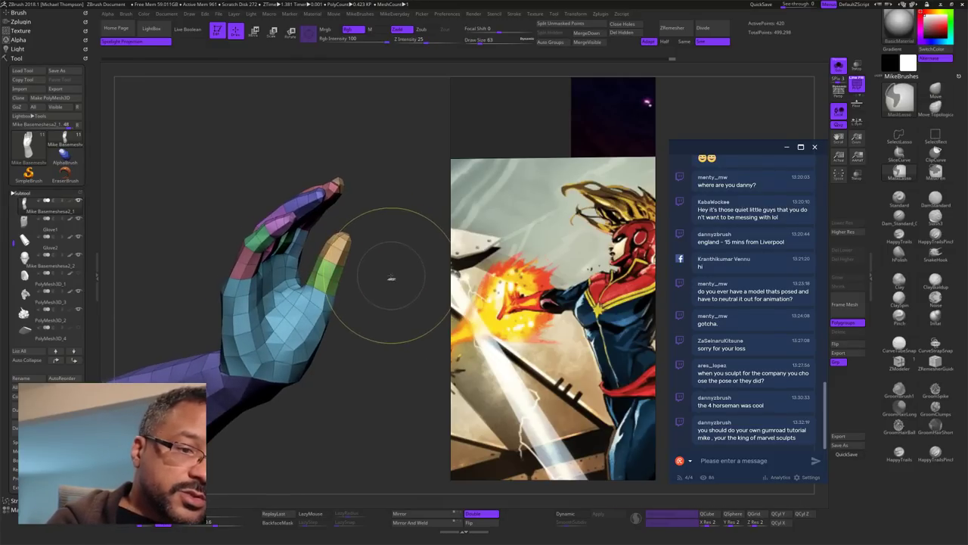
mouse_move(364, 206)
ctrl+mouse_down()
mouse_move(313, 237)
mouse_move(300, 282)
mouse_move(303, 382)
mouse_move(332, 380)
ctrl+mouse_up()
mouse_move(402, 384)
mouse_down()
mouse_move(434, 365)
mouse_move(404, 355)
mouse_move(393, 372)
mouse_move(401, 356)
mouse_up()
ctrl+click(404, 358)
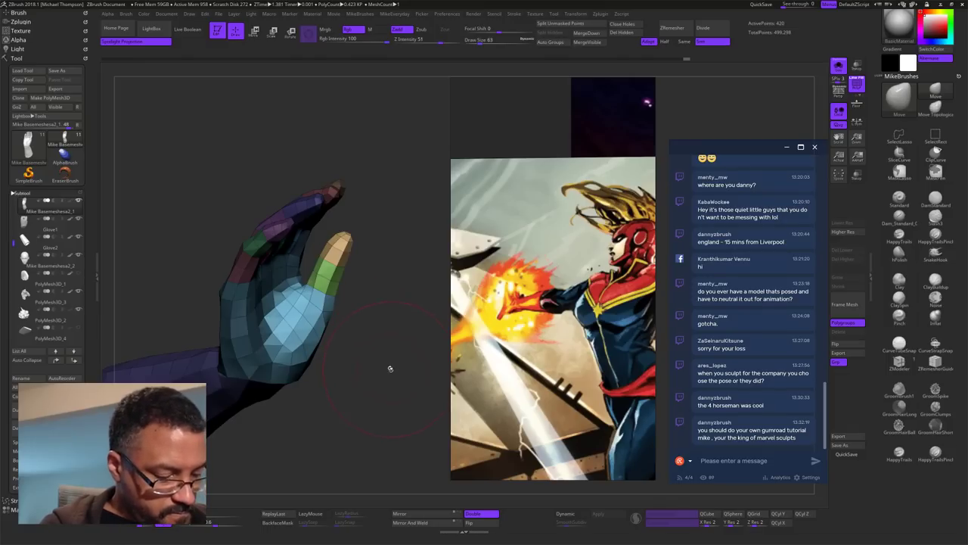
ctrl+click(374, 358)
ctrl+click(414, 377)
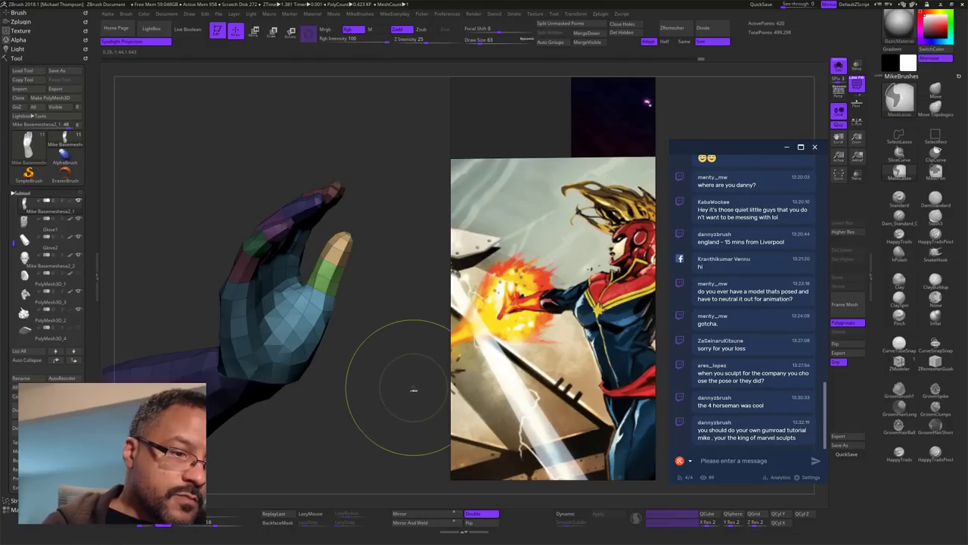
Step: Activate the Move gizmo and place it at the base of the thumb as the pivot
key(w)
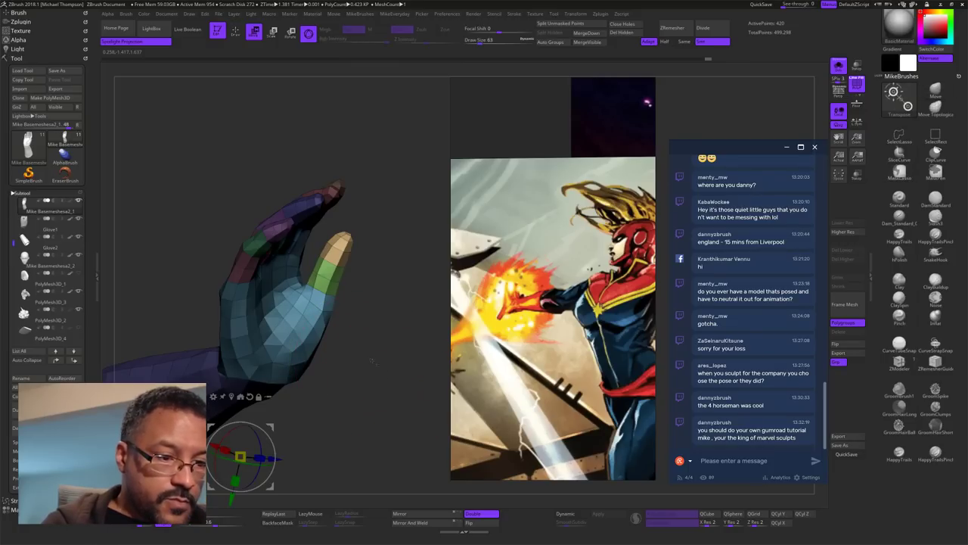
alt+click(283, 343)
drag(574, 335, 378, 282)
drag(505, 284, 301, 390)
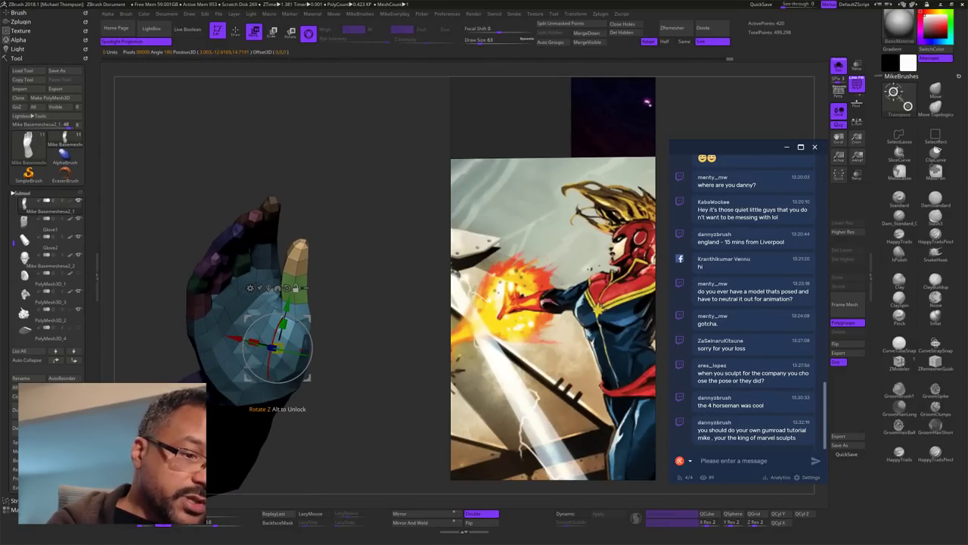
Step: Rotate the unmasked thumb about its base away from the palm and shift it slightly into place
mouse_move(379, 328)
mouse_down()
mouse_move(394, 323)
mouse_move(384, 317)
mouse_up()
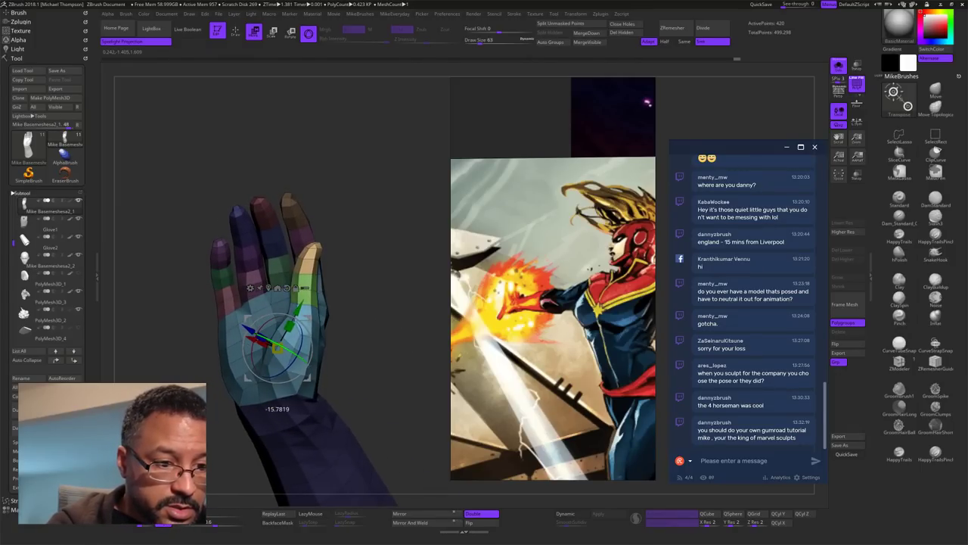
drag(424, 344, 372, 351)
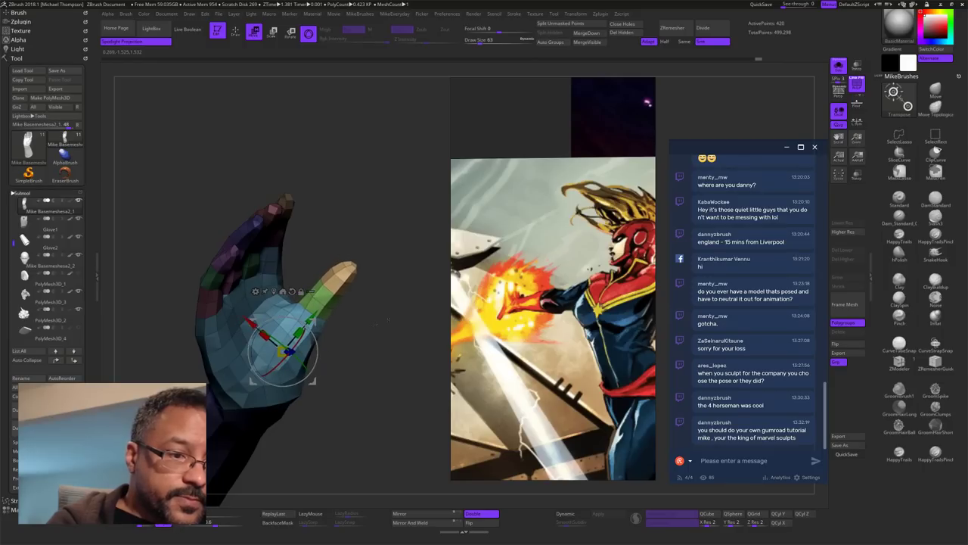
mouse_move(388, 320)
mouse_down()
mouse_move(386, 378)
mouse_move(389, 329)
mouse_move(359, 313)
mouse_move(383, 319)
mouse_up()
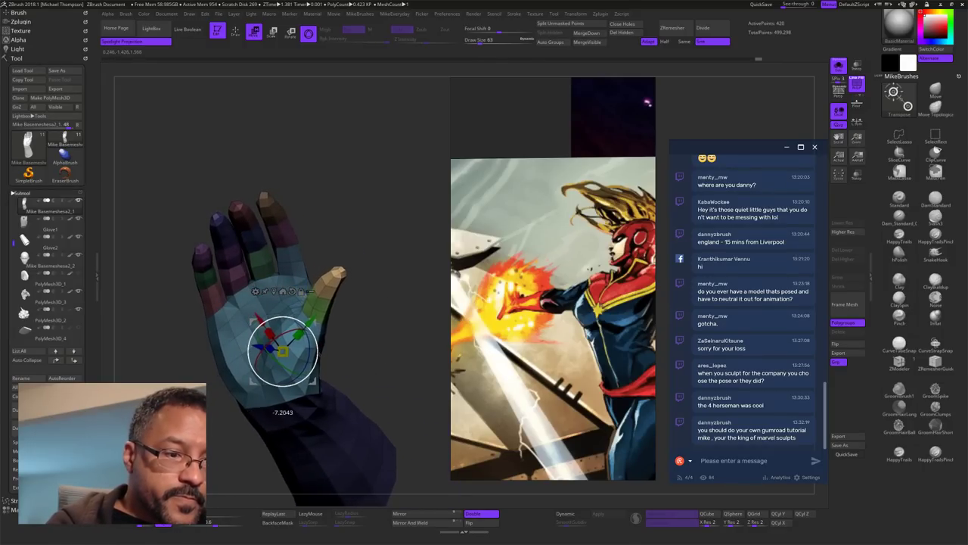
drag(411, 284, 340, 337)
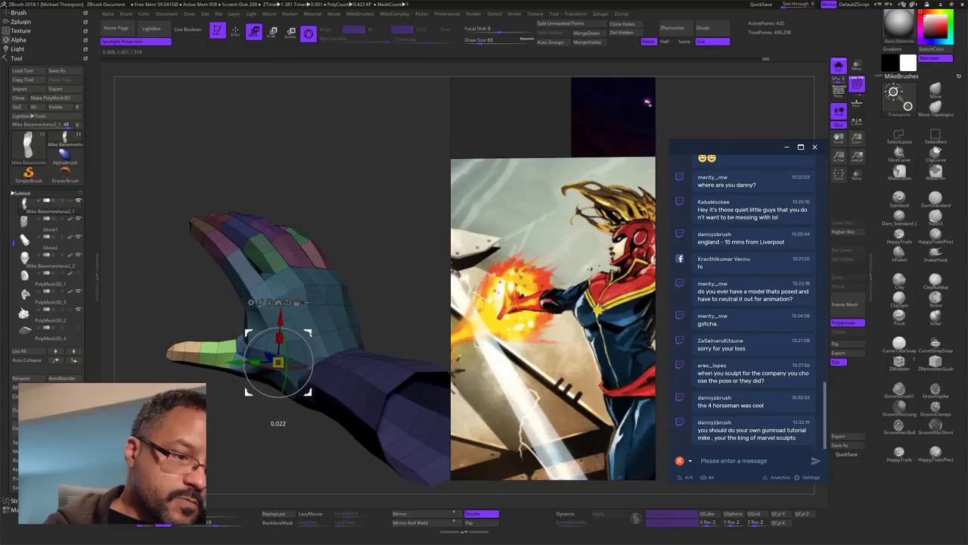
drag(379, 318, 389, 357)
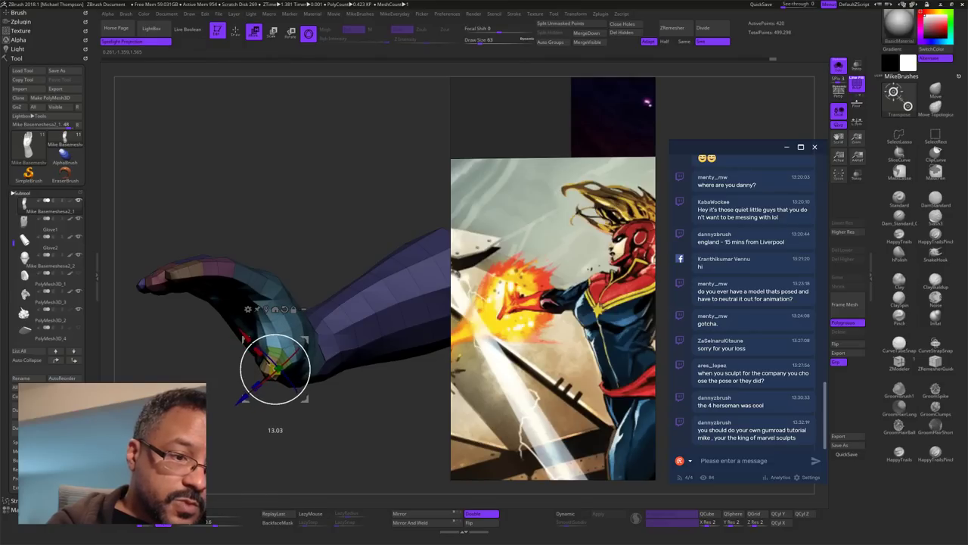
Step: Clear the mask and reshape the base of the thumb with the Move brush at a draw size of about 62
mouse_move(362, 394)
mouse_down()
mouse_move(393, 355)
mouse_move(367, 391)
mouse_move(413, 449)
mouse_move(419, 433)
mouse_move(439, 430)
mouse_up()
key(q)
key(s)
click(415, 440)
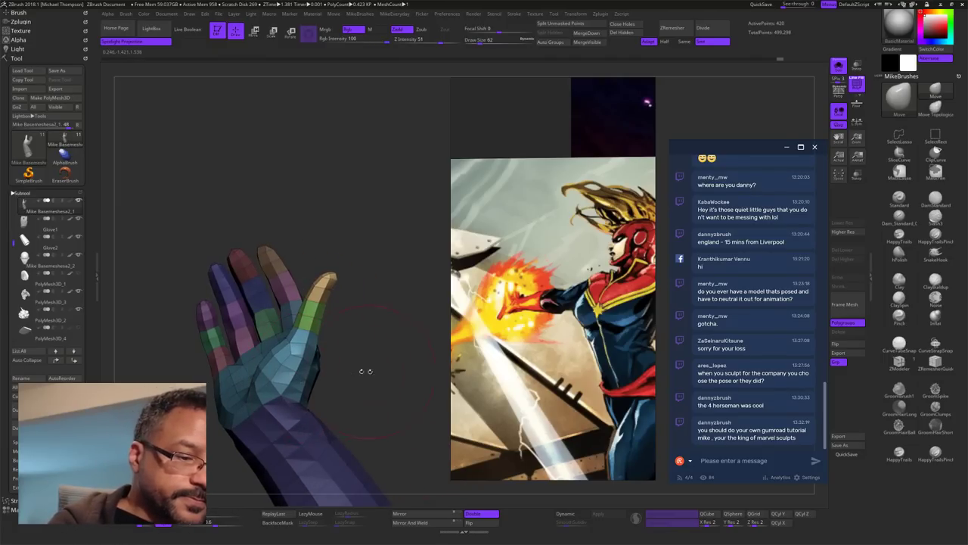
drag(363, 370, 333, 373)
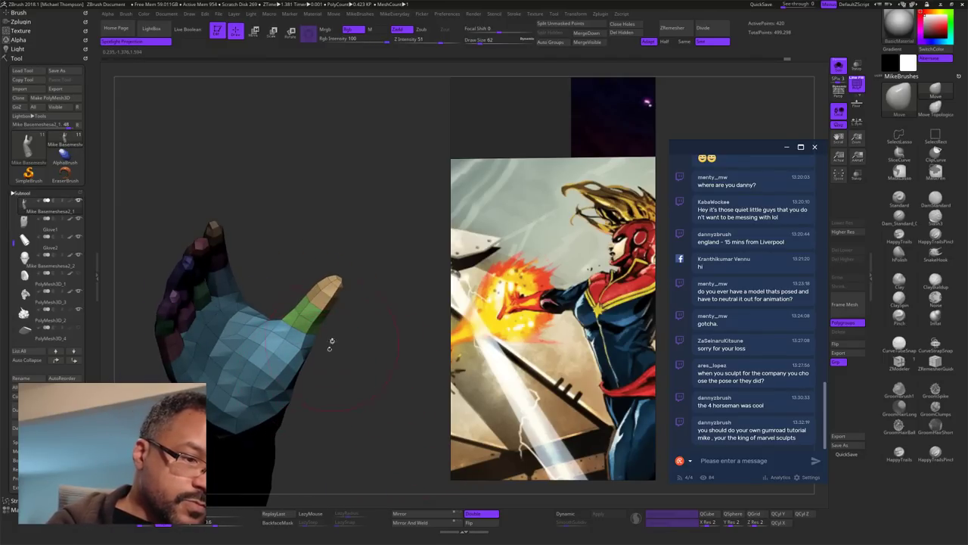
drag(366, 305, 364, 361)
mouse_move(388, 275)
mouse_down()
mouse_move(372, 283)
mouse_move(366, 268)
mouse_move(367, 385)
mouse_up()
Step: Set the Move brush's draw size to 45 and refine the thumb's shape from the back and palm sides
key(s)
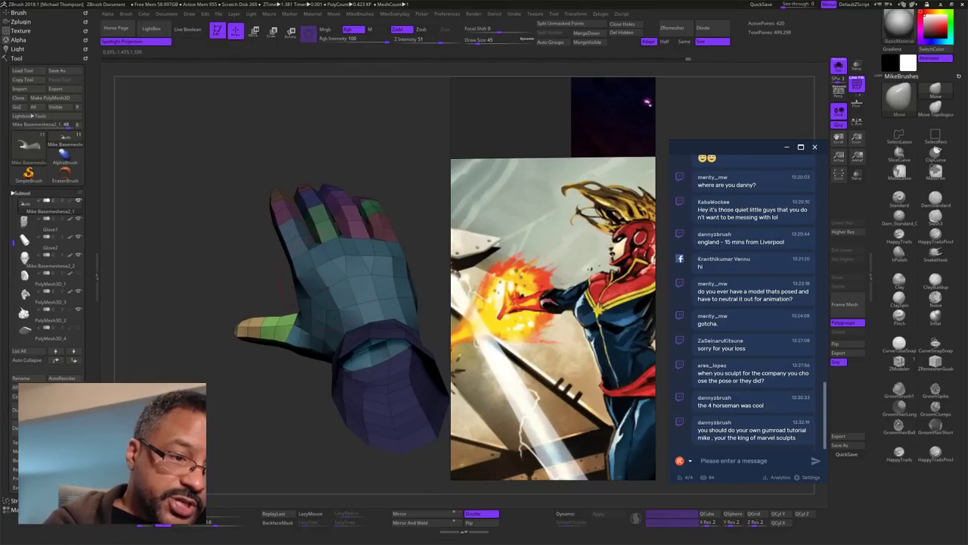
mouse_move(407, 199)
mouse_down()
mouse_move(439, 219)
mouse_move(406, 235)
mouse_move(424, 189)
mouse_move(414, 219)
mouse_move(342, 306)
mouse_move(337, 295)
mouse_move(393, 301)
mouse_up()
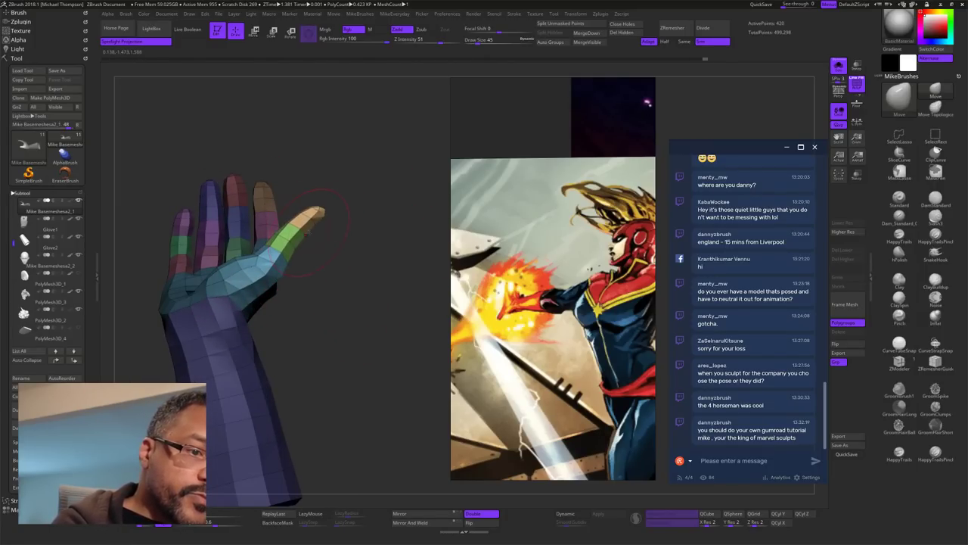
drag(371, 267, 390, 306)
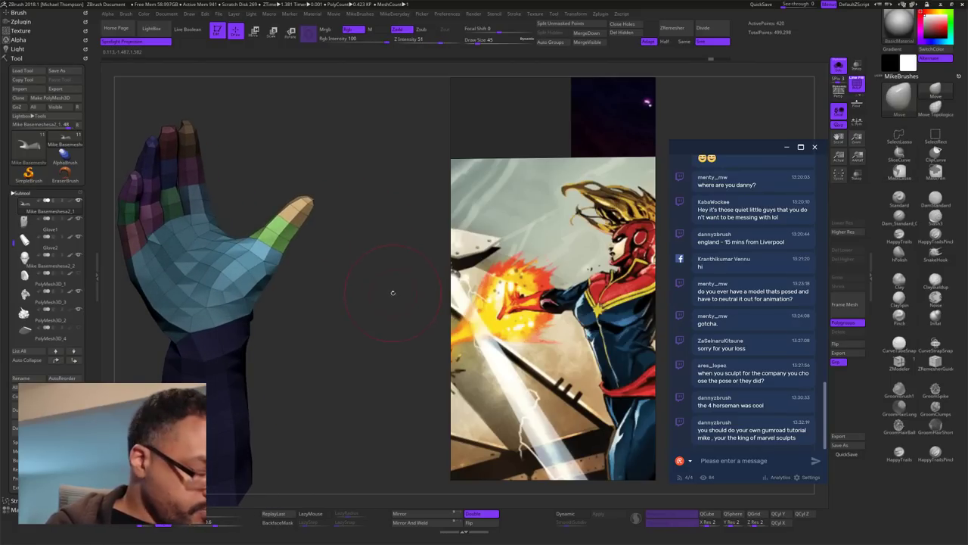
mouse_move(374, 284)
mouse_down()
mouse_move(340, 281)
mouse_move(390, 292)
mouse_move(391, 275)
mouse_move(416, 270)
mouse_move(391, 275)
mouse_move(401, 353)
mouse_move(414, 333)
mouse_up()
Step: Mask everything except the thumb's tip, then move and rotate the tip to bend the thumb's end joint
key(w)
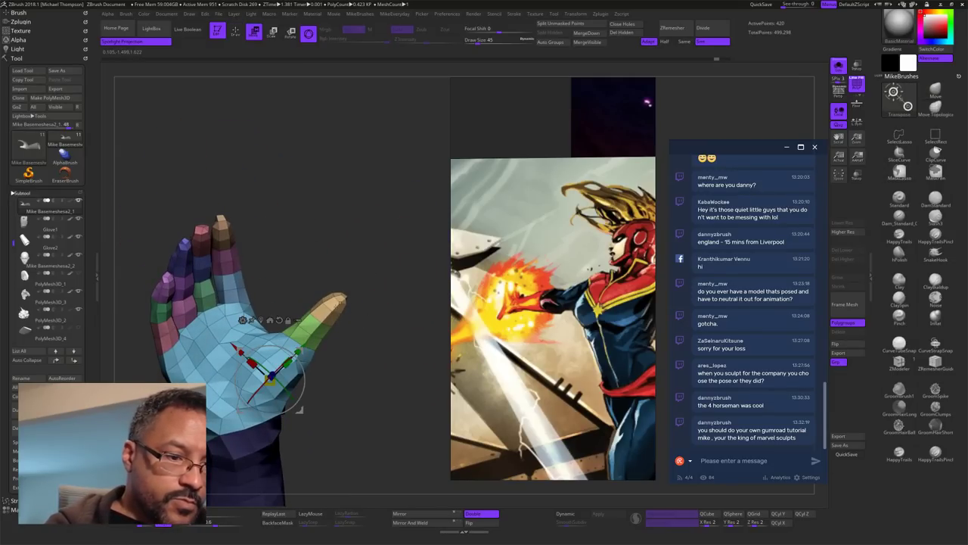
key(ctrl)
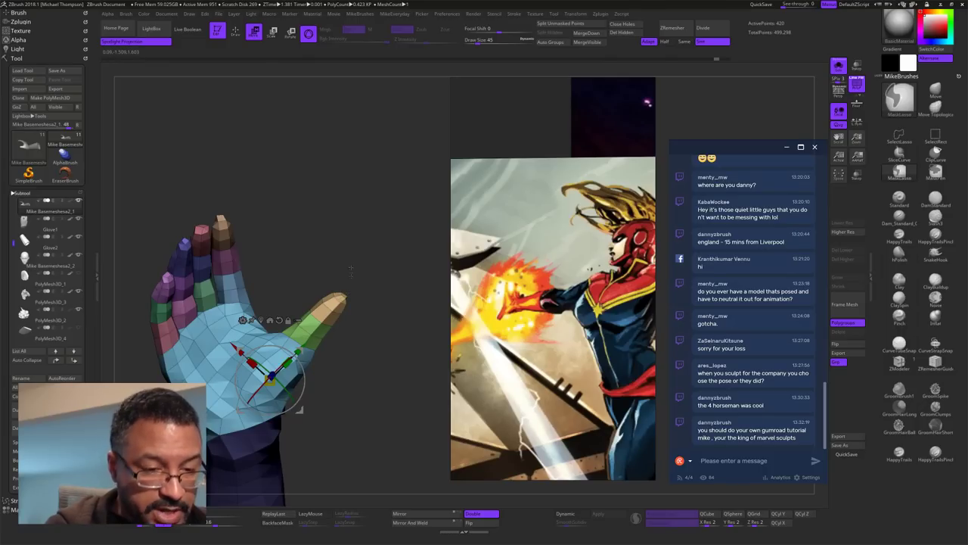
ctrl+click(331, 307)
drag(376, 335, 407, 364)
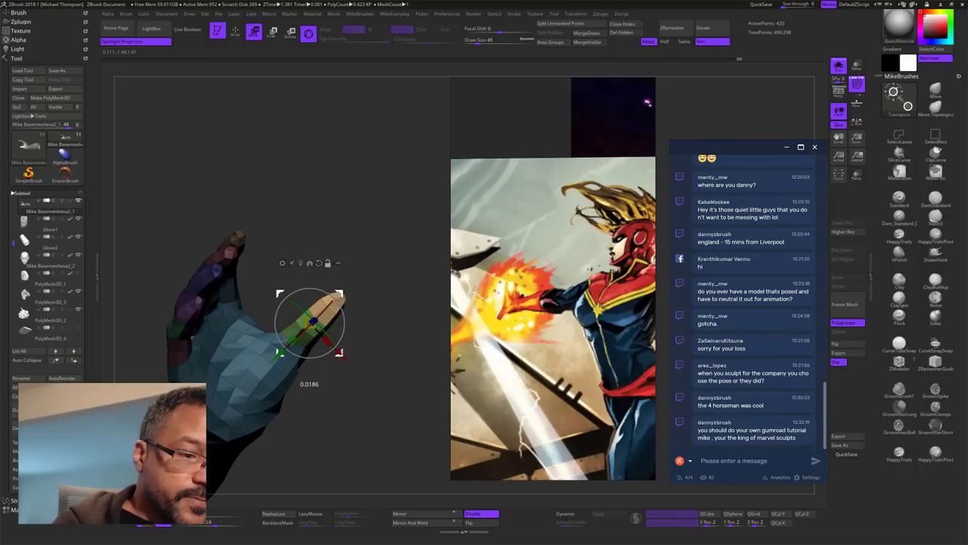
drag(352, 342, 389, 316)
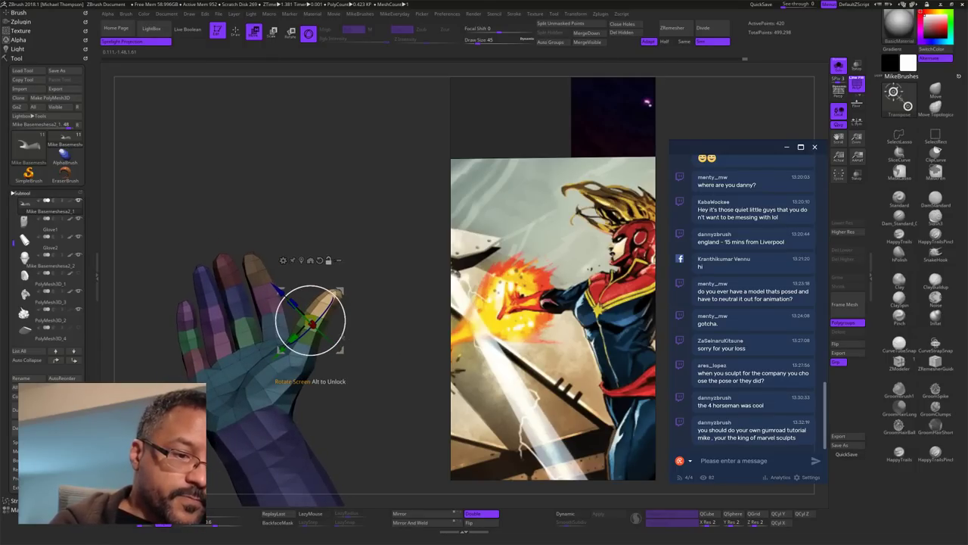
ctrl+click(325, 310)
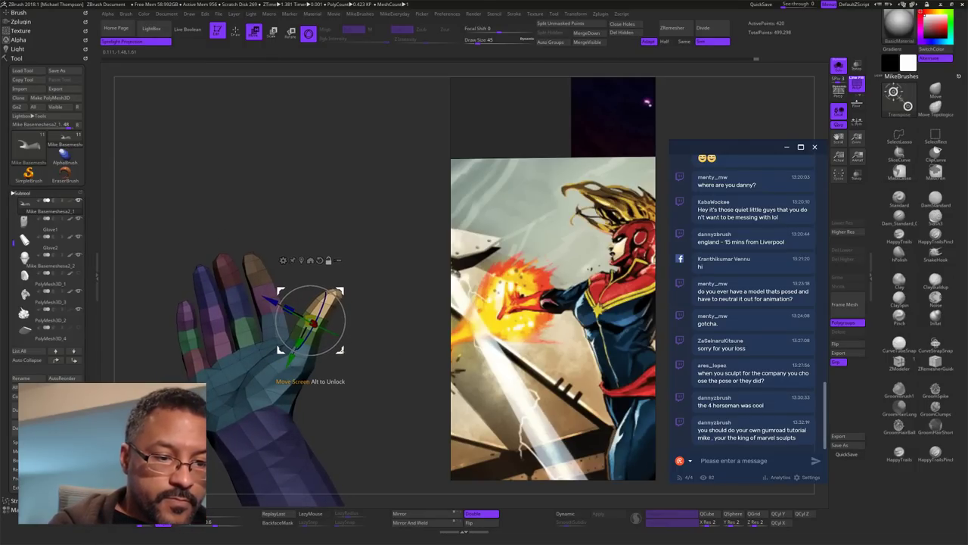
drag(379, 289, 369, 319)
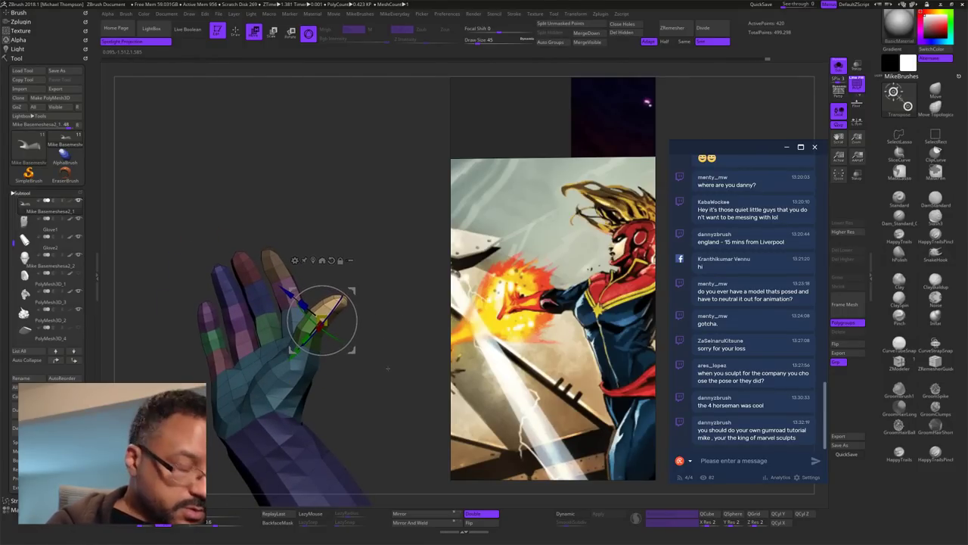
Step: Clear the mask and touch up the thumb and its base with the Move brush
mouse_move(383, 374)
mouse_down()
mouse_move(354, 435)
mouse_move(333, 414)
mouse_move(234, 406)
mouse_move(435, 349)
mouse_move(398, 357)
mouse_move(406, 359)
mouse_up()
key(q)
mouse_move(403, 355)
mouse_down()
mouse_move(367, 357)
mouse_move(396, 353)
mouse_up()
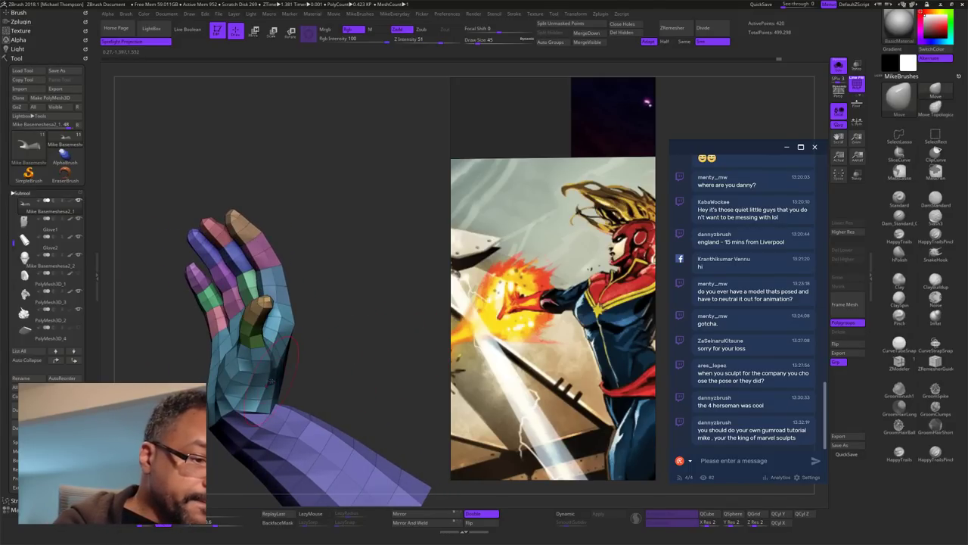
mouse_move(362, 304)
mouse_down()
mouse_move(328, 314)
mouse_move(413, 302)
mouse_move(413, 277)
mouse_move(370, 240)
mouse_move(378, 242)
mouse_up()
Step: Hide the index finger's segments, mask the rest of the hand, and unhide the finger
ctrl+shift+click(306, 263)
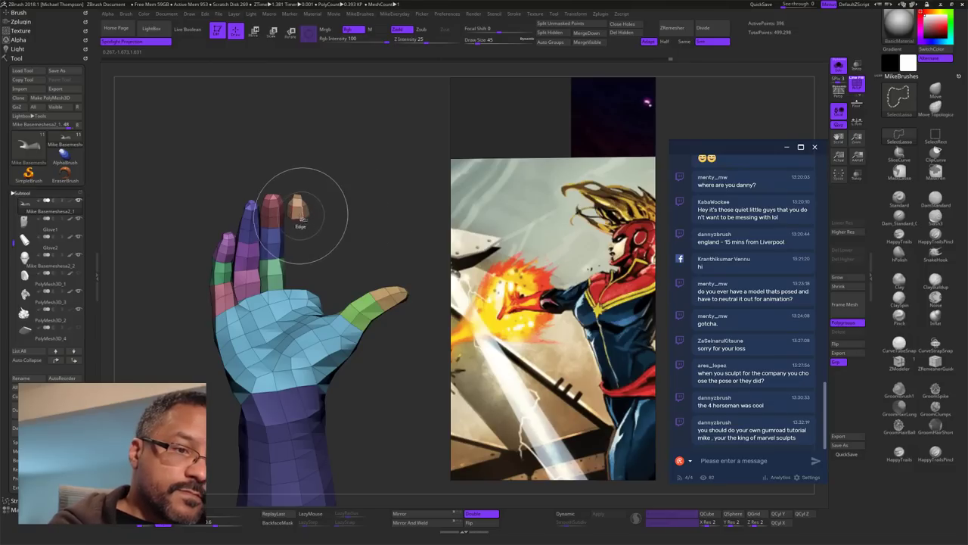
ctrl+shift+click(300, 212)
ctrl+click(404, 205)
ctrl+shift+click(408, 205)
Step: Place the gizmo at the index finger's base knuckle and rotate the finger away from the other fingers
mouse_move(409, 221)
mouse_down()
mouse_move(379, 238)
mouse_move(391, 227)
mouse_move(484, 246)
mouse_up()
key(w)
alt+drag(477, 344, 417, 348)
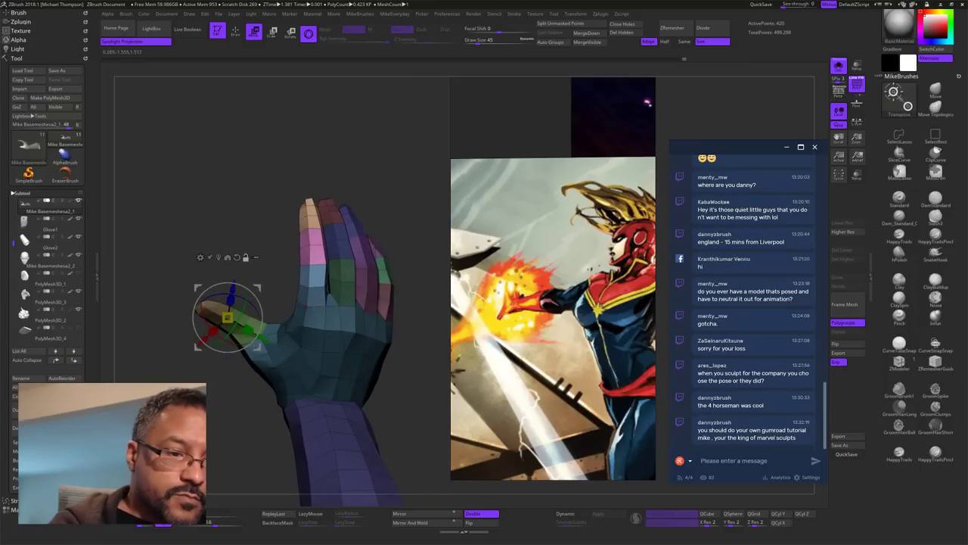
alt+click(314, 308)
drag(396, 238, 431, 214)
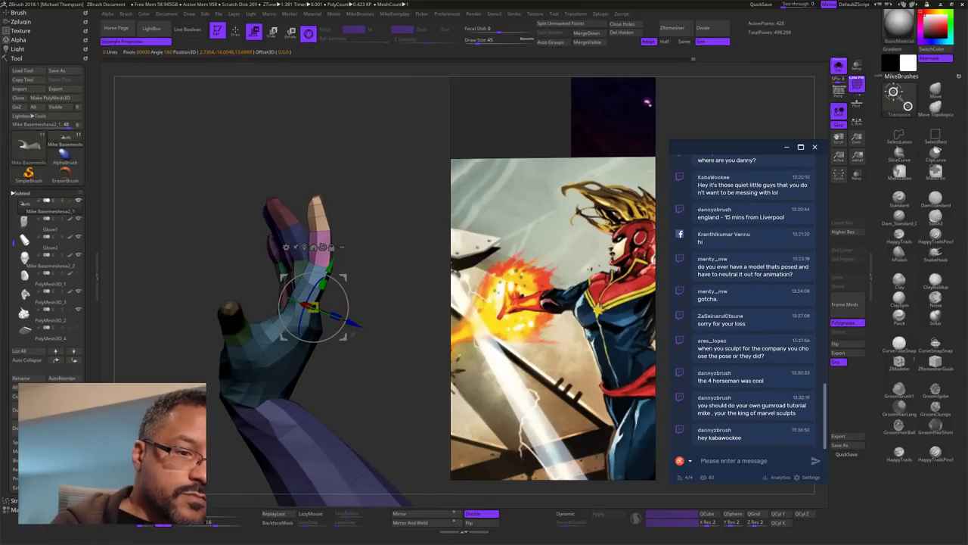
drag(378, 241, 407, 287)
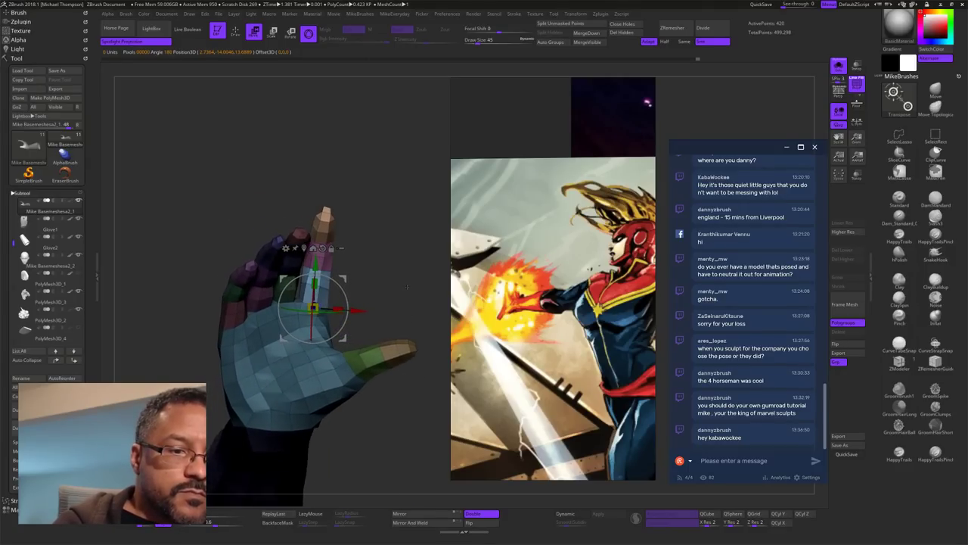
mouse_move(360, 284)
mouse_down()
mouse_move(382, 291)
mouse_move(394, 240)
mouse_move(420, 258)
mouse_up()
Step: Clear the mask and adjust the hand around the index finger with the Move brush
key(q)
mouse_move(413, 222)
mouse_down()
mouse_move(439, 202)
mouse_move(398, 227)
mouse_up()
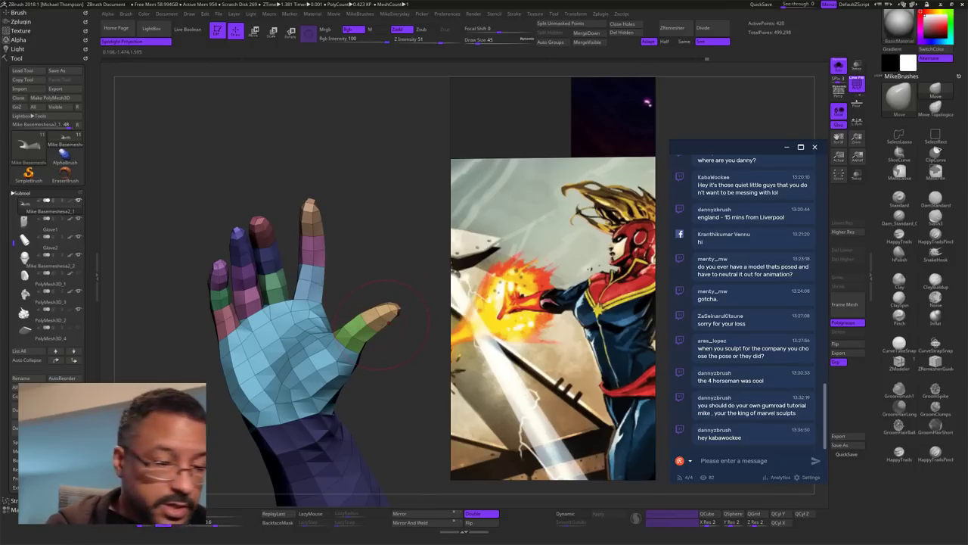
drag(399, 371, 418, 384)
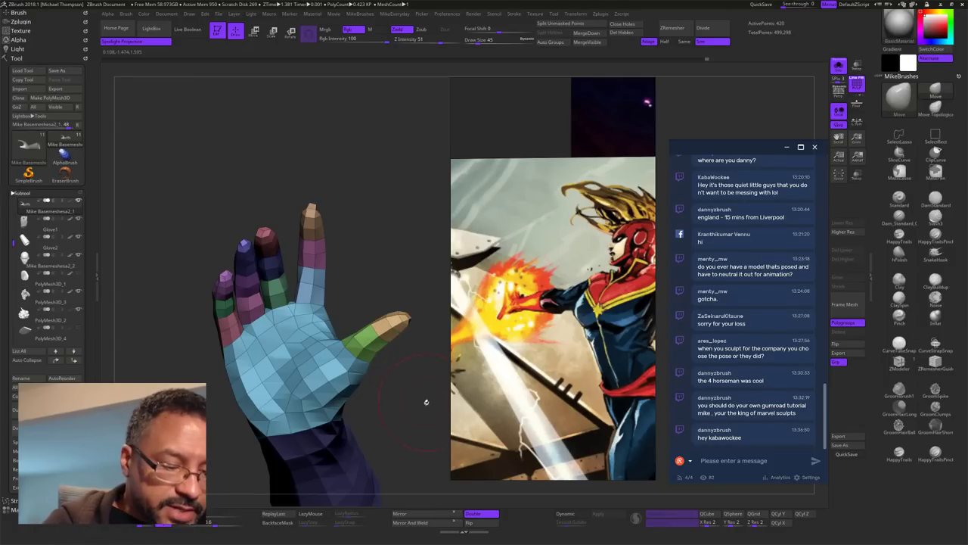
drag(411, 414, 407, 501)
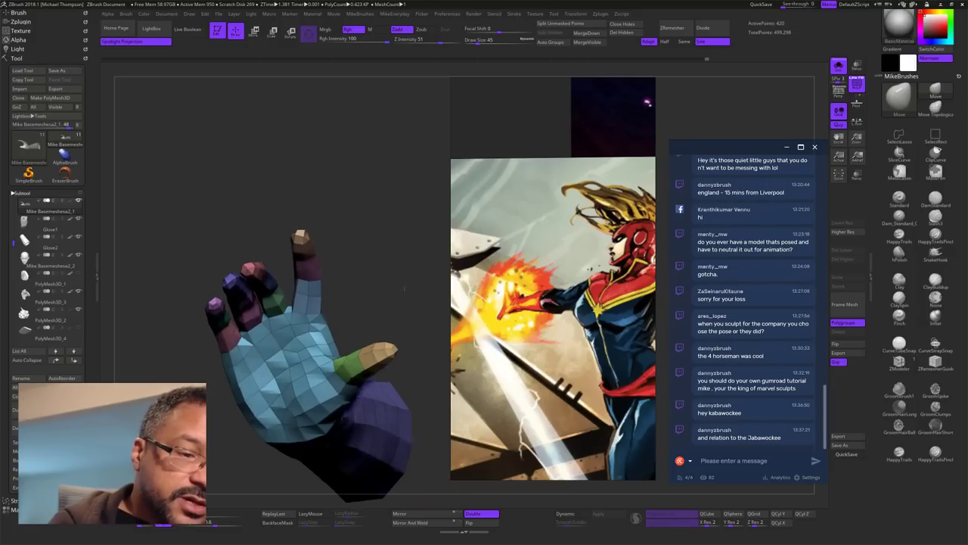
mouse_move(404, 288)
mouse_down()
mouse_move(413, 264)
mouse_move(405, 298)
mouse_move(357, 298)
mouse_move(406, 296)
mouse_move(398, 304)
mouse_move(406, 331)
mouse_move(393, 334)
mouse_move(406, 325)
mouse_up()
Step: Mask everything except the index finger's tip segment, then rotate and shift the tip backward at its joint
key(w)
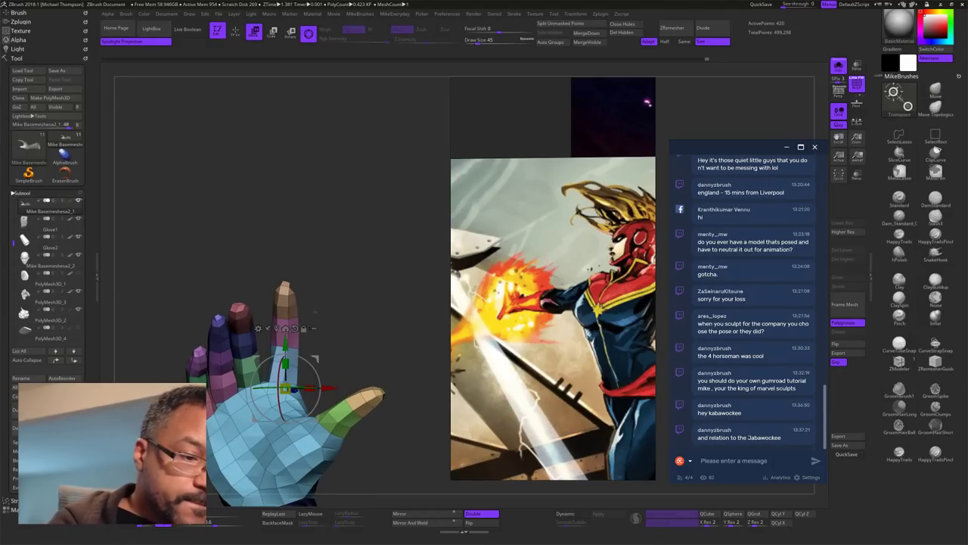
ctrl+click(288, 307)
drag(340, 292, 316, 325)
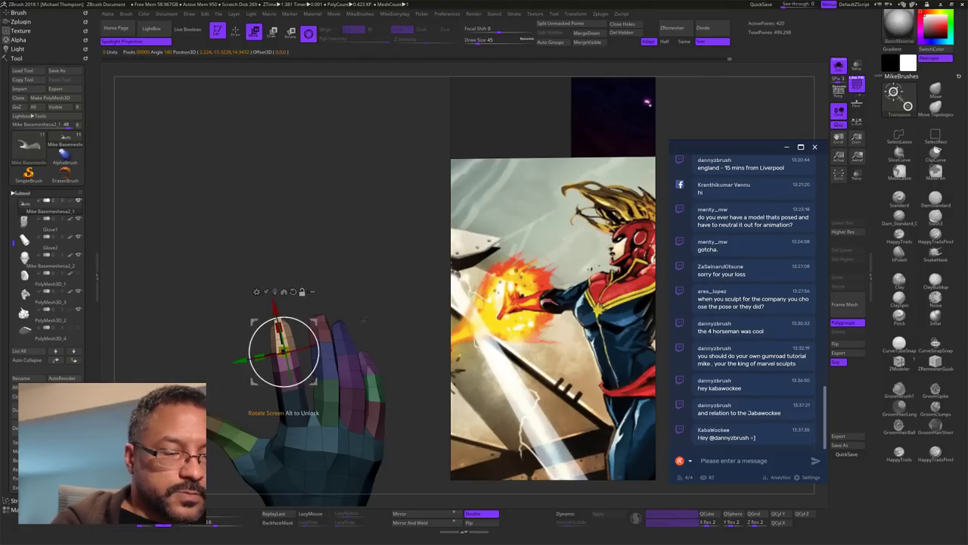
drag(363, 318, 419, 297)
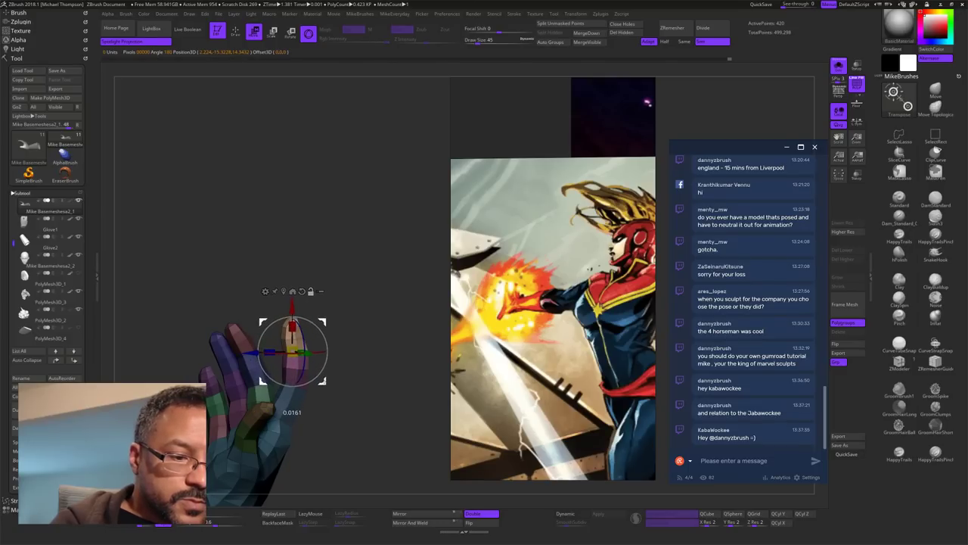
drag(315, 356, 324, 324)
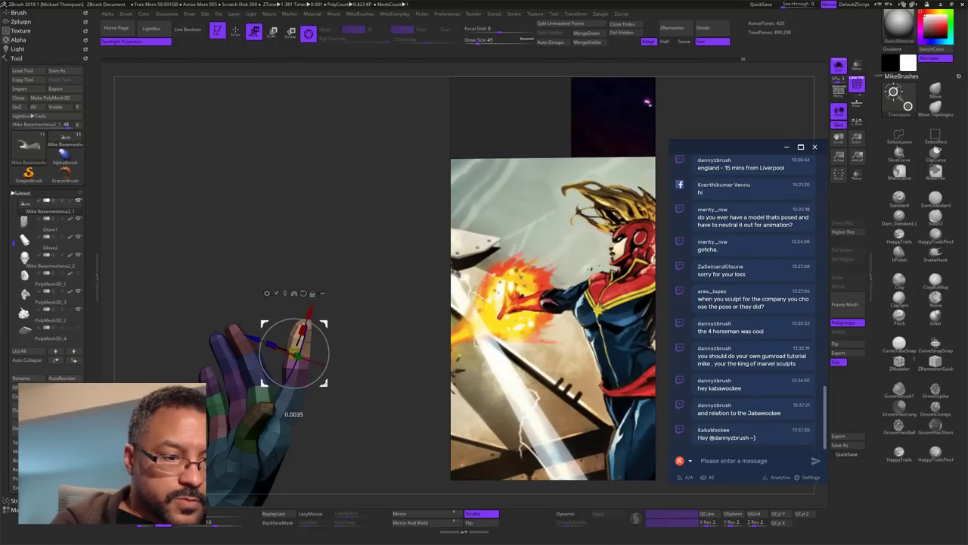
Step: Isolate the index finger's tip and middle segments, leave them unmasked, and show the rest of the hand masked
mouse_move(378, 355)
mouse_down()
mouse_move(462, 356)
mouse_move(390, 358)
mouse_move(422, 345)
mouse_move(409, 334)
mouse_up()
key(q)
ctrl+shift+click(303, 356)
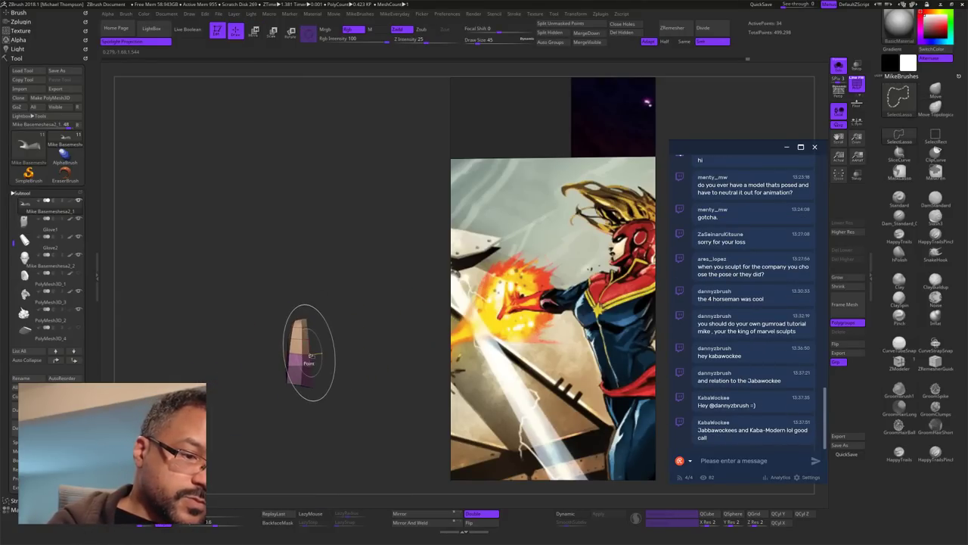
mouse_move(358, 295)
ctrl+alt+mouse_down()
mouse_move(337, 416)
mouse_move(245, 298)
mouse_move(255, 285)
ctrl+alt+mouse_up()
ctrl+shift+click(389, 377)
Step: Rotate the index finger's upper two segments backward at the lower finger joint
mouse_move(402, 371)
mouse_down()
mouse_move(414, 304)
mouse_move(421, 312)
mouse_move(408, 325)
mouse_up()
key(w)
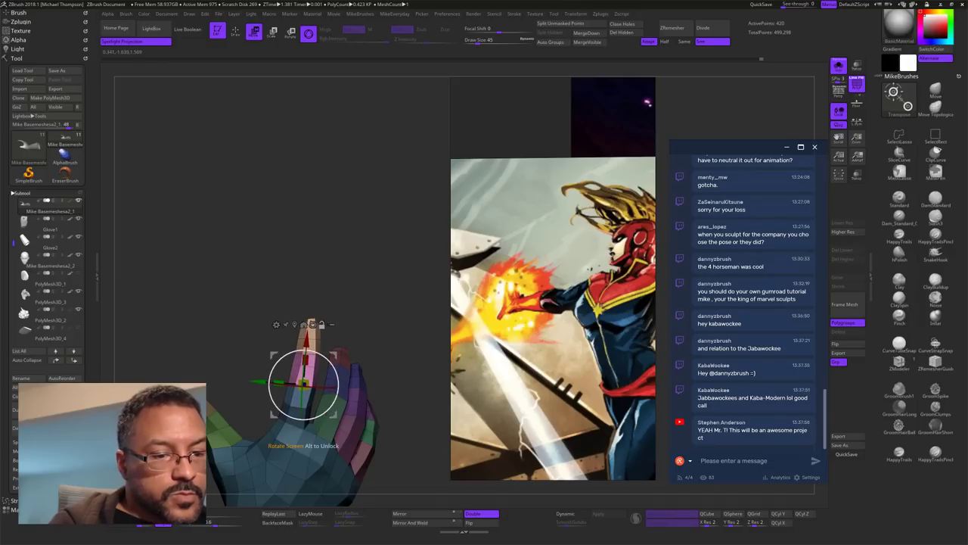
drag(357, 330, 395, 331)
alt+drag(335, 415, 355, 416)
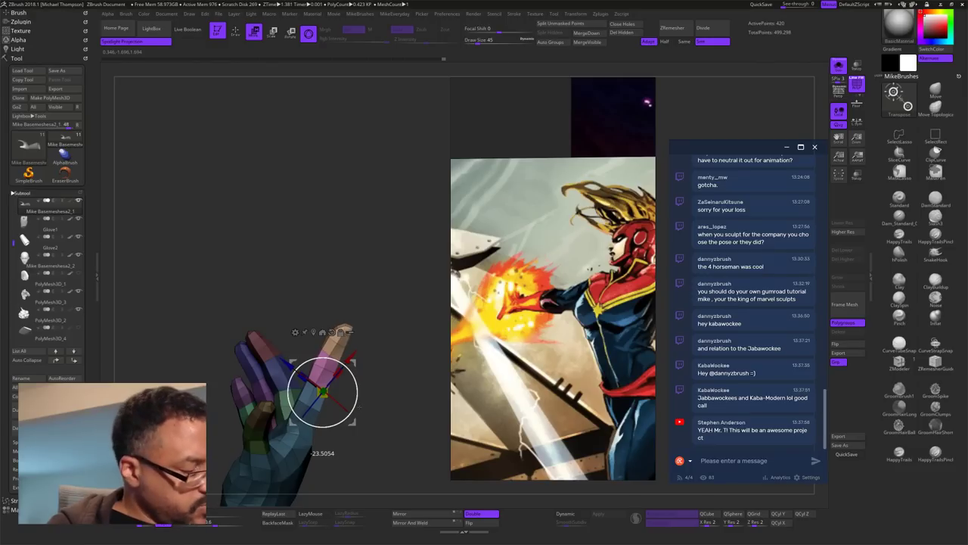
mouse_move(378, 370)
mouse_down()
mouse_move(445, 363)
mouse_move(412, 330)
mouse_move(420, 328)
mouse_move(400, 322)
mouse_move(415, 325)
mouse_up()
Step: Clear the mask and refine the index finger's shape with the Move brush
key(q)
drag(415, 325, 427, 329)
drag(371, 292, 379, 302)
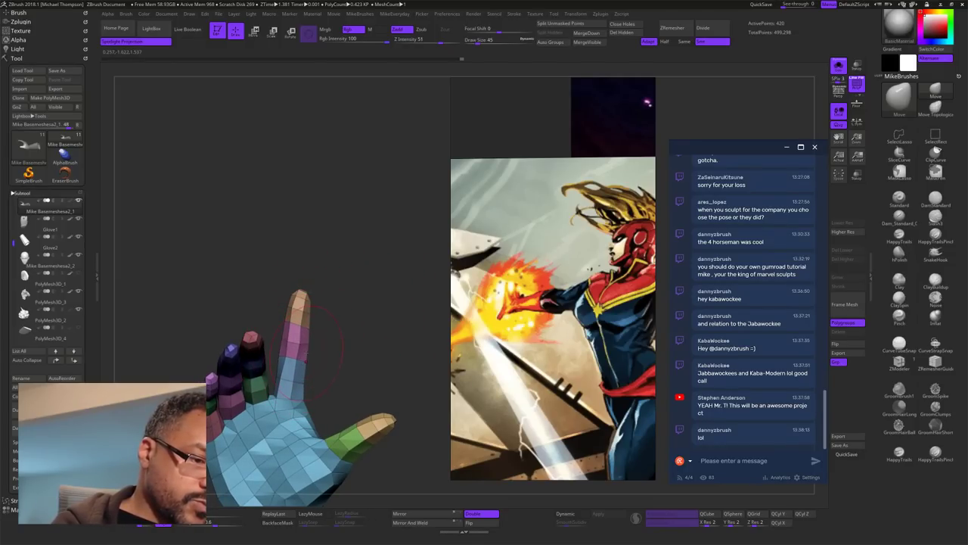
drag(366, 337, 367, 296)
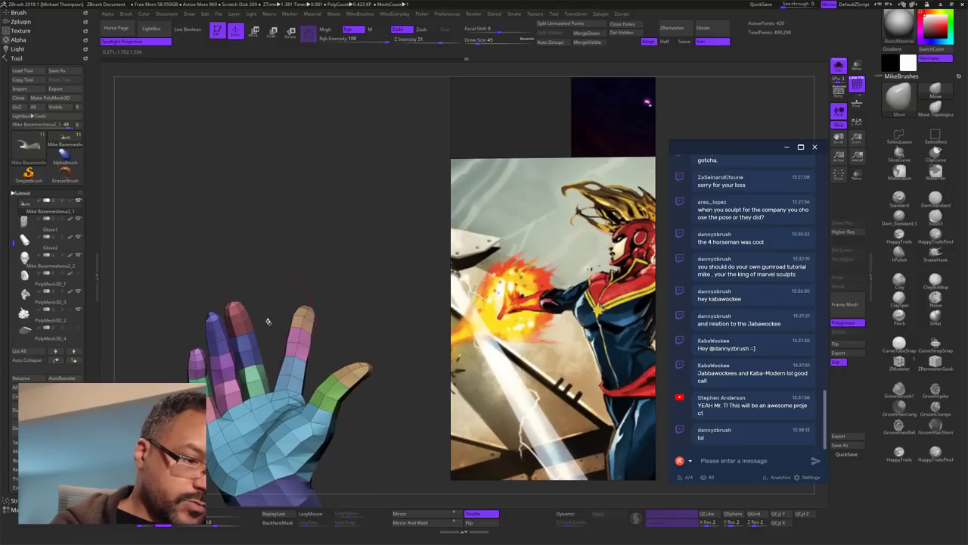
Step: Hide the middle finger's three segments, mask the rest of the hand, and show the whole hand with only that finger unmasked
ctrl+shift+click(260, 360)
ctrl+shift+drag(279, 305, 271, 309)
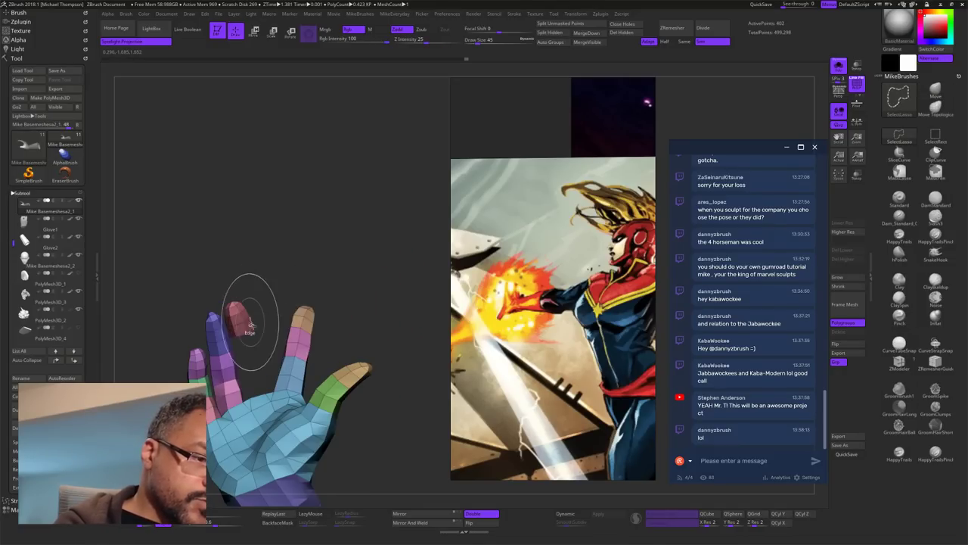
ctrl+shift+click(244, 323)
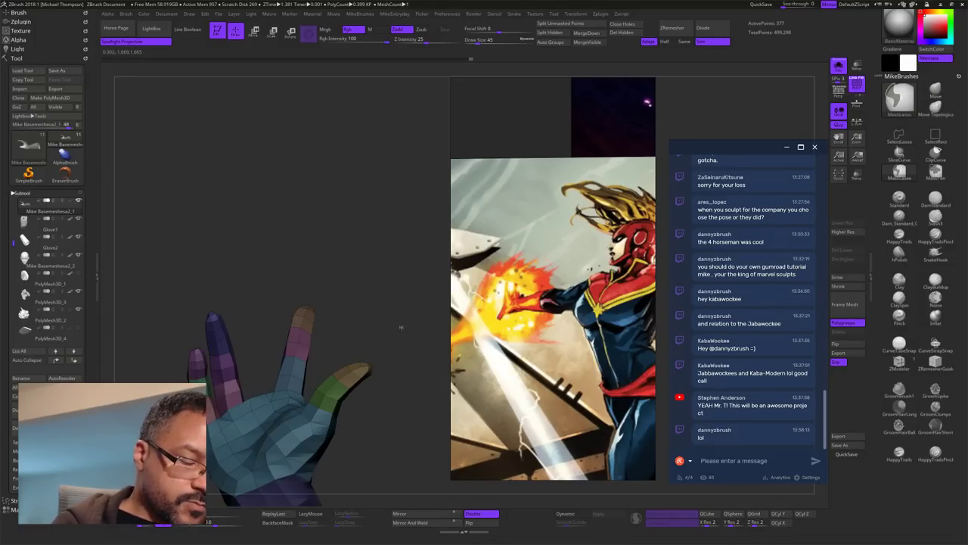
ctrl+click(409, 344)
ctrl+click(413, 356)
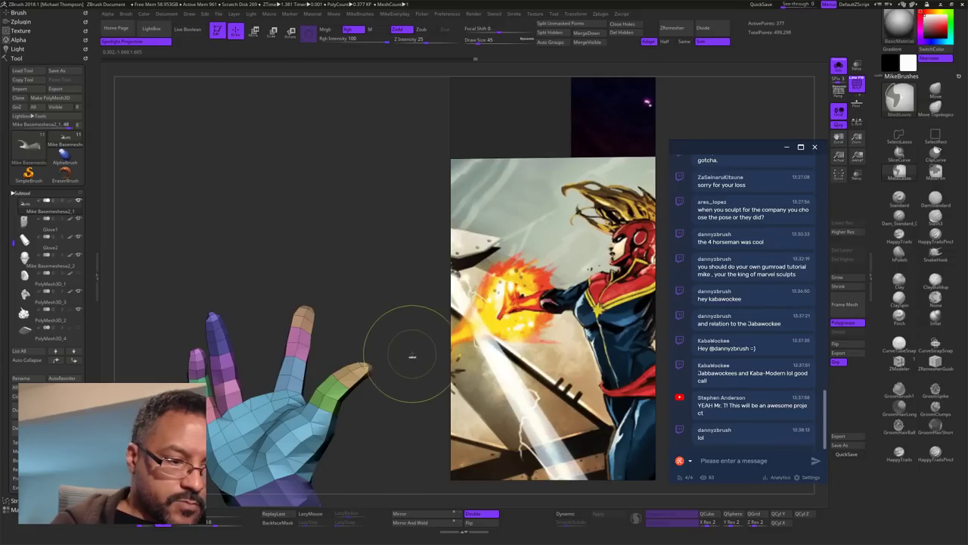
mouse_move(402, 364)
mouse_down()
mouse_move(422, 398)
mouse_move(410, 400)
mouse_move(430, 369)
mouse_up()
ctrl+click(428, 387)
ctrl+shift+click(426, 398)
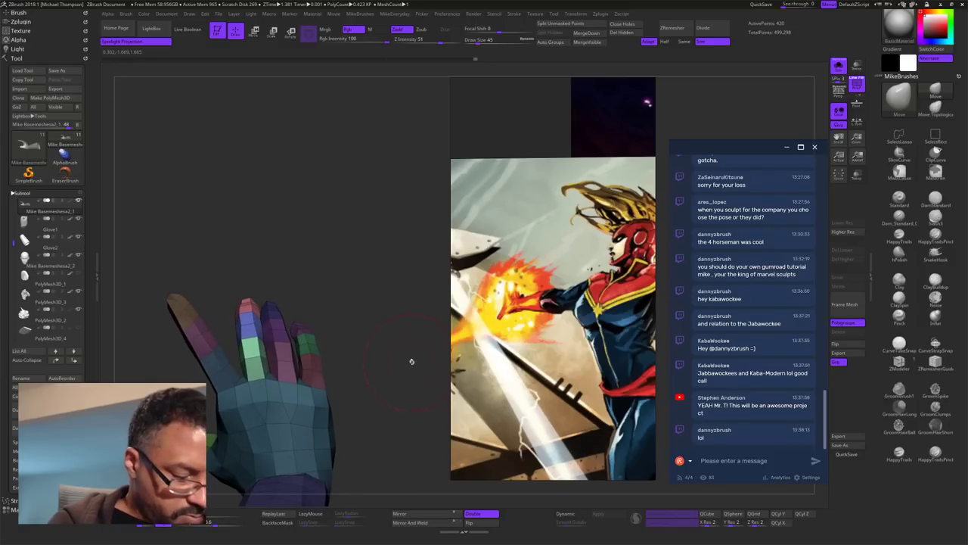
Step: Place the gizmo at the middle finger's knuckle and rotate the whole finger to straighten and spread it from the palm
key(w)
alt+click(264, 377)
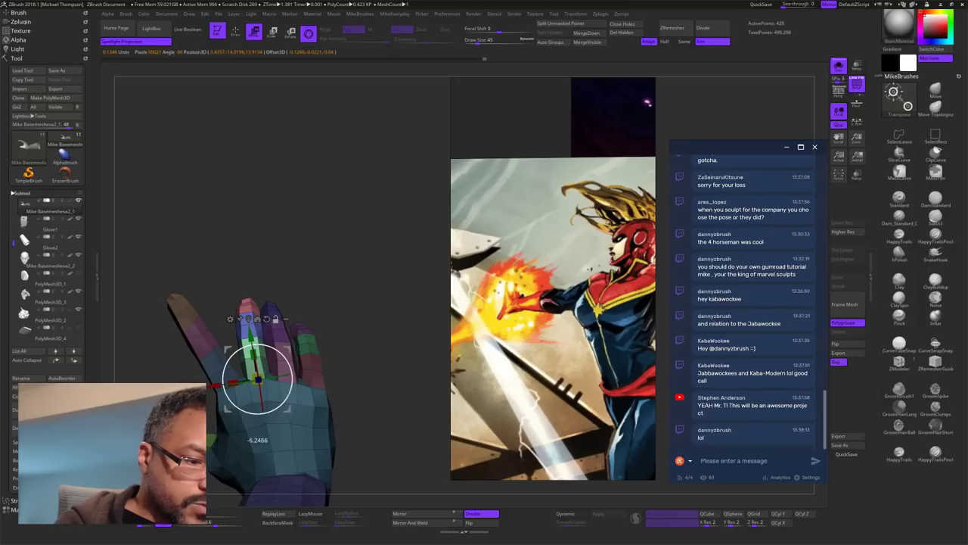
drag(260, 394, 283, 402)
drag(355, 345, 420, 333)
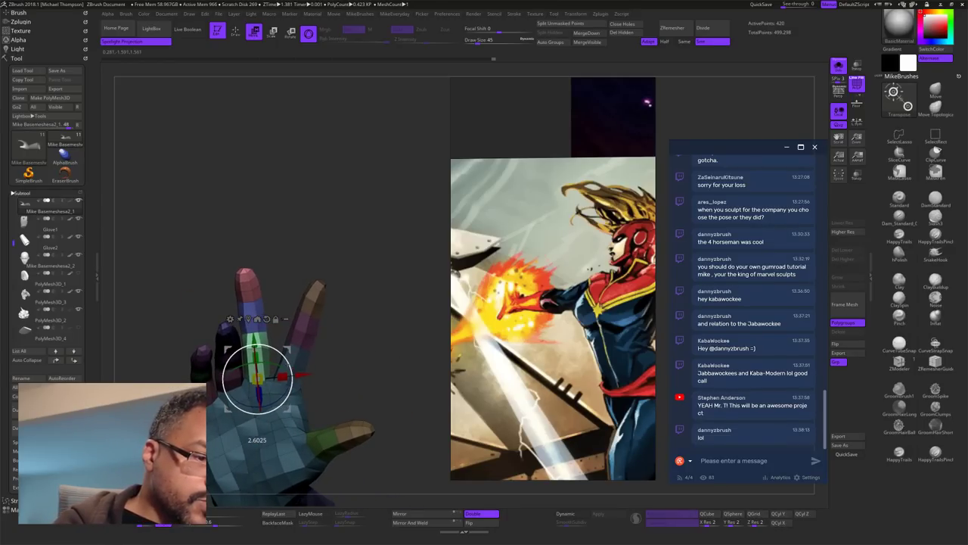
drag(344, 350, 418, 312)
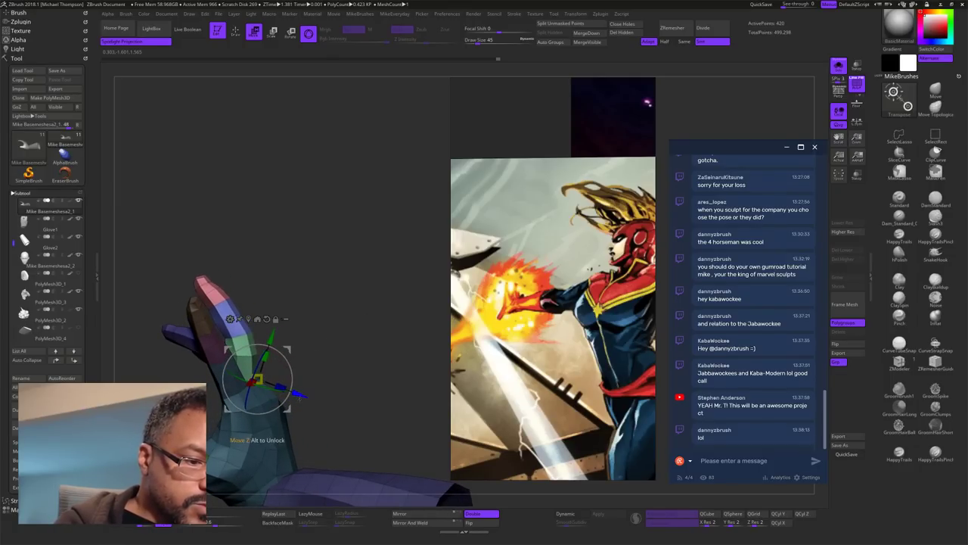
Step: Clear the mask, isolate the middle finger's tip segment, and show the rest of the hand masked
key(q)
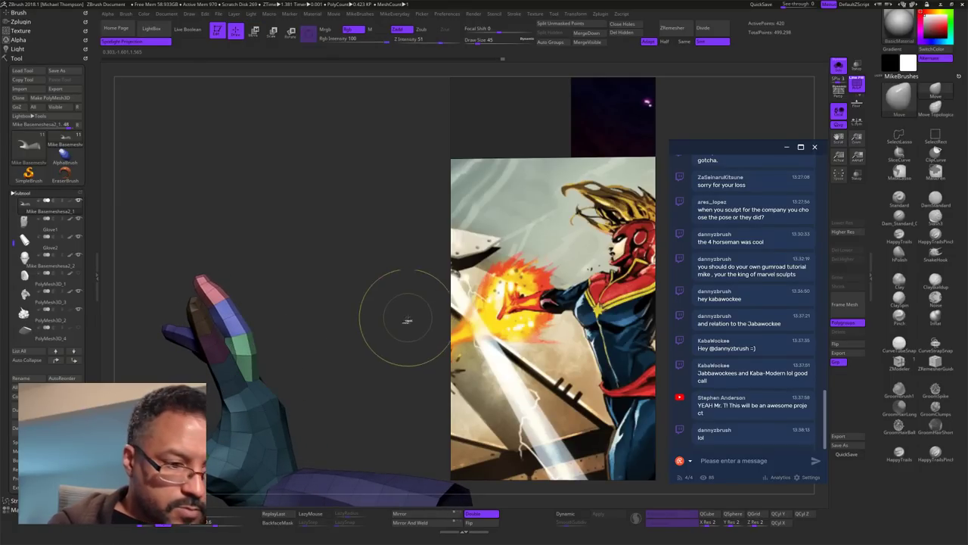
ctrl+drag(406, 320, 384, 343)
mouse_move(384, 280)
mouse_down()
mouse_move(391, 308)
mouse_move(376, 280)
mouse_move(398, 288)
mouse_move(385, 295)
mouse_move(393, 291)
mouse_move(386, 342)
mouse_move(404, 313)
mouse_move(354, 298)
mouse_up()
mouse_move(312, 264)
mouse_down()
mouse_move(335, 268)
mouse_move(328, 275)
mouse_up()
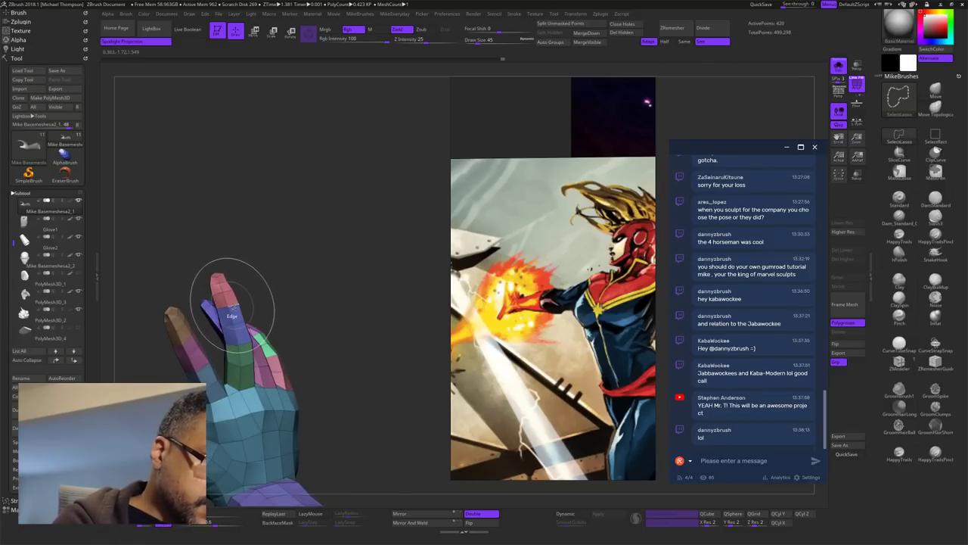
ctrl+shift+click(230, 306)
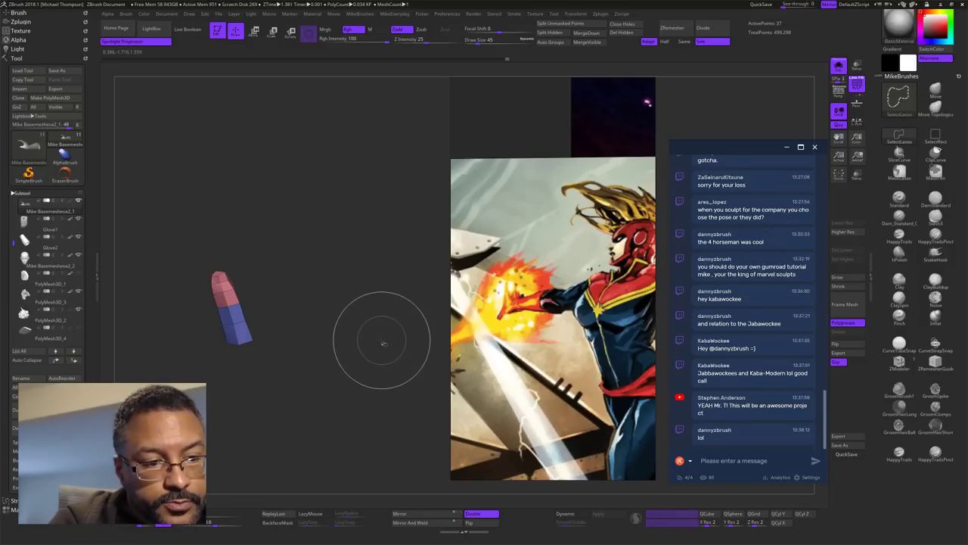
ctrl+shift+click(383, 342)
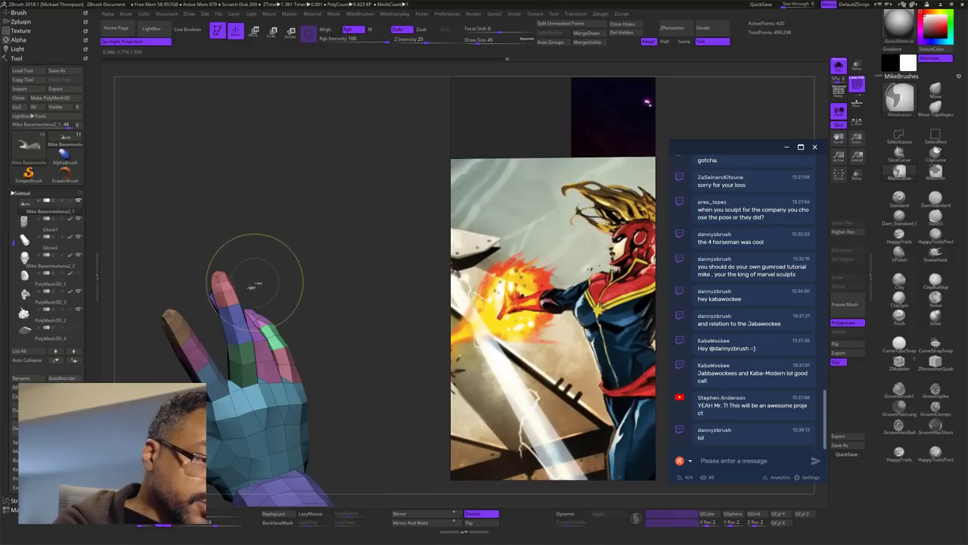
ctrl+shift+click(226, 286)
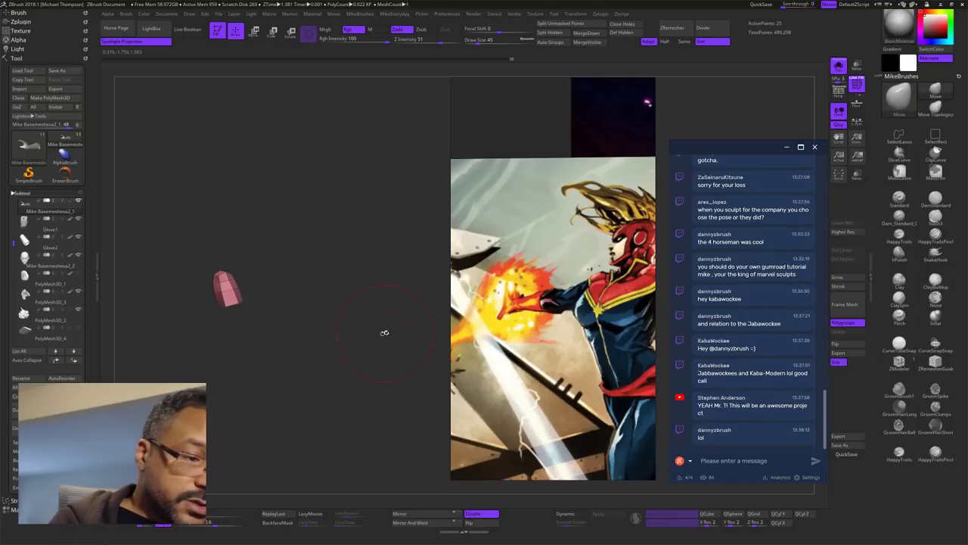
ctrl+shift+click(383, 340)
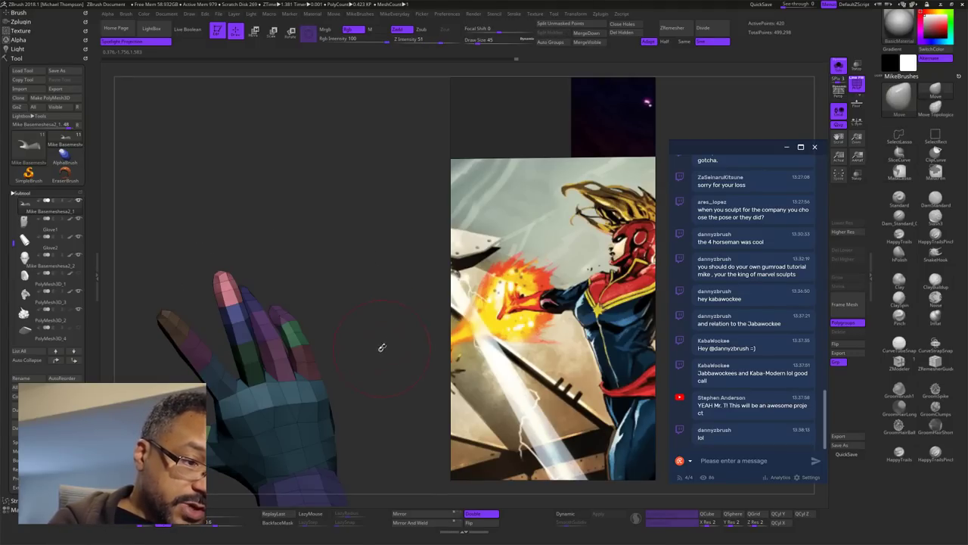
Step: Move the gizmo to the middle finger's top joint and rotate the unmasked tip segment backward
key(w)
drag(354, 342, 362, 325)
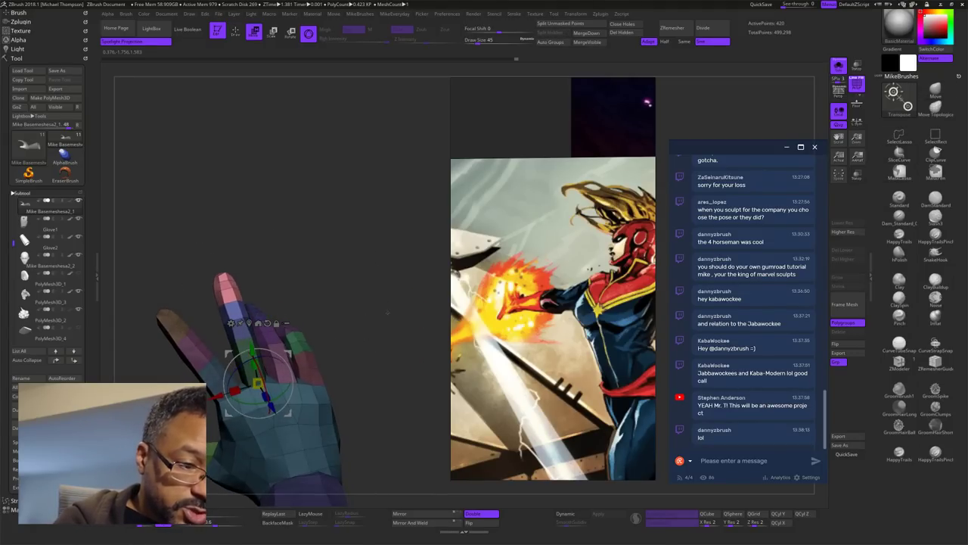
alt+drag(262, 375, 274, 317)
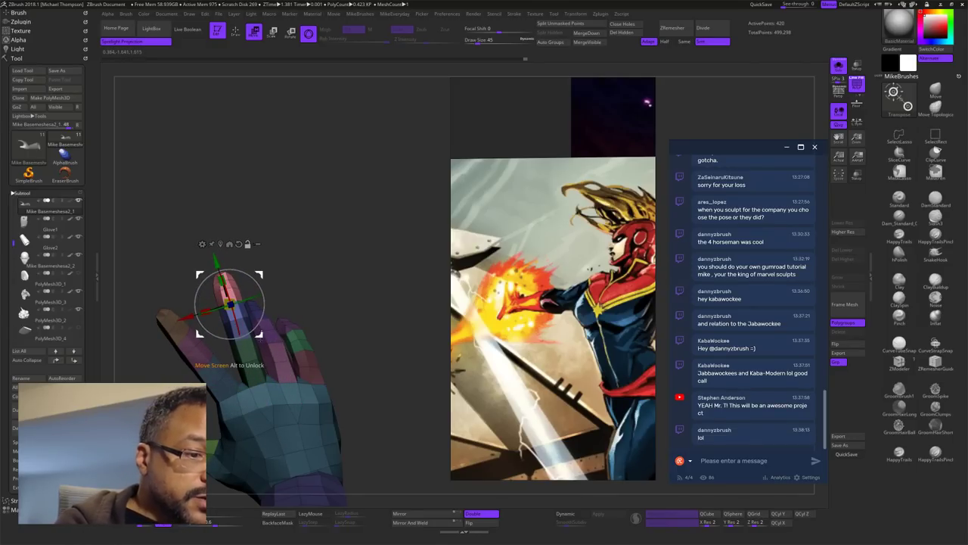
mouse_move(309, 296)
mouse_down()
mouse_move(376, 289)
mouse_move(302, 324)
mouse_move(405, 325)
mouse_move(369, 321)
mouse_move(378, 316)
mouse_move(363, 303)
mouse_up()
Step: Clear the mask, isolate the middle finger's tip and middle segments, and mask everything else on the hand
key(q)
ctrl+click(277, 283)
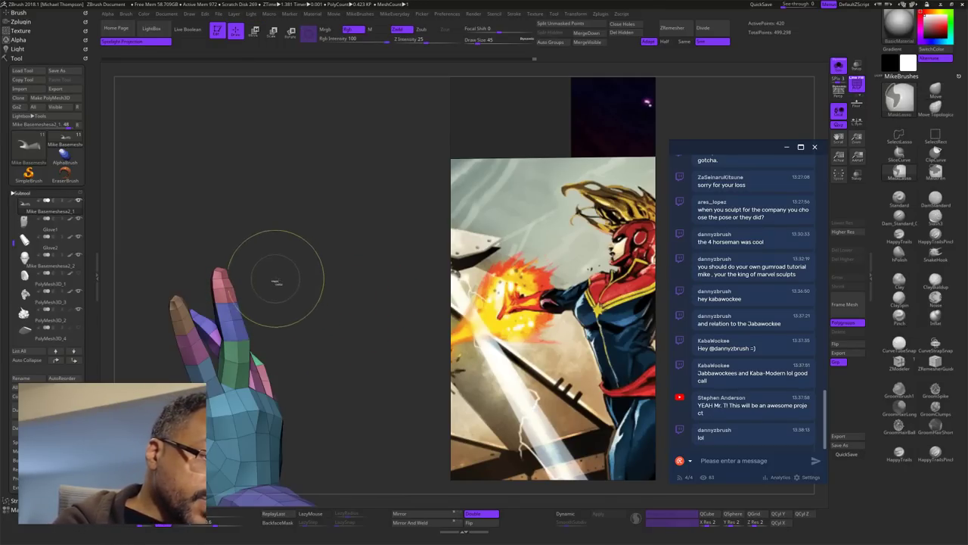
ctrl+shift+click(234, 302)
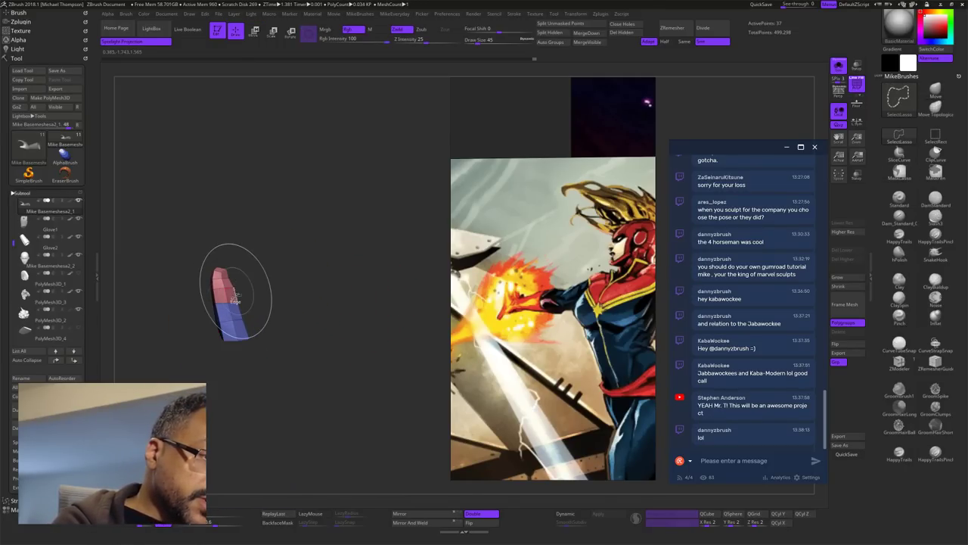
ctrl+shift+click(368, 339)
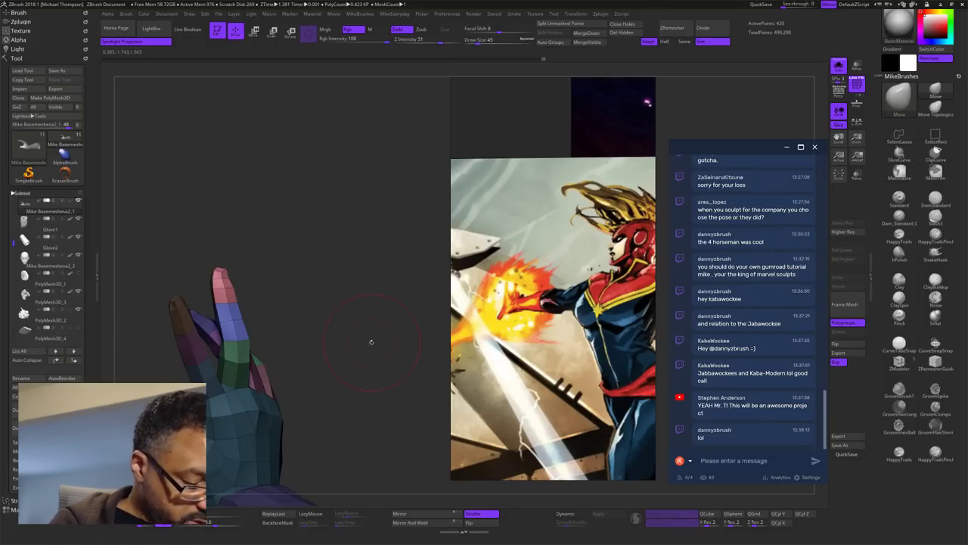
Step: Rotate the middle finger's upper two segments backward at the lower finger joint and clear the mask
mouse_move(368, 340)
mouse_down()
mouse_move(391, 320)
mouse_move(350, 306)
mouse_move(346, 329)
mouse_move(373, 327)
mouse_up()
key(w)
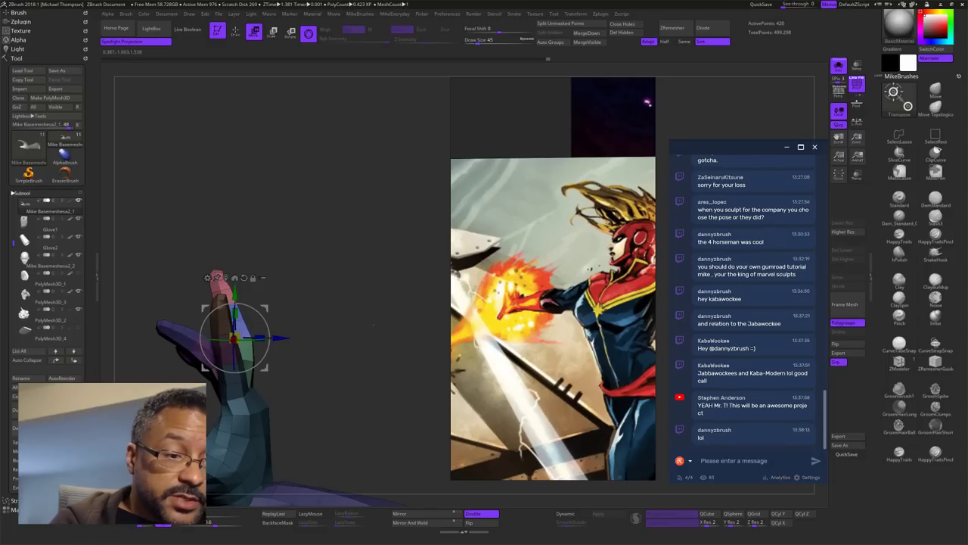
mouse_move(381, 325)
mouse_down()
mouse_move(372, 328)
mouse_move(384, 333)
mouse_up()
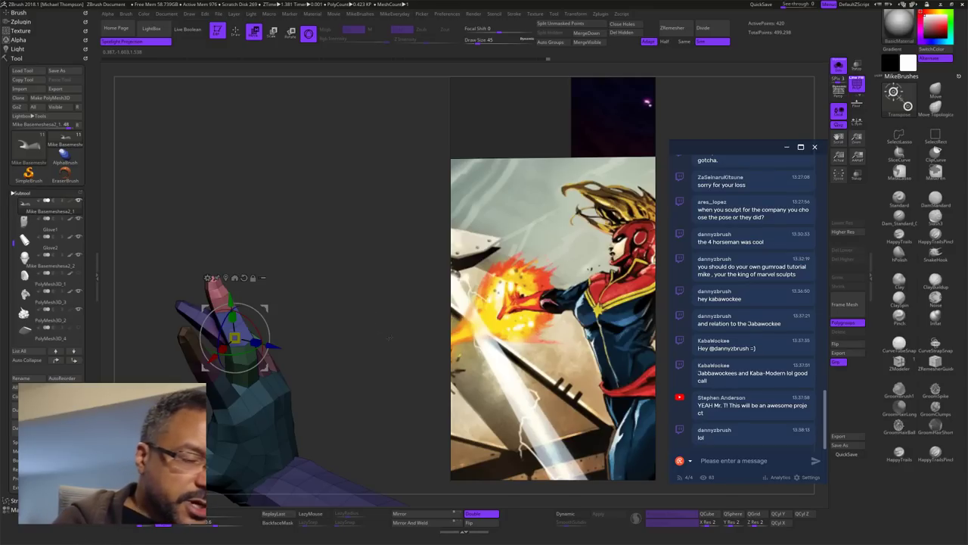
drag(389, 337, 387, 366)
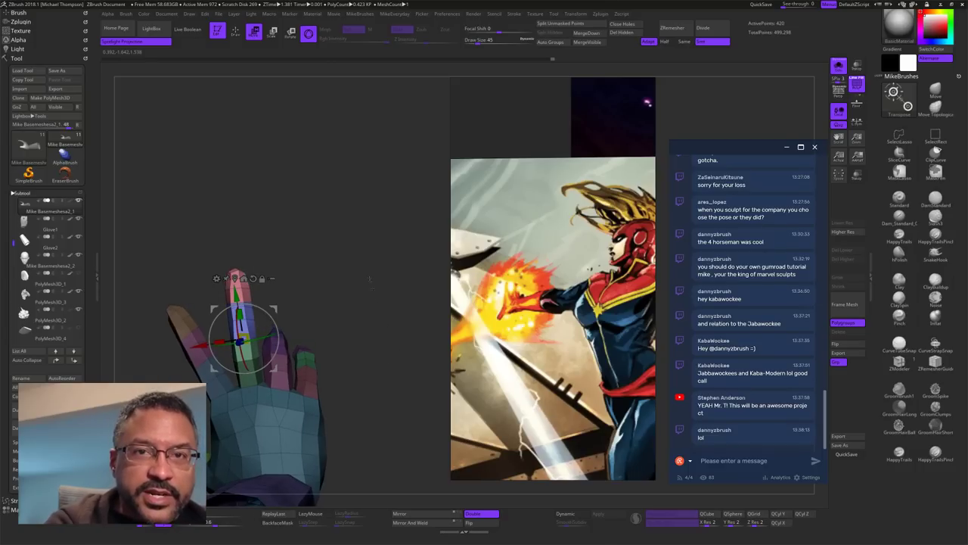
mouse_move(369, 280)
mouse_down()
mouse_move(378, 328)
mouse_move(355, 408)
mouse_move(397, 249)
mouse_move(425, 239)
mouse_move(404, 256)
mouse_move(388, 251)
mouse_move(416, 280)
mouse_up()
mouse_move(416, 280)
mouse_down()
mouse_move(409, 299)
mouse_move(420, 275)
mouse_up()
key(q)
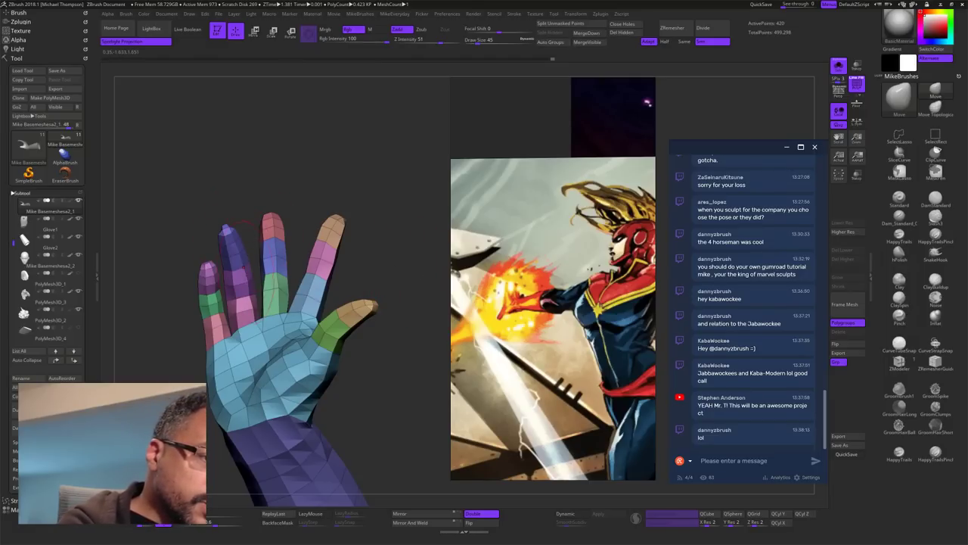
Step: Hide the ring finger's segments, mask the remaining hand, and show everything with only the ring finger unmasked
ctrl+shift+click(247, 291)
ctrl+shift+drag(319, 236, 328, 244)
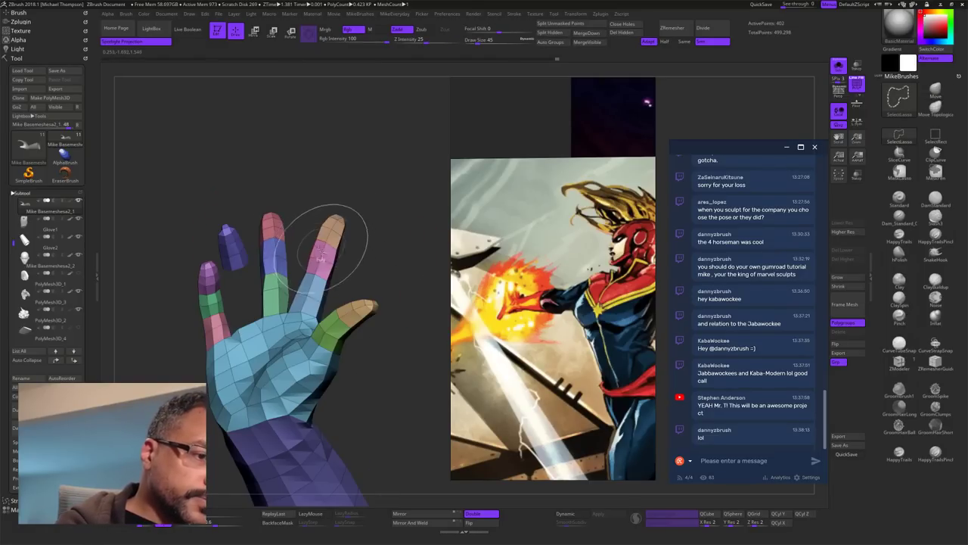
ctrl+shift+click(240, 253)
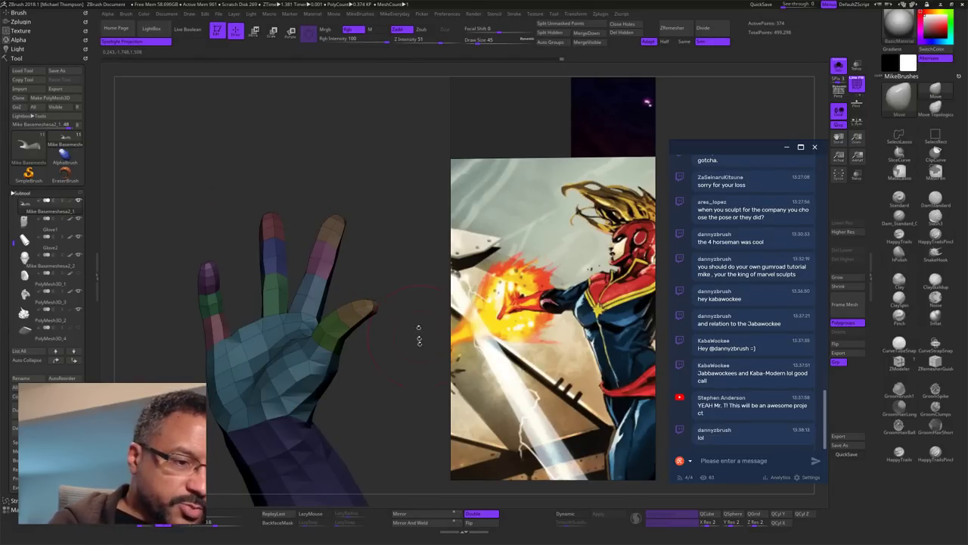
ctrl+click(414, 375)
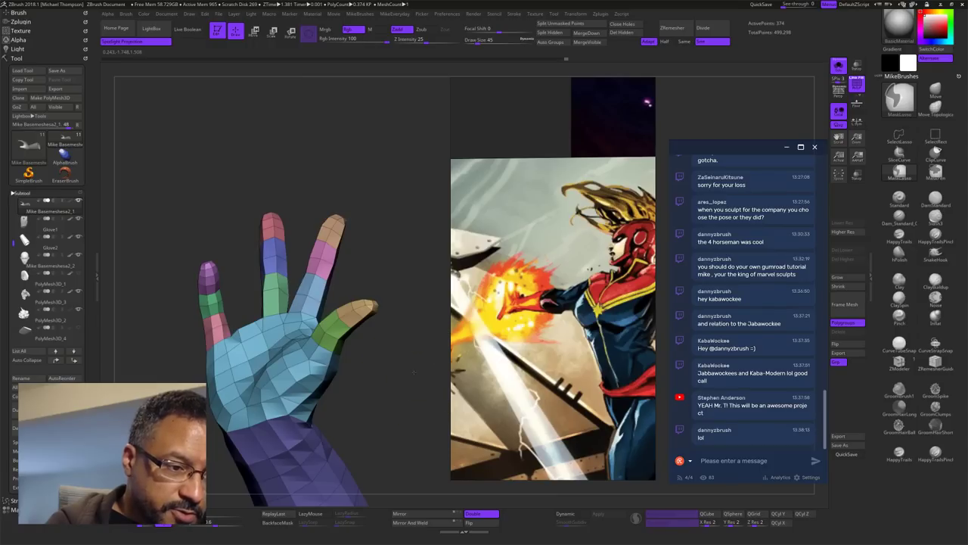
ctrl+click(416, 375)
ctrl+shift+click(418, 375)
Step: Place the gizmo at the ring finger's knuckle and rotate the whole finger backward to straighten it
mouse_move(423, 384)
mouse_down()
mouse_move(384, 361)
mouse_move(431, 380)
mouse_move(424, 369)
mouse_move(418, 379)
mouse_up()
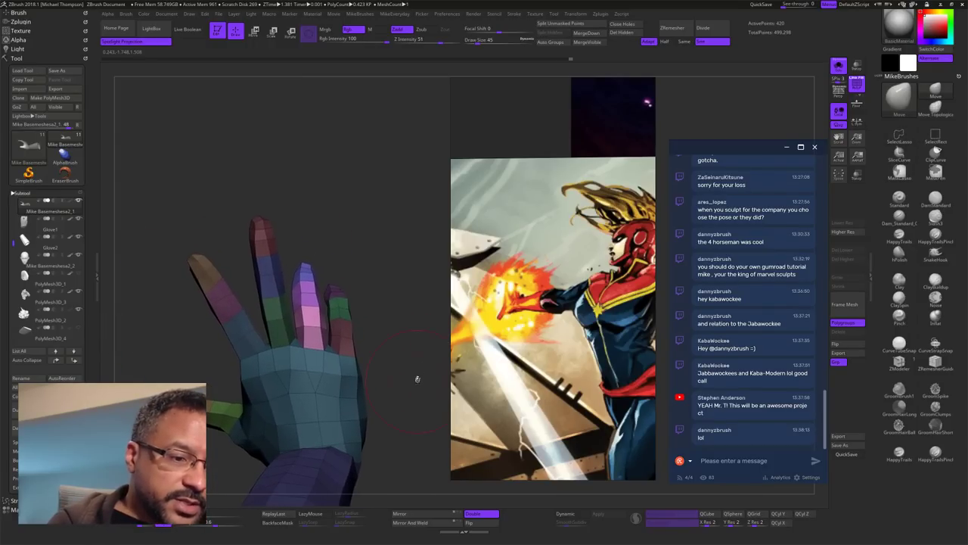
key(w)
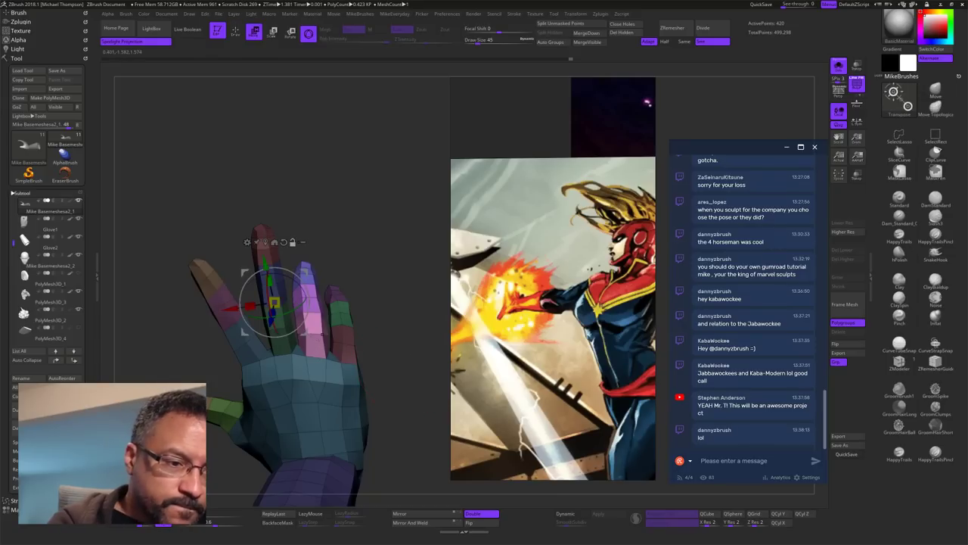
alt+click(324, 357)
drag(412, 371, 366, 355)
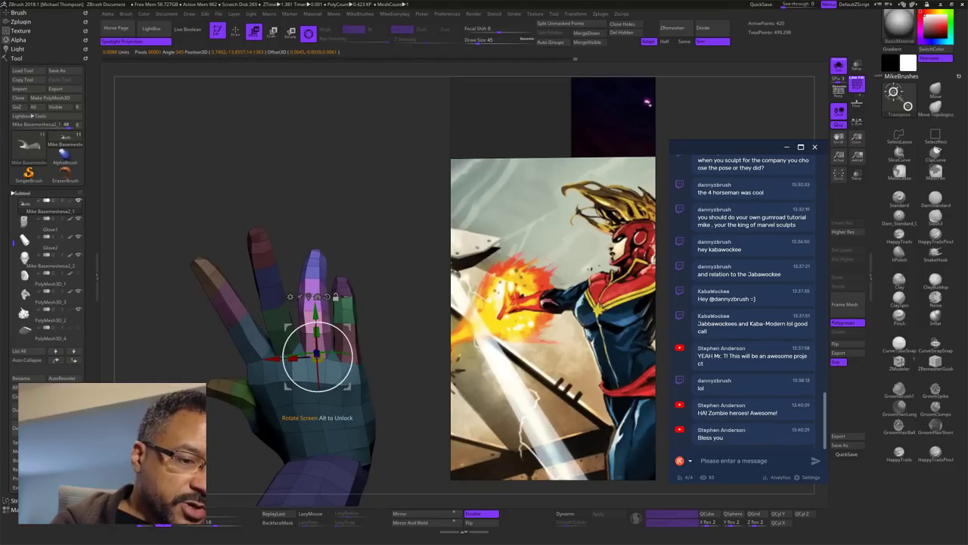
alt+drag(349, 327, 345, 328)
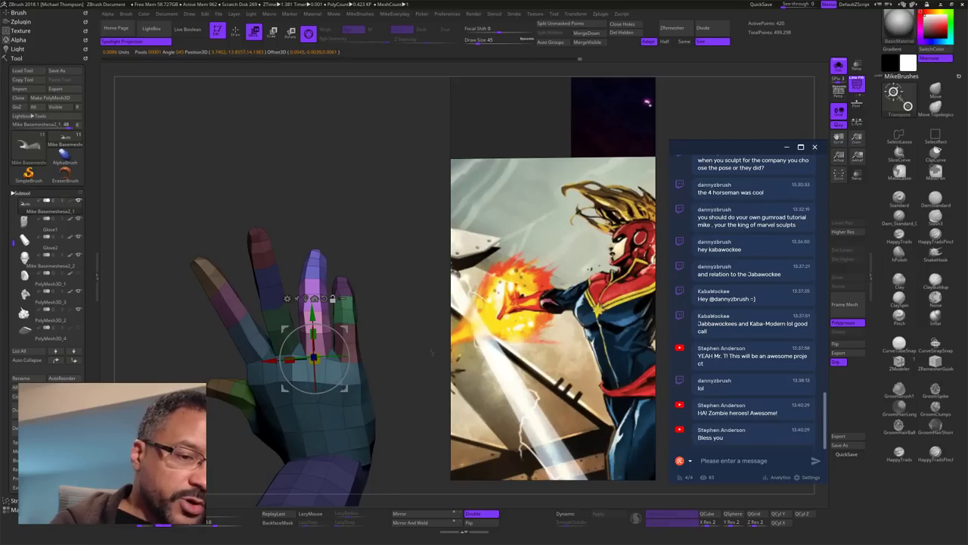
drag(432, 353, 400, 350)
drag(342, 349, 344, 365)
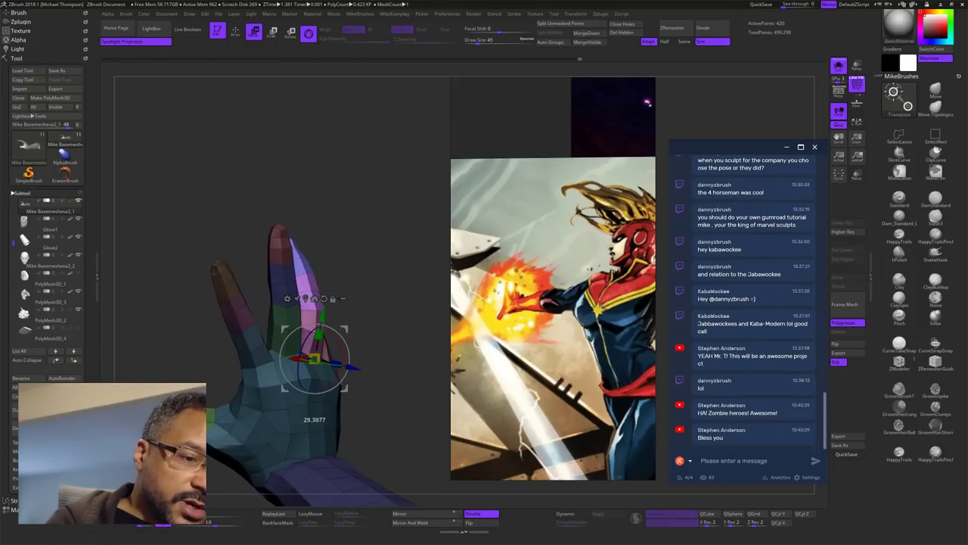
mouse_move(505, 344)
mouse_down()
mouse_move(409, 333)
mouse_move(421, 340)
mouse_move(416, 358)
mouse_move(428, 358)
mouse_move(417, 363)
mouse_move(425, 356)
mouse_move(391, 337)
mouse_move(412, 325)
mouse_move(391, 350)
mouse_move(429, 292)
mouse_move(416, 282)
mouse_move(387, 304)
mouse_up()
key(q)
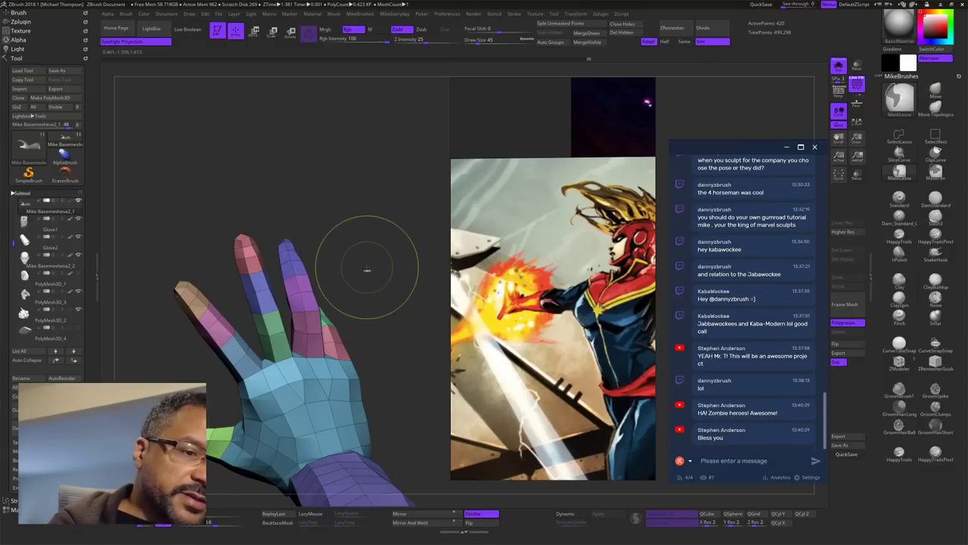
mouse_move(341, 256)
mouse_down()
mouse_move(395, 225)
mouse_move(363, 225)
mouse_move(414, 215)
mouse_move(402, 194)
mouse_move(411, 190)
mouse_up()
key(ctrl+z)
ctrl+click(422, 190)
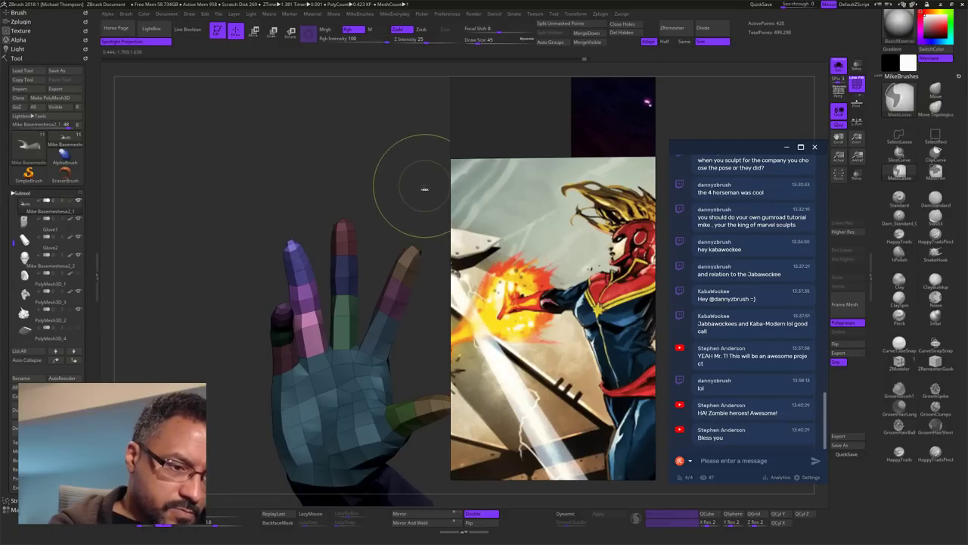
drag(420, 190, 362, 195)
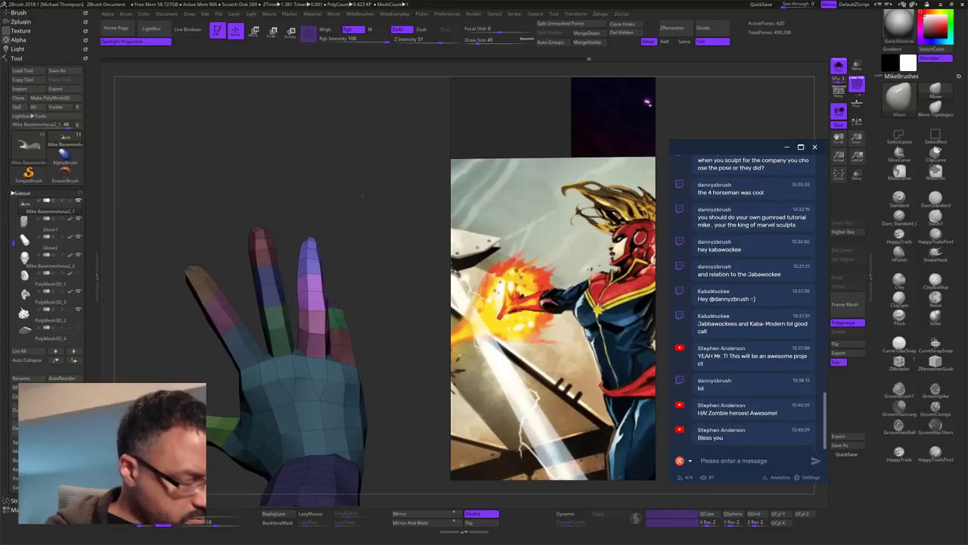
Step: Rotate the unmasked ring finger further at its knuckle to spread it sideways from the middle finger
key(w)
drag(379, 363, 349, 355)
drag(394, 363, 534, 356)
drag(348, 345, 349, 348)
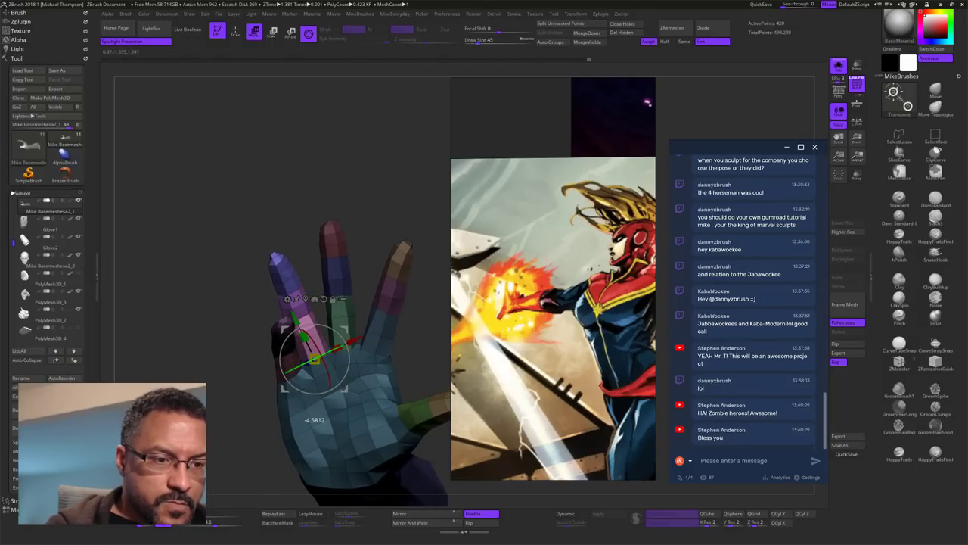
drag(429, 195, 426, 178)
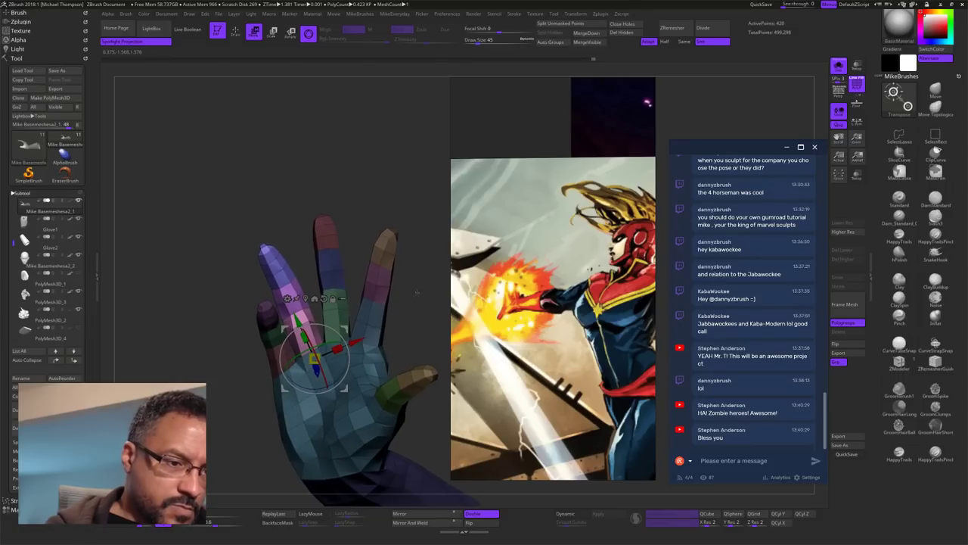
Step: Clear the mask and mask the hand again, leaving only the ring finger's upper two segments unmasked
key(q)
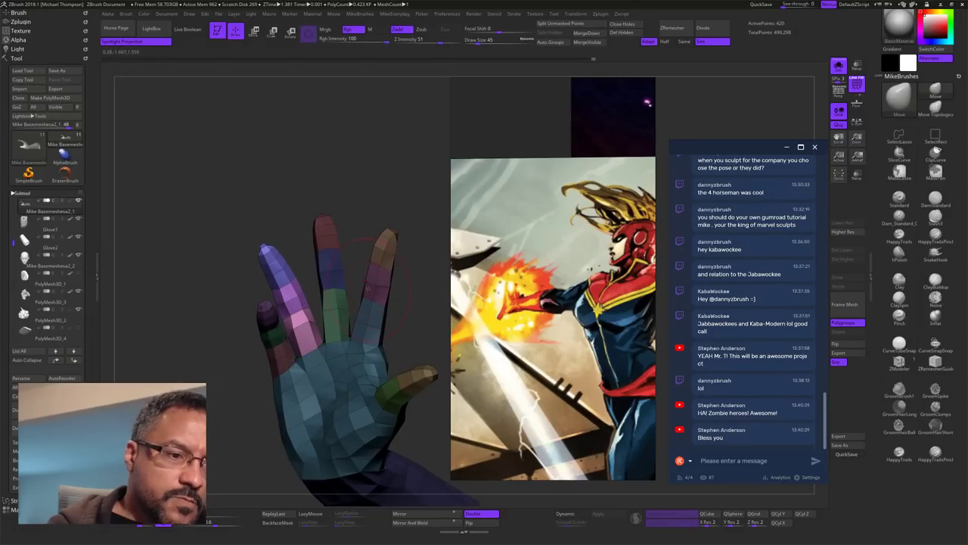
ctrl+drag(300, 237, 293, 230)
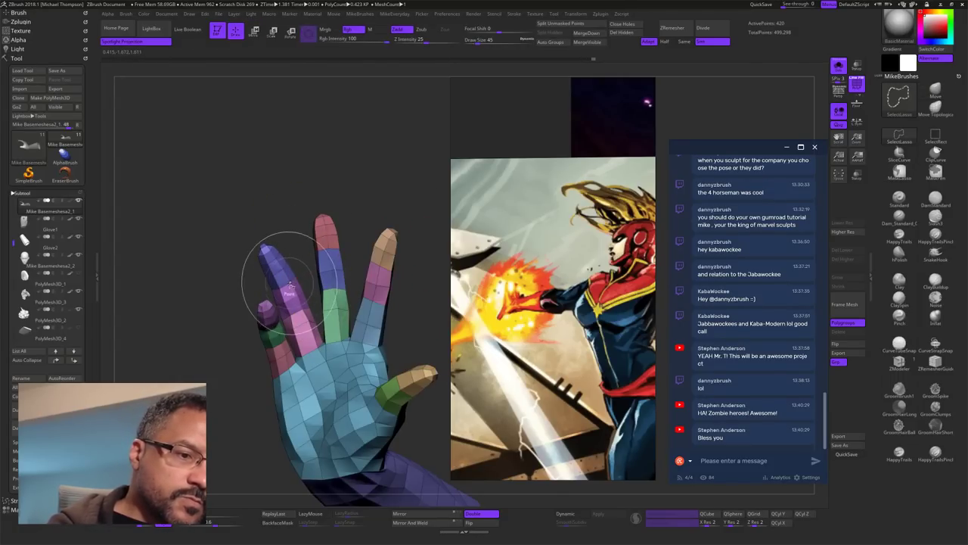
ctrl+shift+click(292, 284)
ctrl+shift+click(368, 217)
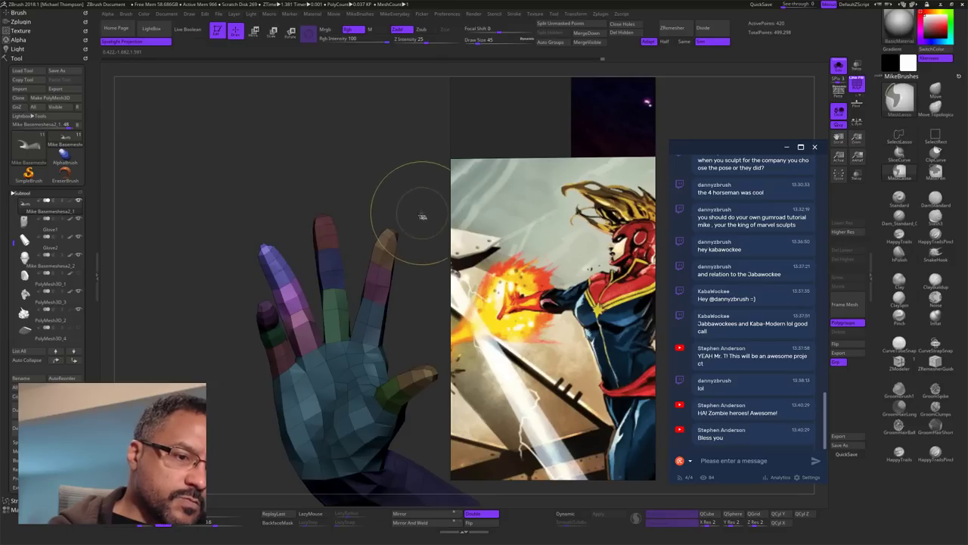
Step: Rotate the ring finger's upper two segments at its lower finger joint to straighten them and clear the mask
key(w)
alt+drag(344, 390, 329, 347)
drag(382, 199, 388, 231)
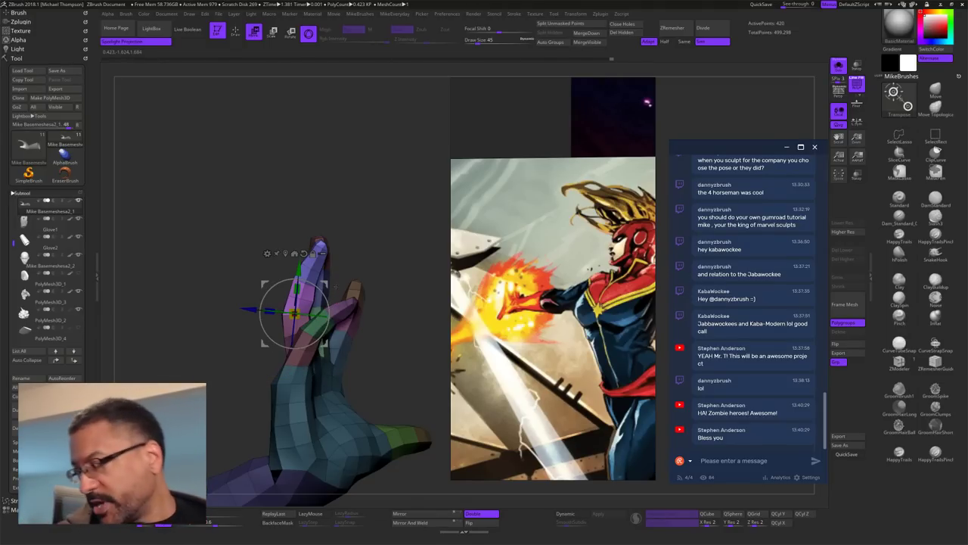
drag(346, 250, 432, 212)
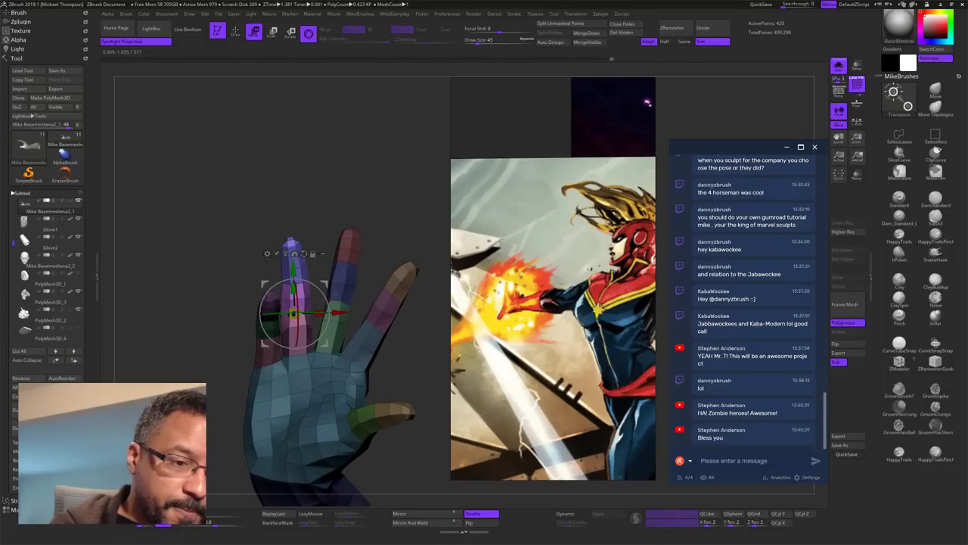
drag(435, 206, 422, 216)
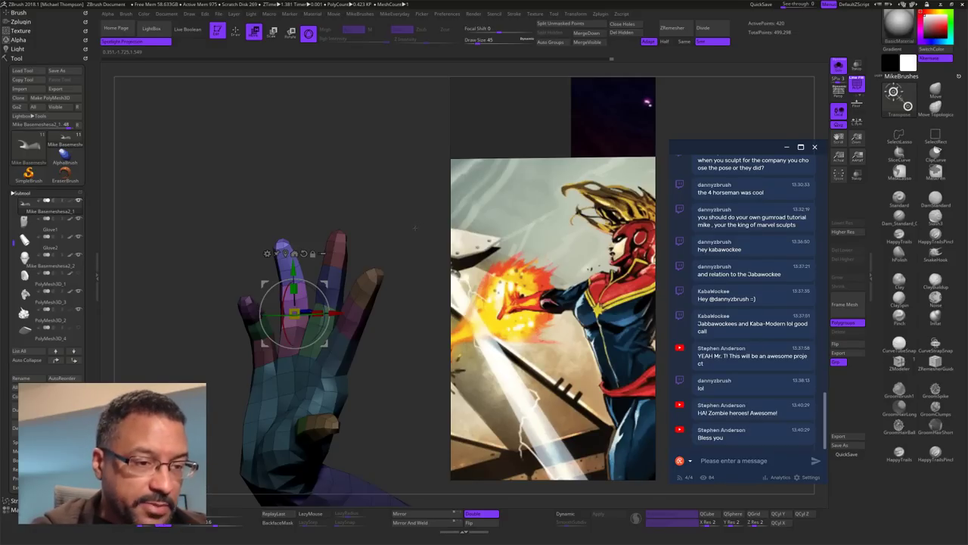
drag(429, 226, 368, 231)
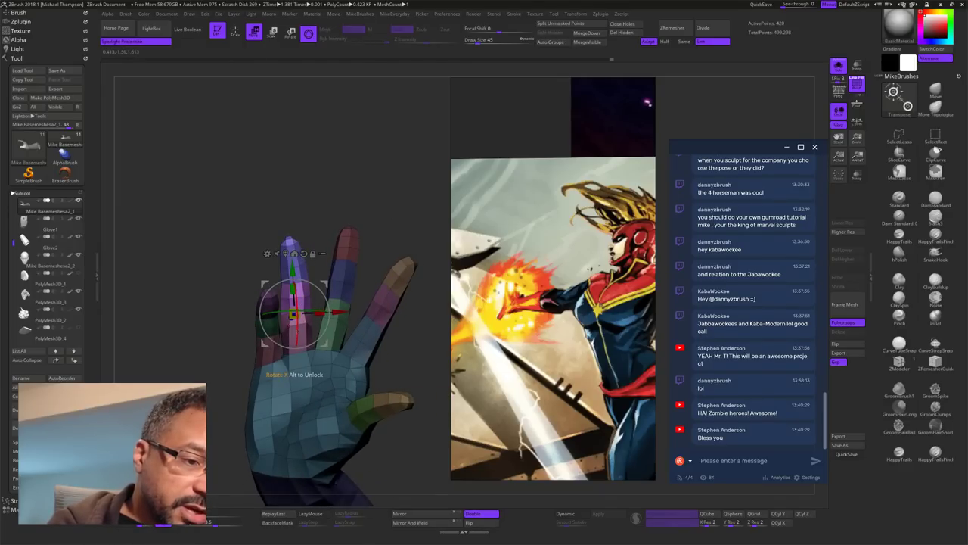
drag(296, 324, 296, 334)
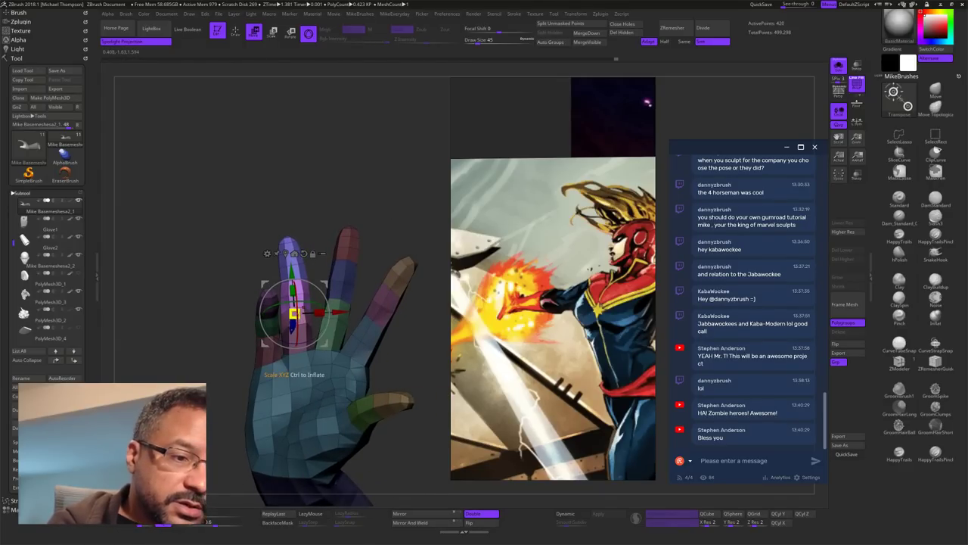
drag(433, 227, 405, 210)
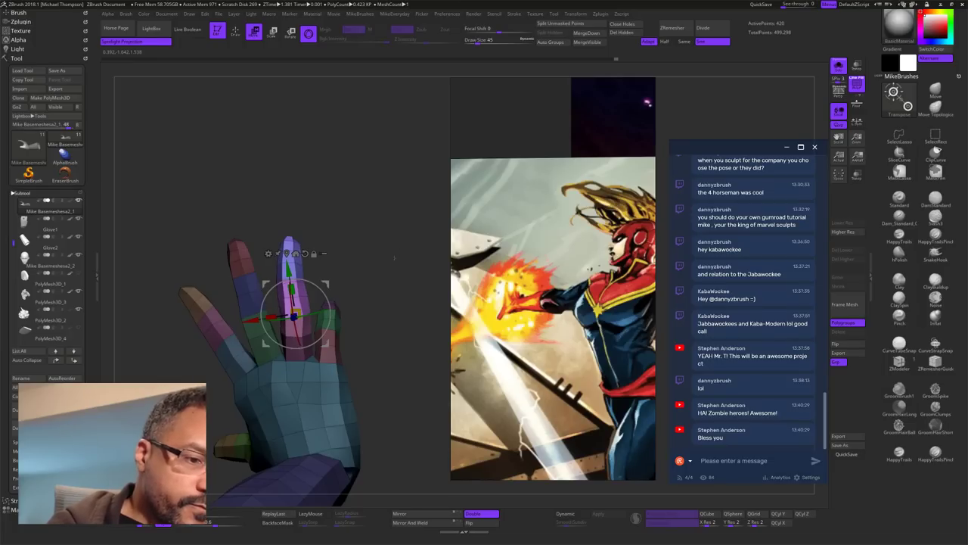
key(q)
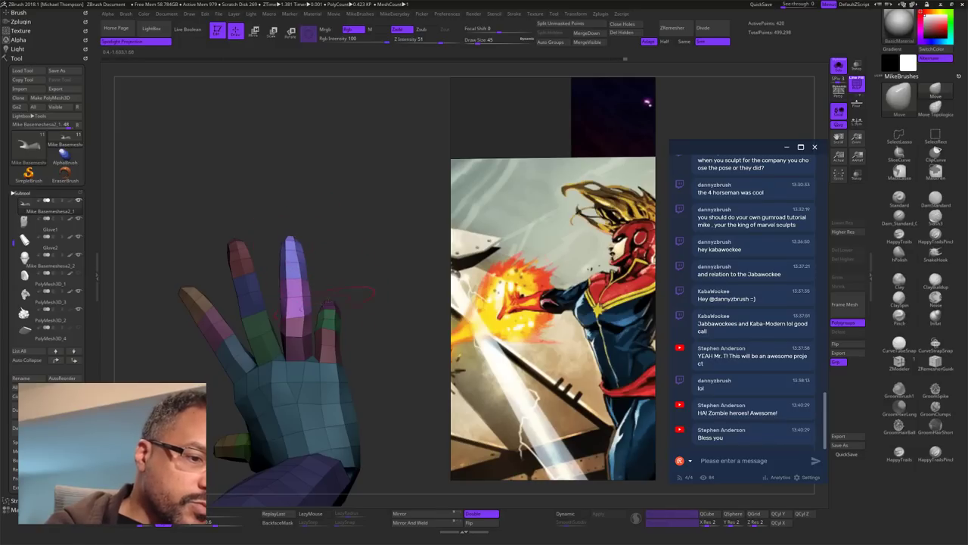
ctrl+drag(368, 219, 380, 233)
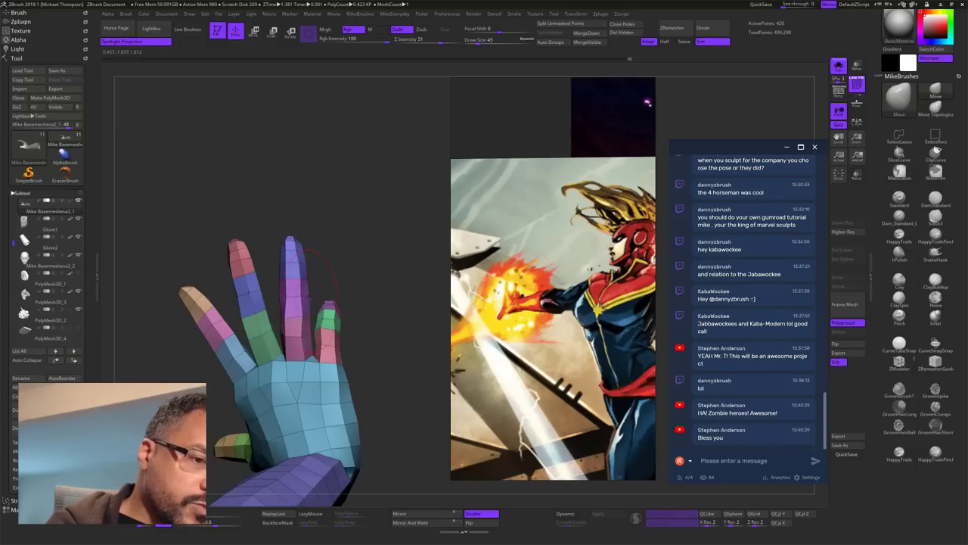
Step: Hide the little finger's segments, mask the remaining hand, and show everything with only the little finger unmasked
drag(413, 273, 419, 161)
ctrl+shift+click(291, 321)
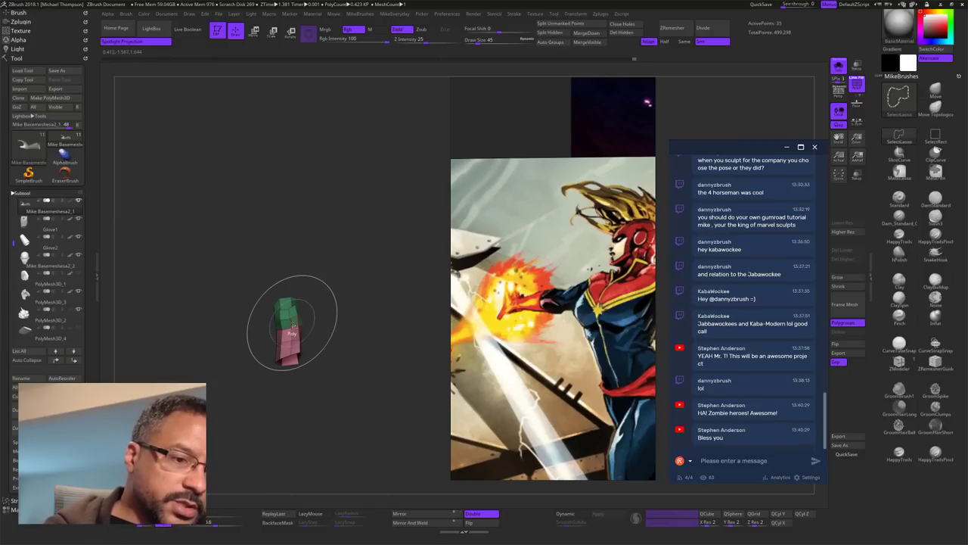
ctrl+shift+click(406, 235)
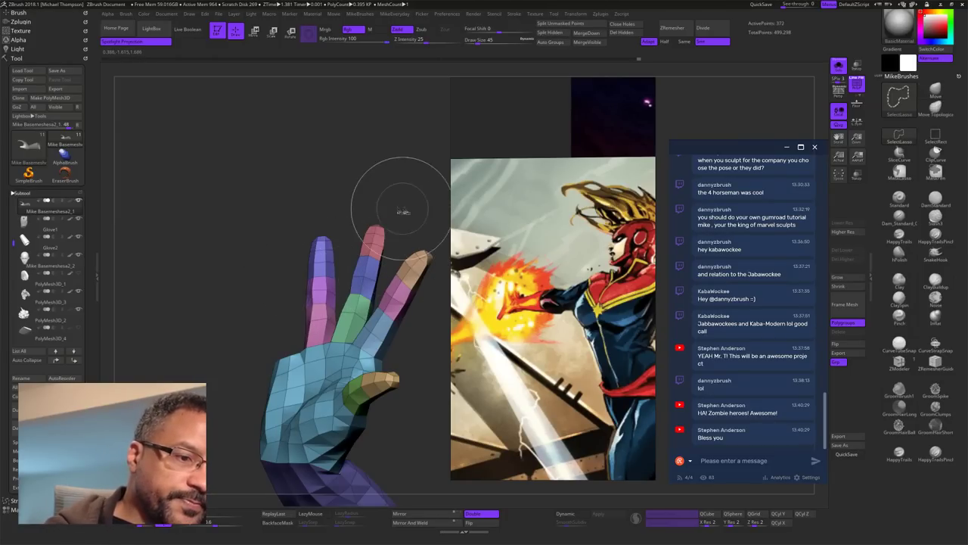
ctrl+click(425, 192)
ctrl+shift+click(425, 192)
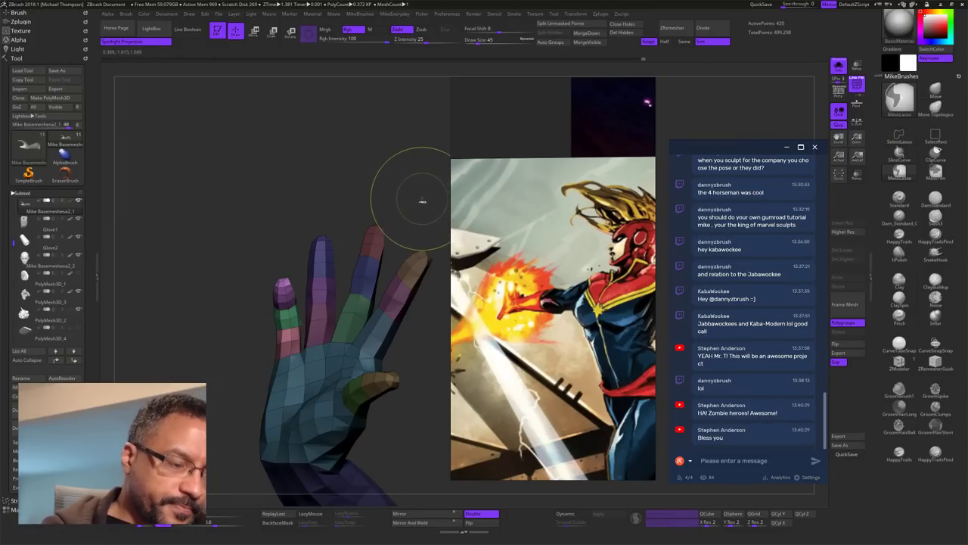
Step: Place the gizmo at the little finger's knuckle and rotate the whole finger backward to straighten it
key(w)
drag(417, 192, 223, 196)
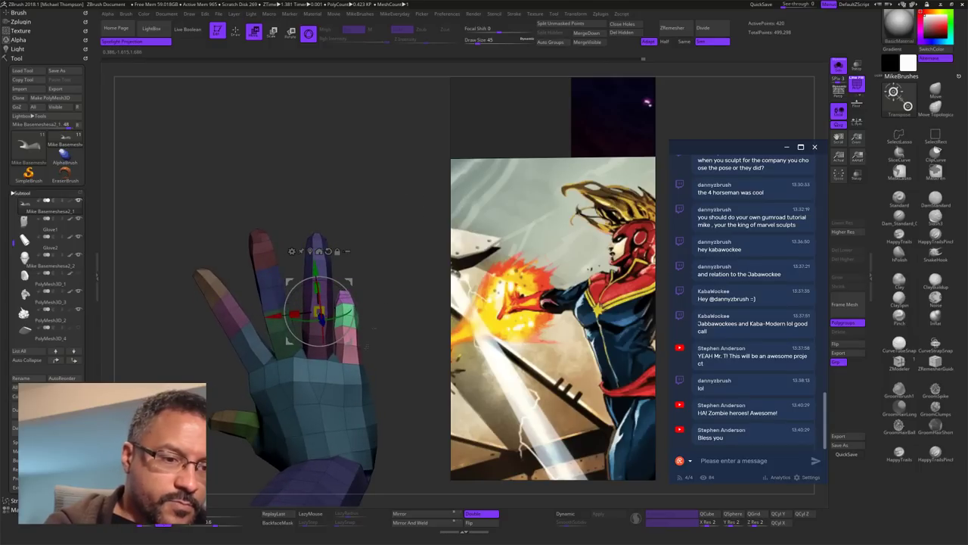
alt+click(359, 363)
alt+drag(384, 386, 390, 364)
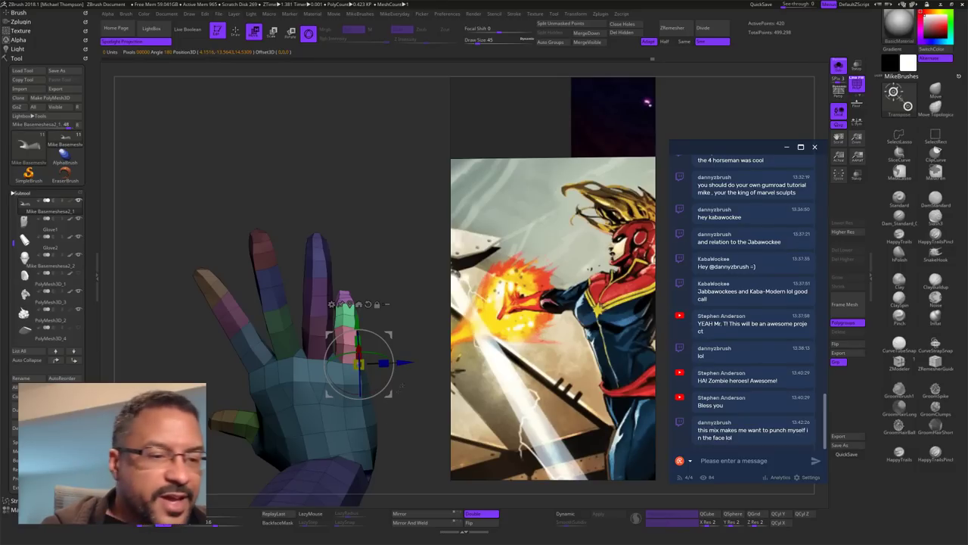
alt+drag(360, 380, 284, 401)
drag(375, 361, 367, 334)
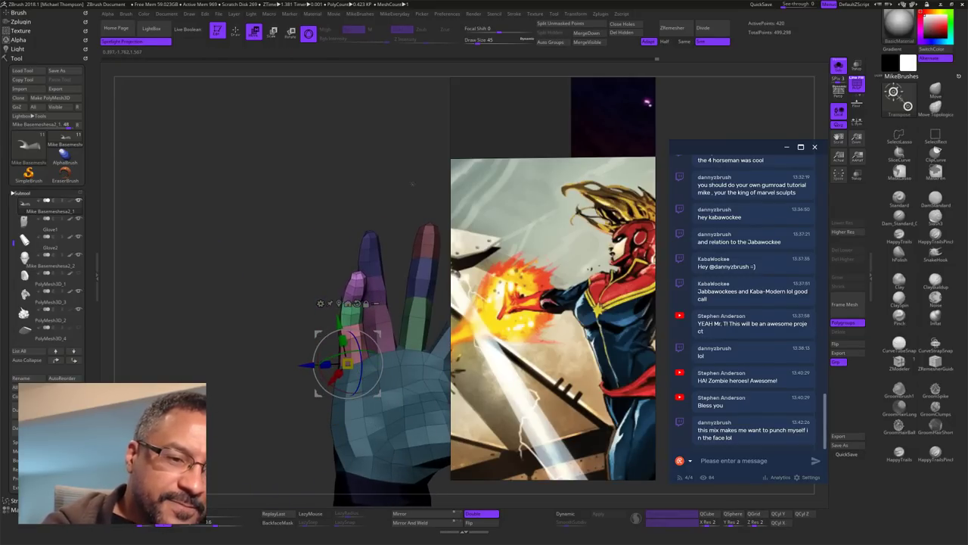
Step: Rotate the unmasked little finger sideways at its knuckle to spread it away from the ring finger
drag(412, 184, 433, 186)
drag(370, 378, 370, 370)
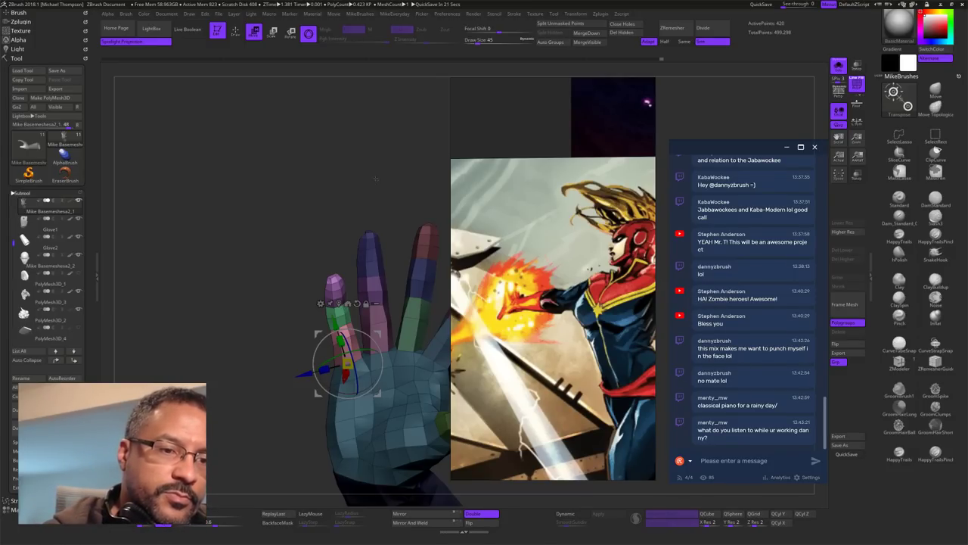
drag(376, 178, 342, 280)
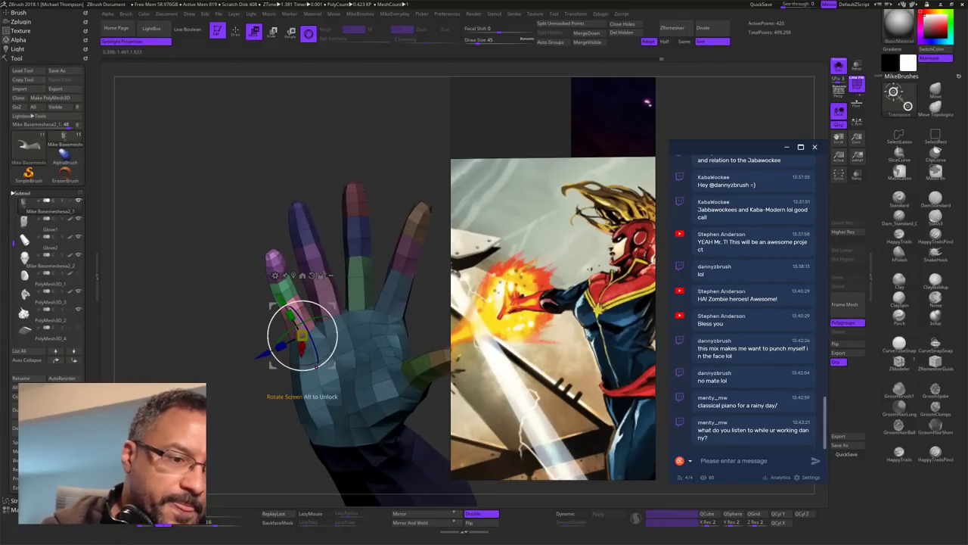
drag(316, 367, 320, 346)
drag(405, 151, 483, 154)
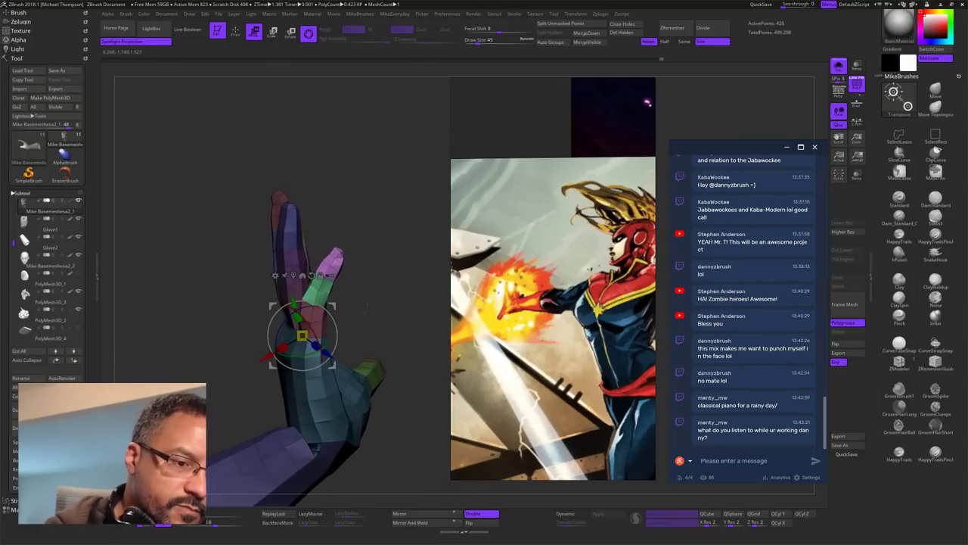
drag(382, 296, 412, 289)
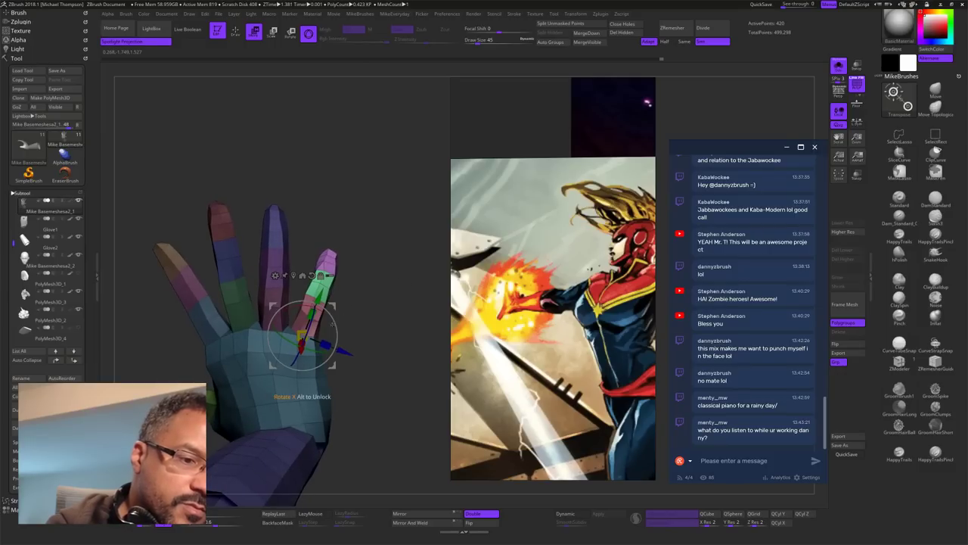
drag(310, 335, 306, 346)
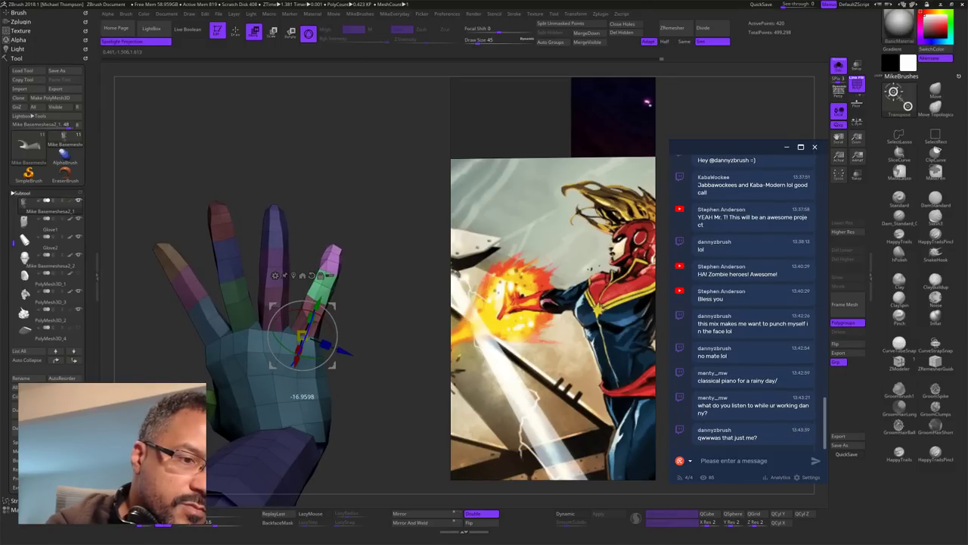
drag(382, 301, 283, 306)
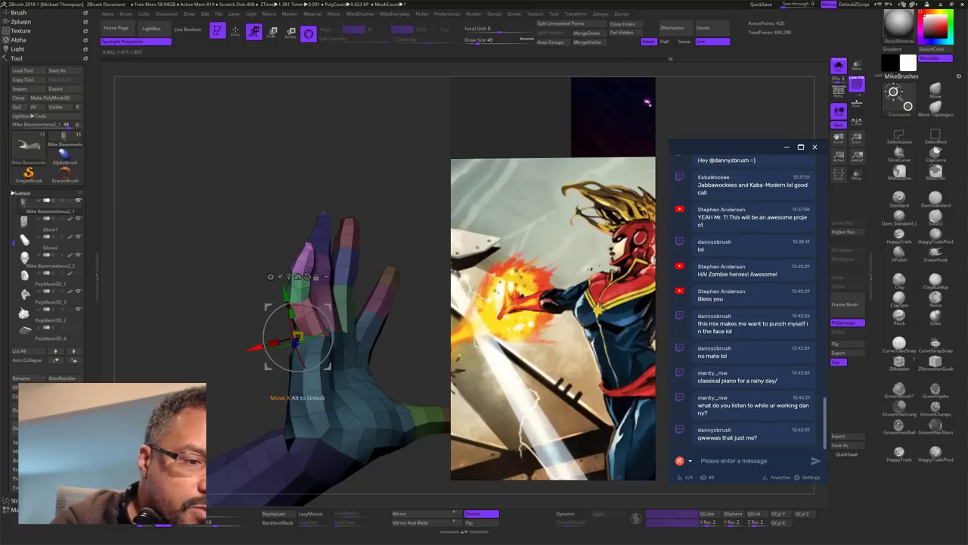
mouse_move(425, 250)
mouse_down()
mouse_move(371, 246)
mouse_move(419, 244)
mouse_up()
Step: Soften the mask edge at the little finger's knuckle and shift the finger slightly toward the back of the hand
key(q)
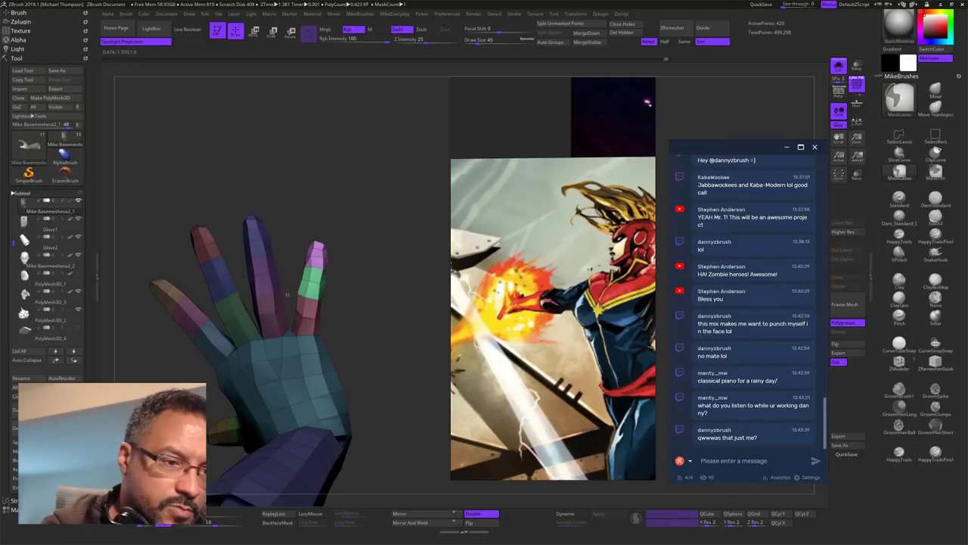
ctrl+click(311, 325)
drag(395, 319, 384, 311)
key(w)
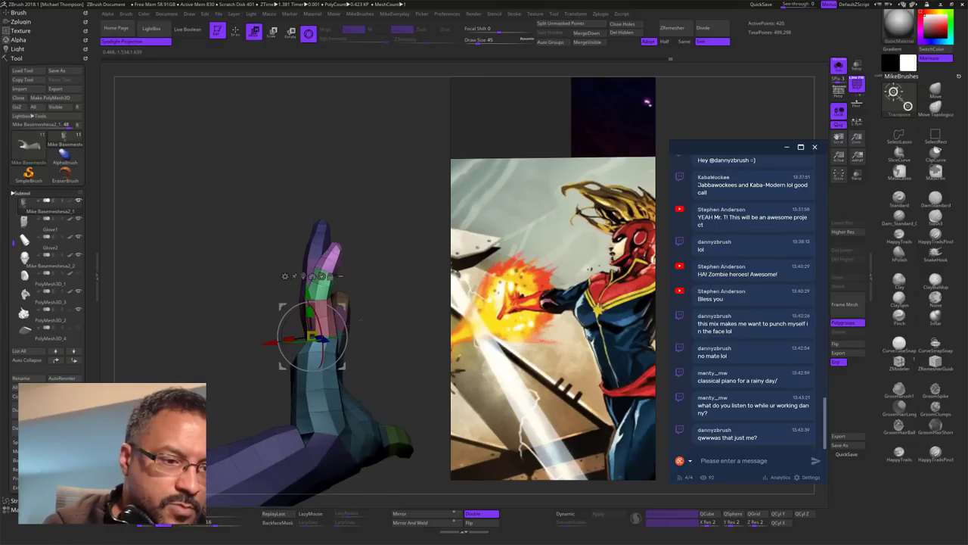
drag(264, 344, 262, 344)
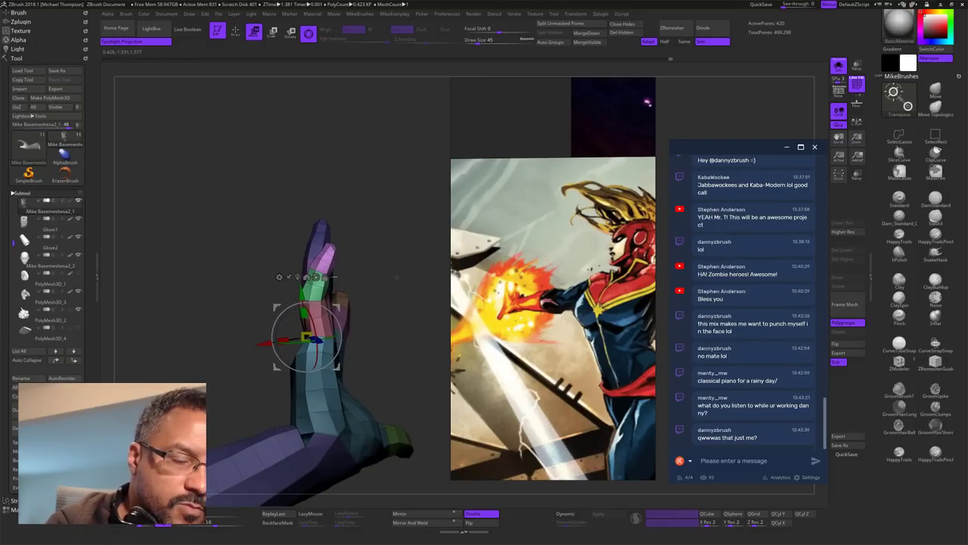
Step: Nudge the little finger's base segment inward with the Move brush
key(q)
mouse_move(389, 280)
mouse_down()
mouse_move(406, 290)
mouse_move(379, 288)
mouse_up()
drag(285, 307, 290, 305)
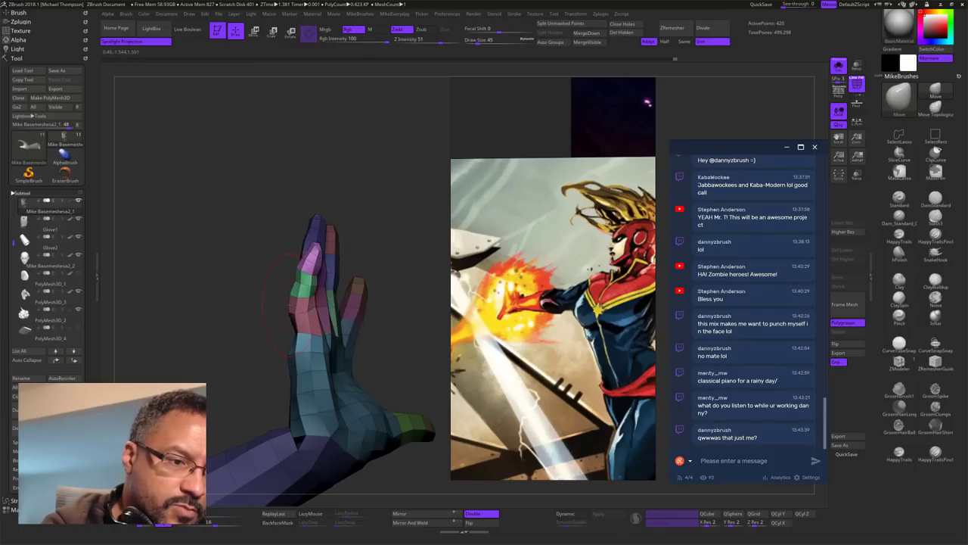
drag(406, 233, 437, 243)
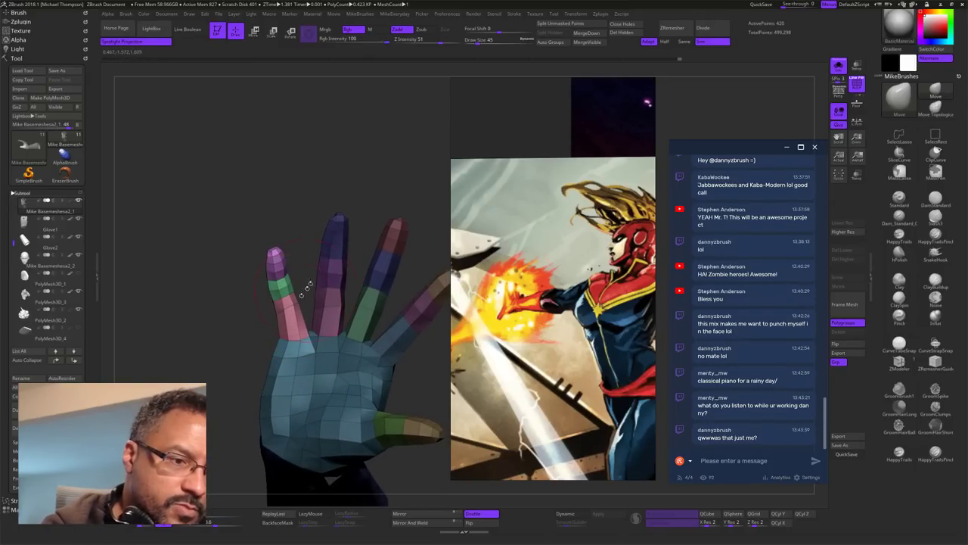
Step: Mask the little finger's upper two segments to adjust its exposed base, and clear the mask when finished
ctrl+drag(309, 283, 307, 276)
ctrl+drag(295, 243, 303, 269)
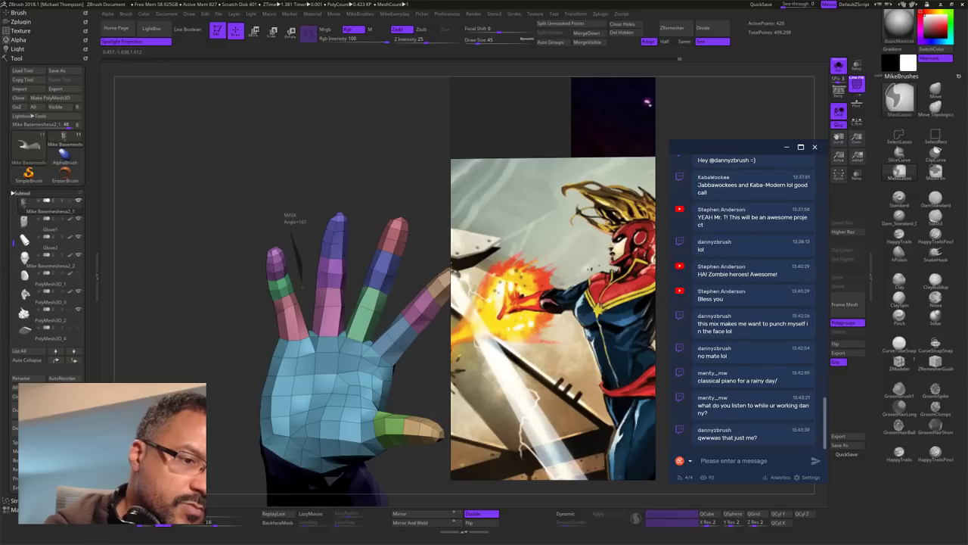
mouse_move(288, 227)
ctrl+mouse_down()
mouse_move(273, 298)
mouse_move(286, 298)
ctrl+mouse_up()
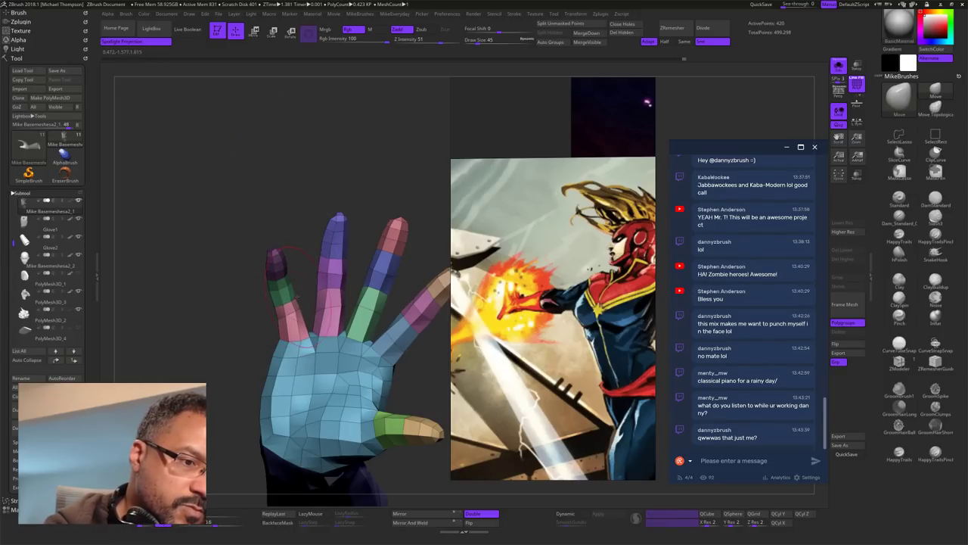
mouse_move(303, 250)
mouse_down()
mouse_move(355, 226)
mouse_move(296, 292)
mouse_up()
key(w)
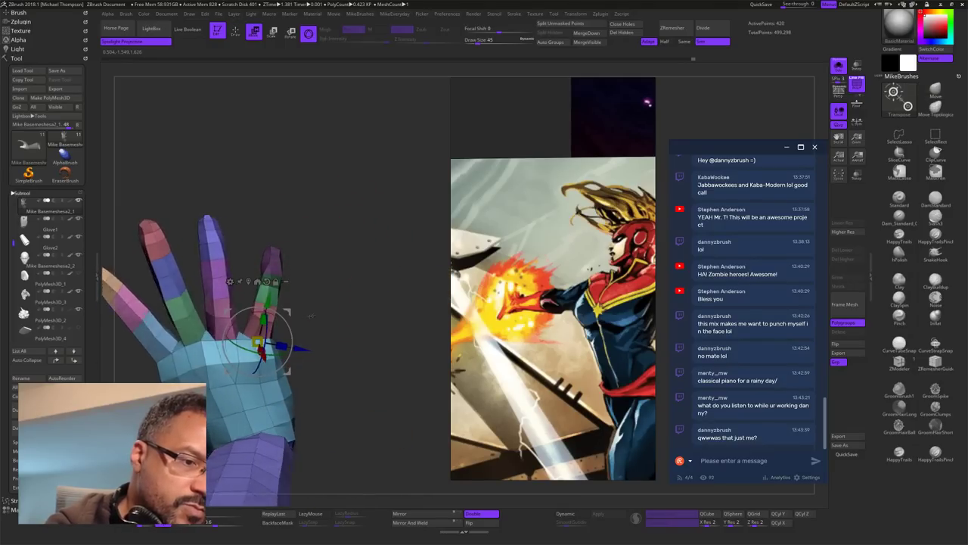
mouse_move(337, 348)
ctrl+mouse_down()
mouse_move(378, 367)
mouse_move(357, 336)
mouse_move(365, 346)
mouse_move(400, 325)
mouse_move(371, 356)
mouse_move(410, 348)
mouse_move(362, 312)
mouse_move(352, 323)
ctrl+mouse_up()
Step: Set the draw size to 43 and mask the hand below the knuckles, leaving the four fingers unmasked
key(q)
key(s)
click(335, 301)
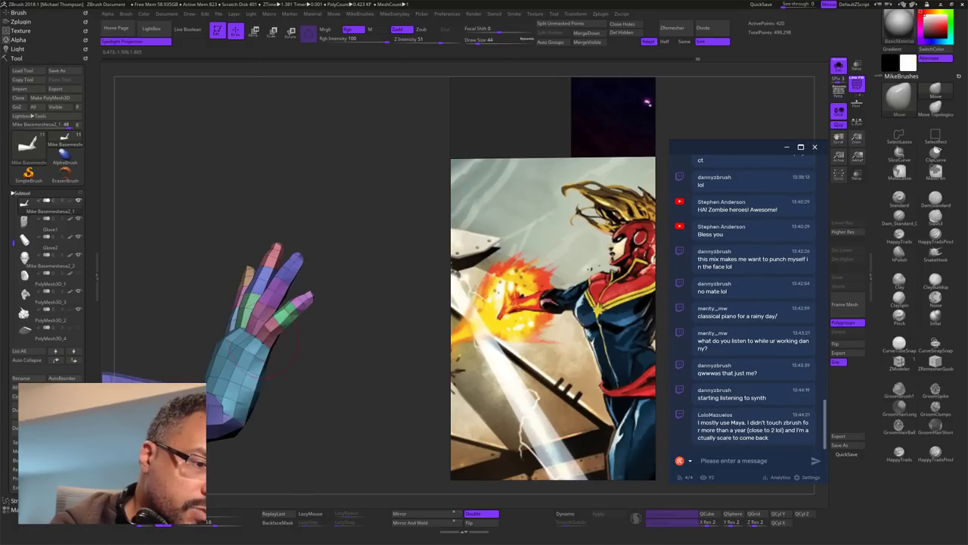
key(w)
key(s)
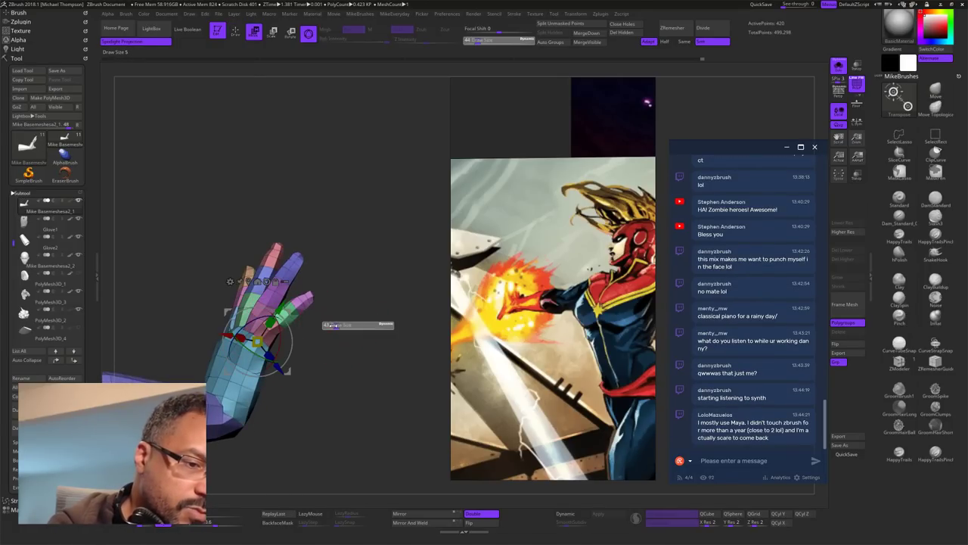
click(333, 326)
key(q)
mouse_move(333, 326)
mouse_down()
mouse_move(342, 334)
mouse_move(297, 332)
mouse_move(364, 320)
mouse_move(350, 302)
mouse_move(329, 304)
mouse_move(356, 305)
mouse_move(360, 280)
mouse_up()
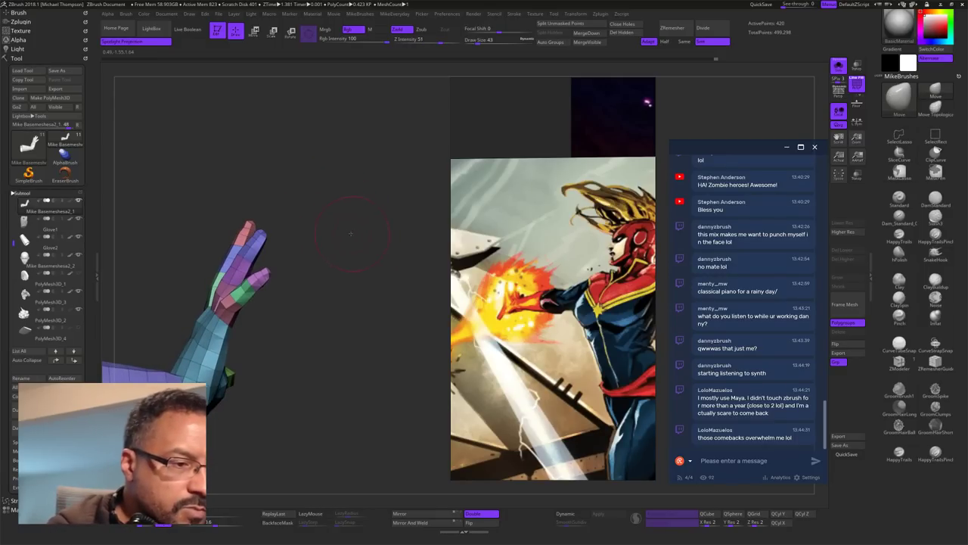
mouse_move(351, 234)
mouse_down()
mouse_move(372, 266)
mouse_move(363, 248)
mouse_move(346, 334)
mouse_move(266, 339)
mouse_move(200, 314)
mouse_move(302, 181)
mouse_up()
ctrl+click(395, 300)
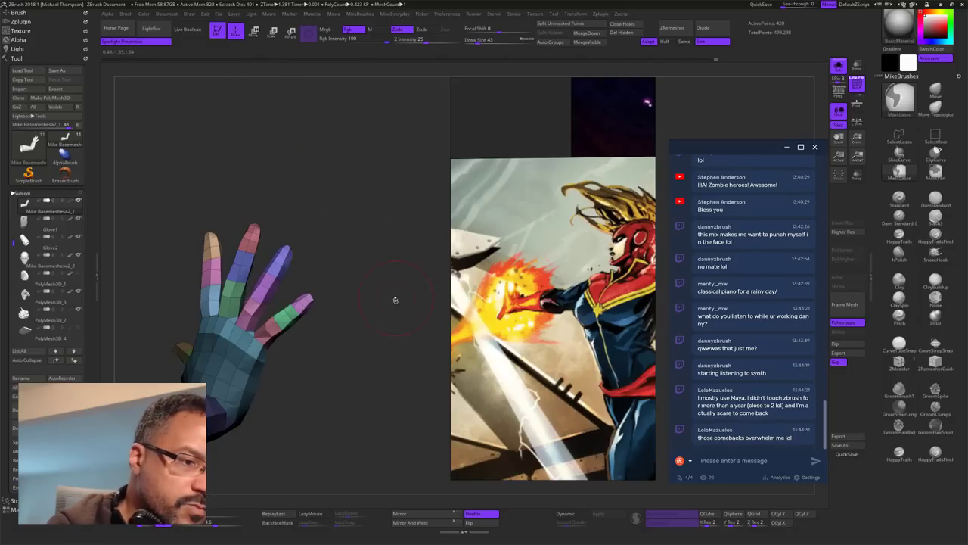
Step: Place the transform gizmo at the knuckles and tilt the four unmasked fingers slightly toward the back of the hand
mouse_move(395, 300)
mouse_down()
mouse_move(350, 289)
mouse_move(413, 315)
mouse_move(403, 309)
mouse_up()
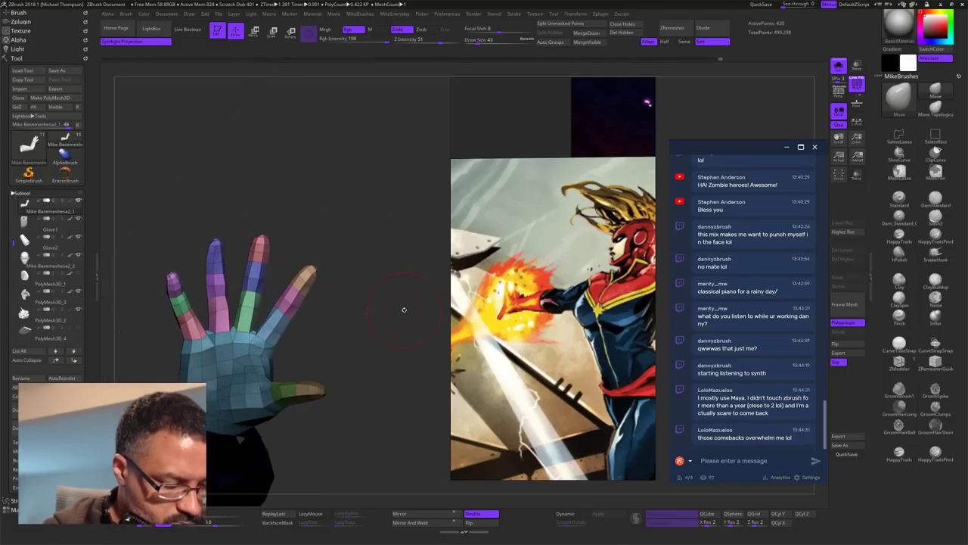
key(w)
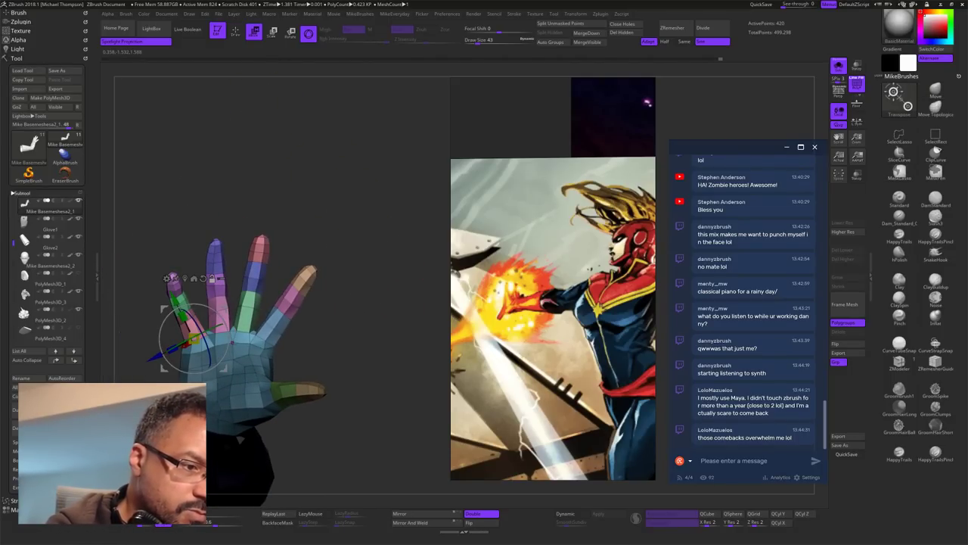
alt+click(233, 342)
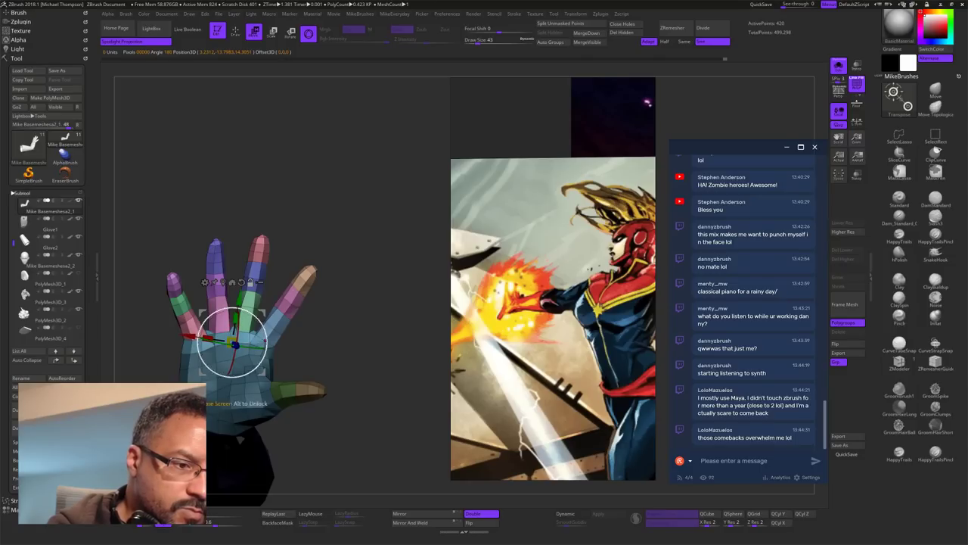
alt+drag(266, 341, 353, 265)
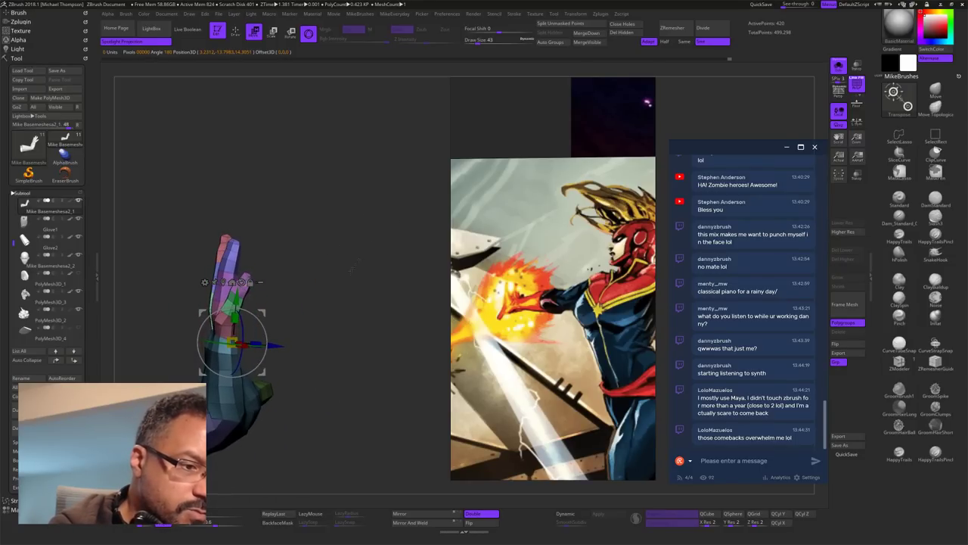
alt+drag(273, 346, 257, 345)
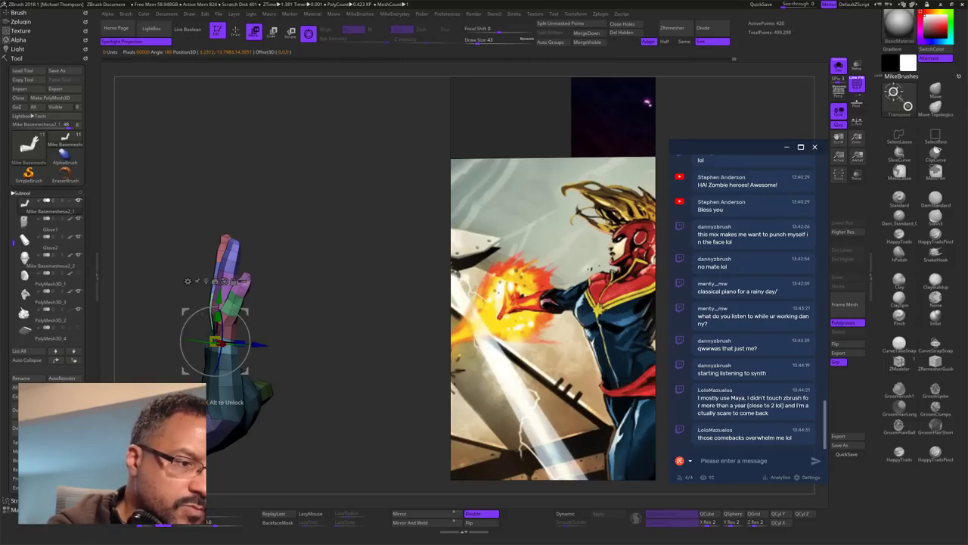
drag(196, 315, 193, 317)
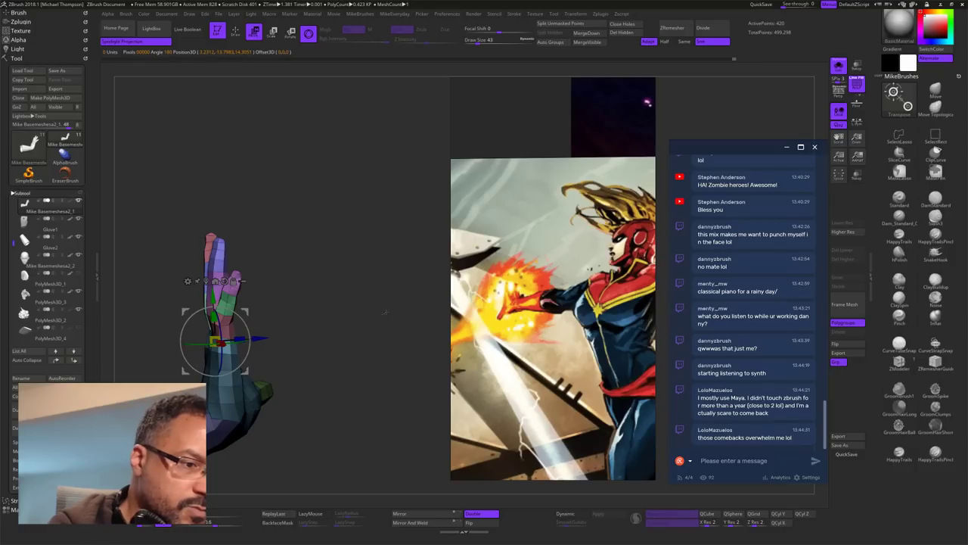
drag(385, 312, 393, 287)
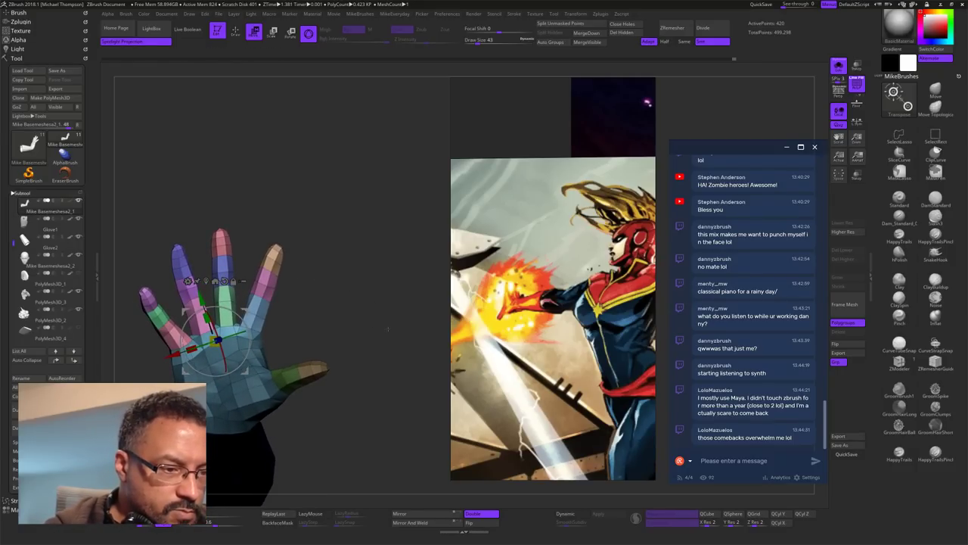
mouse_move(388, 329)
alt+mouse_down()
mouse_move(390, 271)
mouse_move(385, 355)
alt+mouse_up()
key(q)
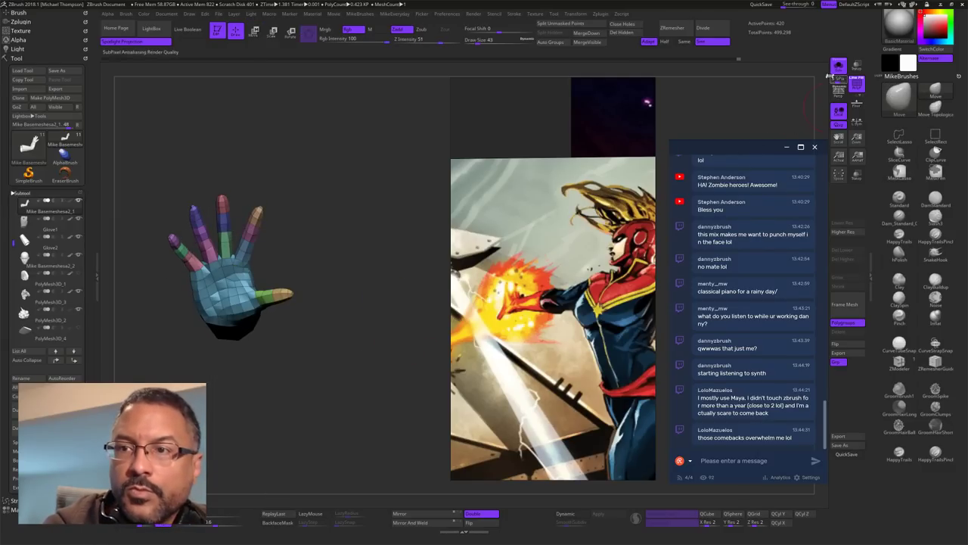
Step: Turn off Solo to bring back the whole figure, and hide the cuff polygroup so only the hand of the glove shows
click(838, 68)
mouse_move(288, 440)
alt+mouse_down()
mouse_move(295, 355)
mouse_move(439, 277)
mouse_move(499, 306)
mouse_move(337, 296)
mouse_move(429, 278)
mouse_move(431, 301)
alt+mouse_up()
drag(444, 148, 420, 217)
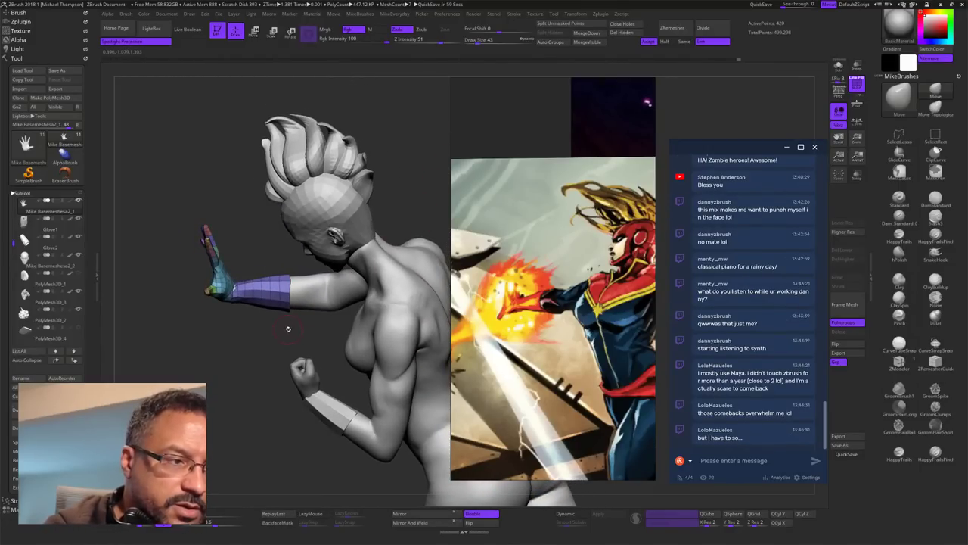
drag(289, 328, 321, 280)
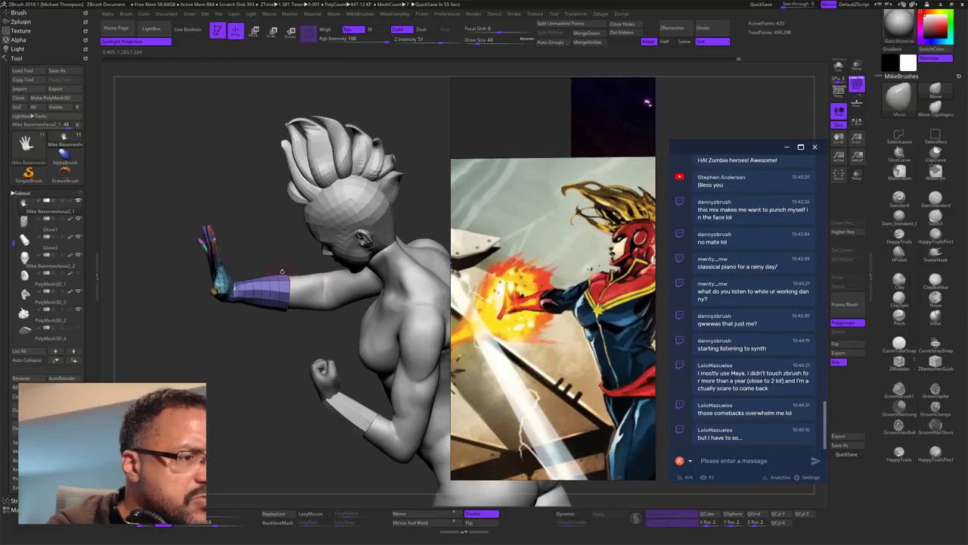
ctrl+shift+click(286, 279)
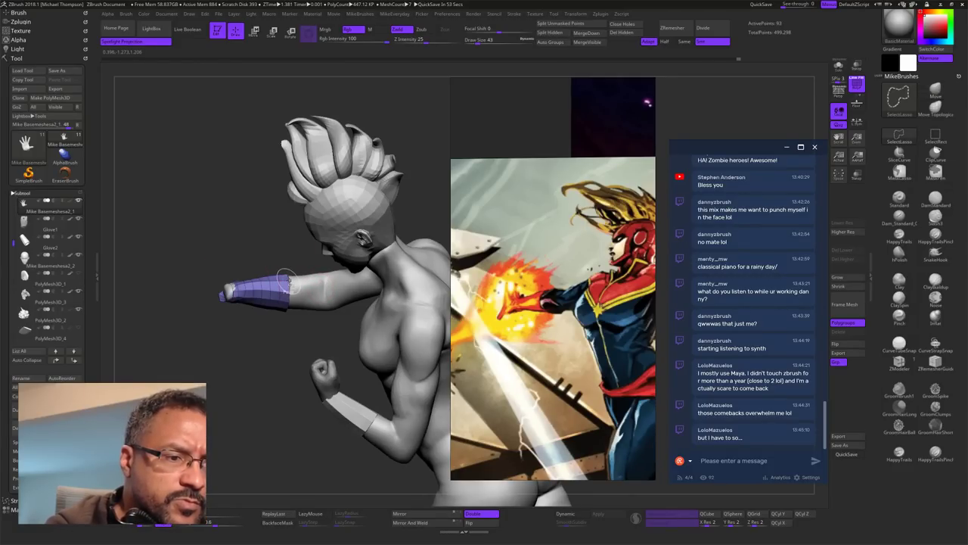
ctrl+shift+drag(277, 340, 276, 378)
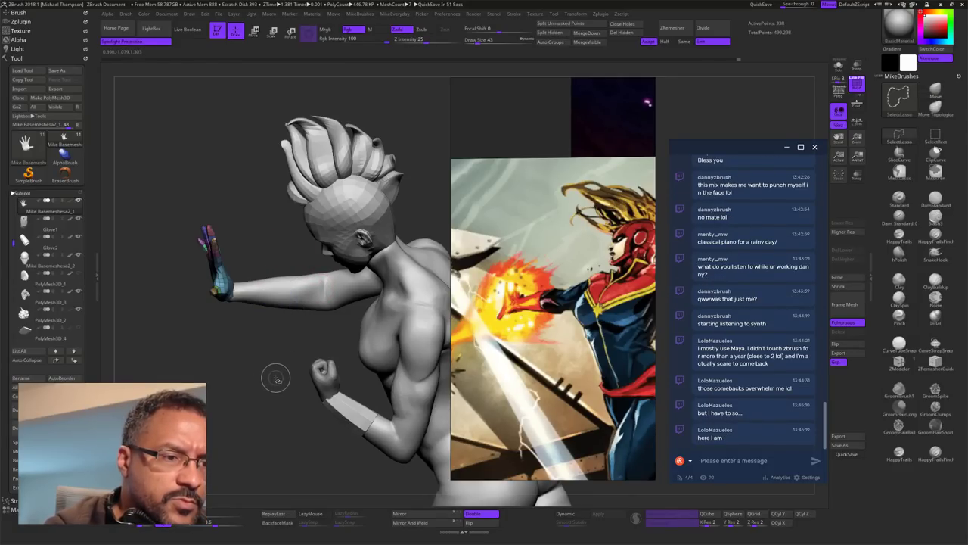
Step: Switch to the Move brush, mask the entire visible hand, and unhide the forearm cuff
key(b)
key(m)
key(v)
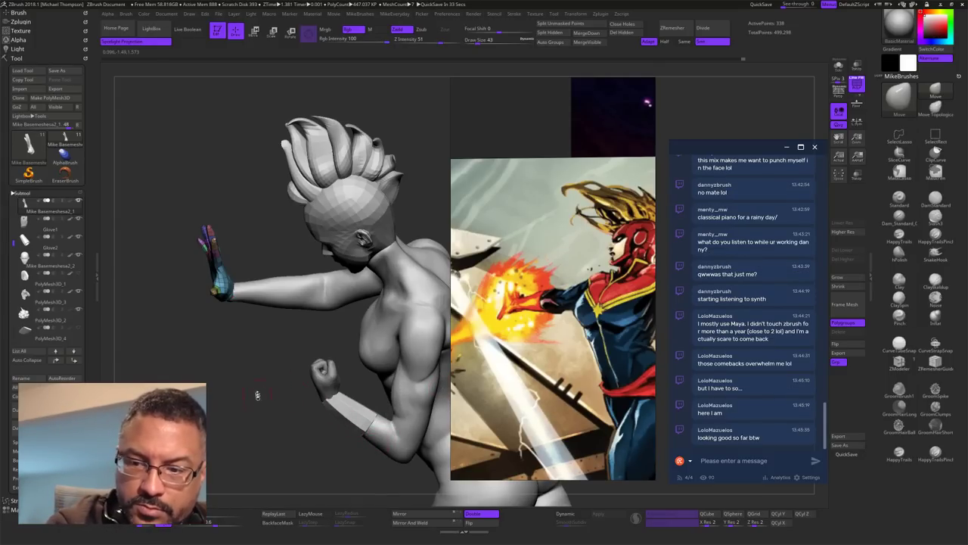
drag(255, 433, 276, 362)
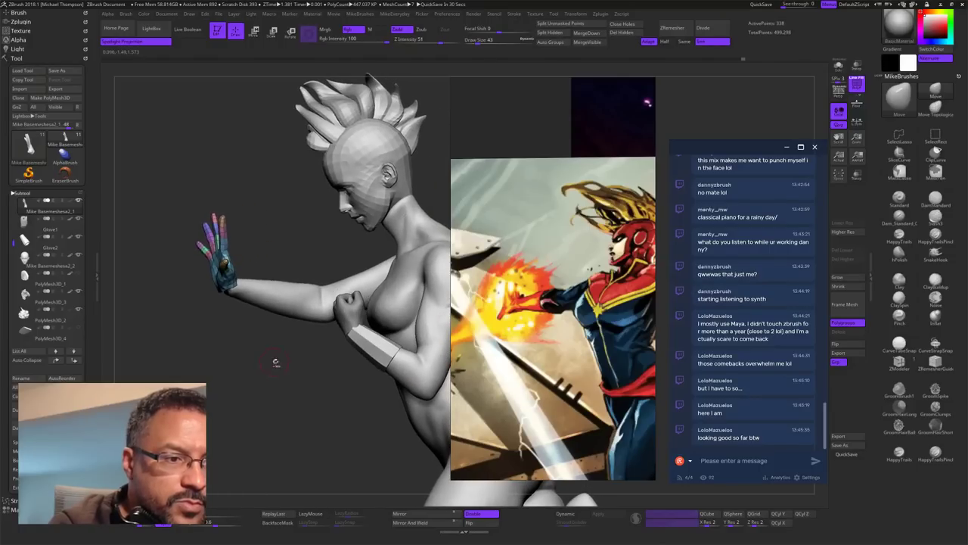
ctrl+click(279, 385)
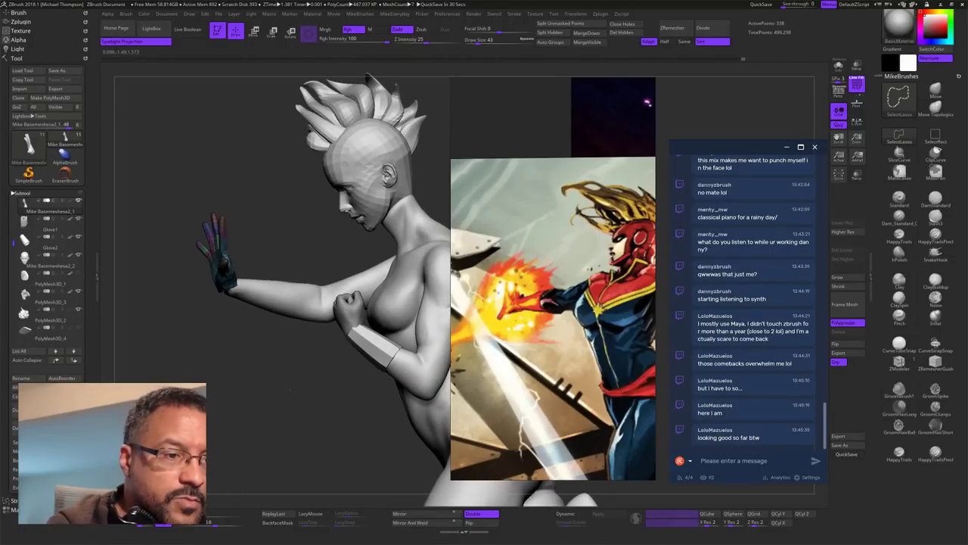
ctrl+shift+click(284, 393)
drag(284, 394, 266, 382)
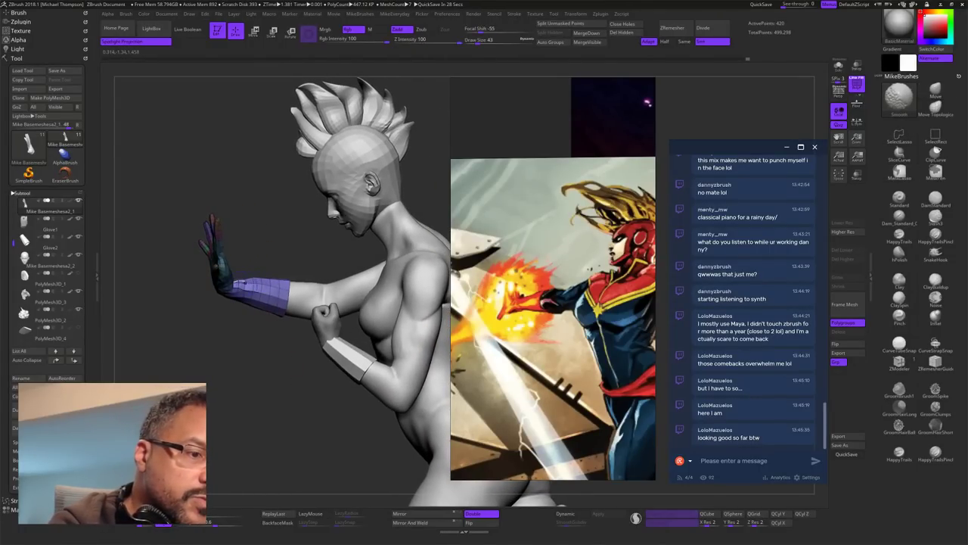
Step: Smooth and reshape the cuff near the wrist around the masked hand, using the Move brush at draw size 111
shift+drag(245, 284, 244, 300)
key(s)
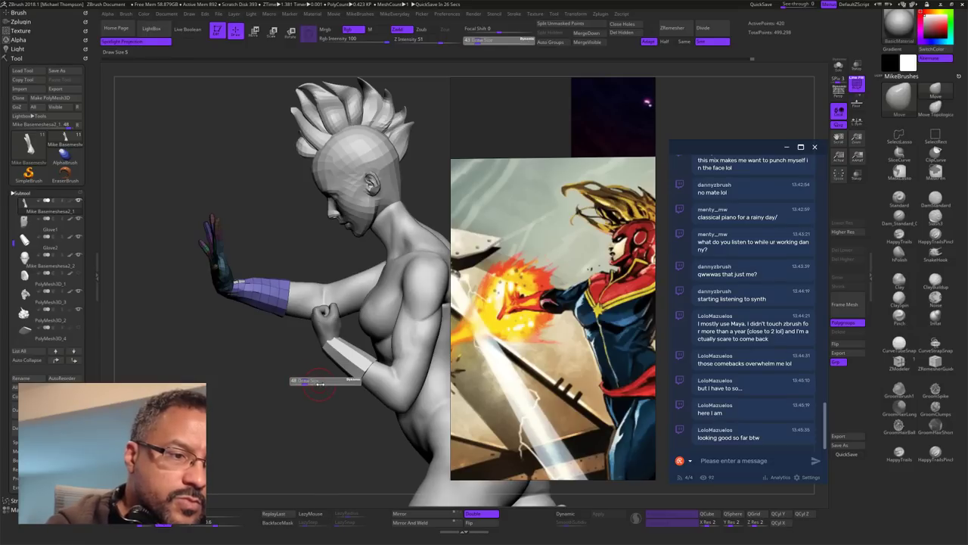
mouse_move(320, 384)
mouse_down()
mouse_move(337, 388)
mouse_move(261, 379)
mouse_move(306, 359)
mouse_up()
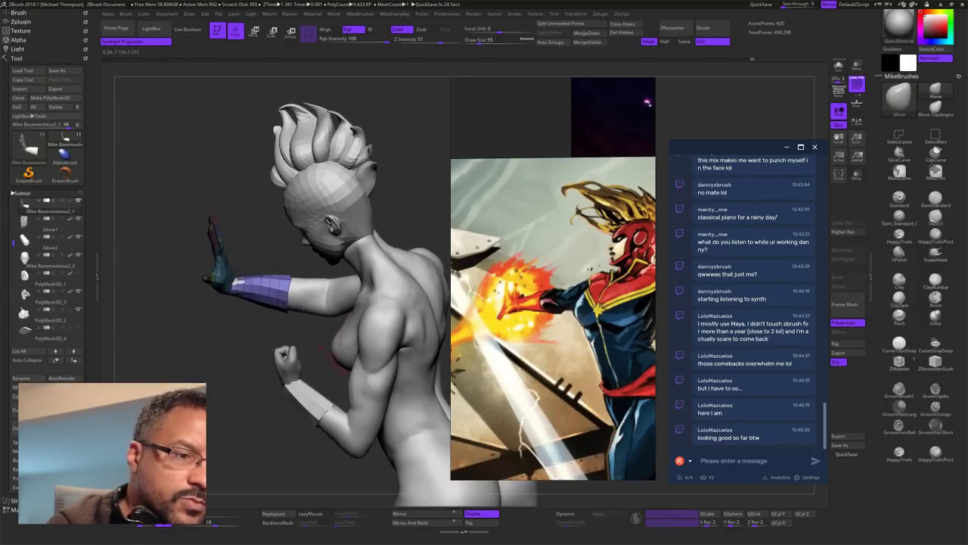
key(s)
drag(269, 254, 275, 253)
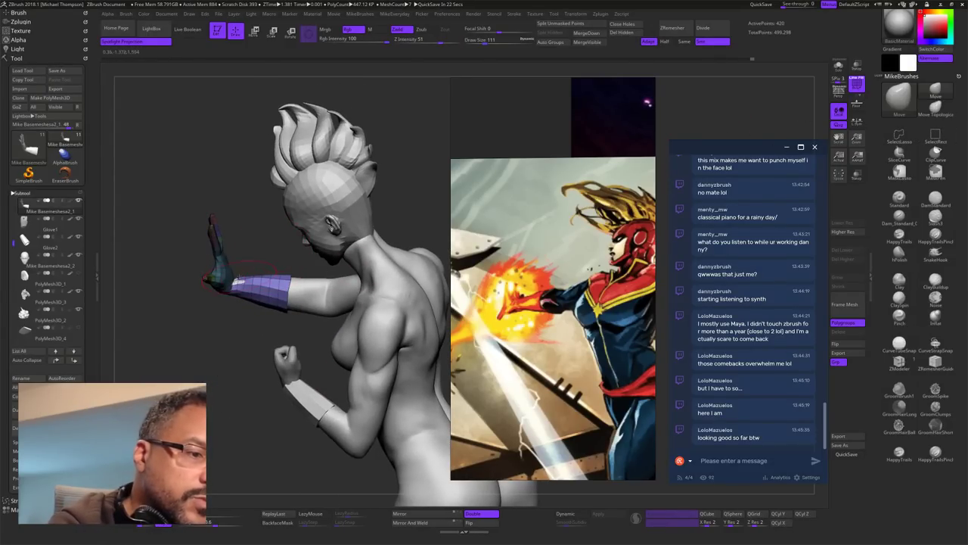
mouse_move(246, 282)
mouse_down()
mouse_move(264, 212)
mouse_move(277, 204)
mouse_up()
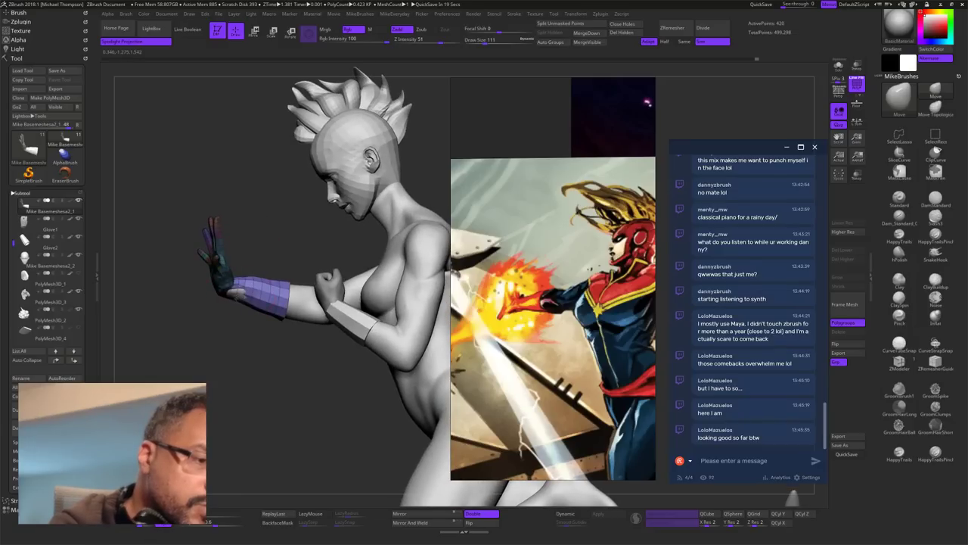
shift+drag(253, 281, 250, 286)
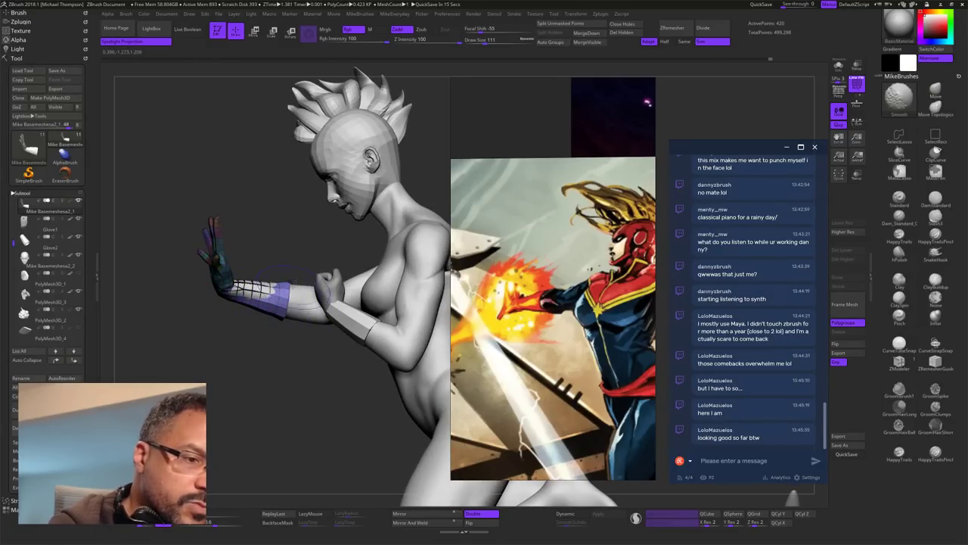
mouse_move(300, 231)
mouse_down()
mouse_move(235, 226)
mouse_move(299, 236)
mouse_move(356, 202)
mouse_move(341, 244)
mouse_move(367, 271)
mouse_move(354, 333)
mouse_up()
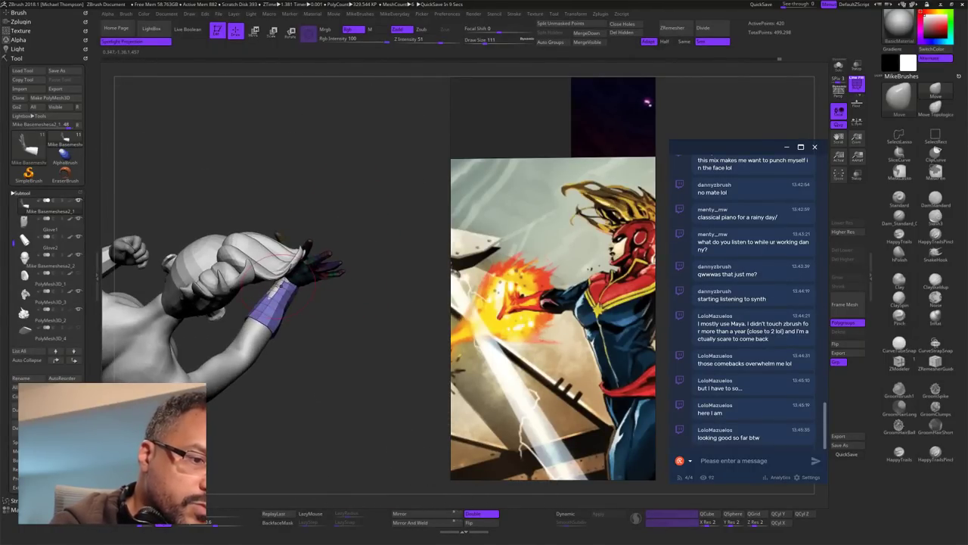
drag(350, 285, 338, 301)
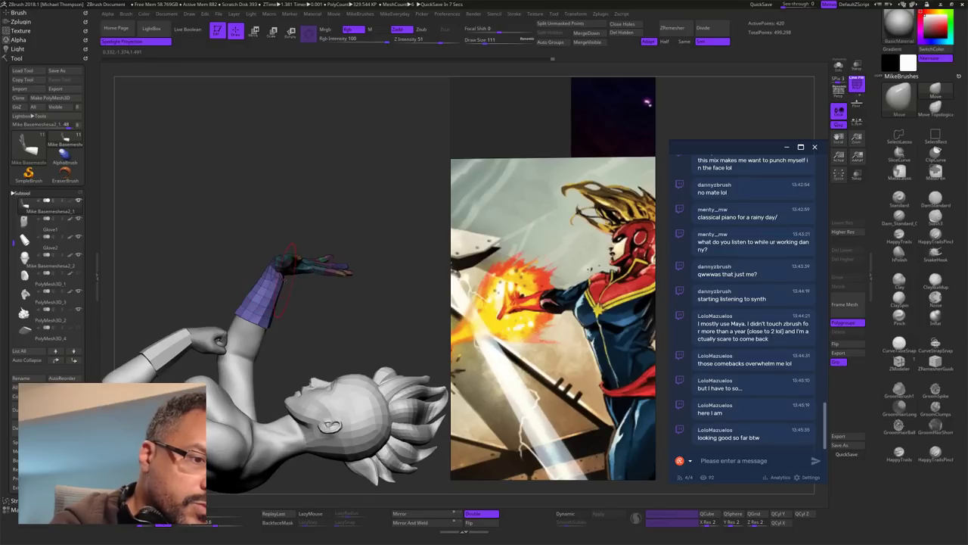
Step: Clear the hand's mask and set the draw size to 109, keeping the hand as the active subtool
mouse_move(320, 305)
ctrl+mouse_down()
mouse_move(333, 309)
mouse_move(290, 283)
mouse_move(338, 263)
mouse_move(359, 240)
mouse_move(340, 253)
ctrl+mouse_up()
key(s)
click(351, 312)
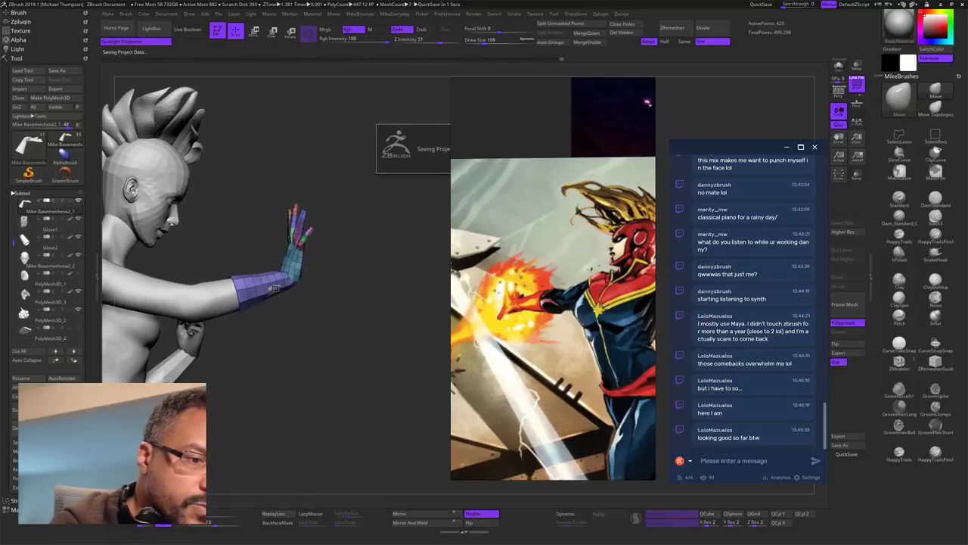
alt+click(274, 288)
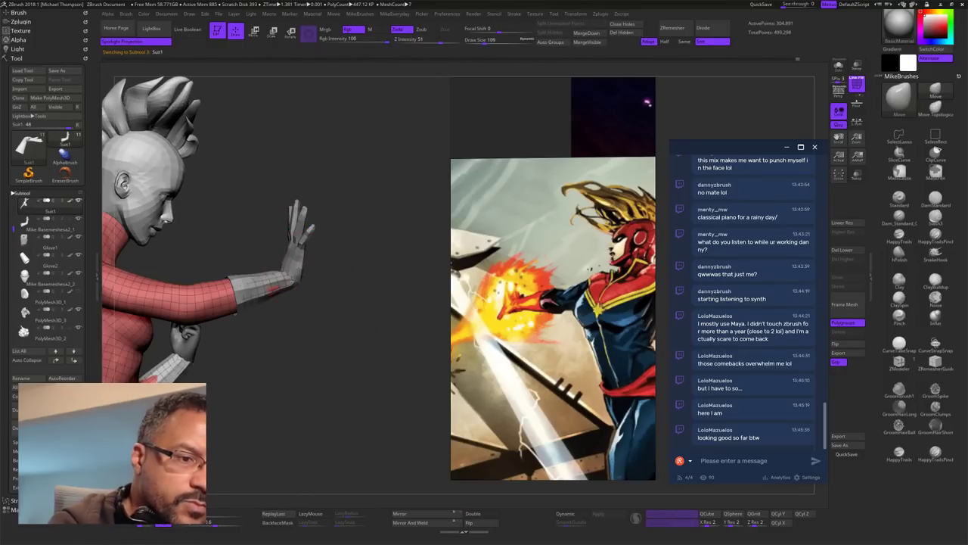
alt+click(271, 289)
drag(367, 292, 172, 372)
drag(404, 281, 312, 339)
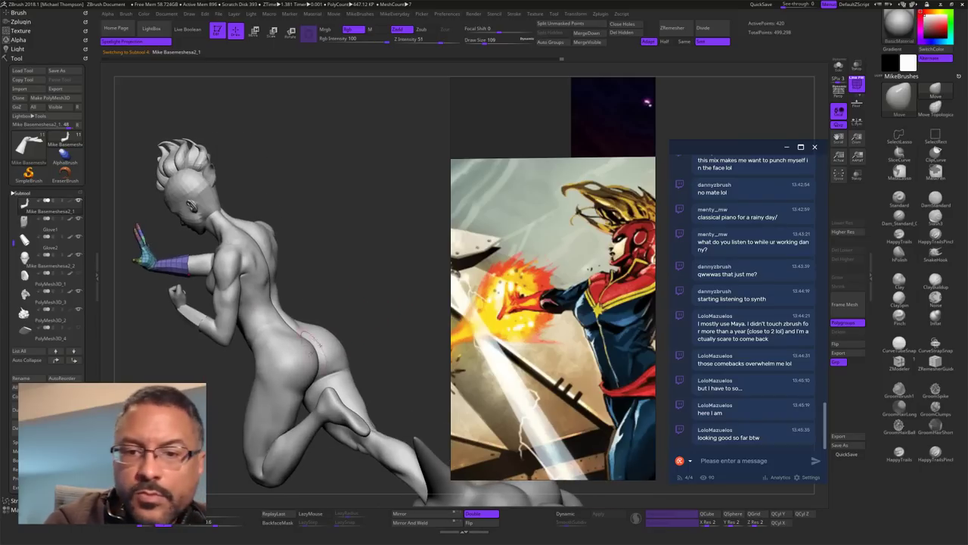
Step: Turn off the polyframe display for an unobstructed view of the figure
mouse_move(355, 252)
mouse_down()
mouse_move(374, 274)
mouse_move(395, 273)
mouse_move(405, 263)
mouse_move(376, 237)
mouse_move(350, 242)
mouse_move(398, 238)
mouse_move(380, 242)
mouse_up()
key(space)
click(420, 468)
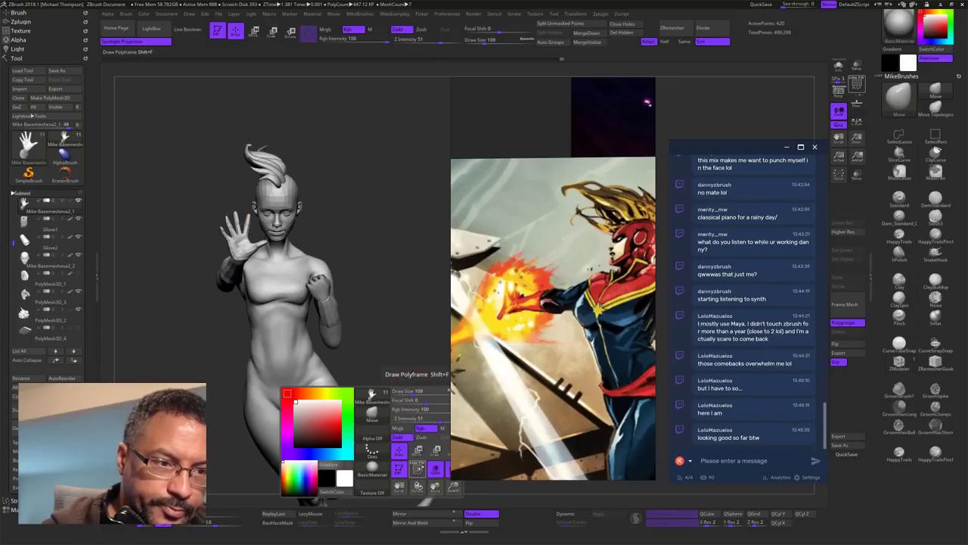
drag(415, 350, 414, 382)
Step: Make the Suit1 body the active subtool and smooth the shoulder area of the outstretched arm
alt+click(261, 318)
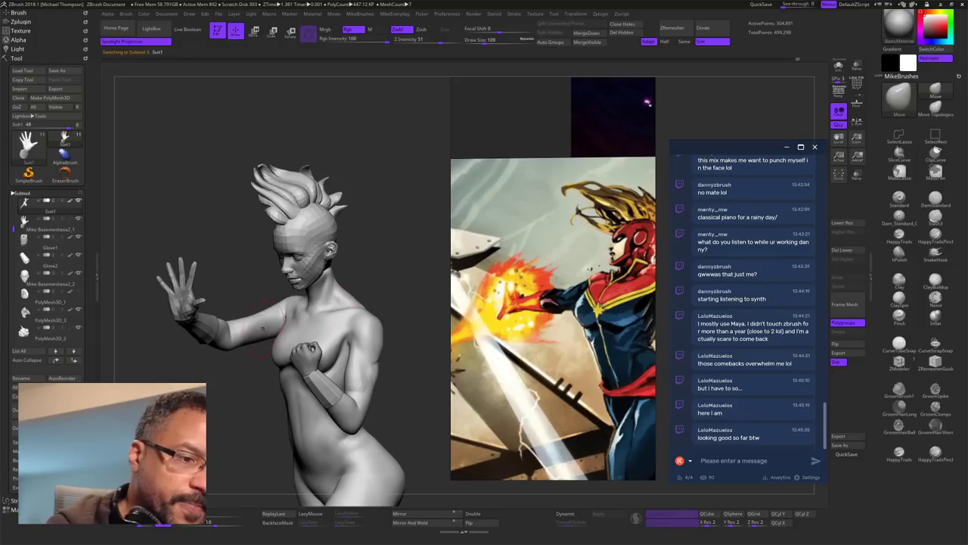
key(shift)
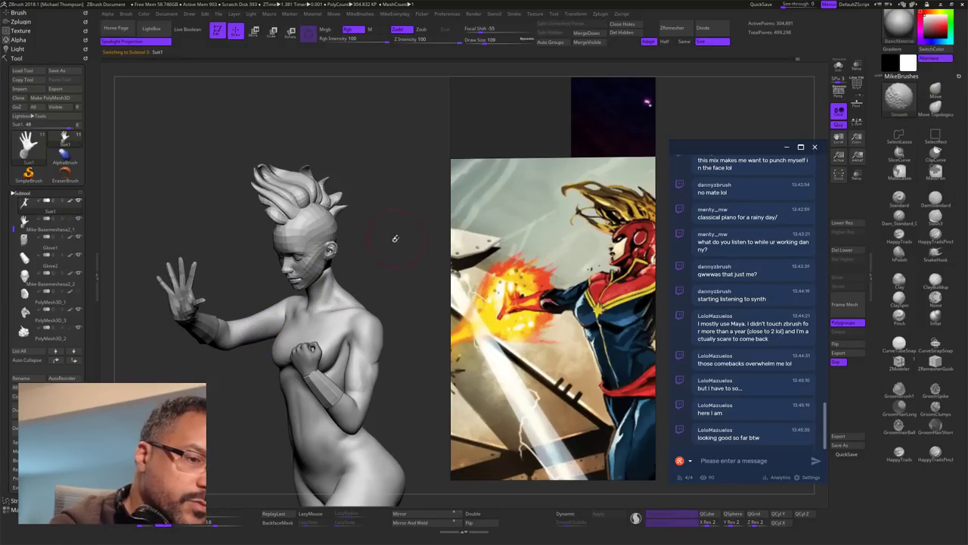
drag(395, 239, 417, 230)
drag(401, 285, 377, 333)
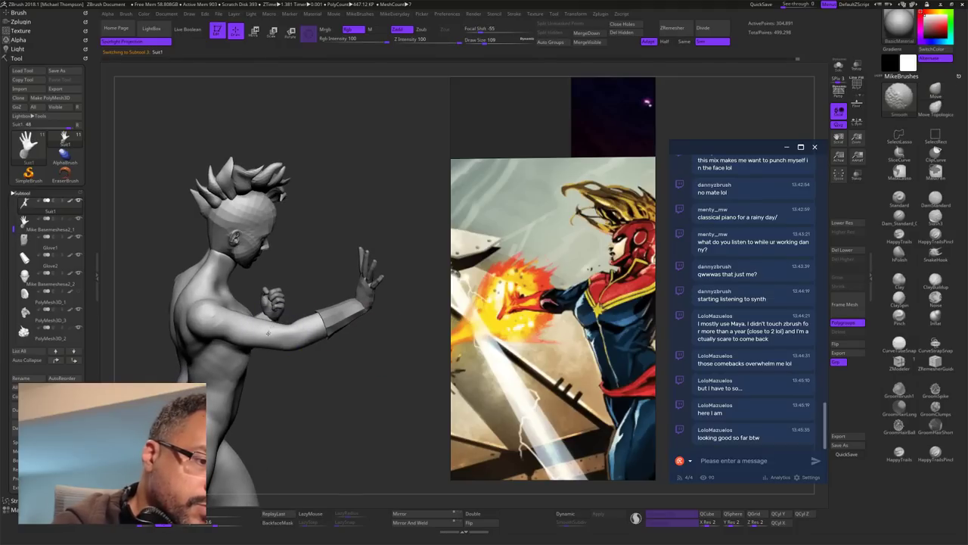
drag(351, 230, 373, 235)
drag(342, 366, 372, 376)
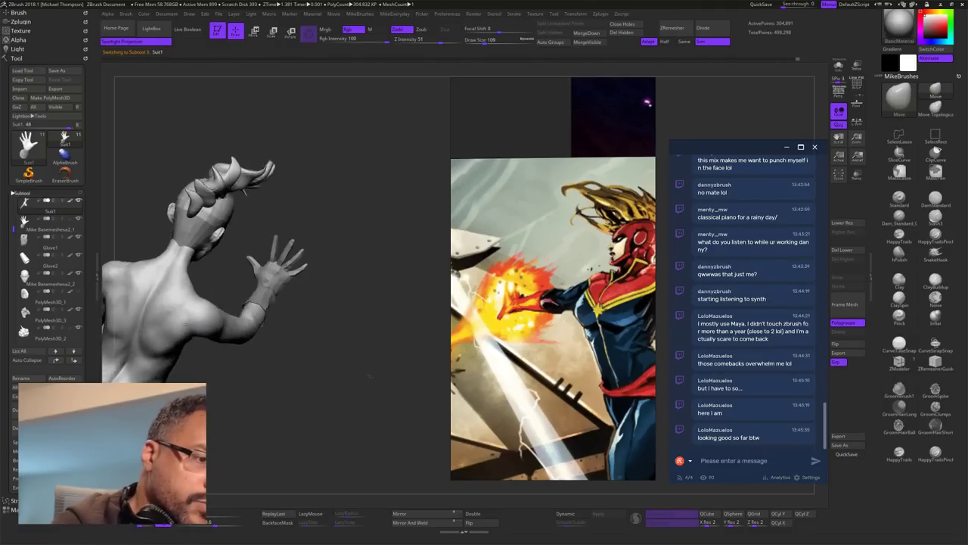
shift+drag(189, 260, 188, 285)
drag(351, 353, 391, 385)
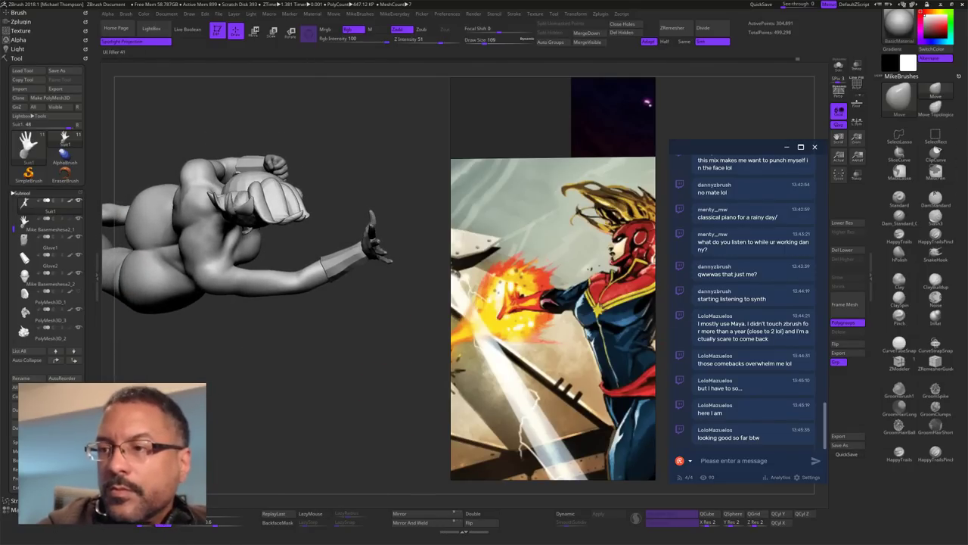
Step: Define and smooth the forearm of the outstretched arm near the cuff with the DamStandard brush at draw size 48
click(936, 199)
key(s)
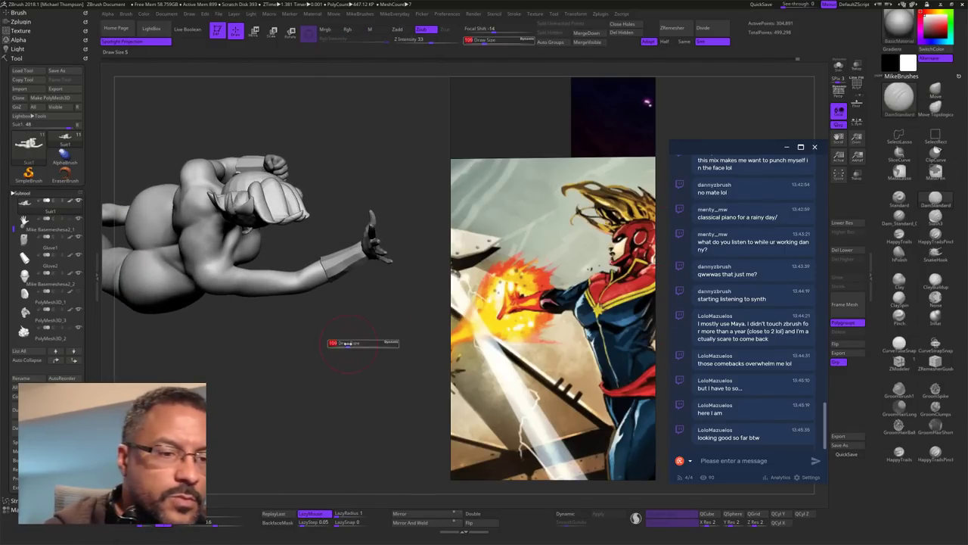
mouse_move(353, 346)
mouse_down()
mouse_move(345, 345)
mouse_move(354, 334)
mouse_up()
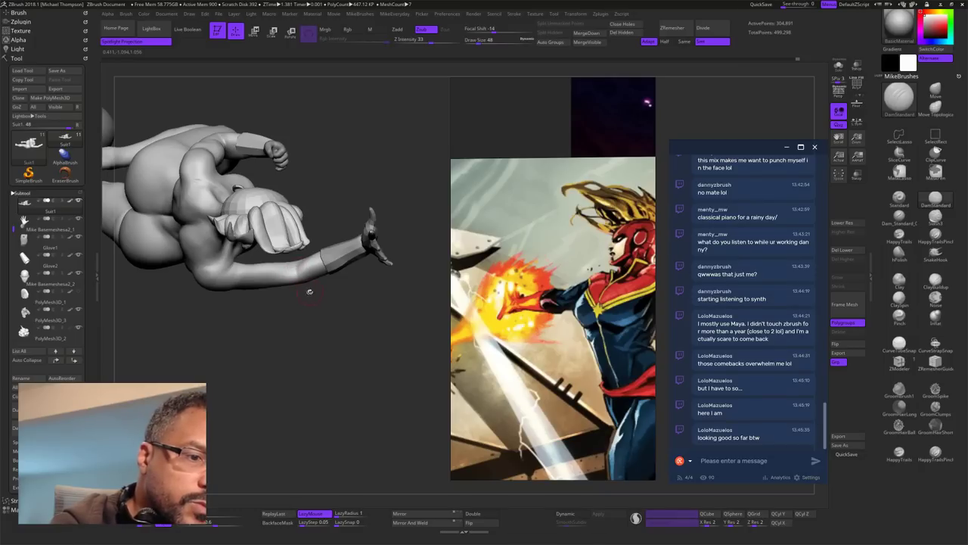
mouse_move(310, 292)
mouse_down()
mouse_move(303, 259)
mouse_move(336, 271)
mouse_move(347, 358)
mouse_up()
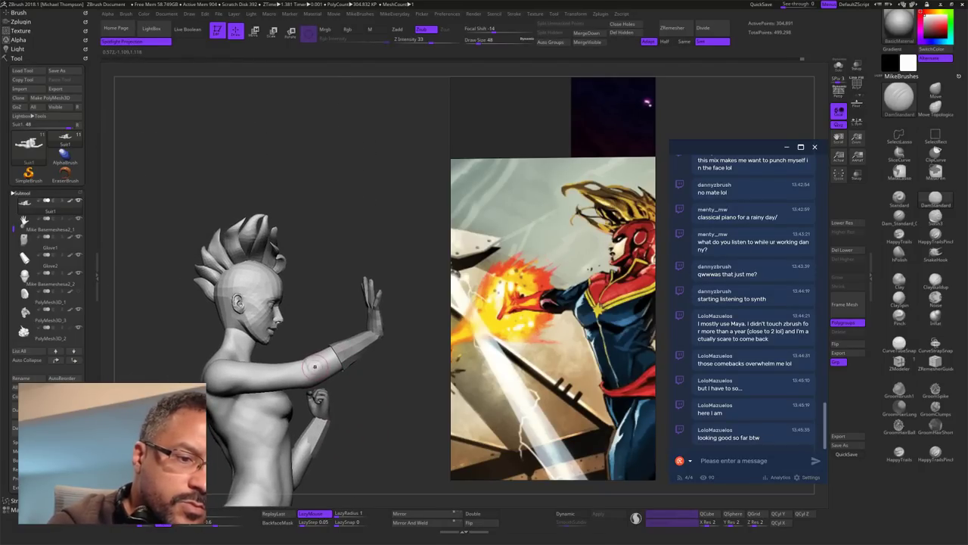
mouse_move(388, 314)
mouse_down()
mouse_move(387, 381)
mouse_move(360, 367)
mouse_move(368, 393)
mouse_up()
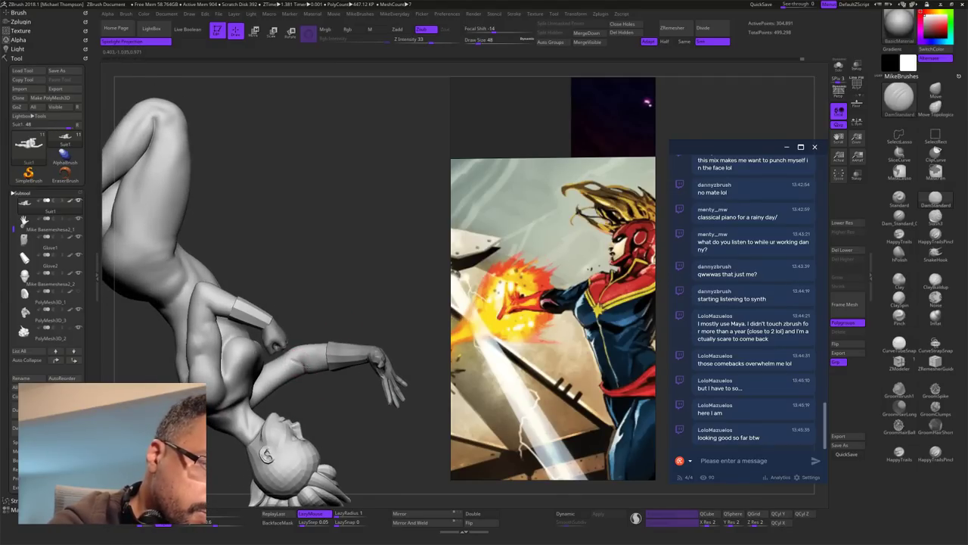
mouse_move(333, 298)
mouse_down()
mouse_move(303, 304)
mouse_move(375, 320)
mouse_move(323, 317)
mouse_move(381, 332)
mouse_move(389, 386)
mouse_move(387, 361)
mouse_move(301, 358)
mouse_up()
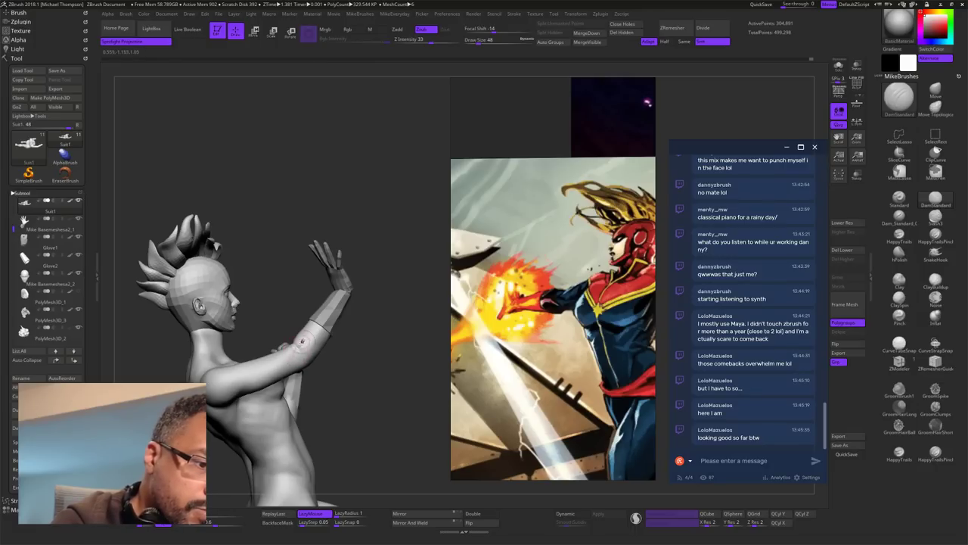
key(shift)
mouse_move(362, 359)
mouse_down()
mouse_move(349, 362)
mouse_move(366, 355)
mouse_up()
Step: Reshape the outstretched forearm beside the cuff using the Move brush at draw size 153
click(936, 92)
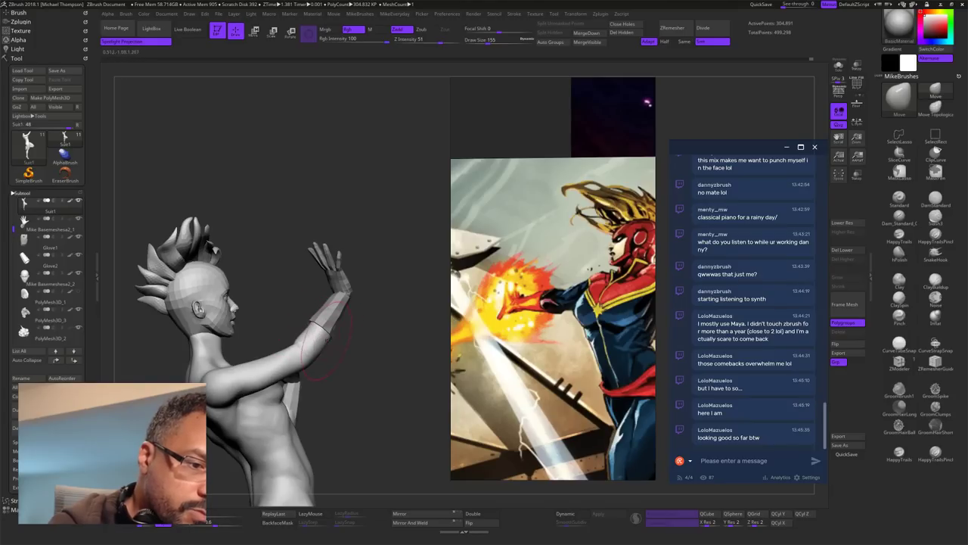
mouse_move(298, 338)
mouse_down()
mouse_move(378, 352)
mouse_move(352, 347)
mouse_move(384, 374)
mouse_move(382, 315)
mouse_up()
drag(378, 357, 384, 277)
drag(353, 210, 373, 294)
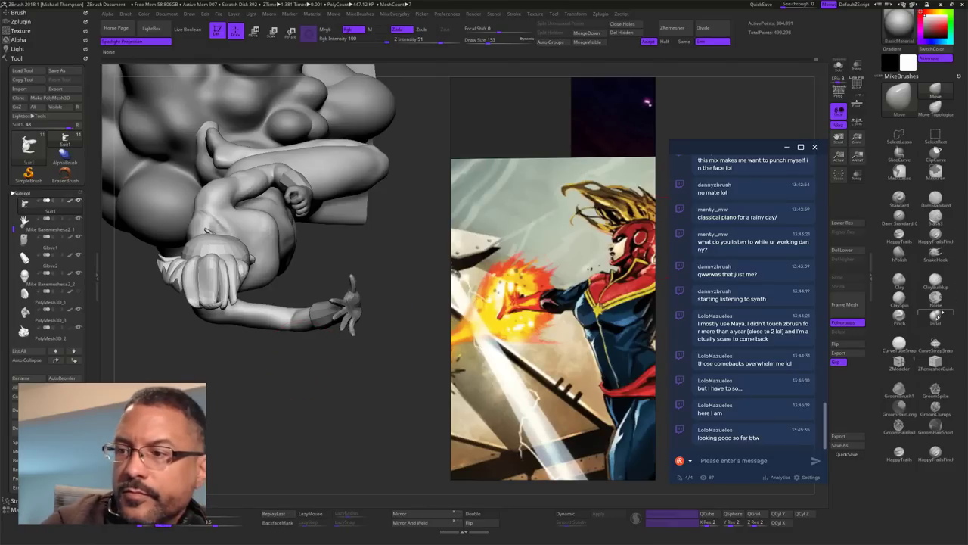
Step: Build up volume along the outstretched arm with the ClayBuildup brush at draw size 153
click(935, 282)
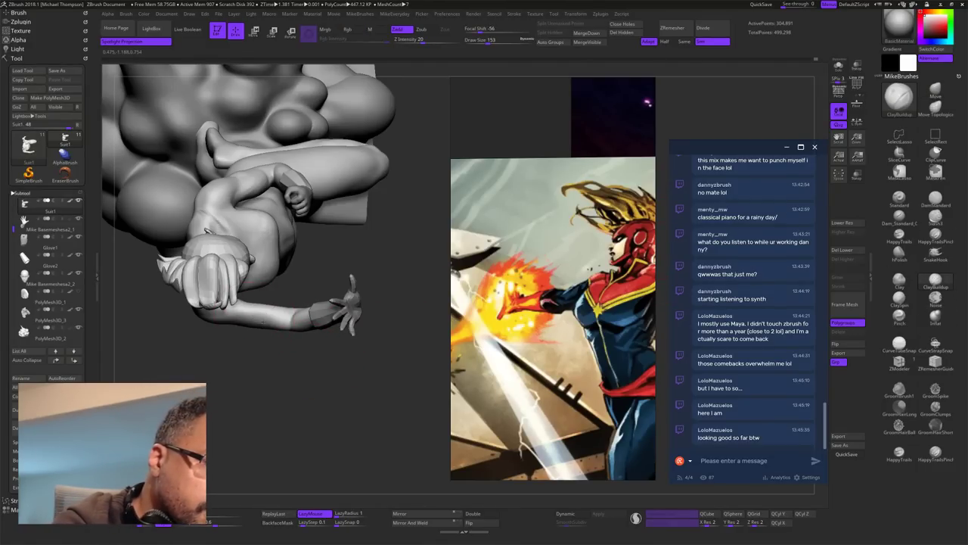
mouse_move(297, 333)
mouse_down()
mouse_move(380, 335)
mouse_move(371, 358)
mouse_move(259, 318)
mouse_up()
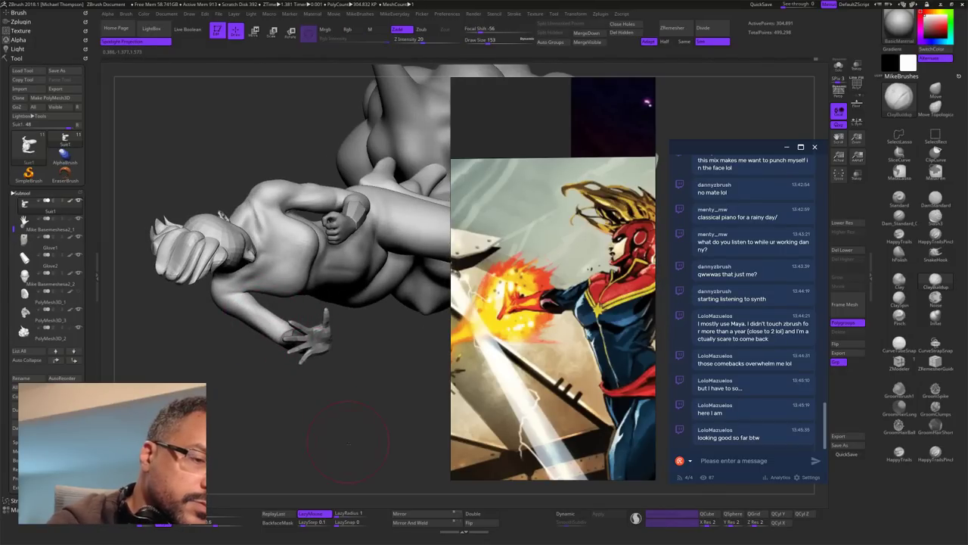
mouse_move(395, 378)
shift+mouse_down()
mouse_move(389, 340)
mouse_move(417, 368)
mouse_move(426, 359)
mouse_move(398, 381)
shift+mouse_up()
Step: Smooth the upper arm and shoulder of the bent arm at draw size 67
key(s)
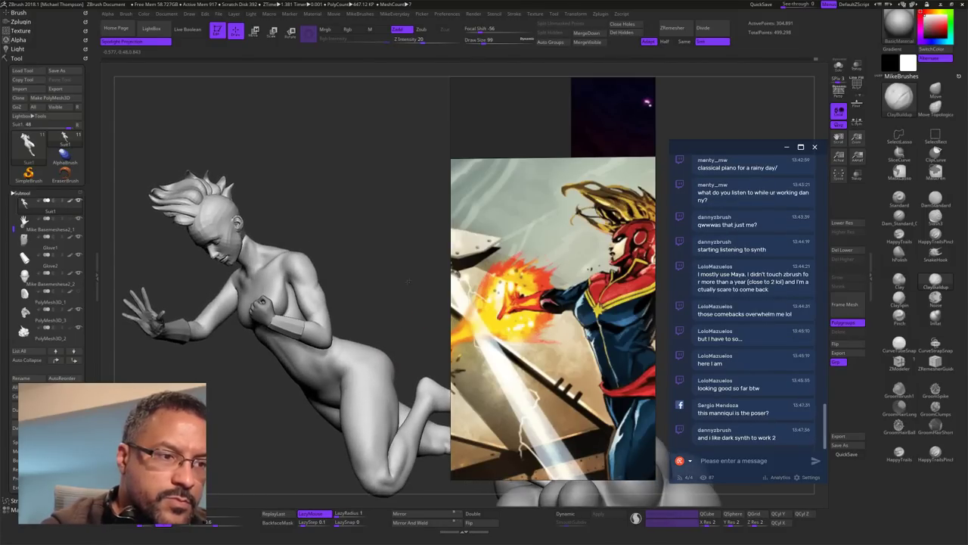
alt+drag(389, 303, 409, 277)
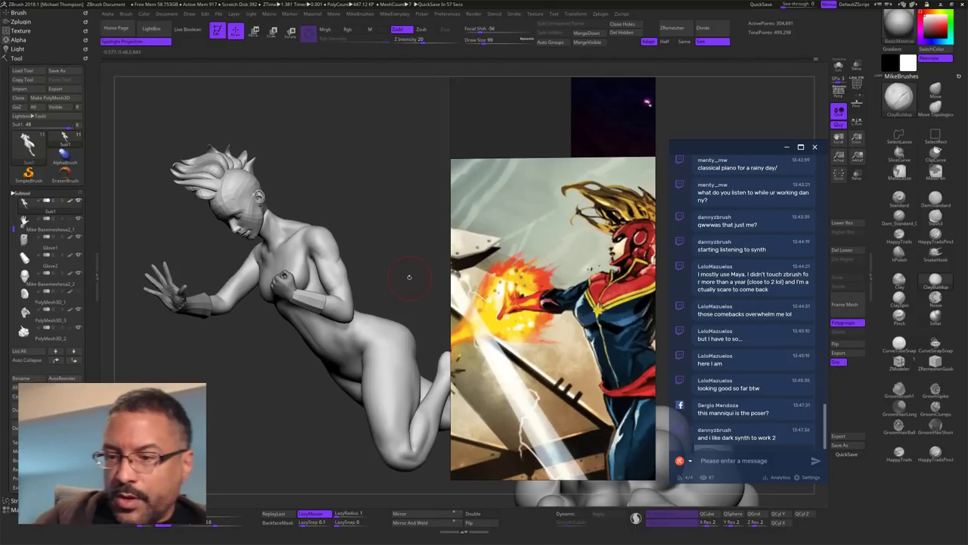
mouse_move(405, 195)
mouse_down()
mouse_move(401, 242)
mouse_move(382, 260)
mouse_up()
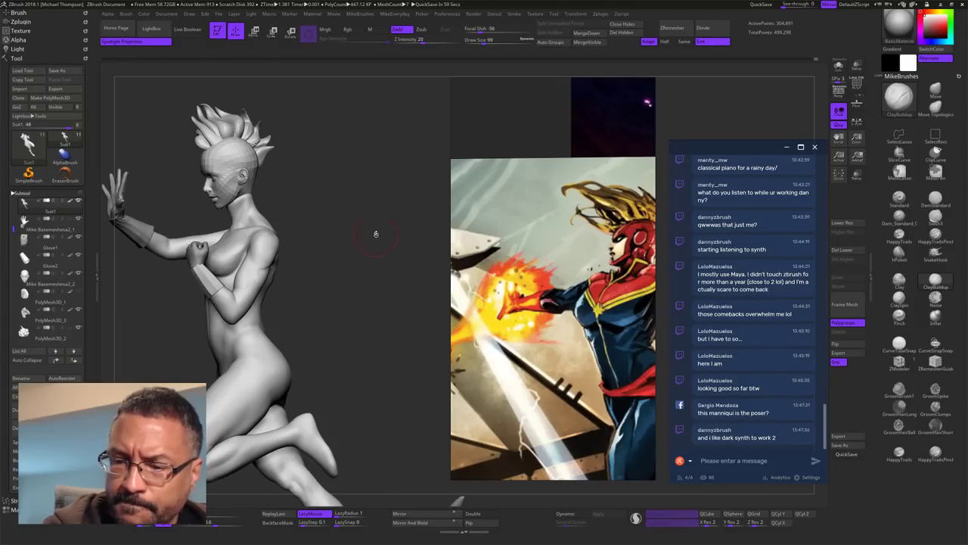
mouse_move(379, 272)
mouse_down()
mouse_move(359, 240)
mouse_move(401, 344)
mouse_move(429, 274)
mouse_move(413, 274)
mouse_move(419, 262)
mouse_up()
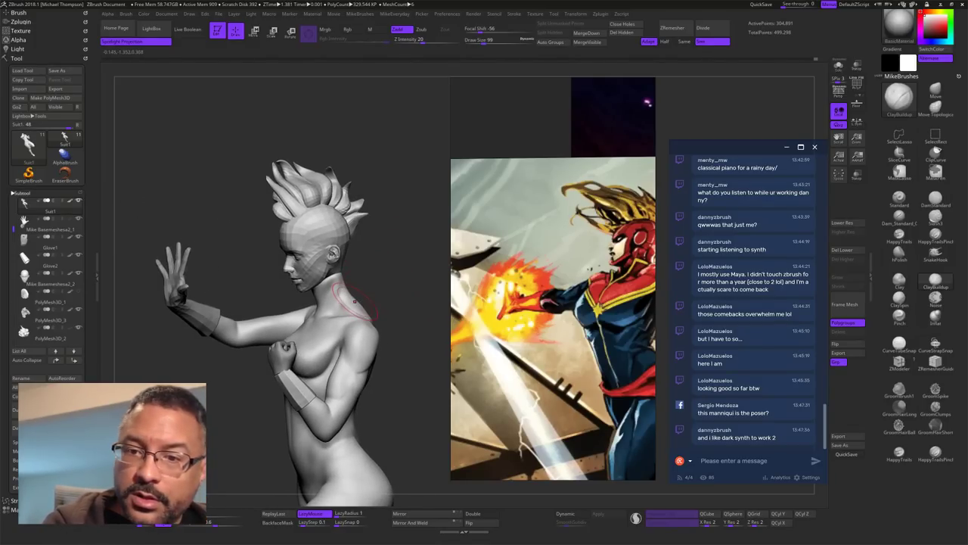
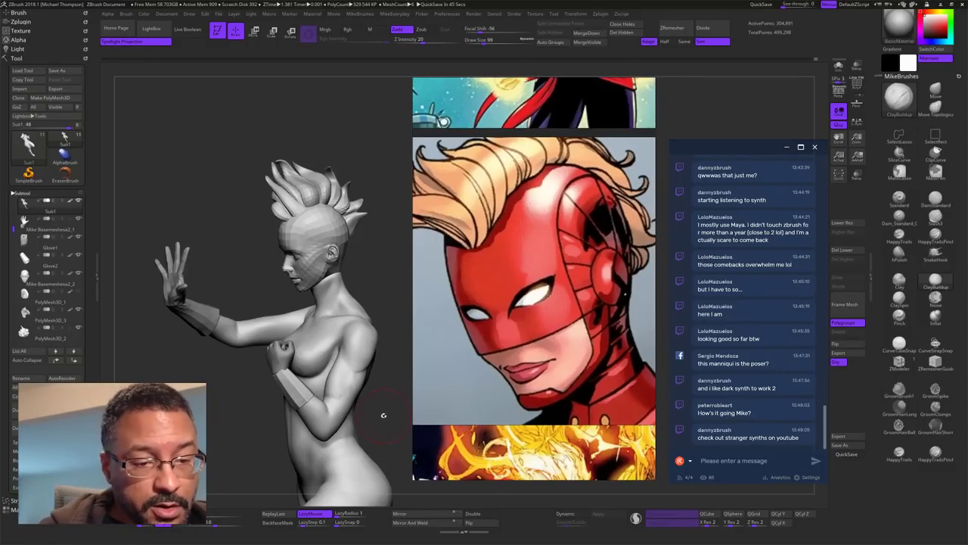
mouse_move(383, 409)
mouse_down()
mouse_move(400, 414)
mouse_move(372, 402)
mouse_move(378, 408)
mouse_up()
key(s)
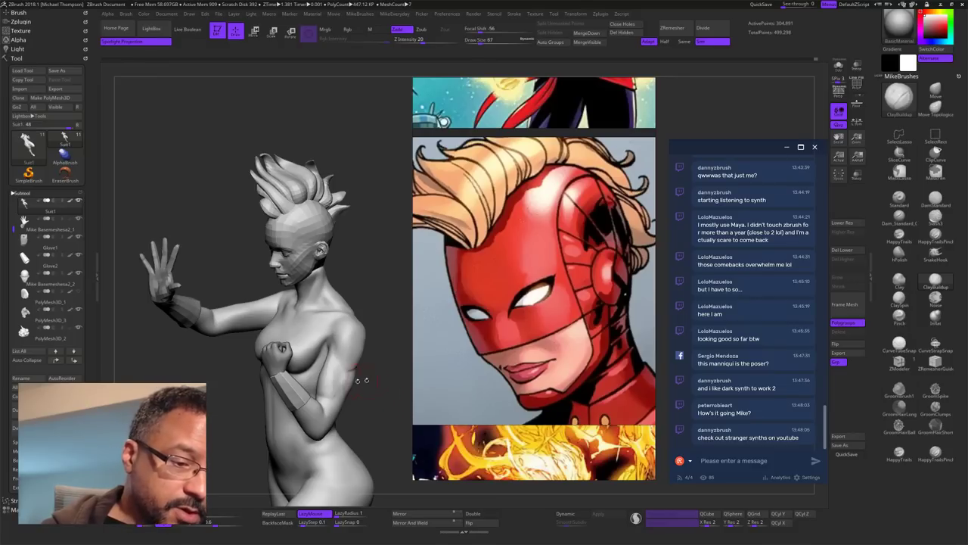
key(shift)
shift+drag(331, 387, 341, 341)
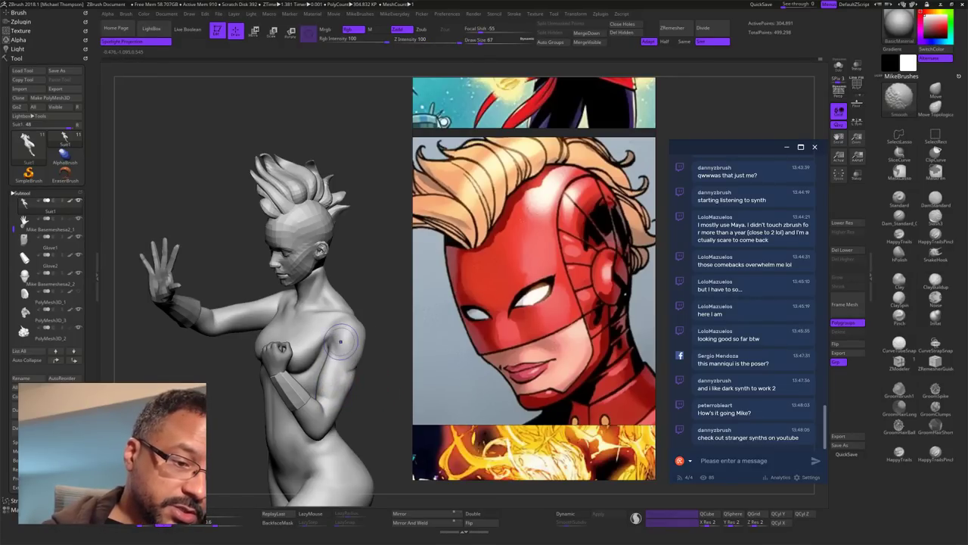
Step: Adjust the chest and armpit beside the bent arm with the Move brush at draw size 79
drag(389, 371, 364, 374)
mouse_move(405, 331)
mouse_down()
mouse_move(409, 345)
mouse_move(393, 358)
mouse_move(401, 356)
mouse_move(386, 331)
mouse_move(404, 340)
mouse_up()
click(938, 92)
key(s)
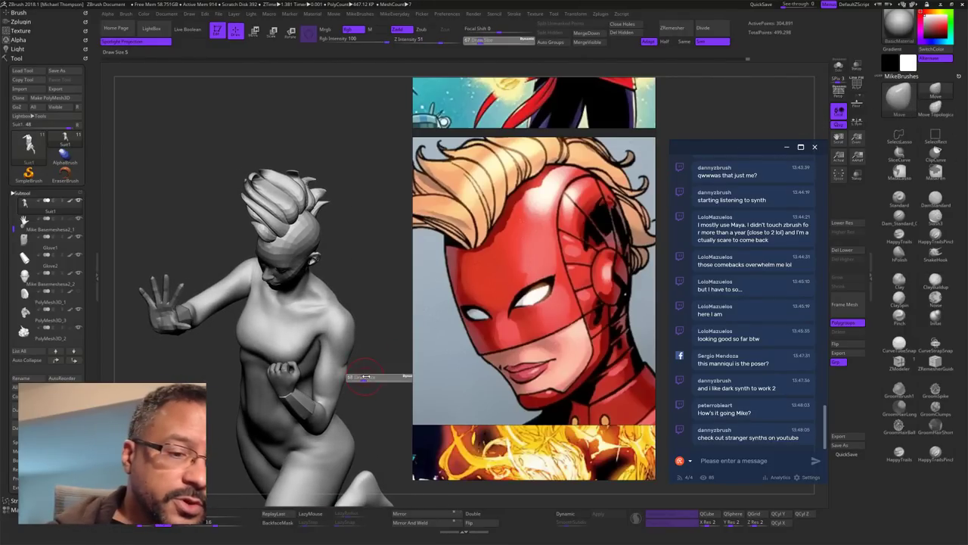
drag(385, 373, 382, 363)
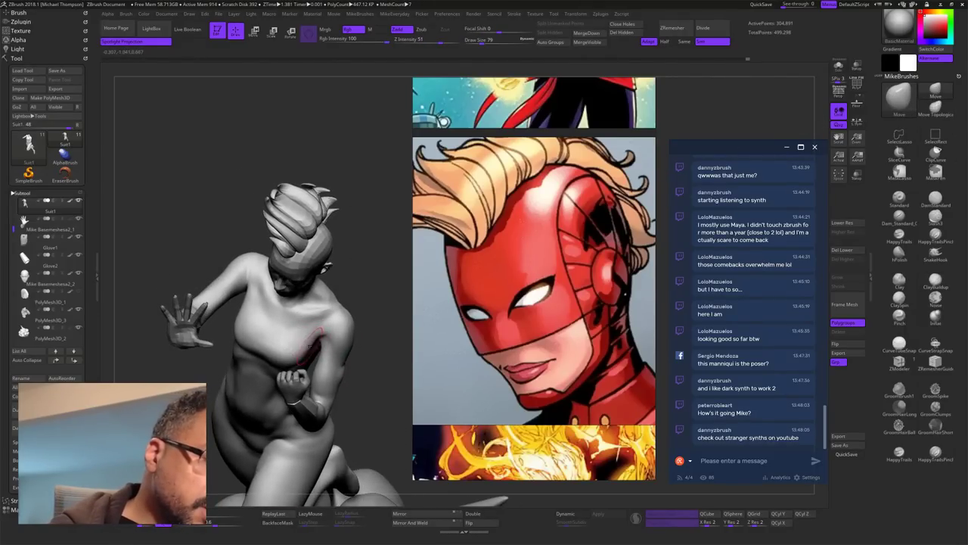
mouse_move(363, 290)
mouse_down()
mouse_move(362, 278)
mouse_move(397, 266)
mouse_move(385, 237)
mouse_move(392, 233)
mouse_move(402, 241)
mouse_move(374, 311)
mouse_move(386, 321)
mouse_move(333, 327)
mouse_up()
Step: Refine the shoulder and upper torso form from several angles with the Move brush at draw size 98
key(s)
click(366, 334)
mouse_move(314, 291)
mouse_down()
mouse_move(391, 262)
mouse_move(380, 269)
mouse_move(391, 265)
mouse_move(383, 263)
mouse_move(387, 358)
mouse_move(380, 345)
mouse_move(377, 365)
mouse_up()
key(s)
mouse_move(305, 311)
mouse_down()
mouse_move(297, 302)
mouse_move(314, 318)
mouse_move(283, 316)
mouse_up()
drag(382, 230, 349, 233)
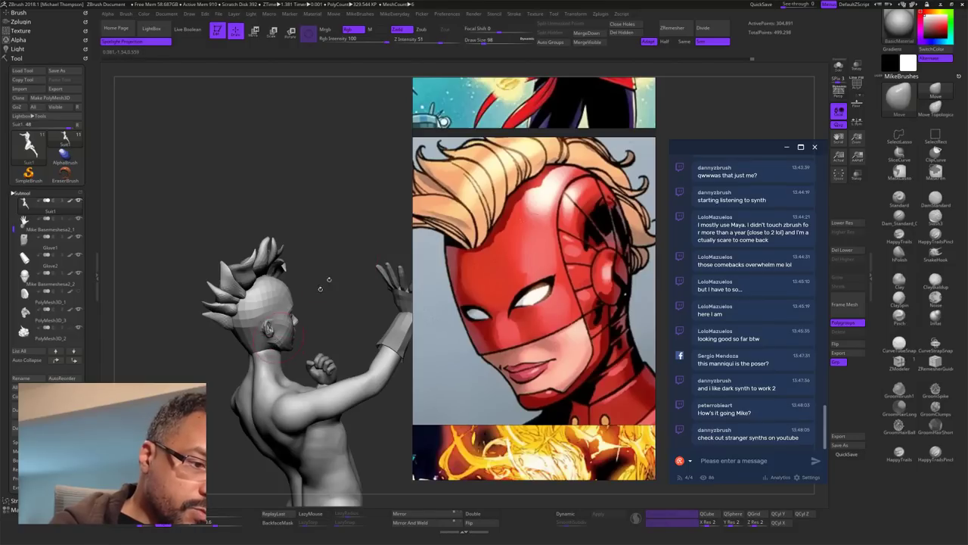
drag(329, 280, 295, 288)
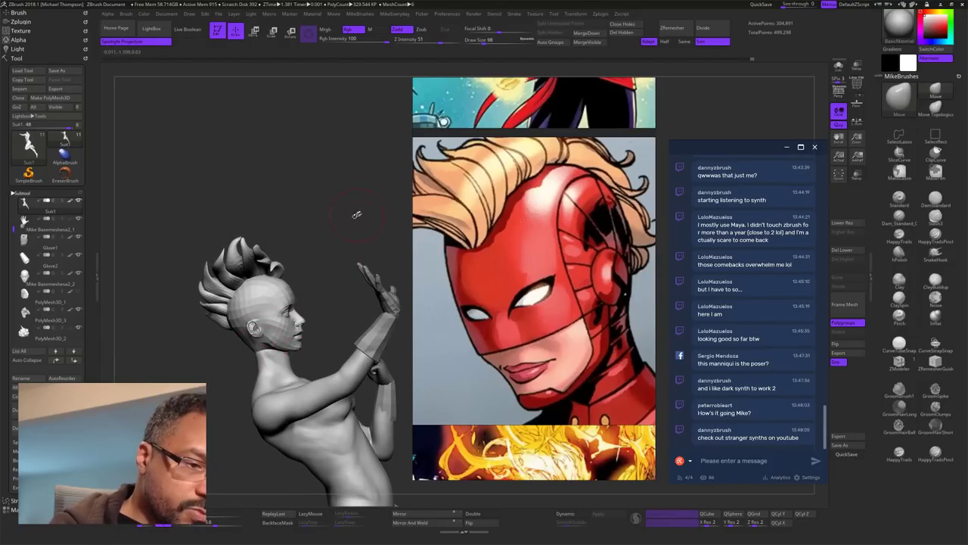
drag(357, 216, 351, 216)
alt+drag(367, 263, 358, 292)
Step: Make the head the active subtool, isolate it in Solo mode and turn on the polyframe display
alt+click(281, 314)
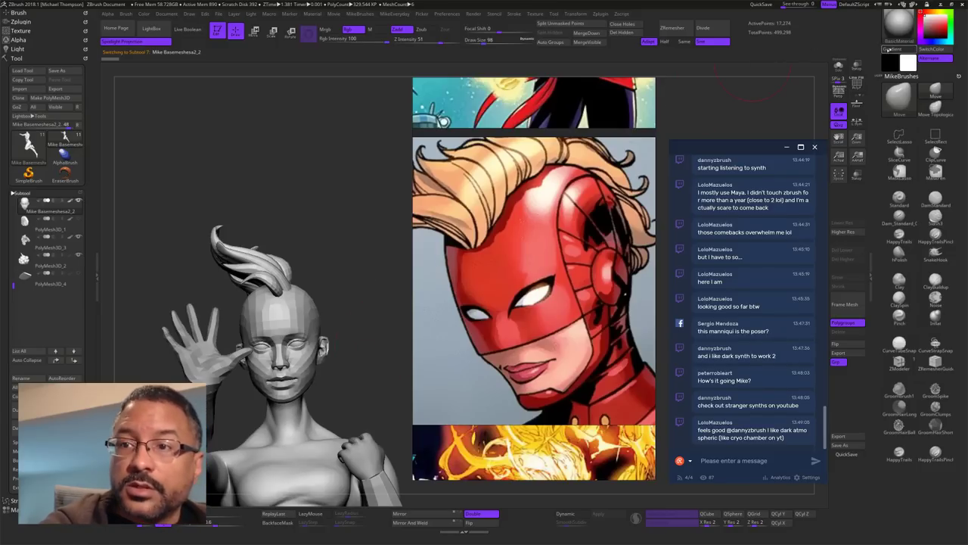
click(838, 67)
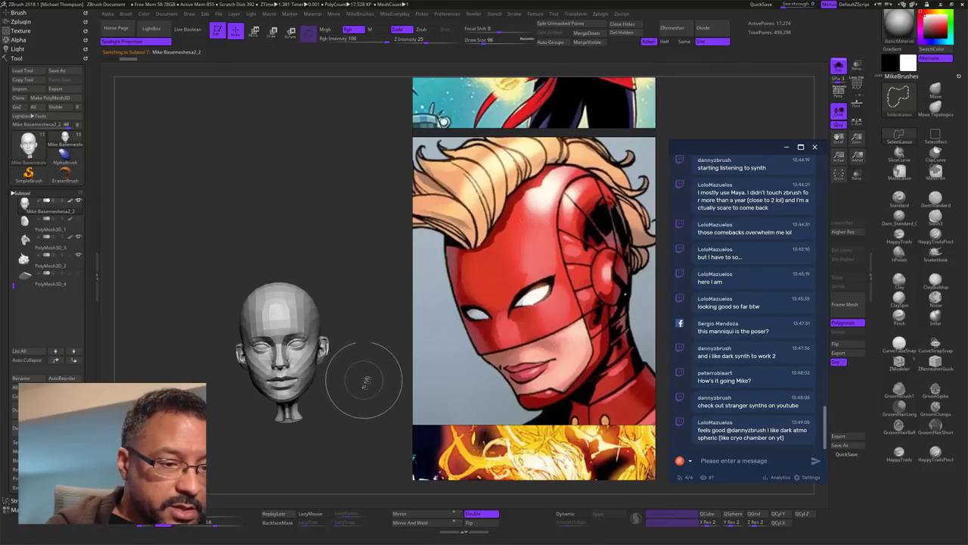
mouse_move(385, 348)
mouse_down()
mouse_move(306, 349)
mouse_move(373, 347)
mouse_up()
drag(403, 409, 373, 411)
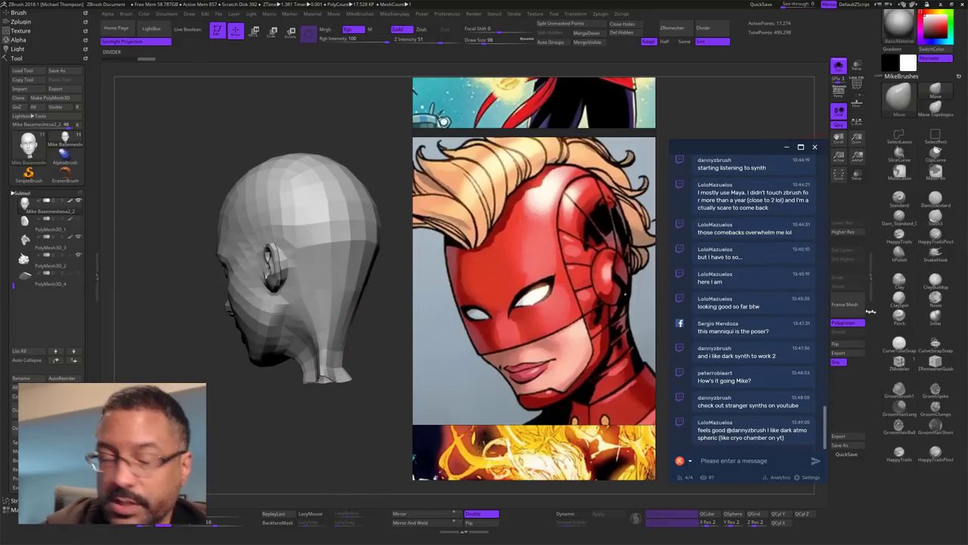
key(space)
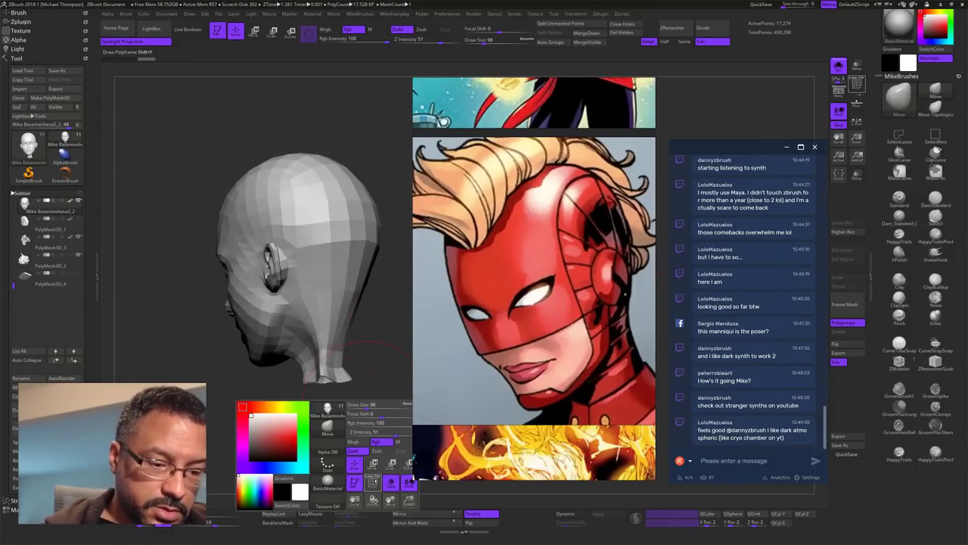
click(373, 482)
drag(375, 467, 386, 425)
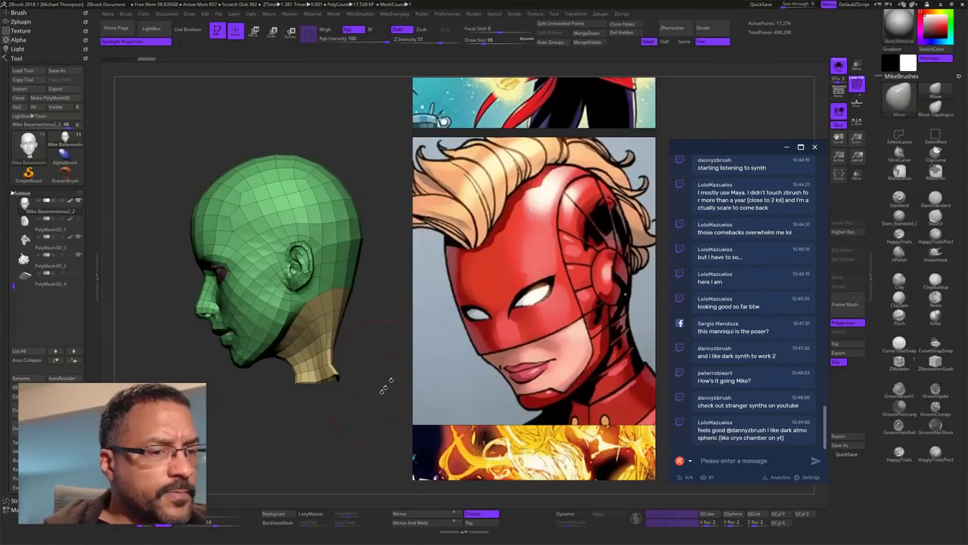
Step: Hide the lower edge of the head's neck with a selection and delete the hidden geometry
ctrl+shift+drag(383, 379, 368, 435)
mouse_move(378, 390)
mouse_down()
mouse_move(402, 386)
mouse_move(386, 393)
mouse_up()
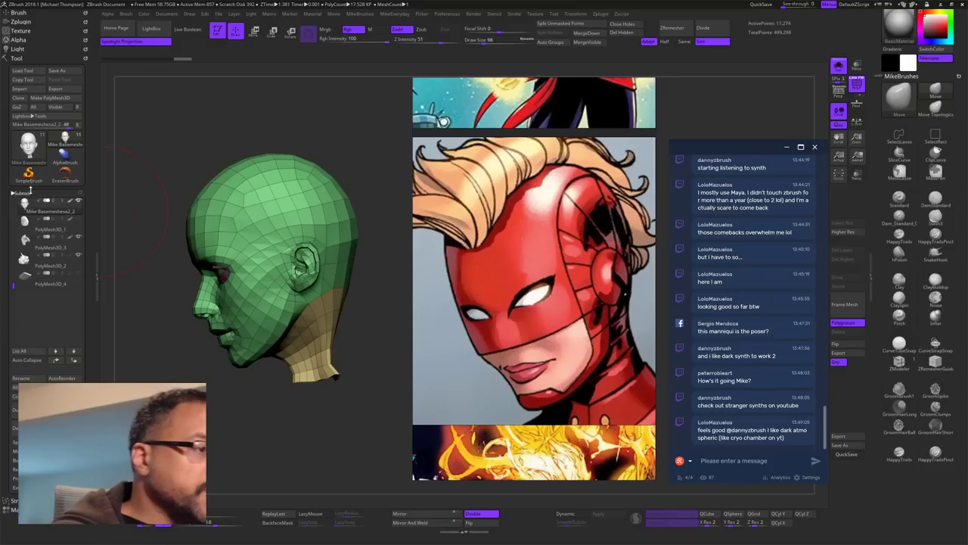
click(24, 193)
click(21, 300)
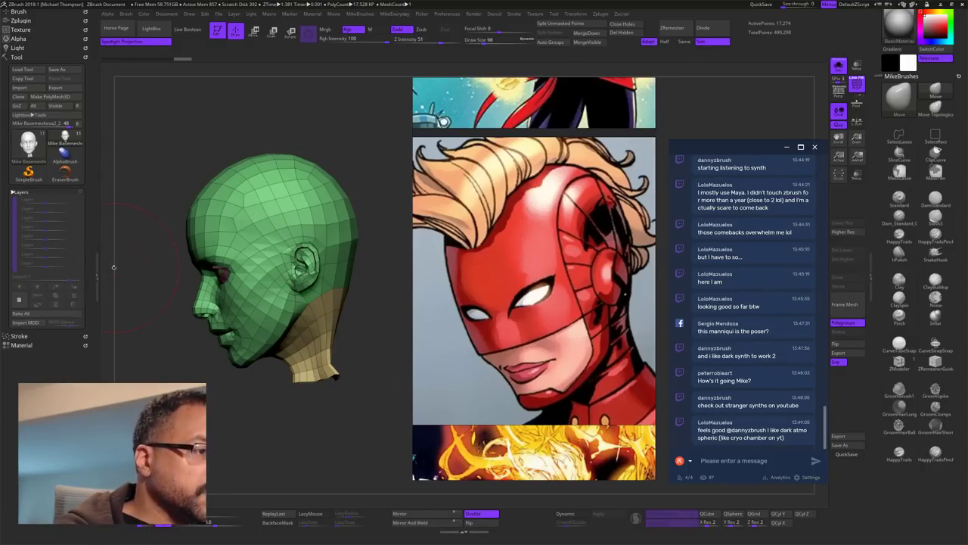
mouse_move(383, 400)
mouse_down()
mouse_move(374, 397)
mouse_move(384, 381)
mouse_move(363, 340)
mouse_up()
mouse_move(367, 430)
ctrl+shift+mouse_down()
mouse_move(382, 344)
mouse_move(332, 341)
mouse_move(265, 372)
mouse_move(297, 415)
ctrl+shift+mouse_up()
mouse_move(397, 425)
mouse_down()
mouse_move(392, 412)
mouse_move(362, 403)
mouse_move(386, 402)
mouse_up()
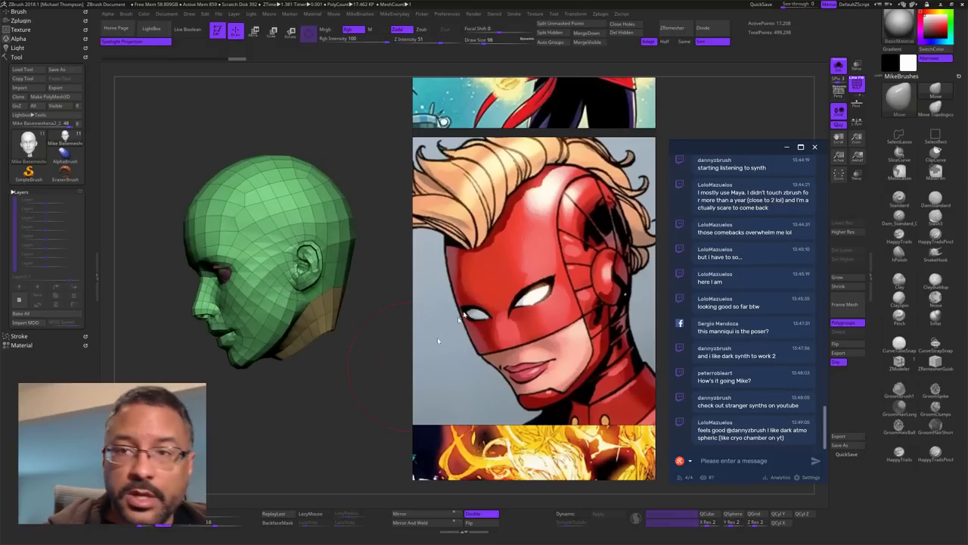
click(630, 32)
Step: Reshape the corners of the mouth on the isolated head with the Move brush at draw size 41
drag(336, 366, 363, 398)
drag(363, 398, 373, 404)
mouse_move(374, 395)
mouse_down()
mouse_move(381, 384)
mouse_move(369, 383)
mouse_move(383, 386)
mouse_move(373, 414)
mouse_up()
key(s)
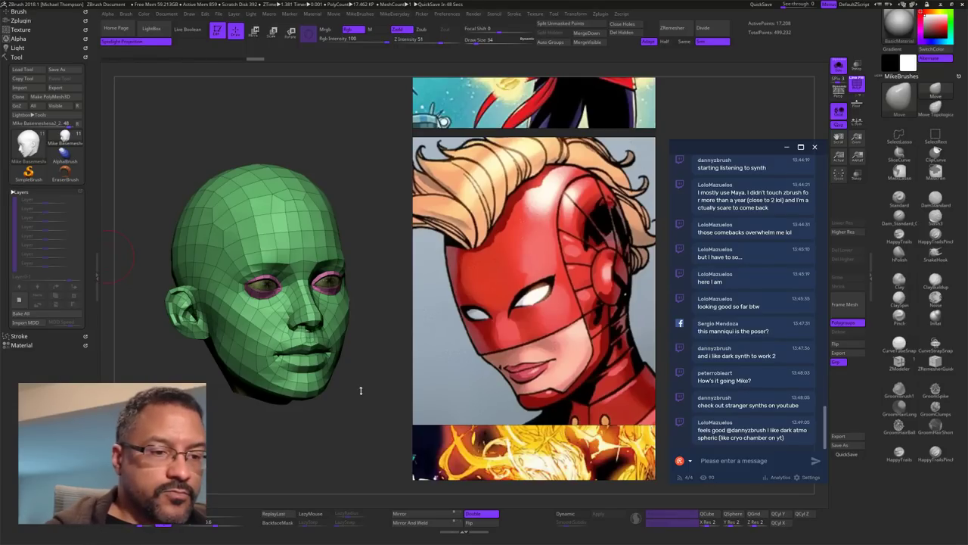
drag(360, 390, 383, 380)
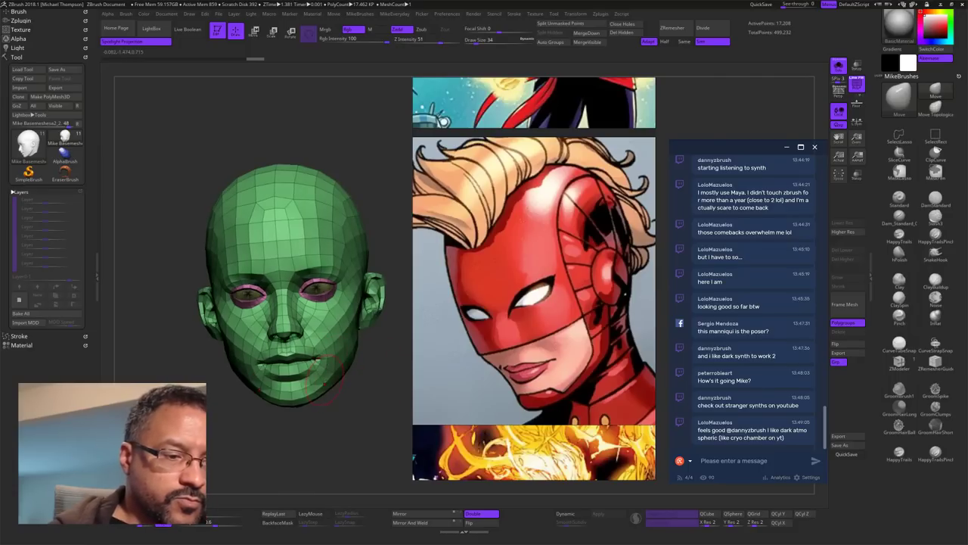
key(s)
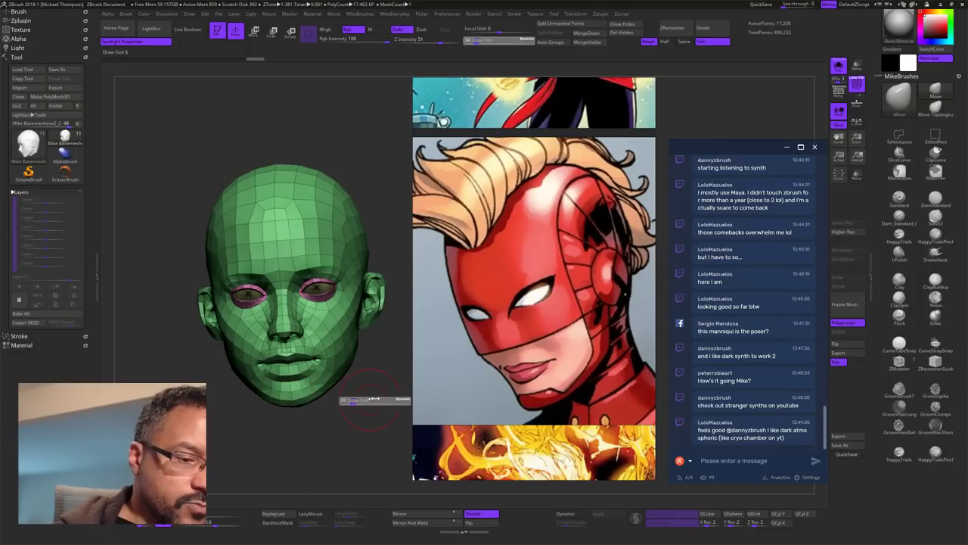
drag(374, 399, 378, 399)
mouse_move(315, 360)
mouse_down()
mouse_move(312, 371)
mouse_move(327, 361)
mouse_up()
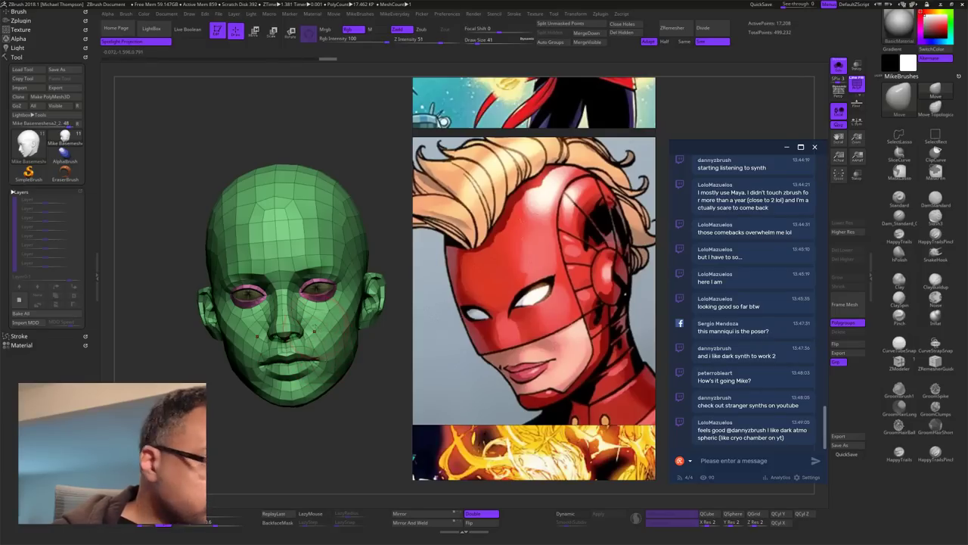
Step: Reshape the jawline and lower cheeks of the isolated head with the Move brush, ending at draw size 59
key(s)
drag(315, 392, 313, 392)
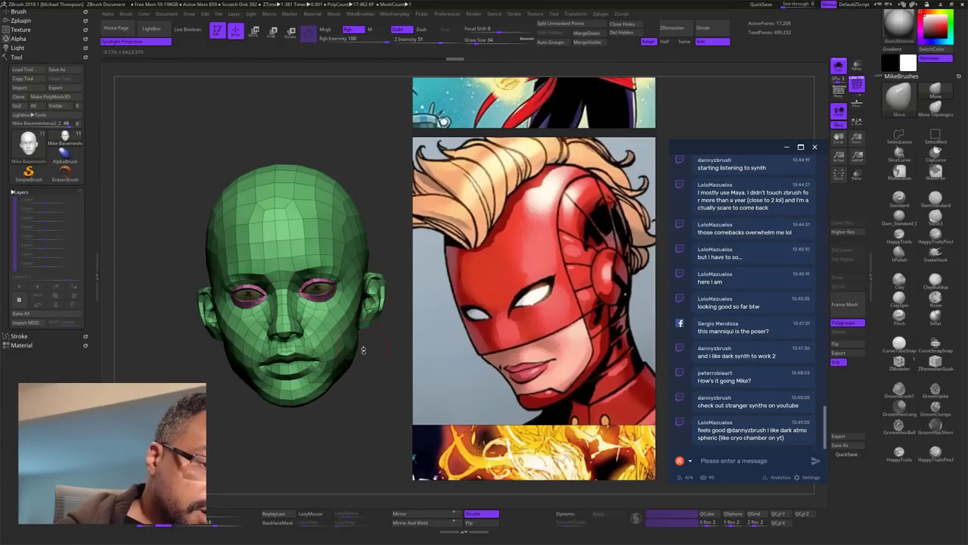
key(s)
drag(375, 391, 374, 391)
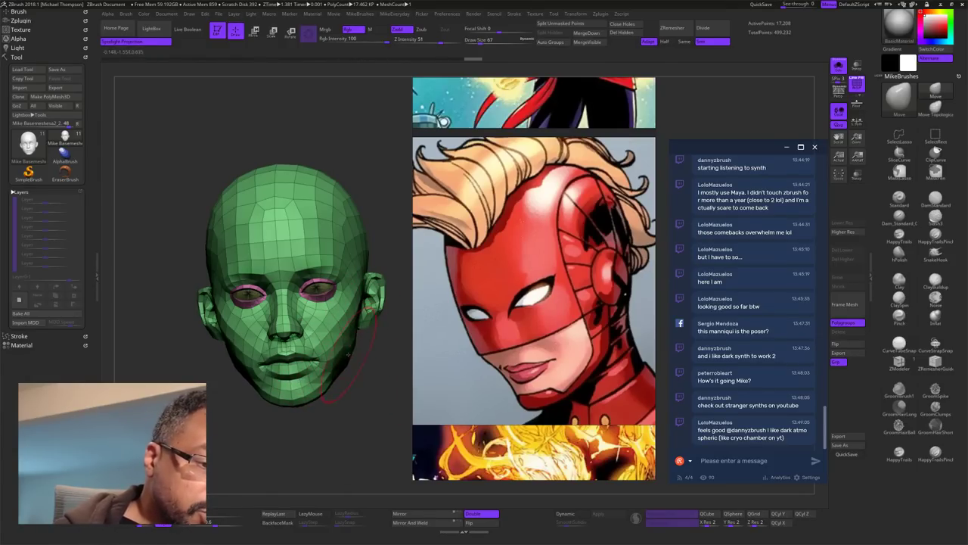
key(ctrl)
key(s)
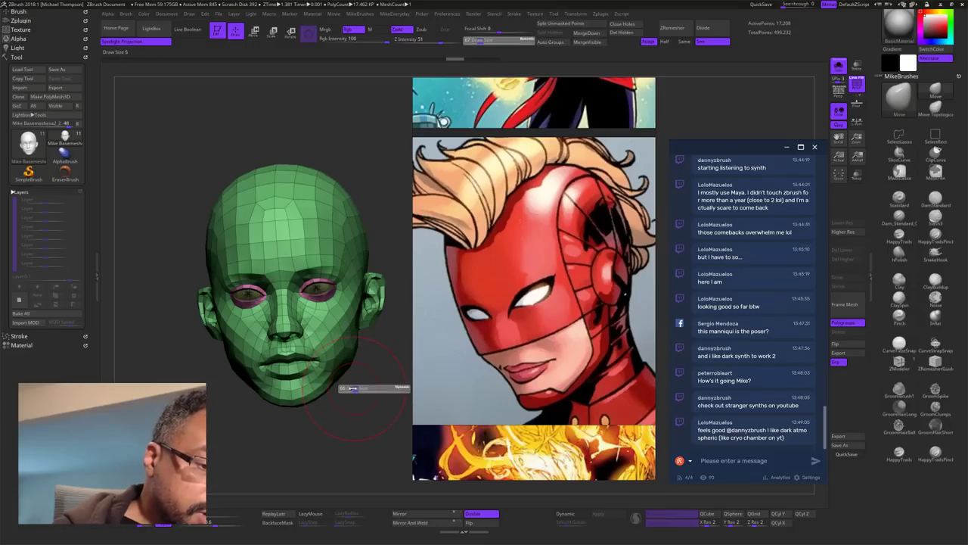
drag(338, 391, 337, 391)
drag(293, 393, 293, 399)
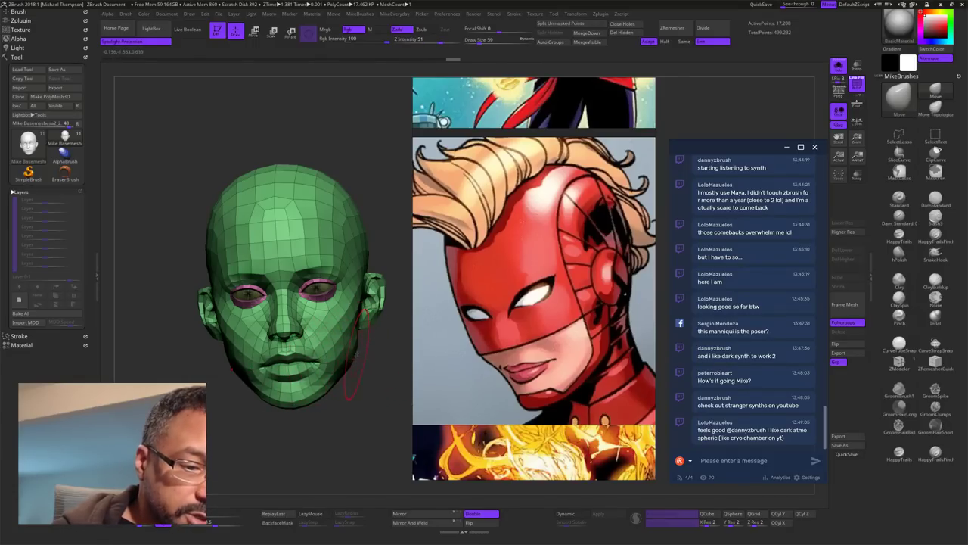
drag(393, 363, 361, 370)
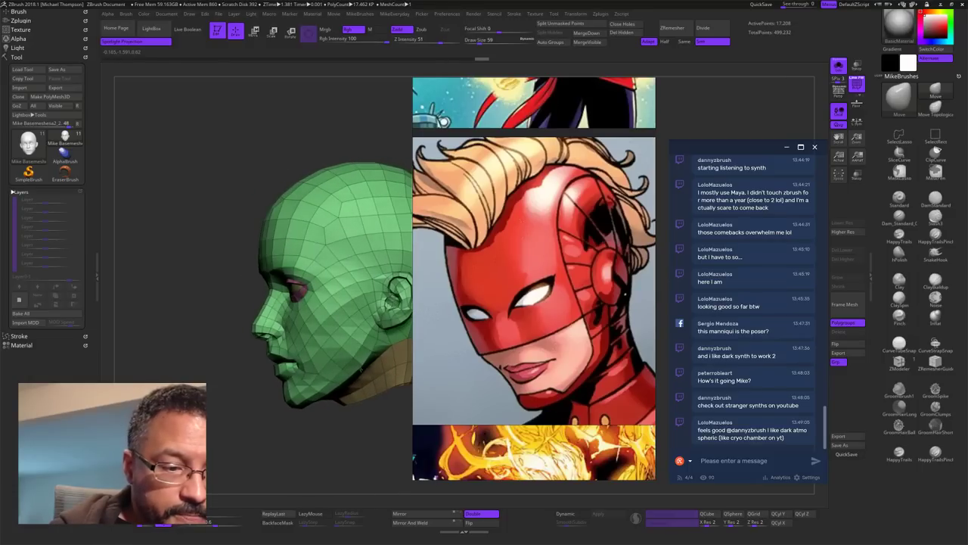
drag(344, 430, 328, 399)
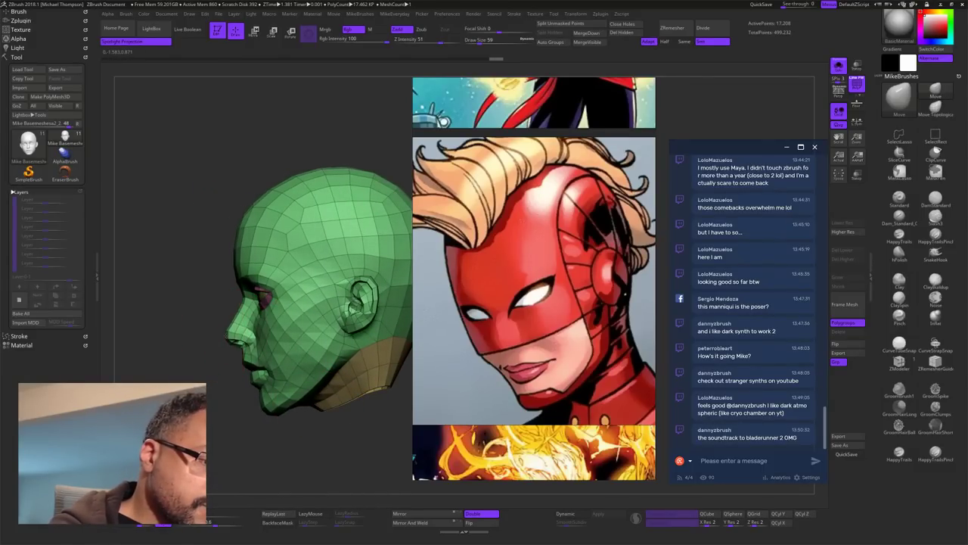
Step: Adjust the lip profile in side view with the Move brush at draw size 33
key(s)
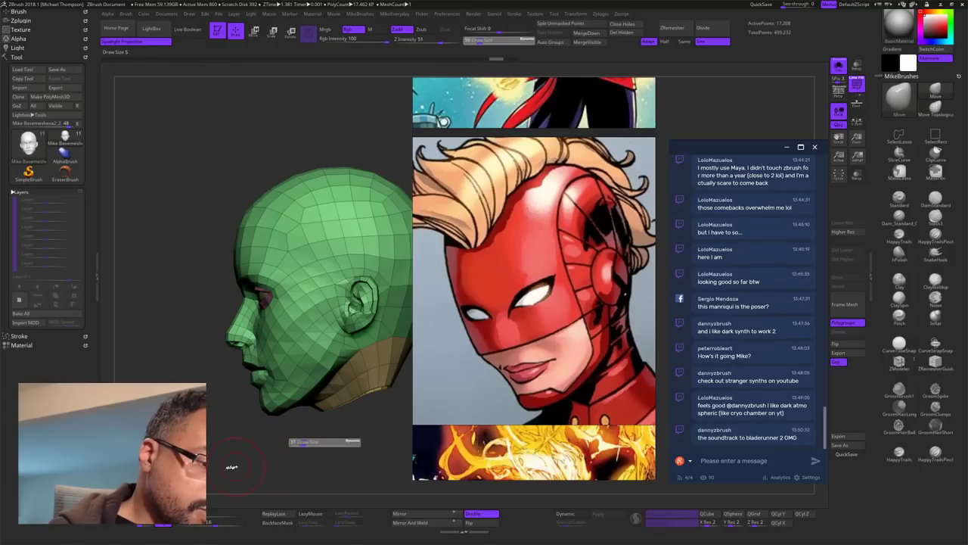
drag(232, 467, 226, 465)
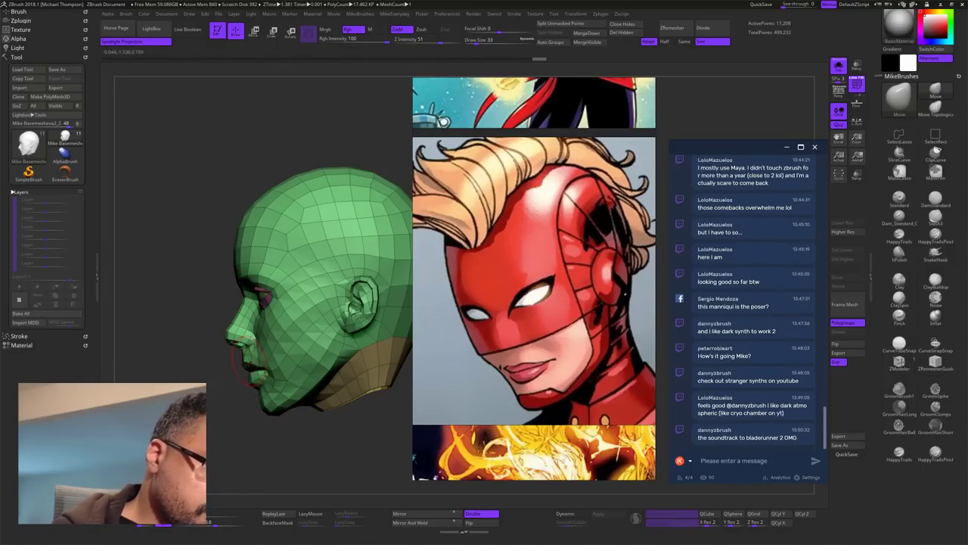
mouse_move(290, 430)
mouse_down()
mouse_move(356, 426)
mouse_move(365, 408)
mouse_move(348, 359)
mouse_move(372, 351)
mouse_move(352, 359)
mouse_move(381, 376)
mouse_move(396, 353)
mouse_move(380, 377)
mouse_move(345, 365)
mouse_move(366, 368)
mouse_move(363, 381)
mouse_move(320, 389)
mouse_move(327, 397)
mouse_move(393, 369)
mouse_move(374, 385)
mouse_move(399, 379)
mouse_move(384, 369)
mouse_move(381, 406)
mouse_move(348, 391)
mouse_move(400, 356)
mouse_move(391, 366)
mouse_up()
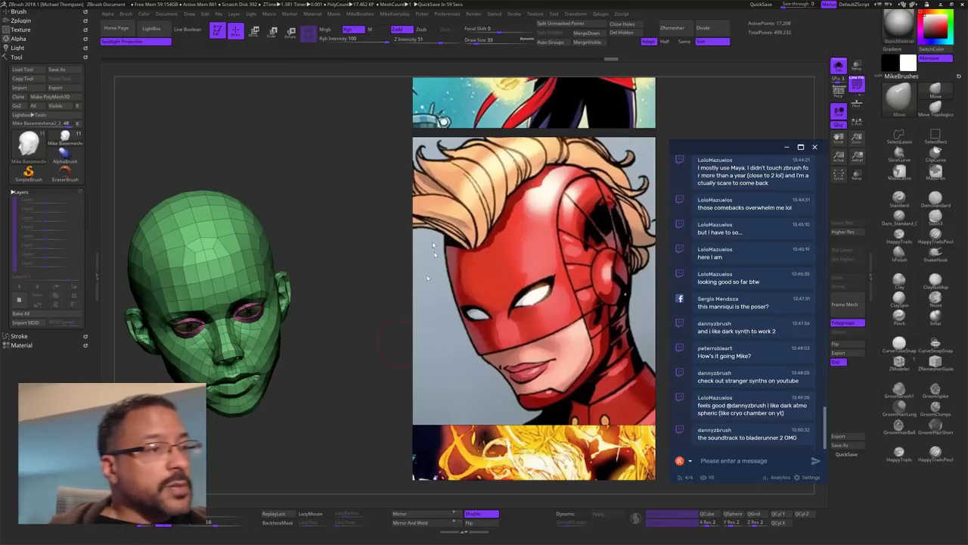
Step: Clone the head as a separate tool and switch to the cloned copy
click(20, 191)
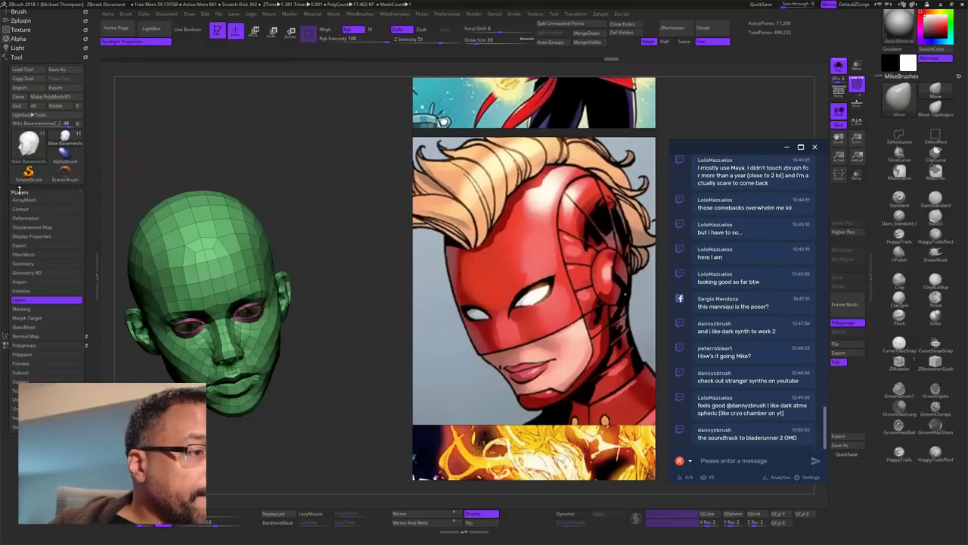
click(32, 372)
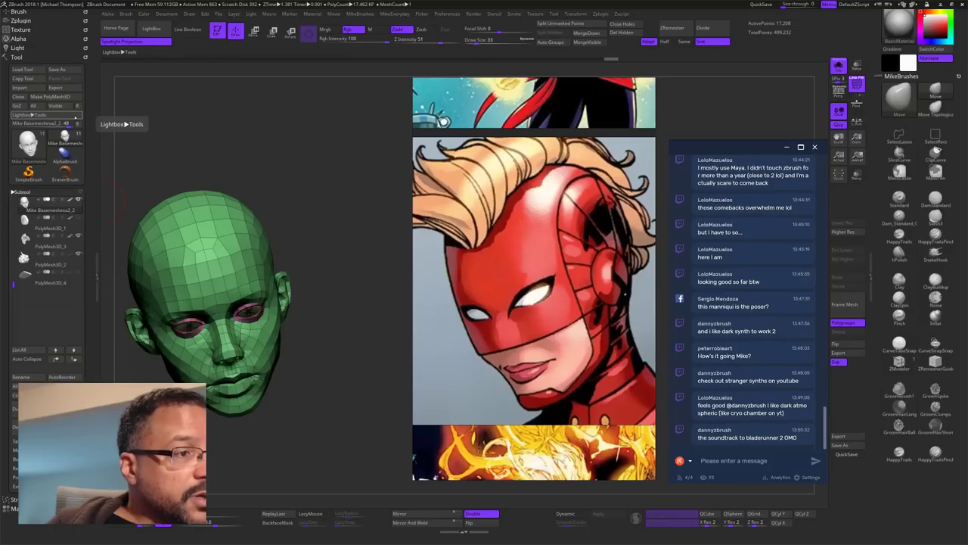
click(23, 97)
click(65, 138)
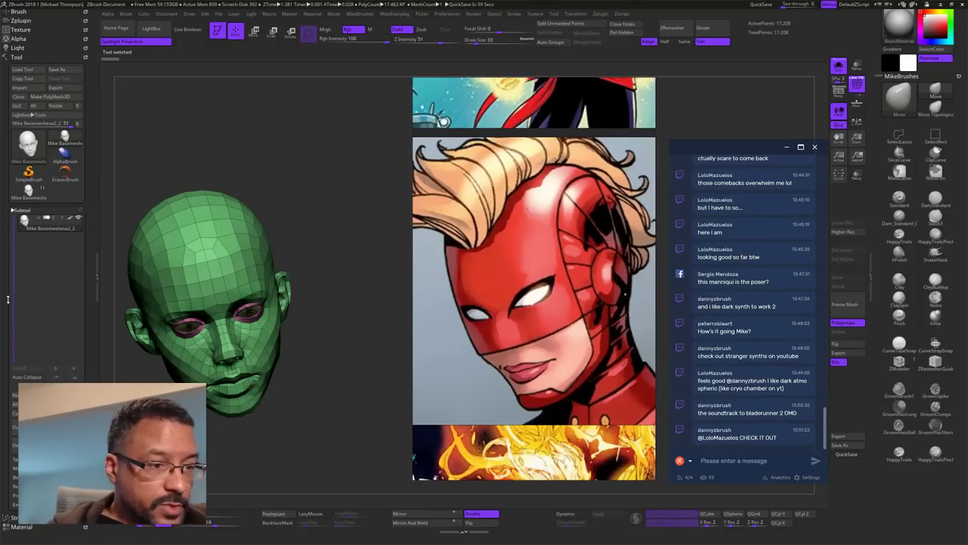
Step: Activate the Standard brush and turn on Sculptris Pro mode for the cloned head
drag(329, 407, 367, 383)
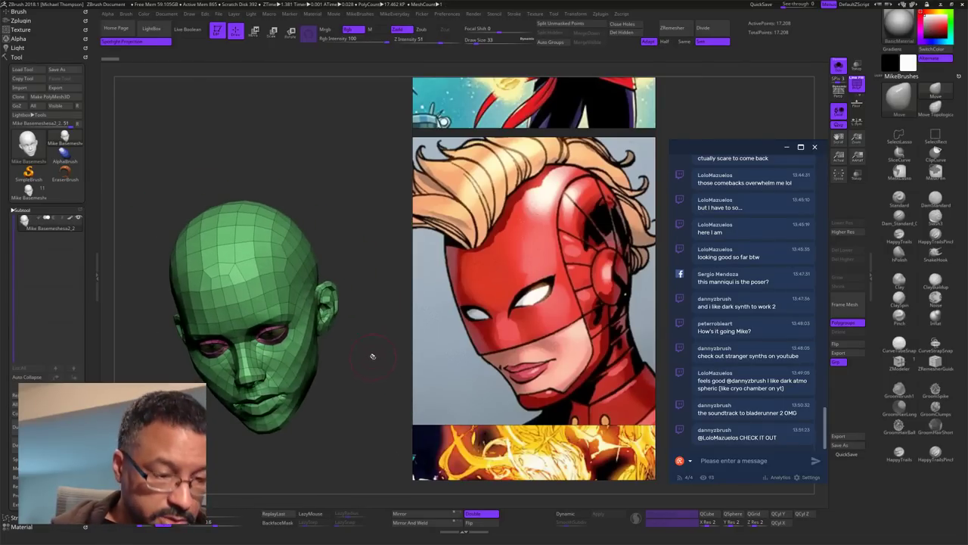
drag(362, 342, 393, 303)
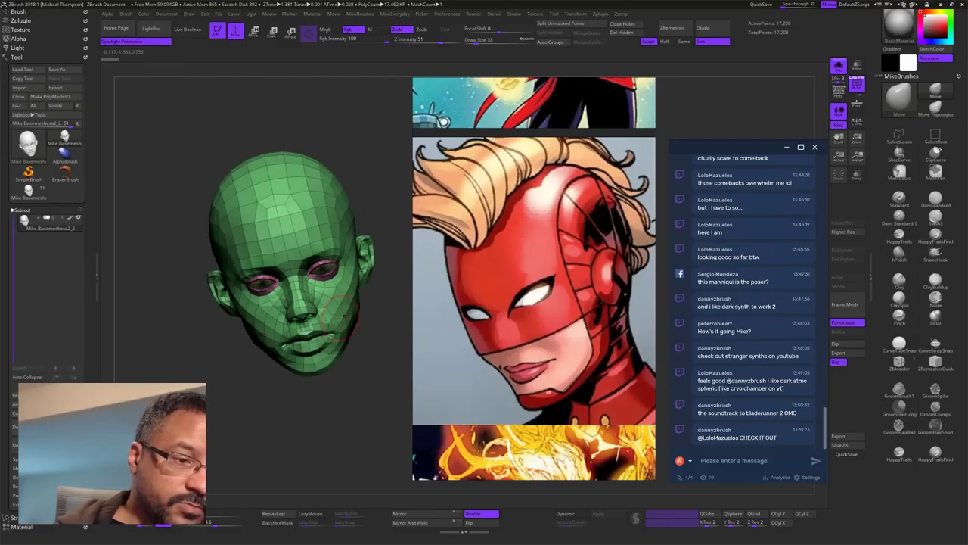
drag(389, 385, 368, 394)
alt+drag(340, 345, 388, 390)
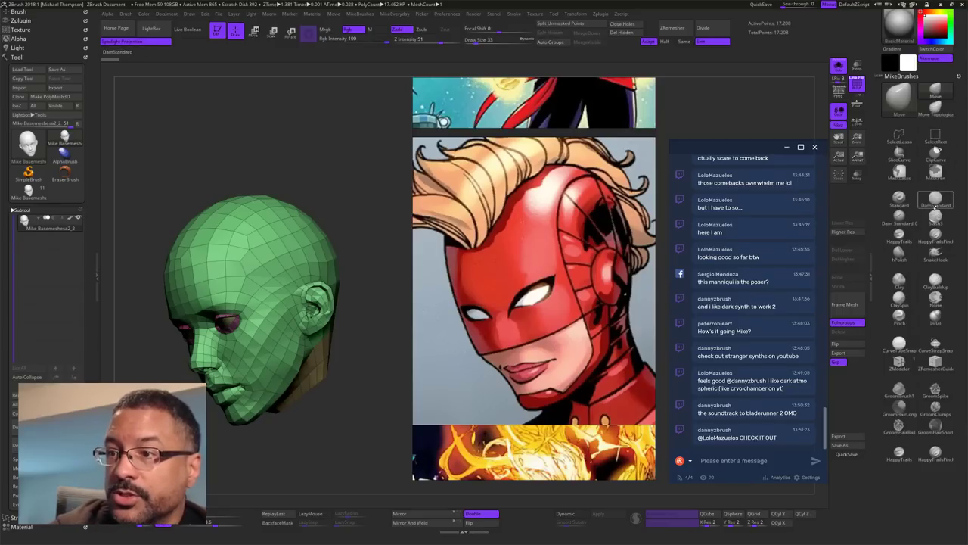
click(899, 199)
click(636, 518)
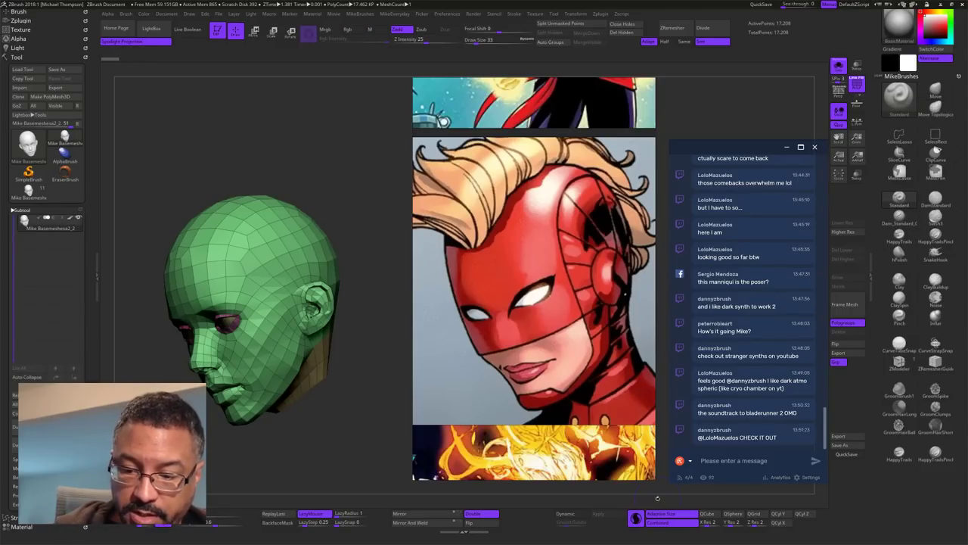
Step: Turn off the polyframe display and try to smooth the ears flat with Sculptris Pro at draw size 54
drag(367, 371, 379, 340)
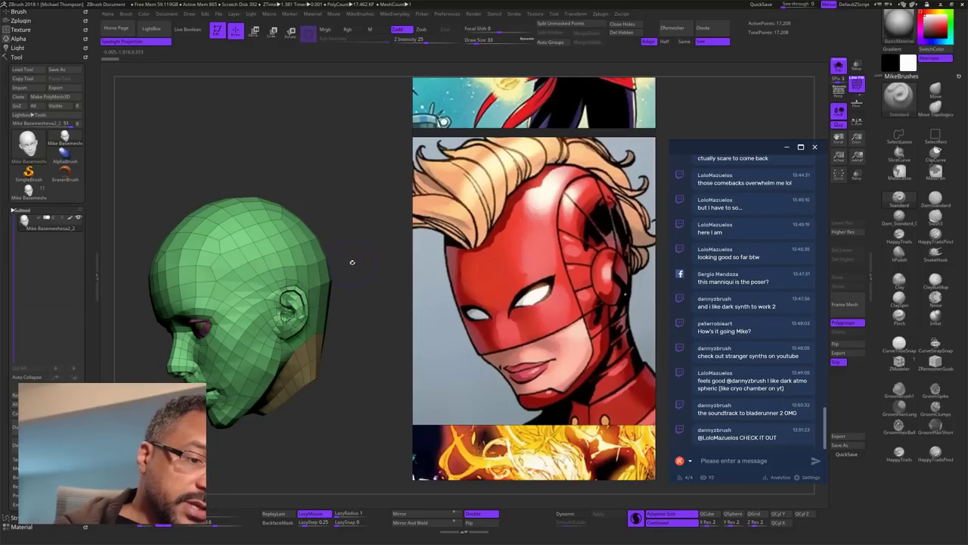
key(s)
drag(370, 262, 369, 261)
drag(374, 333, 378, 301)
key(space)
click(368, 404)
mouse_move(315, 311)
shift+mouse_down()
mouse_move(313, 324)
mouse_move(313, 310)
shift+mouse_up()
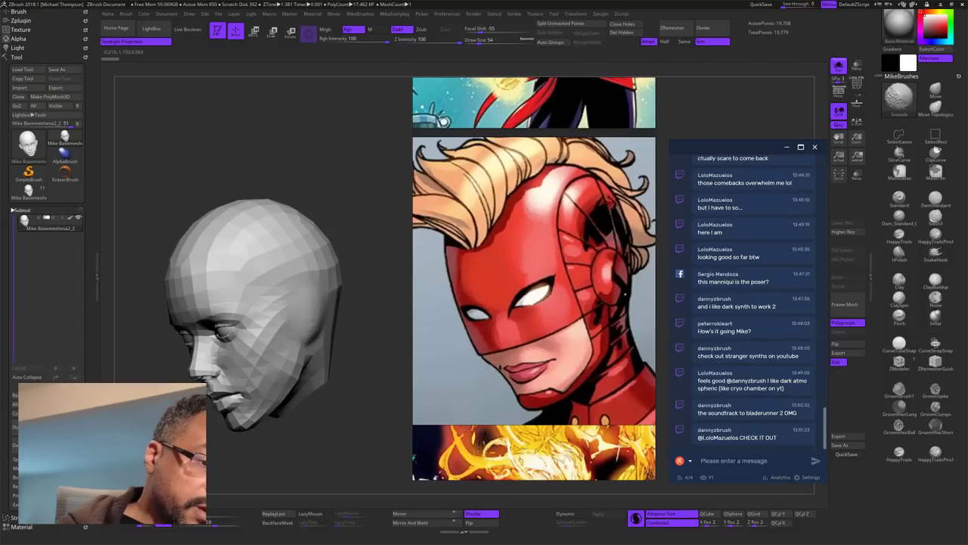
Step: Turn the polyframe display back on and undo the ear smoothing
drag(373, 396, 438, 395)
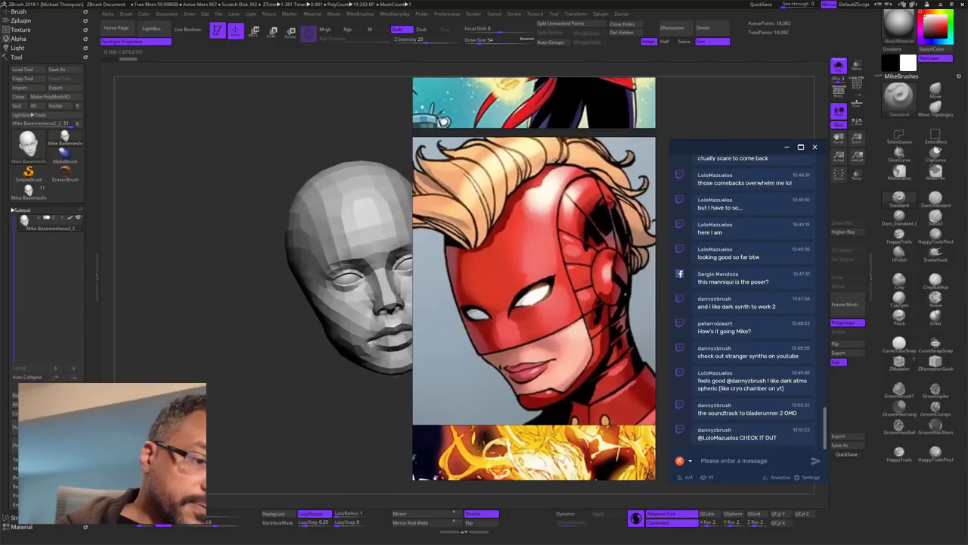
mouse_move(352, 418)
alt+mouse_down()
mouse_move(384, 416)
mouse_move(271, 415)
alt+mouse_up()
mouse_move(412, 397)
mouse_down()
mouse_move(349, 399)
mouse_move(398, 392)
mouse_move(363, 411)
mouse_up()
key(space)
key(shift+f)
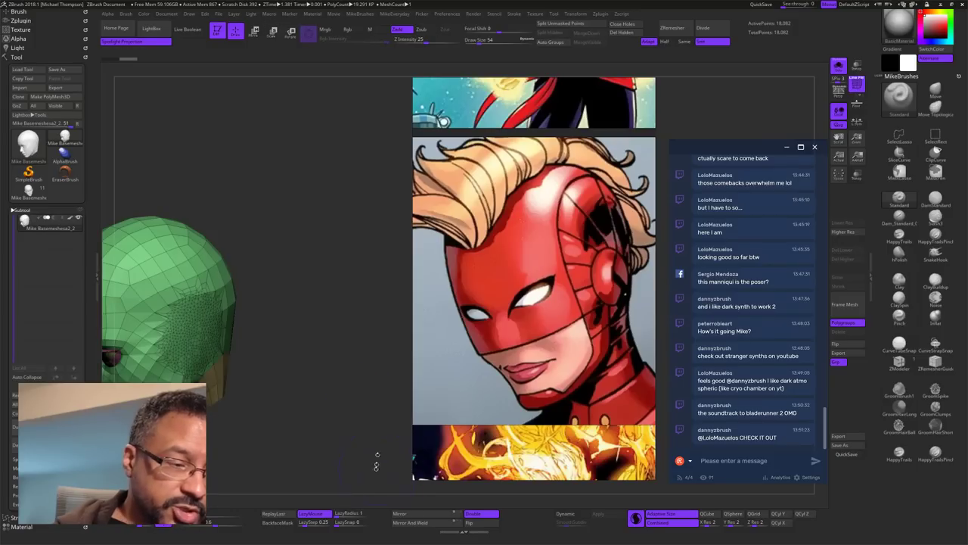
alt+drag(327, 383, 413, 372)
mouse_move(348, 401)
mouse_down()
mouse_move(387, 406)
mouse_move(348, 402)
mouse_move(361, 392)
mouse_move(358, 380)
mouse_move(374, 380)
mouse_move(406, 405)
mouse_move(412, 386)
mouse_move(380, 367)
mouse_up()
key(ctrl+z)
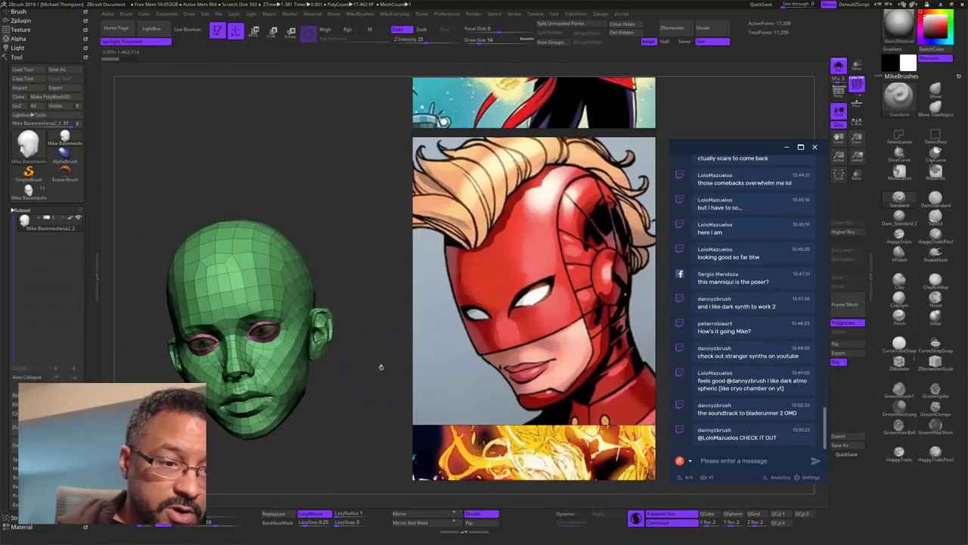
Step: Isolate both ears with lasso selections and hide the surplus polygons around them
mouse_move(312, 305)
ctrl+shift+mouse_down()
mouse_move(306, 345)
mouse_move(352, 328)
ctrl+shift+mouse_up()
mouse_move(381, 389)
mouse_down()
mouse_move(357, 384)
mouse_move(379, 383)
mouse_up()
mouse_move(360, 303)
ctrl+alt+shift+mouse_down()
mouse_move(323, 321)
mouse_move(358, 309)
mouse_move(349, 341)
ctrl+alt+shift+mouse_up()
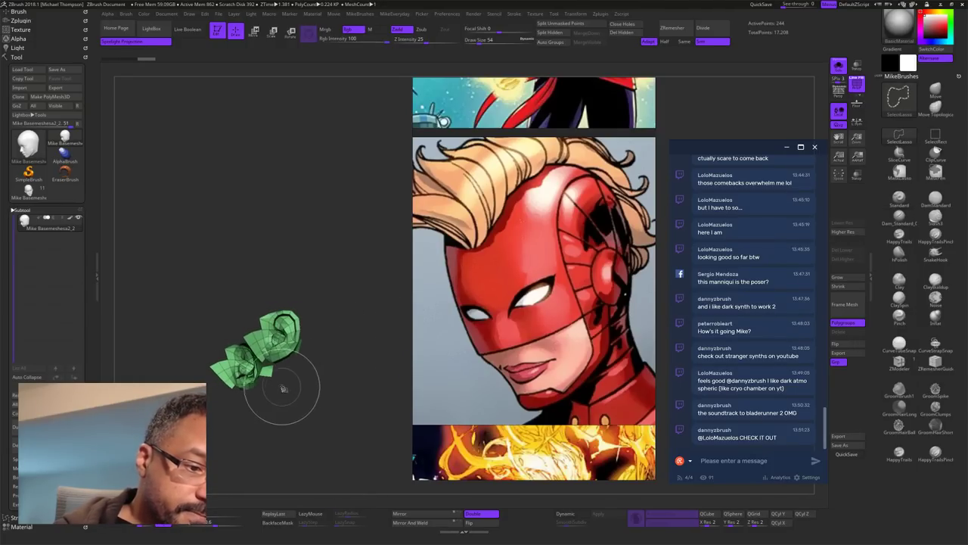
mouse_move(282, 388)
ctrl+alt+shift+mouse_down()
mouse_move(271, 371)
mouse_move(292, 370)
ctrl+alt+shift+mouse_up()
ctrl+alt+shift+drag(213, 365, 213, 356)
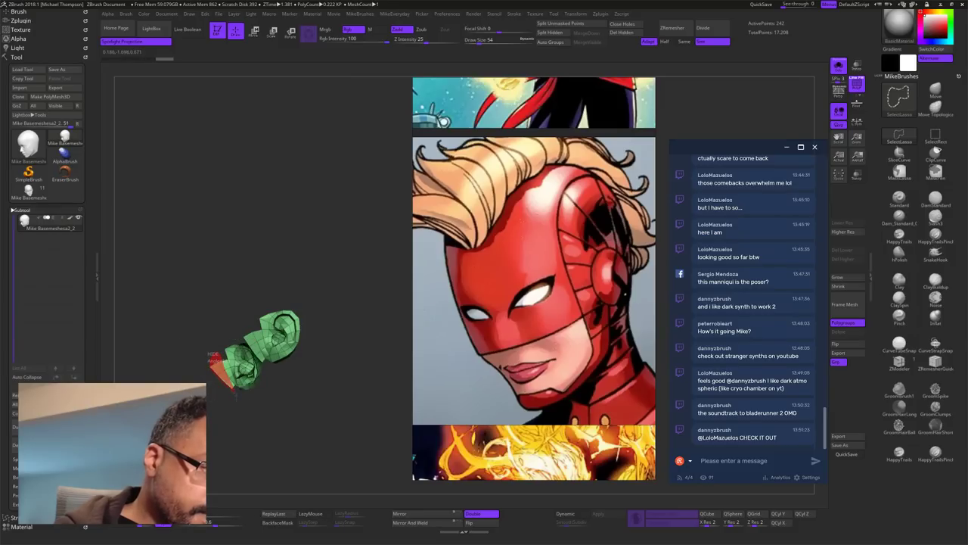
ctrl+alt+shift+drag(236, 395, 209, 357)
Step: Mask the isolated ears, show the whole head again and invert the mask so only the ears stay editable
mouse_move(367, 381)
mouse_down()
mouse_move(342, 371)
mouse_move(365, 380)
mouse_move(351, 387)
mouse_move(358, 395)
mouse_up()
ctrl+click(371, 385)
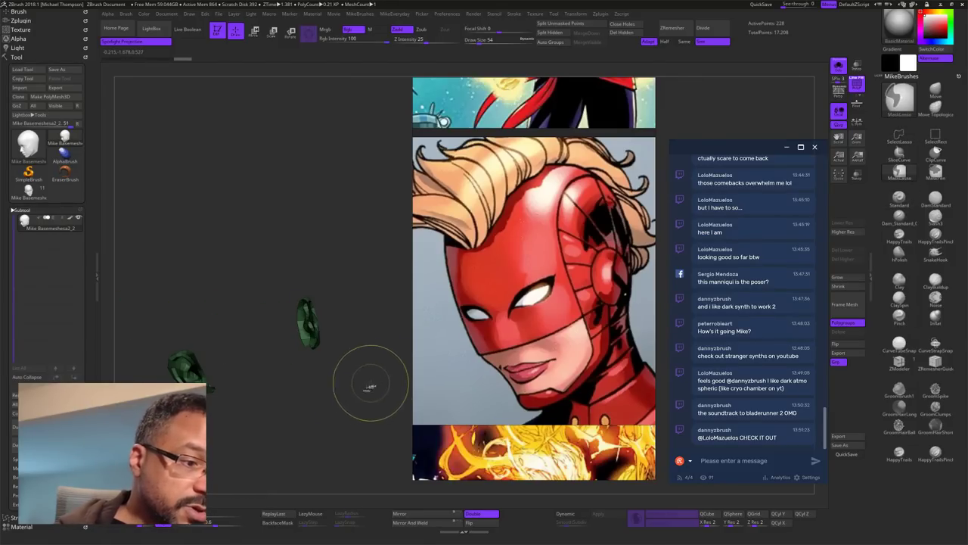
ctrl+shift+click(373, 394)
ctrl+click(376, 407)
Step: Refine the mask around the ears with a lasso and soften its border
mouse_move(382, 433)
mouse_down()
mouse_move(374, 437)
mouse_move(379, 395)
mouse_up()
ctrl+drag(240, 280, 251, 306)
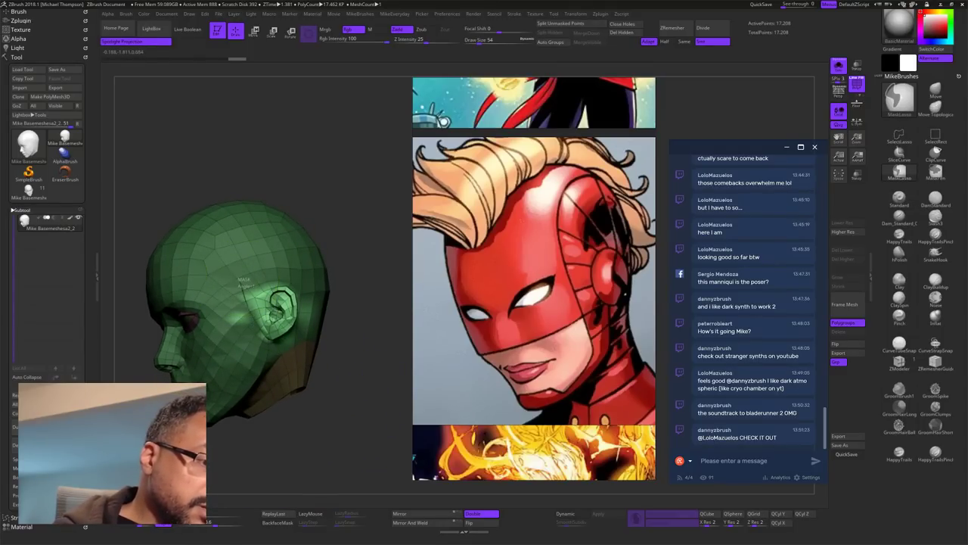
ctrl+click(239, 278)
drag(367, 359, 360, 376)
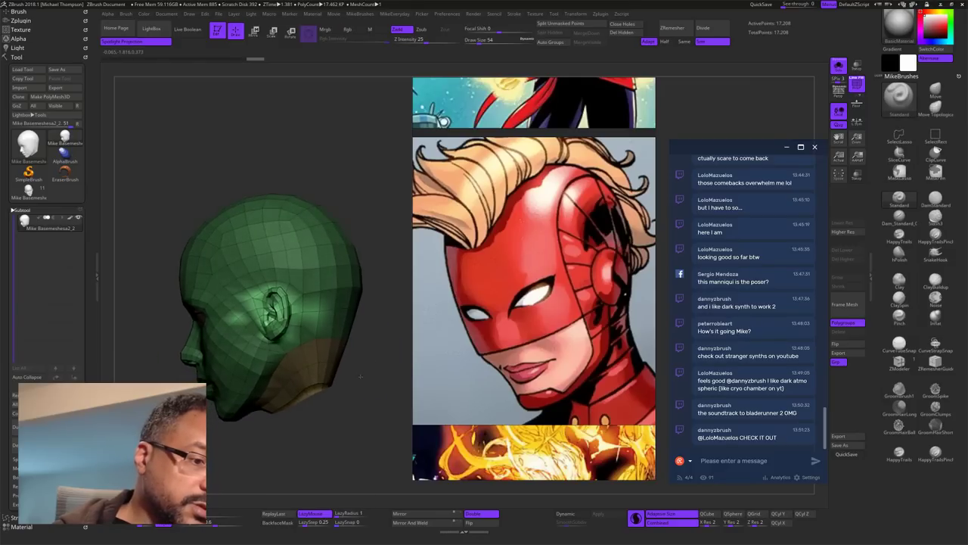
mouse_move(337, 426)
mouse_down()
mouse_move(319, 412)
mouse_move(356, 424)
mouse_up()
mouse_move(378, 341)
ctrl+mouse_down()
mouse_move(317, 263)
mouse_move(340, 352)
mouse_move(363, 316)
ctrl+mouse_up()
key(ctrl+z)
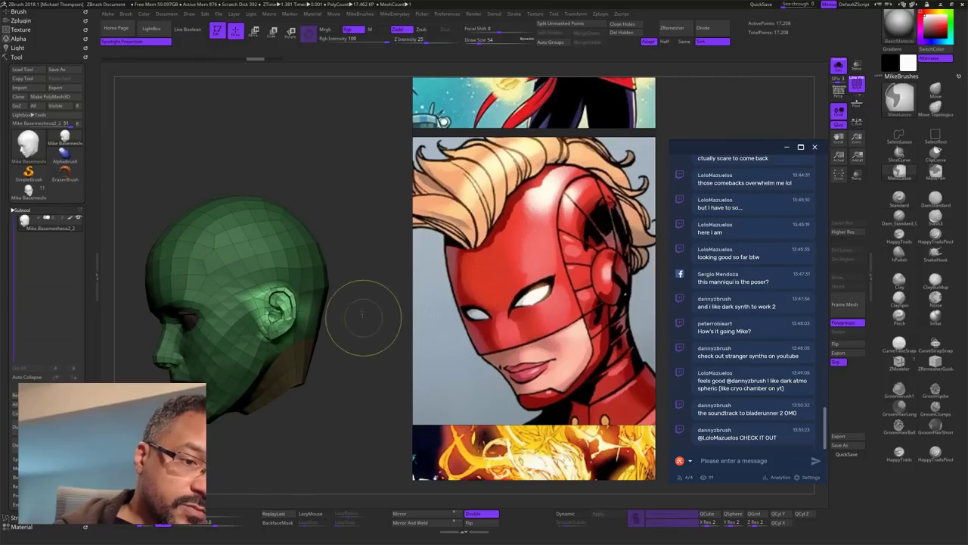
drag(376, 363, 381, 349)
ctrl+click(368, 324)
ctrl+click(313, 335)
ctrl+click(378, 358)
Step: Smooth the unmasked ears down flat against the sides of the head in Sculptris Pro mode
shift+drag(291, 302, 285, 309)
mouse_move(356, 396)
mouse_down()
mouse_move(375, 395)
mouse_move(355, 398)
mouse_move(382, 409)
mouse_up()
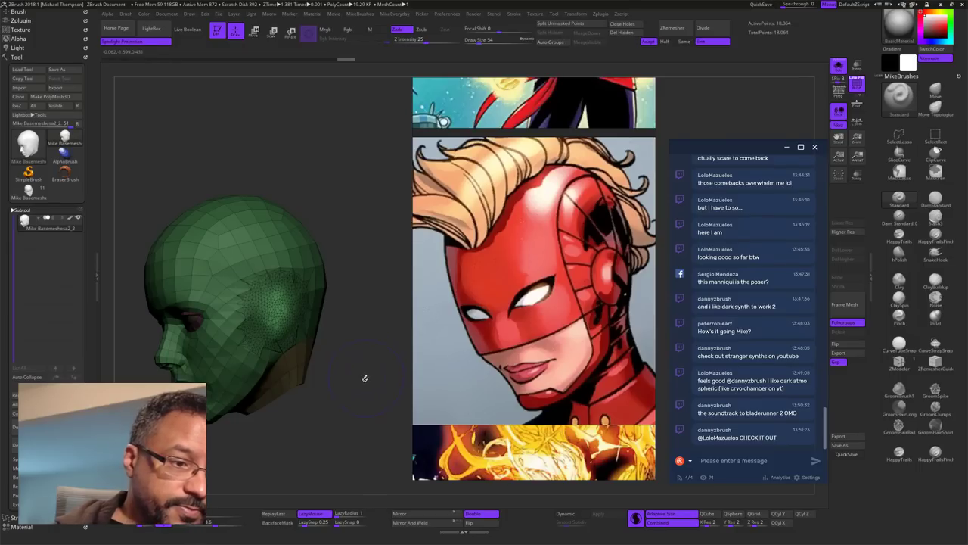
key(s)
drag(370, 371, 364, 371)
shift+drag(283, 304, 283, 311)
mouse_move(374, 395)
mouse_down()
mouse_move(381, 415)
mouse_move(372, 389)
mouse_move(380, 414)
mouse_move(380, 404)
mouse_up()
Step: Reshape the flattened ear areas with the Move brush at draw size 68 and turn off the polyframe display
key(s)
click(936, 92)
drag(378, 354, 351, 346)
key(s)
click(351, 348)
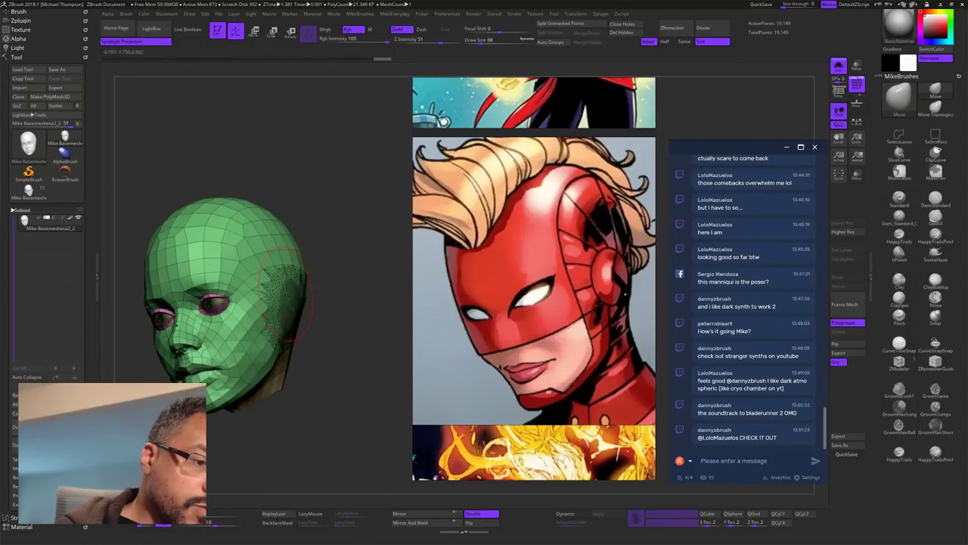
mouse_move(331, 302)
mouse_down()
mouse_move(347, 306)
mouse_move(290, 302)
mouse_up()
mouse_move(368, 347)
mouse_down()
mouse_move(373, 330)
mouse_move(400, 363)
mouse_move(383, 394)
mouse_move(376, 361)
mouse_move(388, 345)
mouse_move(380, 358)
mouse_up()
key(space)
click(371, 469)
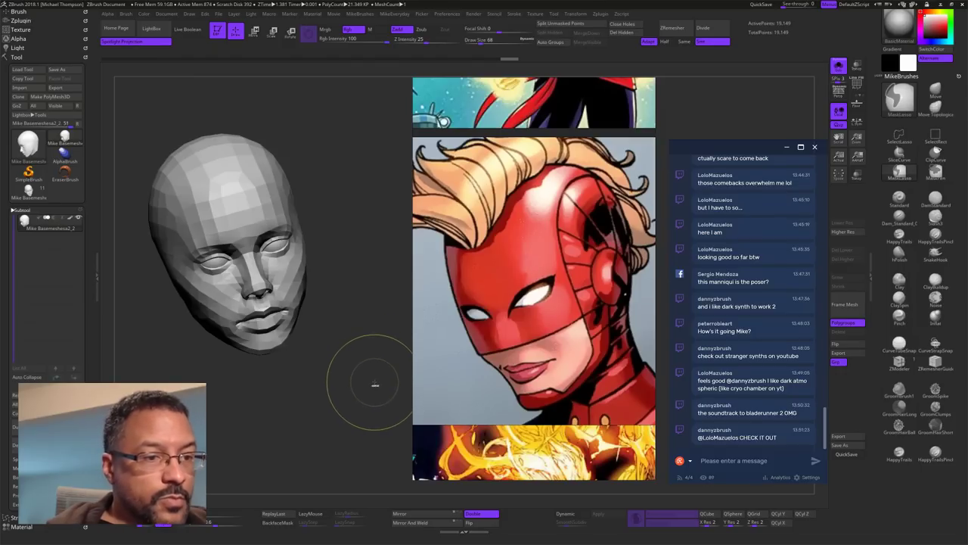
Step: Duplicate the earless head subtool, make the copy active and hide the original
click(28, 210)
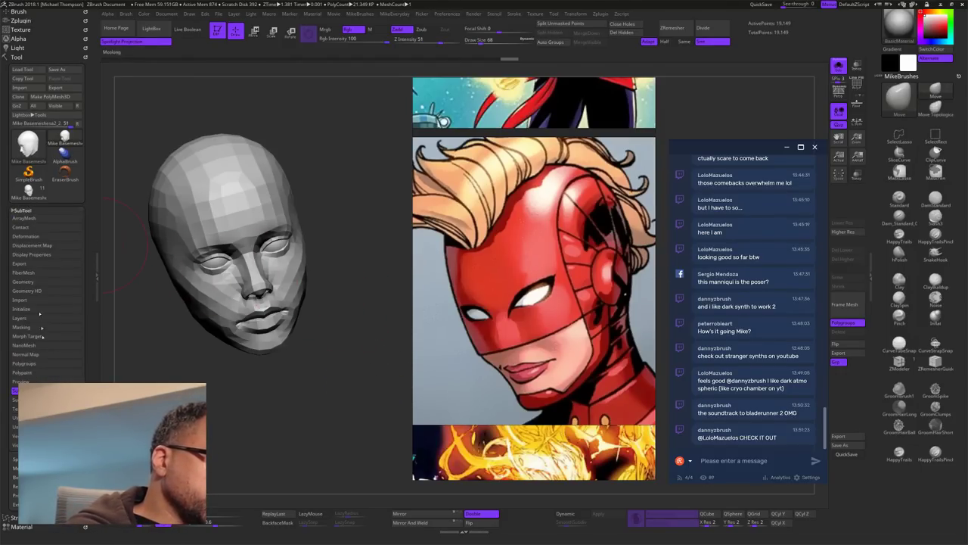
click(26, 210)
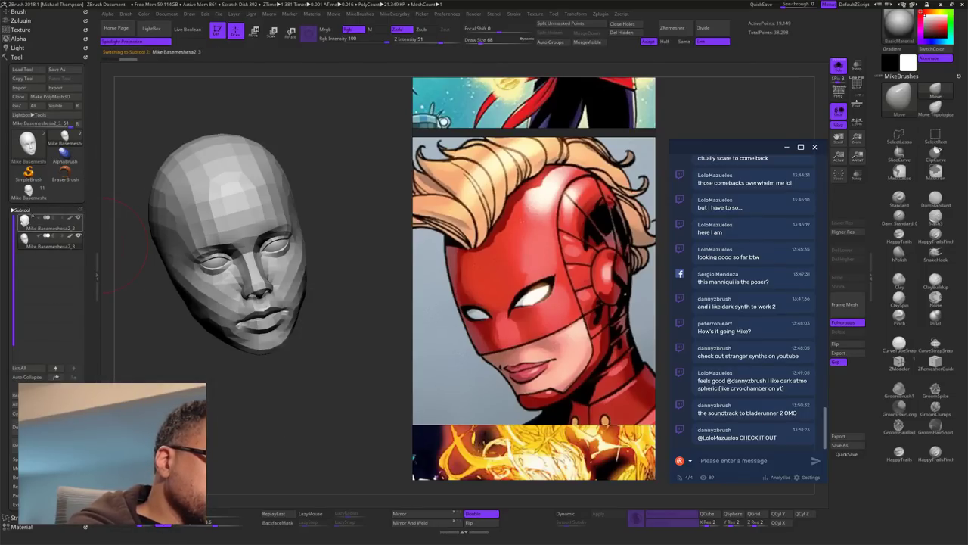
click(79, 217)
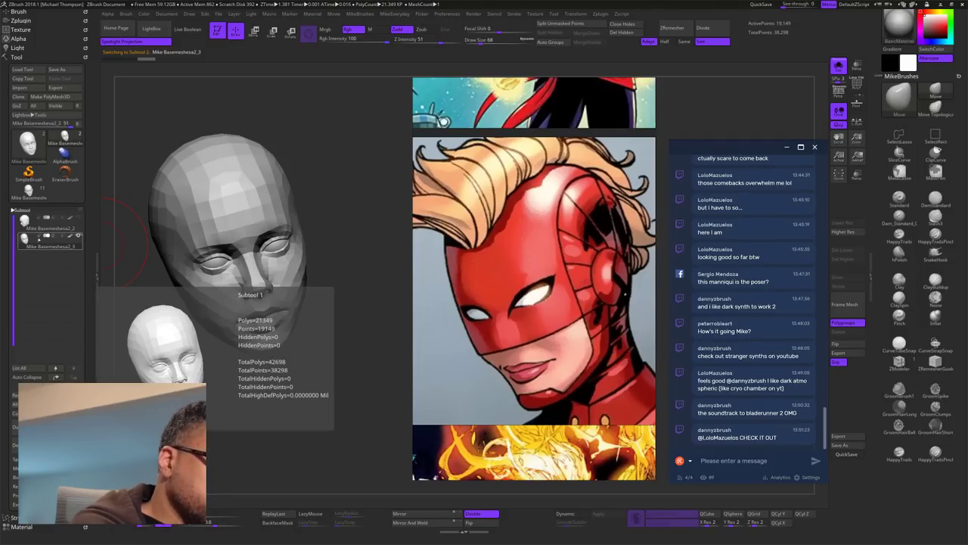
Step: Remesh the duplicated head with ZRemesher using the Same option
click(30, 210)
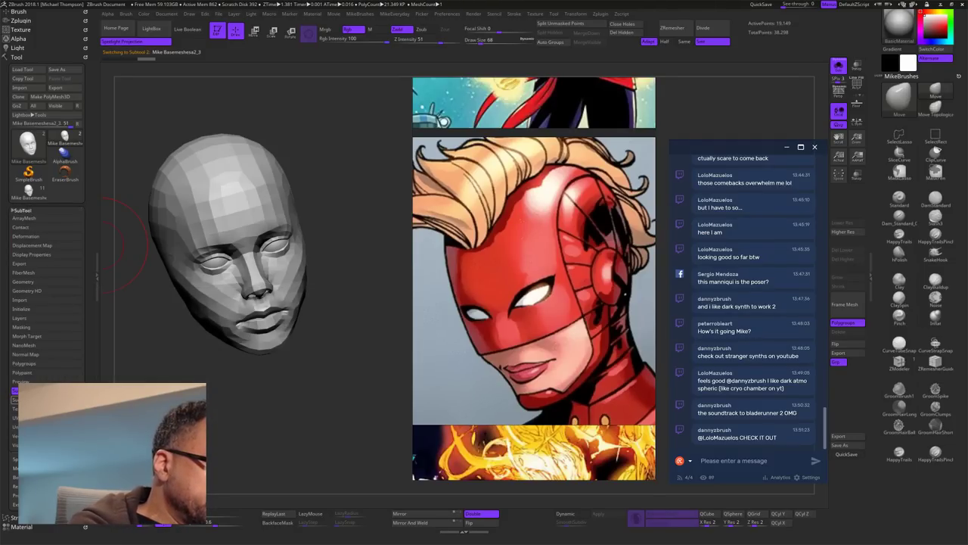
click(45, 282)
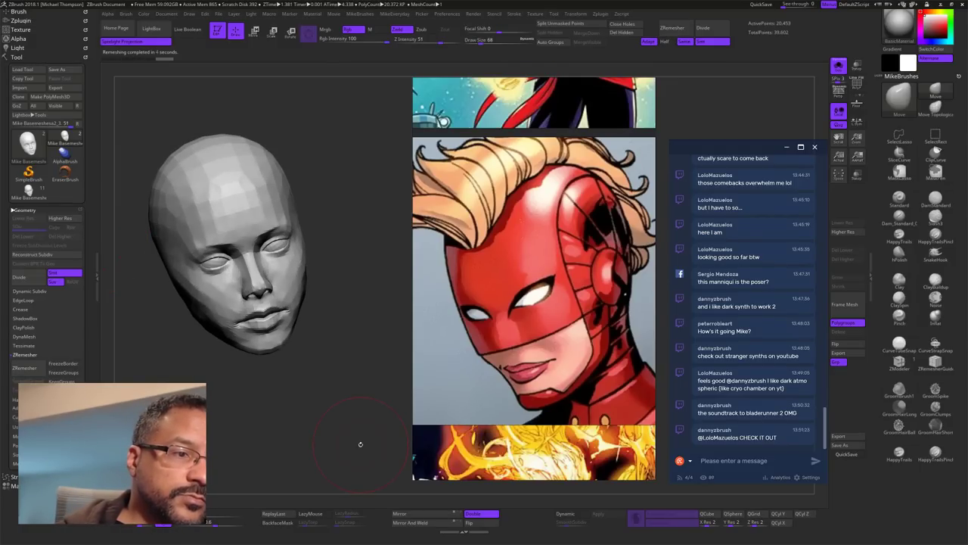
Step: Turn on dynamic subdivision for the remeshed head and try different smooth subdivision levels
mouse_move(368, 406)
mouse_down()
mouse_move(329, 406)
mouse_move(380, 377)
mouse_move(376, 385)
mouse_up()
scroll(546, 251, down, 1)
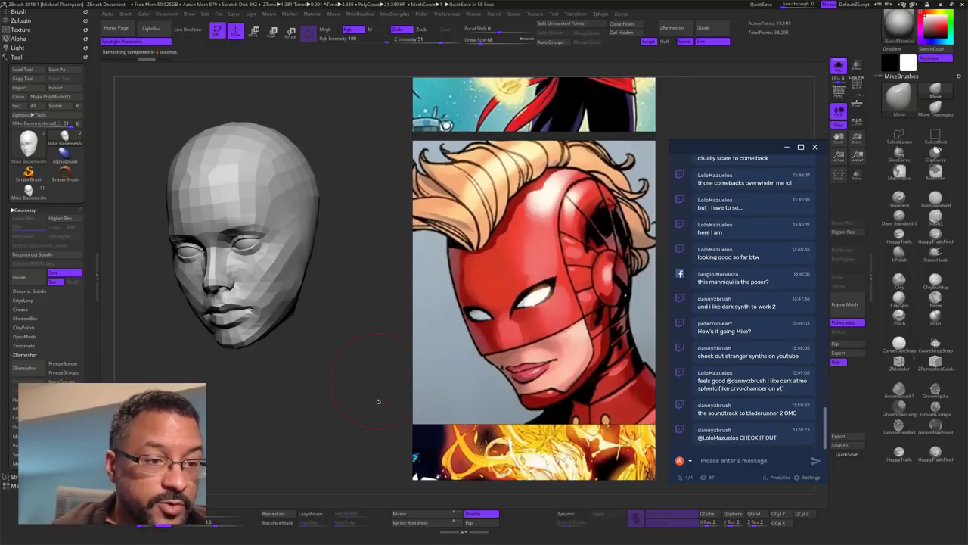
mouse_move(394, 385)
mouse_down()
mouse_move(372, 395)
mouse_move(395, 384)
mouse_up()
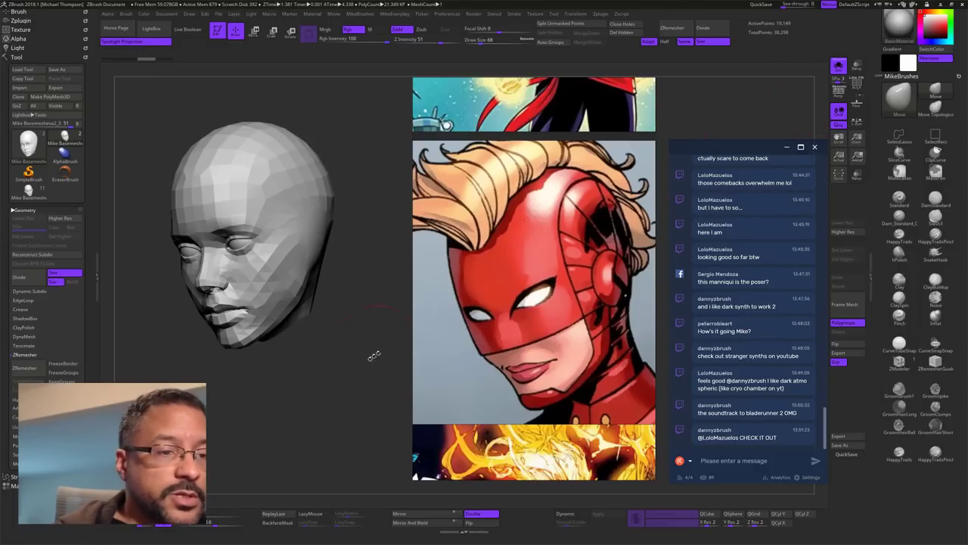
drag(337, 362, 349, 357)
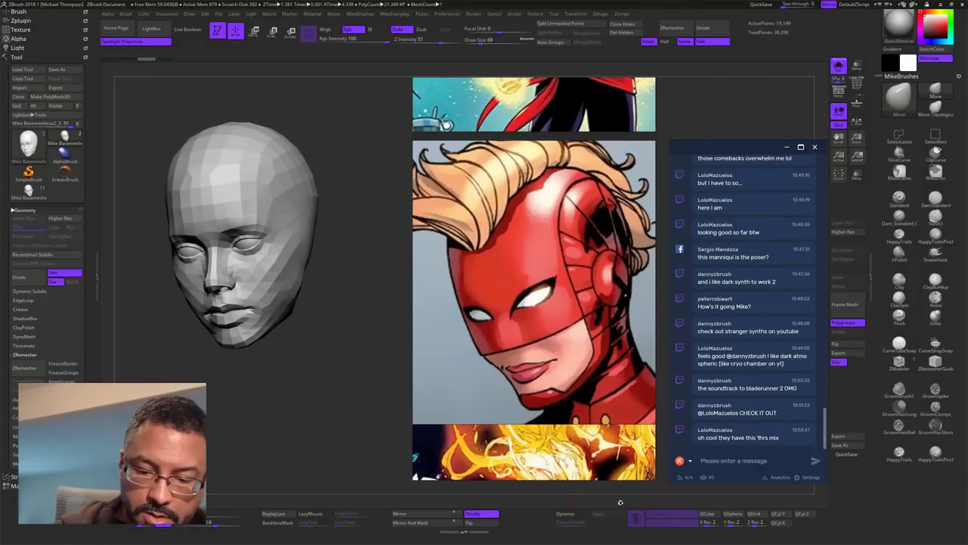
click(569, 513)
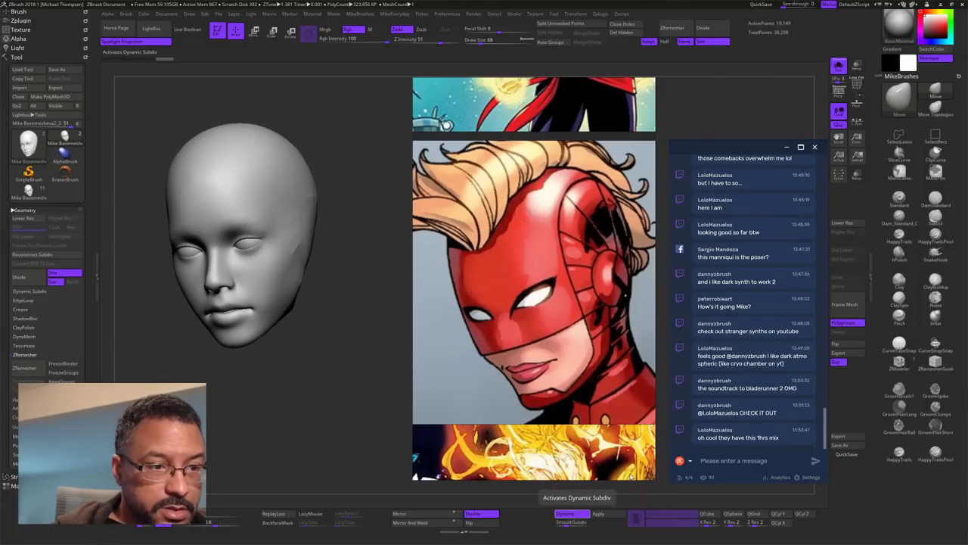
drag(348, 362, 385, 383)
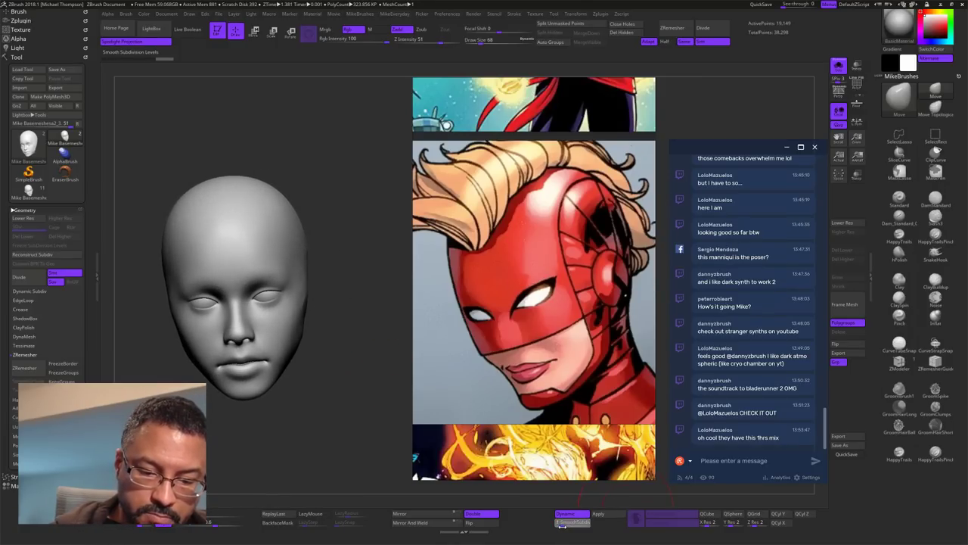
click(562, 524)
click(566, 525)
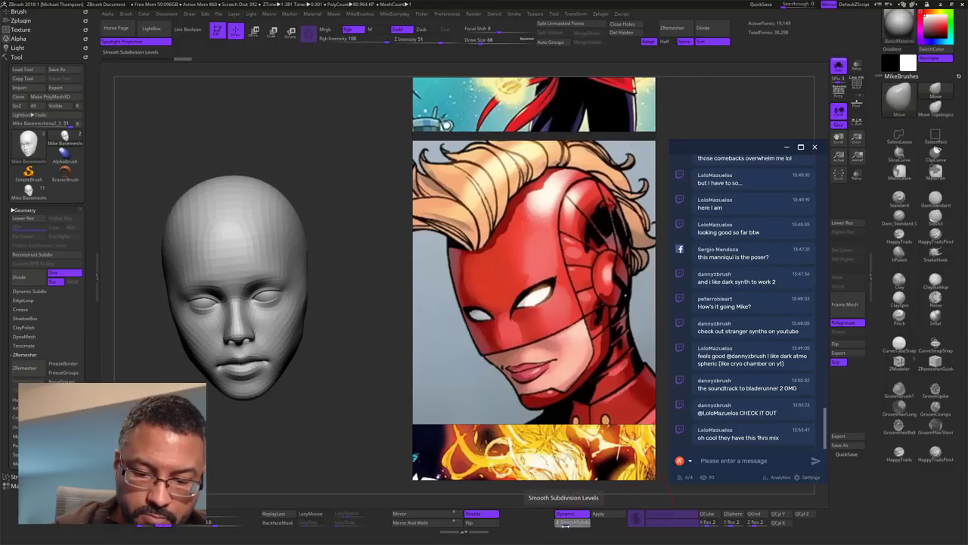
click(566, 523)
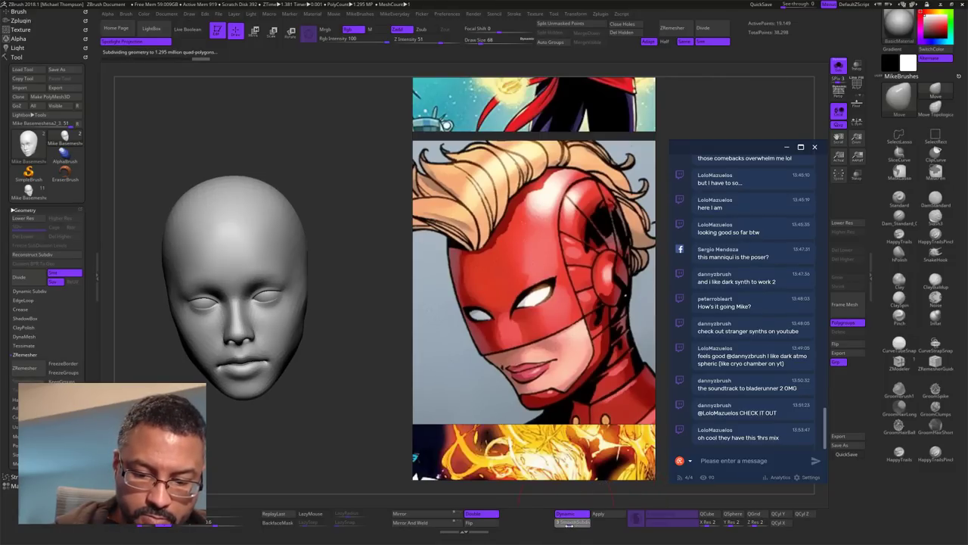
drag(374, 398, 401, 390)
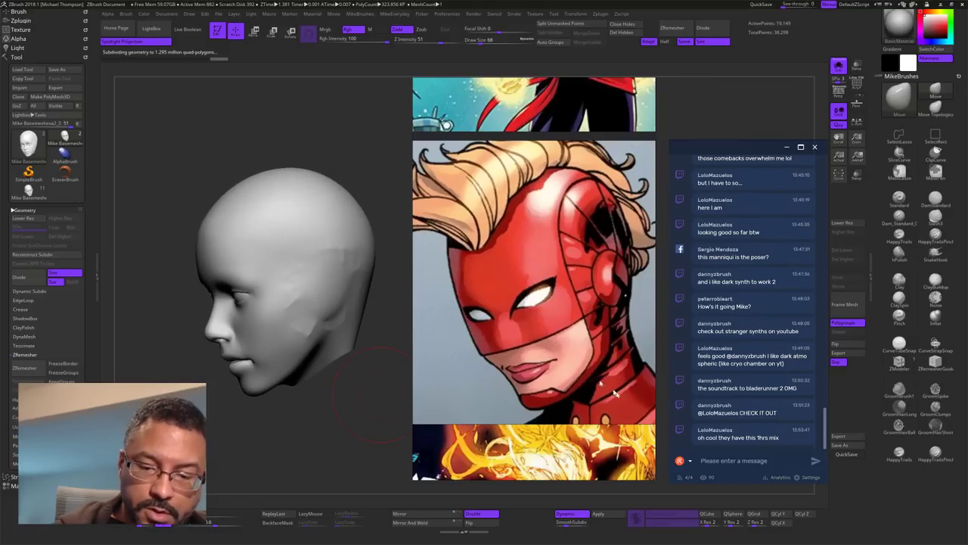
Step: Turn off Sculptris Pro mode, apply the head's dynamic subdivision as real geometry and delete its lower subdivision levels
shift+click(636, 518)
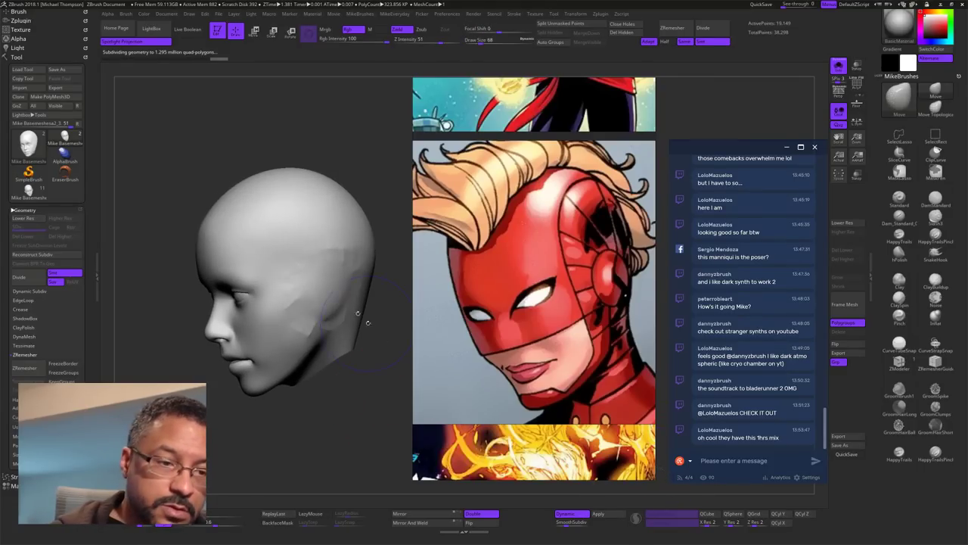
shift+drag(318, 285, 312, 332)
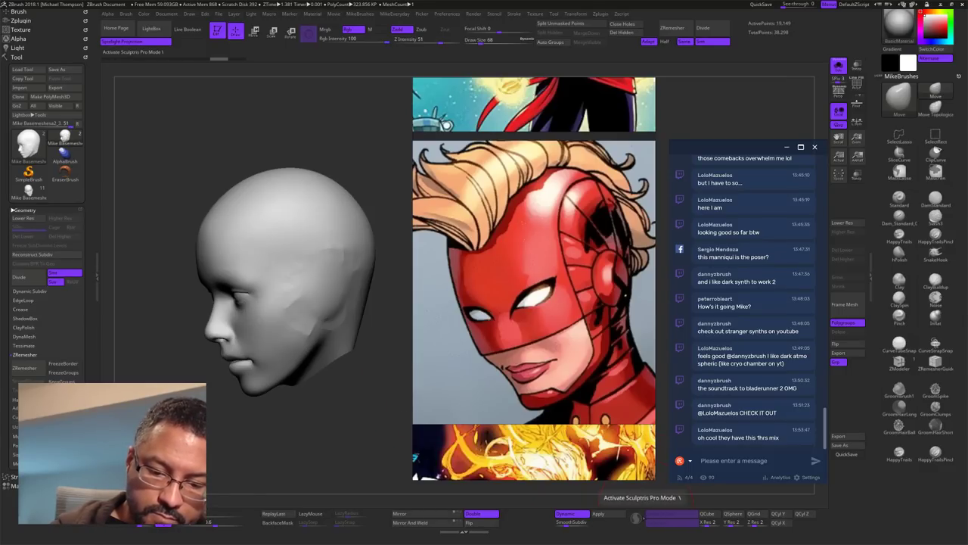
drag(380, 427, 382, 386)
click(614, 515)
mouse_move(382, 386)
alt+mouse_down()
mouse_move(388, 363)
mouse_move(392, 382)
mouse_move(366, 388)
alt+mouse_up()
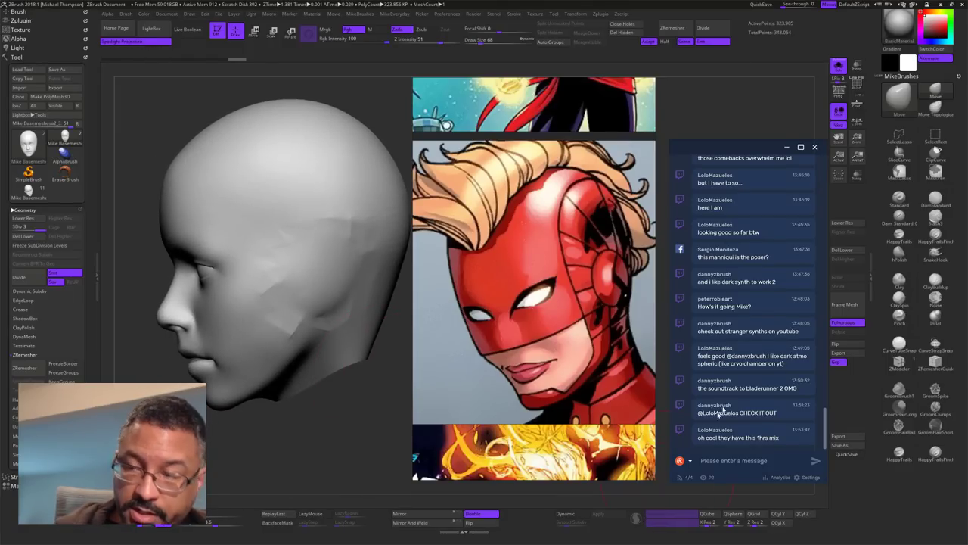
click(847, 250)
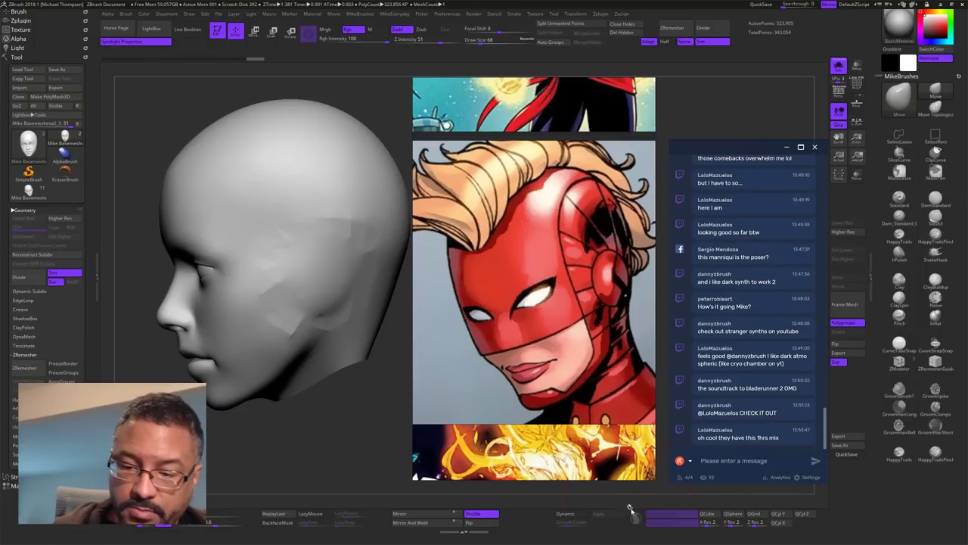
Step: Smooth out the rough former ear area on the side of the head in Sculptris Pro mode at draw size 40
click(898, 199)
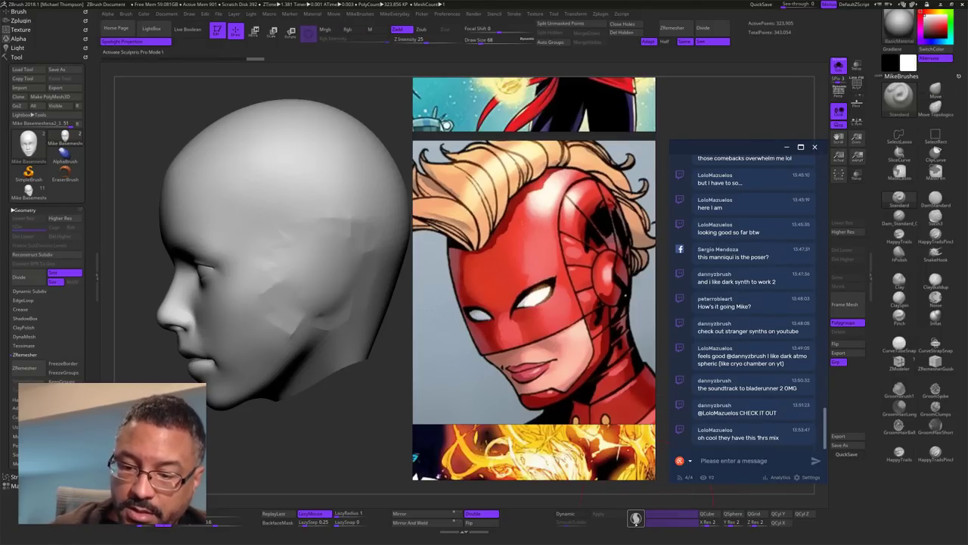
click(636, 518)
mouse_move(359, 433)
mouse_down()
mouse_move(399, 402)
mouse_move(405, 423)
mouse_move(368, 391)
mouse_move(390, 389)
mouse_up()
key(s)
shift+drag(353, 291, 350, 240)
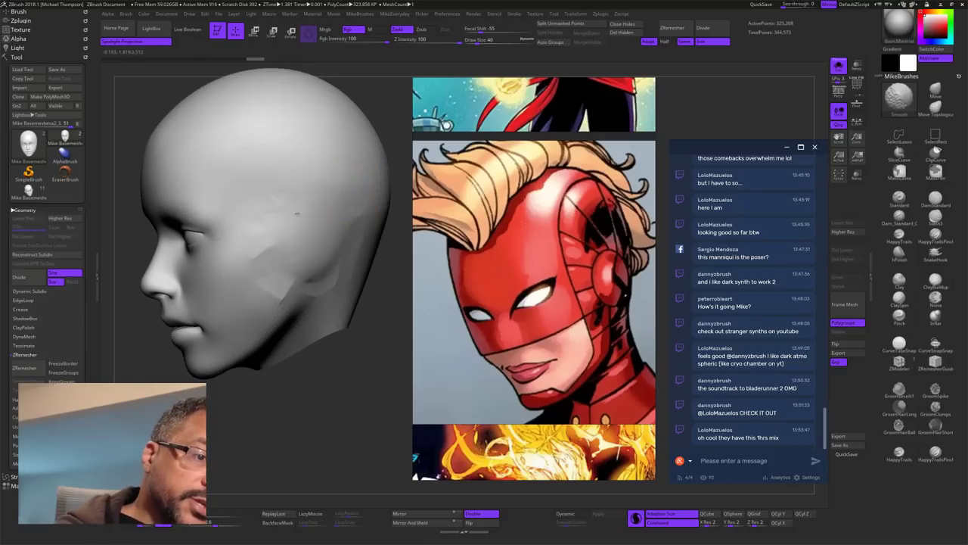
shift+drag(298, 214, 286, 195)
shift+drag(278, 267, 333, 261)
shift+drag(354, 180, 346, 211)
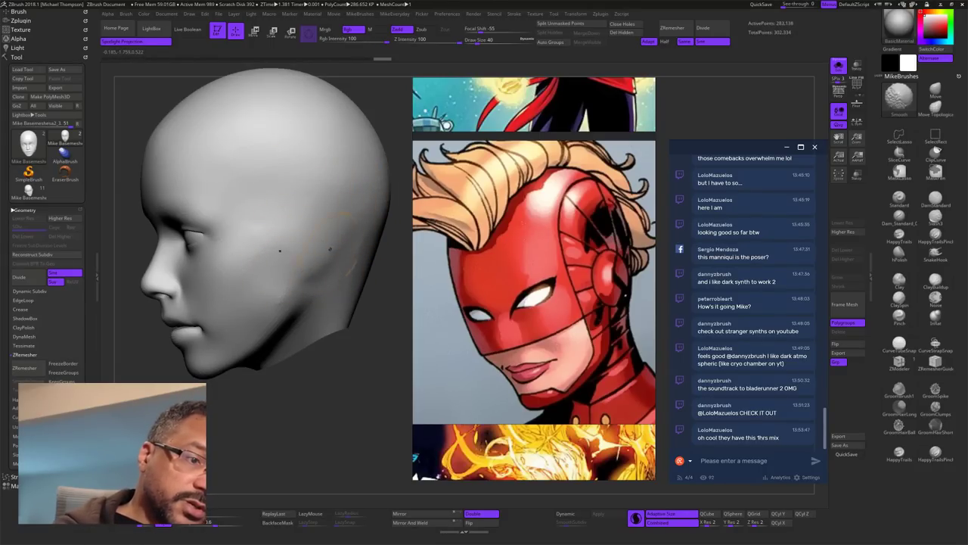
Step: Remesh the smoothed head with ZRemesher, with both the Half and Same options off
drag(295, 402, 377, 428)
drag(366, 429, 392, 397)
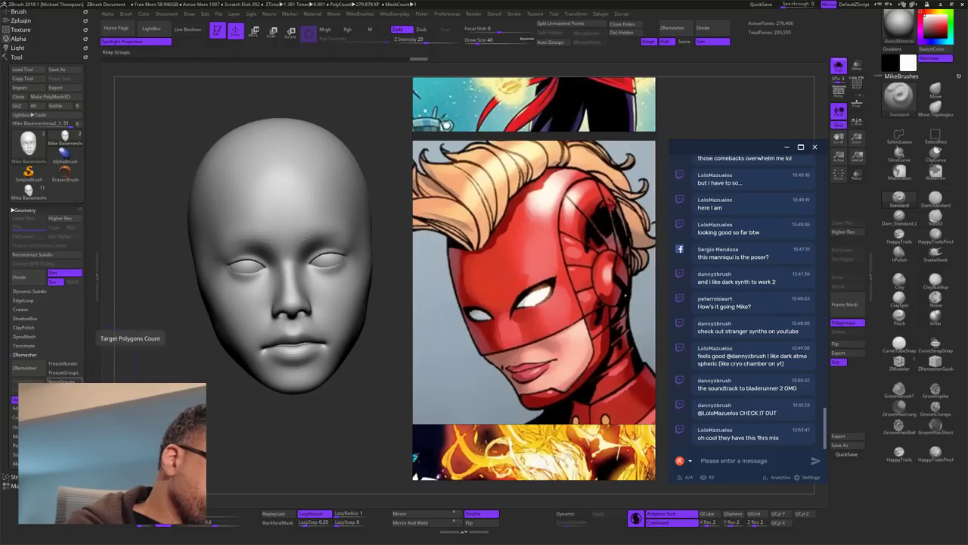
click(22, 399)
click(38, 409)
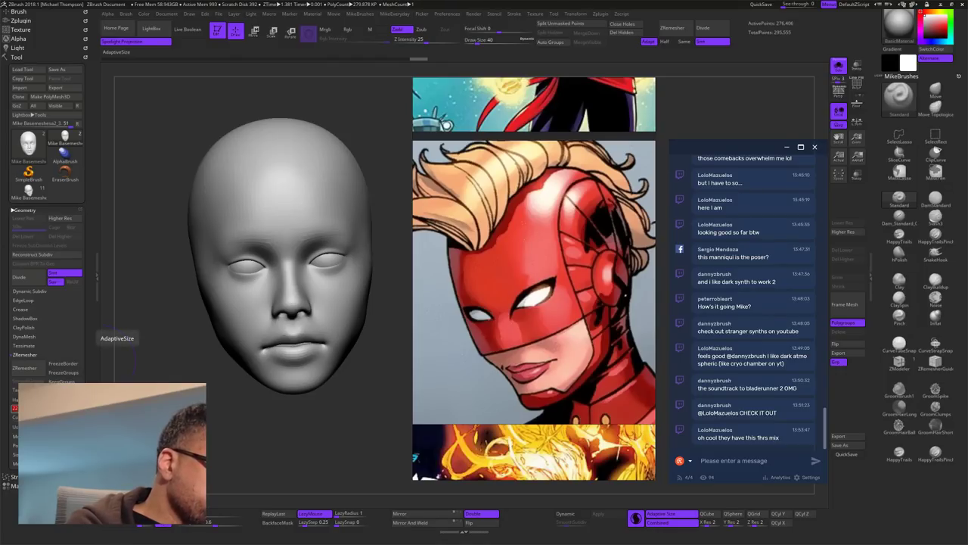
click(34, 367)
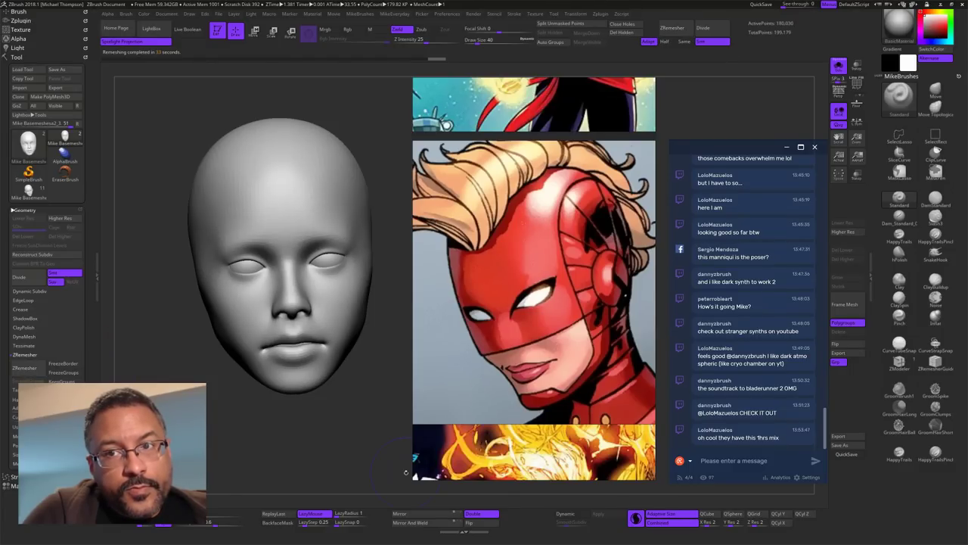
Step: Turn on the polyframe display and remesh the head again with a much lower ZRemesher target polygon count
drag(406, 416, 377, 428)
key(space)
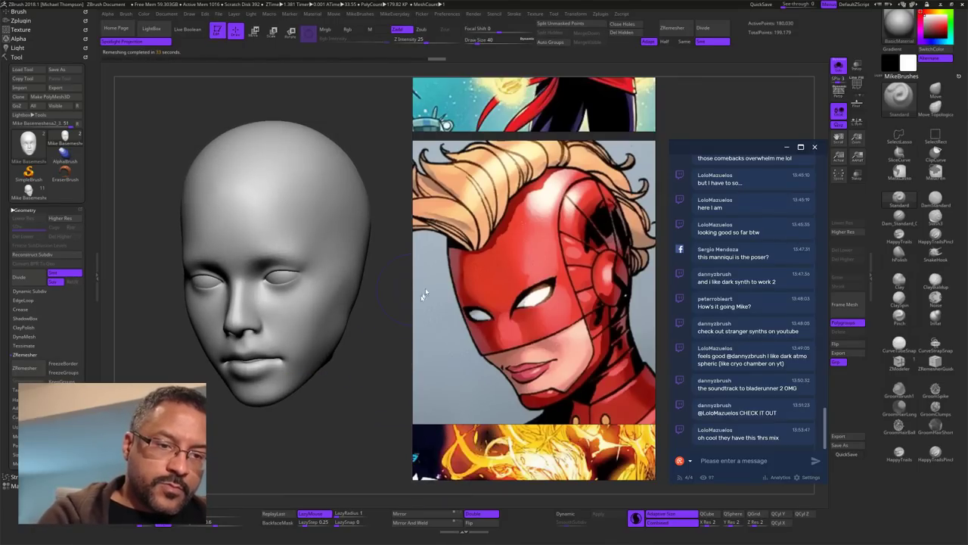
key(space)
click(264, 461)
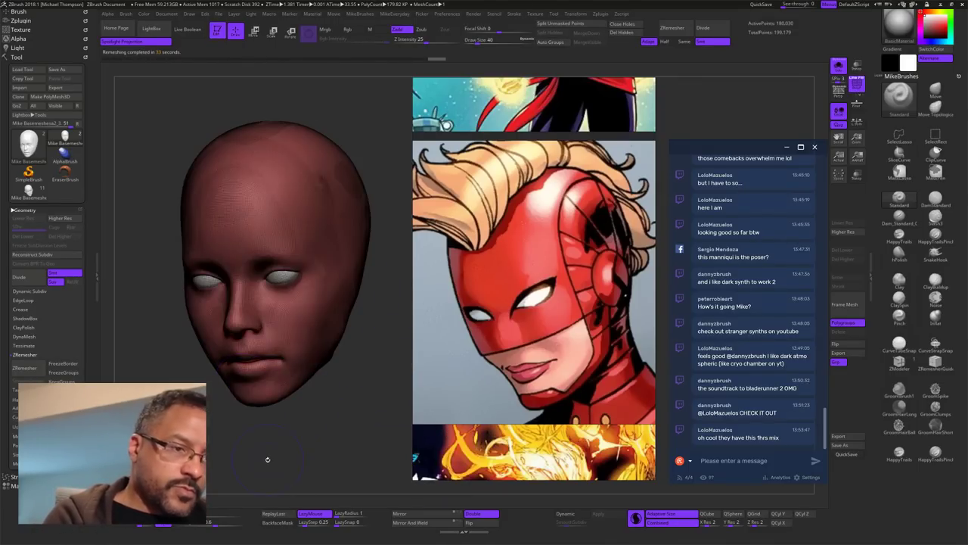
drag(353, 404, 375, 371)
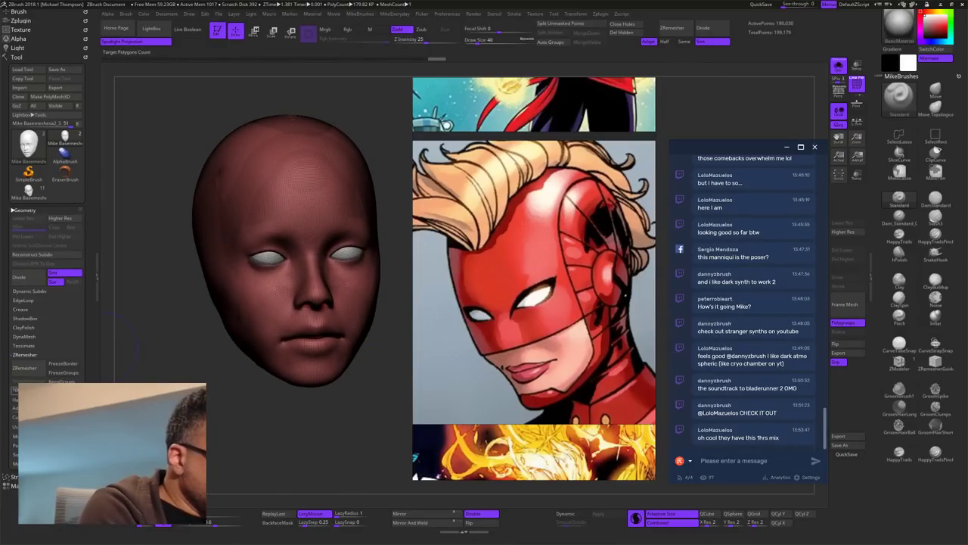
key(Return)
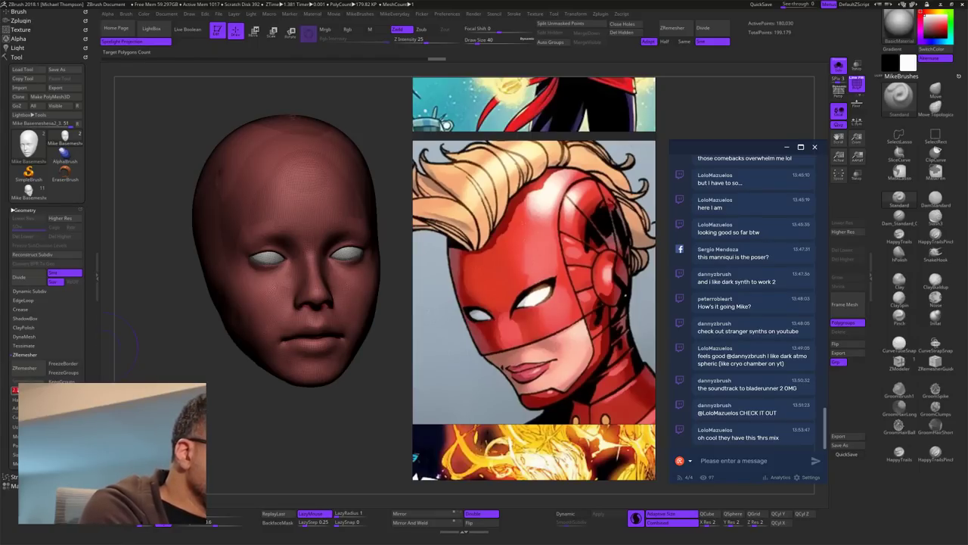
click(25, 367)
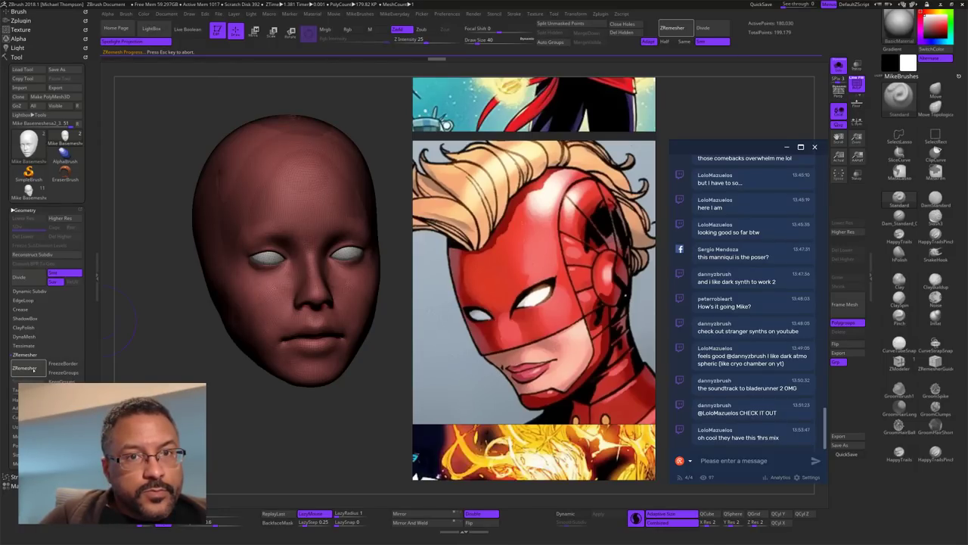
mouse_move(358, 401)
mouse_down()
mouse_move(342, 402)
mouse_move(370, 402)
mouse_move(327, 410)
mouse_move(354, 390)
mouse_up()
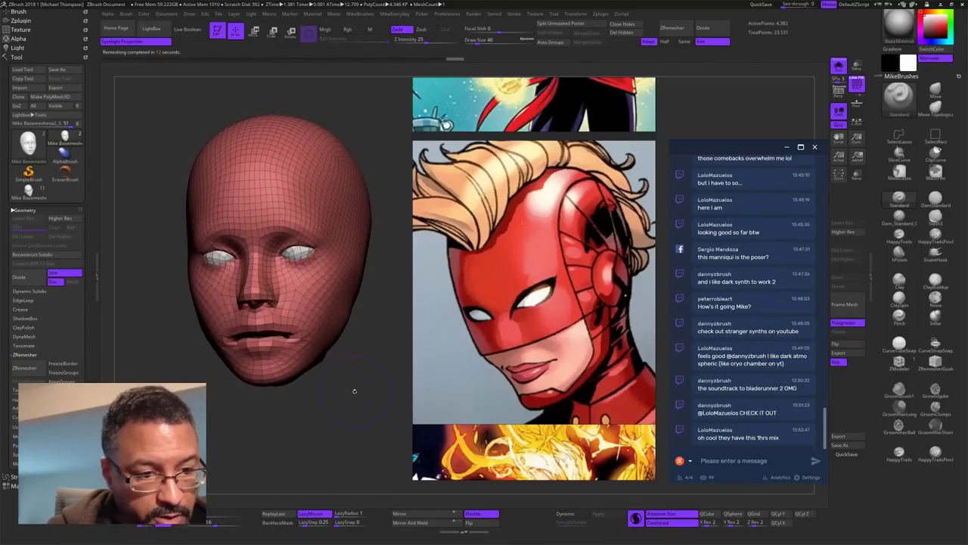
mouse_move(373, 436)
mouse_down()
mouse_move(348, 440)
mouse_move(373, 441)
mouse_move(381, 423)
mouse_up()
Step: Examine the masked heroine's face in the comic panel with the teal sky for the shape of the mask opening
scroll(503, 326, down, 8)
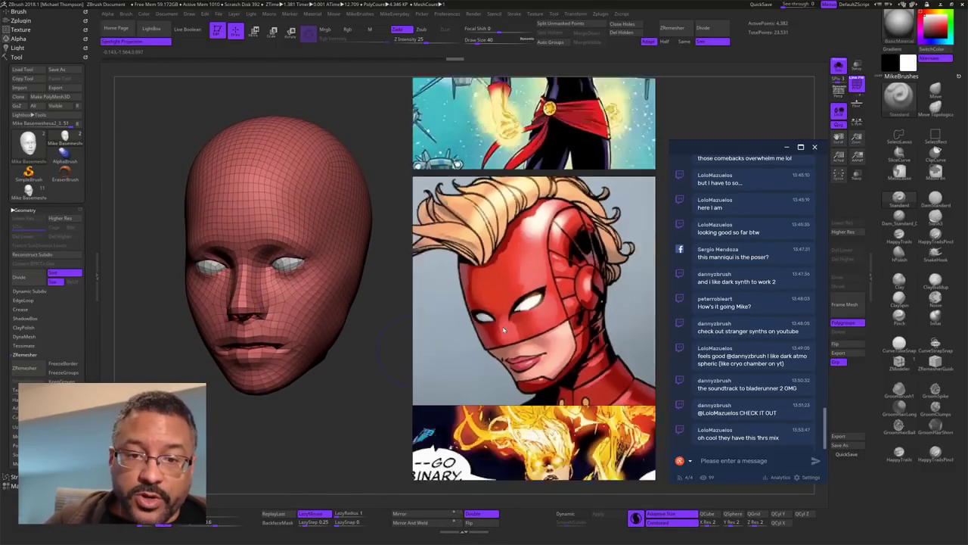
middle_drag(536, 336, 552, 392)
scroll(569, 290, up, 6)
middle_drag(488, 325, 579, 422)
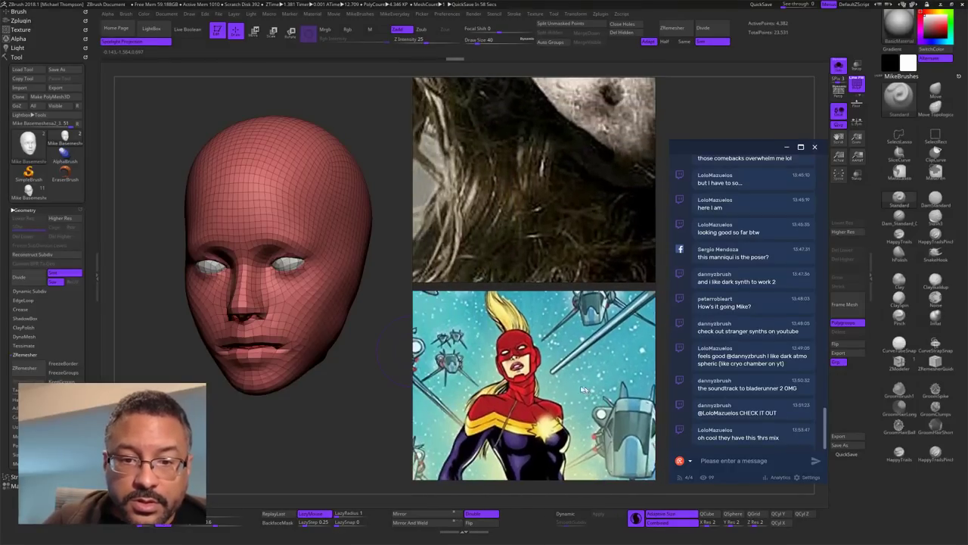
scroll(546, 359, up, 5)
middle_drag(557, 317, 551, 378)
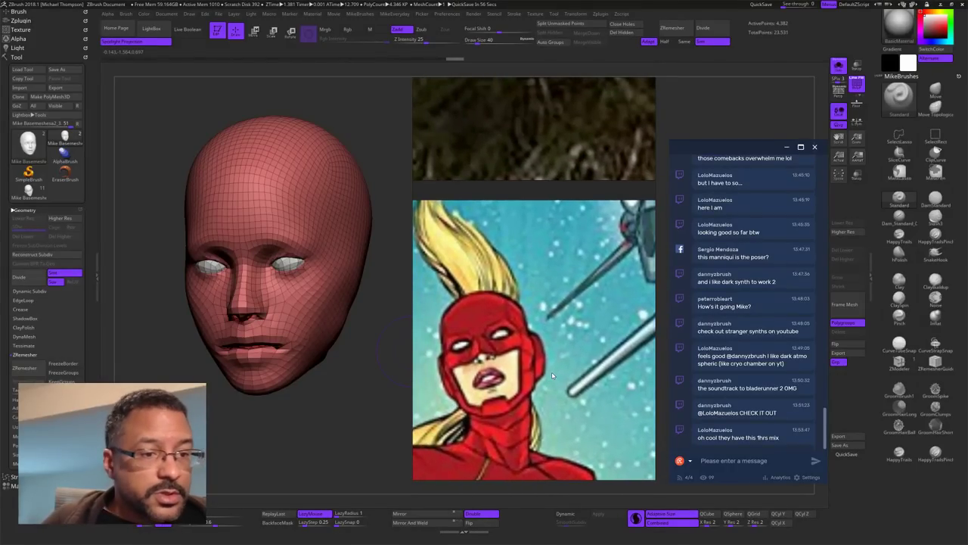
Step: Slice the lower face from under the nose across the cheek and down to the jaw into its own polygroup
drag(402, 393, 379, 401)
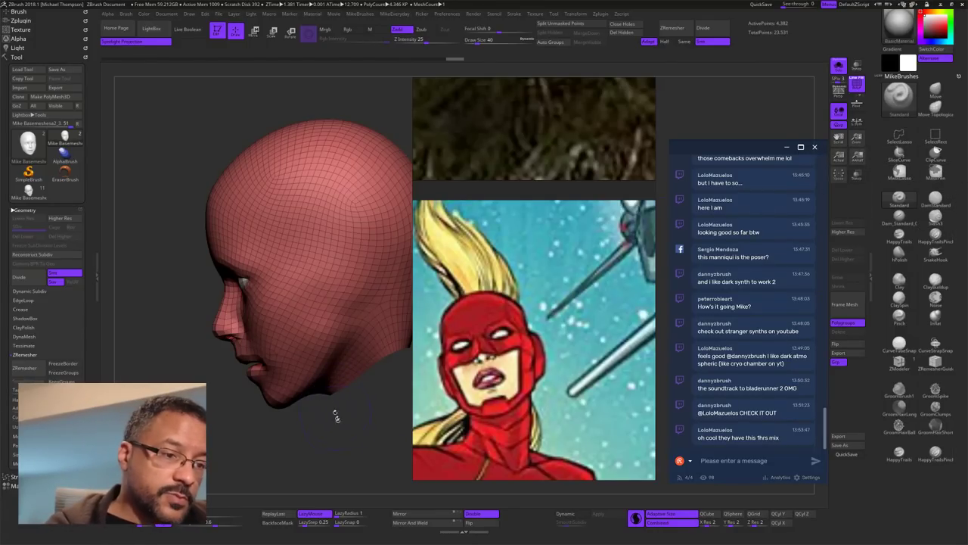
mouse_move(339, 453)
ctrl+shift+mouse_down()
mouse_move(286, 304)
mouse_move(160, 348)
ctrl+shift+mouse_up()
key(alt)
key(alt)
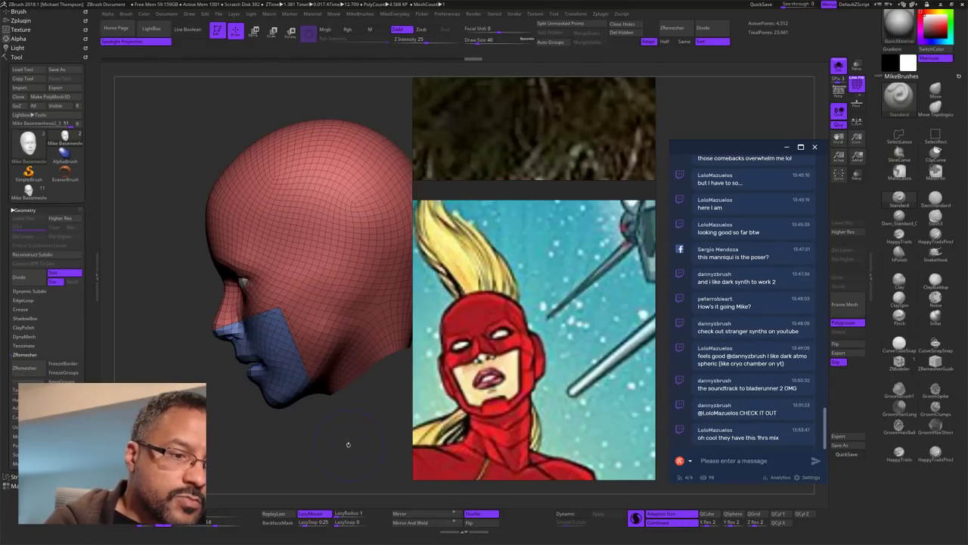
mouse_move(348, 444)
mouse_down()
mouse_move(396, 428)
mouse_move(331, 439)
mouse_move(364, 435)
mouse_up()
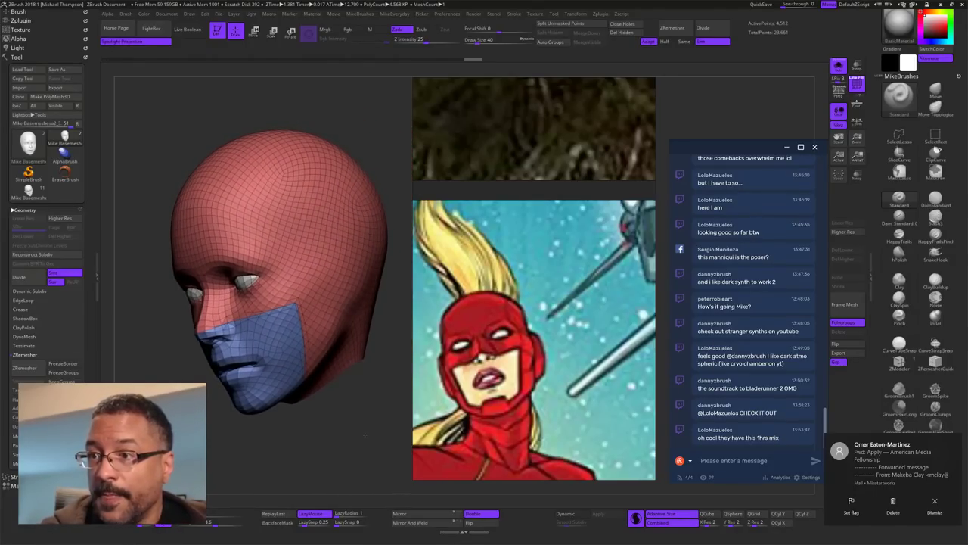
drag(364, 435, 388, 406)
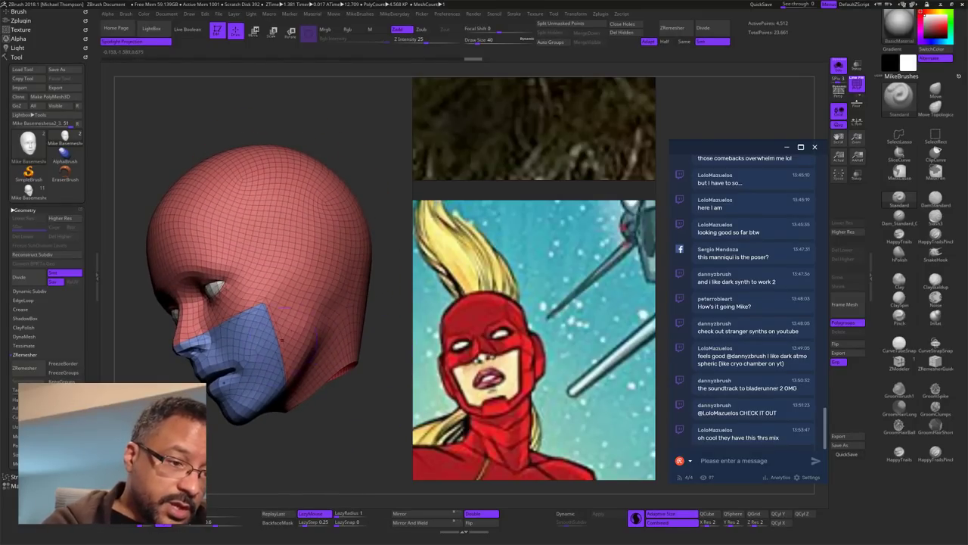
Step: Isolate the lower-face polygroup and invert the visibility so that only the rest of the head shows
click(936, 89)
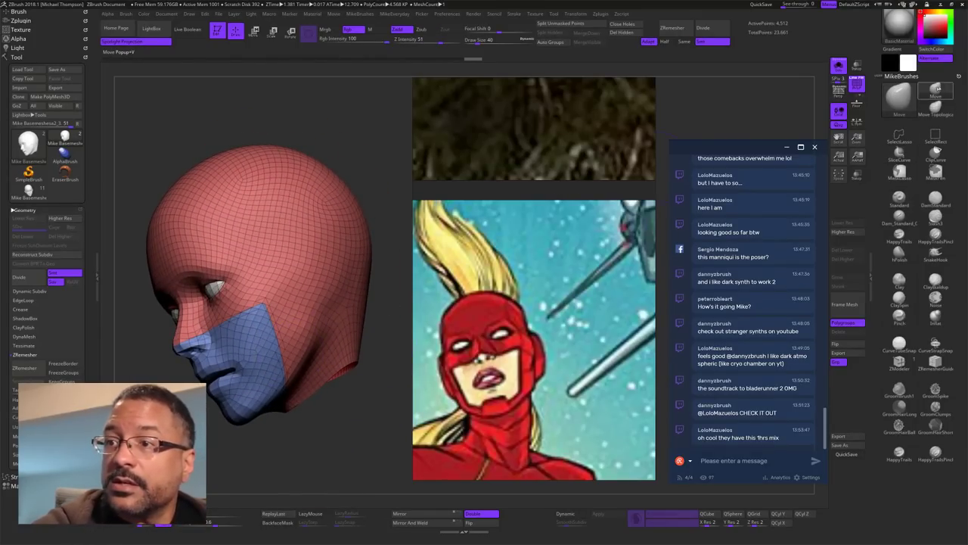
ctrl+shift+click(264, 391)
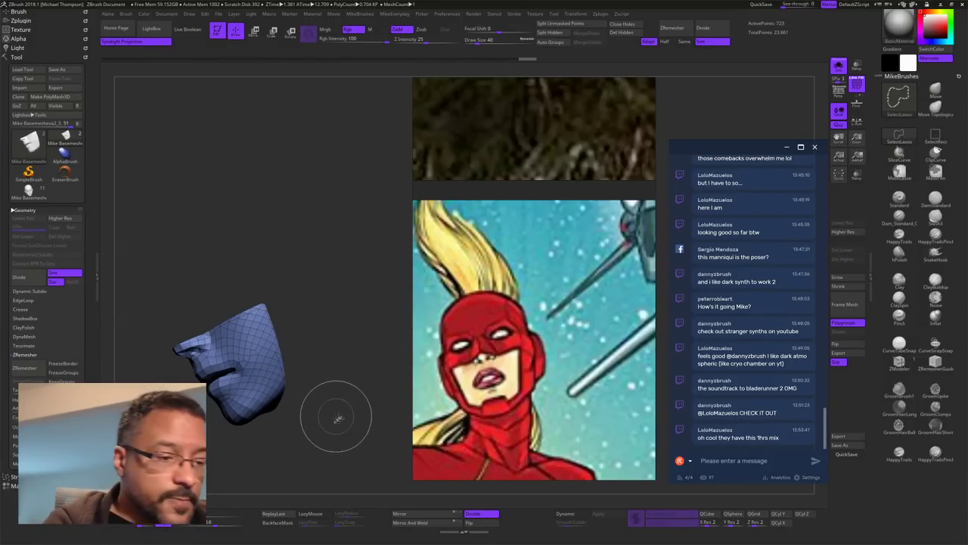
ctrl+shift+drag(337, 417, 400, 406)
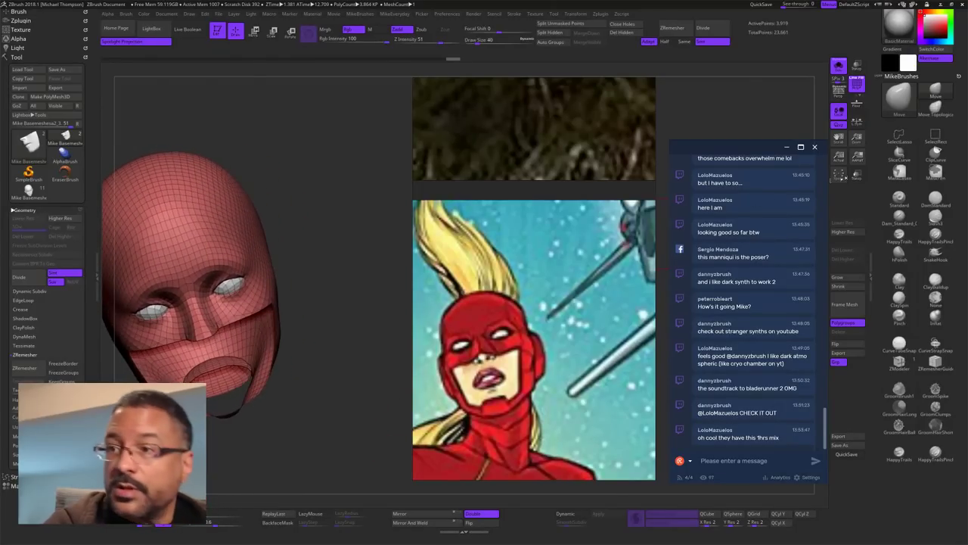
Step: Regroup the visible head with Auto Groups and hide the mouth interior group
drag(877, 141, 878, 356)
drag(878, 50, 879, 127)
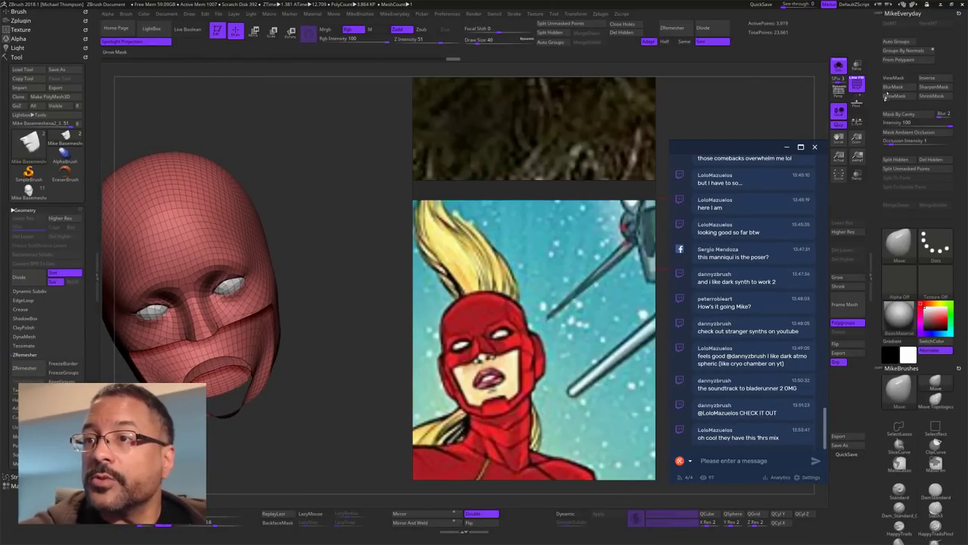
click(906, 42)
drag(376, 406, 366, 418)
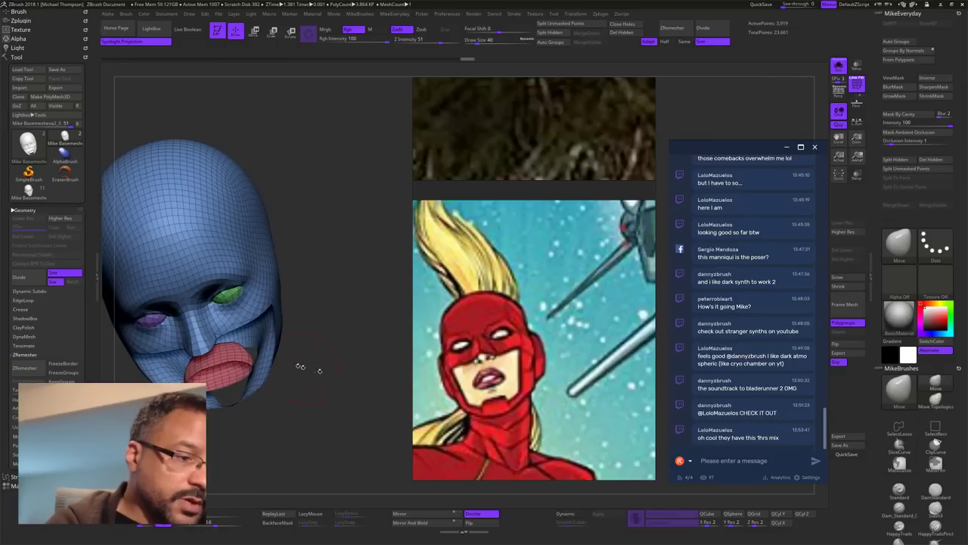
ctrl+shift+click(243, 359)
mouse_move(354, 353)
mouse_down()
mouse_move(347, 229)
mouse_move(353, 331)
mouse_move(304, 333)
mouse_move(378, 337)
mouse_move(335, 347)
mouse_up()
mouse_move(338, 433)
alt+mouse_down()
mouse_move(337, 414)
mouse_move(314, 399)
mouse_move(380, 402)
alt+mouse_up()
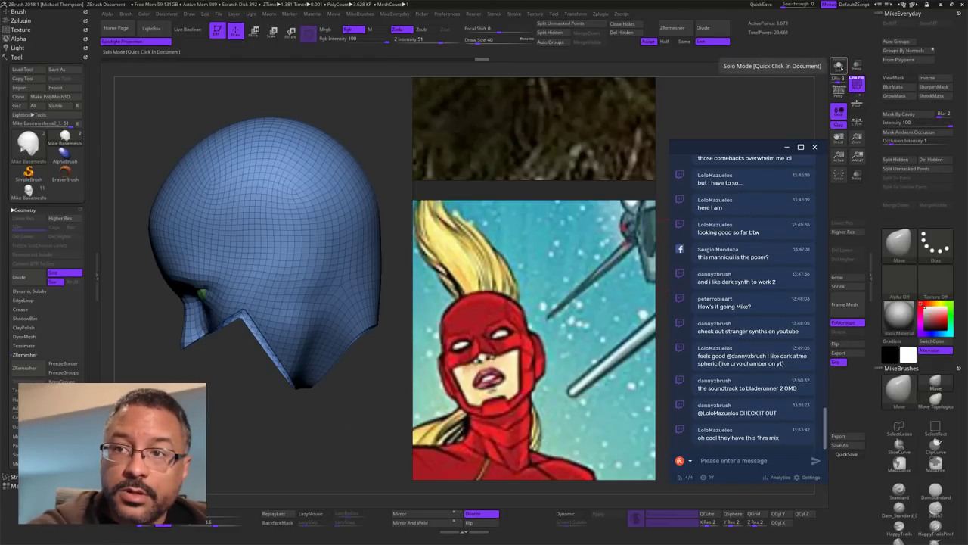
Step: Invert the visibility and slice across the chin with SliceCurve to separate it from the rest of the lower face
click(840, 68)
mouse_move(351, 416)
ctrl+shift+mouse_down()
mouse_move(360, 430)
mouse_move(376, 394)
mouse_move(336, 401)
mouse_move(359, 392)
ctrl+shift+mouse_up()
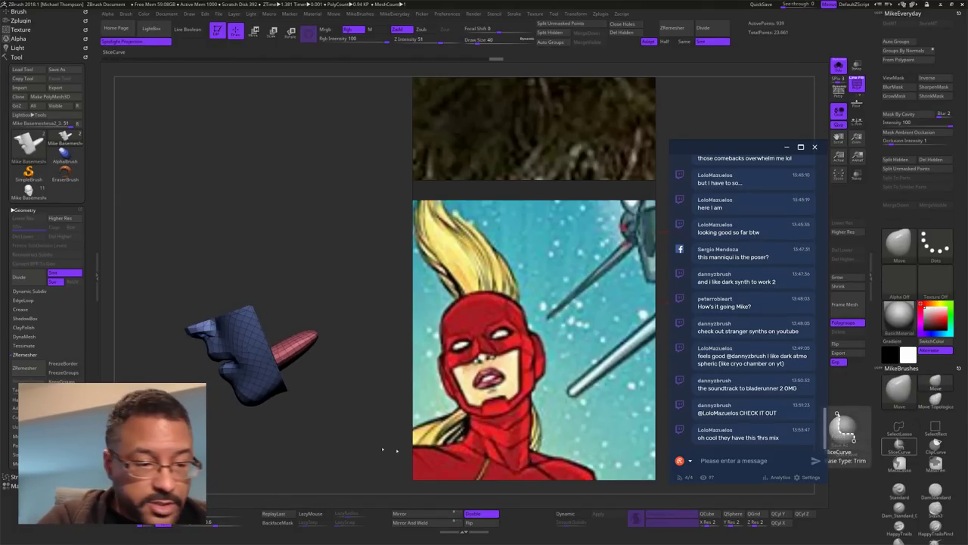
ctrl+shift+drag(174, 428, 374, 334)
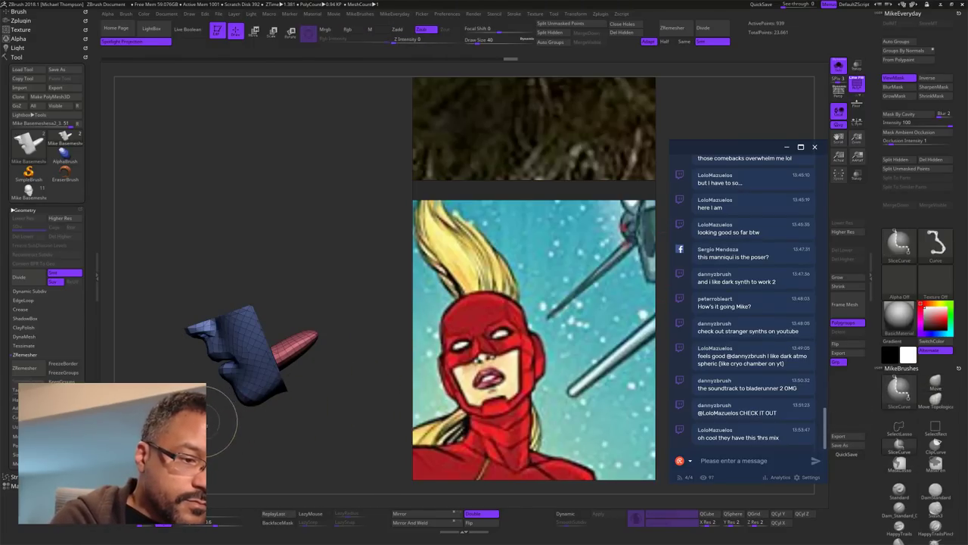
mouse_move(199, 420)
ctrl+shift+mouse_down()
mouse_move(384, 331)
mouse_move(376, 321)
mouse_move(266, 385)
ctrl+shift+mouse_up()
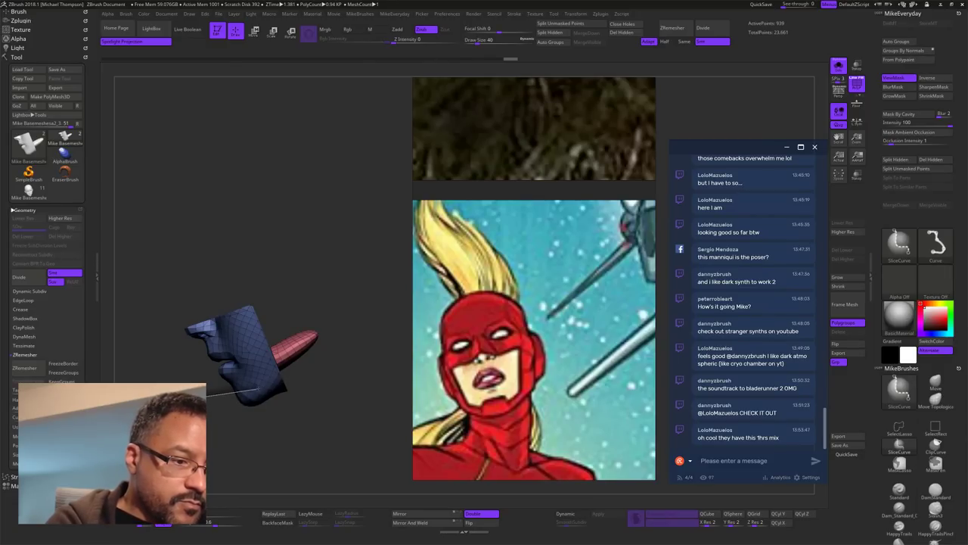
ctrl+shift+drag(322, 354, 383, 321)
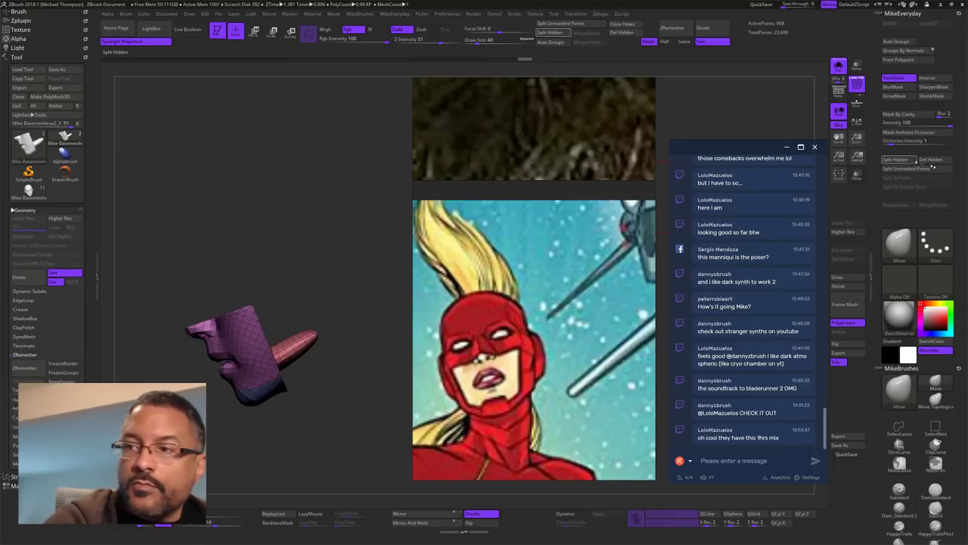
Step: Hide the mouth and cheek piece and show the sliced chin together with the rest of the head
click(940, 386)
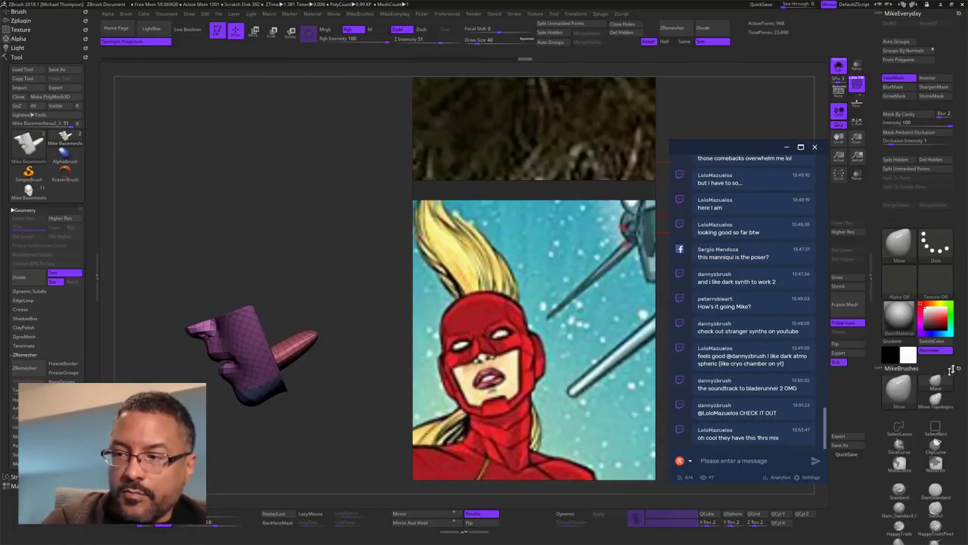
ctrl+shift+drag(319, 380, 319, 383)
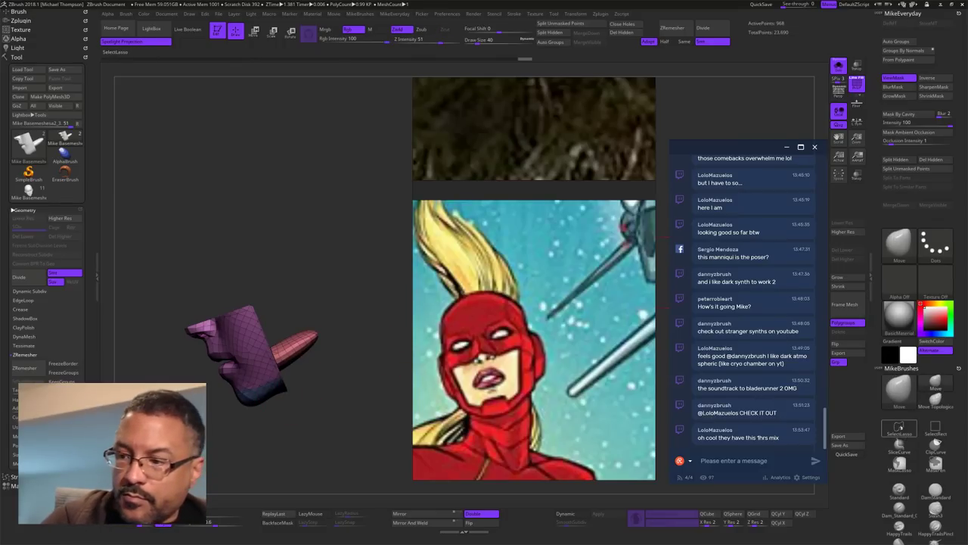
ctrl+shift+click(283, 387)
mouse_move(352, 427)
ctrl+shift+mouse_down()
mouse_move(397, 425)
mouse_move(391, 431)
mouse_move(361, 423)
mouse_move(409, 423)
mouse_move(428, 409)
mouse_move(430, 367)
mouse_move(385, 378)
mouse_move(389, 395)
mouse_move(381, 372)
ctrl+shift+mouse_up()
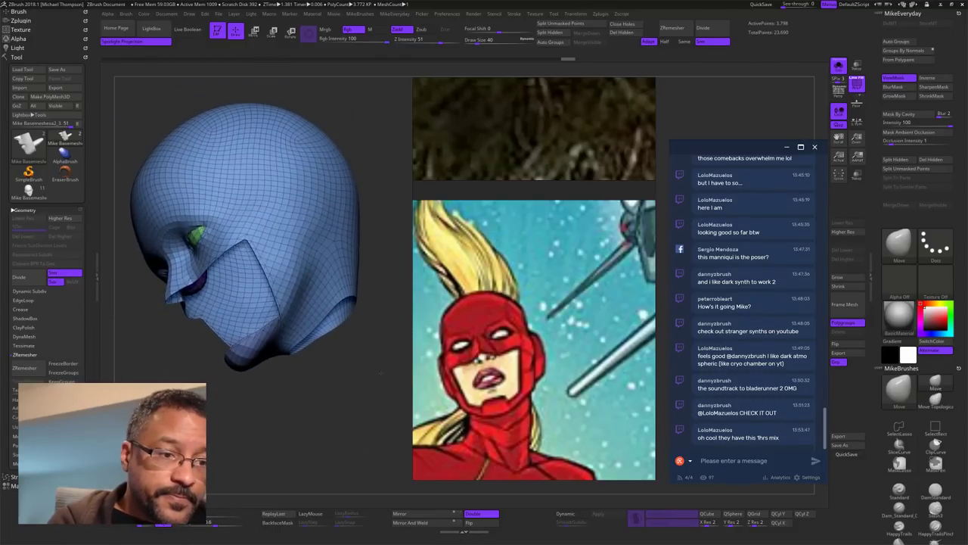
Step: Hide both eyeball groups and the leftover mouth interior inside the head, keeping only the mask shell and chin
ctrl+shift+click(200, 235)
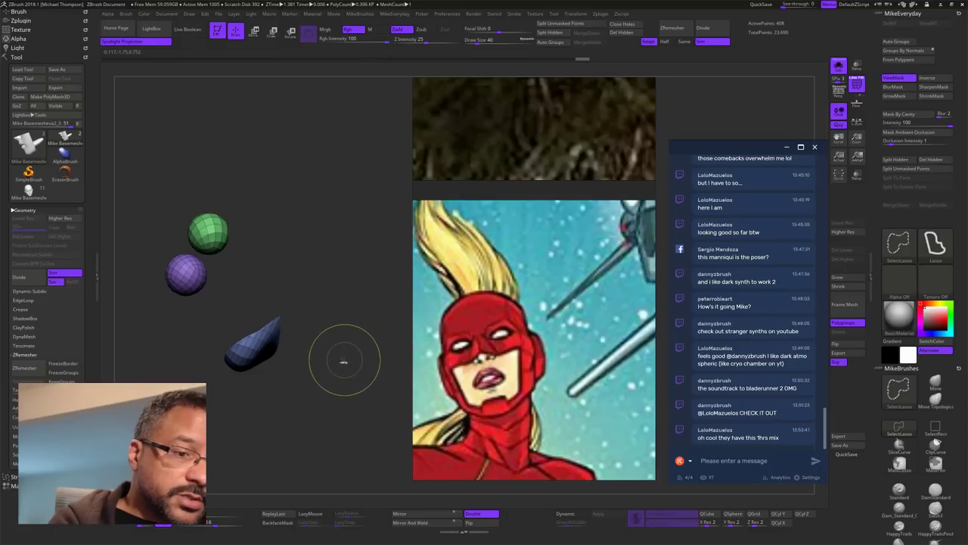
ctrl+shift+click(354, 399)
drag(348, 376, 336, 276)
ctrl+shift+click(199, 312)
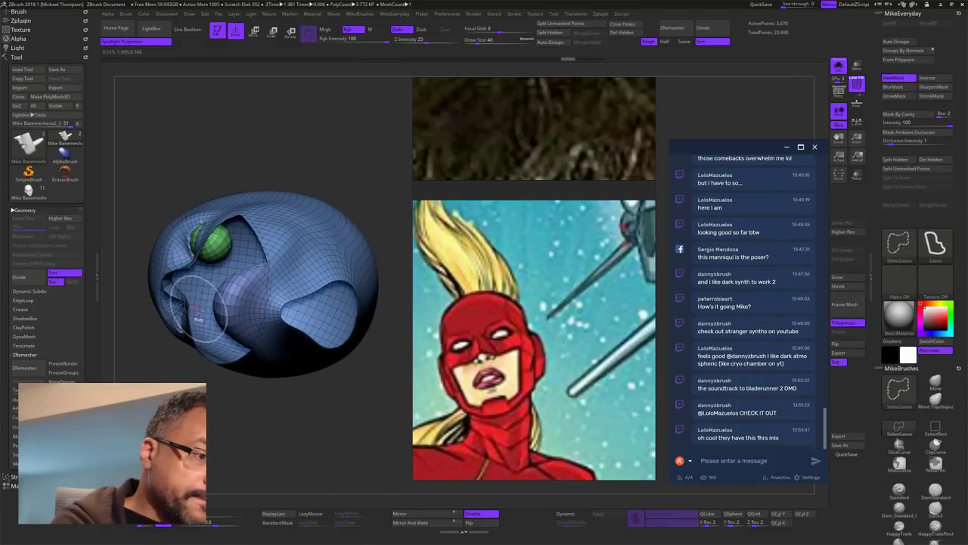
ctrl+shift+click(226, 239)
ctrl+shift+click(225, 233)
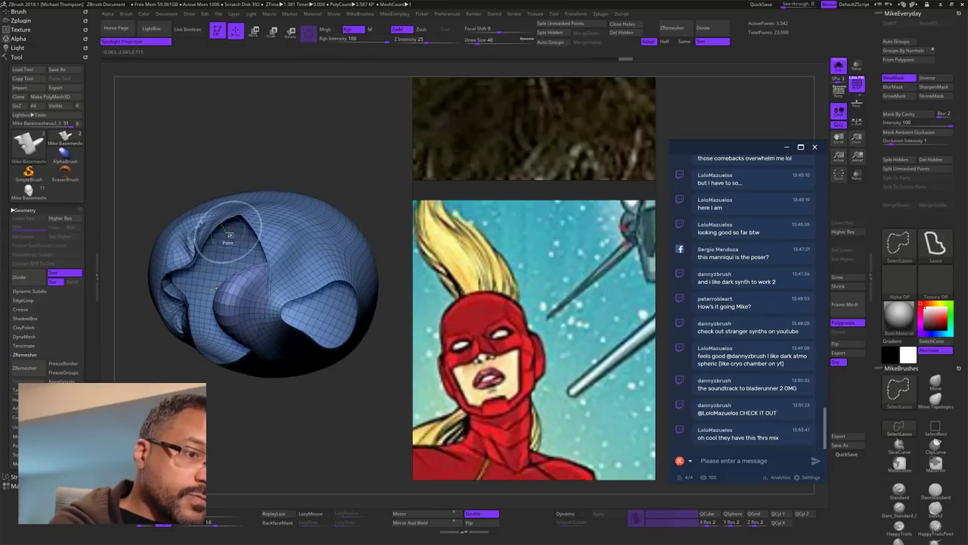
mouse_move(332, 388)
mouse_down()
mouse_move(361, 459)
mouse_move(363, 424)
mouse_up()
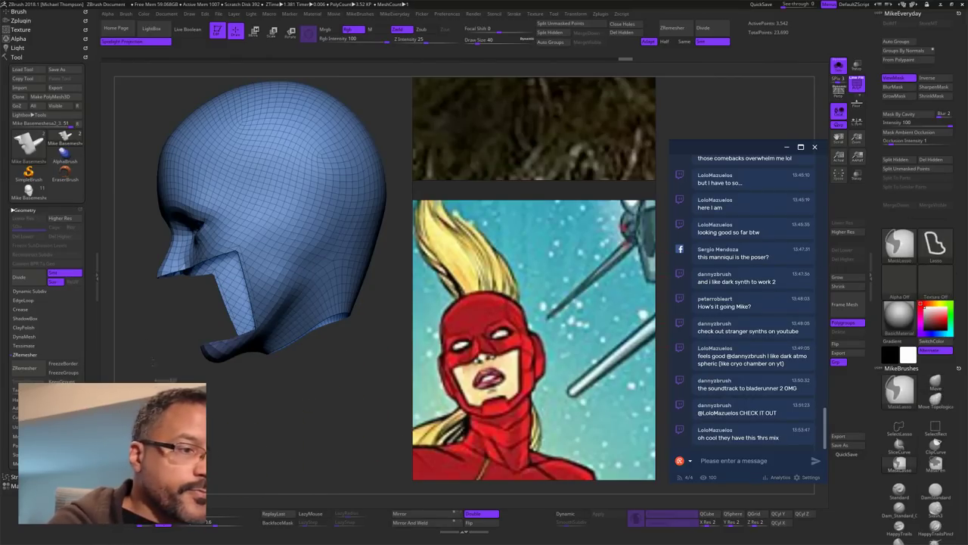
Step: Clear any mask and assign the visible head and chin shell to one polygroup
mouse_move(217, 454)
ctrl+mouse_down()
mouse_move(317, 62)
mouse_move(333, 484)
ctrl+mouse_up()
key(ctrl+w)
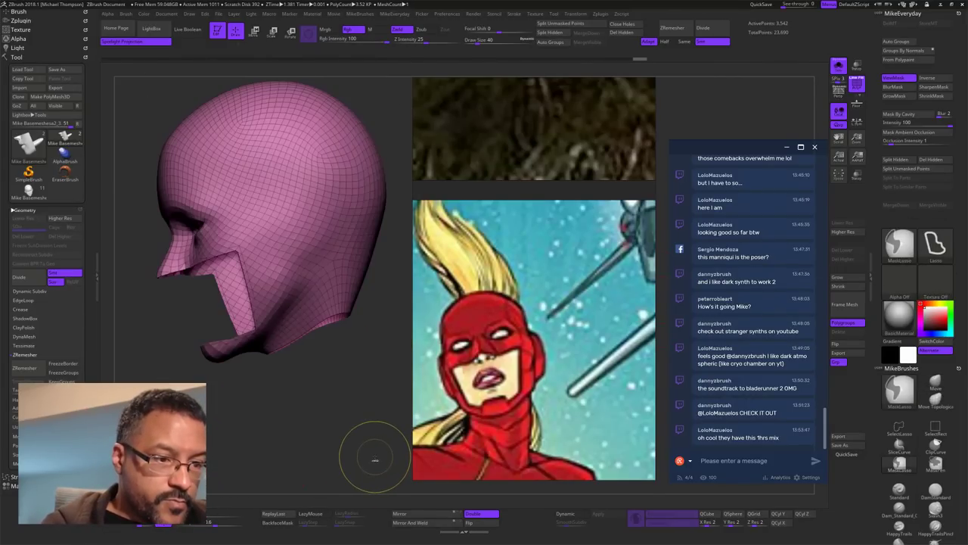
mouse_move(370, 370)
mouse_down()
mouse_move(381, 374)
mouse_move(365, 377)
mouse_move(363, 450)
mouse_move(390, 440)
mouse_move(405, 413)
mouse_move(389, 428)
mouse_up()
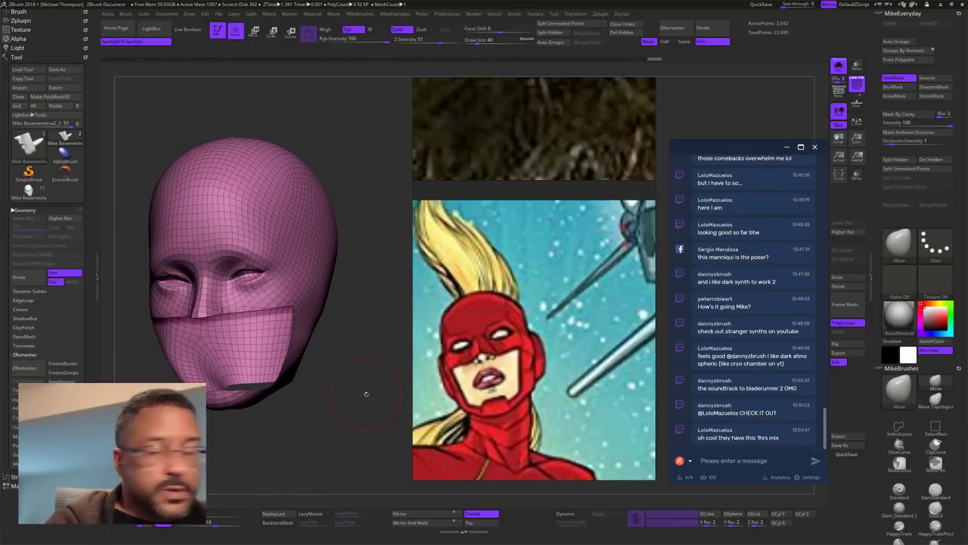
Step: Duplicate the mask subtool and delete the hidden geometry from the copy
click(29, 210)
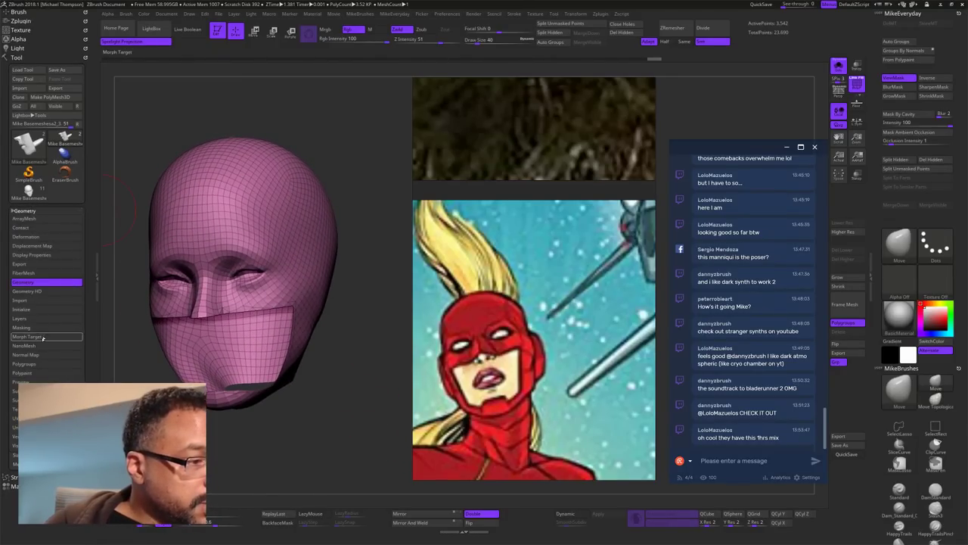
click(27, 391)
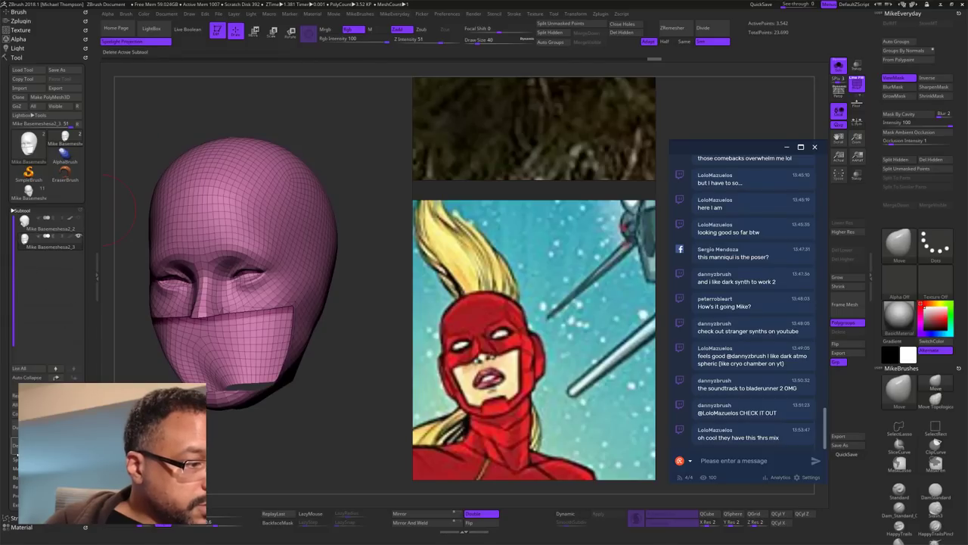
click(27, 427)
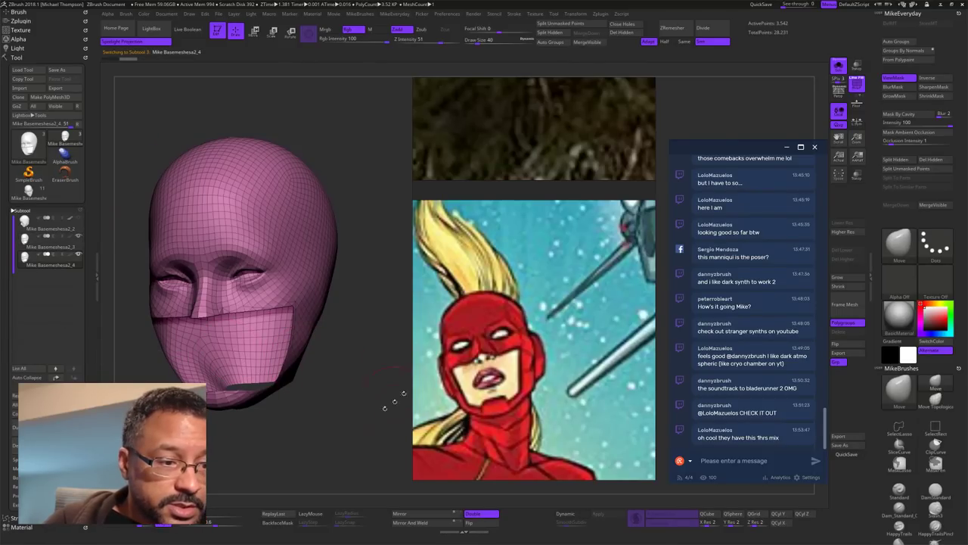
drag(392, 402, 363, 423)
drag(439, 470, 375, 397)
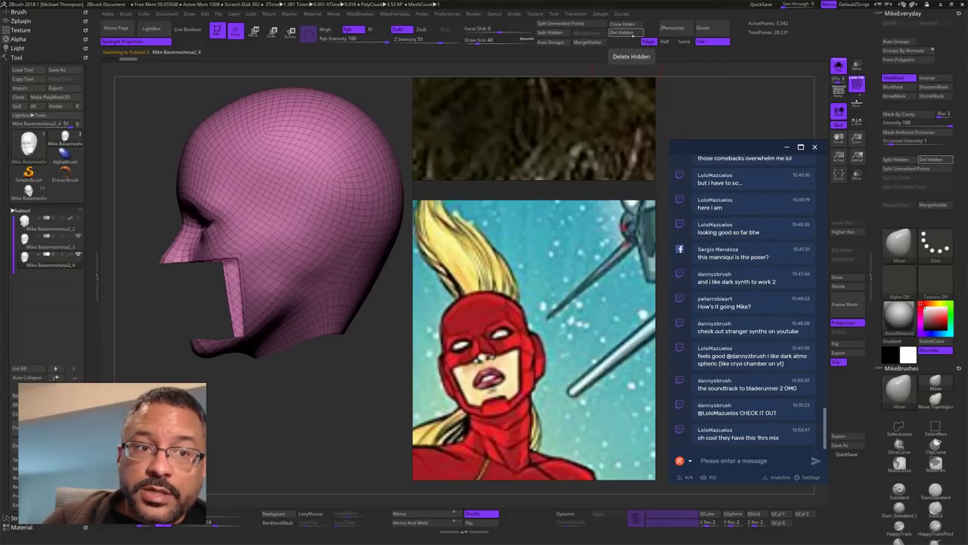
click(633, 35)
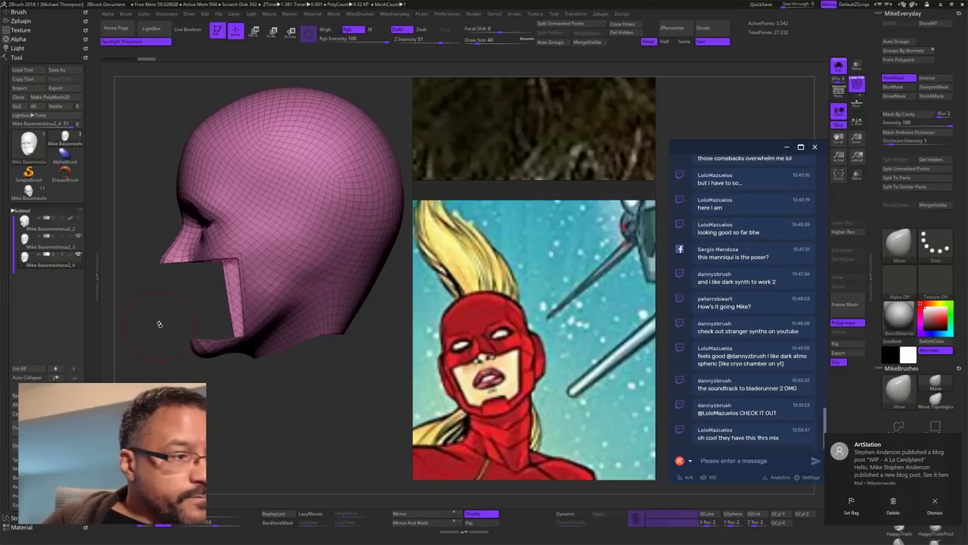
Step: Remesh the trimmed mask with ZRemesher using the Same option and check the topology around the chin opening
click(29, 210)
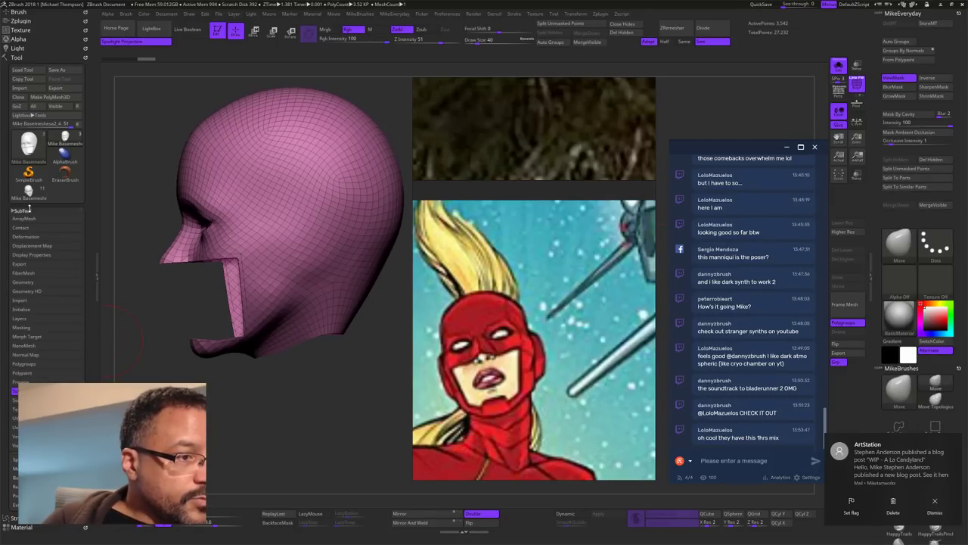
click(29, 210)
click(30, 212)
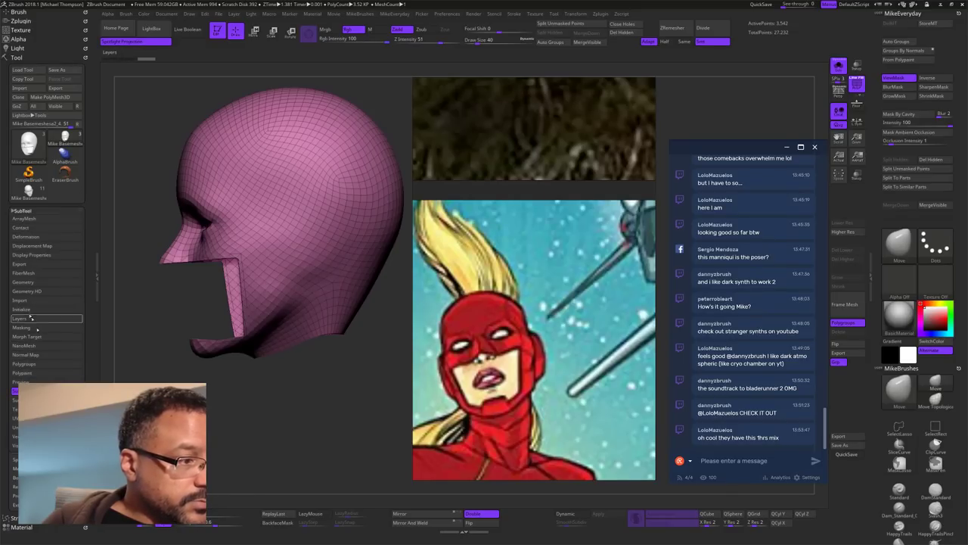
click(22, 281)
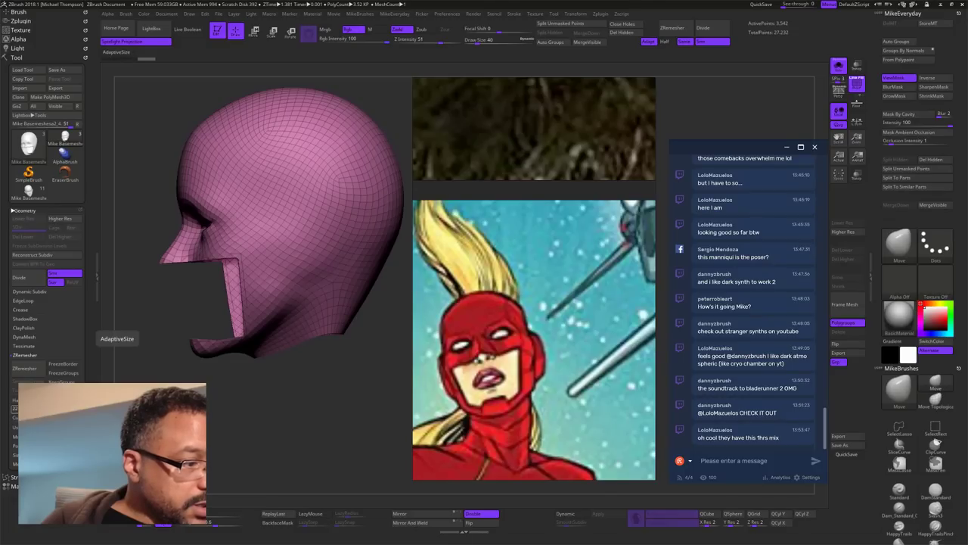
click(26, 368)
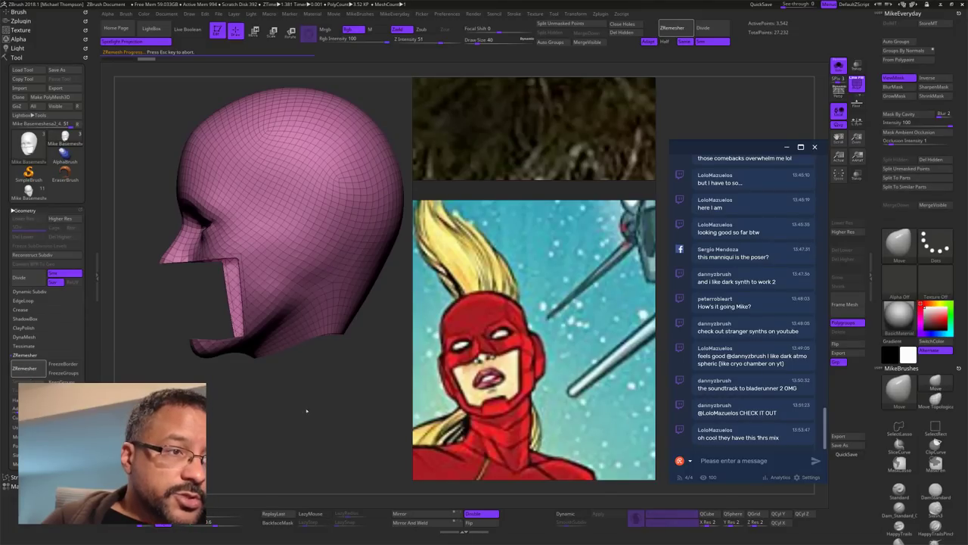
drag(310, 418, 368, 443)
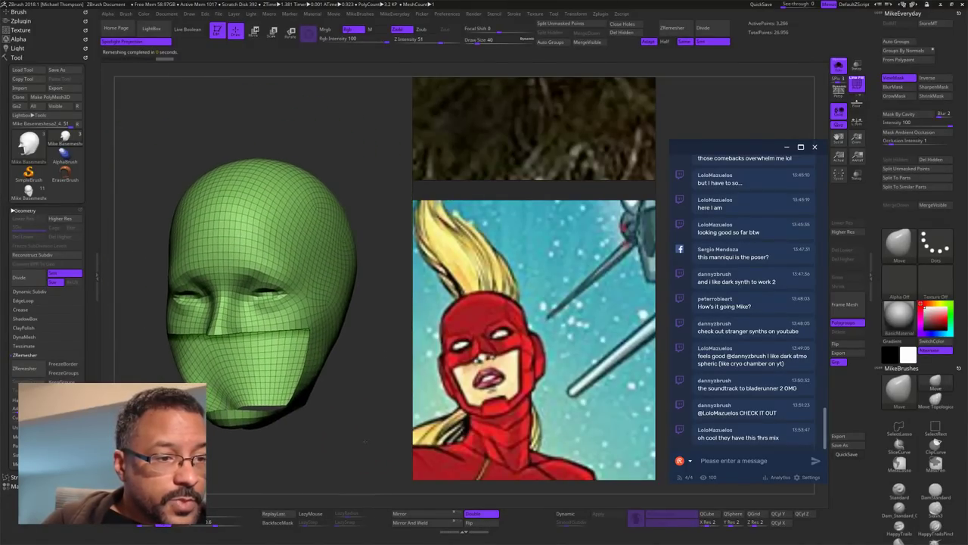
click(27, 211)
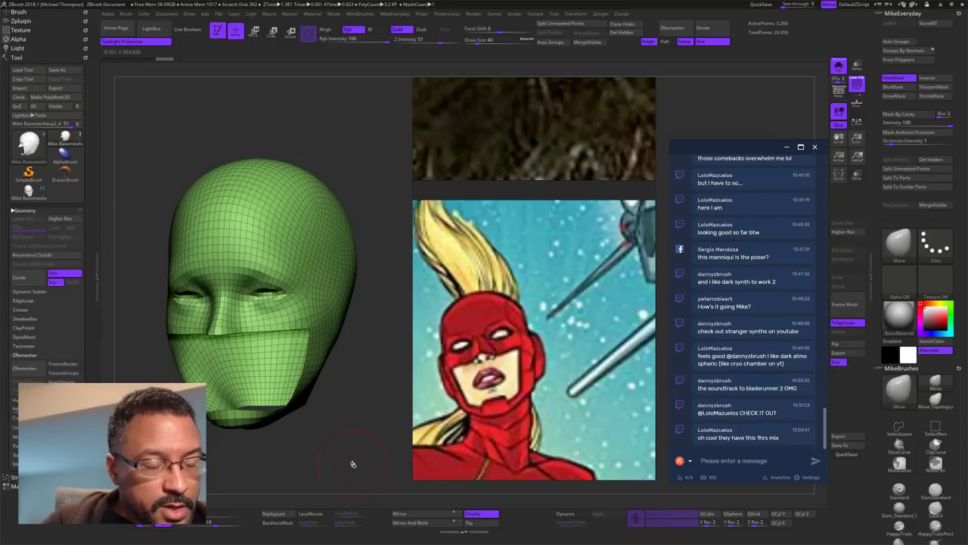
mouse_move(353, 464)
mouse_down()
mouse_move(327, 460)
mouse_move(367, 458)
mouse_move(332, 449)
mouse_move(358, 440)
mouse_up()
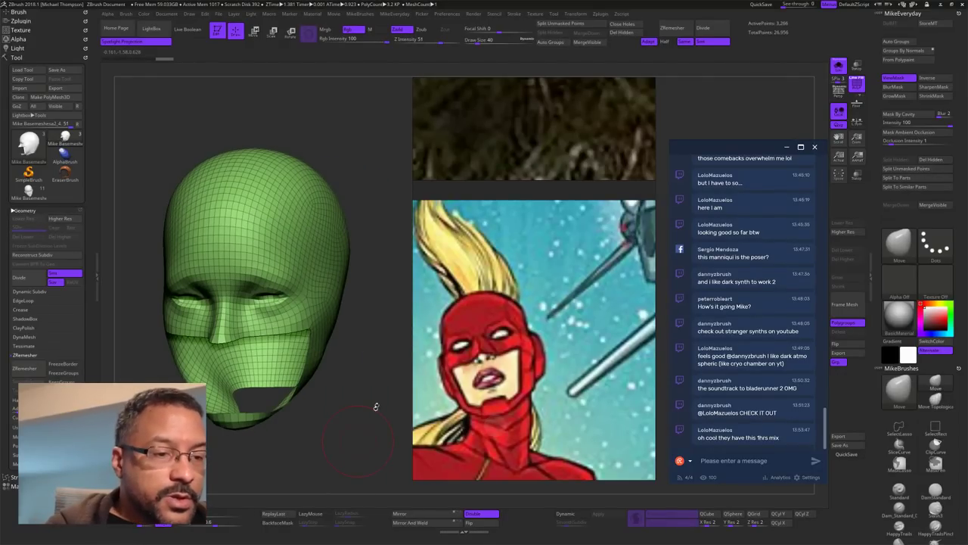
drag(376, 407, 372, 392)
Step: Switch to the full heroine tool and insert the remeshed mask as a subtool directly below her head
click(23, 210)
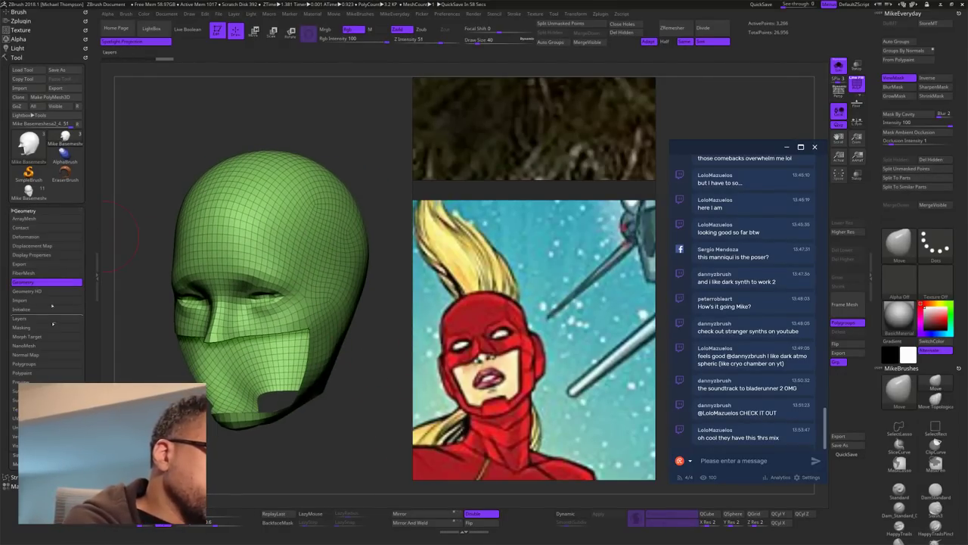
click(32, 391)
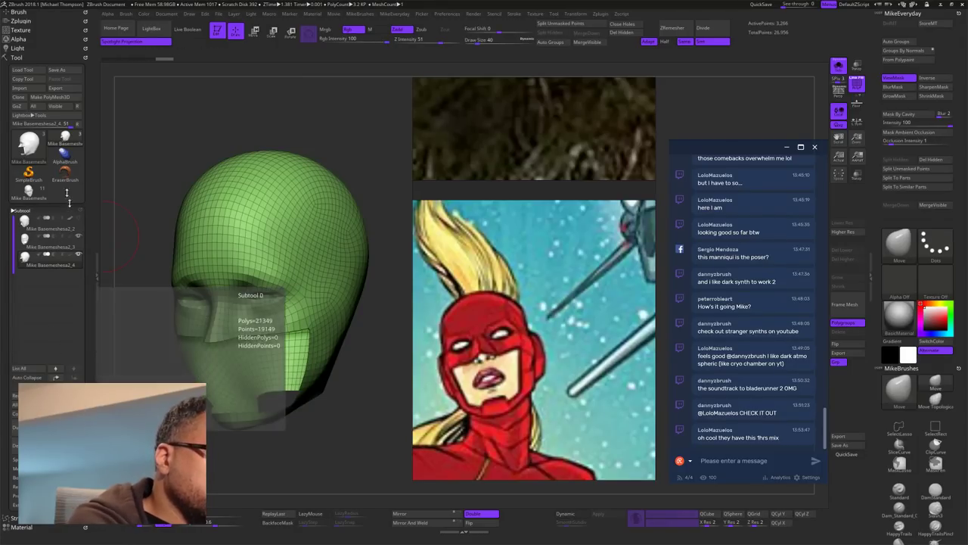
click(29, 191)
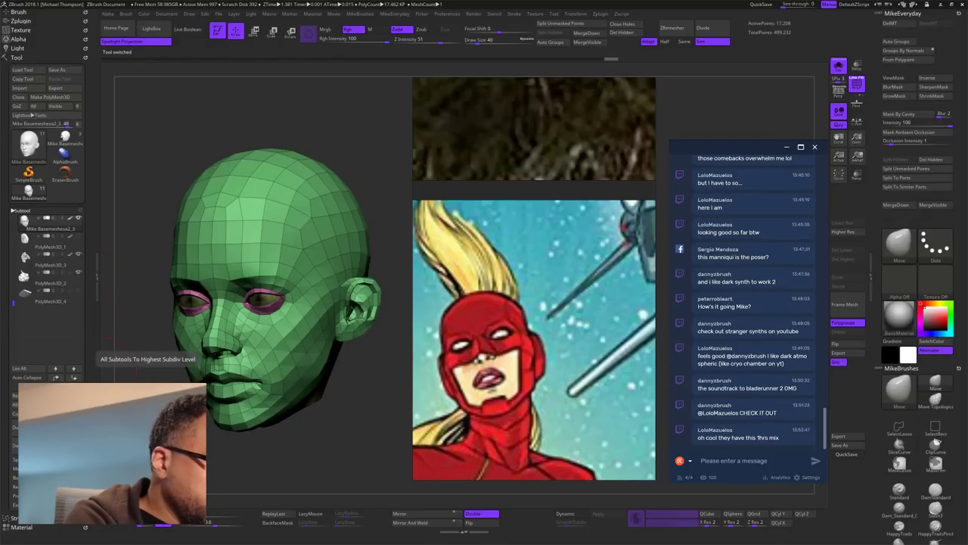
click(64, 414)
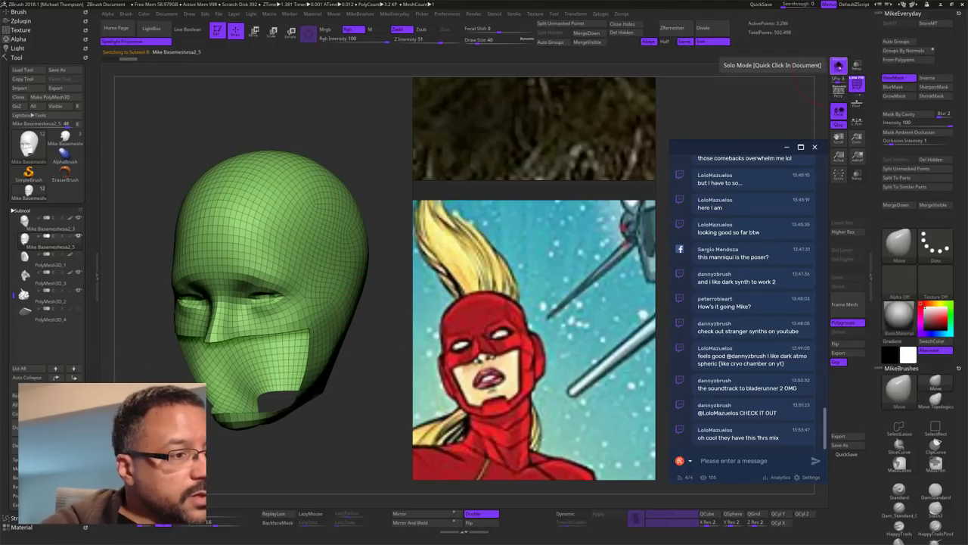
Step: Check how the mask sits over the head with the full model shown, and isolate the mask again
click(838, 66)
drag(403, 336, 352, 328)
alt+drag(418, 318, 376, 264)
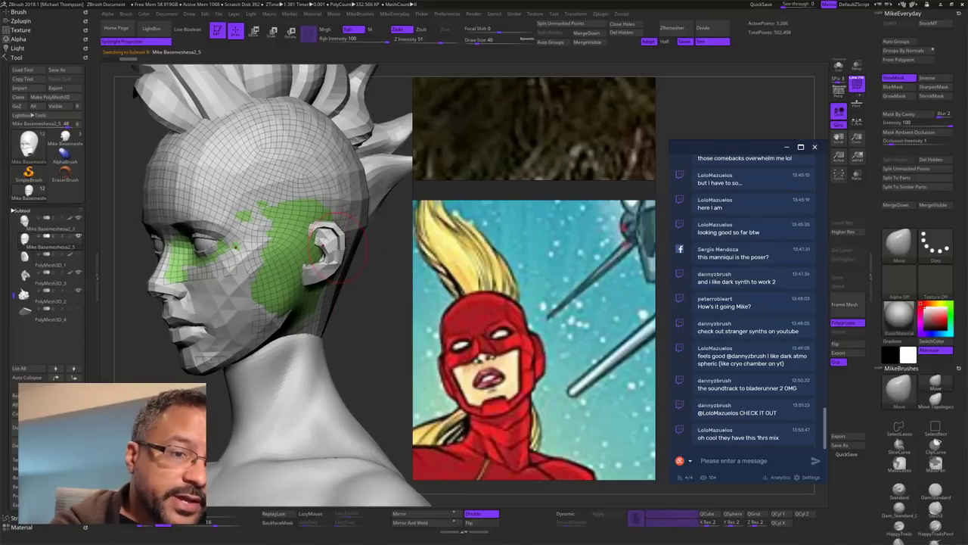
click(838, 66)
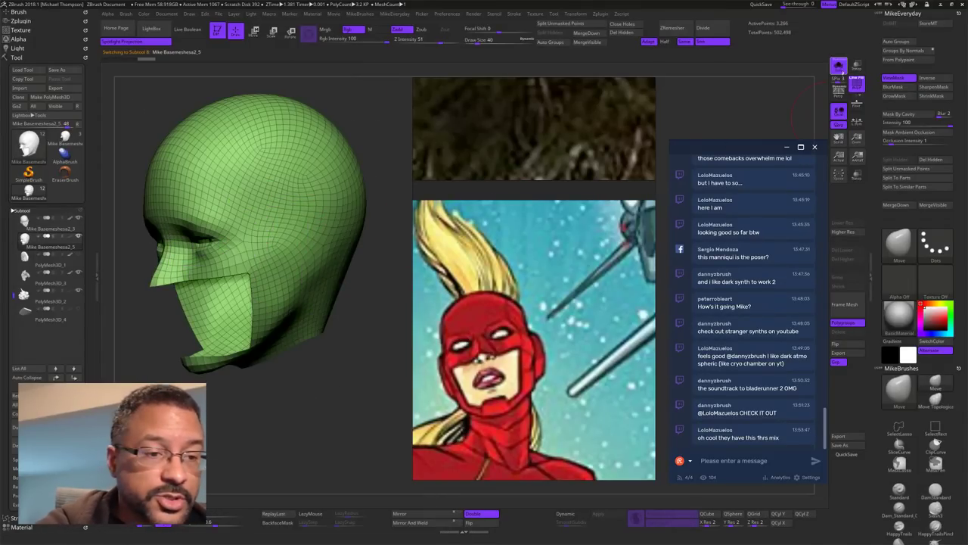
Step: Isolate the head subtool and hide everything except both ears and trim away most of the surrounding skin
click(65, 221)
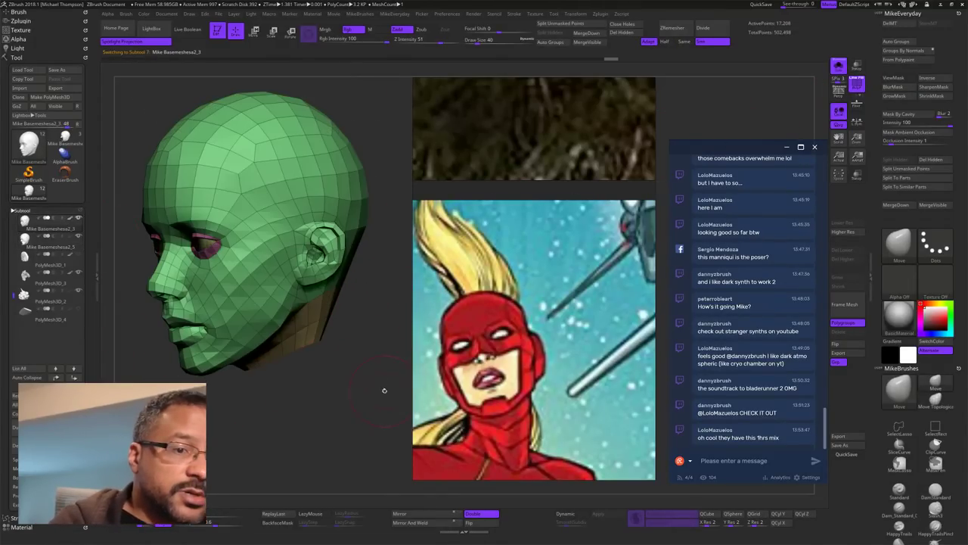
mouse_move(384, 390)
mouse_down()
mouse_move(349, 346)
mouse_move(376, 305)
mouse_up()
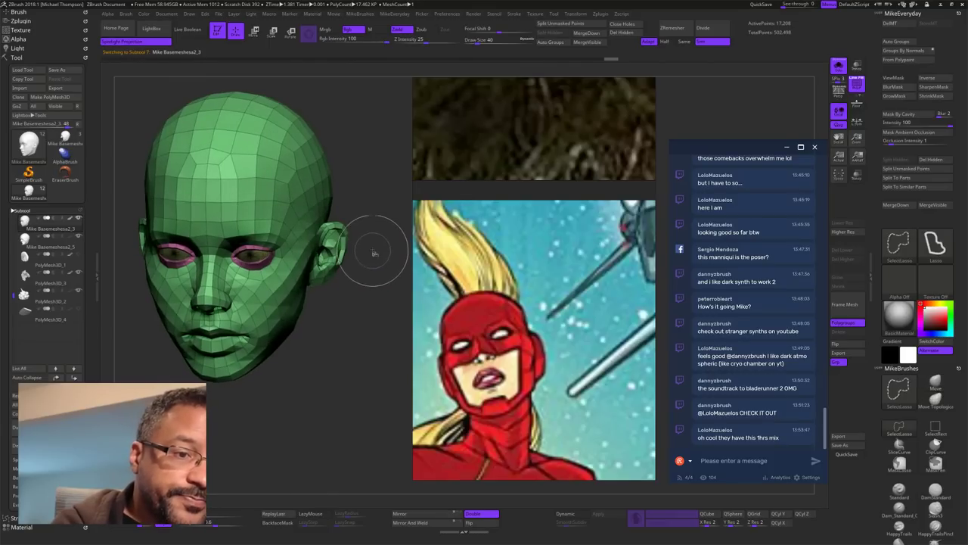
ctrl+alt+shift+drag(369, 242, 344, 215)
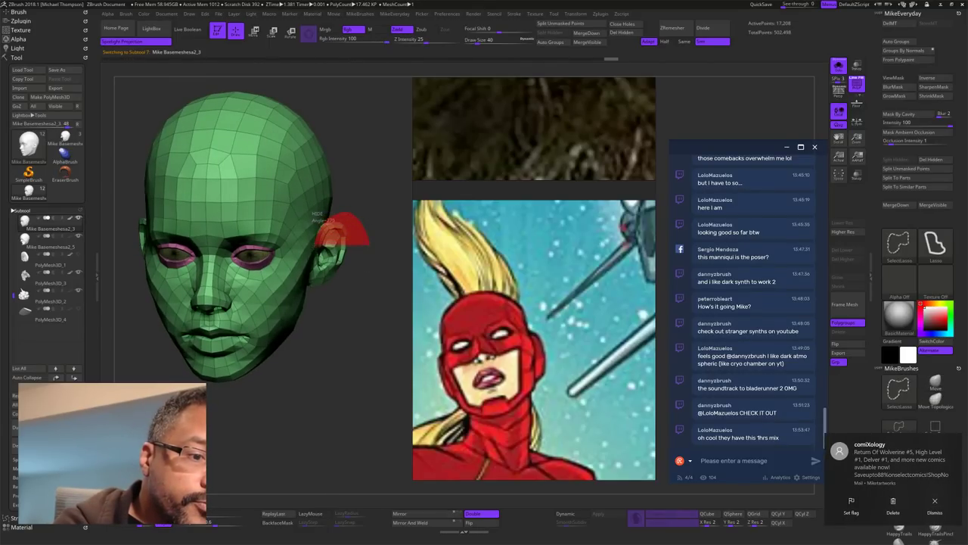
ctrl+alt+shift+drag(307, 279, 345, 299)
mouse_move(381, 326)
mouse_down()
mouse_move(370, 342)
mouse_move(375, 386)
mouse_move(357, 378)
mouse_move(337, 401)
mouse_move(367, 407)
mouse_up()
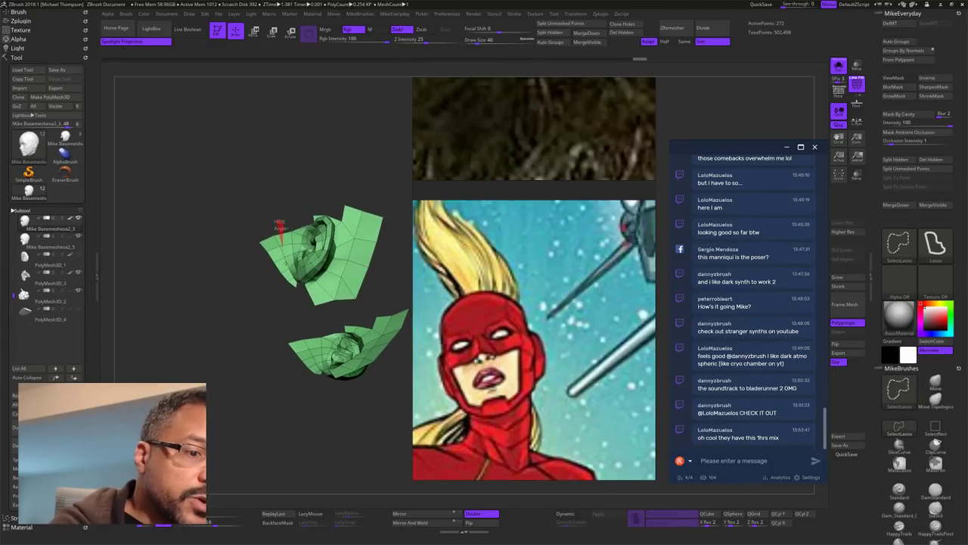
ctrl+alt+shift+drag(275, 225, 250, 221)
ctrl+alt+shift+drag(367, 188, 348, 189)
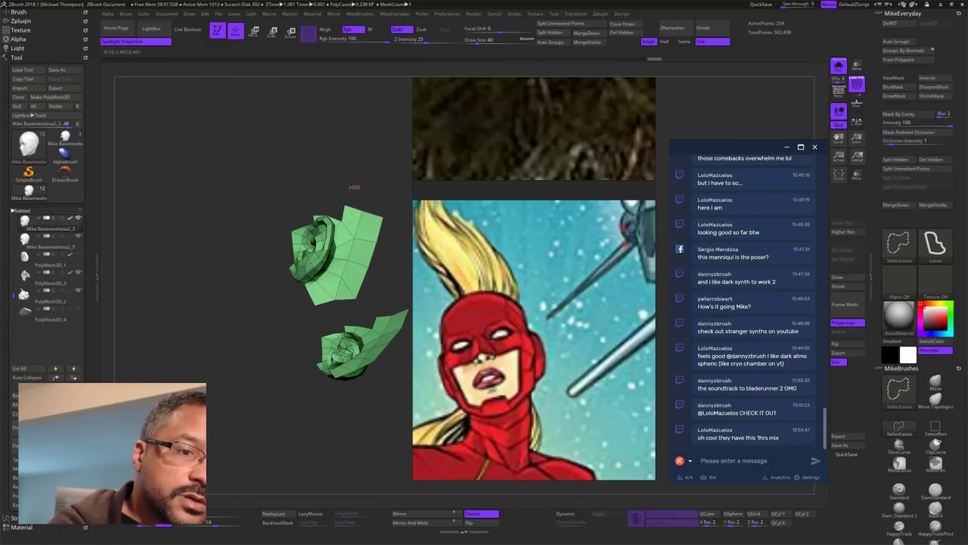
mouse_move(319, 289)
ctrl+alt+shift+mouse_down()
mouse_move(390, 240)
mouse_move(387, 185)
mouse_move(375, 197)
mouse_move(344, 197)
ctrl+alt+shift+mouse_up()
Step: Hide the leftover skin polygons around the ears so only the ear geometry remains visible
mouse_move(363, 303)
mouse_down()
mouse_move(368, 317)
mouse_move(373, 283)
mouse_move(399, 277)
mouse_move(379, 250)
mouse_move(357, 283)
mouse_move(347, 281)
mouse_move(370, 309)
mouse_move(354, 327)
mouse_move(362, 321)
mouse_up()
drag(329, 202, 359, 179)
key(ctrl+shift)
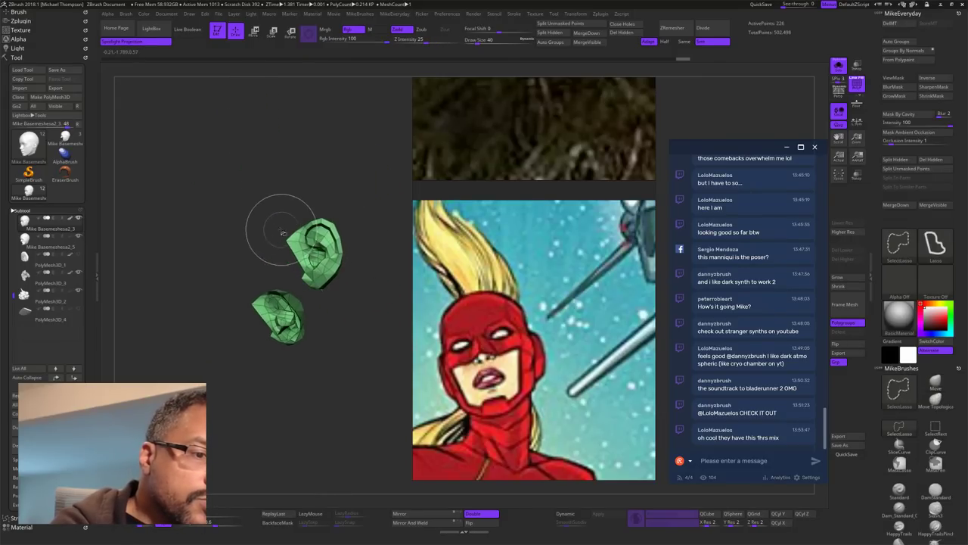
ctrl+alt+shift+drag(300, 273, 296, 267)
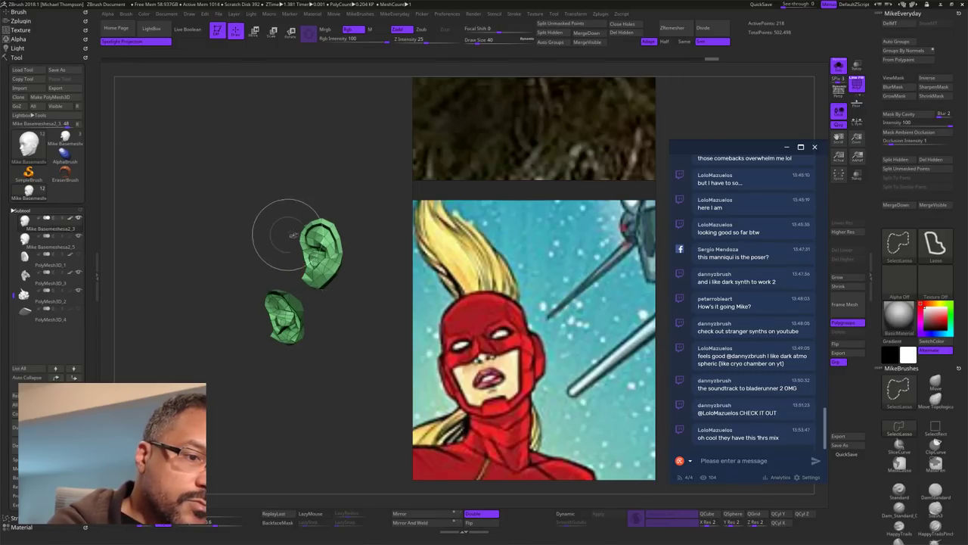
mouse_move(365, 250)
mouse_down()
mouse_move(366, 298)
mouse_move(376, 299)
mouse_move(371, 349)
mouse_up()
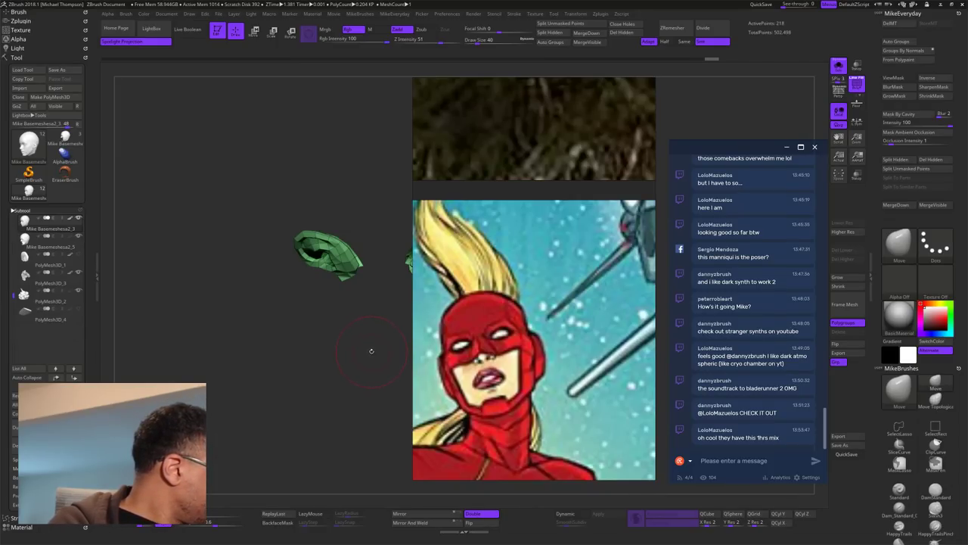
Step: Inspect the isolated ears from several angles, assign them to their own polygroup and show the whole head
mouse_move(392, 355)
mouse_down()
mouse_move(342, 406)
mouse_move(363, 390)
mouse_move(360, 402)
mouse_move(388, 332)
mouse_move(384, 309)
mouse_move(398, 304)
mouse_move(393, 334)
mouse_move(383, 232)
mouse_up()
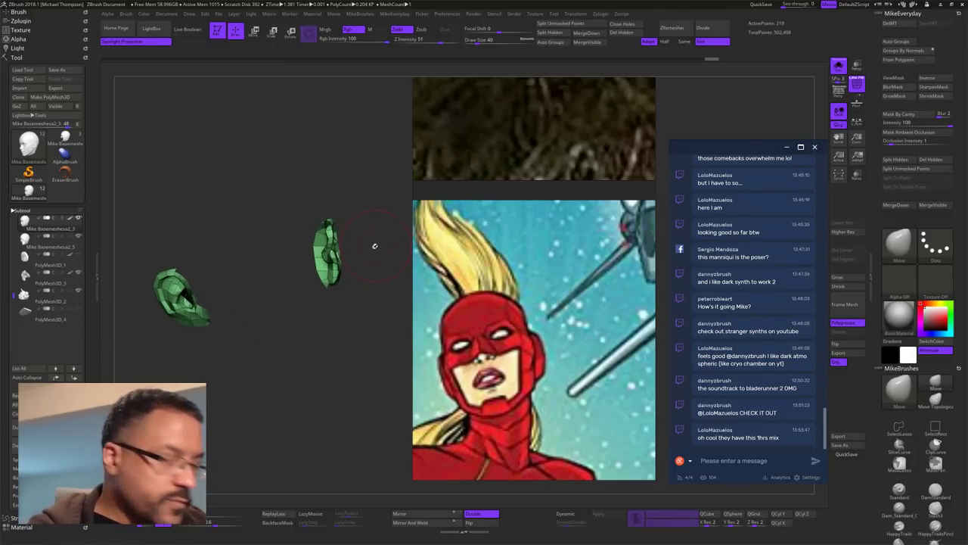
drag(382, 321, 376, 377)
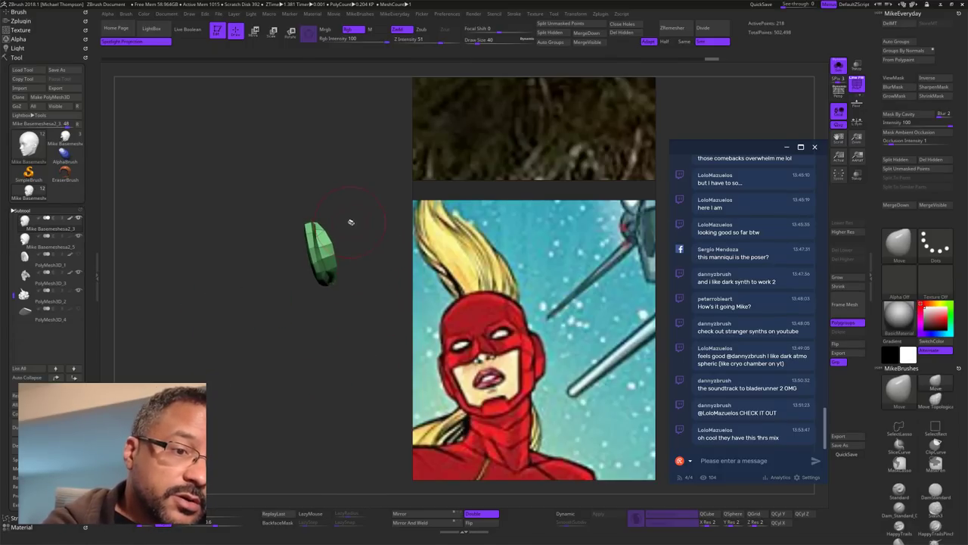
drag(357, 182, 416, 194)
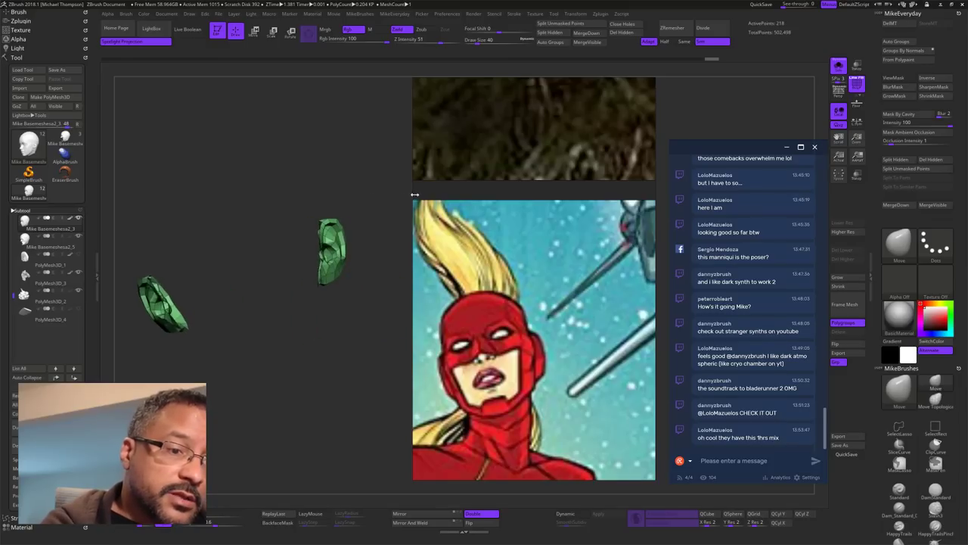
drag(362, 334, 380, 350)
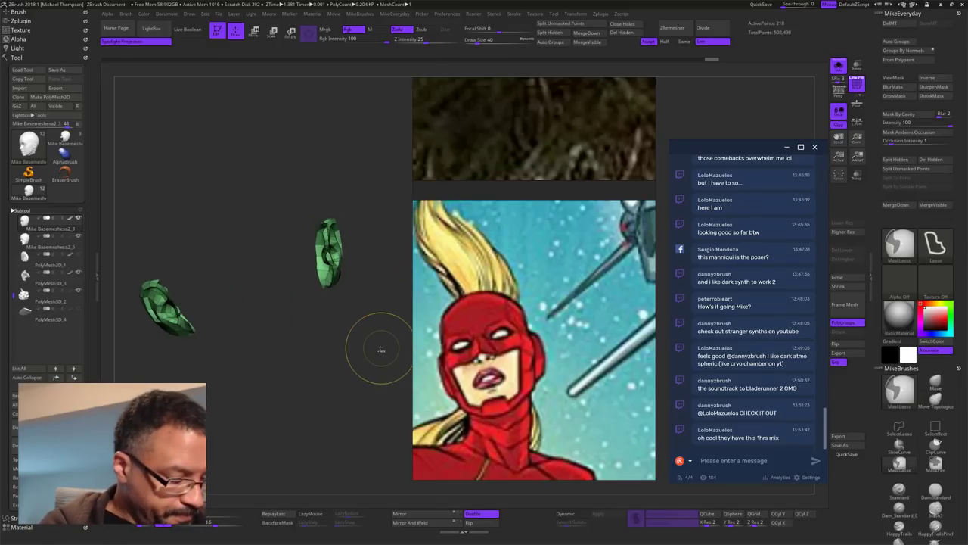
key(ctrl+w)
ctrl+shift+click(383, 390)
mouse_move(384, 389)
mouse_down()
mouse_move(370, 408)
mouse_move(352, 392)
mouse_up()
Step: Hide the ear polygroup and delete the hidden ears from the head
ctrl+shift+click(340, 241)
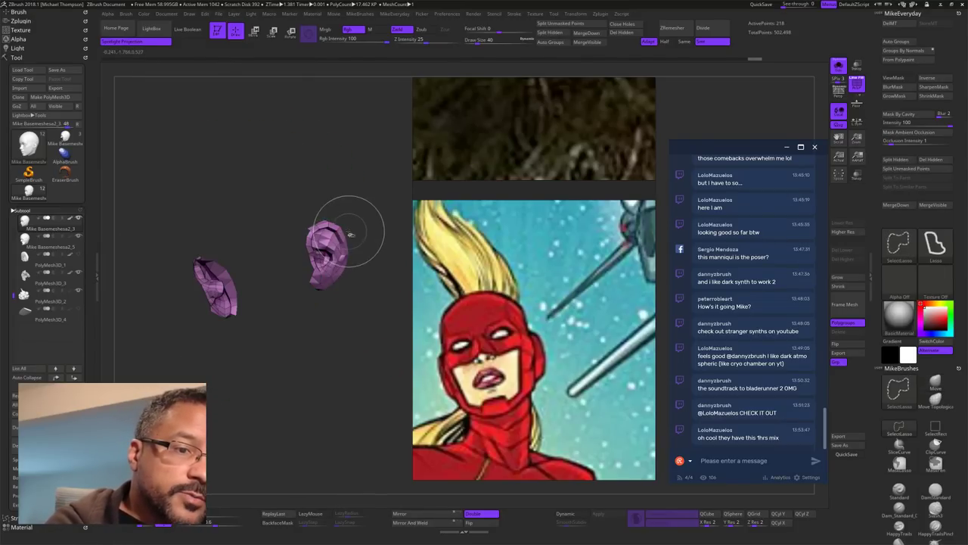
ctrl+shift+click(368, 273)
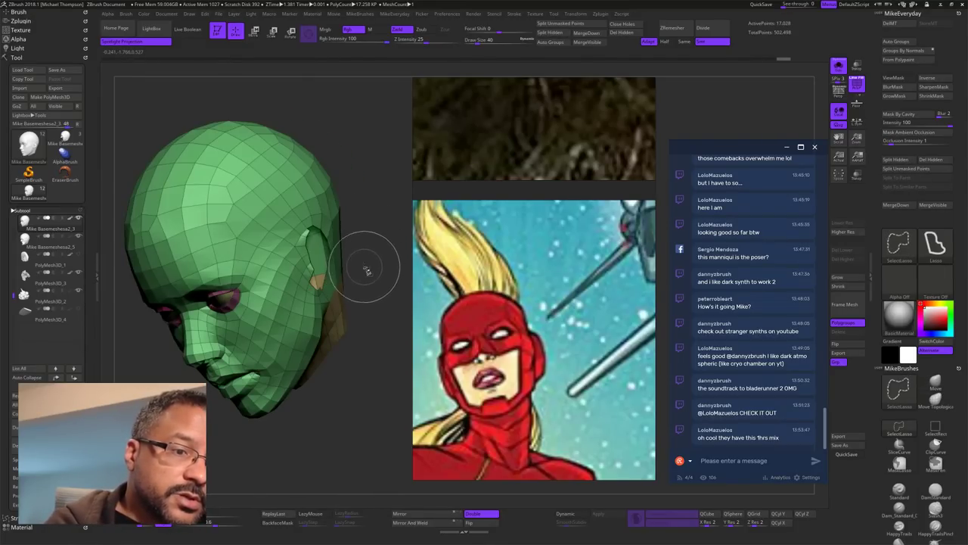
mouse_move(367, 271)
mouse_down()
mouse_move(310, 360)
mouse_move(389, 297)
mouse_move(394, 311)
mouse_up()
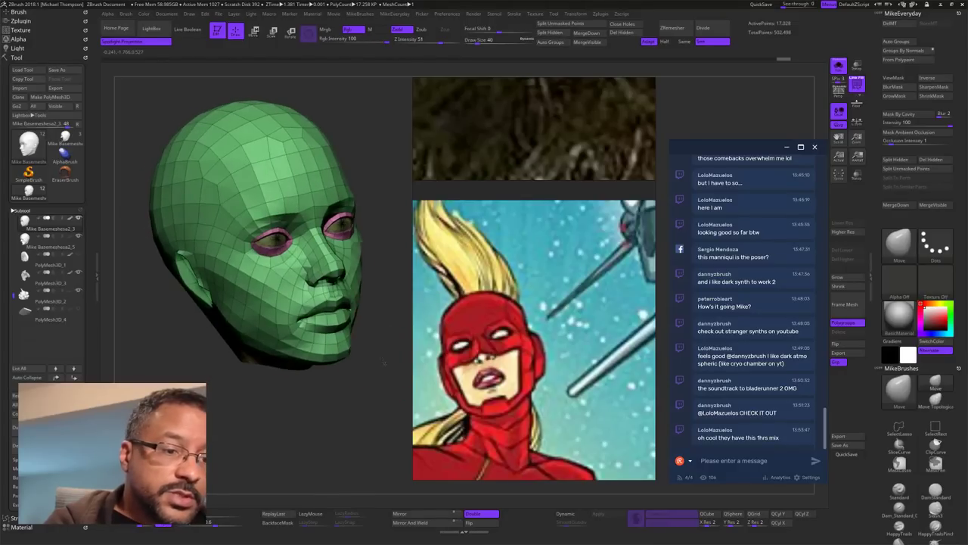
drag(384, 363, 326, 355)
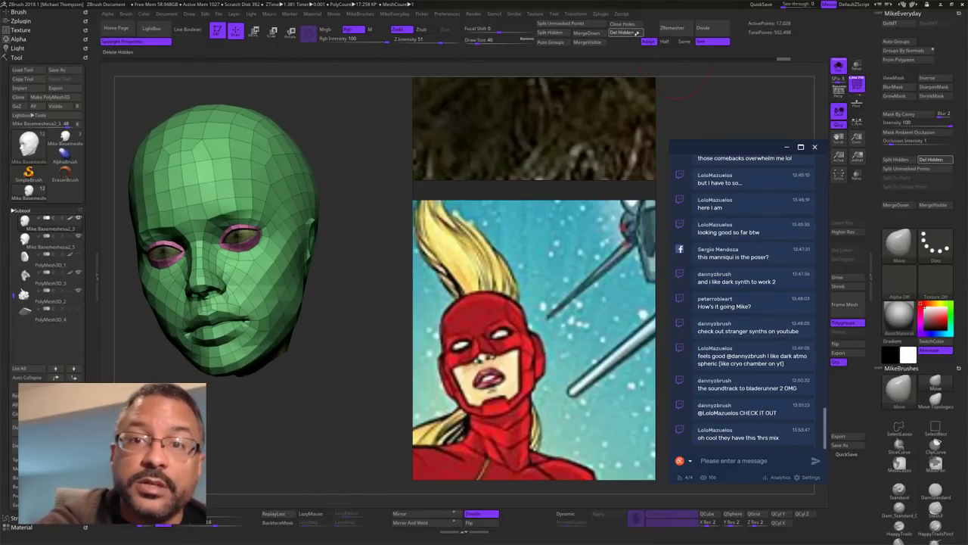
click(627, 33)
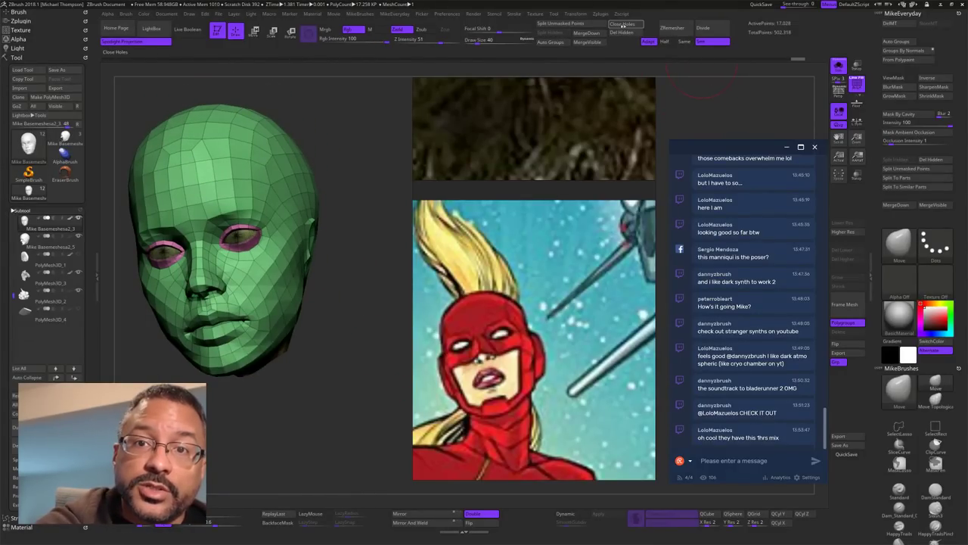
Step: Close the holes left by the ears and smooth the filled patches on the side of the head
click(634, 23)
drag(409, 301, 366, 290)
mouse_move(312, 247)
shift+mouse_down()
mouse_move(309, 256)
mouse_move(312, 244)
shift+mouse_up()
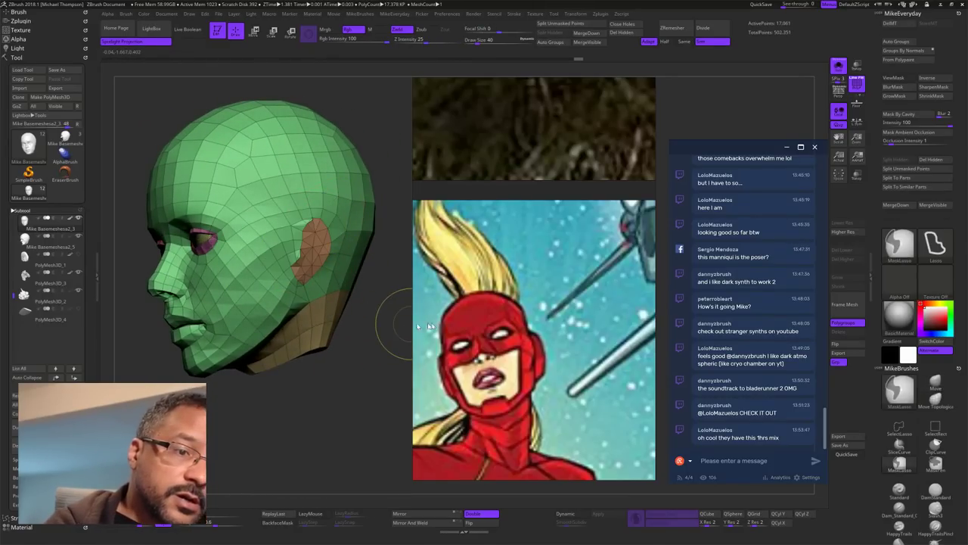
click(637, 516)
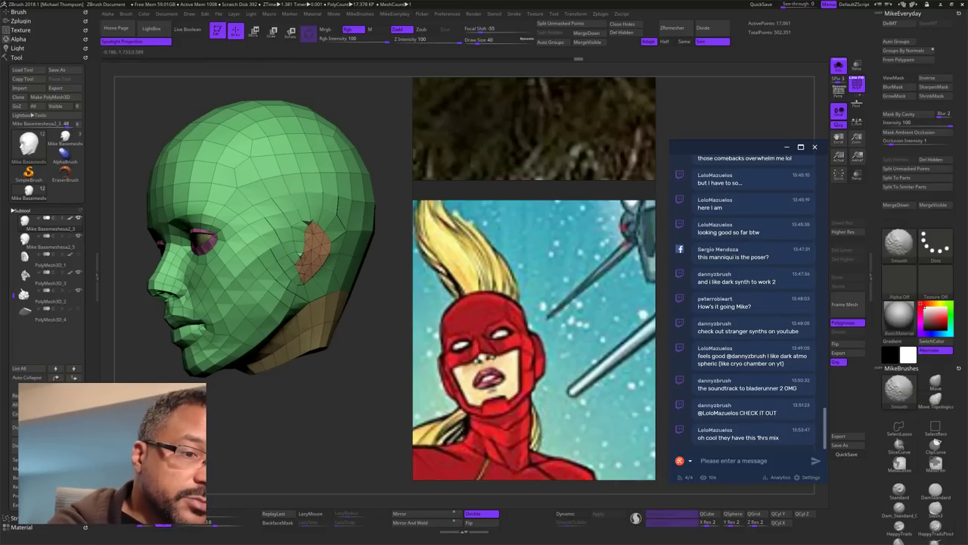
mouse_move(318, 246)
shift+mouse_down()
mouse_move(298, 224)
mouse_move(318, 264)
mouse_move(305, 219)
shift+mouse_up()
Step: Hide the stray polygons along the edge of the filled ear patch and delete the hidden geometry
mouse_move(390, 417)
mouse_down()
mouse_move(373, 430)
mouse_move(396, 410)
mouse_move(390, 333)
mouse_move(394, 471)
mouse_move(390, 463)
mouse_move(369, 475)
mouse_move(385, 463)
mouse_move(382, 404)
mouse_move(385, 414)
mouse_up()
ctrl+alt+shift+drag(327, 221, 243, 226)
drag(345, 156, 358, 231)
mouse_move(358, 232)
right_down()
mouse_move(349, 244)
mouse_move(355, 236)
right_up()
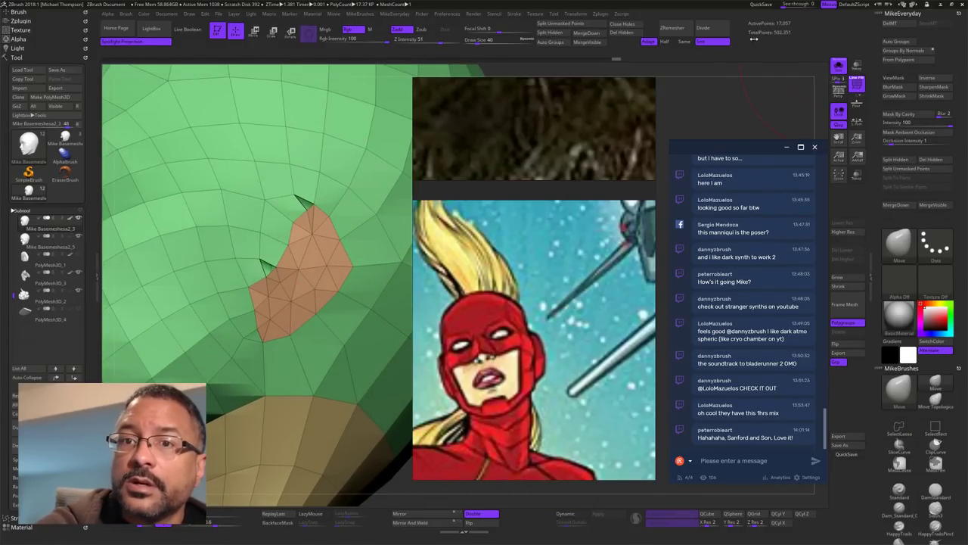
click(623, 32)
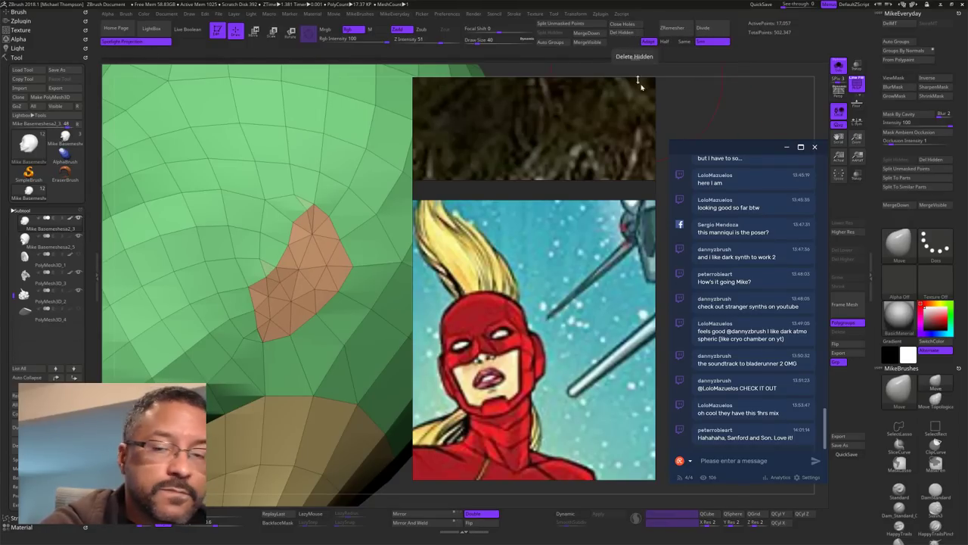
Step: Show the full model around the earless head and select the mask subtool
ctrl+right_drag(356, 393, 310, 303)
right_drag(303, 367, 380, 377)
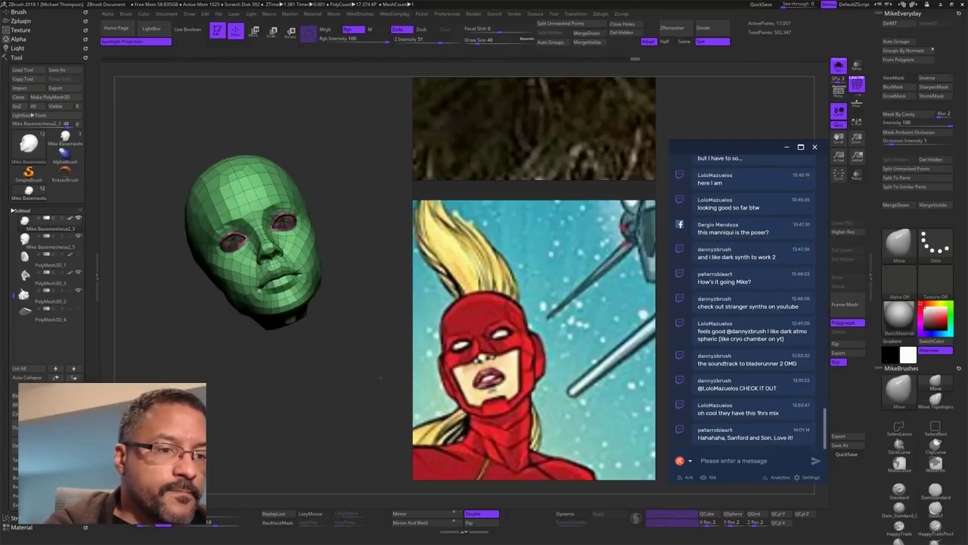
drag(380, 377, 380, 370)
click(838, 67)
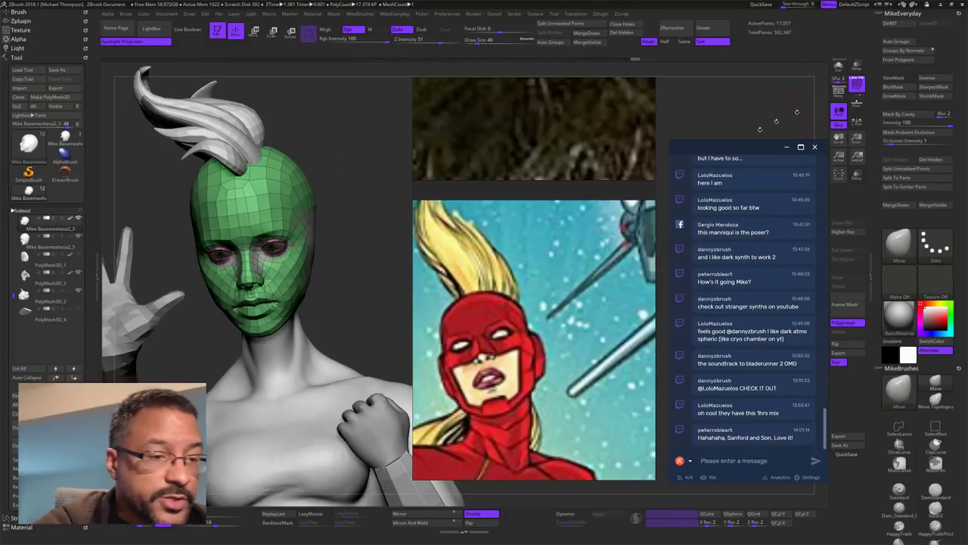
alt+drag(360, 285, 358, 336)
click(72, 243)
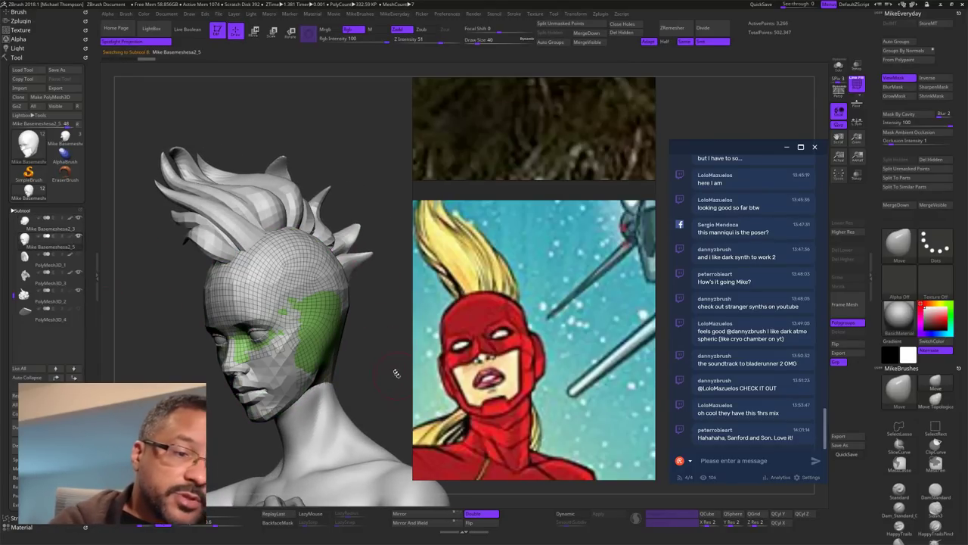
Step: Examine the mask's fit around the face and ear area and set the brush draw size to 30
drag(397, 373, 676, 303)
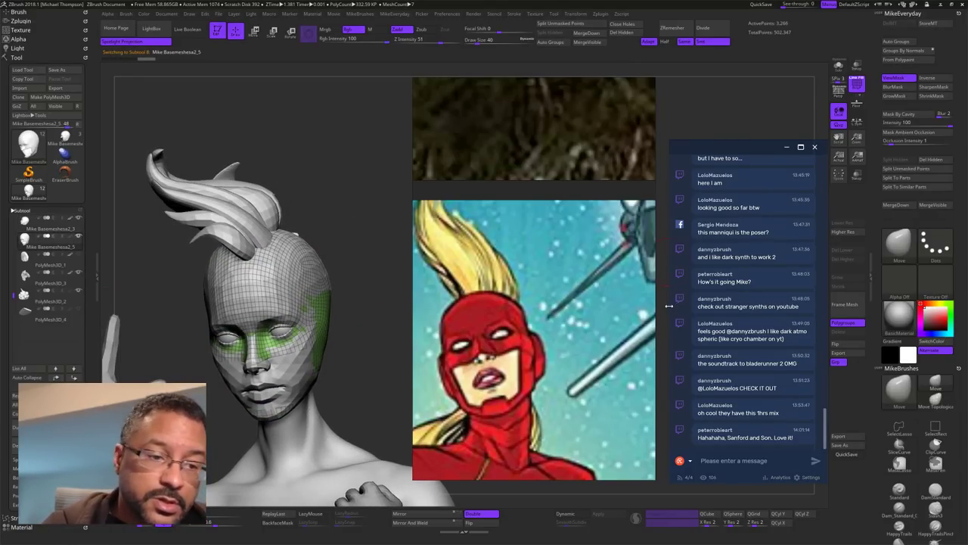
mouse_move(362, 376)
mouse_down()
mouse_move(297, 375)
mouse_move(347, 376)
mouse_up()
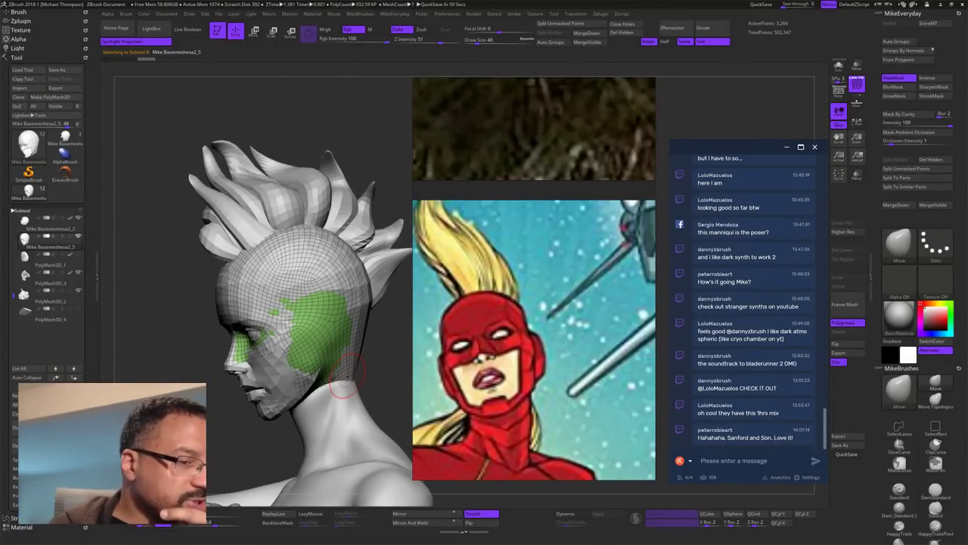
mouse_move(360, 375)
mouse_down()
mouse_move(393, 348)
mouse_move(371, 314)
mouse_move(378, 325)
mouse_move(385, 309)
mouse_move(362, 322)
mouse_move(384, 368)
mouse_move(377, 388)
mouse_up()
key(s)
click(367, 317)
key(s)
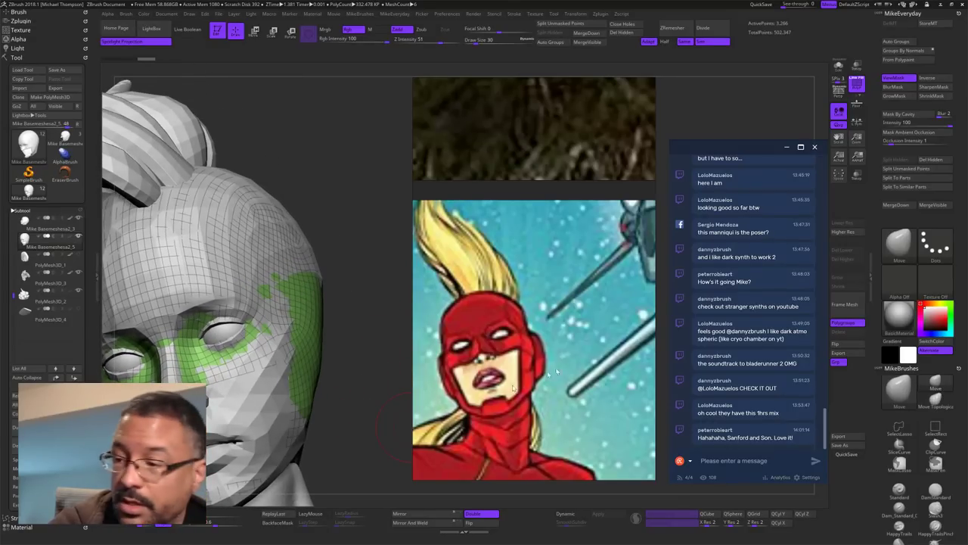
Step: Thicken the whole mask shell outward over the head using the ZModeler brush with QMesh on Polygroup All
drag(888, 503, 888, 416)
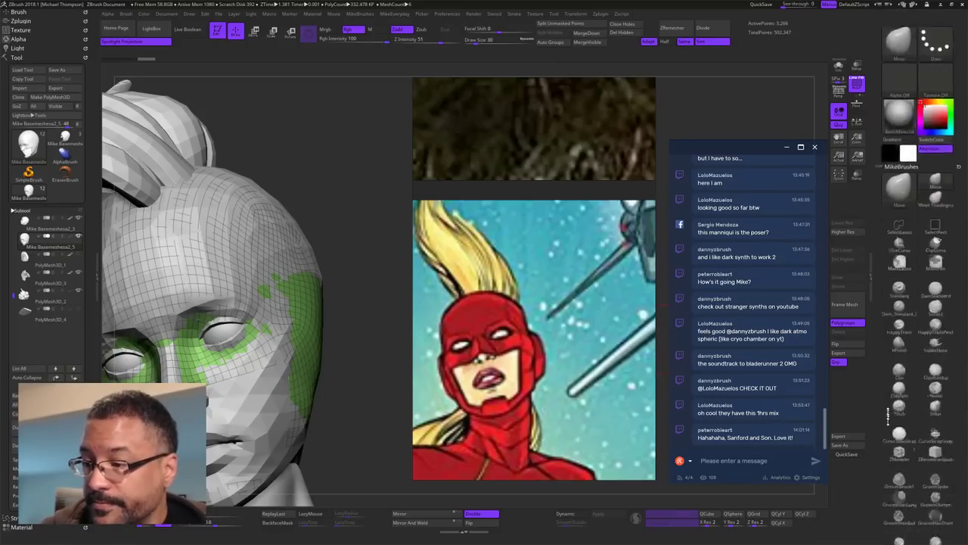
click(899, 449)
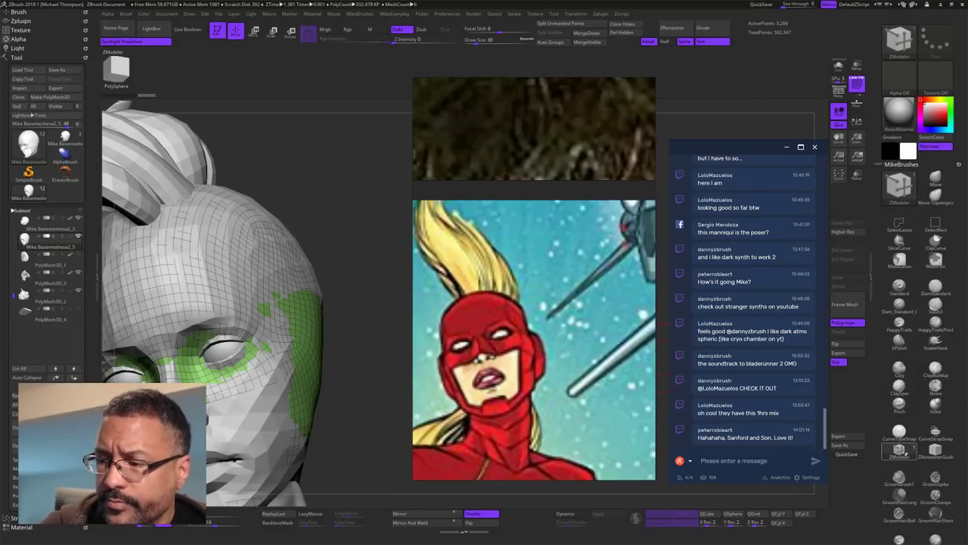
drag(356, 372, 352, 330)
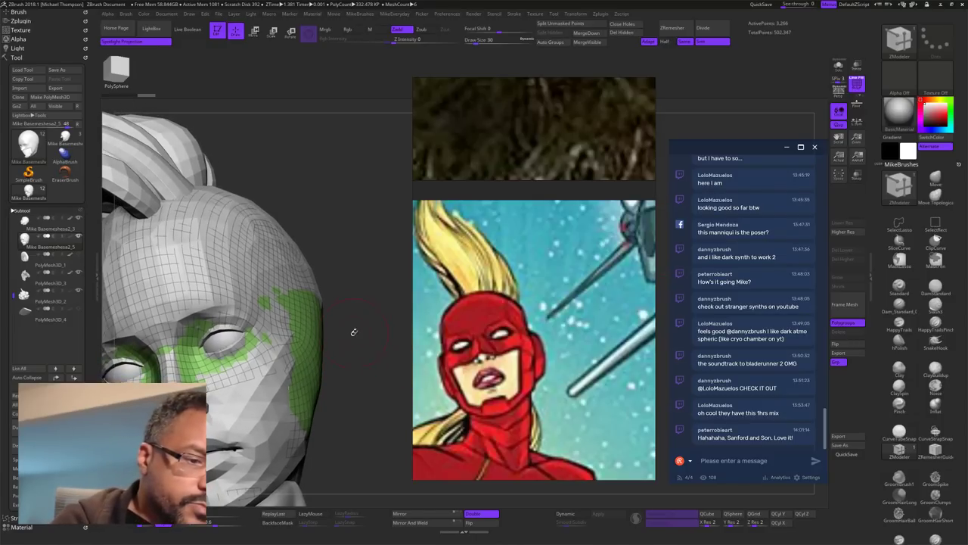
key(space)
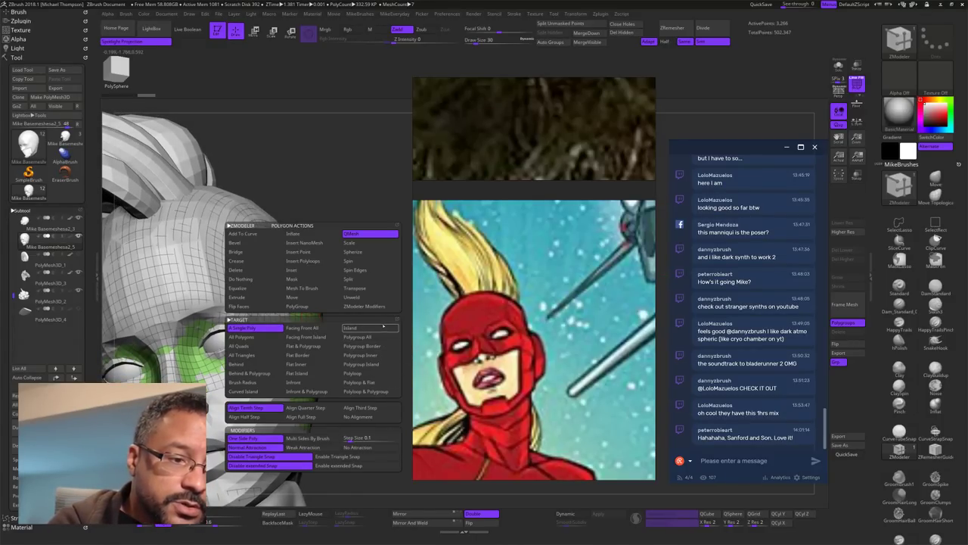
click(373, 337)
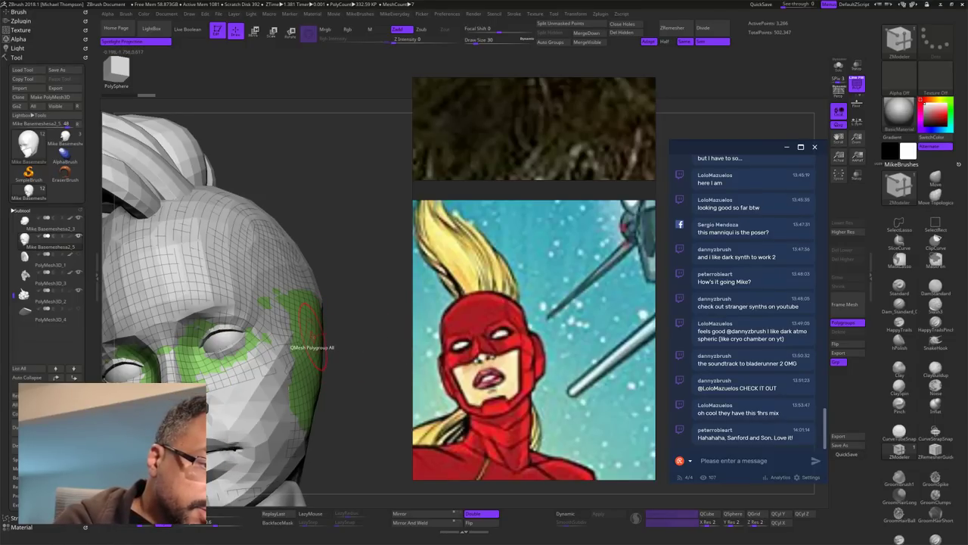
drag(313, 336, 323, 336)
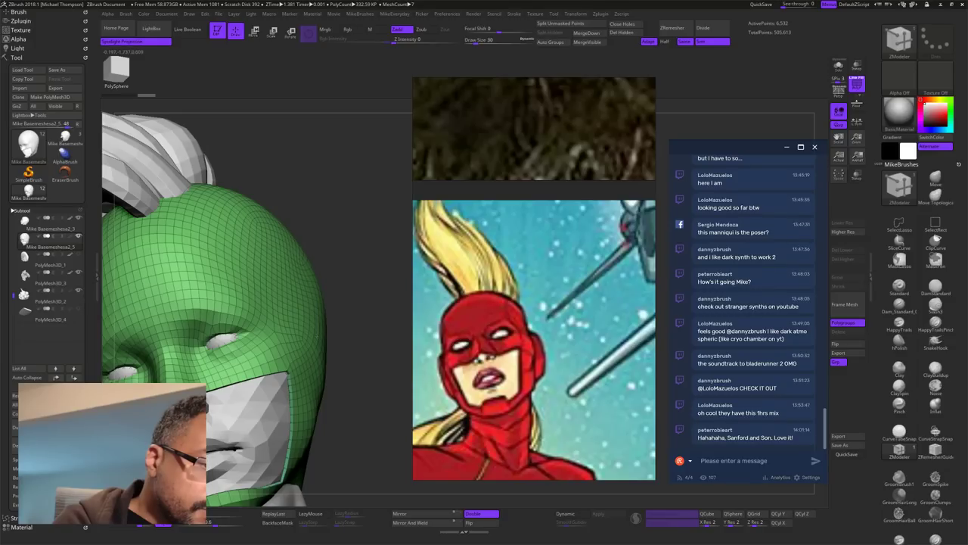
Step: Reshape the mask's lower edge along the jaw and neck using the Move brush at draw size 37
mouse_move(373, 420)
alt+mouse_down()
mouse_move(372, 363)
mouse_move(401, 367)
mouse_move(349, 363)
mouse_move(376, 370)
mouse_move(386, 329)
mouse_move(360, 334)
mouse_move(380, 332)
mouse_move(376, 347)
mouse_move(399, 349)
mouse_move(392, 333)
mouse_move(378, 342)
alt+mouse_up()
click(935, 179)
key(s)
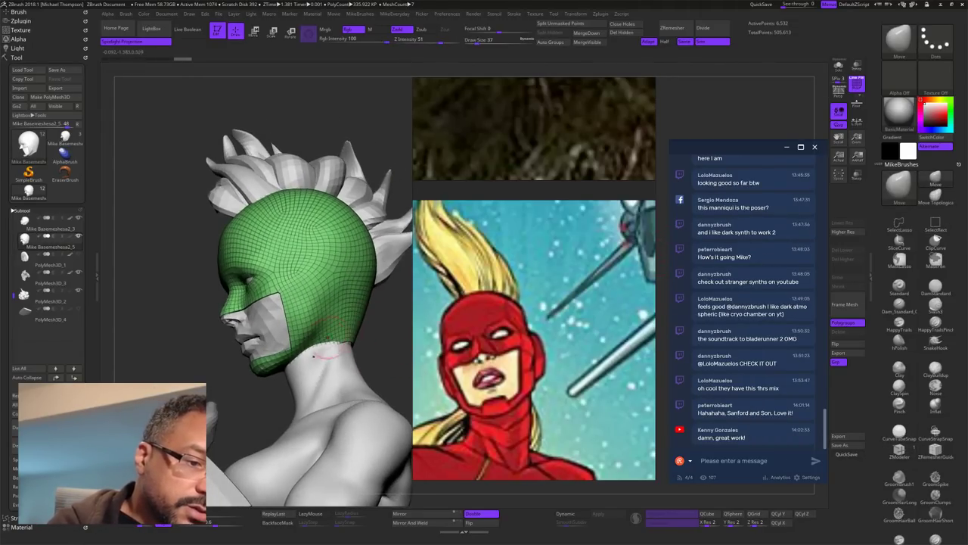
drag(289, 361, 274, 368)
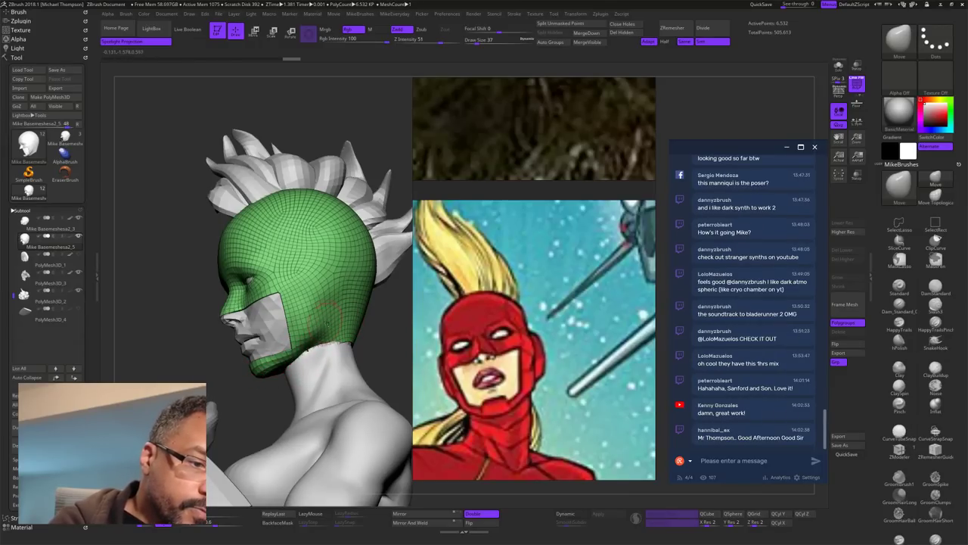
drag(320, 315, 324, 302)
mouse_move(384, 336)
mouse_down()
mouse_move(365, 318)
mouse_move(397, 326)
mouse_move(349, 334)
mouse_up()
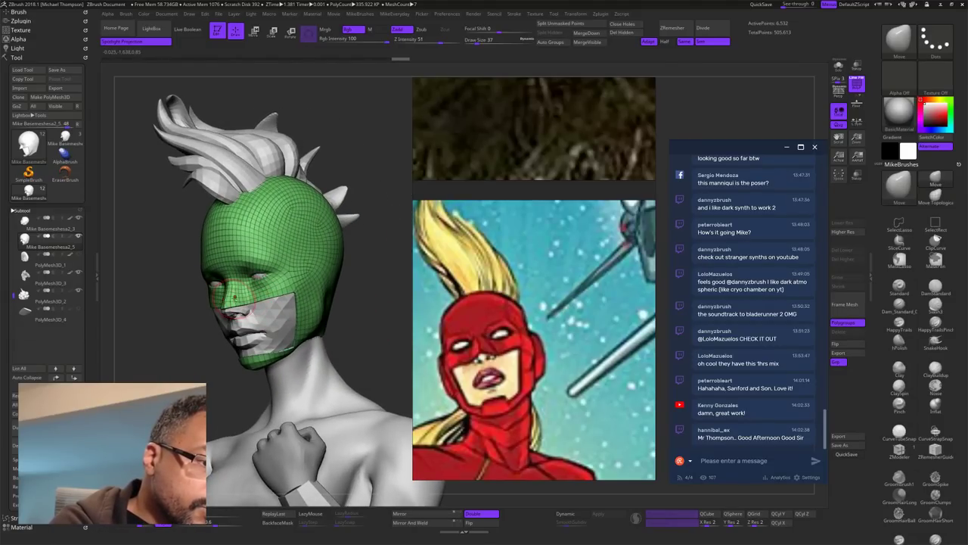
mouse_move(379, 350)
mouse_down()
mouse_move(353, 348)
mouse_move(366, 330)
mouse_move(387, 330)
mouse_move(319, 352)
mouse_up()
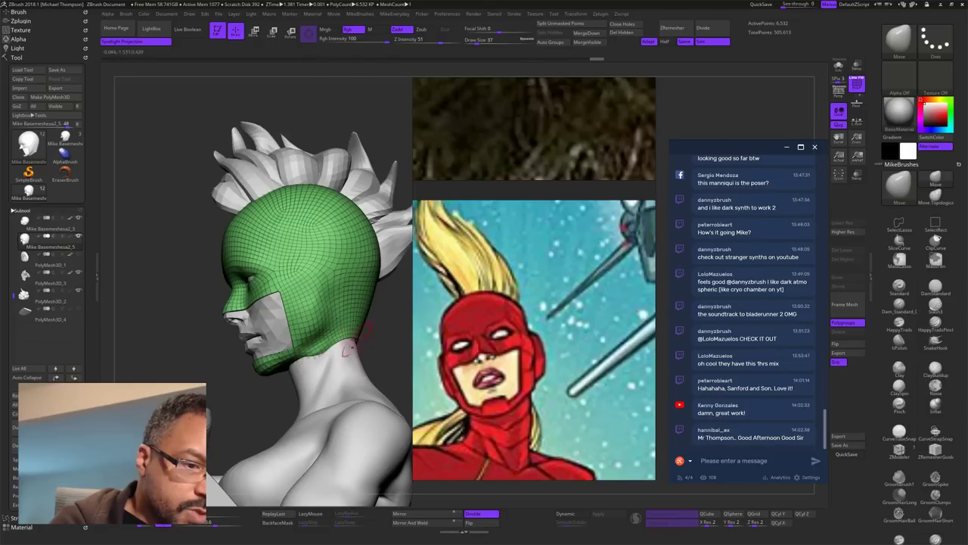
mouse_move(388, 331)
mouse_down()
mouse_move(333, 349)
mouse_move(425, 346)
mouse_move(390, 330)
mouse_move(401, 329)
mouse_move(371, 363)
mouse_up()
drag(370, 277, 381, 256)
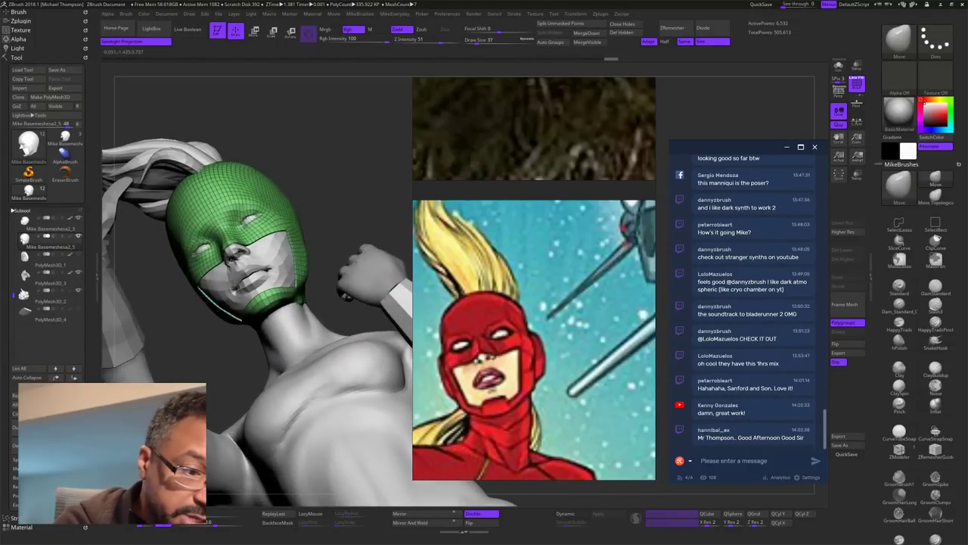
Step: Smooth the mask's edge below the jaw, along the back of the head and above the neck
shift+drag(304, 305, 302, 300)
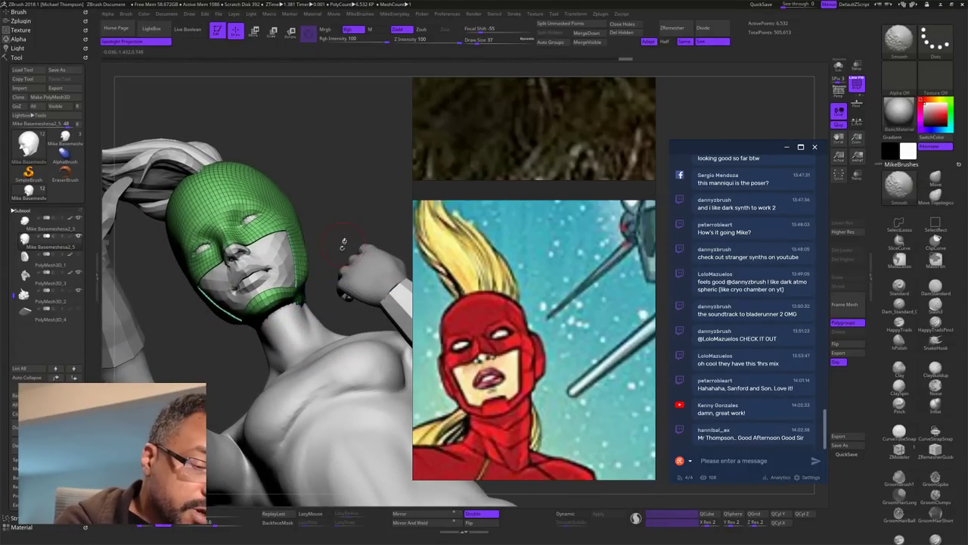
mouse_move(344, 242)
mouse_down()
mouse_move(350, 259)
mouse_move(333, 265)
mouse_up()
mouse_move(311, 303)
shift+mouse_down()
mouse_move(331, 292)
mouse_move(345, 263)
shift+mouse_up()
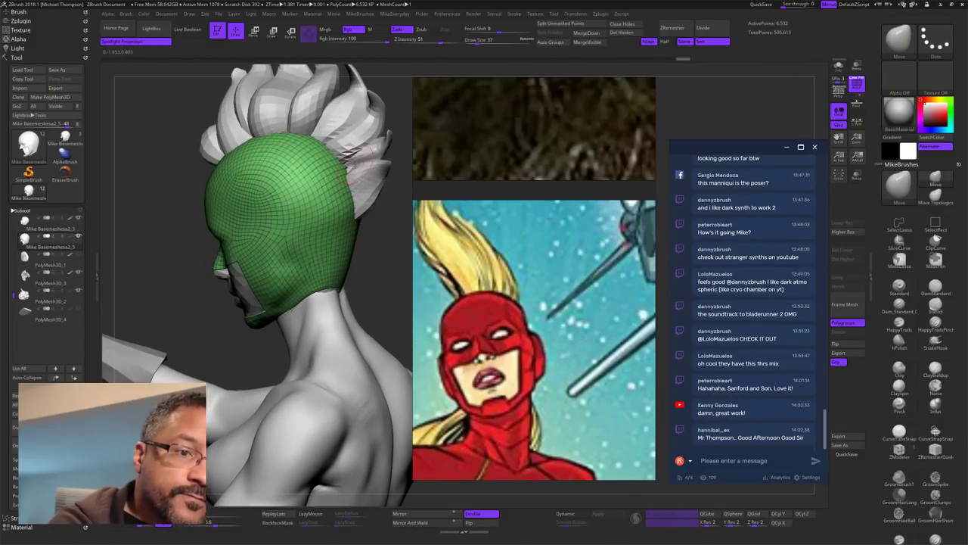
shift+drag(347, 211, 348, 219)
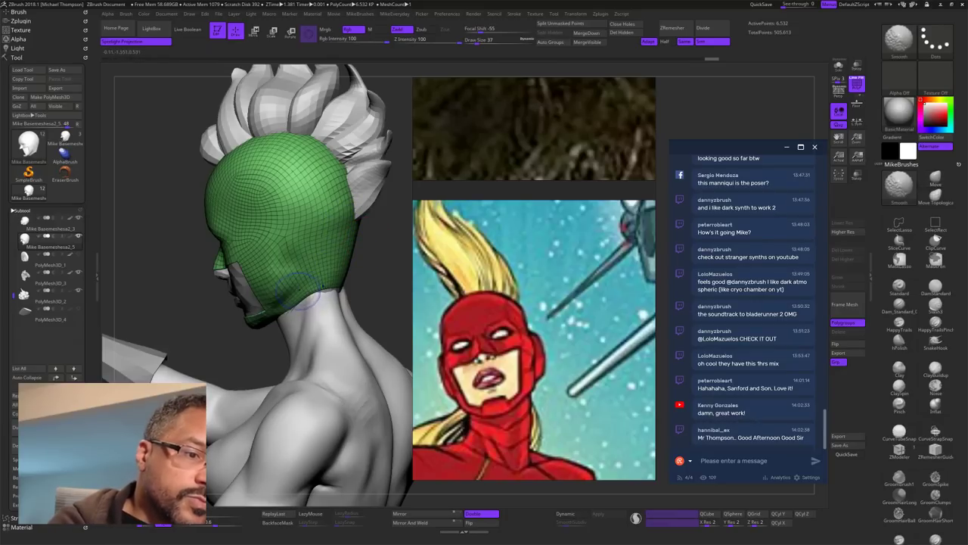
shift+drag(299, 290, 290, 295)
Step: Turn off the mask's wireframe and polygroup color display and bring the upper body into a front view
mouse_move(365, 325)
mouse_down()
mouse_move(375, 294)
mouse_move(371, 306)
mouse_up()
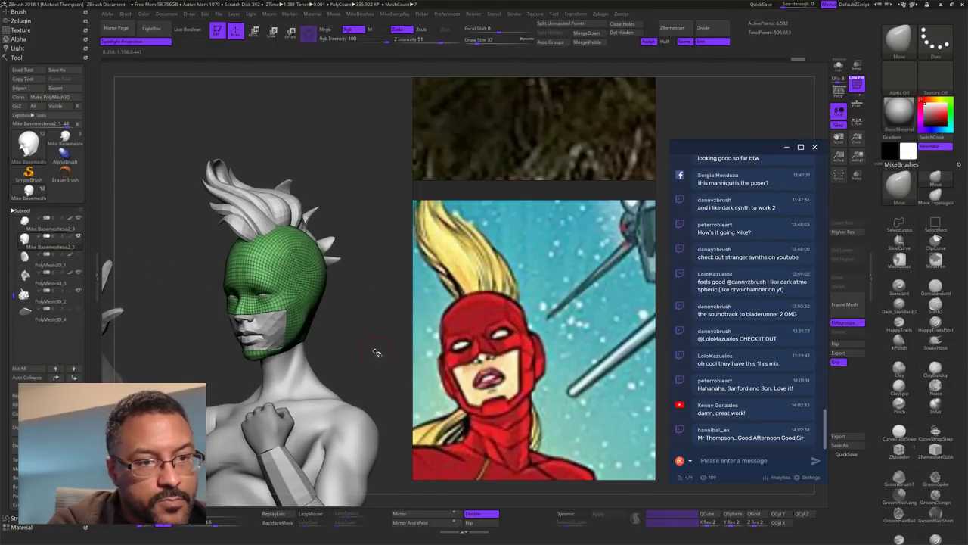
key(space)
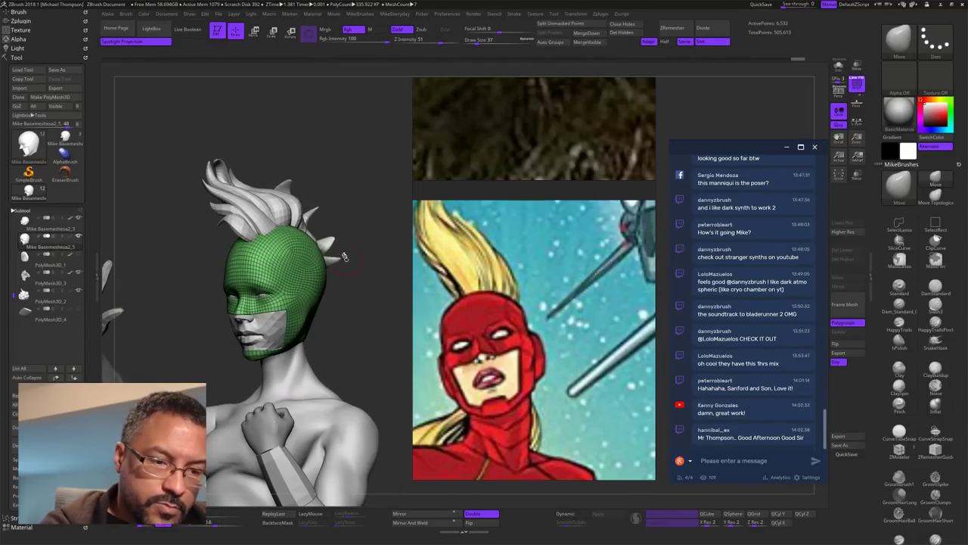
key(space)
click(360, 318)
mouse_move(374, 288)
mouse_down()
mouse_move(365, 255)
mouse_move(377, 243)
mouse_up()
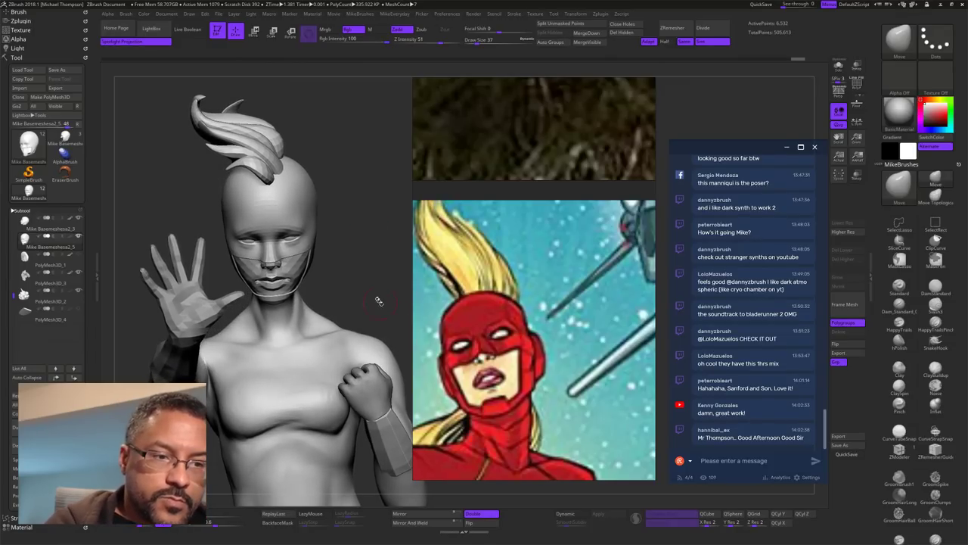
mouse_move(379, 301)
mouse_down()
mouse_move(358, 236)
mouse_move(378, 247)
mouse_up()
Step: Refine the mask's cheek and jaw silhouette with the Move brush at draw size 52, reducing it to 32 for the face-opening edge
key(s)
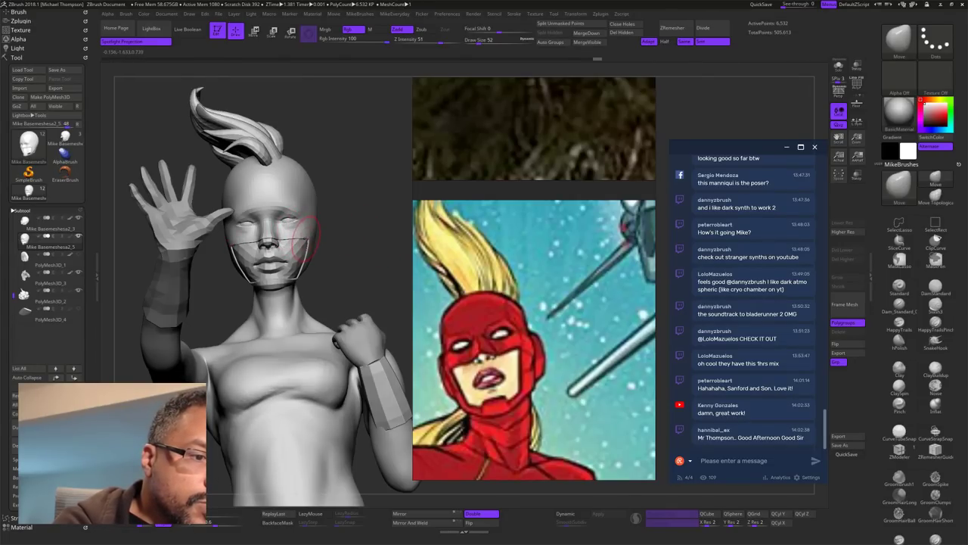
drag(322, 248, 387, 280)
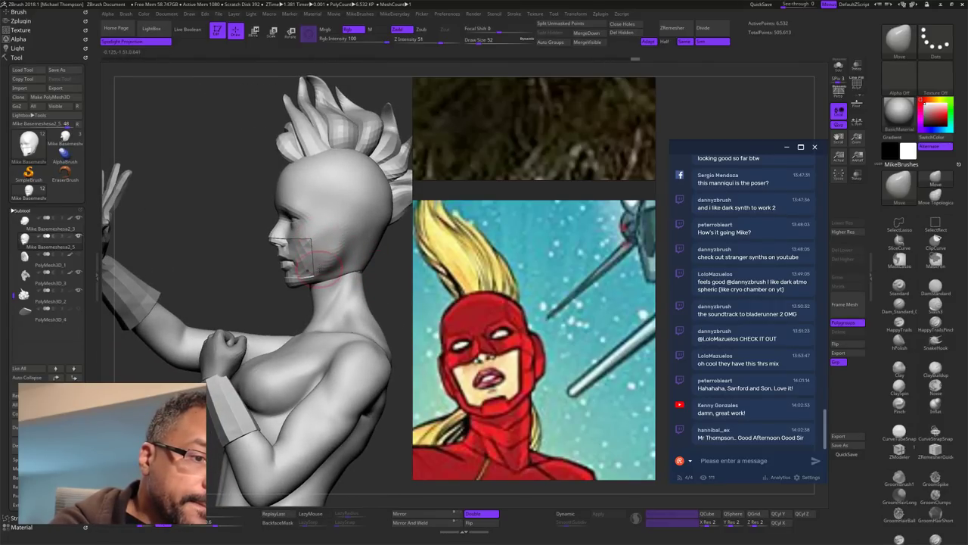
drag(398, 294, 524, 293)
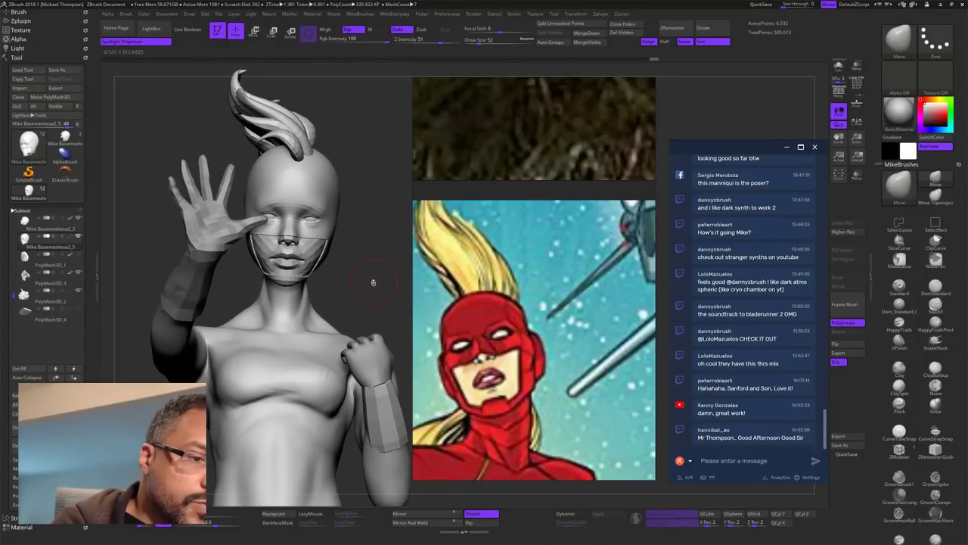
mouse_move(373, 282)
mouse_down()
mouse_move(363, 251)
mouse_move(399, 258)
mouse_move(411, 281)
mouse_up()
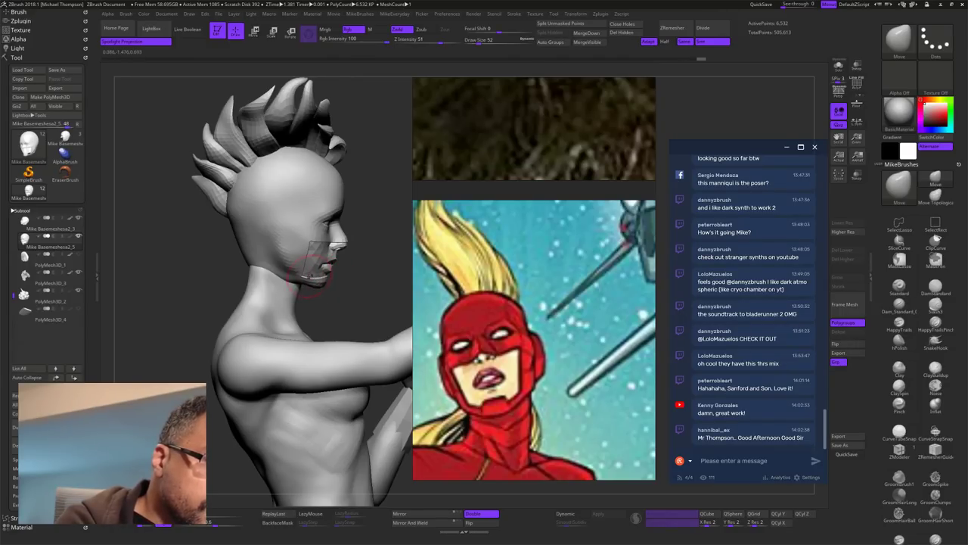
drag(352, 270, 375, 257)
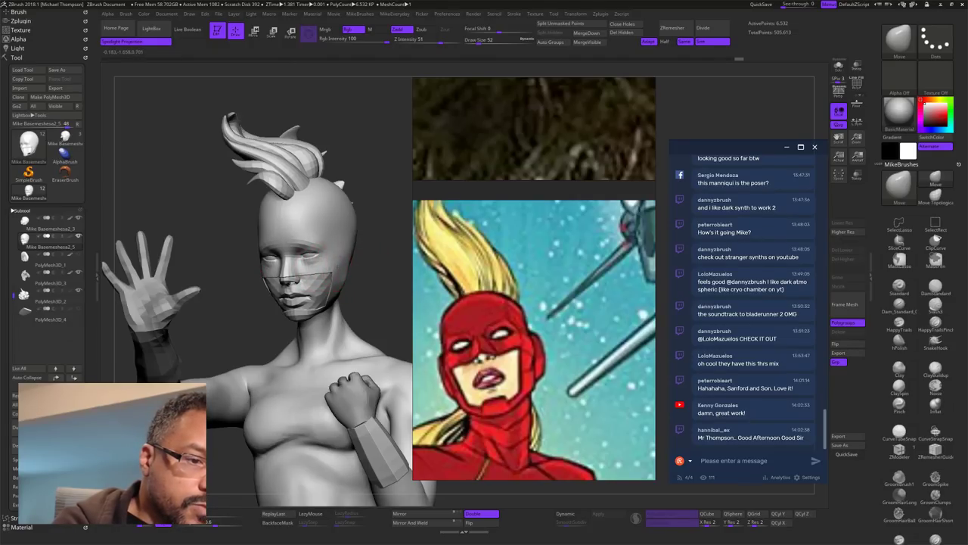
mouse_move(389, 263)
mouse_down()
mouse_move(340, 265)
mouse_move(356, 269)
mouse_up()
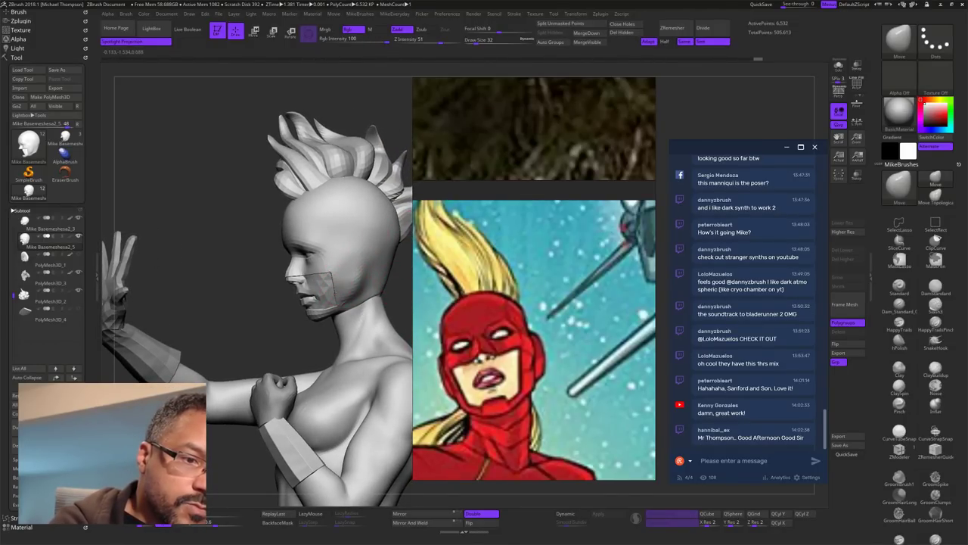
drag(398, 291, 380, 303)
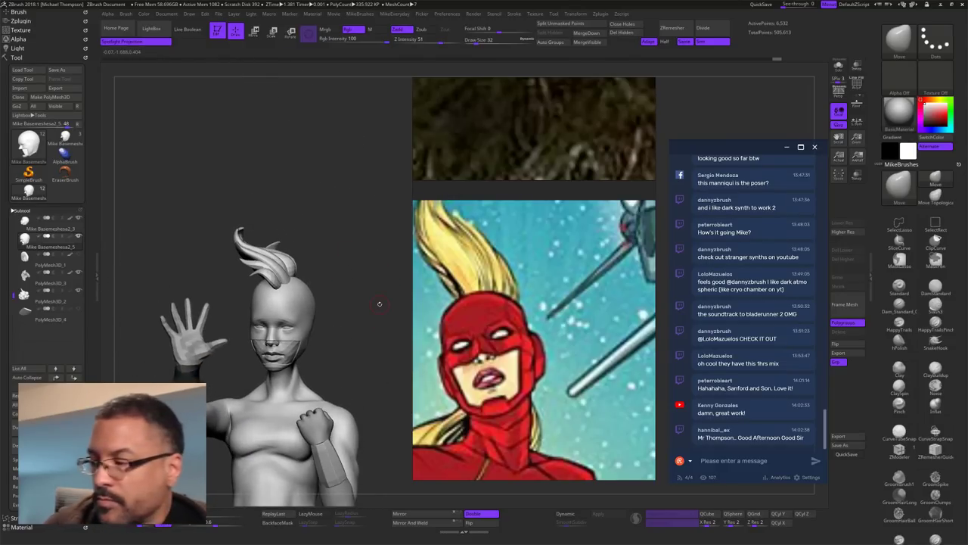
Step: Save the tool over the existing zombieMarvelwip.ZTL in the CapnMarvel folder, moving the reference window clear of the overwrite confirmation
click(64, 69)
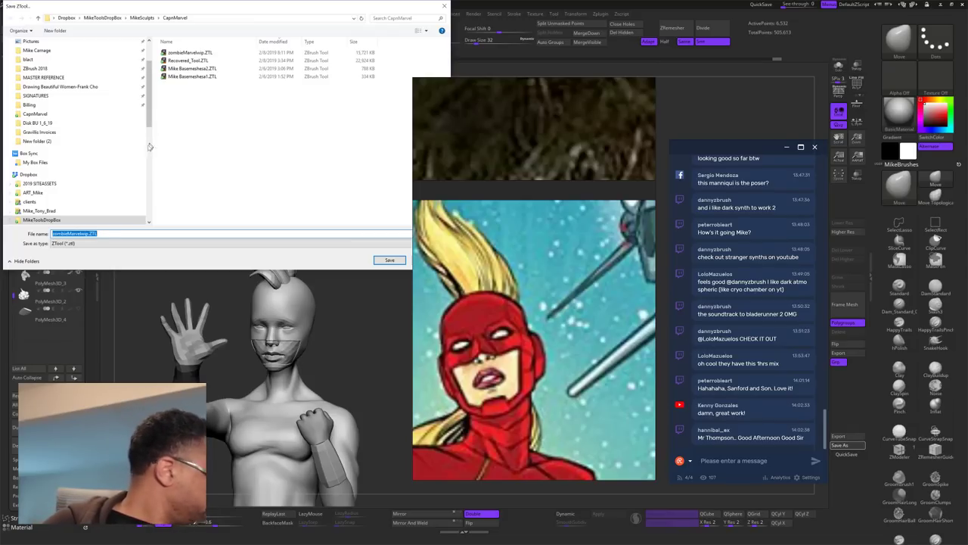
click(398, 263)
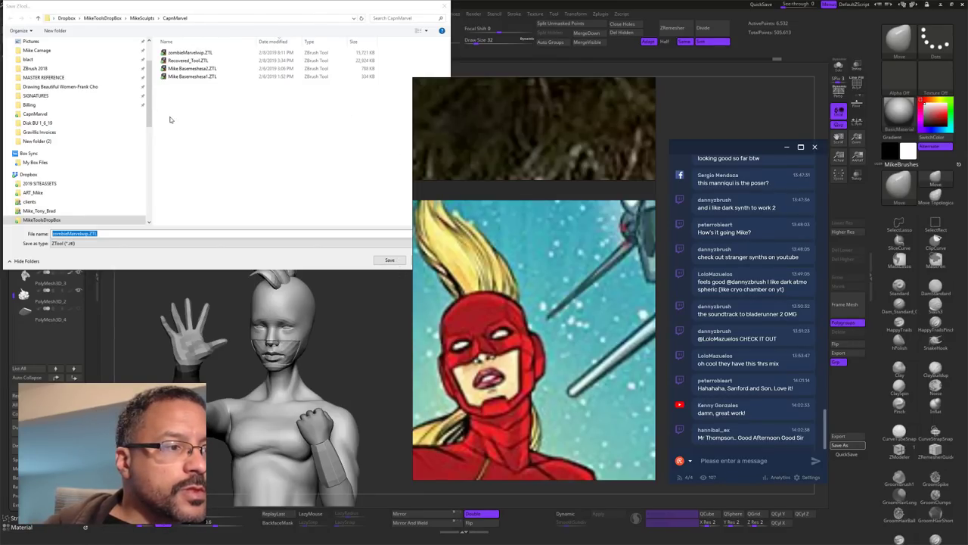
drag(492, 113, 631, 158)
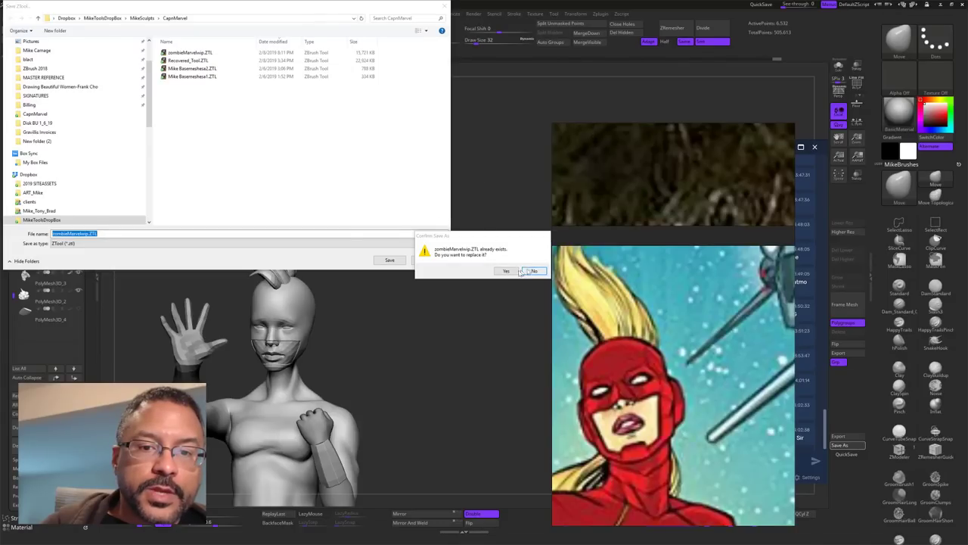
click(515, 272)
drag(717, 308, 633, 304)
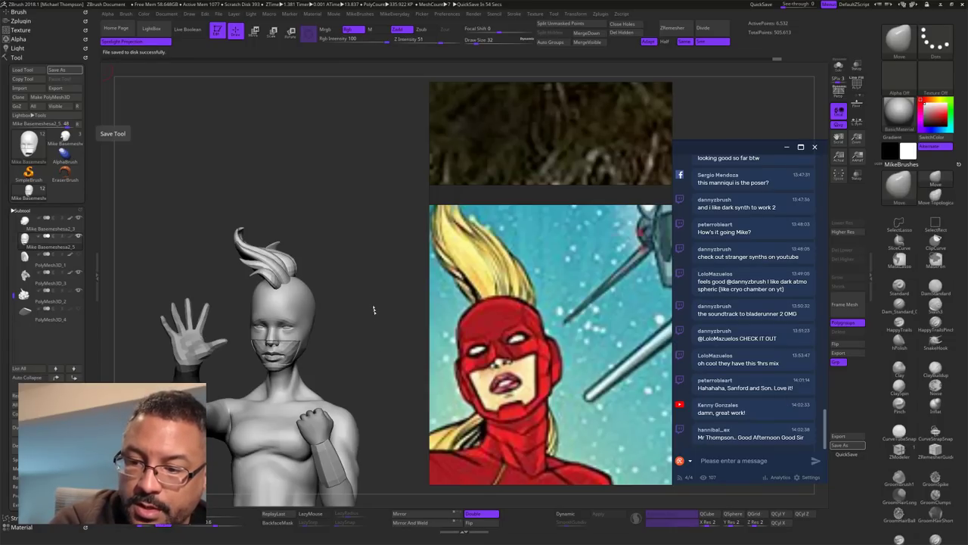
Step: Smooth the side of the mask from the cheek down to the jaw with draw size 35
mouse_move(382, 305)
mouse_down()
mouse_move(376, 283)
mouse_move(407, 331)
mouse_move(386, 333)
mouse_move(389, 351)
mouse_up()
key(s)
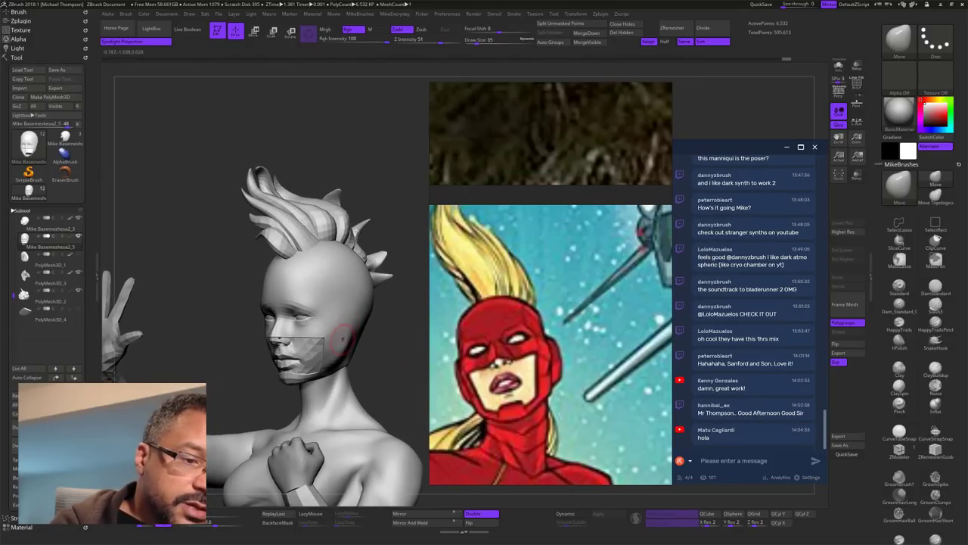
shift+drag(348, 328, 331, 370)
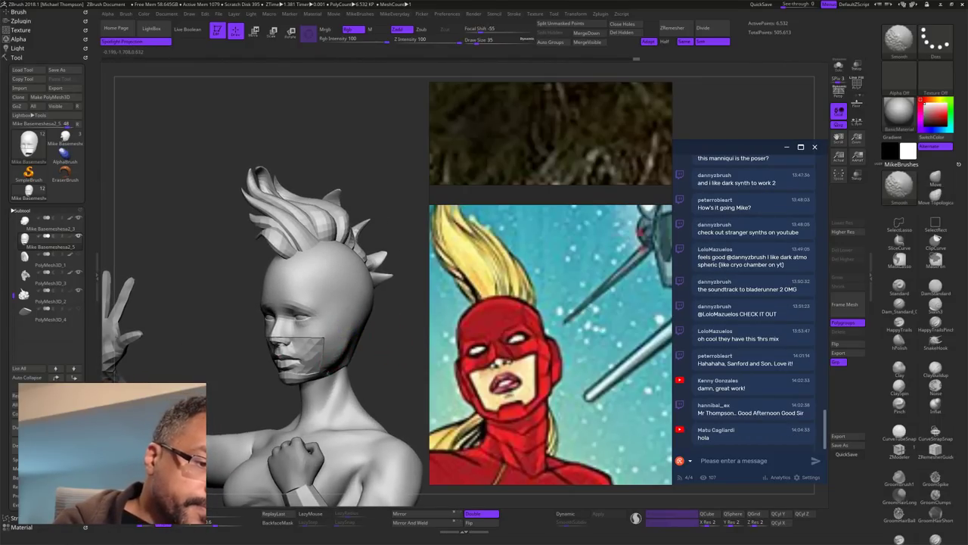
drag(392, 369, 338, 363)
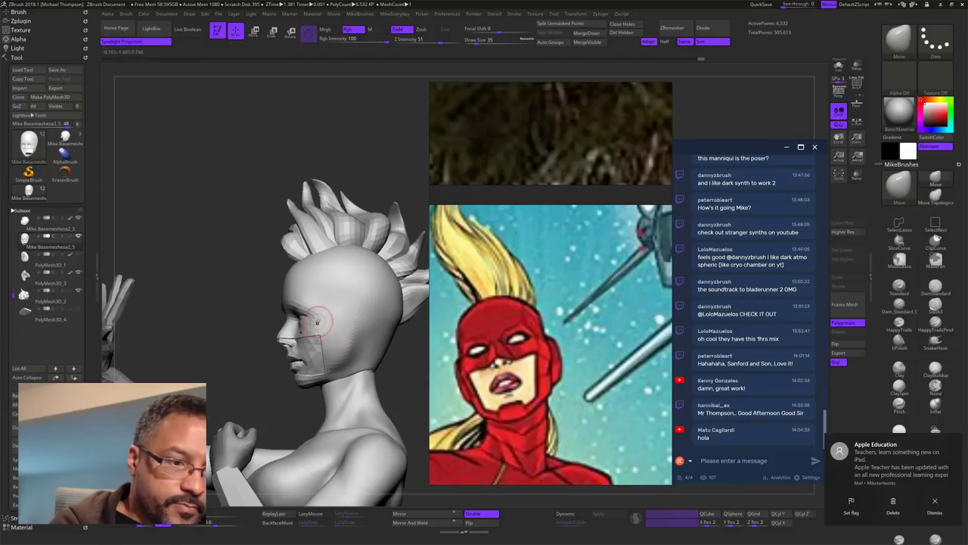
drag(415, 383, 368, 377)
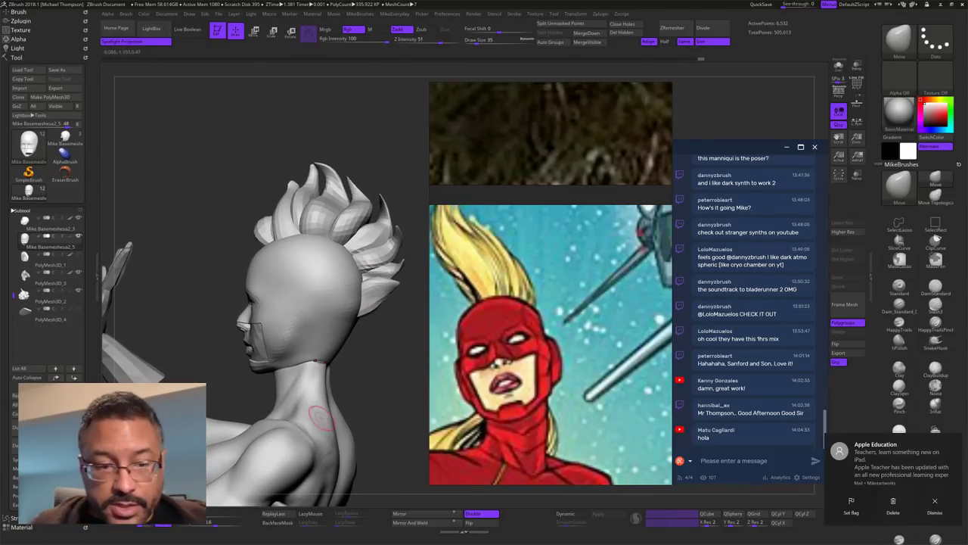
Step: Zoom the reference board out to its zombie and heroine images and compare them with the masked head from several sides
scroll(519, 376, down, 6)
middle_drag(569, 475, 547, 359)
scroll(588, 369, down, 3)
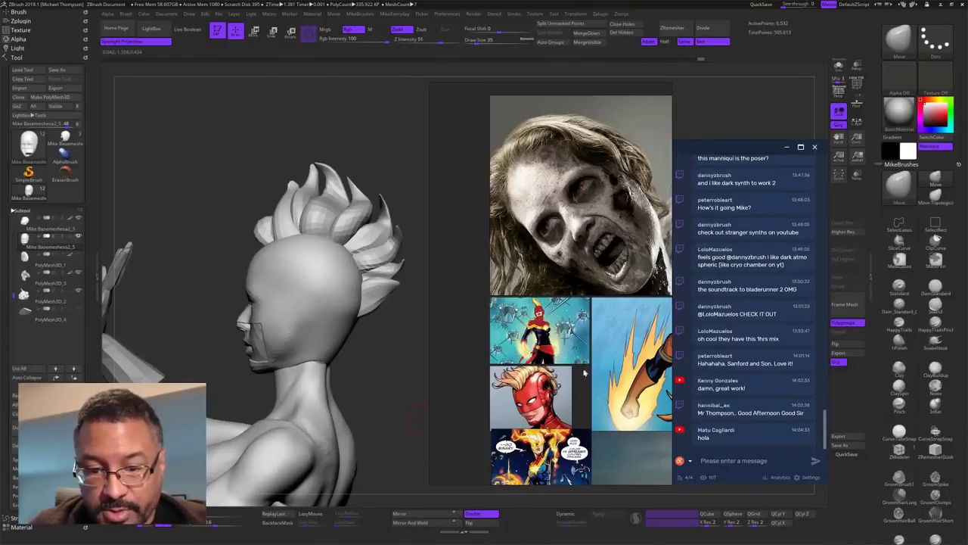
middle_drag(590, 412, 499, 360)
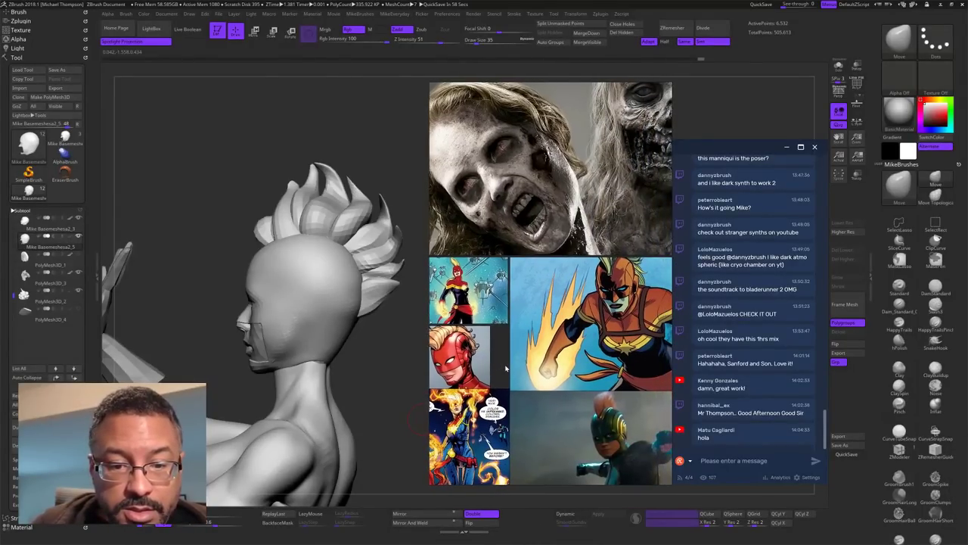
drag(363, 362, 396, 323)
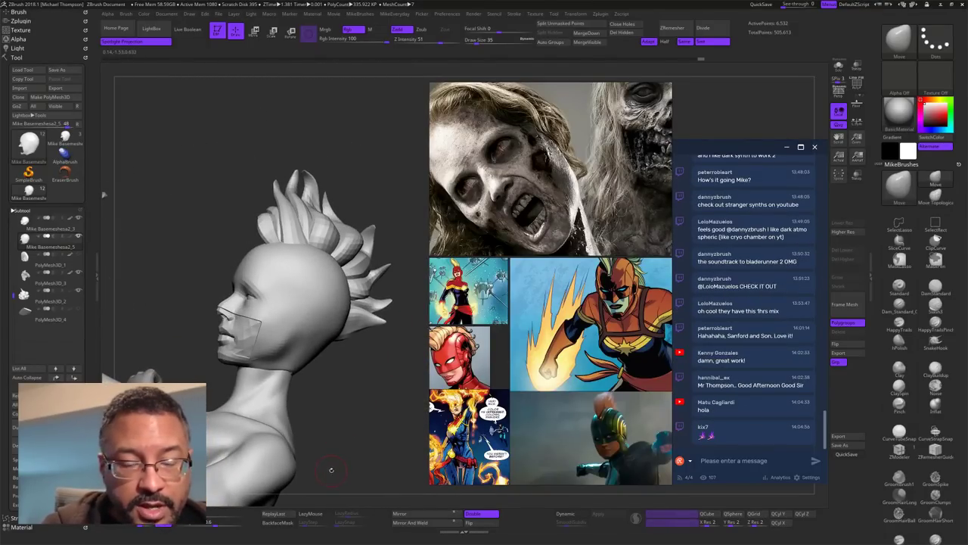
drag(369, 393, 346, 357)
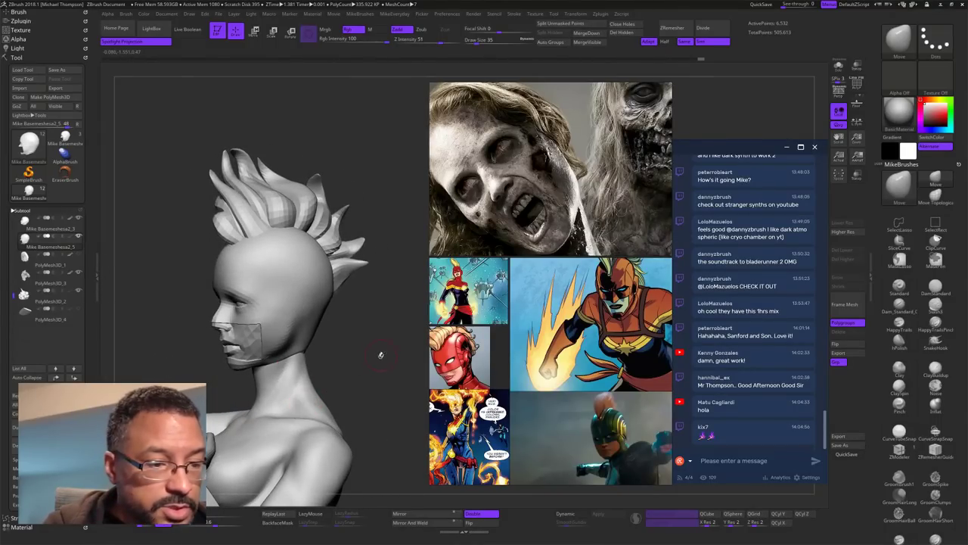
mouse_move(381, 354)
mouse_down()
mouse_move(391, 344)
mouse_move(378, 365)
mouse_up()
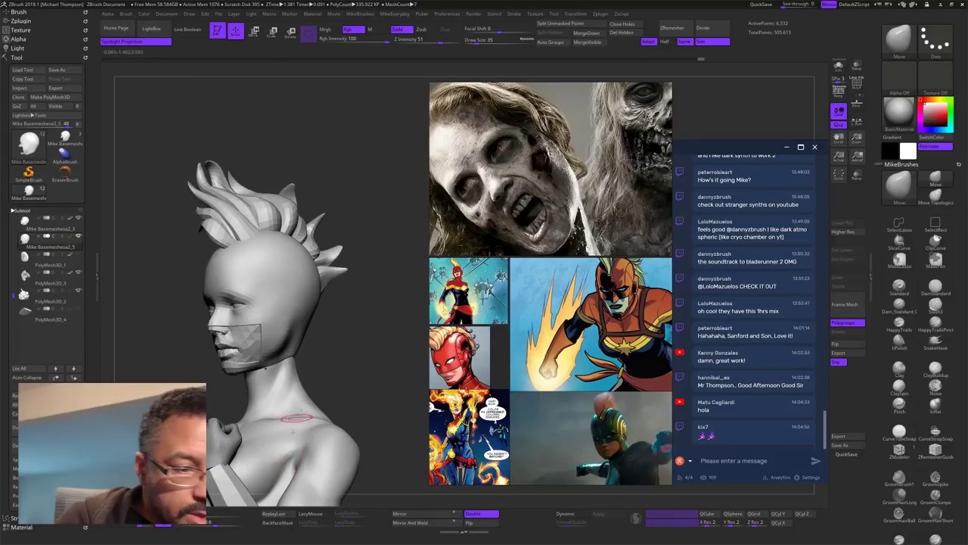
Step: Smooth the mask's surface on the side of the head above the jaw
drag(368, 357, 357, 334)
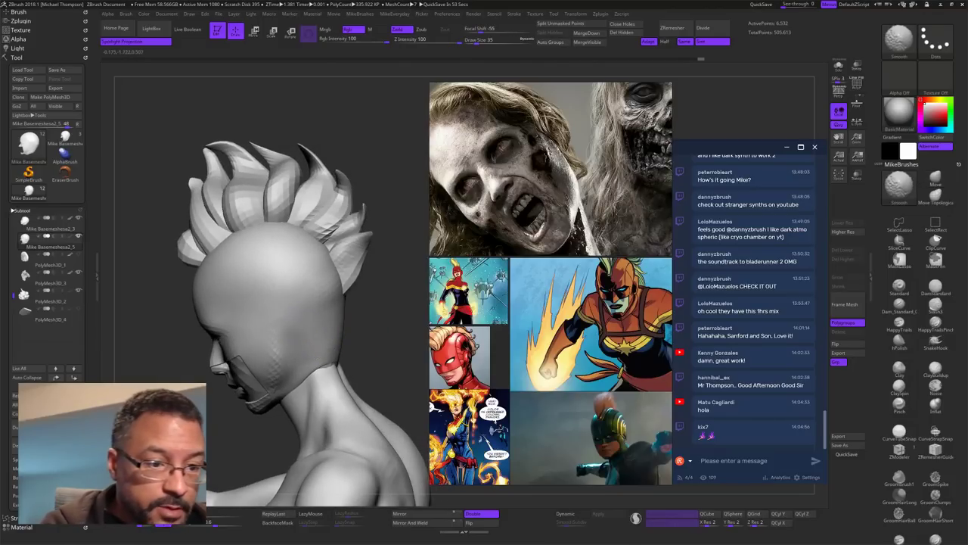
shift+drag(294, 318, 295, 331)
drag(370, 330, 301, 276)
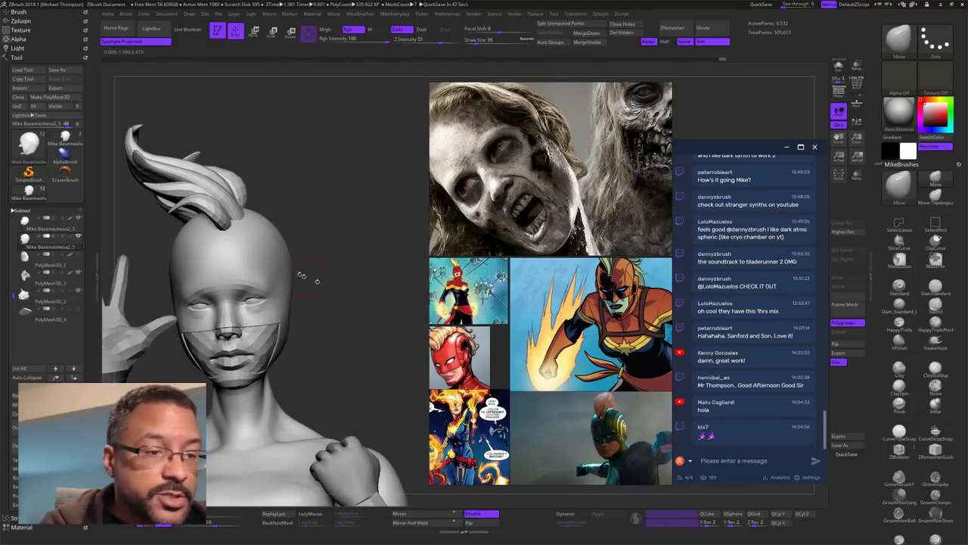
Step: Isolate the helmet mask subtool and display its polygon wireframe
click(838, 67)
drag(353, 243, 362, 320)
key(space)
click(358, 361)
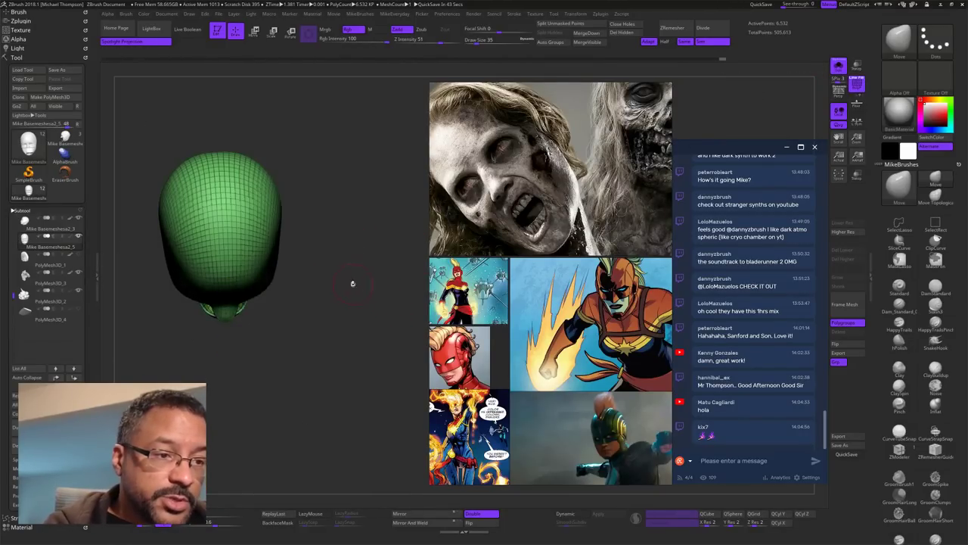
mouse_move(353, 283)
alt+mouse_down()
mouse_move(400, 385)
mouse_move(404, 309)
alt+mouse_up()
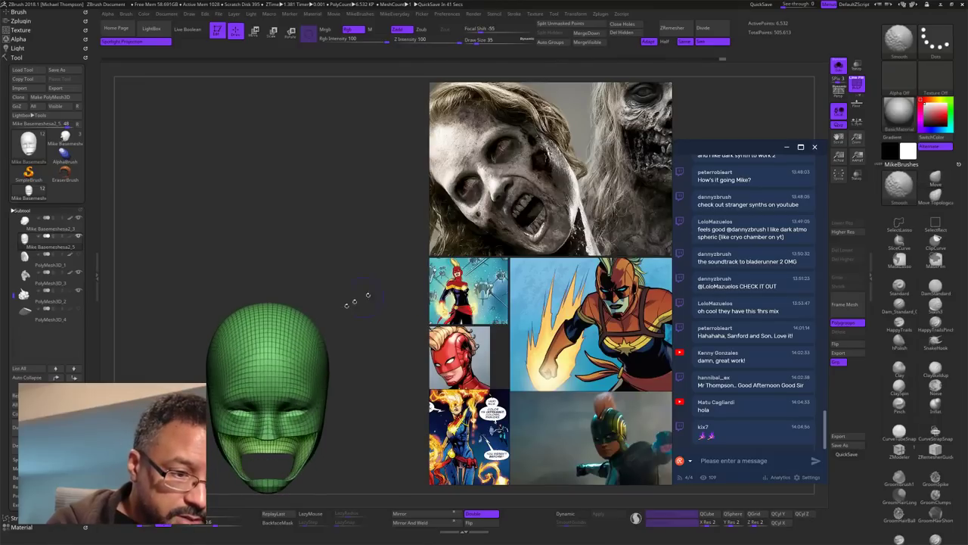
mouse_move(259, 278)
ctrl+mouse_down()
mouse_move(258, 333)
mouse_move(279, 330)
mouse_move(278, 287)
ctrl+mouse_up()
ctrl+drag(326, 260, 318, 292)
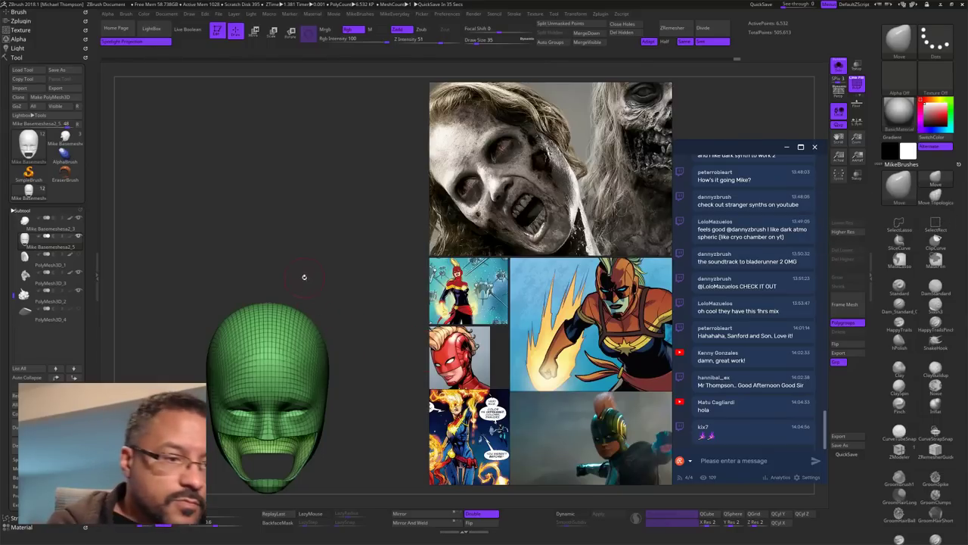
mouse_move(254, 260)
ctrl+mouse_down()
mouse_move(278, 352)
mouse_move(293, 265)
ctrl+mouse_up()
ctrl+drag(345, 248, 369, 277)
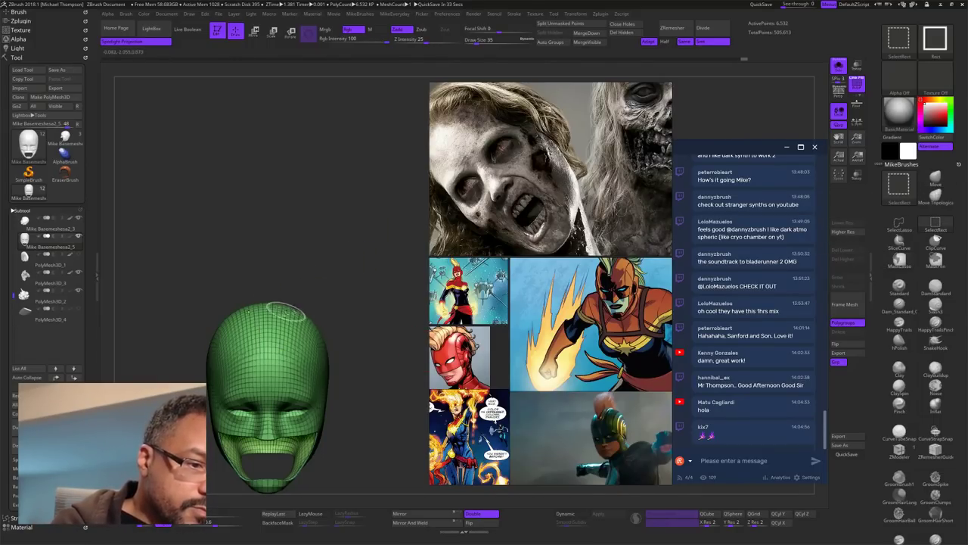
mouse_move(266, 255)
ctrl+shift+mouse_down()
mouse_move(271, 350)
mouse_move(286, 343)
mouse_move(277, 339)
ctrl+shift+mouse_up()
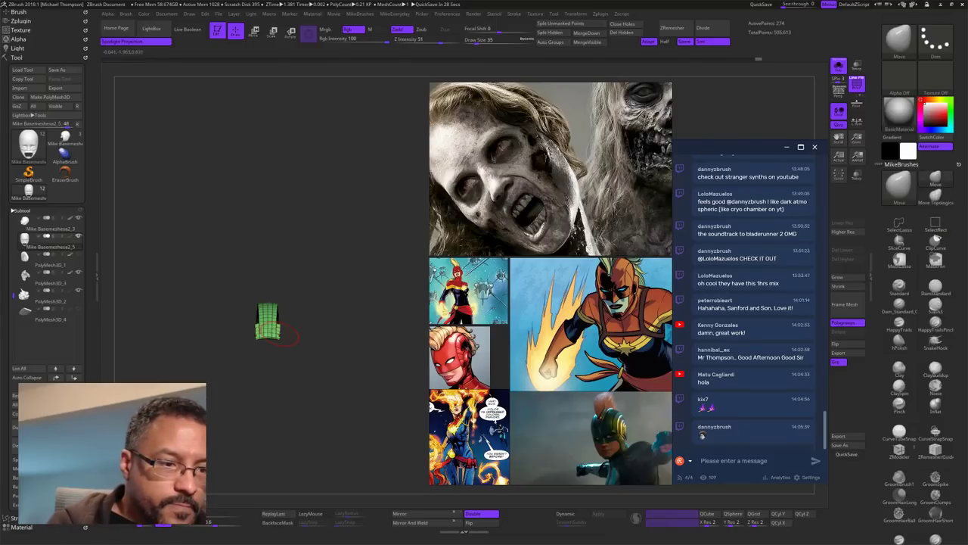
drag(405, 379, 394, 397)
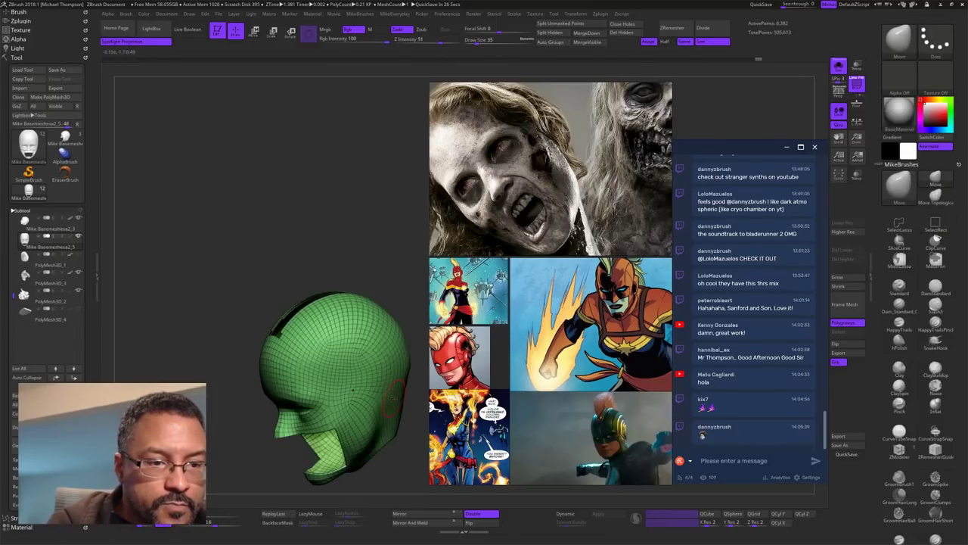
drag(387, 234, 415, 296)
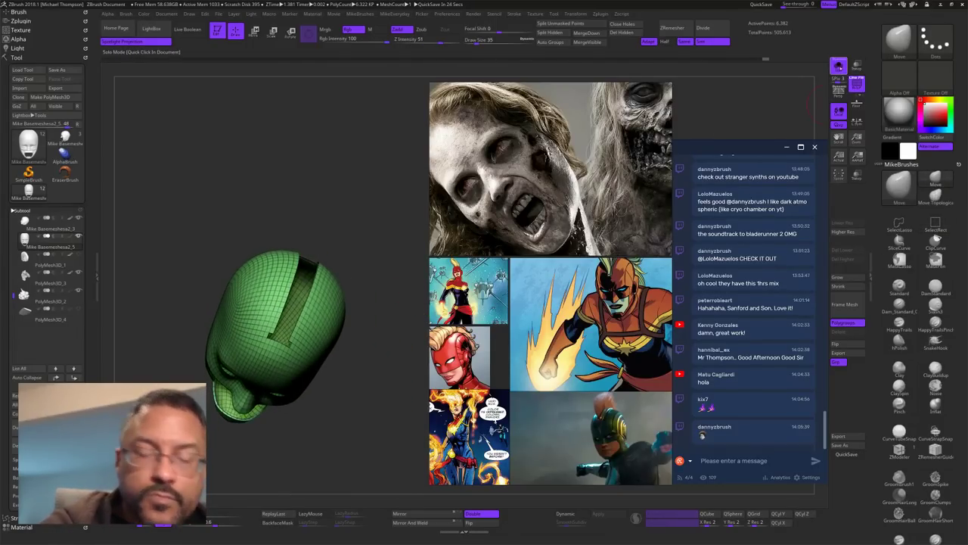
click(839, 68)
drag(419, 373, 401, 322)
drag(104, 346, 53, 400)
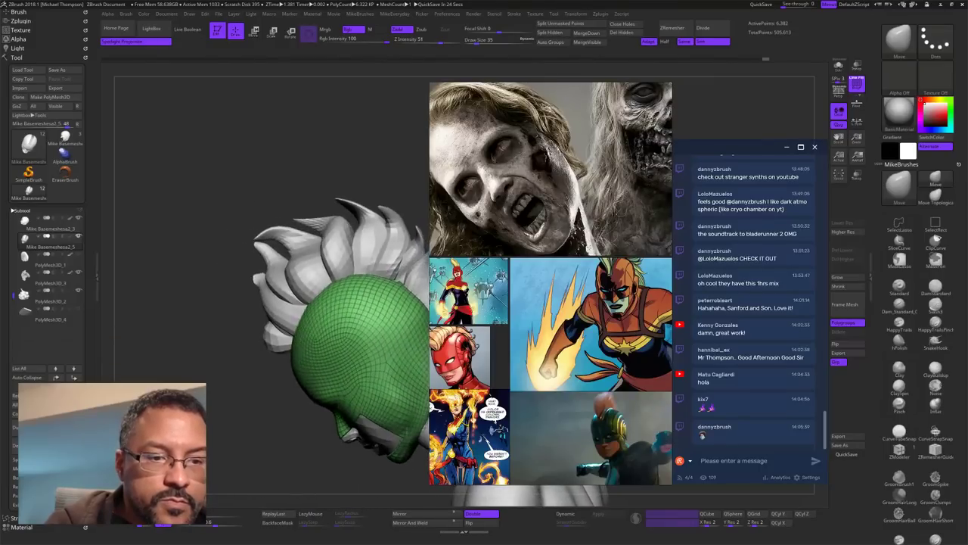
mouse_move(401, 378)
mouse_down()
mouse_move(385, 413)
mouse_move(405, 423)
mouse_move(394, 397)
mouse_move(399, 329)
mouse_up()
key(ctrl)
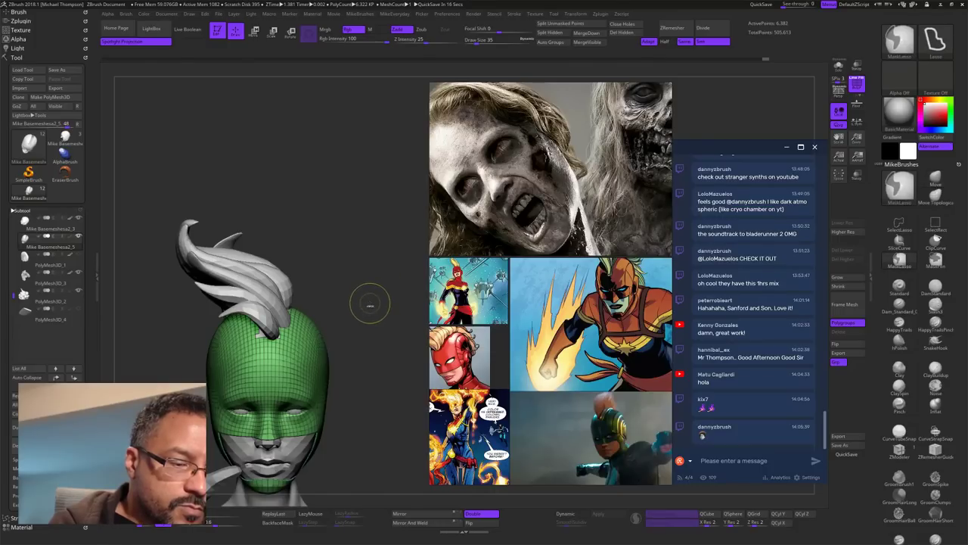
ctrl+shift+drag(370, 298, 374, 302)
ctrl+shift+click(376, 299)
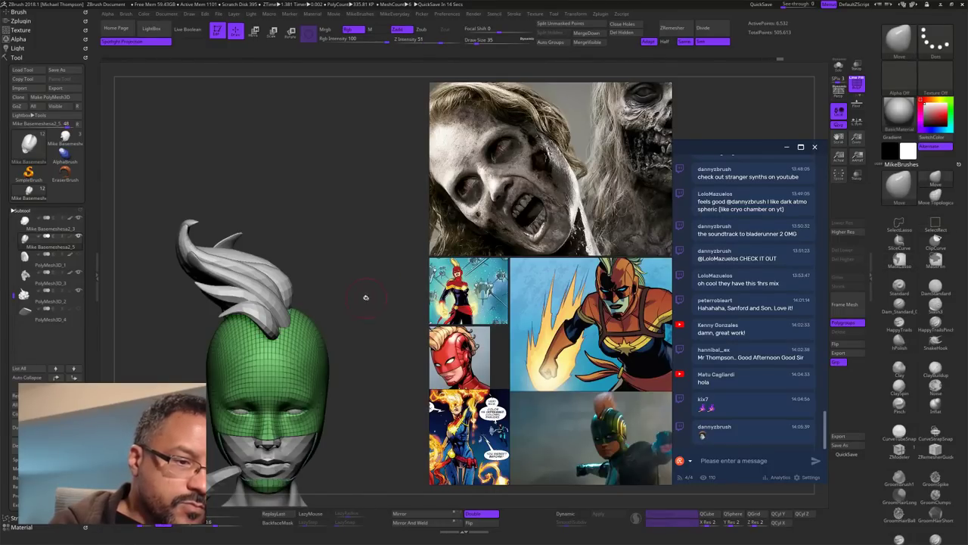
Step: Hide a central strip of polygons over the helmet's crown beneath the mohawk, using a rectangular selection and inverted visibility
mouse_move(239, 228)
ctrl+shift+mouse_down()
mouse_move(290, 361)
mouse_move(289, 349)
mouse_move(305, 352)
mouse_move(285, 350)
mouse_move(285, 370)
ctrl+shift+mouse_up()
drag(378, 355, 243, 332)
drag(412, 321, 344, 316)
ctrl+shift+drag(407, 280, 407, 280)
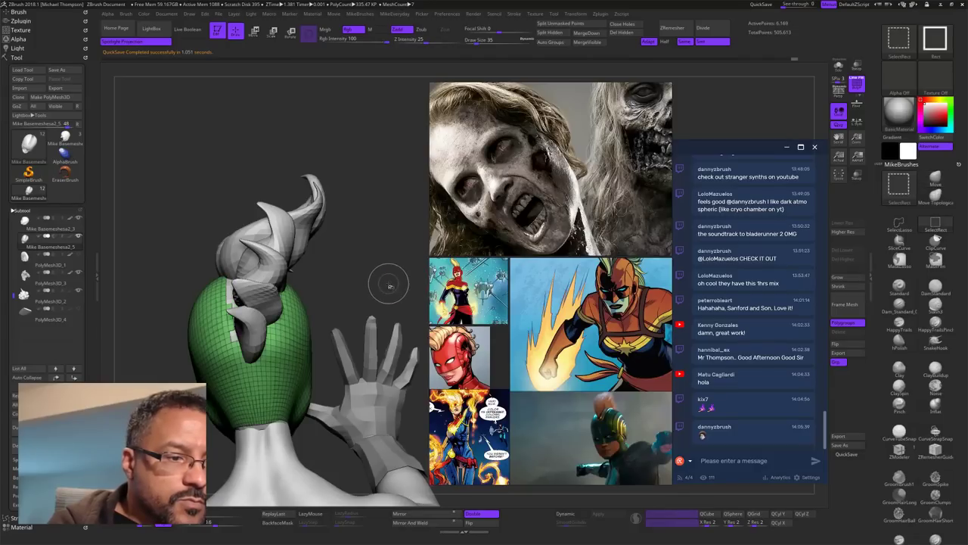
Step: Isolate the helmet and hide the leftover polygons at the back of the crown slot
click(838, 69)
drag(415, 270, 326, 223)
ctrl+shift+drag(214, 201, 283, 184)
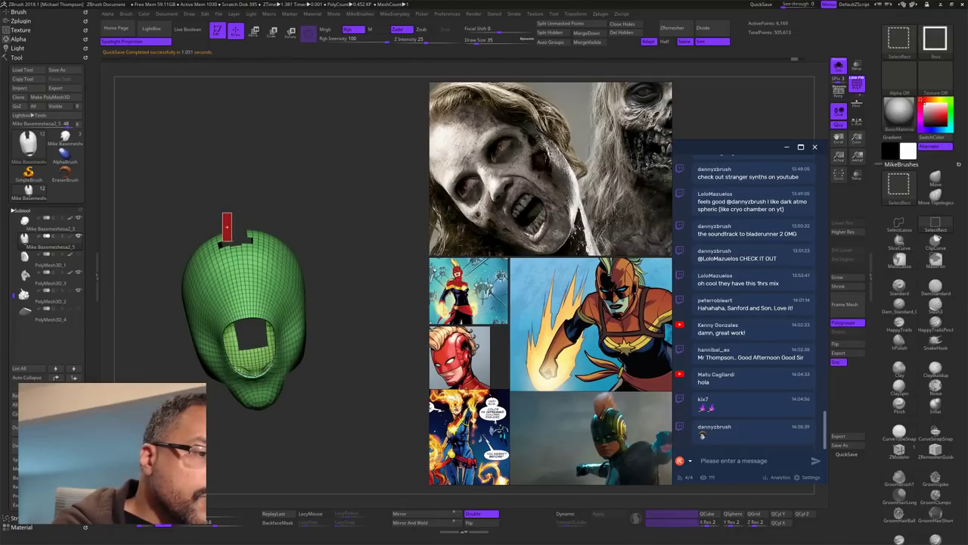
ctrl+alt+shift+drag(232, 241, 251, 238)
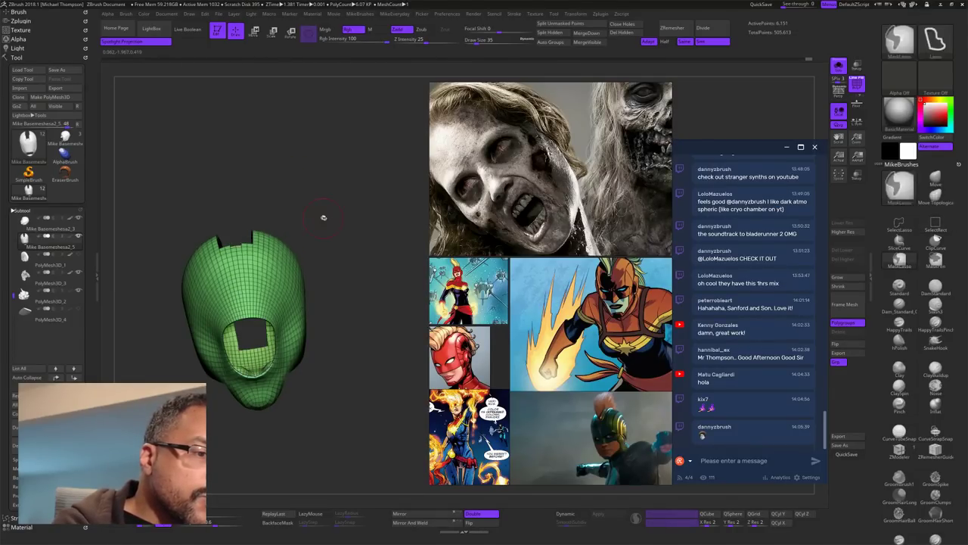
mouse_move(323, 218)
mouse_down()
mouse_move(357, 237)
mouse_move(328, 232)
mouse_move(330, 212)
mouse_up()
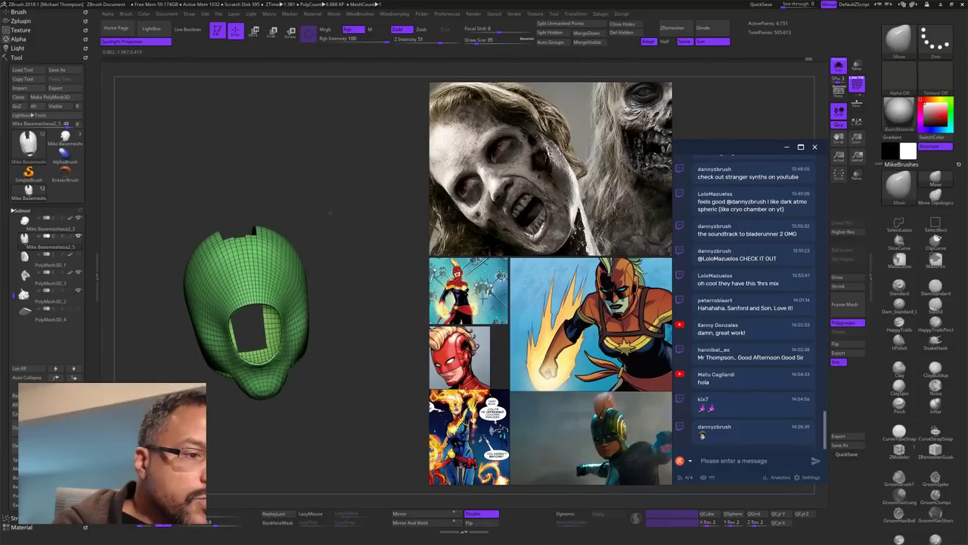
ctrl+alt+shift+drag(222, 222, 243, 239)
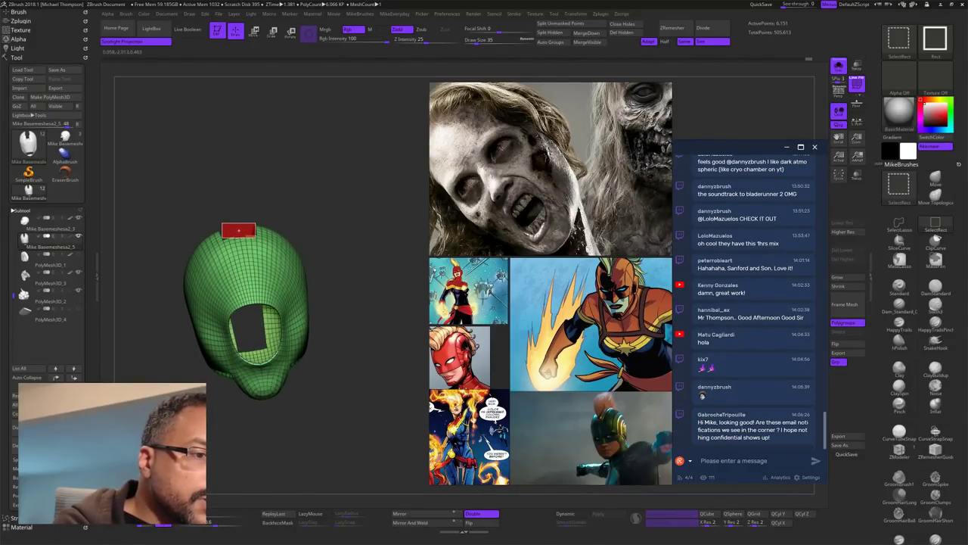
ctrl+alt+shift+drag(256, 238, 278, 207)
ctrl+alt+shift+drag(232, 227, 248, 233)
mouse_move(330, 213)
mouse_down()
mouse_move(338, 294)
mouse_move(367, 294)
mouse_move(376, 335)
mouse_move(368, 330)
mouse_up()
Step: Show only the strip, trim its wider part to an even width with SelectLasso, and return to the slotted helmet
mouse_move(306, 326)
ctrl+alt+shift+mouse_down()
mouse_move(303, 432)
mouse_move(293, 429)
ctrl+alt+shift+mouse_up()
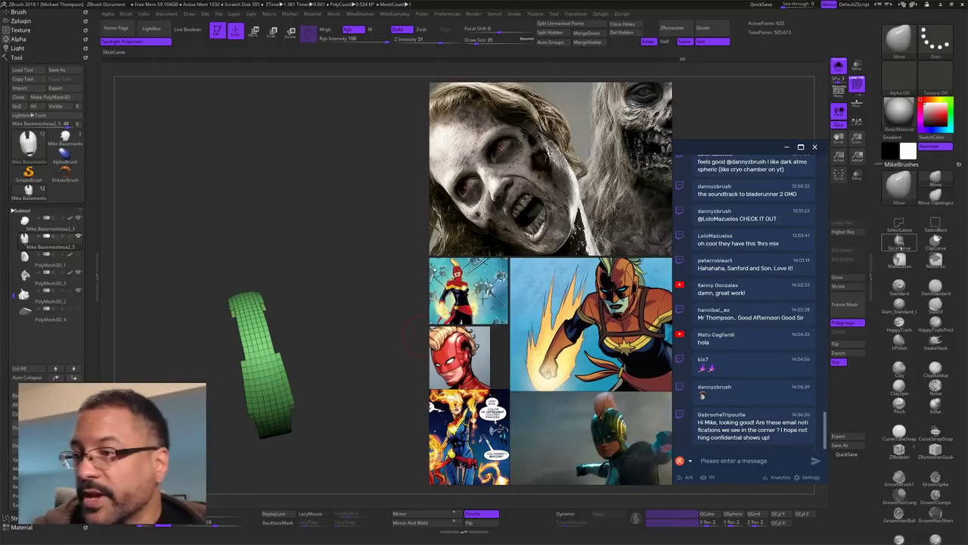
click(902, 224)
mouse_move(299, 337)
ctrl+alt+shift+mouse_down()
mouse_move(295, 387)
mouse_move(277, 292)
ctrl+alt+shift+mouse_up()
drag(342, 312, 353, 357)
mouse_move(294, 285)
ctrl+alt+shift+mouse_down()
mouse_move(307, 369)
mouse_move(281, 351)
mouse_move(254, 283)
ctrl+alt+shift+mouse_up()
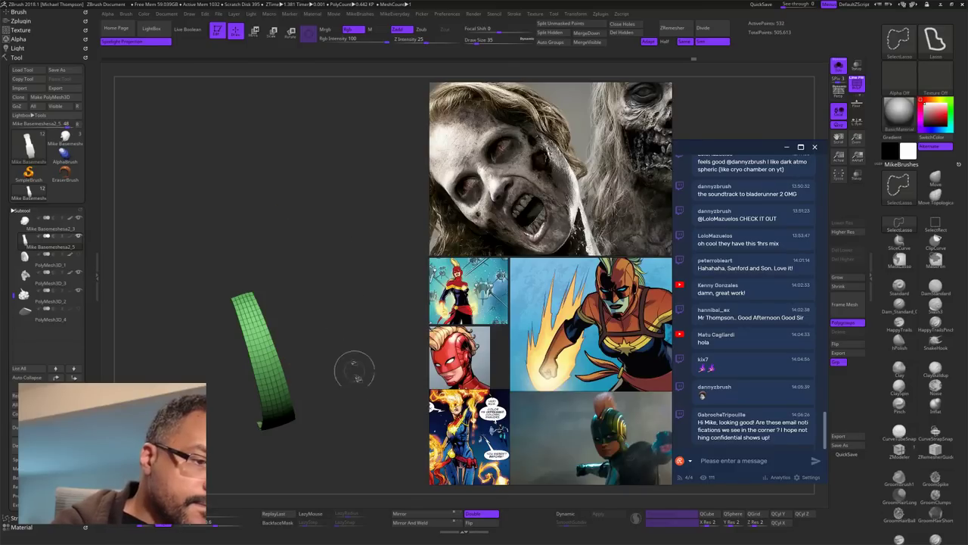
drag(356, 370, 368, 338)
ctrl+shift+click(369, 341)
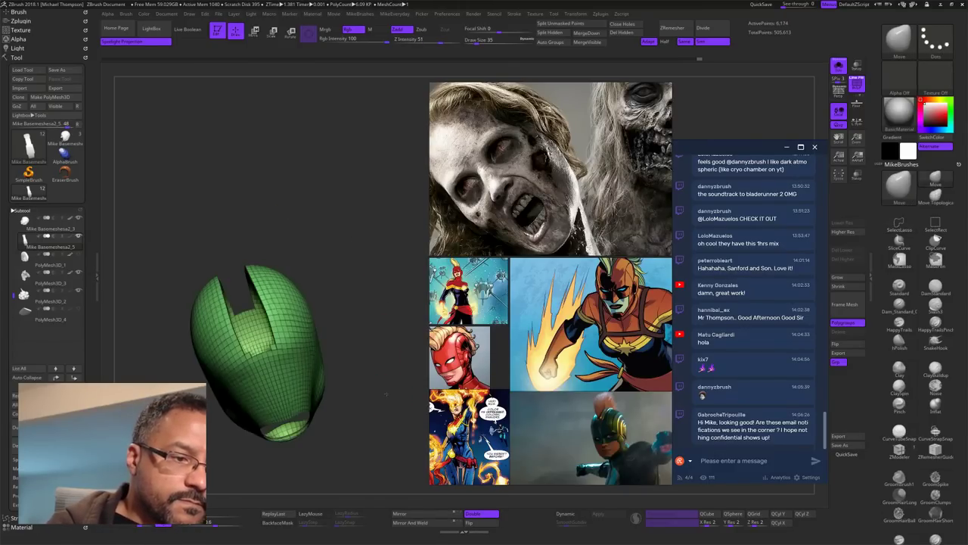
mouse_move(381, 370)
mouse_down()
mouse_move(383, 404)
mouse_move(384, 374)
mouse_move(406, 363)
mouse_move(345, 398)
mouse_move(394, 350)
mouse_move(382, 396)
mouse_move(371, 389)
mouse_move(376, 401)
mouse_up()
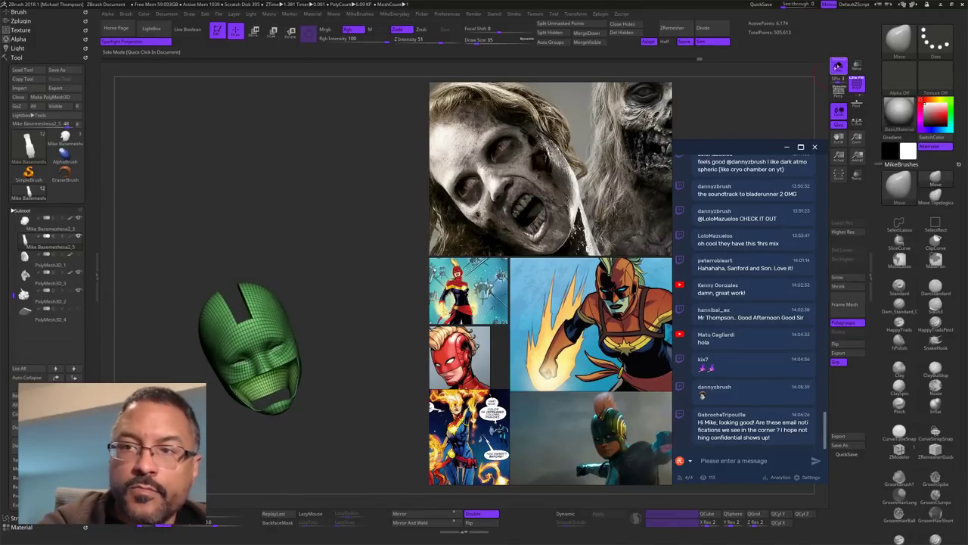
Step: Check the slot against the hair, show only the strip, and lasso-trim both long edges and one end
click(839, 67)
drag(379, 380, 231, 340)
drag(410, 340, 390, 277)
click(838, 67)
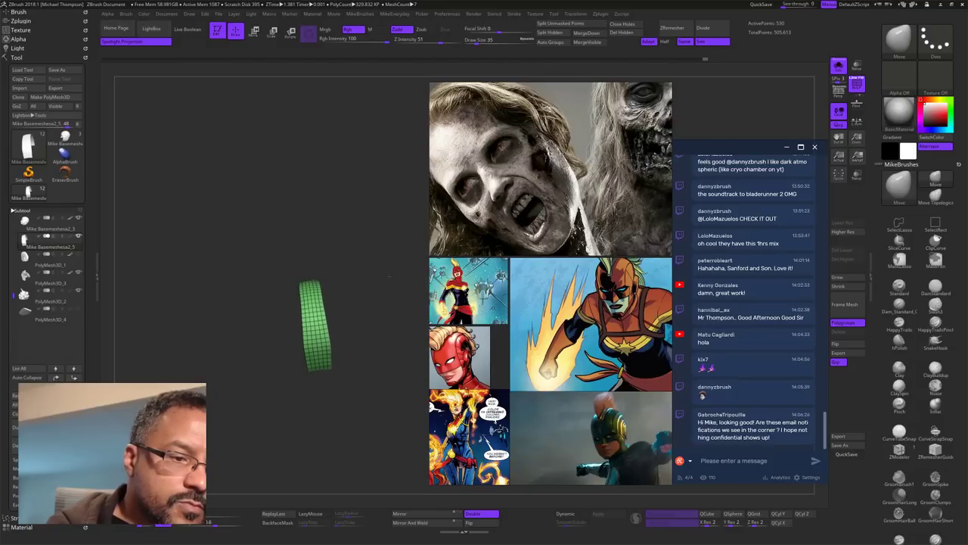
key(ctrl+shift)
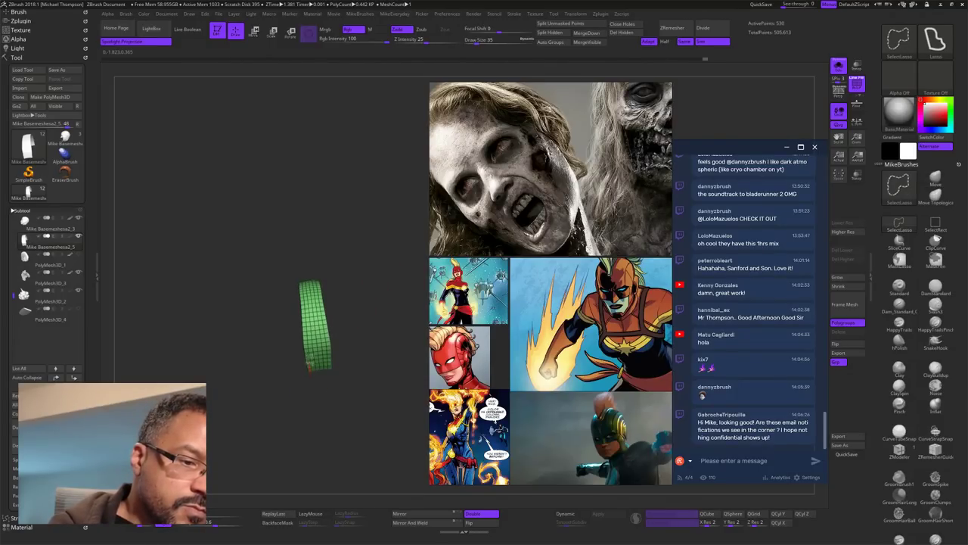
ctrl+alt+shift+drag(302, 279, 270, 325)
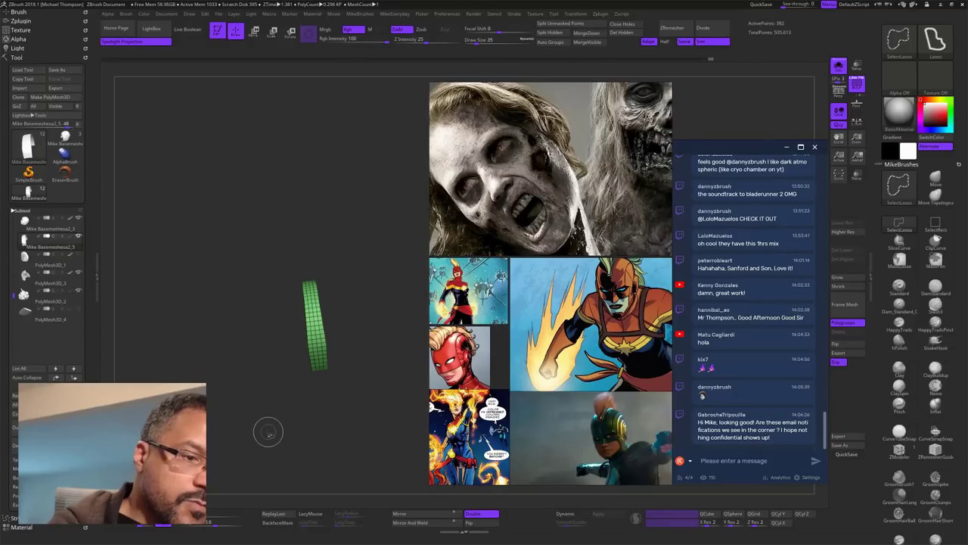
drag(365, 388, 341, 428)
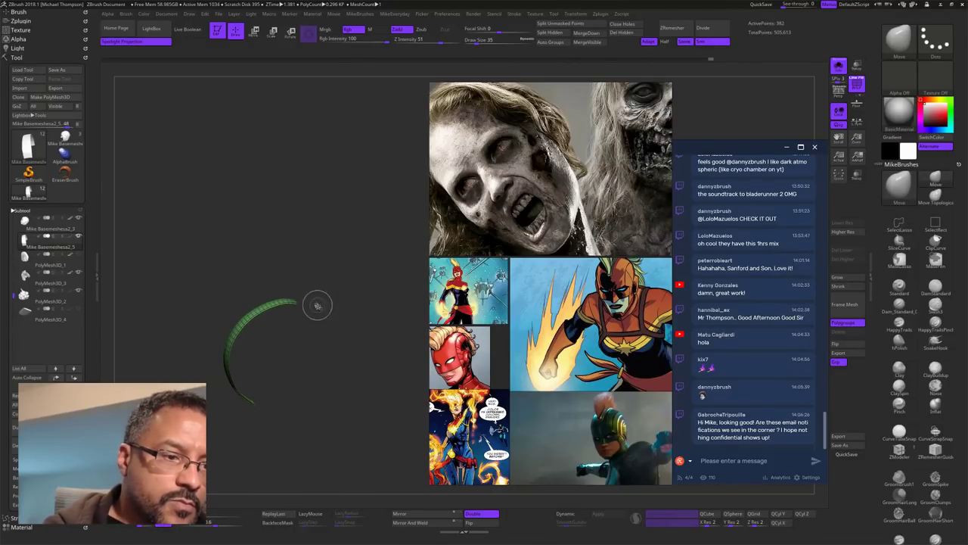
mouse_move(315, 292)
ctrl+alt+shift+mouse_down()
mouse_move(295, 313)
mouse_move(282, 301)
mouse_move(285, 244)
ctrl+alt+shift+mouse_up()
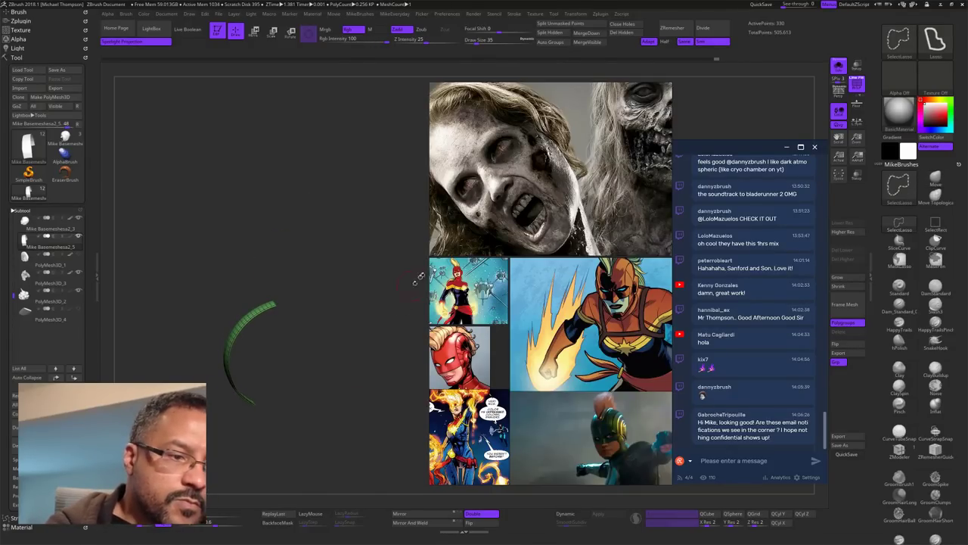
Step: Return to the slotted helmet and lasso-hide the leftover polygons at the end of the slot
mouse_move(419, 305)
mouse_down()
mouse_move(361, 341)
mouse_move(383, 353)
mouse_move(393, 233)
mouse_up()
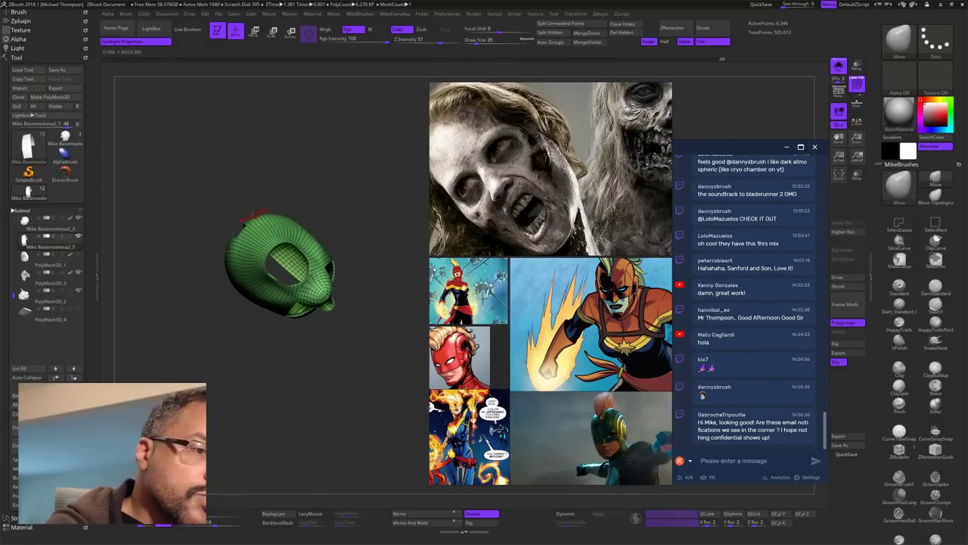
drag(235, 183, 258, 192)
key(f)
drag(356, 100, 305, 271)
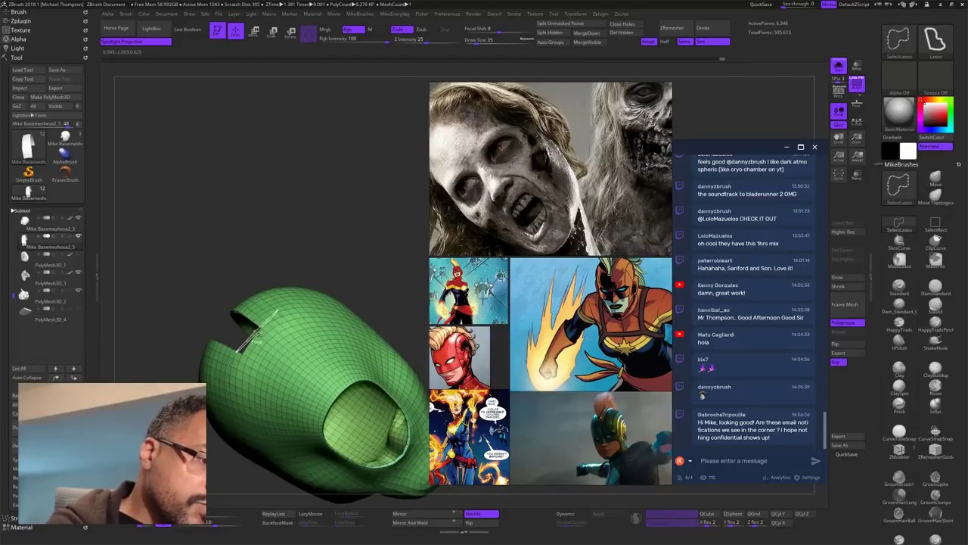
drag(298, 233, 282, 233)
key(ctrl+shift)
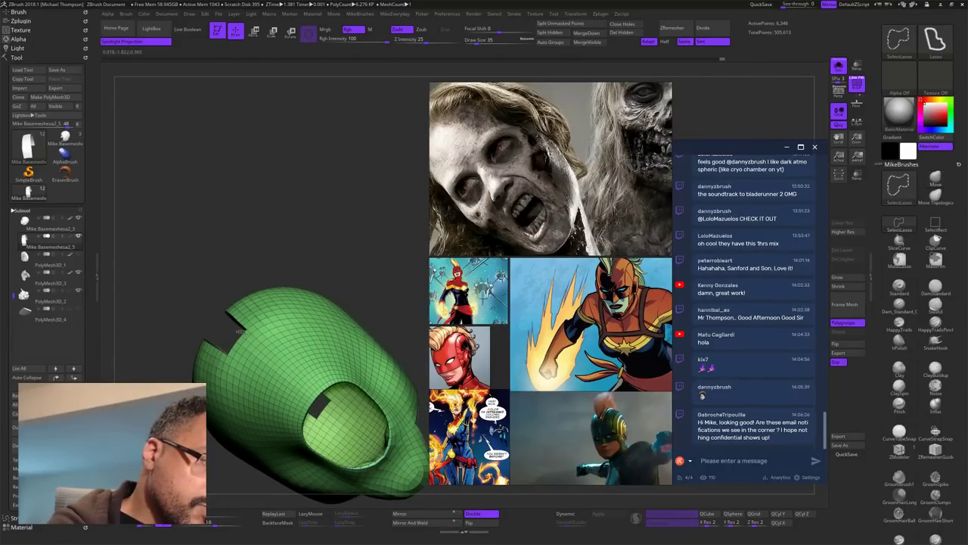
ctrl+alt+shift+drag(235, 339, 233, 335)
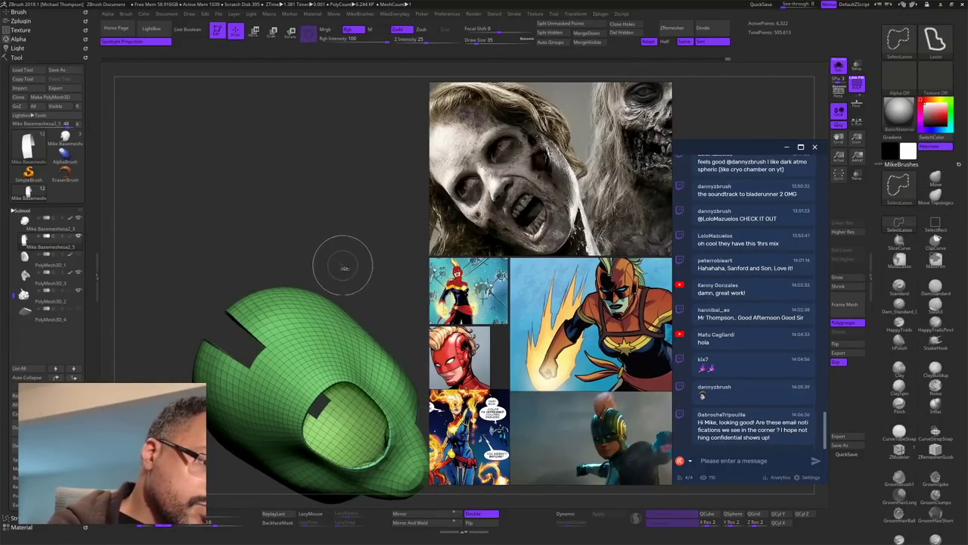
Step: Trim the strip's end below the lowest hair tuft with the full figure shown, and bring back the slotted helmet
mouse_move(366, 259)
ctrl+shift+mouse_down()
mouse_move(383, 260)
mouse_move(397, 365)
mouse_move(384, 340)
mouse_move(382, 372)
mouse_move(418, 274)
mouse_move(400, 288)
mouse_move(375, 286)
ctrl+shift+mouse_up()
click(838, 65)
mouse_move(414, 220)
mouse_down()
mouse_move(364, 270)
mouse_move(389, 240)
mouse_move(407, 242)
mouse_move(398, 219)
mouse_move(386, 235)
mouse_move(404, 253)
mouse_move(409, 244)
mouse_up()
ctrl+shift+click(388, 244)
drag(378, 274, 371, 282)
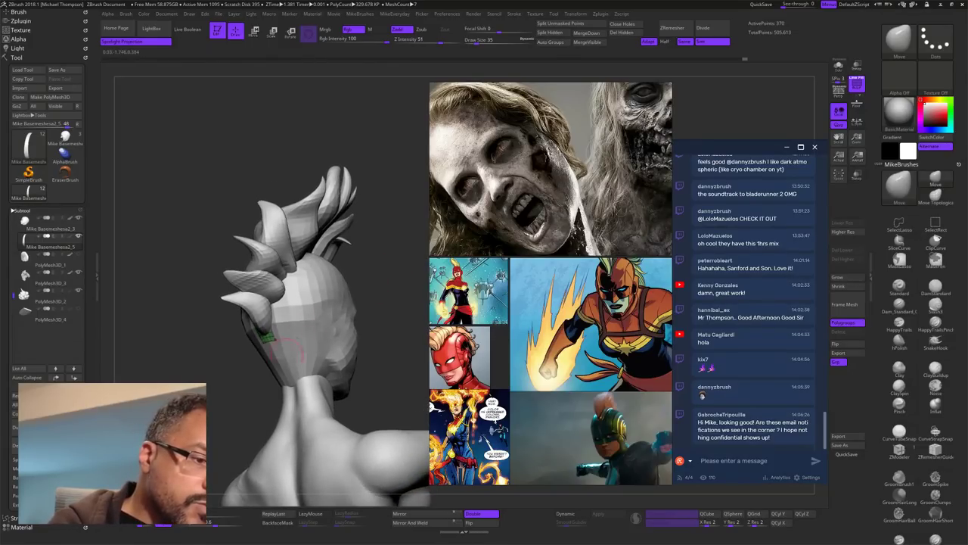
ctrl+alt+shift+drag(252, 343, 257, 337)
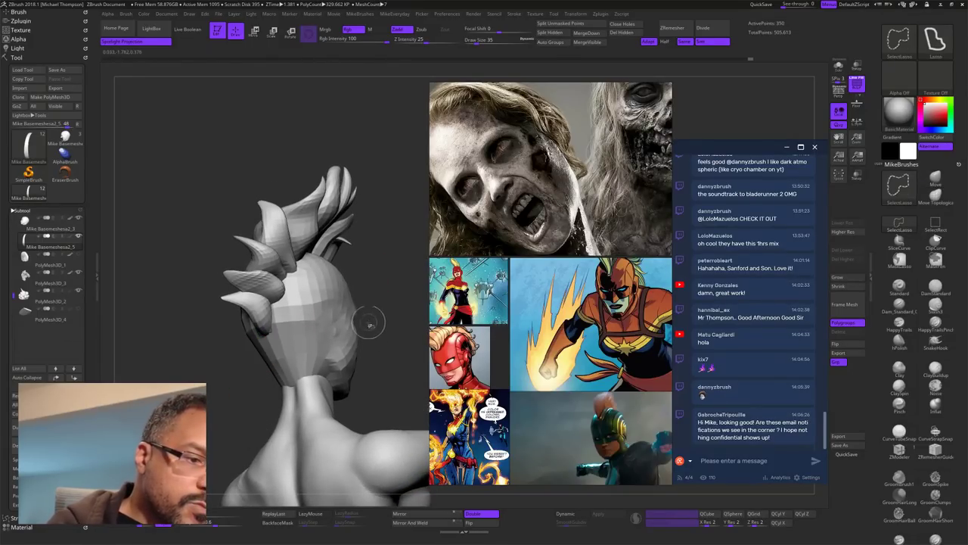
mouse_move(370, 324)
ctrl+shift+mouse_down()
mouse_move(392, 339)
mouse_move(357, 355)
mouse_move(304, 354)
mouse_move(413, 309)
mouse_move(403, 333)
mouse_move(389, 307)
mouse_move(379, 344)
ctrl+shift+mouse_up()
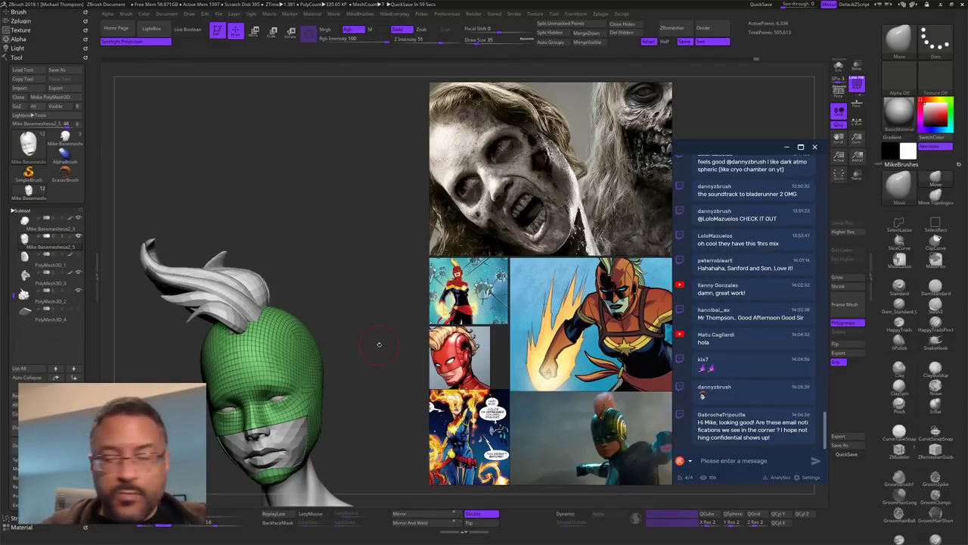
Step: Inspect the slotted helmet on the head and isolate it from the other subtools
mouse_move(55, 224)
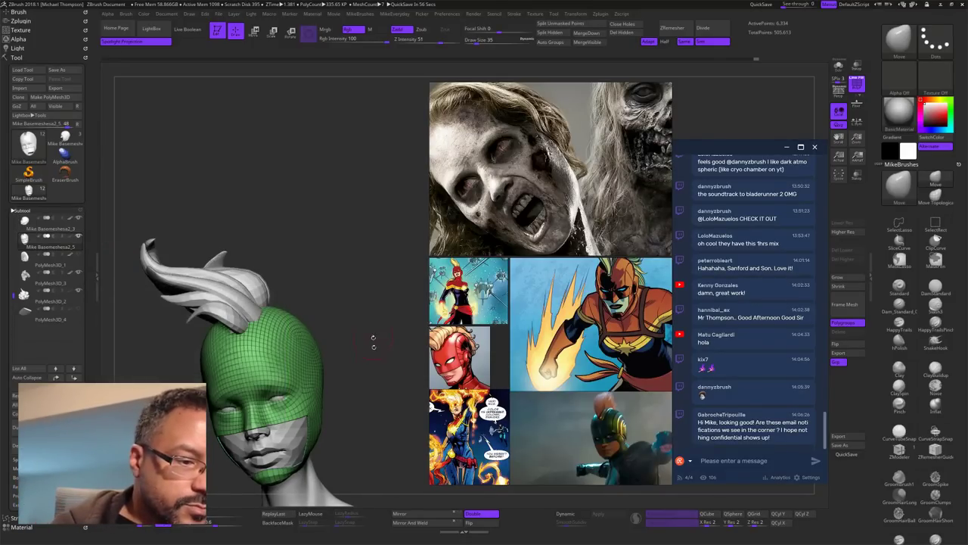
drag(372, 339, 395, 292)
drag(411, 372, 386, 375)
click(839, 66)
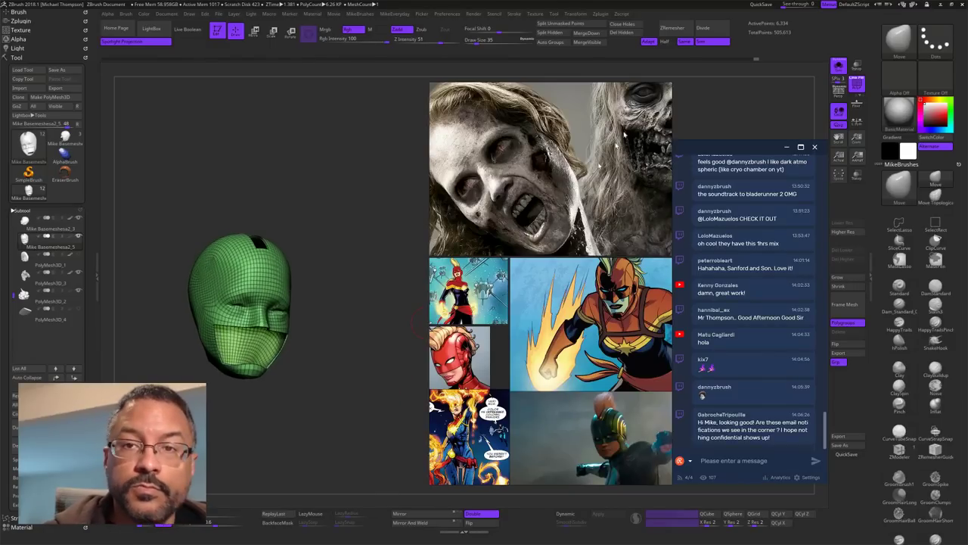
Step: Delete the helmet mask's hidden polygons and show it together with the rest of the figure again
click(633, 32)
mouse_move(375, 367)
mouse_down()
mouse_move(357, 375)
mouse_move(389, 350)
mouse_move(383, 409)
mouse_move(408, 401)
mouse_move(384, 401)
mouse_move(410, 383)
mouse_move(406, 405)
mouse_move(408, 385)
mouse_up()
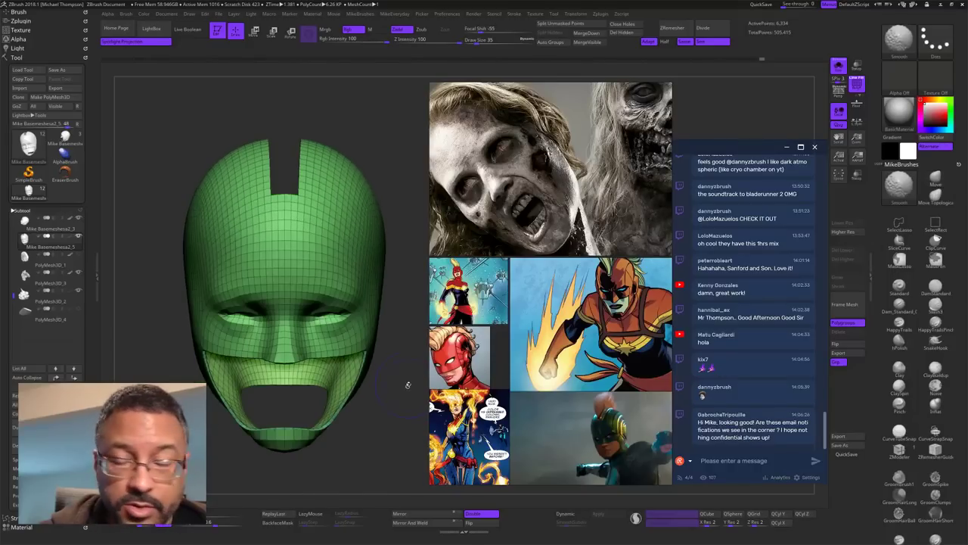
click(839, 67)
mouse_move(392, 419)
mouse_down()
mouse_move(415, 397)
mouse_move(410, 382)
mouse_up()
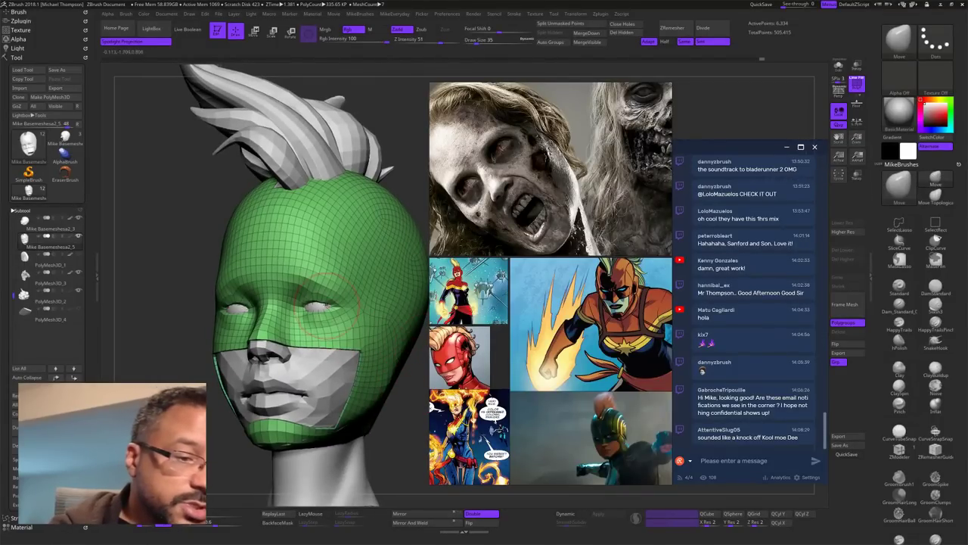
Step: Reshape the mask around the eyes with the Move brush to clear the eyeballs, reducing the draw size to 16
drag(318, 308, 320, 316)
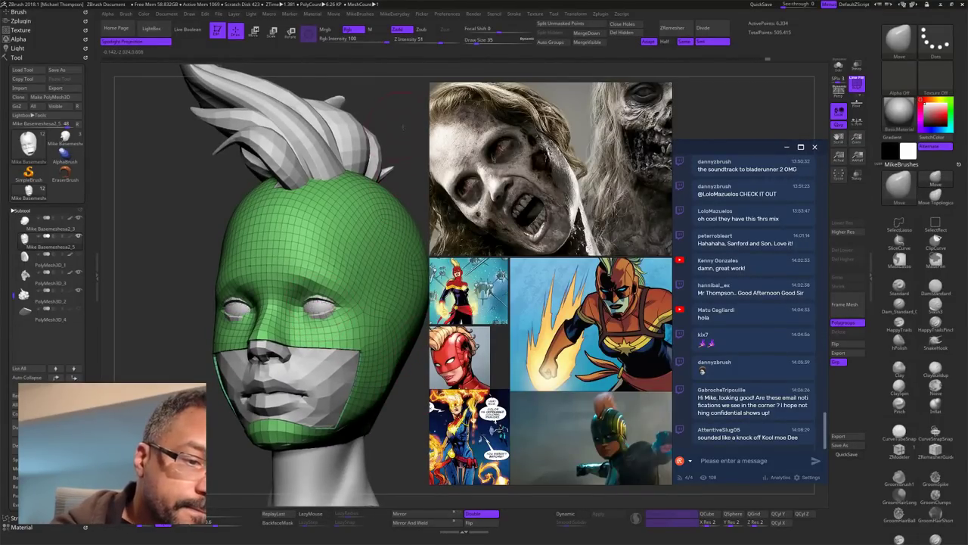
drag(403, 127, 384, 175)
key(s)
click(374, 323)
mouse_move(385, 333)
mouse_down()
mouse_move(365, 318)
mouse_move(375, 306)
mouse_move(352, 299)
mouse_up()
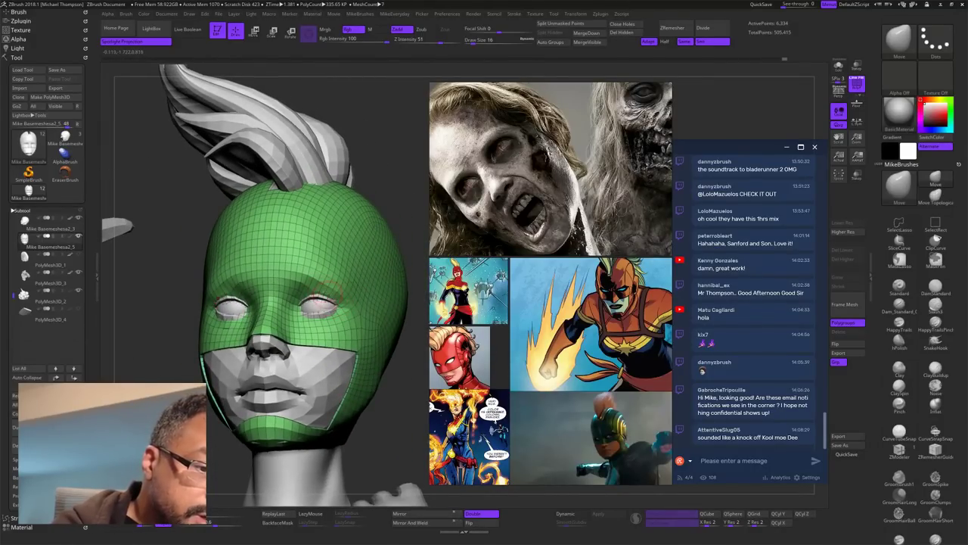
right_drag(294, 296, 302, 307)
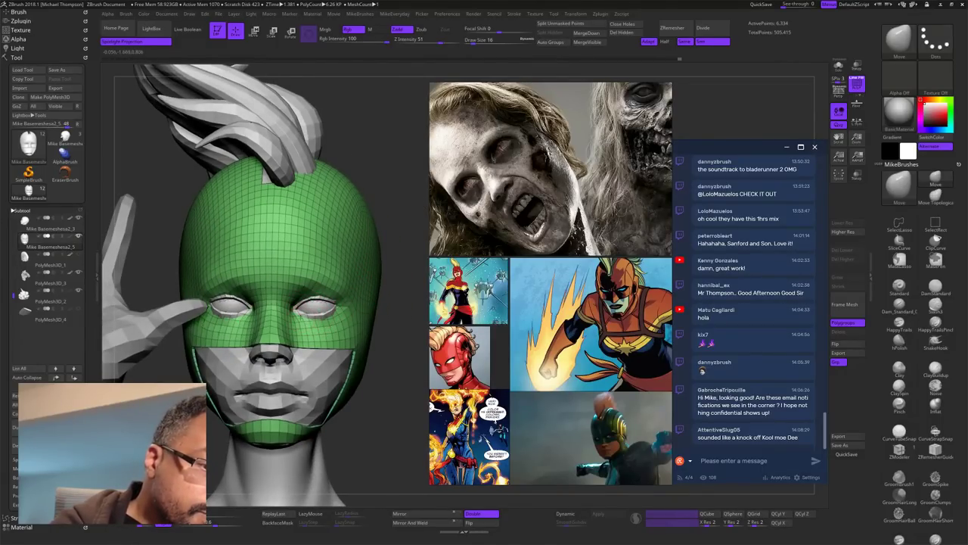
Step: Examine the mask's eye openings and overall fit on the head from the front, side and below
drag(412, 313, 363, 312)
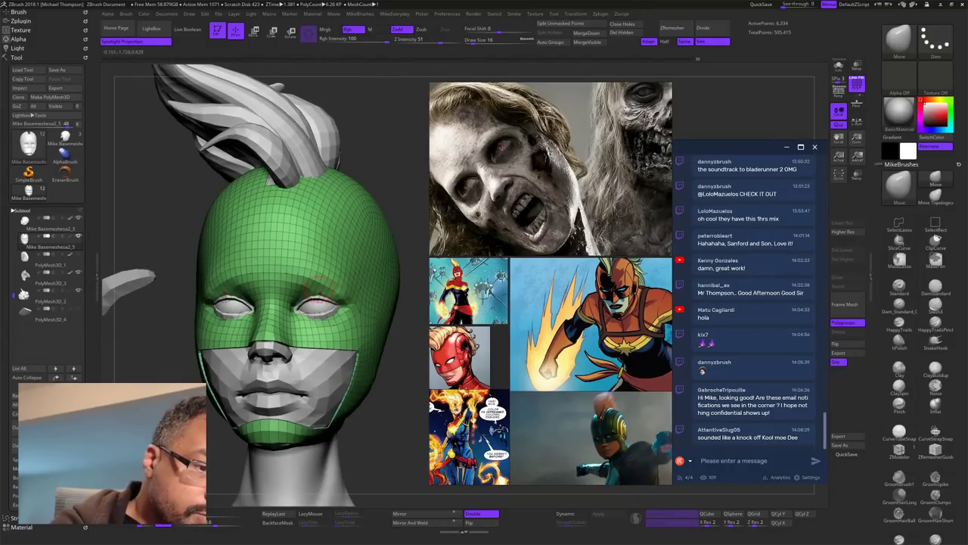
mouse_move(400, 379)
mouse_down()
mouse_move(415, 388)
mouse_move(410, 369)
mouse_up()
drag(415, 327, 404, 304)
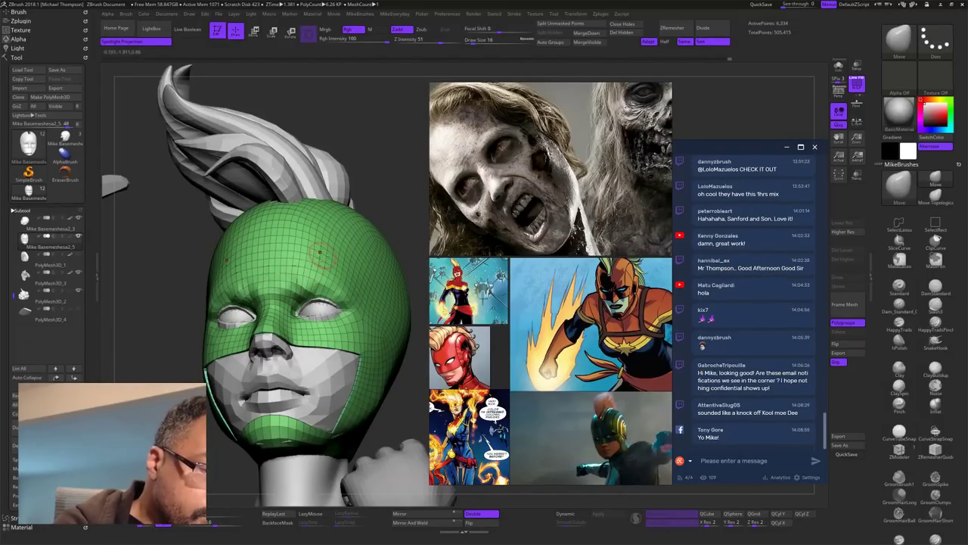
drag(398, 184, 312, 221)
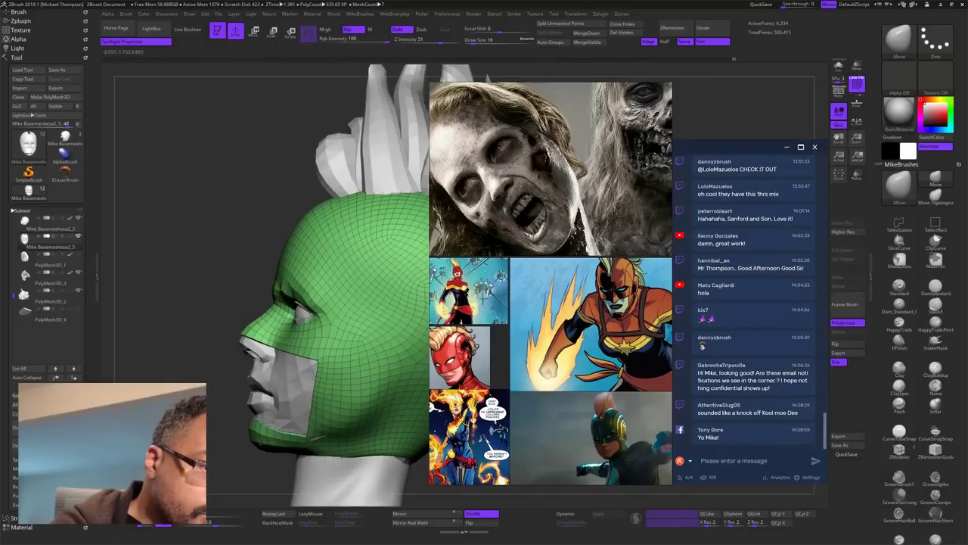
drag(261, 247, 289, 277)
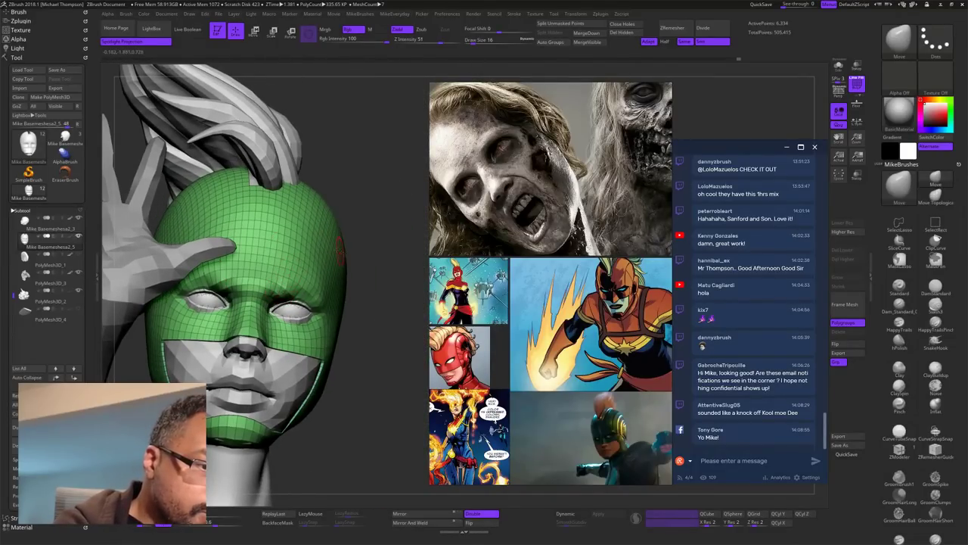
mouse_move(361, 253)
mouse_down()
mouse_move(288, 249)
mouse_move(247, 340)
mouse_up()
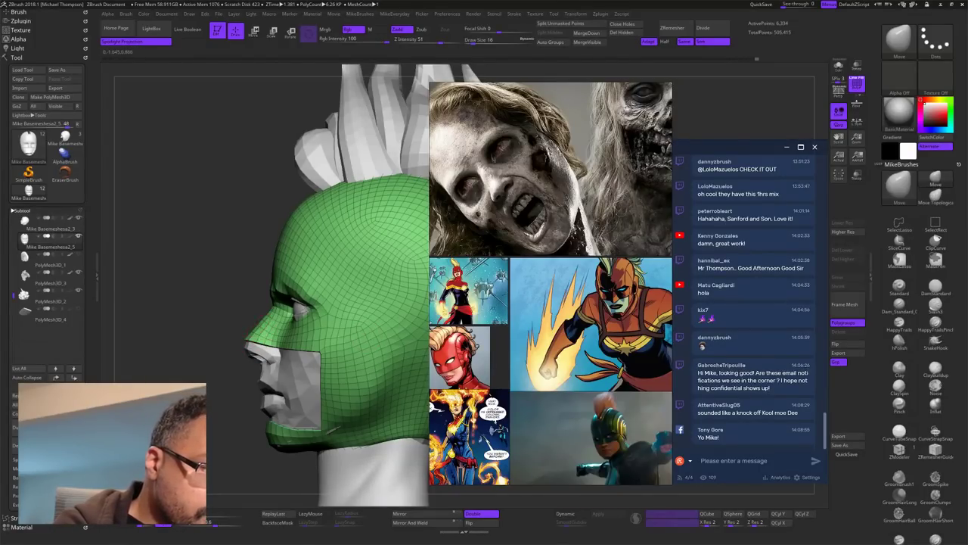
drag(381, 332, 350, 361)
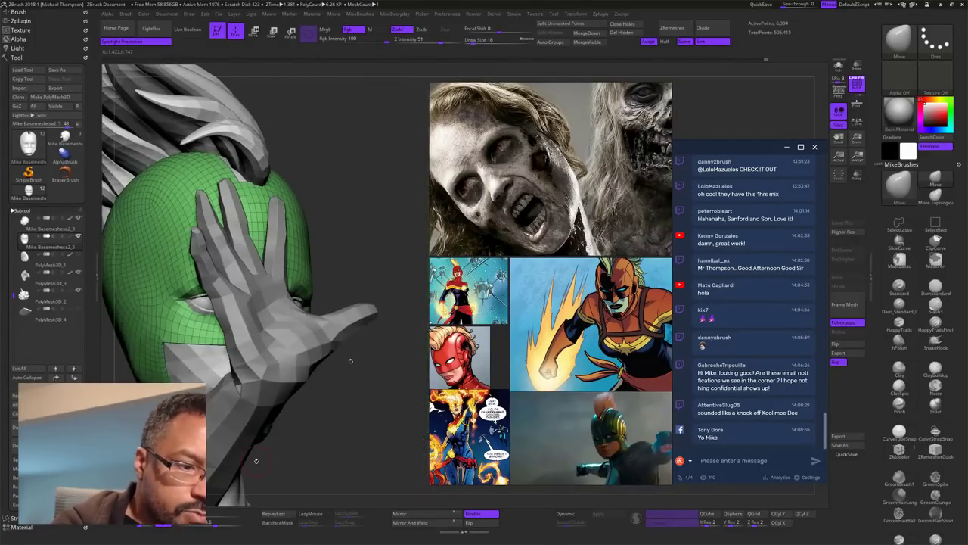
drag(414, 315, 396, 287)
mouse_move(387, 361)
mouse_down()
mouse_move(377, 393)
mouse_move(400, 391)
mouse_move(387, 363)
mouse_up()
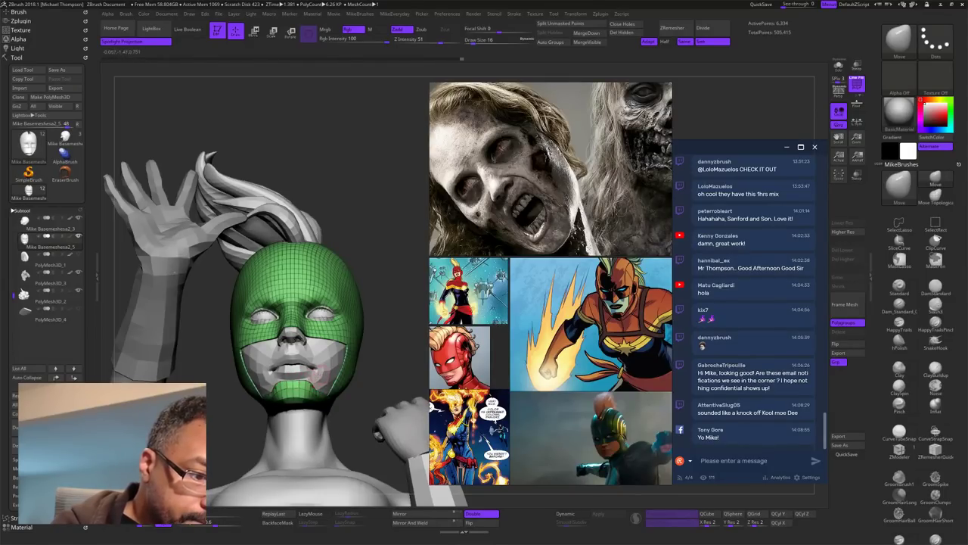
Step: Nudge the mask's chin edge below the mouth with the Move brush and check the helmet in profile
drag(412, 321, 393, 334)
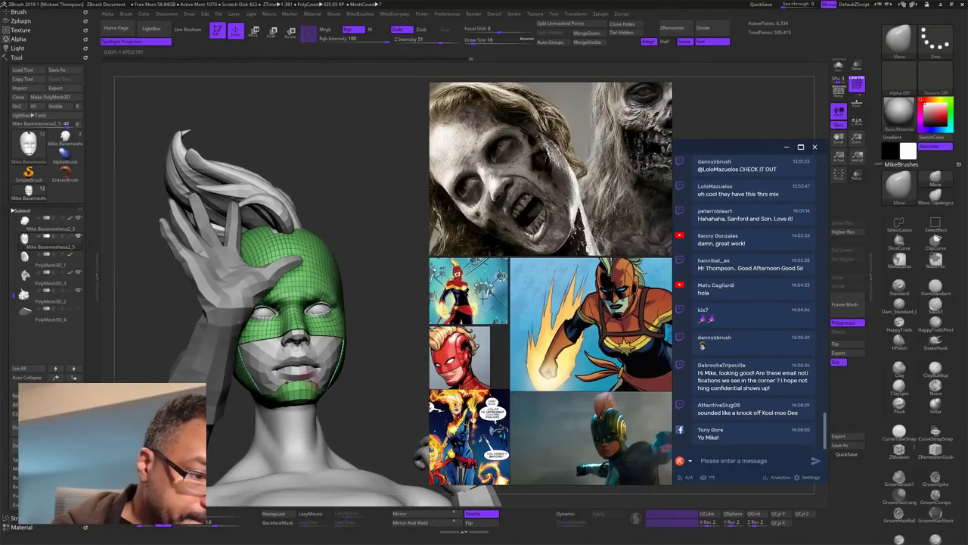
drag(311, 378, 313, 377)
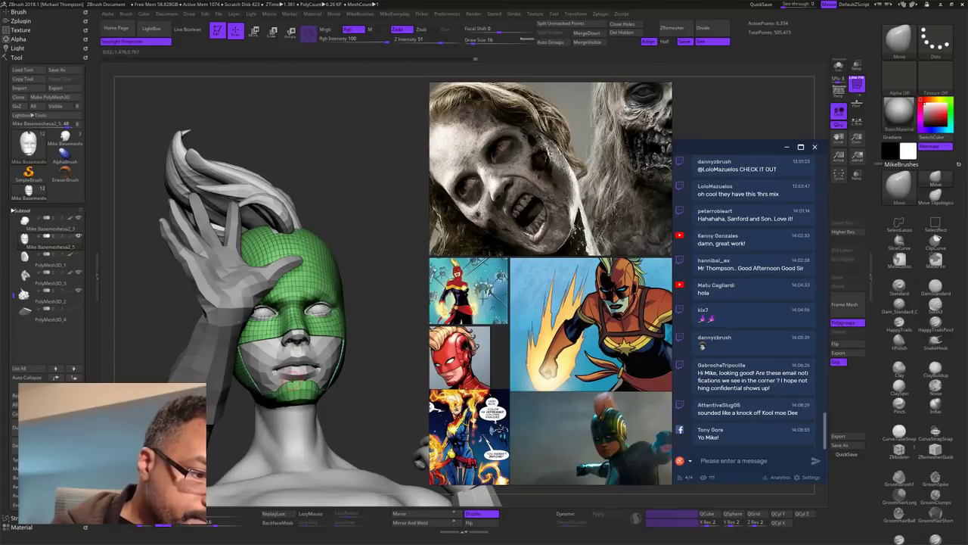
drag(421, 367, 383, 371)
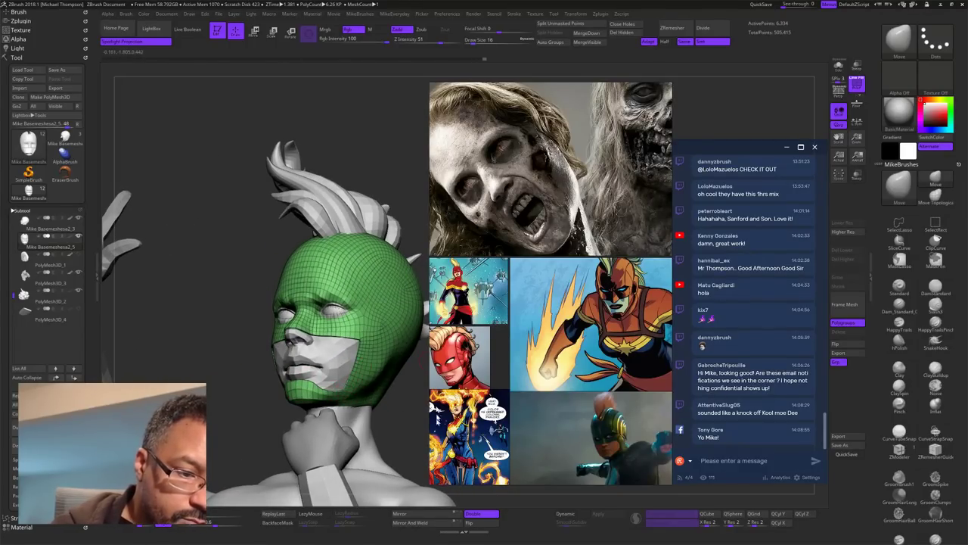
drag(421, 407, 361, 404)
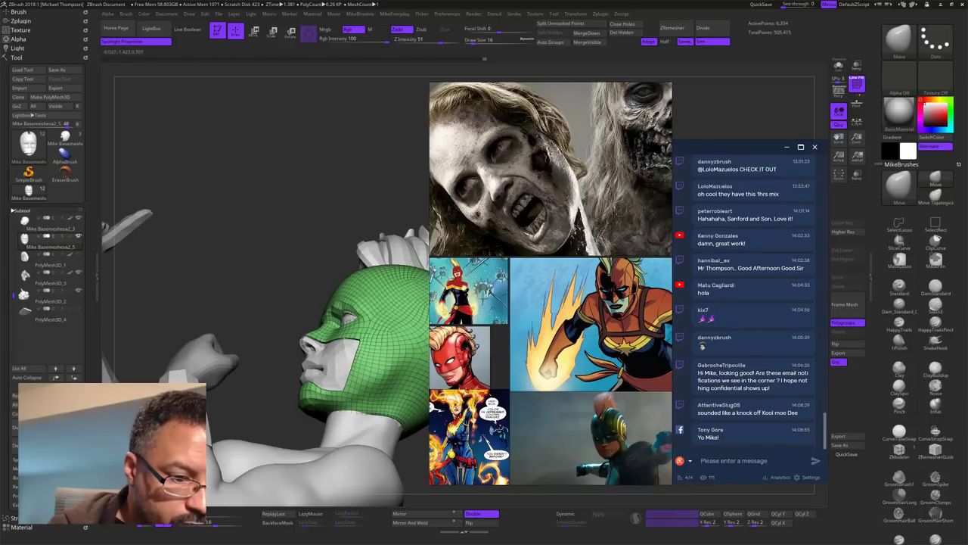
alt+drag(426, 463, 490, 359)
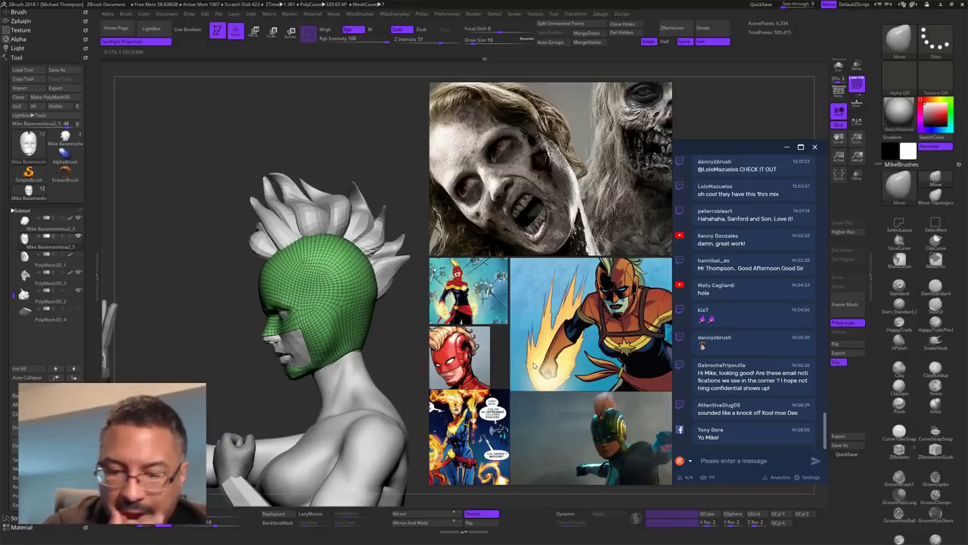
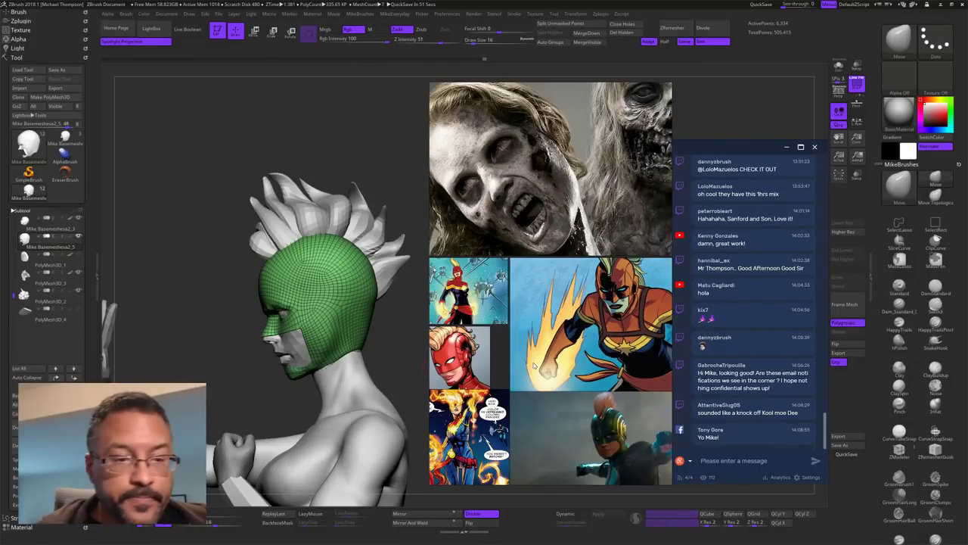
drag(391, 330, 421, 328)
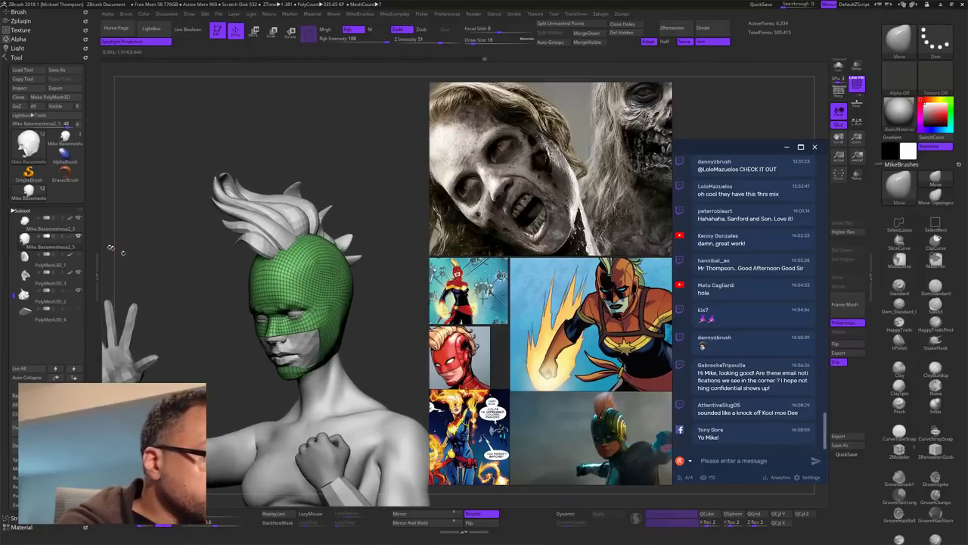
Step: Duplicate the helmet mask subtool and replace the copy with a quick X-axis cylinder
click(29, 428)
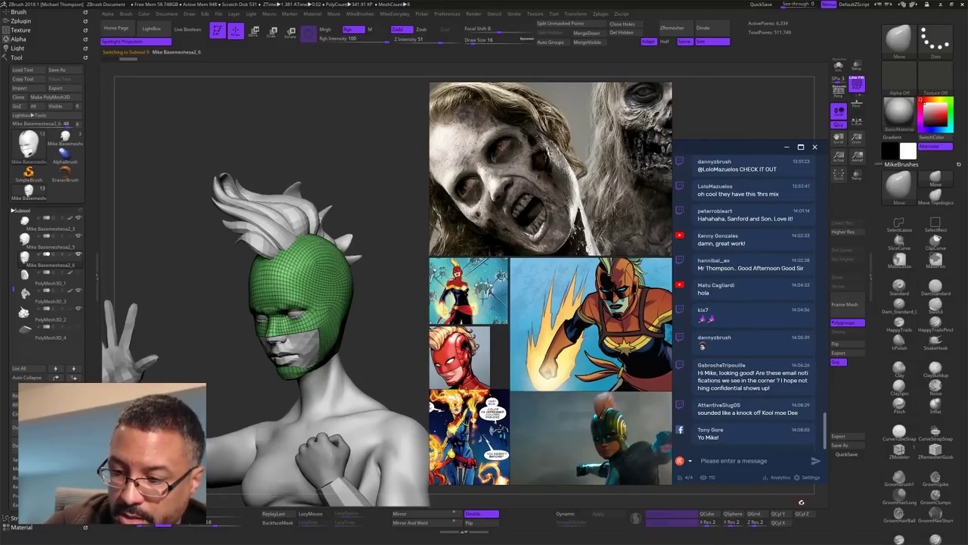
click(782, 514)
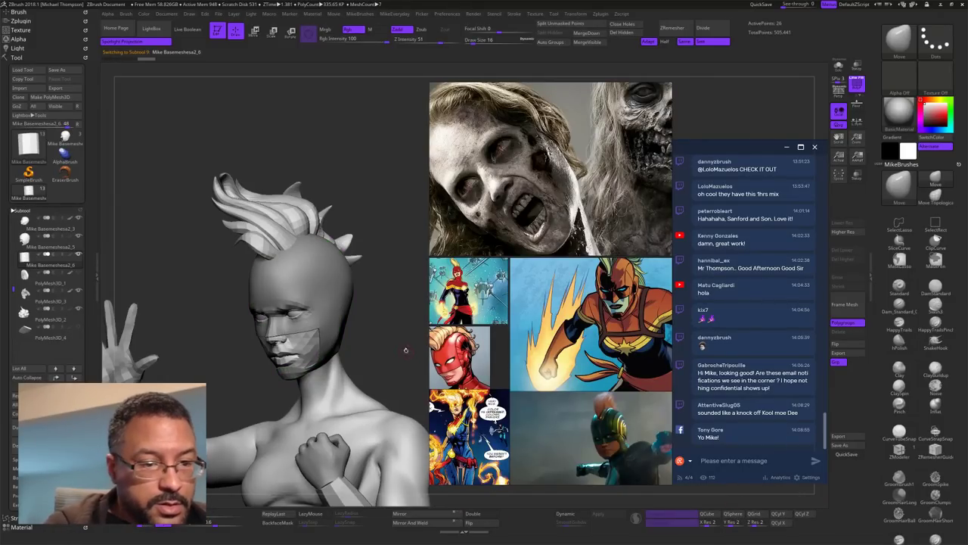
alt+drag(406, 351, 387, 323)
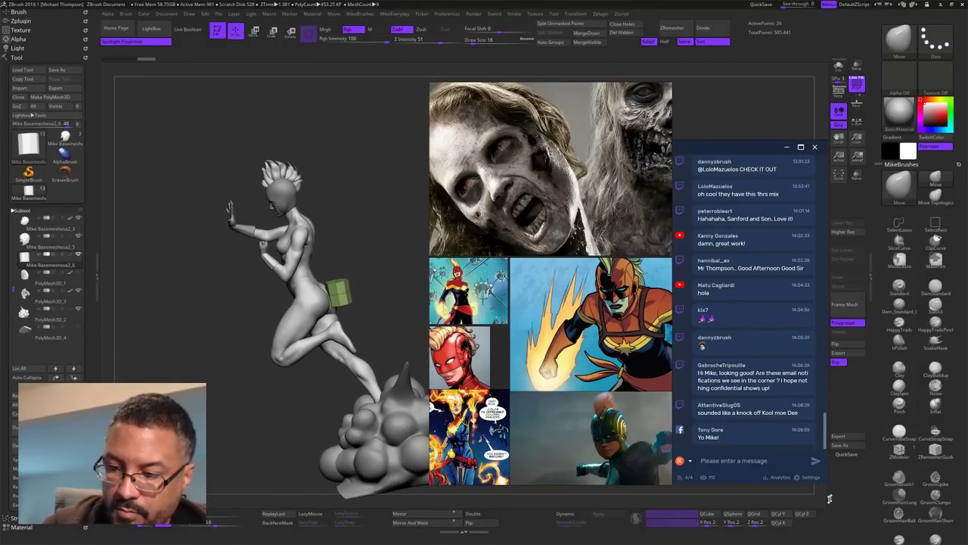
click(805, 514)
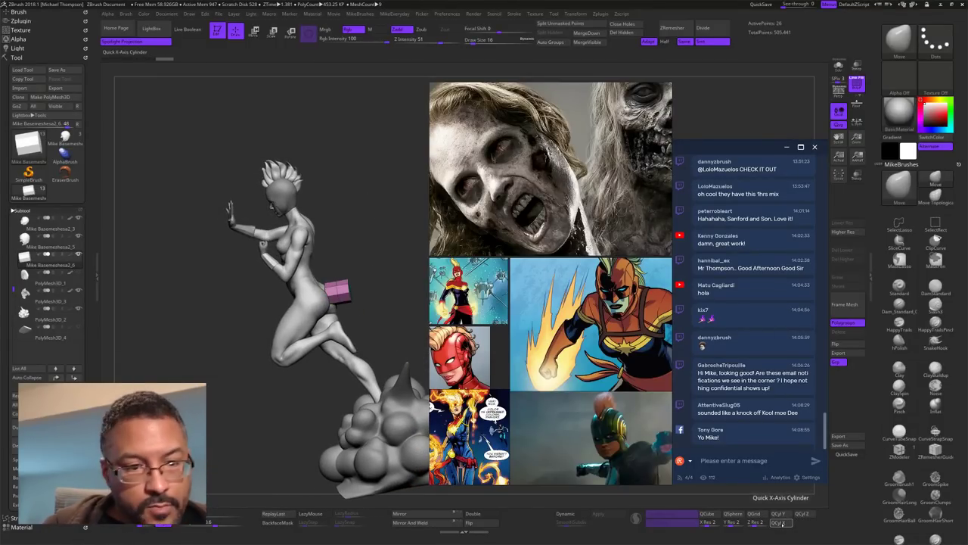
click(780, 522)
drag(415, 355, 366, 304)
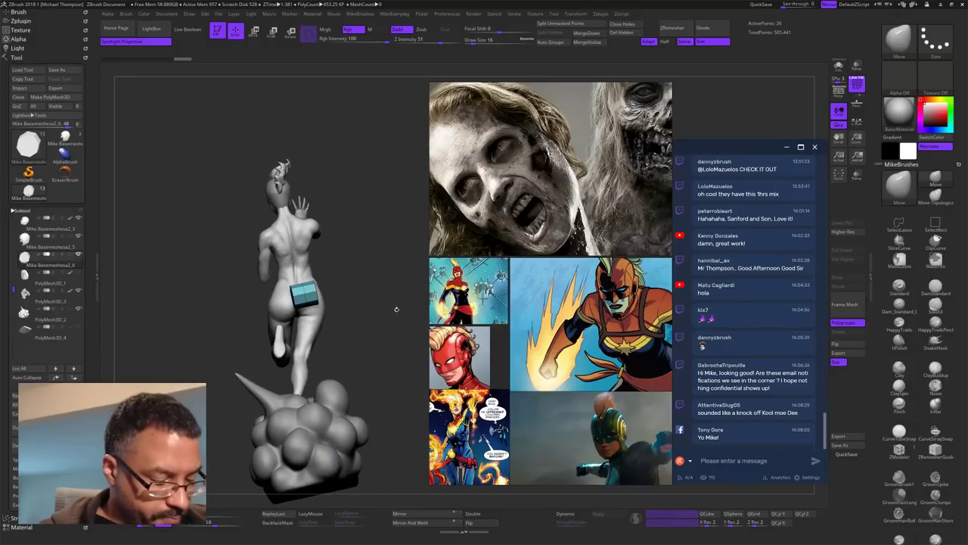
Step: Raise the cylinder from the hips to the height of the head with the Move gizmo
key(w)
click(273, 145)
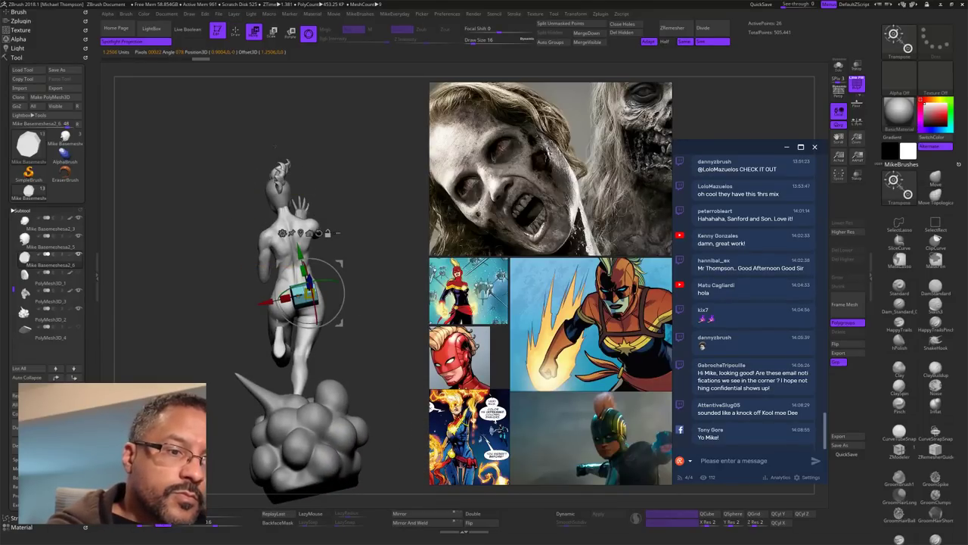
drag(300, 252, 274, 150)
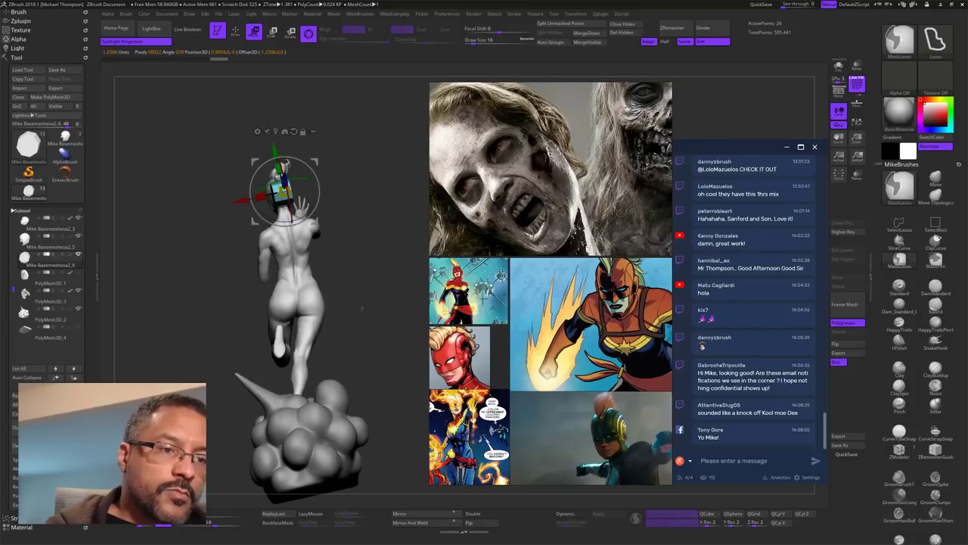
key(ctrl+z)
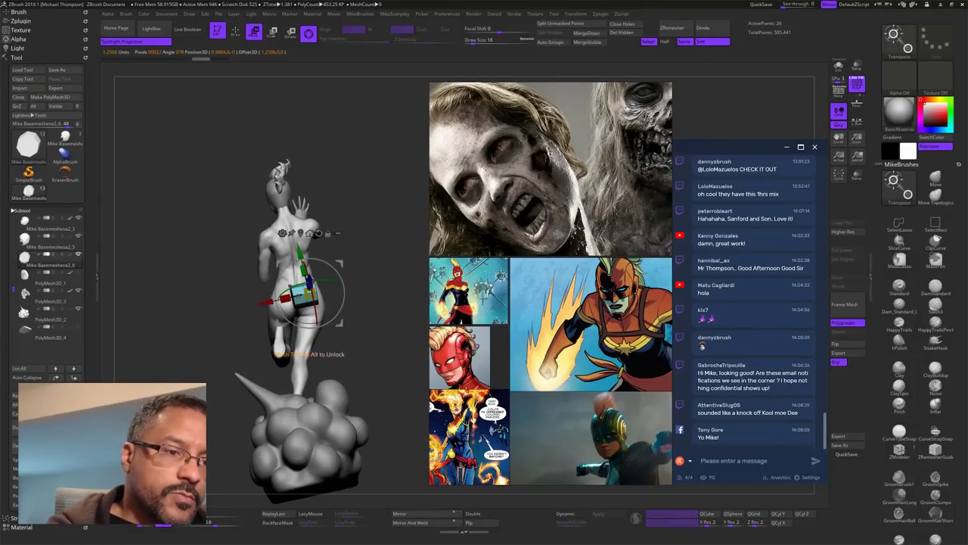
drag(293, 219, 279, 159)
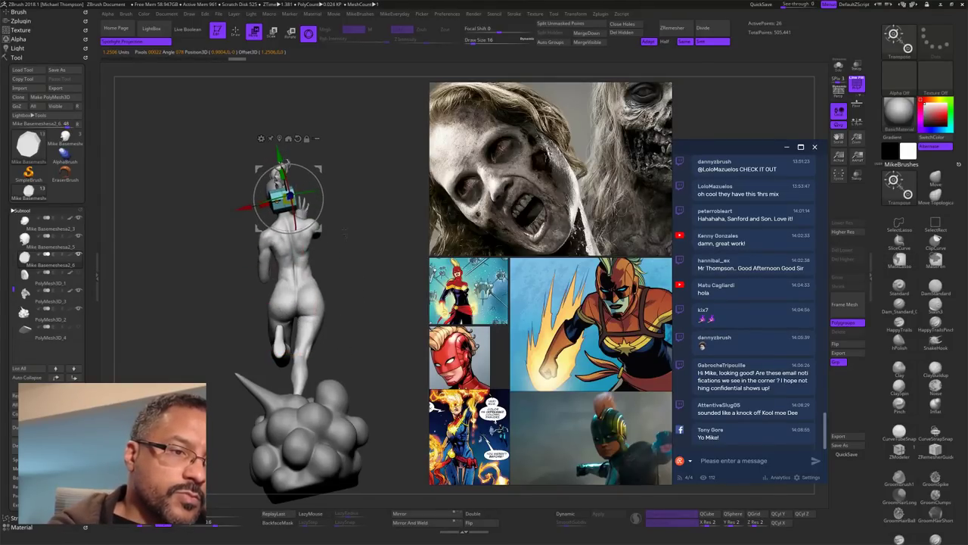
Step: Slide the cylinder forward into the head in side view, adjust its height and scale it down uniformly
drag(333, 244, 452, 447)
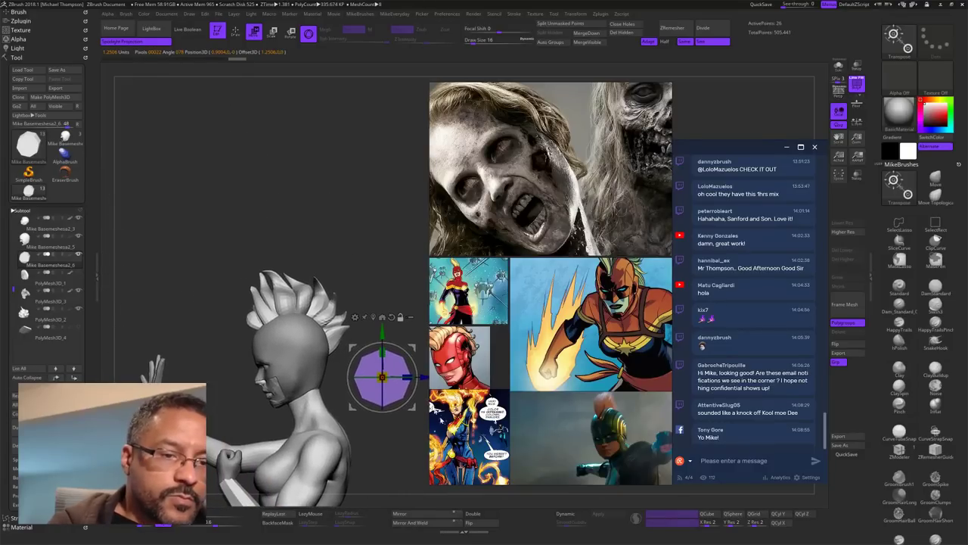
drag(429, 377, 343, 378)
drag(296, 331, 296, 302)
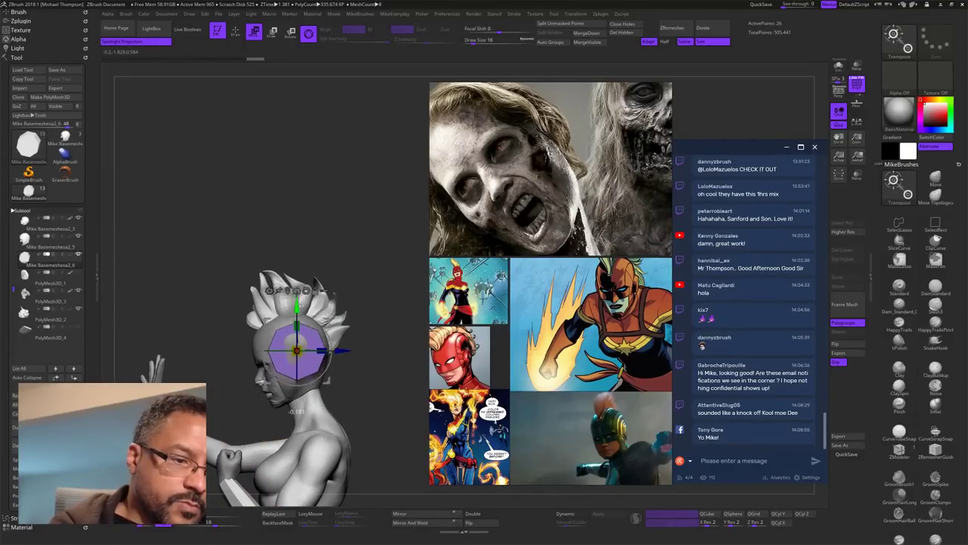
drag(296, 348, 297, 355)
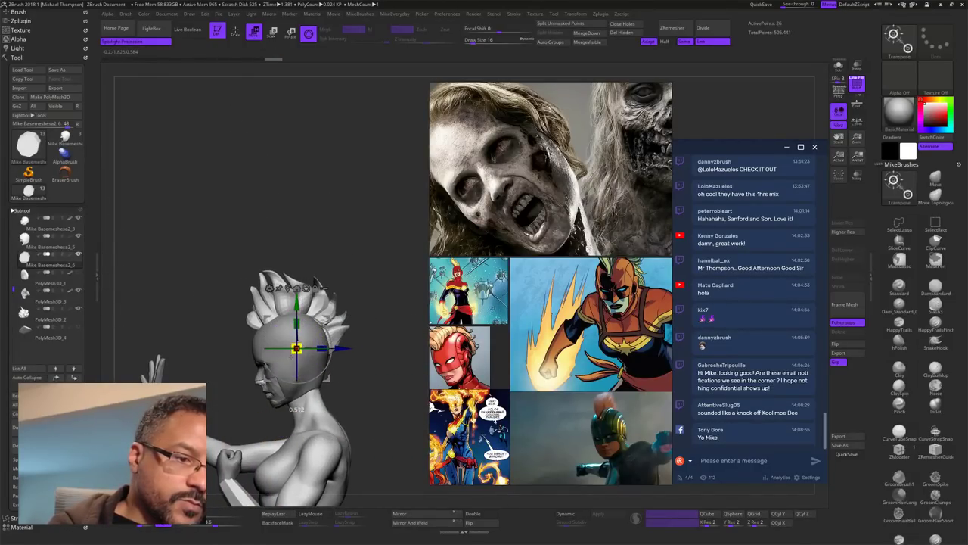
Step: Position the cylinder across the head in front view so its ends stick out on both sides of the helmet
drag(378, 295, 444, 295)
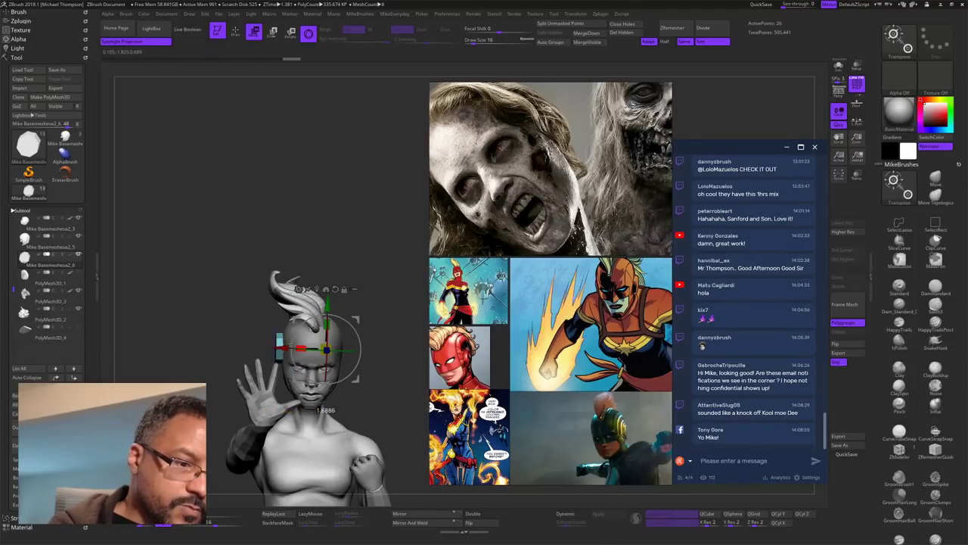
drag(283, 348, 277, 348)
key(ctrl+z)
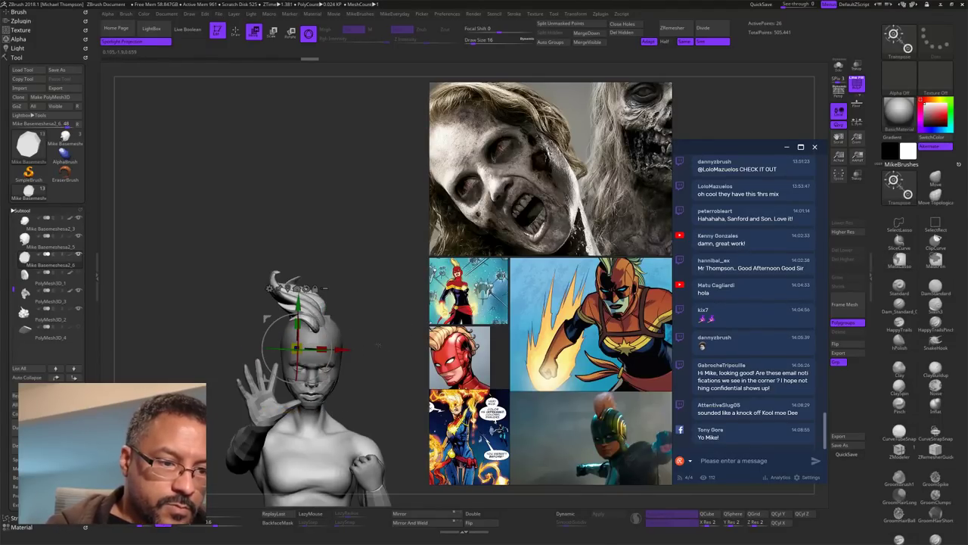
key(ctrl+z)
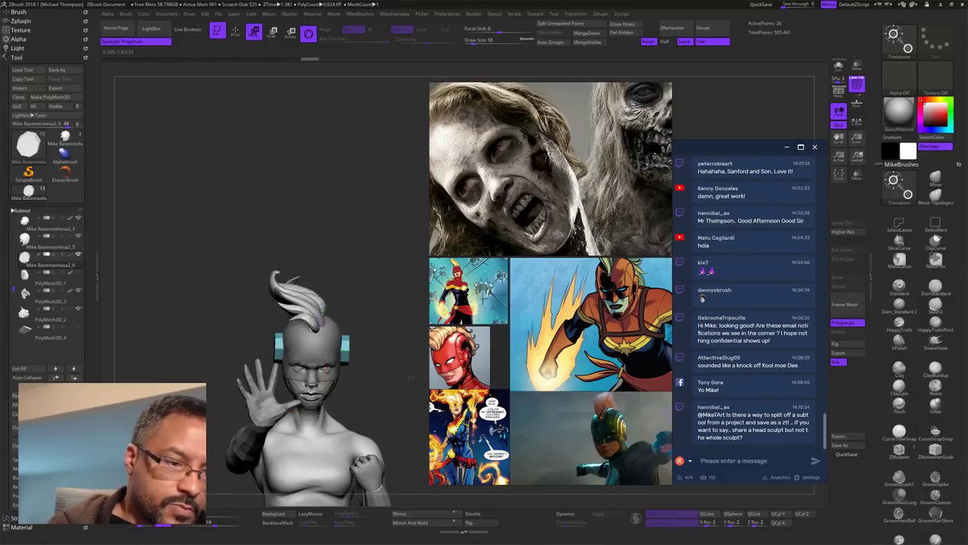
Step: Scale the cylinder down slightly and lower it to ear level, aligning it in side and front views
shift+drag(410, 376, 333, 379)
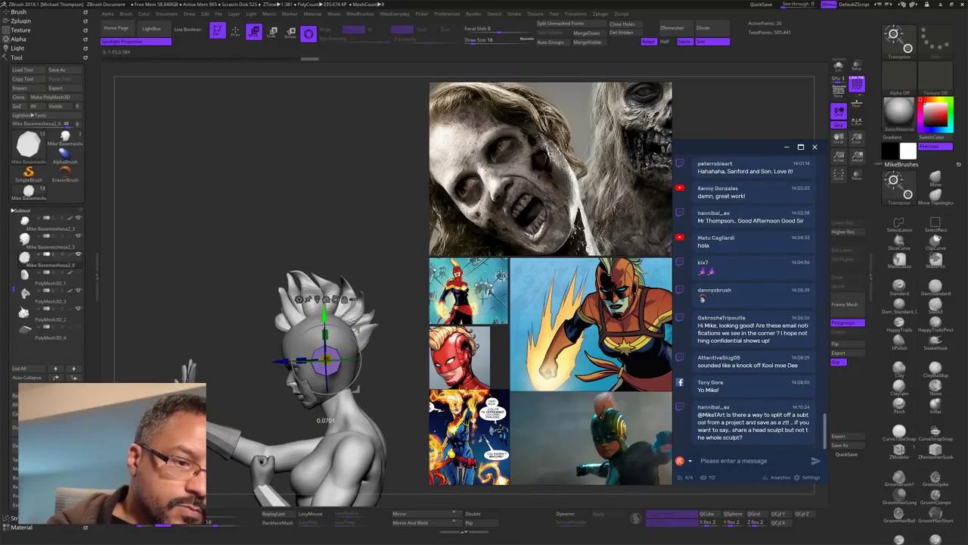
drag(325, 311, 325, 311)
drag(380, 370, 345, 393)
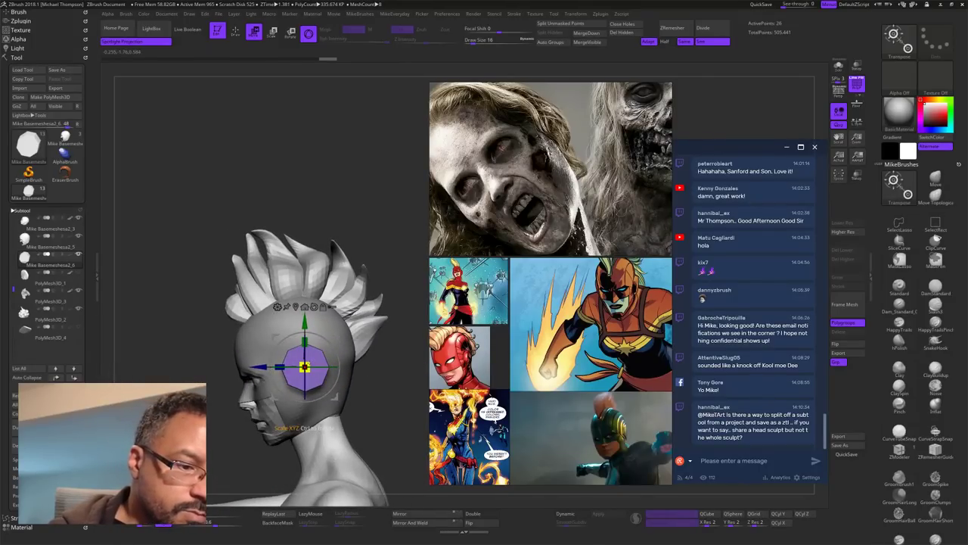
drag(304, 367, 301, 368)
drag(305, 323, 304, 327)
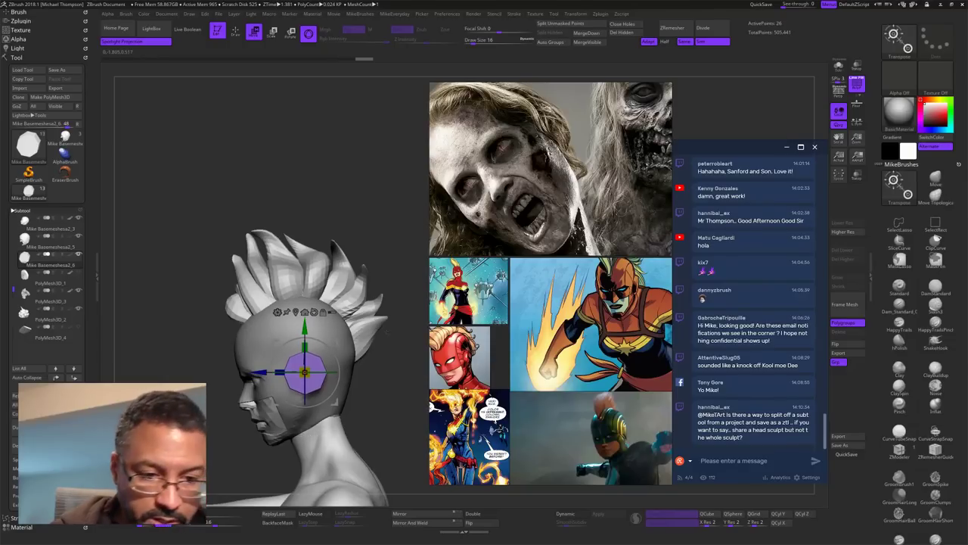
shift+drag(387, 332, 424, 324)
mouse_move(370, 360)
alt+mouse_down()
mouse_move(370, 376)
mouse_move(372, 342)
alt+mouse_up()
drag(308, 281, 308, 288)
mouse_move(422, 369)
mouse_down()
mouse_move(367, 374)
mouse_move(421, 372)
mouse_up()
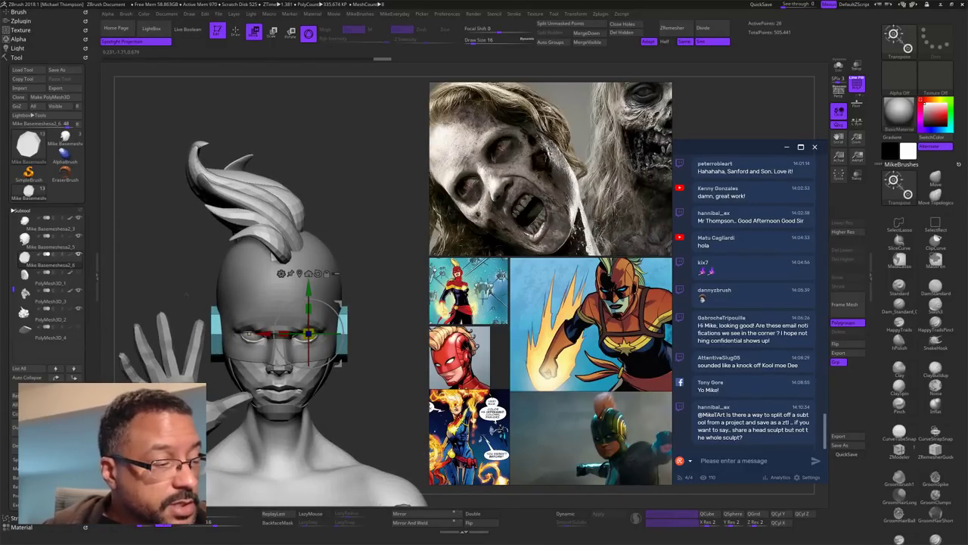
Step: Show the body subtool to reveal the ear and reset the gizmo orientation on the cylinder
drag(10, 288, 7, 215)
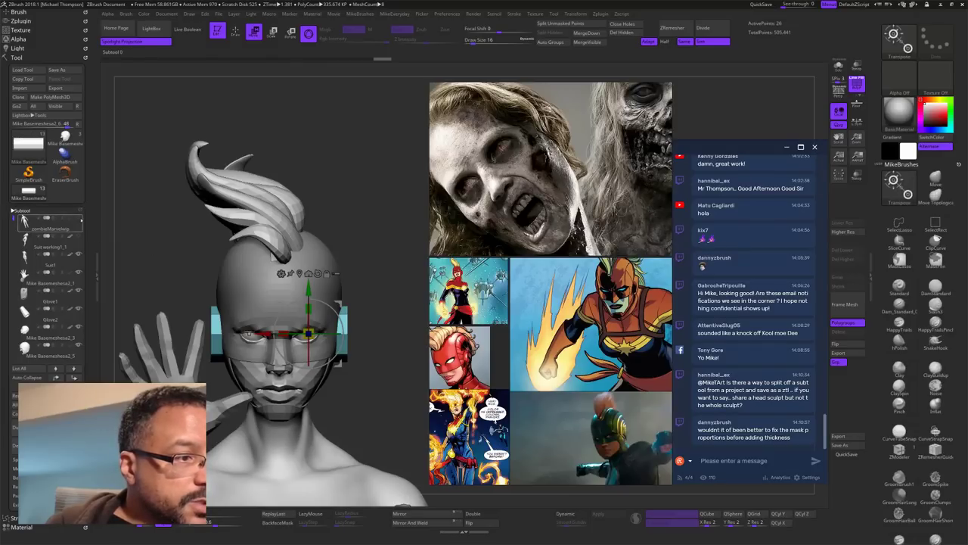
click(79, 218)
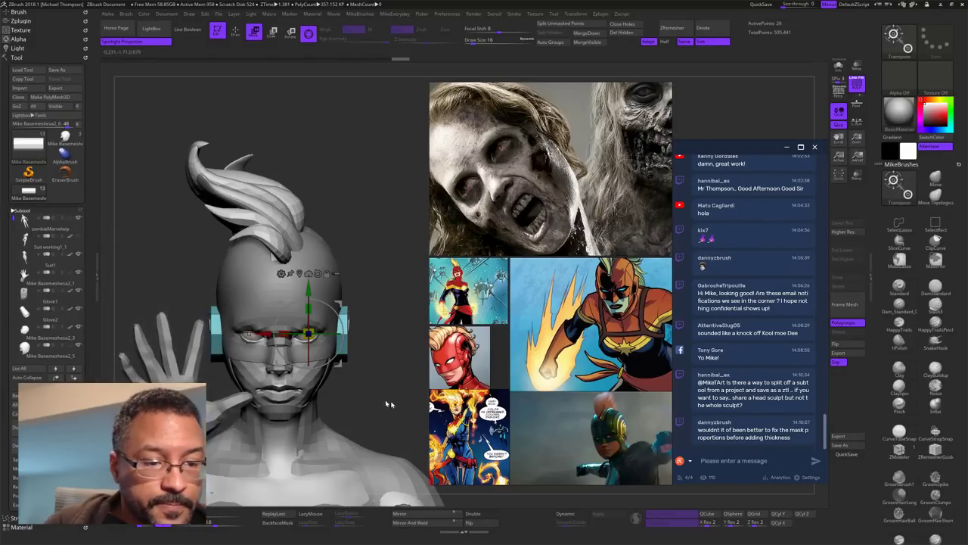
drag(387, 403, 354, 397)
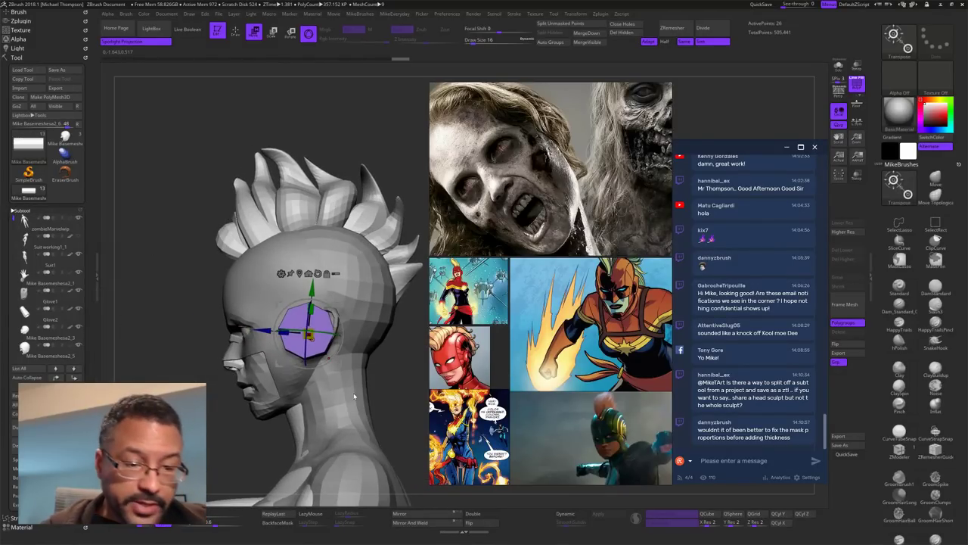
click(319, 273)
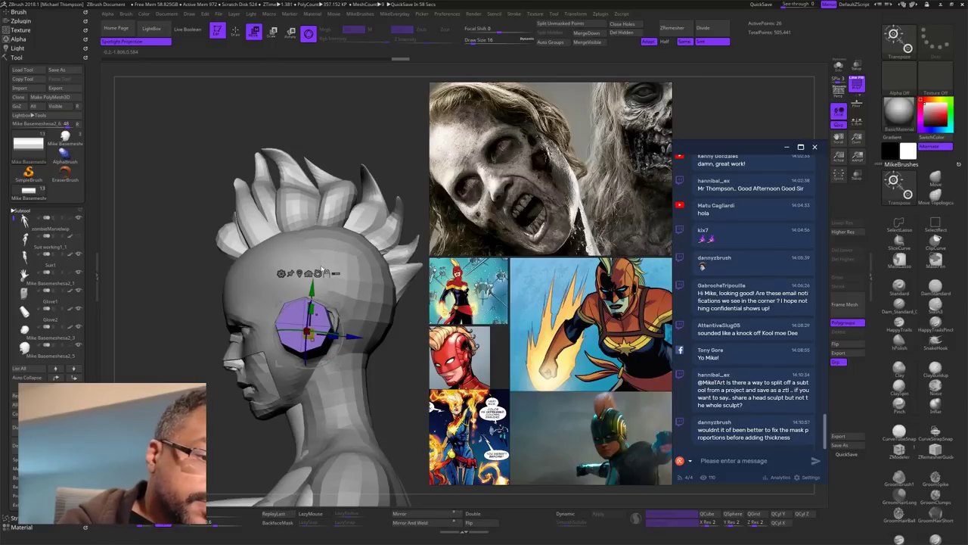
key(ctrl+z)
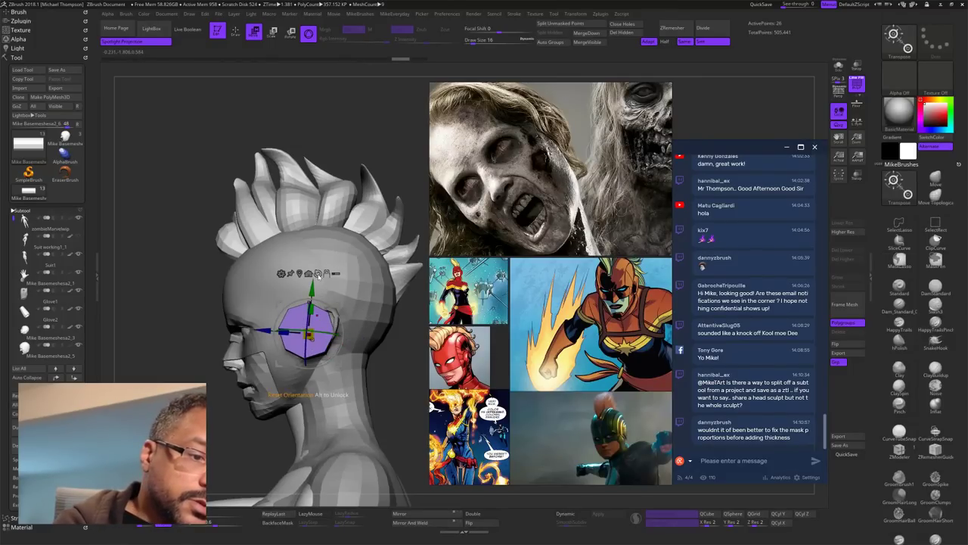
alt+click(319, 274)
shift+drag(419, 375, 423, 373)
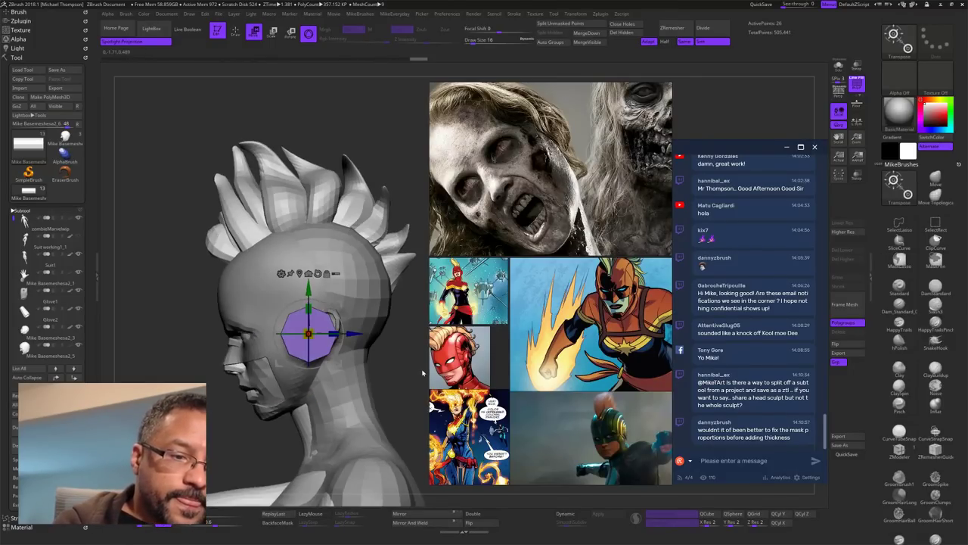
Step: Shift the cylinder back and up over the ear and fine-tune its width along the X axis
drag(355, 338, 372, 339)
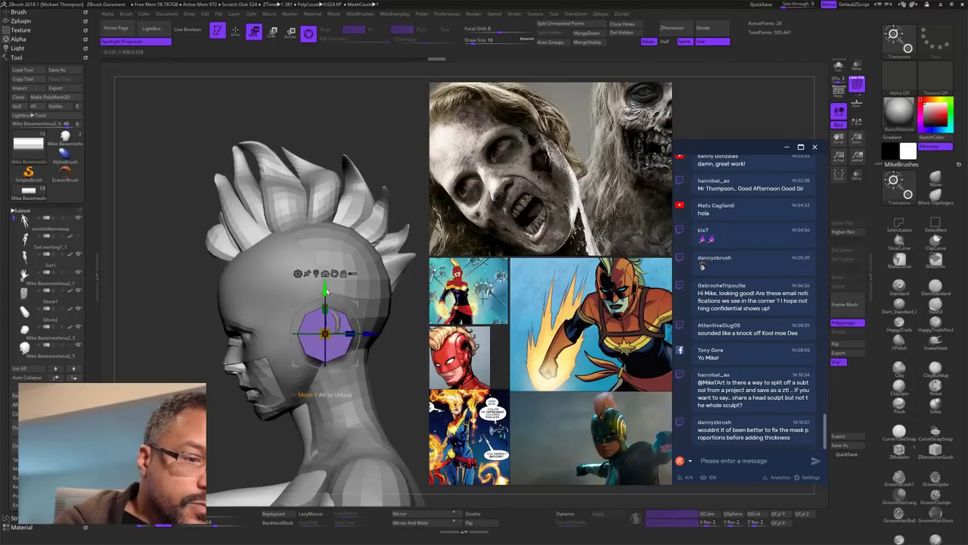
drag(327, 290, 327, 281)
drag(369, 325, 345, 326)
drag(391, 351, 431, 381)
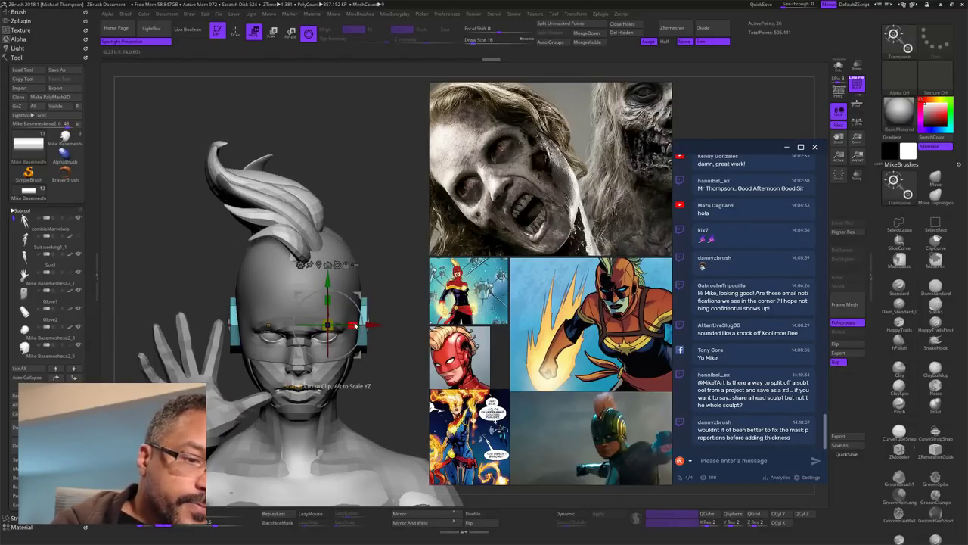
drag(354, 325, 356, 326)
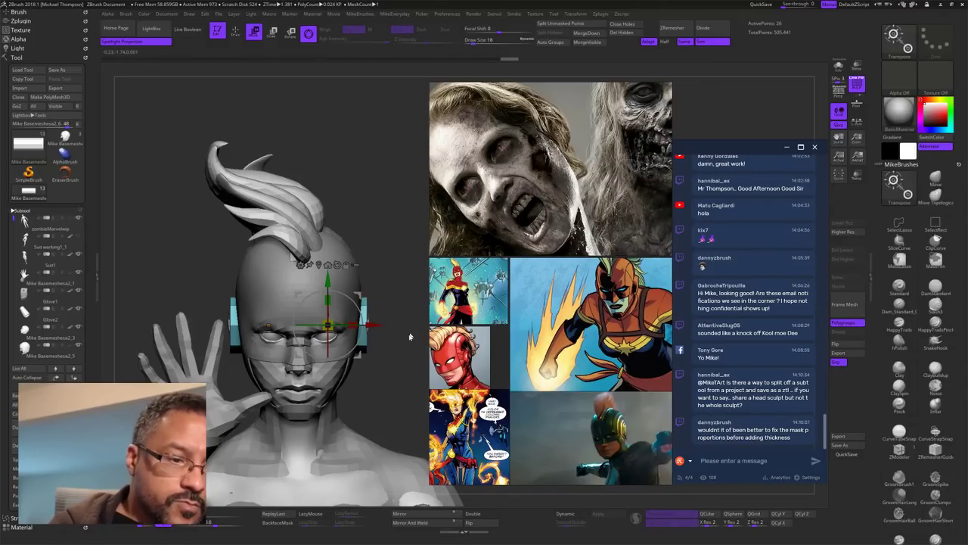
Step: Tilt the cylinder's ends symmetrically to follow the sides of the head and hide the body subtool
drag(350, 302, 376, 334)
mouse_move(416, 380)
mouse_down()
mouse_move(384, 389)
mouse_move(417, 383)
mouse_move(393, 374)
mouse_move(377, 318)
mouse_move(424, 359)
mouse_move(418, 367)
mouse_up()
click(79, 219)
drag(420, 363, 396, 269)
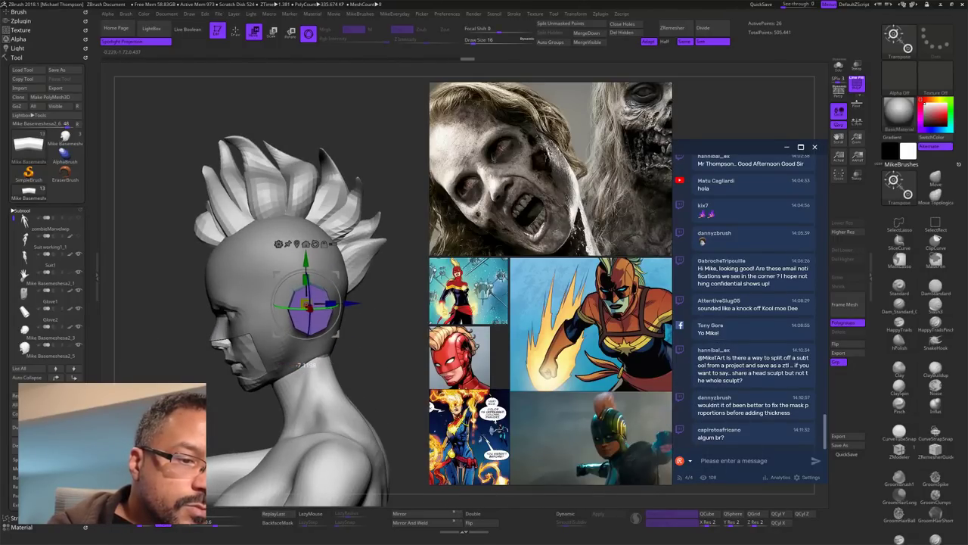
Step: Angle the ear cylinder's ends from above and shift them against the sides of the head
drag(397, 298, 398, 361)
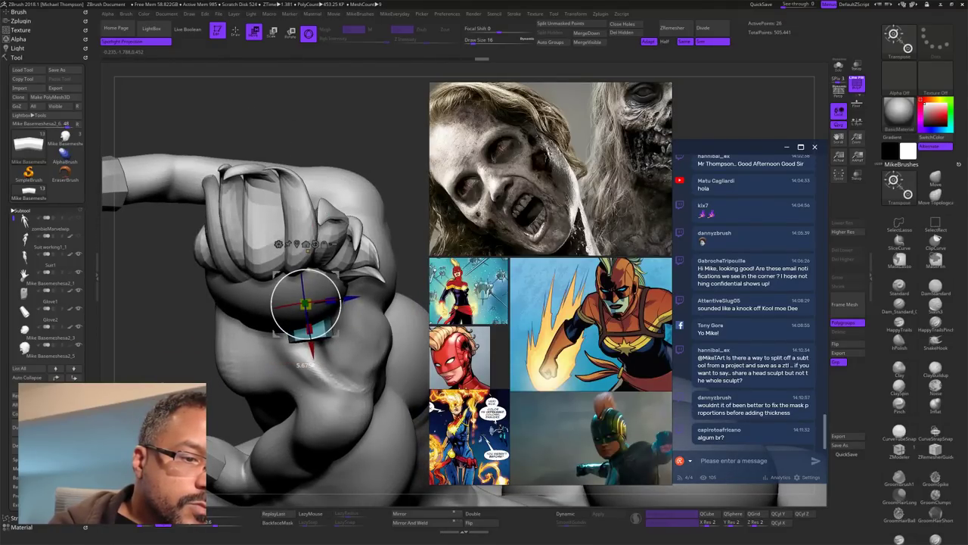
drag(347, 298, 345, 299)
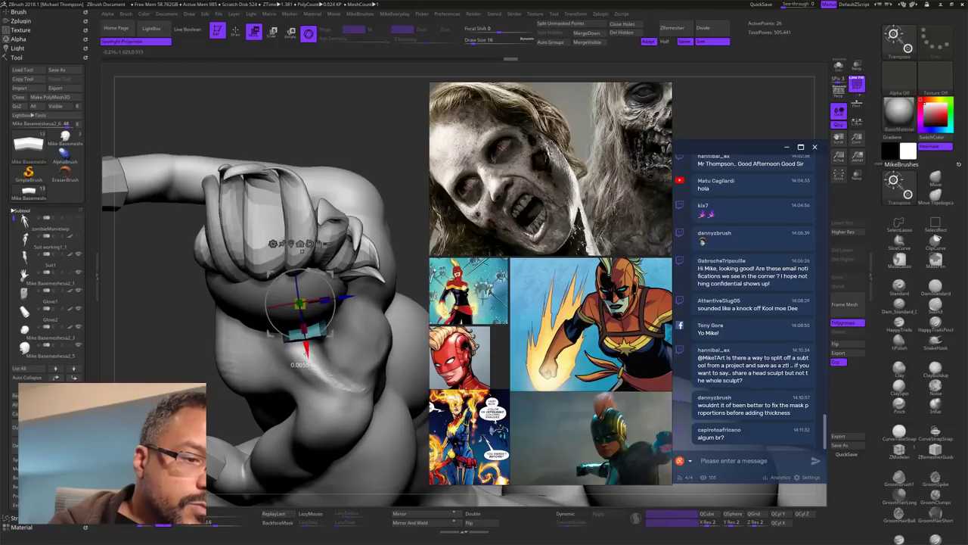
drag(306, 354, 310, 335)
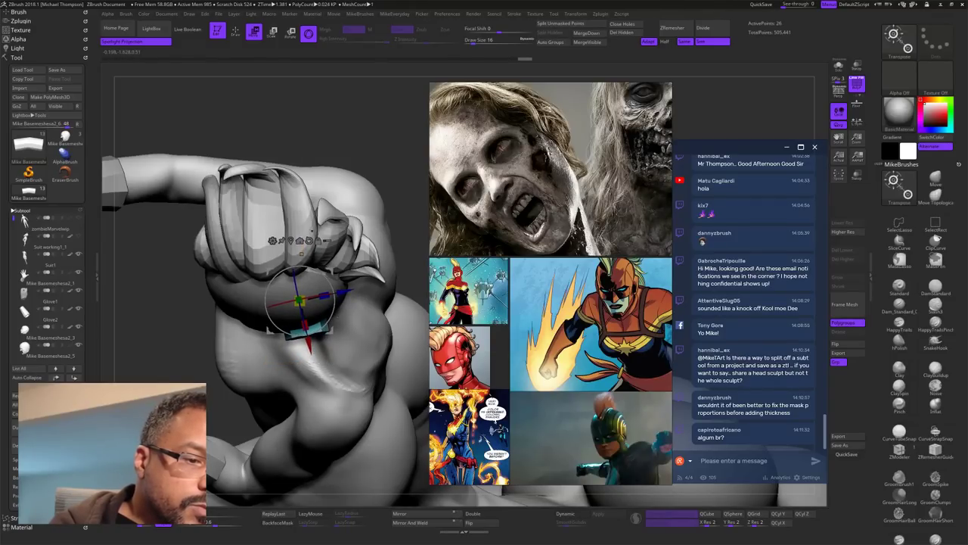
drag(346, 291, 343, 292)
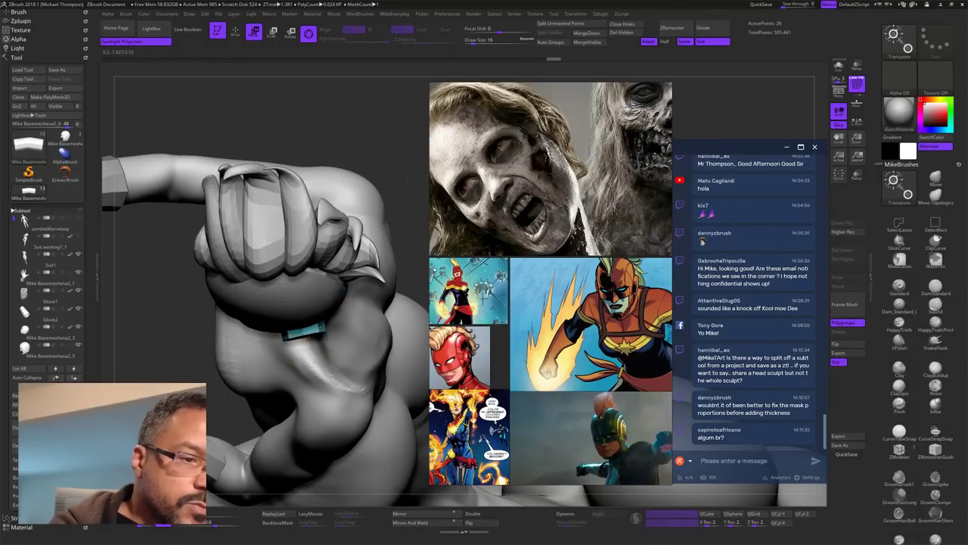
drag(407, 177, 354, 154)
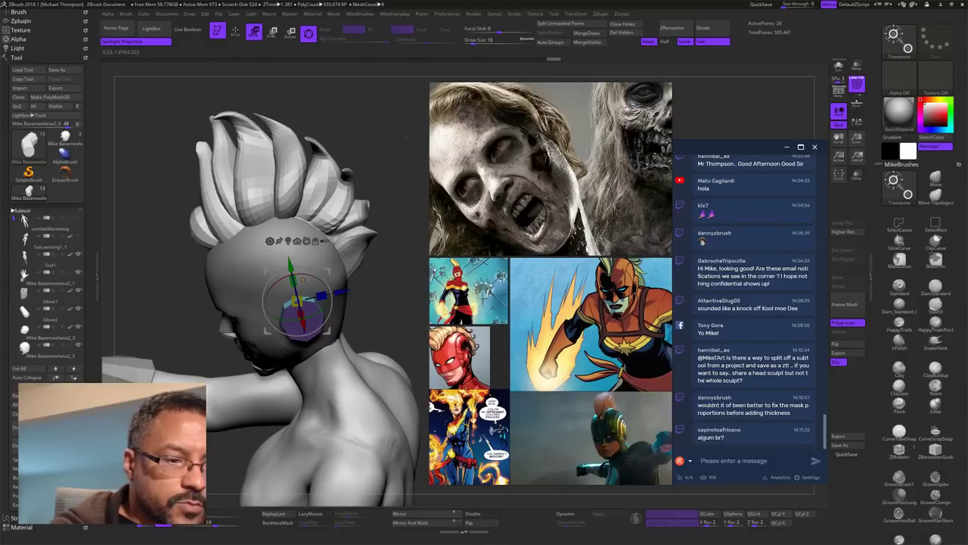
Step: Show the body subtool again and raise the ear cylinder slightly to line it up with the ear
click(79, 218)
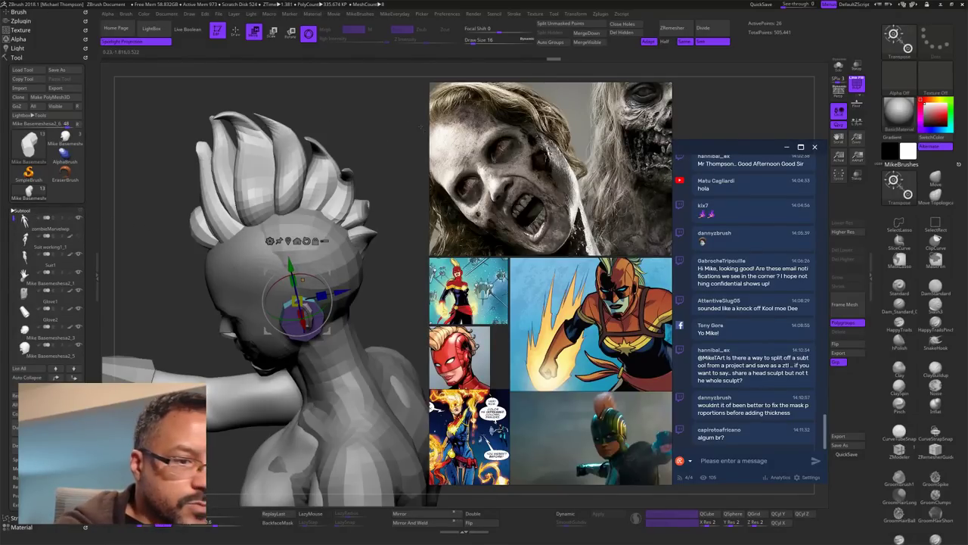
mouse_move(436, 155)
mouse_down()
mouse_move(455, 116)
mouse_move(431, 129)
mouse_up()
drag(412, 203, 458, 194)
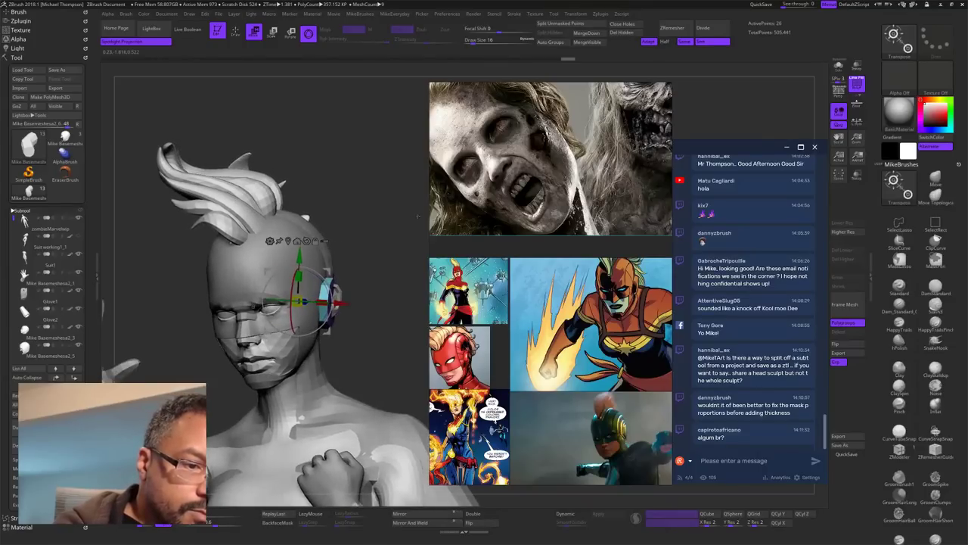
drag(299, 258, 299, 254)
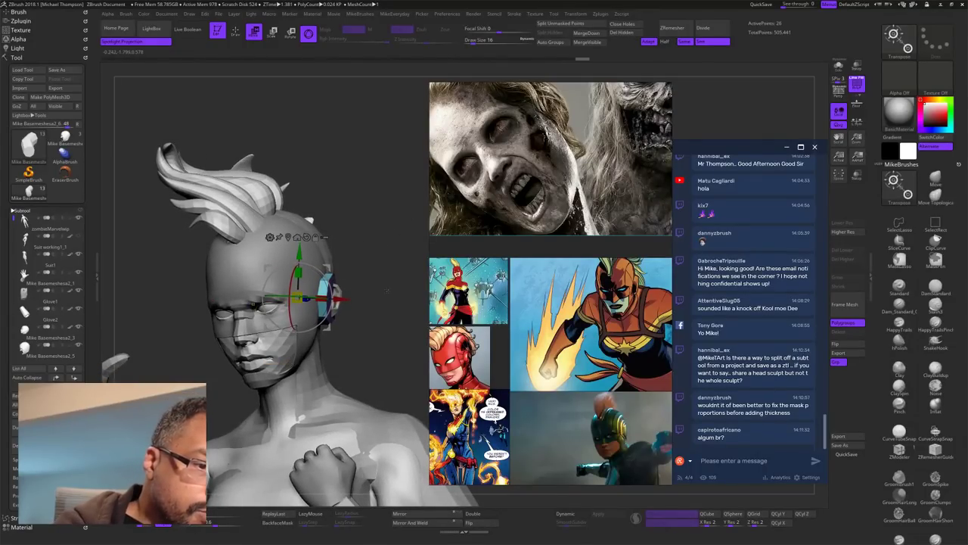
drag(411, 290, 368, 294)
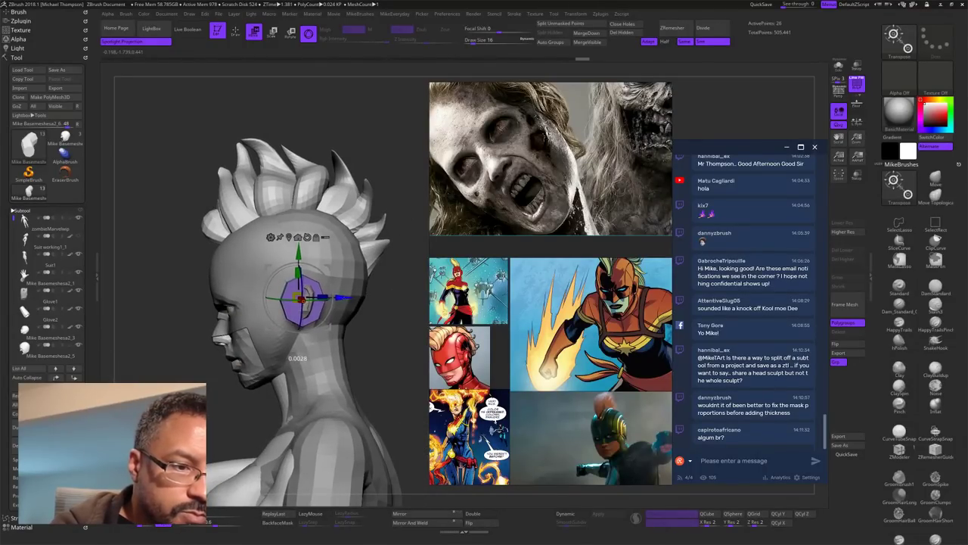
Step: Hide the body subtool and refine the ear cylinder's tilt, height and sideways placement in front view
click(78, 217)
drag(401, 347, 365, 301)
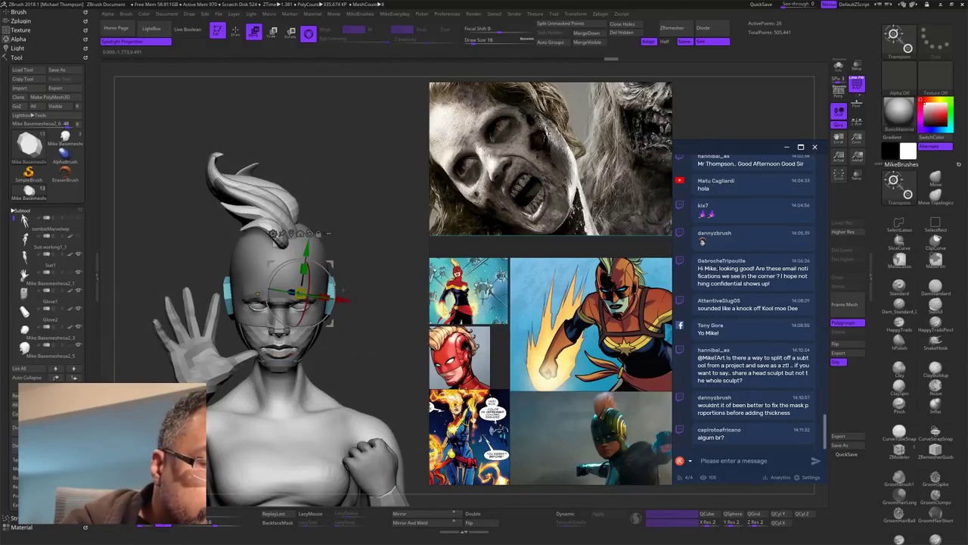
alt+drag(335, 297, 335, 294)
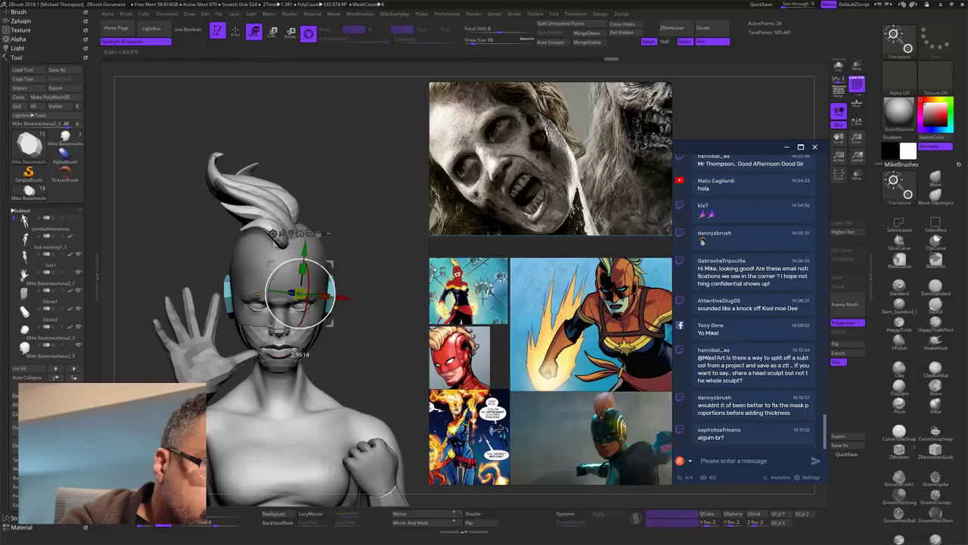
drag(305, 249, 305, 251)
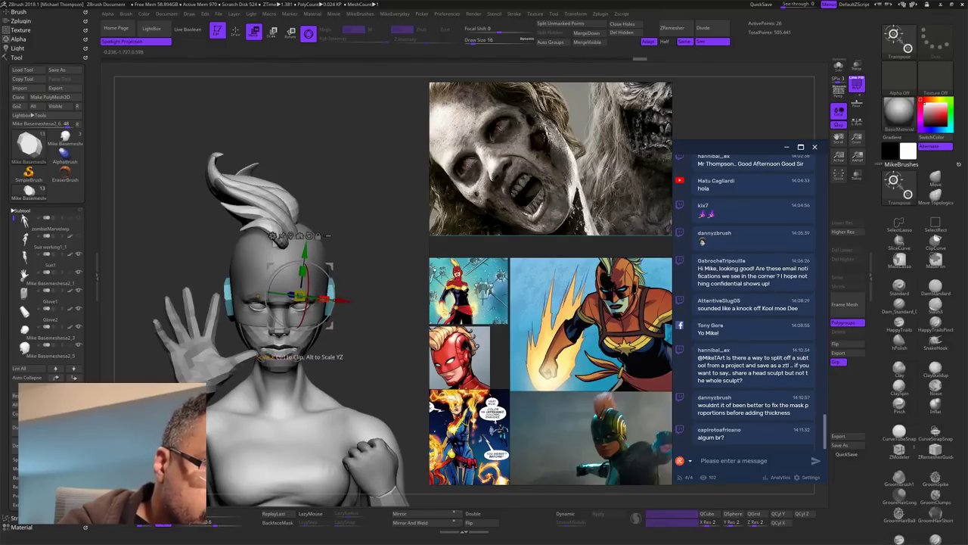
alt+drag(281, 294, 278, 294)
Step: Return to Draw mode and isolate the bent ear cylinder in Solo mode
mouse_move(379, 283)
mouse_down()
mouse_move(316, 346)
mouse_move(378, 328)
mouse_up()
key(q)
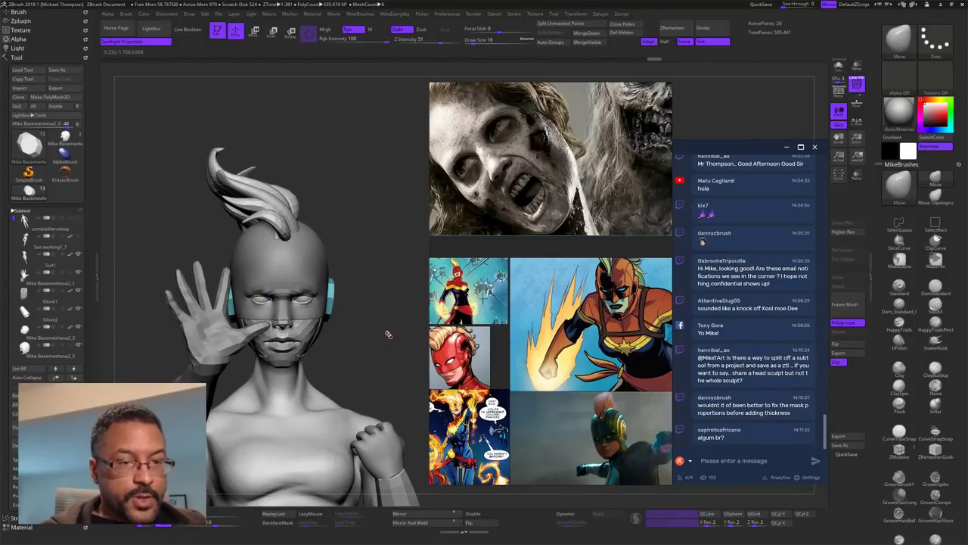
click(839, 67)
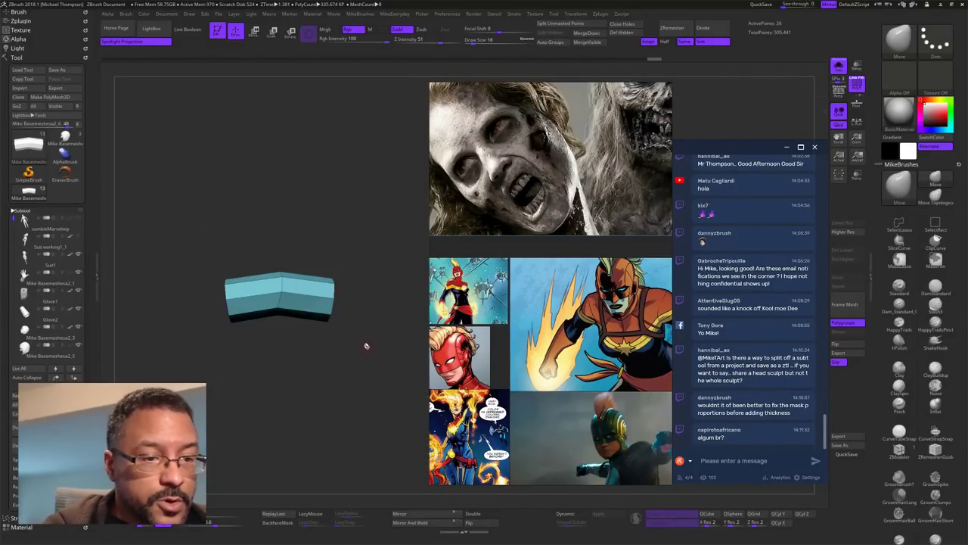
alt+drag(367, 346, 414, 391)
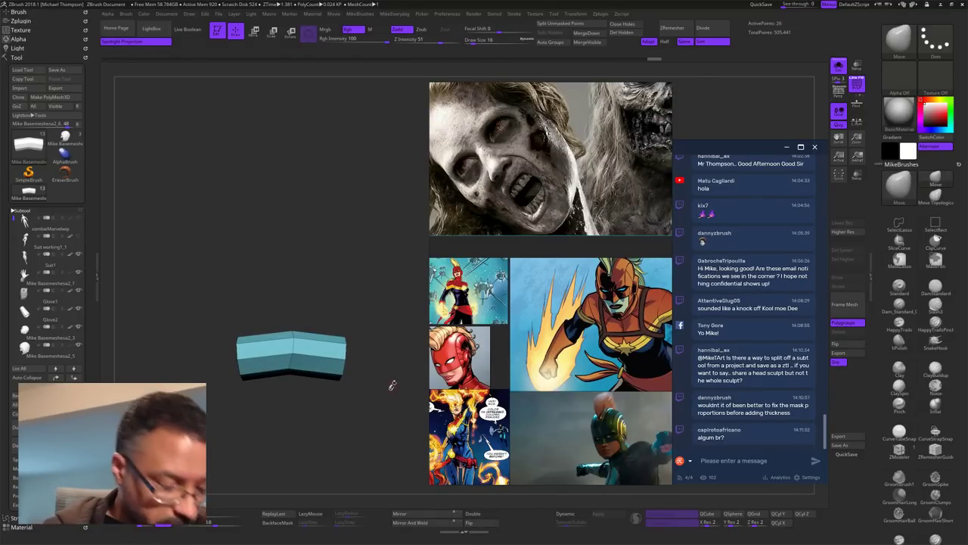
Step: Try Mirror and Mirror And Weld on the isolated ear cylinder, undo the weld and mirror it back
click(438, 514)
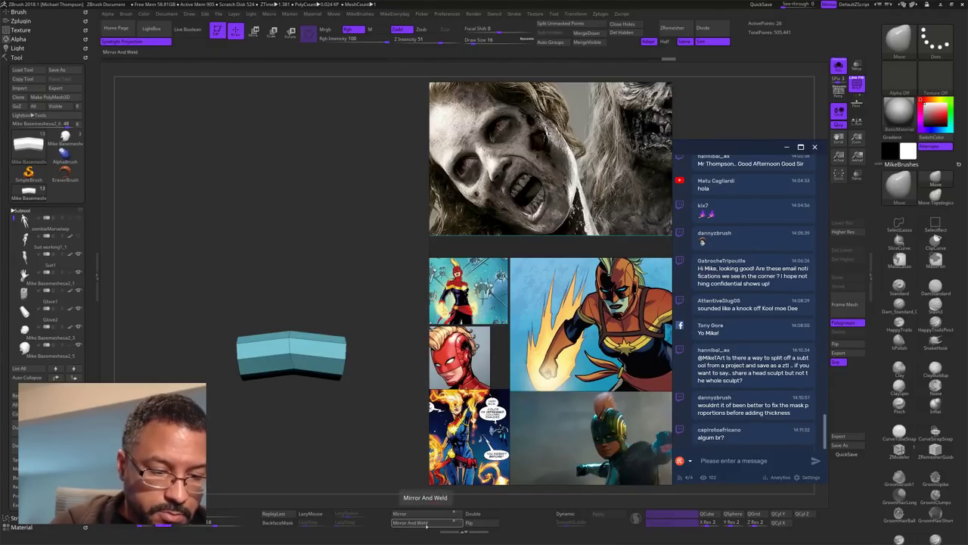
click(425, 524)
key(ctrl)
key(ctrl+z)
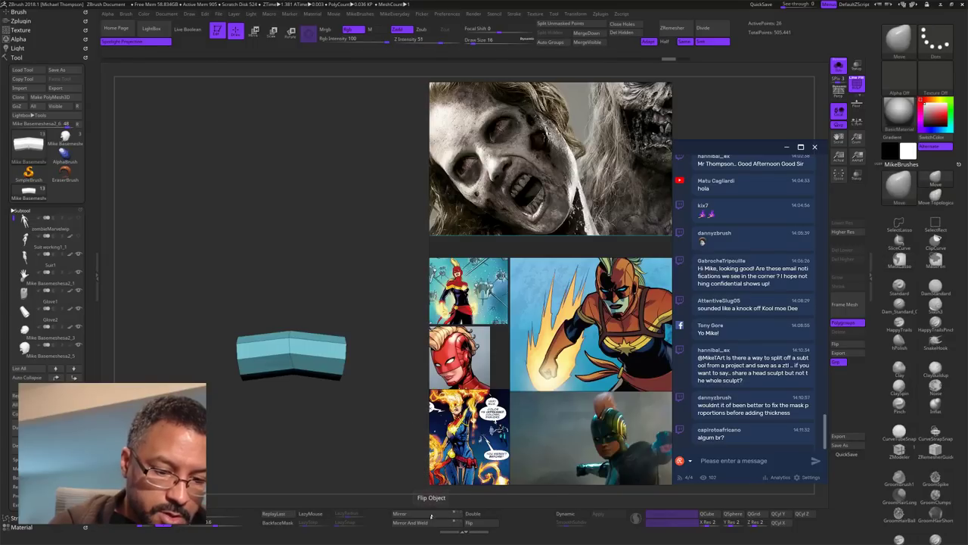
click(428, 515)
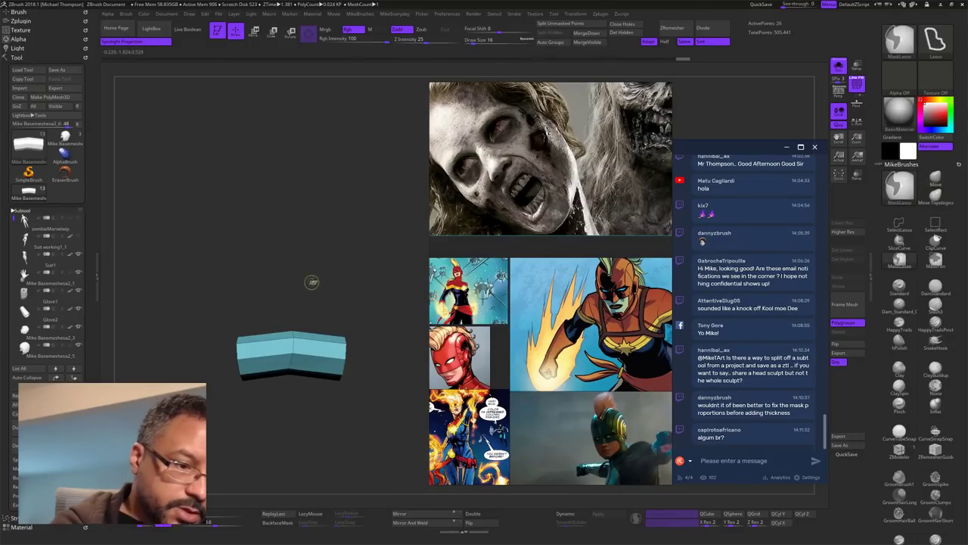
Step: Try shifting the isolated ear cylinder sideways with the gizmo and undo the move
mouse_move(313, 281)
ctrl+mouse_down()
mouse_move(282, 287)
mouse_move(285, 279)
mouse_move(316, 290)
mouse_move(300, 420)
mouse_move(282, 280)
ctrl+mouse_up()
ctrl+click(287, 255)
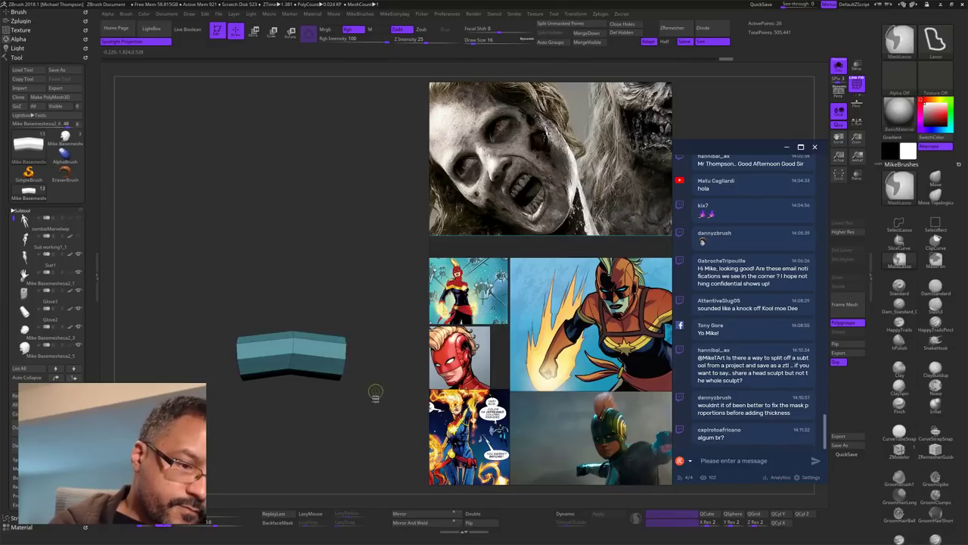
key(w)
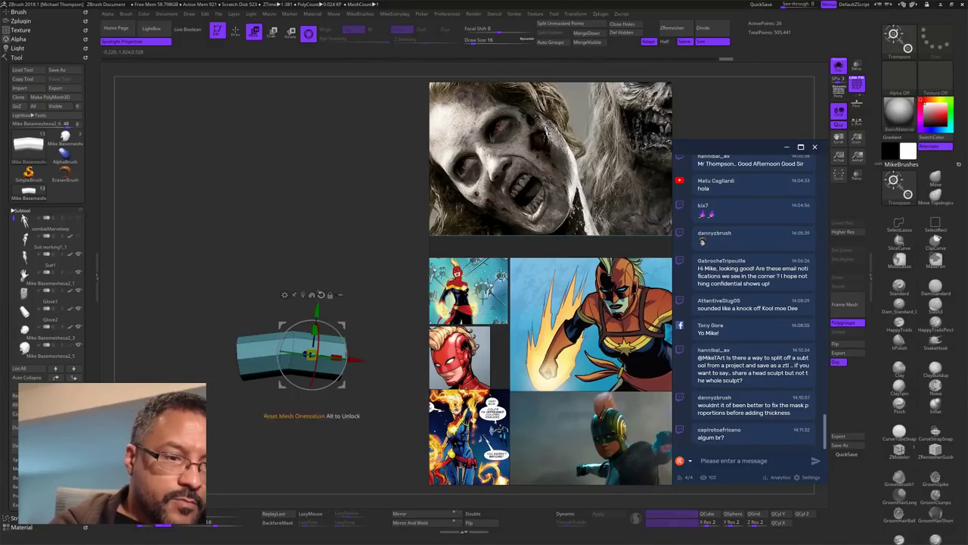
click(303, 294)
drag(337, 358, 315, 358)
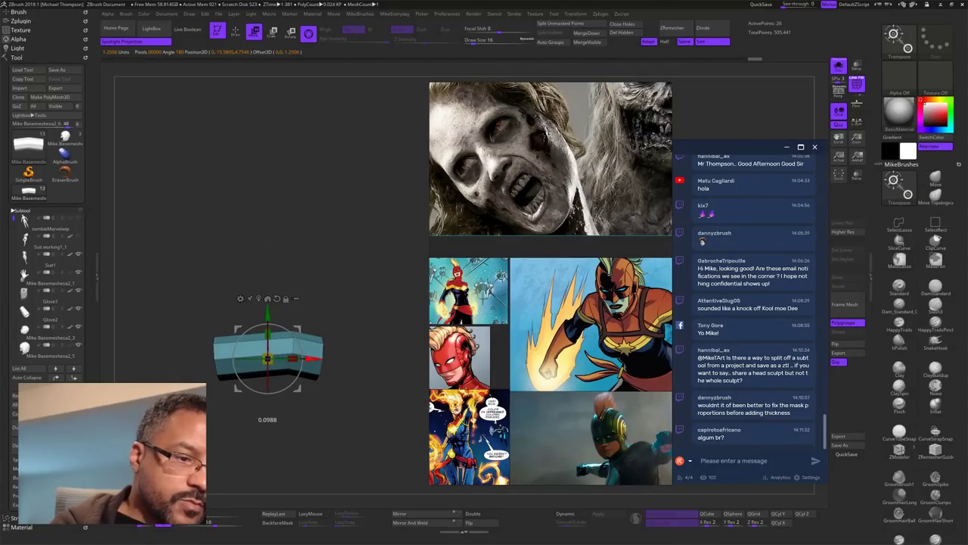
key(ctrl+z)
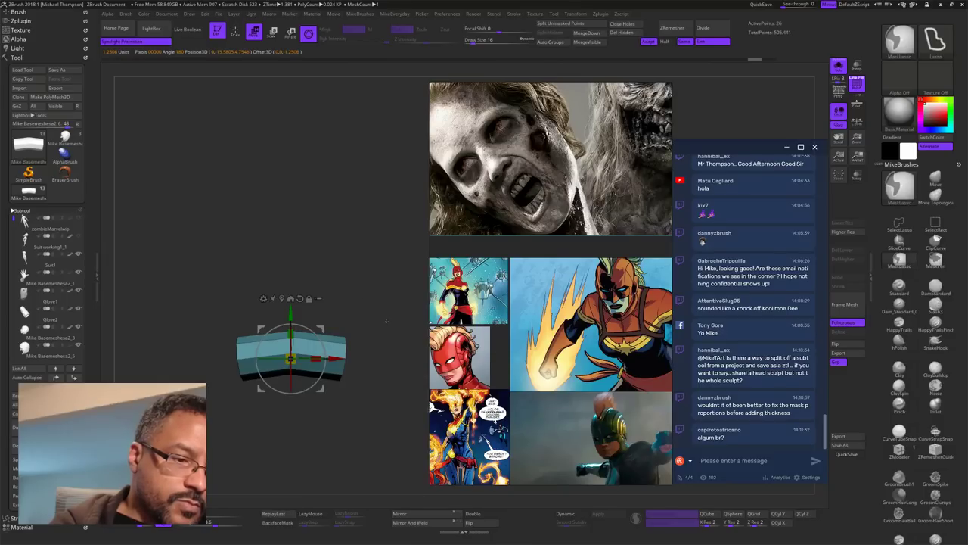
key(q)
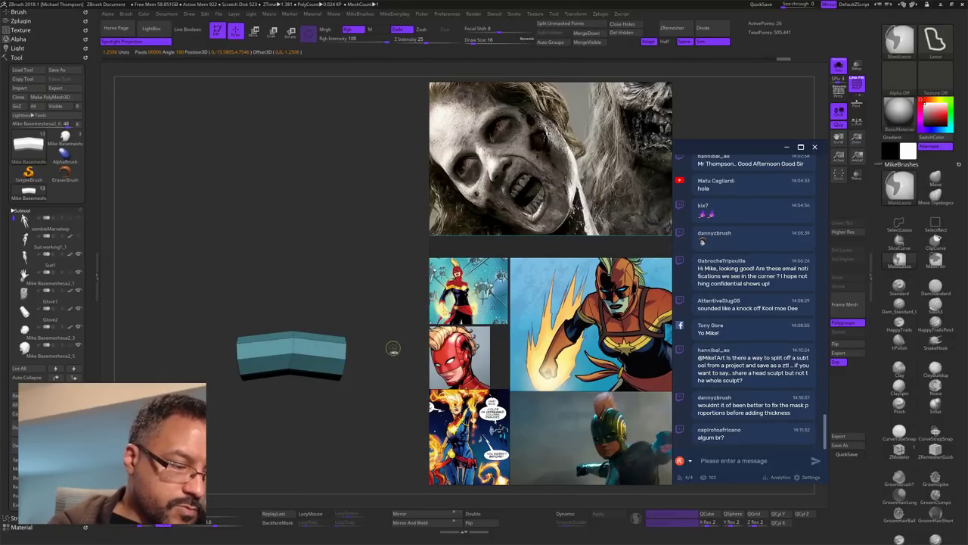
key(w)
key(ctrl+z)
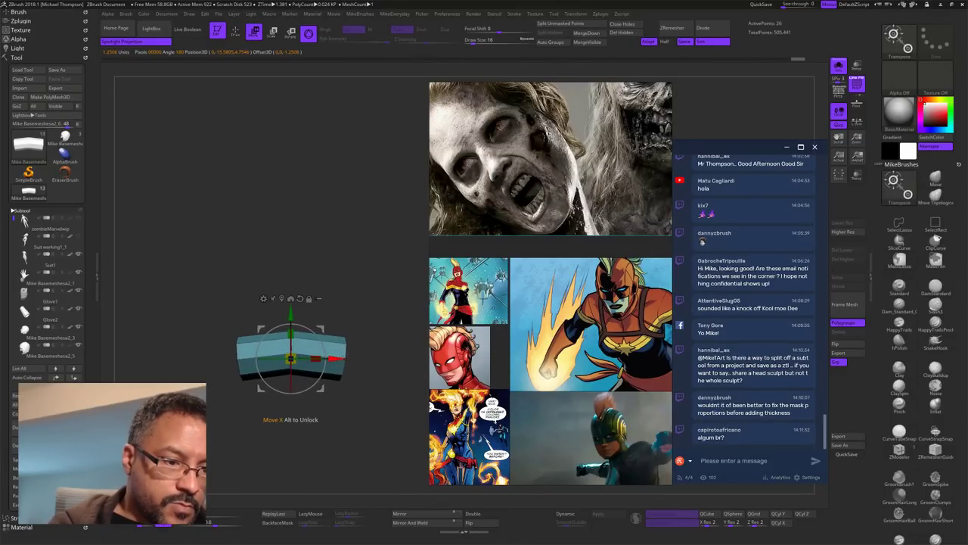
key(q)
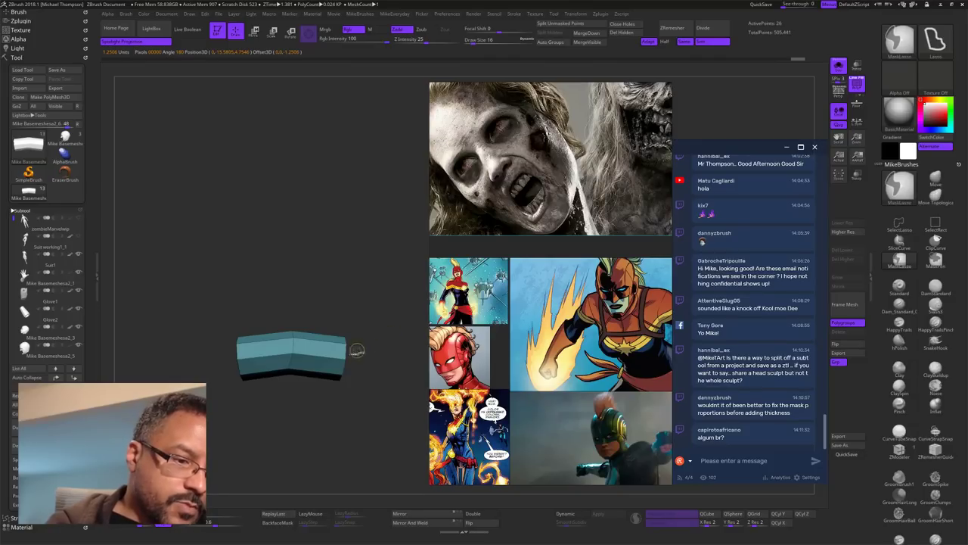
Step: Mask the ear cylinder's ends, shift its middle bend slightly sideways, and mirror and weld the cylinder into a symmetrical shape
ctrl+drag(351, 264, 368, 326)
mouse_move(320, 262)
ctrl+mouse_down()
mouse_move(287, 437)
mouse_move(267, 222)
ctrl+mouse_up()
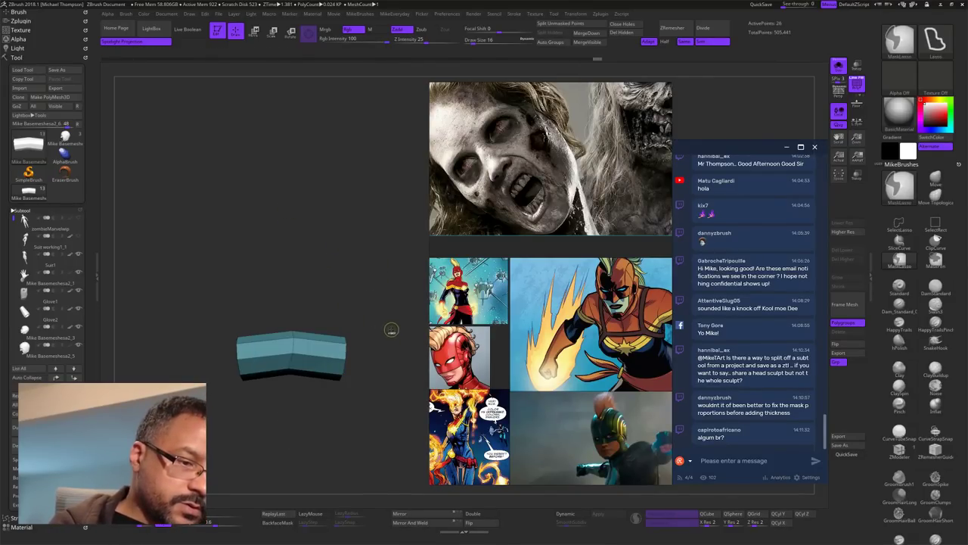
key(w)
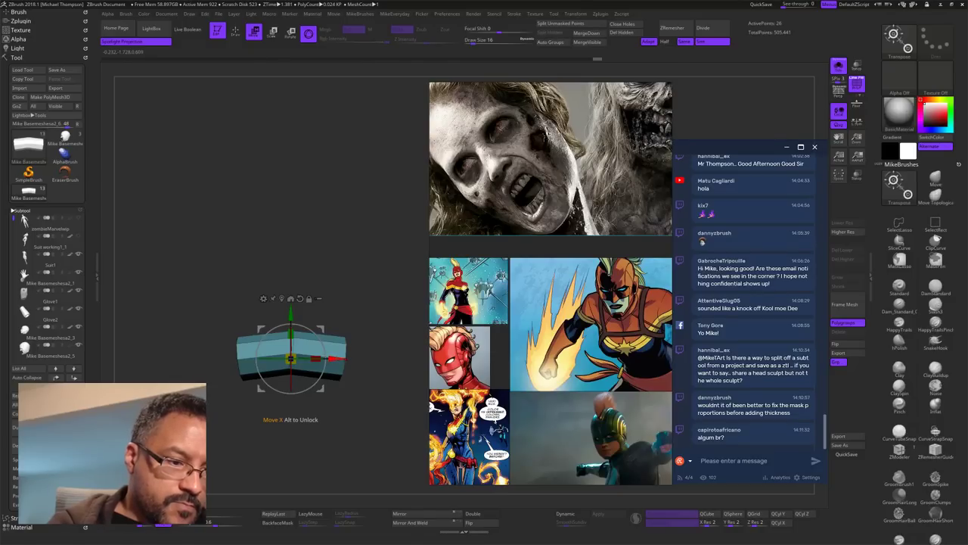
drag(336, 358, 335, 359)
key(q)
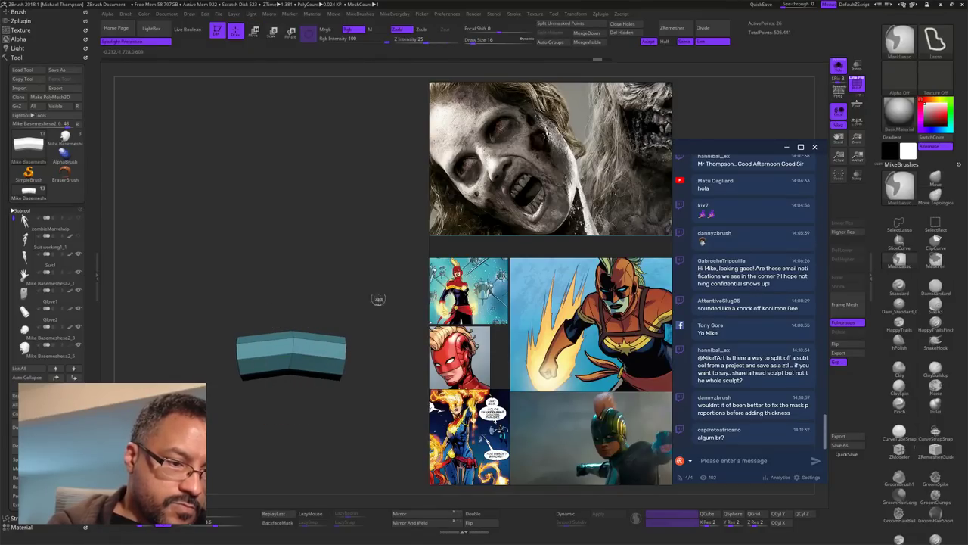
ctrl+drag(378, 301, 372, 397)
mouse_move(378, 280)
ctrl+mouse_down()
mouse_move(317, 347)
mouse_move(262, 344)
mouse_move(189, 302)
ctrl+mouse_up()
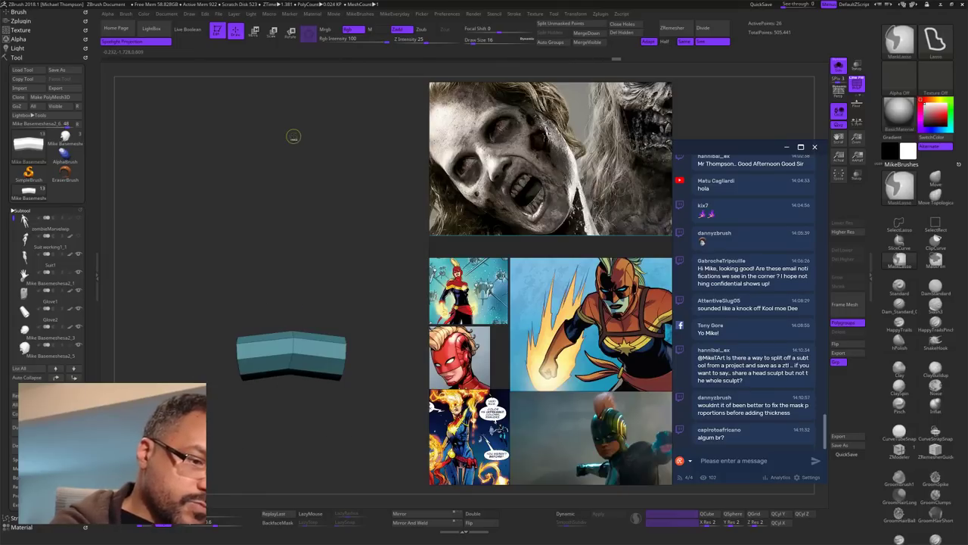
key(w)
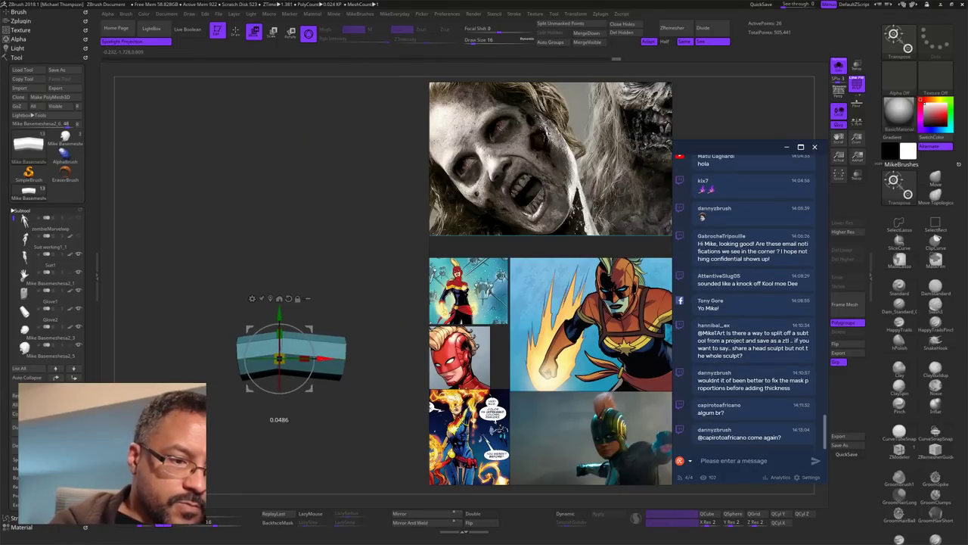
key(q)
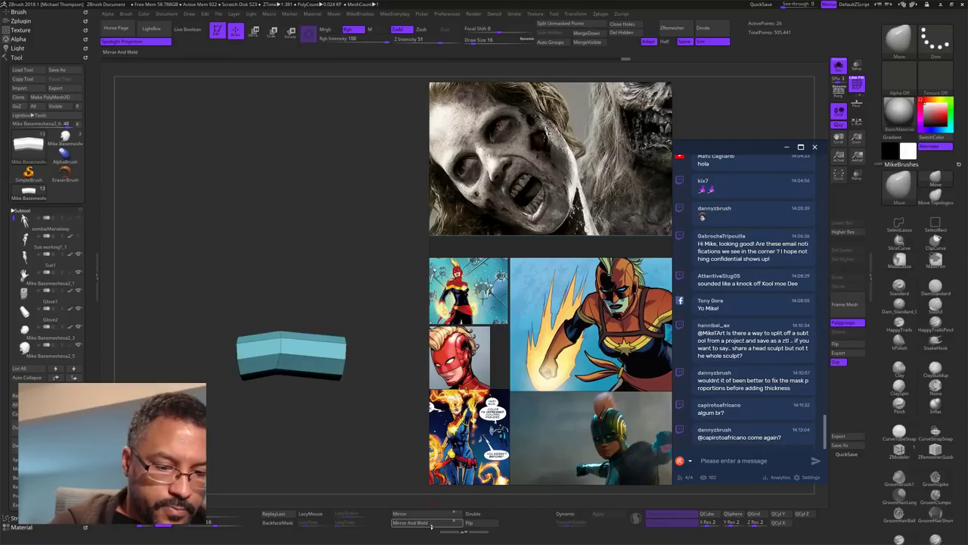
click(429, 514)
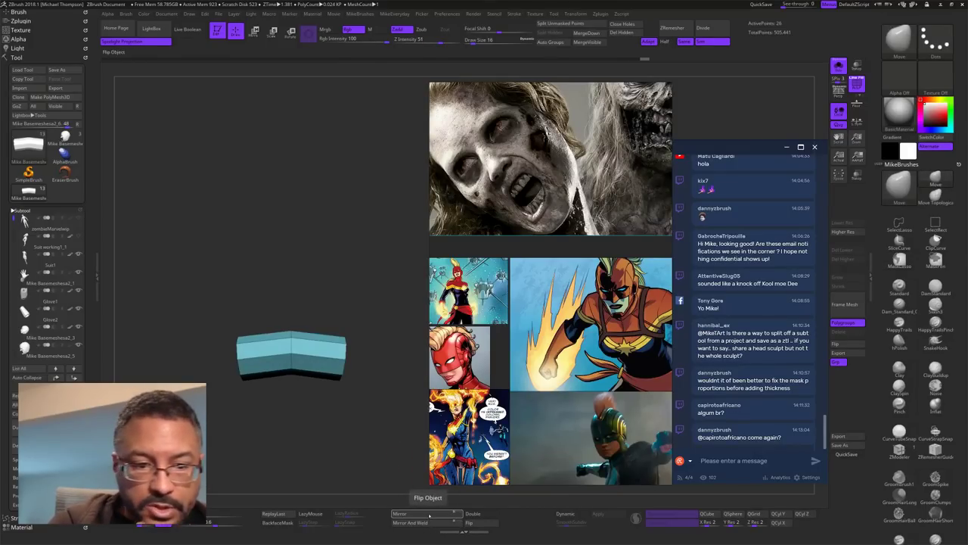
mouse_move(376, 428)
mouse_down()
mouse_move(393, 412)
mouse_move(350, 414)
mouse_move(401, 407)
mouse_move(398, 392)
mouse_up()
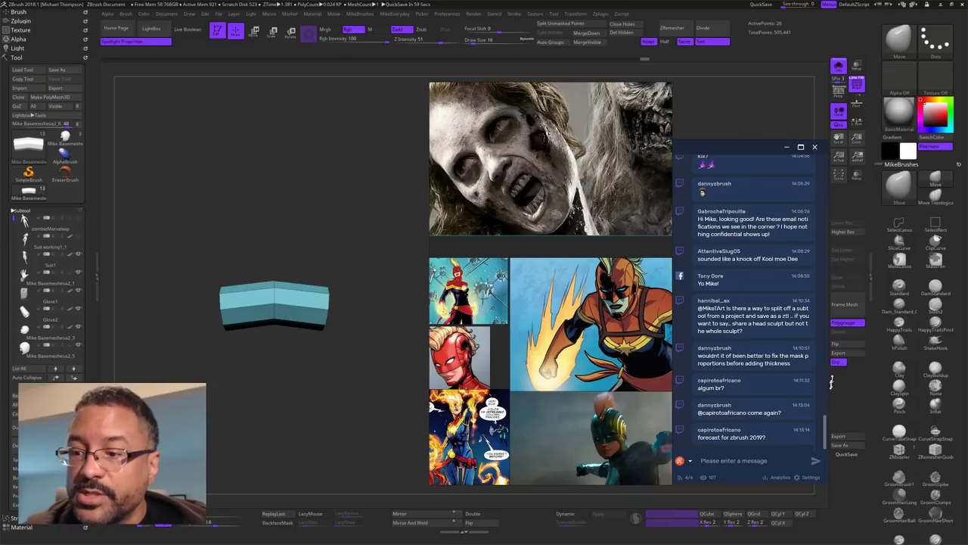
mouse_move(826, 427)
mouse_down()
mouse_move(826, 403)
mouse_move(825, 427)
mouse_up()
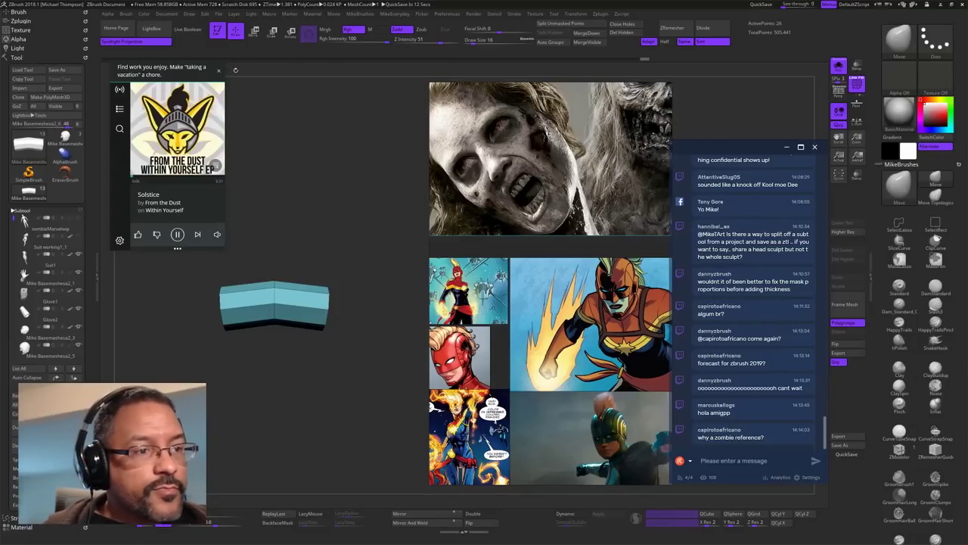
Step: Switch to the music player, skip two tracks, start the Liked station and move the player out of the way
click(197, 235)
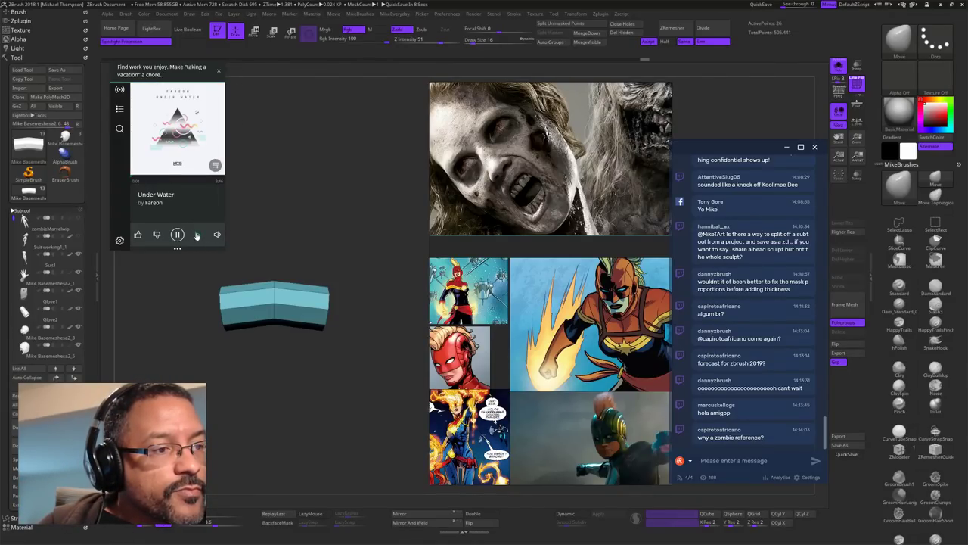
click(196, 235)
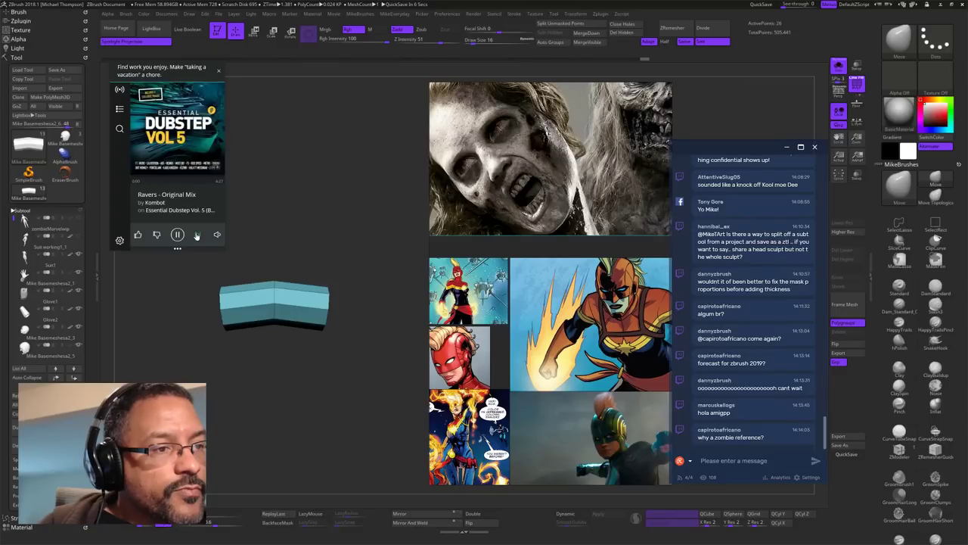
click(119, 89)
scroll(191, 194, down, 4)
scroll(193, 192, up, 4)
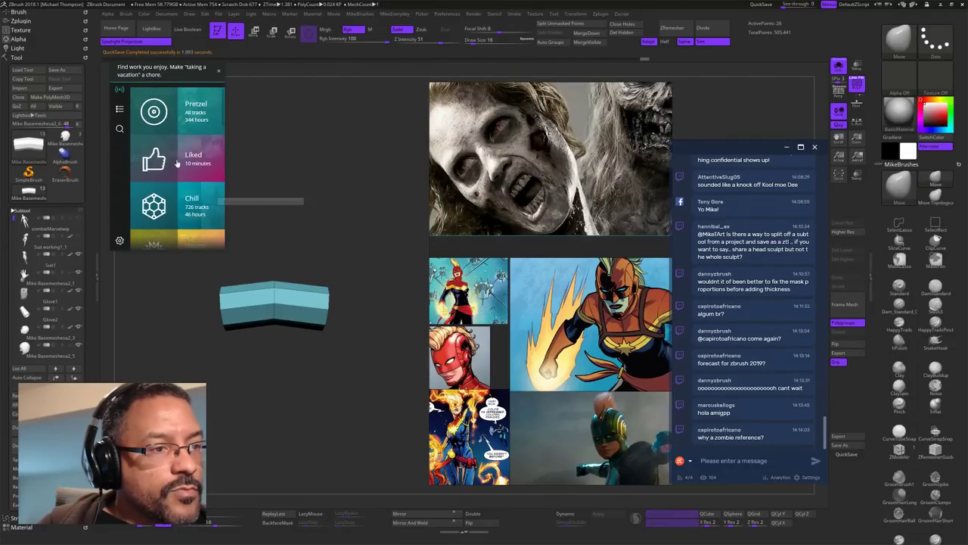
click(177, 164)
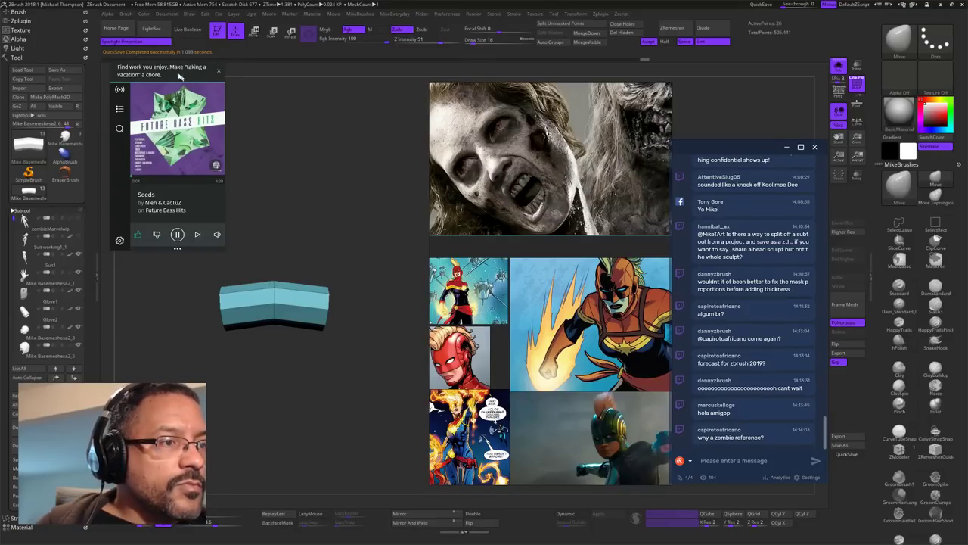
drag(177, 73, 0, 74)
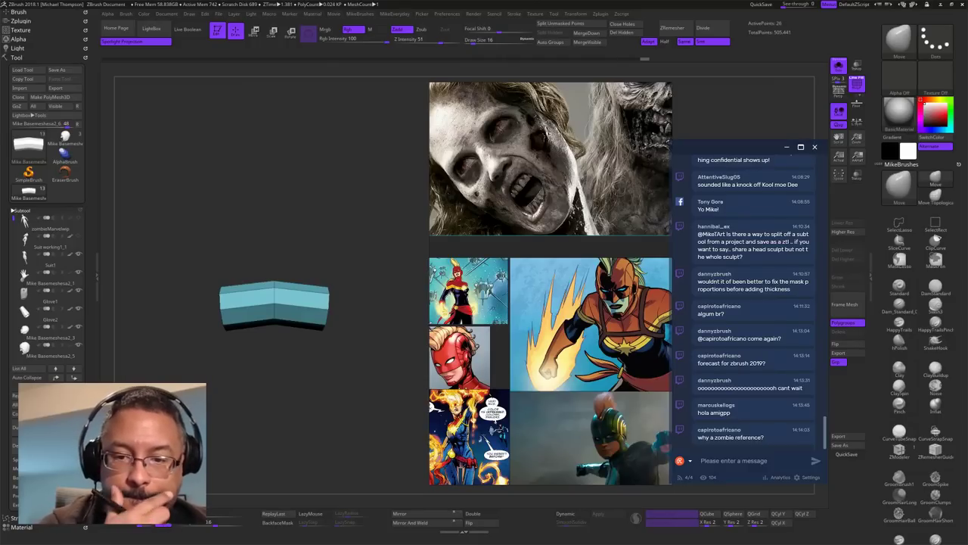
Step: Insert an edge loop near each end of the ear cylinder with ZModeler and delete the section between the loops
drag(367, 391, 389, 377)
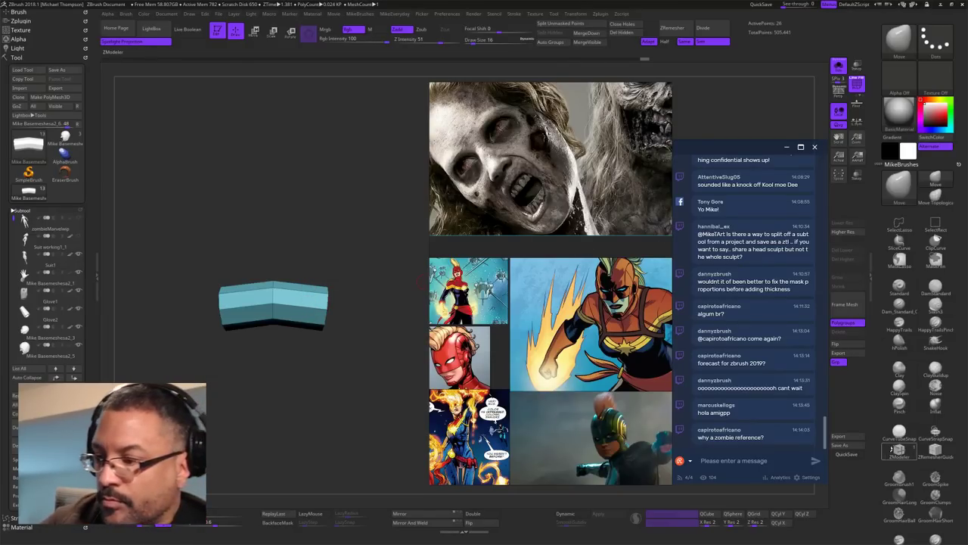
click(899, 451)
click(314, 326)
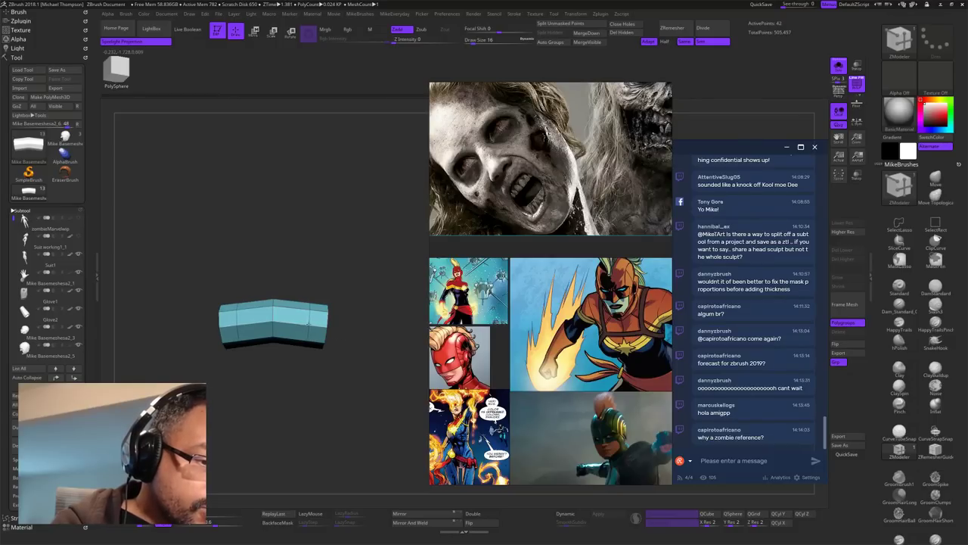
mouse_move(288, 266)
ctrl+shift+mouse_down()
mouse_move(250, 265)
mouse_move(256, 251)
ctrl+shift+mouse_up()
mouse_move(358, 326)
ctrl+shift+mouse_down()
mouse_move(354, 351)
mouse_move(309, 303)
mouse_move(320, 284)
mouse_move(384, 378)
ctrl+shift+mouse_up()
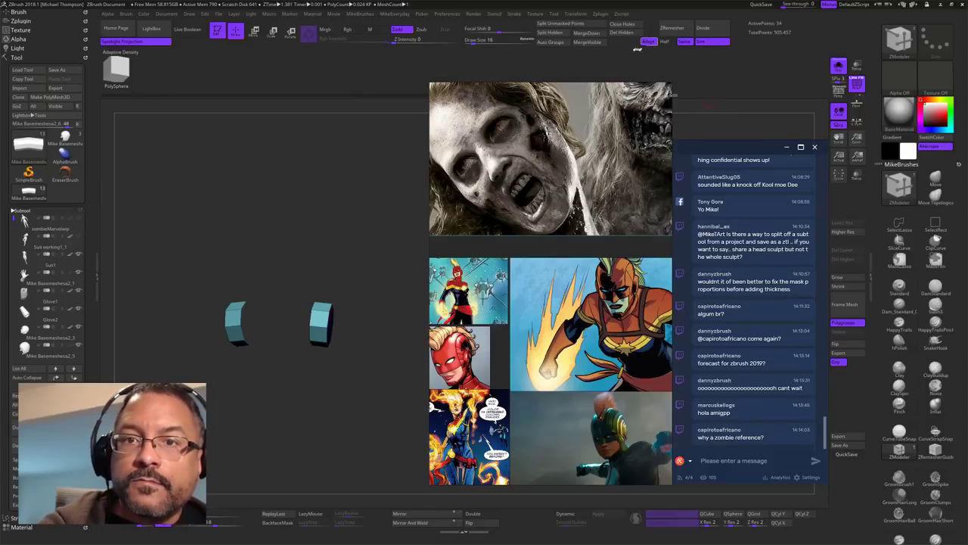
click(626, 33)
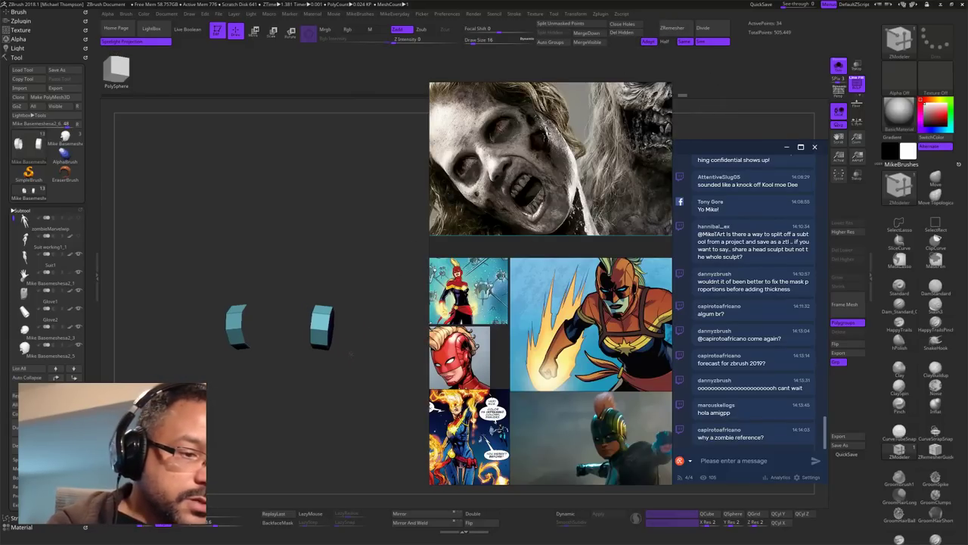
Step: Insert supporting edge loops around the sides of both ear discs with ZModeler
alt+drag(354, 341, 367, 381)
drag(315, 297, 300, 298)
drag(361, 340, 398, 395)
click(321, 323)
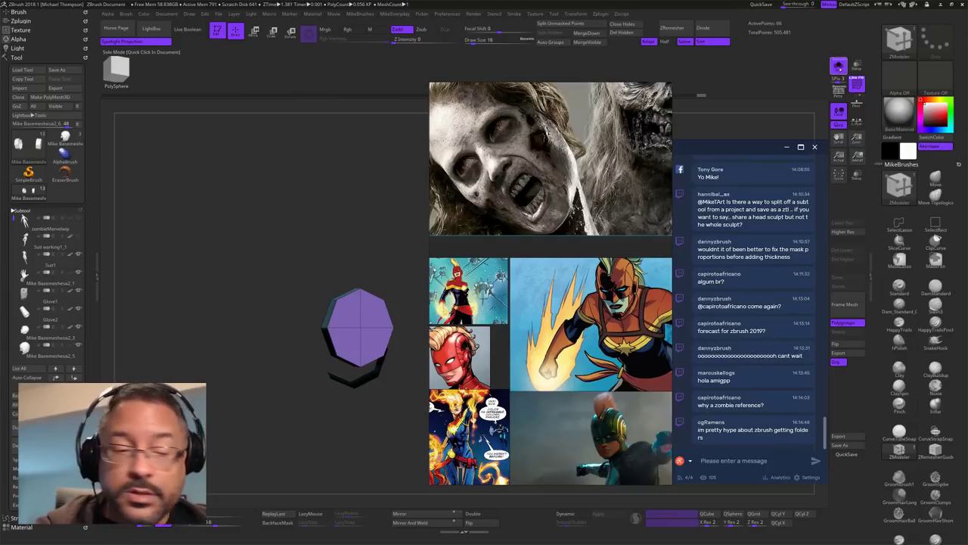
Step: Preview the ear discs with dynamic subdivision, alone and with the rest of the model, and turn the smoothing off again
click(572, 513)
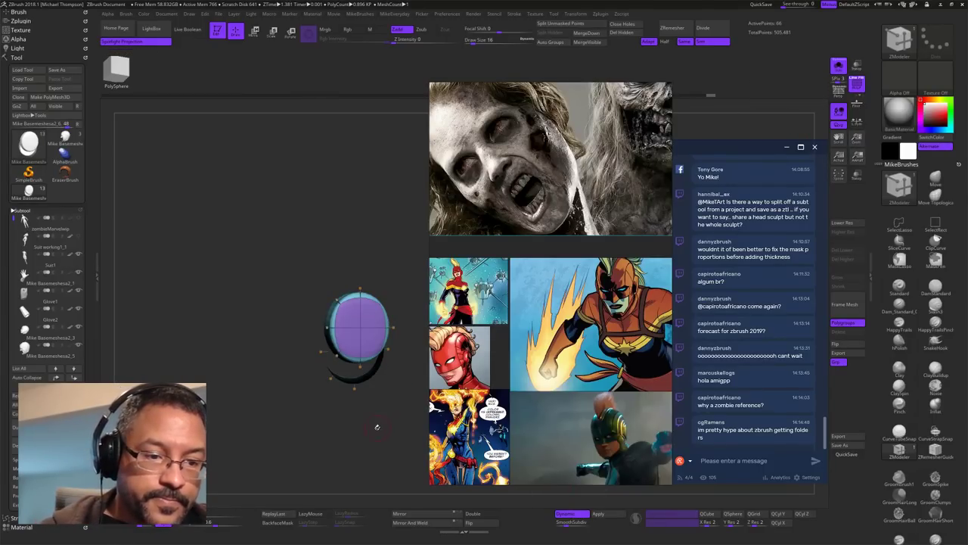
mouse_move(377, 427)
mouse_down()
mouse_move(404, 421)
mouse_move(369, 424)
mouse_move(402, 411)
mouse_move(380, 418)
mouse_move(401, 413)
mouse_move(386, 413)
mouse_up()
click(839, 67)
click(839, 66)
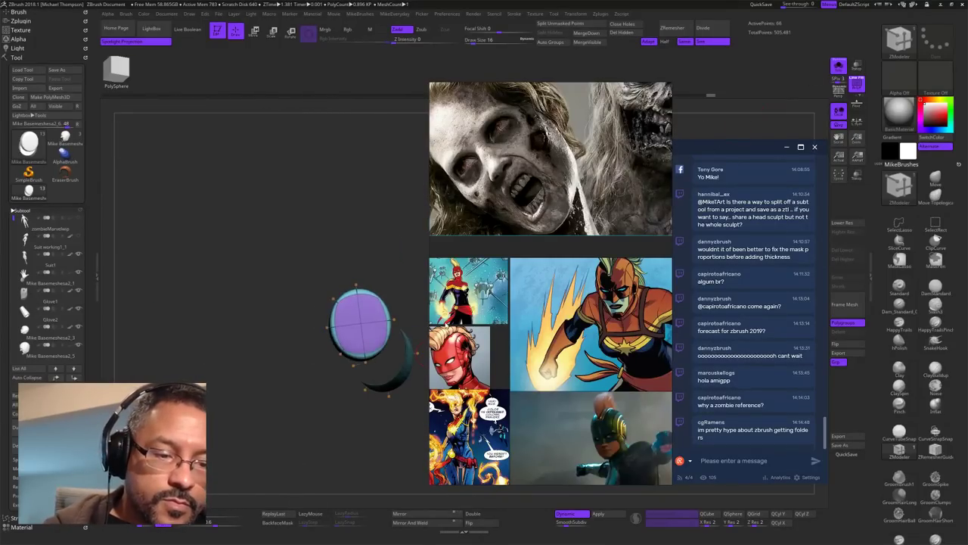
click(569, 514)
Step: Inset the outer caps of the ear discs using ZModeler's Inset on Polygroup All with Inset Region, and show the whole model again
drag(403, 245, 401, 265)
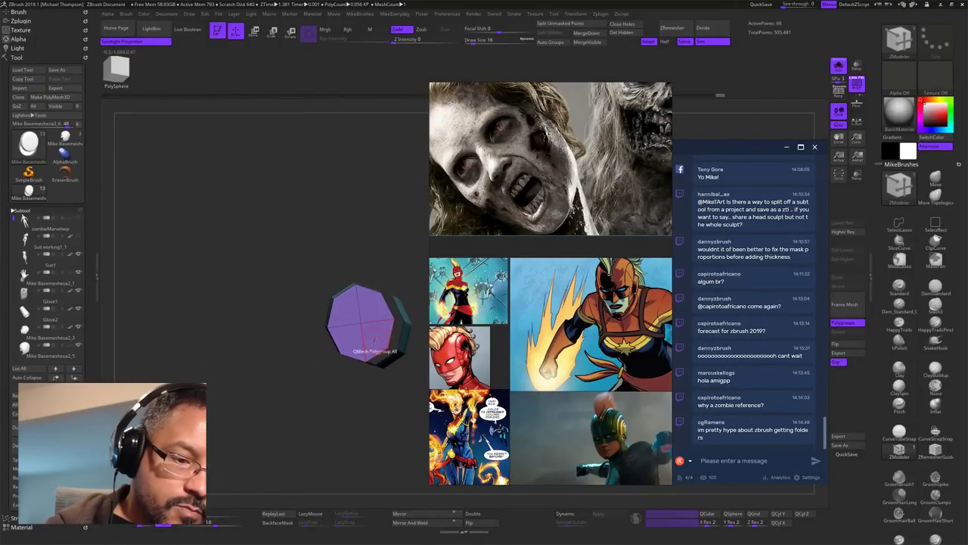
key(space)
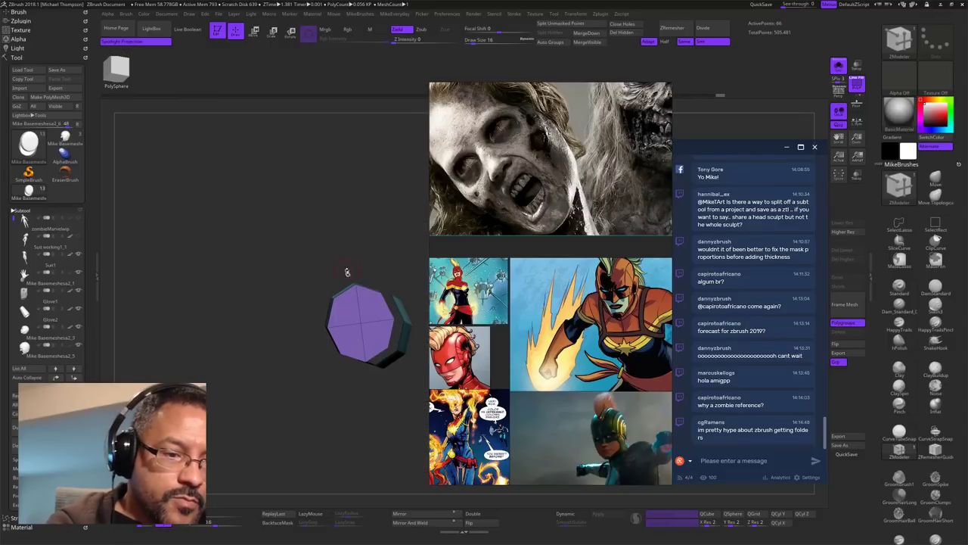
drag(381, 394, 269, 391)
key(space)
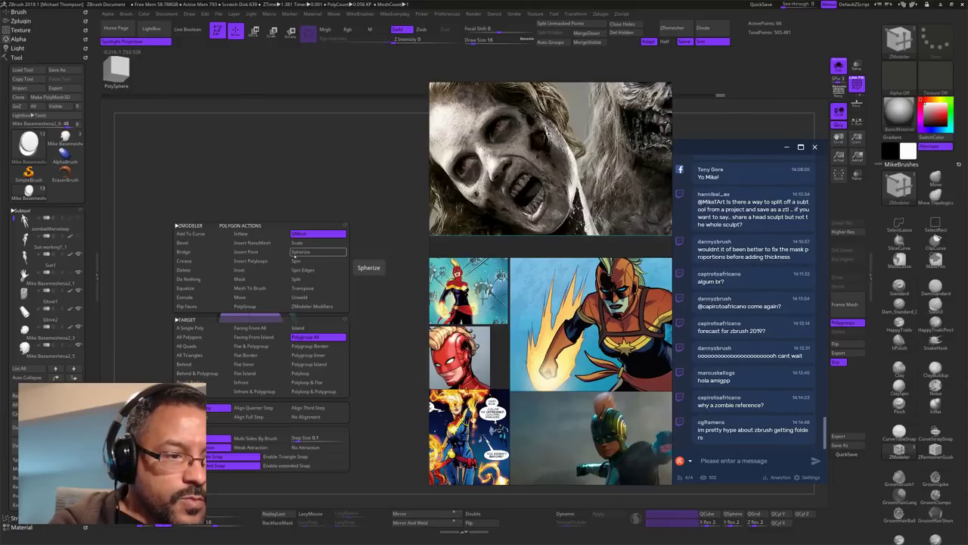
click(258, 269)
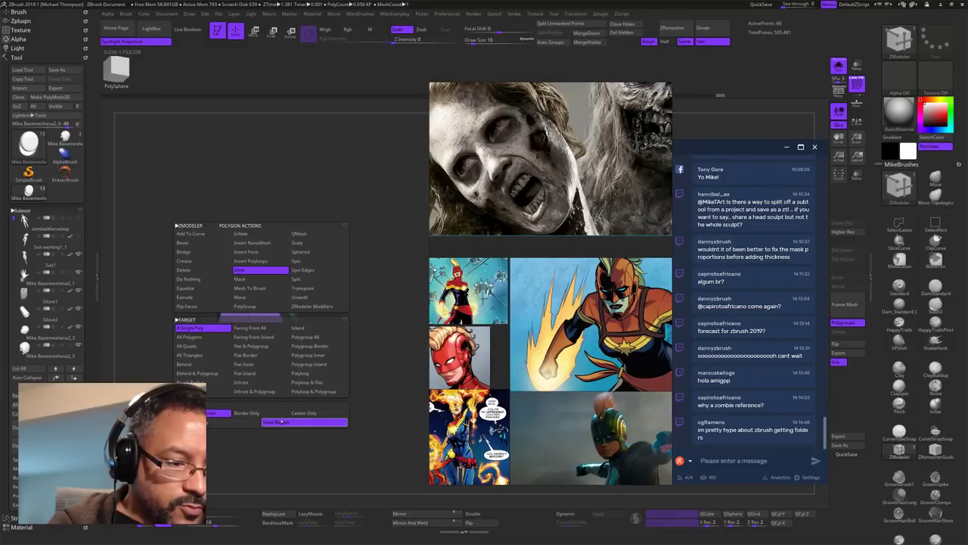
click(321, 333)
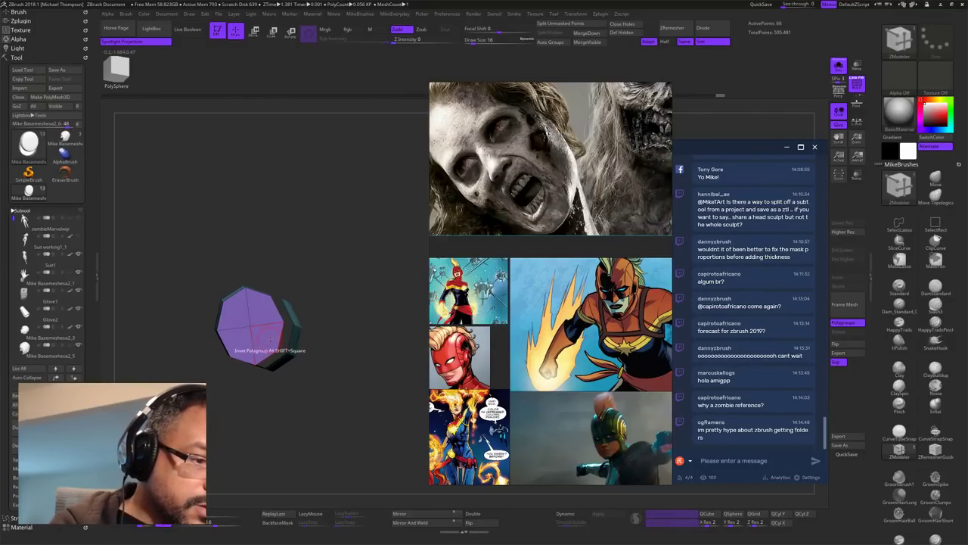
click(839, 66)
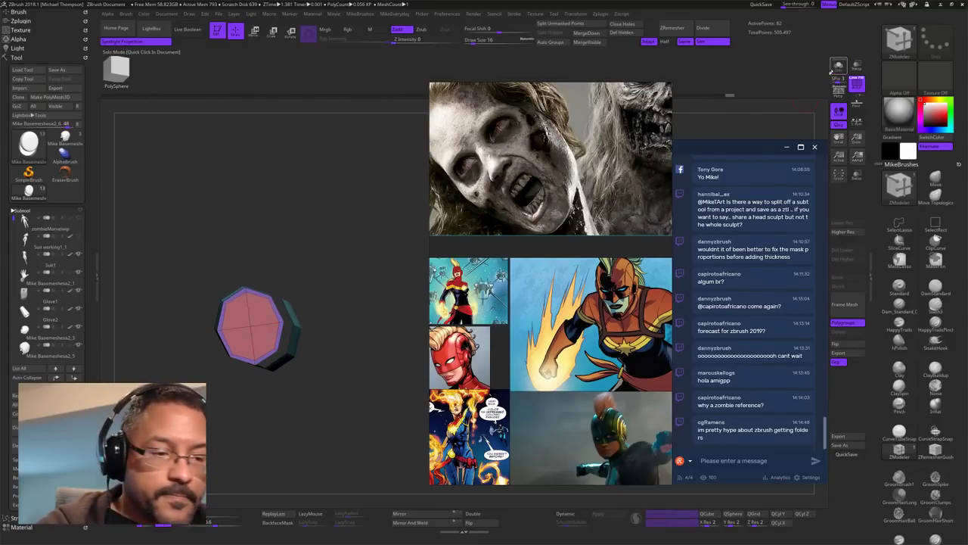
drag(370, 380, 446, 358)
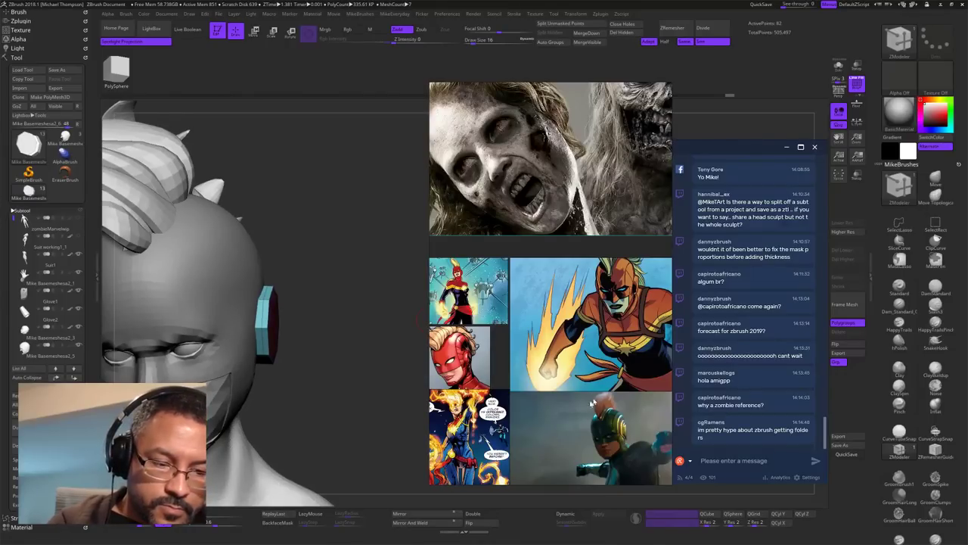
Step: Preview the inset ear discs with dynamic subdivision and turn the smoothing off again
click(569, 515)
drag(380, 388, 434, 434)
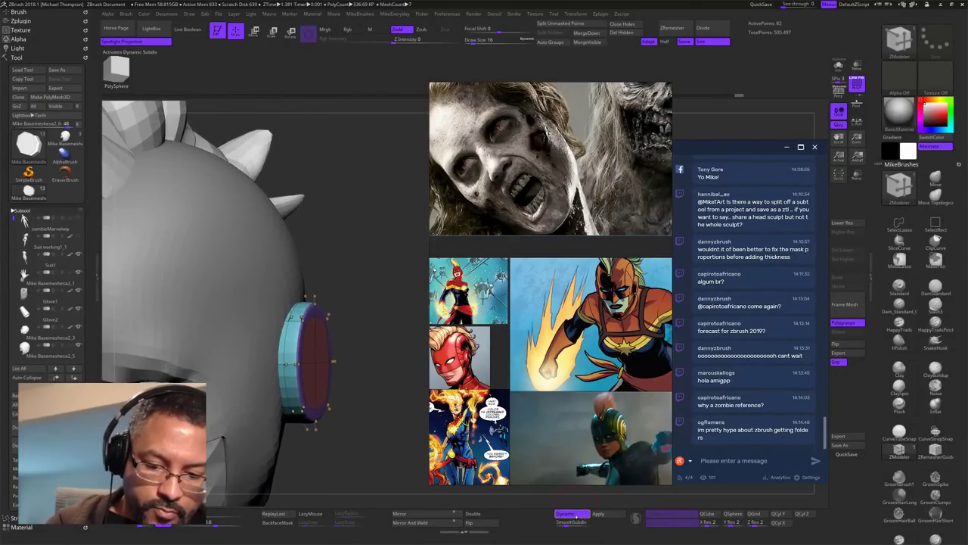
click(571, 513)
drag(404, 396, 409, 342)
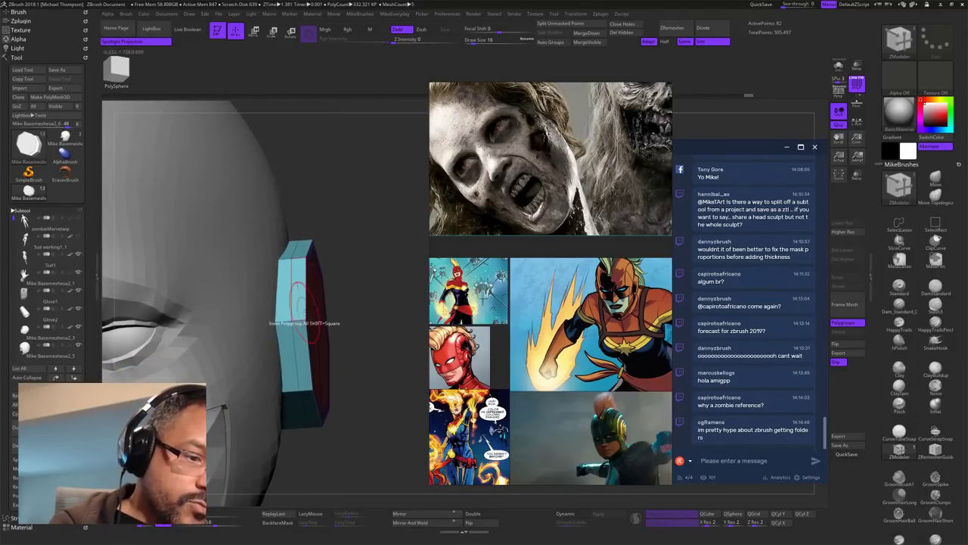
Step: Adjust the supporting edge loops around the ear discs' sides with ZModeler and inset the outer caps once more
click(299, 319)
drag(395, 251, 354, 256)
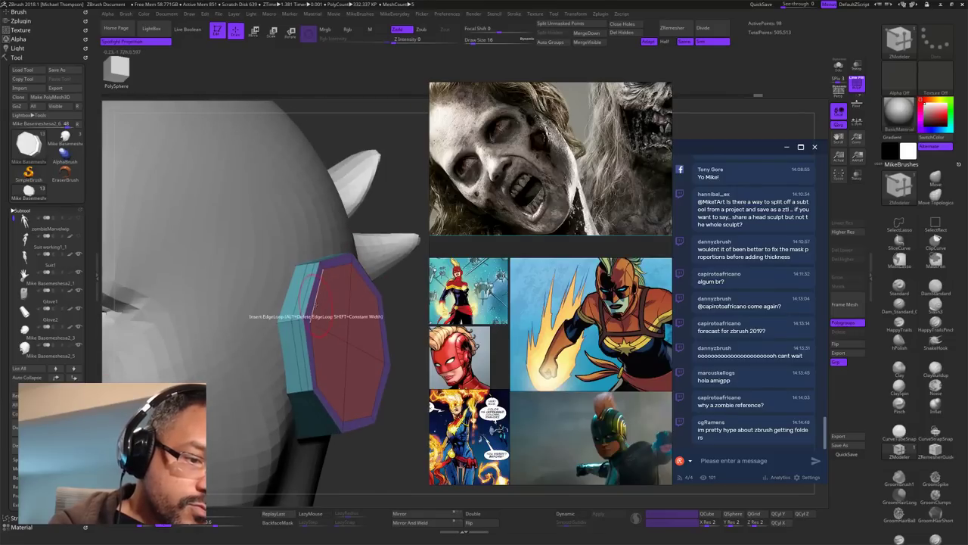
alt+click(308, 318)
mouse_move(396, 457)
mouse_down()
mouse_move(378, 463)
mouse_move(401, 466)
mouse_move(384, 464)
mouse_up()
drag(395, 389, 390, 376)
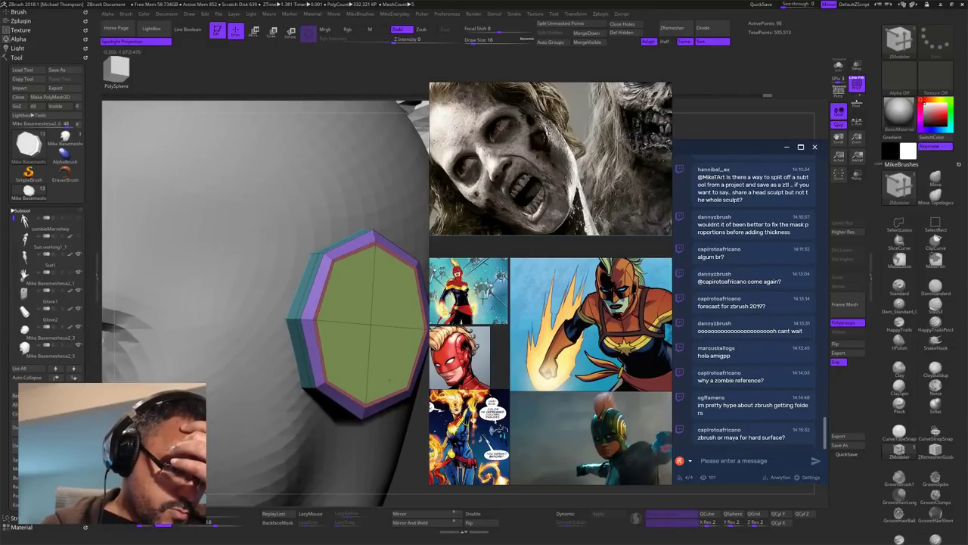
Step: Enable dynamic subdivision on the ear discs and hide the polyframe to judge them on the whole figure
key(d)
alt+drag(413, 471, 422, 319)
click(573, 514)
drag(428, 389, 370, 328)
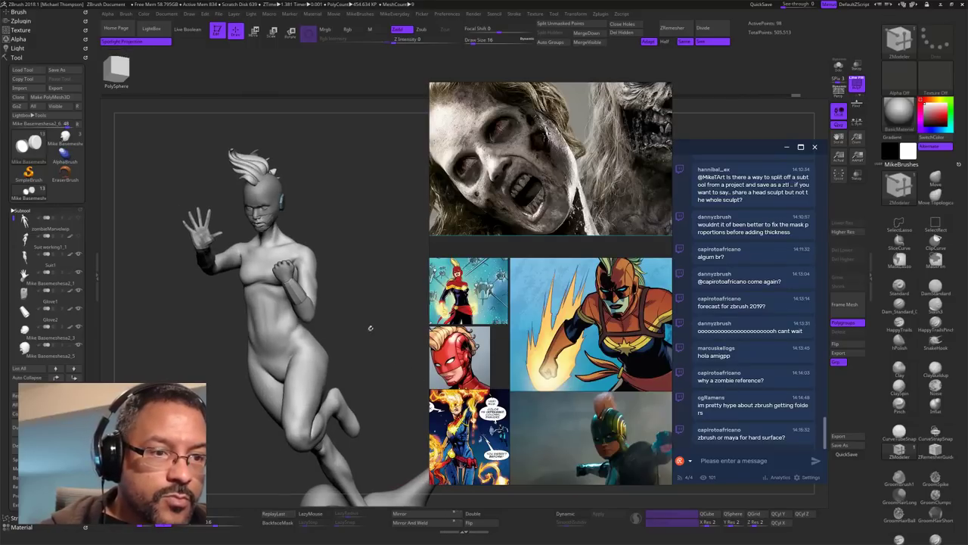
click(573, 513)
right_click(409, 384)
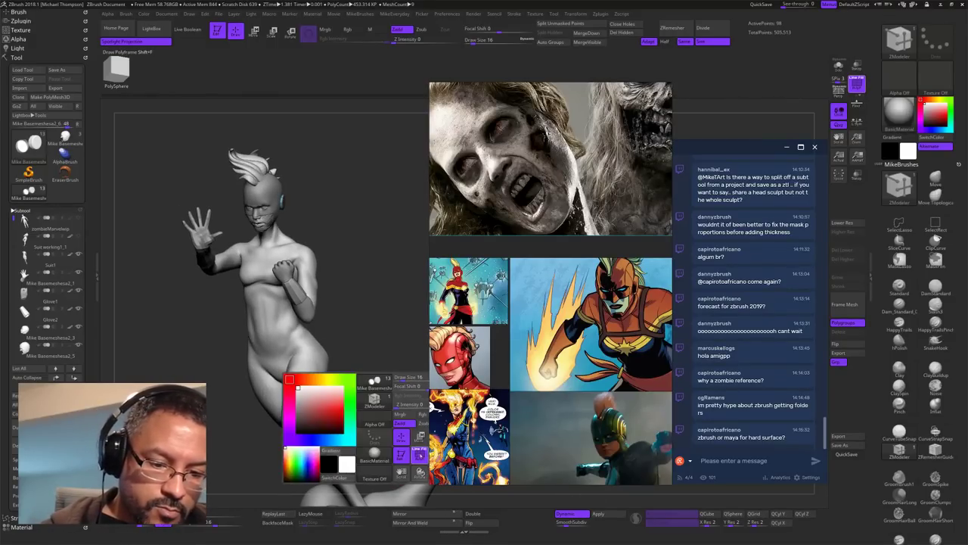
click(420, 453)
mouse_move(398, 344)
mouse_down()
mouse_move(382, 318)
mouse_move(367, 239)
mouse_move(404, 328)
mouse_move(387, 330)
mouse_up()
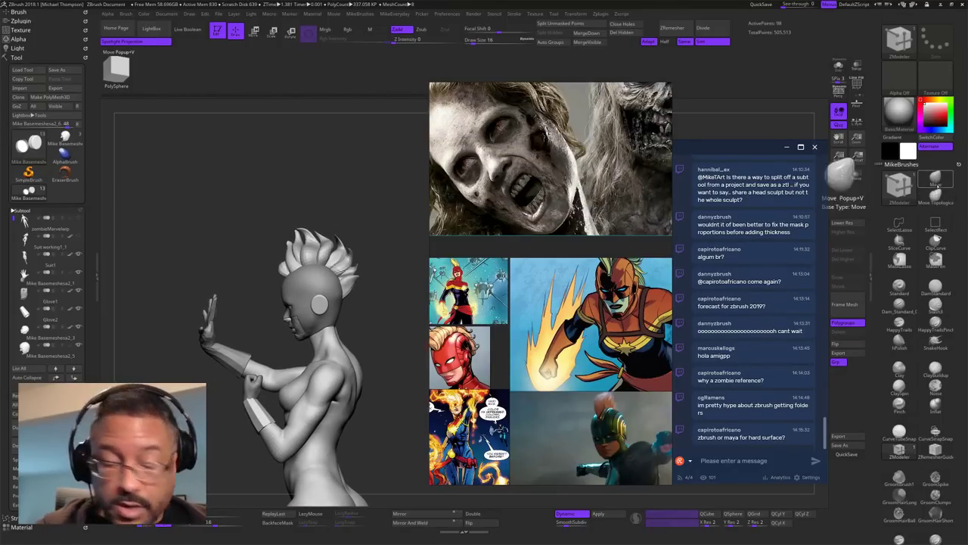
Step: Reposition the ear discs front to back on the helmet with the Move gizmo, and return to drawing mode
key(w)
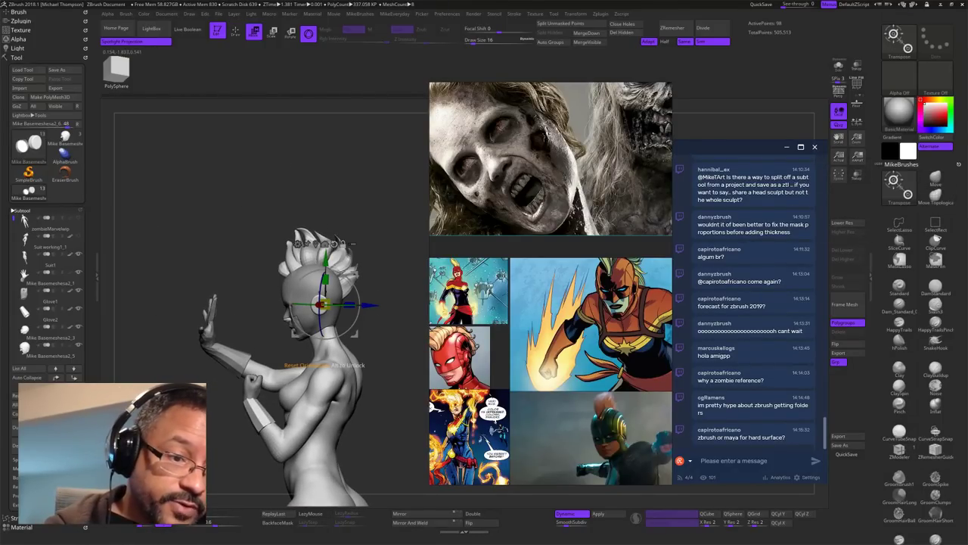
mouse_move(369, 306)
mouse_down()
mouse_move(451, 327)
mouse_move(408, 340)
mouse_move(412, 357)
mouse_move(469, 352)
mouse_move(432, 349)
mouse_up()
key(q)
alt+drag(419, 444, 380, 376)
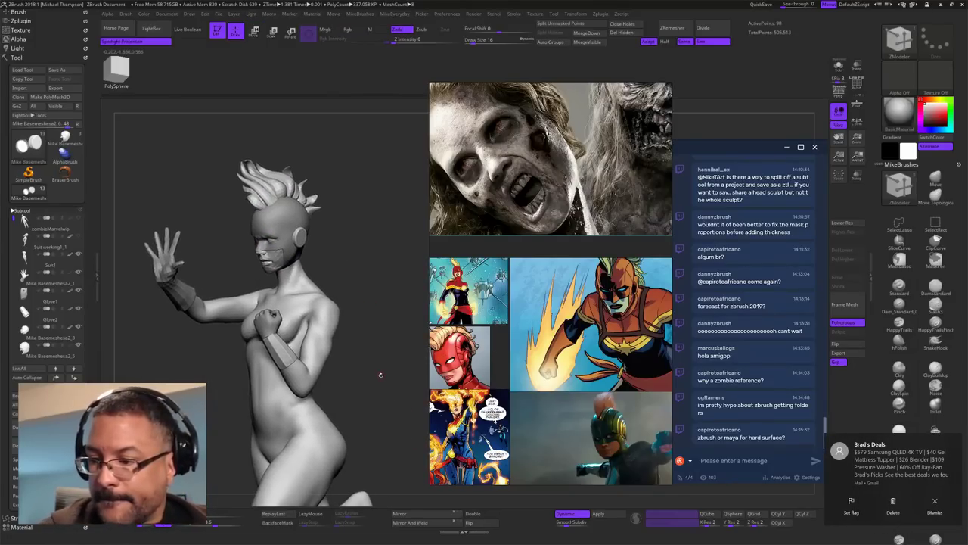
Step: Examine the smoothed ear discs around the head, with and without polyframe and in solo view, after dismissing the mail notification
click(936, 503)
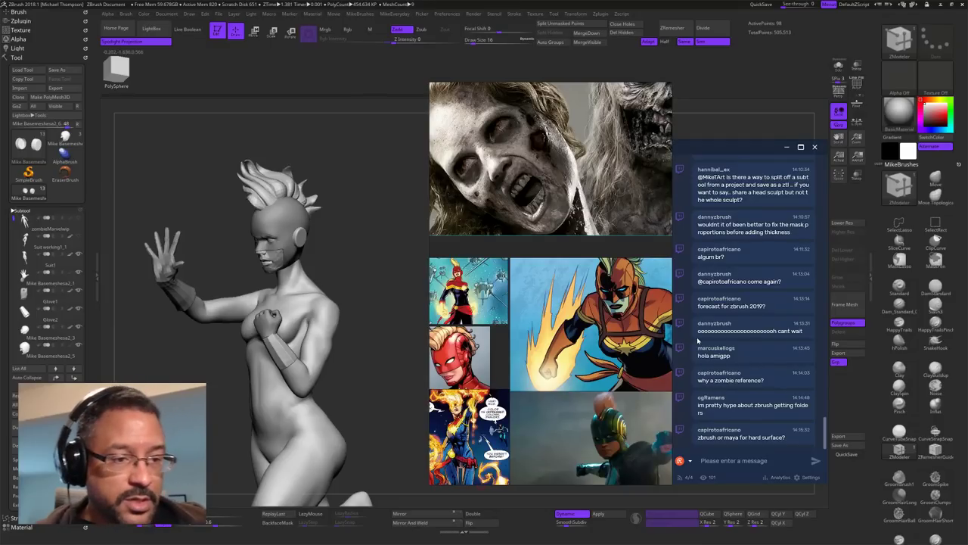
mouse_move(389, 318)
mouse_down()
mouse_move(413, 326)
mouse_move(395, 342)
mouse_move(396, 411)
mouse_move(384, 348)
mouse_move(392, 334)
mouse_move(373, 328)
mouse_move(393, 352)
mouse_up()
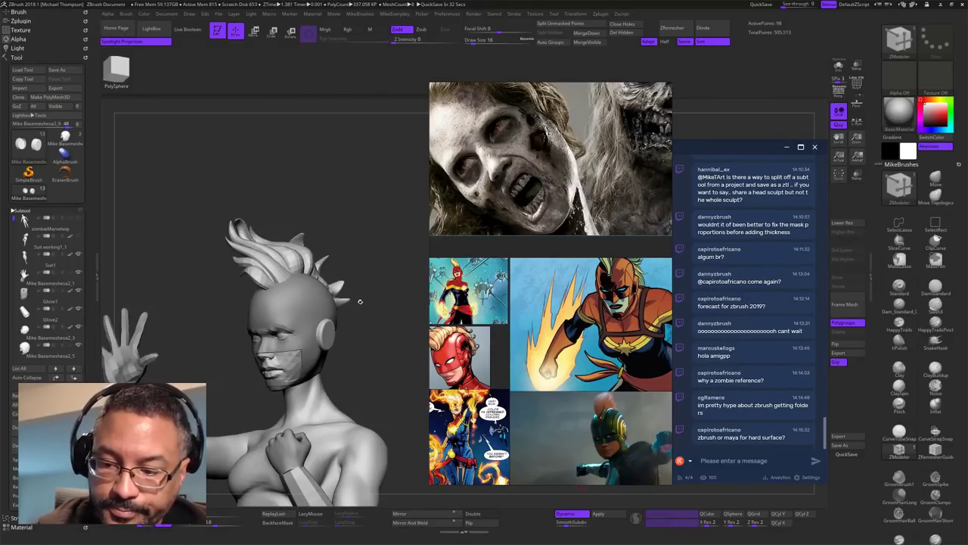
mouse_move(376, 293)
mouse_down()
mouse_move(396, 311)
mouse_move(400, 335)
mouse_move(398, 313)
mouse_move(385, 325)
mouse_move(404, 320)
mouse_up()
key(space)
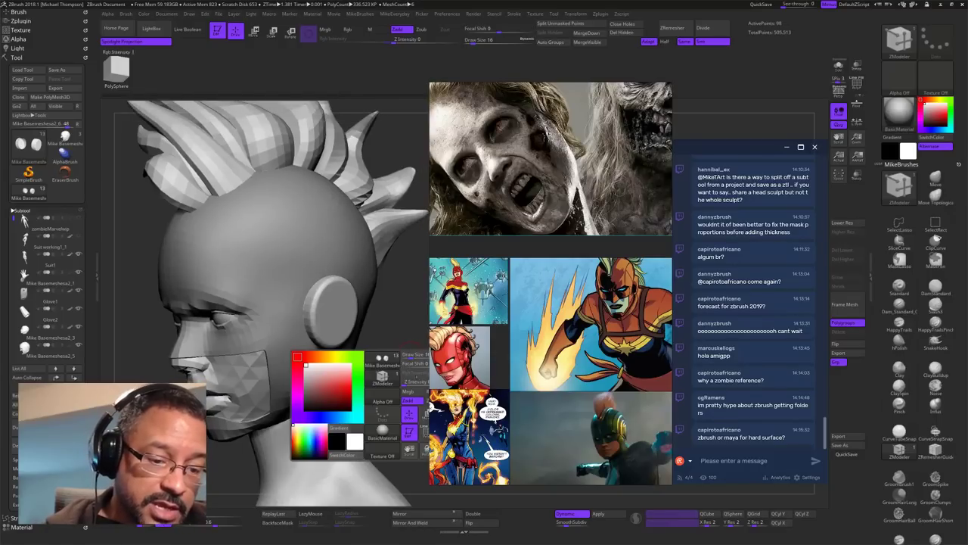
click(426, 433)
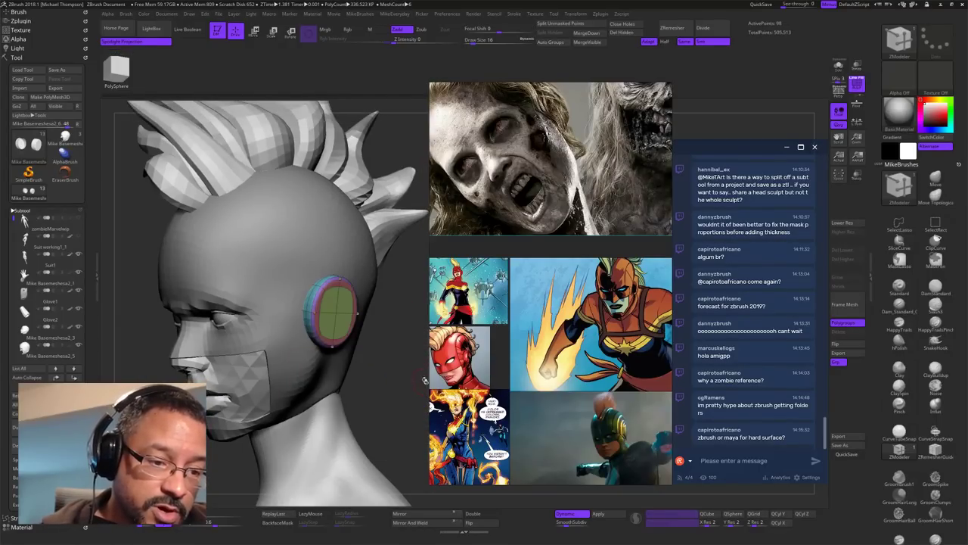
alt+drag(404, 391, 375, 416)
key(space)
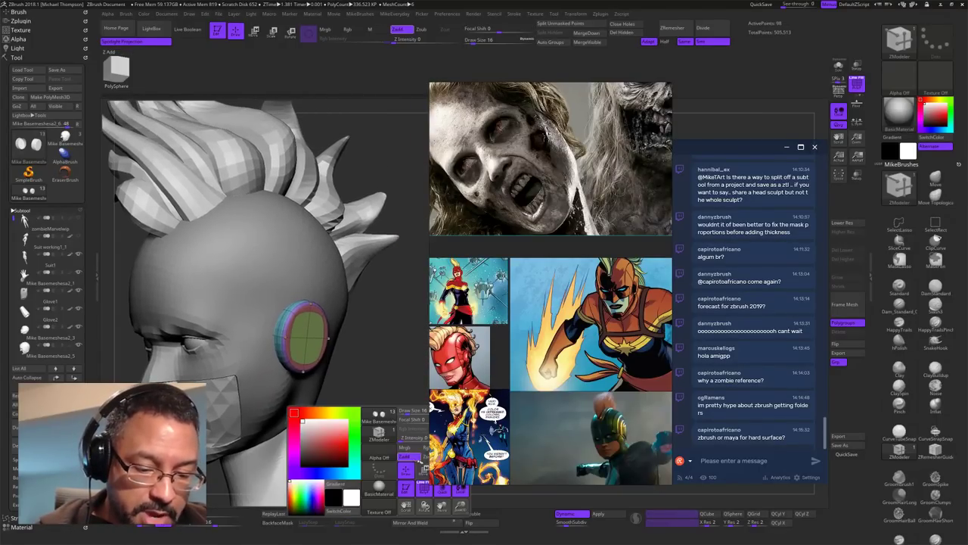
click(425, 481)
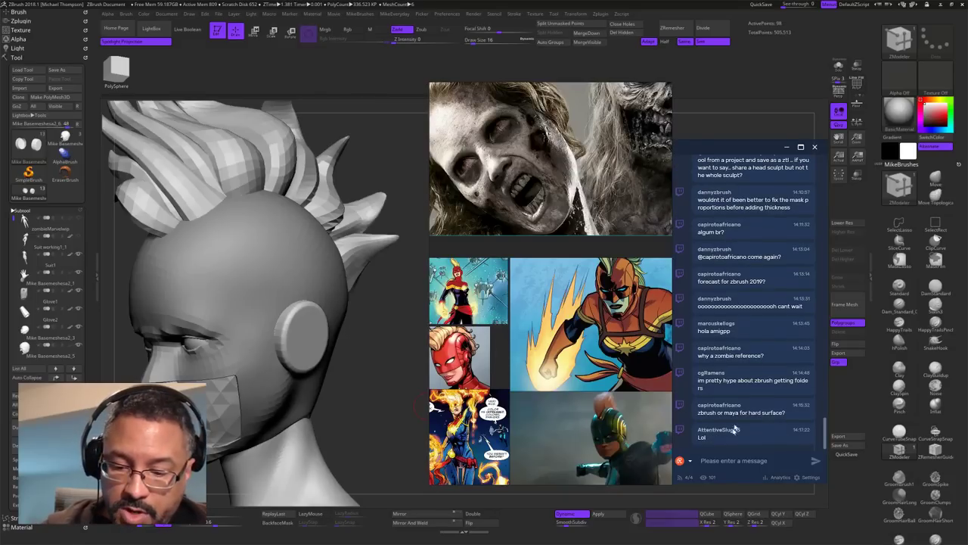
alt+drag(376, 393, 391, 422)
key(space)
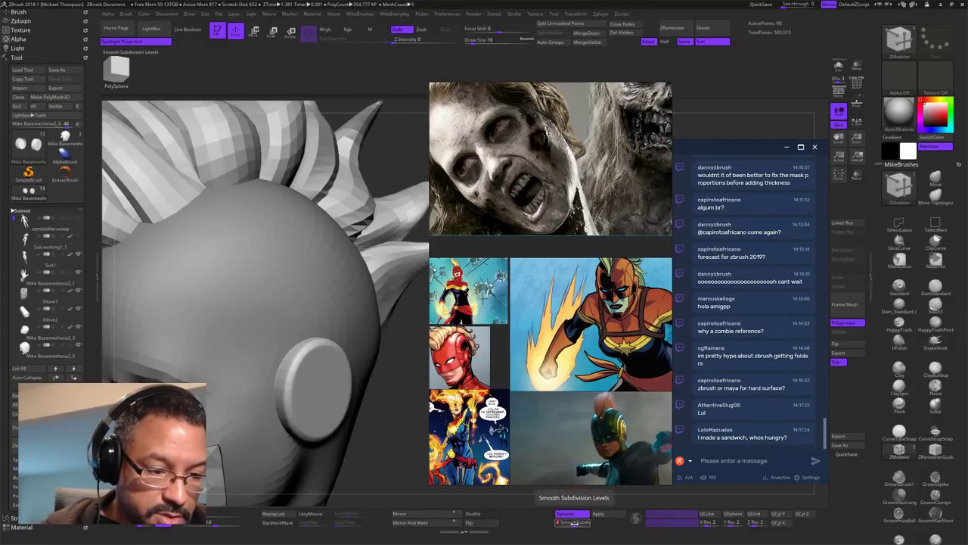
drag(388, 438, 421, 420)
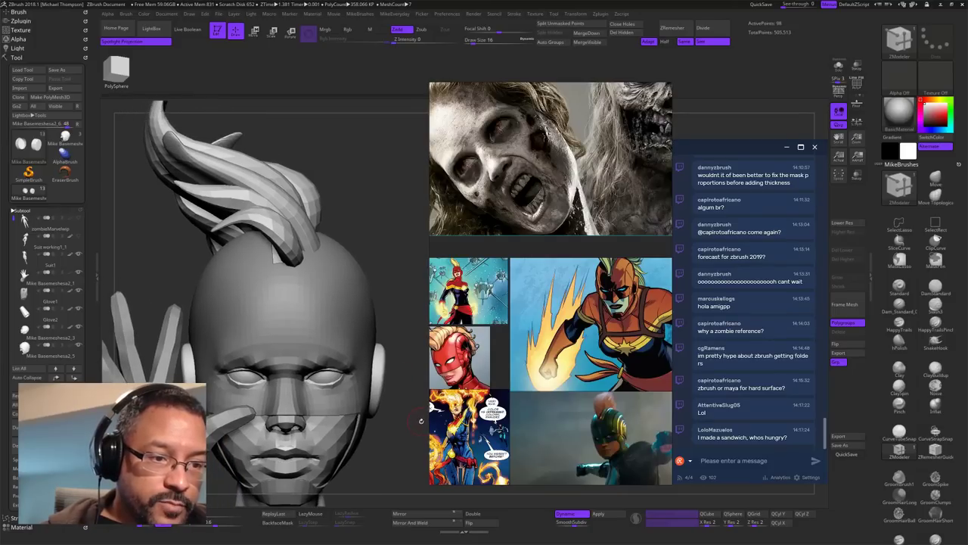
click(839, 66)
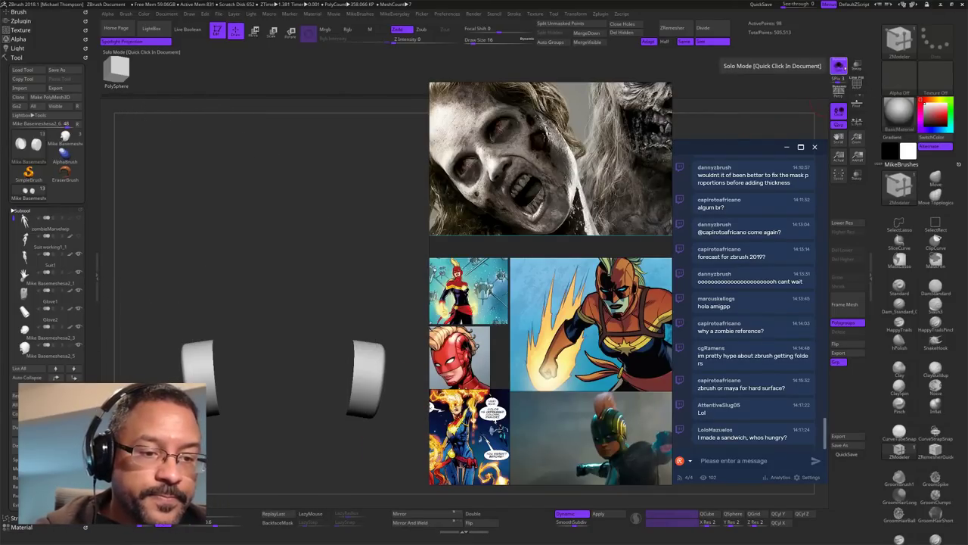
click(839, 67)
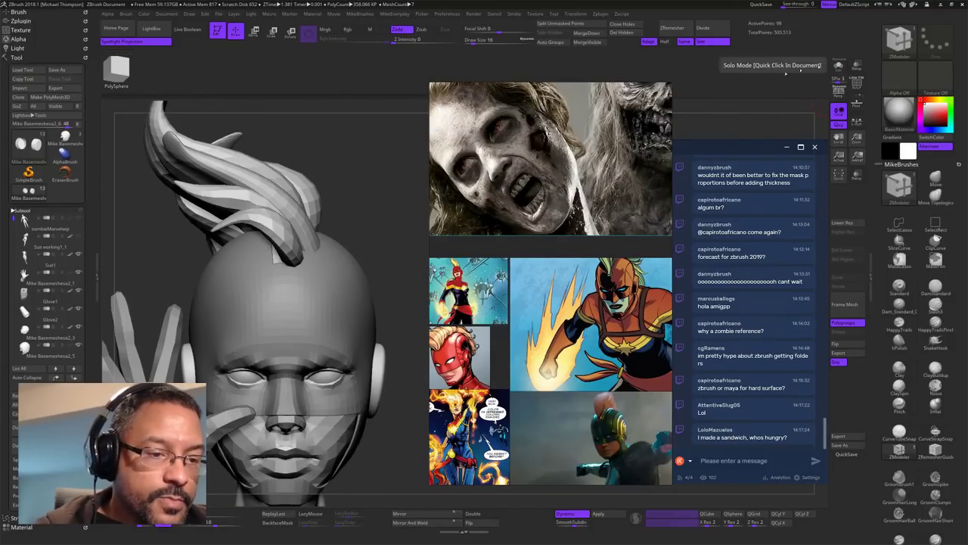
Step: Isolate the helmet subtool with its polyframe displayed and step back to its single-layer state without thickness
alt+click(361, 301)
click(838, 65)
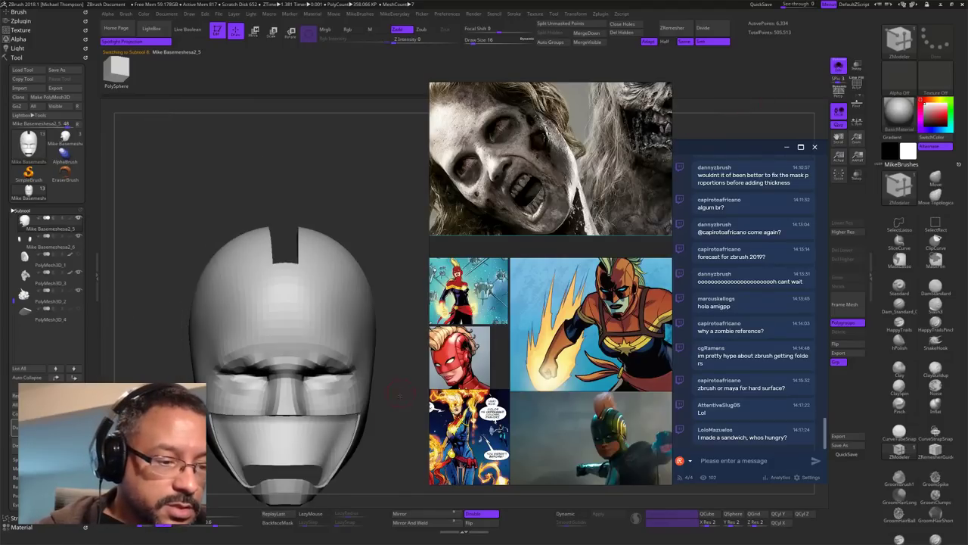
drag(399, 395, 407, 314)
drag(396, 270, 394, 258)
key(space)
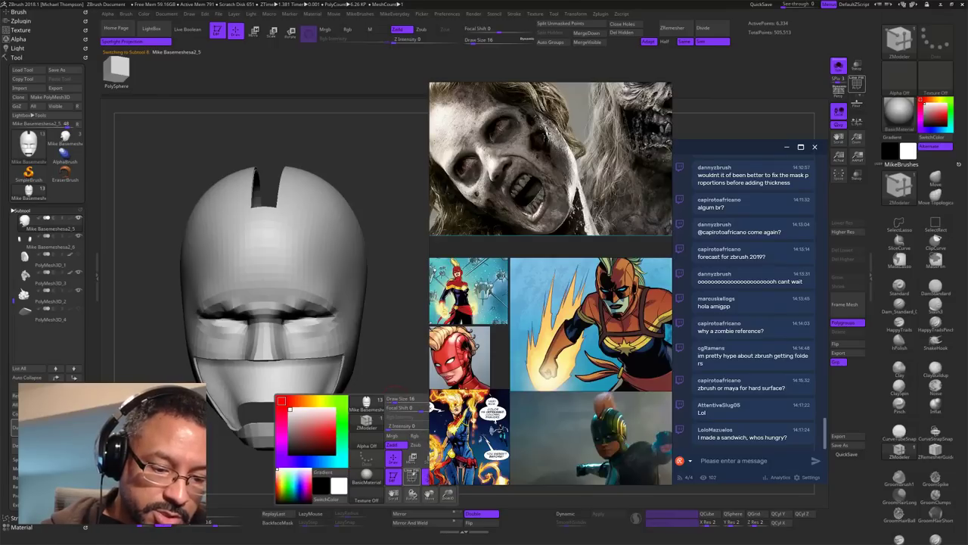
click(412, 475)
mouse_move(395, 311)
mouse_down()
mouse_move(391, 357)
mouse_move(422, 371)
mouse_up()
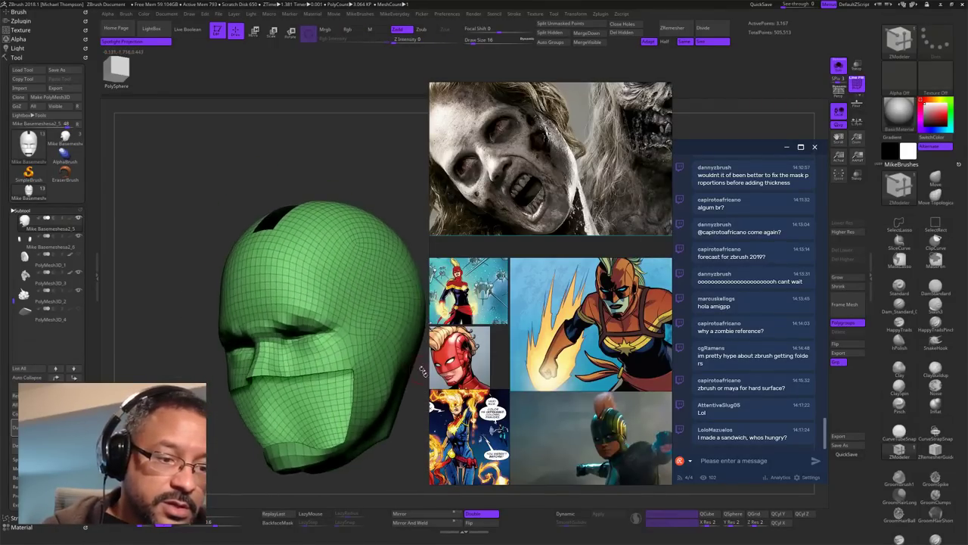
drag(425, 447, 431, 458)
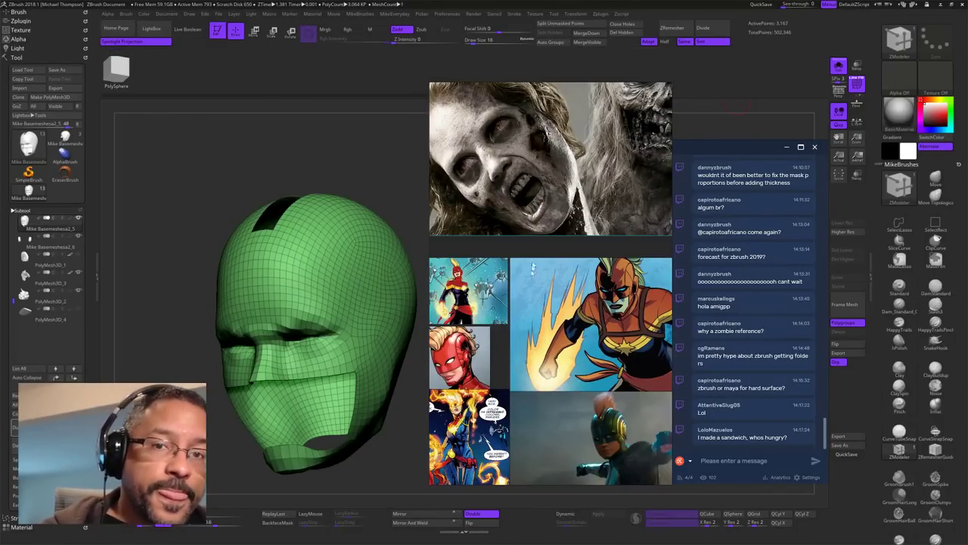
mouse_move(421, 435)
mouse_down()
mouse_move(446, 433)
mouse_move(423, 417)
mouse_up()
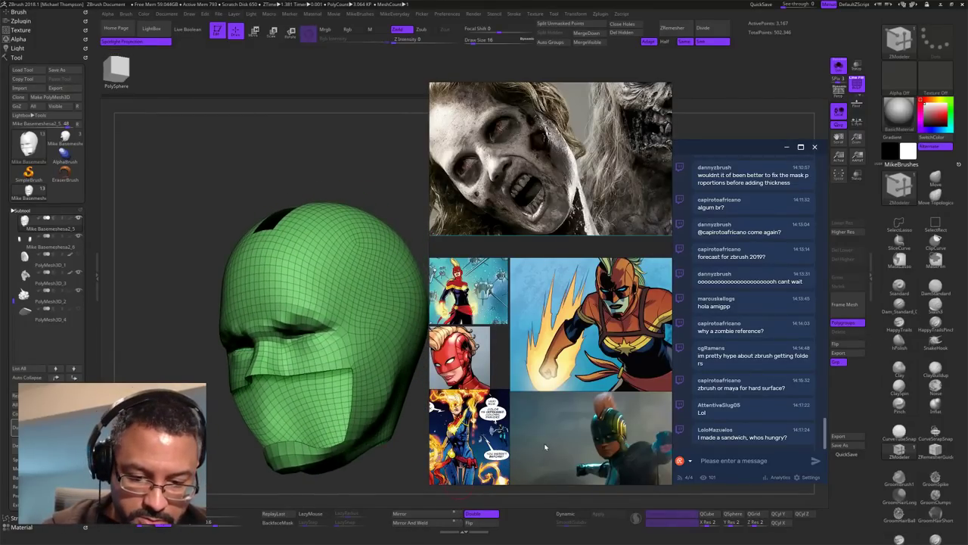
Step: Turn off the helmet's double-sided display and flip its normals
click(490, 515)
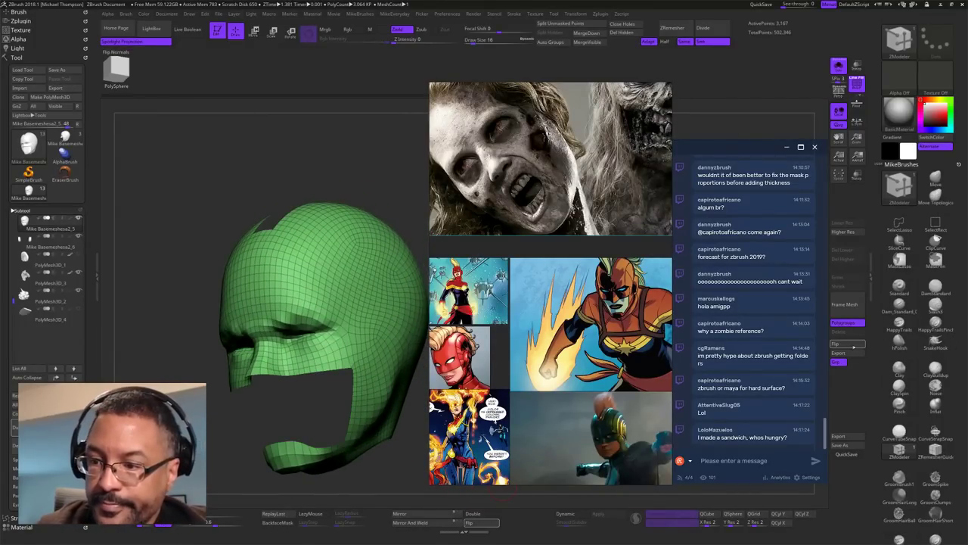
click(853, 345)
drag(404, 481, 408, 389)
drag(377, 286, 371, 262)
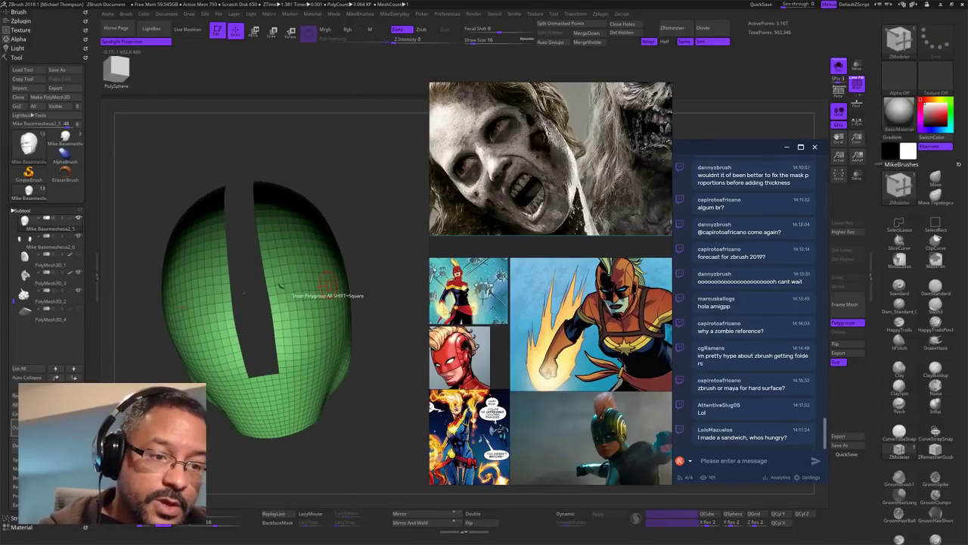
Step: Give the helmet shell thickness using ZModeler's QMesh on Polygroup All
key(space)
click(384, 233)
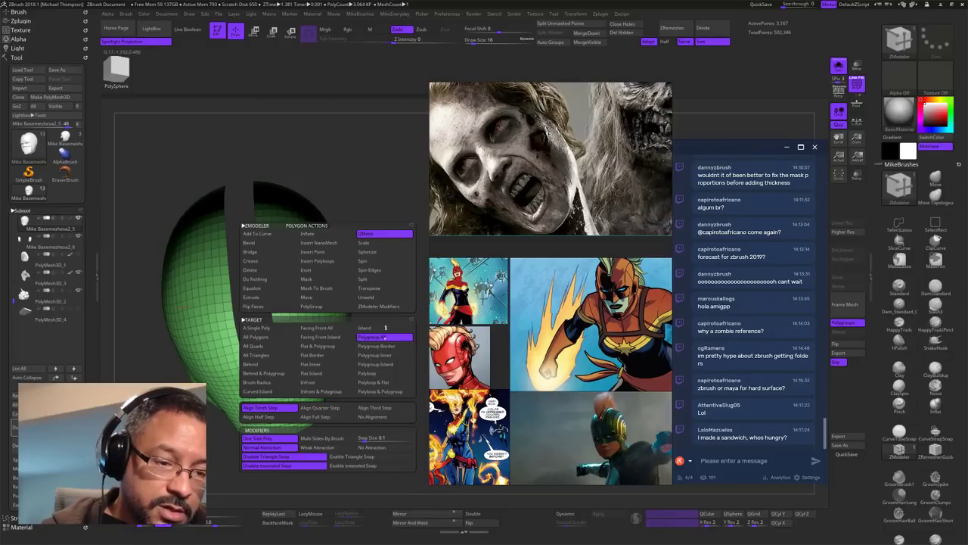
key(space)
drag(280, 286, 287, 278)
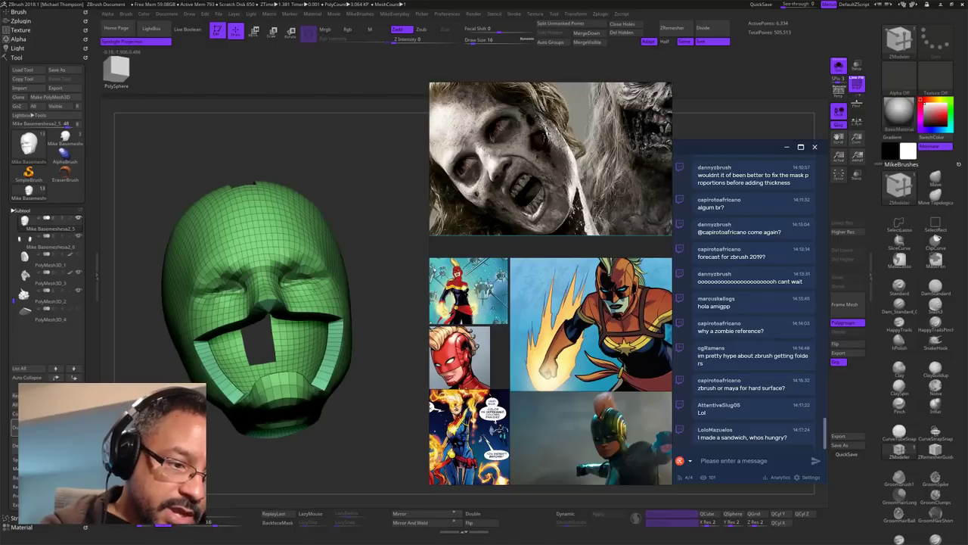
Step: Insert supporting edge loops along the thickened rims of the helmet's mouth opening and mohawk slot with ZModeler
drag(387, 424, 391, 392)
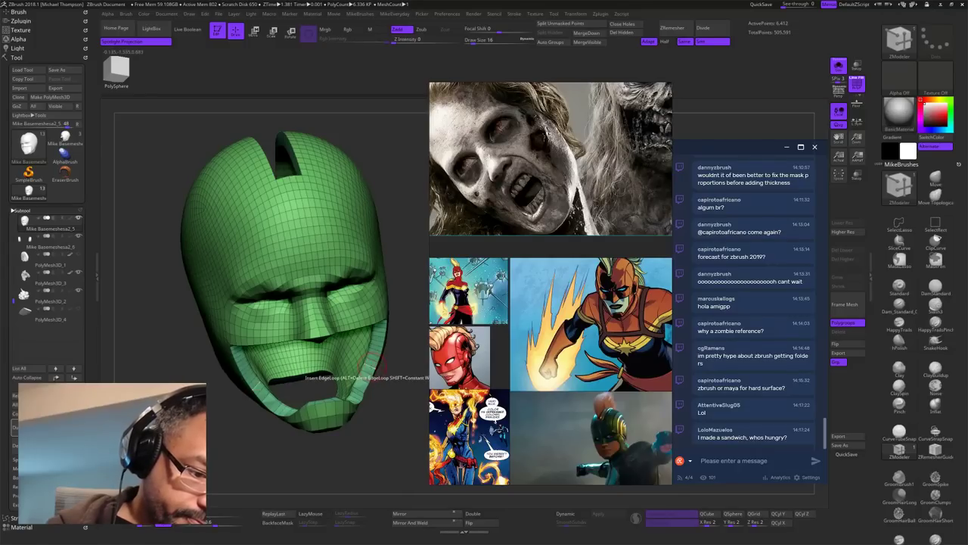
drag(401, 367, 336, 131)
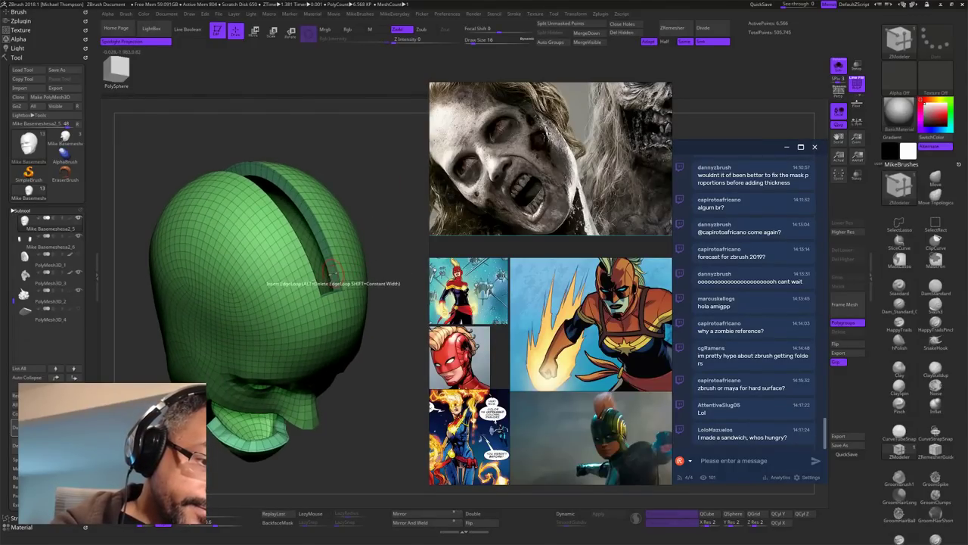
drag(402, 369, 408, 270)
drag(415, 345, 406, 383)
alt+drag(414, 429, 380, 427)
drag(370, 393, 331, 373)
drag(348, 437, 403, 417)
right_drag(401, 416, 414, 355)
drag(376, 186, 408, 193)
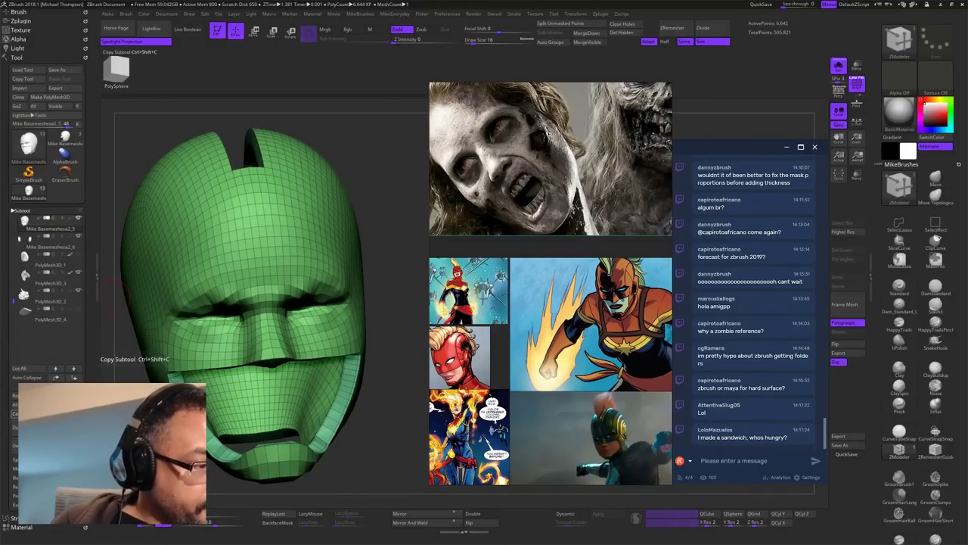
Step: Copy the helmet subtool, paste it into the Mike Basemeshesa2_4 tool, and duplicate the pasted copy there
click(65, 138)
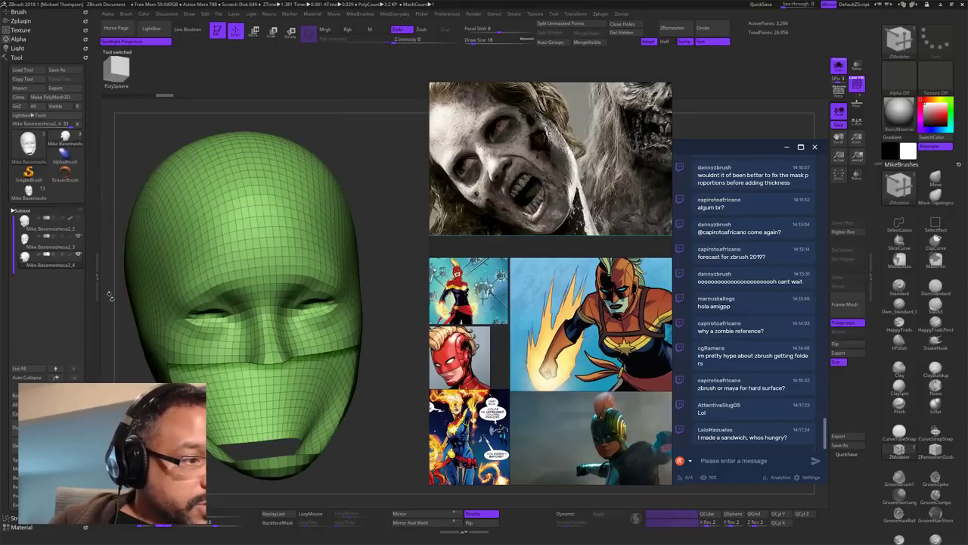
click(67, 414)
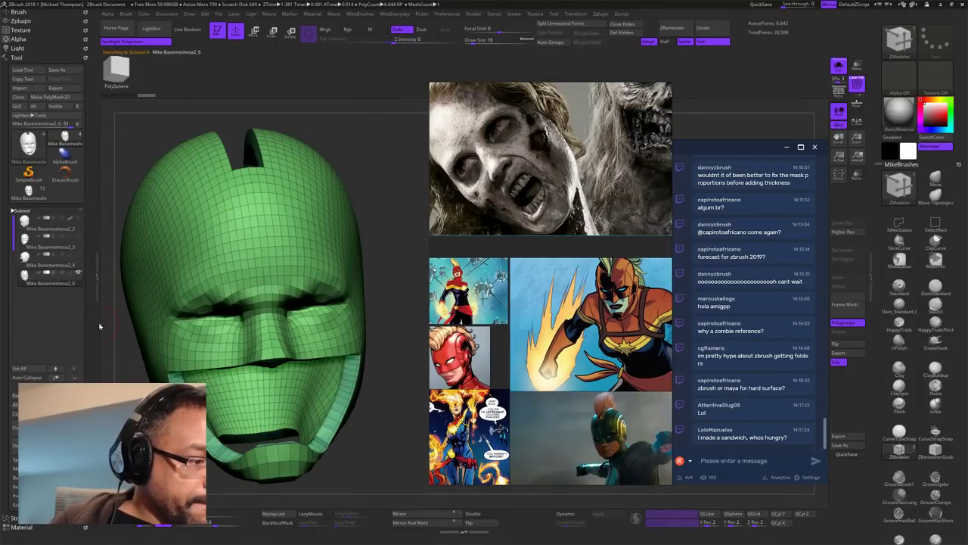
click(29, 427)
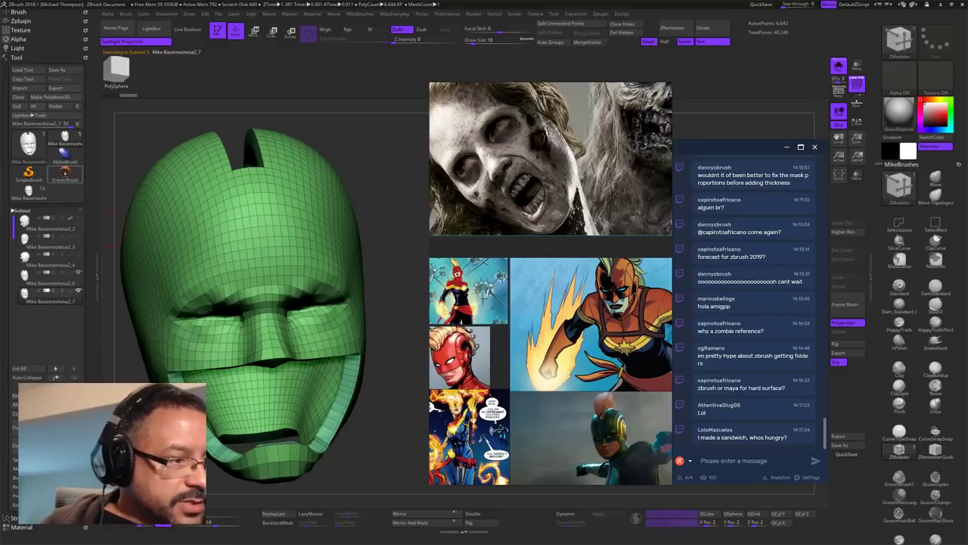
click(22, 210)
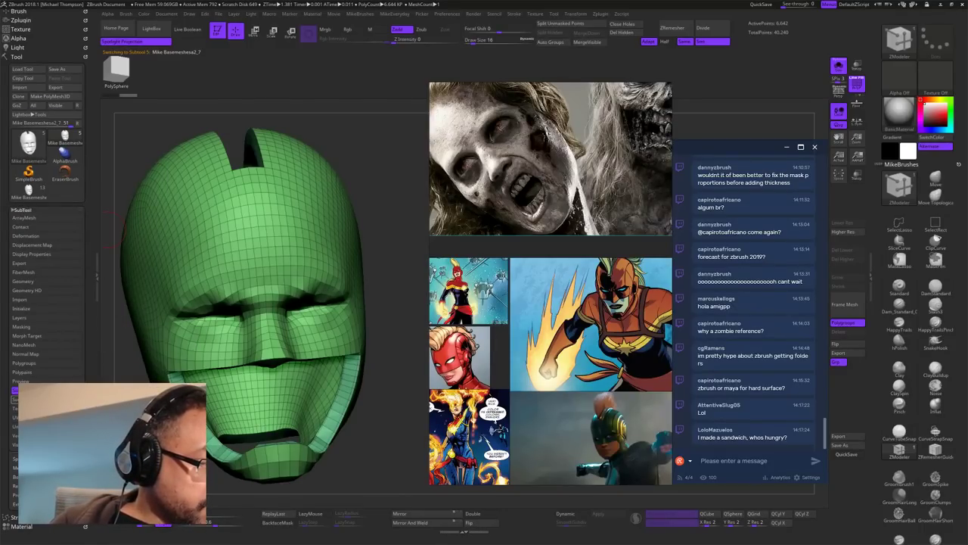
Step: Remesh the duplicated helmet subtool with ZRemesher using Keep Groups and check the topology from several angles
click(33, 281)
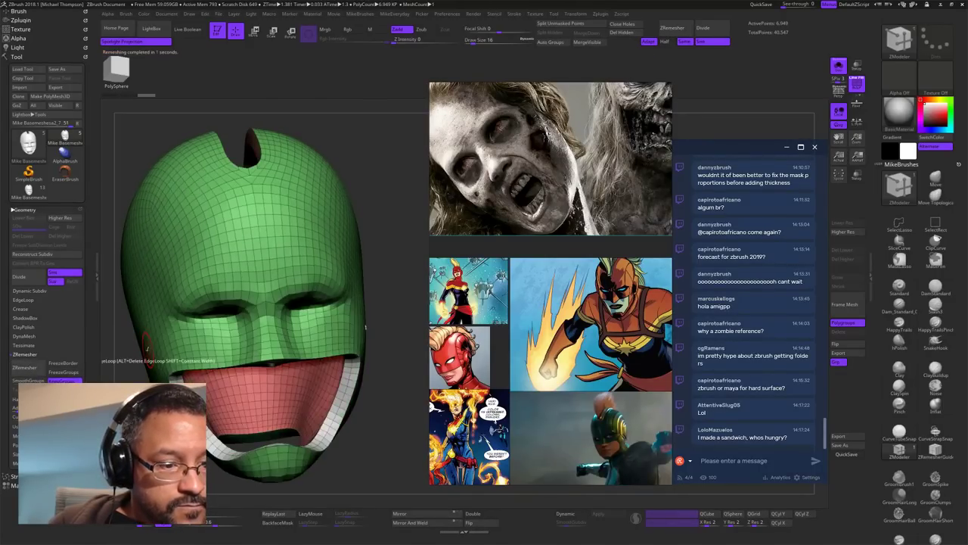
drag(378, 476, 401, 485)
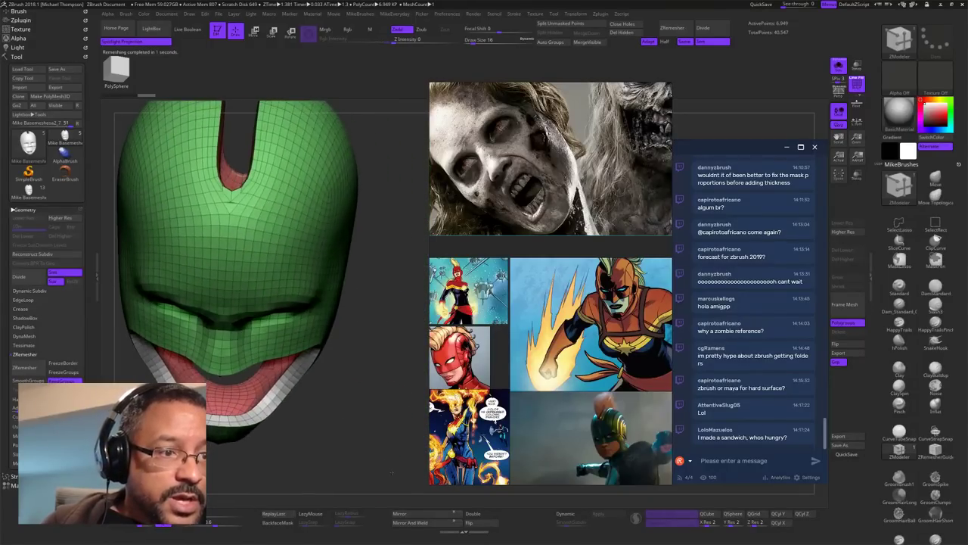
drag(377, 437, 351, 391)
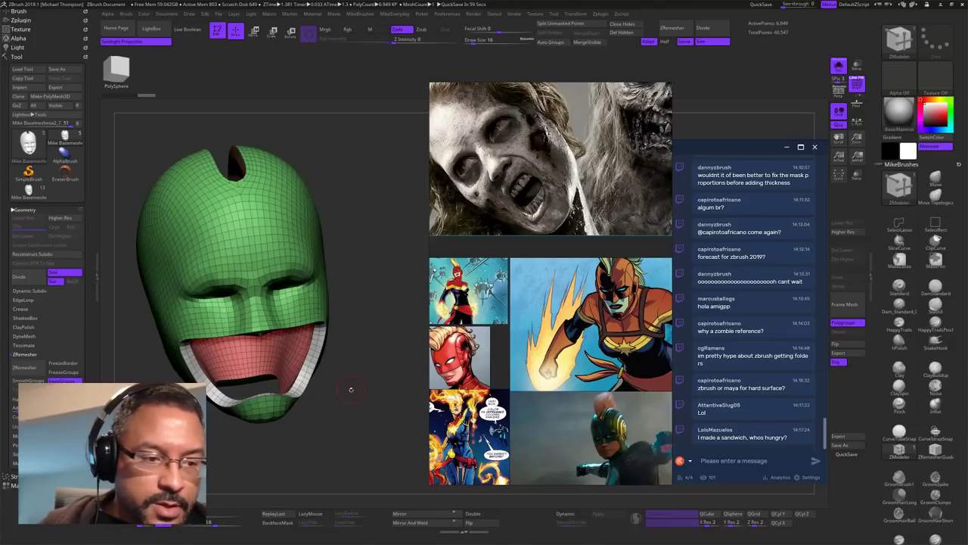
drag(378, 380, 403, 401)
drag(422, 333, 392, 369)
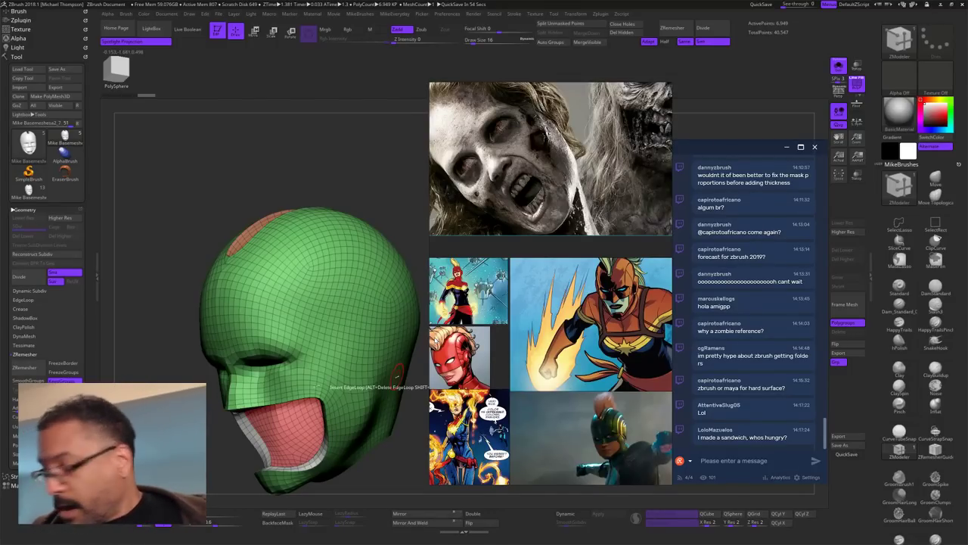
mouse_move(412, 465)
mouse_down()
mouse_move(378, 421)
mouse_move(391, 410)
mouse_move(408, 453)
mouse_move(411, 414)
mouse_move(409, 443)
mouse_move(401, 430)
mouse_move(409, 449)
mouse_up()
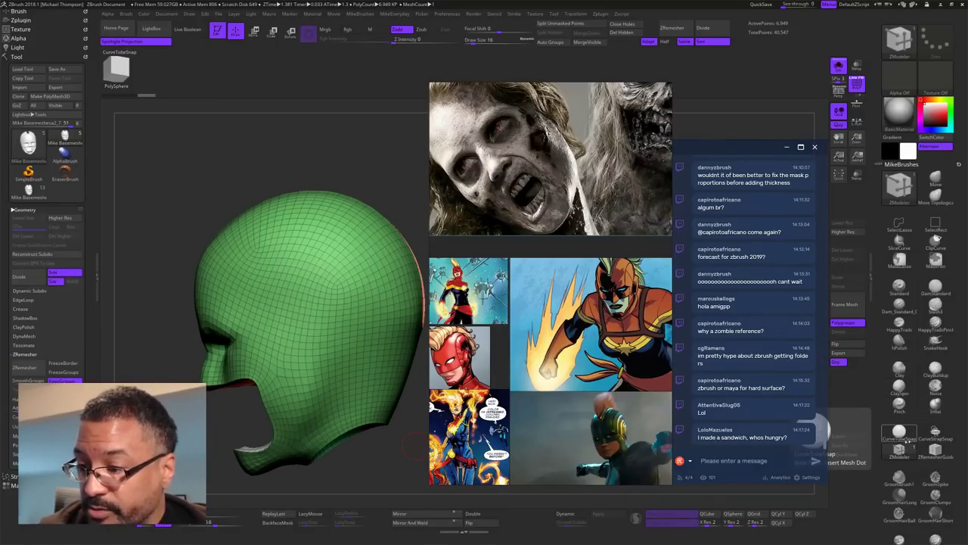
Step: Try to lay a strap over the side of the helmet with the CurveStrapSnap brush at draw size 16
click(950, 431)
alt+drag(389, 436, 454, 472)
drag(340, 406, 317, 368)
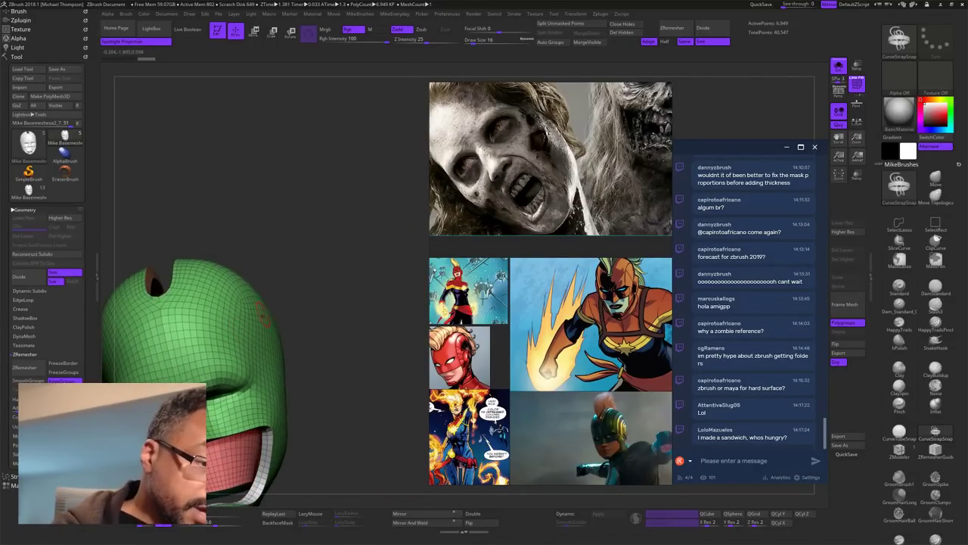
drag(262, 316, 307, 324)
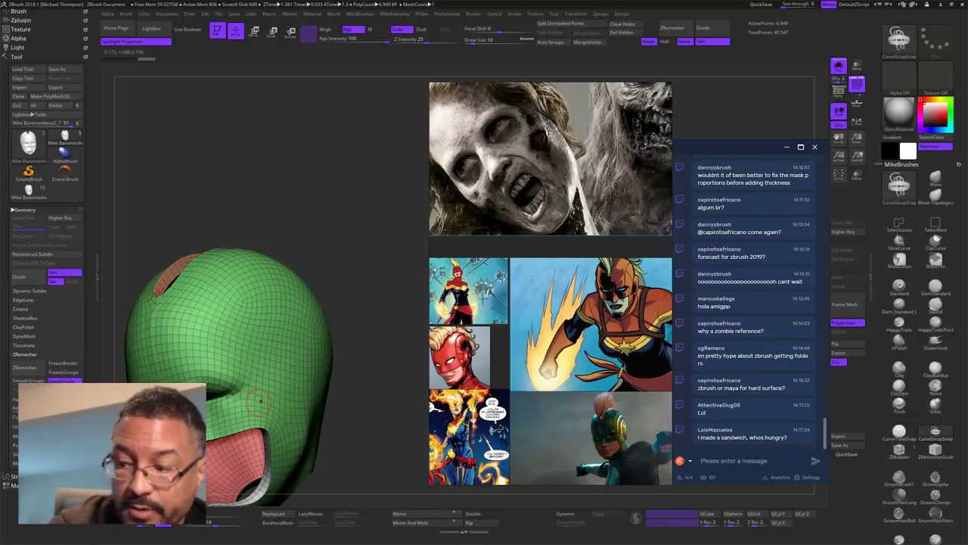
drag(341, 448, 256, 420)
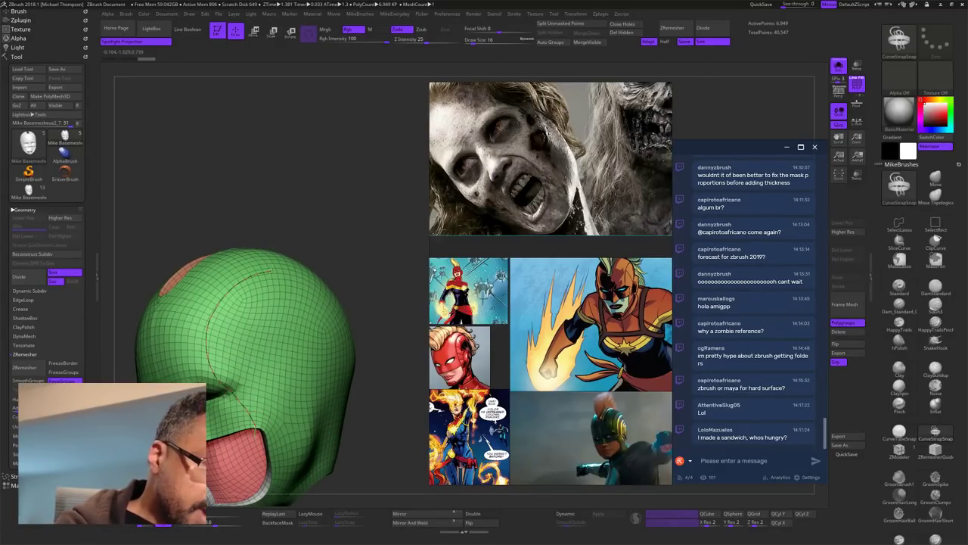
drag(271, 271, 272, 270)
mouse_move(421, 374)
mouse_down()
mouse_move(367, 382)
mouse_move(415, 393)
mouse_move(374, 399)
mouse_move(403, 400)
mouse_move(387, 413)
mouse_move(407, 350)
mouse_move(397, 367)
mouse_move(412, 356)
mouse_move(409, 313)
mouse_up()
key(ctrl+z)
Step: Try a thinner CurveStrapSnap strap along the helmet at draw size 4, delete its curve and undo the strap
key(s)
drag(349, 234, 357, 217)
alt+drag(401, 451, 355, 468)
drag(417, 439, 361, 398)
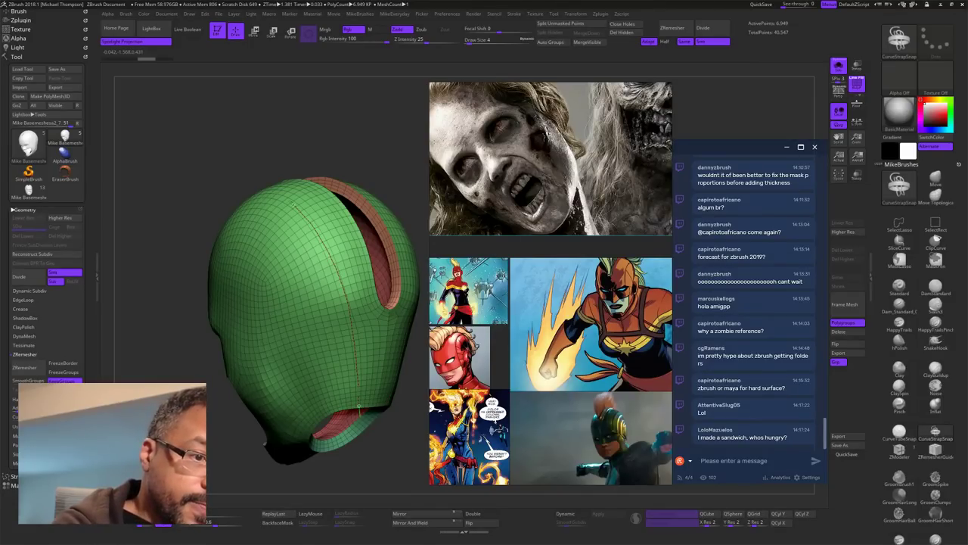
drag(358, 407, 359, 410)
mouse_move(294, 142)
mouse_down()
mouse_move(376, 133)
mouse_move(363, 123)
mouse_move(372, 102)
mouse_up()
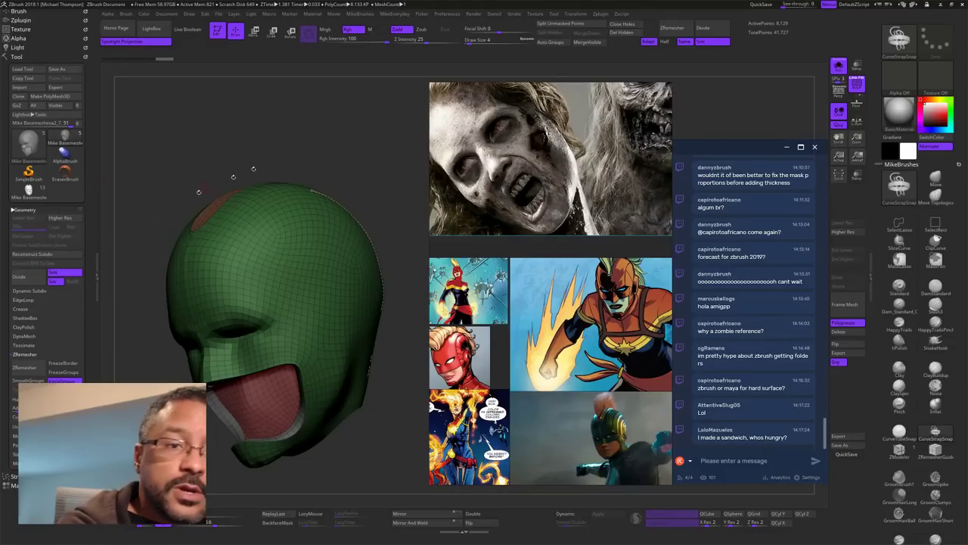
click(847, 332)
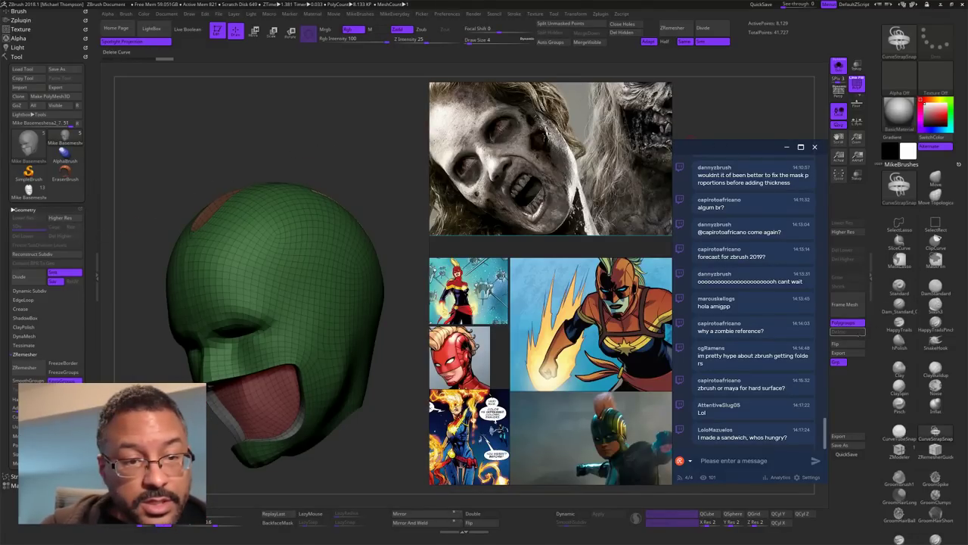
mouse_move(495, 398)
mouse_down()
mouse_move(402, 444)
mouse_move(415, 438)
mouse_move(388, 436)
mouse_move(408, 440)
mouse_move(382, 421)
mouse_up()
key(ctrl+z)
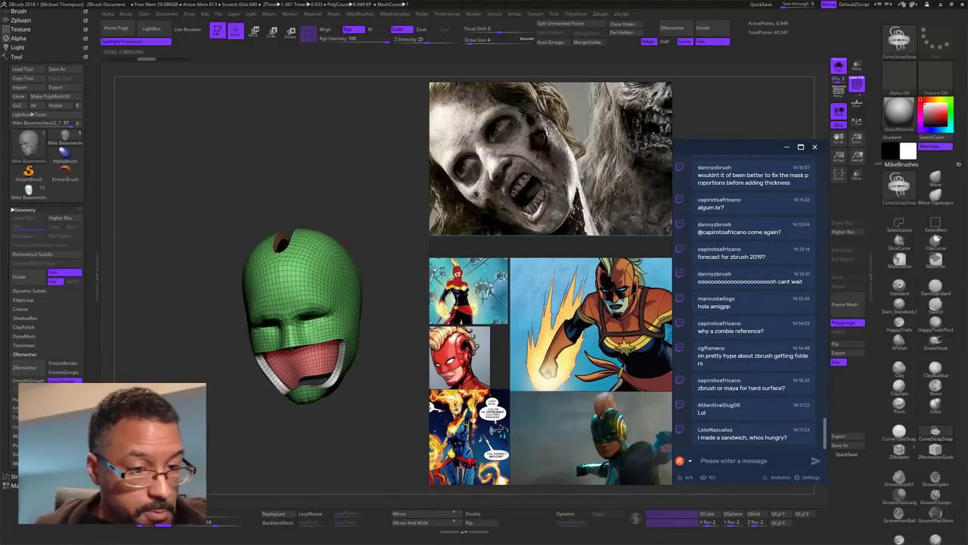
Step: Delete the unremeshed helmet subtool Mike Basemeshesa2_6
mouse_move(25, 212)
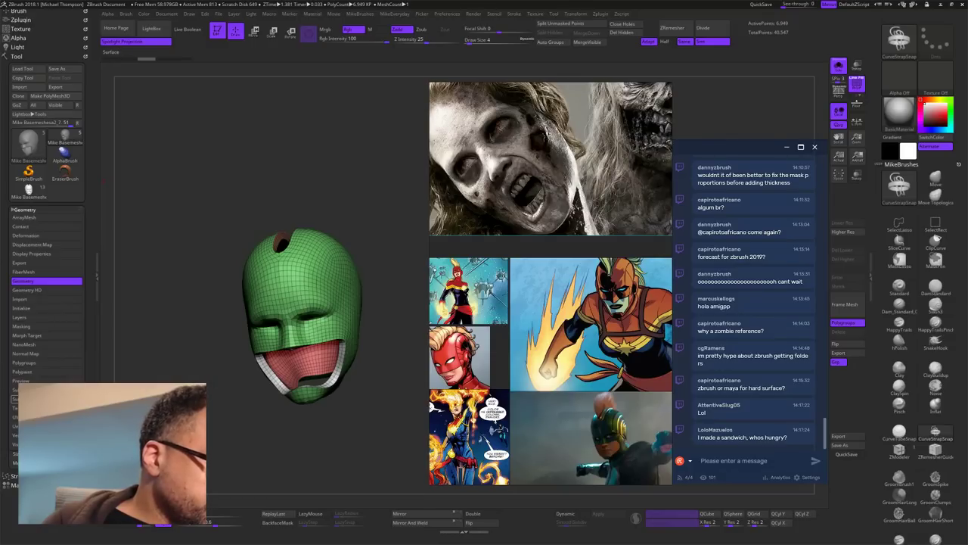
click(22, 389)
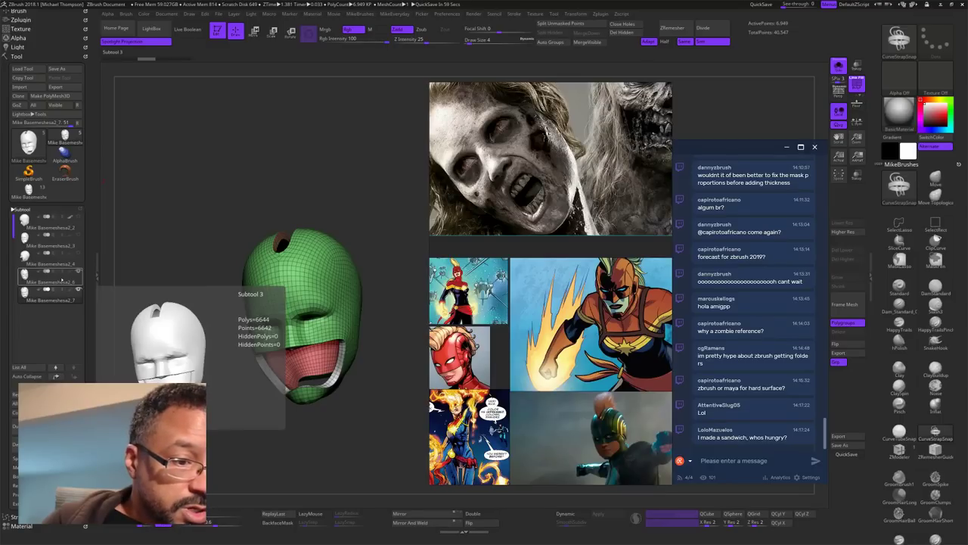
click(61, 280)
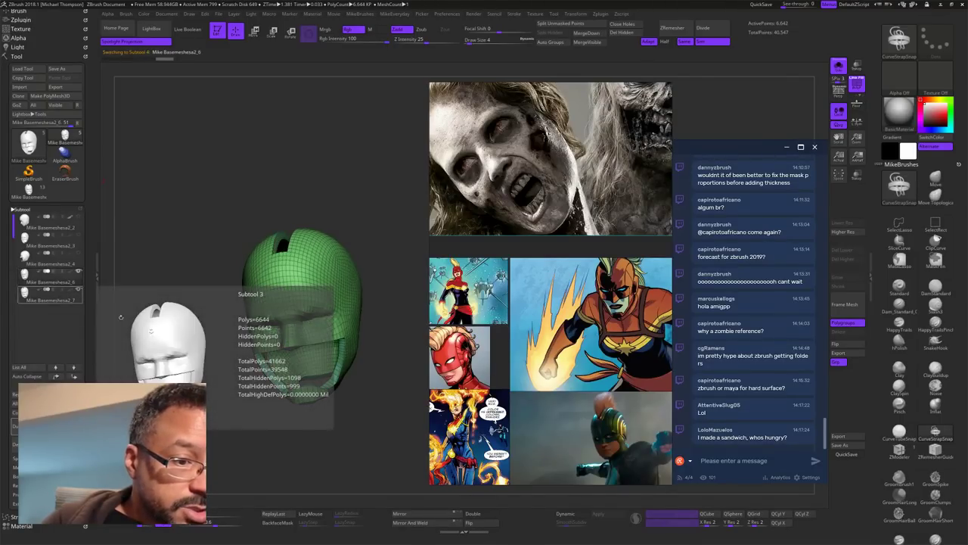
click(78, 290)
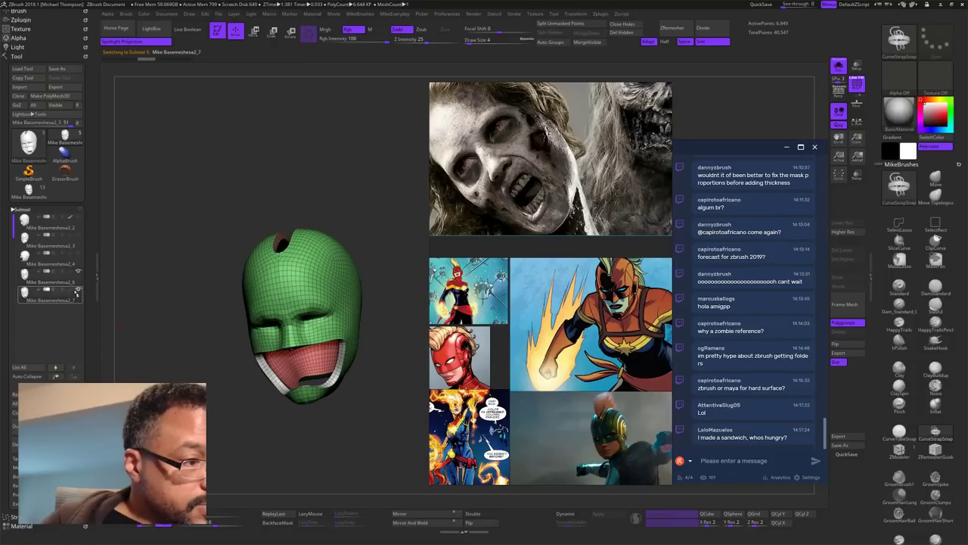
click(77, 290)
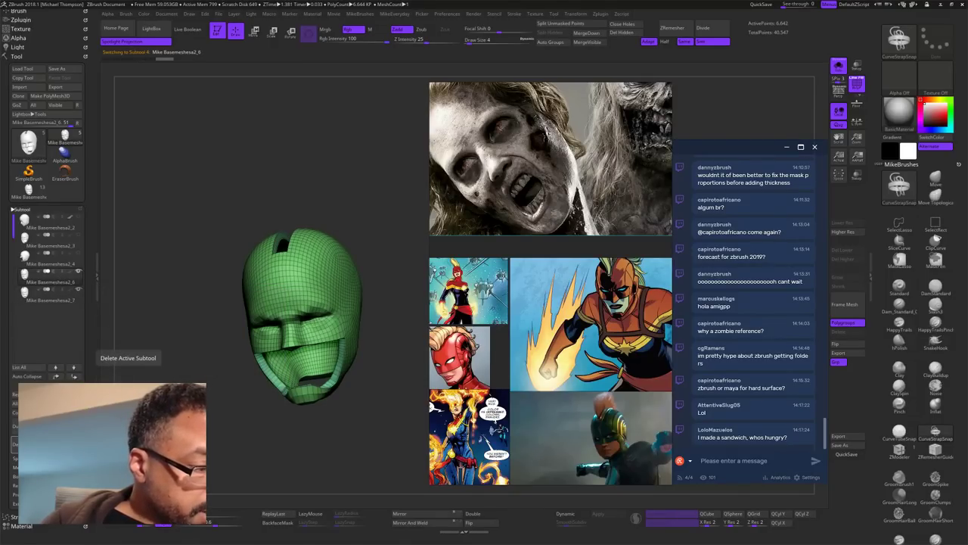
click(29, 444)
key(Return)
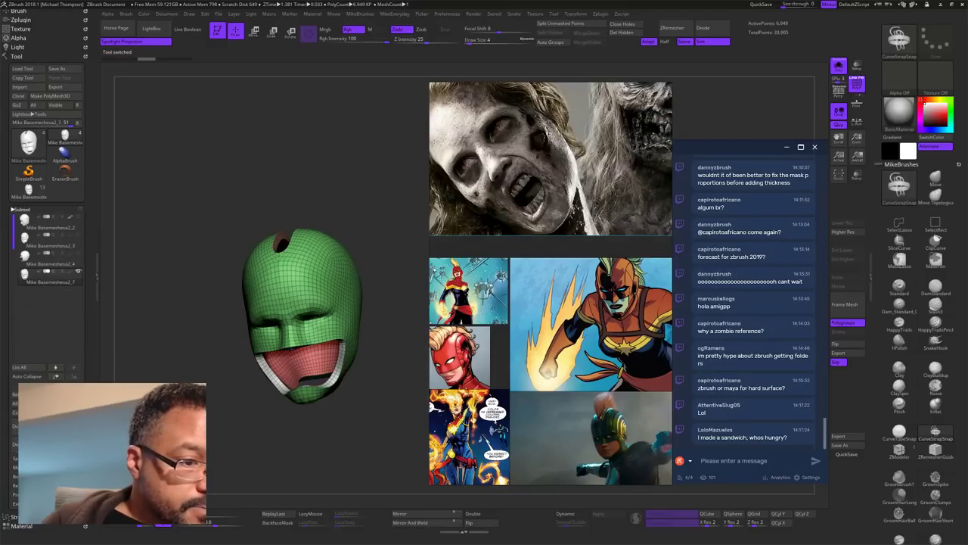
Step: Duplicate the remeshed helmet subtool and isolate the outer shell polygroup on the copy
key(ctrl+shift+d)
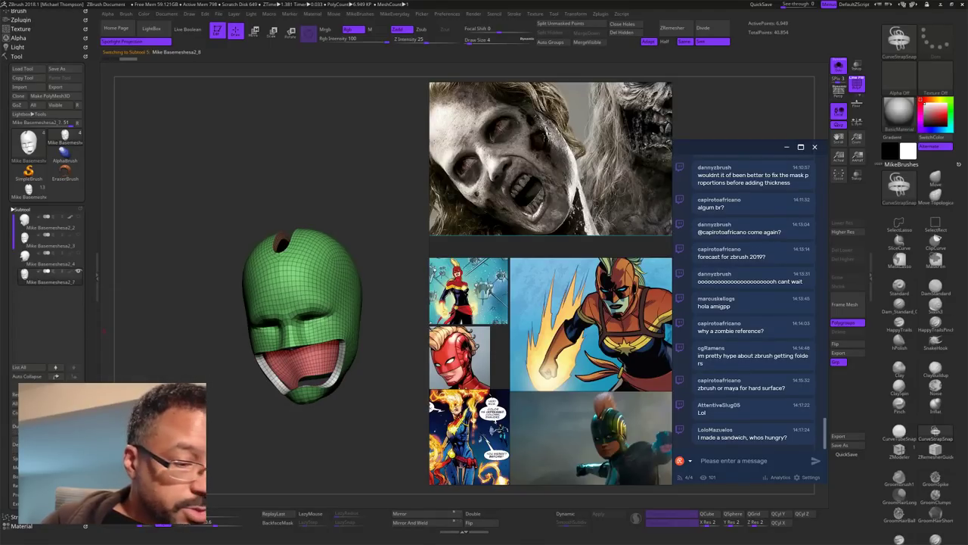
drag(326, 440, 329, 417)
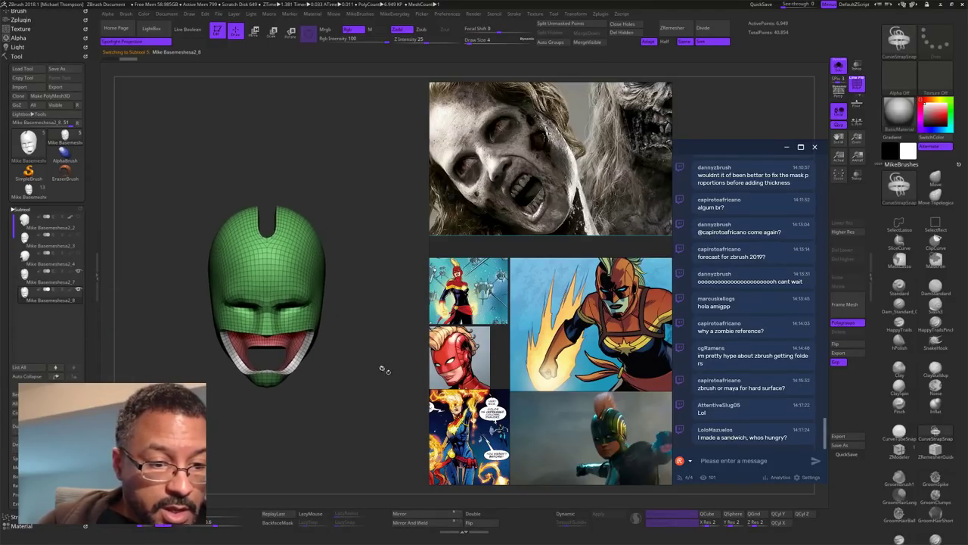
mouse_move(385, 367)
mouse_down()
mouse_move(399, 366)
mouse_move(371, 337)
mouse_move(406, 340)
mouse_up()
ctrl+shift+click(309, 259)
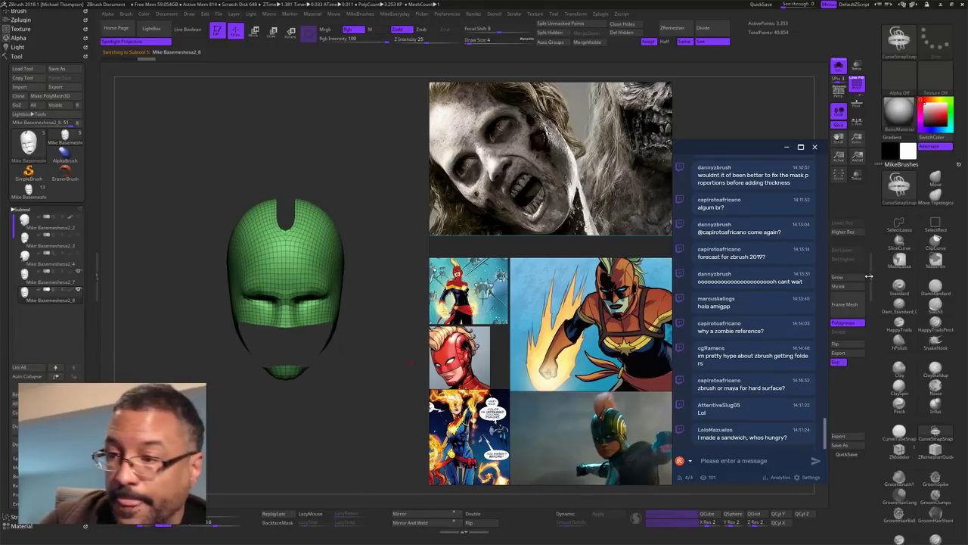
Step: Try to separate the sides of the helmet shell into their own polygroup with a SliceCurve cut
click(899, 242)
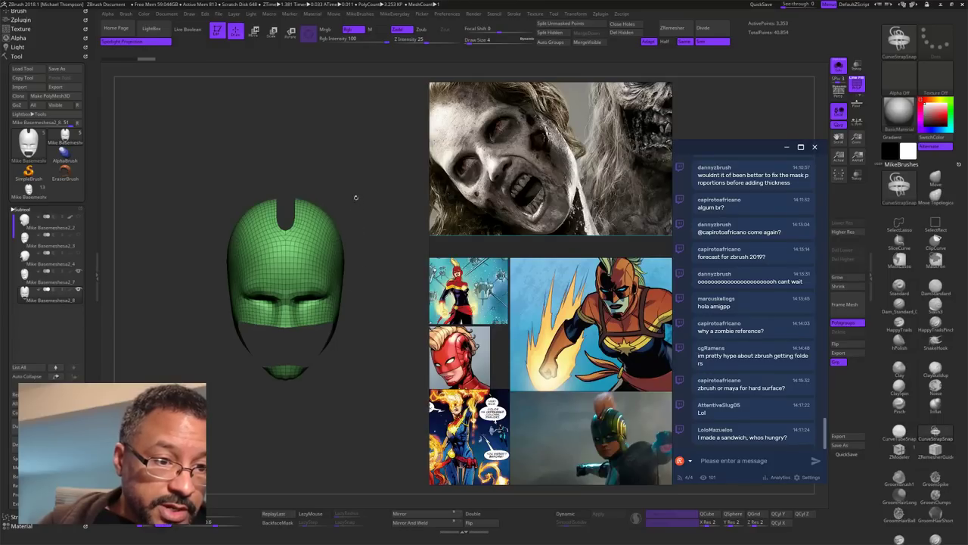
mouse_move(326, 432)
ctrl+shift+mouse_down()
mouse_move(314, 275)
mouse_move(318, 245)
mouse_move(333, 263)
mouse_move(329, 283)
mouse_move(318, 245)
mouse_move(342, 215)
mouse_move(349, 184)
ctrl+shift+mouse_up()
key(alt)
drag(401, 209, 344, 186)
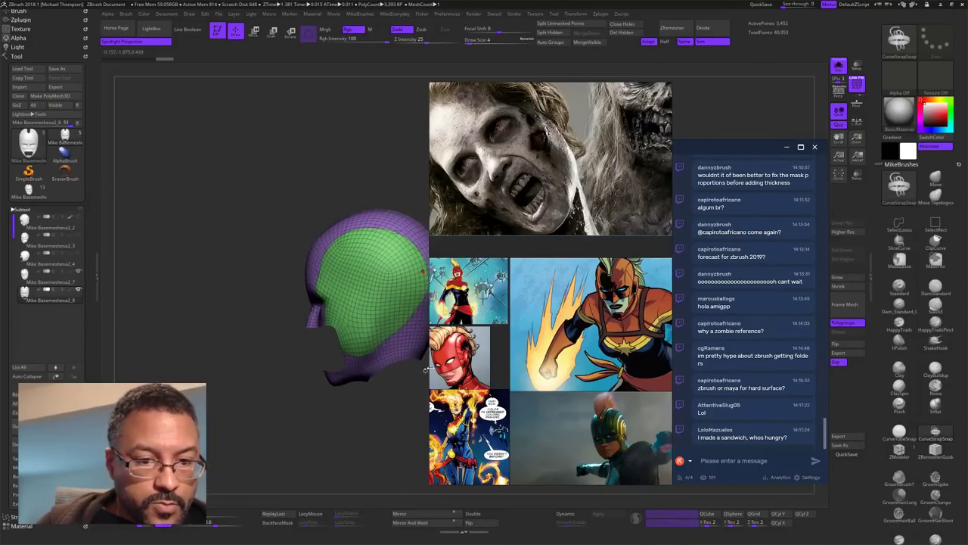
alt+drag(397, 419, 322, 392)
drag(378, 384, 323, 334)
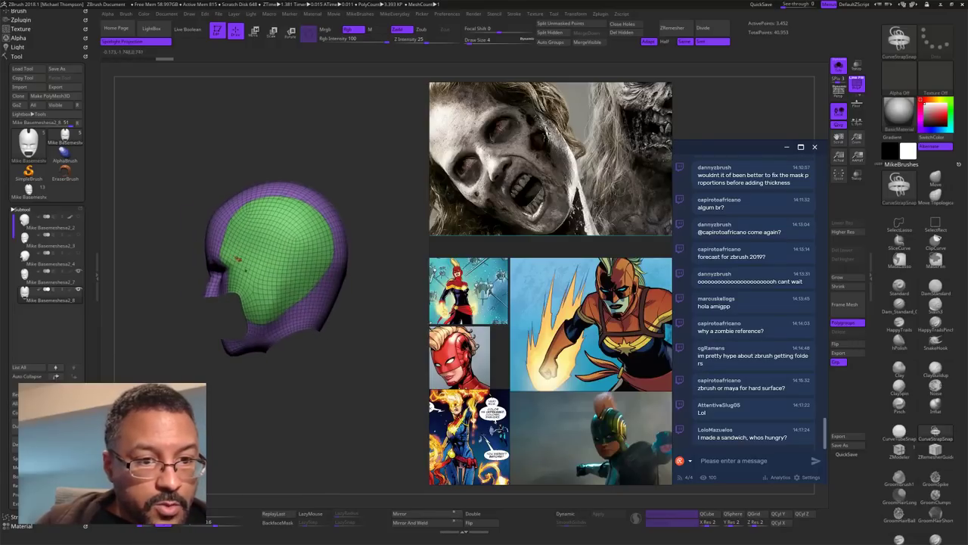
drag(375, 381, 378, 340)
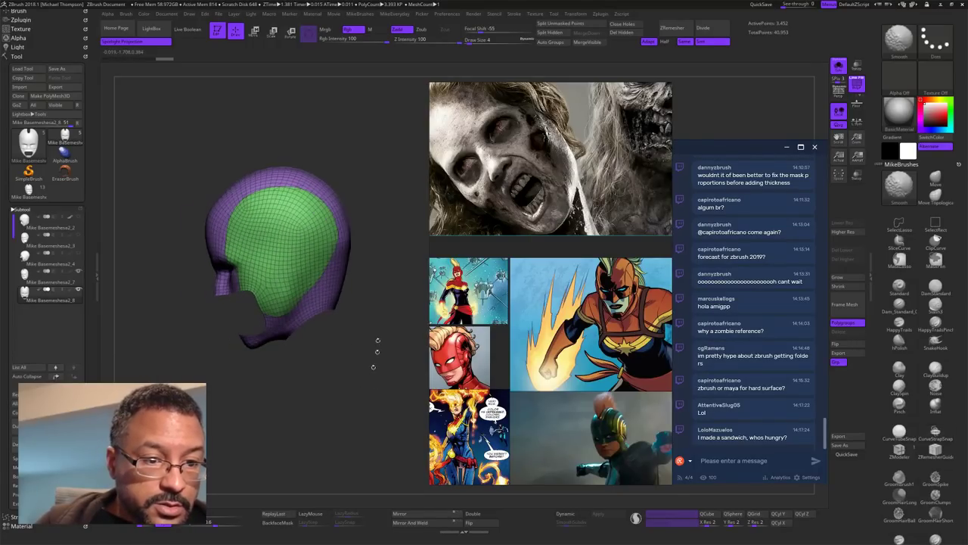
key(ctrl)
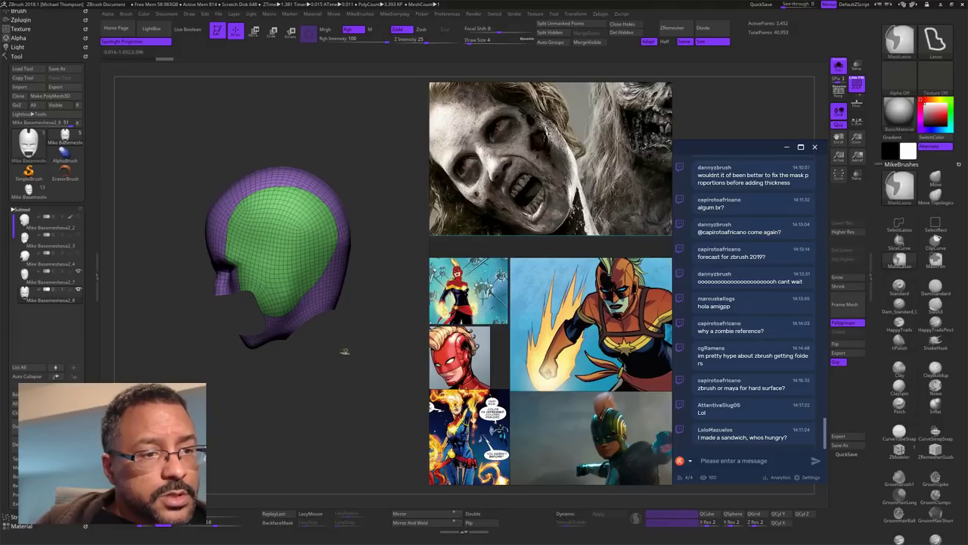
key(ctrl+w)
drag(346, 359, 370, 352)
alt+drag(295, 349, 388, 348)
Step: Try a curved SliceCurve cut down one side of the shell from the front view and undo it
key(ctrl+shift)
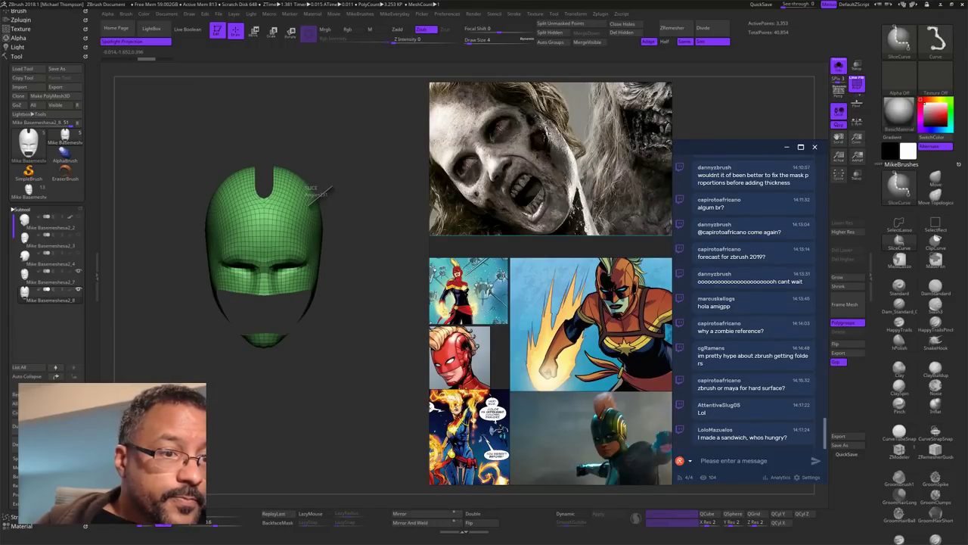
ctrl+shift+drag(308, 205, 304, 264)
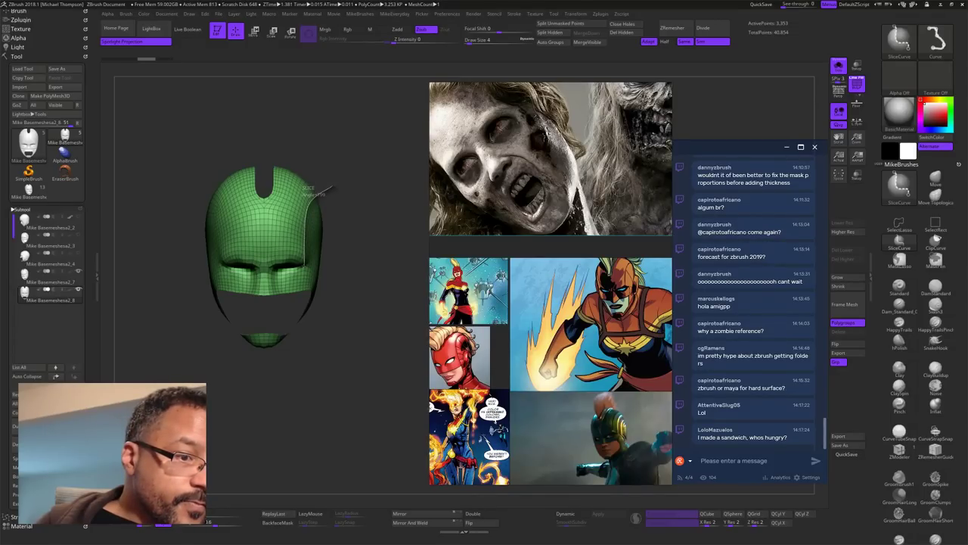
ctrl+shift+drag(307, 191, 286, 367)
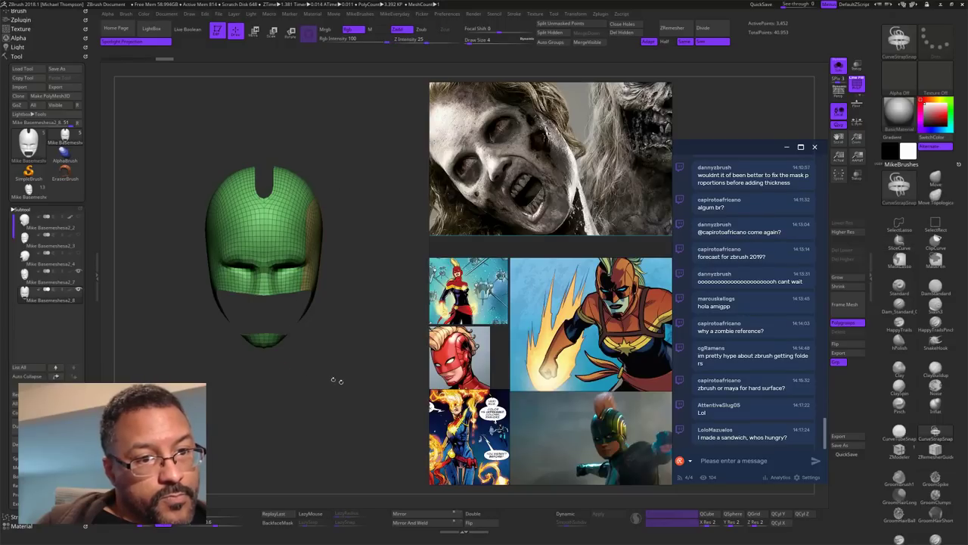
mouse_move(382, 382)
mouse_down()
mouse_move(303, 370)
mouse_move(408, 376)
mouse_move(370, 390)
mouse_move(368, 454)
mouse_move(363, 369)
mouse_move(350, 364)
mouse_move(384, 355)
mouse_move(364, 358)
mouse_up()
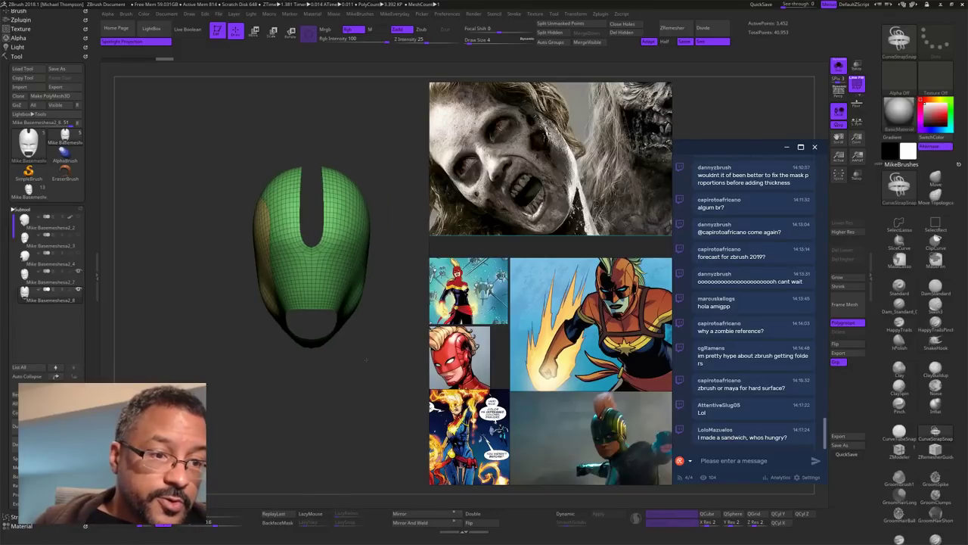
key(ctrl+z)
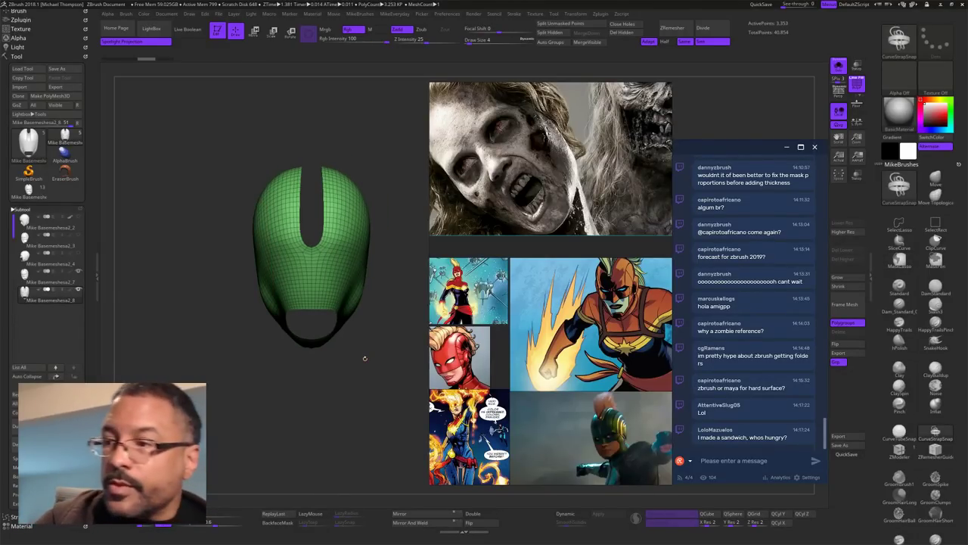
Step: Reshape the lower rear side of the helmet shell with a large Move brush, then reduce the draw size to 85
click(939, 180)
key(s)
drag(368, 365, 377, 362)
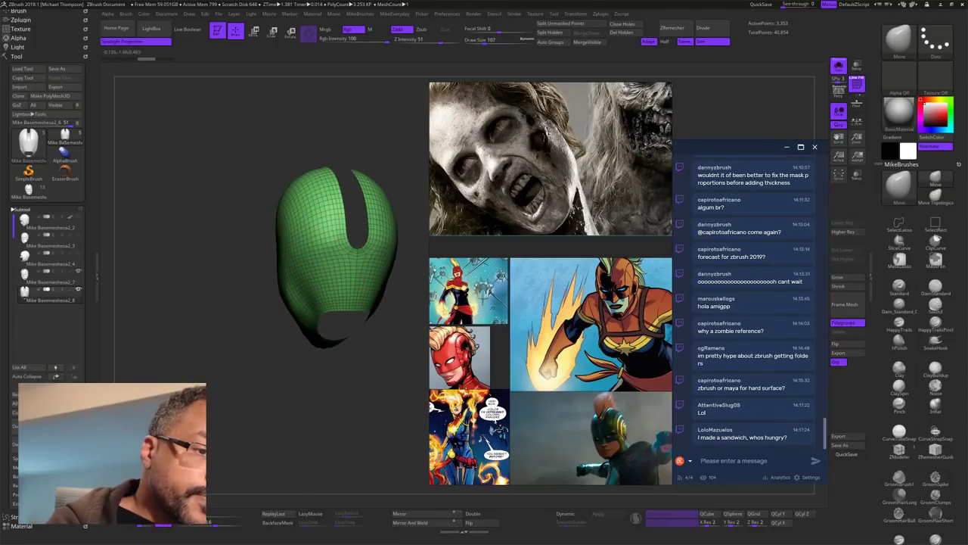
drag(308, 304, 302, 301)
mouse_move(372, 350)
mouse_down()
mouse_move(400, 358)
mouse_move(393, 348)
mouse_move(353, 350)
mouse_move(394, 383)
mouse_move(418, 363)
mouse_move(345, 366)
mouse_move(405, 307)
mouse_up()
key(s)
key(s)
Step: Cut a curved slice down one side of the helmet shell from the front view, nudging the shell's edge before the final cut
key(ctrl+shift)
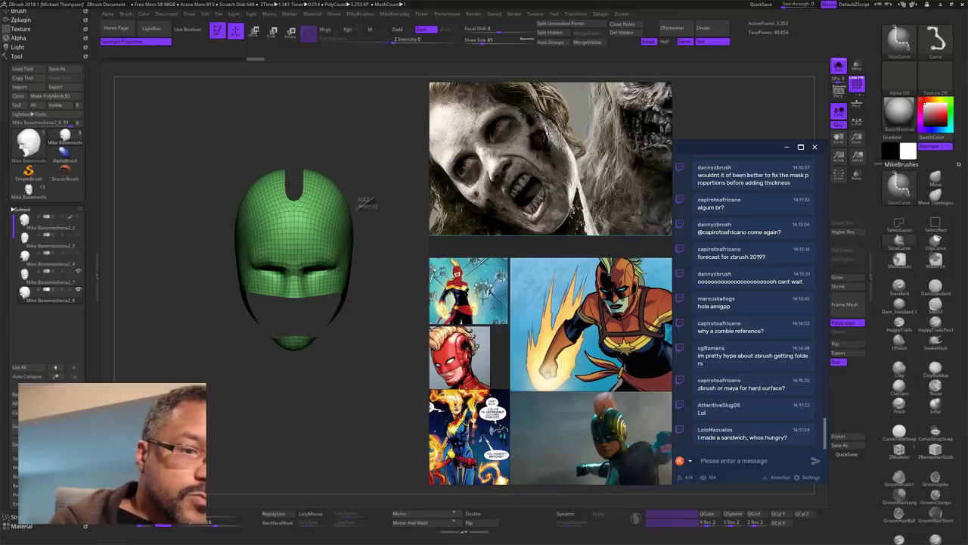
ctrl+shift+drag(338, 220, 334, 282)
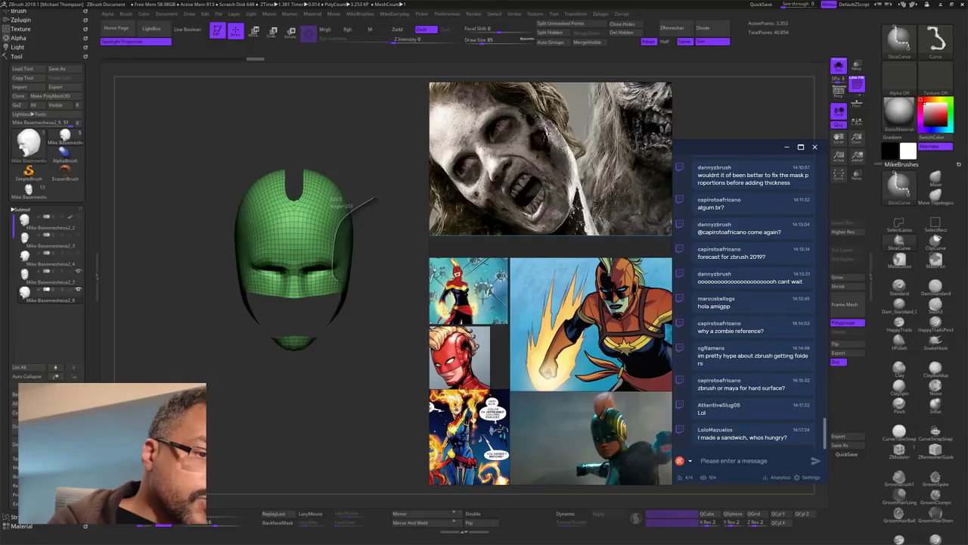
mouse_move(337, 283)
ctrl+shift+mouse_down()
mouse_move(317, 371)
mouse_move(301, 388)
mouse_move(334, 331)
mouse_move(327, 369)
ctrl+shift+mouse_up()
mouse_move(354, 208)
mouse_down()
mouse_move(349, 197)
mouse_move(335, 255)
mouse_up()
key(ctrl+shift)
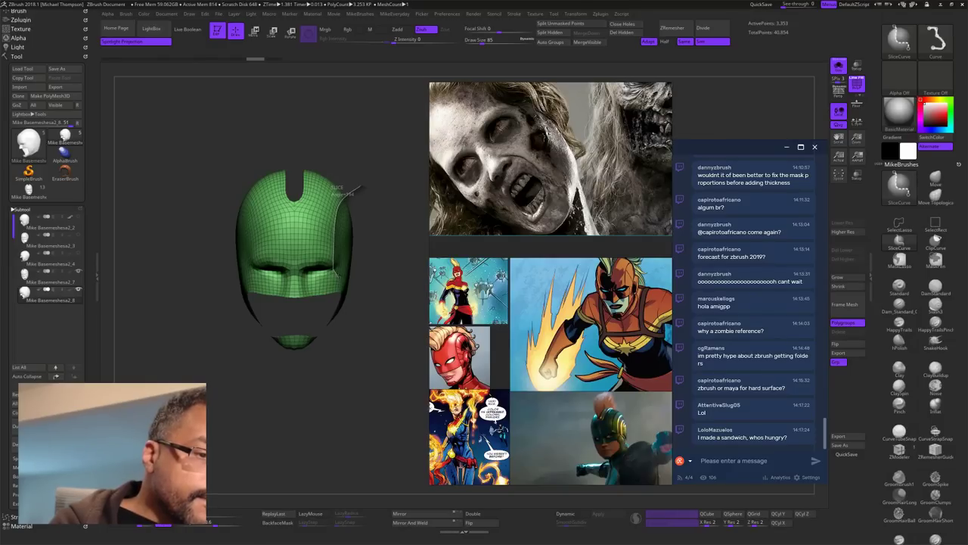
ctrl+shift+drag(333, 272, 304, 384)
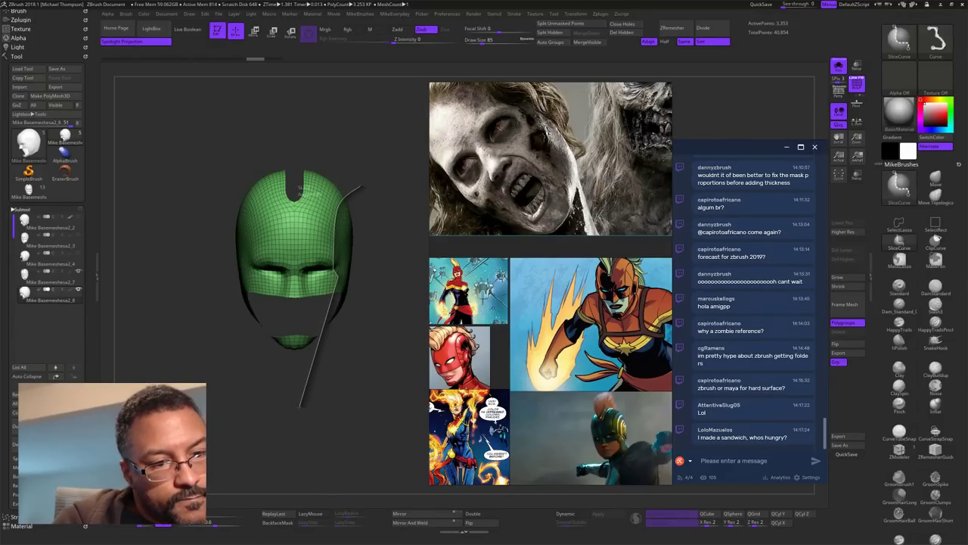
ctrl+shift+drag(301, 407, 299, 408)
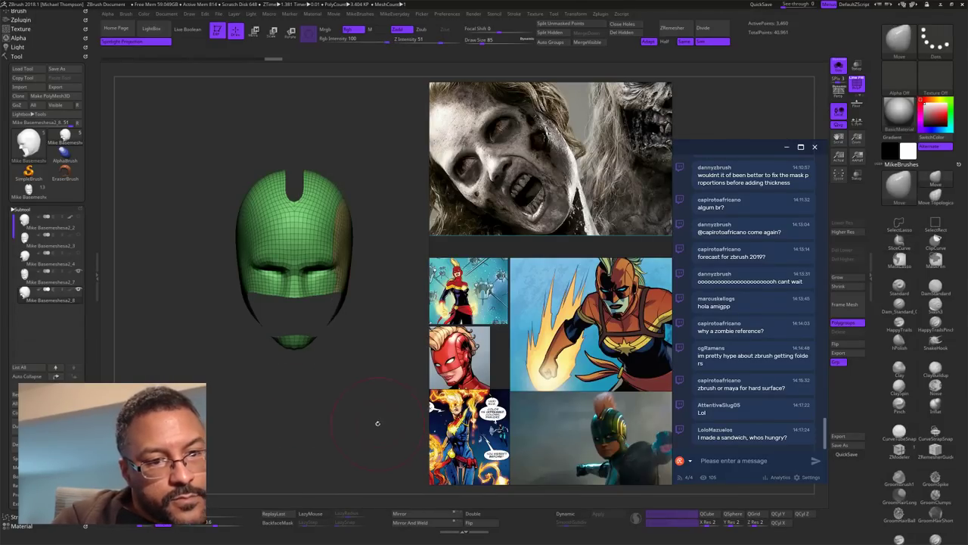
mouse_move(413, 396)
mouse_down()
mouse_move(367, 396)
mouse_move(400, 391)
mouse_move(379, 389)
mouse_move(405, 379)
mouse_up()
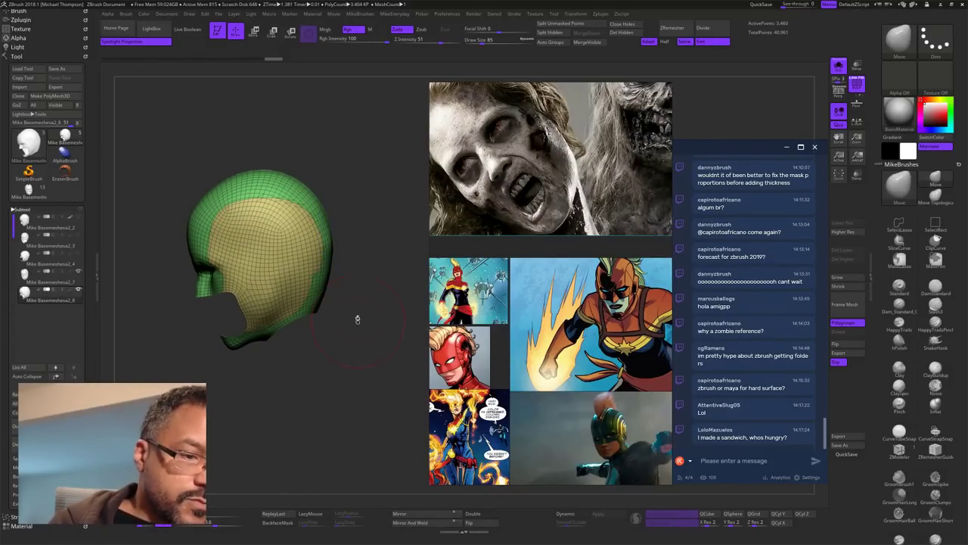
Step: Slice the side panel diagonally in side view and hide the central band of the outer shell
mouse_move(309, 390)
ctrl+shift+mouse_down()
mouse_move(322, 243)
mouse_move(276, 206)
mouse_move(244, 330)
mouse_move(310, 405)
ctrl+shift+mouse_up()
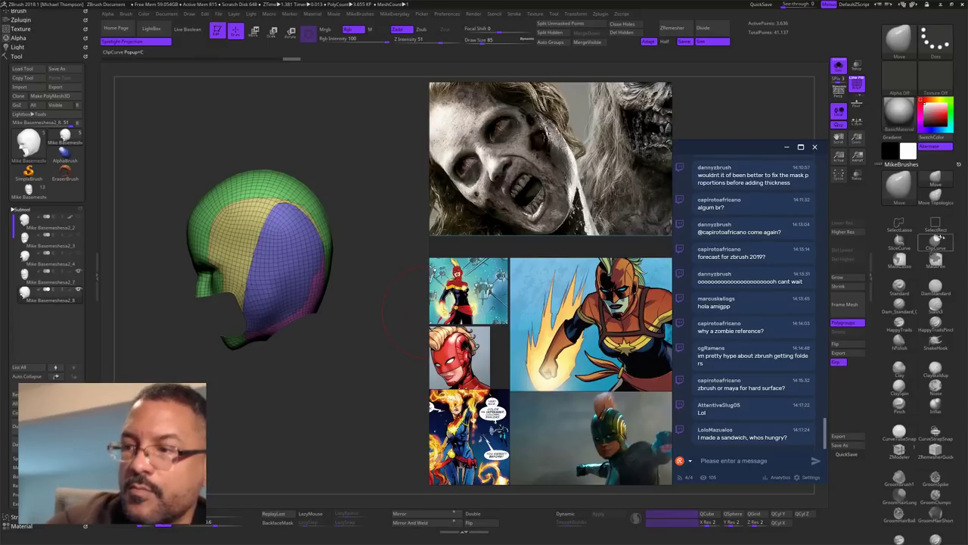
click(936, 180)
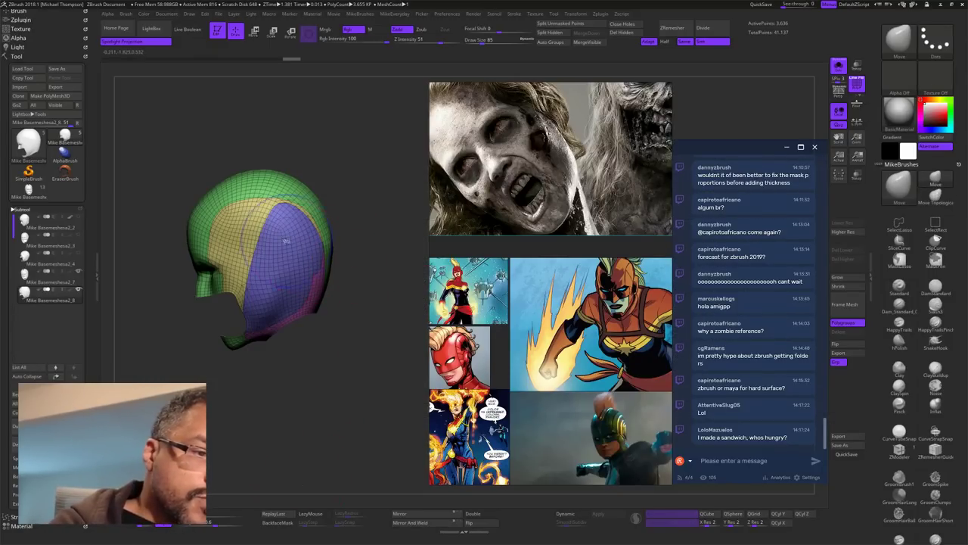
ctrl+alt+shift+click(286, 241)
ctrl+alt+shift+click(240, 236)
ctrl+shift+click(323, 295)
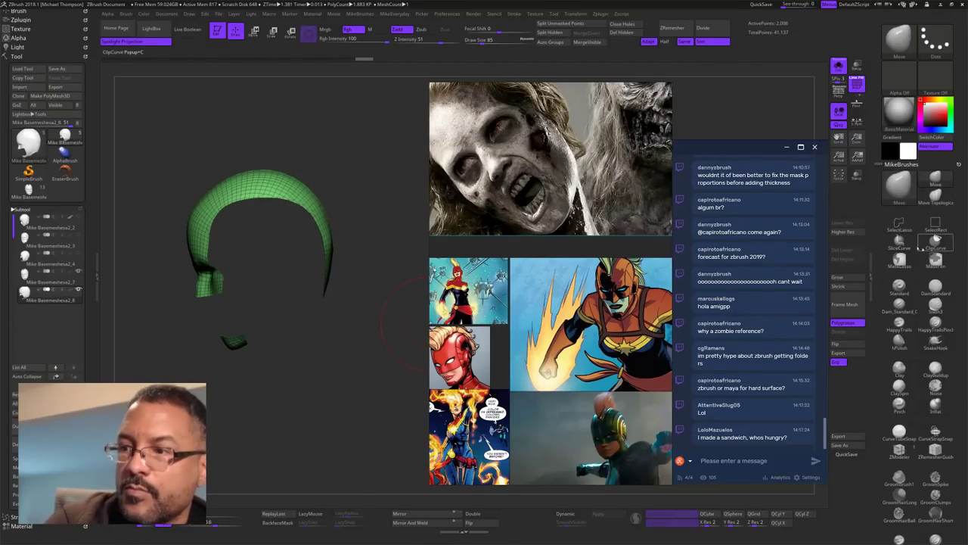
ctrl+shift+click(368, 405)
drag(368, 405, 384, 363)
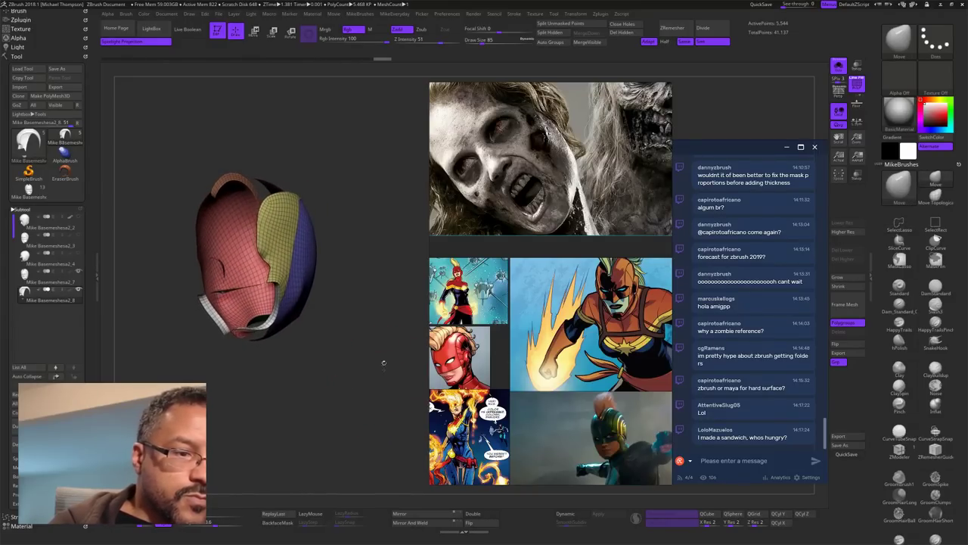
Step: Hide the inner shell and rim polygroups to isolate the sliced side panels of the helmet
ctrl+shift+double_click(266, 318)
ctrl+shift+click(248, 294)
ctrl+shift+click(248, 181)
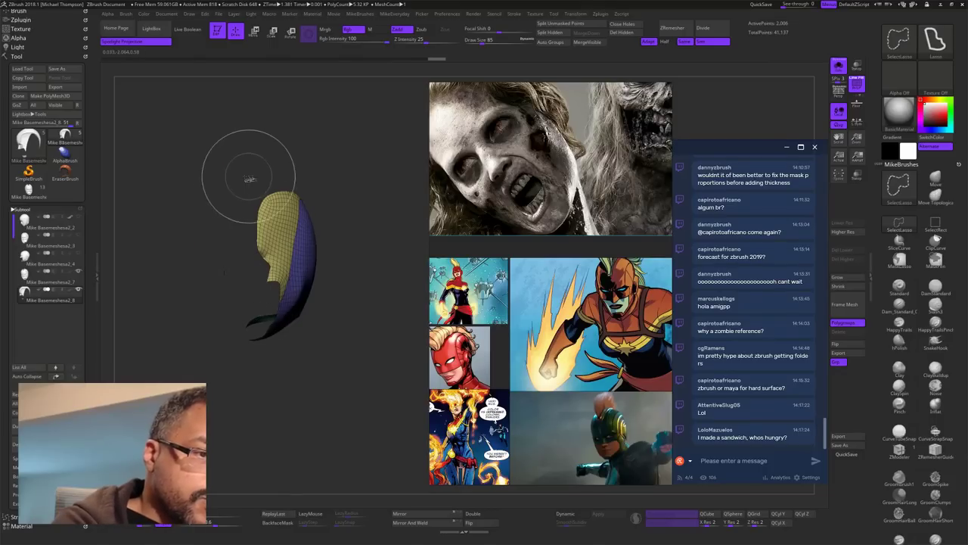
drag(331, 265, 365, 278)
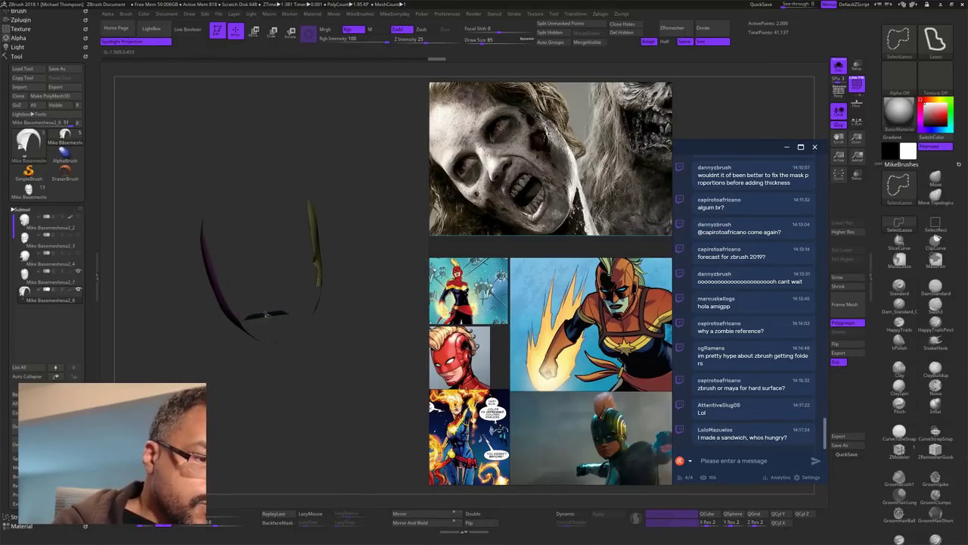
ctrl+shift+click(265, 313)
ctrl+shift+click(220, 293)
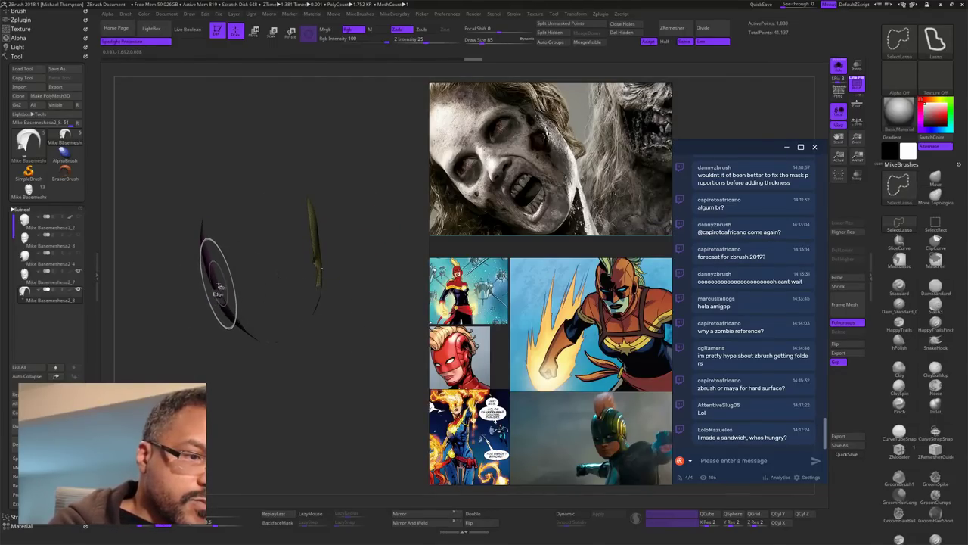
ctrl+shift+click(222, 288)
drag(412, 365, 337, 380)
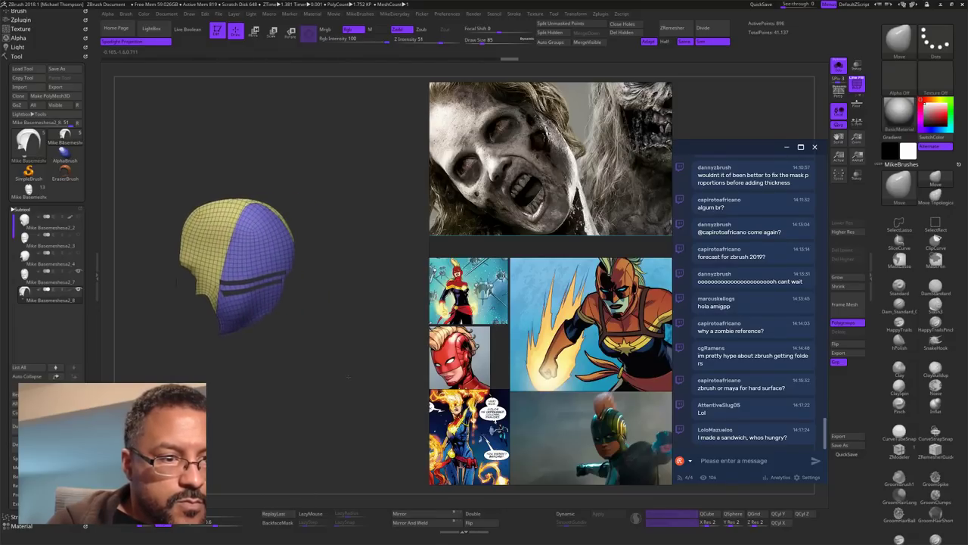
Step: Restore the isolated side panels and hide the leftover thin rim strip running between them
key(ctrl+z)
ctrl+shift+drag(341, 291, 347, 292)
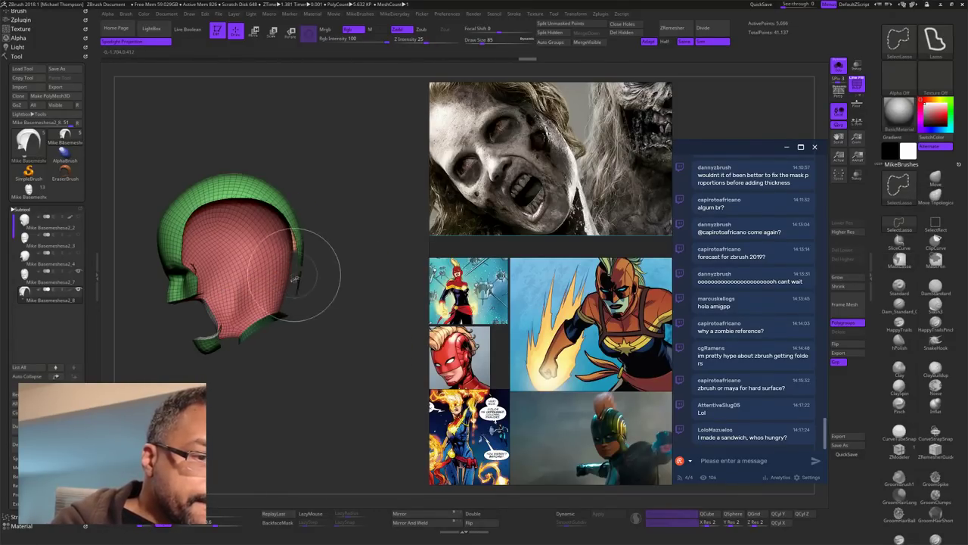
ctrl+shift+drag(361, 345, 297, 363)
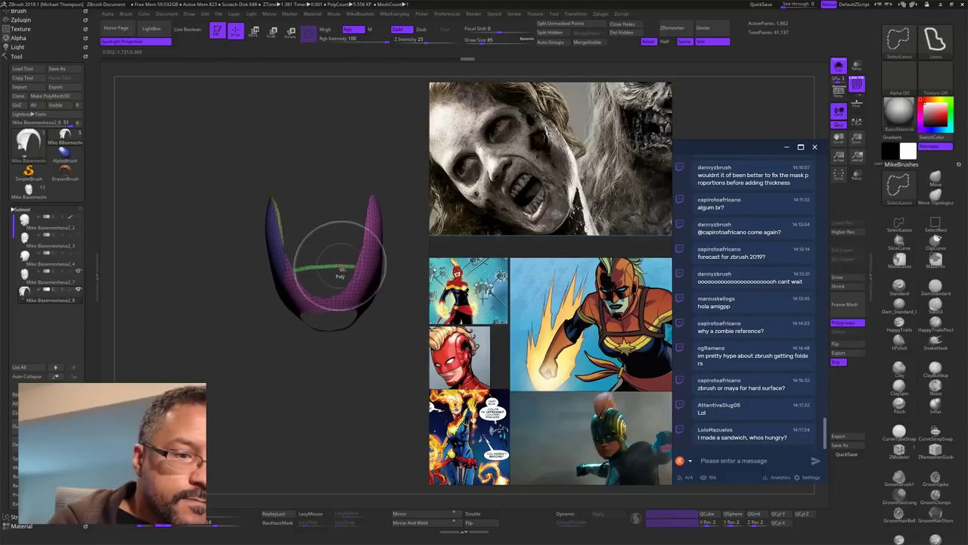
ctrl+shift+click(341, 268)
mouse_move(382, 345)
mouse_down()
mouse_move(420, 366)
mouse_move(405, 357)
mouse_move(401, 281)
mouse_up()
Step: Merge the isolated side pieces into one polygroup and unhide the rest of the helmet
key(ctrl+w)
click(931, 180)
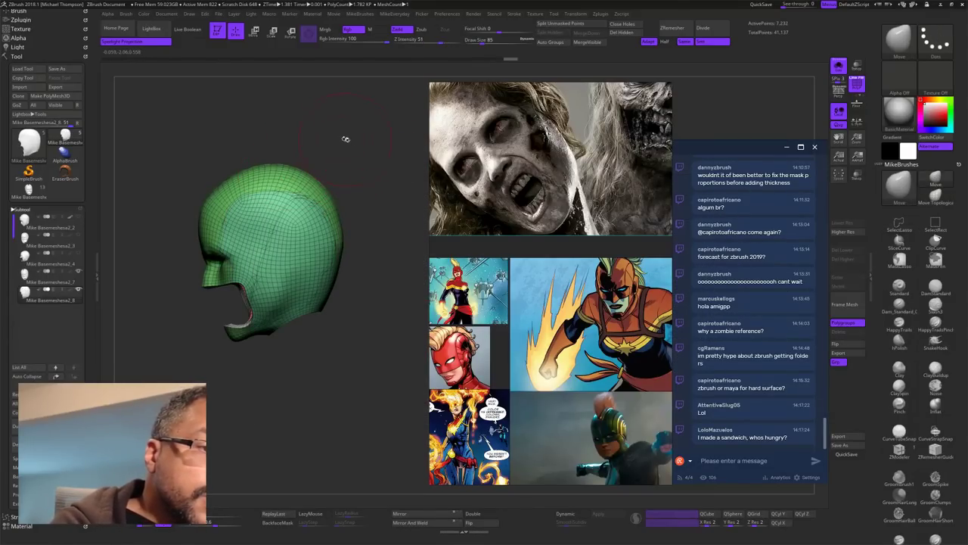
key(ctrl+z)
key(ctrl+w)
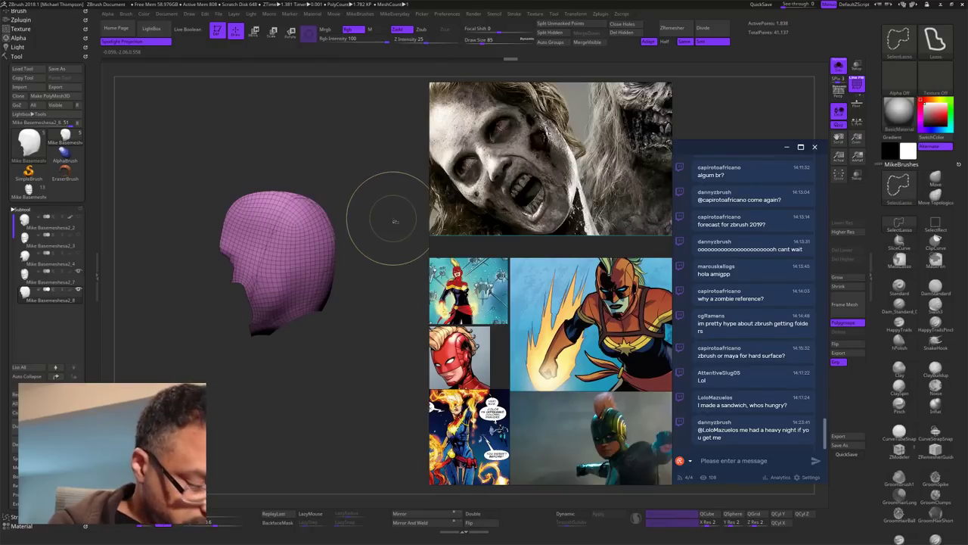
ctrl+shift+click(385, 201)
Step: Set the draw size to 67 and push the upper edge of the side panel upward with the Move brush
key(s)
drag(333, 149, 330, 149)
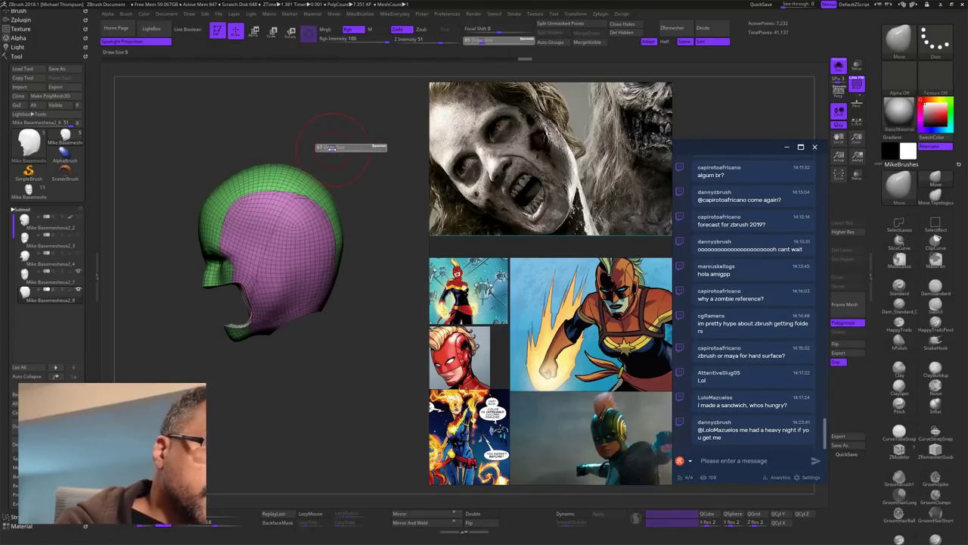
drag(278, 192, 279, 188)
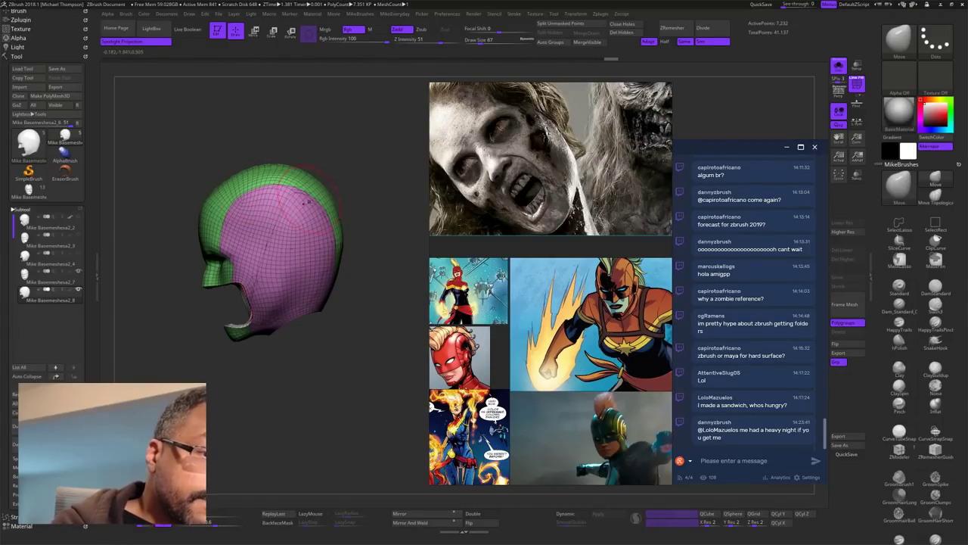
mouse_move(383, 327)
mouse_down()
mouse_move(340, 330)
mouse_move(372, 330)
mouse_move(389, 317)
mouse_up()
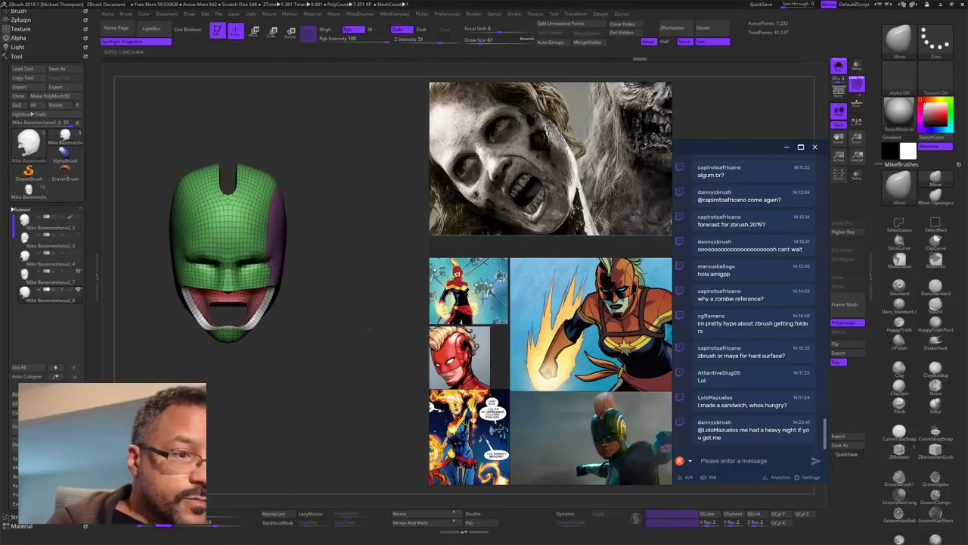
drag(352, 239, 407, 335)
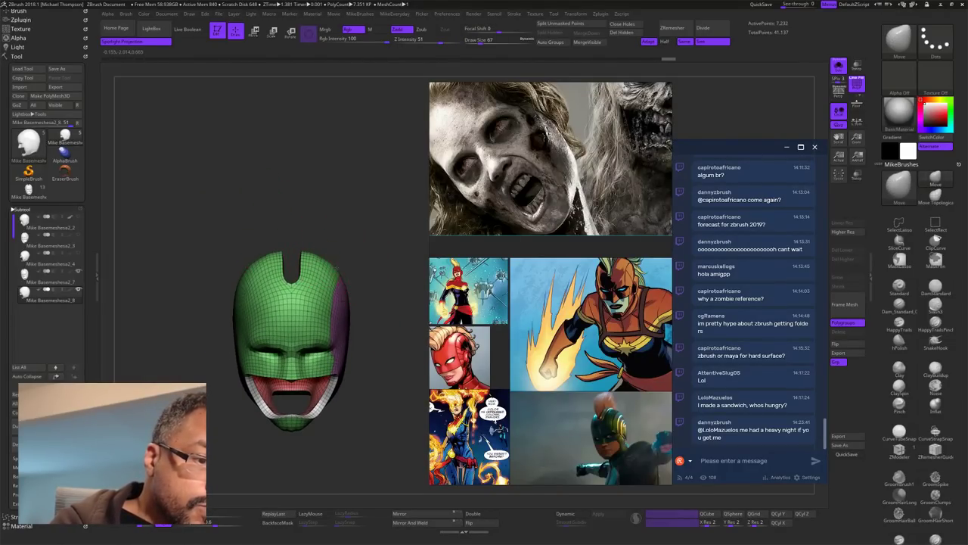
drag(392, 318, 340, 316)
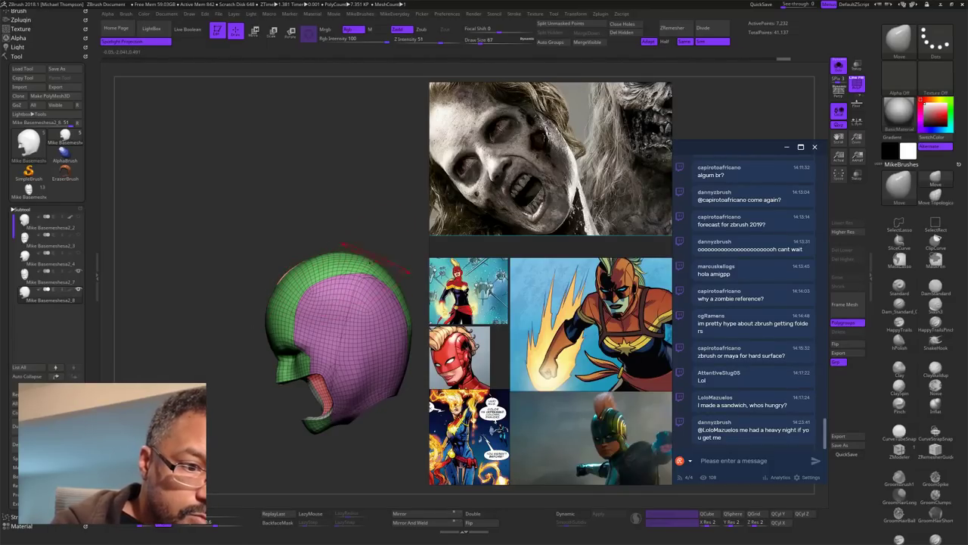
Step: Reduce the draw size to 45 and refine the front upper edge of the side panel with the Move brush
key(s)
drag(398, 234, 393, 235)
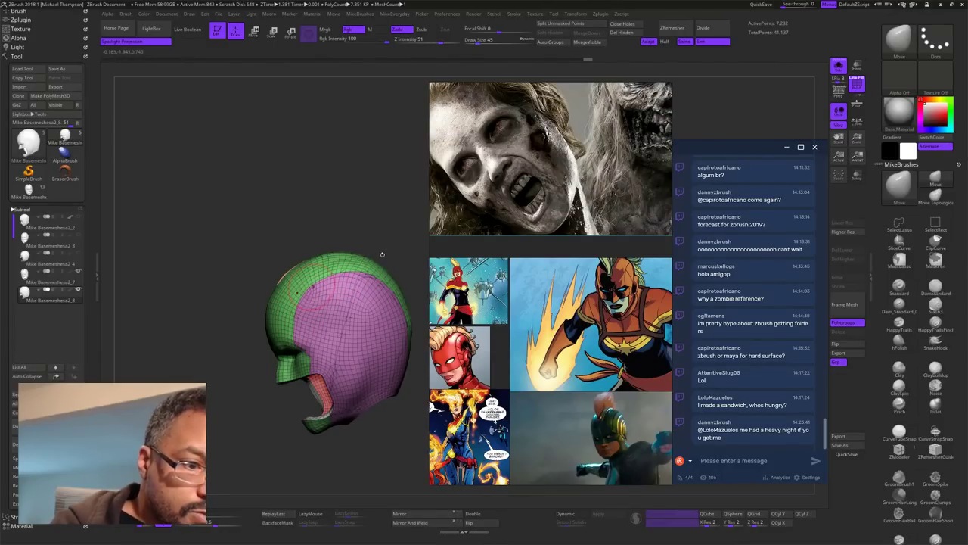
mouse_move(407, 243)
mouse_down()
mouse_move(436, 225)
mouse_move(394, 247)
mouse_up()
mouse_move(392, 353)
mouse_down()
mouse_move(424, 370)
mouse_move(396, 369)
mouse_move(392, 350)
mouse_up()
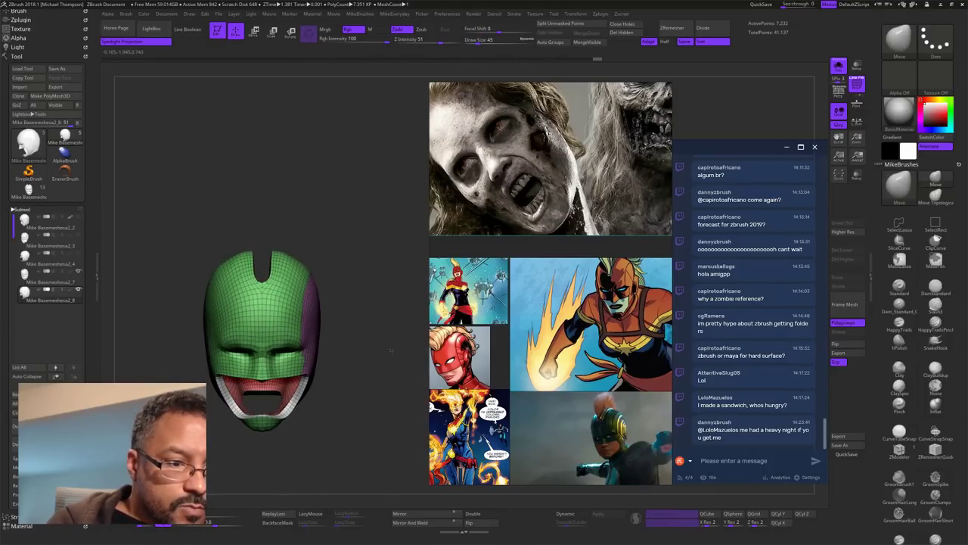
Step: Mirror the helmet and apply Mirror And Weld so both sides carry the sliced side panel
click(416, 522)
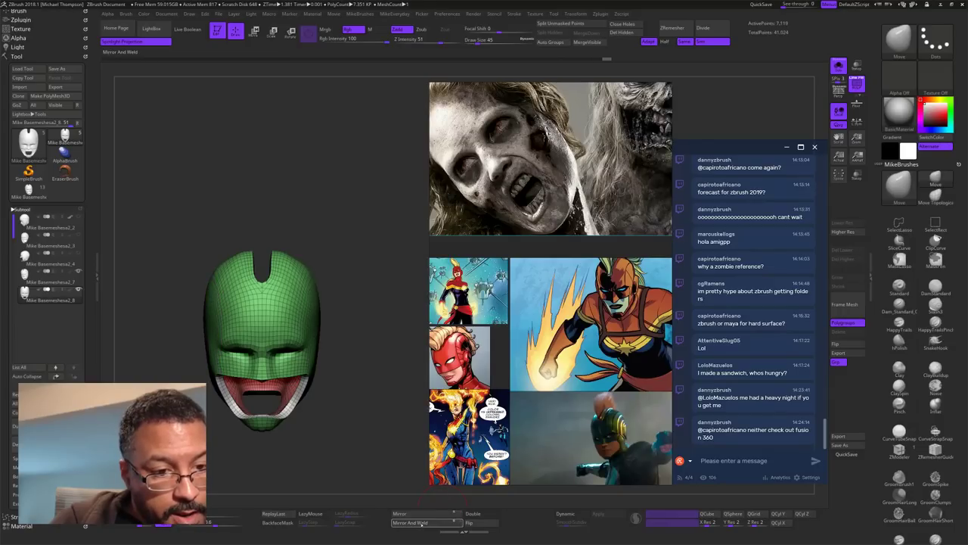
key(ctrl+z)
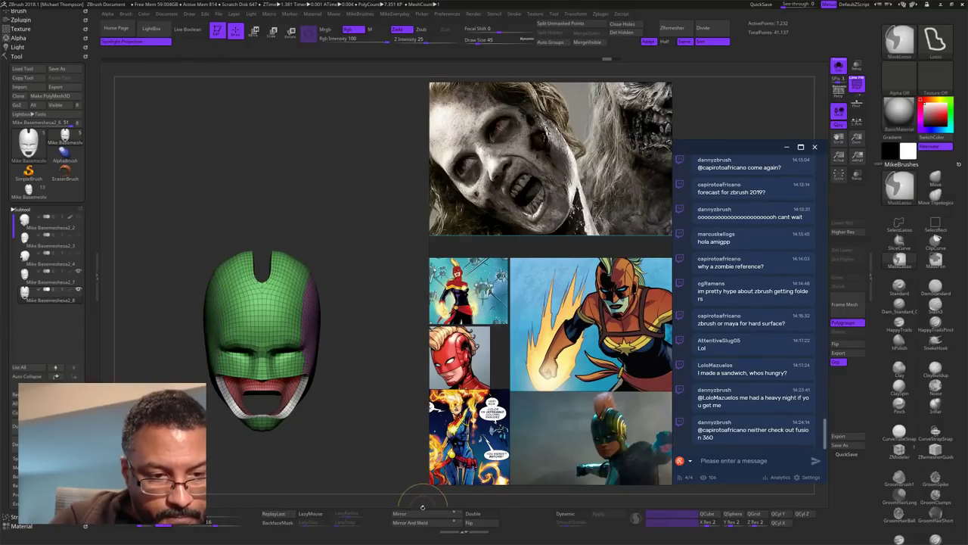
click(422, 513)
click(422, 523)
mouse_move(389, 400)
mouse_down()
mouse_move(302, 403)
mouse_move(402, 389)
mouse_move(404, 408)
mouse_move(383, 395)
mouse_move(374, 350)
mouse_up()
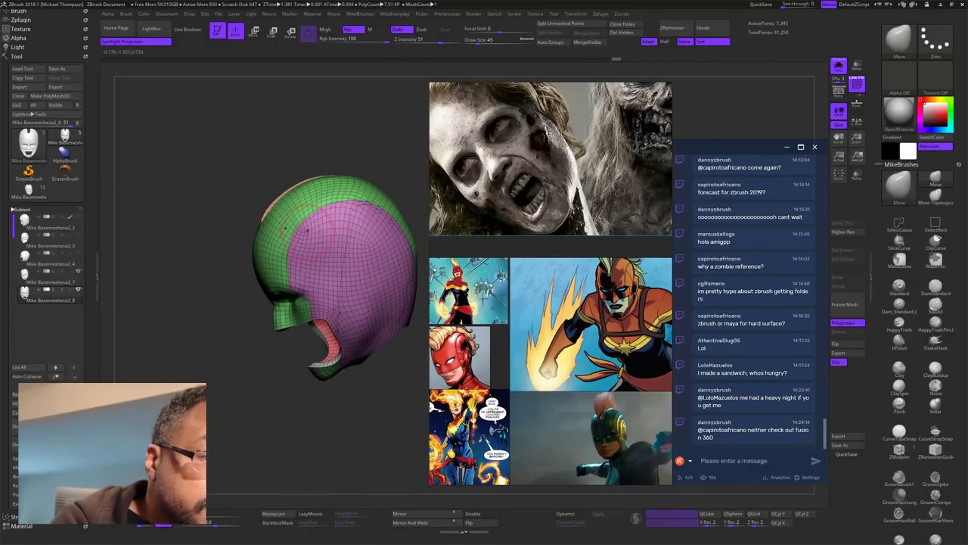
Step: Smooth out the curve of the side panels' borders at the front, top and back with the Move brush
mouse_move(387, 160)
mouse_down()
mouse_move(400, 168)
mouse_move(390, 171)
mouse_up()
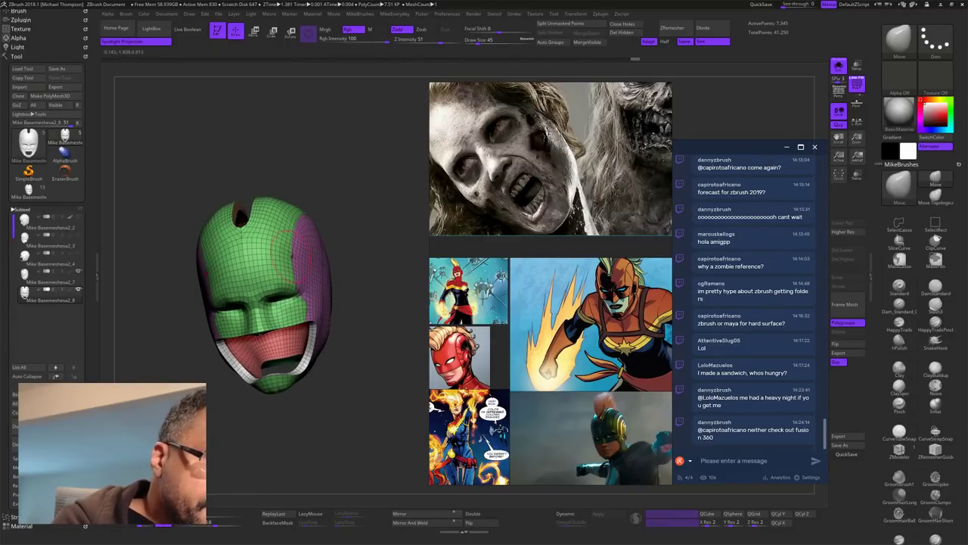
mouse_move(395, 265)
mouse_down()
mouse_move(388, 363)
mouse_move(335, 413)
mouse_move(376, 409)
mouse_move(387, 396)
mouse_move(356, 313)
mouse_move(366, 250)
mouse_up()
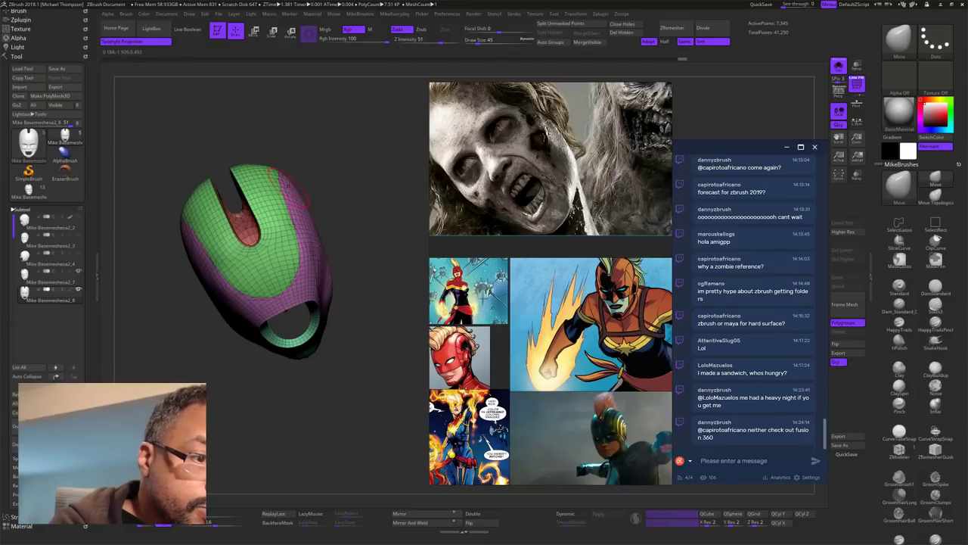
mouse_move(368, 314)
mouse_down()
mouse_move(293, 264)
mouse_move(376, 331)
mouse_move(388, 281)
mouse_move(338, 242)
mouse_move(378, 320)
mouse_move(365, 260)
mouse_up()
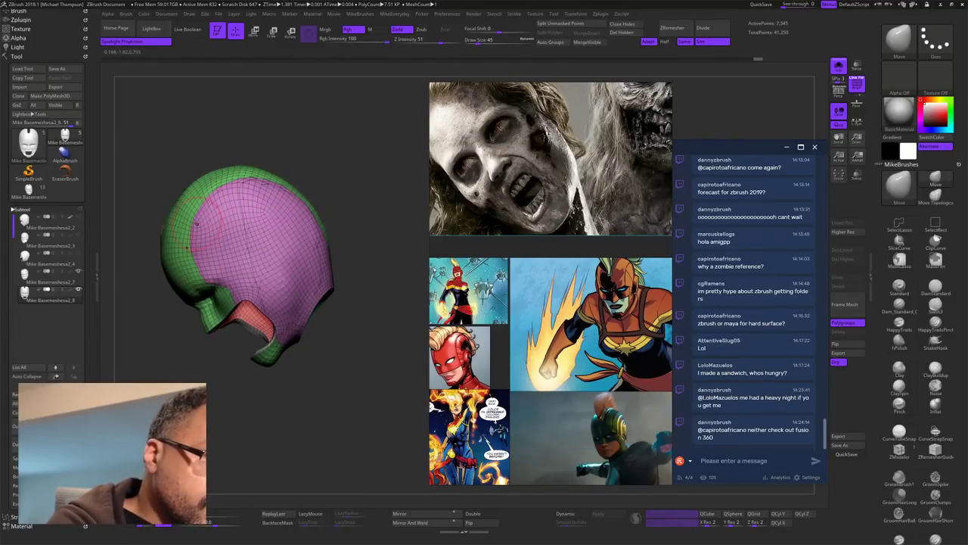
Step: Set the draw size to 44 and check the side panels' border from the side and front
key(s)
click(313, 141)
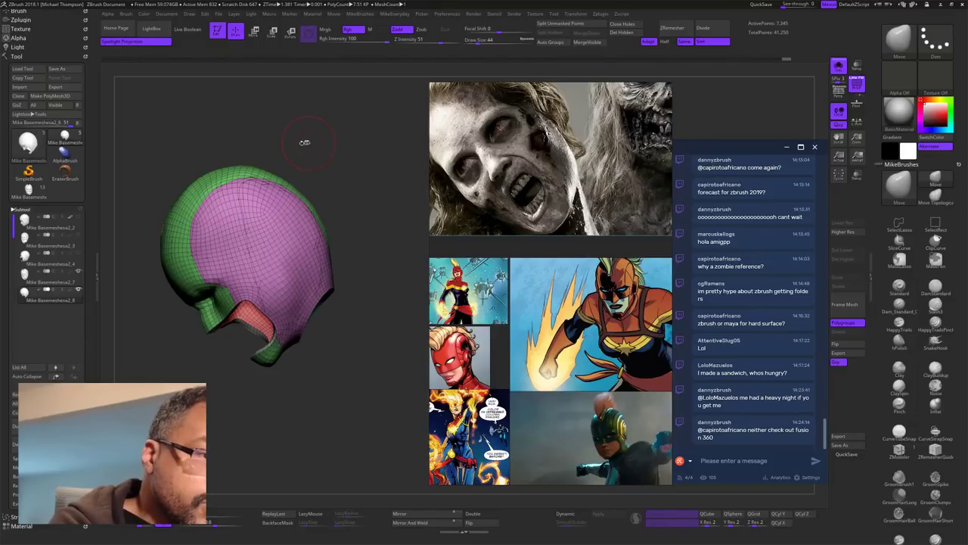
mouse_move(307, 333)
mouse_down()
mouse_move(349, 355)
mouse_move(393, 400)
mouse_move(392, 413)
mouse_move(395, 357)
mouse_up()
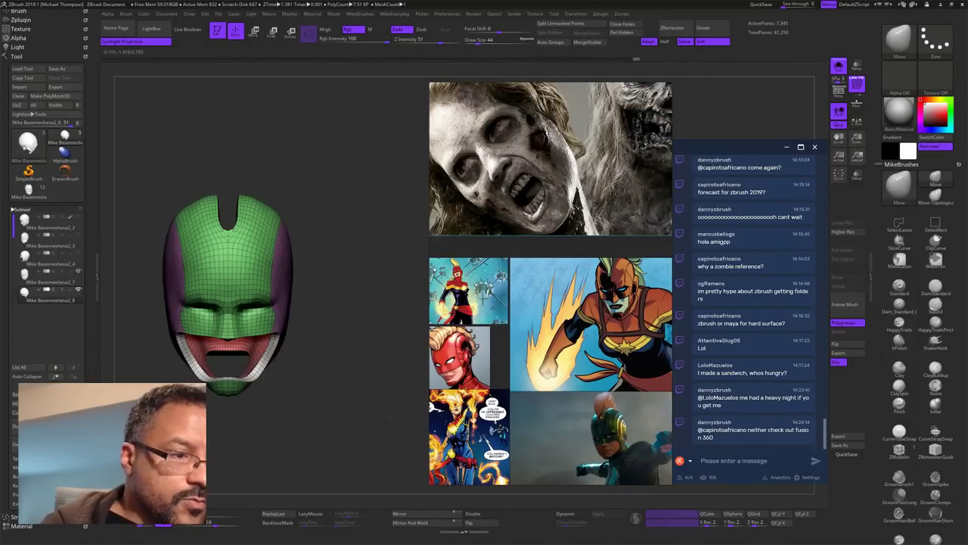
alt+drag(364, 392, 419, 376)
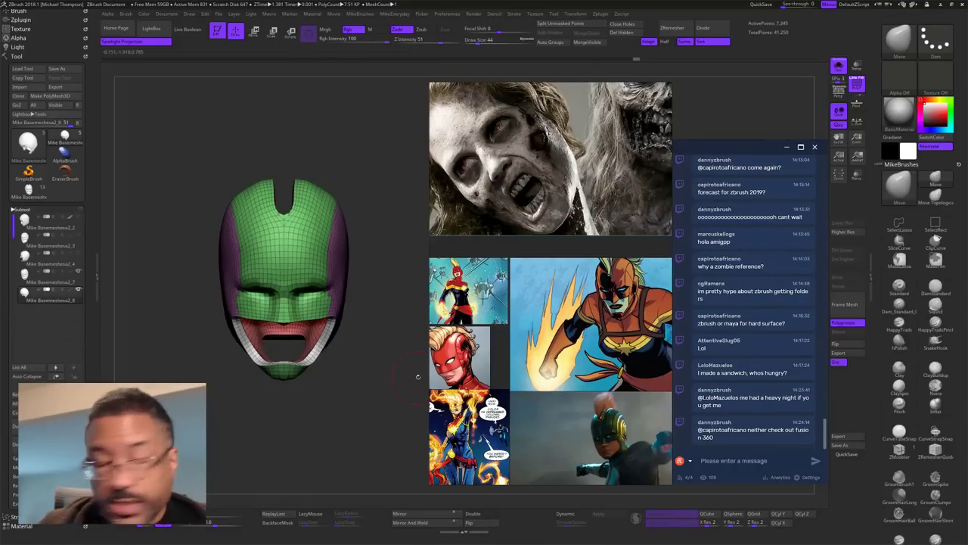
Step: Try to remesh the helmet with ZRemesher from the Geometry settings
click(27, 209)
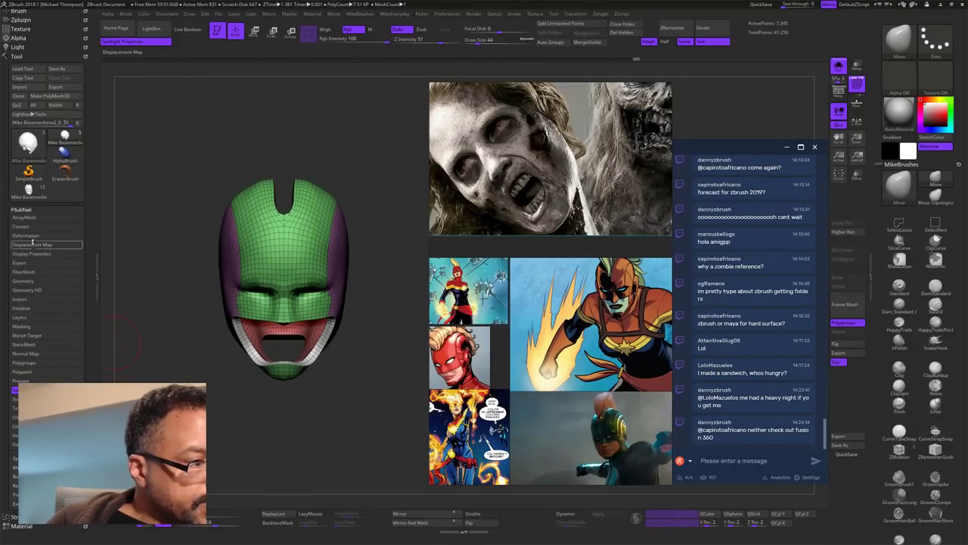
click(24, 282)
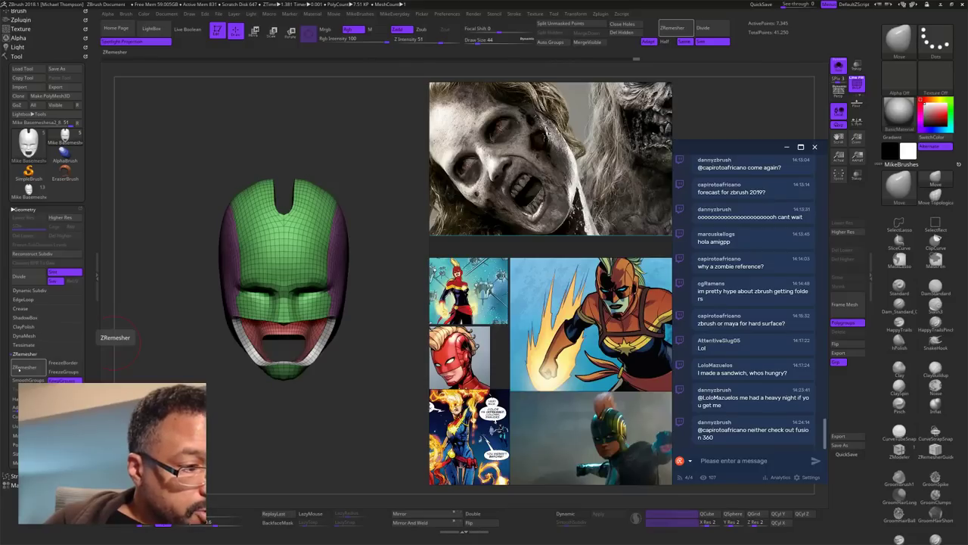
click(23, 367)
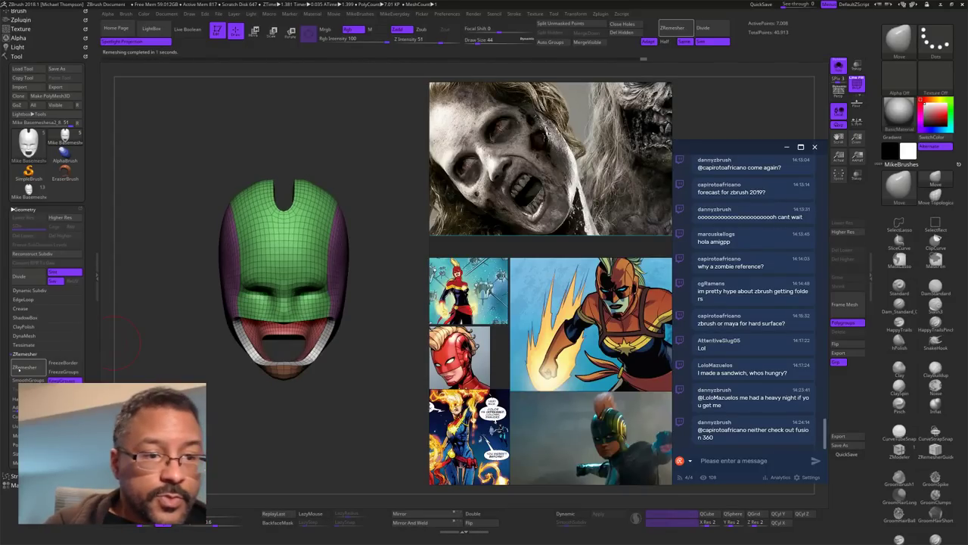
Step: Isolate and hide the helmet's polygroups in turn from the side to examine how the chin piece and side panels are grouped
mouse_move(416, 424)
mouse_down()
mouse_move(363, 428)
mouse_move(405, 416)
mouse_move(394, 415)
mouse_move(402, 385)
mouse_move(424, 359)
mouse_move(405, 412)
mouse_move(370, 420)
mouse_move(401, 417)
mouse_move(379, 416)
mouse_move(380, 400)
mouse_move(408, 412)
mouse_move(360, 363)
mouse_move(376, 399)
mouse_move(356, 443)
mouse_move(372, 422)
mouse_move(366, 404)
mouse_move(352, 421)
mouse_up()
ctrl+shift+click(277, 372)
mouse_move(279, 412)
ctrl+mouse_down()
mouse_move(232, 350)
mouse_move(266, 469)
ctrl+mouse_up()
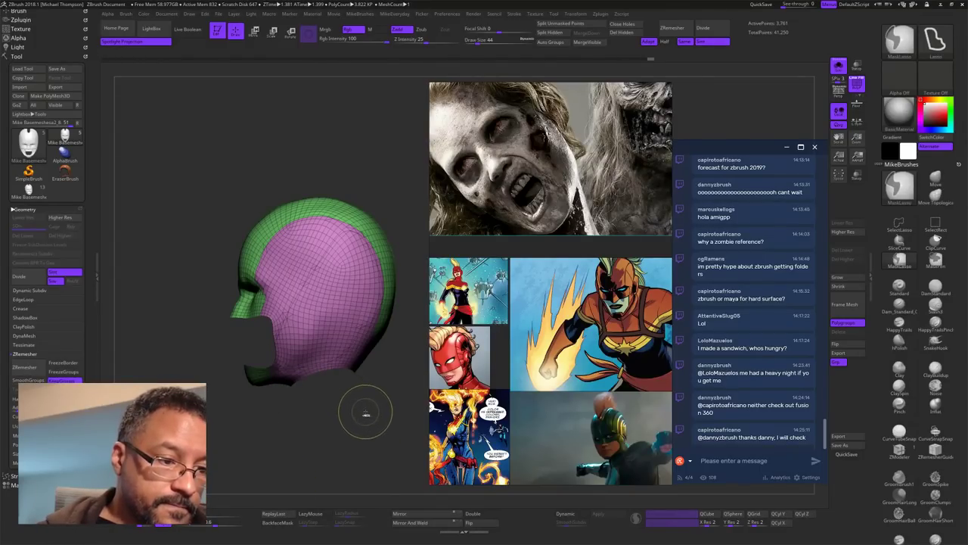
ctrl+shift+click(307, 334)
ctrl+shift+click(313, 336)
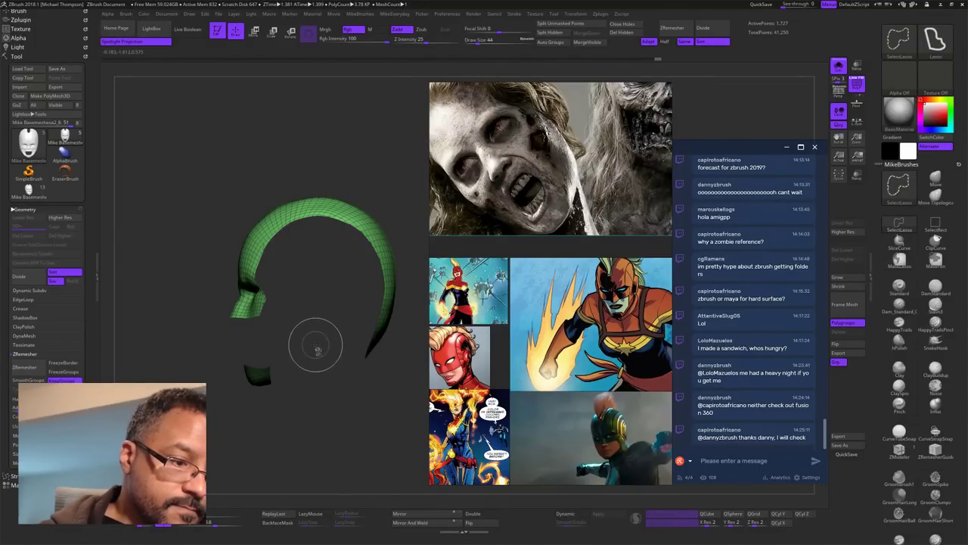
ctrl+shift+click(360, 439)
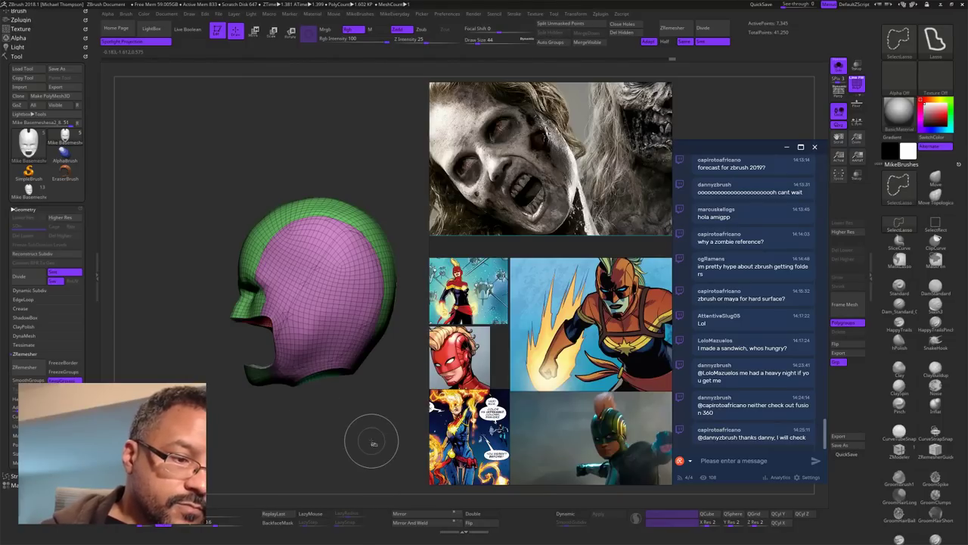
ctrl+shift+click(312, 325)
ctrl+shift+click(368, 419)
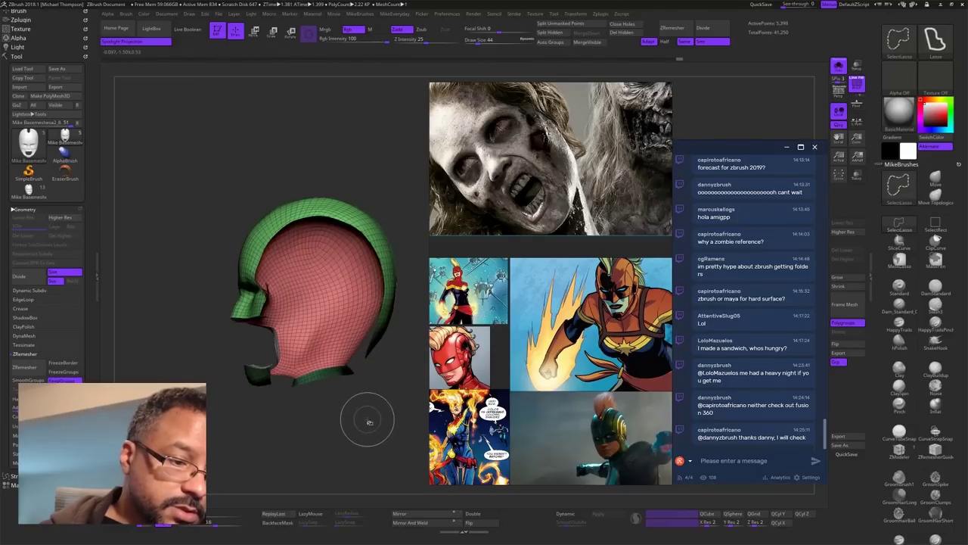
drag(368, 423, 391, 391)
ctrl+shift+click(395, 382)
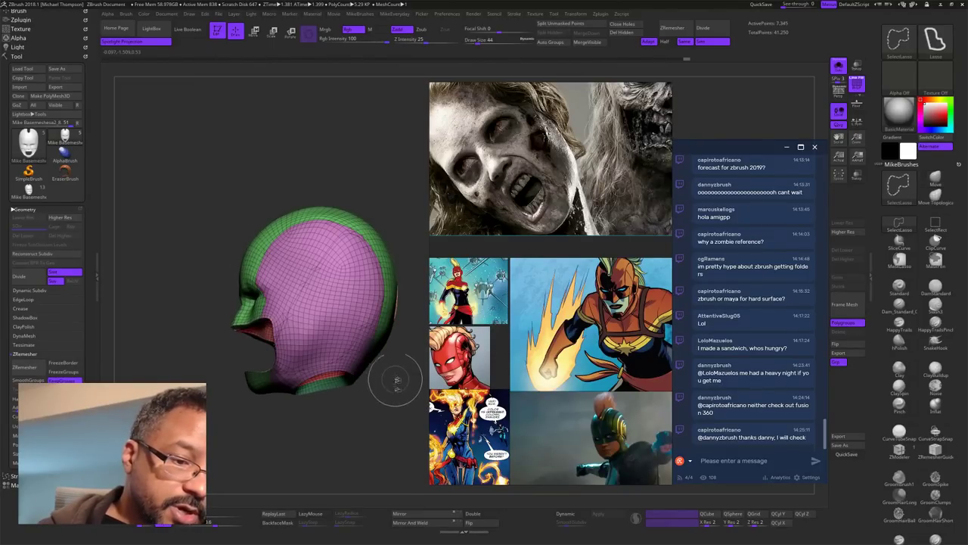
Step: Isolate the helmet's center-band polygroup, assign its chin piece a separate polygroup and show the whole helmet again
ctrl+shift+click(257, 385)
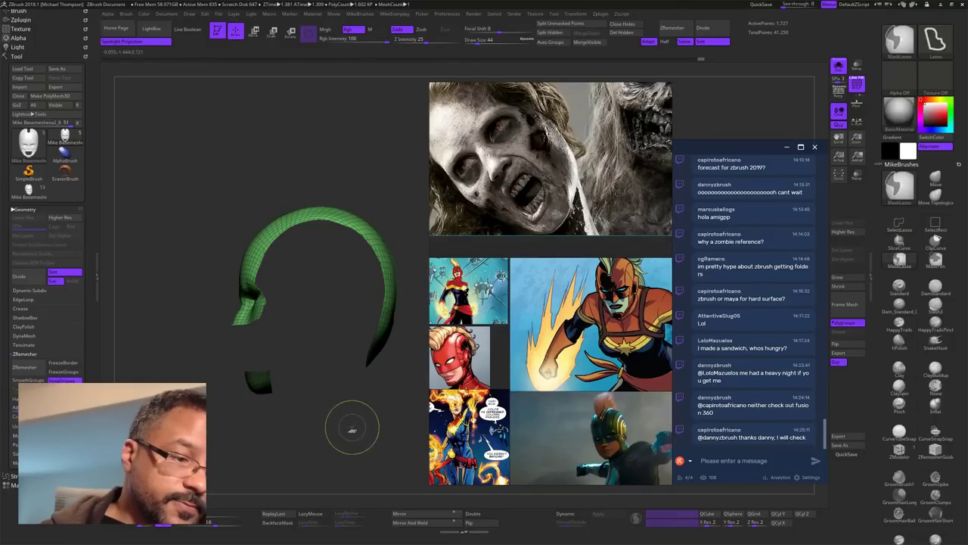
mouse_move(321, 434)
ctrl+mouse_down()
mouse_move(223, 403)
mouse_move(261, 442)
ctrl+mouse_up()
key(ctrl+w)
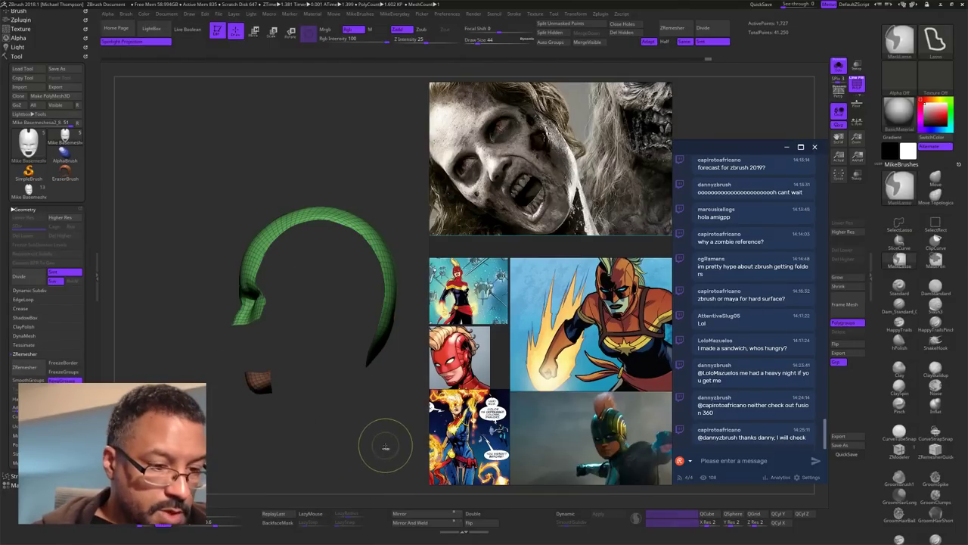
ctrl+shift+click(403, 420)
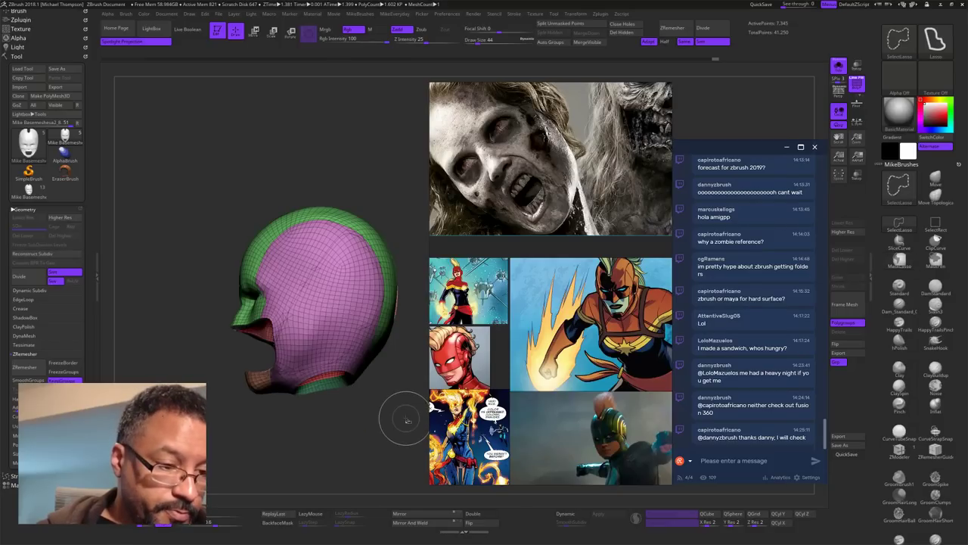
Step: Combine the chin piece and side panels into a single polygroup and remesh the whole helmet with ZRemesher
ctrl+shift+click(273, 379)
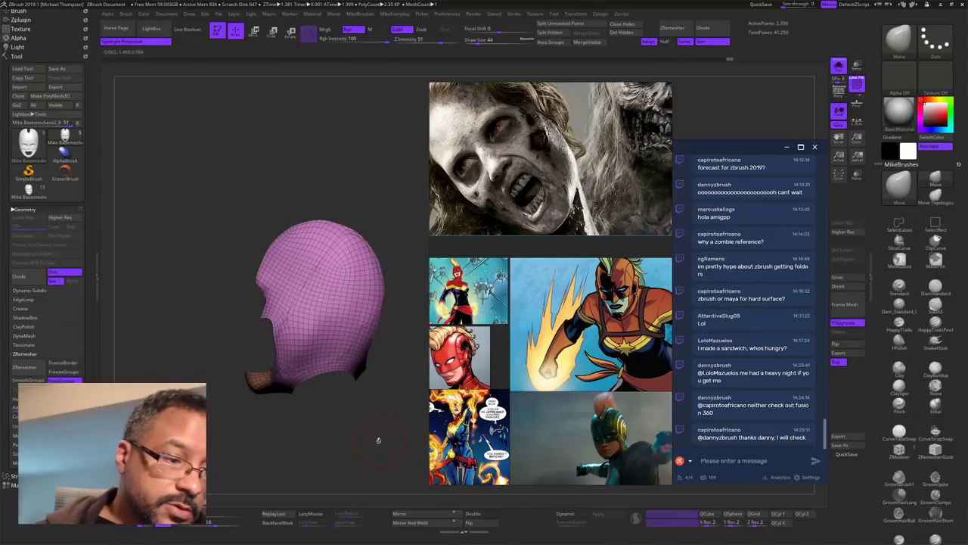
drag(378, 441, 404, 419)
key(ctrl+w)
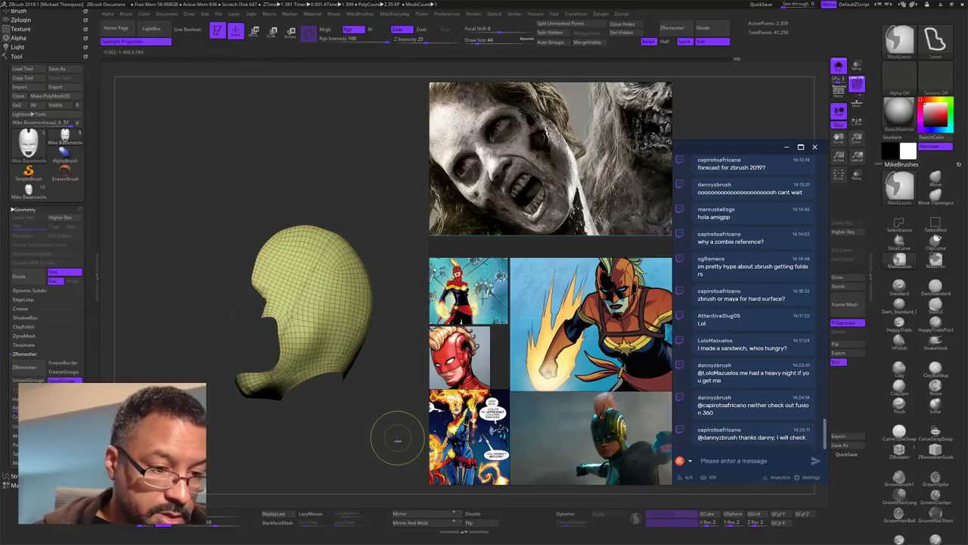
ctrl+shift+click(404, 434)
drag(382, 403, 425, 386)
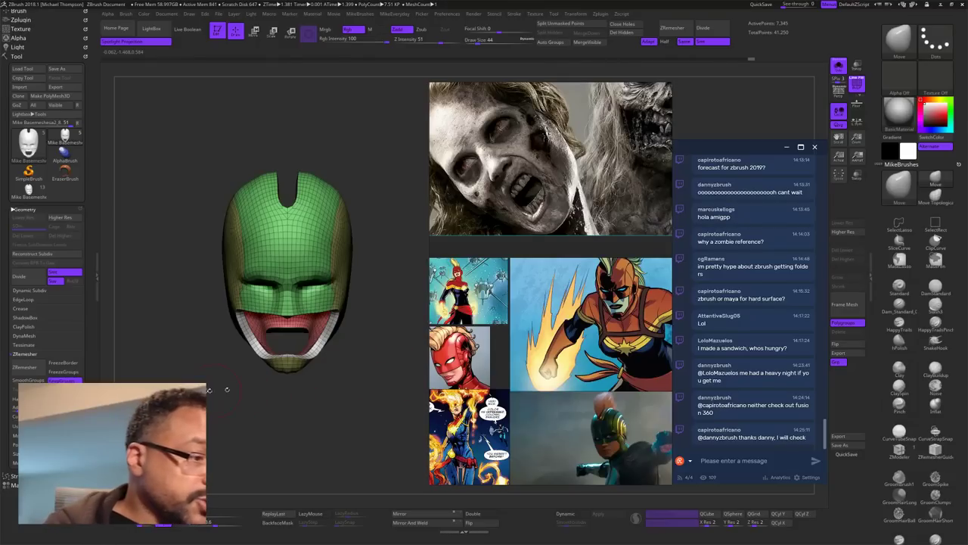
click(33, 367)
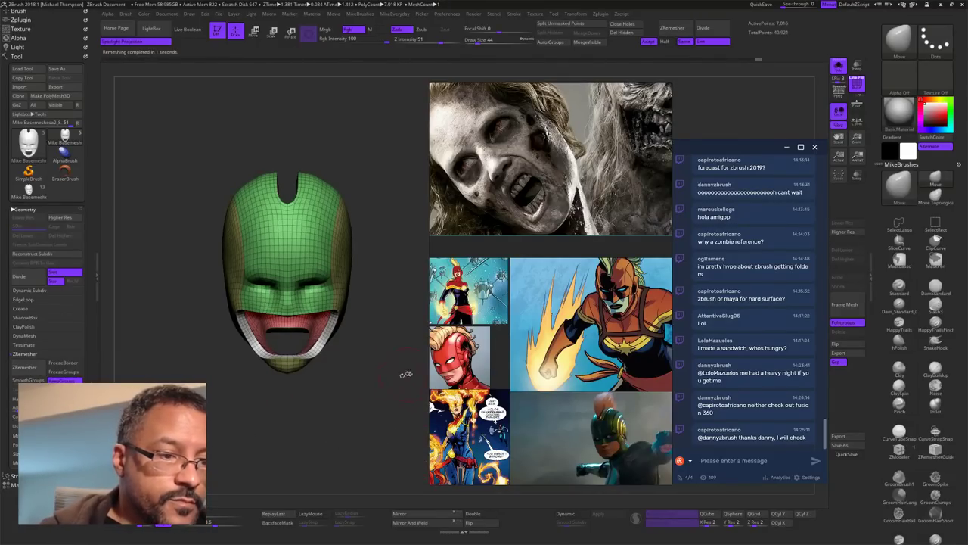
Step: Reduce the draw size to 37 and reshape the underside of the chin with the Move brush
mouse_move(401, 399)
mouse_down()
mouse_move(420, 393)
mouse_move(376, 375)
mouse_move(363, 382)
mouse_move(372, 389)
mouse_move(403, 378)
mouse_move(376, 437)
mouse_move(339, 431)
mouse_move(415, 427)
mouse_move(391, 417)
mouse_move(386, 432)
mouse_move(424, 392)
mouse_move(404, 407)
mouse_move(368, 344)
mouse_up()
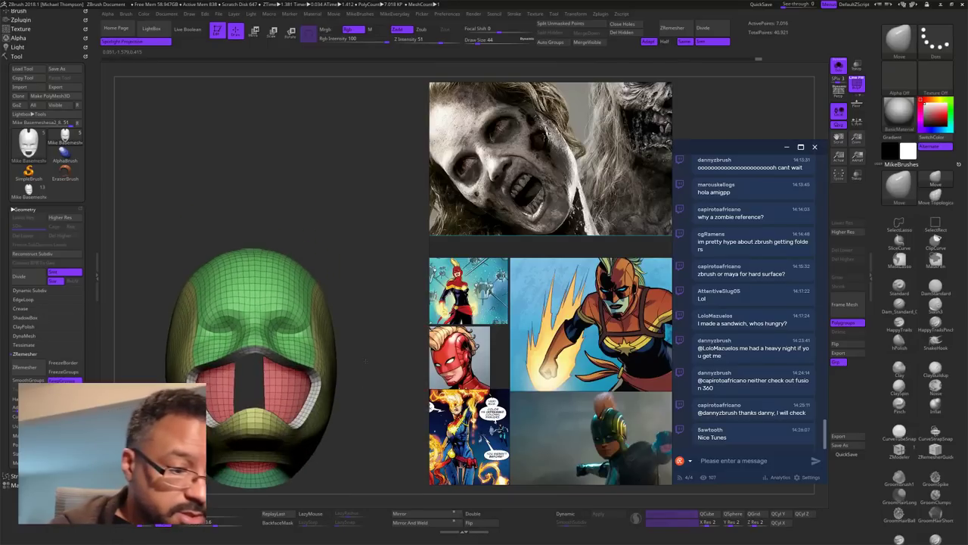
mouse_move(370, 428)
alt+mouse_down()
mouse_move(391, 372)
mouse_move(386, 385)
alt+mouse_up()
key(s)
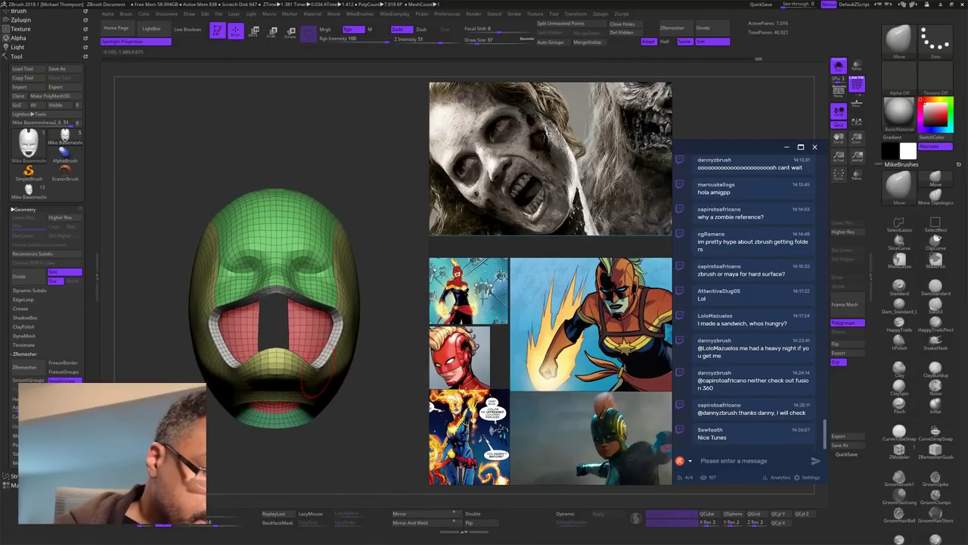
drag(388, 311, 349, 328)
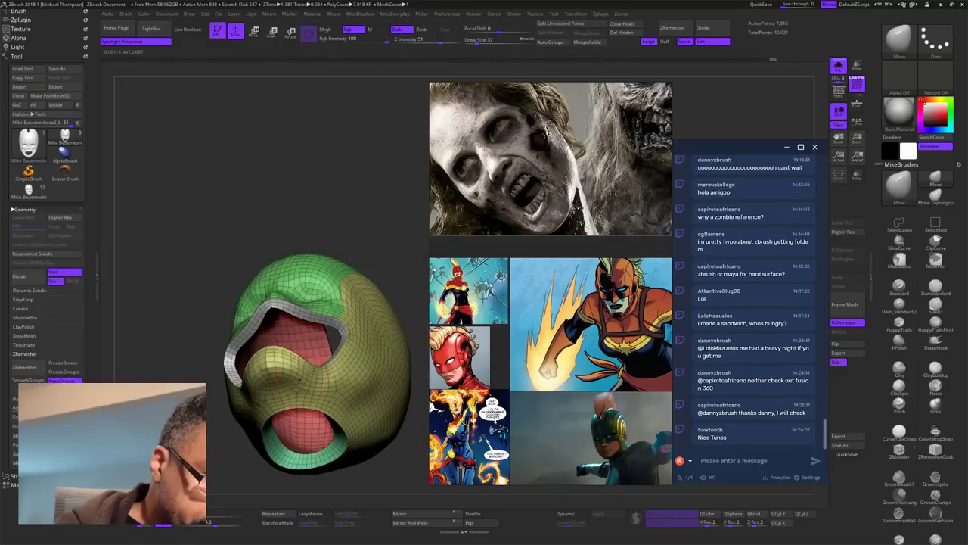
drag(299, 380, 285, 357)
right_drag(371, 417, 381, 226)
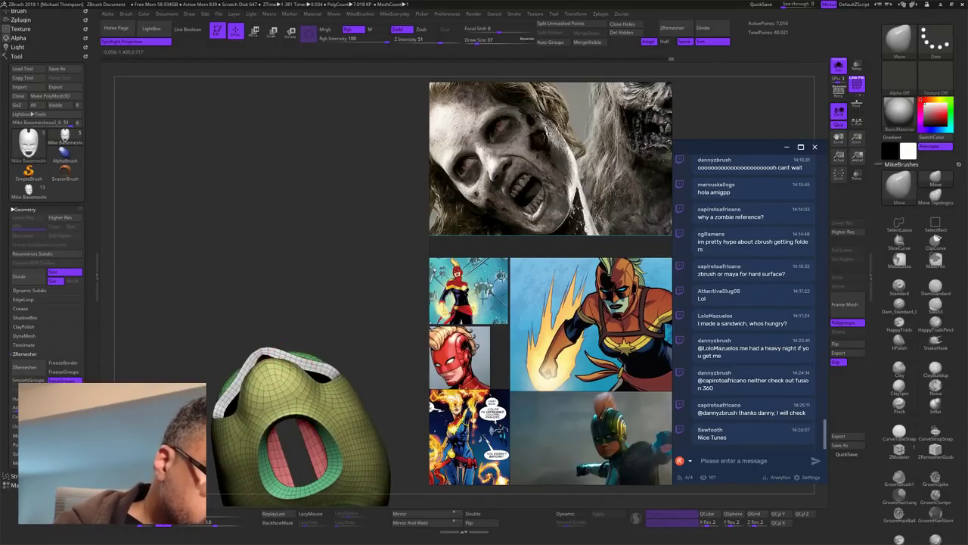
drag(312, 398, 312, 405)
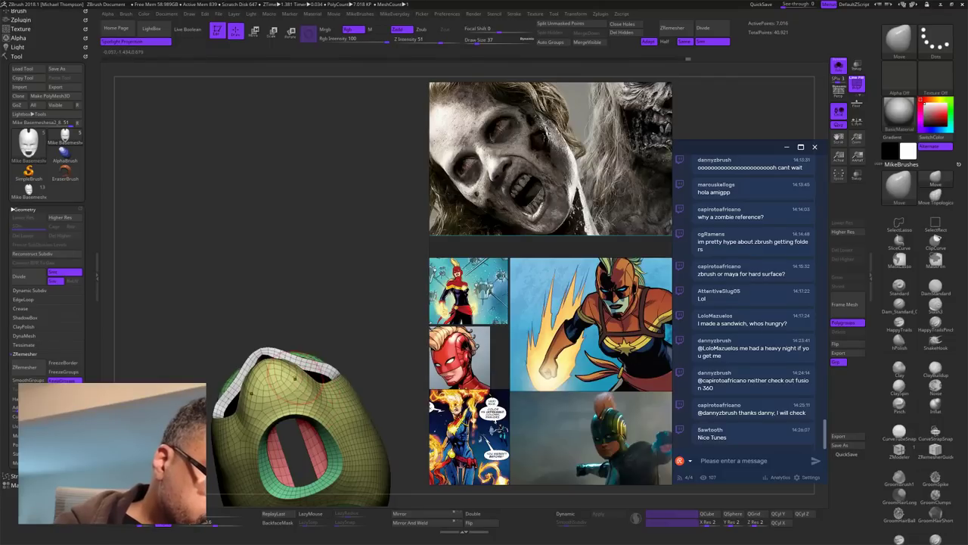
Step: Refine the jaw edge and chin tip with the Move brush at draw sizes 32 and 26
mouse_move(384, 247)
mouse_down()
mouse_move(358, 356)
mouse_move(322, 384)
mouse_up()
key(s)
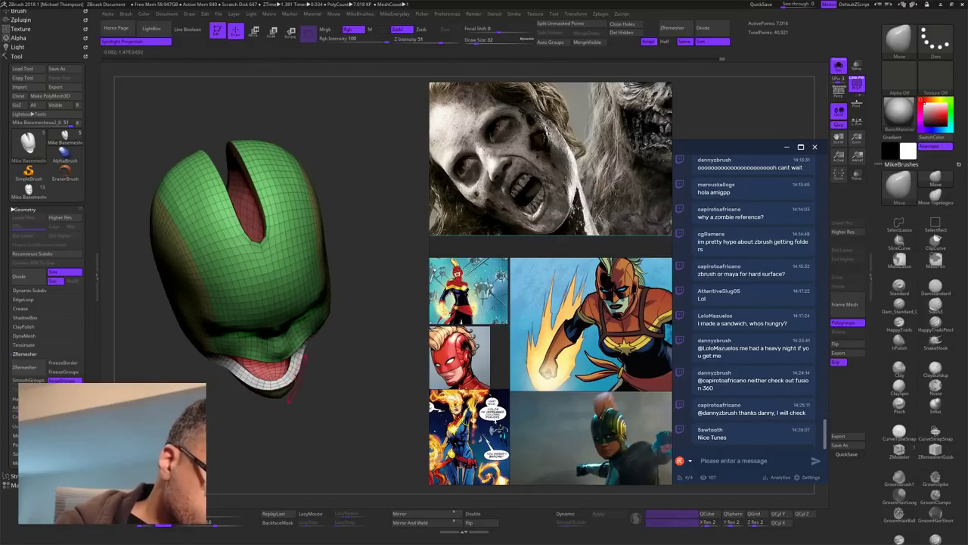
drag(309, 376, 324, 345)
key(s)
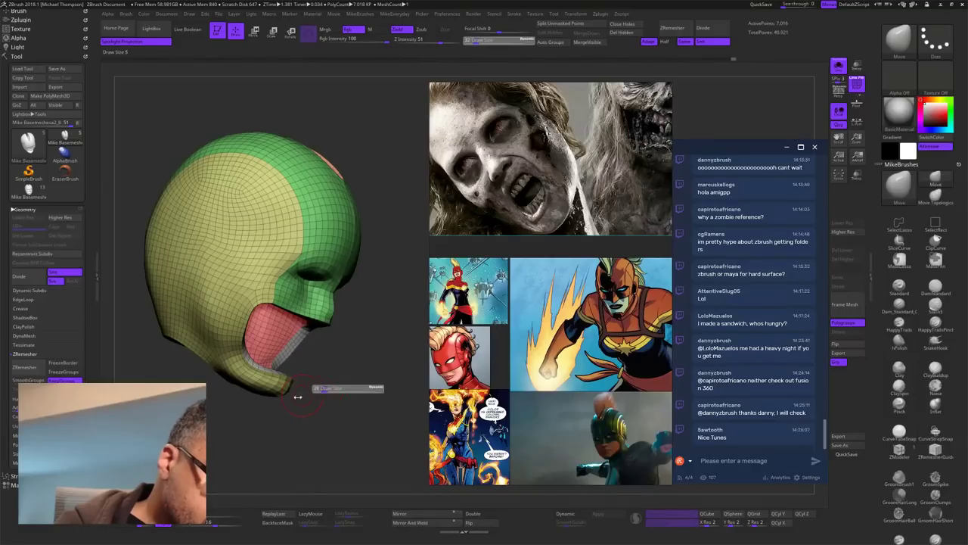
drag(297, 397, 296, 396)
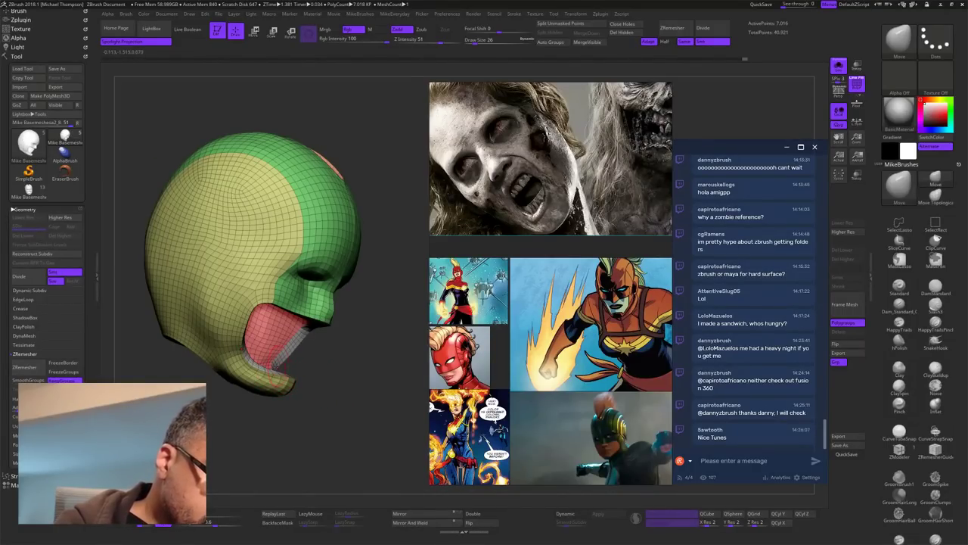
drag(370, 335, 360, 397)
drag(402, 443, 365, 388)
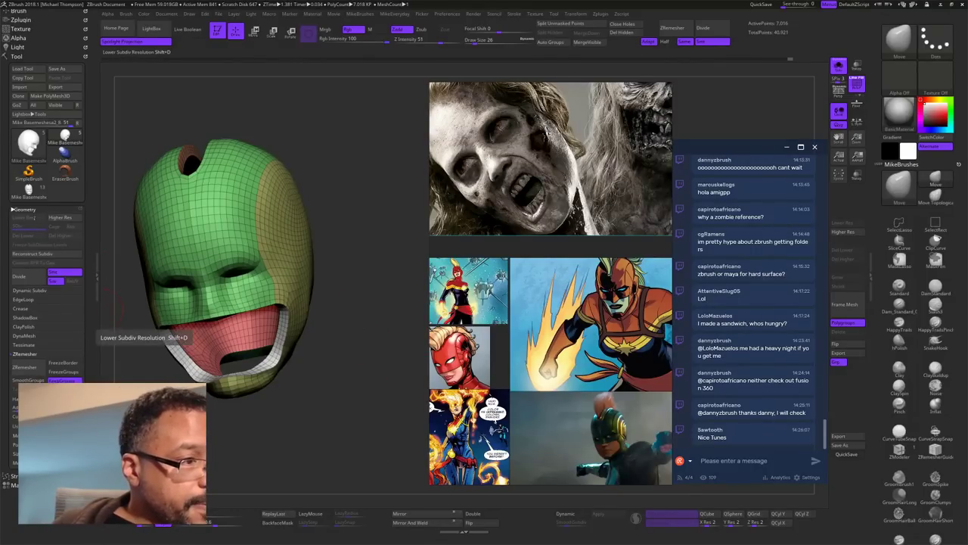
Step: Switch to the full character tool and move its old helmet subtool to the end of the subtool list
click(35, 212)
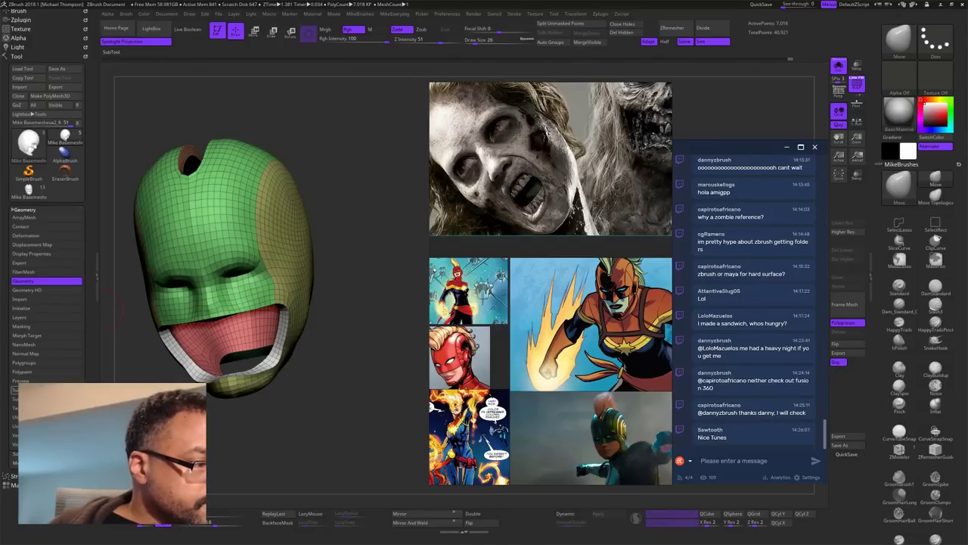
click(53, 390)
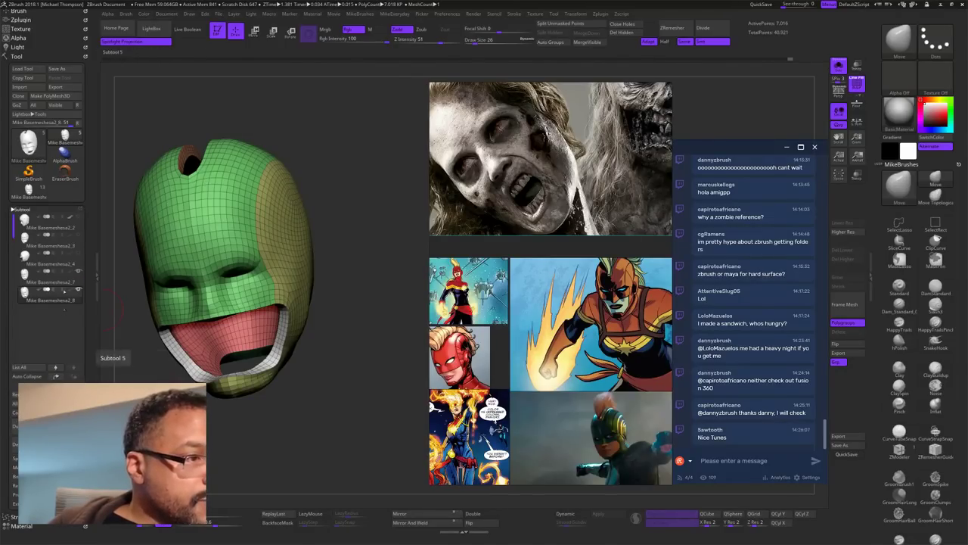
click(32, 195)
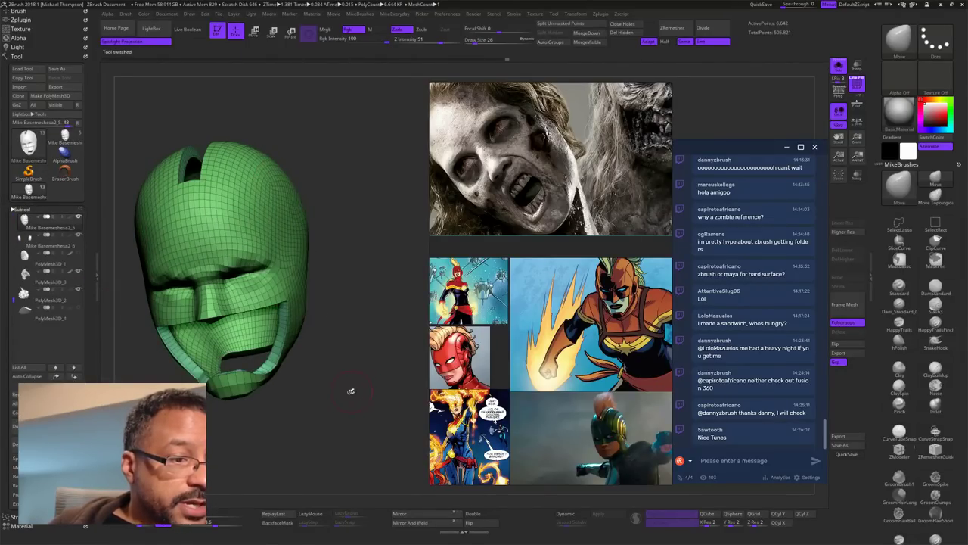
drag(351, 391, 357, 394)
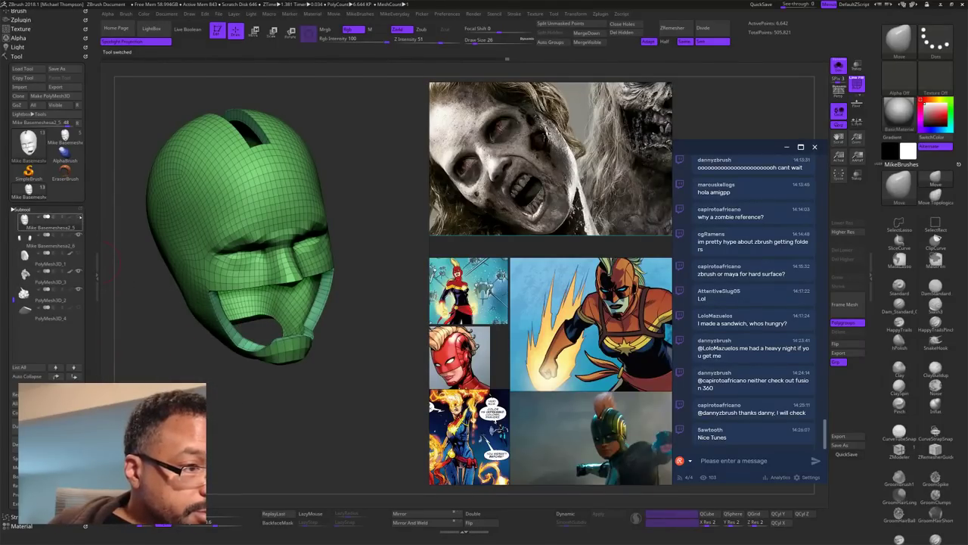
click(79, 217)
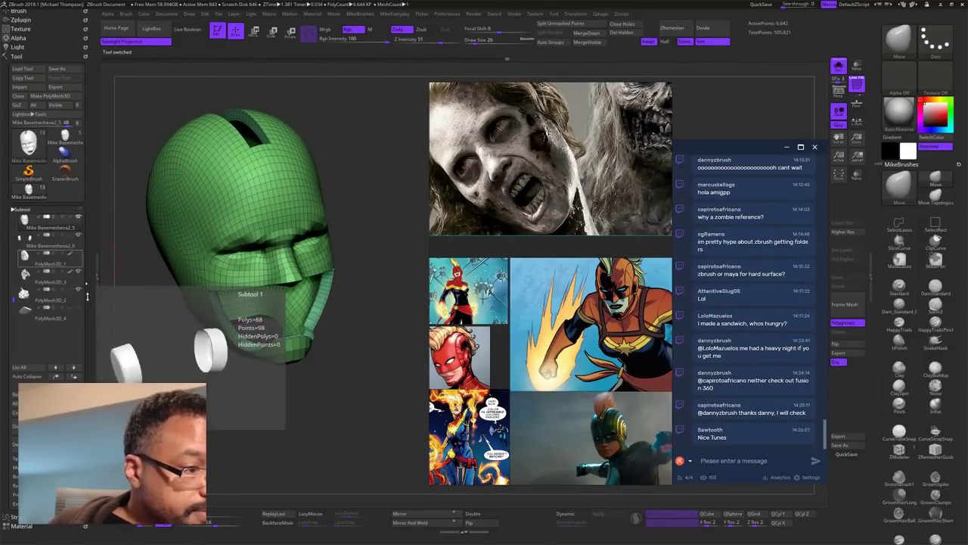
shift+click(74, 377)
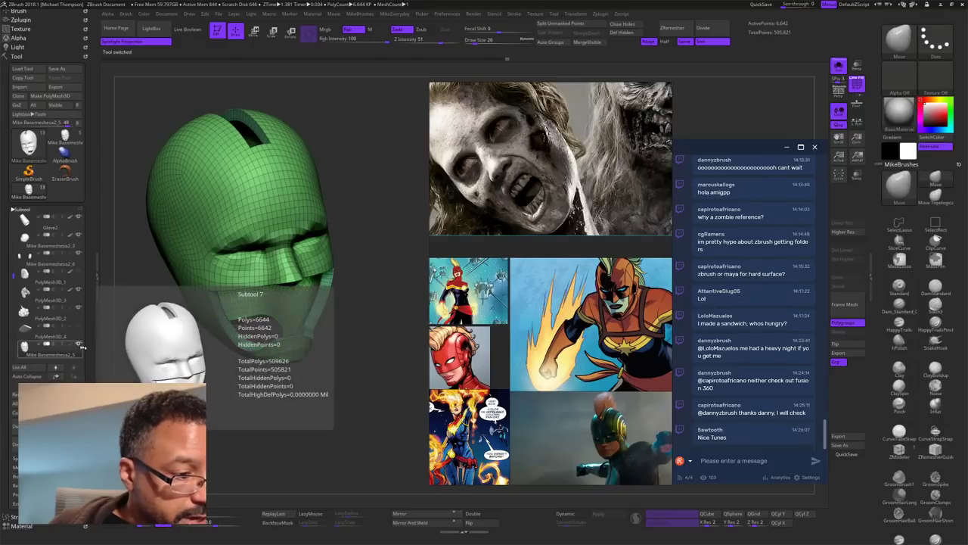
Step: Add the remeshed helmet directly below the head subtool and turn off Solo to check its fit on the full figure
click(60, 246)
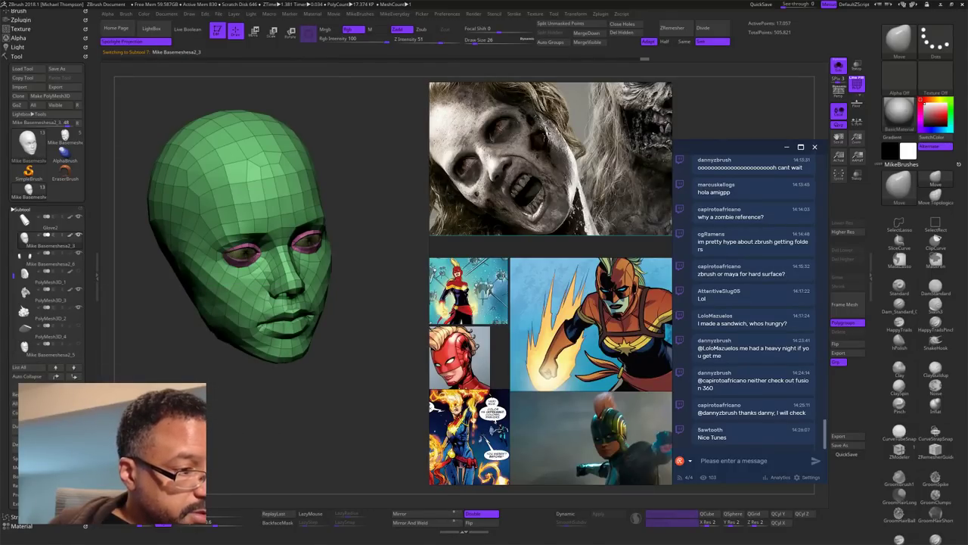
click(65, 412)
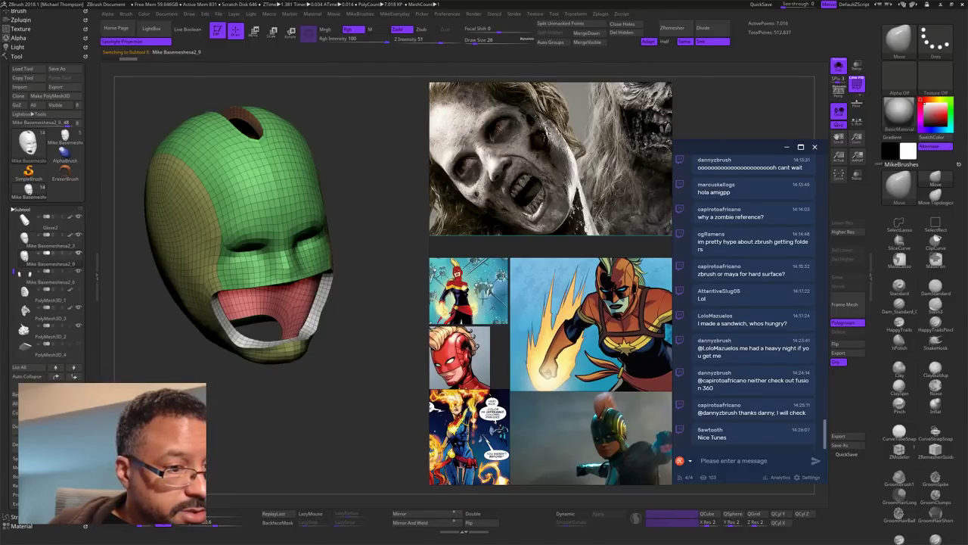
click(838, 66)
drag(399, 376, 374, 376)
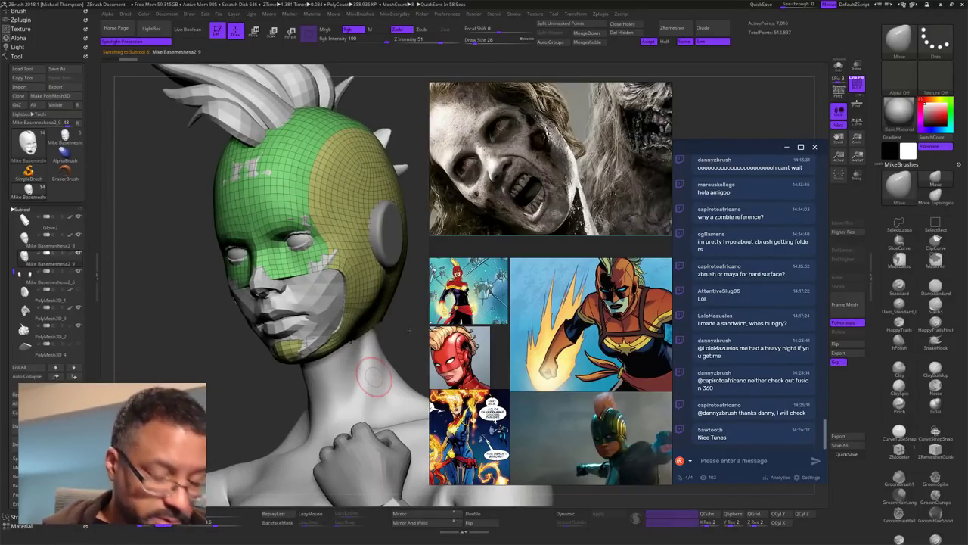
mouse_move(405, 333)
mouse_down()
mouse_move(448, 330)
mouse_move(406, 323)
mouse_up()
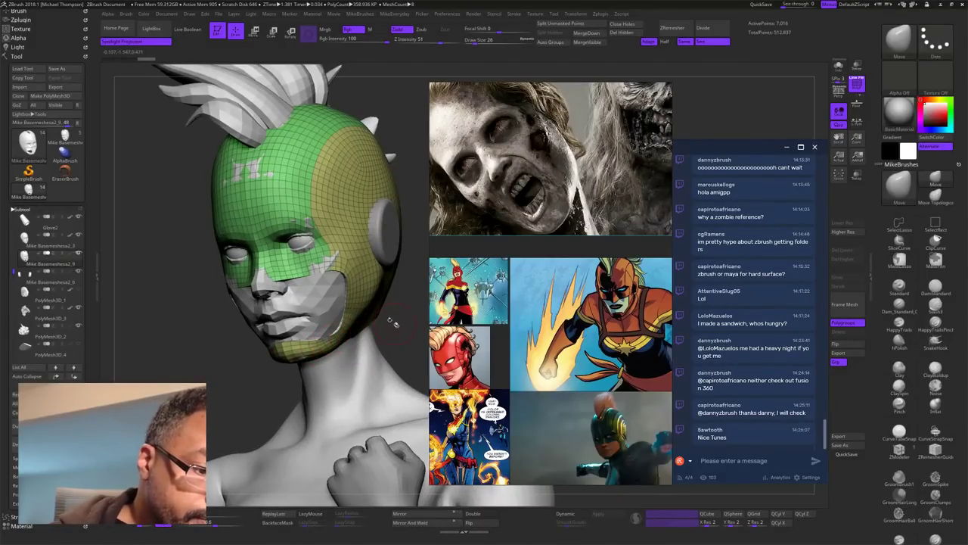
drag(392, 323, 388, 300)
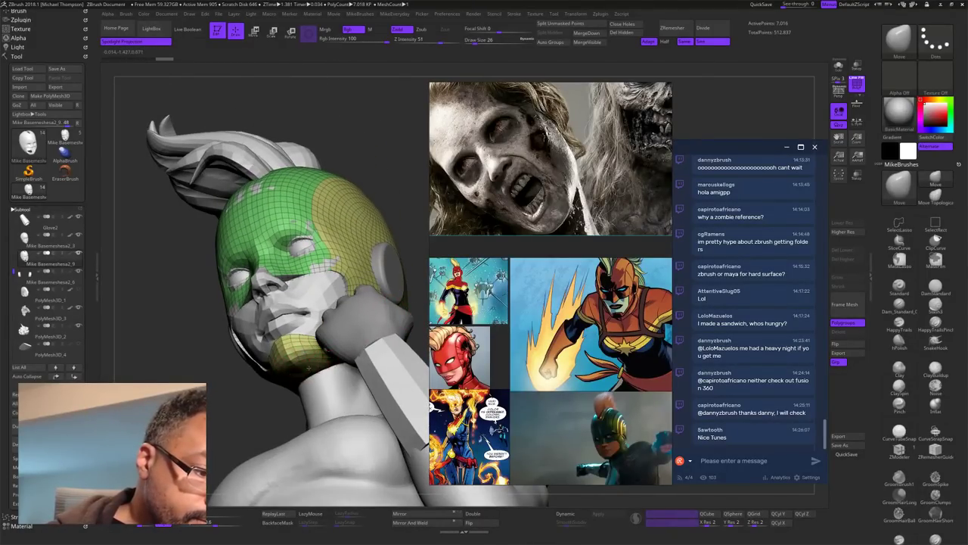
Step: Adjust the underside of the helmet's chin and jaw with the Move brush at draw size 26
drag(309, 369, 316, 360)
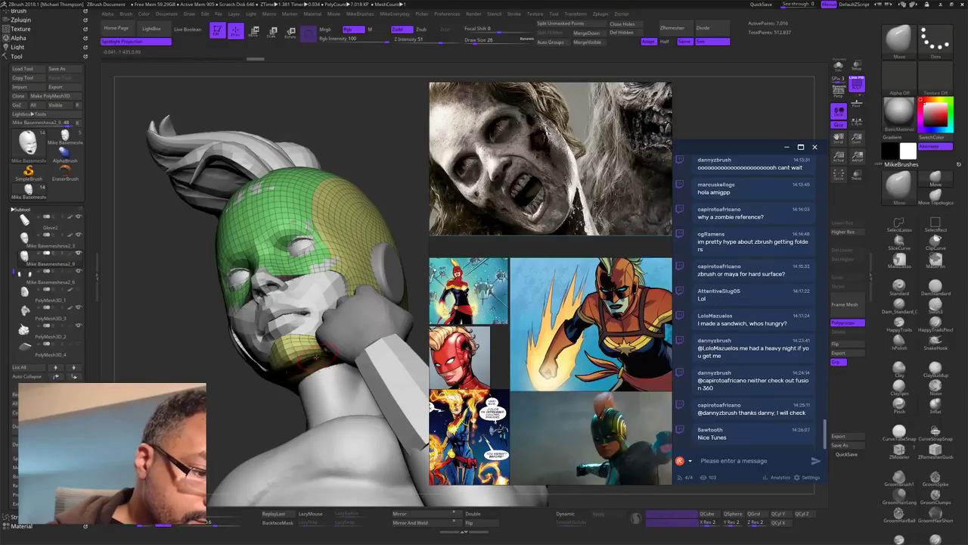
drag(425, 213, 422, 252)
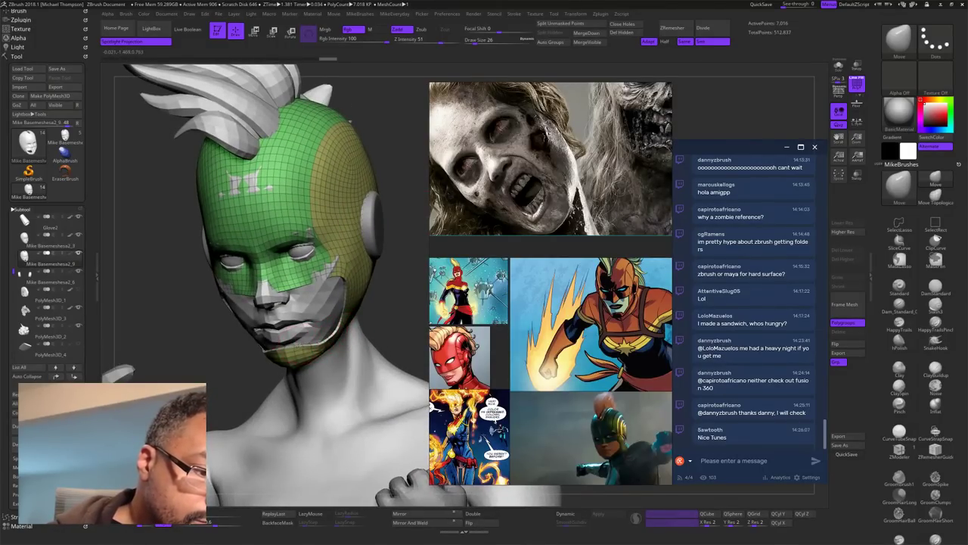
drag(377, 295, 412, 277)
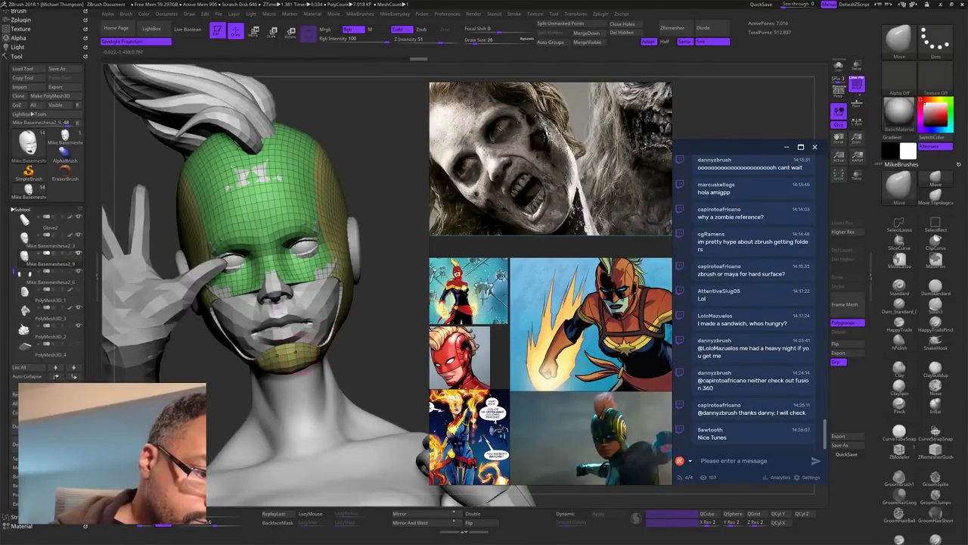
drag(412, 312, 387, 315)
Step: Increase the draw size to 60 and shift the helmet surface around the eye and temple with the Move brush
key(bracketright)
key(bracketright)
key(bracketright)
key(bracketright)
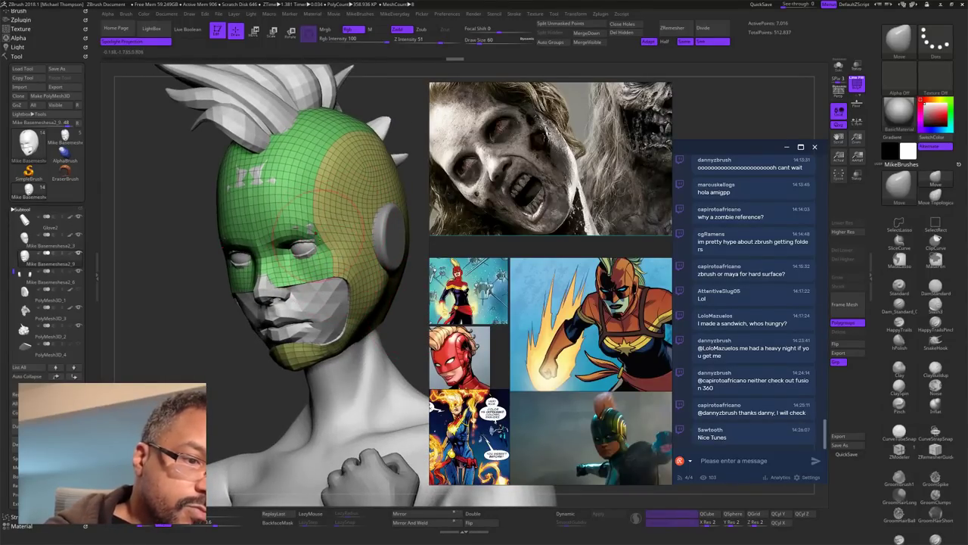
drag(297, 250, 296, 251)
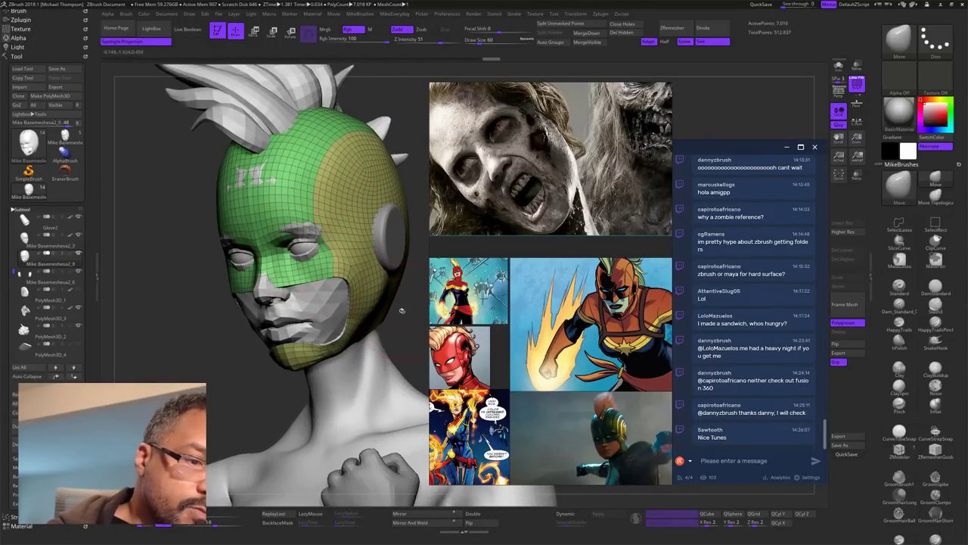
Step: Set the draw size to 32, then move and smooth the brow and forehead so the helmet covers the head
mouse_move(402, 310)
mouse_down()
mouse_move(402, 283)
mouse_move(389, 284)
mouse_up()
key(s)
key(s)
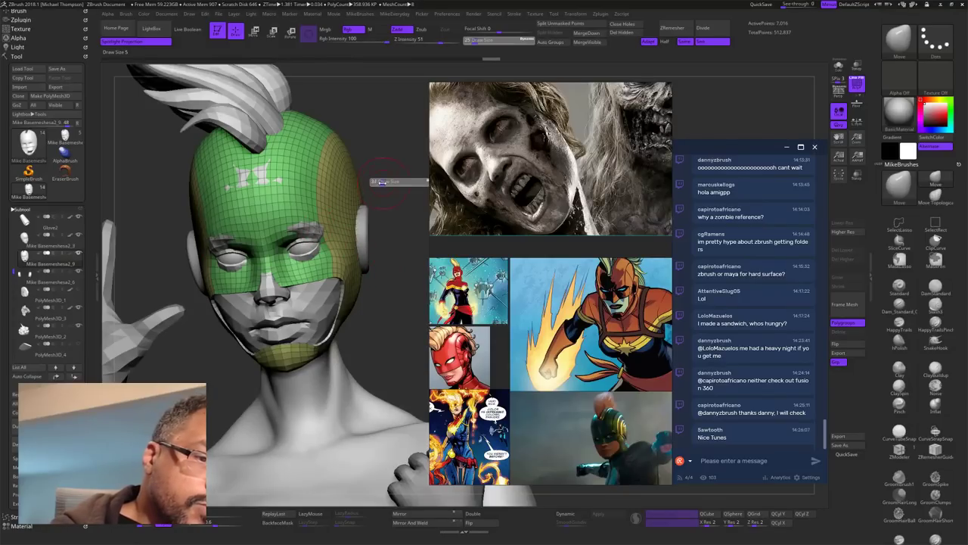
drag(382, 182, 381, 183)
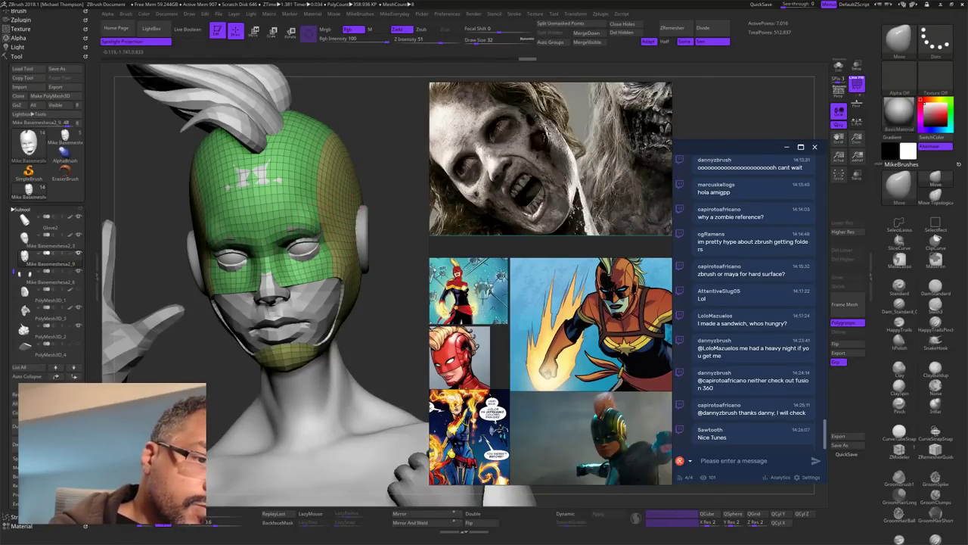
drag(264, 171, 268, 177)
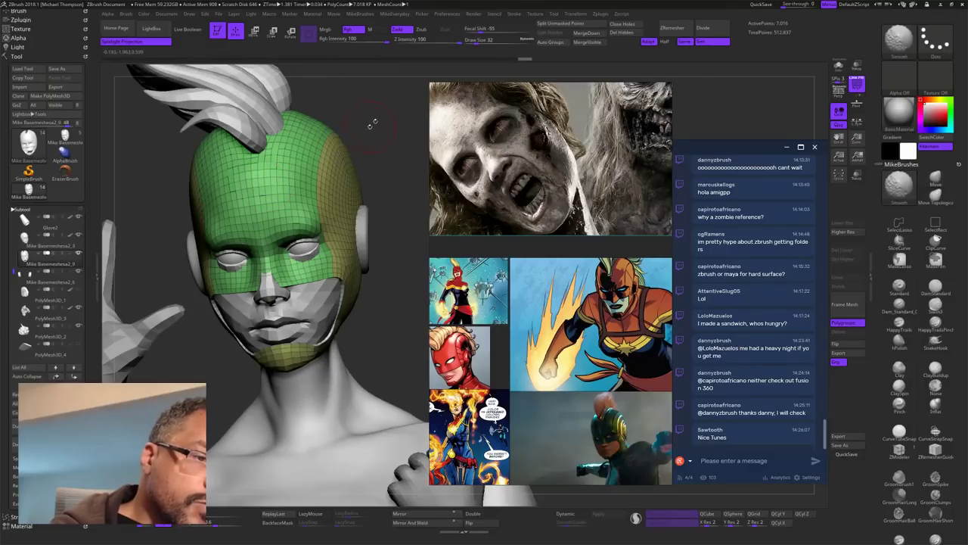
drag(371, 123, 447, 129)
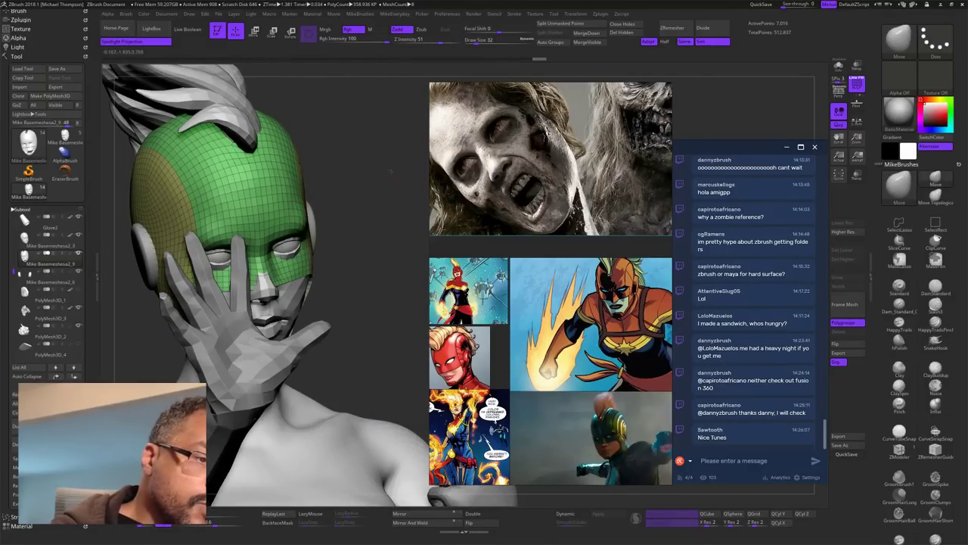
drag(390, 171, 378, 171)
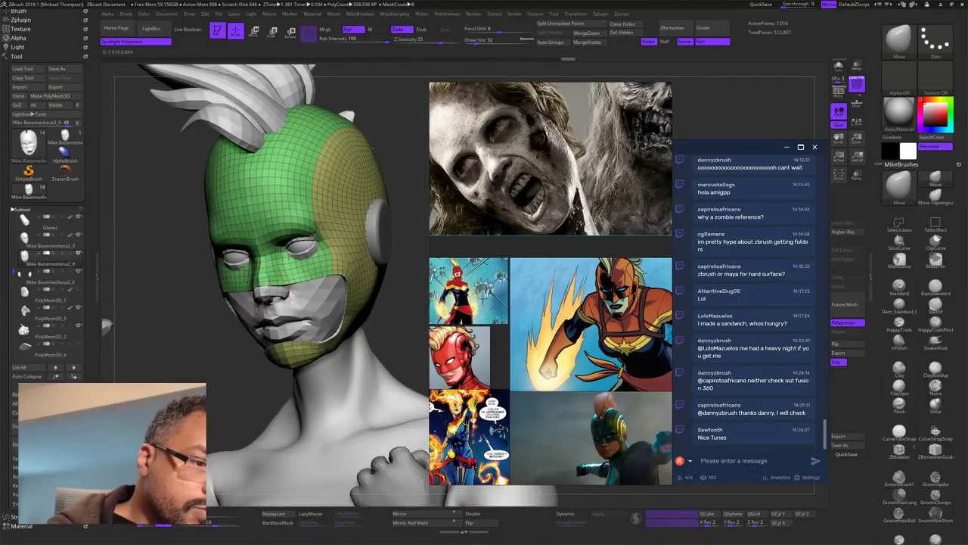
Step: Refine the helmet's nose guard in profile with the Move brush, reducing the draw size to 27
drag(264, 290, 266, 295)
drag(411, 288, 363, 289)
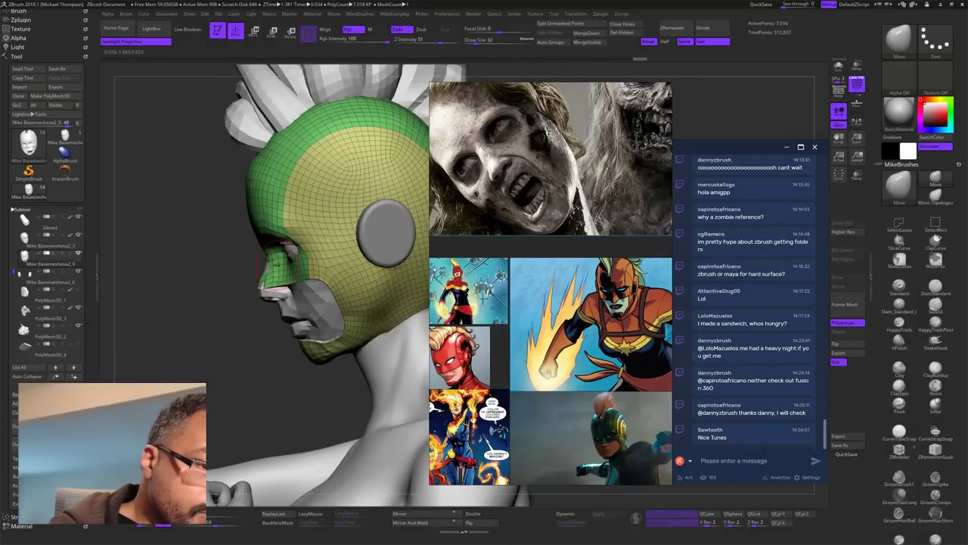
key(s)
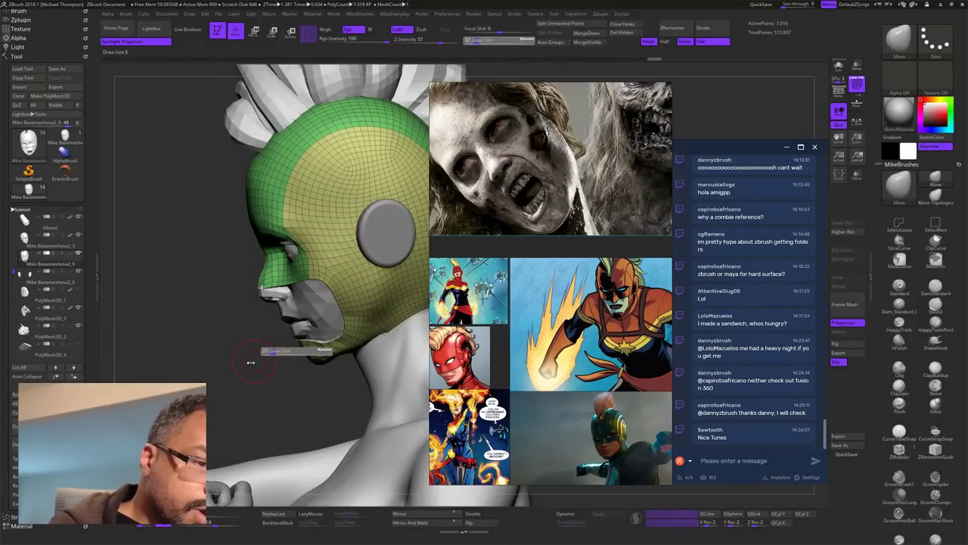
drag(250, 362, 253, 363)
drag(265, 275, 262, 274)
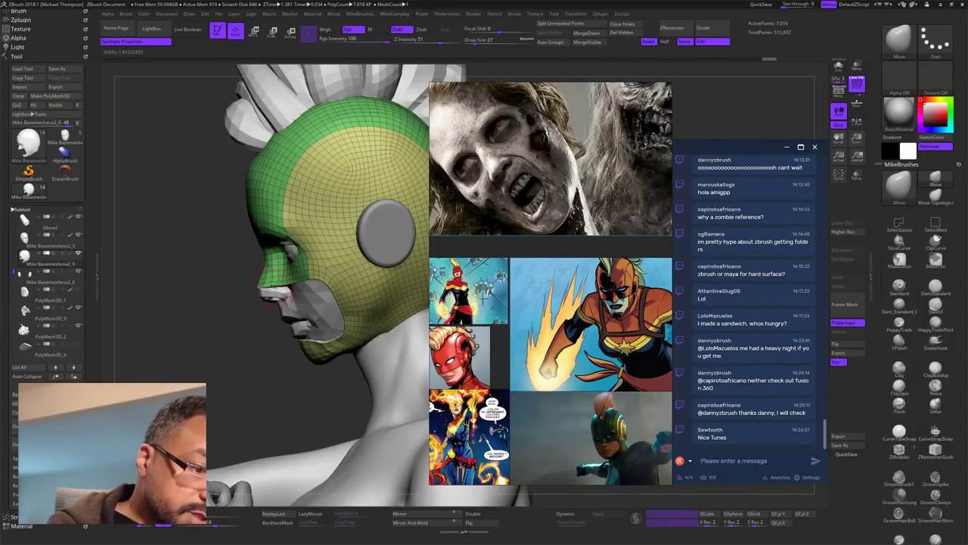
Step: Adjust the mask edge beside the nose, then reduce the draw size to 13 and refine the nose tip
drag(271, 349, 350, 352)
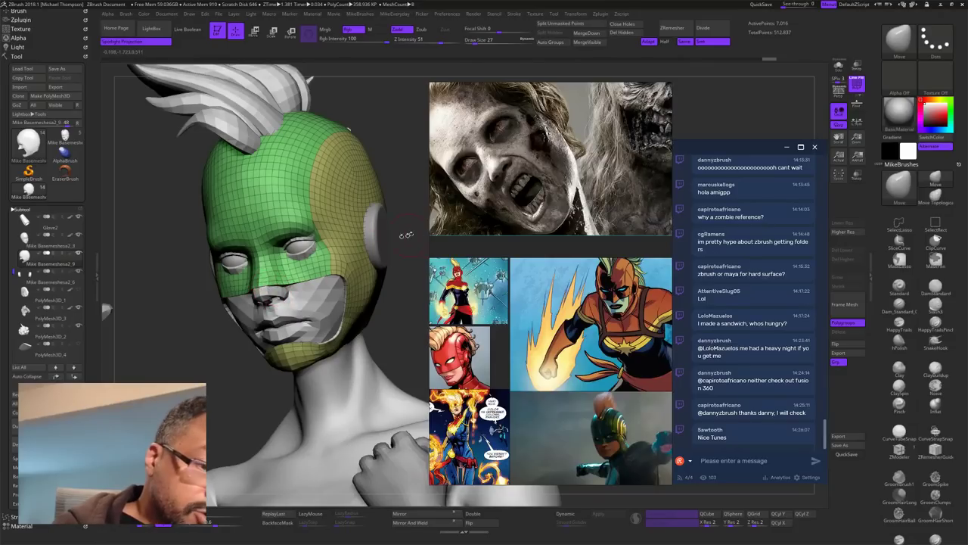
mouse_move(407, 235)
mouse_down()
mouse_move(336, 264)
mouse_move(307, 345)
mouse_move(288, 309)
mouse_up()
mouse_move(369, 199)
mouse_down()
mouse_move(348, 265)
mouse_move(333, 276)
mouse_up()
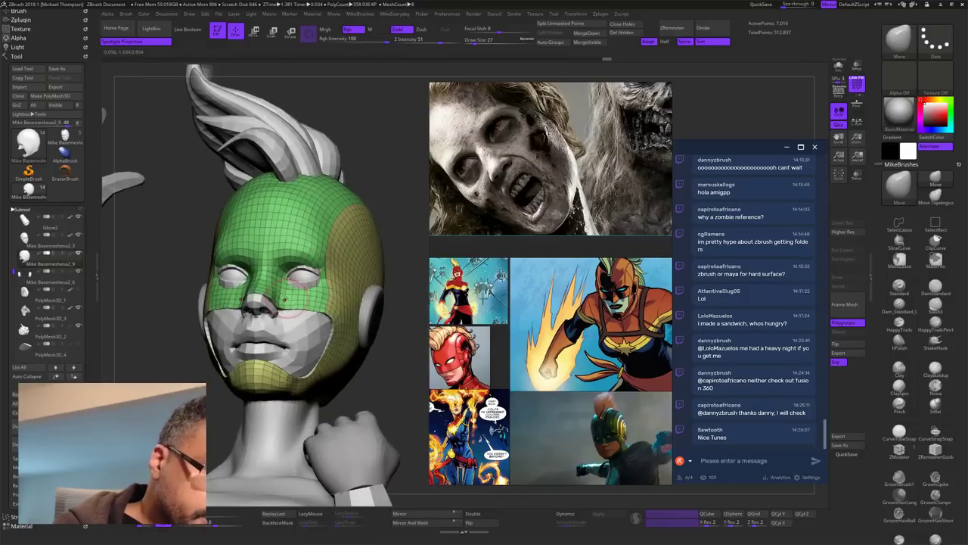
drag(280, 293, 284, 292)
key(s)
mouse_move(390, 208)
mouse_down()
mouse_move(425, 178)
mouse_move(375, 250)
mouse_move(382, 254)
mouse_up()
key(s)
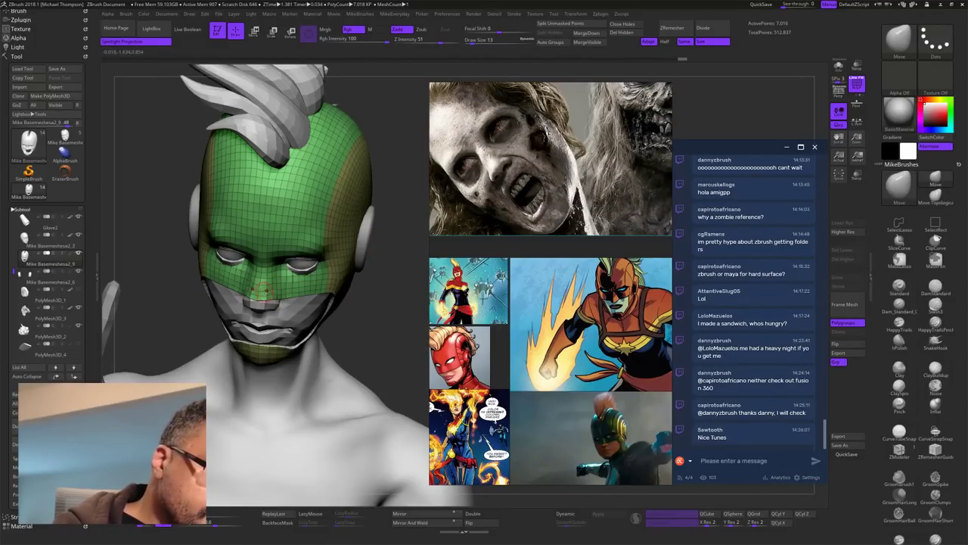
drag(265, 294, 265, 291)
drag(387, 284, 298, 251)
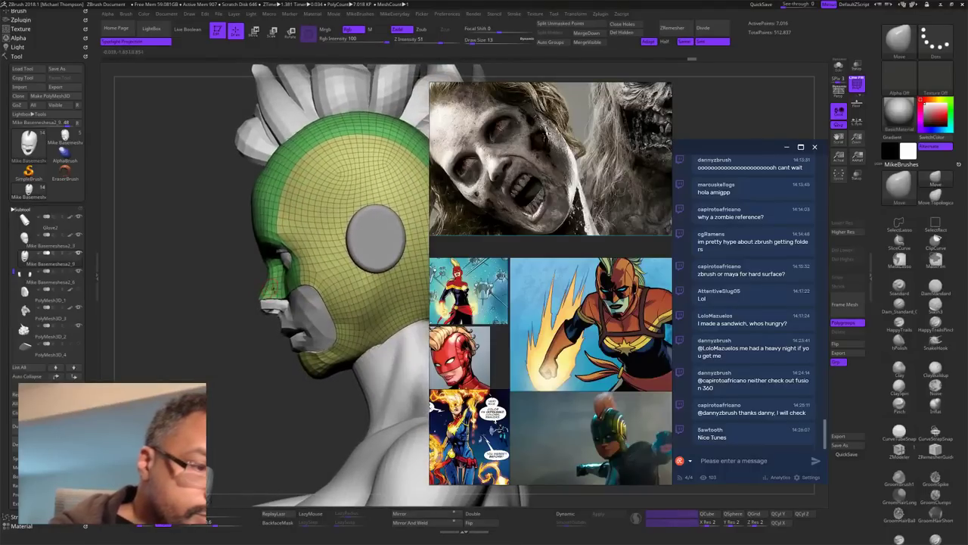
Step: Raise the draw size to 98 and reshape the back of the helmet below the hair with the Move brush
alt+drag(285, 389, 392, 267)
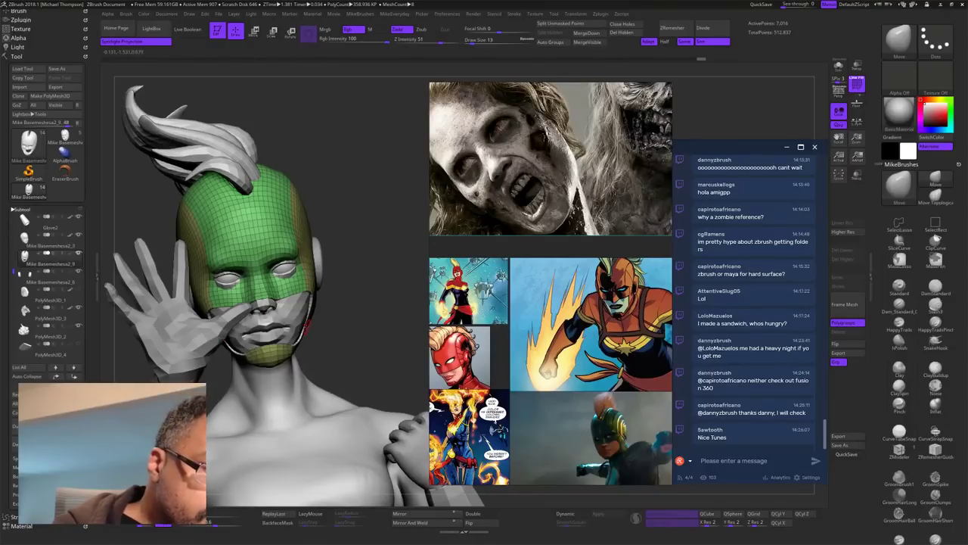
drag(377, 301, 234, 316)
key(s)
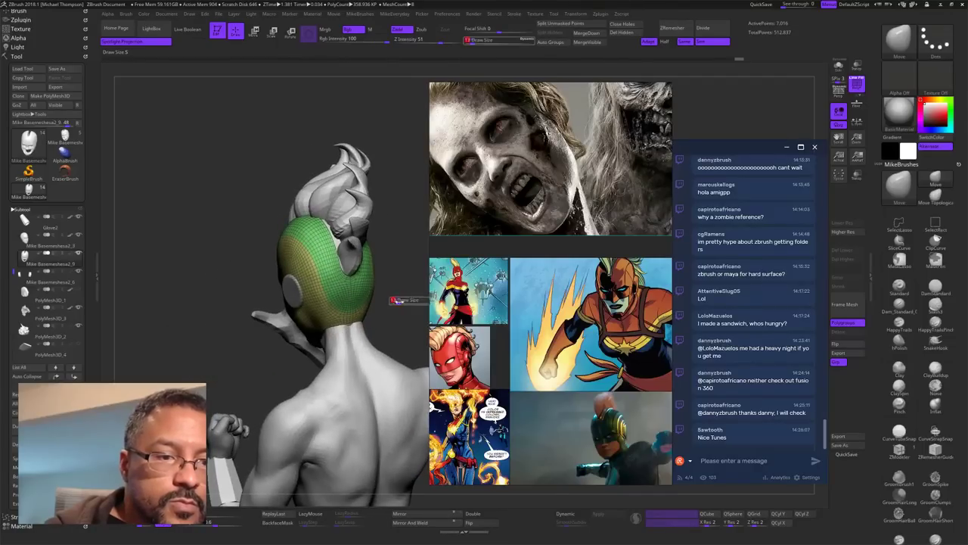
mouse_move(398, 301)
mouse_down()
mouse_move(420, 295)
mouse_move(361, 302)
mouse_move(385, 302)
mouse_up()
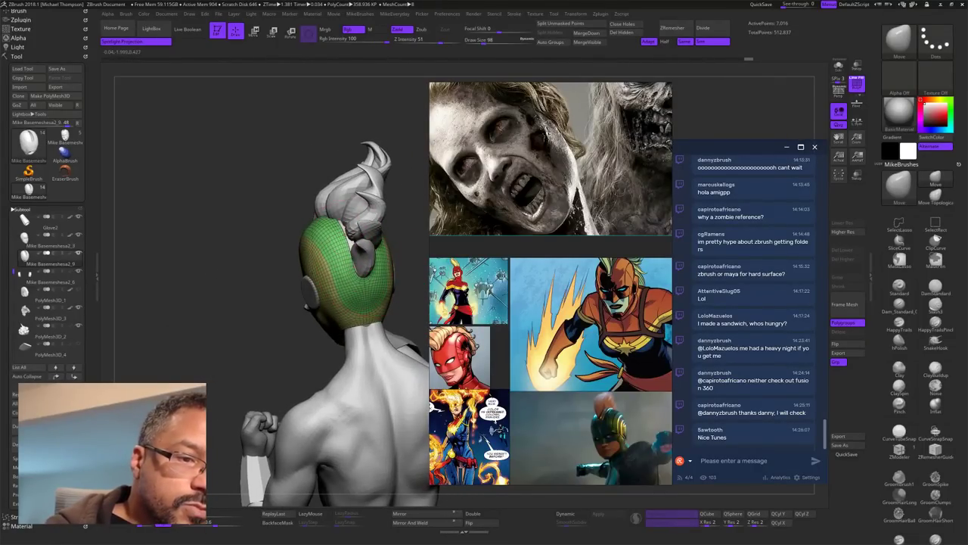
drag(349, 270, 354, 263)
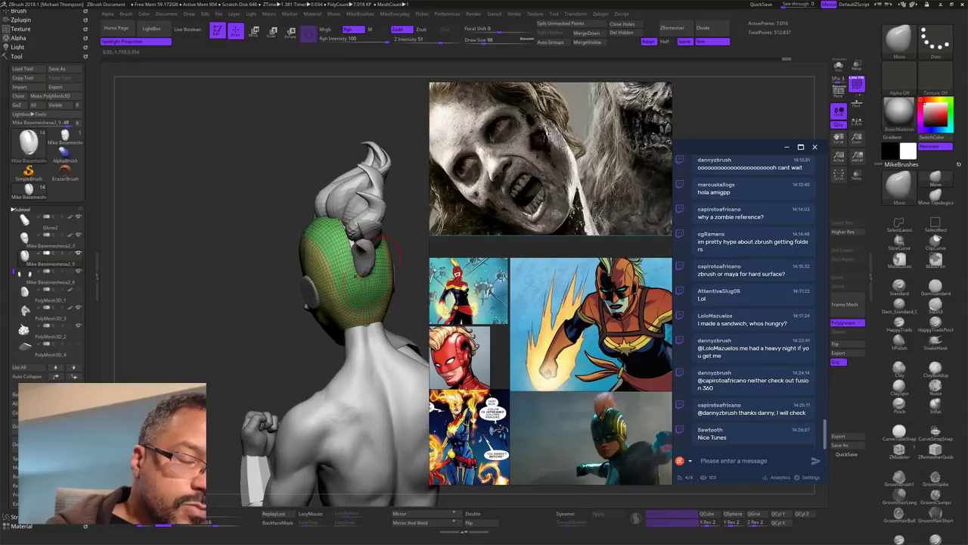
Step: Reshape the helmet's crown, forehead and upper sides with broad Move brush strokes
mouse_move(411, 301)
mouse_down()
mouse_move(351, 305)
mouse_move(387, 301)
mouse_move(330, 262)
mouse_up()
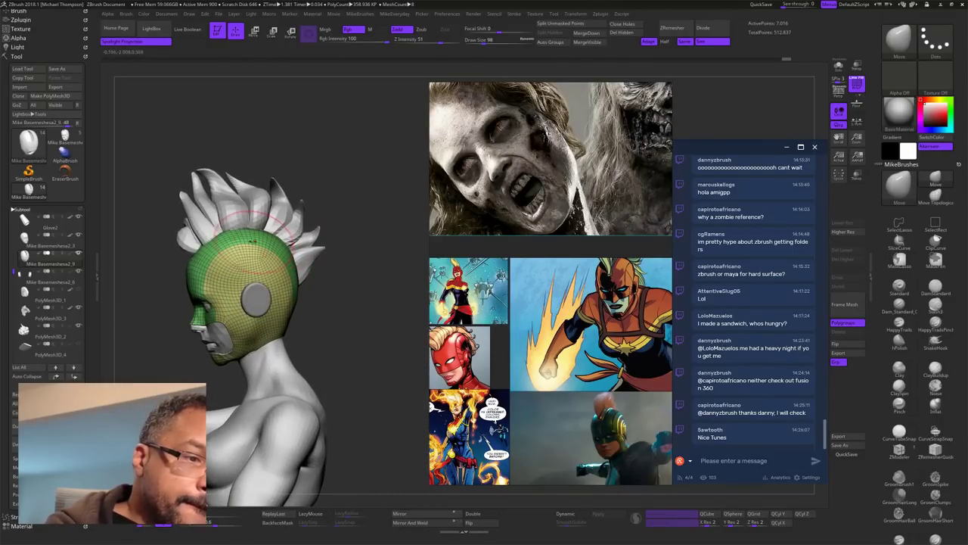
drag(249, 248, 249, 242)
mouse_move(203, 263)
mouse_down()
mouse_move(195, 257)
mouse_move(221, 257)
mouse_up()
mouse_move(325, 216)
mouse_down()
mouse_move(369, 173)
mouse_move(303, 222)
mouse_up()
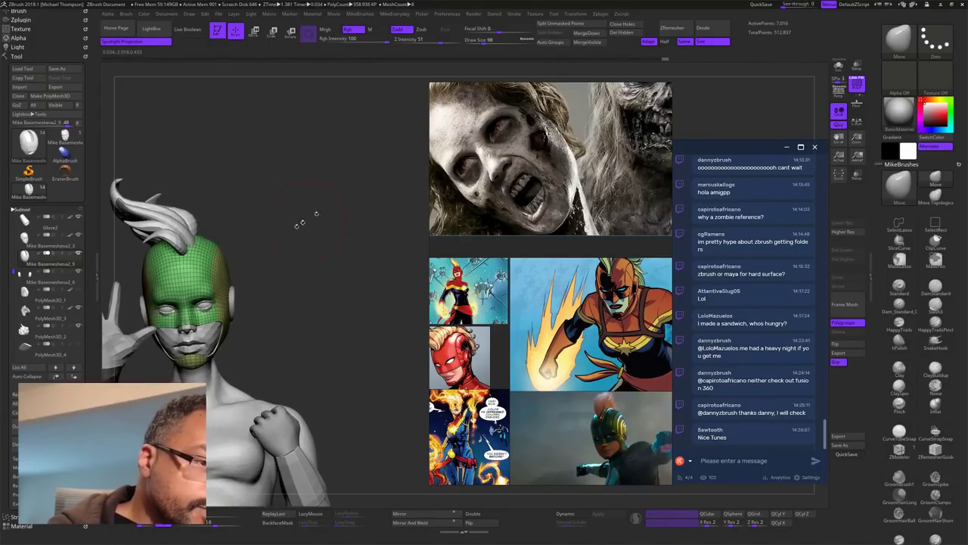
drag(214, 263, 217, 262)
Step: Reduce the draw size to 40 and refine the helmet's temple, jaw sides and chin with the Move brush
drag(273, 243, 360, 249)
key(s)
click(350, 261)
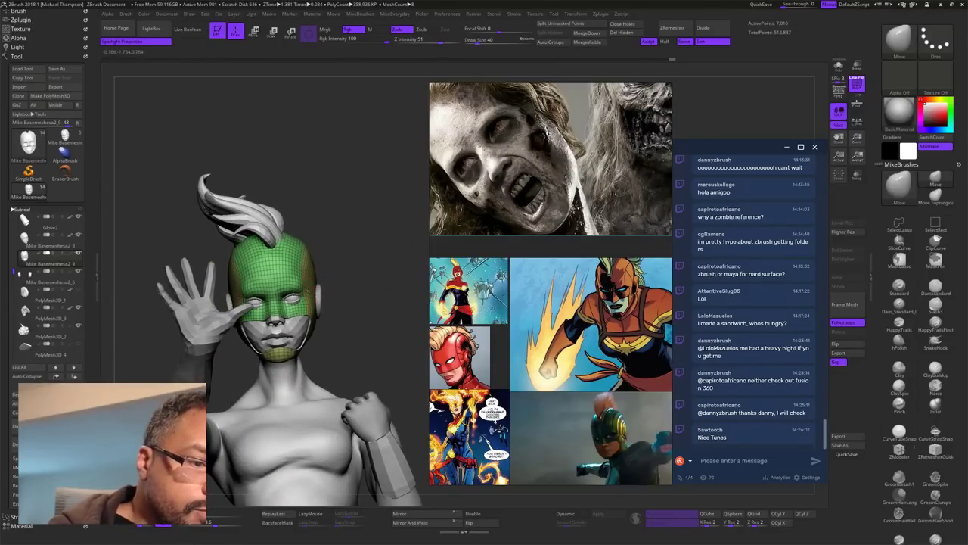
mouse_move(307, 271)
mouse_down()
mouse_move(312, 246)
mouse_move(382, 294)
mouse_move(365, 282)
mouse_move(380, 319)
mouse_move(401, 321)
mouse_up()
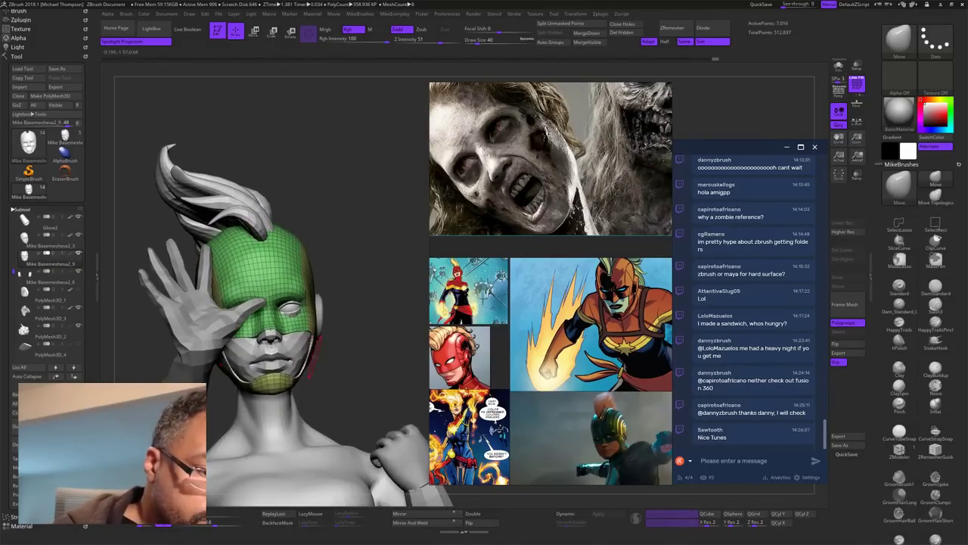
drag(304, 364, 307, 360)
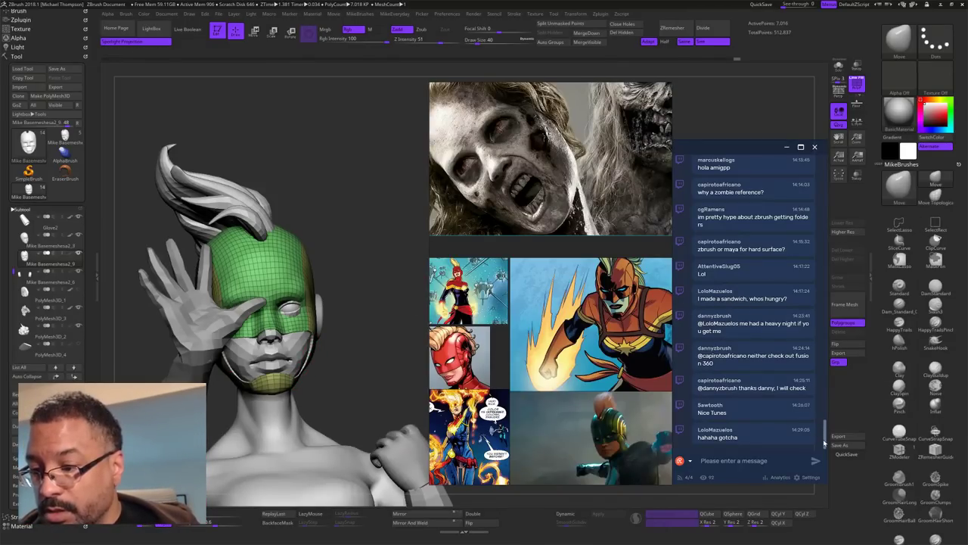
drag(825, 439, 837, 371)
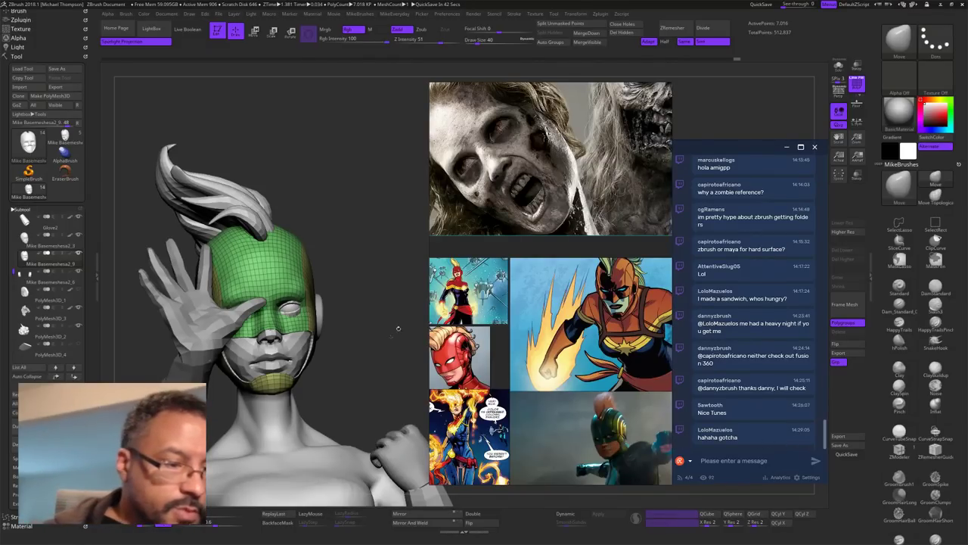
mouse_move(398, 328)
mouse_down()
mouse_move(365, 324)
mouse_move(334, 382)
mouse_move(295, 385)
mouse_up()
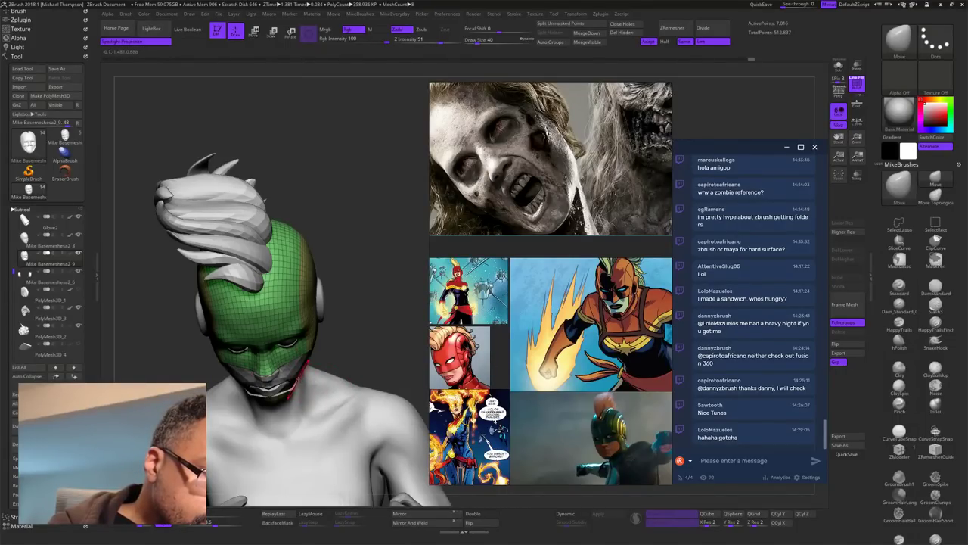
drag(377, 311, 350, 320)
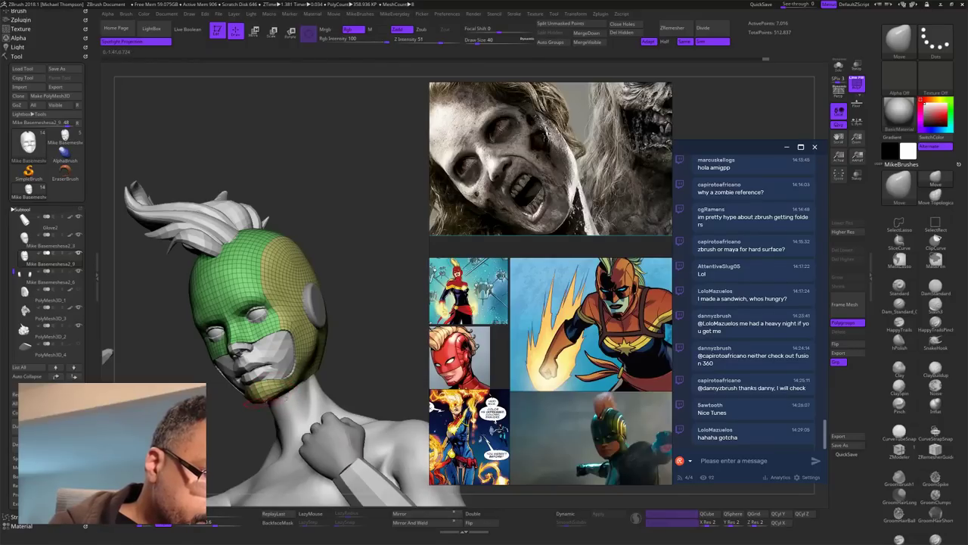
Step: Smooth the helmet's side panel around the ear disc and temple at draw size 40
mouse_move(361, 328)
mouse_down()
mouse_move(402, 333)
mouse_move(385, 315)
mouse_move(392, 287)
mouse_move(335, 291)
mouse_move(305, 314)
mouse_up()
key(shift)
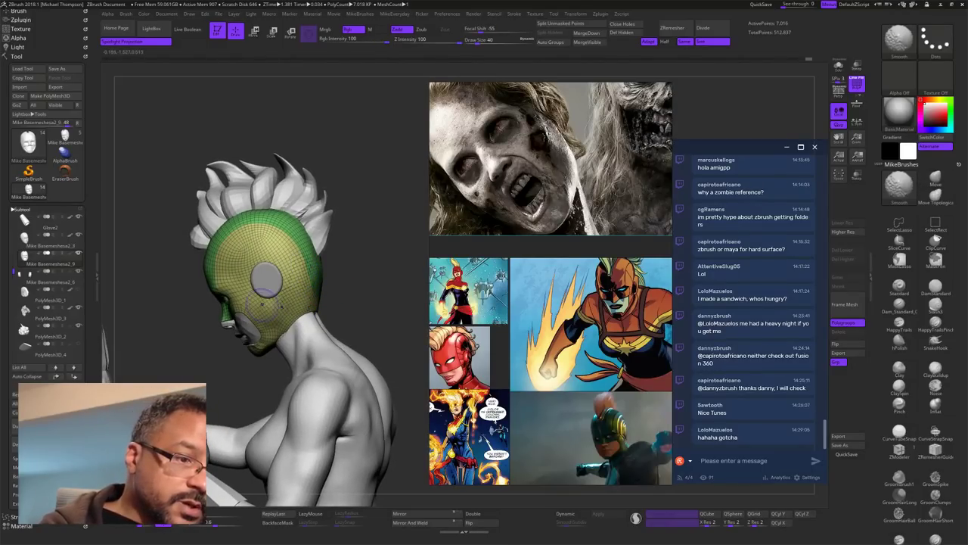
mouse_move(363, 283)
mouse_down()
mouse_move(354, 279)
mouse_move(382, 294)
mouse_move(397, 285)
mouse_move(397, 264)
mouse_move(416, 290)
mouse_move(385, 294)
mouse_move(404, 292)
mouse_up()
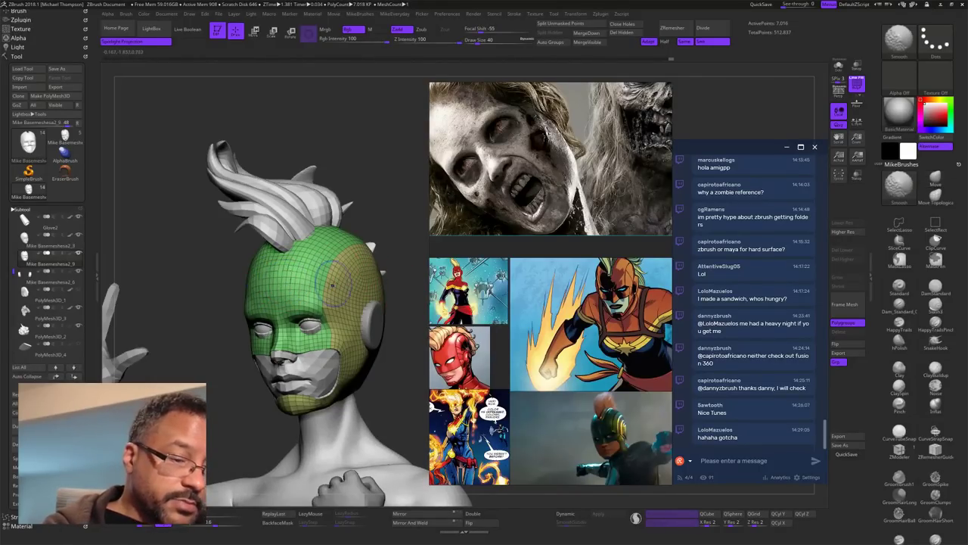
shift+drag(344, 282, 420, 329)
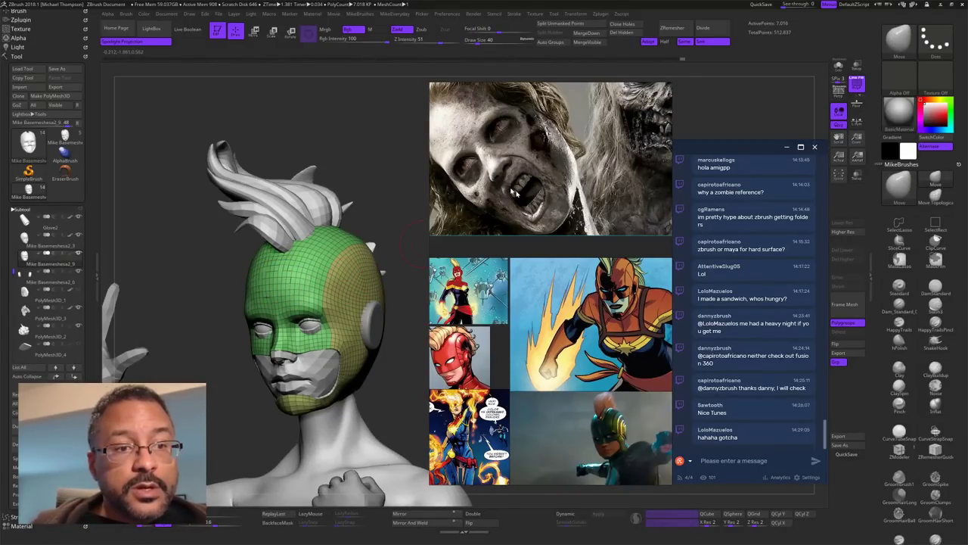
Step: Undo the last few brush strokes on the helmet
drag(403, 390, 425, 425)
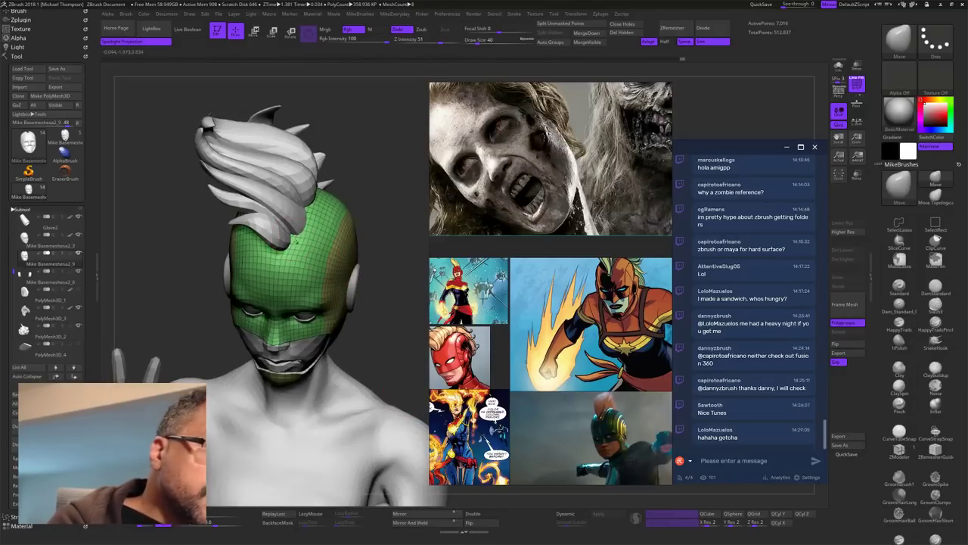
key(ctrl+z)
key(ctrl+z)
key(ctrl+z)
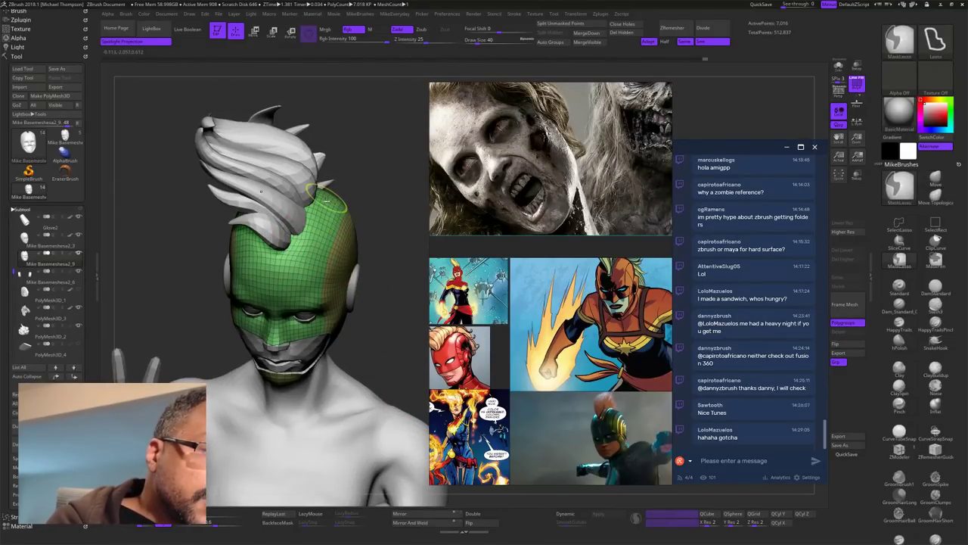
Step: Reshape the helmet's crown and upper side with the Move brush, enlarging the draw size to 125
mouse_move(353, 174)
mouse_down()
mouse_move(310, 172)
mouse_move(329, 179)
mouse_up()
mouse_move(334, 271)
mouse_down()
mouse_move(371, 264)
mouse_move(333, 254)
mouse_move(303, 317)
mouse_move(333, 295)
mouse_move(371, 224)
mouse_move(382, 226)
mouse_up()
key(s)
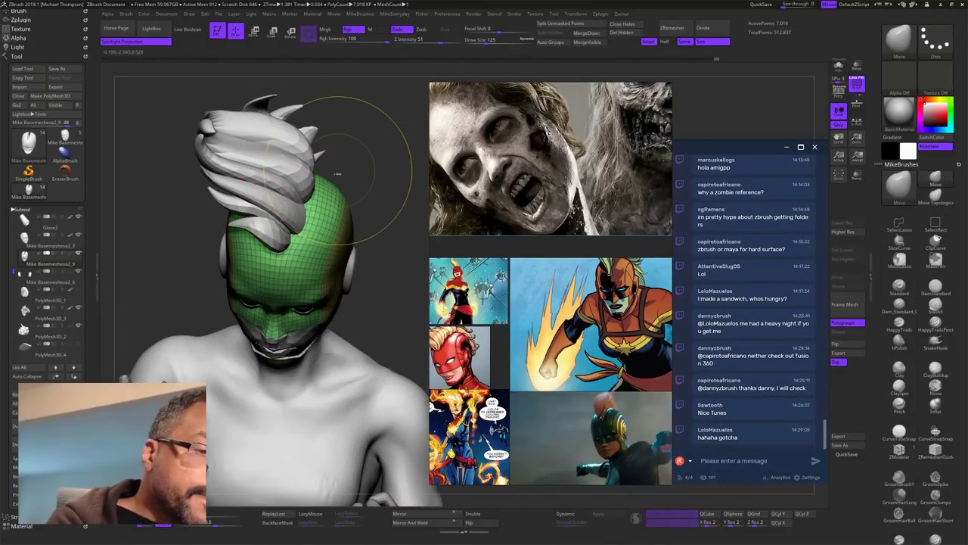
mouse_move(404, 281)
mouse_down()
mouse_move(398, 235)
mouse_move(432, 236)
mouse_move(398, 240)
mouse_move(391, 253)
mouse_up()
Step: Isolate the helmet, apply the Polish By Groups deformation to it, and show the full character again
click(838, 66)
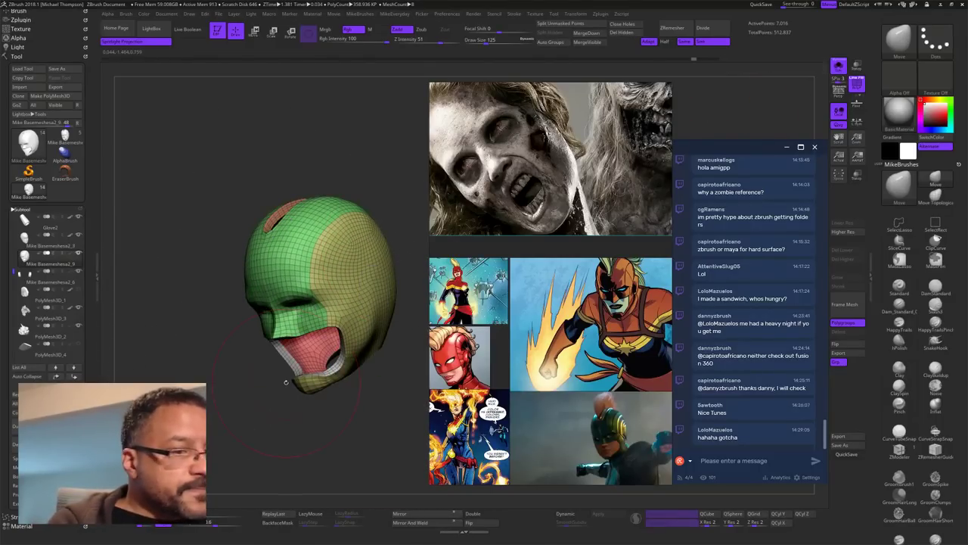
drag(389, 436, 406, 429)
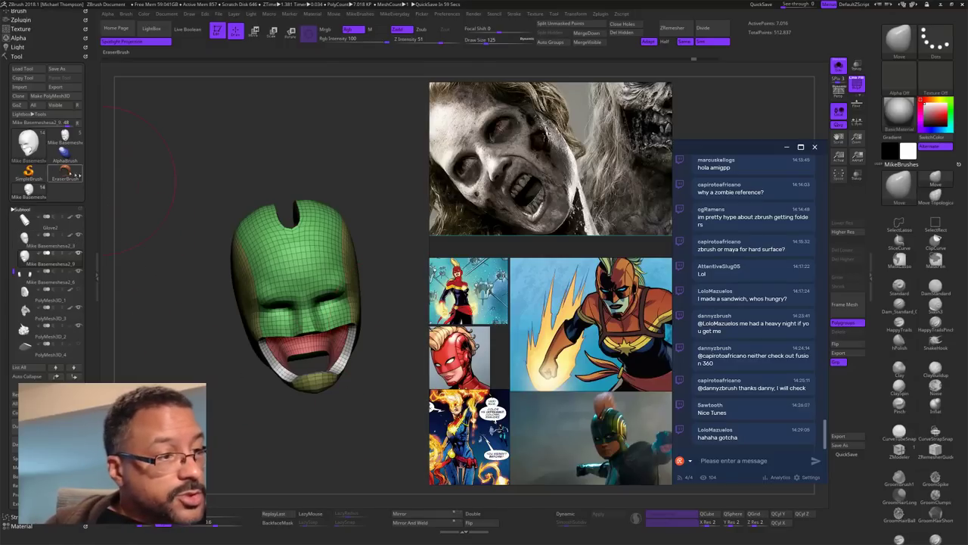
click(27, 207)
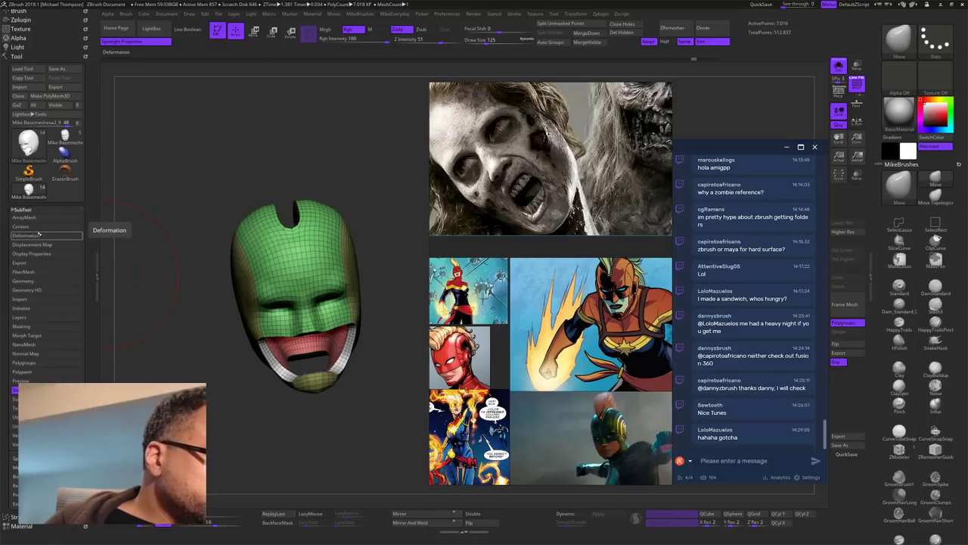
click(25, 235)
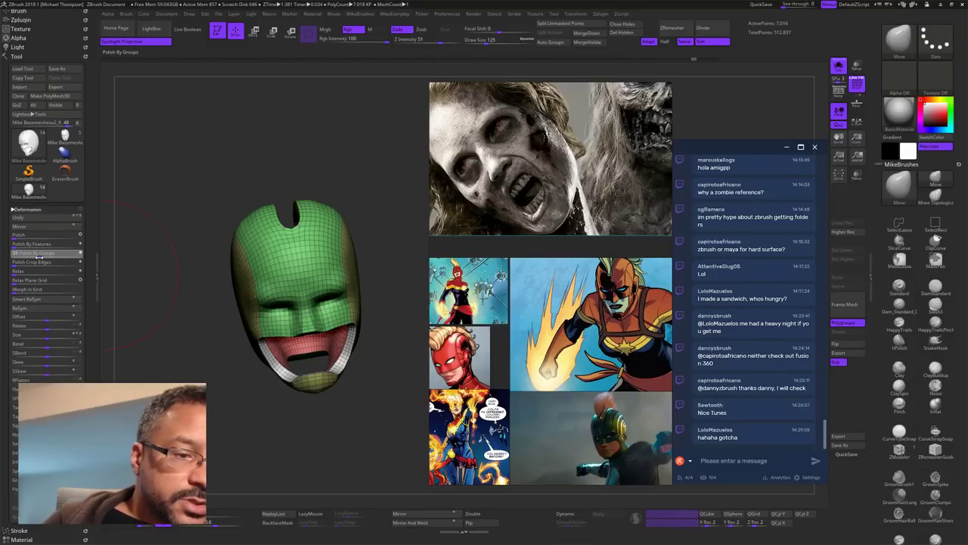
click(39, 257)
drag(411, 442, 358, 428)
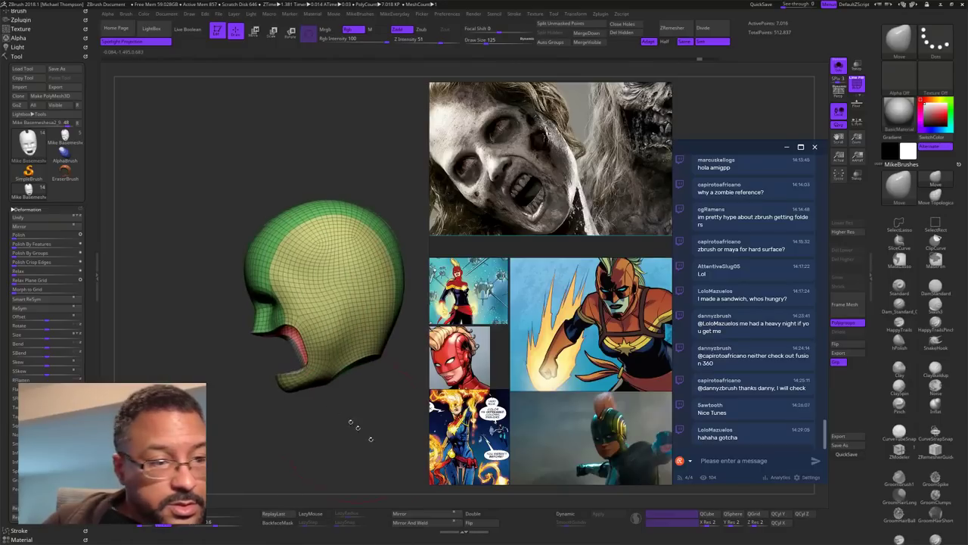
click(838, 66)
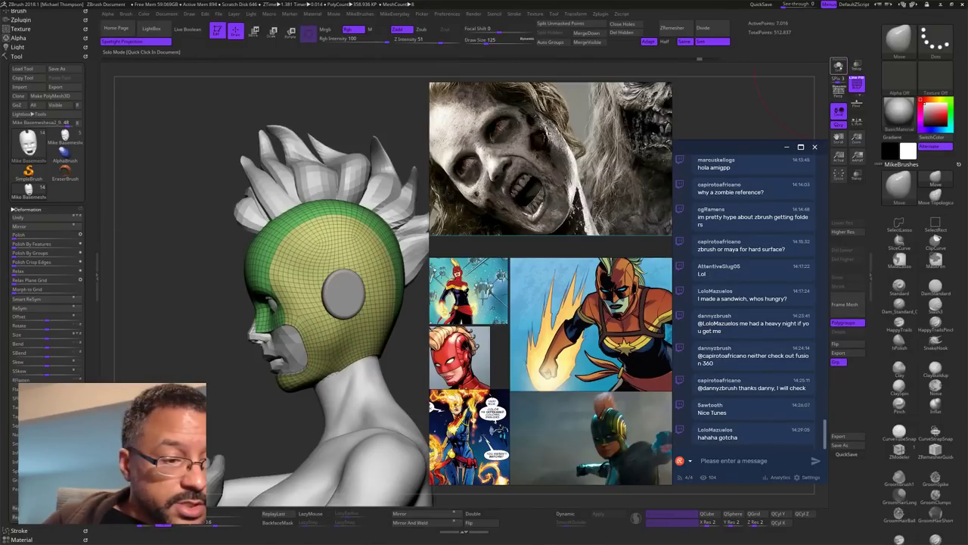
Step: Reduce the draw size to 79 and adjust the helmet's edge over the nose with the Move brush
drag(198, 235, 247, 239)
key(s)
drag(396, 354, 356, 321)
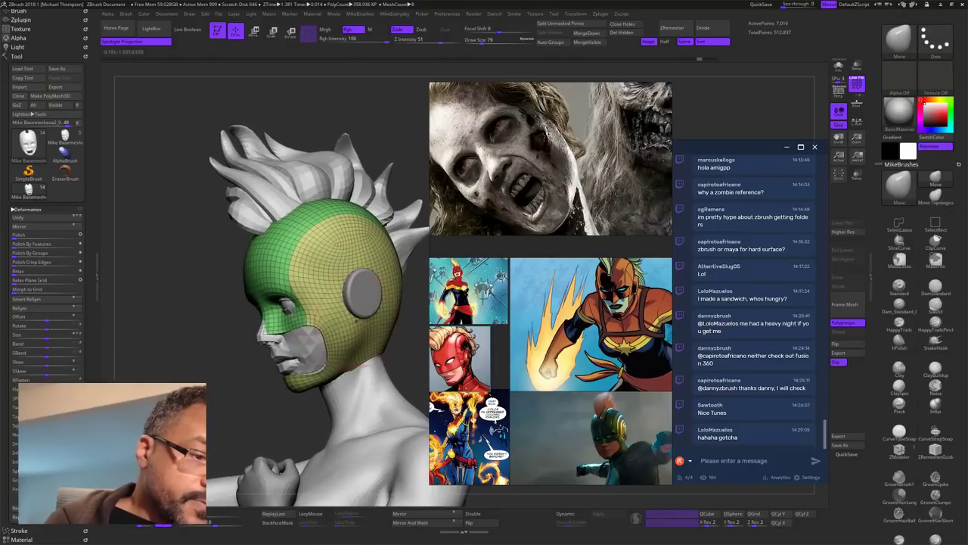
drag(261, 333, 256, 332)
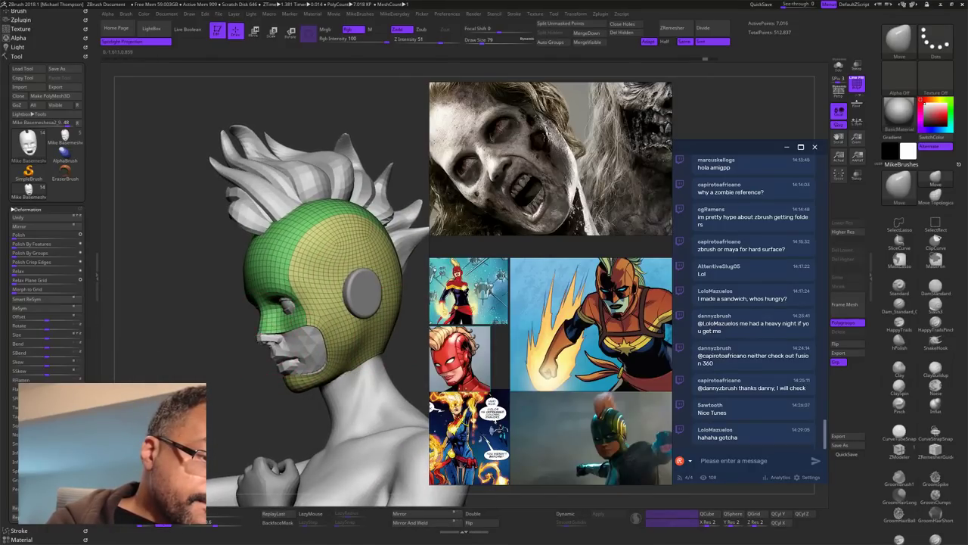
Step: Reduce the draw size to 57 and reshape the rear edge of the helmet's cheek opening with the Move brush
mouse_move(418, 346)
mouse_down()
mouse_move(448, 345)
mouse_move(409, 326)
mouse_move(421, 339)
mouse_move(417, 367)
mouse_up()
key(s)
drag(418, 368, 415, 368)
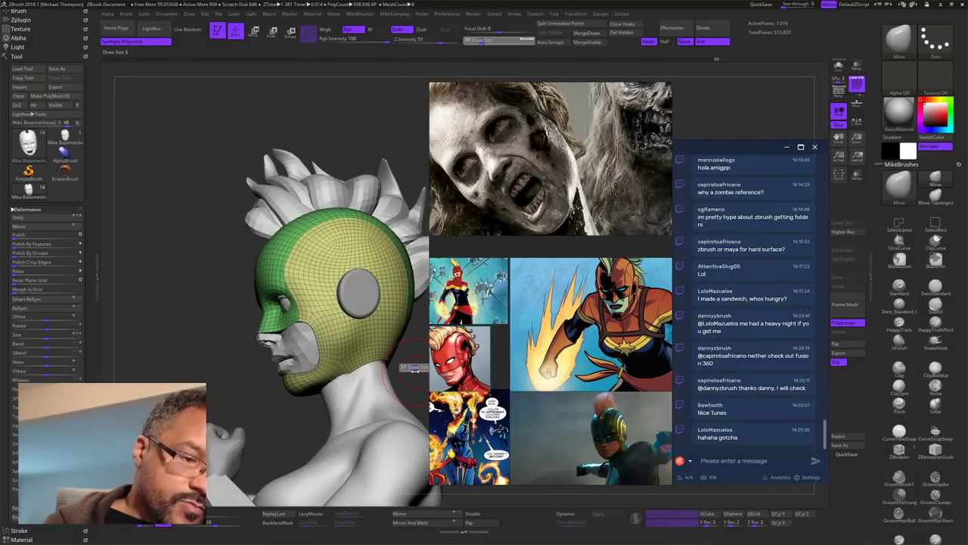
mouse_move(356, 417)
ctrl+mouse_down()
mouse_move(305, 422)
mouse_move(268, 385)
mouse_move(425, 418)
ctrl+mouse_up()
mouse_move(413, 359)
mouse_down()
mouse_move(417, 390)
mouse_move(382, 346)
mouse_move(319, 378)
mouse_move(370, 458)
mouse_move(413, 412)
mouse_up()
key(ctrl+w)
key(ctrl+w)
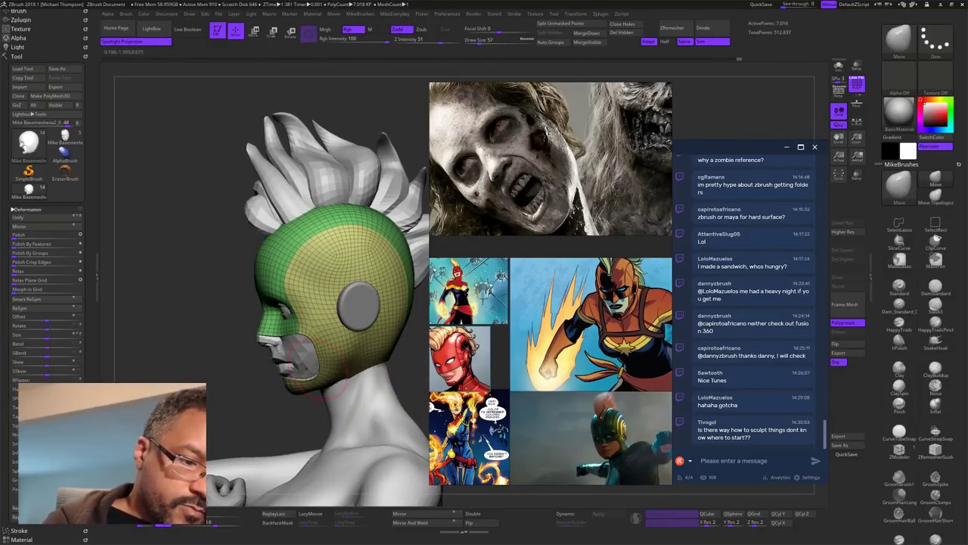
drag(427, 365, 424, 348)
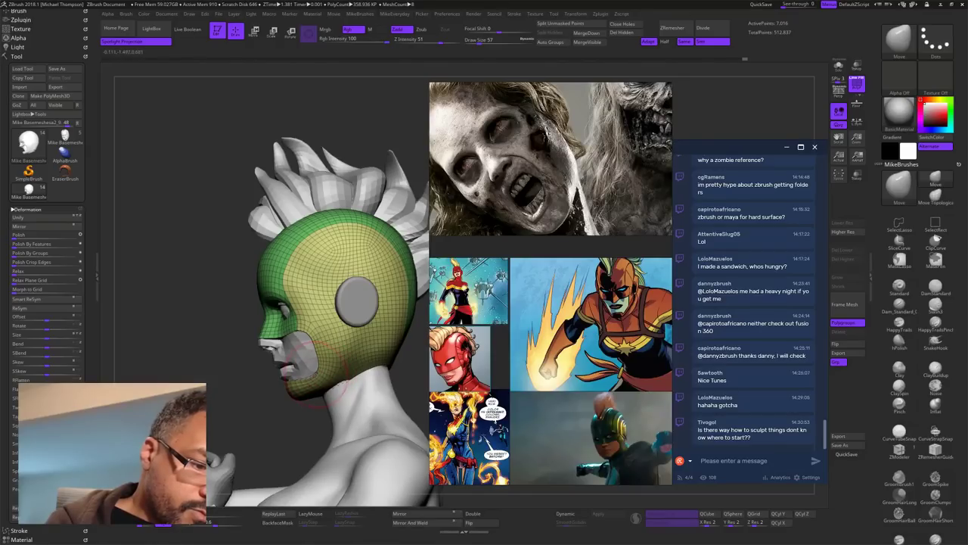
drag(317, 354, 322, 348)
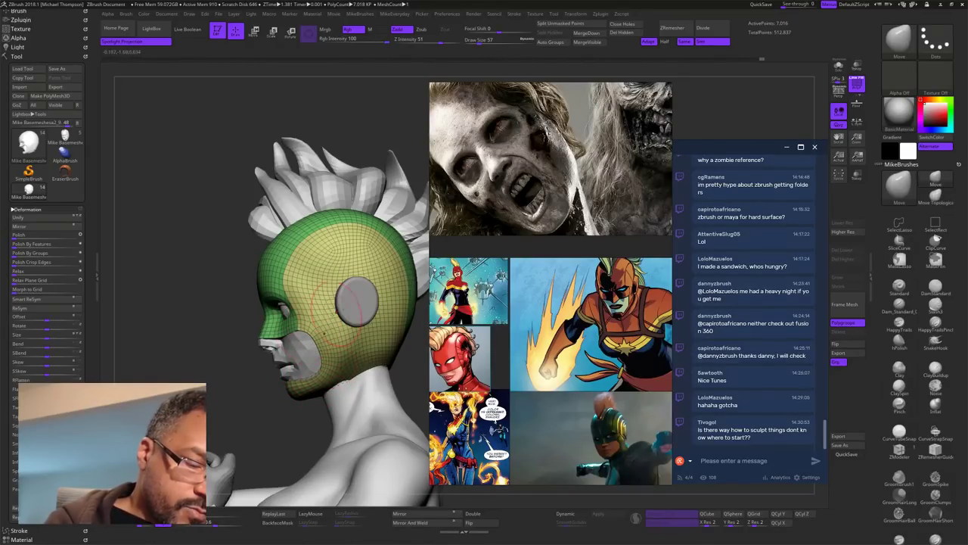
Step: Reduce the draw size to 23 and refine the helmet's jaw and cheek edges so they follow the face
key(s)
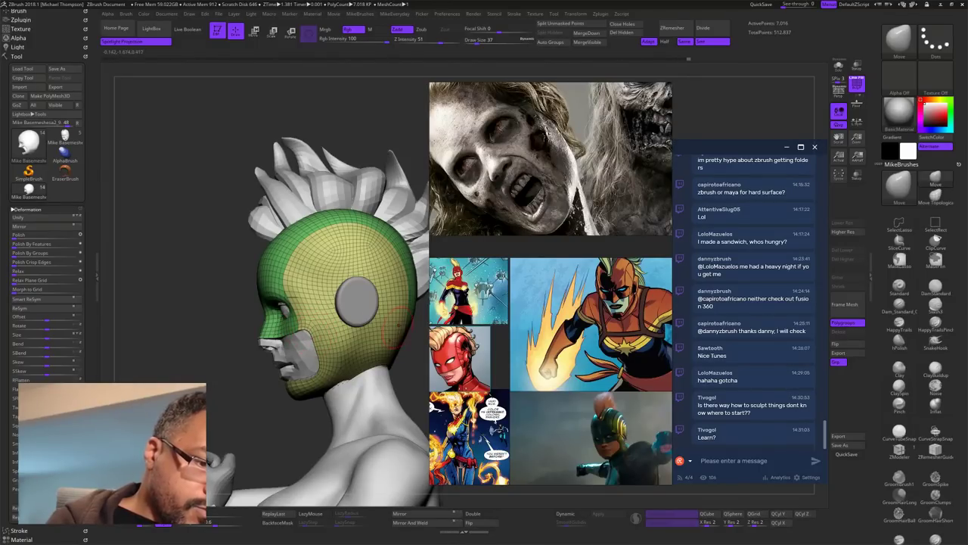
drag(416, 377, 357, 322)
key(s)
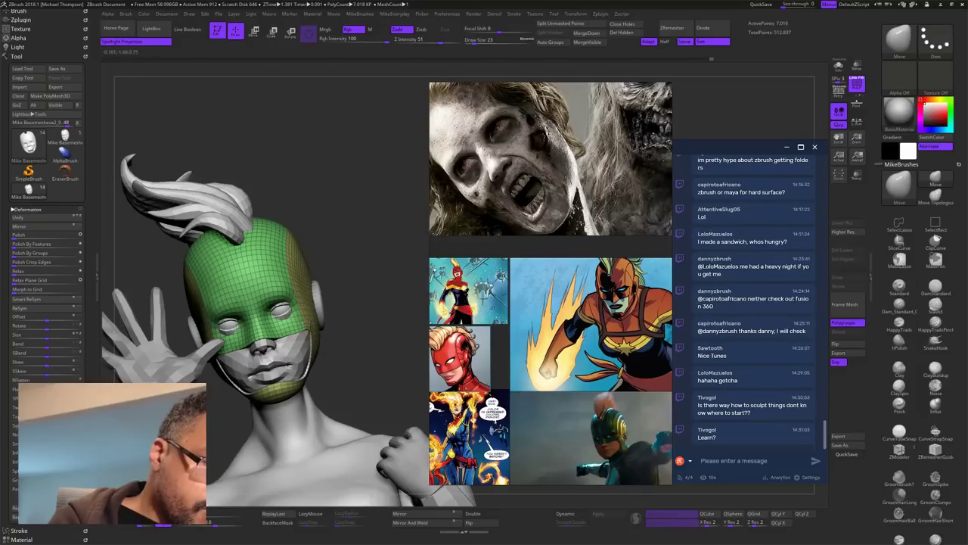
mouse_move(342, 294)
mouse_down()
mouse_move(276, 297)
mouse_move(339, 298)
mouse_up()
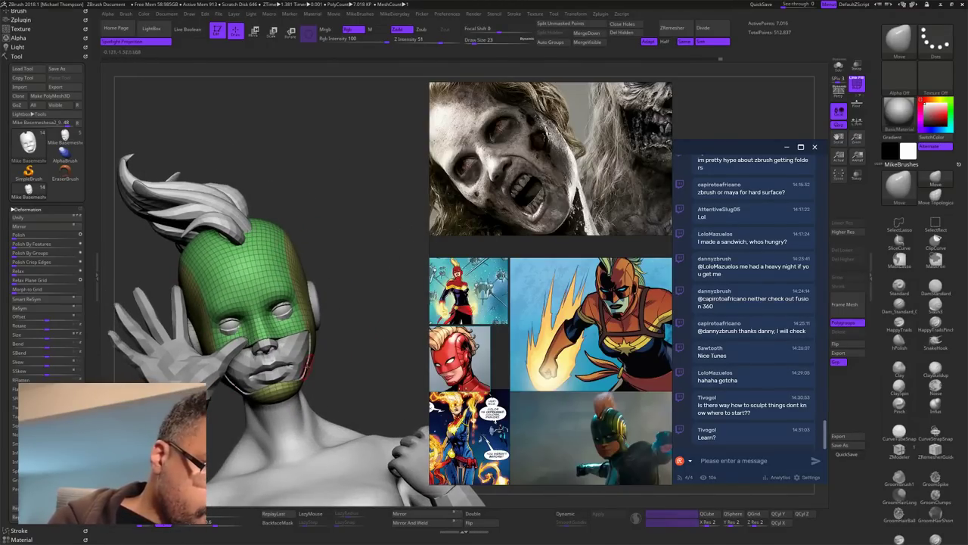
drag(342, 368, 288, 368)
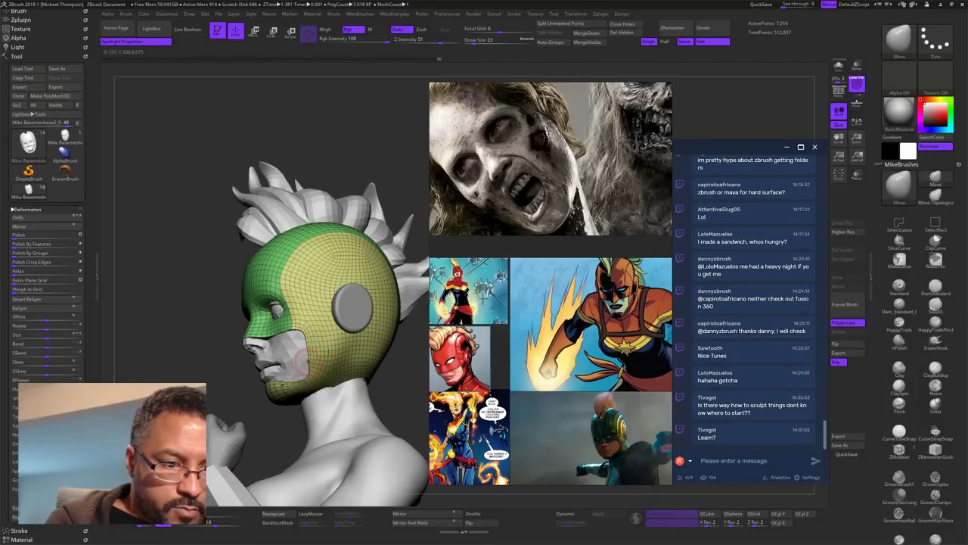
mouse_move(404, 372)
alt+mouse_down()
mouse_move(375, 359)
mouse_move(417, 353)
mouse_move(405, 363)
mouse_move(409, 393)
mouse_move(386, 382)
alt+mouse_up()
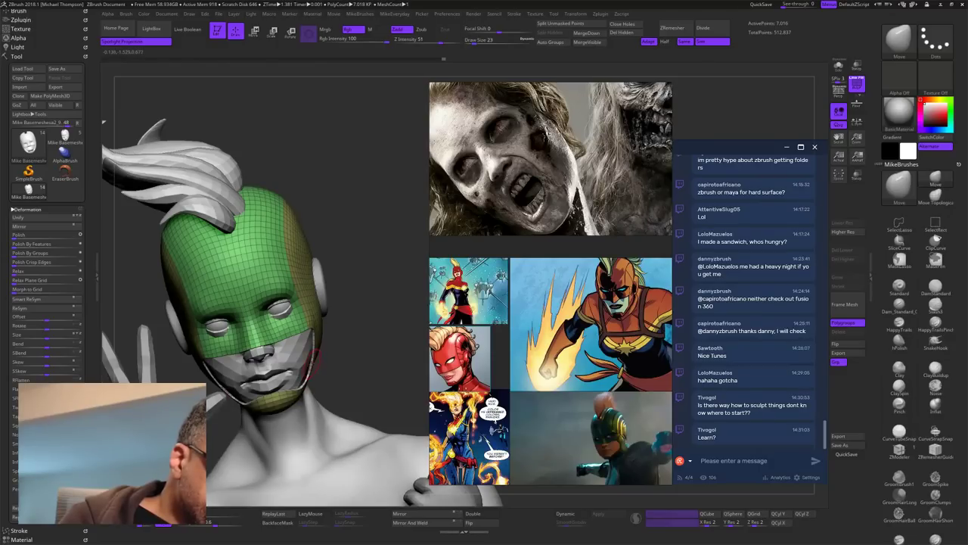
drag(394, 367, 401, 382)
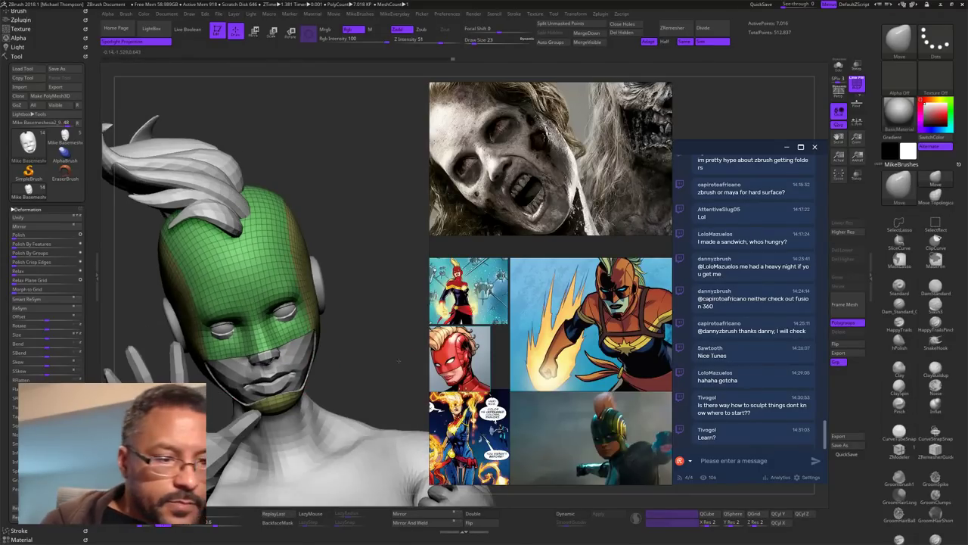
Step: Adjust the helmet's brow and upper eye opening edges with small Move brush strokes
drag(354, 336, 352, 314)
drag(273, 312, 268, 308)
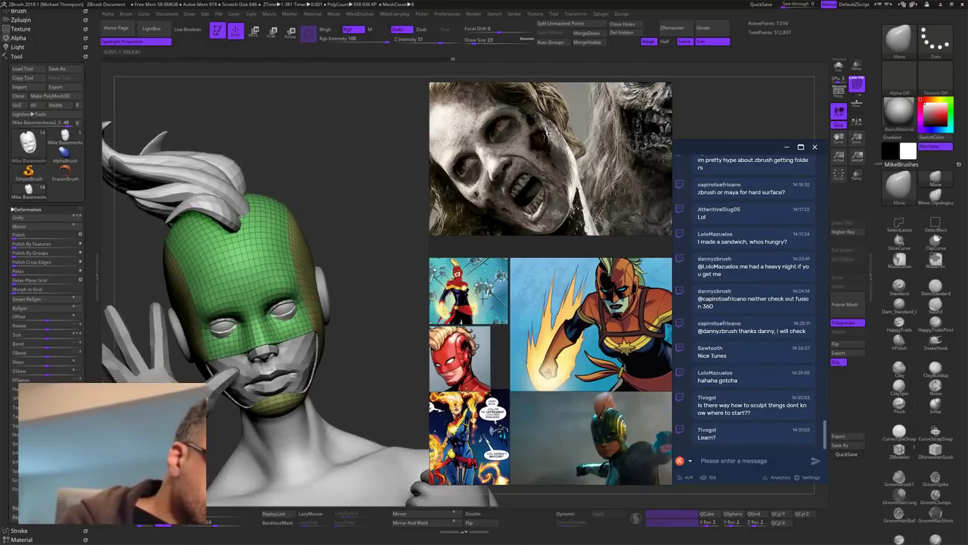
drag(349, 339, 350, 320)
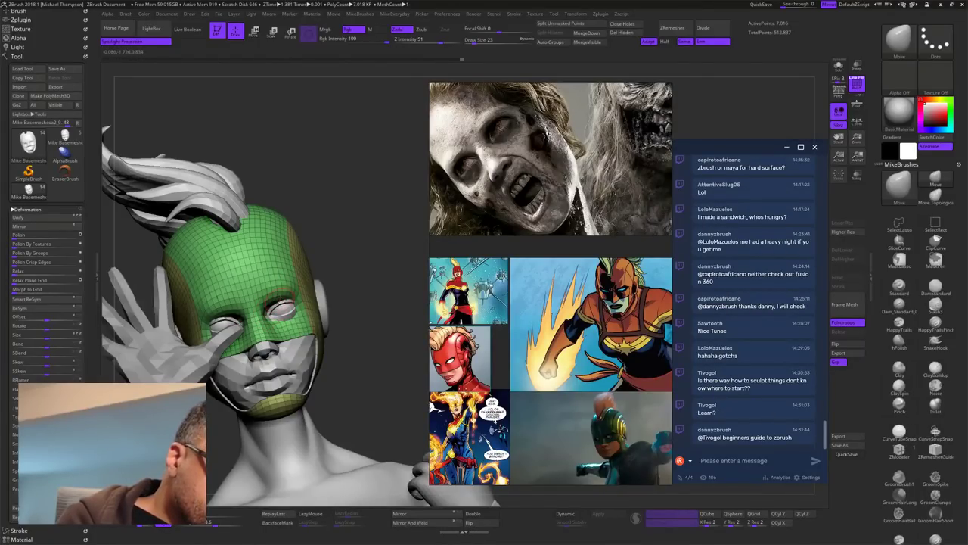
mouse_move(369, 271)
mouse_down()
mouse_move(343, 258)
mouse_move(351, 256)
mouse_up()
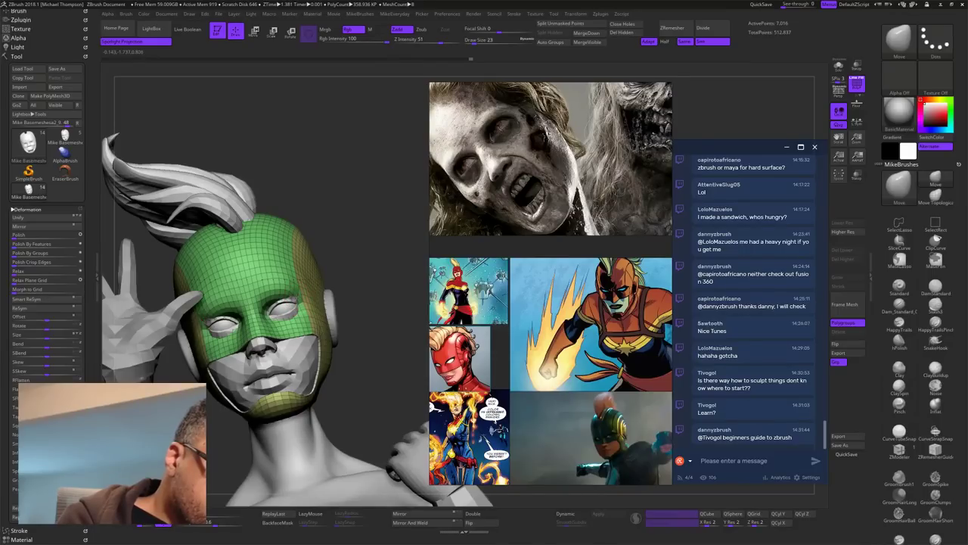
drag(298, 299, 294, 296)
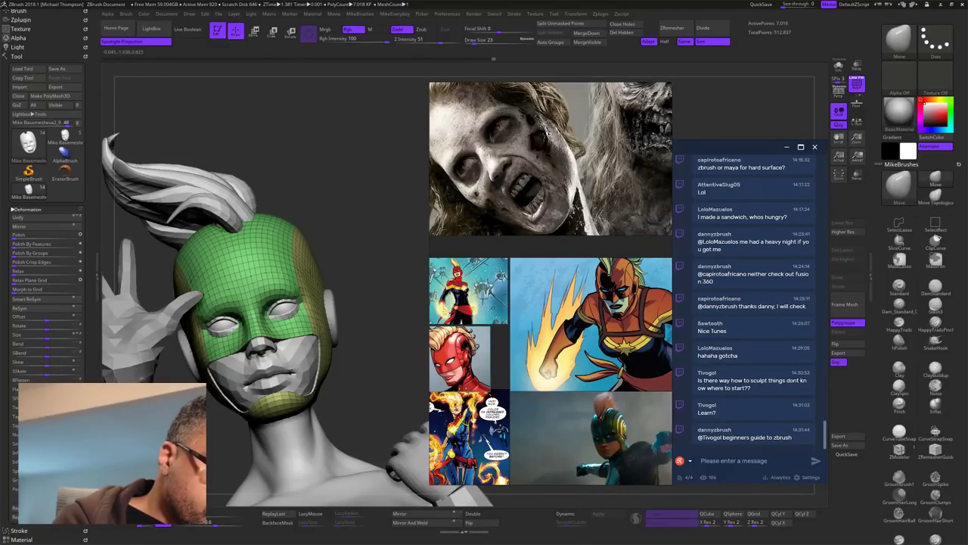
drag(358, 281, 383, 315)
Step: Turn off the polygroup wireframe display to show the helmet in plain shading
drag(361, 352, 410, 376)
right_click(411, 377)
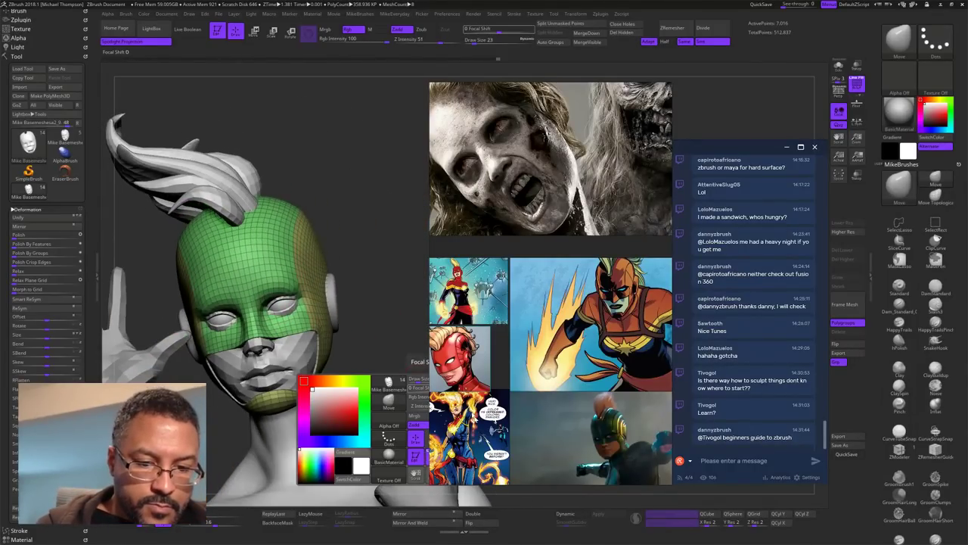
right_click(296, 153)
click(321, 233)
alt+drag(391, 354, 407, 300)
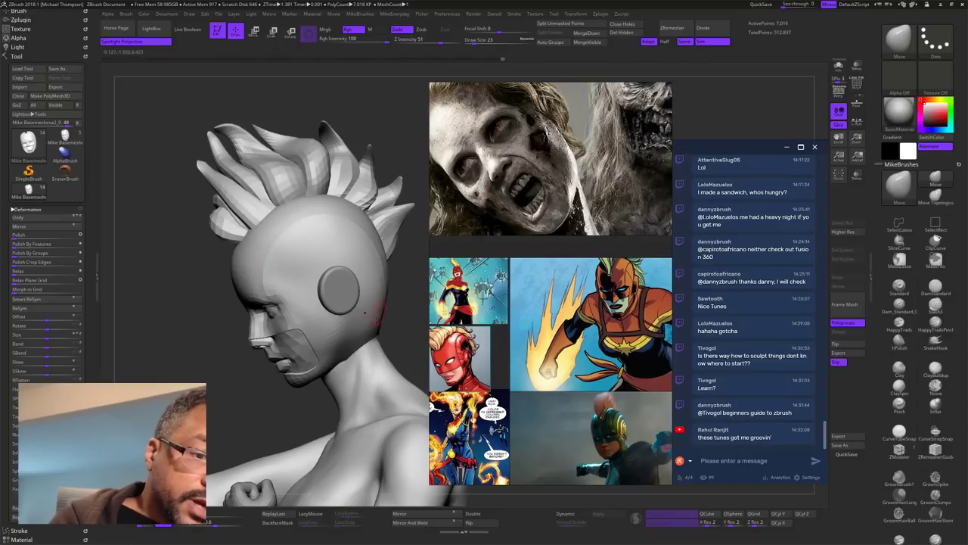
Step: Smooth the helmet's temple and side surfaces around the ear discs on both sides of the head
mouse_move(397, 249)
mouse_down()
mouse_move(369, 263)
mouse_move(402, 272)
mouse_up()
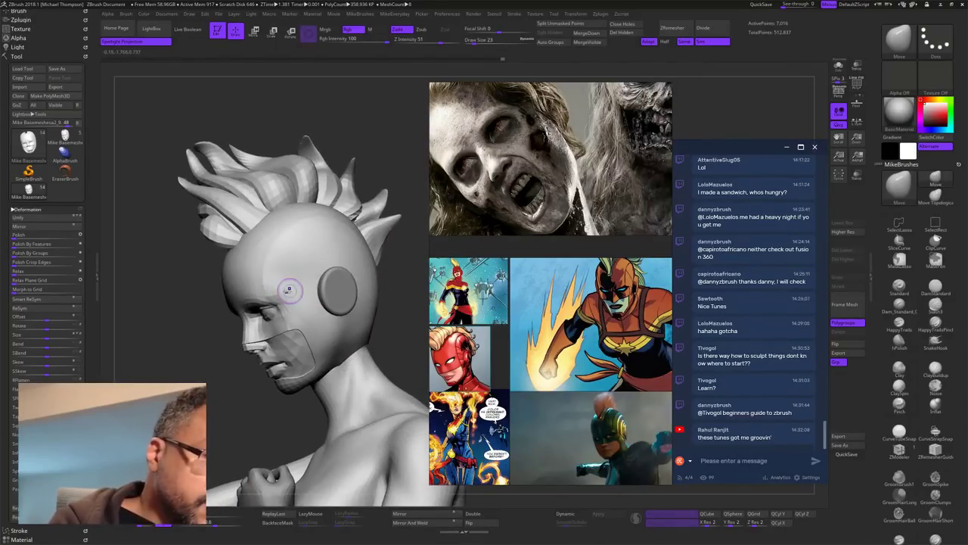
shift+drag(310, 255, 295, 262)
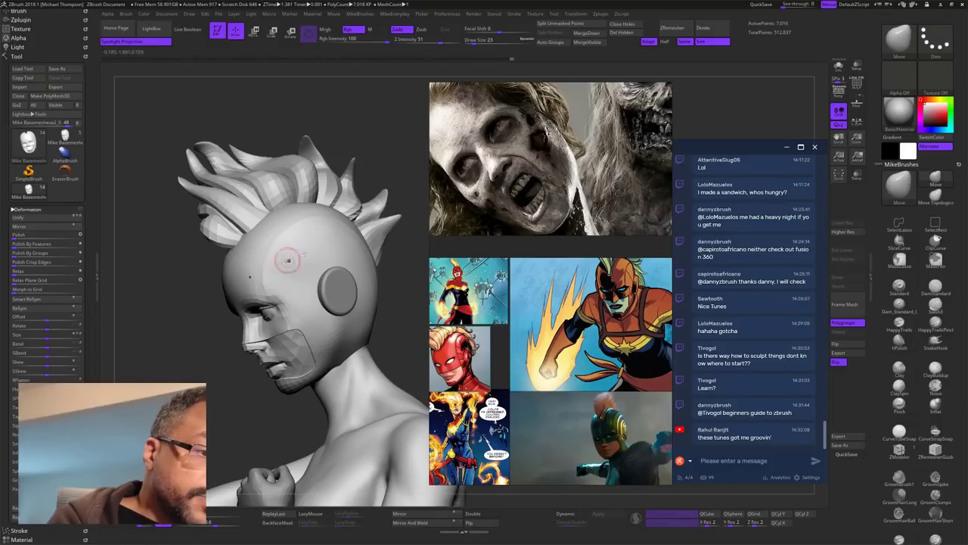
drag(409, 348, 410, 339)
mouse_move(305, 255)
shift+mouse_down()
mouse_move(323, 225)
mouse_move(304, 263)
shift+mouse_up()
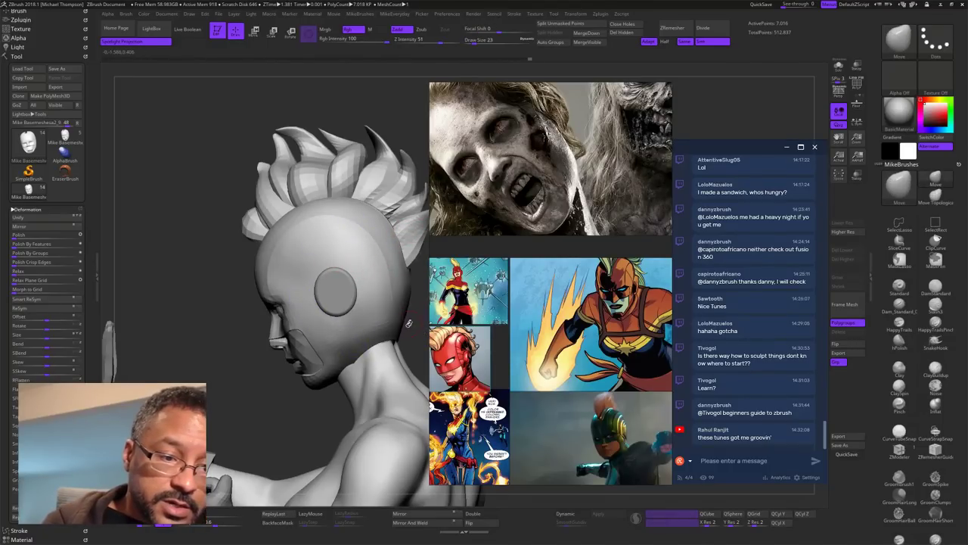
mouse_move(308, 297)
shift+mouse_down()
mouse_move(379, 345)
mouse_move(420, 319)
mouse_move(405, 321)
shift+mouse_up()
mouse_move(335, 280)
shift+mouse_down()
mouse_move(323, 258)
mouse_move(356, 267)
shift+mouse_up()
drag(420, 345, 334, 351)
mouse_move(391, 362)
mouse_down()
mouse_move(333, 357)
mouse_move(401, 355)
mouse_move(384, 359)
mouse_move(413, 370)
mouse_up()
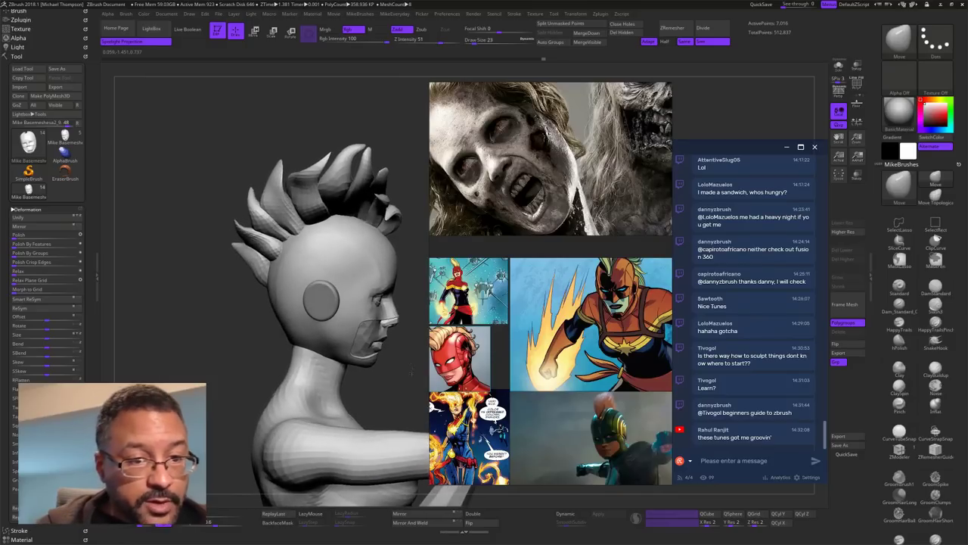
shift+drag(328, 260, 352, 269)
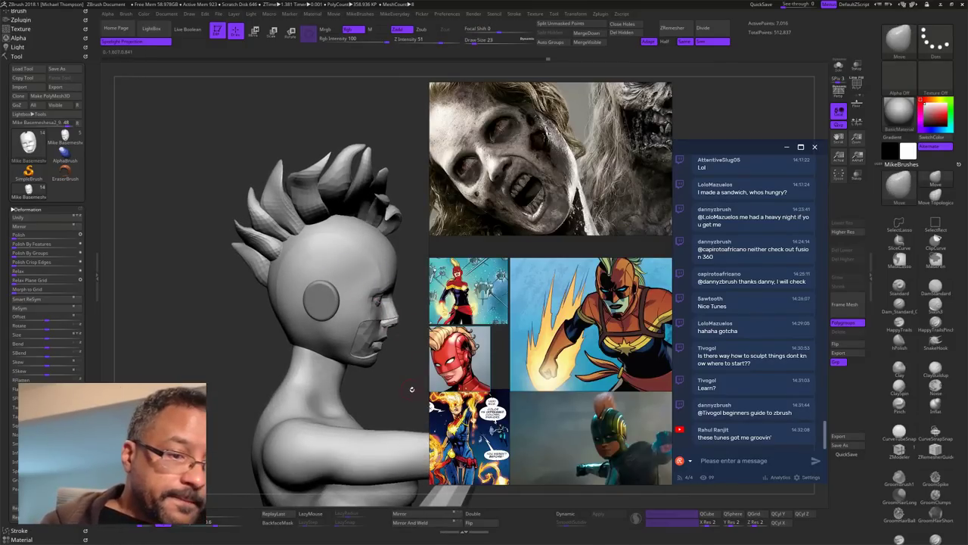
Step: Examine the helmet's fit around the back of the head, ear discs and nape
mouse_move(413, 389)
alt+mouse_down()
mouse_move(410, 354)
mouse_move(375, 338)
mouse_move(384, 346)
alt+mouse_up()
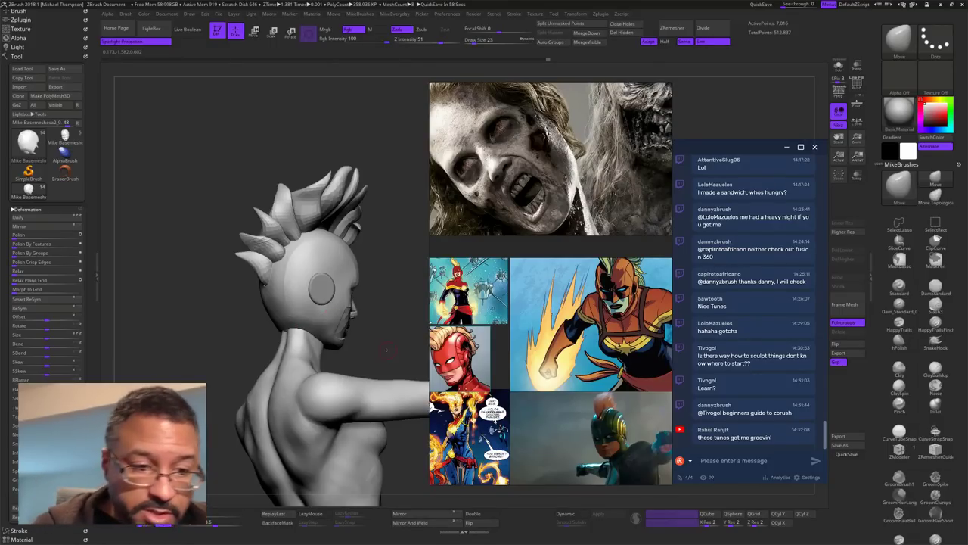
mouse_move(387, 349)
mouse_down()
mouse_move(373, 333)
mouse_move(402, 318)
mouse_move(375, 304)
mouse_move(382, 334)
mouse_up()
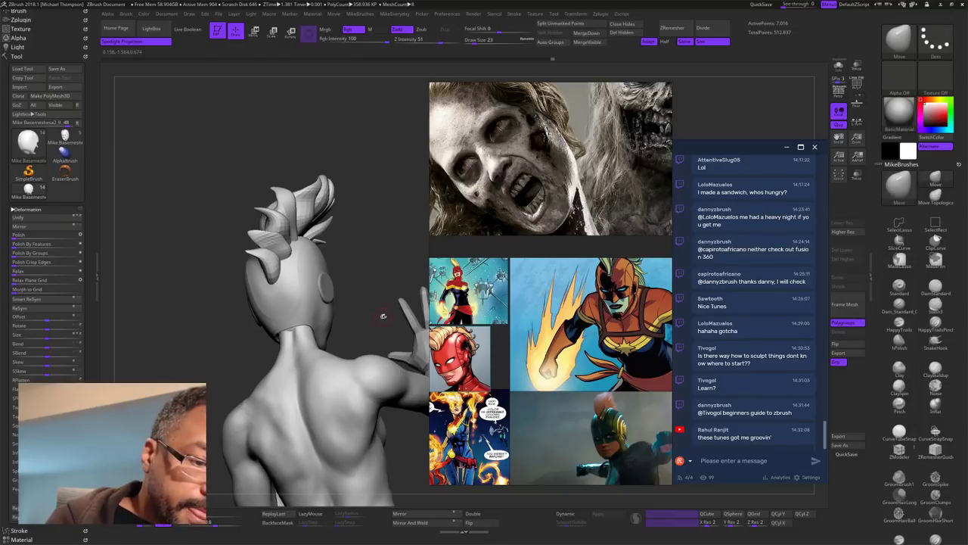
drag(383, 316, 307, 317)
drag(388, 339, 344, 346)
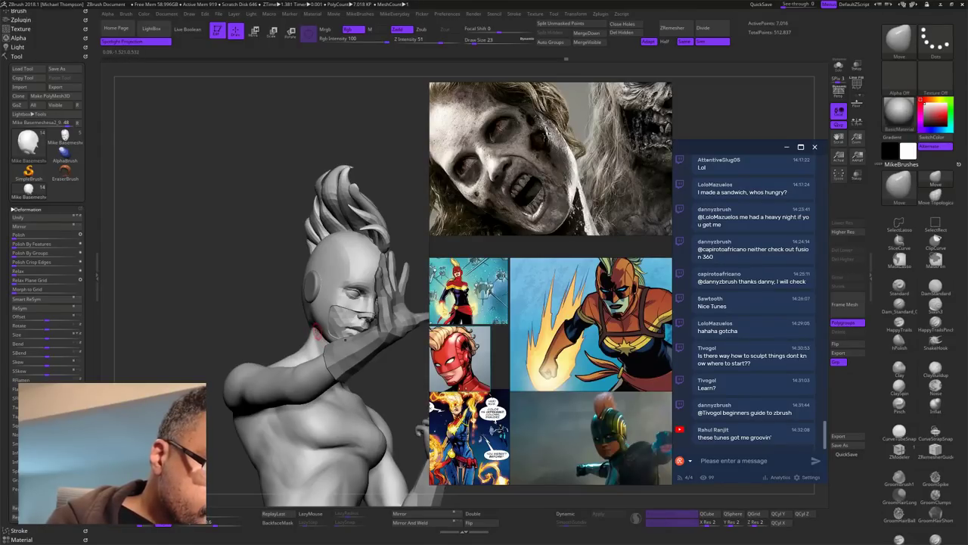
drag(414, 213, 446, 234)
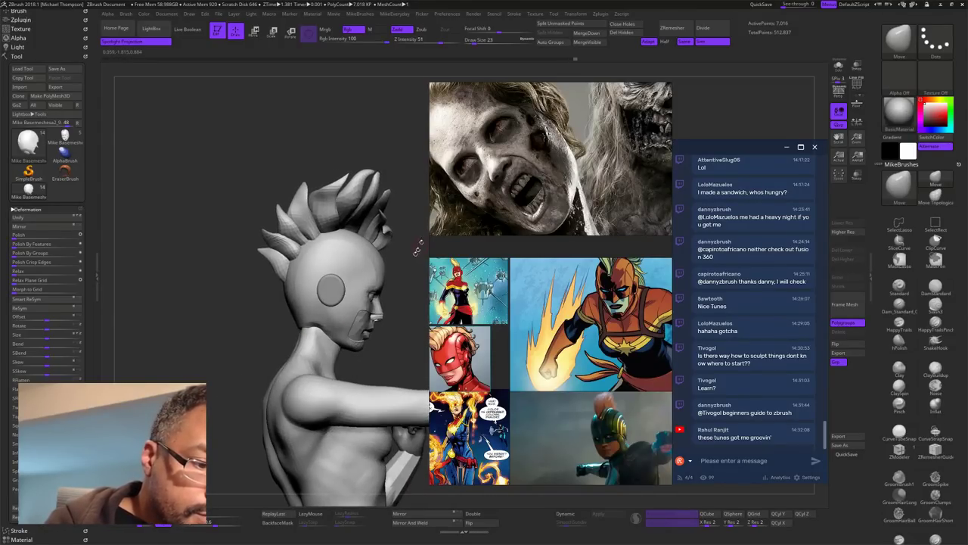
drag(404, 300, 423, 312)
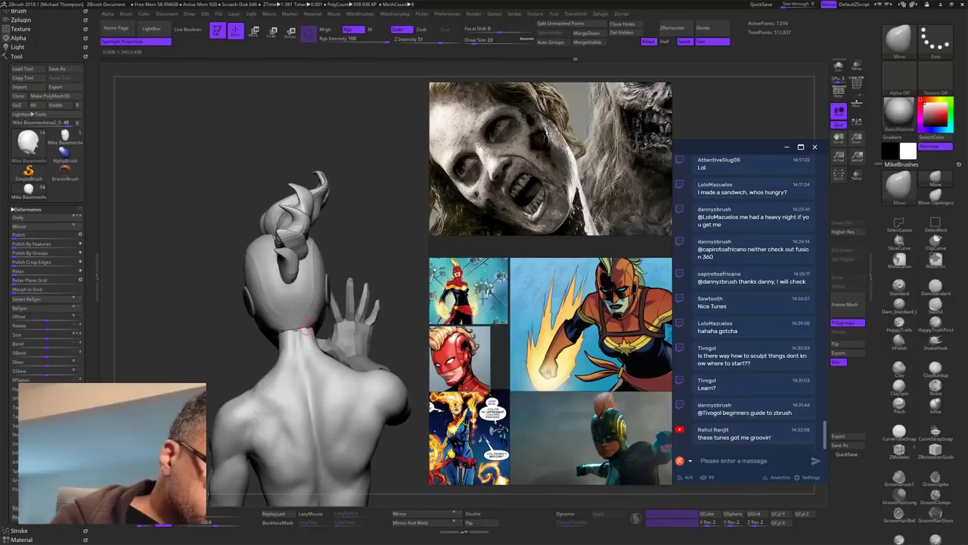
Step: Smooth the helmet's lower back edge beneath the ear disc near the nape, using a brush size of 46
drag(388, 276, 376, 250)
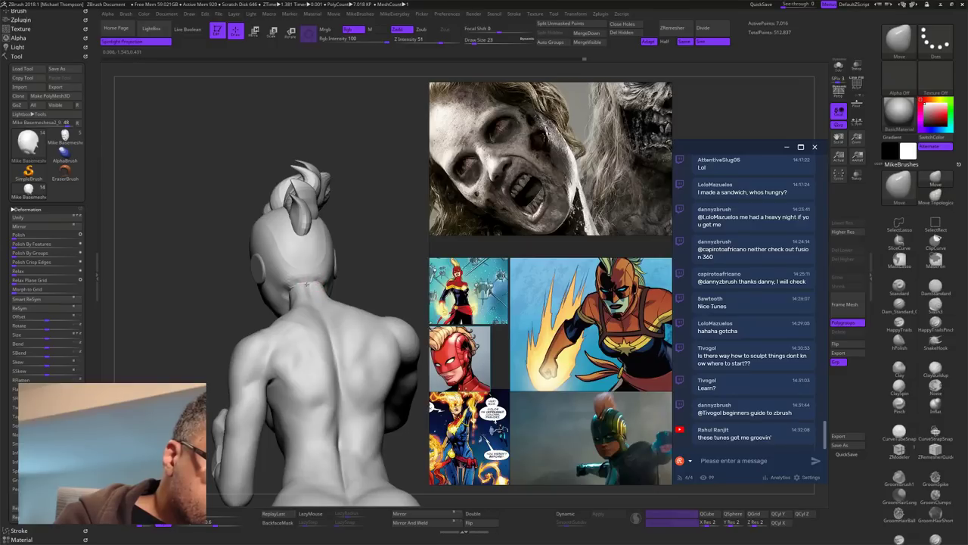
drag(361, 262, 331, 265)
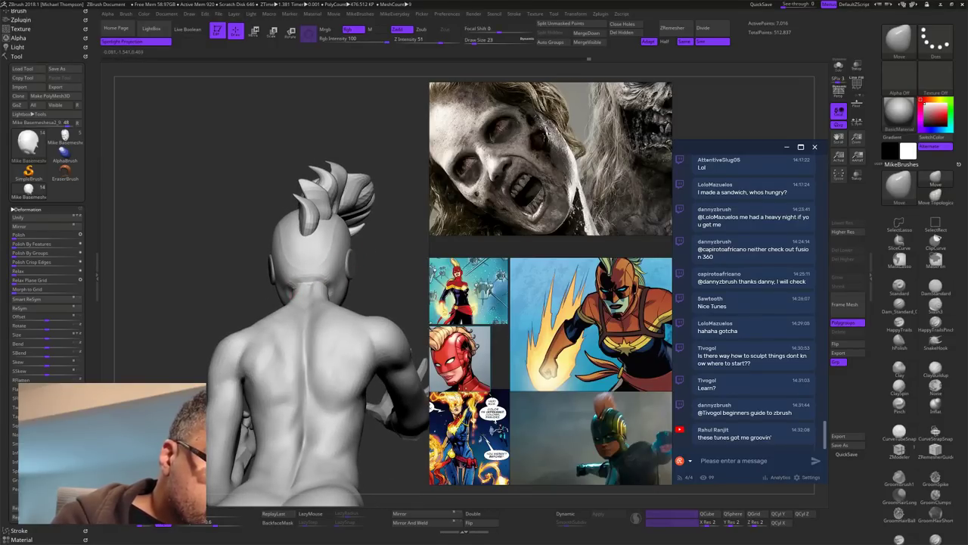
mouse_move(399, 241)
mouse_down()
mouse_move(358, 256)
mouse_move(382, 296)
mouse_up()
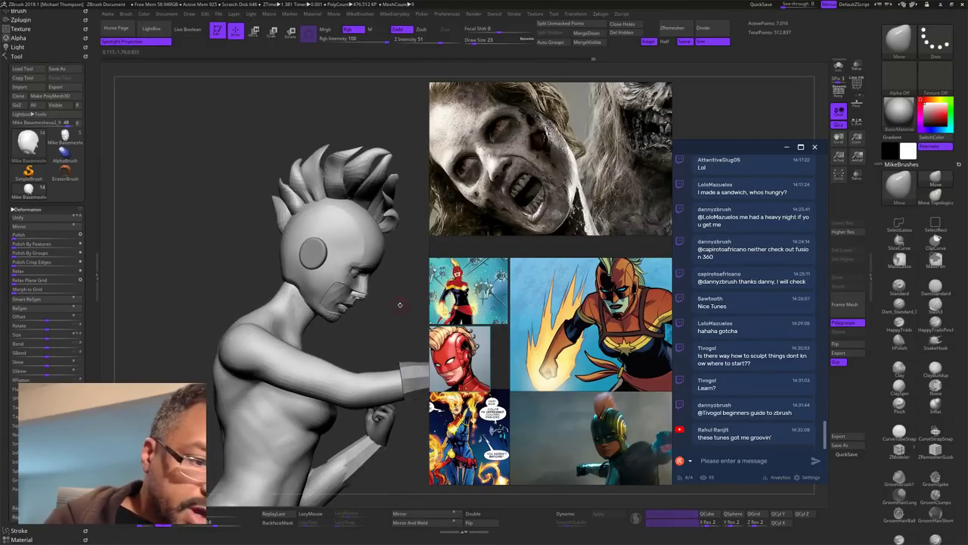
key(s)
click(403, 306)
right_drag(310, 263, 292, 249)
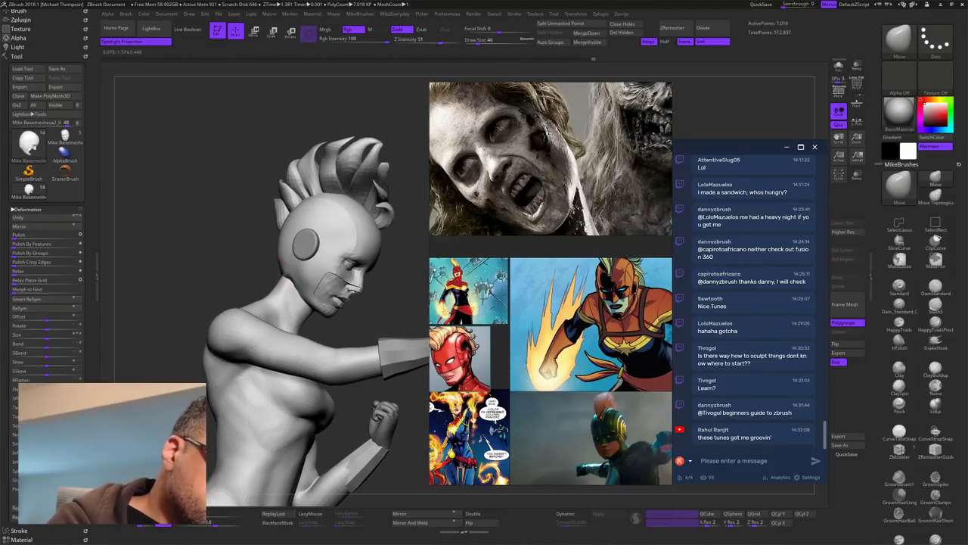
mouse_move(394, 292)
mouse_down()
mouse_move(384, 276)
mouse_move(408, 281)
mouse_move(351, 300)
mouse_move(406, 278)
mouse_move(397, 280)
mouse_up()
shift+drag(286, 292, 294, 287)
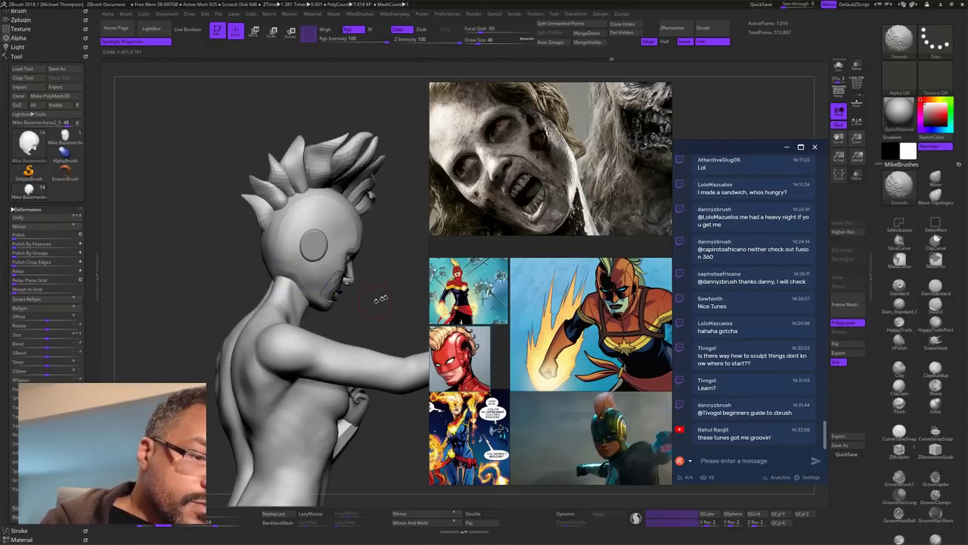
Step: Polish the helmet's forehead and temple surfaces with the hPolish brush at size 27
drag(382, 299, 358, 276)
mouse_move(454, 247)
mouse_down()
mouse_move(422, 249)
mouse_move(403, 270)
mouse_move(419, 335)
mouse_move(397, 307)
mouse_move(374, 300)
mouse_up()
key(s)
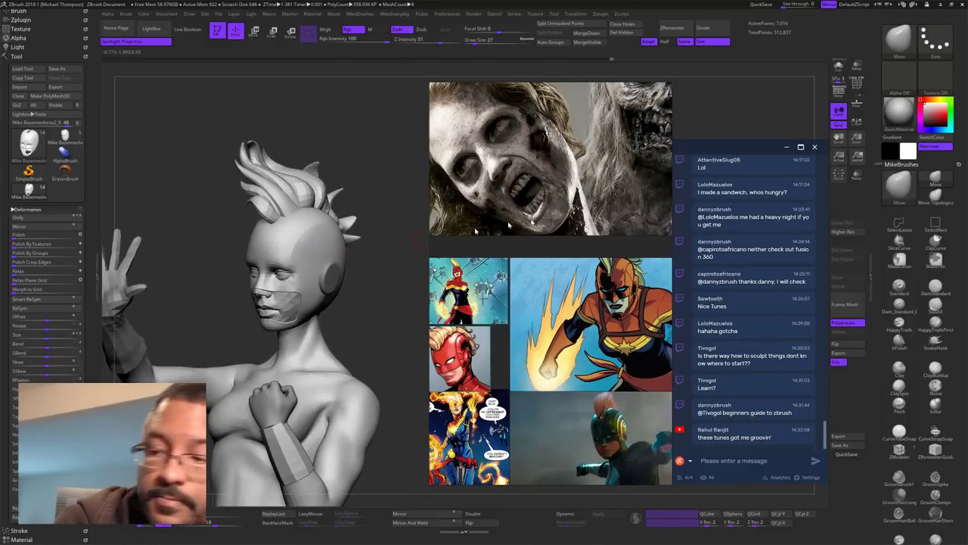
click(900, 342)
drag(392, 221, 383, 215)
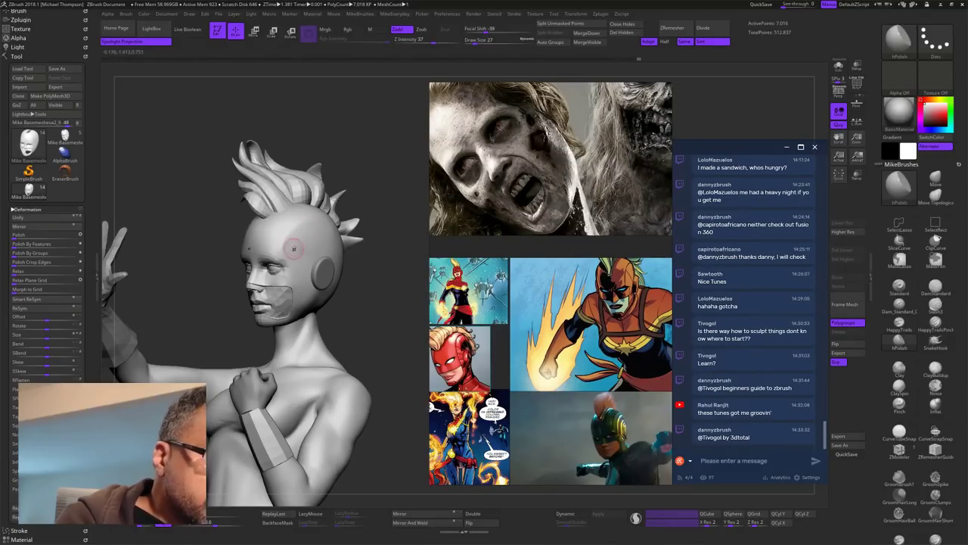
mouse_move(414, 320)
mouse_down()
mouse_move(403, 326)
mouse_move(402, 312)
mouse_move(412, 344)
mouse_move(404, 373)
mouse_move(412, 349)
mouse_up()
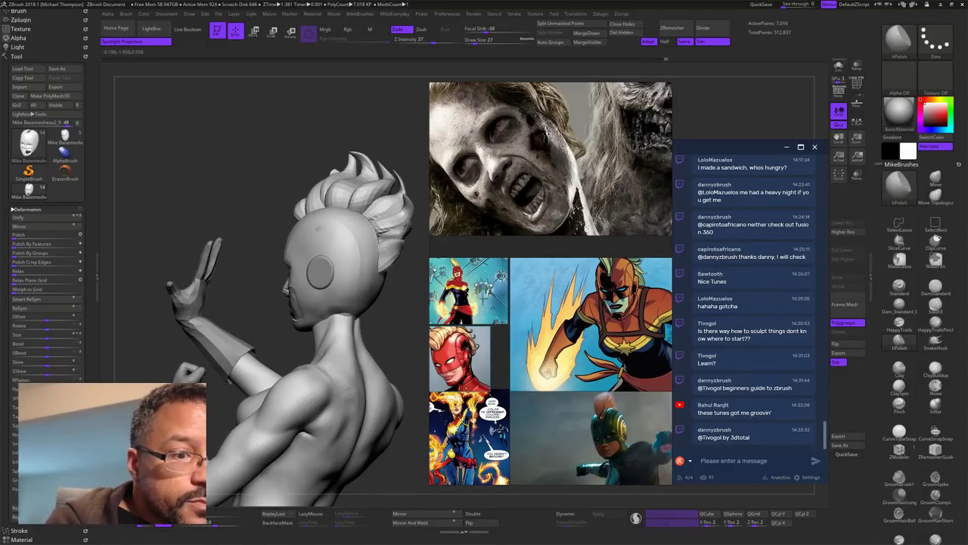
mouse_move(406, 348)
mouse_down()
mouse_move(421, 324)
mouse_move(407, 314)
mouse_move(395, 321)
mouse_move(400, 334)
mouse_move(406, 323)
mouse_up()
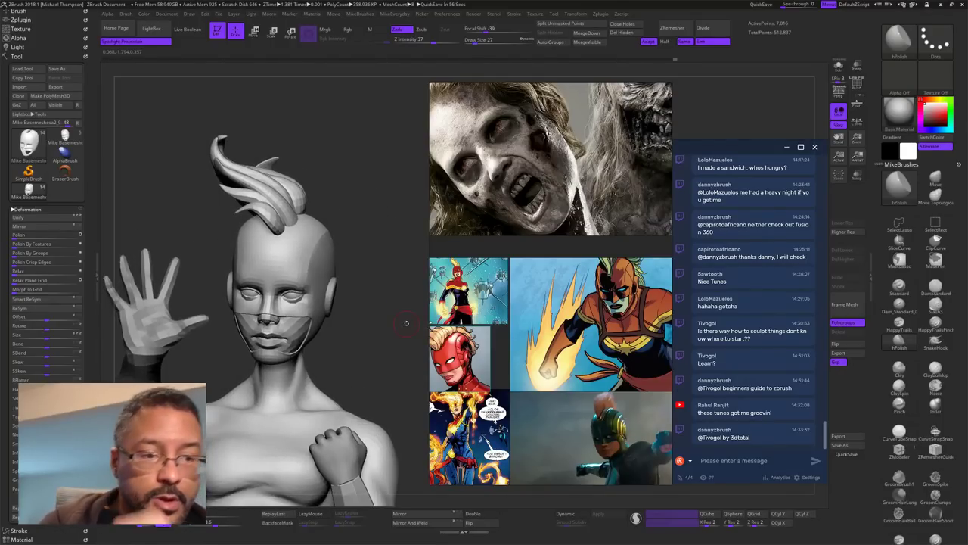
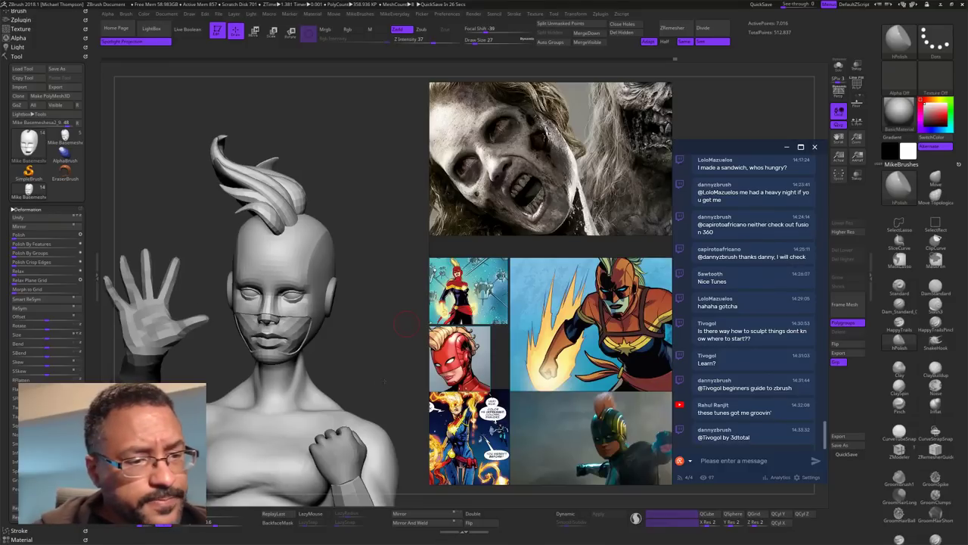
Step: Refine the cheek and jaw edge of the helmet's face opening with small hPolish and Move brush strokes
drag(396, 379, 440, 376)
mouse_move(389, 371)
mouse_down()
mouse_move(374, 368)
mouse_move(392, 353)
mouse_up()
key(s)
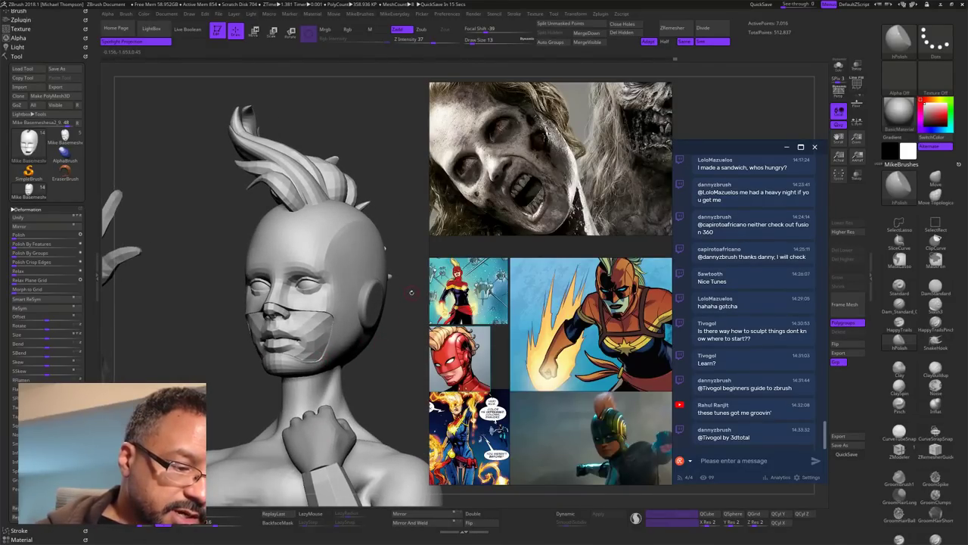
drag(404, 322, 383, 327)
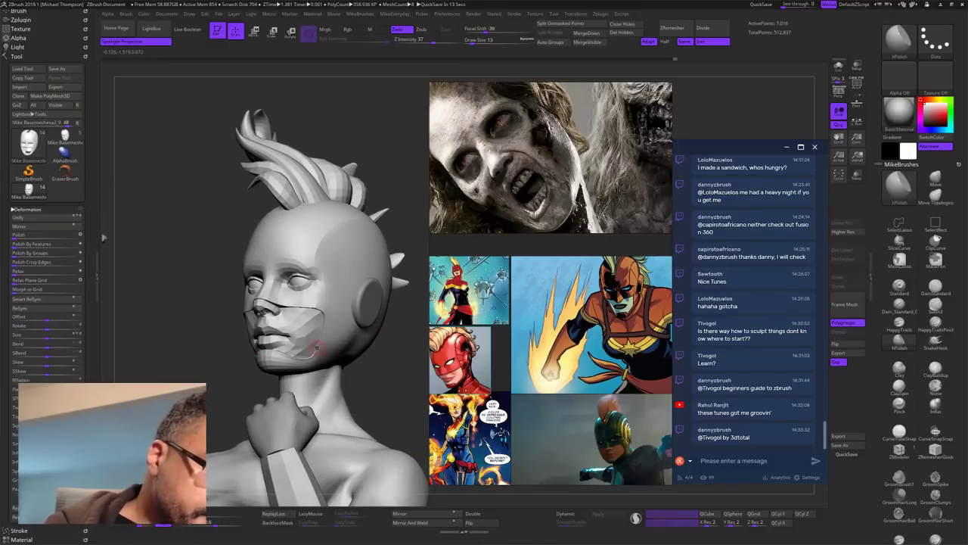
key(s)
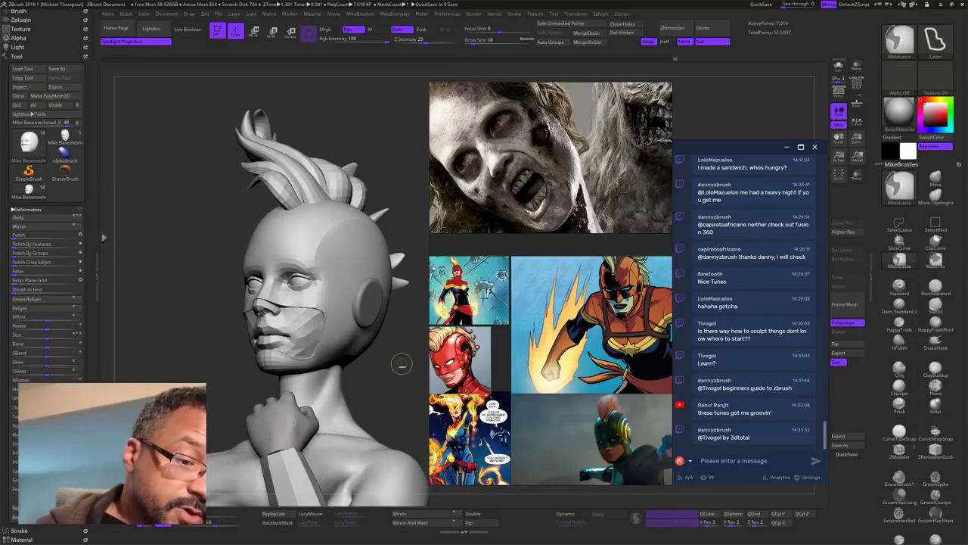
drag(405, 364, 401, 348)
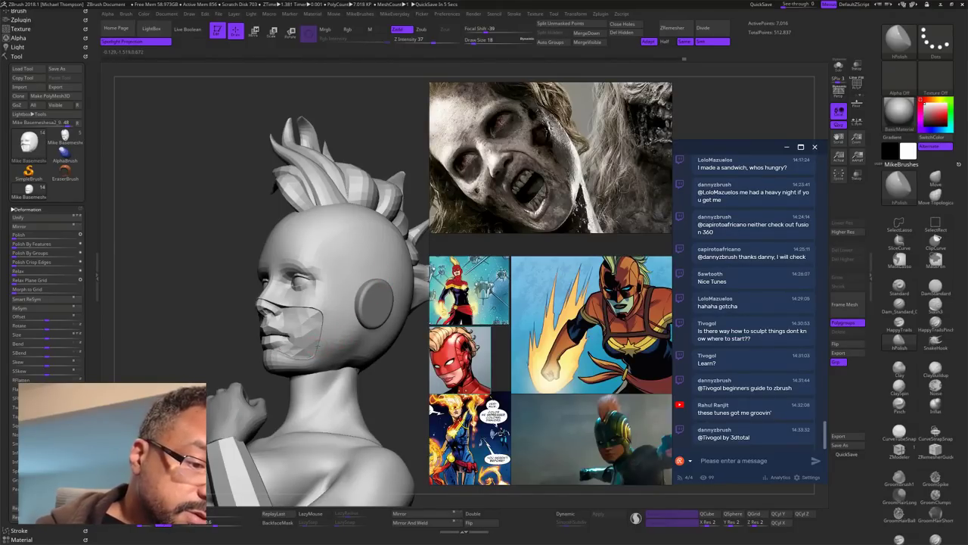
click(936, 179)
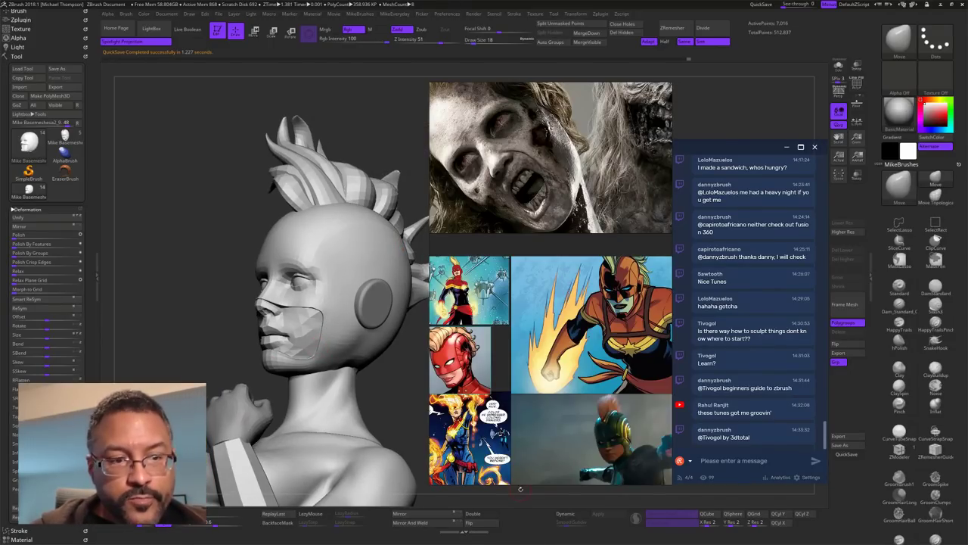
drag(532, 432, 405, 399)
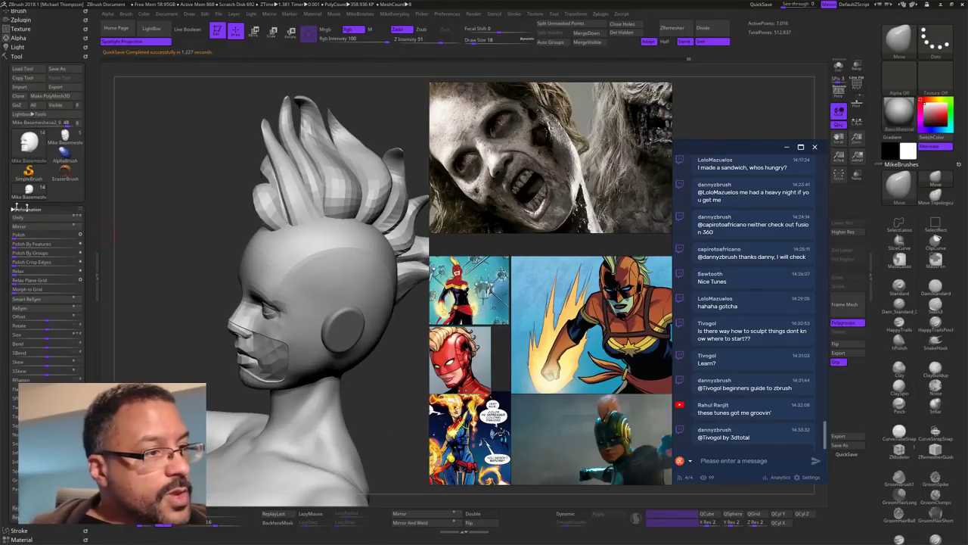
Step: View the separate helmet tool for comparison and return to the full character tool
click(65, 136)
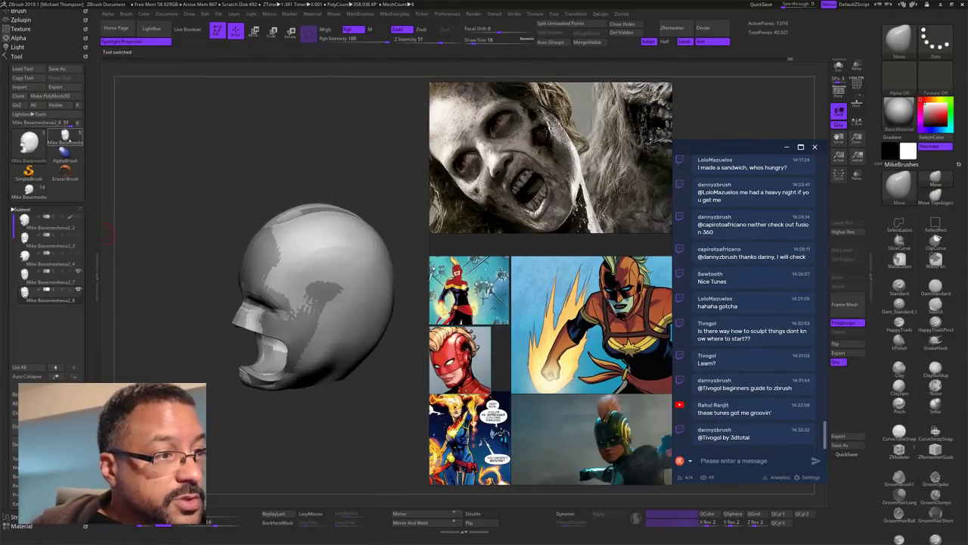
click(45, 202)
drag(373, 400, 386, 406)
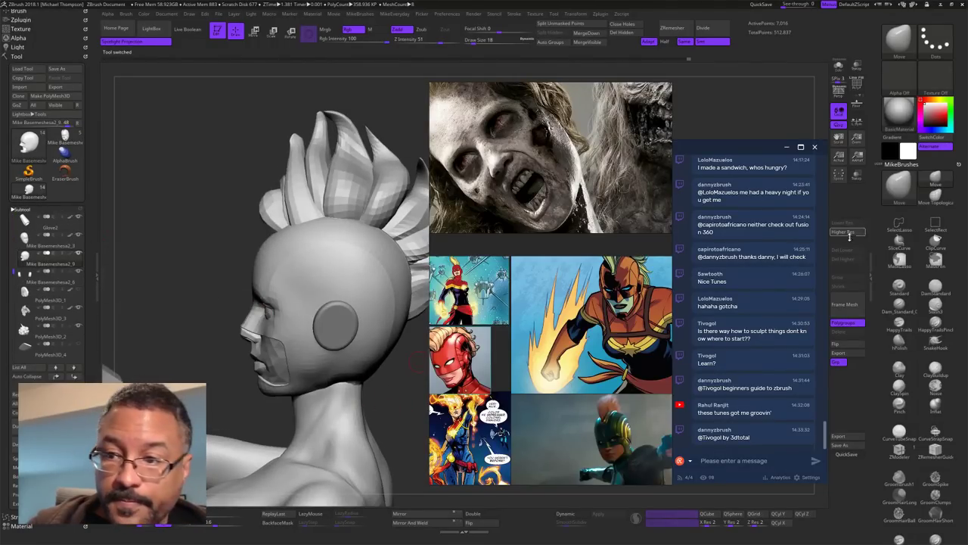
Step: Isolate the helmet in Solo mode and display its polygroup wireframe around the cheek side of the face opening
click(838, 65)
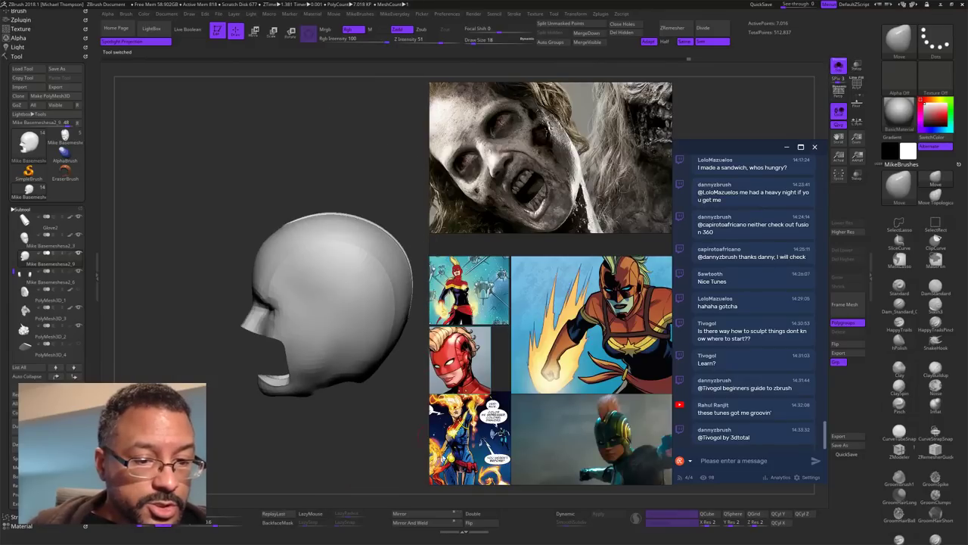
alt+drag(398, 439, 359, 419)
drag(359, 419, 434, 424)
key(space)
click(400, 489)
drag(419, 457, 407, 403)
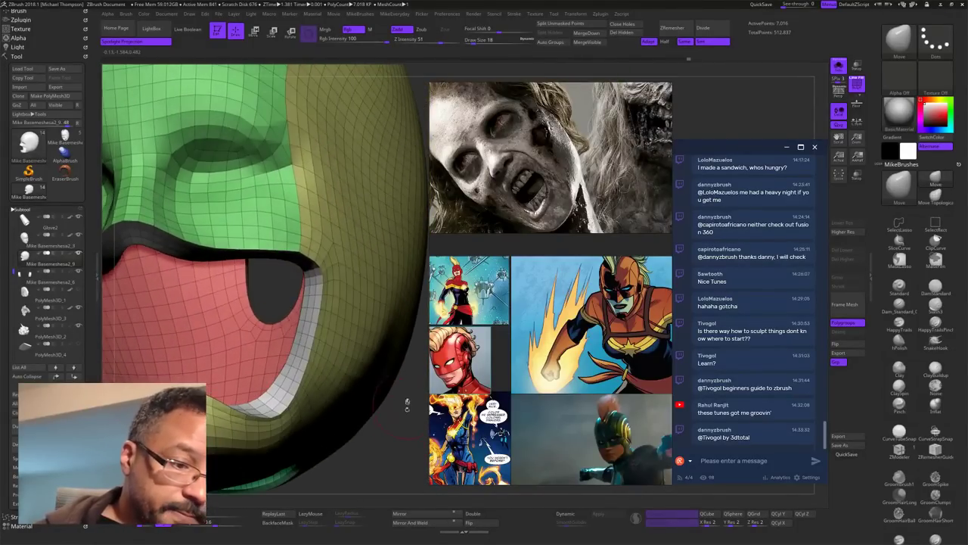
Step: Slide the edge loop beside the face opening's cheek closer to its rim with ZModeler's Slide edge action on EdgeLoop Complete
click(899, 452)
drag(396, 446, 379, 446)
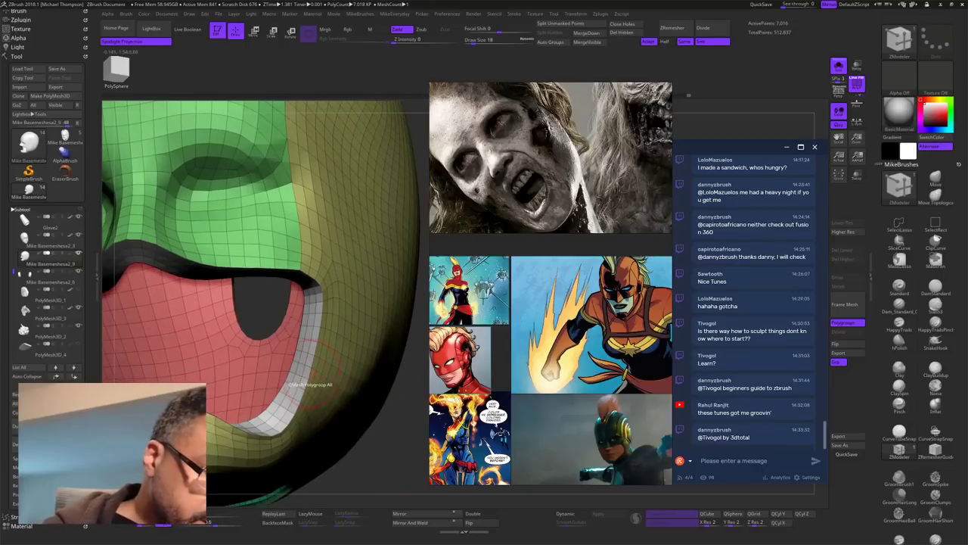
key(space)
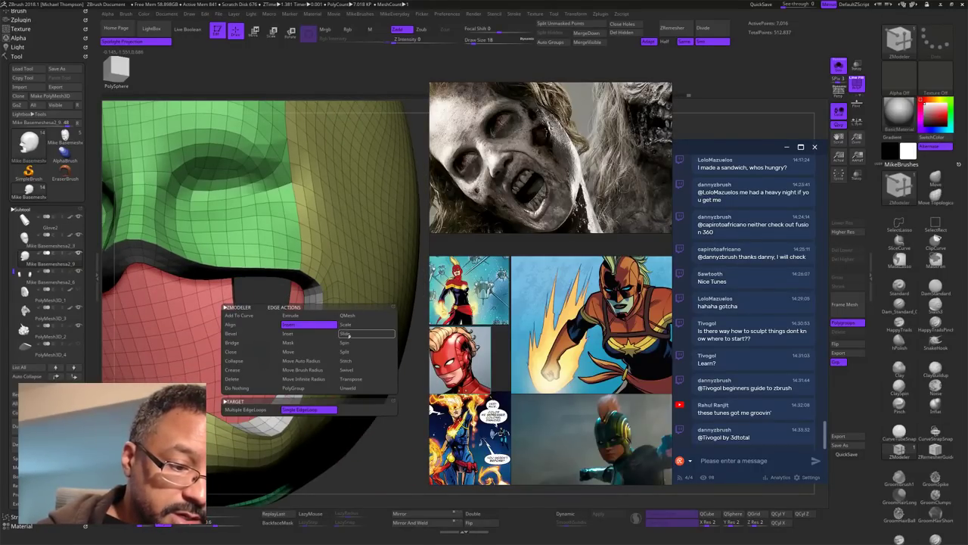
key(space)
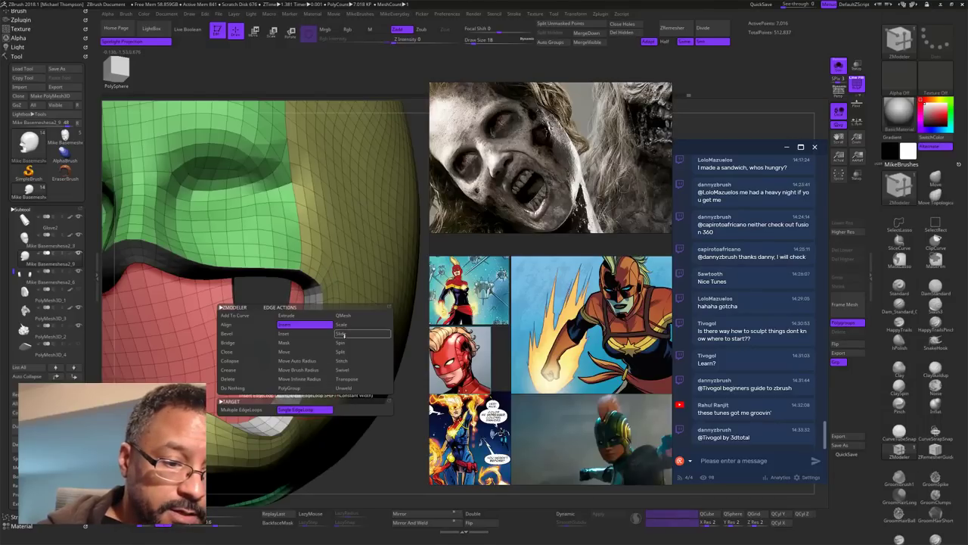
click(344, 334)
click(311, 409)
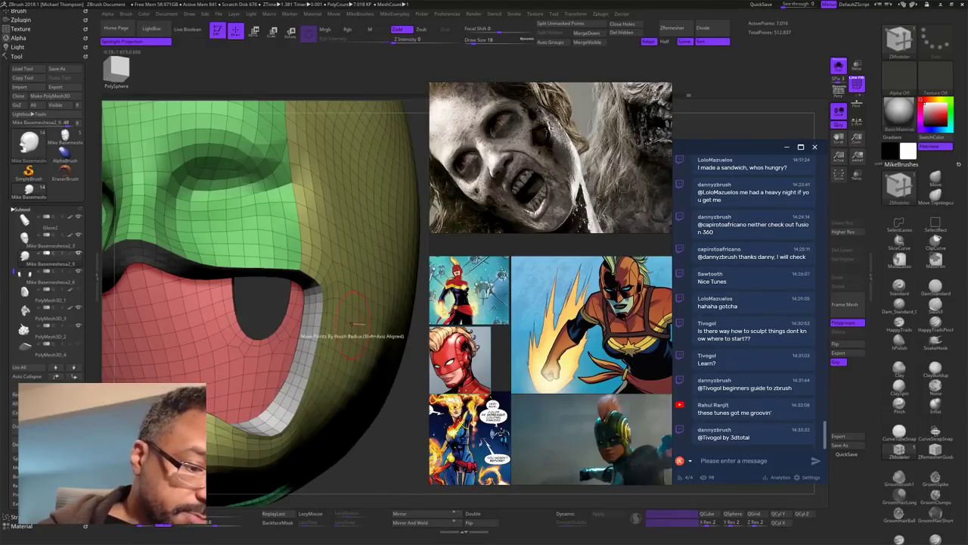
drag(312, 375, 303, 371)
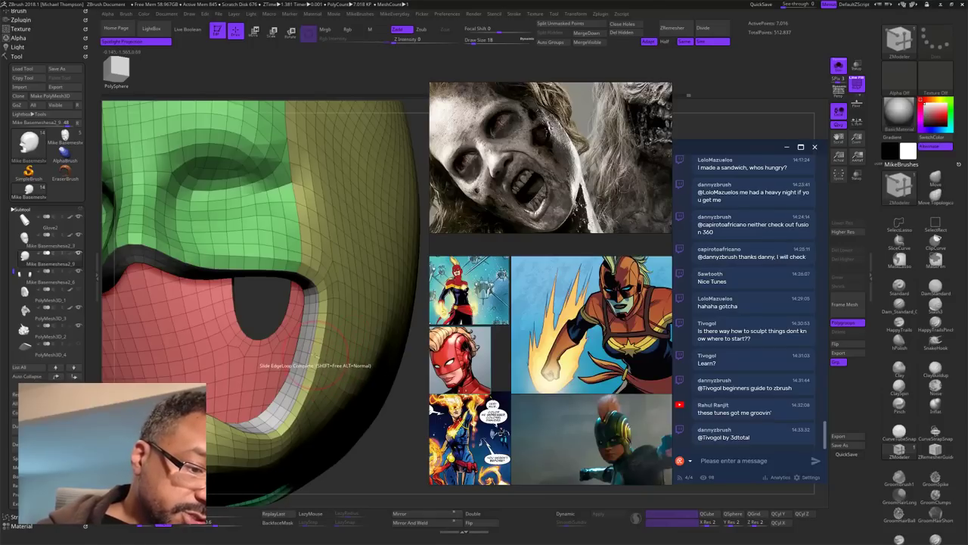
Step: Insert two single edge loops around the mask's mouth opening with the ZModeler Insert edge action
key(space)
click(315, 325)
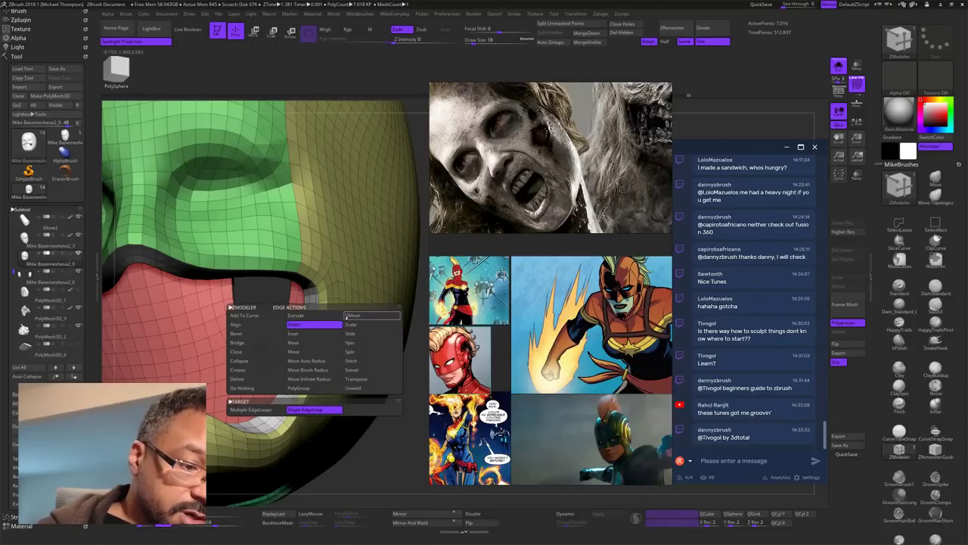
click(315, 357)
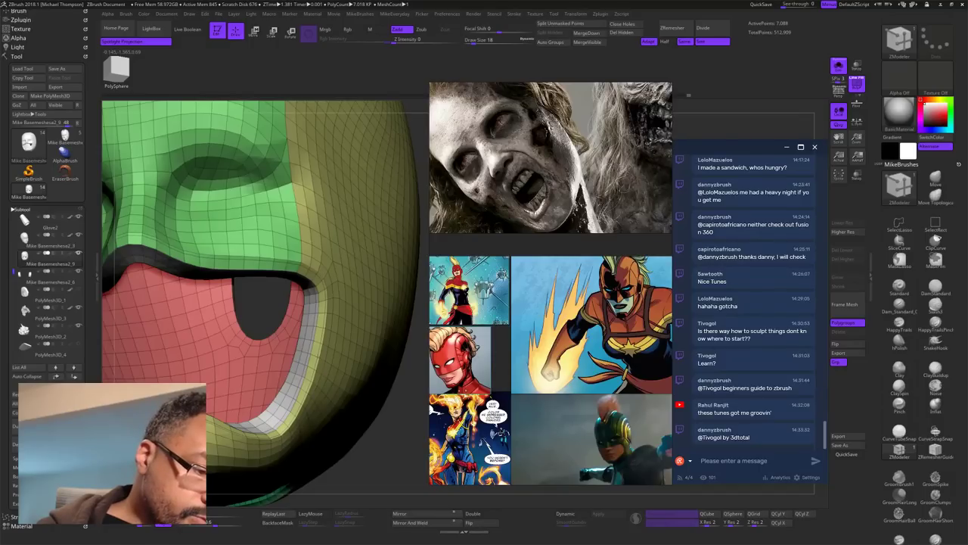
drag(406, 432, 354, 405)
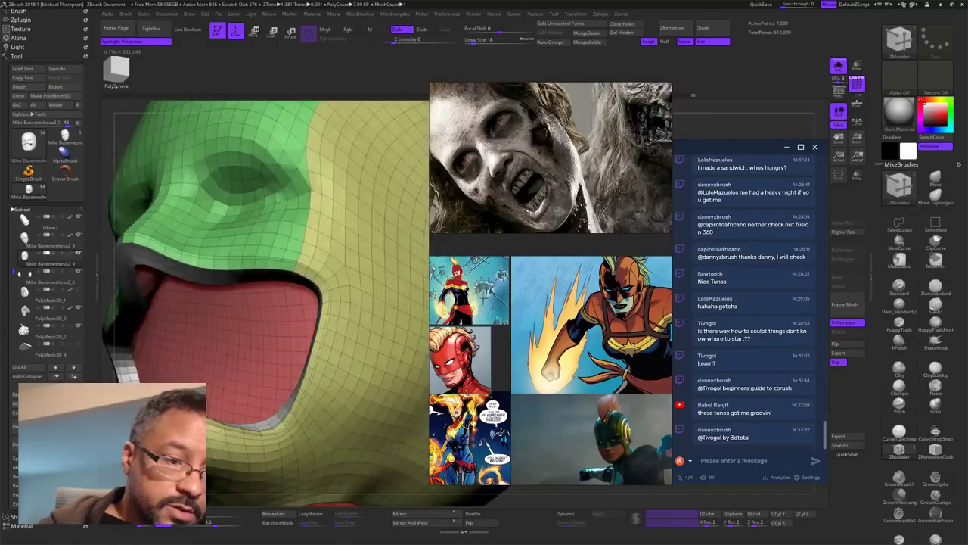
click(349, 352)
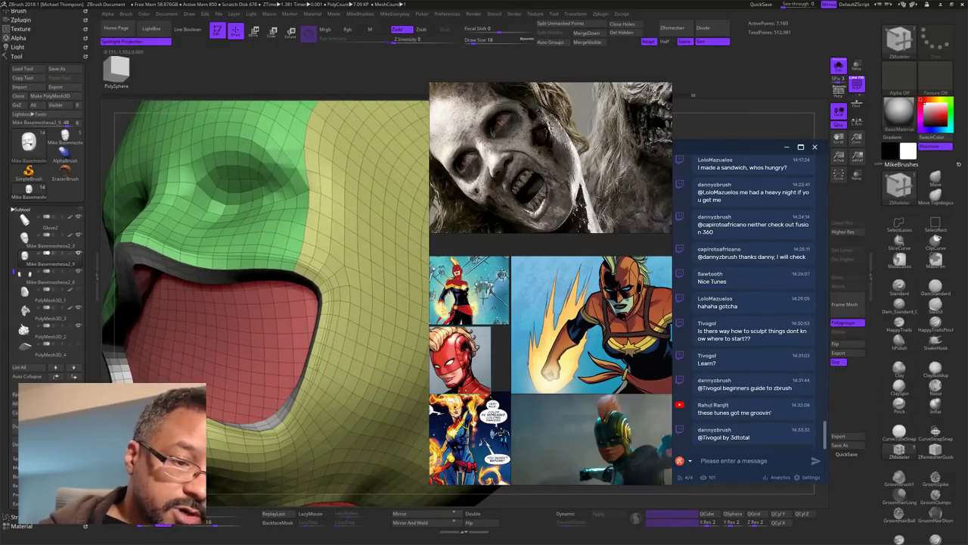
Step: Turn on dynamic subdivision for the mask and show it unwireframed together with the rest of the character
alt+drag(754, 113, 698, 110)
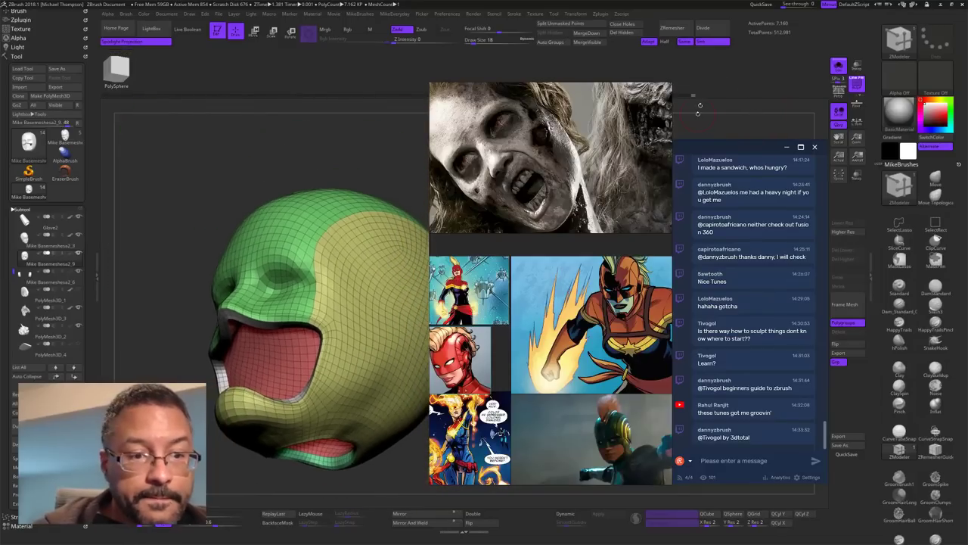
click(566, 514)
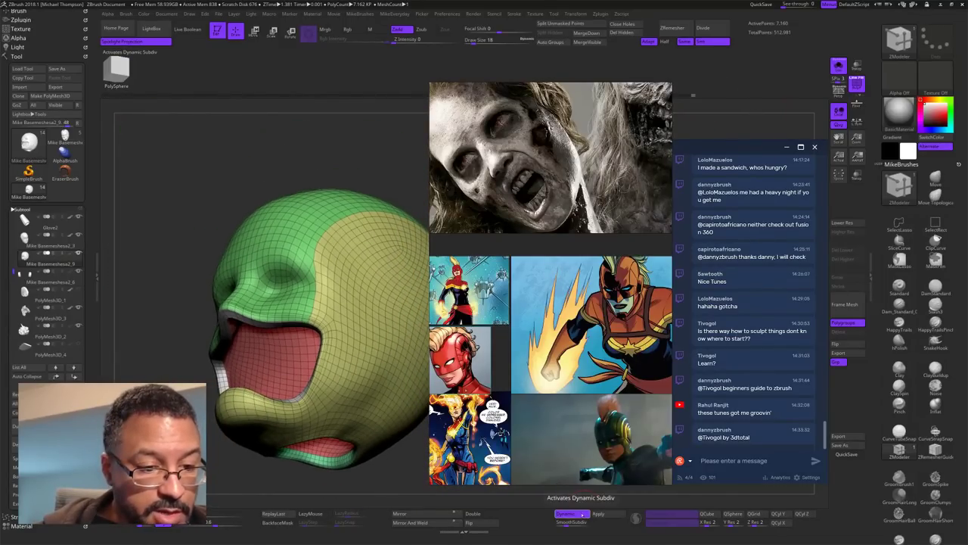
mouse_move(399, 461)
mouse_down()
mouse_move(417, 415)
mouse_move(339, 402)
mouse_move(414, 412)
mouse_move(378, 435)
mouse_move(404, 394)
mouse_move(405, 326)
mouse_move(389, 325)
mouse_move(375, 346)
mouse_move(394, 370)
mouse_move(379, 371)
mouse_up()
key(space)
click(444, 490)
click(839, 67)
Step: Nudge the mask around the nose and the mouth opening's edge using the Move brush at draw size 42
click(936, 178)
key(s)
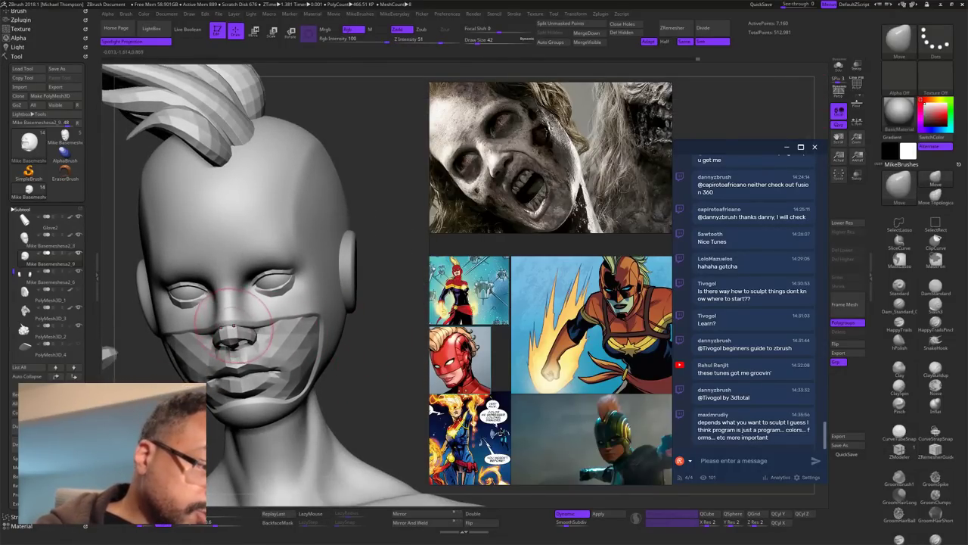
drag(364, 332, 270, 330)
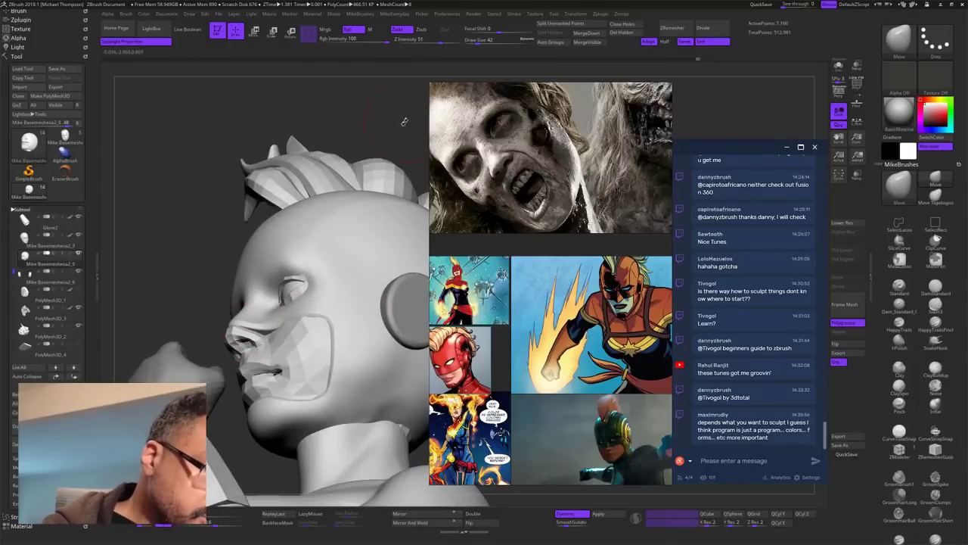
drag(405, 121, 357, 154)
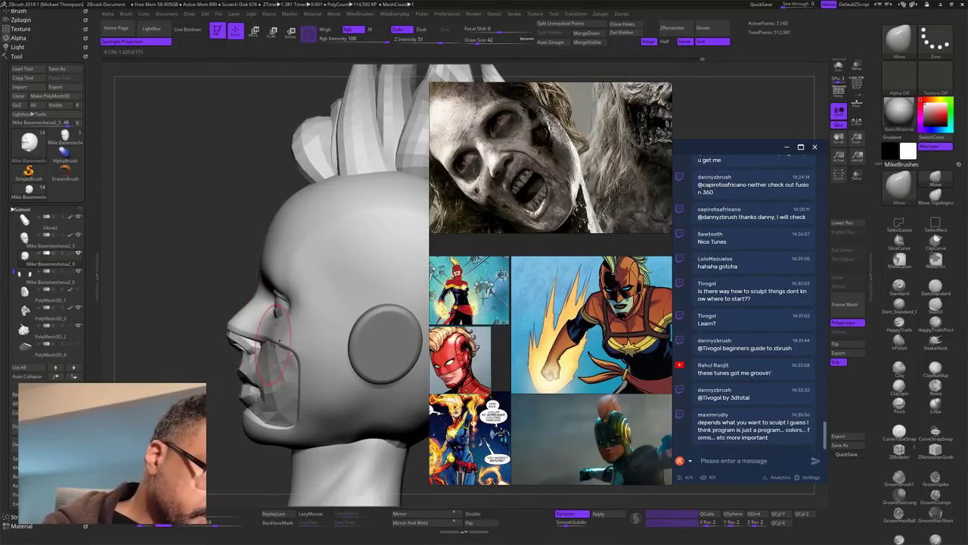
drag(214, 239, 226, 217)
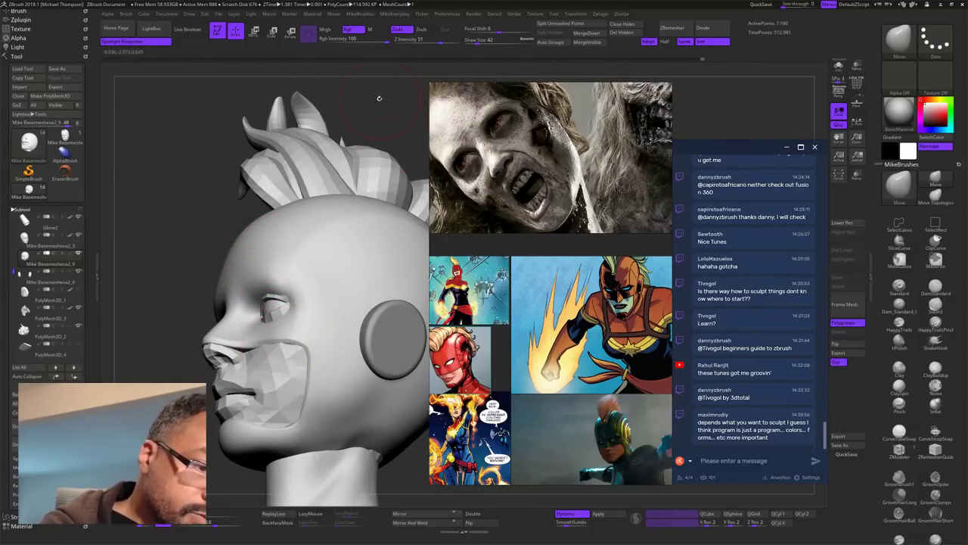
drag(379, 98, 403, 123)
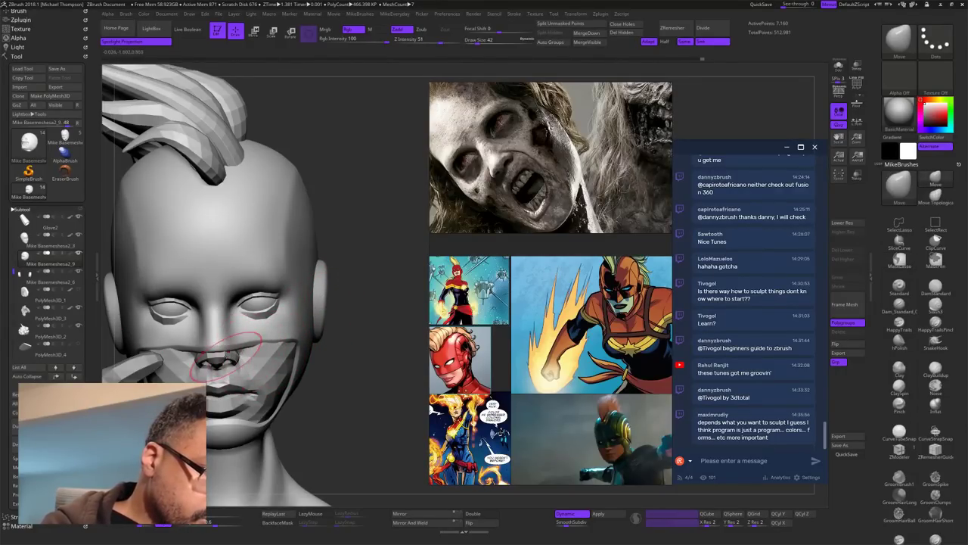
alt+drag(356, 366, 411, 305)
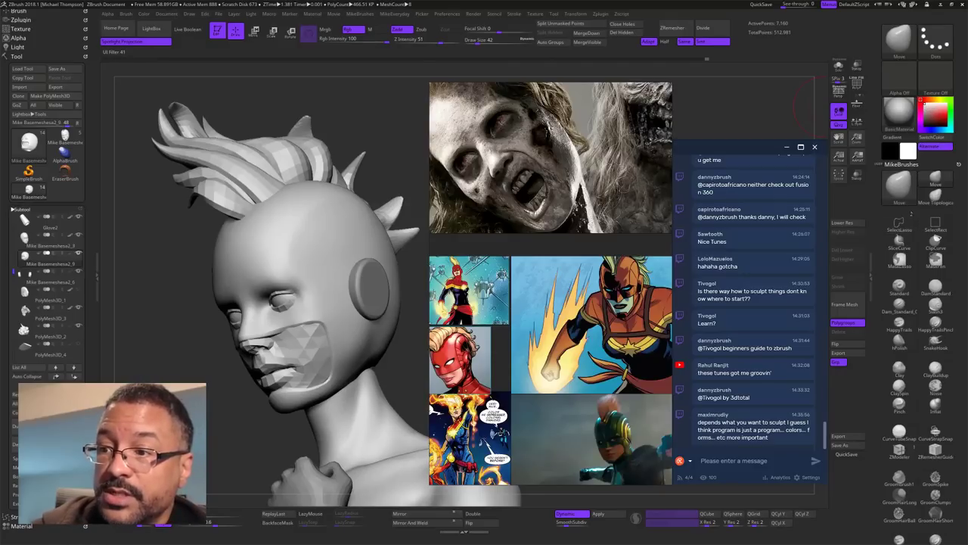
Step: Isolate the mask and show its polyframe without dynamic subdivision
click(838, 67)
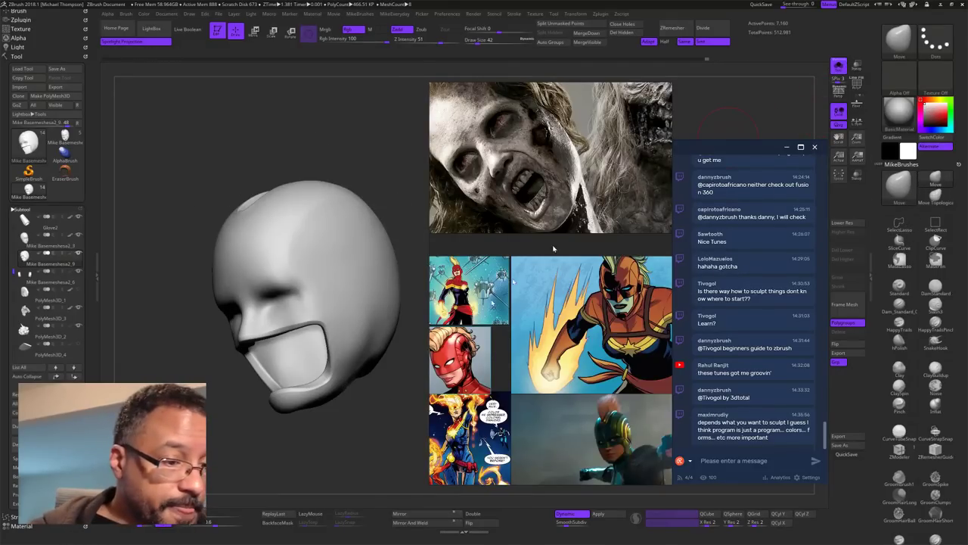
alt+drag(374, 432, 372, 412)
right_click(386, 459)
key(shift+f)
key(shift+d)
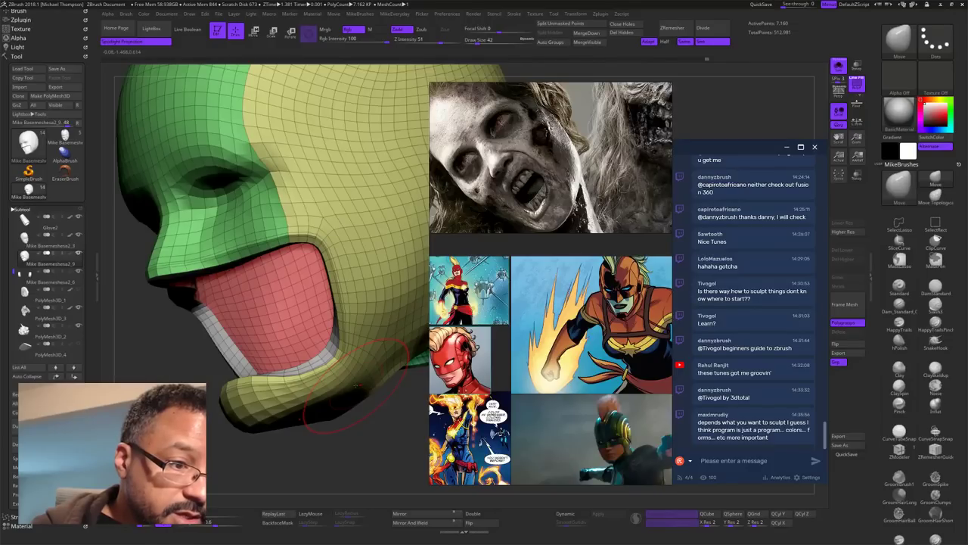
mouse_move(366, 440)
mouse_down()
mouse_move(397, 444)
mouse_move(375, 428)
mouse_up()
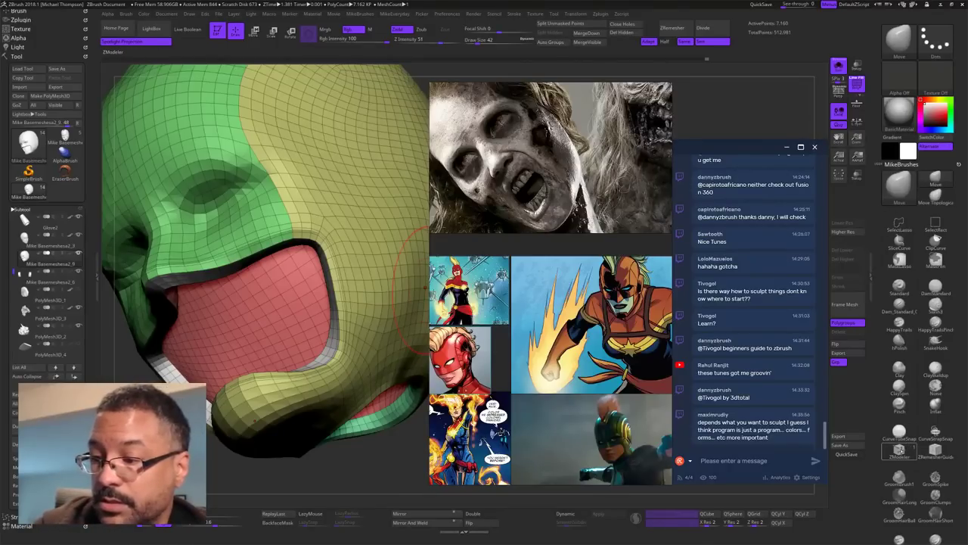
Step: Insert a trial edge loop around the mask's mouth opening with ZModeler and delete two edge loops beside its rim
click(900, 450)
click(292, 252)
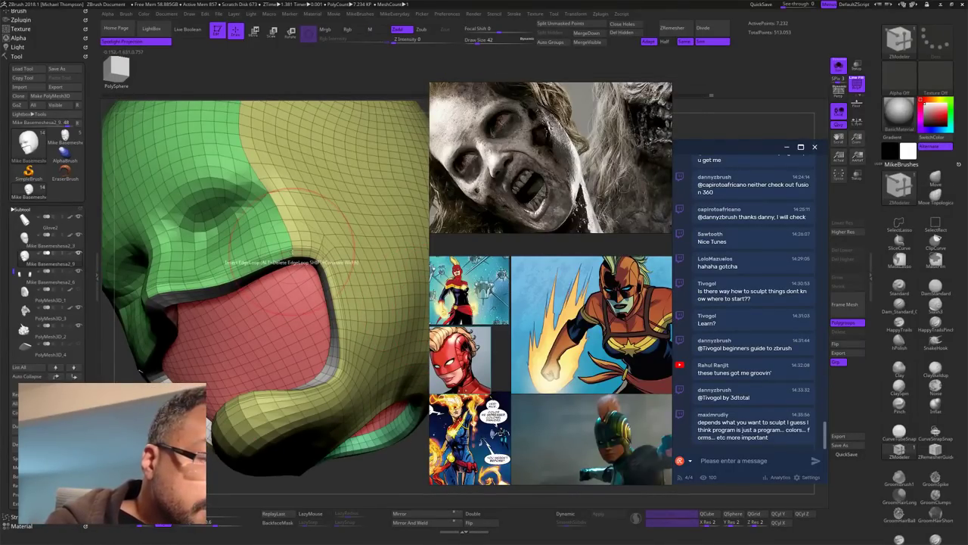
mouse_move(403, 477)
mouse_down()
mouse_move(349, 474)
mouse_move(363, 472)
mouse_up()
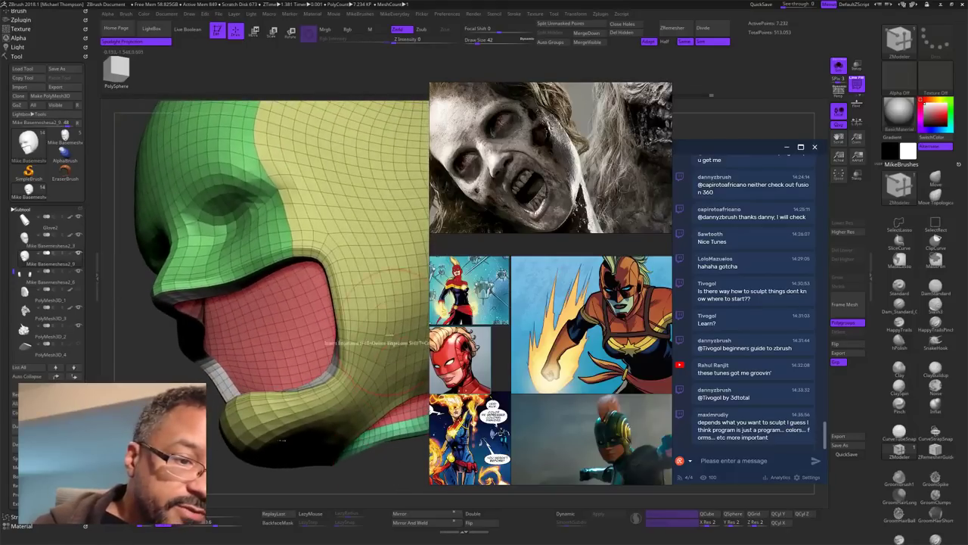
alt+click(323, 251)
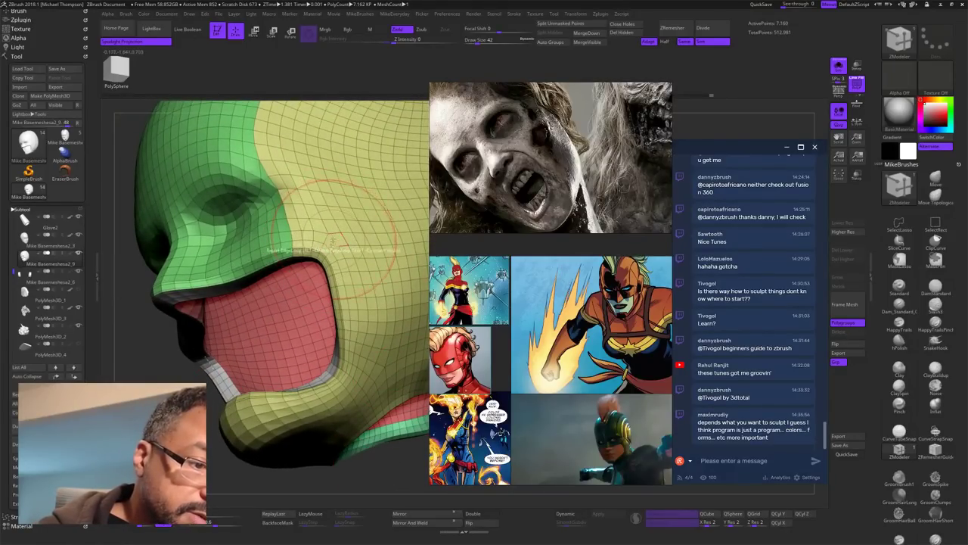
alt+click(323, 254)
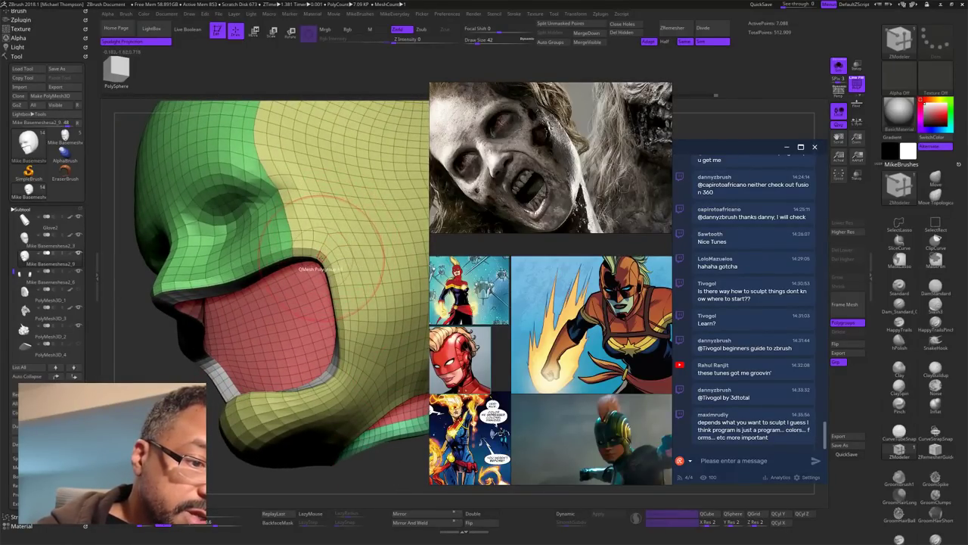
Step: Set the ZModeler edge action to Crease and the mask's crease level to 3
key(space)
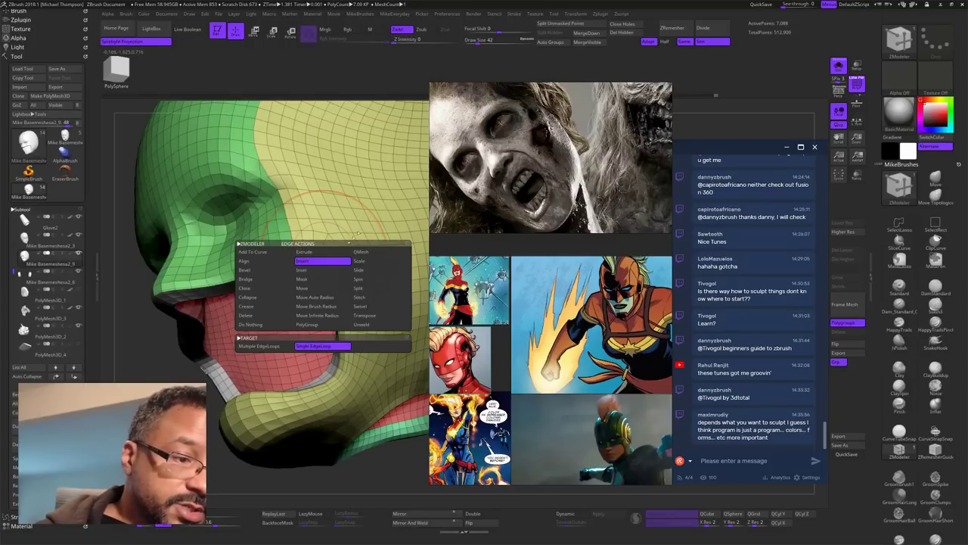
click(256, 308)
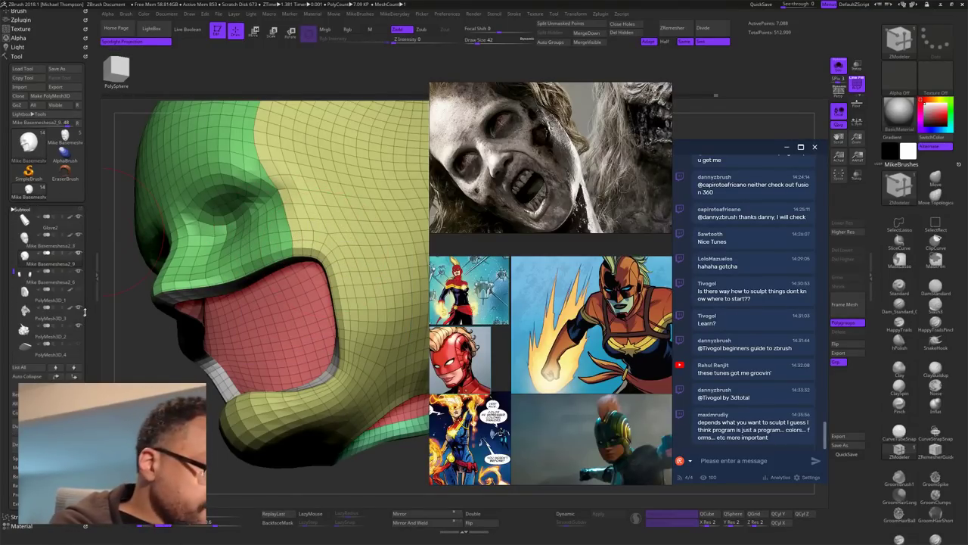
click(22, 210)
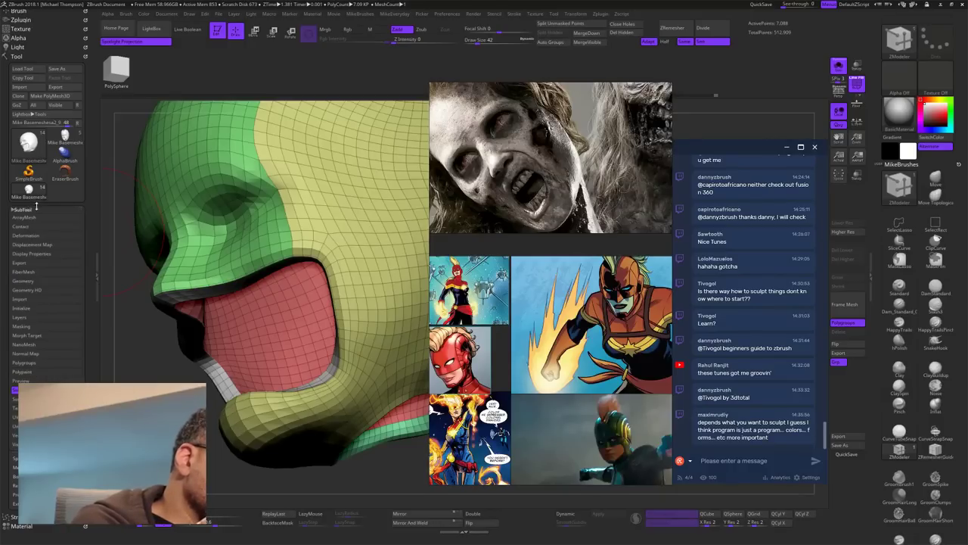
click(40, 281)
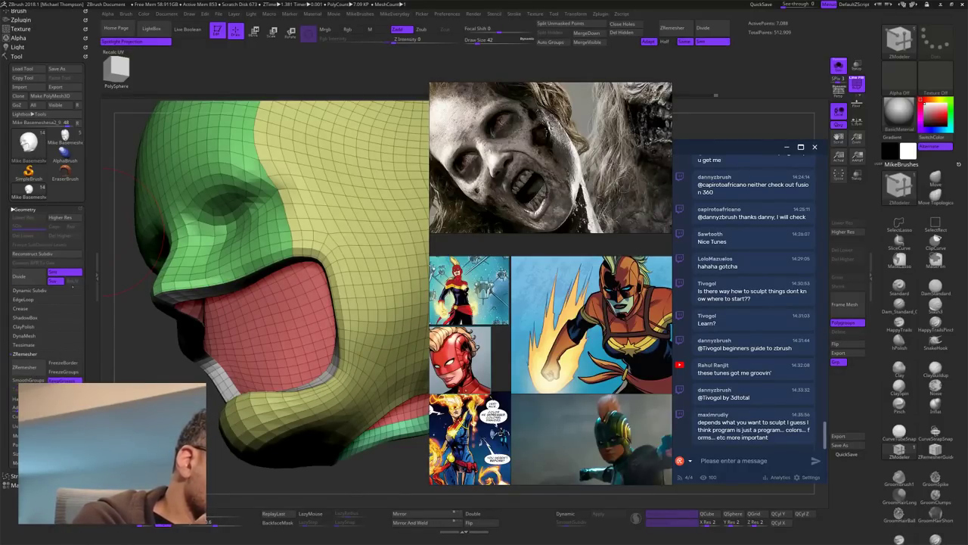
click(32, 308)
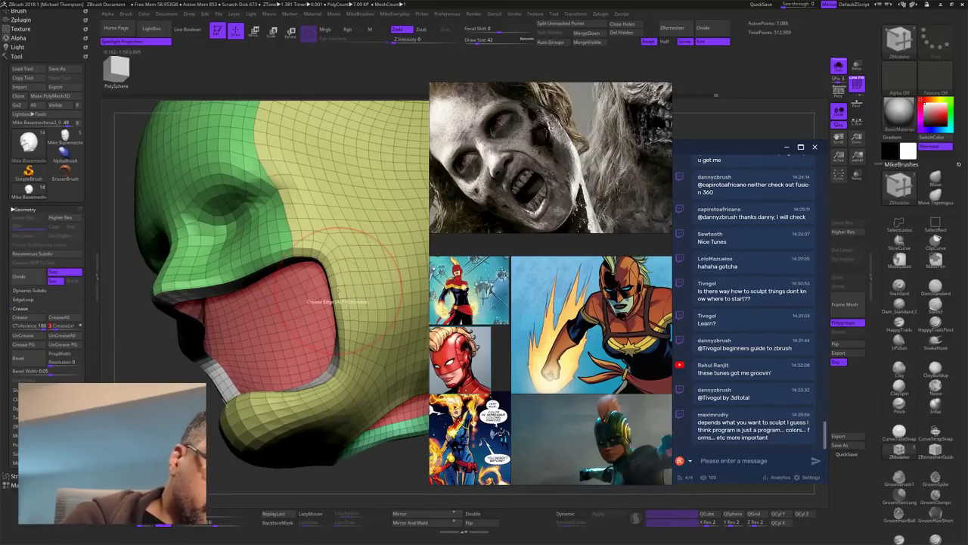
Step: Crease the complete edge loop along the mouth opening's rim and turn on dynamic subdivision
key(space)
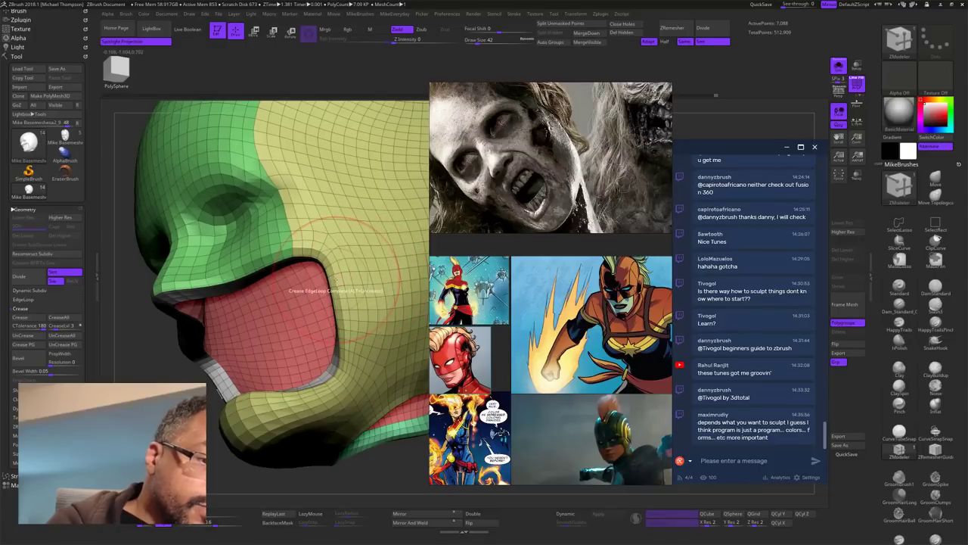
click(338, 279)
click(577, 514)
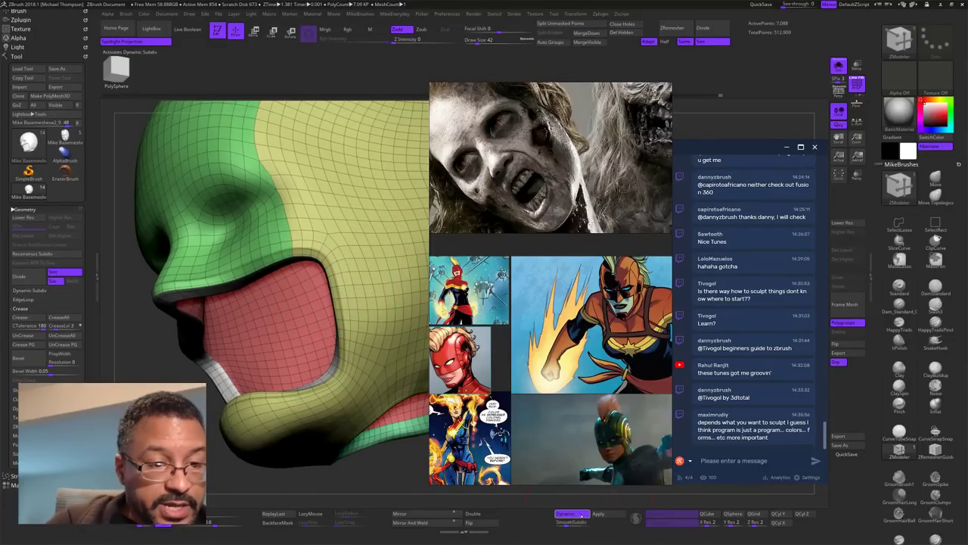
Step: Hide the polyframe and examine the creased mouth rim on the smoothed mask
key(space)
key(space)
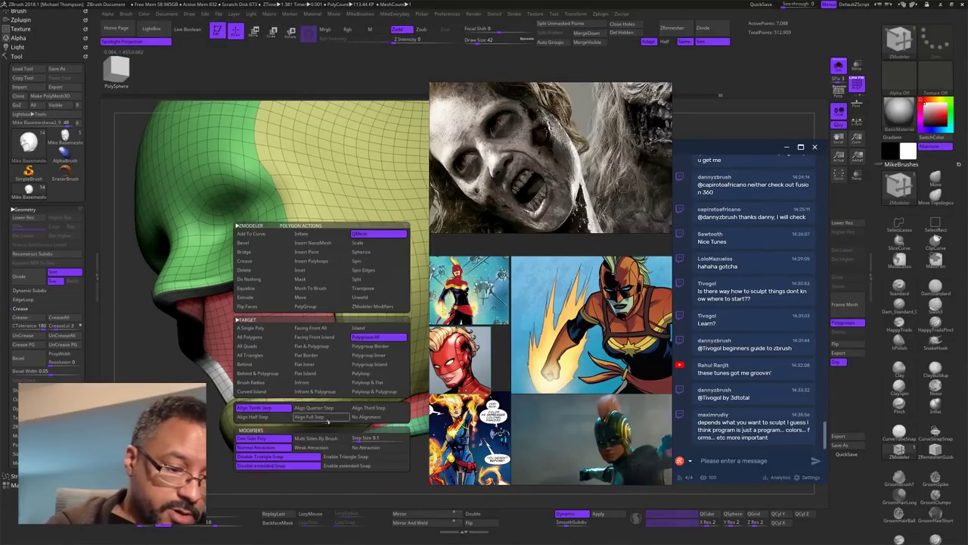
key(space)
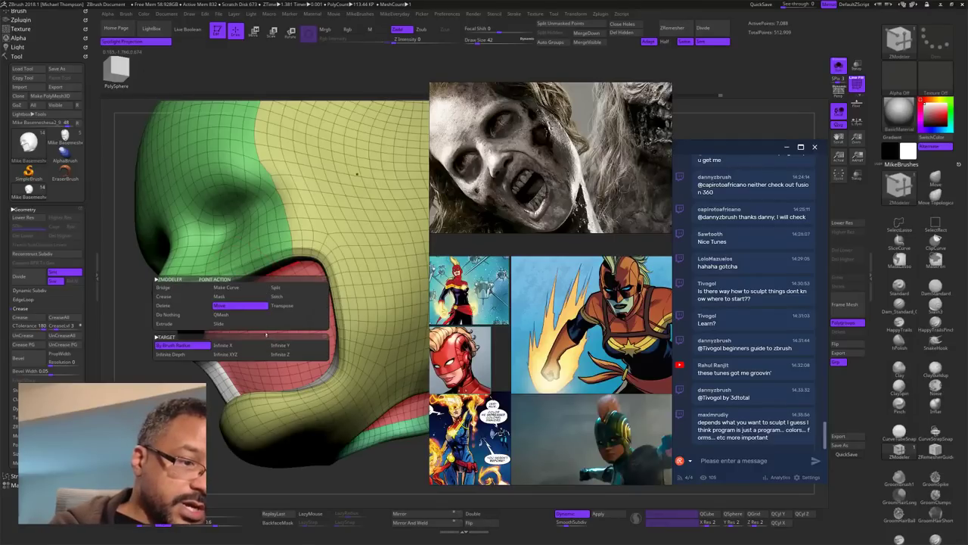
key(space)
key(shift+f)
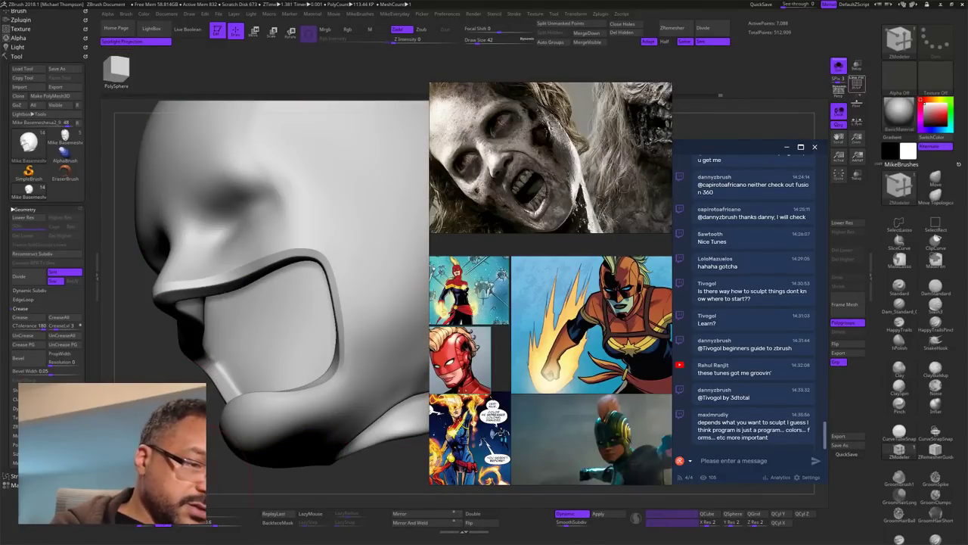
drag(395, 471, 392, 433)
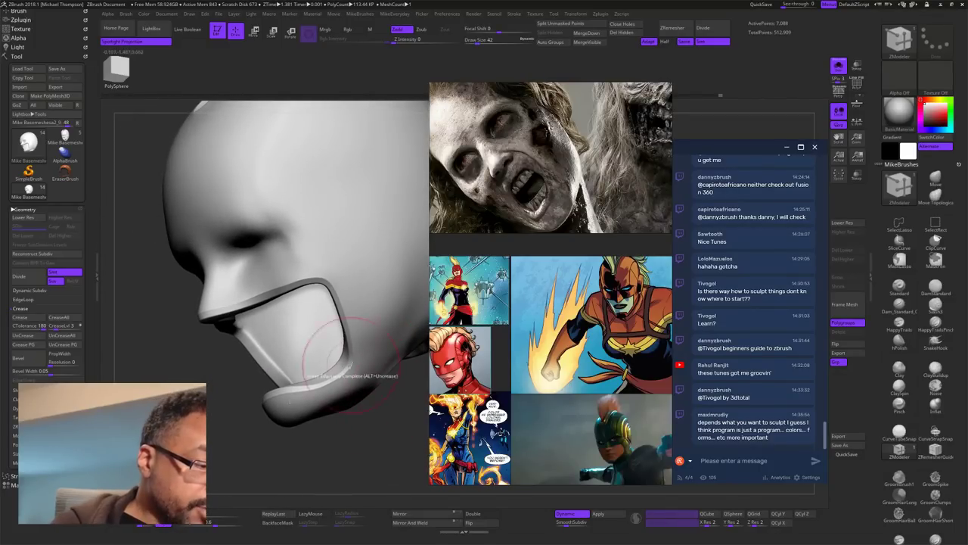
Step: Try a crease level of 1 on the mask and settle on level 2
click(53, 329)
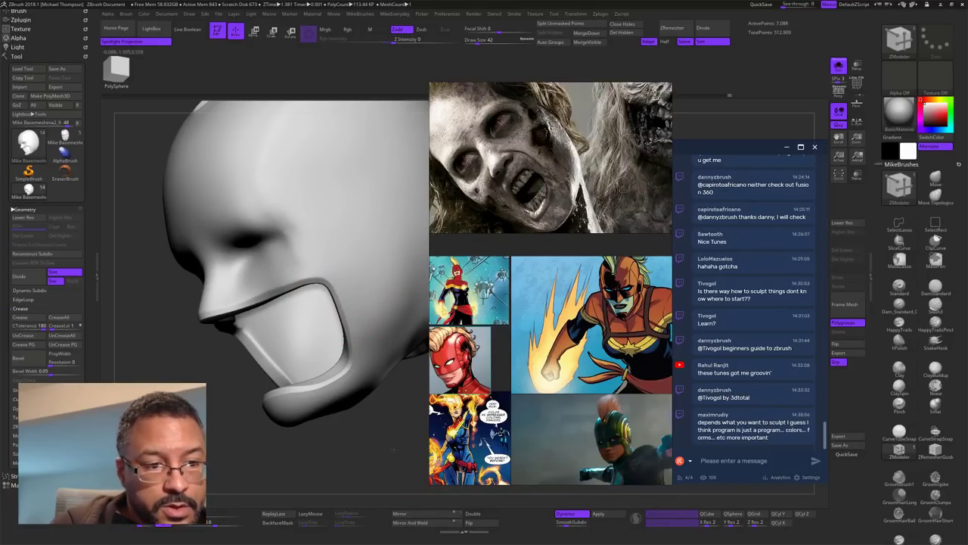
drag(393, 451, 422, 446)
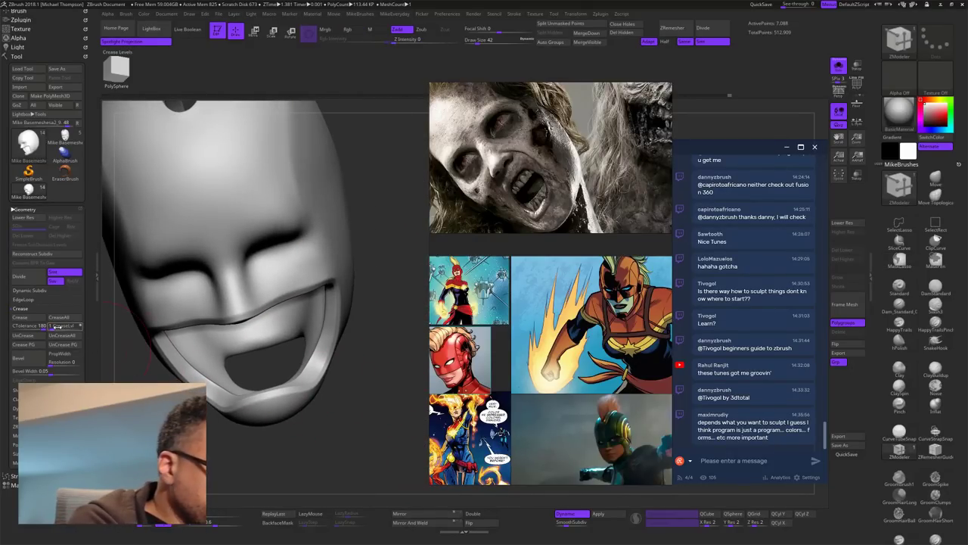
key(Return)
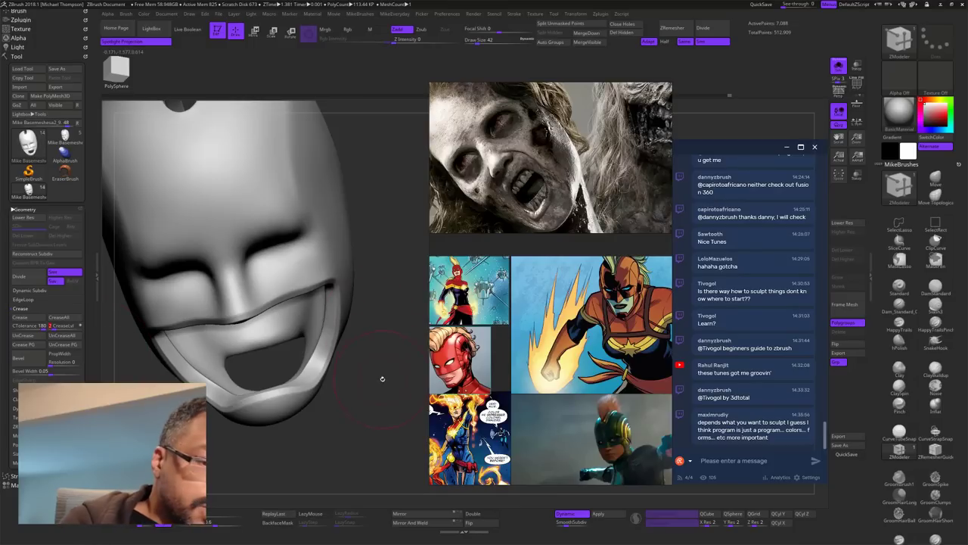
drag(382, 378, 353, 372)
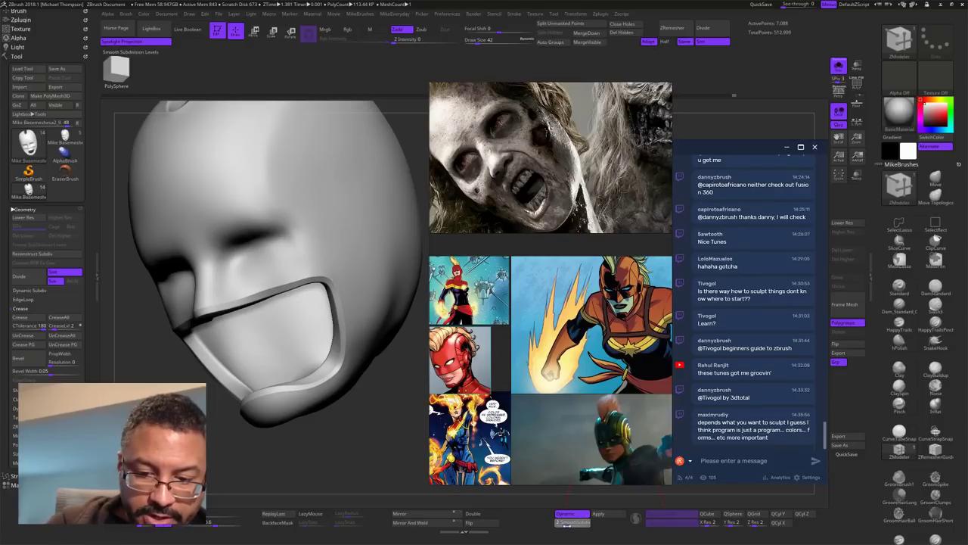
Step: Raise the mask's SmoothSubdiv level and check the mouth rim from the side
key(Return)
drag(366, 446, 399, 411)
right_click(330, 461)
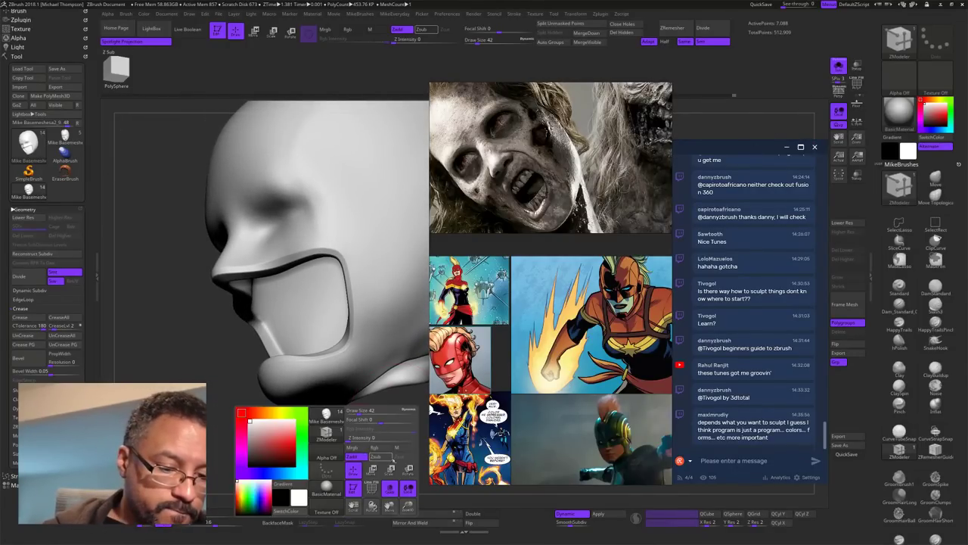
Step: Examine the mask's side panel border, mouth opening and crown slot with the polyframe shown and hidden
key(shift+f)
drag(402, 450, 380, 492)
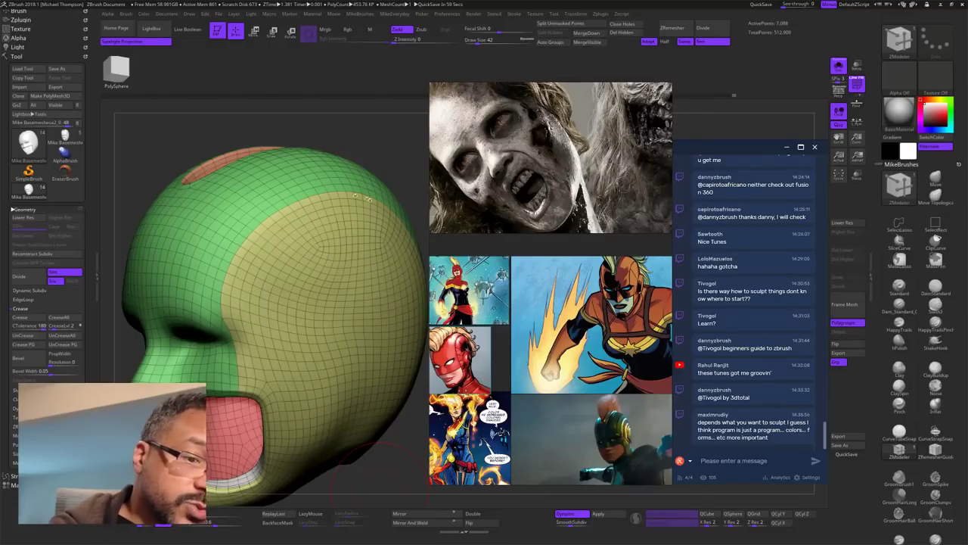
drag(394, 471, 403, 444)
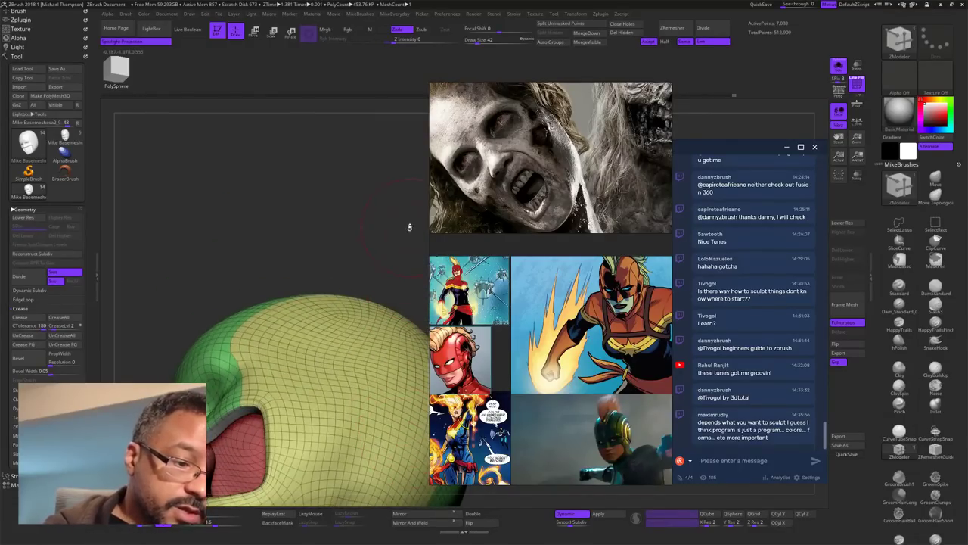
mouse_move(410, 227)
alt+mouse_down()
mouse_move(403, 247)
mouse_move(396, 198)
mouse_move(381, 196)
mouse_move(410, 356)
mouse_move(404, 401)
alt+mouse_up()
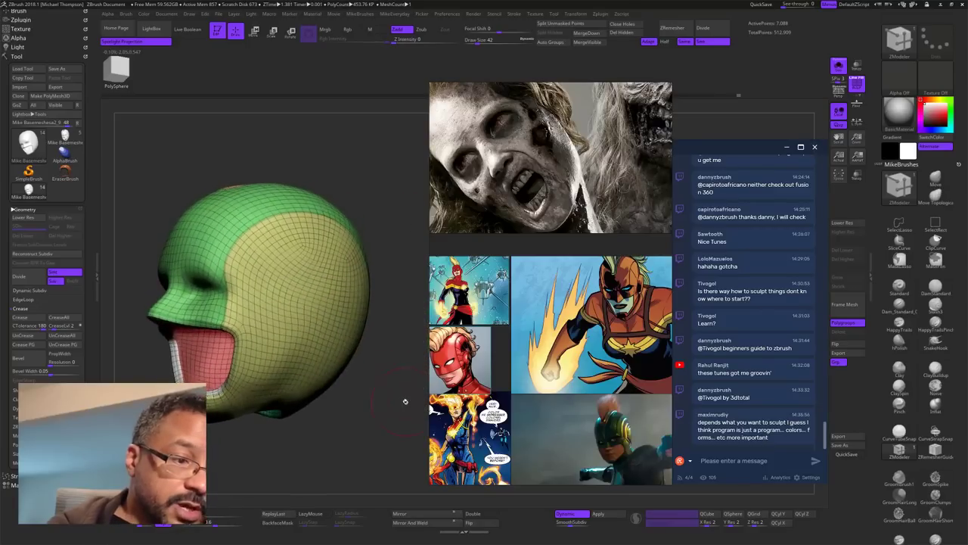
right_click(412, 420)
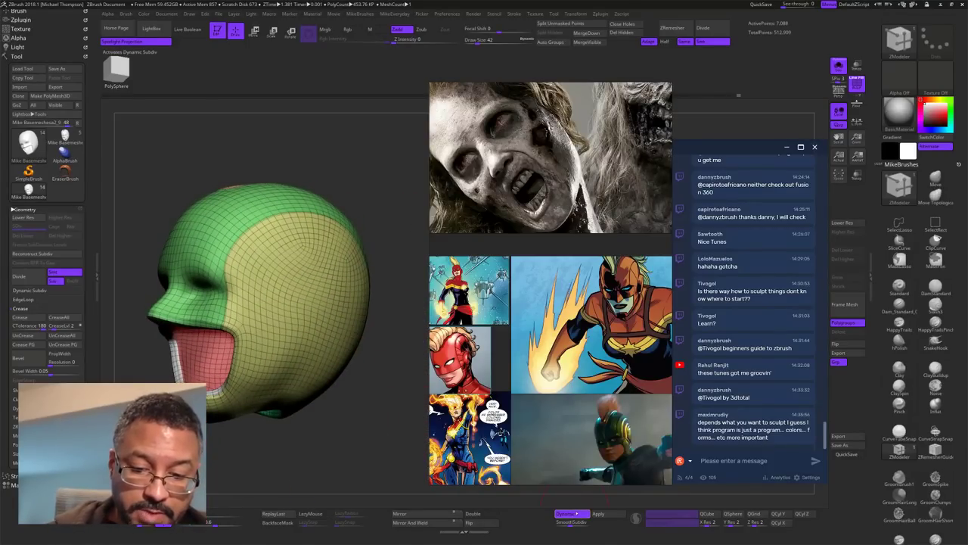
right_click(337, 406)
key(shift+f)
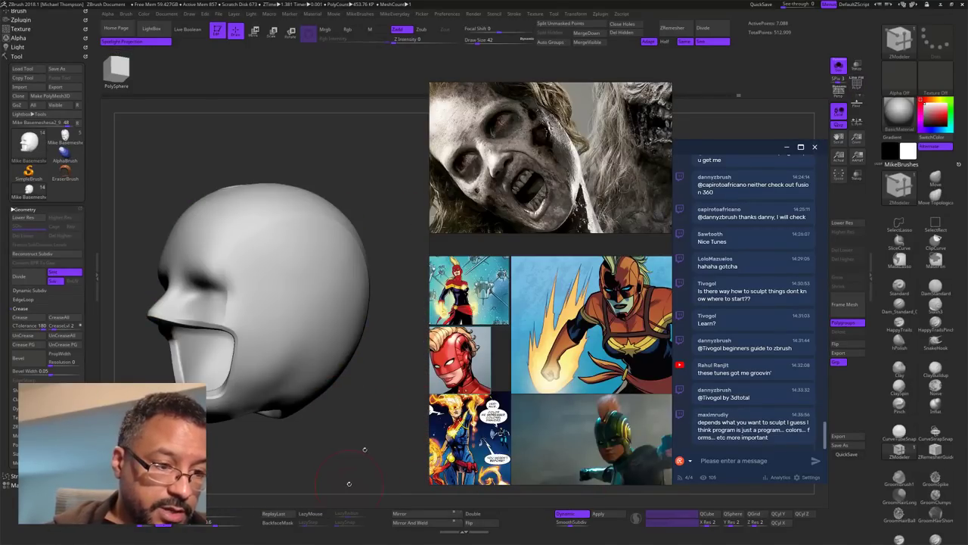
drag(370, 416, 357, 443)
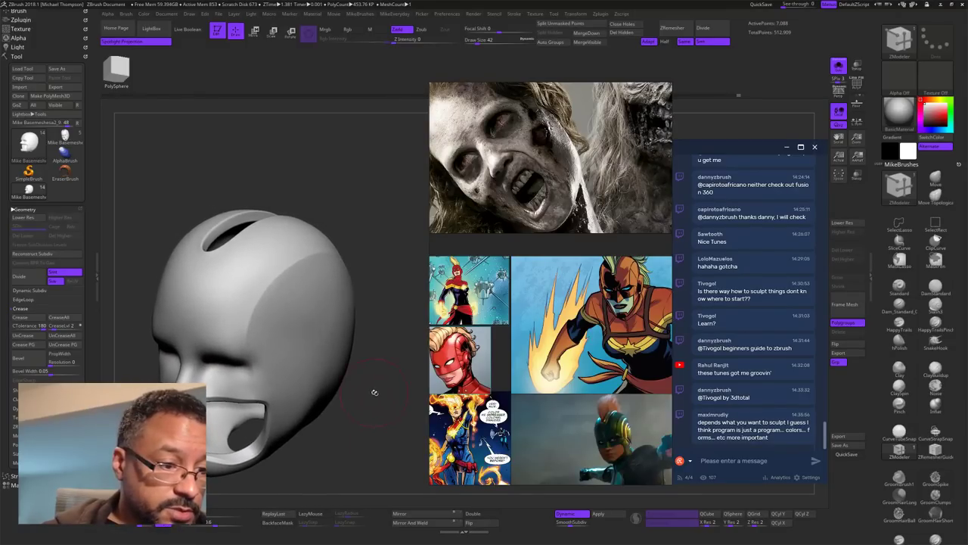
mouse_move(373, 391)
alt+mouse_down()
mouse_move(389, 411)
mouse_move(397, 401)
alt+mouse_up()
Step: Show the polyframe and insert edge loops beside the yellow-green polygroup border and around the mouth opening's edge
key(space)
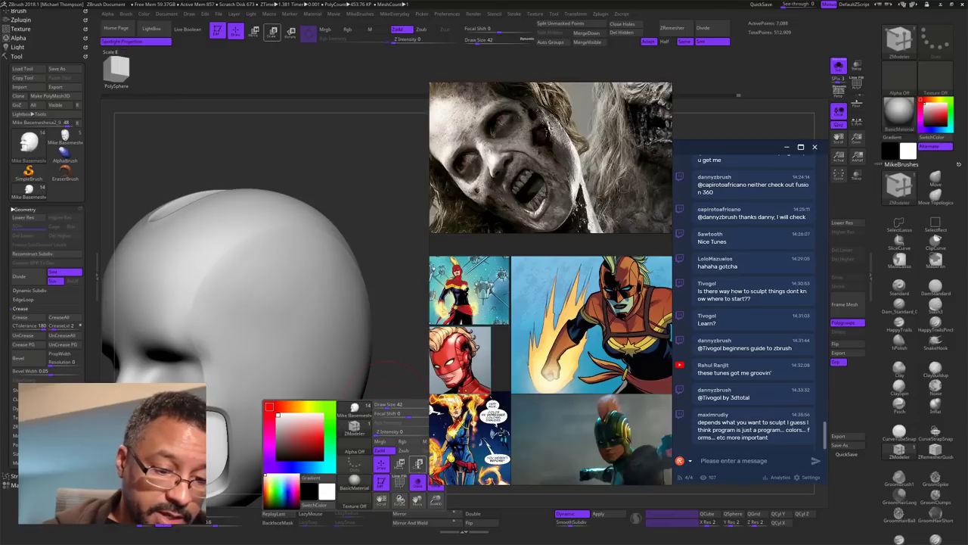
click(400, 479)
mouse_move(394, 444)
alt+mouse_down()
mouse_move(417, 423)
mouse_move(361, 425)
mouse_move(404, 430)
mouse_move(391, 407)
mouse_move(391, 354)
mouse_move(405, 365)
alt+mouse_up()
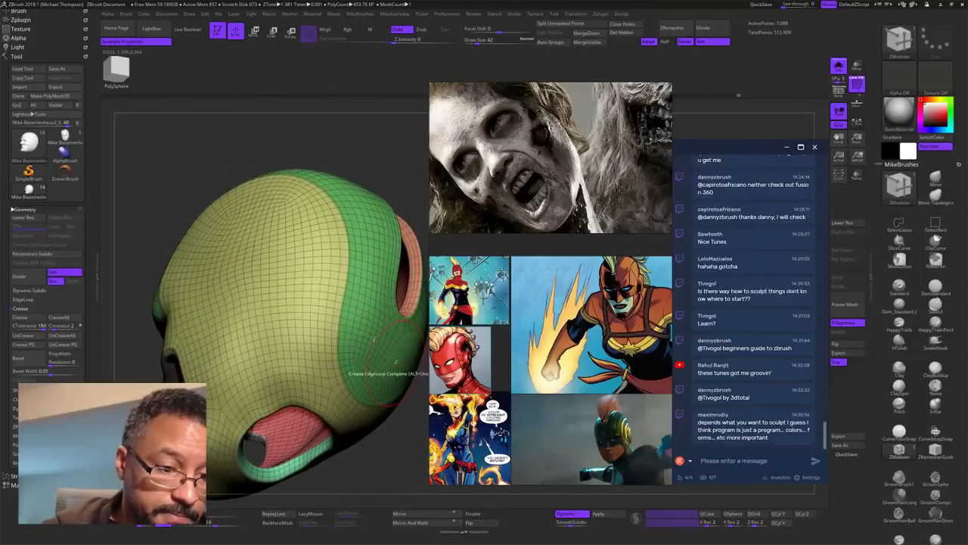
mouse_move(399, 450)
alt+mouse_down()
mouse_move(405, 481)
mouse_move(388, 425)
mouse_move(394, 431)
alt+mouse_up()
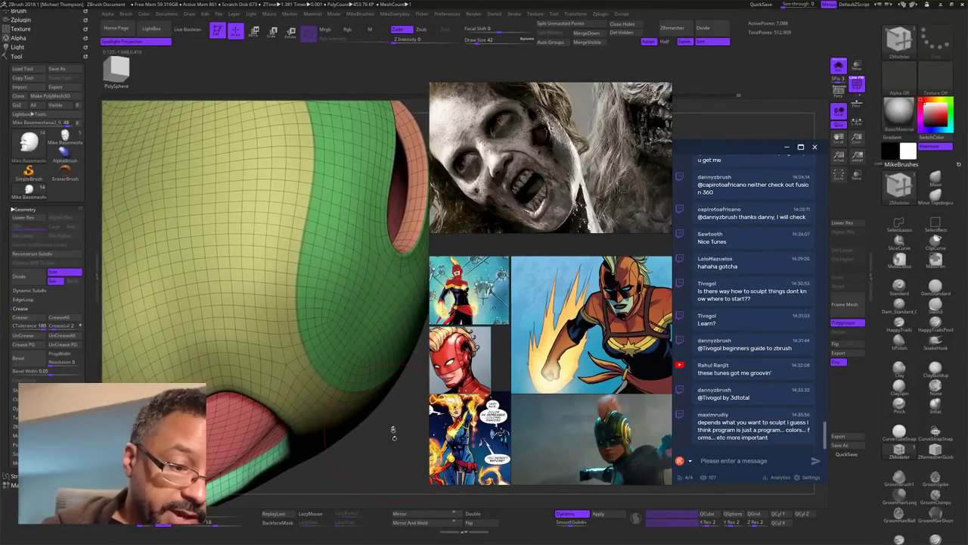
key(space)
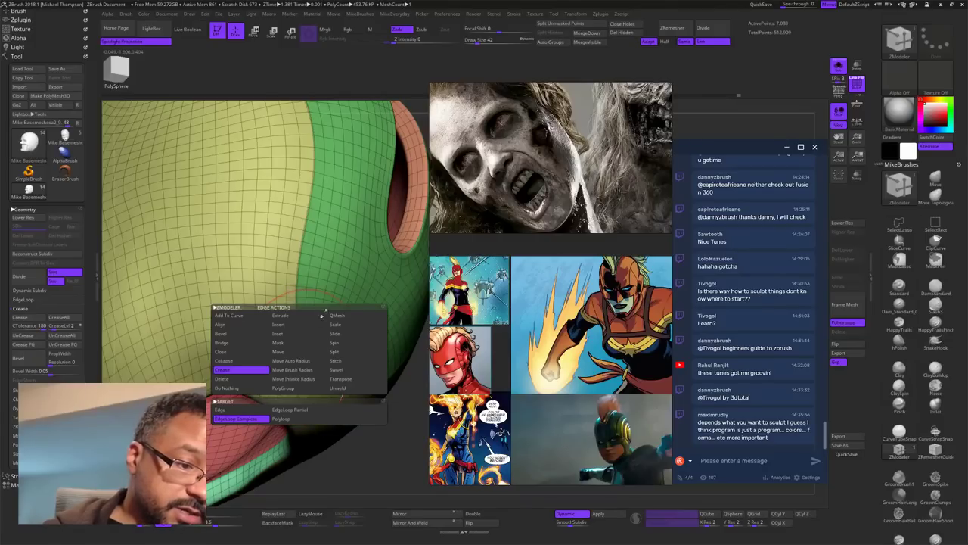
click(288, 324)
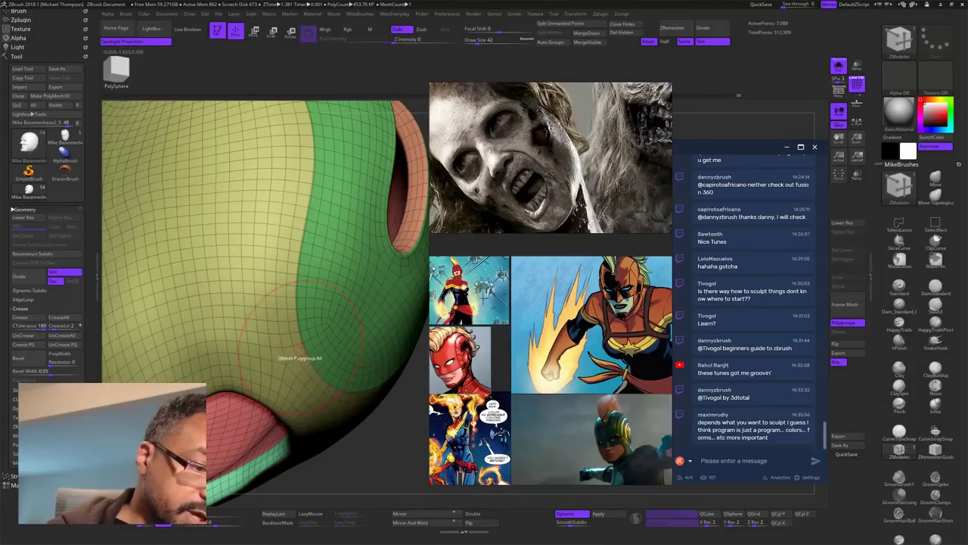
click(292, 326)
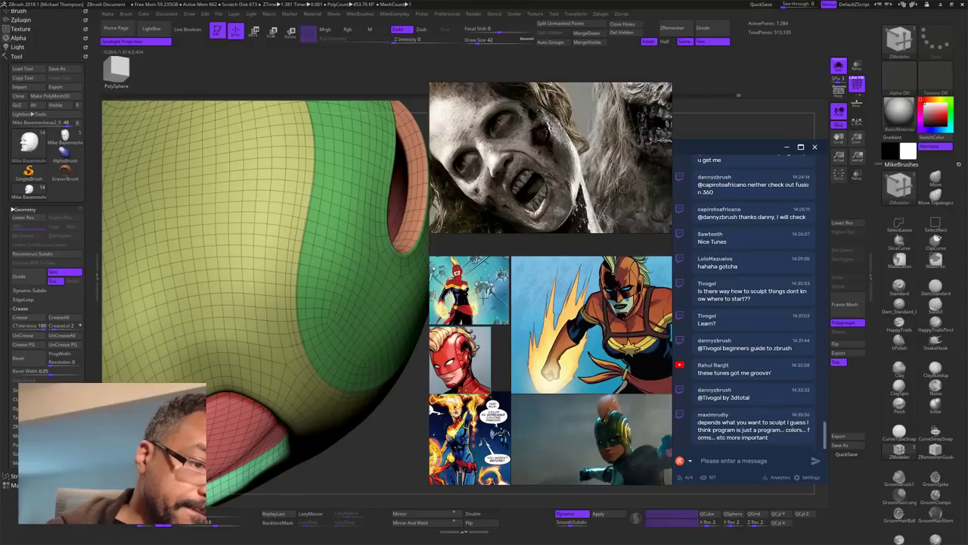
alt+drag(362, 462, 425, 407)
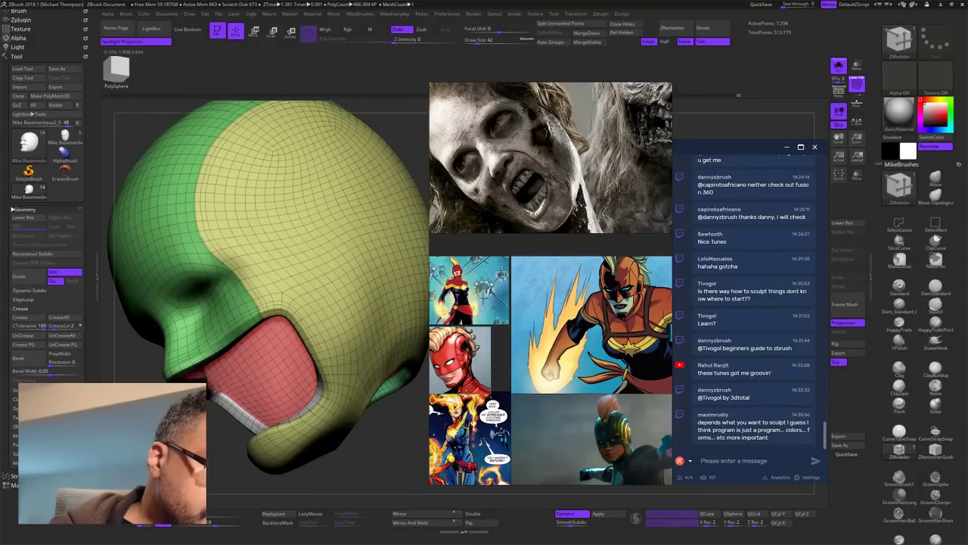
click(301, 316)
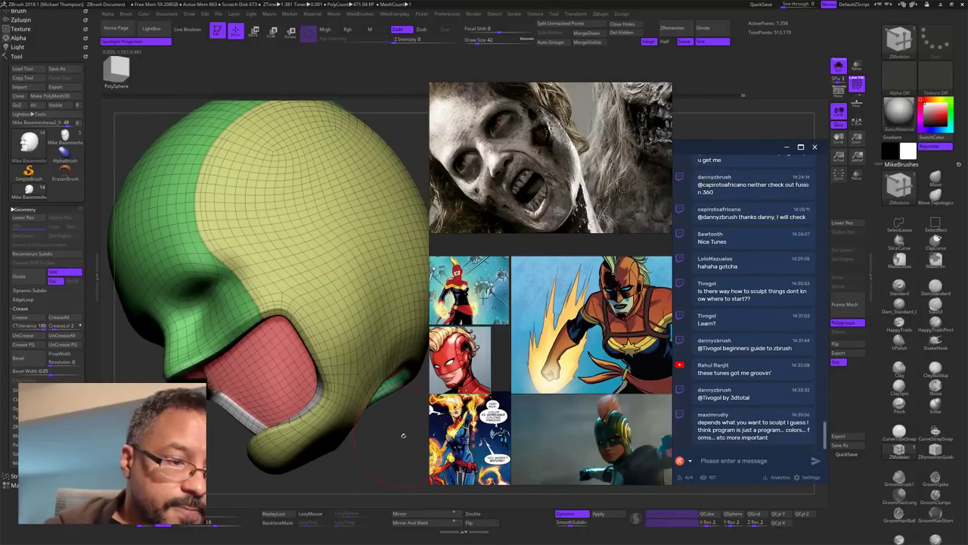
Step: Set the ZModeler polygon action to PolyGroup with a Polyloop target and give the border loop around the yellow side panel its own polygroup
drag(396, 408, 401, 487)
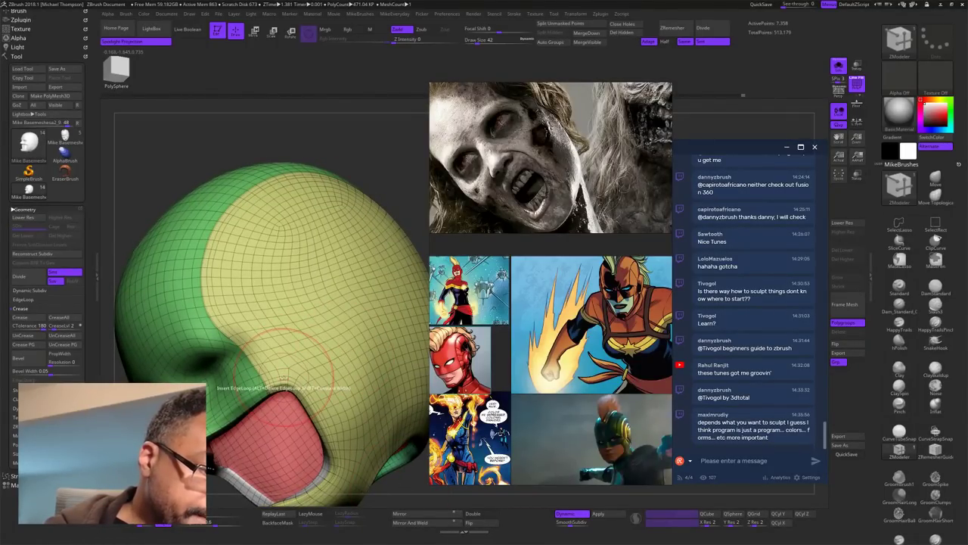
key(space)
click(277, 388)
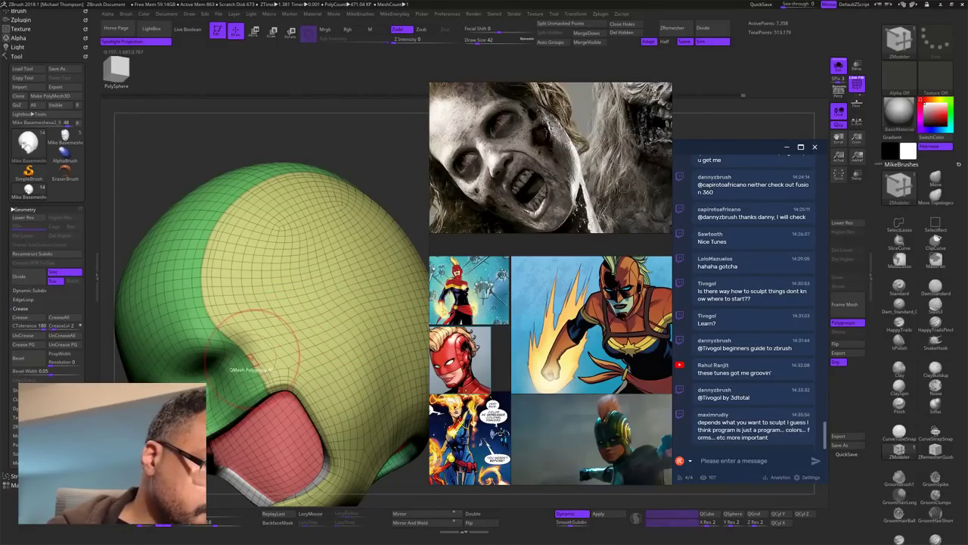
key(space)
click(252, 306)
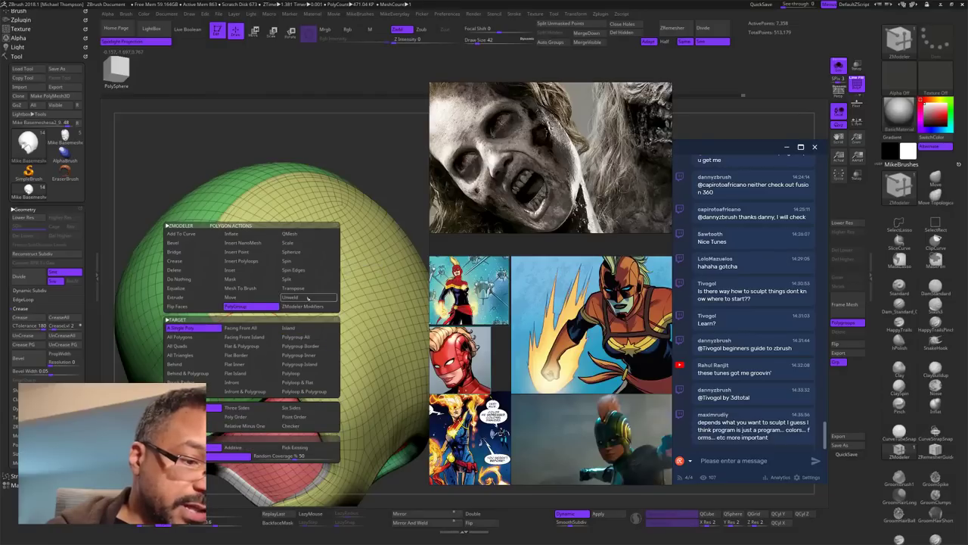
click(313, 373)
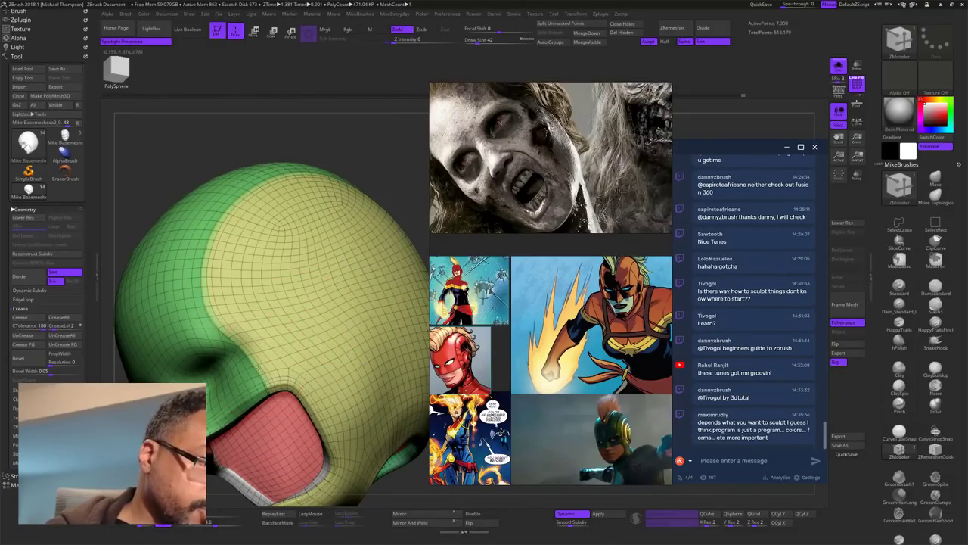
click(219, 324)
right_drag(259, 365, 384, 157)
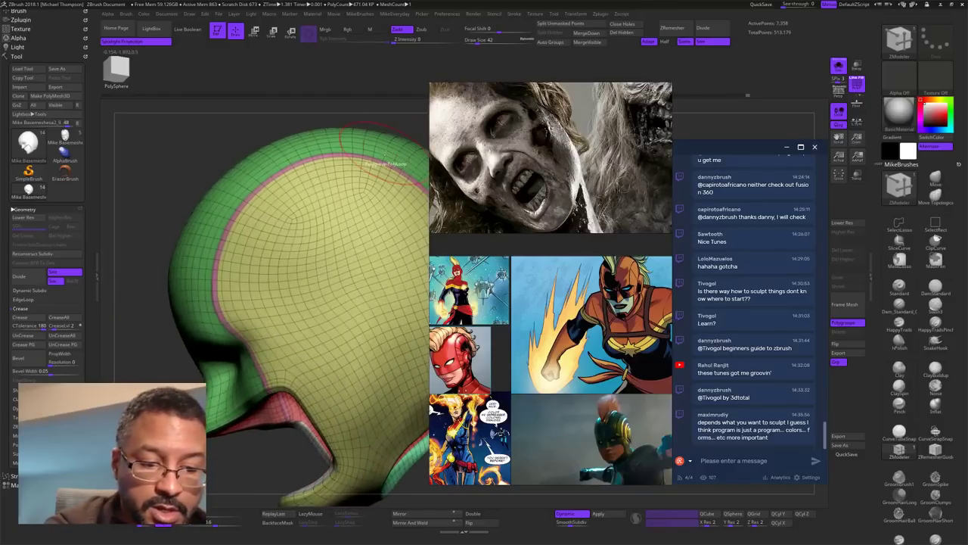
Step: Assign the polygon loop around the mouth opening to the same pink polygroup as the side panel border
right_drag(422, 479, 375, 443)
alt+right_drag(375, 443, 454, 454)
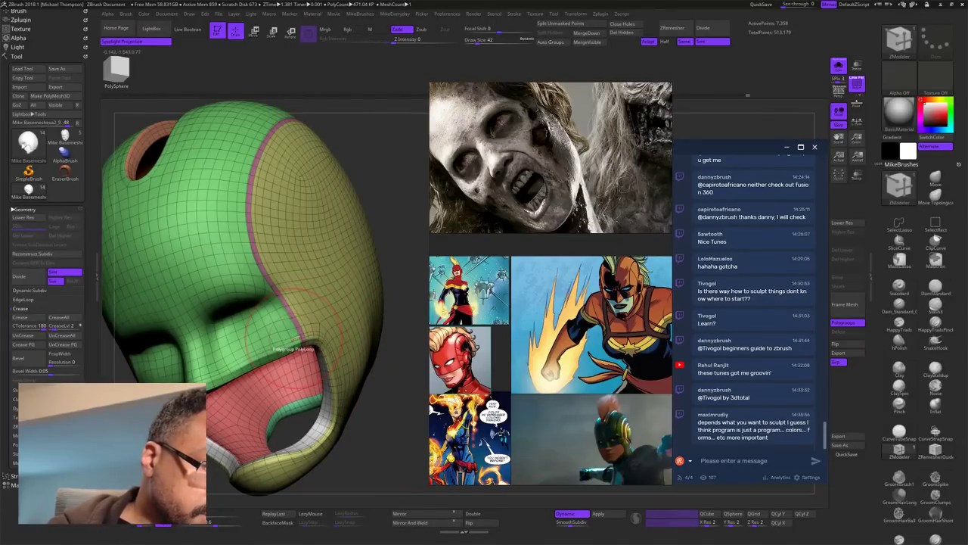
mouse_move(394, 431)
right_down()
mouse_move(314, 412)
mouse_move(371, 416)
right_up()
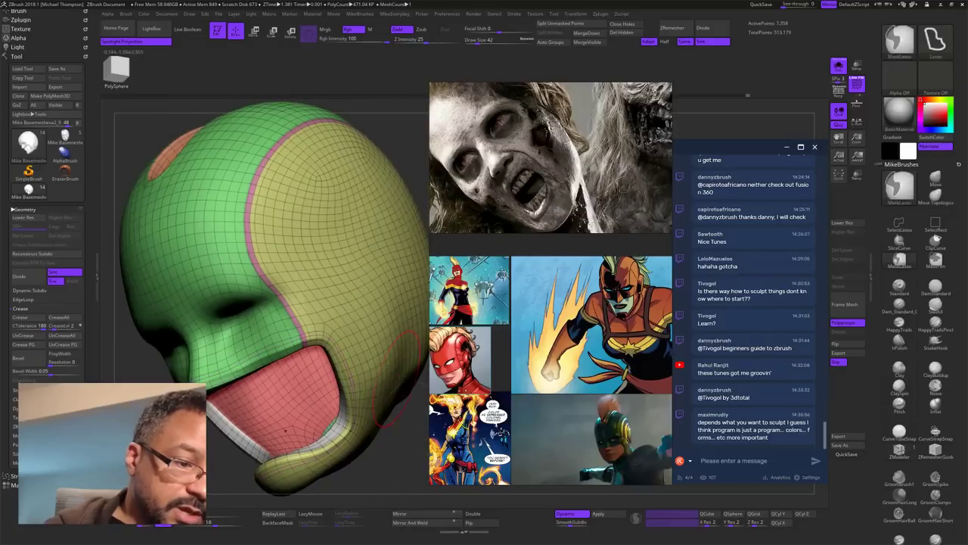
click(296, 342)
drag(416, 459, 371, 402)
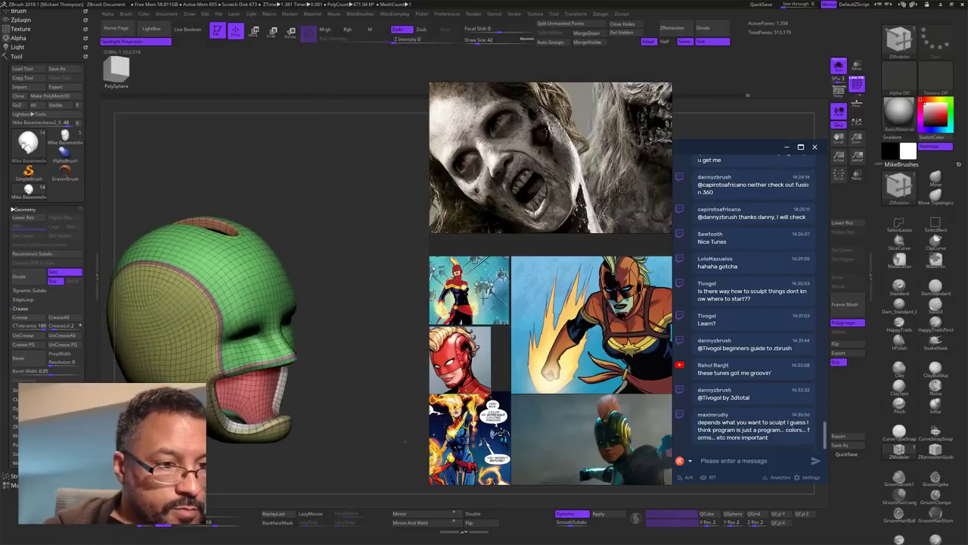
alt+drag(372, 326, 393, 469)
Step: Turn off dynamic subdivision and assign the polygon loop around the crown slot to the pink polygroup
drag(387, 365, 451, 364)
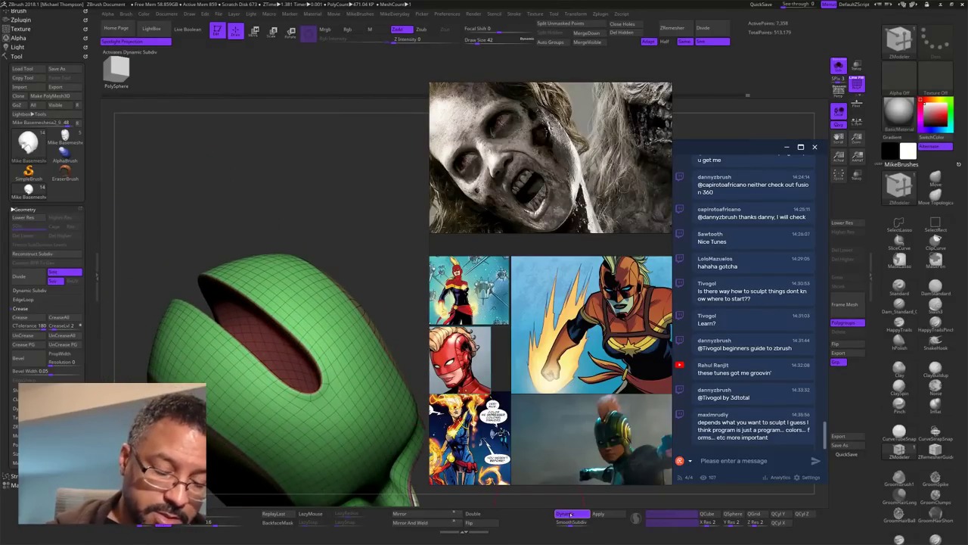
click(569, 513)
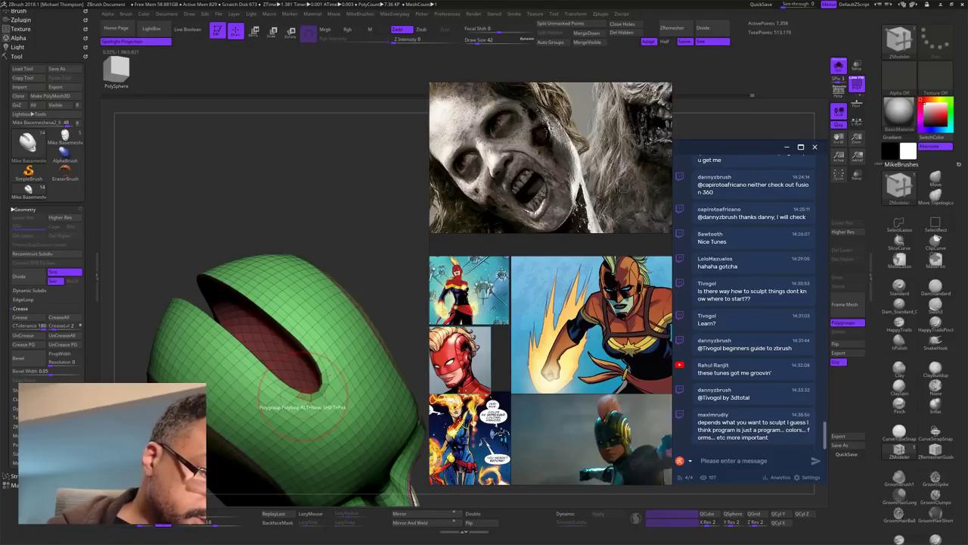
mouse_move(393, 277)
mouse_down()
mouse_move(389, 316)
mouse_move(420, 289)
mouse_move(387, 283)
mouse_up()
drag(406, 385, 454, 461)
alt+drag(325, 454, 254, 318)
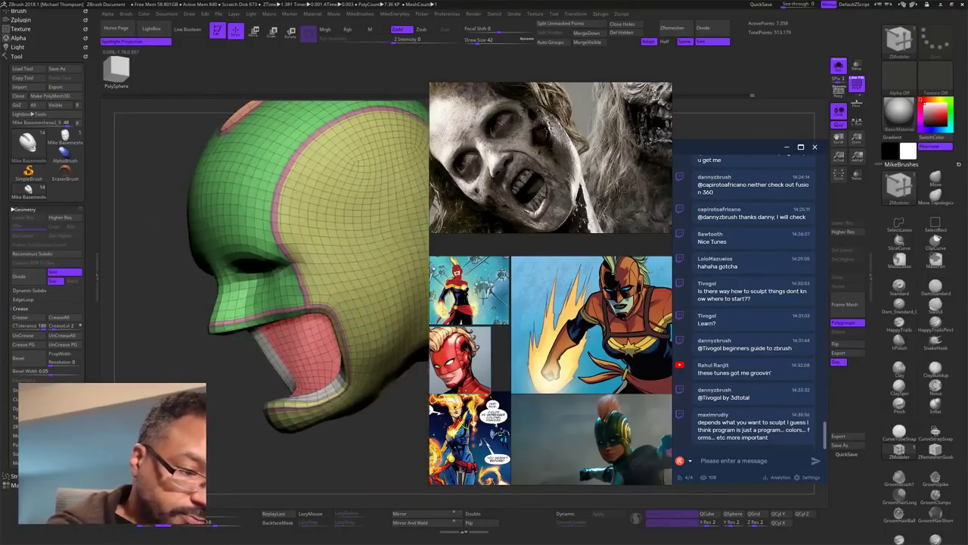
drag(376, 460, 391, 385)
mouse_move(406, 170)
mouse_down()
mouse_move(376, 162)
mouse_move(409, 183)
mouse_up()
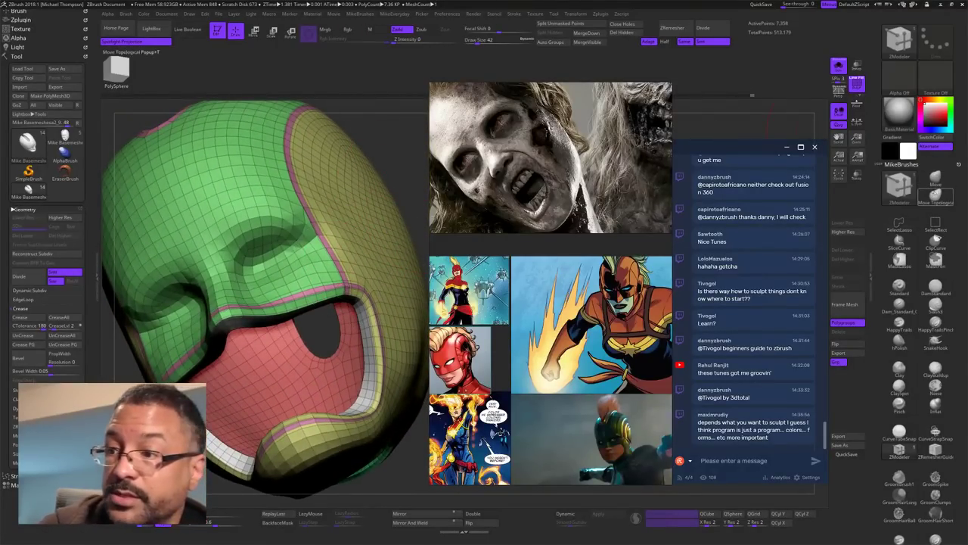
Step: Switch to the SelectLasso brush and hide the mask's yellow side panel polygroup
click(899, 225)
ctrl+shift+click(335, 251)
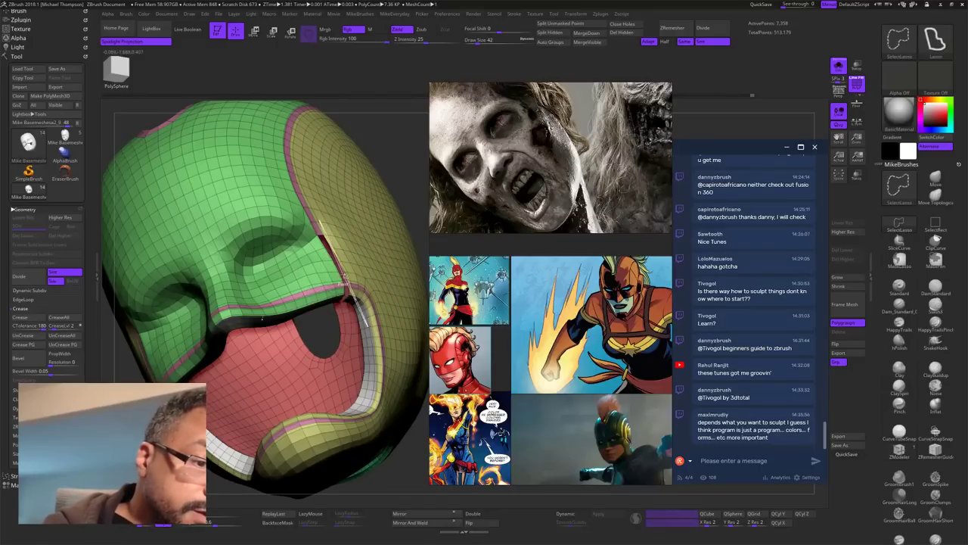
ctrl+shift+click(317, 229)
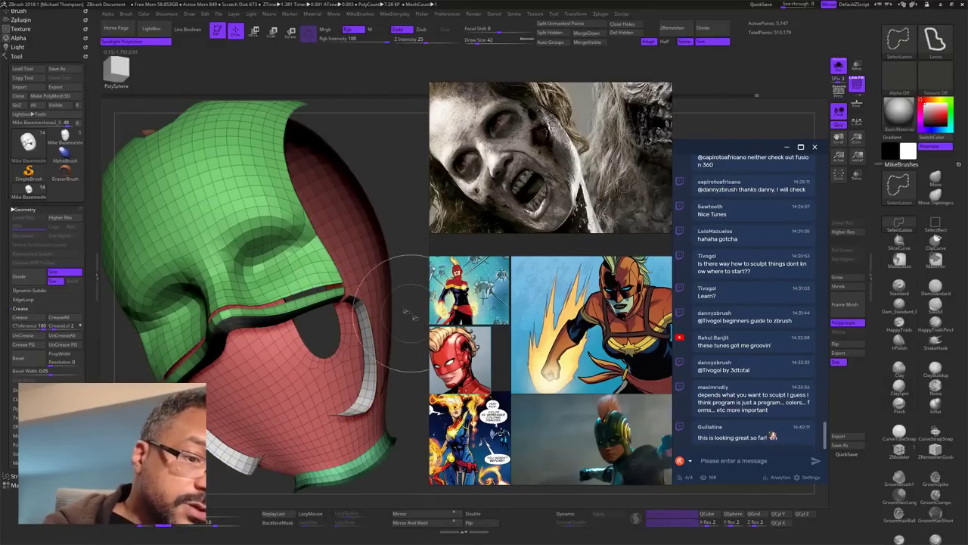
ctrl+shift+click(422, 330)
ctrl+shift+click(356, 275)
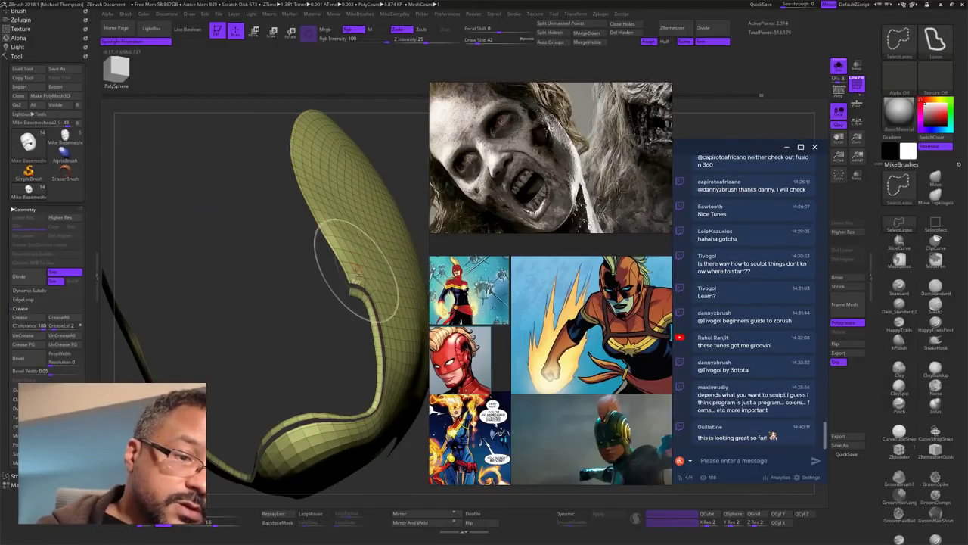
ctrl+shift+drag(407, 172, 389, 163)
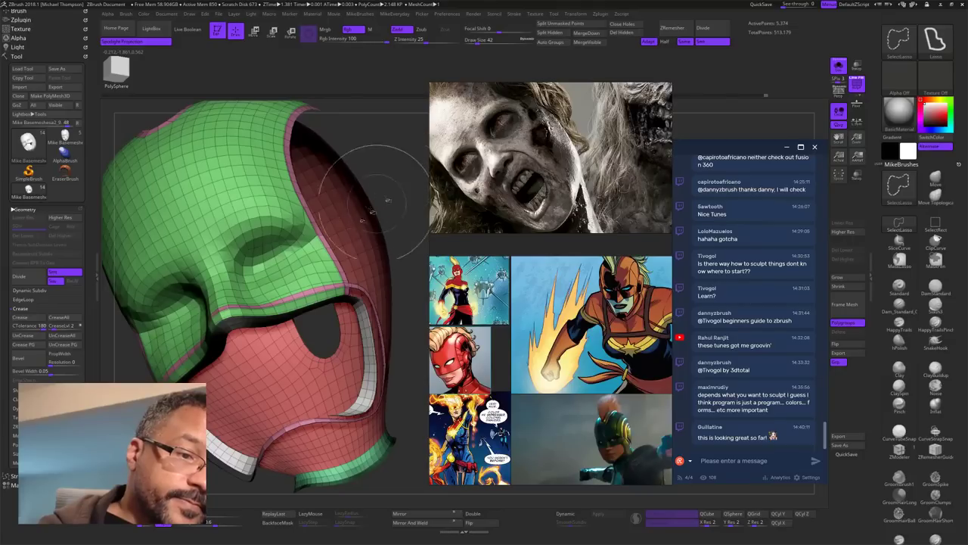
Step: Isolate the pink border loops by hiding the green face, red inner shell, white mouth rim, green neck rim and orange slot wall polygroups
ctrl+shift+click(329, 272)
ctrl+shift+click(353, 340)
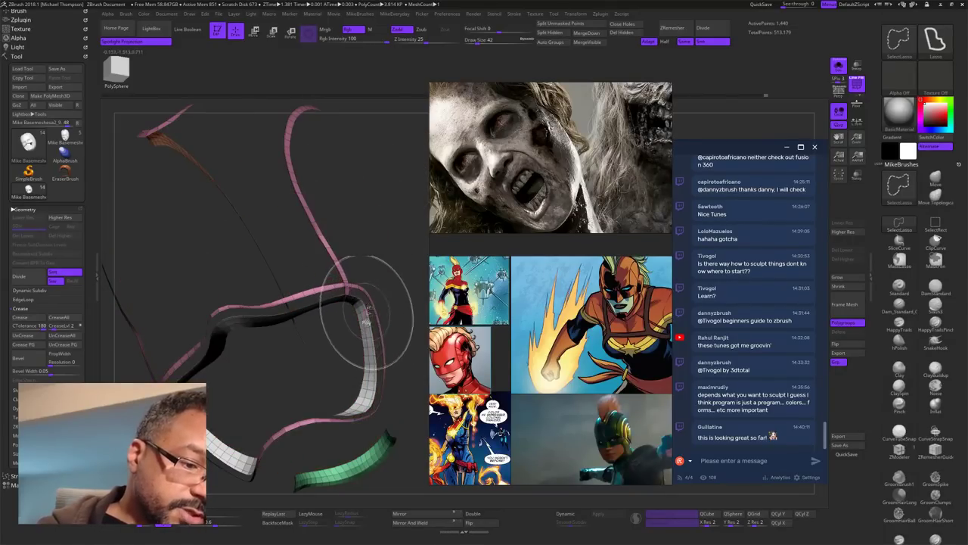
ctrl+shift+click(369, 384)
ctrl+shift+click(384, 447)
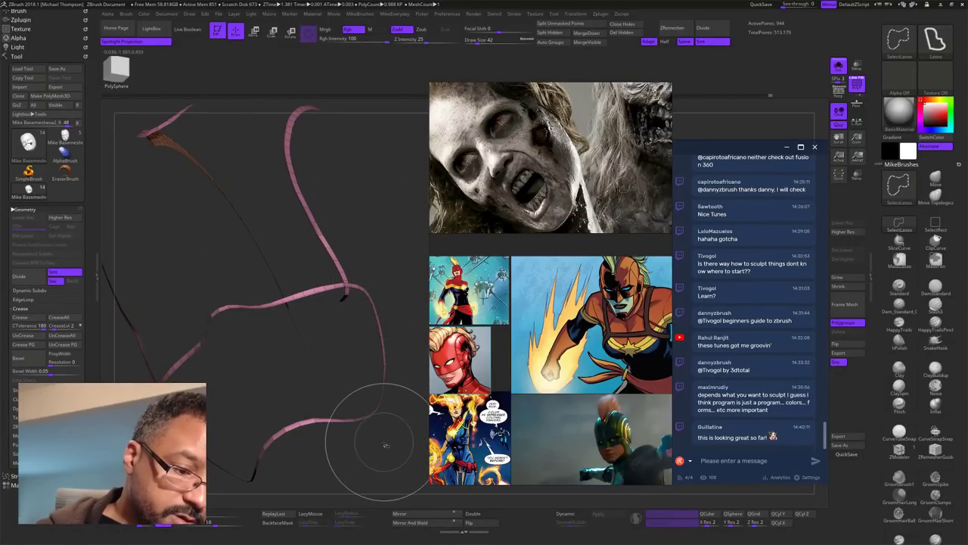
drag(409, 255, 383, 295)
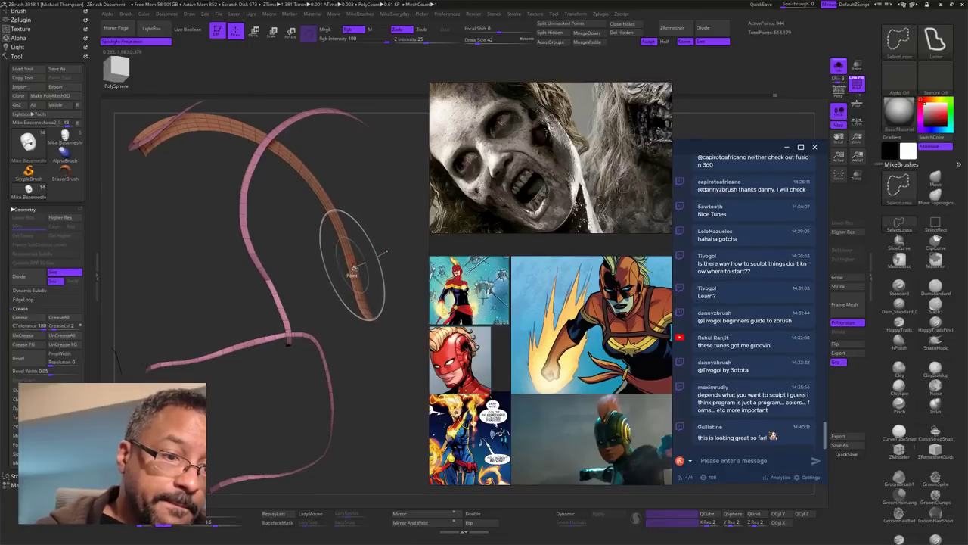
ctrl+shift+click(353, 271)
ctrl+shift+click(354, 270)
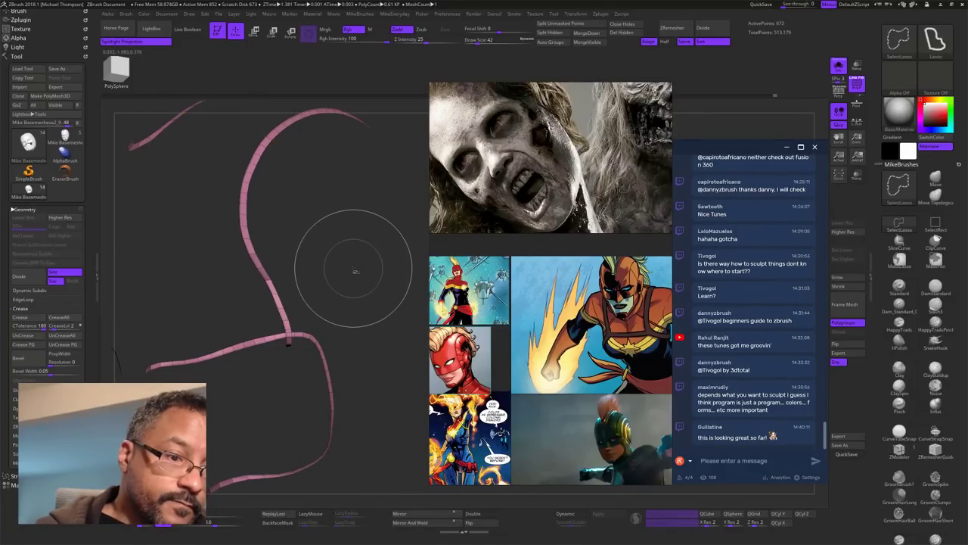
mouse_move(388, 366)
mouse_down()
mouse_move(383, 438)
mouse_move(234, 432)
mouse_move(242, 441)
mouse_move(381, 417)
mouse_move(423, 350)
mouse_move(335, 358)
mouse_move(325, 330)
mouse_move(408, 388)
mouse_move(388, 356)
mouse_move(413, 401)
mouse_move(349, 327)
mouse_move(316, 318)
mouse_move(286, 325)
mouse_move(363, 329)
mouse_move(342, 384)
mouse_move(414, 340)
mouse_move(356, 322)
mouse_move(377, 313)
mouse_move(355, 331)
mouse_move(419, 354)
mouse_up()
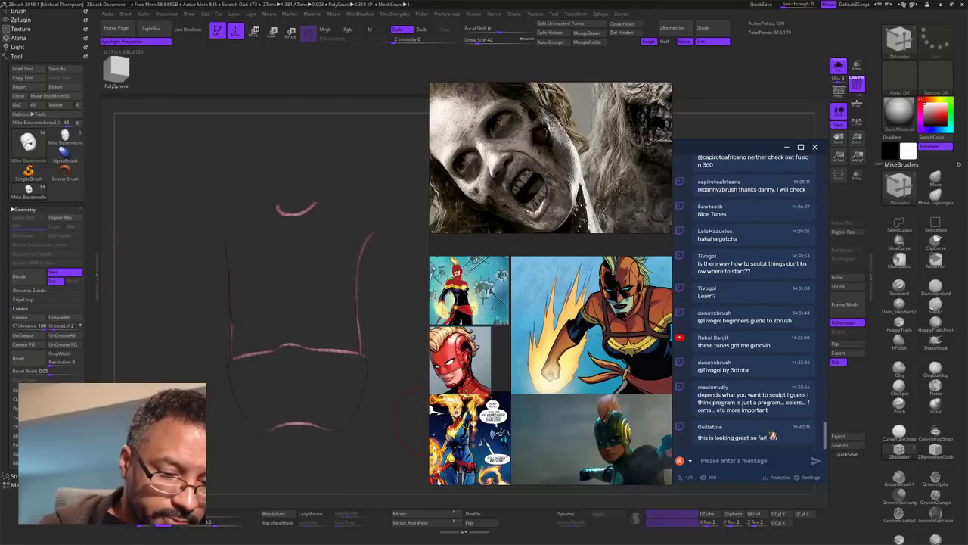
Step: Turn on double-sided display and hide the leftover short inner loop fragments so only the pink border loops remain
click(483, 515)
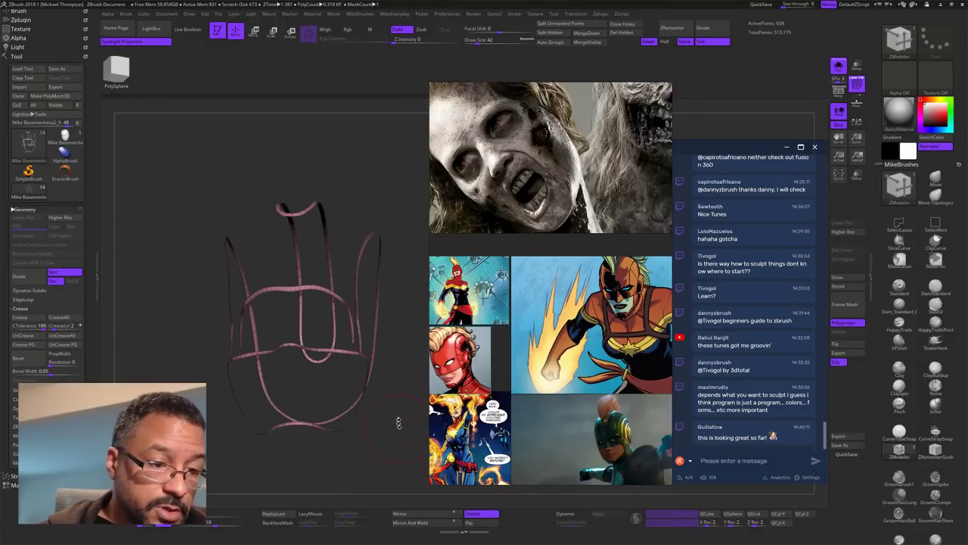
drag(412, 428, 371, 398)
key(ctrl+shift)
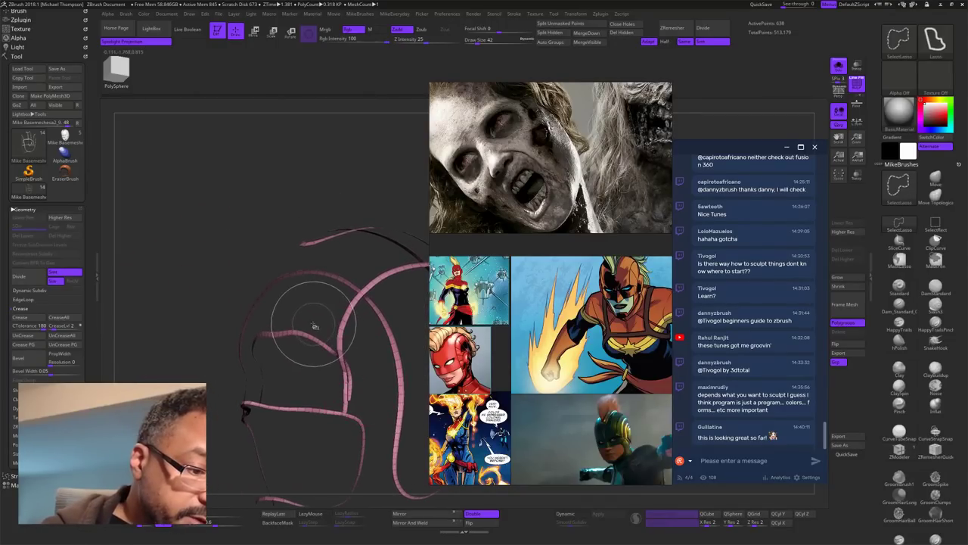
mouse_move(254, 376)
ctrl+alt+shift+mouse_down()
mouse_move(257, 320)
mouse_move(274, 314)
ctrl+alt+shift+mouse_up()
drag(380, 389, 374, 385)
key(ctrl+shift)
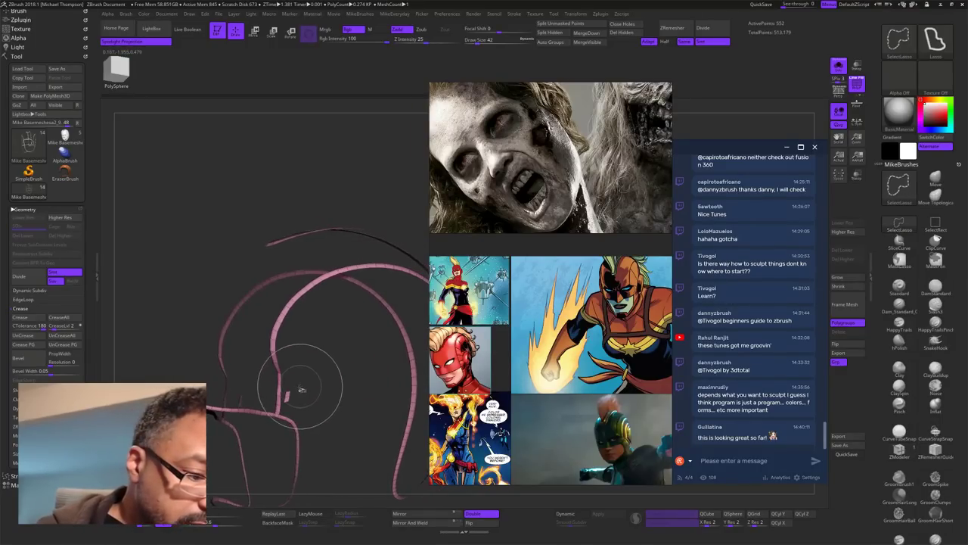
ctrl+alt+shift+drag(285, 386, 287, 390)
Step: Assign the isolated border loops to one new blue polygroup and show the whole mask again
mouse_move(341, 378)
alt+mouse_down()
mouse_move(408, 370)
mouse_move(453, 333)
mouse_move(366, 273)
alt+mouse_up()
drag(317, 401, 400, 409)
key(ctrl)
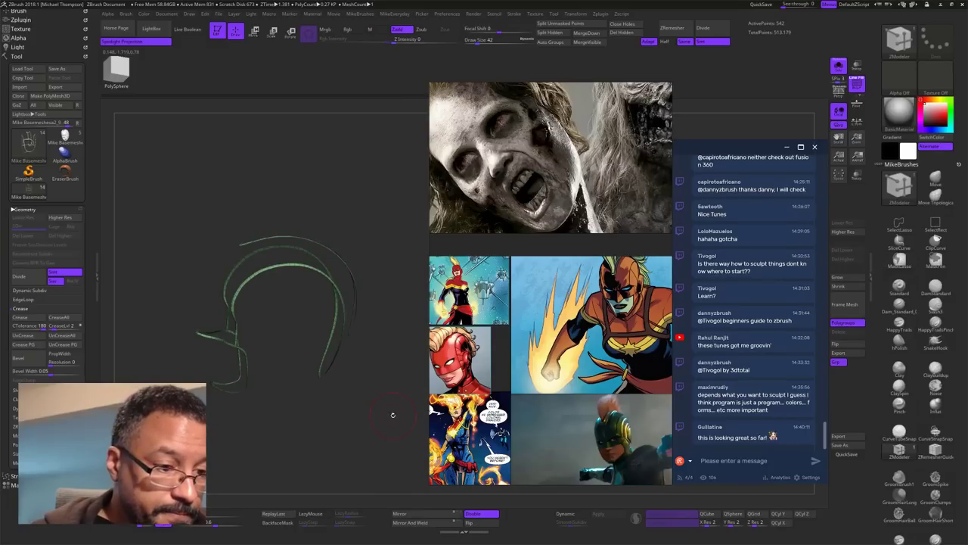
key(ctrl+shift)
ctrl+shift+click(396, 415)
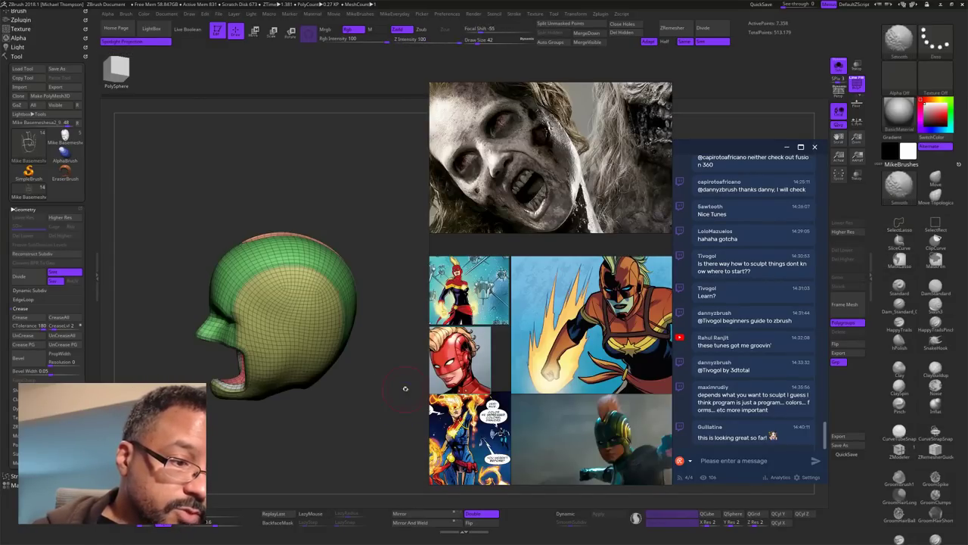
key(ctrl+z)
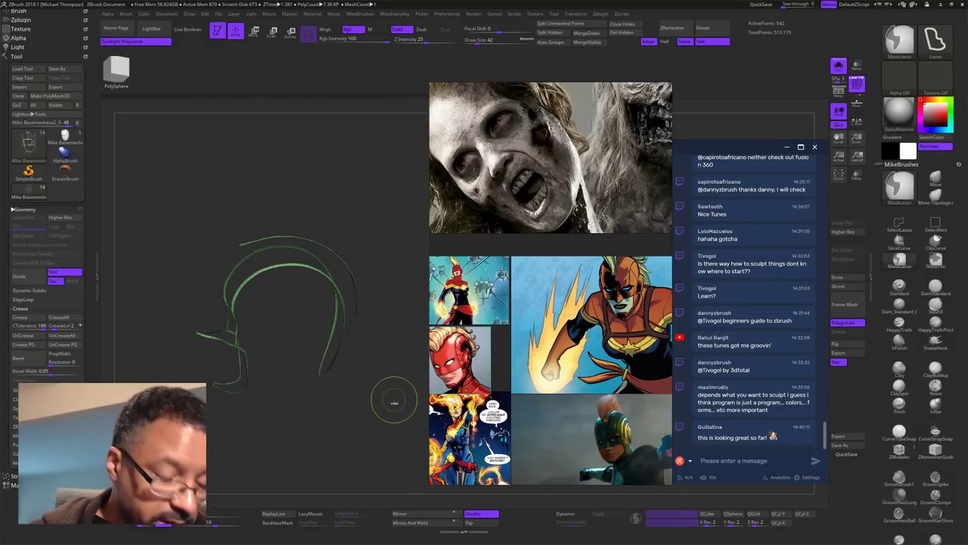
ctrl+shift+click(394, 402)
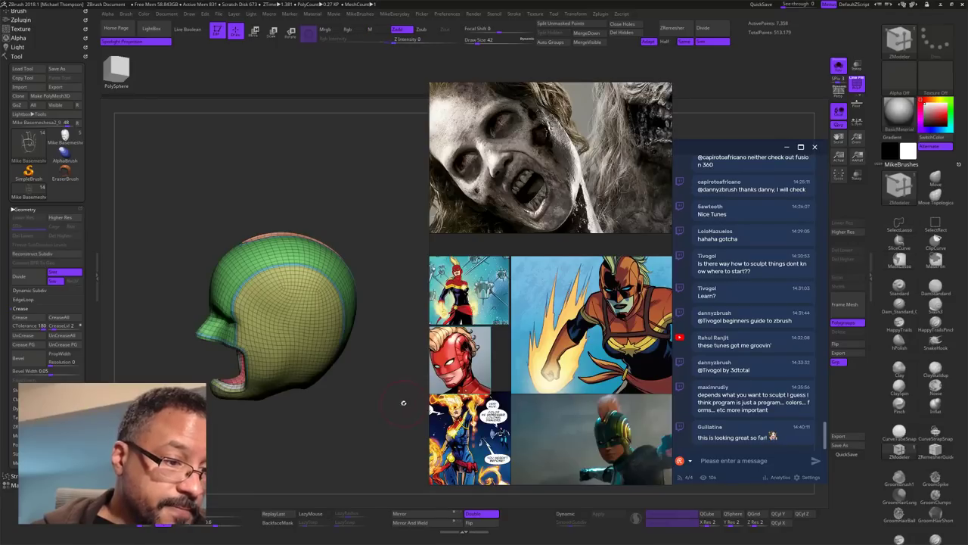
Step: Examine the blue seam loops around the mask's side panels, mouth opening and crown slot
mouse_move(401, 402)
mouse_down()
mouse_move(409, 404)
mouse_move(392, 440)
mouse_move(385, 412)
mouse_move(398, 421)
mouse_move(387, 461)
mouse_up()
drag(387, 461, 390, 463)
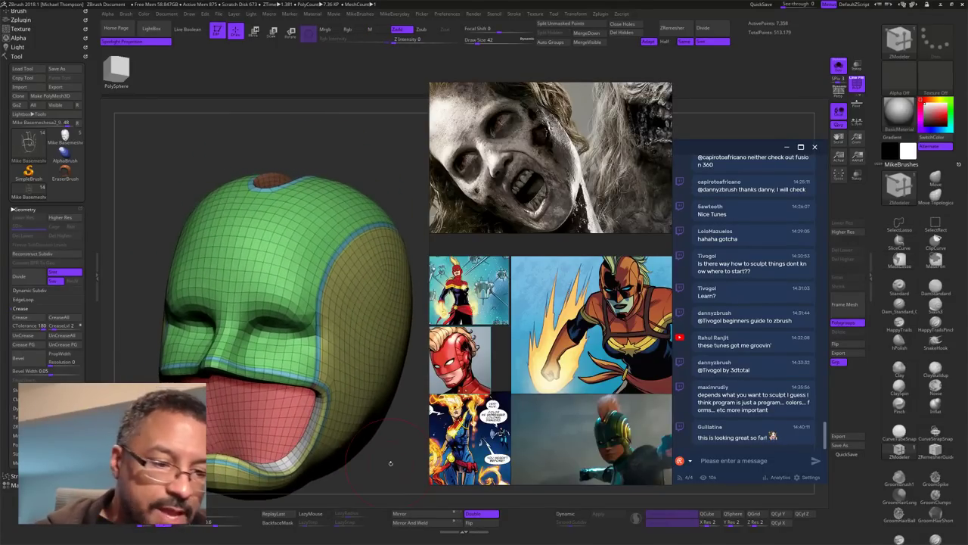
mouse_move(394, 233)
mouse_down()
mouse_move(372, 222)
mouse_move(380, 231)
mouse_up()
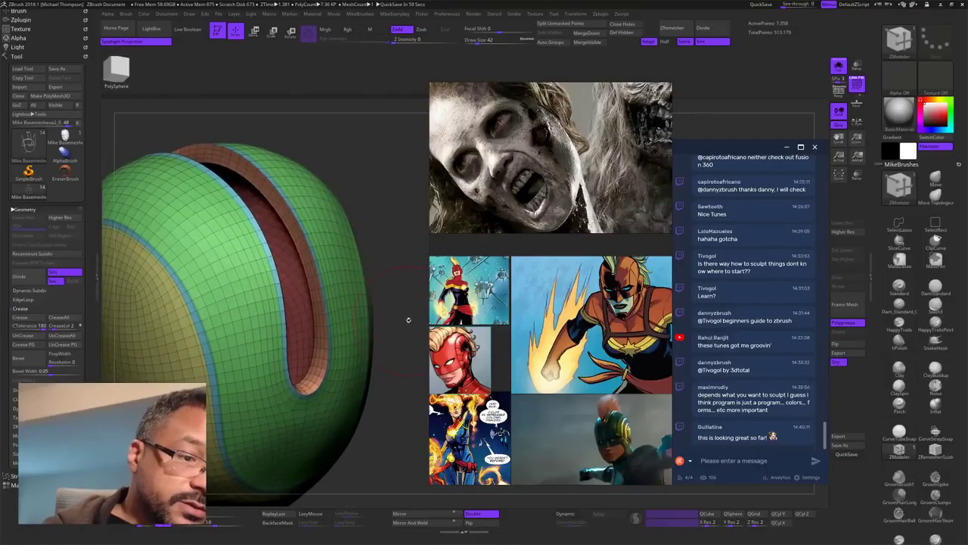
drag(408, 320, 372, 317)
alt+drag(399, 191, 378, 240)
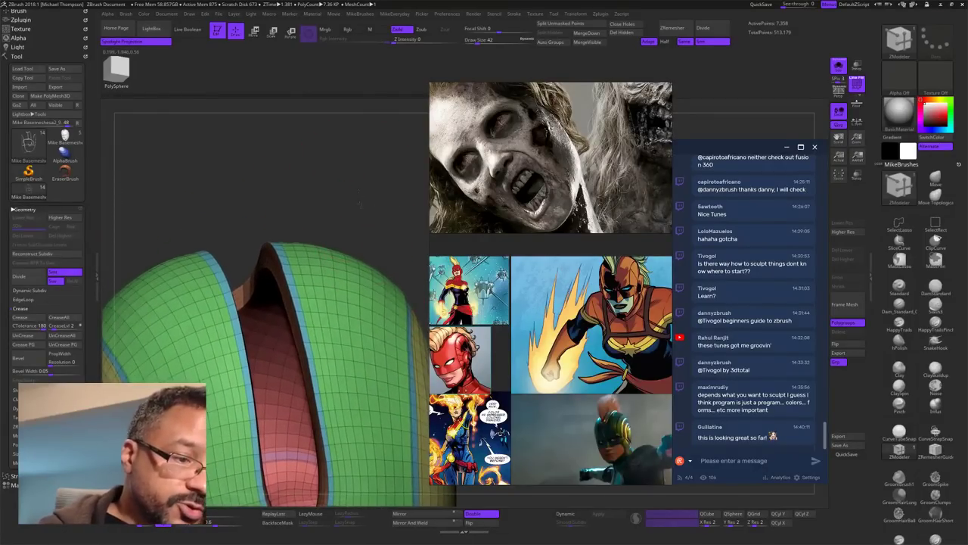
mouse_move(360, 203)
alt+mouse_down()
mouse_move(388, 276)
mouse_move(258, 293)
alt+mouse_up()
key(s)
mouse_move(391, 285)
mouse_down()
mouse_move(369, 283)
mouse_move(317, 246)
mouse_move(251, 165)
mouse_up()
drag(415, 245, 303, 274)
drag(385, 302, 428, 283)
drag(398, 249, 395, 242)
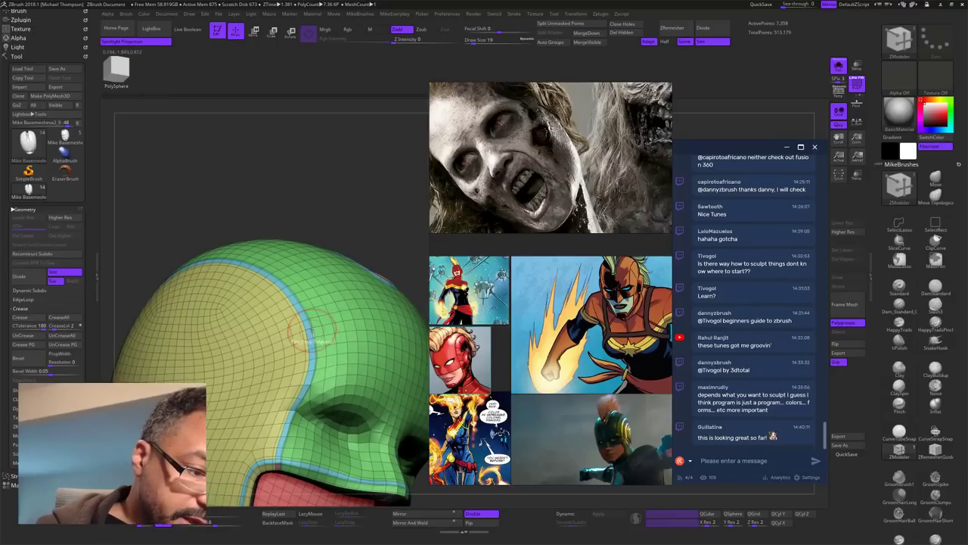
Step: Extrude the entire blue seam polygroup with the ZModeler polygon action Extrude and the Polygroup All target
drag(322, 284, 325, 243)
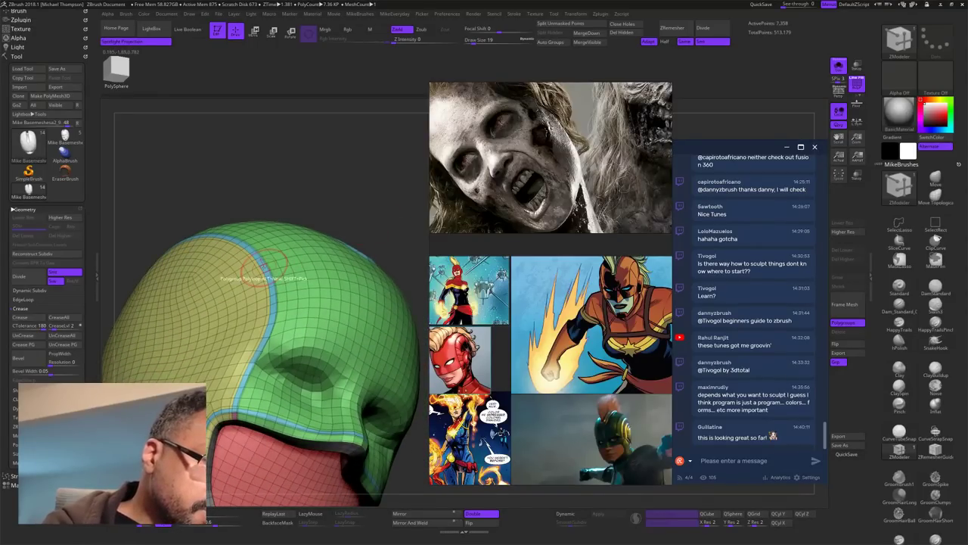
key(space)
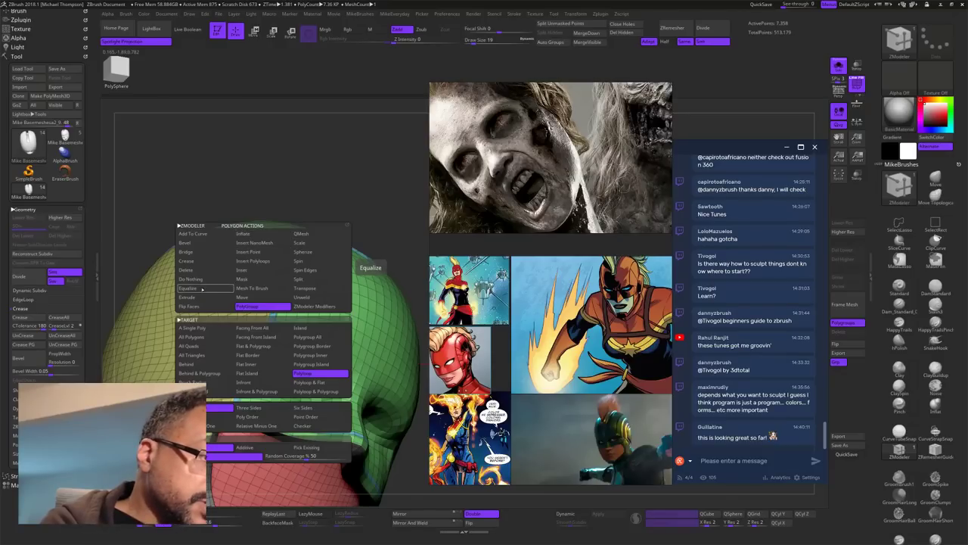
click(202, 297)
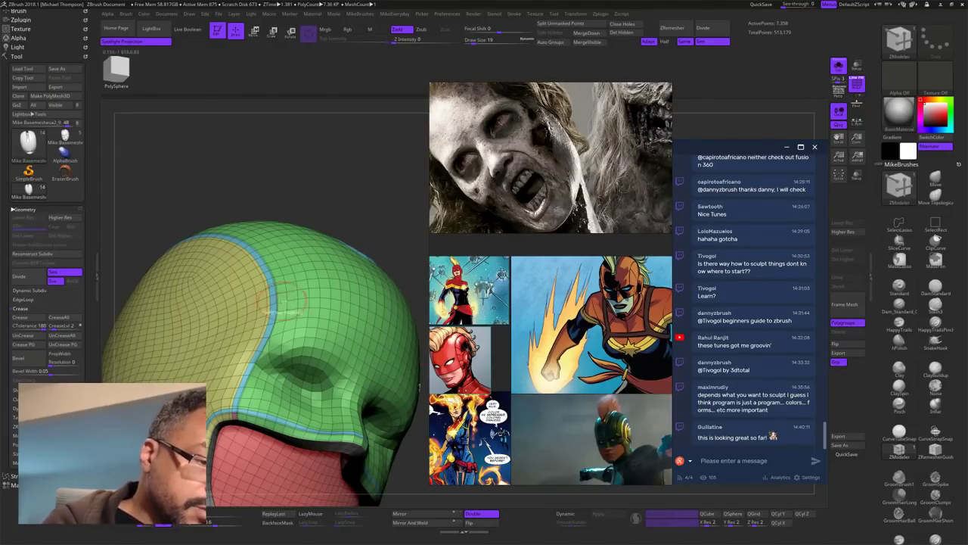
key(space)
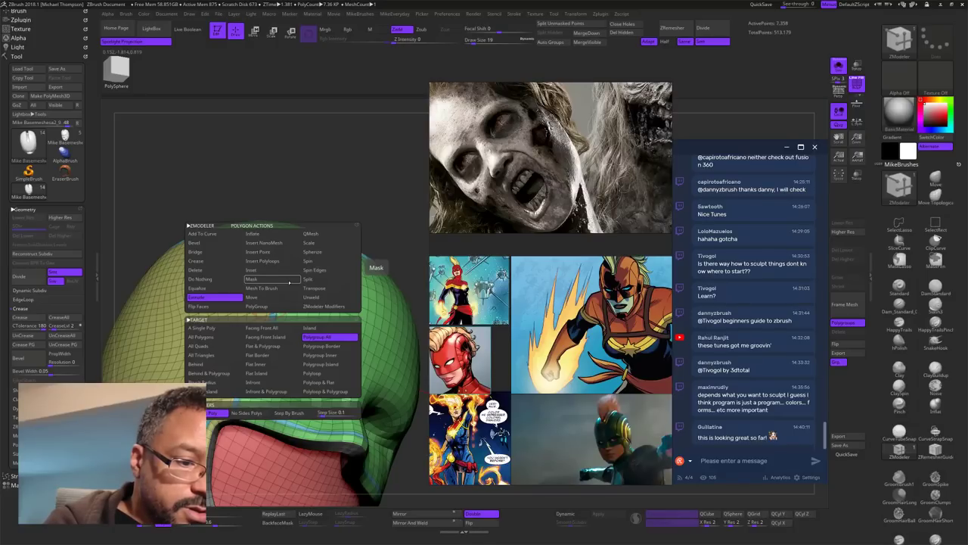
right_drag(318, 230, 287, 248)
click(286, 242)
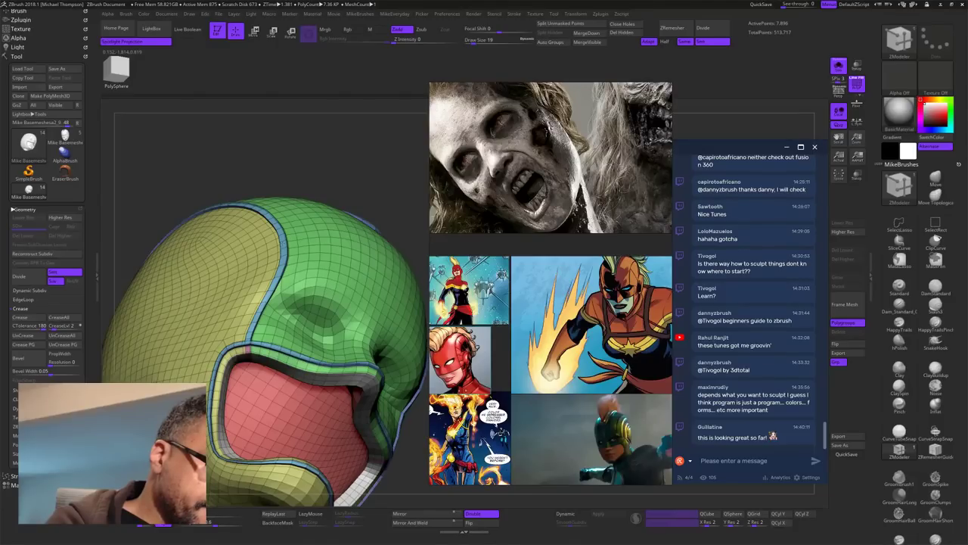
Step: Preview the extruded seams around the mask with the polyframe hidden and dynamic subdivision turned on
drag(387, 142, 307, 121)
drag(408, 333, 420, 356)
drag(421, 356, 401, 386)
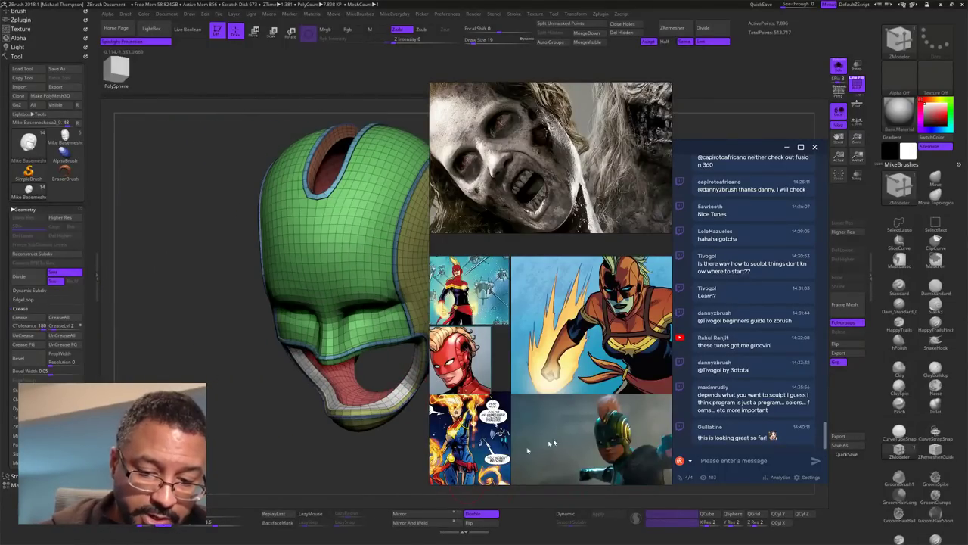
click(572, 514)
drag(415, 469, 463, 454)
key(space)
click(408, 487)
mouse_move(418, 420)
mouse_down()
mouse_move(427, 421)
mouse_move(382, 420)
mouse_move(429, 417)
mouse_move(416, 414)
mouse_move(397, 448)
mouse_move(411, 444)
mouse_up()
key(shift+d)
key(ctrl+z)
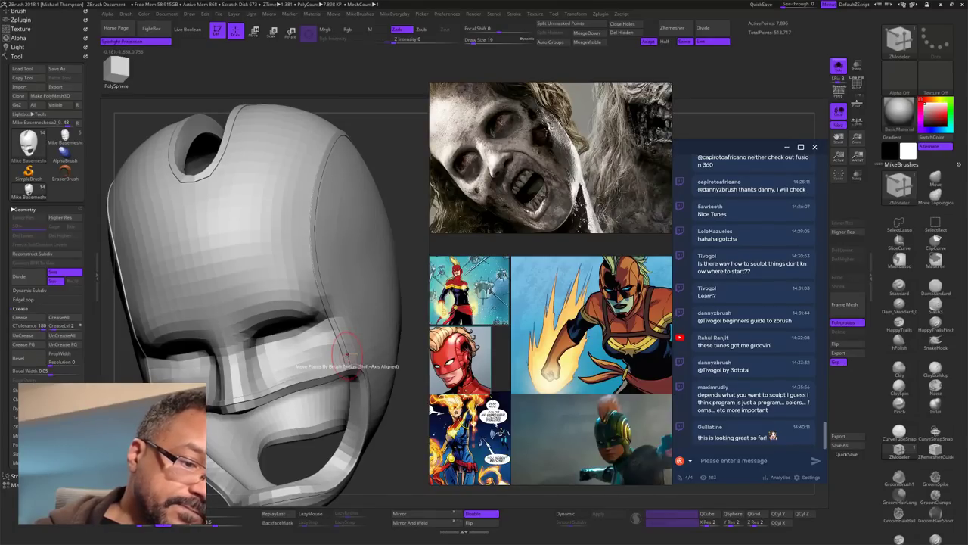
click(572, 514)
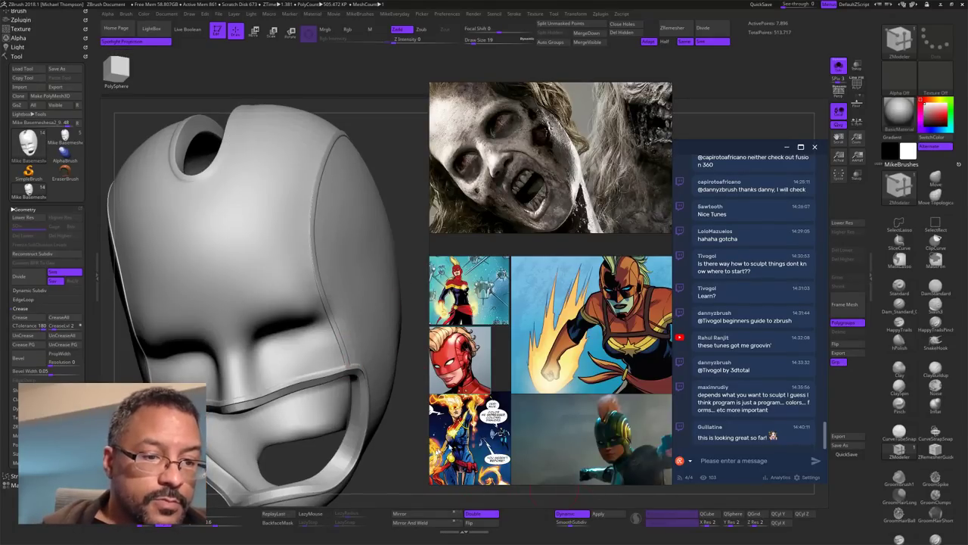
Step: Turn off Solo mode and examine the extruded mask seams on the full figure from the front and back
alt+drag(411, 461, 384, 403)
click(838, 67)
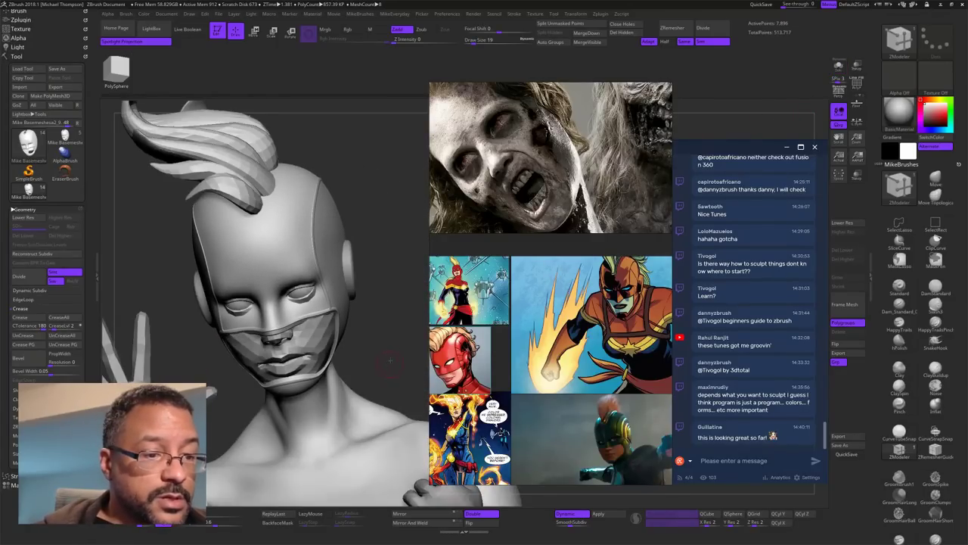
drag(390, 361, 415, 314)
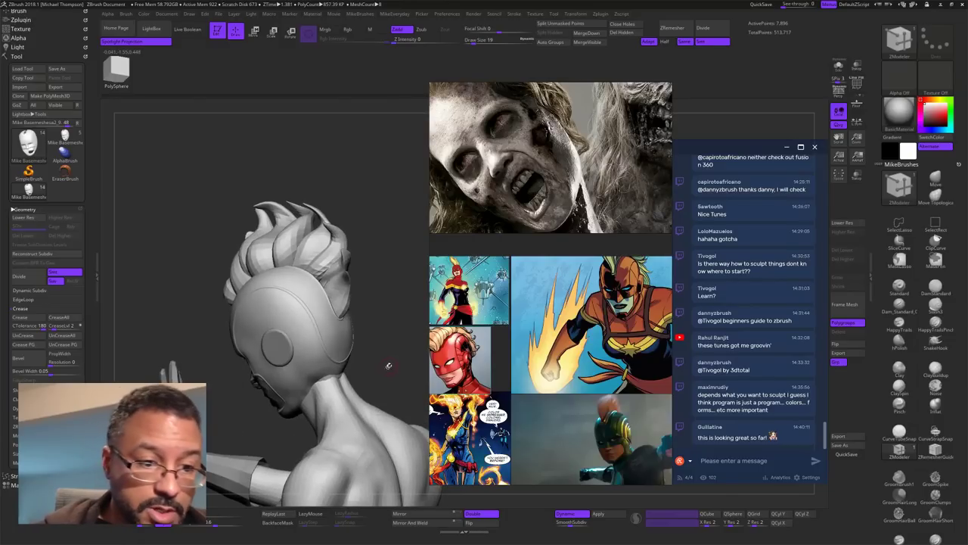
drag(388, 365, 404, 348)
Step: Undo the seam extrusion and display the mask's polyframe again
key(ctrl+z)
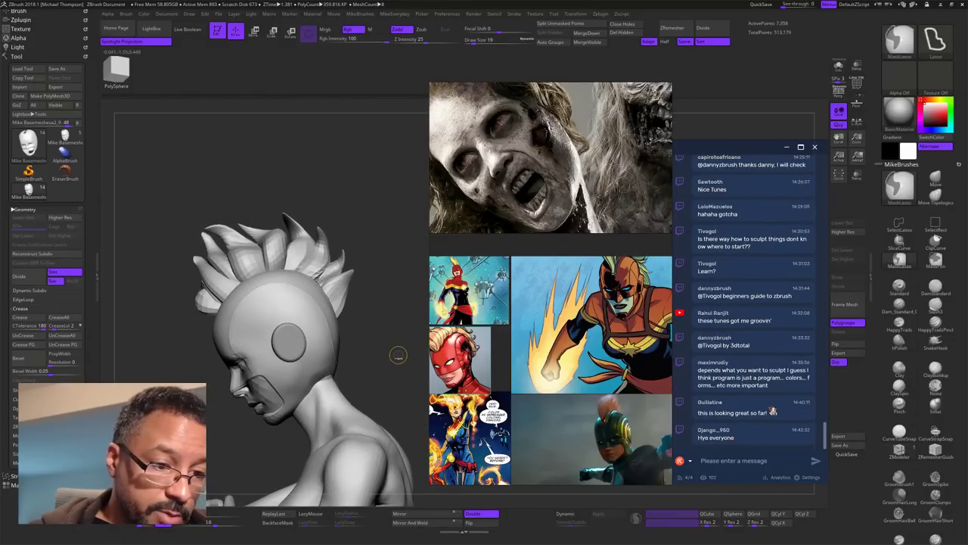
key(space)
click(406, 454)
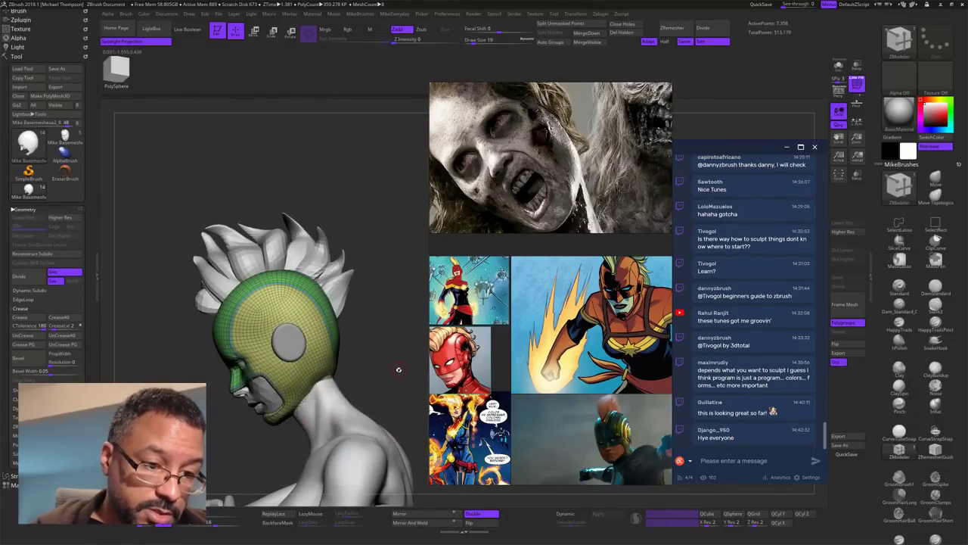
drag(402, 371, 401, 358)
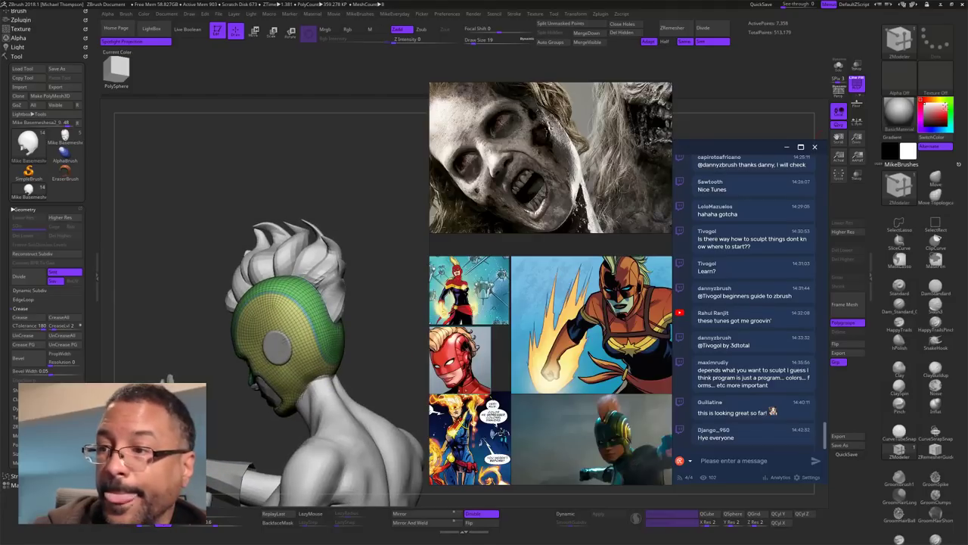
Step: Reshape the mask's side panel seam over the crown and back of the head using the Move brush at Draw Size 87
click(933, 178)
key(s)
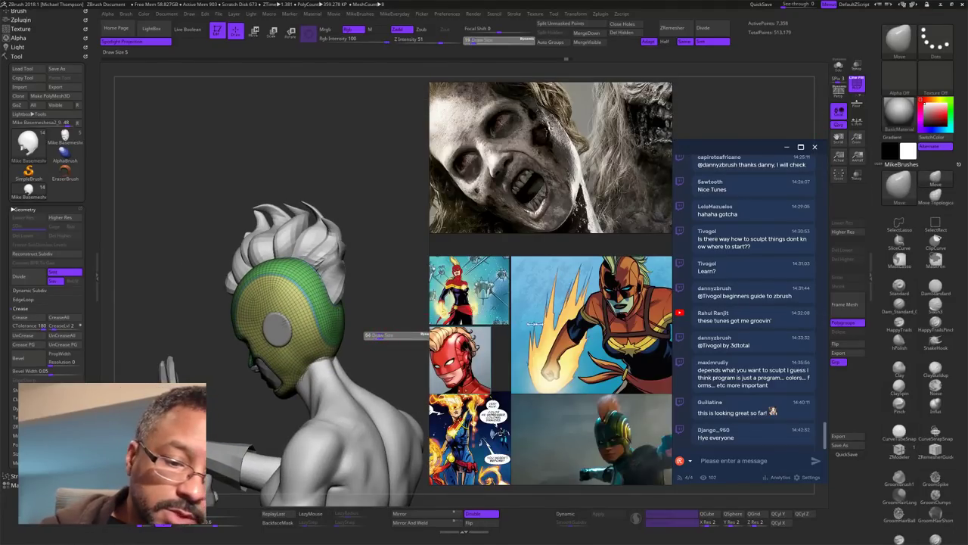
drag(380, 336, 312, 322)
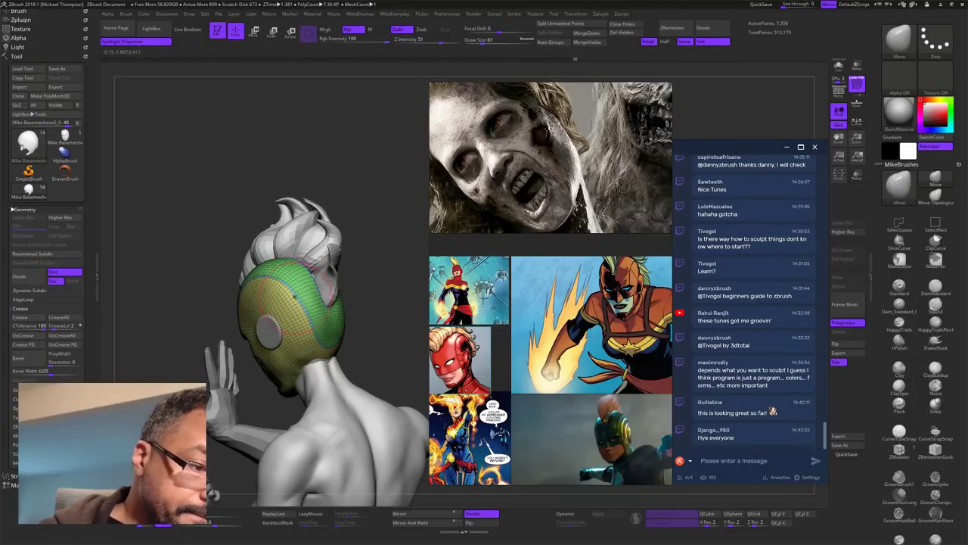
drag(385, 316, 437, 313)
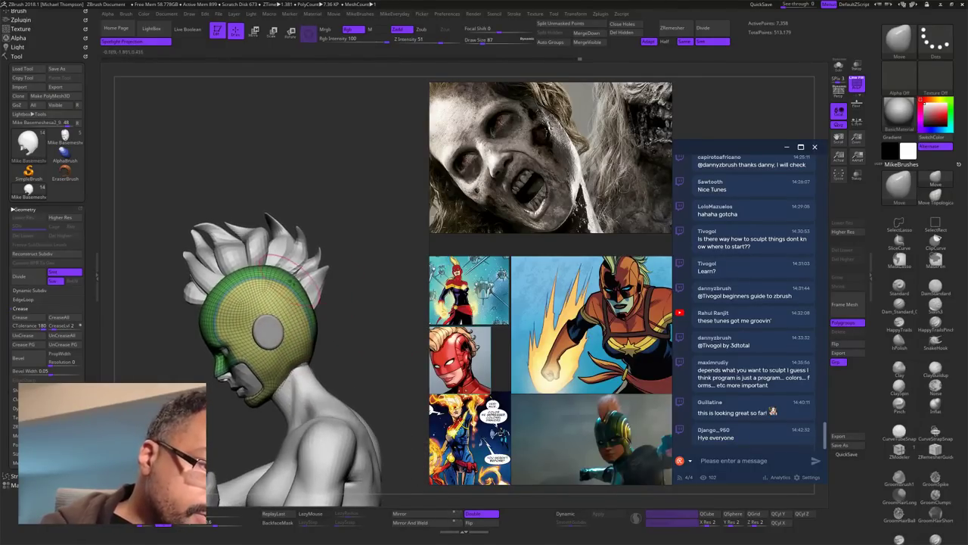
drag(418, 135, 318, 282)
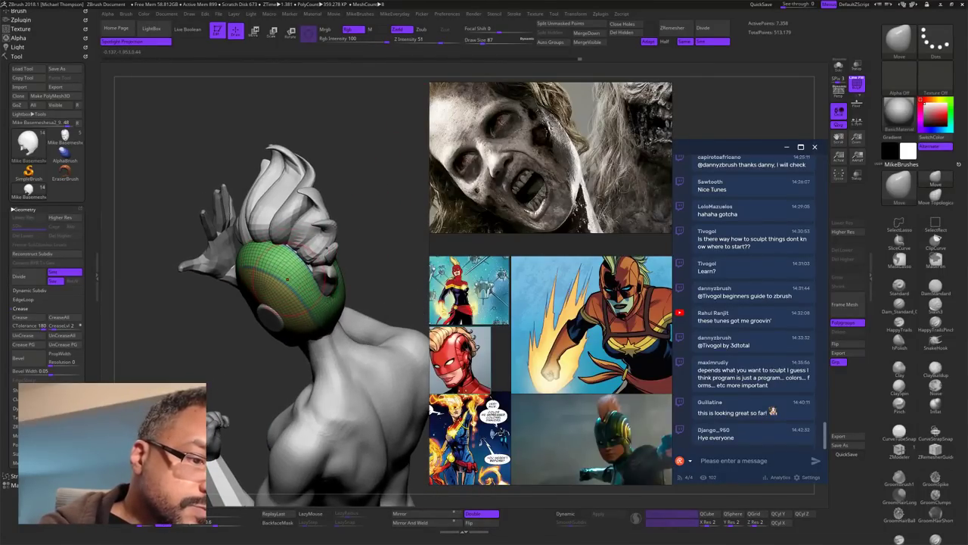
mouse_move(363, 236)
mouse_down()
mouse_move(394, 262)
mouse_move(373, 253)
mouse_move(378, 259)
mouse_up()
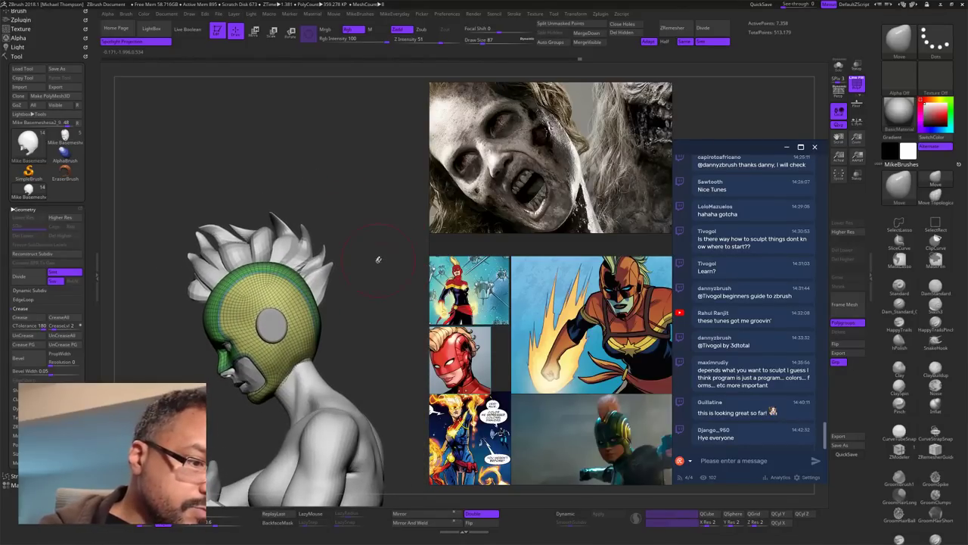
Step: Refine the seam contour from the upper head down to the face with the Move brush at Draw Sizes 54 and 40
key(s)
drag(317, 211, 312, 213)
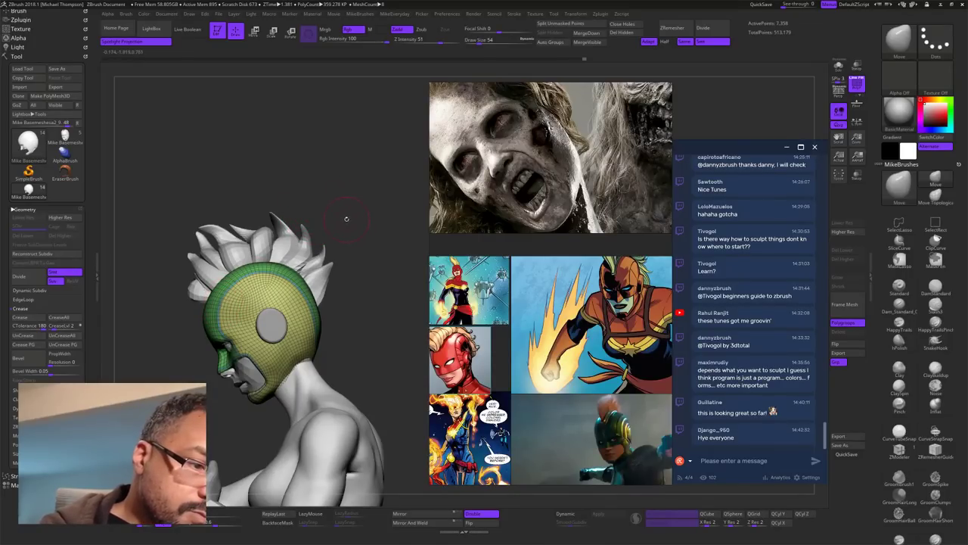
drag(321, 208, 345, 318)
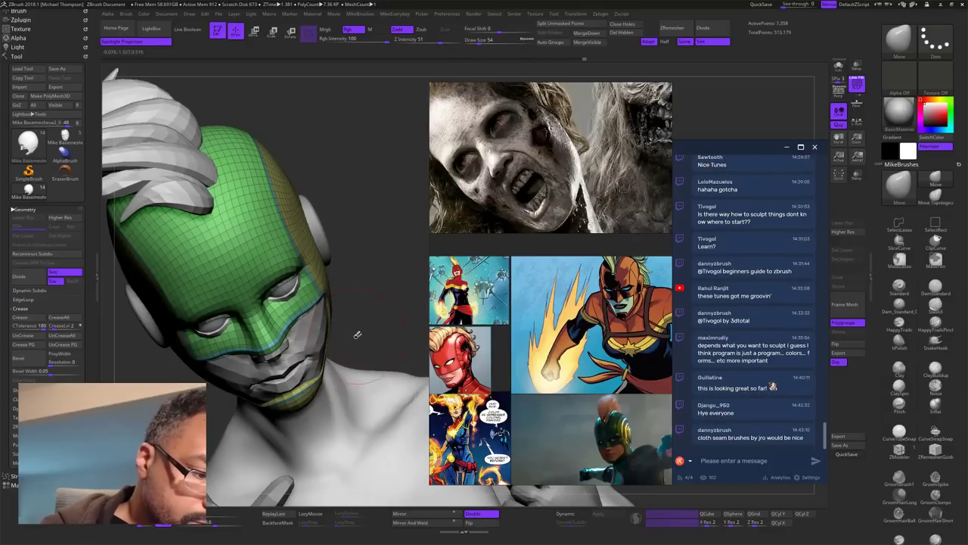
mouse_move(370, 322)
mouse_down()
mouse_move(430, 325)
mouse_move(306, 395)
mouse_up()
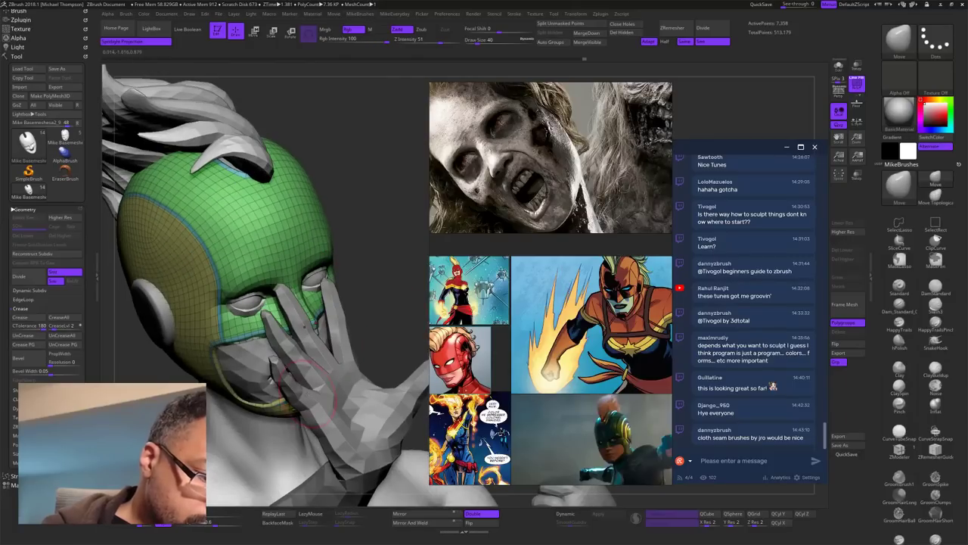
Step: Reduce the Move brush's Draw Size to 21 and fine-tune the seam around the eye and mouth opening
mouse_move(419, 269)
mouse_down()
mouse_move(409, 246)
mouse_move(446, 257)
mouse_move(387, 304)
mouse_move(385, 324)
mouse_move(413, 311)
mouse_move(351, 299)
mouse_up()
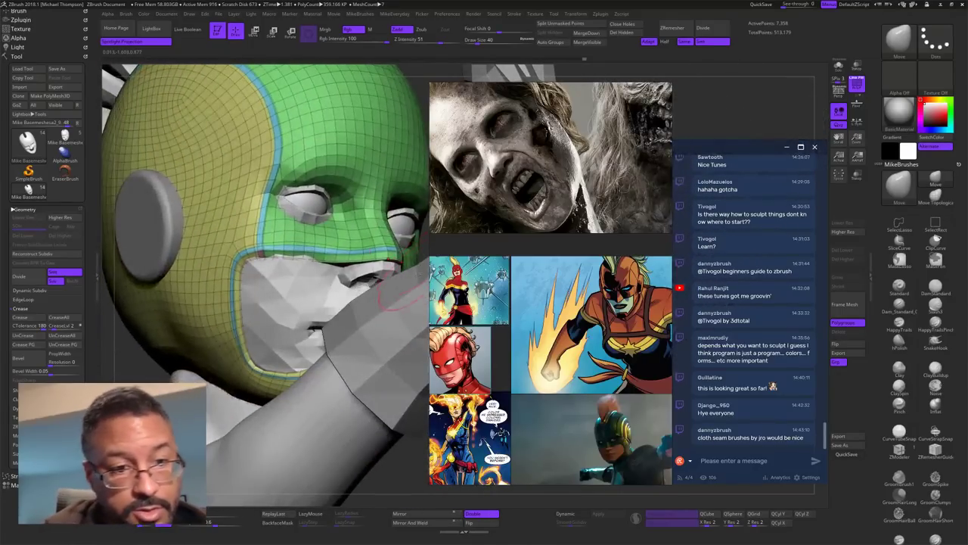
mouse_move(417, 457)
alt+mouse_down()
mouse_move(396, 458)
mouse_move(407, 465)
mouse_move(390, 409)
mouse_move(393, 421)
alt+mouse_up()
key(s)
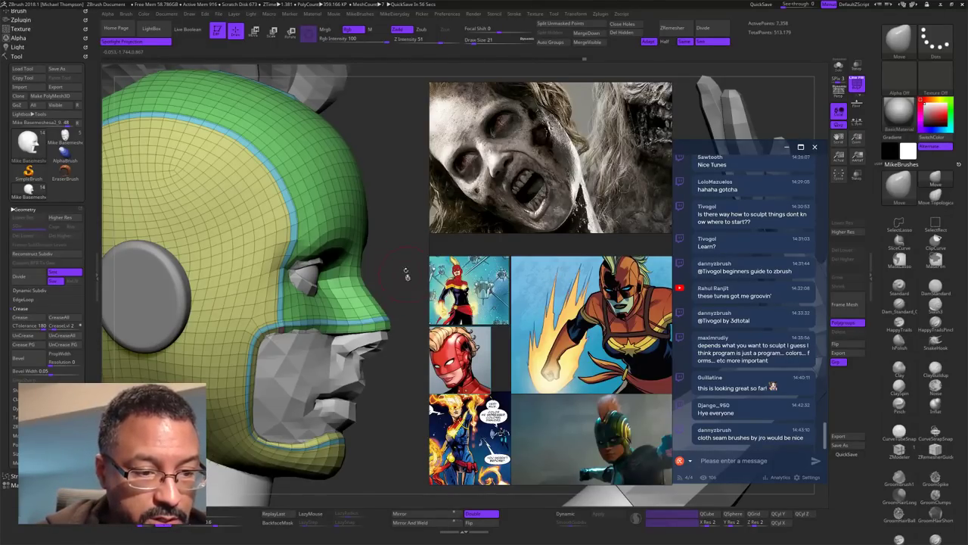
alt+drag(412, 282, 415, 288)
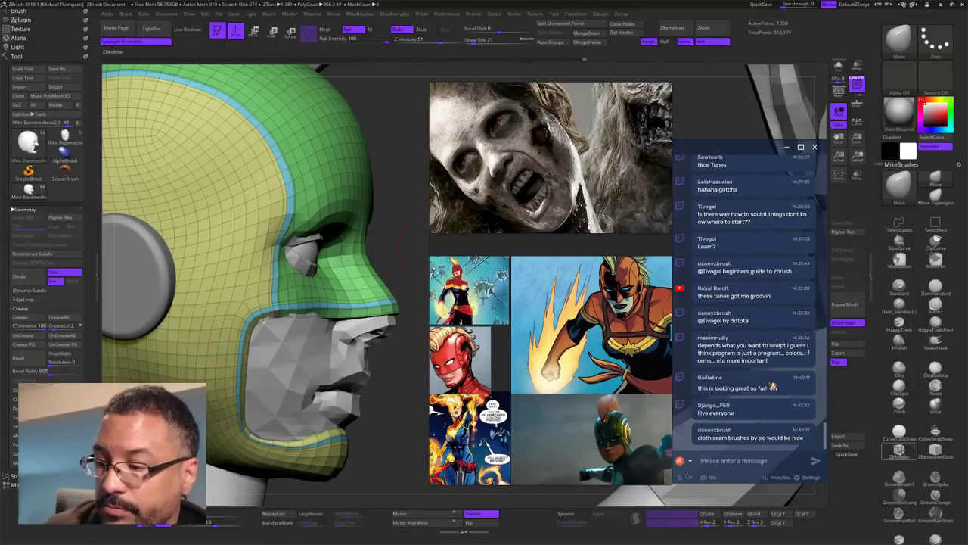
Step: Set ZModeler's edge action to Insert and delete the edge loop forming the blue seam strip between the mask's side and face panels
click(899, 452)
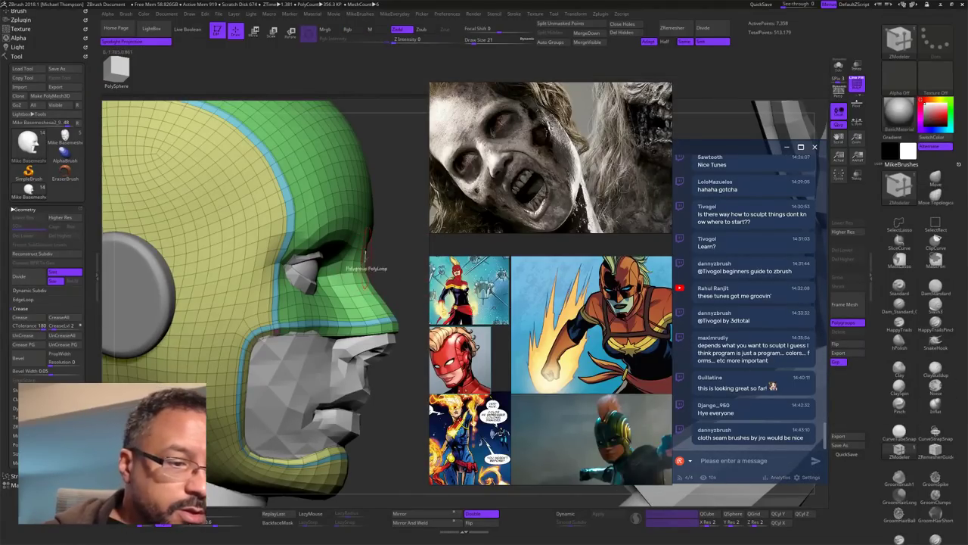
key(space)
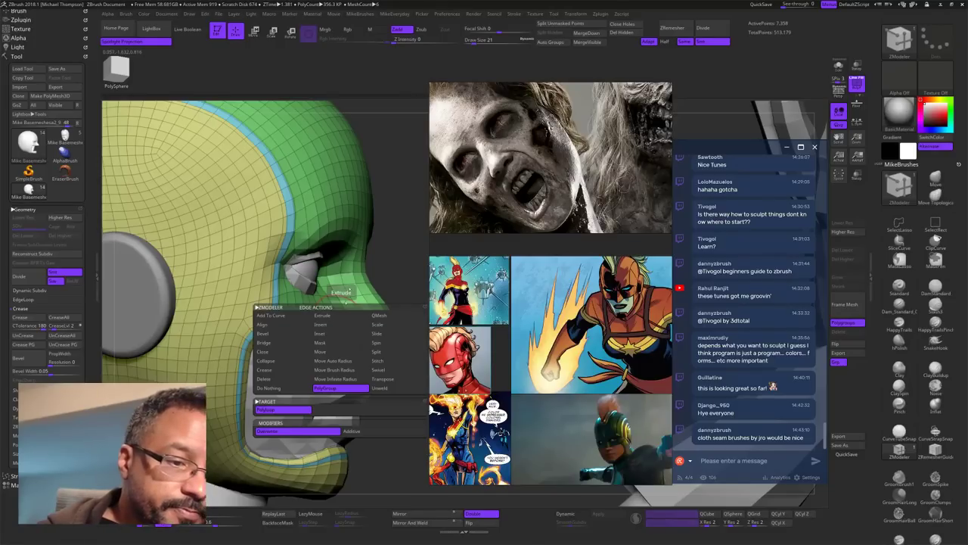
click(327, 324)
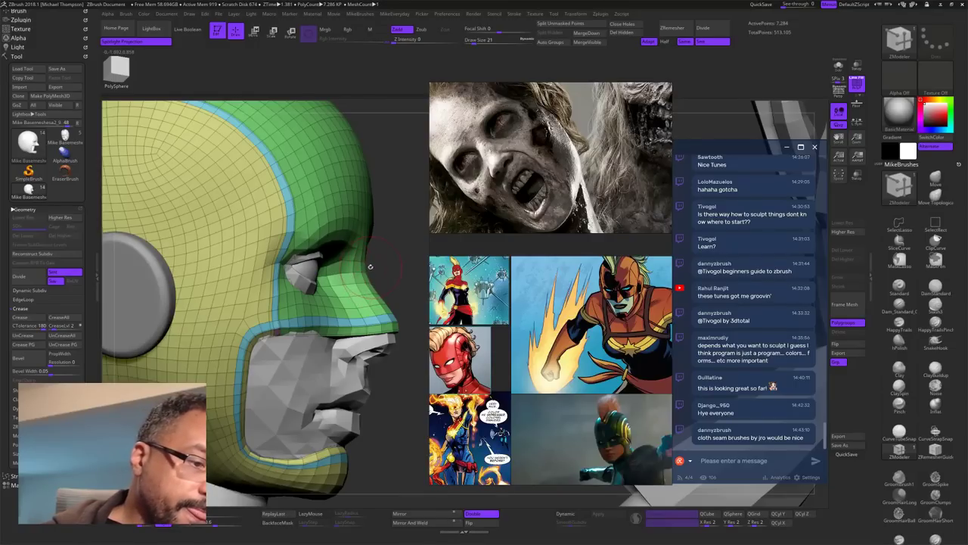
key(ctrl+z)
key(ctrl+z)
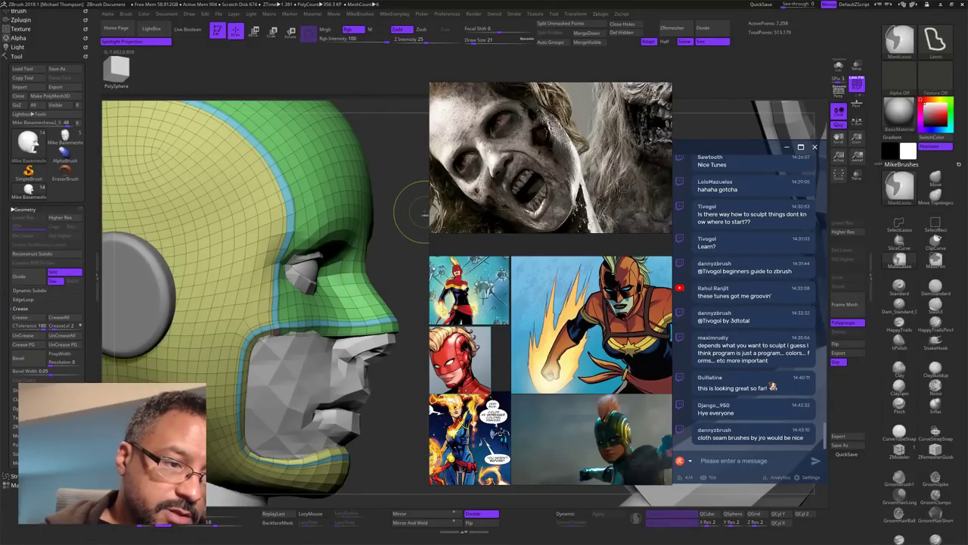
key(ctrl+shift)
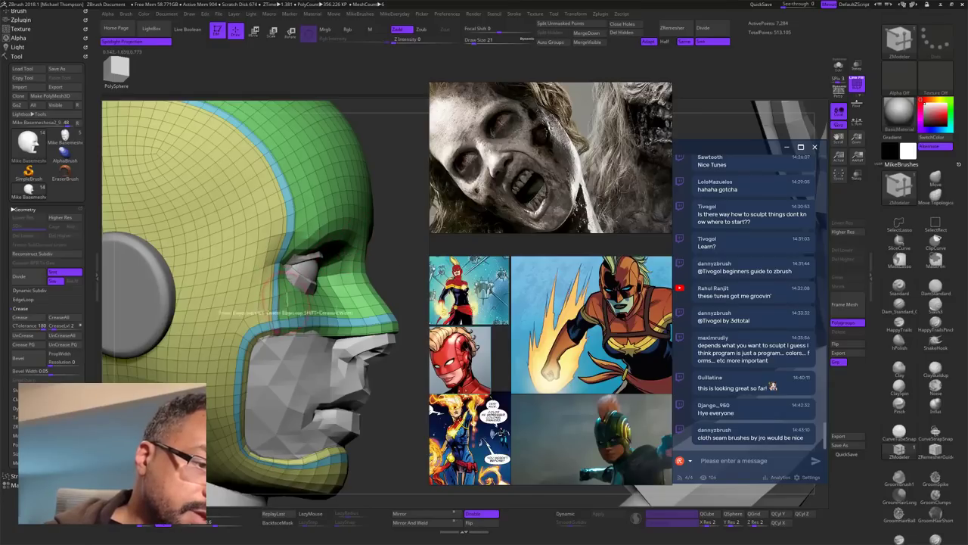
alt+click(272, 325)
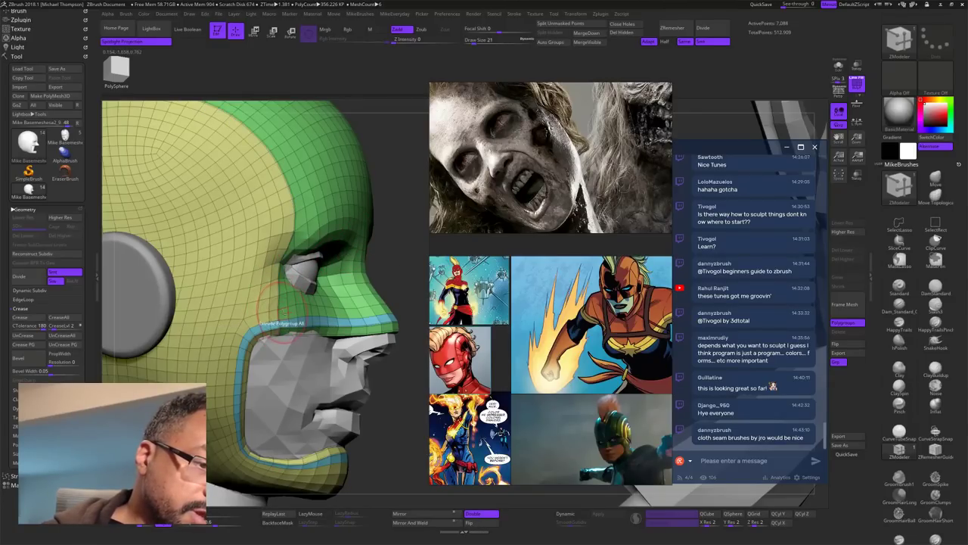
Step: Isolate the green face panel with its blue border strips and hide all other subtools with Solo
alt+drag(404, 417, 310, 393)
drag(446, 230, 435, 250)
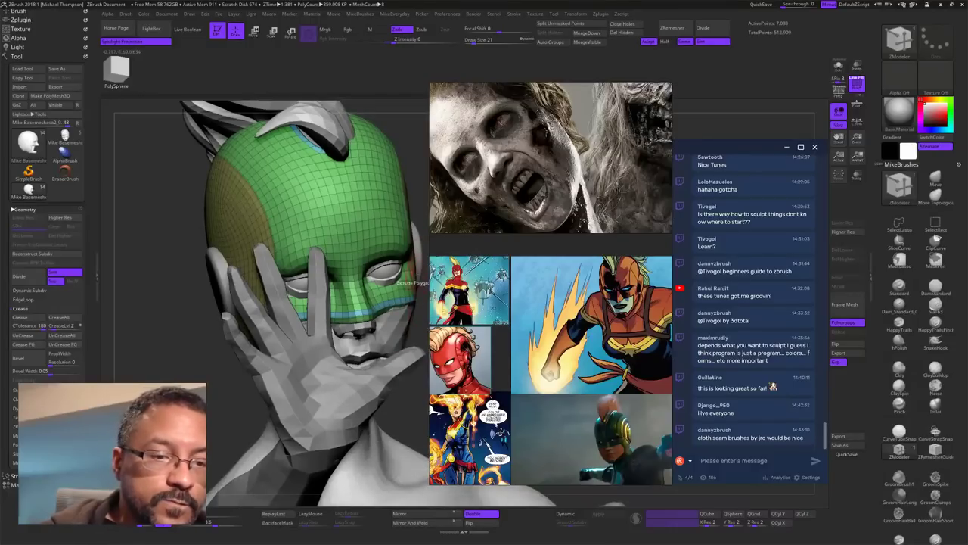
drag(424, 327, 433, 297)
ctrl+shift+click(275, 284)
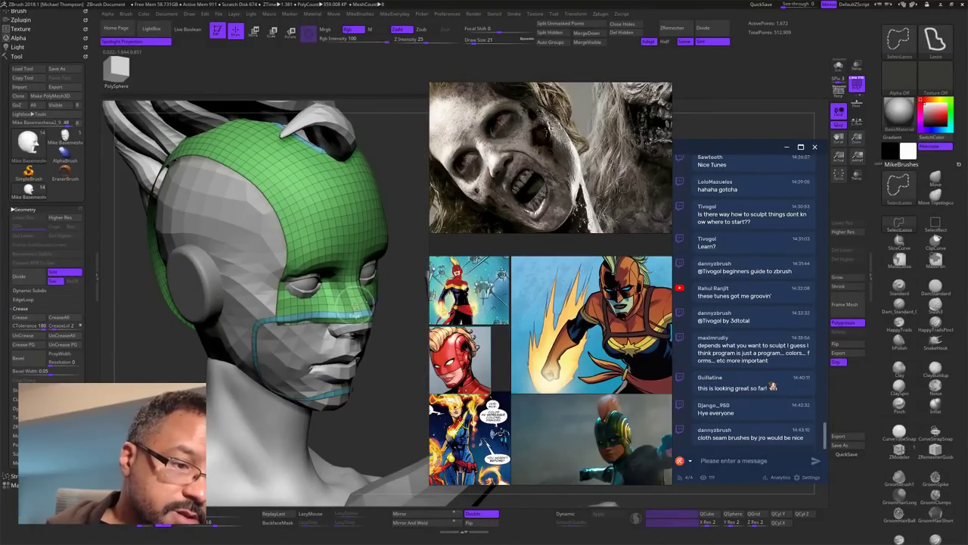
click(838, 66)
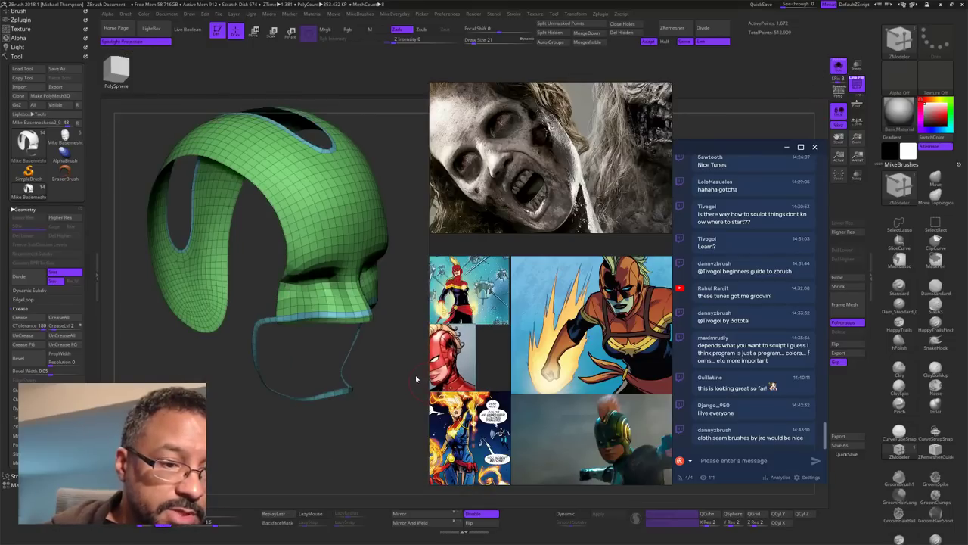
Step: Hide the jaw strip and leftover blue faces below the nose, group the remaining face panel as one polygroup, and show the whole mask
mouse_move(428, 378)
mouse_down()
mouse_move(379, 384)
mouse_move(420, 408)
mouse_move(364, 425)
mouse_move(380, 425)
mouse_up()
mouse_move(199, 309)
ctrl+alt+shift+mouse_down()
mouse_move(178, 348)
mouse_move(186, 298)
ctrl+alt+shift+mouse_up()
mouse_move(397, 386)
mouse_down()
mouse_move(353, 389)
mouse_move(333, 349)
mouse_move(332, 389)
mouse_move(365, 419)
mouse_move(376, 378)
mouse_move(350, 441)
mouse_move(335, 438)
mouse_move(366, 432)
mouse_move(366, 385)
mouse_move(375, 396)
mouse_up()
ctrl+shift+click(393, 416)
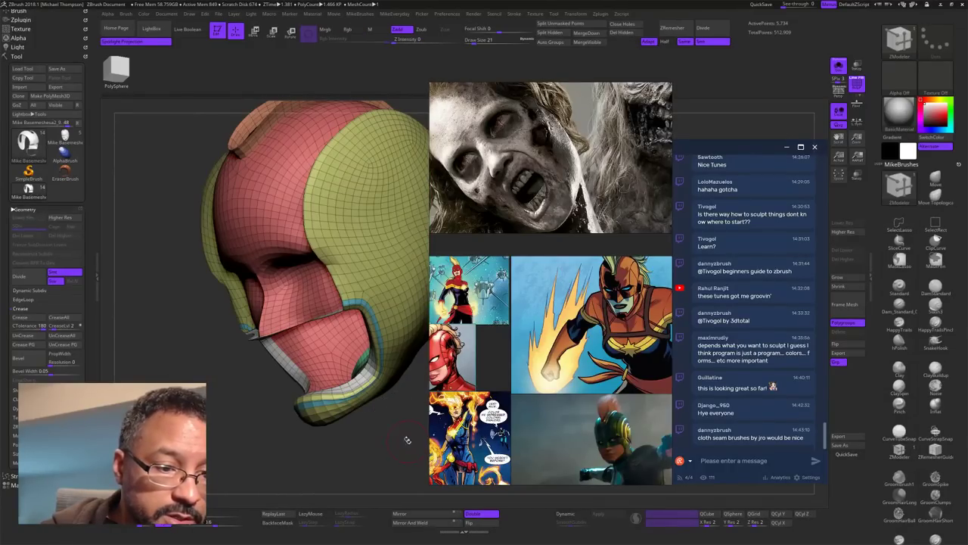
mouse_move(406, 438)
mouse_down()
mouse_move(400, 404)
mouse_move(400, 428)
mouse_up()
key(ctrl+shift+z)
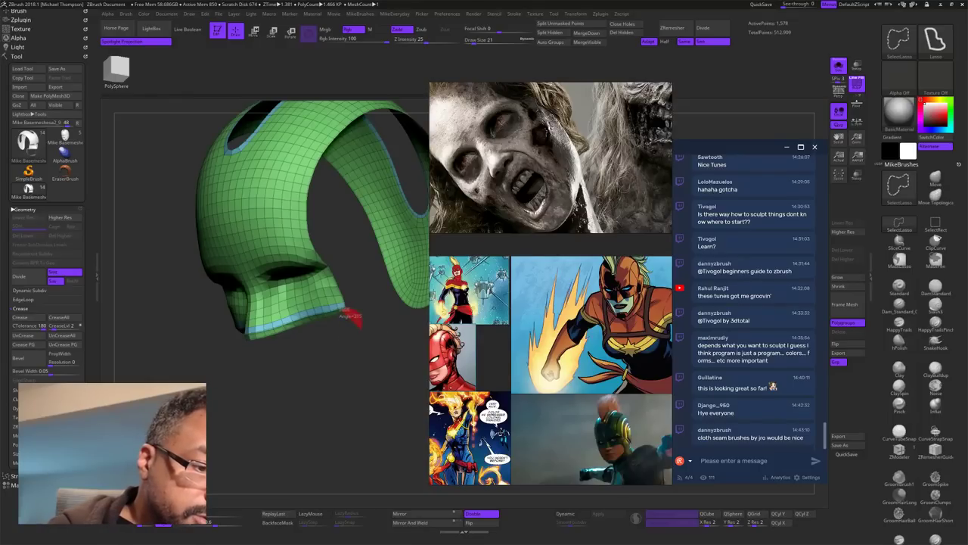
ctrl+alt+shift+drag(234, 345, 235, 354)
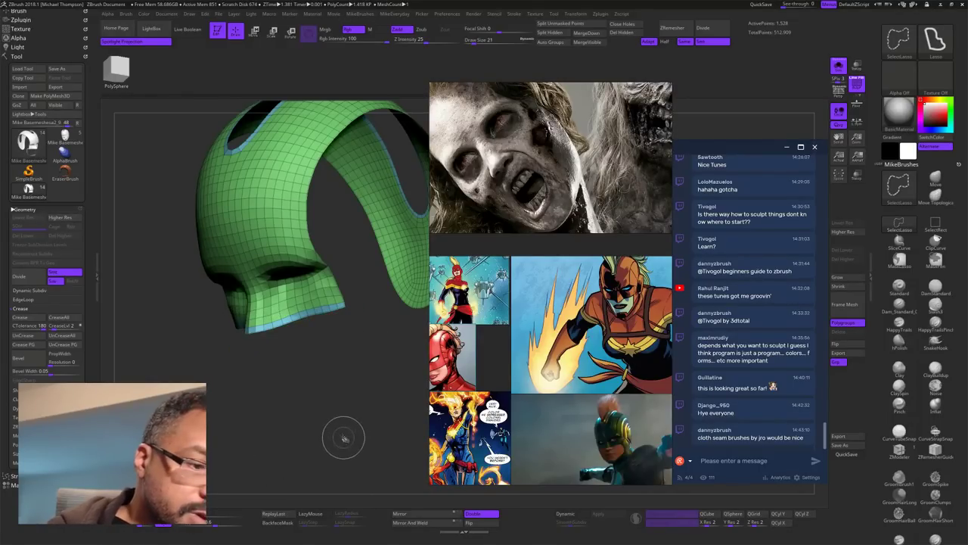
mouse_move(336, 434)
mouse_down()
mouse_move(371, 406)
mouse_move(334, 410)
mouse_move(380, 407)
mouse_move(394, 380)
mouse_move(380, 410)
mouse_move(395, 416)
mouse_move(391, 324)
mouse_up()
key(ctrl+w)
ctrl+shift+click(395, 398)
Step: Isolate the yellow side panel with its mouth border and hide the blue border faces beside the nose
ctrl+shift+click(290, 414)
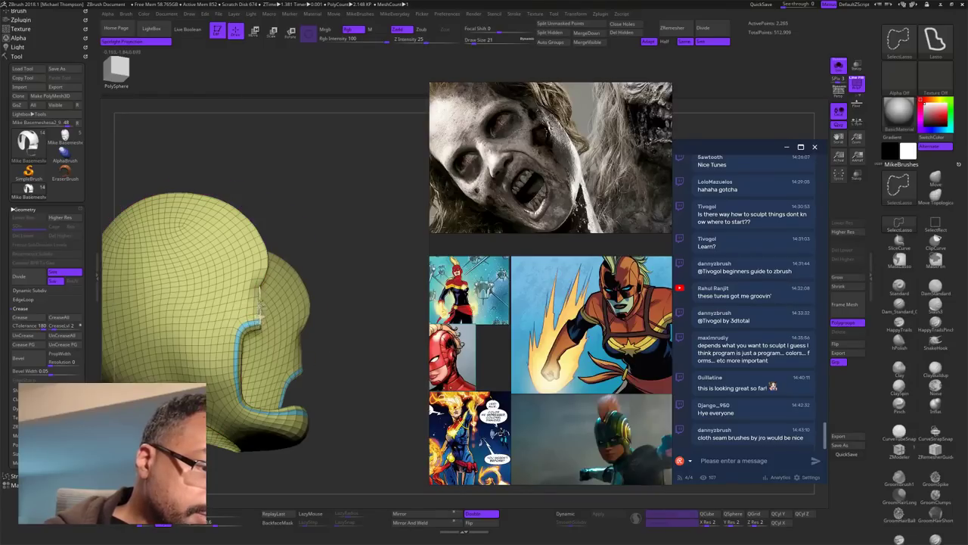
drag(400, 384, 372, 320)
key(ctrl+shift)
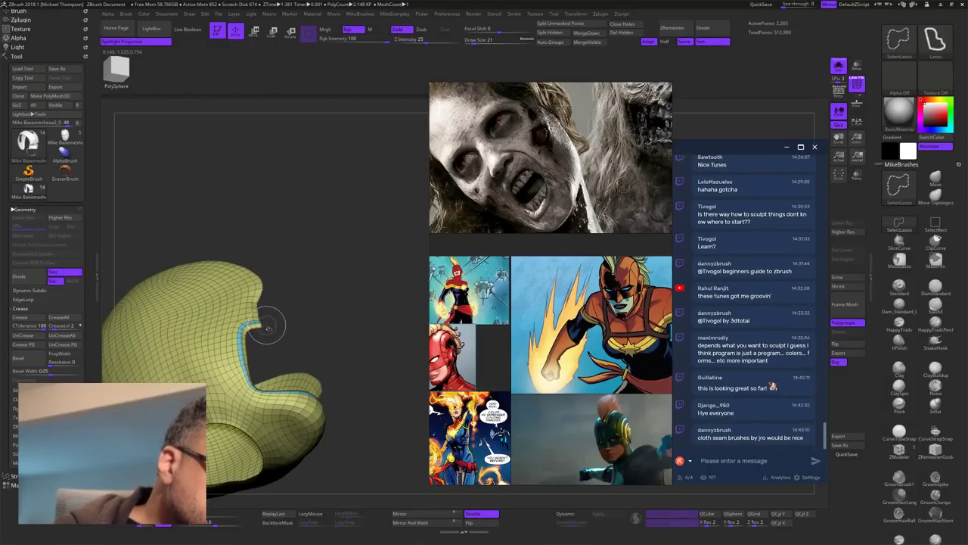
ctrl+shift+click(254, 333)
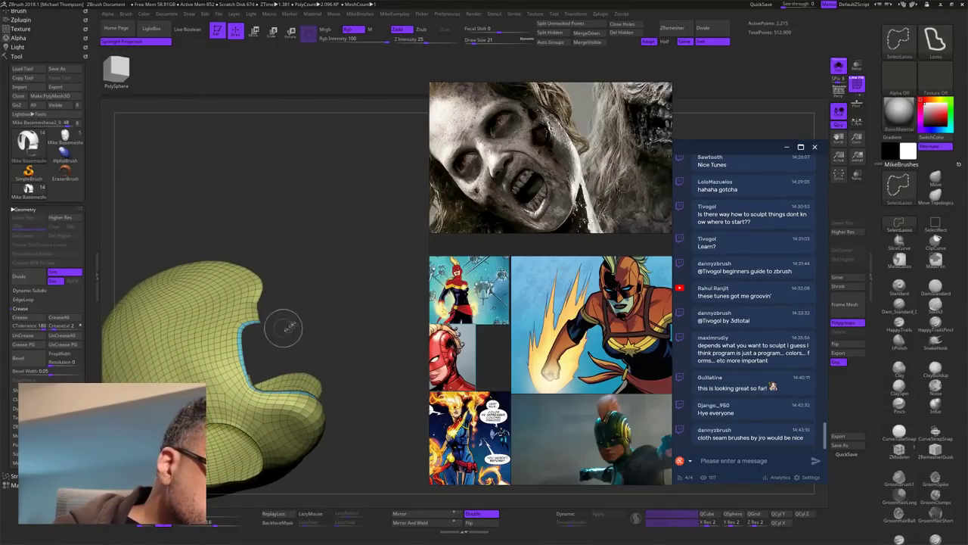
mouse_move(384, 327)
mouse_down()
mouse_move(320, 332)
mouse_move(415, 339)
mouse_move(379, 350)
mouse_move(385, 378)
mouse_move(398, 337)
mouse_move(431, 329)
mouse_move(412, 329)
mouse_up()
ctrl+shift+click(233, 375)
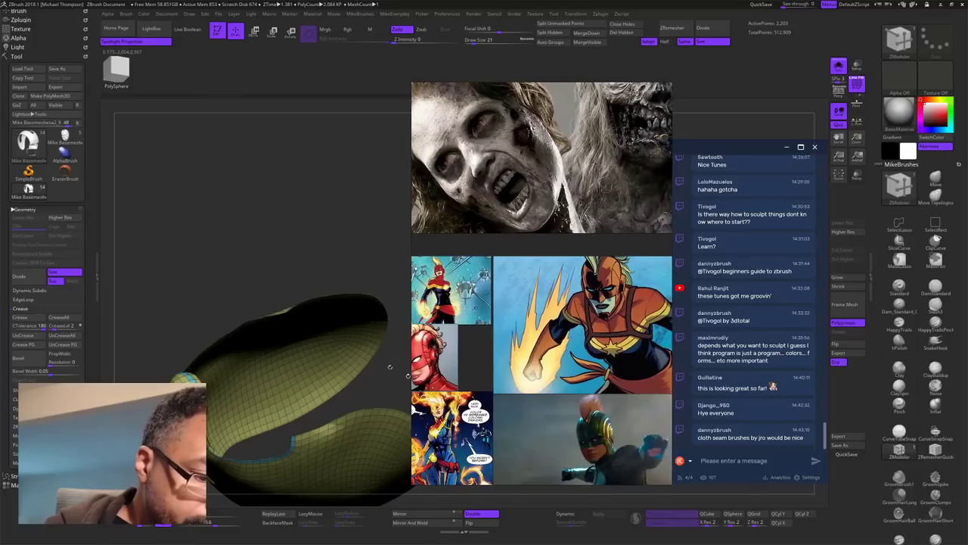
Step: Hide the stray faces along the rest of the mouth border, group the remaining side panel as one polygroup, and unhide the mask
drag(389, 368, 332, 301)
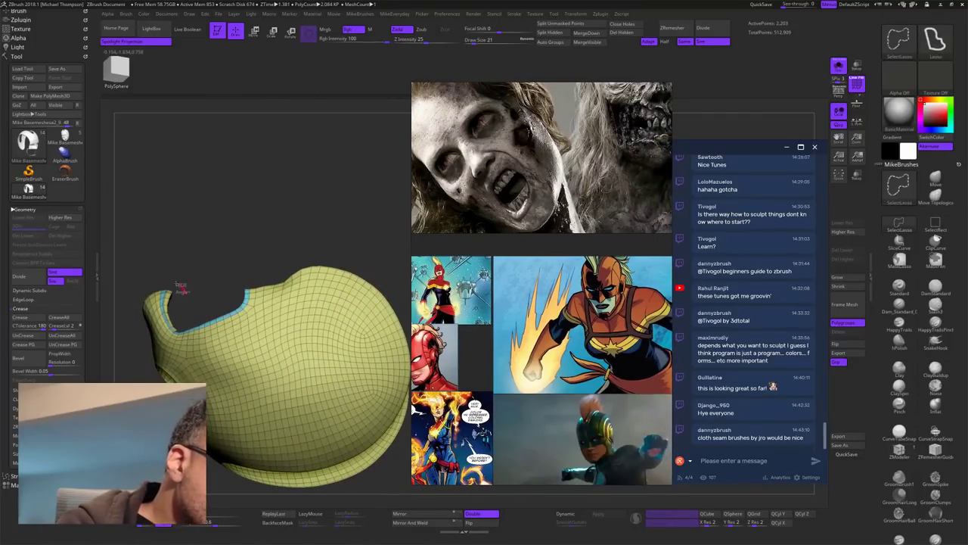
ctrl+alt+shift+drag(169, 291, 207, 291)
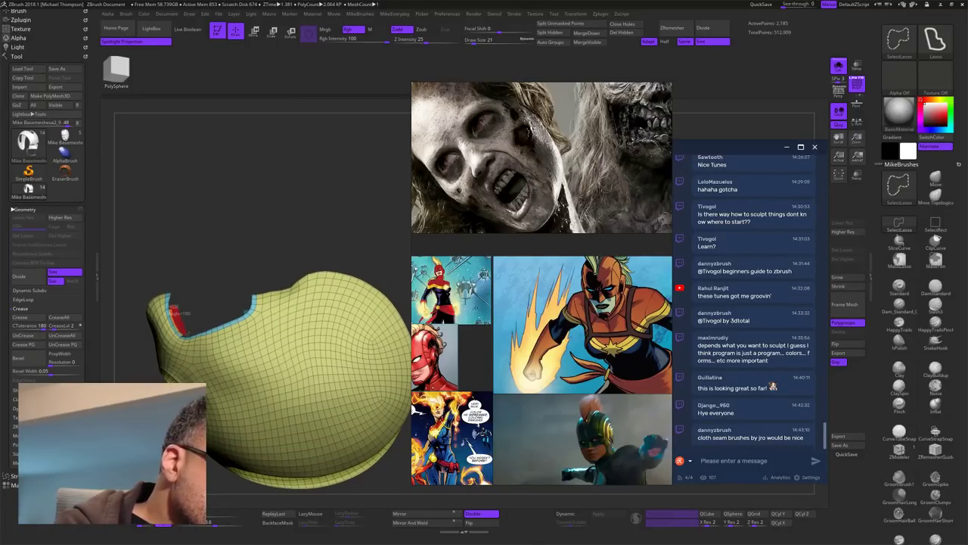
ctrl+alt+shift+drag(186, 333, 186, 333)
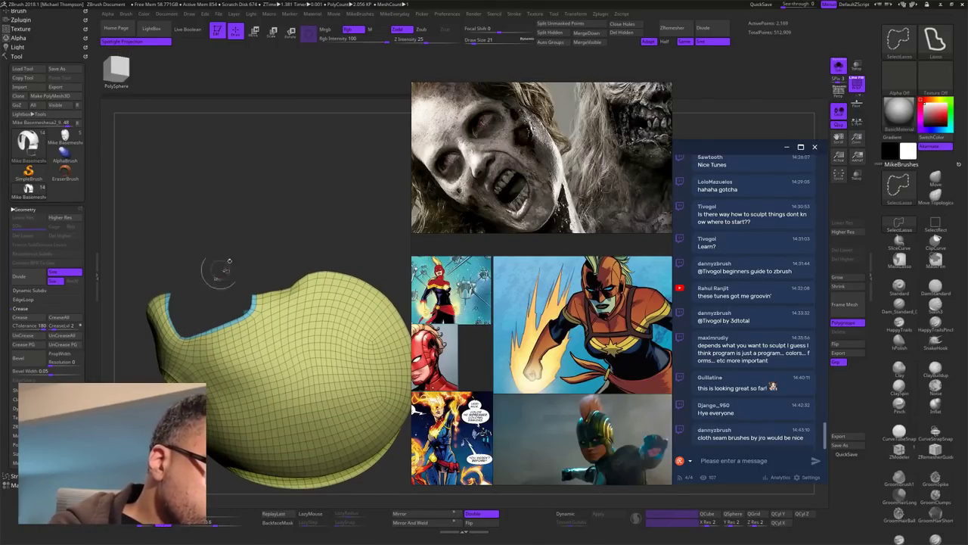
mouse_move(229, 261)
mouse_down()
mouse_move(292, 264)
mouse_move(333, 251)
mouse_move(339, 370)
mouse_move(388, 381)
mouse_move(356, 401)
mouse_move(368, 423)
mouse_move(342, 414)
mouse_move(399, 432)
mouse_move(380, 406)
mouse_move(364, 403)
mouse_move(399, 413)
mouse_move(399, 394)
mouse_move(379, 423)
mouse_move(392, 390)
mouse_up()
key(ctrl+w)
ctrl+shift+click(398, 431)
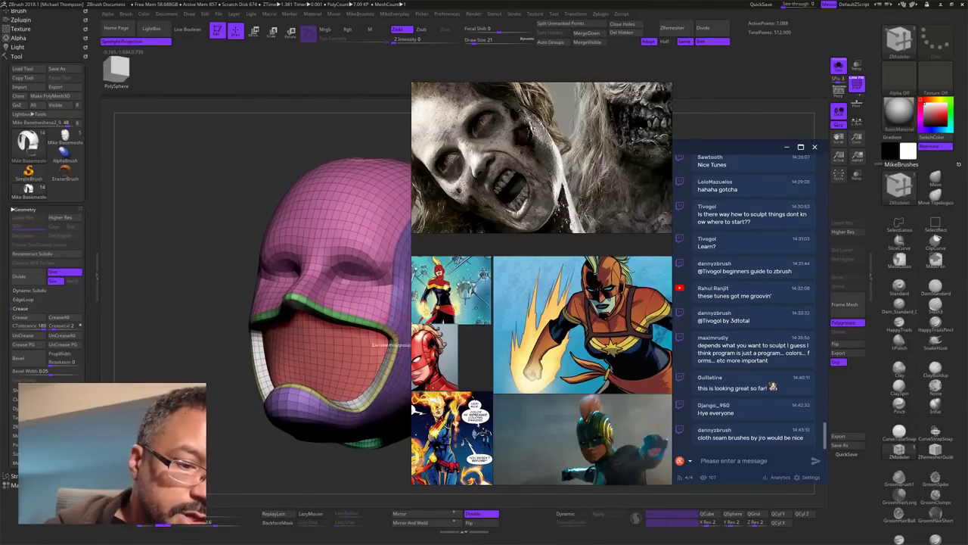
Step: Unify the mouth border strips into one polygroup and isolate the strip to check it before showing the whole mask
ctrl+shift+double_click(385, 327)
drag(335, 501, 405, 460)
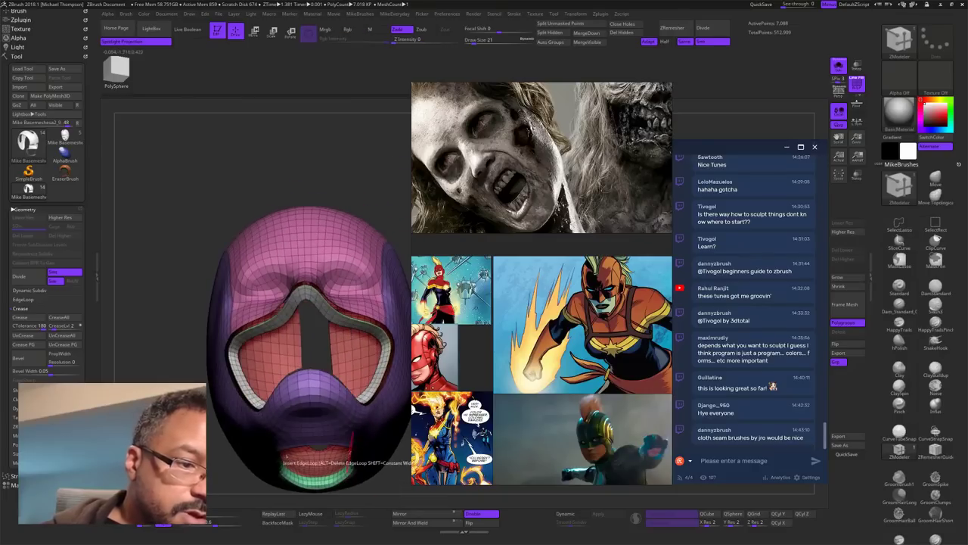
ctrl+shift+click(324, 301)
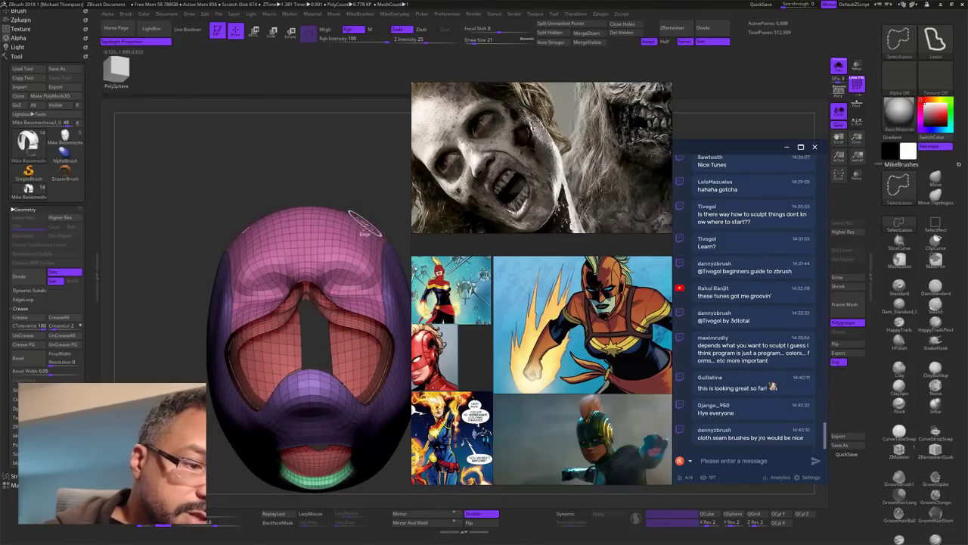
drag(388, 195, 371, 333)
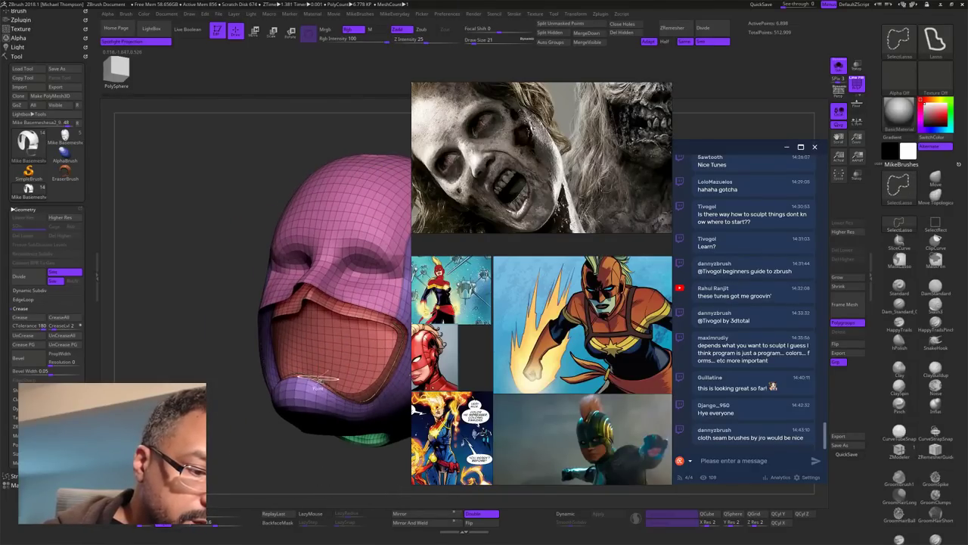
ctrl+shift+drag(272, 487, 283, 496)
alt+drag(346, 471, 372, 392)
ctrl+shift+click(315, 307)
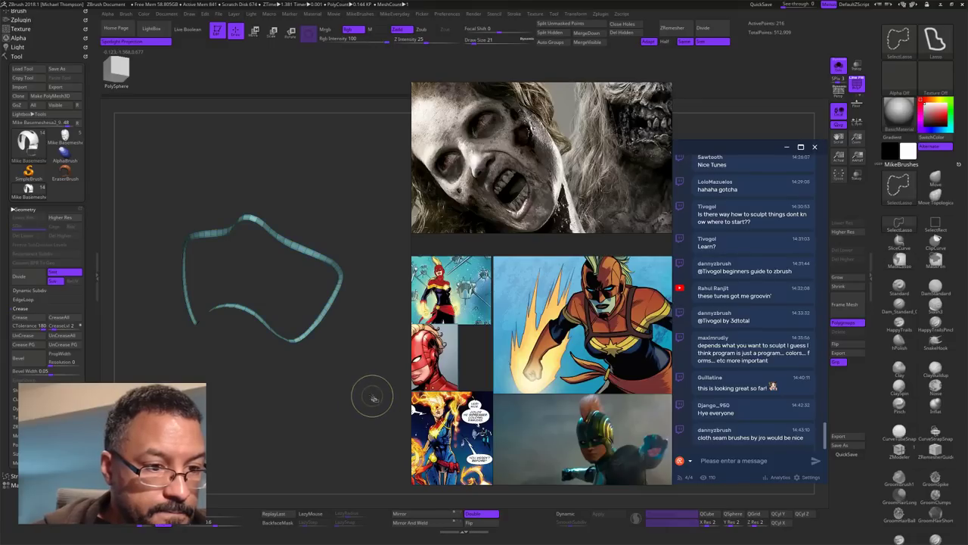
ctrl+shift+click(373, 397)
Step: Examine the purple side panel on its own and the rest of the mask with that panel hidden
mouse_move(384, 402)
mouse_down()
mouse_move(358, 415)
mouse_move(387, 416)
mouse_move(384, 395)
mouse_move(363, 439)
mouse_move(366, 470)
mouse_move(361, 435)
mouse_move(345, 428)
mouse_move(401, 408)
mouse_move(379, 397)
mouse_move(391, 430)
mouse_move(395, 399)
mouse_move(374, 424)
mouse_move(382, 410)
mouse_up()
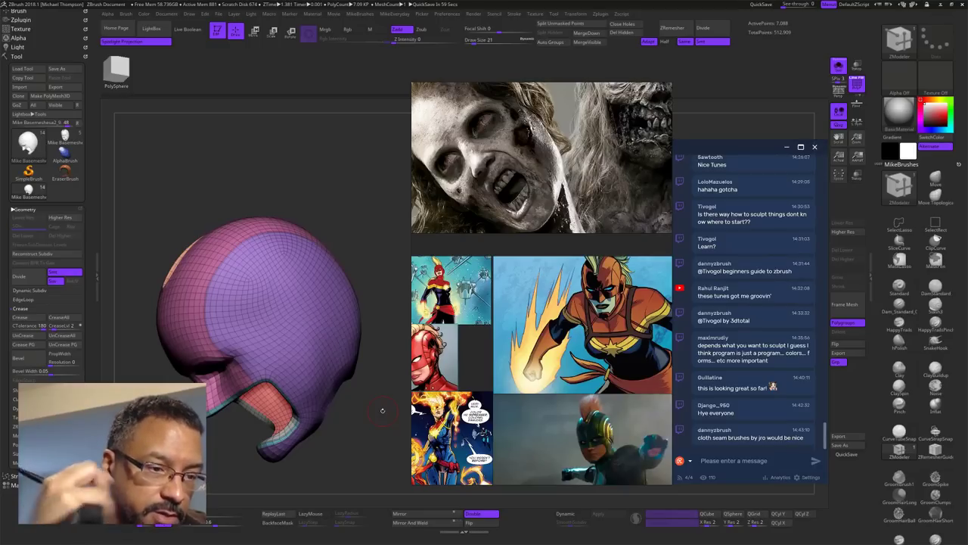
drag(383, 421, 387, 353)
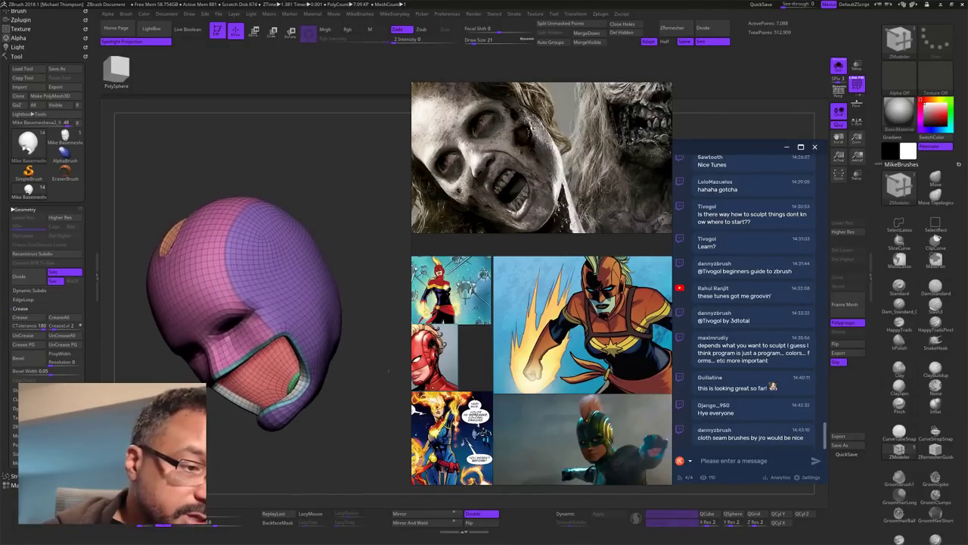
drag(372, 265, 360, 258)
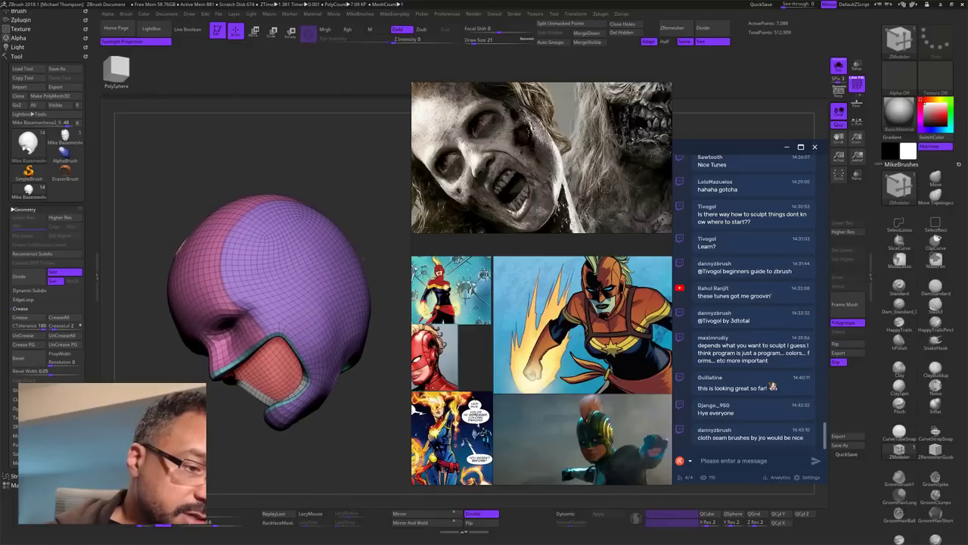
ctrl+shift+click(302, 331)
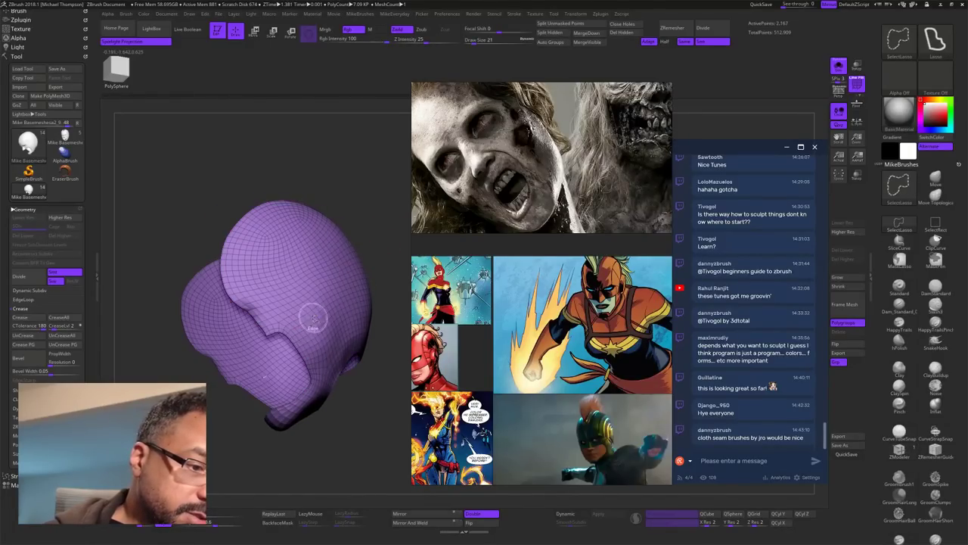
mouse_move(401, 236)
mouse_down()
mouse_move(462, 236)
mouse_move(390, 233)
mouse_move(408, 227)
mouse_up()
ctrl+shift+click(402, 226)
drag(370, 402, 401, 440)
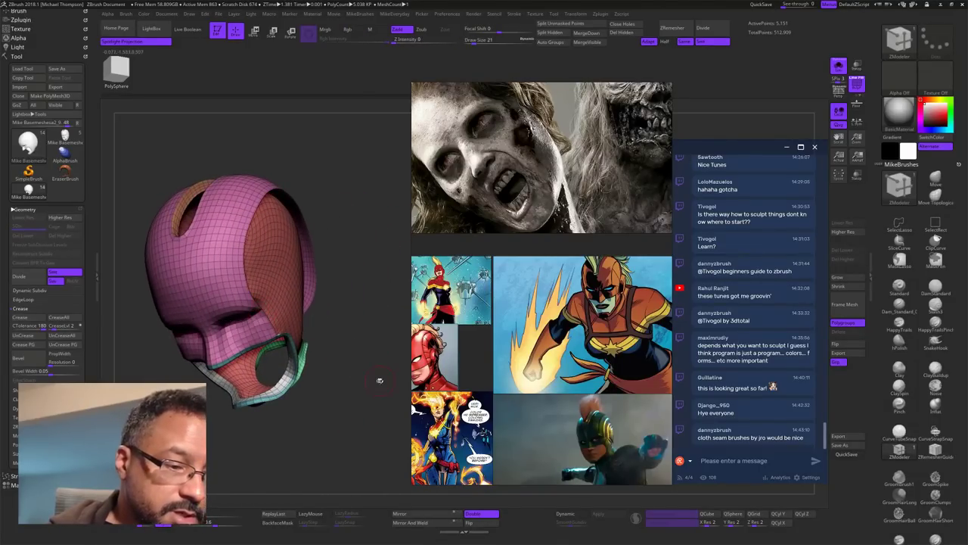
drag(380, 381, 360, 290)
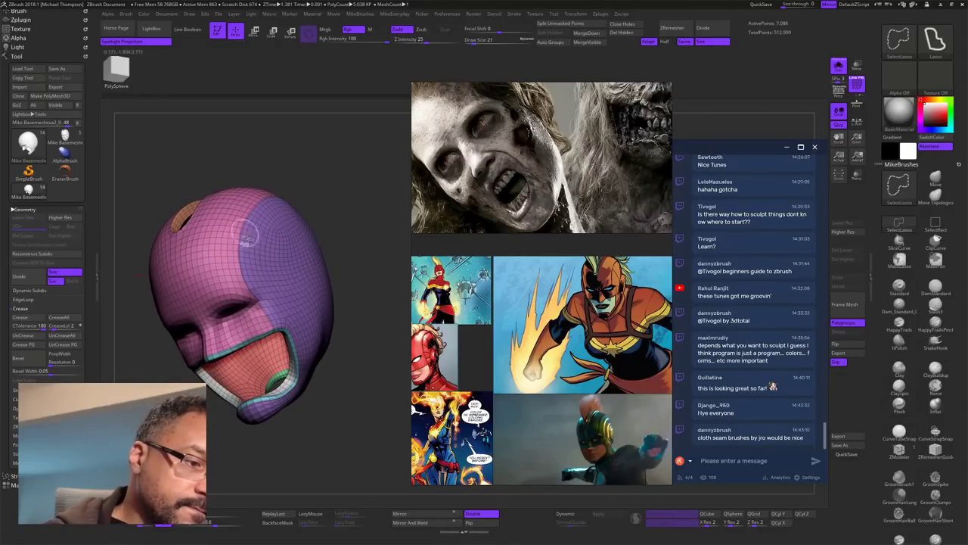
Step: Isolate the pink face panel, run Frame Mesh to generate curves along its borders, and show the whole mask again
ctrl+shift+click(234, 289)
mouse_move(367, 386)
mouse_down()
mouse_move(343, 392)
mouse_move(370, 385)
mouse_move(360, 404)
mouse_move(389, 370)
mouse_move(370, 382)
mouse_move(384, 356)
mouse_move(364, 399)
mouse_up()
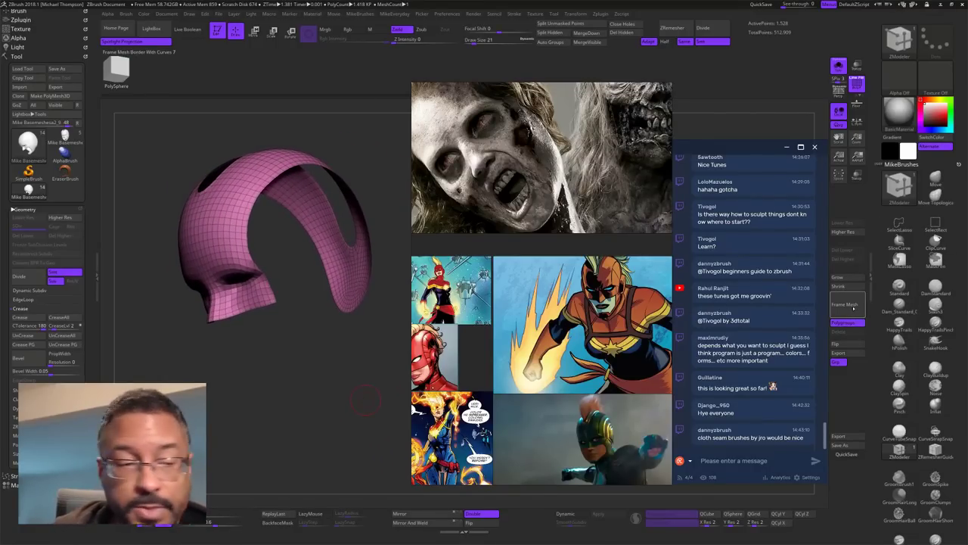
click(854, 308)
drag(310, 405, 348, 440)
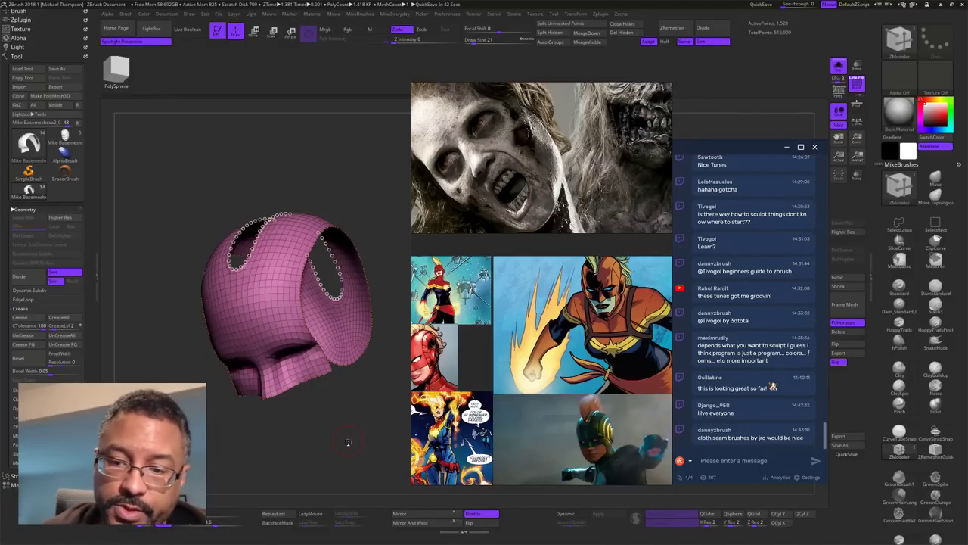
drag(348, 442, 382, 415)
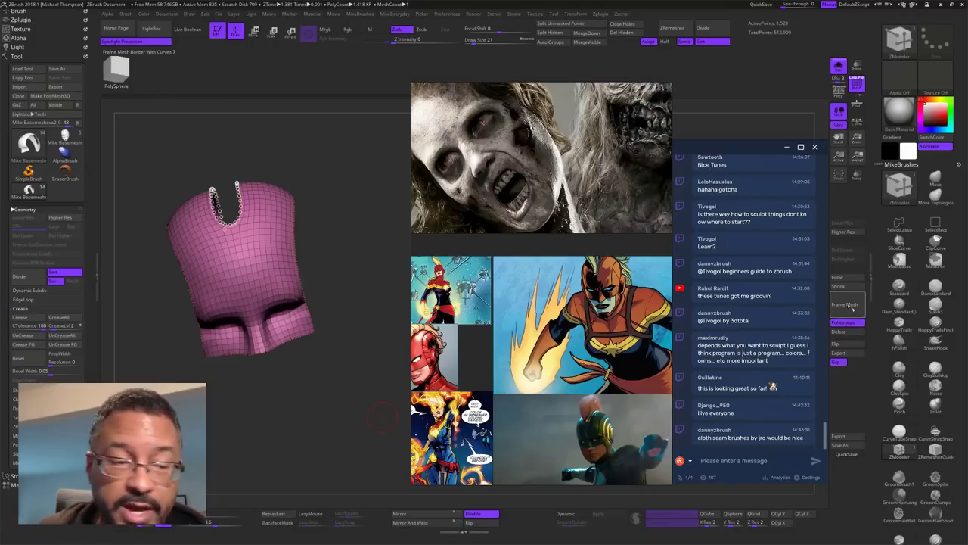
drag(382, 416, 365, 418)
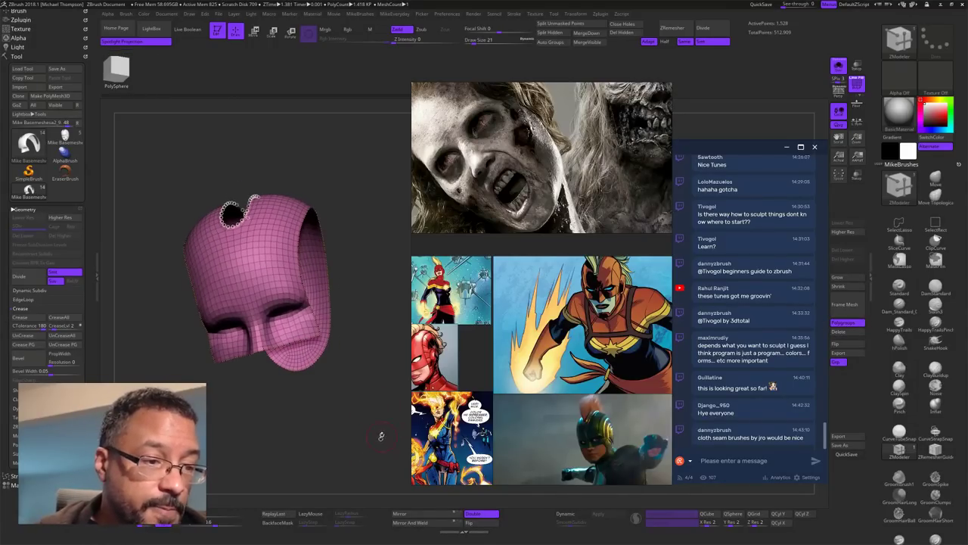
ctrl+shift+click(389, 435)
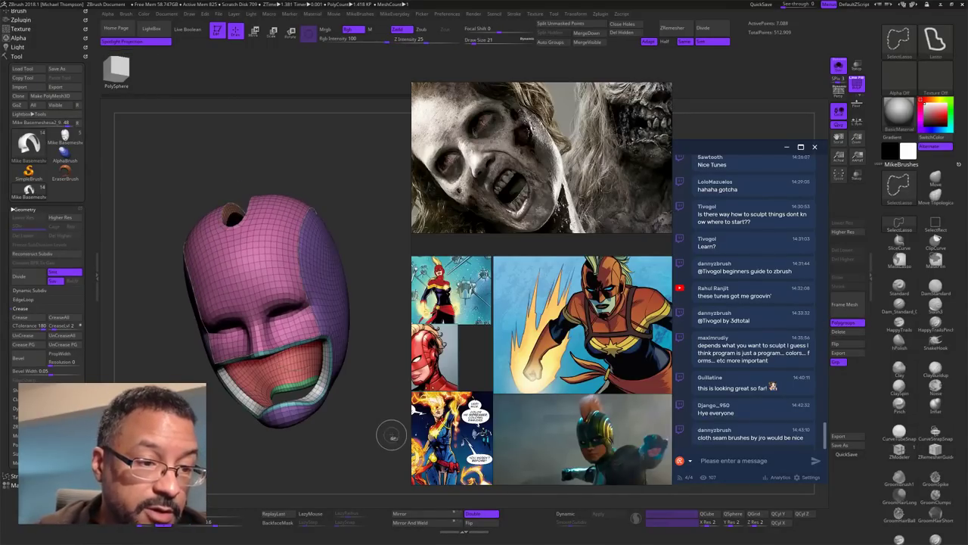
Step: Choose the CurveStrapSnap brush and generate a strap along the framed curve bordering the face panel
drag(390, 439, 306, 431)
mouse_move(405, 420)
alt+mouse_down()
mouse_move(200, 450)
mouse_move(363, 457)
mouse_move(398, 438)
mouse_move(402, 446)
mouse_move(400, 420)
alt+mouse_up()
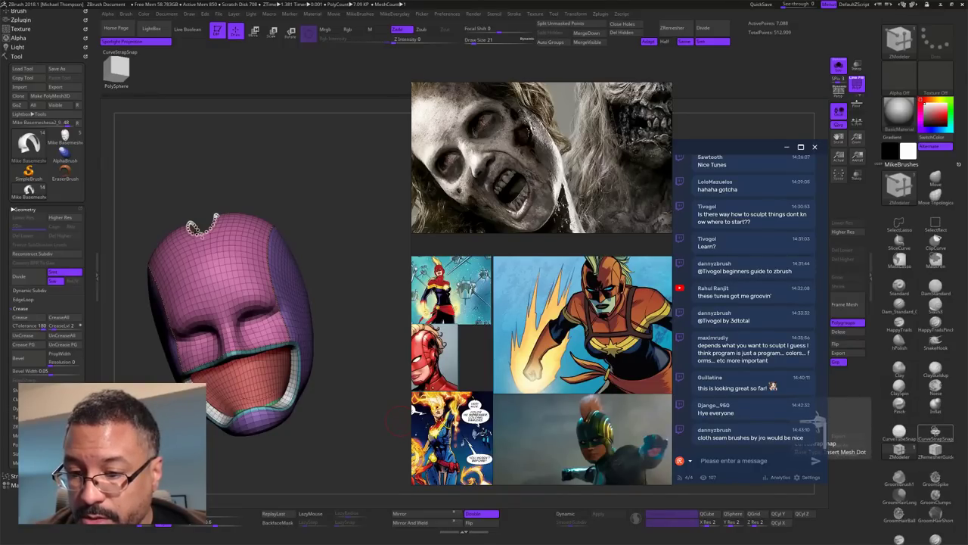
click(936, 433)
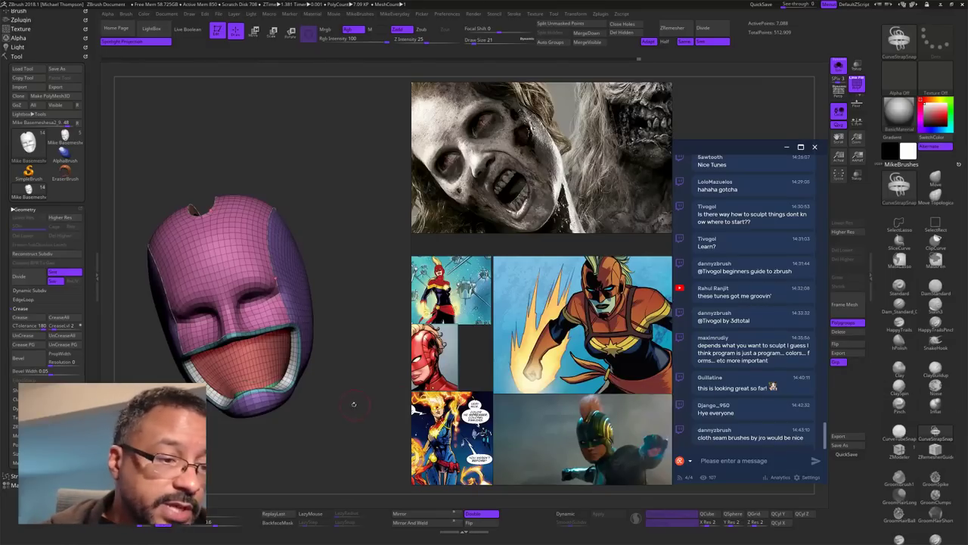
alt+drag(354, 404, 377, 464)
alt+drag(375, 421, 380, 477)
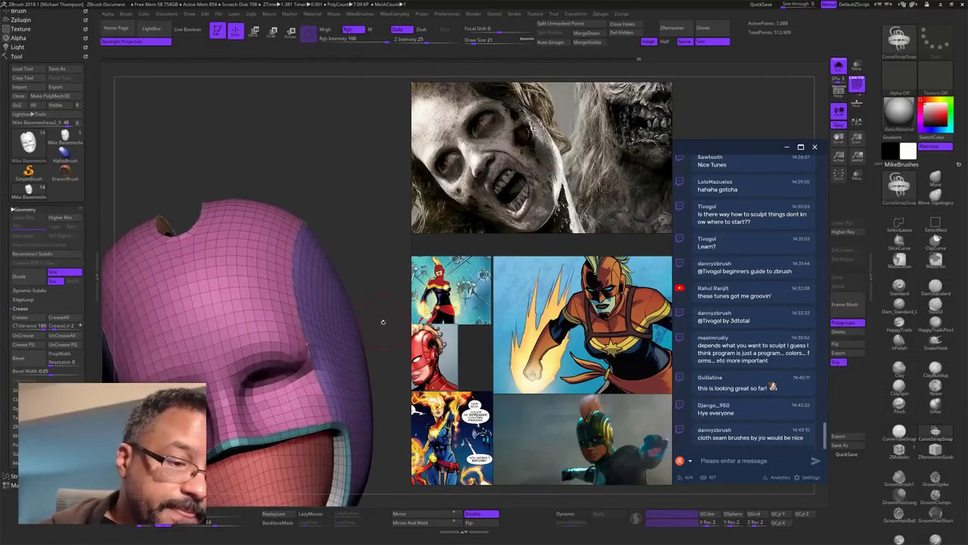
drag(382, 322, 365, 350)
click(301, 307)
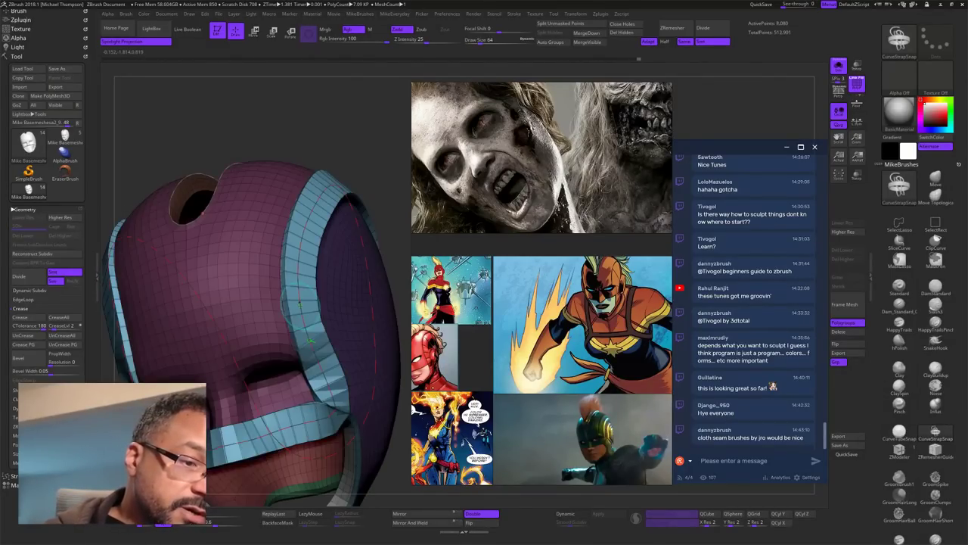
Step: Reduce the brush draw size to 6 and update the face panel strap to the narrower width
alt+drag(406, 470, 390, 416)
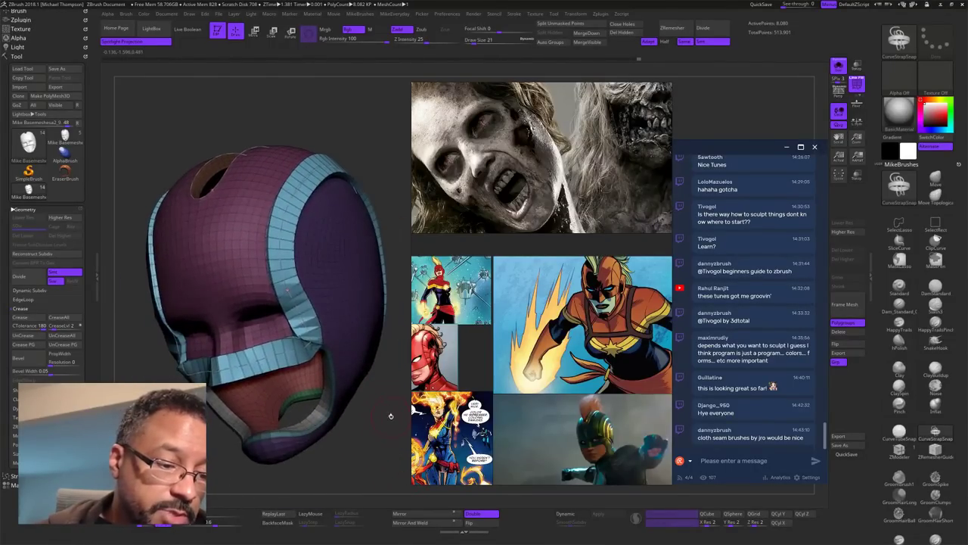
key(s)
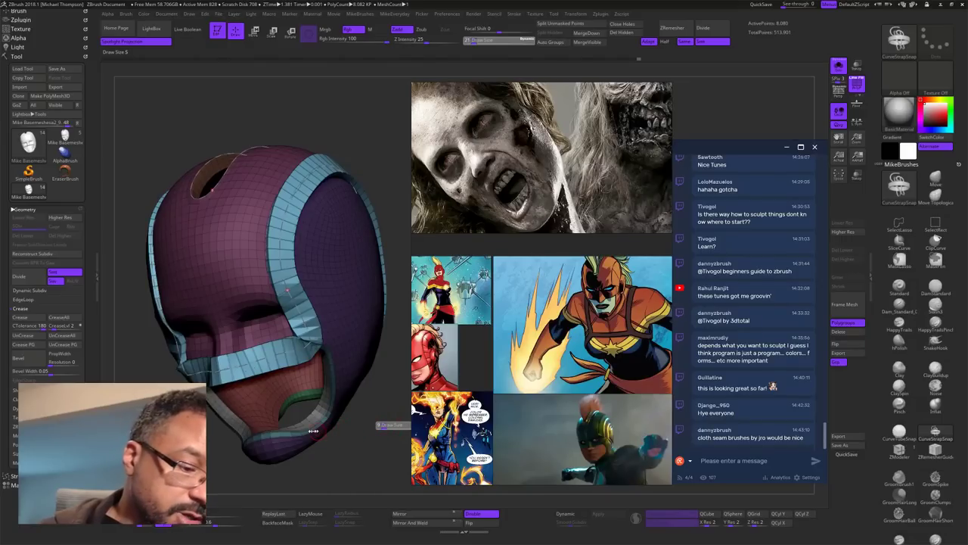
text(64)
key(Return)
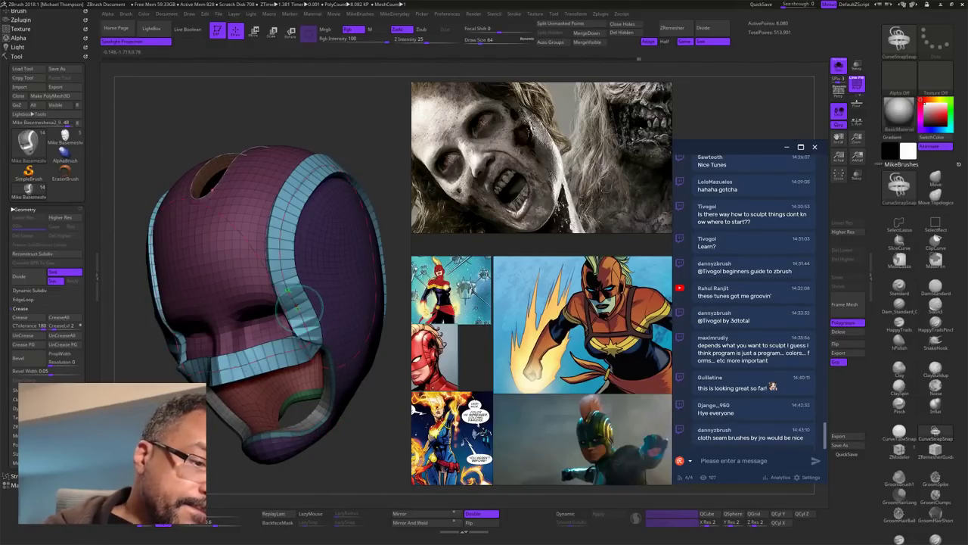
click(299, 305)
mouse_move(388, 438)
mouse_down()
mouse_move(393, 430)
mouse_move(325, 425)
mouse_move(469, 431)
mouse_move(342, 431)
mouse_move(403, 426)
mouse_up()
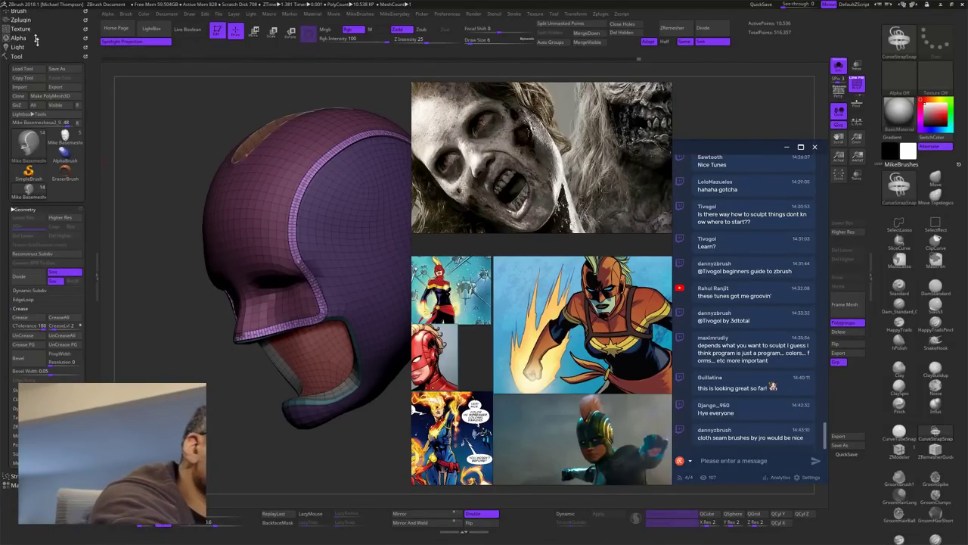
Step: Raise the stroke's curve step to about 4.1 for wider spacing between strap segments
drag(91, 84, 96, 138)
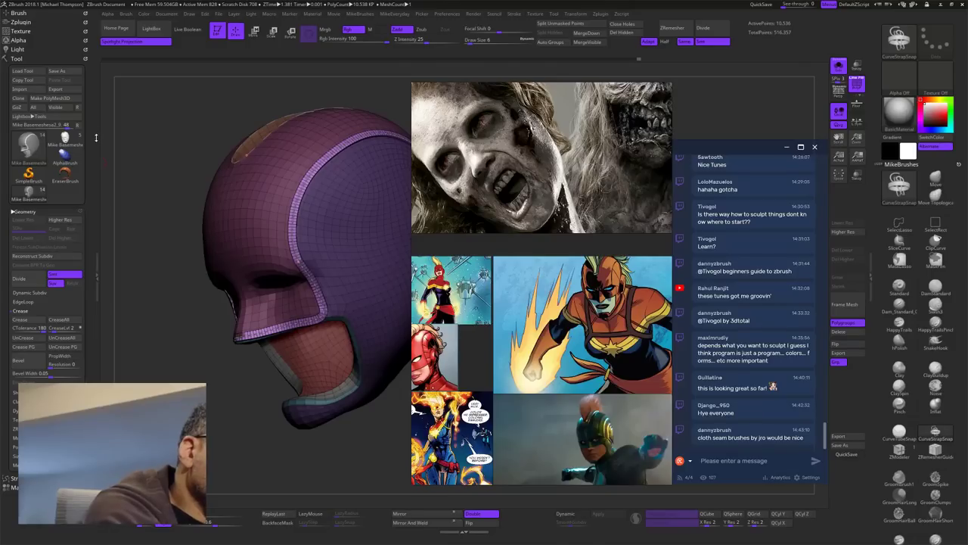
click(34, 60)
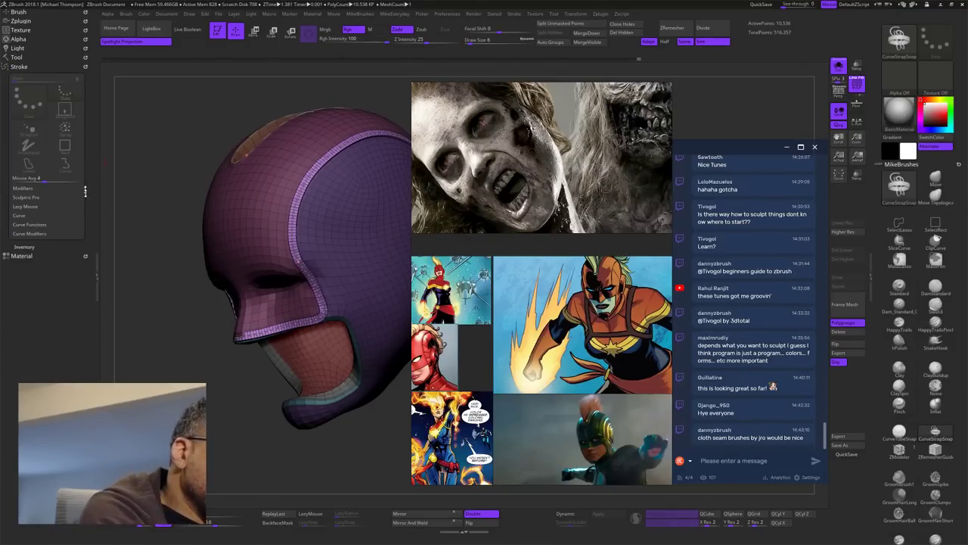
click(26, 216)
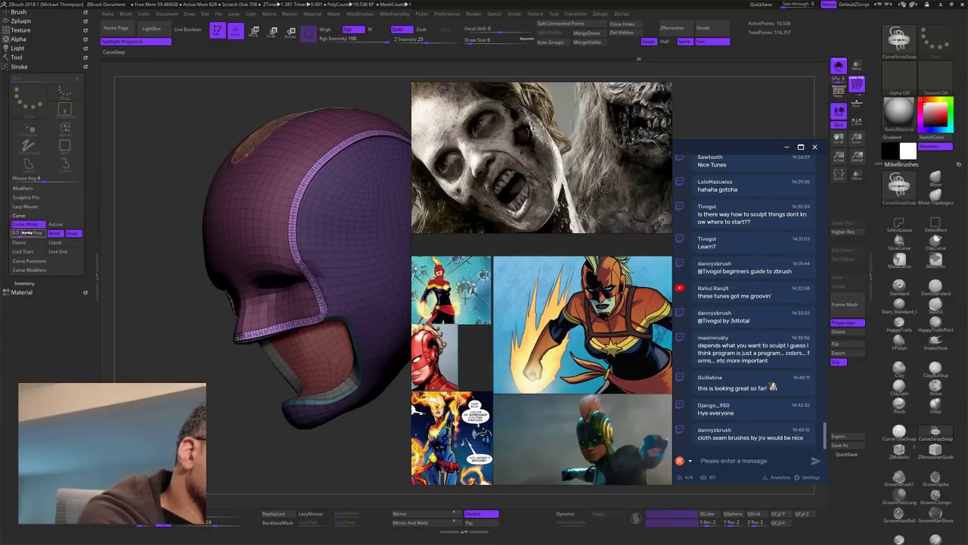
drag(20, 234, 31, 234)
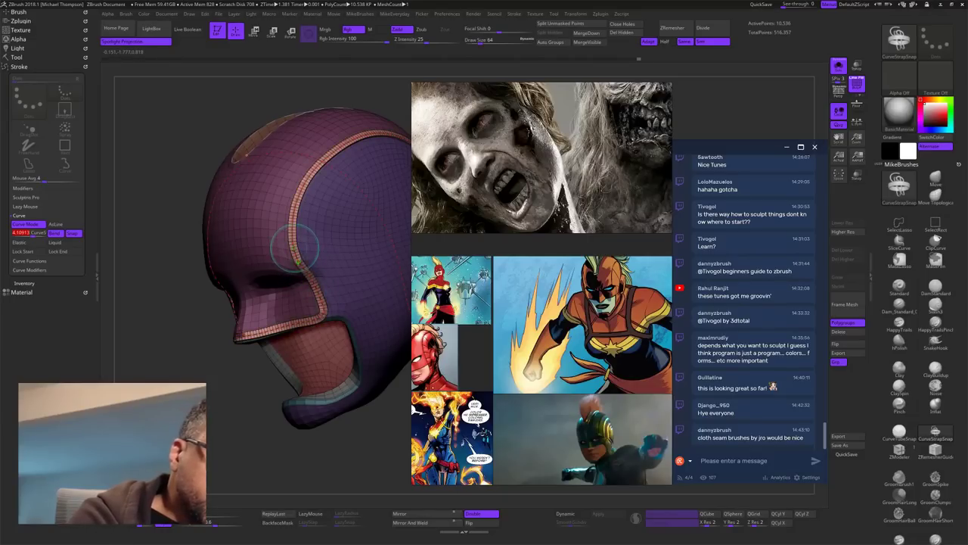
Step: Undo the dense straps and regenerate the strap along the face panel border with the larger curve step
key(ctrl+z)
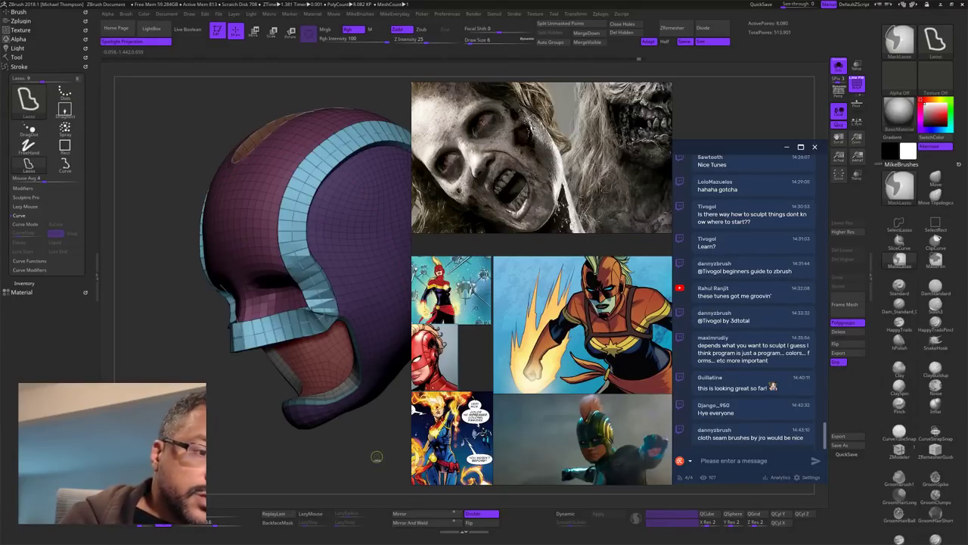
key(ctrl+z)
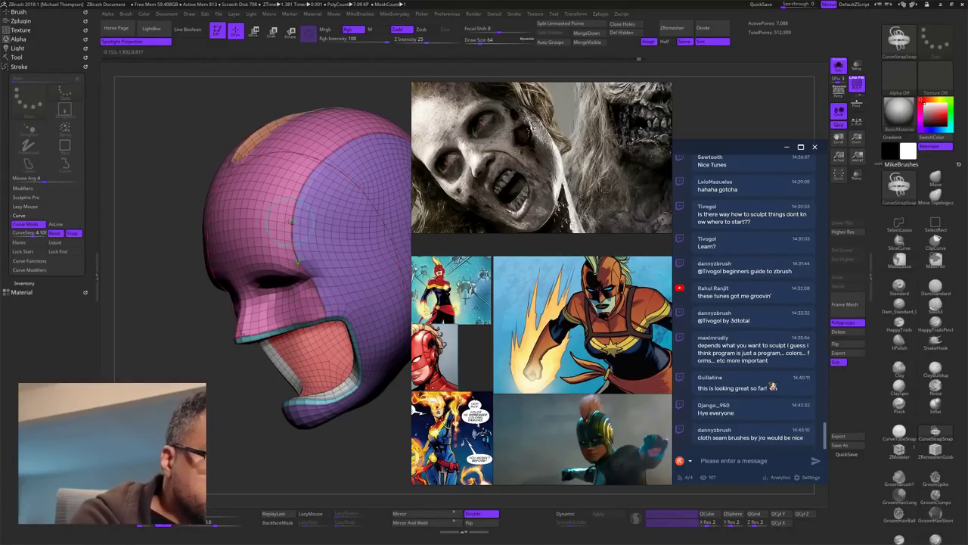
key(ctrl+shift+z)
key(ctrl+shift+z)
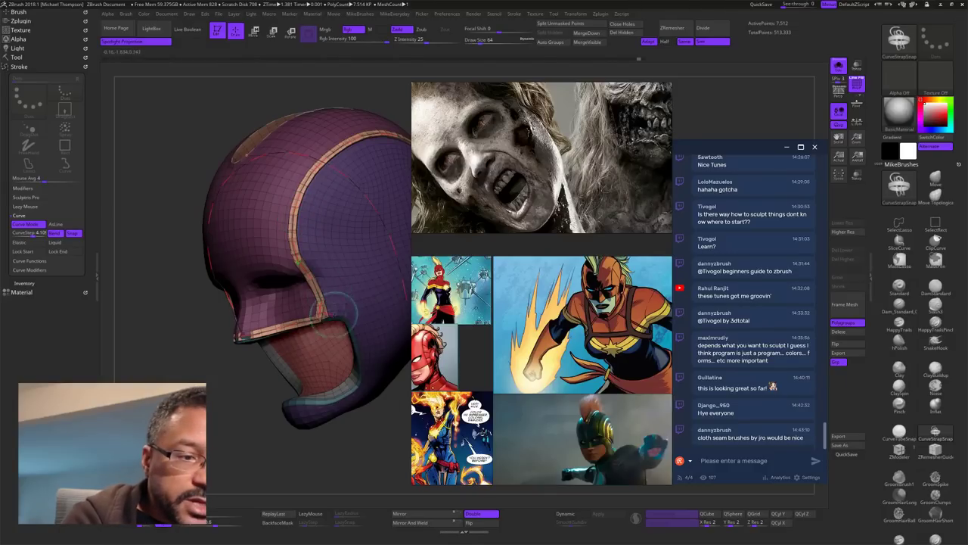
mouse_move(390, 460)
mouse_down()
mouse_move(320, 480)
mouse_move(371, 450)
mouse_move(341, 447)
mouse_move(329, 427)
mouse_move(273, 394)
mouse_up()
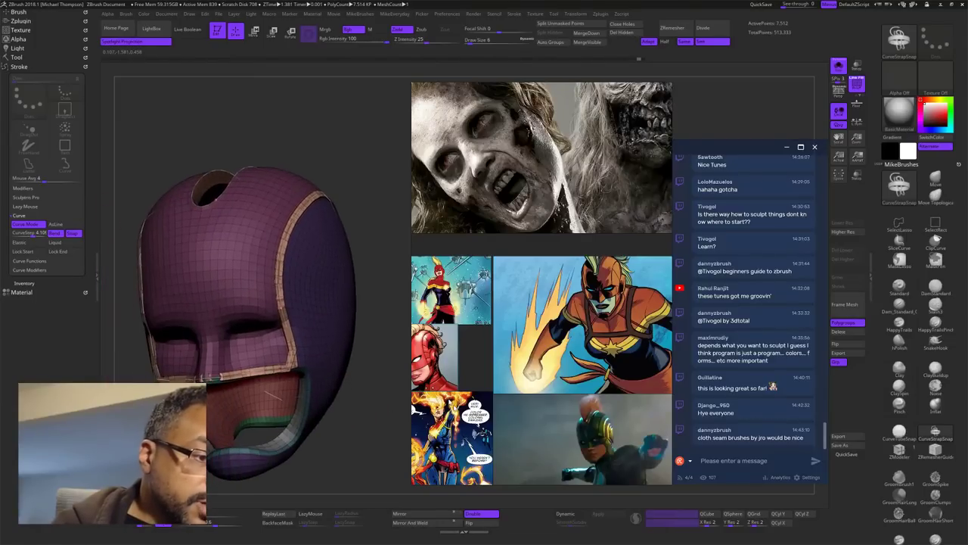
alt+drag(375, 423, 321, 433)
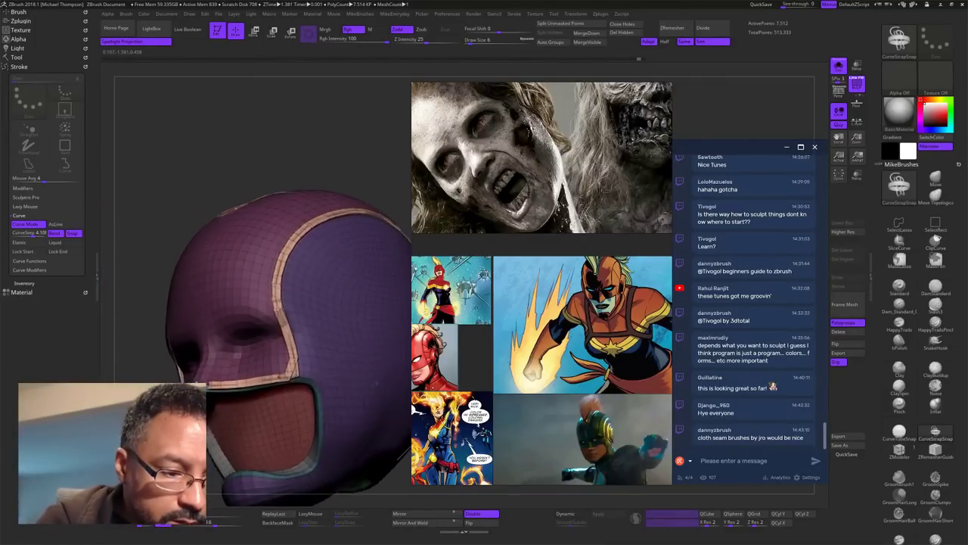
Step: Undo the strap, try regenerating it from the curve near the cheek, and undo that attempt
drag(377, 382, 364, 367)
mouse_move(362, 160)
alt+mouse_down()
mouse_move(369, 171)
mouse_move(357, 143)
mouse_move(366, 152)
alt+mouse_up()
key(ctrl+z)
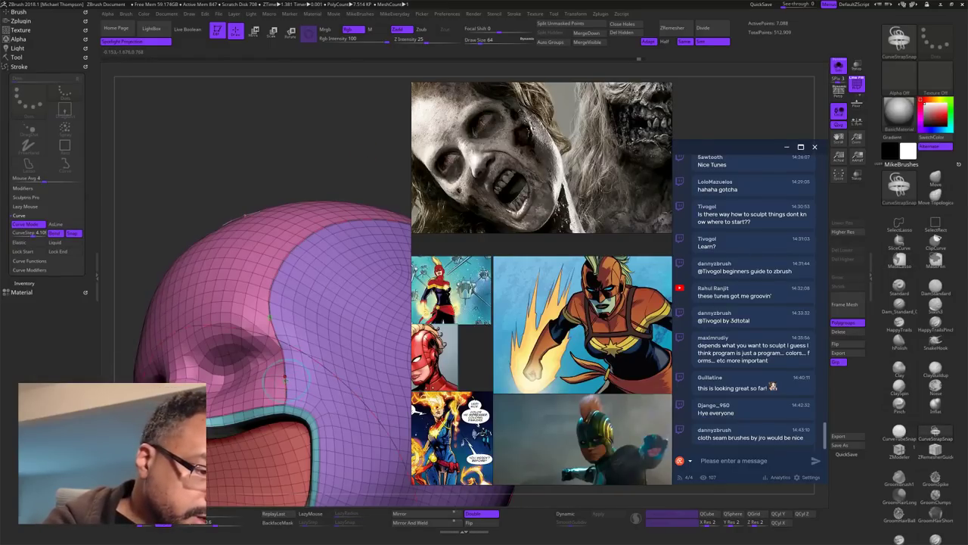
click(285, 376)
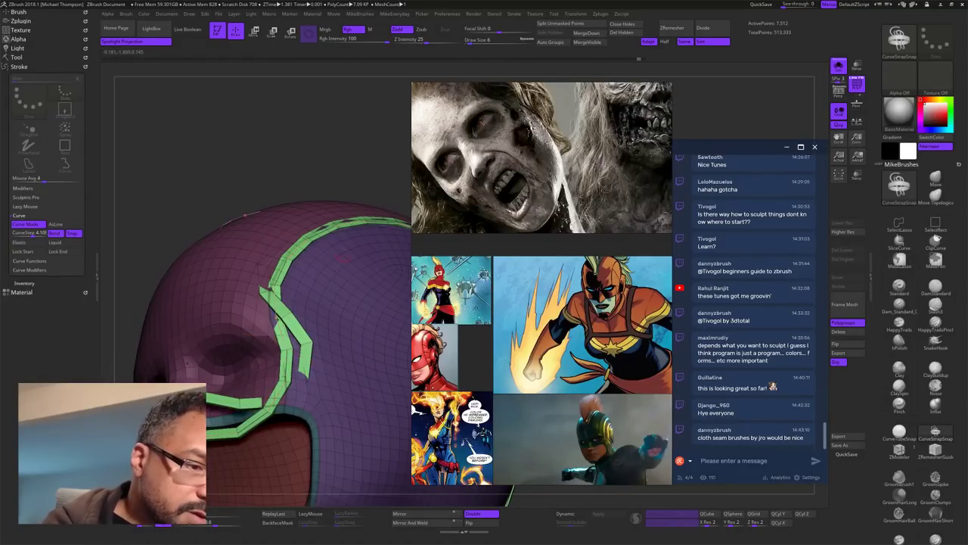
key(ctrl+z)
Step: Regenerate the strap from the curve at the temple and check it around the mask
right_drag(343, 258, 295, 243)
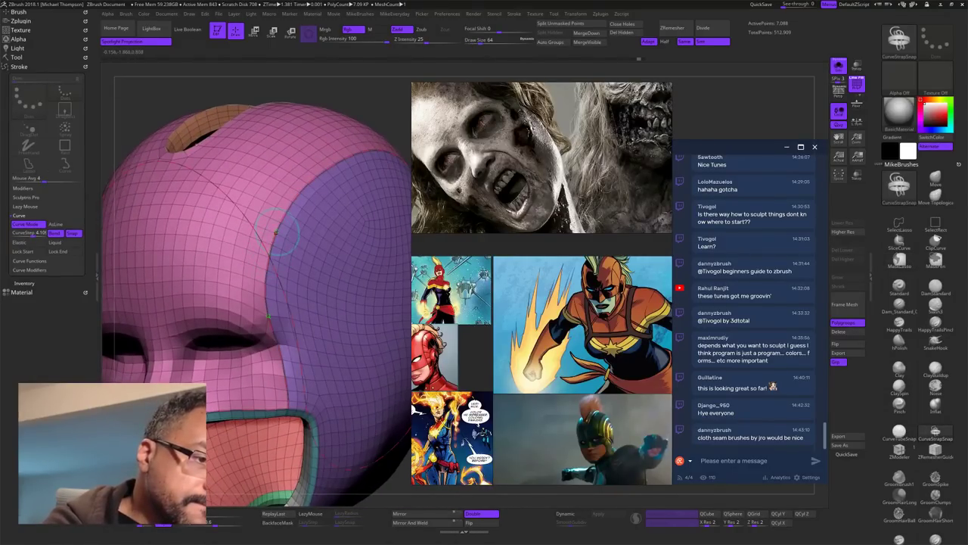
click(276, 231)
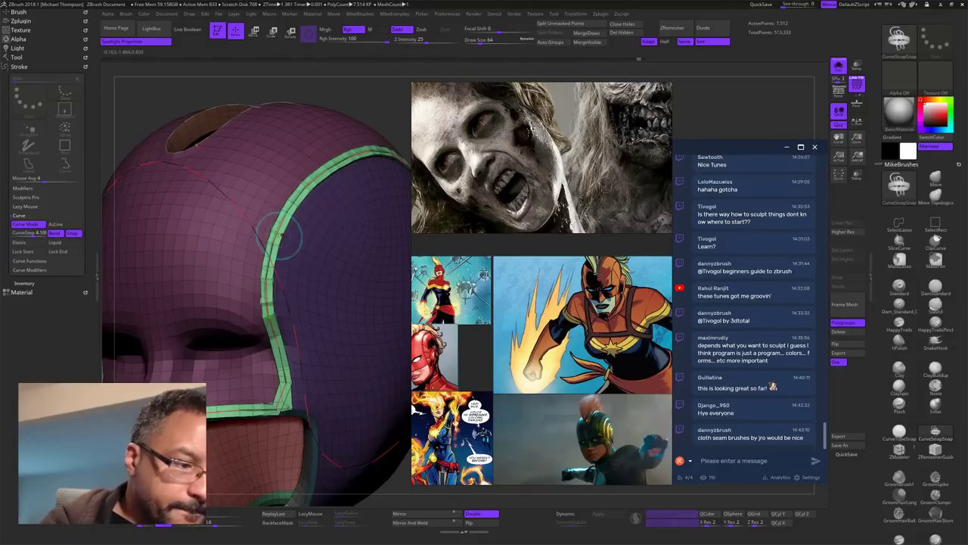
ctrl+right_drag(404, 111, 358, 92)
mouse_move(227, 408)
right_down()
mouse_move(358, 425)
mouse_move(261, 433)
mouse_move(310, 425)
right_up()
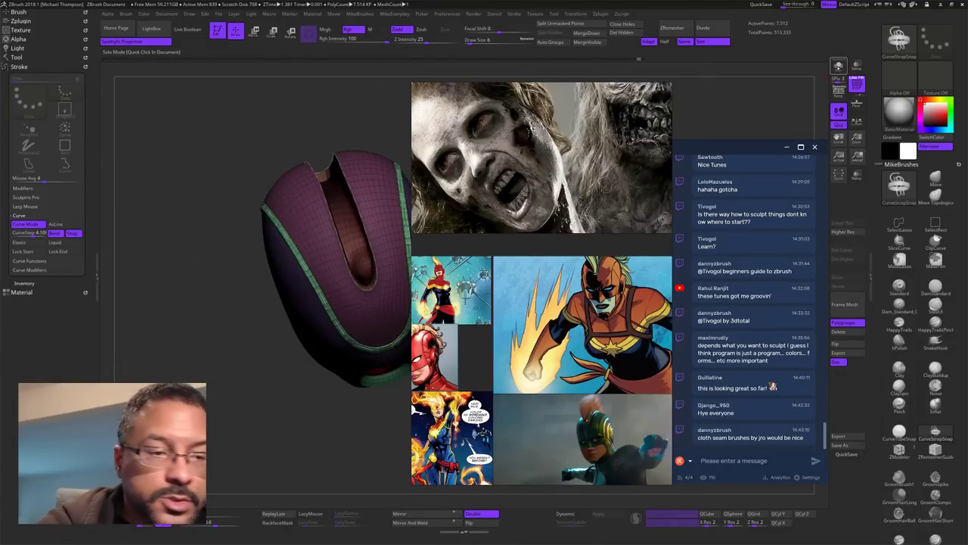
click(838, 66)
click(838, 66)
Step: Try the strap on the border of the opening at the top of the head, and undo it
drag(261, 424, 400, 465)
alt+drag(397, 430, 412, 470)
alt+drag(358, 325, 404, 438)
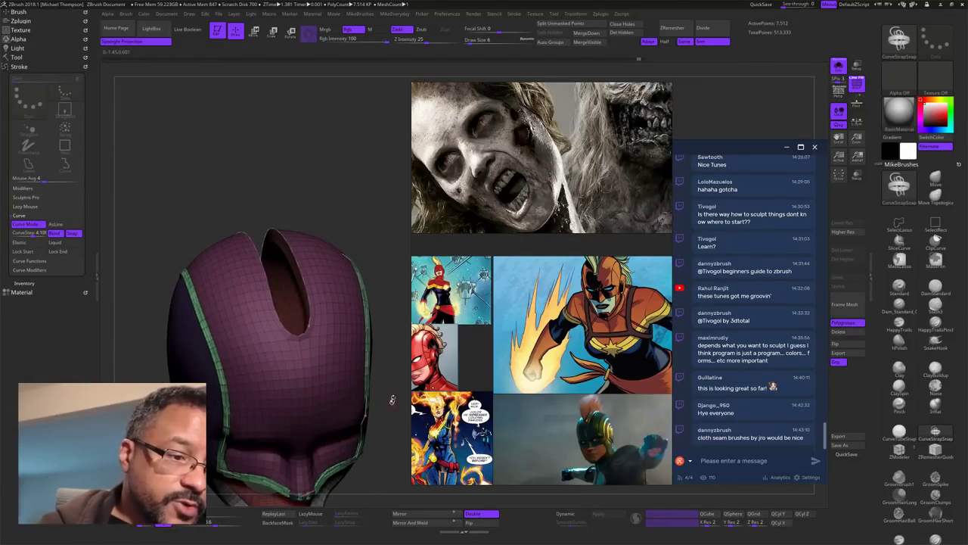
drag(309, 331, 304, 288)
click(310, 309)
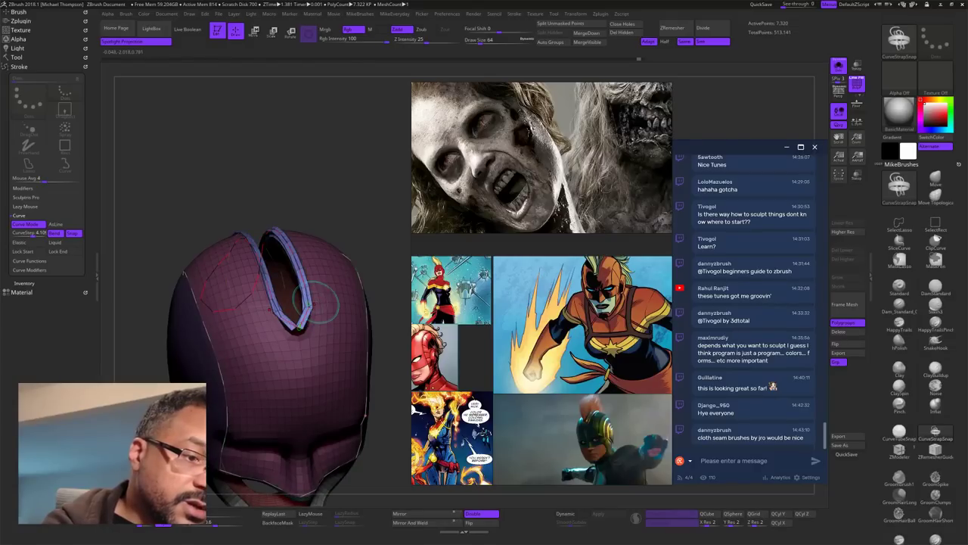
key(ctrl+z)
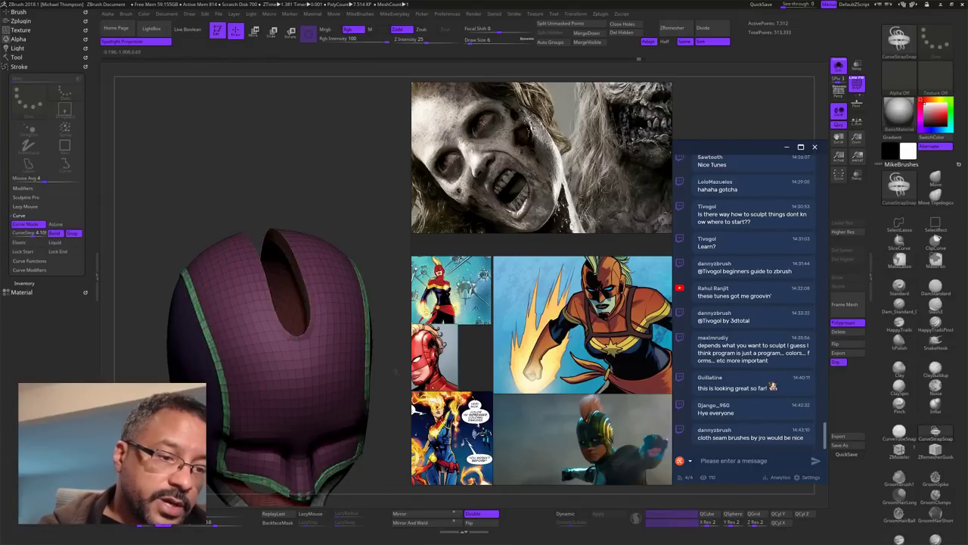
Step: Clear the curves from the finished face panel strap and show the whole character to review the trim
drag(396, 372, 391, 331)
click(360, 354)
click(388, 272)
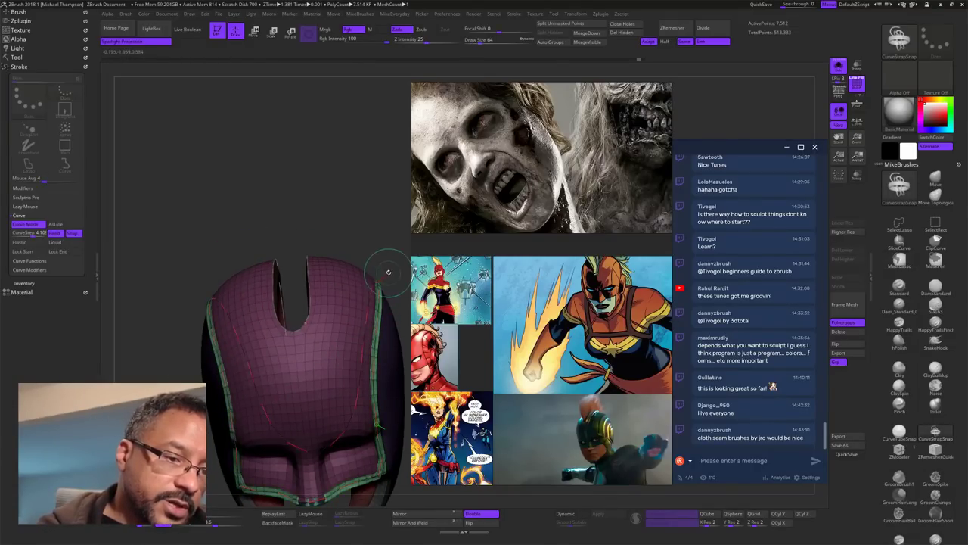
mouse_move(380, 246)
mouse_down()
mouse_move(342, 248)
mouse_move(391, 253)
mouse_move(392, 233)
mouse_move(358, 240)
mouse_up()
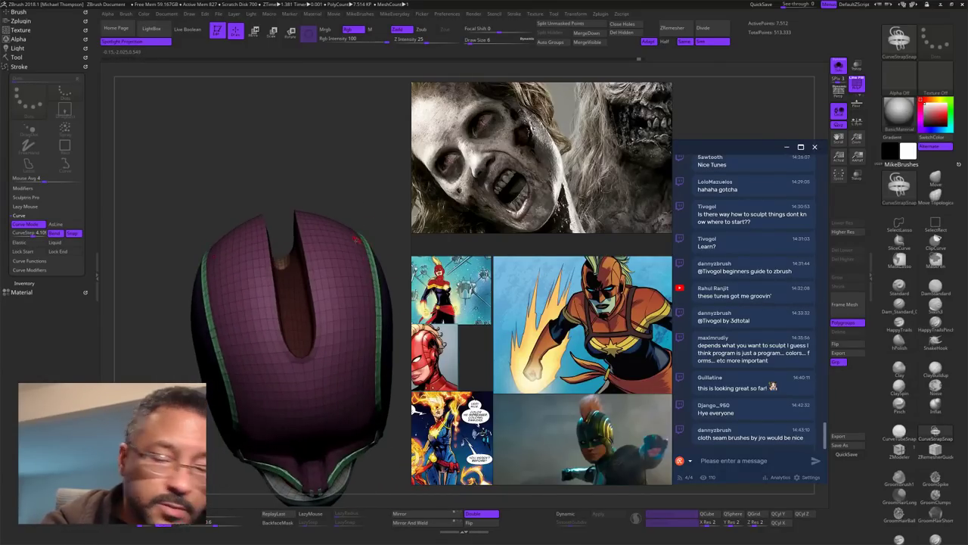
click(839, 66)
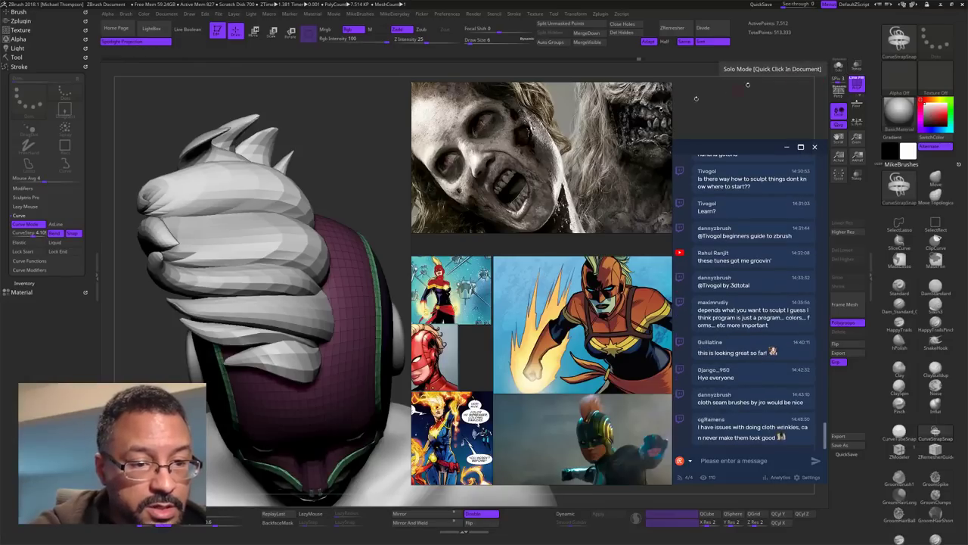
drag(392, 173, 404, 289)
drag(409, 423, 434, 361)
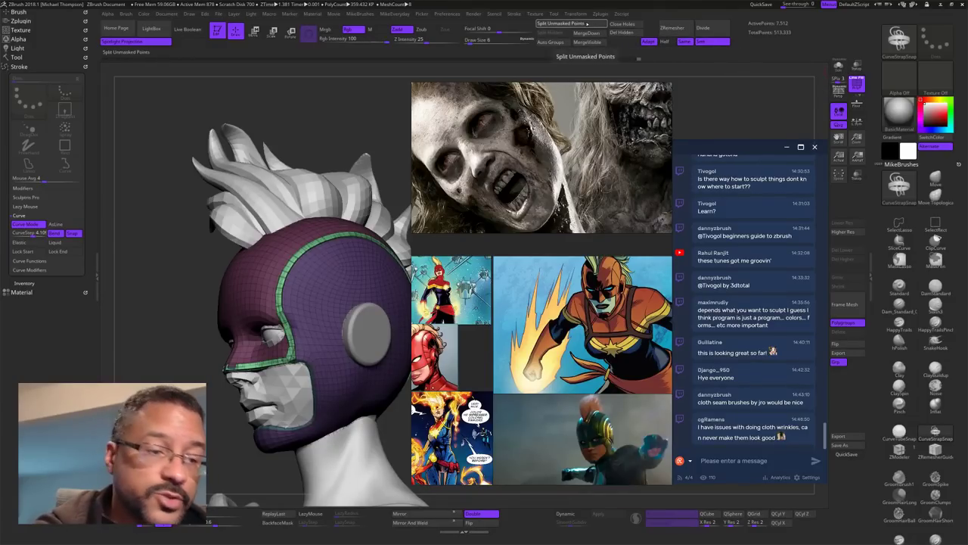
Step: Split the unmasked strap into its own subtool, switch to the Move brush, and isolate the strap
click(598, 24)
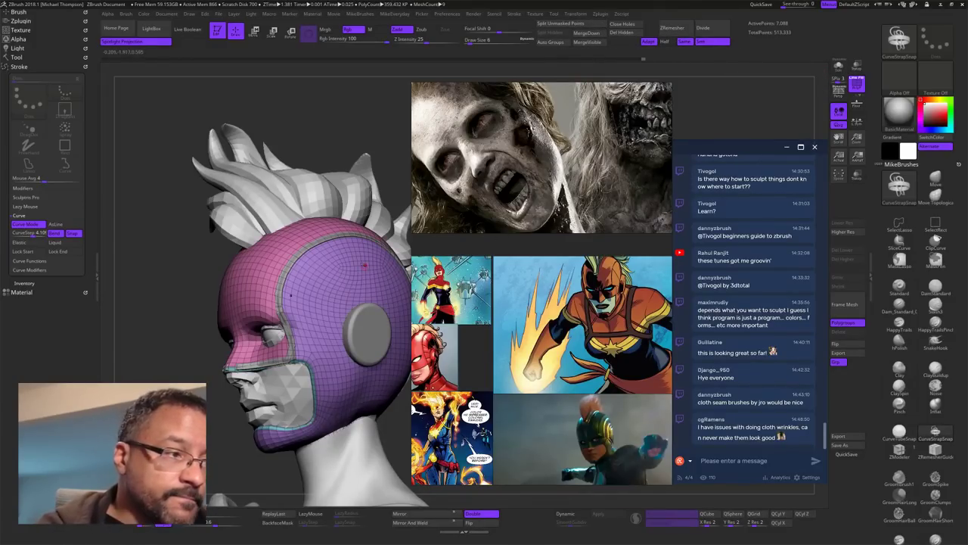
click(936, 179)
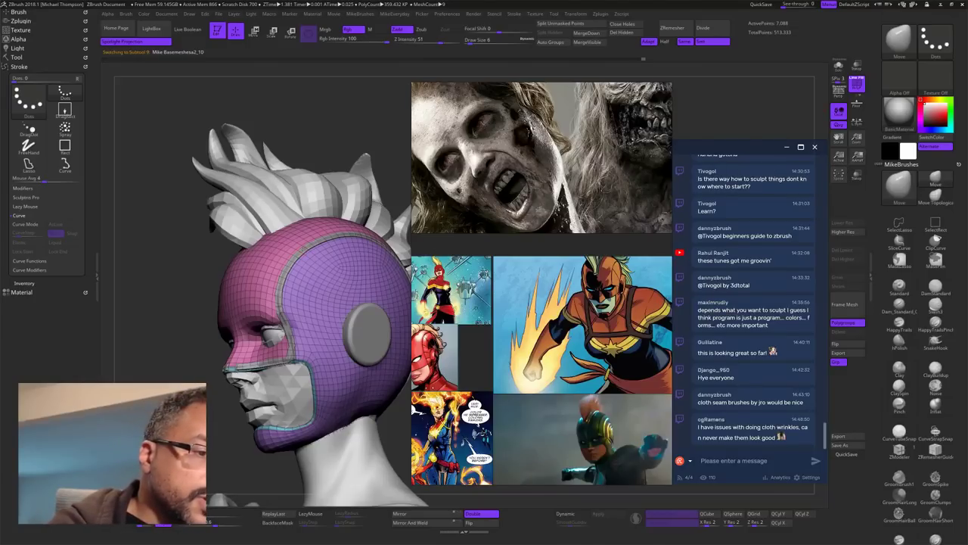
alt+click(307, 247)
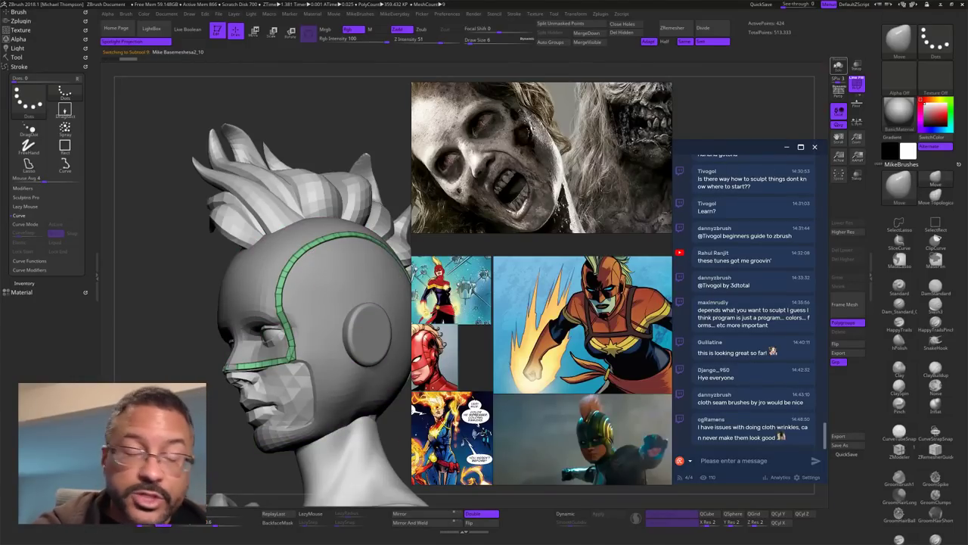
click(838, 66)
alt+drag(384, 454, 382, 379)
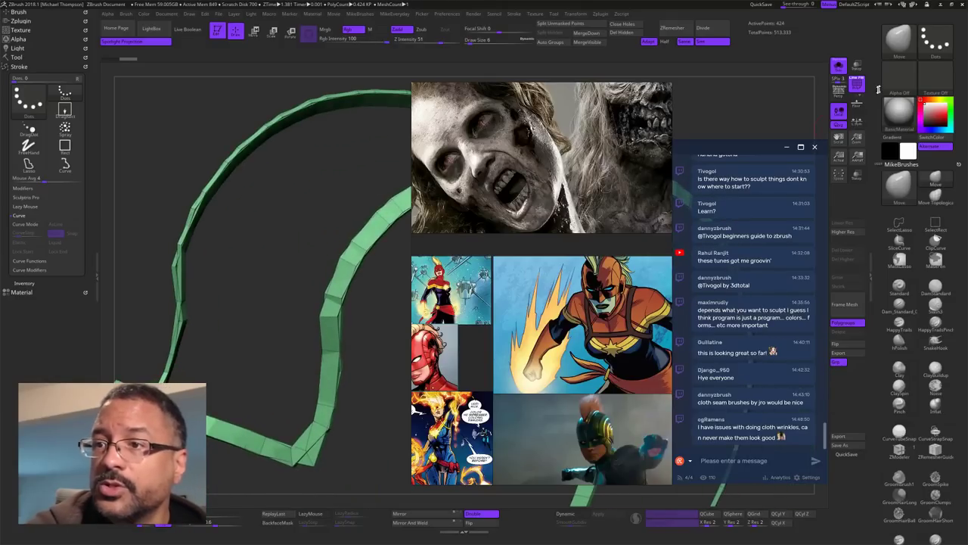
Step: Regroup the strap's polygroups by face normals and inspect its corner beside the mouth
drag(878, 90, 904, 188)
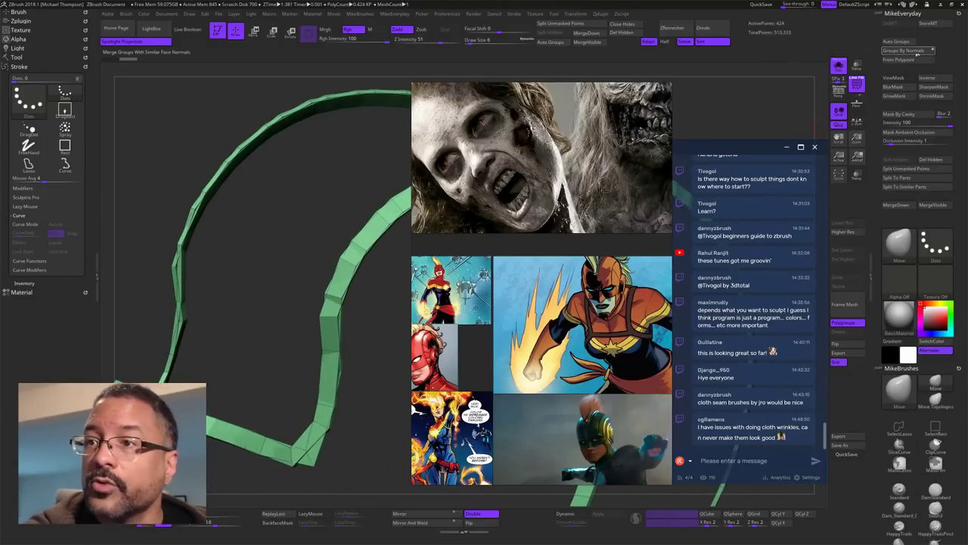
click(921, 51)
drag(370, 440, 295, 504)
mouse_move(386, 458)
mouse_down()
mouse_move(330, 456)
mouse_move(372, 453)
mouse_up()
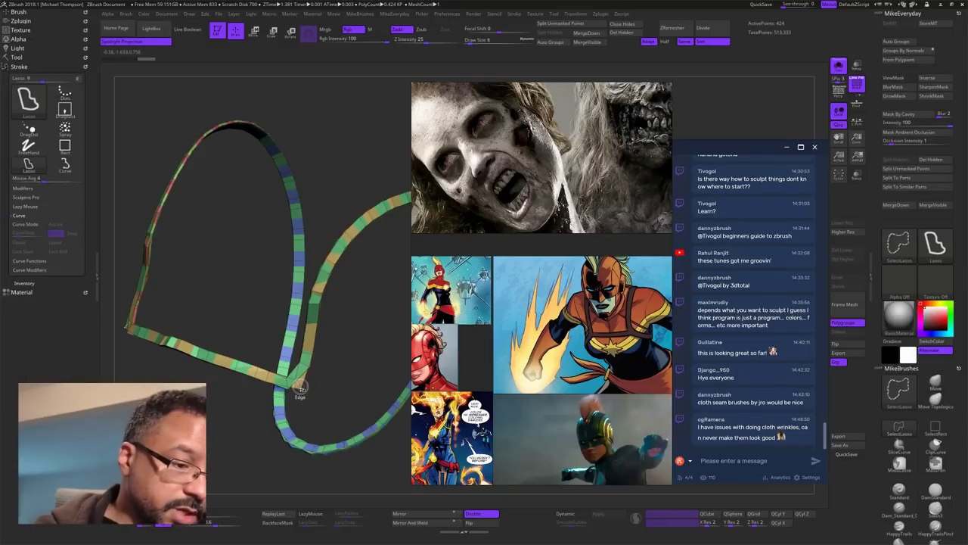
Step: Isolate the strap's outer face polygroup and delete the hidden geometry, reducing the strap to a single-sided strip
ctrl+shift+click(302, 387)
mouse_move(328, 368)
mouse_down()
mouse_move(341, 447)
mouse_move(327, 475)
mouse_move(404, 441)
mouse_move(387, 462)
mouse_move(382, 425)
mouse_move(377, 461)
mouse_move(360, 403)
mouse_move(350, 428)
mouse_move(372, 446)
mouse_move(366, 353)
mouse_move(376, 305)
mouse_move(350, 307)
mouse_move(405, 462)
mouse_move(387, 448)
mouse_move(415, 459)
mouse_move(329, 459)
mouse_move(389, 448)
mouse_move(378, 428)
mouse_move(409, 431)
mouse_move(380, 426)
mouse_move(386, 456)
mouse_move(423, 430)
mouse_up()
click(633, 33)
ctrl+shift+click(306, 391)
click(639, 33)
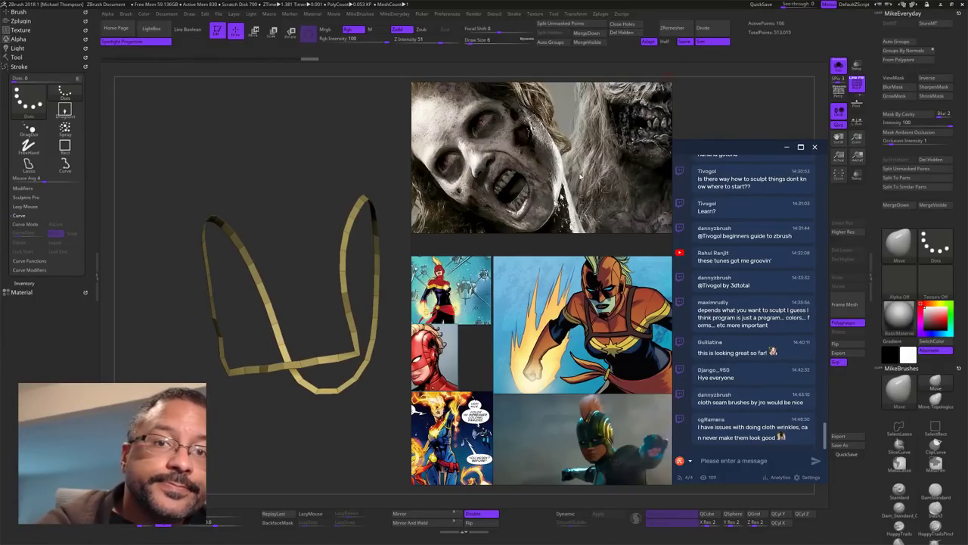
Step: Turn off Solo mode to show the whole character and view the thin strap from the side of the head
drag(334, 453, 364, 450)
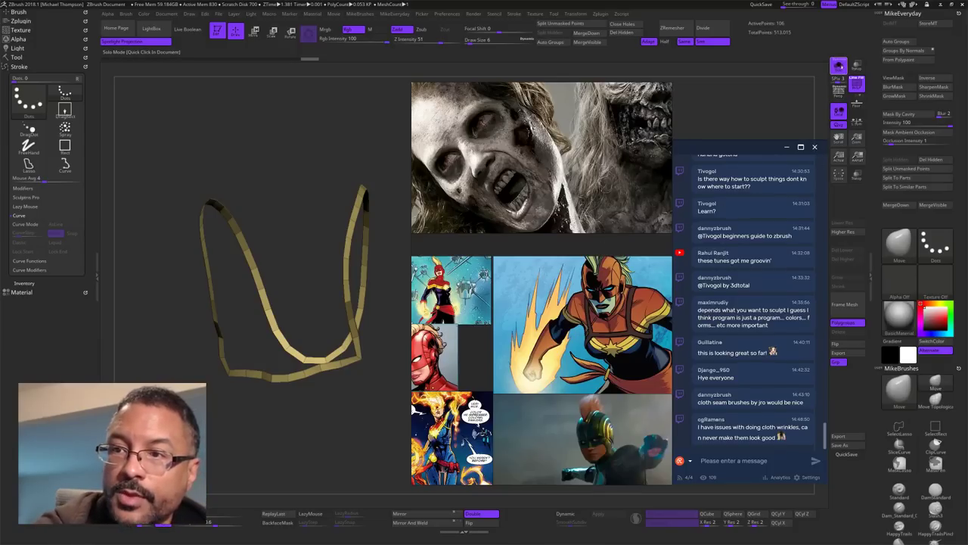
click(840, 67)
drag(380, 444, 404, 416)
alt+drag(267, 475, 222, 480)
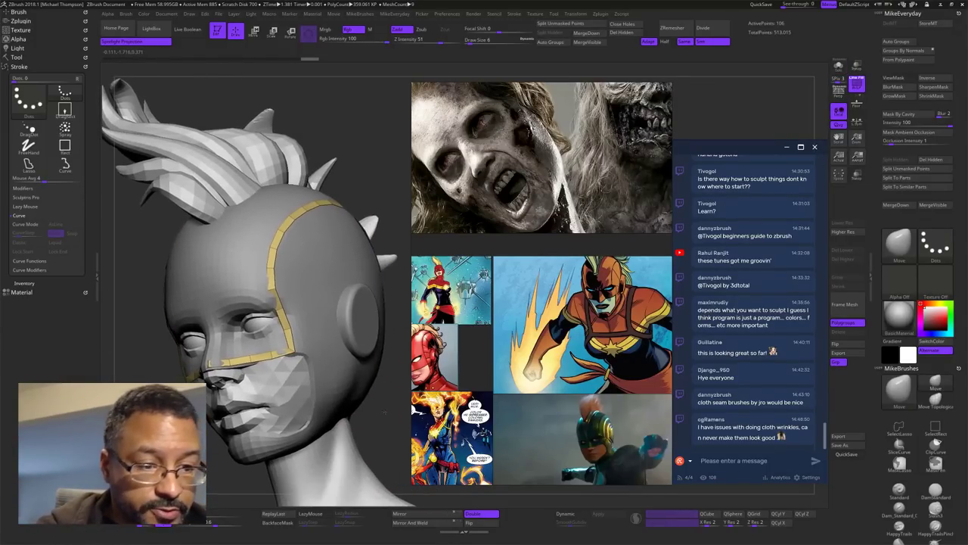
drag(385, 412, 333, 407)
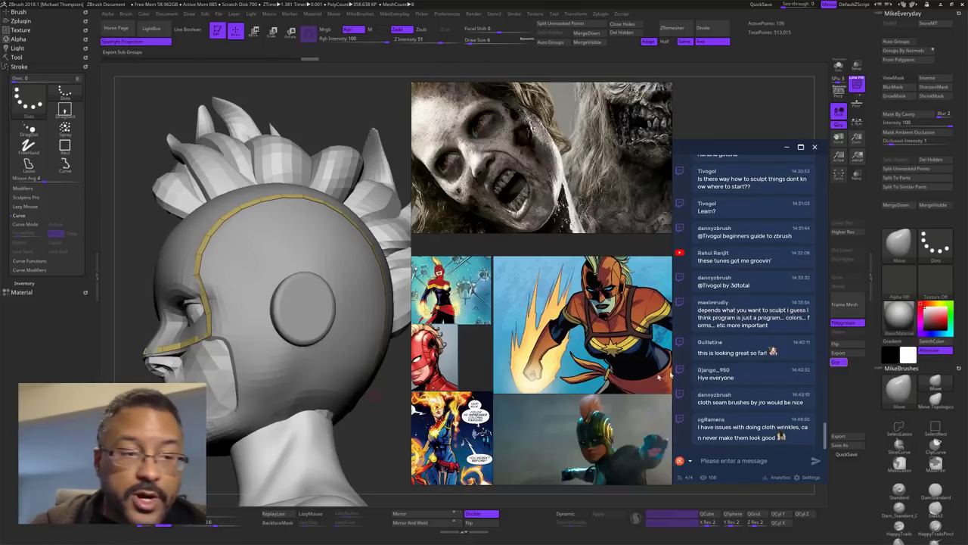
Step: Pull the strap into a smoother line at the forehead and temple, using Move brush sizes 42 and 27
key(s)
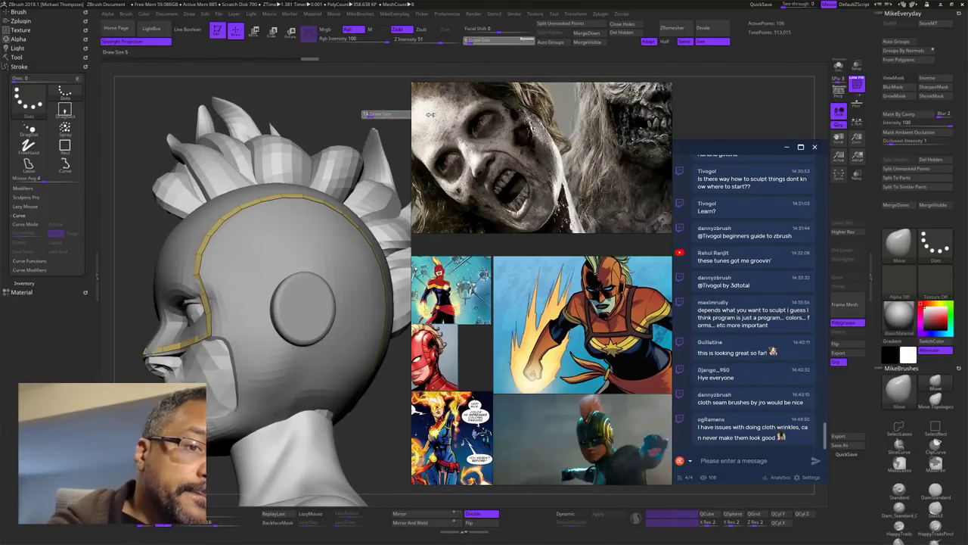
drag(431, 115, 467, 114)
key(s)
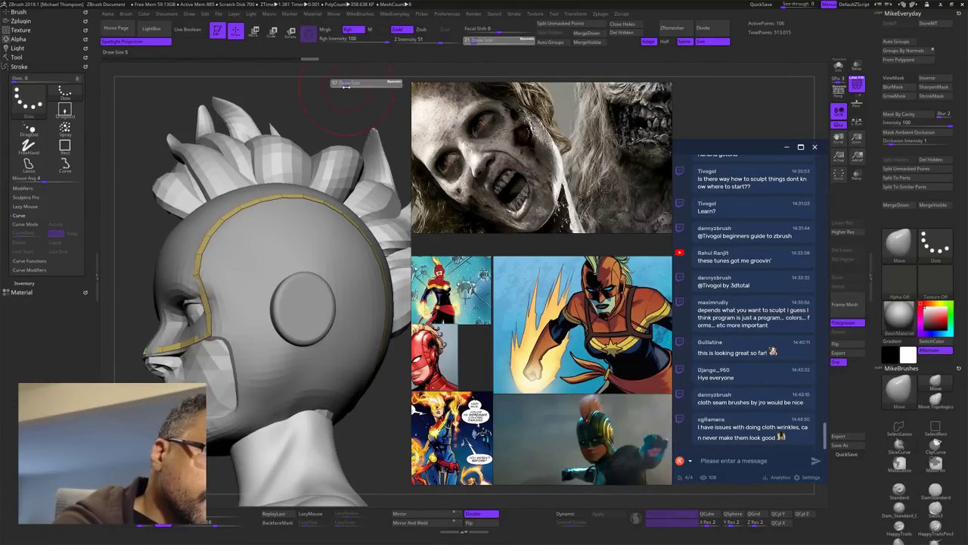
mouse_move(338, 84)
mouse_down()
mouse_move(416, 145)
mouse_move(382, 133)
mouse_up()
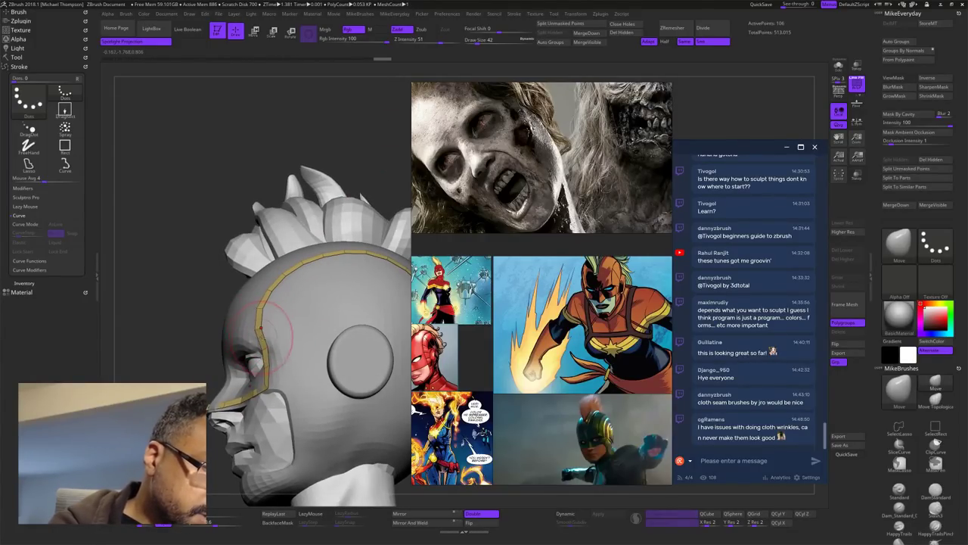
mouse_move(261, 284)
mouse_down()
mouse_move(231, 261)
mouse_move(272, 260)
mouse_move(231, 271)
mouse_up()
key(s)
drag(258, 329, 261, 329)
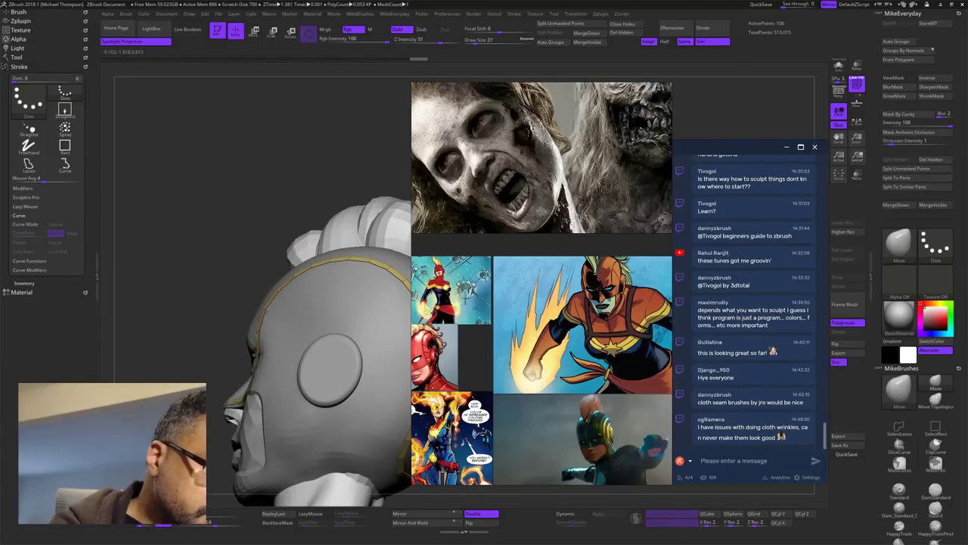
Step: Refine the strap's curve above the temple and beside the eye, checking it from the front and side
mouse_move(328, 225)
mouse_down()
mouse_move(356, 274)
mouse_move(340, 278)
mouse_up()
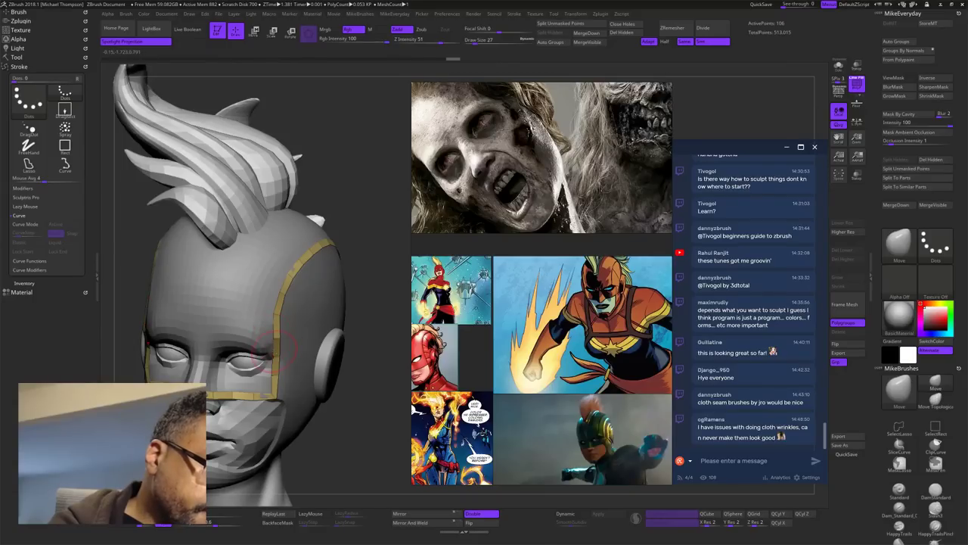
drag(364, 301, 302, 309)
mouse_move(261, 259)
mouse_down()
mouse_move(291, 254)
mouse_move(284, 243)
mouse_up()
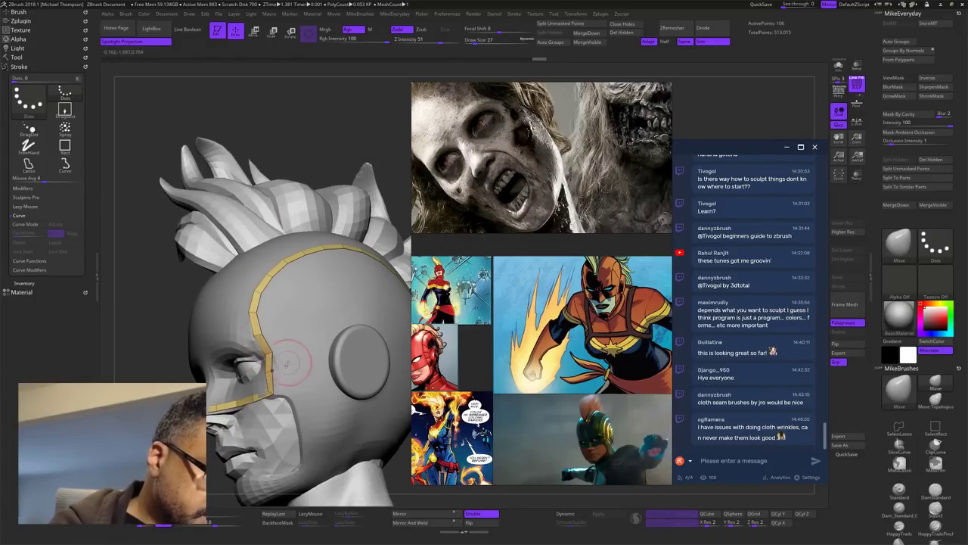
mouse_move(380, 130)
mouse_down()
mouse_move(368, 134)
mouse_move(341, 114)
mouse_up()
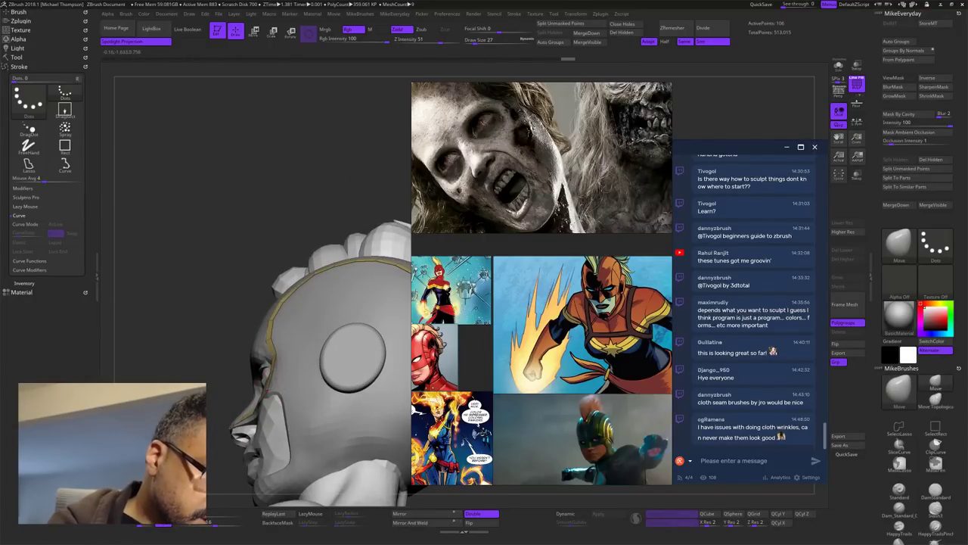
drag(274, 205, 327, 241)
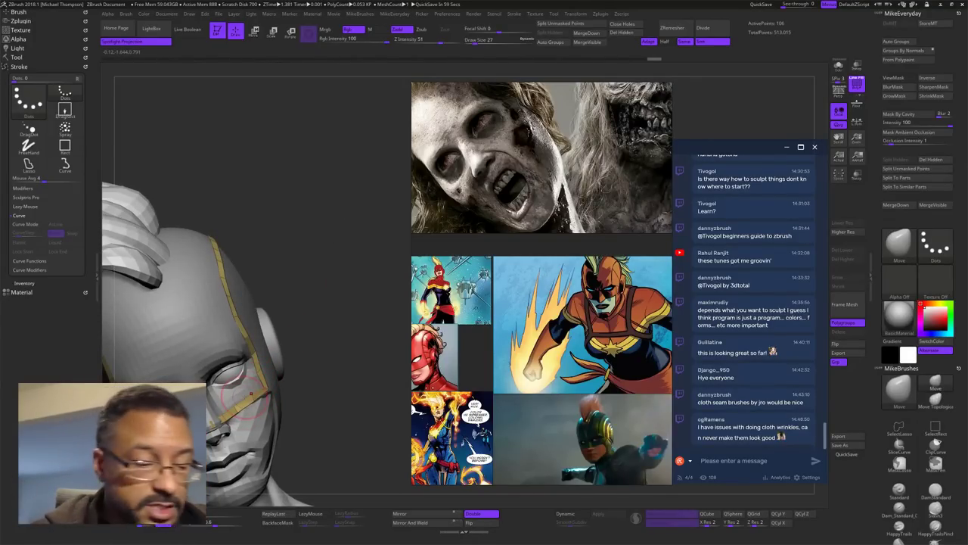
mouse_move(348, 338)
mouse_down()
mouse_move(365, 300)
mouse_move(350, 317)
mouse_move(392, 353)
mouse_move(402, 305)
mouse_move(355, 321)
mouse_up()
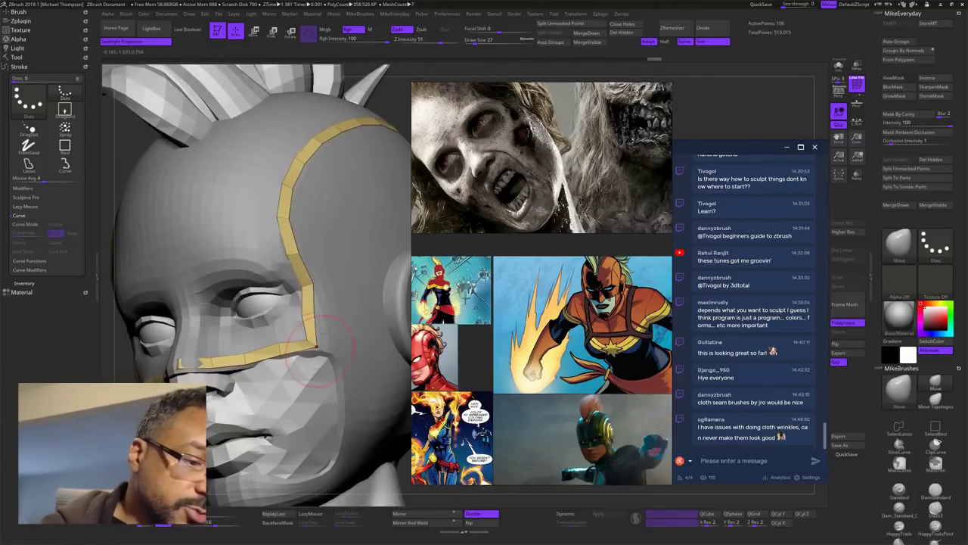
Step: Reshape the strap's corner below the outer eye, tightening its inner point with a much smaller Move brush
drag(316, 346, 276, 316)
right_drag(276, 316, 344, 242)
key(s)
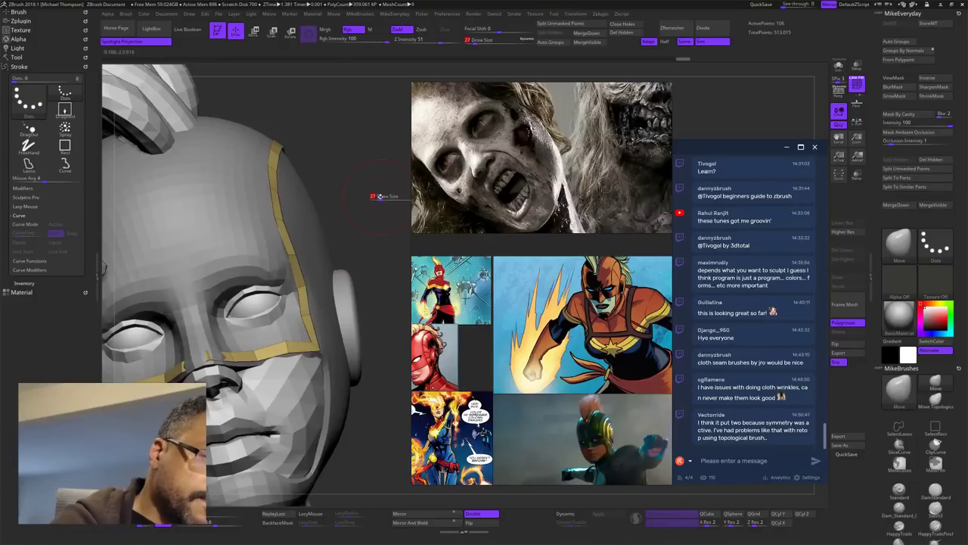
drag(369, 200, 318, 208)
drag(389, 273, 336, 276)
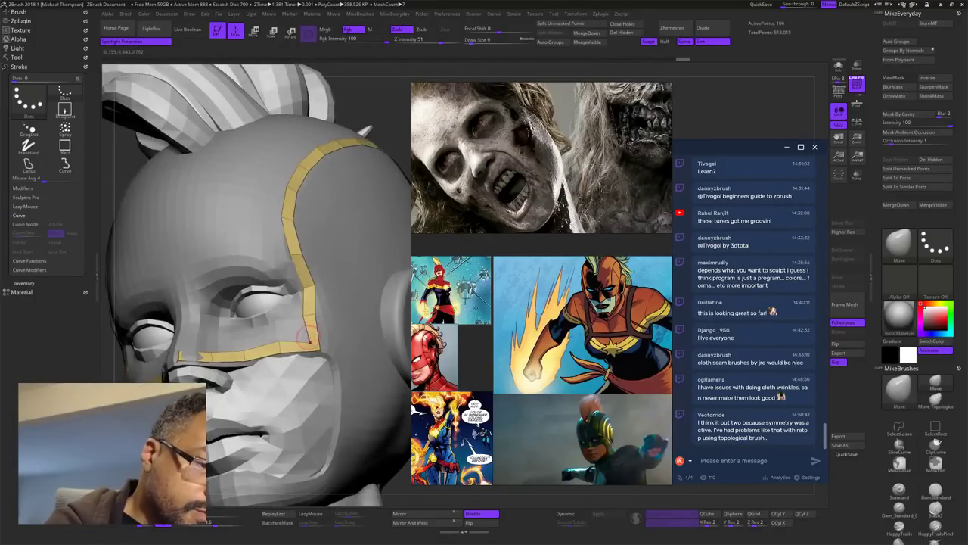
drag(301, 333, 307, 339)
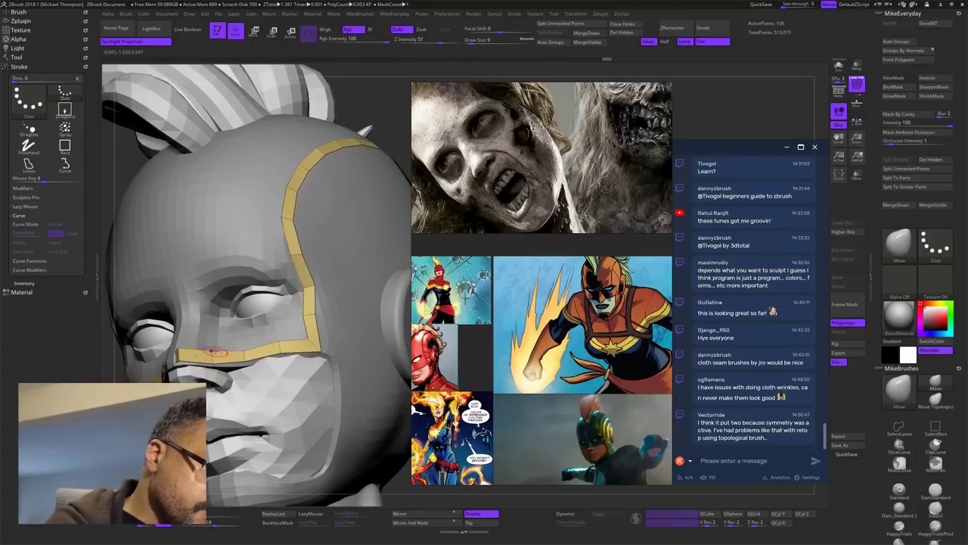
Step: Adjust the strap across the nose and cheek with Move brush sizes 60 and 41
key(s)
mouse_move(390, 133)
mouse_down()
mouse_move(399, 134)
mouse_move(371, 156)
mouse_up()
mouse_move(213, 357)
mouse_down()
mouse_move(195, 357)
mouse_move(227, 352)
mouse_move(193, 348)
mouse_up()
mouse_move(315, 204)
mouse_down()
mouse_move(354, 227)
mouse_move(367, 257)
mouse_move(378, 246)
mouse_move(327, 299)
mouse_up()
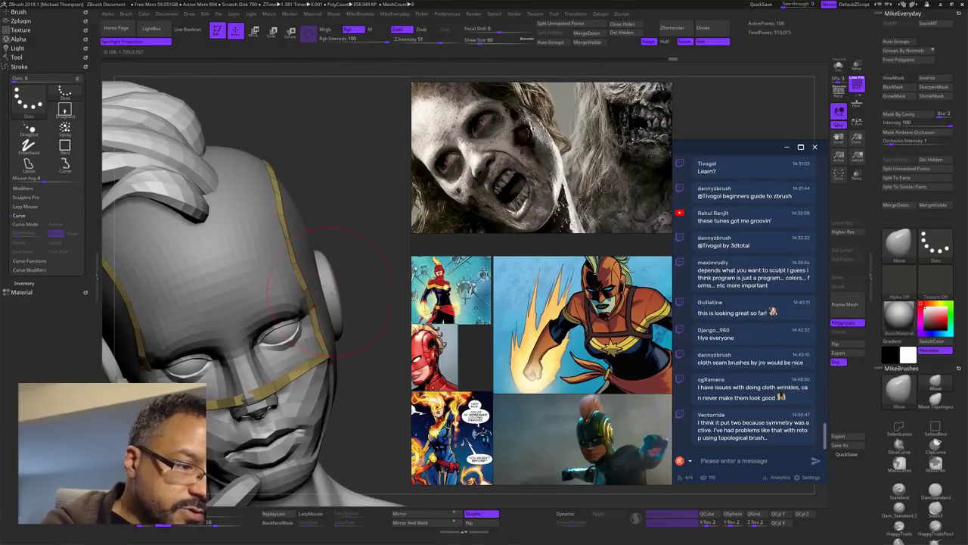
key(s)
drag(323, 397, 324, 396)
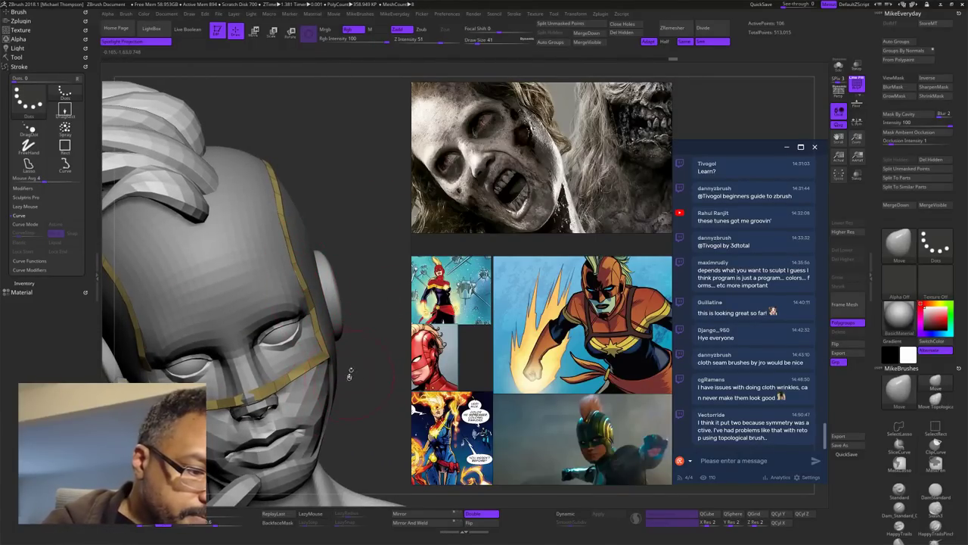
drag(387, 373, 379, 372)
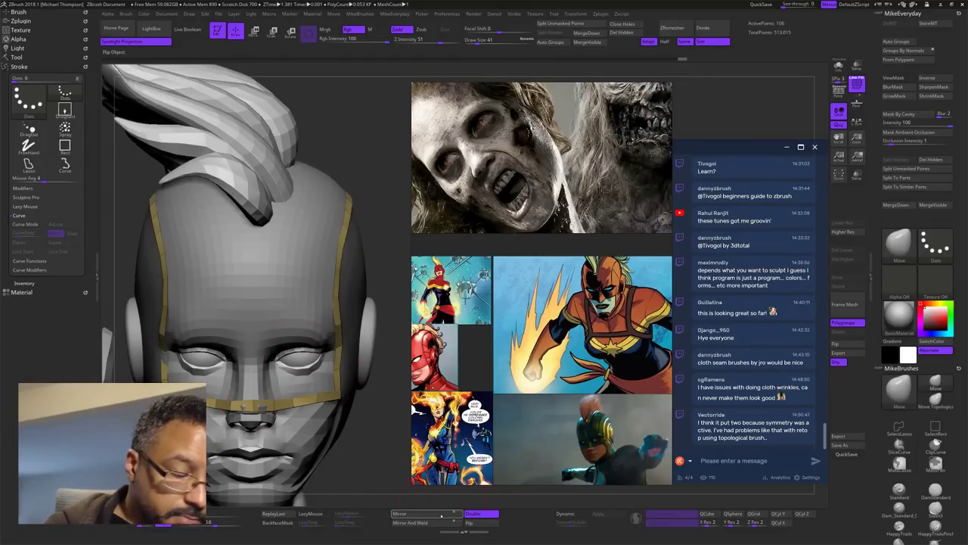
Step: Flip the strap with Mirror to compare its sides, and apply Mirror And Weld to make it symmetrical
click(442, 514)
click(442, 515)
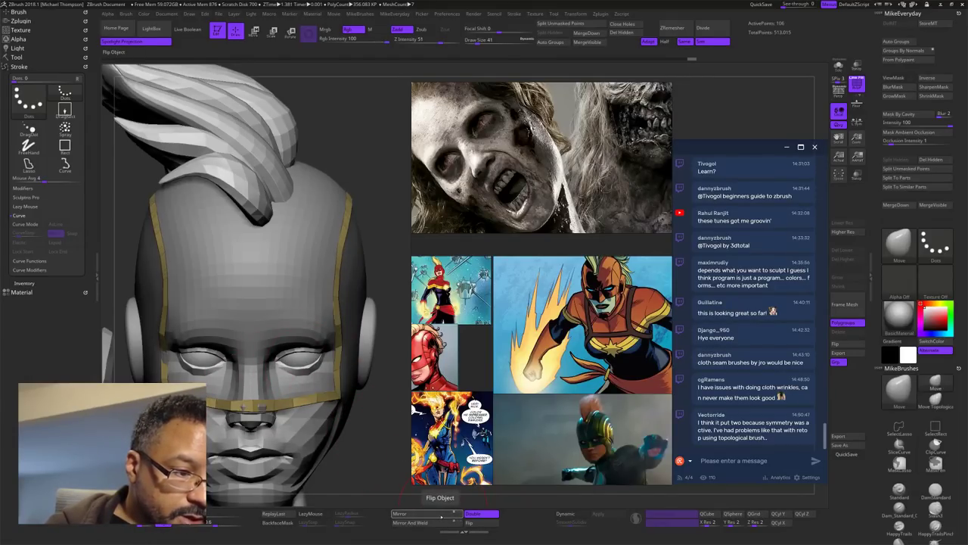
click(441, 516)
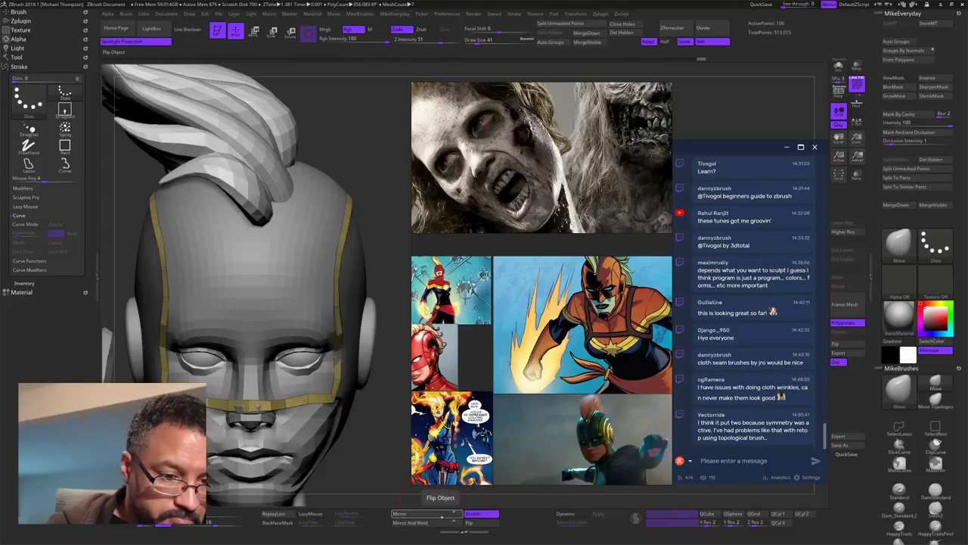
click(441, 516)
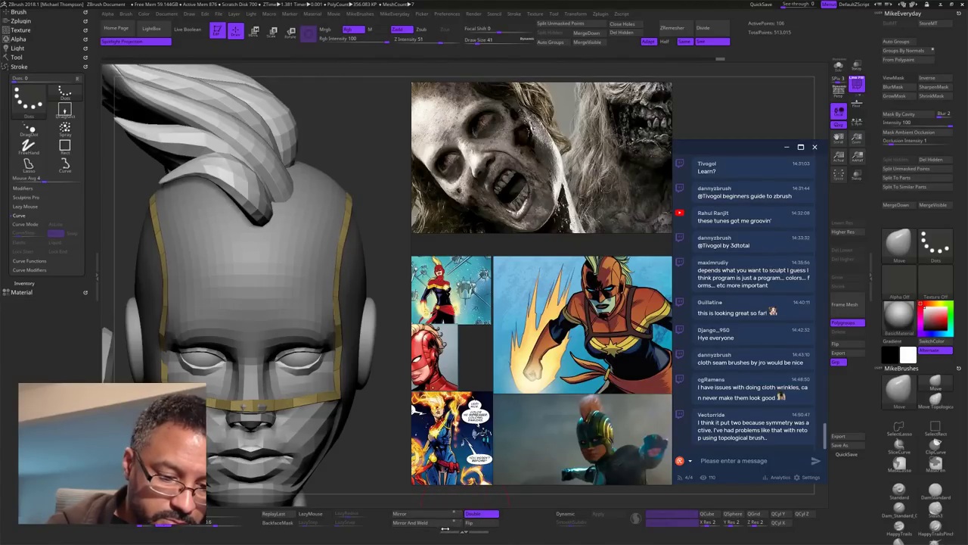
click(440, 522)
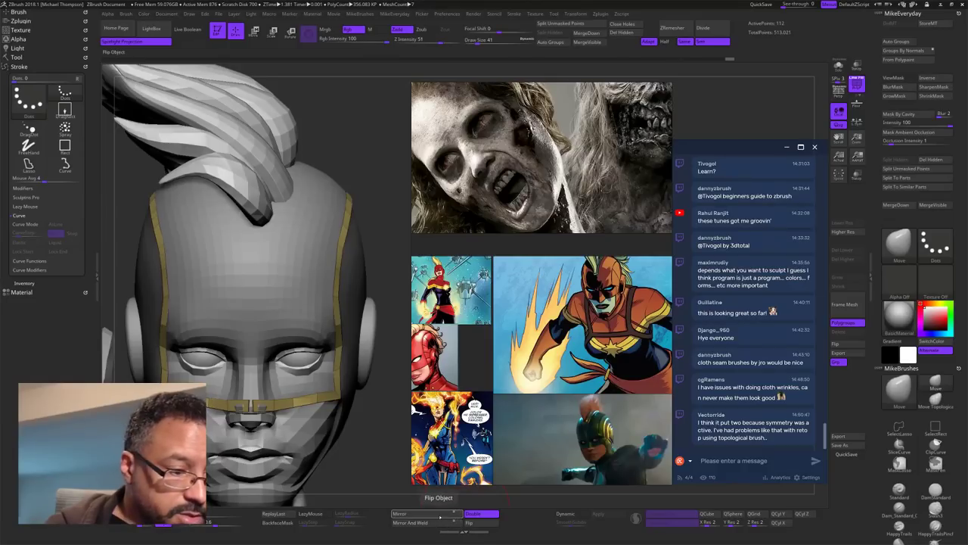
drag(388, 460, 457, 530)
Step: Isolate the strap and mask everything except its centre tip at the back
click(833, 68)
mouse_move(389, 434)
mouse_down()
mouse_move(373, 371)
mouse_move(335, 361)
mouse_move(361, 330)
mouse_move(354, 342)
mouse_up()
key(s)
drag(356, 354, 362, 354)
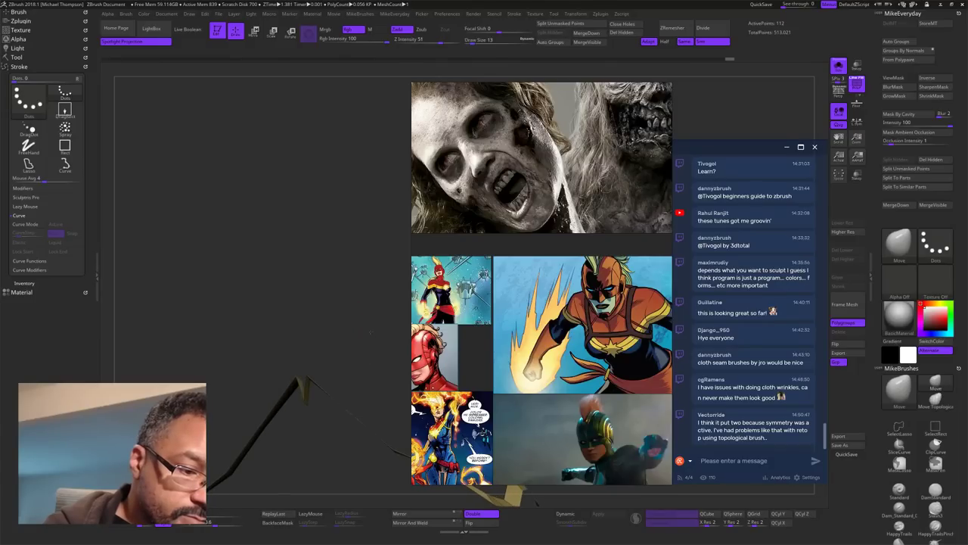
mouse_move(316, 422)
ctrl+mouse_down()
mouse_move(297, 397)
mouse_move(316, 381)
ctrl+mouse_up()
ctrl+click(360, 342)
drag(372, 325, 358, 290)
Step: Reset the gizmo's orientation, move the unmasked centre tip inward along Z, and return to Draw mode
key(w)
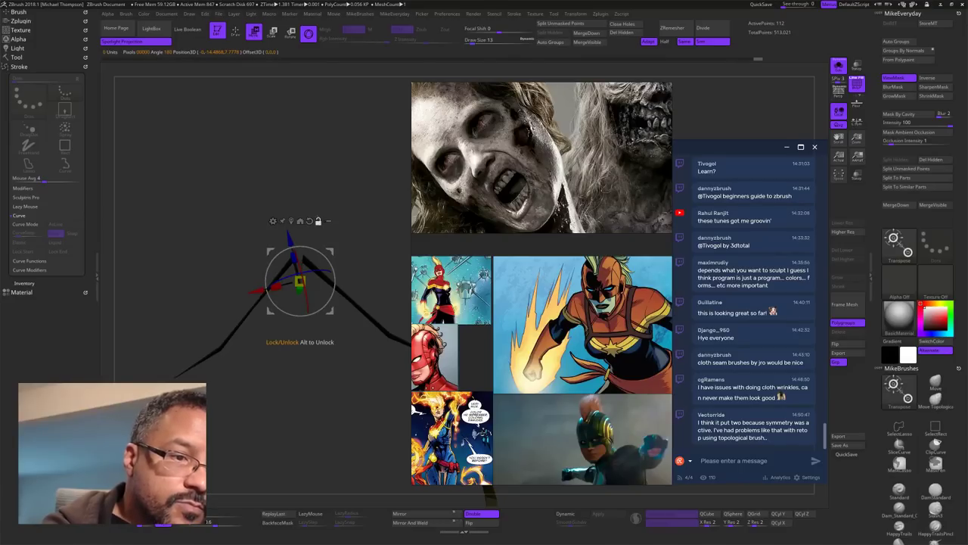
alt+click(310, 221)
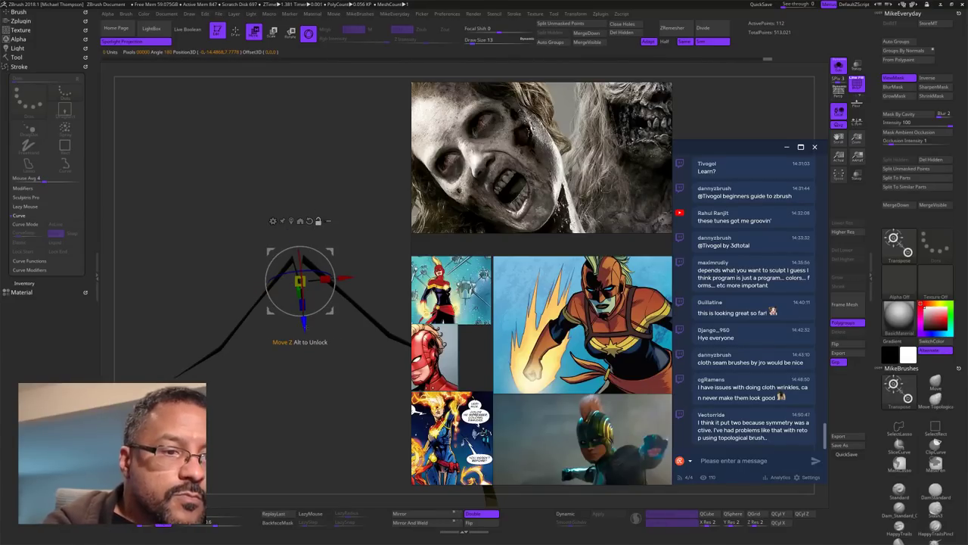
alt+drag(304, 322, 301, 292)
mouse_move(357, 223)
mouse_down()
mouse_move(377, 209)
mouse_move(341, 322)
mouse_move(341, 453)
mouse_move(326, 478)
mouse_move(346, 446)
mouse_move(363, 445)
mouse_move(367, 463)
mouse_move(383, 432)
mouse_move(386, 460)
mouse_up()
key(q)
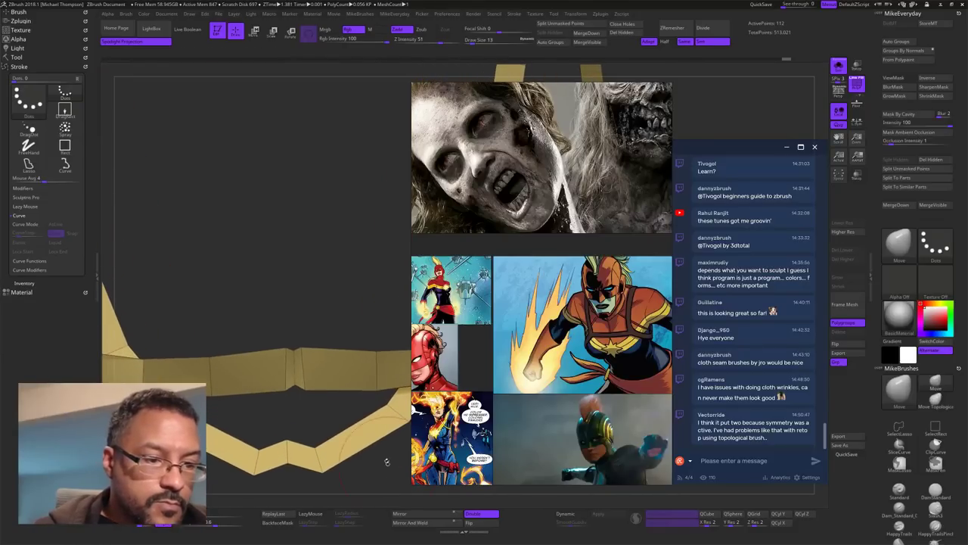
Step: Focus on the notch at the strap's front centre and set the ZModeler point action to Stitch with To End Point
key(s)
click(343, 312)
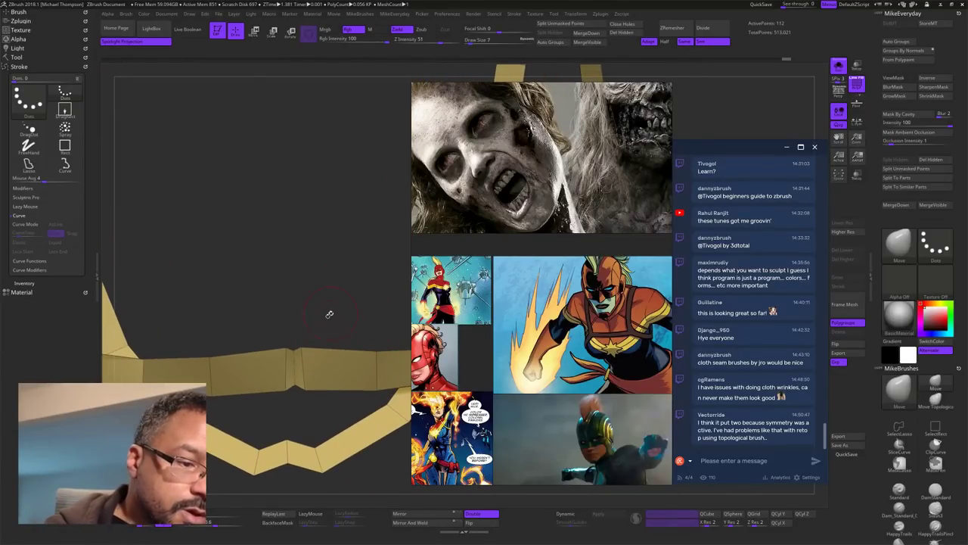
drag(329, 314, 318, 346)
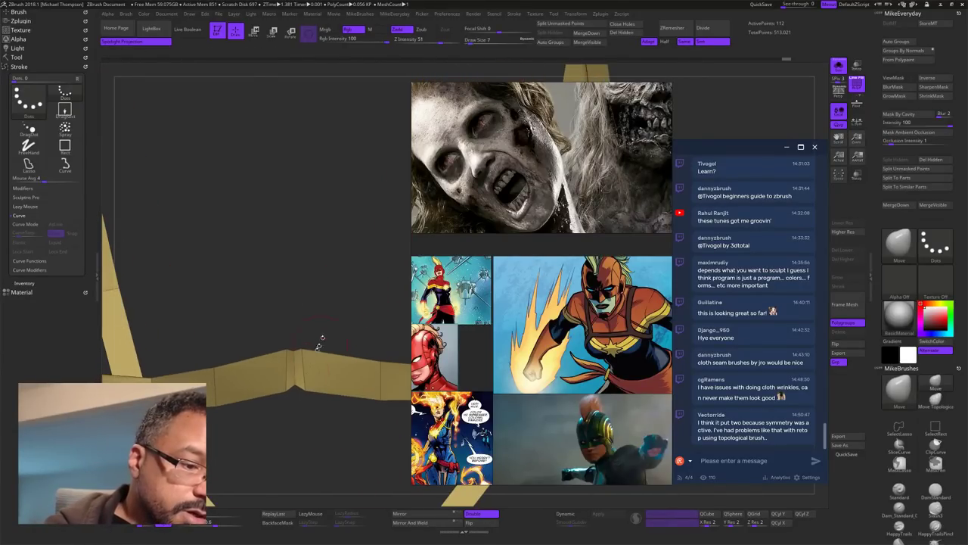
drag(882, 509, 881, 335)
click(898, 482)
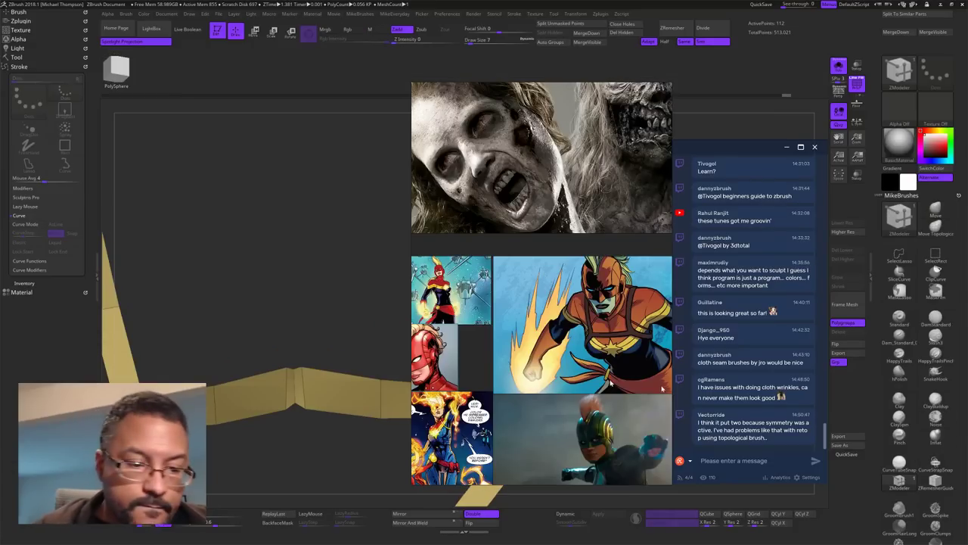
key(space)
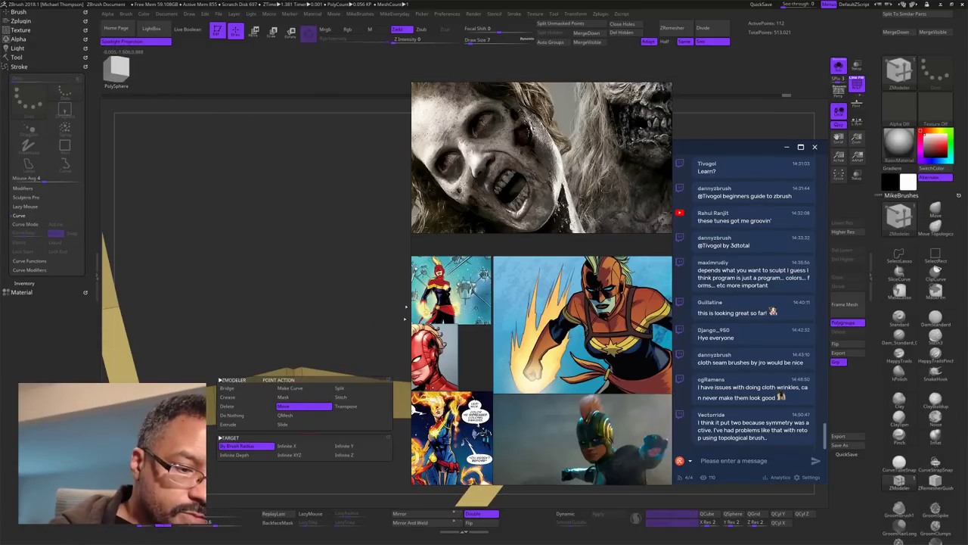
click(350, 402)
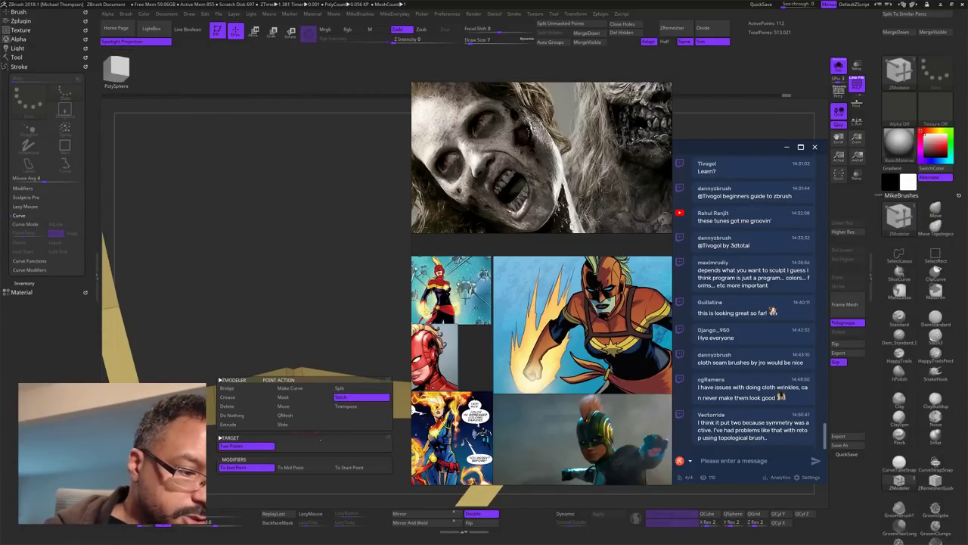
Step: Undo the accidental mask on the strap and set the ZModeler polygon action to Do Nothing
click(296, 403)
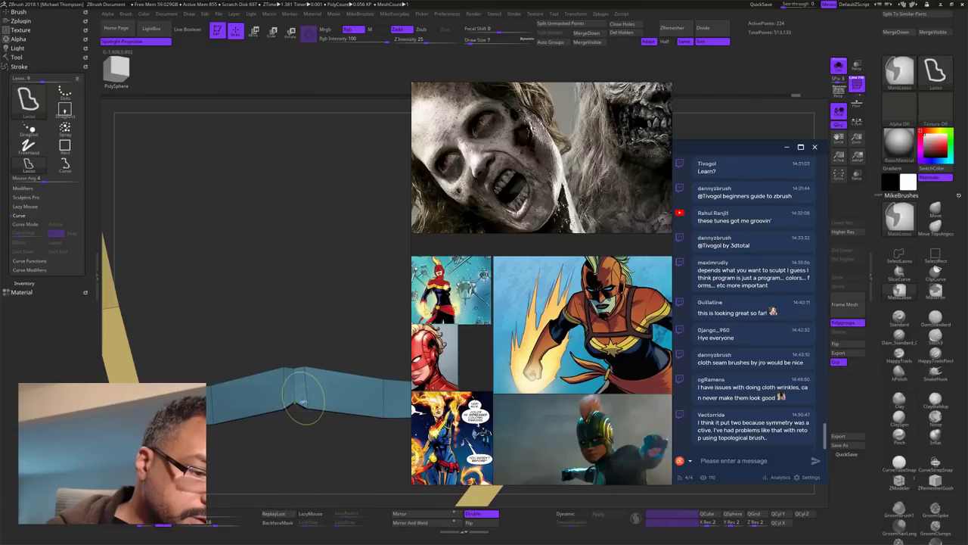
key(ctrl+z)
key(space)
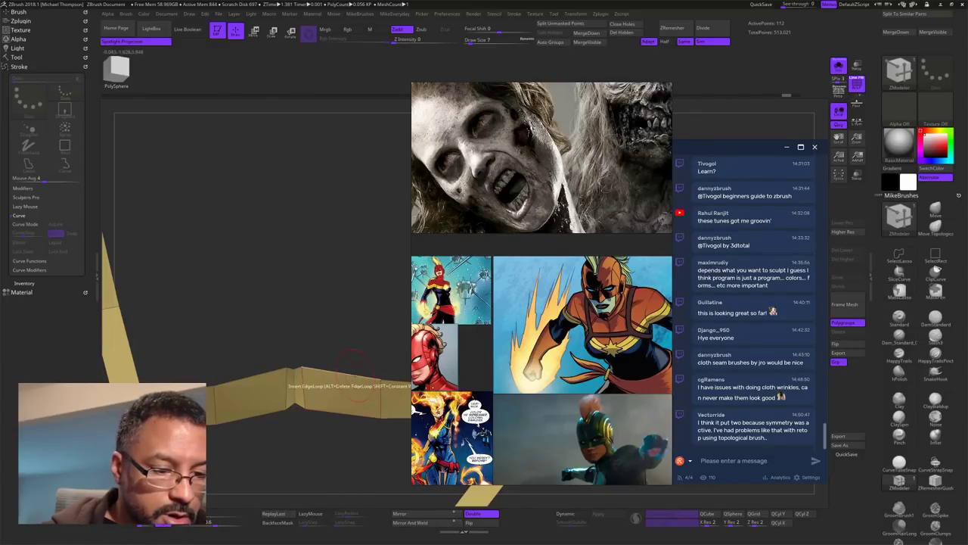
key(space)
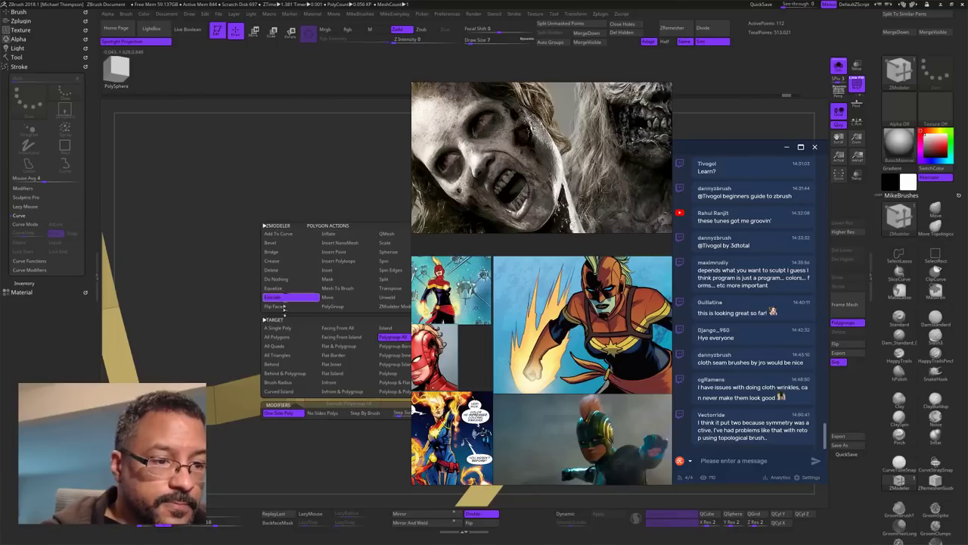
click(284, 279)
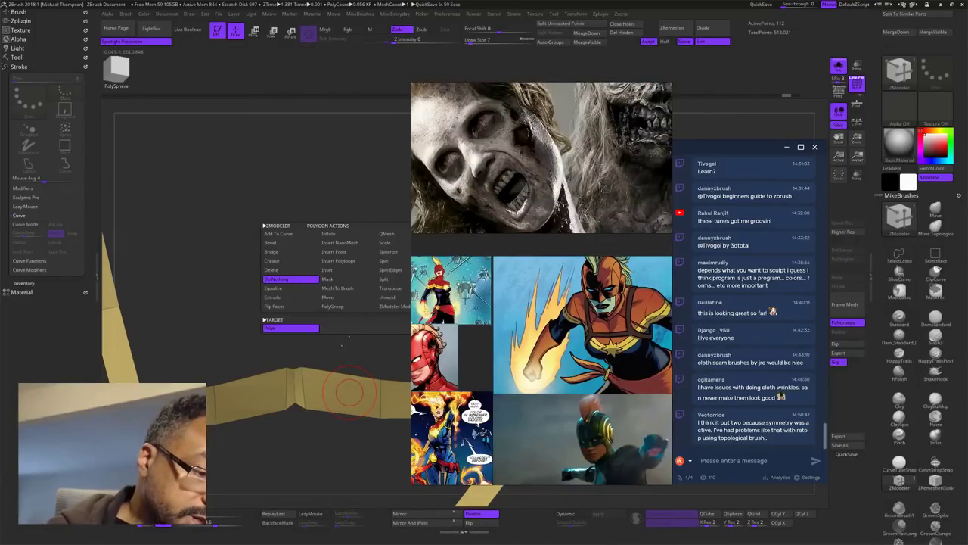
Step: Insert an edge loop in the strap and stitch the doubled points at its front centre notch together
click(307, 409)
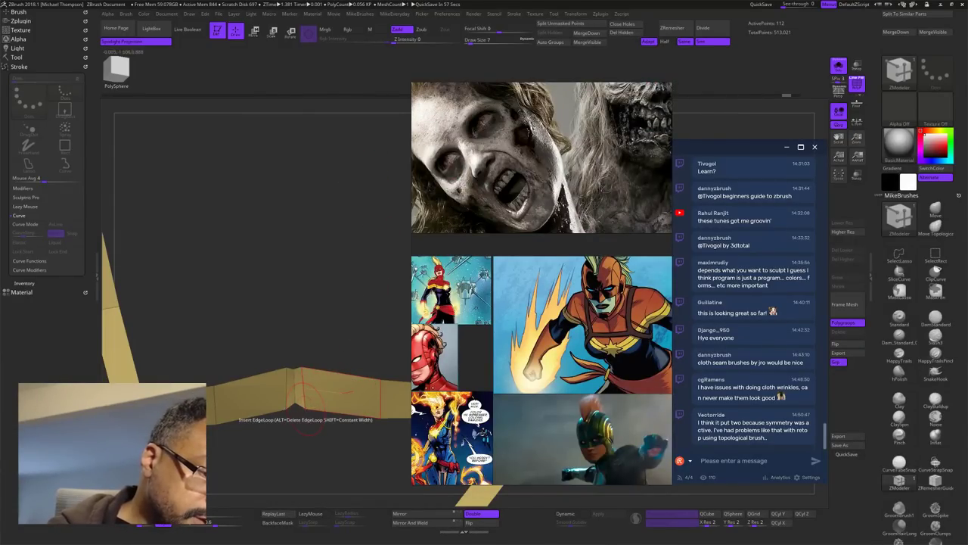
click(295, 403)
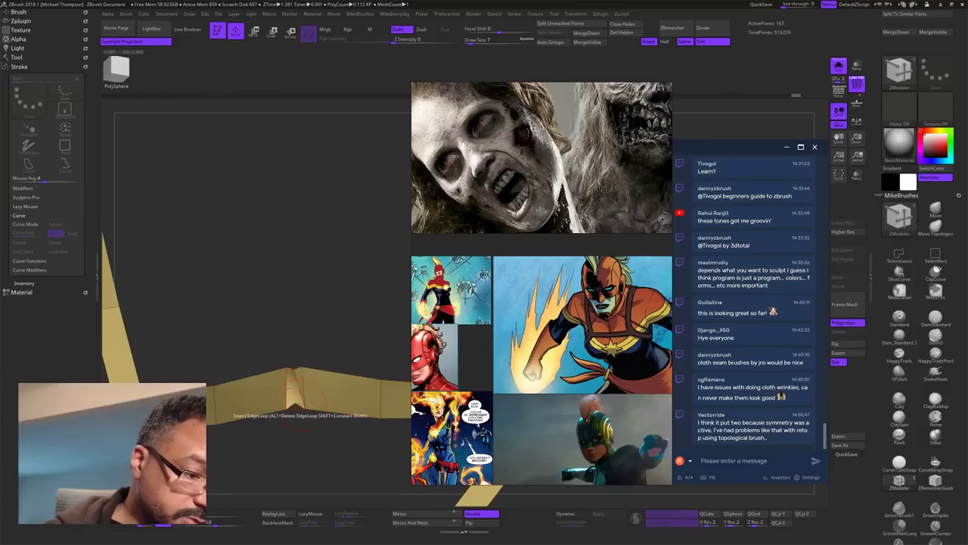
click(299, 402)
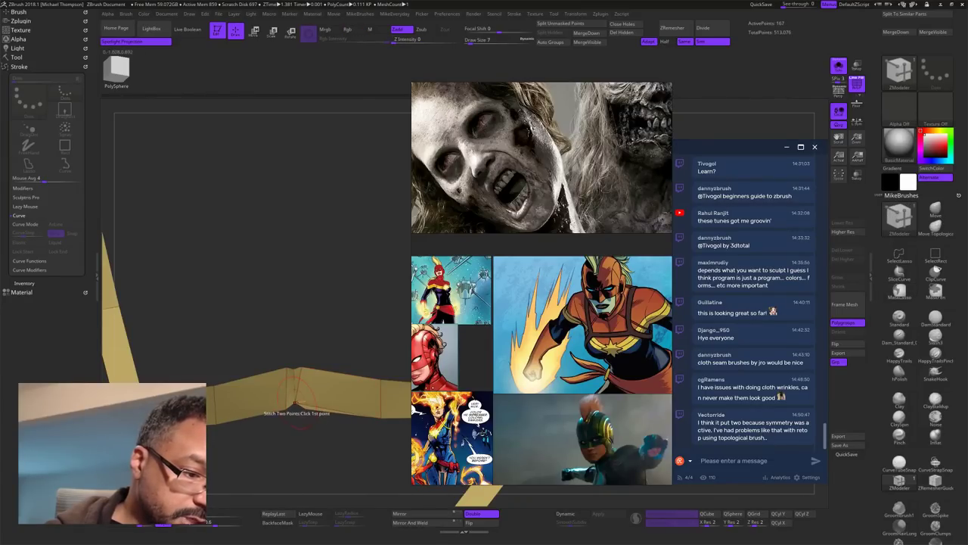
click(293, 369)
click(294, 365)
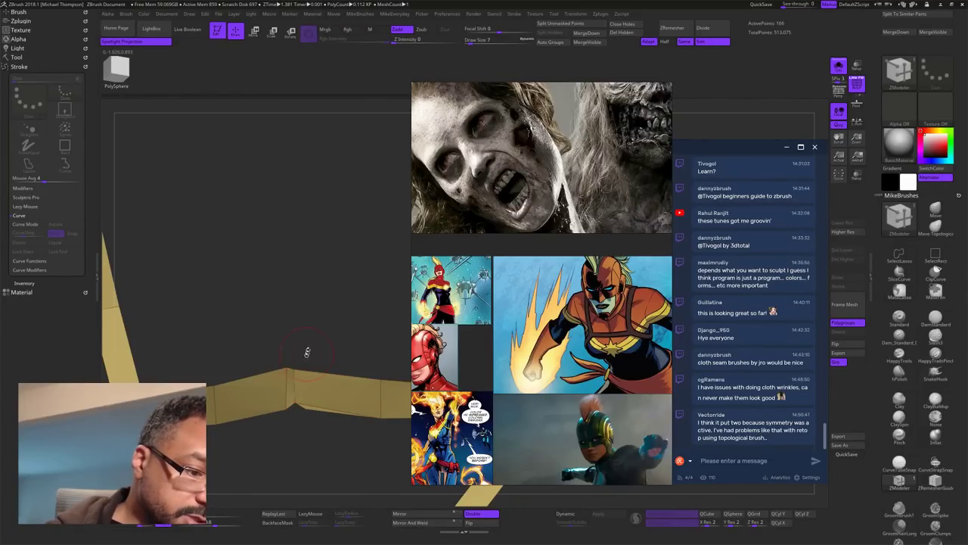
mouse_move(381, 297)
mouse_down()
mouse_move(367, 311)
mouse_move(382, 268)
mouse_move(351, 322)
mouse_move(370, 315)
mouse_move(357, 331)
mouse_move(390, 282)
mouse_move(382, 287)
mouse_up()
click(307, 406)
click(295, 404)
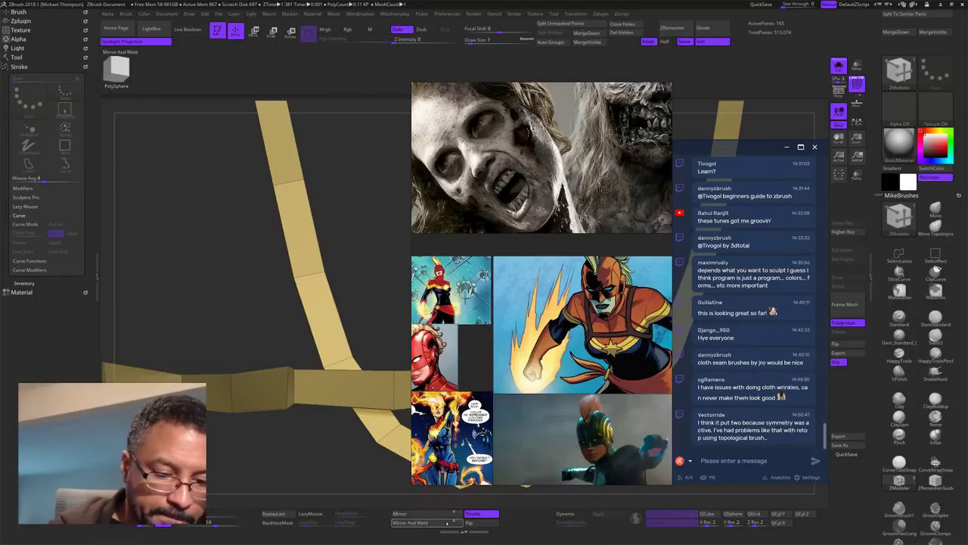
Step: Apply Mirror And Weld to the strap and even out its centre tip at the back with the Move brush
click(445, 525)
drag(378, 333, 370, 309)
click(935, 210)
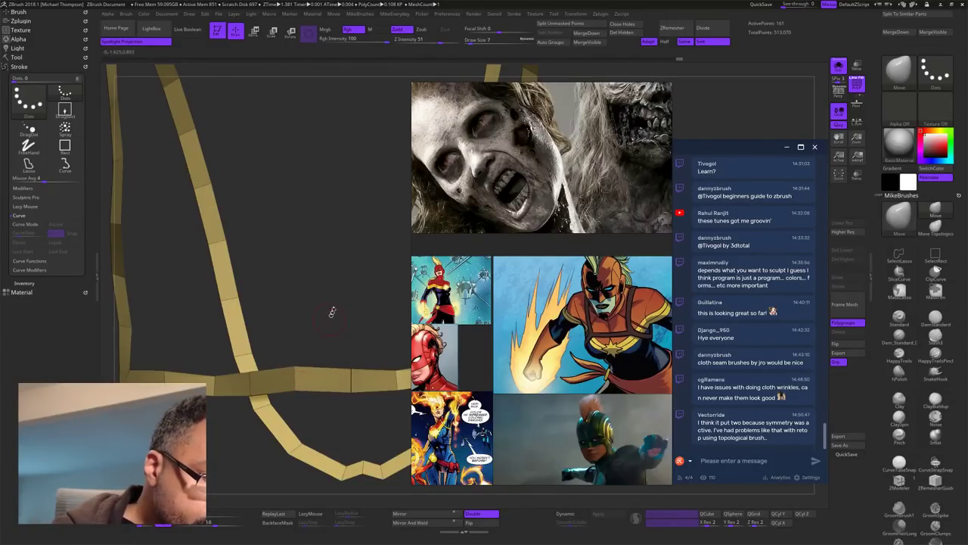
drag(348, 321, 328, 290)
drag(383, 451, 306, 423)
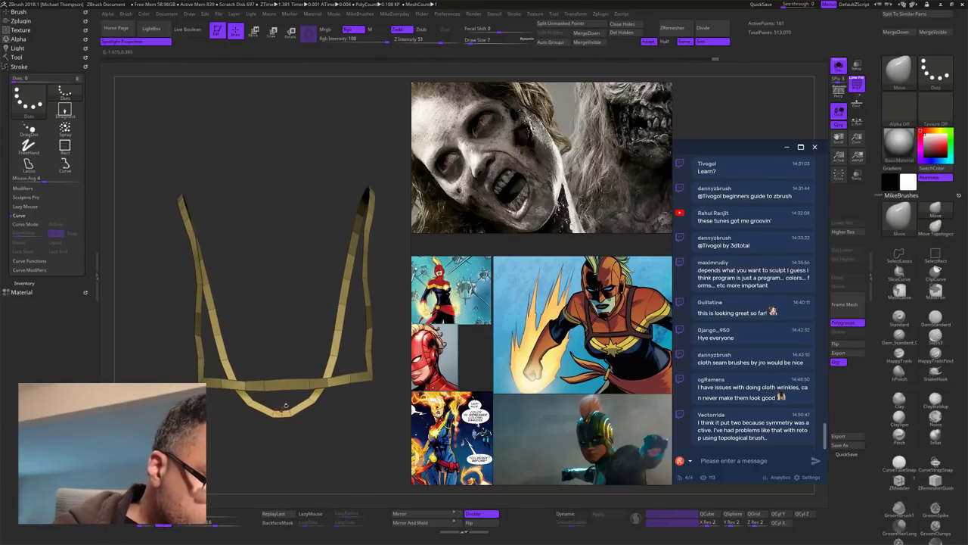
drag(283, 413, 285, 407)
Step: Bring the whole figure back into view and insert ZModeler edge loops across the strap beside its centre over the nose
right_drag(425, 462, 410, 462)
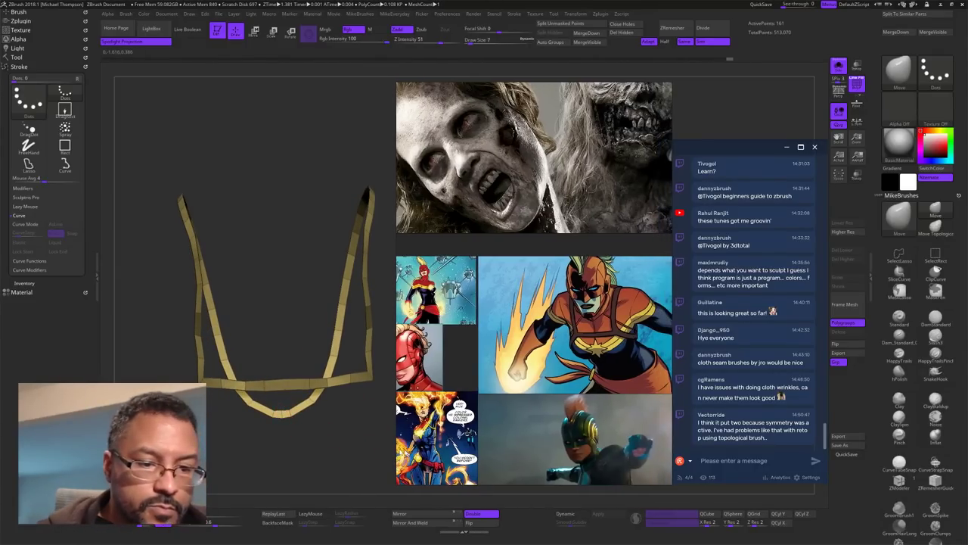
mouse_move(367, 459)
mouse_down()
mouse_move(366, 428)
mouse_move(360, 463)
mouse_up()
key(shift+s)
alt+drag(242, 462, 366, 454)
key(p)
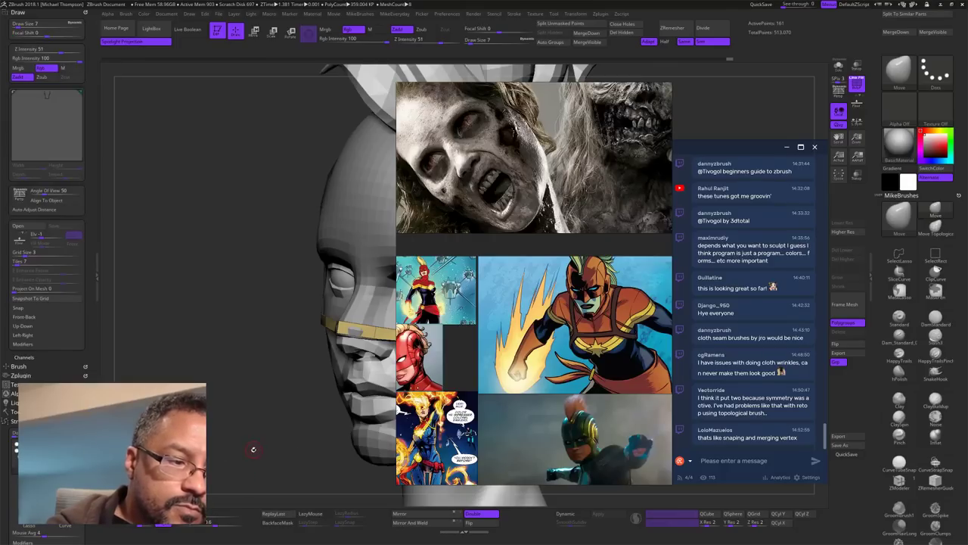
click(899, 481)
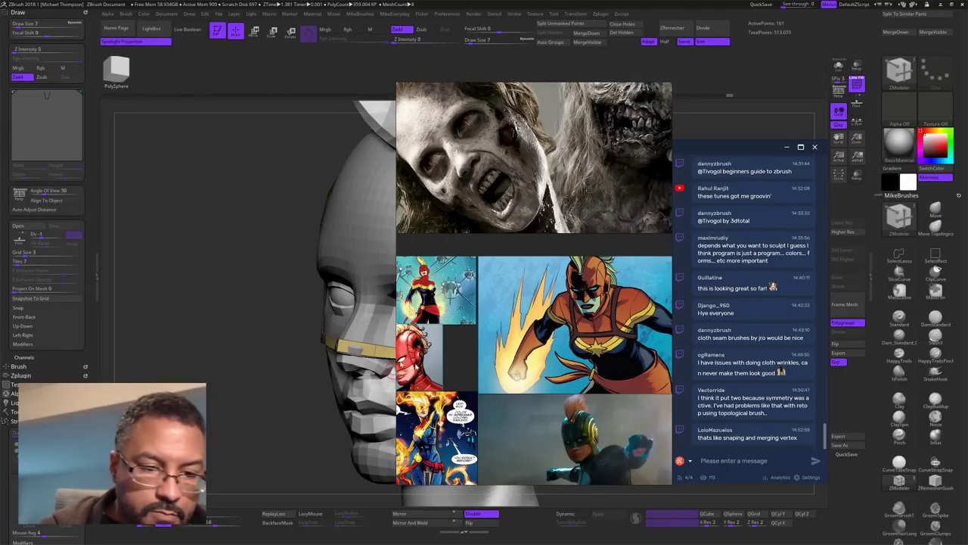
click(359, 343)
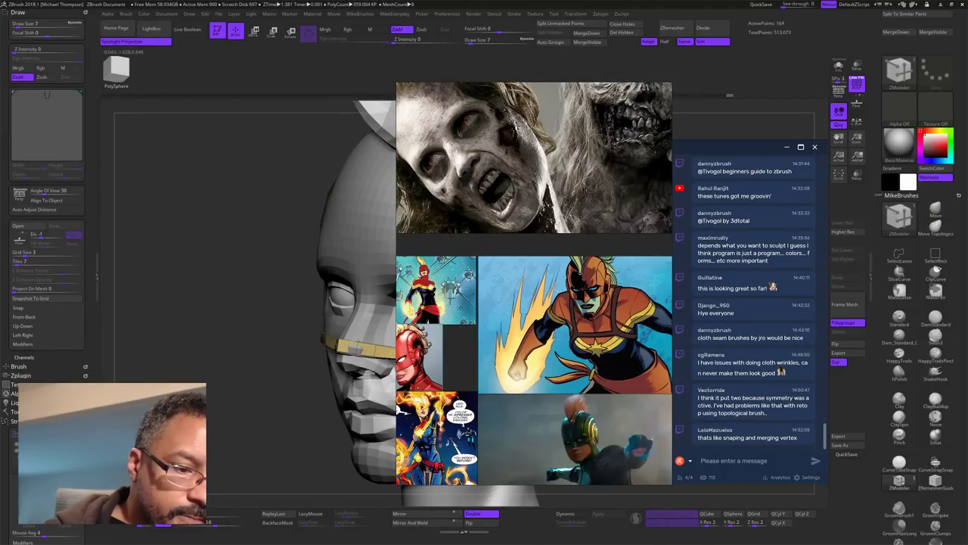
click(358, 344)
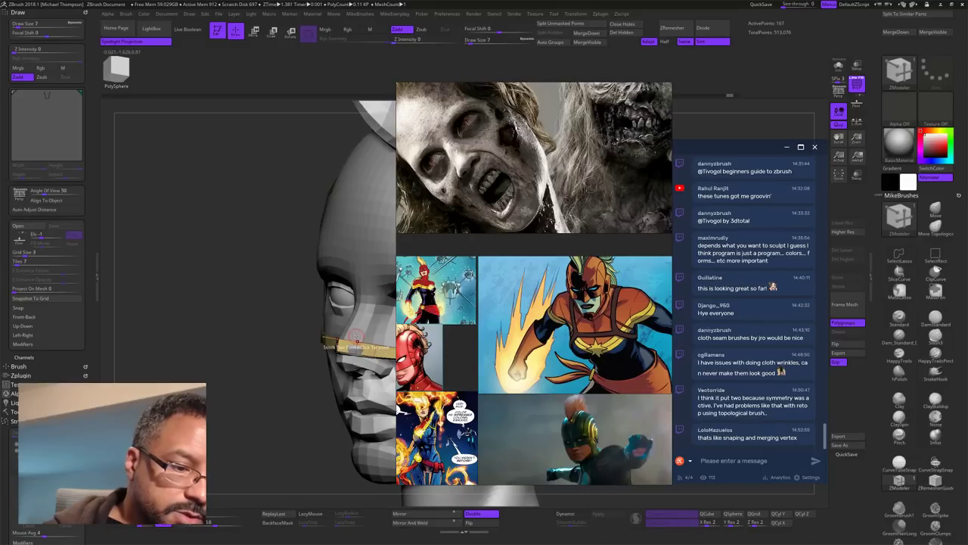
right_drag(357, 341, 299, 436)
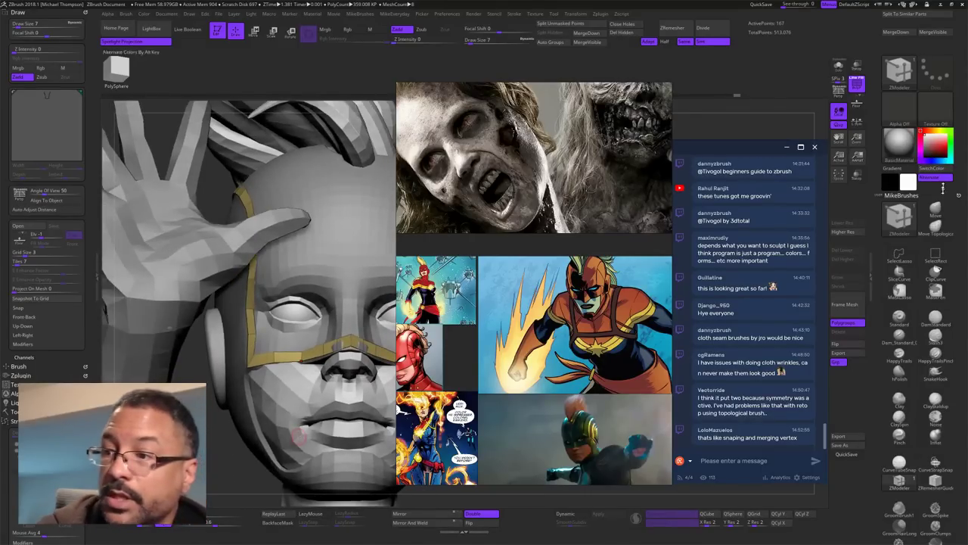
Step: Switch to the Move brush with draw size 32 and adjust the strap along the cheek to follow the face
click(937, 210)
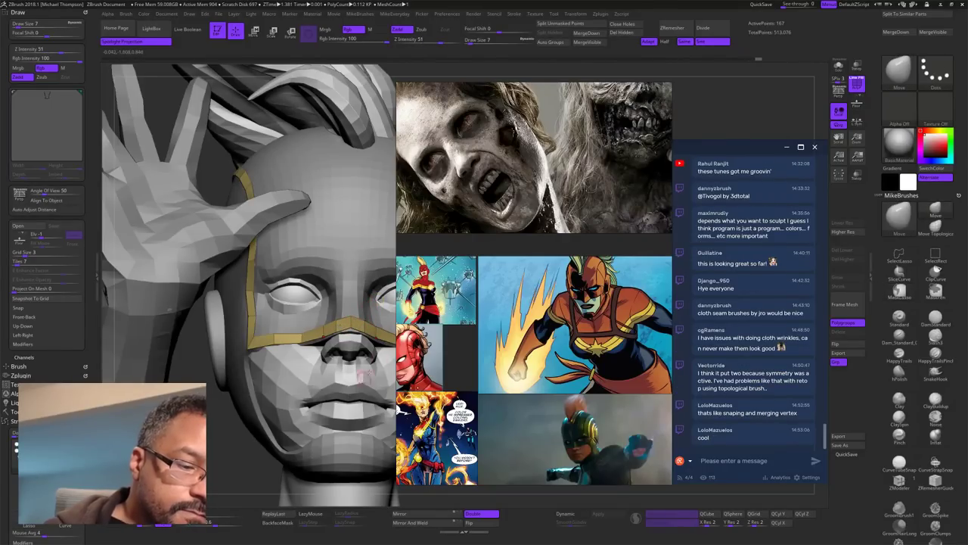
right_drag(365, 377, 351, 327)
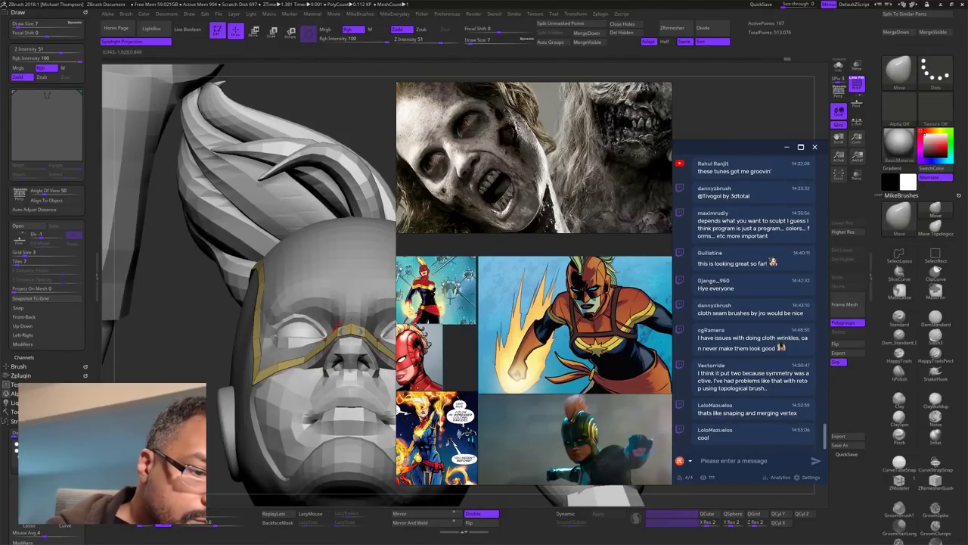
right_drag(351, 302, 361, 339)
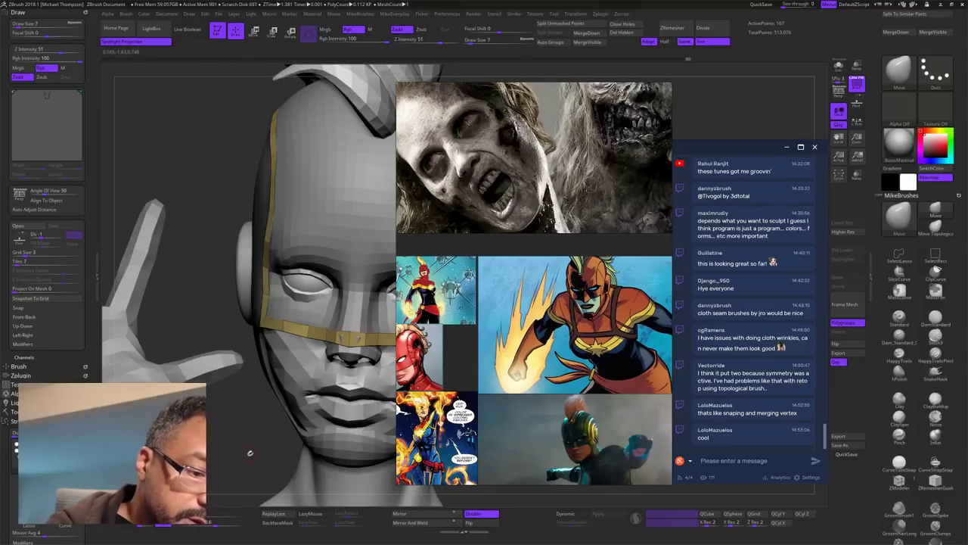
drag(250, 453, 312, 476)
drag(250, 343, 247, 329)
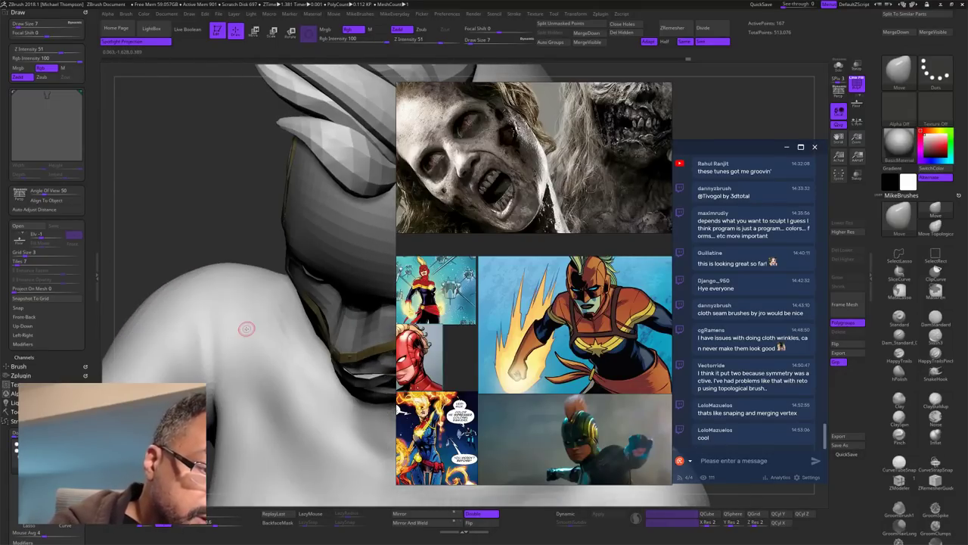
key(s)
mouse_move(222, 236)
mouse_down()
mouse_move(232, 235)
mouse_move(224, 217)
mouse_up()
drag(324, 318, 337, 345)
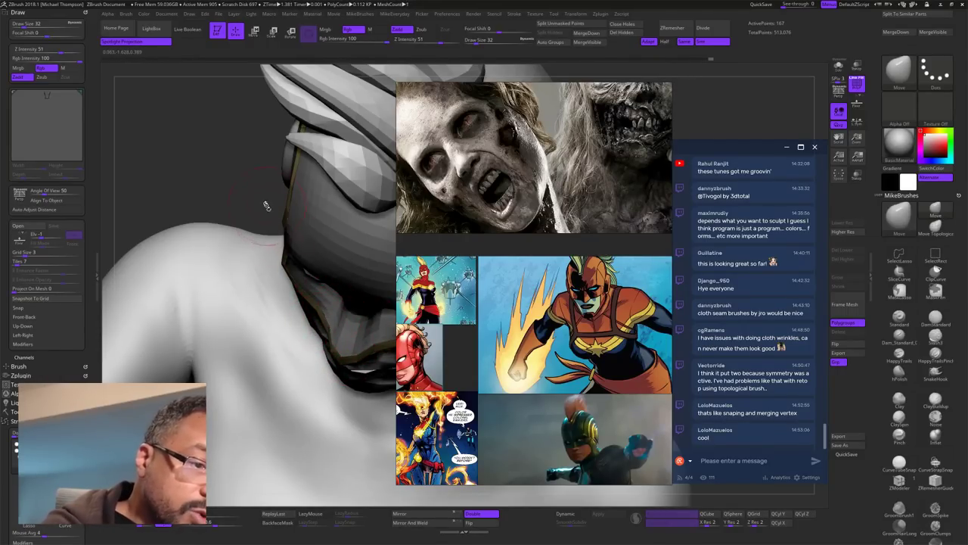
mouse_move(266, 205)
mouse_down()
mouse_move(245, 142)
mouse_move(300, 207)
mouse_up()
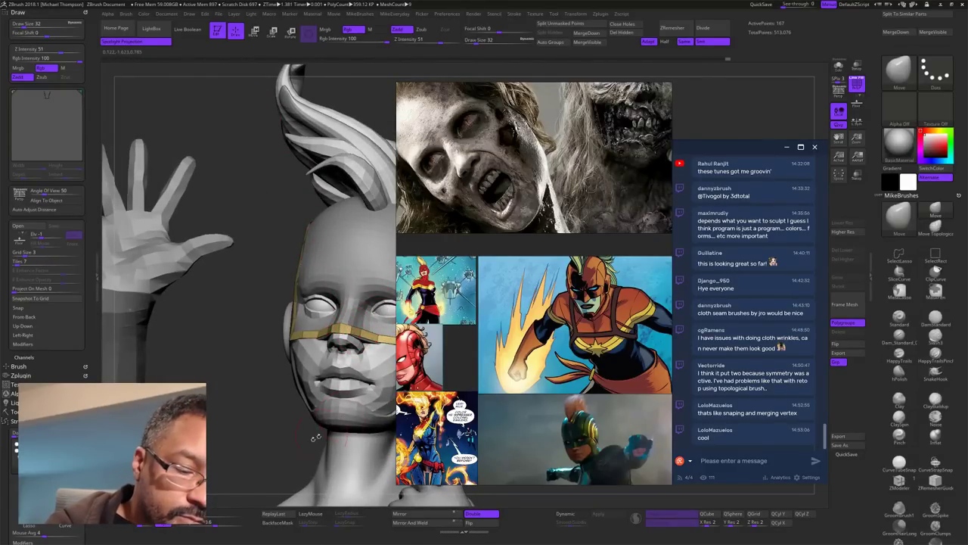
Step: Pull the strap's centre section over the bridge of the nose into shape with the Move brush
right_drag(316, 437, 293, 418)
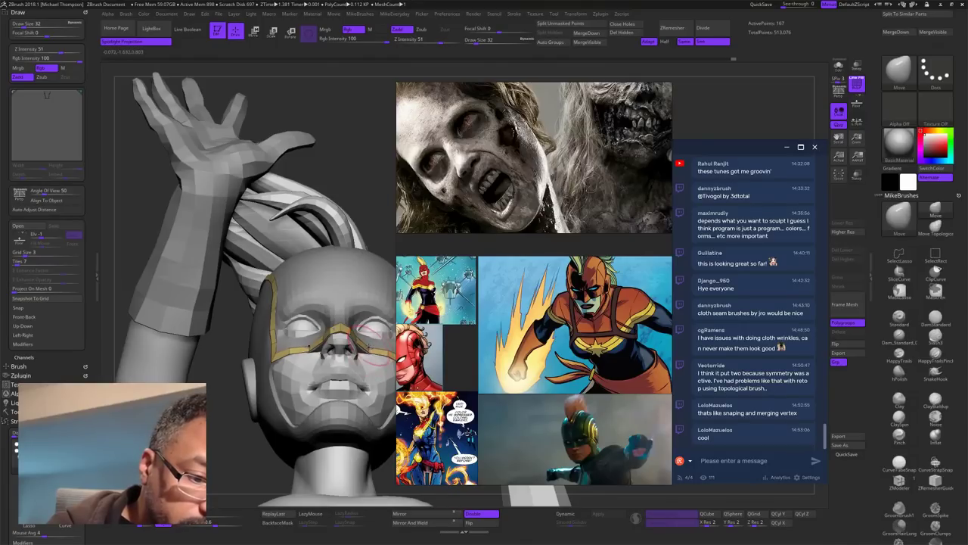
drag(371, 351, 369, 342)
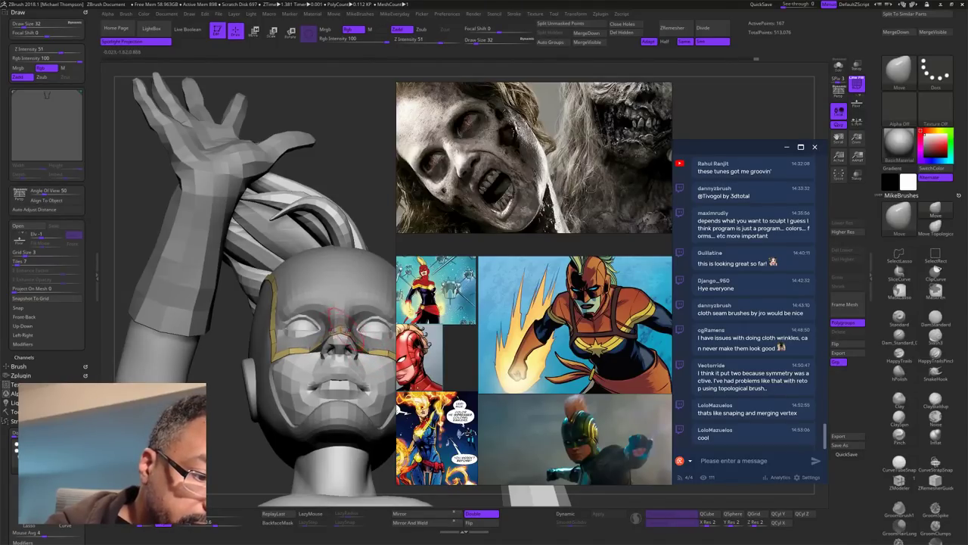
drag(383, 180, 375, 212)
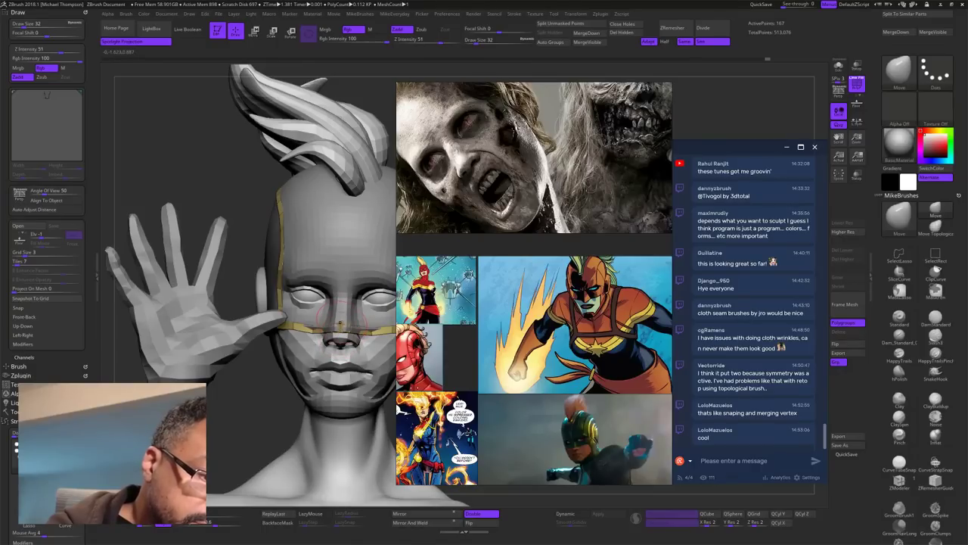
mouse_move(350, 333)
mouse_down()
mouse_move(343, 327)
mouse_move(357, 322)
mouse_up()
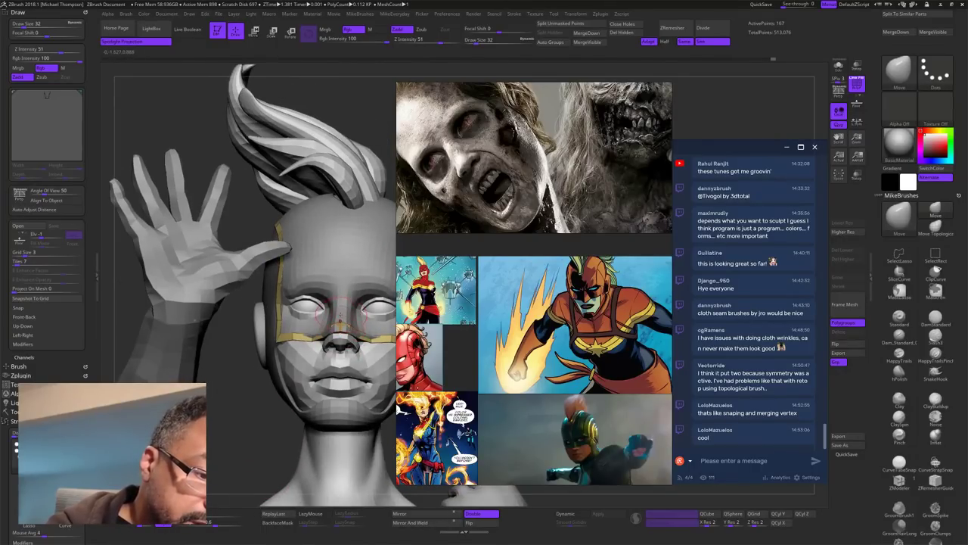
Step: Nudge the strap's cheek section against the face surface with the Move brush
right_drag(320, 340, 320, 276)
mouse_move(296, 369)
right_down()
mouse_move(348, 251)
mouse_move(307, 321)
right_up()
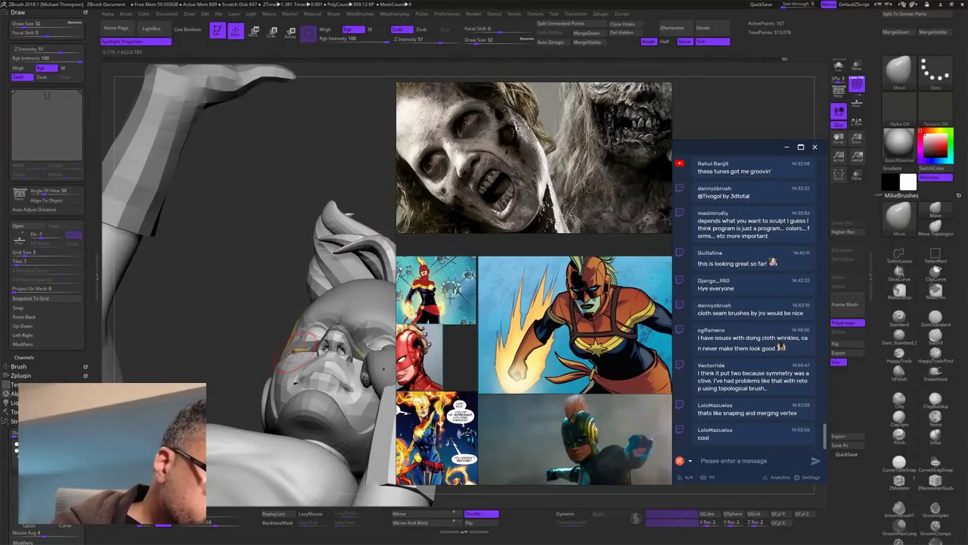
drag(293, 350, 295, 353)
mouse_move(297, 344)
right_down()
mouse_move(304, 405)
mouse_move(309, 378)
right_up()
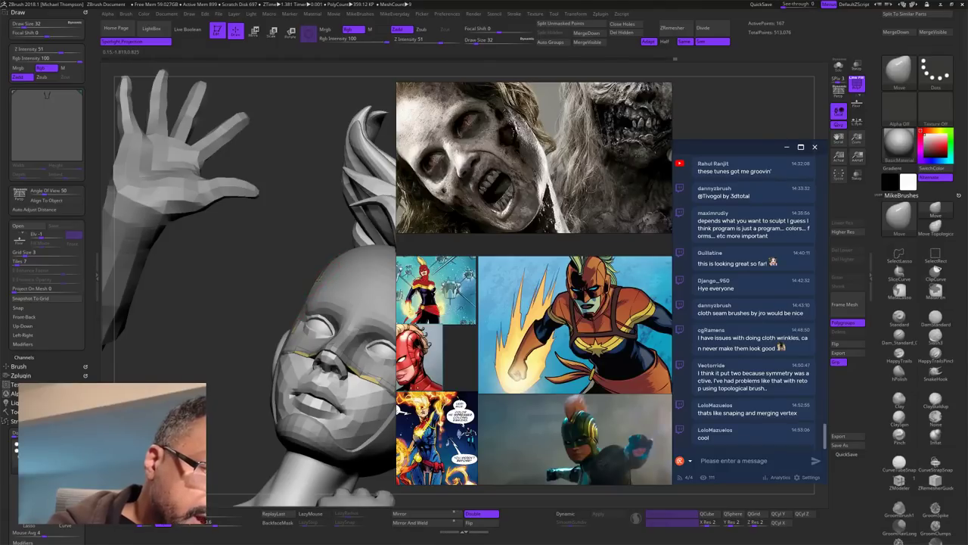
Step: Move the strap along the side and back of the head so it follows the surface of the skull
mouse_move(338, 190)
mouse_down()
mouse_move(326, 206)
mouse_move(384, 271)
mouse_move(365, 289)
mouse_up()
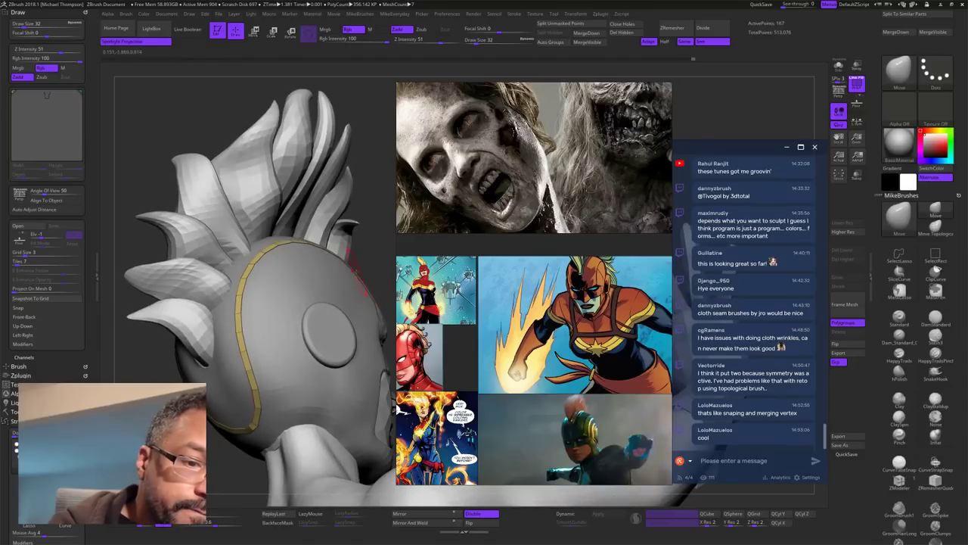
drag(325, 251, 319, 249)
drag(362, 216, 354, 240)
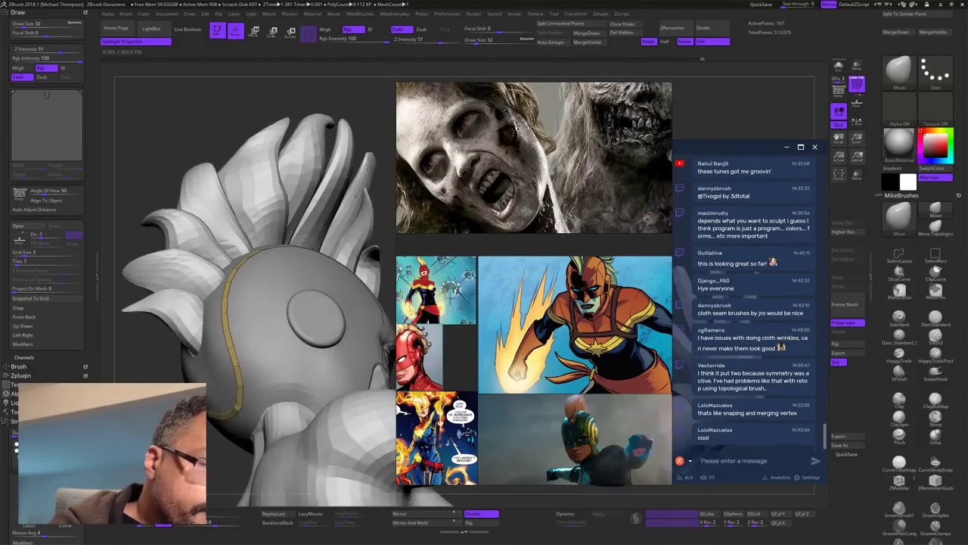
drag(241, 274, 226, 279)
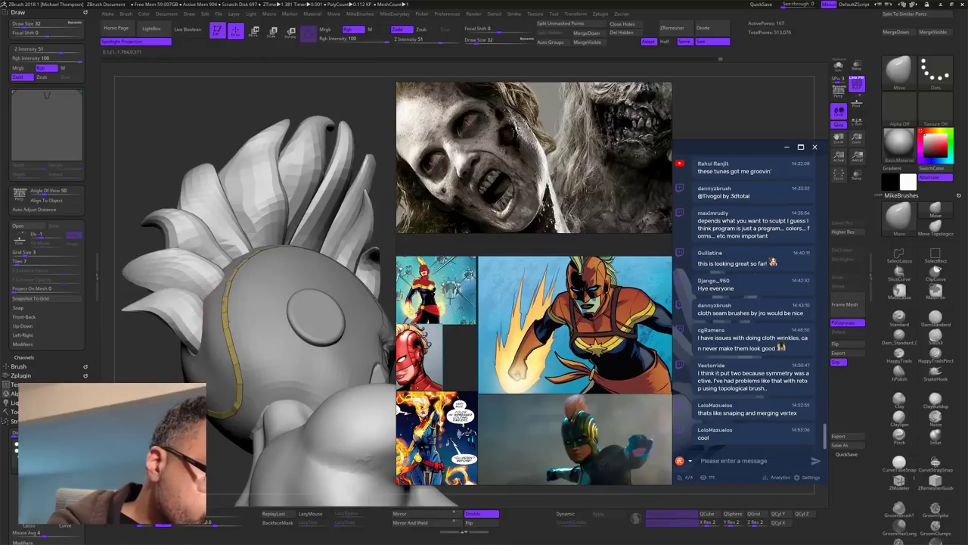
drag(388, 231, 250, 423)
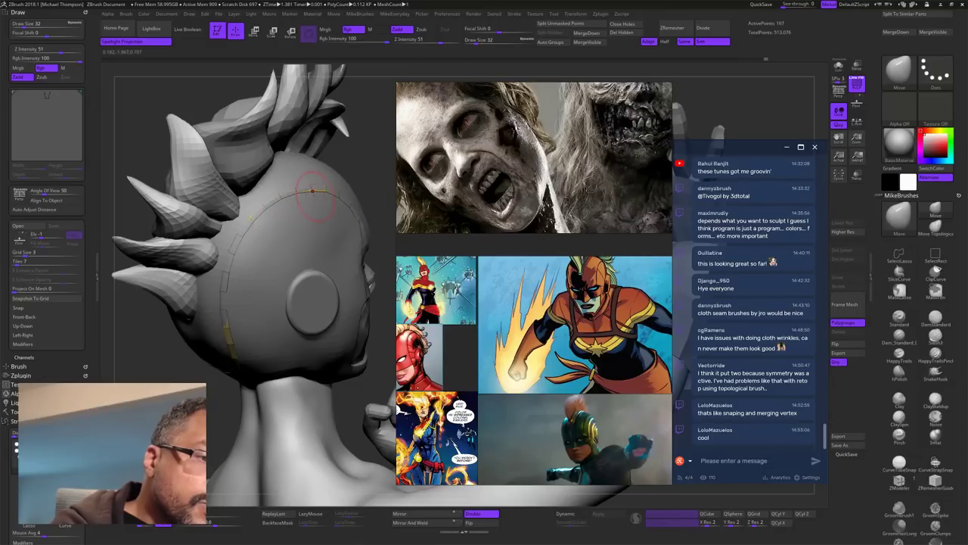
drag(237, 336, 240, 341)
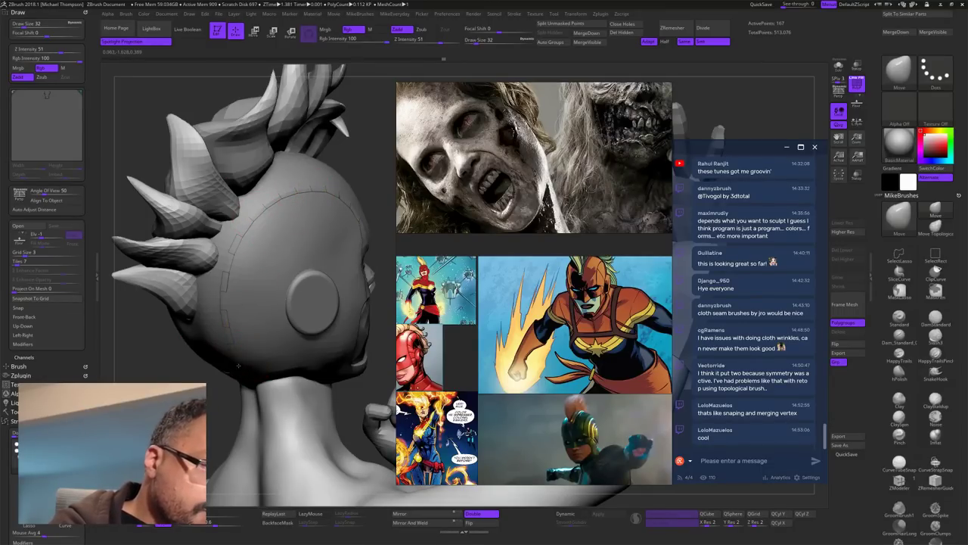
drag(157, 360, 239, 371)
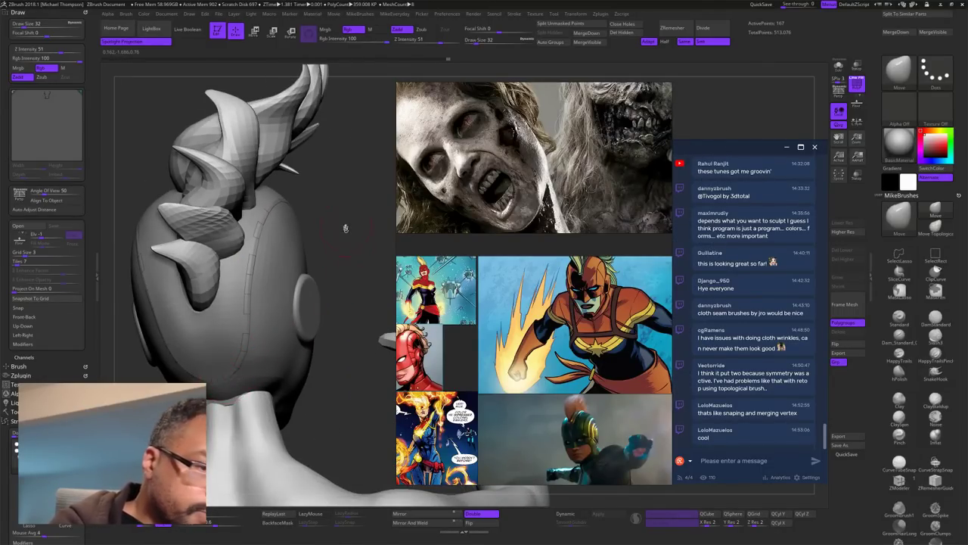
Step: Isolate the strap subtool from the rest of the model and switch to the ZModeler brush
mouse_move(346, 228)
mouse_down()
mouse_move(235, 243)
mouse_move(204, 261)
mouse_up()
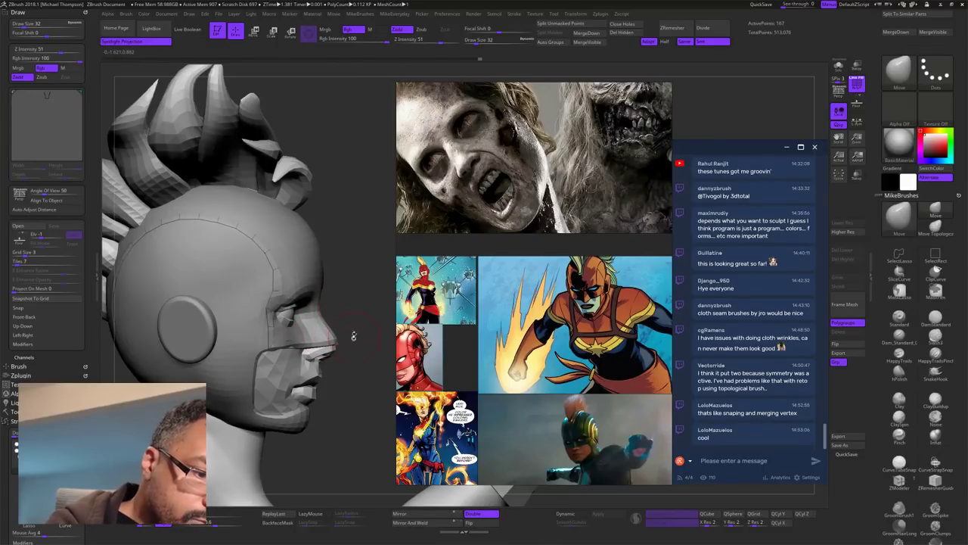
drag(346, 339, 360, 300)
mouse_move(367, 389)
mouse_down()
mouse_move(365, 415)
mouse_move(298, 412)
mouse_move(296, 382)
mouse_up()
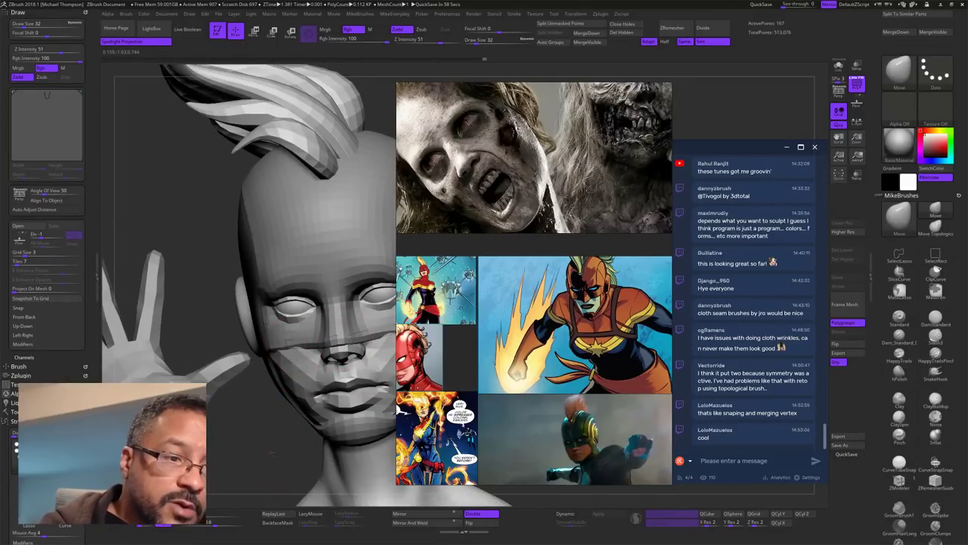
alt+drag(272, 452, 340, 384)
click(839, 67)
mouse_move(345, 446)
mouse_down()
mouse_move(356, 448)
mouse_move(365, 417)
mouse_move(382, 408)
mouse_up()
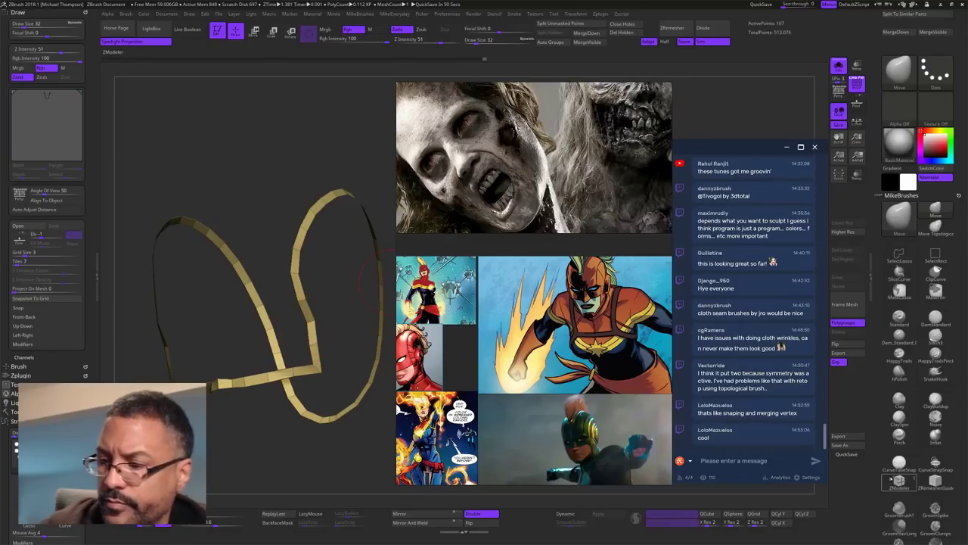
click(899, 482)
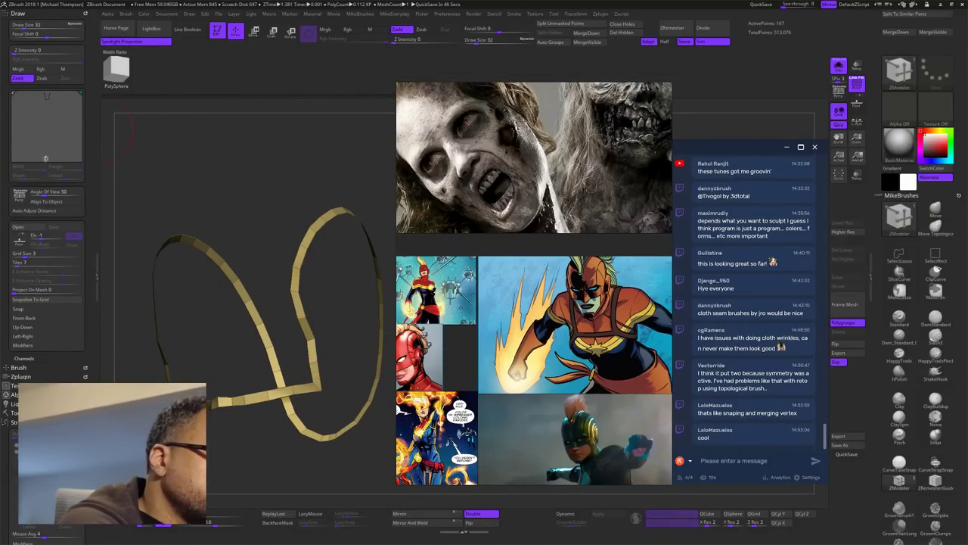
Step: Save the tool over the existing zombieMarvelwip.ZTL file in the CaptMarvel folder
click(18, 412)
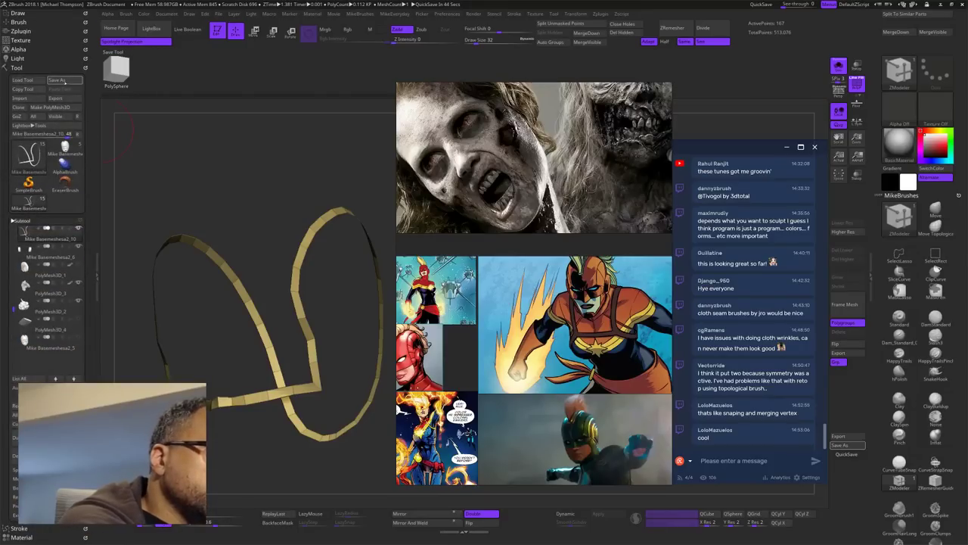
click(57, 80)
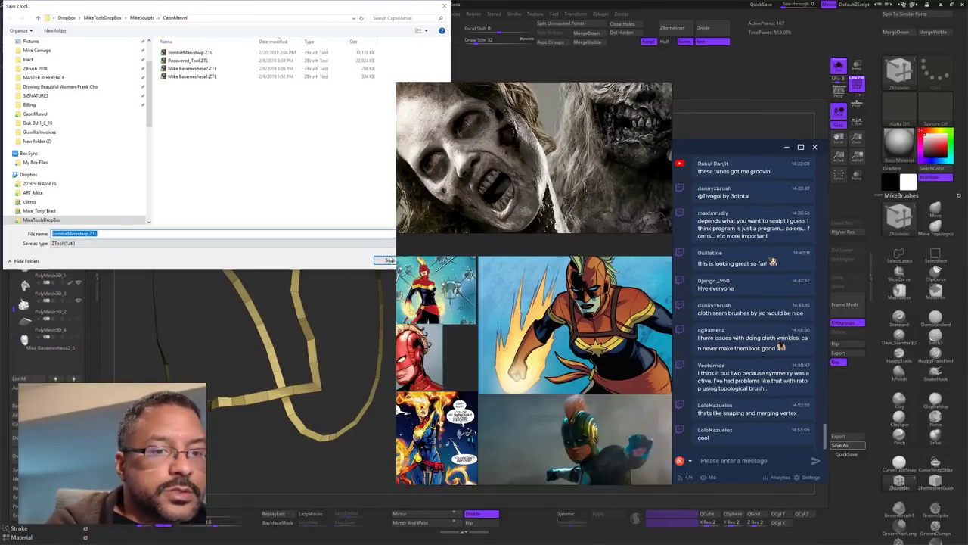
click(390, 260)
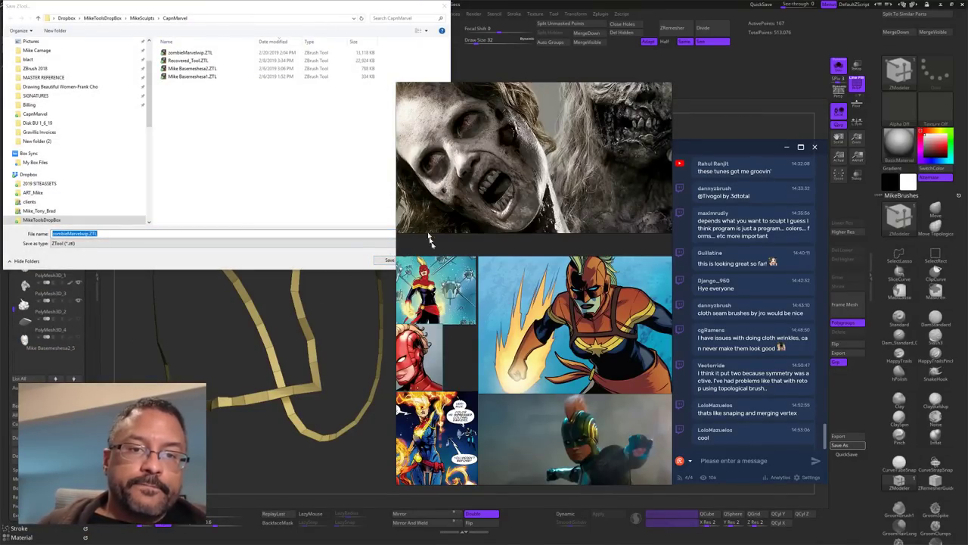
click(507, 271)
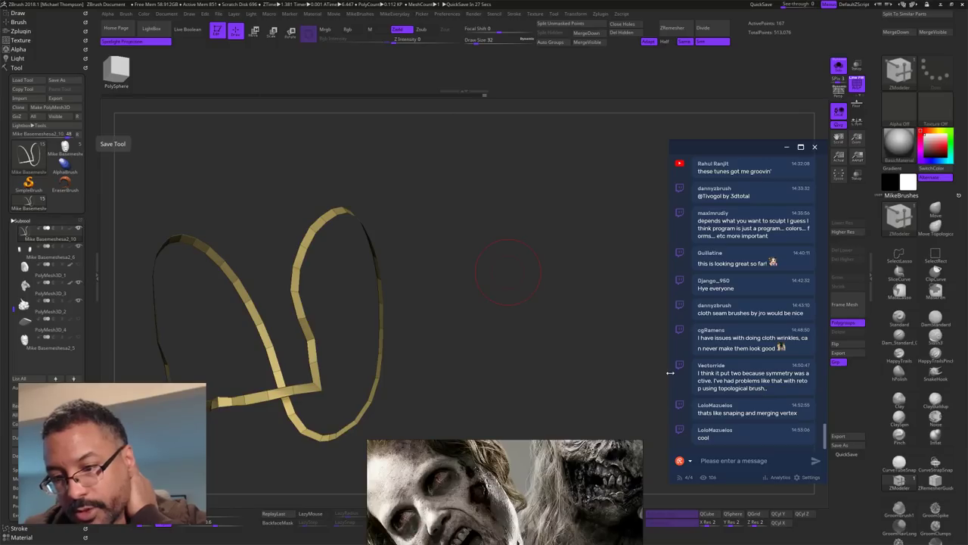
Step: Set the draw size to 8 and return to the ZModeler brush with the isolated strap in view
mouse_move(461, 344)
mouse_down()
mouse_move(447, 341)
mouse_move(521, 309)
mouse_move(576, 300)
mouse_move(559, 288)
mouse_up()
key(s)
click(556, 305)
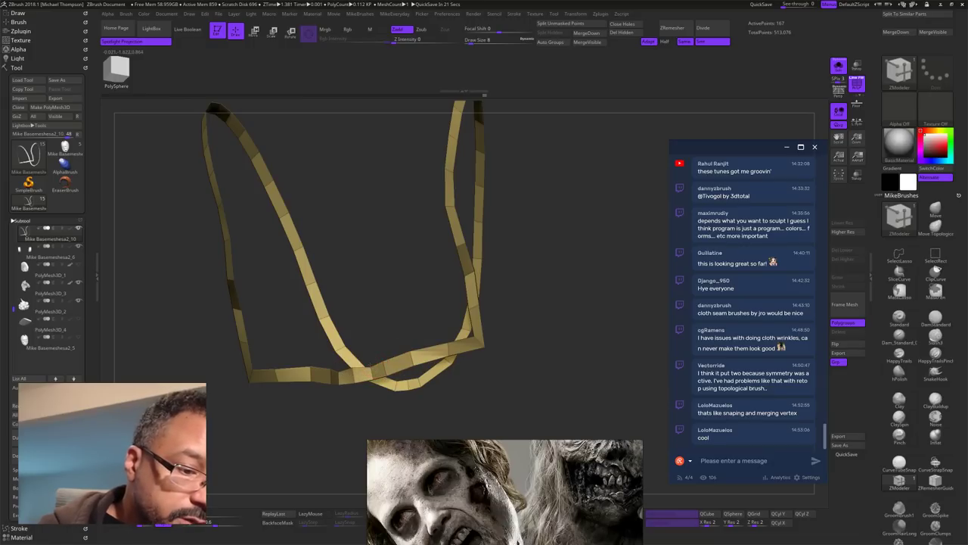
click(941, 217)
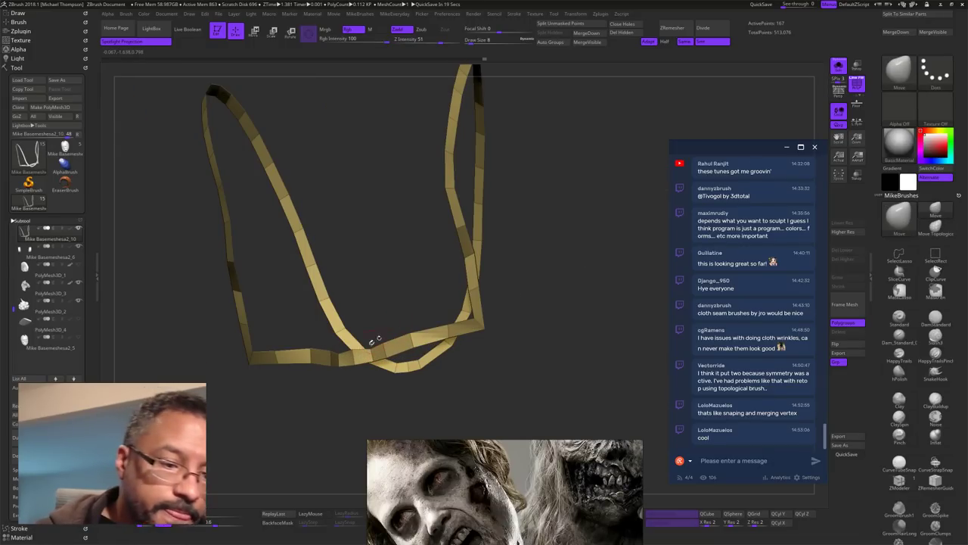
drag(522, 227, 670, 242)
click(898, 480)
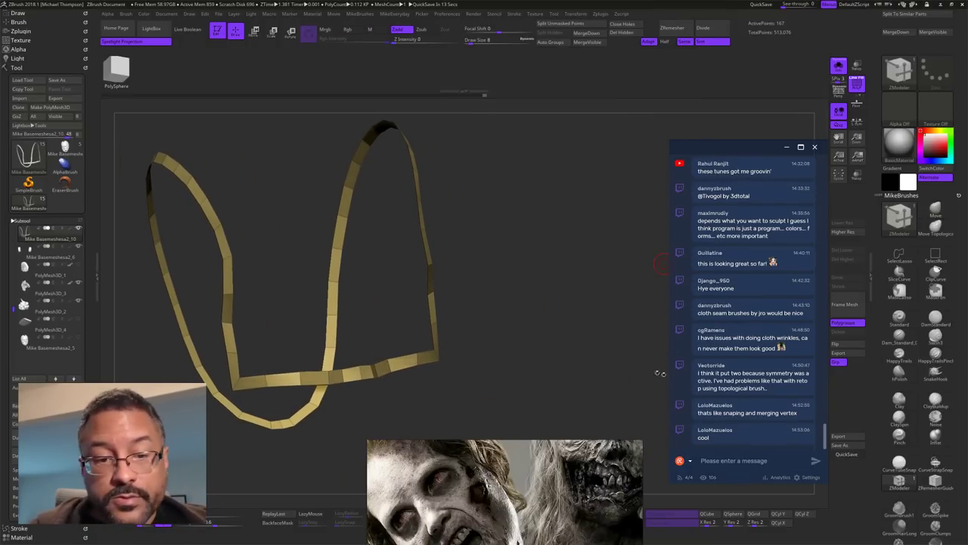
Step: Set ZModeler's polygon action to Extrude with Polygroup All as the target on the strap
drag(504, 321, 521, 323)
key(space)
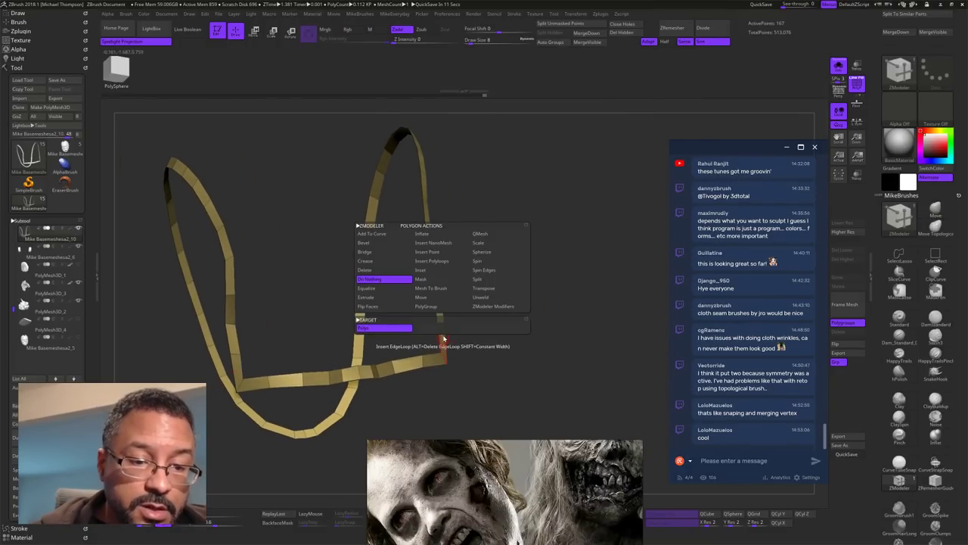
drag(473, 273, 480, 303)
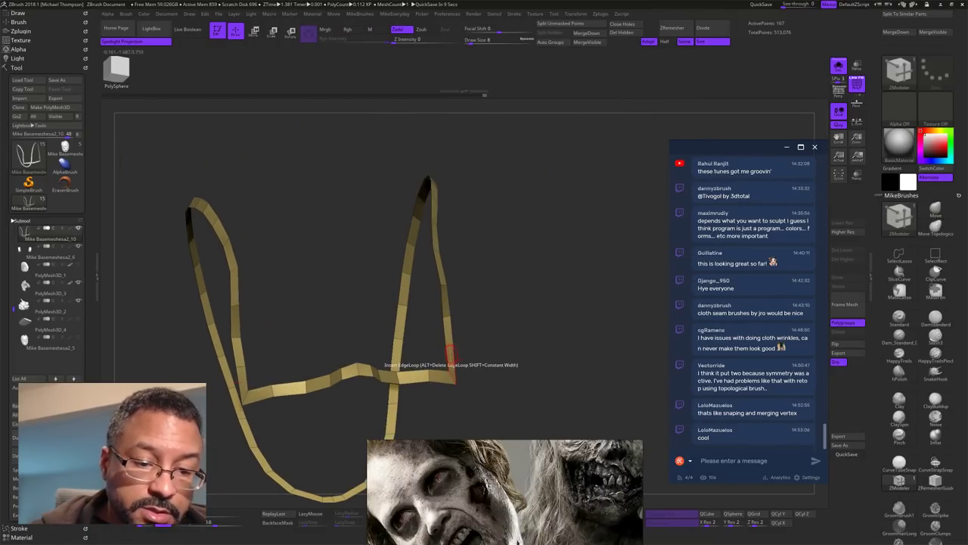
drag(521, 268, 561, 279)
key(space)
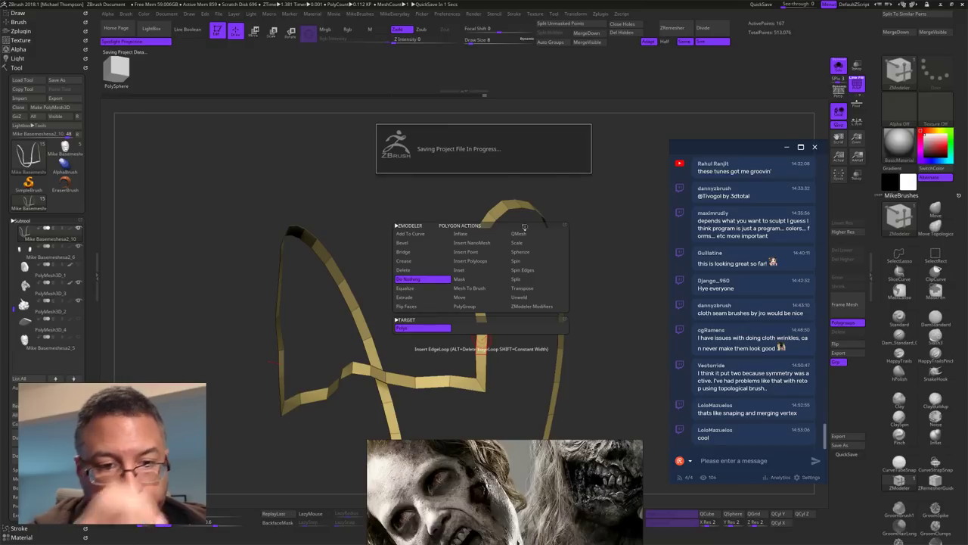
click(417, 299)
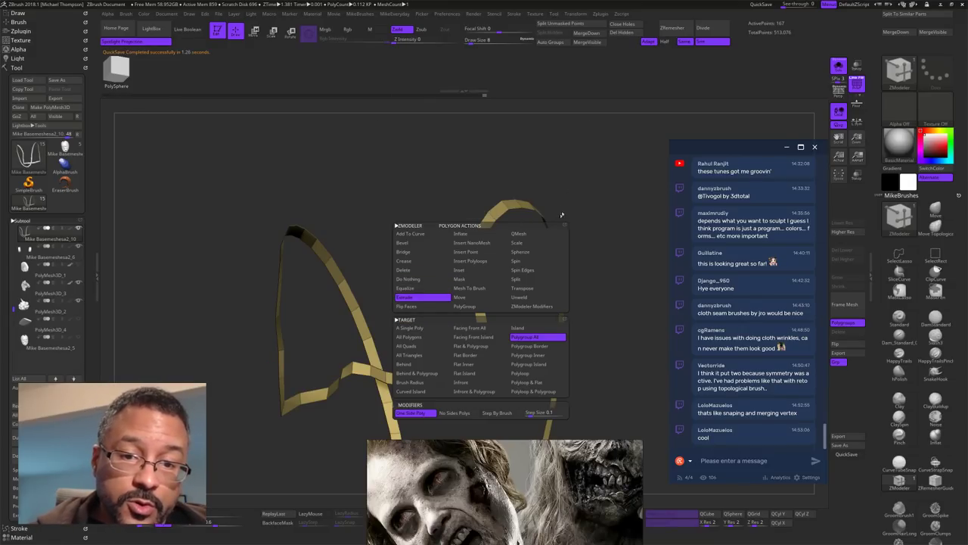
drag(603, 191, 626, 187)
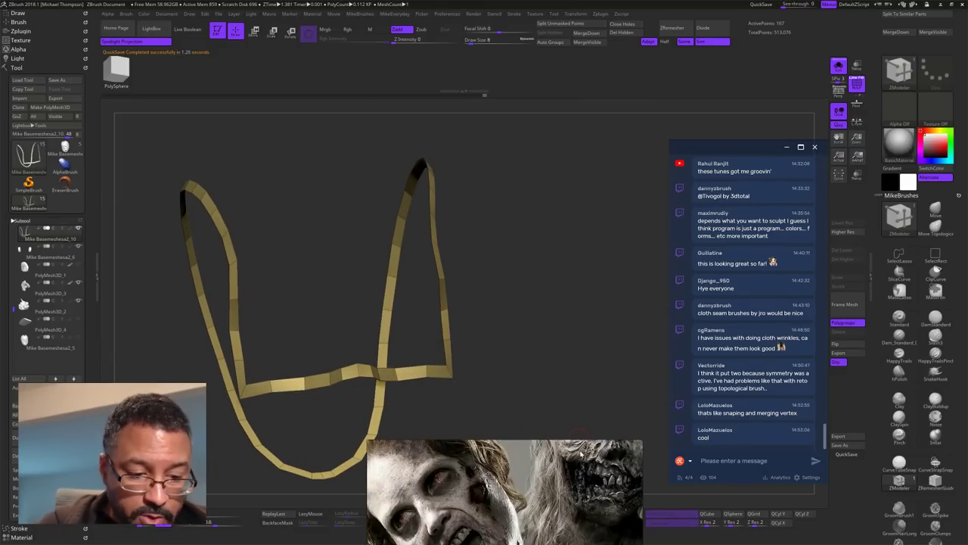
Step: Clear the reference images from the canvas and turn off double-sided display for the strap
right_drag(526, 486, 0, 114)
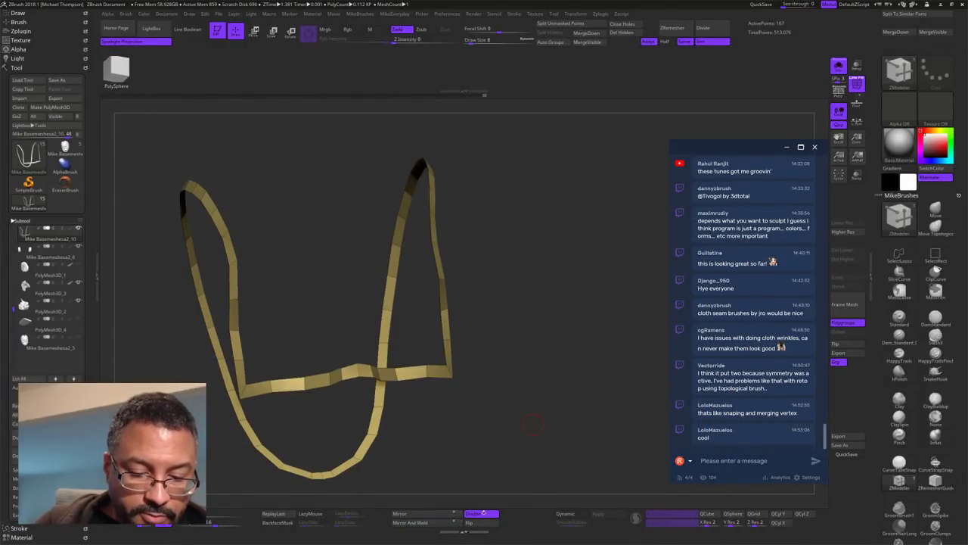
click(483, 513)
mouse_move(534, 400)
mouse_down()
mouse_move(526, 413)
mouse_move(538, 413)
mouse_up()
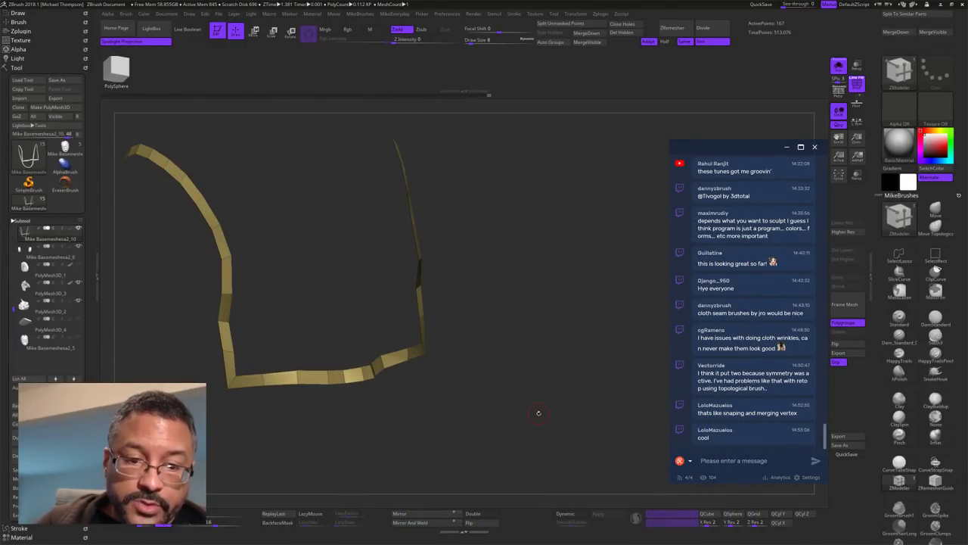
drag(613, 388, 536, 328)
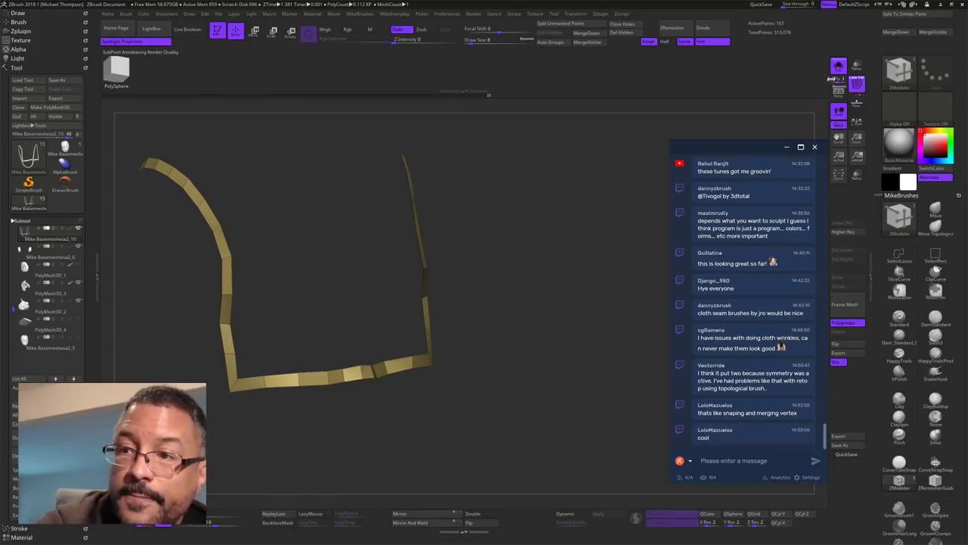
Step: Show the full model again and extrude the strap's polygroup to give the strap thickness
click(838, 65)
drag(513, 284, 449, 316)
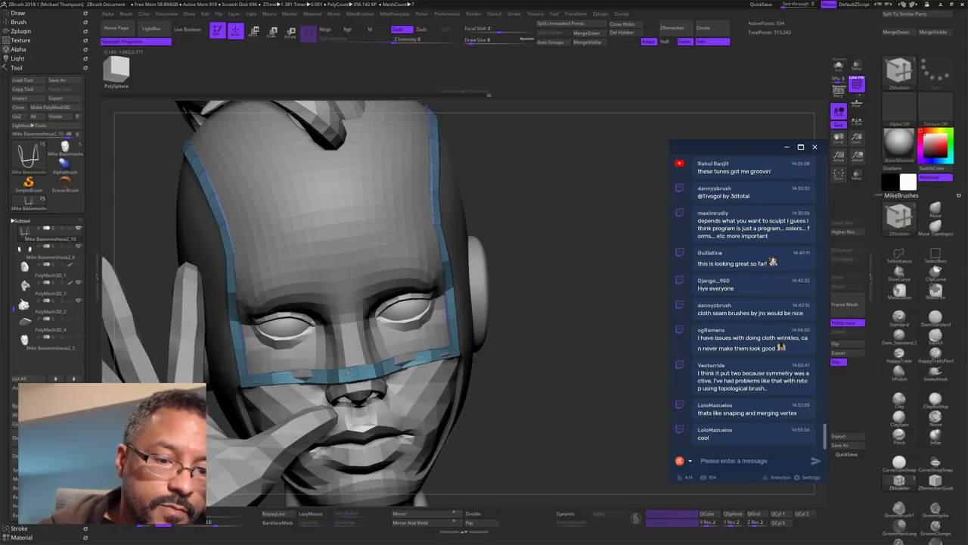
drag(652, 279, 595, 252)
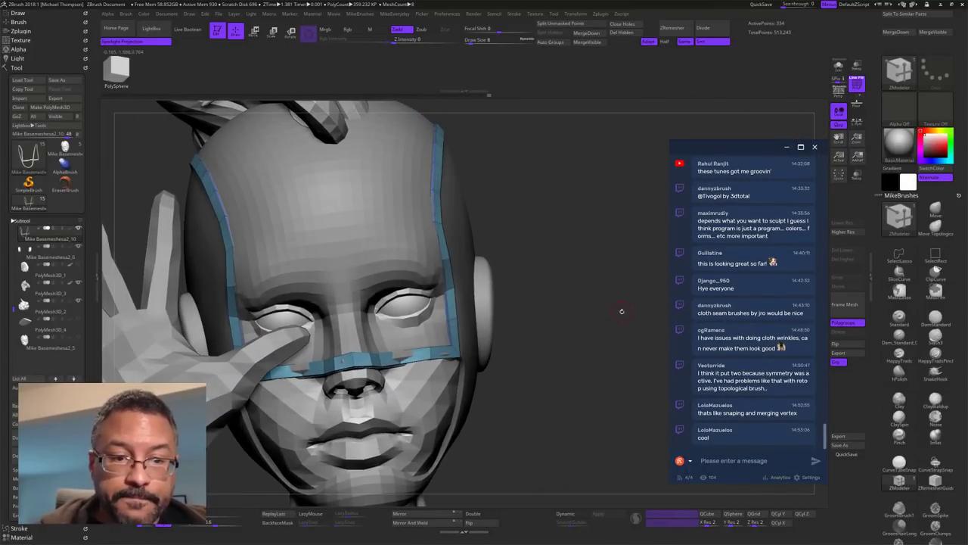
Step: Switch to the Move brush and adjust its draw size with the face in front view
mouse_move(622, 312)
mouse_down()
mouse_move(598, 332)
mouse_move(597, 322)
mouse_move(549, 327)
mouse_move(582, 333)
mouse_move(572, 337)
mouse_up()
click(936, 208)
key(s)
mouse_move(541, 295)
mouse_down()
mouse_move(580, 287)
mouse_move(563, 227)
mouse_move(594, 241)
mouse_move(589, 251)
mouse_move(539, 264)
mouse_up()
Step: Try to push the mask surface behind the strap below the eyes using the Move brush at draw size 40
alt+click(411, 227)
key(s)
drag(410, 324, 401, 325)
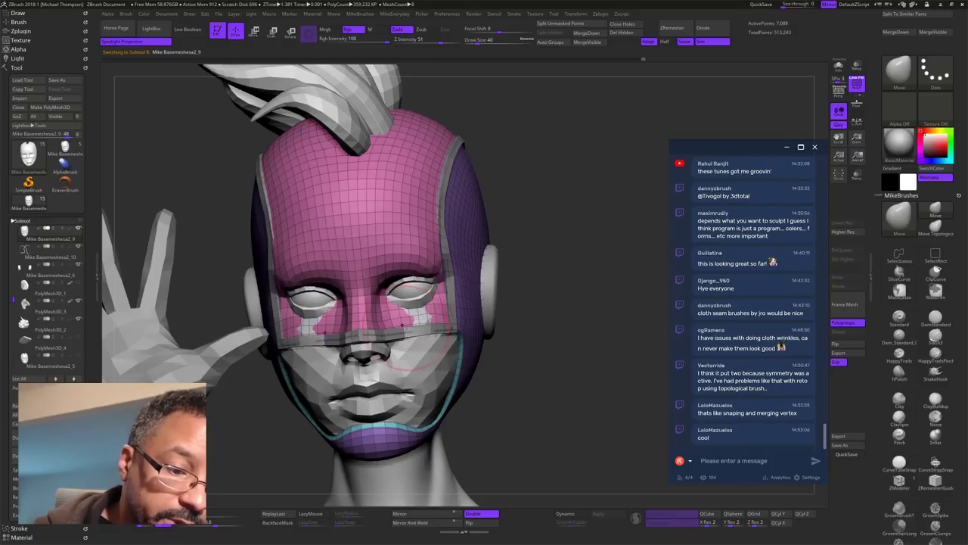
Step: Set the draw size to 16 and pull the strap clear of the mask surface across the nose and cheeks
key(s)
click(555, 263)
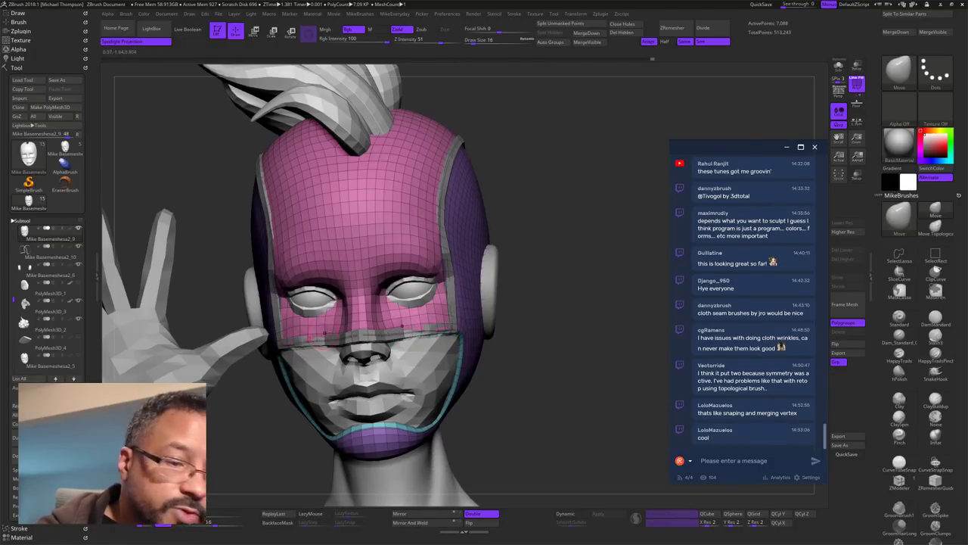
alt+click(450, 247)
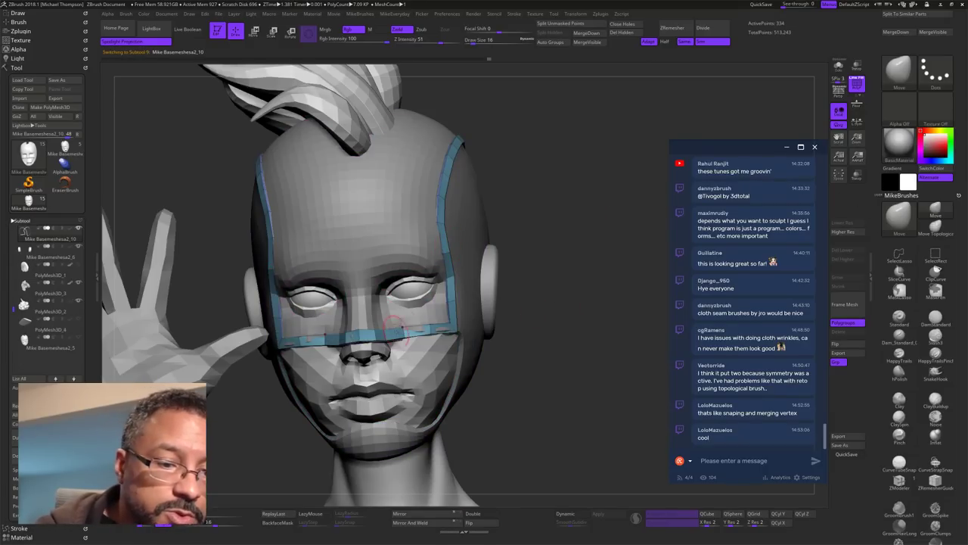
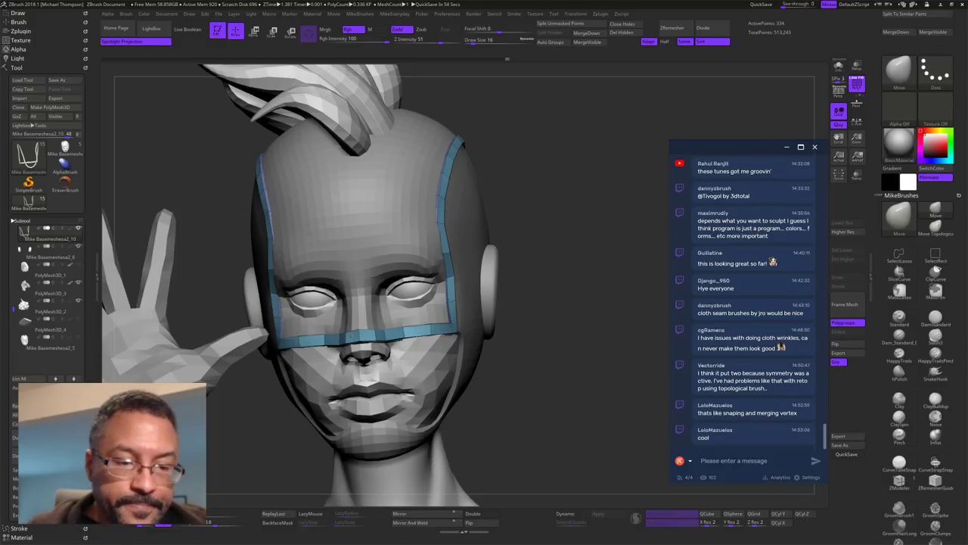
drag(542, 287, 535, 281)
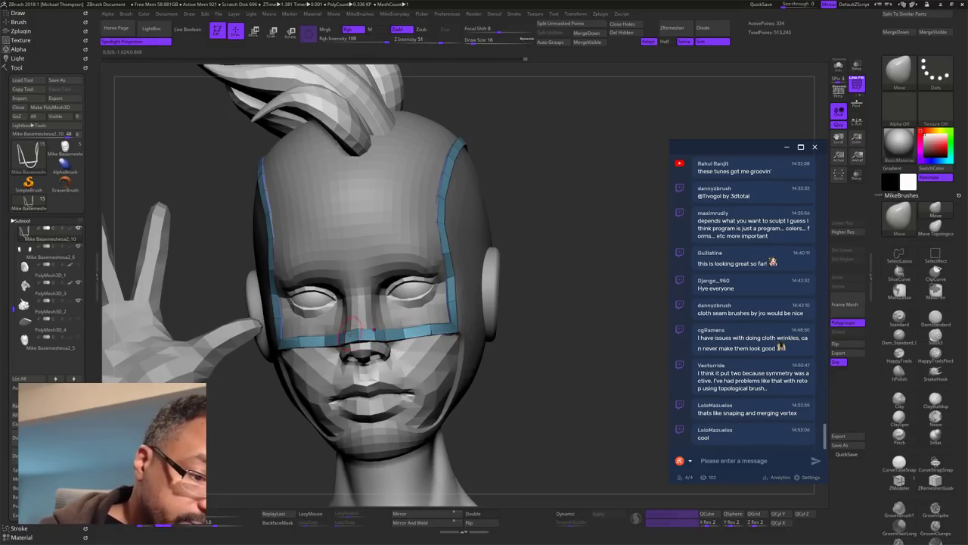
Step: Nudge the strap's cheek corner and the section beside the eye to follow the mask surface with the Move brush
drag(585, 235, 522, 251)
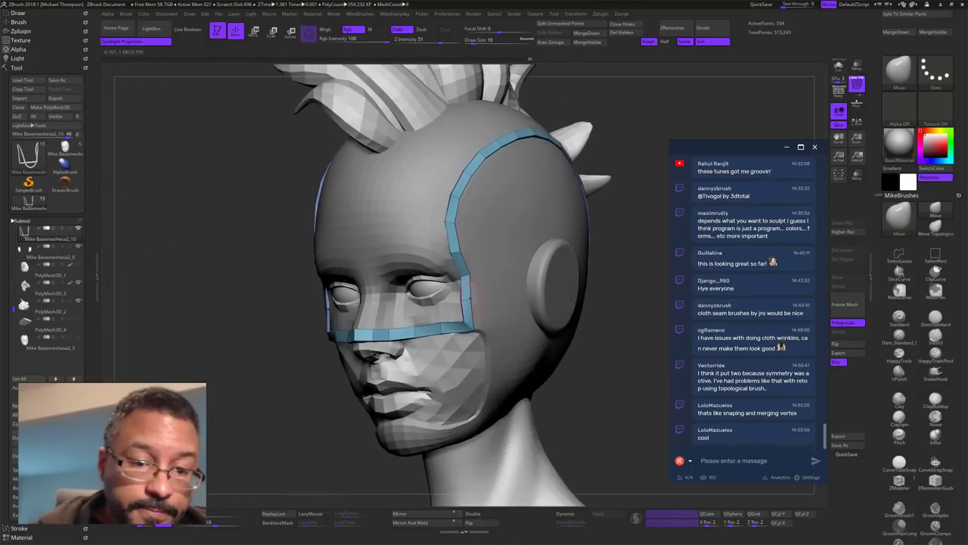
drag(527, 285, 546, 224)
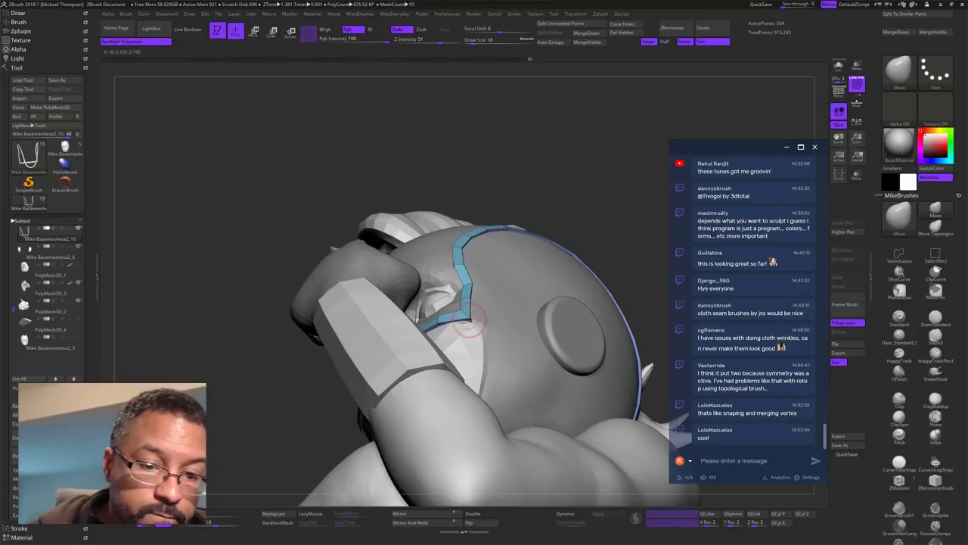
drag(625, 194, 458, 307)
drag(527, 257, 456, 291)
drag(570, 236, 524, 258)
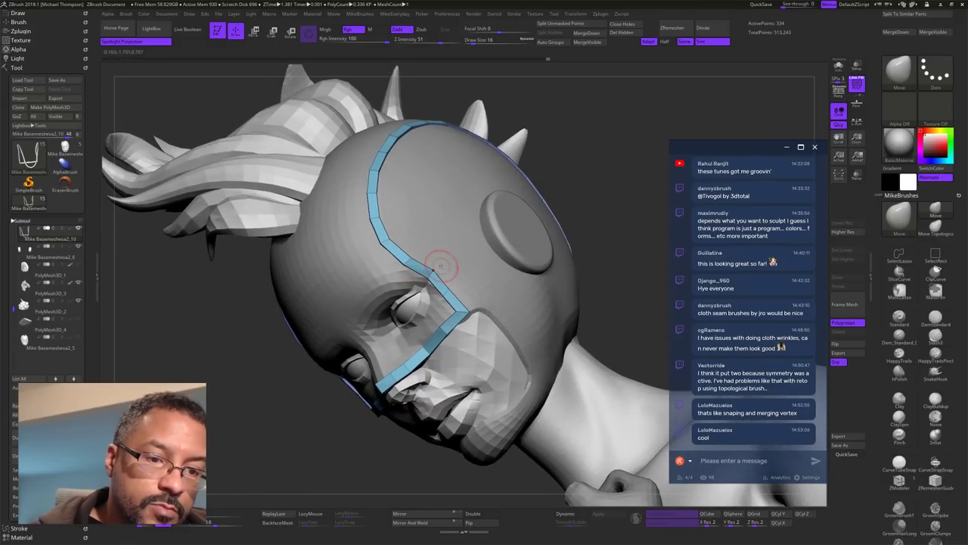
drag(644, 199, 661, 220)
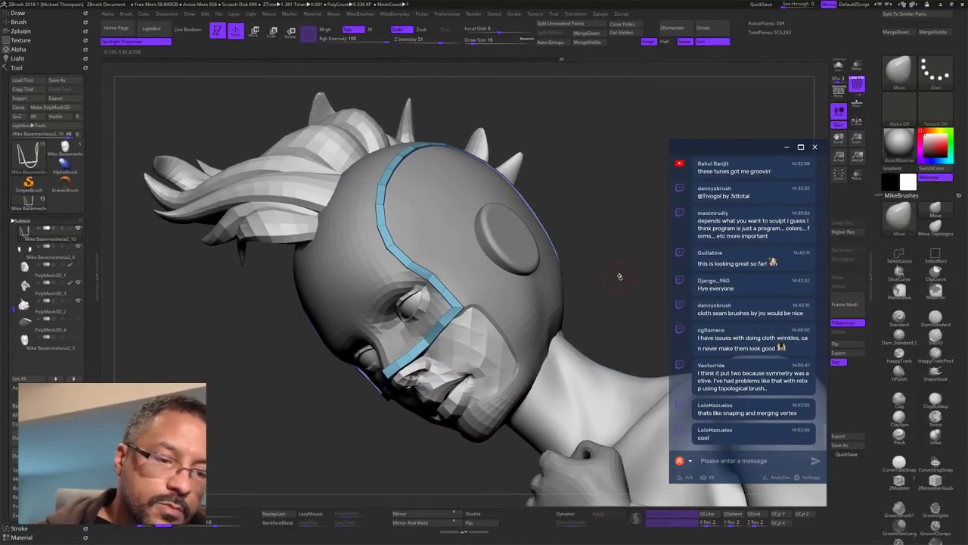
drag(619, 276, 658, 254)
mouse_move(648, 292)
mouse_down()
mouse_move(587, 332)
mouse_move(661, 349)
mouse_move(632, 299)
mouse_up()
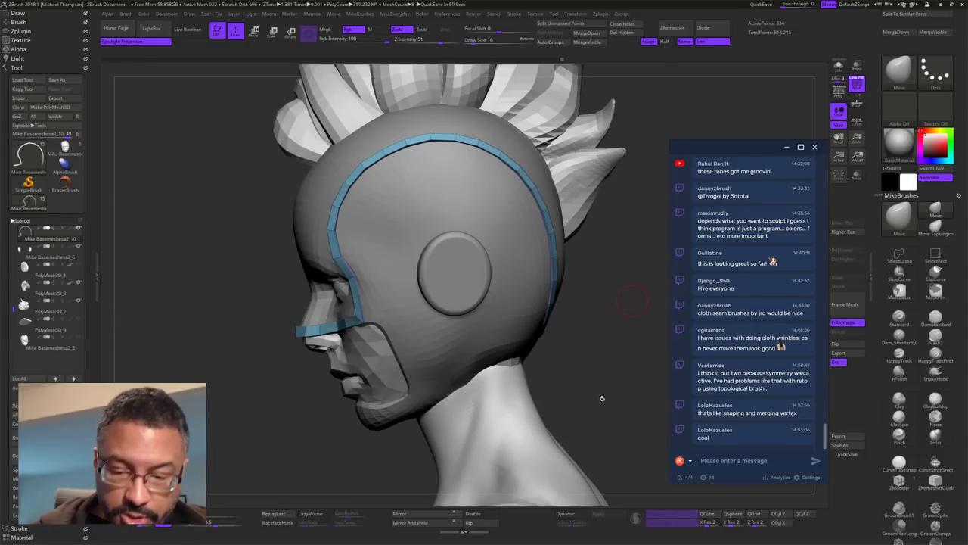
Step: Activate Dynamic Subdiv on the strap, comparing its smoothed shape with the unsmoothed one from the side and front
click(576, 514)
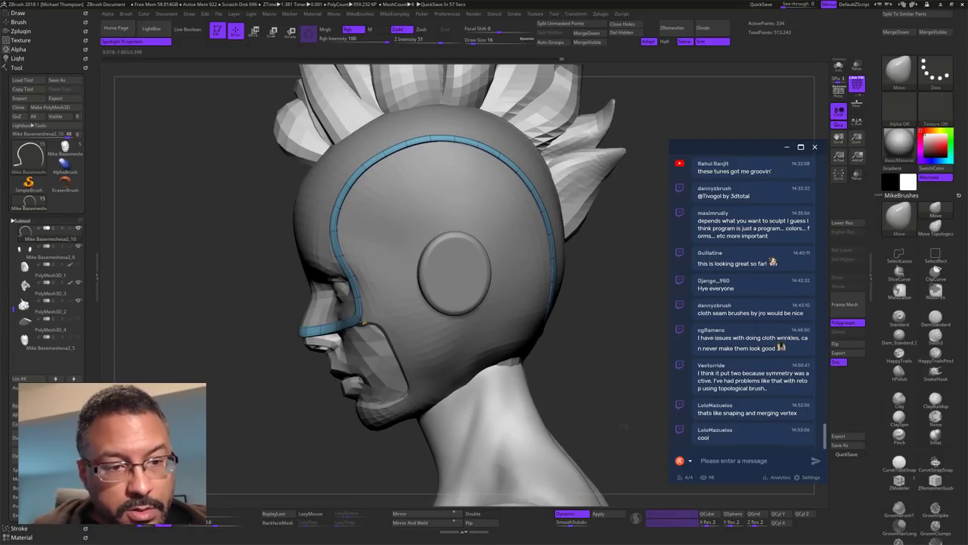
drag(622, 446, 611, 424)
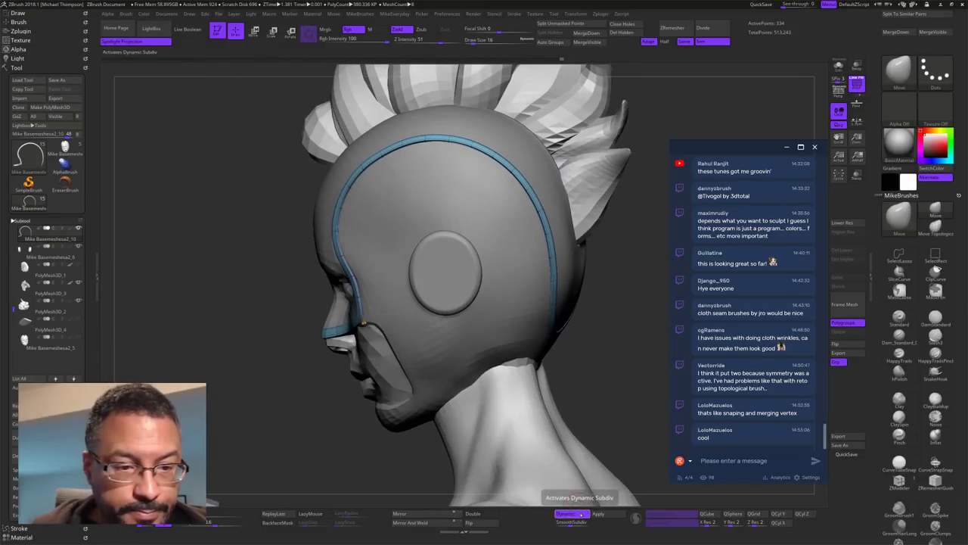
click(576, 515)
alt+drag(614, 379, 658, 370)
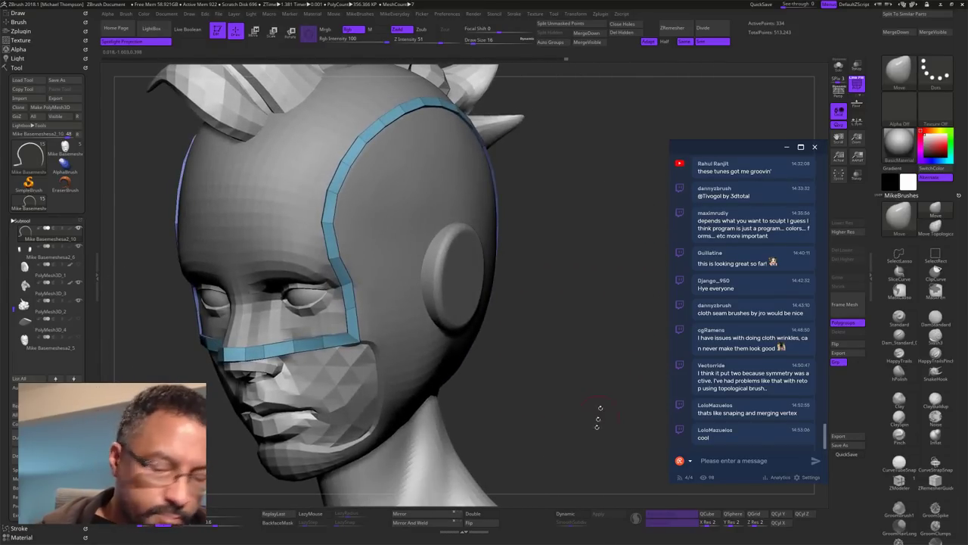
click(576, 514)
drag(557, 371, 568, 373)
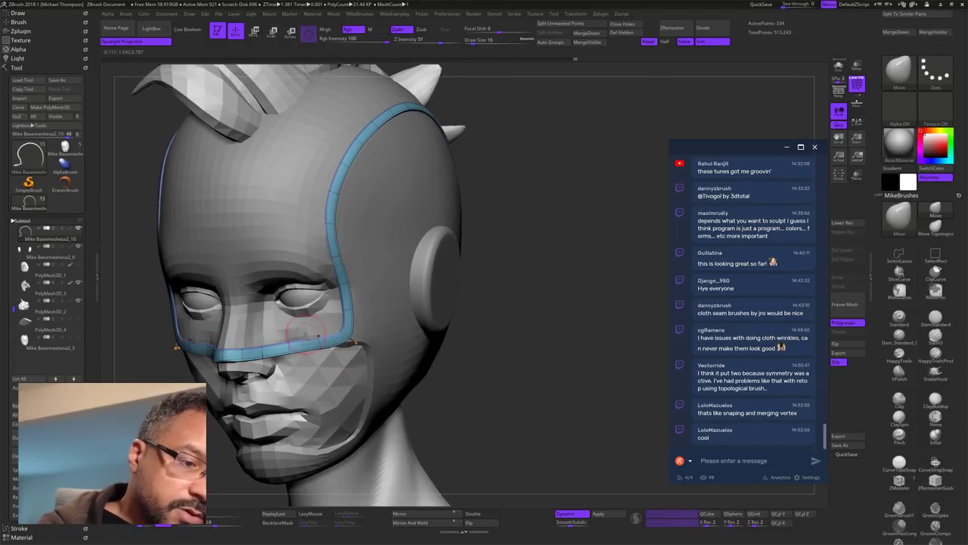
Step: Insert an edge loop on the strap at its cheek corner with ZModeler, and reactivate Dynamic Subdiv on it
drag(535, 280, 564, 291)
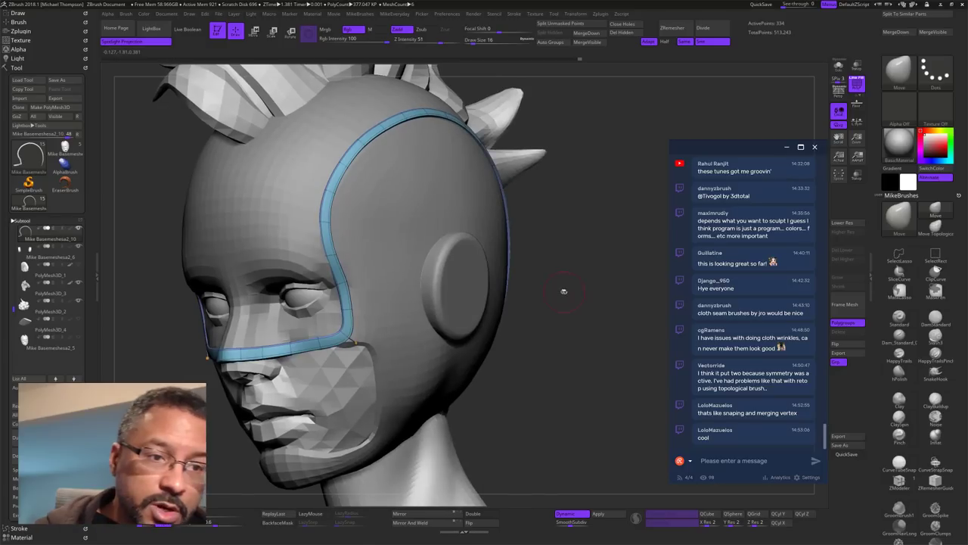
mouse_move(584, 432)
alt+mouse_down()
mouse_move(612, 408)
mouse_move(646, 435)
mouse_move(603, 449)
alt+mouse_up()
key(s)
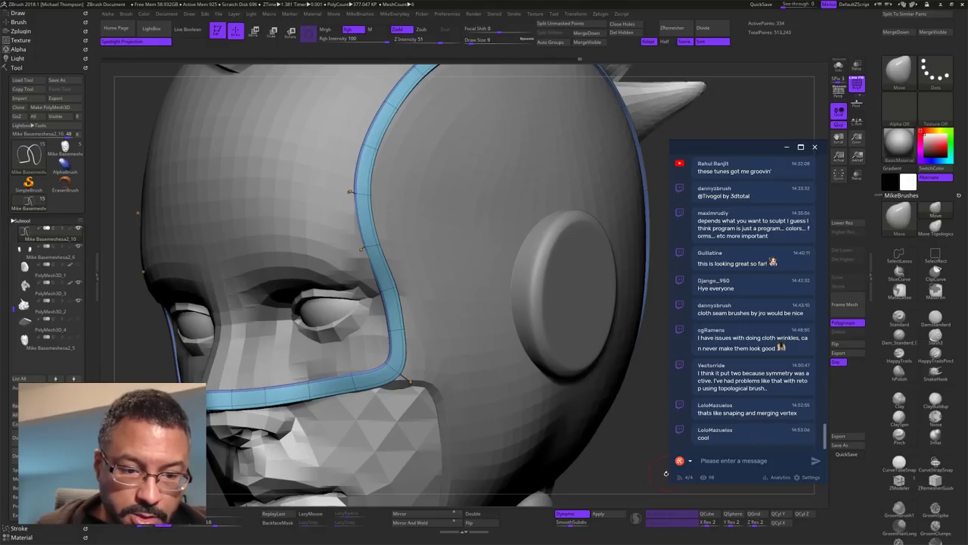
click(899, 481)
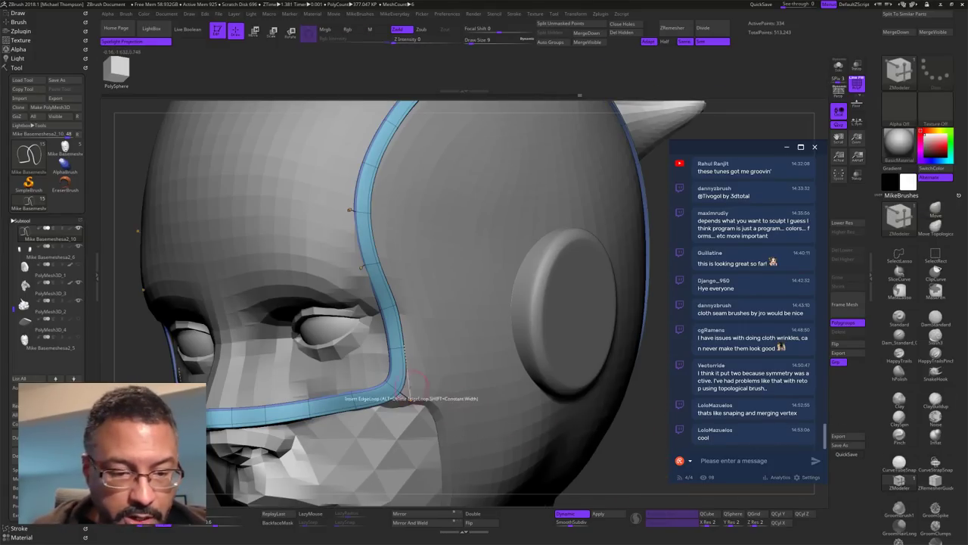
key(shift+d)
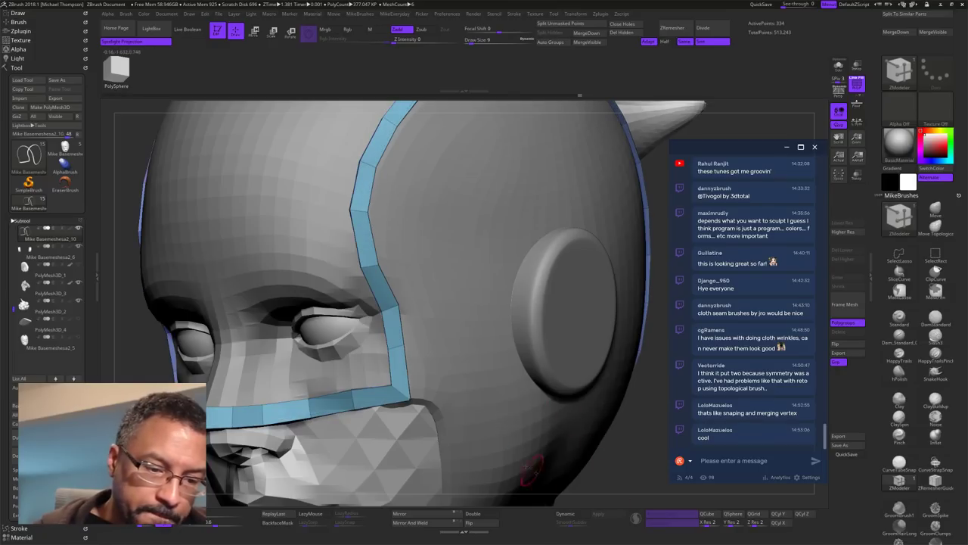
click(407, 386)
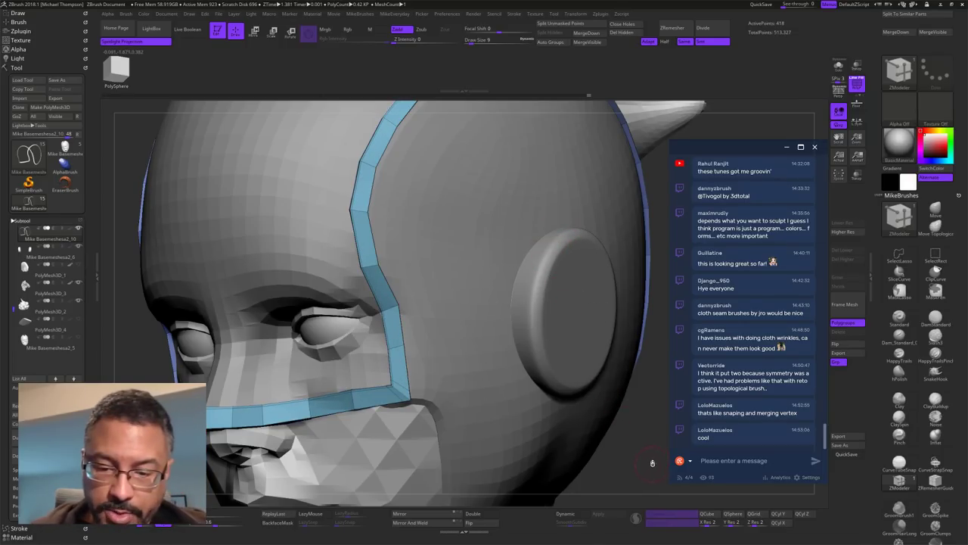
click(578, 513)
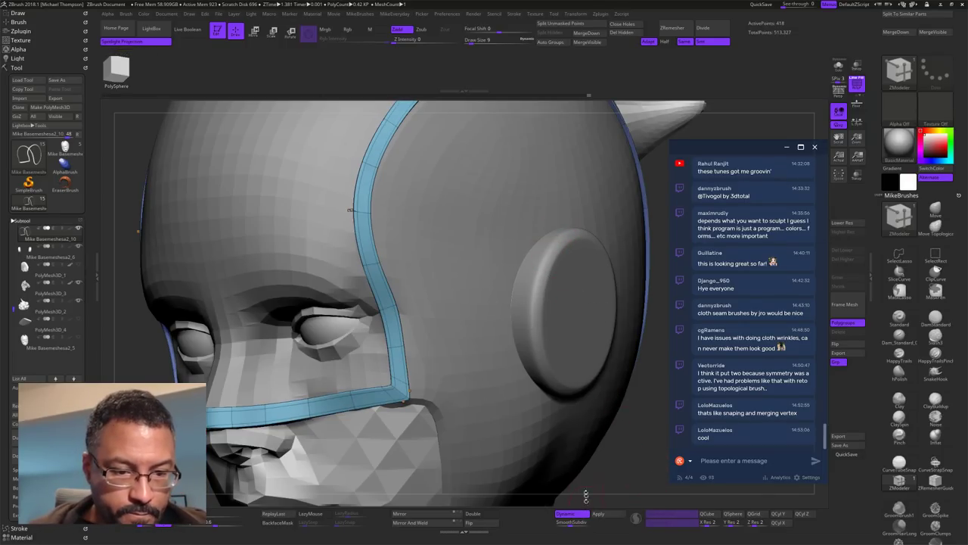
Step: Hide the polygroup wireframe display and choose the Move brush with a draw size of 69
mouse_move(649, 462)
alt+mouse_down()
mouse_move(640, 431)
mouse_move(612, 444)
mouse_move(634, 440)
mouse_move(613, 444)
mouse_move(623, 391)
alt+mouse_up()
key(space)
key(shift+f)
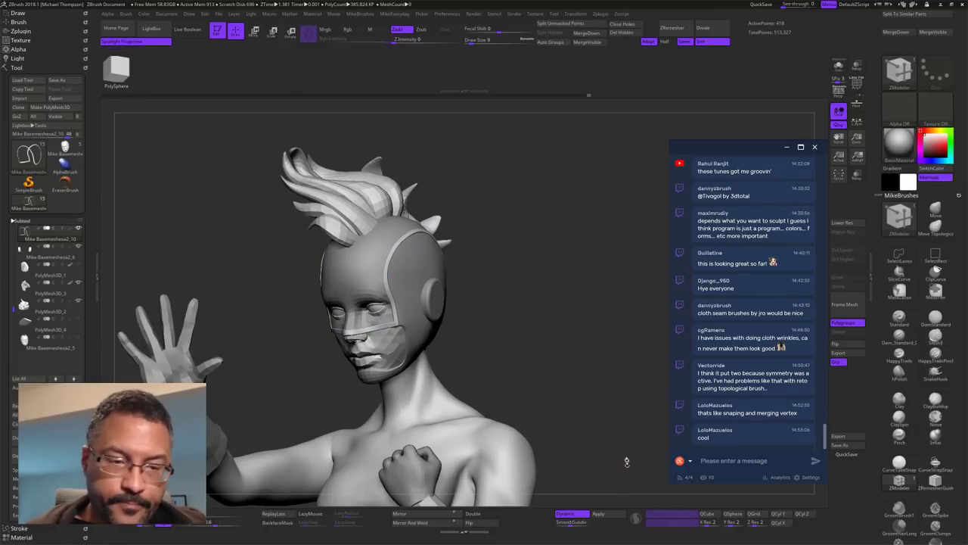
mouse_move(625, 430)
mouse_down()
mouse_move(642, 378)
mouse_move(640, 396)
mouse_up()
click(936, 210)
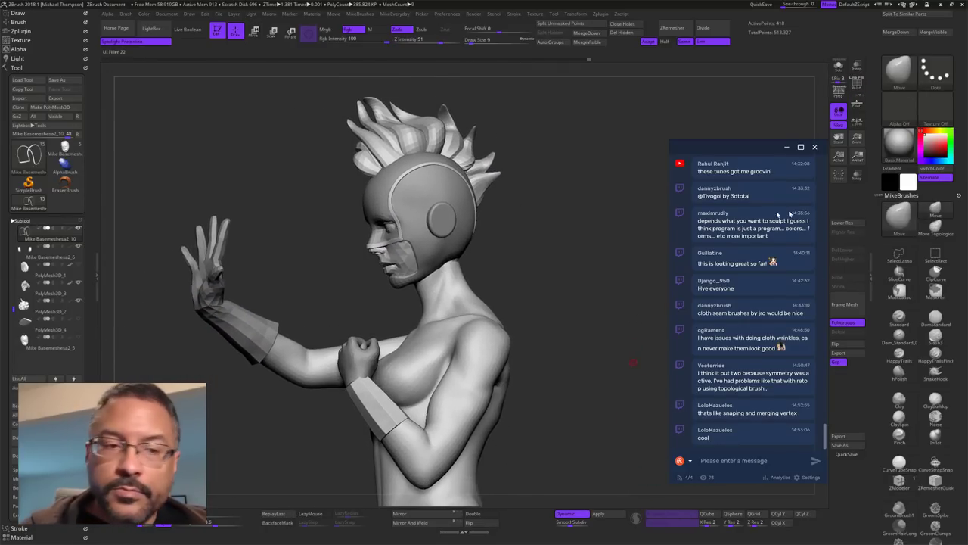
key(s)
drag(555, 250, 534, 252)
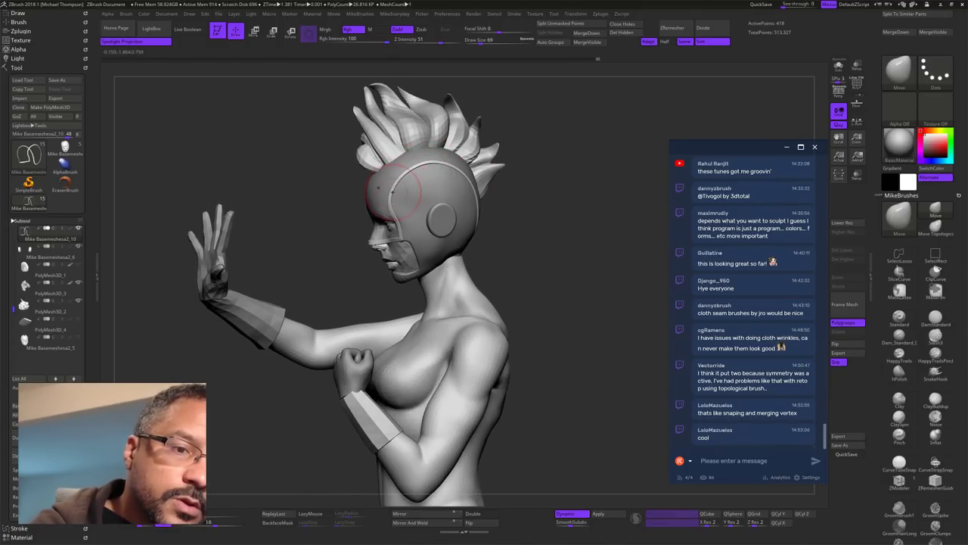
Step: Examine the whole figure from the side, back and front and compare it with the comic reference images
drag(515, 121, 547, 156)
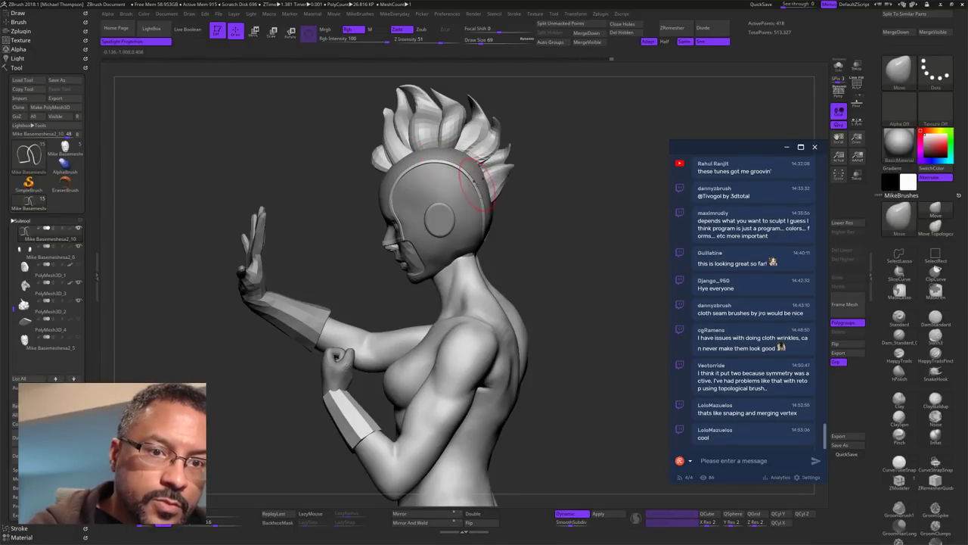
drag(600, 277, 590, 246)
drag(535, 139, 600, 312)
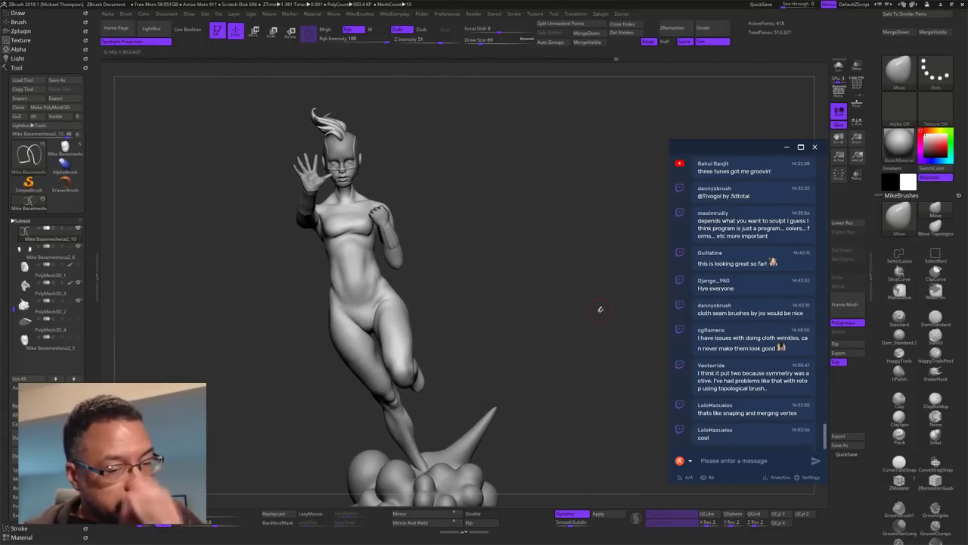
drag(568, 278, 598, 301)
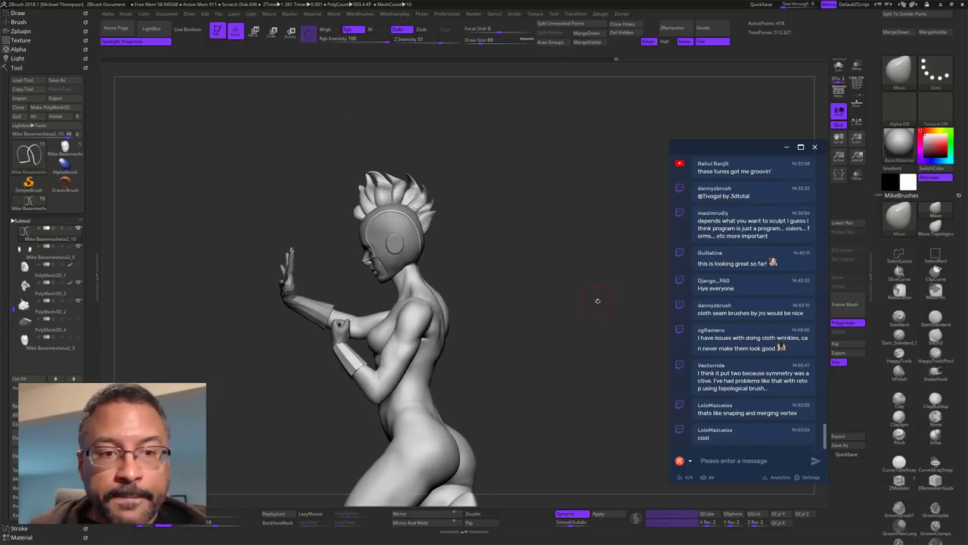
drag(505, 239, 485, 241)
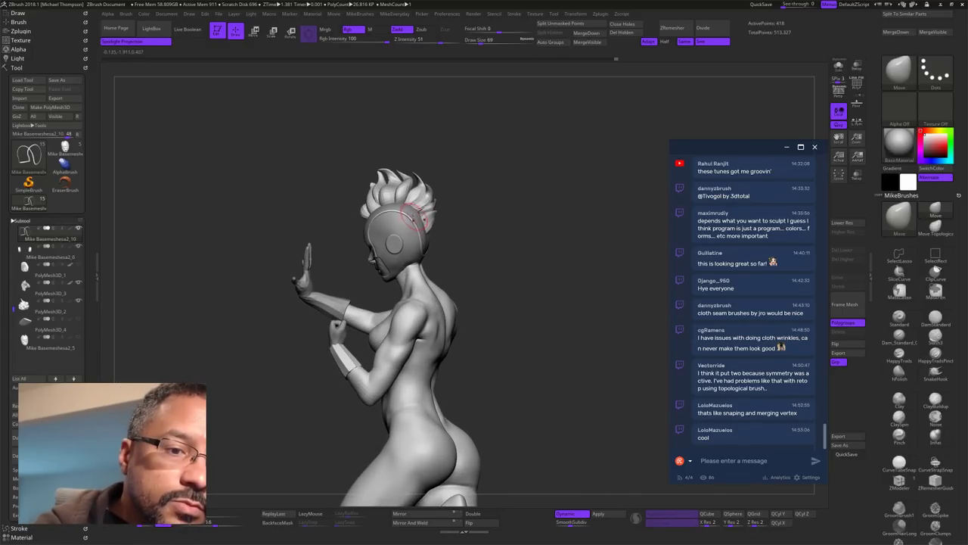
right_drag(531, 312, 538, 310)
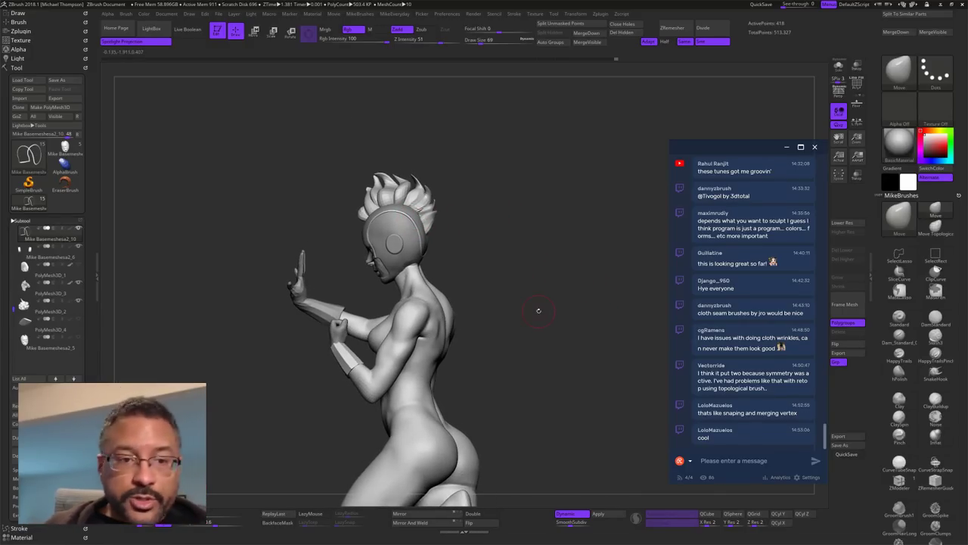
right_drag(1, 242, 646, 281)
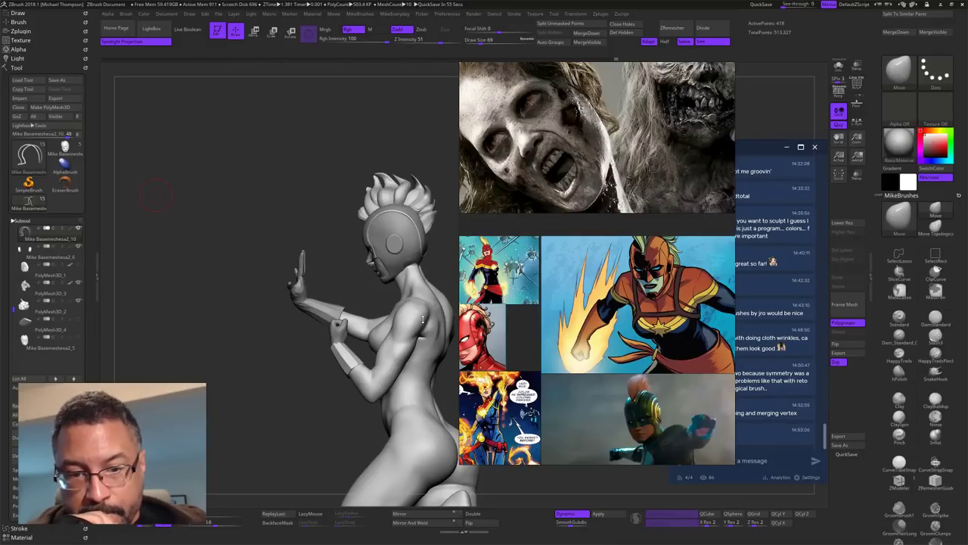
drag(447, 268, 397, 310)
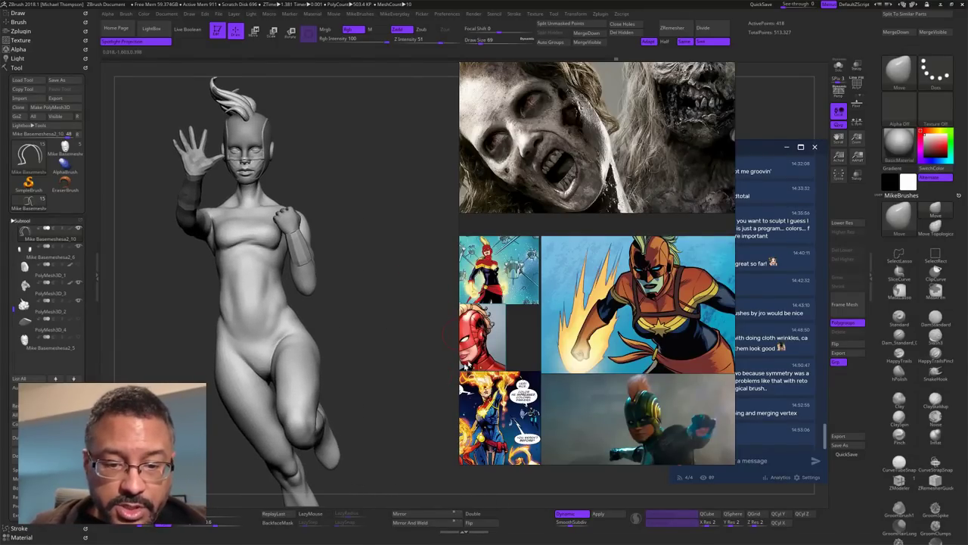
drag(371, 371, 404, 374)
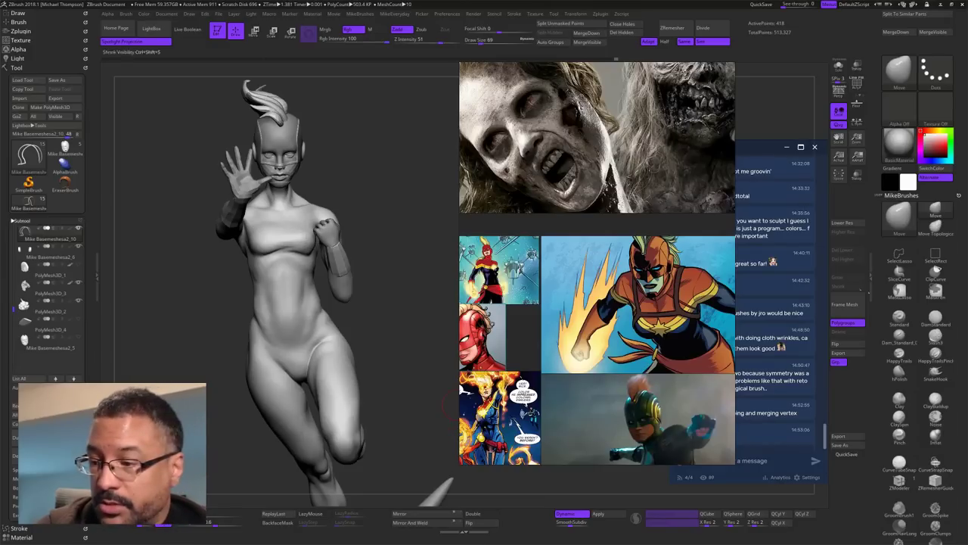
Step: Choose the CurveStrapSnap brush at draw size 123 and make the Glove2 subtool active
click(935, 464)
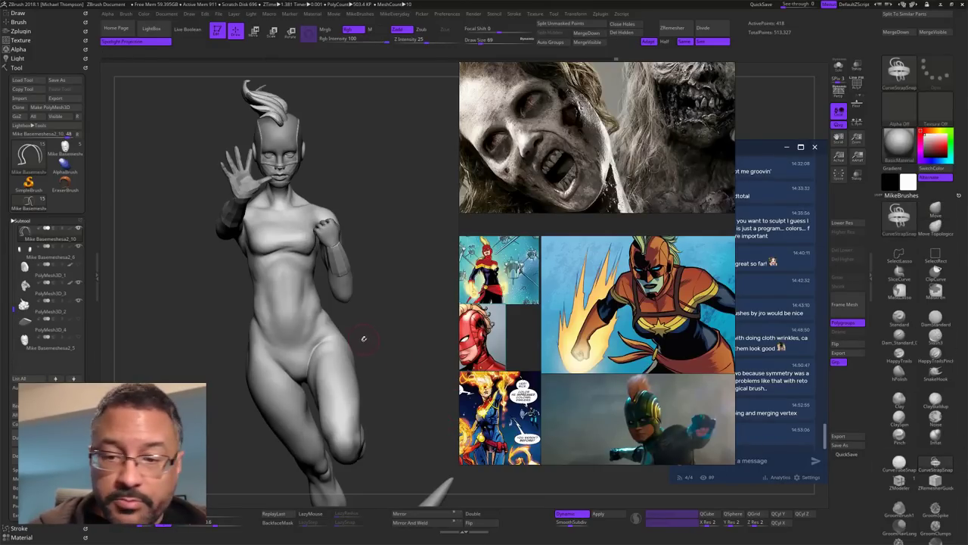
key(s)
drag(469, 331, 476, 331)
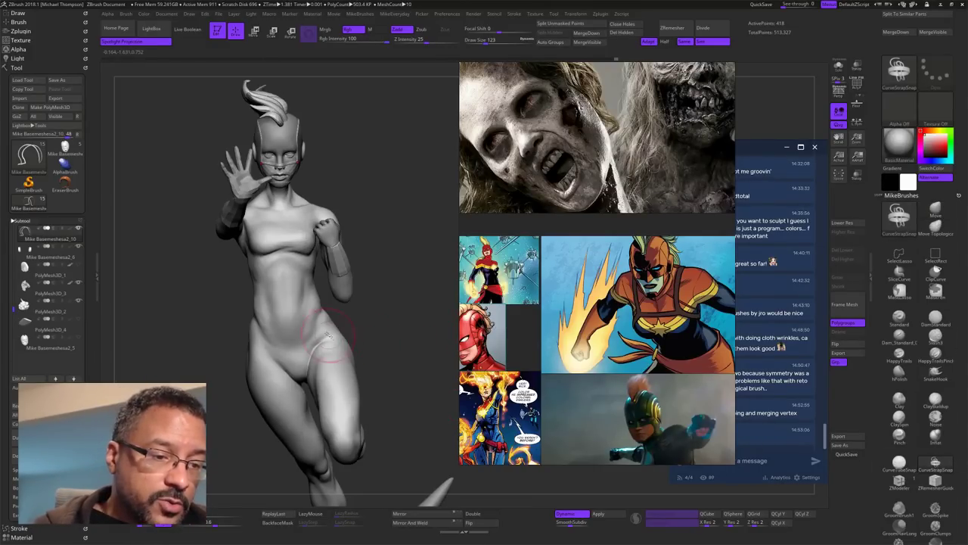
alt+click(331, 333)
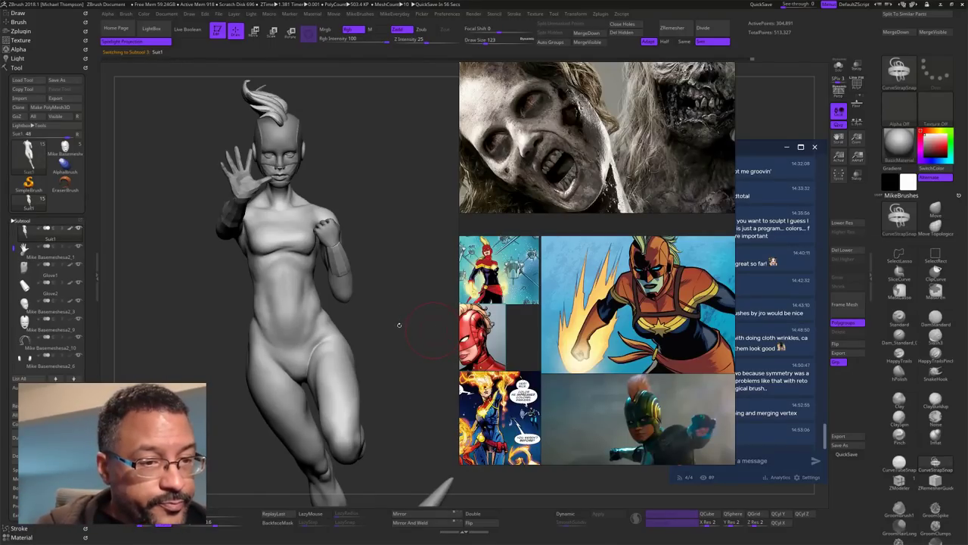
drag(409, 319, 405, 231)
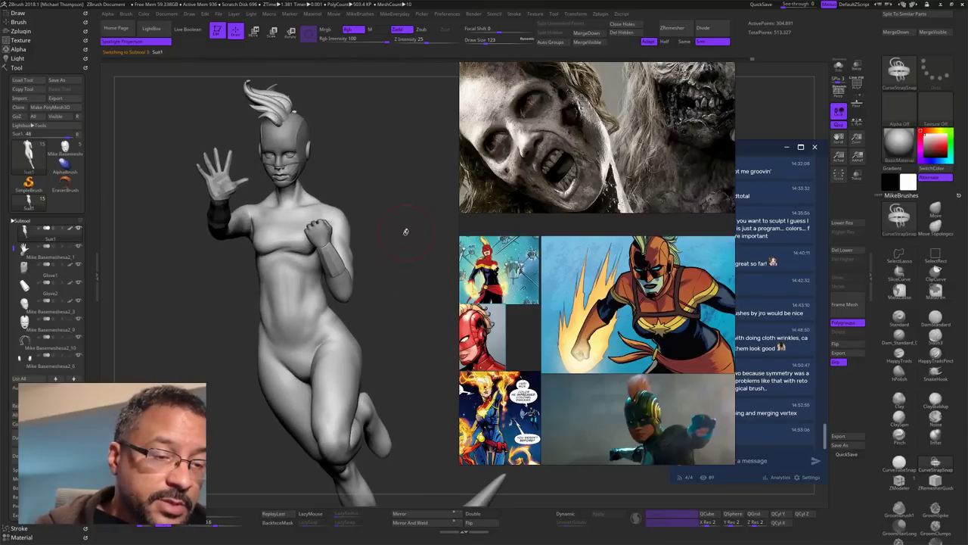
alt+click(335, 255)
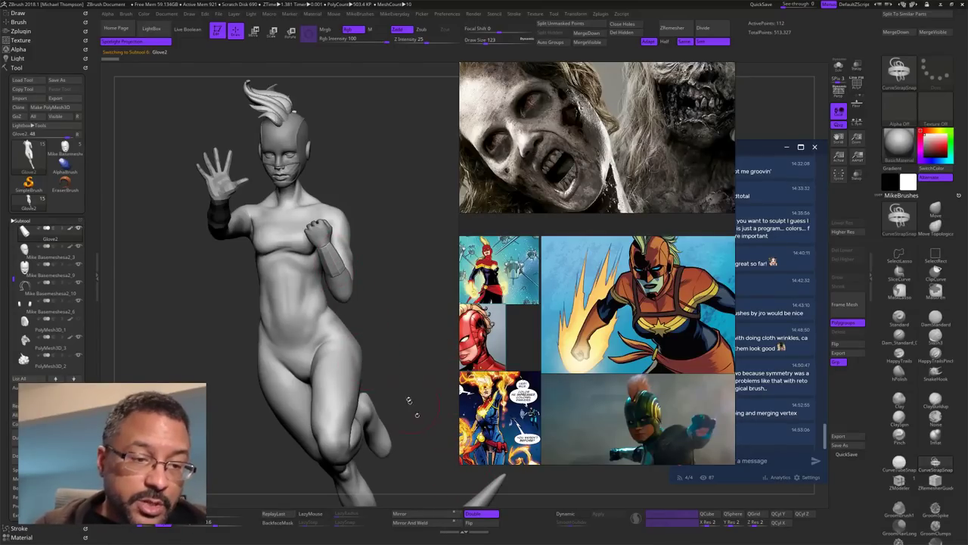
Step: Set the CurveStrapSnap brush's draw size to 105 and its curve step to about 1.28
drag(411, 366, 434, 359)
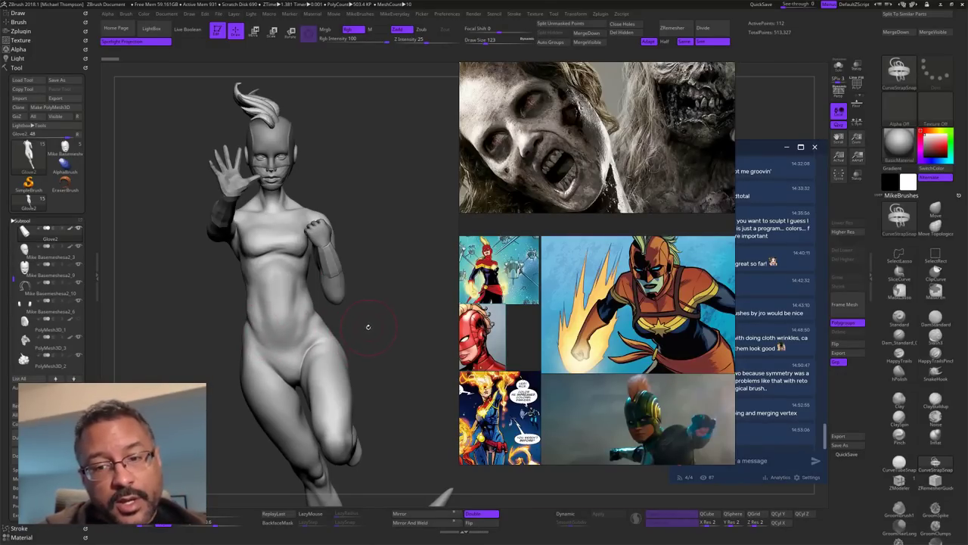
drag(370, 322, 413, 341)
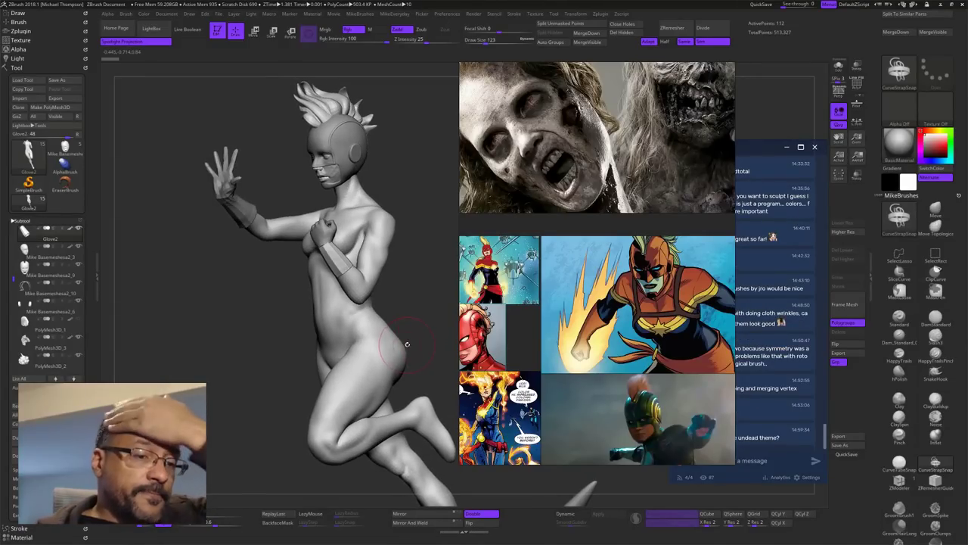
drag(417, 321, 428, 324)
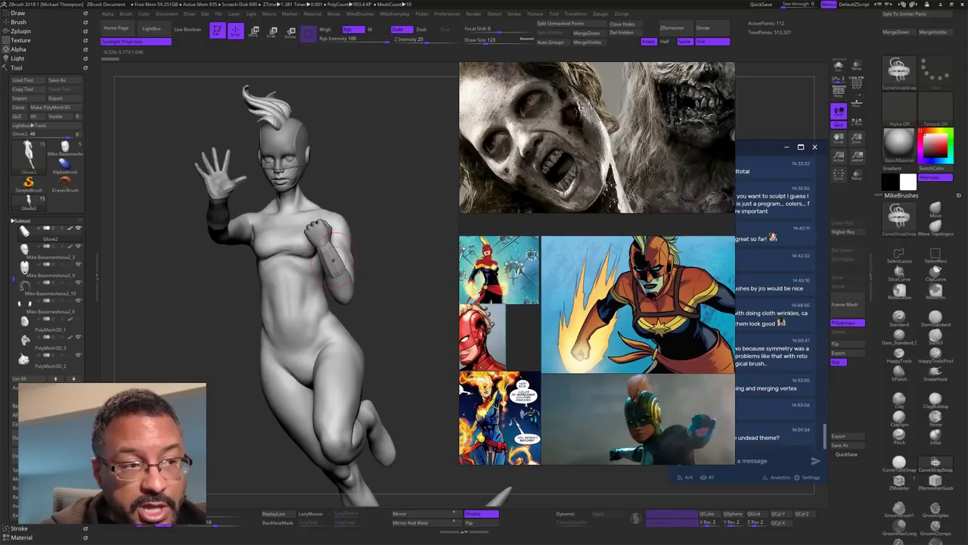
mouse_move(411, 330)
mouse_down()
mouse_move(419, 325)
mouse_move(306, 333)
mouse_move(367, 339)
mouse_move(412, 322)
mouse_up()
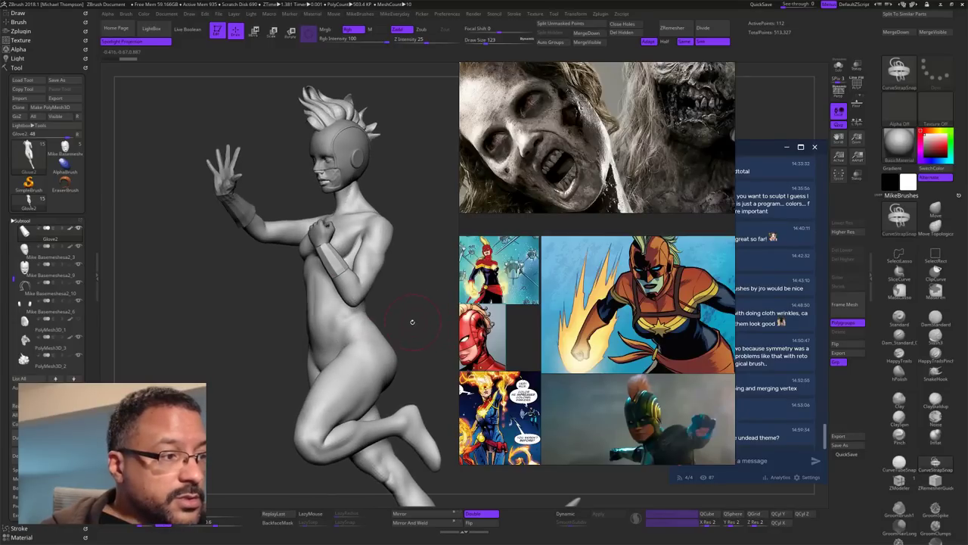
click(938, 462)
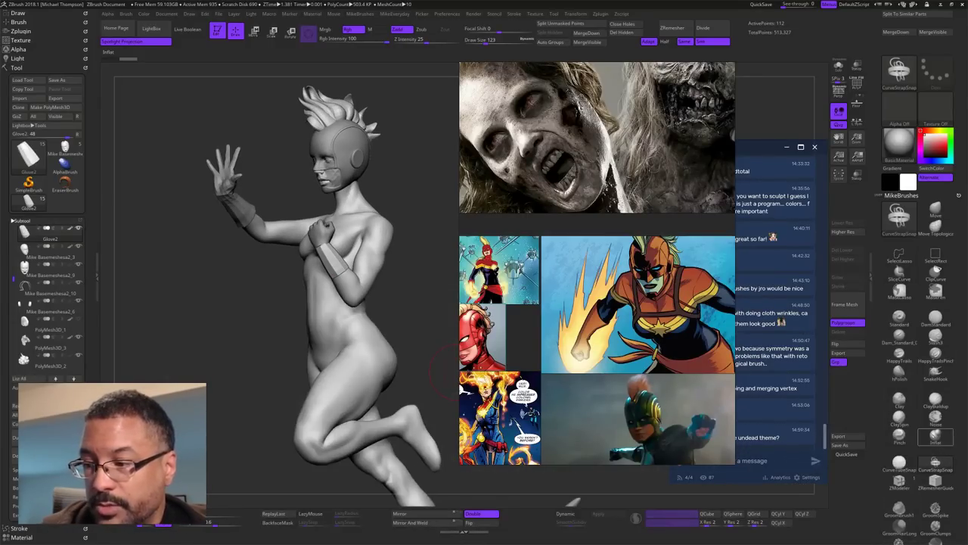
key(s)
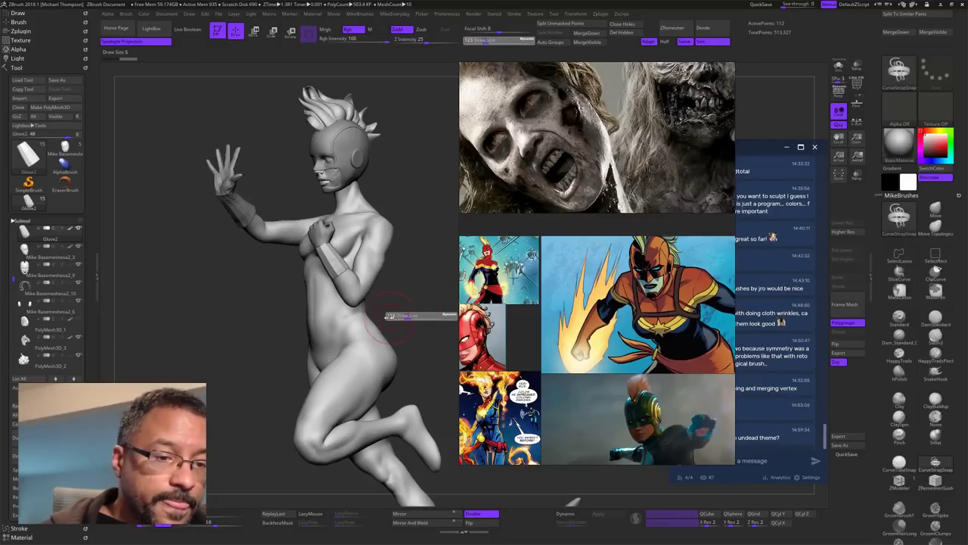
mouse_move(389, 316)
mouse_down()
mouse_move(375, 332)
mouse_move(448, 316)
mouse_up()
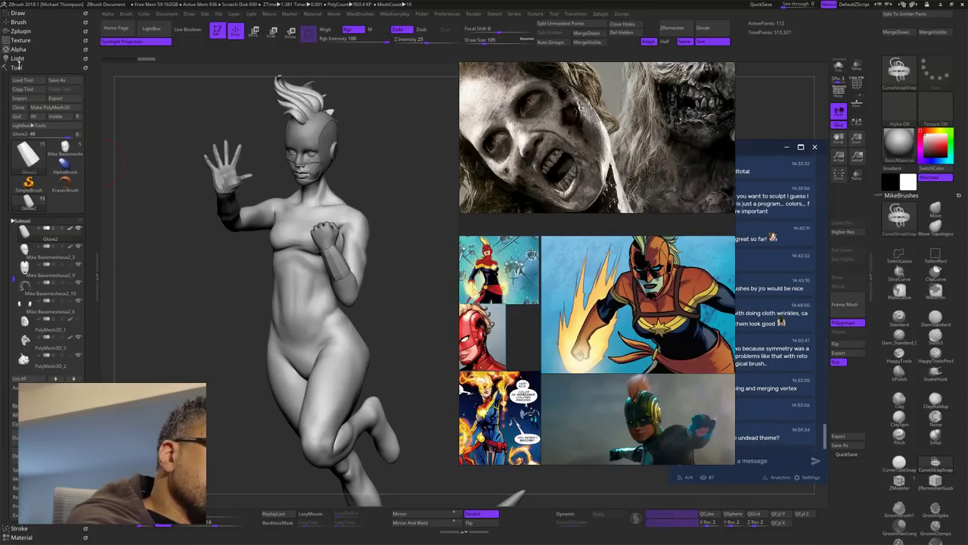
click(15, 67)
click(19, 77)
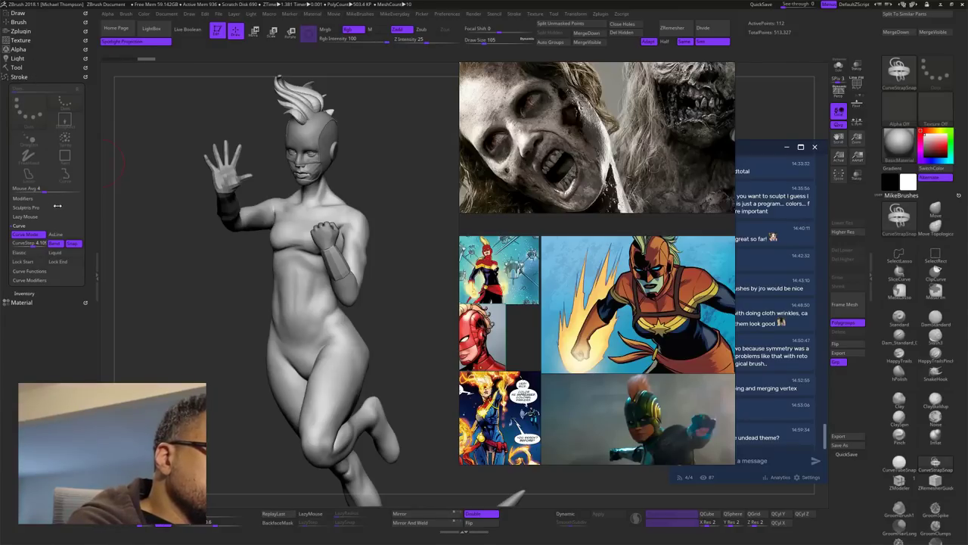
drag(33, 244, 25, 243)
Step: Try to draw a belt strap across the hip and continue it around the lower back
drag(433, 309, 407, 312)
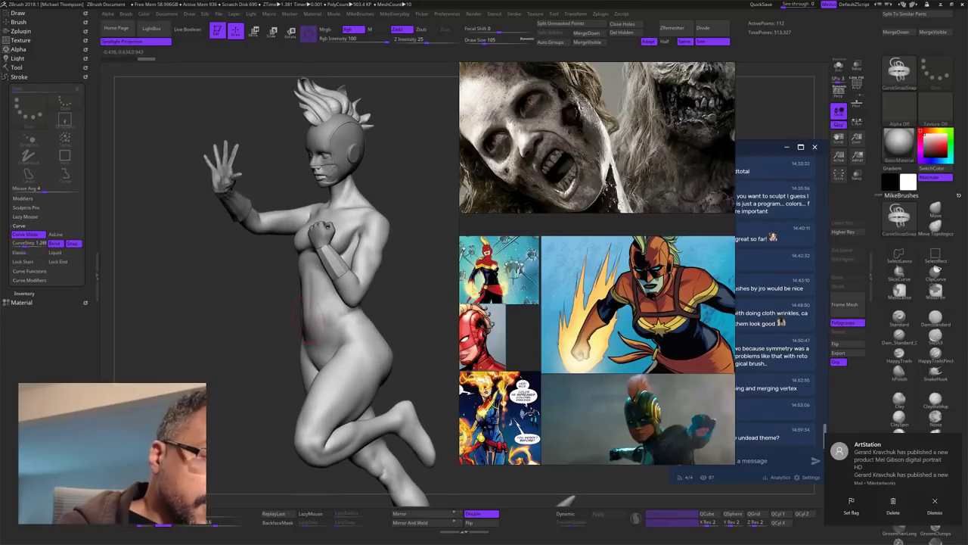
drag(308, 322, 371, 332)
drag(438, 342, 359, 333)
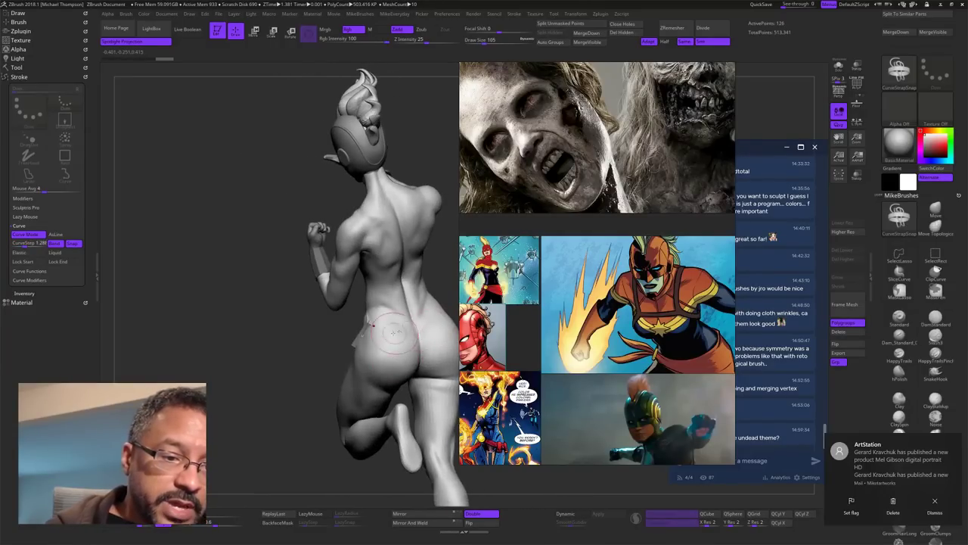
alt+drag(453, 269, 401, 325)
click(262, 416)
drag(351, 351, 401, 340)
drag(258, 414, 280, 405)
mouse_move(383, 360)
mouse_down()
mouse_move(390, 269)
mouse_move(395, 302)
mouse_up()
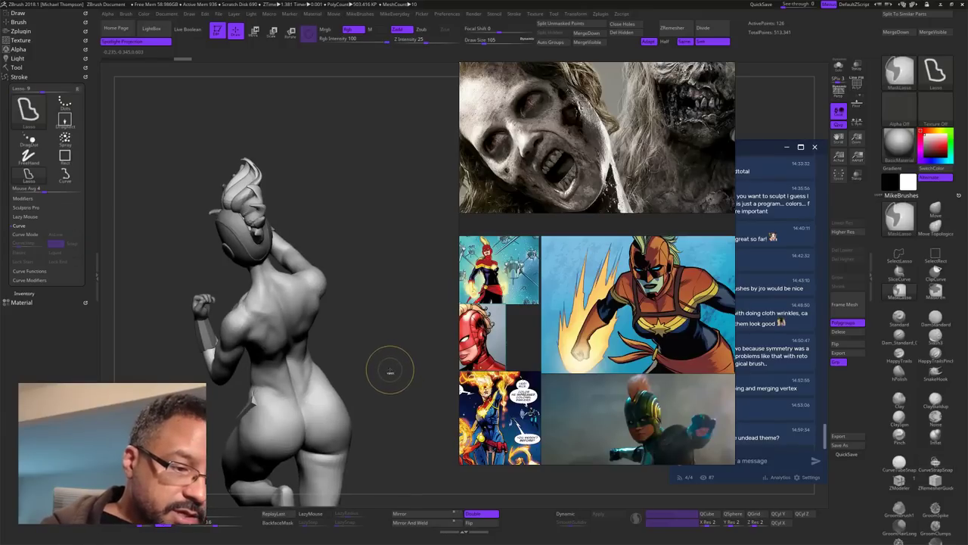
key(ctrl+z)
key(ctrl+z)
Step: Set the CurveStrapSnap draw size to 75 and try drawing a belt strap from the side of the hip
drag(390, 372, 438, 347)
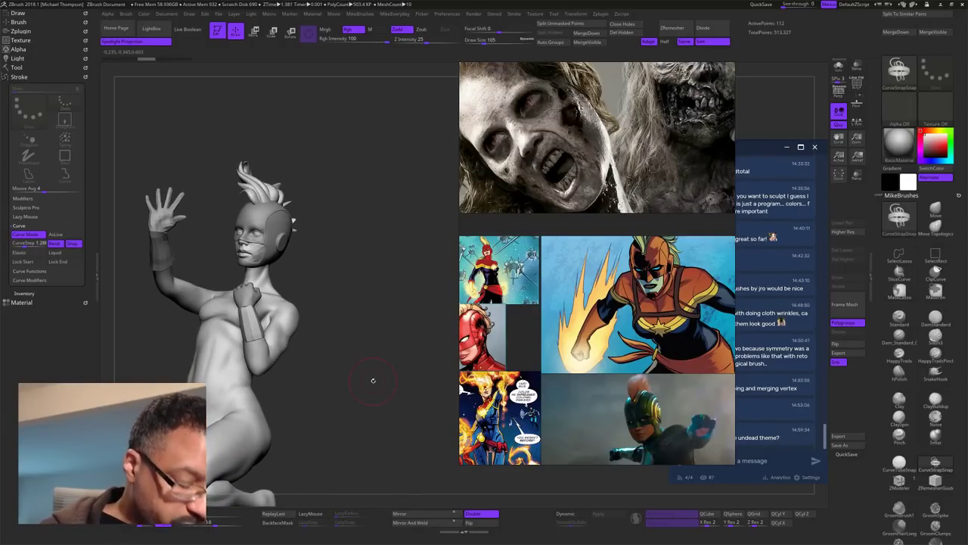
key(s)
drag(312, 383, 308, 383)
mouse_move(318, 387)
mouse_down()
mouse_move(366, 389)
mouse_move(246, 401)
mouse_move(263, 413)
mouse_up()
drag(425, 387, 375, 393)
drag(310, 410, 317, 404)
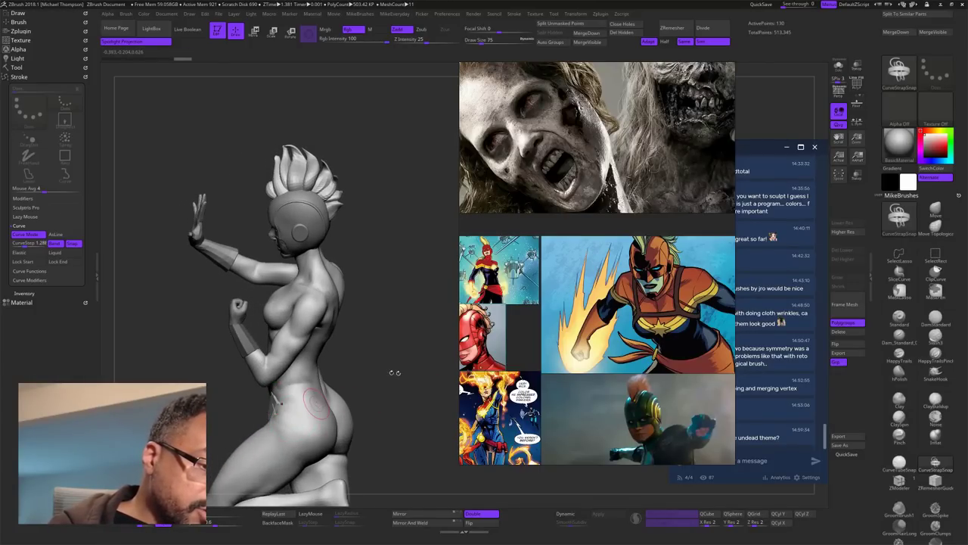
key(ctrl+z)
Step: Try to extend the belt strap's curve around the back and far side of the hips
mouse_move(420, 373)
mouse_down()
mouse_move(420, 395)
mouse_move(401, 413)
mouse_up()
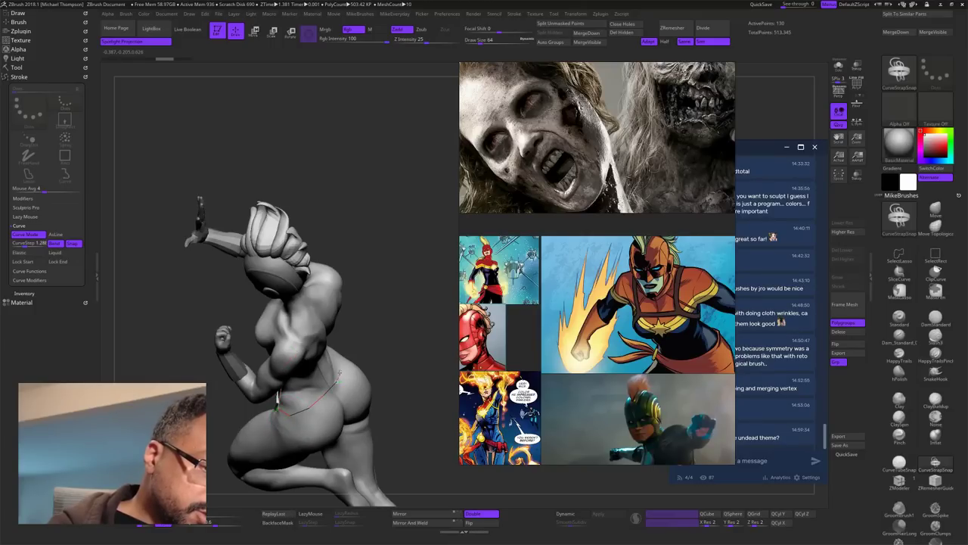
drag(339, 373, 342, 370)
drag(415, 358, 374, 386)
drag(295, 400, 311, 347)
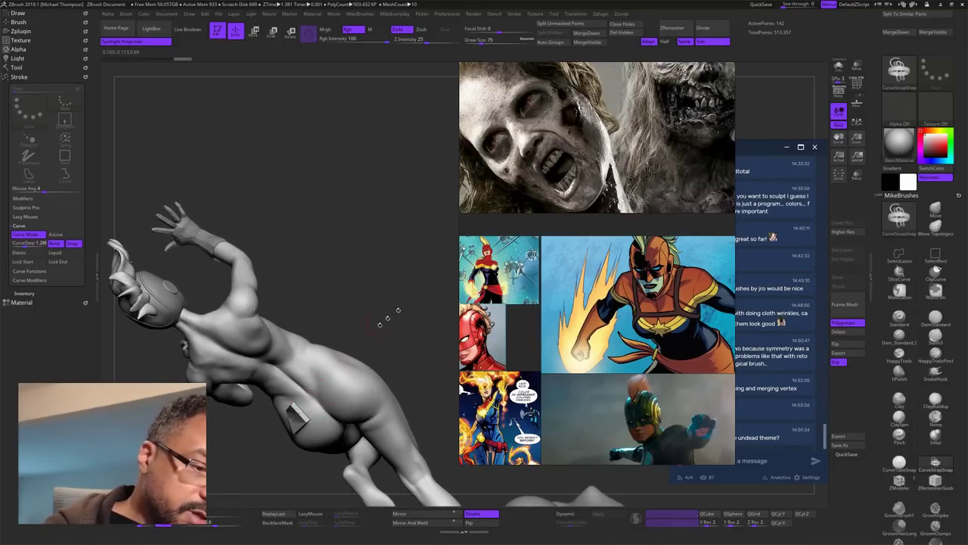
drag(393, 314, 413, 350)
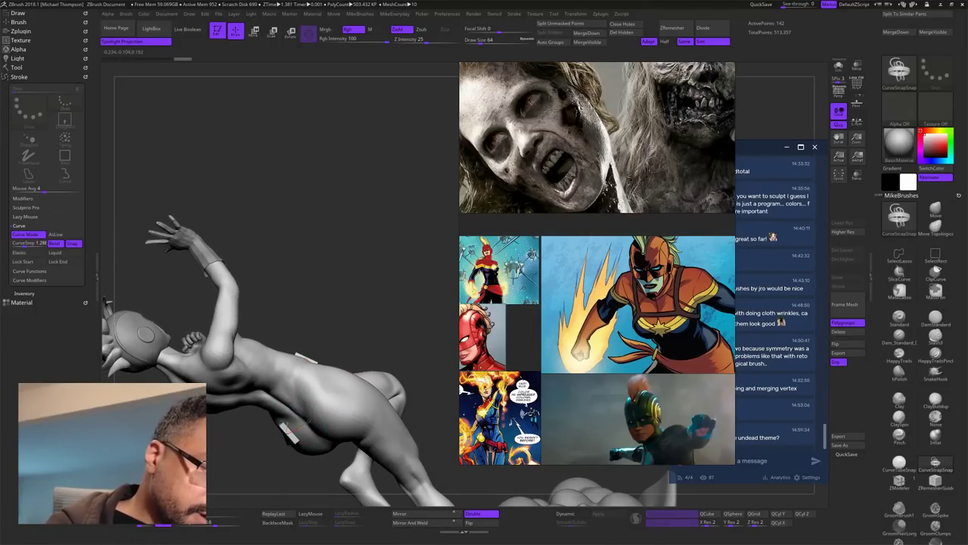
drag(329, 379, 331, 376)
drag(421, 289, 412, 360)
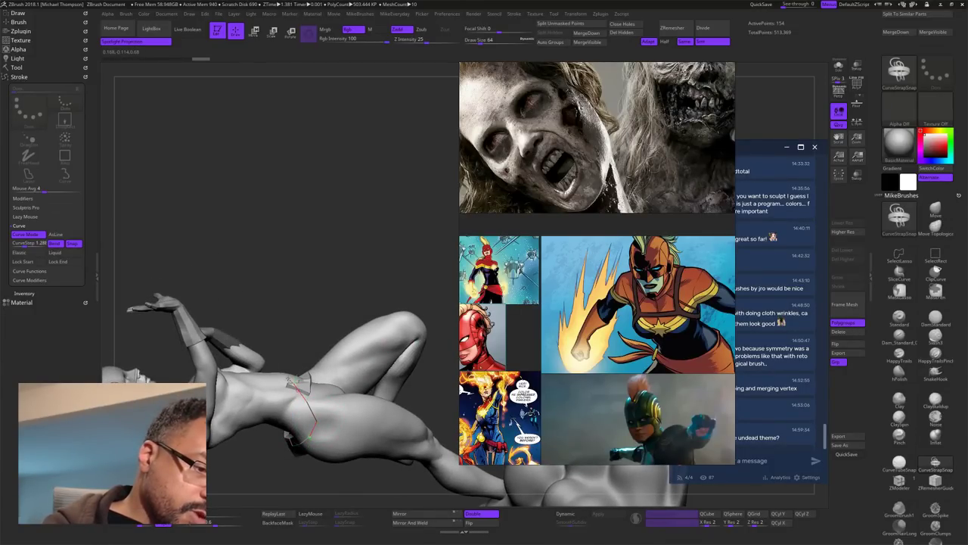
mouse_move(413, 234)
mouse_down()
mouse_move(413, 259)
mouse_move(428, 186)
mouse_move(404, 270)
mouse_up()
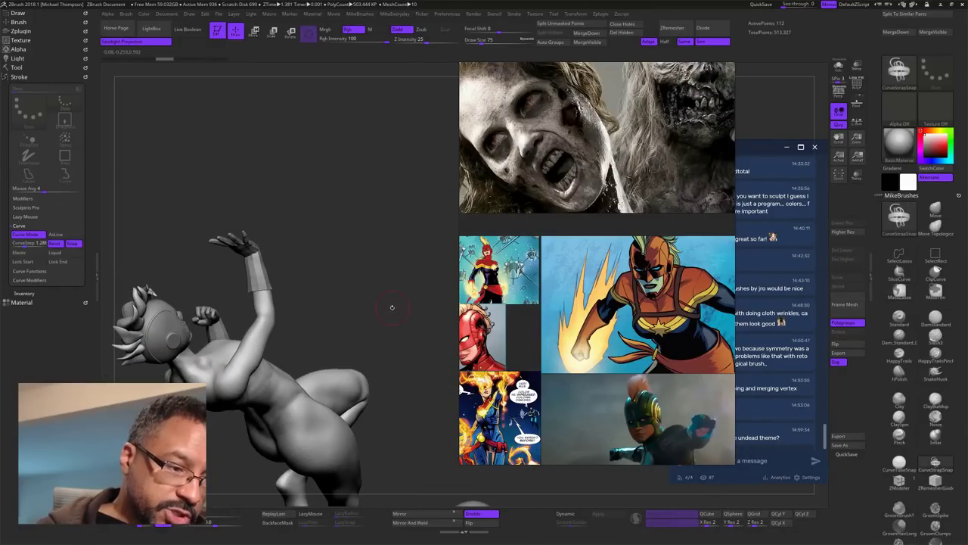
Step: Try to lay a straight strap curve across the back of the waist, and undo it
mouse_move(391, 307)
mouse_down()
mouse_move(401, 321)
mouse_move(388, 330)
mouse_up()
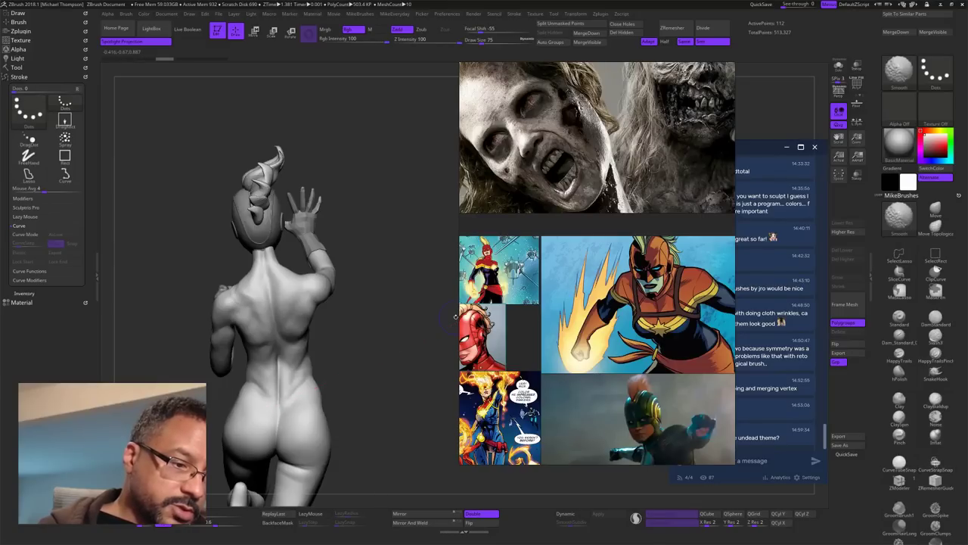
drag(379, 330, 428, 329)
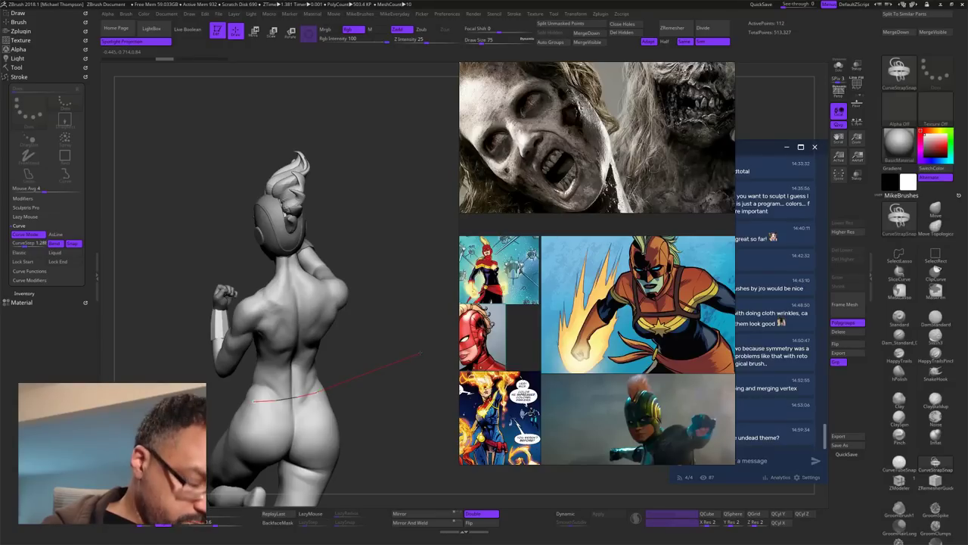
mouse_move(424, 350)
mouse_down()
mouse_move(363, 381)
mouse_move(339, 372)
mouse_up()
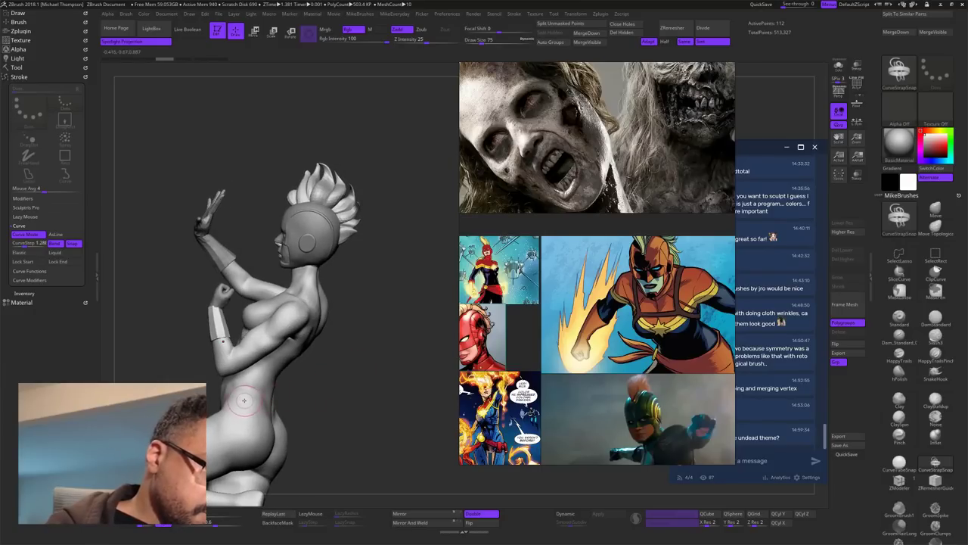
key(shift)
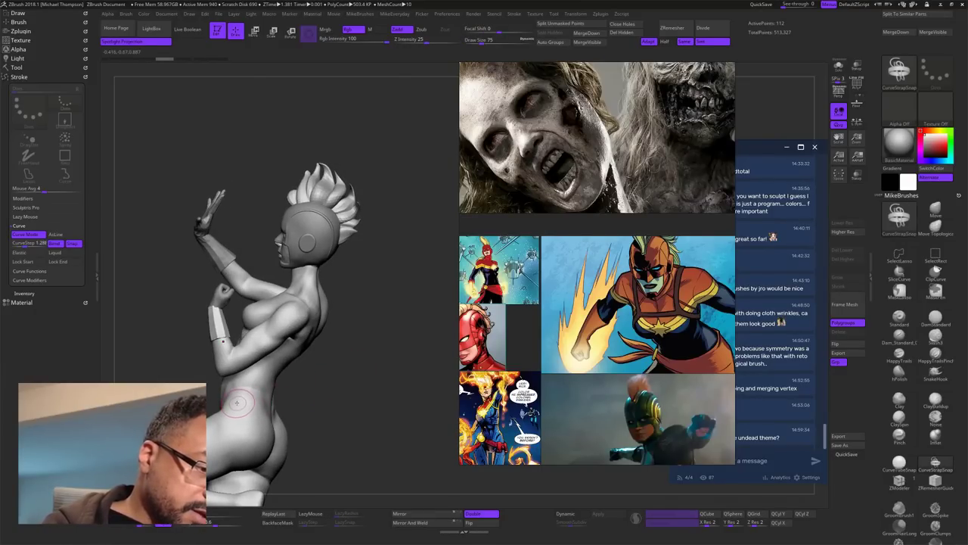
mouse_move(376, 391)
mouse_down()
mouse_move(447, 339)
mouse_move(433, 359)
mouse_up()
key(ctrl+z)
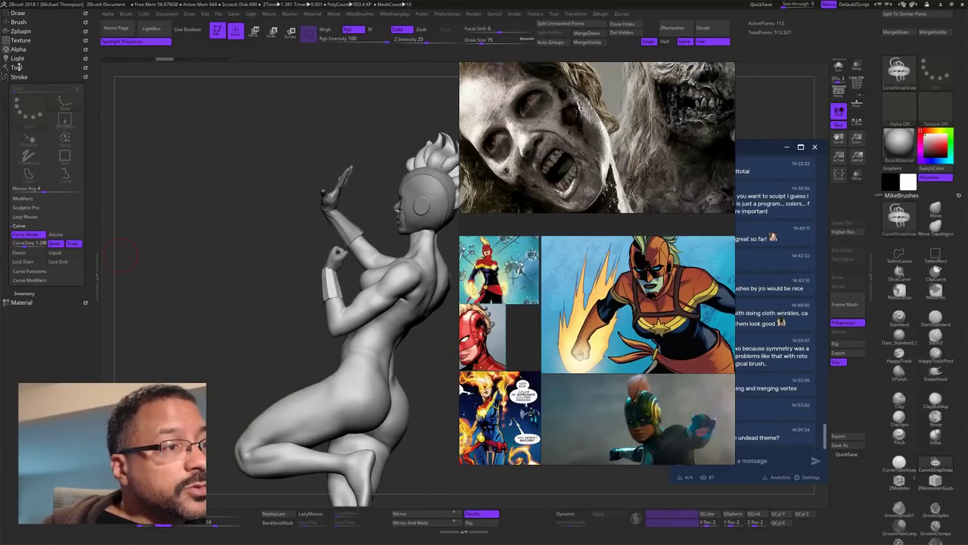
Step: Make the Suit1 body subtool active, clone it as a separate tool, and switch to that clone
click(16, 67)
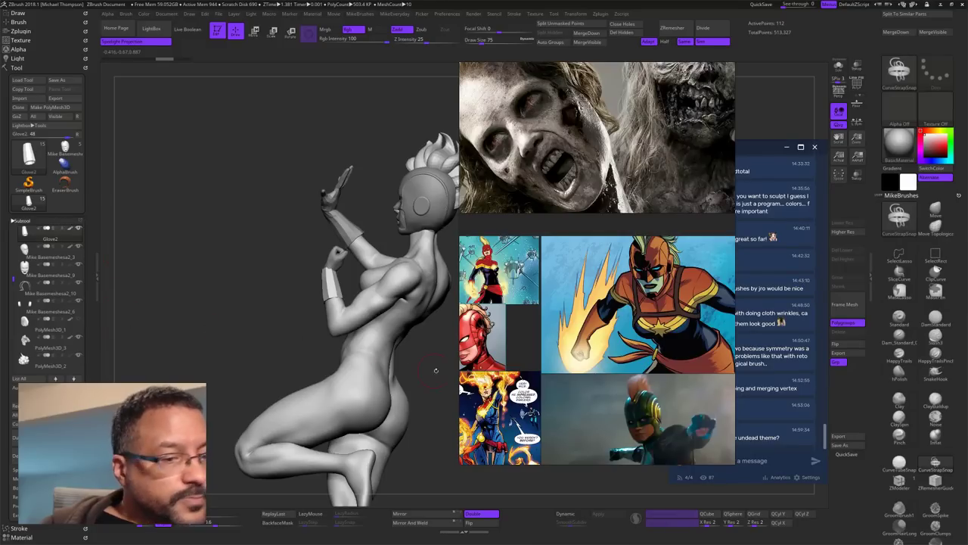
alt+click(350, 353)
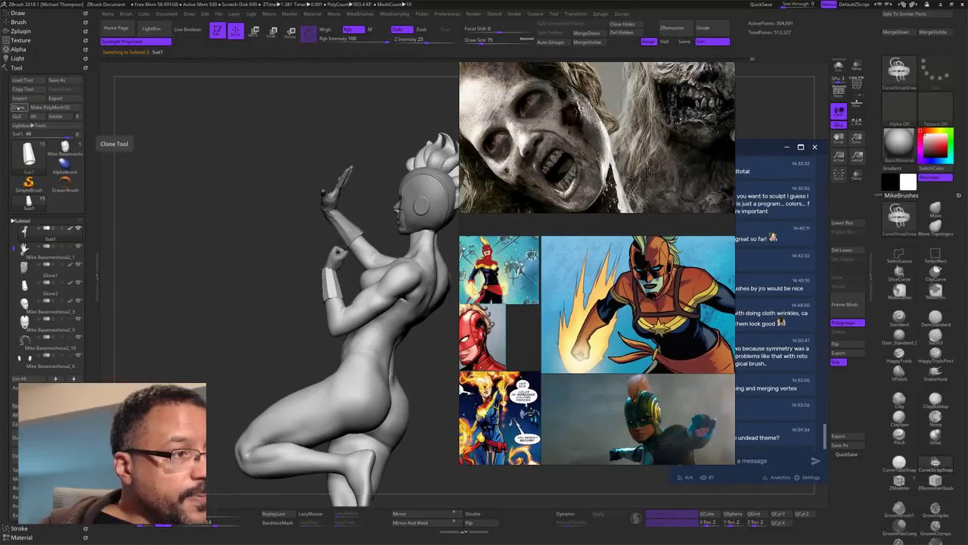
click(19, 107)
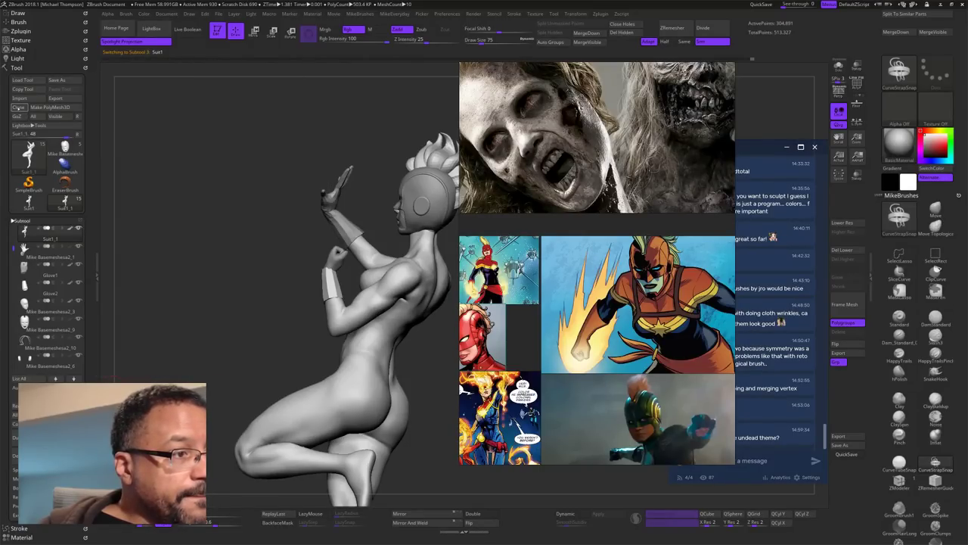
click(29, 202)
alt+drag(248, 269, 179, 243)
alt+drag(215, 273, 136, 147)
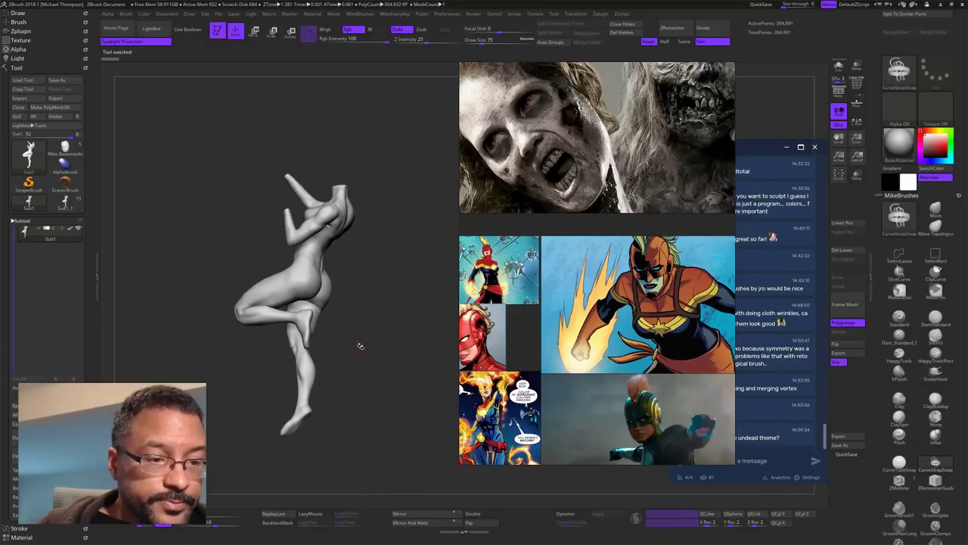
Step: Toggle the cloned body's layer visibility repeatedly to compare the pose with and without the layer
mouse_move(361, 346)
mouse_down()
mouse_move(391, 333)
mouse_move(338, 345)
mouse_move(370, 374)
mouse_up()
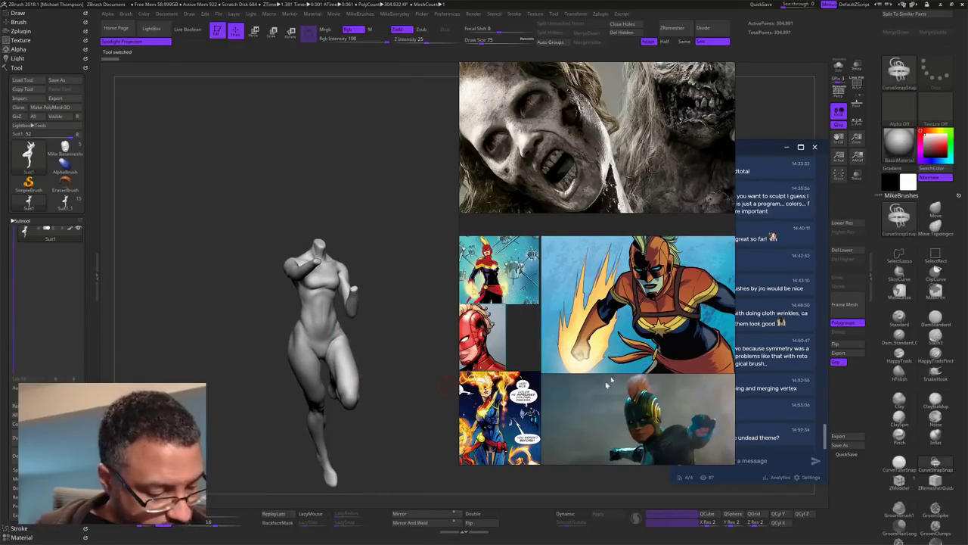
key(shift)
click(21, 220)
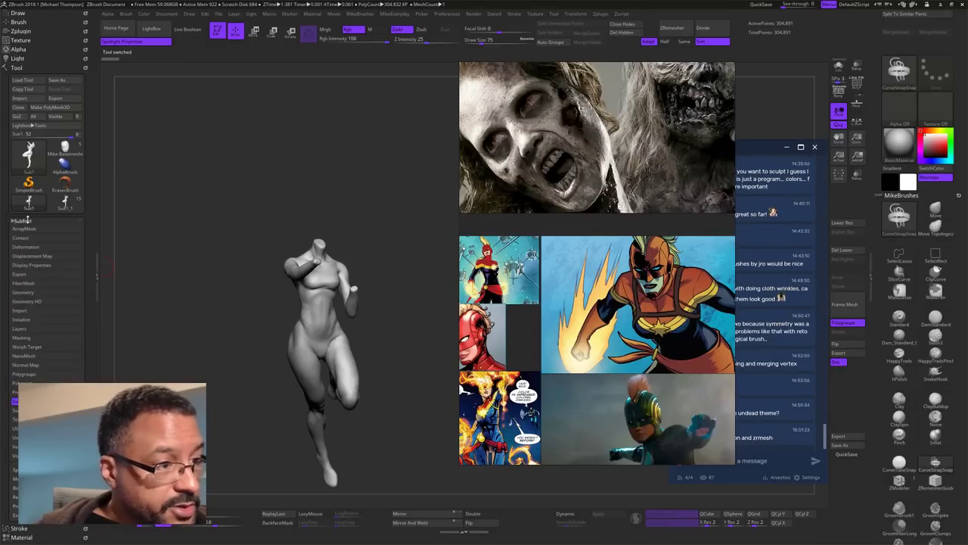
click(20, 329)
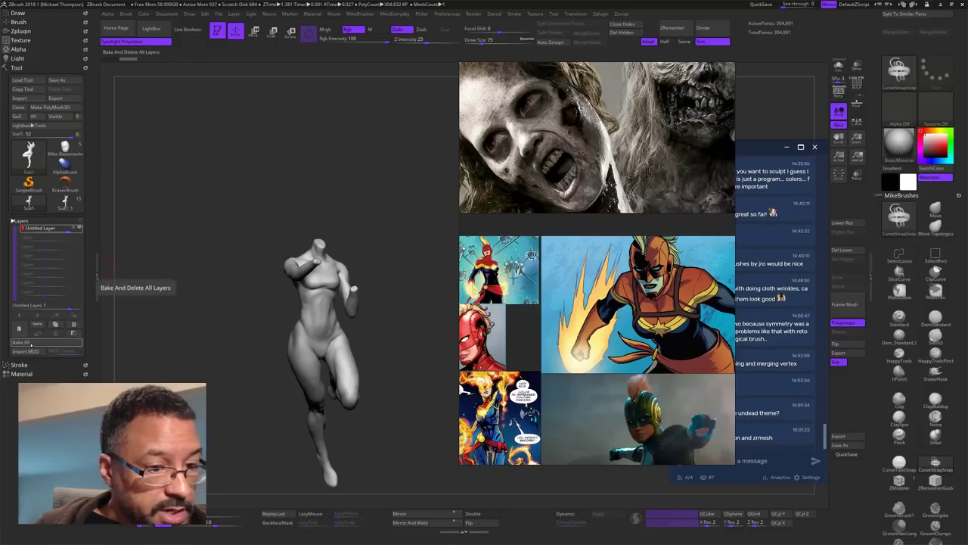
click(80, 228)
click(80, 229)
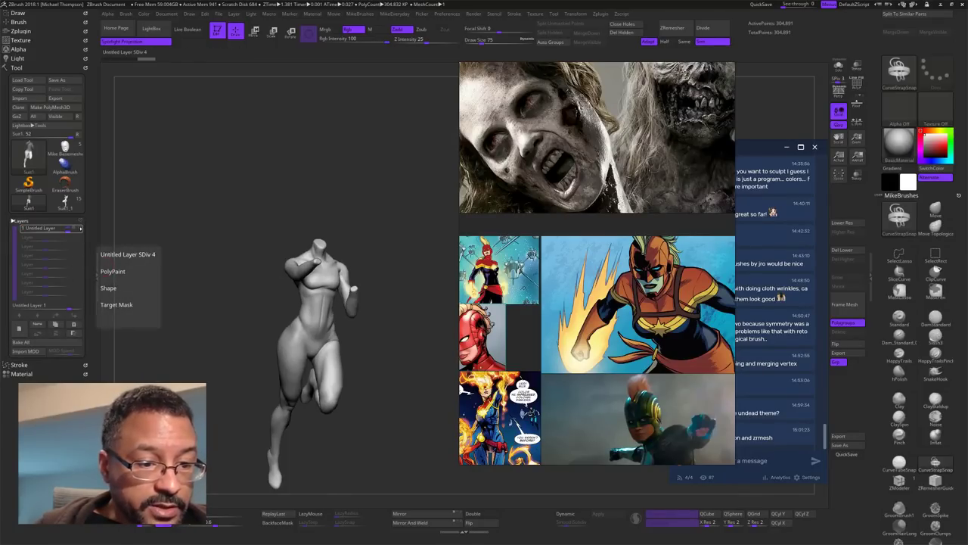
click(80, 229)
click(80, 229)
click(80, 229)
click(81, 228)
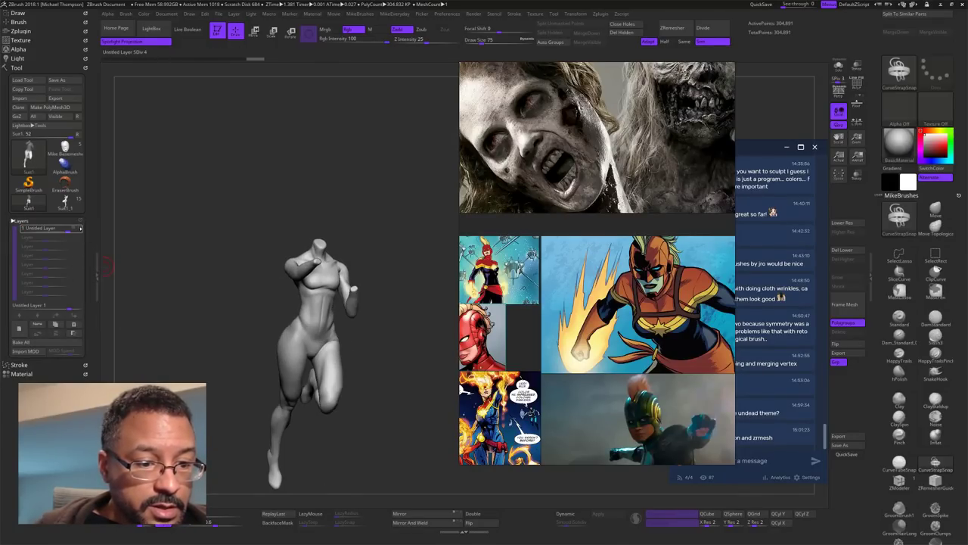
click(80, 229)
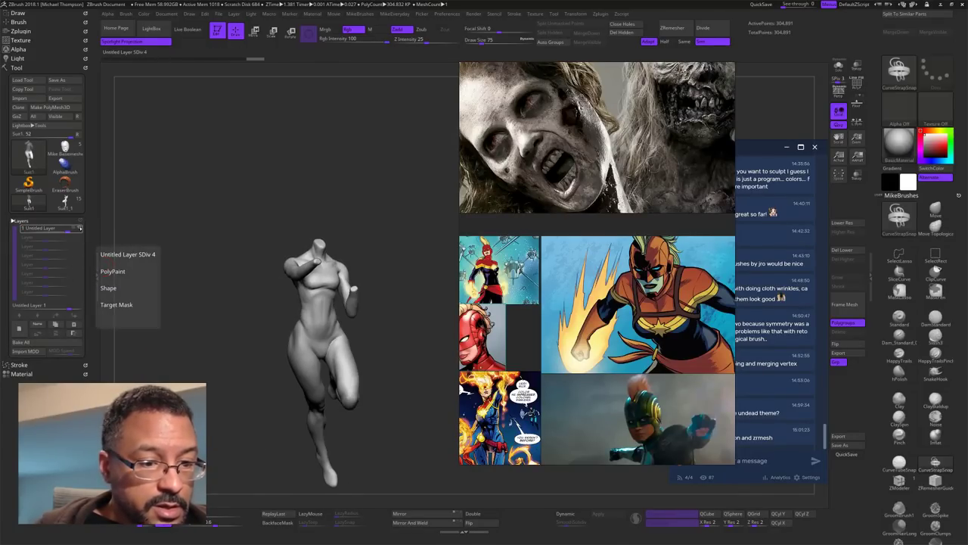
Step: Bake all layers into the cloned body and reduce it to its lowest subdivision level, deleting the higher levels
click(20, 342)
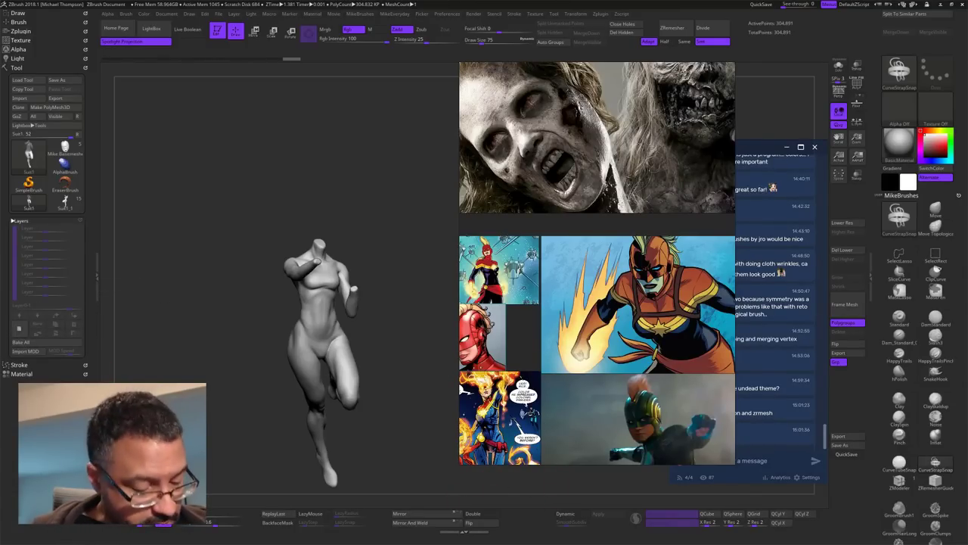
key(shift)
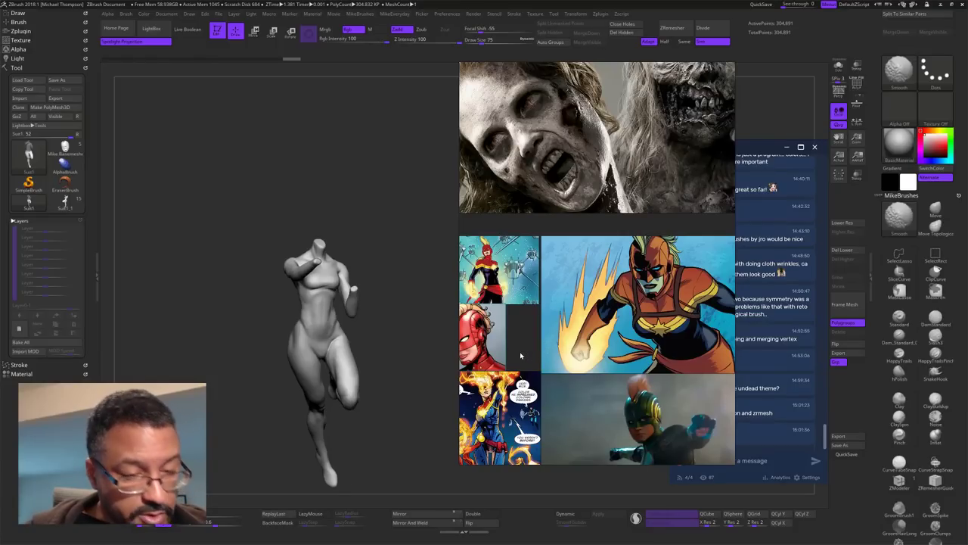
key(shift+d)
key(shift+d)
key(shift+d)
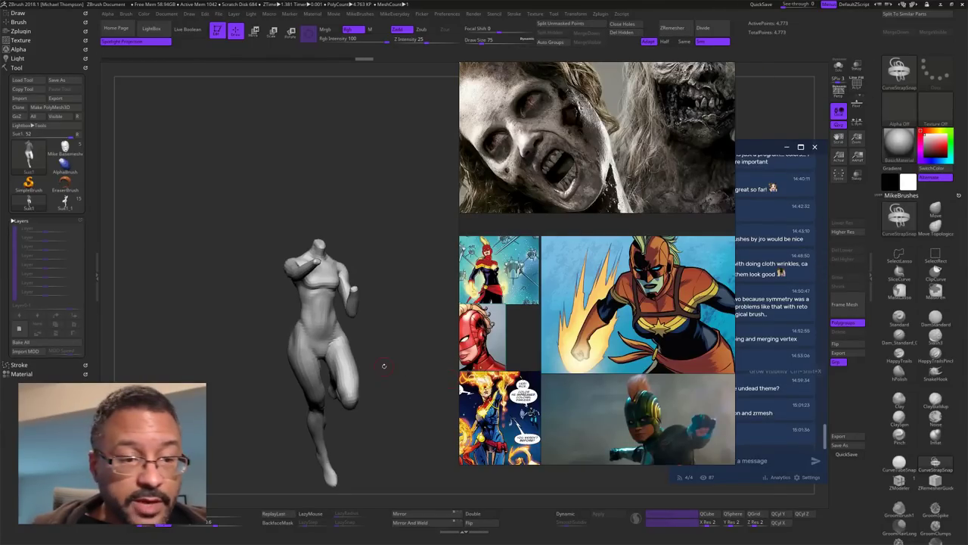
Step: Draw a CurveStrapSnap belt strap around the hips of the low-resolution body clone
alt+drag(409, 397, 430, 350)
alt+drag(430, 350, 464, 429)
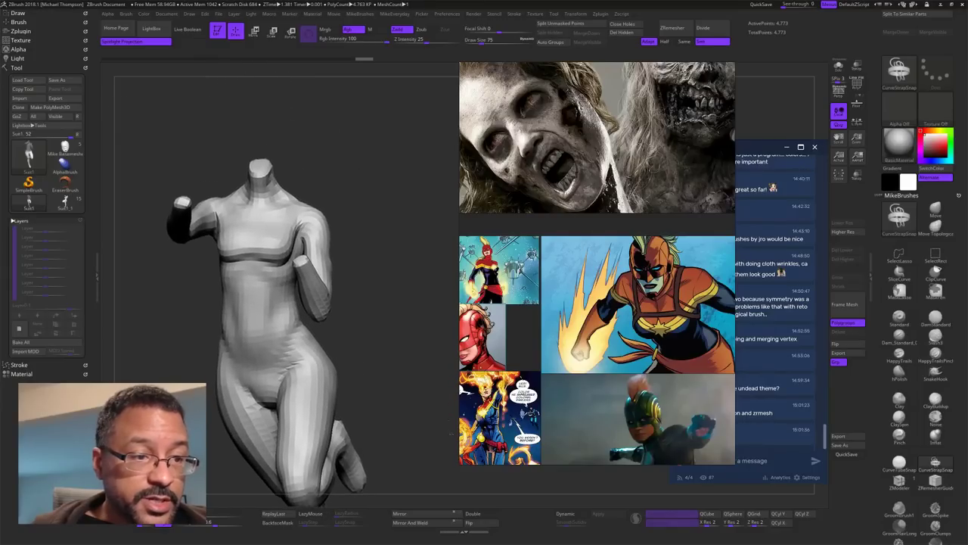
mouse_move(417, 398)
mouse_down()
mouse_move(411, 393)
mouse_move(434, 362)
mouse_up()
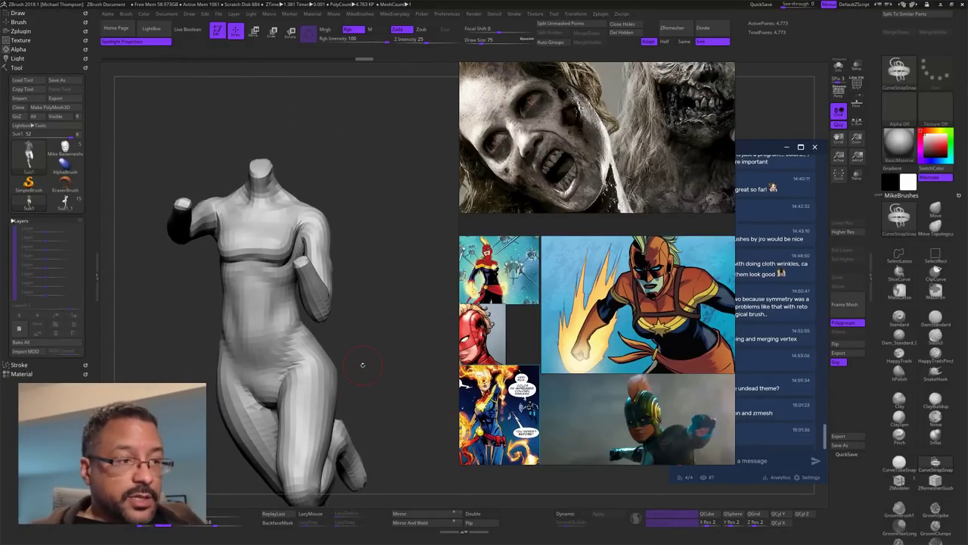
drag(351, 376, 458, 323)
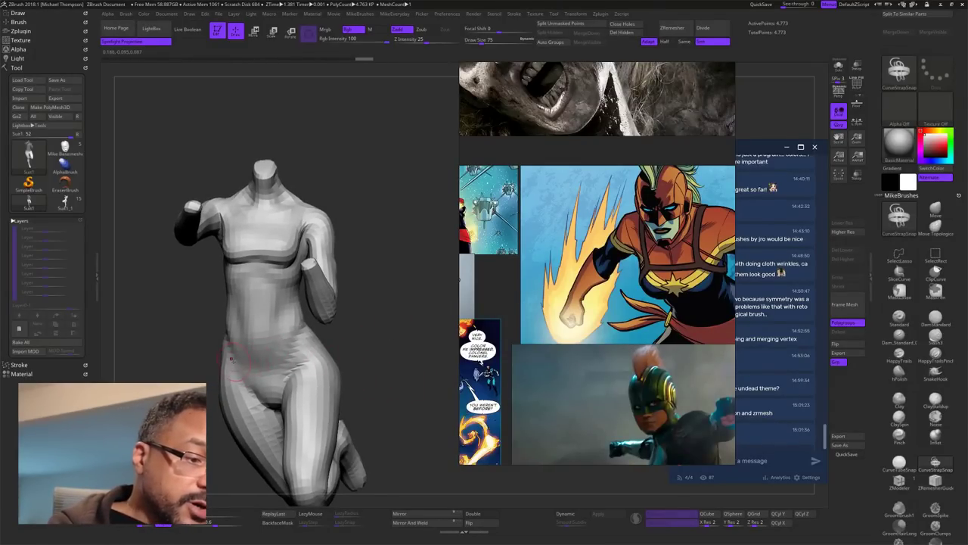
mouse_move(235, 361)
mouse_down()
mouse_move(408, 309)
mouse_move(423, 319)
mouse_move(425, 307)
mouse_move(438, 352)
mouse_move(434, 312)
mouse_move(446, 324)
mouse_move(459, 420)
mouse_move(437, 383)
mouse_move(450, 396)
mouse_move(415, 406)
mouse_move(422, 385)
mouse_move(366, 386)
mouse_up()
Step: Center the transform gizmo on the unmasked belt and move the belt up and sideways to fit around the hips
key(w)
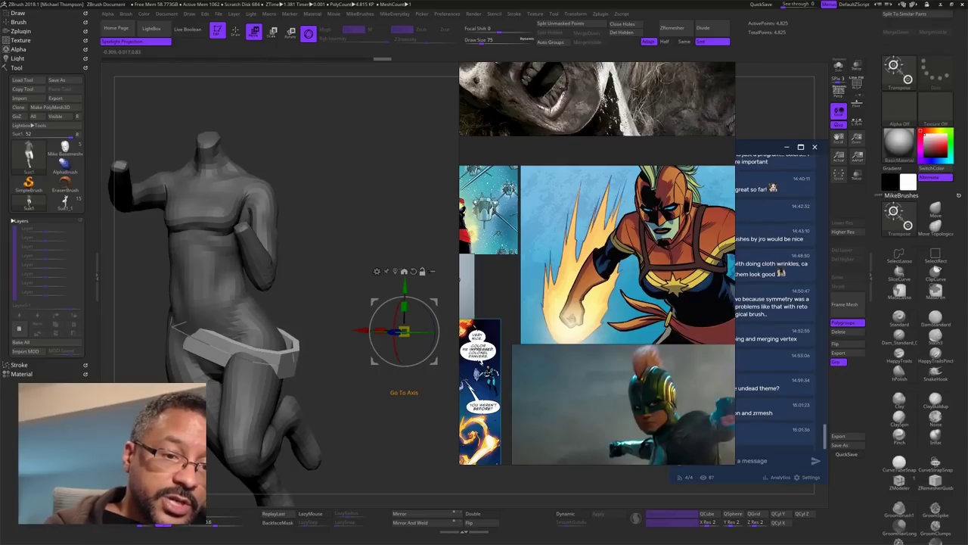
click(404, 271)
click(245, 283)
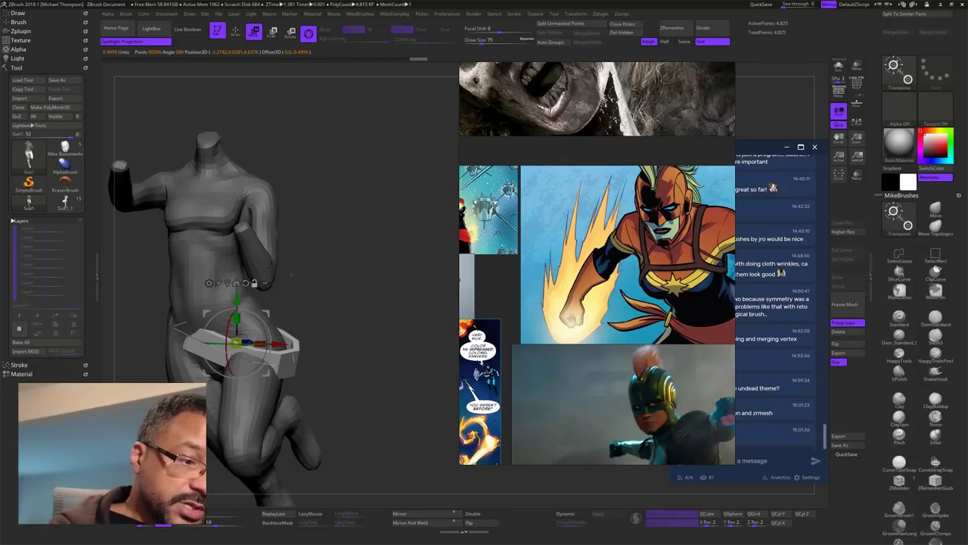
drag(237, 299, 237, 274)
drag(325, 301, 389, 303)
drag(283, 319, 276, 320)
drag(424, 302, 392, 308)
key(q)
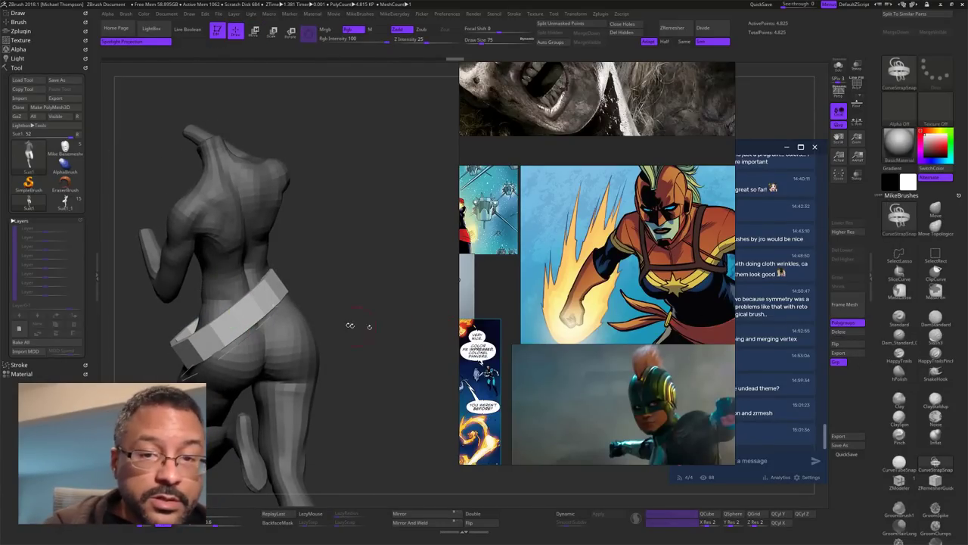
Step: Choose the Move brush and split the unmasked belt from the body into its own subtool
key([)
click(251, 213)
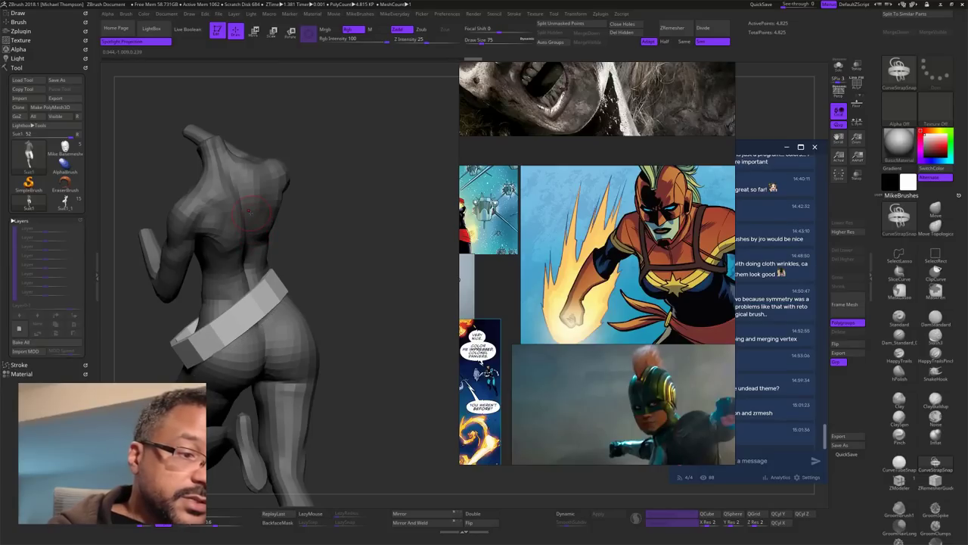
mouse_move(337, 339)
mouse_down()
mouse_move(445, 421)
mouse_move(404, 388)
mouse_move(430, 339)
mouse_up()
click(936, 209)
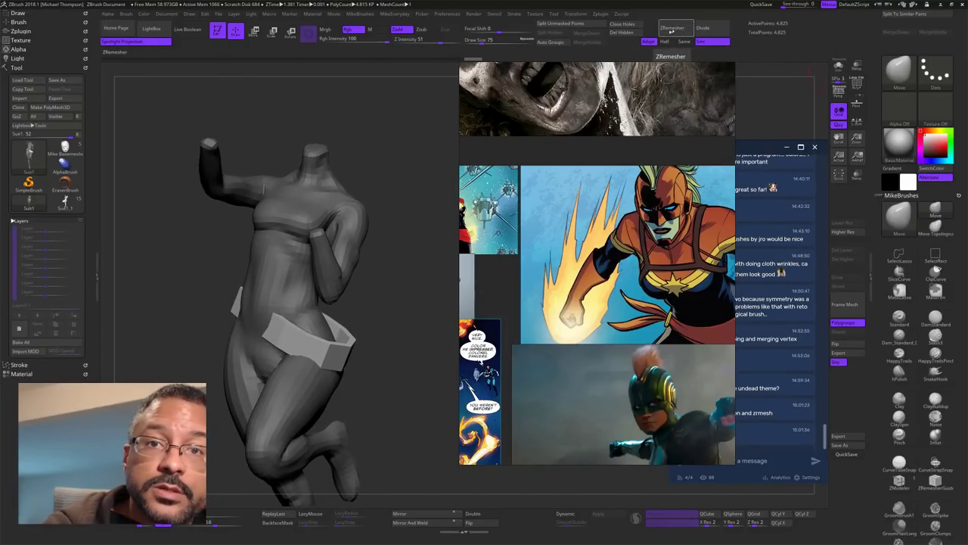
click(671, 31)
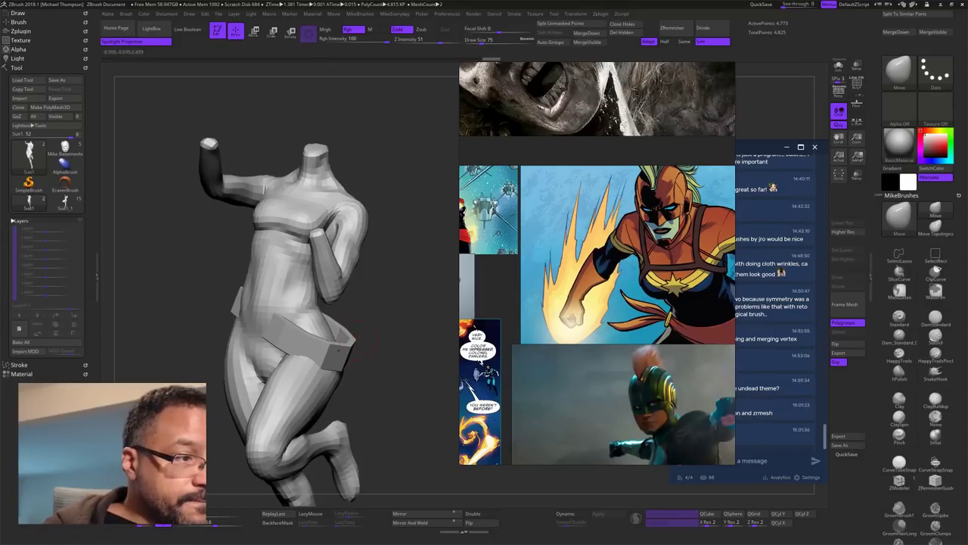
click(40, 222)
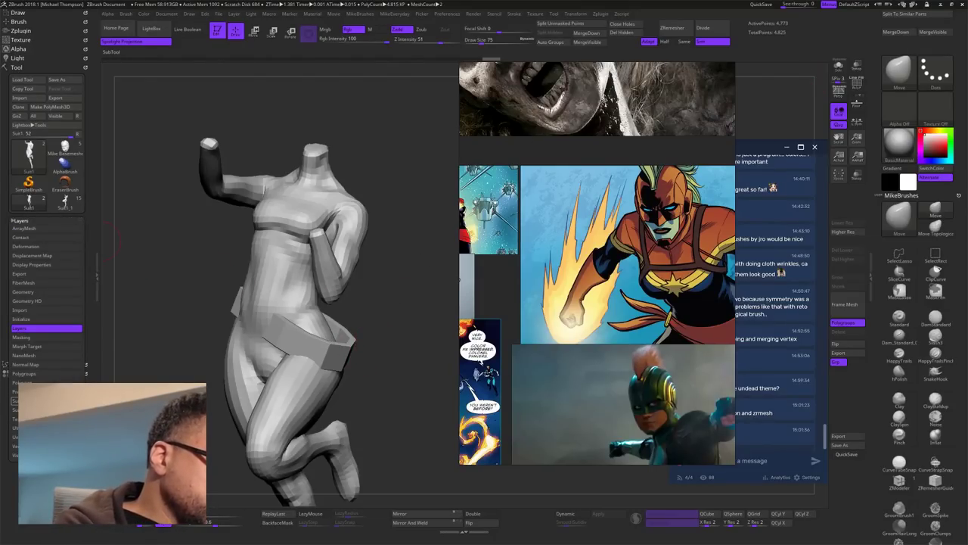
Step: Select the belt subtool, isolate it in Solo mode and display its polygon wireframe
click(41, 401)
click(85, 248)
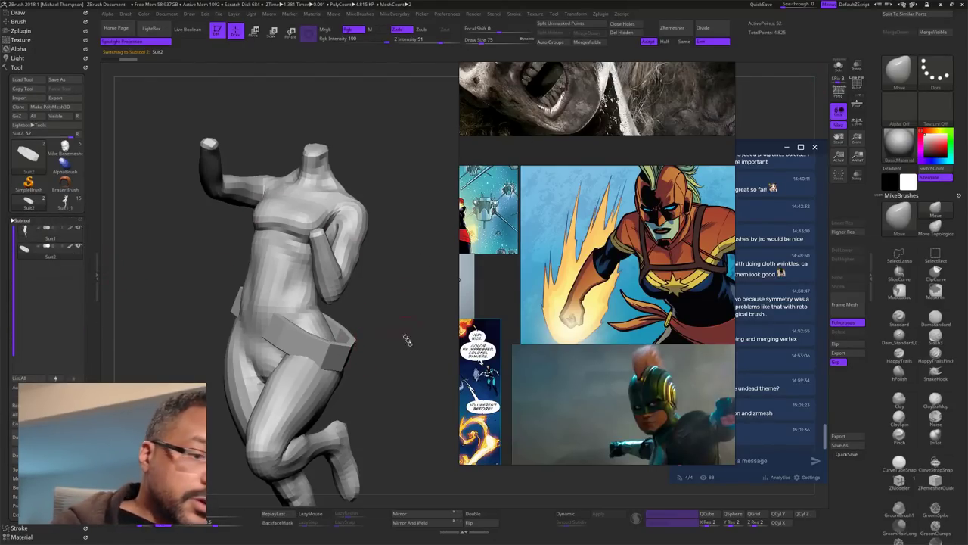
click(837, 66)
drag(455, 441, 449, 462)
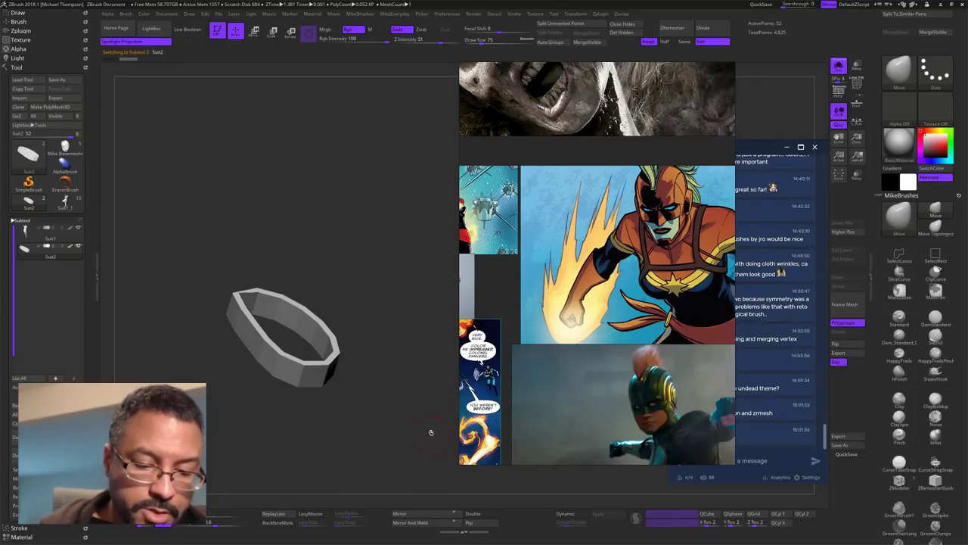
key(space)
click(392, 489)
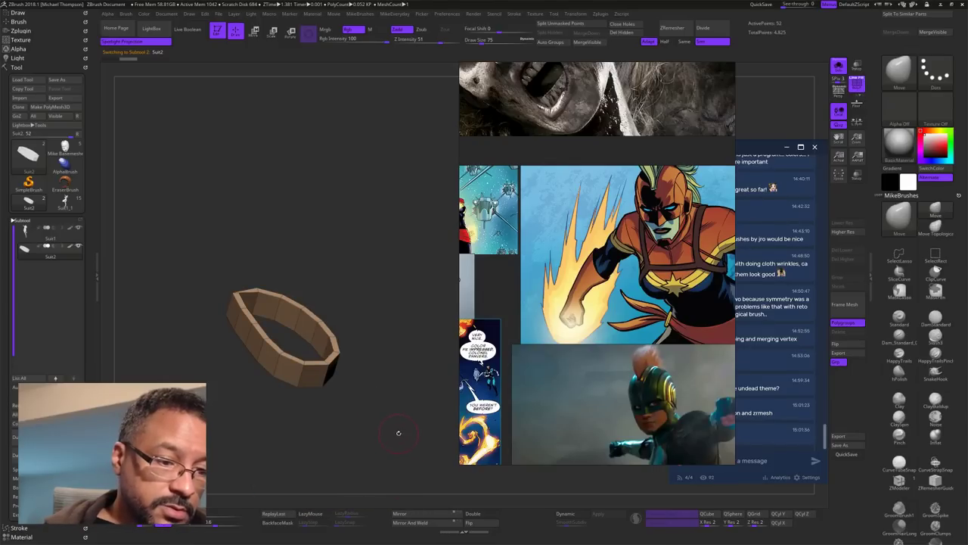
alt+drag(423, 411, 407, 358)
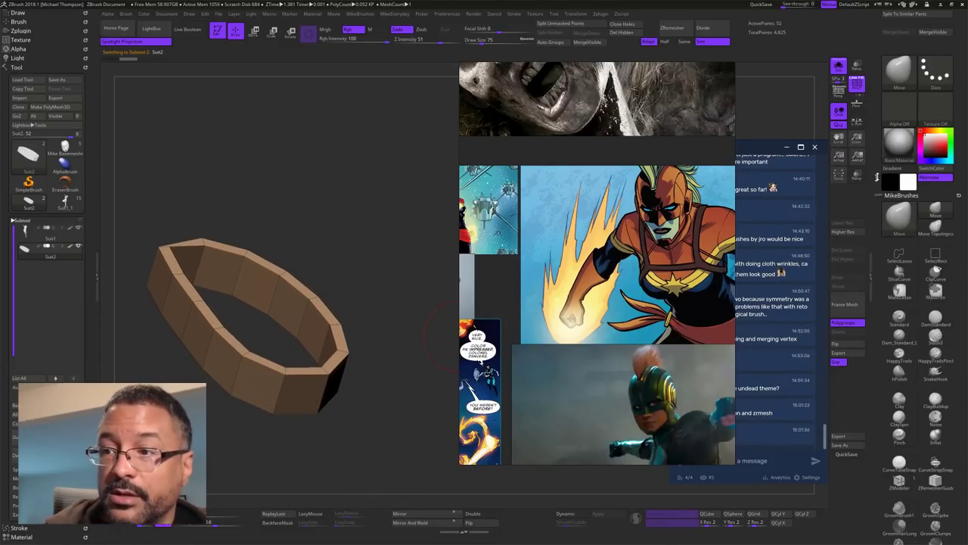
Step: Assign the belt's polygroups with Groups By Normals and reduce the brush draw size to 21
drag(878, 176, 875, 296)
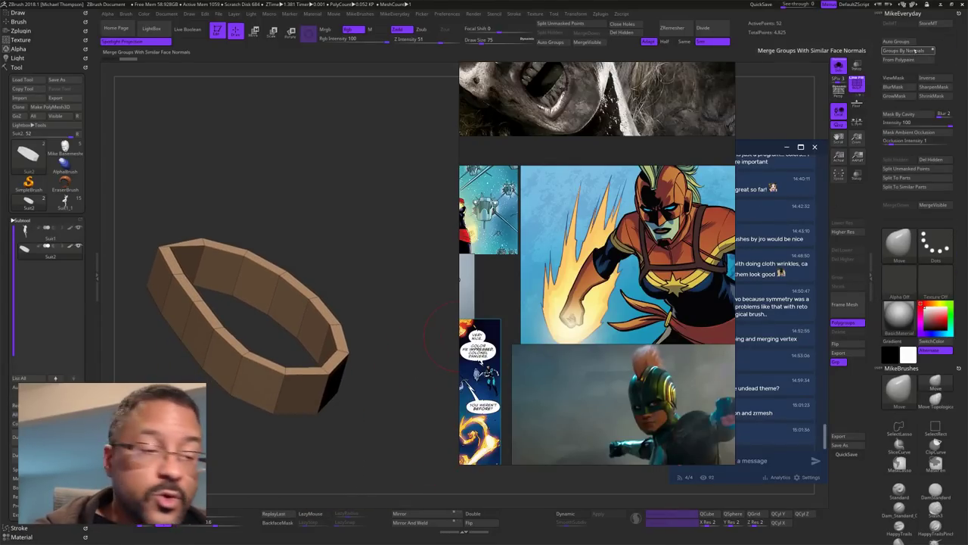
click(904, 50)
drag(400, 406, 405, 376)
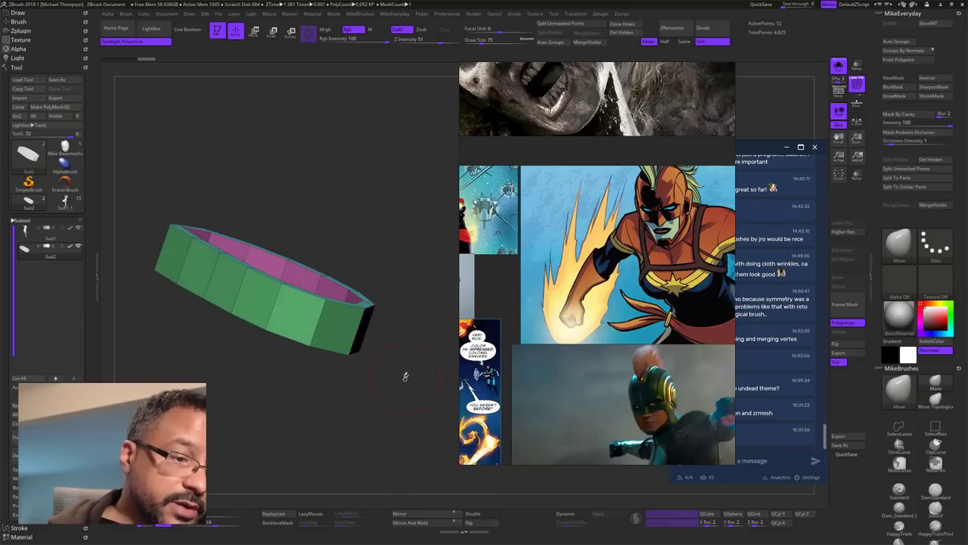
drag(370, 219, 375, 251)
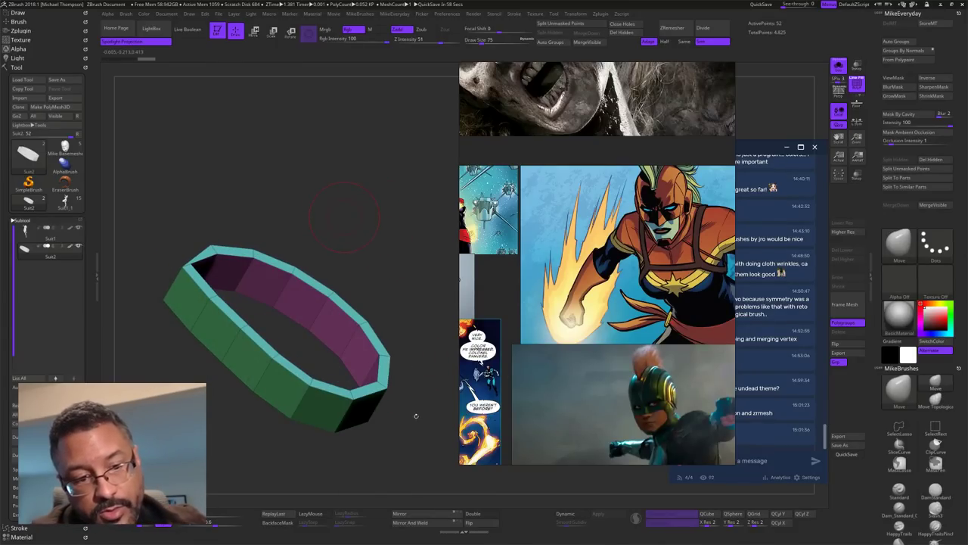
drag(540, 460, 545, 465)
mouse_move(427, 458)
mouse_down()
mouse_move(406, 457)
mouse_move(434, 443)
mouse_move(419, 375)
mouse_move(431, 332)
mouse_move(394, 353)
mouse_move(400, 333)
mouse_move(412, 344)
mouse_up()
key(s)
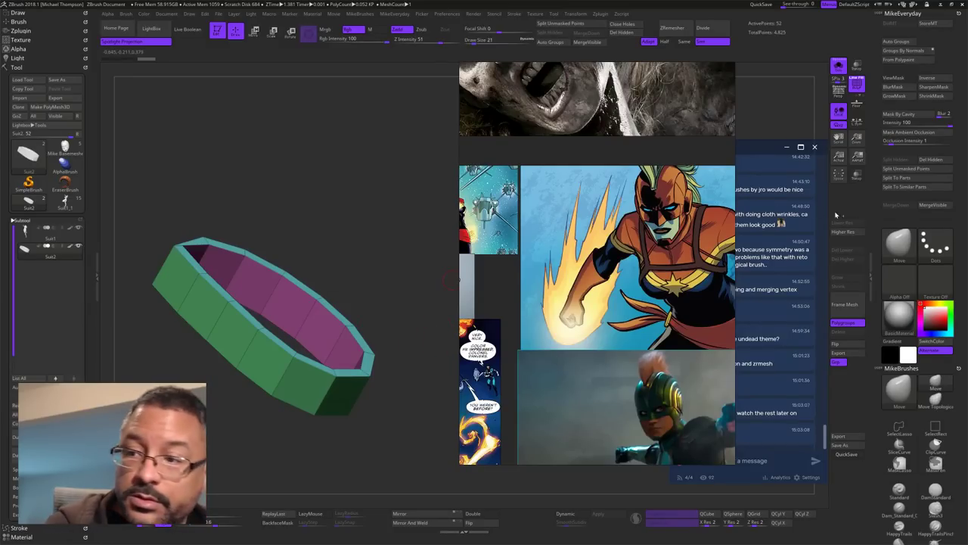
Step: Isolate the belt's outer-face polygroup, assign it a new polygroup and delete the hidden inner and edge geometry
click(899, 428)
key(ctrl+shift)
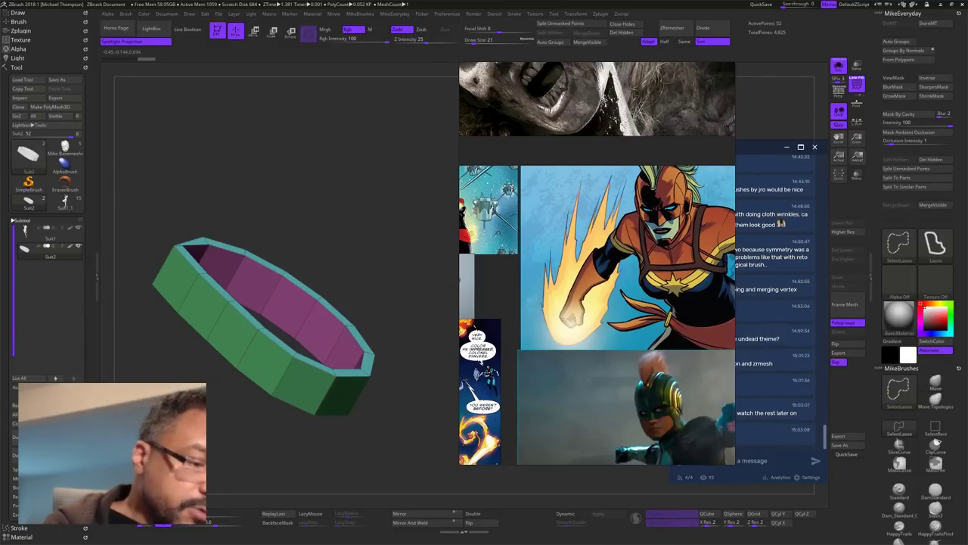
ctrl+shift+double_click(291, 368)
mouse_move(426, 374)
mouse_down()
mouse_move(395, 374)
mouse_move(423, 441)
mouse_move(393, 420)
mouse_move(333, 412)
mouse_move(393, 416)
mouse_move(411, 459)
mouse_move(429, 428)
mouse_move(401, 436)
mouse_move(348, 427)
mouse_move(446, 439)
mouse_up()
key(ctrl+w)
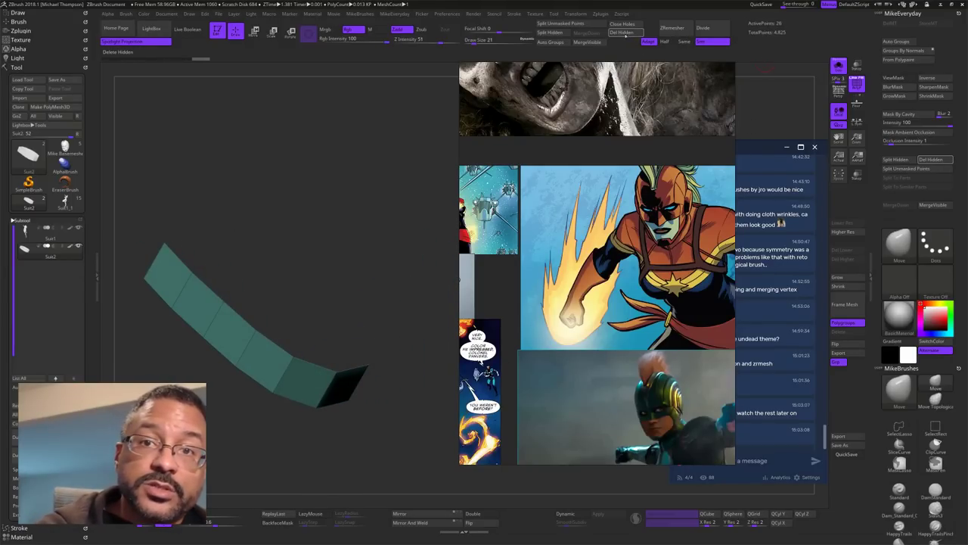
click(626, 35)
drag(399, 458, 494, 457)
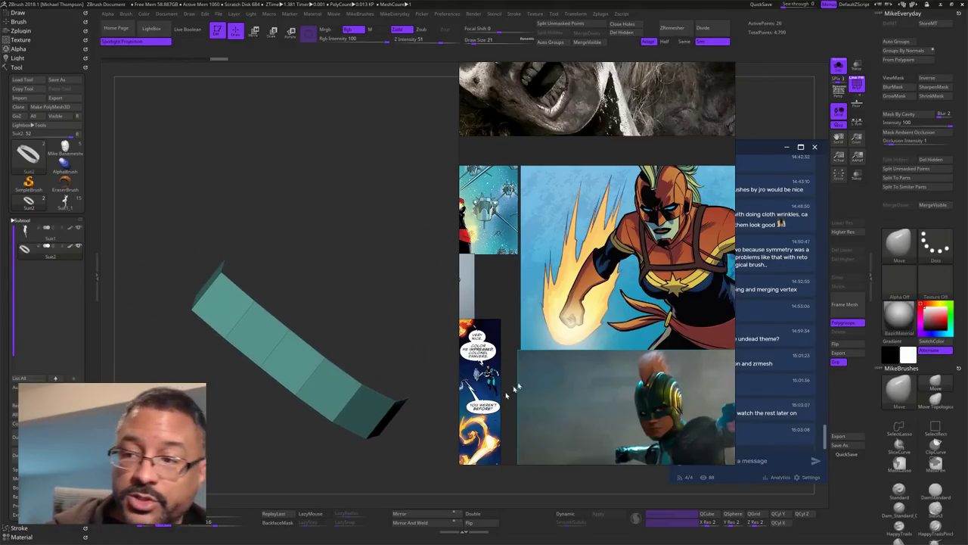
Step: Turn off Solo mode to show the body with the belt strip, keep the Move brush and dismiss the mail notification
click(839, 66)
mouse_move(419, 438)
mouse_down()
mouse_move(428, 444)
mouse_move(425, 431)
mouse_up()
click(936, 383)
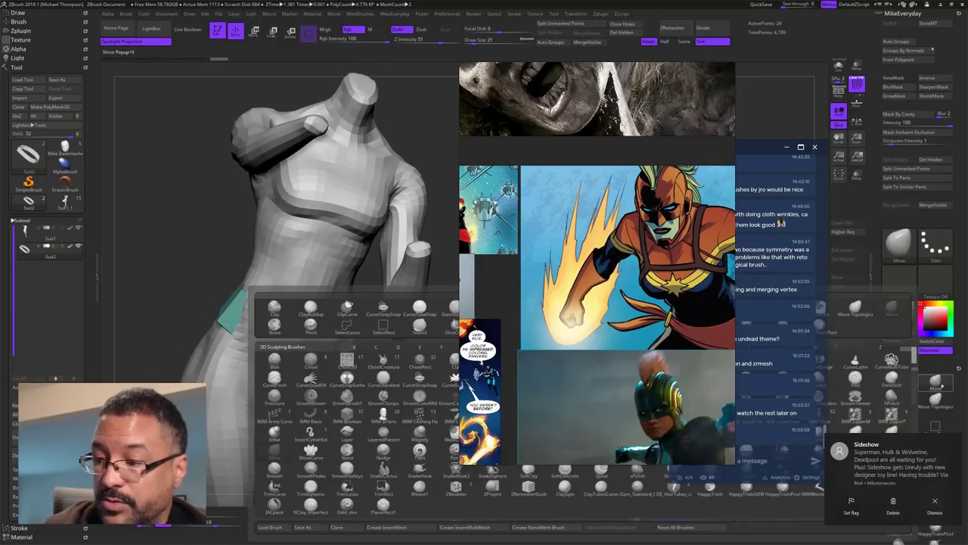
click(935, 506)
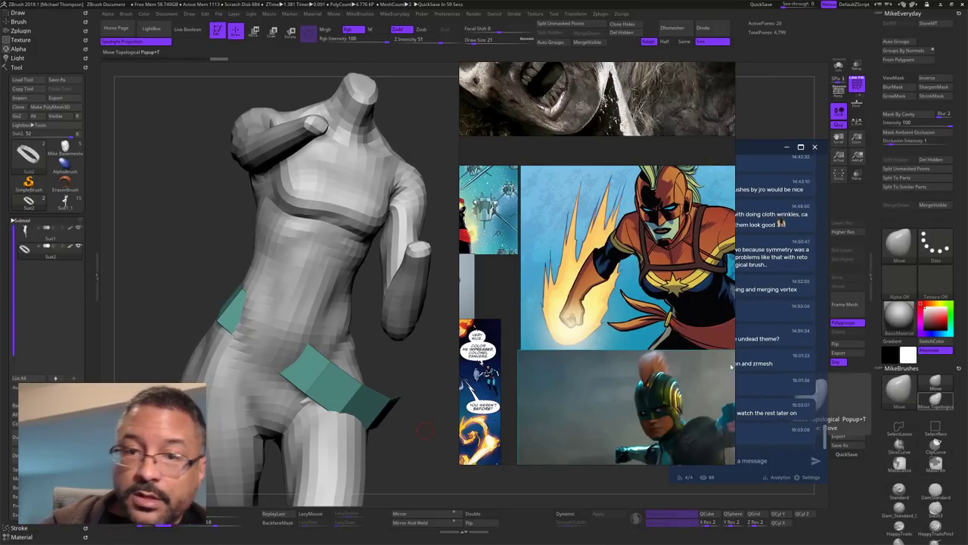
Step: Move the reference board away from the stream chat and read back through the recent messages
right_drag(647, 153, 0, 195)
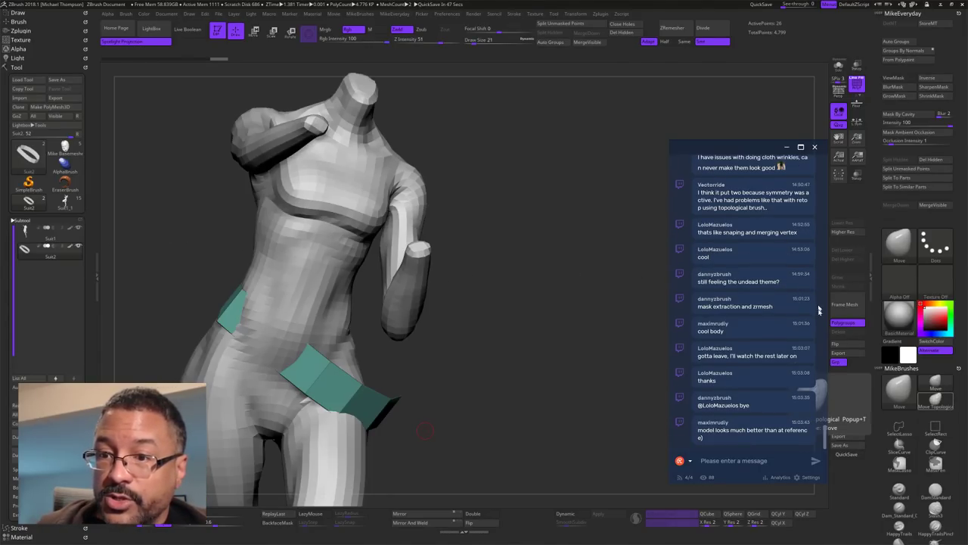
mouse_move(824, 433)
mouse_down()
mouse_move(824, 406)
mouse_move(828, 425)
mouse_up()
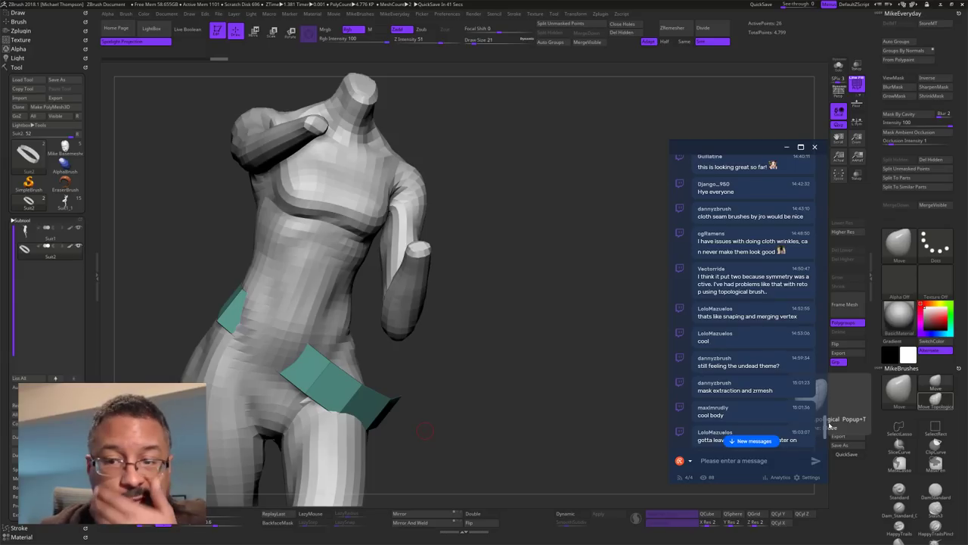
drag(829, 425, 827, 434)
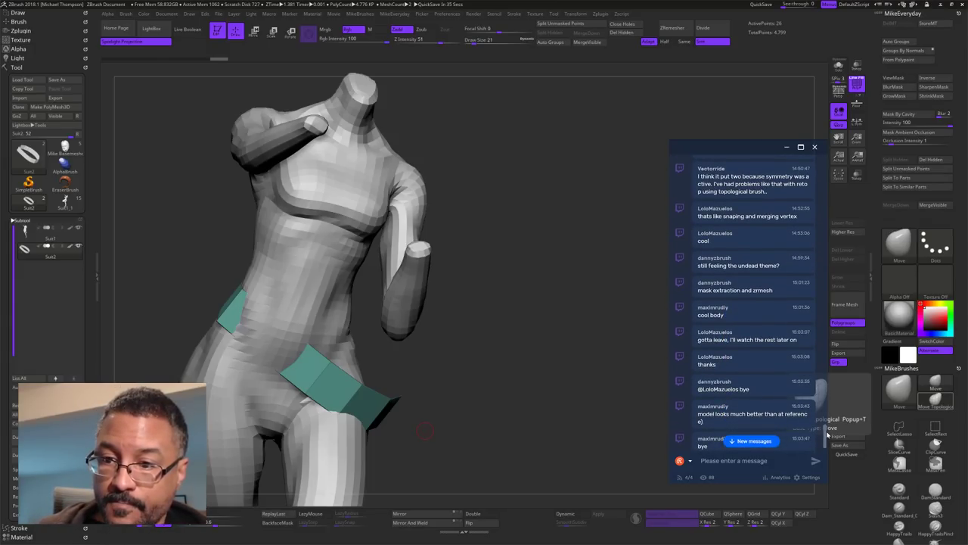
drag(827, 435, 828, 438)
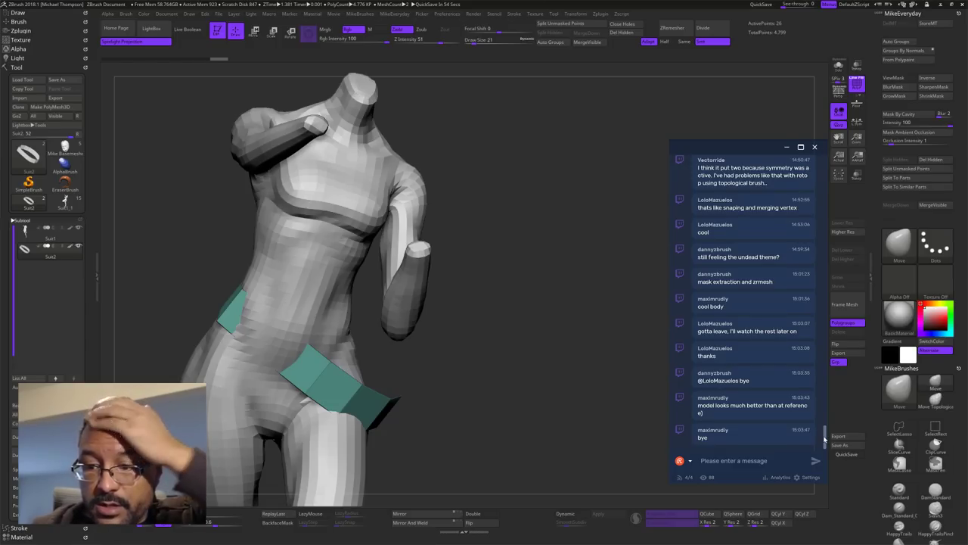
Step: Set the Move brush's draw size to 111 and pull the belt's front section outward over the lower abdomen
drag(482, 369, 475, 357)
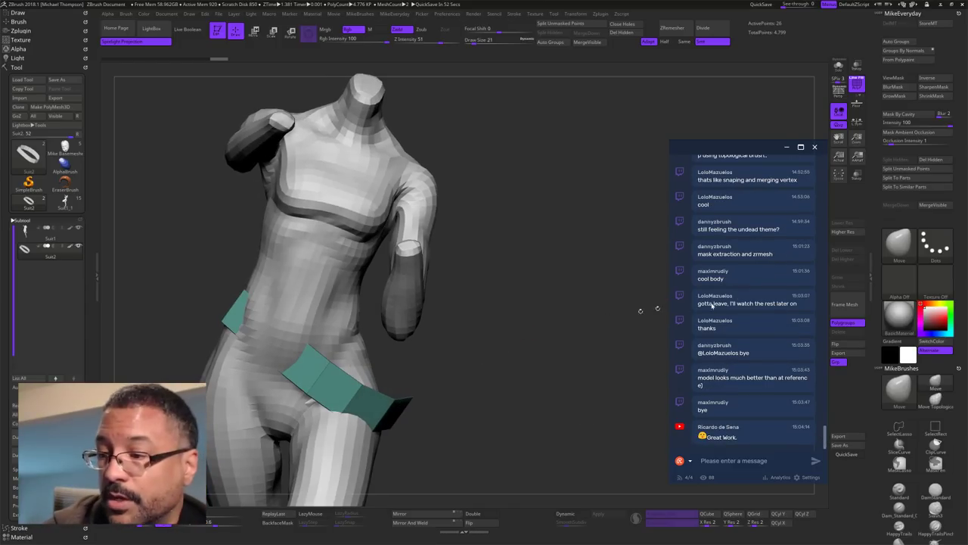
key(s)
mouse_move(462, 396)
mouse_down()
mouse_move(443, 365)
mouse_move(416, 361)
mouse_up()
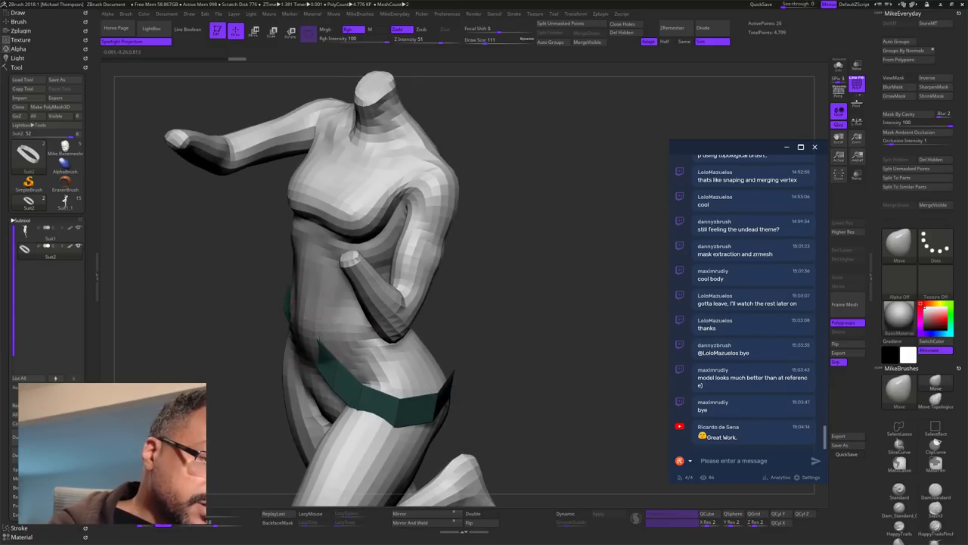
drag(321, 348, 304, 346)
drag(466, 333, 519, 235)
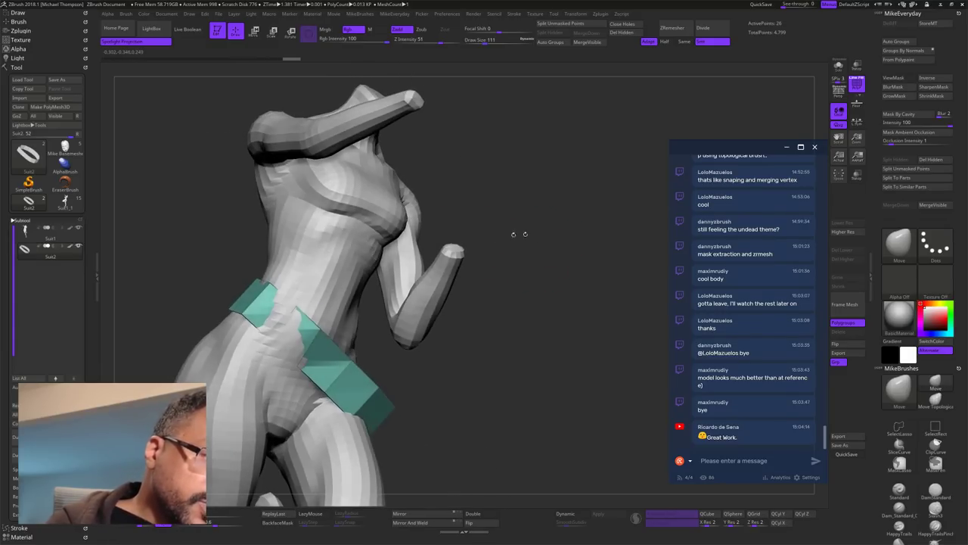
drag(305, 302, 301, 307)
drag(276, 345, 305, 364)
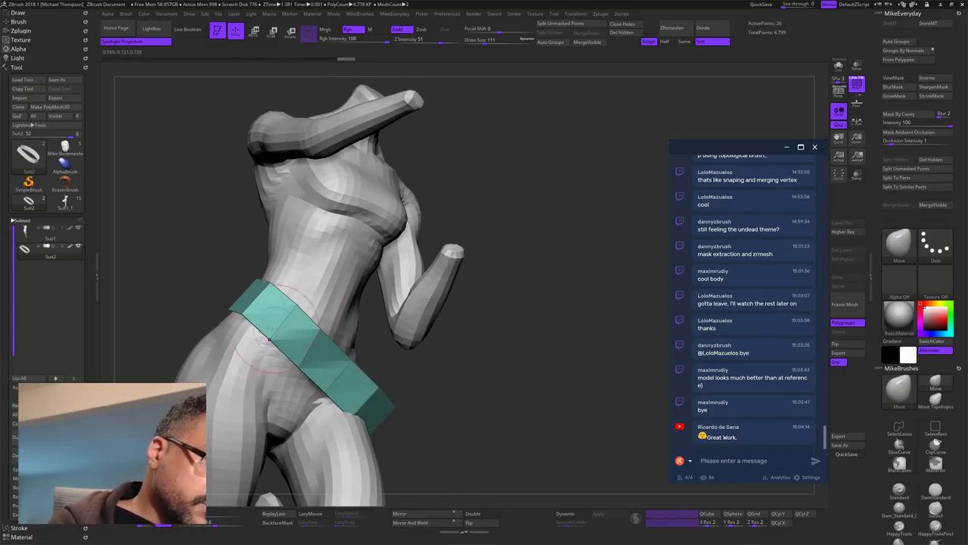
Step: Reshape the front of the green belt strip with the Move brush so it wraps the hips, undoing the last stray stroke
mouse_move(244, 313)
mouse_down()
mouse_move(258, 286)
mouse_move(290, 301)
mouse_up()
mouse_move(592, 314)
mouse_down()
mouse_move(585, 299)
mouse_move(467, 328)
mouse_up()
drag(301, 349, 323, 314)
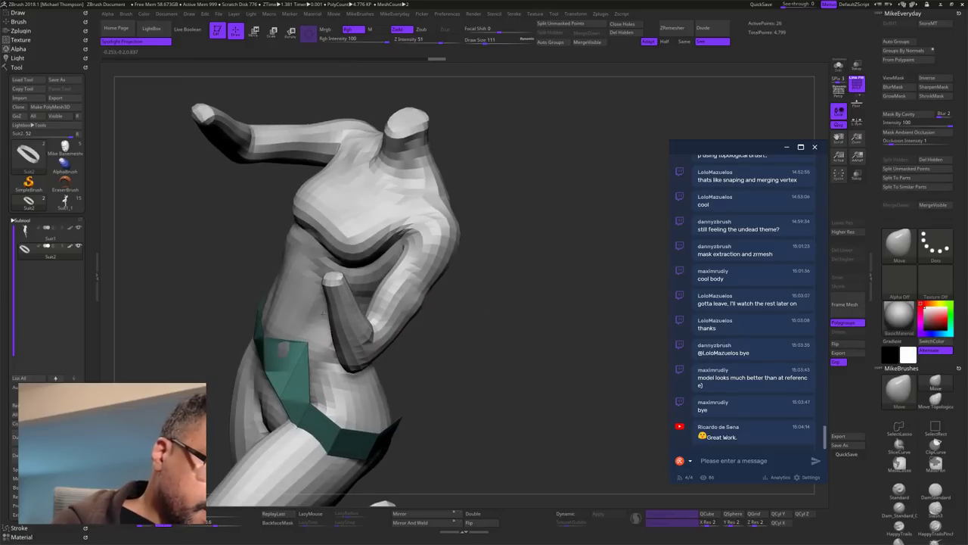
drag(301, 418, 304, 411)
drag(430, 352, 430, 337)
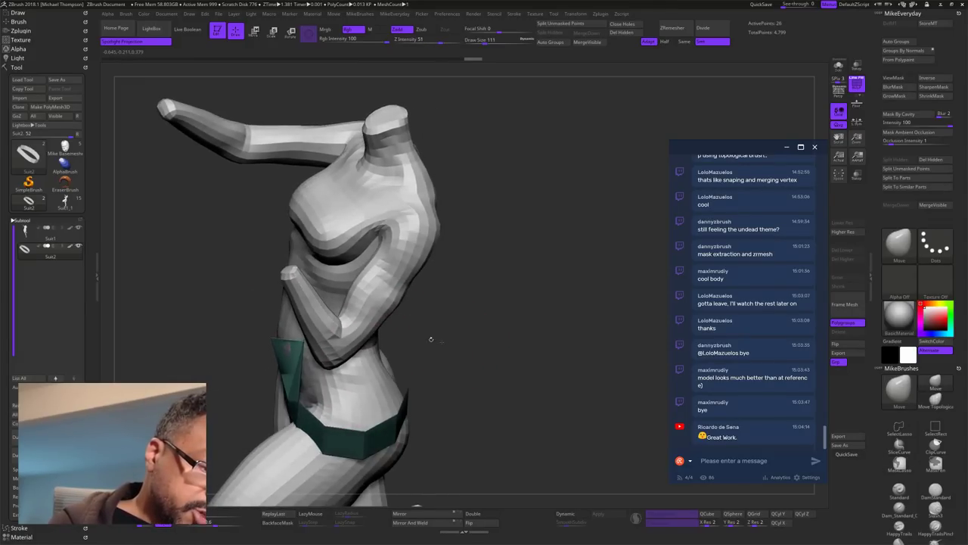
drag(299, 401, 287, 398)
key(ctrl+z)
Step: Pull the belt's upper edge upward over the hip of the raised leg to make that side much taller
mouse_move(432, 346)
mouse_down()
mouse_move(469, 335)
mouse_move(452, 333)
mouse_up()
drag(316, 387, 337, 374)
drag(458, 350, 355, 359)
drag(317, 406, 364, 359)
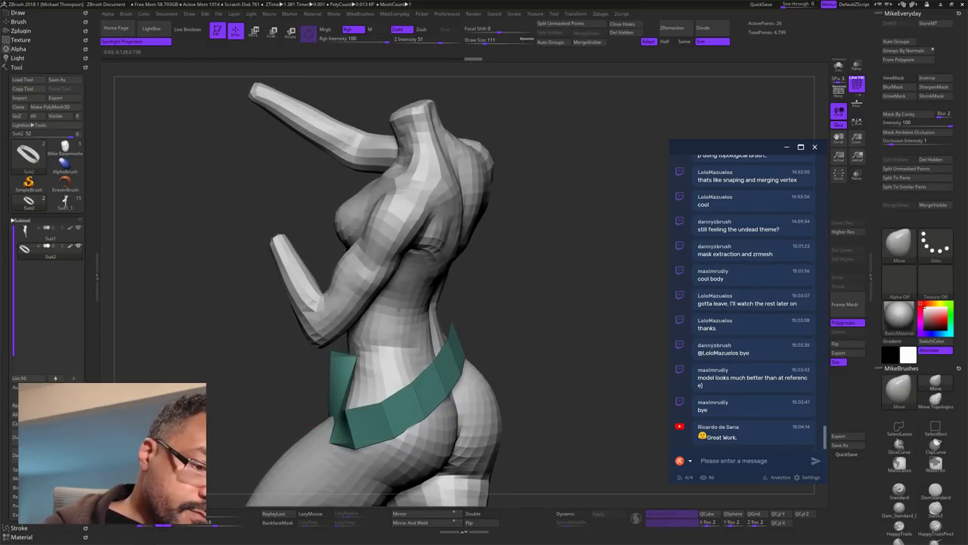
drag(348, 412, 404, 332)
drag(522, 298, 425, 305)
mouse_move(380, 394)
mouse_down()
mouse_move(409, 348)
mouse_move(400, 353)
mouse_up()
drag(583, 271, 573, 304)
mouse_move(409, 394)
mouse_down()
mouse_move(401, 372)
mouse_move(412, 360)
mouse_up()
mouse_move(614, 238)
mouse_down()
mouse_move(603, 277)
mouse_move(528, 335)
mouse_up()
Step: Set the brush's draw size to 48 and reposition the belt's upper-edge points around the raised leg's hip
key(s)
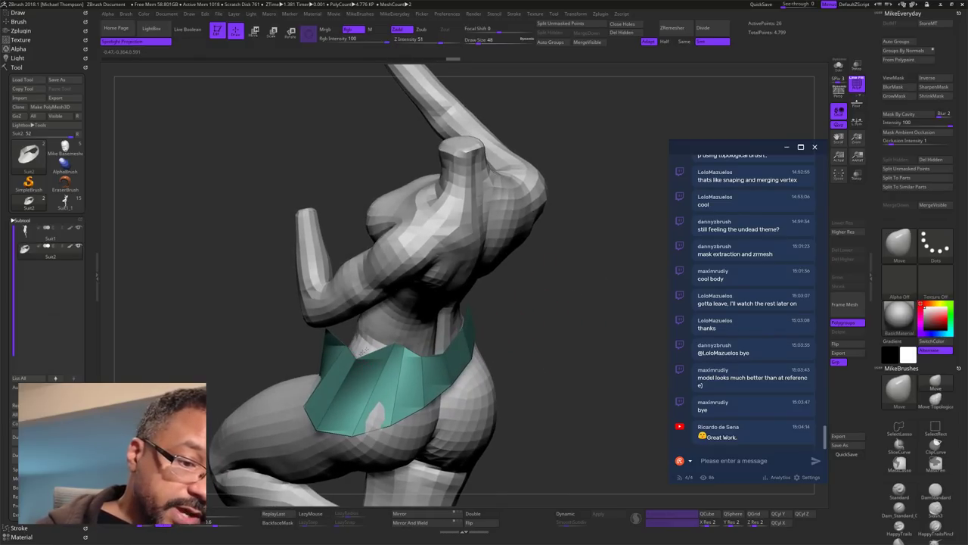
drag(575, 291, 514, 296)
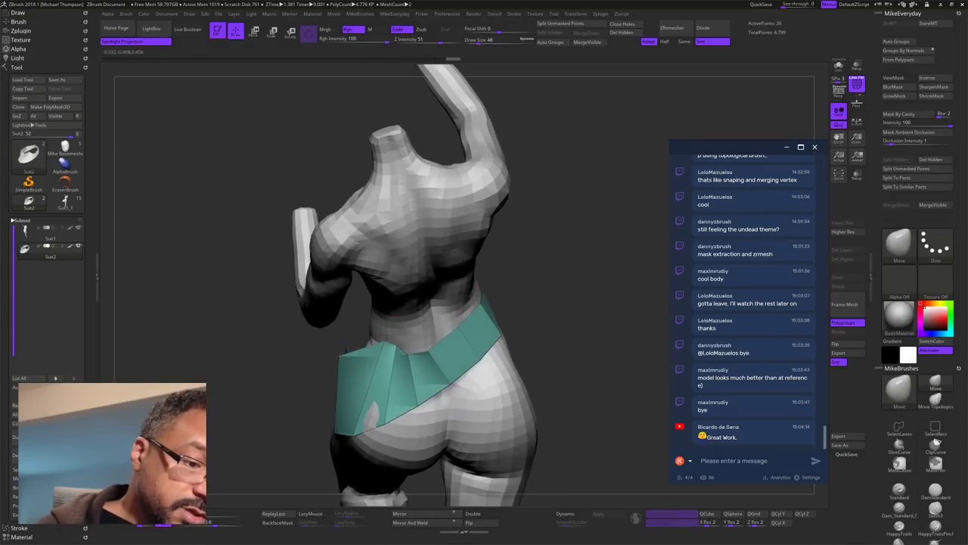
drag(341, 355, 347, 346)
drag(522, 290, 561, 285)
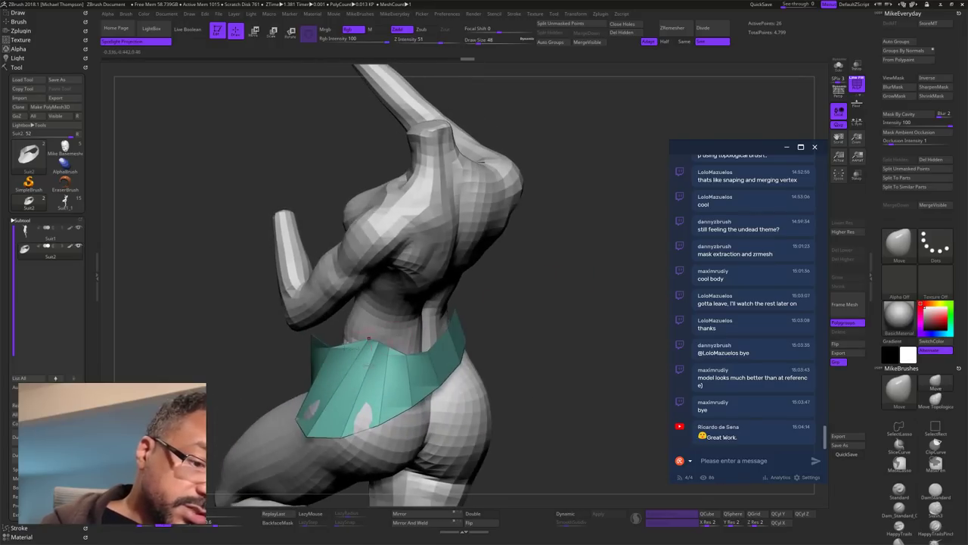
mouse_move(320, 344)
mouse_down()
mouse_move(323, 334)
mouse_move(344, 335)
mouse_move(320, 333)
mouse_move(372, 322)
mouse_up()
drag(479, 283, 562, 298)
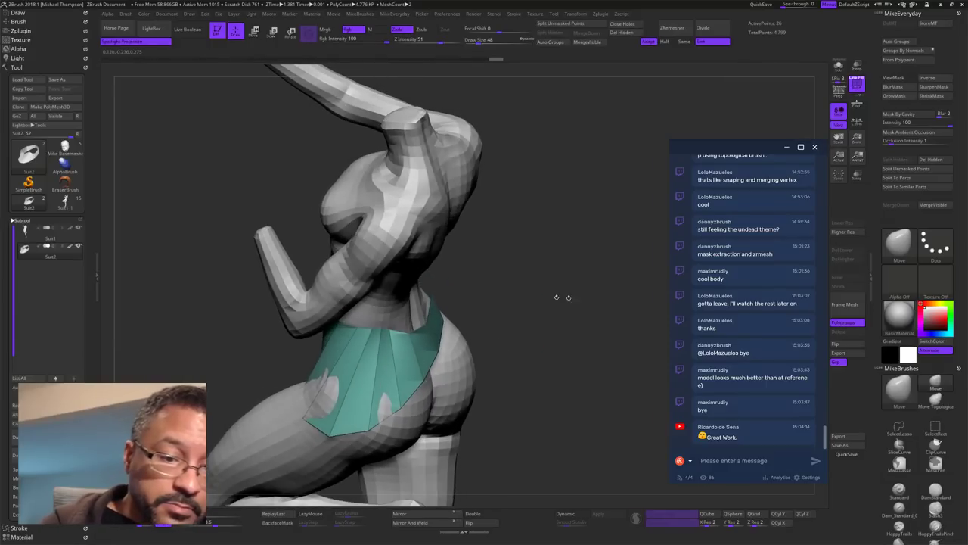
mouse_move(427, 322)
mouse_down()
mouse_move(407, 310)
mouse_move(422, 296)
mouse_up()
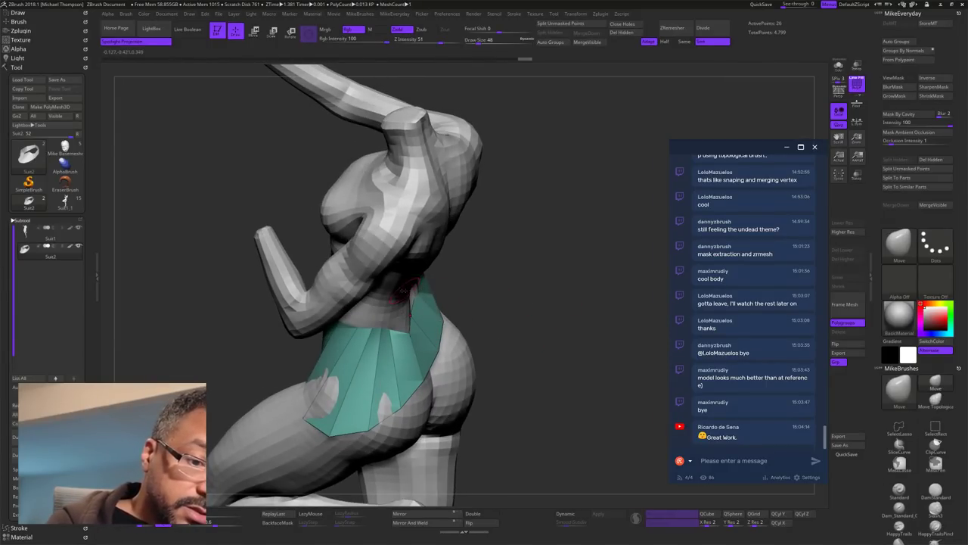
Step: Even out the belt's upper edge from the lower back to the raised leg's hip and adjust the side panel
drag(492, 306, 385, 424)
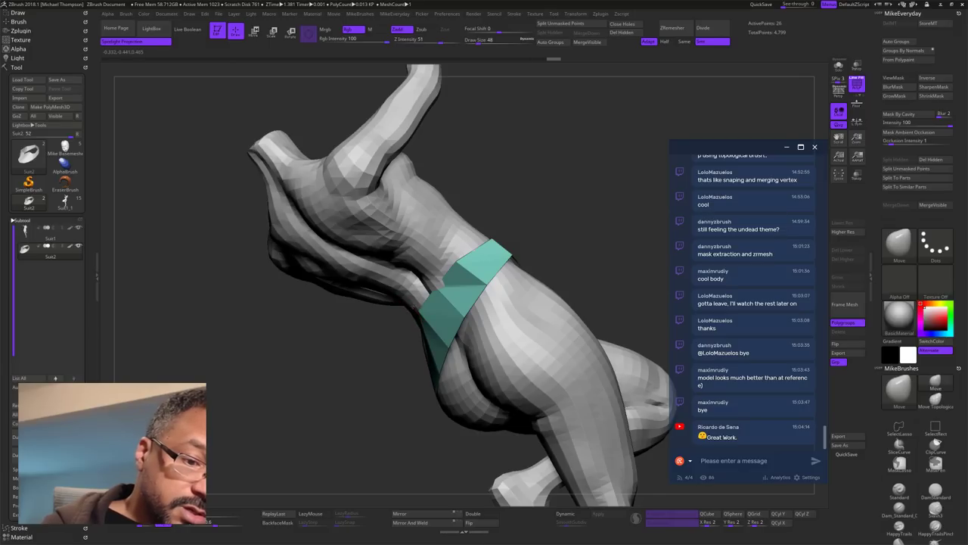
drag(519, 233, 605, 215)
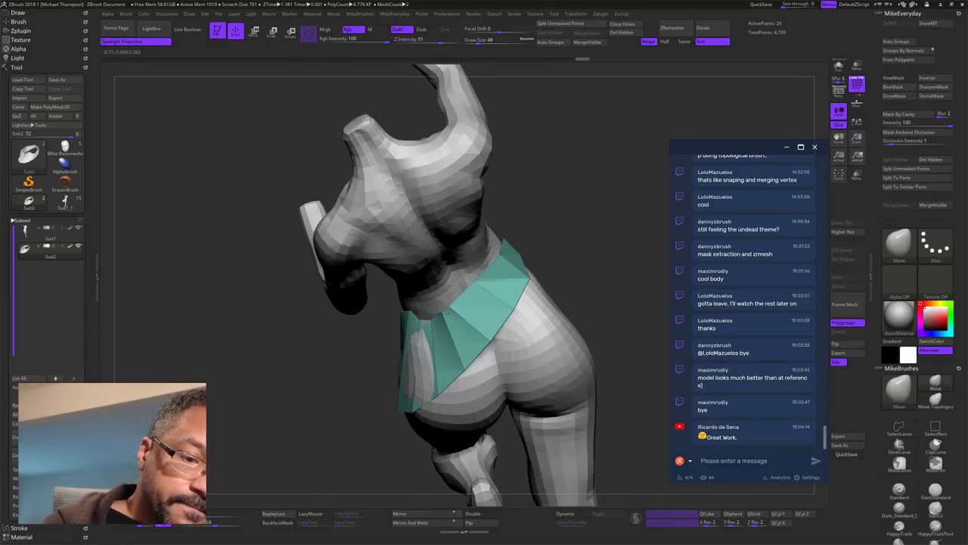
right_drag(469, 287, 431, 313)
drag(421, 320, 427, 317)
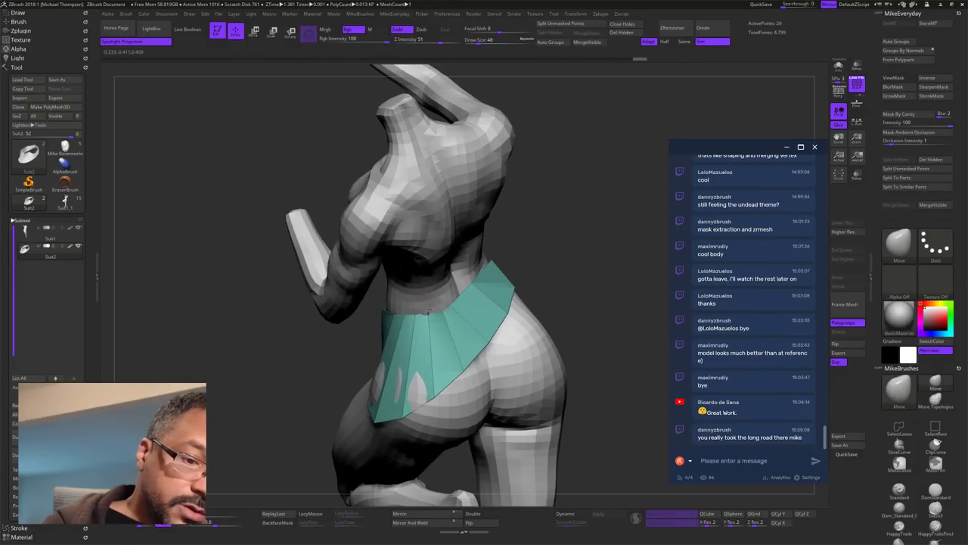
drag(606, 262, 550, 290)
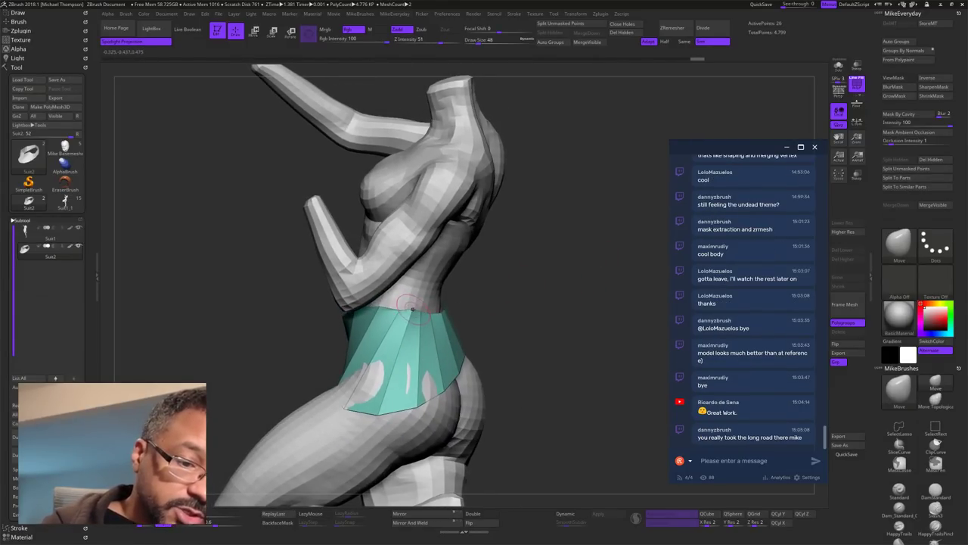
drag(421, 366, 426, 365)
mouse_move(525, 296)
mouse_down()
mouse_move(579, 278)
mouse_move(443, 352)
mouse_move(458, 310)
mouse_move(515, 301)
mouse_move(471, 323)
mouse_move(490, 325)
mouse_move(439, 310)
mouse_up()
Step: Enlarge the brush's draw size to 102 and reshape the belt strip across the lower back and buttocks
key(s)
mouse_move(522, 238)
mouse_down()
mouse_move(548, 235)
mouse_move(452, 261)
mouse_up()
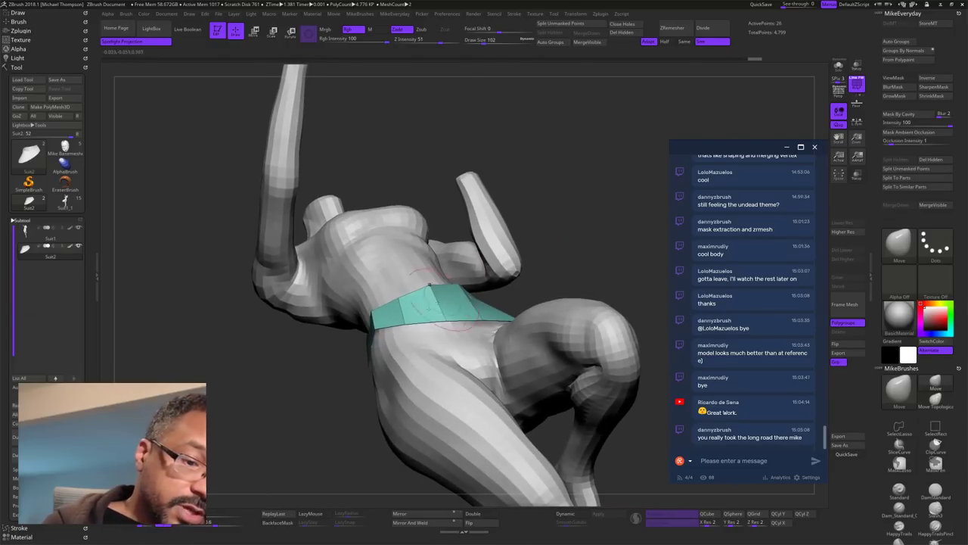
drag(536, 224, 598, 220)
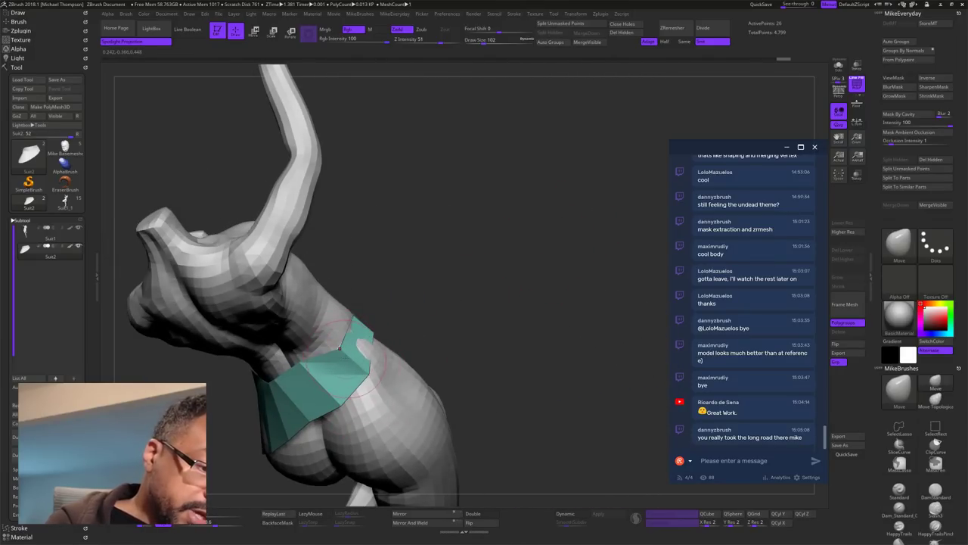
drag(304, 364, 308, 375)
drag(311, 421, 321, 430)
mouse_move(270, 380)
mouse_down()
mouse_move(280, 391)
mouse_move(318, 380)
mouse_up()
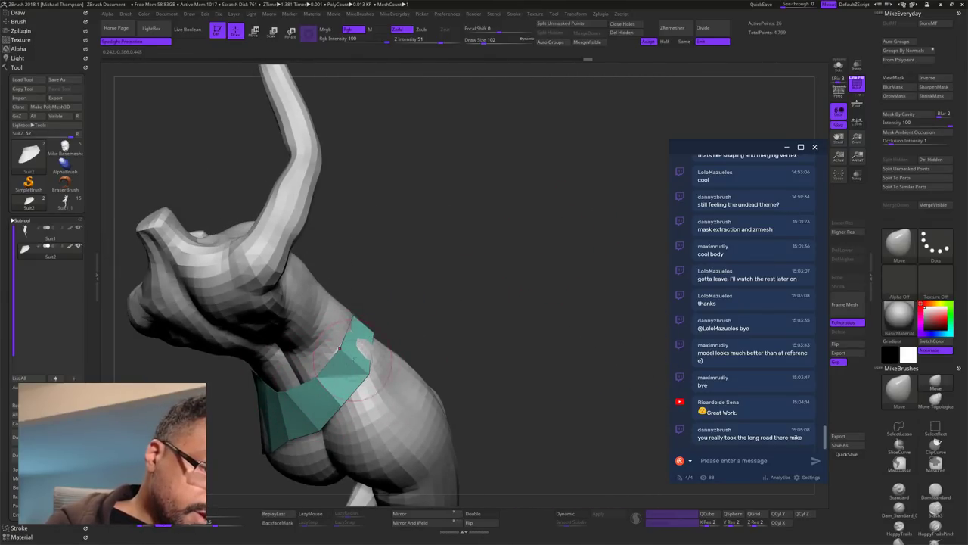
Step: Nudge the belt's surface outward with a broad Move stroke while working around the hips
mouse_move(487, 325)
mouse_down()
mouse_move(391, 338)
mouse_move(380, 309)
mouse_up()
mouse_move(446, 284)
mouse_down()
mouse_move(605, 227)
mouse_move(628, 291)
mouse_move(594, 286)
mouse_up()
drag(512, 349, 531, 344)
mouse_move(598, 309)
mouse_down()
mouse_move(534, 325)
mouse_move(560, 345)
mouse_move(533, 312)
mouse_up()
alt+drag(644, 262, 502, 326)
drag(572, 304, 519, 338)
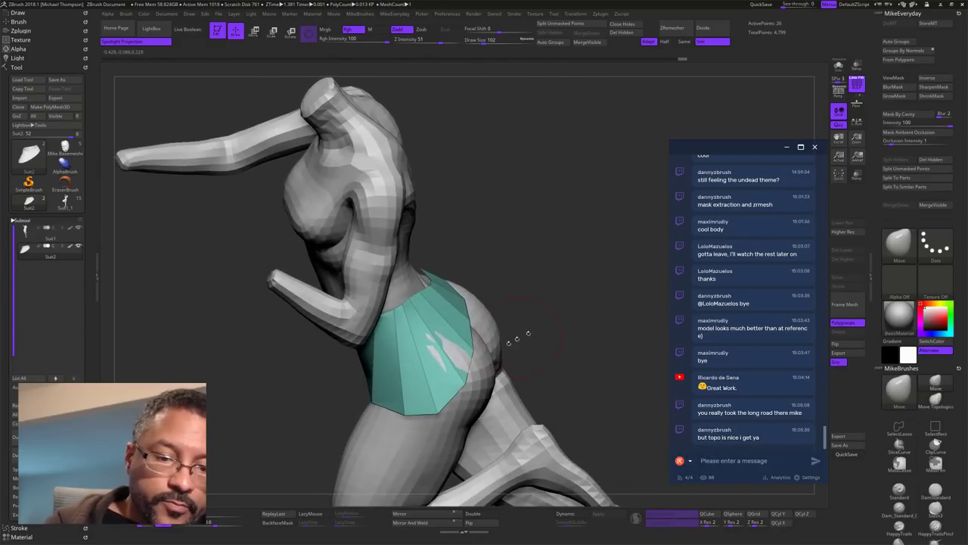
Step: Pull the belt outward over the raised leg's hip and adjust its upper edge at the waist
drag(457, 354, 483, 346)
drag(576, 268, 494, 309)
drag(480, 338, 485, 344)
mouse_move(442, 279)
mouse_down()
mouse_move(422, 311)
mouse_move(386, 317)
mouse_up()
drag(569, 222, 580, 241)
drag(359, 311, 363, 321)
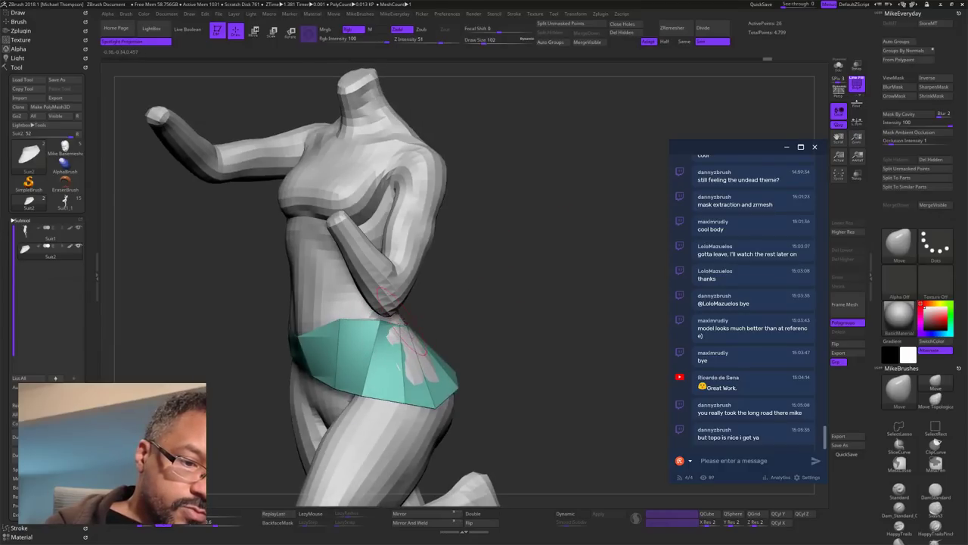
Step: Reshape the front of the belt, adjusting its upper edge across the abdomen and its lower edge above the thigh
mouse_move(446, 281)
mouse_down()
mouse_move(497, 274)
mouse_move(485, 274)
mouse_up()
mouse_move(312, 331)
mouse_down()
mouse_move(309, 315)
mouse_move(285, 306)
mouse_up()
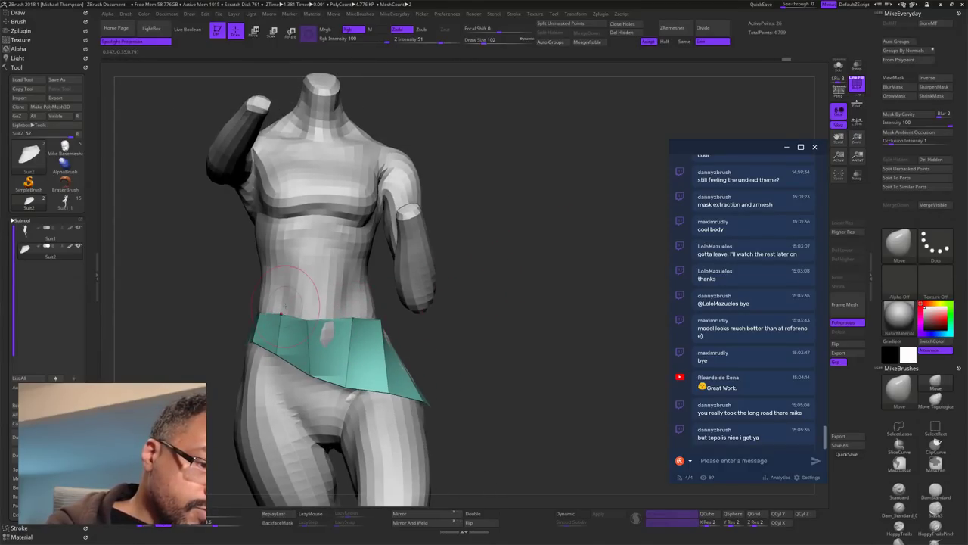
drag(353, 318, 352, 314)
mouse_move(347, 388)
mouse_down()
mouse_move(351, 378)
mouse_move(311, 367)
mouse_move(317, 352)
mouse_up()
alt+drag(310, 317, 353, 319)
drag(277, 352, 280, 347)
Step: Move the belt strip outward and upward around the standing leg's hip to fit the body
drag(472, 276, 525, 276)
drag(252, 343, 238, 332)
drag(453, 268, 518, 296)
drag(380, 332, 377, 318)
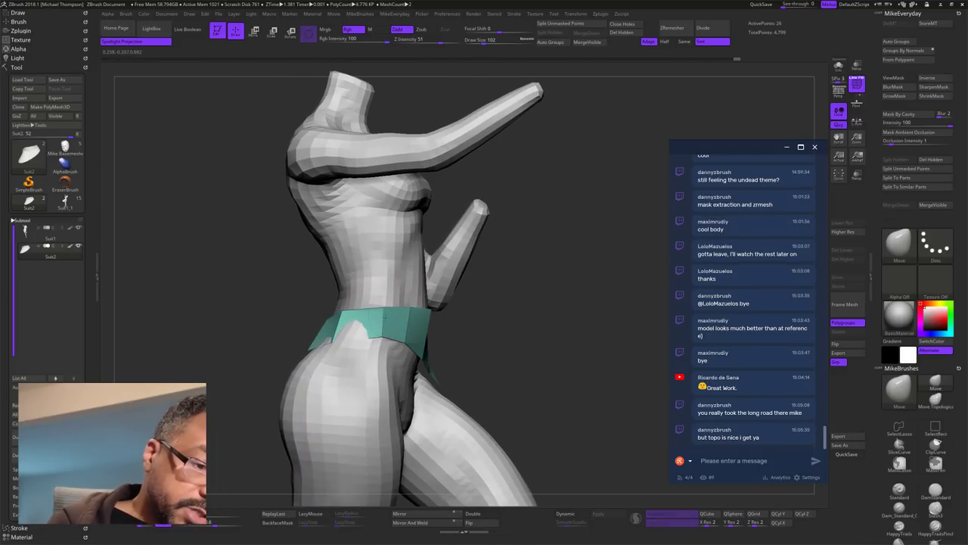
drag(457, 309, 508, 317)
right_drag(509, 316, 430, 323)
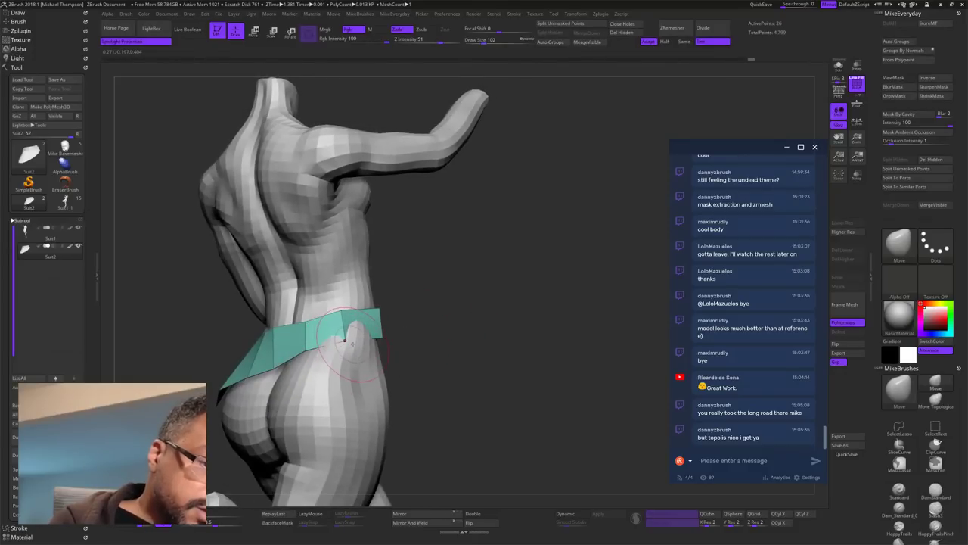
Step: Refine the belt's fit at the standing leg's hip and pull its front panels clear of the abdomen
drag(450, 324, 355, 327)
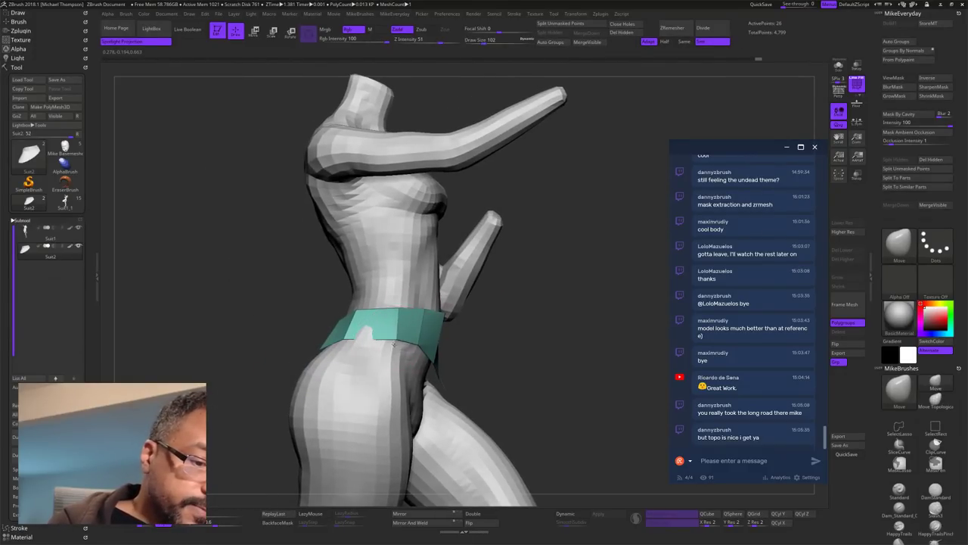
drag(459, 299, 497, 294)
drag(384, 337, 392, 335)
drag(465, 313, 442, 309)
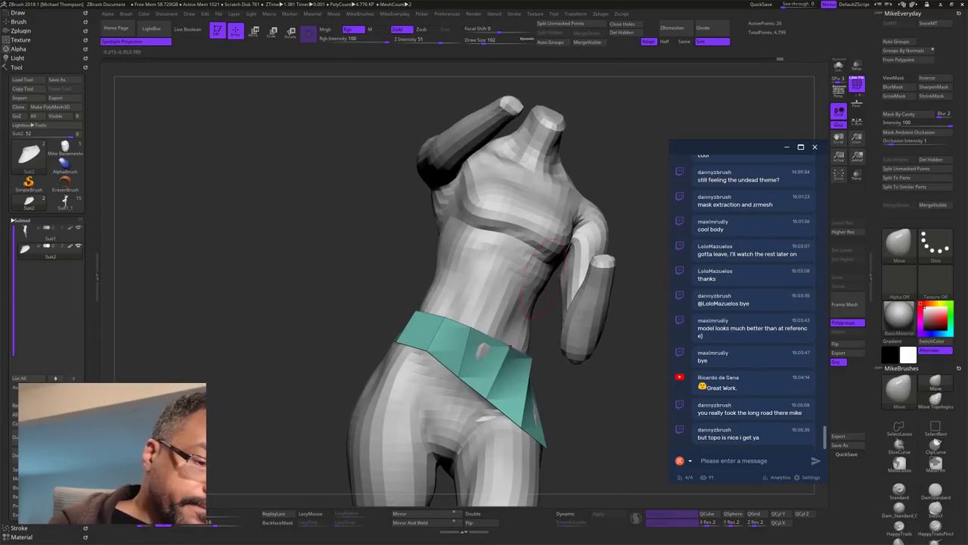
drag(509, 347, 532, 346)
drag(447, 340, 477, 325)
drag(569, 380, 536, 365)
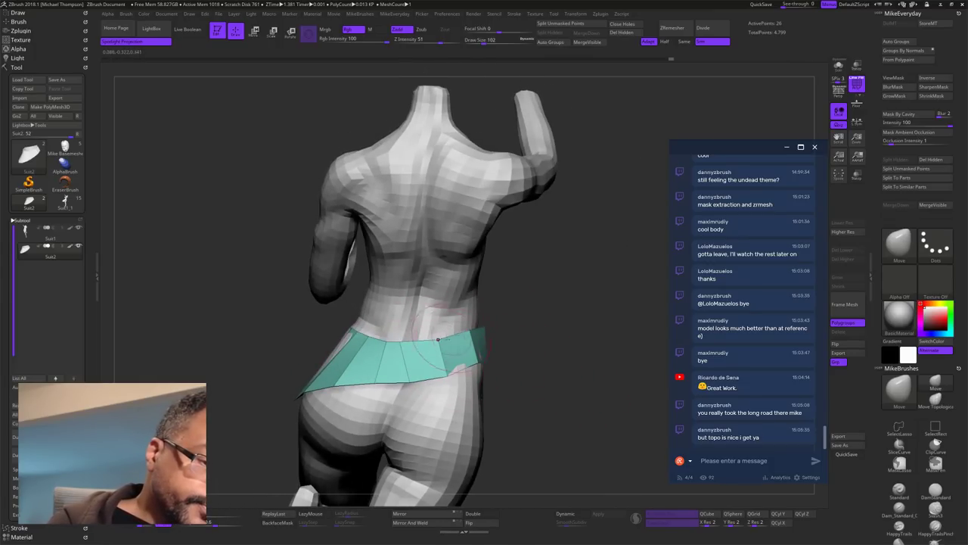
Step: Adjust the belt's upper edge across the lower back so it follows the waist smoothly
drag(523, 306, 487, 310)
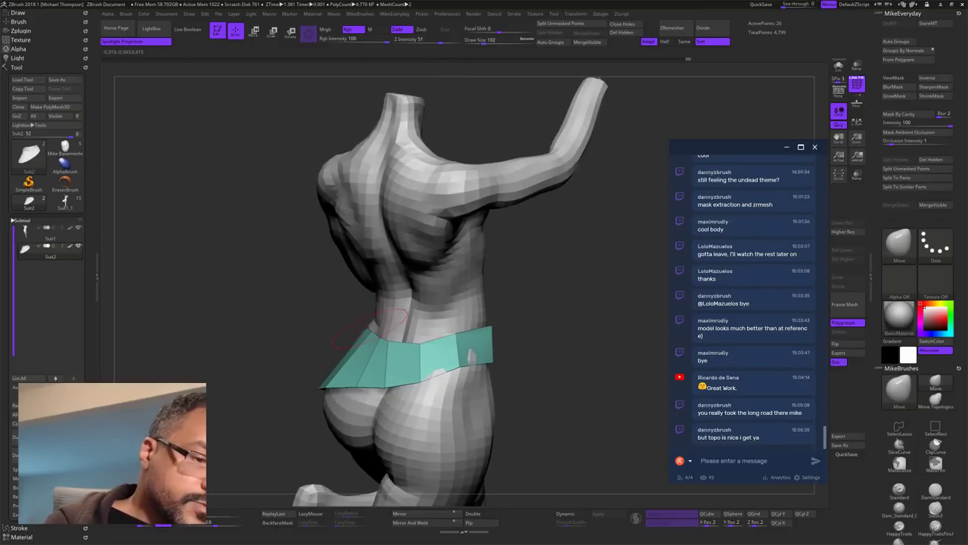
drag(360, 300, 393, 283)
drag(349, 318, 355, 311)
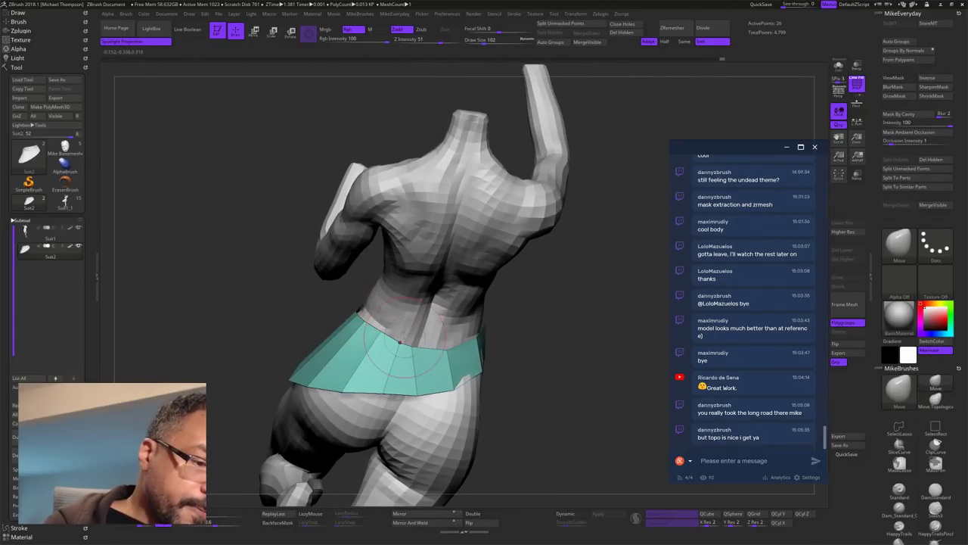
drag(534, 367, 558, 325)
mouse_move(510, 391)
mouse_down()
mouse_move(508, 345)
mouse_move(477, 345)
mouse_move(486, 349)
mouse_up()
Step: Lower the peaks in the belt's front upper edge to form a straighter line across the abdomen
mouse_move(507, 356)
right_down()
mouse_move(628, 349)
mouse_move(529, 277)
mouse_move(581, 266)
right_up()
drag(480, 342, 481, 348)
drag(485, 298, 487, 311)
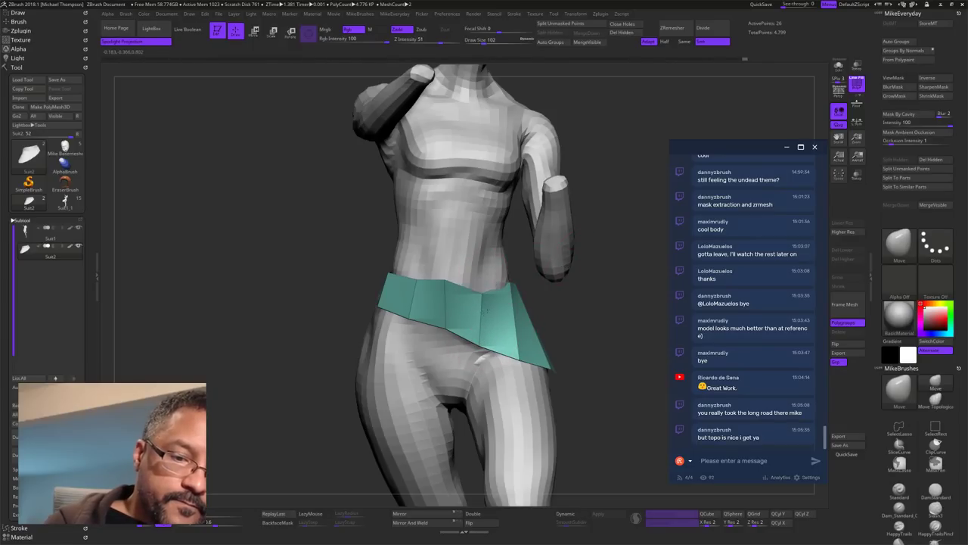
drag(444, 285, 446, 291)
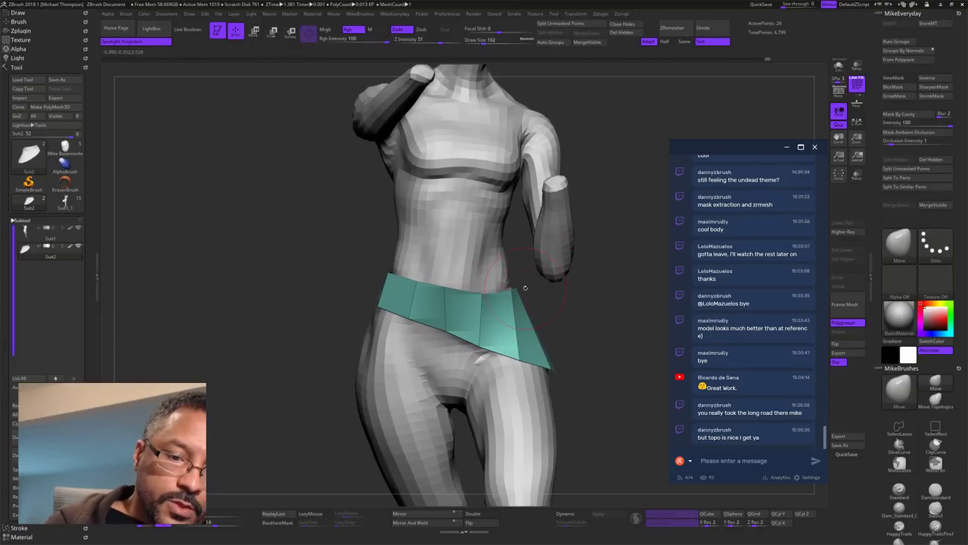
Step: Pull the belt away from the body at the standing leg's hip and tweak its upper edge there
mouse_move(612, 349)
alt+mouse_down()
mouse_move(557, 319)
mouse_move(522, 332)
mouse_move(620, 333)
mouse_move(594, 345)
alt+mouse_up()
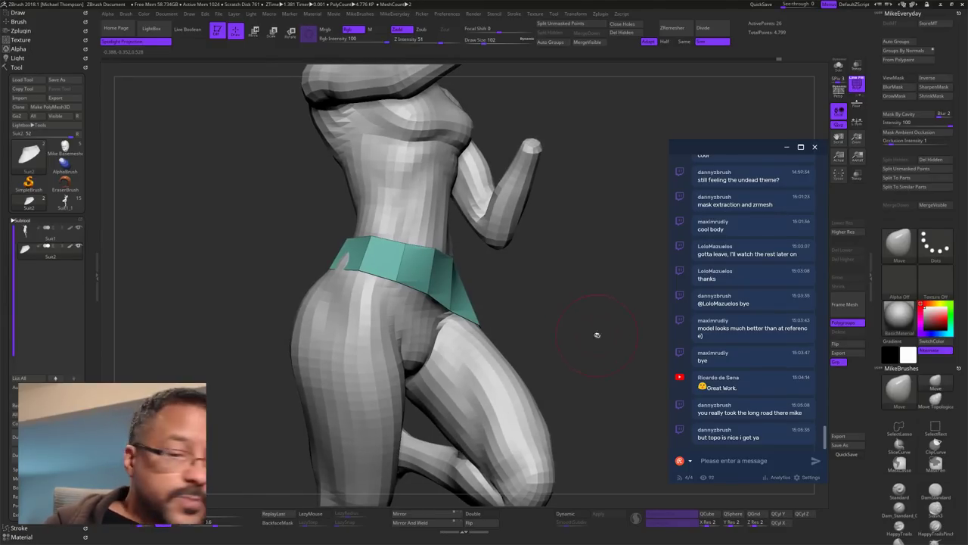
drag(597, 335, 615, 333)
drag(368, 243, 366, 237)
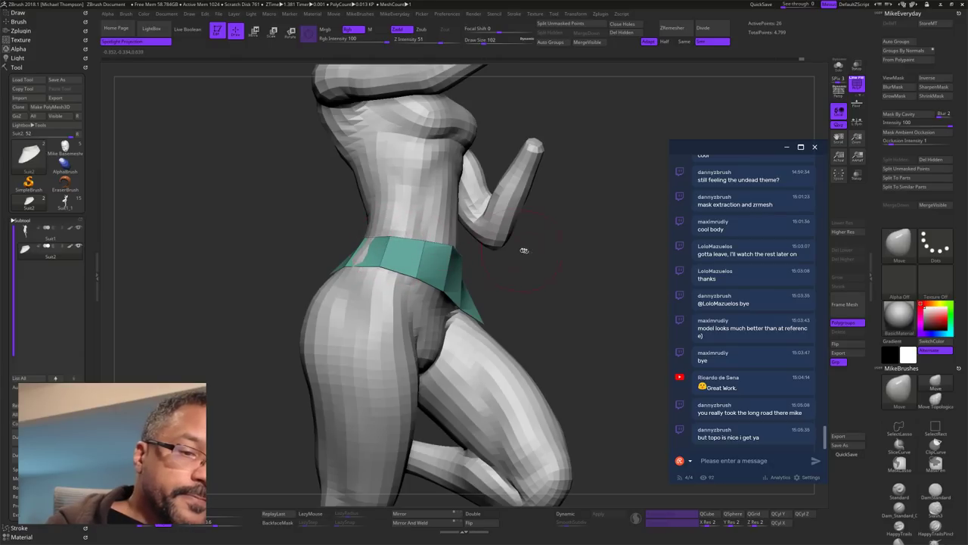
mouse_move(525, 250)
mouse_down()
mouse_move(558, 261)
mouse_move(550, 261)
mouse_up()
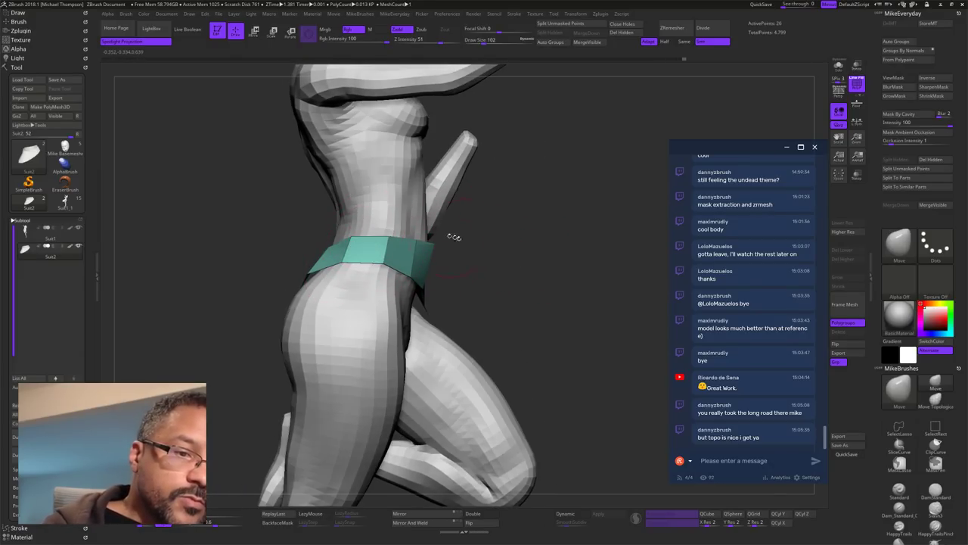
Step: Make the Suit1 body the active subtool and inspect it with the Suit2 belt hidden before showing the belt again
drag(639, 268, 558, 359)
mouse_move(632, 361)
mouse_down()
mouse_move(573, 361)
mouse_move(594, 353)
mouse_move(595, 341)
mouse_move(550, 352)
mouse_move(617, 346)
mouse_up()
right_drag(616, 346, 627, 339)
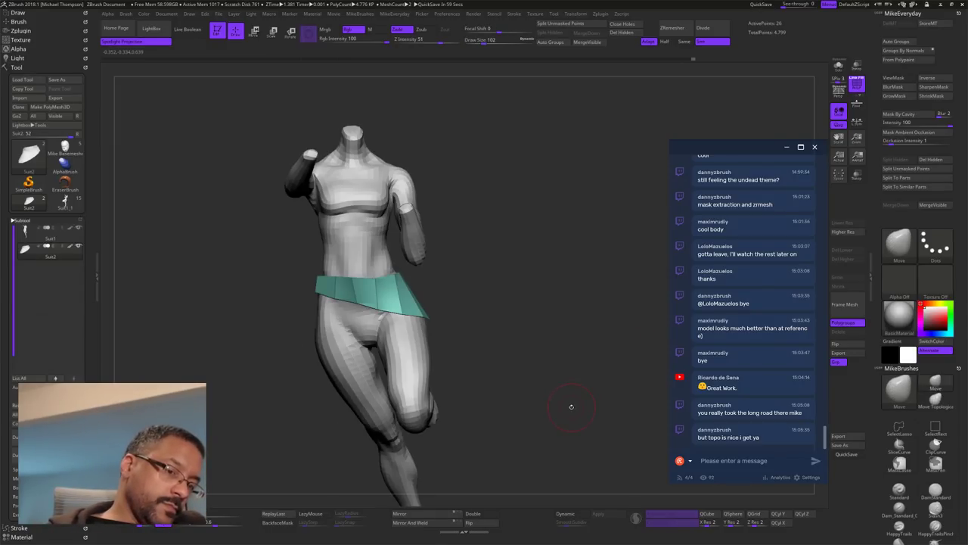
mouse_move(571, 420)
mouse_down()
mouse_move(505, 418)
mouse_move(542, 411)
mouse_up()
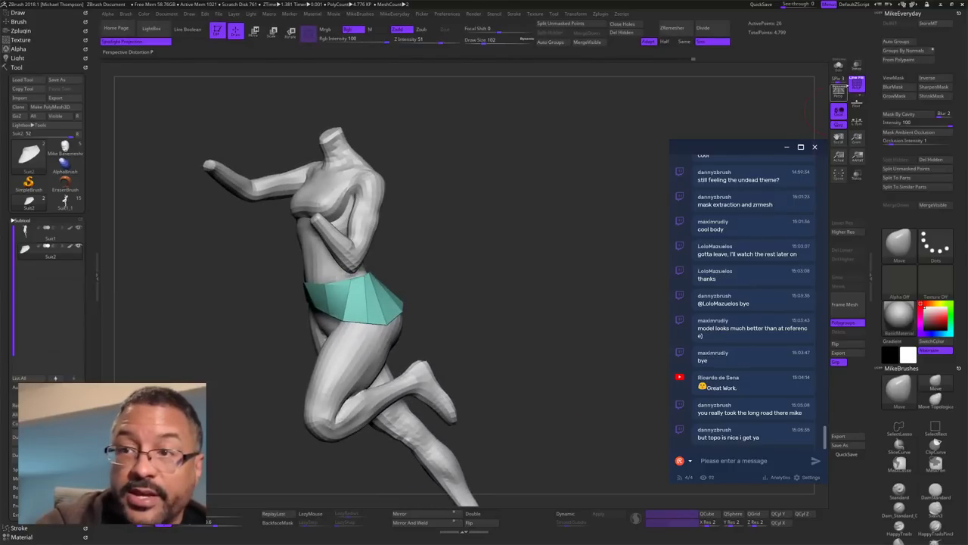
click(79, 247)
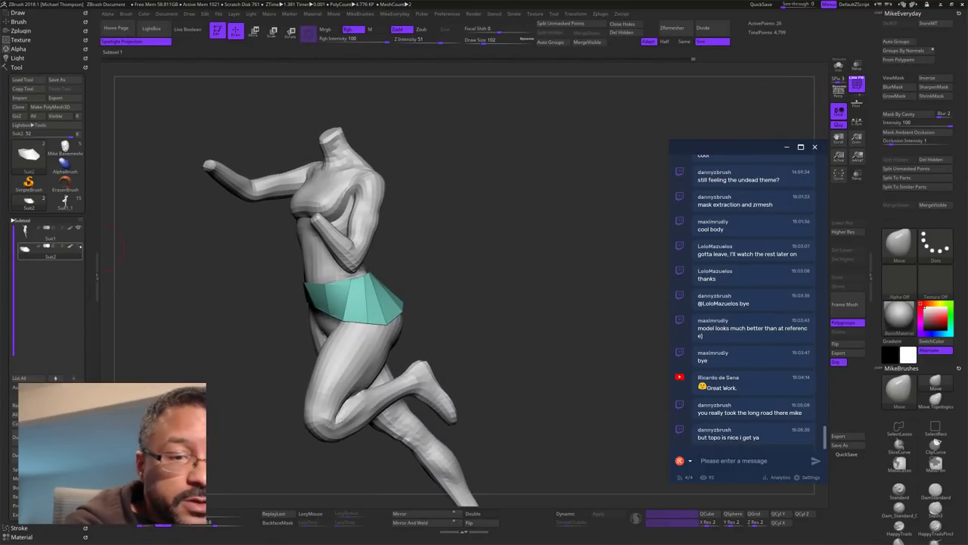
click(78, 238)
drag(461, 240, 550, 245)
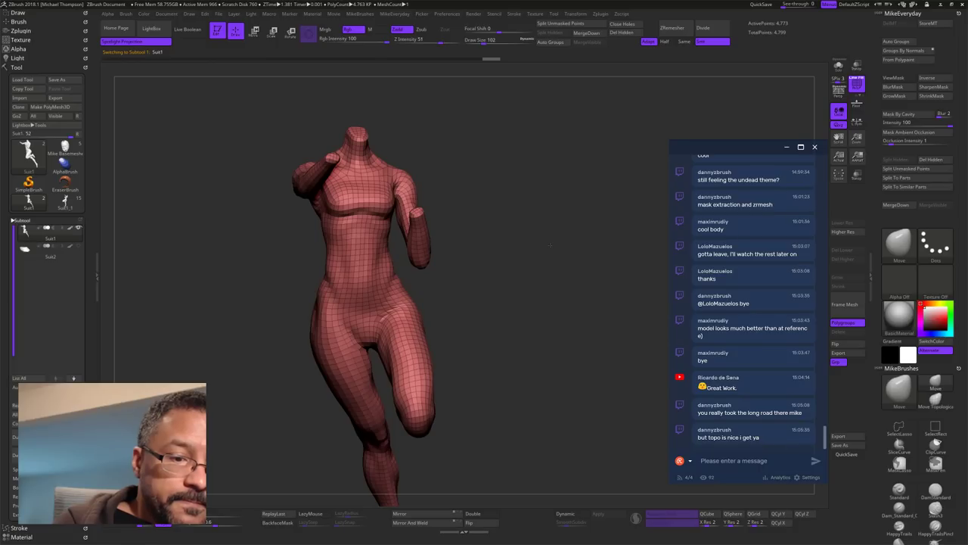
click(78, 246)
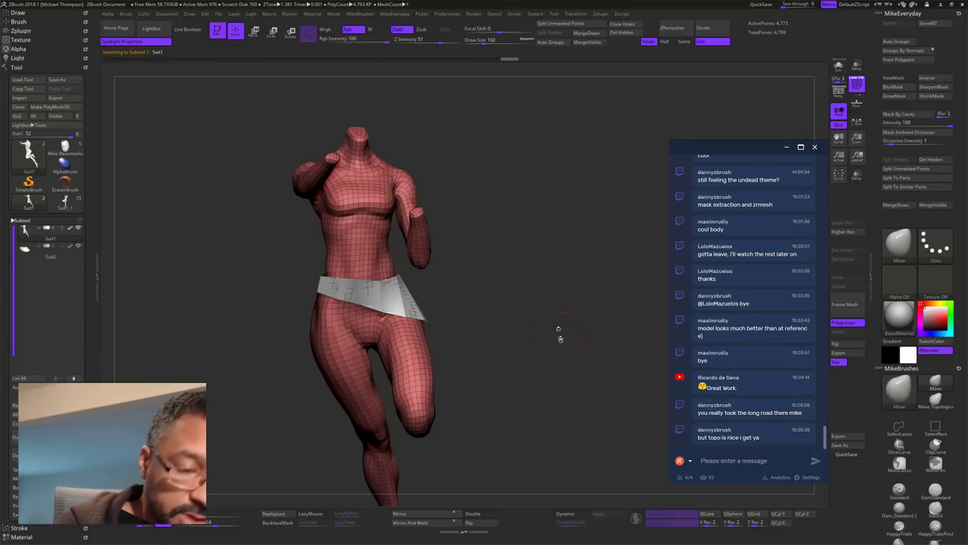
Step: Rotate the Suit2 belt about 180° around the hips and re-tilt it so its deep side sits over the standing leg
click(54, 256)
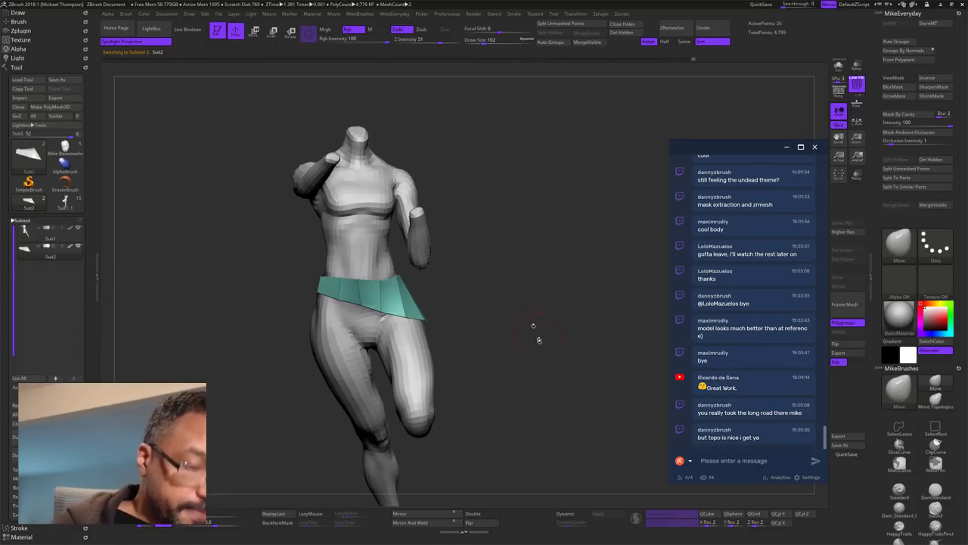
key(w)
drag(479, 289, 506, 351)
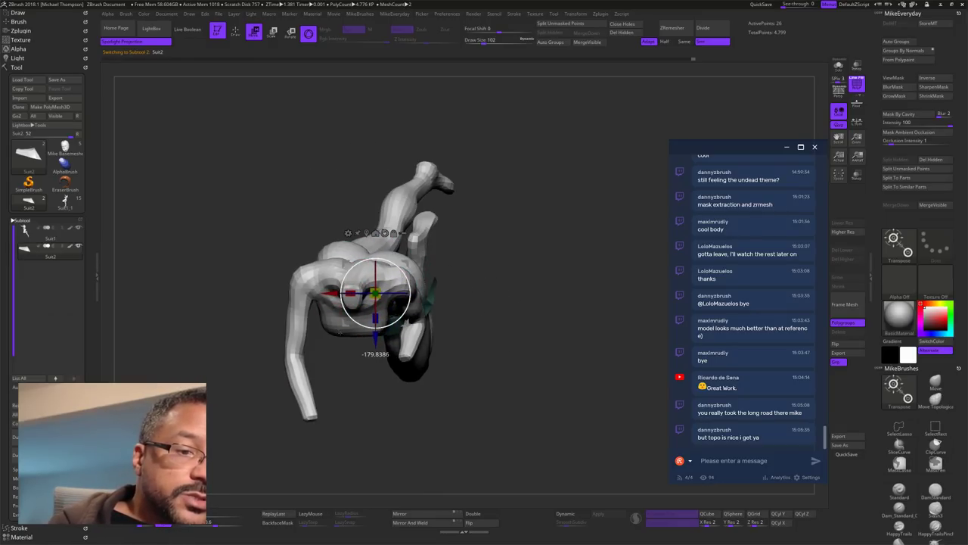
drag(510, 308, 569, 241)
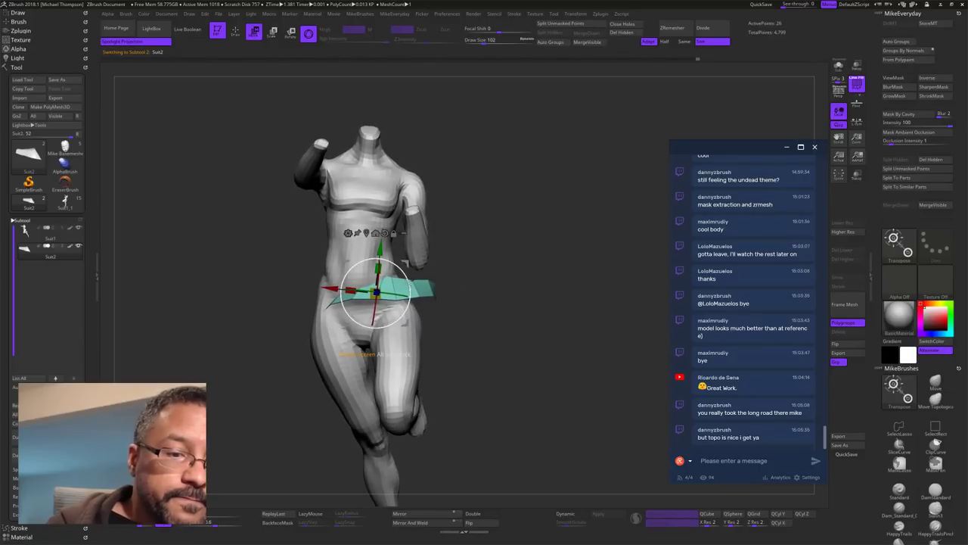
drag(446, 290, 384, 305)
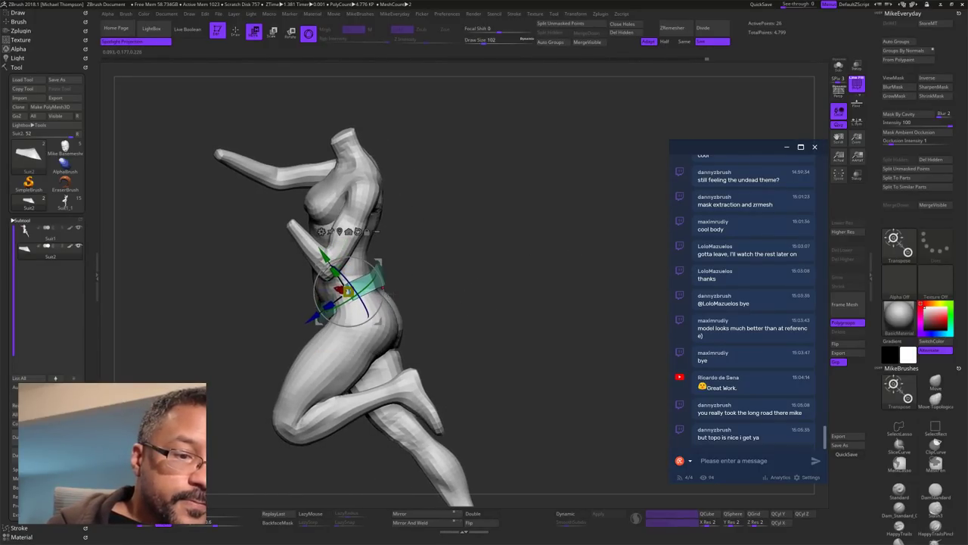
drag(446, 282, 539, 266)
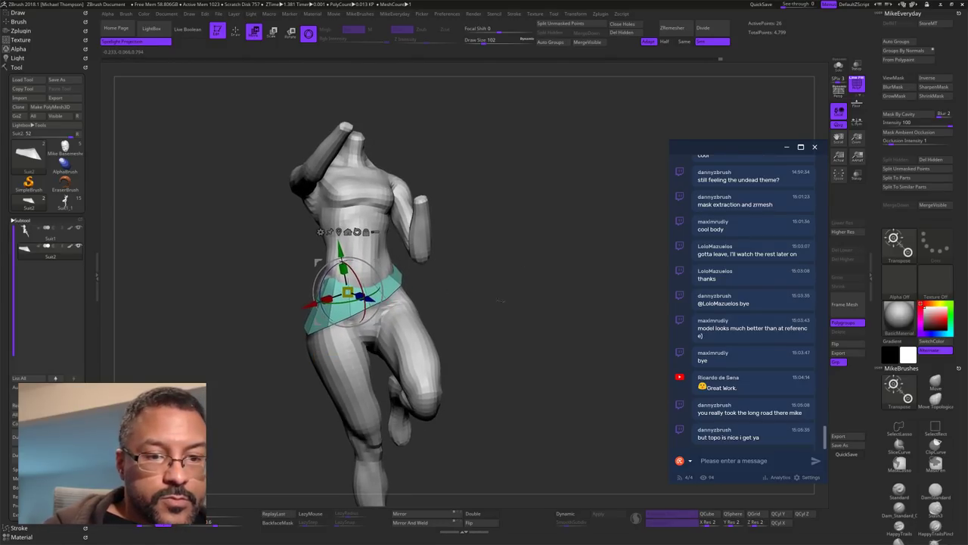
mouse_move(501, 300)
mouse_down()
mouse_move(540, 299)
mouse_move(515, 321)
mouse_move(493, 323)
mouse_move(469, 301)
mouse_up()
Step: Reshape the belt around the standing leg's hip with the Move brush at draw size 324, then reduce the size to 252
key(q)
key(s)
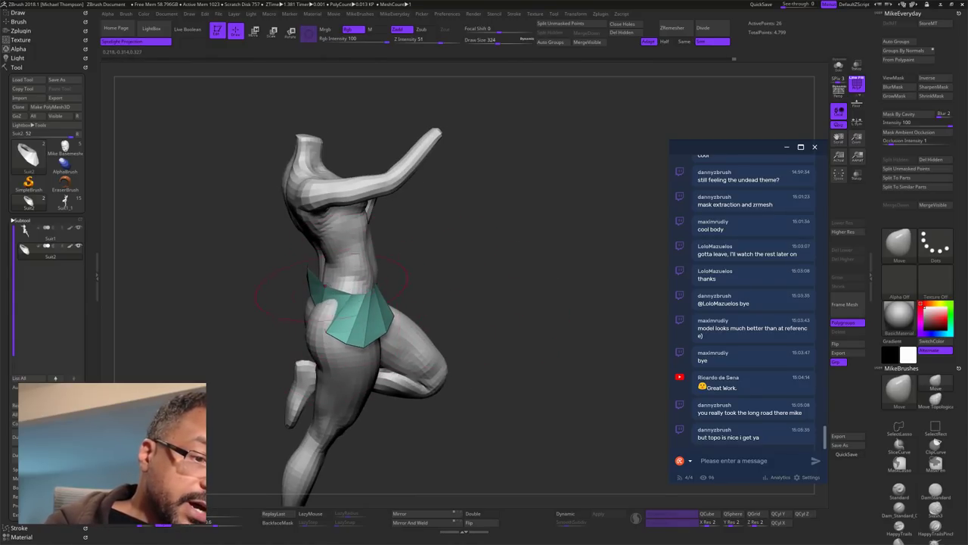
mouse_move(332, 271)
mouse_down()
mouse_move(321, 277)
mouse_move(325, 327)
mouse_move(370, 335)
mouse_up()
mouse_move(478, 283)
mouse_down()
mouse_move(439, 288)
mouse_move(440, 258)
mouse_up()
drag(363, 333, 370, 302)
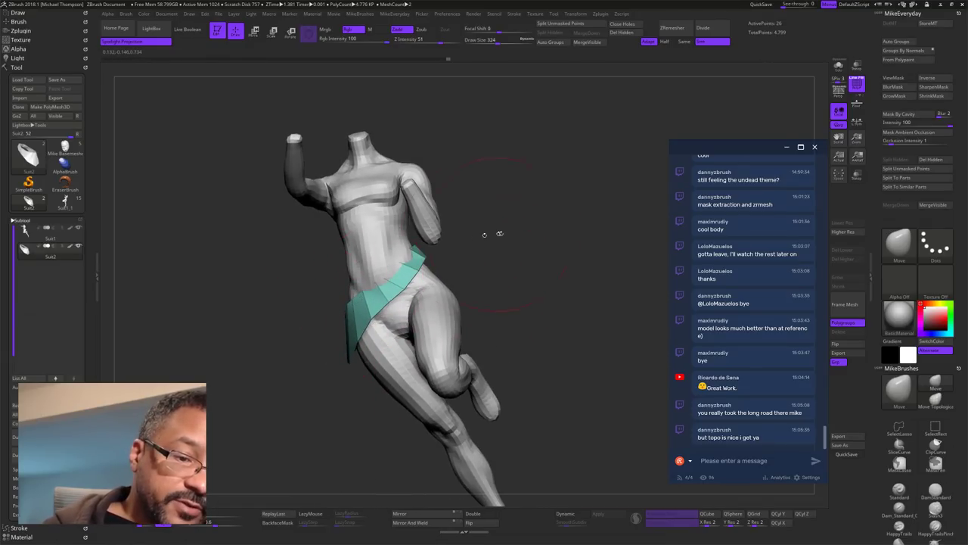
key(s)
mouse_move(500, 234)
mouse_down()
mouse_move(497, 255)
mouse_move(420, 242)
mouse_move(434, 261)
mouse_up()
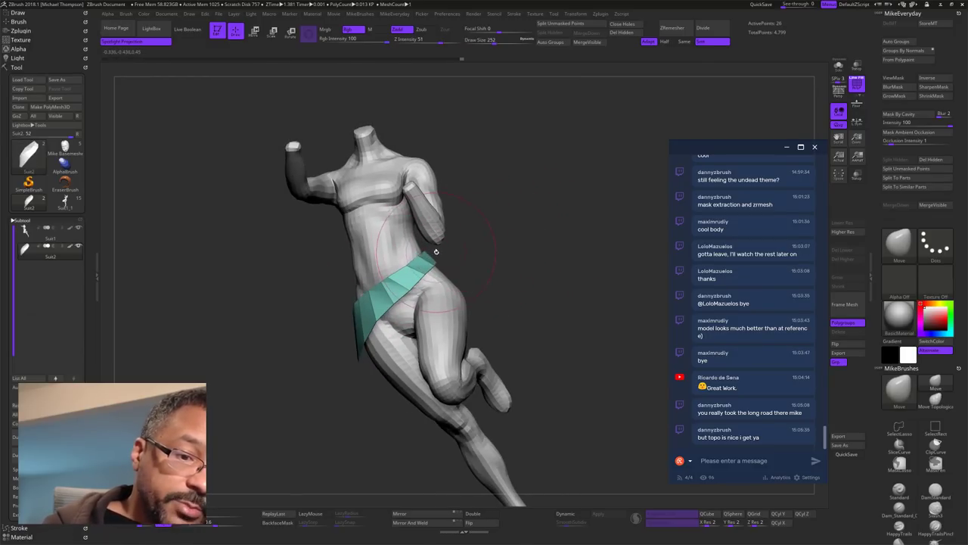
Step: Set the Move brush to draw size 186 and adjust the belt across the lower back
mouse_move(507, 248)
mouse_down()
mouse_move(505, 286)
mouse_move(478, 287)
mouse_move(524, 285)
mouse_up()
key(s)
key(s)
drag(577, 269, 472, 306)
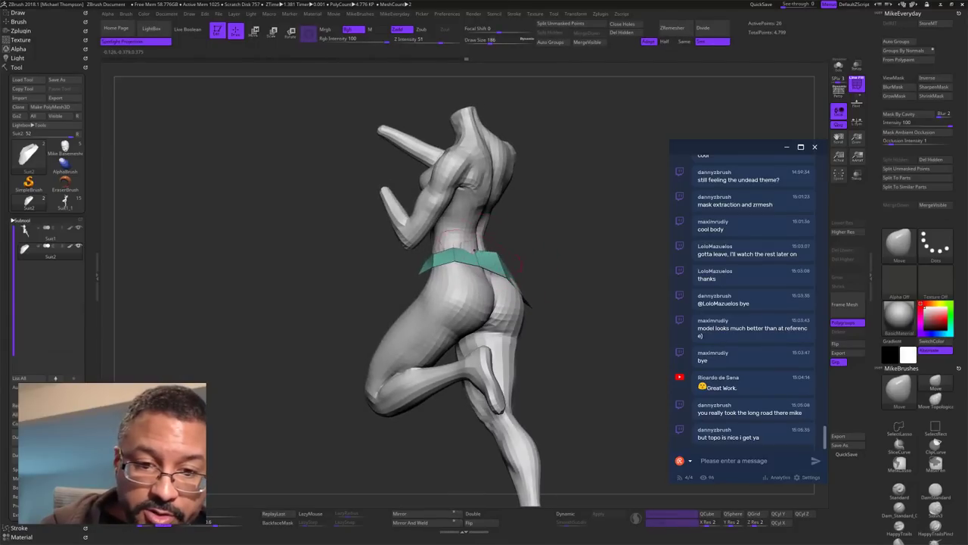
drag(590, 240, 527, 248)
mouse_move(528, 292)
mouse_down()
mouse_move(538, 239)
mouse_move(511, 248)
mouse_up()
Step: Fit the belt's rear section closer to the buttocks and smooth its edge toward the raised leg's hip
mouse_move(633, 208)
mouse_down()
mouse_move(584, 221)
mouse_move(549, 256)
mouse_up()
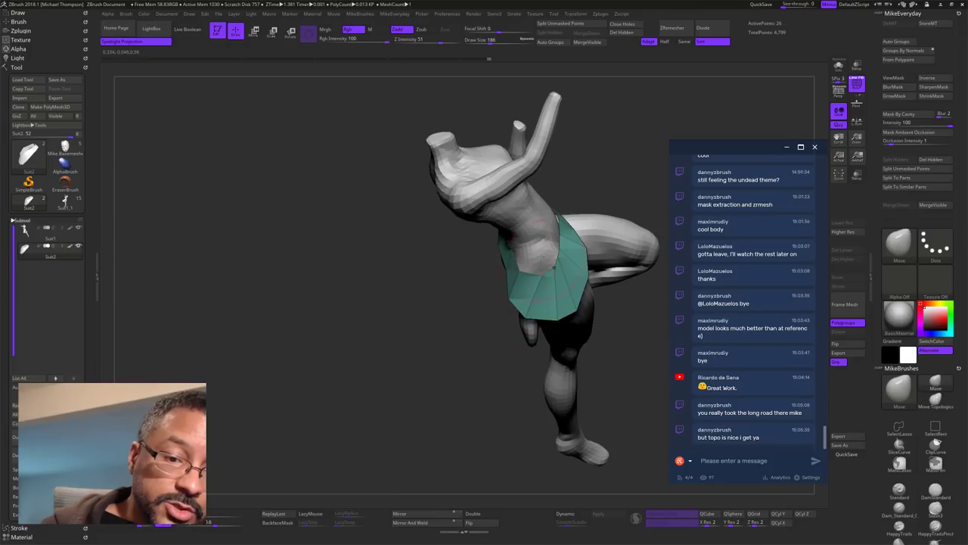
drag(623, 181, 619, 158)
drag(463, 229, 482, 225)
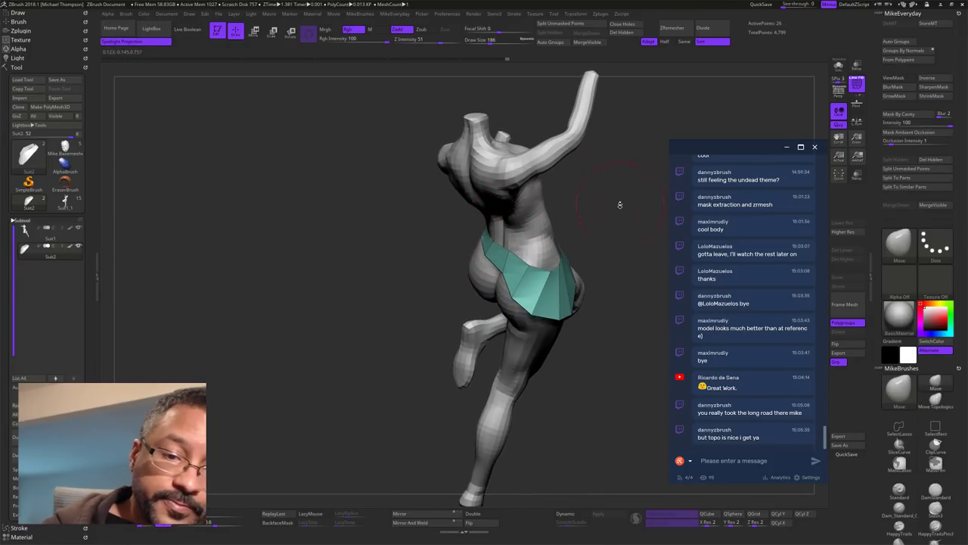
drag(620, 205, 656, 210)
right_drag(499, 225, 525, 216)
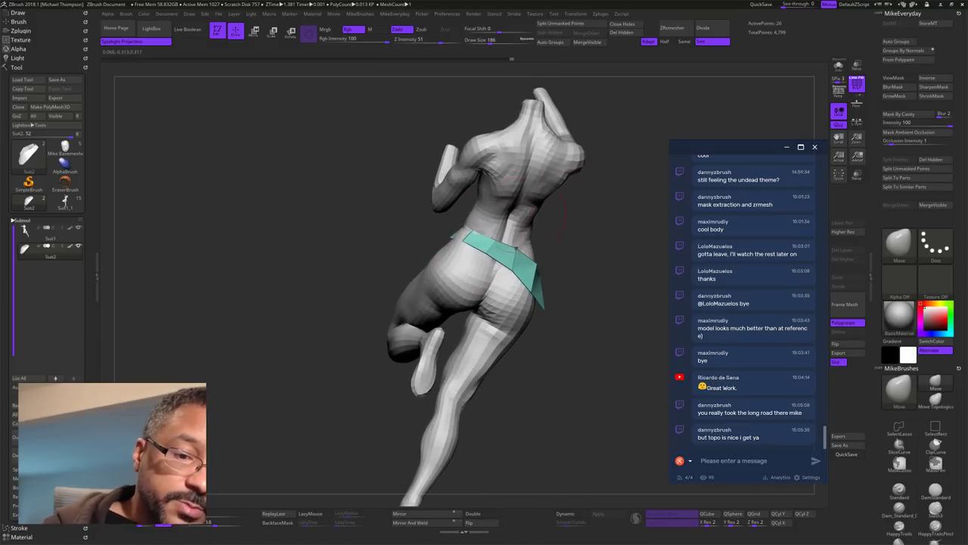
drag(596, 214, 643, 214)
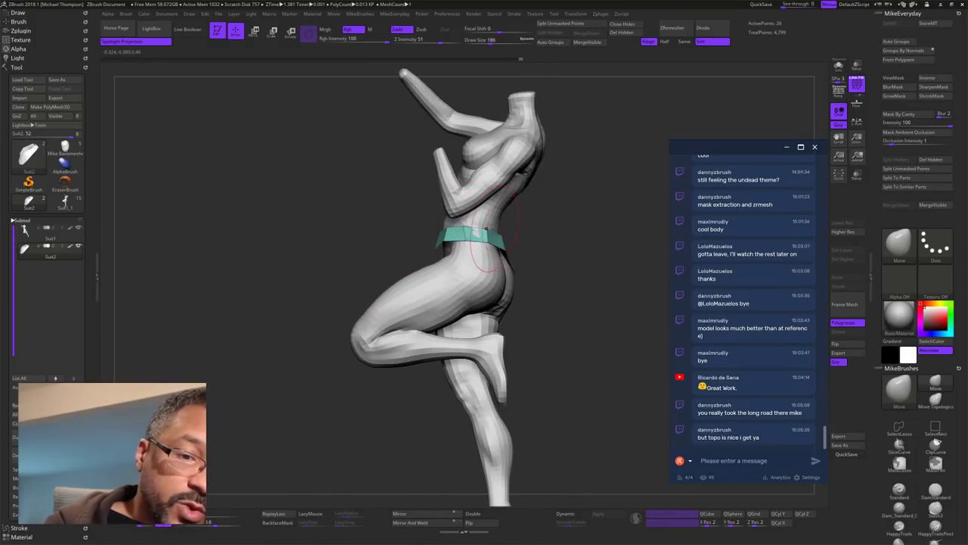
drag(578, 246, 479, 332)
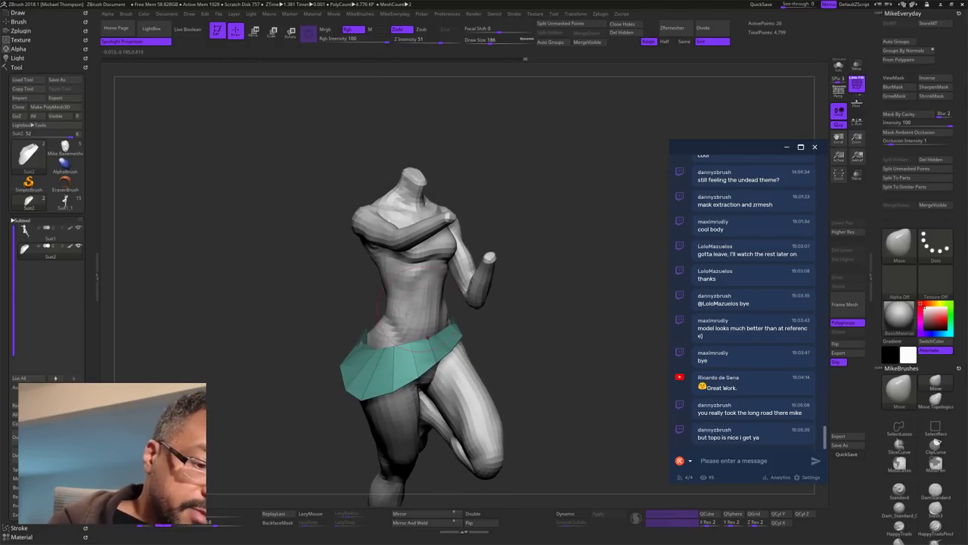
Step: Refine the belt's upper edge and flared side panel at the front, then reduce the draw size to 94
drag(561, 321, 532, 333)
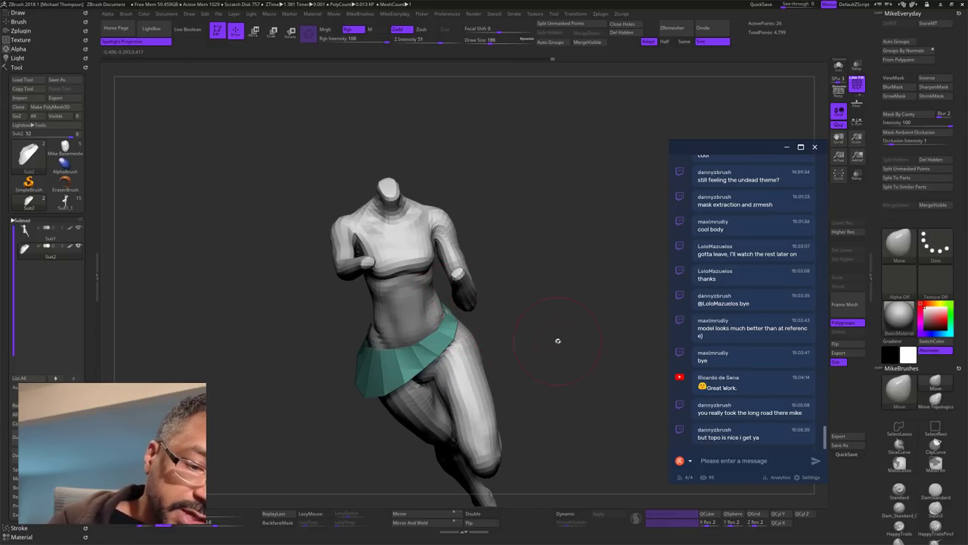
mouse_move(559, 340)
mouse_down()
mouse_move(530, 318)
mouse_move(581, 319)
mouse_up()
drag(427, 343, 426, 349)
mouse_move(385, 324)
mouse_down()
mouse_move(416, 337)
mouse_move(534, 333)
mouse_move(471, 326)
mouse_move(439, 359)
mouse_move(376, 388)
mouse_up()
mouse_move(546, 308)
mouse_down()
mouse_move(560, 333)
mouse_move(526, 329)
mouse_up()
key(s)
mouse_move(552, 341)
alt+mouse_down()
mouse_move(590, 356)
mouse_move(563, 304)
alt+mouse_up()
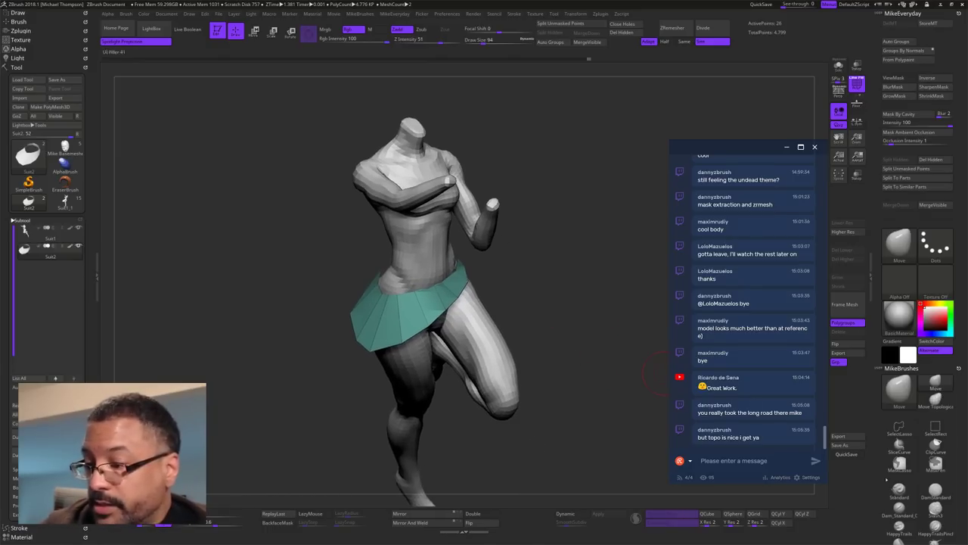
Step: Use the ZModeler brush to delete an edge loop from the belt and insert new edge loops across its front panels
drag(886, 480, 886, 370)
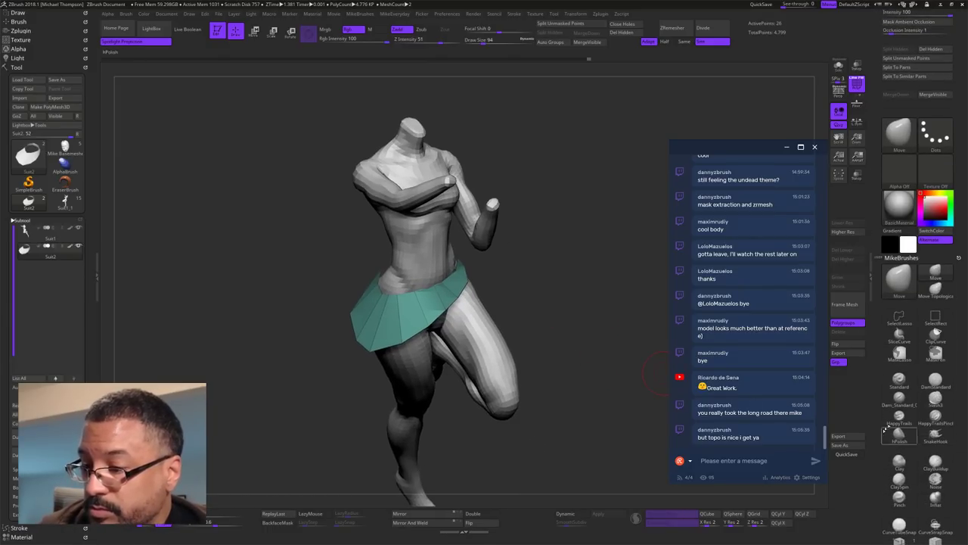
click(889, 522)
click(895, 540)
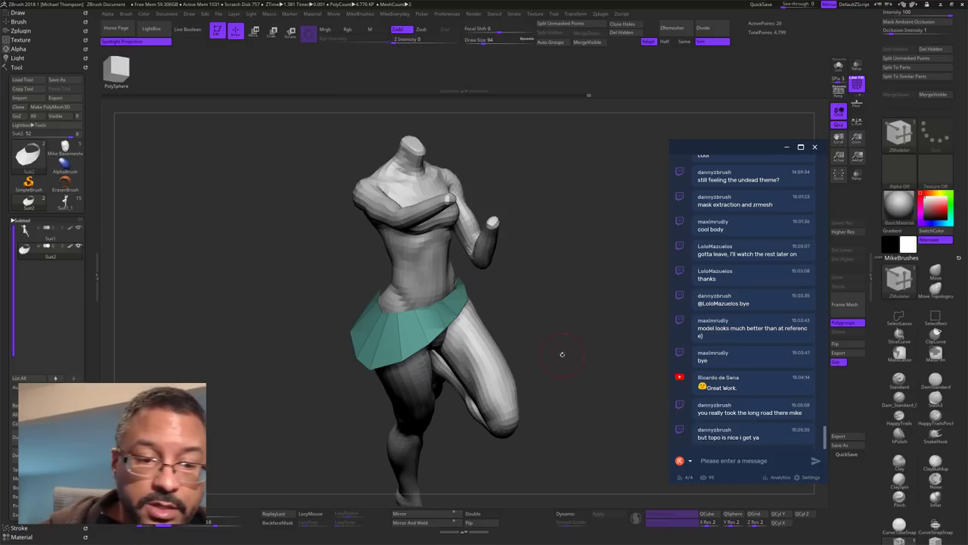
drag(562, 354, 618, 354)
drag(605, 317, 561, 329)
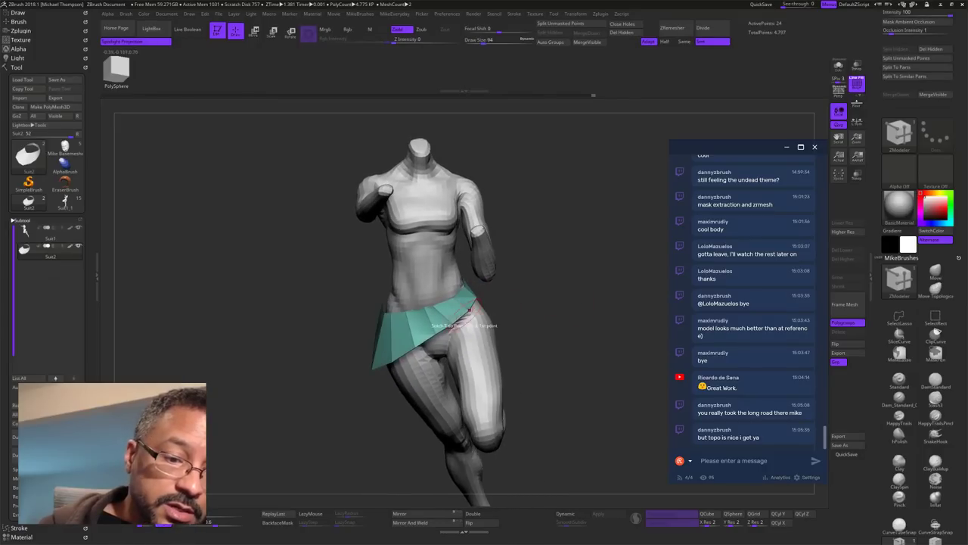
drag(643, 302, 614, 278)
click(408, 324)
drag(552, 296, 596, 331)
click(421, 326)
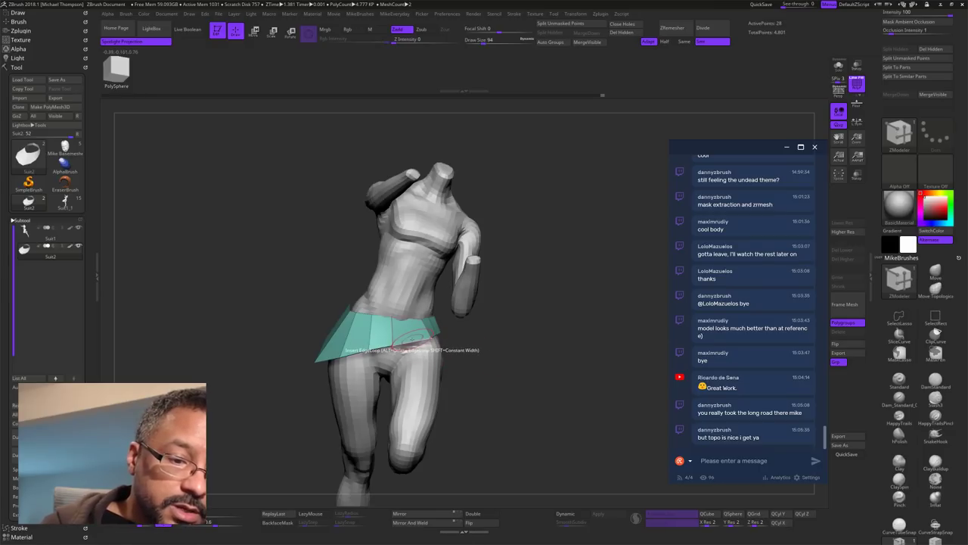
Step: Reshape the belt's front and raised-leg side with the Move brush, enlarging it to draw size 238 for broader adjustments
click(937, 270)
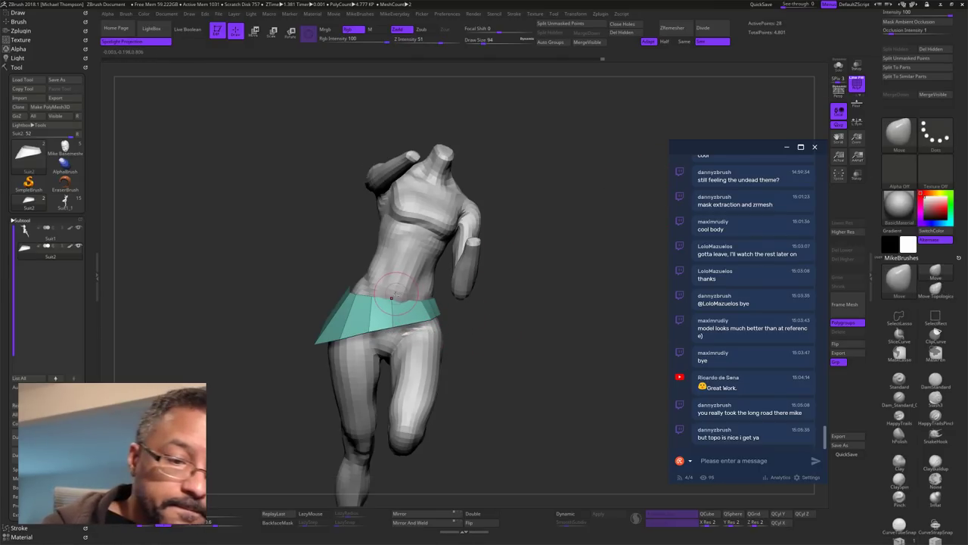
drag(518, 336, 548, 300)
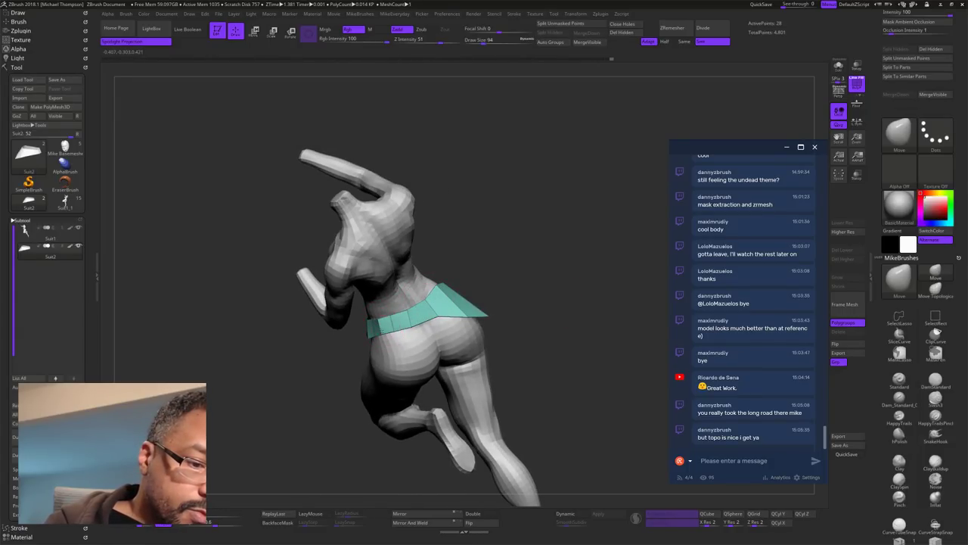
drag(475, 281, 572, 245)
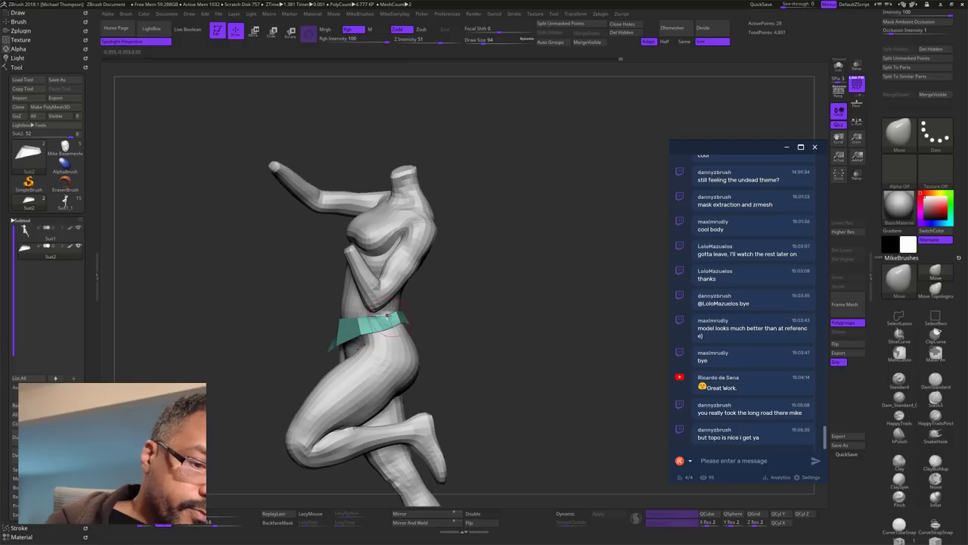
mouse_move(470, 301)
mouse_down()
mouse_move(491, 294)
mouse_move(484, 283)
mouse_move(462, 325)
mouse_move(475, 320)
mouse_up()
key(s)
drag(349, 320, 378, 325)
drag(317, 367, 318, 372)
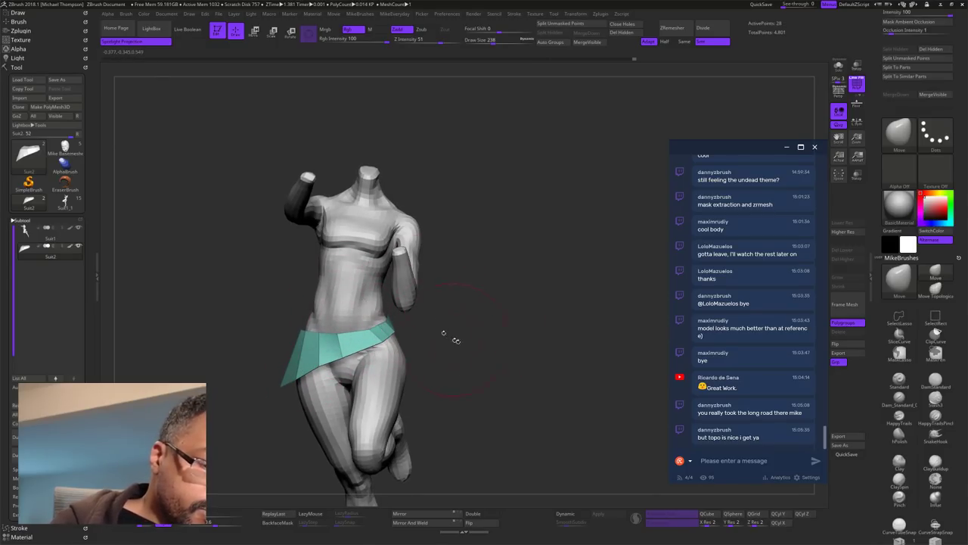
Step: Draw a CurveStrapSnap strap at draw size 135 from the belt's raised-leg end outward away from the hip
mouse_move(456, 341)
mouse_down()
mouse_move(497, 347)
mouse_move(503, 368)
mouse_move(516, 363)
mouse_move(492, 337)
mouse_move(553, 378)
mouse_move(460, 381)
mouse_move(582, 358)
mouse_up()
key(s)
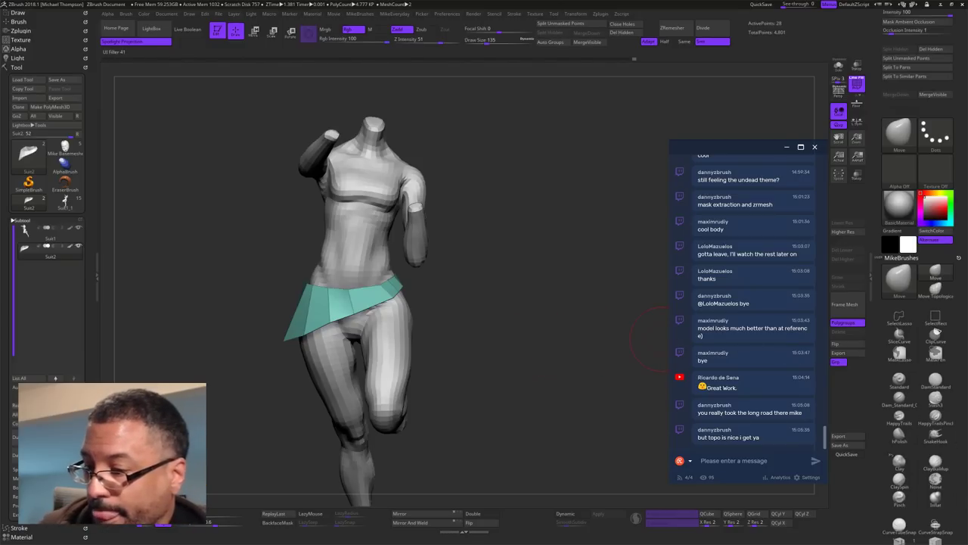
scroll(937, 331, down, 5)
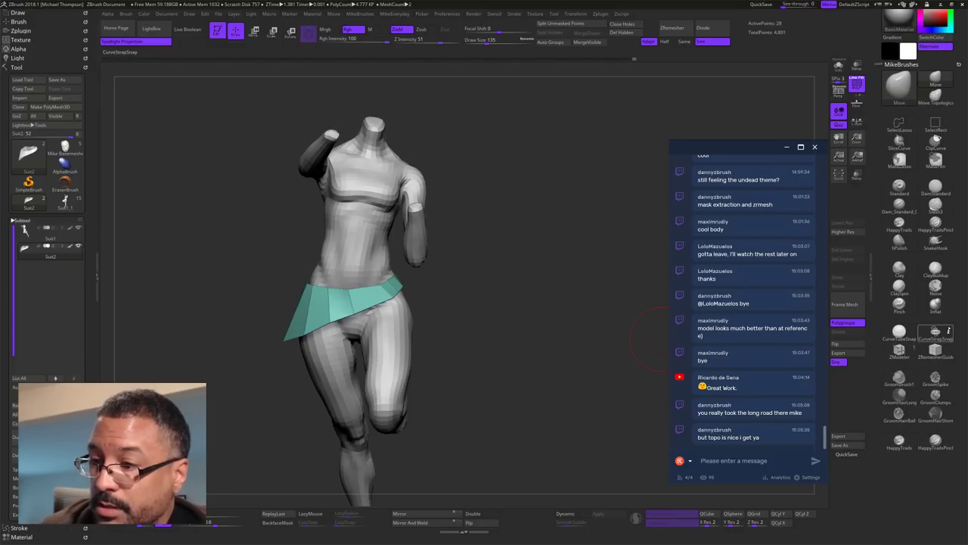
click(936, 333)
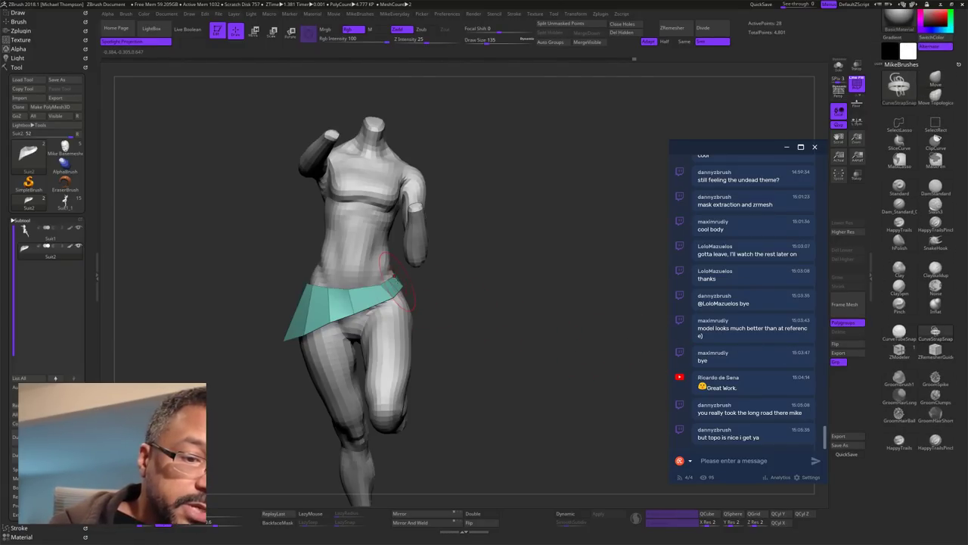
drag(501, 318, 505, 319)
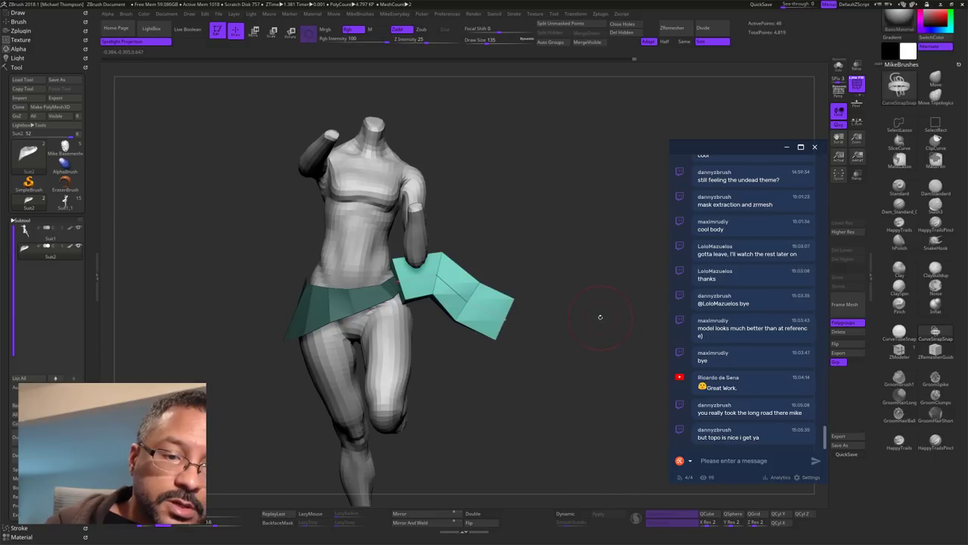
Step: Narrow the new strap by updating its curve with draw size 51, and check its fit from the front and side
key(s)
drag(572, 336, 574, 336)
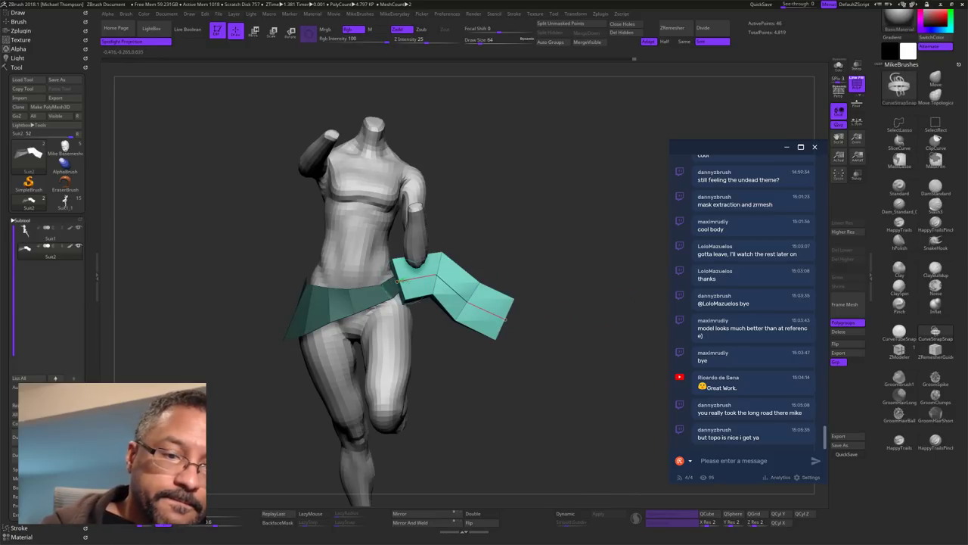
key(bracketleft)
click(398, 282)
mouse_move(549, 277)
mouse_down()
mouse_move(577, 368)
mouse_move(559, 385)
mouse_move(580, 356)
mouse_move(562, 349)
mouse_move(598, 335)
mouse_up()
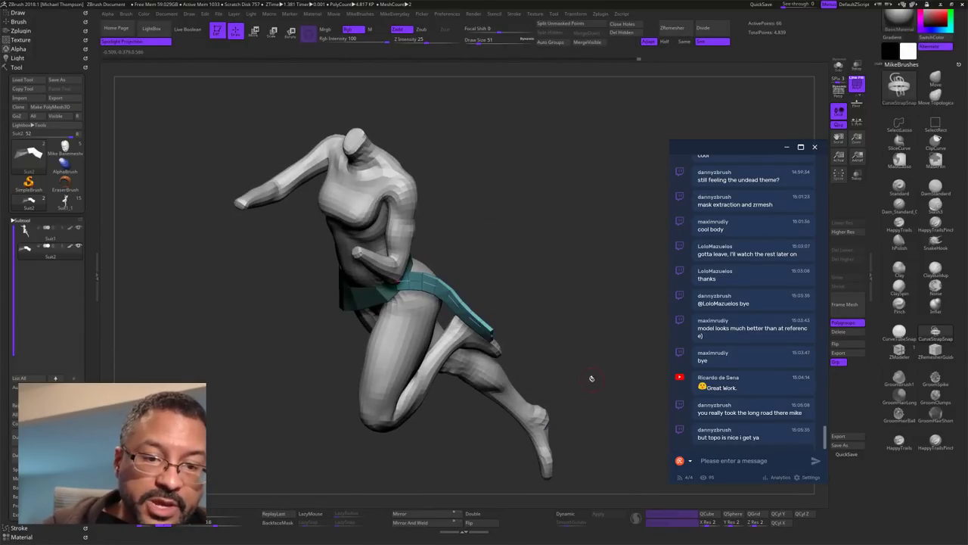
drag(591, 378, 604, 352)
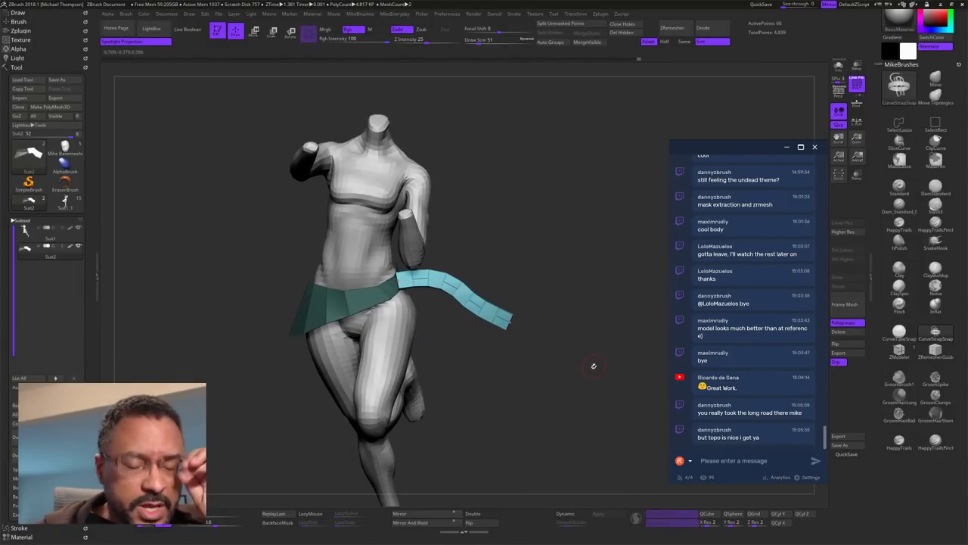
mouse_move(588, 371)
mouse_down()
mouse_move(605, 363)
mouse_move(567, 382)
mouse_up()
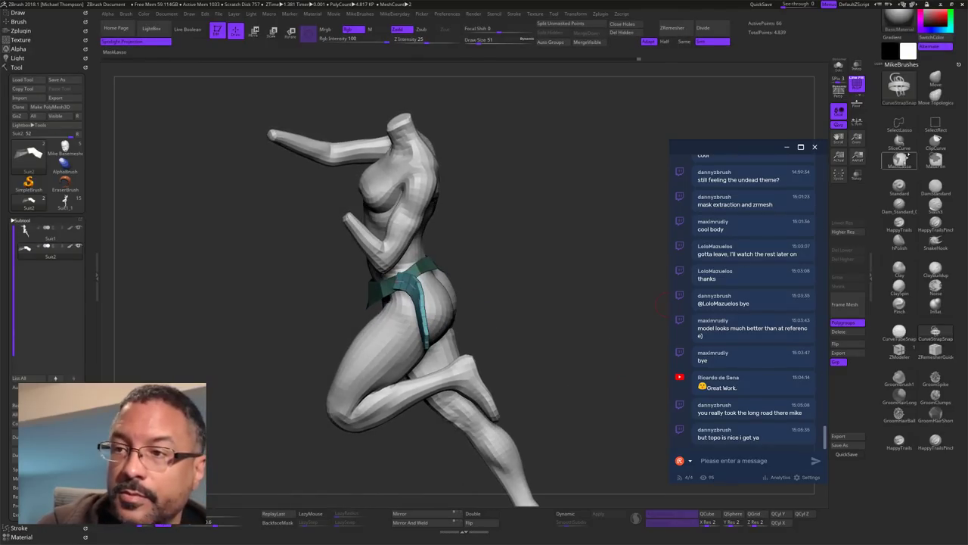
Step: Reshape the strap beside the raised leg with the Move brush at draw size 195, adjusting its middle, free end and root
click(935, 79)
drag(522, 306, 533, 331)
key(s)
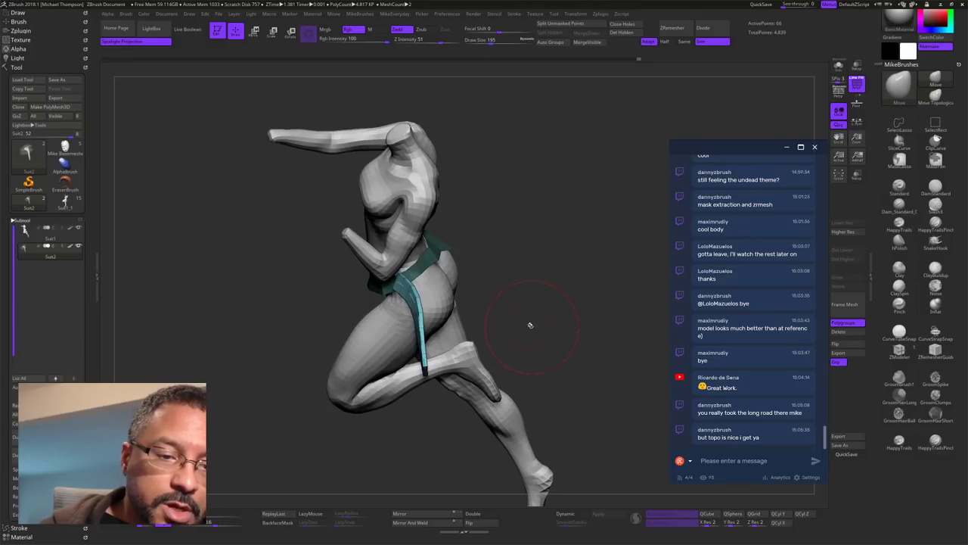
drag(421, 318, 412, 321)
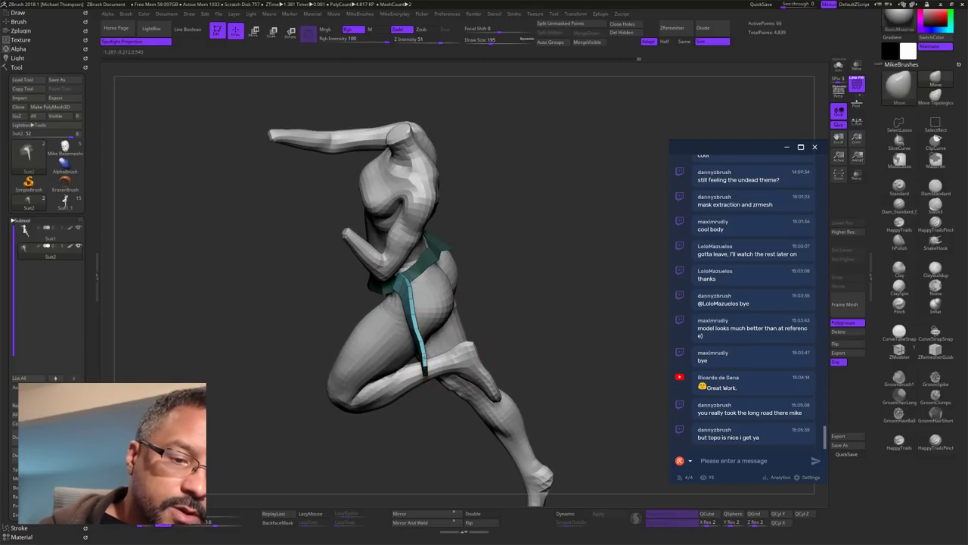
drag(427, 360, 455, 344)
drag(517, 273, 579, 261)
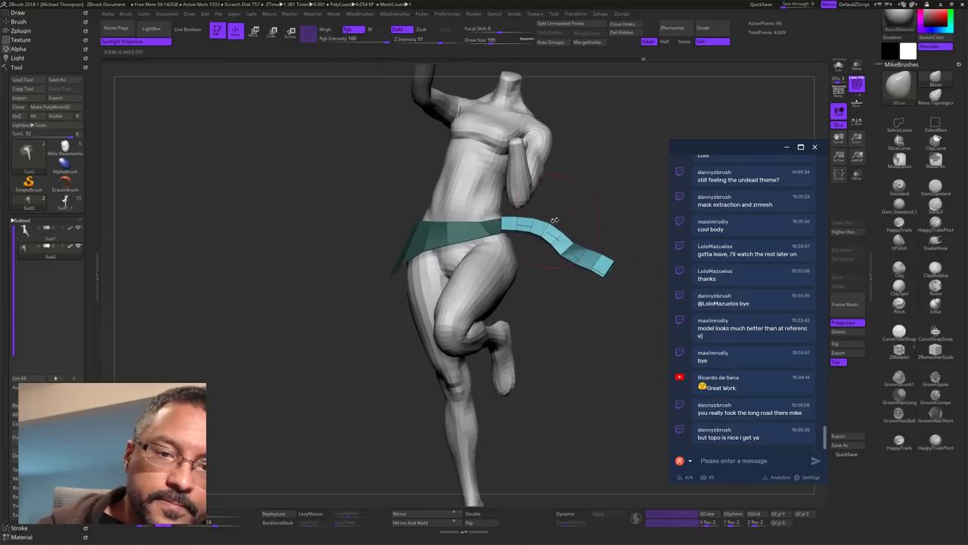
drag(516, 218, 510, 221)
Step: Refine the strap's bend near the belt with the Move brush, working from above and from the front
drag(673, 214, 620, 254)
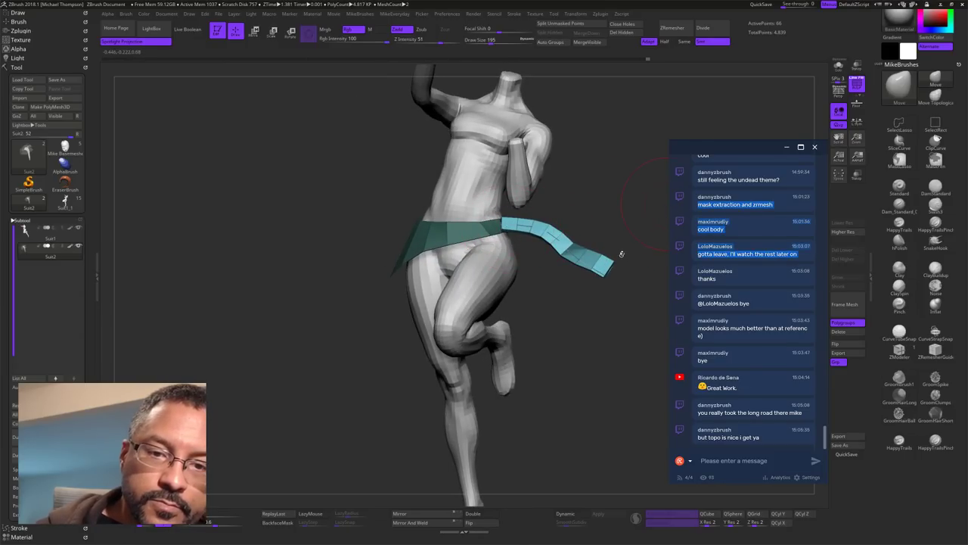
drag(601, 320, 630, 261)
drag(525, 248, 531, 253)
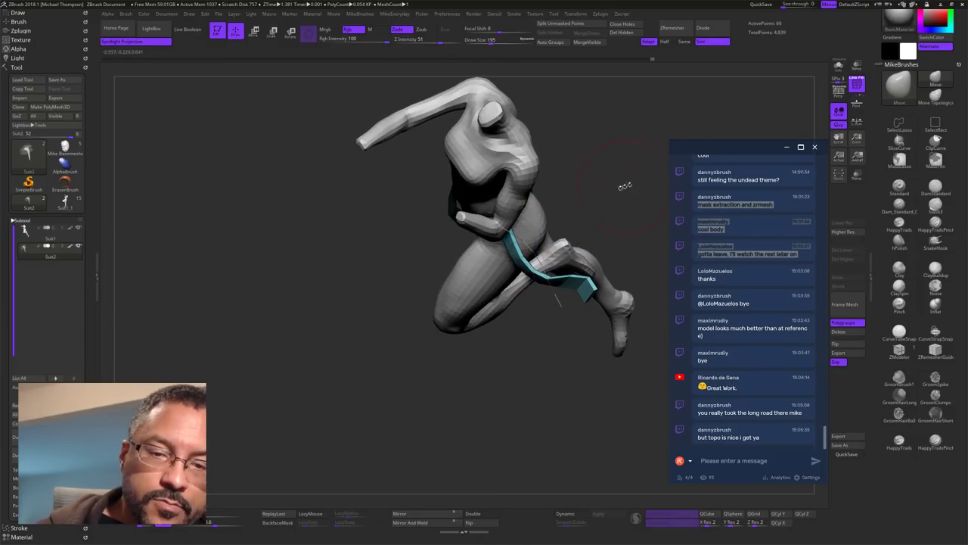
mouse_move(625, 186)
mouse_down()
mouse_move(569, 295)
mouse_move(559, 251)
mouse_move(533, 229)
mouse_up()
mouse_move(565, 317)
mouse_down()
mouse_move(617, 303)
mouse_move(621, 323)
mouse_up()
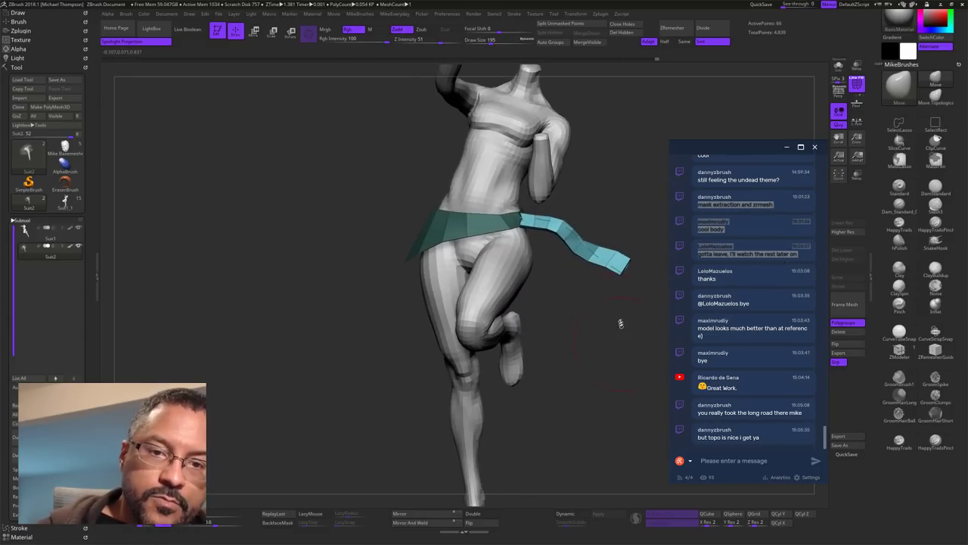
mouse_move(543, 233)
mouse_down()
mouse_move(548, 224)
mouse_move(533, 217)
mouse_up()
mouse_move(616, 203)
mouse_down()
mouse_move(612, 319)
mouse_move(627, 336)
mouse_move(561, 375)
mouse_move(552, 402)
mouse_up()
Step: Rotate the strap with the transform gizmo so it trails backward from the raised-leg hip
key(w)
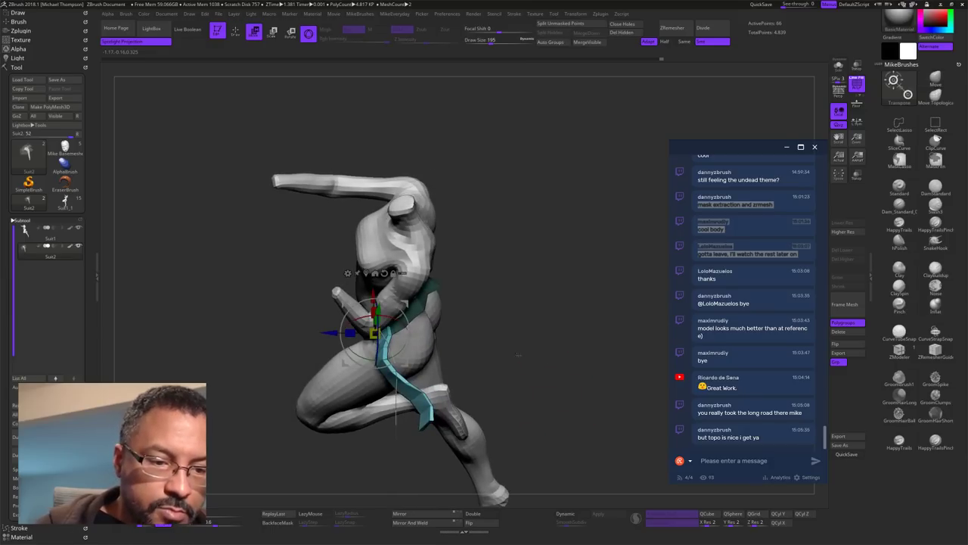
drag(517, 353, 538, 361)
drag(403, 353, 419, 320)
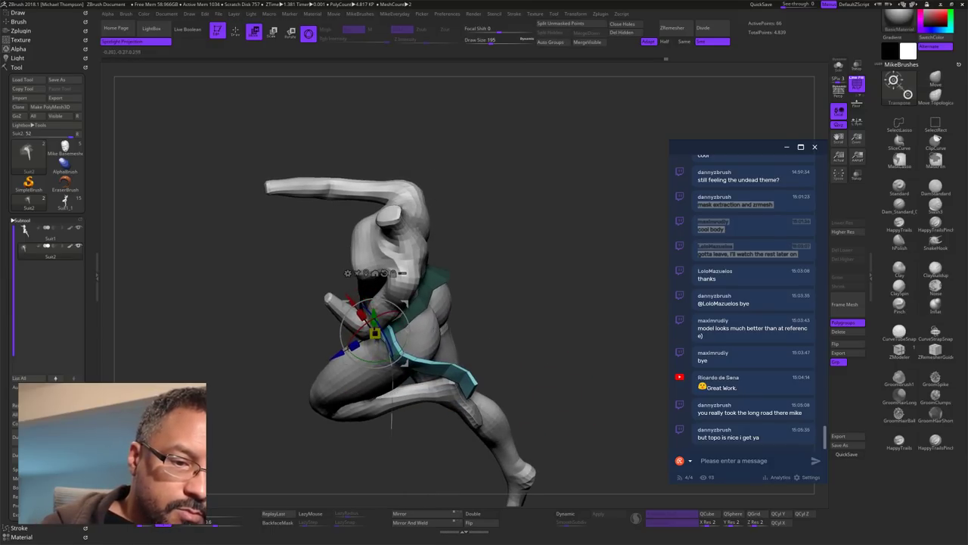
drag(534, 342, 531, 310)
drag(405, 333, 510, 307)
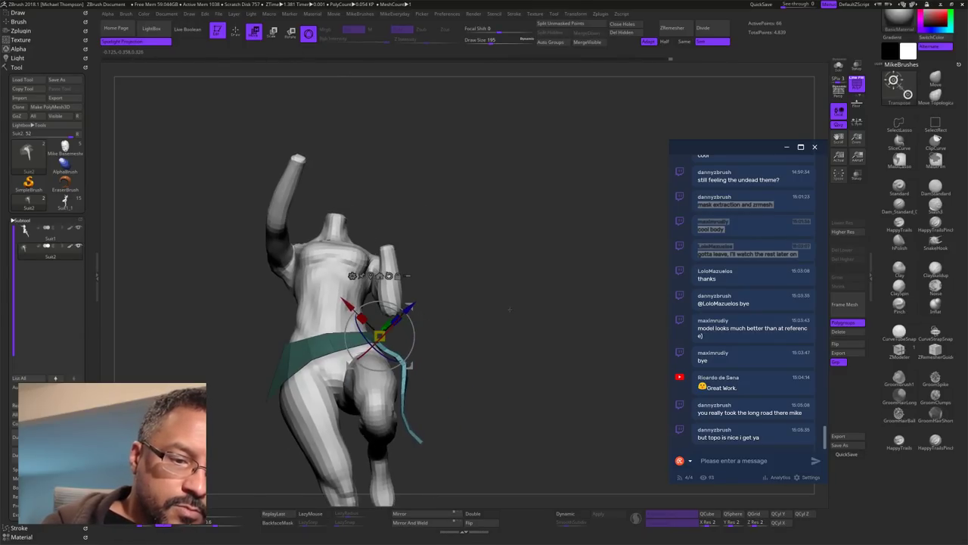
drag(410, 367, 413, 361)
drag(473, 333, 565, 346)
drag(532, 343, 492, 343)
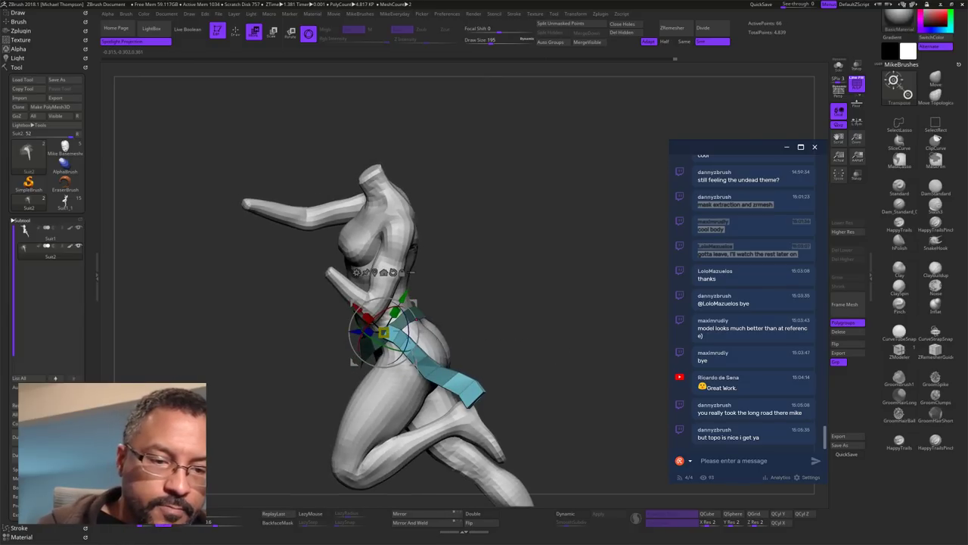
Step: Fine-tune the strap's placement against the belt's raised-leg end with the gizmo, and return to Draw mode
drag(441, 292, 467, 300)
drag(387, 332, 384, 332)
mouse_move(511, 304)
mouse_down()
mouse_move(592, 306)
mouse_move(518, 315)
mouse_up()
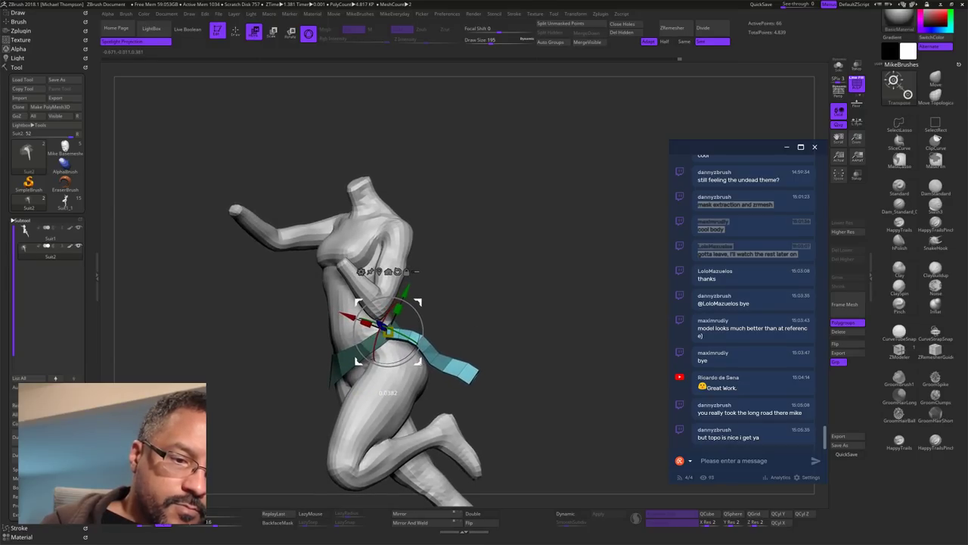
drag(420, 303, 420, 300)
drag(487, 320, 562, 321)
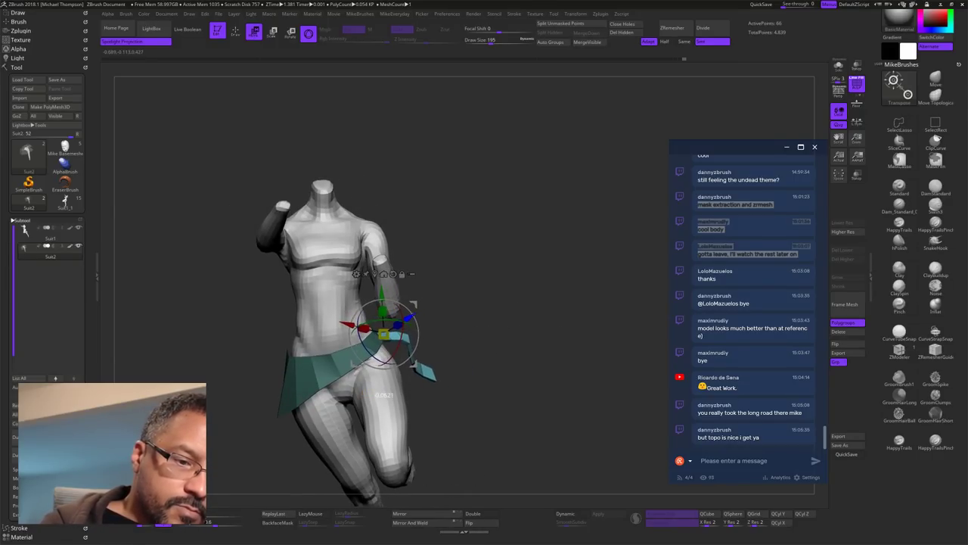
drag(556, 378, 484, 383)
key(q)
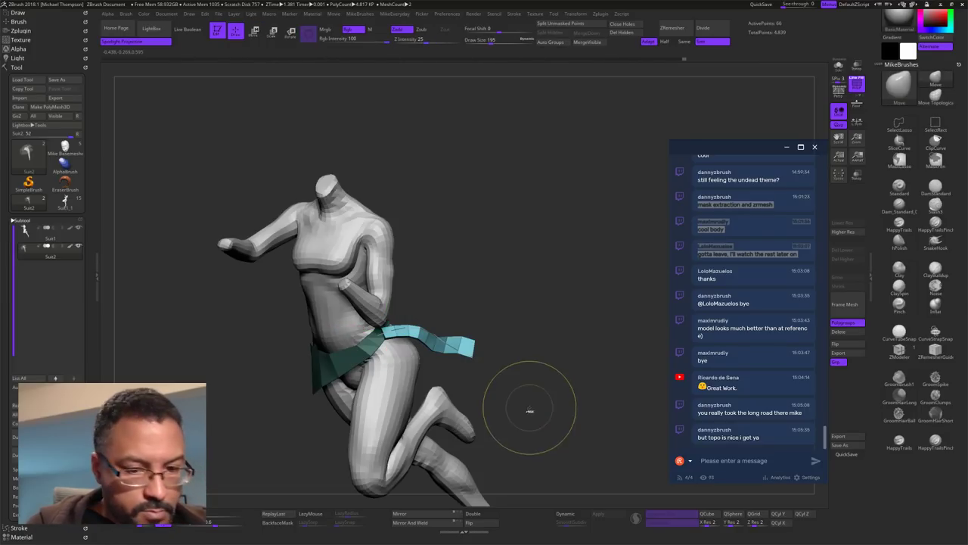
Step: Clear the strap's leftover curve and separate the strap from the belt with Split Unmasked Points
mouse_move(530, 409)
ctrl+mouse_down()
mouse_move(556, 410)
mouse_move(558, 358)
ctrl+mouse_up()
key(ctrl+z)
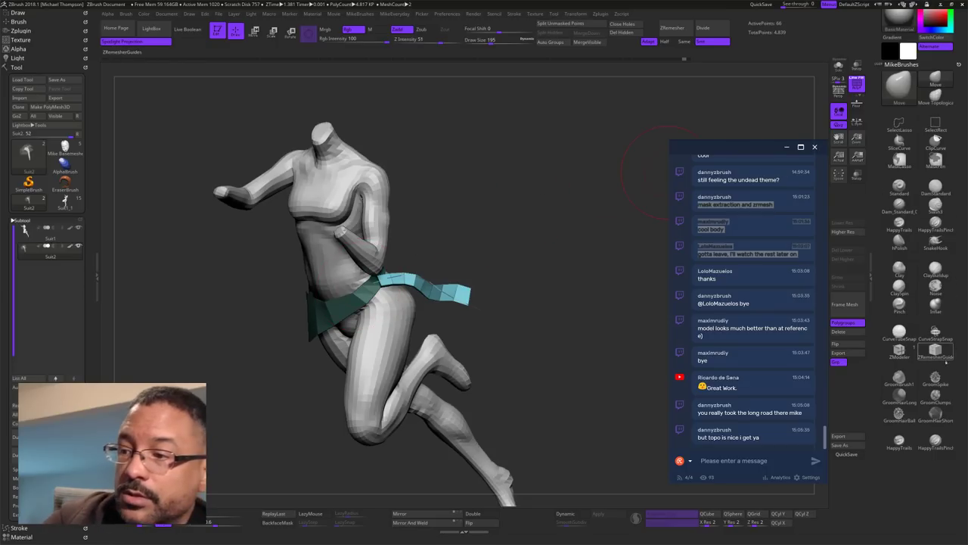
click(935, 334)
click(367, 296)
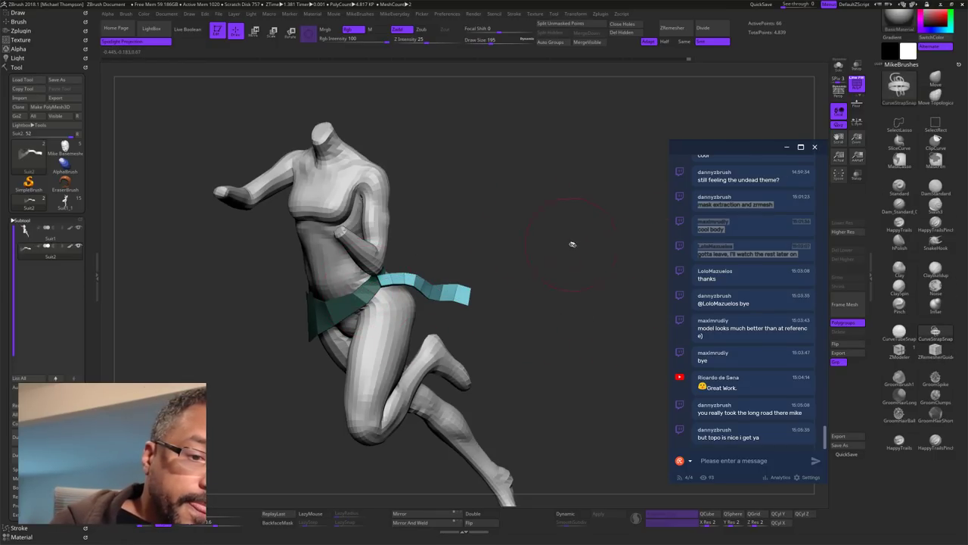
mouse_move(601, 322)
mouse_down()
mouse_move(580, 344)
mouse_move(627, 304)
mouse_move(639, 246)
mouse_up()
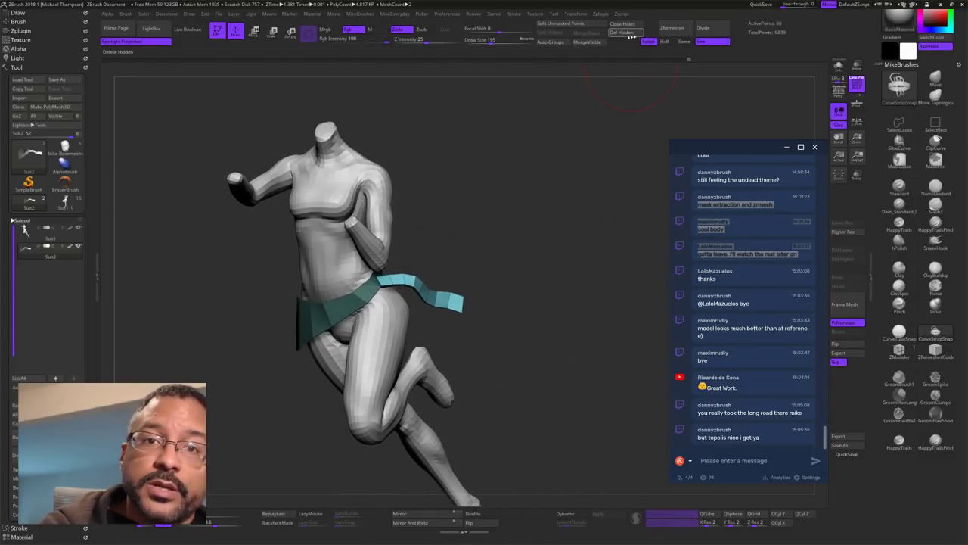
click(561, 23)
Step: Set the draw size to 60, make the strap the active subtool and isolate it in Solo mode
mouse_move(541, 337)
alt+mouse_down()
mouse_move(511, 414)
mouse_move(545, 365)
mouse_move(534, 369)
alt+mouse_up()
key(s)
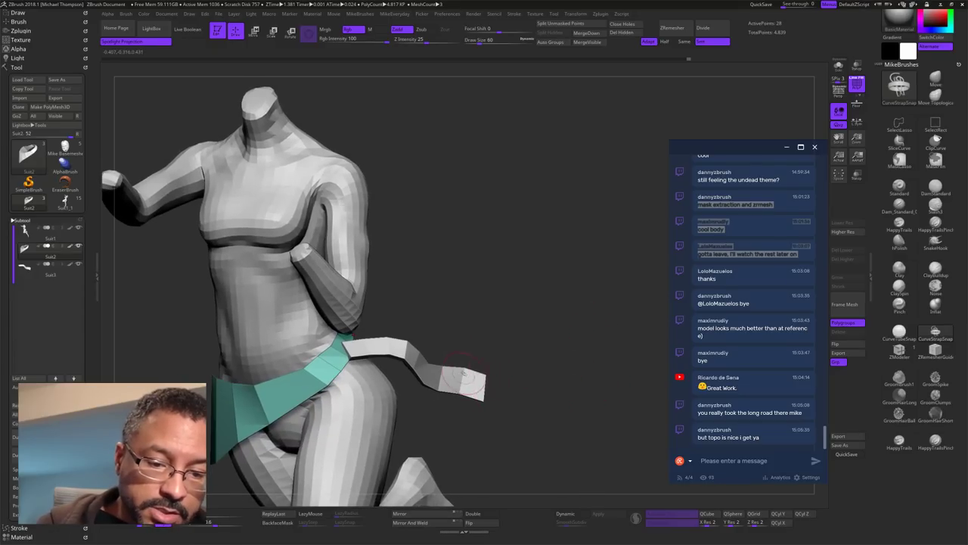
alt+click(478, 378)
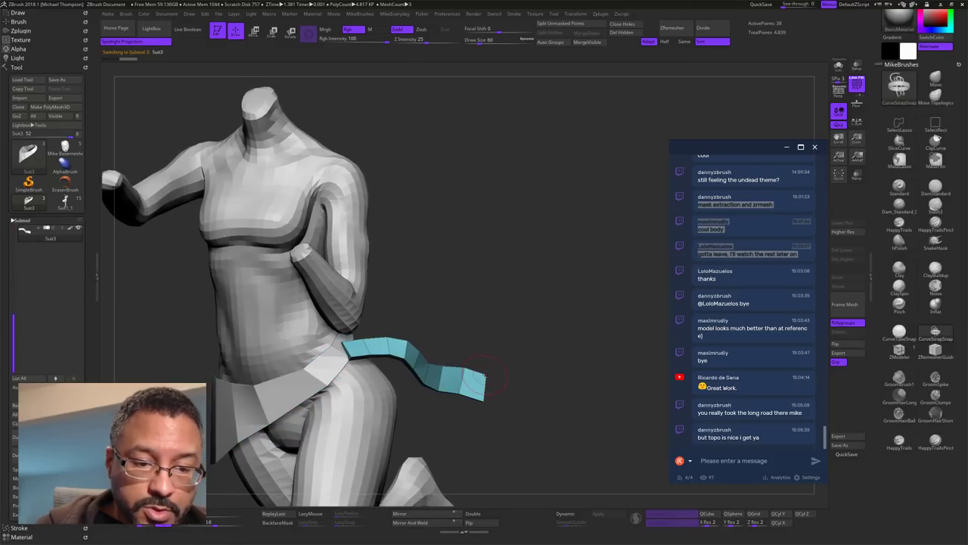
drag(575, 315, 610, 324)
click(839, 66)
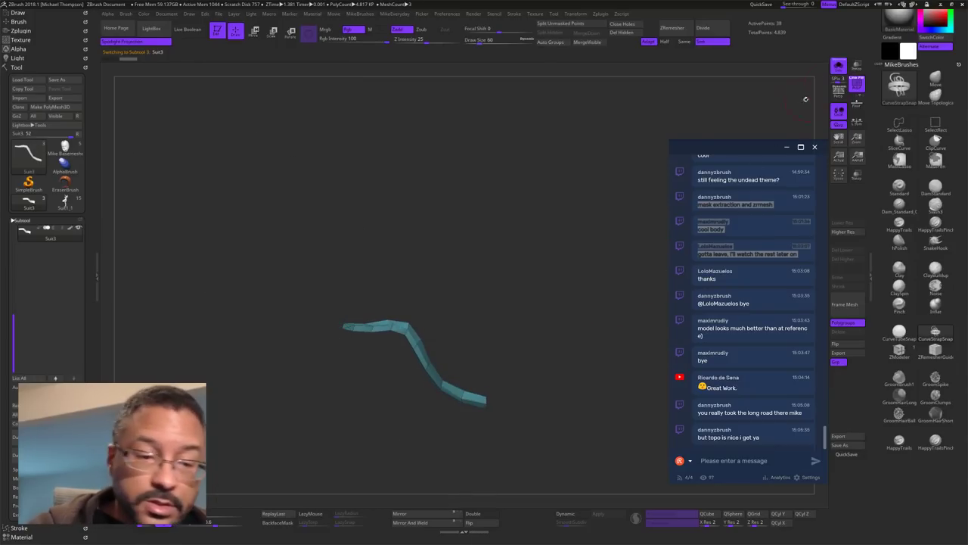
Step: Try to hide parts of the strap with SelectLasso selections, and restore its full visibility
drag(555, 368, 576, 372)
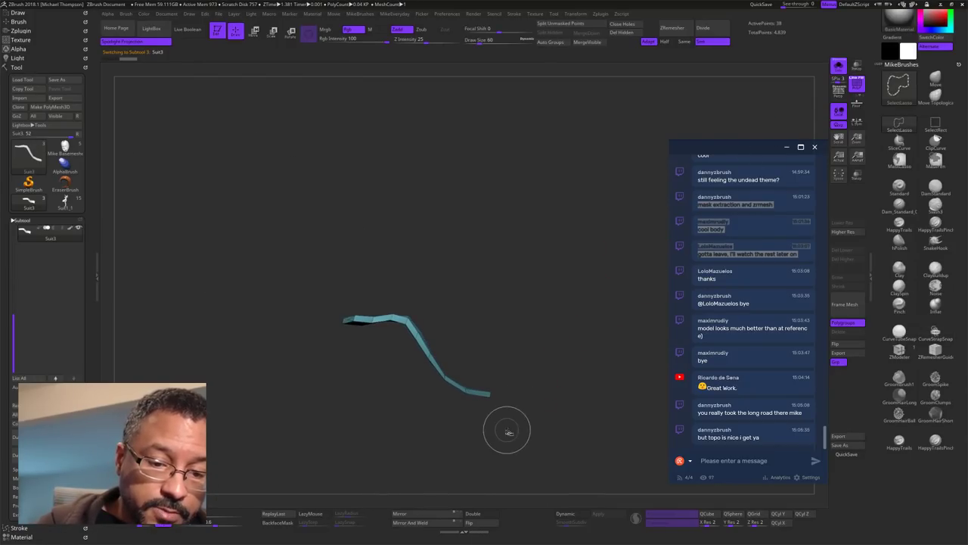
mouse_move(501, 431)
ctrl+alt+shift+mouse_down()
mouse_move(512, 405)
mouse_move(474, 393)
ctrl+alt+shift+mouse_up()
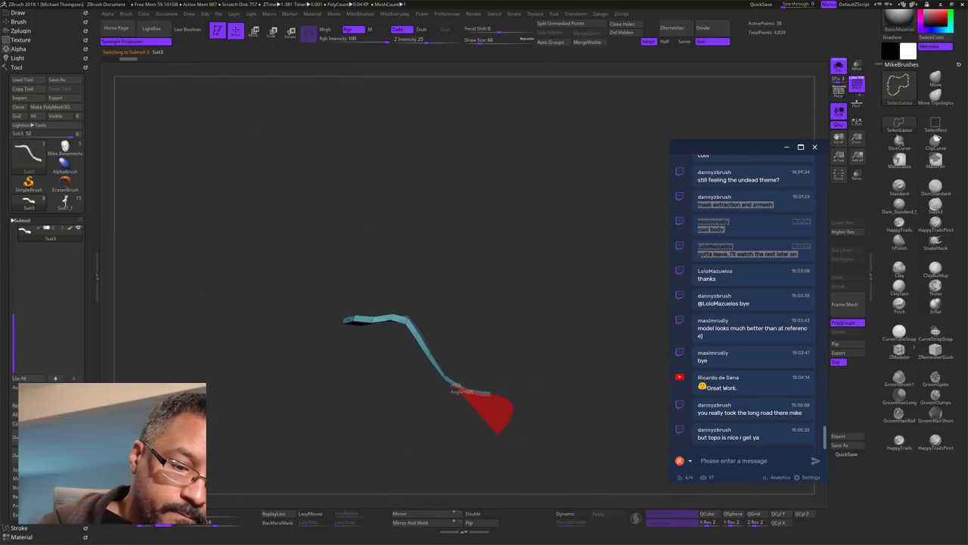
mouse_move(406, 321)
ctrl+alt+shift+mouse_down()
mouse_move(370, 324)
mouse_move(301, 371)
mouse_move(302, 382)
ctrl+alt+shift+mouse_up()
mouse_move(594, 379)
mouse_down()
mouse_move(580, 420)
mouse_move(603, 392)
mouse_move(596, 365)
mouse_move(585, 363)
mouse_move(596, 363)
mouse_move(598, 345)
mouse_move(595, 358)
mouse_up()
mouse_move(399, 289)
ctrl+alt+shift+mouse_down()
mouse_move(405, 317)
mouse_move(361, 313)
mouse_move(326, 292)
ctrl+alt+shift+mouse_up()
mouse_move(558, 333)
mouse_down()
mouse_move(560, 364)
mouse_move(566, 358)
mouse_move(585, 384)
mouse_move(595, 312)
mouse_up()
ctrl+shift+click(575, 355)
mouse_move(600, 345)
mouse_down()
mouse_move(609, 349)
mouse_move(598, 351)
mouse_up()
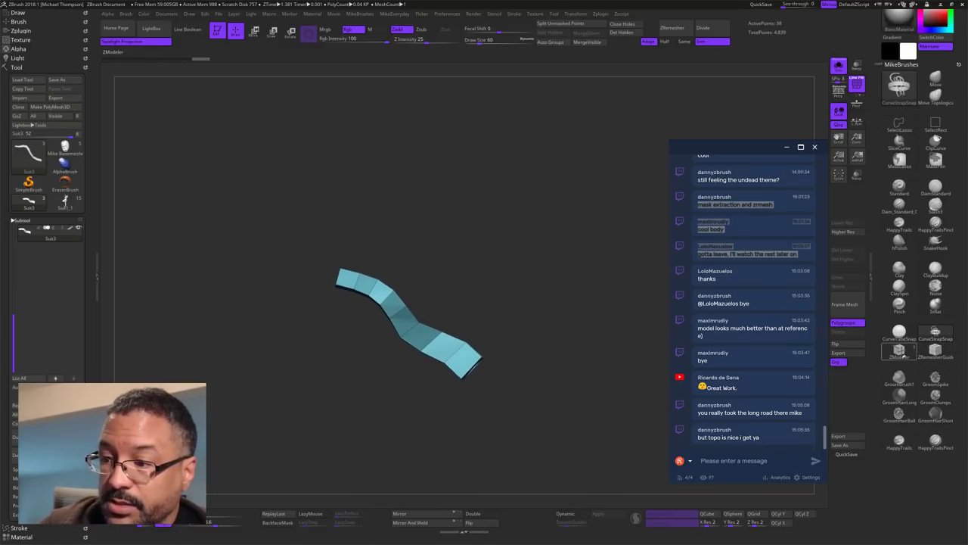
Step: Assign a new polygroup to the strap's broad outer face with the ZModeler PolyGroup action
click(899, 349)
key(space)
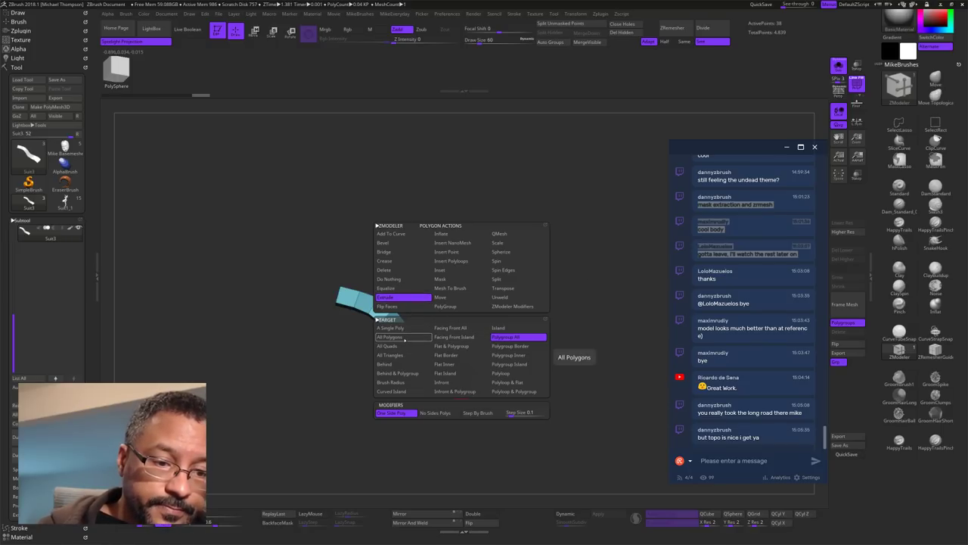
click(446, 306)
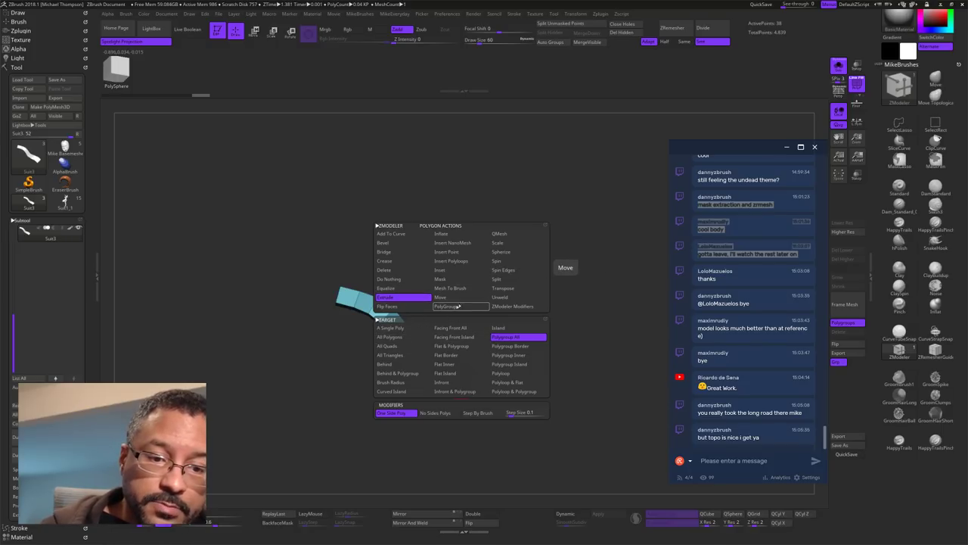
click(390, 328)
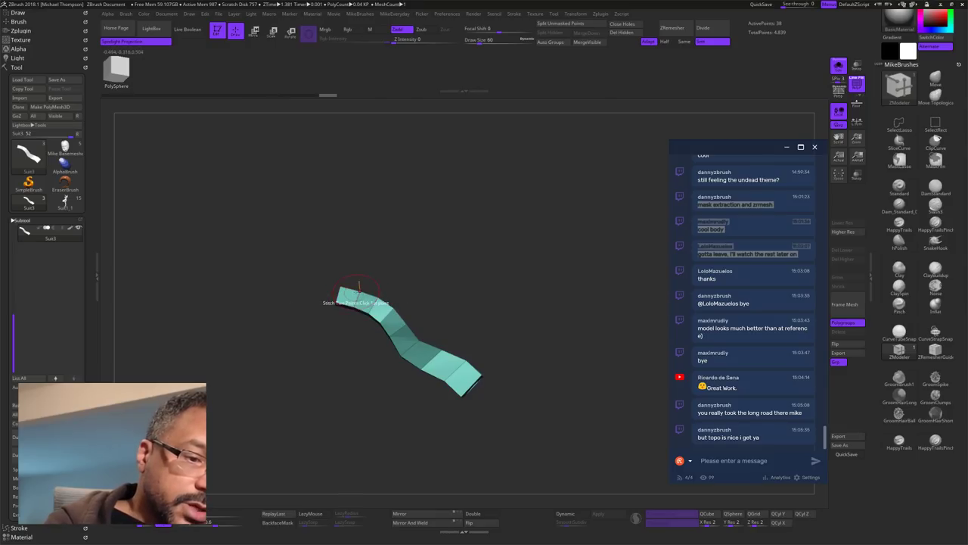
Step: Isolate the strap's broad-face polygroup, delete the hidden geometry to leave a single-sided strip, and show the figure again
click(936, 80)
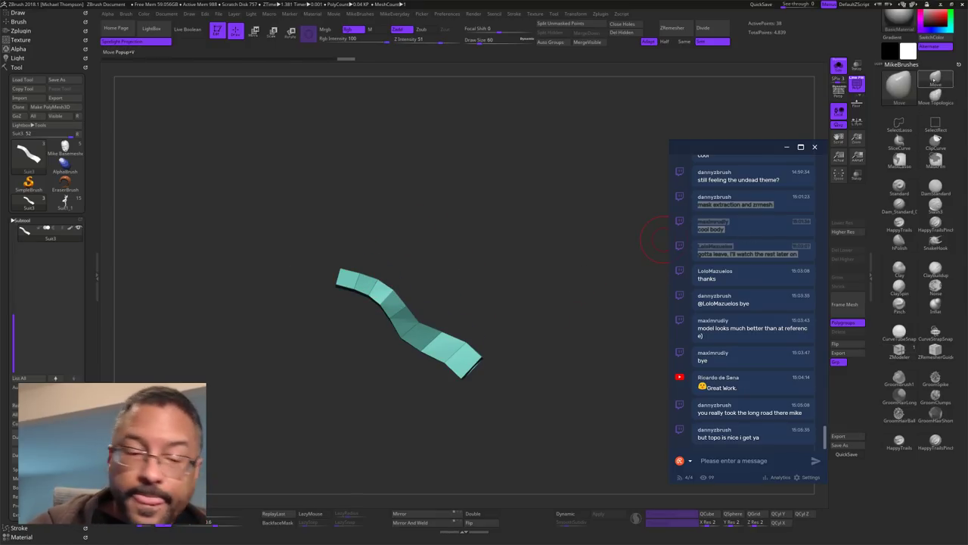
ctrl+shift+click(441, 336)
mouse_move(509, 299)
mouse_down()
mouse_move(555, 290)
mouse_move(579, 336)
mouse_move(557, 371)
mouse_up()
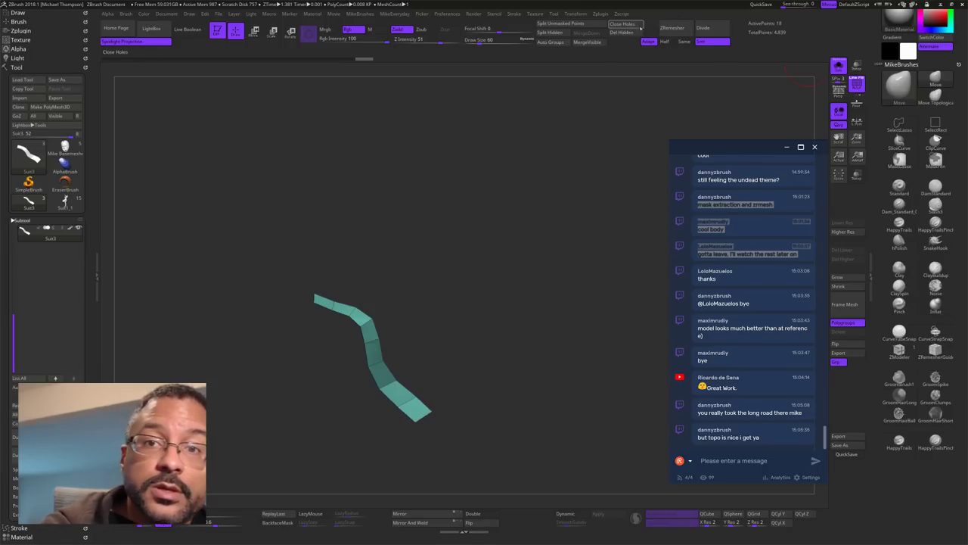
click(633, 33)
drag(560, 394, 557, 416)
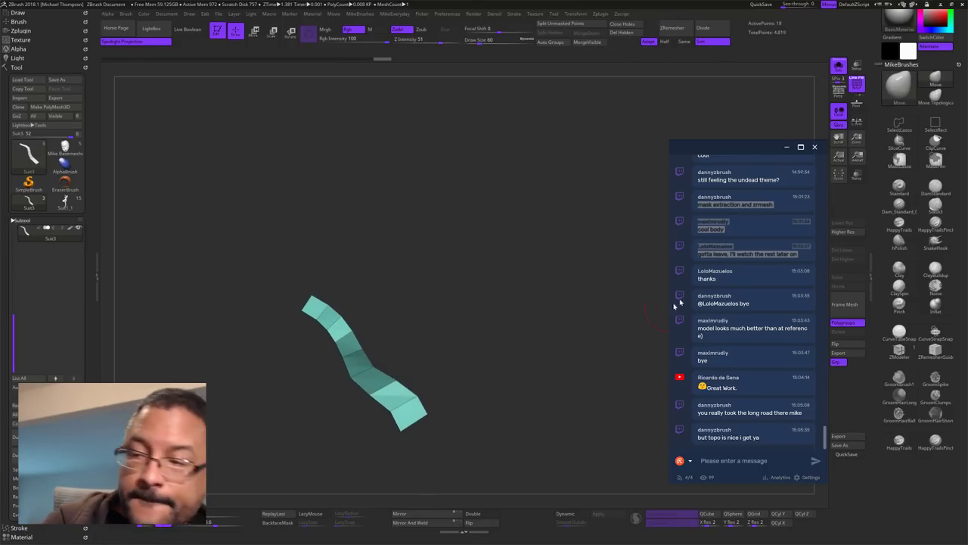
click(838, 66)
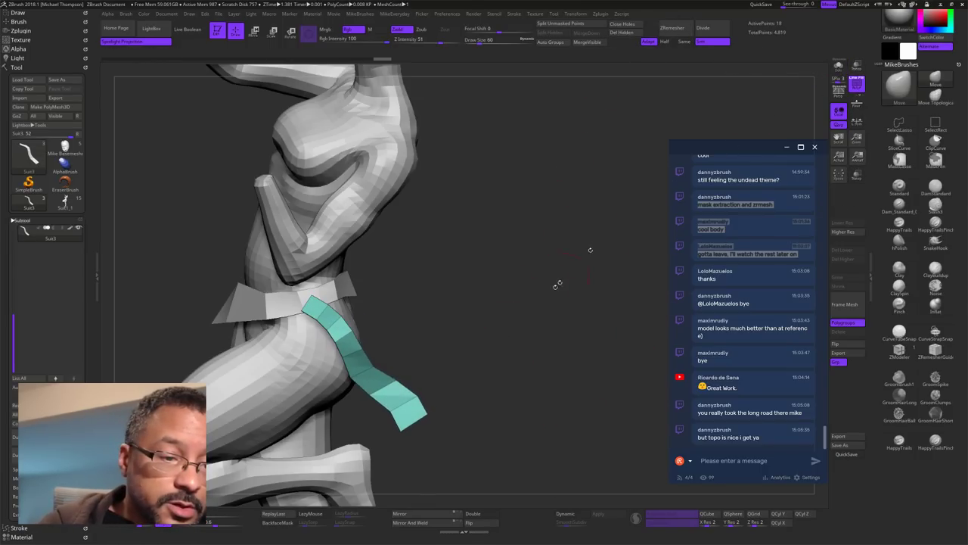
Step: Adjust the strap's upper end with the Move brush so it sits against the belt at the figure's hip
drag(541, 375, 551, 372)
click(899, 88)
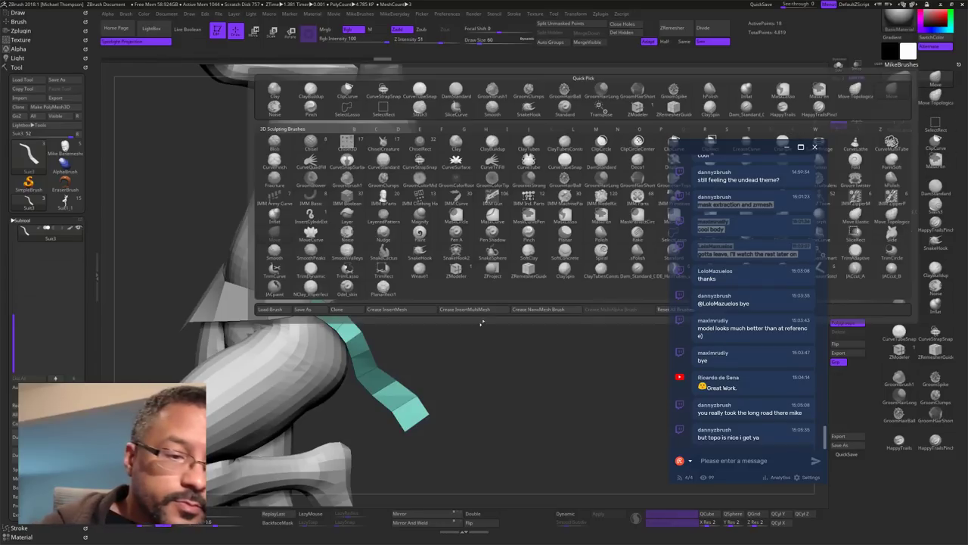
drag(475, 363, 319, 291)
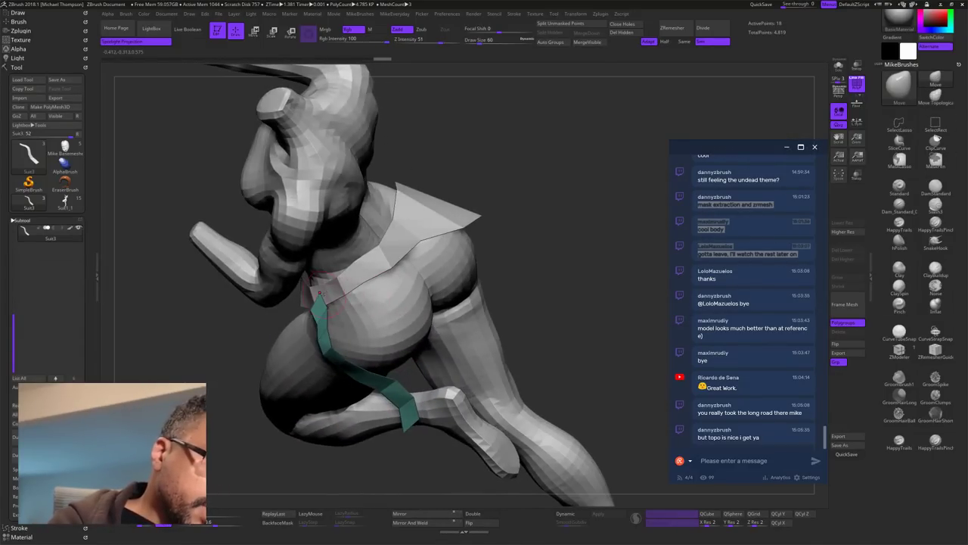
right_drag(320, 286, 412, 274)
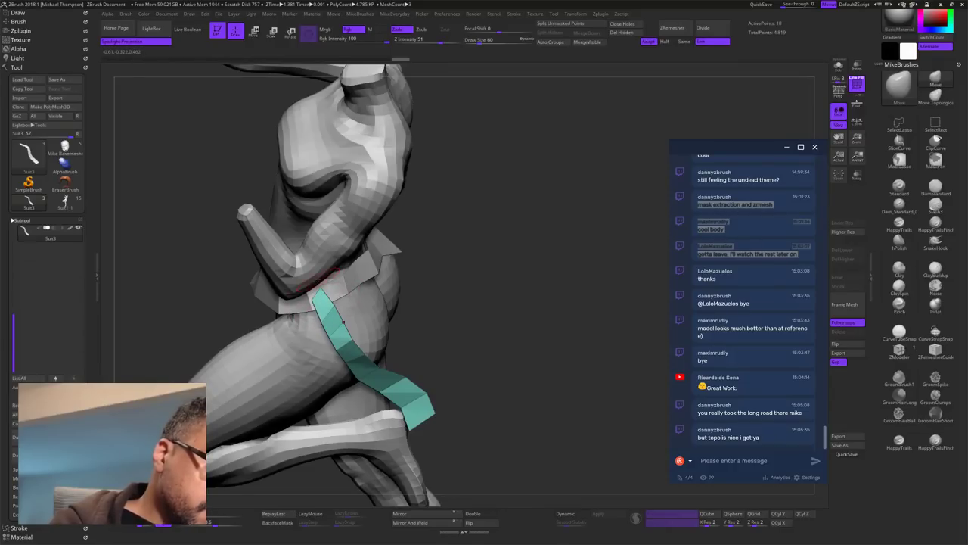
drag(423, 253, 500, 242)
mouse_move(390, 280)
mouse_down()
mouse_move(394, 323)
mouse_move(355, 302)
mouse_move(376, 279)
mouse_up()
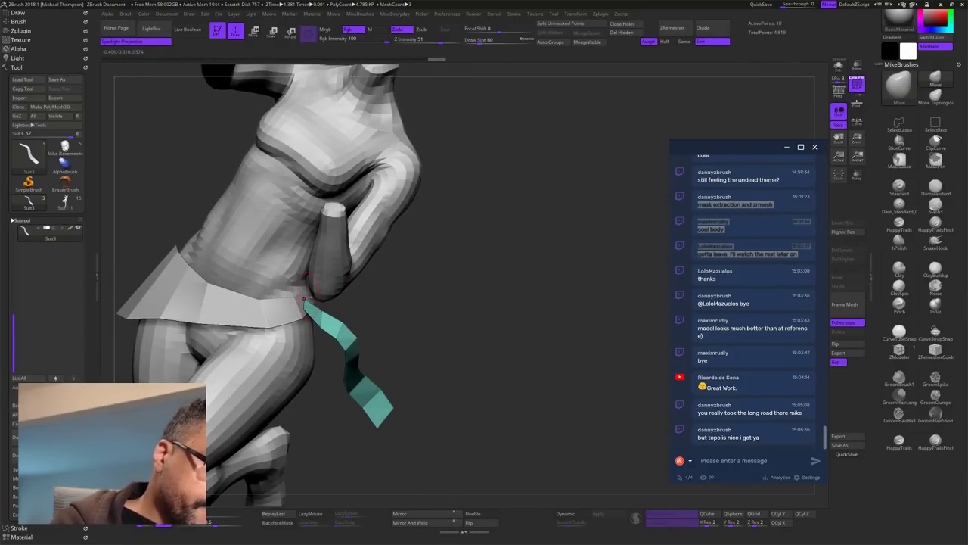
drag(548, 331, 505, 324)
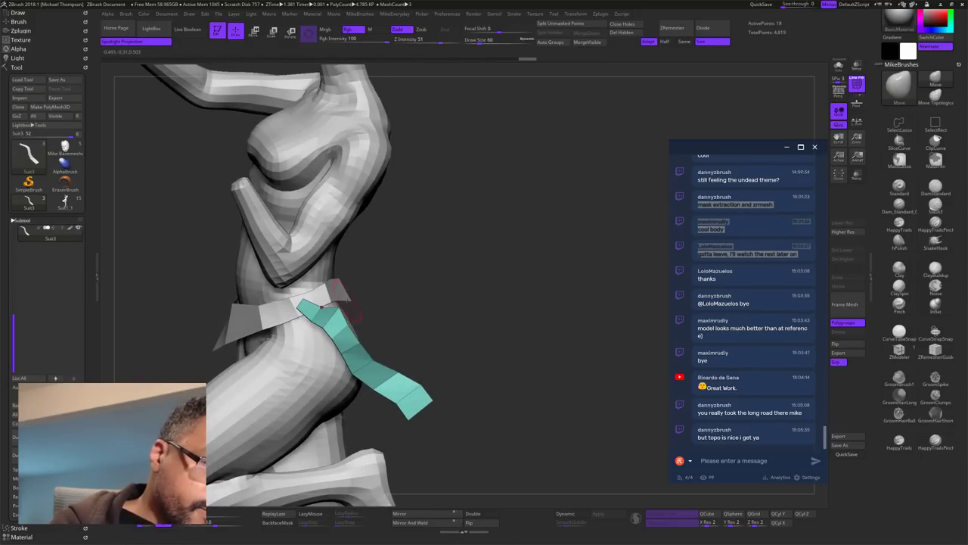
mouse_move(450, 306)
mouse_down()
mouse_move(412, 302)
mouse_move(484, 279)
mouse_move(555, 277)
mouse_move(552, 264)
mouse_up()
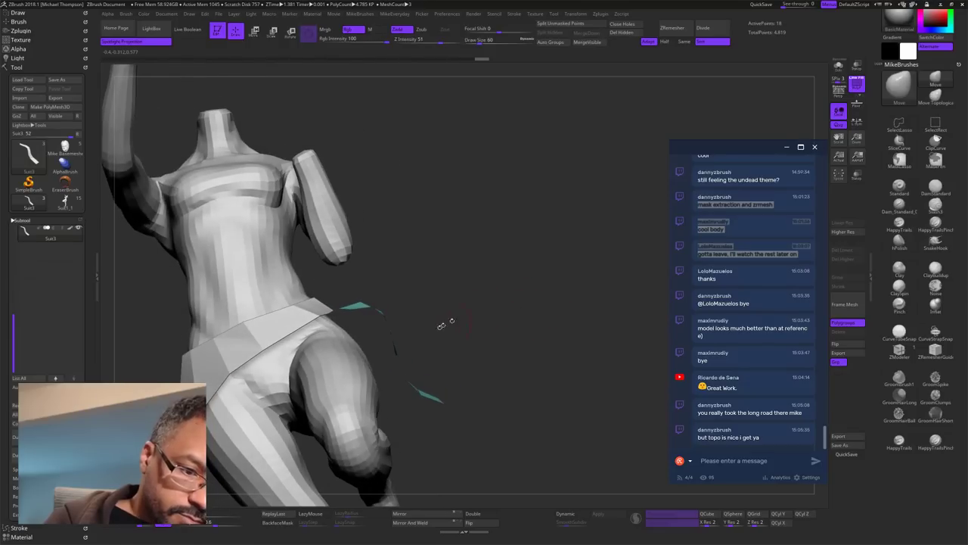
Step: Set the draw size to 63 and duplicate the strap, placing the copy beside the original over the hip
key(s)
drag(442, 321, 393, 364)
alt+drag(659, 485, 548, 383)
drag(548, 383, 574, 372)
key(w)
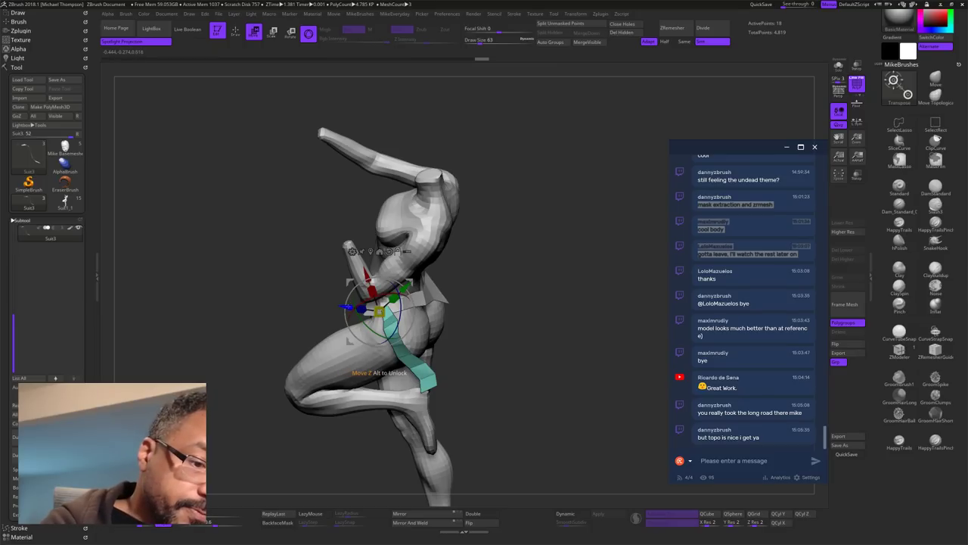
drag(346, 307, 382, 312)
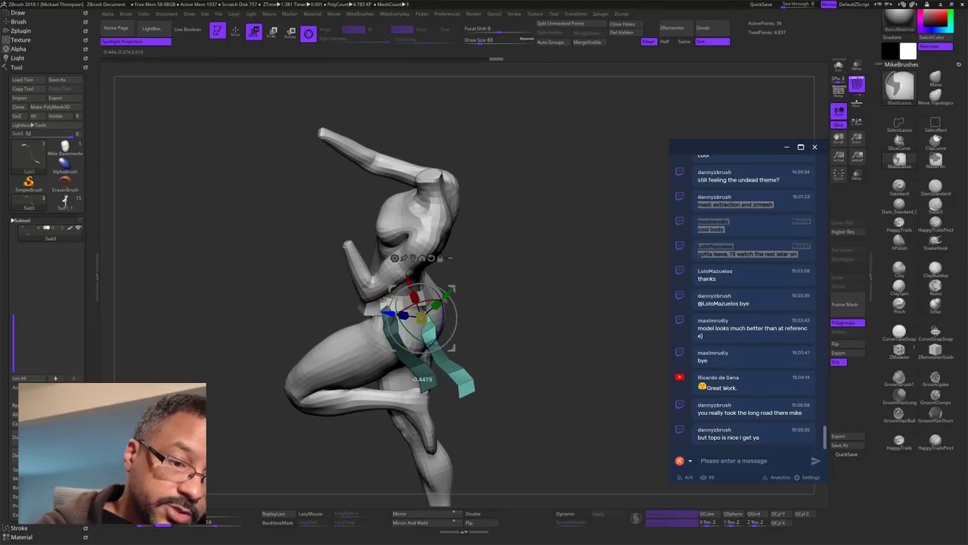
Step: Assign a separate polygroup to the original masked strap, leaving the copy in its own group
ctrl+drag(492, 333, 511, 348)
drag(510, 348, 554, 347)
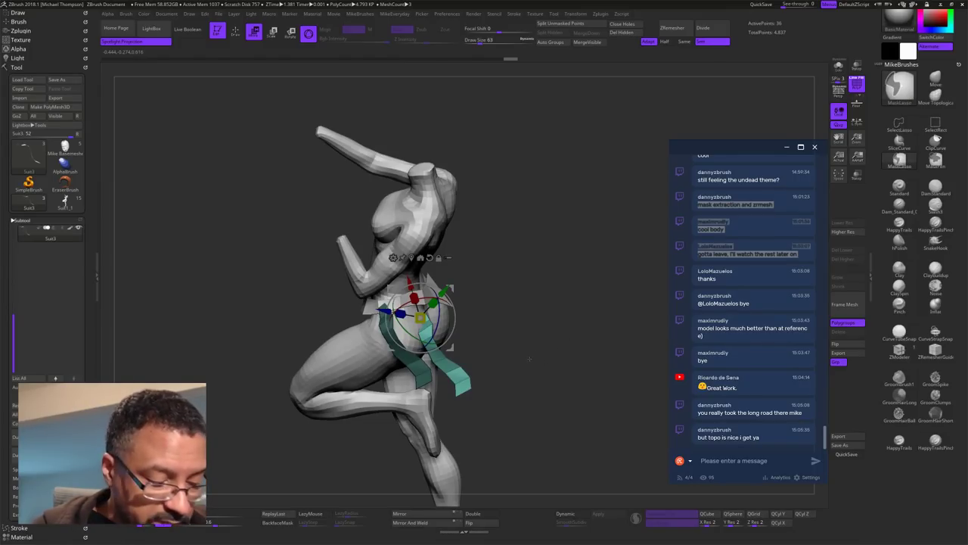
key(ctrl+w)
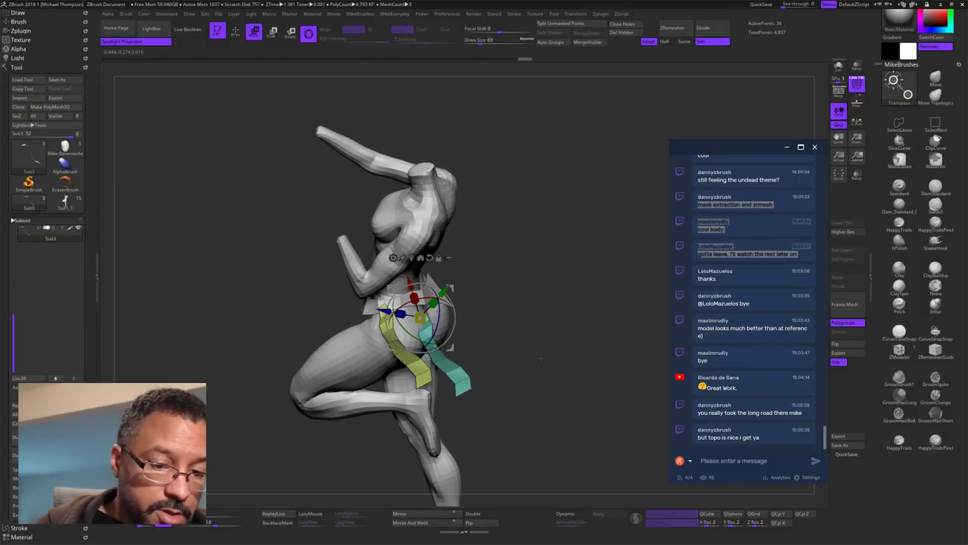
key(q)
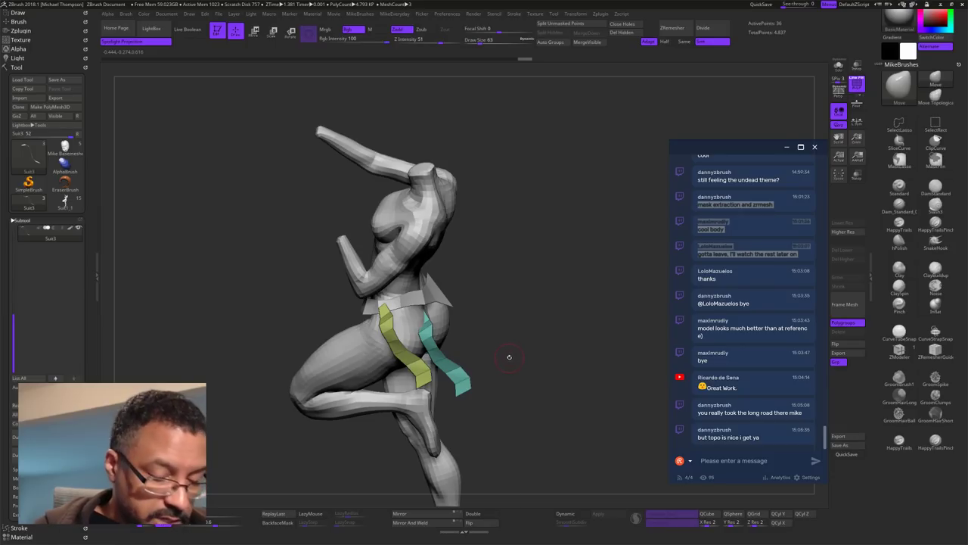
Step: Mask the original strap and rotate and move the copy so both straps start together at the belt
key(w)
ctrl+click(464, 383)
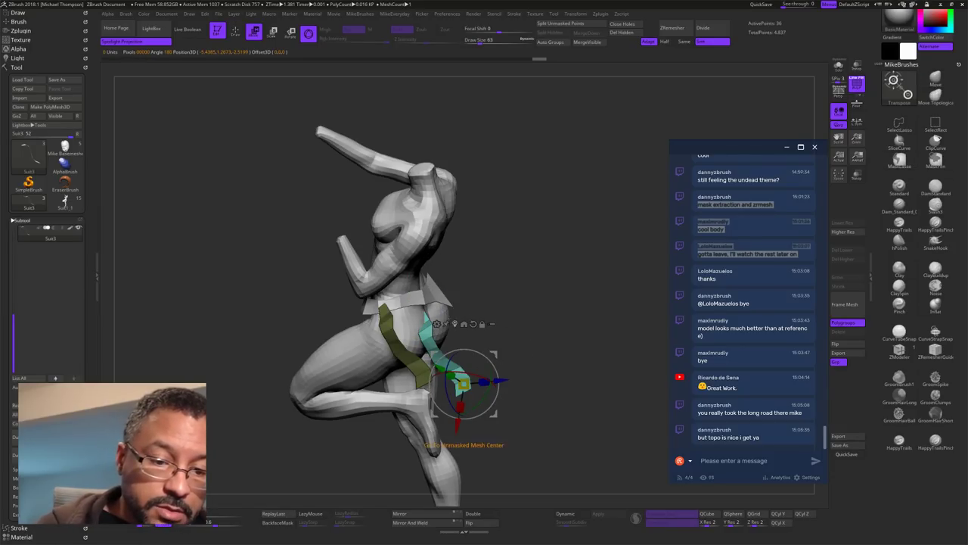
drag(451, 403, 460, 424)
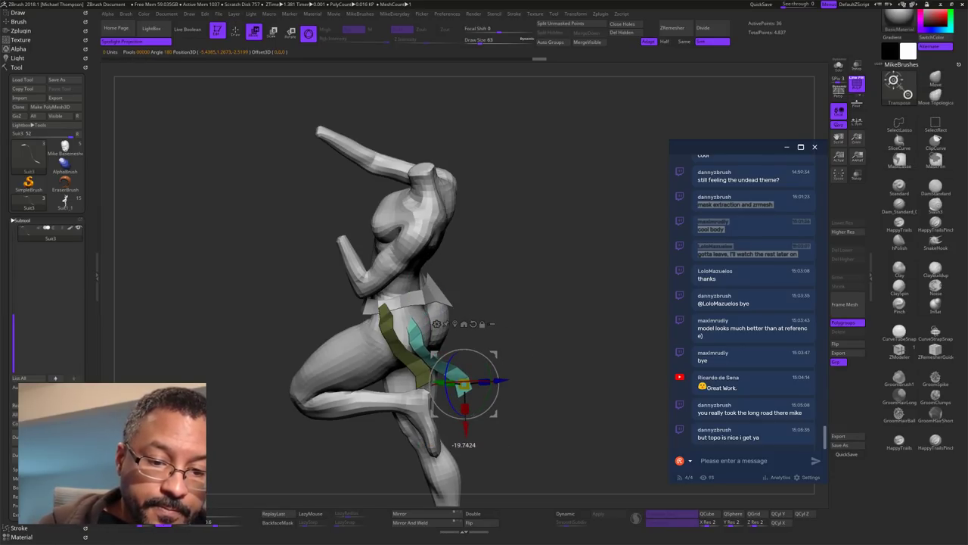
drag(453, 384, 476, 330)
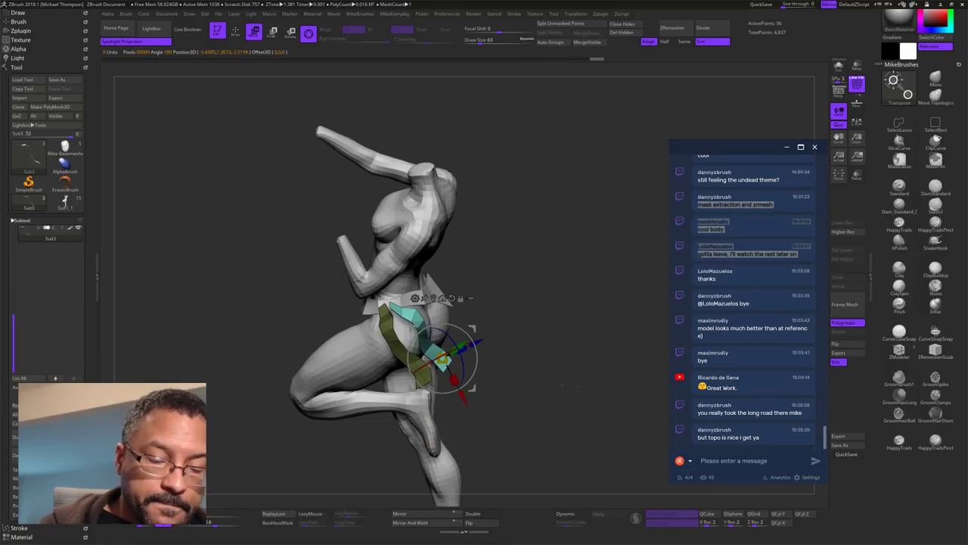
drag(631, 371, 540, 389)
drag(473, 373, 598, 338)
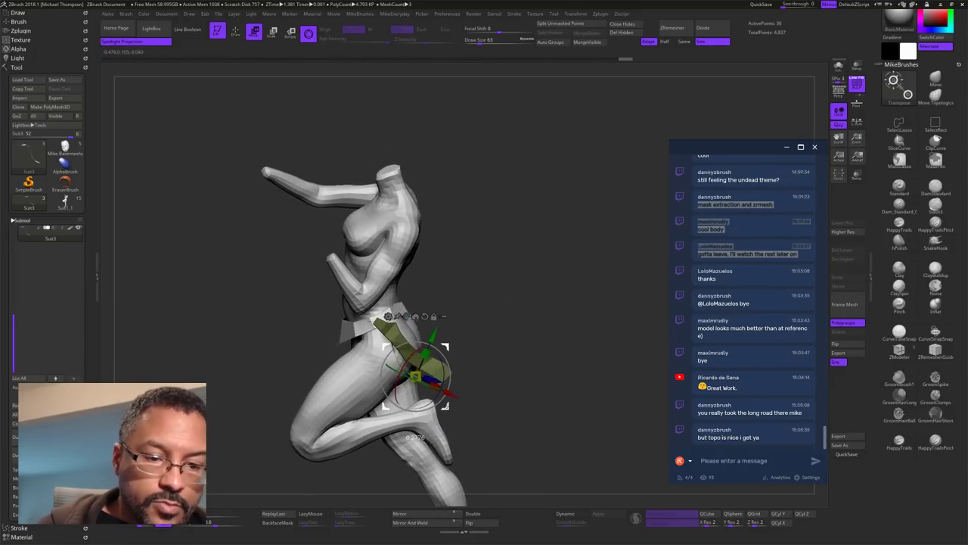
drag(384, 415, 382, 414)
drag(492, 392, 588, 345)
drag(443, 416, 462, 410)
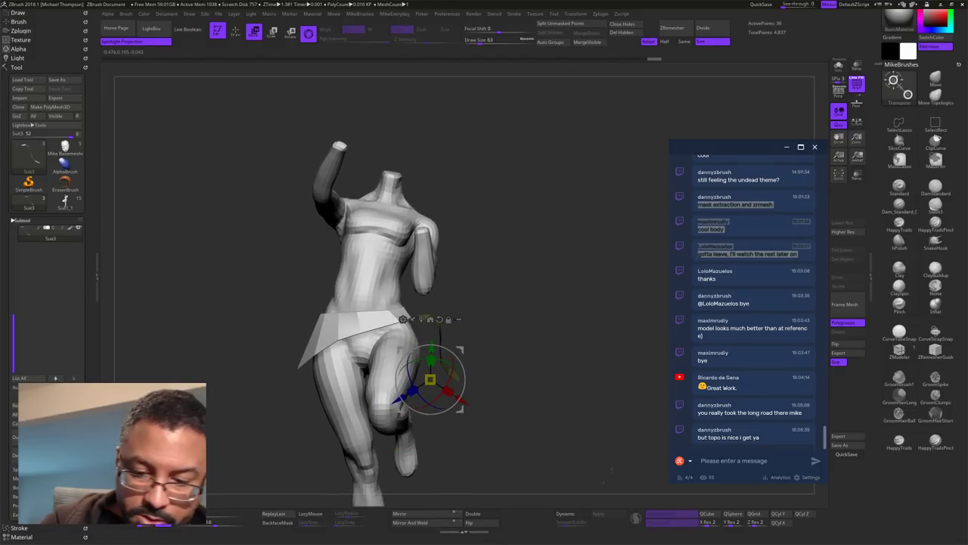
Step: Turn on double-sided display for the straps and keep dynamic subdivision off
click(570, 515)
drag(632, 435, 580, 434)
key(shift+d)
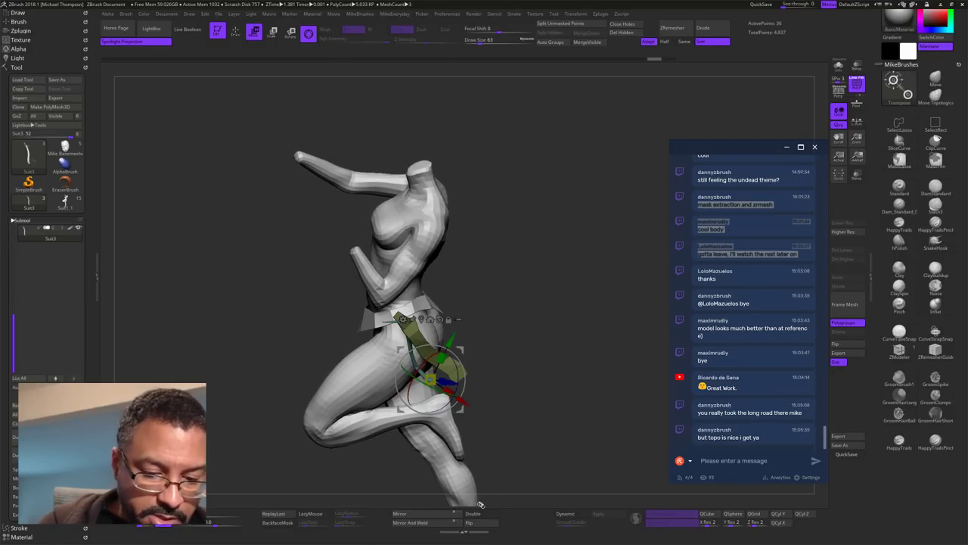
click(480, 514)
drag(521, 416, 603, 391)
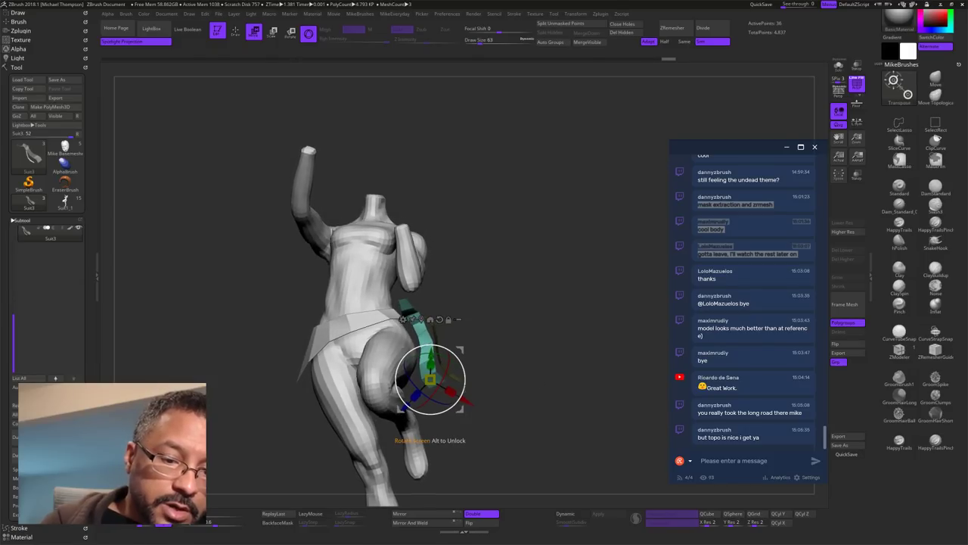
Step: Rotate and reposition the strap copy so it hangs from the belt in front of the original, beside the raised thigh
drag(464, 393, 463, 406)
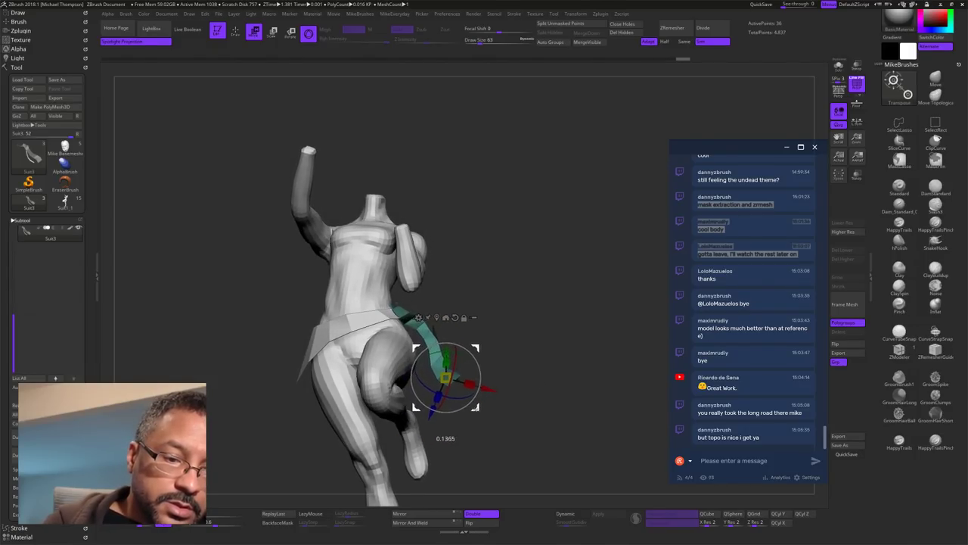
drag(559, 338, 532, 375)
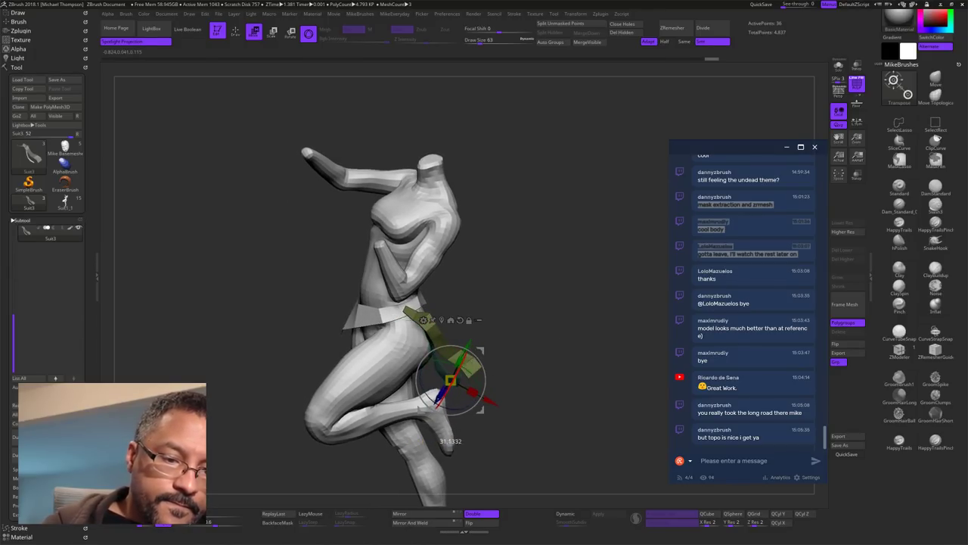
drag(528, 356, 501, 386)
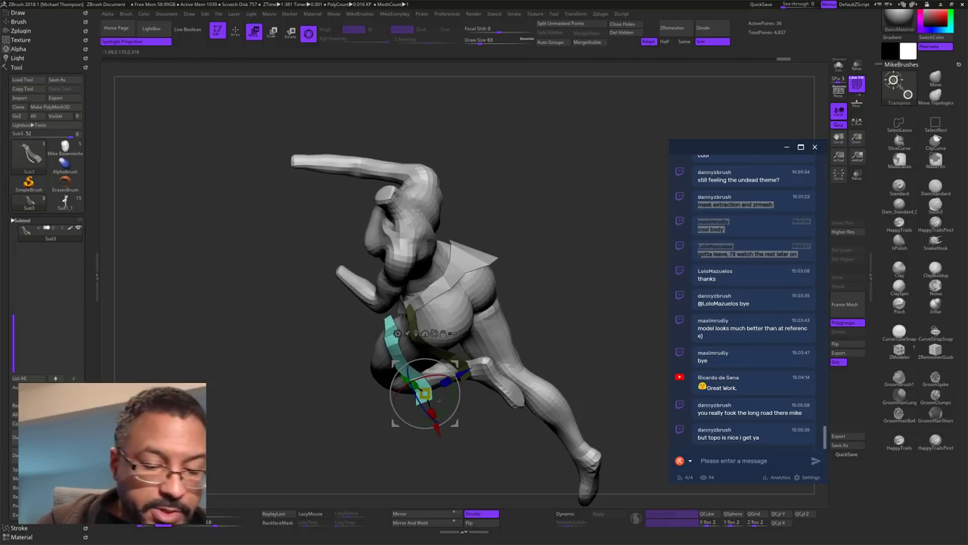
drag(551, 308, 589, 305)
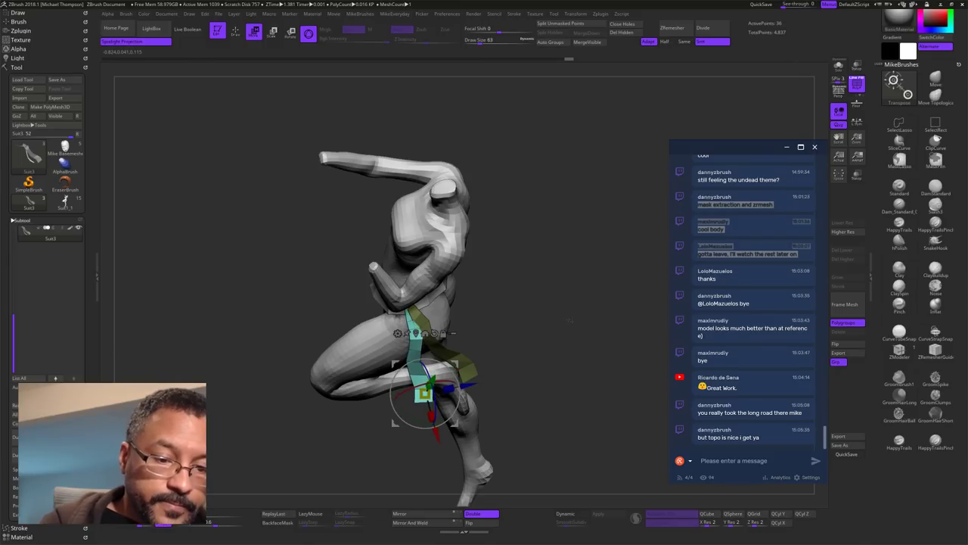
drag(534, 366, 562, 364)
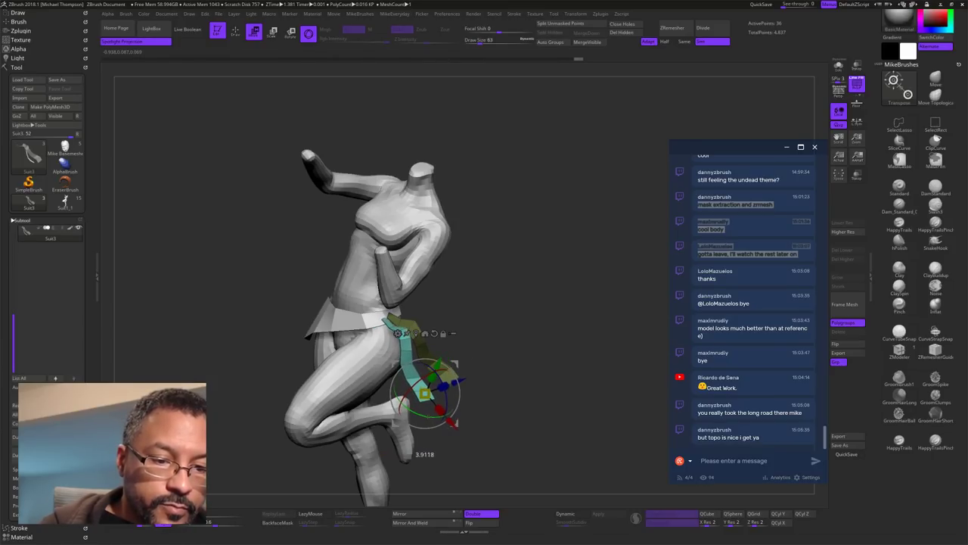
Step: Bend the strap copy over the outer thigh with the Move brush at draw size 219
key(q)
mouse_move(561, 338)
mouse_down()
mouse_move(528, 347)
mouse_move(562, 349)
mouse_move(579, 372)
mouse_move(607, 330)
mouse_move(577, 363)
mouse_move(604, 306)
mouse_up()
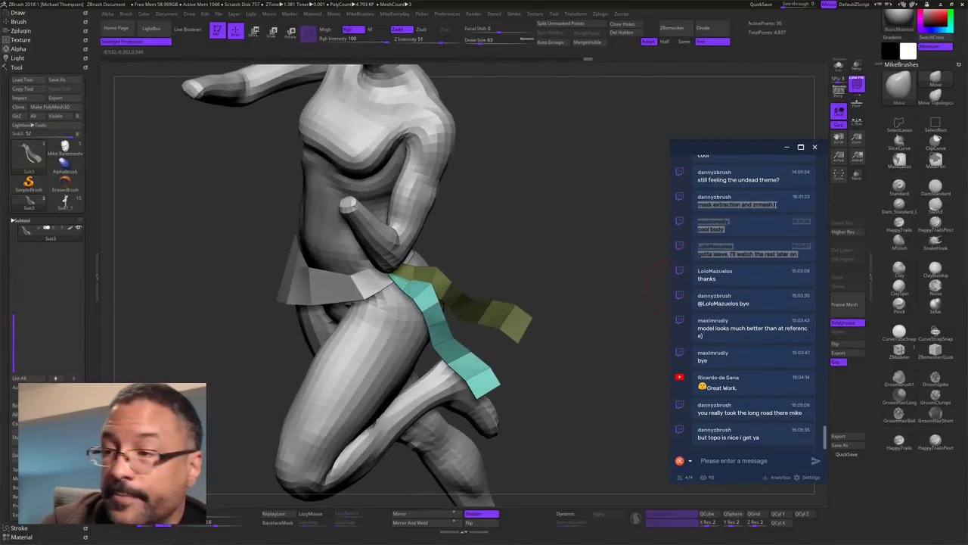
key(s)
drag(542, 286, 572, 292)
drag(426, 293, 404, 298)
mouse_move(469, 366)
mouse_down()
mouse_move(483, 334)
mouse_move(495, 331)
mouse_move(478, 368)
mouse_up()
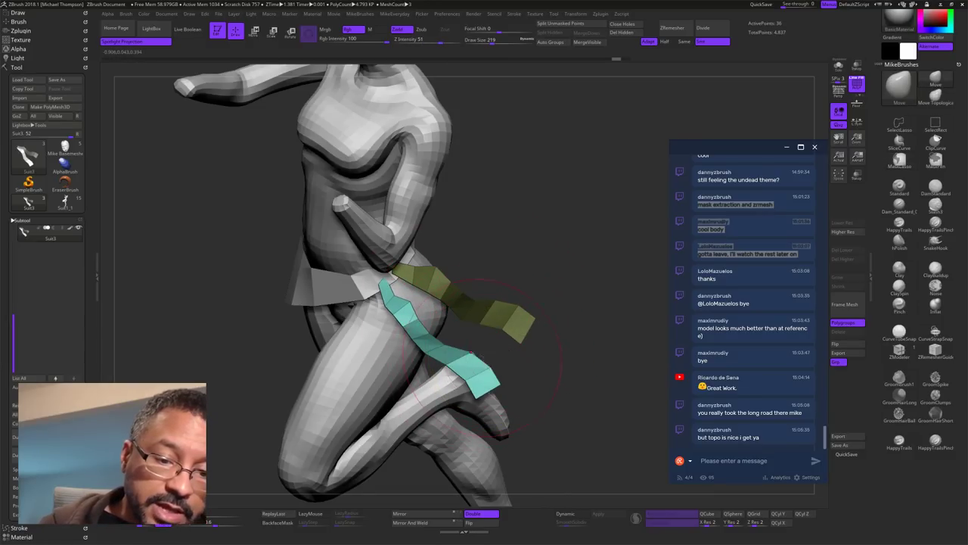
drag(443, 328, 434, 358)
drag(484, 382, 516, 353)
Step: Set the draw size to 78 and shape the copy's upper end and middle to follow the hip and thigh
mouse_move(657, 333)
mouse_down()
mouse_move(622, 325)
mouse_move(528, 346)
mouse_move(579, 342)
mouse_move(527, 334)
mouse_move(603, 351)
mouse_up()
mouse_move(452, 398)
mouse_down()
mouse_move(633, 328)
mouse_move(659, 302)
mouse_move(635, 305)
mouse_move(613, 292)
mouse_up()
drag(573, 262, 484, 253)
key(s)
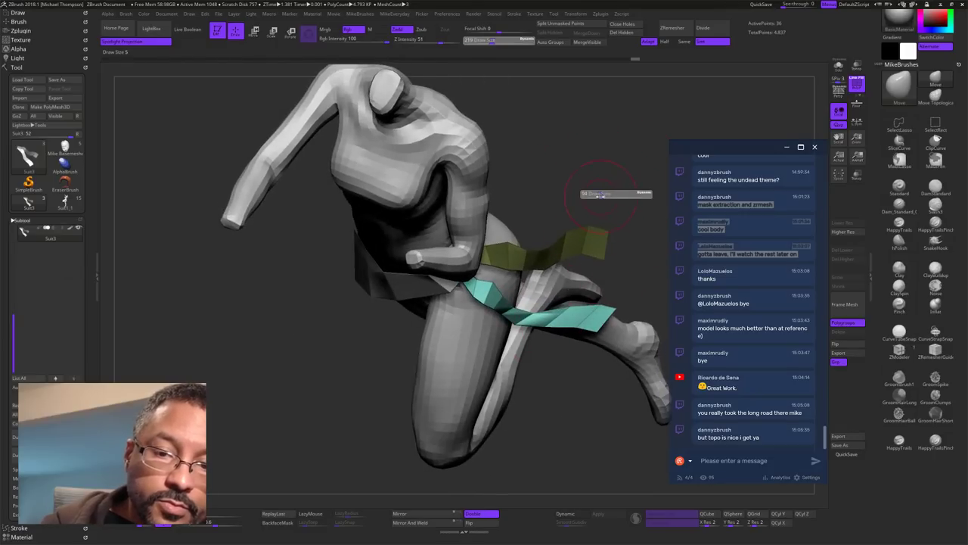
drag(610, 195, 561, 195)
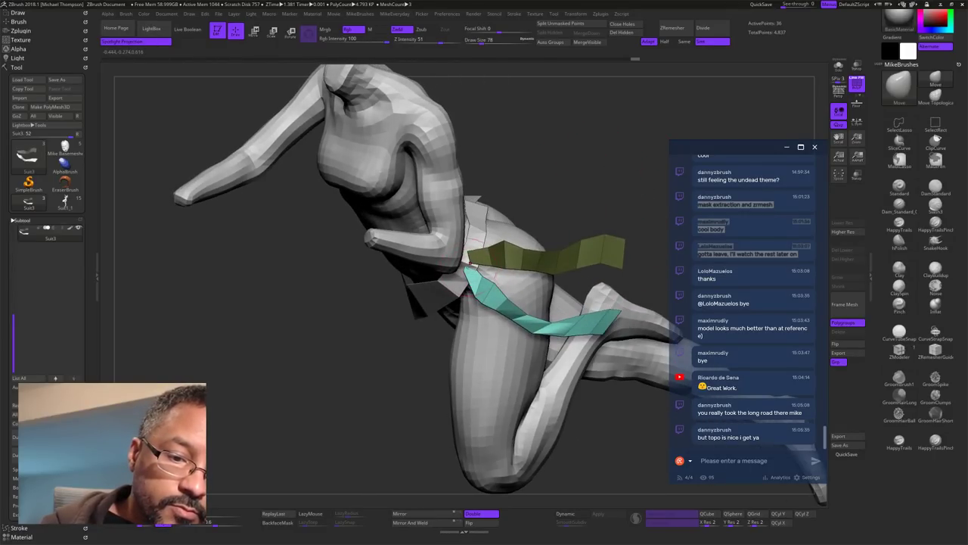
drag(479, 291, 483, 276)
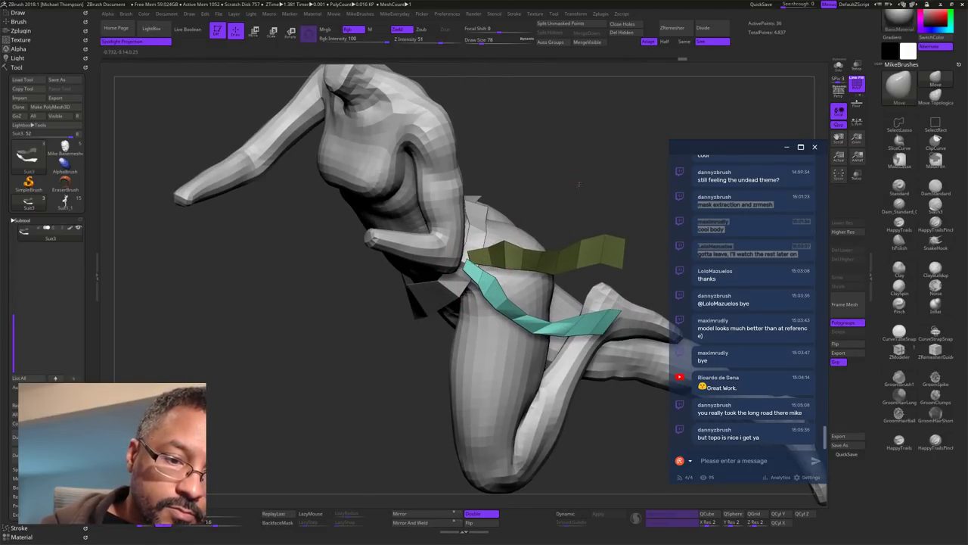
drag(580, 185, 578, 150)
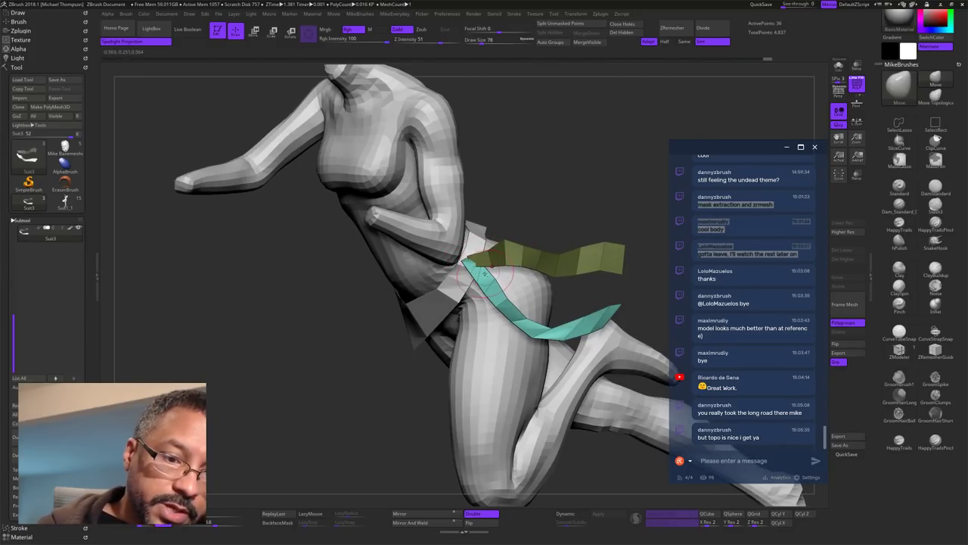
drag(475, 262, 487, 274)
mouse_move(616, 183)
mouse_down()
mouse_move(630, 157)
mouse_move(552, 169)
mouse_up()
drag(510, 314, 516, 296)
mouse_move(634, 264)
mouse_down()
mouse_move(661, 201)
mouse_move(630, 274)
mouse_move(636, 259)
mouse_up()
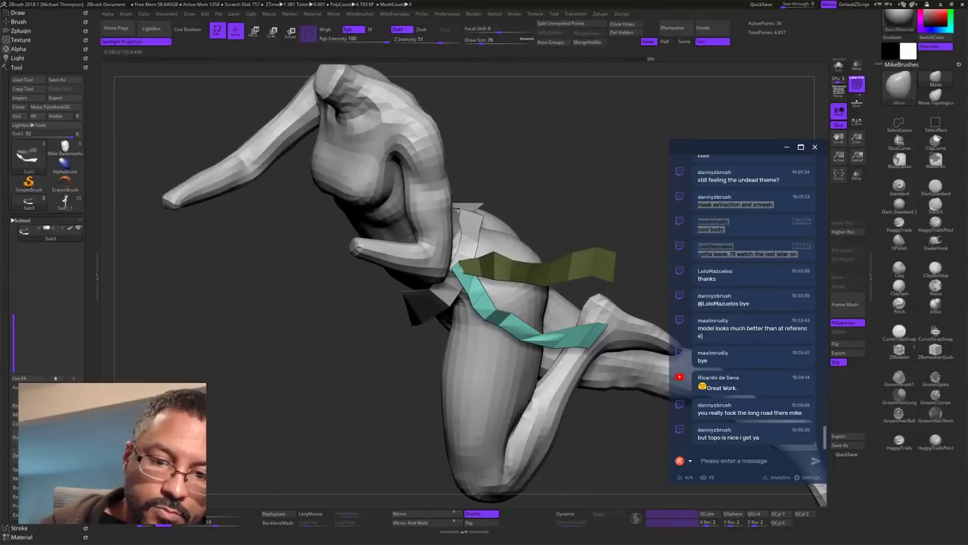
Step: Set the draw size to 32 and refine the strap copy's curve and free end with the Move brush
key(s)
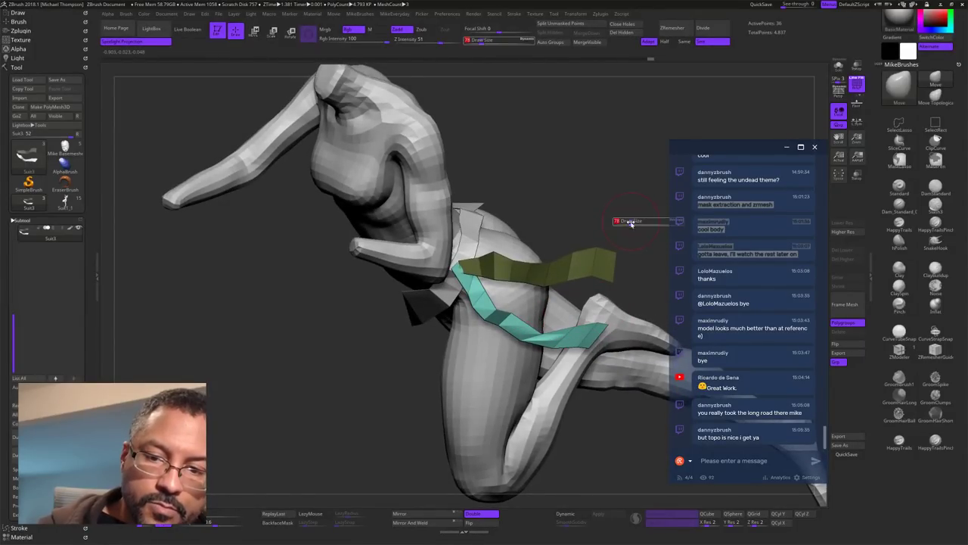
drag(630, 221, 631, 212)
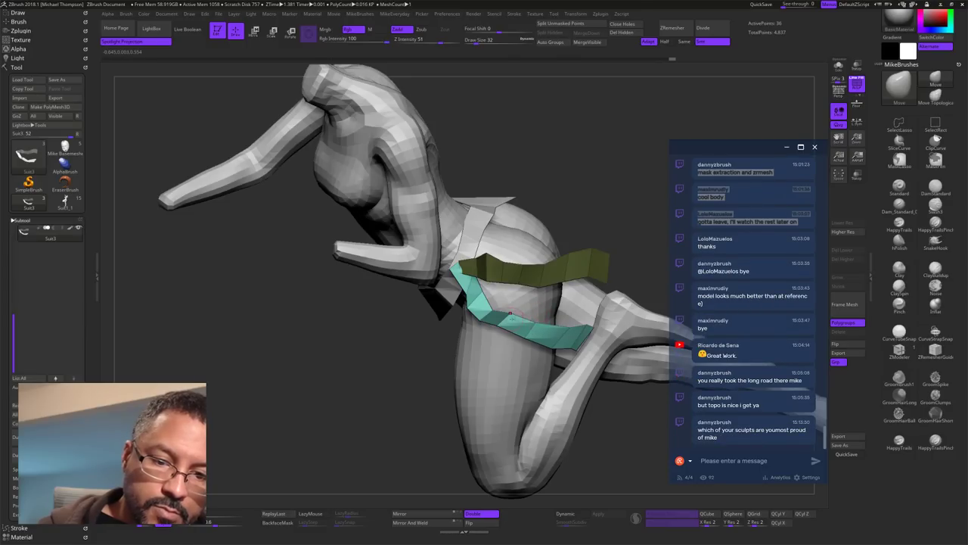
drag(599, 469, 610, 357)
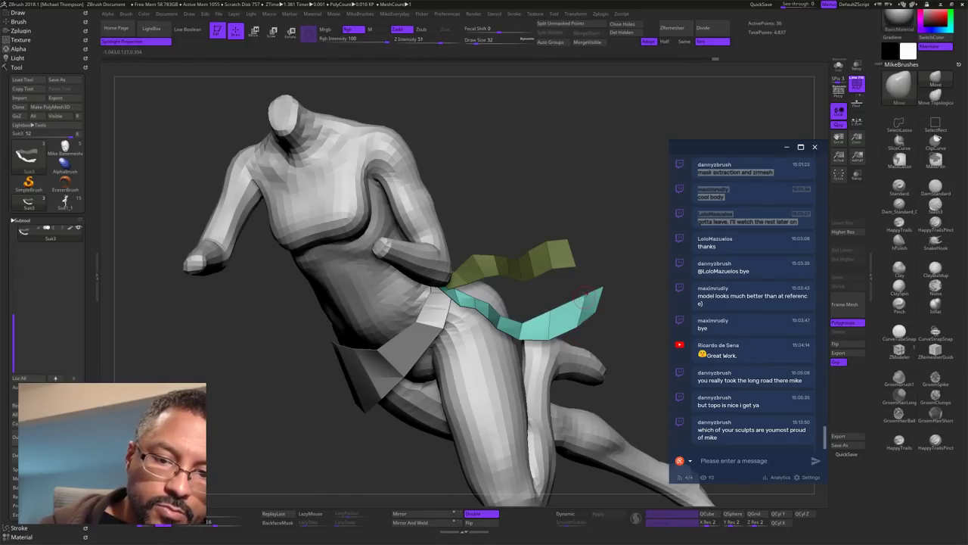
mouse_move(643, 297)
mouse_down()
mouse_move(628, 284)
mouse_move(650, 296)
mouse_up()
alt+drag(665, 373, 643, 329)
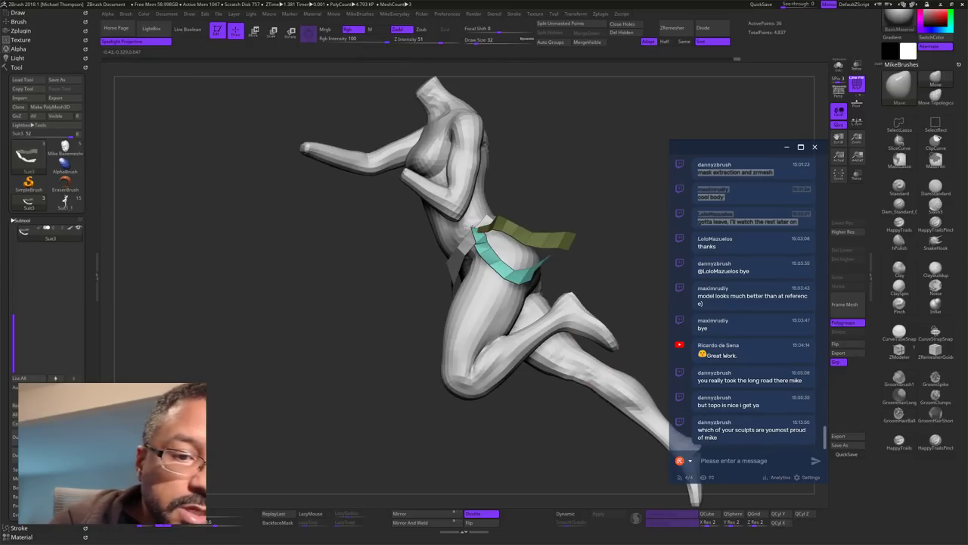
drag(597, 178, 593, 417)
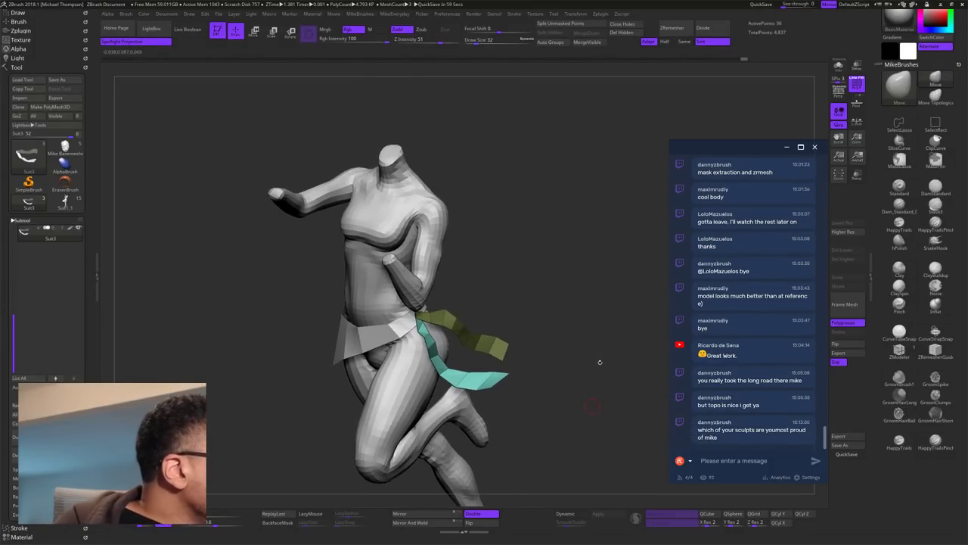
Step: Duplicate the strap subtool and replace the copy's geometry with a quick X-axis cylinder
drag(605, 361, 630, 343)
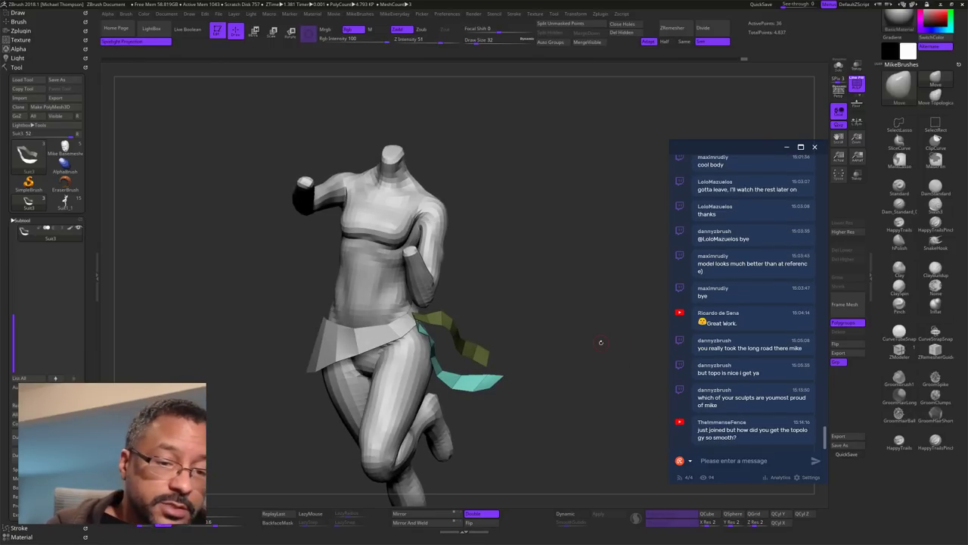
alt+drag(651, 346, 597, 401)
mouse_move(625, 333)
mouse_down()
mouse_move(649, 310)
mouse_move(622, 327)
mouse_up()
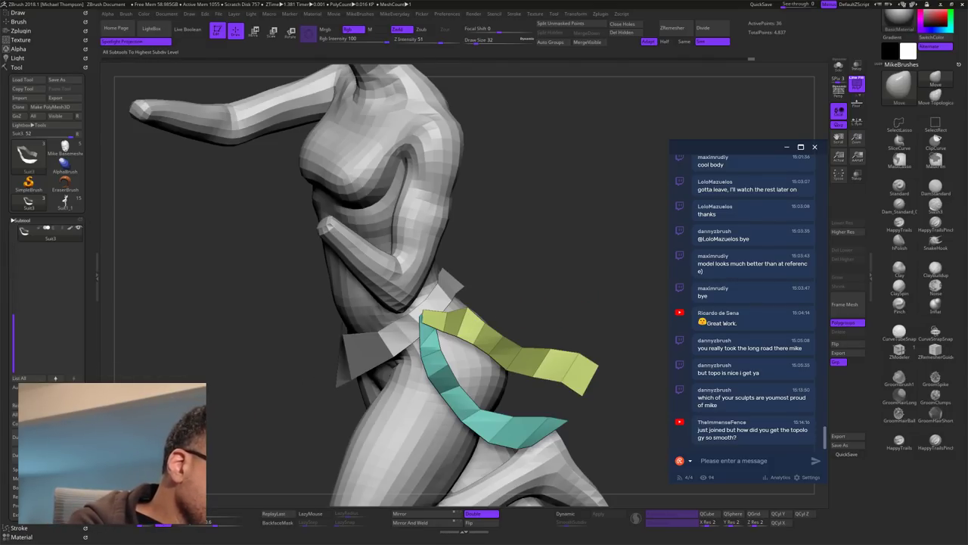
click(29, 436)
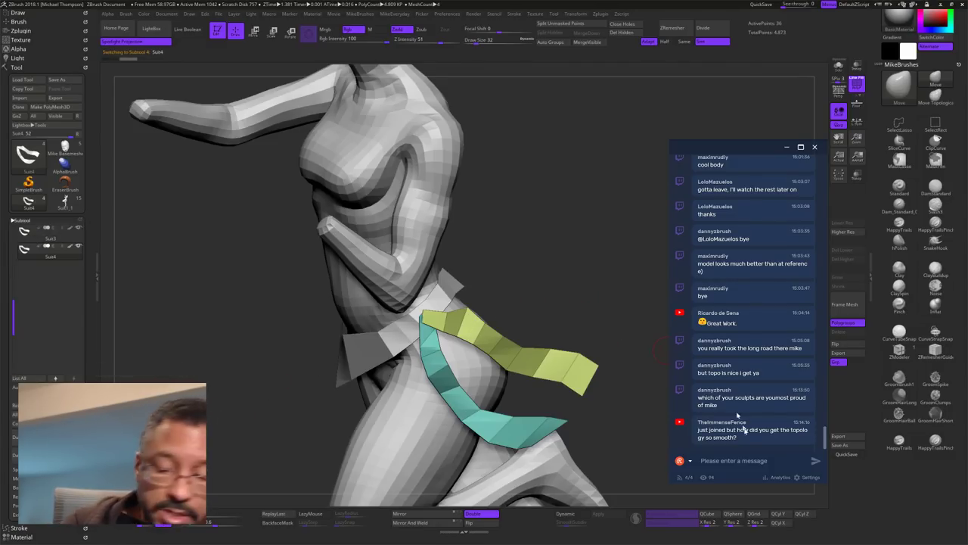
click(781, 514)
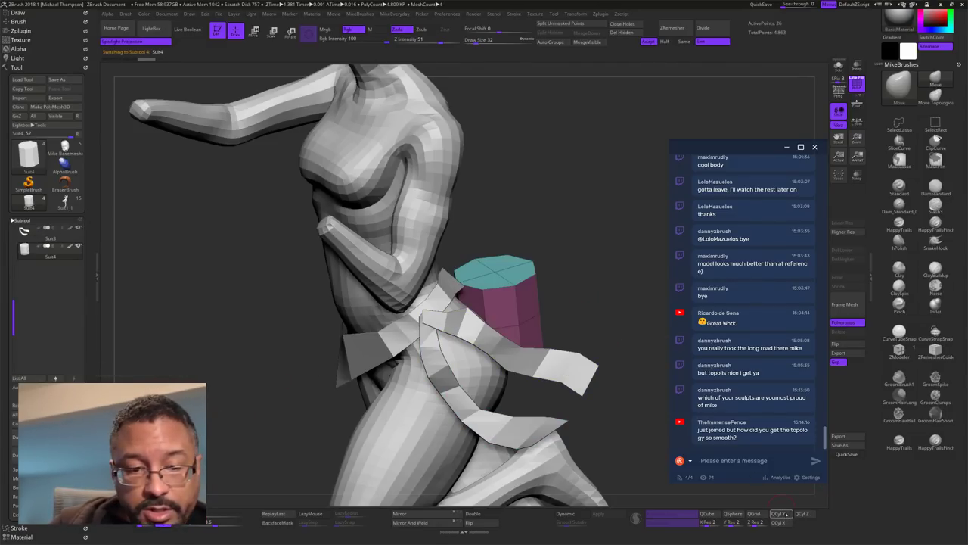
alt+drag(643, 431, 619, 394)
click(806, 513)
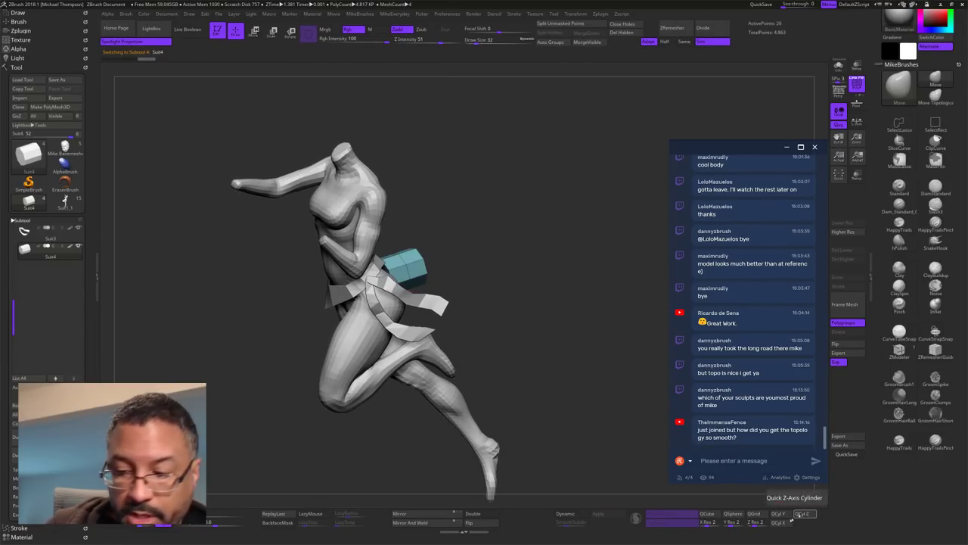
click(785, 524)
Step: Centre the transform gizmo on the cylinder, then rotate and move it to the belt at the hip where the straps begin
drag(579, 402, 573, 423)
key(w)
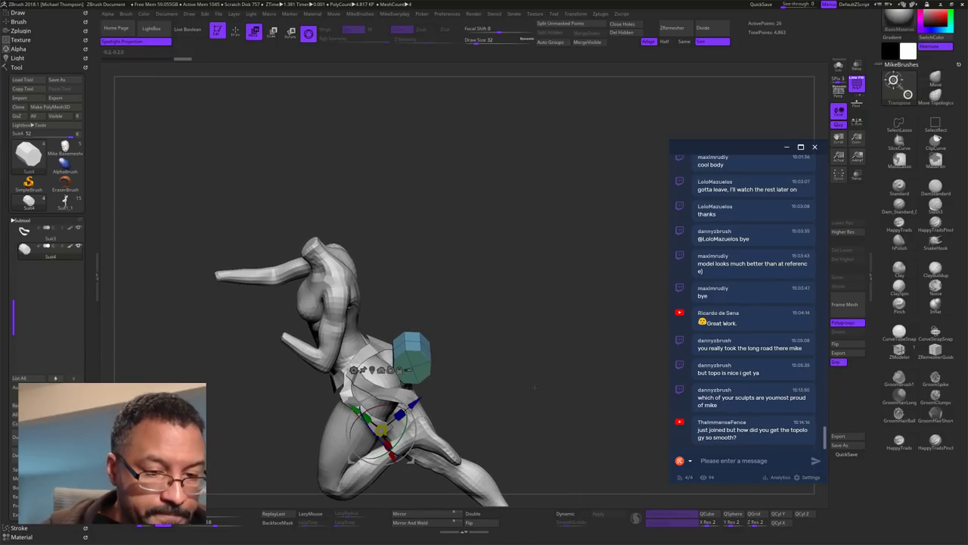
click(371, 370)
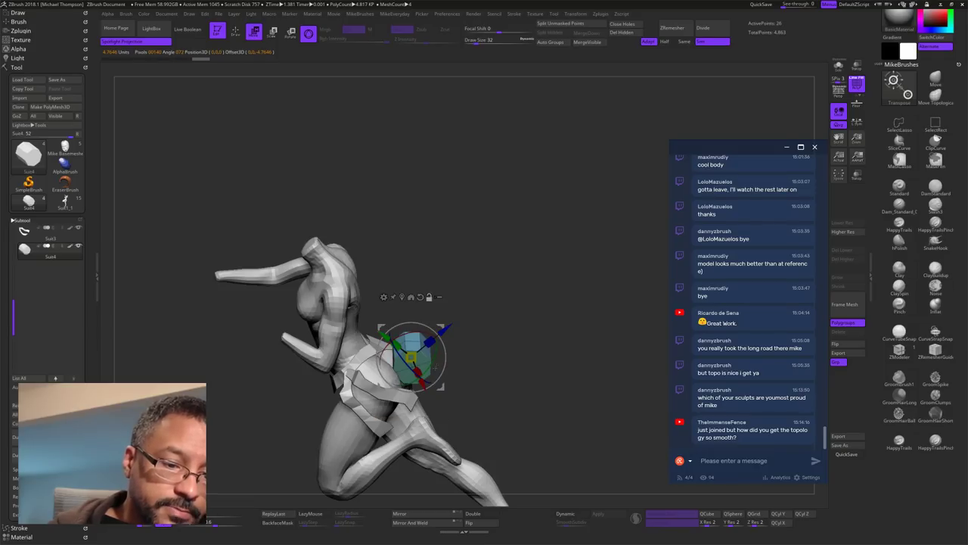
drag(417, 373, 401, 355)
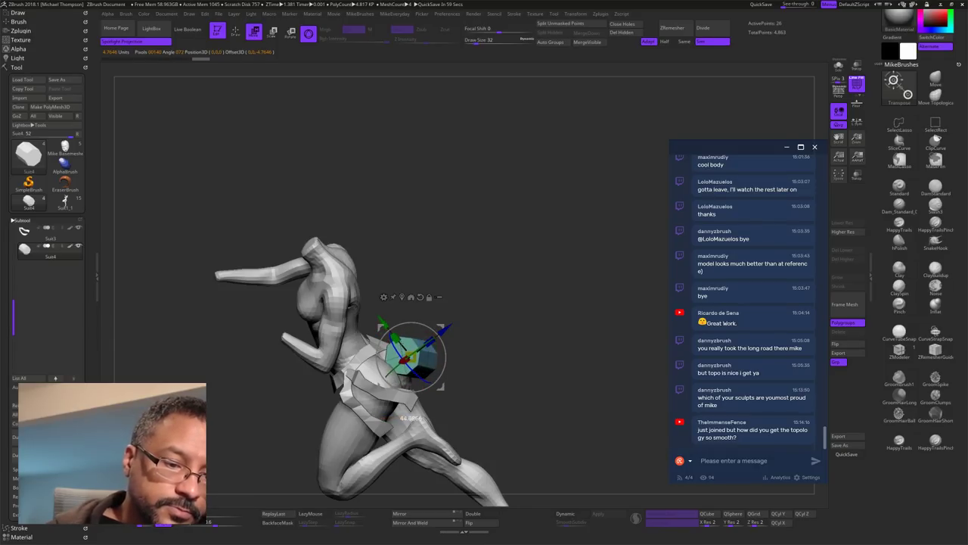
drag(387, 418, 412, 417)
drag(430, 343, 499, 270)
mouse_move(580, 302)
mouse_down()
mouse_move(561, 301)
mouse_move(568, 290)
mouse_up()
drag(497, 288, 494, 282)
drag(437, 330, 312, 377)
drag(488, 321, 605, 270)
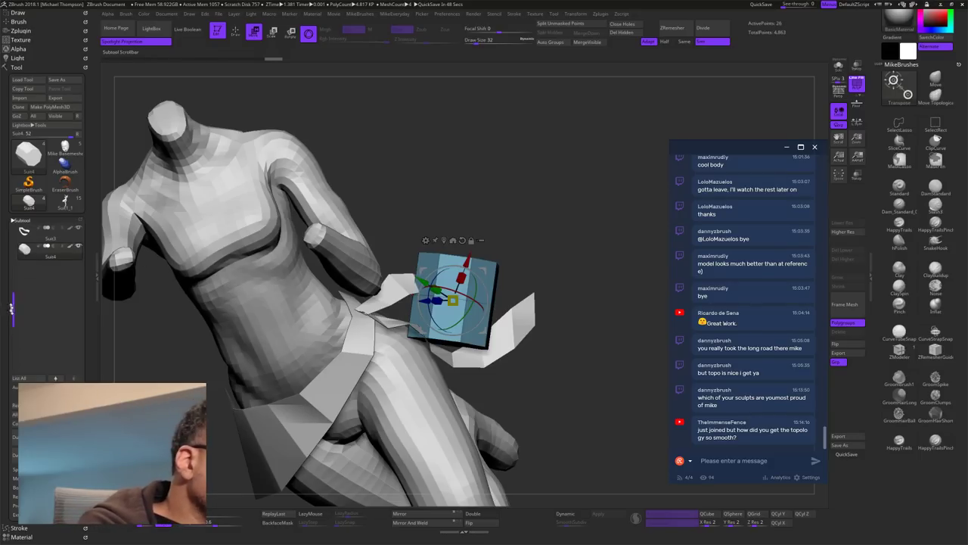
Step: Hide the body subtool, then scale the cylinder down and reposition it at the junction of the belt and straps
drag(12, 308, 11, 215)
click(79, 228)
drag(588, 299, 593, 364)
drag(482, 280, 463, 323)
drag(606, 330, 614, 304)
drag(481, 270, 441, 270)
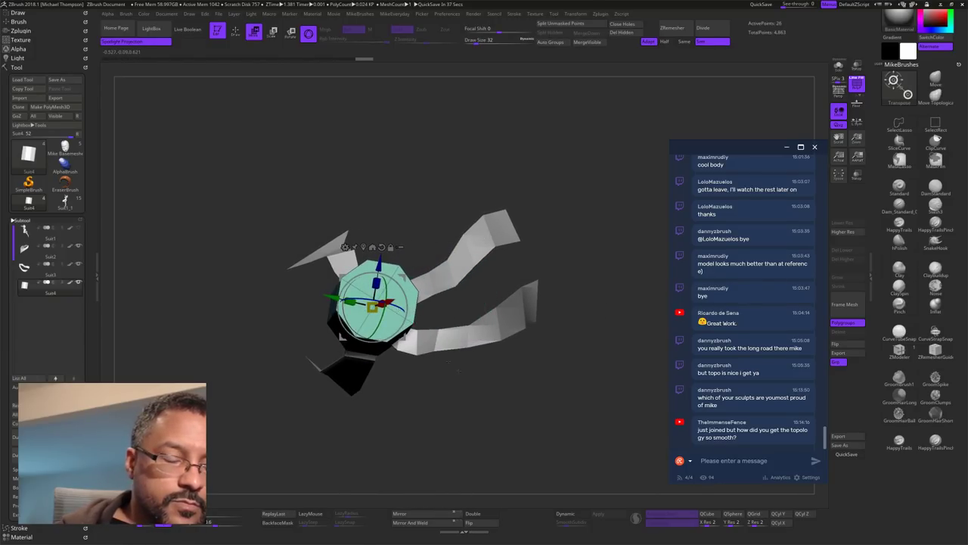
drag(458, 370, 509, 382)
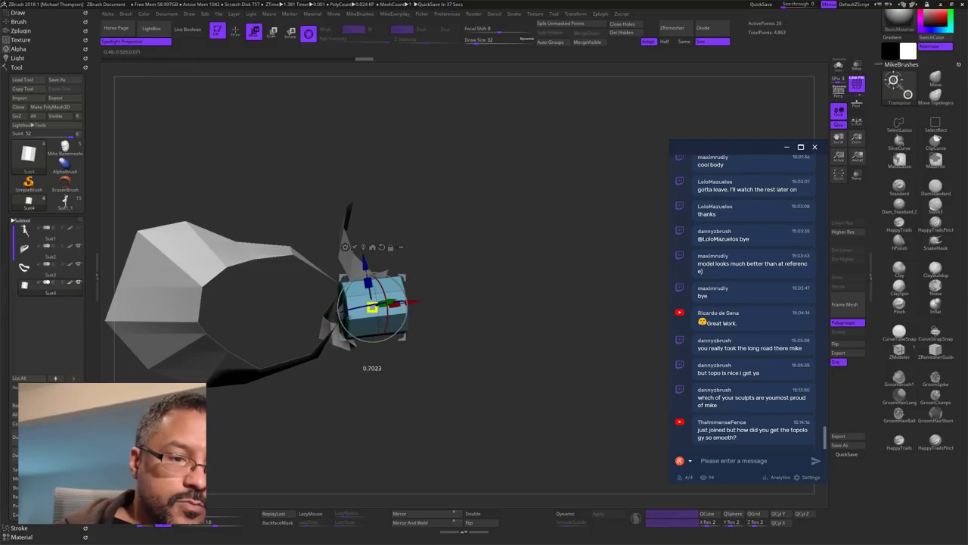
drag(486, 303, 455, 302)
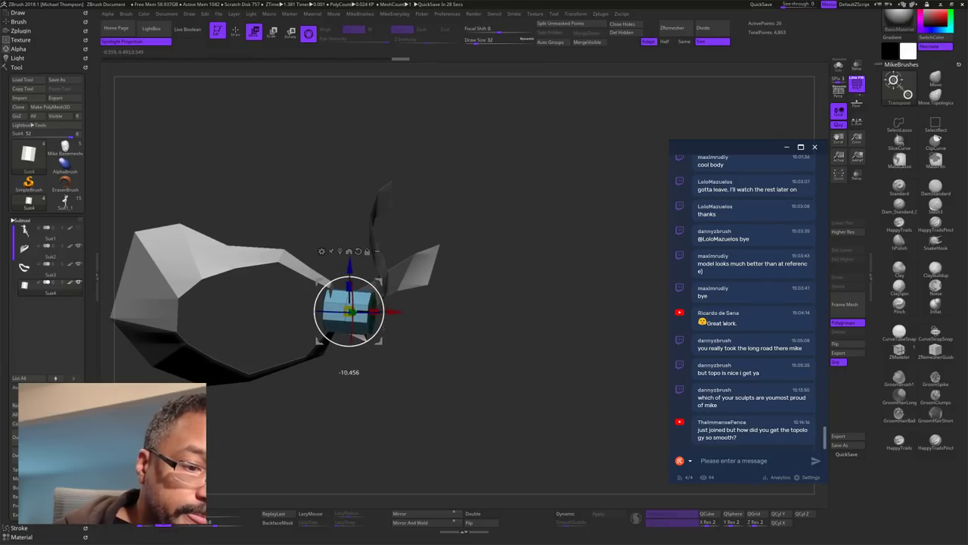
Step: Rotate and move the cylinder so its octagonal face points outward and covers the belt and strap junction
drag(491, 332, 536, 460)
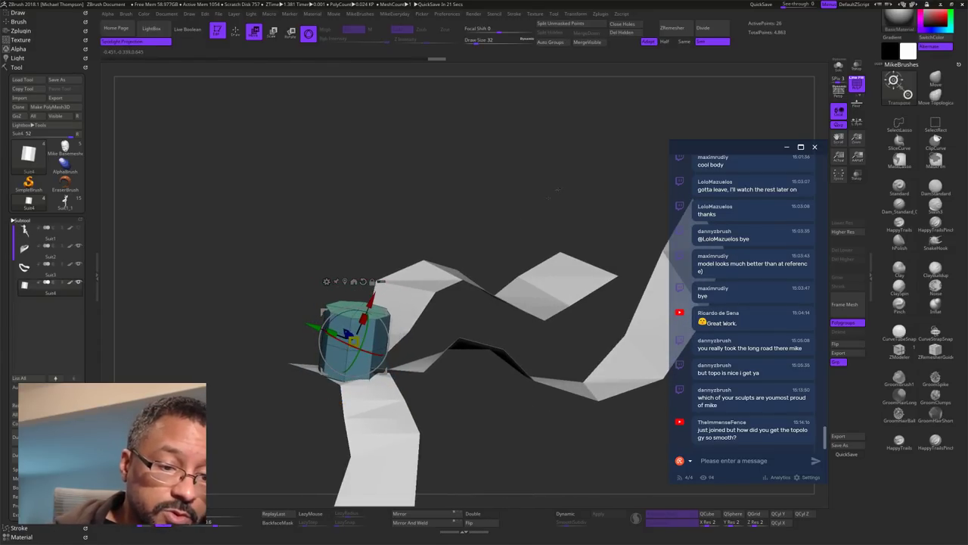
drag(558, 189, 619, 216)
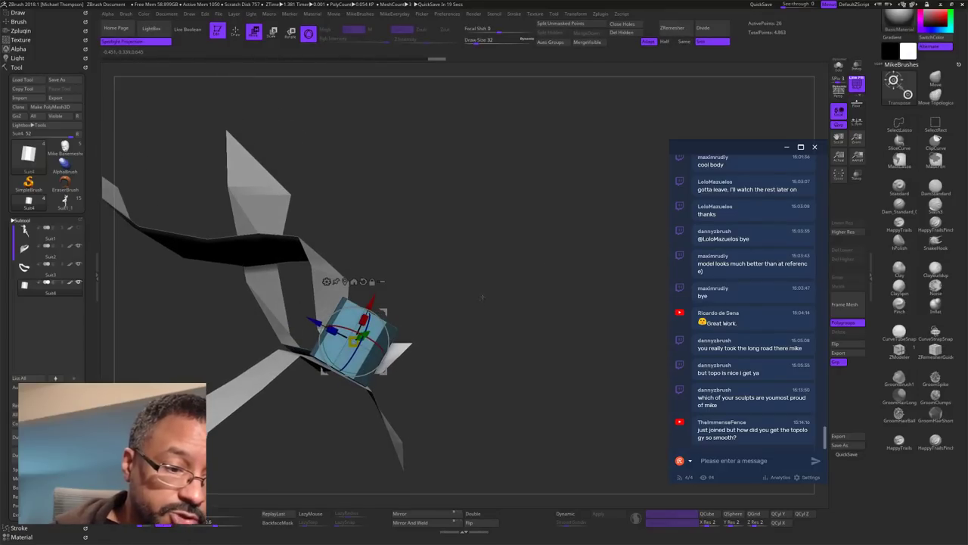
drag(482, 297, 509, 335)
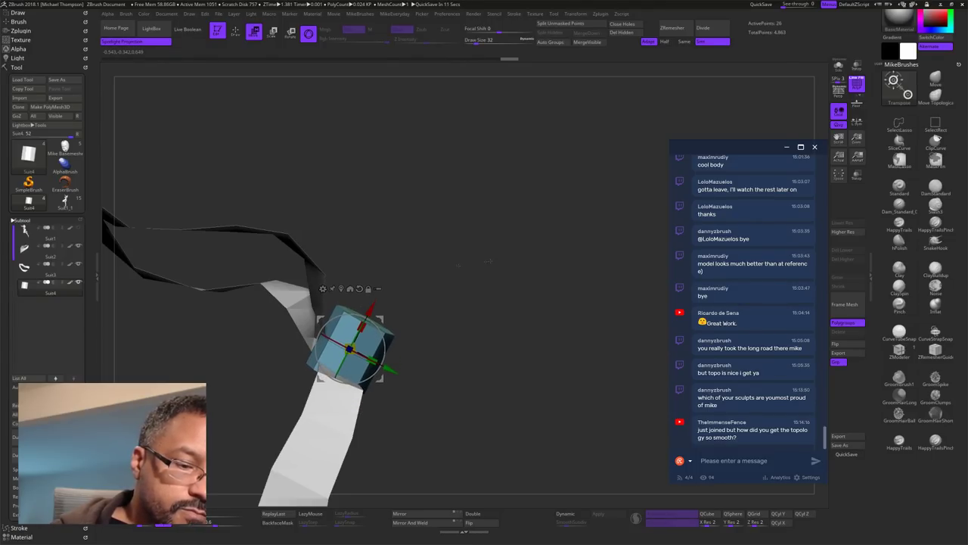
drag(486, 264, 461, 254)
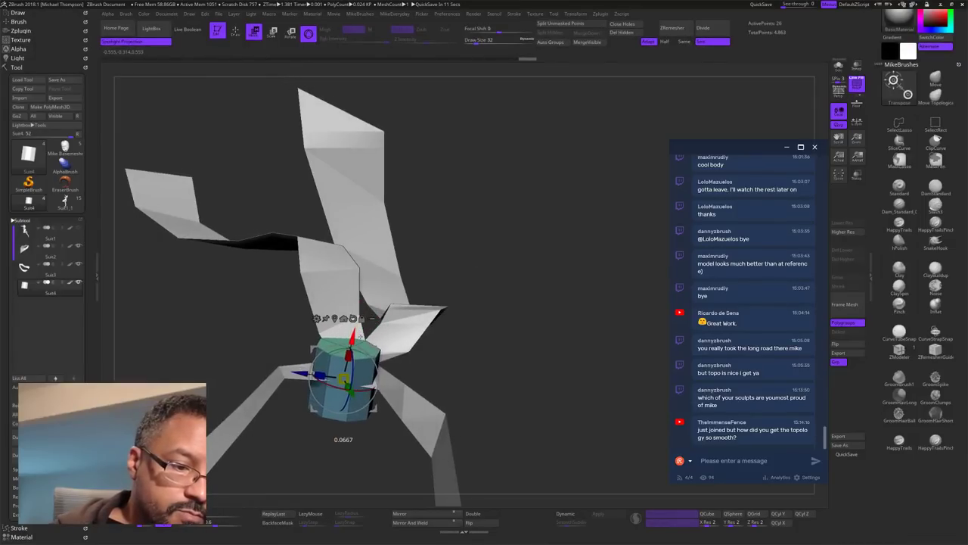
drag(461, 303, 453, 379)
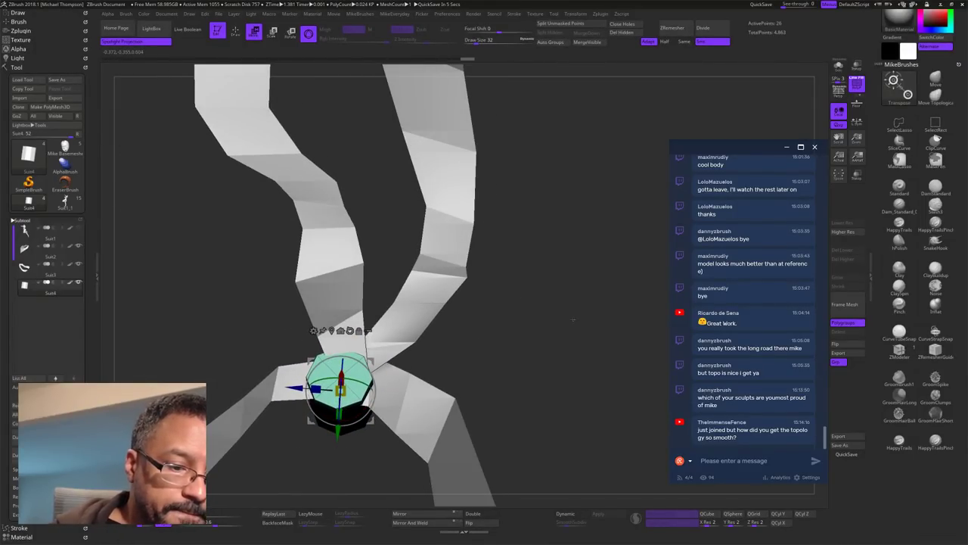
drag(572, 320, 537, 363)
drag(370, 420, 369, 418)
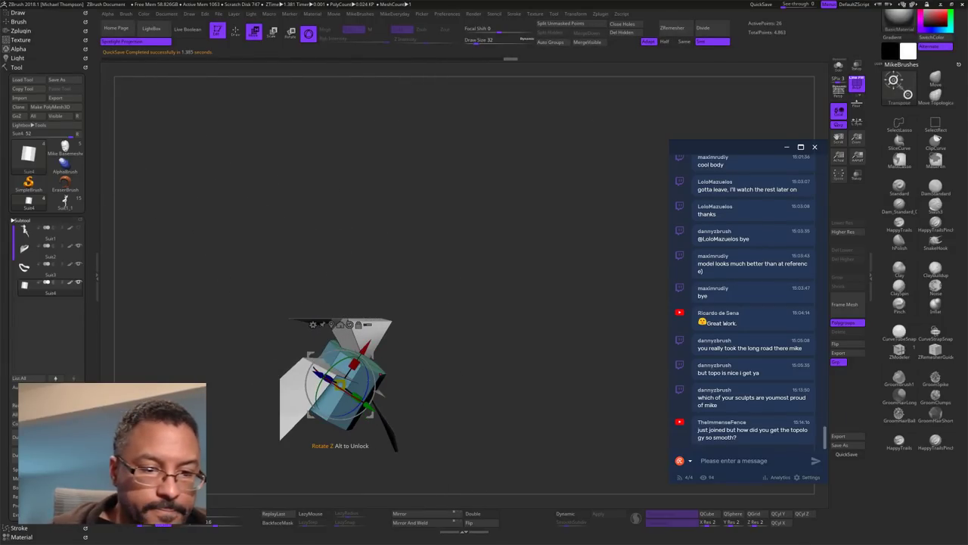
drag(593, 360, 444, 363)
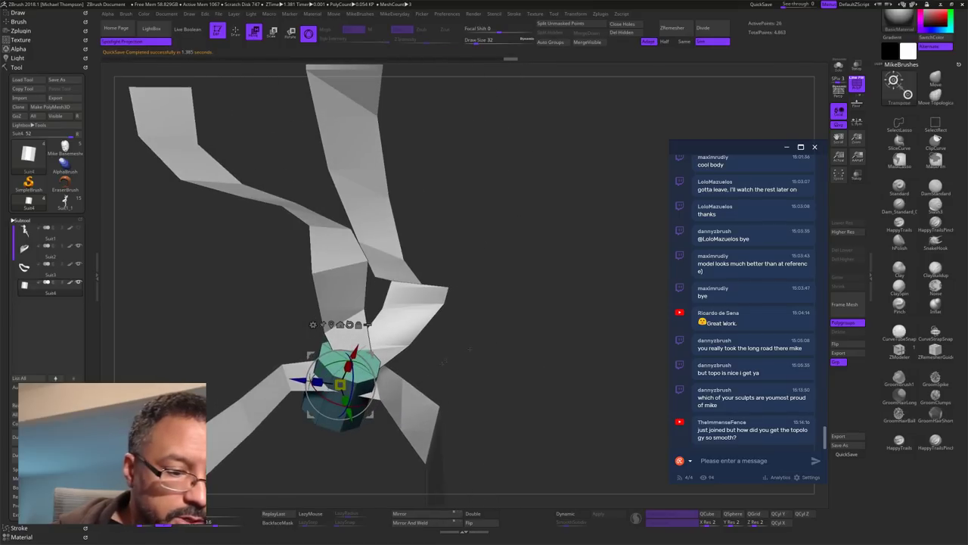
drag(573, 337, 558, 369)
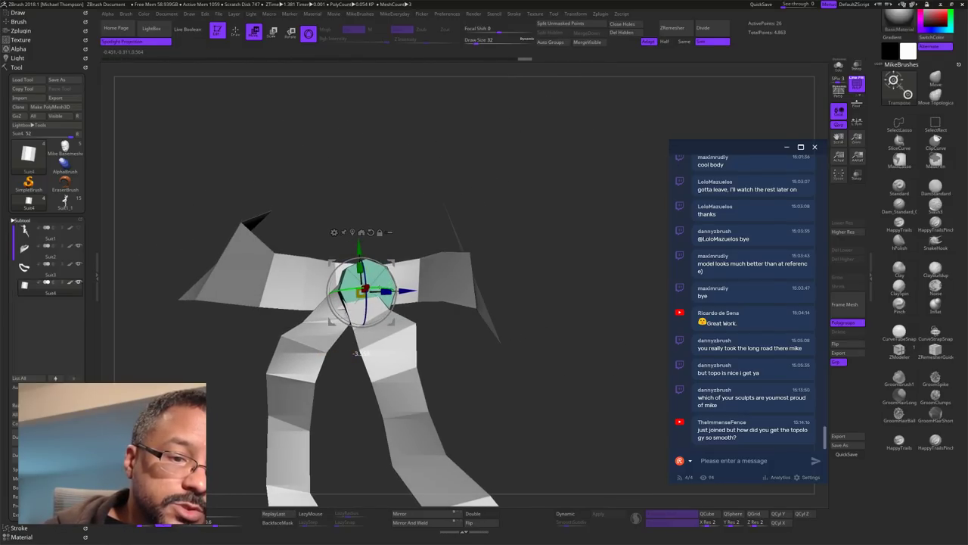
key(q)
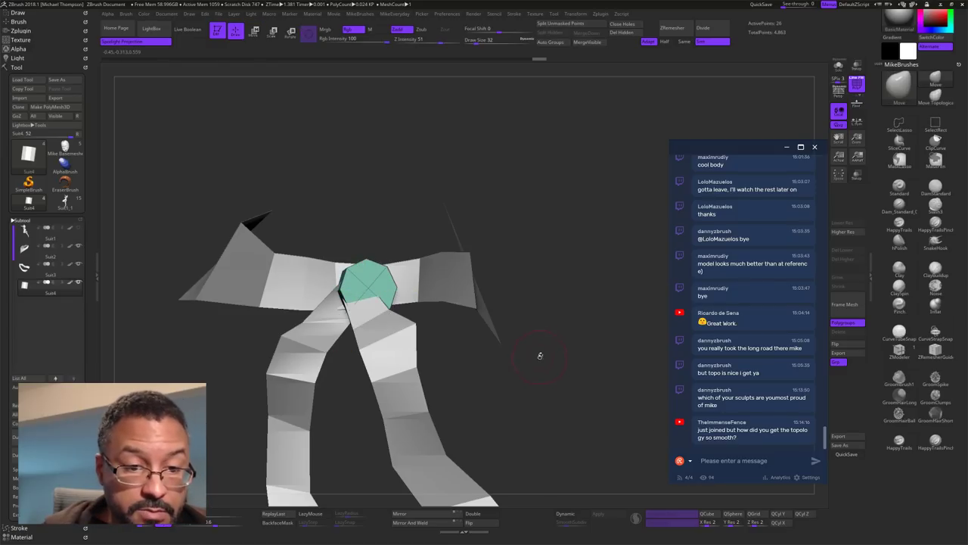
Step: Select the straps subtool and tuck both upper strap ends beneath the cylinder with the Move Topological brush at draw size 116
mouse_move(528, 357)
mouse_down()
mouse_move(597, 361)
mouse_move(546, 347)
mouse_move(534, 305)
mouse_up()
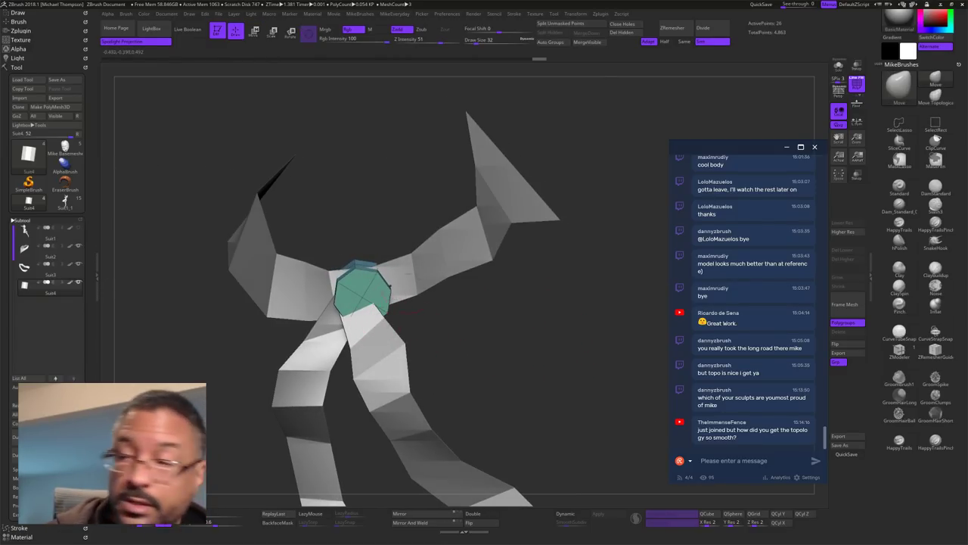
key(b)
drag(464, 354, 494, 341)
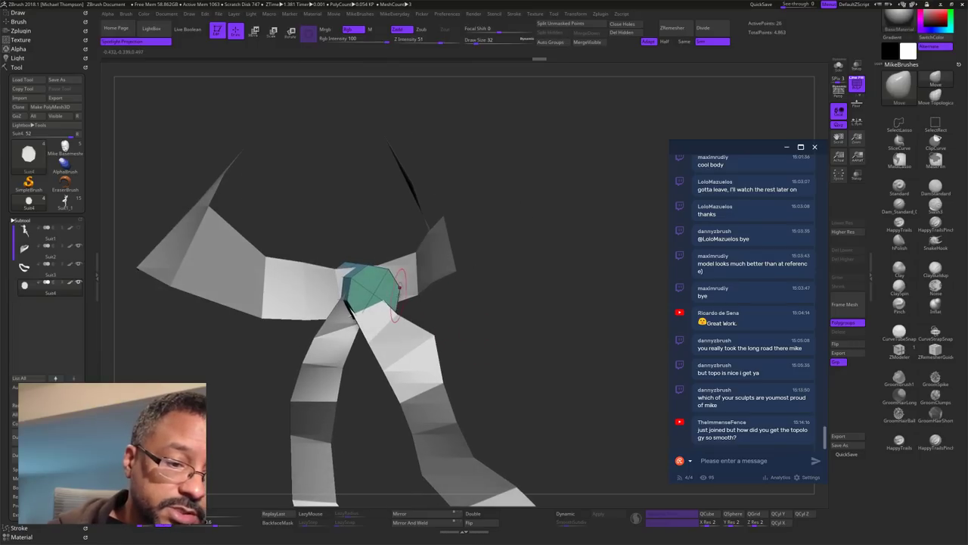
alt+click(397, 319)
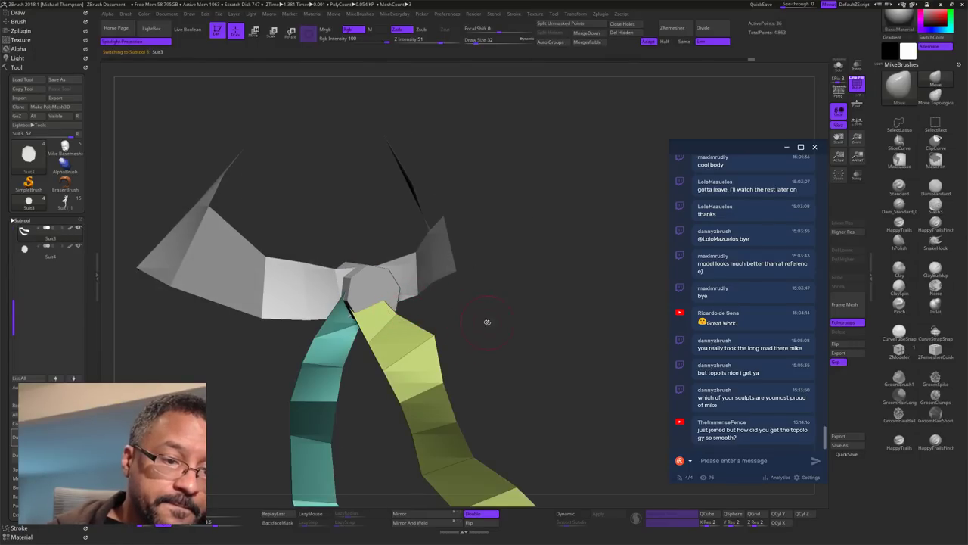
click(935, 96)
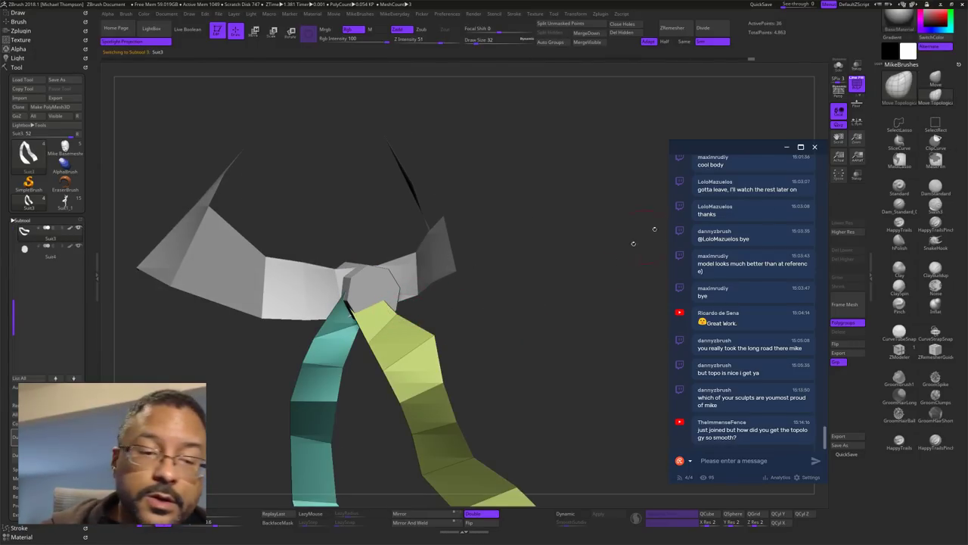
key(s)
mouse_move(509, 349)
mouse_down()
mouse_move(523, 349)
mouse_move(541, 306)
mouse_up()
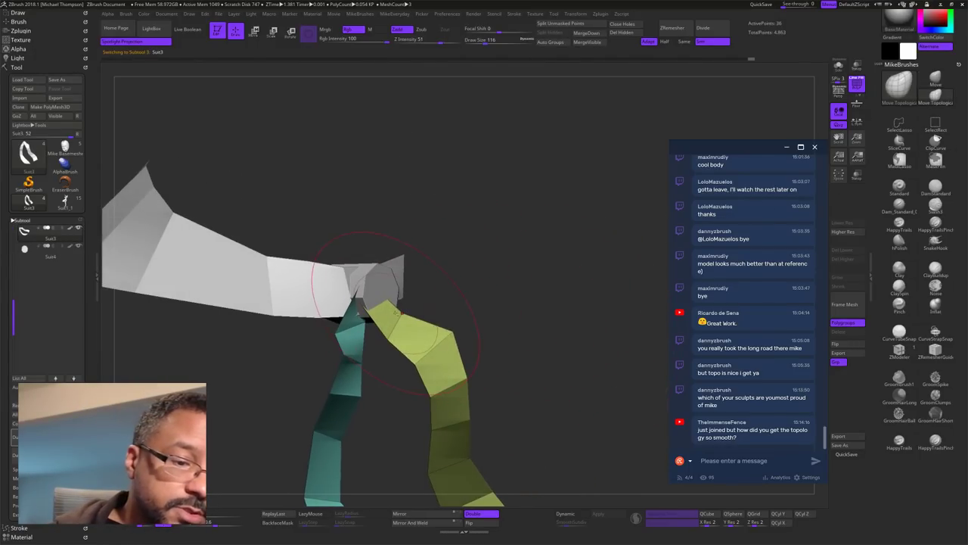
drag(396, 313, 350, 316)
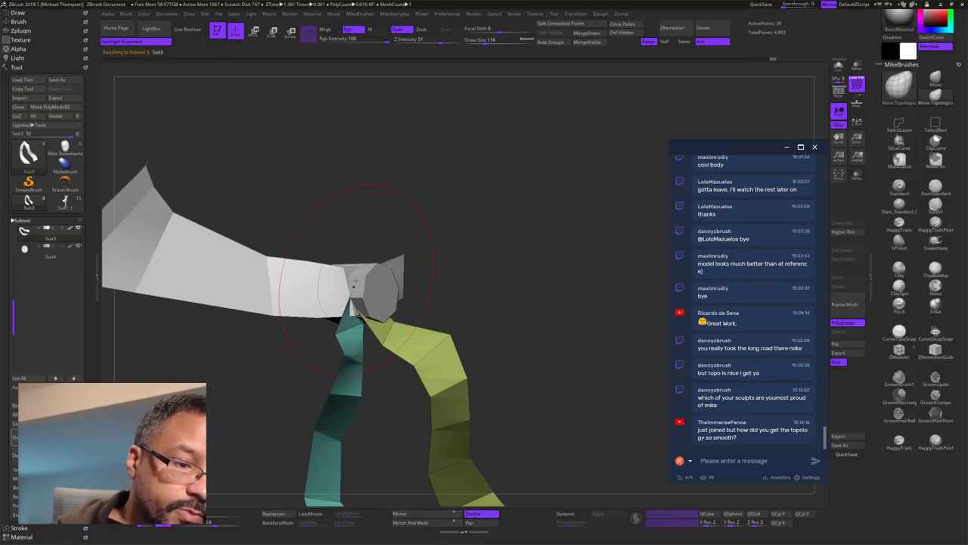
drag(347, 335, 352, 330)
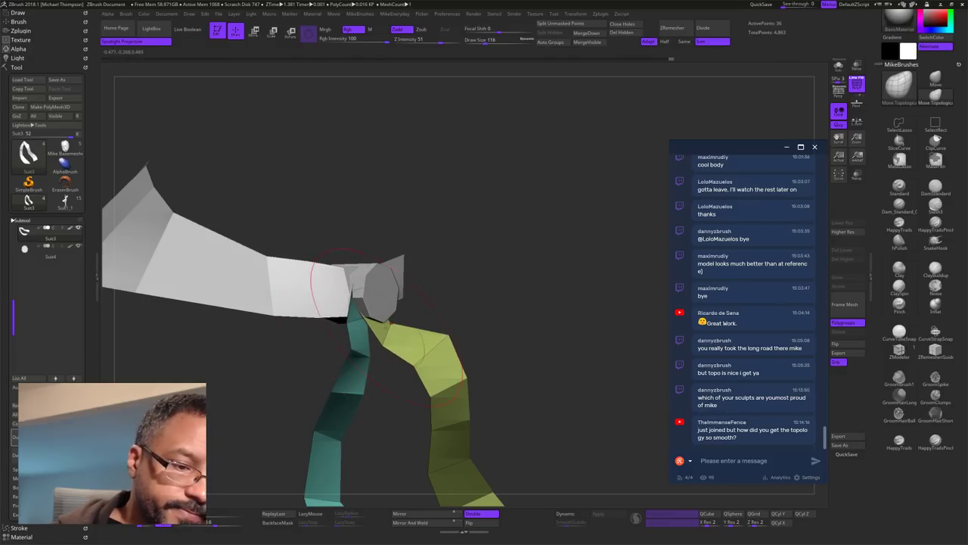
Step: Shape the upper part of the rear strap with Move Topological so it emerges from under the cylinder beside the front strap
drag(436, 299, 548, 273)
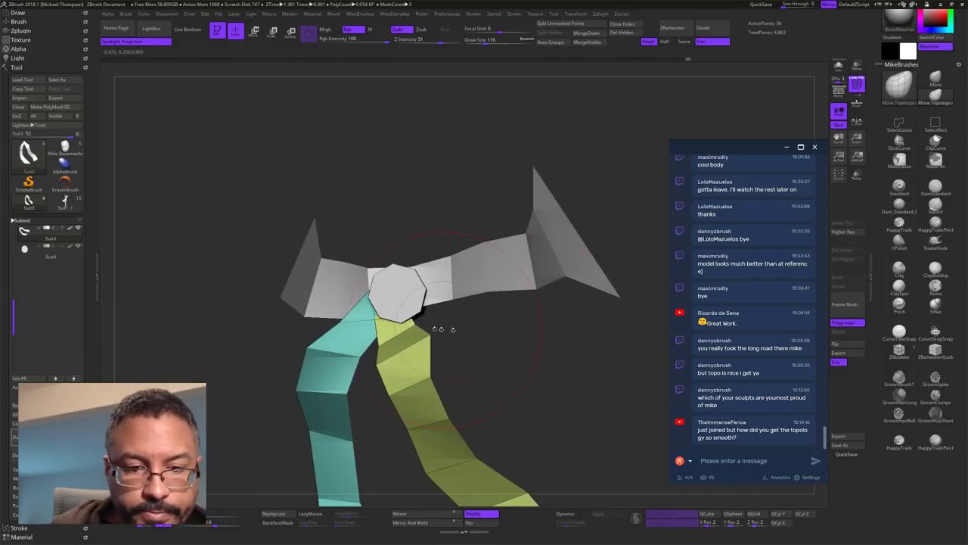
mouse_move(413, 322)
mouse_down()
mouse_move(434, 318)
mouse_move(429, 309)
mouse_up()
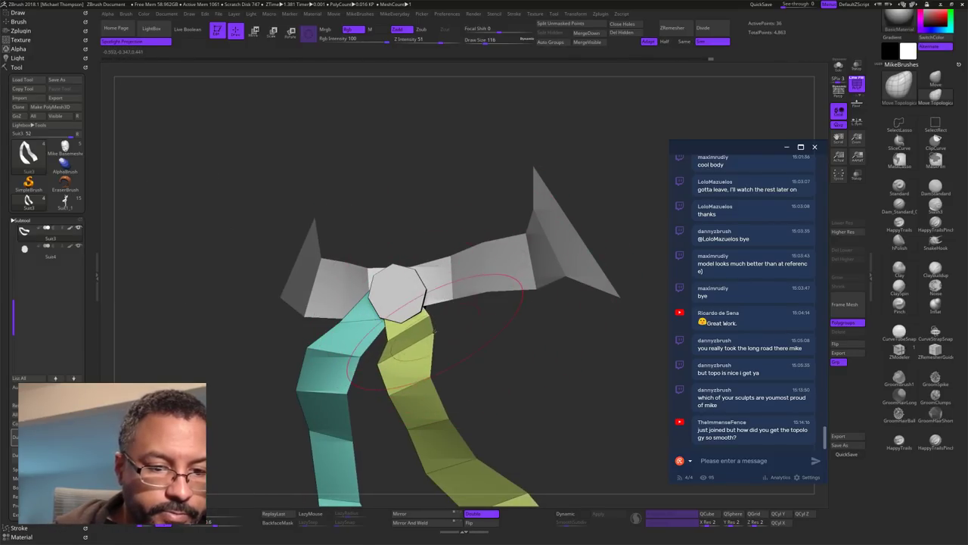
drag(380, 367, 388, 366)
drag(433, 332, 437, 332)
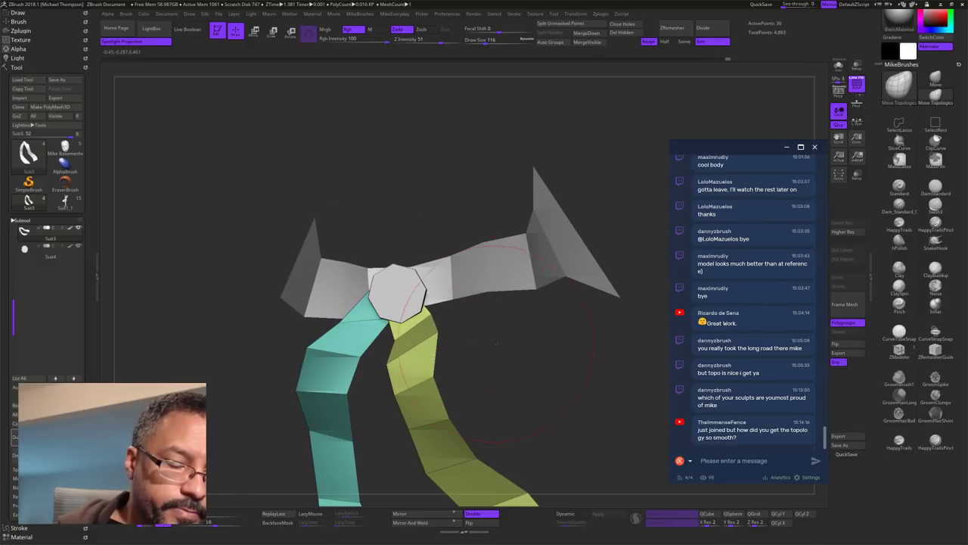
drag(496, 343, 481, 342)
drag(424, 311, 427, 335)
drag(426, 375, 424, 378)
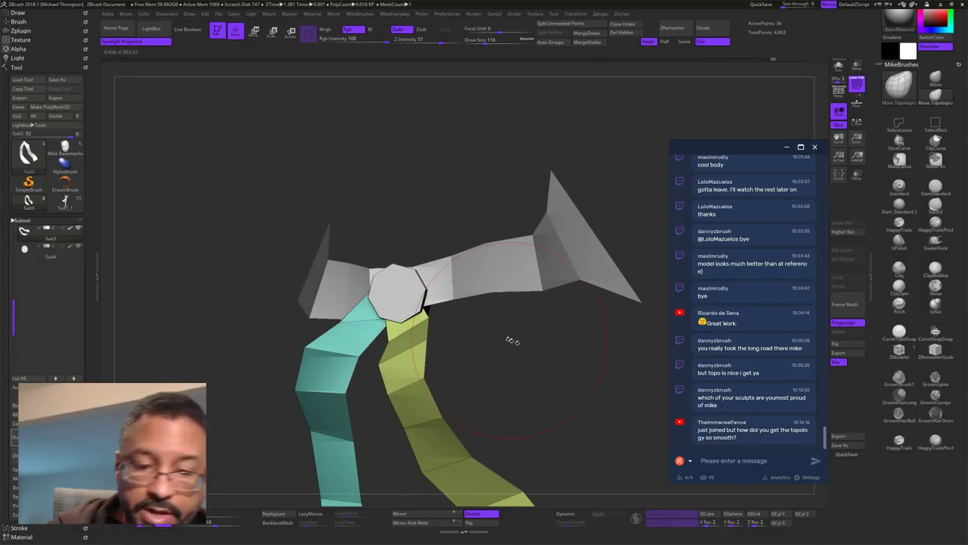
Step: Set the Move Topological draw size to 86 and inspect how both straps hang from the cylinder
mouse_move(513, 340)
mouse_down()
mouse_move(541, 384)
mouse_move(566, 359)
mouse_move(560, 329)
mouse_move(575, 329)
mouse_move(572, 348)
mouse_move(537, 325)
mouse_up()
key(s)
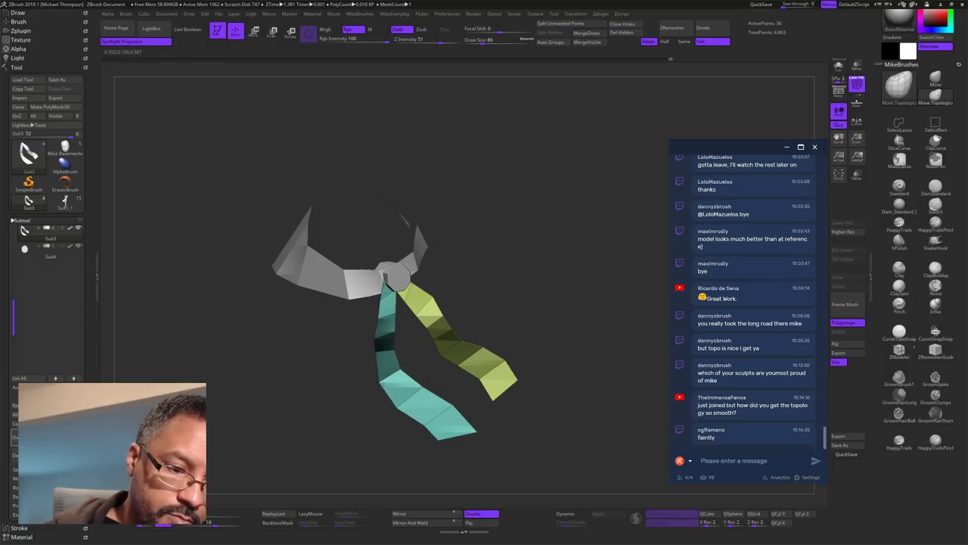
mouse_move(551, 305)
mouse_down()
mouse_move(556, 344)
mouse_move(601, 325)
mouse_move(553, 357)
mouse_up()
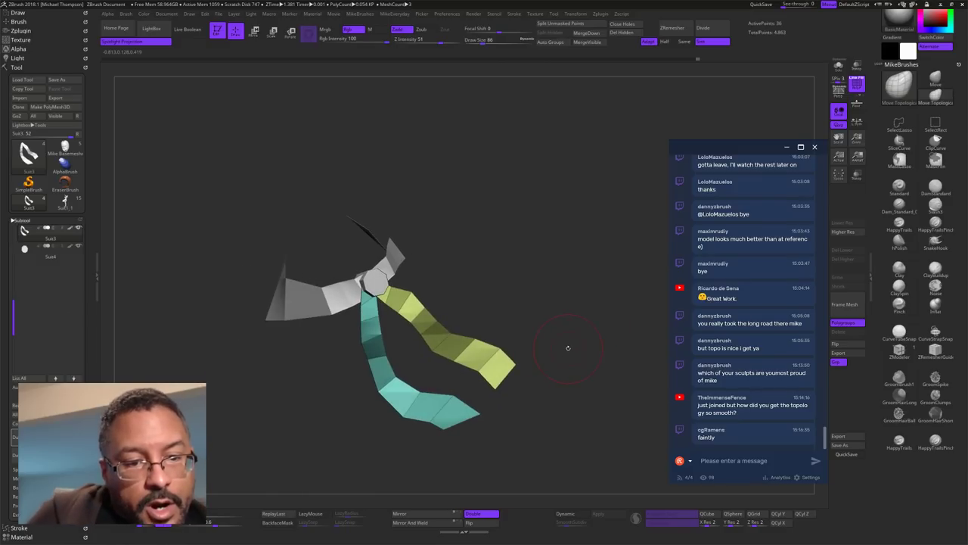
drag(564, 396, 549, 354)
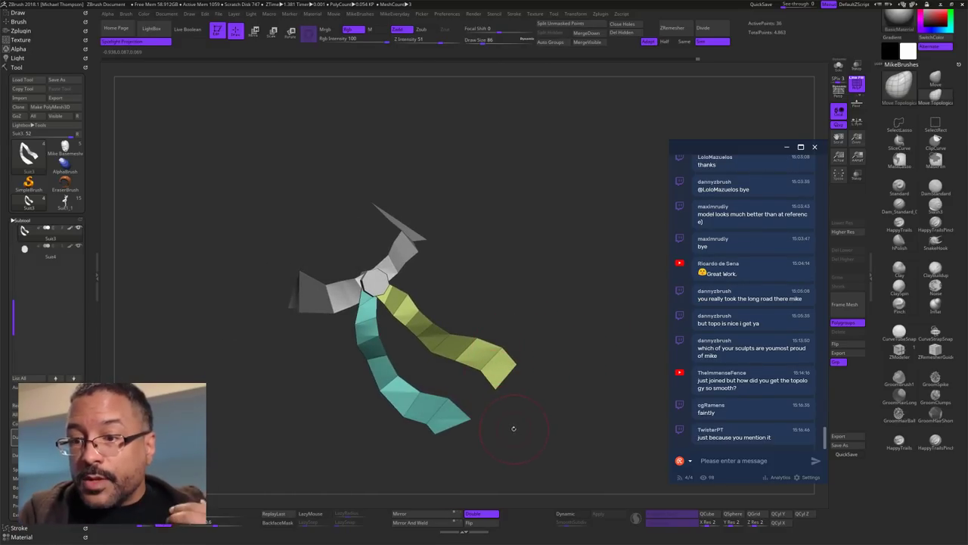
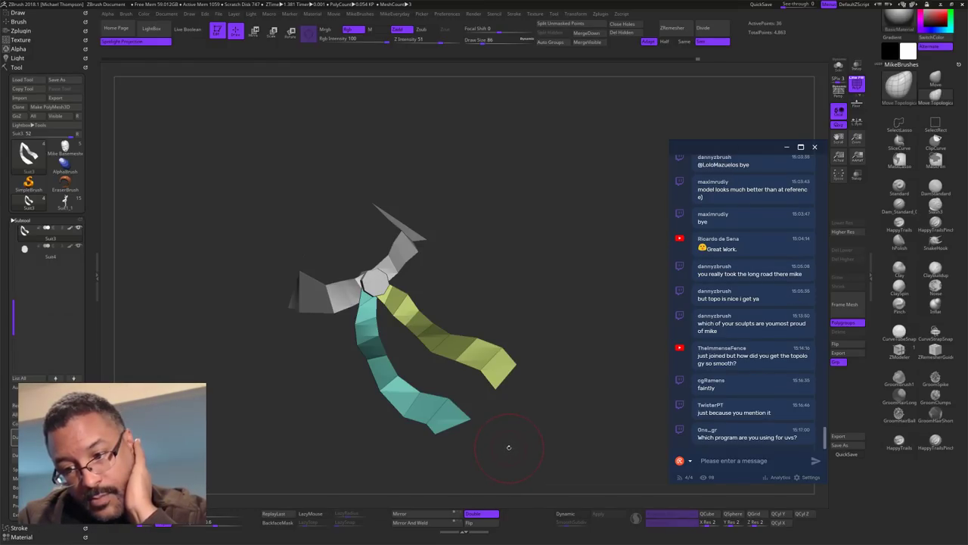
Step: Set the Move Topological draw size to 56 and refine the upper bends of both straps just below the octagonal cylinder
drag(557, 387, 458, 282)
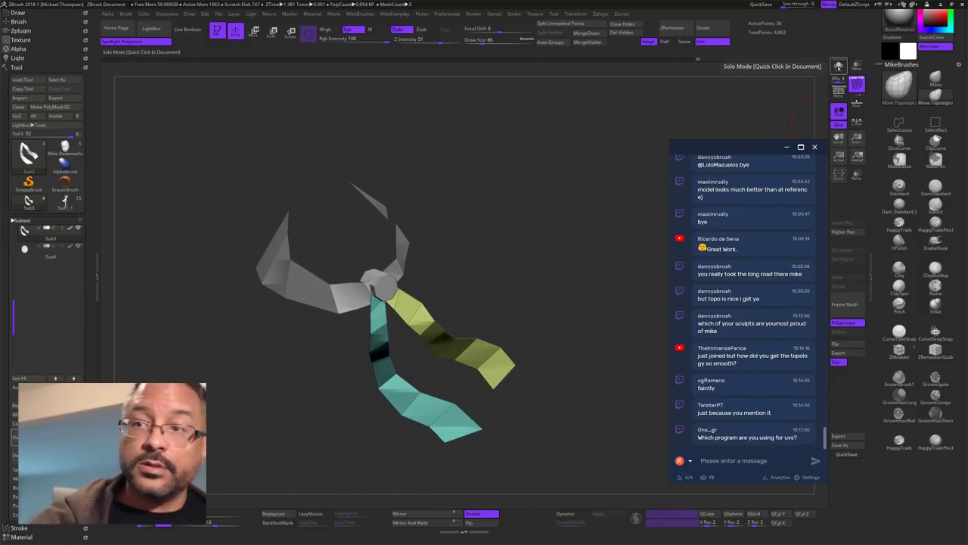
key(s)
drag(409, 293, 403, 289)
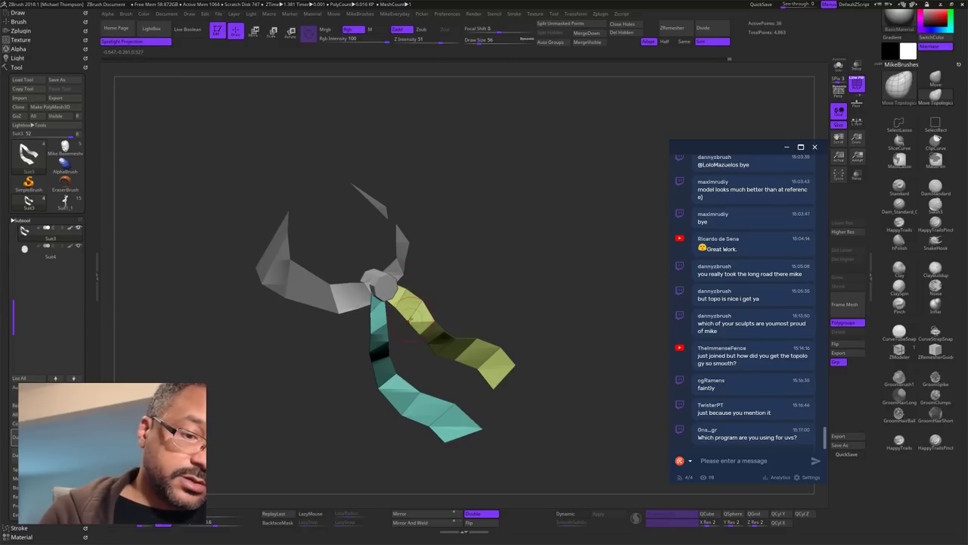
drag(430, 265, 486, 250)
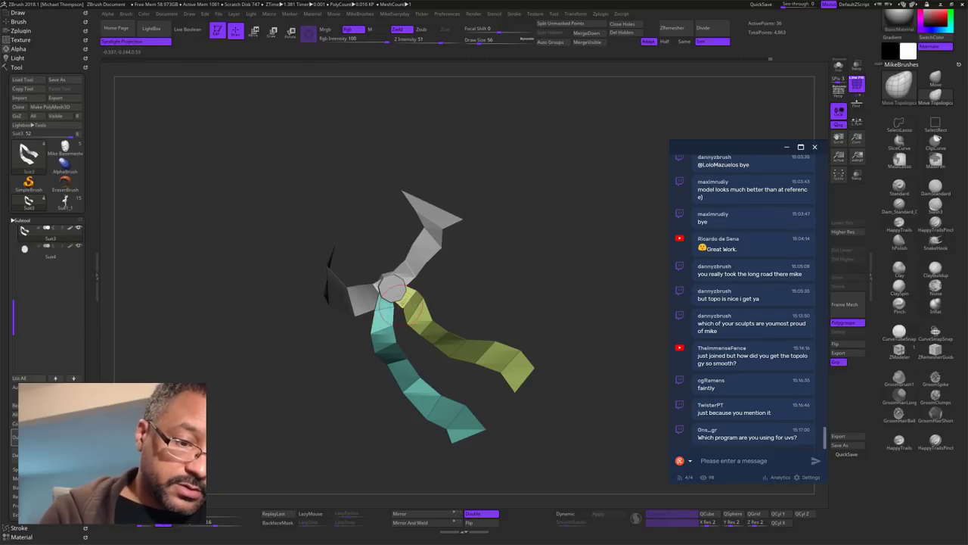
drag(467, 255, 516, 277)
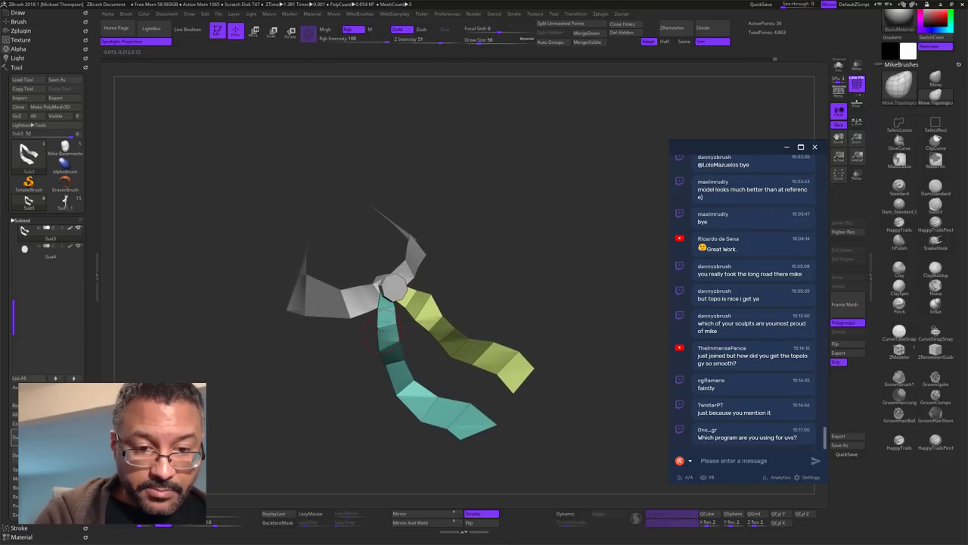
drag(514, 242, 550, 255)
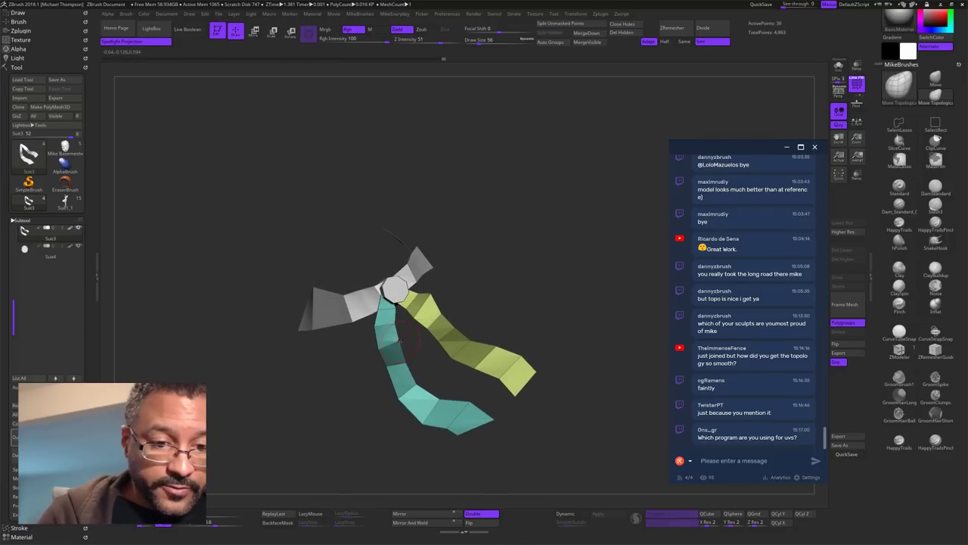
mouse_move(486, 286)
mouse_down()
mouse_move(583, 302)
mouse_move(614, 330)
mouse_move(577, 350)
mouse_move(598, 352)
mouse_up()
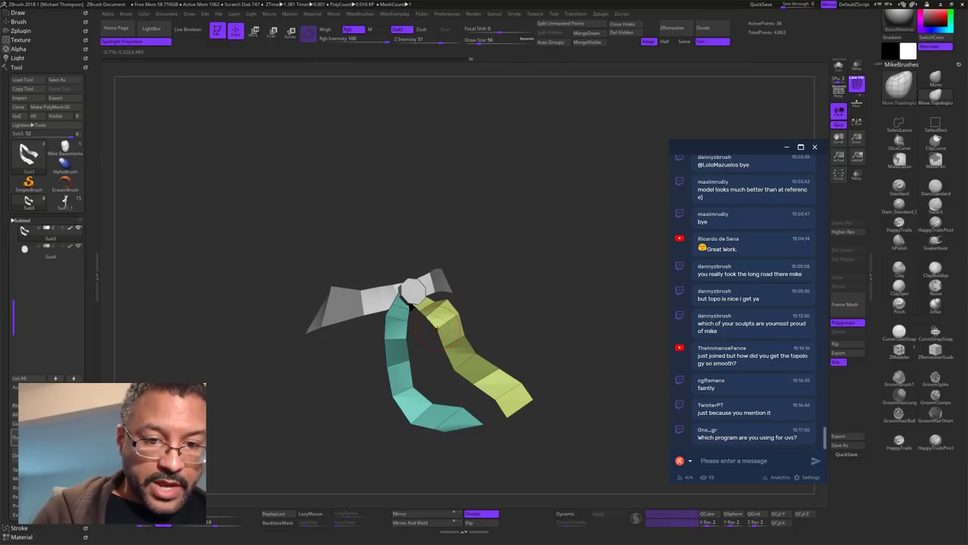
Step: Adjust the middle and lower bends of the rear and front straps with Move Topological so both hang apart naturally
drag(437, 328, 439, 327)
mouse_move(520, 274)
mouse_down()
mouse_move(546, 305)
mouse_move(516, 264)
mouse_up()
mouse_move(561, 310)
mouse_down()
mouse_move(505, 342)
mouse_move(552, 306)
mouse_up()
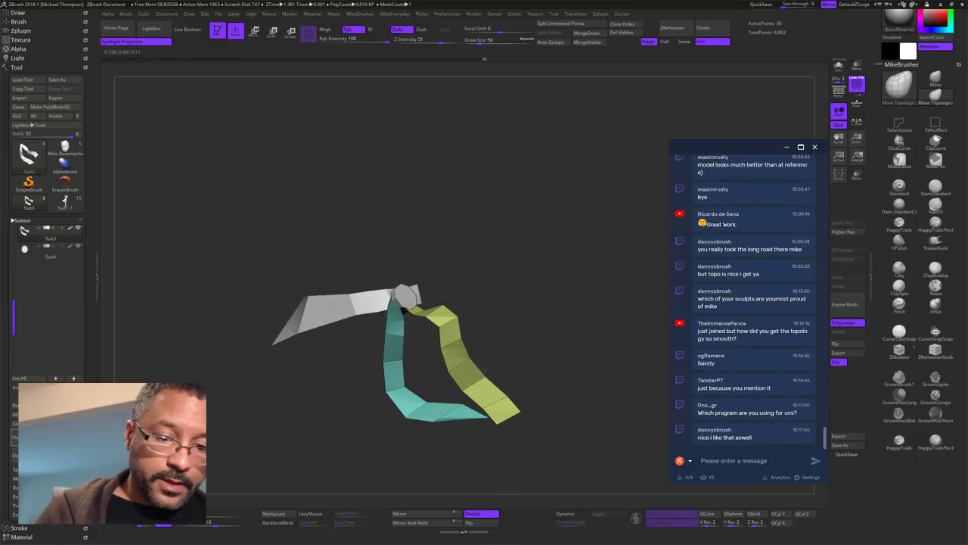
mouse_move(500, 371)
mouse_down()
mouse_move(486, 380)
mouse_move(580, 370)
mouse_move(548, 368)
mouse_up()
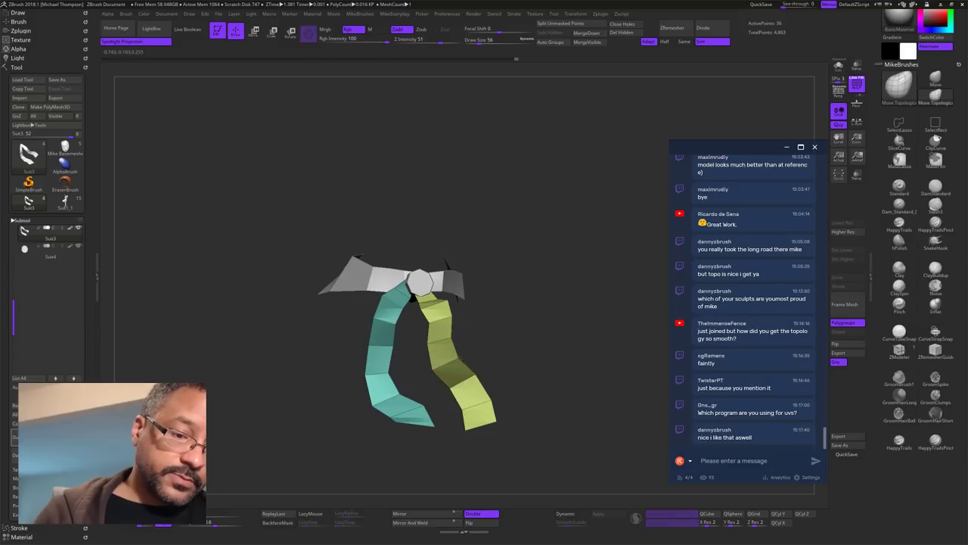
drag(583, 378, 578, 398)
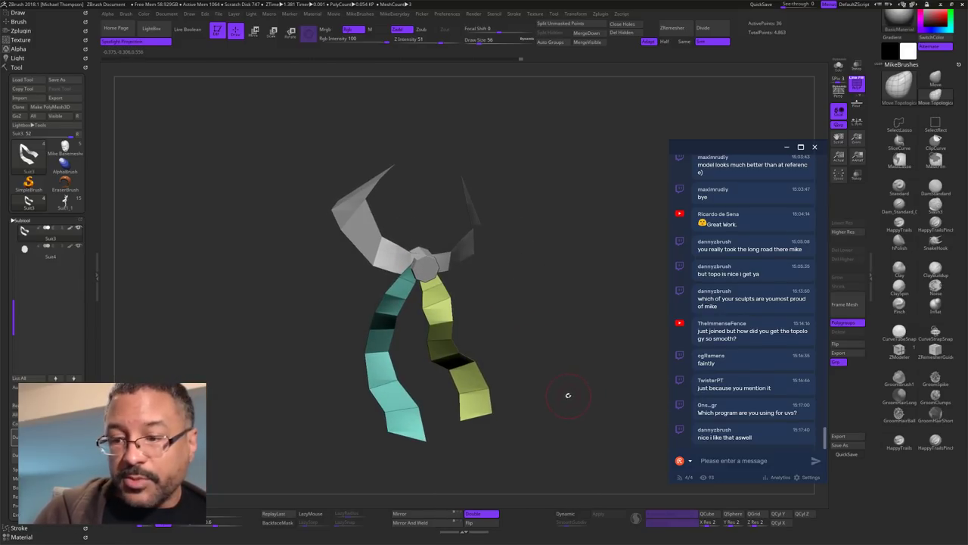
drag(553, 394, 558, 403)
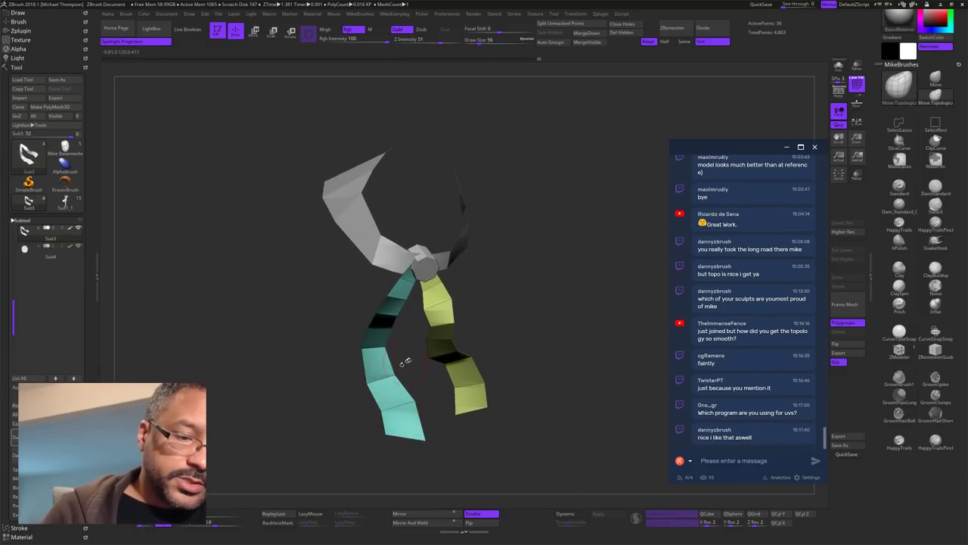
mouse_move(565, 360)
mouse_down()
mouse_move(592, 404)
mouse_move(583, 397)
mouse_move(566, 412)
mouse_up()
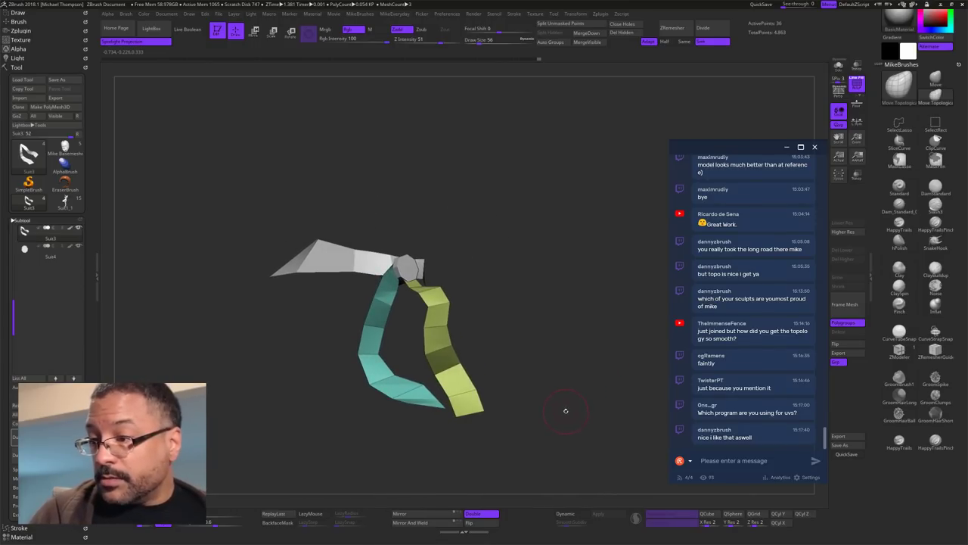
Step: Switch to the ZModeler brush and set its polygon action to QMesh with the Polygroup All target
click(899, 350)
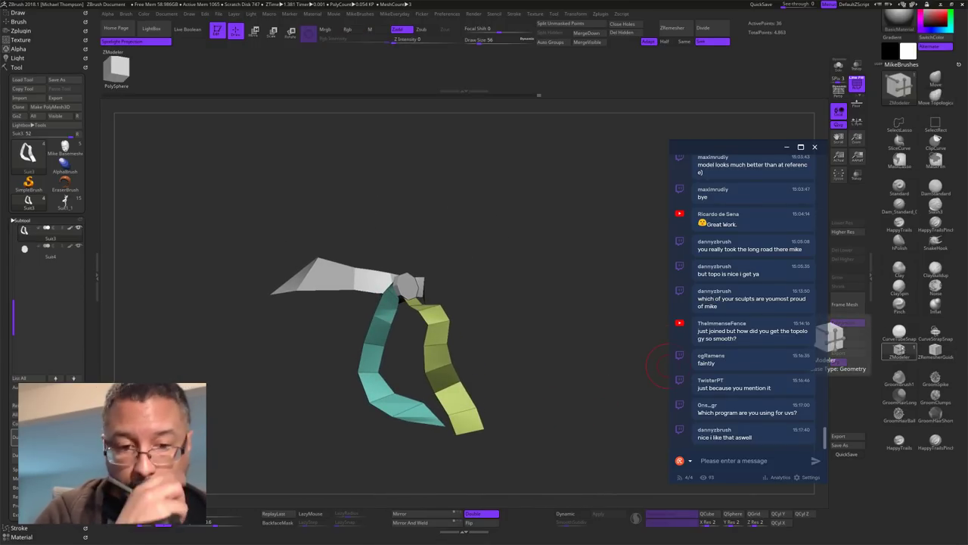
mouse_move(535, 375)
mouse_down()
mouse_move(549, 391)
mouse_move(528, 381)
mouse_up()
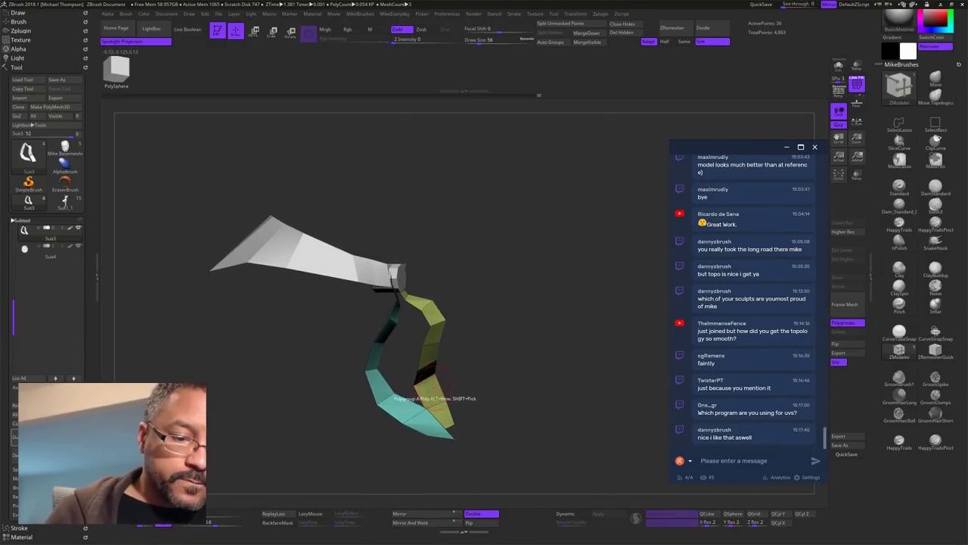
key(space)
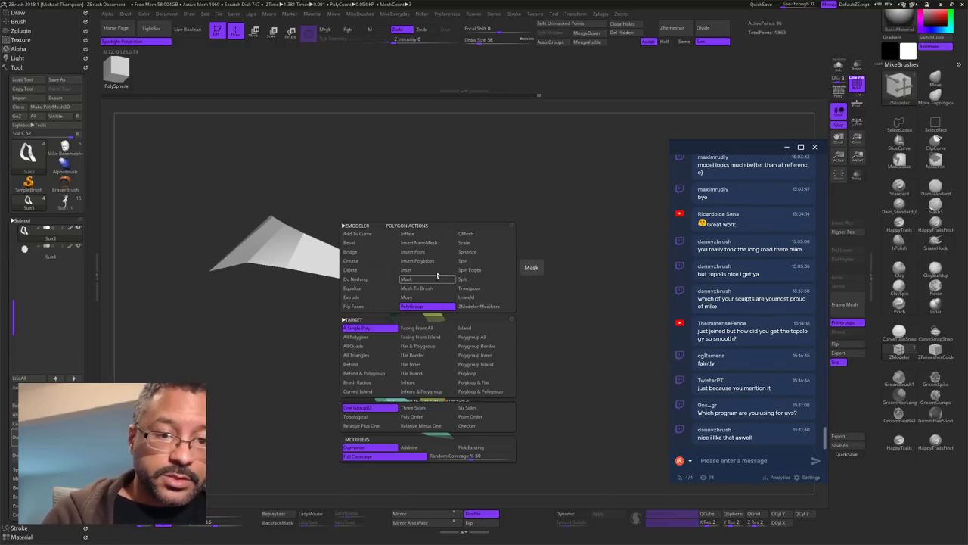
click(481, 234)
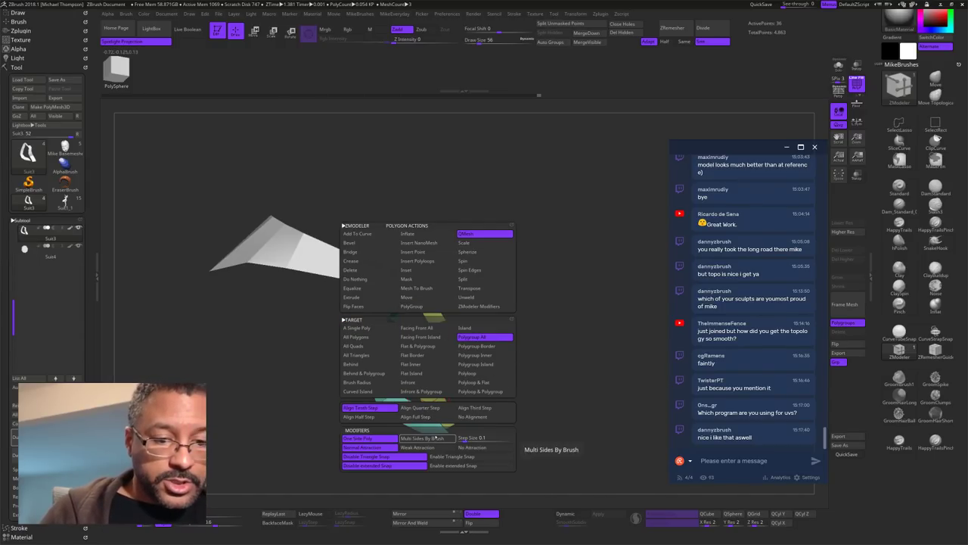
Step: Try to thicken the rear and front straps with QMesh on their polygroups, and undo both changes
drag(527, 378, 504, 375)
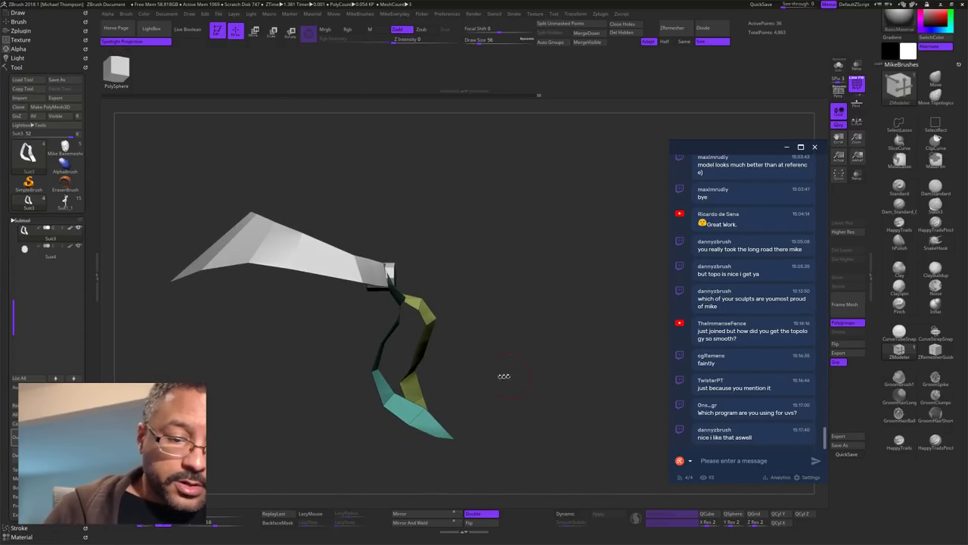
drag(408, 395, 416, 392)
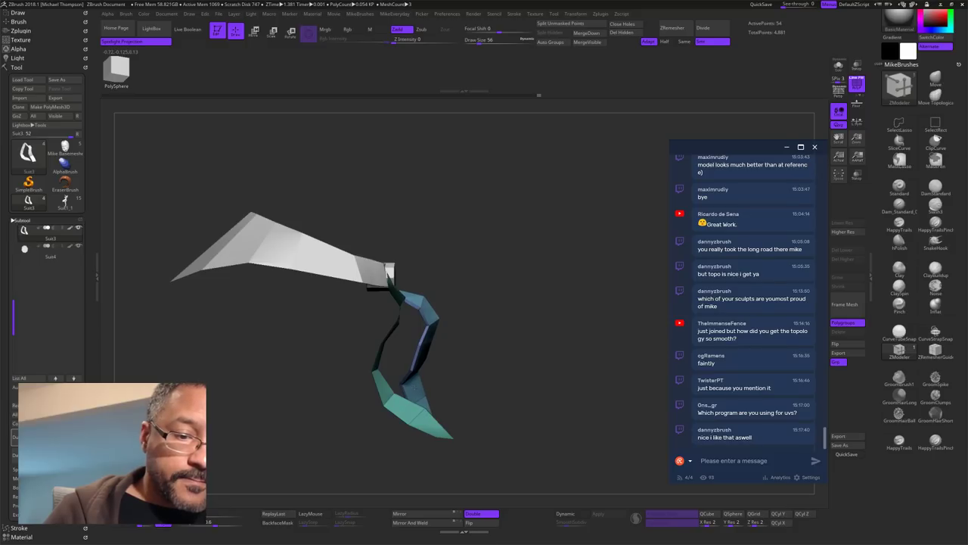
drag(471, 339, 489, 377)
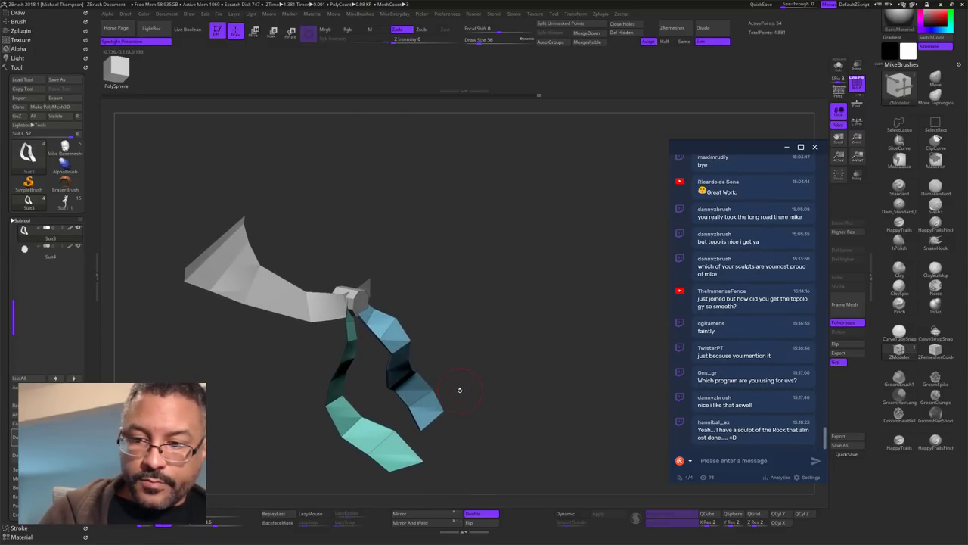
drag(492, 376, 481, 369)
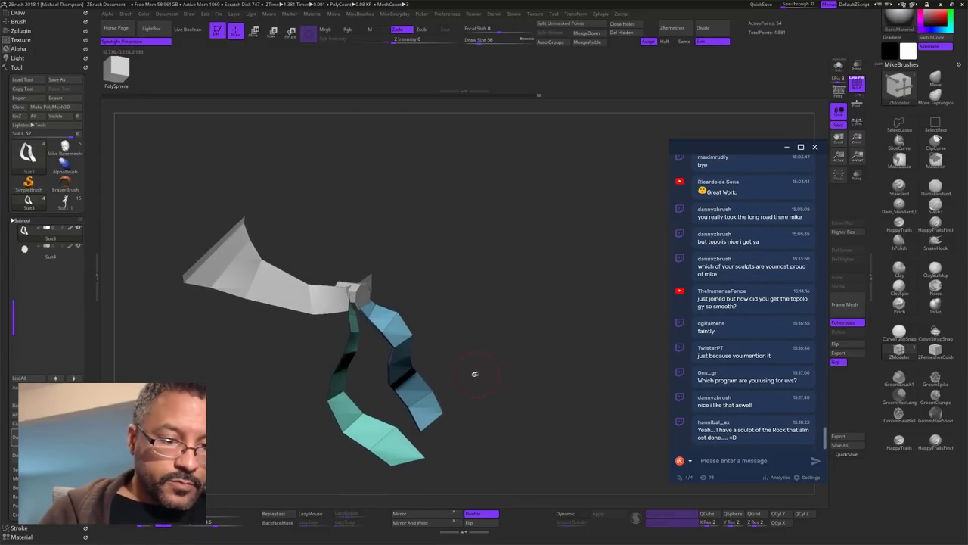
click(371, 430)
mouse_move(555, 350)
mouse_down()
mouse_move(476, 353)
mouse_move(547, 361)
mouse_move(552, 349)
mouse_up()
key(ctrl+z)
key(ctrl+z)
Step: Isolate the straps subtool, set the ZModeler polygon action to Extrude, and thicken the rear strap's whole polygroup slightly
click(838, 67)
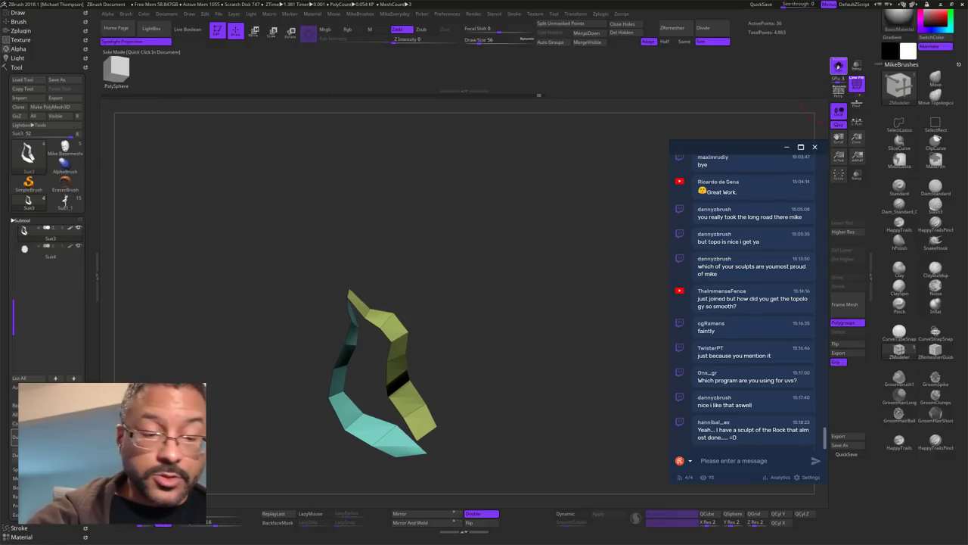
drag(503, 371, 496, 374)
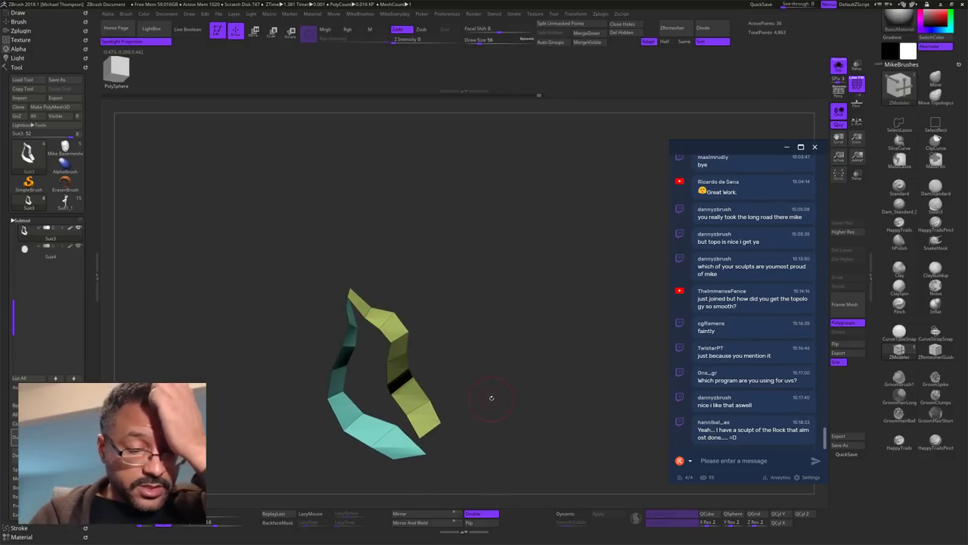
drag(493, 392, 489, 385)
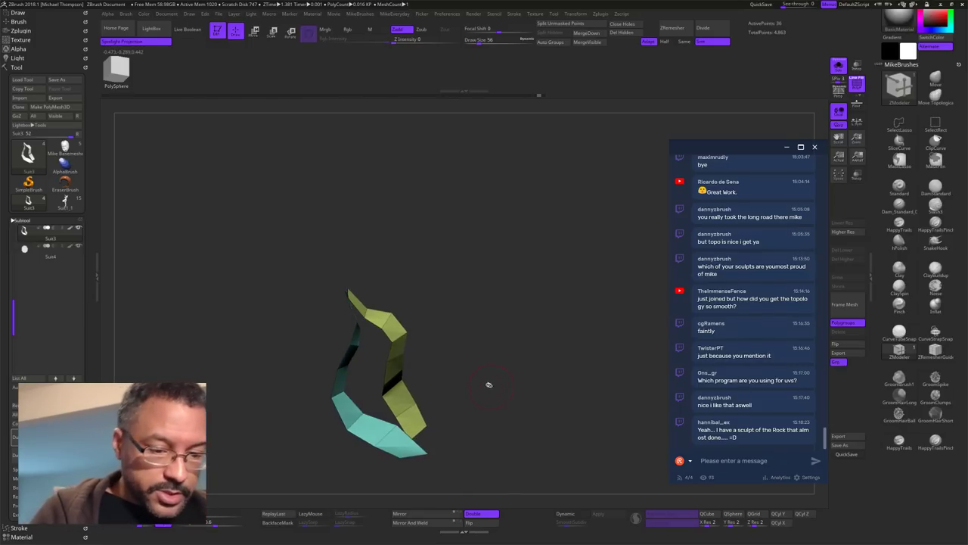
key(space)
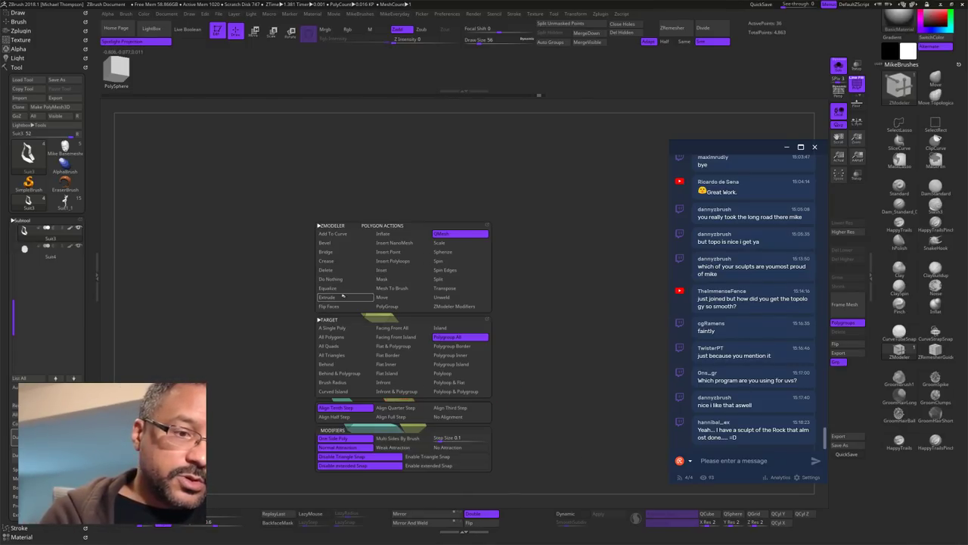
click(340, 300)
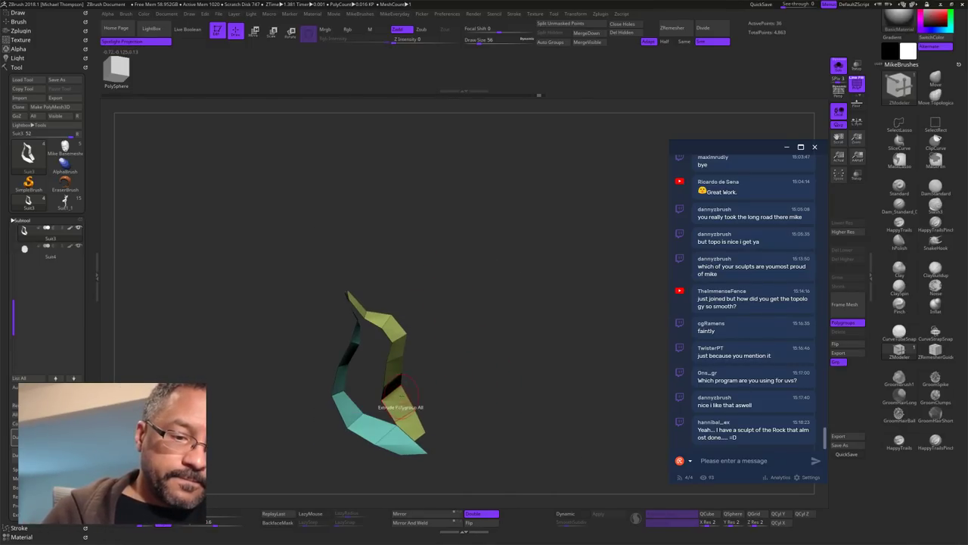
drag(400, 401, 404, 400)
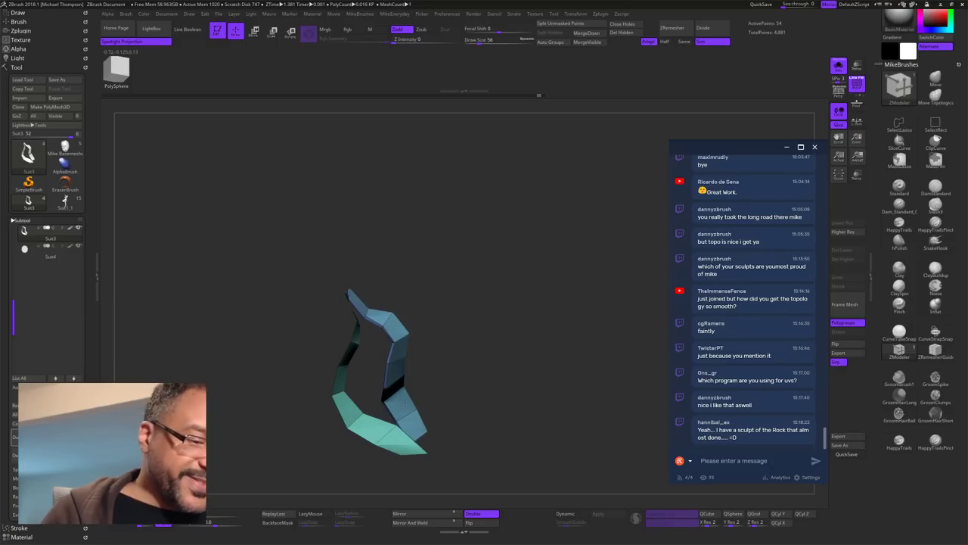
Step: Extrude the front strap's whole polygroup by a similar small thickness and turn Solo mode off
drag(444, 380, 447, 372)
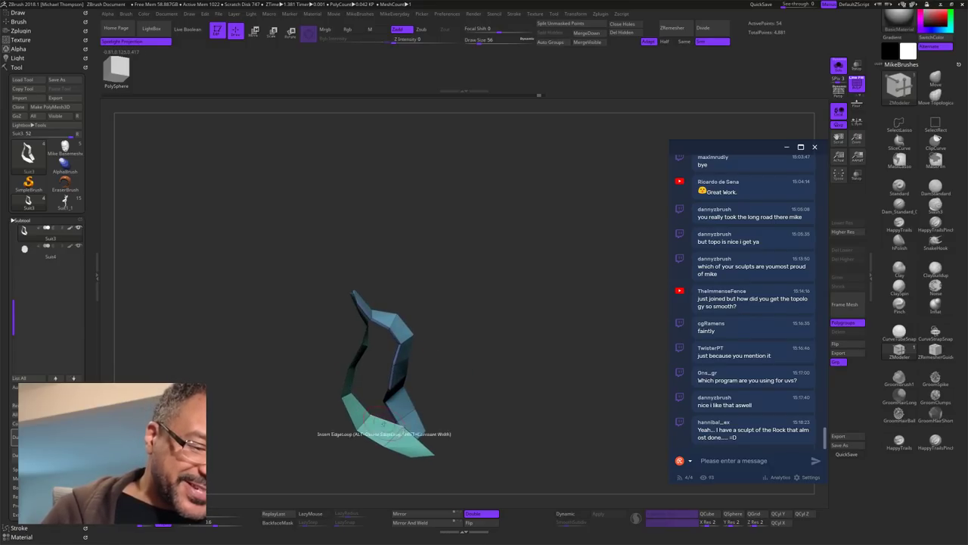
drag(380, 429, 387, 428)
key(alt)
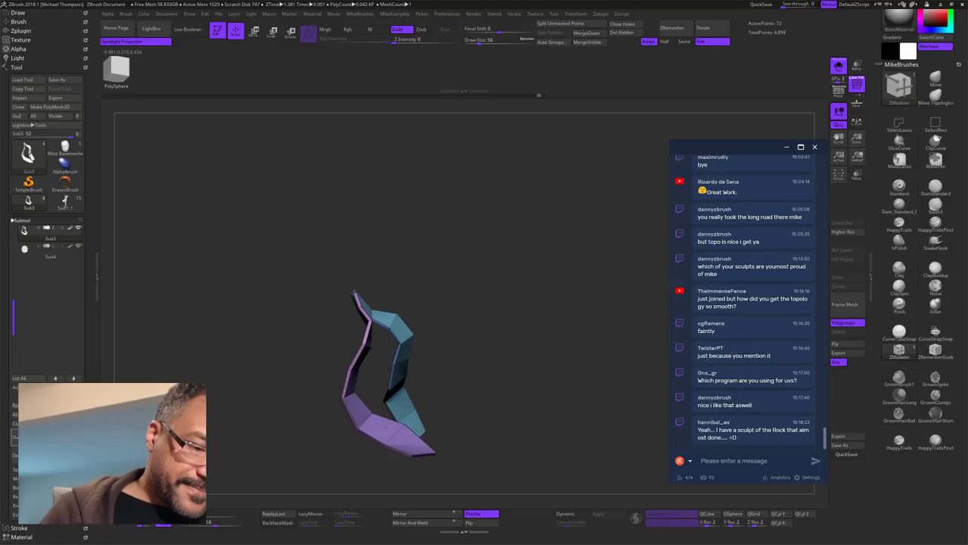
mouse_move(594, 389)
mouse_down()
mouse_move(577, 393)
mouse_move(601, 387)
mouse_move(599, 375)
mouse_up()
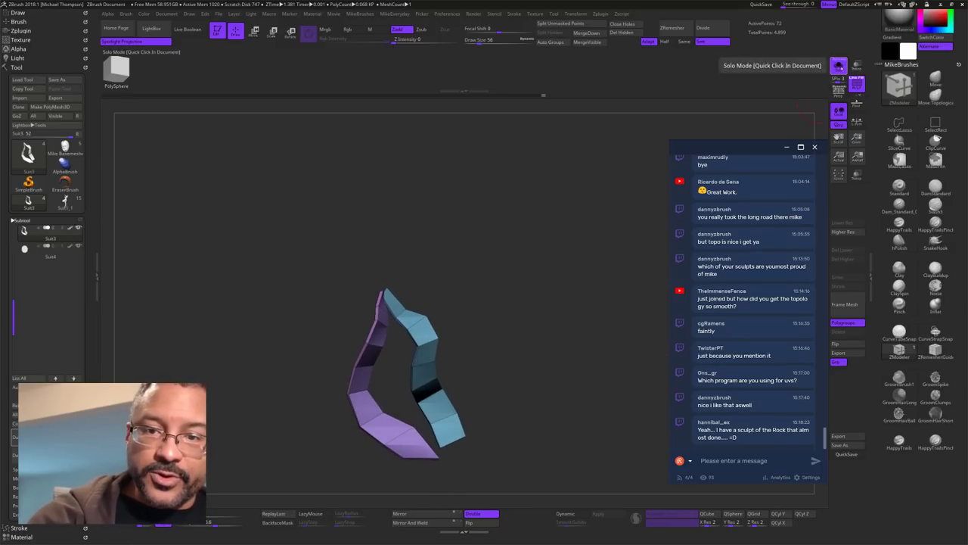
click(838, 66)
Step: Select the belt subtool and give it a thin, even thickness by extruding its whole polygroup with ZModeler
drag(538, 320, 559, 356)
alt+drag(571, 258, 538, 354)
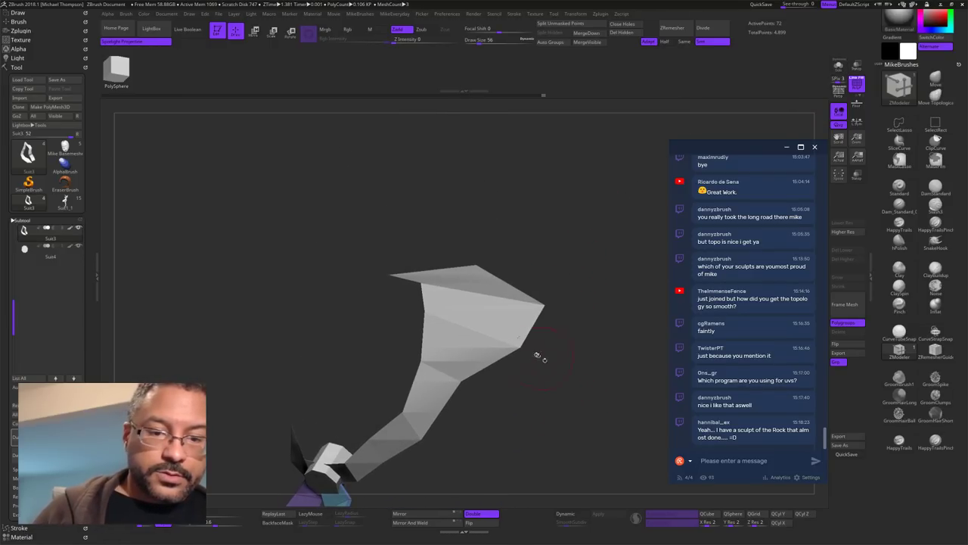
alt+click(491, 350)
mouse_move(536, 404)
mouse_down()
mouse_move(521, 403)
mouse_move(452, 331)
mouse_move(416, 314)
mouse_up()
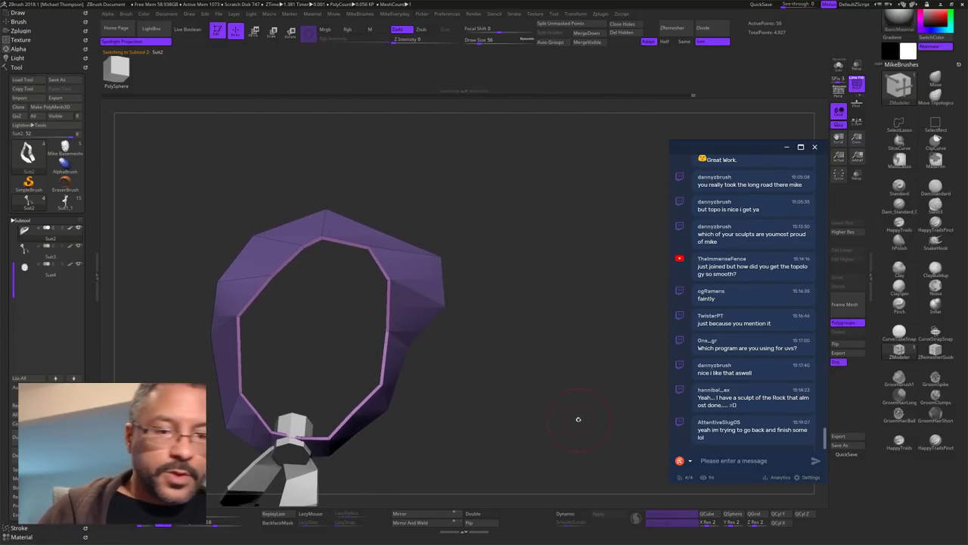
drag(577, 419, 557, 409)
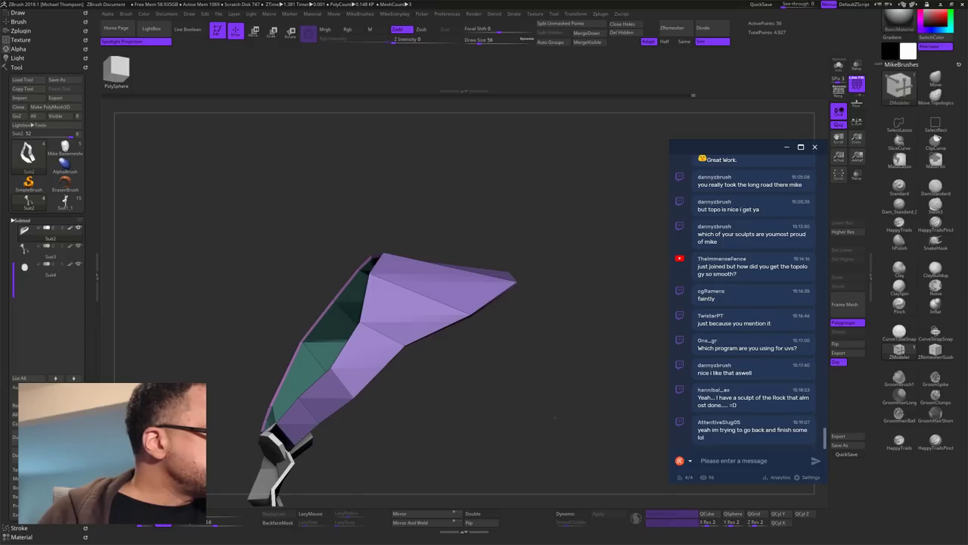
Step: Insert two edge loops running lengthwise around the belt with ZModeler
drag(592, 387, 564, 394)
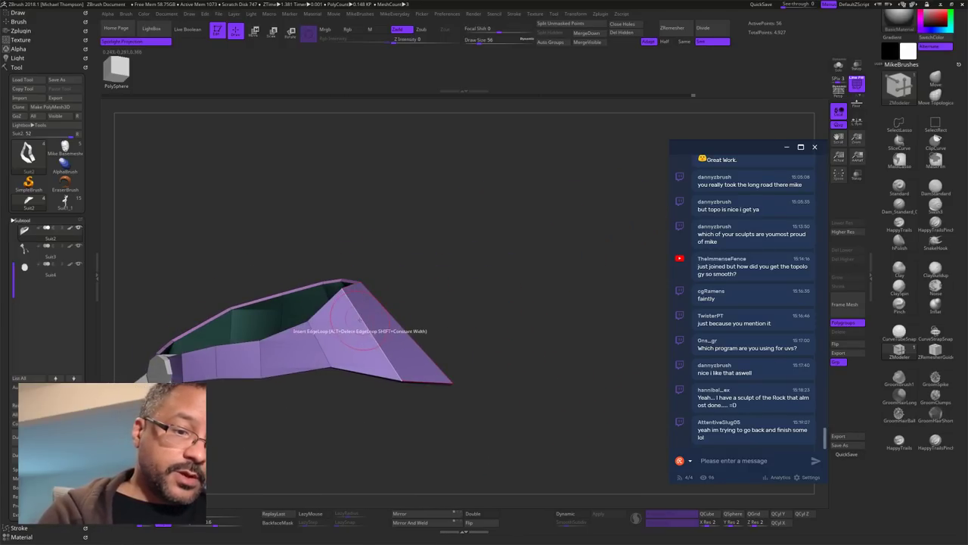
drag(360, 320, 357, 312)
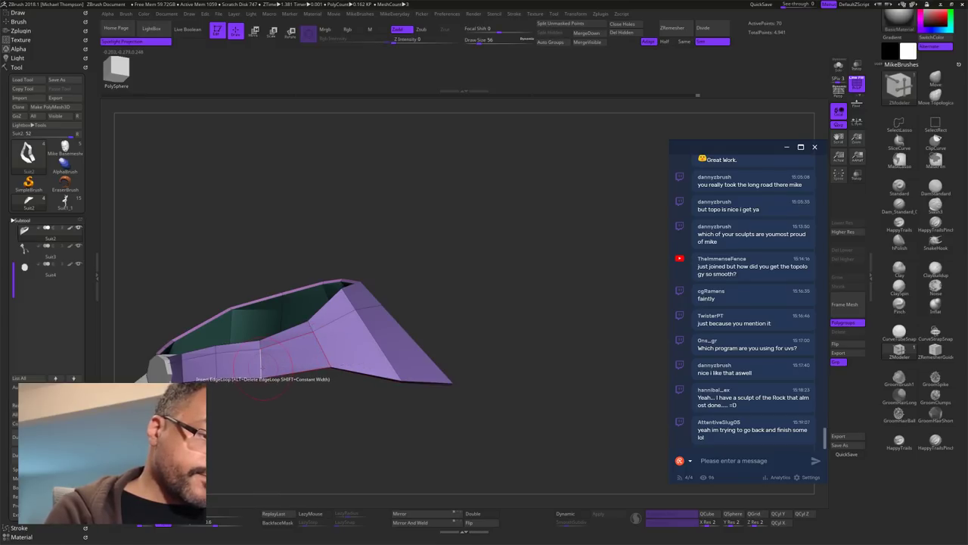
click(261, 362)
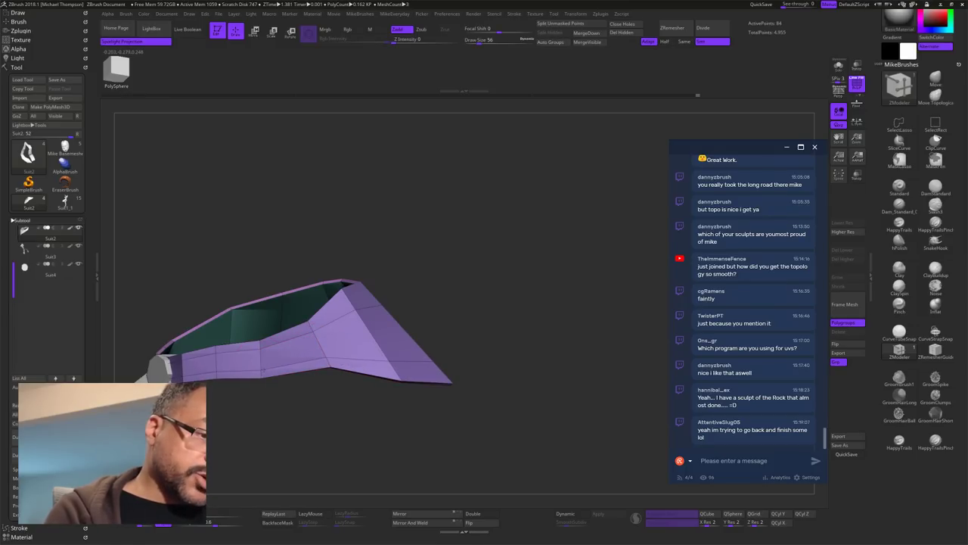
Step: Insert another lengthwise edge loop around the belt with ZModeler
click(261, 358)
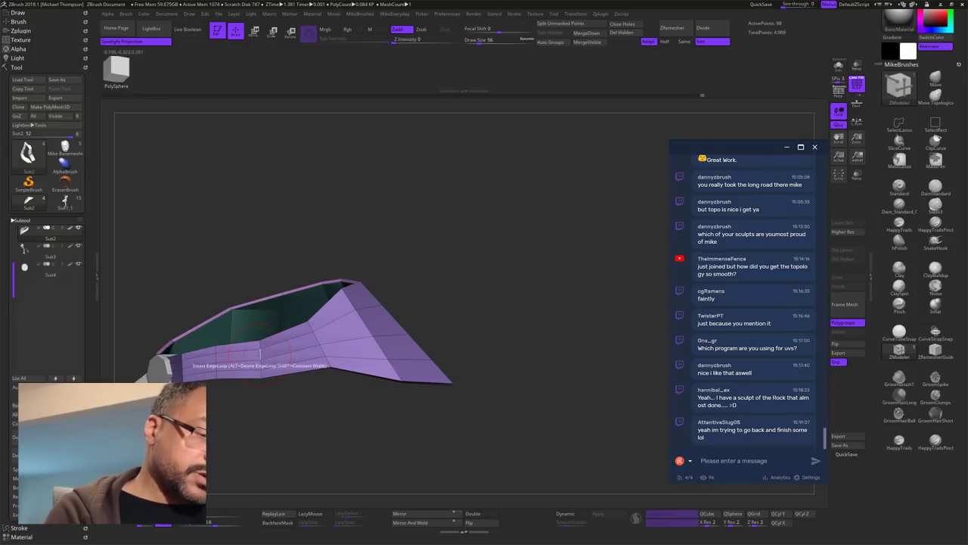
alt+drag(431, 318, 621, 233)
drag(409, 365, 473, 371)
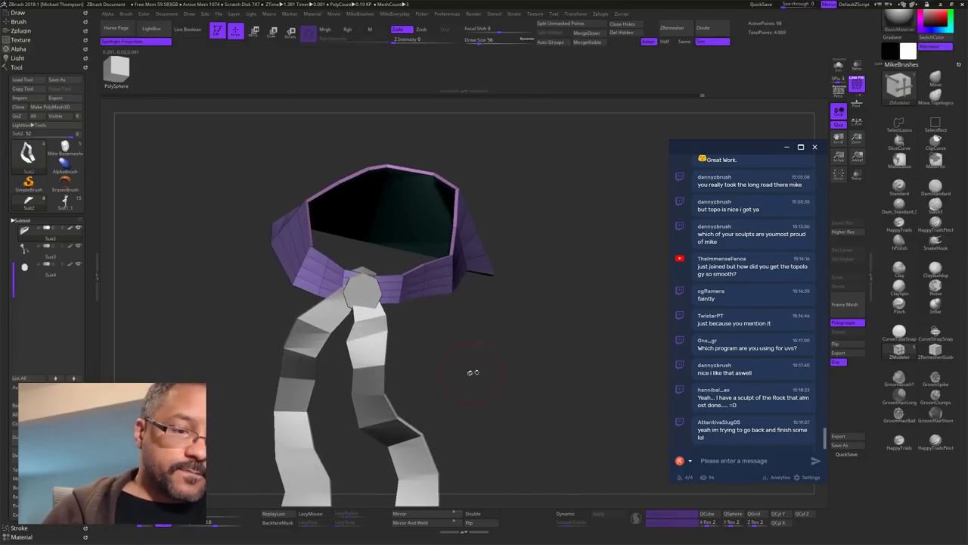
Step: Select the straps subtool and insert three lengthwise edge loops in the blue strap
alt+click(385, 335)
click(371, 334)
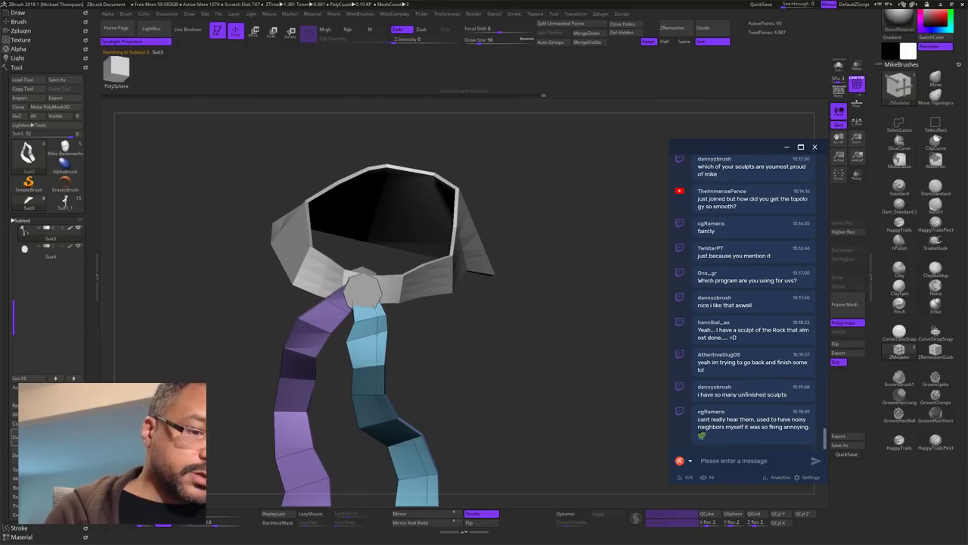
click(368, 334)
click(360, 336)
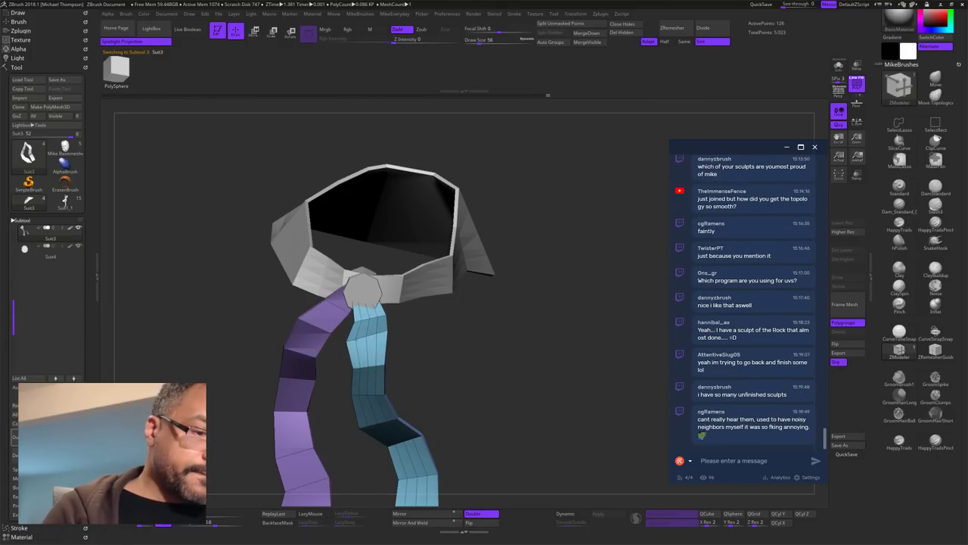
Step: Insert three lengthwise edge loops in the purple strap, then briefly isolate the straps to check them
click(311, 325)
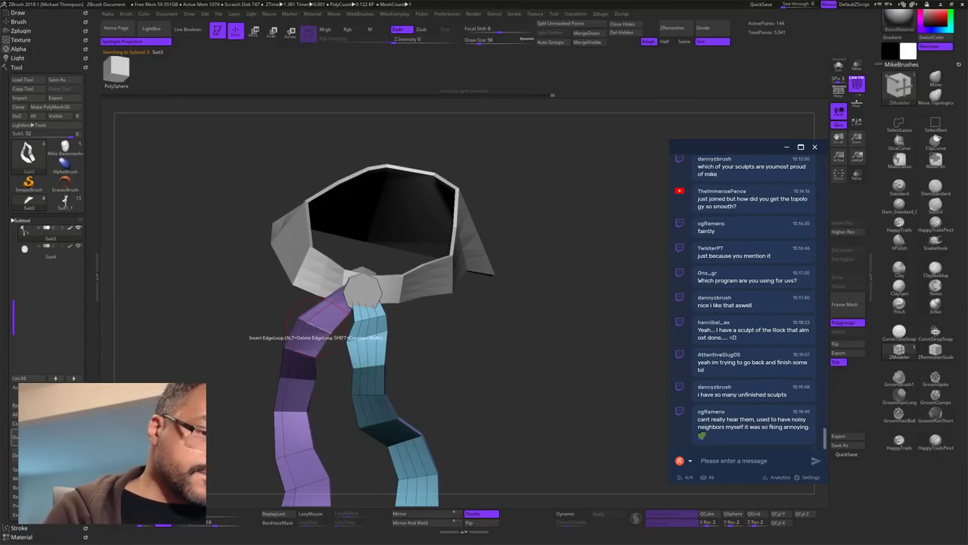
click(316, 327)
click(323, 328)
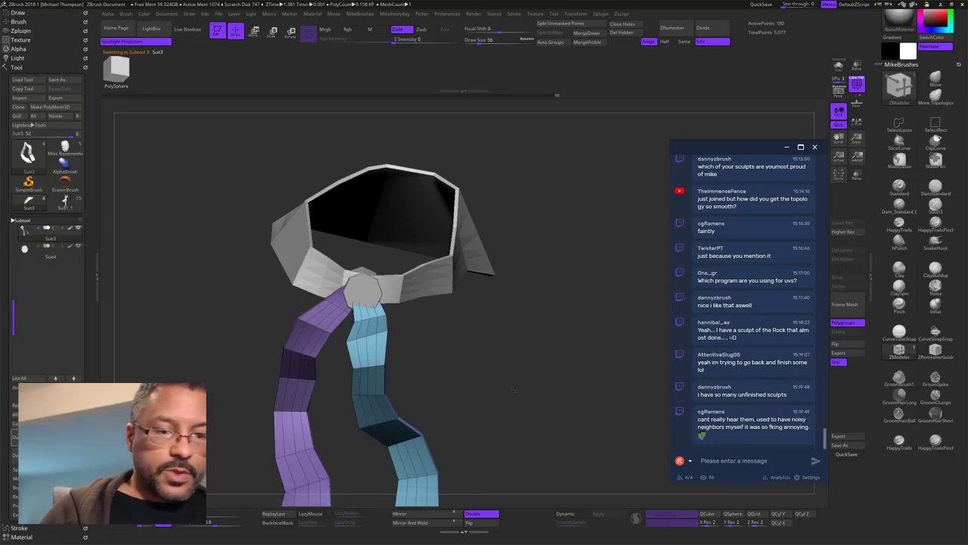
drag(489, 344, 622, 364)
click(839, 67)
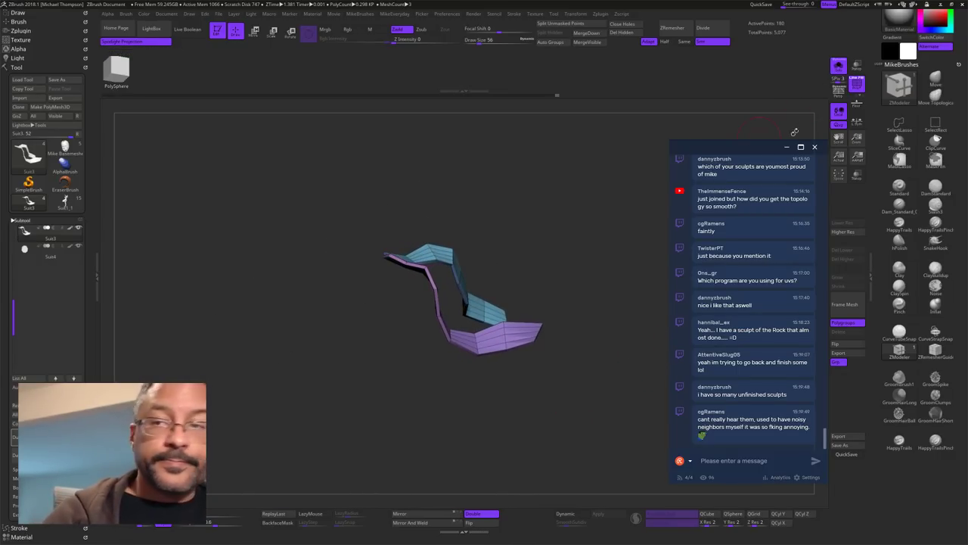
click(838, 67)
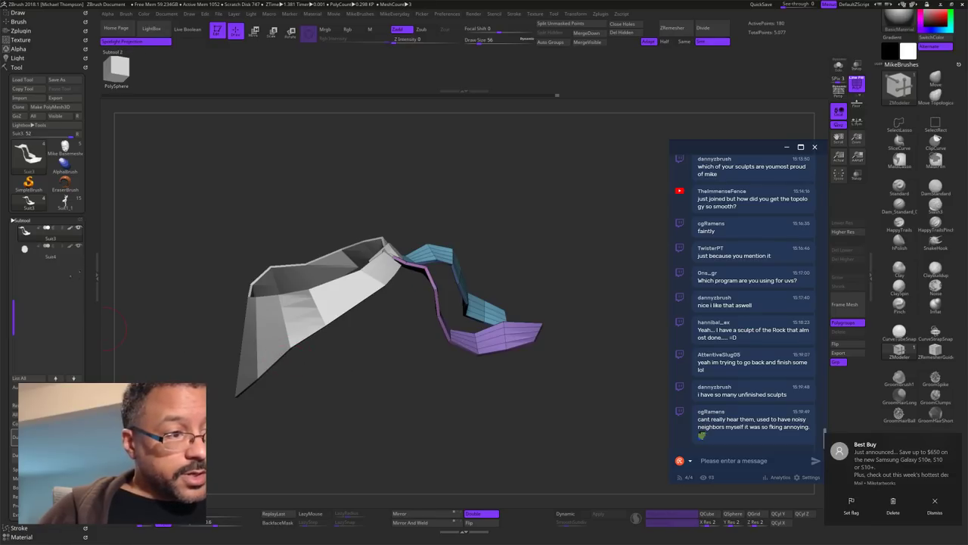
Step: Merge the belt, straps and octagonal fastener subtools down into a single subtool
drag(11, 317, 11, 240)
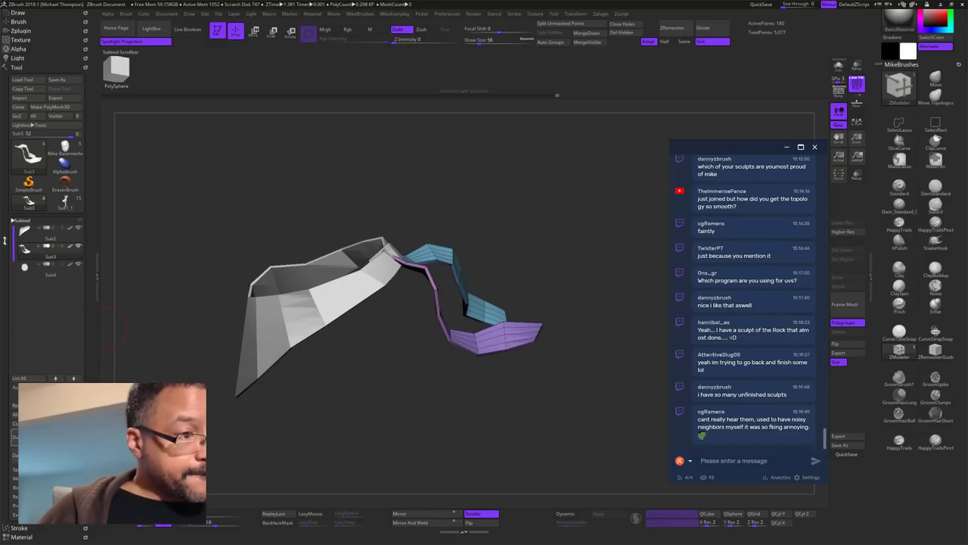
click(69, 254)
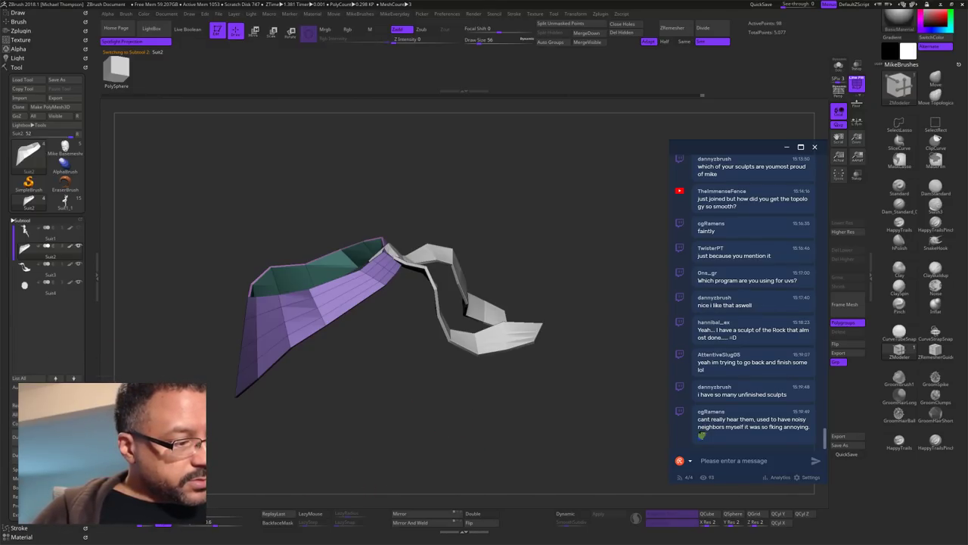
click(23, 478)
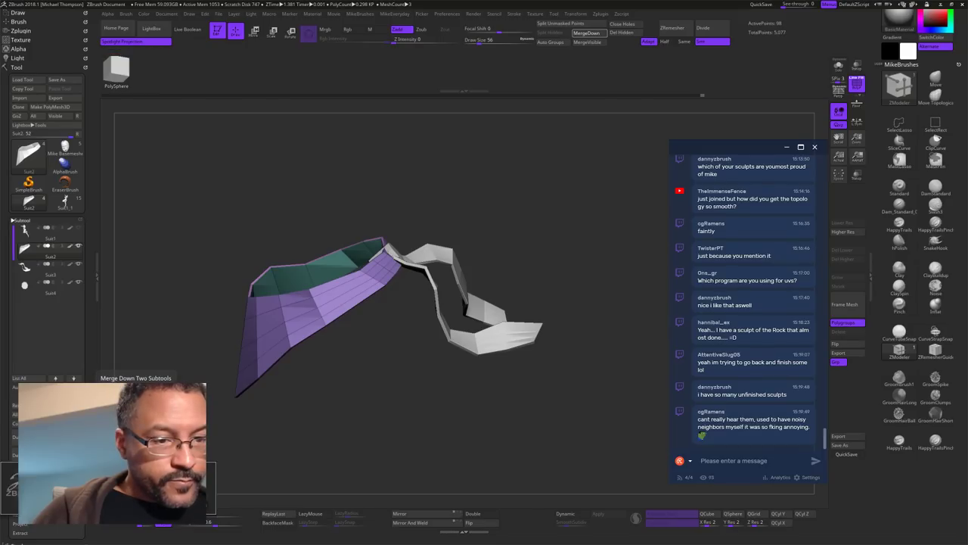
key(Return)
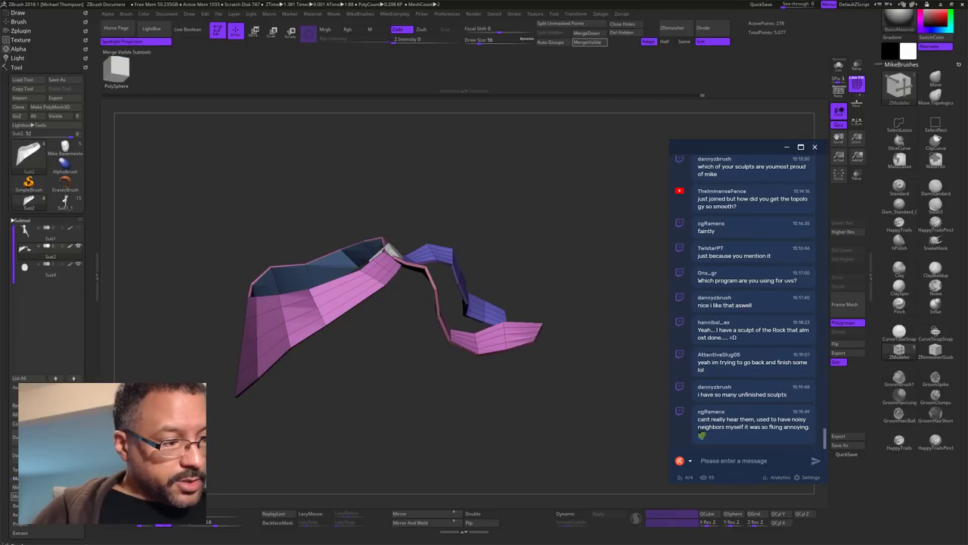
click(29, 487)
Step: Assign a separate polygroup to each connected piece of the merged belt with Auto Groups
drag(248, 439, 549, 388)
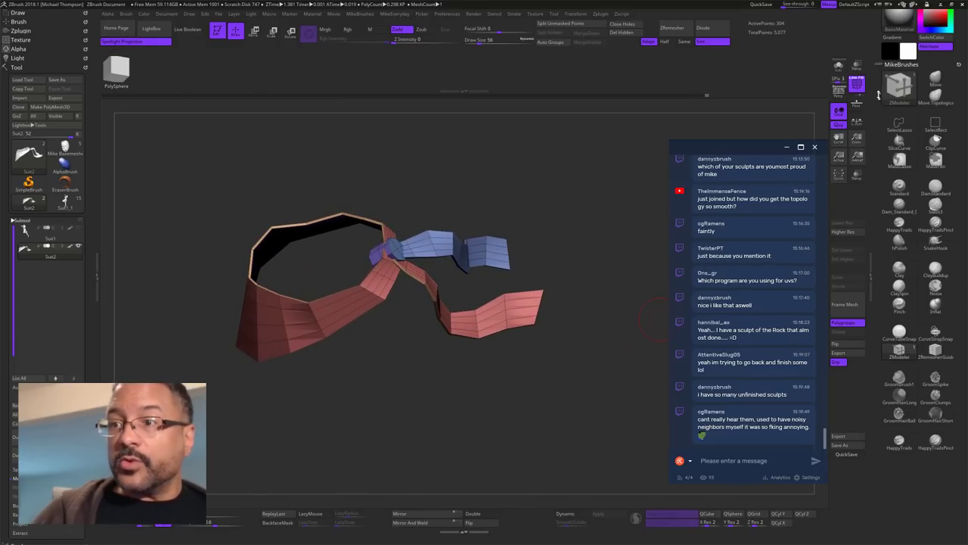
drag(879, 96, 900, 209)
click(901, 44)
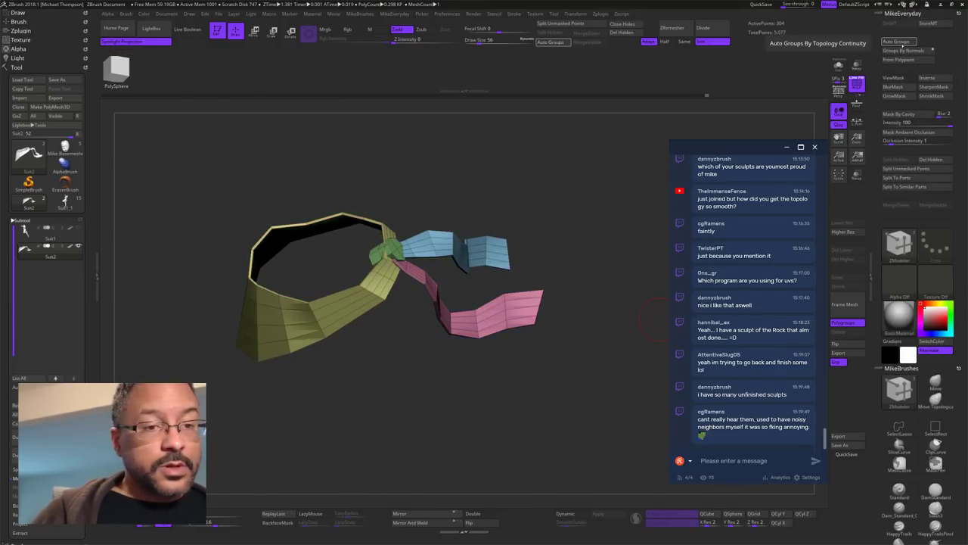
Step: Preview the merged belt with Dynamic subdivision, examine the smoothed edges from several angles, and turn the preview off
drag(545, 410, 590, 331)
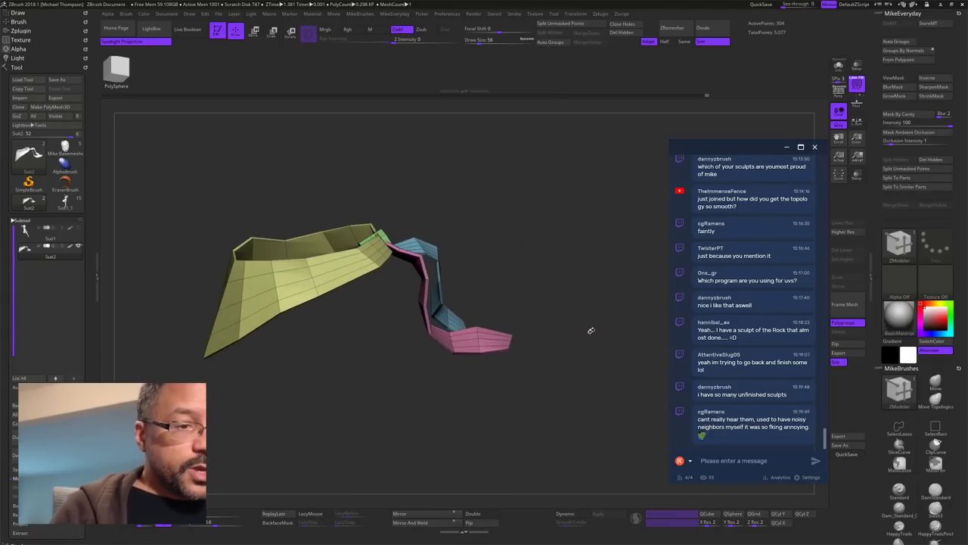
drag(522, 262, 538, 265)
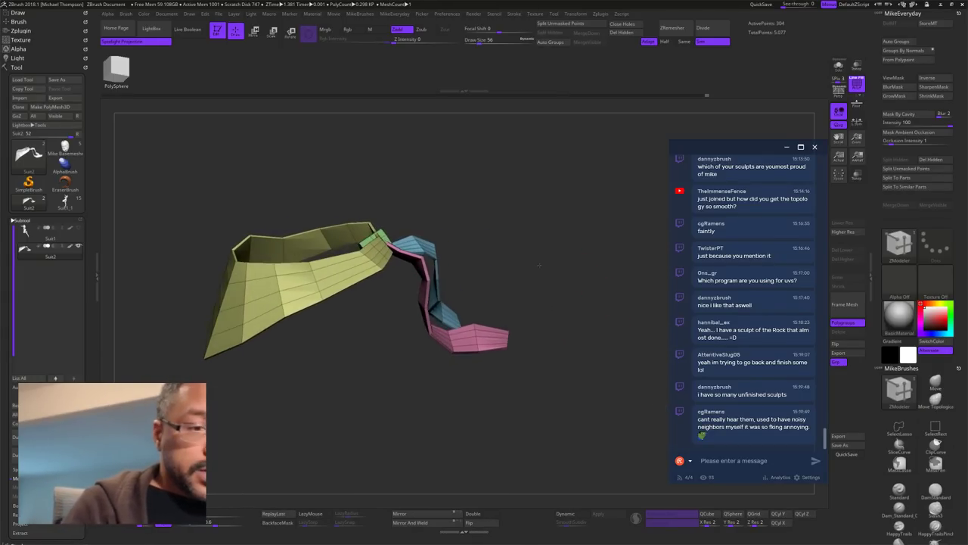
click(574, 514)
drag(594, 390, 598, 410)
alt+drag(520, 256, 552, 393)
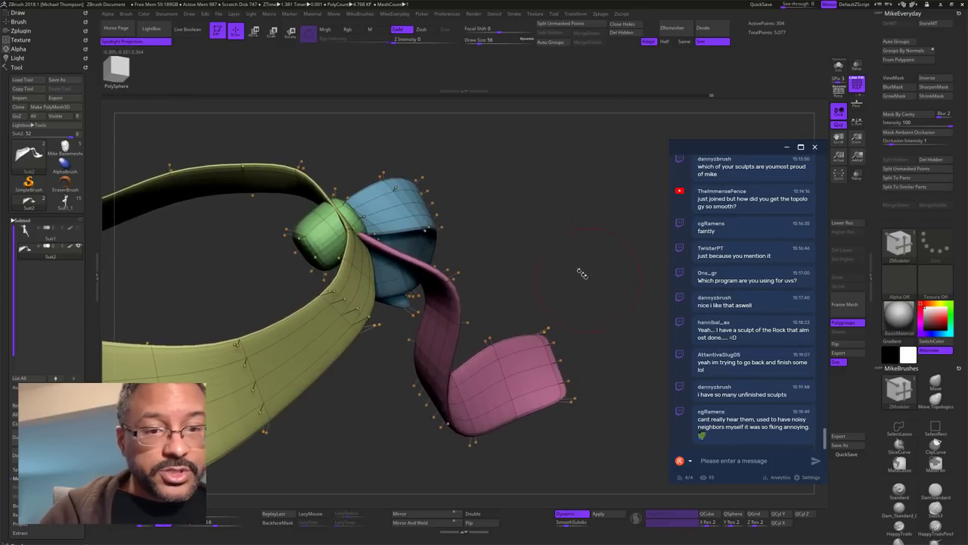
drag(580, 273, 611, 283)
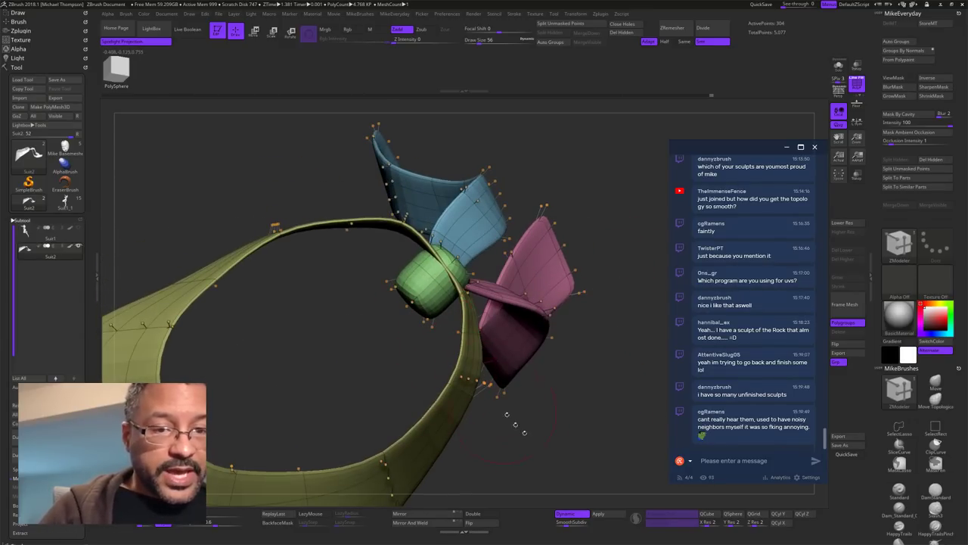
drag(581, 461, 612, 401)
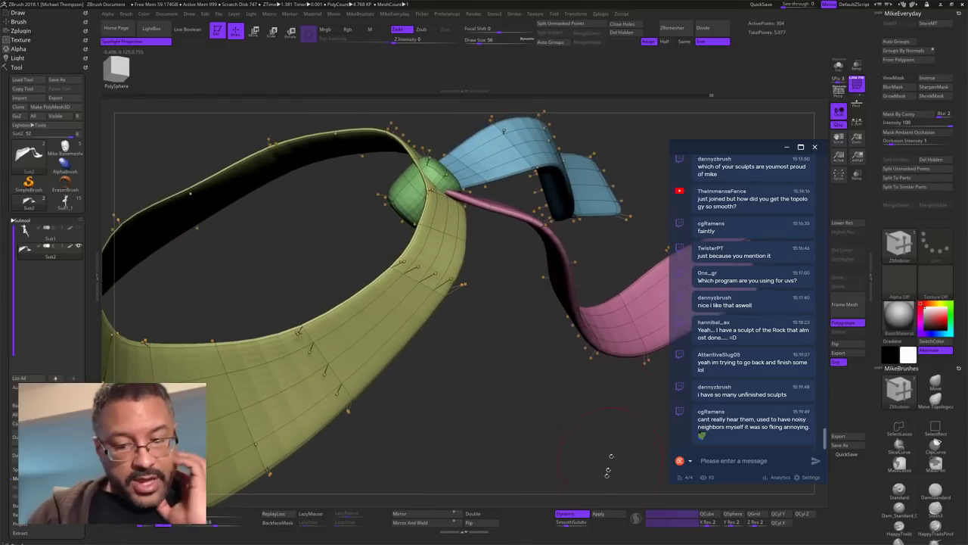
click(576, 512)
Step: Reduce the draw size to 14 and insert lengthwise edge loops along the belt's inner side with ZModeler
mouse_move(531, 418)
mouse_down()
mouse_move(549, 421)
mouse_move(532, 428)
mouse_move(563, 447)
mouse_move(624, 415)
mouse_move(607, 381)
mouse_up()
key(s)
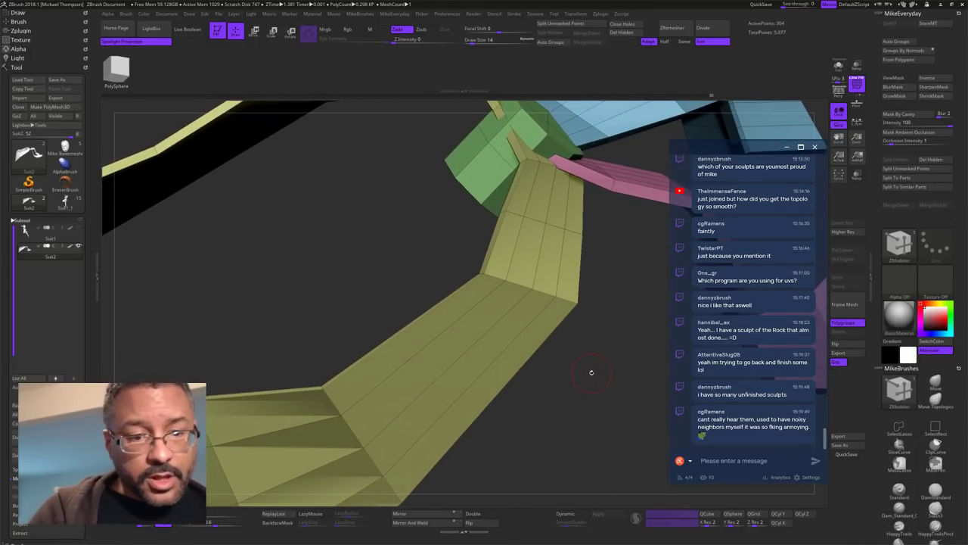
drag(587, 361, 557, 302)
click(498, 282)
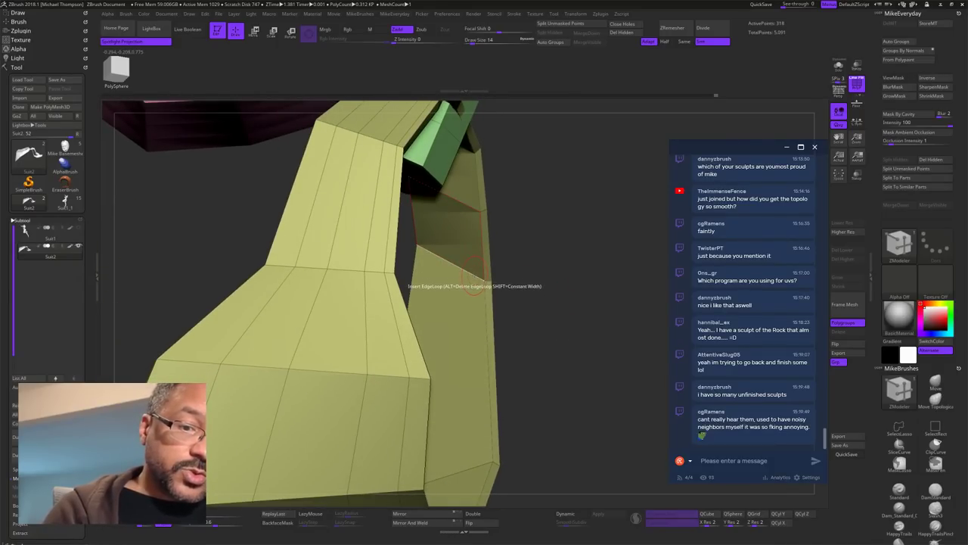
click(473, 286)
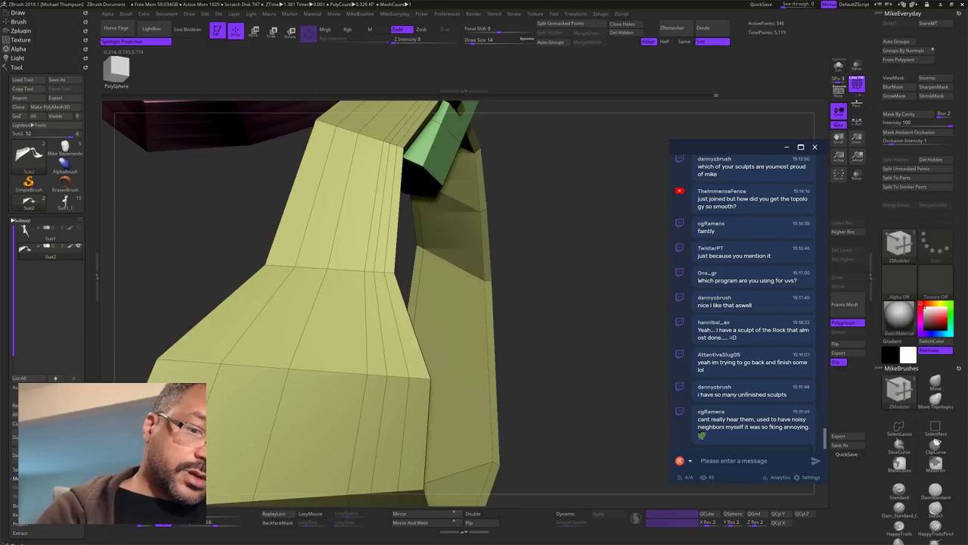
click(466, 272)
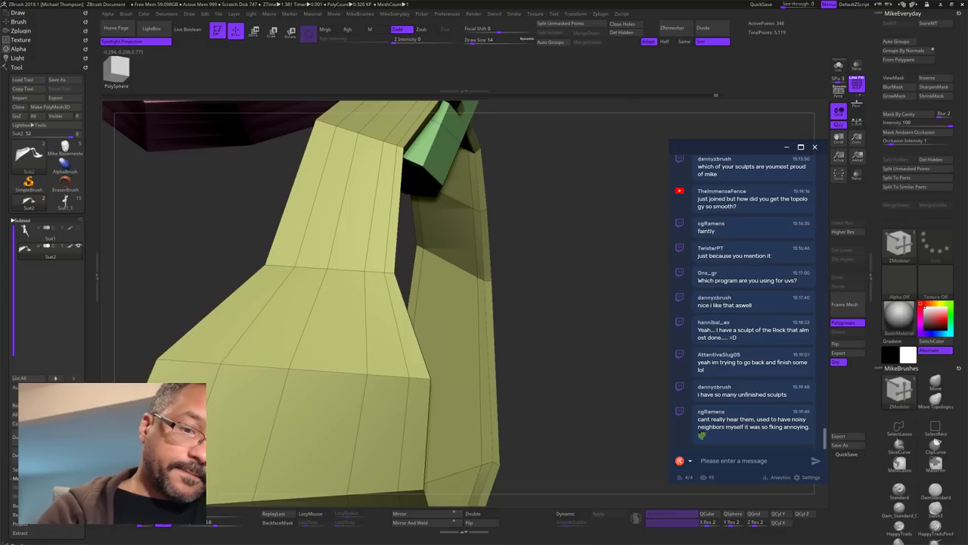
click(470, 280)
drag(470, 275, 437, 251)
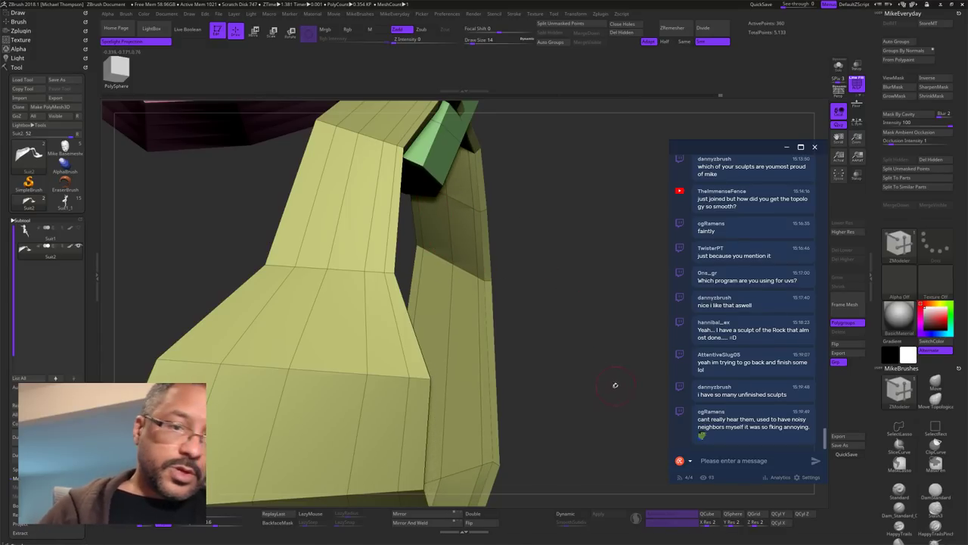
drag(615, 385, 457, 415)
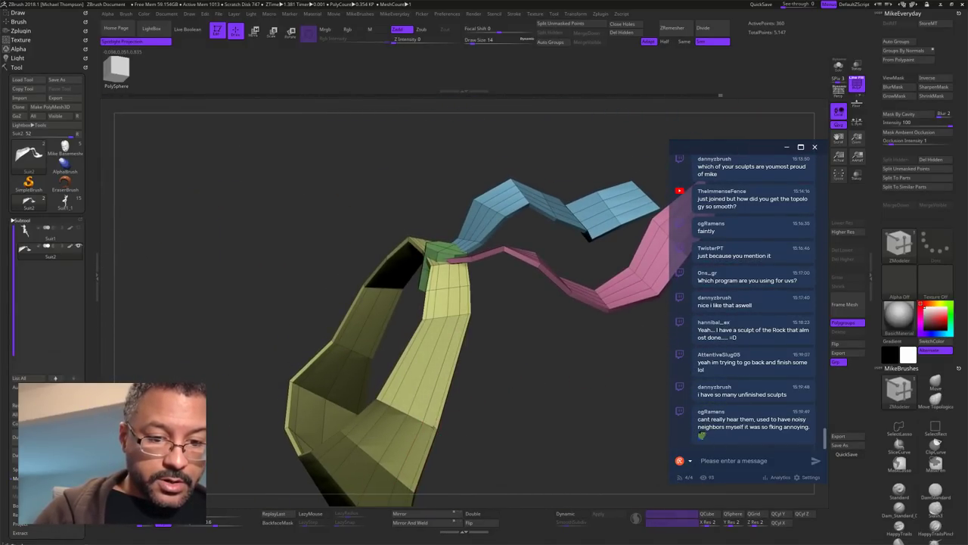
Step: Preview the belt with Dynamic subdivision at a higher SmoothSubdiv level, examine the smoothed rim, and turn the preview off
drag(602, 429, 617, 398)
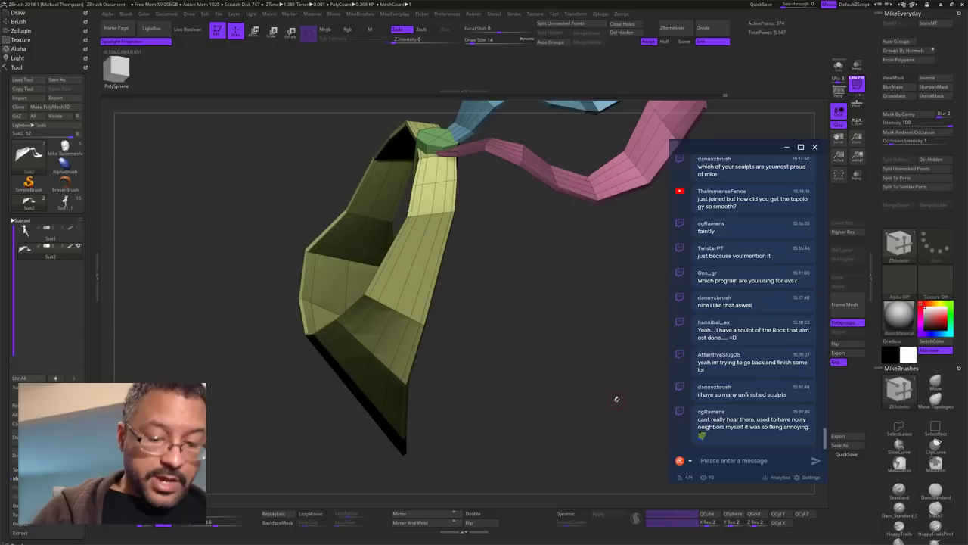
click(576, 517)
drag(592, 437, 543, 450)
click(571, 523)
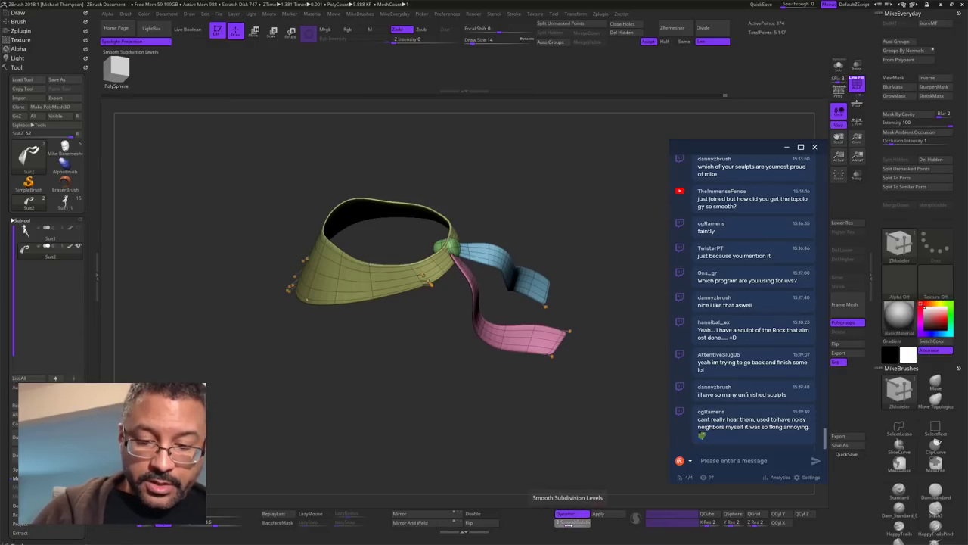
drag(629, 421, 679, 436)
alt+drag(474, 346, 503, 478)
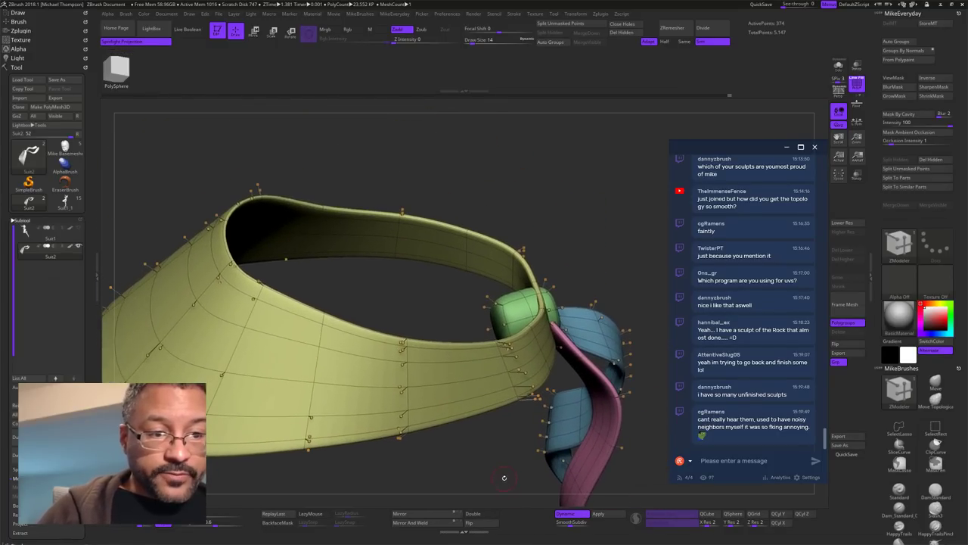
click(575, 512)
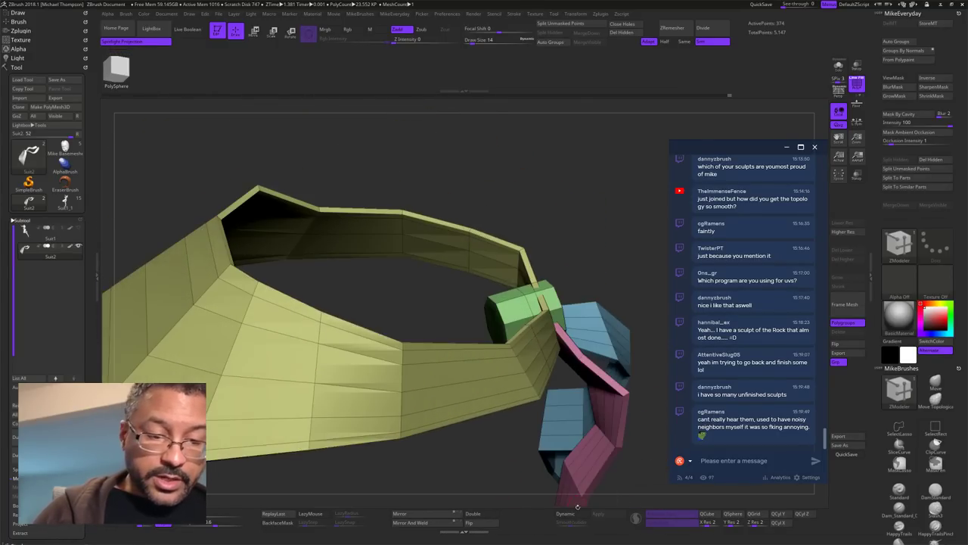
Step: Set the ZModeler polygon action to PolyGroup with the Polyloop target and give the belt's thin rim faces their own polygroup
drag(506, 461, 530, 465)
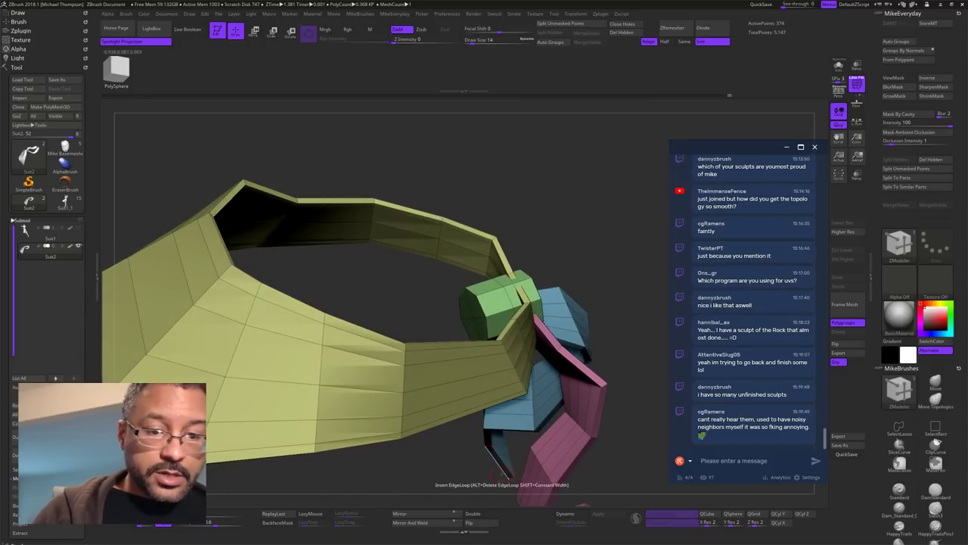
alt+drag(622, 303, 495, 205)
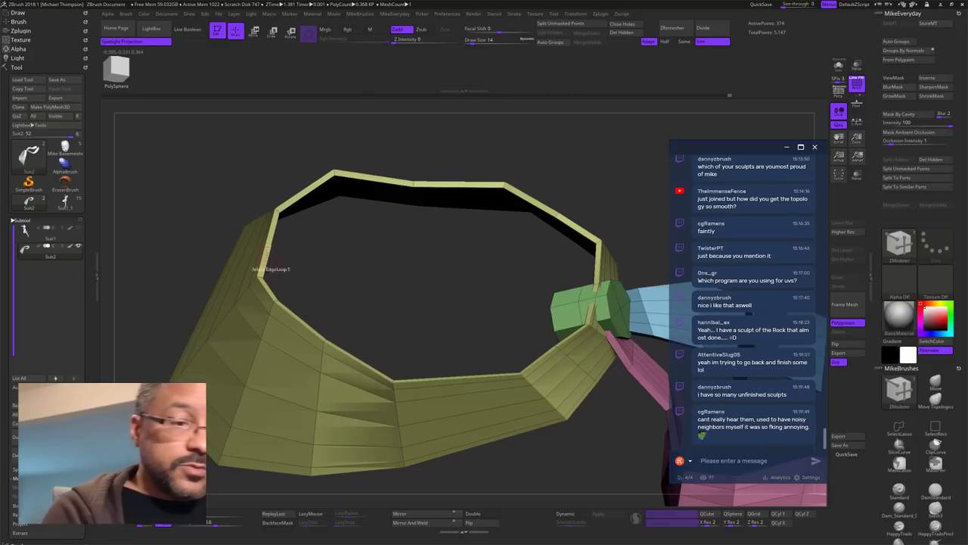
key(space)
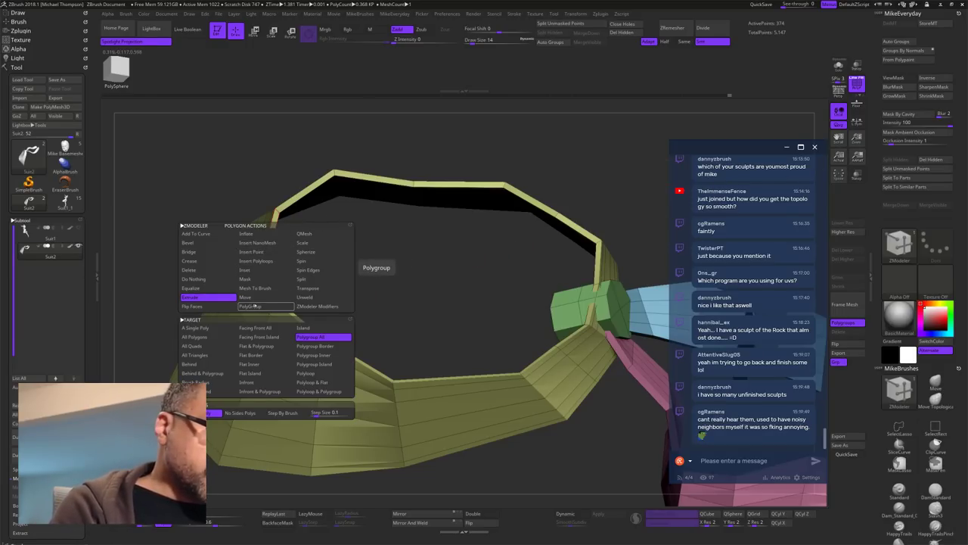
click(266, 306)
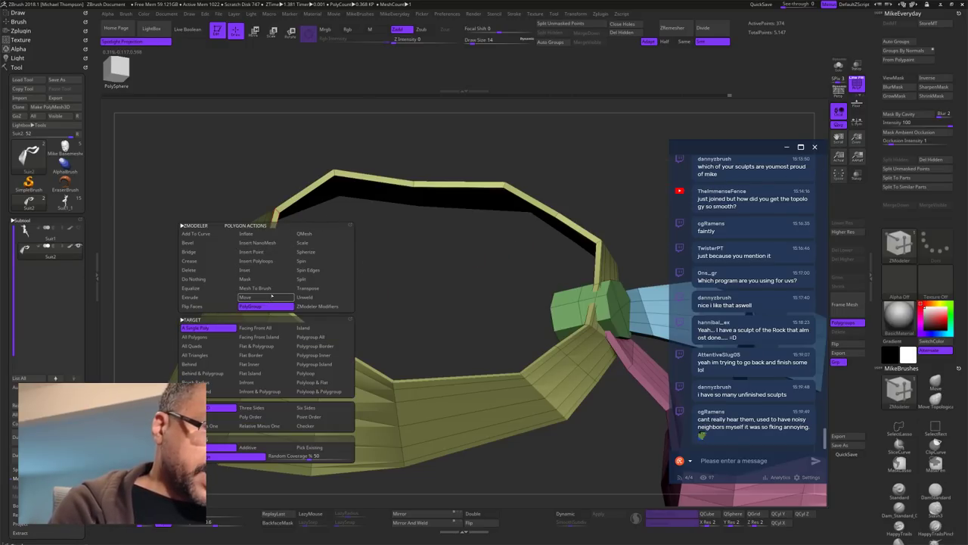
click(318, 374)
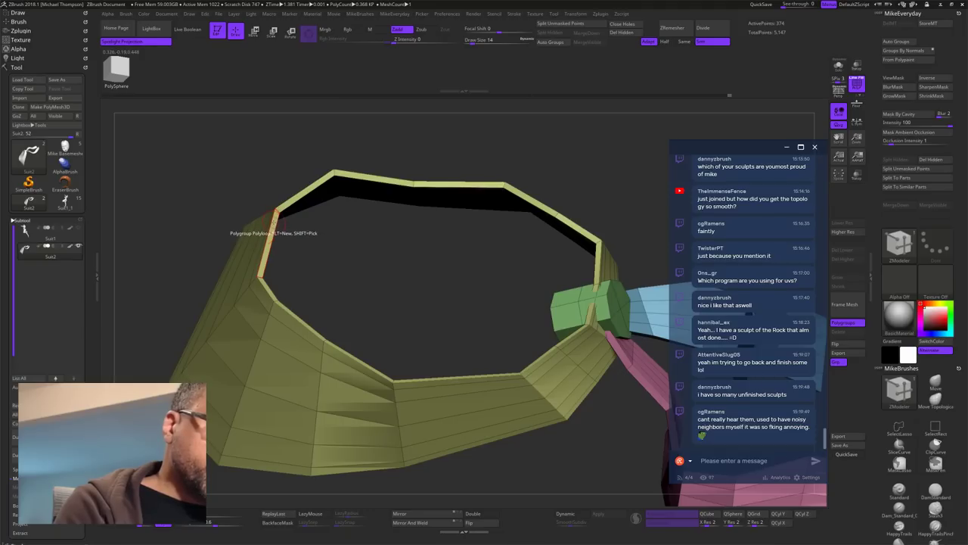
click(269, 227)
drag(573, 490, 595, 388)
click(216, 248)
drag(635, 454, 547, 447)
alt+drag(558, 164, 554, 273)
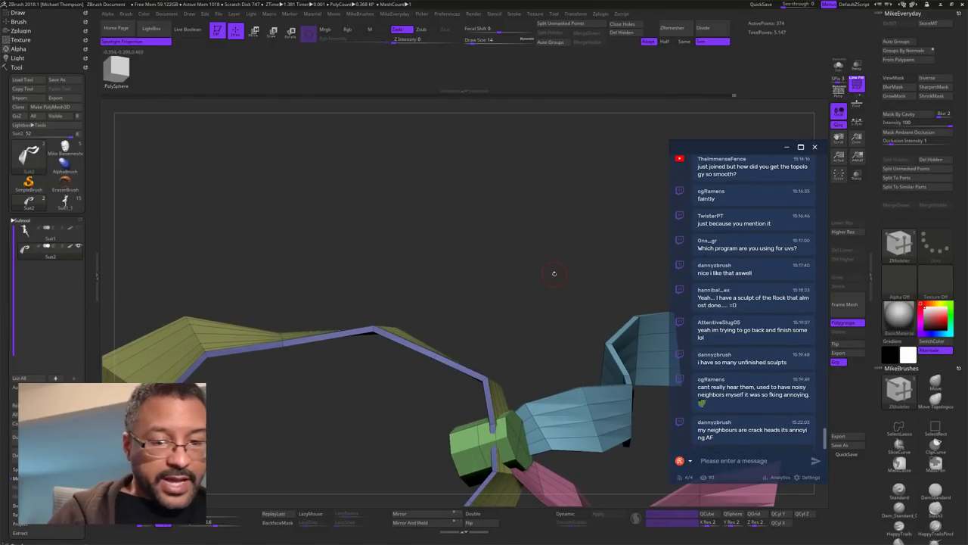
Step: Set the ZModeler polygon action to Inflate with the Polygroup All target and inflate the belt's purple rim polygroup slightly
drag(523, 347, 487, 348)
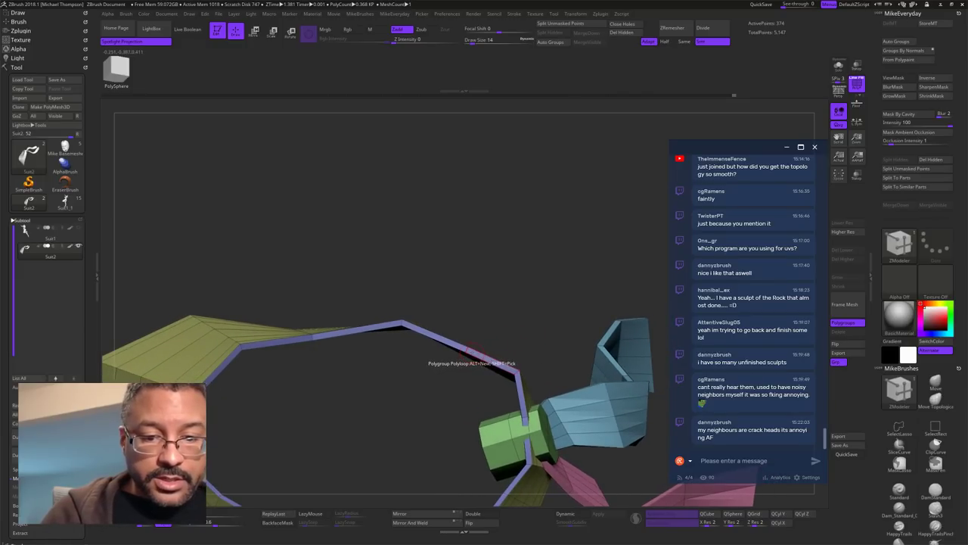
key(space)
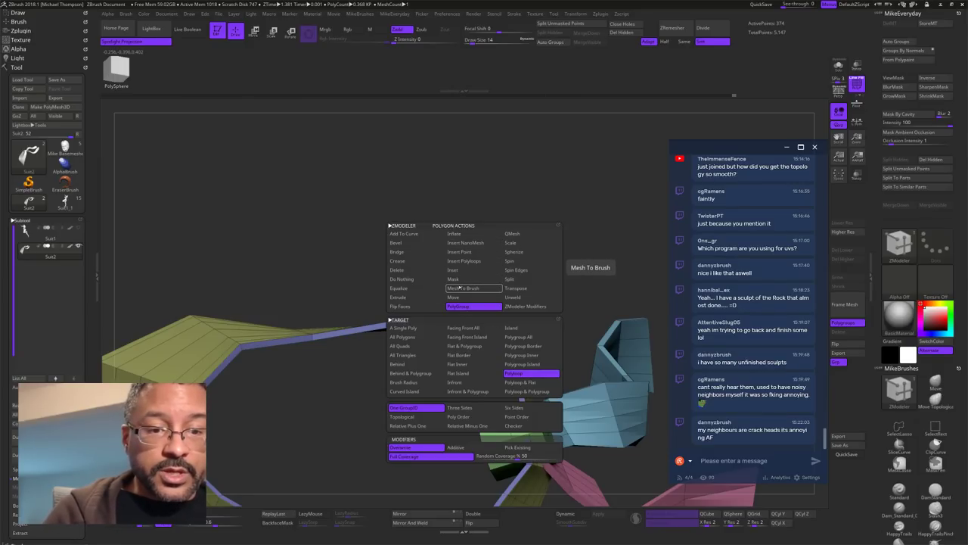
click(461, 236)
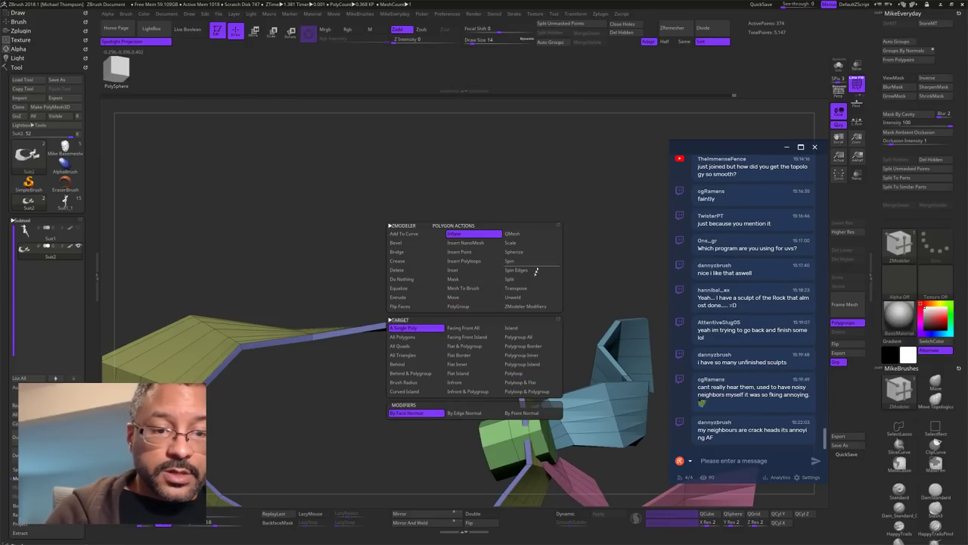
click(532, 336)
drag(578, 254, 581, 281)
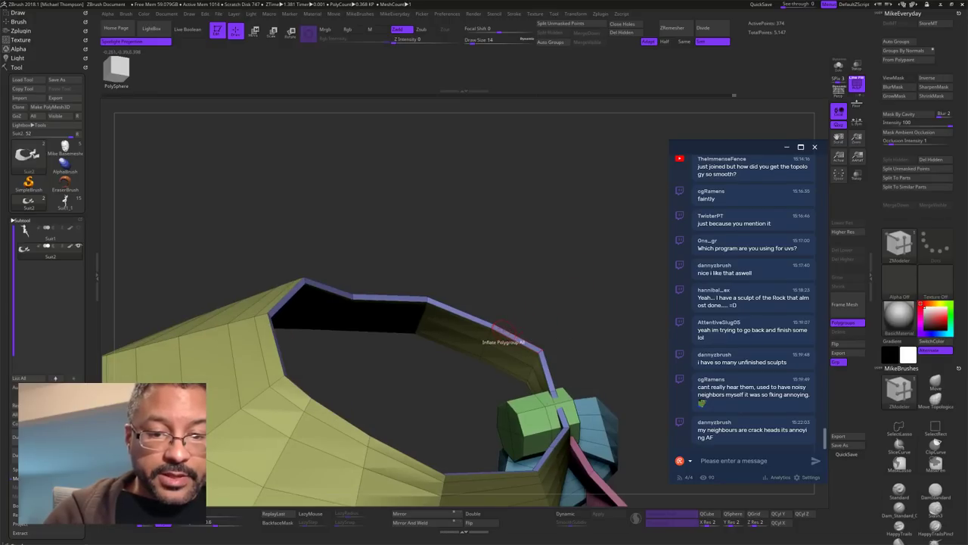
drag(505, 330, 518, 323)
Step: Preview the inflated belt rim with Dynamic subdivision, examine it from several angles, and turn the preview off
alt+drag(581, 294, 540, 182)
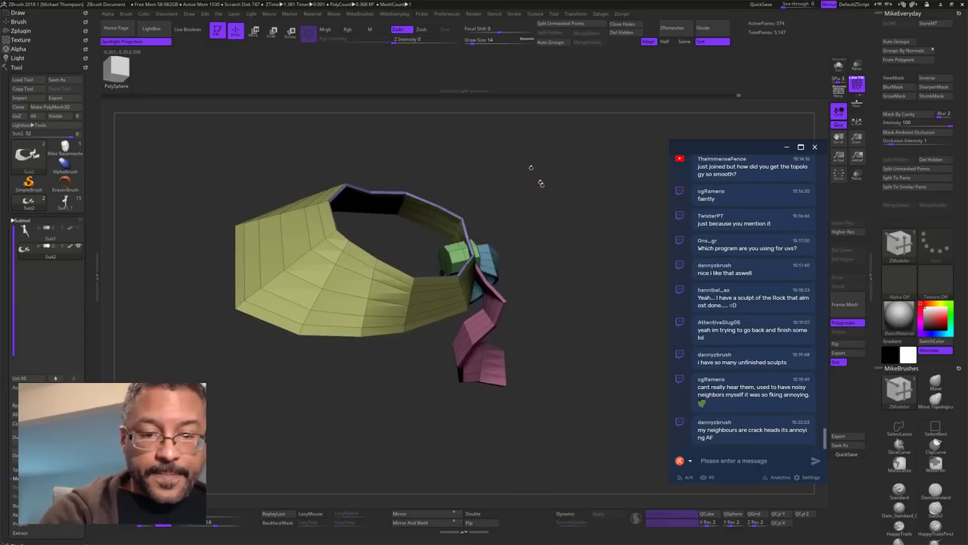
drag(600, 321, 601, 347)
click(584, 516)
drag(609, 431, 637, 480)
key(shift+d)
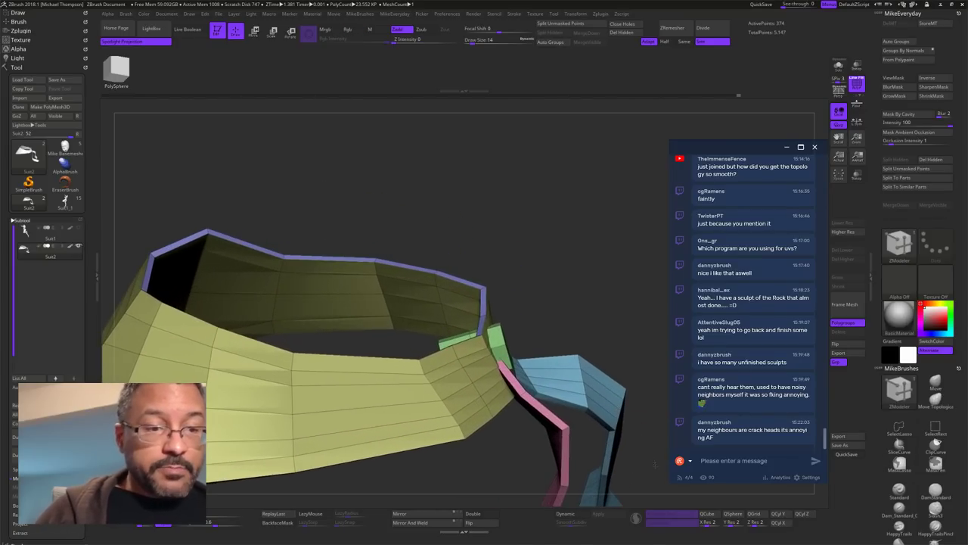
Step: Insert lengthwise edge loops on the belt's outer side, close to its upper and lower edges
alt+drag(532, 253, 602, 338)
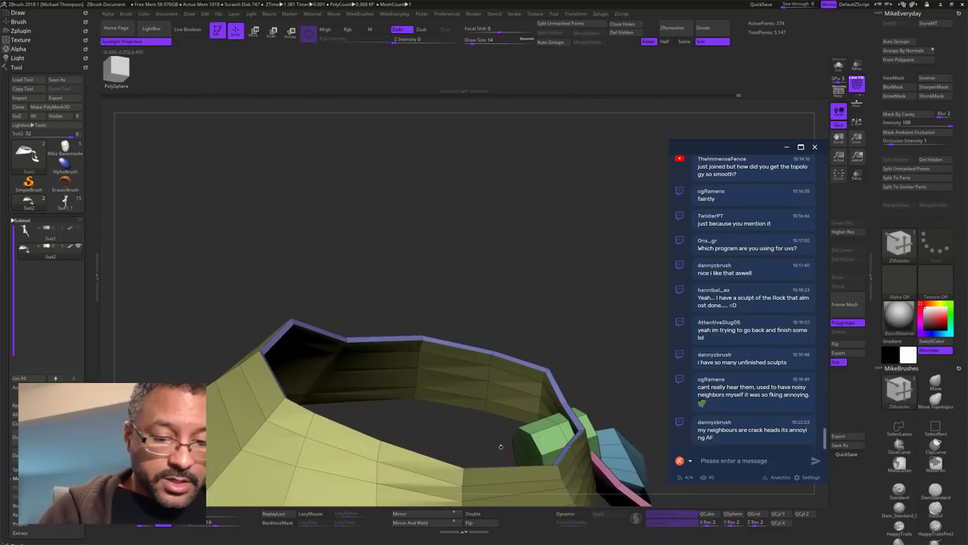
click(461, 475)
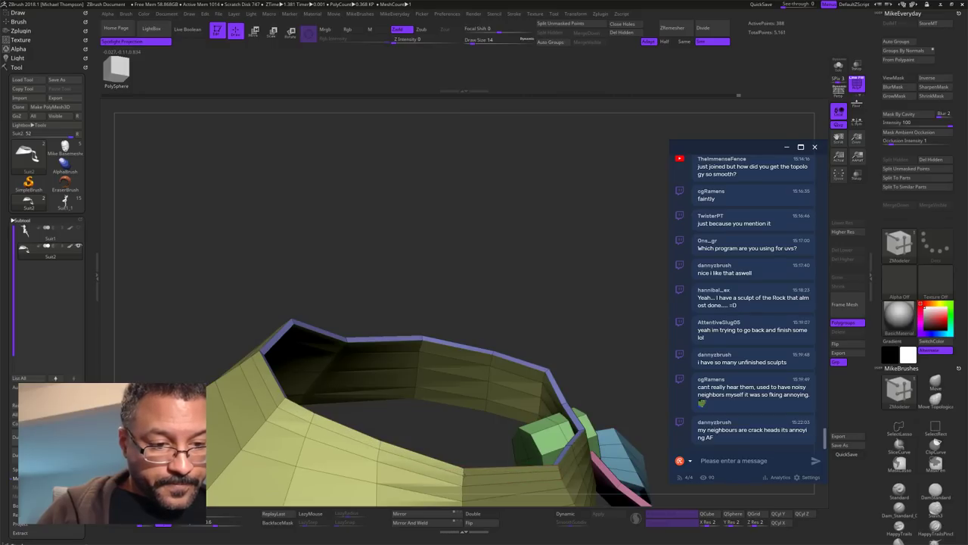
alt+drag(597, 337, 667, 94)
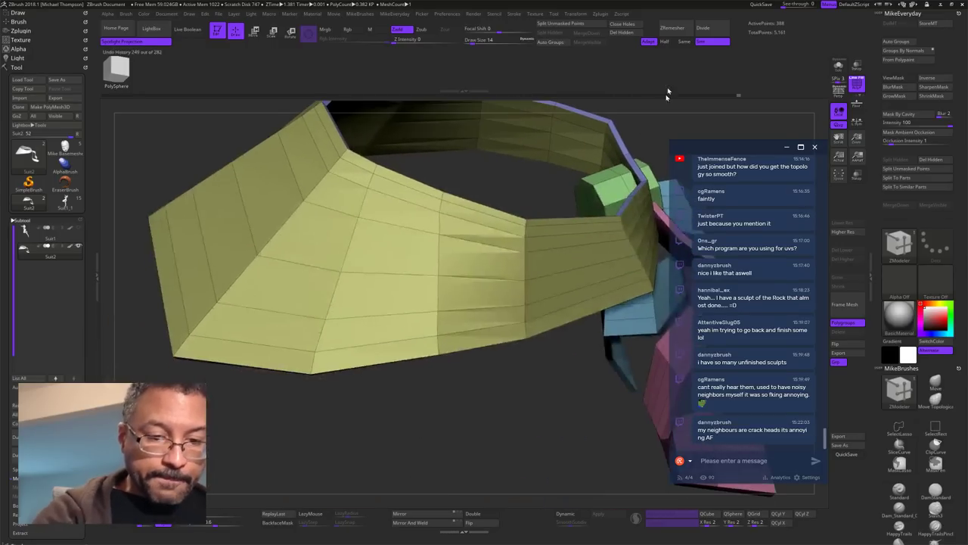
click(439, 346)
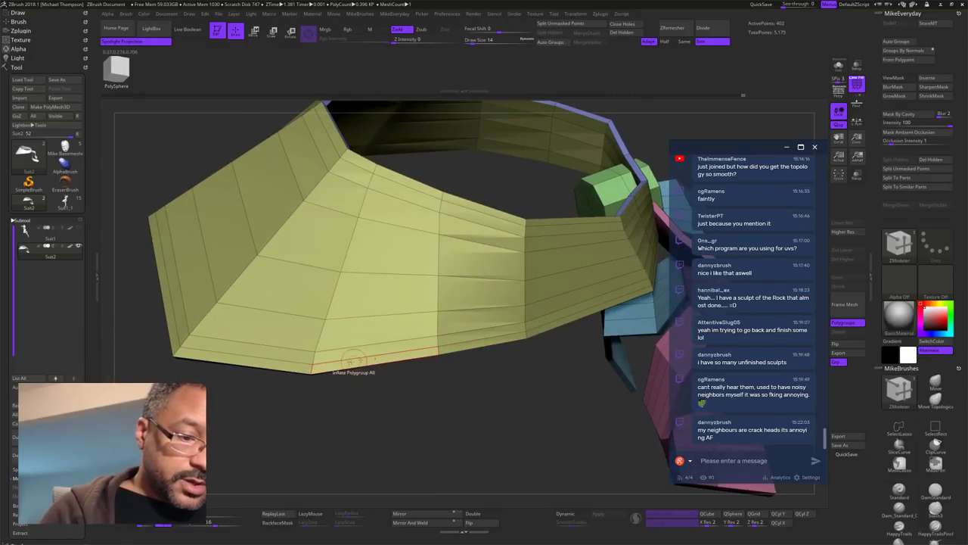
Step: Set the polygon action to PolyGroup with the Polyloop target and add the narrow bands along the belt's edges to the rim polygroup
key(space)
click(334, 306)
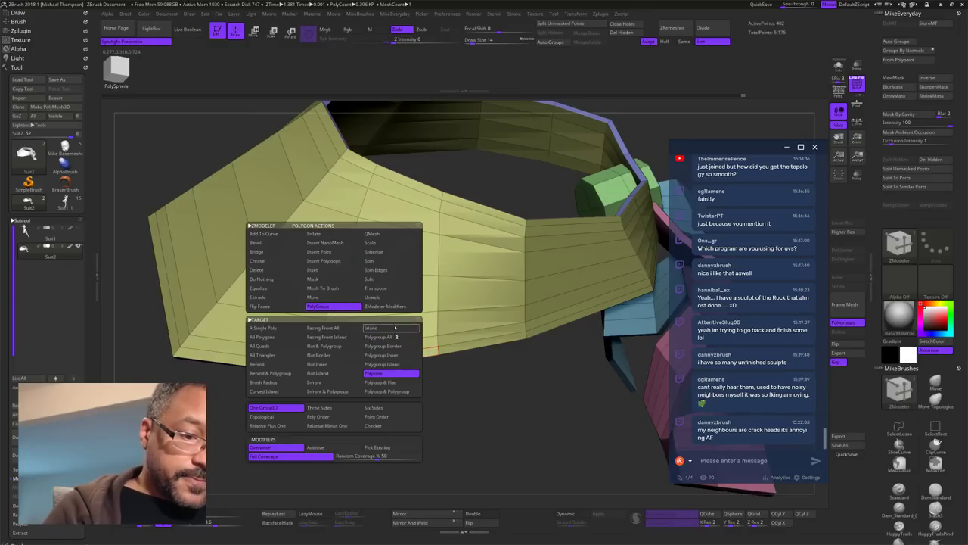
click(401, 359)
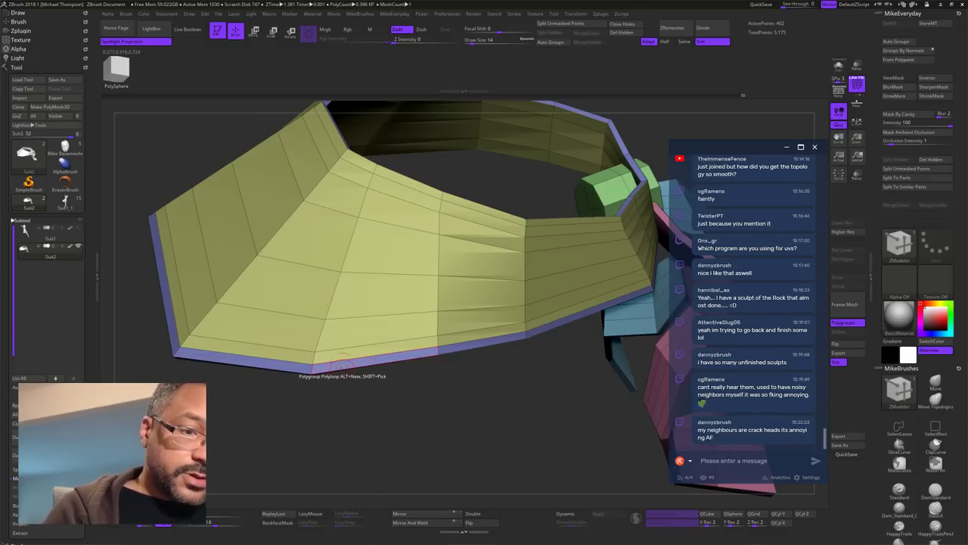
click(387, 174)
drag(506, 376, 556, 360)
drag(526, 325, 433, 277)
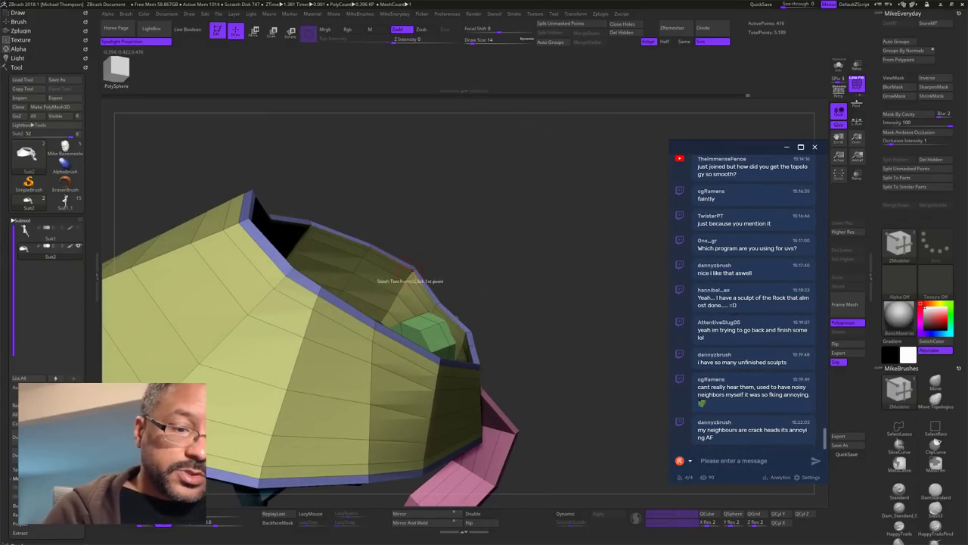
drag(556, 261, 594, 379)
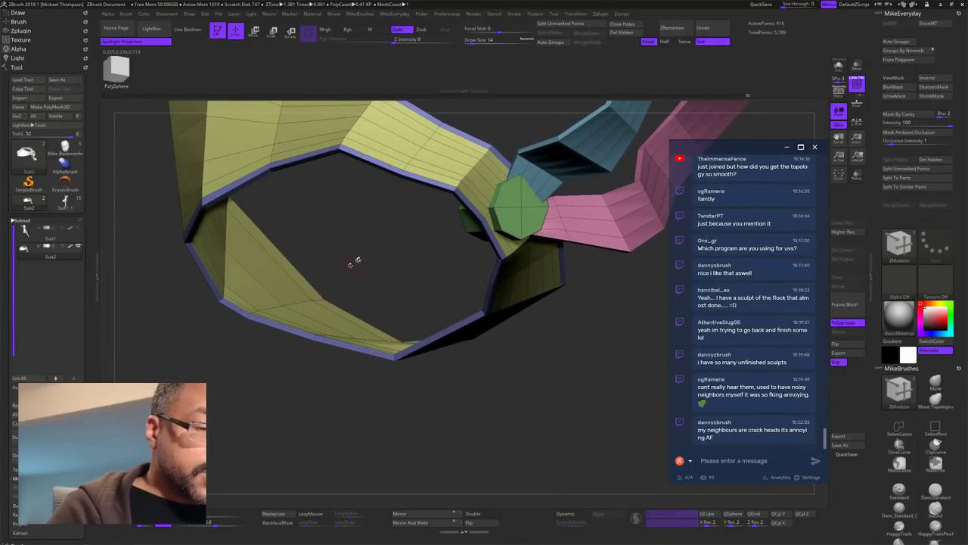
Step: Delete a lengthwise edge loop from the belt's broad face and insert it again
drag(350, 265, 414, 429)
drag(445, 289, 437, 307)
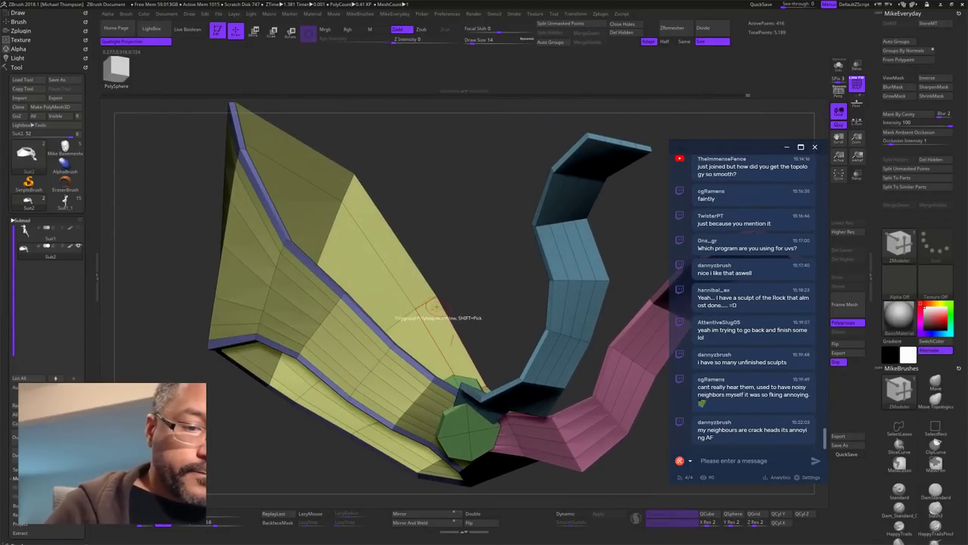
alt+click(436, 294)
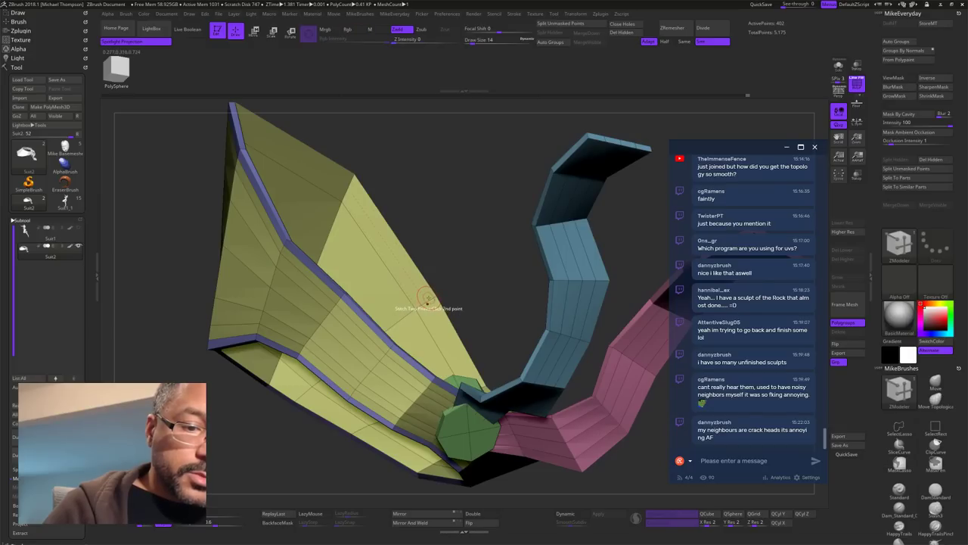
drag(442, 297, 389, 286)
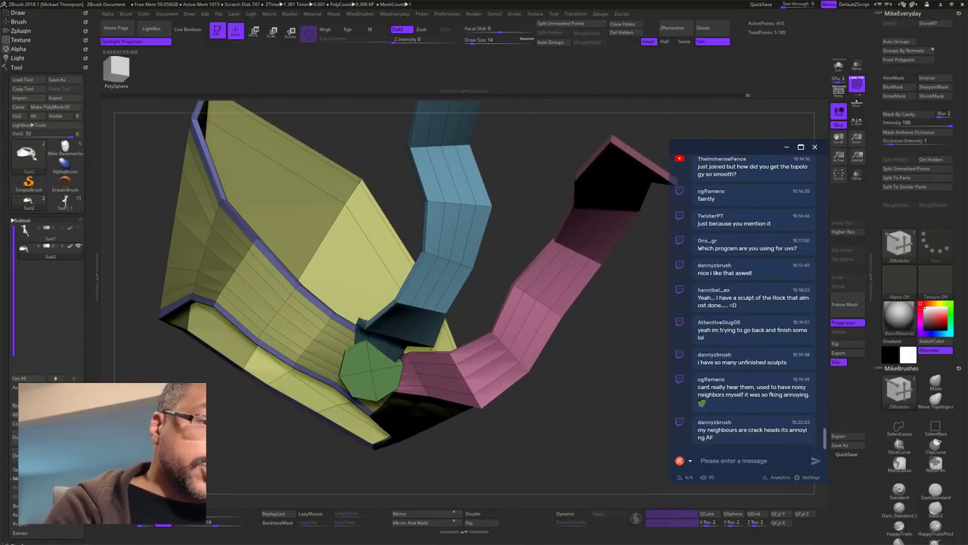
drag(462, 304, 560, 454)
alt+drag(444, 260, 381, 259)
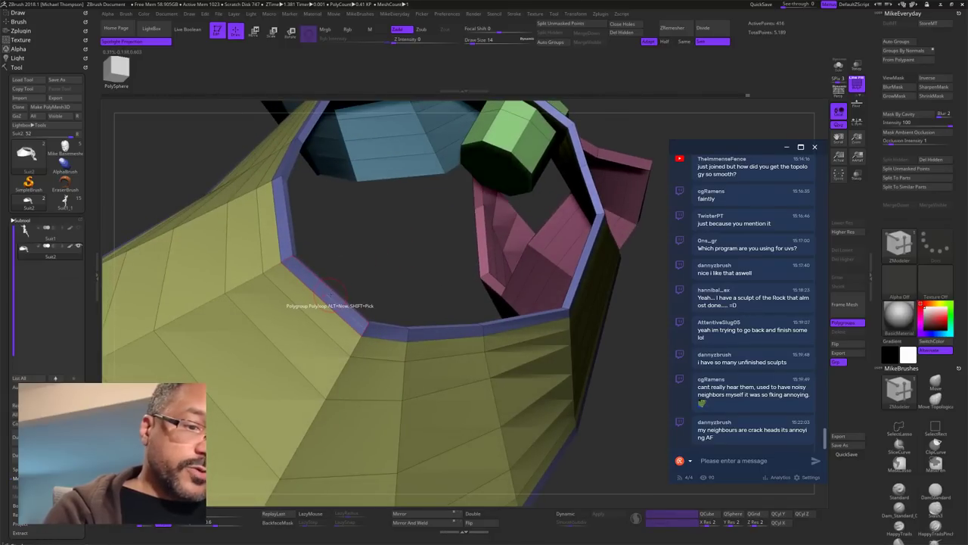
Step: Switch the ZModeler polygon action back to Inflate and thicken the belt's widened rim polygroup slightly
key(space)
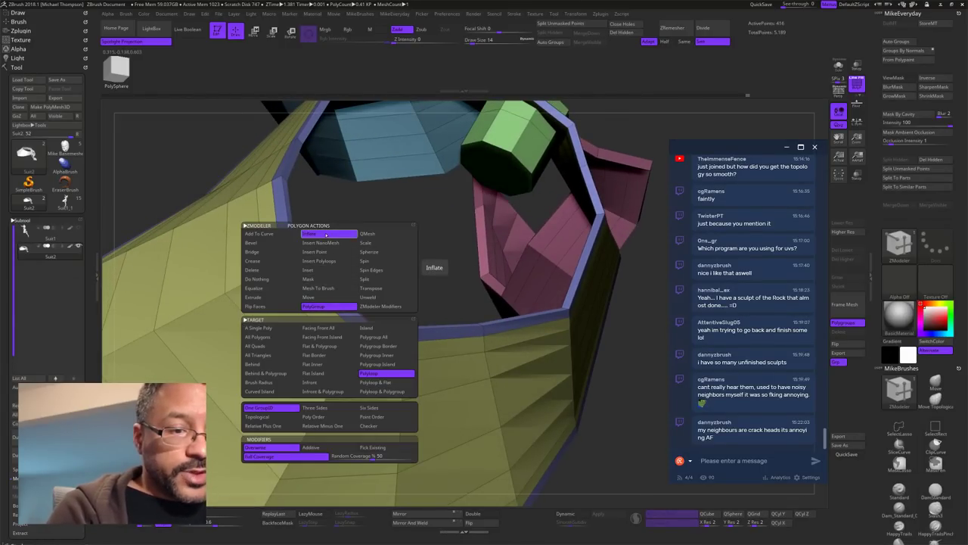
click(326, 235)
drag(358, 285, 324, 306)
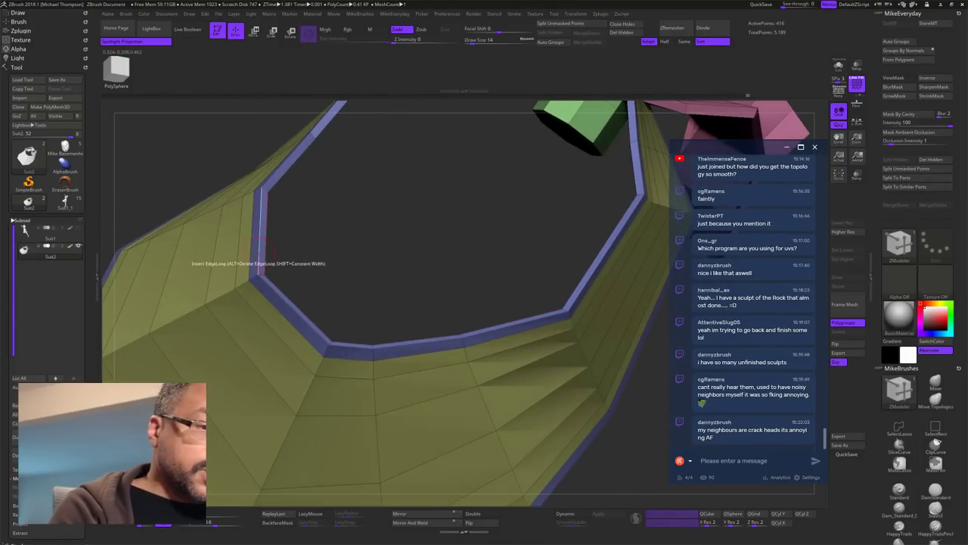
drag(260, 249, 264, 248)
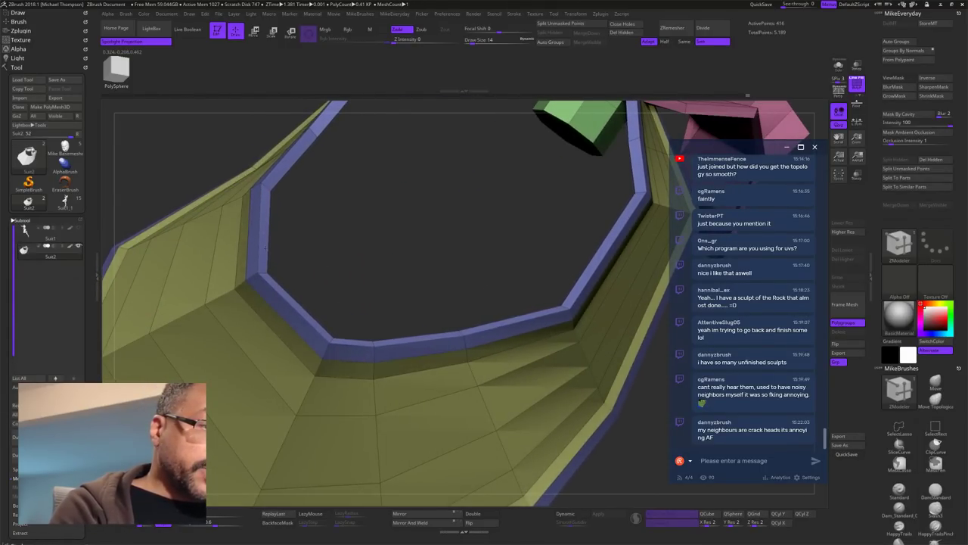
Step: Preview the raised belt trim with Dynamic subdivision, orbit around the belt and its straps, and turn the preview off
alt+drag(391, 246, 361, 211)
drag(533, 472, 583, 406)
click(581, 516)
drag(595, 455, 449, 296)
click(583, 517)
Step: Insert a crosswise edge loop near the free end of the pink strap and of the blue strap
mouse_move(562, 374)
mouse_down()
mouse_move(603, 388)
mouse_move(562, 380)
mouse_move(574, 372)
mouse_up()
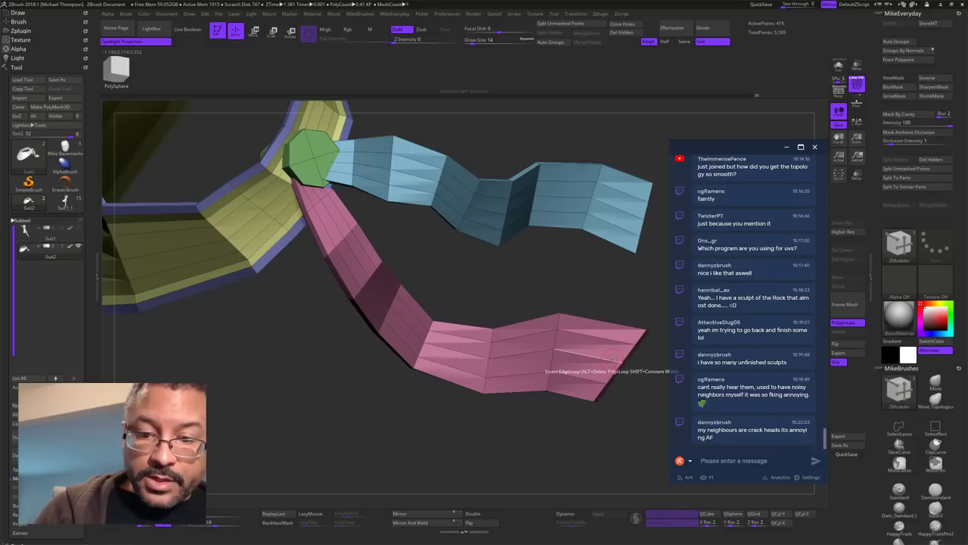
click(613, 361)
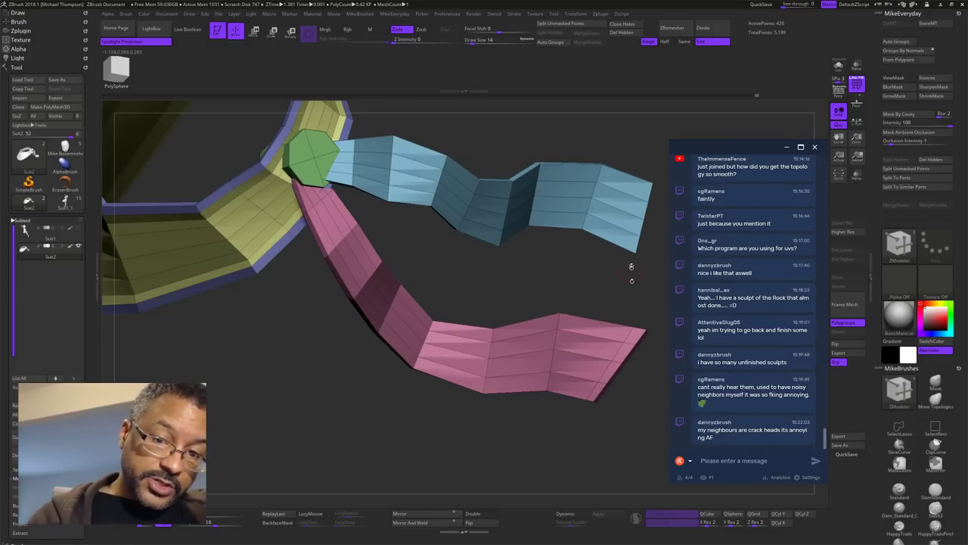
click(628, 238)
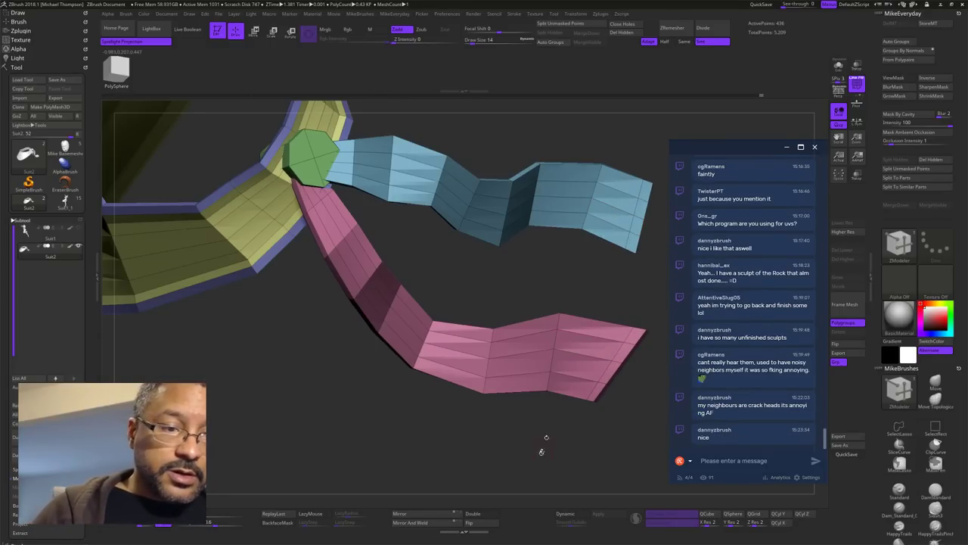
Step: Turn on Dynamic subdivision for the belt and examine the smoothed strap ends and trim from several angles
mouse_move(543, 444)
mouse_down()
mouse_move(573, 447)
mouse_move(539, 454)
mouse_up()
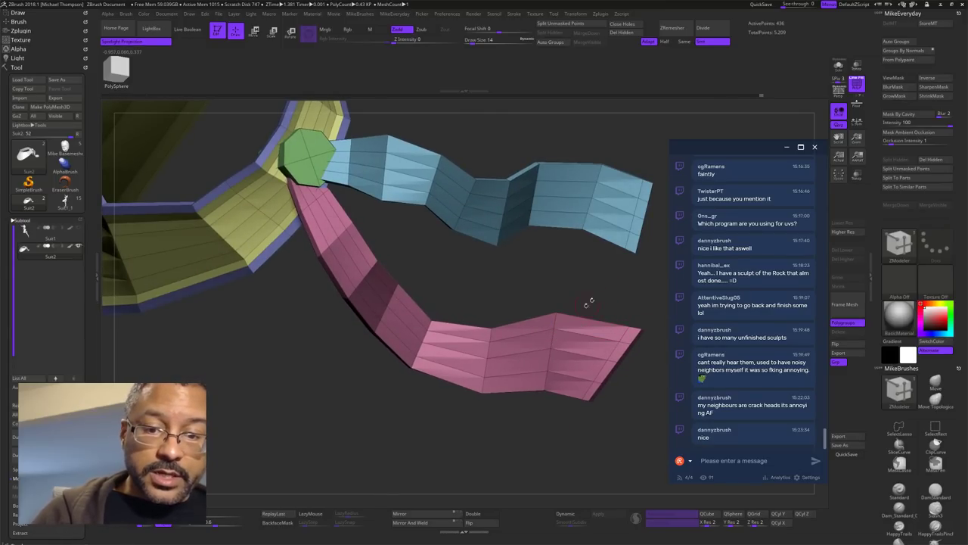
alt+drag(548, 441, 514, 394)
alt+drag(535, 359, 481, 459)
drag(538, 448, 589, 409)
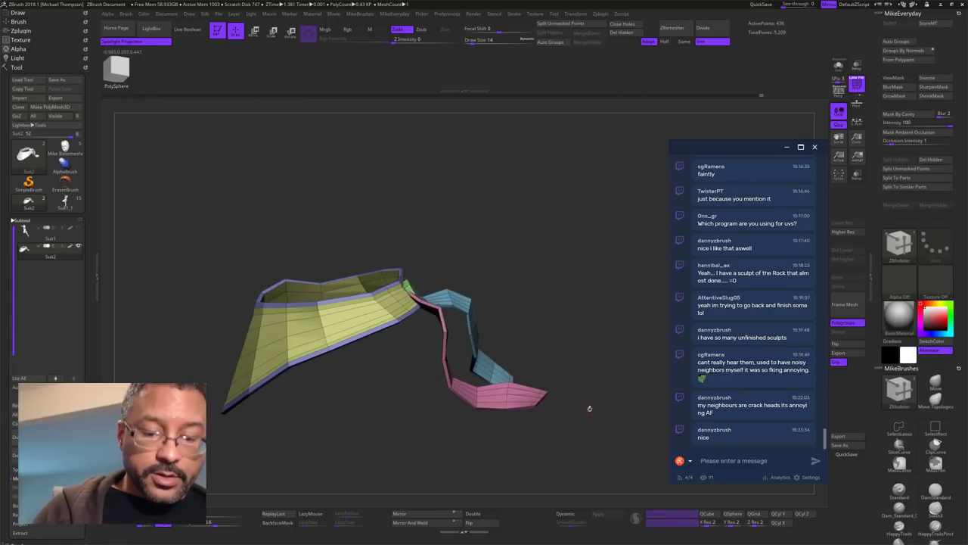
click(578, 515)
drag(612, 446, 612, 381)
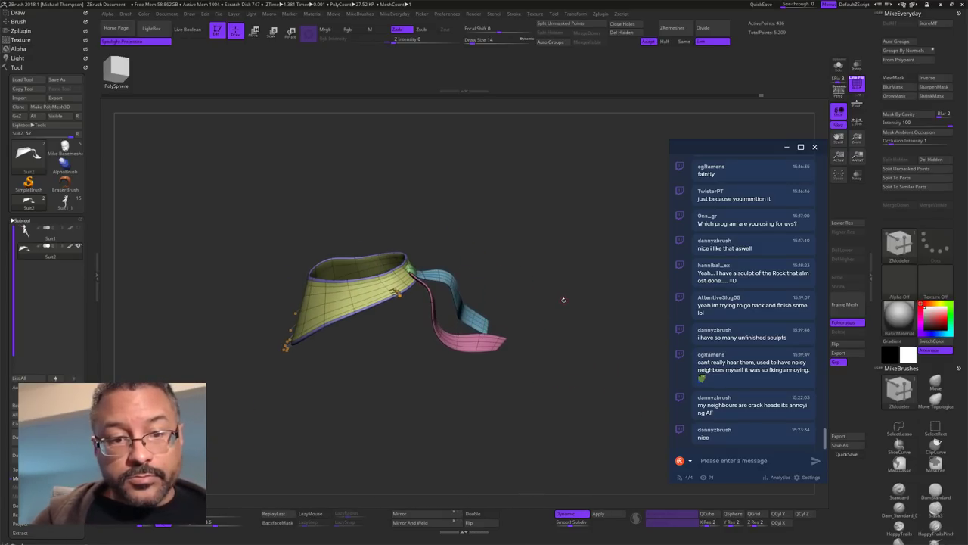
drag(550, 370, 603, 351)
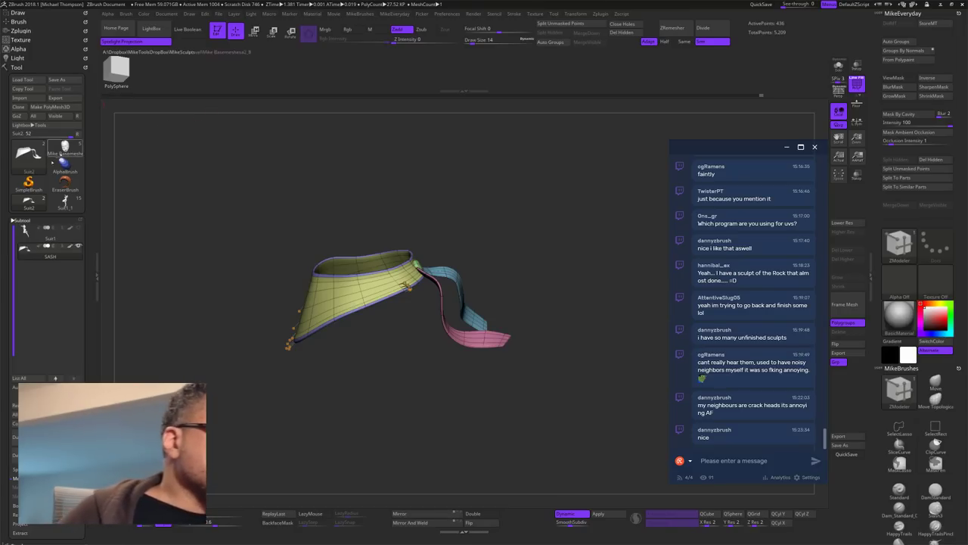
Step: Switch to the full figure tool Suit1_1, insert the SASH mesh as a subtool, and look over its fit on the hips
click(67, 201)
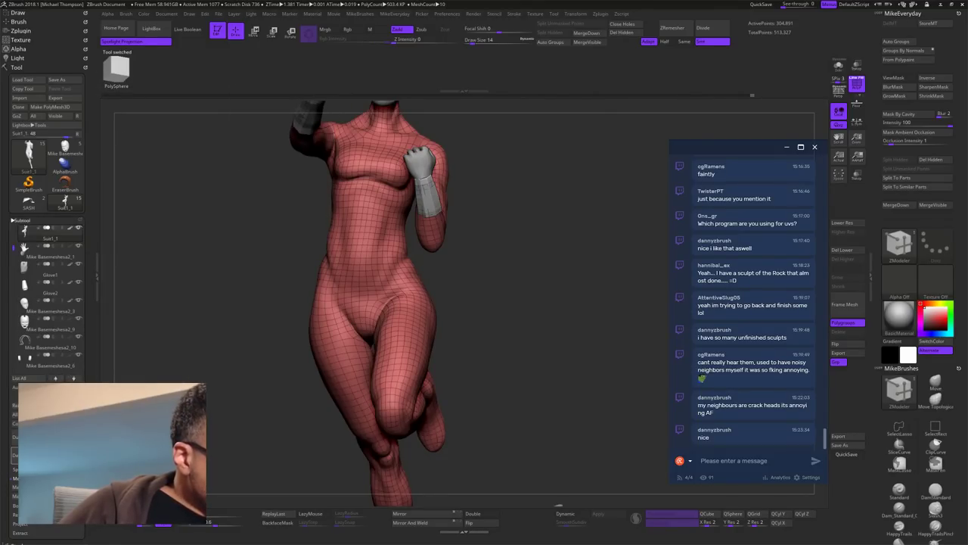
click(66, 424)
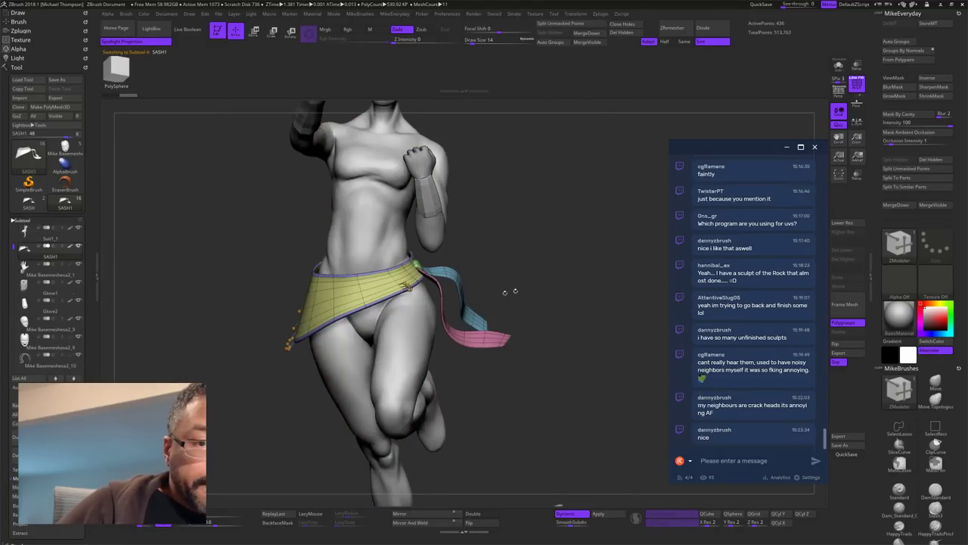
drag(510, 292, 571, 319)
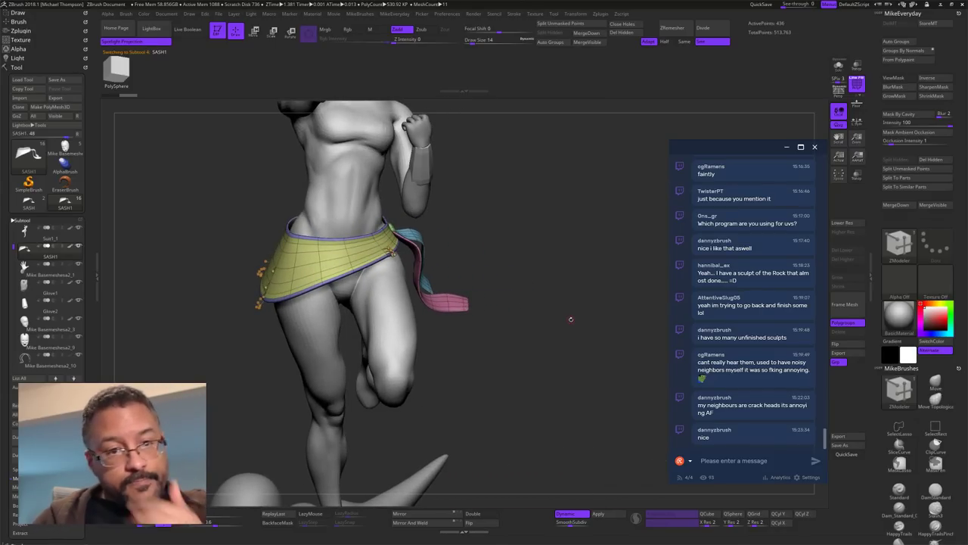
mouse_move(560, 322)
mouse_down()
mouse_move(529, 317)
mouse_move(574, 292)
mouse_up()
Step: Using the Move brush at draw size 130, nudge the sash's upper edge at the back of the waist
click(936, 380)
key(s)
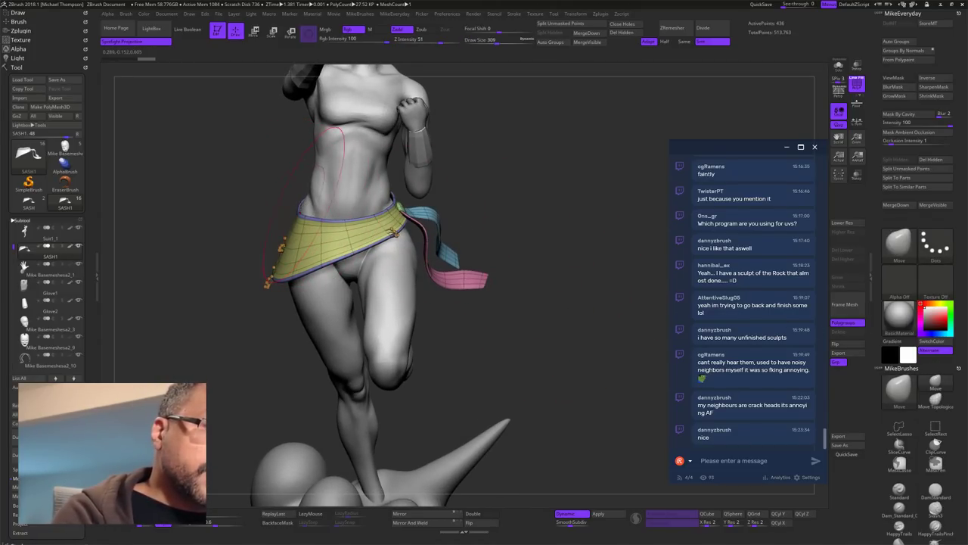
drag(461, 144, 403, 157)
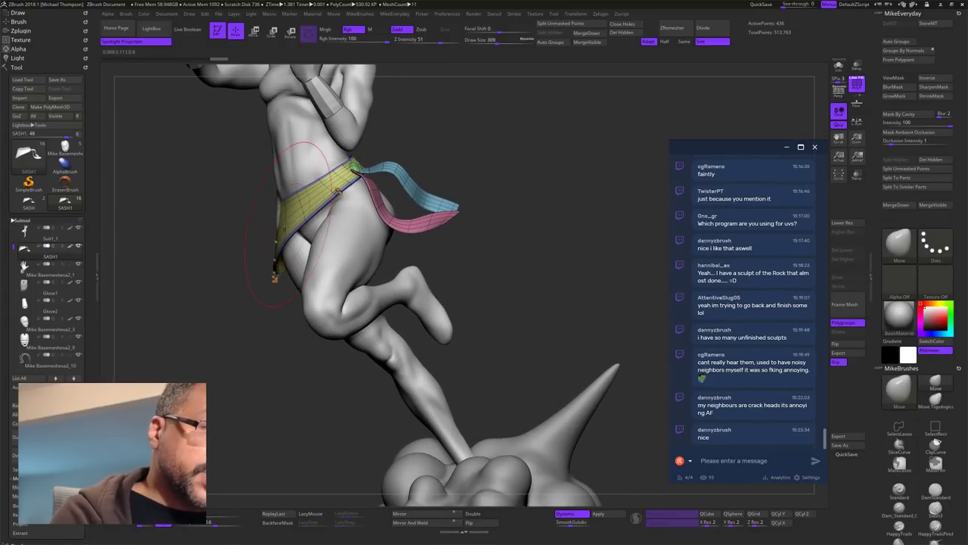
mouse_move(498, 174)
mouse_down()
mouse_move(508, 173)
mouse_move(483, 185)
mouse_up()
key(s)
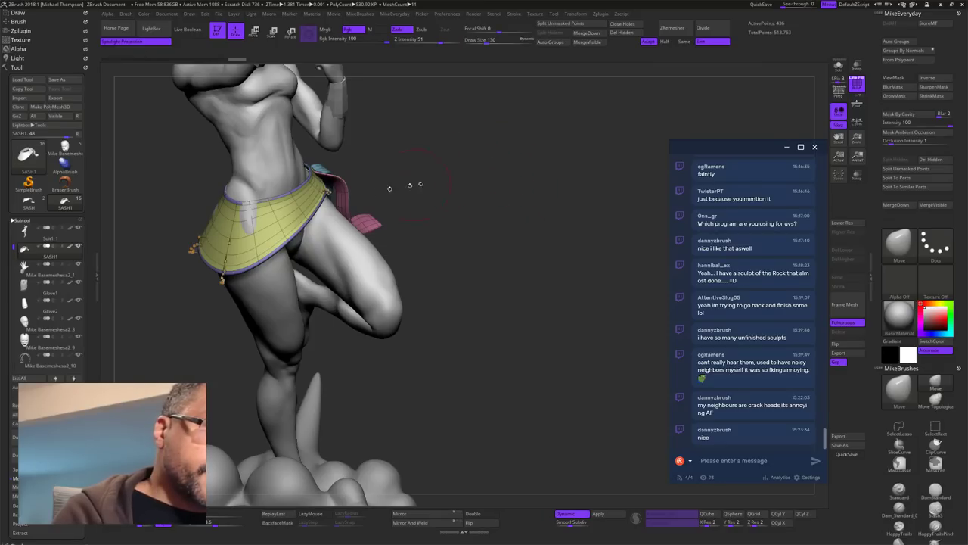
drag(357, 181, 481, 293)
drag(481, 293, 568, 302)
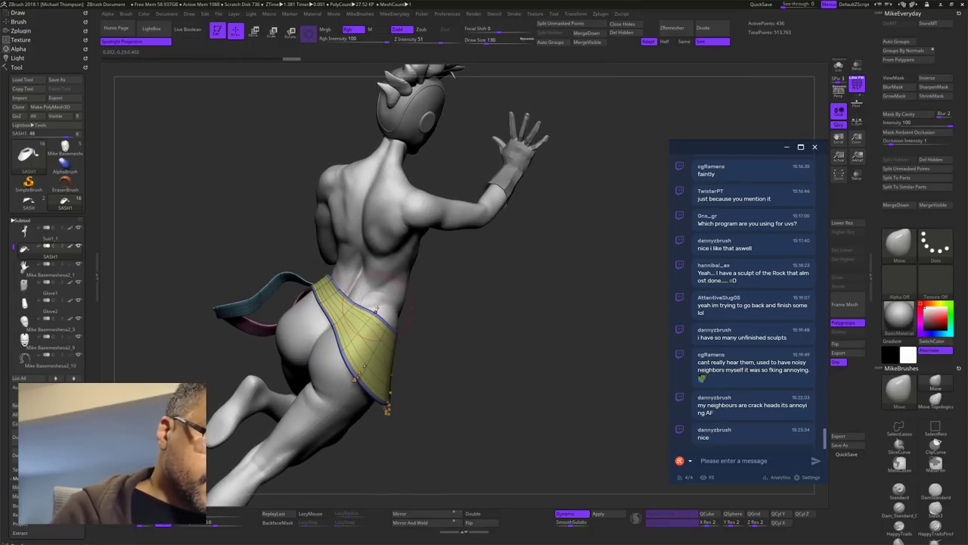
drag(377, 309, 375, 312)
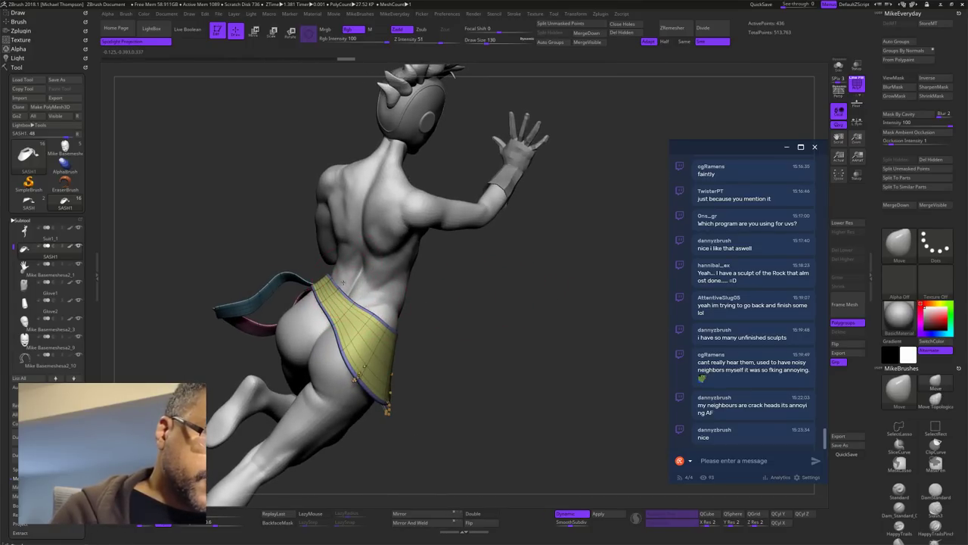
mouse_move(468, 314)
mouse_down()
mouse_move(403, 312)
mouse_move(478, 312)
mouse_move(509, 326)
mouse_move(455, 320)
mouse_up()
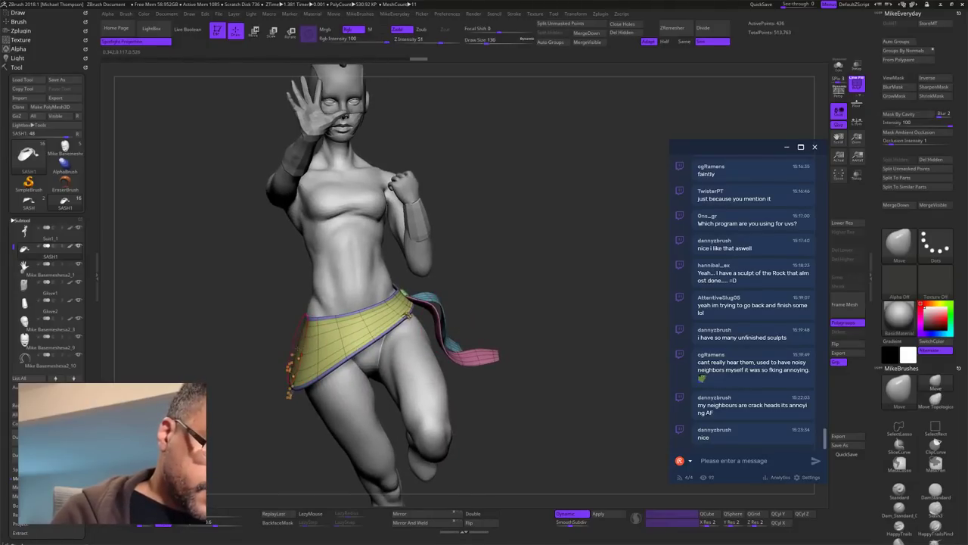
Step: Nudge the outer side and lower hem of the sash inward toward the thigh with the Move brush
drag(295, 373, 315, 347)
mouse_move(536, 324)
mouse_down()
mouse_move(562, 324)
mouse_move(529, 335)
mouse_up()
key(ctrl+z)
drag(310, 350, 316, 350)
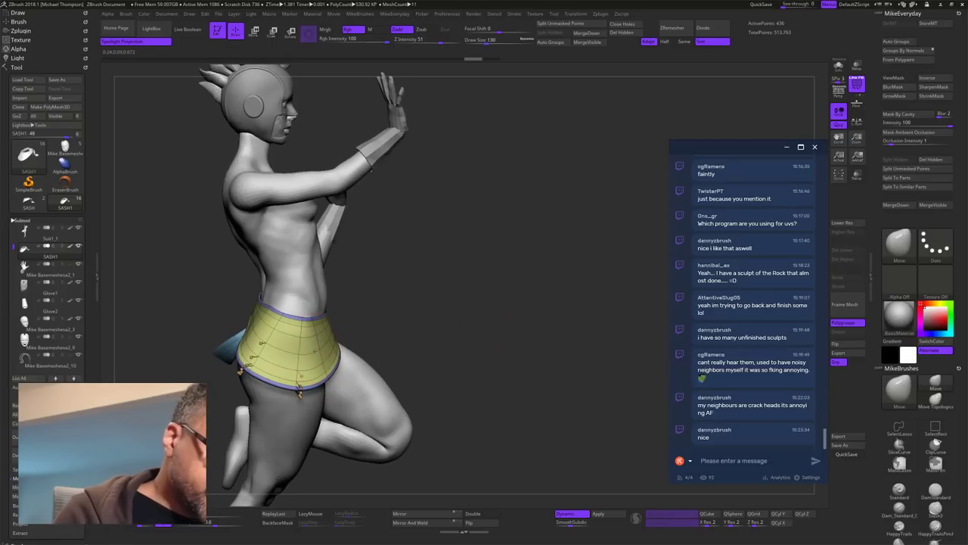
mouse_move(377, 337)
mouse_down()
mouse_move(438, 326)
mouse_move(395, 333)
mouse_up()
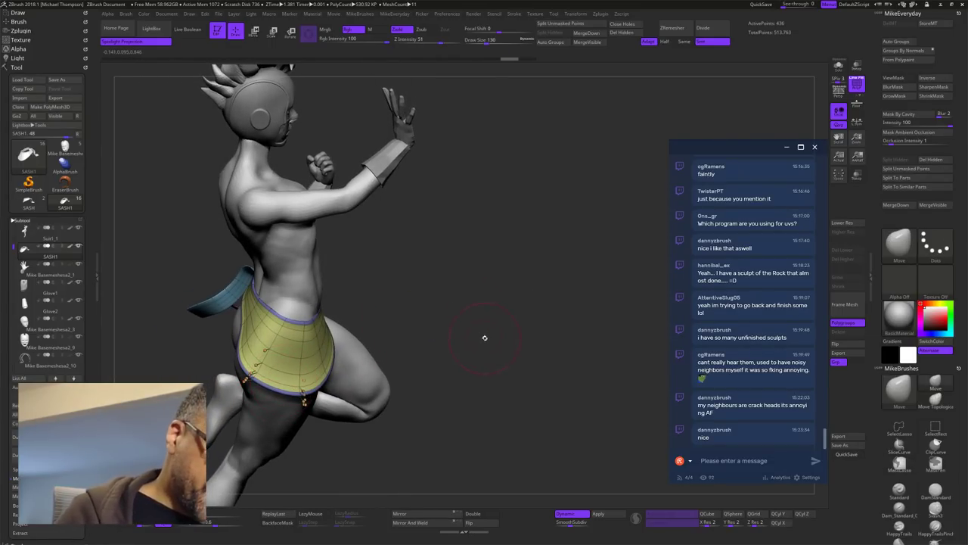
mouse_move(498, 328)
mouse_down()
mouse_move(441, 329)
mouse_move(437, 344)
mouse_move(470, 325)
mouse_up()
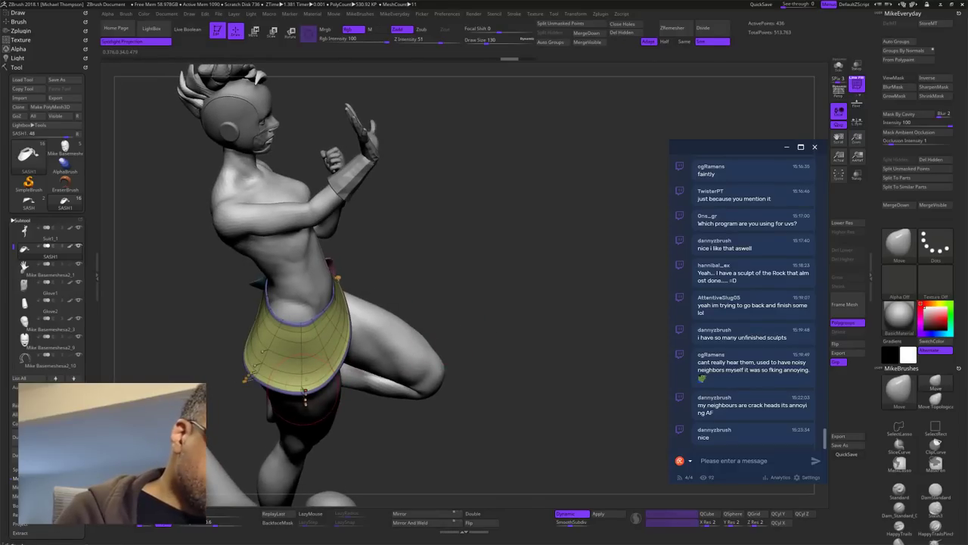
drag(302, 391, 302, 388)
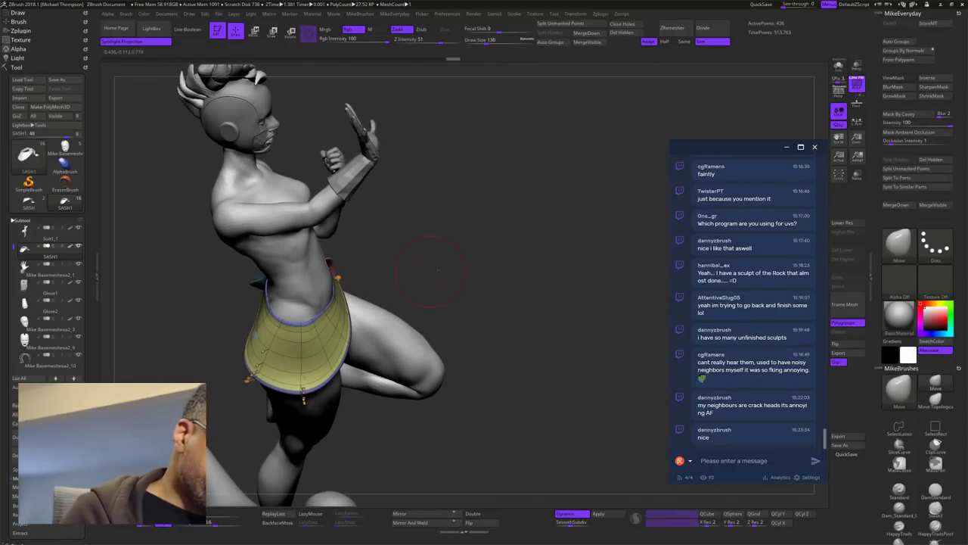
drag(439, 270, 488, 270)
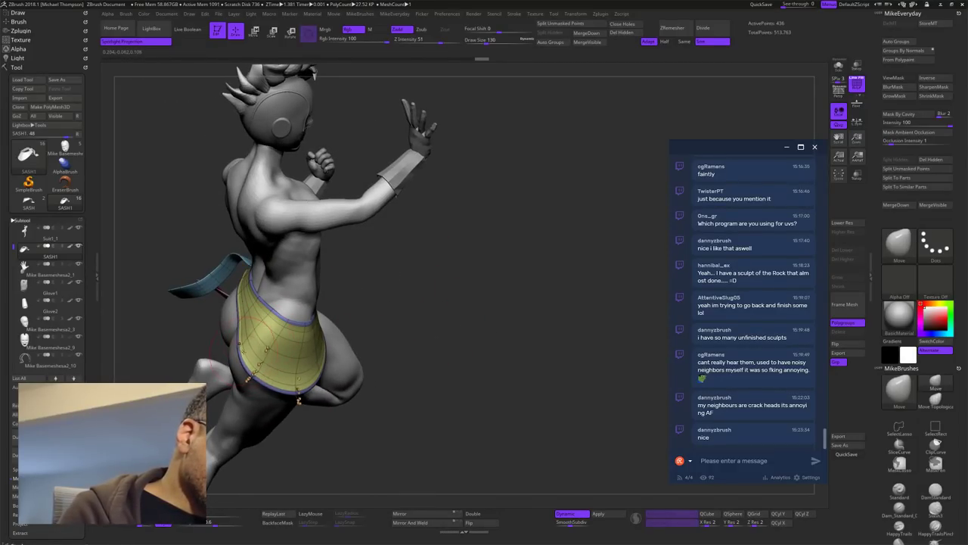
drag(470, 297, 453, 269)
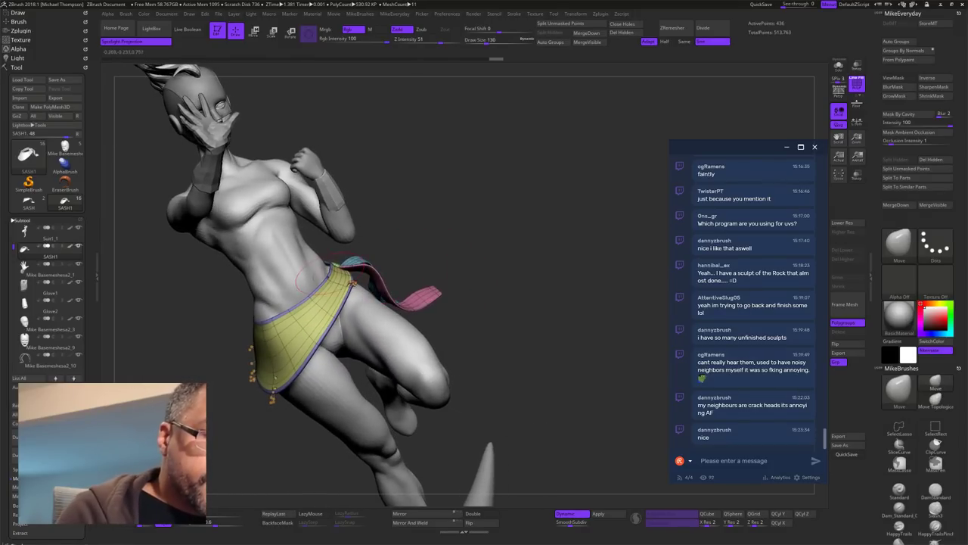
Step: Set the draw size to 199 and nudge the narrow part of the sash near the fastener against the hip
drag(451, 231, 465, 249)
key(s)
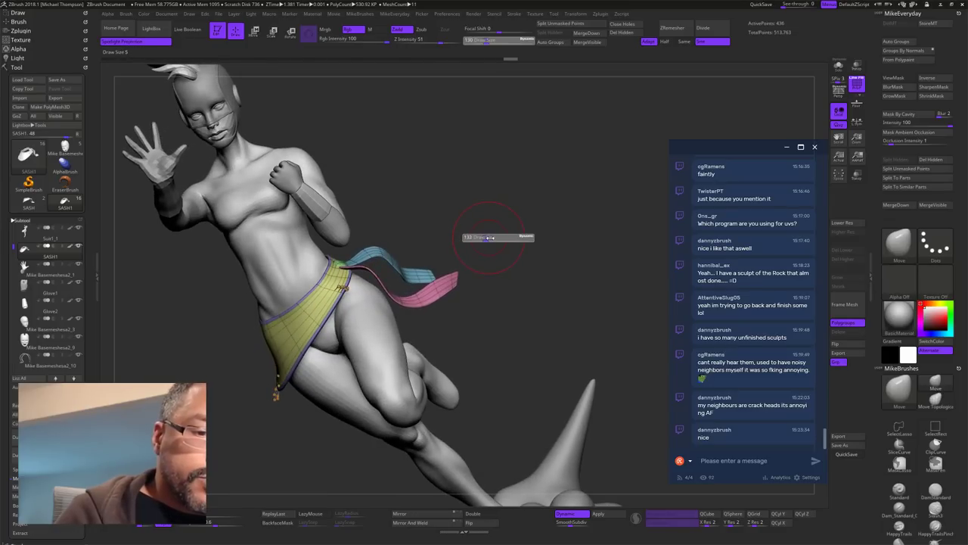
drag(605, 241, 608, 240)
drag(351, 291, 341, 282)
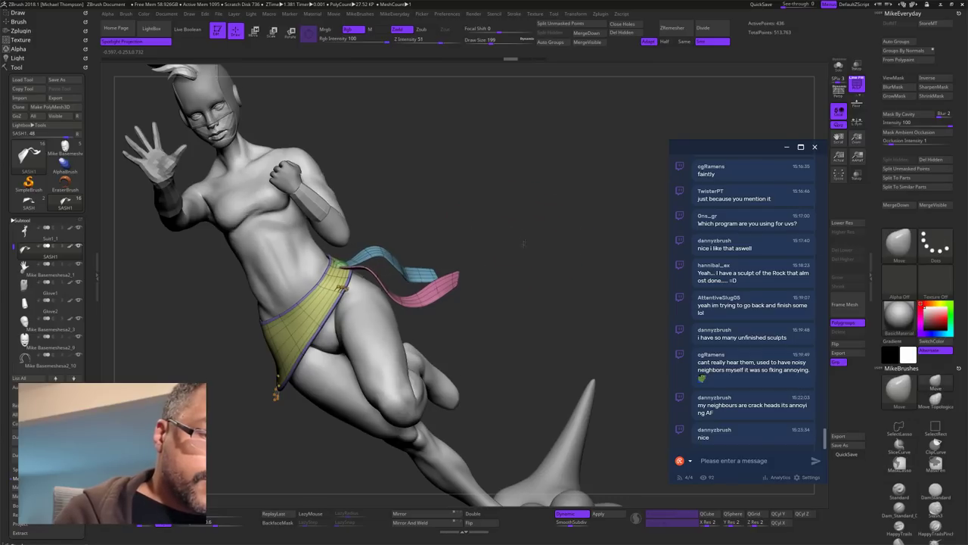
drag(485, 213, 481, 235)
Step: Hide the polygroups of the blue strap, the pink strap and the green fastener
ctrl+shift+click(407, 289)
ctrl+shift+click(408, 257)
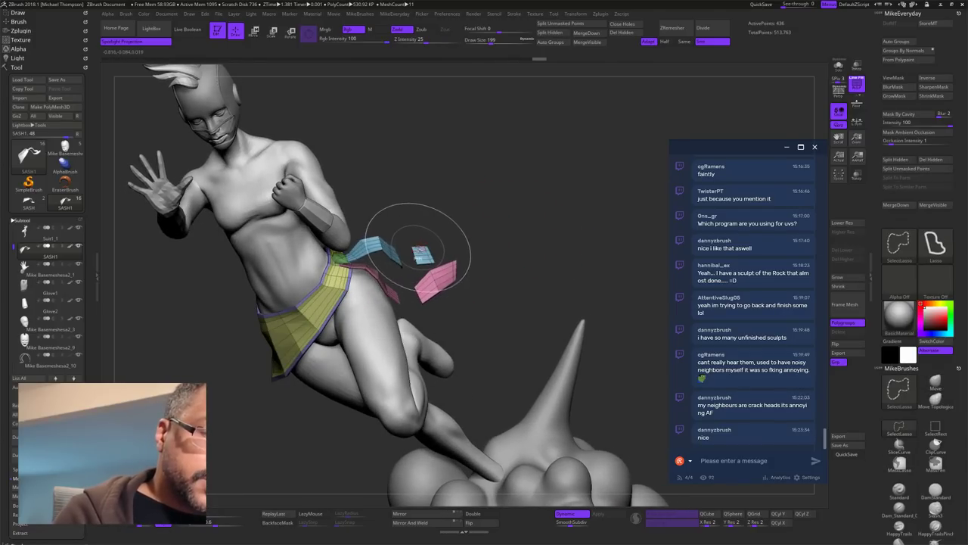
ctrl+shift+click(424, 256)
ctrl+shift+click(436, 282)
ctrl+shift+click(345, 259)
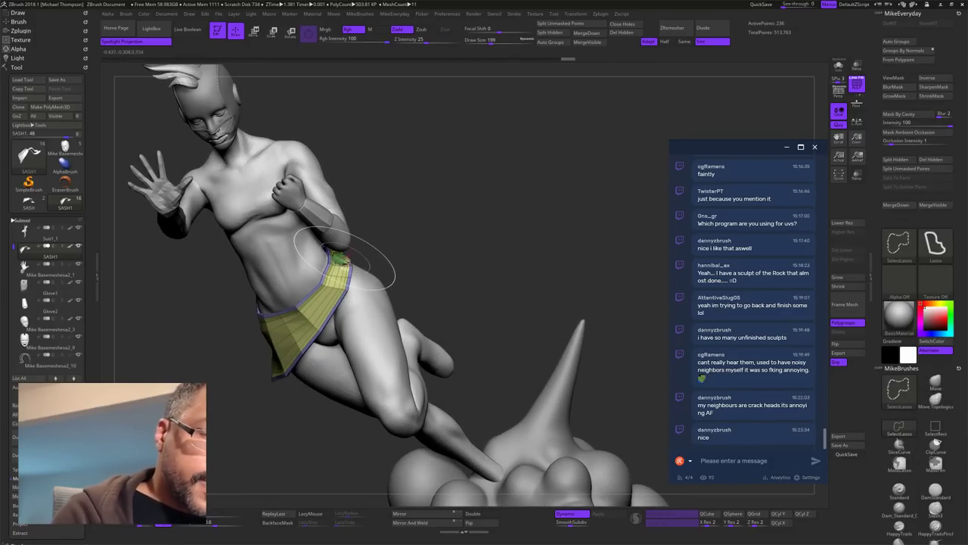
Step: Refine the narrow belt section at the hip with the Move brush, reducing the draw size to 107
drag(385, 236, 428, 248)
drag(355, 266, 351, 266)
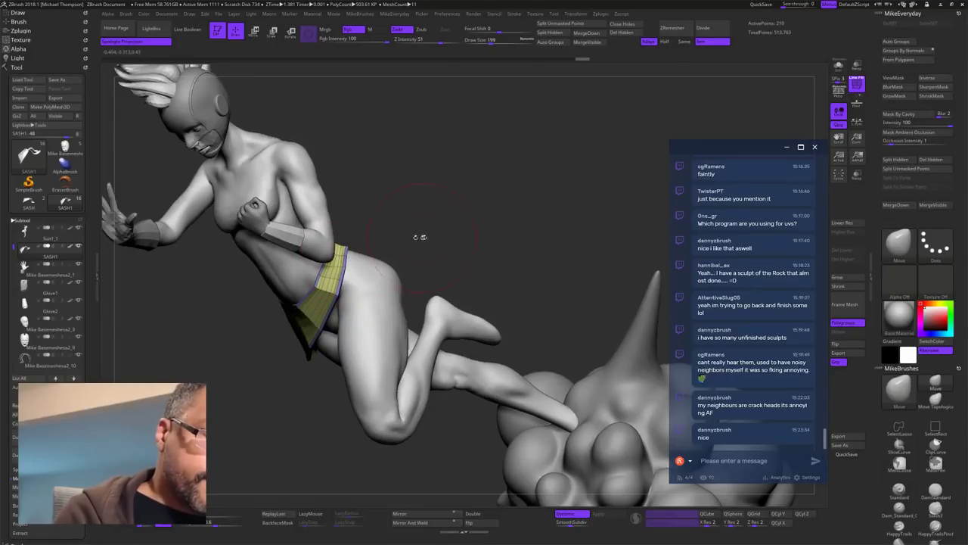
drag(420, 238, 568, 251)
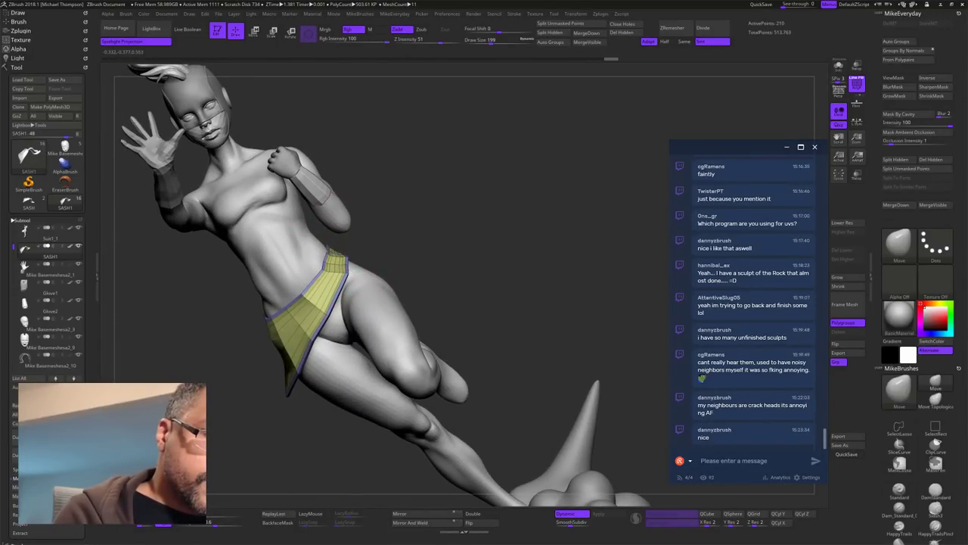
drag(360, 254, 363, 253)
key(s)
drag(421, 248, 414, 248)
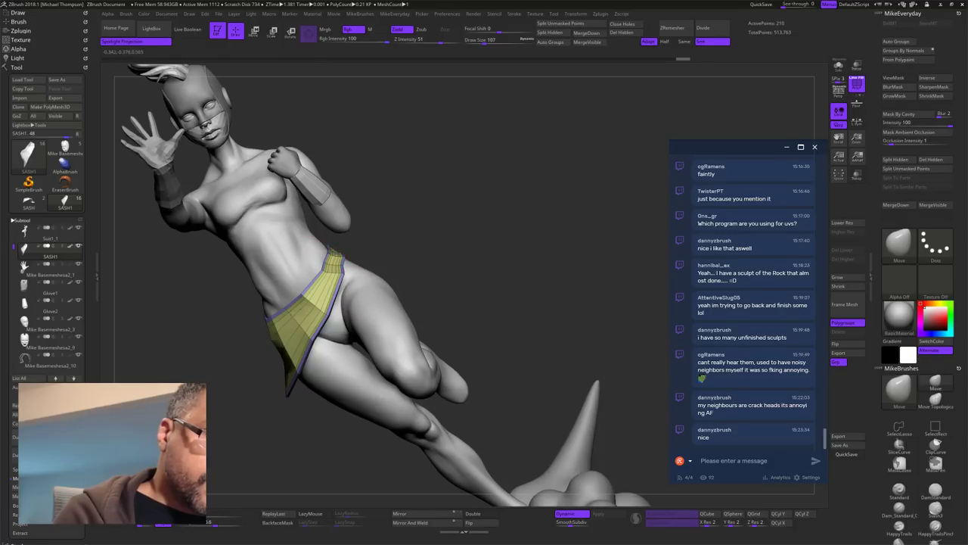
drag(338, 256, 340, 256)
Step: Adjust the belt's edge around the back and far side of the hips with the Move brush
drag(515, 248, 385, 251)
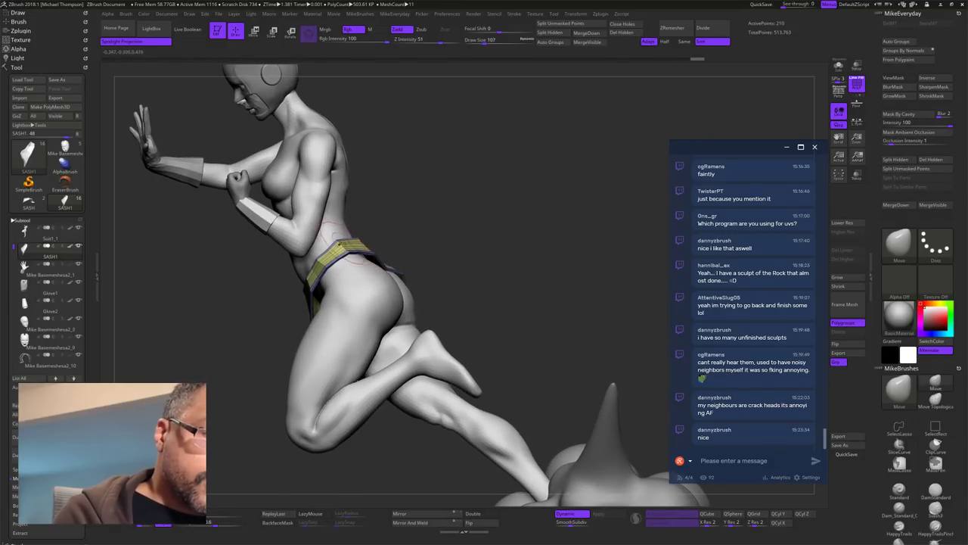
drag(450, 228, 386, 233)
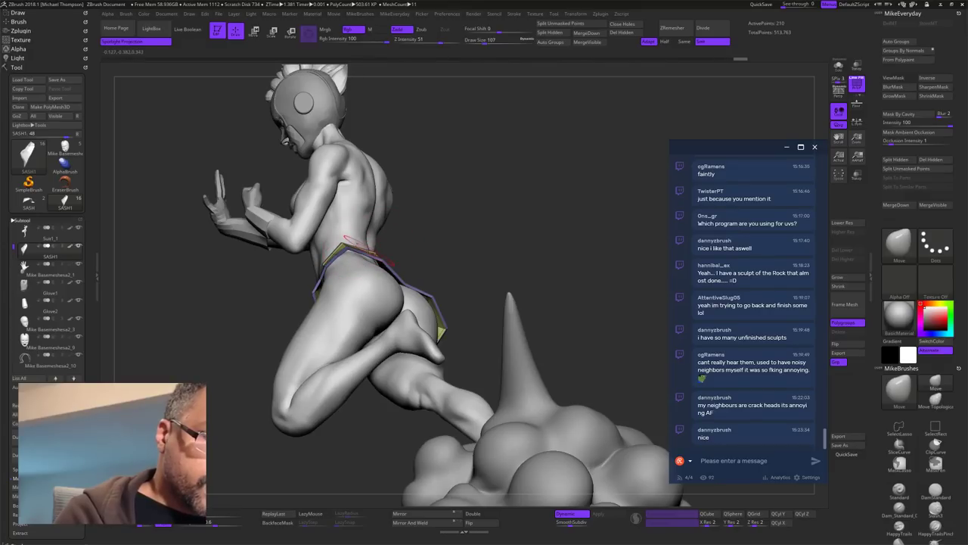
drag(508, 195, 389, 233)
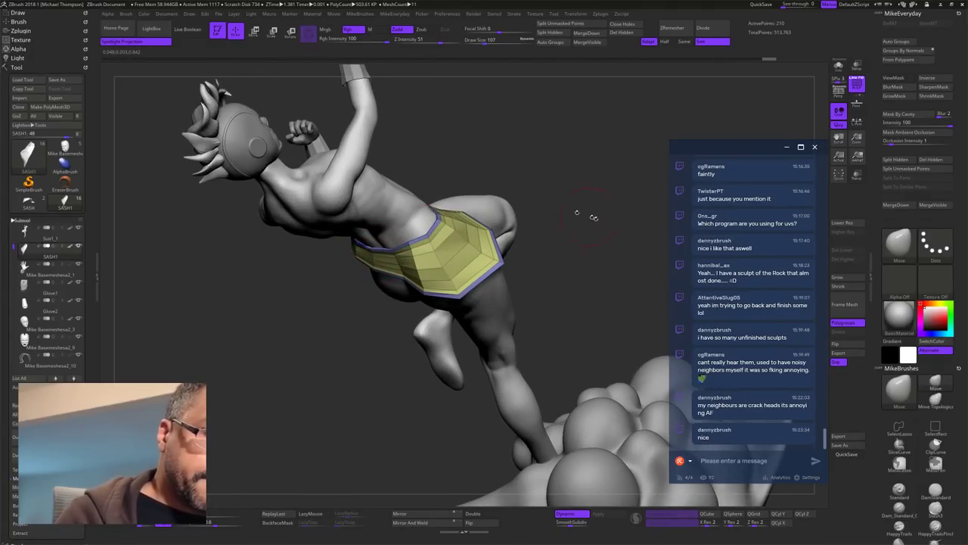
mouse_move(594, 218)
mouse_down()
mouse_move(588, 240)
mouse_move(564, 234)
mouse_move(605, 250)
mouse_up()
mouse_move(495, 293)
mouse_down()
mouse_move(501, 285)
mouse_move(382, 301)
mouse_up()
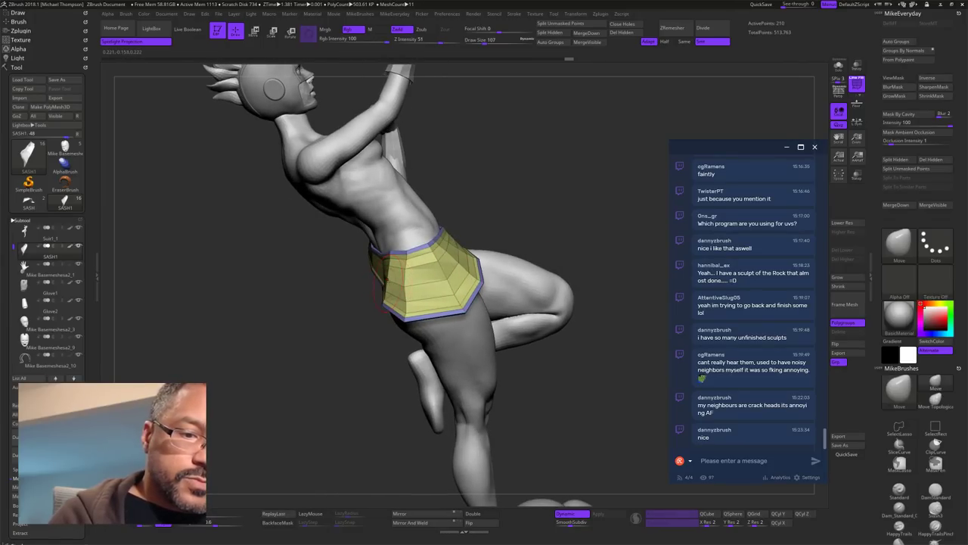
mouse_move(582, 195)
mouse_down()
mouse_move(516, 261)
mouse_move(488, 271)
mouse_up()
drag(368, 293, 372, 296)
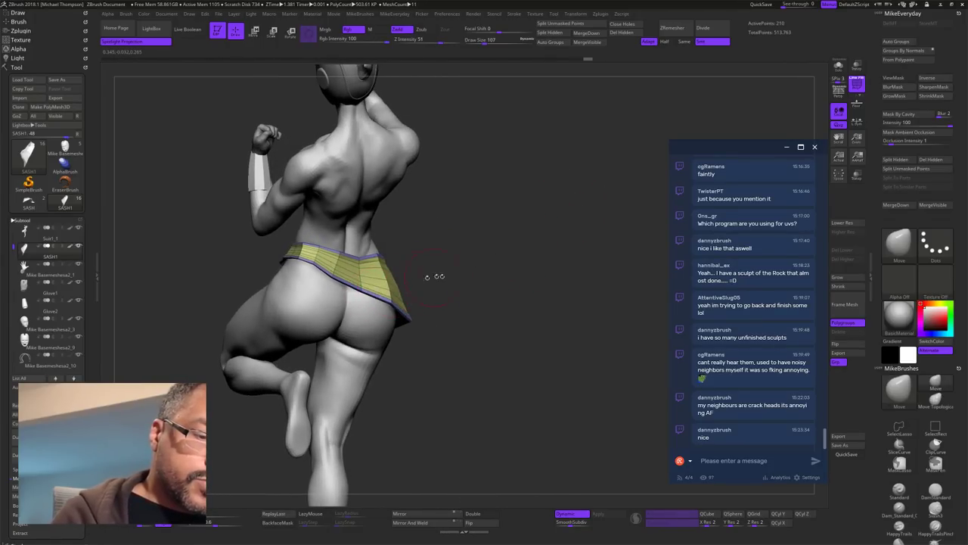
Step: Unhide the straps and fastener, and turn off Dynamic subdivision for the sash
mouse_move(434, 276)
mouse_down()
mouse_move(523, 280)
mouse_move(555, 301)
mouse_move(567, 331)
mouse_move(536, 343)
mouse_move(560, 331)
mouse_move(553, 351)
mouse_move(525, 335)
mouse_move(554, 331)
mouse_move(518, 333)
mouse_move(554, 326)
mouse_move(510, 347)
mouse_move(526, 332)
mouse_move(481, 317)
mouse_up()
ctrl+shift+click(545, 352)
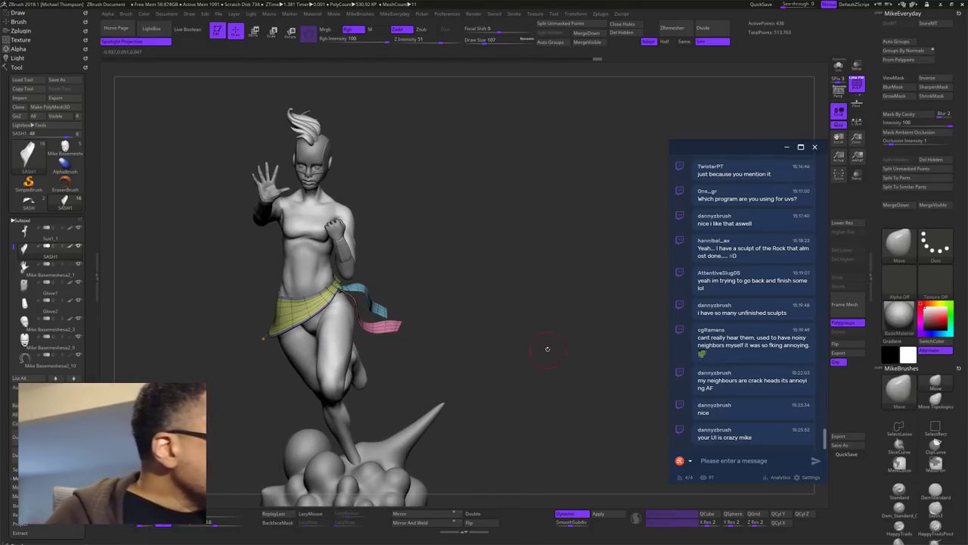
mouse_move(551, 355)
mouse_down()
mouse_move(530, 366)
mouse_move(549, 346)
mouse_up()
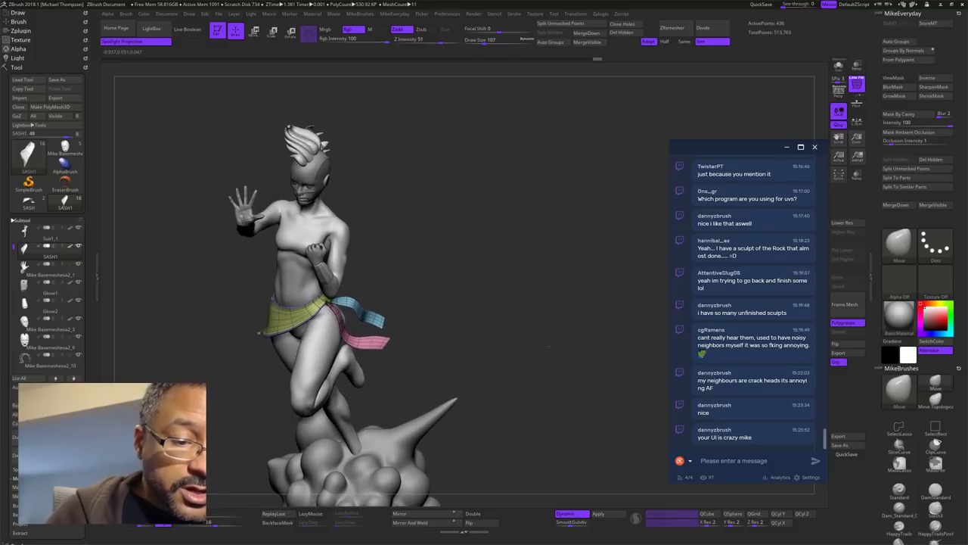
click(572, 514)
Step: Set the draw size to 42 and delete the lengthwise edge loops from the blue strap with ZModeler
drag(504, 376, 506, 355)
drag(433, 327, 445, 311)
alt+drag(522, 314, 507, 355)
mouse_move(603, 367)
mouse_down()
mouse_move(563, 358)
mouse_move(546, 388)
mouse_move(575, 401)
mouse_up()
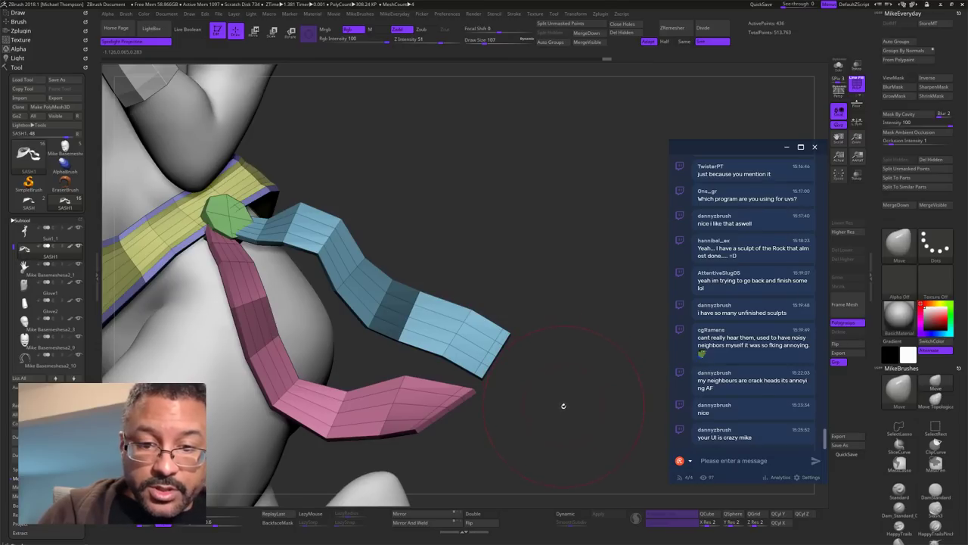
key(s)
drag(493, 415, 471, 415)
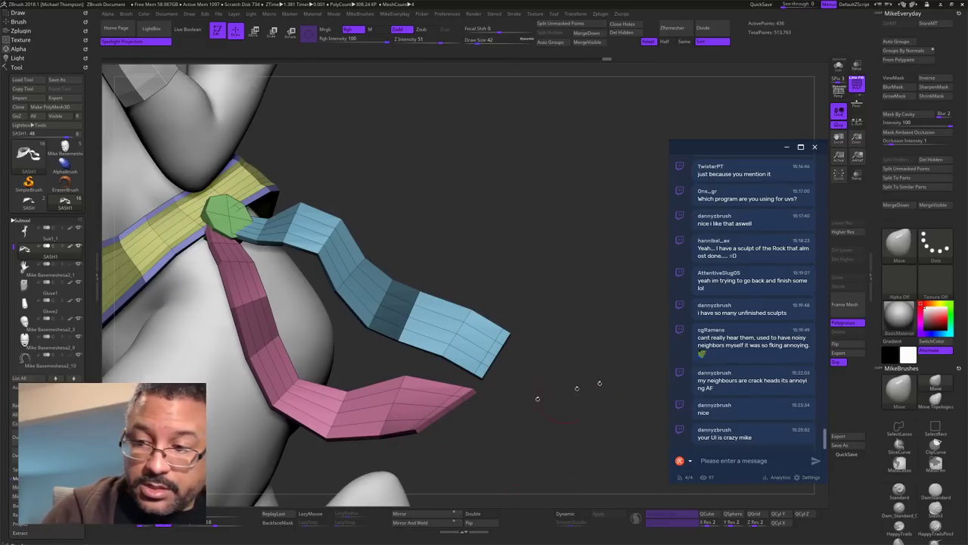
click(894, 491)
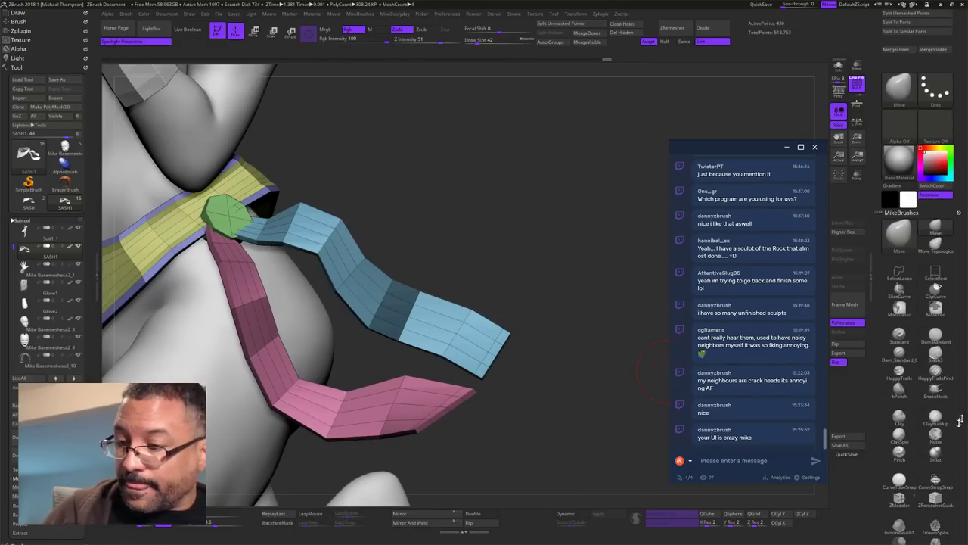
alt+click(479, 363)
alt+click(485, 353)
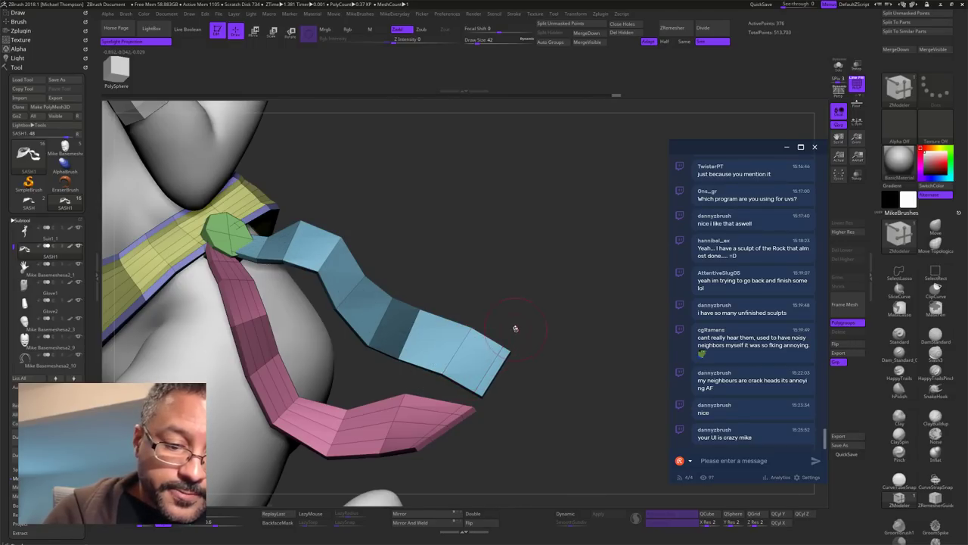
Step: Delete the lengthwise edge loops from the pink strap
alt+click(422, 426)
alt+click(418, 434)
alt+click(432, 413)
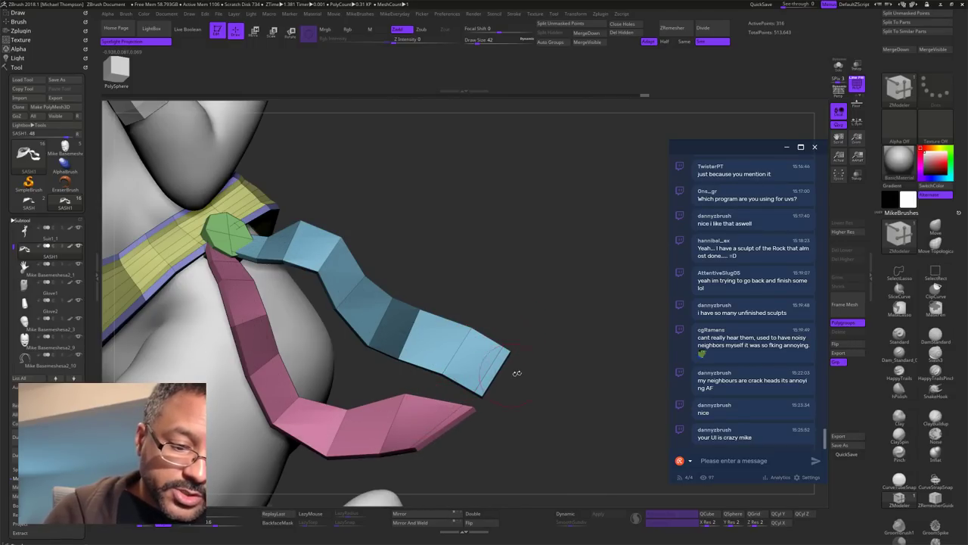
Step: Set the ZModeler polygon action to PolyGroup with target A Single Poly, and assign new polygroups to the end faces of both straps
mouse_move(518, 373)
mouse_down()
mouse_move(627, 390)
mouse_move(531, 369)
mouse_up()
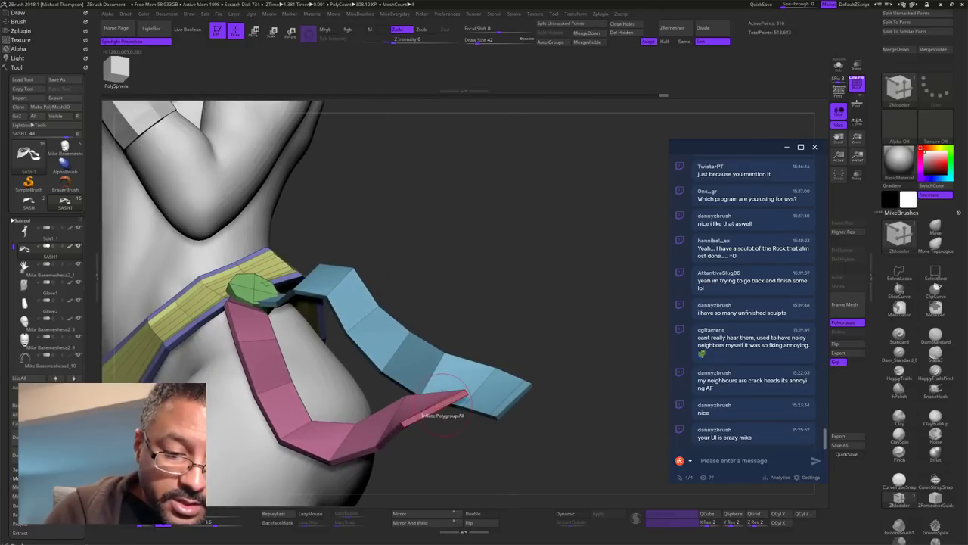
key(space)
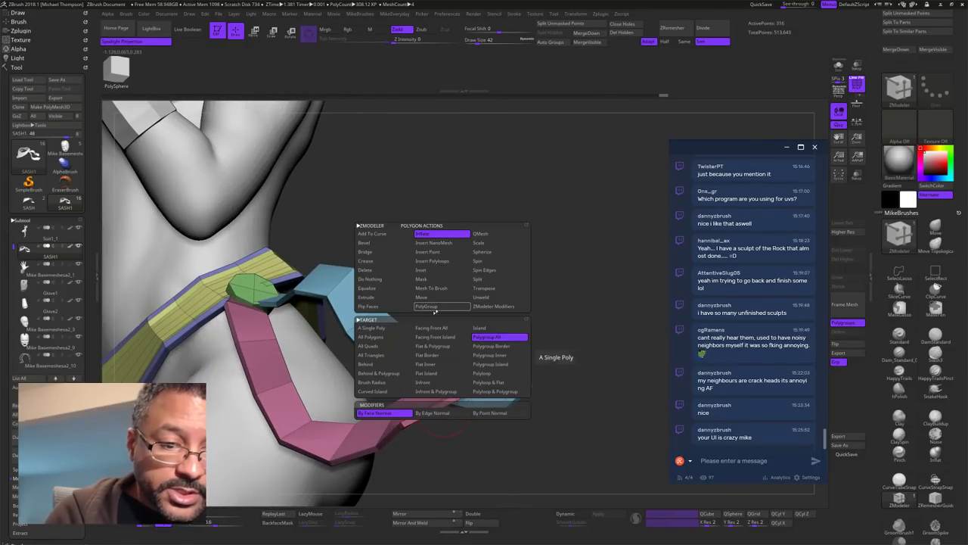
click(433, 307)
click(377, 329)
click(444, 402)
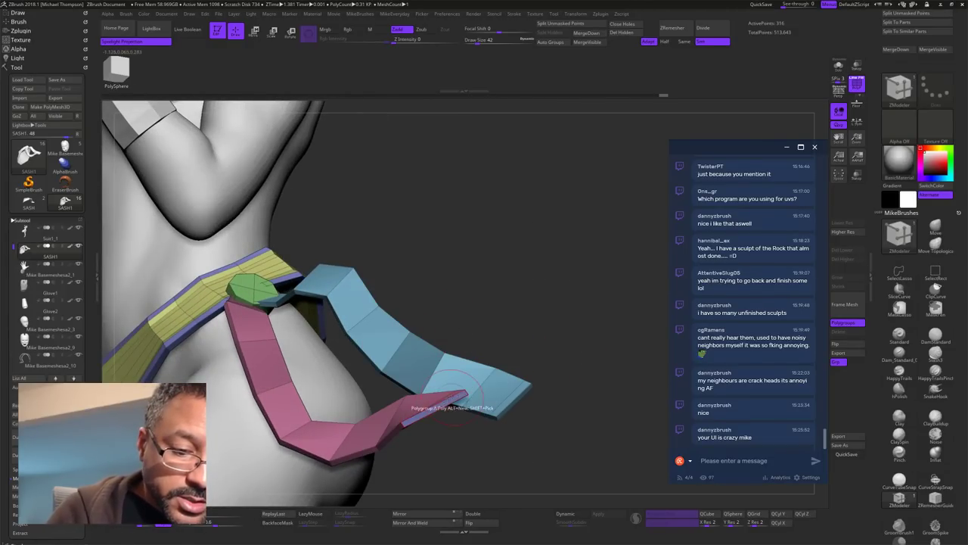
drag(643, 386, 585, 394)
click(566, 422)
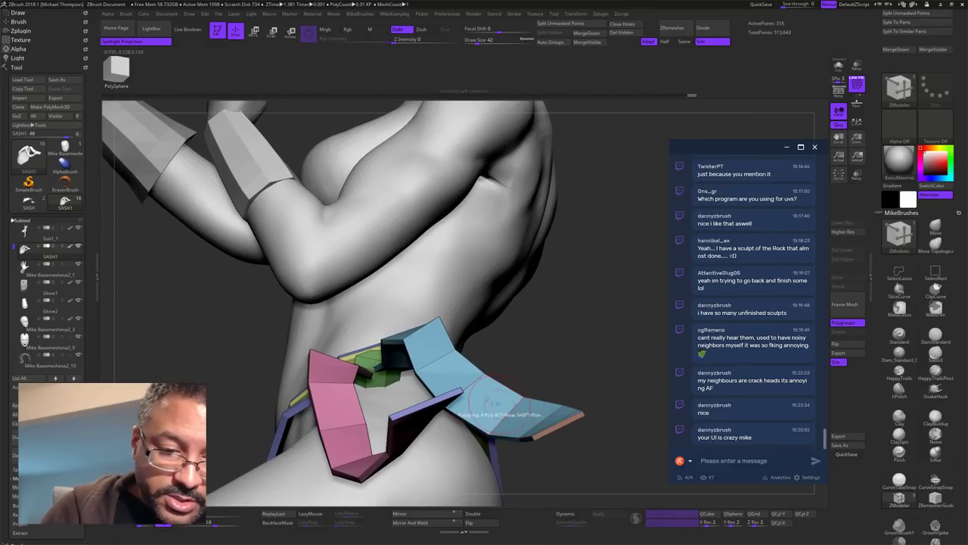
Step: Set the ZModeler polygon action to Extrude, extend both straps from their end faces, and insert one edge loop across each extension's middle
click(425, 405)
drag(588, 328, 604, 347)
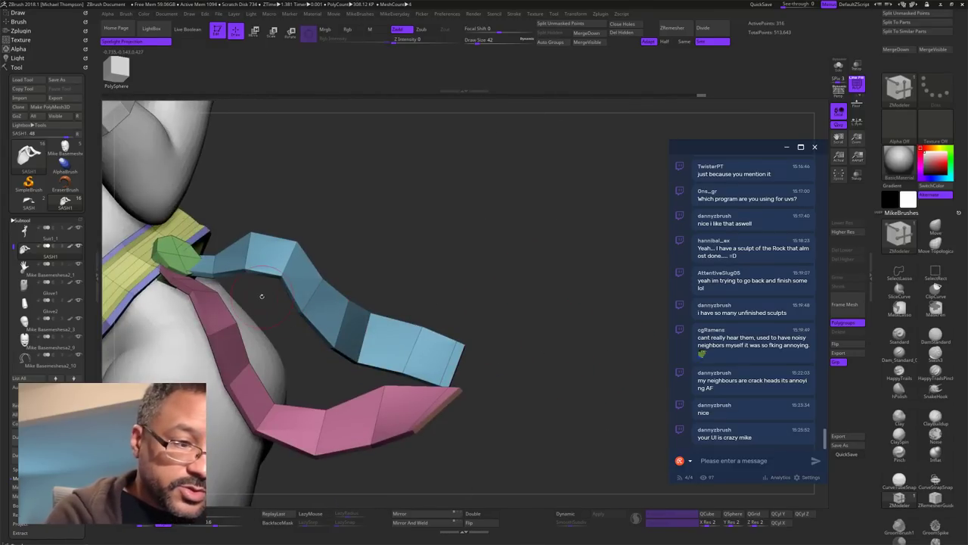
drag(550, 406, 528, 400)
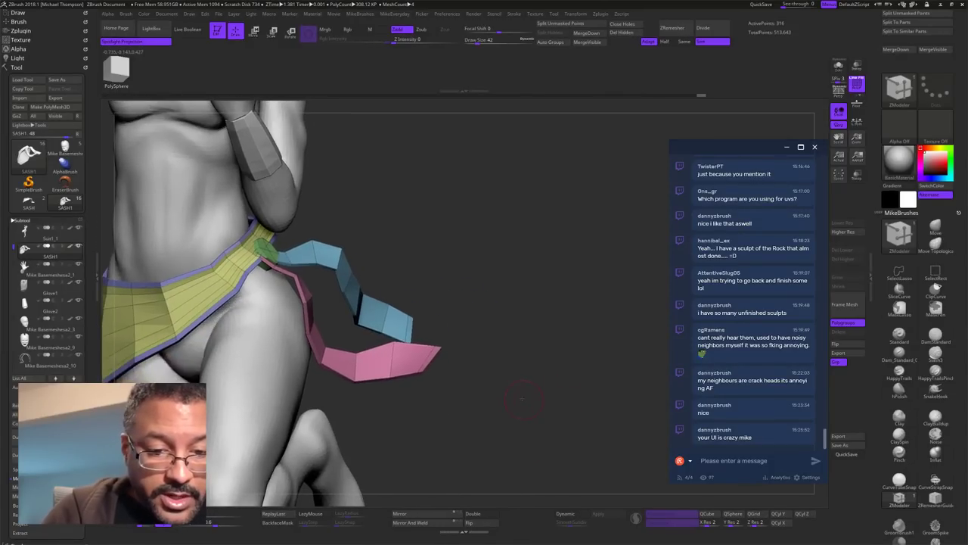
key(space)
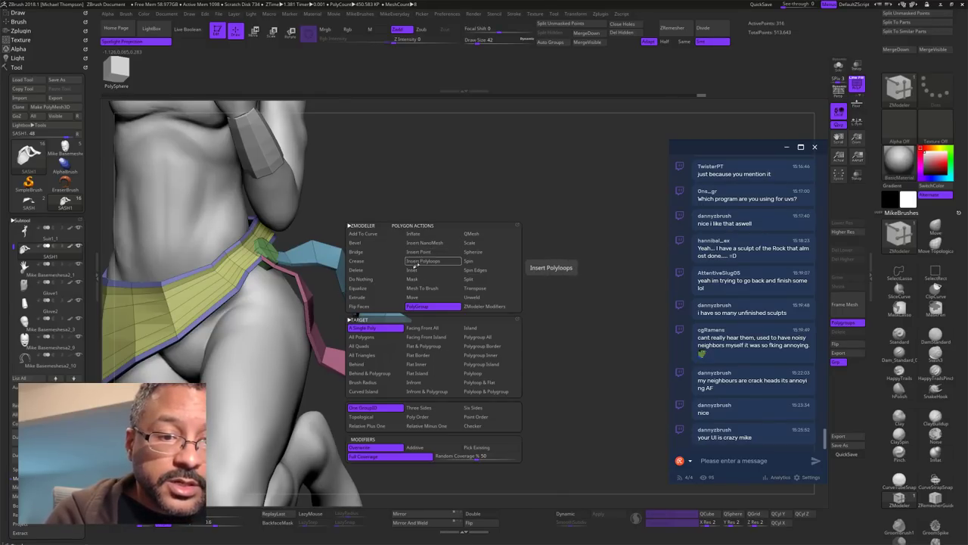
click(365, 297)
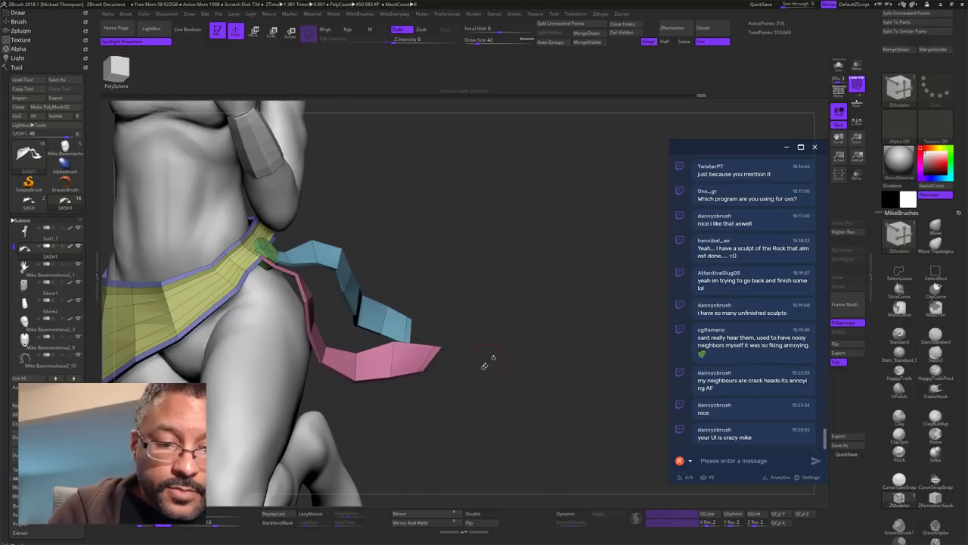
drag(437, 350, 612, 321)
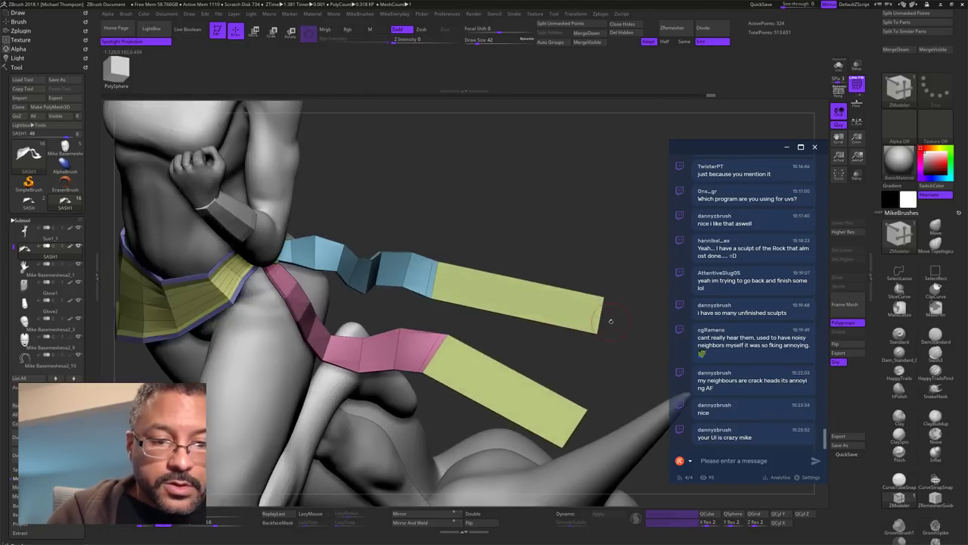
alt+drag(626, 372, 575, 367)
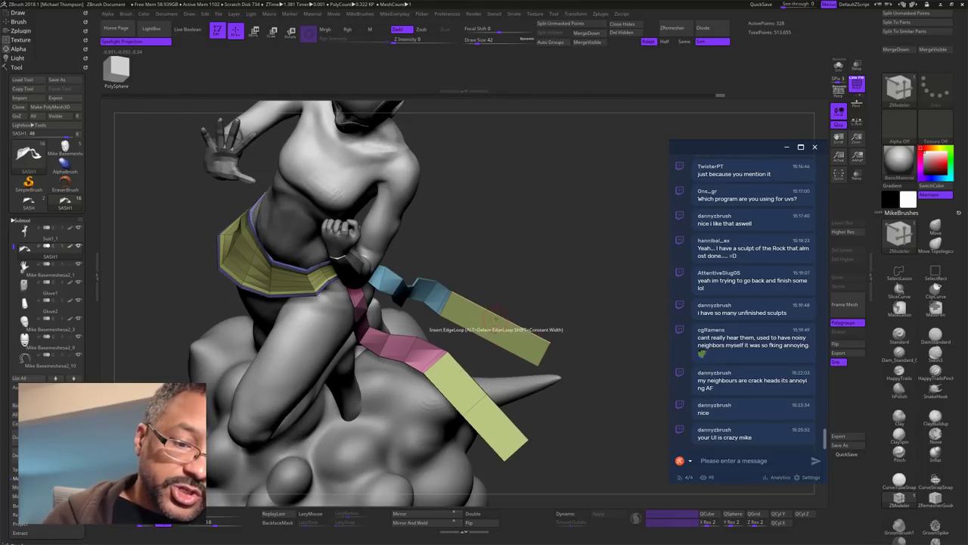
drag(604, 322, 434, 425)
Step: Bend the pink strap's extension at its middle edge loop using the Move brush at draw size 201
click(935, 227)
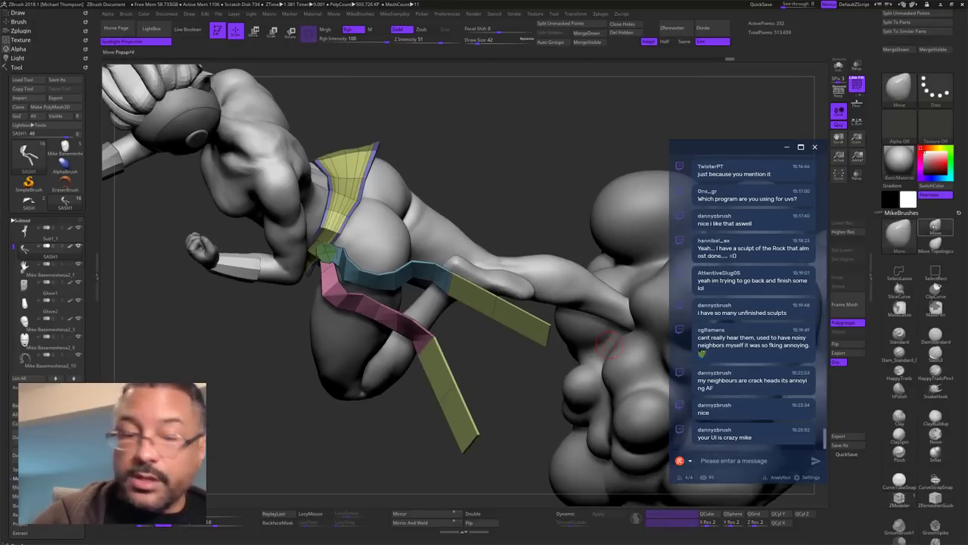
key(s)
drag(496, 386, 598, 340)
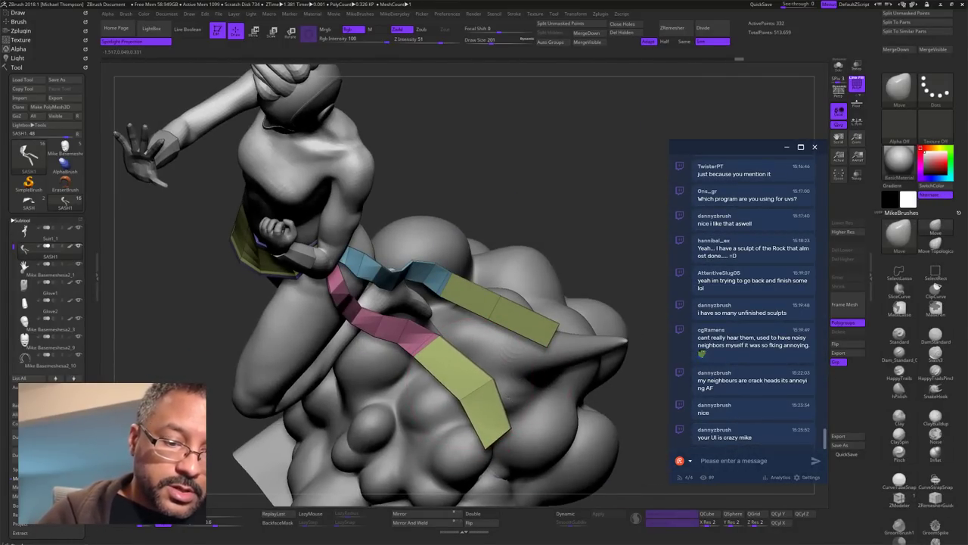
drag(607, 258, 462, 355)
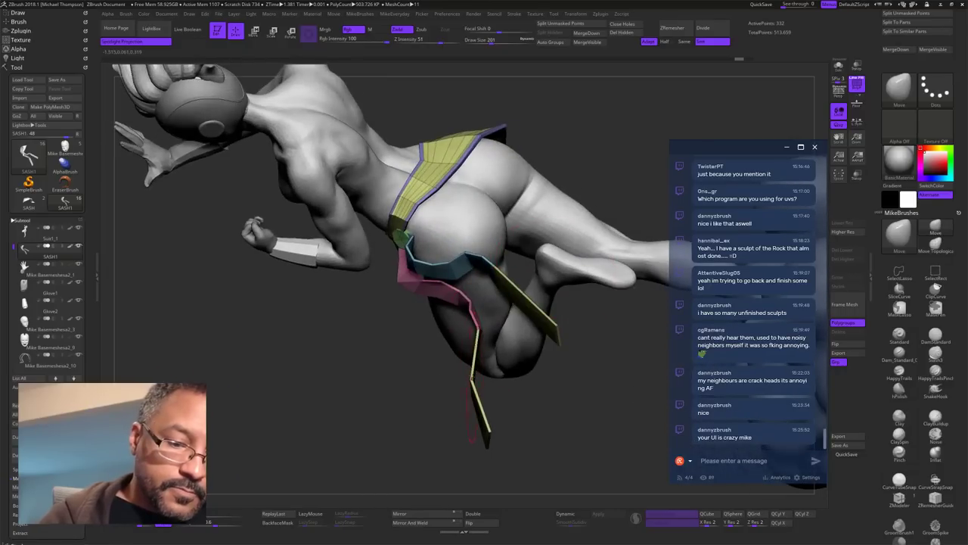
mouse_move(518, 425)
mouse_down()
mouse_move(471, 414)
mouse_move(470, 385)
mouse_up()
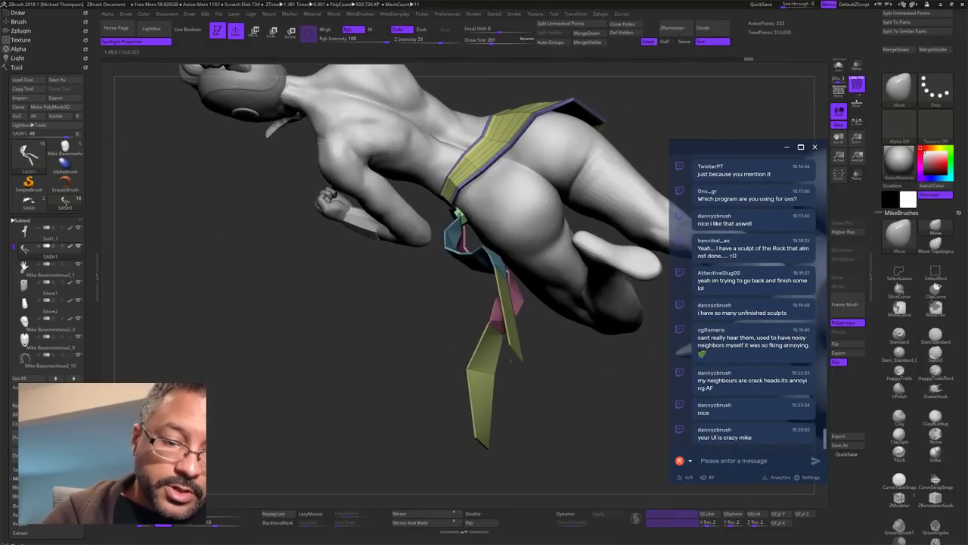
mouse_move(551, 399)
mouse_down()
mouse_move(566, 406)
mouse_move(615, 355)
mouse_up()
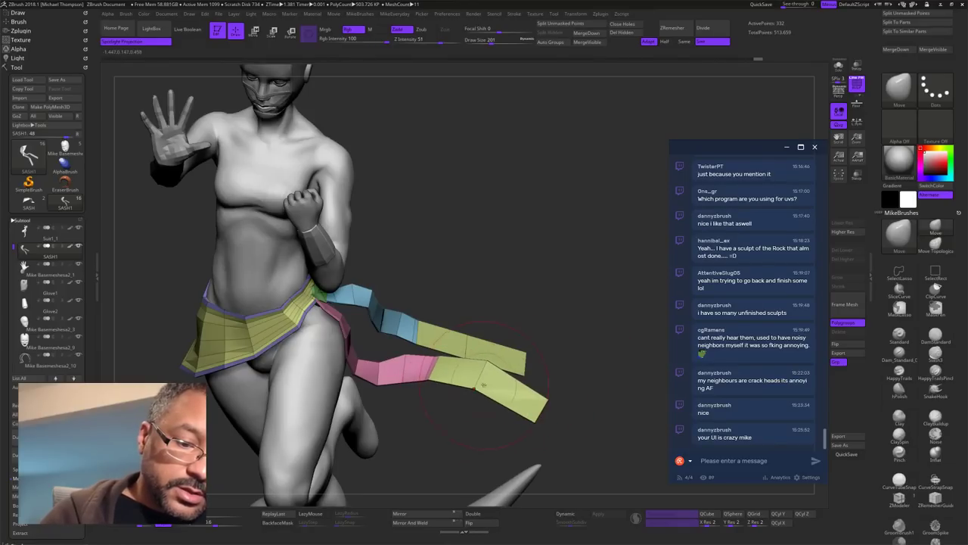
drag(563, 338, 463, 377)
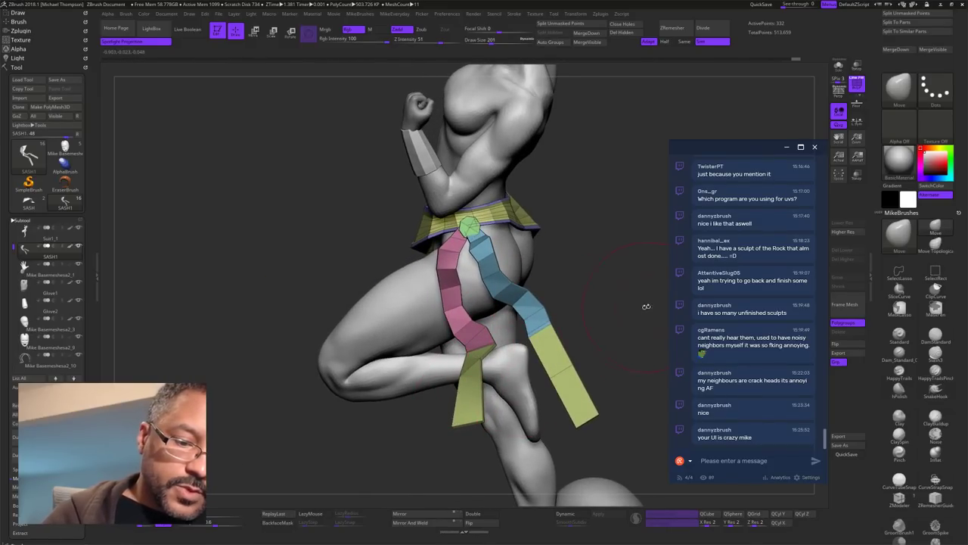
Step: Mask everything except the end of the pink strap's extension and twist that end about 54 degrees with the gizmo
drag(646, 307, 632, 384)
ctrl+drag(512, 463, 412, 431)
ctrl+click(584, 444)
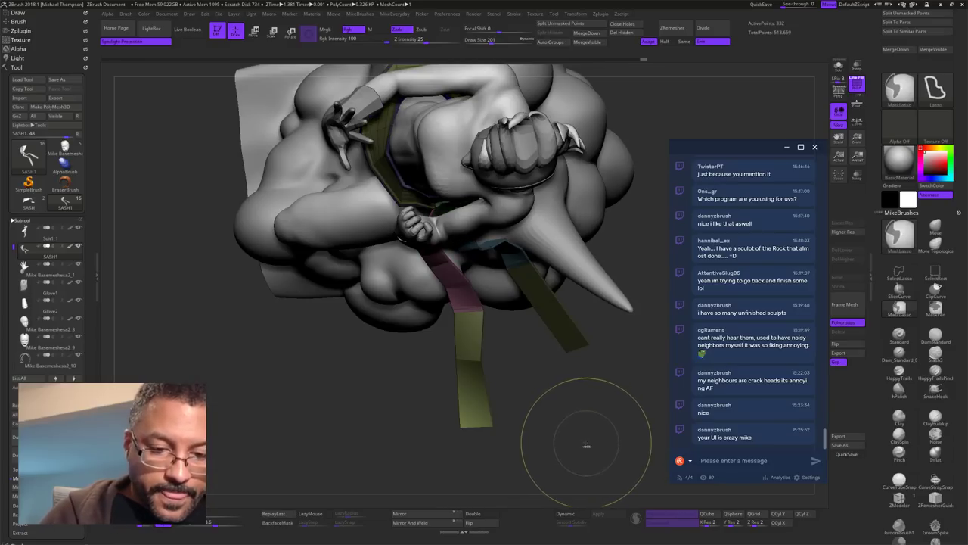
key(w)
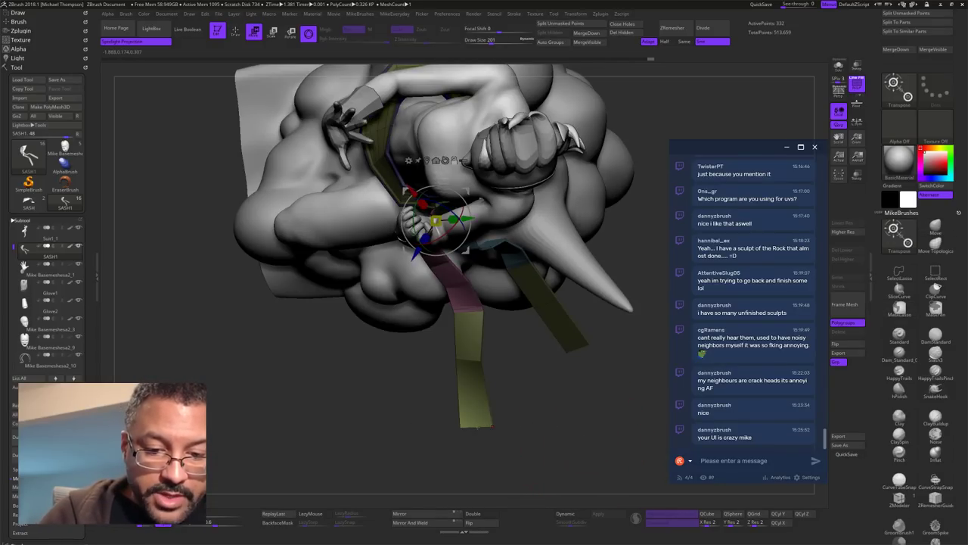
alt+click(477, 427)
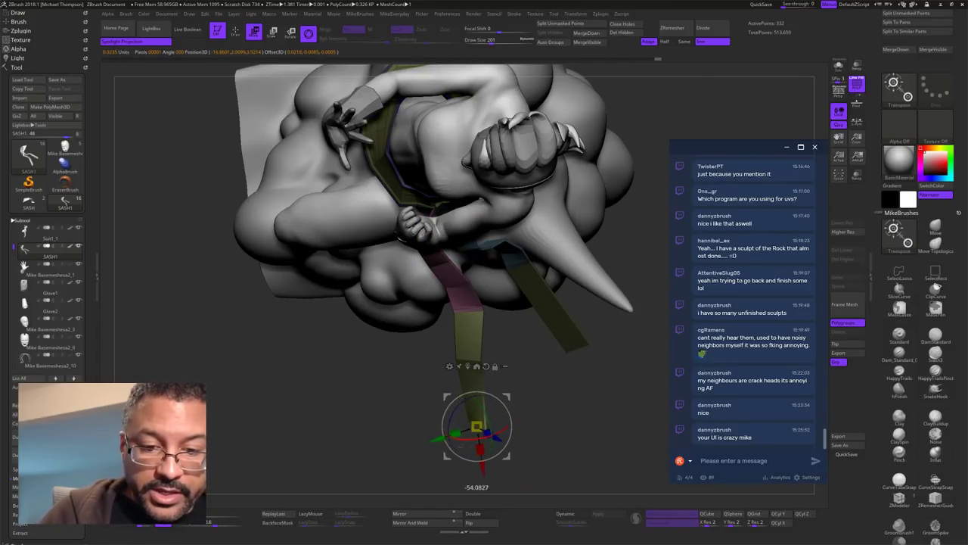
drag(456, 452, 474, 414)
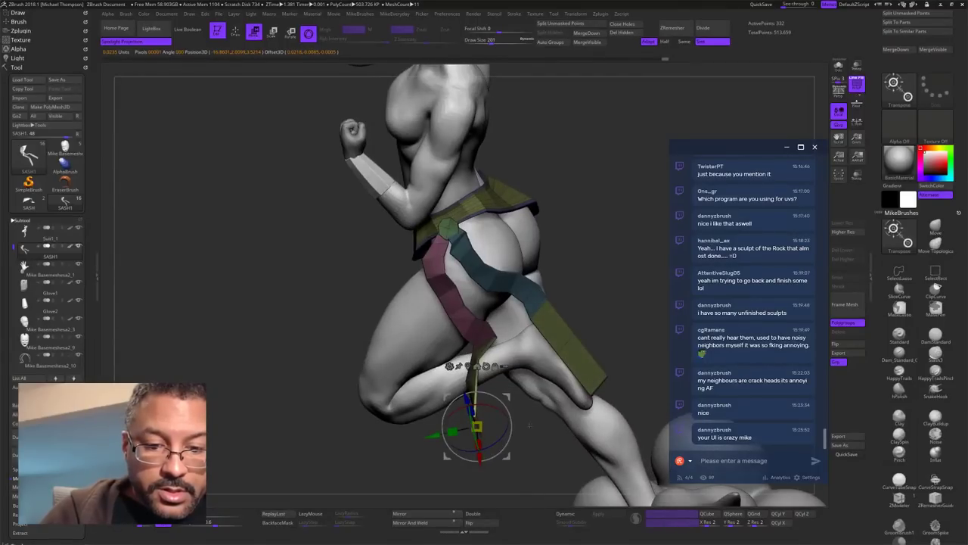
mouse_move(516, 475)
mouse_down()
mouse_move(640, 463)
mouse_move(598, 466)
mouse_move(604, 371)
mouse_move(581, 360)
mouse_move(589, 373)
mouse_up()
Step: Mask everything except the blue strap's extension and rotate it downward from its base with the gizmo
key(q)
drag(605, 323, 540, 250)
mouse_move(496, 358)
ctrl+mouse_down()
mouse_move(369, 357)
mouse_move(516, 384)
mouse_move(516, 372)
ctrl+mouse_up()
ctrl+click(552, 304)
ctrl+click(540, 306)
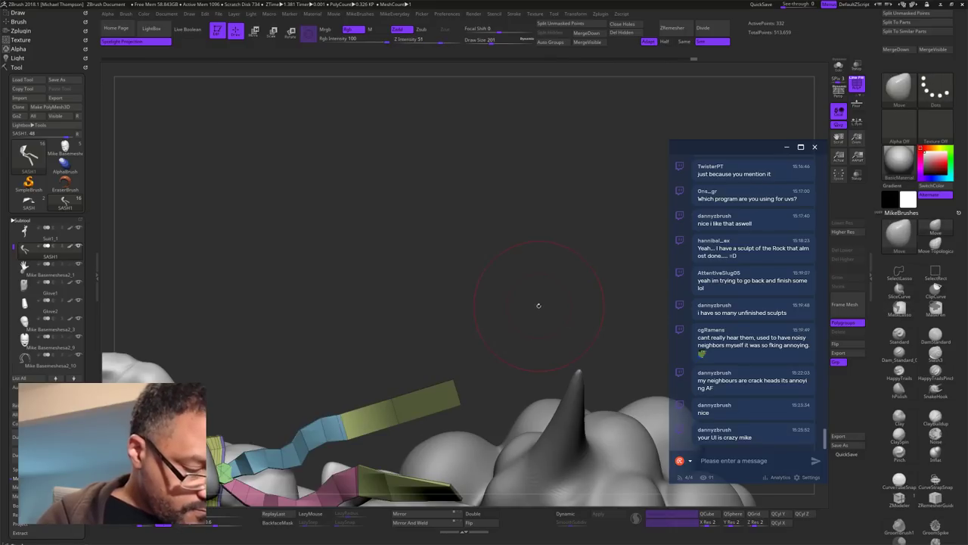
ctrl+click(539, 306)
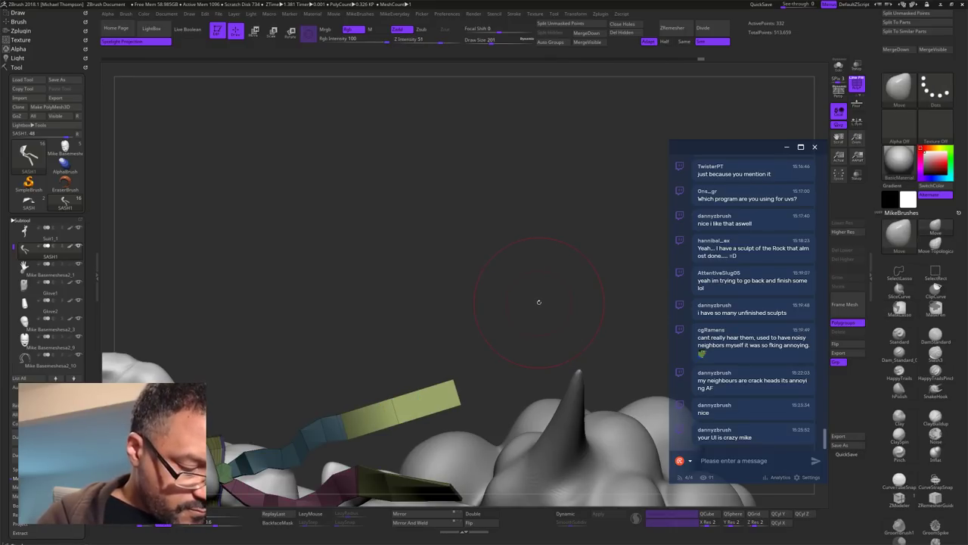
key(w)
alt+click(344, 431)
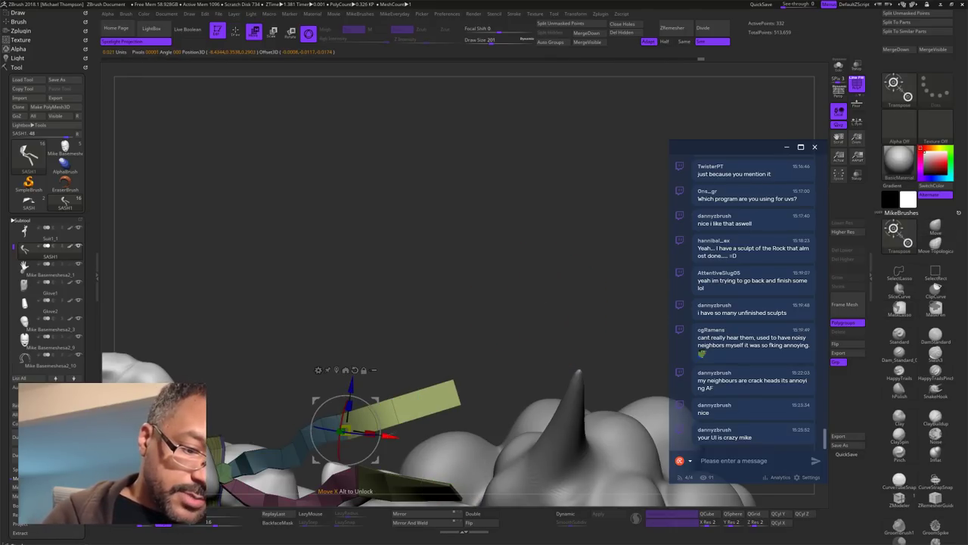
alt+drag(381, 433, 376, 414)
right_drag(379, 414, 370, 458)
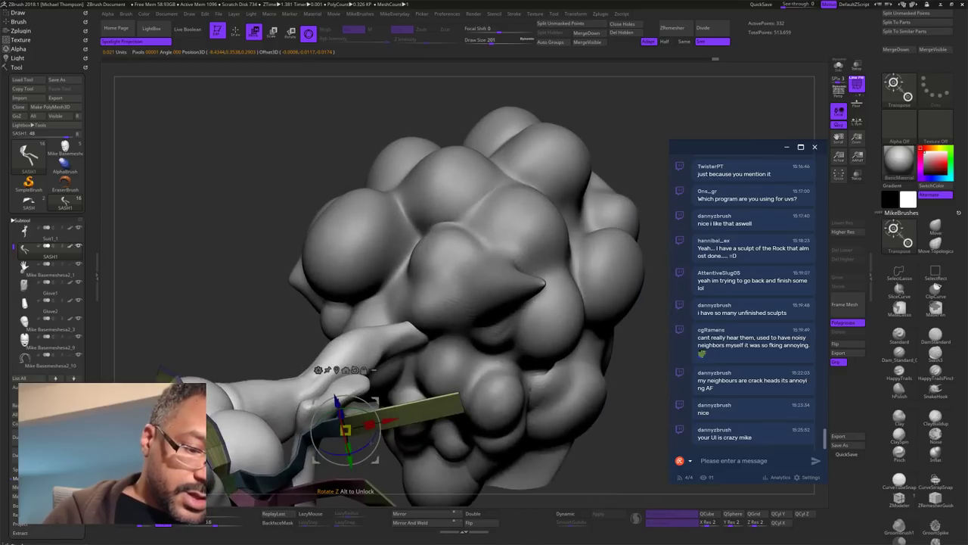
drag(369, 448, 396, 420)
right_drag(639, 461, 644, 278)
drag(391, 317, 394, 338)
Step: Isolate the lower half of the blue strap's extension with a mask, rotate it about 41 degrees at the middle loop, and clear the mask
key(q)
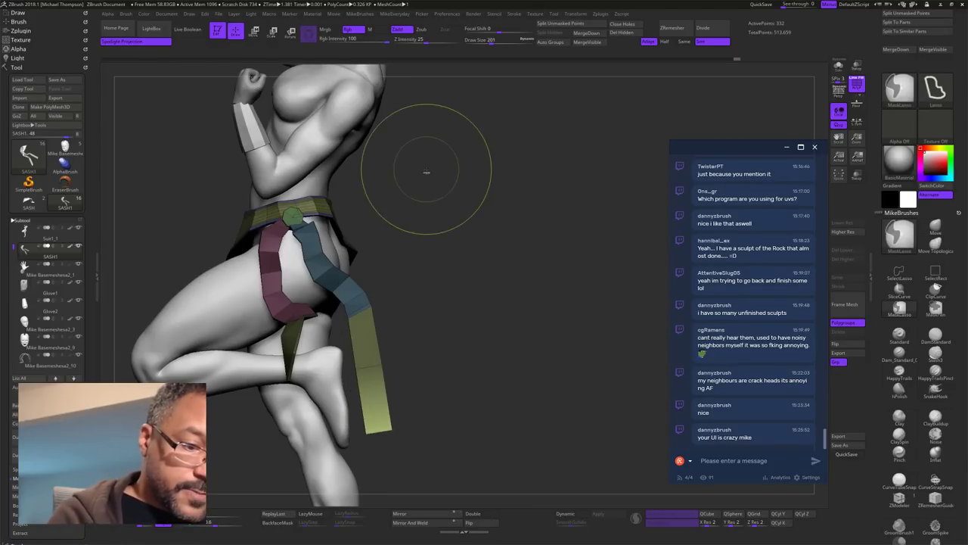
key(w)
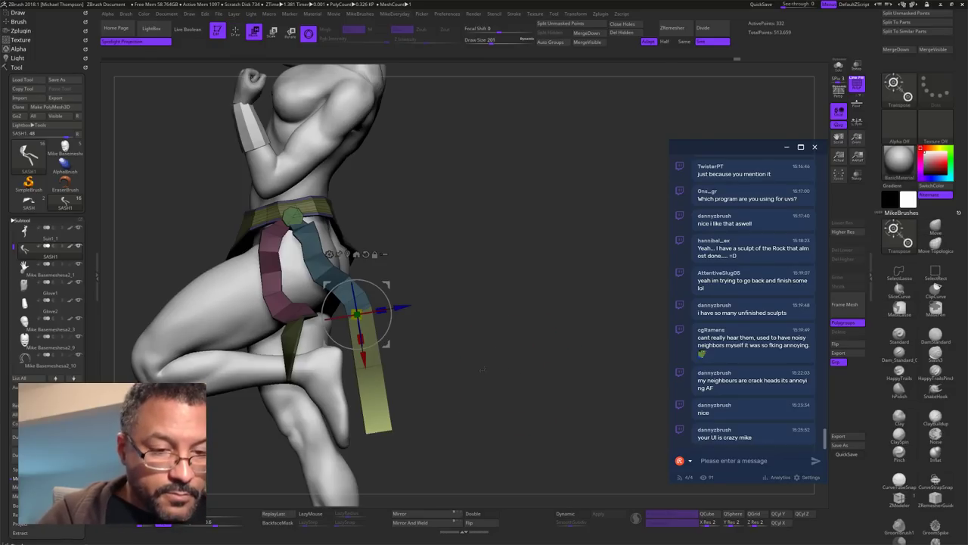
alt+drag(365, 357, 375, 410)
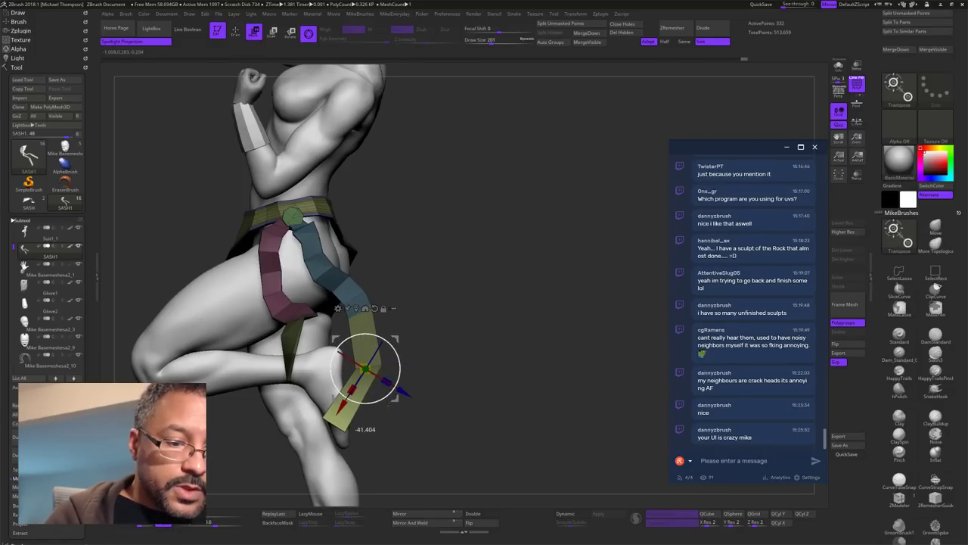
drag(539, 324, 418, 333)
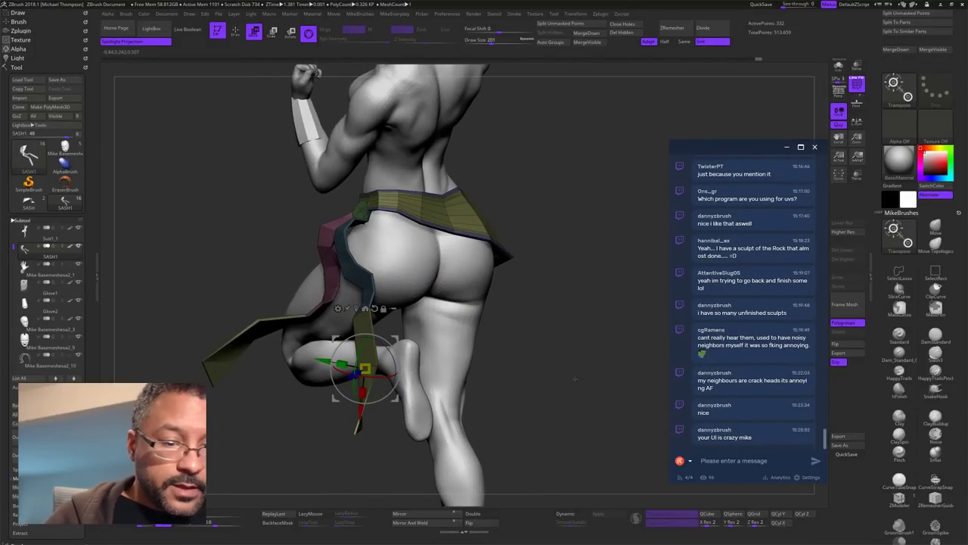
drag(575, 378, 546, 377)
mouse_move(469, 371)
mouse_down()
mouse_move(558, 375)
mouse_move(581, 387)
mouse_move(579, 354)
mouse_move(547, 375)
mouse_move(559, 399)
mouse_move(547, 383)
mouse_move(616, 361)
mouse_move(562, 364)
mouse_move(536, 342)
mouse_move(561, 344)
mouse_move(518, 303)
mouse_move(583, 257)
mouse_up()
key(q)
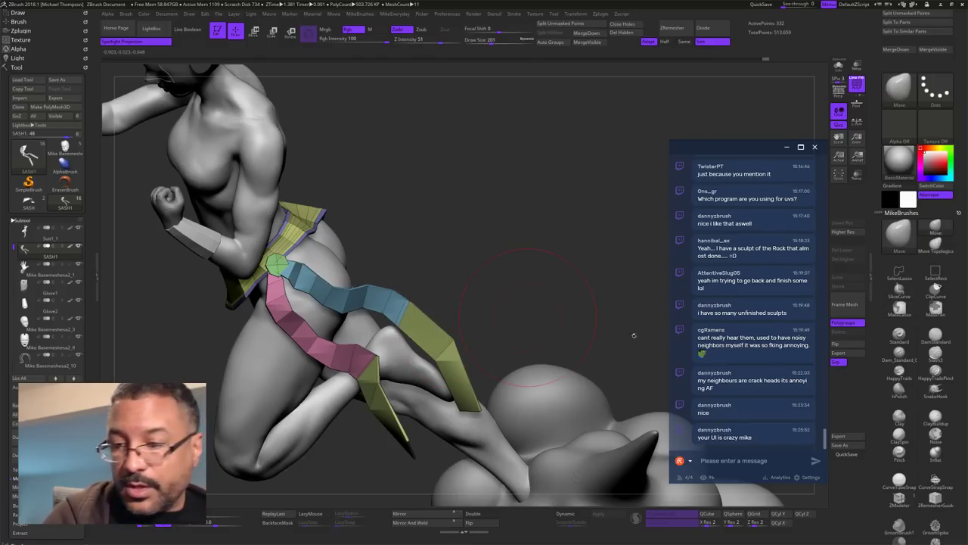
Step: Insert additional crosswise edge loops with ZModeler in both halves of the pink and blue straps' extensions
click(898, 498)
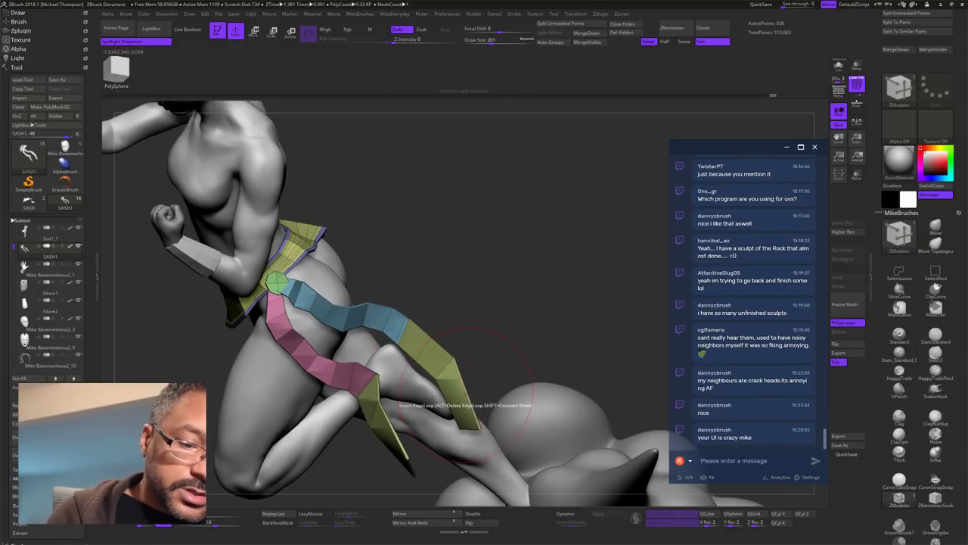
drag(500, 357, 582, 333)
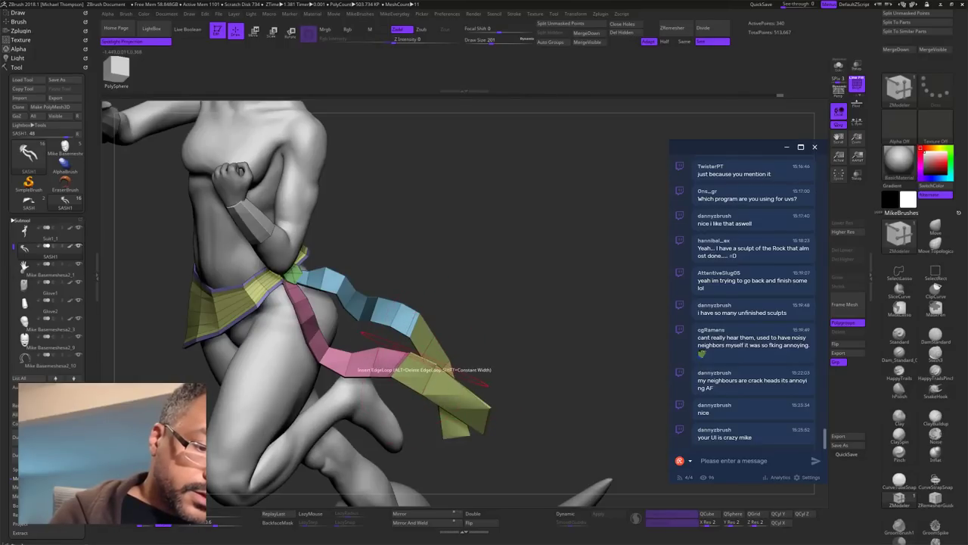
click(463, 386)
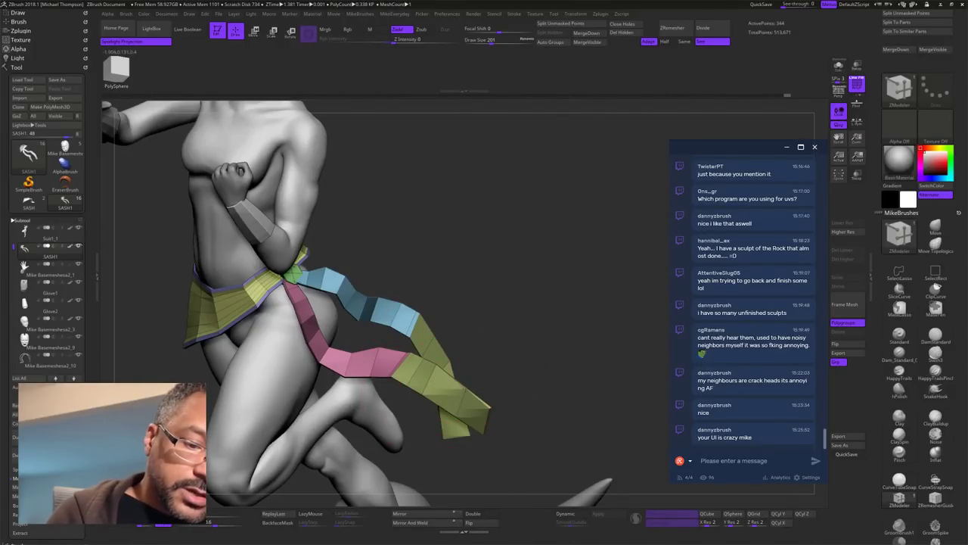
mouse_move(588, 346)
mouse_down()
mouse_move(593, 383)
mouse_move(612, 319)
mouse_up()
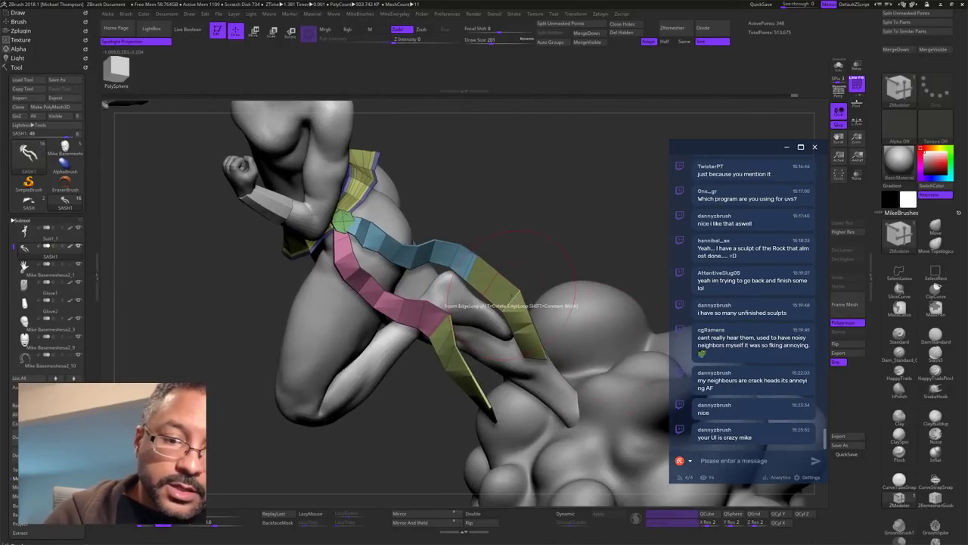
Step: Insert lengthwise edge loops along the full length of both straps
click(512, 300)
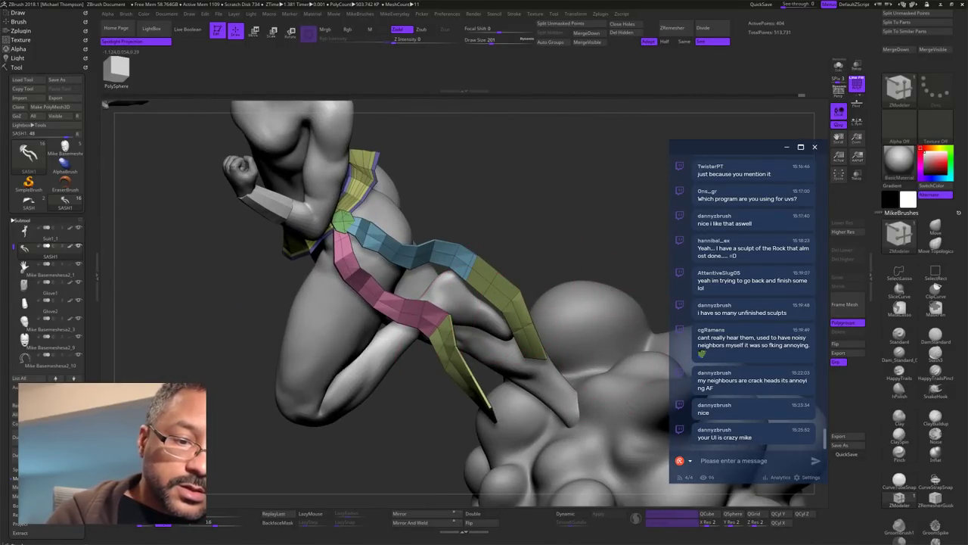
drag(568, 245, 580, 238)
drag(548, 267, 496, 279)
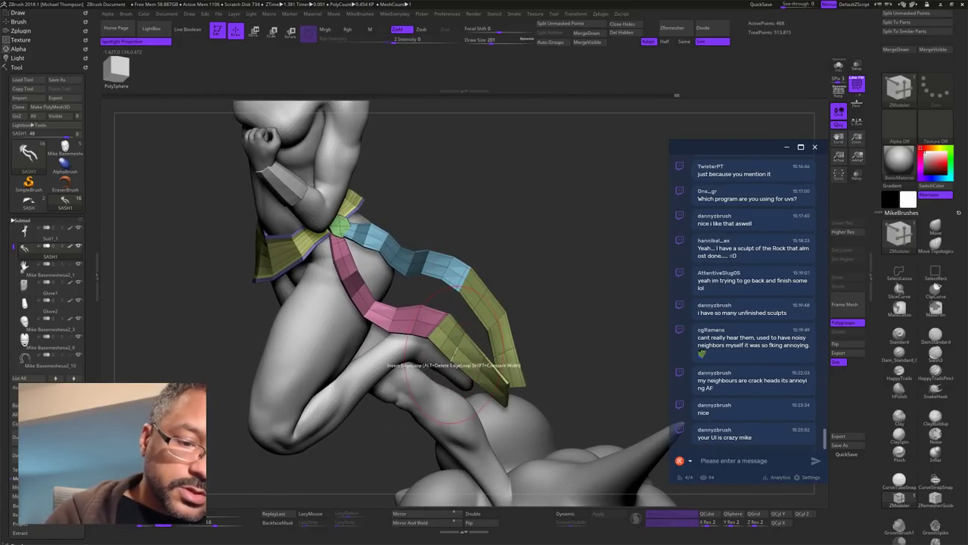
alt+drag(578, 300, 609, 316)
alt+drag(603, 365, 597, 387)
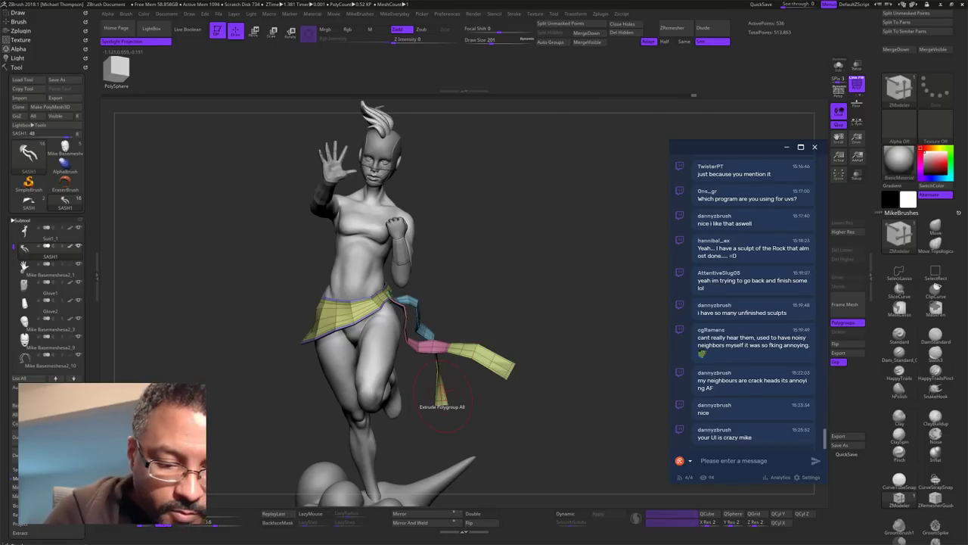
Step: Turn on Dynamic subdivision for the sash and straps and turn off the polyframe display
click(573, 515)
drag(602, 415, 556, 462)
key(space)
click(603, 489)
mouse_move(610, 426)
mouse_down()
mouse_move(626, 387)
mouse_move(626, 412)
mouse_move(593, 428)
mouse_move(619, 399)
mouse_move(608, 412)
mouse_up()
Step: Use the Move brush to pull the pink strap's extension into a smoother, arched wave
click(933, 229)
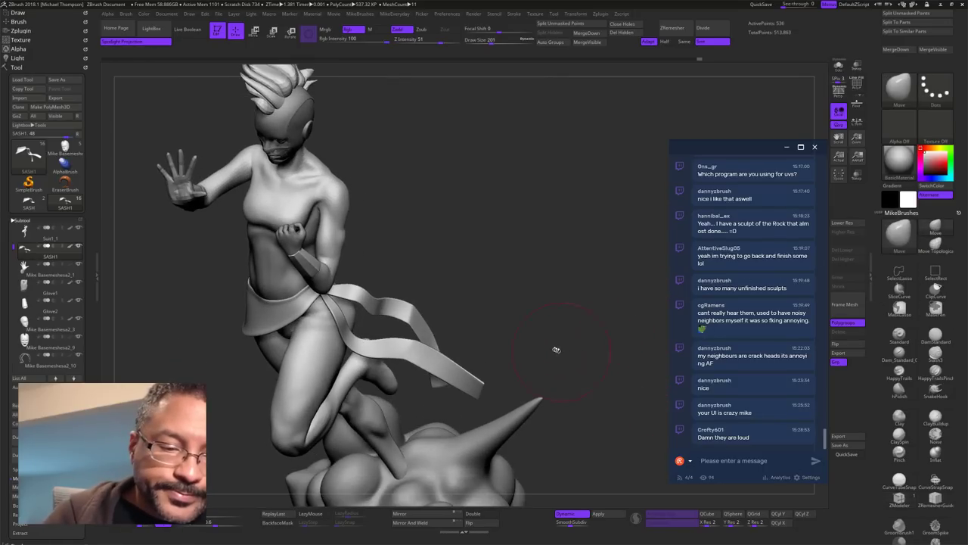
mouse_move(555, 349)
mouse_down()
mouse_move(578, 304)
mouse_move(568, 286)
mouse_up()
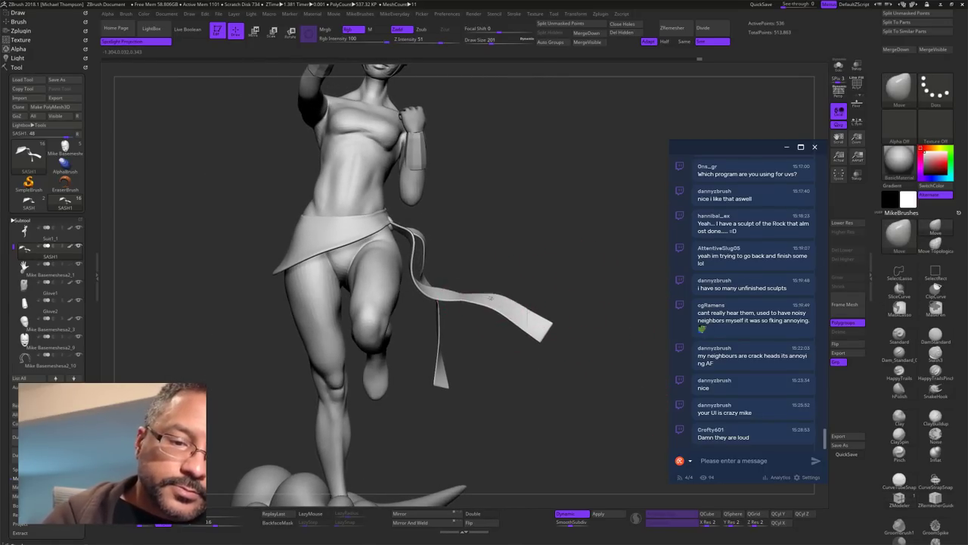
drag(490, 297, 509, 284)
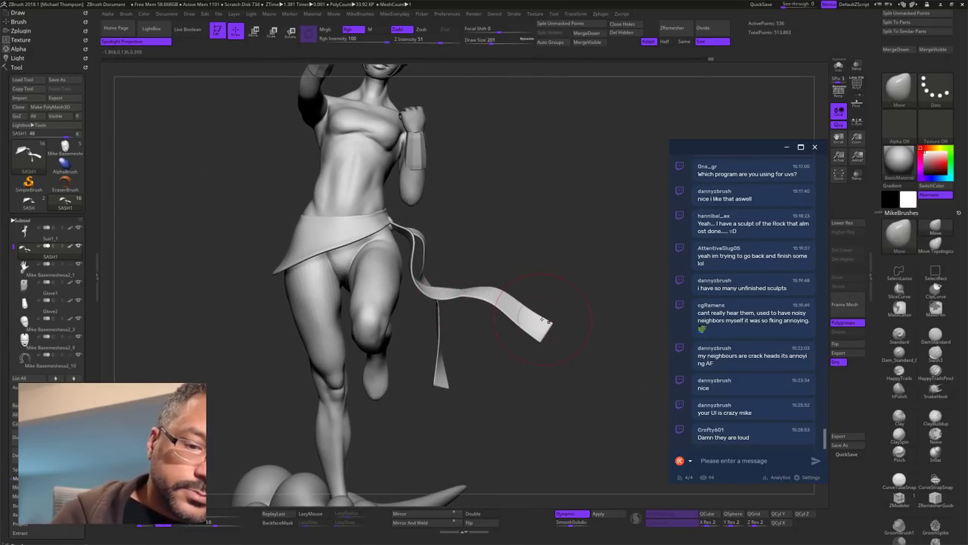
drag(600, 311, 611, 285)
drag(516, 311, 514, 316)
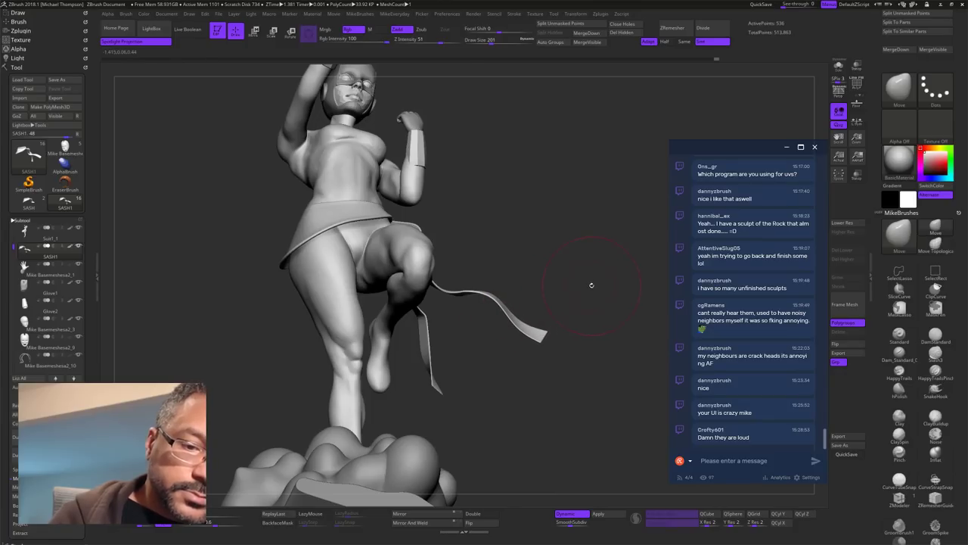
mouse_move(592, 285)
mouse_down()
mouse_move(568, 333)
mouse_move(566, 311)
mouse_up()
drag(471, 286, 475, 288)
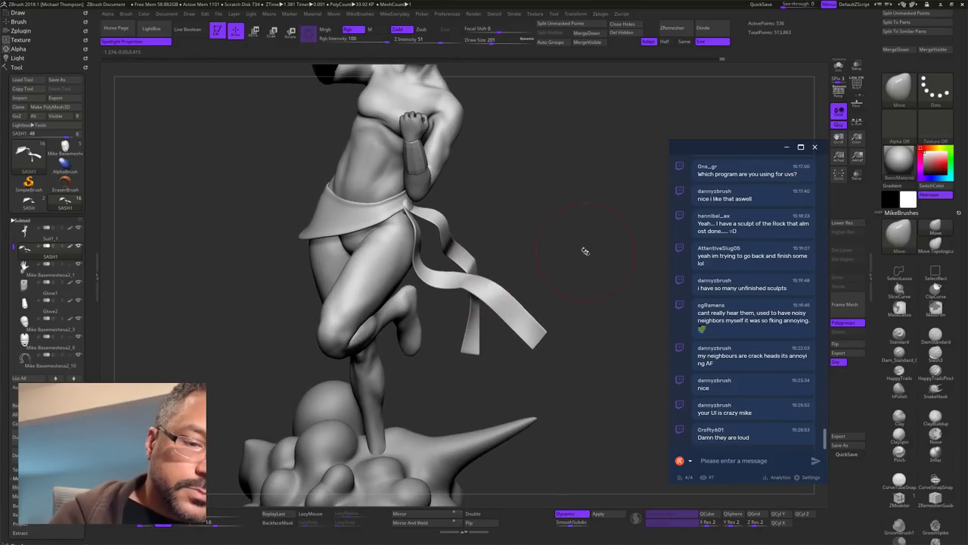
drag(580, 268, 590, 282)
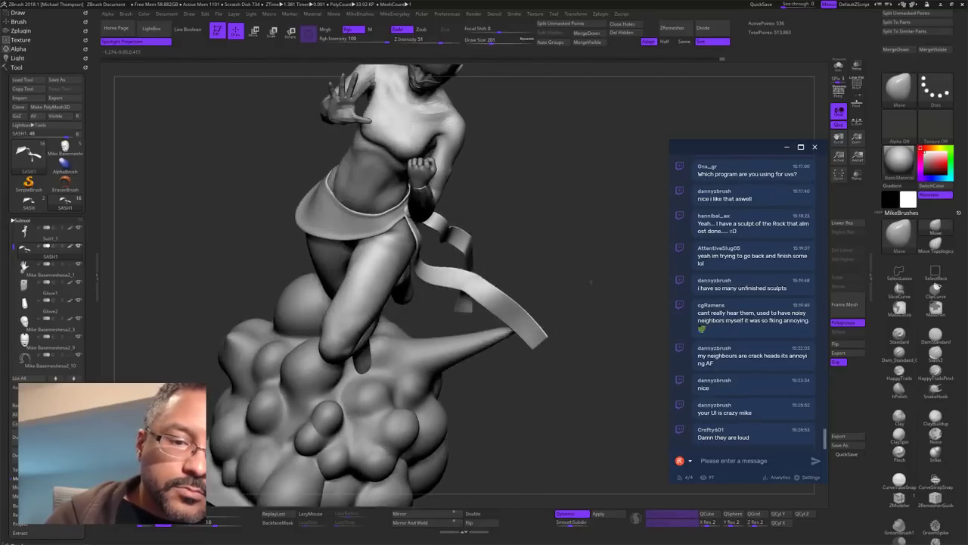
right_drag(591, 282, 496, 284)
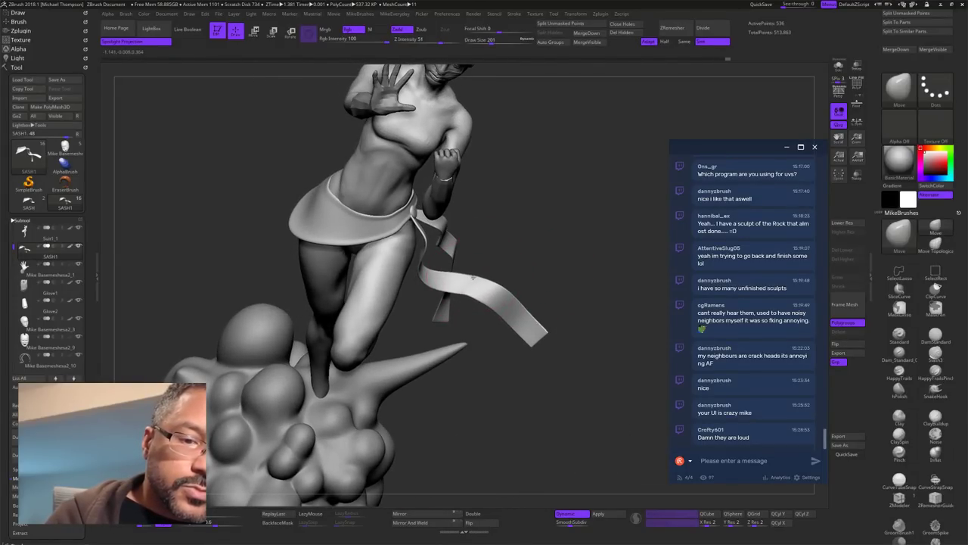
Step: Reshape the curves of the blue strap and its extension with the Move brush at draw sizes 160 and 98
mouse_move(609, 292)
mouse_down()
mouse_move(628, 375)
mouse_move(502, 446)
mouse_move(527, 415)
mouse_up()
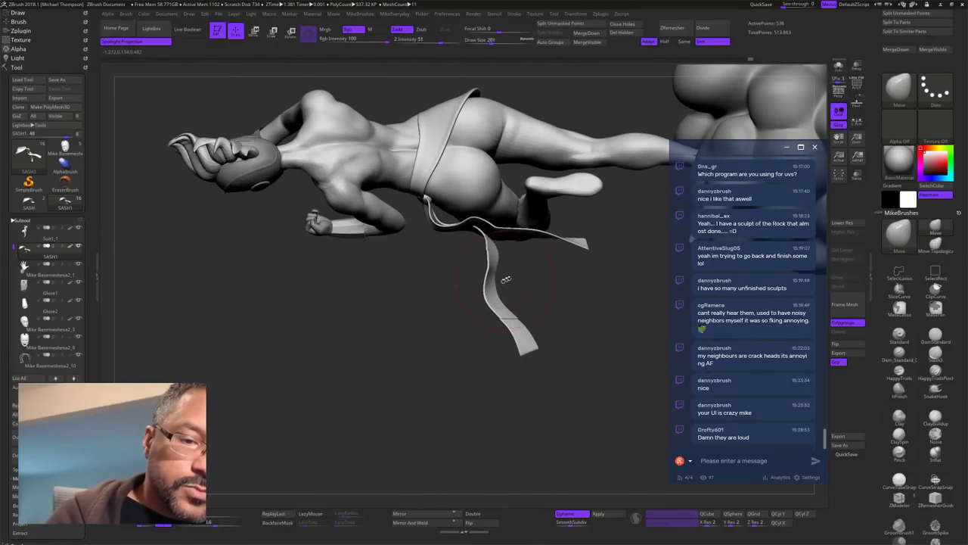
drag(550, 292, 602, 277)
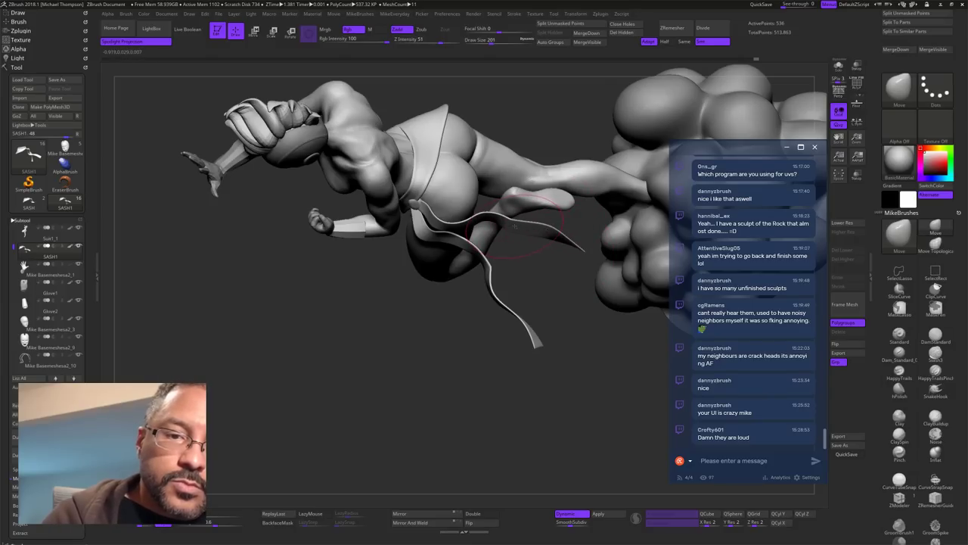
drag(515, 226, 518, 233)
key(s)
drag(570, 287, 566, 287)
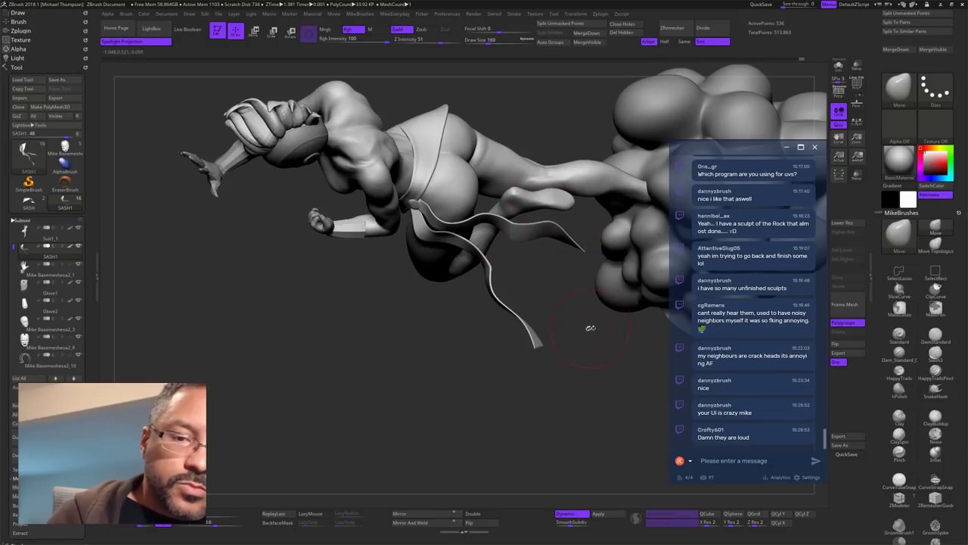
mouse_move(591, 329)
mouse_down()
mouse_move(627, 305)
mouse_move(603, 303)
mouse_move(623, 262)
mouse_move(568, 353)
mouse_up()
key(s)
drag(567, 352, 510, 342)
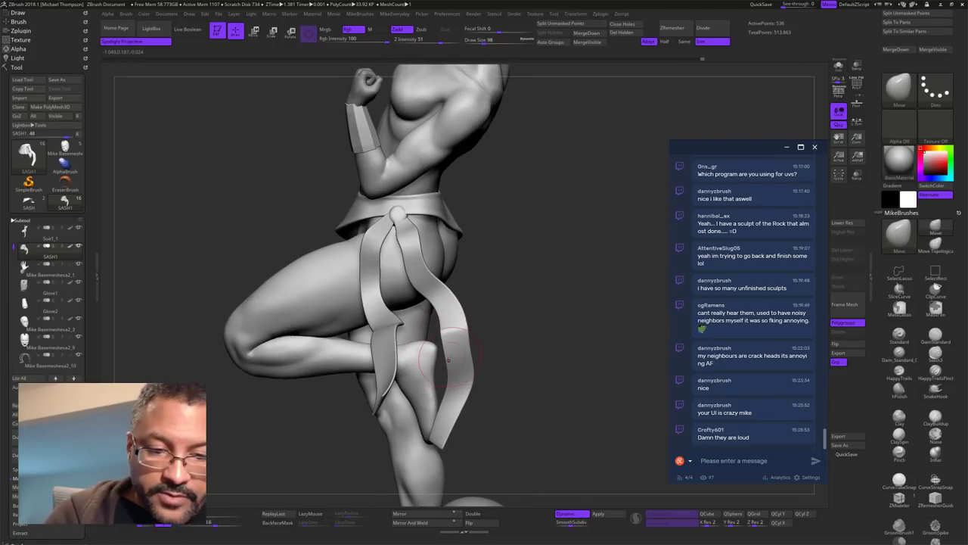
drag(551, 371, 584, 334)
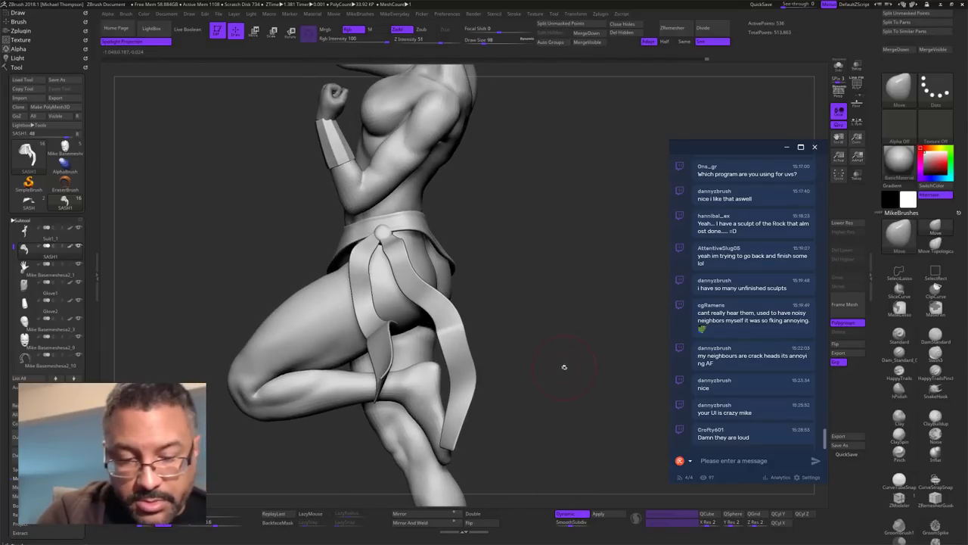
Step: Delete the crosswise edge loops near the junctions of both straps and their extensions with ZModeler, and turn Dynamic subdivision back on
key(space)
click(578, 472)
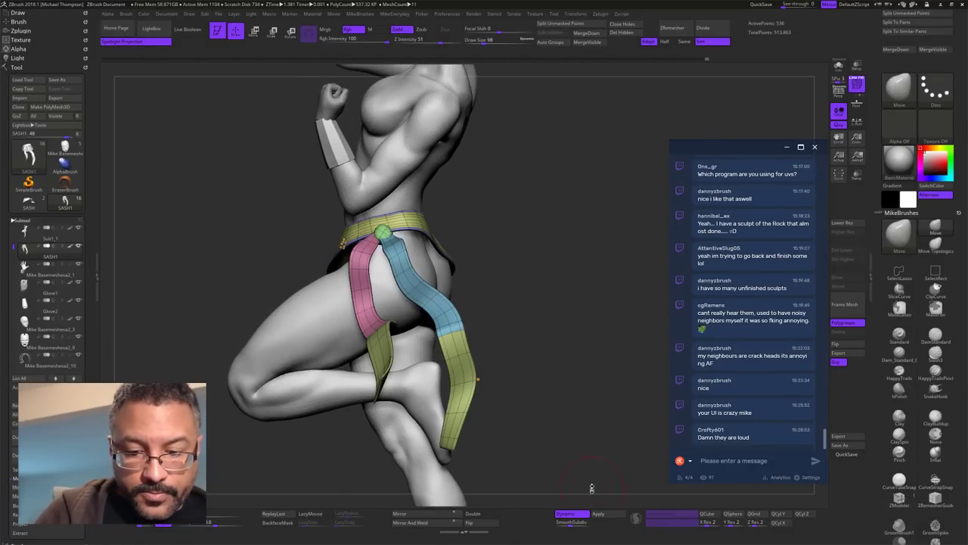
click(578, 513)
mouse_move(572, 413)
alt+mouse_down()
mouse_move(580, 421)
mouse_move(581, 384)
mouse_move(603, 380)
alt+mouse_up()
key(s)
click(571, 385)
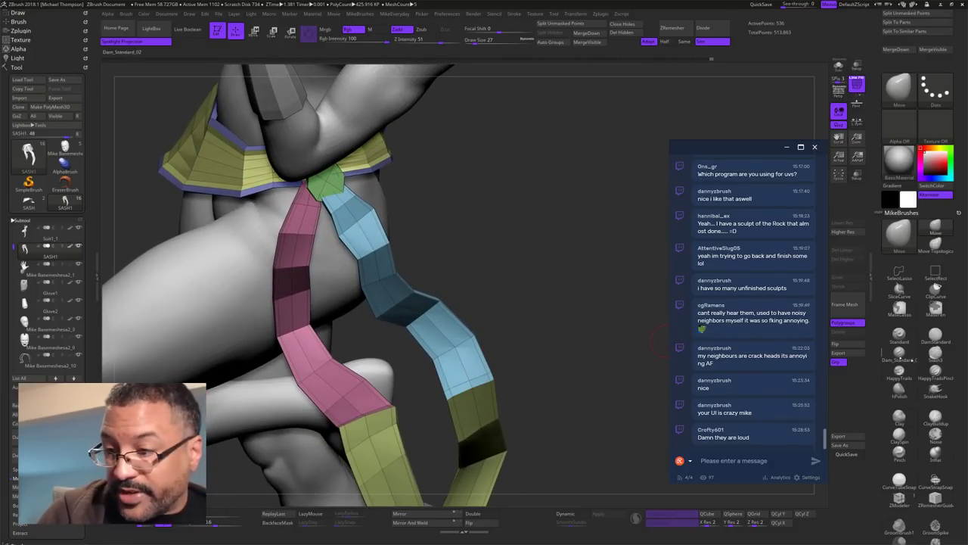
click(900, 500)
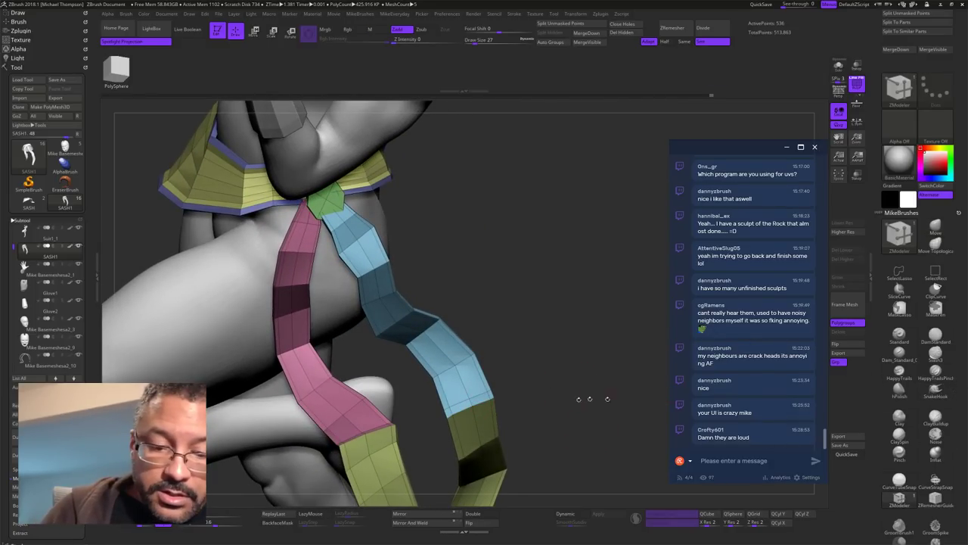
alt+click(461, 409)
drag(499, 380, 388, 435)
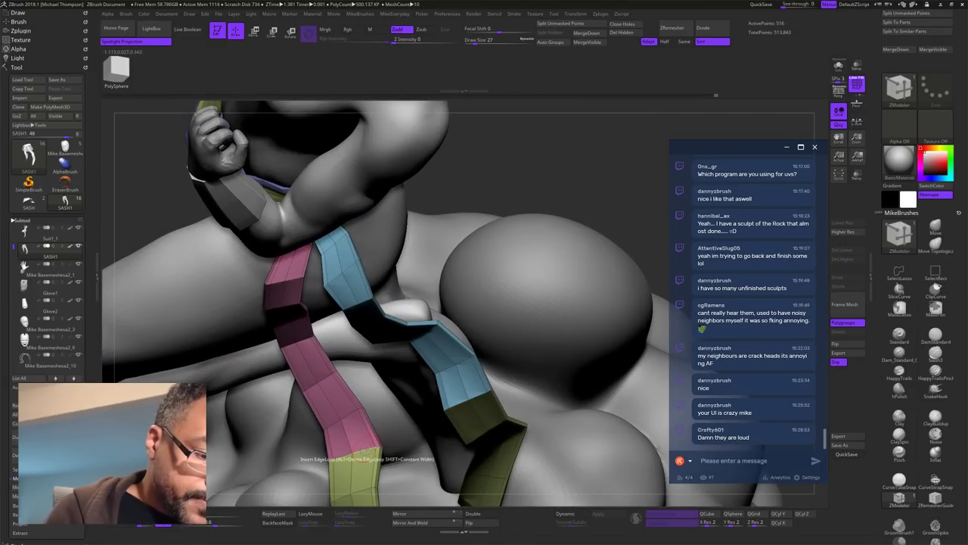
alt+drag(589, 181, 610, 235)
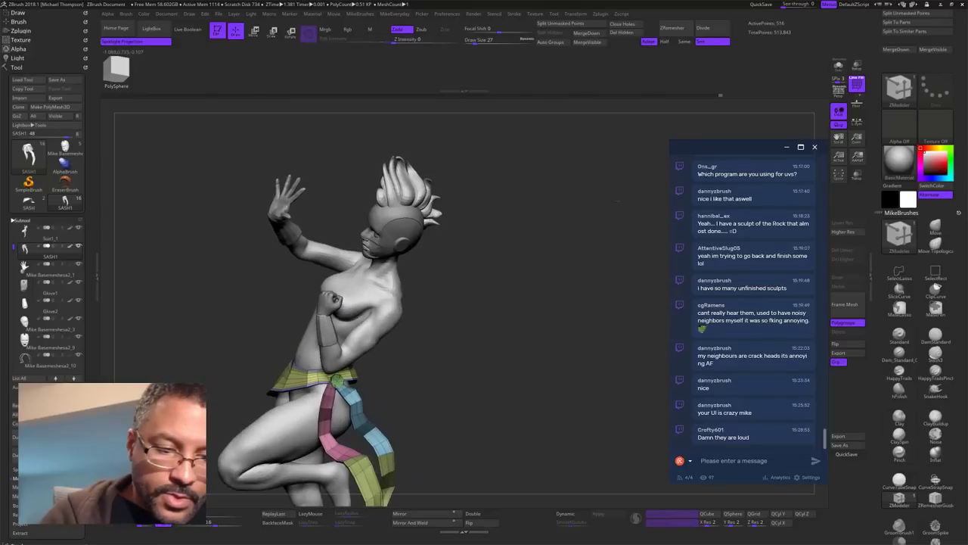
click(573, 513)
Step: Bend the pink strap's extension into a downward-flowing S-curve with the Move brush at draw size 107
alt+drag(582, 478, 580, 363)
right_drag(579, 364, 617, 376)
mouse_move(618, 376)
mouse_down()
mouse_move(597, 381)
mouse_move(612, 348)
mouse_move(584, 351)
mouse_move(620, 357)
mouse_move(607, 358)
mouse_move(589, 391)
mouse_move(600, 389)
mouse_move(594, 376)
mouse_up()
key(s)
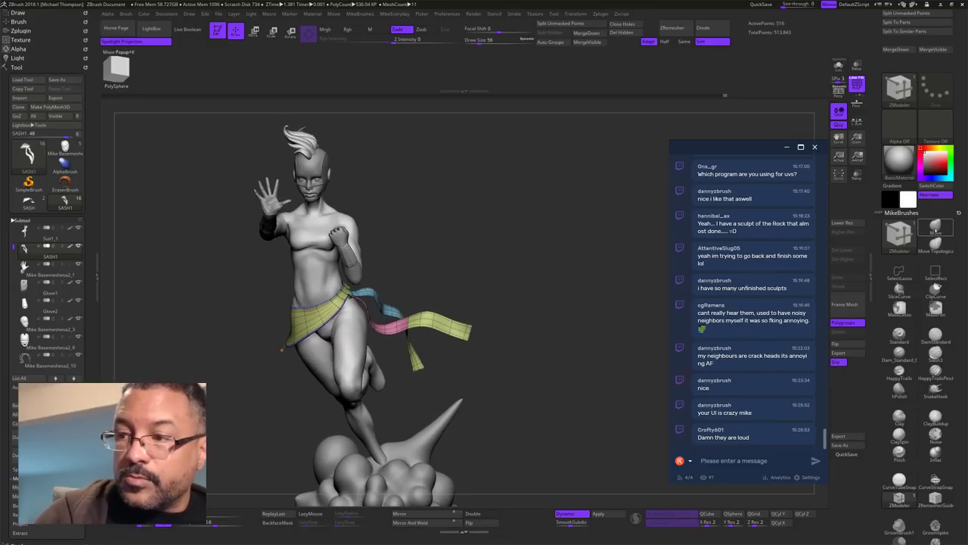
click(936, 230)
mouse_move(512, 345)
alt+mouse_down()
mouse_move(523, 352)
mouse_move(543, 321)
alt+mouse_up()
key(s)
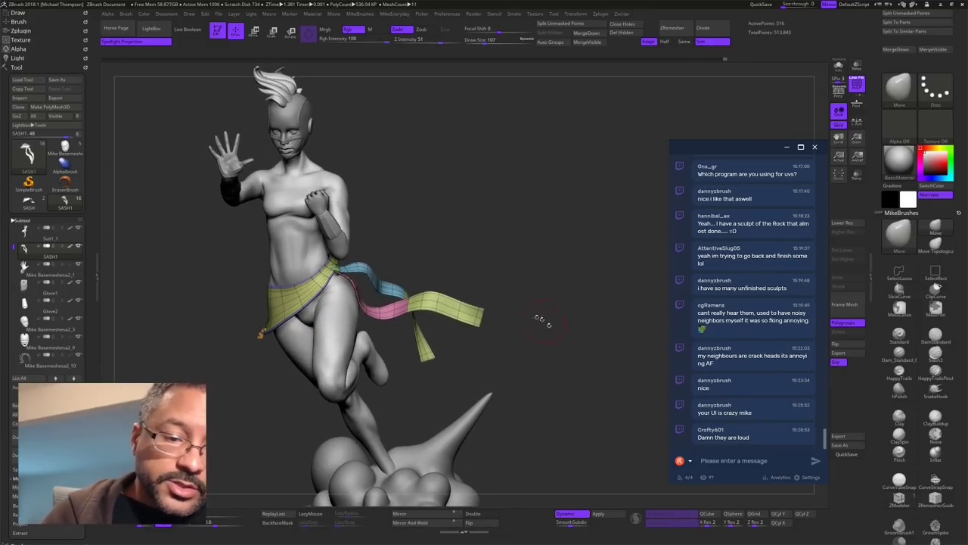
drag(519, 283, 463, 399)
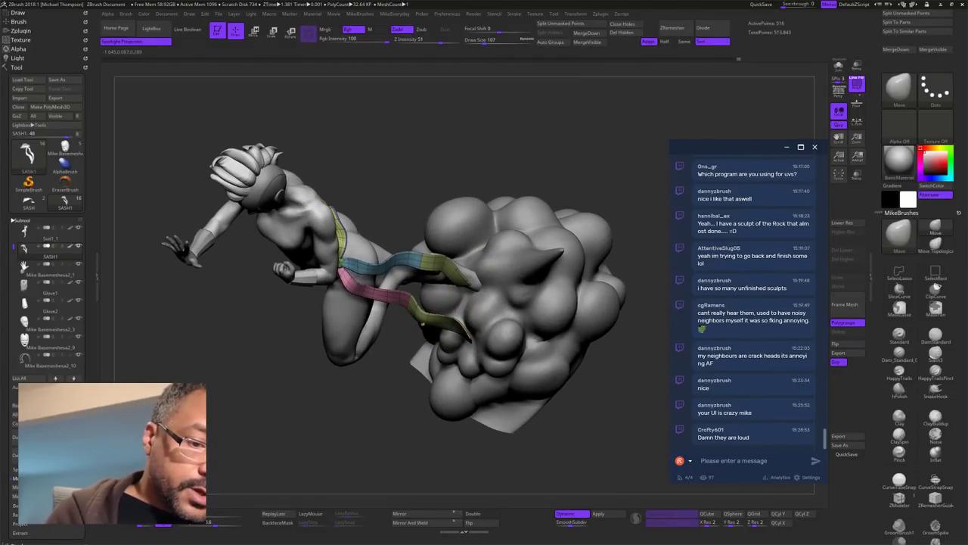
drag(521, 186, 481, 308)
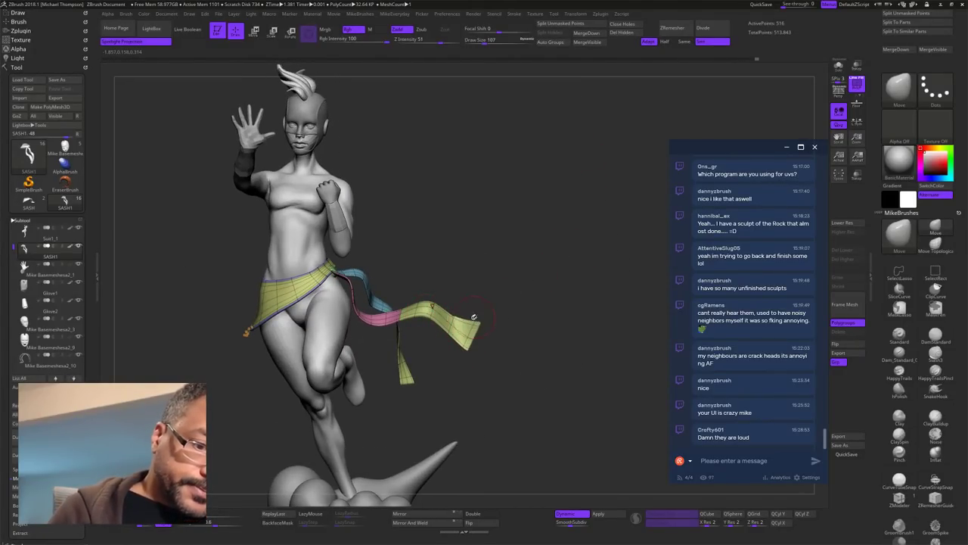
Step: Refine the flow of the blue and pink straps and their extensions from several angles with the Move brush
drag(497, 338, 409, 342)
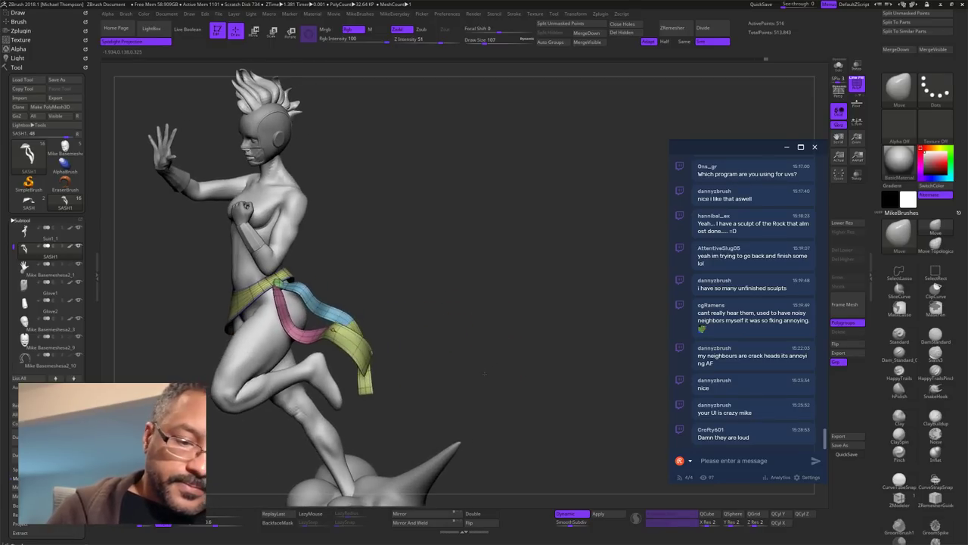
right_drag(500, 348, 457, 330)
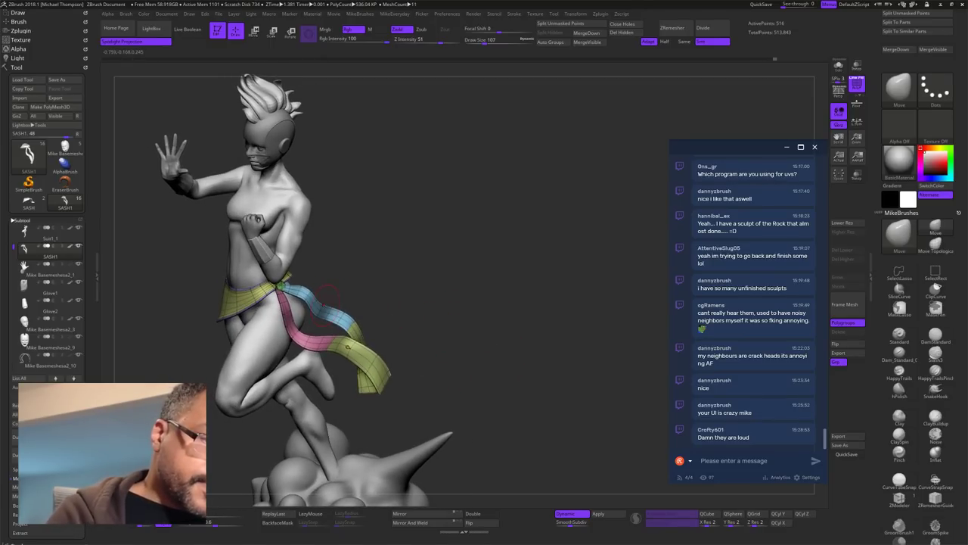
drag(399, 288, 376, 296)
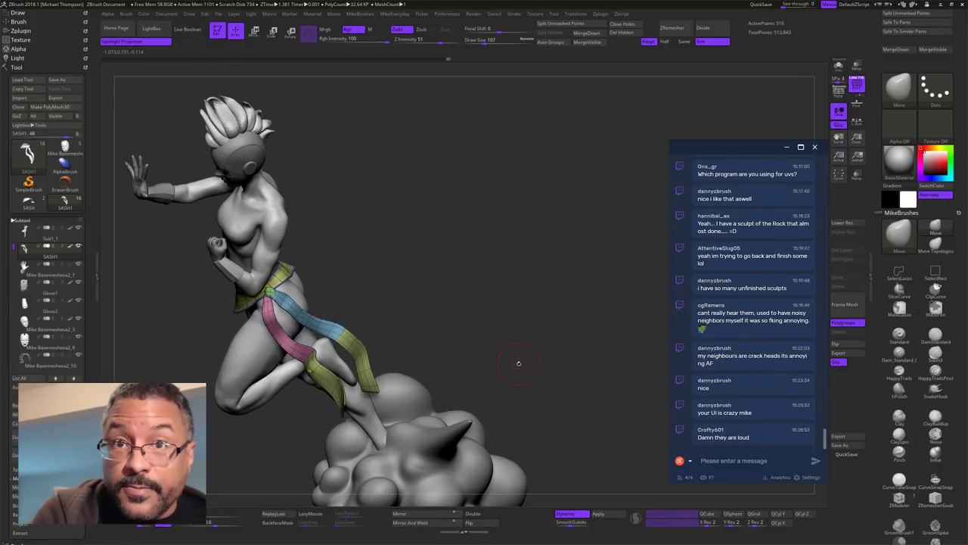
drag(543, 355, 559, 344)
drag(366, 322, 357, 338)
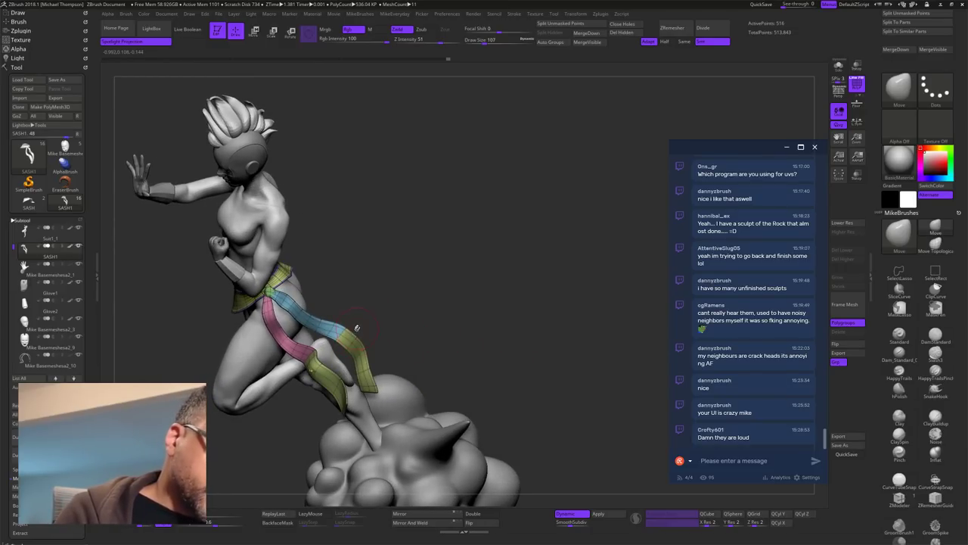
mouse_move(374, 292)
mouse_down()
mouse_move(370, 274)
mouse_move(318, 283)
mouse_move(387, 252)
mouse_up()
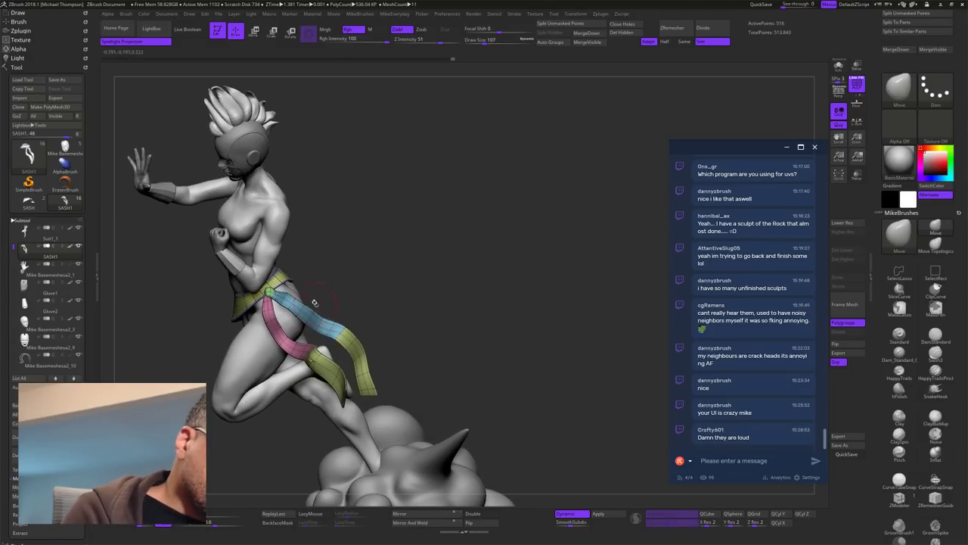
mouse_move(389, 266)
mouse_down()
mouse_move(521, 320)
mouse_move(540, 341)
mouse_up()
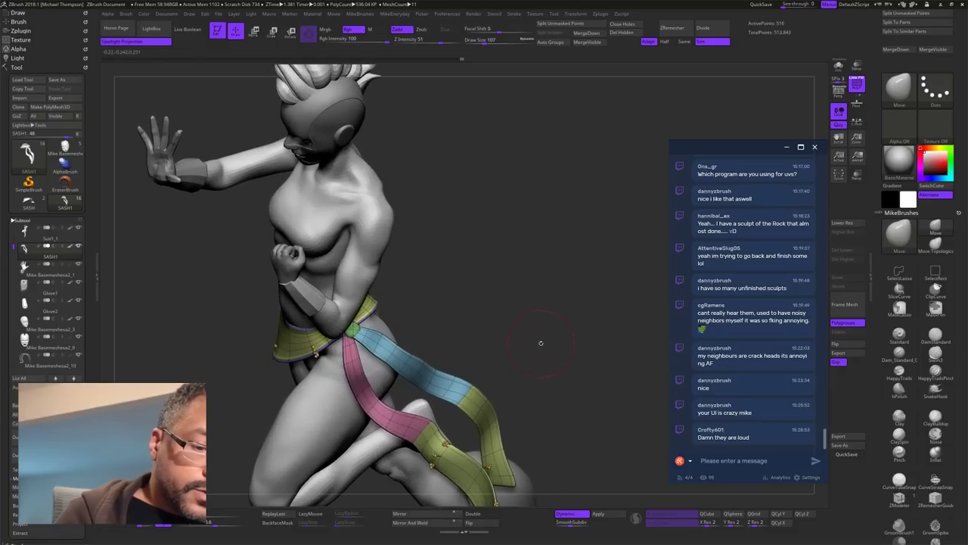
drag(477, 347, 503, 373)
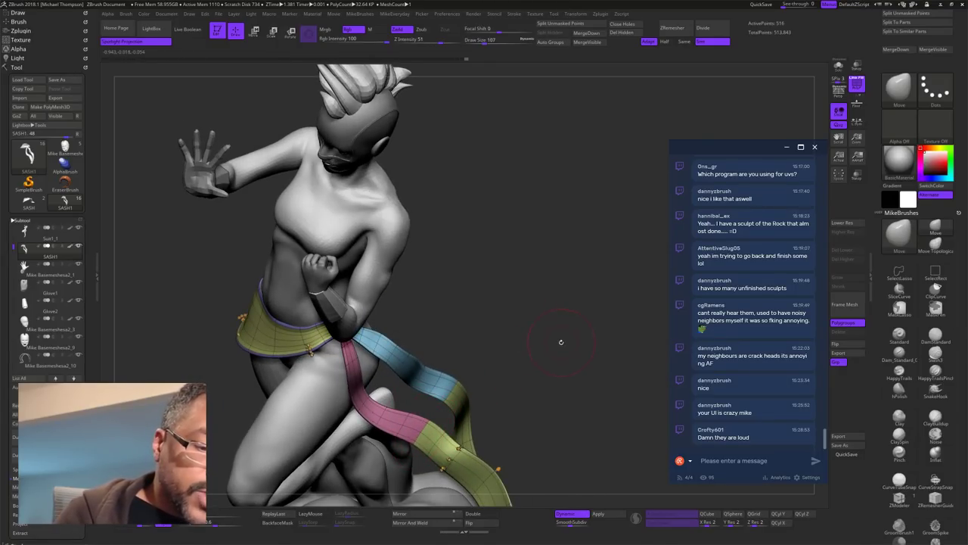
Step: Hide the fastener and the pink and blue straps, and mask the sash parts that are still visible
mouse_move(561, 342)
mouse_down()
mouse_move(559, 327)
mouse_move(571, 352)
mouse_up()
mouse_move(529, 281)
mouse_down()
mouse_move(516, 268)
mouse_move(572, 318)
mouse_move(561, 327)
mouse_move(565, 350)
mouse_move(582, 347)
mouse_up()
key(s)
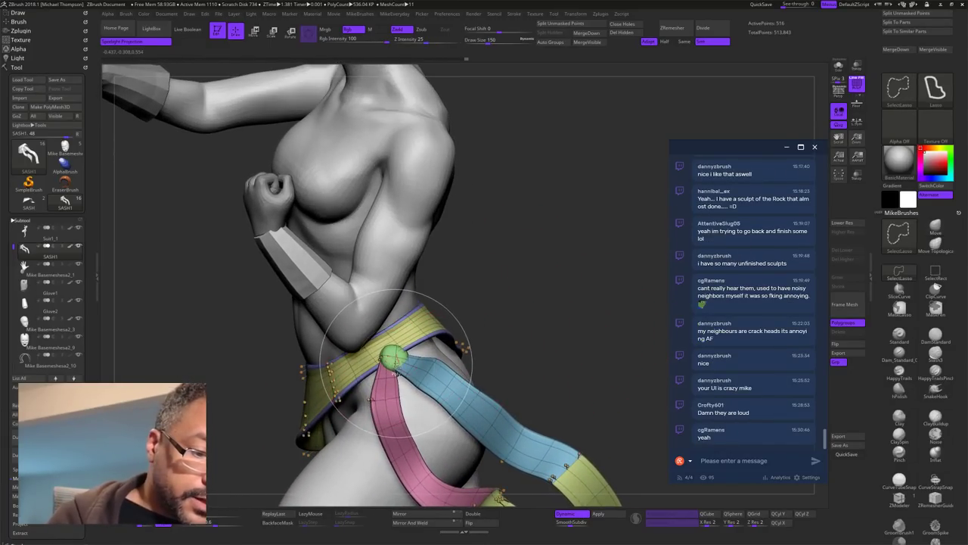
ctrl+shift+click(395, 357)
mouse_move(490, 340)
ctrl+shift+mouse_down()
mouse_move(517, 313)
mouse_move(488, 342)
ctrl+shift+mouse_up()
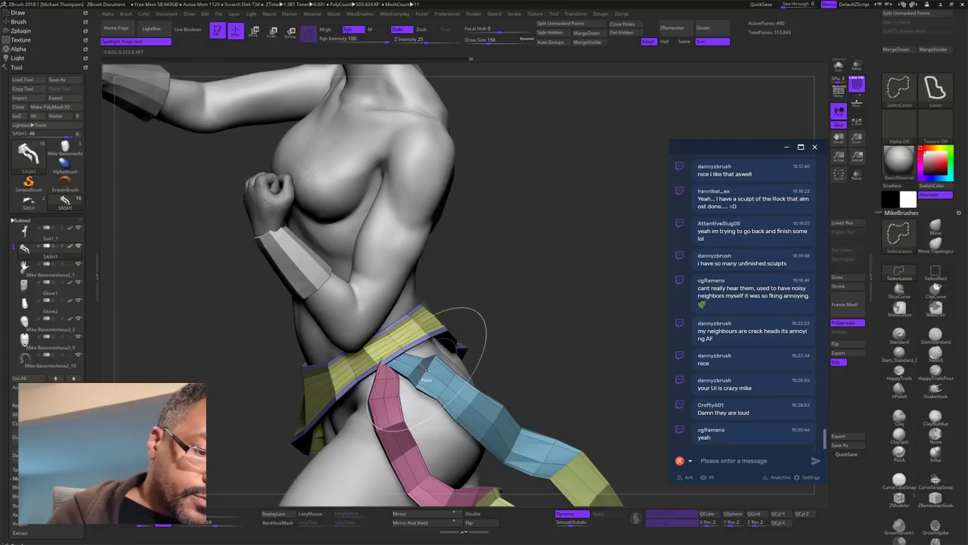
ctrl+shift+click(432, 369)
ctrl+shift+click(390, 393)
ctrl+click(567, 320)
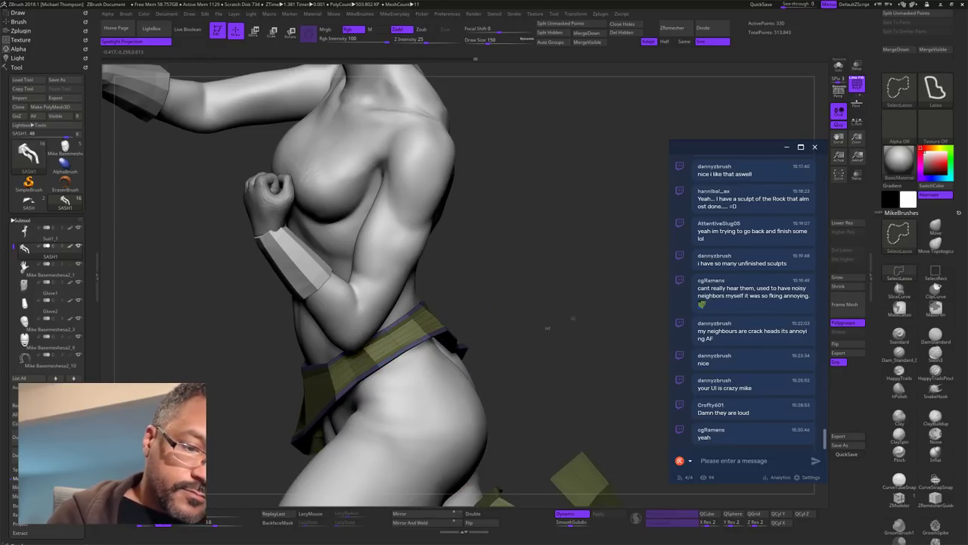
Step: Show the whole sash, clear its mask and pull the waistband toward the hip knot with the Move brush
ctrl+shift+click(567, 321)
ctrl+click(581, 318)
drag(582, 316, 555, 318)
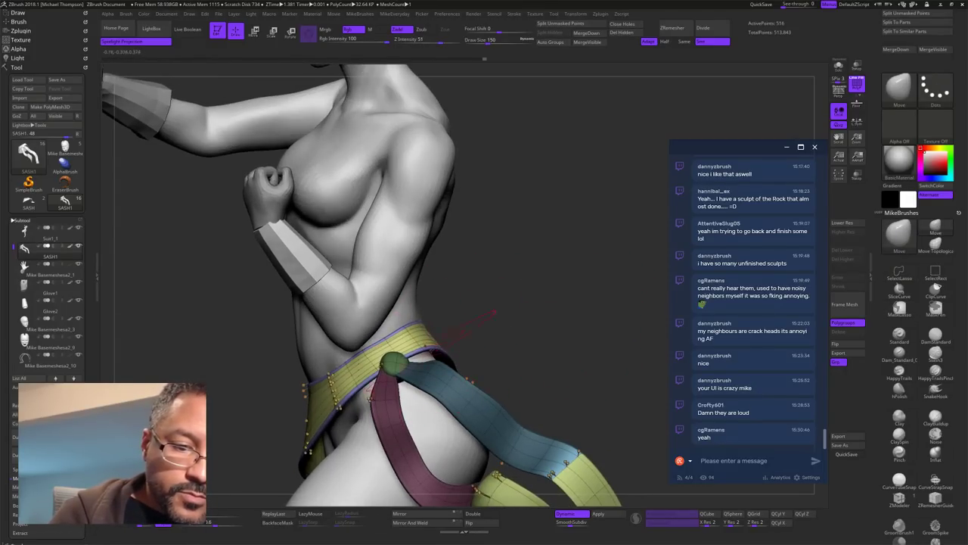
mouse_move(444, 334)
mouse_down()
mouse_move(365, 333)
mouse_move(393, 331)
mouse_up()
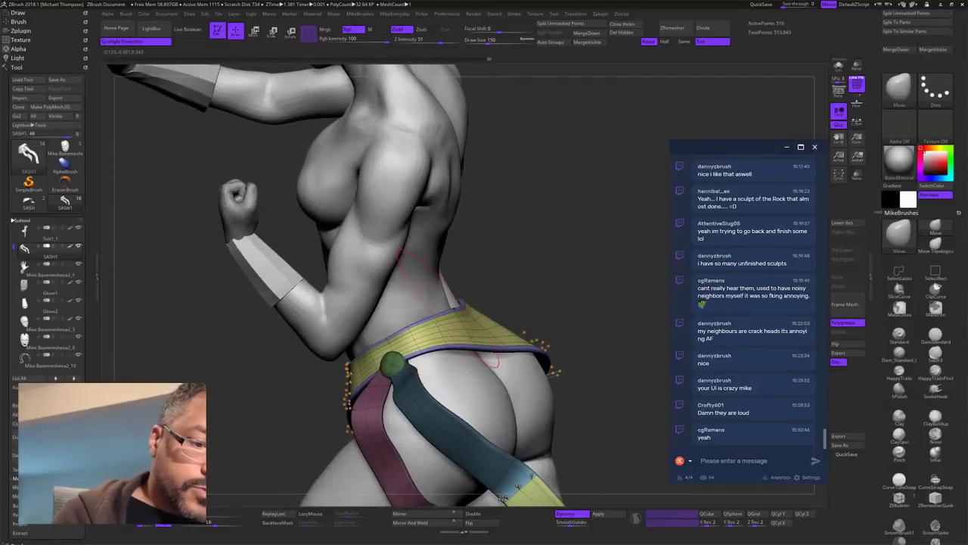
mouse_move(639, 265)
mouse_down()
mouse_move(585, 261)
mouse_move(569, 247)
mouse_move(652, 271)
mouse_move(580, 273)
mouse_move(634, 274)
mouse_move(602, 262)
mouse_up()
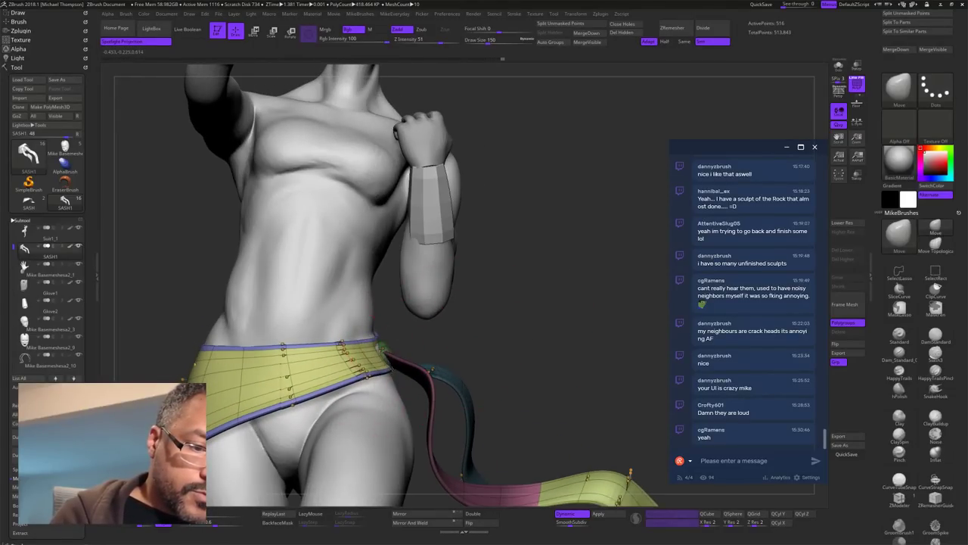
drag(393, 370, 391, 366)
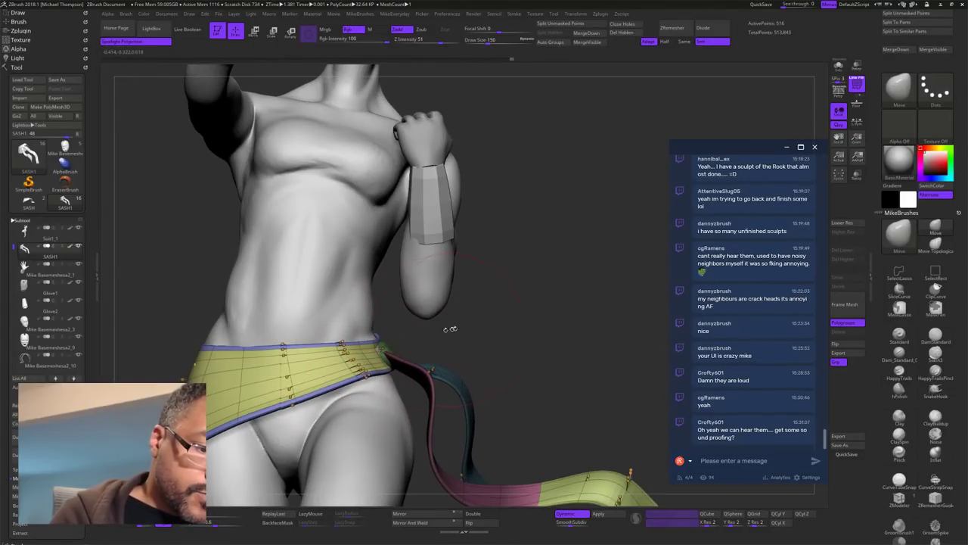
Step: Set the Move brush draw size to 64 and refine the waistband's lower edge where it meets the hip knot
key(s)
drag(453, 330, 457, 333)
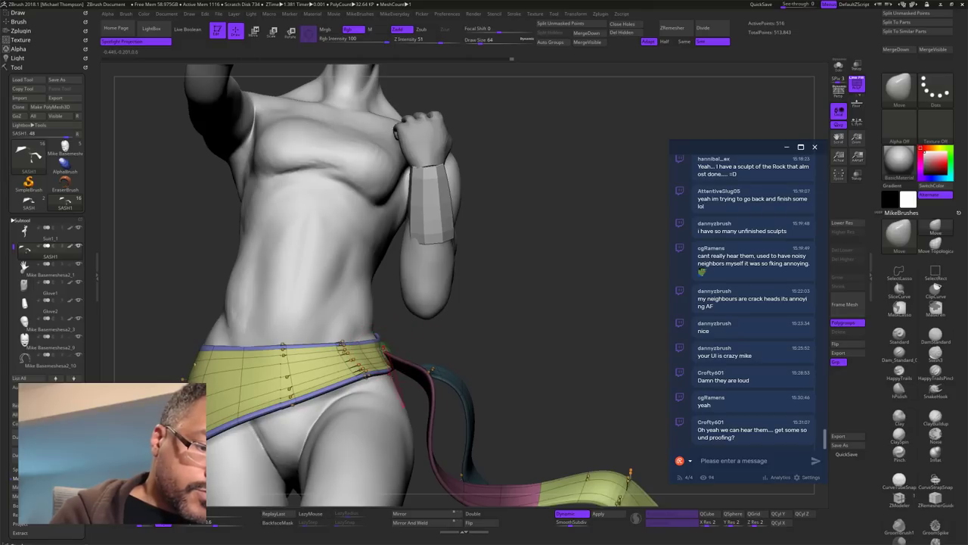
mouse_move(371, 367)
mouse_down()
mouse_move(359, 342)
mouse_move(368, 371)
mouse_up()
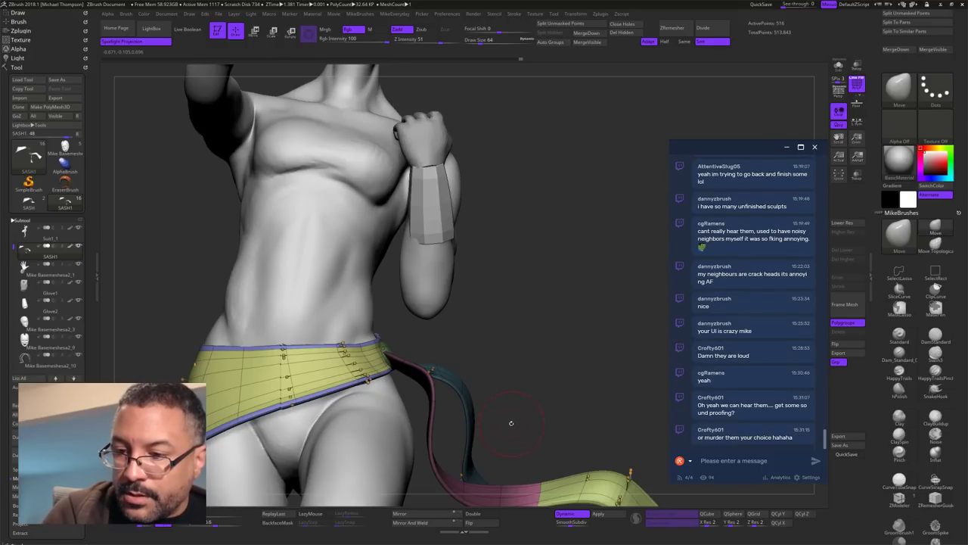
mouse_move(586, 377)
mouse_down()
mouse_move(571, 363)
mouse_move(562, 382)
mouse_move(574, 374)
mouse_up()
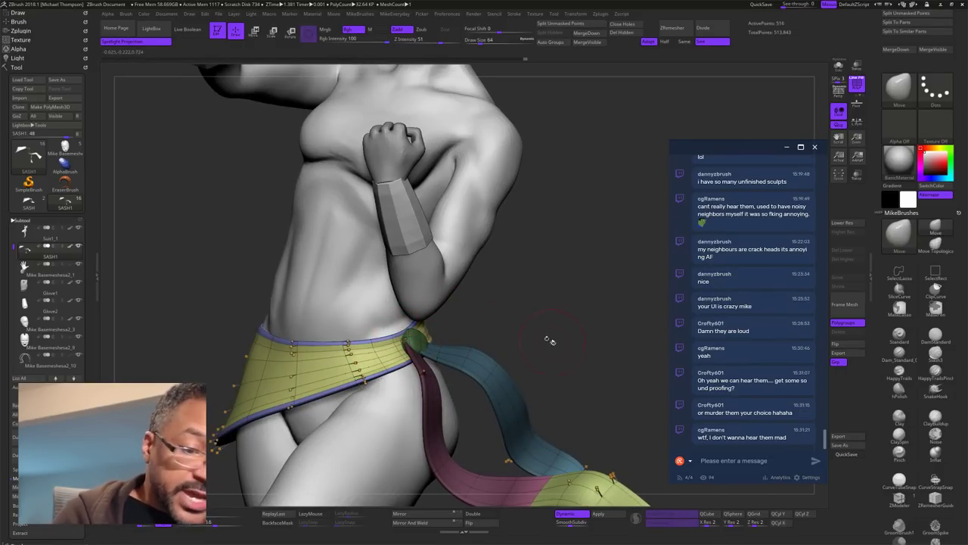
drag(549, 341, 476, 332)
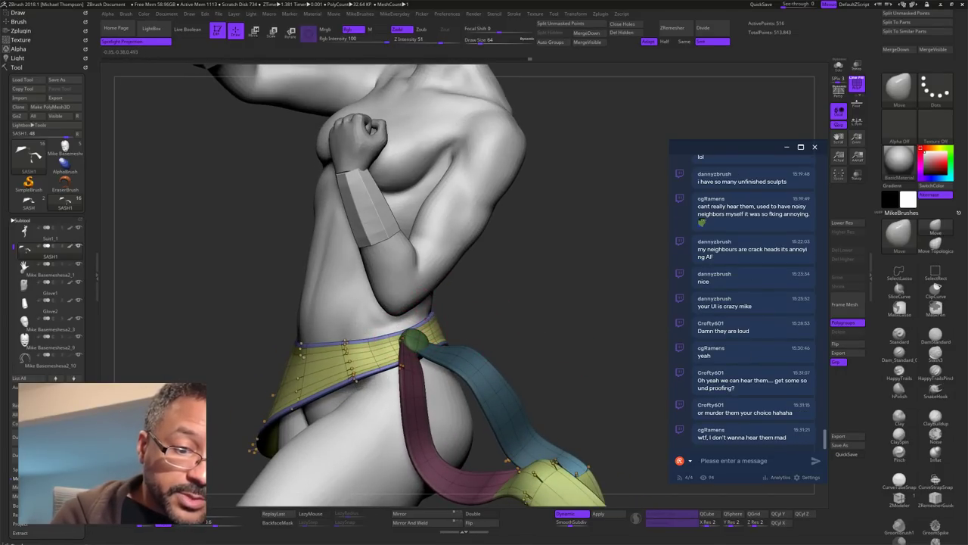
mouse_move(571, 315)
mouse_down()
mouse_move(641, 320)
mouse_move(554, 338)
mouse_move(578, 335)
mouse_move(564, 334)
mouse_up()
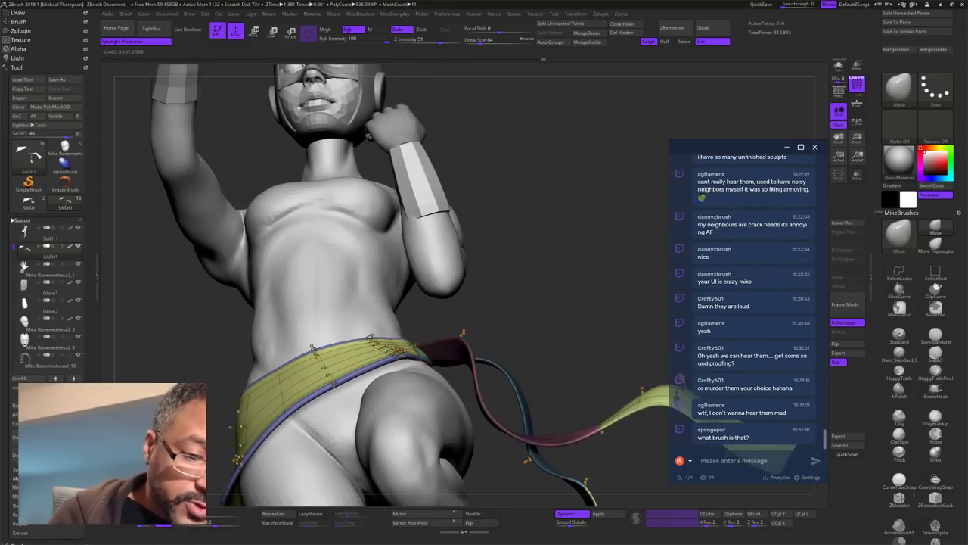
mouse_move(467, 327)
mouse_down()
mouse_move(460, 318)
mouse_move(534, 330)
mouse_move(578, 323)
mouse_up()
drag(603, 264, 605, 266)
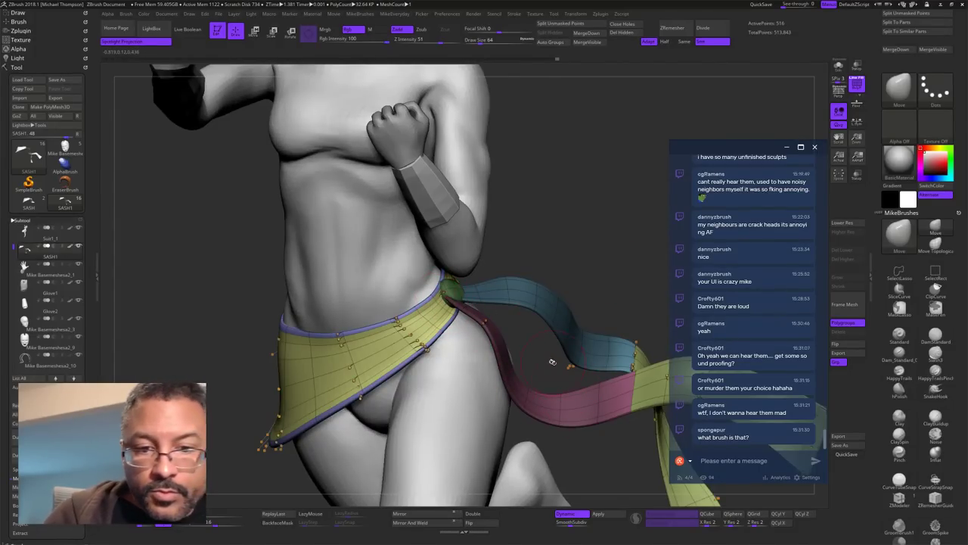
drag(553, 362, 495, 302)
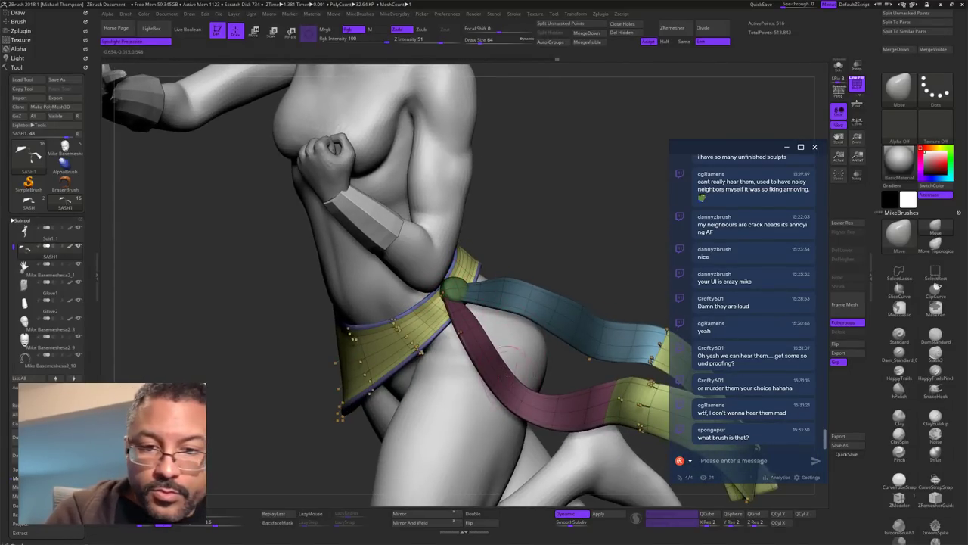
drag(551, 248, 537, 328)
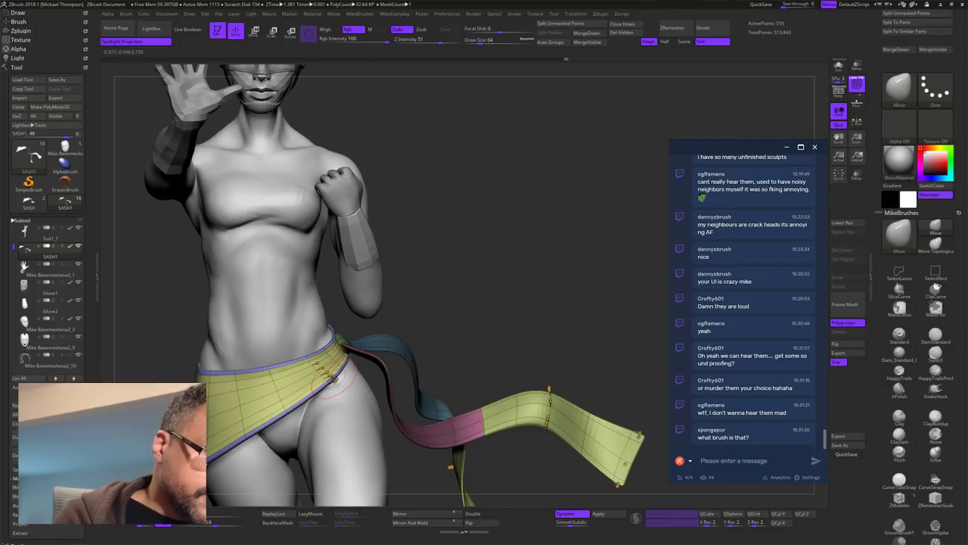
Step: Set the draw size to 94 and reshape the sash's front drape over the pelvis and opposite hip with the Move brush
drag(465, 304, 537, 321)
key(s)
drag(540, 320, 586, 323)
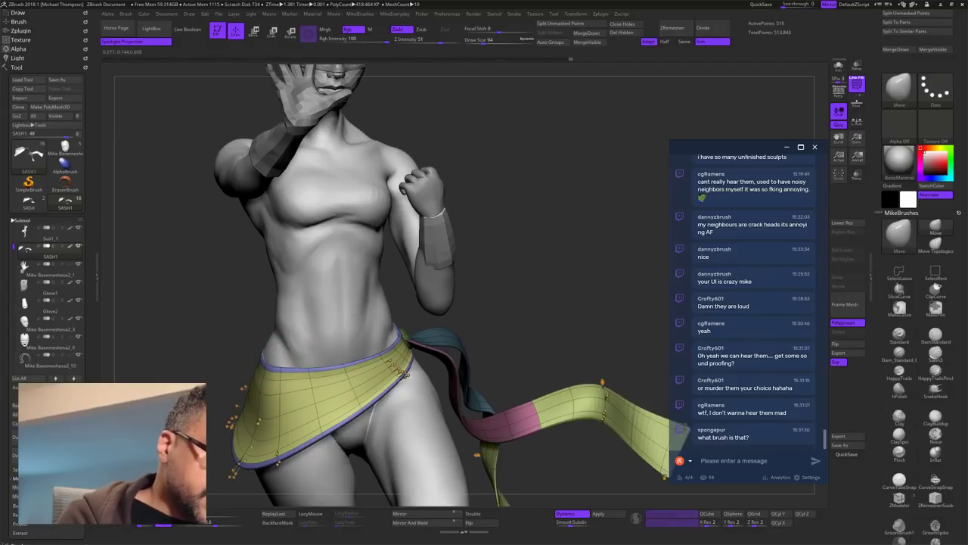
mouse_move(489, 271)
mouse_down()
mouse_move(576, 291)
mouse_move(555, 270)
mouse_move(480, 265)
mouse_up()
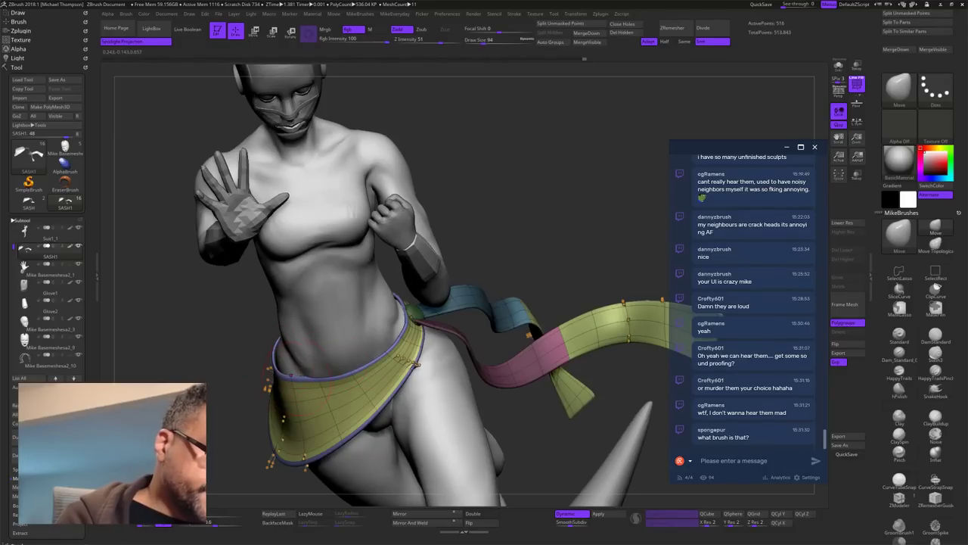
mouse_move(487, 261)
mouse_down()
mouse_move(546, 244)
mouse_move(596, 246)
mouse_move(560, 267)
mouse_up()
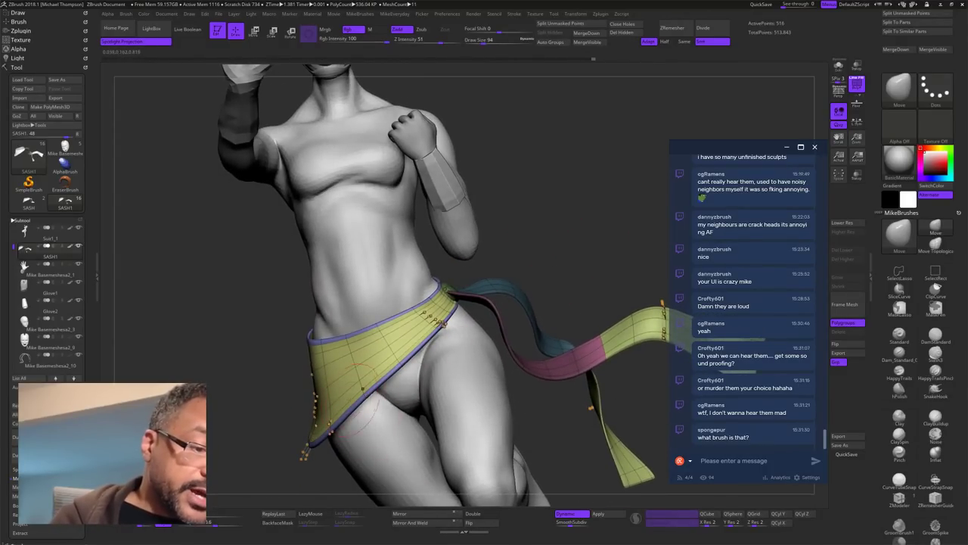
drag(493, 266, 573, 283)
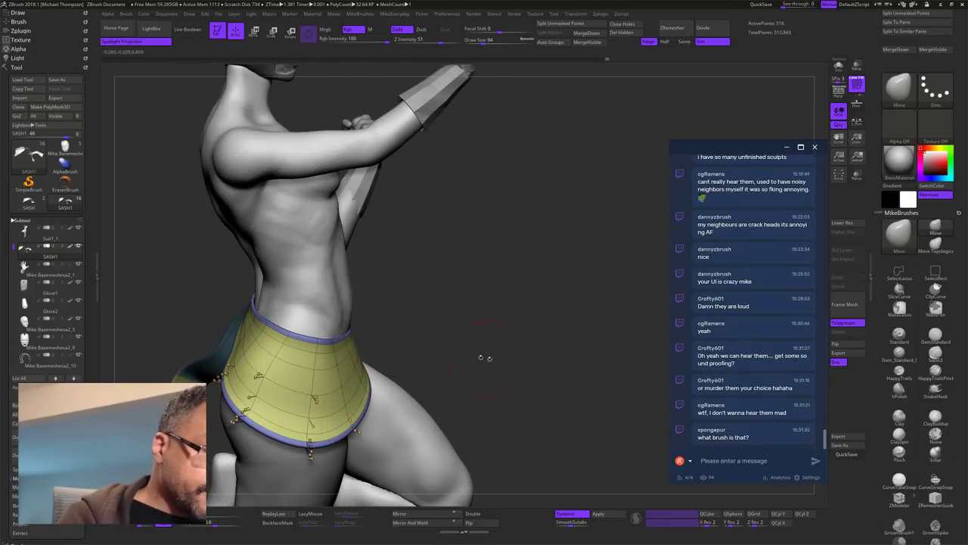
drag(484, 357, 599, 387)
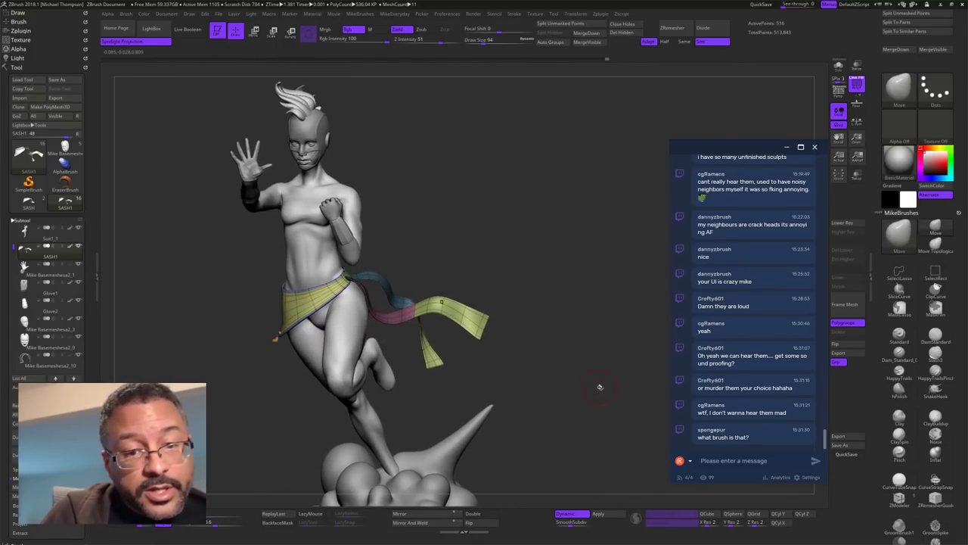
Step: Regroup the sash mesh with Auto Groups so each separate piece gets its own polygroup
right_click(575, 457)
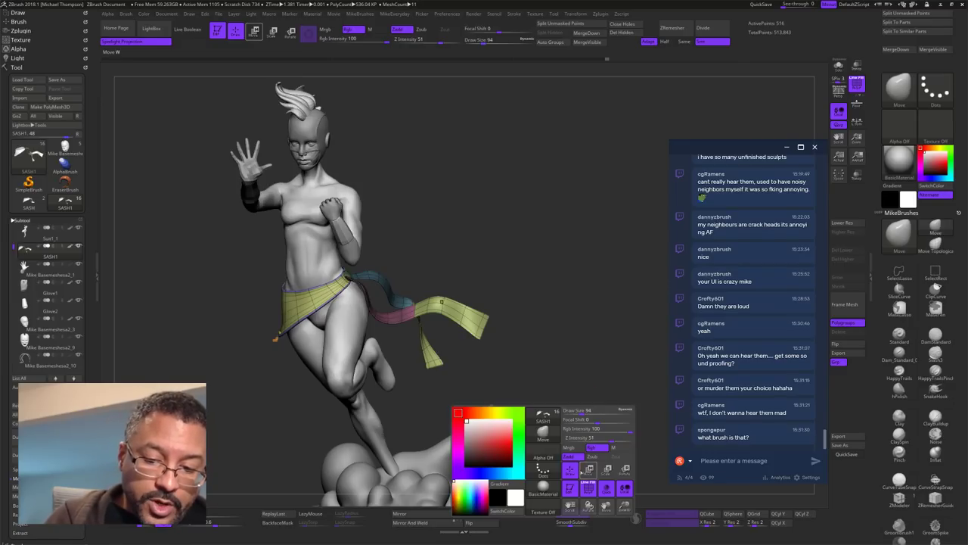
drag(879, 32, 880, 188)
click(898, 42)
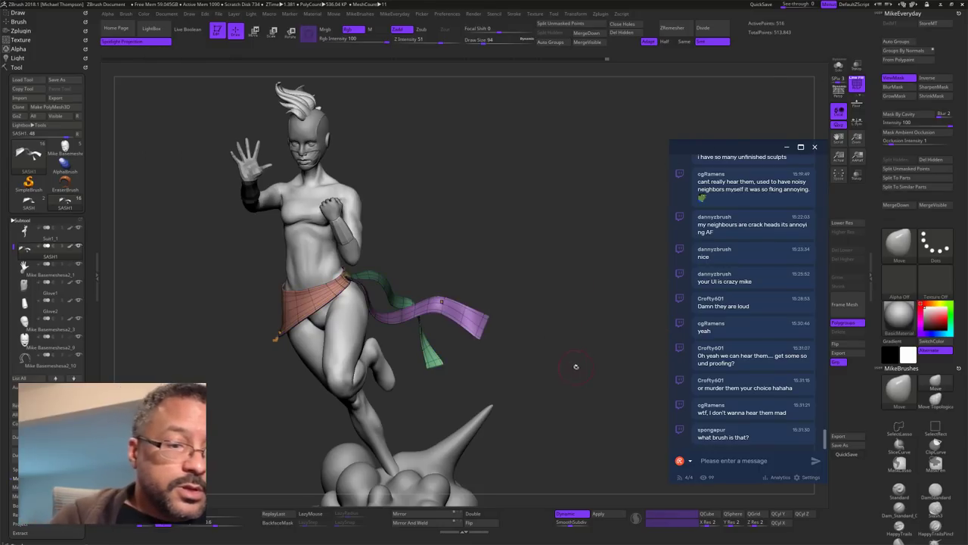
Step: Turn off the sash's polyframe display and dynamic subdivision, and subdivide its mesh twice
drag(576, 367, 607, 439)
key(space)
click(580, 473)
click(588, 514)
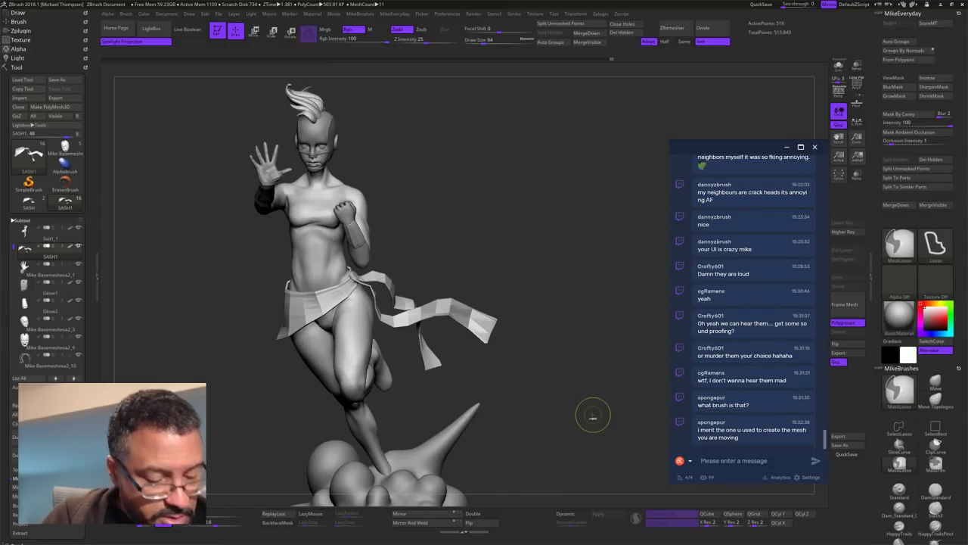
key(ctrl+d)
key(ctrl+d)
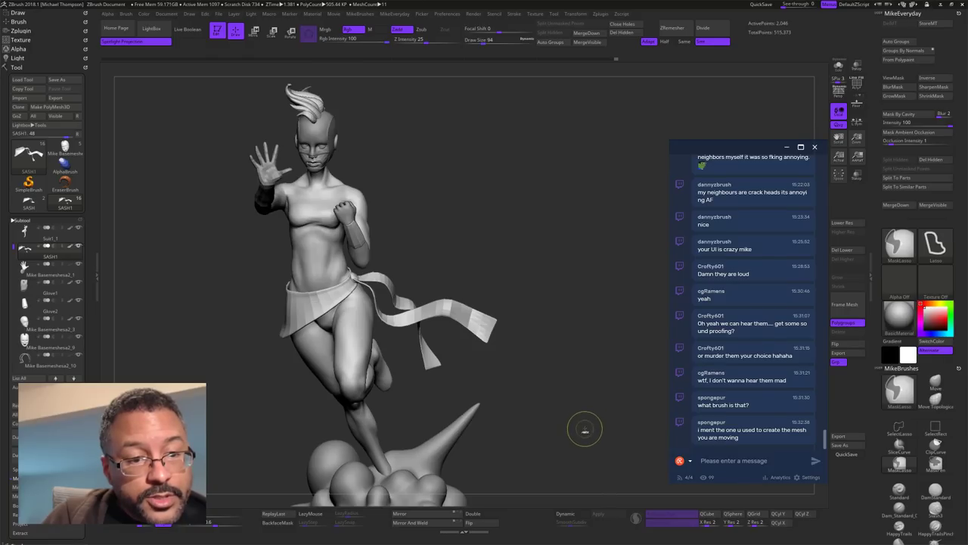
Step: Set the draw size to 48 and switch to the Standard brush for sculpting the sash tails
mouse_move(591, 418)
alt+mouse_down()
mouse_move(599, 434)
mouse_move(631, 416)
mouse_move(619, 430)
mouse_move(612, 356)
mouse_move(612, 371)
alt+mouse_up()
key(s)
click(605, 439)
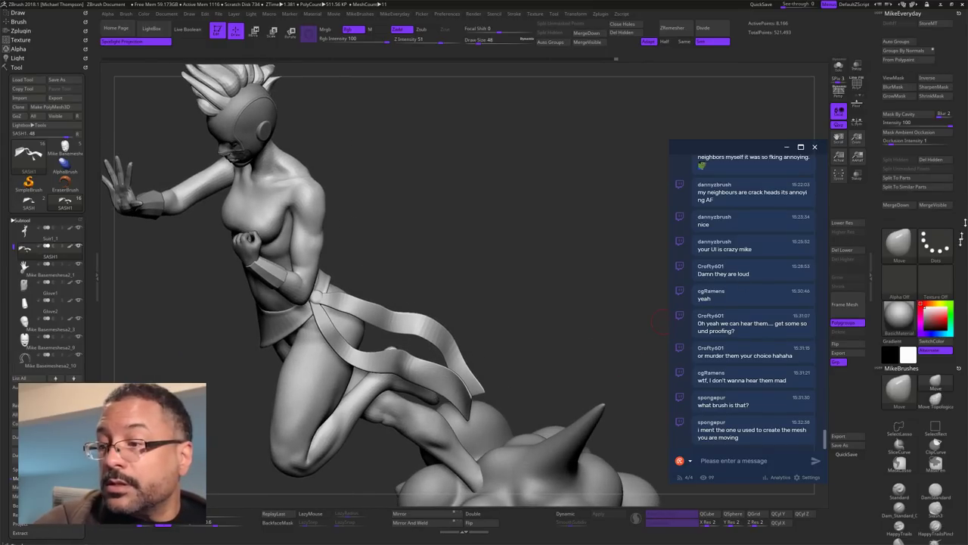
click(898, 490)
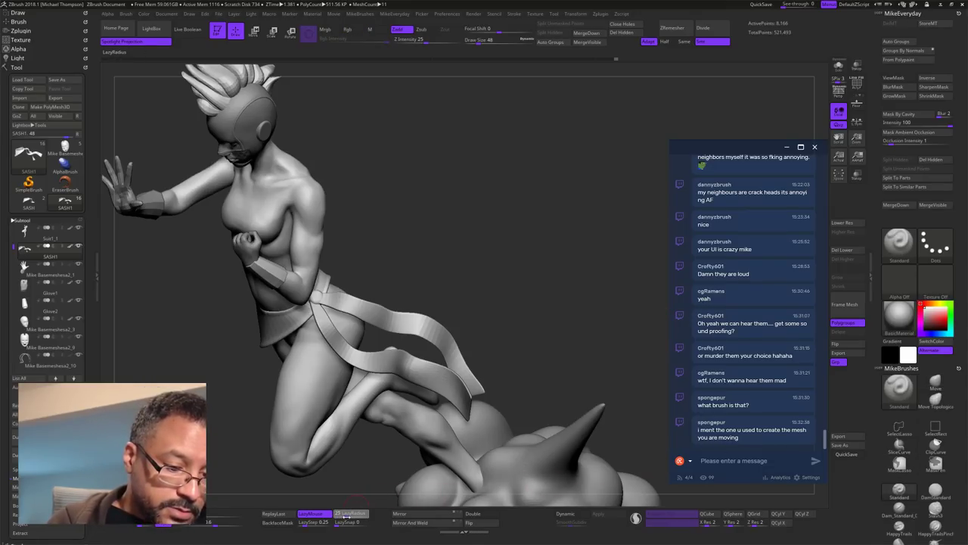
drag(544, 360, 564, 318)
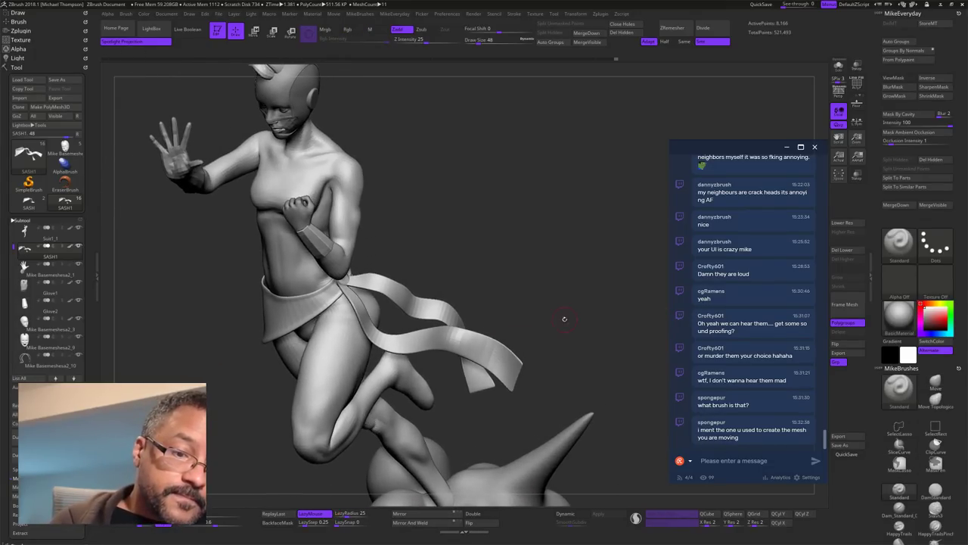
Step: Isolate the front trailing sash tail by hiding the other sash pieces and showing only the active subtool in Solo mode
ctrl+shift+click(500, 344)
ctrl+shift+click(491, 346)
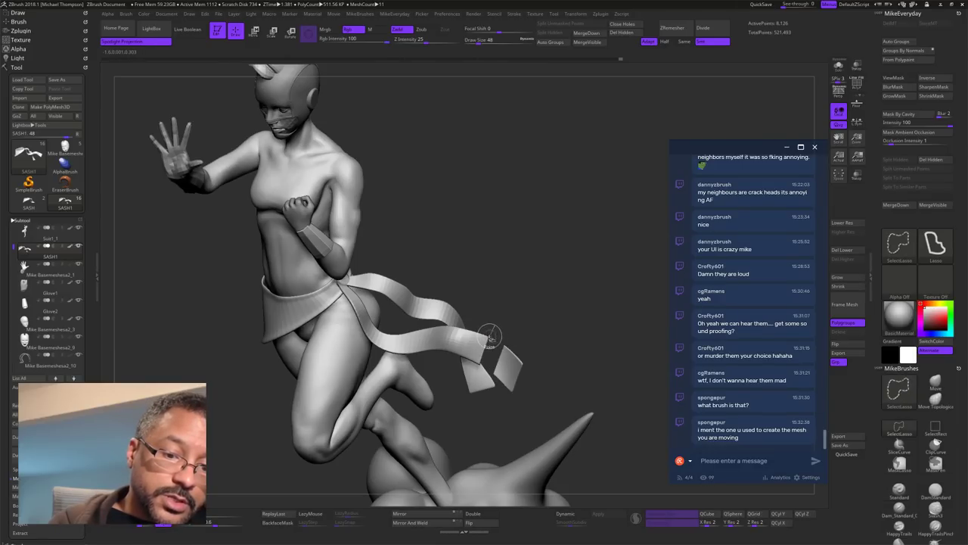
ctrl+shift+click(492, 338)
ctrl+shift+drag(560, 318, 549, 338)
mouse_move(599, 316)
mouse_down()
mouse_move(592, 331)
mouse_move(607, 328)
mouse_move(610, 364)
mouse_move(578, 333)
mouse_move(607, 330)
mouse_move(606, 320)
mouse_up()
click(838, 67)
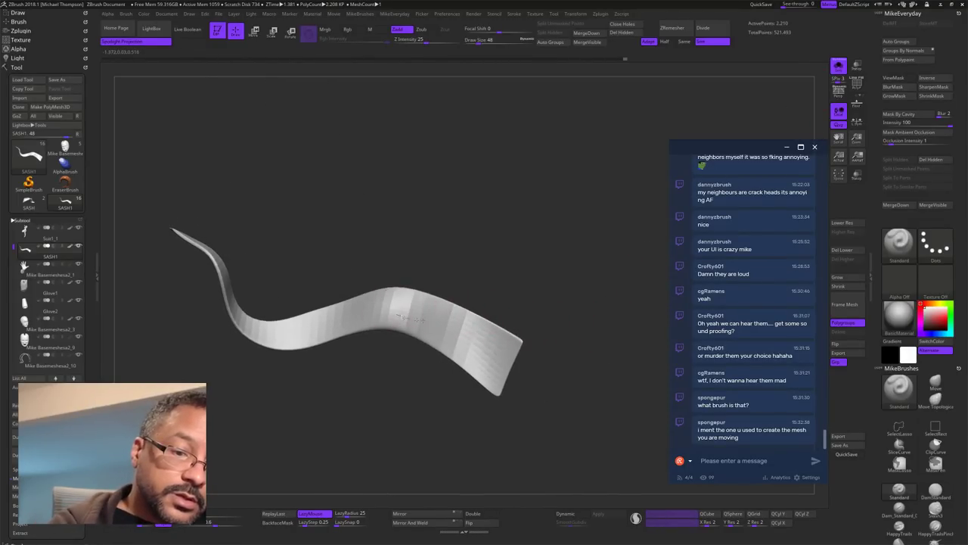
Step: Sculpt long lengthwise folds along the wide outer half of the isolated sash tail with the Standard brush
drag(419, 320, 504, 360)
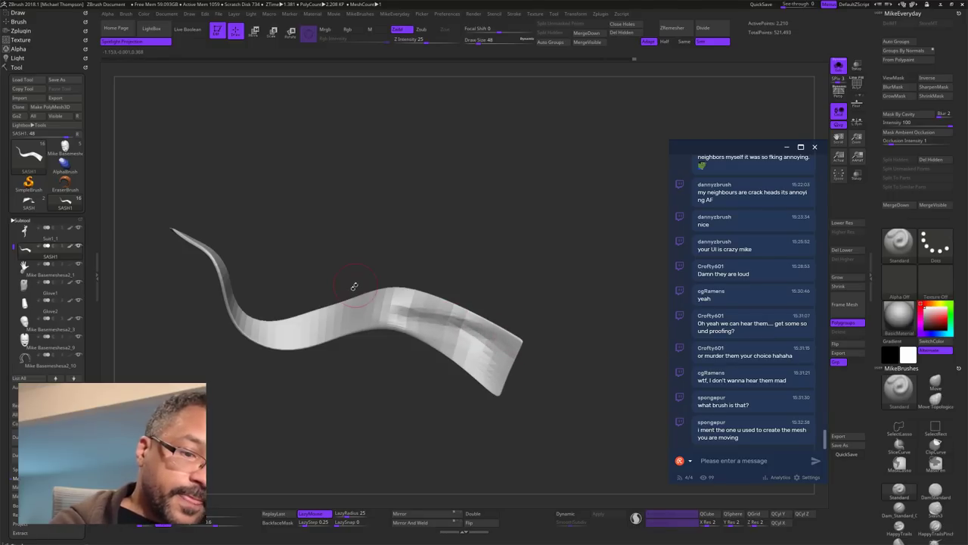
drag(363, 304, 447, 310)
drag(509, 245, 515, 275)
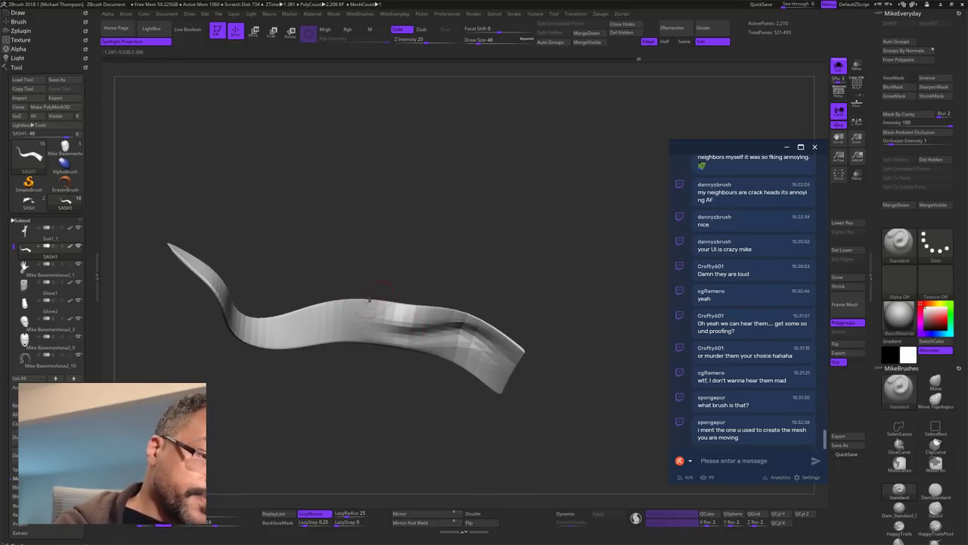
drag(342, 307, 414, 317)
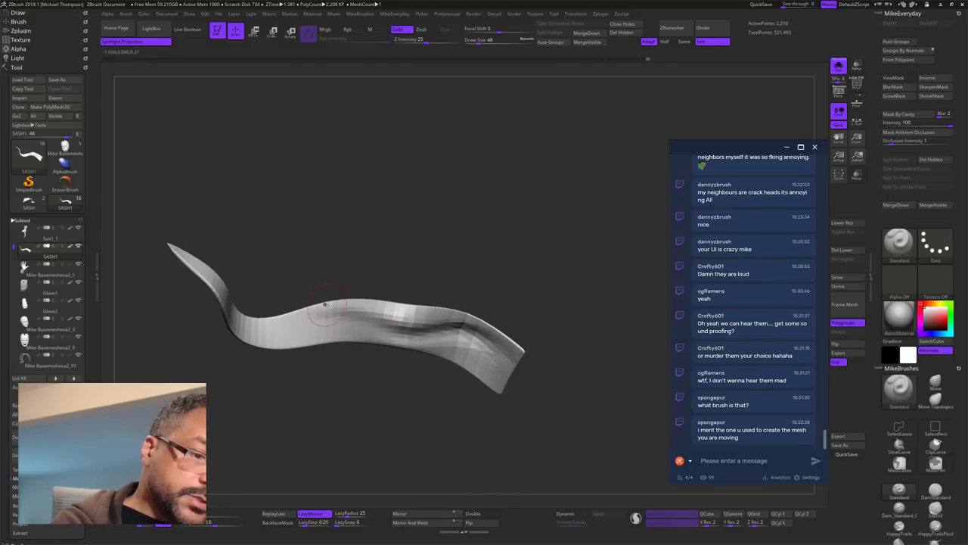
drag(325, 304, 389, 308)
drag(548, 244, 554, 266)
mouse_move(554, 265)
alt+mouse_down()
mouse_move(597, 302)
mouse_move(606, 327)
alt+mouse_up()
mouse_move(606, 327)
mouse_down()
mouse_move(597, 379)
mouse_move(574, 322)
mouse_move(561, 353)
mouse_up()
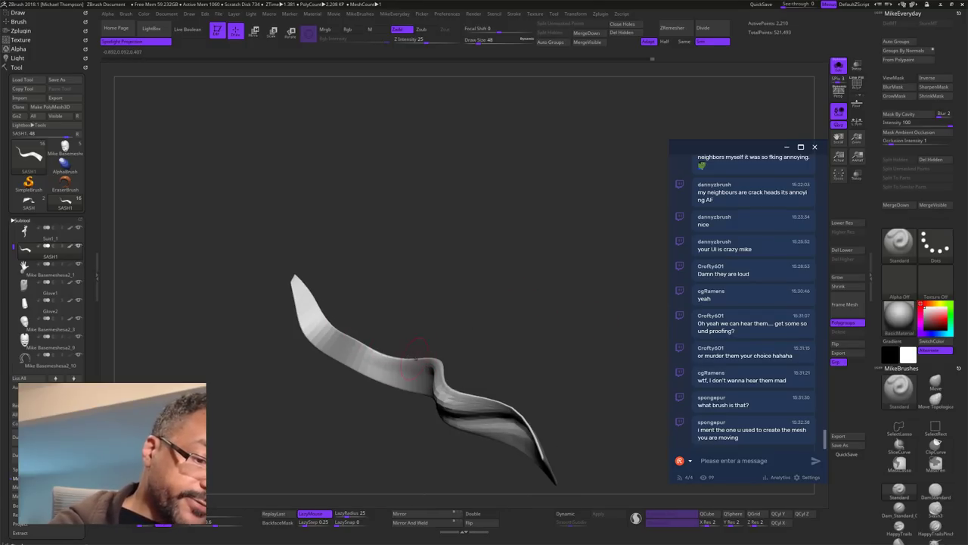
Step: Extend the lengthwise folds through the middle of the sash tail toward its narrow end
drag(362, 344, 403, 362)
mouse_move(466, 328)
mouse_down()
mouse_move(524, 299)
mouse_move(551, 311)
mouse_up()
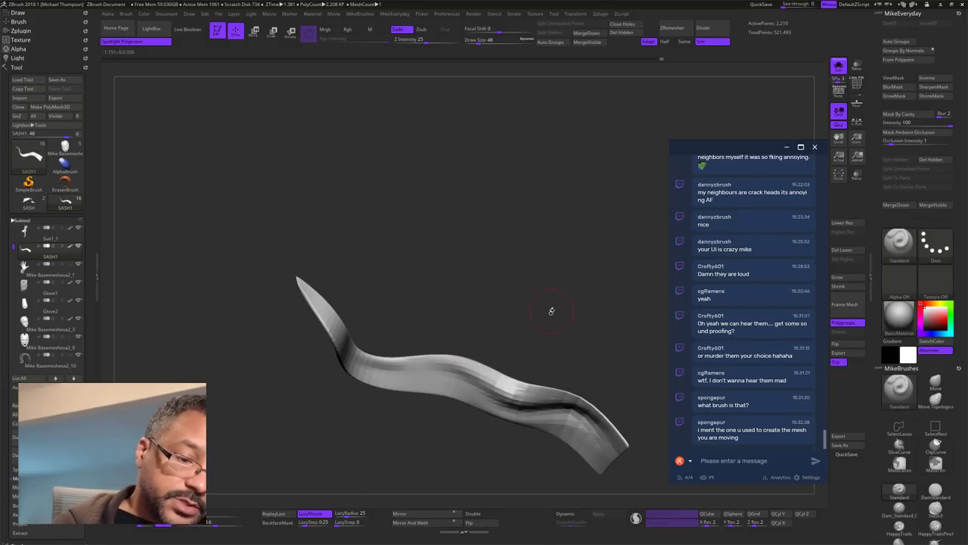
drag(383, 370, 445, 379)
mouse_move(505, 267)
mouse_down()
mouse_move(519, 268)
mouse_move(502, 262)
mouse_up()
mouse_move(419, 286)
mouse_down()
mouse_move(387, 285)
mouse_move(384, 272)
mouse_up()
Step: Set the Standard brush draw size to 32 and sculpt finer folds along the tail's narrow end
key(s)
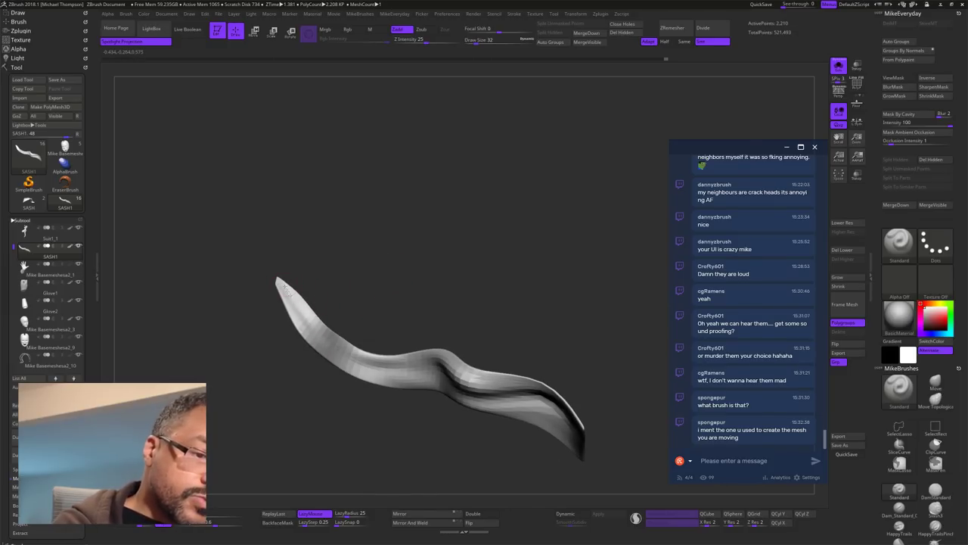
mouse_move(429, 314)
mouse_down()
mouse_move(440, 296)
mouse_move(414, 293)
mouse_up()
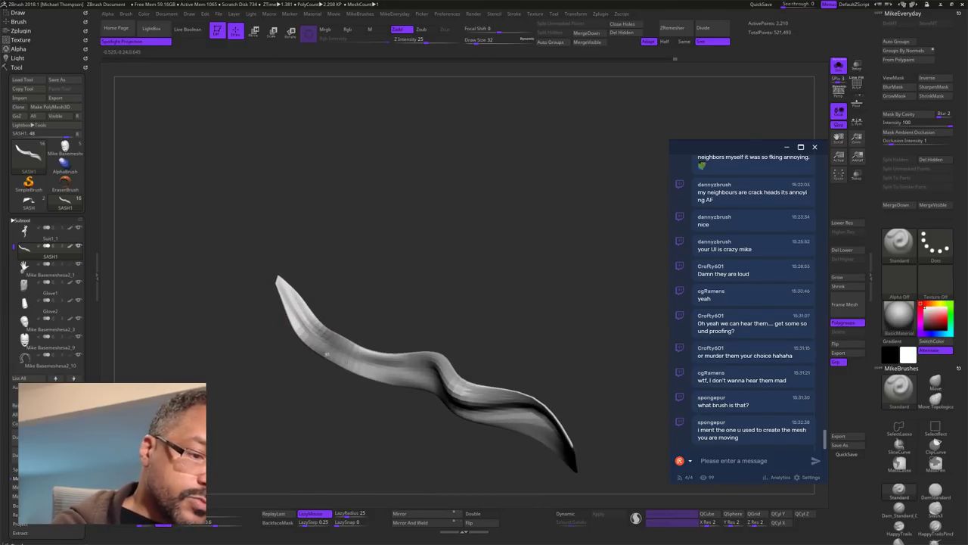
drag(327, 354, 357, 365)
drag(288, 314, 312, 344)
mouse_move(378, 258)
mouse_down()
mouse_move(436, 266)
mouse_move(424, 249)
mouse_move(418, 257)
mouse_up()
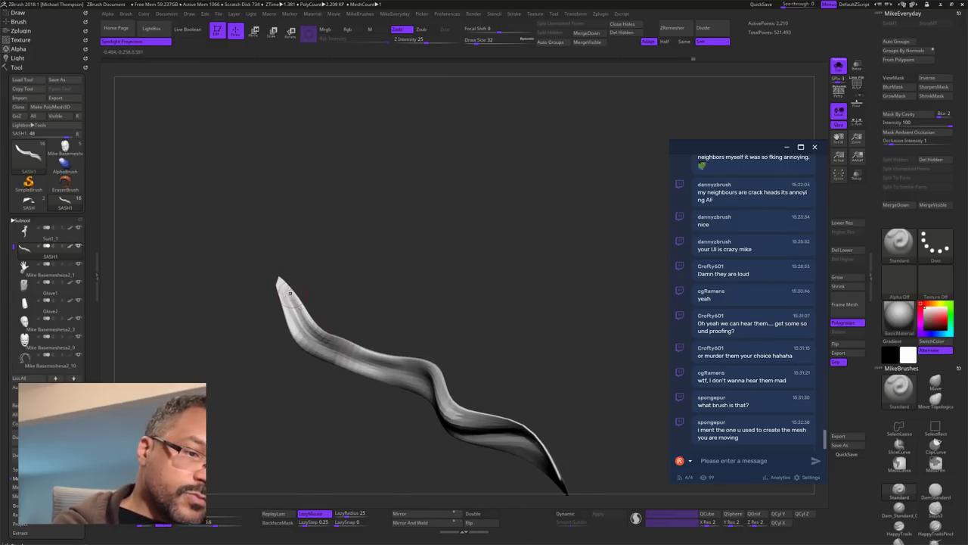
drag(400, 322, 569, 305)
drag(545, 393, 570, 362)
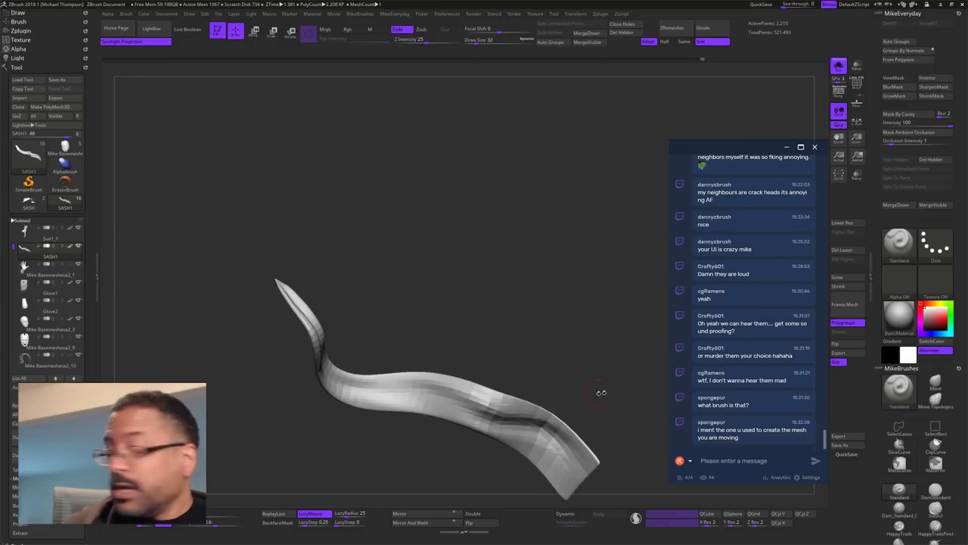
Step: Smooth the lengthwise folds along the wide outer half of the isolated sash tail with the Smooth brush
drag(600, 393, 583, 354)
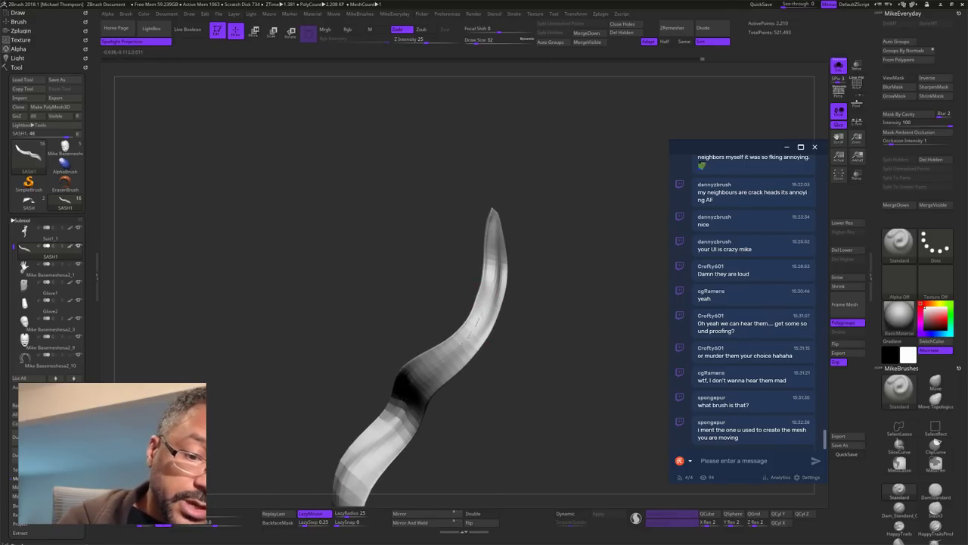
drag(576, 395, 419, 306)
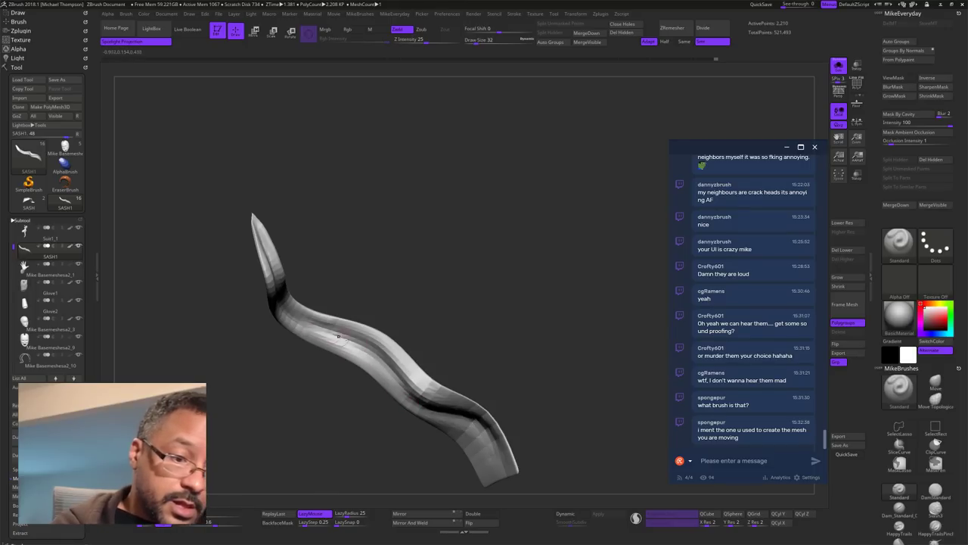
drag(528, 384, 423, 366)
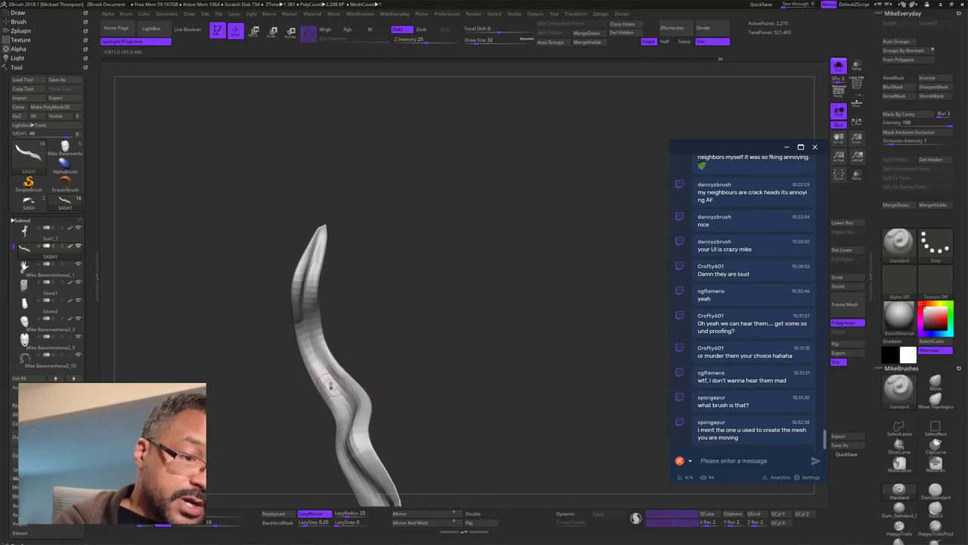
alt+drag(454, 378, 507, 298)
drag(551, 352, 503, 349)
drag(549, 393, 565, 386)
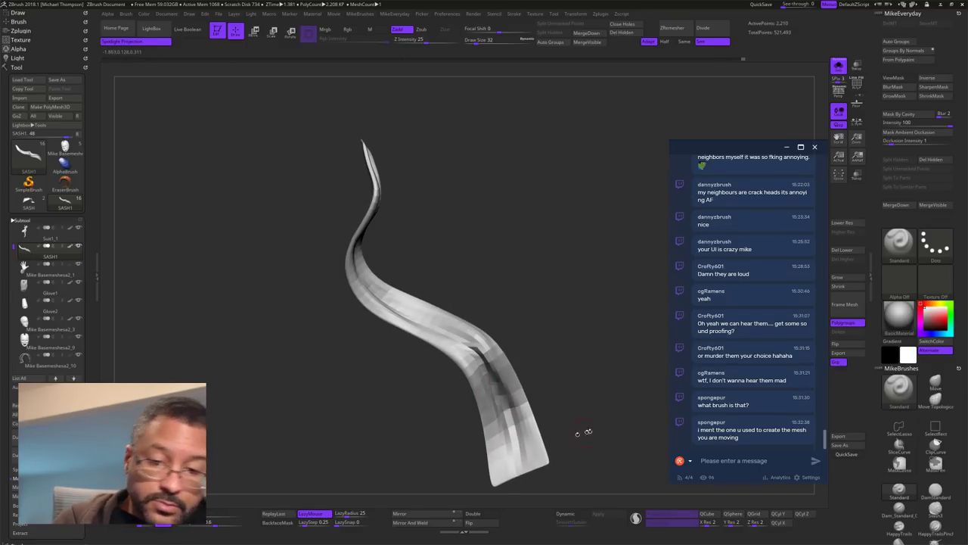
mouse_move(588, 432)
mouse_down()
mouse_move(605, 422)
mouse_move(588, 425)
mouse_up()
shift+drag(479, 349, 494, 372)
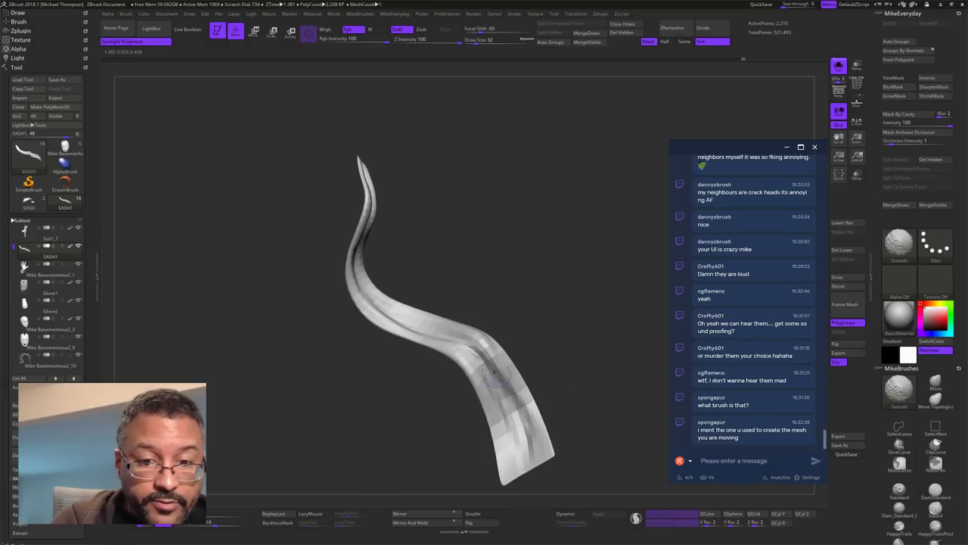
mouse_move(610, 376)
mouse_down()
mouse_move(587, 376)
mouse_move(526, 340)
mouse_up()
shift+drag(463, 313, 490, 389)
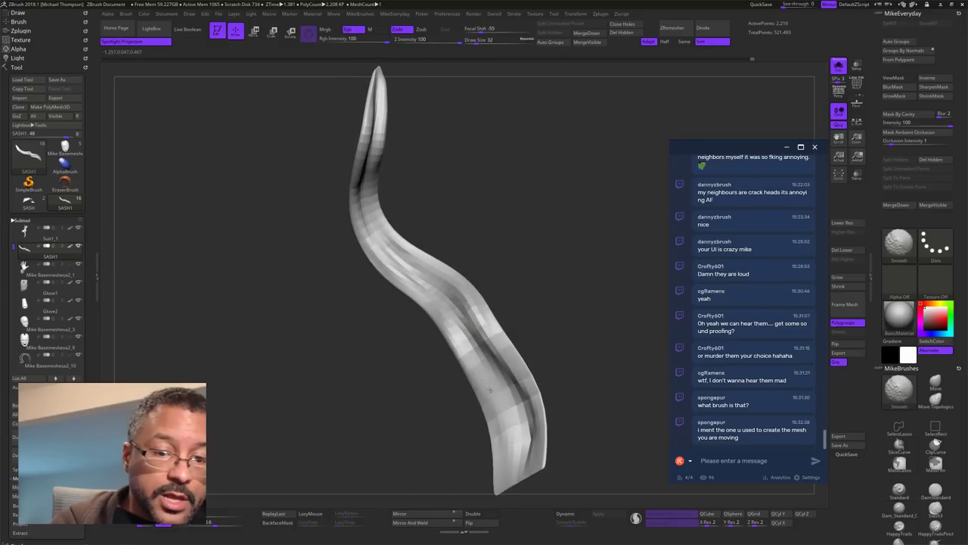
Step: Pull the hem at the sash tail's wide end into an uneven, flared edge with the Move brush
mouse_move(560, 351)
mouse_down()
mouse_move(599, 330)
mouse_move(590, 326)
mouse_move(573, 359)
mouse_move(590, 367)
mouse_move(576, 358)
mouse_move(572, 323)
mouse_up()
mouse_move(587, 362)
mouse_down()
mouse_move(559, 363)
mouse_move(571, 369)
mouse_up()
mouse_move(405, 450)
alt+mouse_down()
mouse_move(417, 343)
mouse_move(438, 280)
alt+mouse_up()
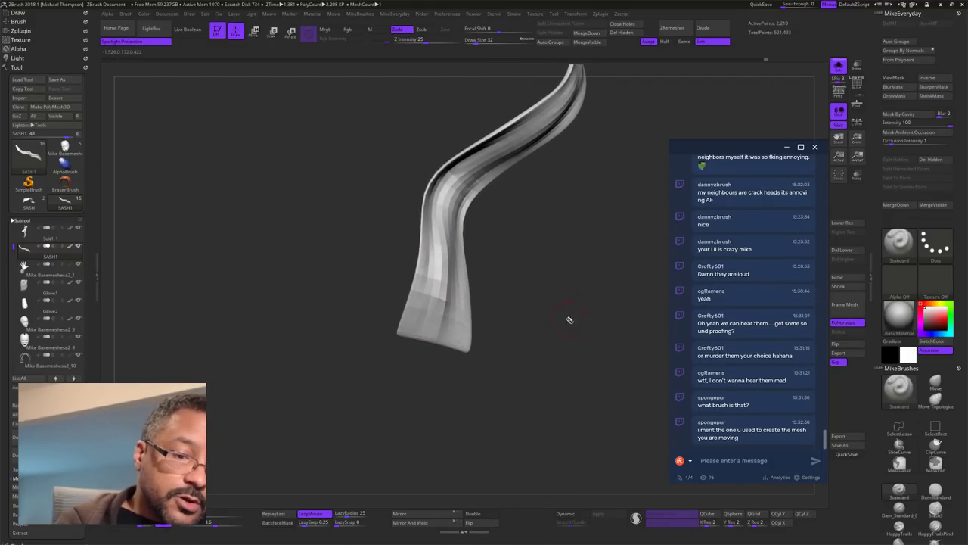
alt+drag(568, 320, 551, 414)
drag(563, 394, 576, 374)
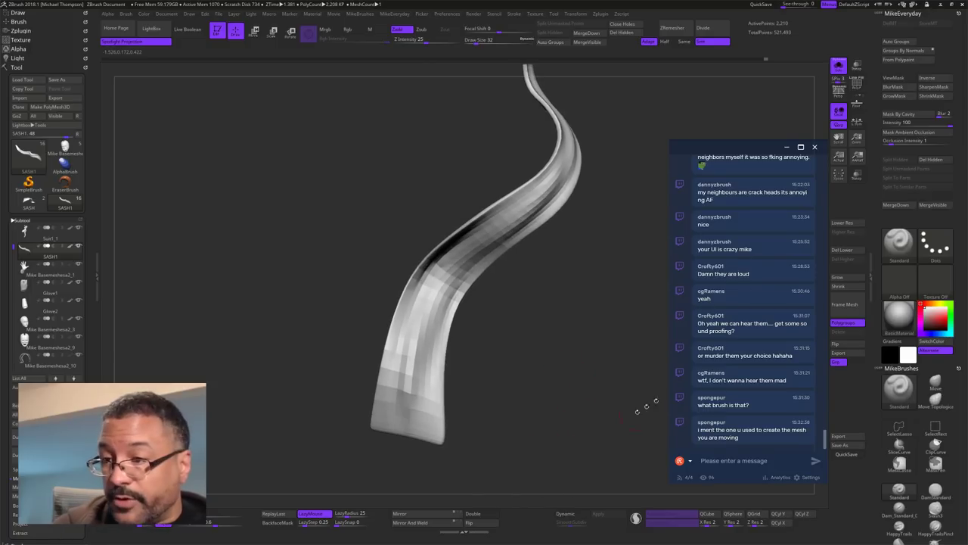
click(936, 387)
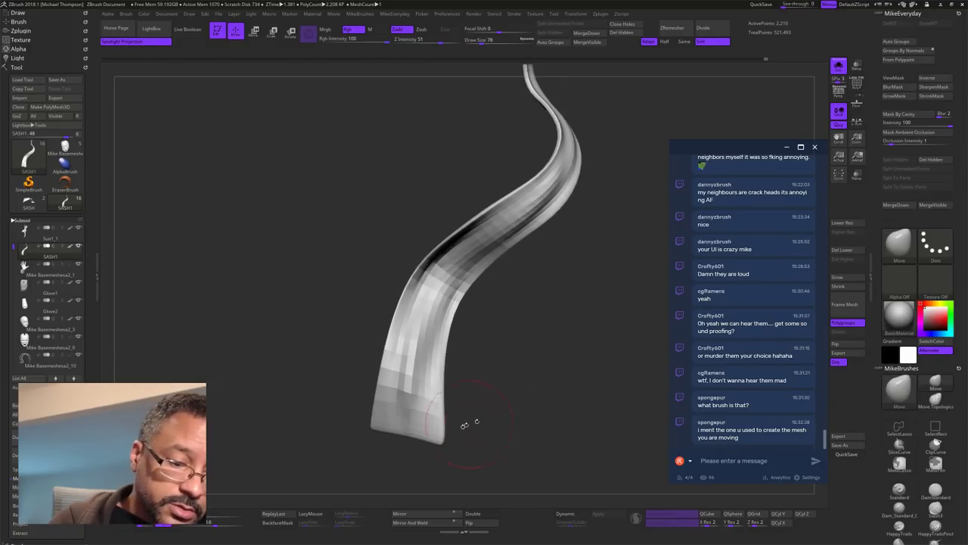
mouse_move(429, 428)
mouse_down()
mouse_move(421, 418)
mouse_move(376, 431)
mouse_up()
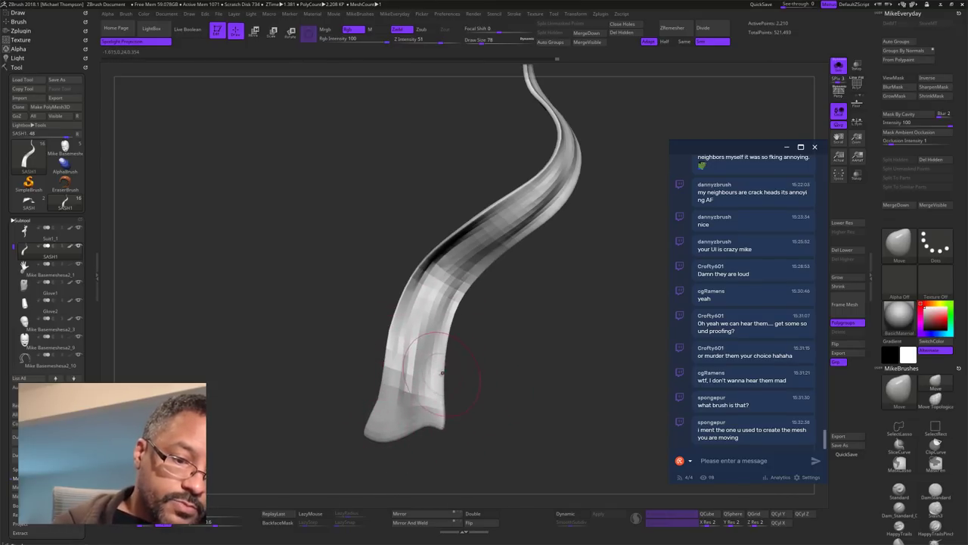
drag(443, 372, 449, 371)
Step: Bend waves into the middle and narrow end of the sash tail with the Move brush
drag(533, 380, 601, 331)
drag(528, 346, 505, 333)
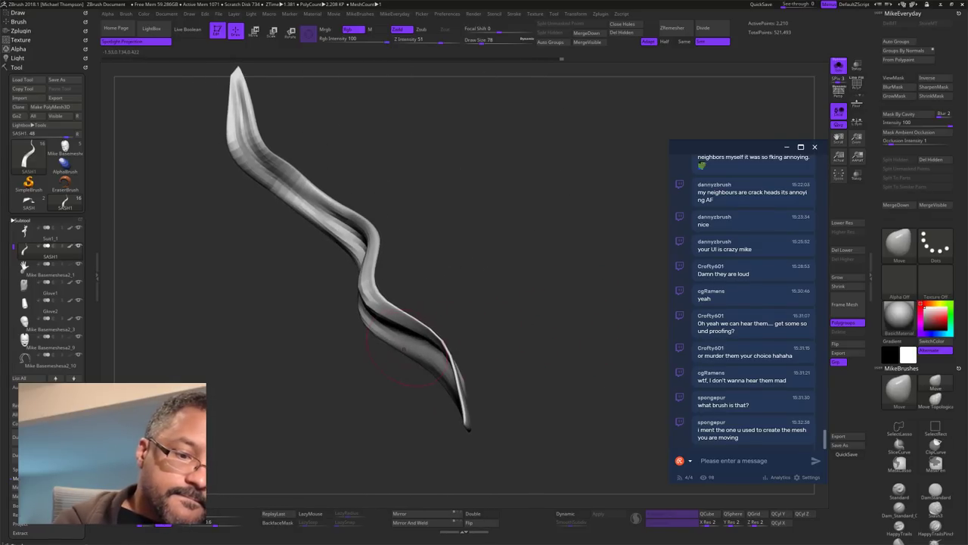
drag(437, 269, 425, 269)
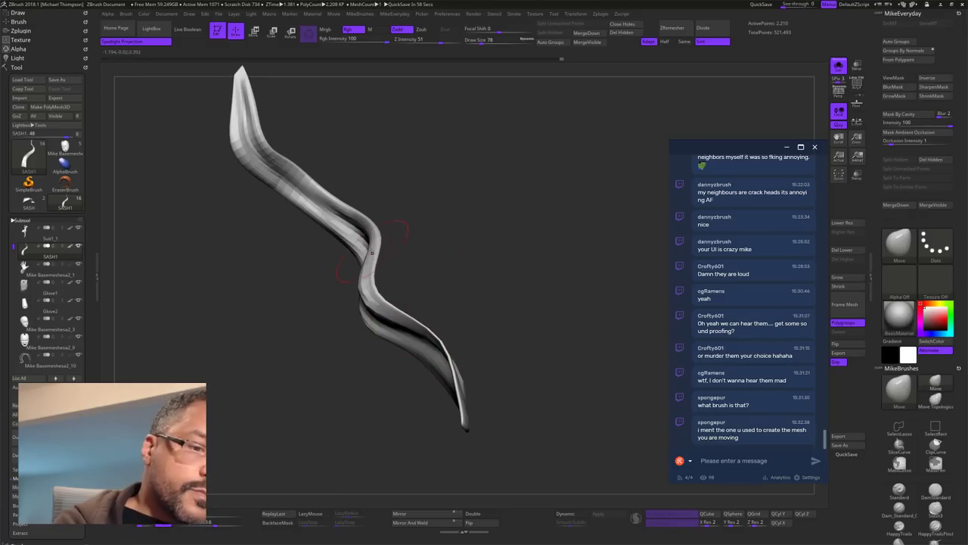
drag(513, 275, 518, 303)
mouse_move(318, 259)
mouse_down()
mouse_move(309, 251)
mouse_move(353, 215)
mouse_move(353, 223)
mouse_up()
key(s)
drag(353, 224, 354, 226)
mouse_move(305, 248)
mouse_down()
mouse_move(321, 252)
mouse_move(298, 254)
mouse_move(299, 268)
mouse_move(309, 251)
mouse_up()
mouse_move(431, 257)
mouse_down()
mouse_move(454, 256)
mouse_move(443, 271)
mouse_up()
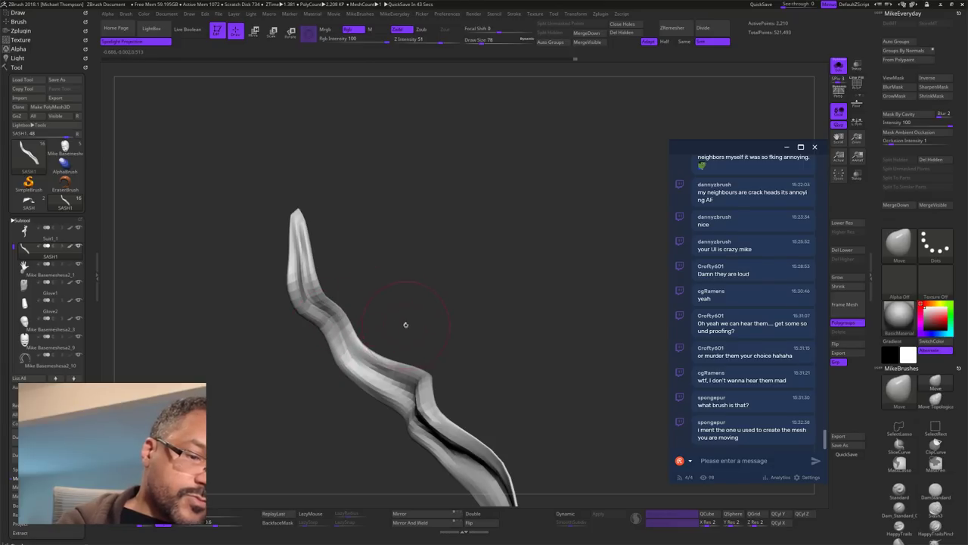
drag(386, 302, 365, 317)
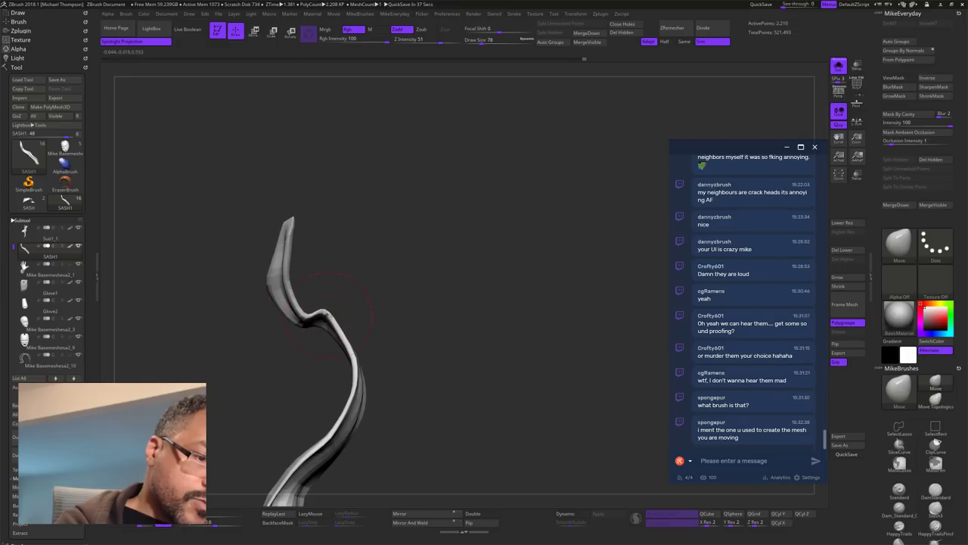
Step: Show all the sash pieces again and isolate the second, still unfolded sash tail
mouse_move(434, 329)
mouse_down()
mouse_move(560, 290)
mouse_move(530, 330)
mouse_move(542, 341)
mouse_move(531, 449)
mouse_move(539, 431)
mouse_move(580, 412)
mouse_move(583, 430)
mouse_move(616, 380)
mouse_move(630, 388)
mouse_move(605, 415)
mouse_move(631, 397)
mouse_move(602, 432)
mouse_move(605, 374)
mouse_move(585, 408)
mouse_move(587, 364)
mouse_move(617, 352)
mouse_move(613, 395)
mouse_move(582, 392)
mouse_up()
ctrl+click(623, 409)
ctrl+shift+click(625, 409)
ctrl+drag(538, 369, 525, 372)
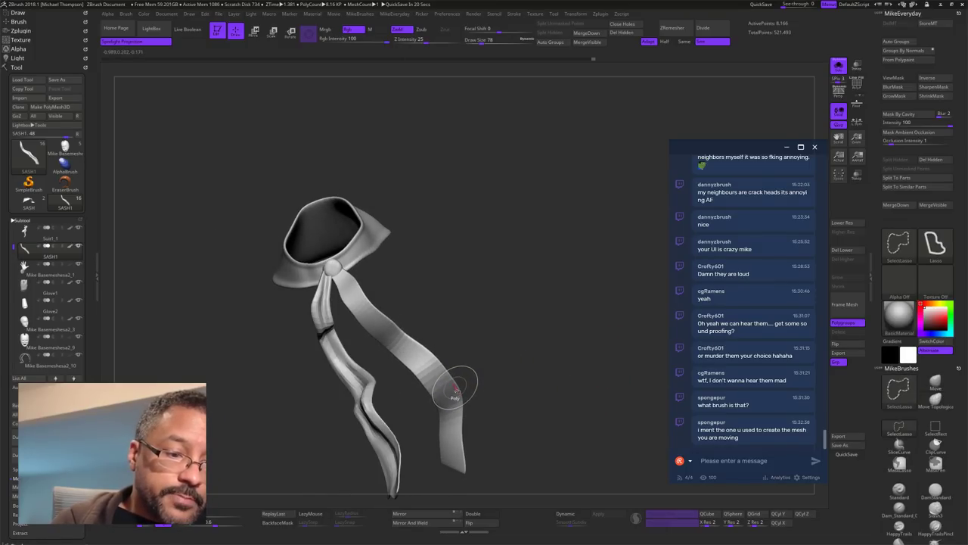
ctrl+shift+click(454, 390)
mouse_move(584, 404)
mouse_down()
mouse_move(577, 410)
mouse_move(585, 403)
mouse_move(603, 418)
mouse_move(600, 349)
mouse_up()
Step: Mask the second tail's outer half, drop two subdivision levels, then blur and invert the mask so the outer half stays editable
mouse_move(492, 444)
ctrl+mouse_down()
mouse_move(495, 234)
mouse_move(492, 451)
ctrl+mouse_up()
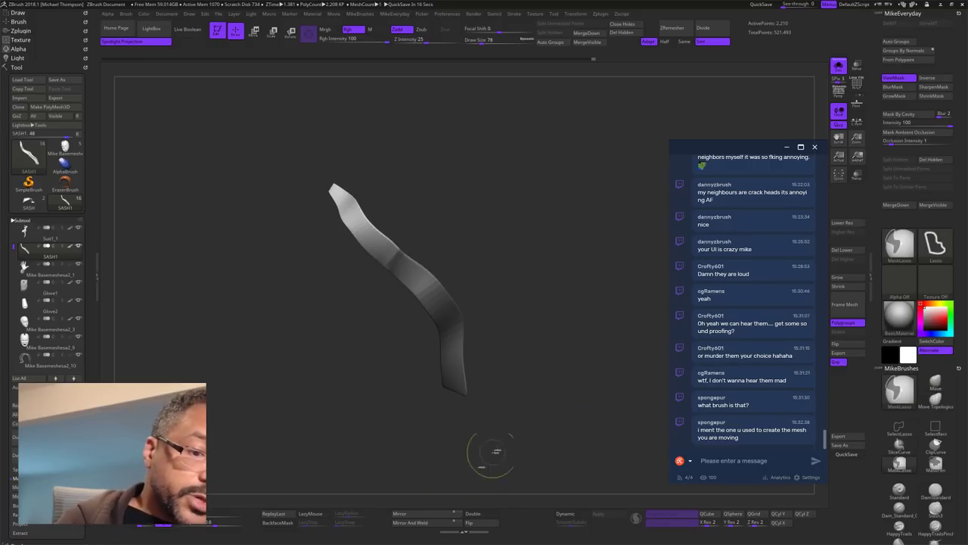
key(shift+d)
key(shift+d)
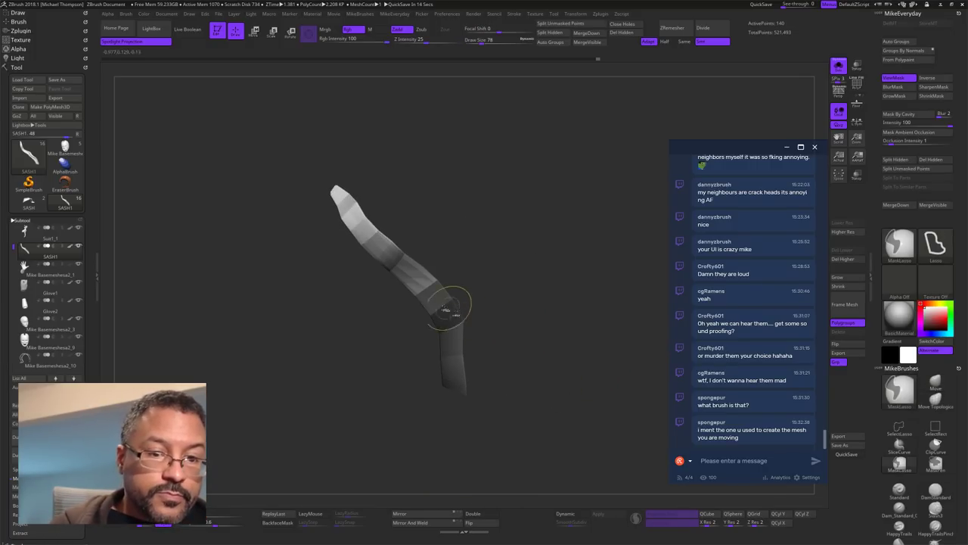
ctrl+click(448, 305)
ctrl+click(514, 271)
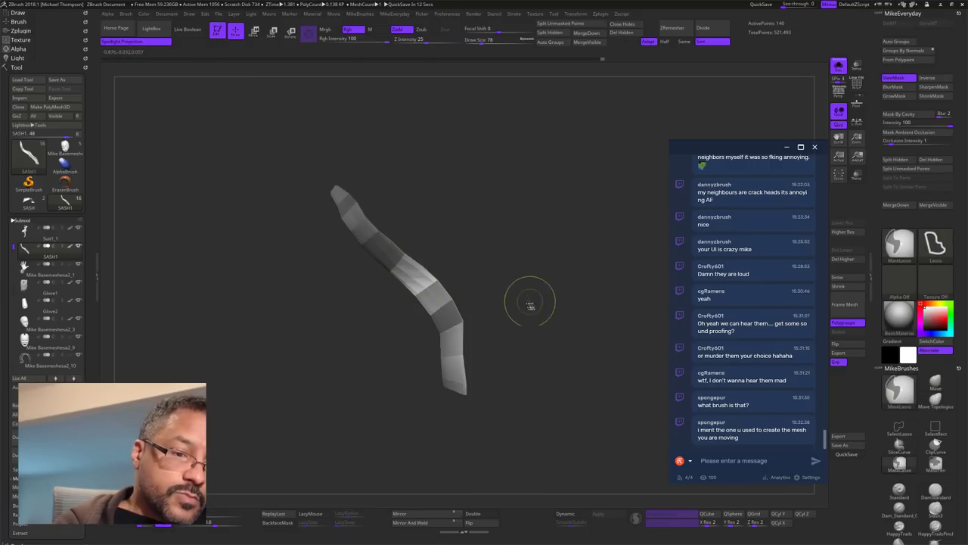
Step: Place and align the transform gizmo at the mask border and rotate the unmasked outer half of the second tail
key(w)
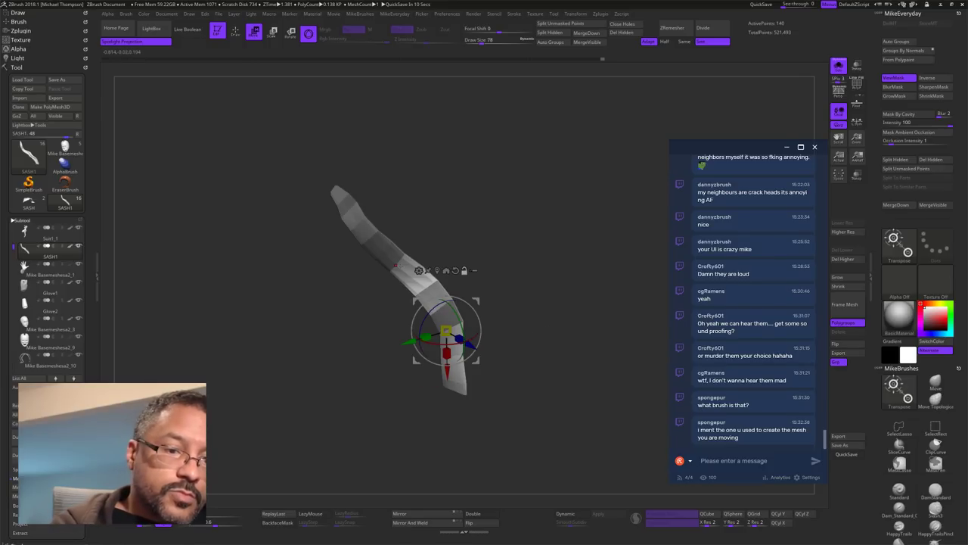
alt+click(399, 264)
drag(473, 261, 533, 332)
alt+drag(423, 344, 430, 335)
drag(508, 292, 554, 315)
alt+drag(554, 316, 530, 290)
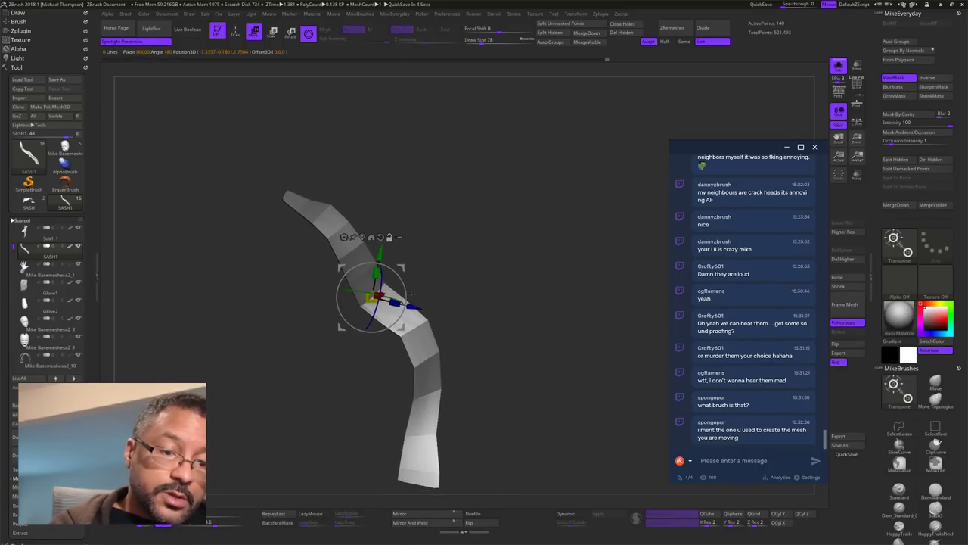
mouse_move(406, 302)
alt+mouse_down()
mouse_move(398, 315)
mouse_move(406, 301)
alt+mouse_up()
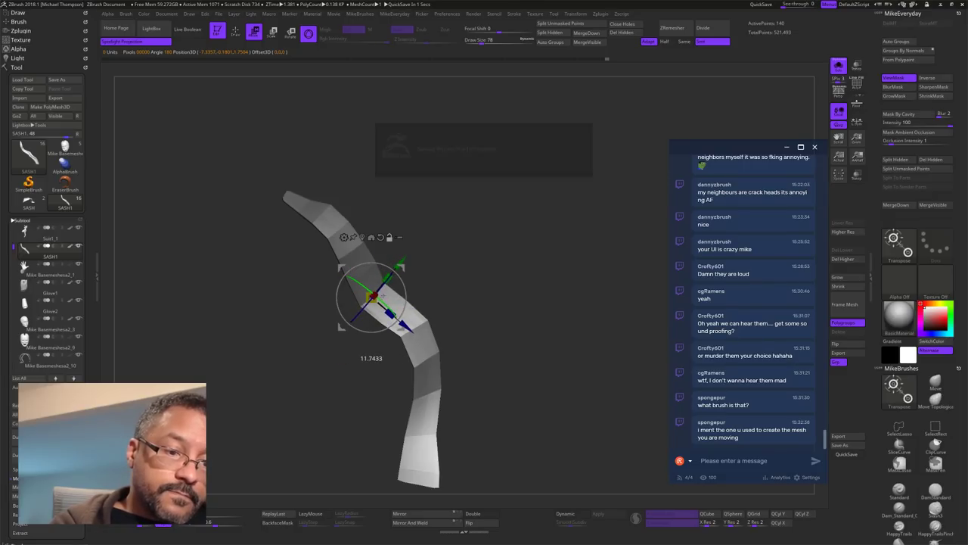
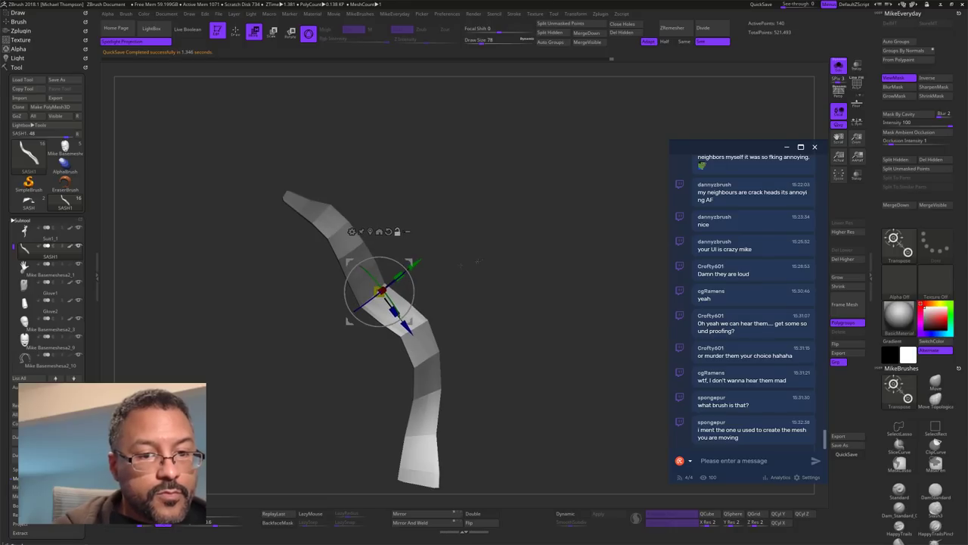
drag(469, 263, 476, 274)
drag(387, 281, 342, 333)
drag(581, 307, 624, 370)
Step: Return the second tail to its highest subdivision level and switch back to Draw mode
key(d)
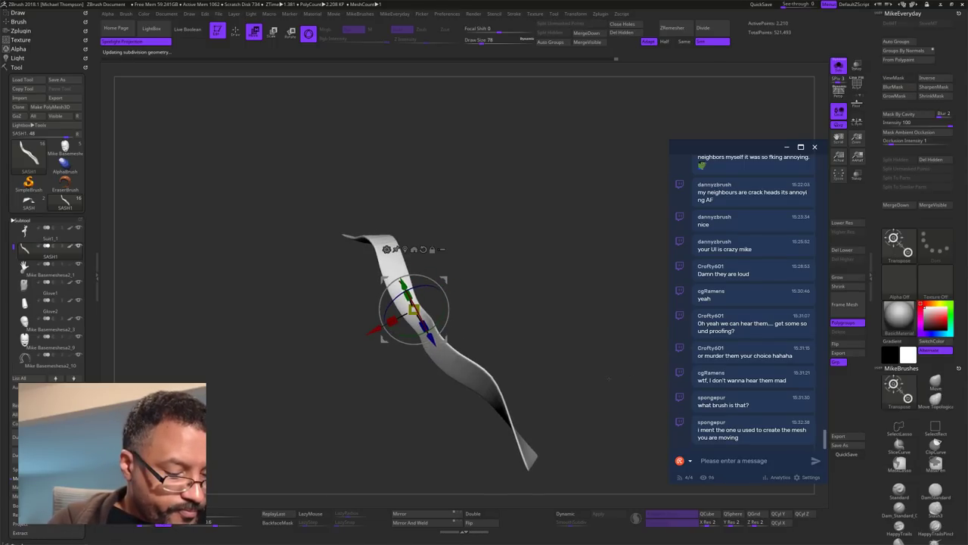
key(q)
mouse_move(606, 374)
mouse_down()
mouse_move(627, 376)
mouse_move(578, 405)
mouse_move(573, 398)
mouse_move(620, 384)
mouse_move(593, 386)
mouse_move(600, 376)
mouse_up()
key(shift+d)
key(shift+d)
key(d)
key(d)
Step: Set the Standard brush with draw size 42 and sculpt lengthwise folds along the second tail's outer half
key(s)
mouse_move(646, 442)
alt+mouse_down()
mouse_move(590, 384)
mouse_move(562, 393)
mouse_move(580, 384)
alt+mouse_up()
click(899, 491)
drag(414, 284, 463, 355)
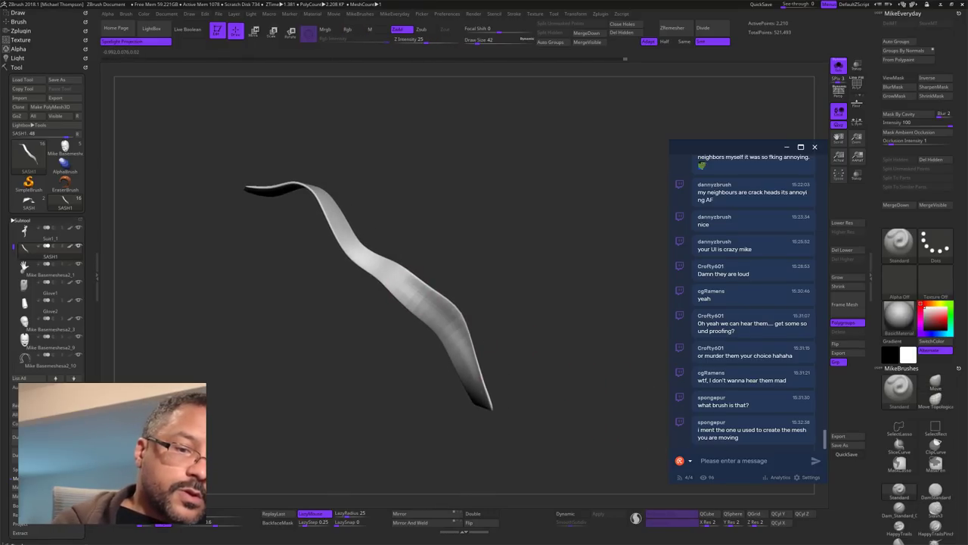
drag(420, 298, 456, 349)
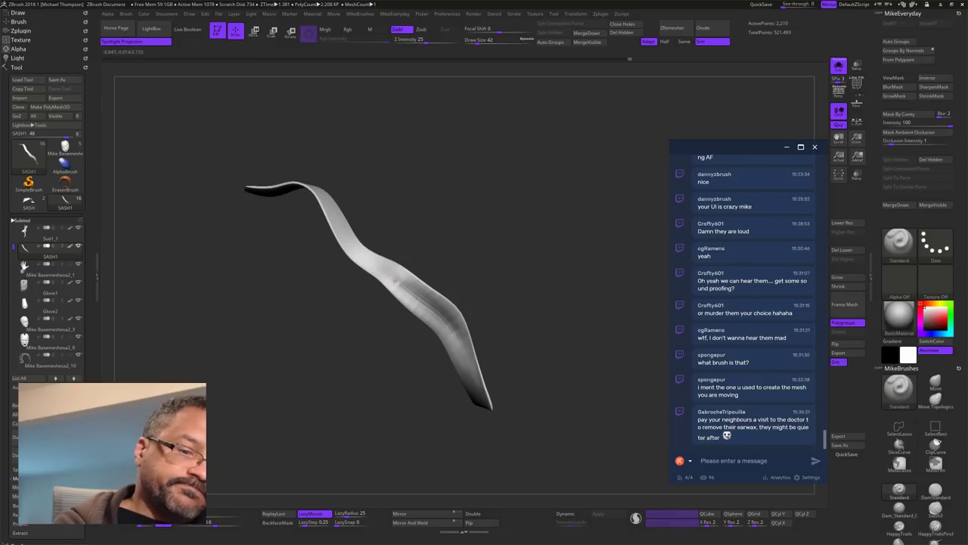
drag(395, 283, 458, 344)
drag(520, 396, 529, 362)
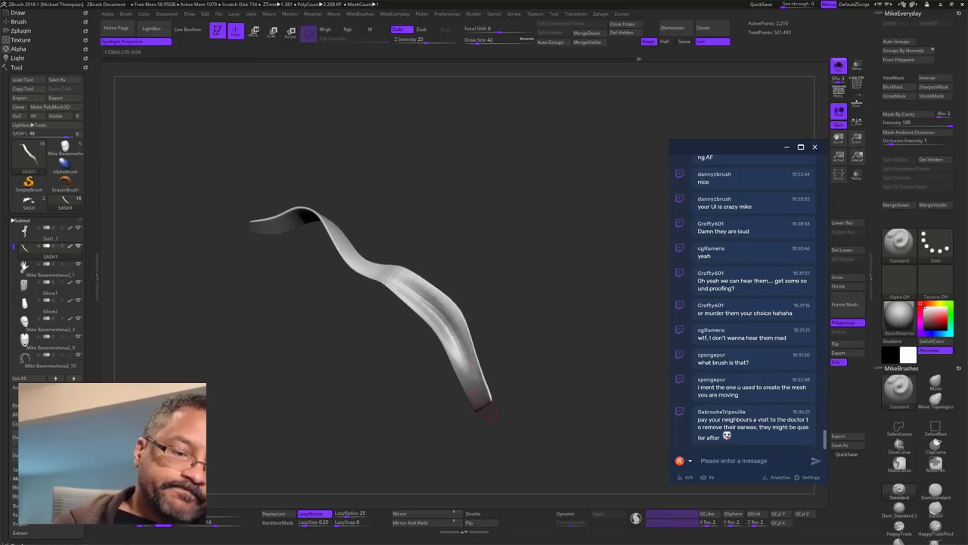
drag(436, 322, 456, 364)
Step: Extend the lengthwise folds through the inner half of the second tail toward its attached end
drag(551, 372, 485, 368)
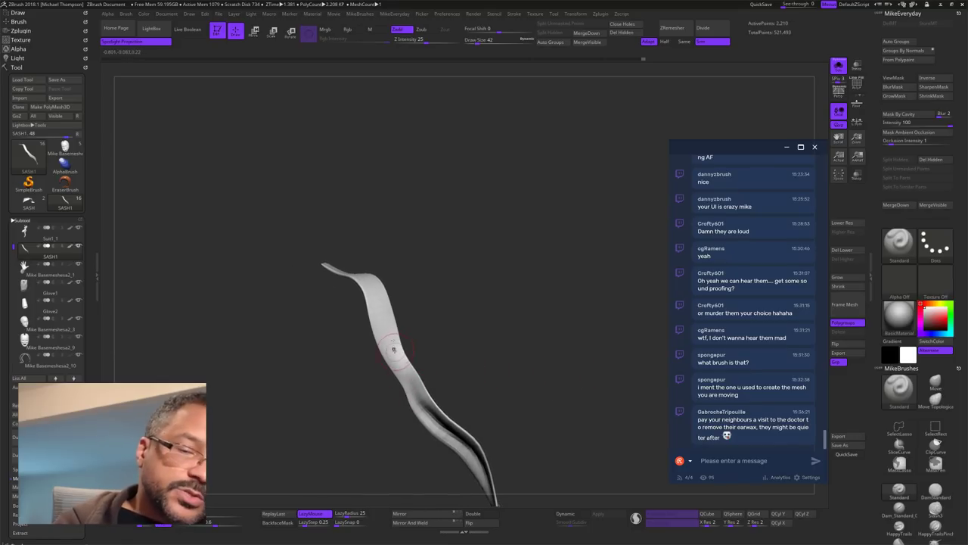
drag(476, 267, 472, 270)
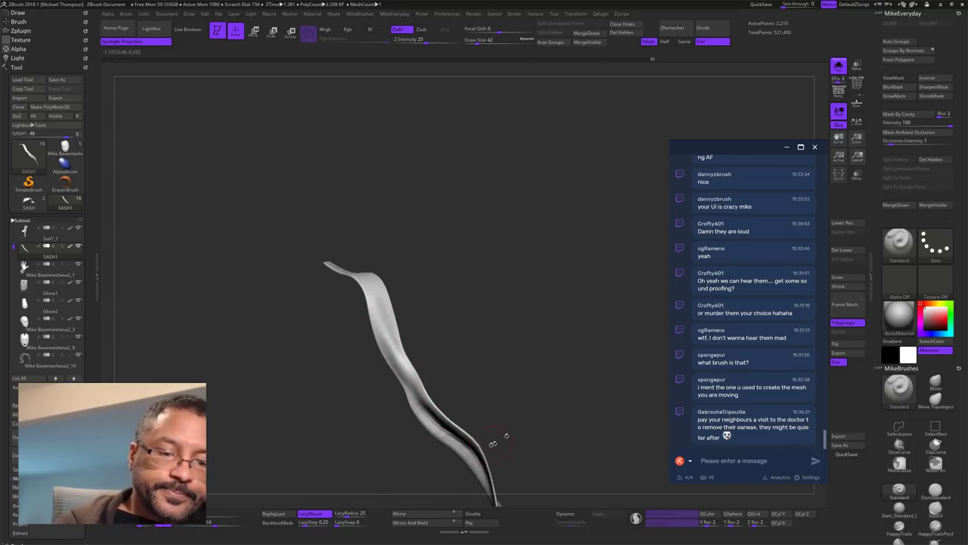
drag(493, 442, 570, 388)
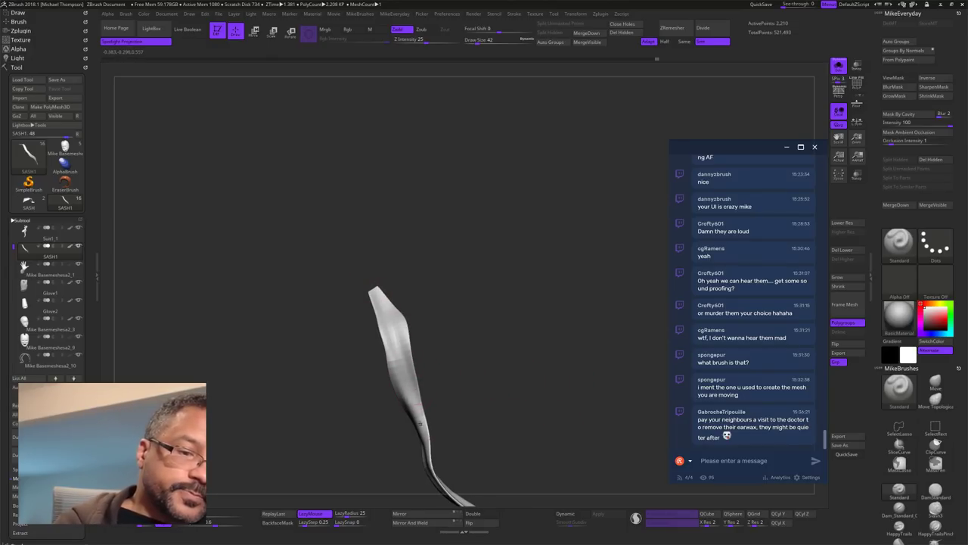
drag(558, 398, 555, 323)
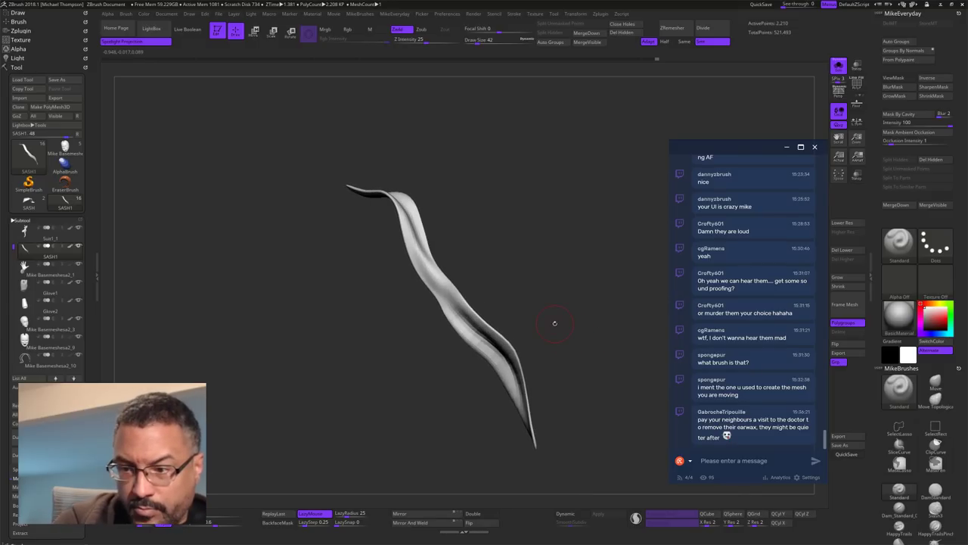
drag(653, 471, 555, 415)
mouse_move(554, 415)
alt+mouse_down()
mouse_move(504, 435)
mouse_move(544, 361)
mouse_move(514, 419)
mouse_move(524, 420)
alt+mouse_up()
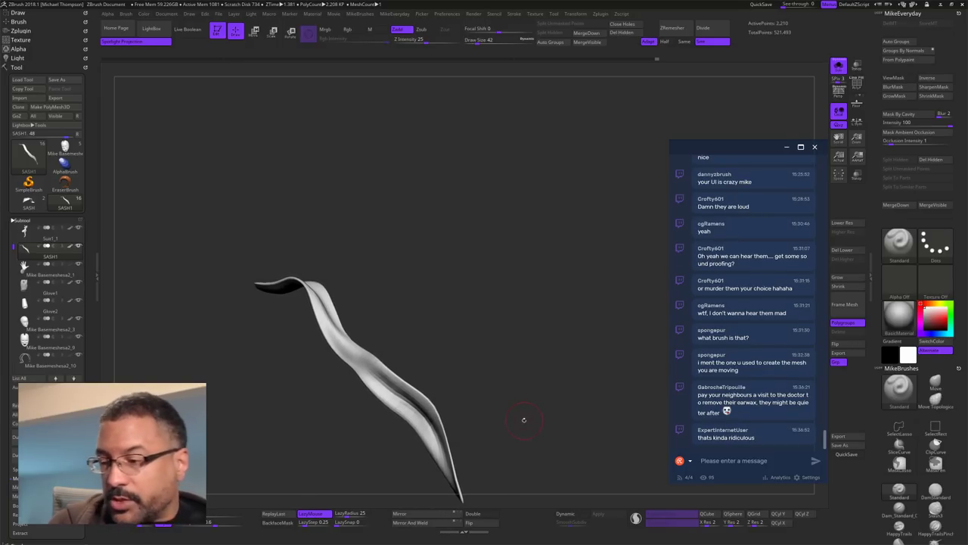
Step: Set the Move brush with draw size 102 and push a wave into the middle of the second tail
click(898, 342)
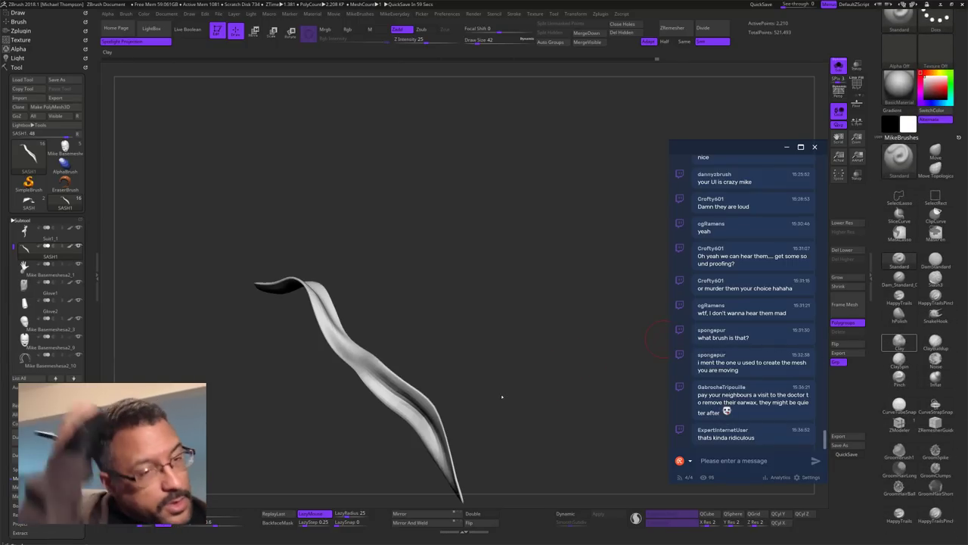
drag(533, 409, 584, 365)
click(936, 153)
key(s)
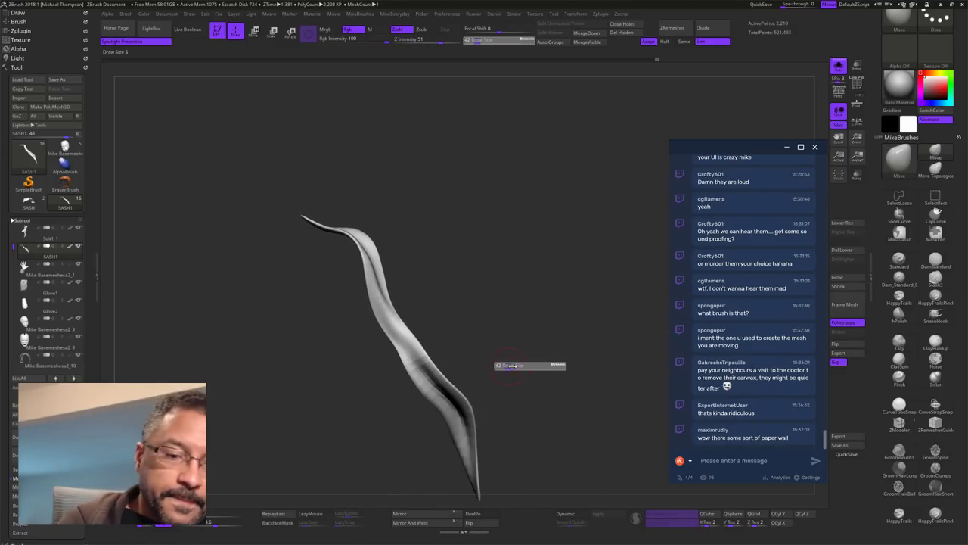
drag(512, 360, 498, 324)
drag(408, 354, 425, 348)
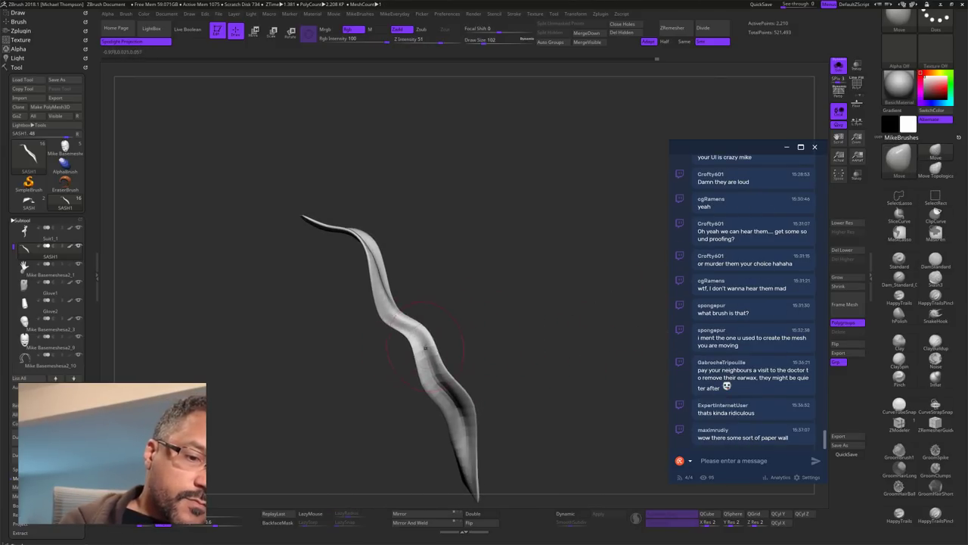
mouse_move(546, 342)
mouse_down()
mouse_move(530, 366)
mouse_move(501, 370)
mouse_move(558, 342)
mouse_move(586, 381)
mouse_up()
alt+drag(585, 380, 558, 286)
drag(599, 356, 602, 334)
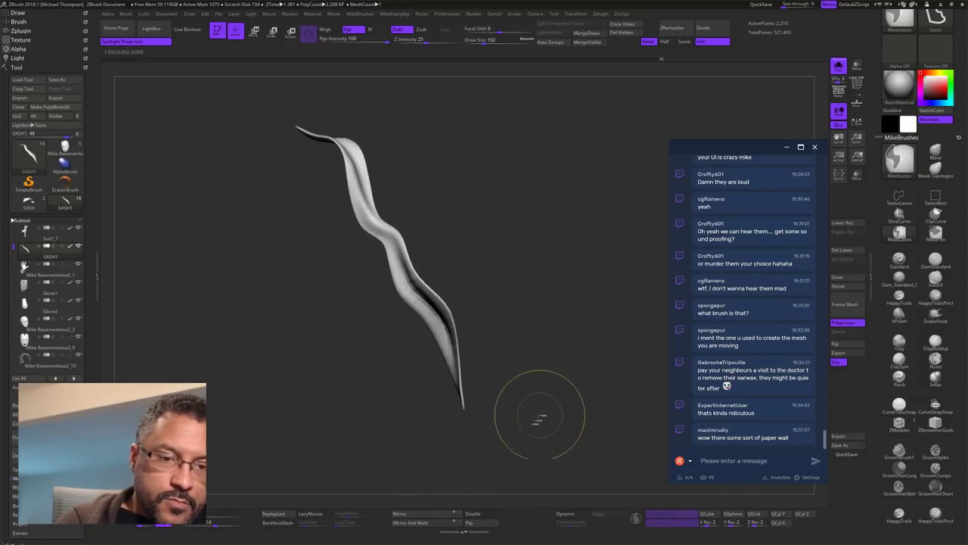
Step: Mask the second tail except for its outer end, blurring the mask border into a soft transition
mouse_move(522, 432)
ctrl+mouse_down()
mouse_move(469, 275)
mouse_move(484, 447)
ctrl+mouse_up()
ctrl+click(487, 314)
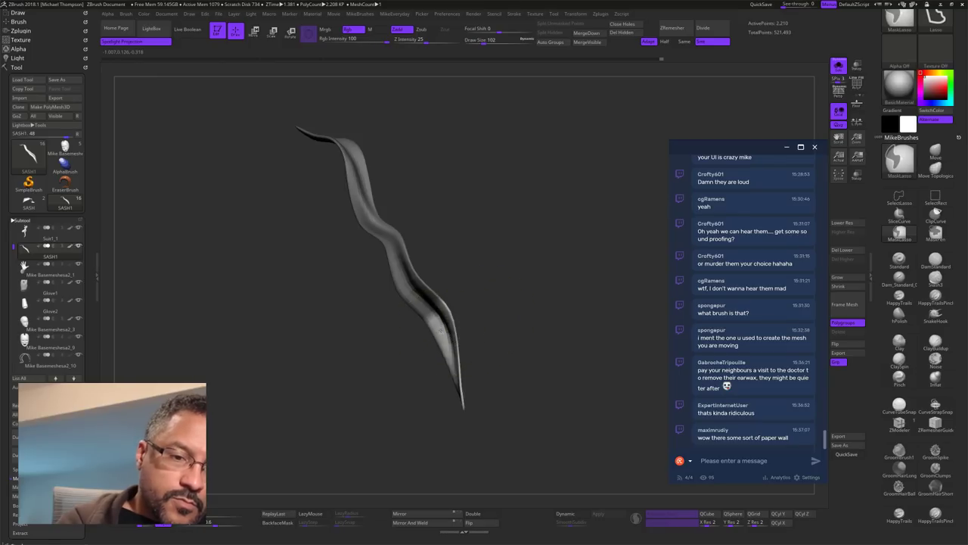
ctrl+click(454, 330)
ctrl+click(491, 310)
ctrl+click(452, 327)
ctrl+click(545, 334)
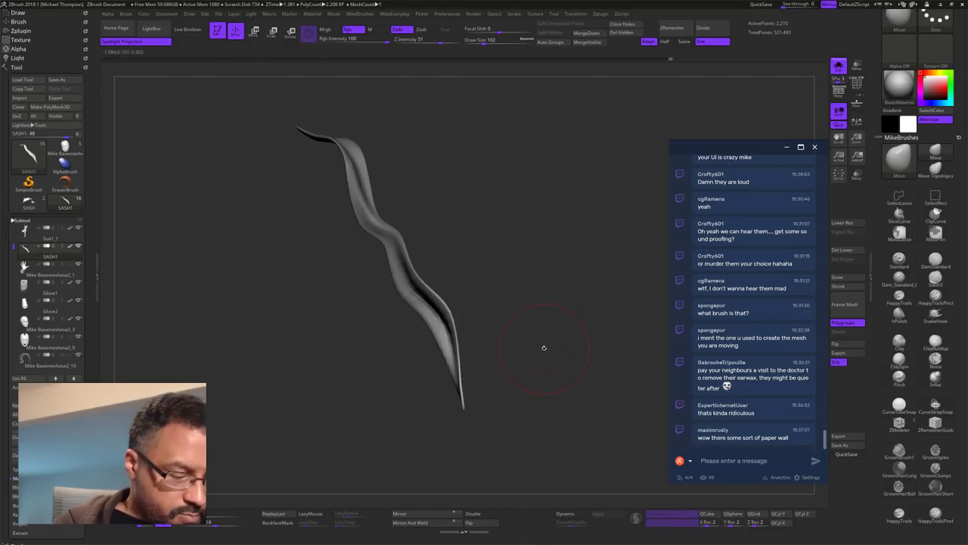
Step: Center the gizmo on the second tail's unmasked outer end and rotate that end to twist the cloth
key(w)
alt+click(434, 310)
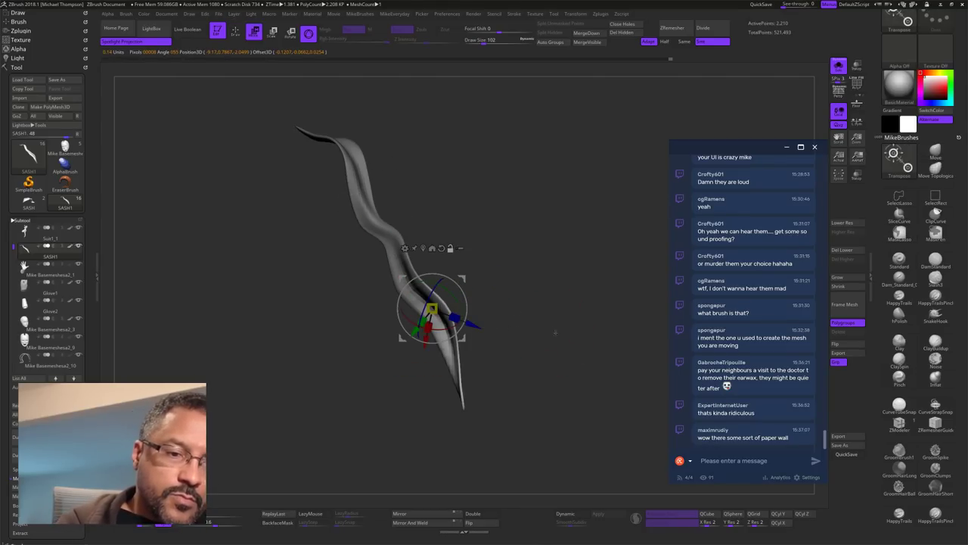
drag(555, 333, 499, 312)
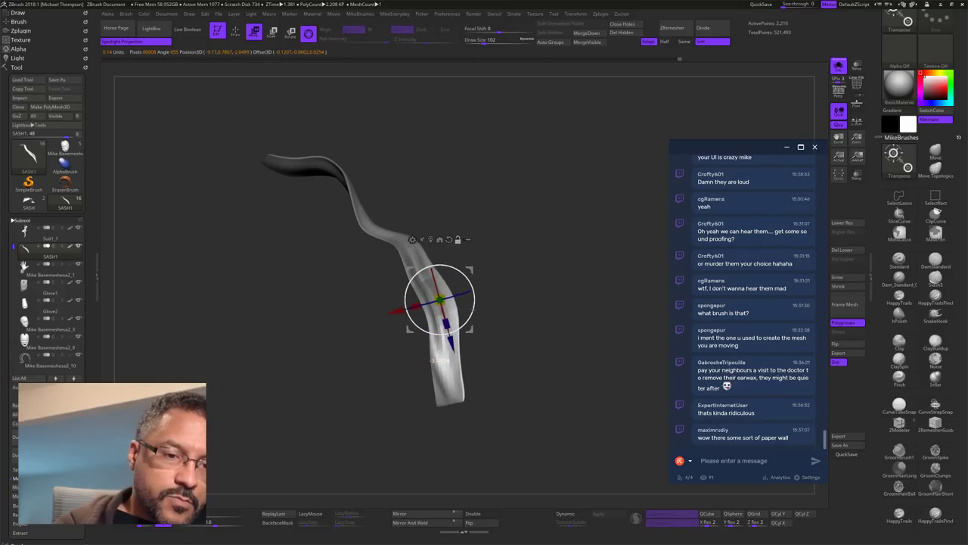
drag(591, 349, 526, 355)
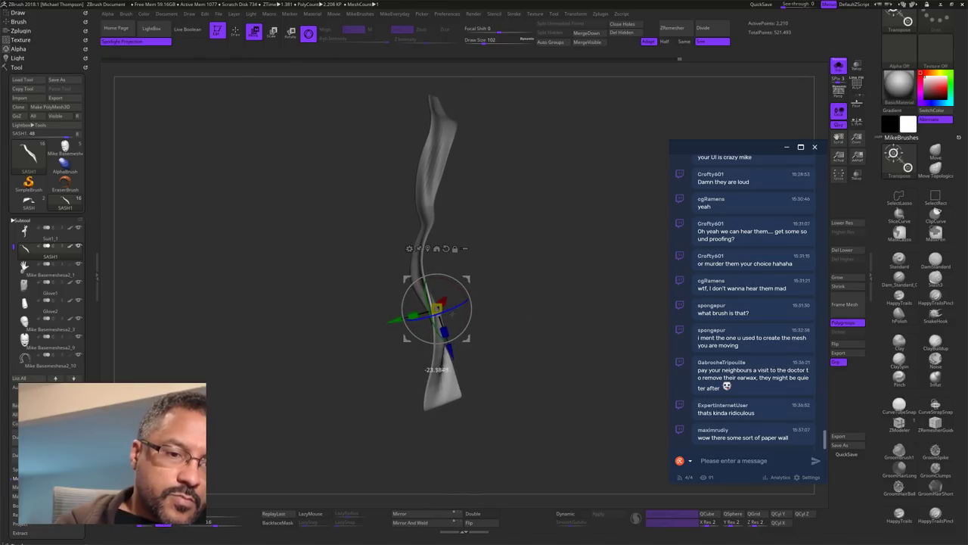
mouse_move(505, 344)
mouse_down()
mouse_move(572, 342)
mouse_move(542, 354)
mouse_up()
Step: Narrow the unmasked area toward the second tail's tip and center the gizmo on it
key(q)
ctrl+click(548, 372)
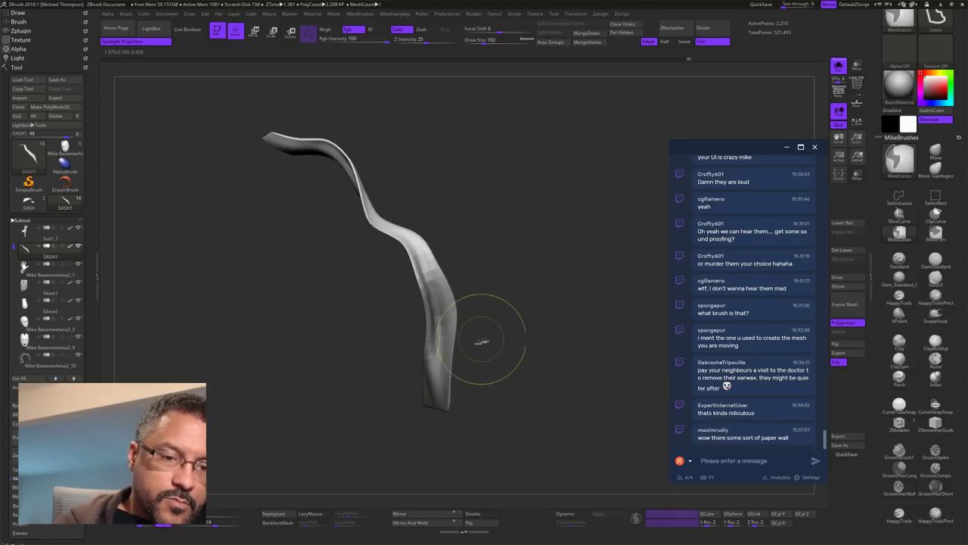
mouse_move(465, 430)
ctrl+mouse_down()
mouse_move(469, 381)
mouse_move(443, 457)
ctrl+mouse_up()
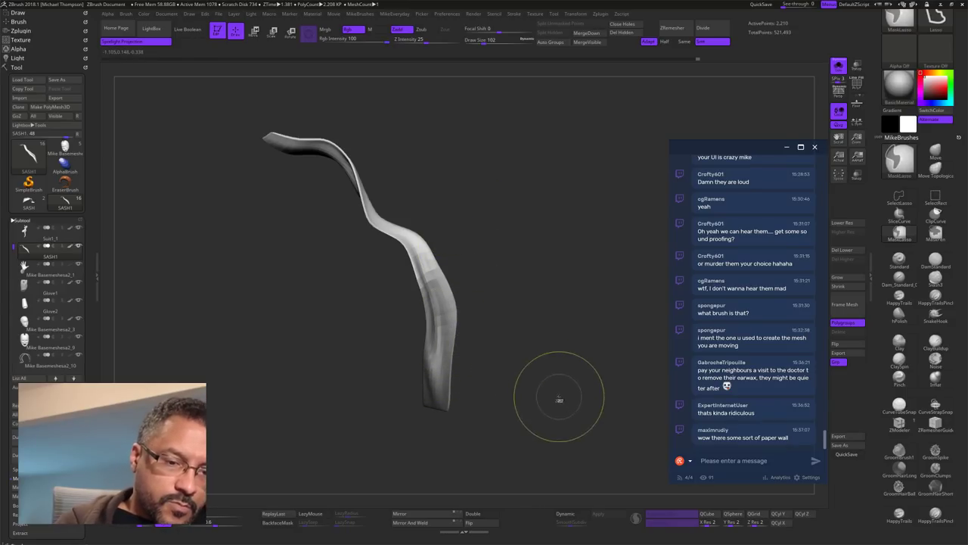
ctrl+click(559, 399)
key(w)
alt+drag(440, 353, 441, 366)
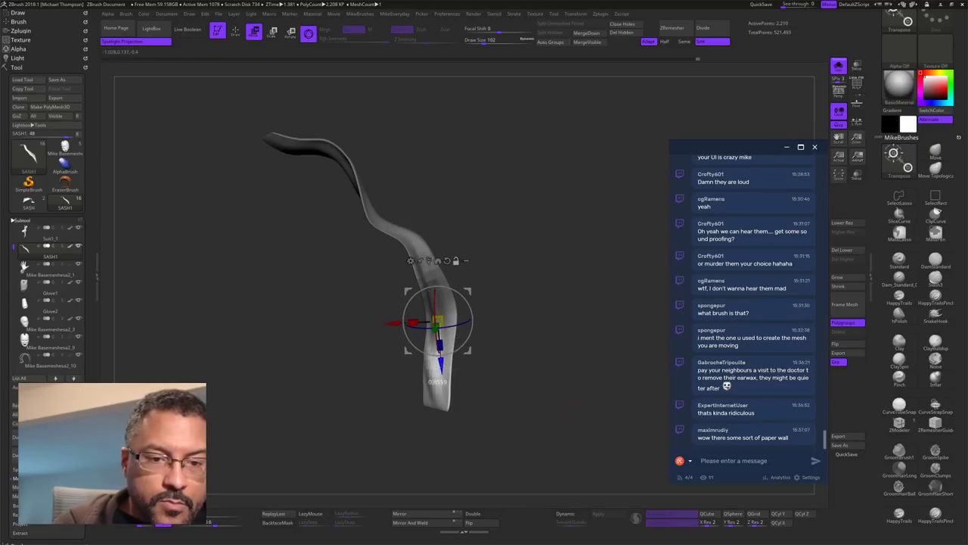
Step: Rotate the second tail's unmasked tip from several angles to bend it away from the tail's line
drag(527, 383, 503, 360)
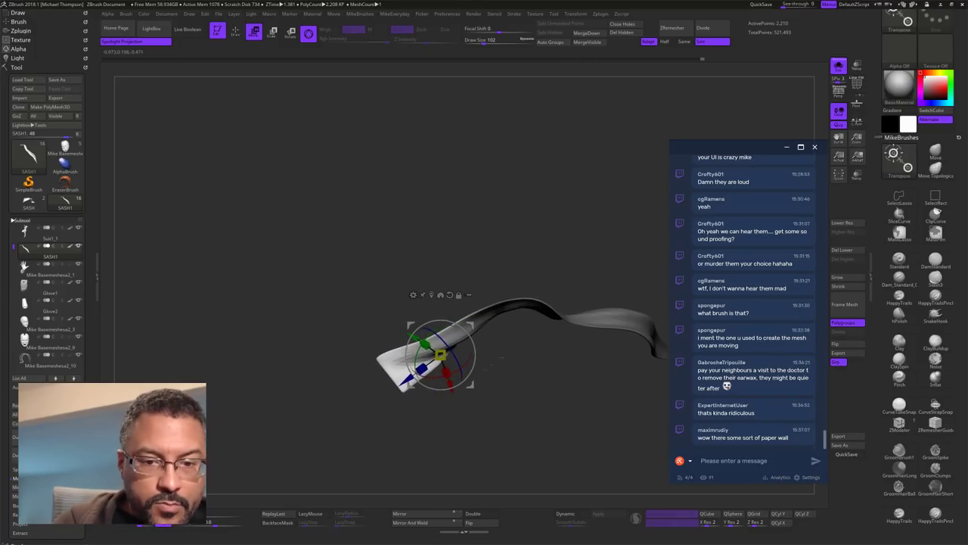
drag(563, 391, 475, 357)
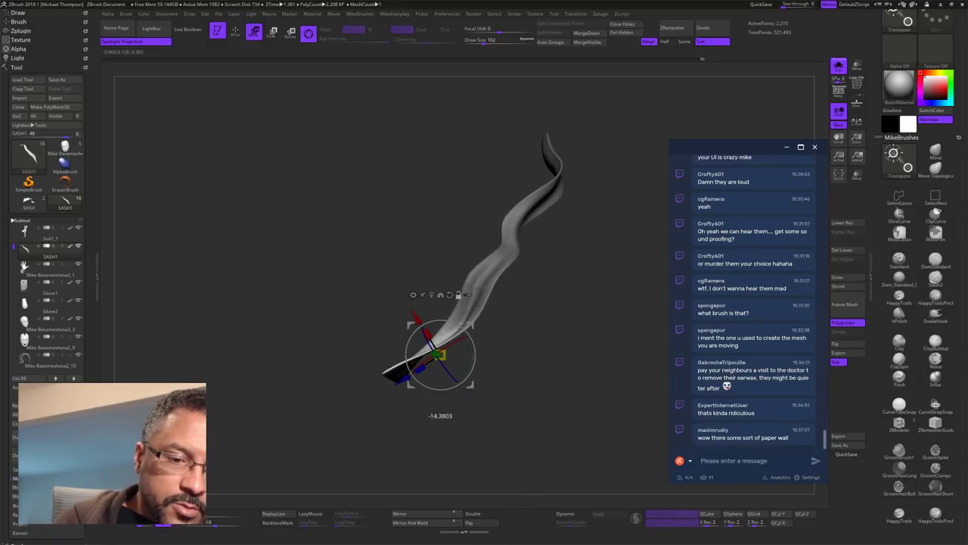
drag(534, 369, 514, 376)
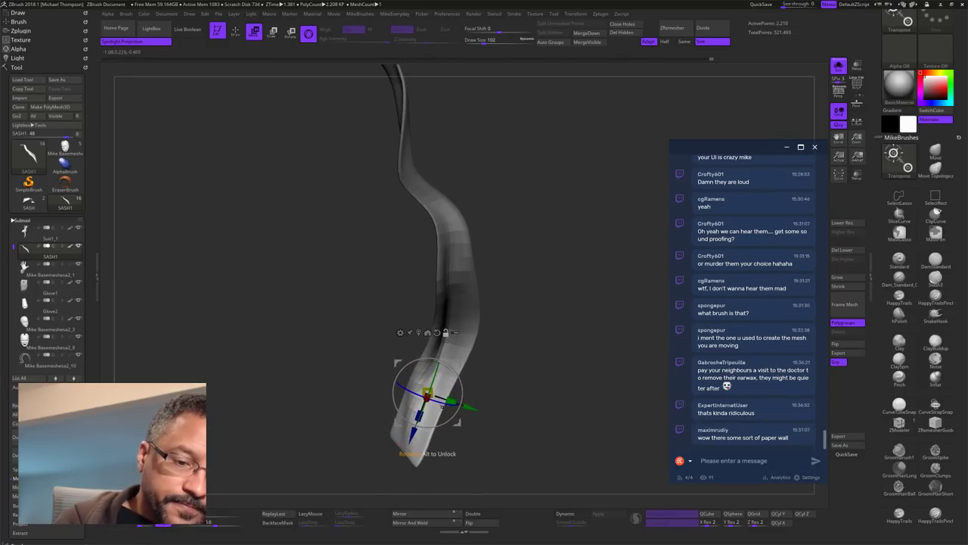
drag(560, 384, 541, 364)
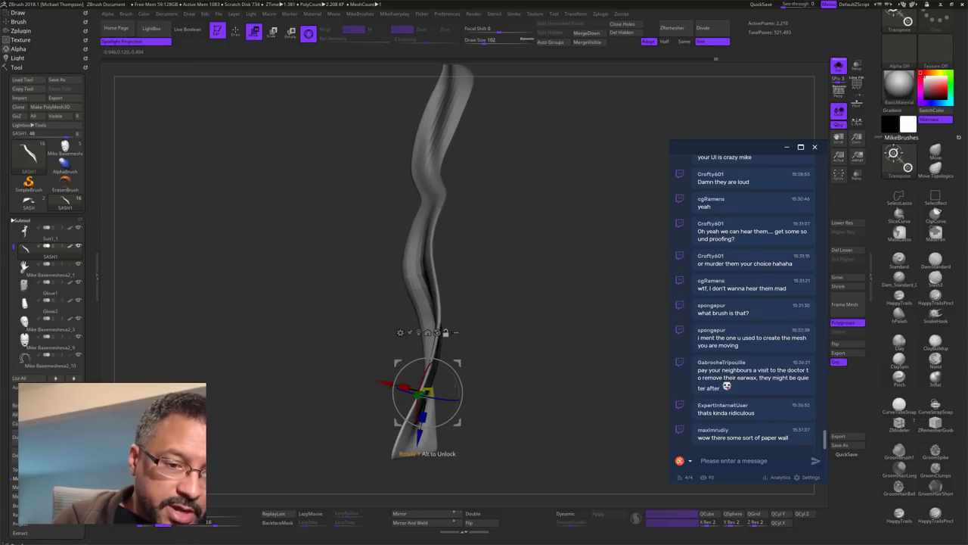
mouse_move(501, 378)
mouse_down()
mouse_move(543, 369)
mouse_move(566, 349)
mouse_move(574, 367)
mouse_up()
Step: Adjust the mask over the second tail and twist the unmasked tip around its length with the gizmo
key(q)
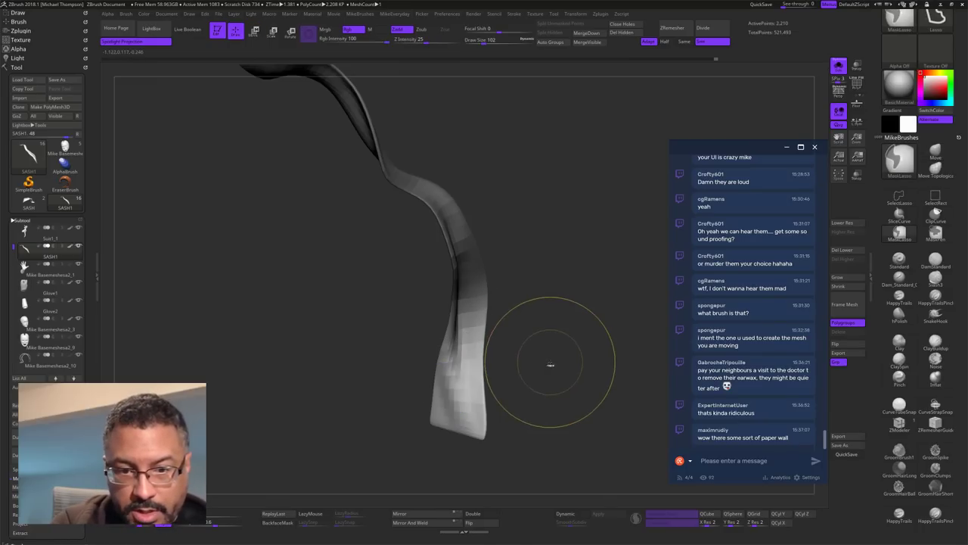
ctrl+click(549, 371)
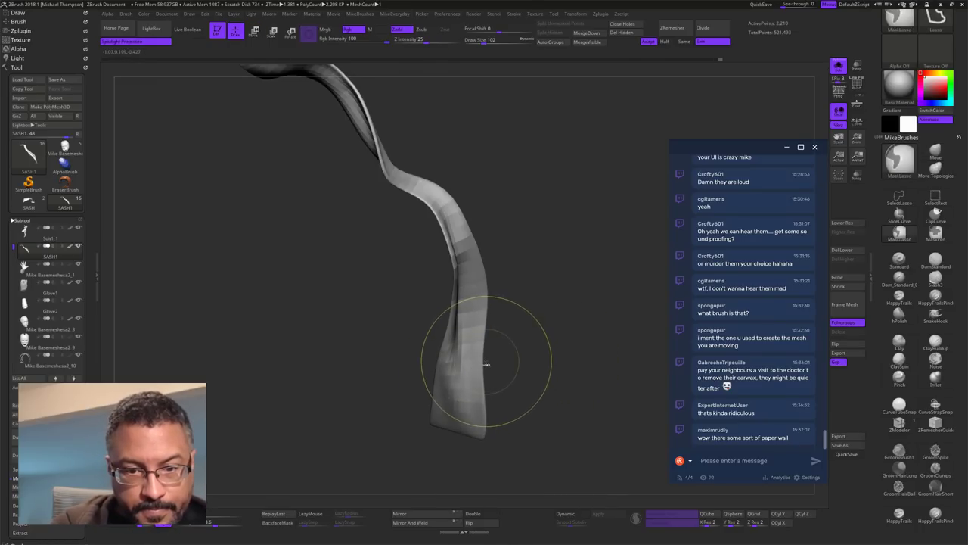
key(w)
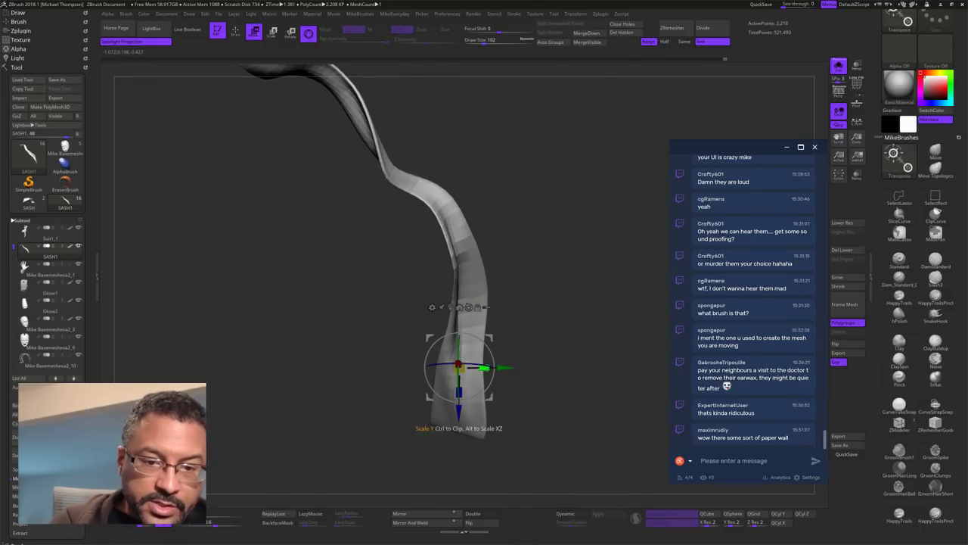
key(ctrl+i)
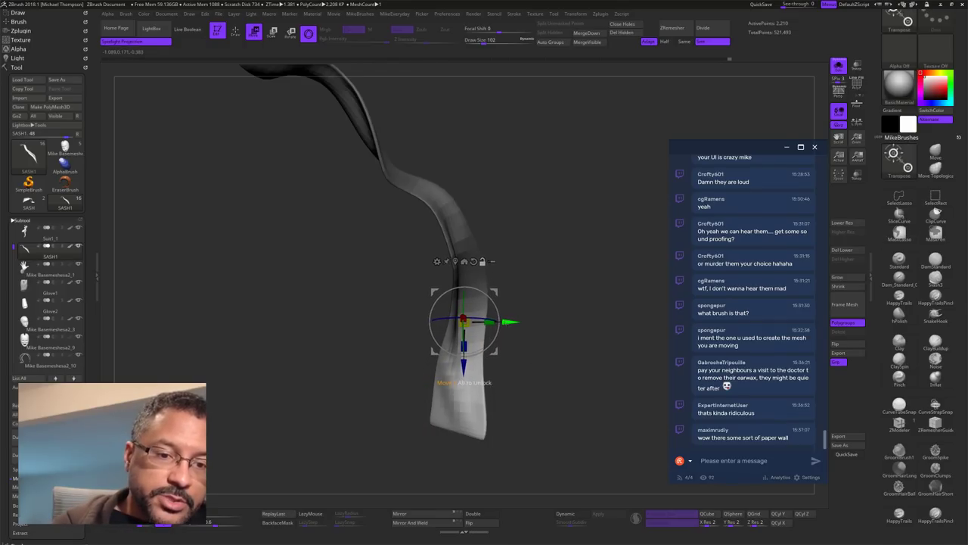
drag(453, 317, 433, 354)
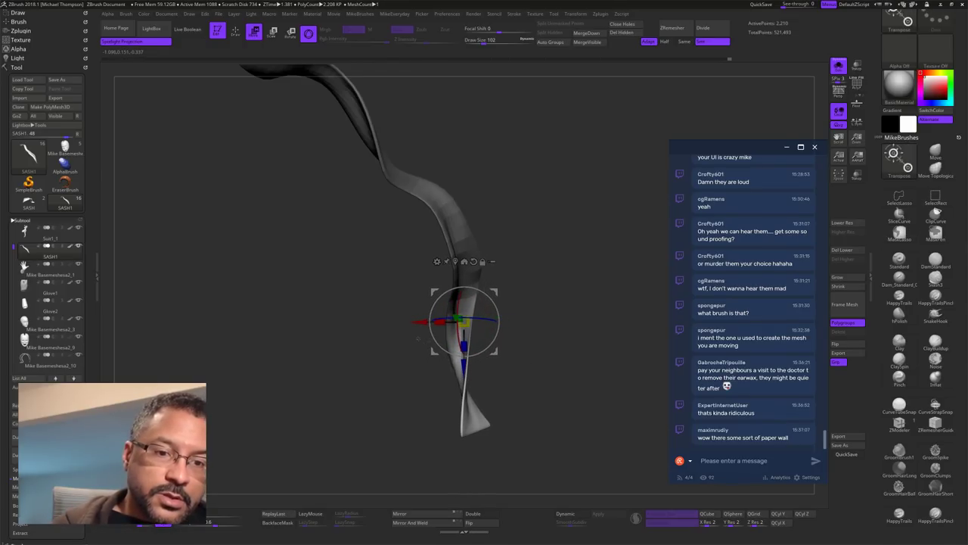
drag(508, 359, 584, 360)
drag(462, 304, 475, 293)
mouse_move(530, 354)
mouse_down()
mouse_move(642, 344)
mouse_move(629, 307)
mouse_move(643, 327)
mouse_move(637, 338)
mouse_move(621, 329)
mouse_move(603, 349)
mouse_move(595, 344)
mouse_move(585, 374)
mouse_move(580, 366)
mouse_move(590, 434)
mouse_move(600, 394)
mouse_move(621, 373)
mouse_move(617, 363)
mouse_move(595, 373)
mouse_move(617, 365)
mouse_move(726, 384)
mouse_move(711, 377)
mouse_up()
Step: Set the Inflat brush with draw size 82 and thicken the thin edges along the second tail's twisted outer half
key(q)
key(s)
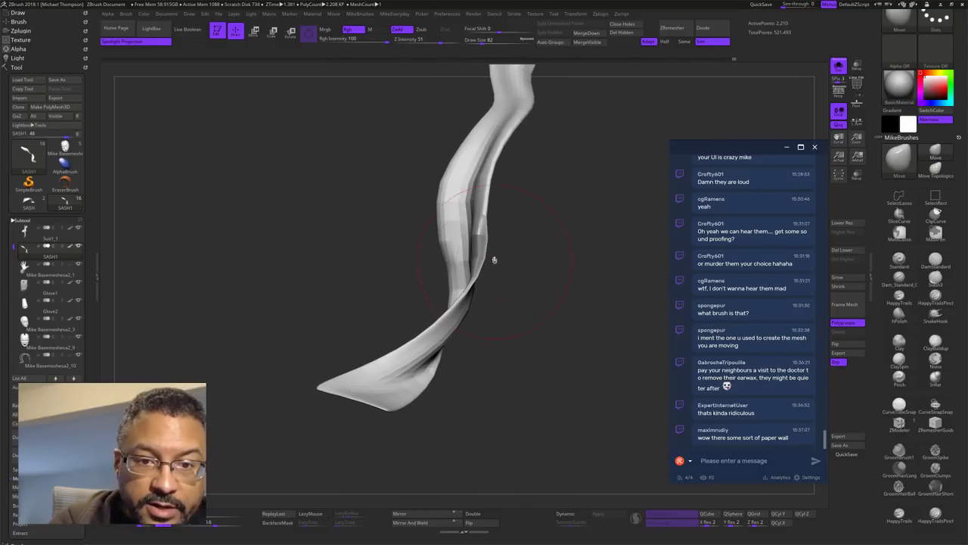
drag(586, 351, 582, 380)
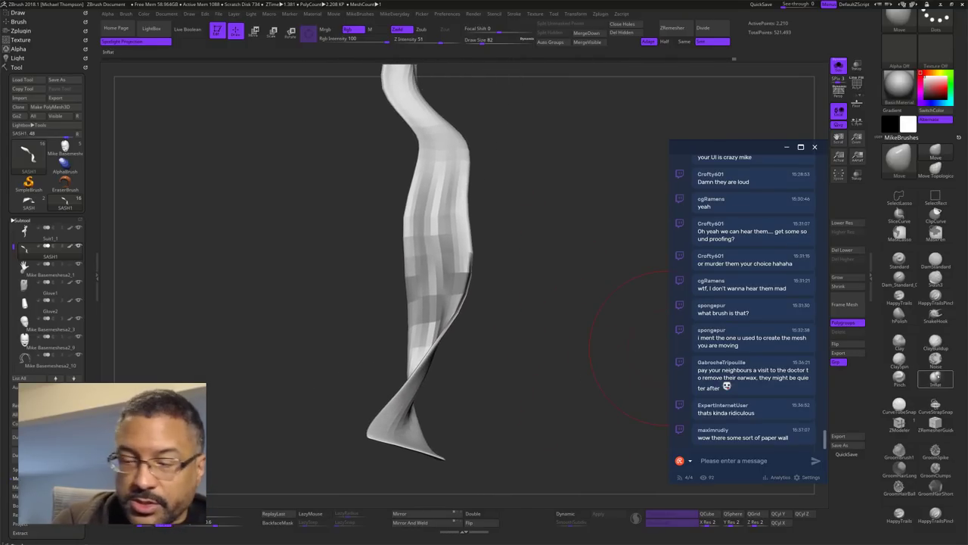
click(938, 378)
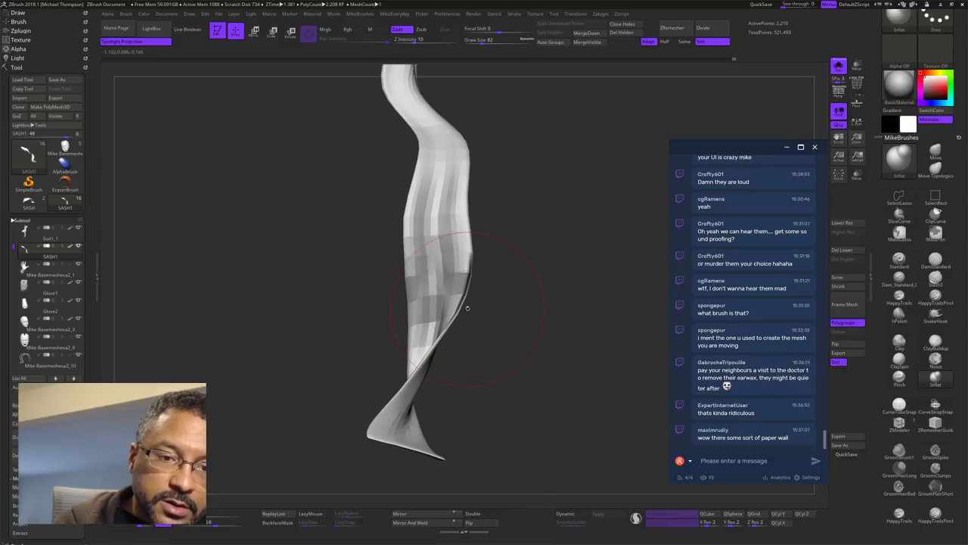
mouse_move(474, 330)
mouse_down()
mouse_move(506, 356)
mouse_move(463, 333)
mouse_move(475, 313)
mouse_move(459, 321)
mouse_up()
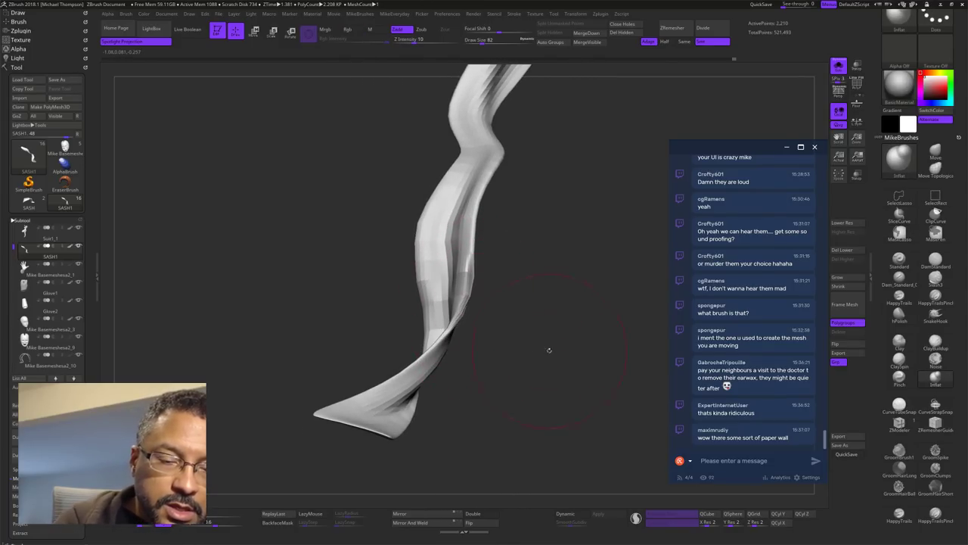
drag(549, 349, 464, 320)
mouse_move(414, 376)
mouse_down()
mouse_move(482, 350)
mouse_move(483, 371)
mouse_move(441, 387)
mouse_move(508, 381)
mouse_up()
mouse_move(449, 384)
mouse_down()
mouse_move(477, 438)
mouse_move(454, 392)
mouse_up()
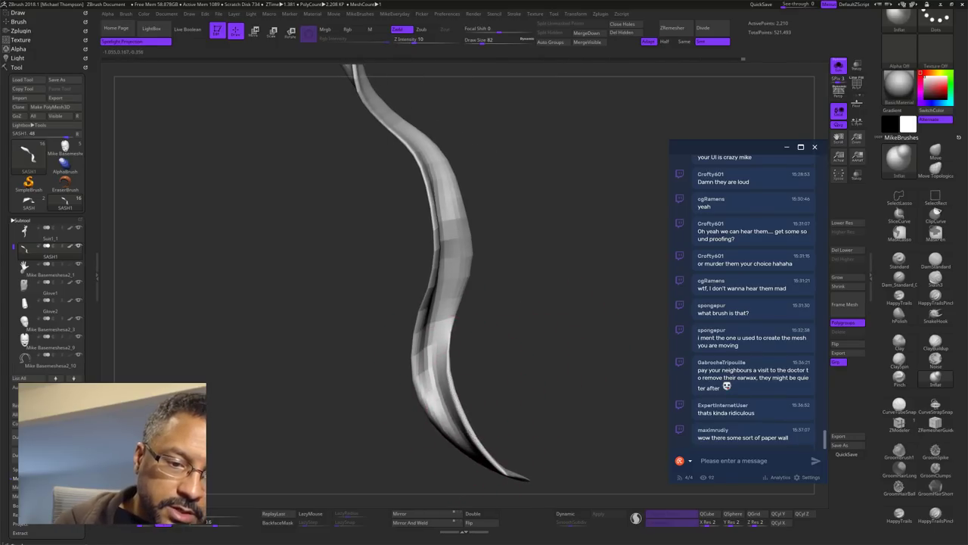
mouse_move(447, 349)
mouse_down()
mouse_move(457, 316)
mouse_move(448, 416)
mouse_up()
mouse_move(561, 378)
mouse_down()
mouse_move(605, 376)
mouse_move(635, 330)
mouse_move(630, 321)
mouse_up()
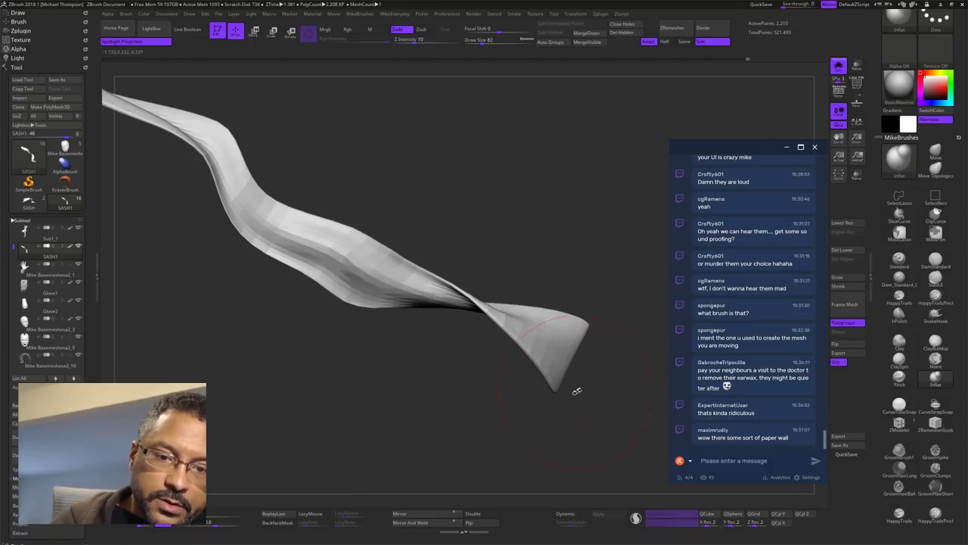
mouse_move(577, 391)
mouse_down()
mouse_move(611, 411)
mouse_move(593, 380)
mouse_up()
drag(388, 295, 374, 251)
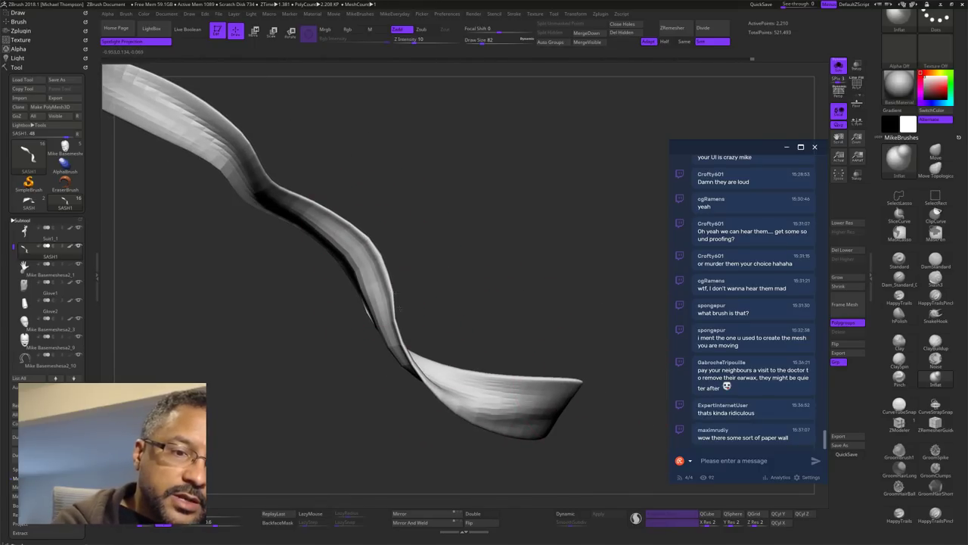
Step: Inflate the thin edge along the second tail's inner half and smooth the bend near its middle
alt+drag(480, 231, 533, 390)
drag(533, 390, 519, 378)
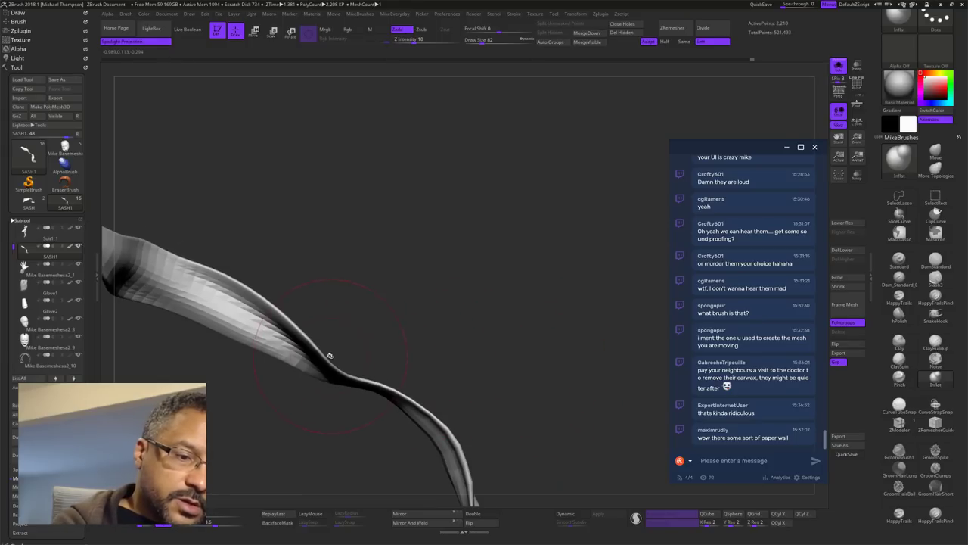
drag(341, 370, 371, 381)
alt+drag(454, 303, 520, 324)
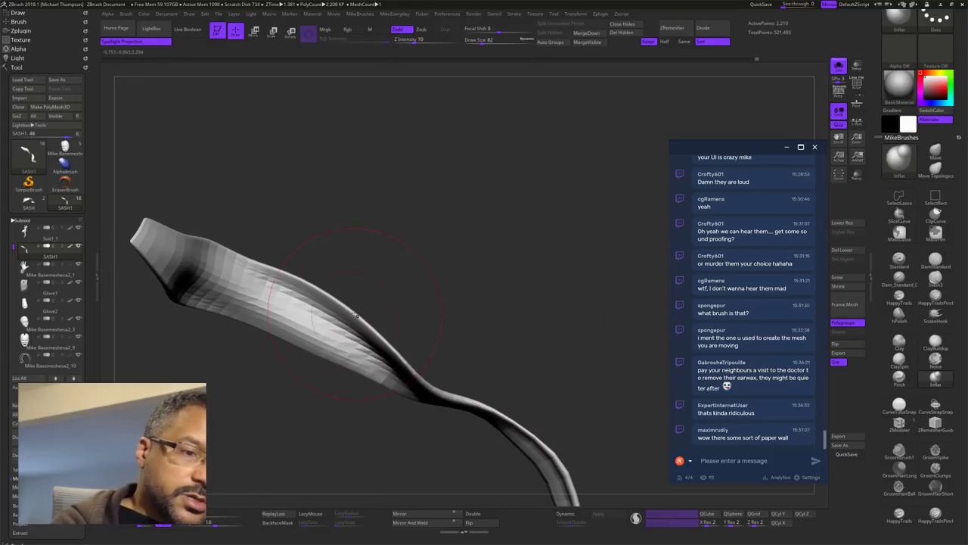
drag(355, 315, 311, 291)
mouse_move(431, 219)
mouse_down()
mouse_move(468, 266)
mouse_move(512, 253)
mouse_move(453, 322)
mouse_move(415, 321)
mouse_up()
drag(341, 356, 275, 453)
shift+drag(321, 380, 347, 350)
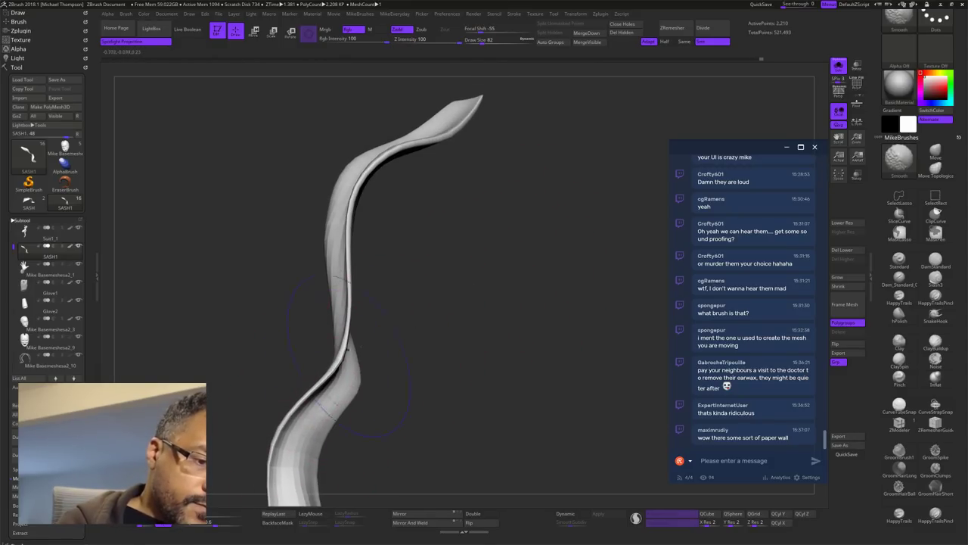
Step: Reduce the draw size to 16 and smooth the angular edge on the second tail's outer half
mouse_move(462, 395)
alt+mouse_down()
mouse_move(515, 328)
mouse_move(521, 343)
alt+mouse_up()
mouse_move(389, 437)
mouse_down()
mouse_move(419, 467)
mouse_move(434, 466)
mouse_up()
mouse_move(559, 416)
mouse_down()
mouse_move(555, 329)
mouse_move(596, 371)
mouse_move(562, 365)
mouse_up()
key(s)
drag(558, 368, 508, 373)
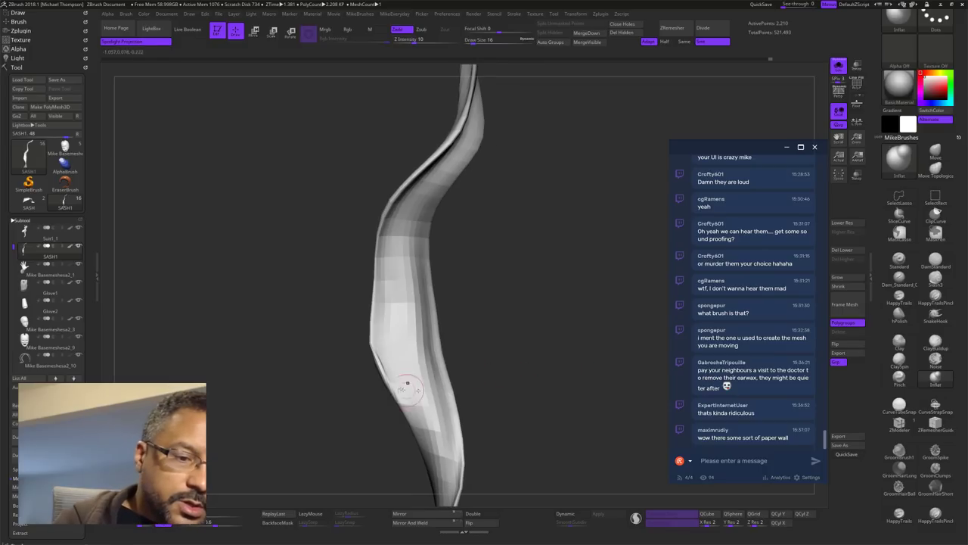
shift+drag(372, 341, 403, 391)
mouse_move(522, 356)
mouse_down()
mouse_move(587, 371)
mouse_move(578, 370)
mouse_up()
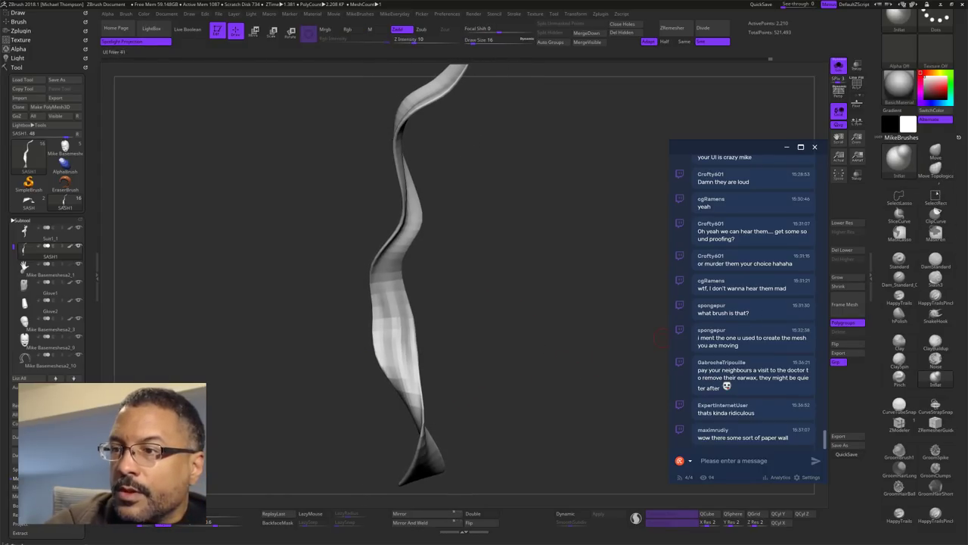
Step: Set the Standard brush with draw size 16 and sculpt lengthwise folds into the second tail just above the twist
click(900, 278)
drag(385, 342, 390, 375)
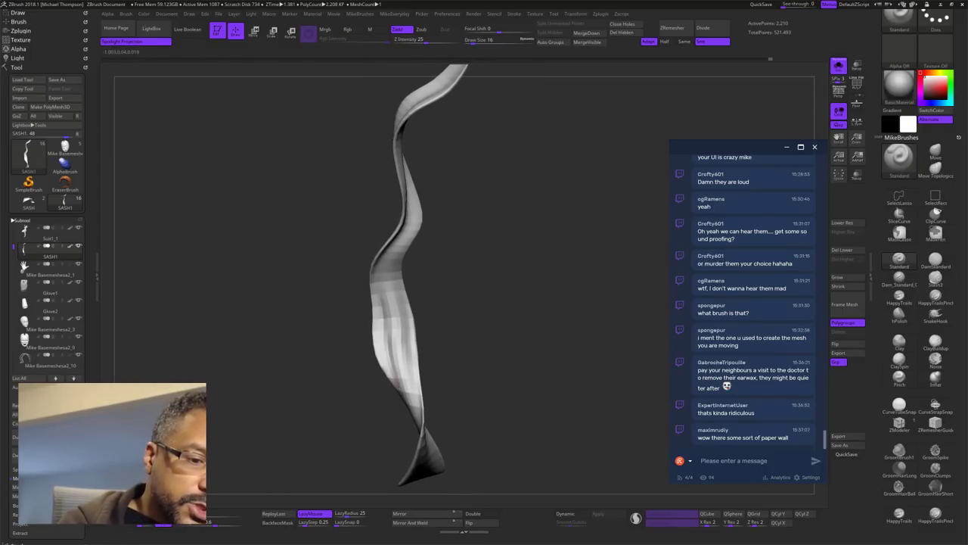
drag(389, 316, 395, 382)
mouse_move(446, 353)
mouse_down()
mouse_move(542, 334)
mouse_move(527, 350)
mouse_move(424, 338)
mouse_move(391, 294)
mouse_up()
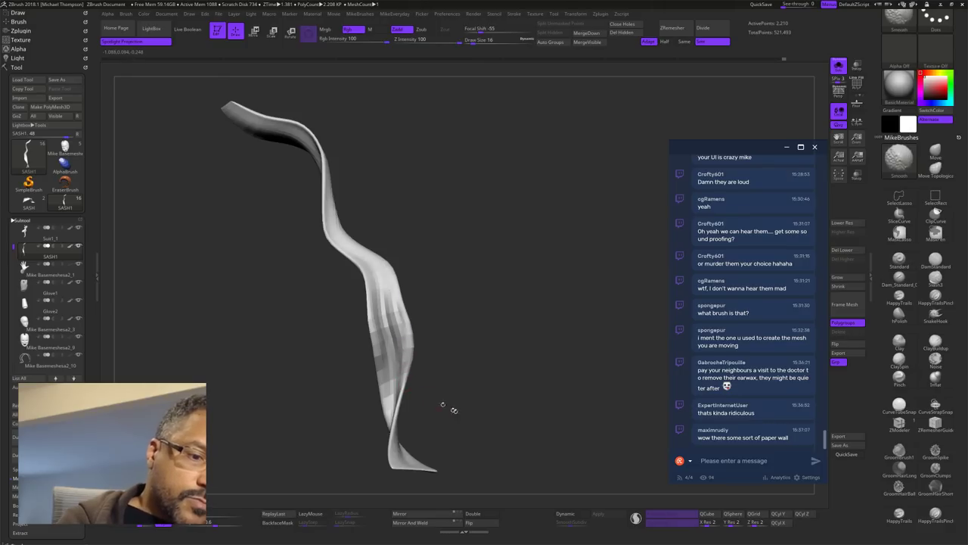
Step: Show the complete sash again and examine both trailing tails from several sides
mouse_move(453, 410)
alt+mouse_down()
mouse_move(455, 385)
mouse_move(592, 425)
mouse_move(592, 388)
mouse_move(576, 413)
mouse_move(575, 395)
mouse_move(587, 442)
mouse_move(569, 406)
mouse_move(608, 387)
mouse_move(570, 426)
mouse_move(595, 408)
mouse_move(616, 409)
mouse_move(600, 372)
alt+mouse_up()
ctrl+shift+click(616, 385)
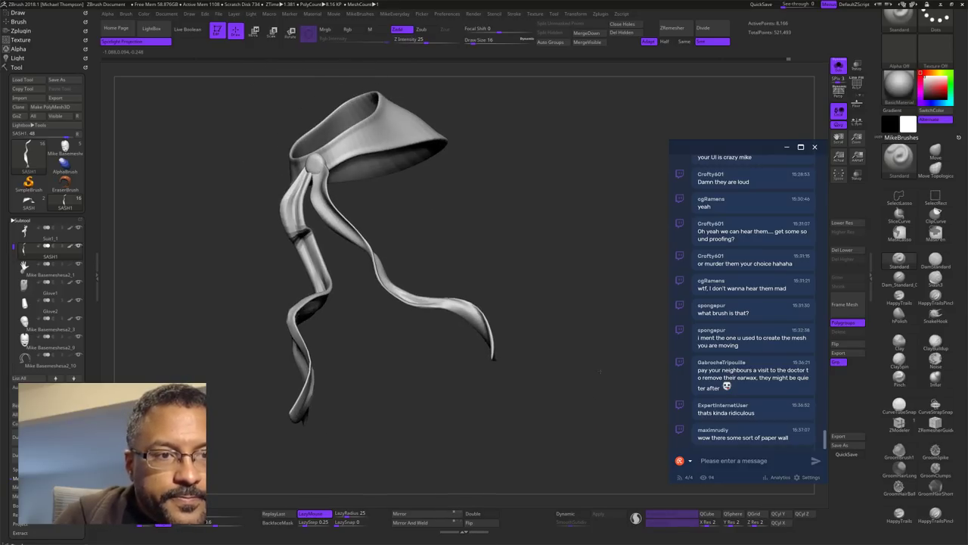
mouse_move(599, 370)
right_down()
mouse_move(607, 393)
mouse_move(587, 398)
mouse_move(612, 380)
right_up()
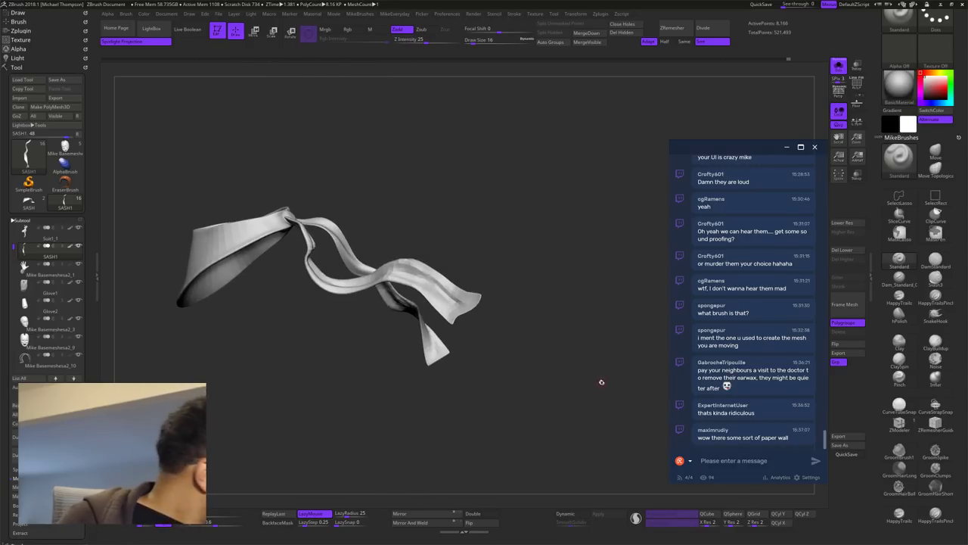
alt+drag(601, 382, 634, 412)
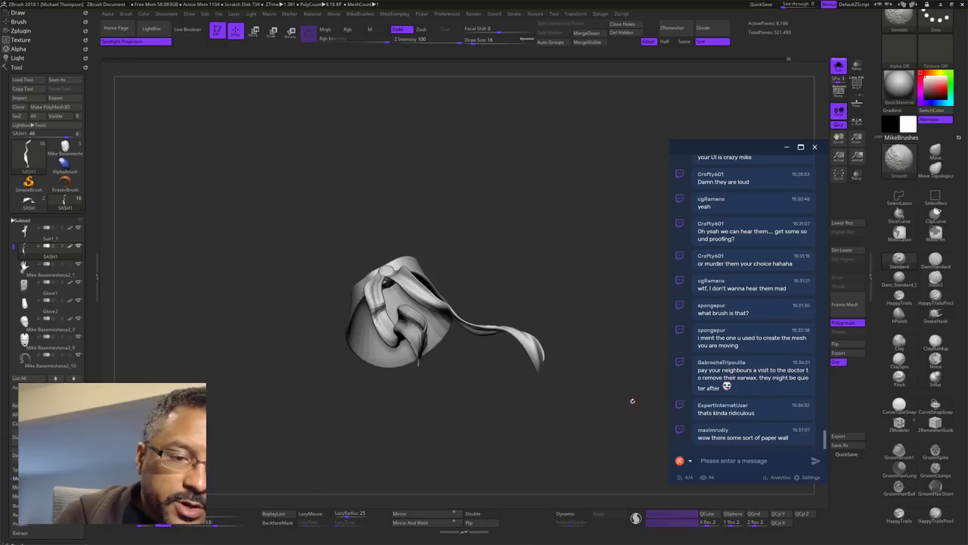
right_drag(635, 395, 642, 414)
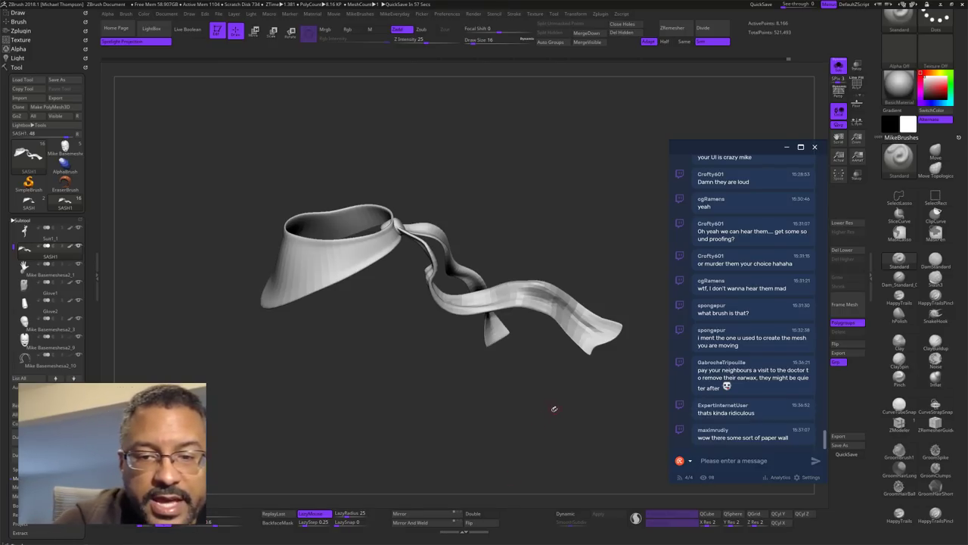
Step: Mask both trailing tails of the sash, leaving only the waist wrap editable, and bring the whole sash back into view
drag(554, 409, 568, 414)
ctrl+right_drag(568, 414, 554, 412)
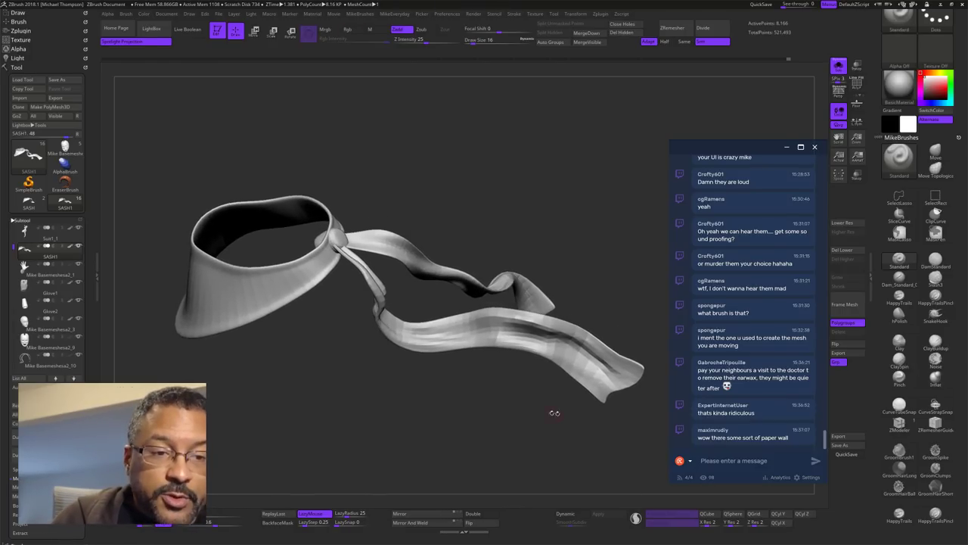
alt+drag(554, 413, 536, 445)
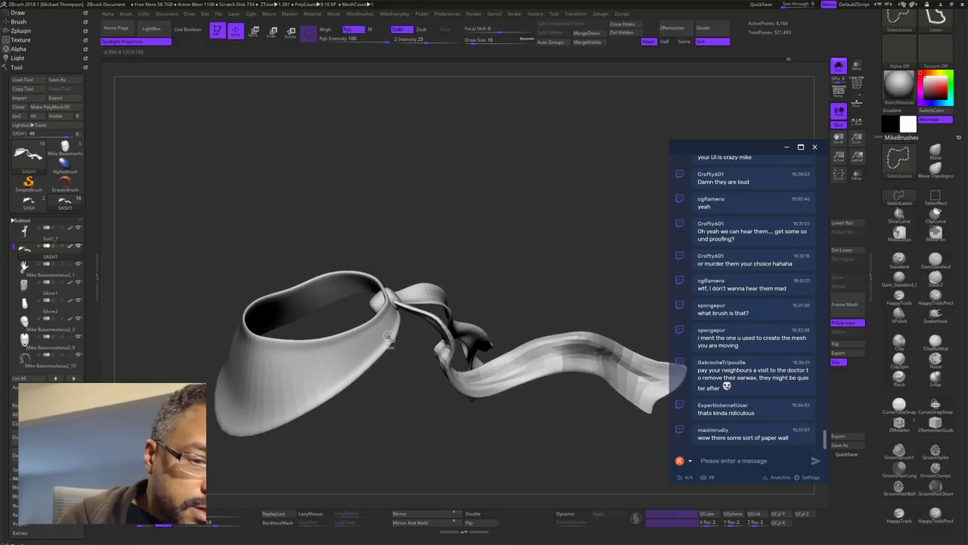
ctrl+shift+click(392, 341)
ctrl+click(516, 443)
ctrl+shift+click(519, 445)
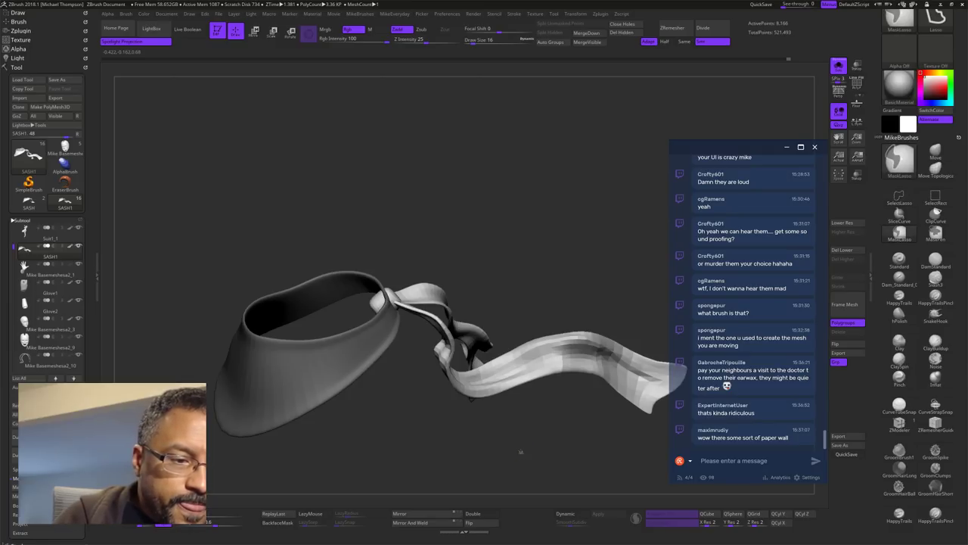
drag(505, 438, 561, 408)
drag(552, 417, 551, 426)
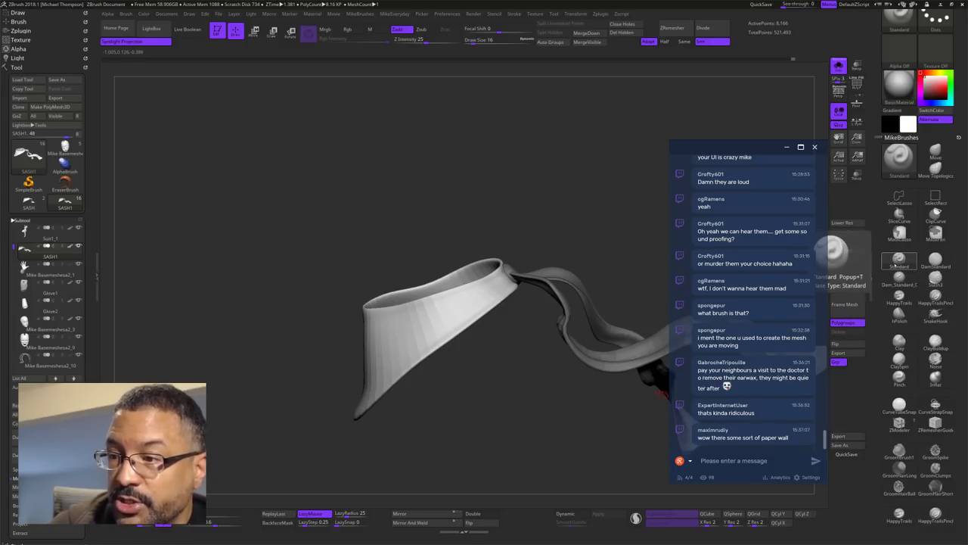
Step: With the Standard brush at draw size 16, sculpt folds running from the knot across the wrap's front, below its upper edge
click(899, 261)
mouse_move(522, 384)
mouse_down()
mouse_move(482, 404)
mouse_move(477, 383)
mouse_move(488, 378)
mouse_up()
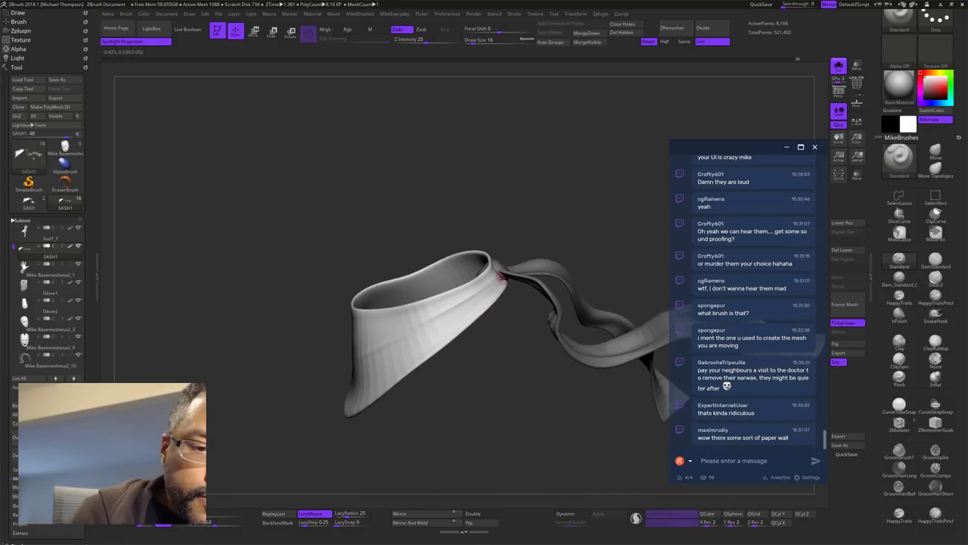
drag(502, 280, 432, 332)
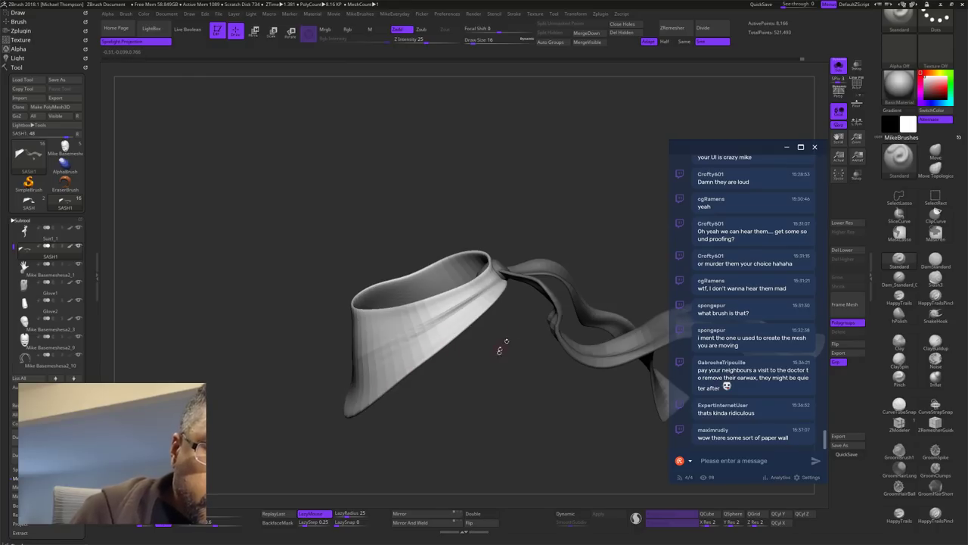
drag(499, 349, 597, 281)
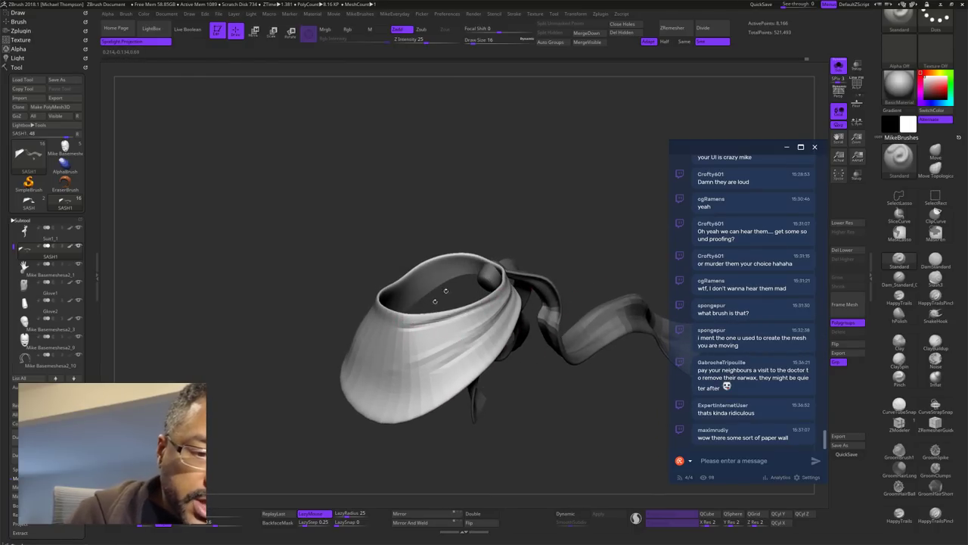
drag(518, 202, 512, 202)
drag(384, 310, 434, 318)
drag(530, 242, 623, 231)
mouse_move(541, 413)
alt+mouse_down()
mouse_move(528, 451)
mouse_move(593, 362)
mouse_move(610, 408)
mouse_move(606, 390)
mouse_move(584, 374)
alt+mouse_up()
Step: Increase the draw size to 30 and sculpt broad sweeping folds around the wrap's far hip and across its back toward the knot
key(s)
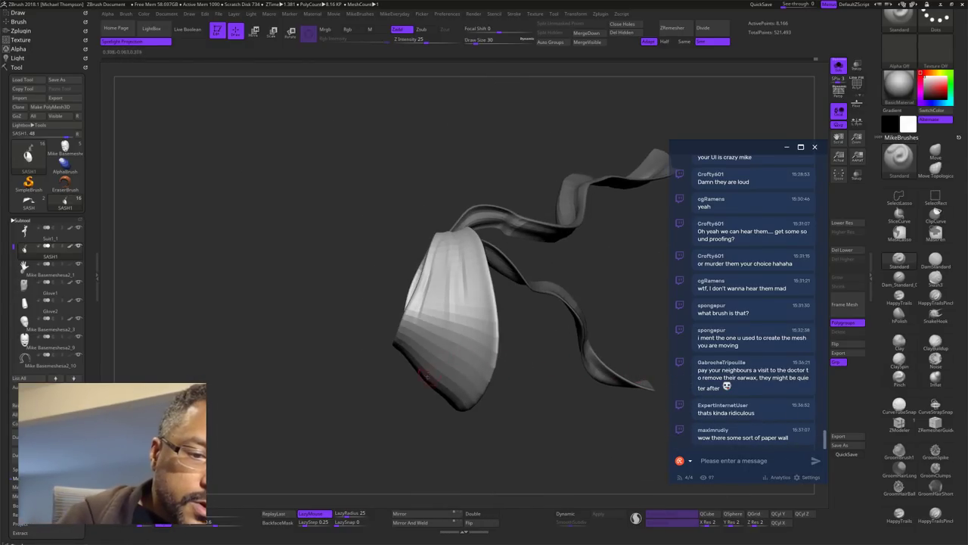
mouse_move(486, 426)
mouse_down()
mouse_move(582, 322)
mouse_move(581, 330)
mouse_up()
drag(448, 354, 411, 397)
mouse_move(576, 363)
mouse_down()
mouse_move(580, 374)
mouse_move(551, 335)
mouse_move(573, 310)
mouse_move(569, 319)
mouse_up()
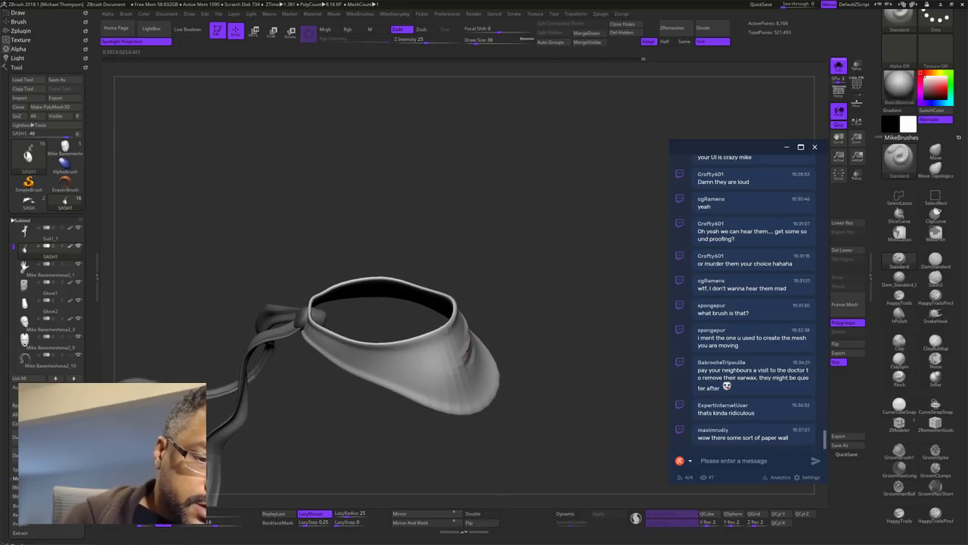
drag(467, 351, 406, 373)
mouse_move(467, 346)
mouse_down()
mouse_move(384, 363)
mouse_move(361, 354)
mouse_up()
mouse_move(448, 367)
mouse_down()
mouse_move(330, 344)
mouse_move(347, 351)
mouse_up()
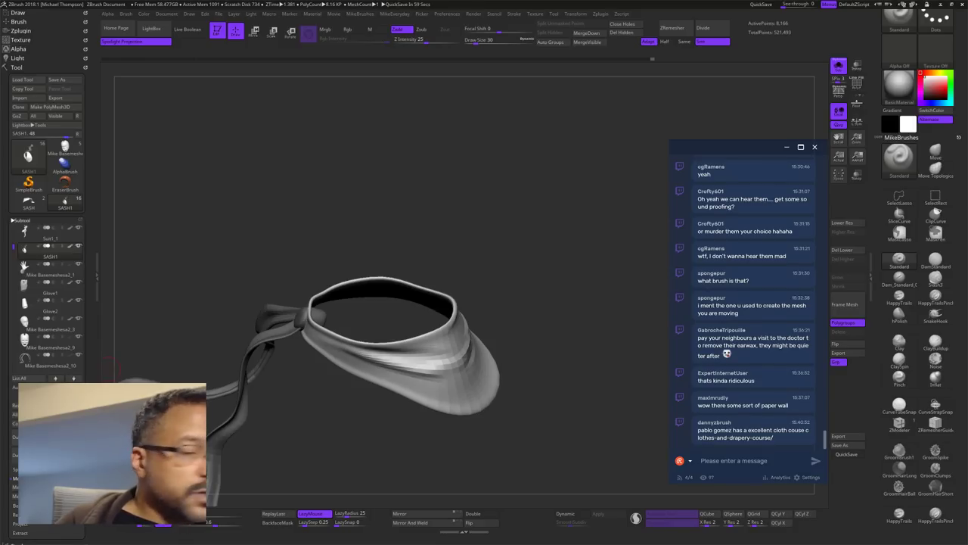
Step: Sculpt more curved folds across the lower part of the wrap, carrying them around the hip toward the hem
drag(573, 400, 522, 409)
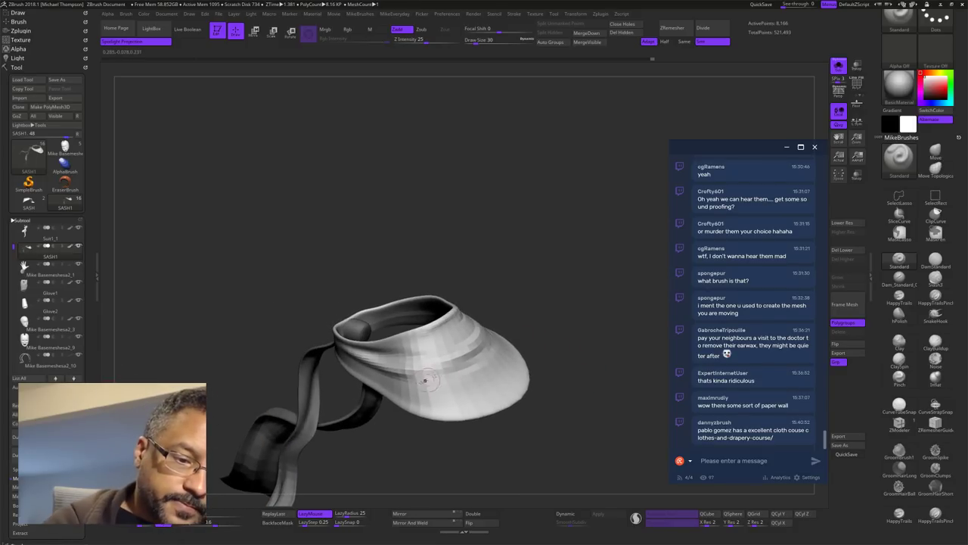
mouse_move(370, 381)
mouse_down()
mouse_move(469, 400)
mouse_move(495, 389)
mouse_up()
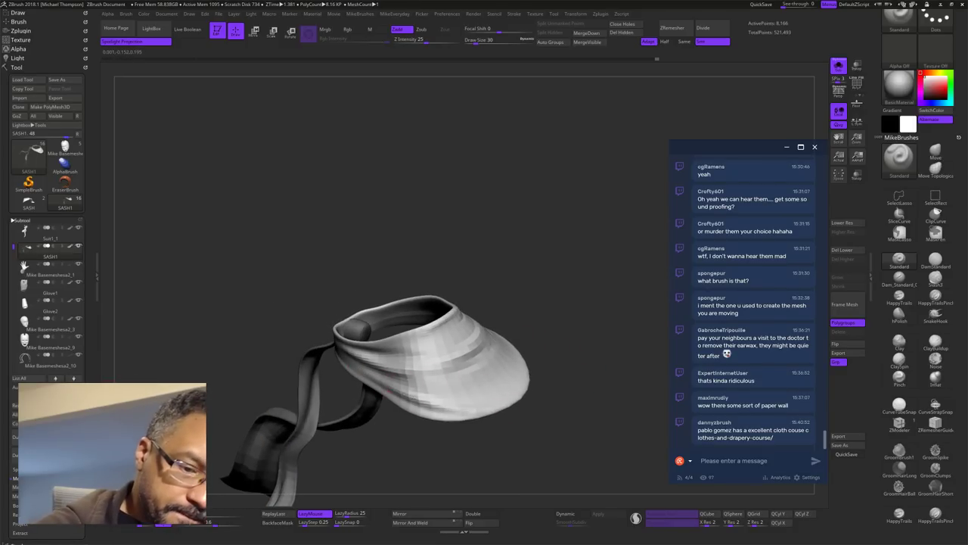
drag(401, 400, 472, 404)
mouse_move(614, 380)
mouse_down()
mouse_move(607, 394)
mouse_move(587, 387)
mouse_up()
mouse_move(425, 425)
mouse_down()
mouse_move(468, 404)
mouse_move(493, 365)
mouse_up()
mouse_move(458, 410)
mouse_down()
mouse_move(489, 366)
mouse_move(495, 329)
mouse_up()
mouse_move(581, 388)
mouse_down()
mouse_move(598, 416)
mouse_move(588, 416)
mouse_up()
mouse_move(481, 263)
mouse_down()
mouse_move(486, 435)
mouse_move(502, 336)
mouse_move(499, 398)
mouse_up()
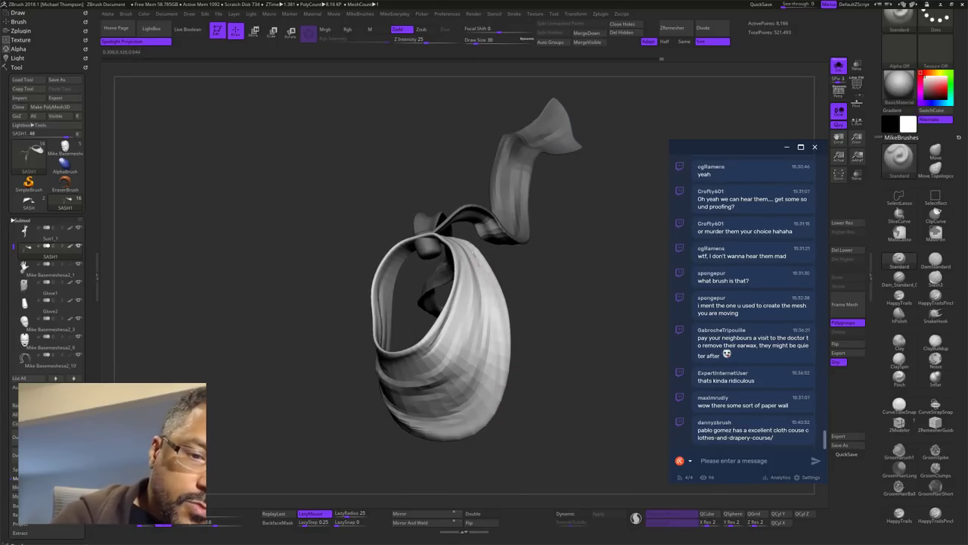
Step: Extend the folds lengthwise along the side of the wrap, connecting its front to the curved folds on the hip
mouse_move(581, 424)
mouse_down()
mouse_move(569, 333)
mouse_move(546, 326)
mouse_move(586, 300)
mouse_move(534, 309)
mouse_up()
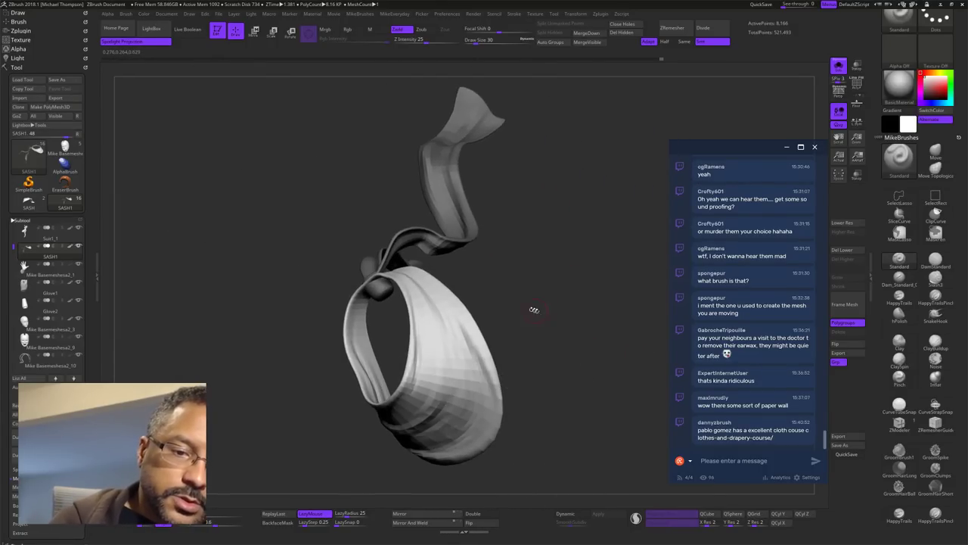
drag(463, 314, 491, 407)
mouse_move(534, 456)
mouse_down()
mouse_move(518, 402)
mouse_move(477, 452)
mouse_up()
drag(569, 363, 555, 323)
drag(499, 244, 498, 304)
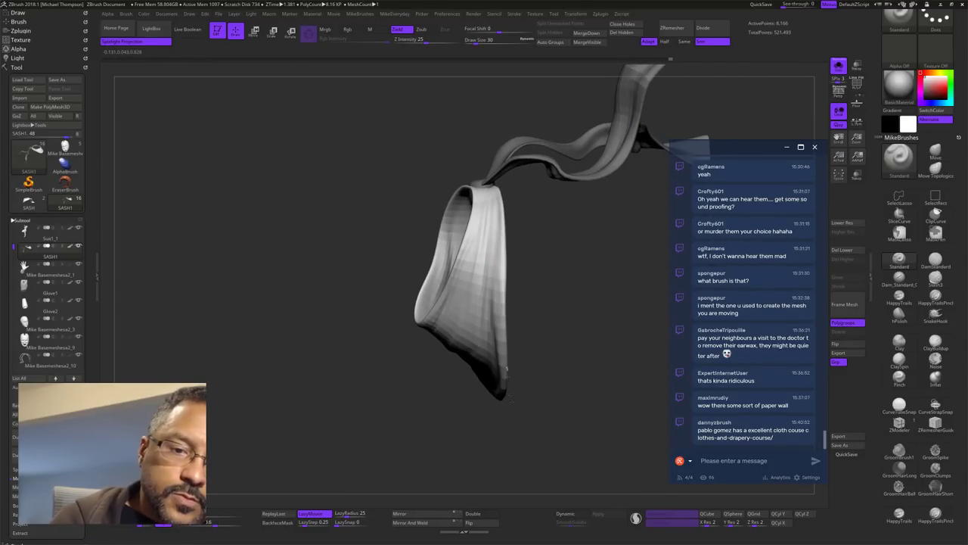
Step: Deepen the creases where the folds curve around the wrap's hip and refine them from several angles
mouse_move(529, 384)
mouse_down()
mouse_move(543, 360)
mouse_move(568, 367)
mouse_move(557, 318)
mouse_up()
drag(422, 372, 410, 376)
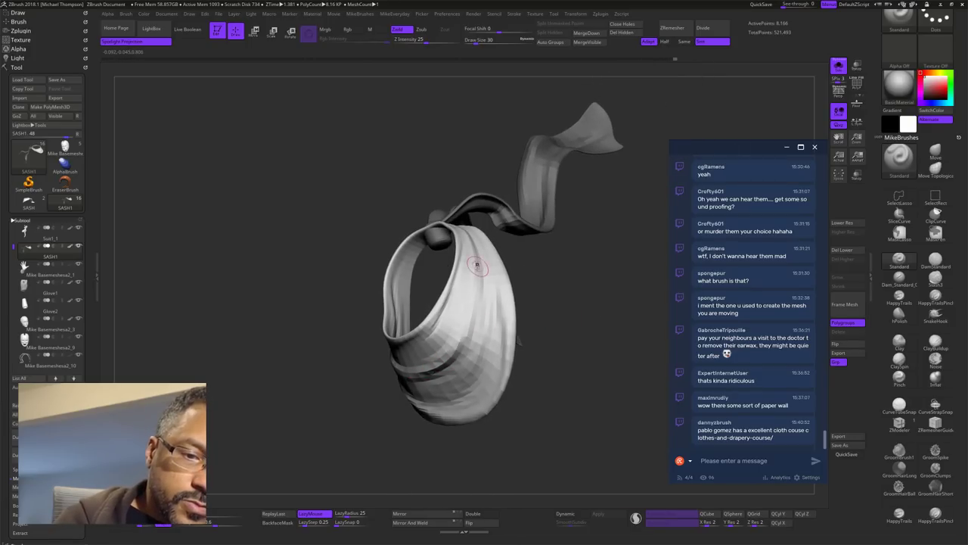
drag(478, 265, 458, 345)
right_drag(461, 333, 505, 323)
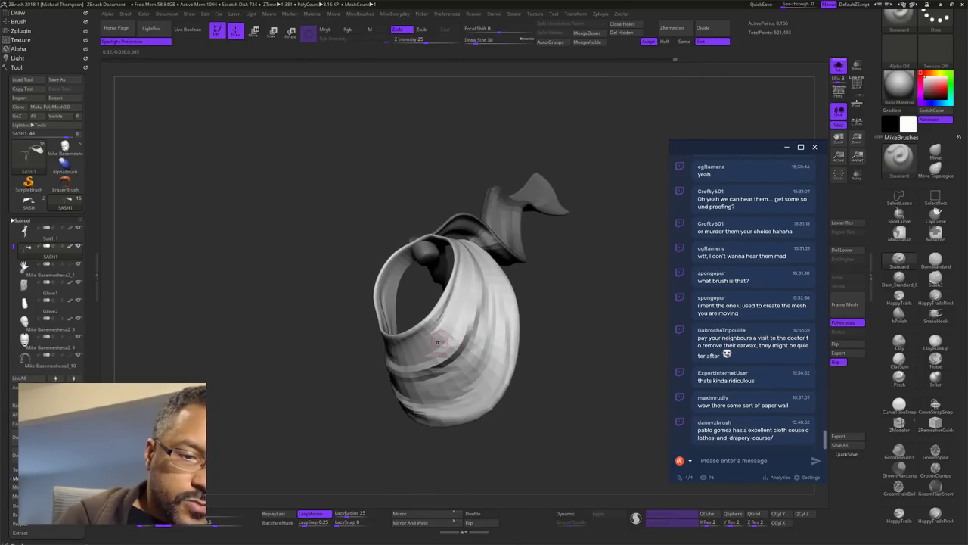
right_drag(475, 289, 550, 442)
drag(550, 441, 522, 398)
drag(484, 427, 481, 398)
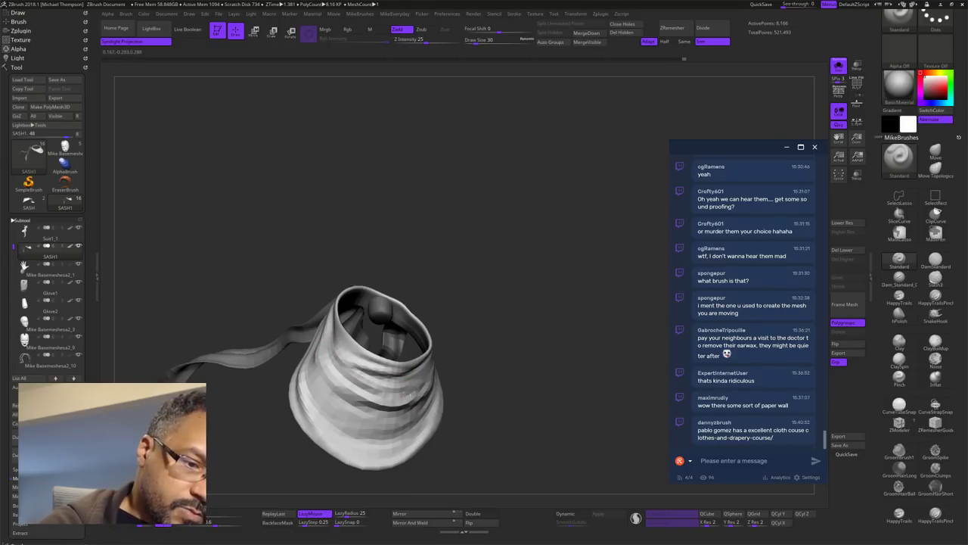
Step: Clear the mask from the sash and show the complete figure again to check the folded wrap on the body
mouse_move(655, 408)
mouse_down()
mouse_move(622, 395)
mouse_move(613, 337)
mouse_move(638, 350)
mouse_move(615, 432)
mouse_move(635, 425)
mouse_move(567, 432)
mouse_up()
click(839, 67)
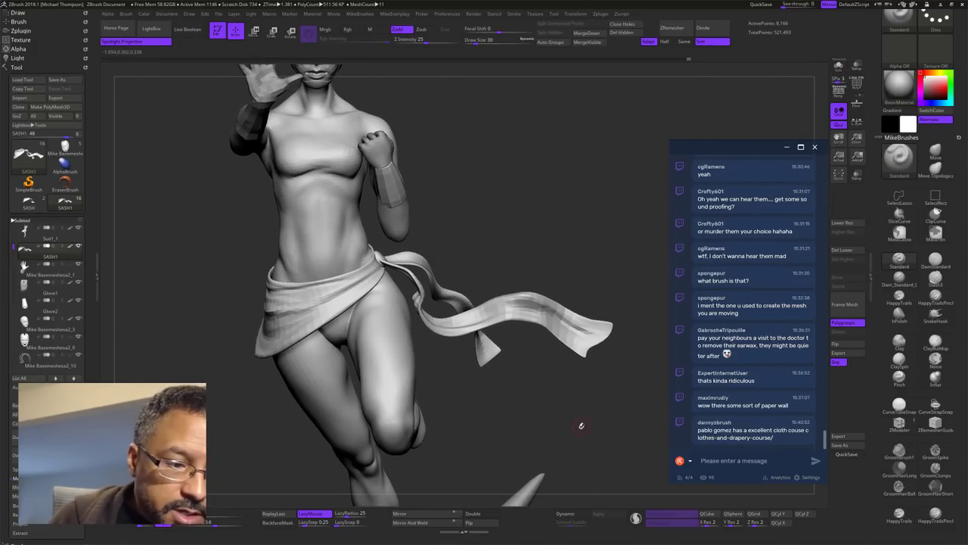
drag(578, 428, 606, 412)
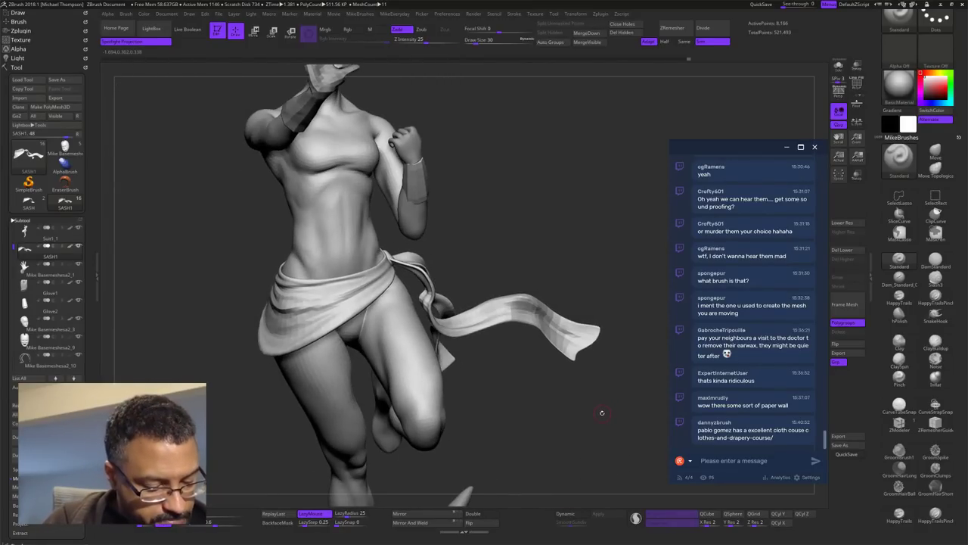
Step: Subdivide the sash by one level and check its smoothed surface from the front and side
key(ctrl+d)
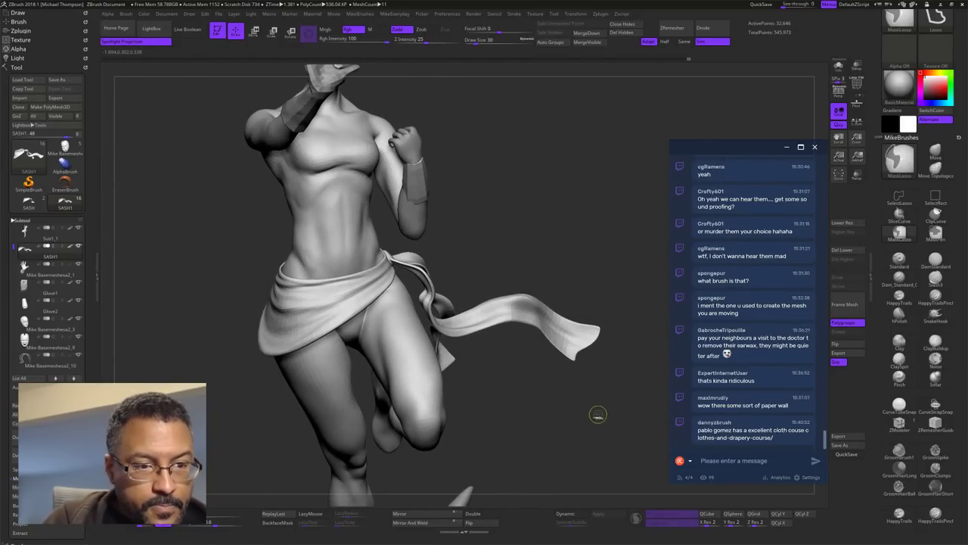
drag(586, 416, 605, 426)
drag(609, 393, 607, 394)
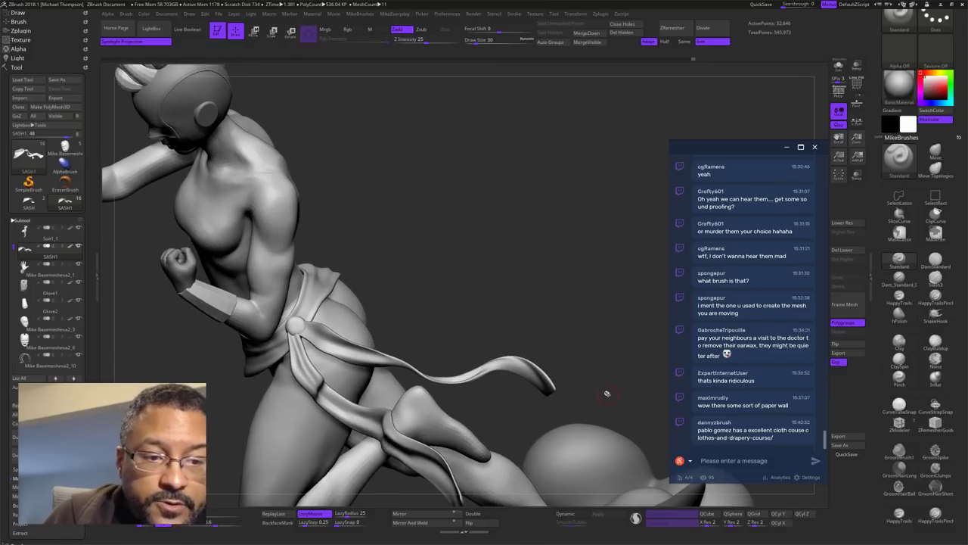
Step: Thicken the thin edge of the upper trailing tail using the Inflat brush at draw size 30 and intensity 10
click(935, 379)
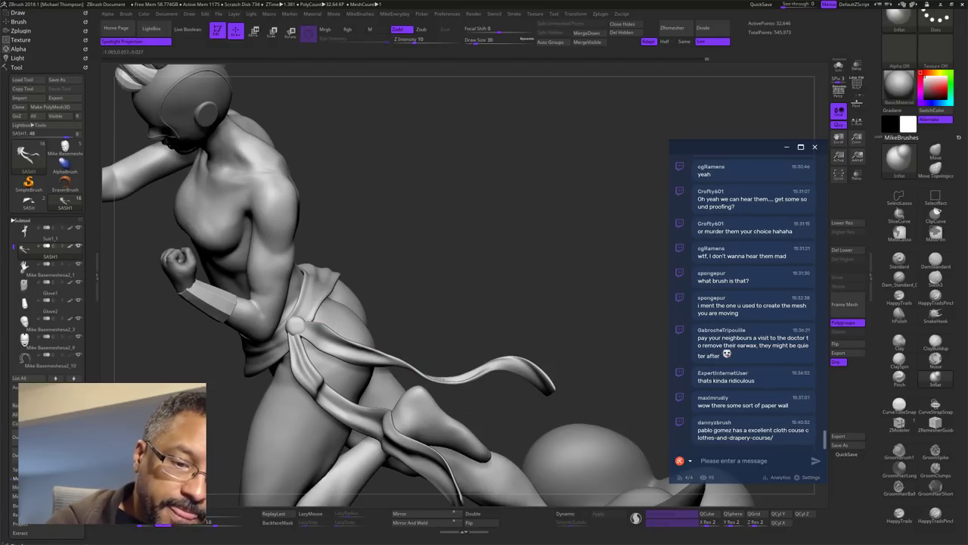
key(shift)
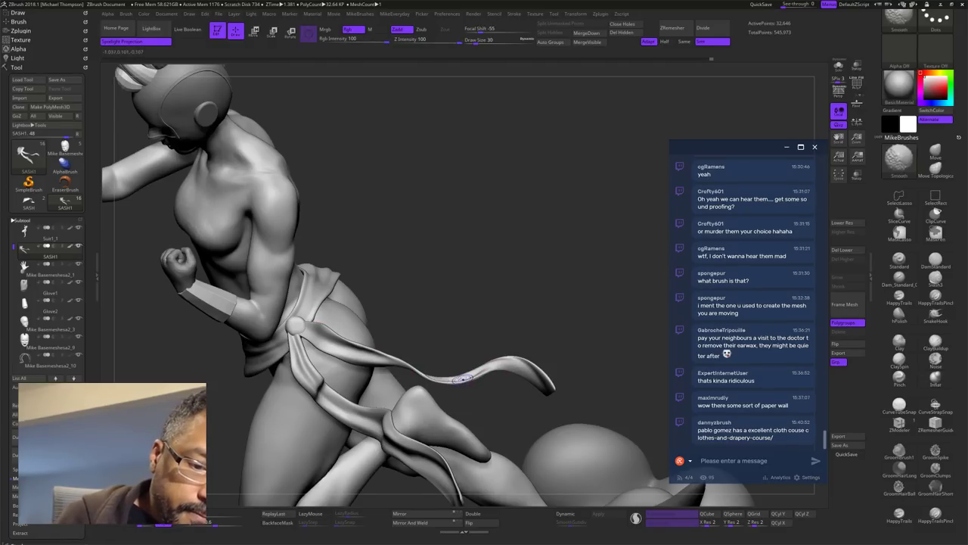
mouse_move(556, 318)
mouse_down()
mouse_move(563, 372)
mouse_move(495, 408)
mouse_move(422, 422)
mouse_up()
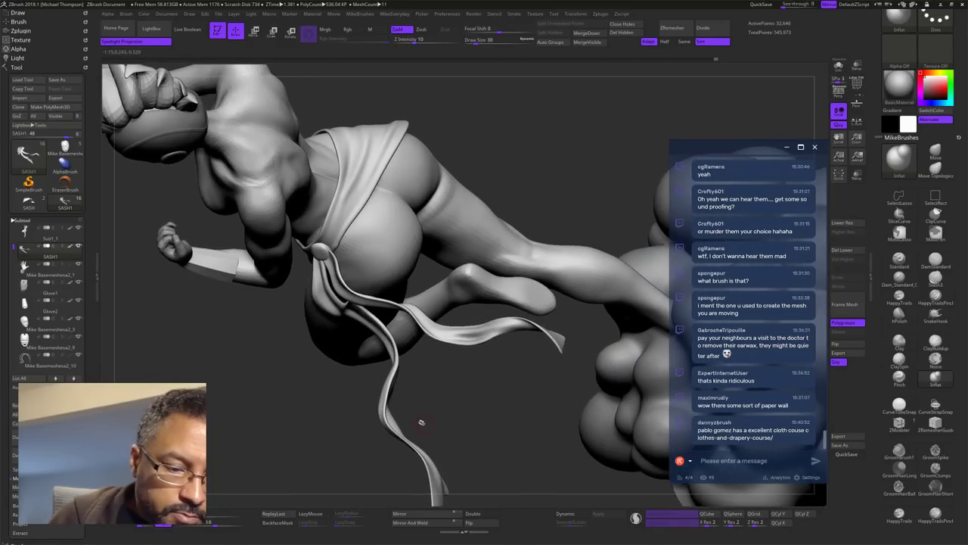
Step: Drop the sash to its lower subdivision level and inflate the thin, wavy edge of the trailing tail from below the hip
key(shift+d)
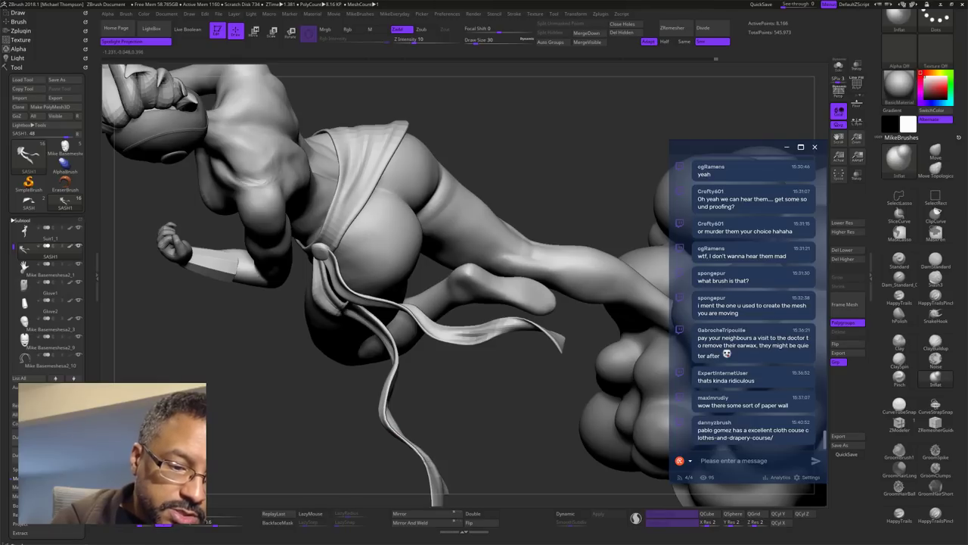
mouse_move(486, 420)
mouse_down()
mouse_move(467, 394)
mouse_move(378, 416)
mouse_up()
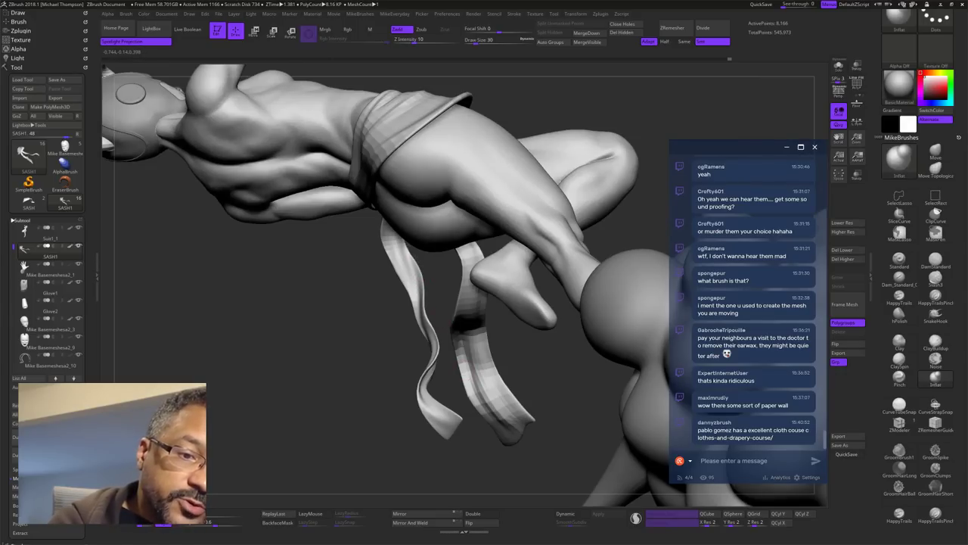
mouse_move(425, 274)
mouse_down()
mouse_move(445, 337)
mouse_move(436, 302)
mouse_up()
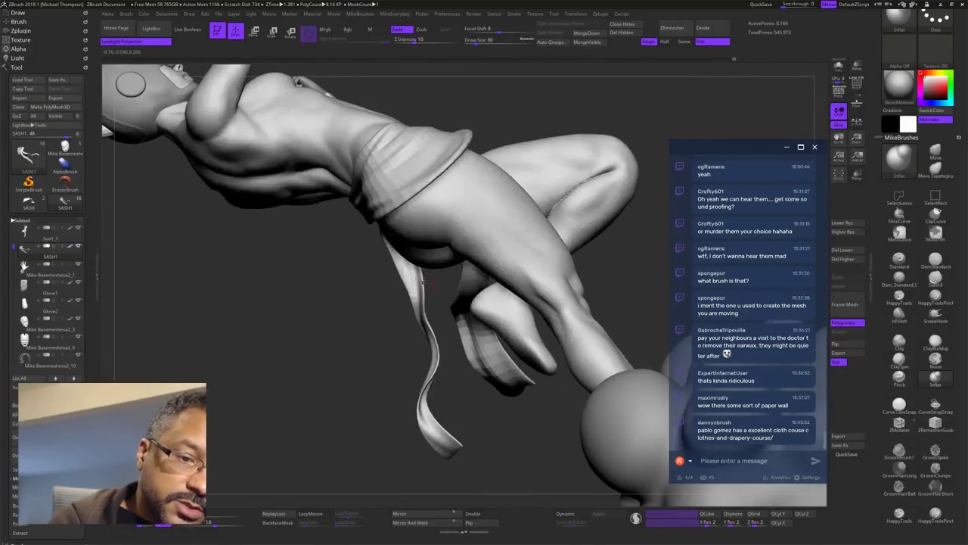
mouse_move(449, 339)
mouse_down()
mouse_move(456, 389)
mouse_move(452, 357)
mouse_up()
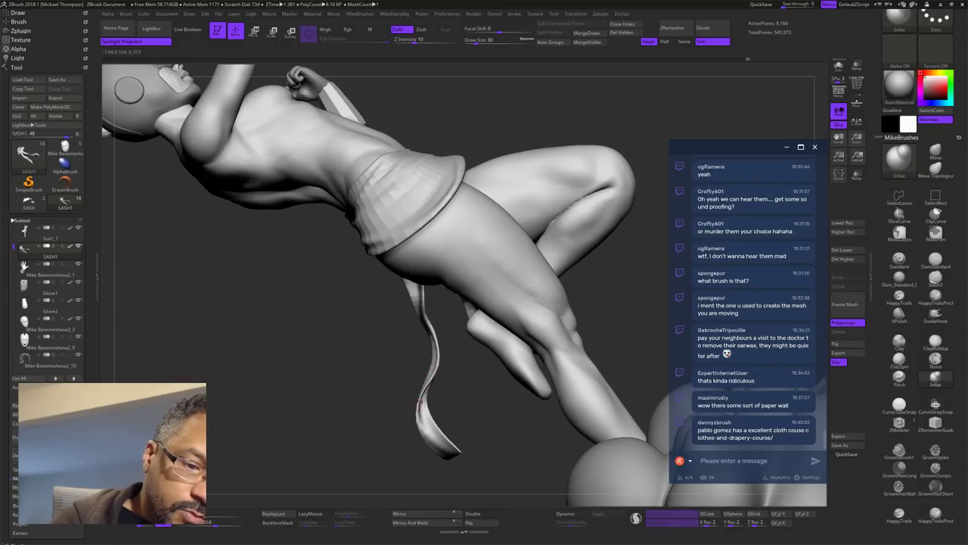
drag(465, 390, 438, 422)
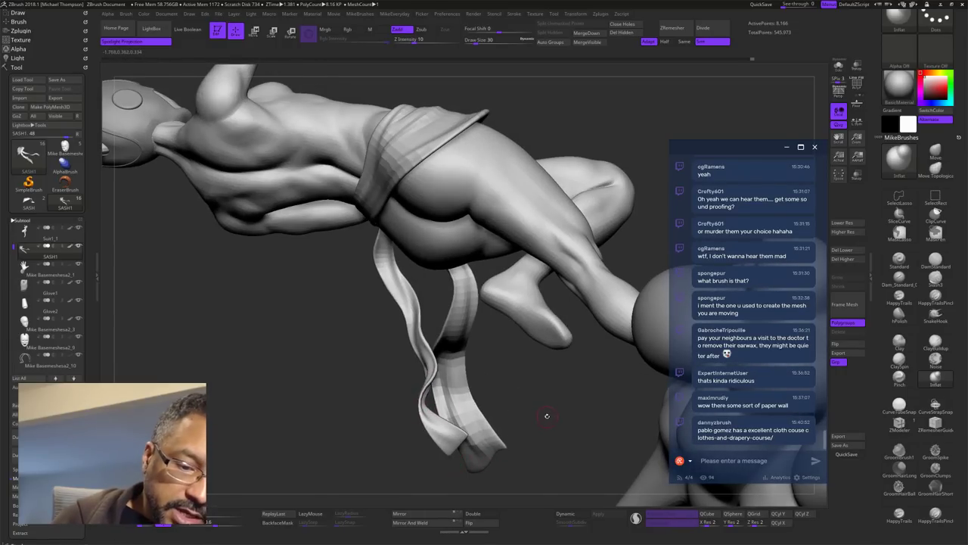
drag(547, 416, 440, 428)
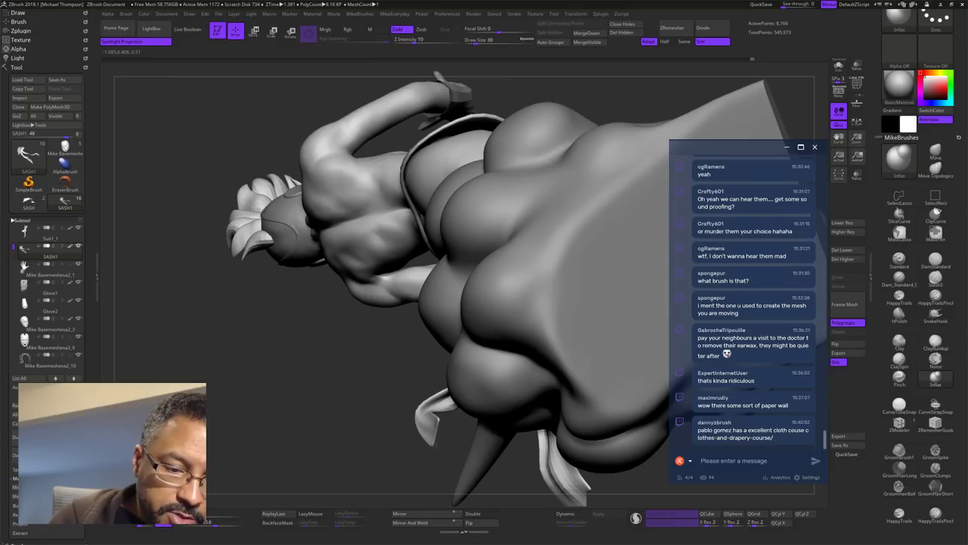
Step: Inflate the remaining thin stretches of the tails around their bends and ends, and check the sash on the full figure
drag(426, 372, 443, 410)
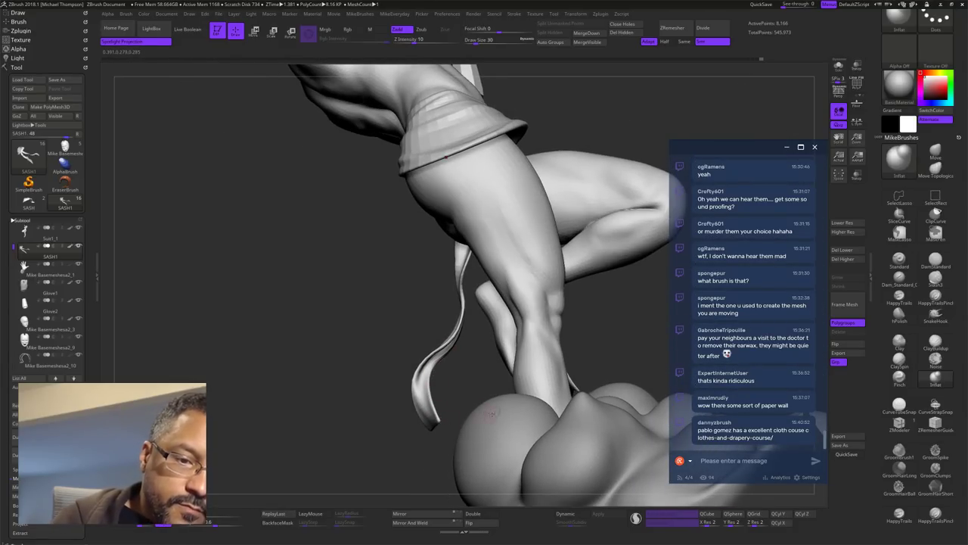
drag(609, 299, 567, 368)
mouse_move(544, 406)
mouse_down()
mouse_move(579, 423)
mouse_move(643, 431)
mouse_move(552, 370)
mouse_move(614, 328)
mouse_up()
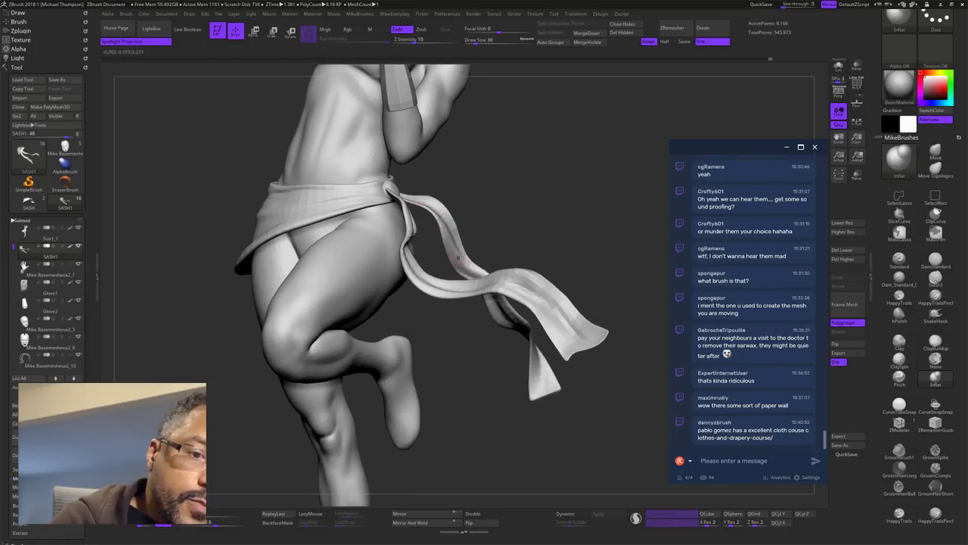
drag(604, 217, 626, 168)
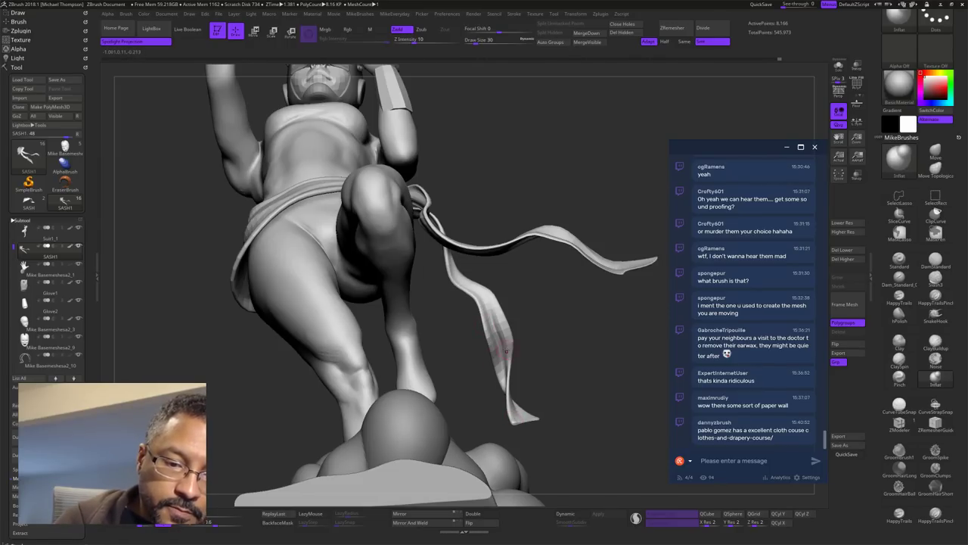
mouse_move(601, 369)
mouse_down()
mouse_move(620, 406)
mouse_move(610, 365)
mouse_move(613, 386)
mouse_move(627, 360)
mouse_up()
mouse_move(626, 361)
alt+mouse_down()
mouse_move(563, 390)
mouse_move(542, 388)
alt+mouse_up()
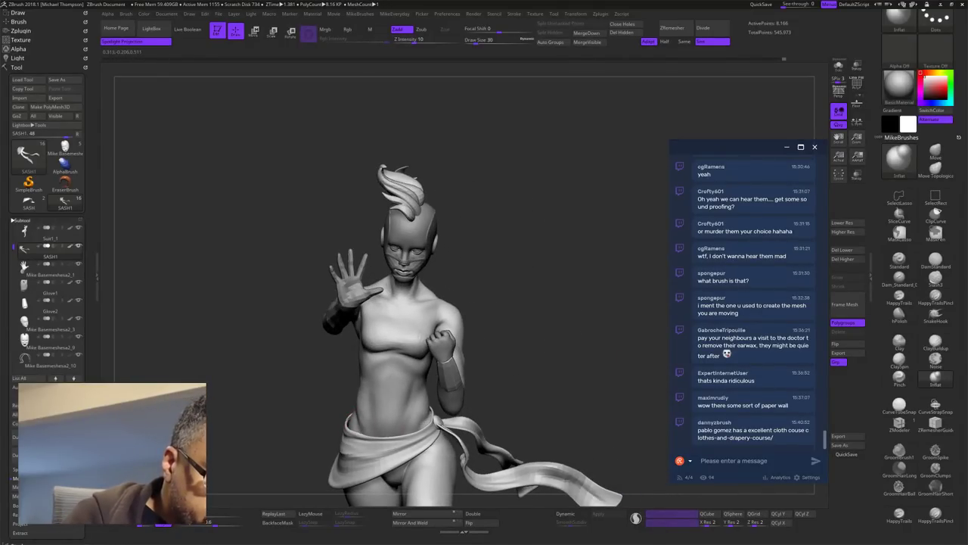
Step: Check the sash on the full figure from several angles and raise it to its higher subdivision level
mouse_move(486, 355)
mouse_down()
mouse_move(501, 368)
mouse_move(525, 362)
mouse_up()
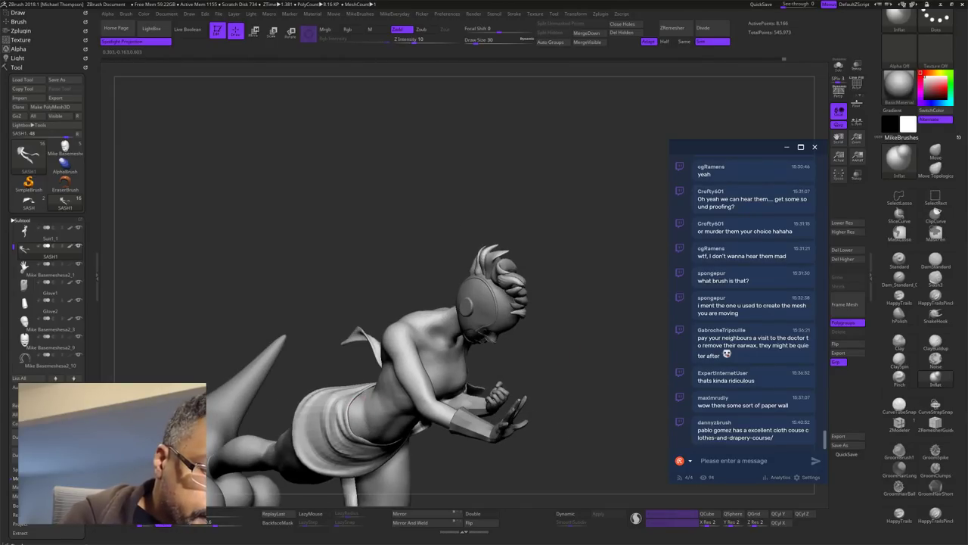
drag(588, 376, 522, 388)
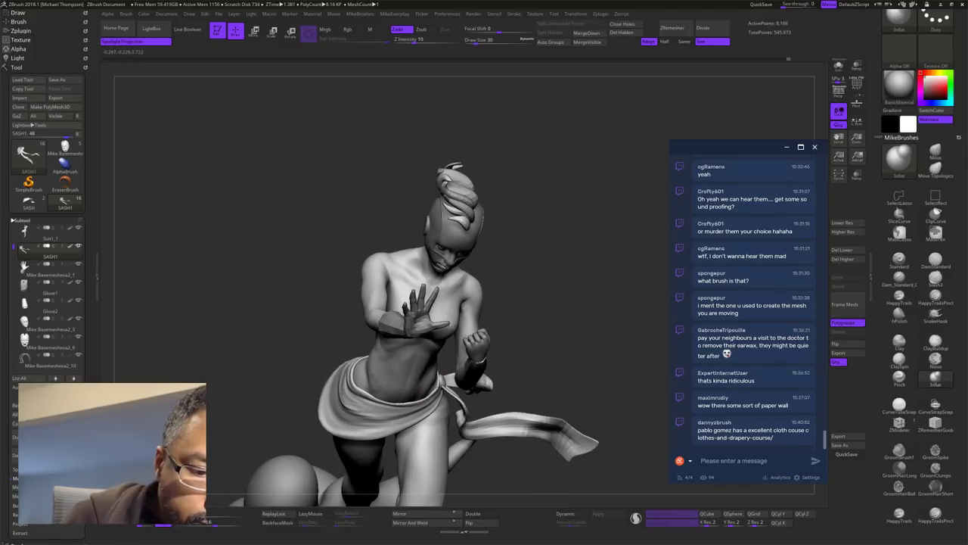
drag(591, 352, 487, 325)
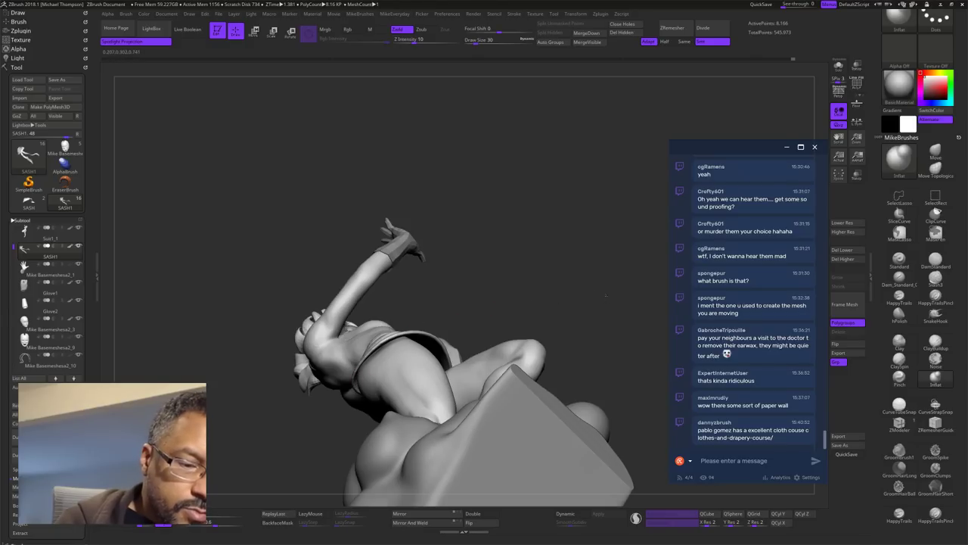
mouse_move(605, 295)
mouse_down()
mouse_move(619, 385)
mouse_move(619, 337)
mouse_move(636, 316)
mouse_move(623, 320)
mouse_move(619, 293)
mouse_move(603, 317)
mouse_move(560, 325)
mouse_move(492, 269)
mouse_up()
key(d)
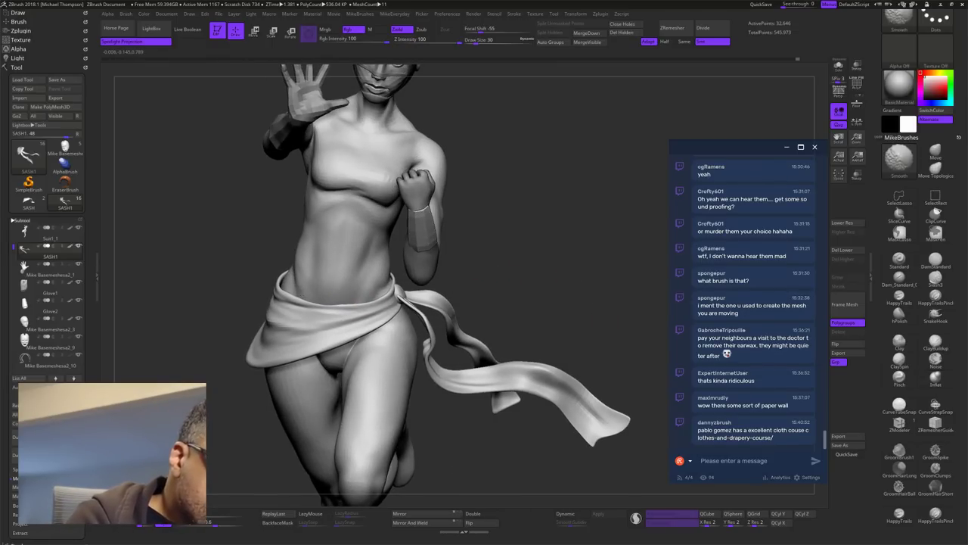
alt+drag(583, 340, 586, 309)
drag(586, 309, 587, 336)
mouse_move(587, 336)
alt+mouse_down()
mouse_move(633, 385)
mouse_move(623, 400)
mouse_move(638, 377)
mouse_move(634, 344)
mouse_move(660, 397)
alt+mouse_up()
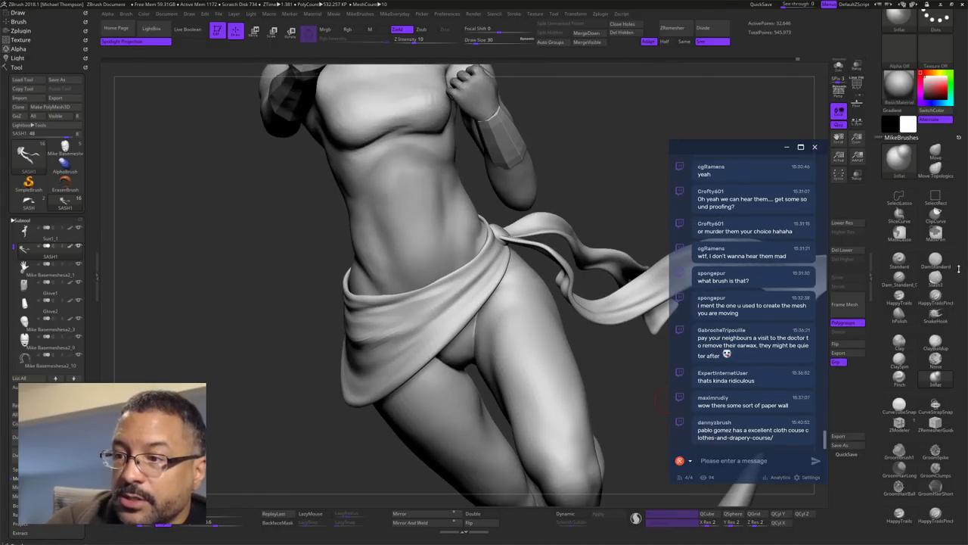
Step: Set up the Slash3 brush with backface masking on, draw size 27 and a lazy radius of 32
click(935, 279)
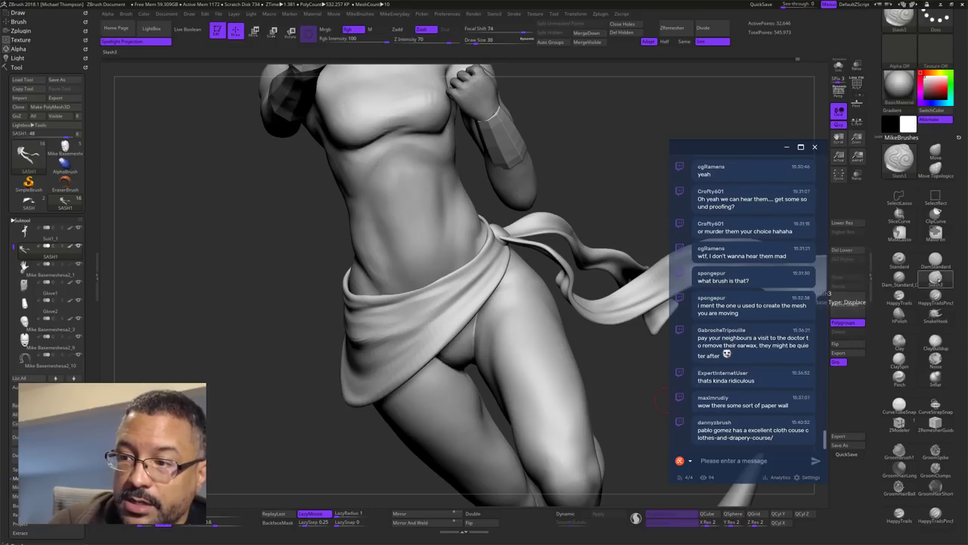
click(279, 523)
drag(611, 364, 577, 366)
key(s)
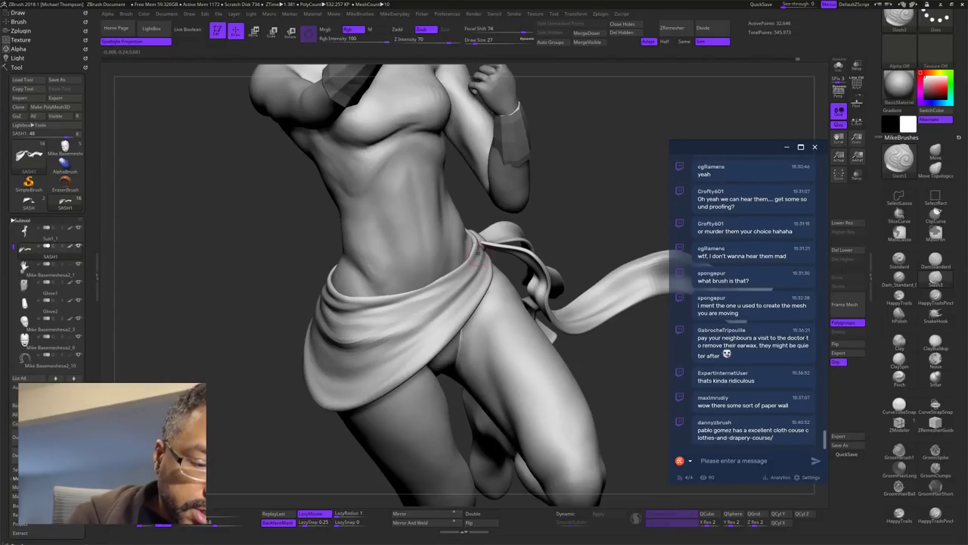
click(351, 514)
text(32)
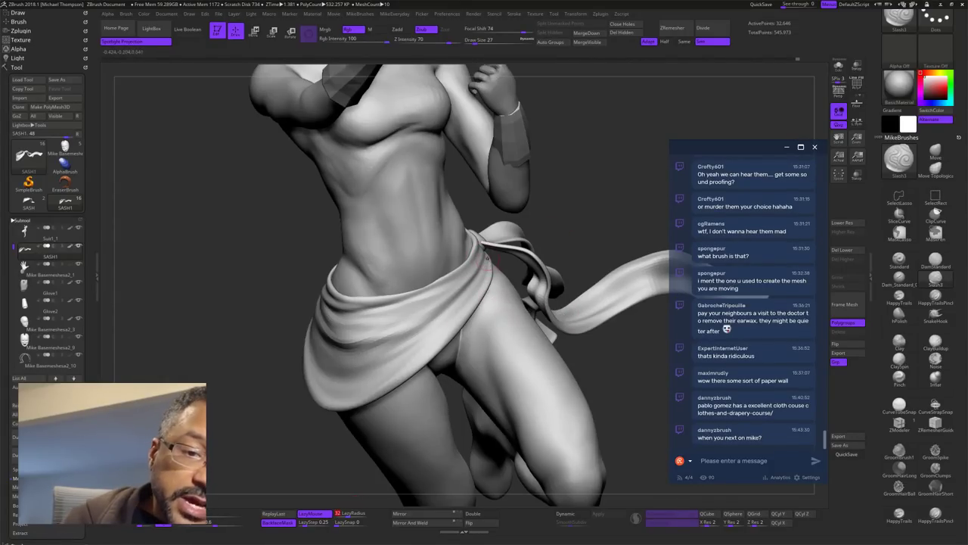
Step: Carve creases along the folds across the front of the hip wrap, reducing the Slash3 draw size to 16
mouse_move(462, 279)
mouse_down()
mouse_move(386, 325)
mouse_move(326, 335)
mouse_up()
mouse_move(629, 380)
mouse_down()
mouse_move(622, 371)
mouse_move(640, 374)
mouse_move(622, 348)
mouse_move(622, 323)
mouse_up()
mouse_move(618, 326)
mouse_down()
mouse_move(626, 323)
mouse_move(602, 307)
mouse_up()
key(s)
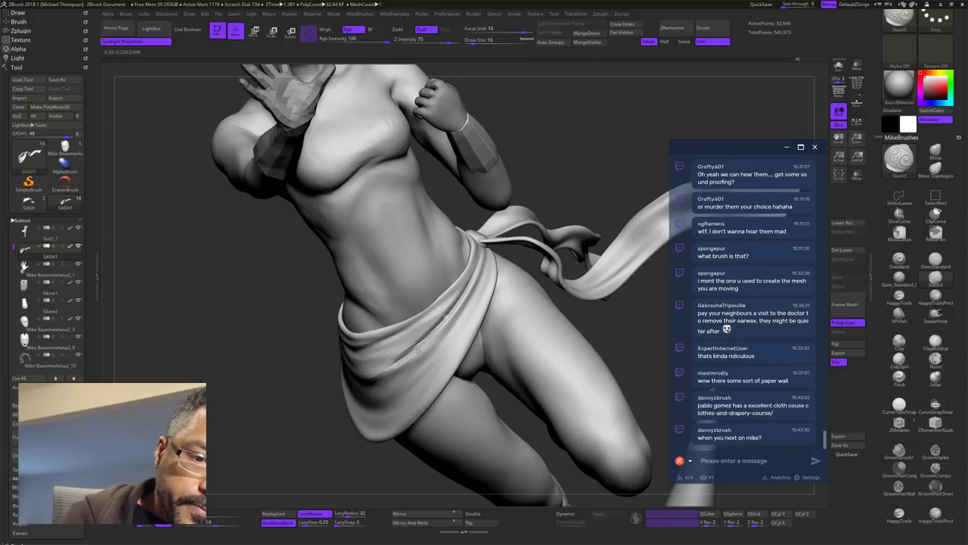
drag(640, 333, 682, 327)
Step: Smooth the carved creases across the middle of the hip wrap up towards the knot
shift+drag(429, 350, 407, 364)
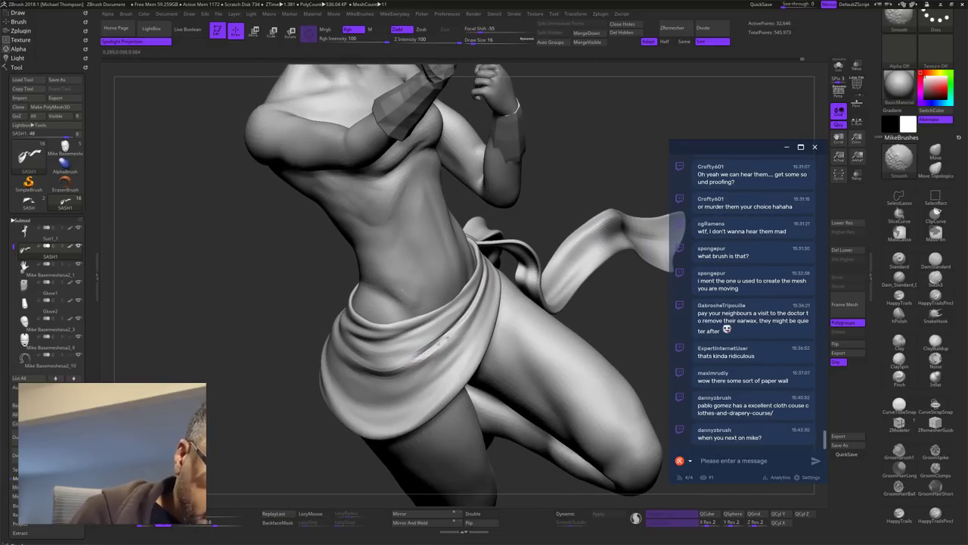
shift+drag(446, 333, 408, 355)
shift+drag(472, 308, 449, 334)
mouse_move(618, 326)
mouse_down()
mouse_move(579, 321)
mouse_move(602, 331)
mouse_move(568, 331)
mouse_up()
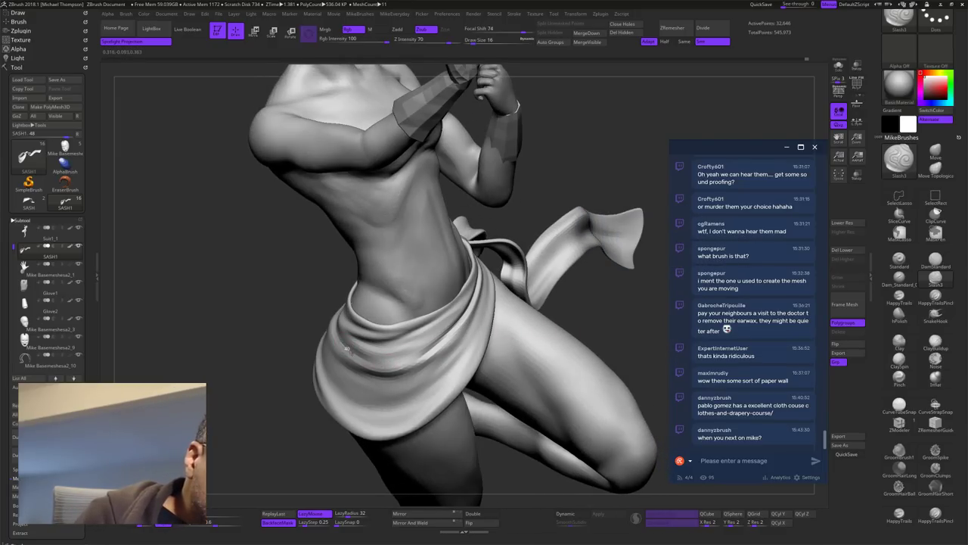
Step: Carve a long crease under the wrap's upper folds towards the knot, redoing the first stroke, and soften it
mouse_move(371, 361)
mouse_down()
mouse_move(401, 363)
mouse_move(457, 329)
mouse_up()
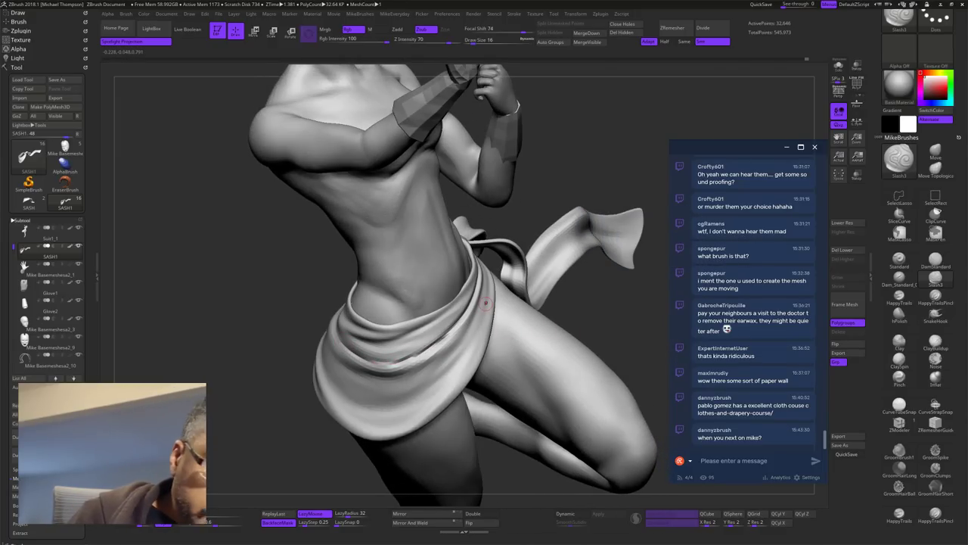
key(ctrl+z)
mouse_move(357, 352)
mouse_down()
mouse_move(399, 365)
mouse_move(436, 346)
mouse_move(472, 304)
mouse_up()
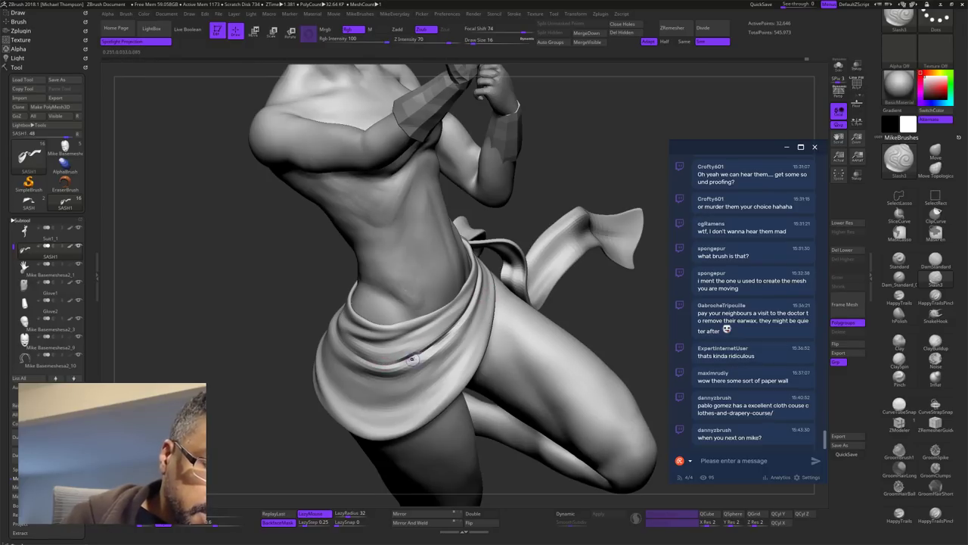
mouse_move(412, 360)
shift+mouse_down()
mouse_move(464, 314)
mouse_move(441, 333)
mouse_move(445, 324)
shift+mouse_up()
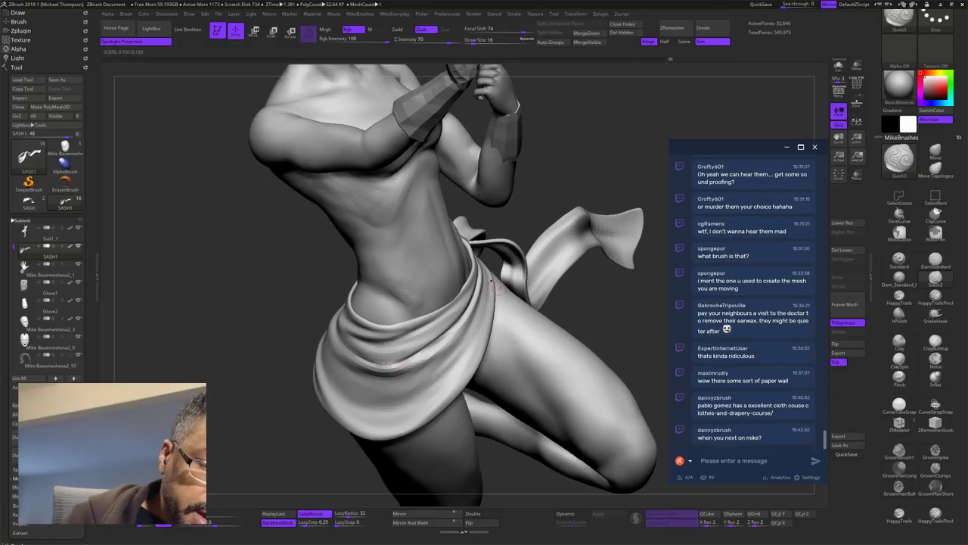
drag(632, 319, 602, 241)
drag(638, 336, 635, 338)
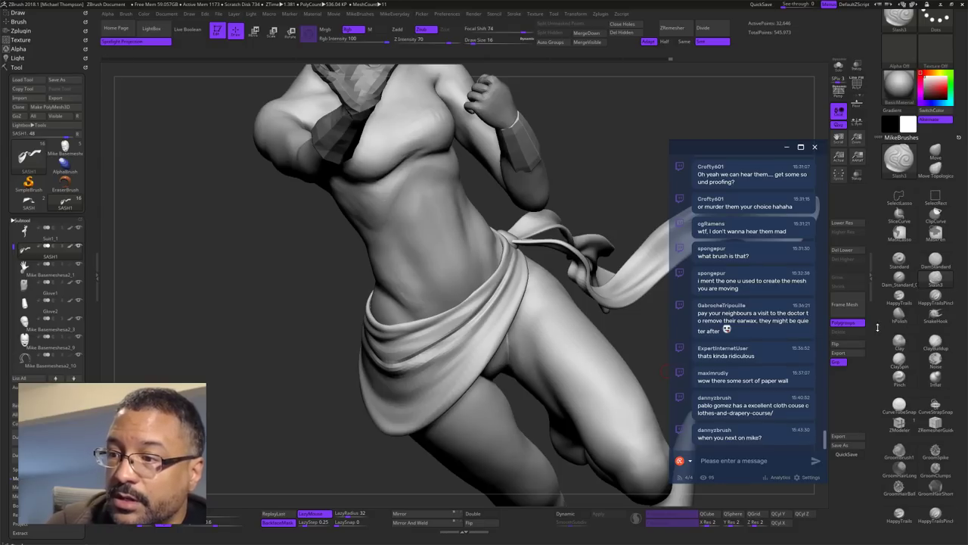
Step: Refine the hip wrap's folds from the front to the knot using the Standard brush at intensity 25 and draw size 16, smoothing where needed
click(898, 260)
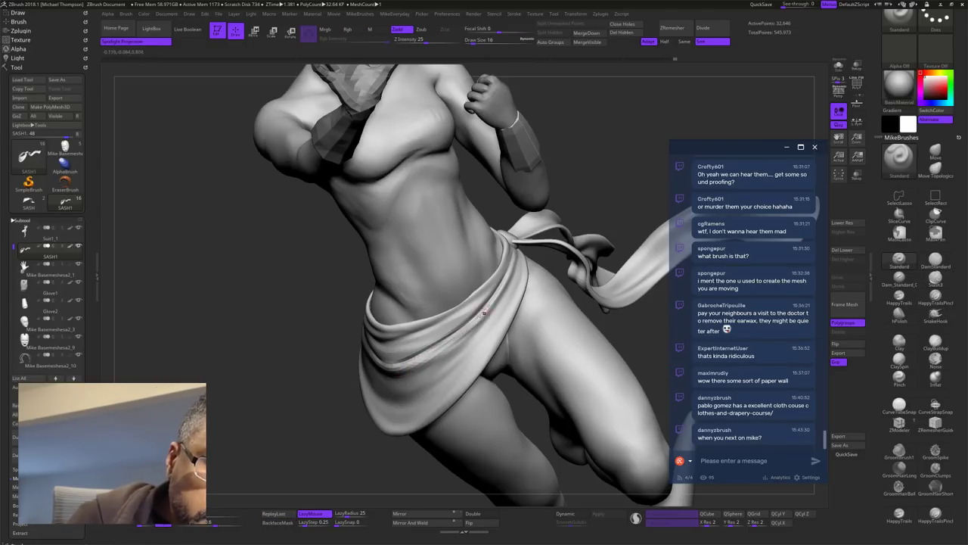
drag(583, 217, 642, 231)
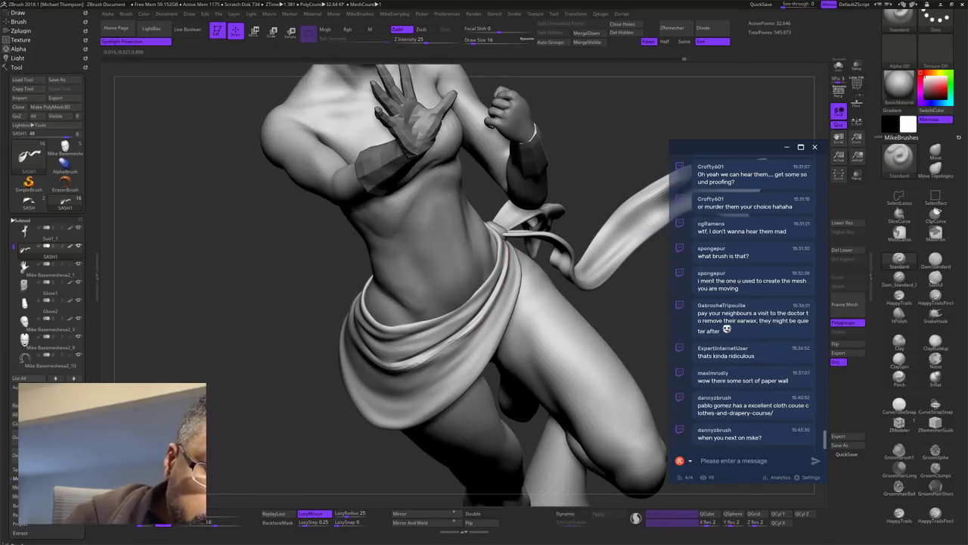
mouse_move(585, 301)
mouse_down()
mouse_move(540, 296)
mouse_move(522, 281)
mouse_up()
mouse_move(610, 185)
mouse_down()
mouse_move(635, 198)
mouse_move(613, 211)
mouse_up()
drag(636, 161, 666, 167)
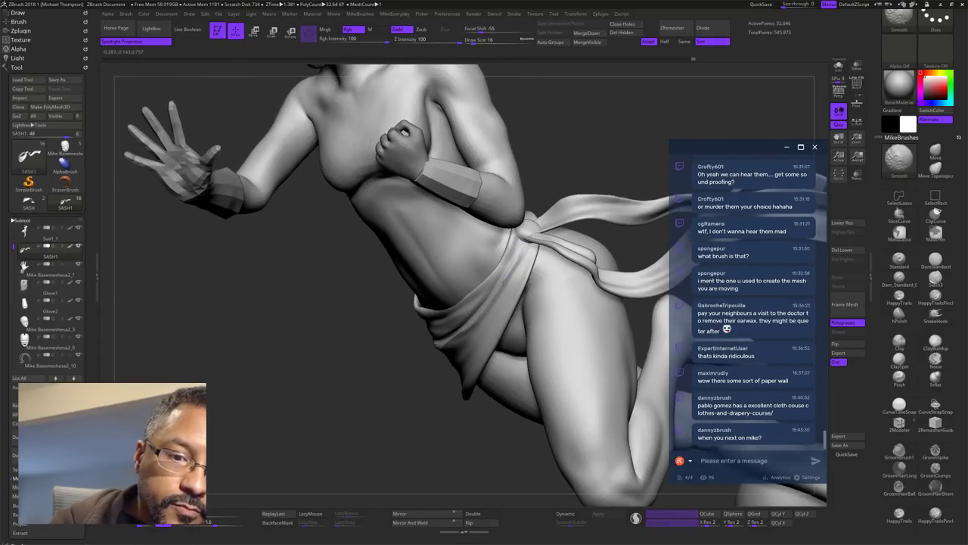
drag(590, 185, 623, 216)
right_drag(609, 338, 432, 352)
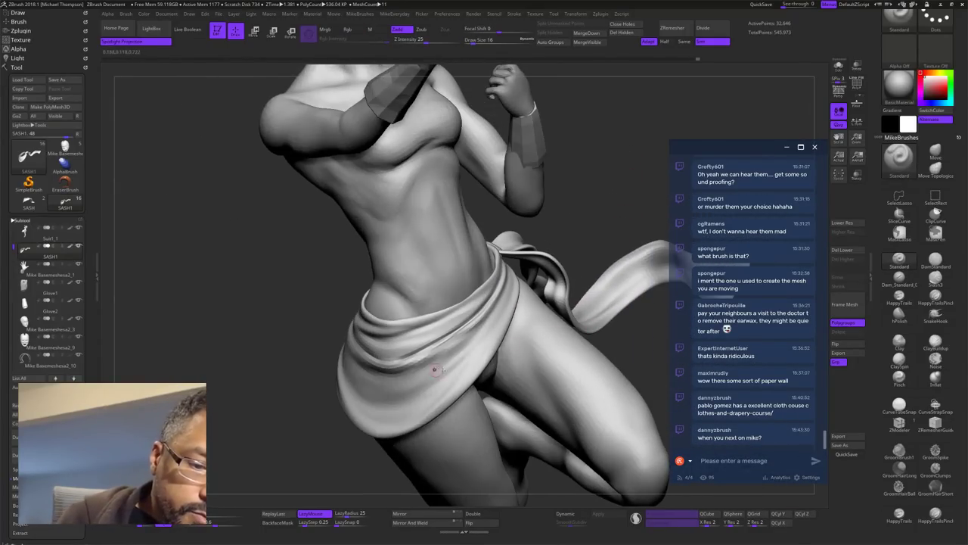
mouse_move(653, 357)
mouse_down()
mouse_move(645, 357)
mouse_move(655, 376)
mouse_up()
mouse_move(566, 308)
alt+mouse_down()
mouse_move(615, 345)
mouse_move(586, 276)
alt+mouse_up()
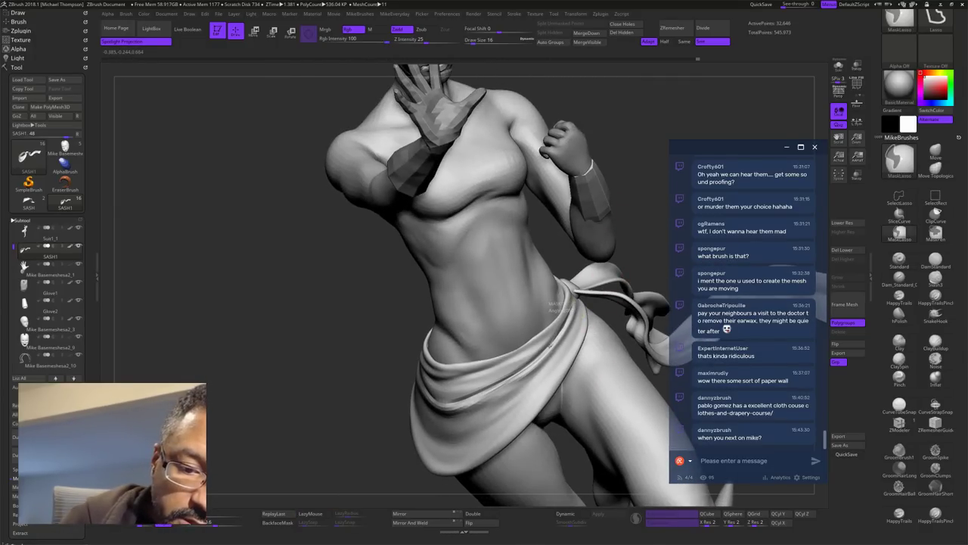
Step: Mask the front flap of the hip wrap with a lasso and set the Move brush to draw size 71
mouse_move(549, 346)
ctrl+mouse_down()
mouse_move(477, 394)
mouse_move(412, 408)
mouse_move(648, 251)
mouse_move(654, 188)
ctrl+mouse_up()
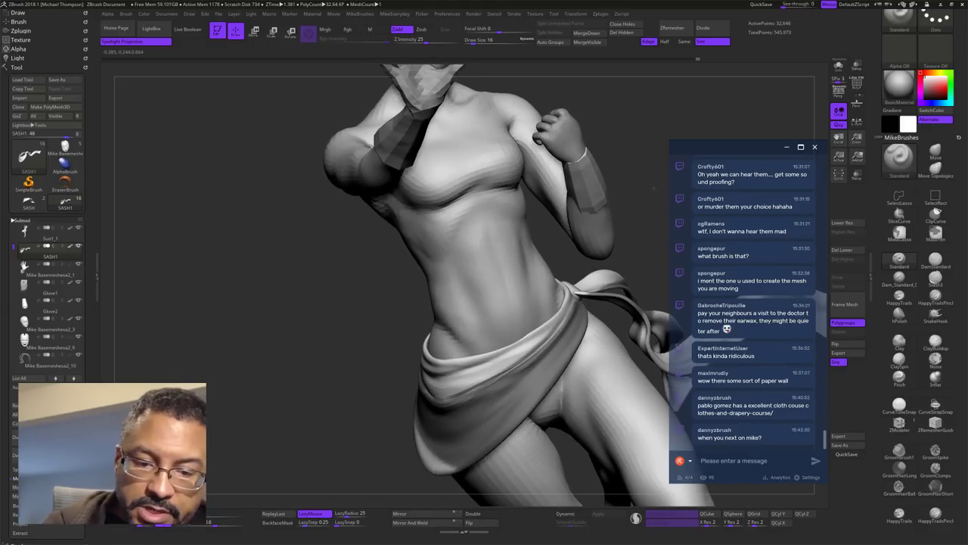
right_drag(653, 188, 660, 267)
key(s)
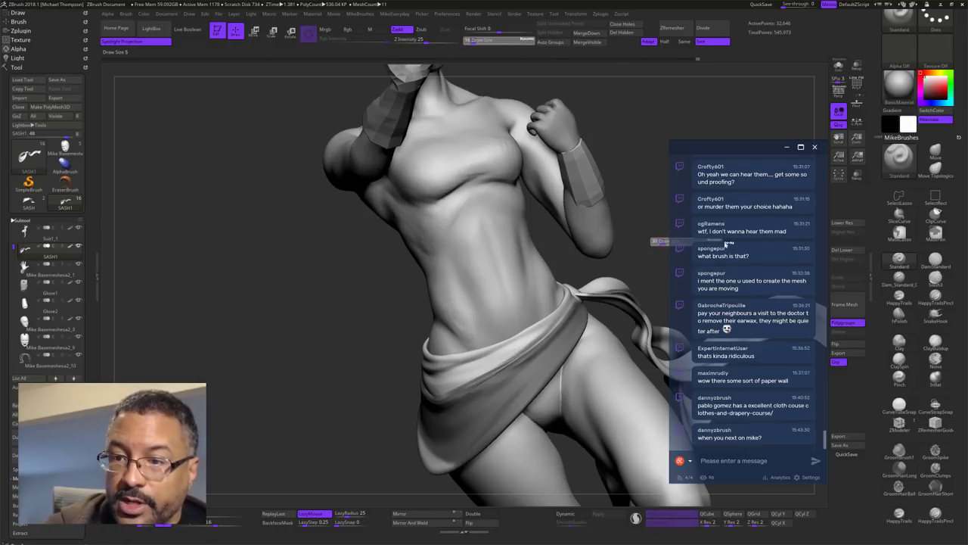
click(936, 154)
key(s)
drag(633, 255, 637, 256)
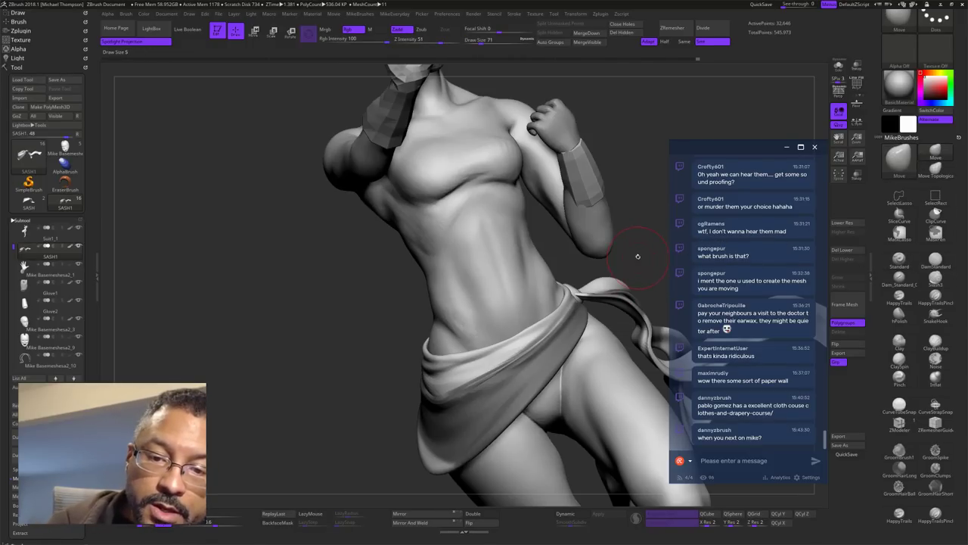
Step: Adjust the wrap's unmasked upper band with the Move brush, then invert the mask and reshape the front flap along it
right_drag(638, 256, 644, 247)
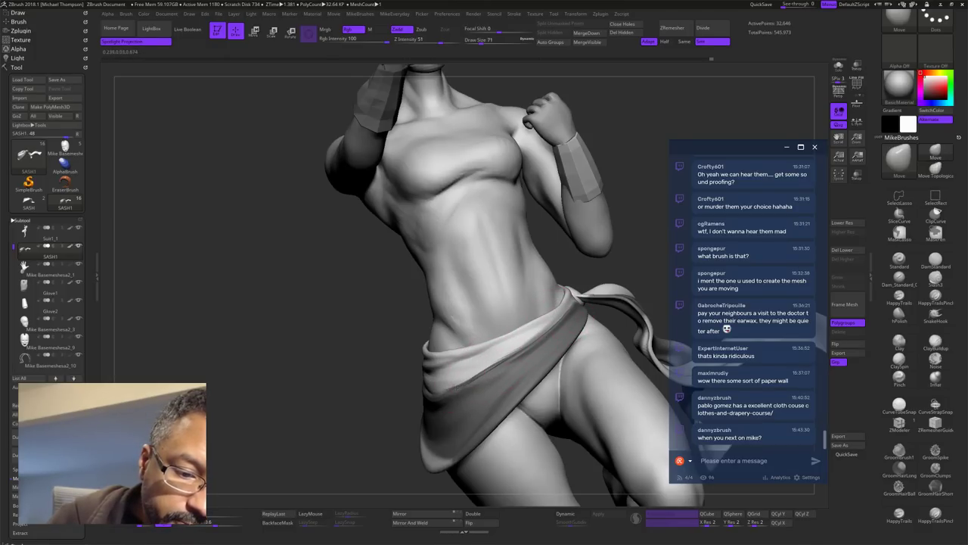
right_drag(531, 333, 605, 344)
mouse_move(637, 258)
mouse_down()
mouse_move(614, 260)
mouse_move(628, 255)
mouse_up()
ctrl+click(659, 252)
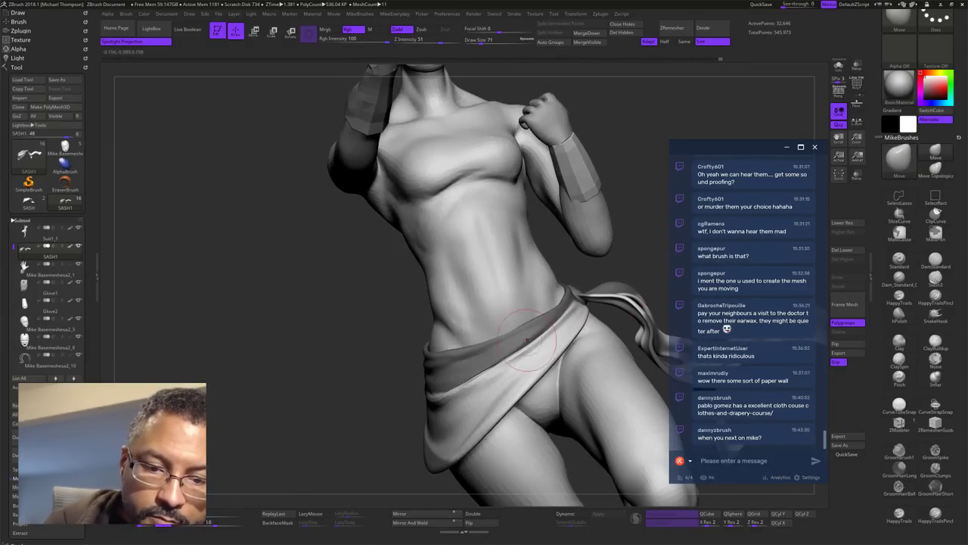
drag(529, 345, 520, 359)
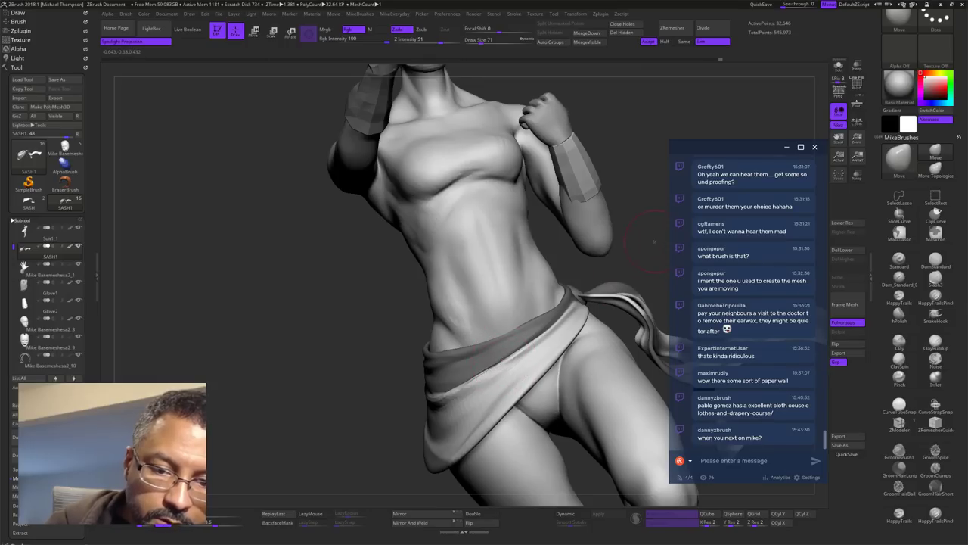
mouse_move(631, 246)
mouse_down()
mouse_move(646, 274)
mouse_move(643, 292)
mouse_move(587, 287)
mouse_move(599, 294)
mouse_up()
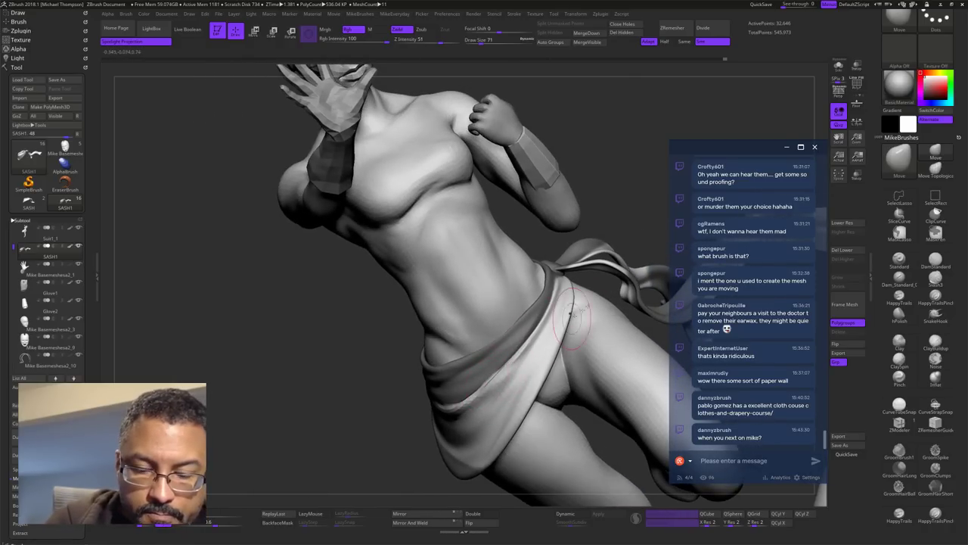
Step: Invert the mask to protect the front flap and reshape the wrap's upper band with the Move brush
ctrl+click(638, 256)
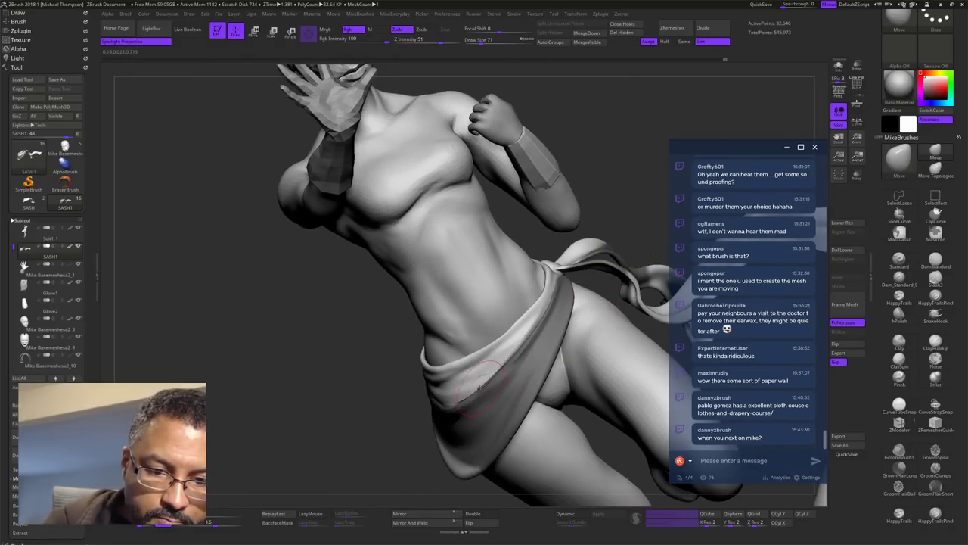
drag(631, 226, 664, 210)
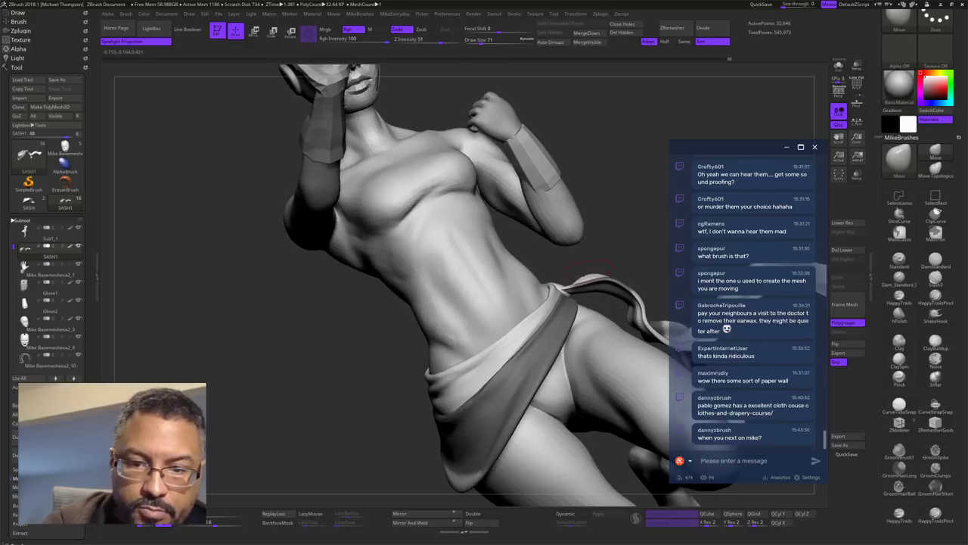
drag(524, 320, 513, 289)
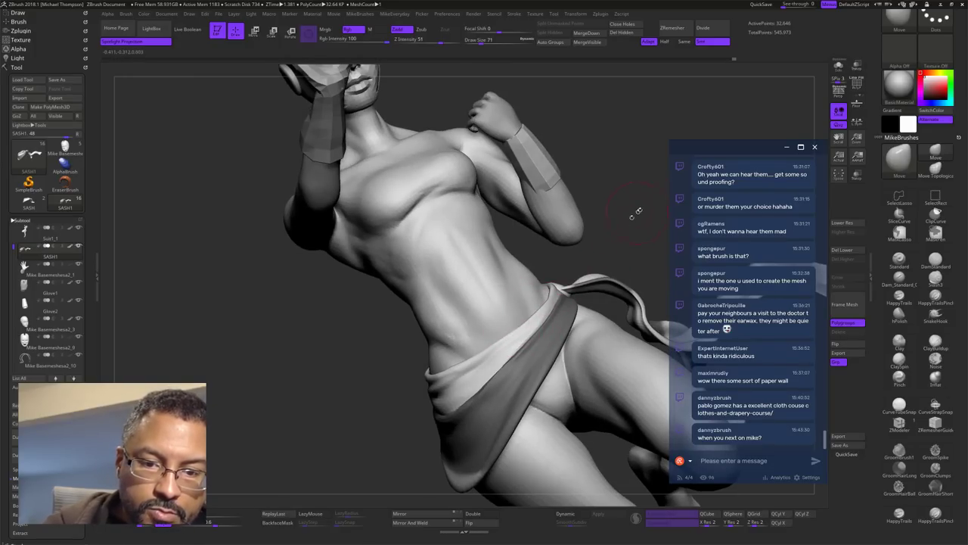
drag(634, 213, 656, 216)
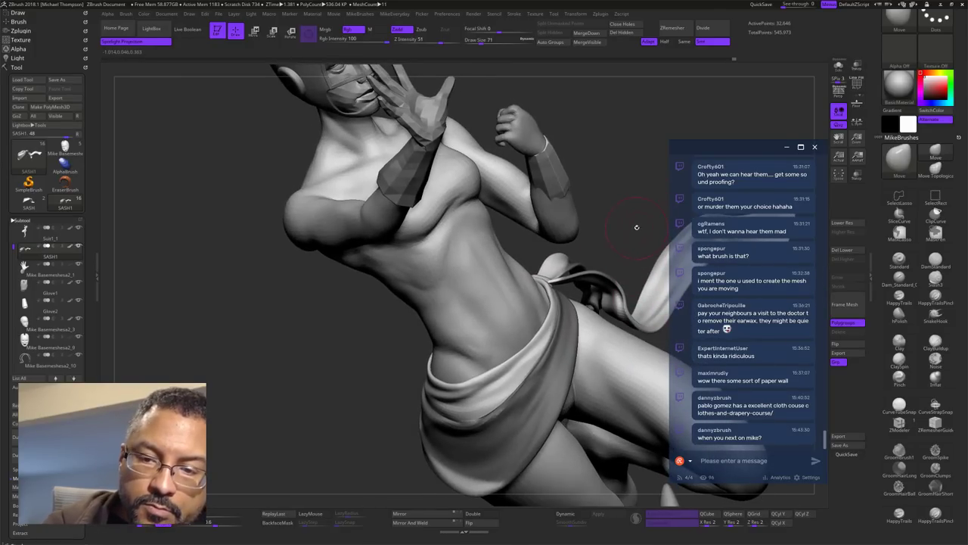
Step: Build up diagonal folds on the unmasked front flap beneath the upper band using the Standard brush at draw size 35
key(s)
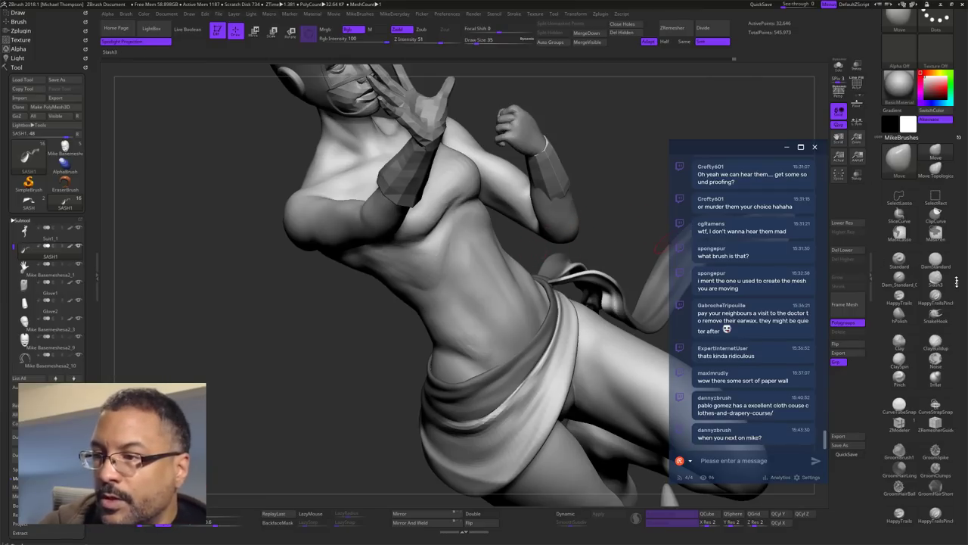
click(899, 260)
drag(542, 362, 496, 413)
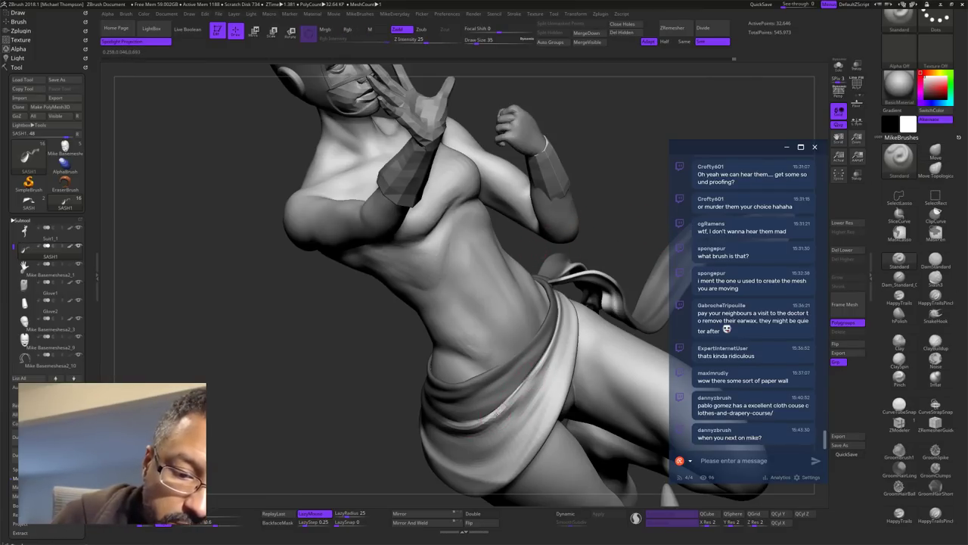
drag(550, 352, 475, 431)
drag(617, 266, 639, 218)
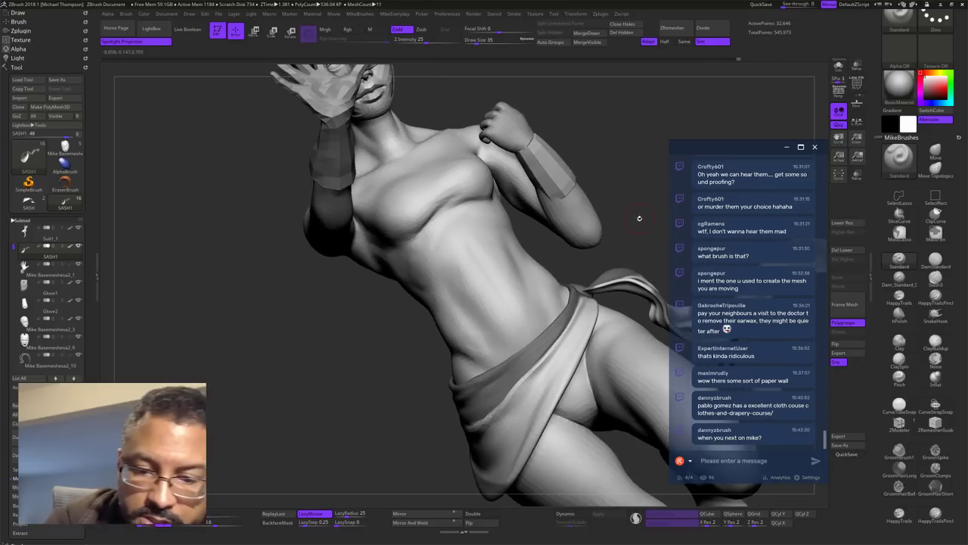
Step: Reshape the hip wrap's unmasked front flap along the upper band with the Move brush at draw size 74
key(b)
key(m)
key(v)
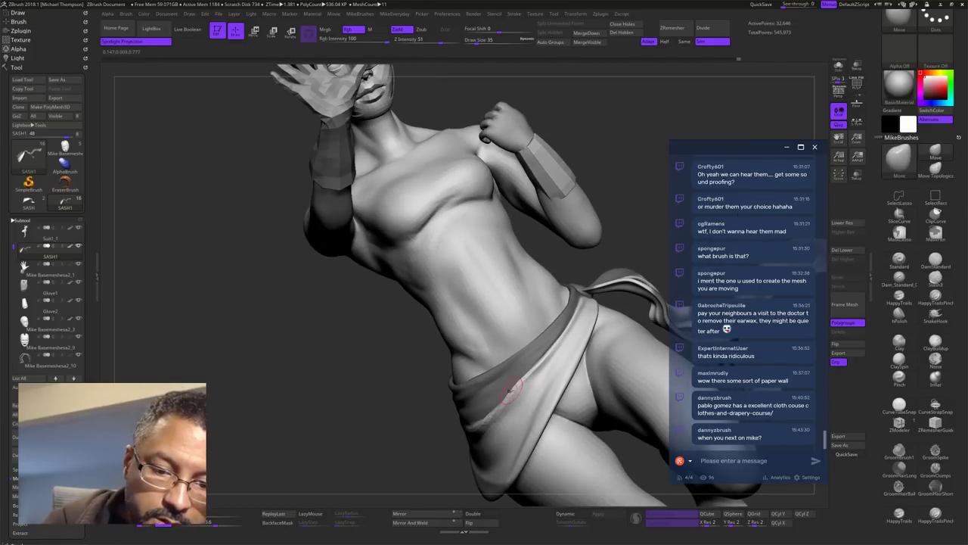
key(s)
drag(639, 228, 645, 228)
mouse_move(521, 389)
mouse_down()
mouse_move(510, 387)
mouse_move(519, 387)
mouse_up()
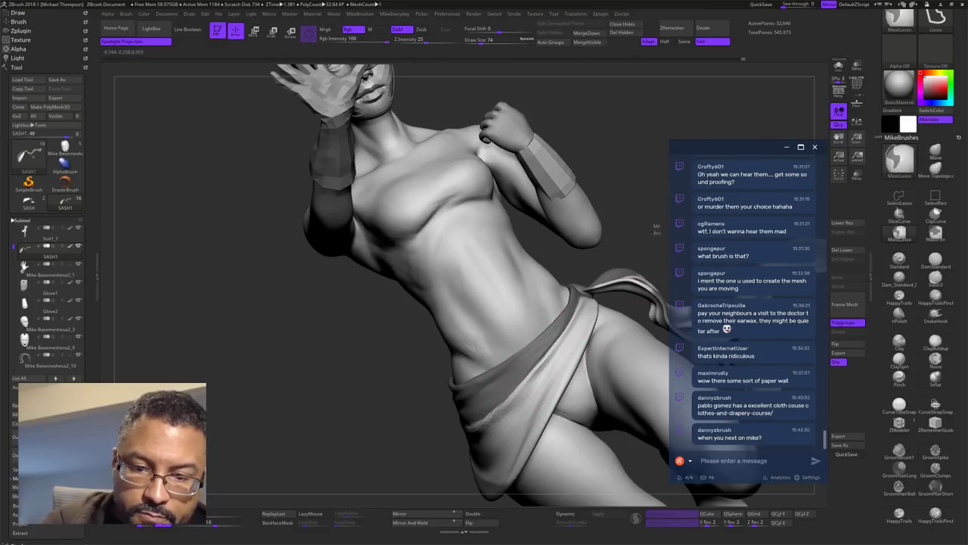
Step: Clear the mask, smooth the junction between the band and the front flap, and adjust the wrap with the Move brush
mouse_move(656, 230)
ctrl+mouse_down()
mouse_move(681, 321)
mouse_move(636, 274)
mouse_move(652, 275)
ctrl+mouse_up()
mouse_move(482, 348)
shift+mouse_down()
mouse_move(428, 407)
mouse_move(491, 280)
mouse_move(463, 378)
mouse_move(431, 348)
mouse_move(471, 332)
shift+mouse_up()
mouse_move(628, 220)
mouse_down()
mouse_move(564, 227)
mouse_move(649, 226)
mouse_move(622, 208)
mouse_move(616, 143)
mouse_up()
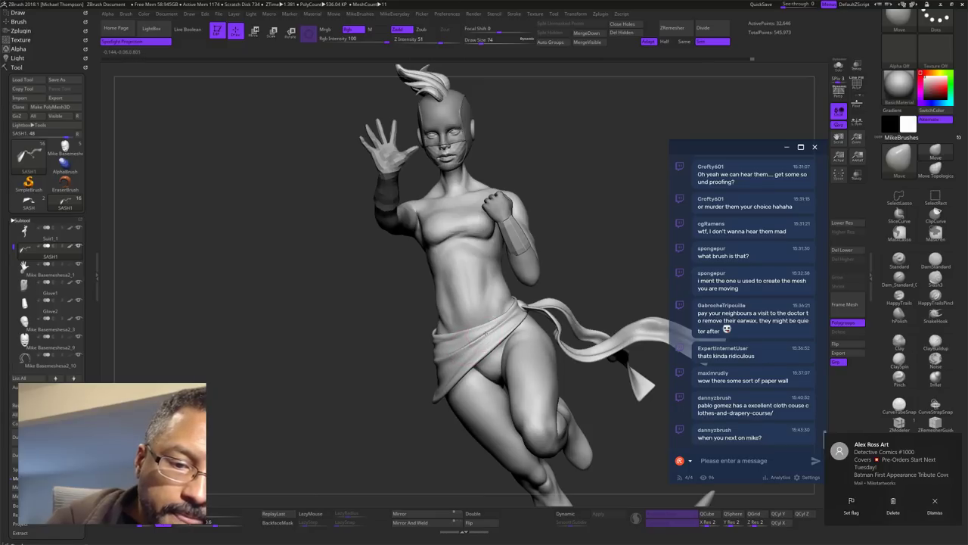
drag(500, 329, 517, 324)
drag(606, 247, 625, 237)
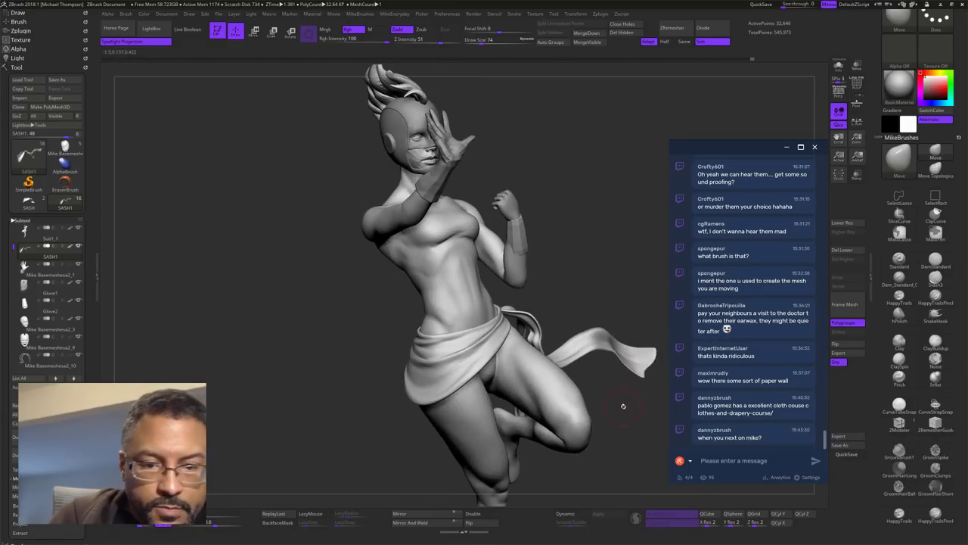
Step: Sculpt a thin fold along the lower side of the wrap using the Standard brush at draw size 14
alt+drag(623, 406, 583, 345)
mouse_move(655, 388)
mouse_down()
mouse_move(595, 394)
mouse_move(617, 356)
mouse_up()
drag(536, 390, 587, 385)
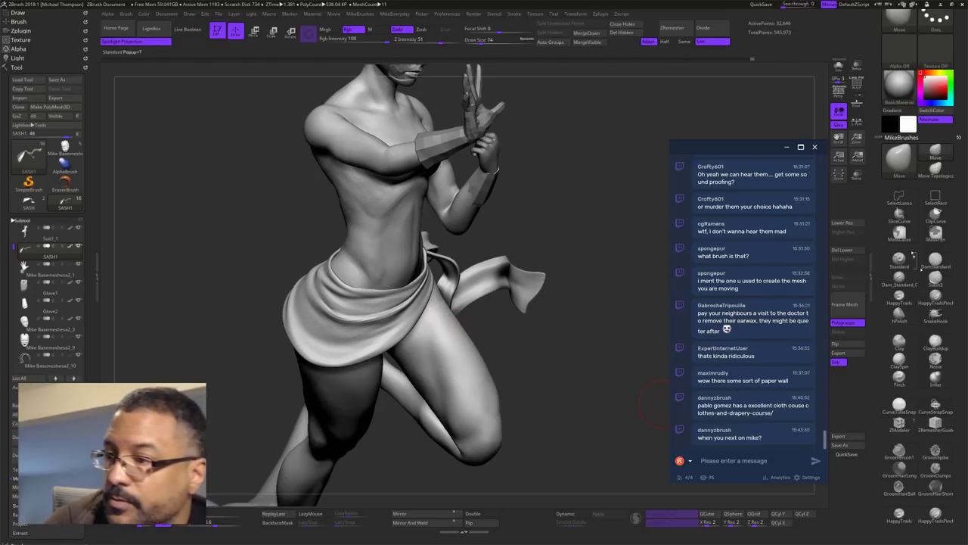
click(901, 258)
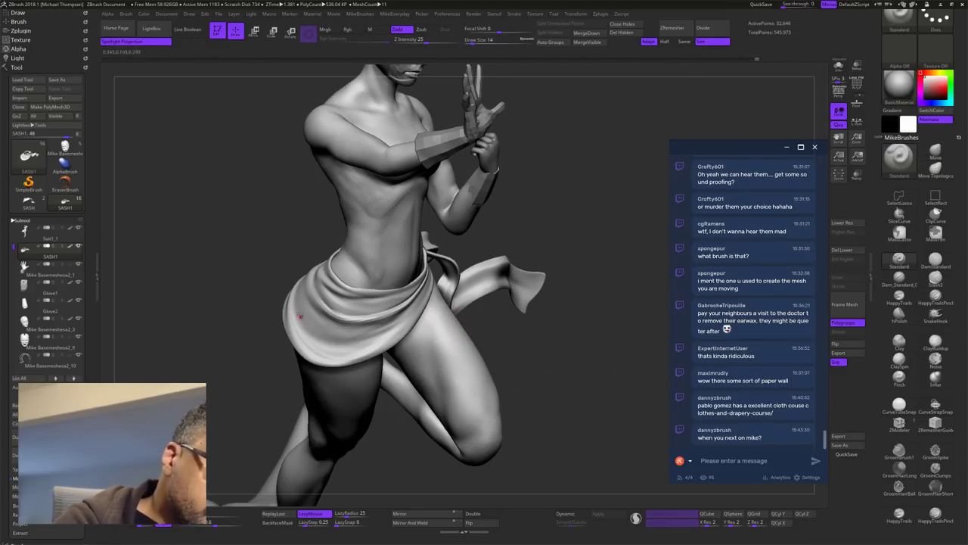
drag(292, 300, 350, 354)
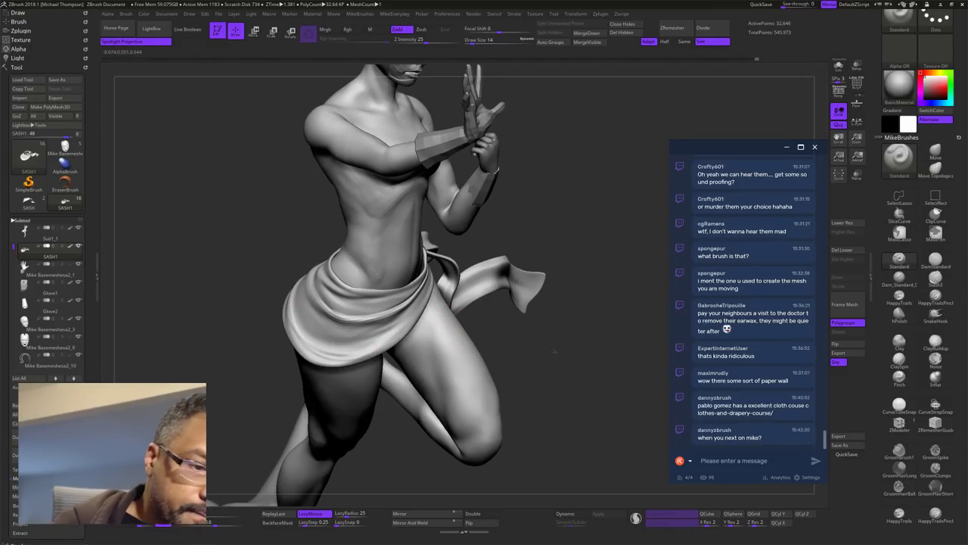
Step: Build up broader curved folds across the wrap's side and front with the Standard brush at draw size 32, smoothing them
drag(579, 348, 553, 340)
key(s)
drag(529, 376, 561, 369)
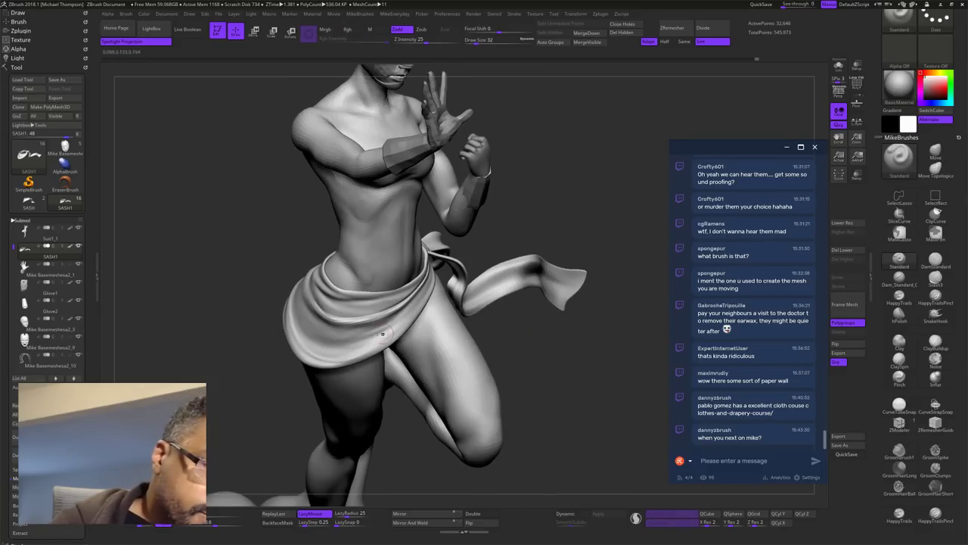
mouse_move(296, 301)
mouse_down()
mouse_move(370, 348)
mouse_move(412, 313)
mouse_up()
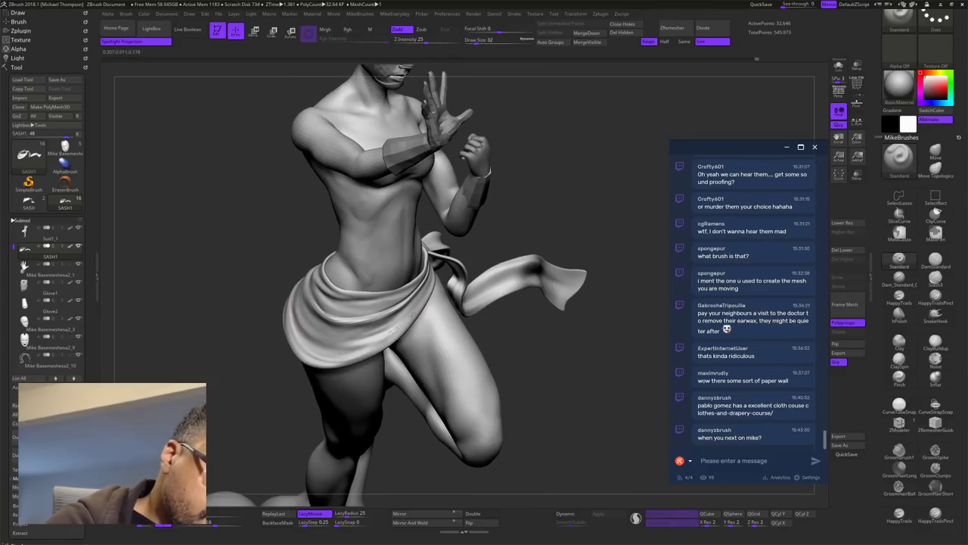
drag(297, 310, 384, 346)
drag(588, 348, 548, 344)
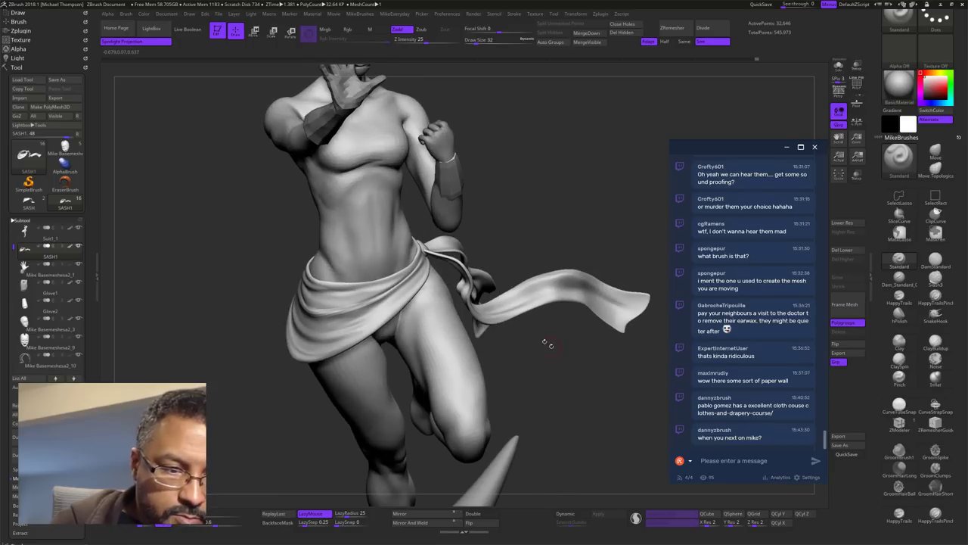
mouse_move(337, 340)
shift+mouse_down()
mouse_move(380, 315)
mouse_move(349, 331)
shift+mouse_up()
Step: Sculpt a diagonal crease from the knot down the front of the wrap using the HappyTrails brush at draw size 26
mouse_move(551, 228)
alt+mouse_down()
mouse_move(590, 305)
mouse_move(552, 280)
alt+mouse_up()
alt+drag(591, 368, 616, 424)
mouse_move(662, 280)
mouse_down()
mouse_move(643, 264)
mouse_move(616, 292)
mouse_move(600, 332)
mouse_up()
key(s)
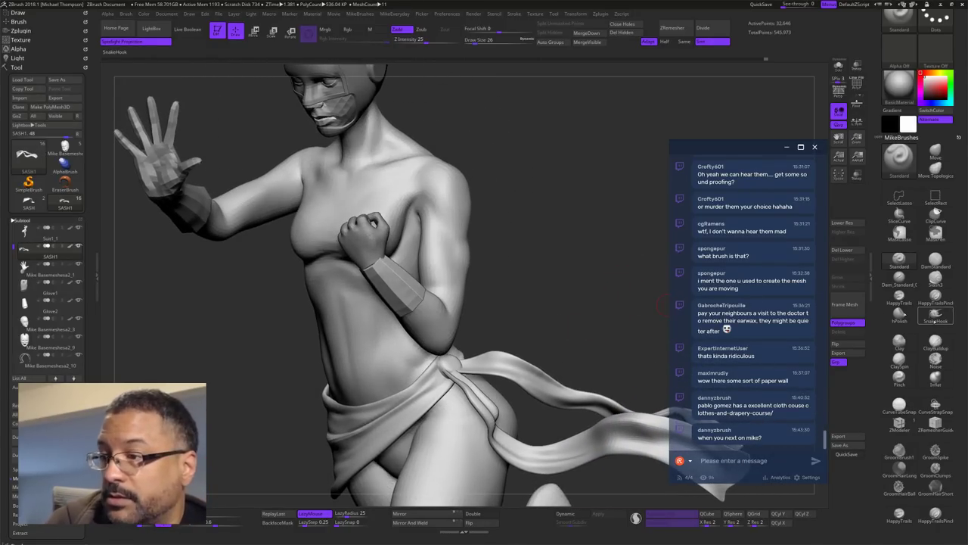
drag(956, 315, 956, 304)
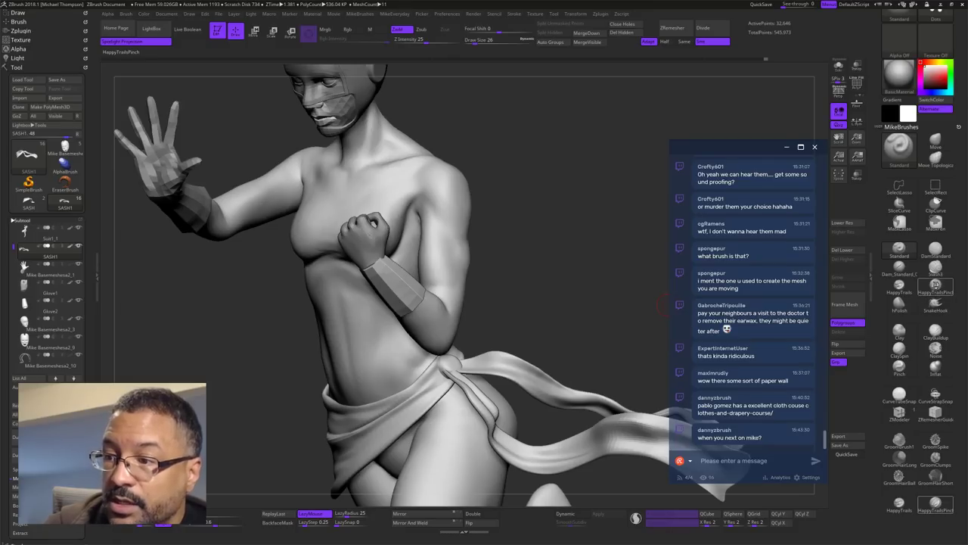
click(935, 287)
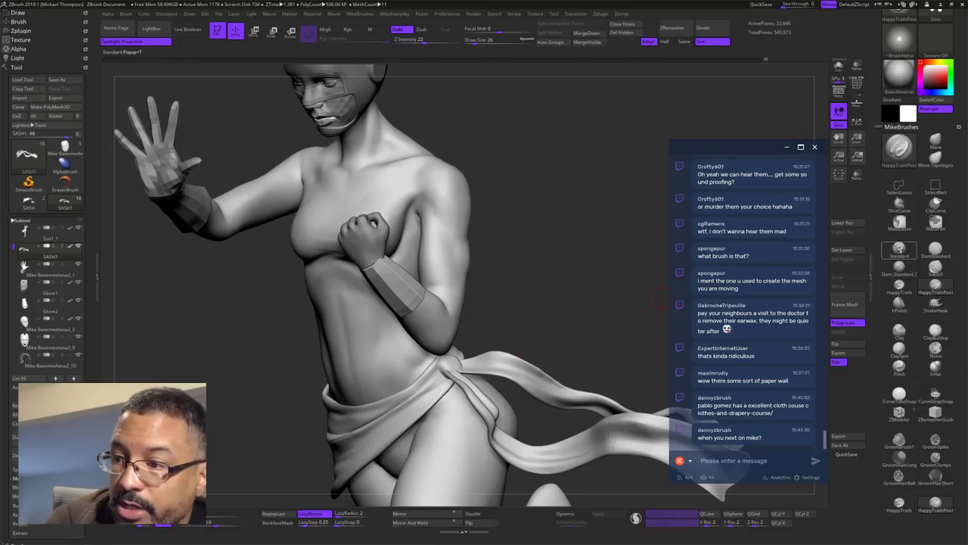
click(899, 287)
drag(442, 386, 394, 428)
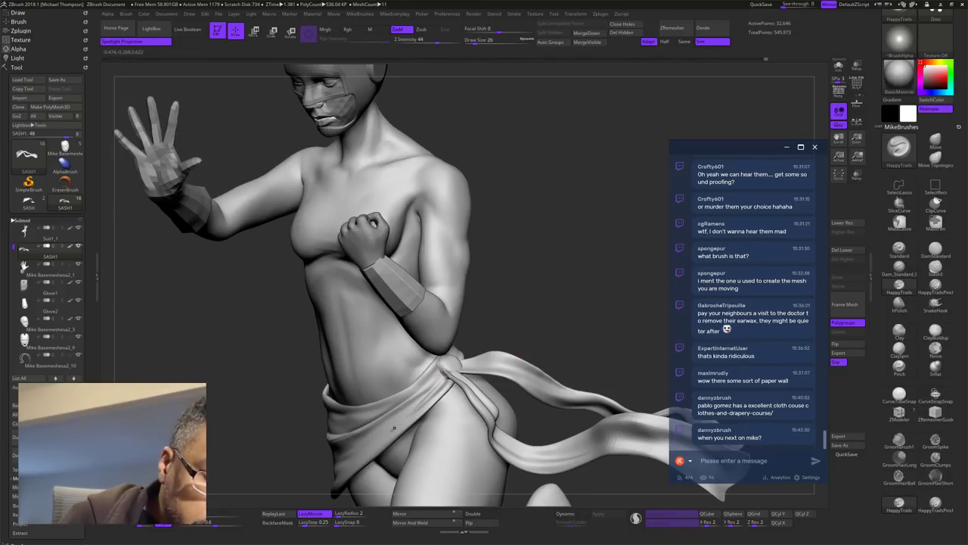
Step: Hide the knot and tails to isolate the wrap, and smooth its hip folds at draw size 11
mouse_move(450, 373)
mouse_down()
mouse_move(409, 423)
mouse_move(463, 363)
mouse_up()
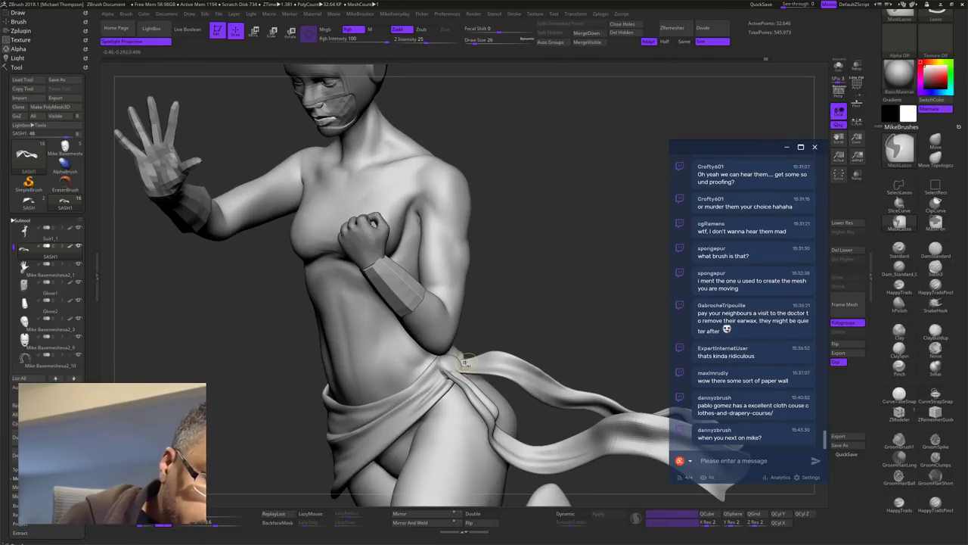
ctrl+shift+click(443, 389)
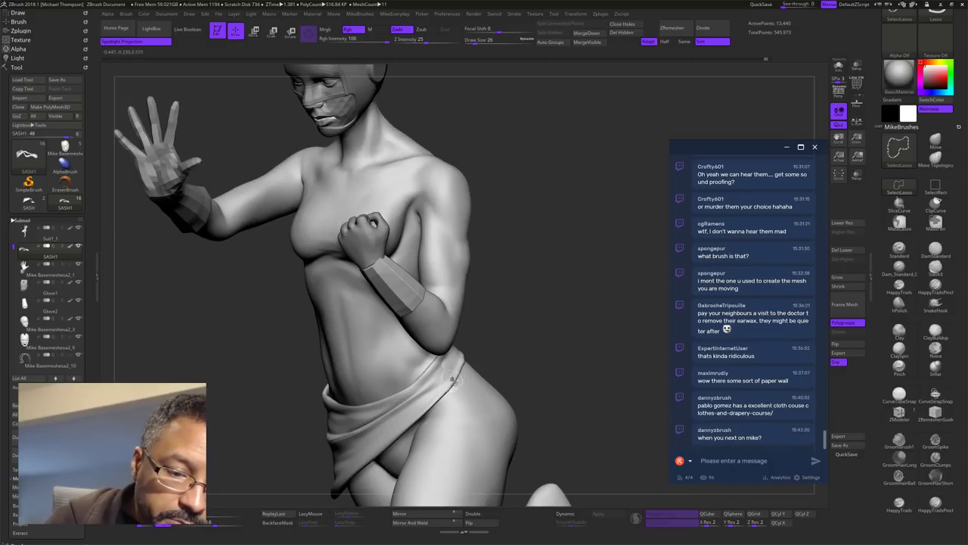
key(s)
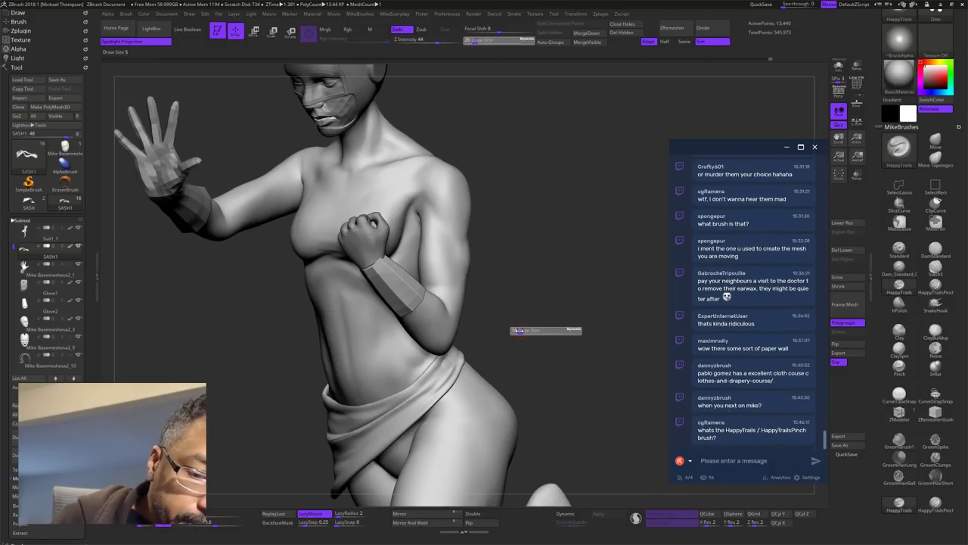
drag(521, 330, 518, 331)
shift+drag(436, 381, 428, 391)
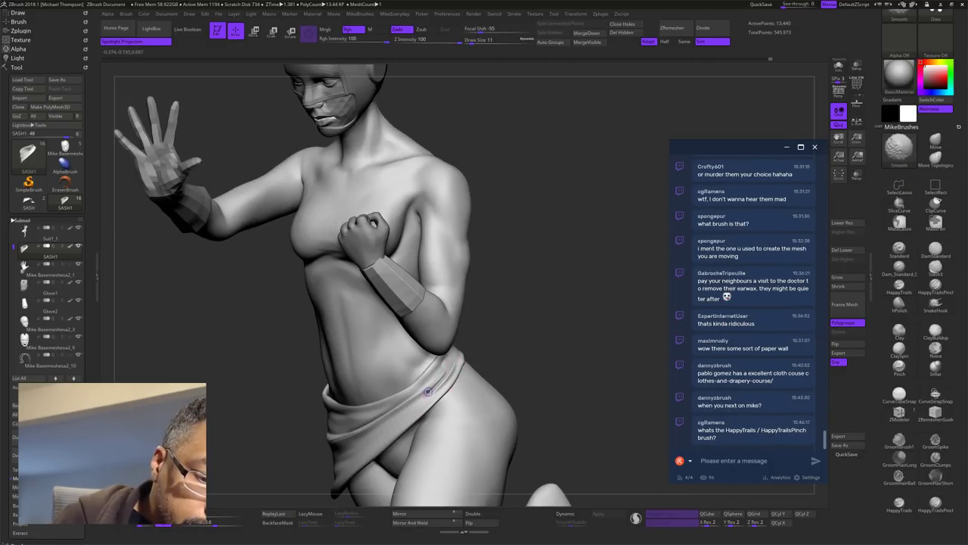
Step: Refine the narrow creases where the wrap gathers at the side of the hip with the HappyTrails brush and smoothing
drag(533, 313, 469, 333)
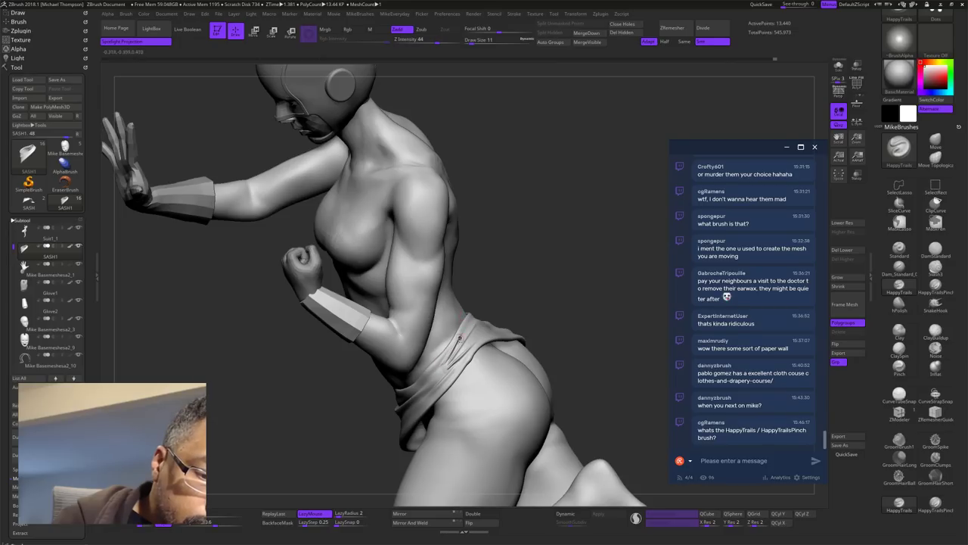
shift+drag(460, 338, 447, 357)
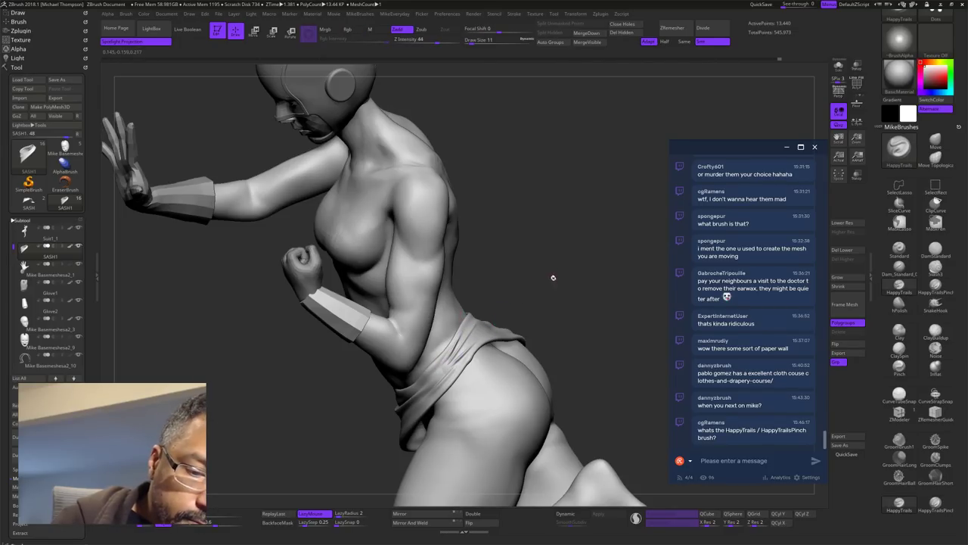
drag(552, 277, 546, 312)
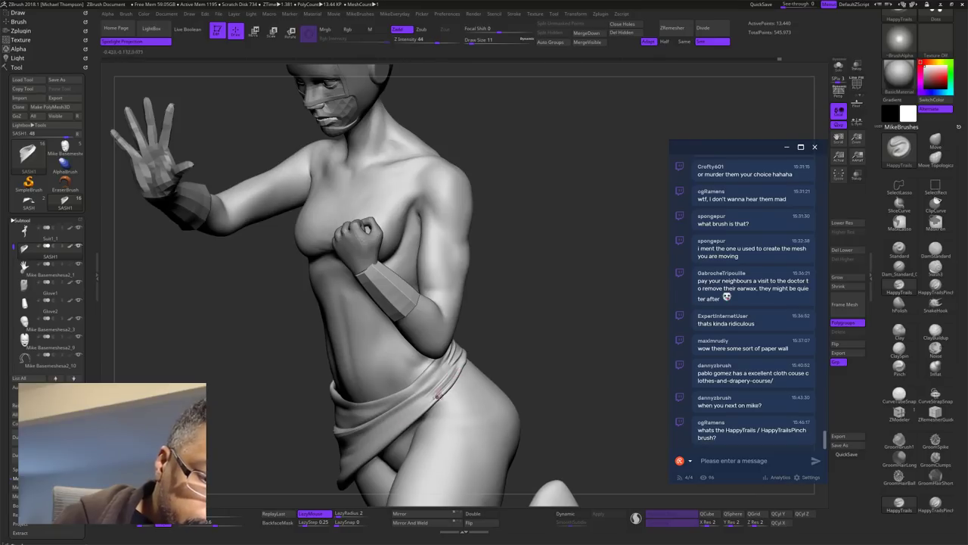
key(shift)
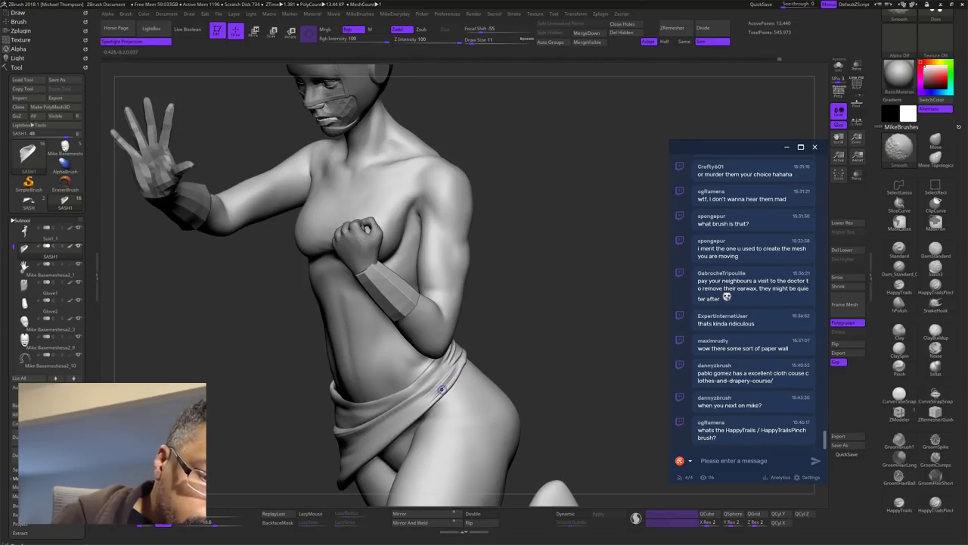
mouse_move(582, 319)
mouse_down()
mouse_move(607, 309)
mouse_move(434, 369)
mouse_up()
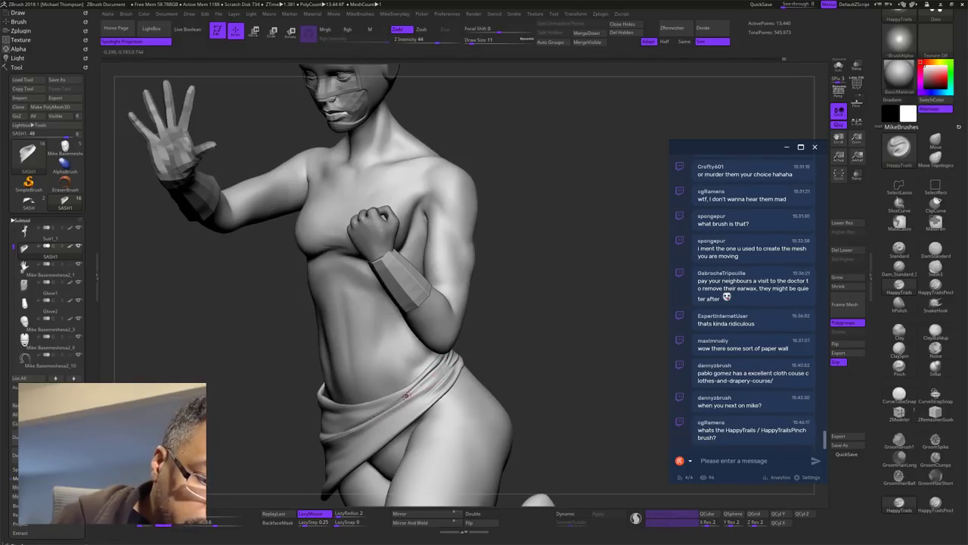
Step: Extend creases along the wrap's upper band from the gathered hip at HappyTrails draw size 16, blending them by smoothing
drag(507, 358, 490, 364)
key(s)
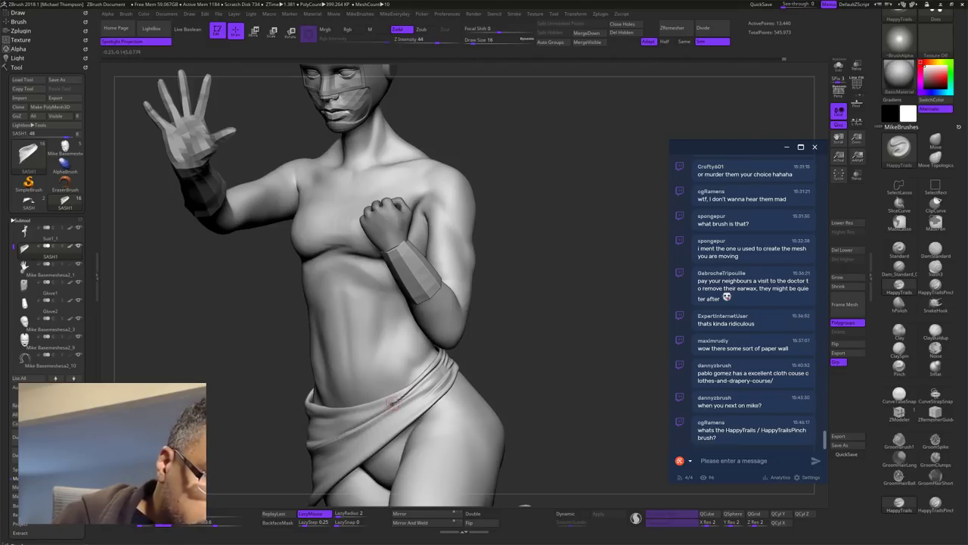
drag(386, 408, 409, 388)
key(shift)
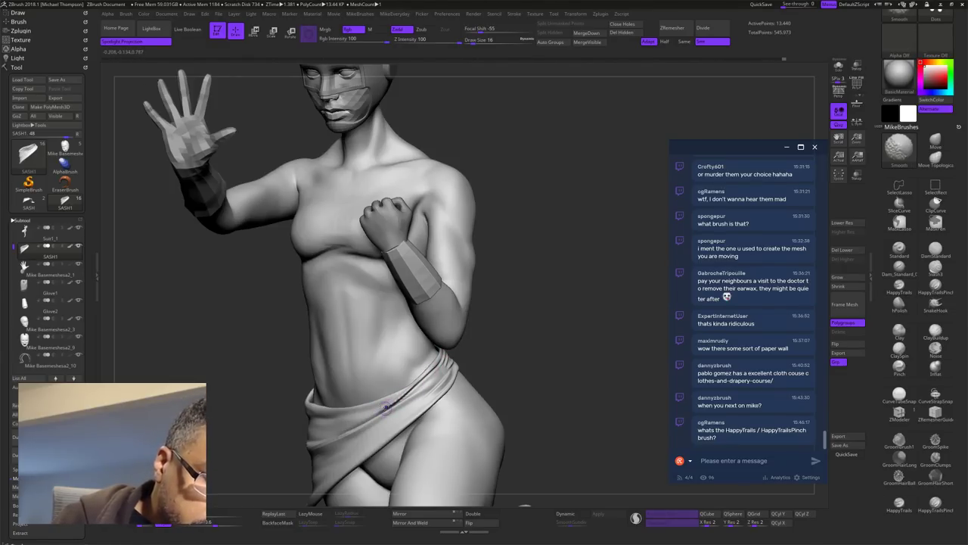
drag(543, 344, 519, 357)
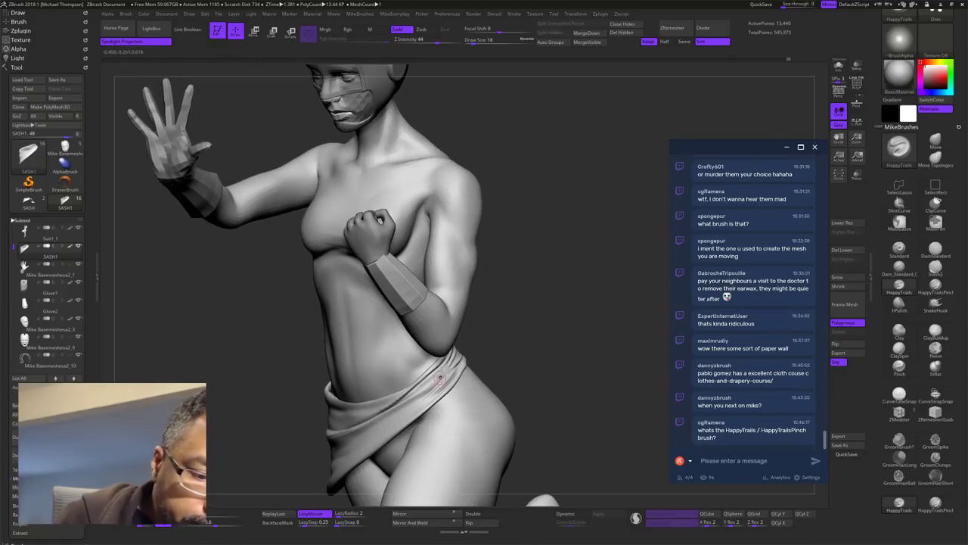
right_drag(455, 384, 460, 388)
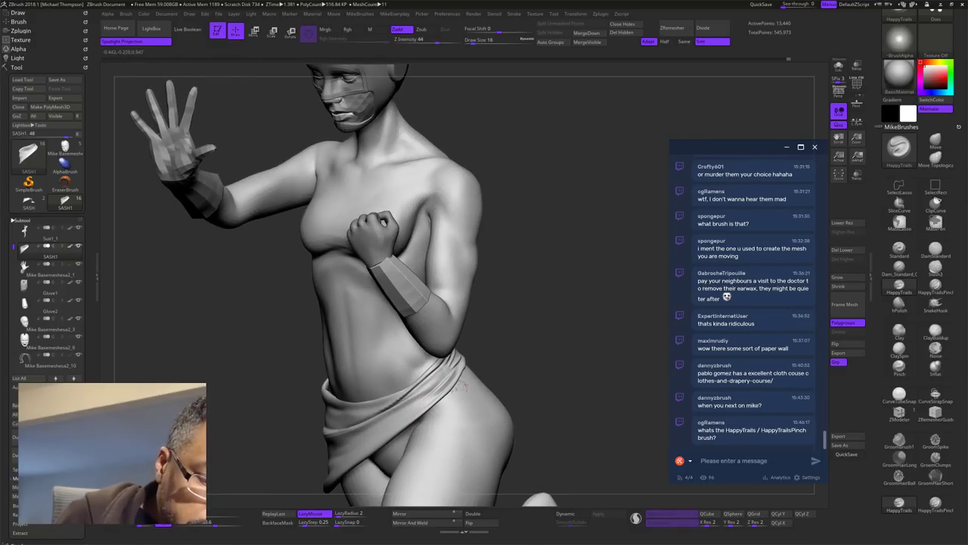
mouse_move(500, 361)
mouse_down()
mouse_move(454, 354)
mouse_move(525, 349)
mouse_move(503, 349)
mouse_up()
key(shift)
drag(458, 349, 422, 370)
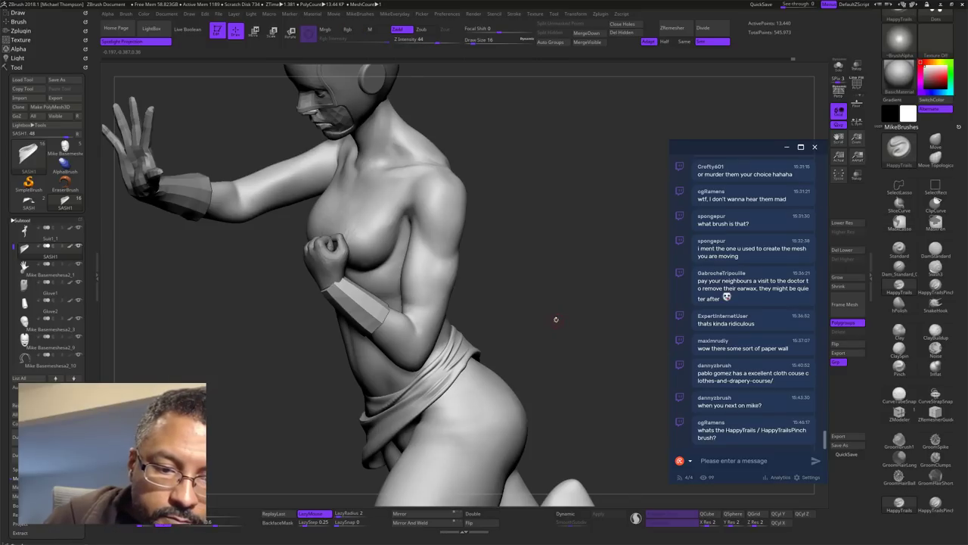
Step: Smooth the back of the wrap and sculpt a wide fold down it toward the hip at draw size 32
drag(607, 306, 582, 325)
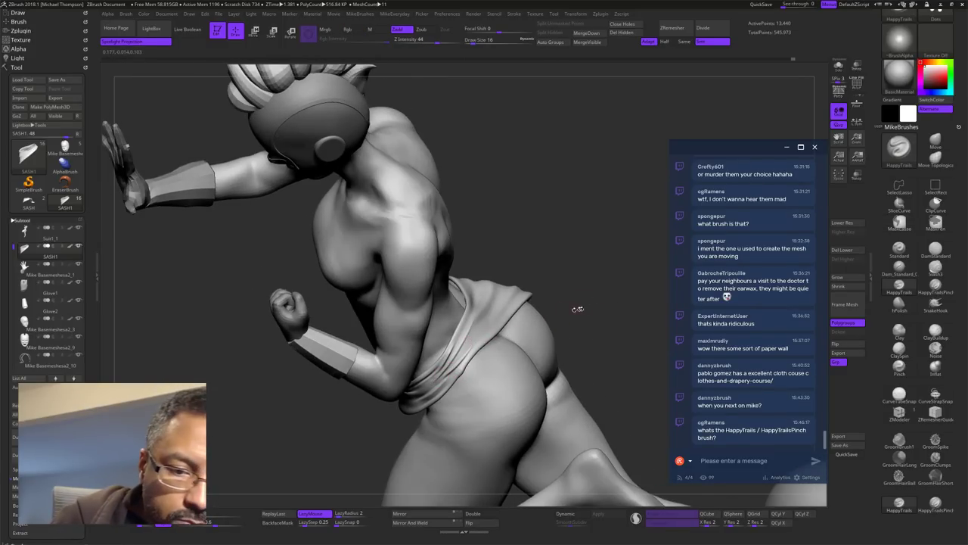
drag(578, 308, 533, 363)
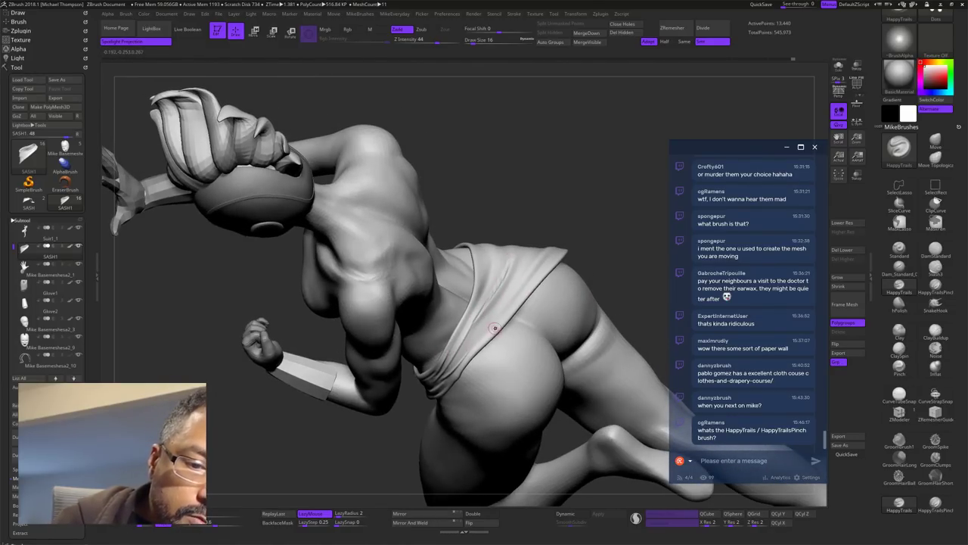
shift+drag(493, 296, 511, 274)
drag(572, 227, 541, 246)
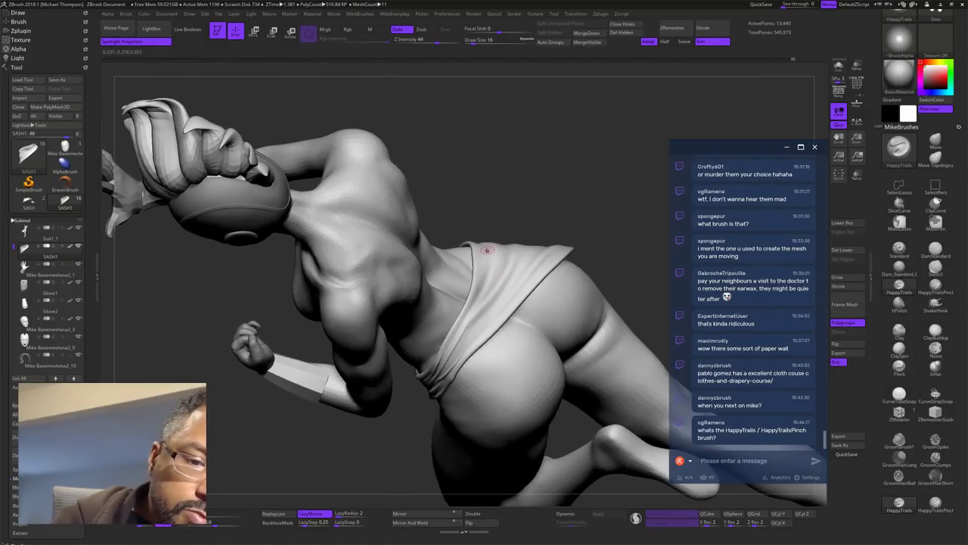
key(s)
drag(536, 185, 540, 187)
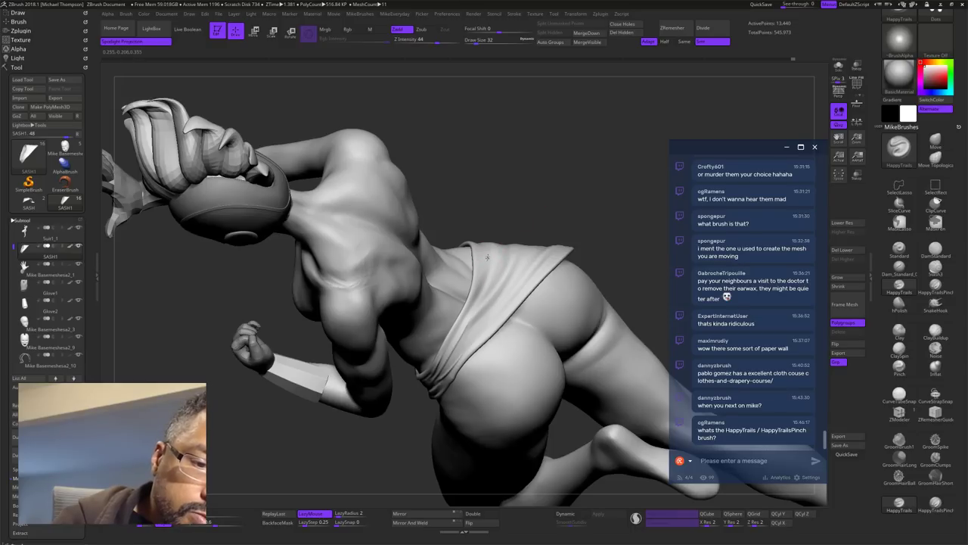
drag(486, 259, 449, 351)
drag(607, 227, 577, 243)
Step: Add finer folds running down the wrap's back panel at draw size 18 and smooth their transitions
key(s)
drag(563, 210, 559, 210)
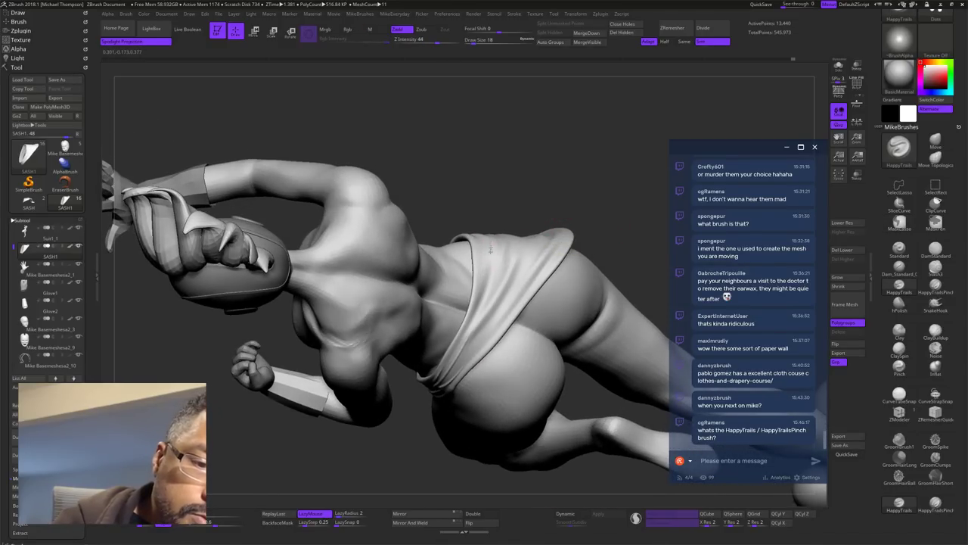
drag(598, 252, 607, 242)
mouse_move(487, 283)
shift+mouse_down()
mouse_move(490, 247)
mouse_move(475, 320)
shift+mouse_up()
shift+drag(500, 261, 494, 281)
mouse_move(605, 154)
mouse_down()
mouse_move(615, 148)
mouse_move(613, 169)
mouse_up()
drag(516, 255, 474, 333)
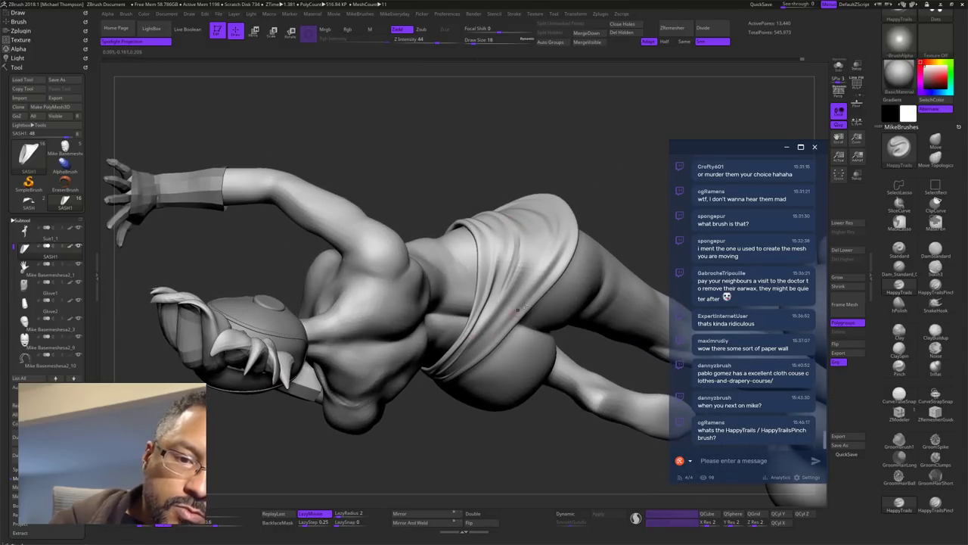
shift+drag(510, 265, 515, 248)
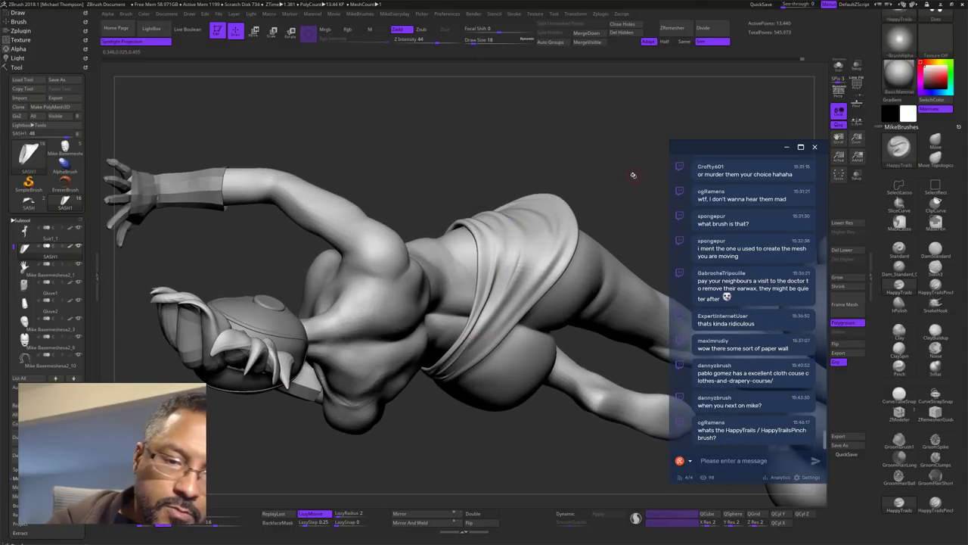
Step: Add a further fold down the wrap's back panel with the HappyTrails brush and unhide the rest of the sash
drag(633, 175, 631, 183)
drag(523, 229, 512, 282)
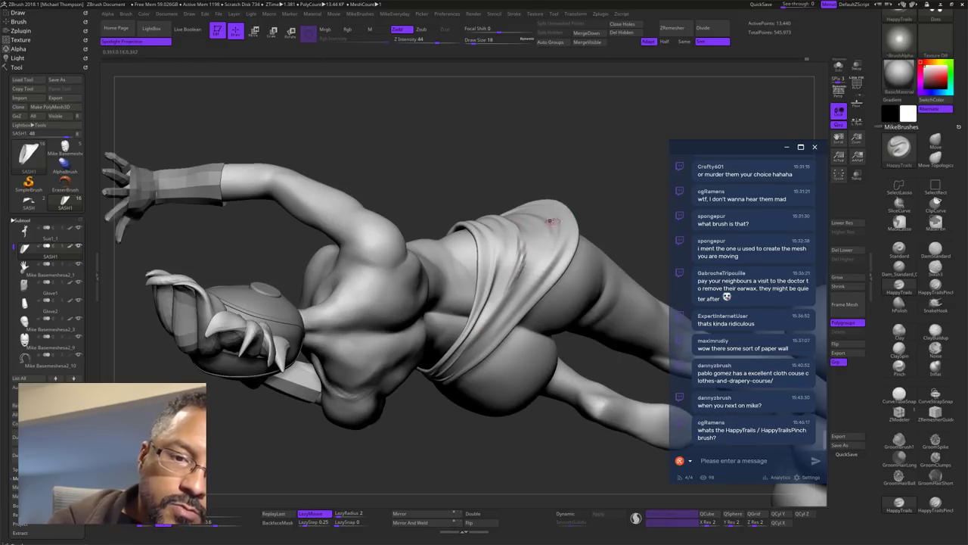
ctrl+shift+click(641, 203)
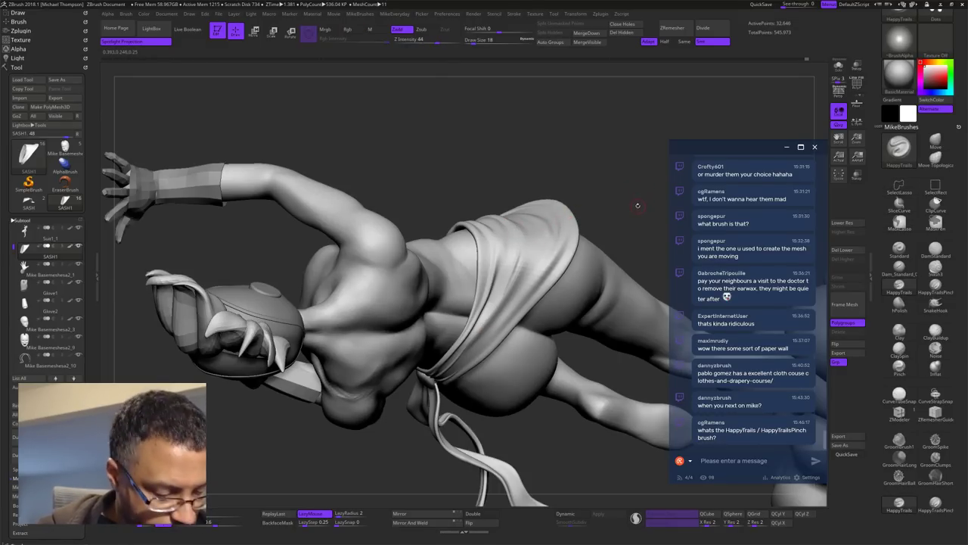
Step: Reshape the wrap's upper edge at the lower back using the Move brush at draw size 82
mouse_move(619, 222)
mouse_down()
mouse_move(611, 264)
mouse_move(661, 233)
mouse_up()
click(935, 142)
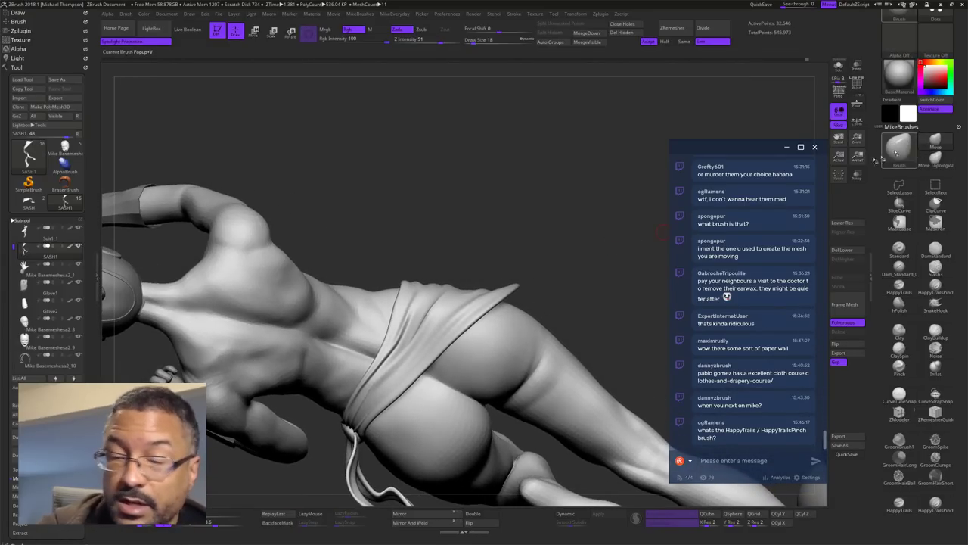
key(s)
drag(589, 281, 589, 281)
mouse_move(388, 314)
mouse_down()
mouse_move(399, 309)
mouse_move(402, 286)
mouse_up()
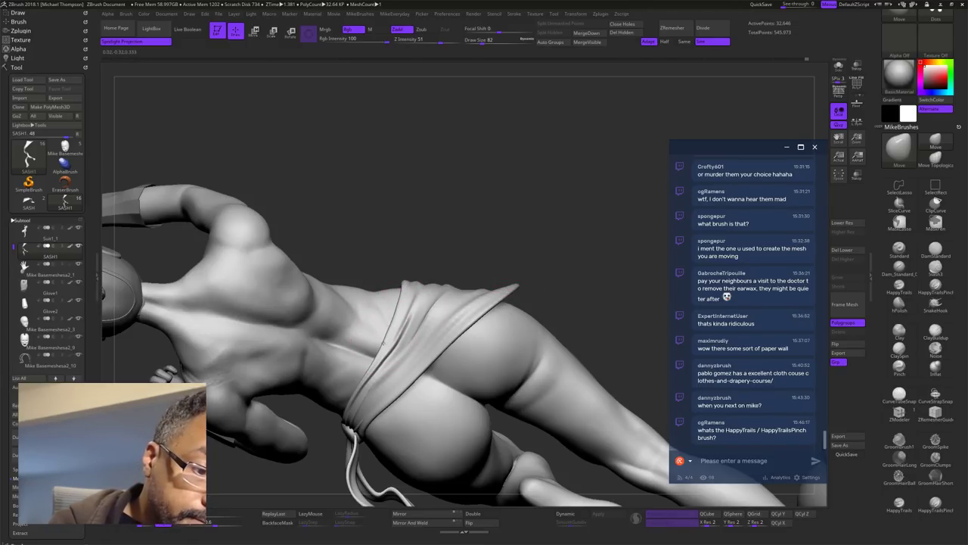
drag(563, 253, 583, 294)
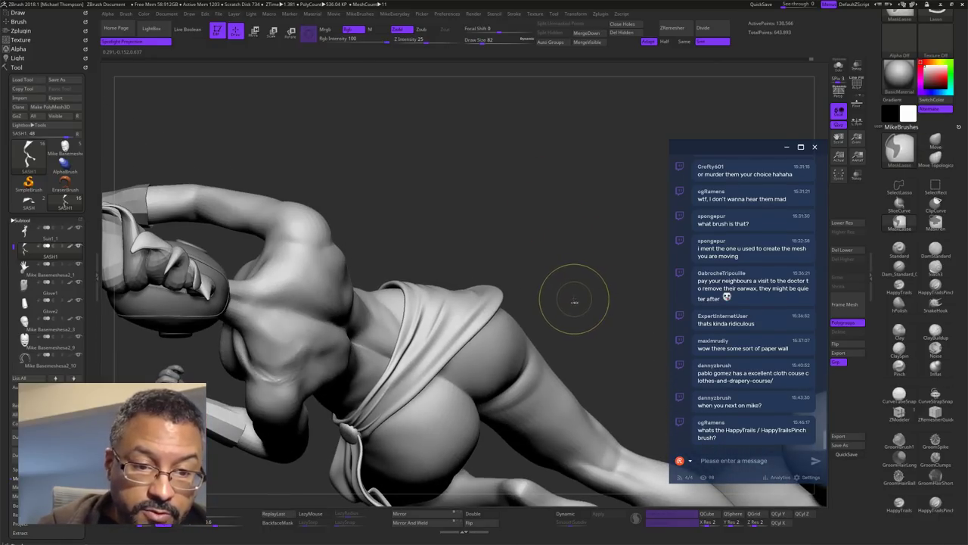
Step: Subdivide the sash to its next level and adjust the wrap's upper edge and back folds with Move at draw size 81
key(ctrl+d)
key(s)
click(575, 310)
drag(574, 311, 533, 314)
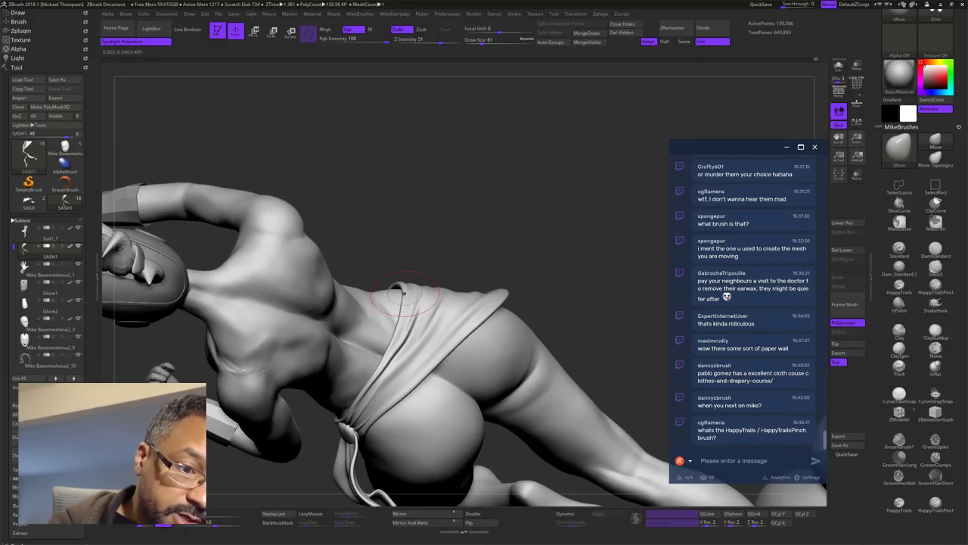
mouse_move(594, 249)
mouse_down()
mouse_move(626, 235)
mouse_move(630, 265)
mouse_move(626, 225)
mouse_move(603, 258)
mouse_move(604, 288)
mouse_up()
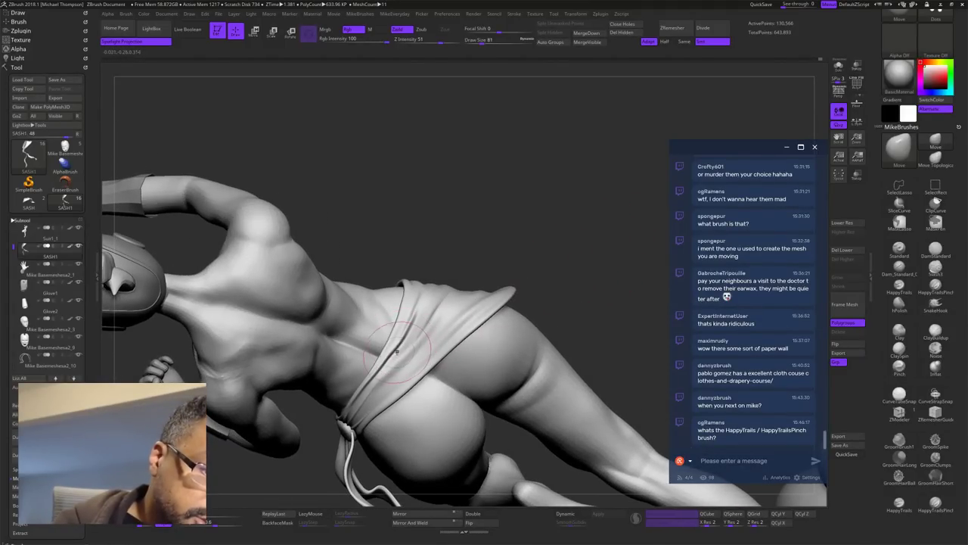
drag(398, 361, 394, 351)
Step: Sculpt a crease along the front of the wrap's upper band with HappyTrails at draw size 21 and smooth it
mouse_move(607, 248)
mouse_down()
mouse_move(578, 291)
mouse_move(635, 309)
mouse_move(611, 311)
mouse_move(629, 264)
mouse_move(628, 278)
mouse_up()
key(s)
drag(622, 311, 617, 311)
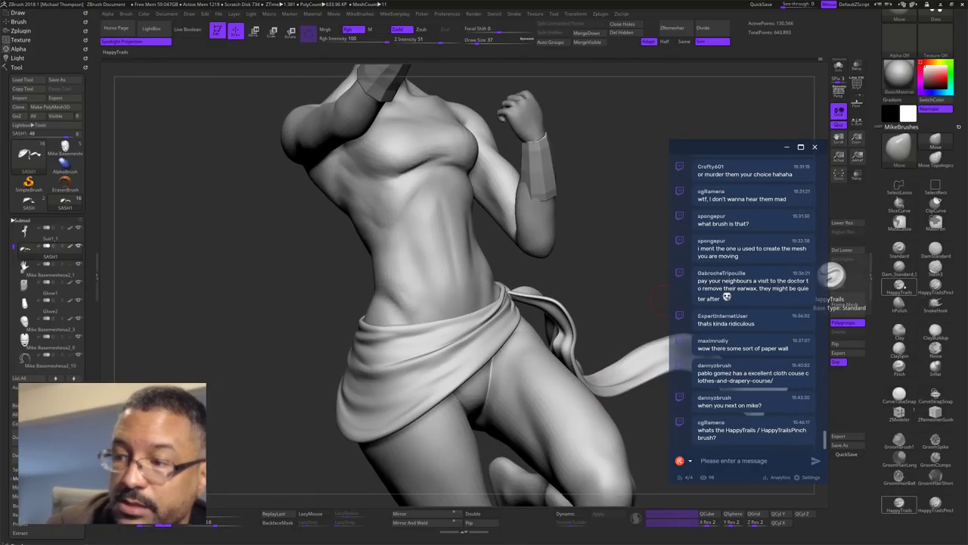
click(904, 287)
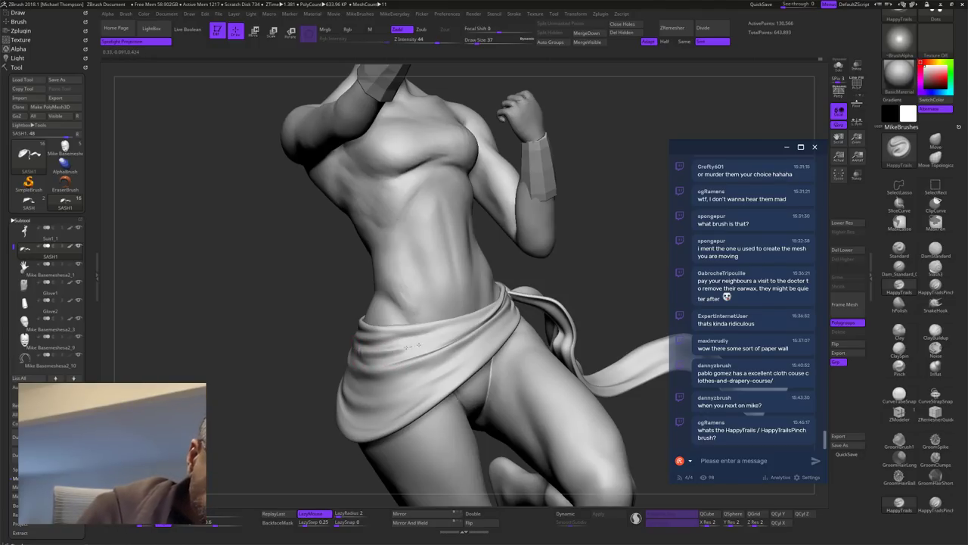
drag(419, 345, 473, 330)
key(ctrl+z)
key(s)
drag(591, 256, 589, 254)
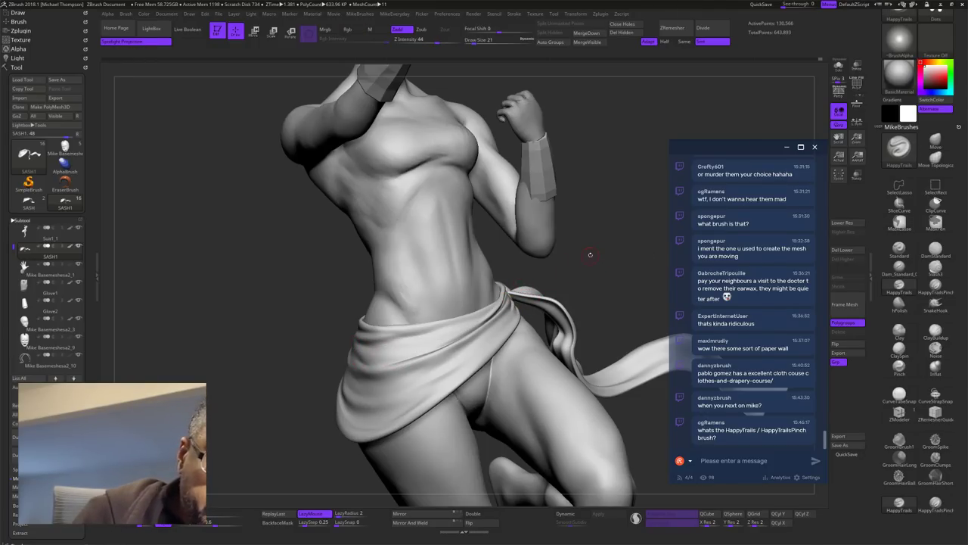
mouse_move(359, 351)
mouse_down()
mouse_move(422, 345)
mouse_move(481, 317)
mouse_up()
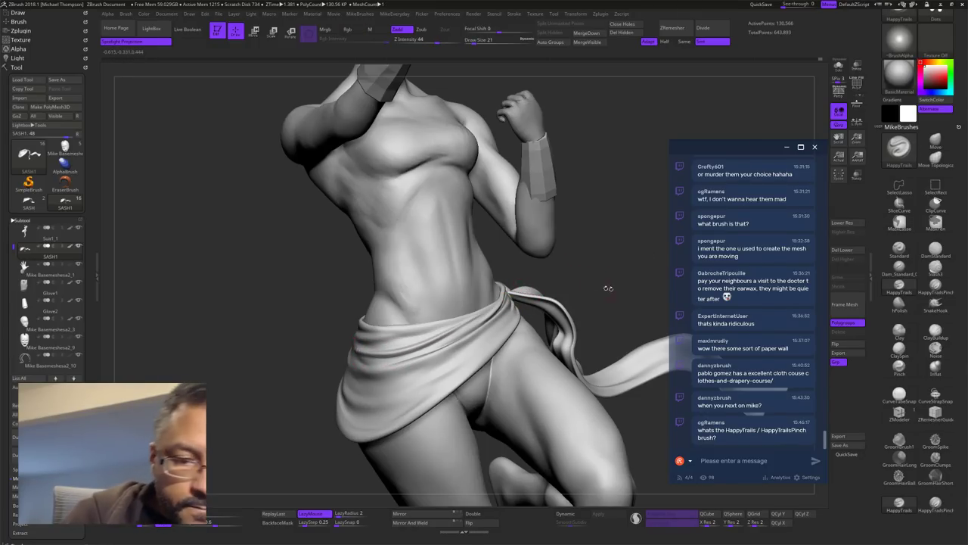
mouse_move(608, 289)
mouse_down()
mouse_move(648, 281)
mouse_move(699, 293)
mouse_up()
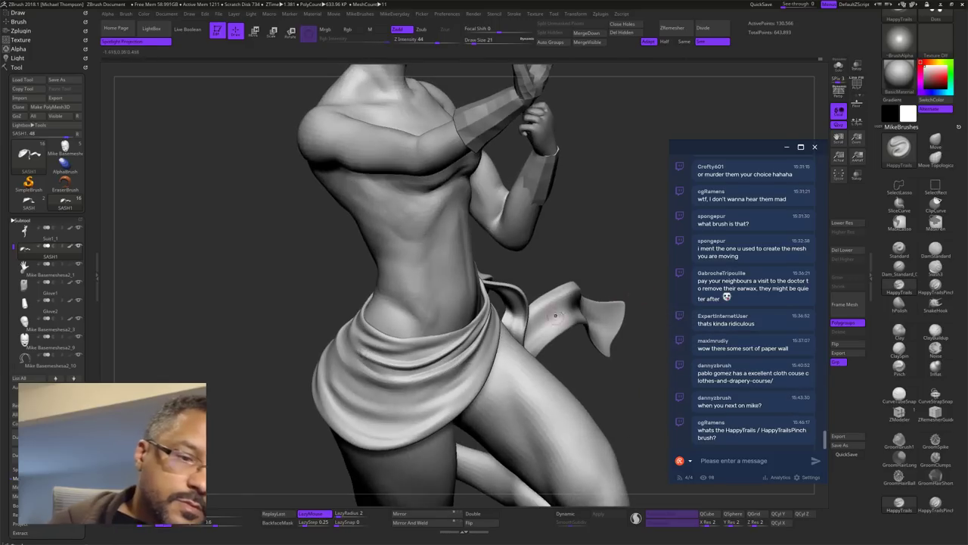
shift+drag(366, 351, 365, 356)
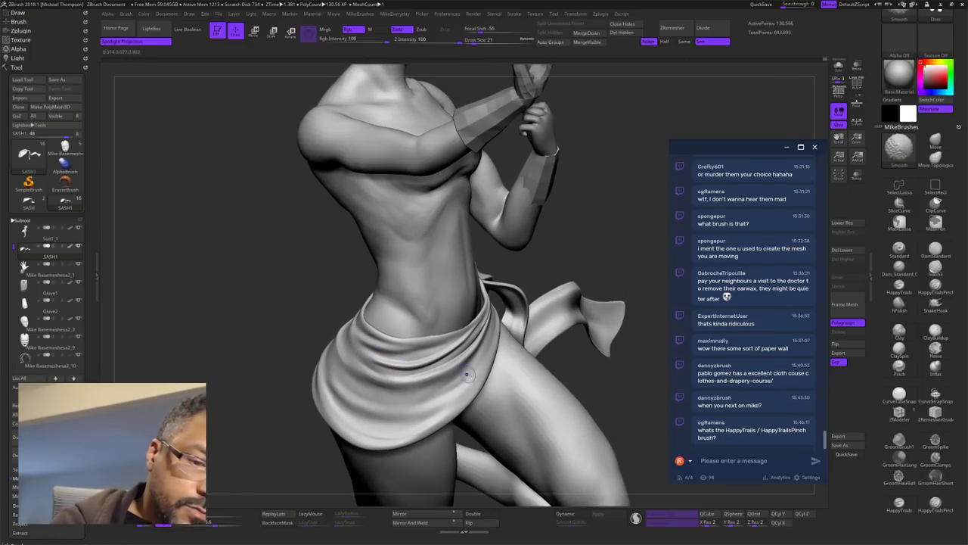
mouse_move(637, 398)
alt+mouse_down()
mouse_move(609, 429)
mouse_move(563, 425)
alt+mouse_up()
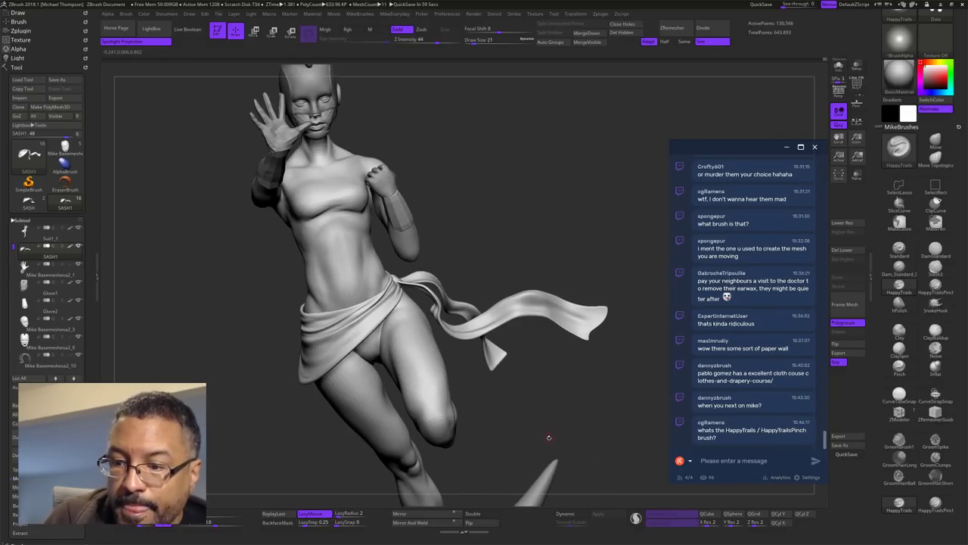
Step: Smooth the folds of the wrap over the side of the hip
drag(549, 437, 528, 446)
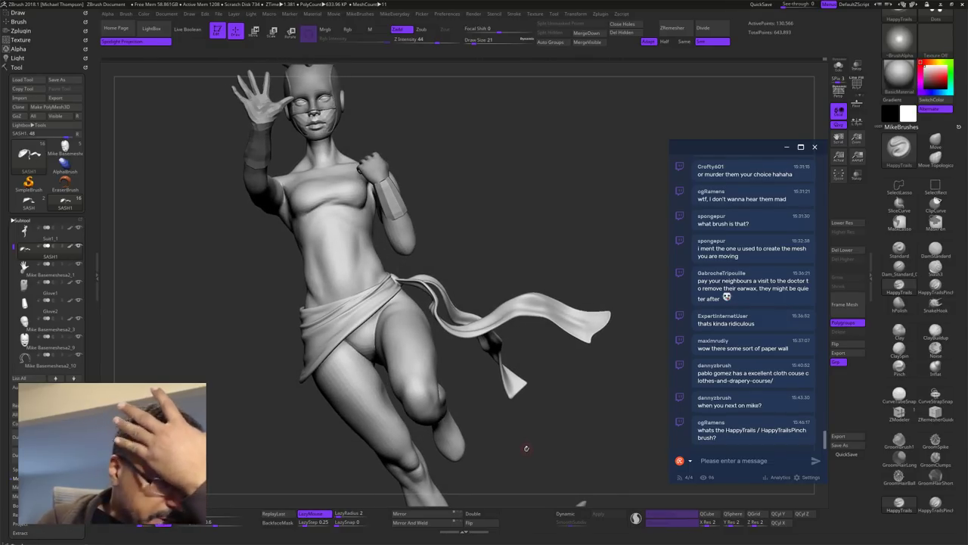
mouse_move(554, 403)
mouse_down()
mouse_move(596, 461)
mouse_move(606, 418)
mouse_move(642, 384)
mouse_move(640, 370)
mouse_move(563, 382)
mouse_up()
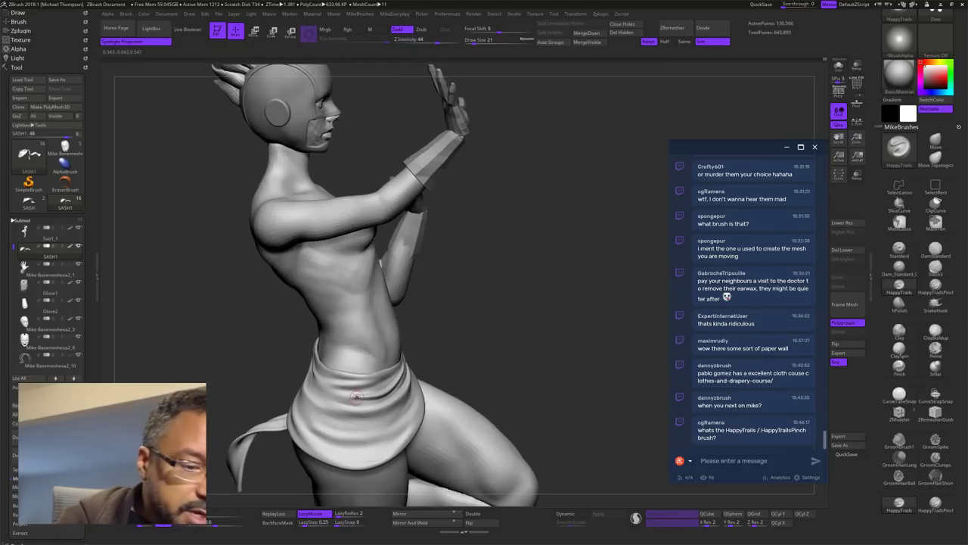
key(shift)
shift+drag(350, 394, 357, 394)
drag(637, 369, 628, 373)
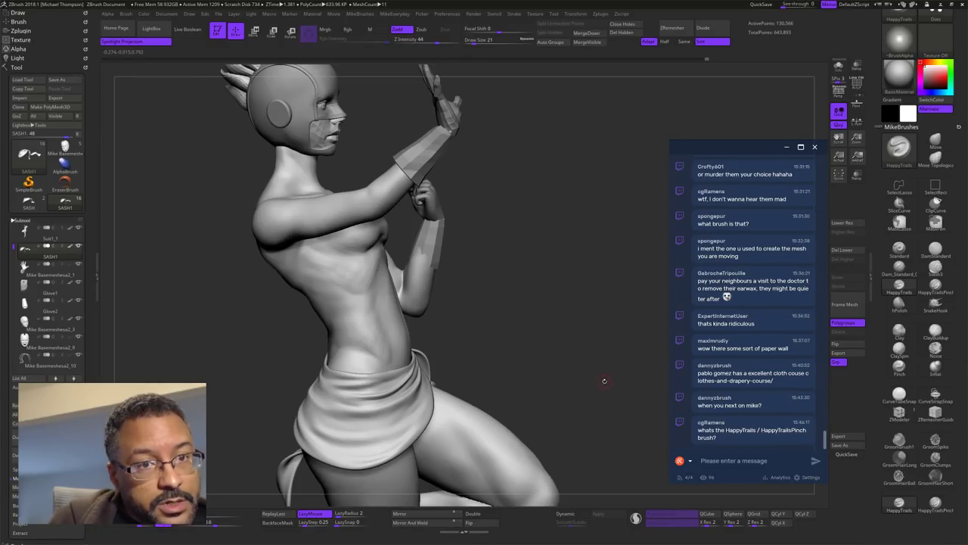
mouse_move(594, 376)
mouse_down()
mouse_move(615, 375)
mouse_move(591, 370)
mouse_up()
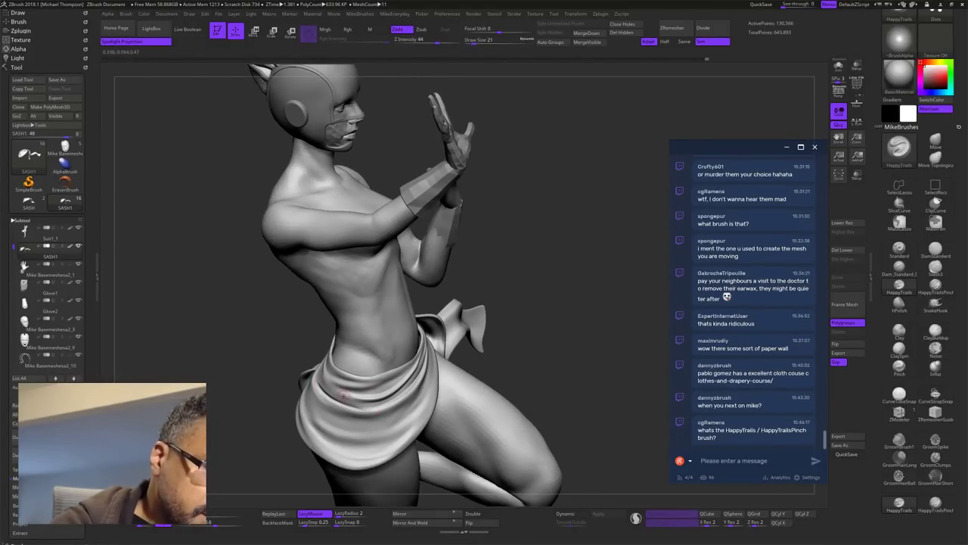
Step: Rework the crease below the waistband at the side of the hip with HappyTrails, undoing unwanted strokes
shift+drag(316, 383, 349, 403)
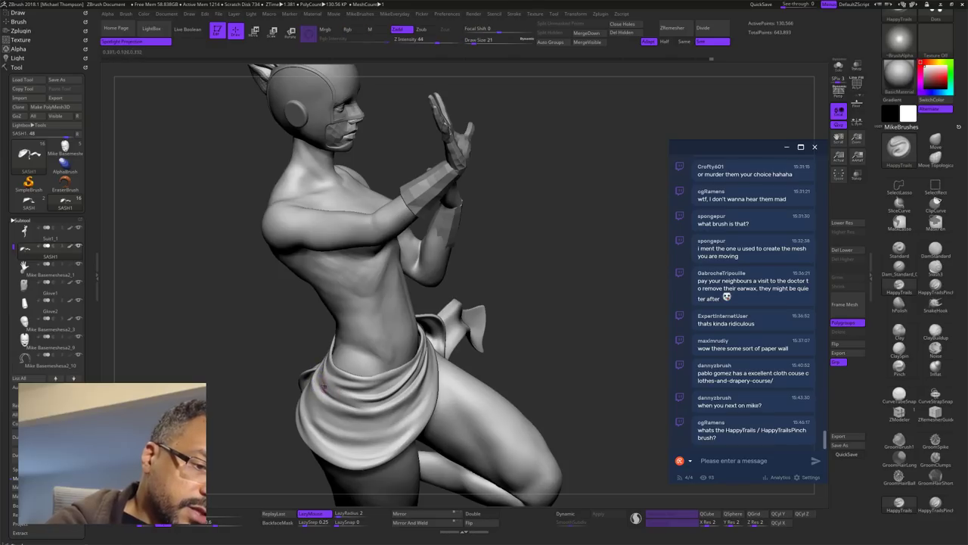
drag(591, 305, 628, 314)
key(ctrl+z)
drag(321, 381, 382, 401)
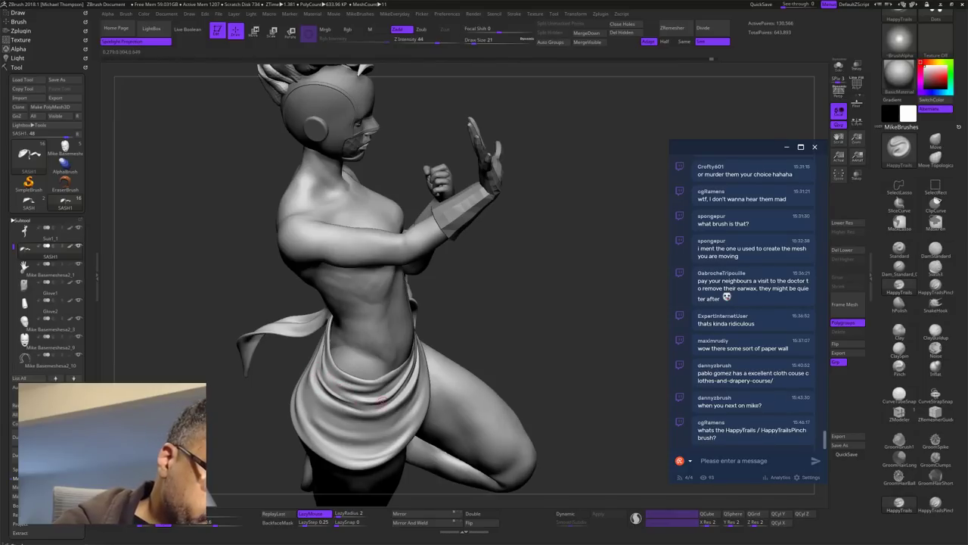
drag(555, 310, 601, 311)
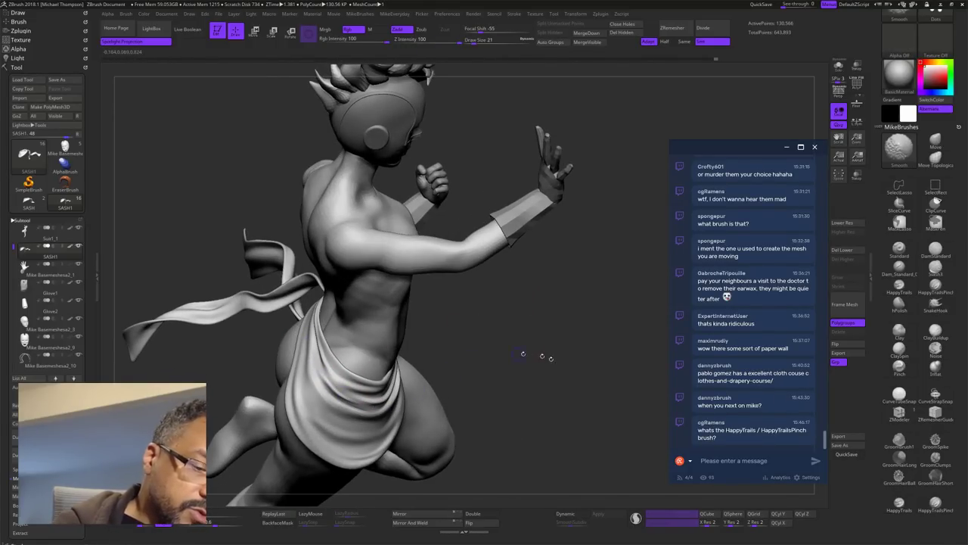
drag(559, 360, 506, 357)
mouse_move(603, 367)
mouse_down()
mouse_move(558, 362)
mouse_move(647, 370)
mouse_up()
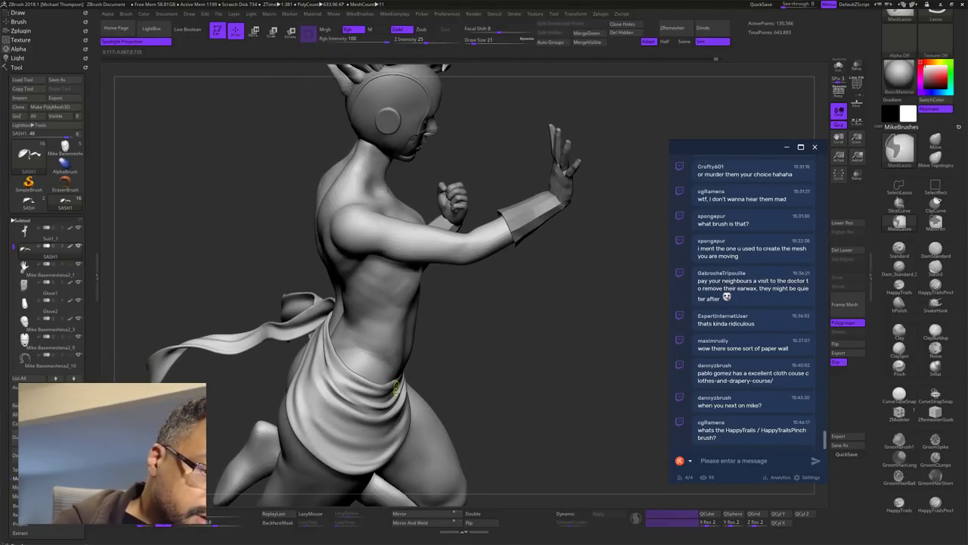
key(ctrl+z)
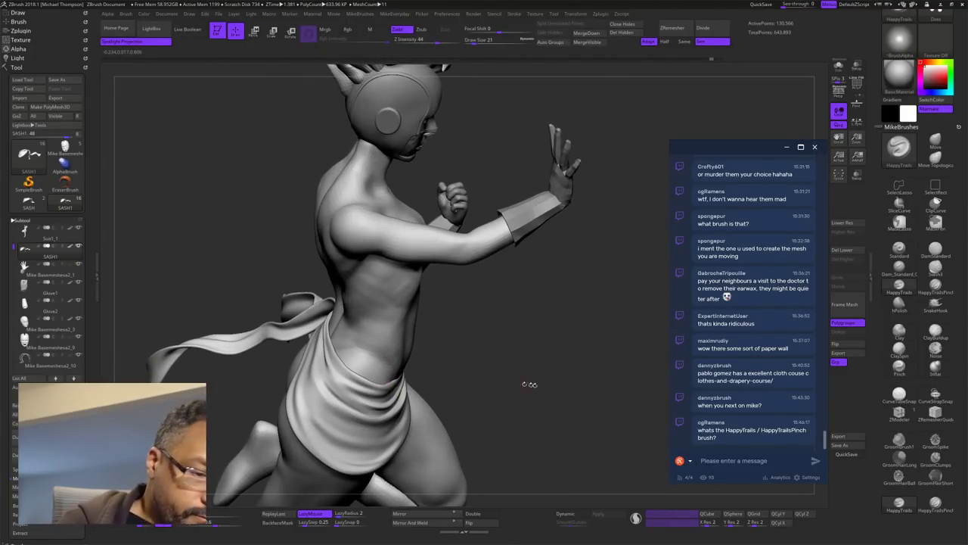
Step: Try to sculpt an additional HappyTrails crease across the middle of the wrap's side
mouse_move(529, 385)
mouse_down()
mouse_move(496, 381)
mouse_move(546, 377)
mouse_up()
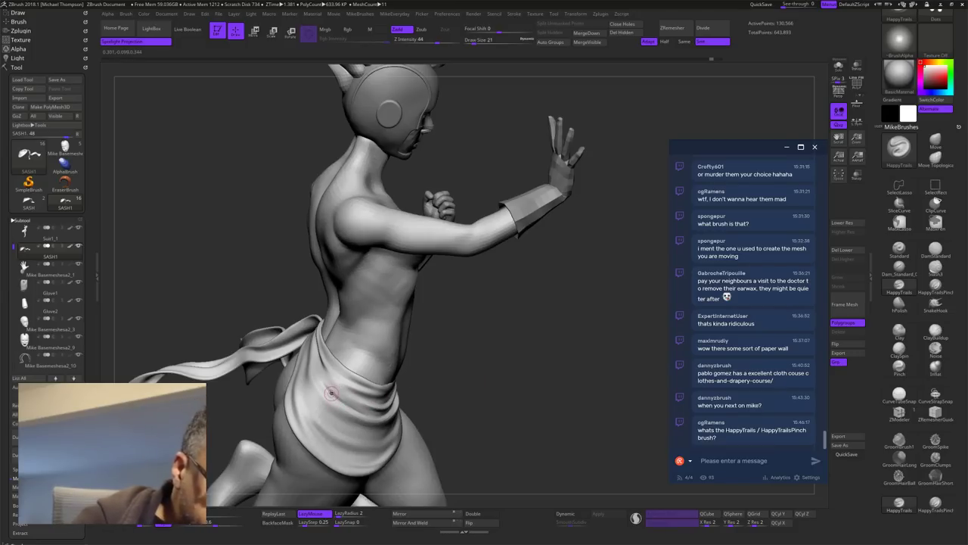
drag(332, 394, 393, 403)
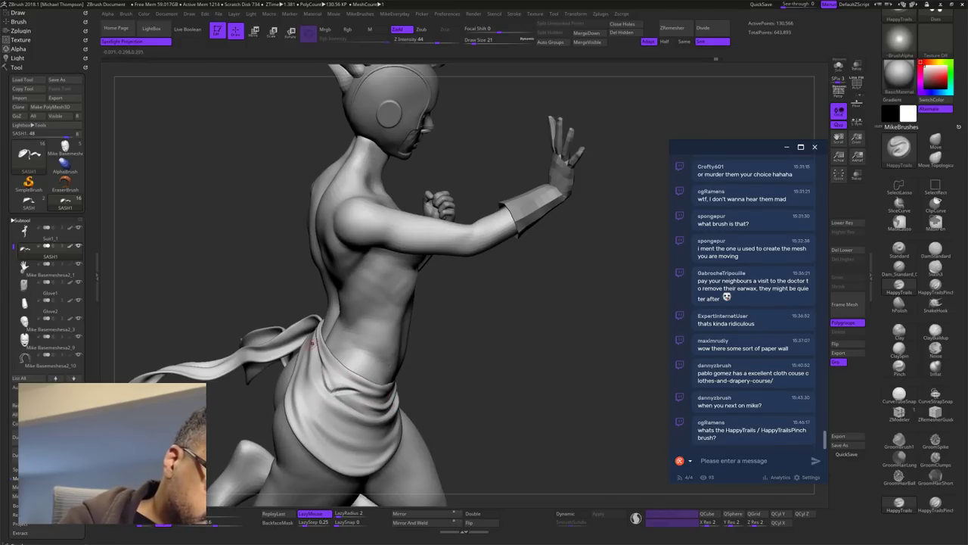
mouse_move(540, 383)
mouse_down()
mouse_move(510, 377)
mouse_move(556, 371)
mouse_move(538, 378)
mouse_move(548, 376)
mouse_up()
key(ctrl+z)
drag(308, 410, 389, 420)
key(ctrl+z)
Step: Drop the sash two subdivision levels, sculpt a deep crease across the side of the hip, and soften it by smoothing
drag(518, 399, 518, 400)
key(shift+d)
key(shift+d)
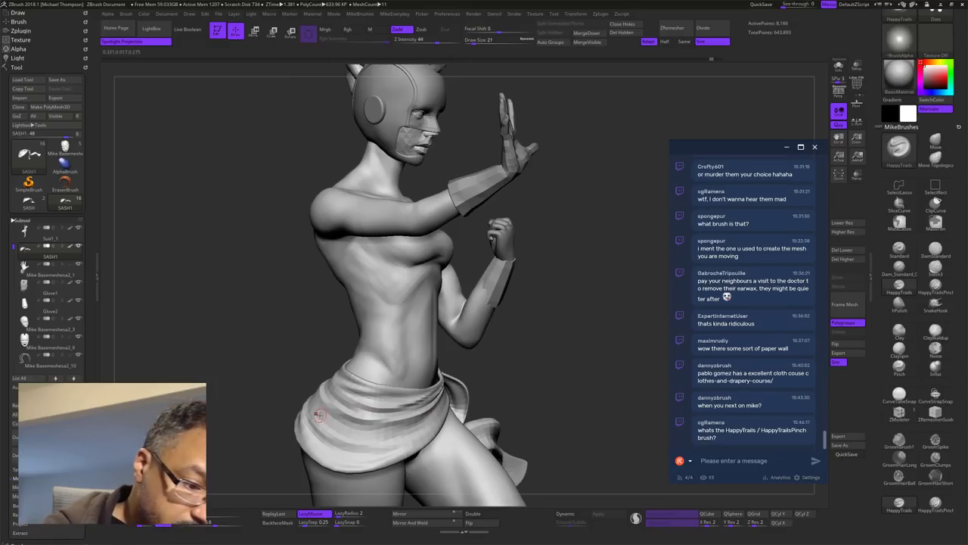
drag(319, 415, 389, 437)
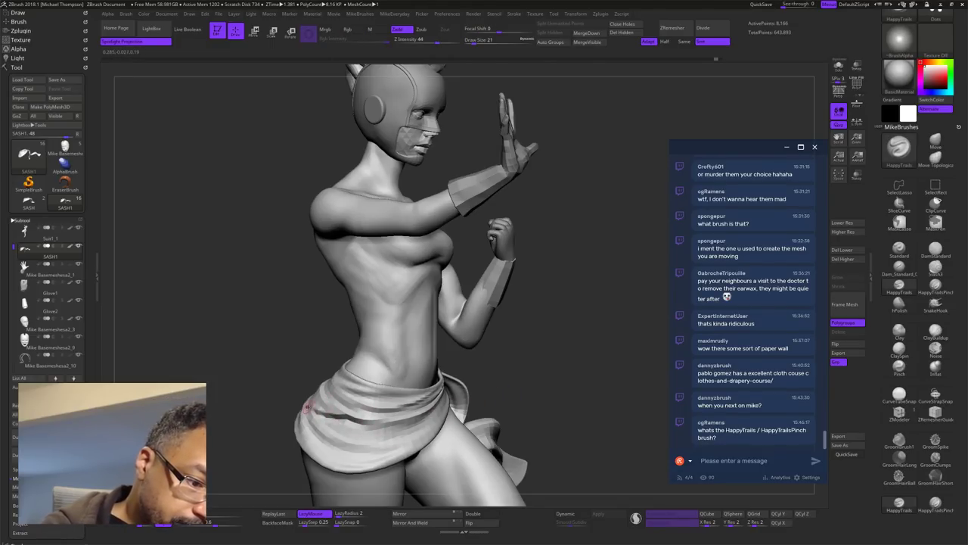
shift+drag(321, 413, 385, 433)
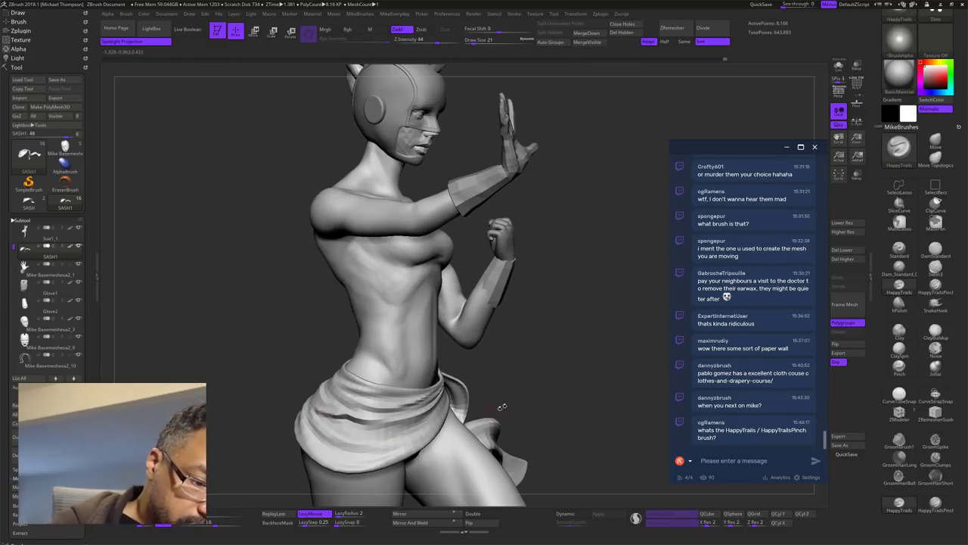
Step: Blend the hip crease by smoothing it at the next two higher subdivision levels, and step back down one level
key(d)
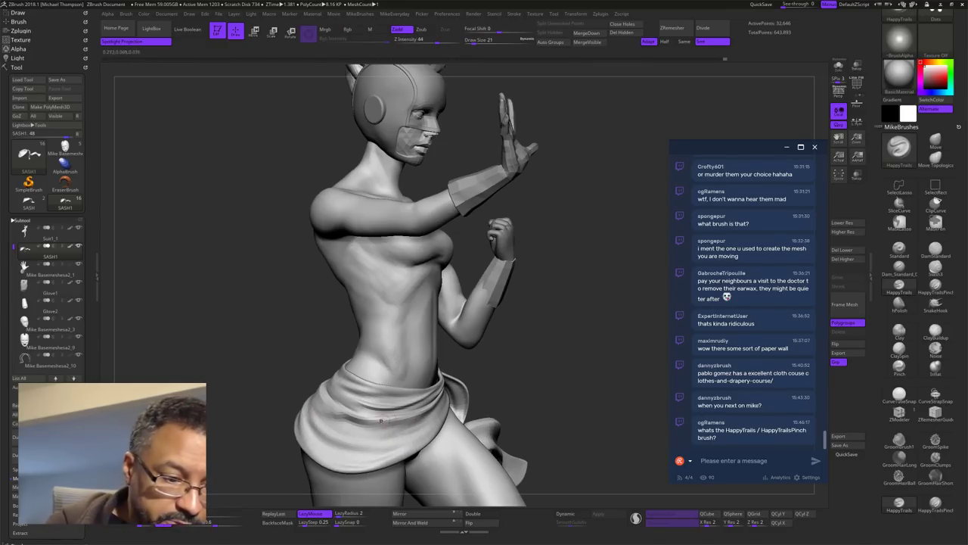
key(shift)
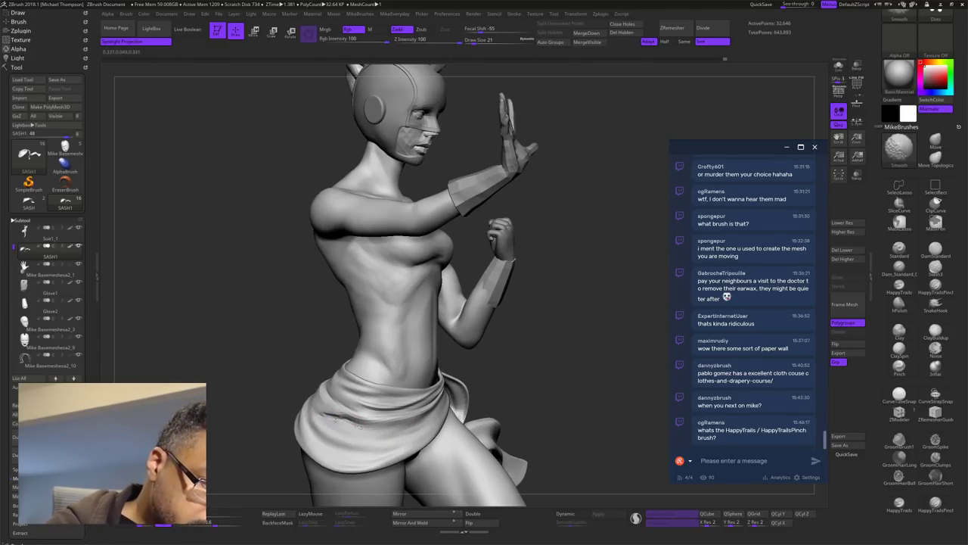
shift+drag(341, 422, 323, 412)
key(shift)
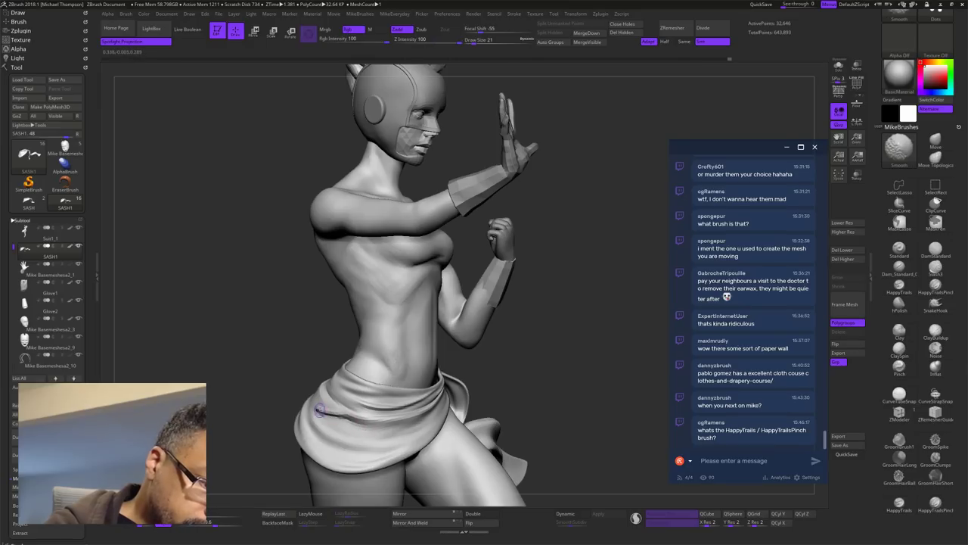
key(d)
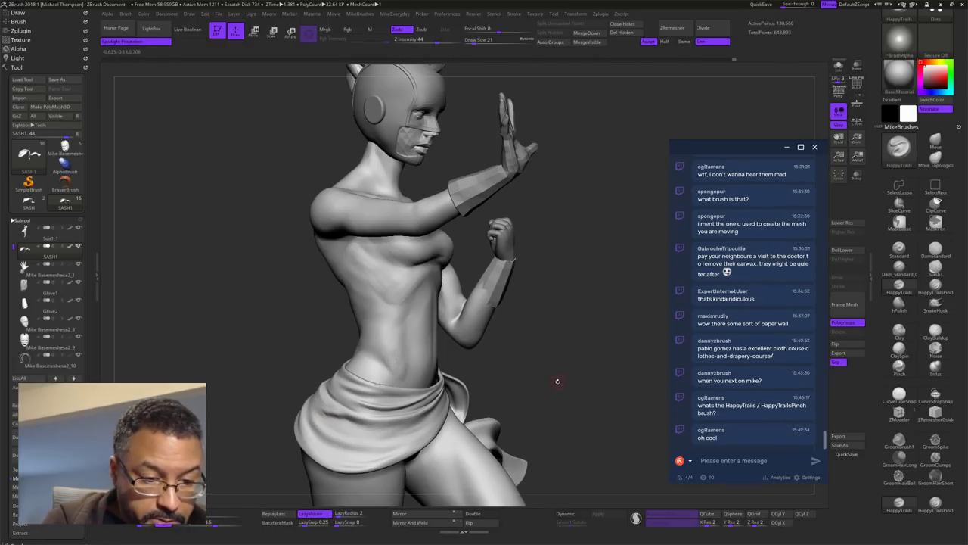
drag(549, 369, 568, 369)
key(shift)
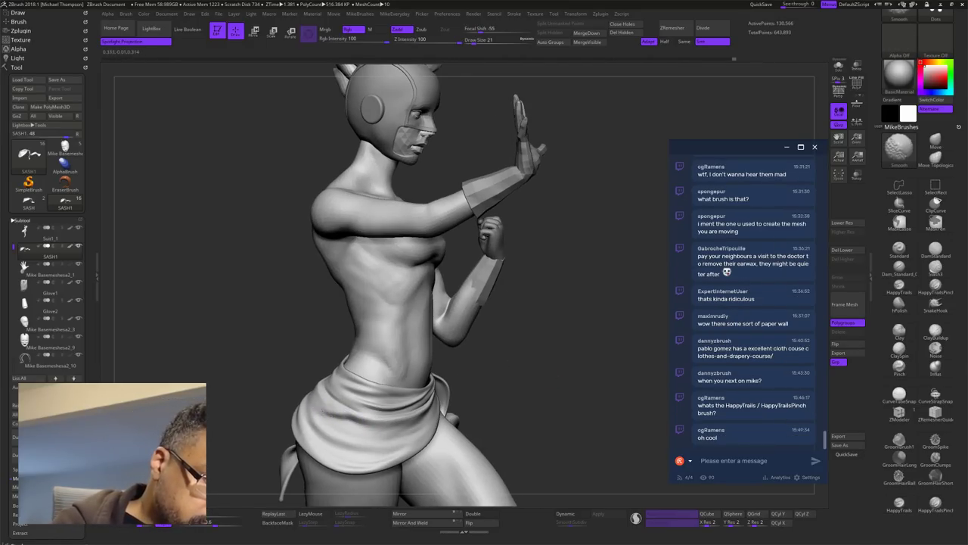
mouse_move(321, 409)
shift+mouse_down()
mouse_move(333, 412)
mouse_move(320, 410)
shift+mouse_up()
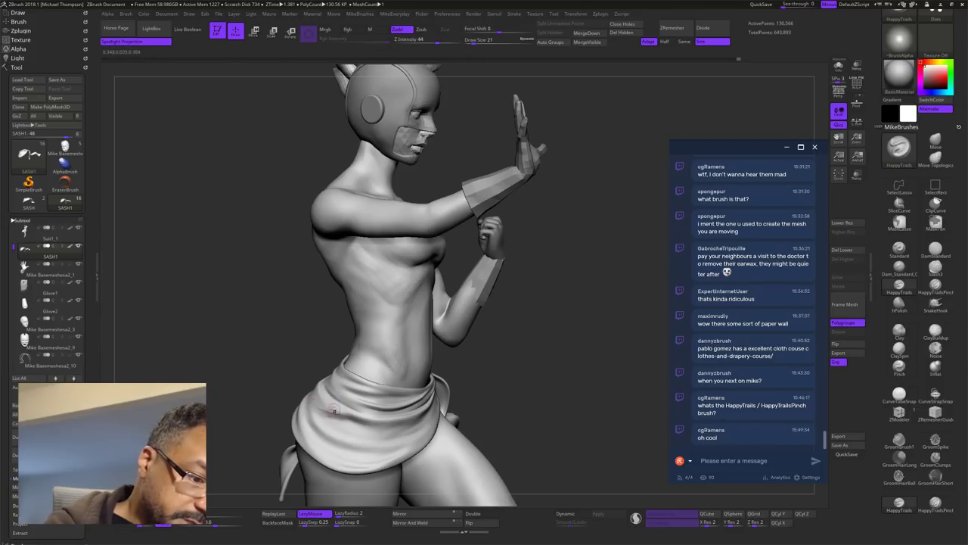
key(shift+d)
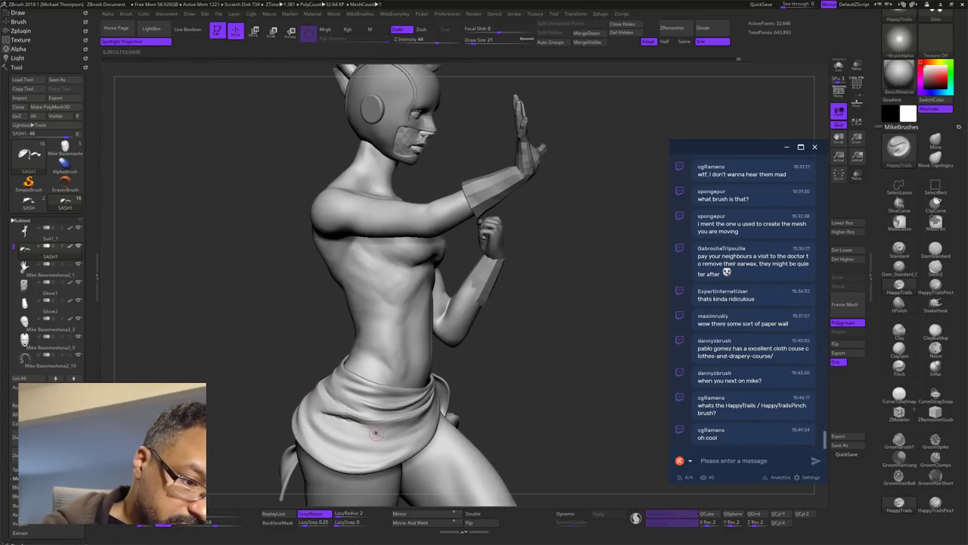
Step: Smooth the crease across the side of the hip wrap, raise the sash one subdivision level, and smooth the crease again
key(shift)
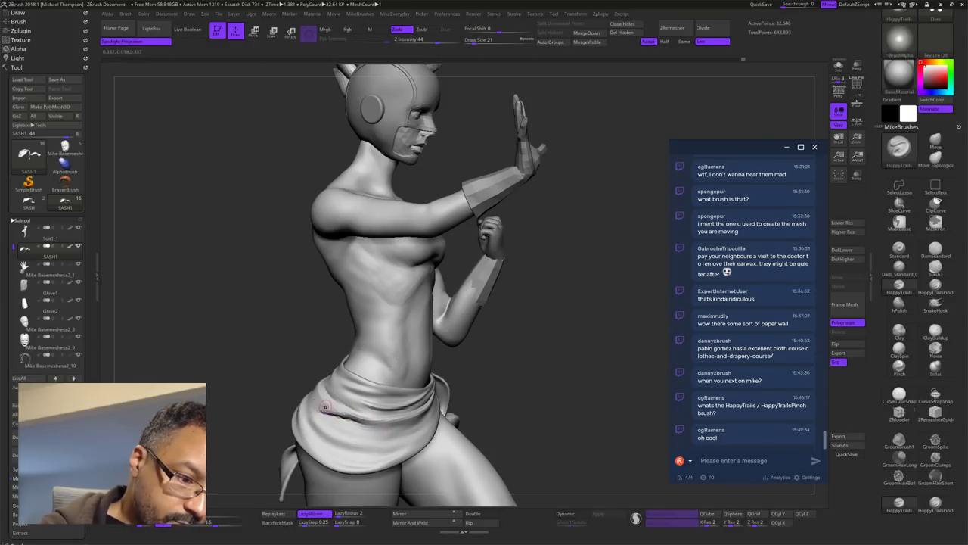
key(d)
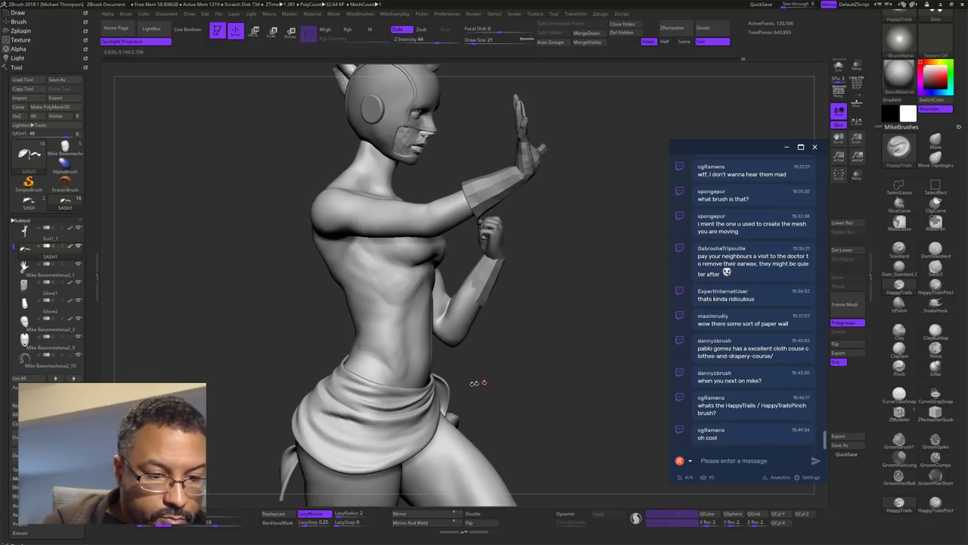
key(shift)
shift+drag(333, 413, 355, 425)
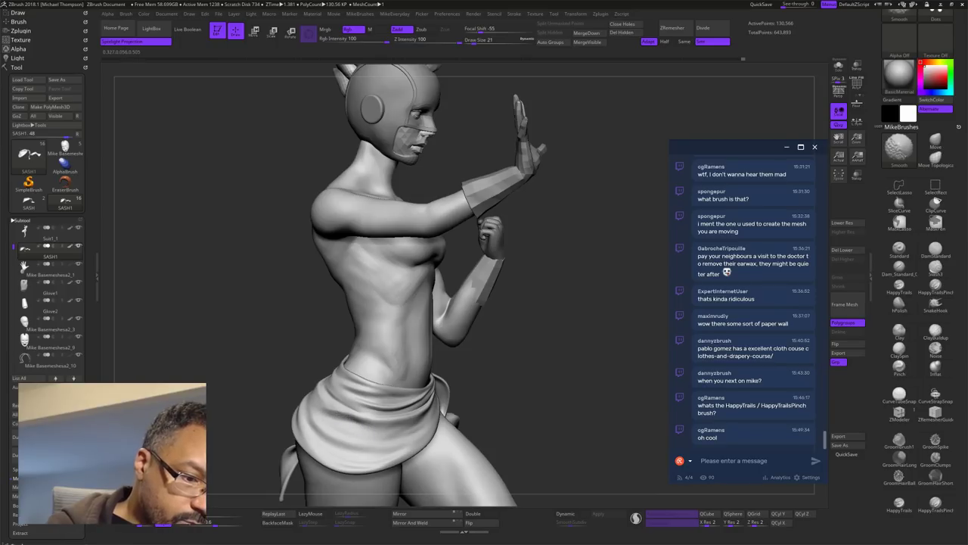
mouse_move(586, 393)
mouse_down()
mouse_move(598, 394)
mouse_move(597, 383)
mouse_up()
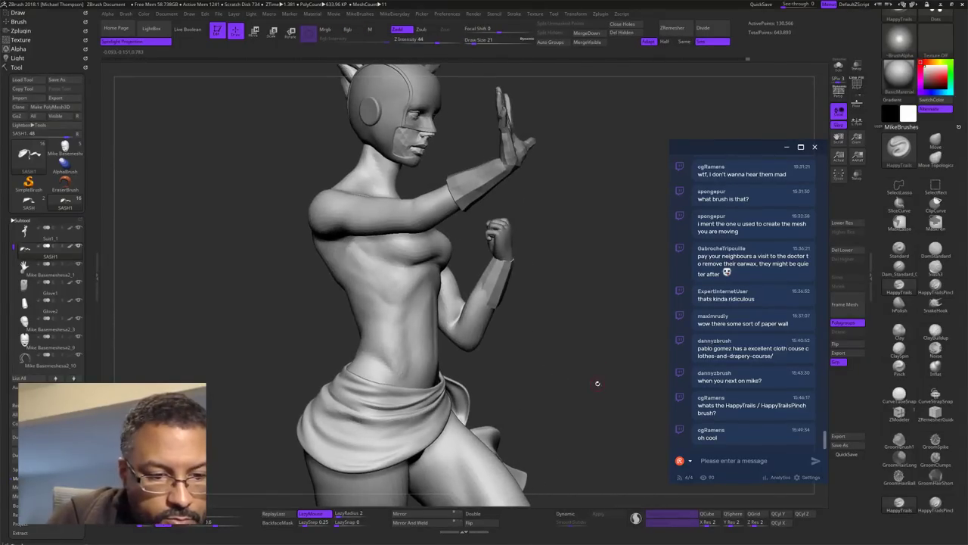
Step: Sculpt a HappyTrails fold along the crease on the hip wrap's side and soften it by smoothing
mouse_move(317, 410)
mouse_down()
mouse_move(396, 429)
mouse_move(360, 414)
mouse_up()
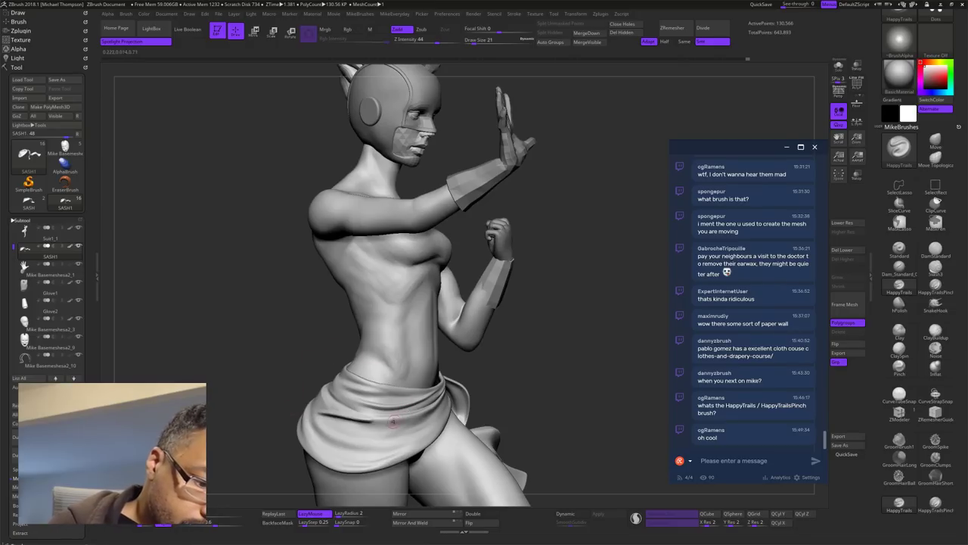
key(shift)
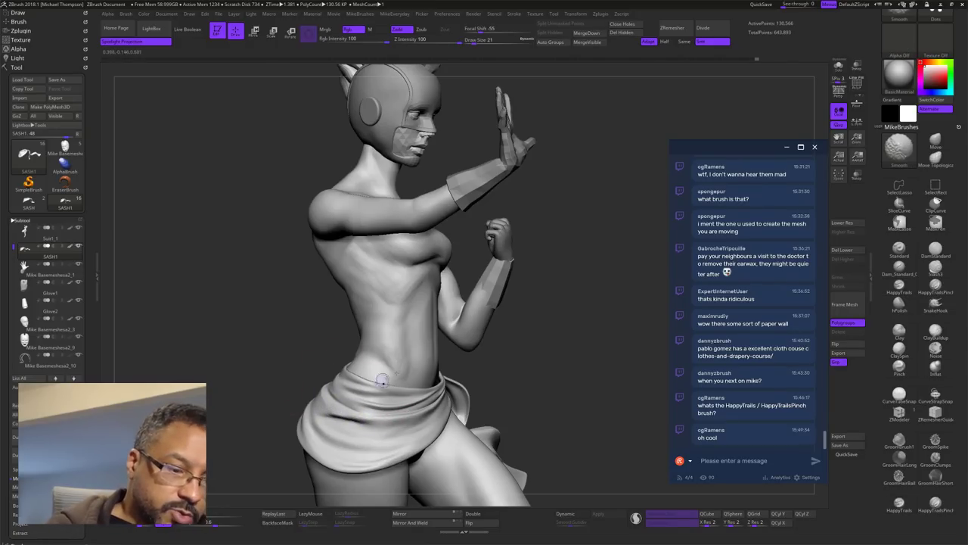
mouse_move(503, 369)
mouse_down()
mouse_move(567, 365)
mouse_move(559, 383)
mouse_up()
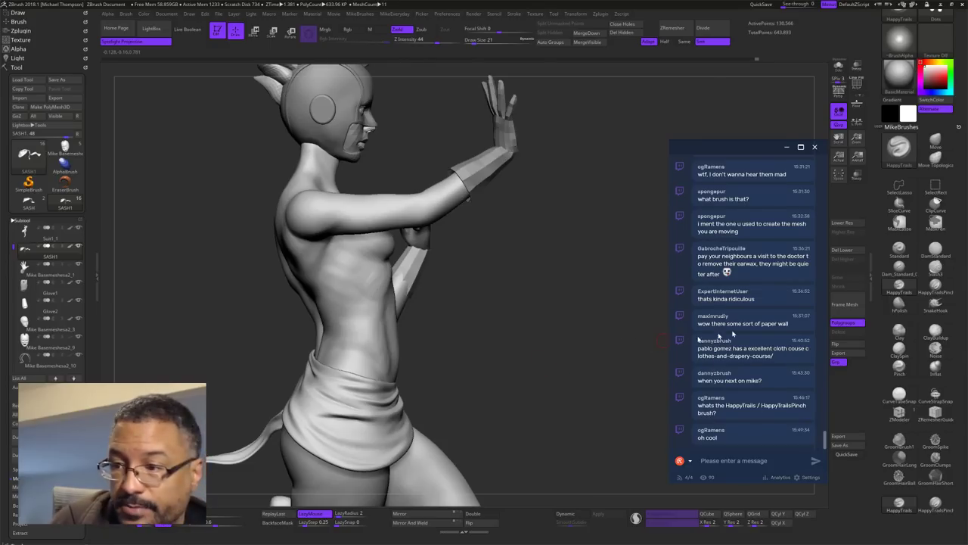
Step: Flatten the folds on the side of the hip wrap with hPolish, using draw sizes 37 and 27
click(899, 306)
key(s)
drag(479, 410, 491, 416)
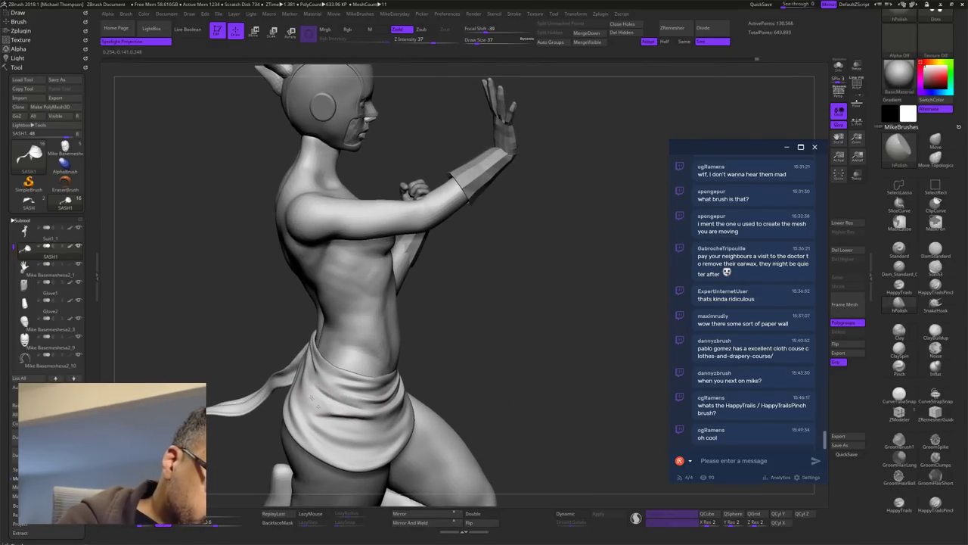
mouse_move(535, 341)
mouse_down()
mouse_move(561, 356)
mouse_move(592, 333)
mouse_move(530, 353)
mouse_up()
key(s)
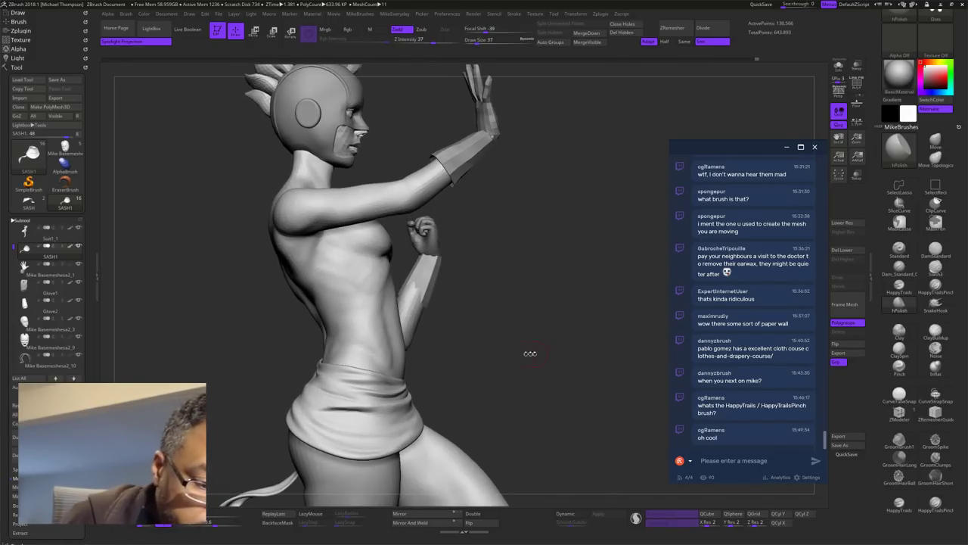
mouse_move(479, 385)
mouse_down()
mouse_move(435, 390)
mouse_move(500, 386)
mouse_move(507, 368)
mouse_up()
key(s)
click(505, 381)
drag(493, 322, 493, 355)
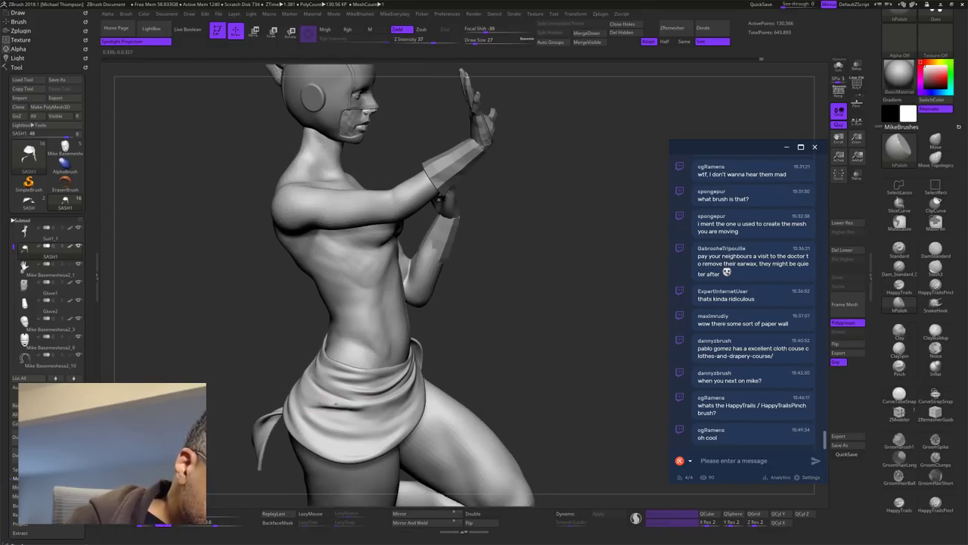
Step: Polish and smooth the wrap's folds from the hip toward the front waist with hPolish at draw size 27
mouse_move(496, 387)
mouse_down()
mouse_move(607, 371)
mouse_move(660, 351)
mouse_up()
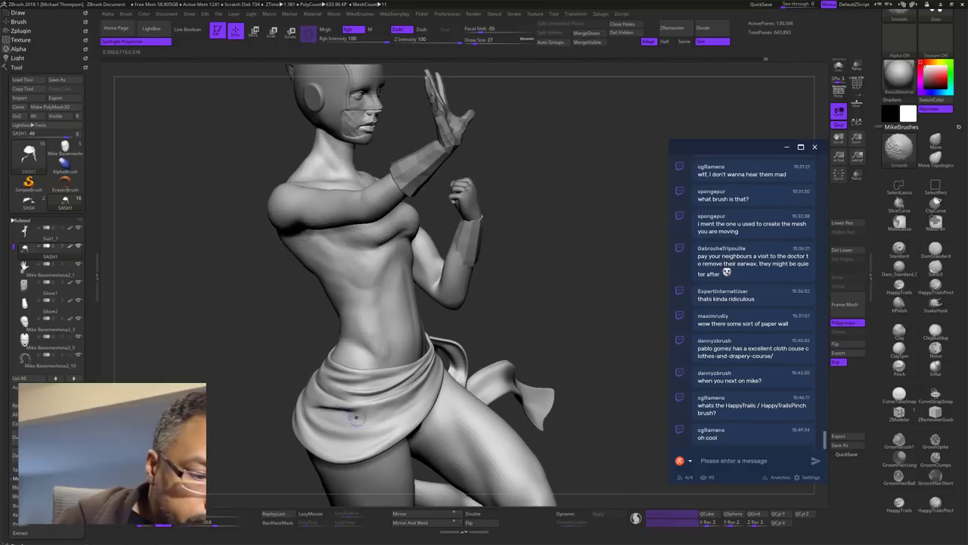
mouse_move(574, 360)
mouse_down()
mouse_move(631, 346)
mouse_move(648, 322)
mouse_move(620, 341)
mouse_move(622, 324)
mouse_move(649, 320)
mouse_up()
right_drag(407, 354, 460, 314)
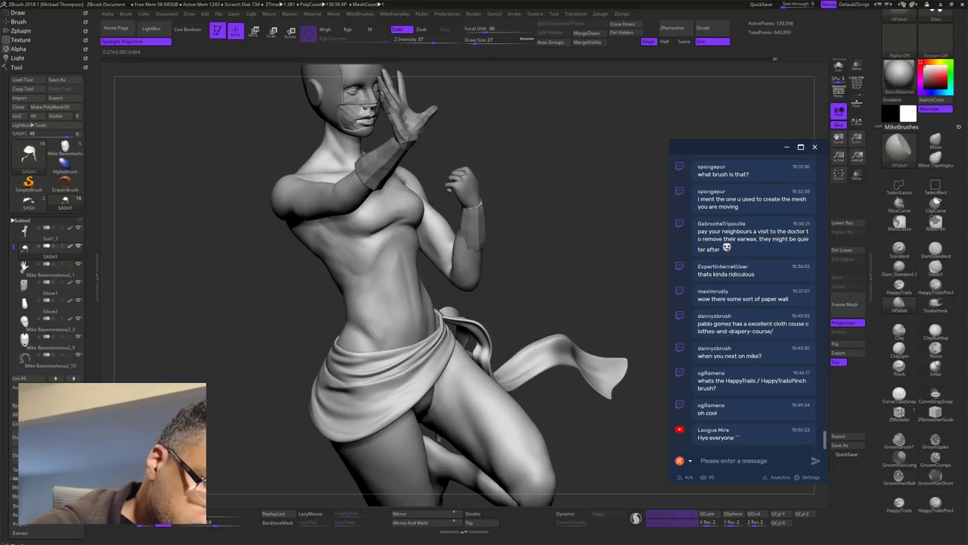
drag(659, 292, 639, 305)
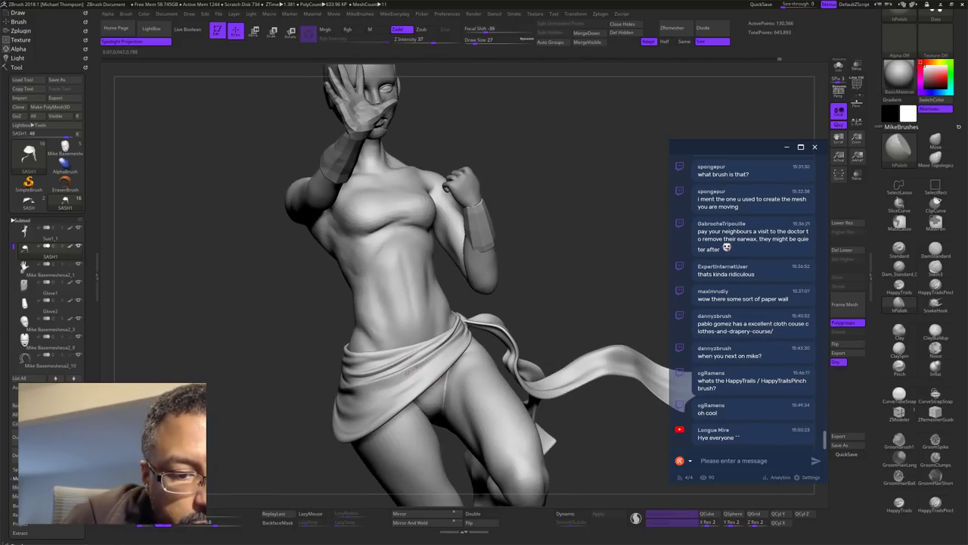
shift+drag(435, 358, 456, 347)
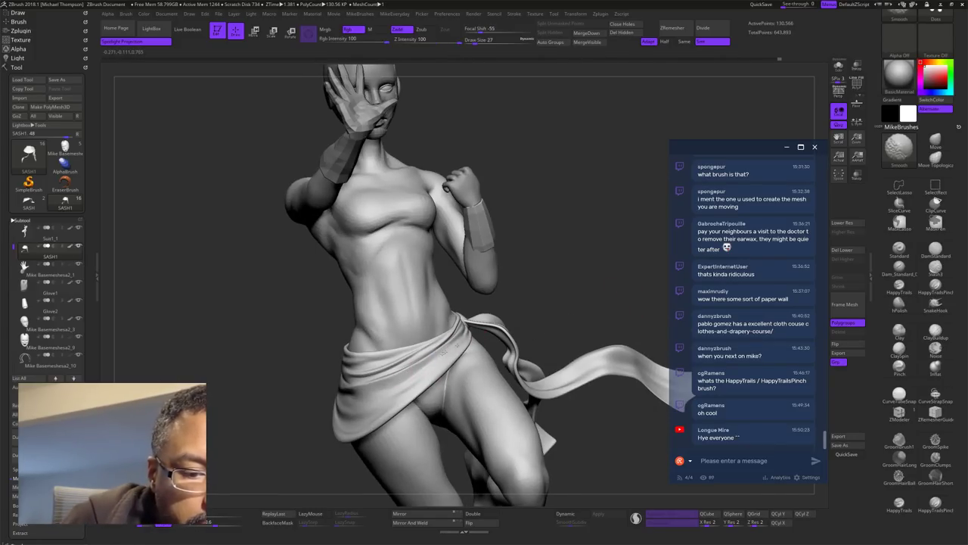
drag(541, 282, 618, 286)
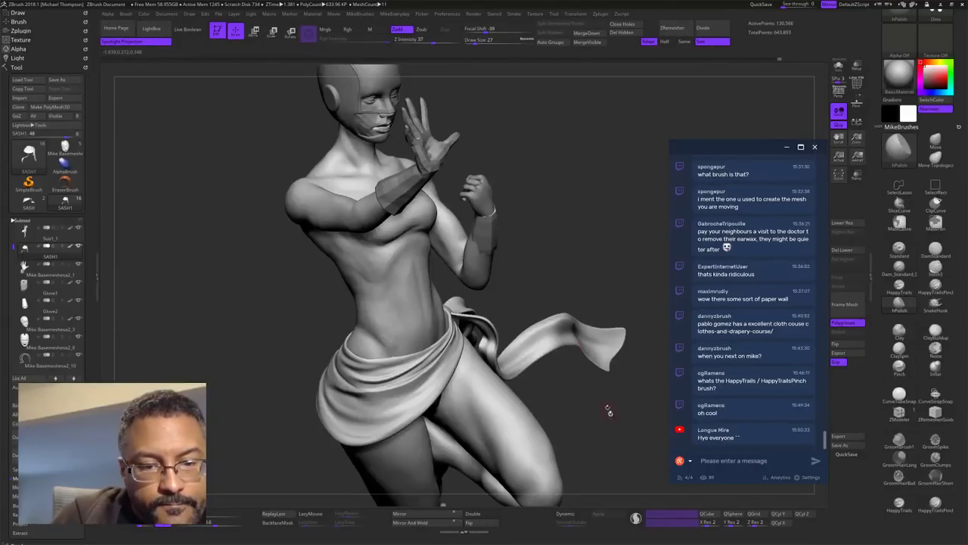
Step: Set the draw size to 60 and smooth the front folds of the wrap above the thigh
drag(609, 411, 609, 413)
alt+drag(595, 454, 581, 435)
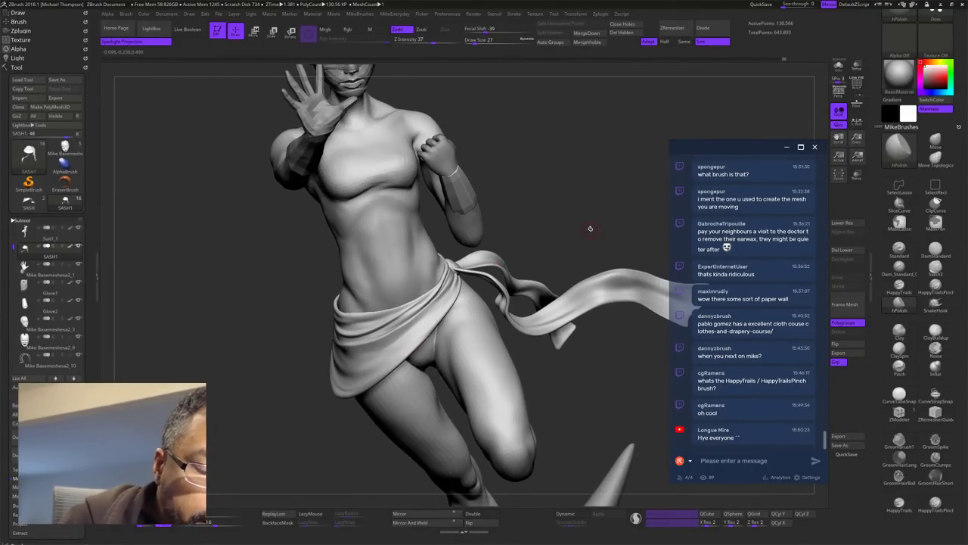
key(s)
mouse_move(590, 228)
mouse_down()
mouse_move(626, 240)
mouse_move(538, 266)
mouse_move(566, 320)
mouse_up()
shift+drag(416, 350, 413, 340)
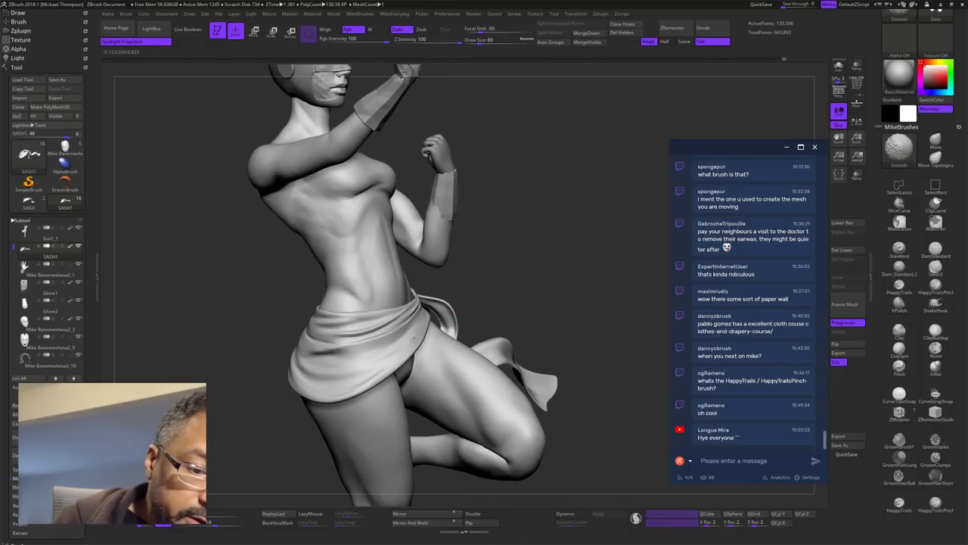
Step: Polish the lower edge of the hip wrap around the side with hPolish at draw size 32
key(s)
drag(580, 320, 555, 333)
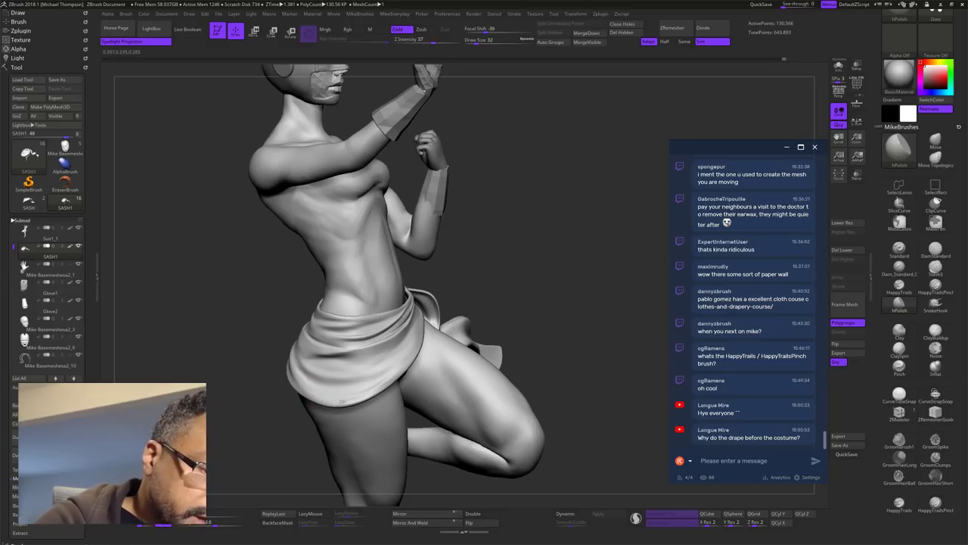
drag(506, 252, 319, 383)
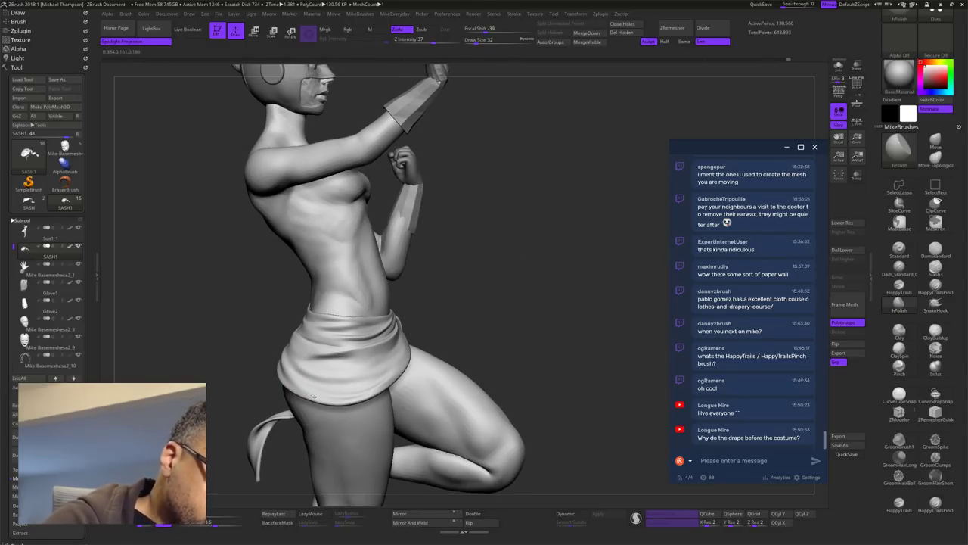
drag(455, 254, 537, 278)
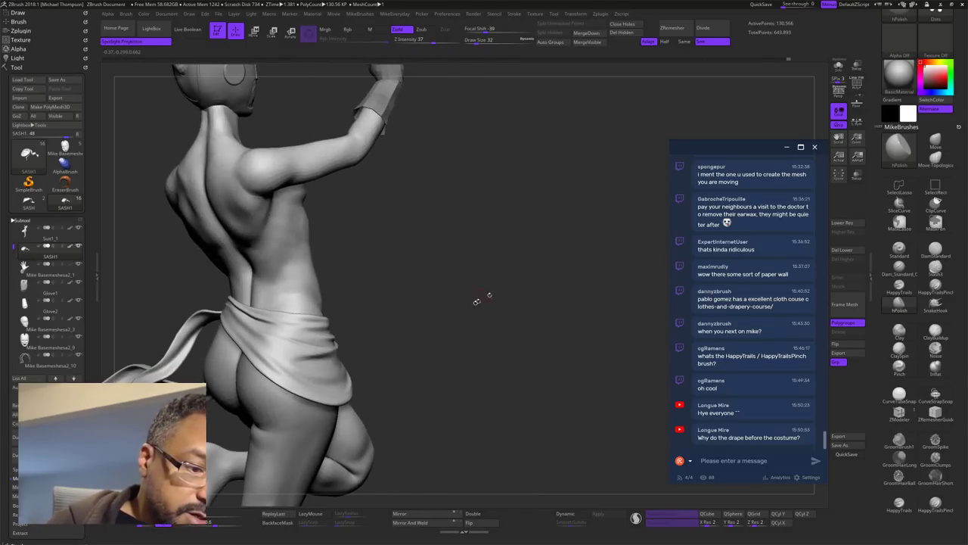
mouse_move(477, 301)
mouse_down()
mouse_move(562, 388)
mouse_move(470, 371)
mouse_up()
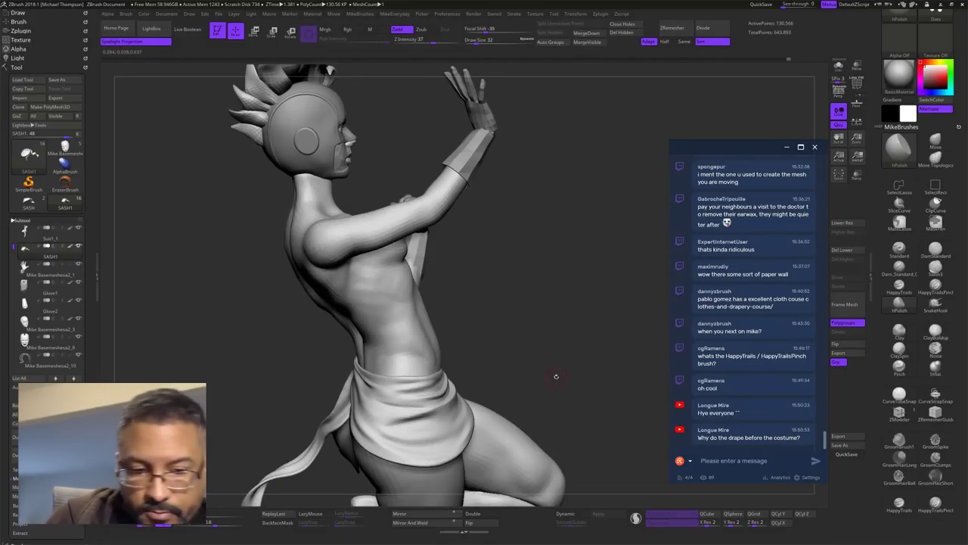
Step: Polish and smooth the diagonal folds of the wrap across the back of the hips with hPolish
drag(547, 374, 647, 371)
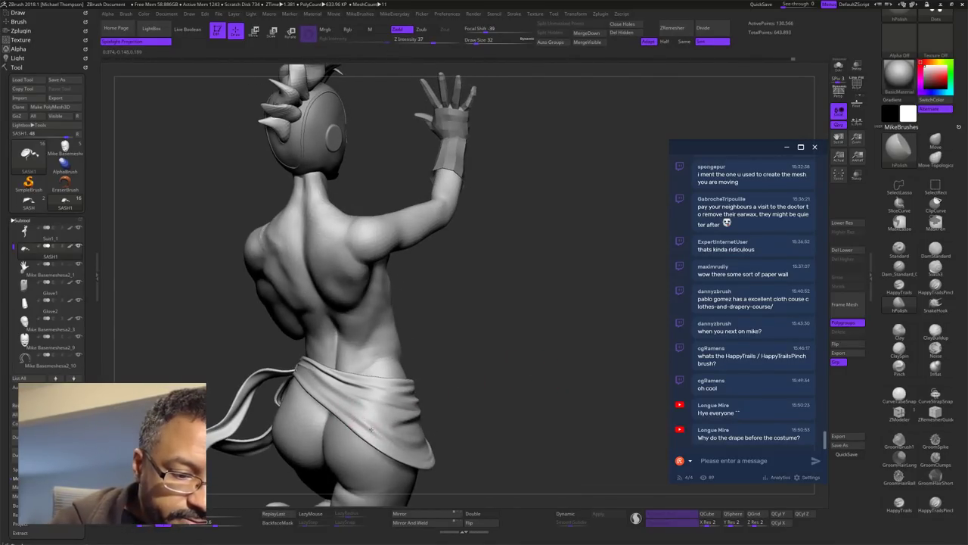
shift+drag(346, 415, 333, 404)
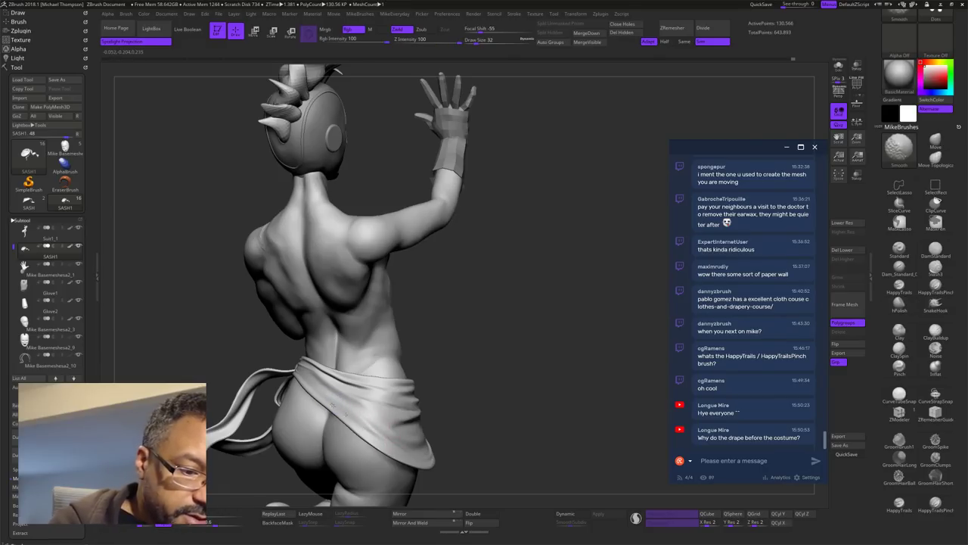
drag(605, 369, 529, 361)
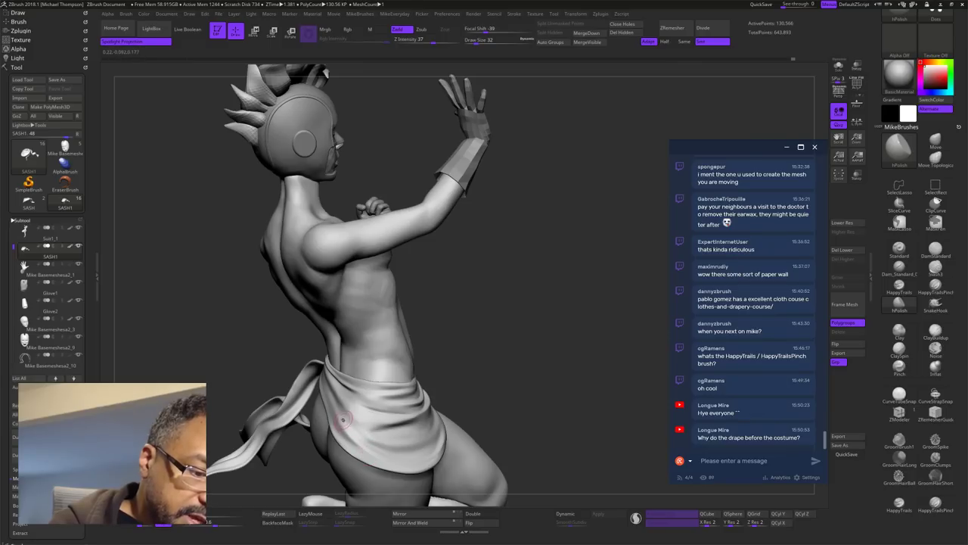
mouse_move(566, 355)
mouse_down()
mouse_move(536, 363)
mouse_move(550, 369)
mouse_up()
drag(373, 373, 360, 358)
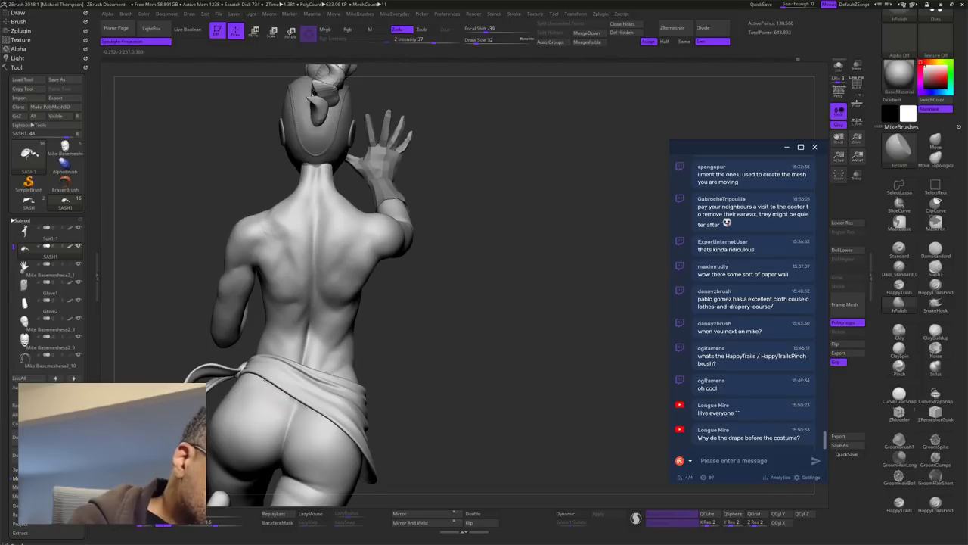
mouse_move(544, 406)
mouse_down()
mouse_move(534, 416)
mouse_move(609, 348)
mouse_move(602, 364)
mouse_up()
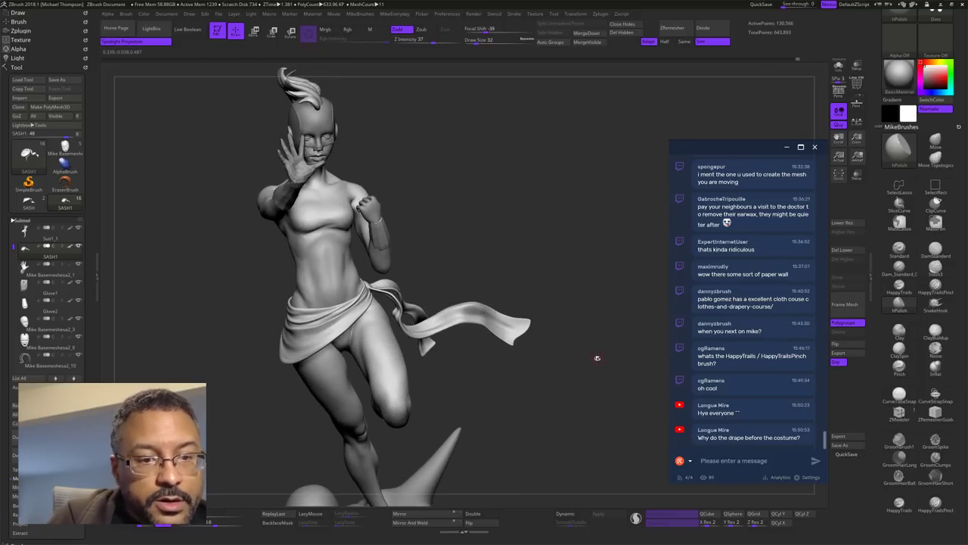
Step: Reshape the sash beside the front hip with the Move brush at draw size 225
click(935, 142)
key(s)
drag(551, 274, 569, 277)
drag(541, 271, 505, 267)
drag(361, 305, 374, 295)
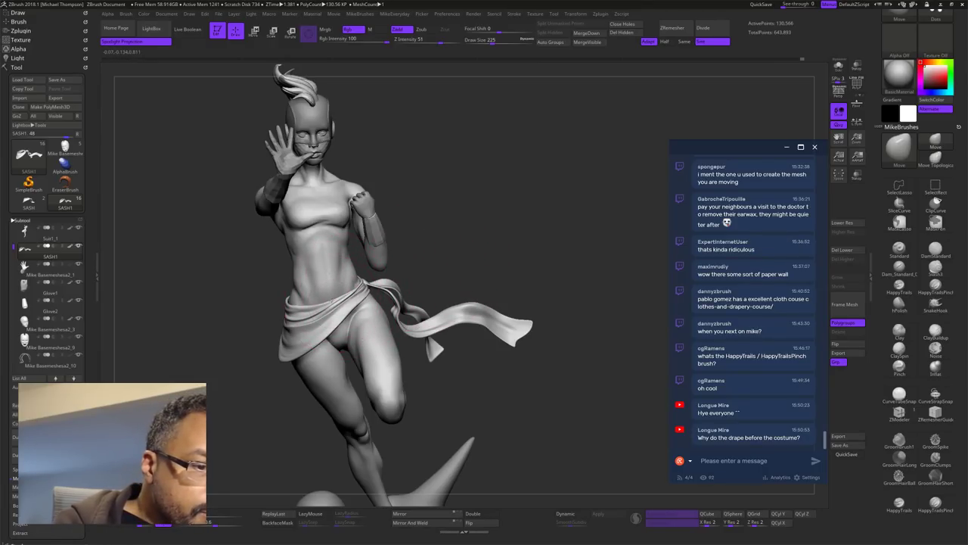
Step: Turn on perspective and check the figure and sash from a low front angle
mouse_move(510, 254)
mouse_down()
mouse_move(598, 270)
mouse_move(612, 305)
mouse_move(596, 362)
mouse_move(613, 388)
mouse_move(601, 377)
mouse_move(641, 379)
mouse_move(604, 380)
mouse_move(582, 342)
mouse_move(603, 350)
mouse_move(609, 378)
mouse_move(596, 412)
mouse_move(610, 424)
mouse_move(564, 421)
mouse_move(590, 407)
mouse_move(597, 367)
mouse_move(594, 404)
mouse_up()
click(839, 92)
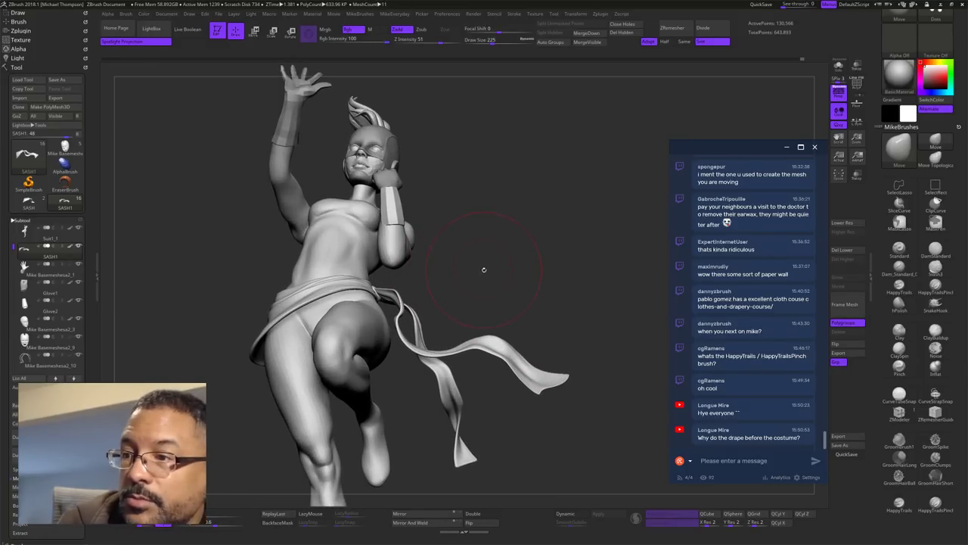
drag(484, 269, 441, 264)
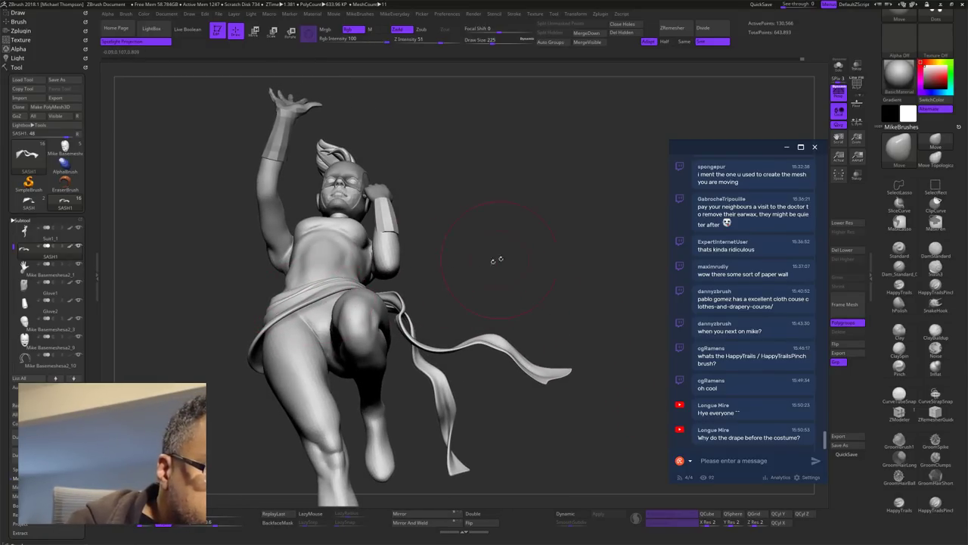
mouse_move(499, 260)
mouse_down()
mouse_move(503, 225)
mouse_move(495, 269)
mouse_up()
Step: Adjust the shape of the hip wrap with the Move brush at draw size 107, checking it from front and side
key(s)
drag(424, 219, 409, 220)
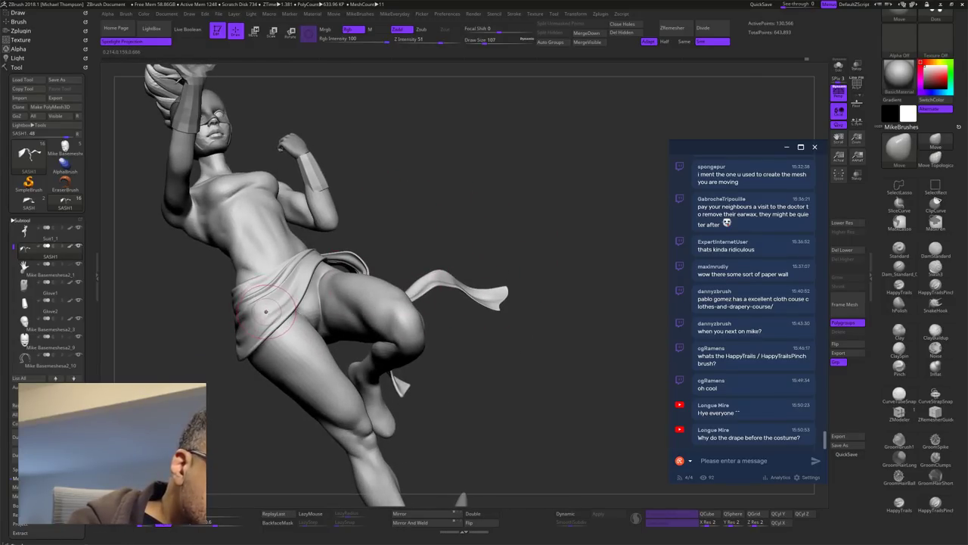
drag(470, 185, 559, 308)
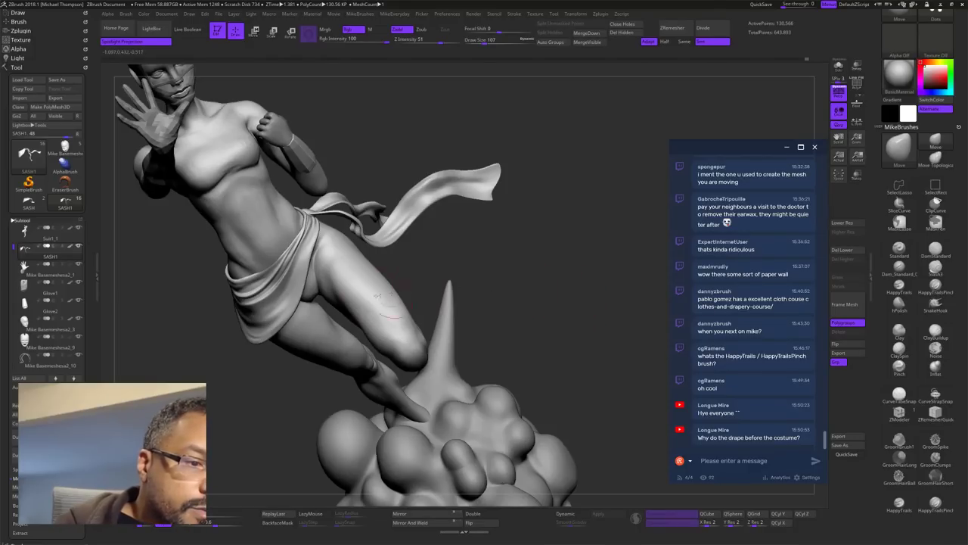
drag(572, 272, 590, 259)
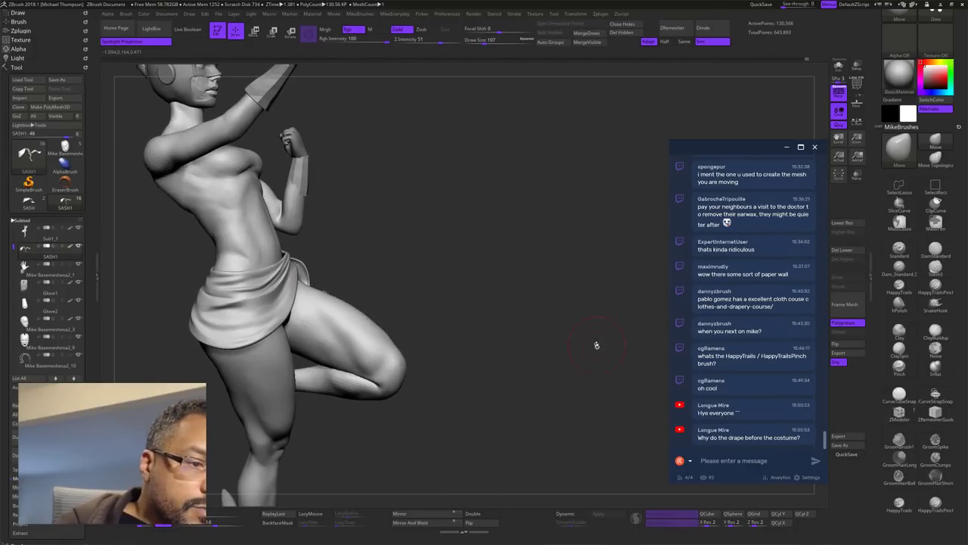
mouse_move(597, 344)
mouse_down()
mouse_move(569, 379)
mouse_move(593, 374)
mouse_move(584, 360)
mouse_up()
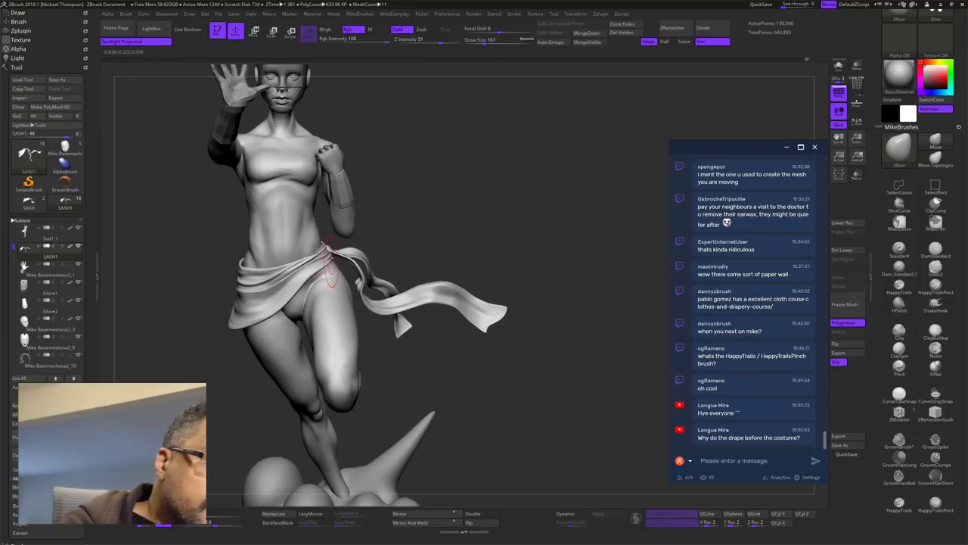
Step: Isolate the hip wrap, mask the trailing sash tails, show the whole sash again and set the draw size to 130
ctrl+shift+click(332, 259)
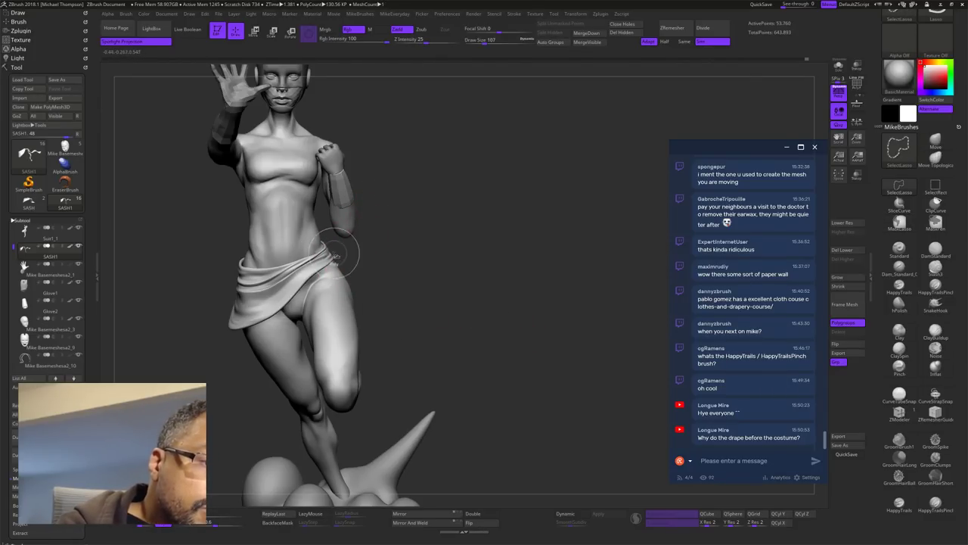
ctrl+click(427, 210)
ctrl+shift+click(449, 207)
ctrl+click(451, 208)
key(s)
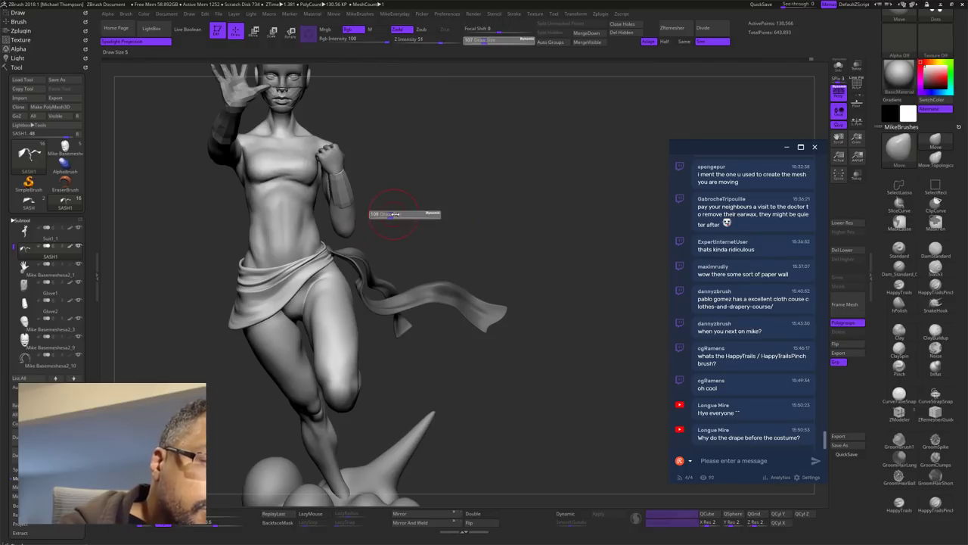
drag(431, 214, 434, 214)
drag(439, 212, 403, 208)
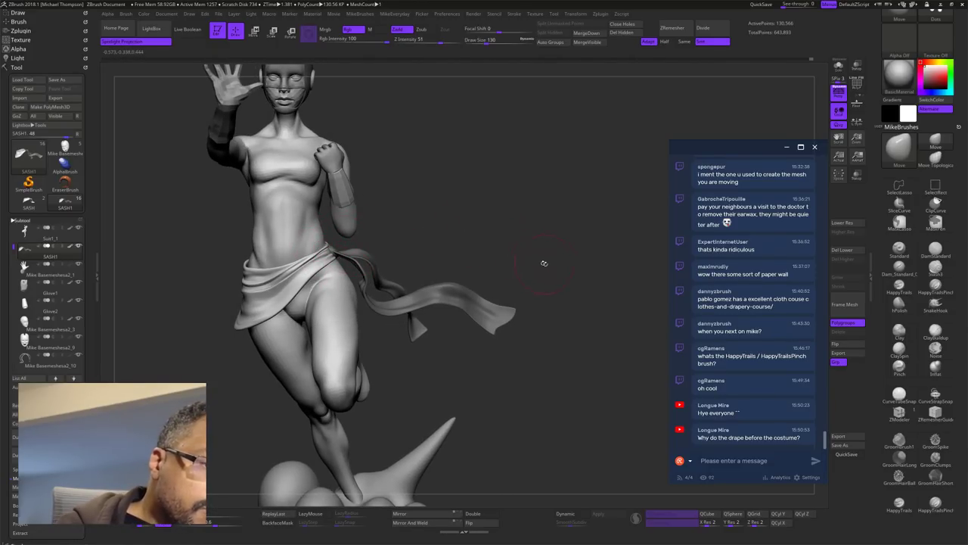
Step: Turn off perspective and frame the full figure in a front view, leaving room beside it for further views
mouse_move(540, 264)
mouse_down()
mouse_move(614, 384)
mouse_move(602, 384)
mouse_move(618, 368)
mouse_move(586, 384)
mouse_move(616, 388)
mouse_move(579, 398)
mouse_up()
key(f)
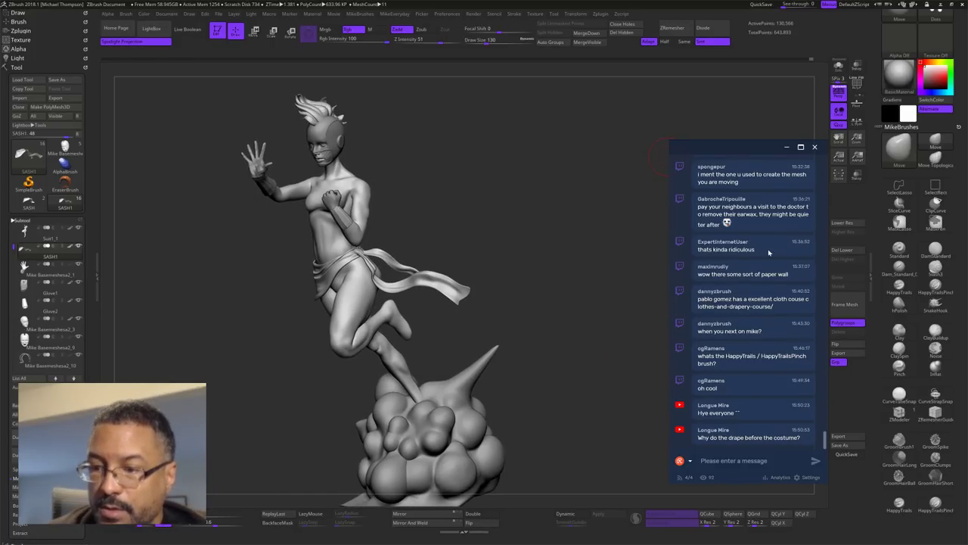
drag(742, 150, 808, 279)
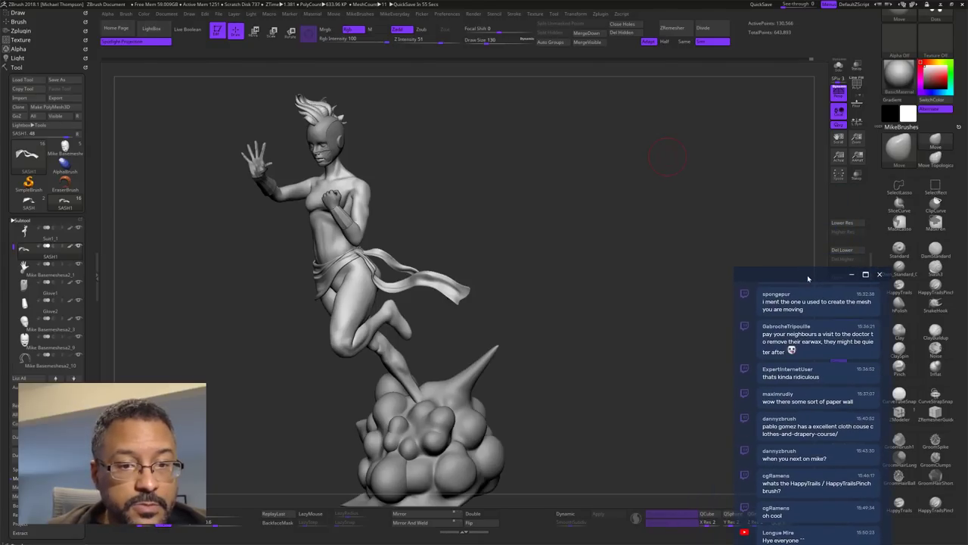
mouse_move(592, 265)
mouse_down()
mouse_move(623, 271)
mouse_move(577, 270)
mouse_up()
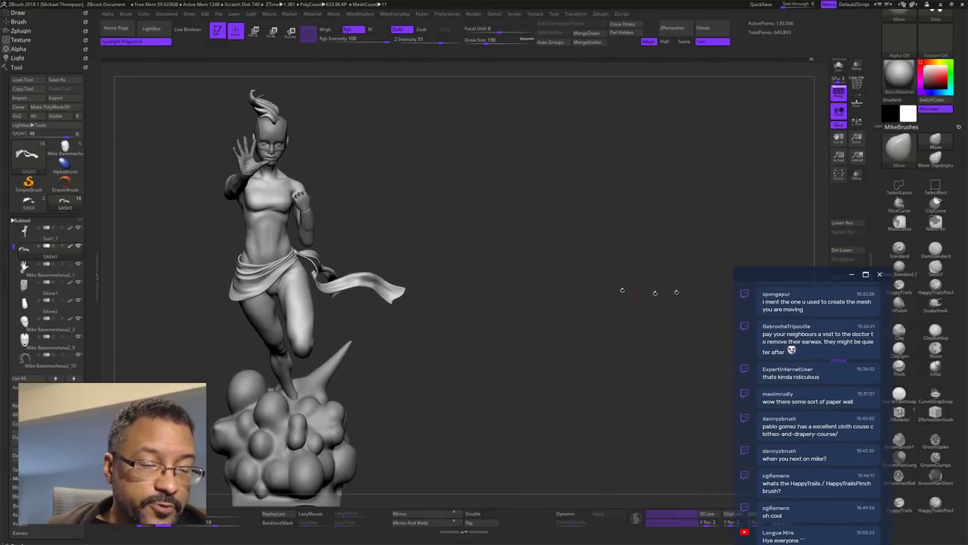
shift+drag(652, 283, 578, 316)
click(837, 97)
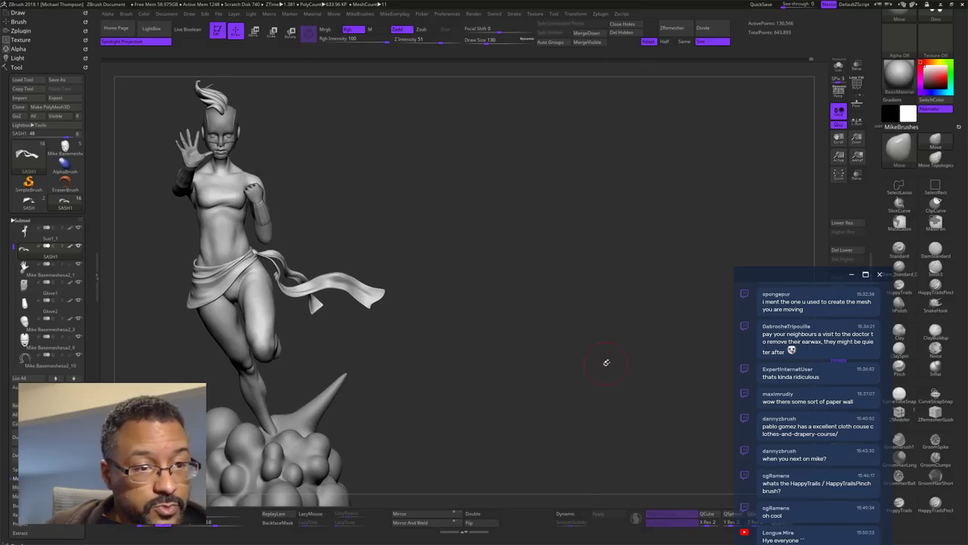
drag(607, 362, 578, 367)
key(shift)
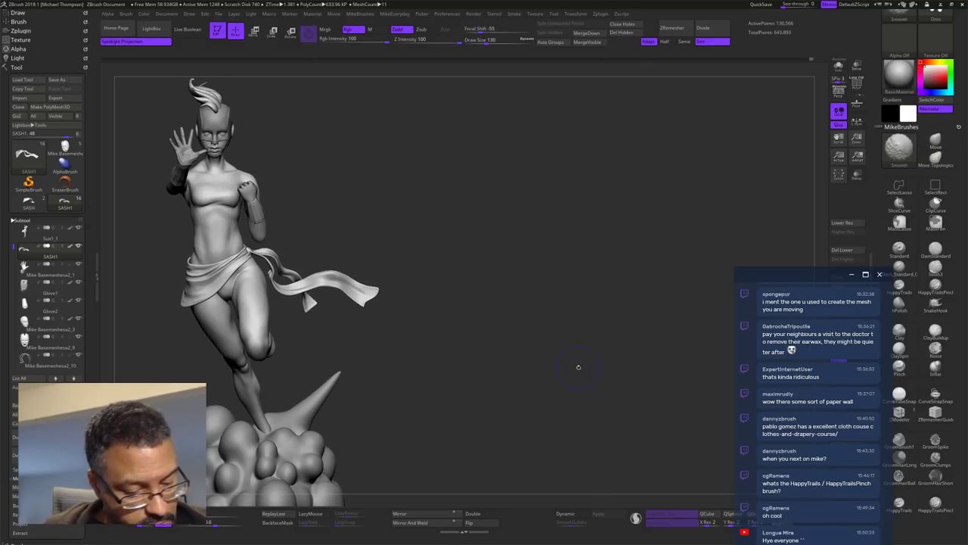
Step: Place the light high and to the right on the light sphere and make a best preview render with shadows
click(21, 68)
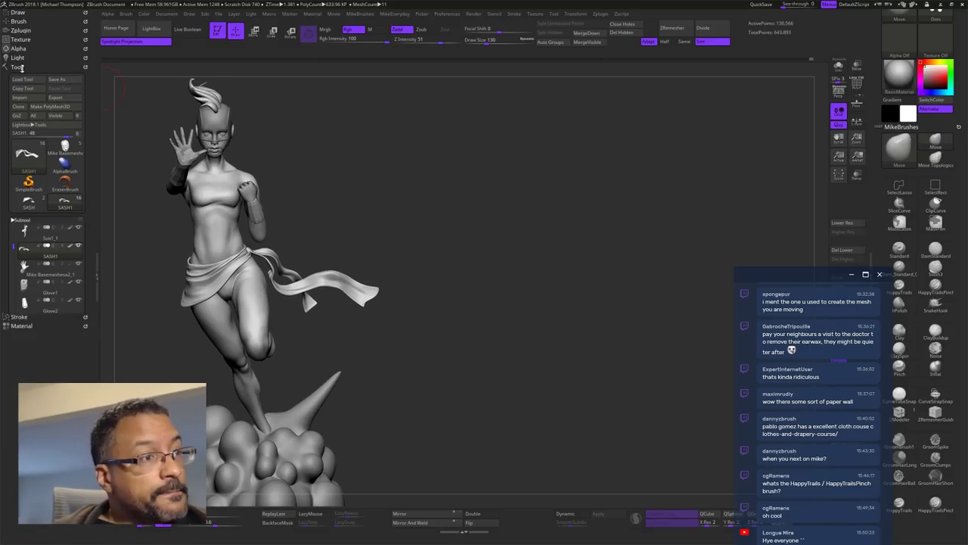
click(22, 58)
drag(31, 84, 34, 83)
key(shift)
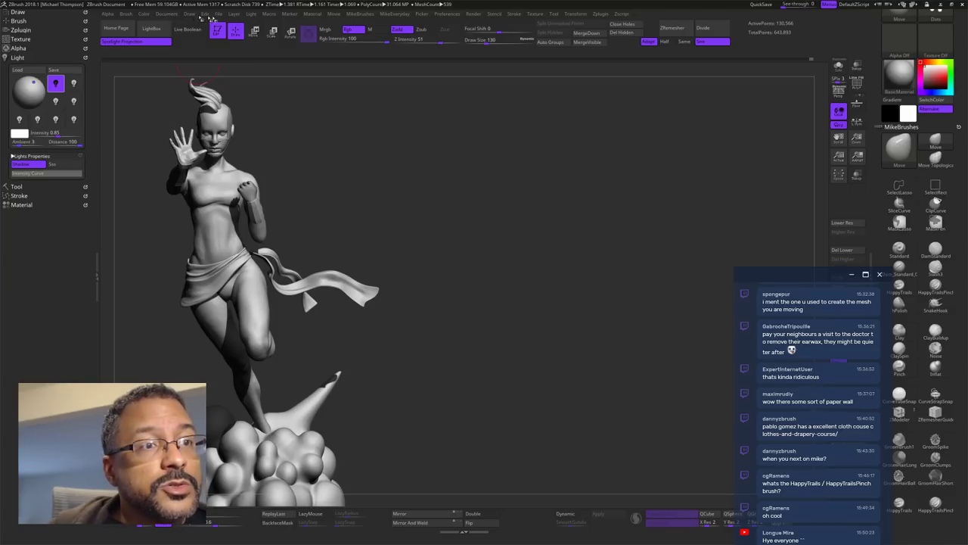
Step: Create a new document layer, draw the figure on it as an editable model and turn it to a back view beside the first
click(236, 15)
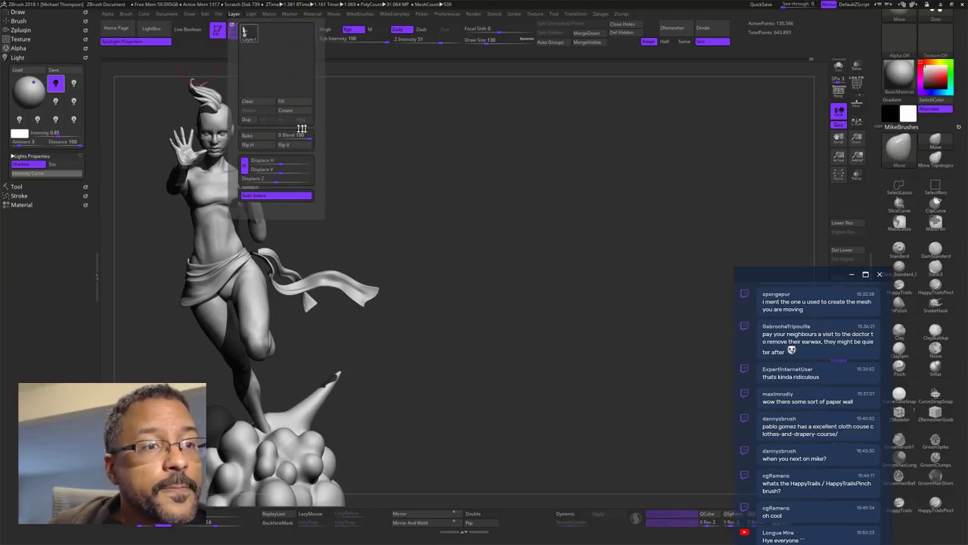
click(285, 112)
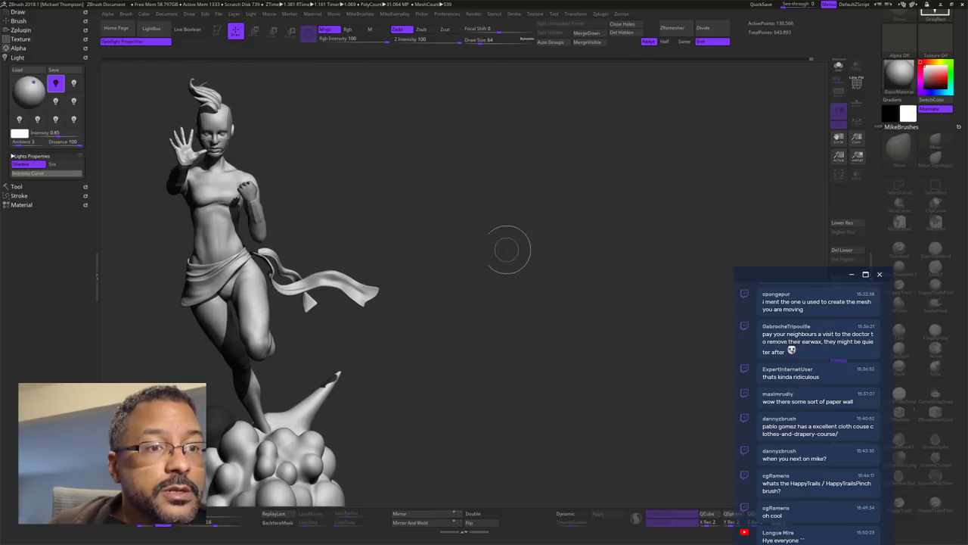
drag(449, 281, 481, 378)
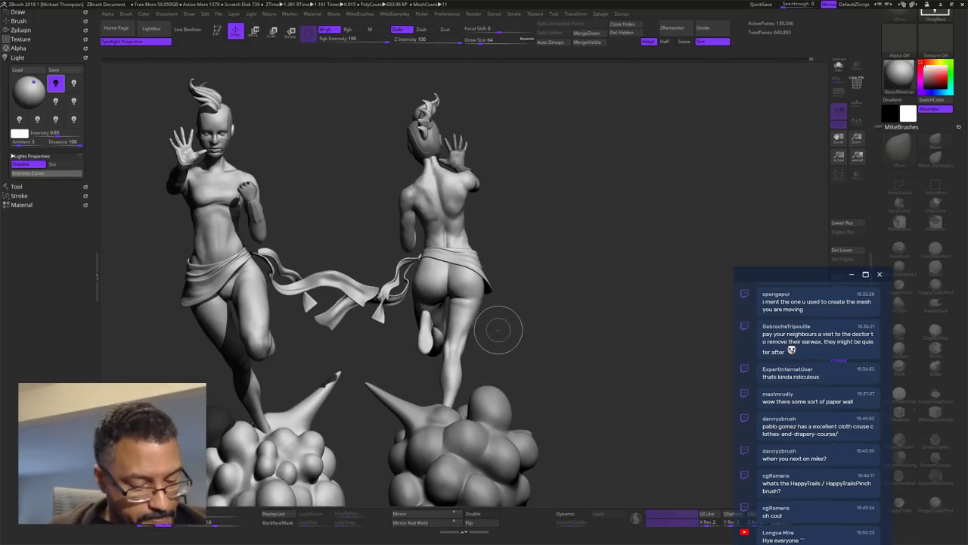
key(t)
drag(658, 341, 683, 339)
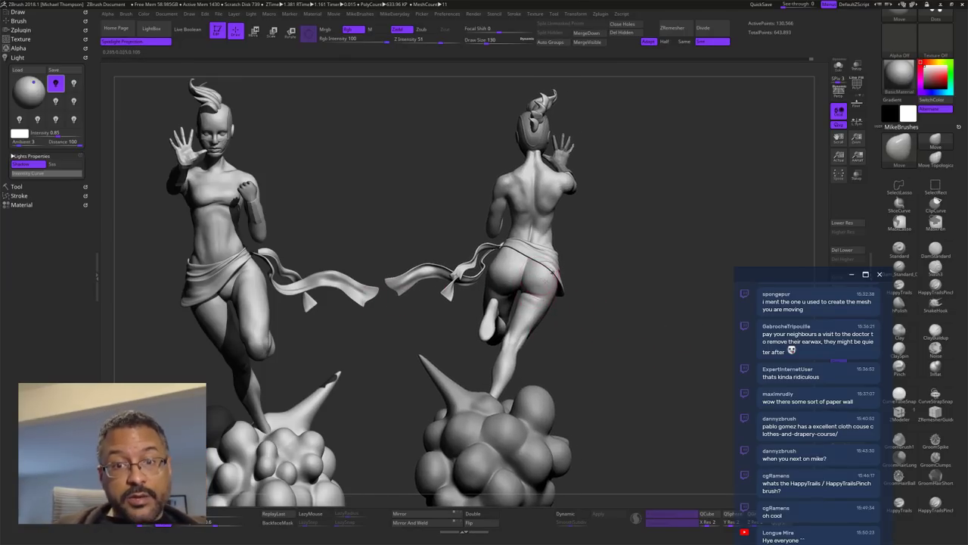
alt+drag(680, 333, 592, 347)
mouse_move(700, 249)
mouse_down()
mouse_move(607, 252)
mouse_move(632, 250)
mouse_move(610, 254)
mouse_move(622, 284)
mouse_move(652, 294)
mouse_move(770, 277)
mouse_up()
alt+drag(662, 304, 721, 301)
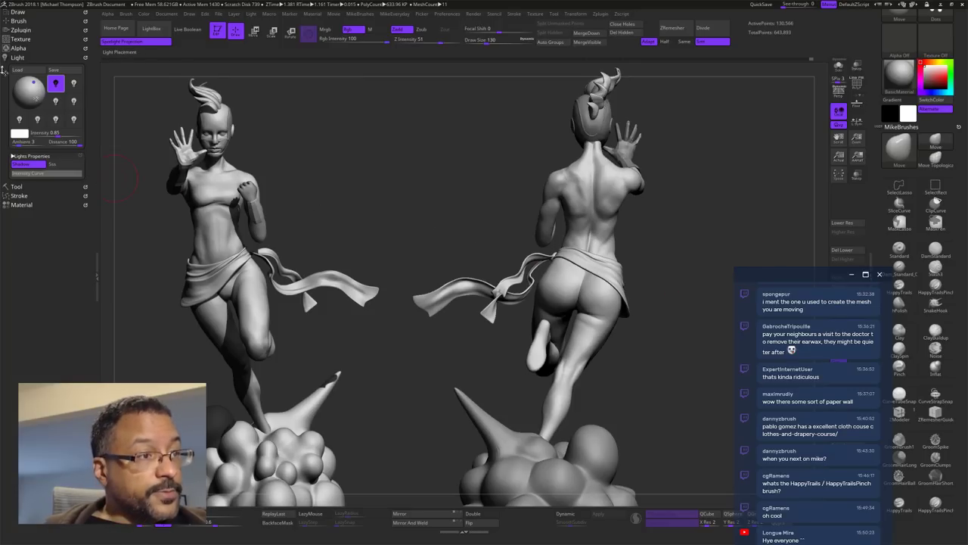
Step: Try two light placements on the back view, making a best preview render with each
click(25, 86)
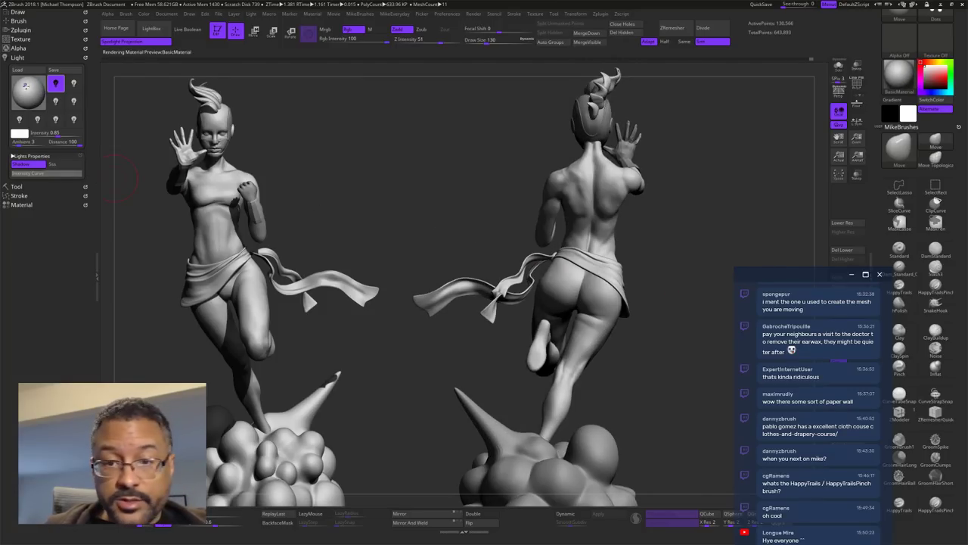
key(shift+r)
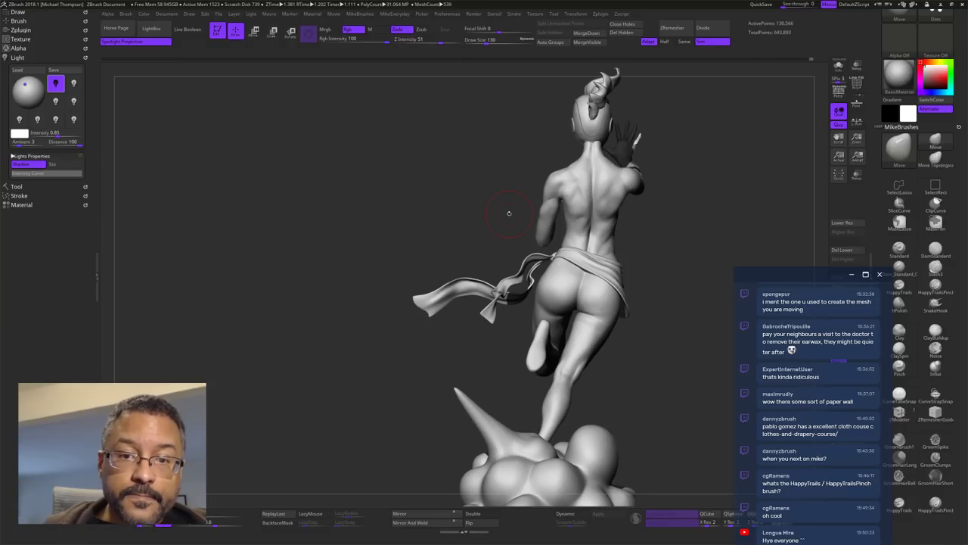
click(31, 85)
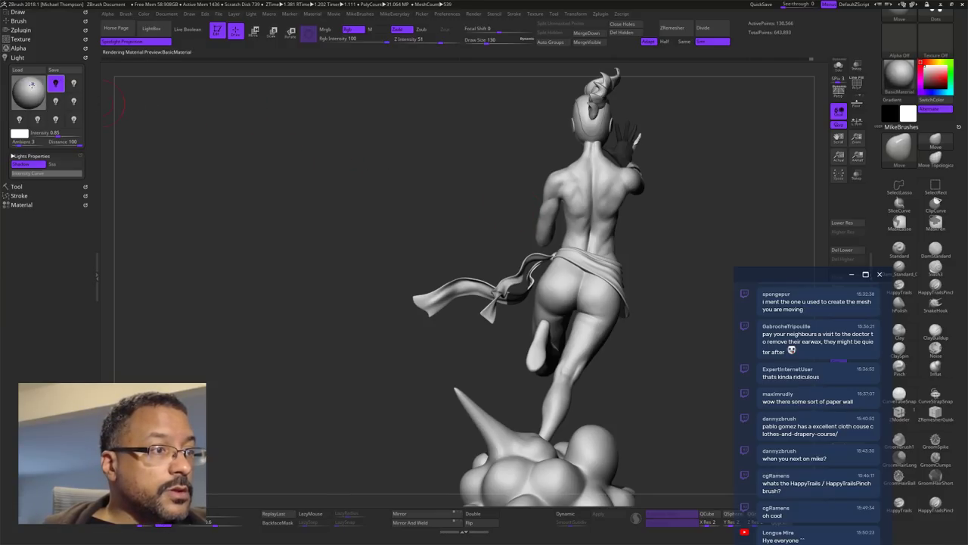
drag(31, 85, 34, 83)
key(shift+r)
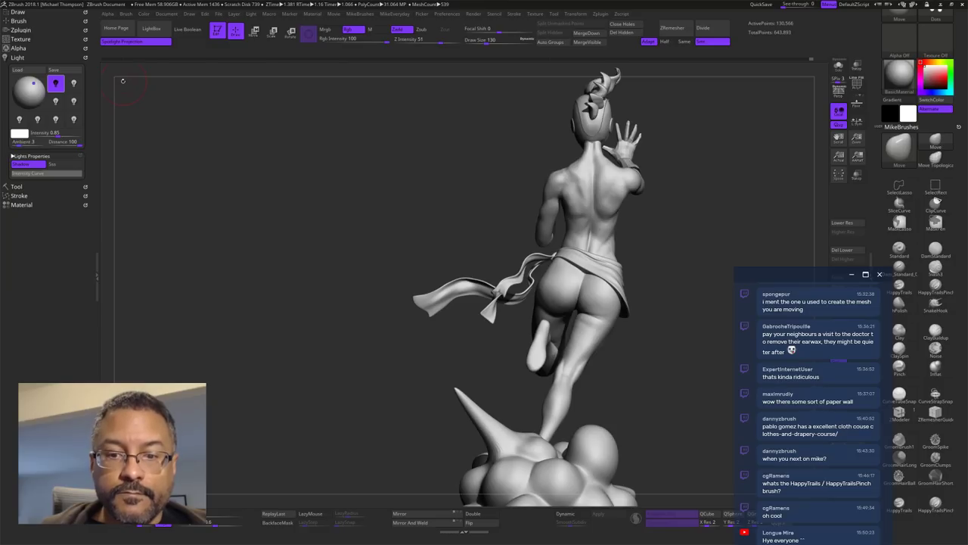
Step: Turn the figure to a larger front three-quarter view, move the light to the left of the light sphere and render it with shadows
drag(702, 258, 754, 264)
drag(698, 197, 739, 194)
mouse_move(708, 154)
mouse_down()
mouse_move(725, 150)
mouse_move(700, 244)
mouse_move(734, 261)
mouse_move(725, 322)
mouse_move(688, 320)
mouse_move(656, 259)
mouse_move(700, 244)
mouse_move(665, 255)
mouse_move(683, 254)
mouse_move(686, 236)
mouse_move(678, 244)
mouse_move(687, 255)
mouse_move(681, 247)
mouse_move(703, 217)
mouse_up()
key(shift+r)
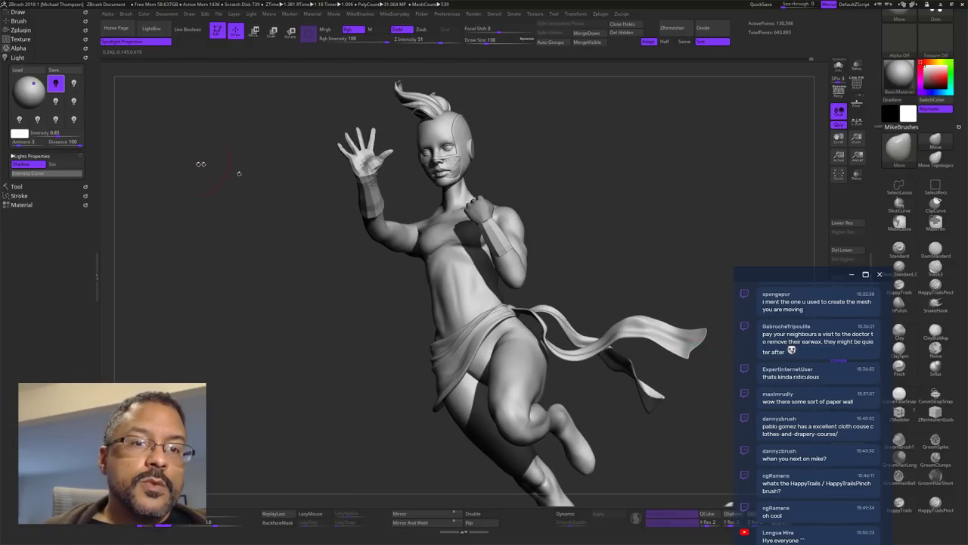
drag(33, 84, 23, 94)
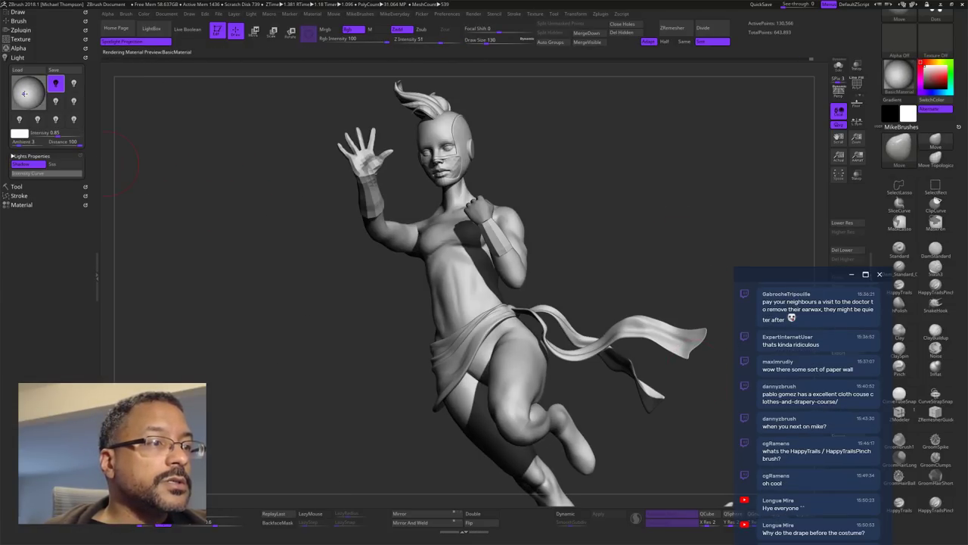
key(shift+r)
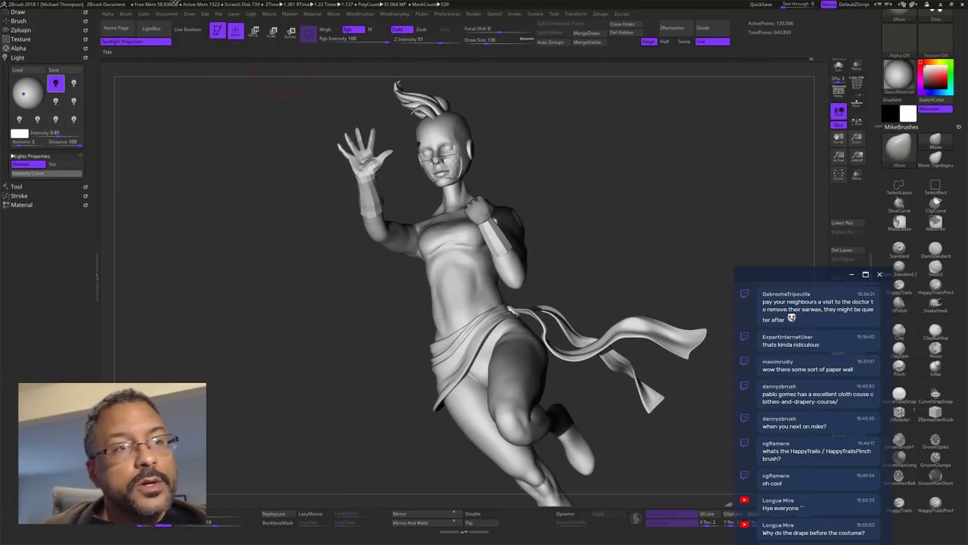
Step: Bake the rendered document layer and create another new layer
click(174, 14)
click(233, 15)
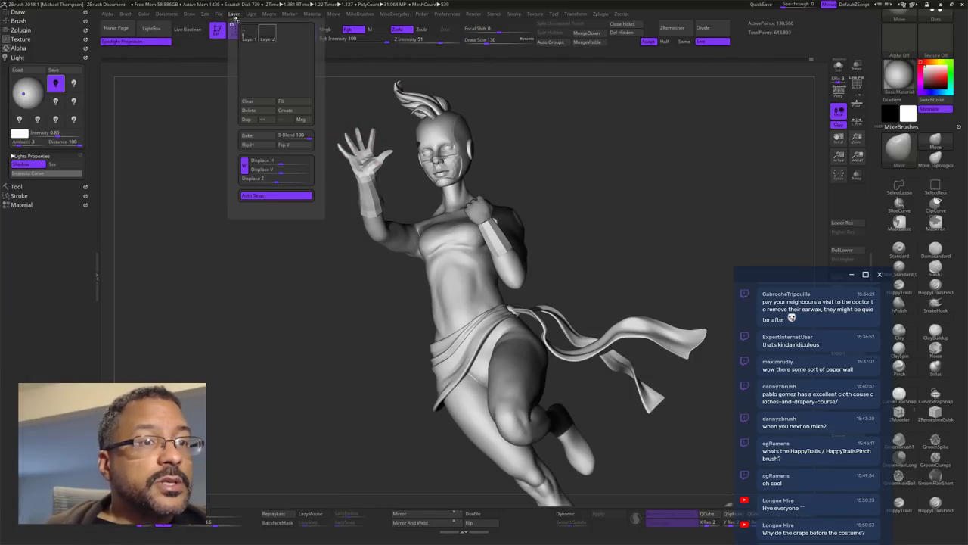
click(266, 136)
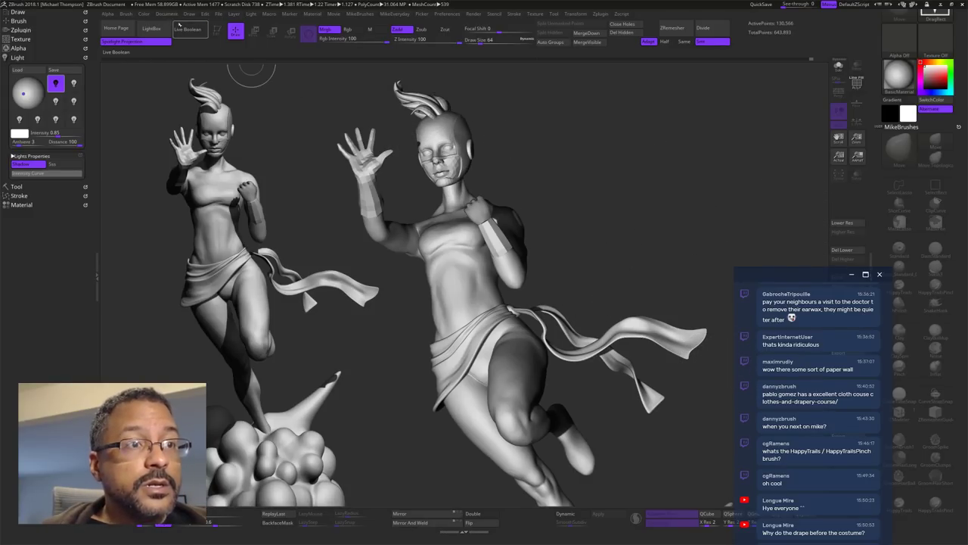
click(170, 14)
click(234, 14)
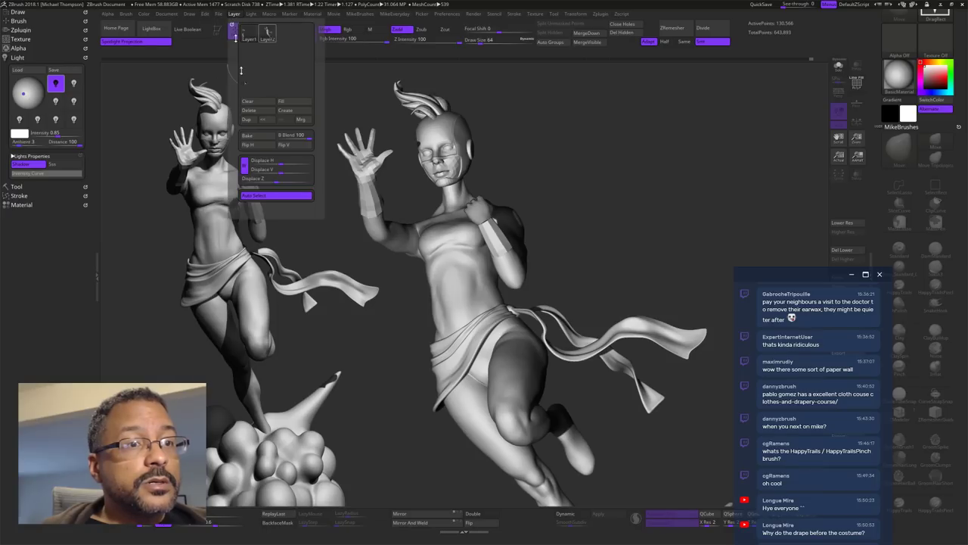
click(289, 112)
Step: Draw the figure on the new layer in a back view, redo its placement, make it editable and position it beside the other two
drag(676, 218, 766, 210)
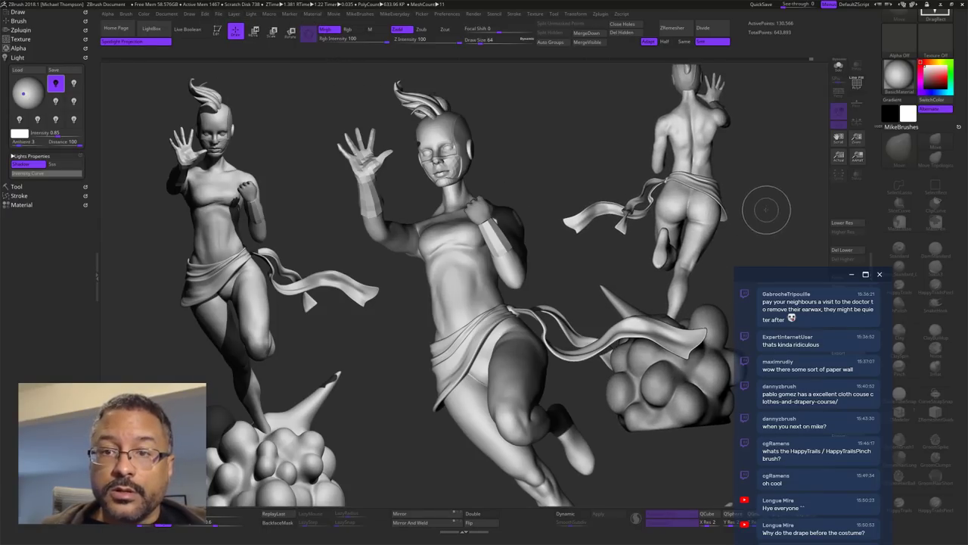
key(ctrl)
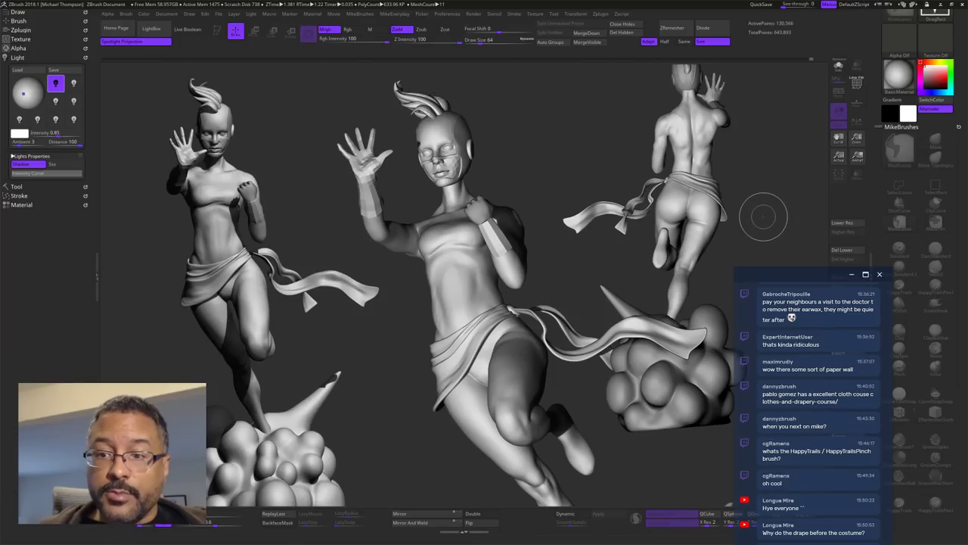
key(ctrl+z)
drag(676, 199, 679, 304)
key(t)
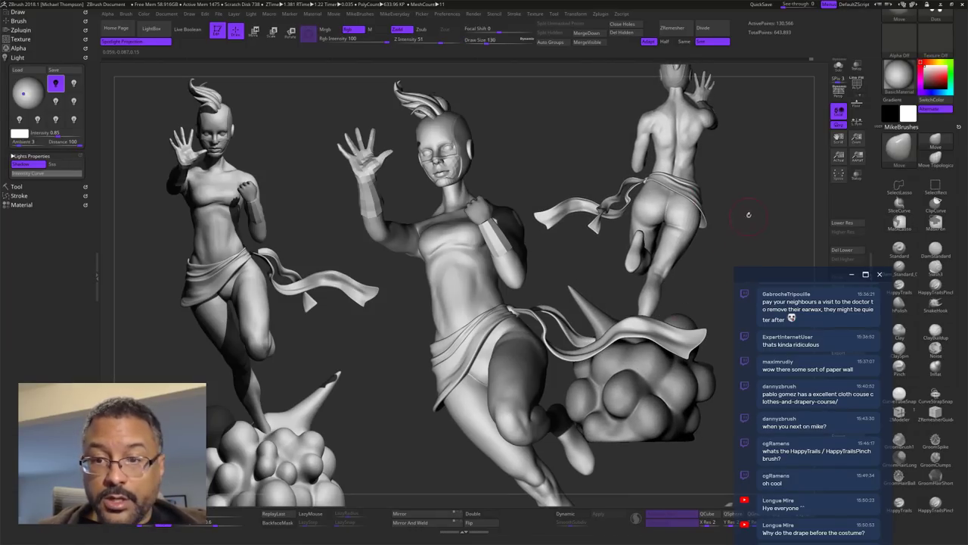
mouse_move(750, 214)
alt+mouse_down()
mouse_move(786, 267)
mouse_move(801, 248)
mouse_move(805, 258)
alt+mouse_up()
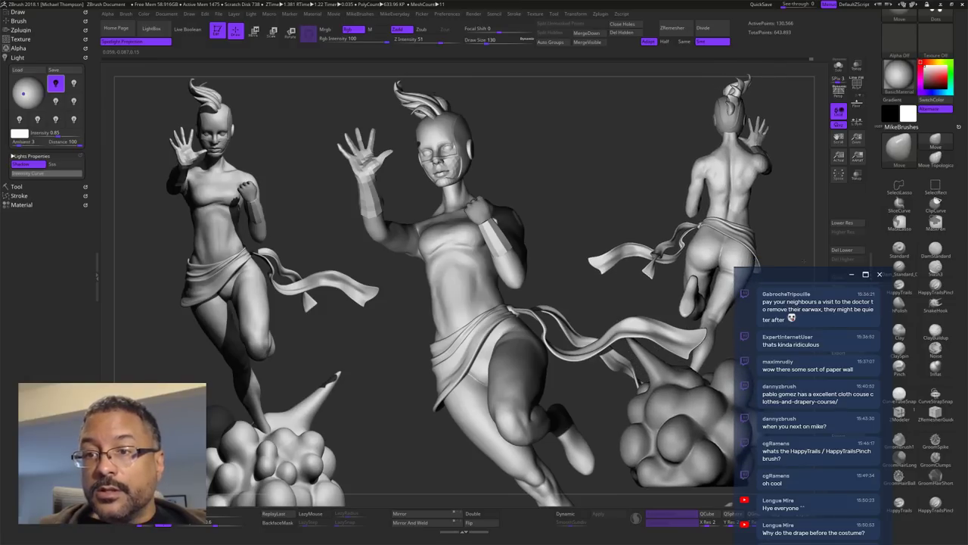
mouse_move(811, 222)
mouse_down()
mouse_move(793, 226)
mouse_move(804, 229)
mouse_up()
Step: Place the light high and to the left on the light sphere and make a best preview render of the back view
key(shift+r)
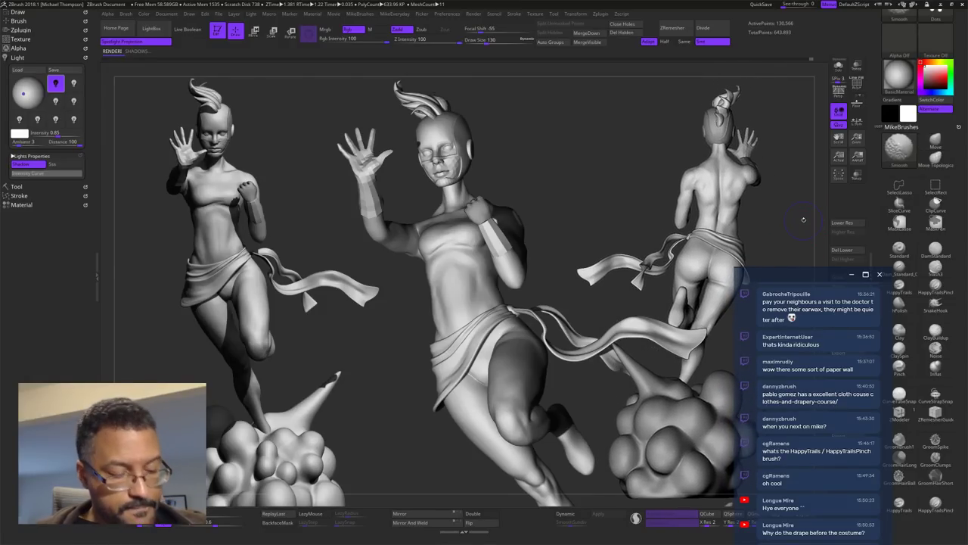
drag(782, 279, 843, 304)
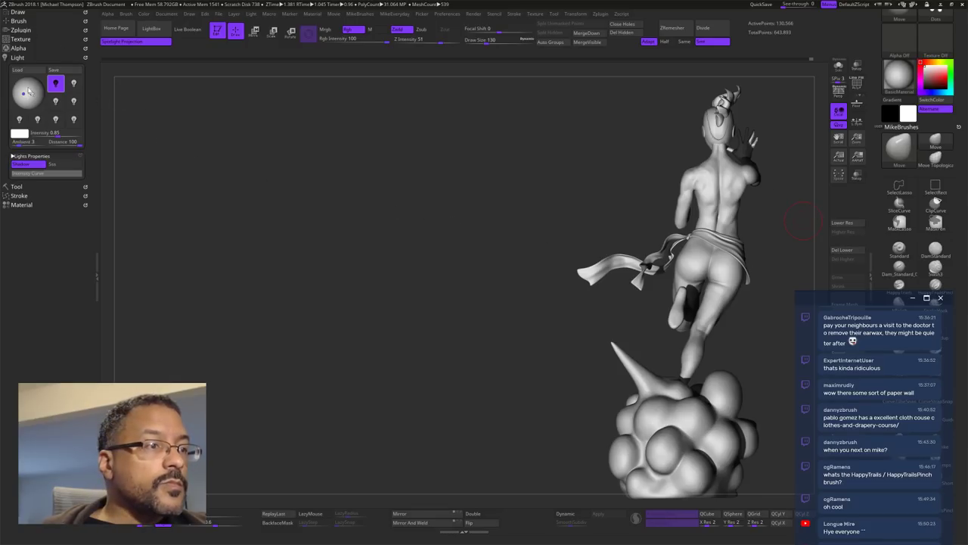
drag(23, 93, 24, 84)
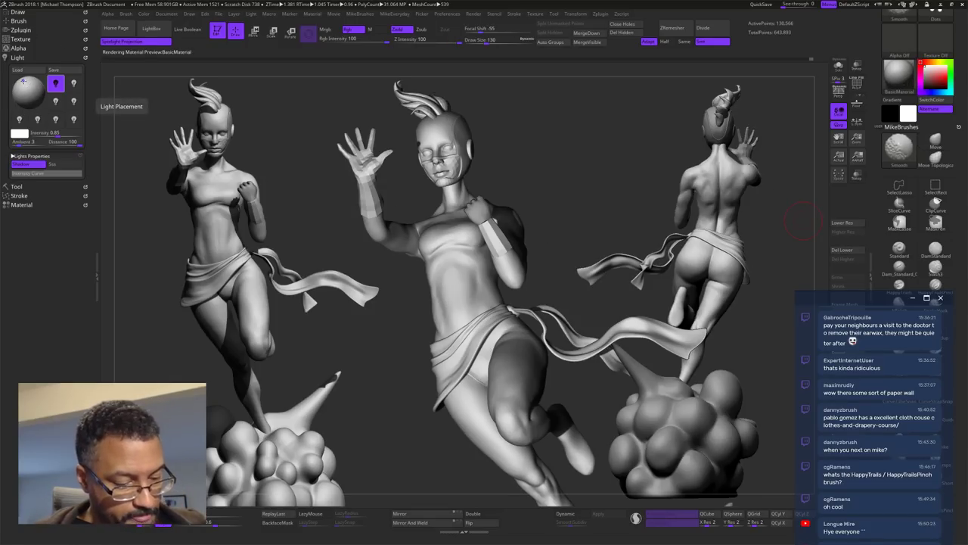
key(ctrl+n)
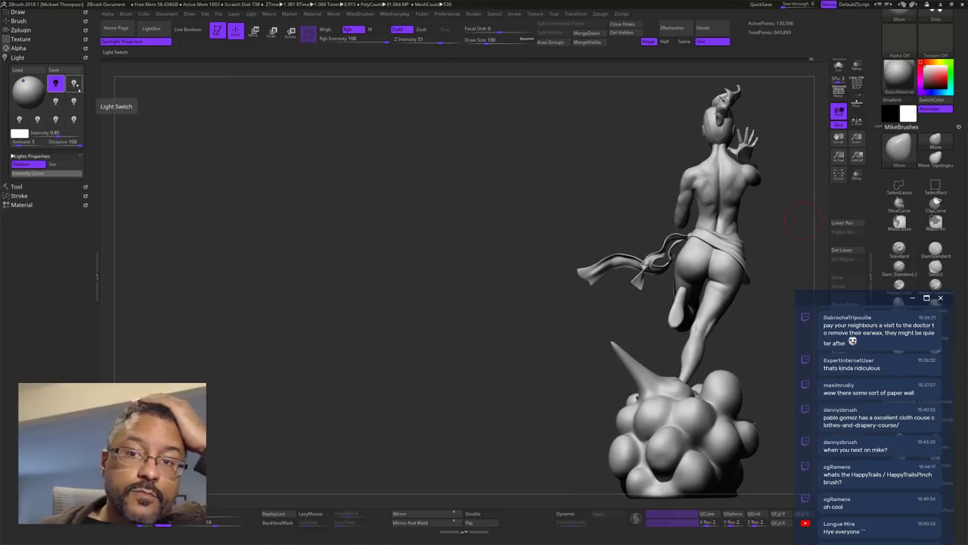
Step: Bake the rendered back-view layer of the document
click(168, 14)
click(189, 15)
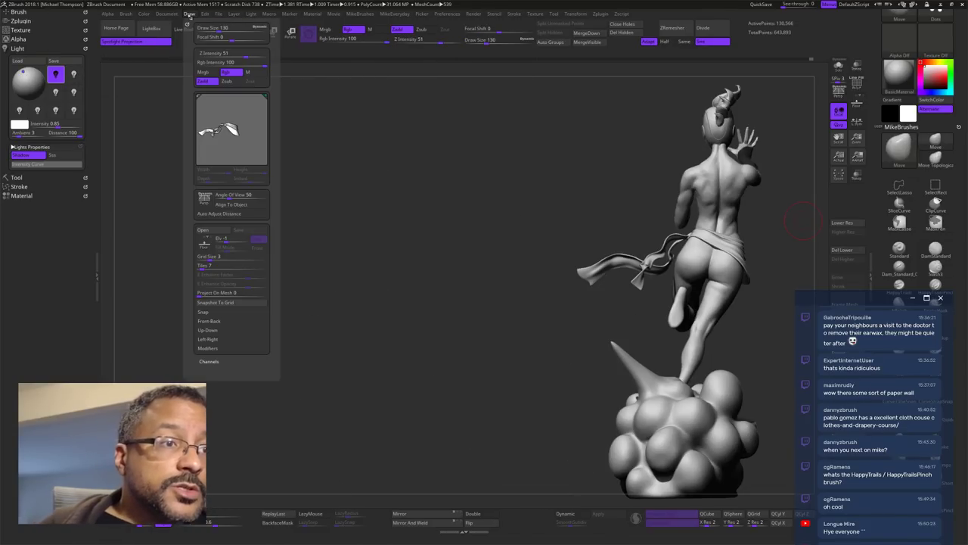
click(218, 15)
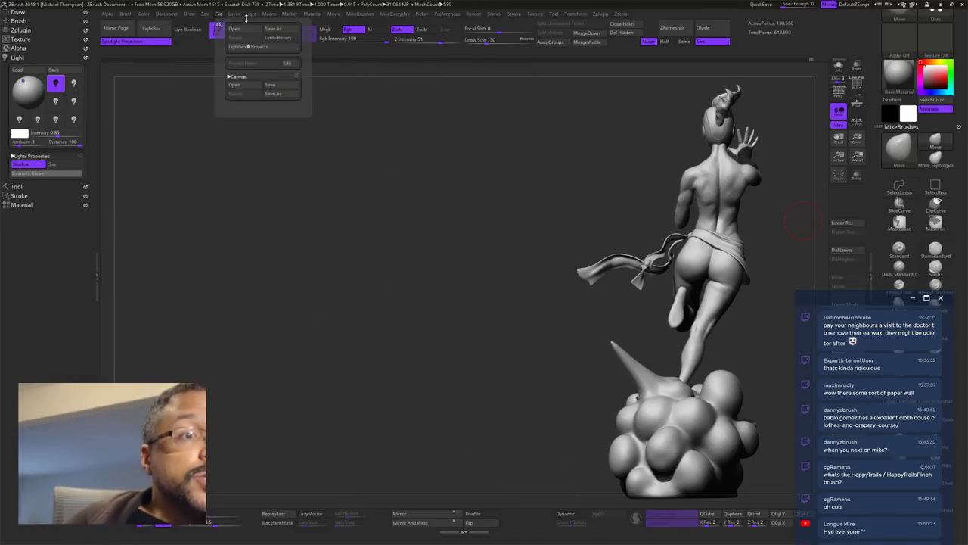
click(234, 14)
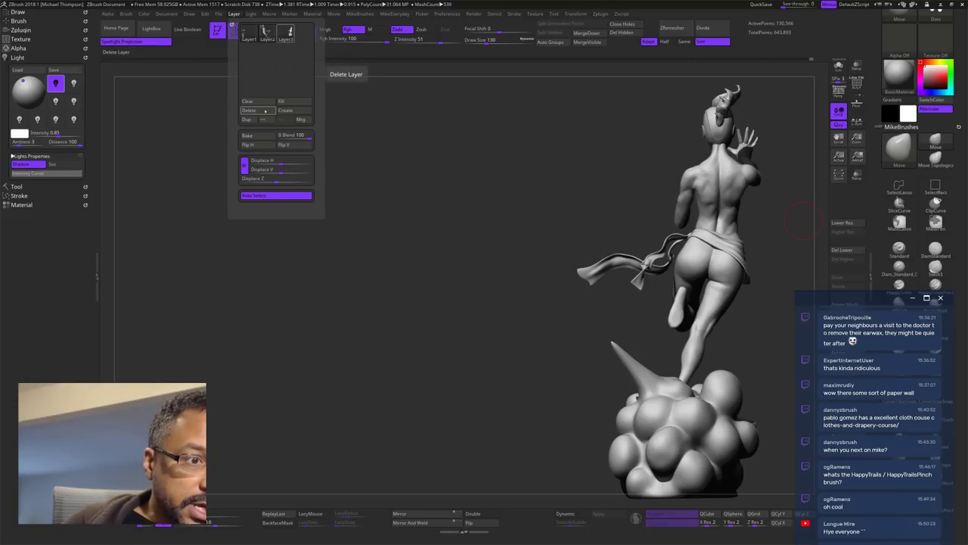
click(263, 136)
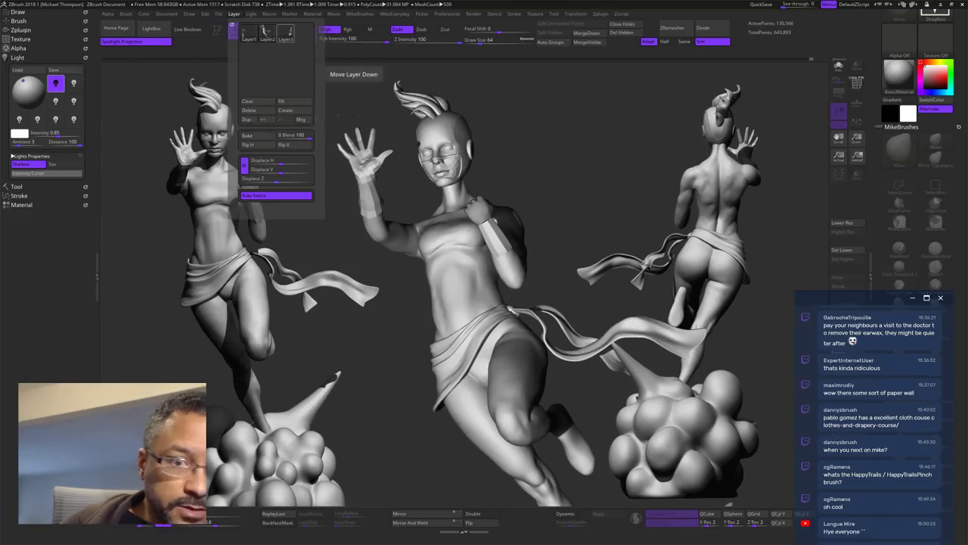
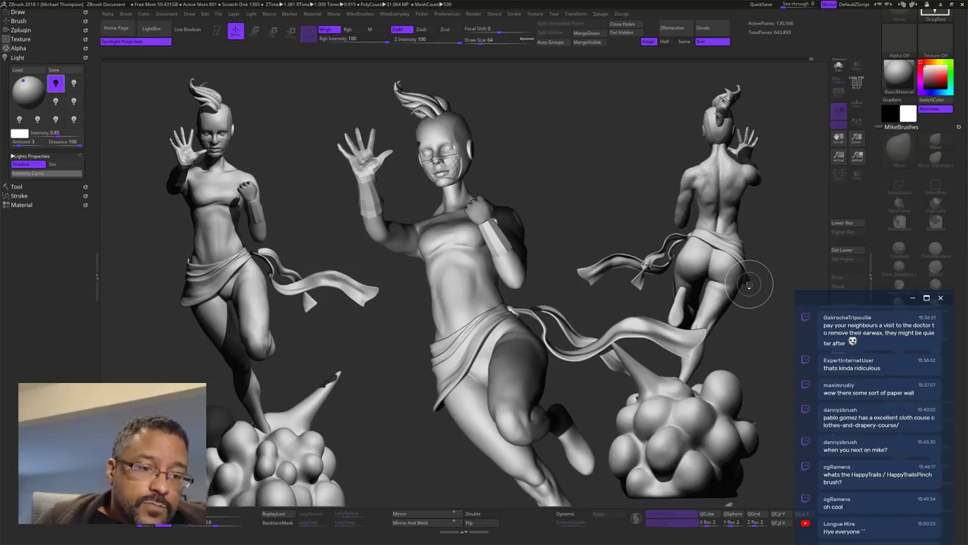
Step: Export the three-view composition as the Photoshop file ZBrush Document.psd in the CapnMarvel folder, moving the chat window aside and back
drag(882, 301, 881, 144)
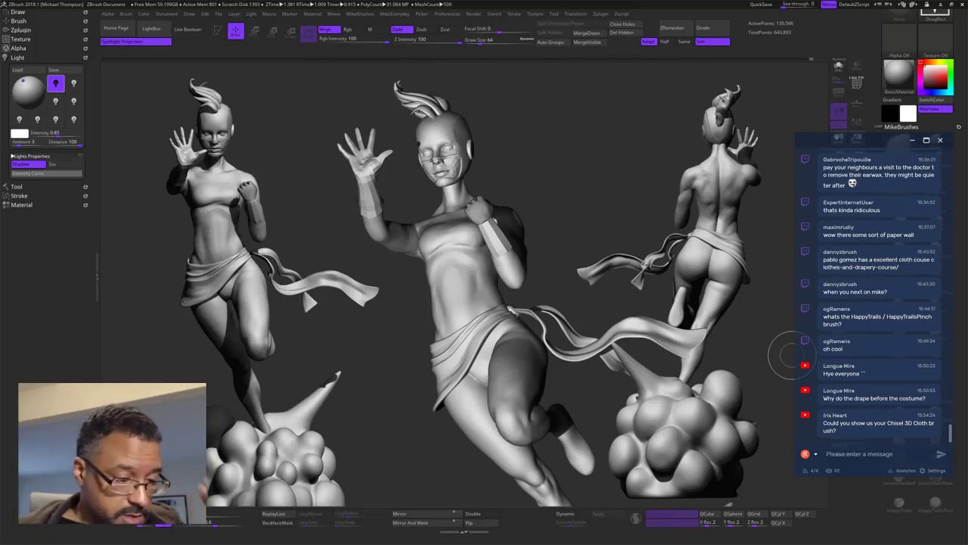
click(172, 14)
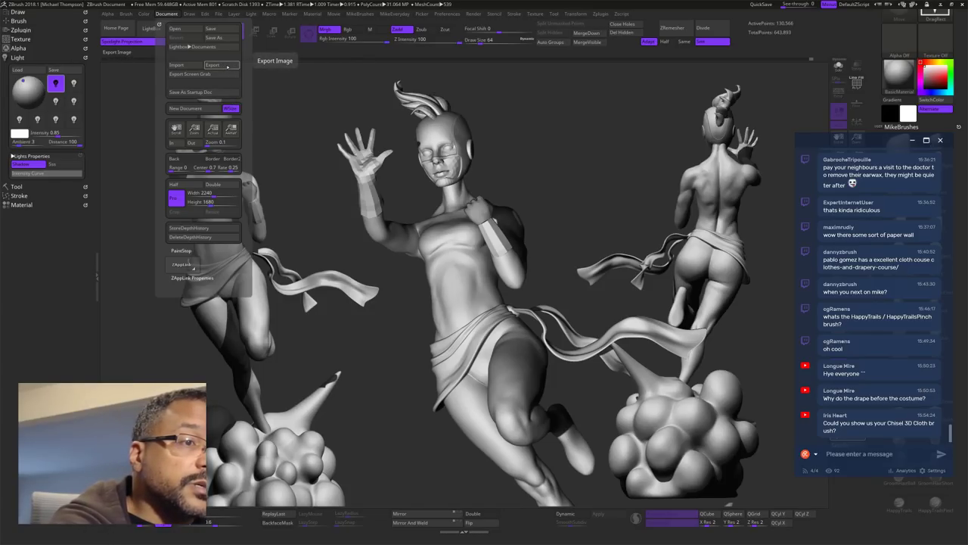
click(227, 66)
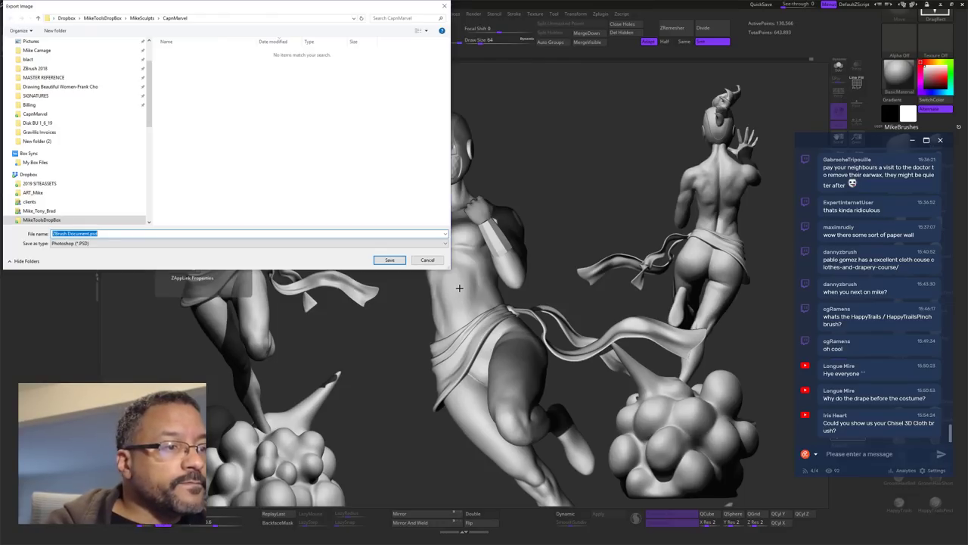
click(404, 260)
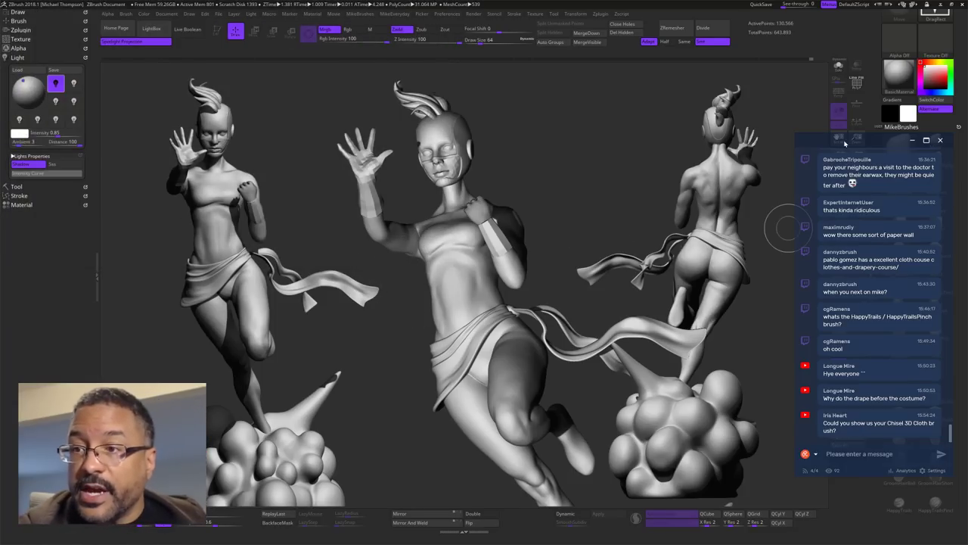
drag(847, 142, 806, 379)
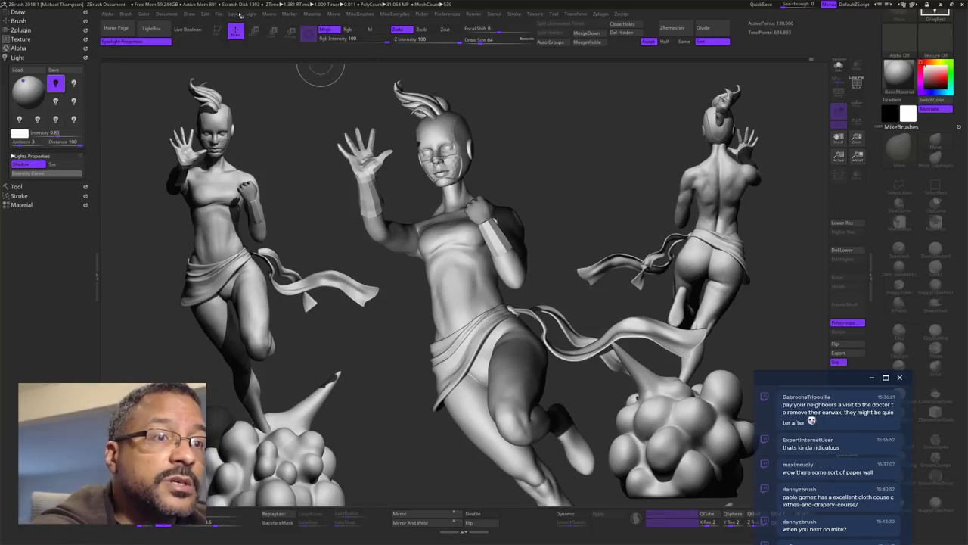
Step: Merge the current document layer with the layer below it
click(251, 14)
click(235, 14)
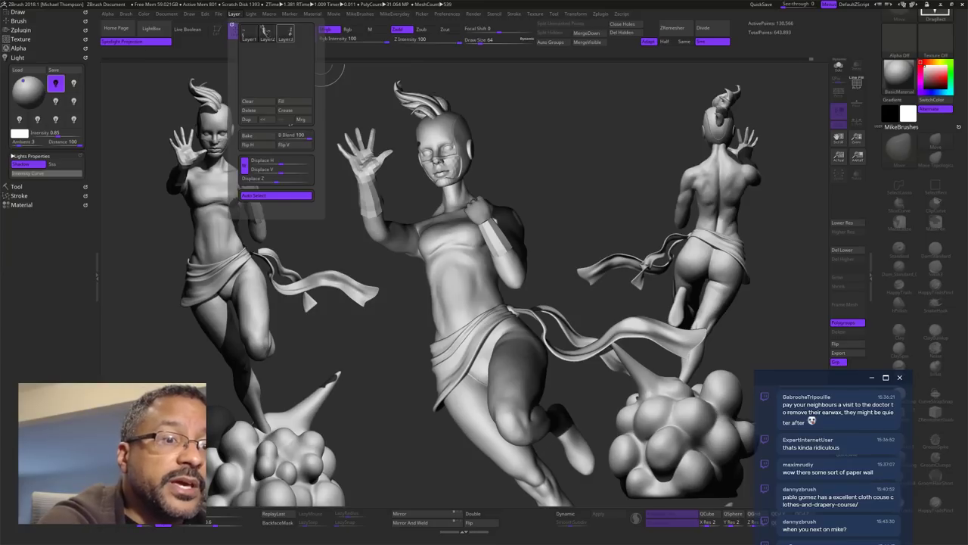
click(306, 121)
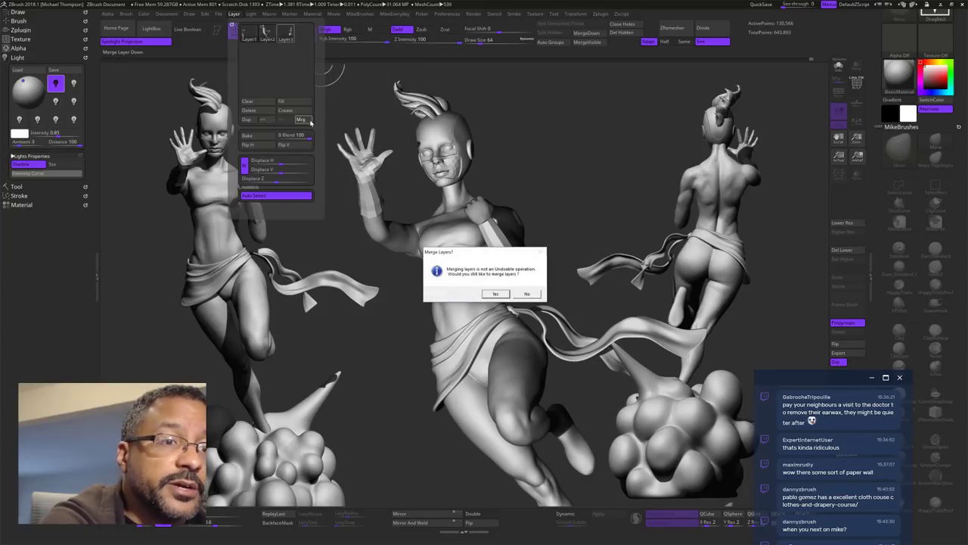
click(496, 293)
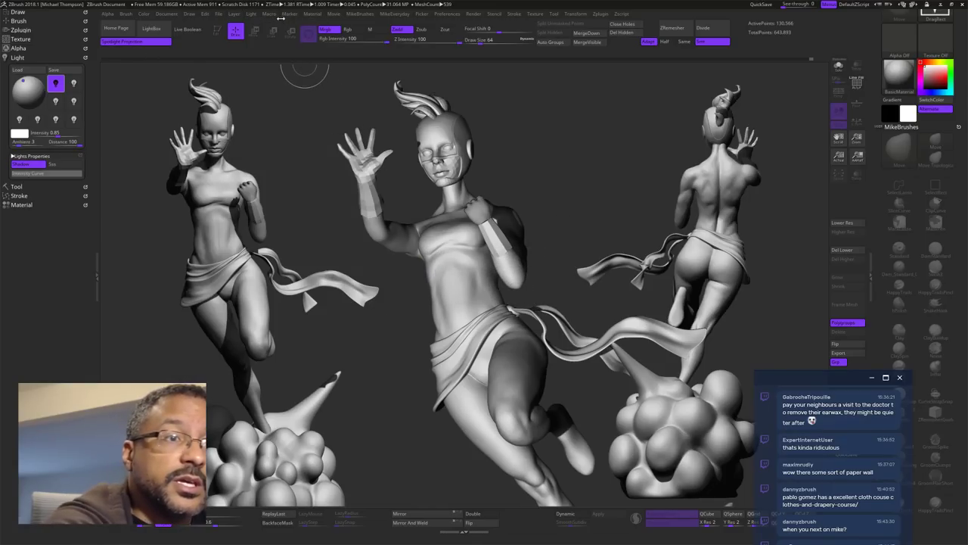
Step: Clear the merged layer, draw the figure on it again, make it editable and turn it to a side view
key(ctrl+n)
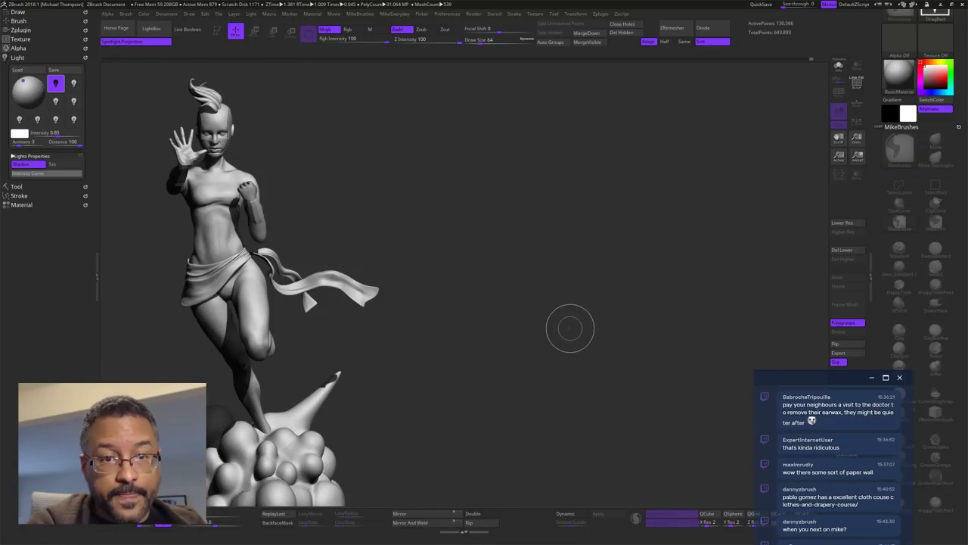
mouse_move(569, 275)
mouse_down()
mouse_move(539, 357)
mouse_move(575, 372)
mouse_up()
key(t)
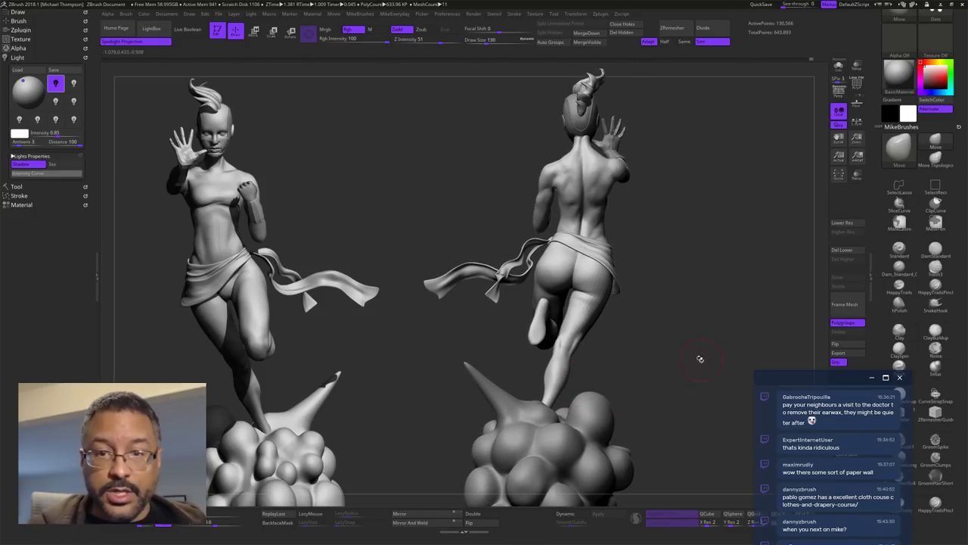
mouse_move(701, 359)
mouse_down()
mouse_move(667, 381)
mouse_move(677, 362)
mouse_move(693, 365)
mouse_move(676, 378)
mouse_move(708, 377)
mouse_move(689, 368)
mouse_up()
Step: Load the MikeVDMWrinkles brush from the MikeCloth_Brushes folder in LightBox and choose its Seam wrinklesC shape
key(comma)
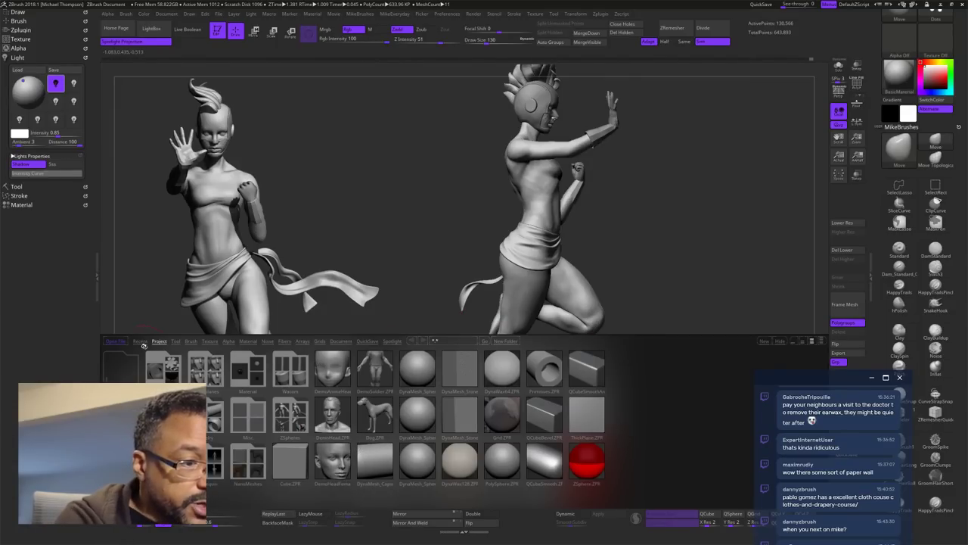
click(191, 341)
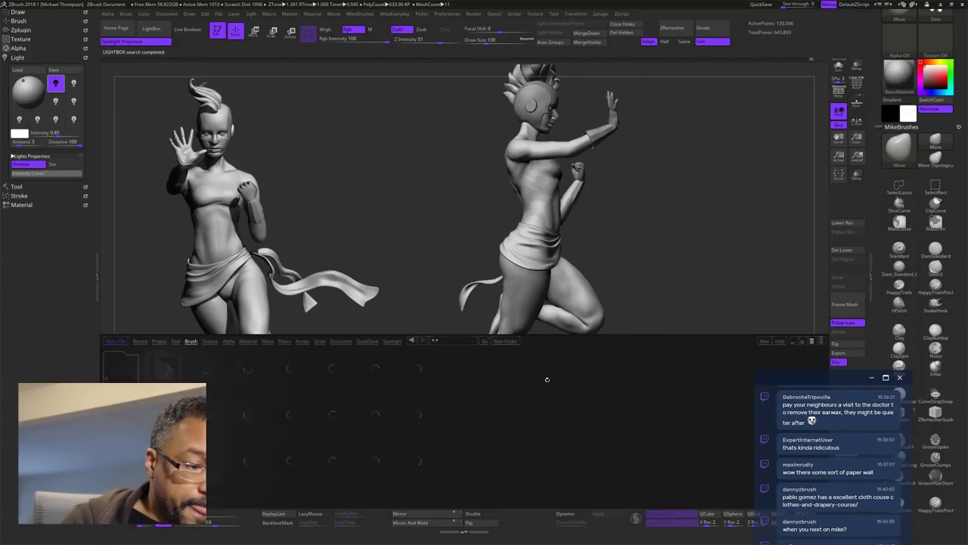
double_click(557, 379)
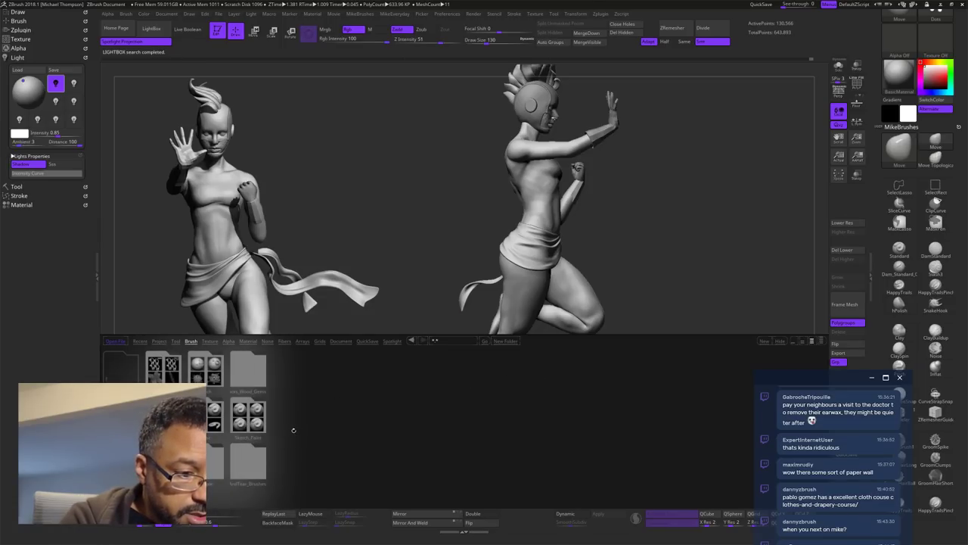
double_click(169, 372)
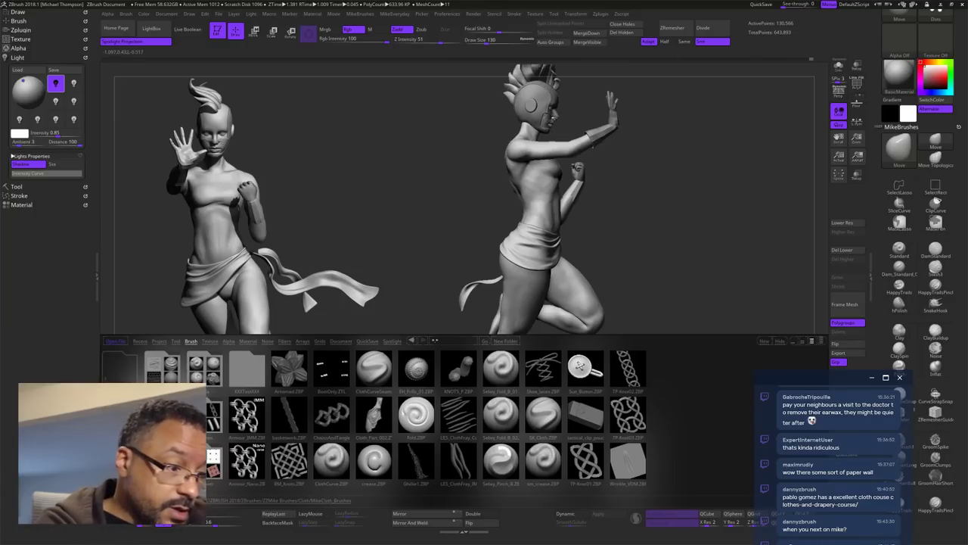
double_click(206, 371)
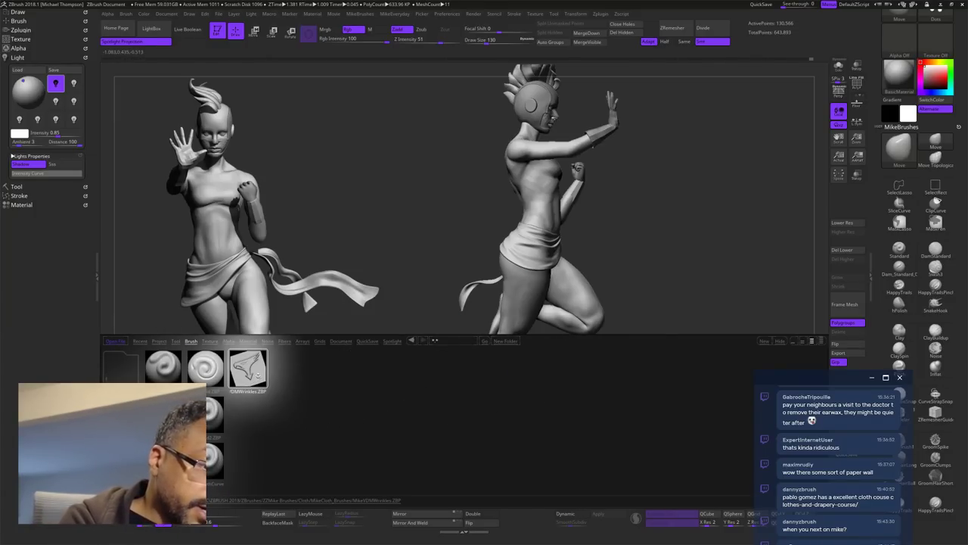
double_click(254, 371)
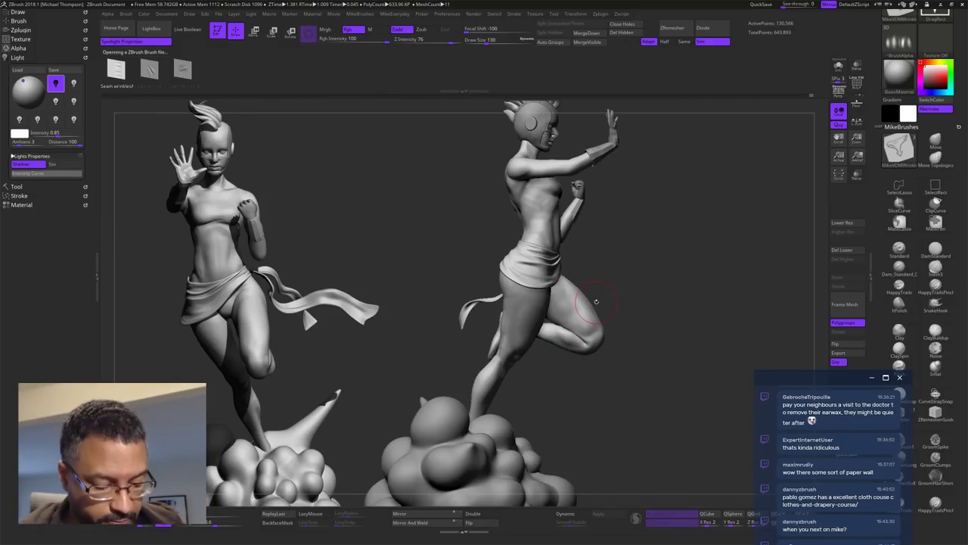
key(m)
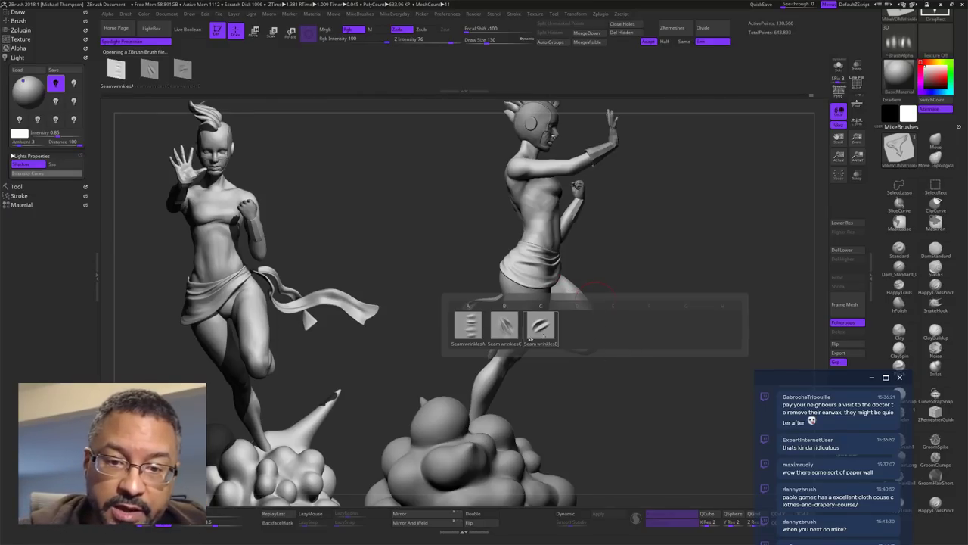
click(504, 325)
Step: Pick the Seam wrinklesC shape again and try it on the hip wrap near the sash knot at the figure's back
alt+drag(614, 289, 647, 363)
alt+drag(660, 227, 647, 381)
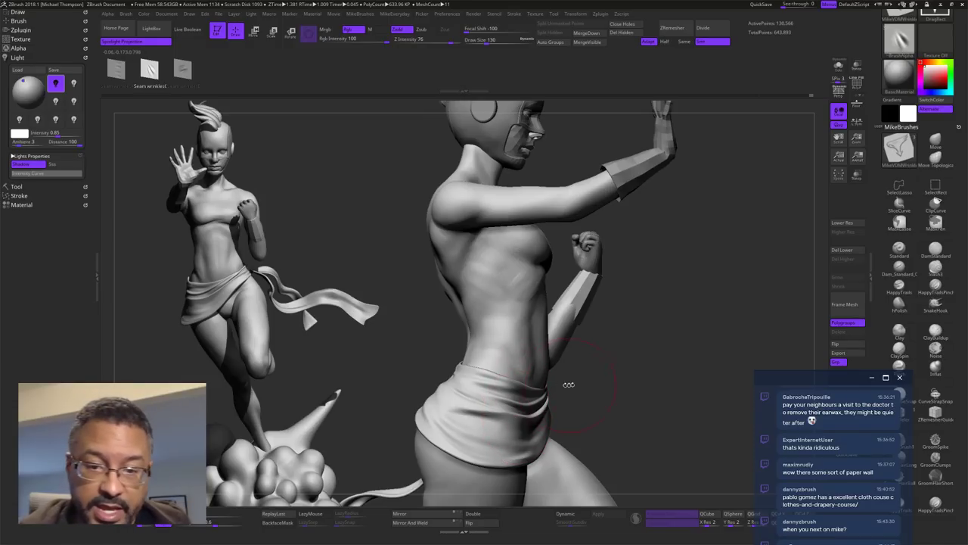
drag(569, 385, 592, 374)
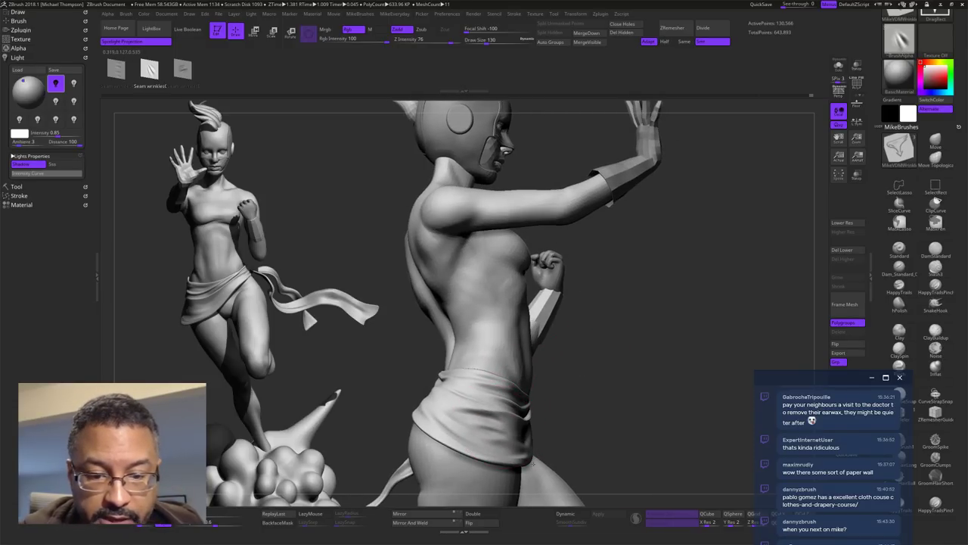
drag(709, 359, 643, 353)
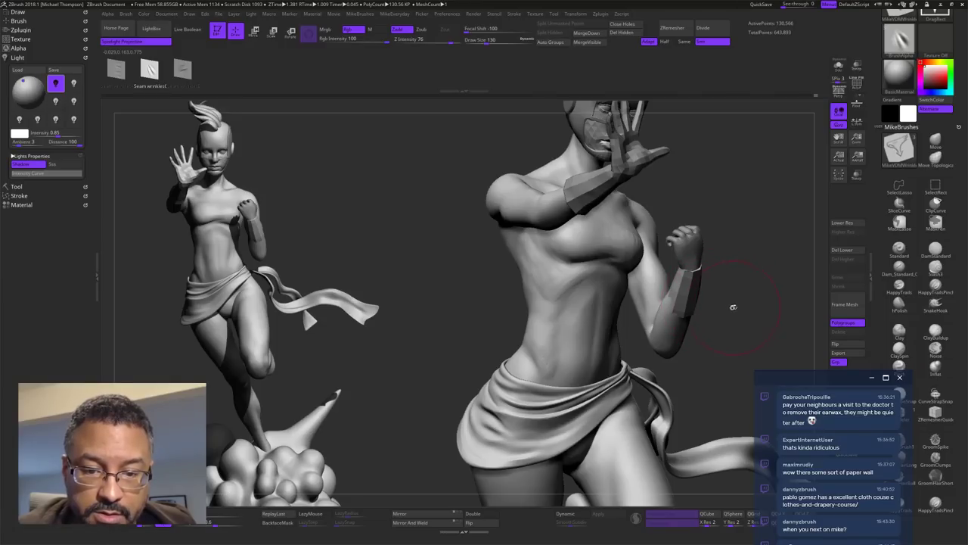
drag(733, 307, 694, 323)
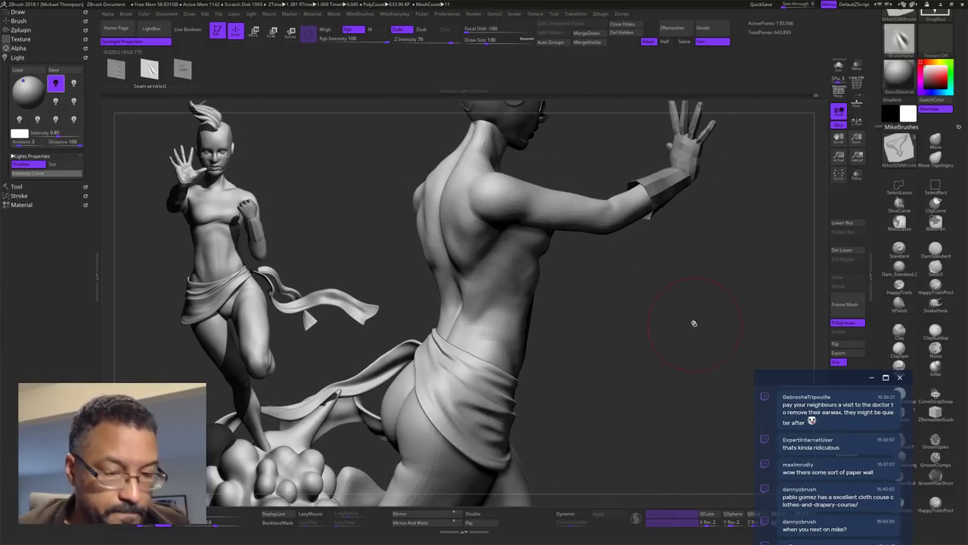
drag(636, 345, 671, 343)
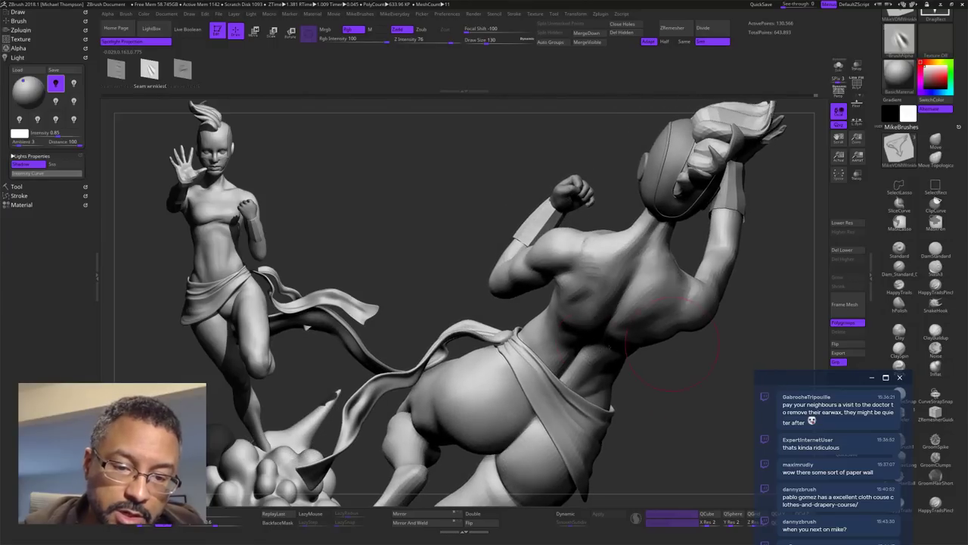
key(space)
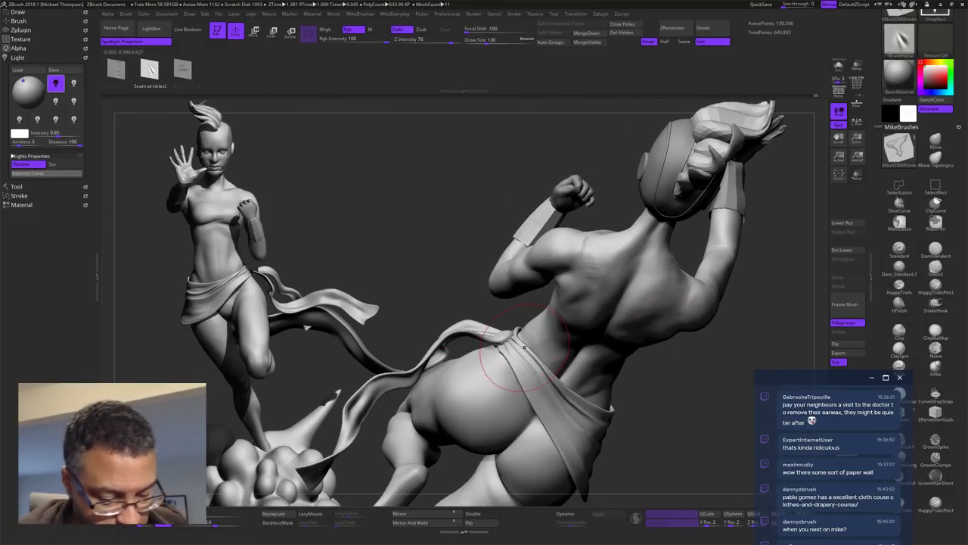
key(m)
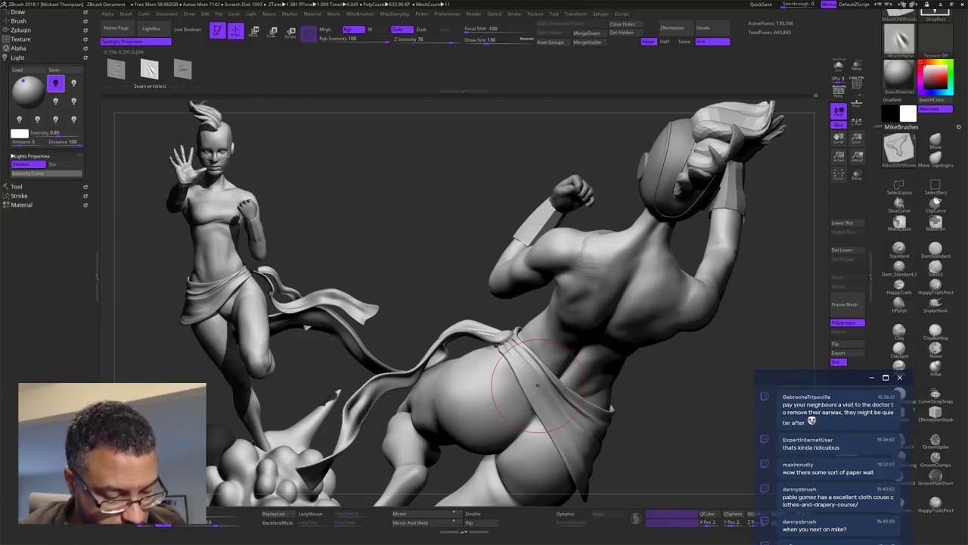
key(b)
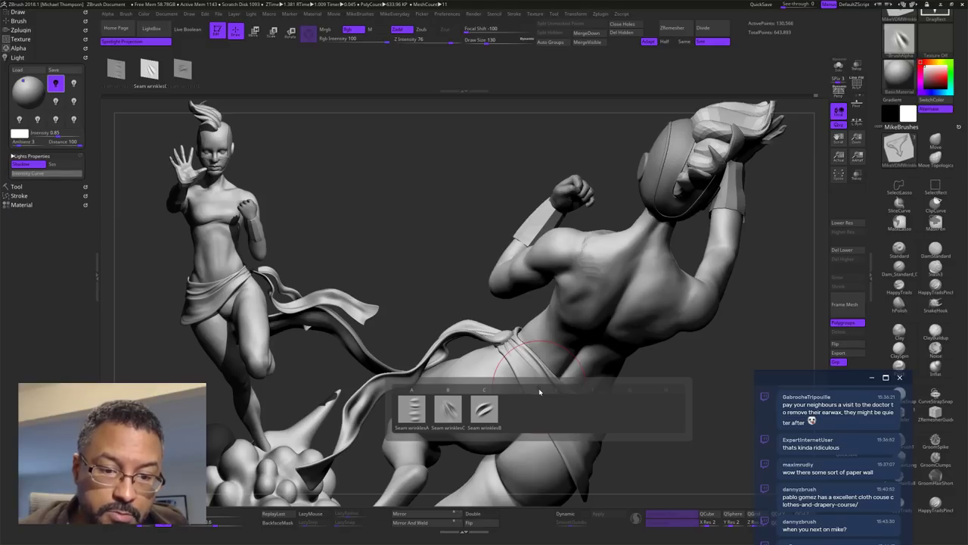
click(453, 413)
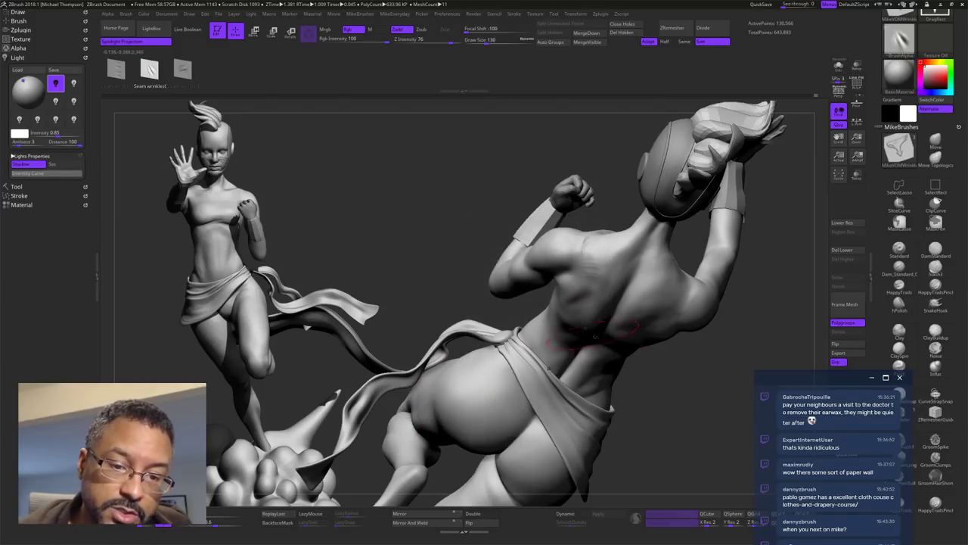
drag(668, 383, 671, 402)
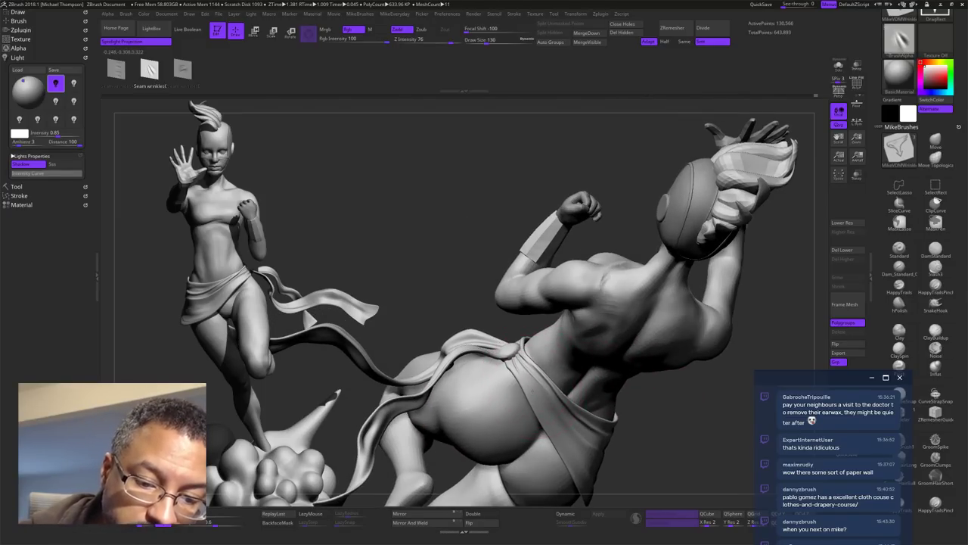
drag(531, 394, 557, 398)
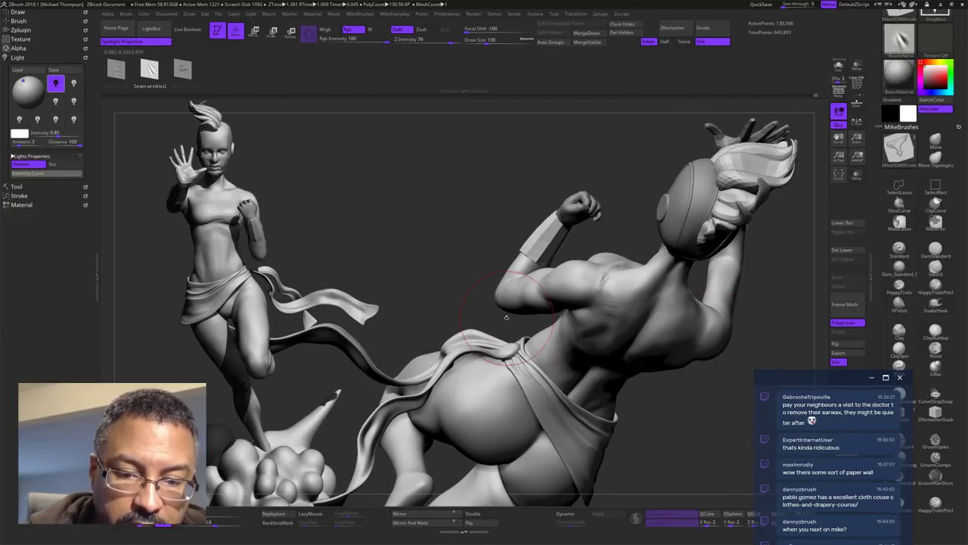
Step: Isolate the rear hanging tail of the sash, hiding the rest of the sash and hip wrap
mouse_move(299, 378)
mouse_down()
mouse_move(338, 391)
mouse_move(690, 424)
mouse_move(725, 446)
mouse_up()
drag(592, 419, 558, 440)
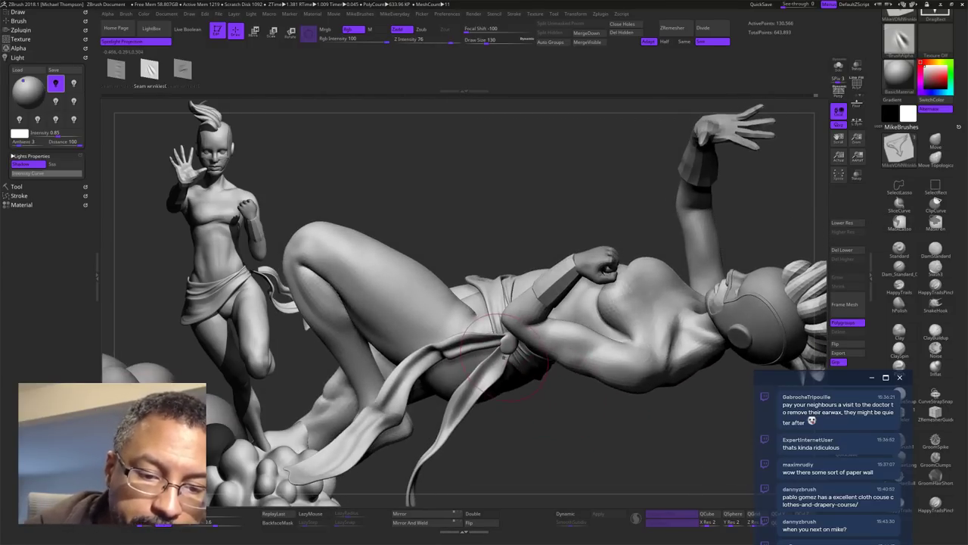
ctrl+shift+click(498, 369)
ctrl+click(564, 445)
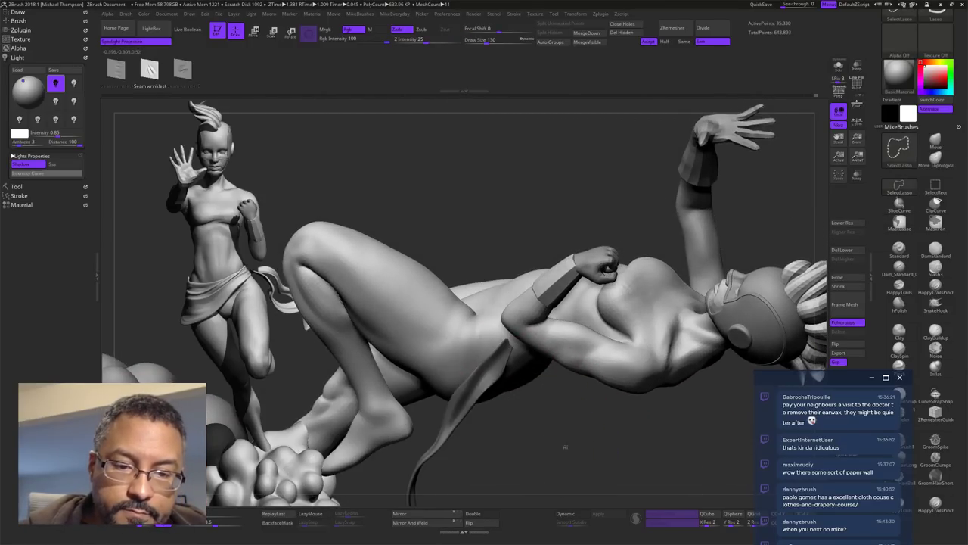
Step: Bring back all hidden parts of the sash and hip wrap and turn the figure upright
ctrl+shift+click(565, 445)
ctrl+click(571, 436)
drag(571, 435, 533, 430)
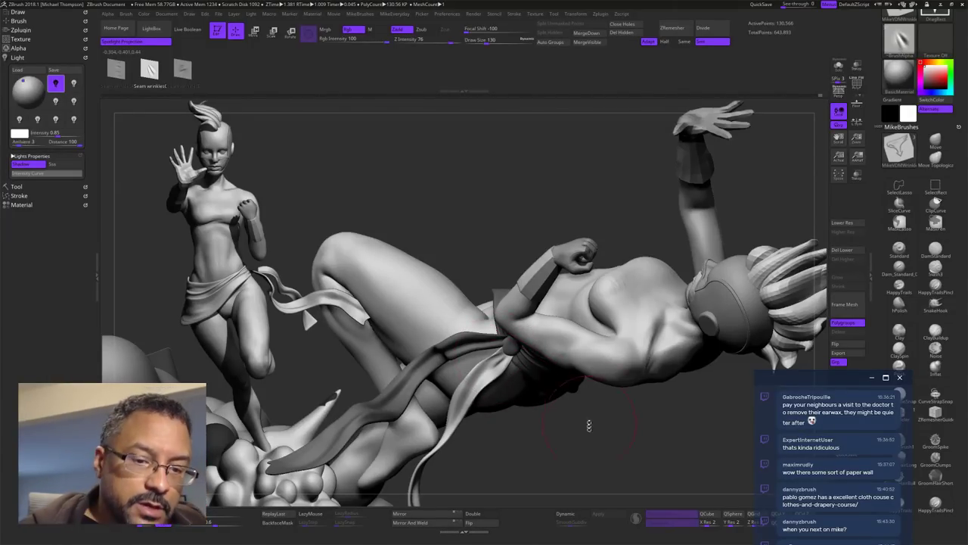
mouse_move(590, 426)
mouse_down()
mouse_move(649, 452)
mouse_move(558, 429)
mouse_move(603, 426)
mouse_move(651, 405)
mouse_move(706, 311)
mouse_move(723, 330)
mouse_move(709, 365)
mouse_move(664, 363)
mouse_move(719, 338)
mouse_move(704, 348)
mouse_move(713, 357)
mouse_move(713, 345)
mouse_move(650, 351)
mouse_move(654, 342)
mouse_up()
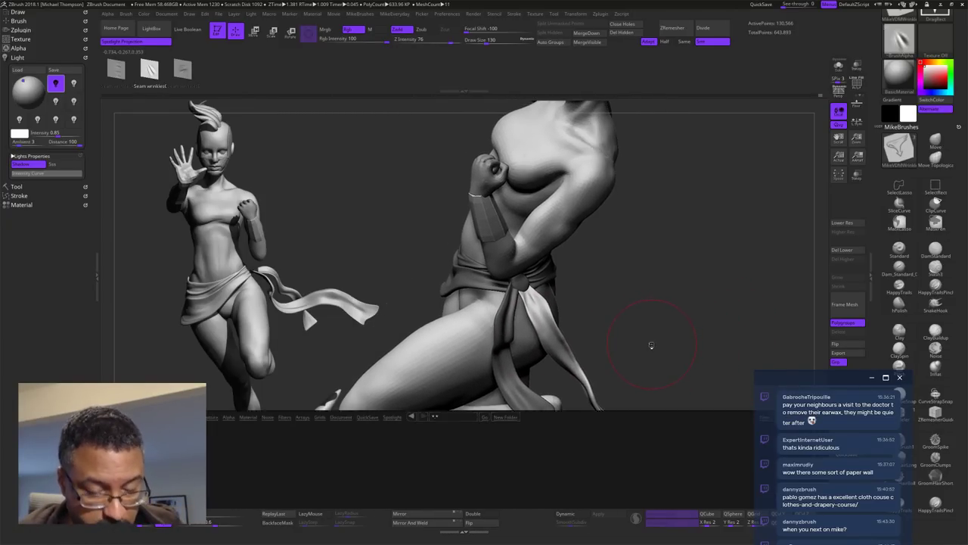
Step: Load the chisel wrinkles brush from the LightBox brush folder and choose the first of its two GForceLogo shapes
key(comma)
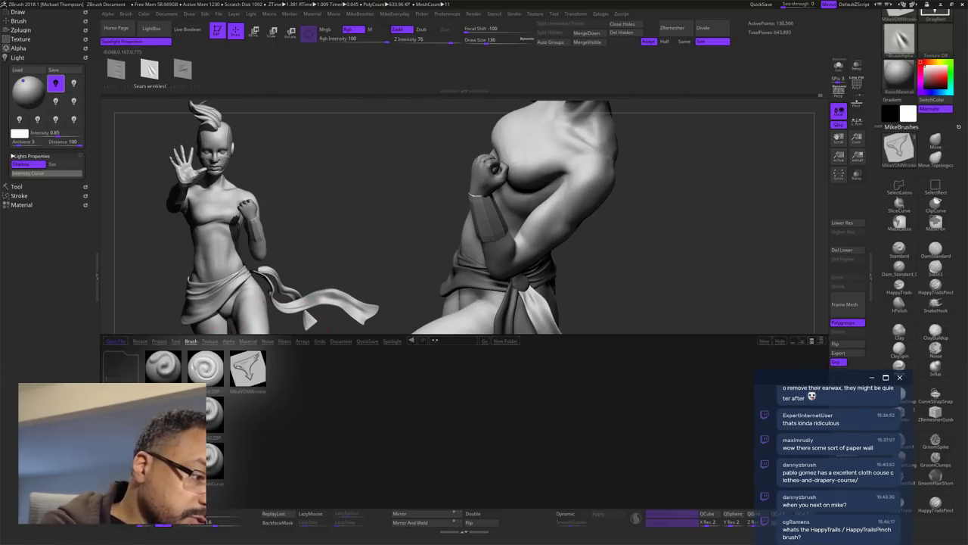
double_click(121, 415)
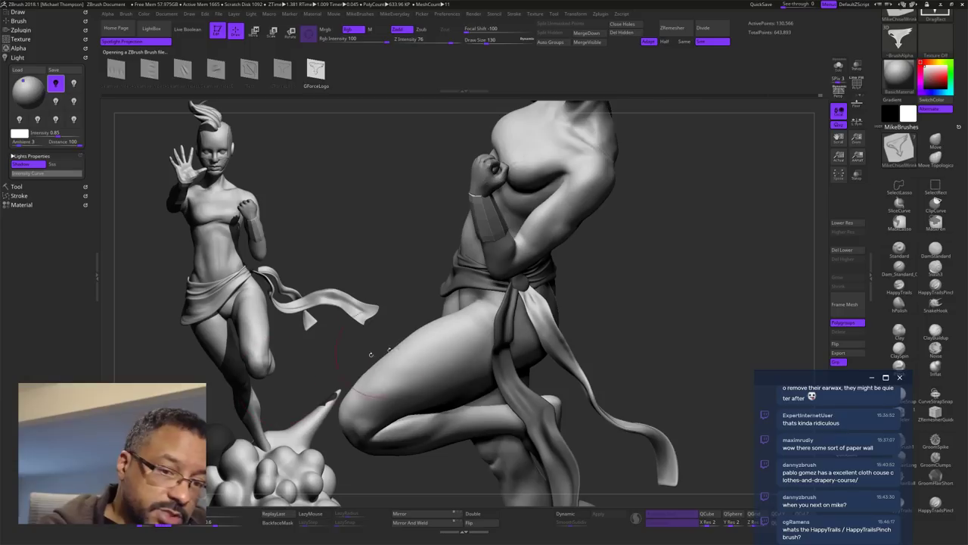
key(m)
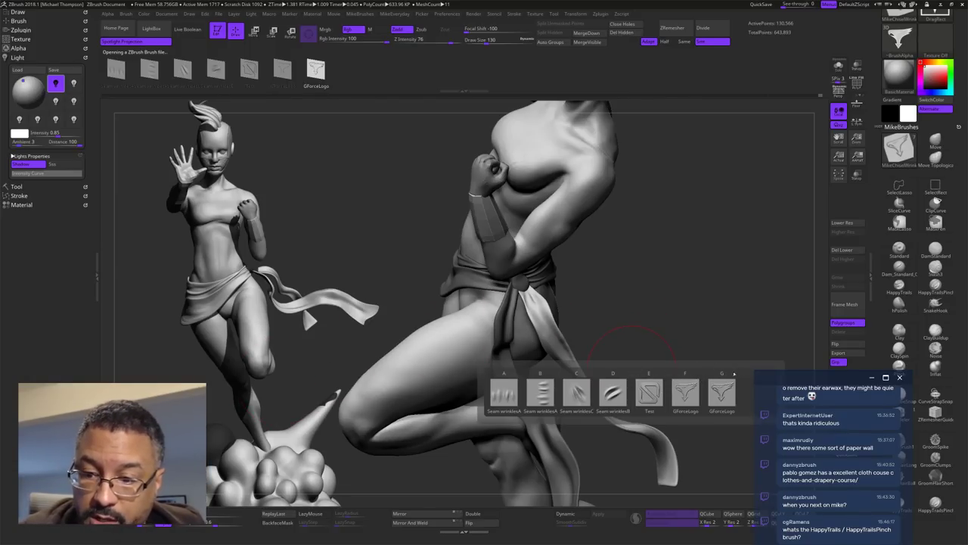
key(m)
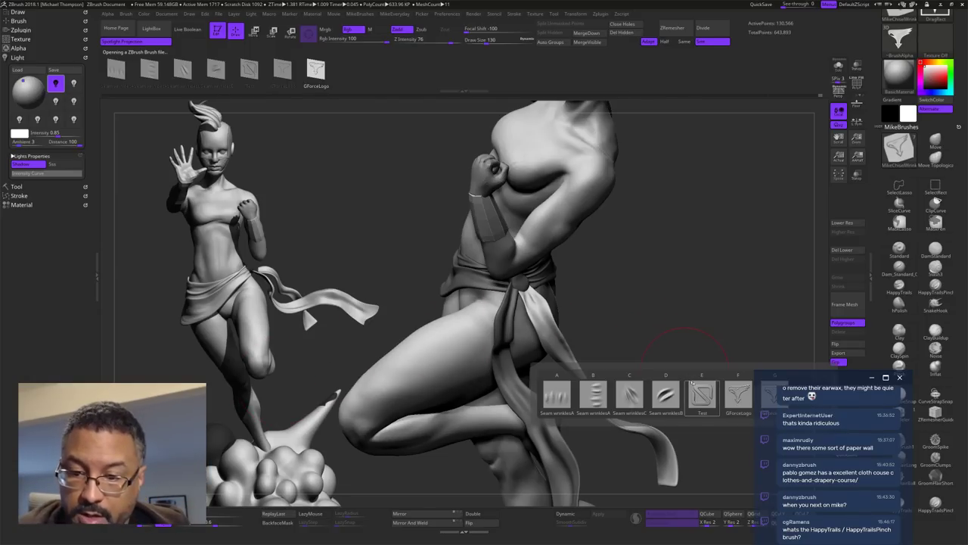
click(738, 395)
drag(706, 366, 651, 361)
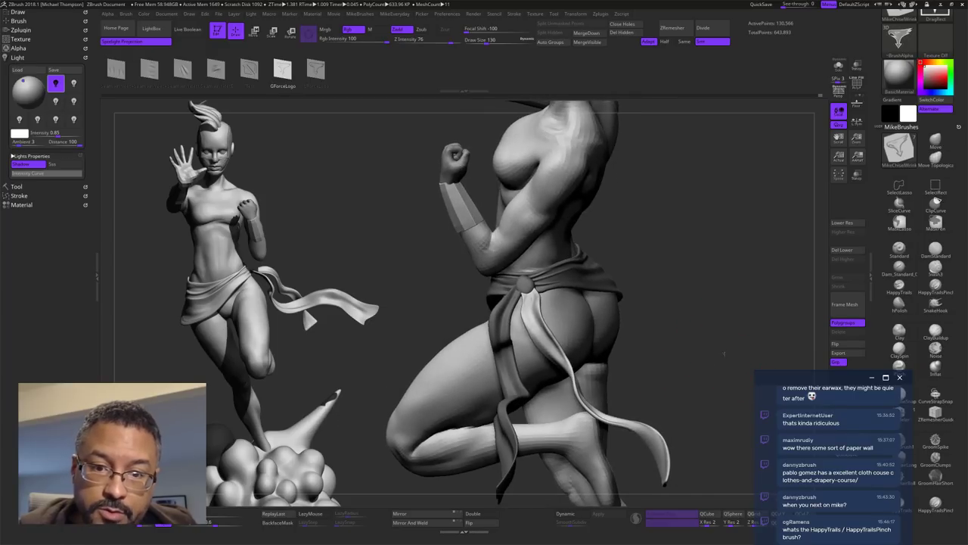
Step: Try the GForceLogo shape on the sash tail below the knot and undo the stroke
alt+drag(711, 332, 719, 355)
drag(546, 323, 577, 331)
key(ctrl+z)
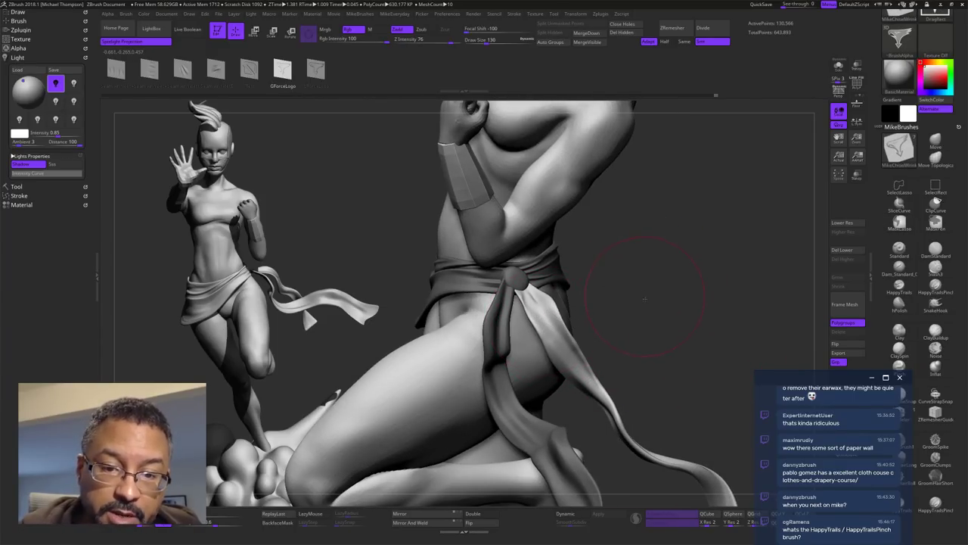
Step: Subdivide the sash mesh twice, test the GForceLogo shape on the rear tail near the knot, and undo that stroke
mouse_move(647, 299)
alt+mouse_down()
mouse_move(650, 326)
mouse_move(681, 323)
alt+mouse_up()
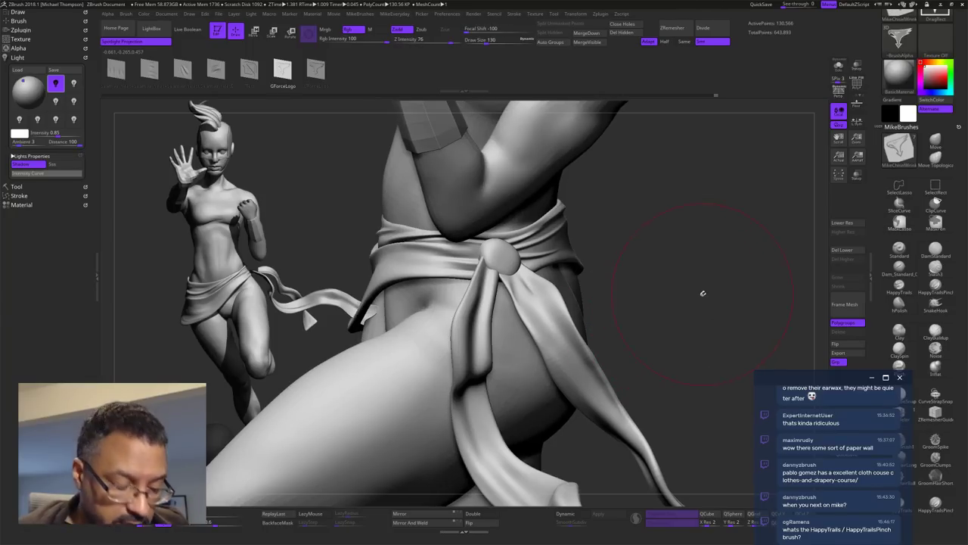
key(ctrl+d)
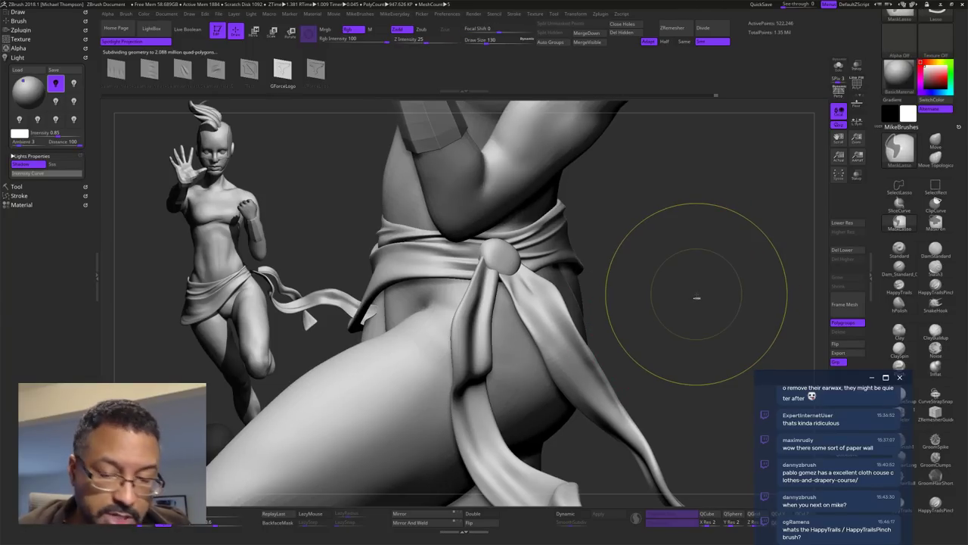
drag(587, 327, 596, 298)
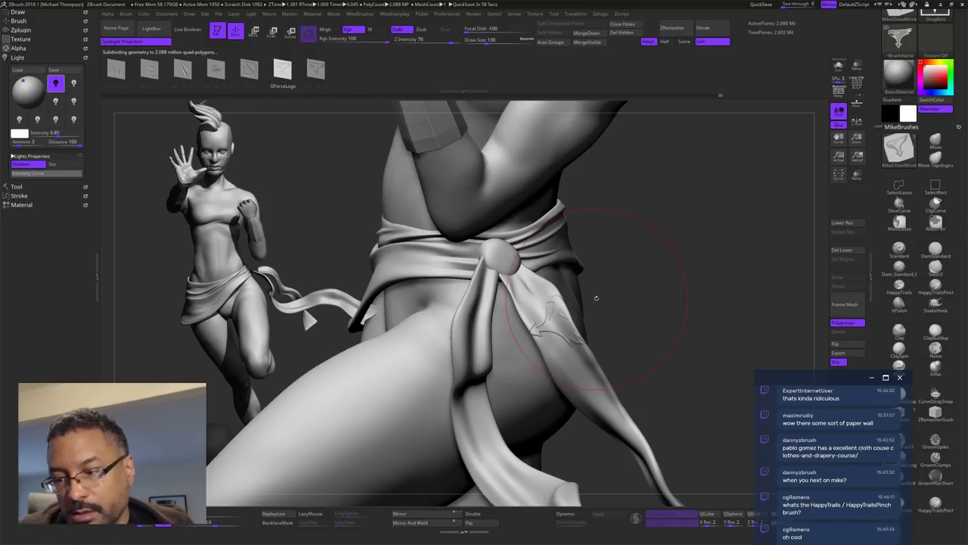
key(ctrl+z)
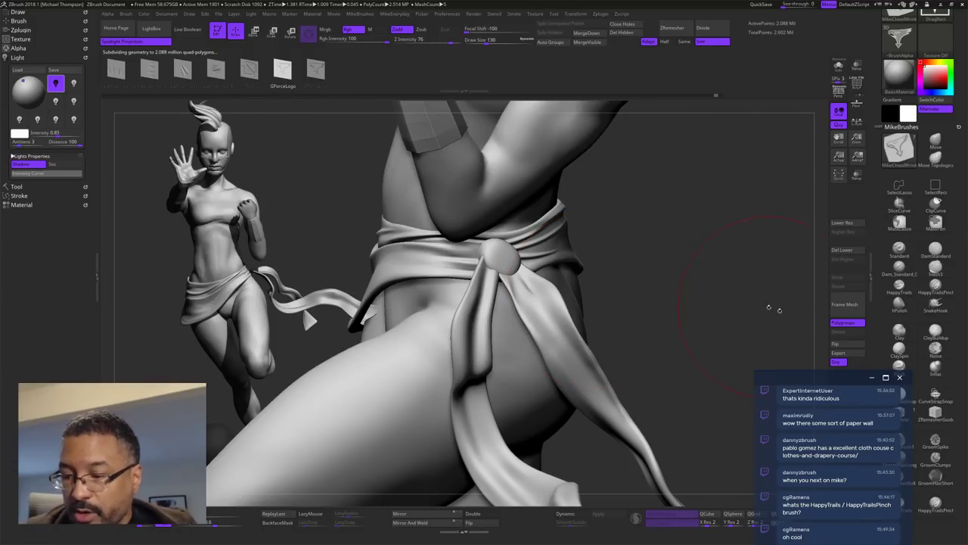
Step: Move the stream chat window up so its recent messages and message field are fully in view
drag(833, 377, 811, 138)
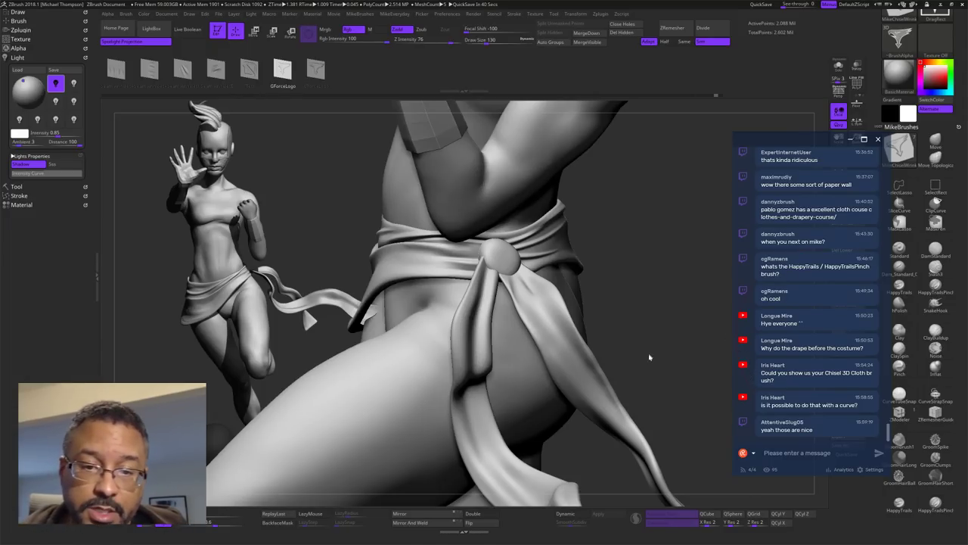
drag(646, 345, 662, 346)
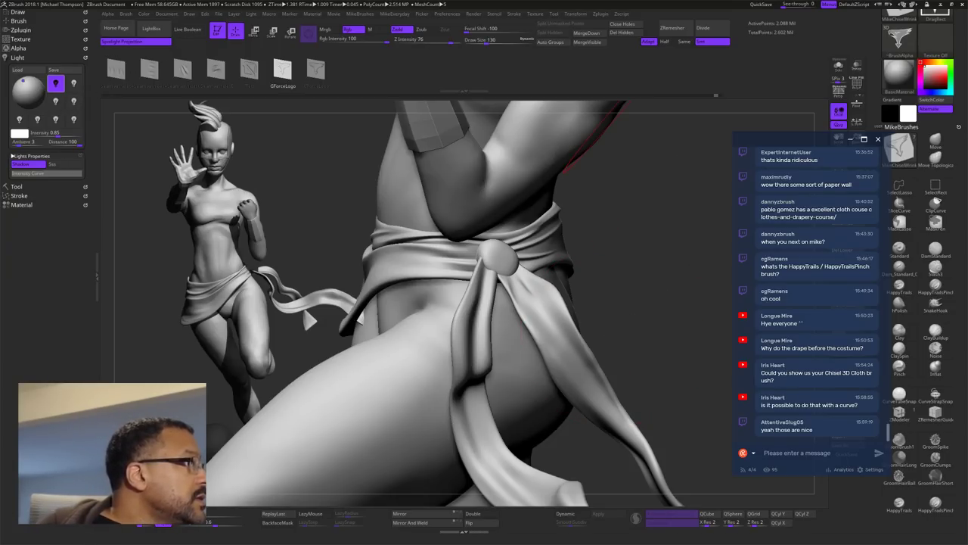
drag(0, 90, 240, 208)
key(alt+Tab)
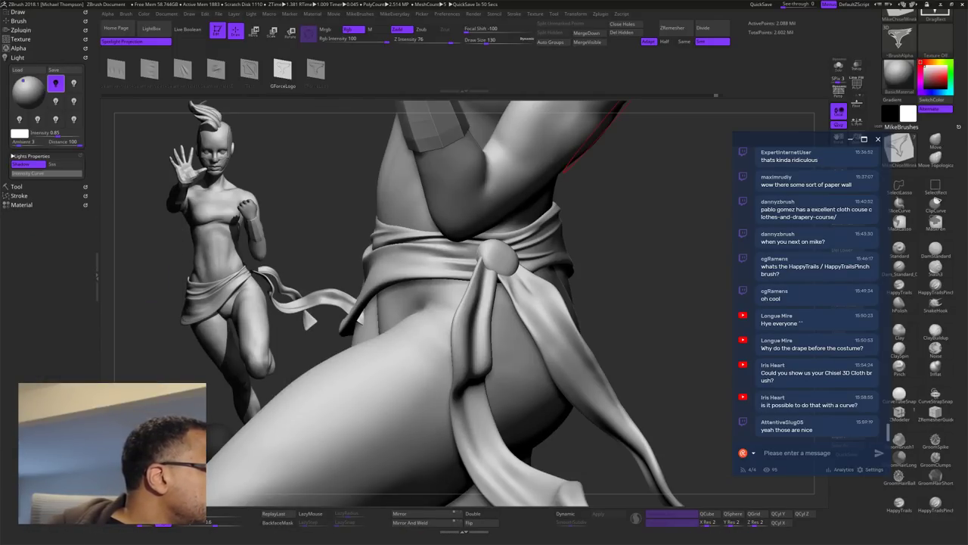
key(alt+Tab)
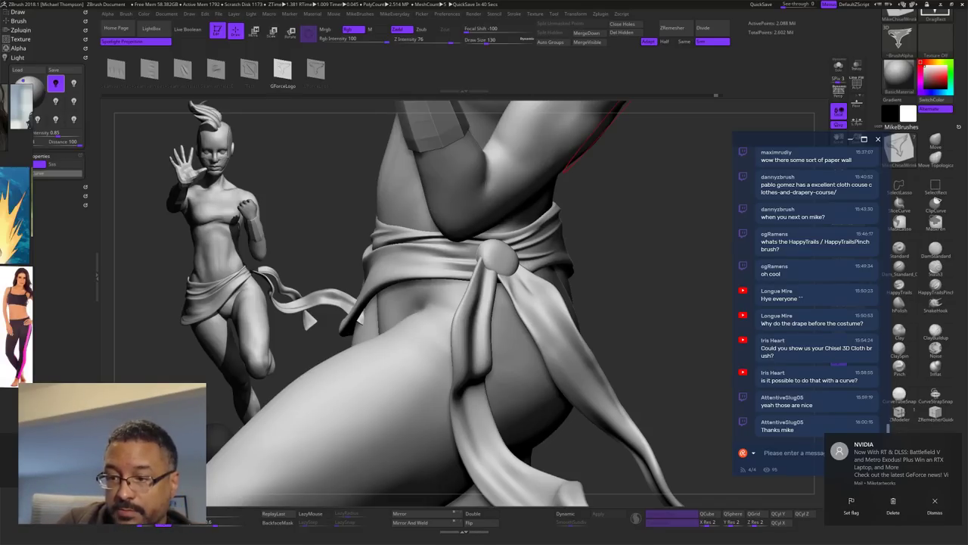
Step: Send the streamer's Twitch channel name, followed by the word "twitch", as a message in the Restream chat
text(Miket)
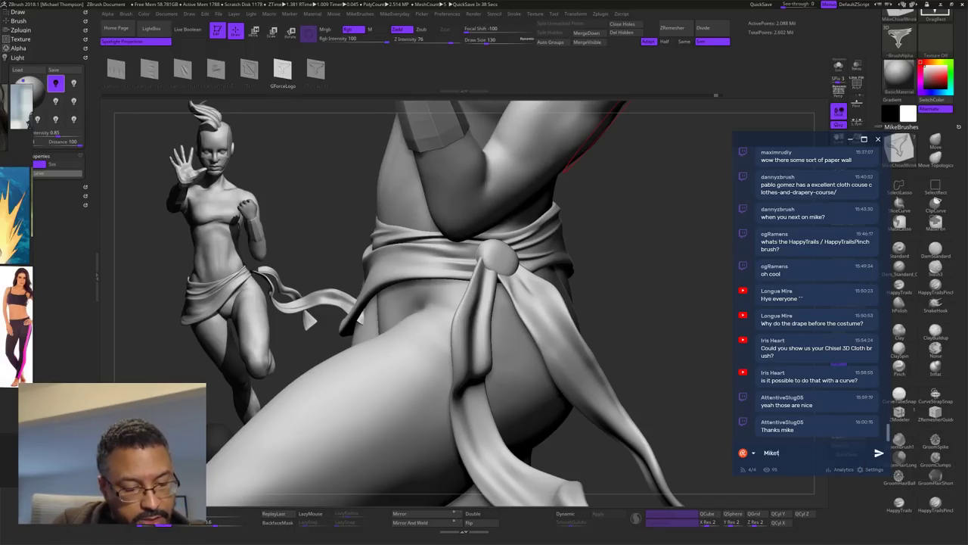
text(2k)
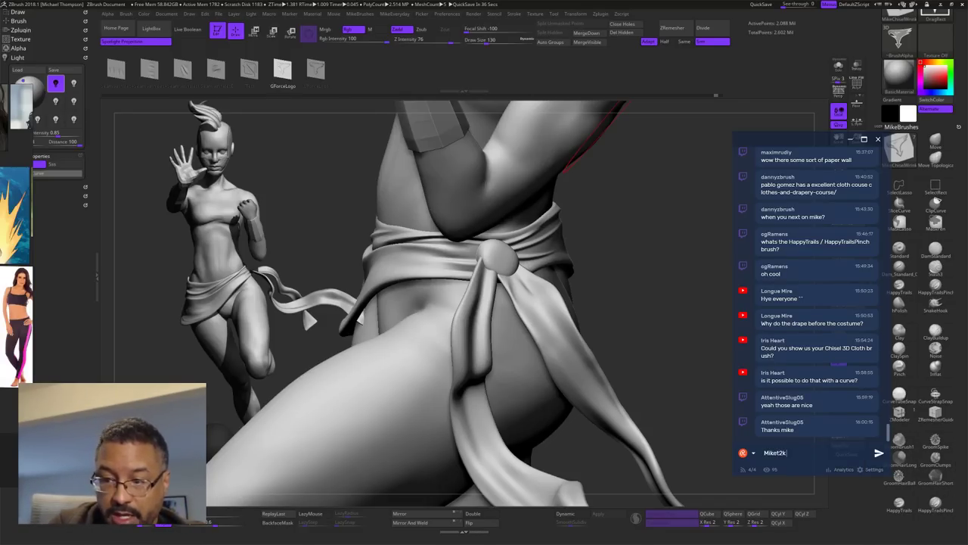
text( twith)
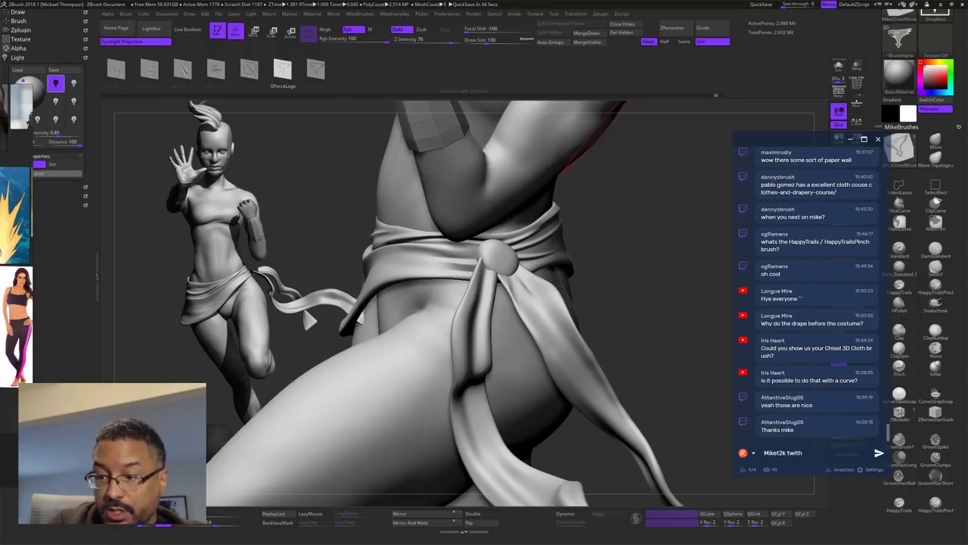
key(BackSpace)
text(ch)
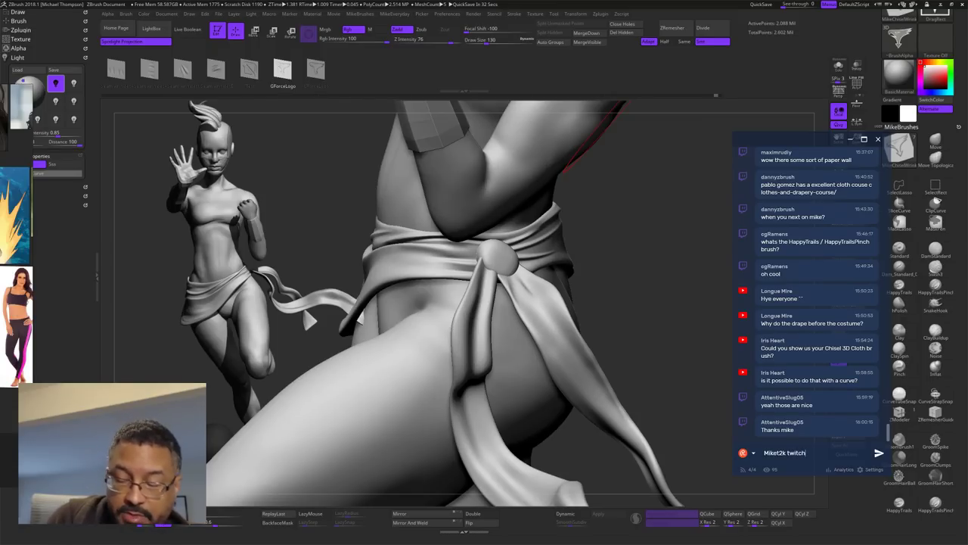
key(Return)
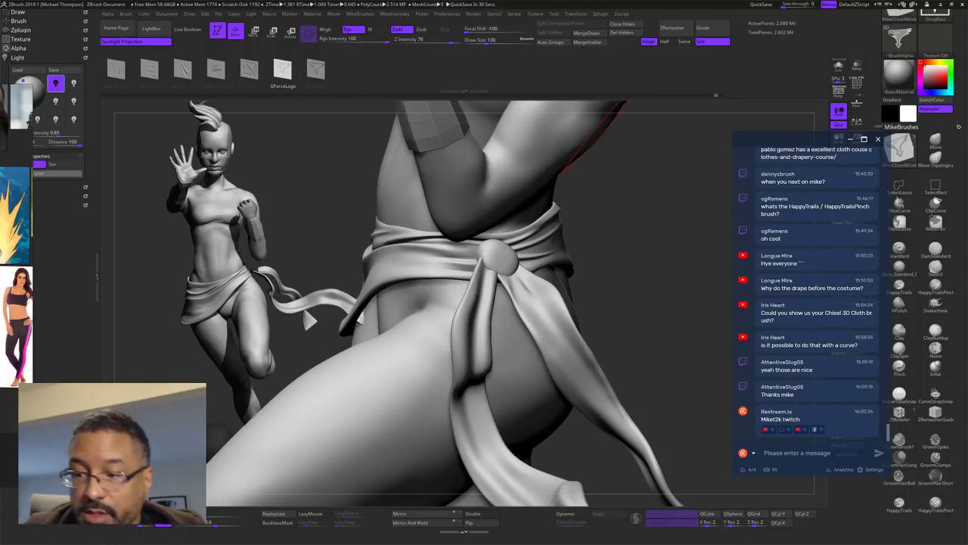